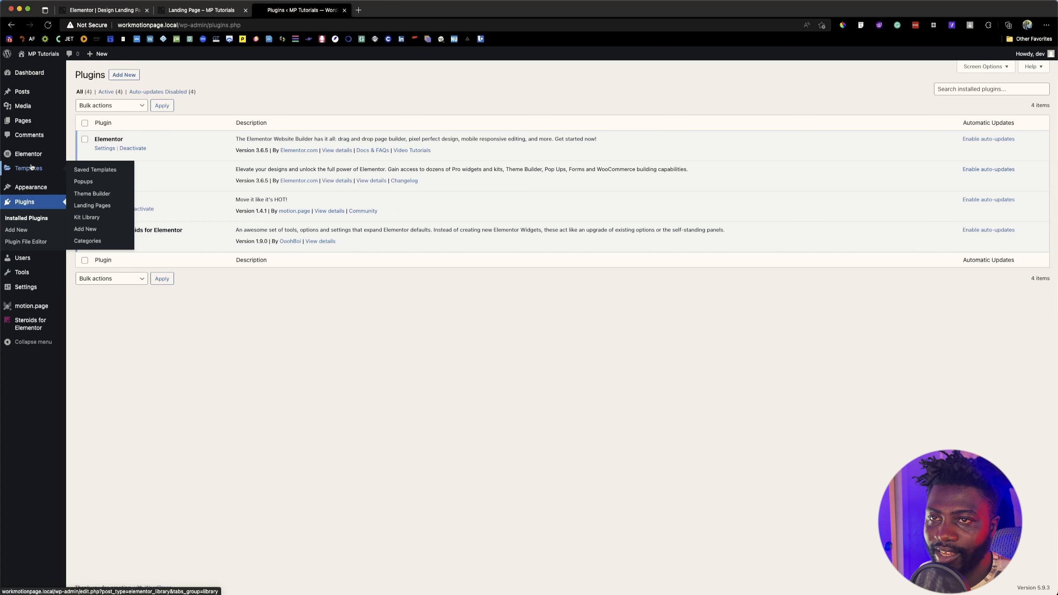
Step: Create a new header template in the Theme Builder and close the block library without inserting a ready-made header
{"action": "left_click", "coordinate": [85, 194]}
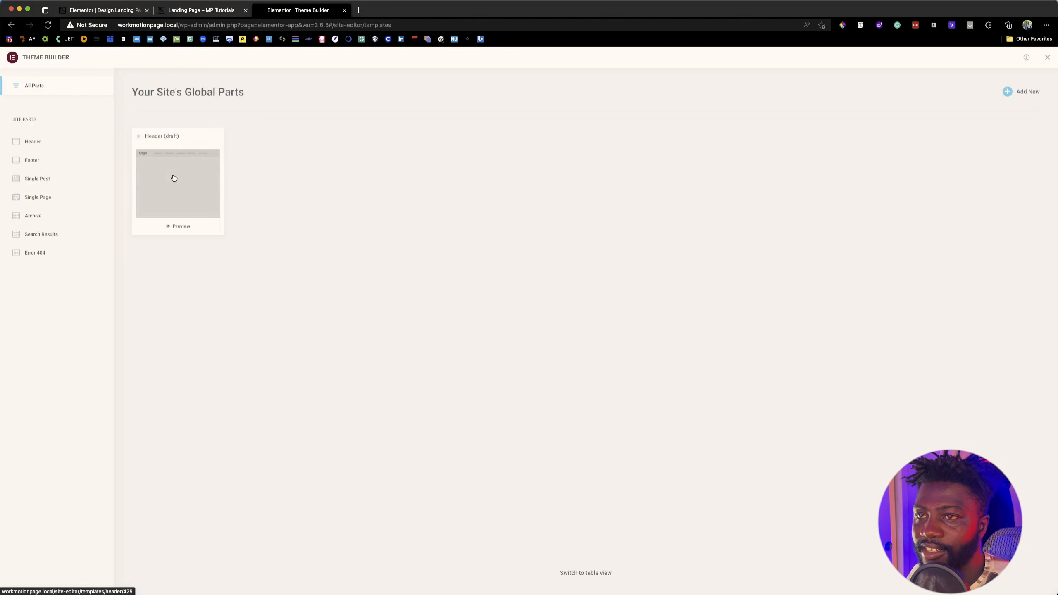
{"action": "left_click", "coordinate": [36, 144]}
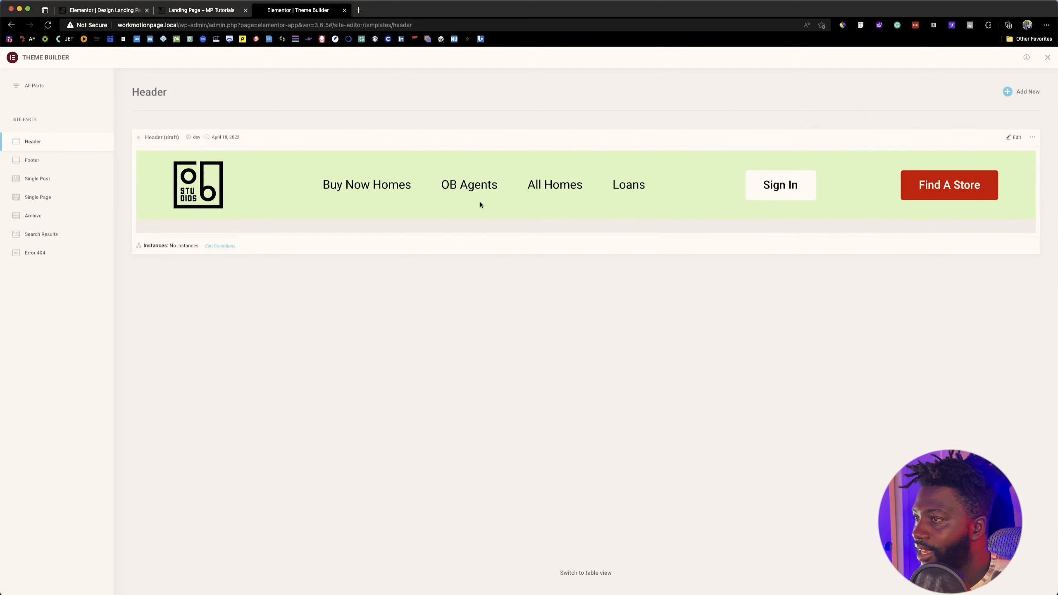
{"action": "left_click", "coordinate": [219, 11]}
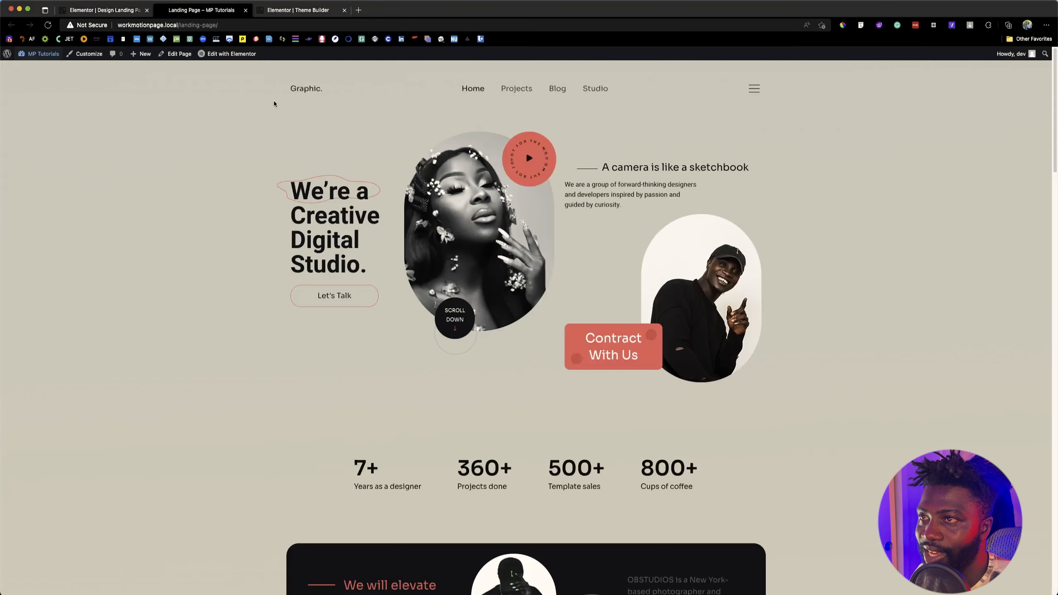
{"action": "left_click", "coordinate": [132, 12]}
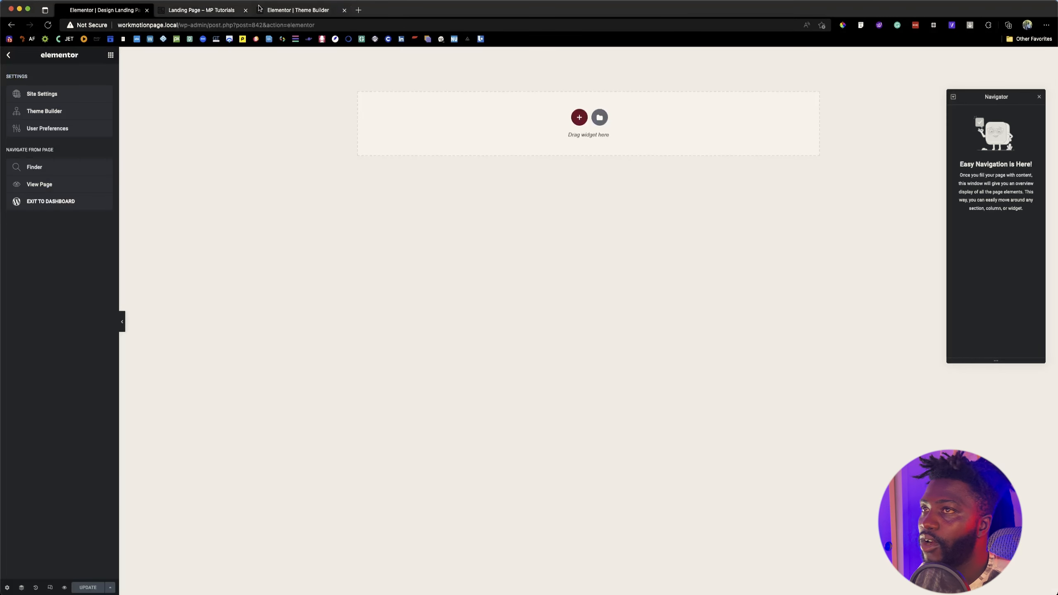
{"action": "left_click", "coordinate": [281, 12]}
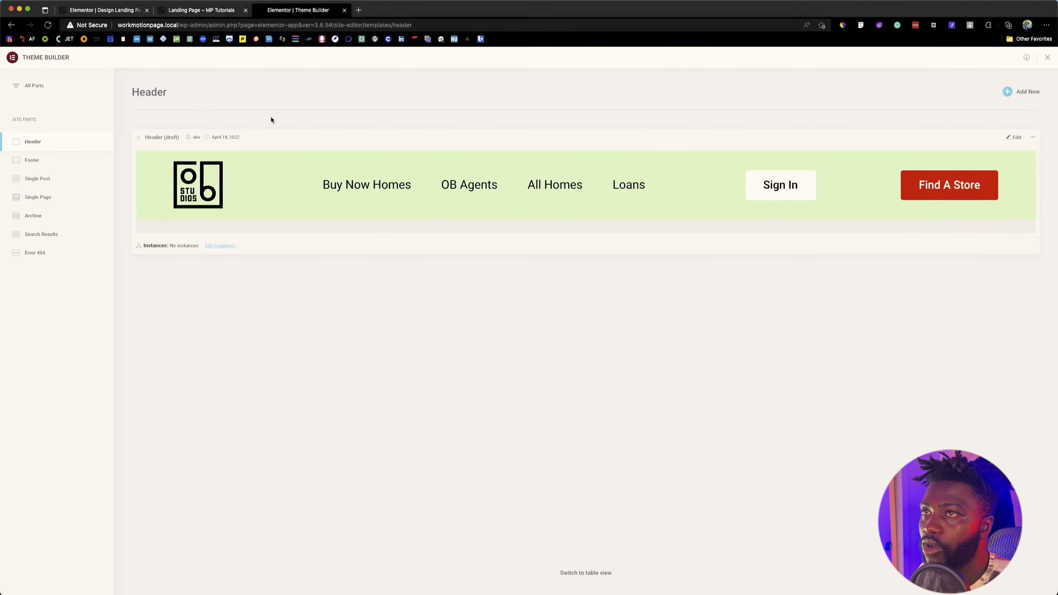
{"action": "left_click", "coordinate": [1016, 92]}
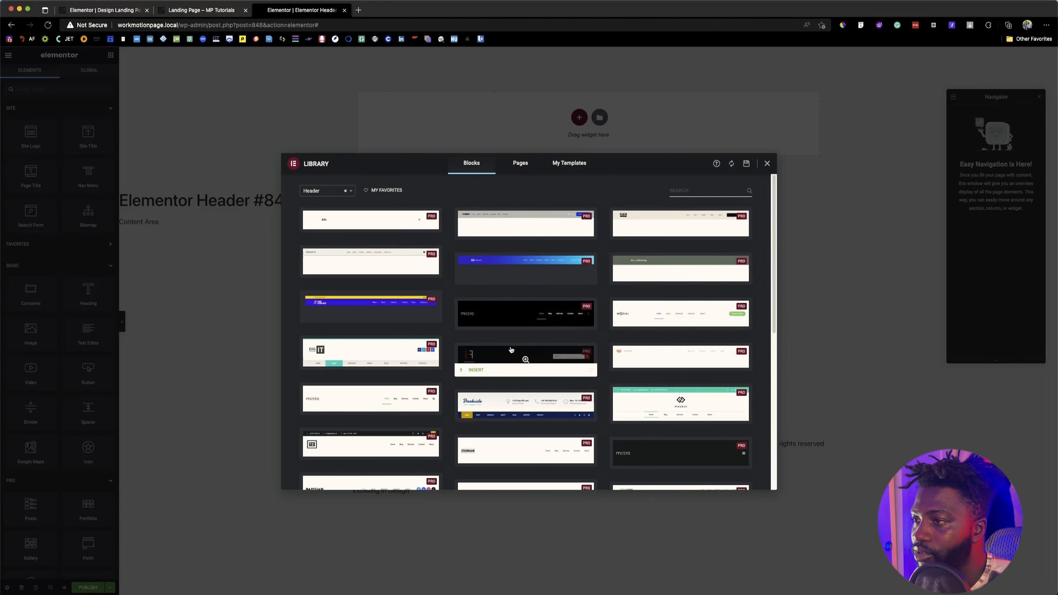
{"action": "scroll", "coordinate": [511, 349], "scroll_direction": "down", "scroll_amount": 10}
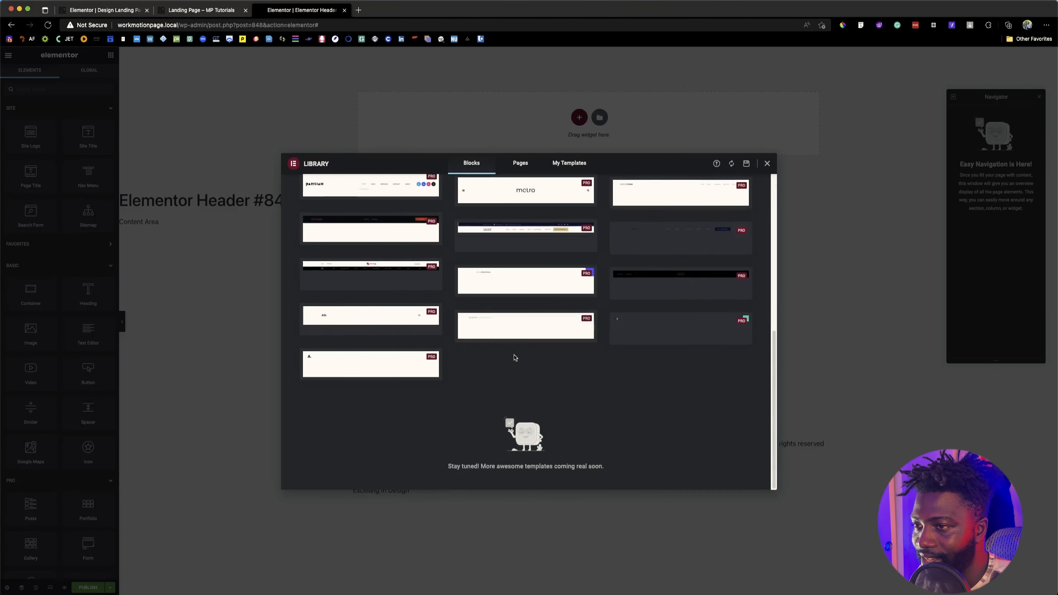
{"action": "scroll", "coordinate": [514, 357], "scroll_direction": "up", "scroll_amount": 10}
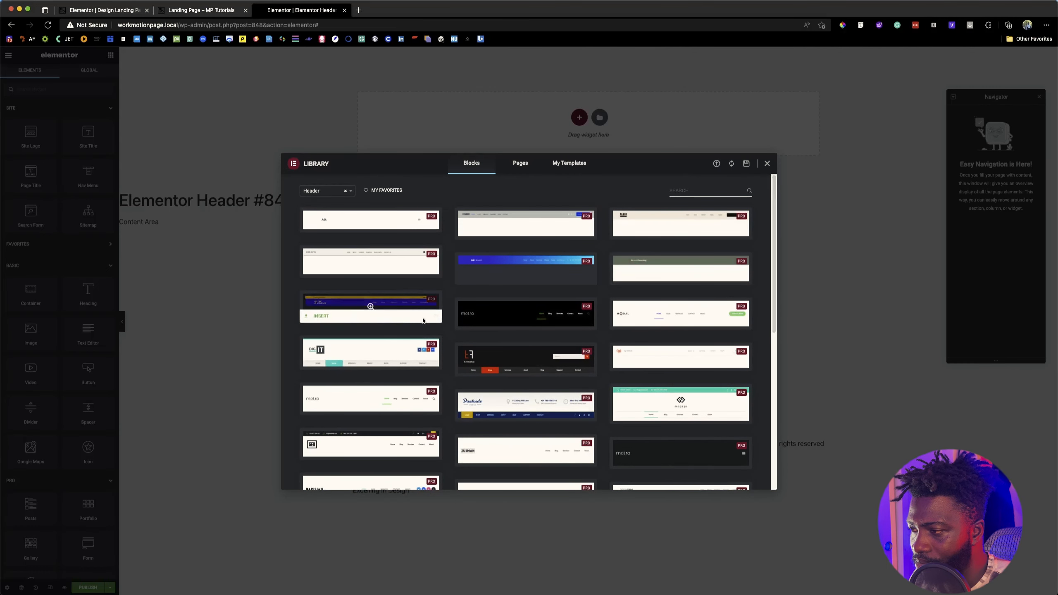
{"action": "scroll", "coordinate": [422, 320], "scroll_direction": "down", "scroll_amount": 10}
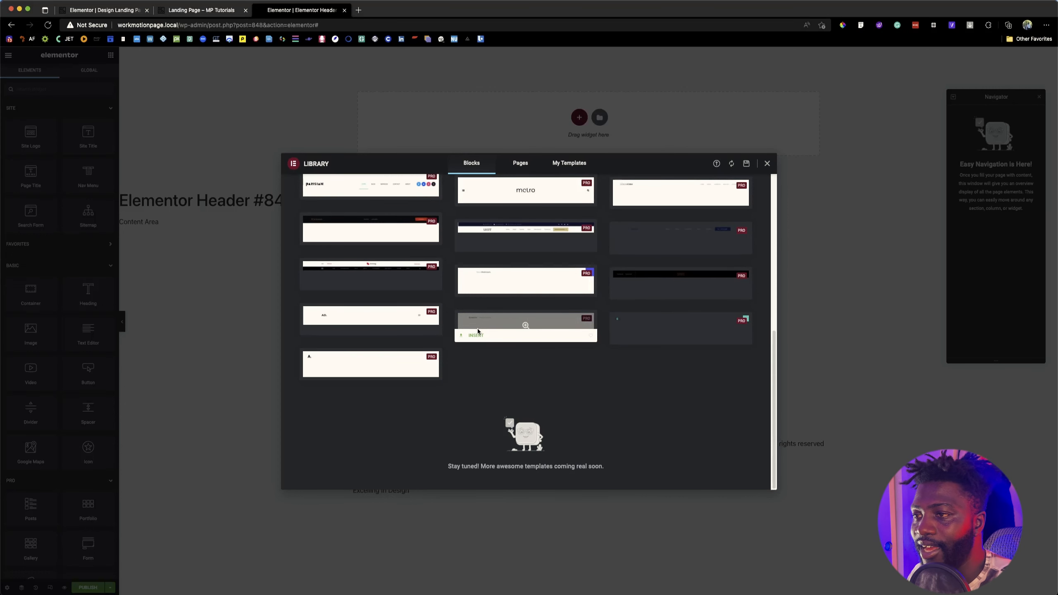
{"action": "scroll", "coordinate": [478, 331], "scroll_direction": "up", "scroll_amount": 10}
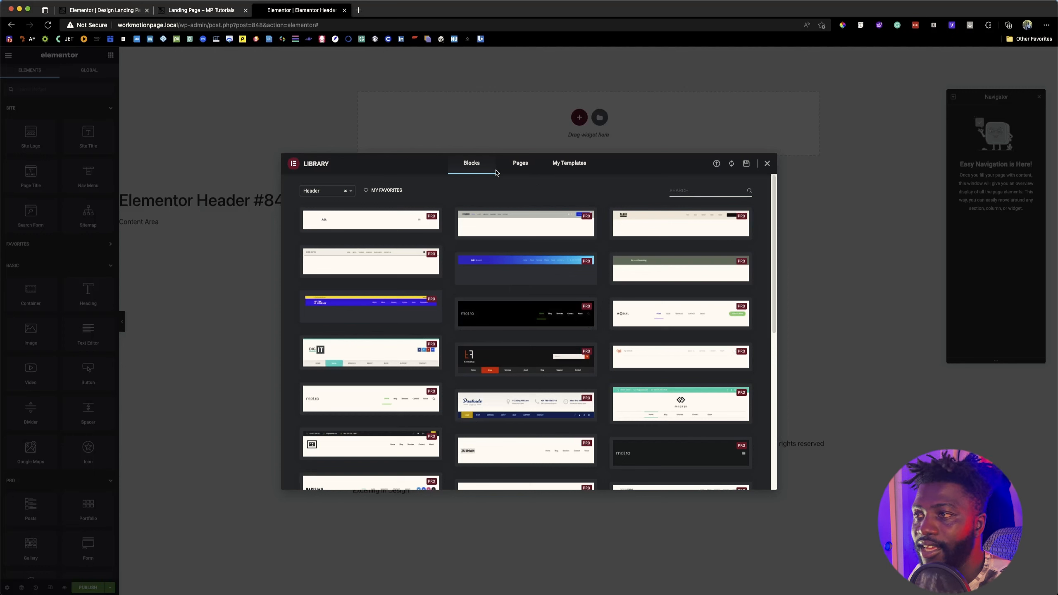
{"action": "left_click", "coordinate": [767, 164]}
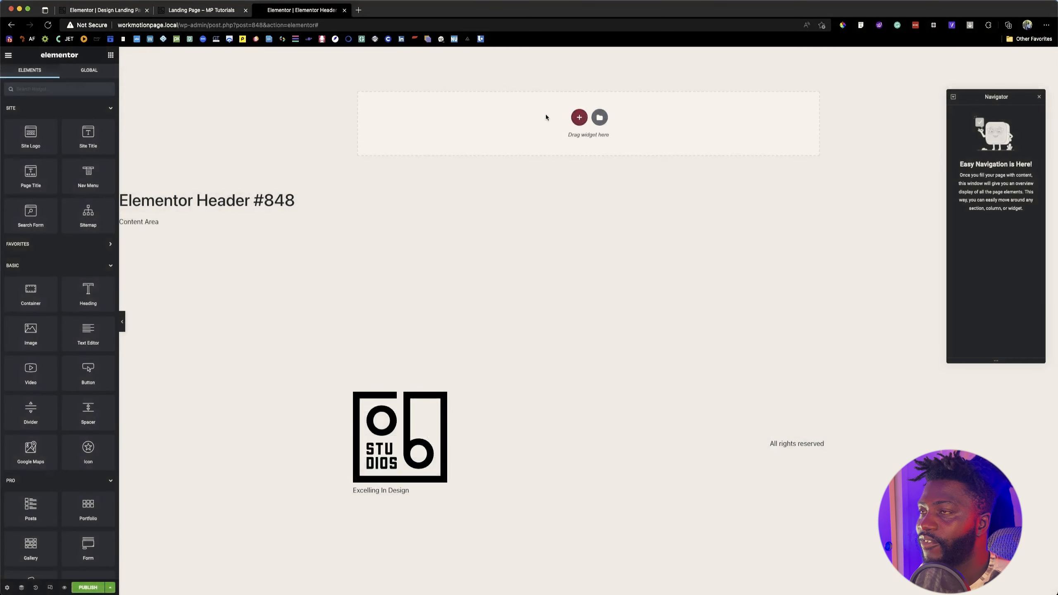
Step: Add a container with row direction to the empty header template, using the finished landing page as reference
{"action": "left_click", "coordinate": [202, 10]}
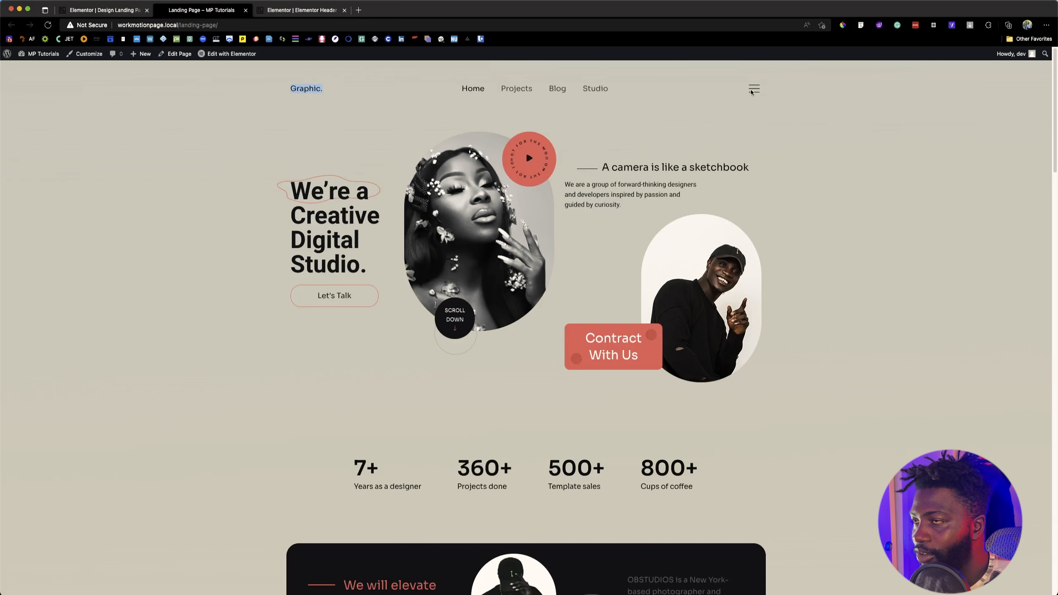
{"action": "left_click", "coordinate": [297, 12]}
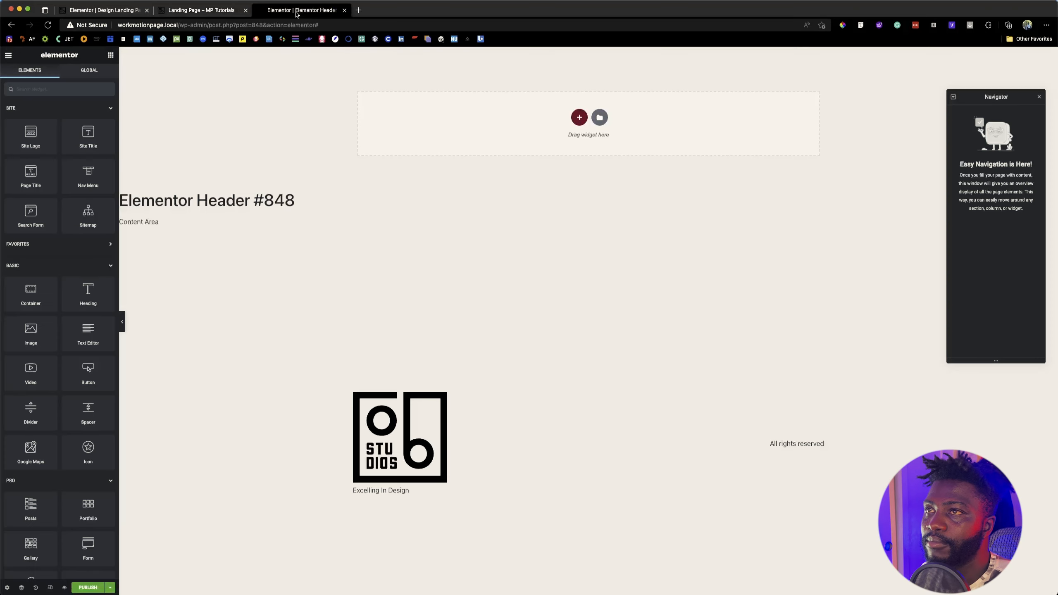
{"action": "left_click", "coordinate": [579, 119]}
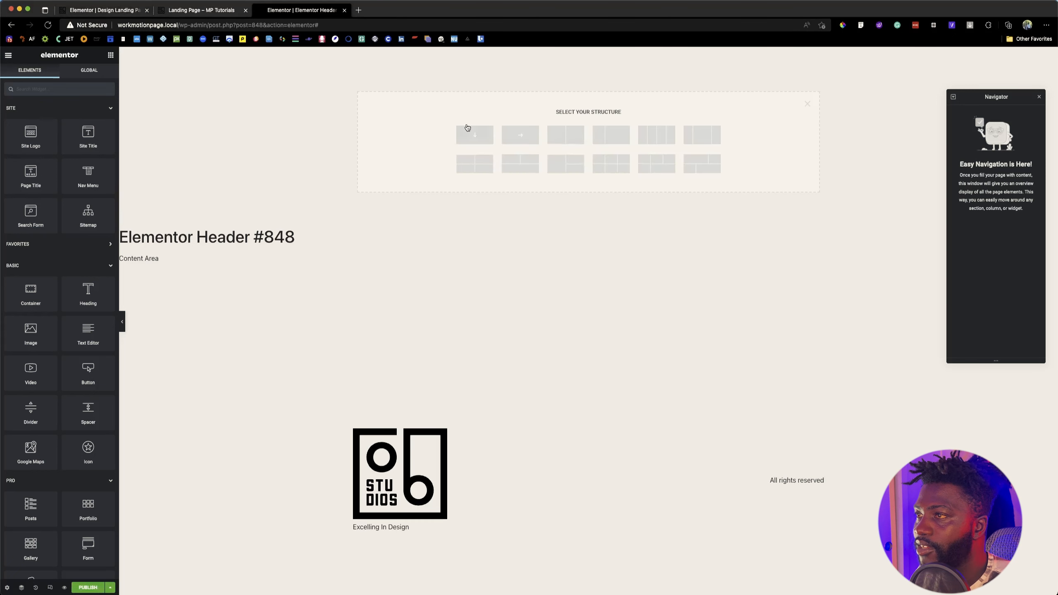
{"action": "left_click", "coordinate": [519, 139]}
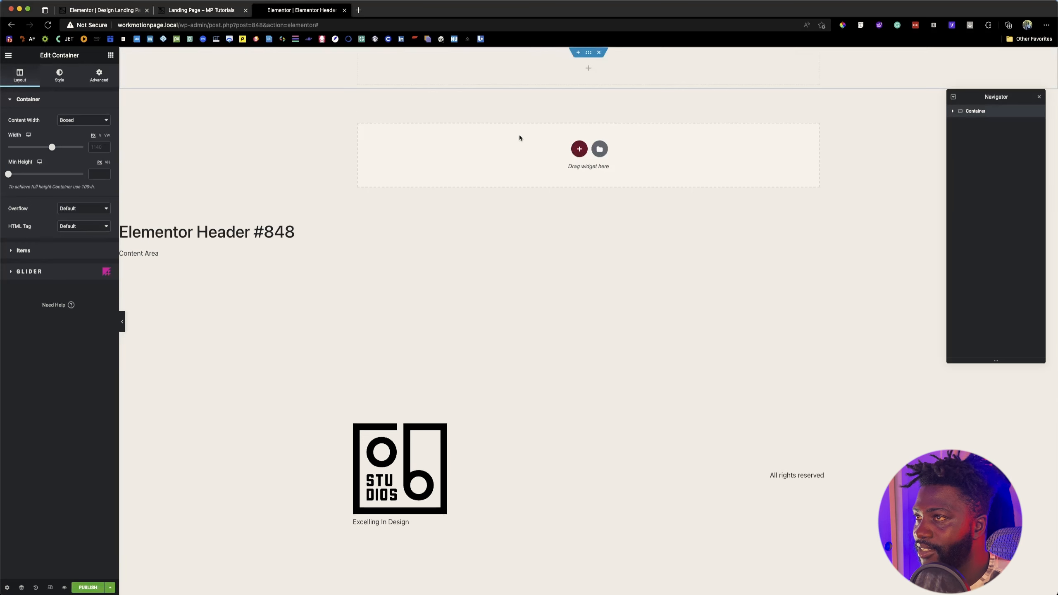
Step: Place a Heading widget inside the new header container
{"action": "left_click", "coordinate": [179, 10]}
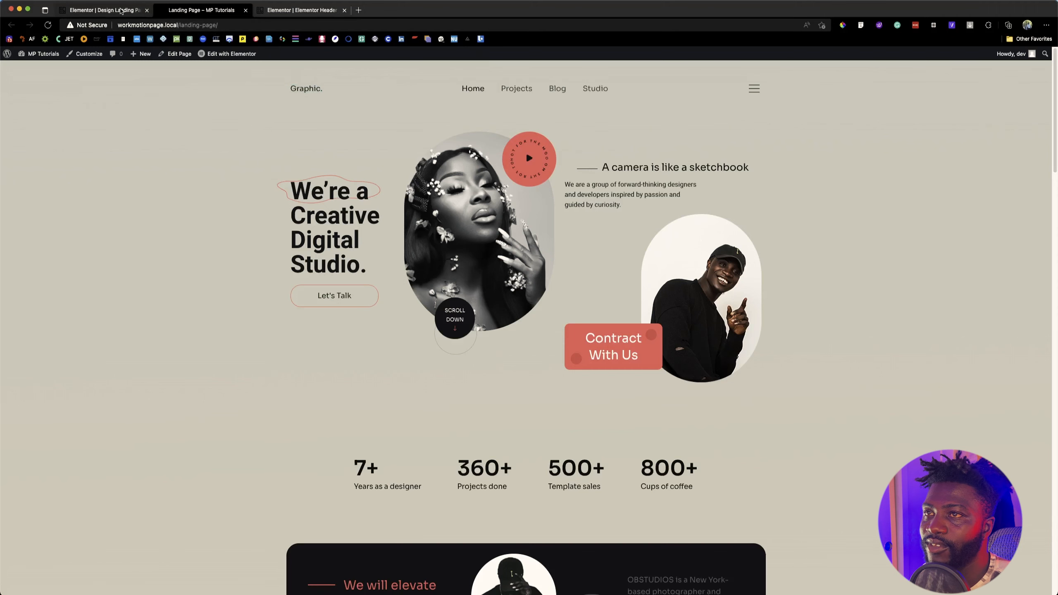
{"action": "left_click", "coordinate": [300, 10]}
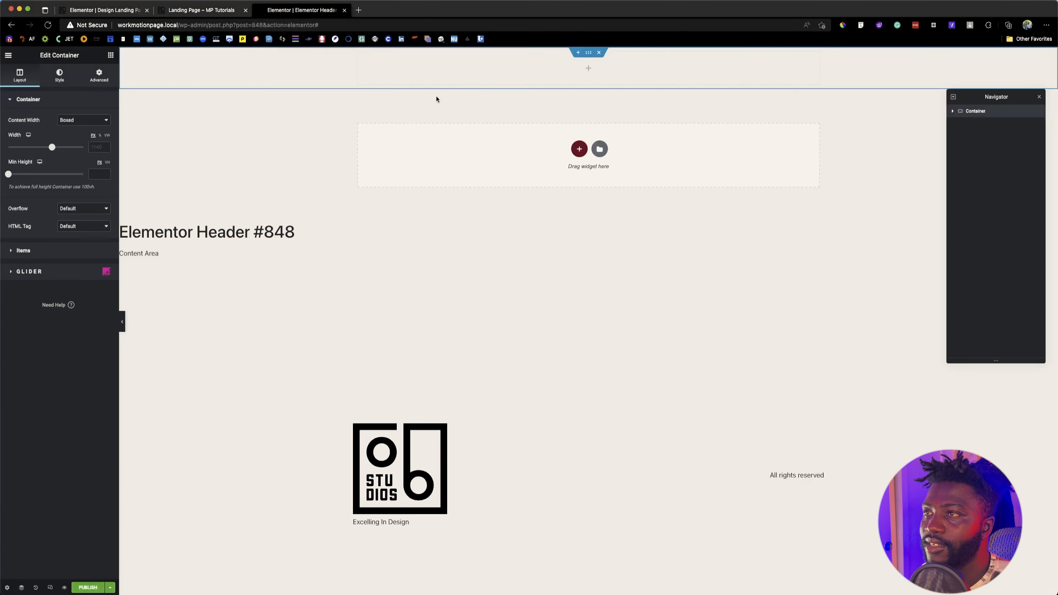
{"action": "left_click", "coordinate": [523, 72]}
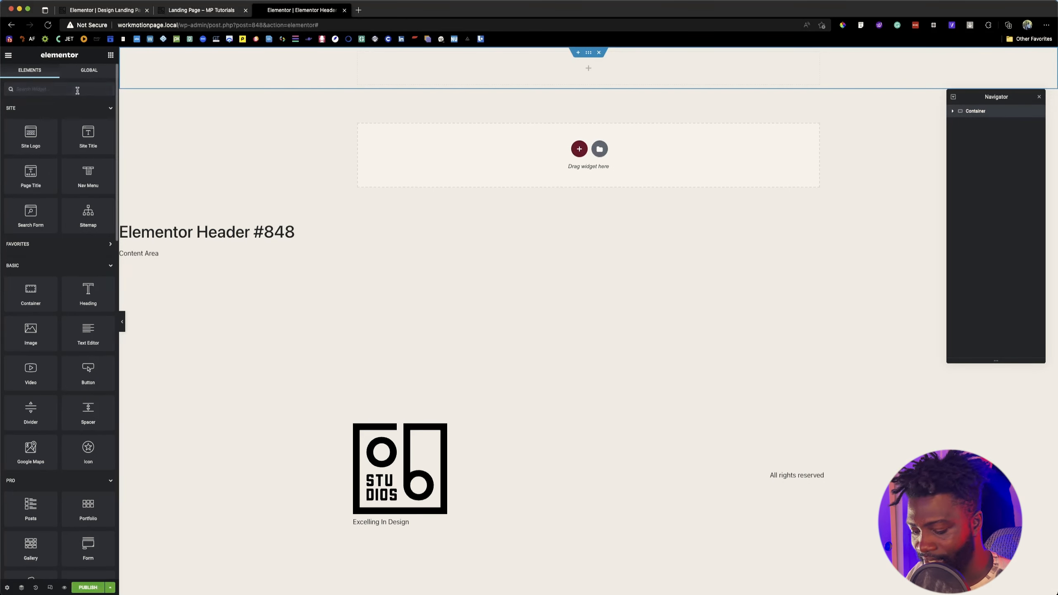
{"action": "type", "text": "text"}
{"action": "left_click_drag", "start_coordinate": [35, 118], "coordinate": [412, 79]}
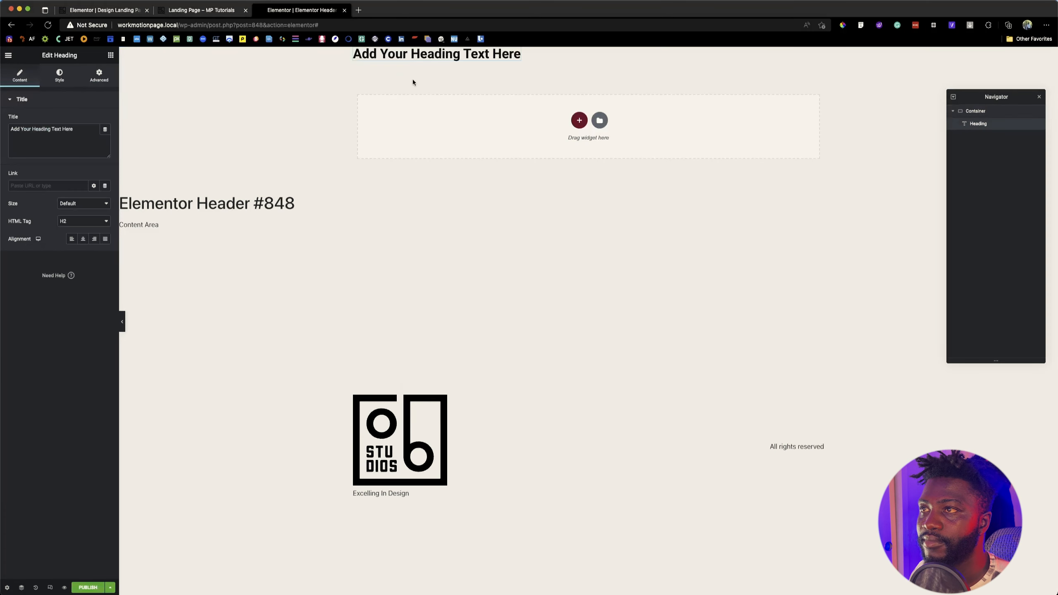
Step: Add a Nav Menu widget to the header container directly after the heading
{"action": "left_click", "coordinate": [220, 12]}
{"action": "left_click", "coordinate": [286, 12]}
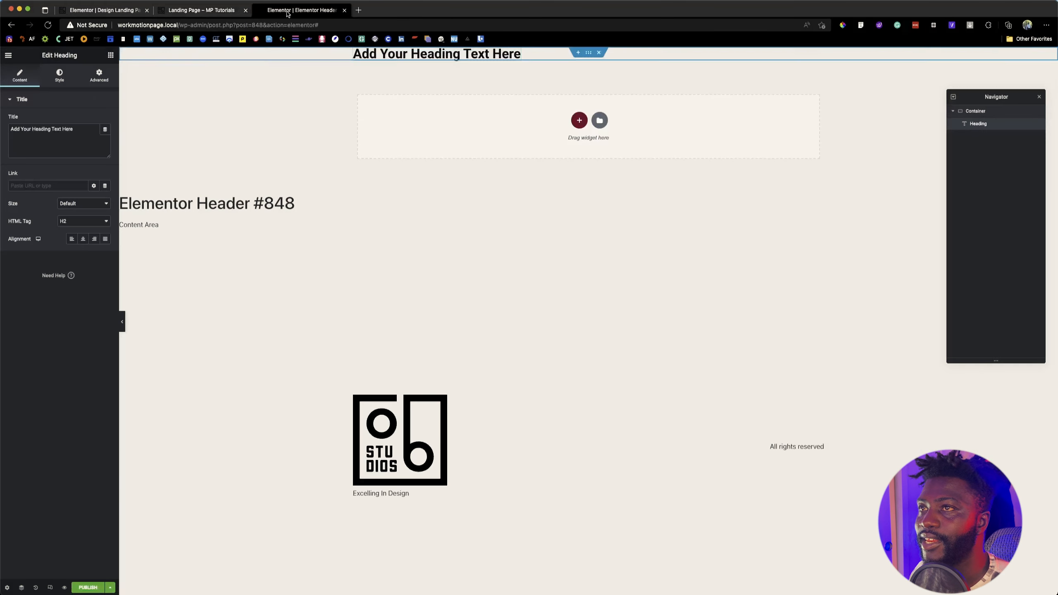
{"action": "left_click", "coordinate": [111, 55]}
{"action": "type", "text": "nav"}
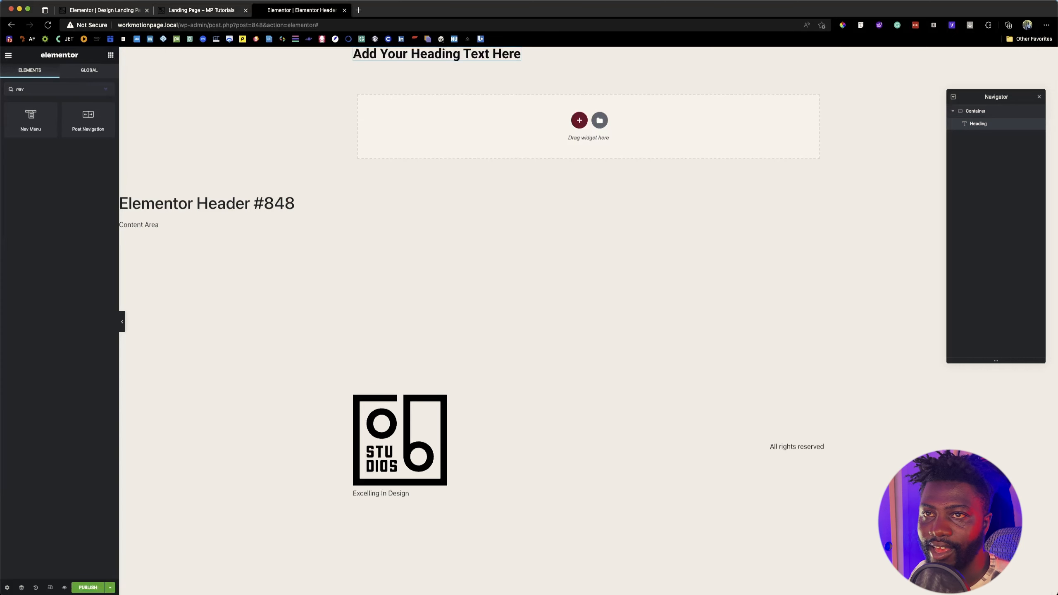
{"action": "left_click_drag", "start_coordinate": [31, 123], "coordinate": [483, 52]}
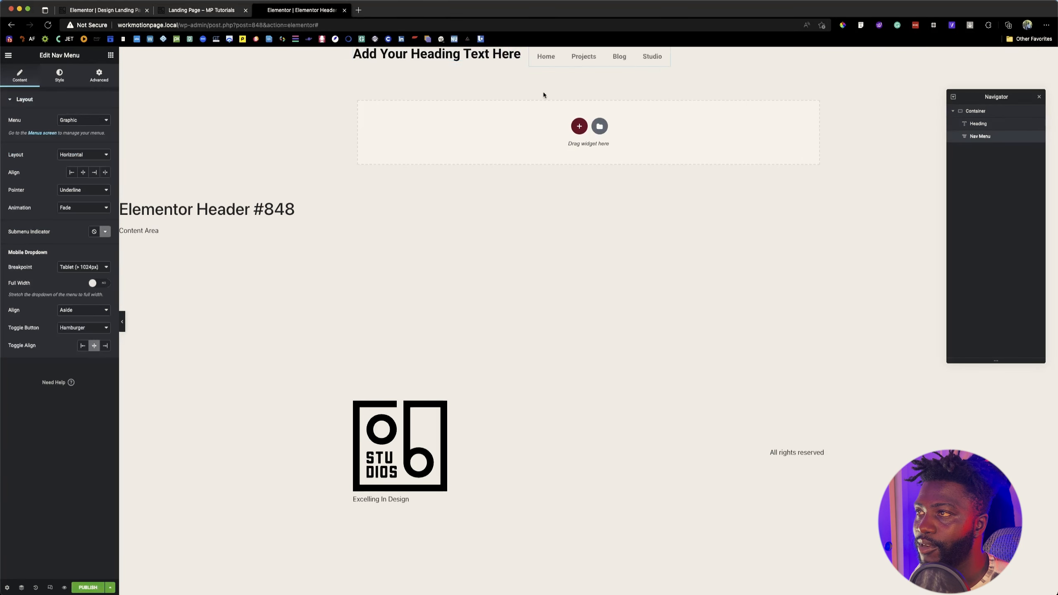
Step: Add an Icon widget to the header container and order it after the Nav Menu
{"action": "left_click", "coordinate": [110, 55]}
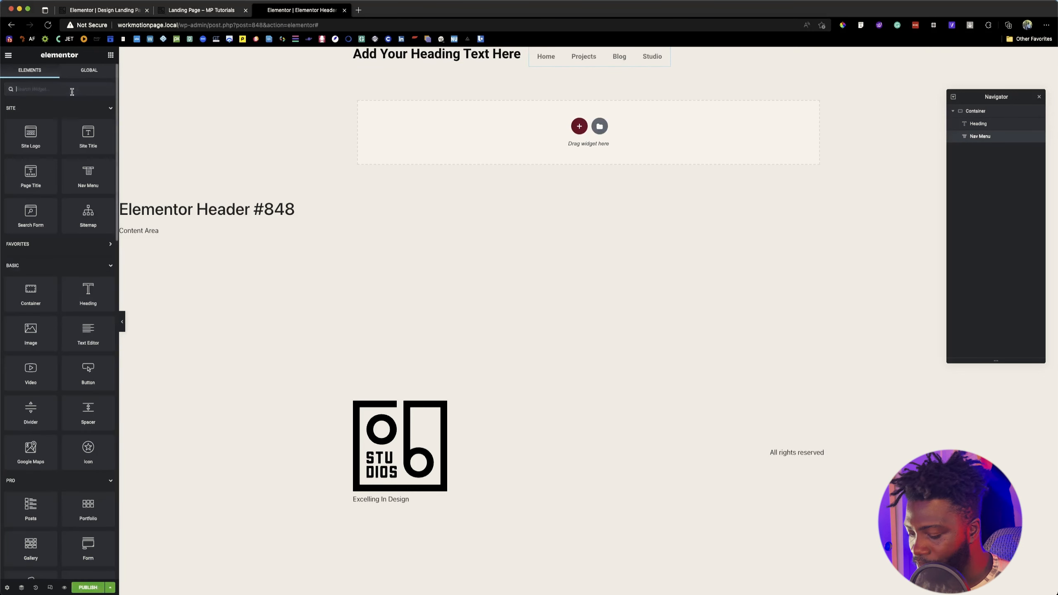
{"action": "type", "text": "icon"}
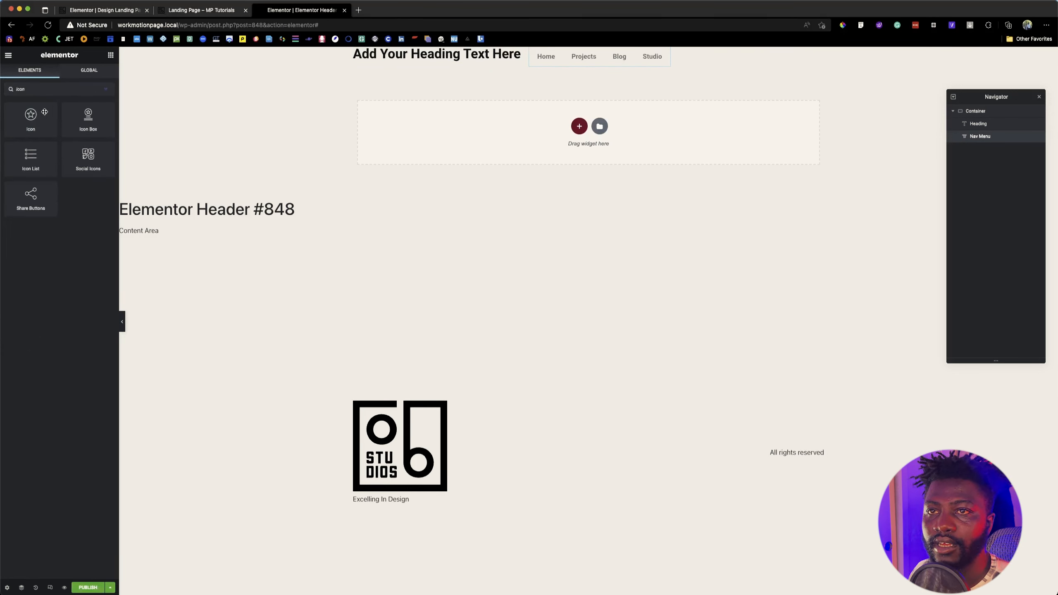
{"action": "left_click_drag", "start_coordinate": [42, 115], "coordinate": [687, 57]}
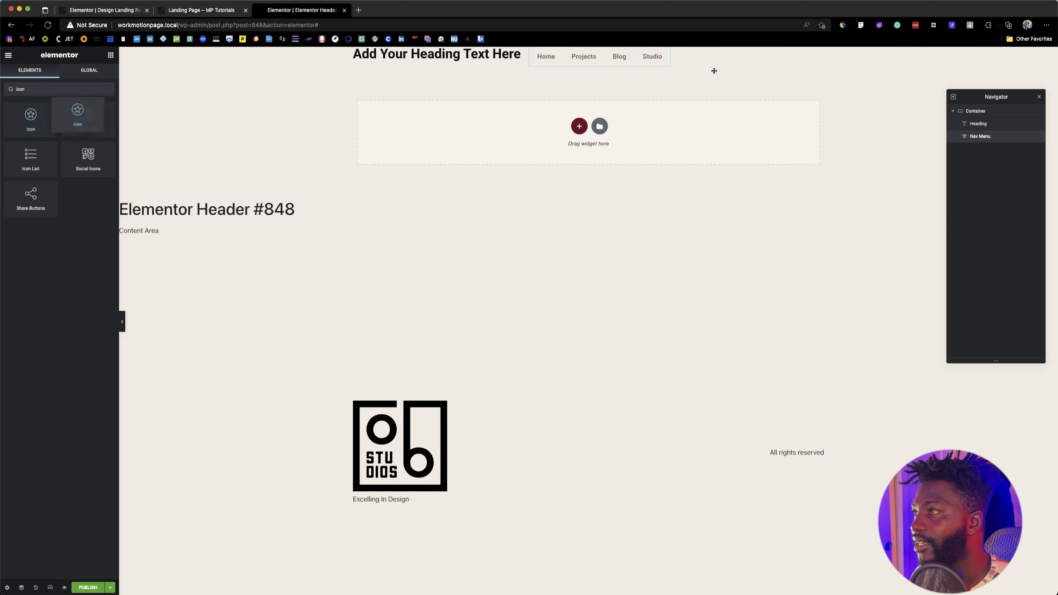
{"action": "left_click_drag", "start_coordinate": [77, 116], "coordinate": [541, 56]}
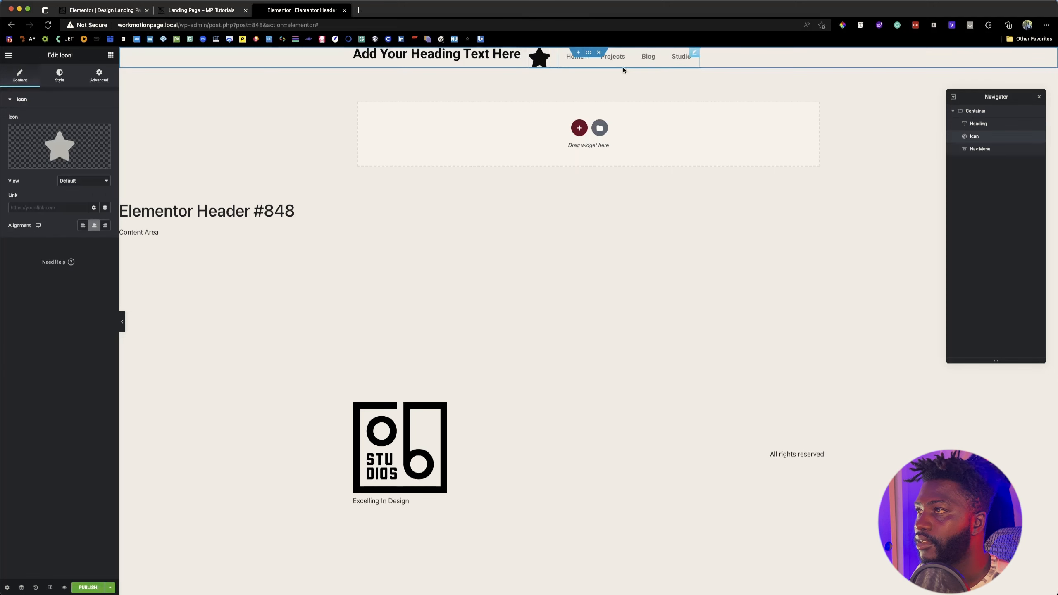
{"action": "left_click_drag", "start_coordinate": [1022, 134], "coordinate": [998, 156]}
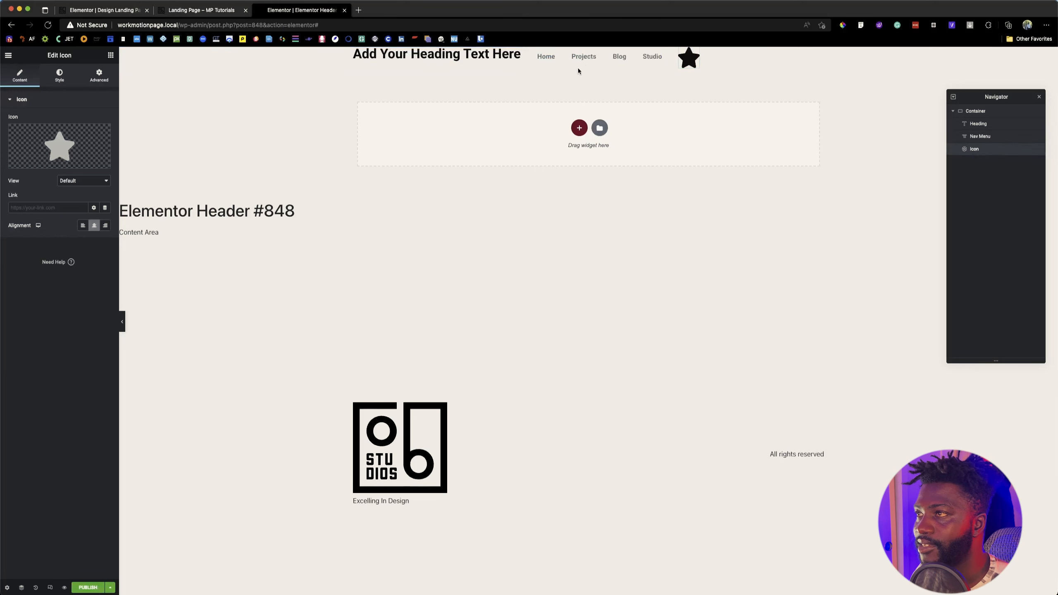
Step: Apply the global font Sora to the header's heading typography
{"action": "left_click", "coordinate": [466, 62]}
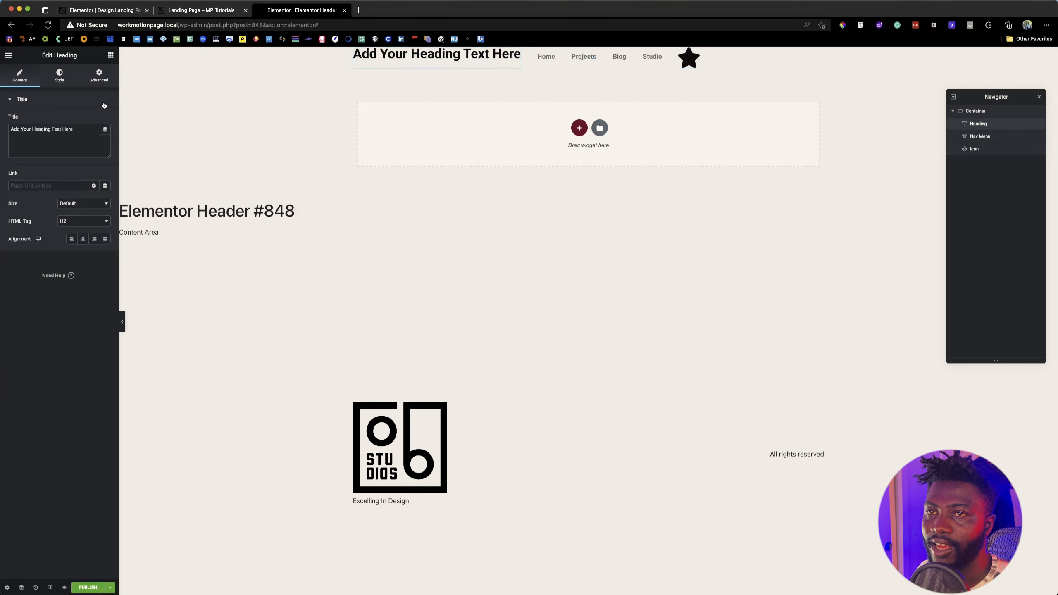
{"action": "left_click", "coordinate": [60, 75]}
{"action": "left_click", "coordinate": [94, 138]}
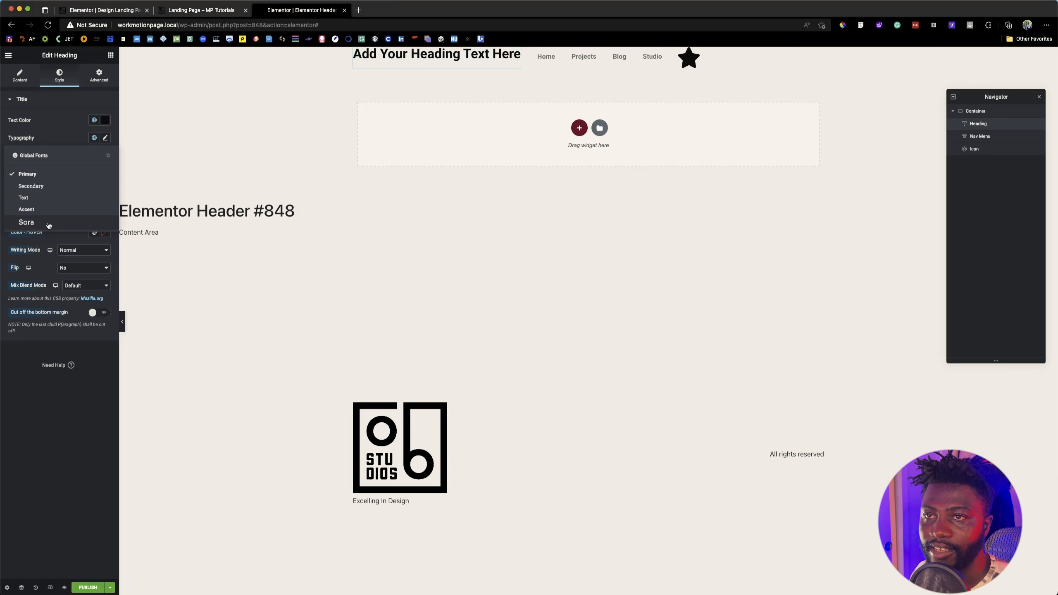
{"action": "left_click", "coordinate": [26, 222]}
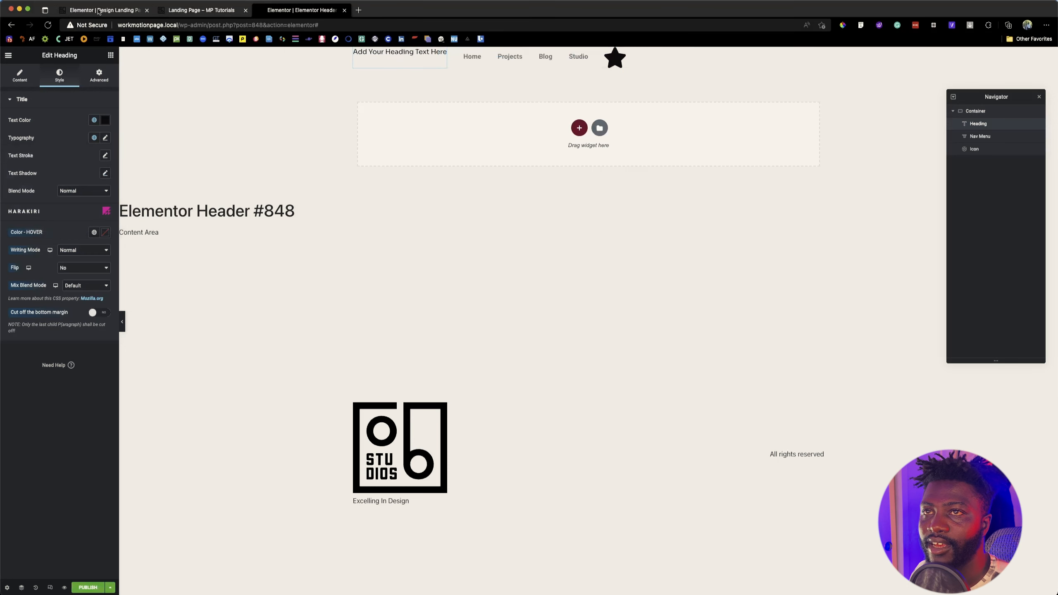
Step: Replace the heading's title with "Graphic." copied from the finished landing page, and return to that page for comparison
{"action": "left_click", "coordinate": [208, 10]}
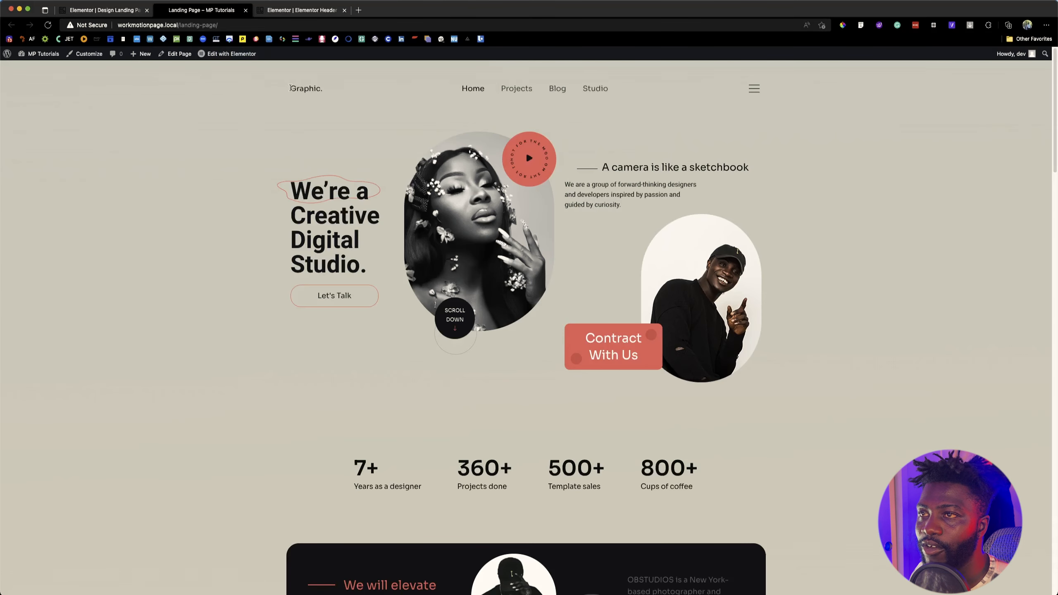
{"action": "left_click_drag", "start_coordinate": [318, 88], "coordinate": [325, 90]}
{"action": "key", "text": "super+c"}
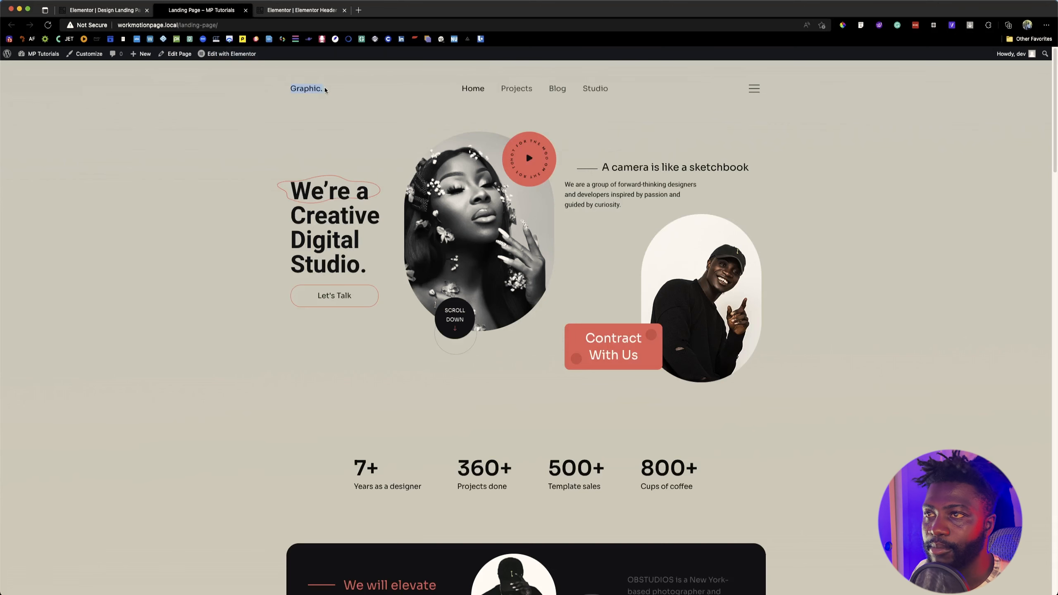
{"action": "left_click", "coordinate": [283, 9]}
{"action": "left_click", "coordinate": [22, 85]}
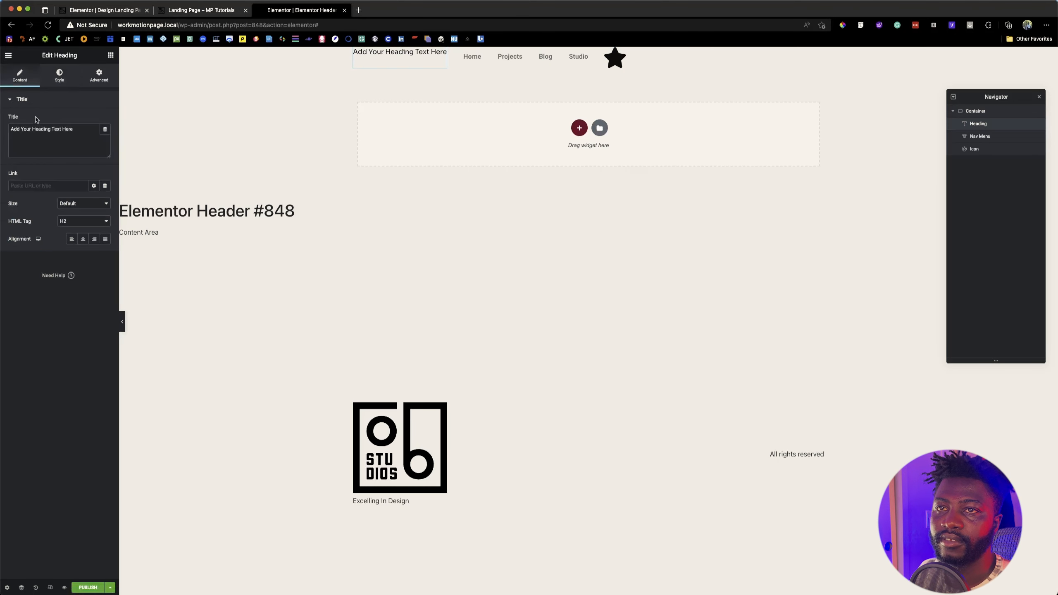
{"action": "triple_click", "coordinate": [35, 125]}
{"action": "key", "text": "super+v"}
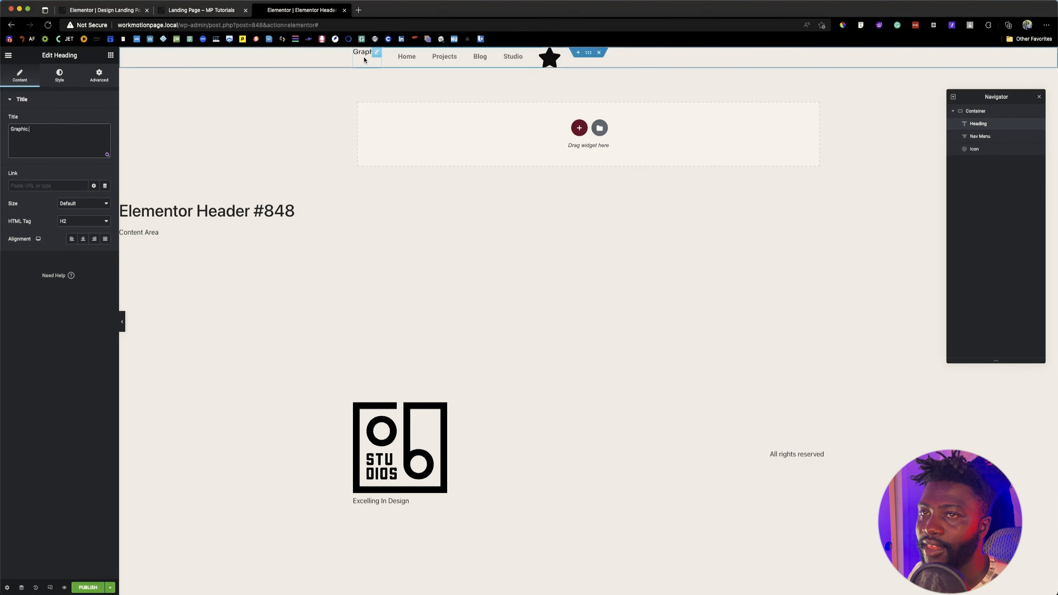
{"action": "left_click", "coordinate": [195, 9]}
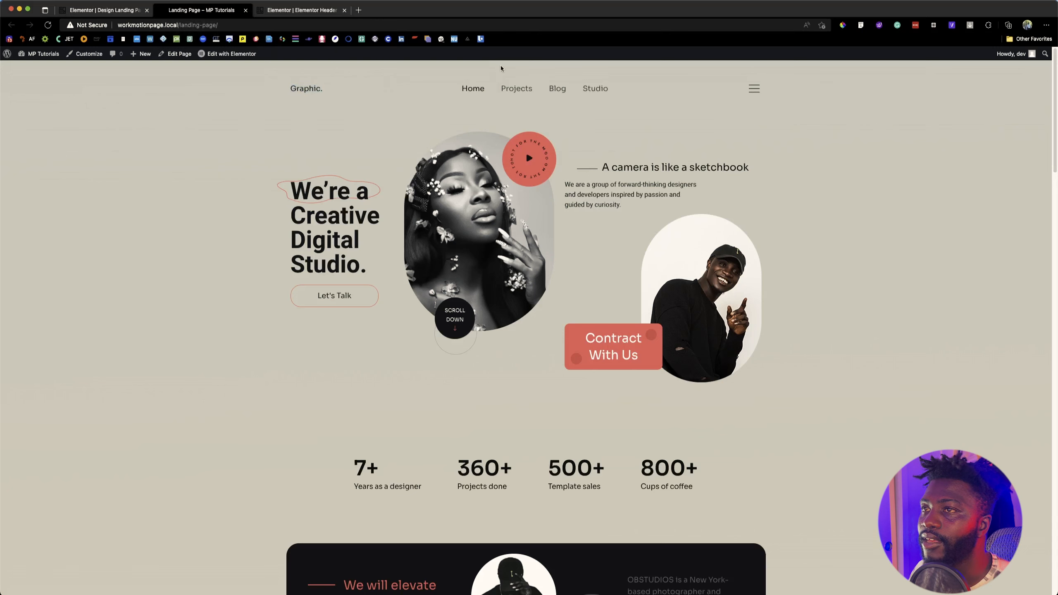
Step: Inspect the font properties of the "Graphic." logo text on the landing page with Font Finder
{"action": "left_click", "coordinate": [860, 26]}
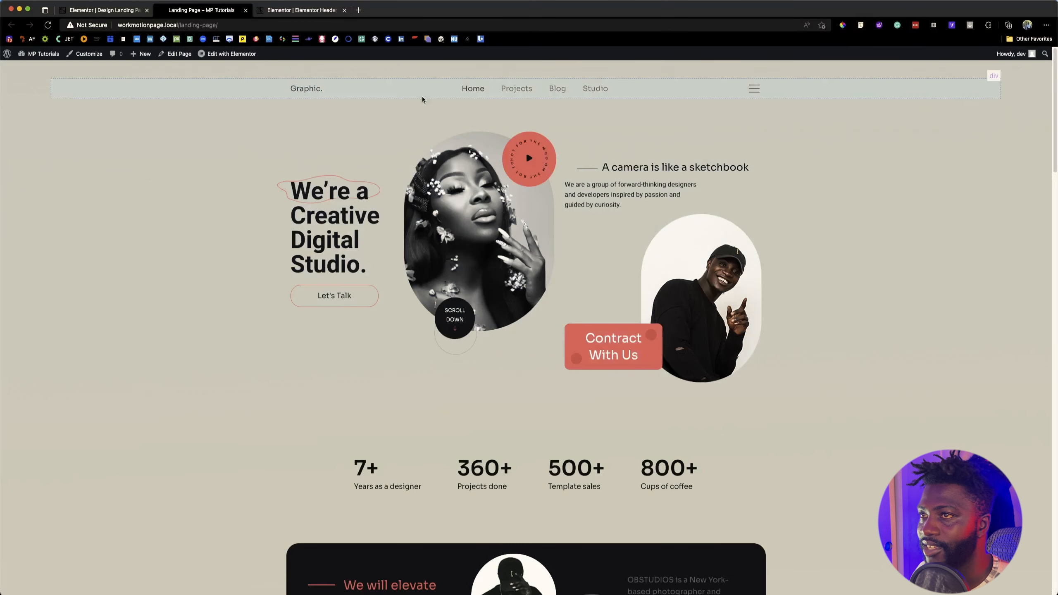
{"action": "left_click", "coordinate": [303, 91]}
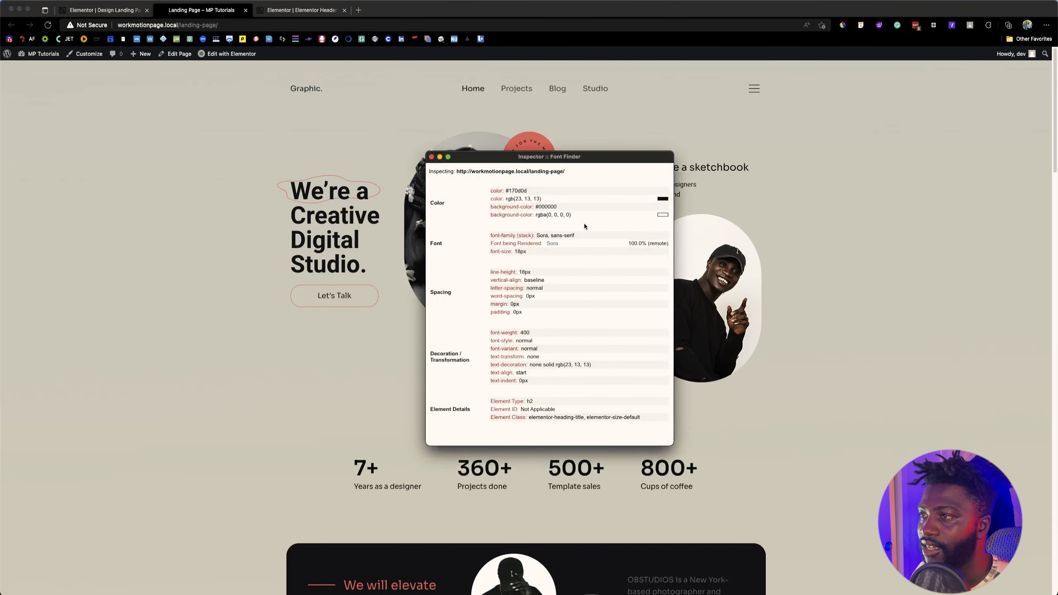
{"action": "left_click", "coordinate": [431, 156]}
Step: Return to the header editor and set the heading's typography size to 18 px
{"action": "left_click", "coordinate": [294, 11]}
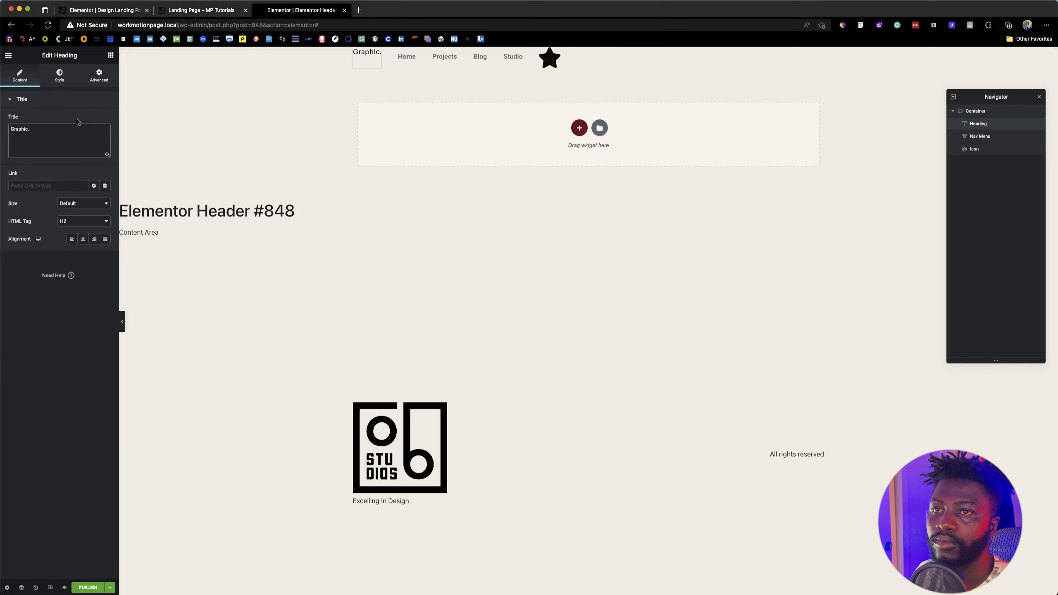
{"action": "left_click", "coordinate": [59, 74]}
{"action": "left_click", "coordinate": [105, 138]}
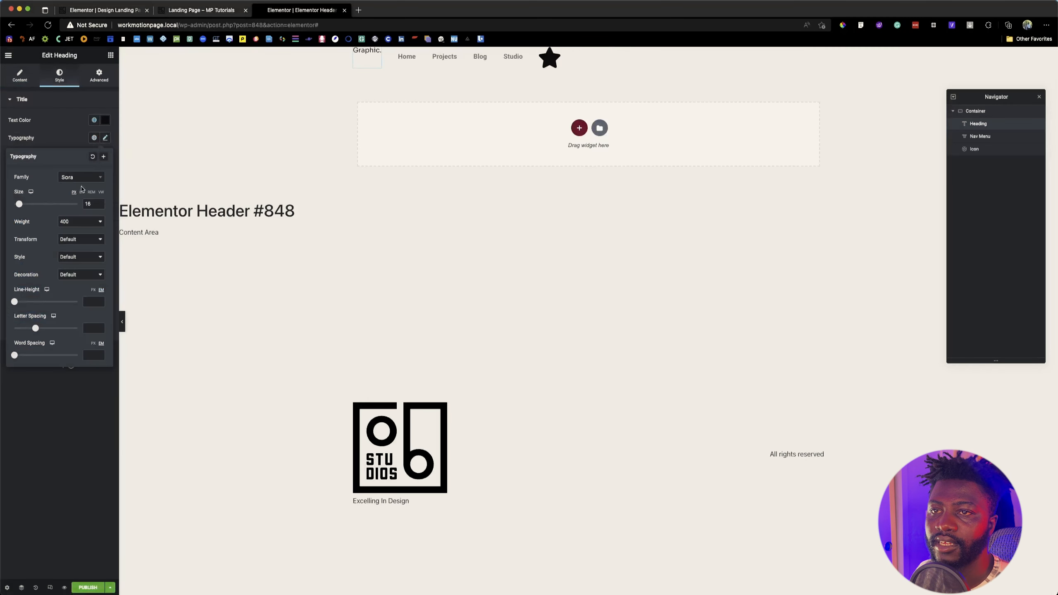
{"action": "left_click", "coordinate": [88, 202]}
{"action": "key", "text": "Up"}
{"action": "key", "text": "Up"}
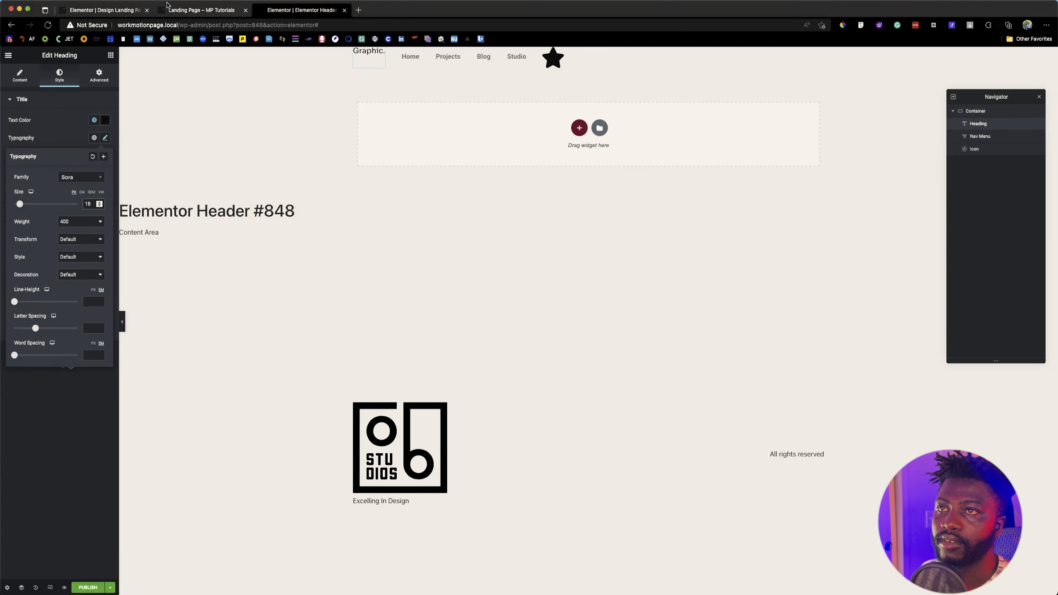
Step: Recheck the "Graphic." logo's font properties on the landing page with Font Finder and return to the header editor
{"action": "left_click", "coordinate": [181, 10]}
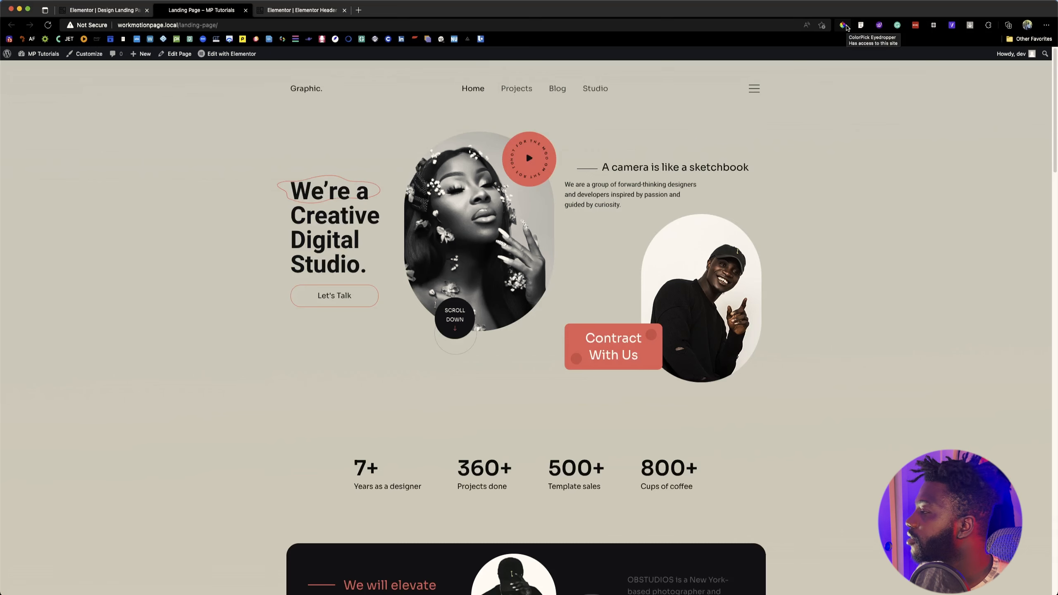
{"action": "left_click", "coordinate": [844, 26]}
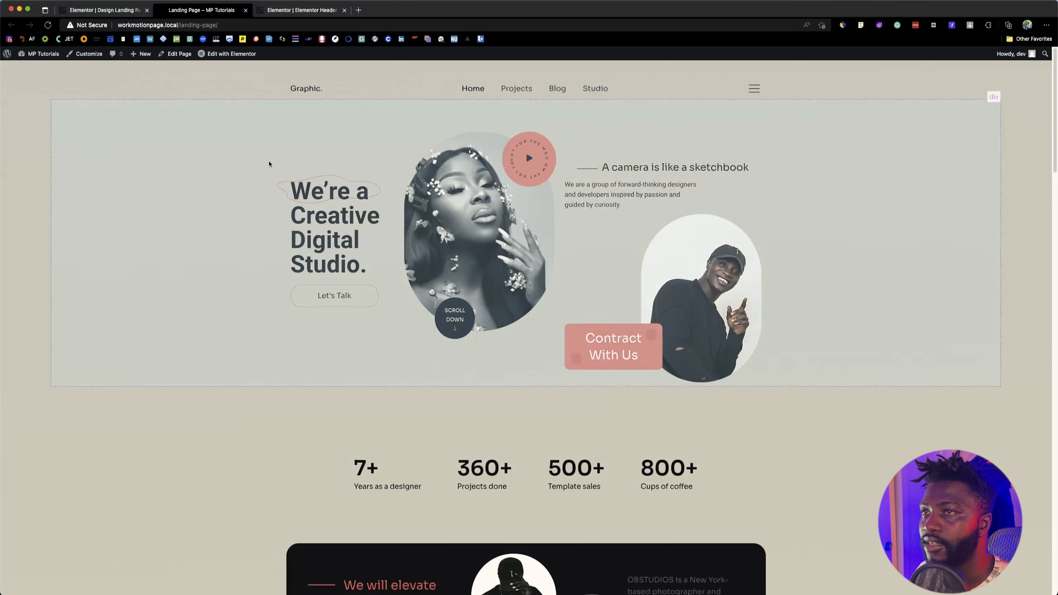
{"action": "left_click", "coordinate": [306, 89]}
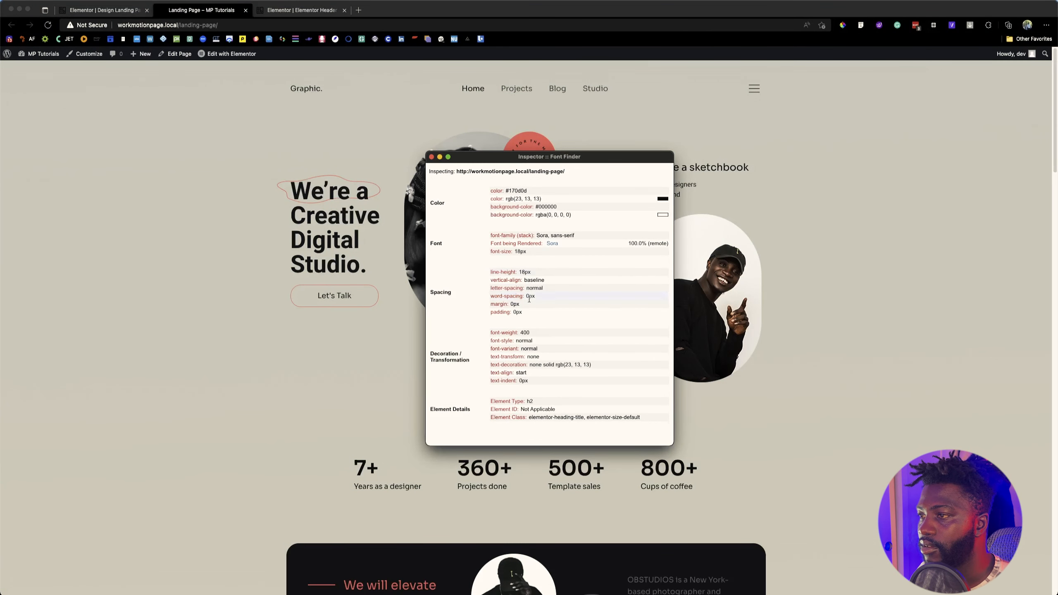
{"action": "left_click", "coordinate": [431, 156]}
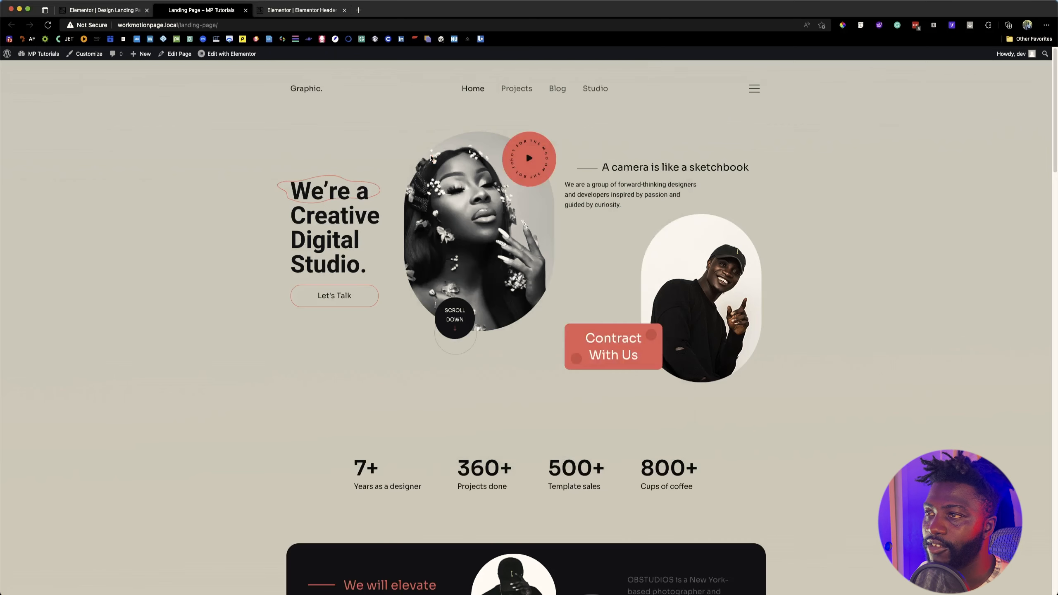
{"action": "left_click", "coordinate": [102, 10]}
{"action": "left_click", "coordinate": [296, 10]}
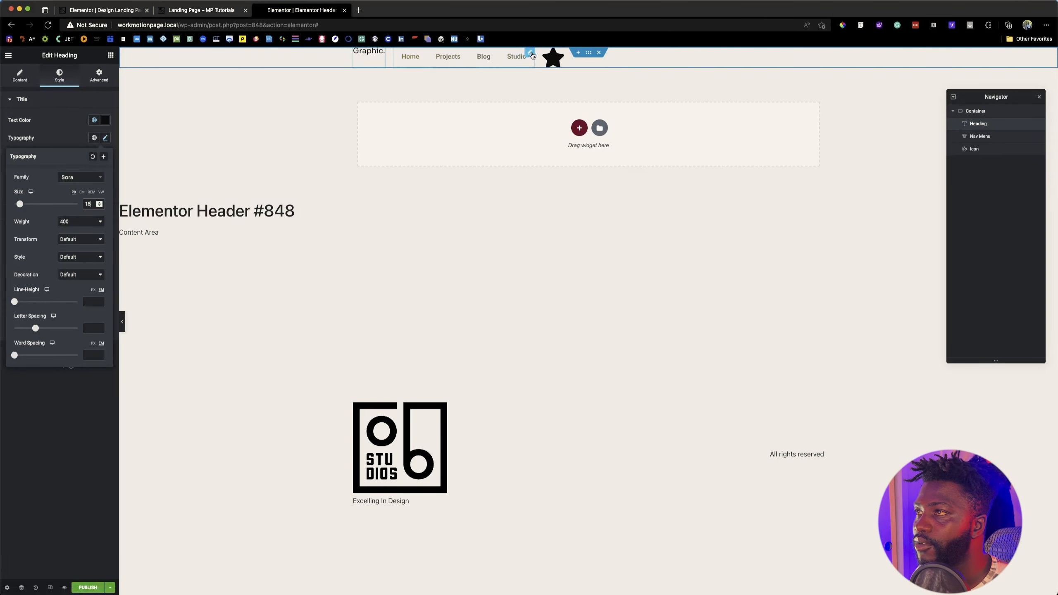
Step: Set the Nav Menu's Pointer to None and glance at the landing page's menu for comparison
{"action": "left_click", "coordinate": [416, 57]}
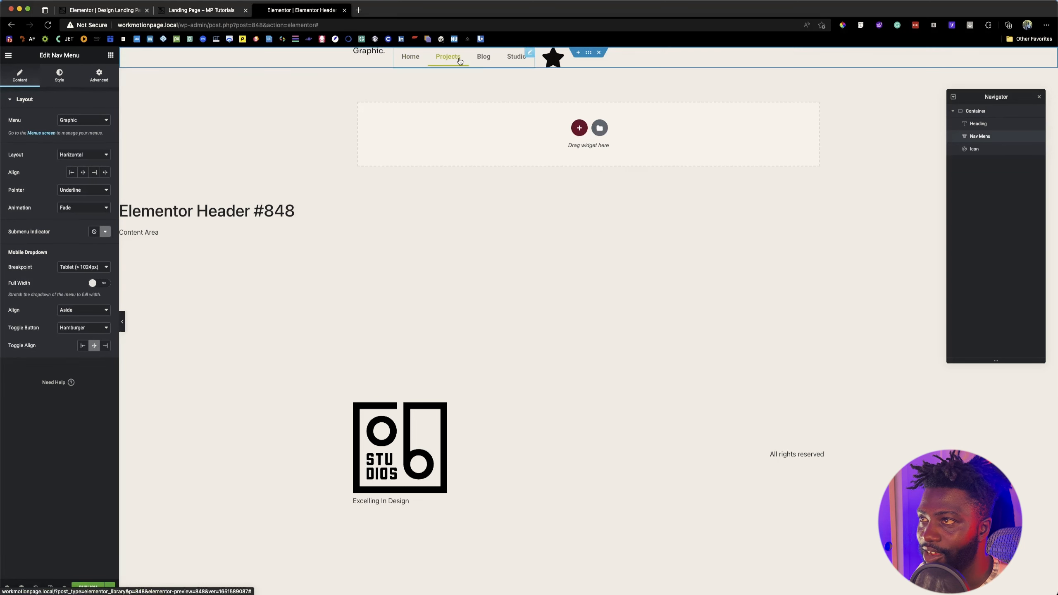
{"action": "left_click", "coordinate": [86, 190]}
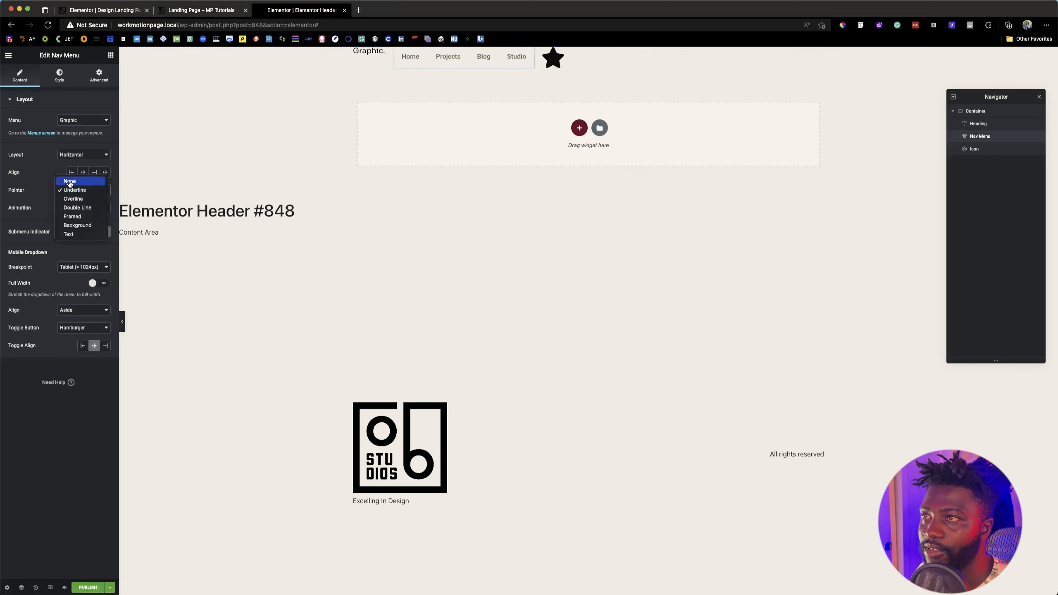
{"action": "left_click", "coordinate": [70, 182]}
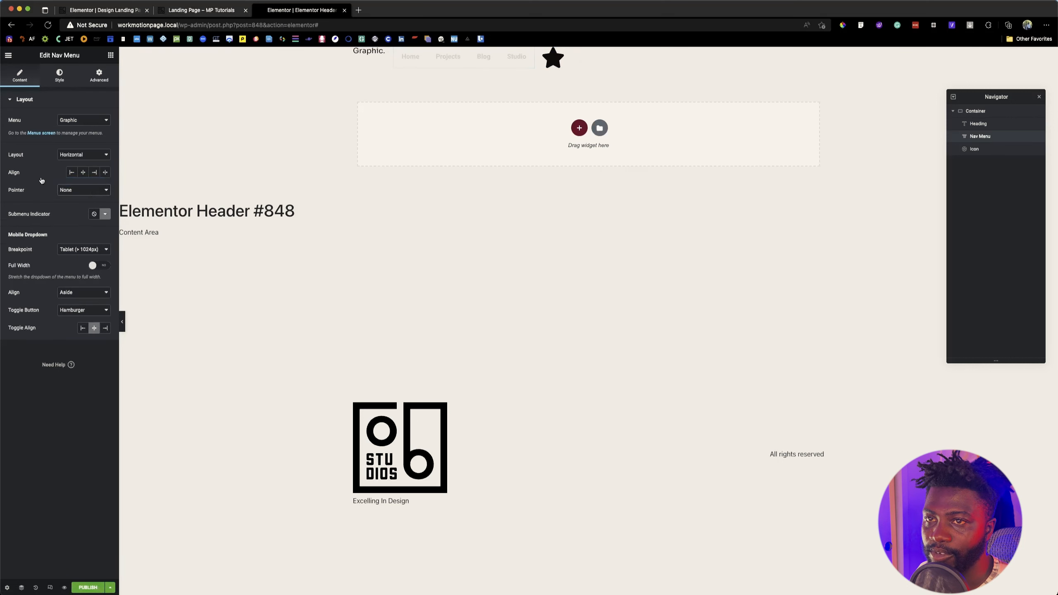
{"action": "left_click", "coordinate": [205, 12]}
{"action": "left_click", "coordinate": [275, 12]}
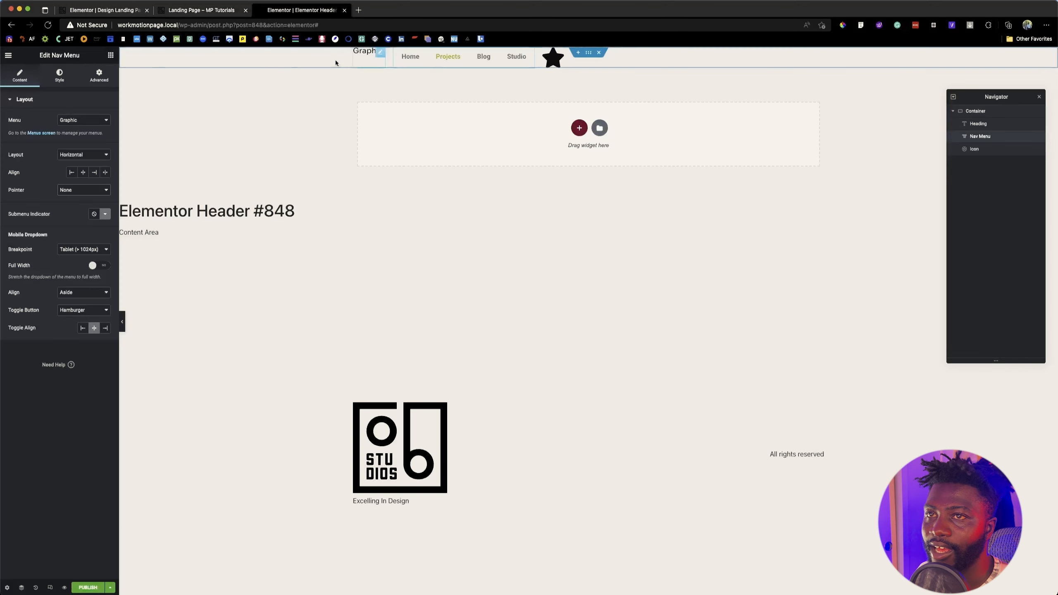
Step: Set the Nav Menu's normal text color to the global color G_Black
{"action": "left_click", "coordinate": [59, 75]}
{"action": "left_click", "coordinate": [94, 155]}
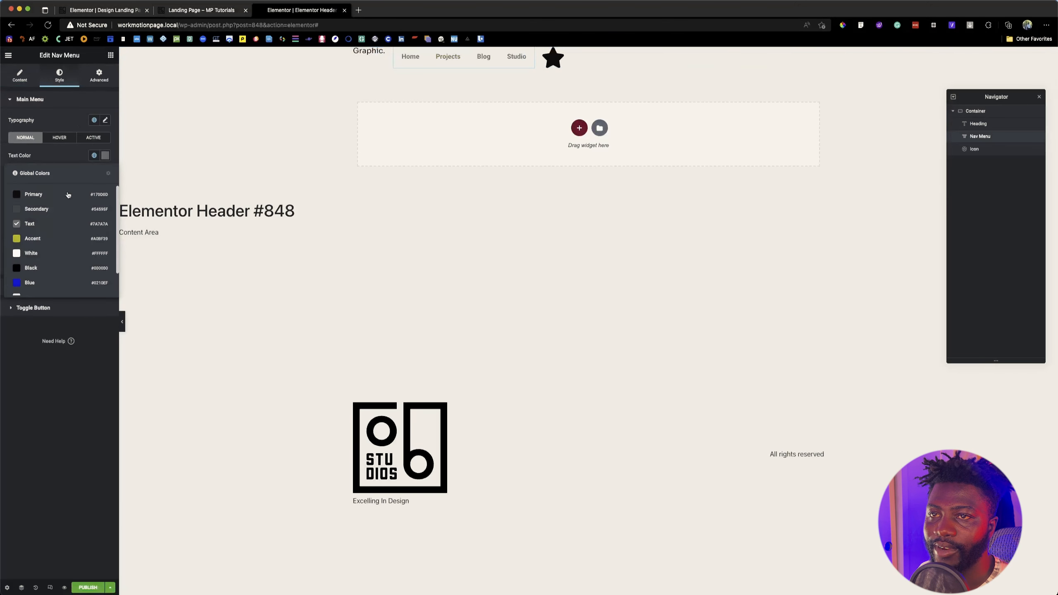
{"action": "scroll", "coordinate": [68, 236], "scroll_direction": "down", "scroll_amount": 2}
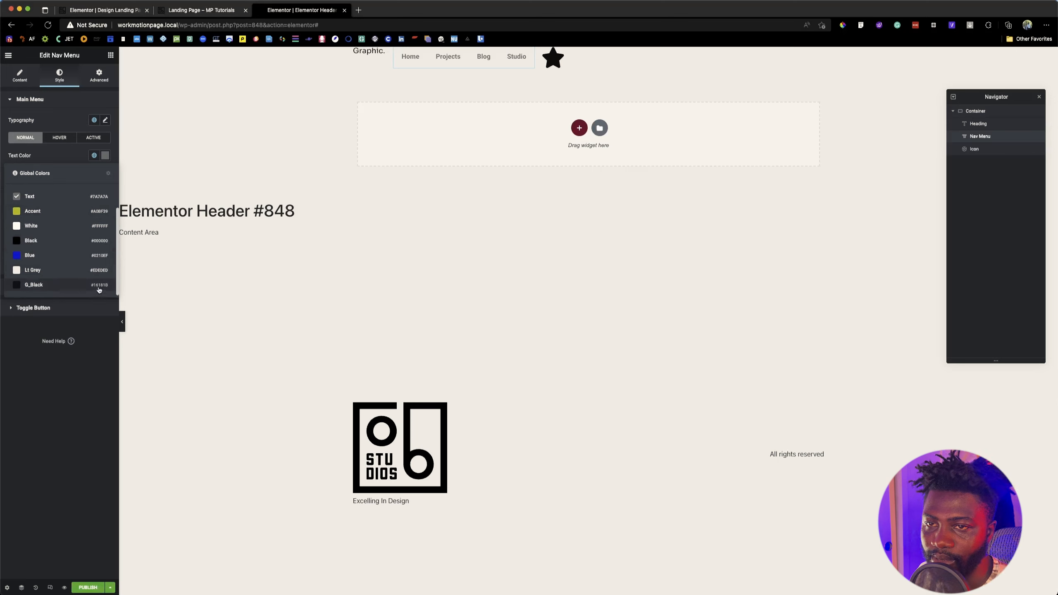
{"action": "left_click", "coordinate": [51, 285]}
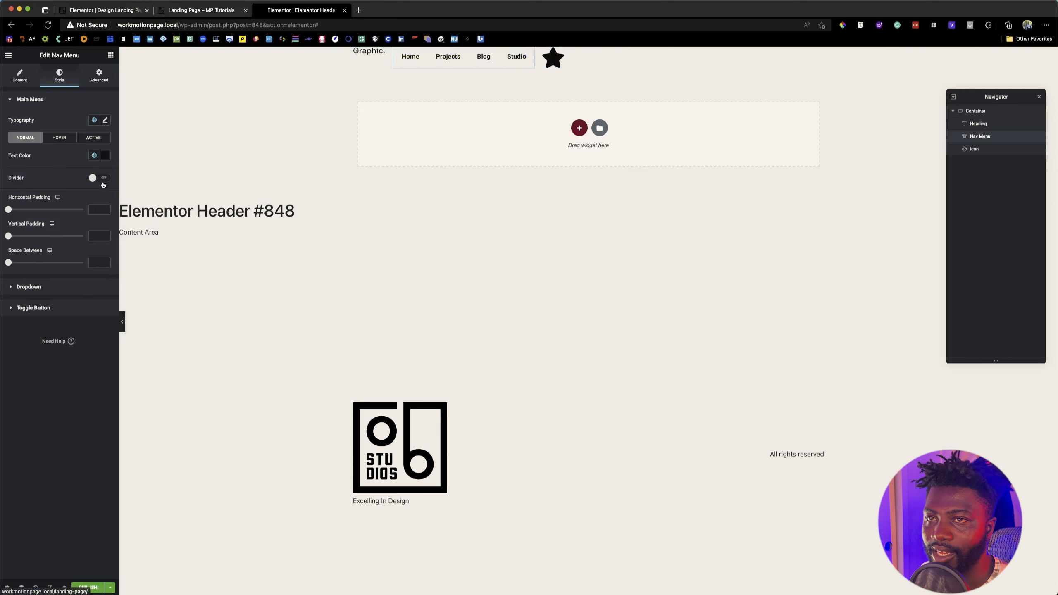
Step: Open the Nav Menu's hover color settings and inspect the font properties of the "Projects" link on the landing page
{"action": "left_click", "coordinate": [60, 137]}
{"action": "left_click", "coordinate": [189, 8]}
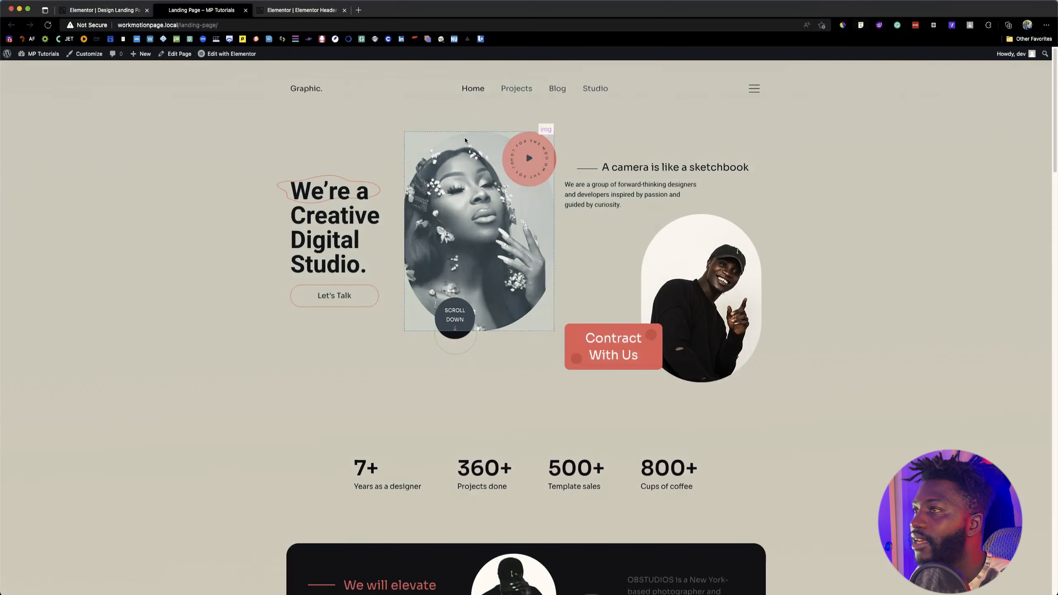
{"action": "left_click", "coordinate": [524, 94]}
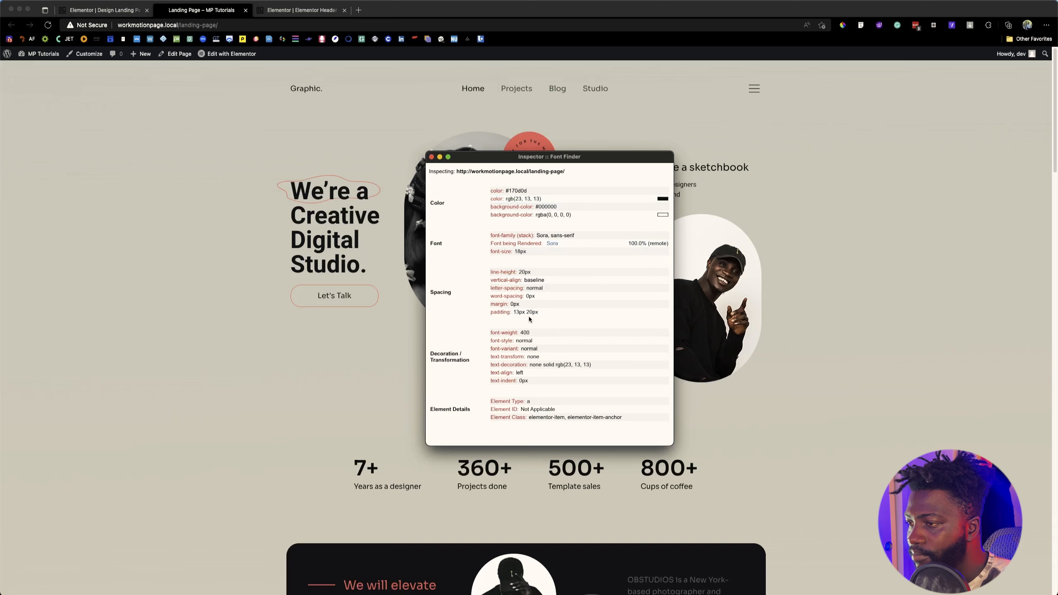
{"action": "left_click", "coordinate": [432, 157]}
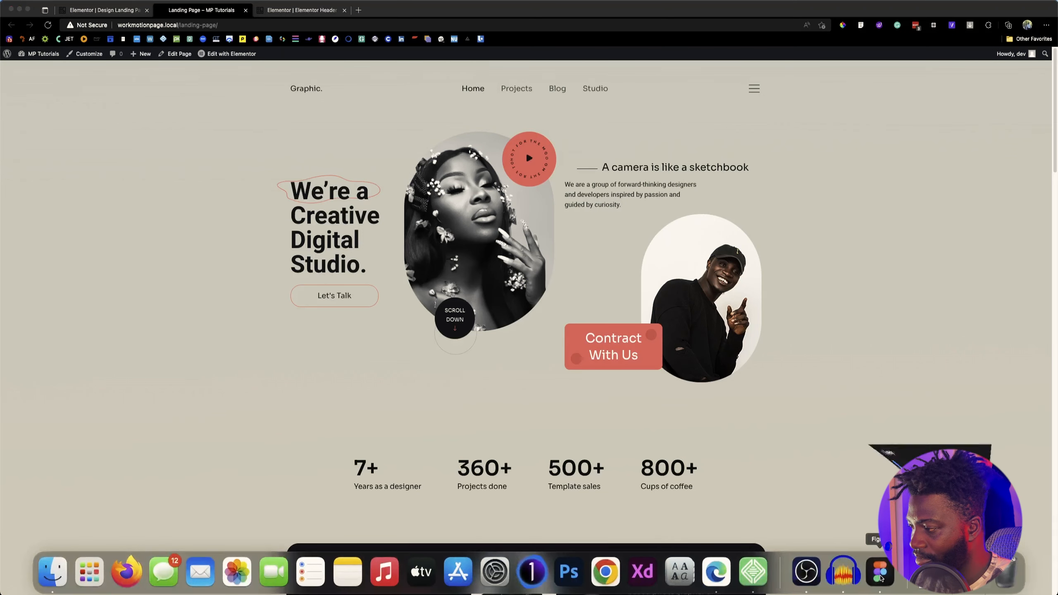
Step: Switch to Figma, inspect the "Projects" menu text in the Photography Website Design header, and copy its hex color #4F5051
{"action": "left_click", "coordinate": [878, 572]}
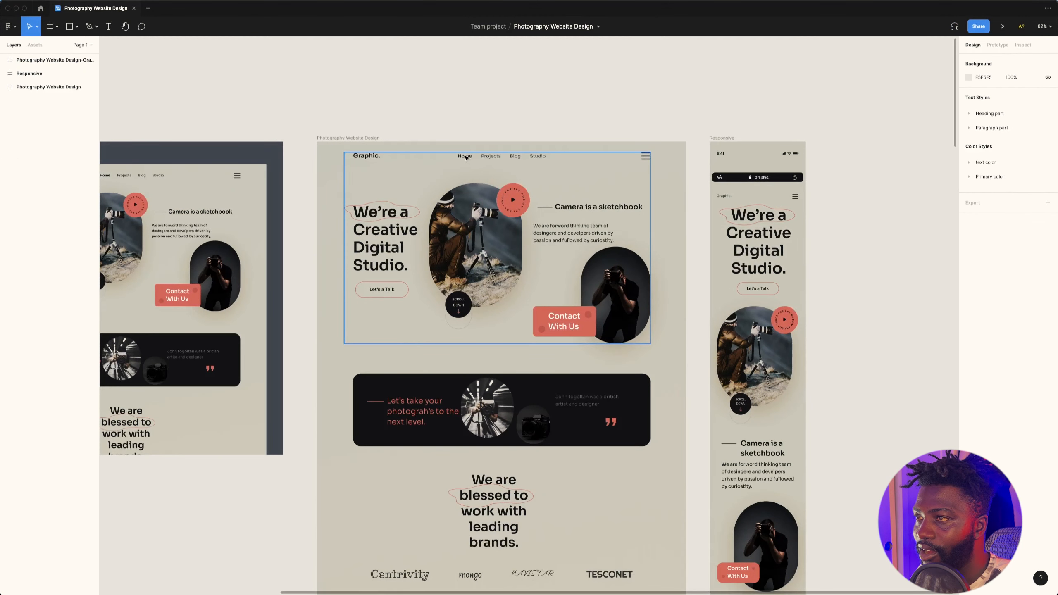
{"action": "left_click", "coordinate": [492, 155]}
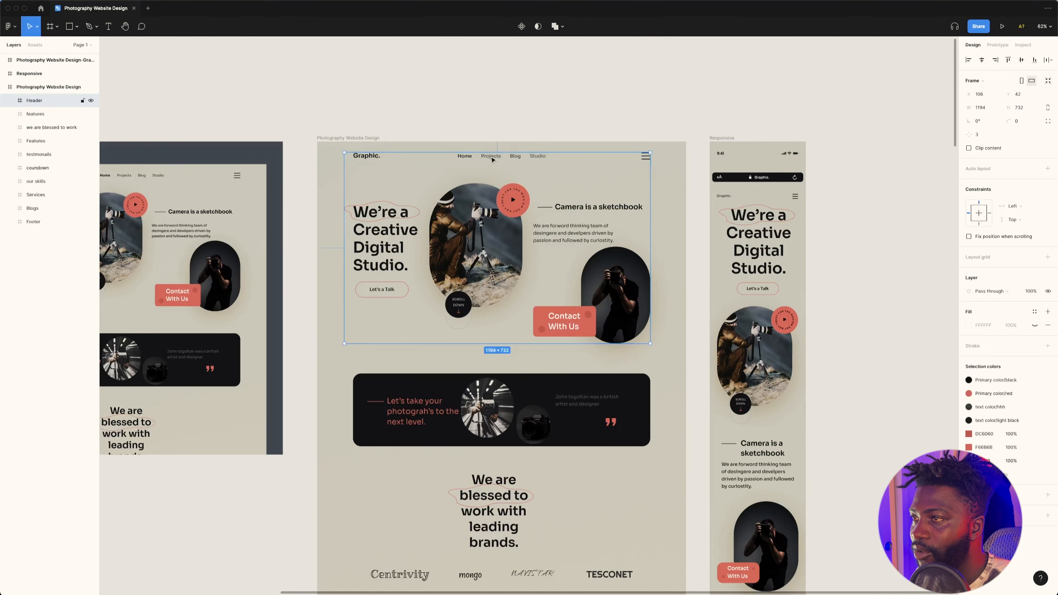
{"action": "double_click", "coordinate": [491, 156]}
{"action": "double_click", "coordinate": [491, 156]}
{"action": "double_click", "coordinate": [491, 155]}
{"action": "double_click", "coordinate": [490, 156]}
{"action": "double_click", "coordinate": [490, 156]}
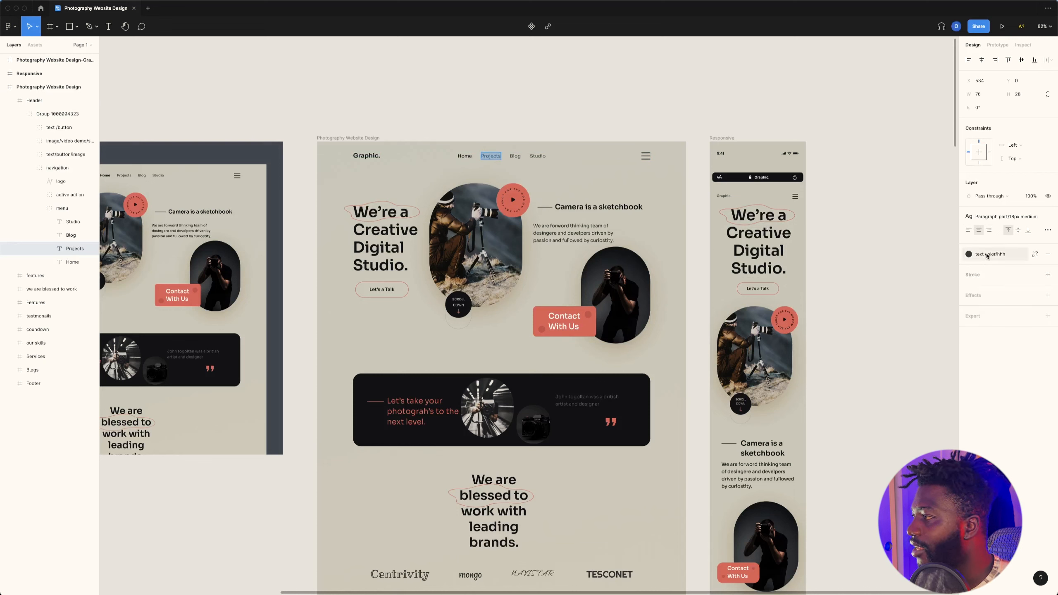
{"action": "left_click", "coordinate": [1021, 45]}
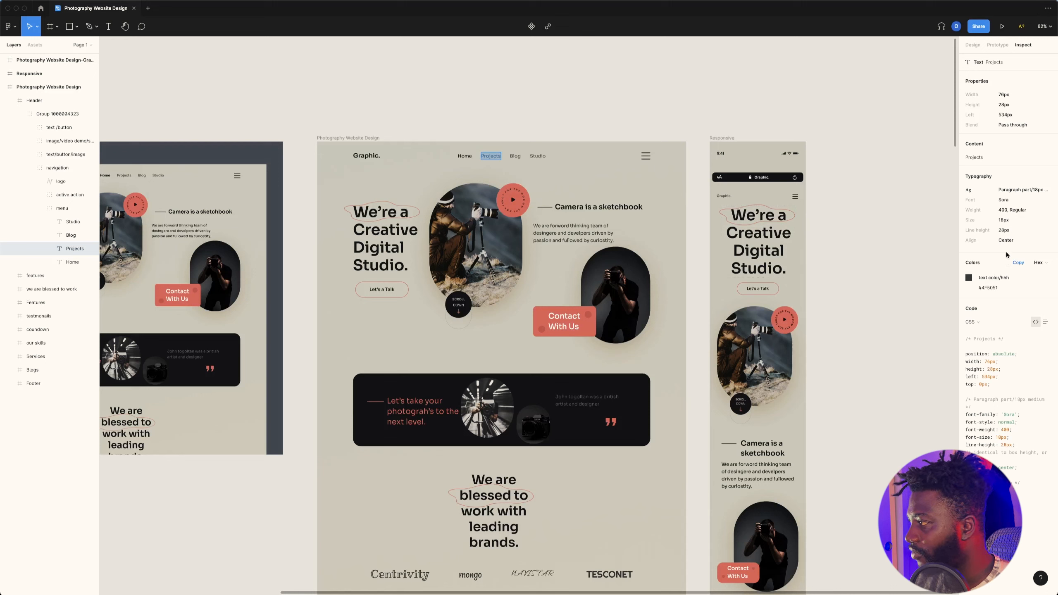
{"action": "left_click", "coordinate": [987, 289]}
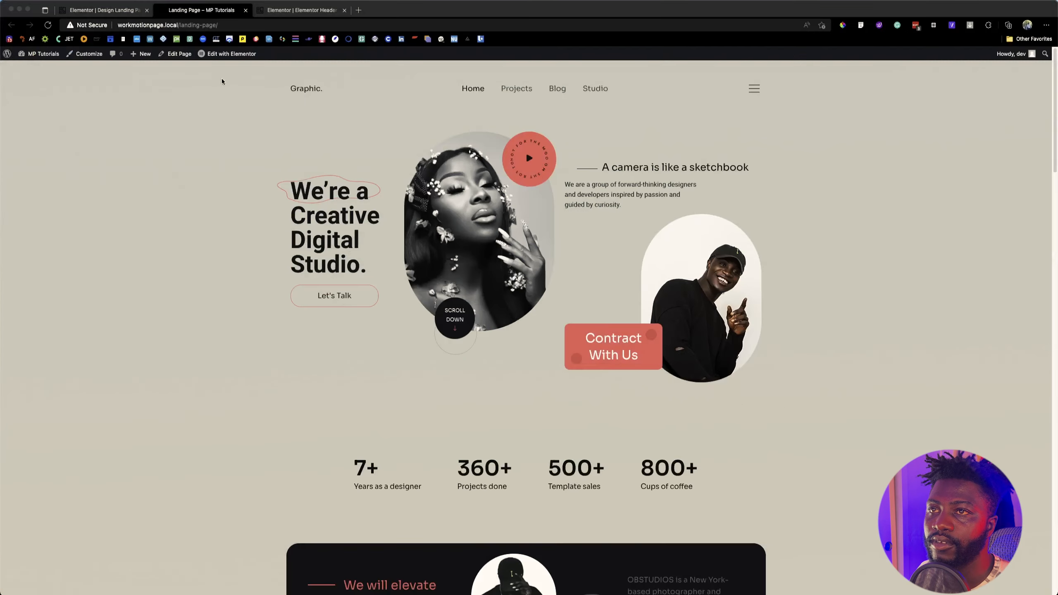
Step: Return to the header editor in the browser and paste the copied hex color as the Nav Menu's normal text color
{"action": "left_click", "coordinate": [300, 10]}
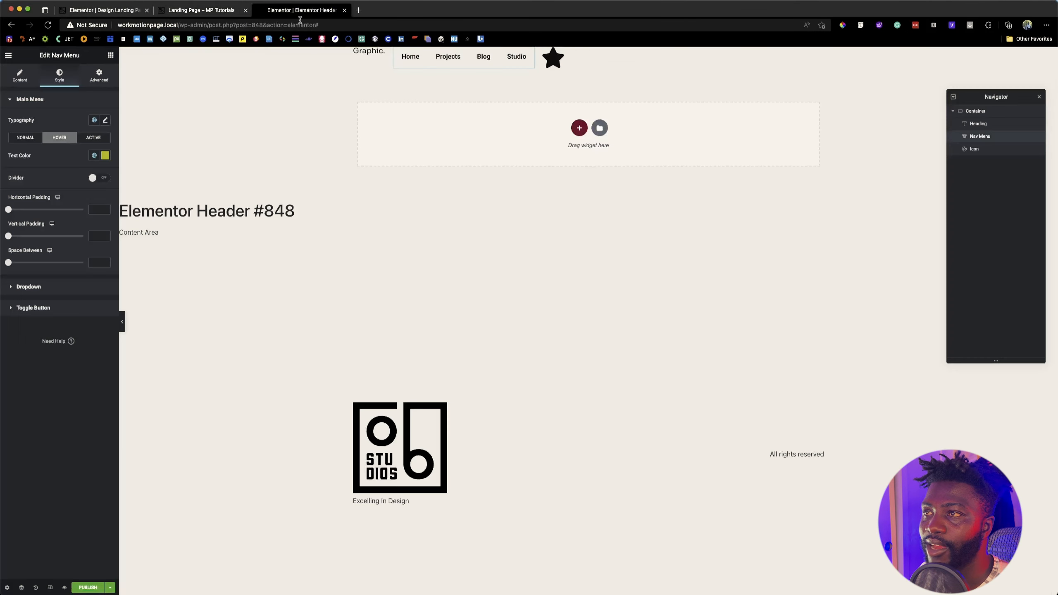
{"action": "left_click", "coordinate": [29, 138]}
{"action": "left_click", "coordinate": [105, 156]}
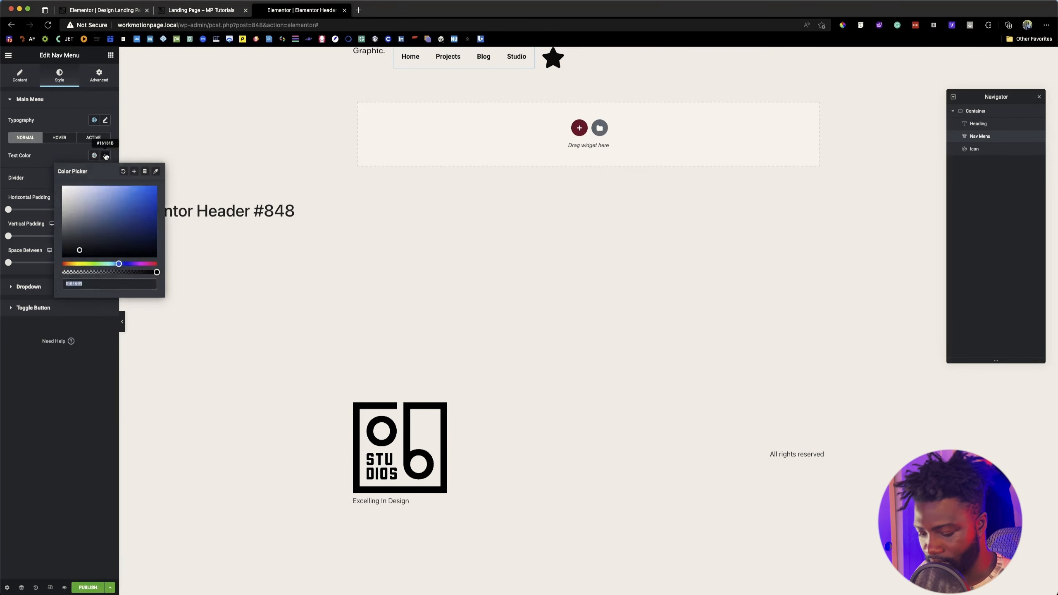
{"action": "key", "text": "super+v"}
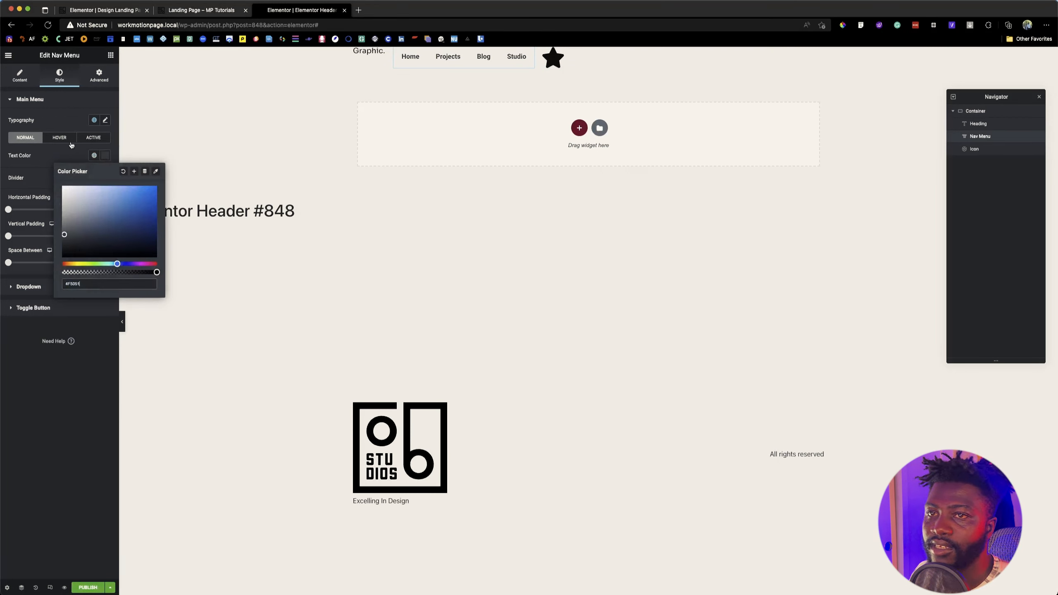
{"action": "left_click", "coordinate": [53, 160]}
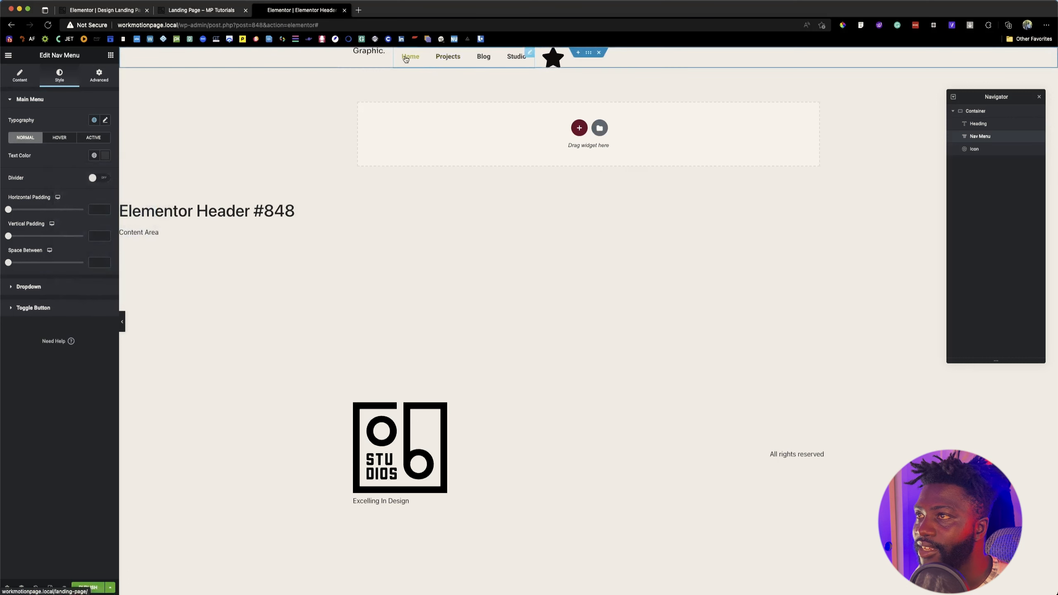
Step: Set the Nav Menu's hover text color to a global black and its active text color to the global color Primary
{"action": "left_click", "coordinate": [68, 138]}
{"action": "left_click", "coordinate": [94, 155]}
{"action": "left_click", "coordinate": [94, 155]}
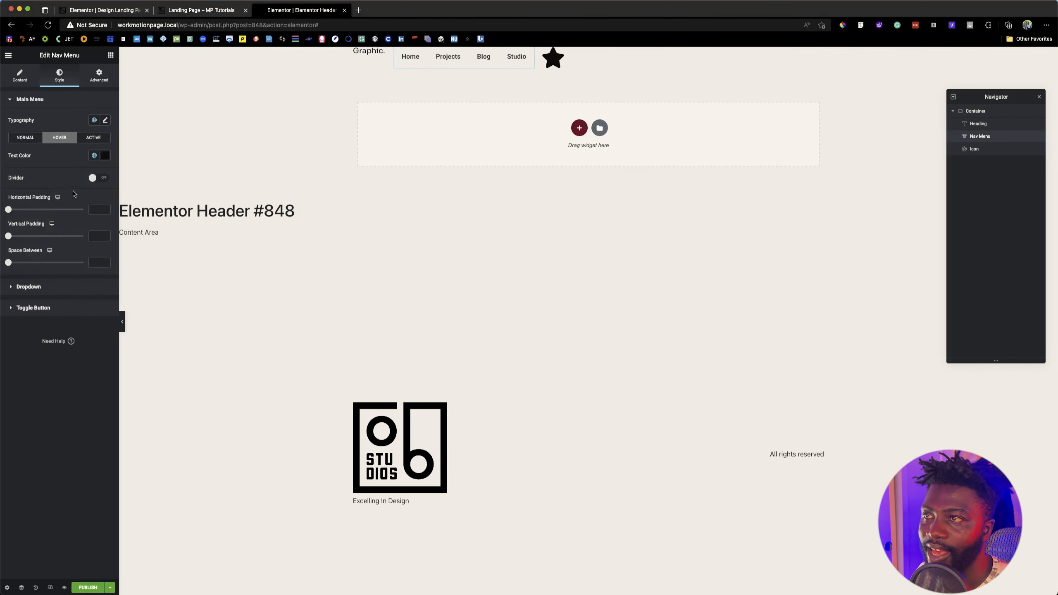
{"action": "left_click", "coordinate": [93, 137]}
{"action": "left_click", "coordinate": [94, 155]}
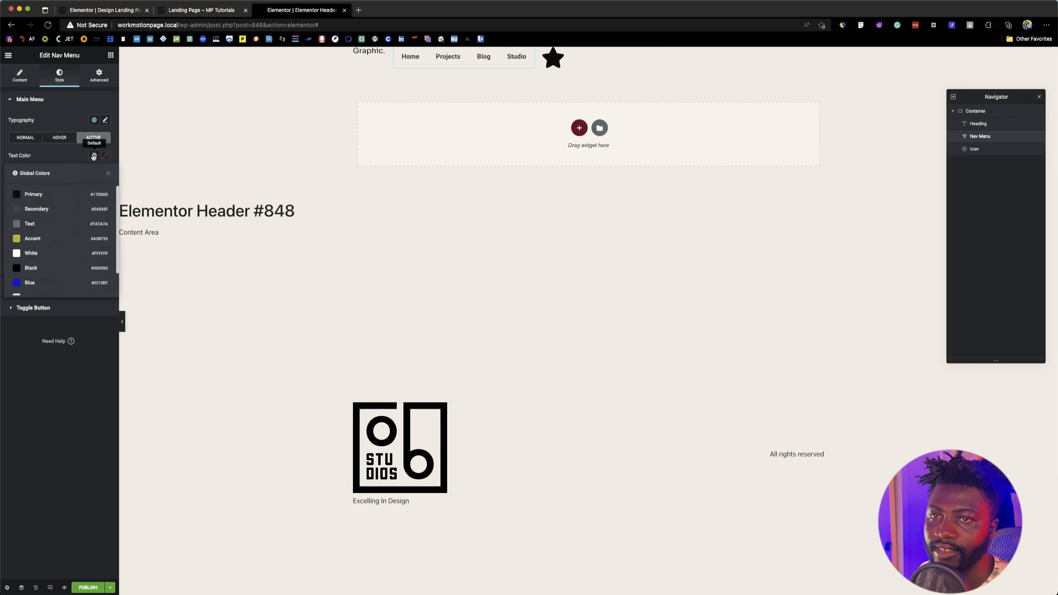
{"action": "left_click", "coordinate": [41, 195]}
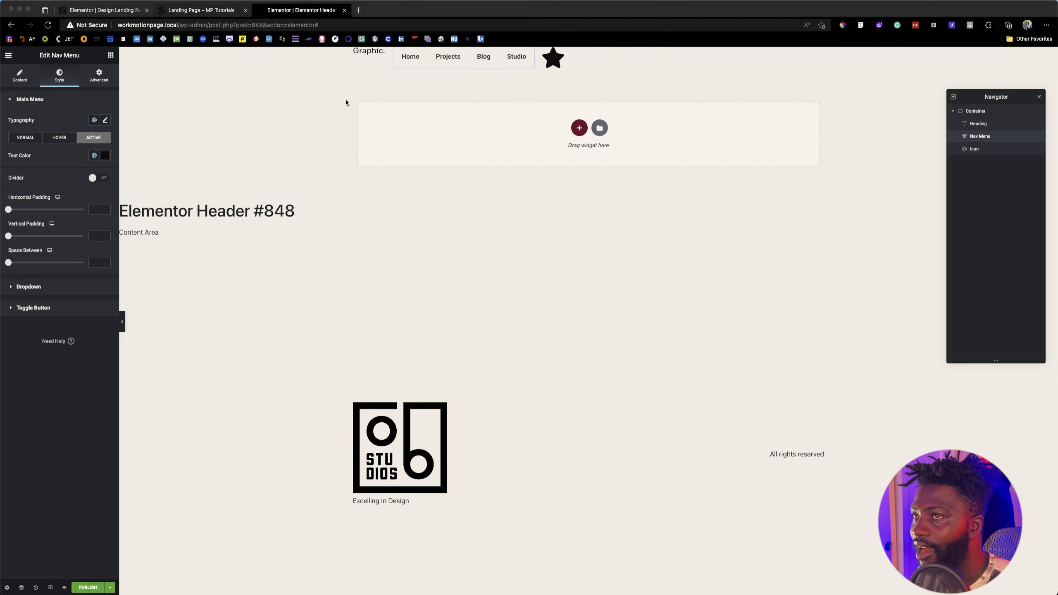
Step: Switch back to Figma to view the "Projects" menu text's inspected color and typography
{"action": "key", "text": "super+Tab"}
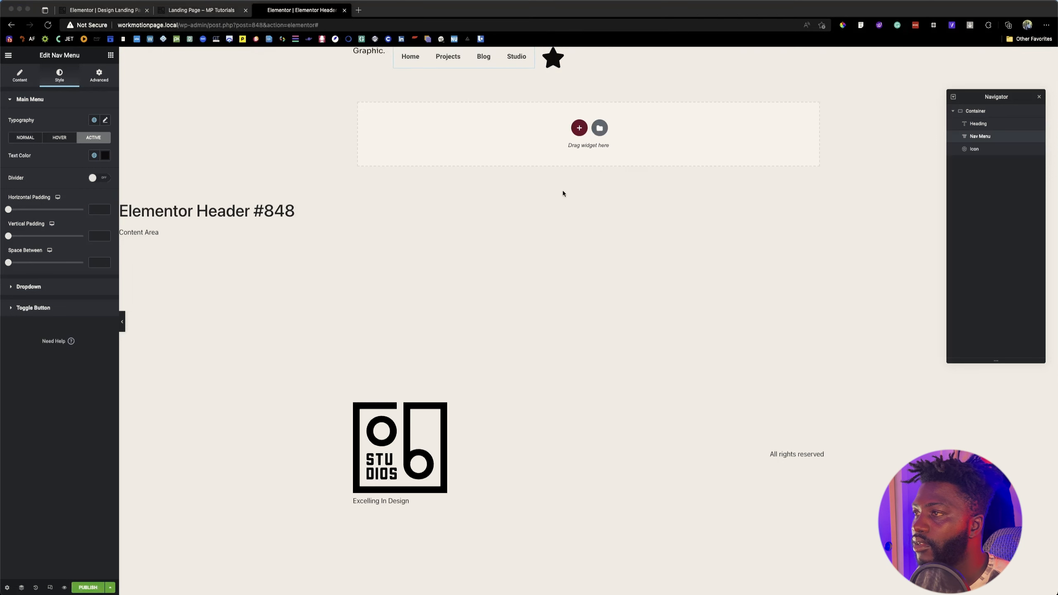
{"action": "mouse_move", "coordinate": [607, 581]}
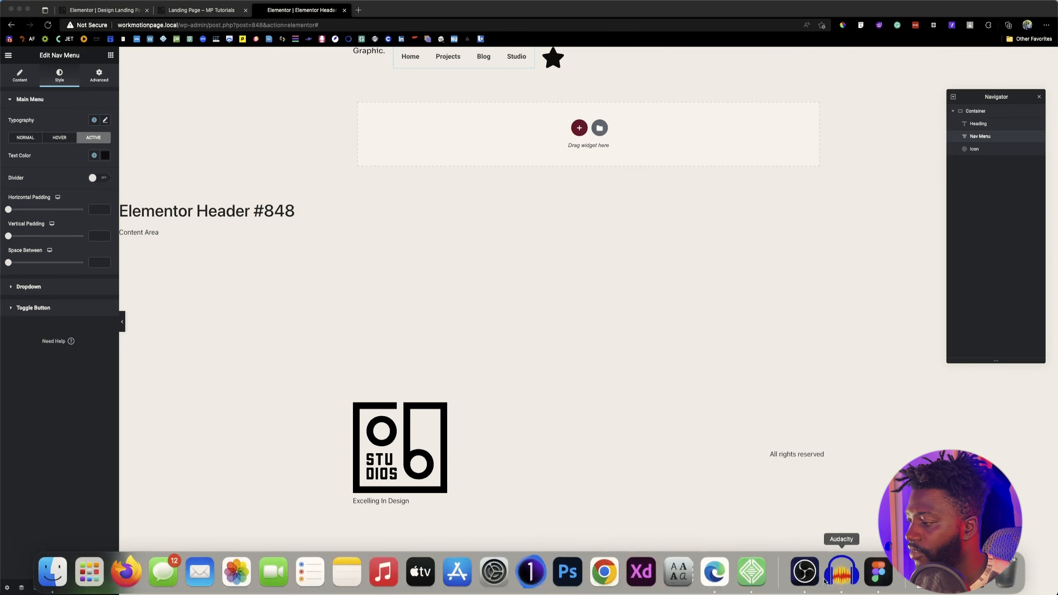
{"action": "left_click", "coordinate": [866, 574]}
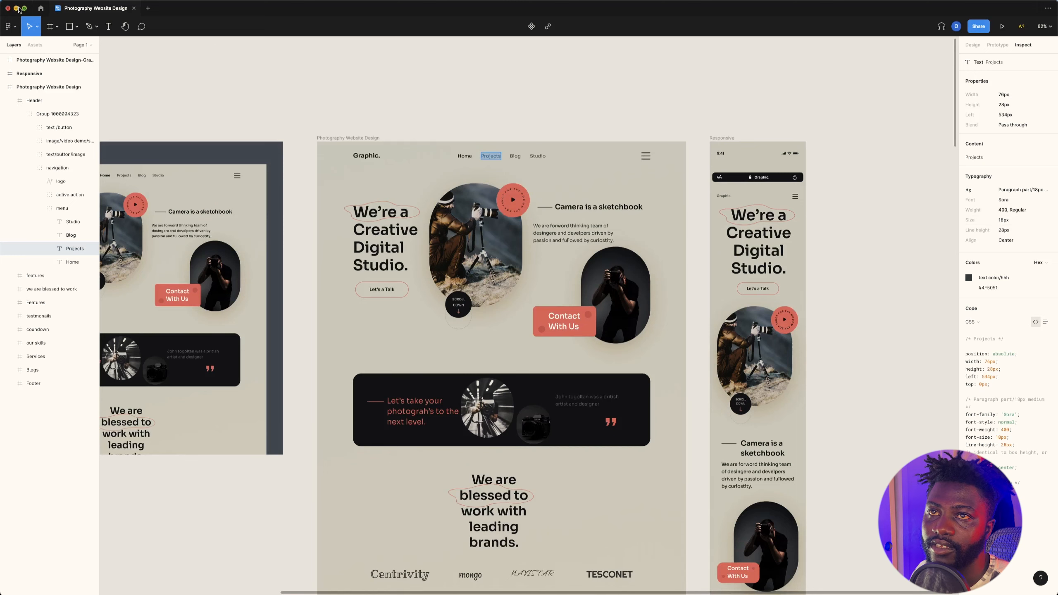
Step: Return to the header editor and set the Nav Menu's typography to Sora, weight 400, with a size of 18 px
{"action": "left_click", "coordinate": [16, 8]}
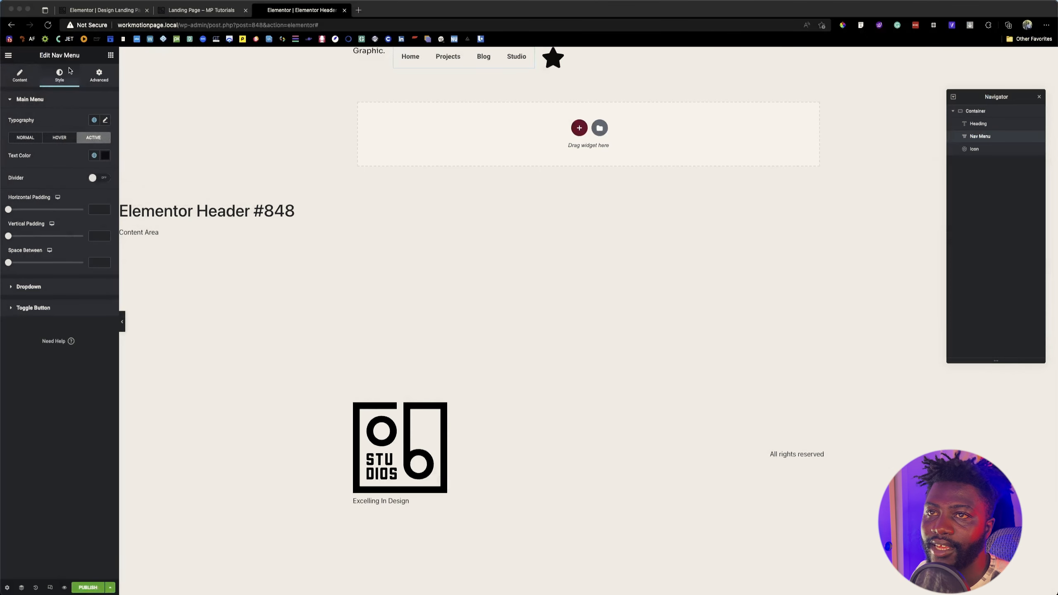
{"action": "left_click", "coordinate": [95, 120]}
{"action": "left_click", "coordinate": [61, 204]}
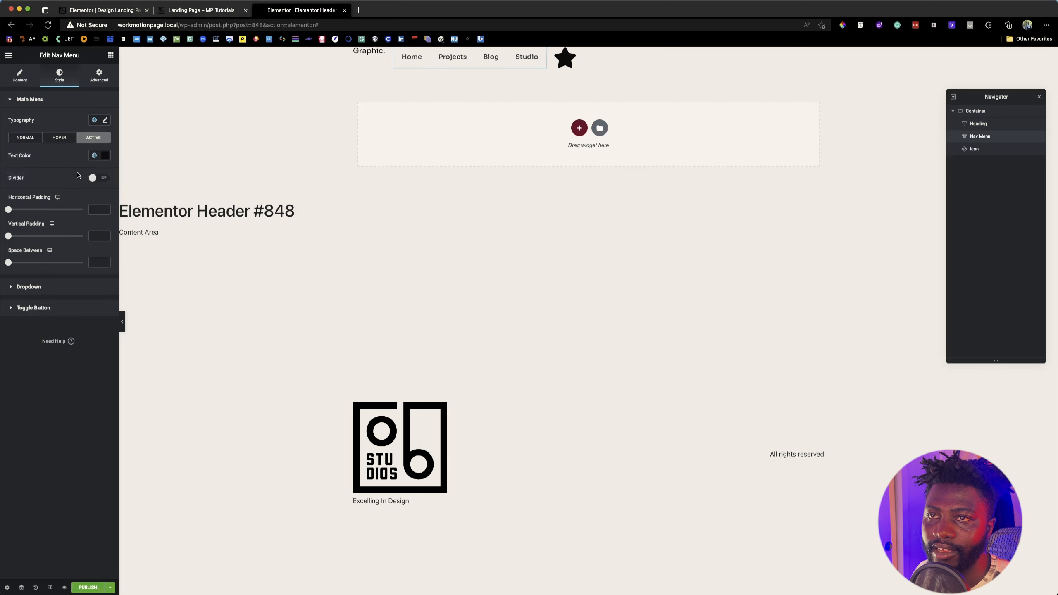
{"action": "left_click", "coordinate": [105, 120]}
{"action": "left_click", "coordinate": [98, 185]}
{"action": "left_click", "coordinate": [98, 185]}
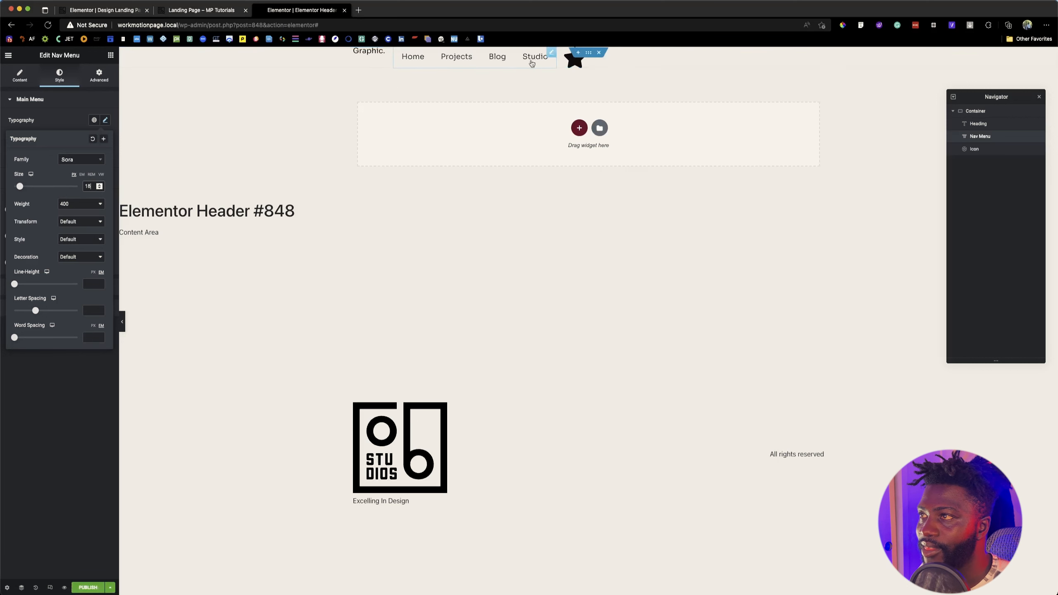
Step: Replace the Icon widget's star with the menu.svg hamburger image from the Media Library
{"action": "left_click", "coordinate": [569, 66]}
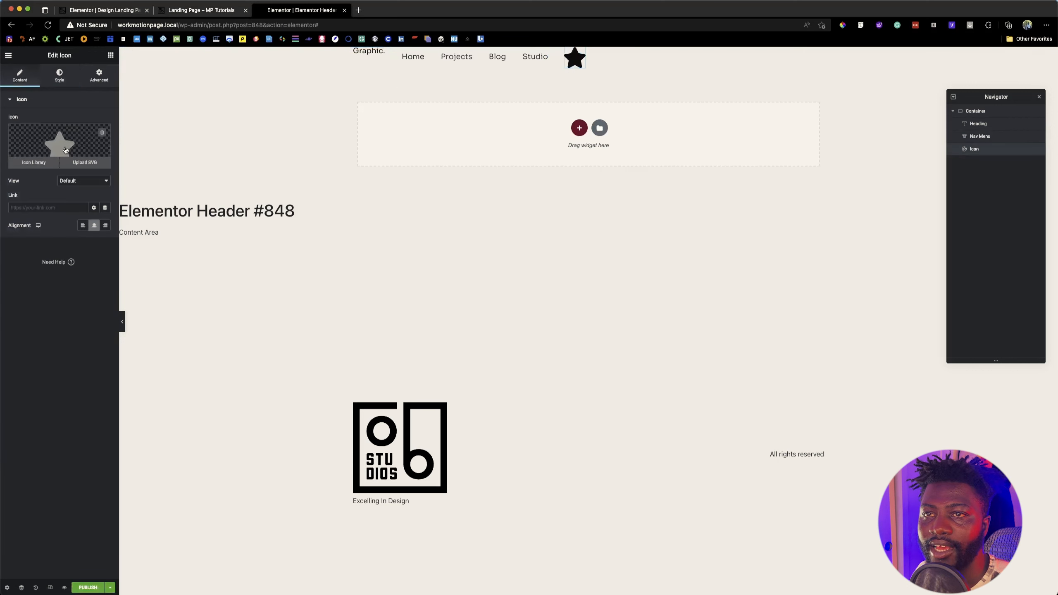
{"action": "left_click", "coordinate": [85, 162]}
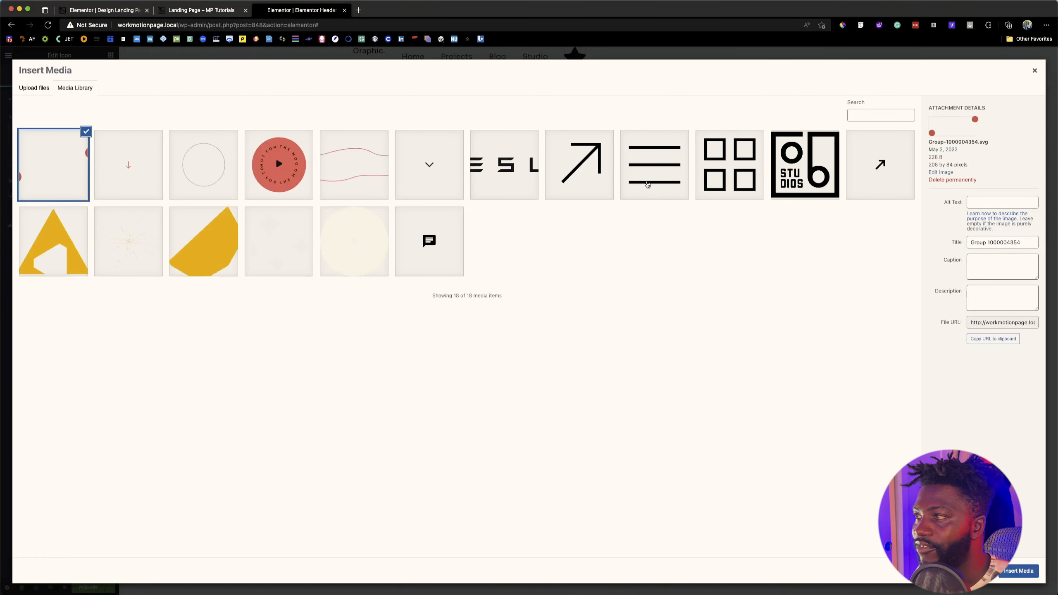
{"action": "left_click", "coordinate": [652, 182]}
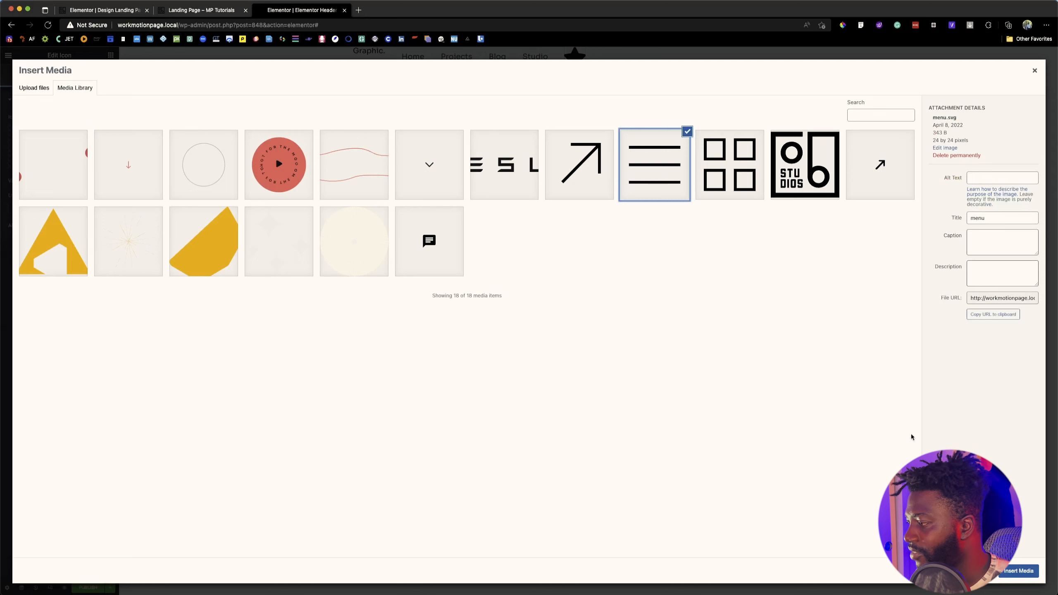
{"action": "left_click", "coordinate": [1014, 573]}
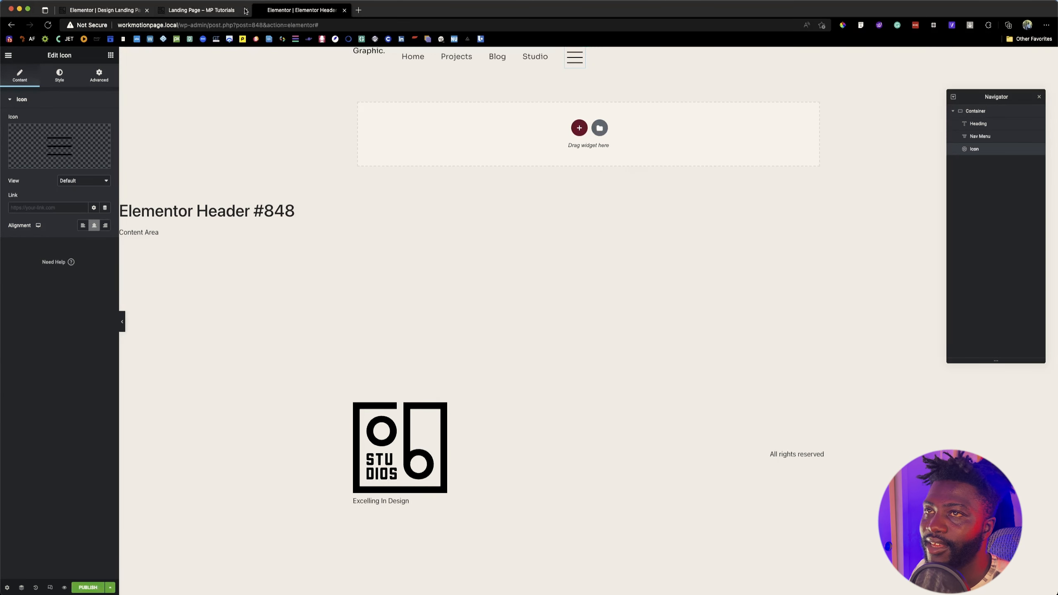
Step: Check the header on the reference landing page, and inspect the hamburger icon's dimensions in the Figma design
{"action": "left_click", "coordinate": [204, 10]}
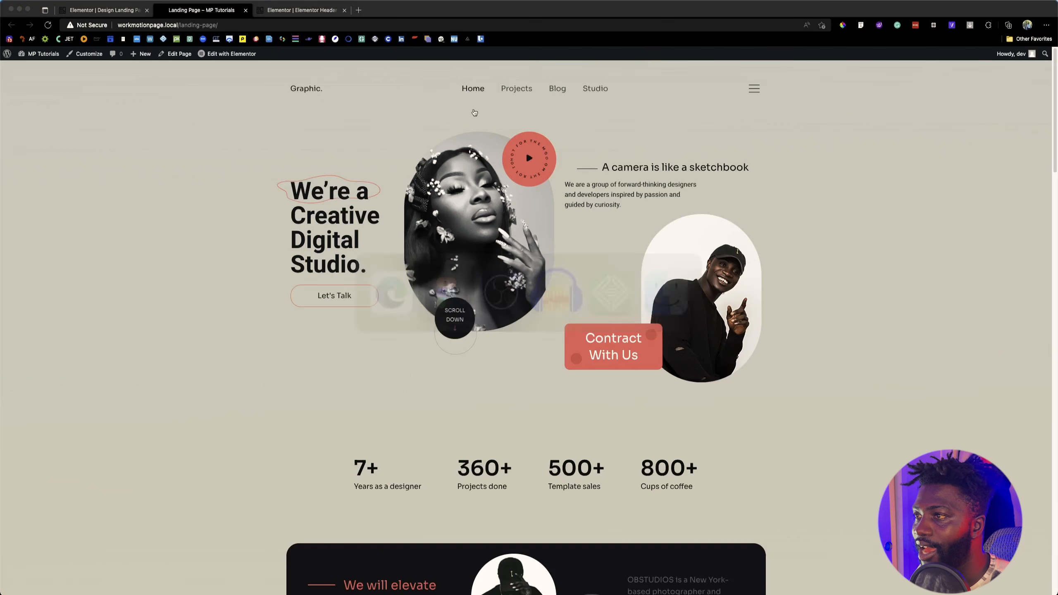
{"action": "key", "text": "super+Tab"}
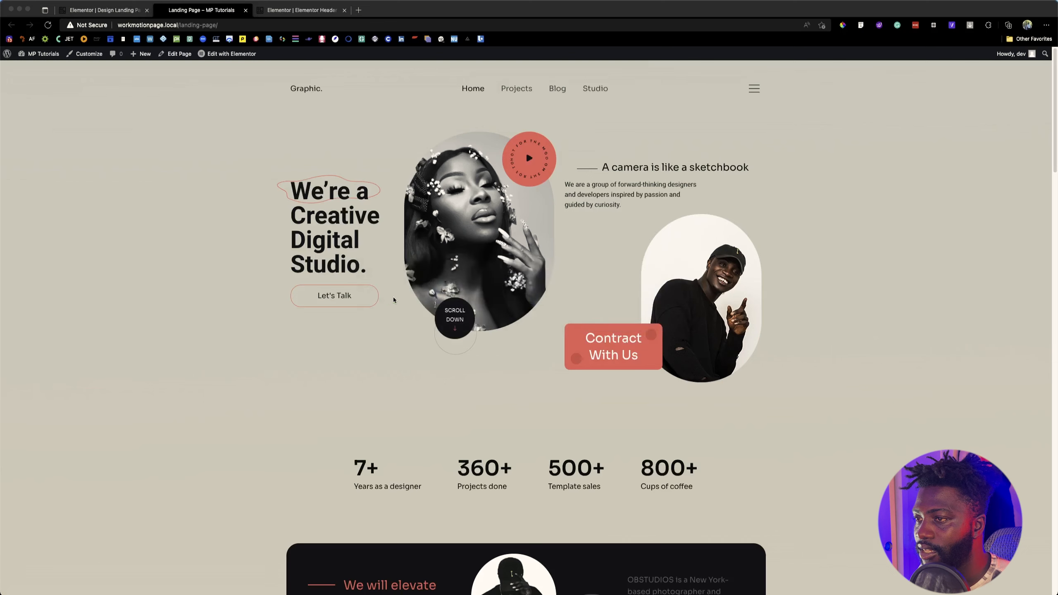
{"action": "left_click", "coordinate": [877, 571]}
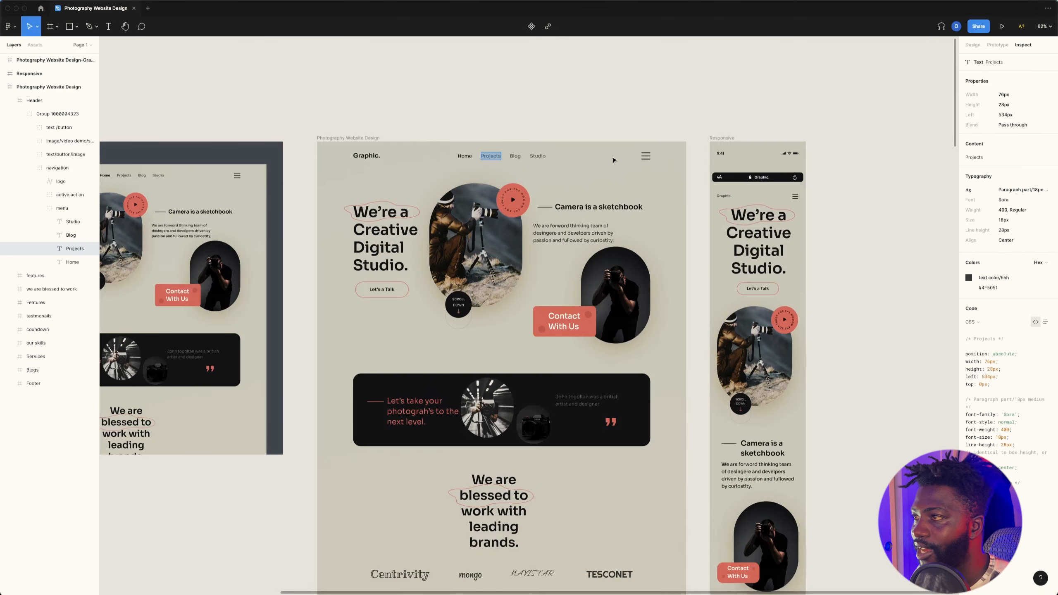
{"action": "left_click", "coordinate": [645, 157]}
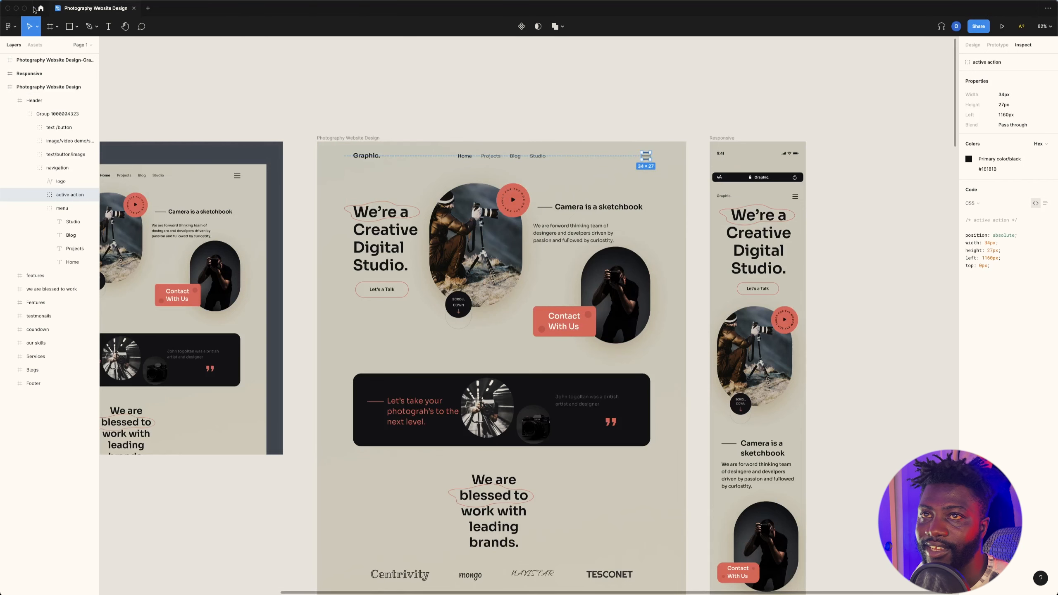
{"action": "left_click", "coordinate": [16, 9]}
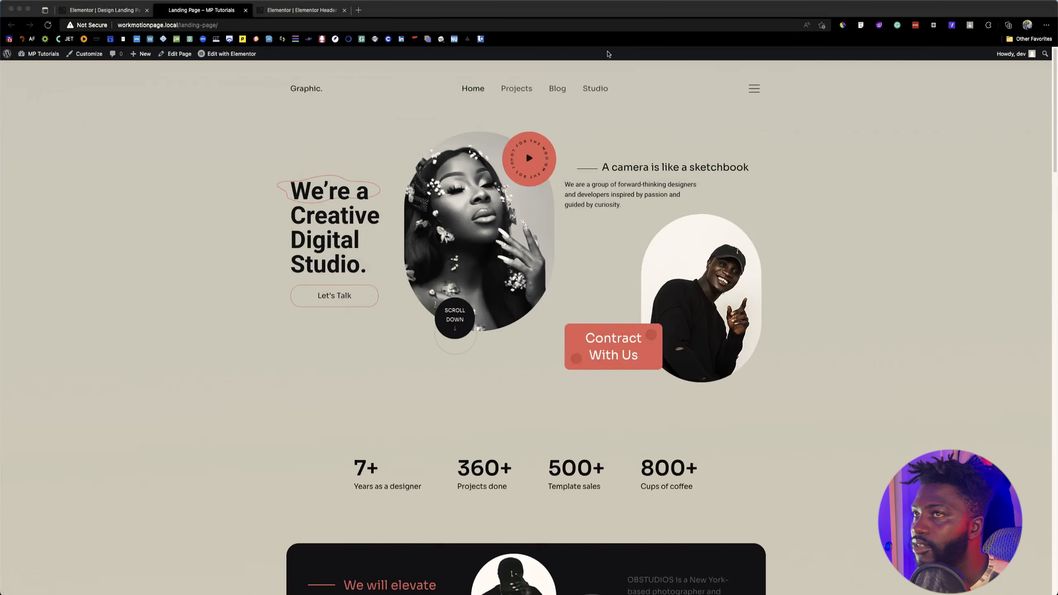
Step: Return to the header editor, set the hamburger icon's size to 34, and recheck its dimensions against Figma
{"action": "left_click", "coordinate": [321, 12]}
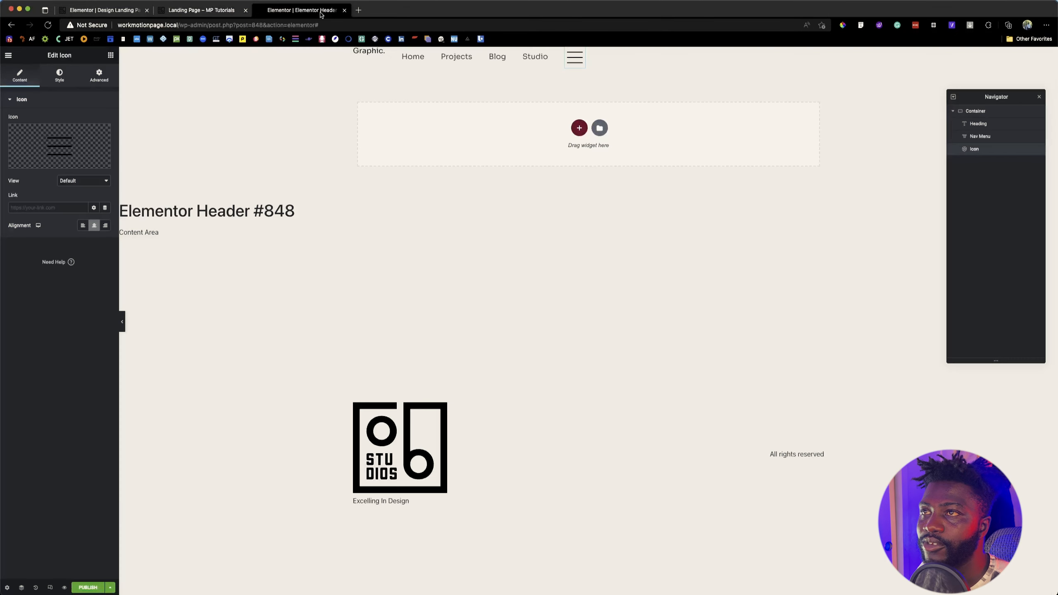
{"action": "left_click", "coordinate": [59, 75]}
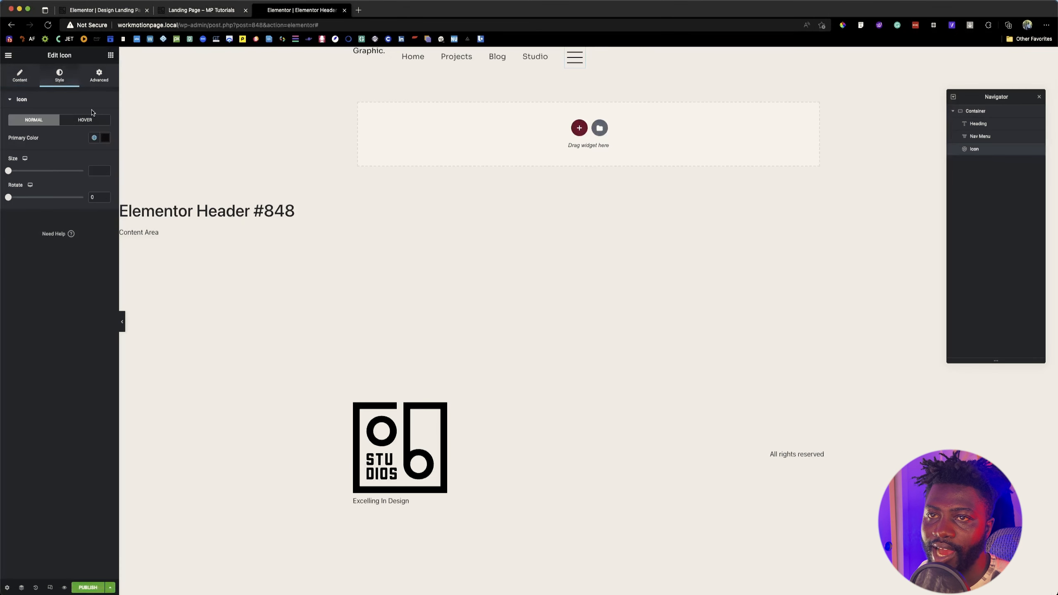
{"action": "left_click", "coordinate": [95, 170]}
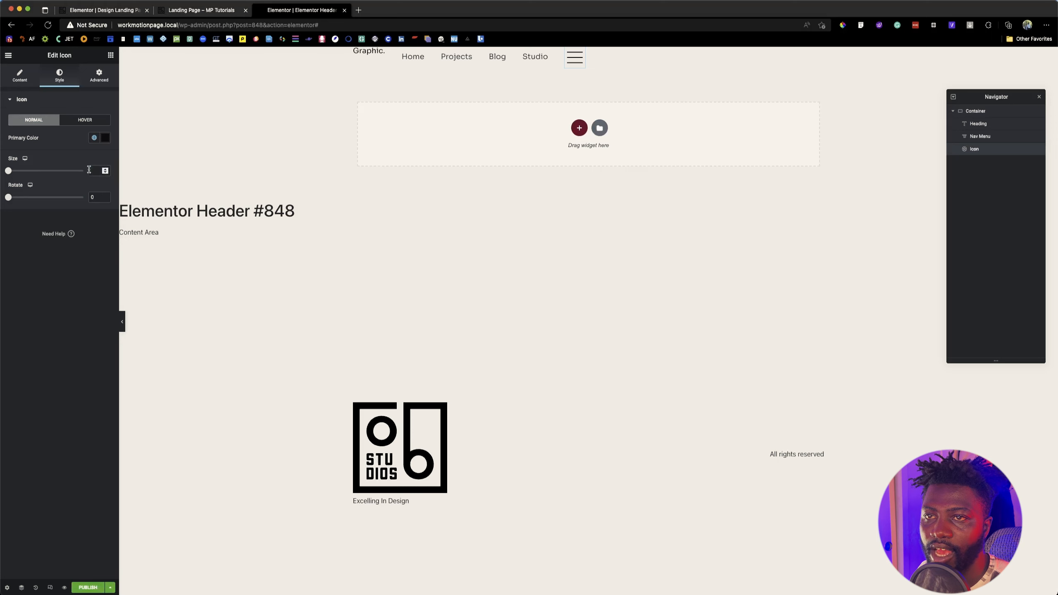
{"action": "type", "text": "34"}
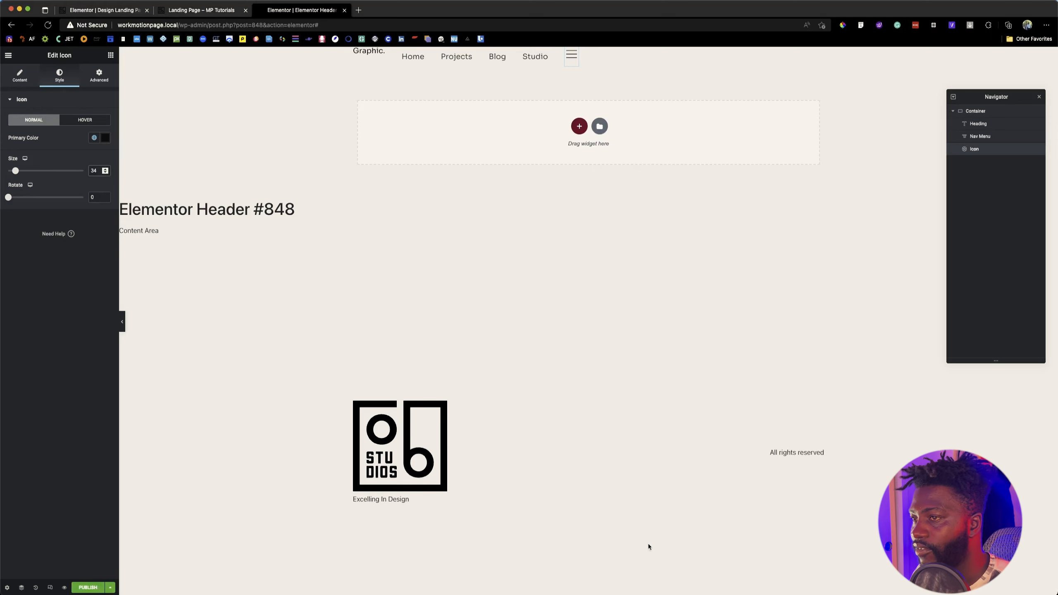
{"action": "left_click", "coordinate": [751, 572]}
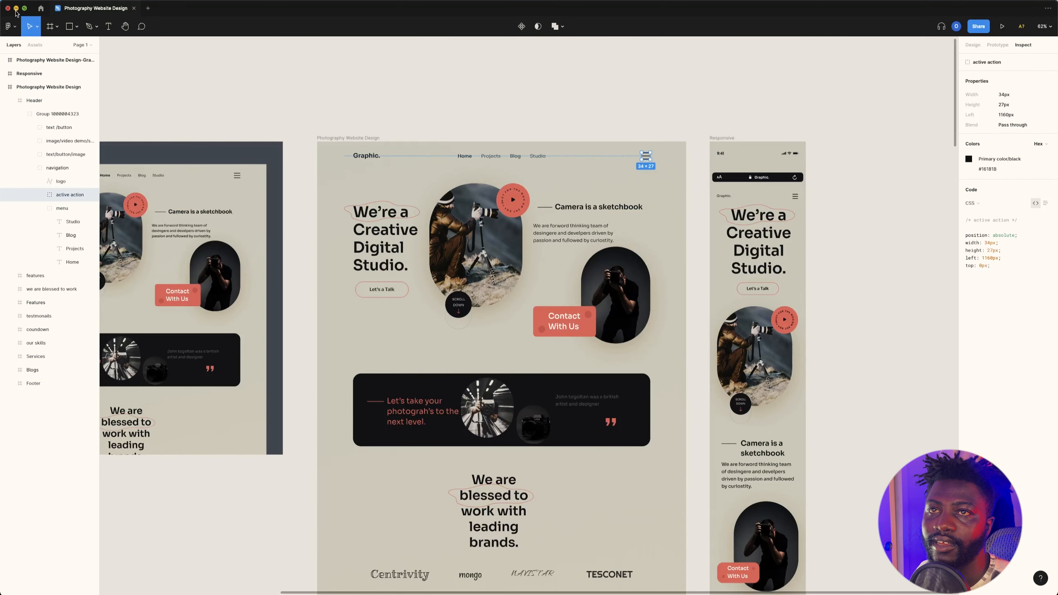
{"action": "left_click", "coordinate": [16, 7]}
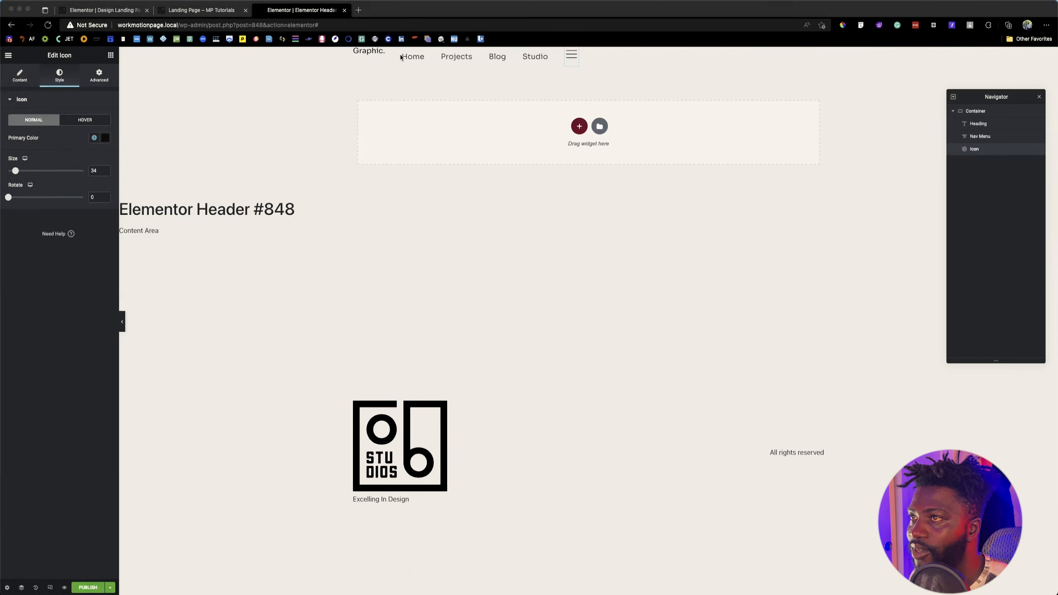
Step: Select the header container, compare it with the reference landing page, and set its minimum height to 50 px
{"action": "left_click", "coordinate": [487, 59]}
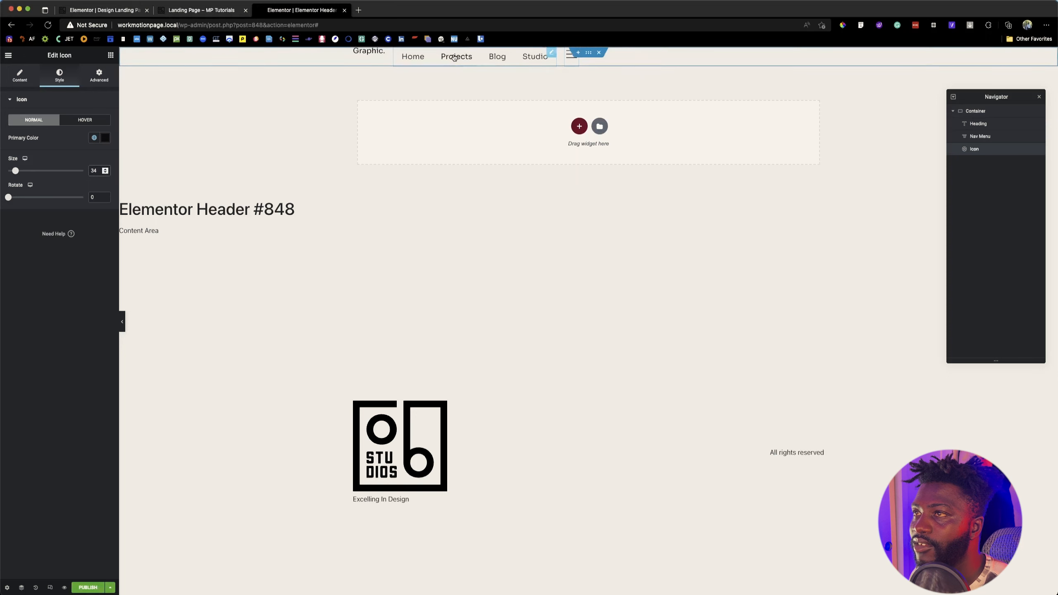
{"action": "left_click", "coordinate": [592, 54]}
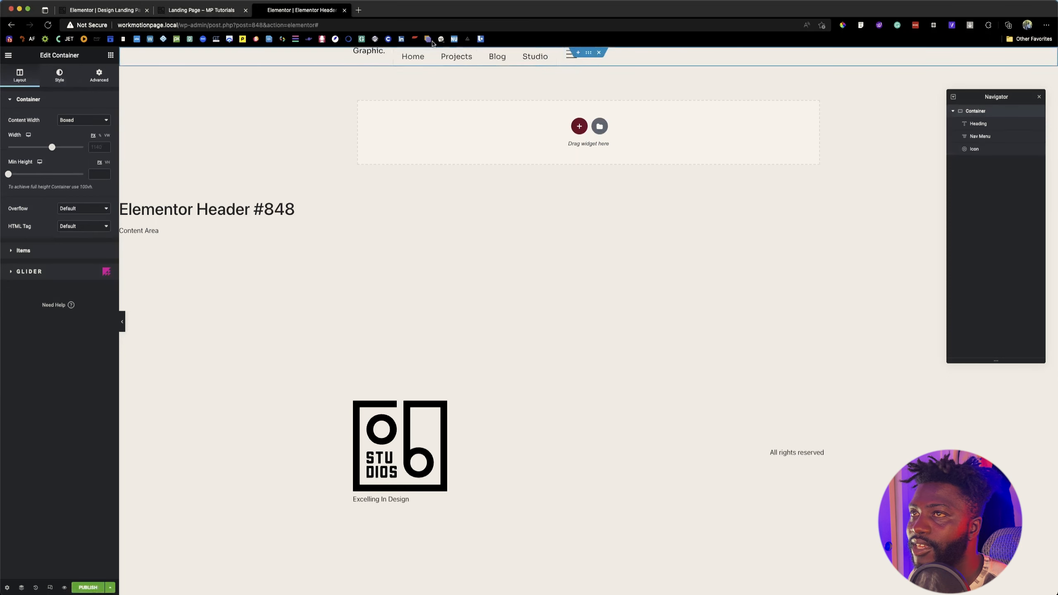
{"action": "left_click", "coordinate": [208, 12]}
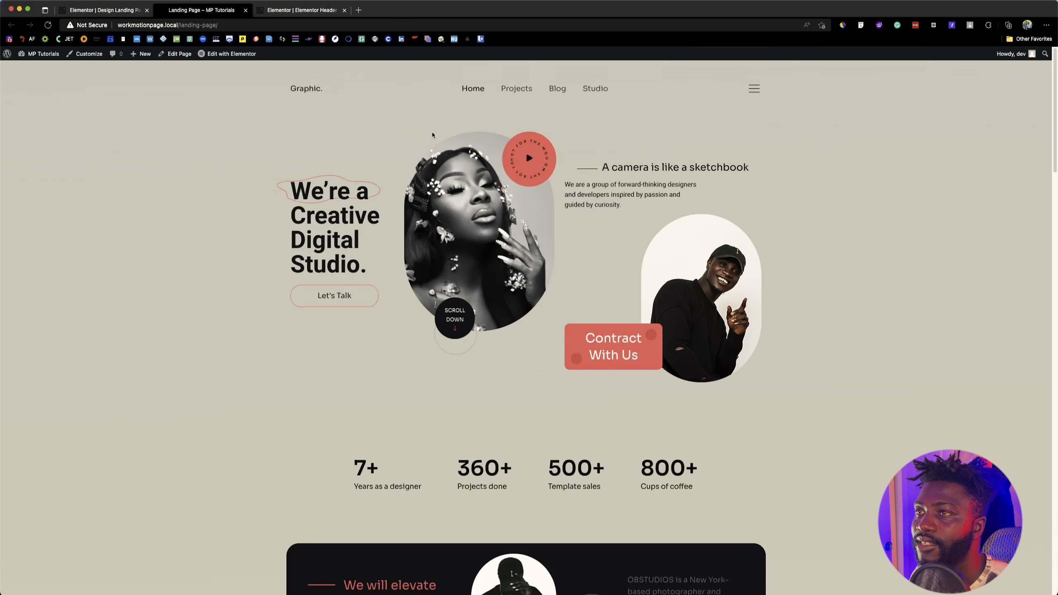
{"action": "left_click", "coordinate": [276, 14]}
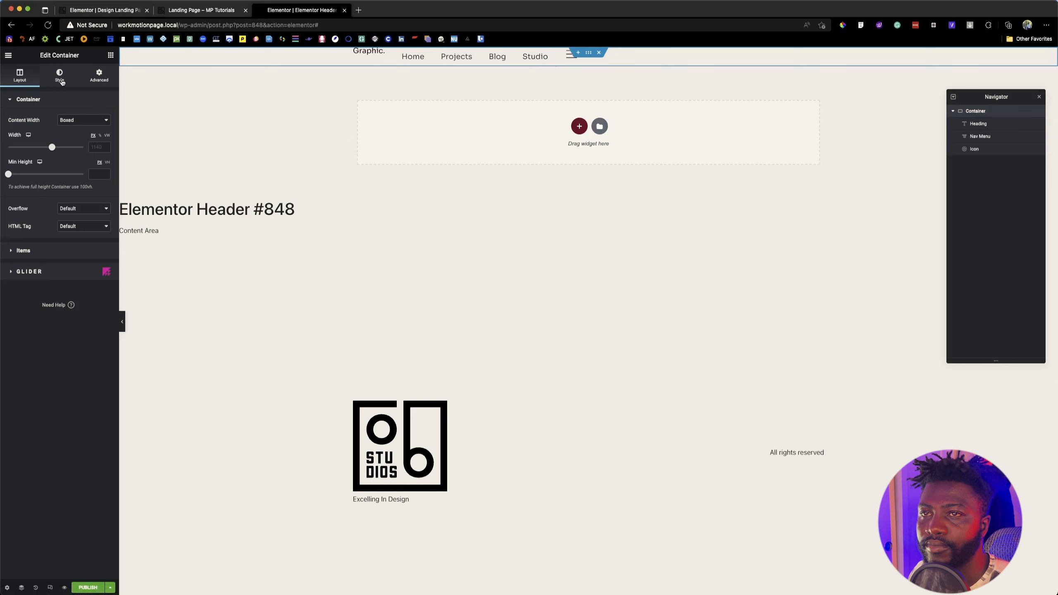
{"action": "left_click", "coordinate": [33, 250]}
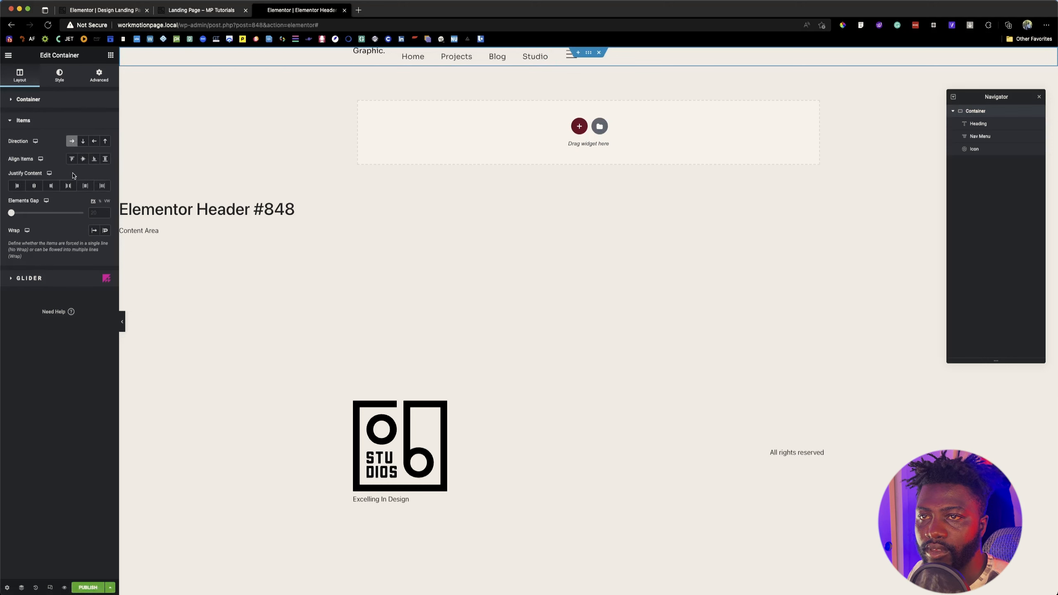
{"action": "left_click", "coordinate": [55, 100]}
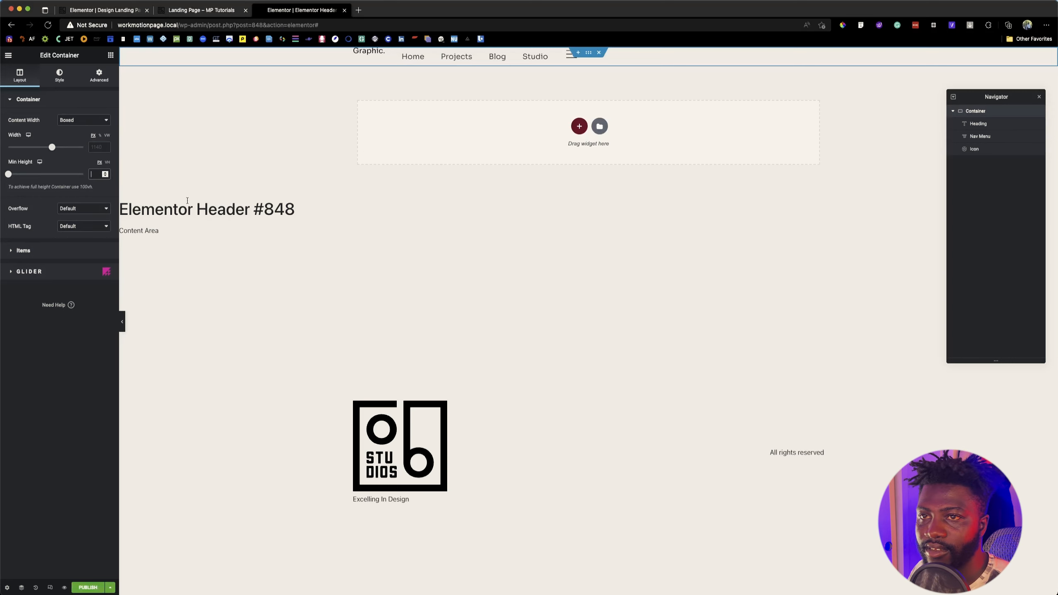
{"action": "type", "text": "50"}
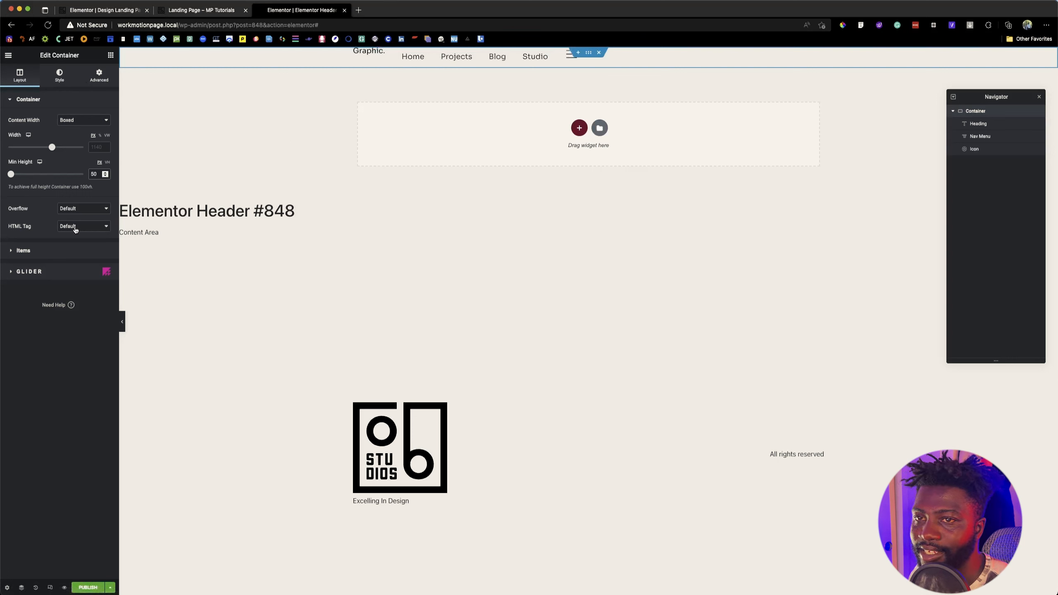
Step: Align the container's items to the center and set Justify Content to Space Between after comparing Space Around and Space Evenly
{"action": "left_click", "coordinate": [51, 251]}
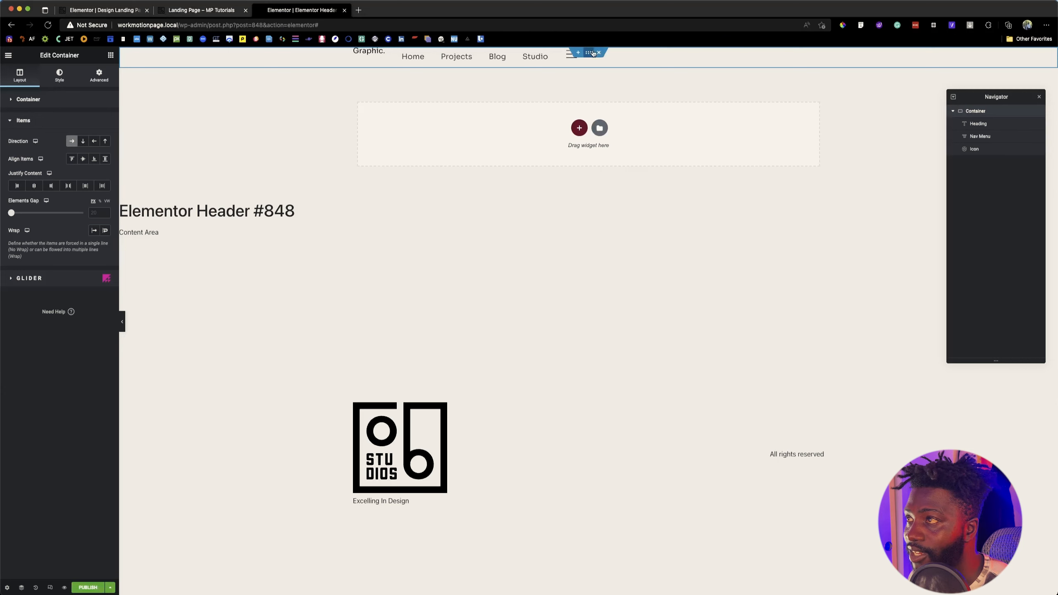
{"action": "left_click", "coordinate": [84, 159]}
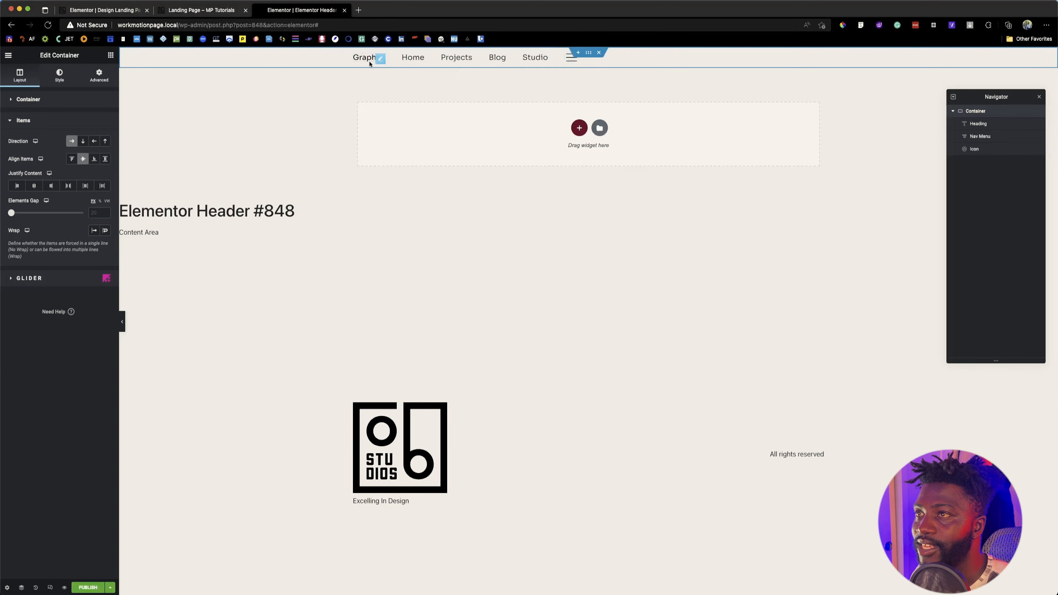
{"action": "left_click", "coordinate": [68, 186]}
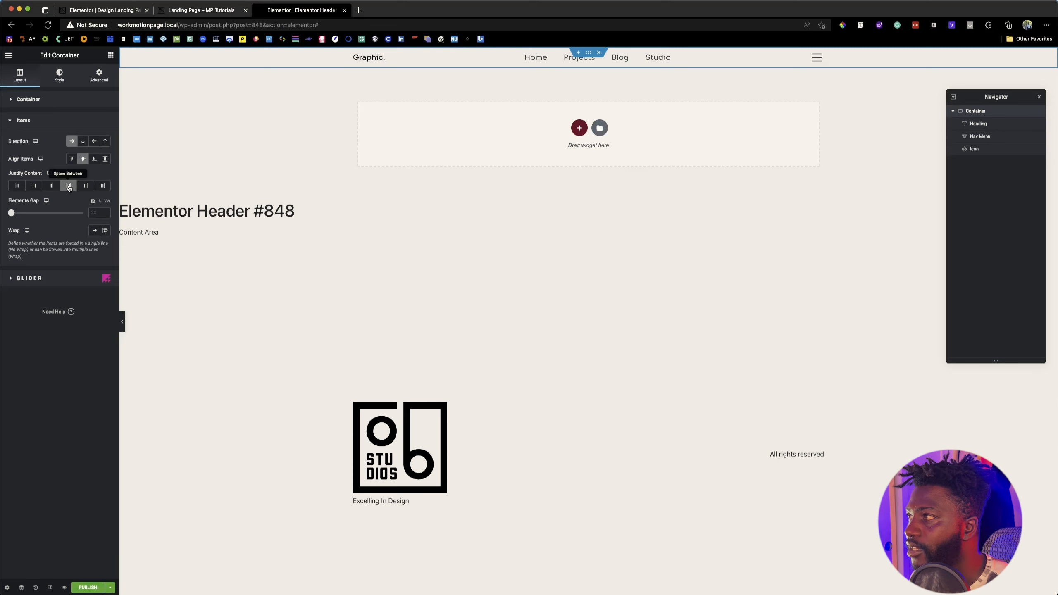
{"action": "left_click", "coordinate": [84, 189]}
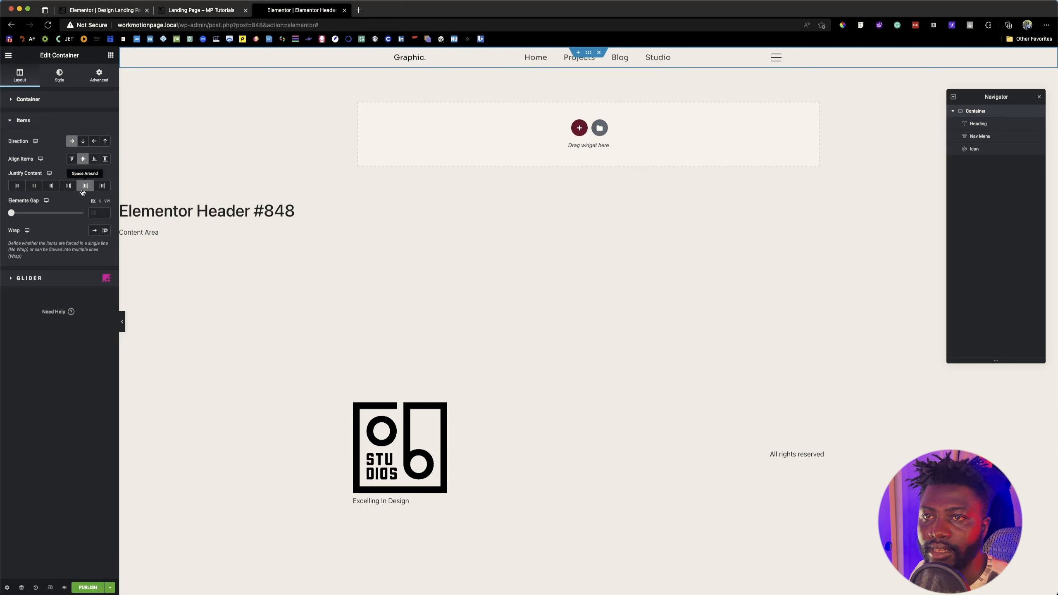
{"action": "left_click", "coordinate": [102, 186]}
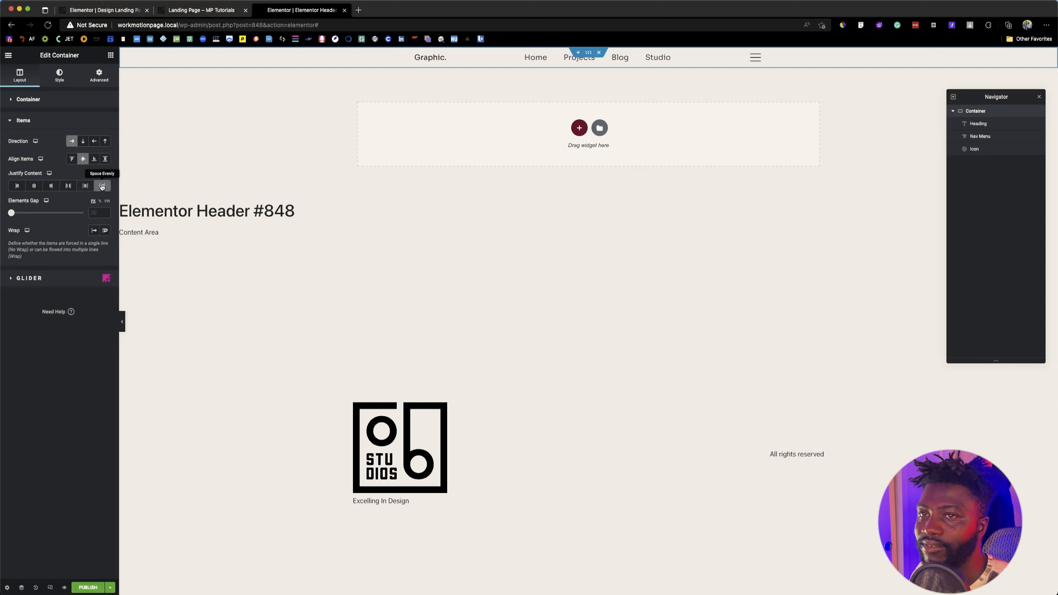
{"action": "left_click", "coordinate": [69, 186]}
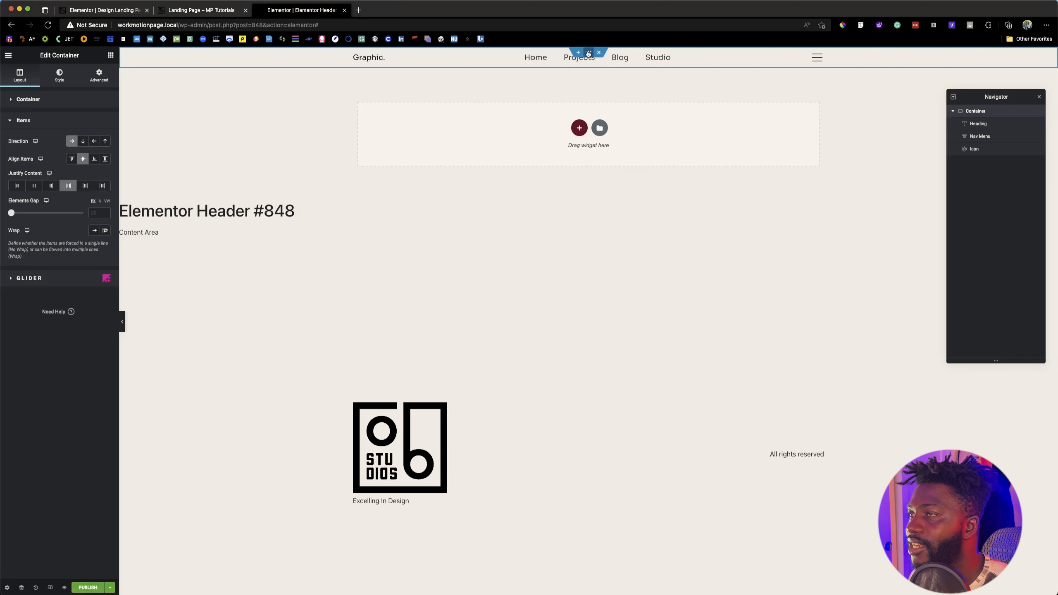
Step: Set the header container's margin to 42 px on all four sides with the values linked
{"action": "left_click", "coordinate": [63, 78]}
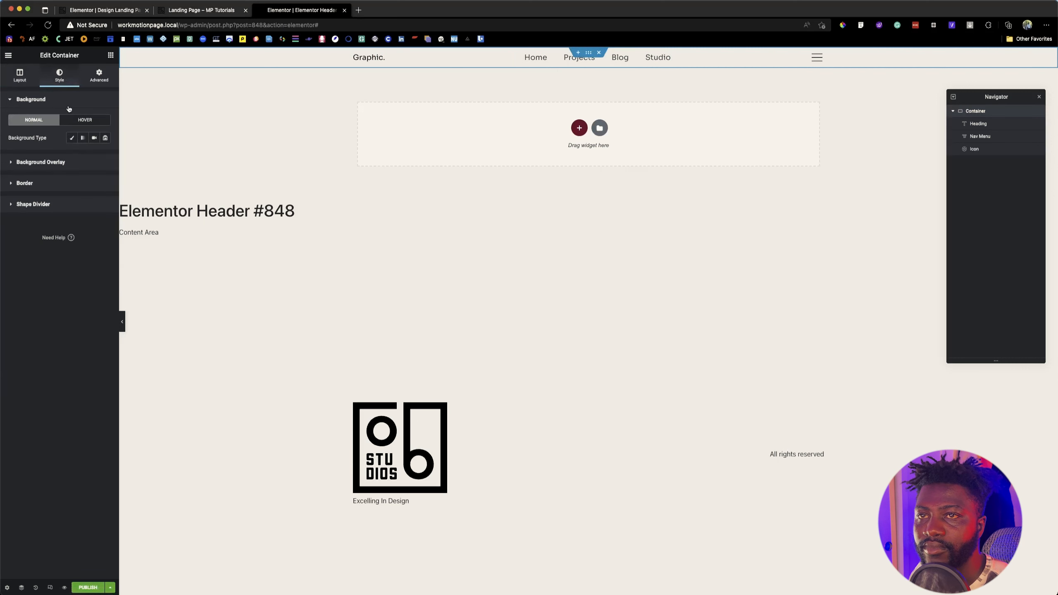
{"action": "left_click", "coordinate": [95, 83]}
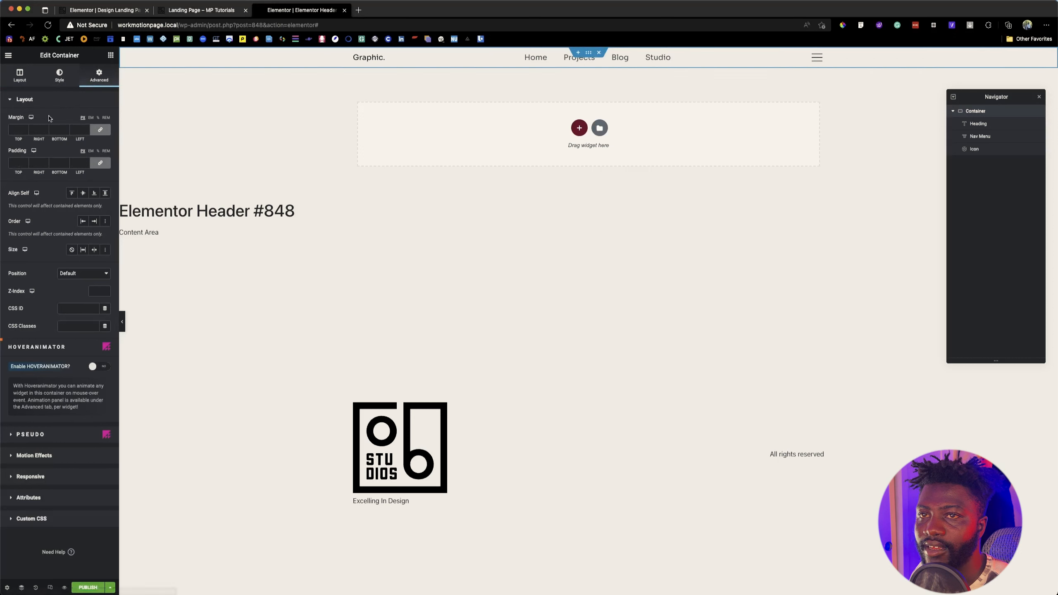
{"action": "left_click", "coordinate": [17, 131]}
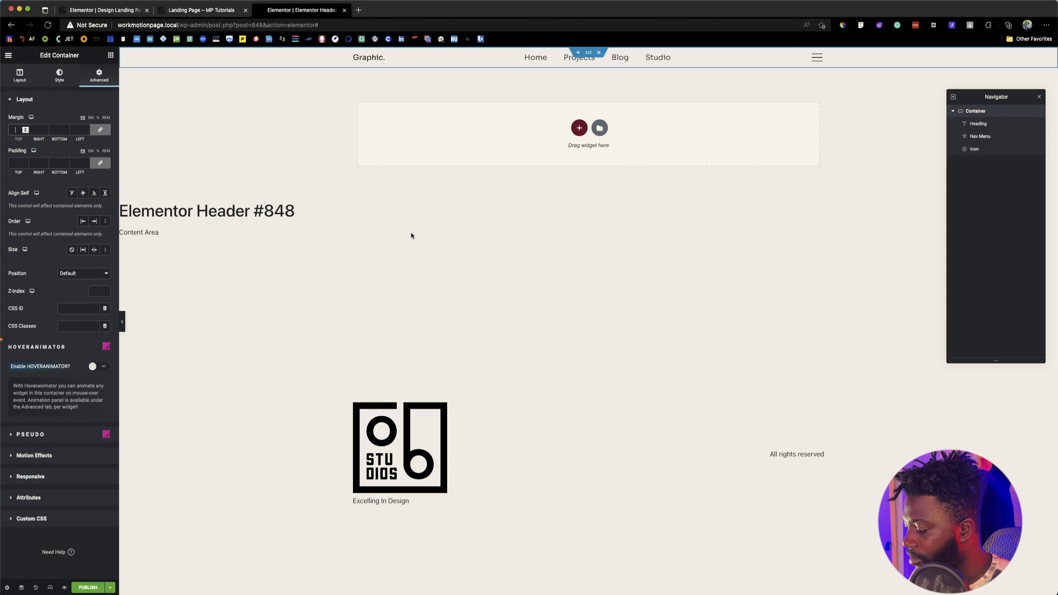
{"action": "type", "text": "42"}
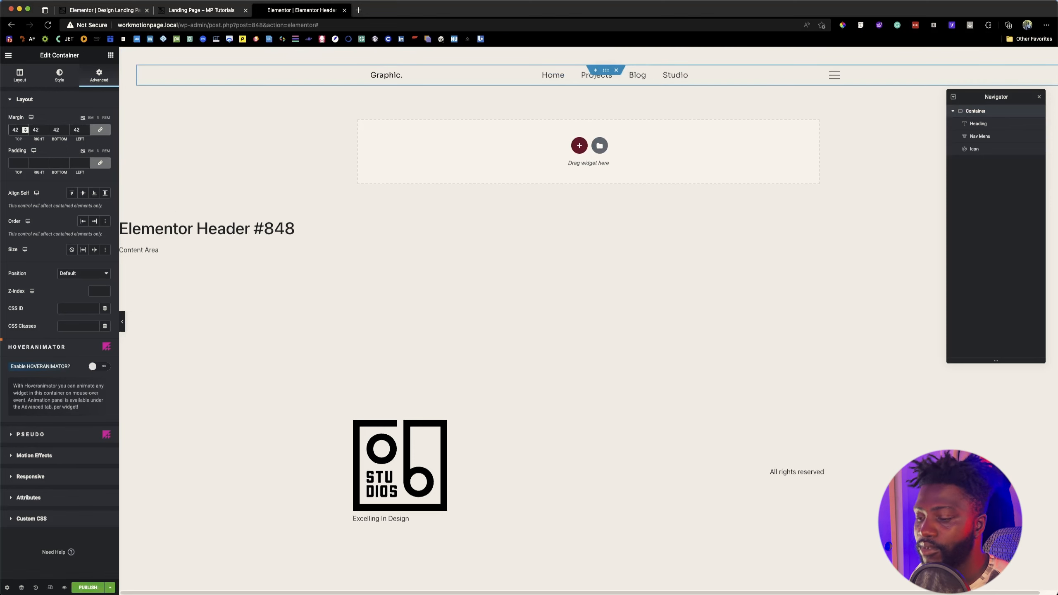
Step: Clear the header container's linked margins, unlink the sides, and set only the top margin to 42 px
{"action": "key", "text": "BackSpace"}
{"action": "key", "text": "BackSpace"}
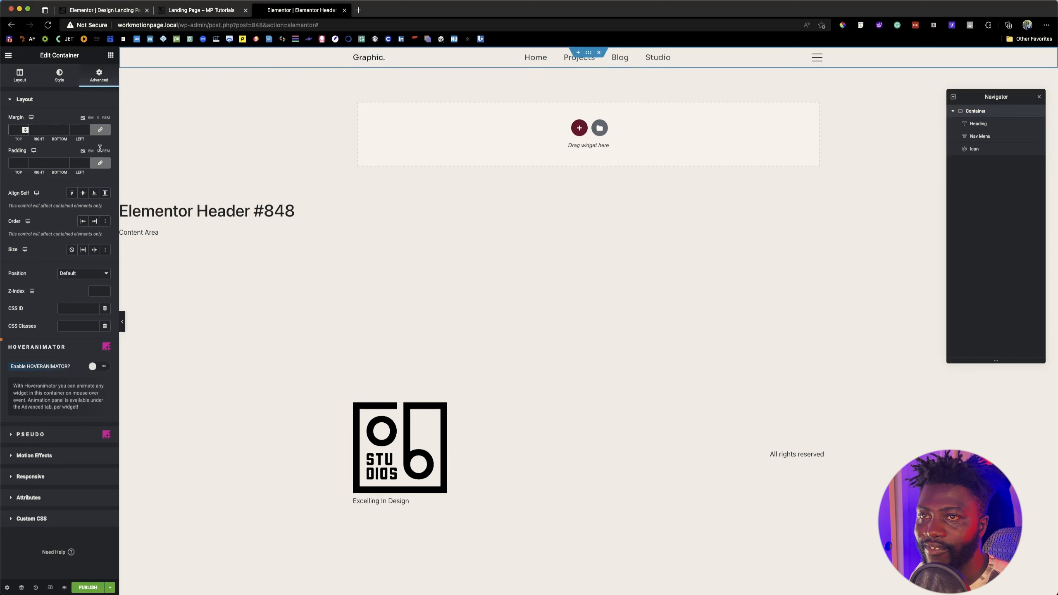
{"action": "left_click", "coordinate": [100, 130]}
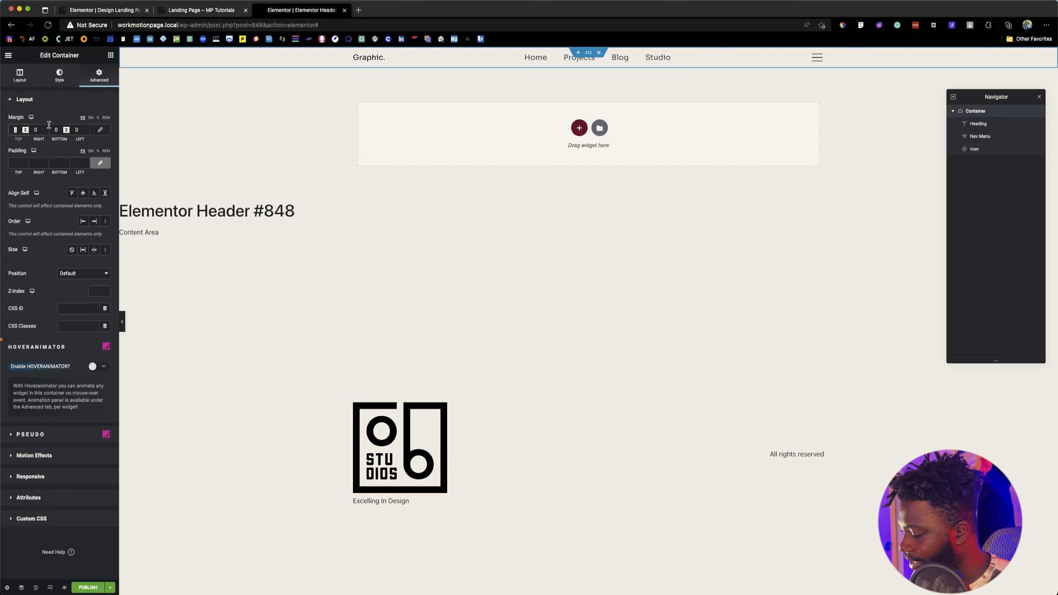
{"action": "type", "text": "42"}
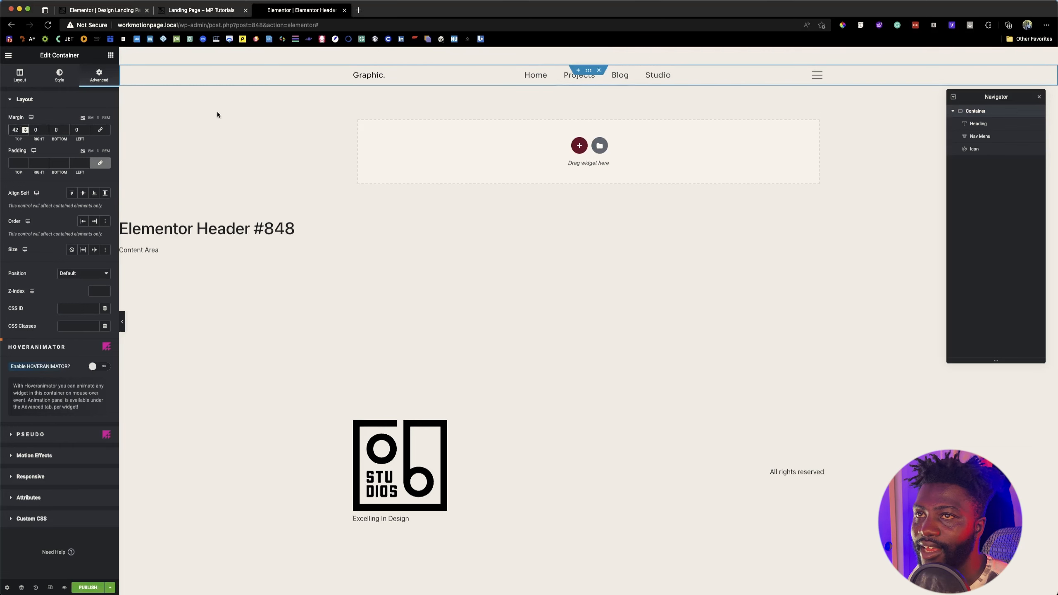
Step: Check the container's minimum height and the reference landing page, and set the header container's bottom margin to -92 px
{"action": "left_click", "coordinate": [58, 130]}
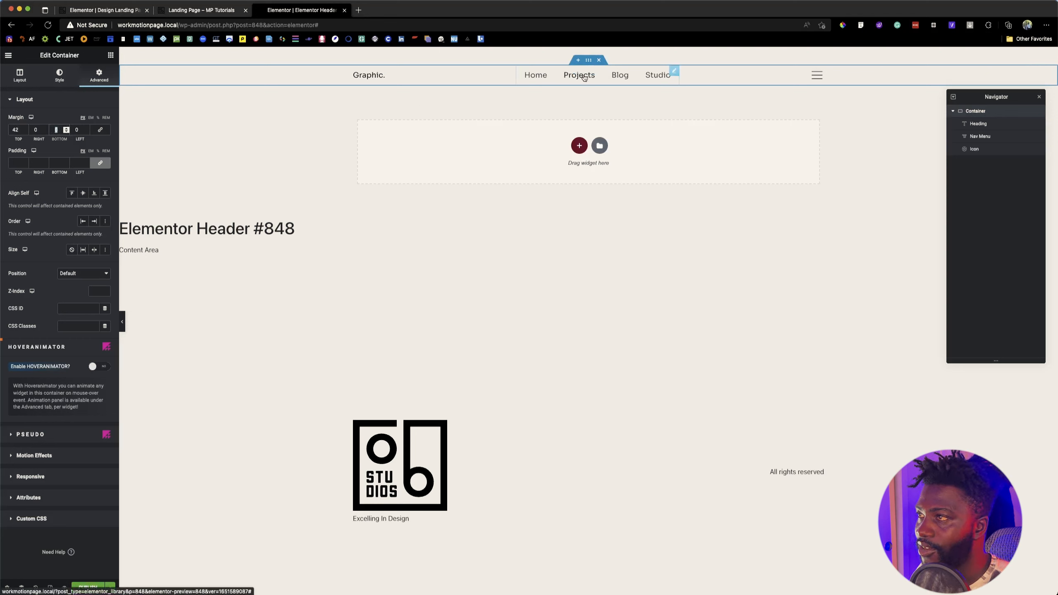
{"action": "left_click", "coordinate": [20, 76]}
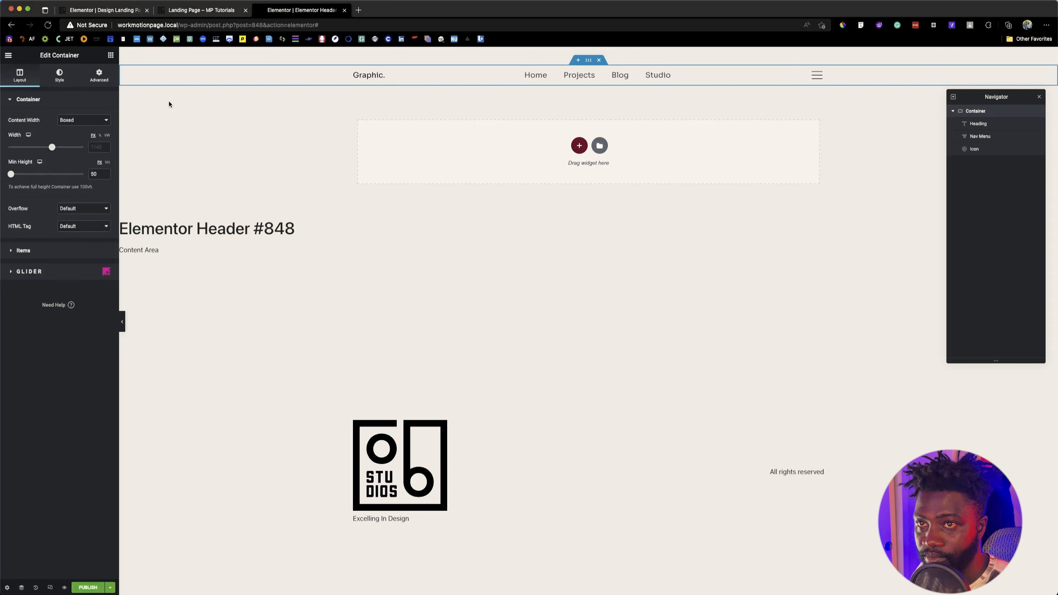
{"action": "left_click", "coordinate": [99, 76]}
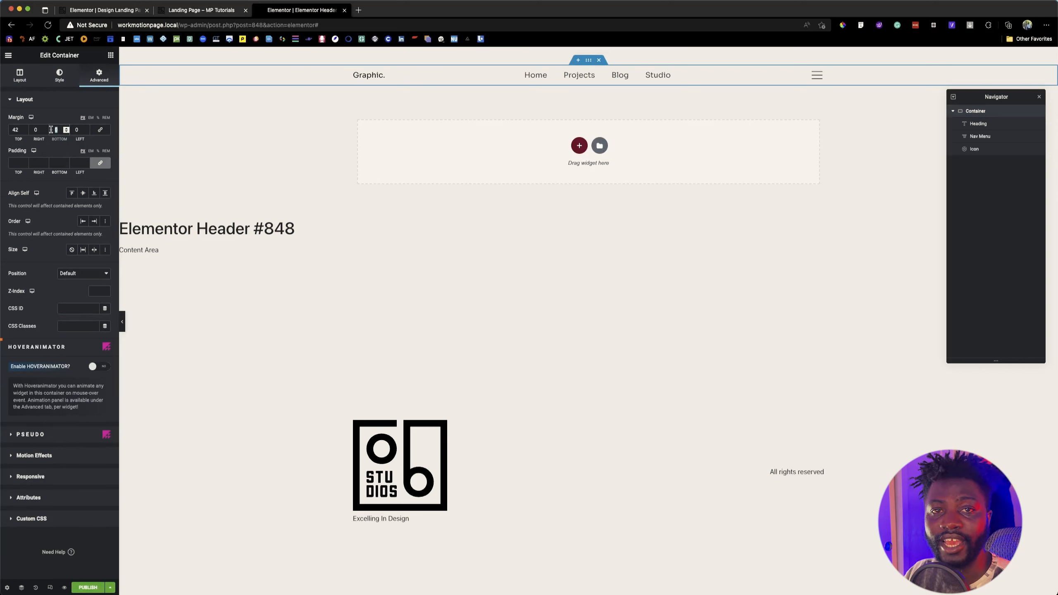
{"action": "left_click", "coordinate": [100, 11]}
{"action": "left_click", "coordinate": [225, 11]}
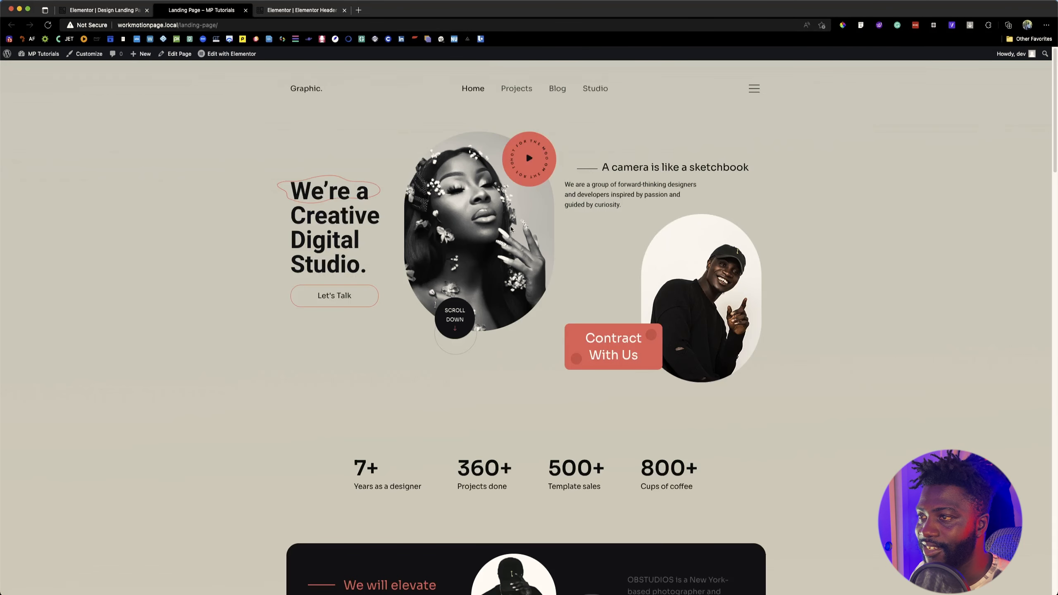
{"action": "left_click", "coordinate": [279, 17]}
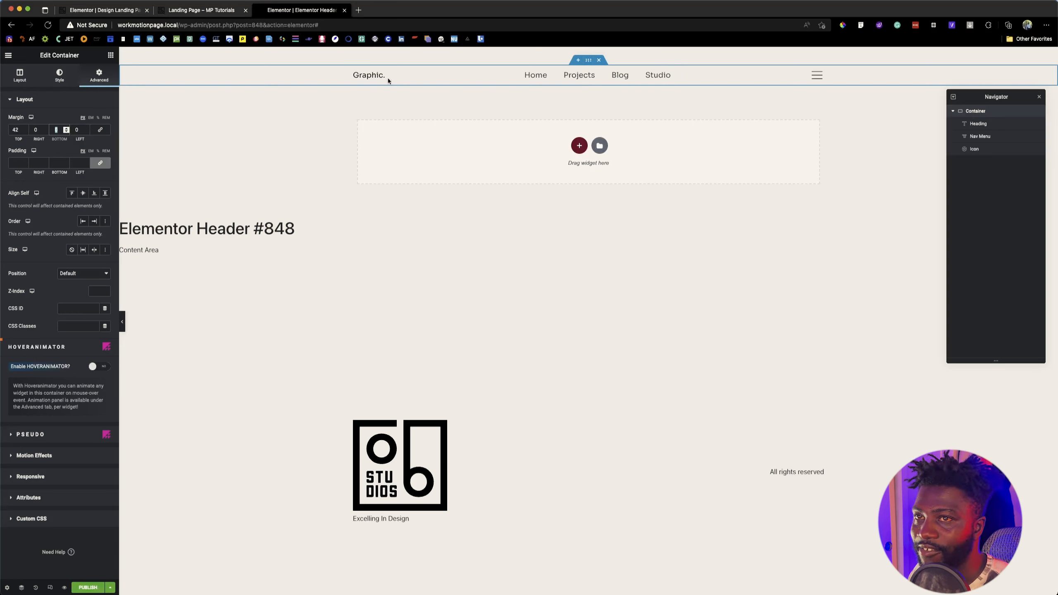
{"action": "type", "text": "92"}
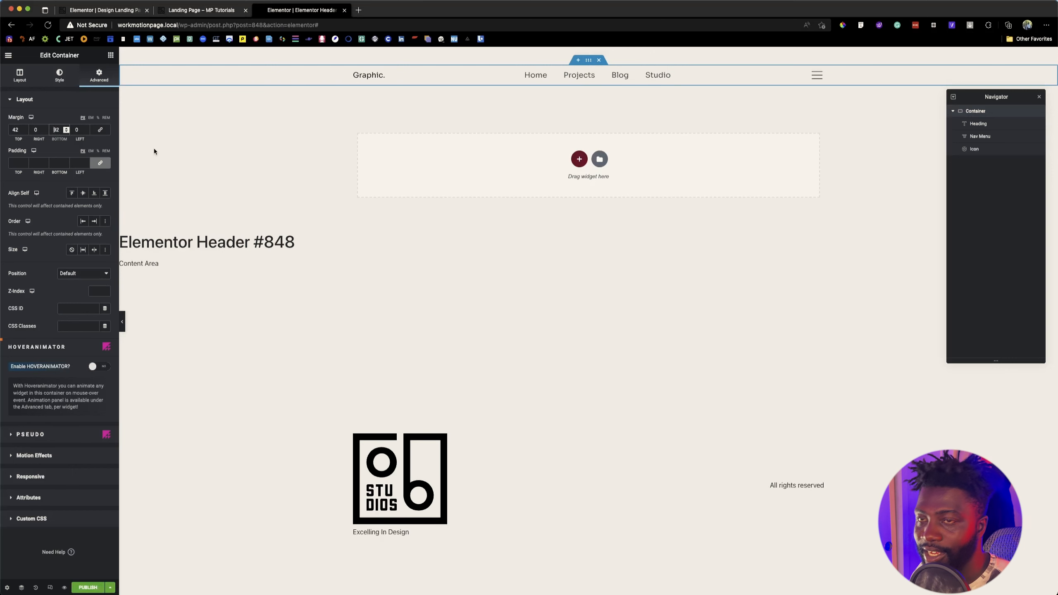
{"action": "key", "text": "Left"}
{"action": "key", "text": "Left"}
{"action": "type", "text": "-"}
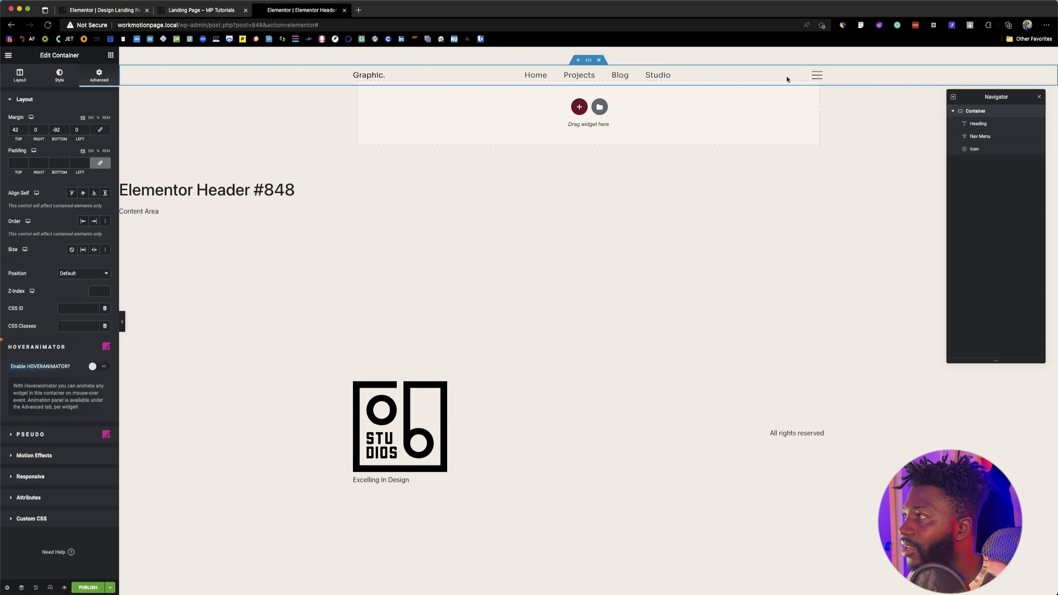
Step: Start publishing the header and add an Include display condition for Singular > Pages
{"action": "left_click", "coordinate": [974, 148]}
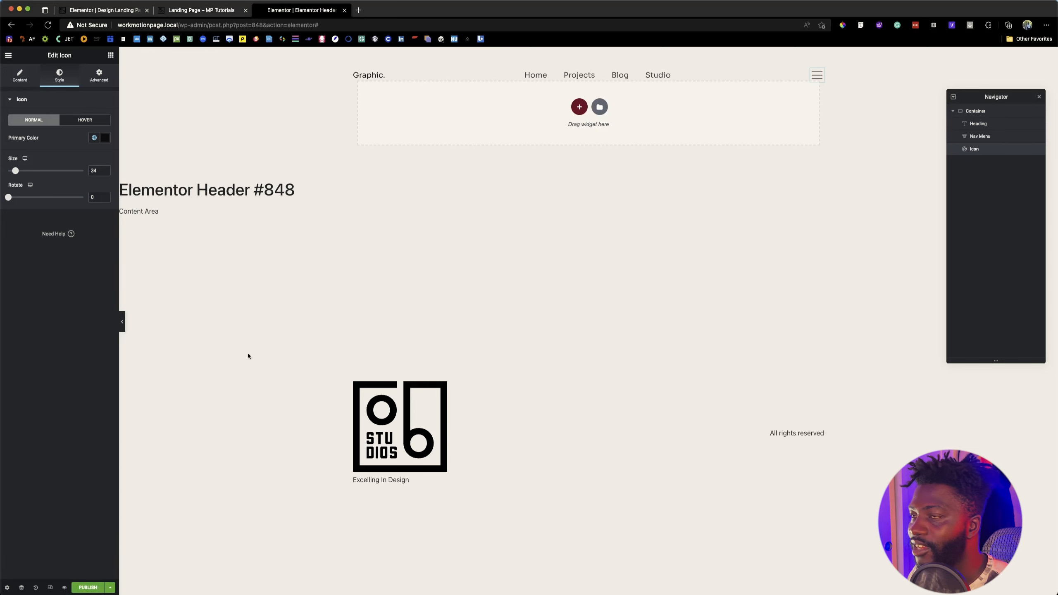
{"action": "left_click", "coordinate": [90, 589]}
{"action": "left_click", "coordinate": [528, 349]}
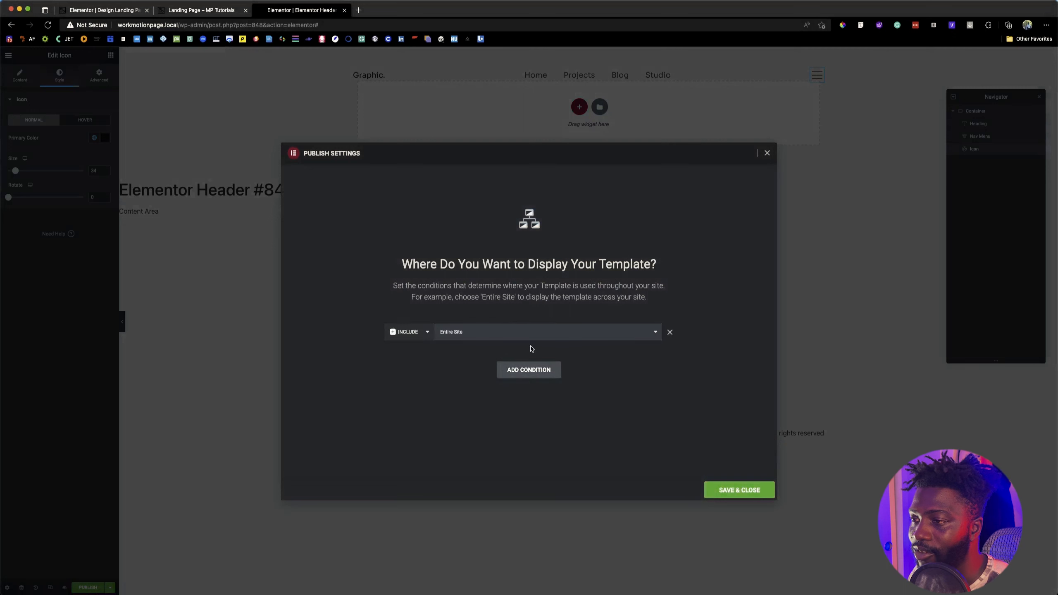
{"action": "left_click", "coordinate": [441, 332]}
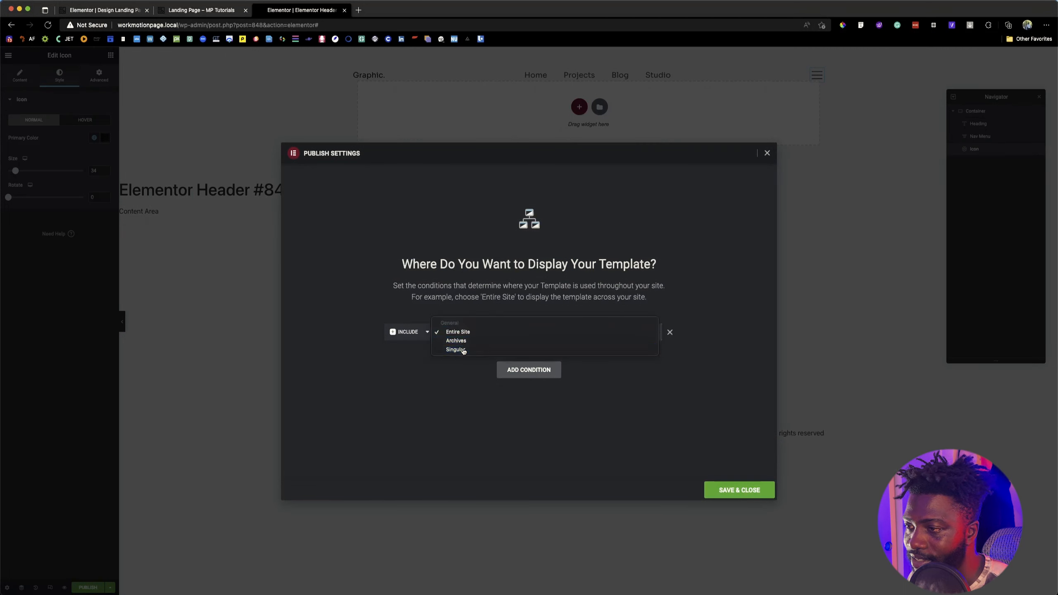
{"action": "left_click", "coordinate": [454, 350]}
{"action": "left_click", "coordinate": [586, 334]}
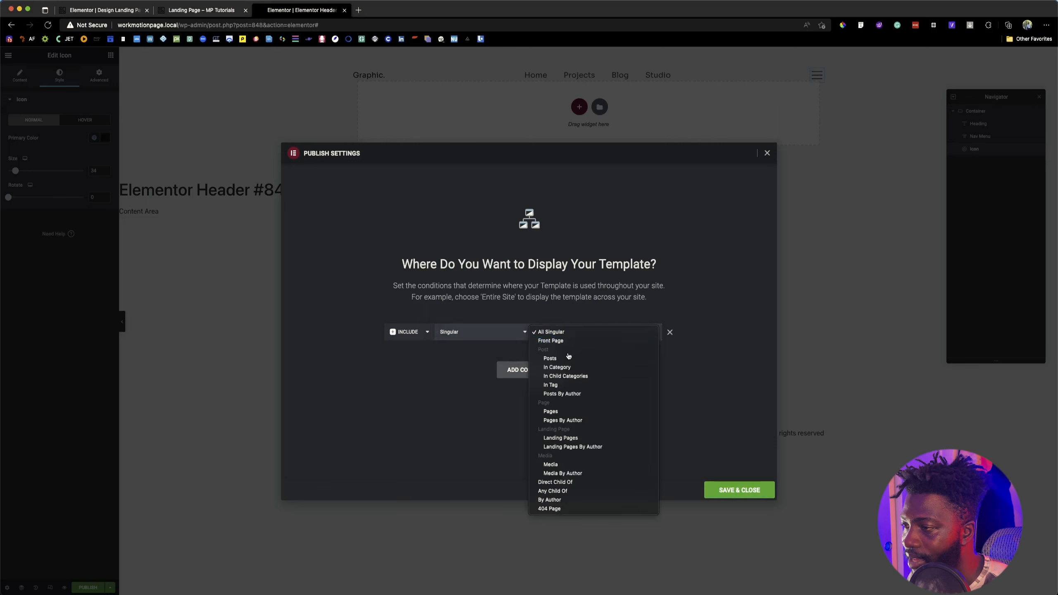
{"action": "left_click", "coordinate": [563, 411]}
Step: Restrict the display condition to the Design Landing Page and save the publish settings
{"action": "left_click", "coordinate": [617, 348]}
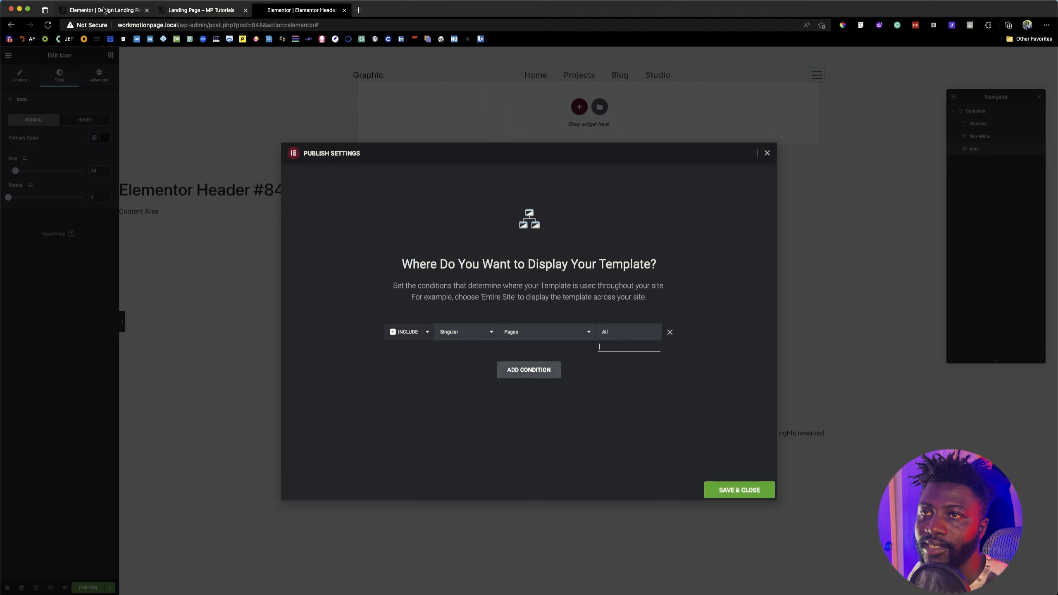
{"action": "type", "text": "des"}
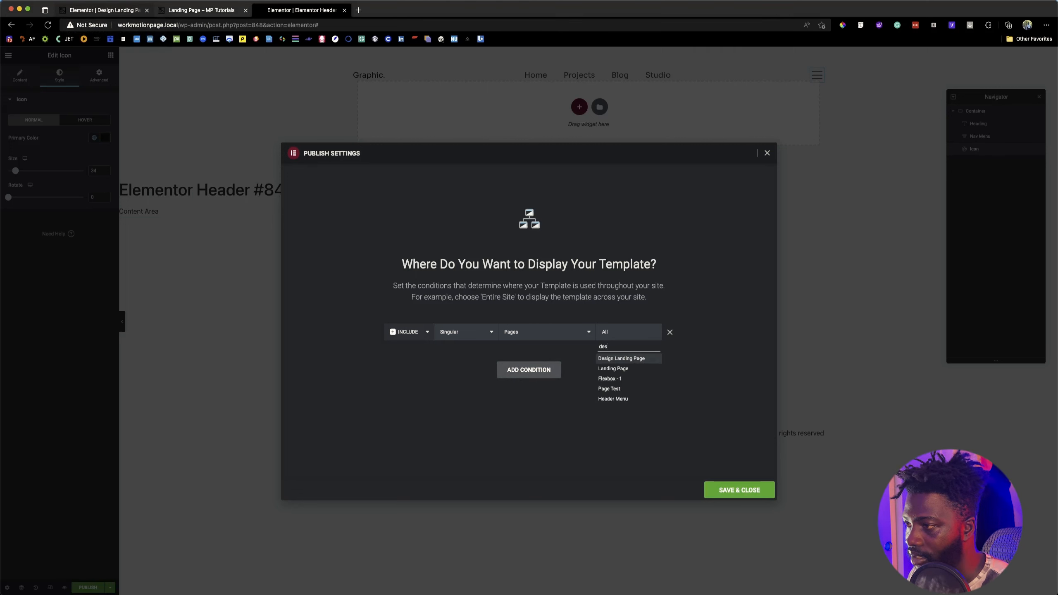
{"action": "left_click", "coordinate": [638, 359]}
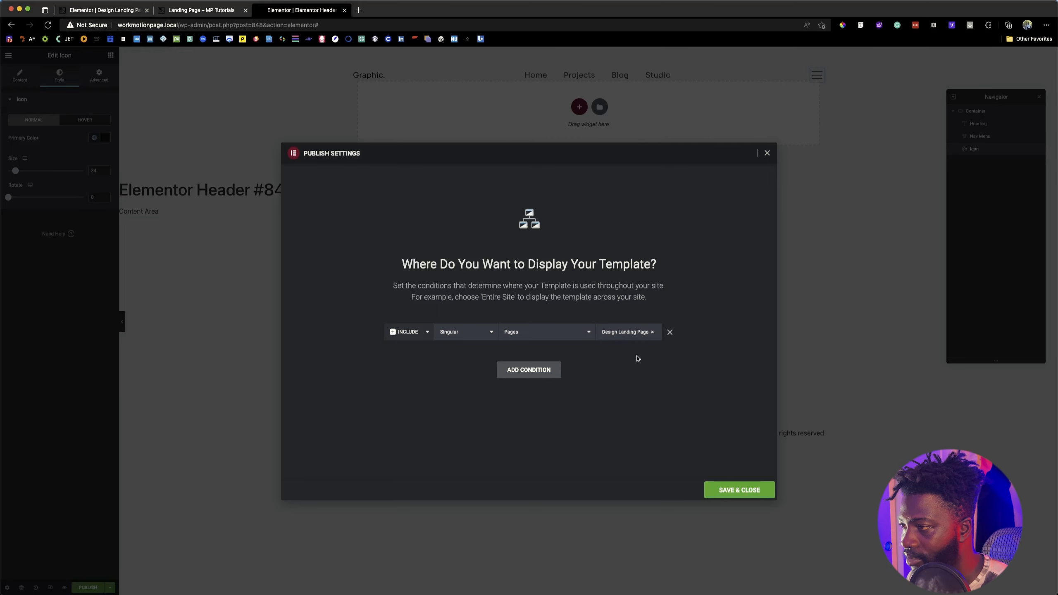
{"action": "left_click", "coordinate": [739, 495]}
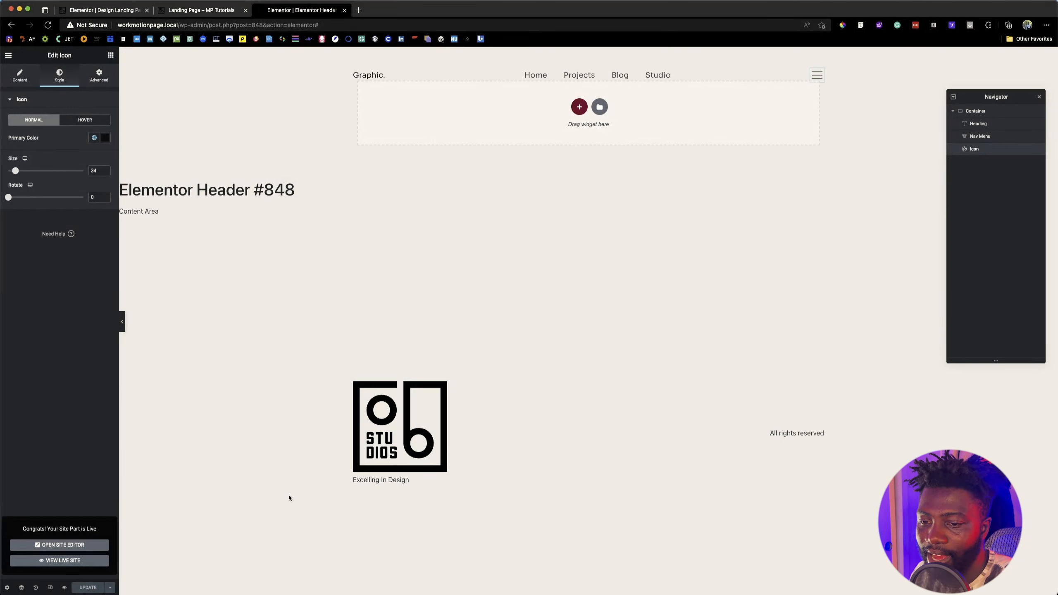
Step: Reopen the header's display conditions, review the Include/Exclude options and the chosen page, and save them as they are
{"action": "left_click", "coordinate": [109, 587]}
{"action": "left_click", "coordinate": [42, 549]}
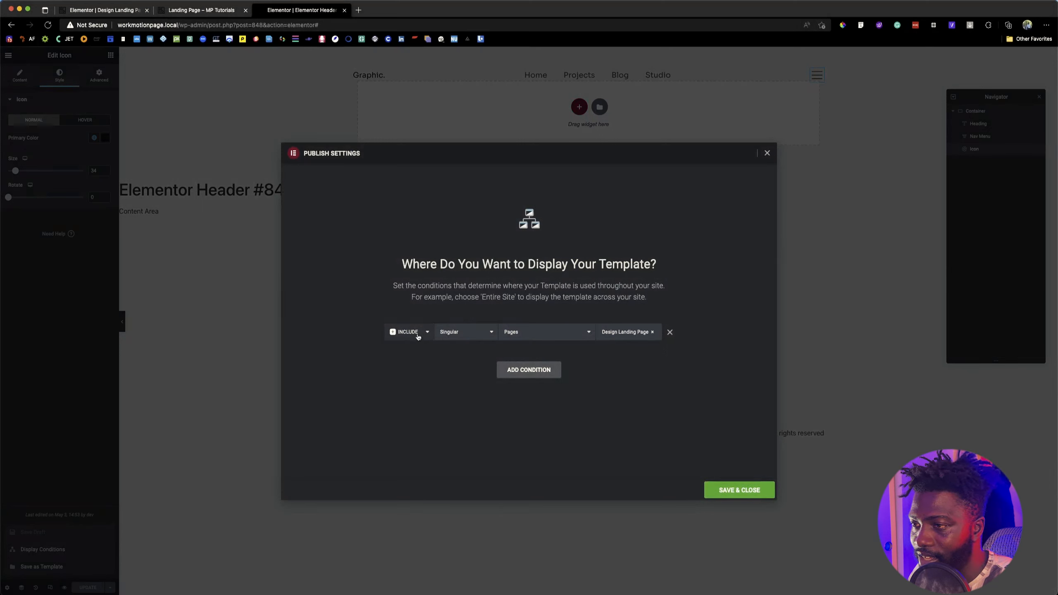
{"action": "left_click", "coordinate": [418, 336]}
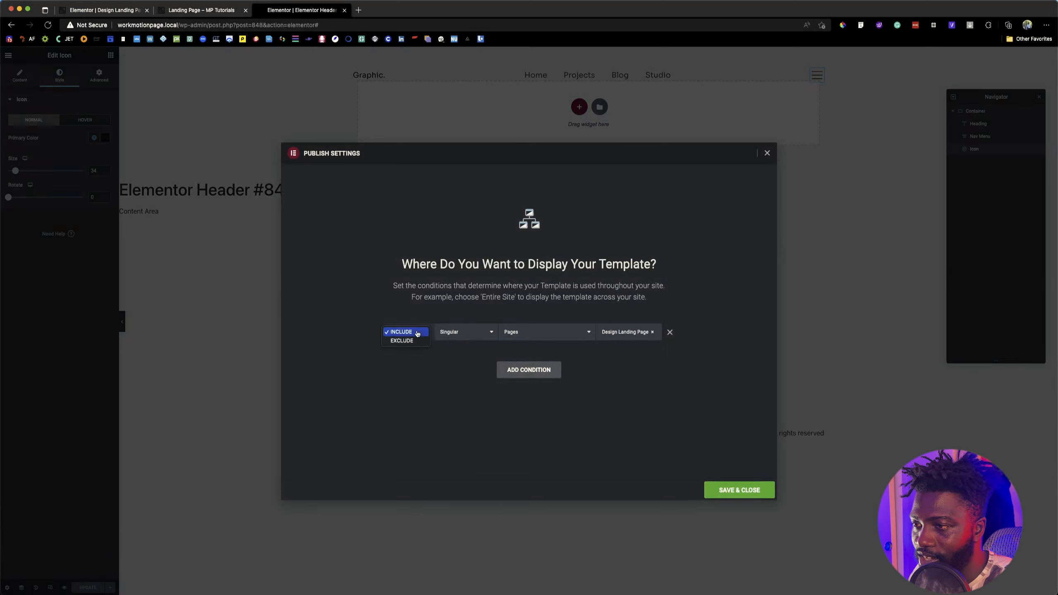
{"action": "left_click", "coordinate": [413, 361]}
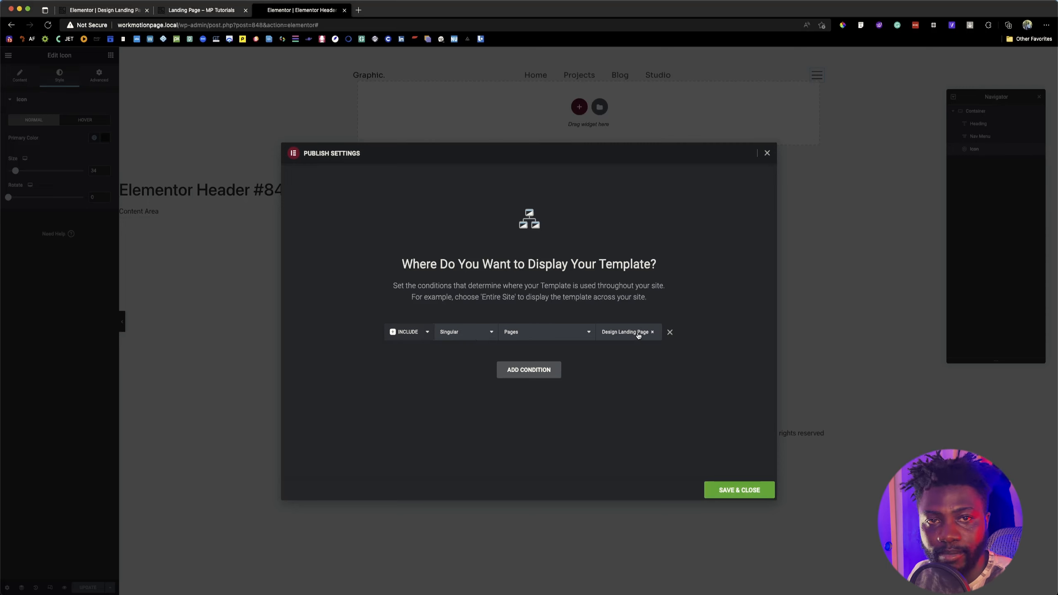
{"action": "left_click", "coordinate": [741, 490]}
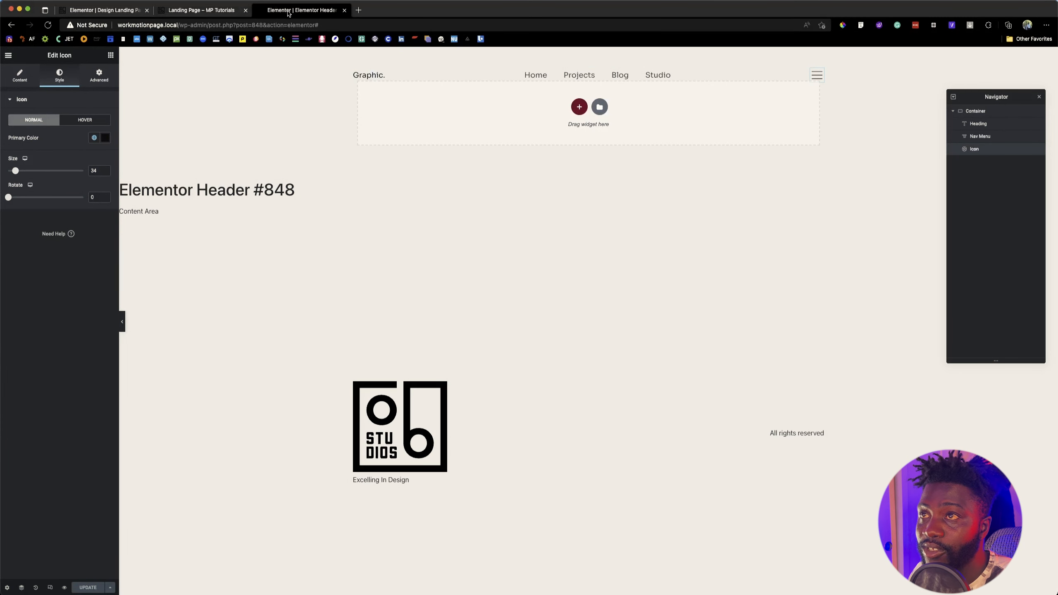
Step: Close the header template's editor, go back to the Design Landing Page editor and reload it
{"action": "left_click", "coordinate": [345, 10]}
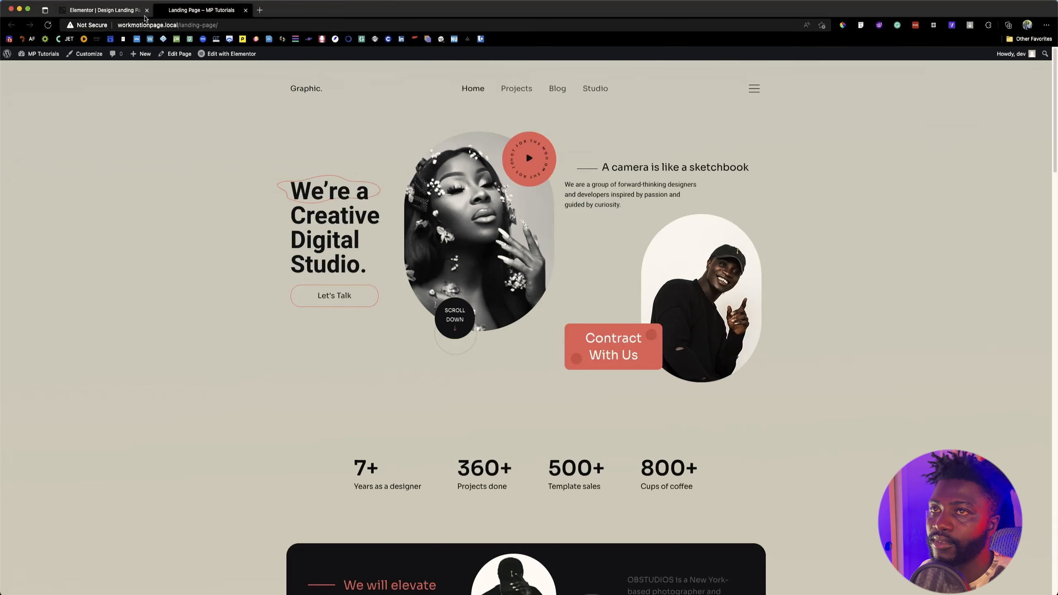
{"action": "left_click", "coordinate": [102, 10]}
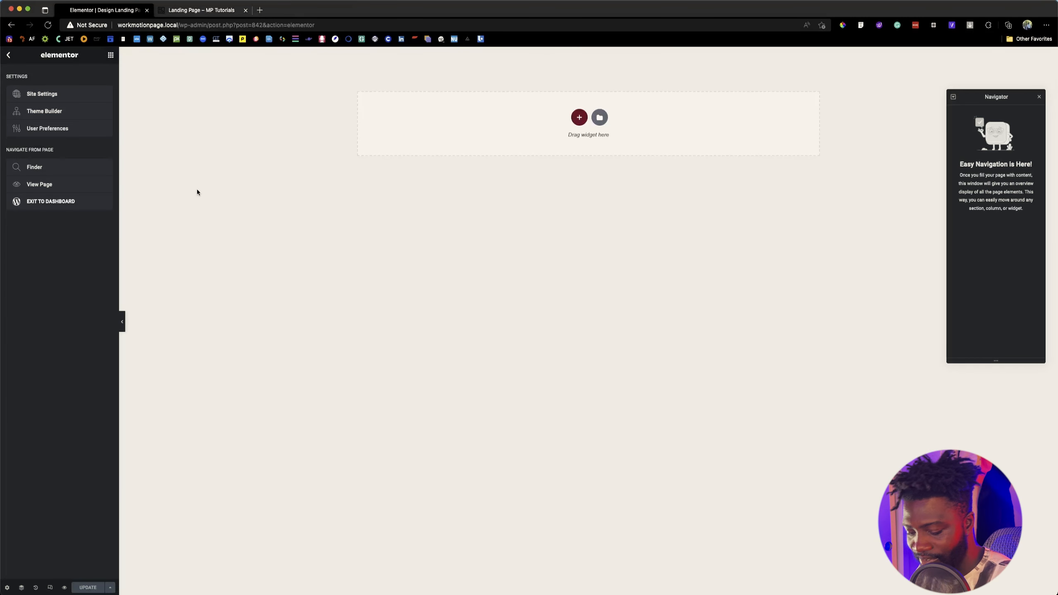
{"action": "key", "text": "super+r"}
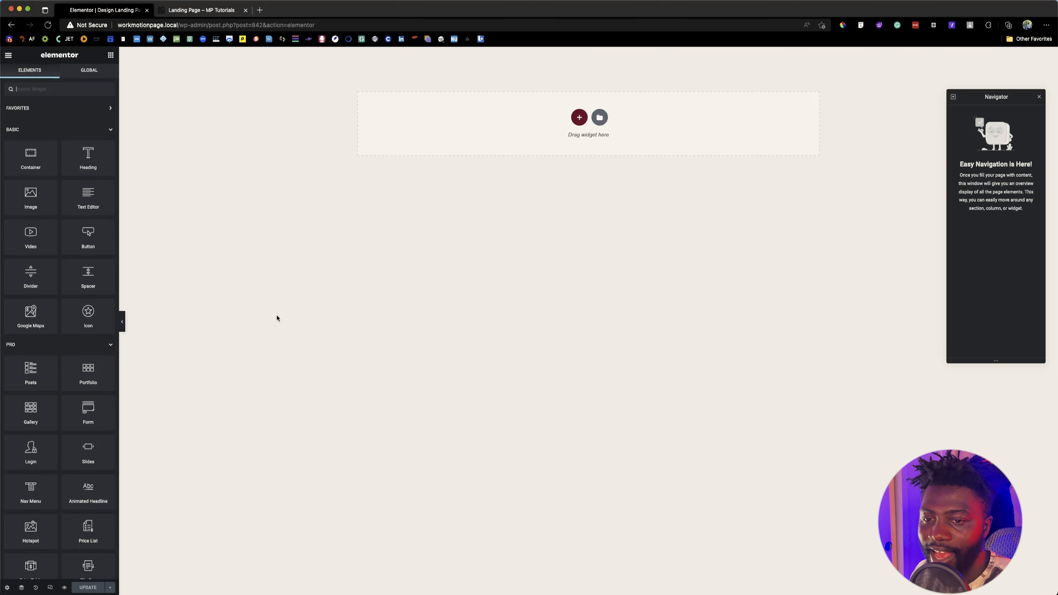
Step: Set the Design Landing Page's page layout to Elementor Full Width, save the page, and reload the editor
{"action": "left_click", "coordinate": [7, 587]}
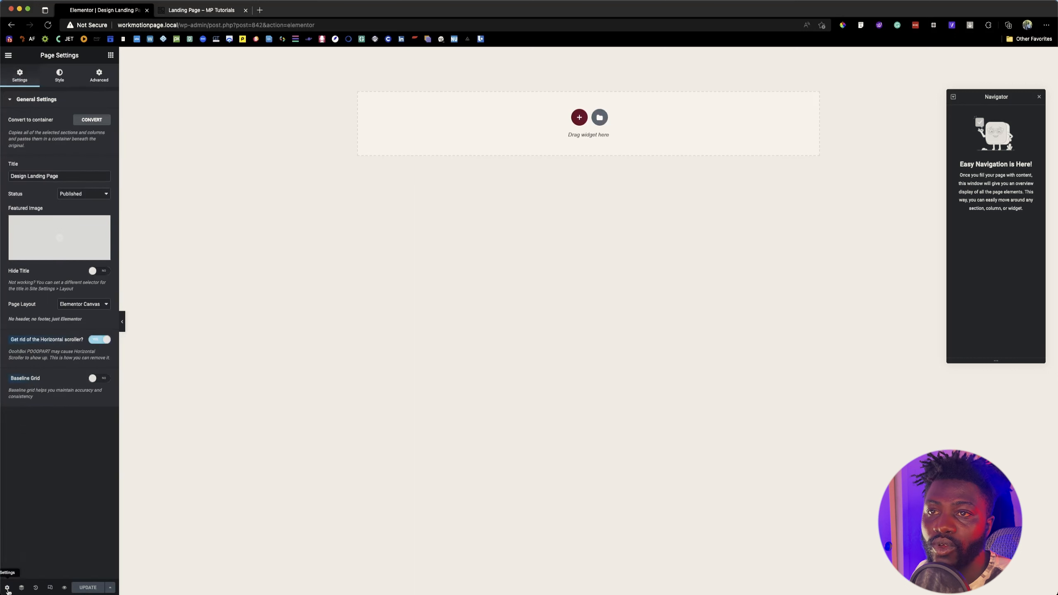
{"action": "left_click", "coordinate": [96, 307]}
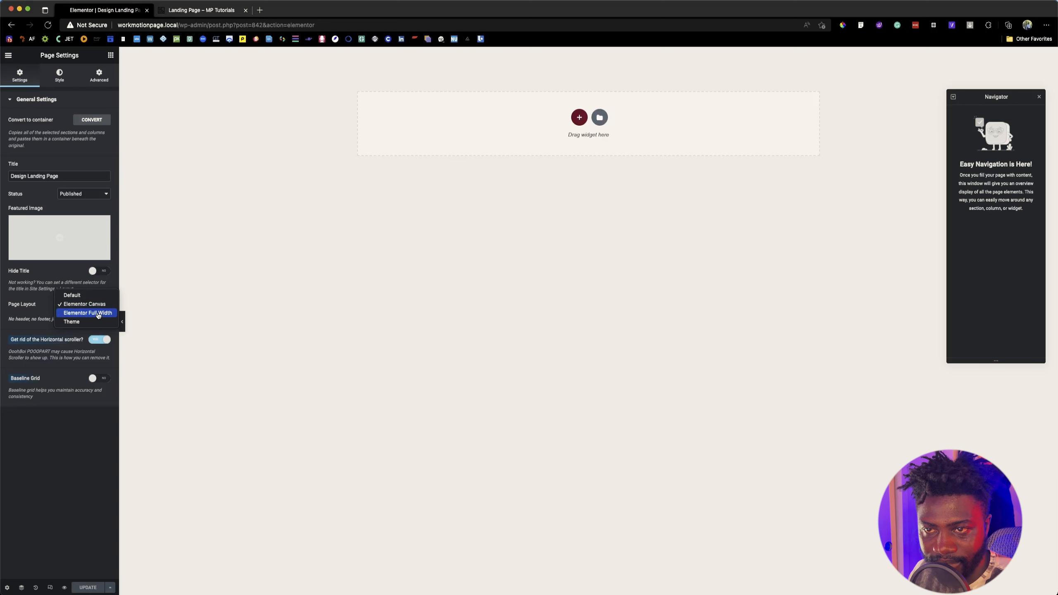
{"action": "left_click", "coordinate": [99, 314]}
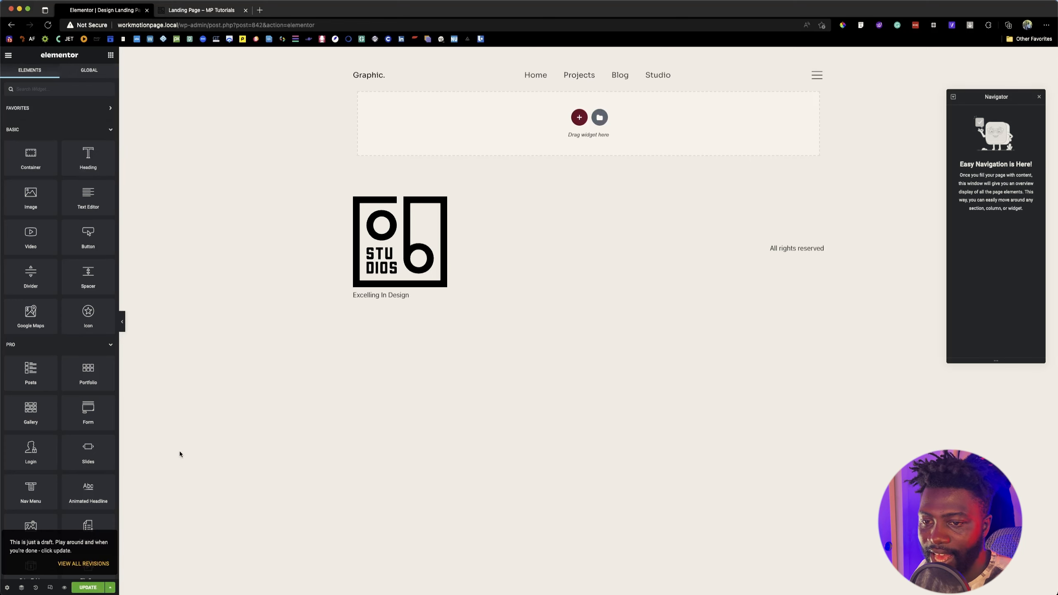
{"action": "key", "text": "super+s"}
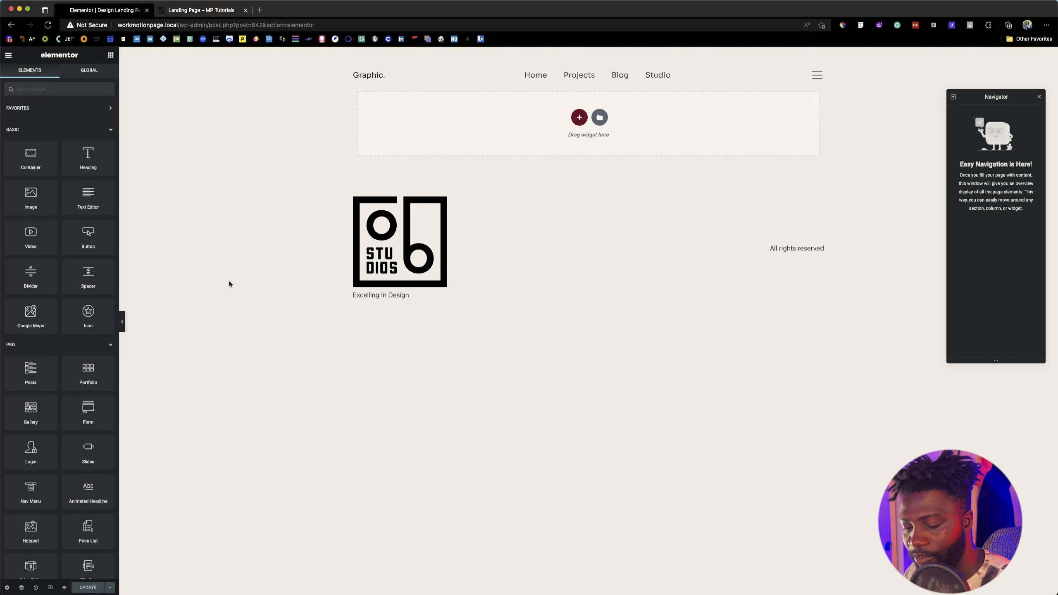
{"action": "key", "text": "super+r"}
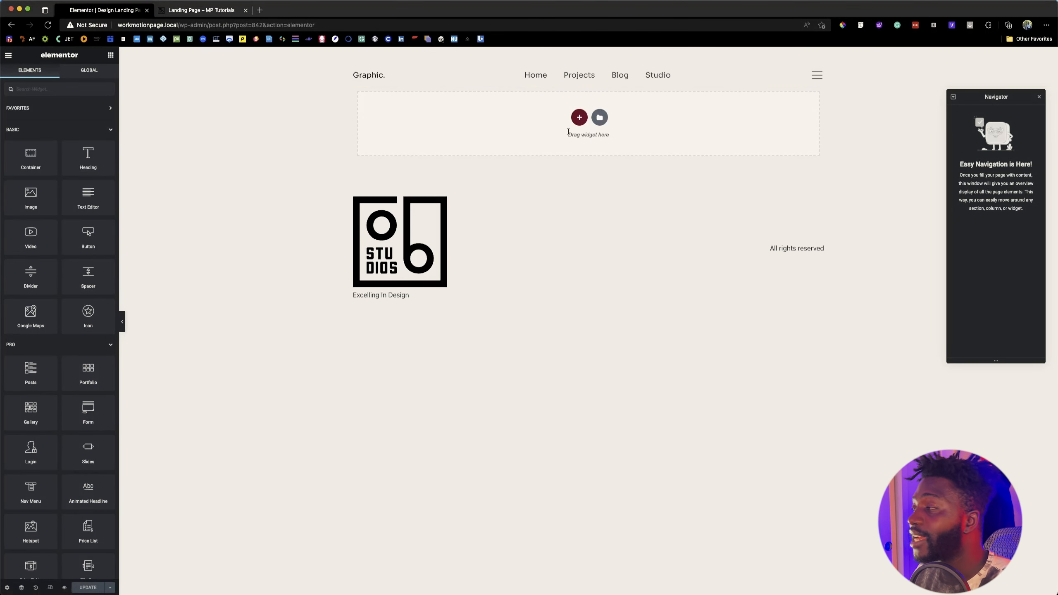
Step: Examine the reference landing page's hero layout: heading with button, portrait image, and text block with the second image
{"action": "left_click", "coordinate": [225, 11]}
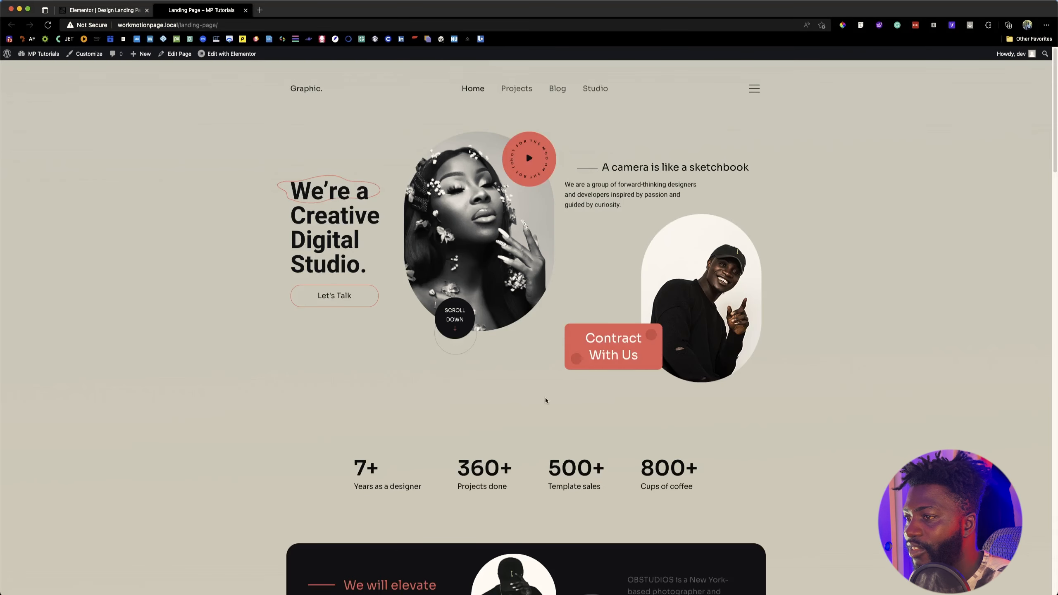
{"action": "left_click", "coordinate": [104, 10]}
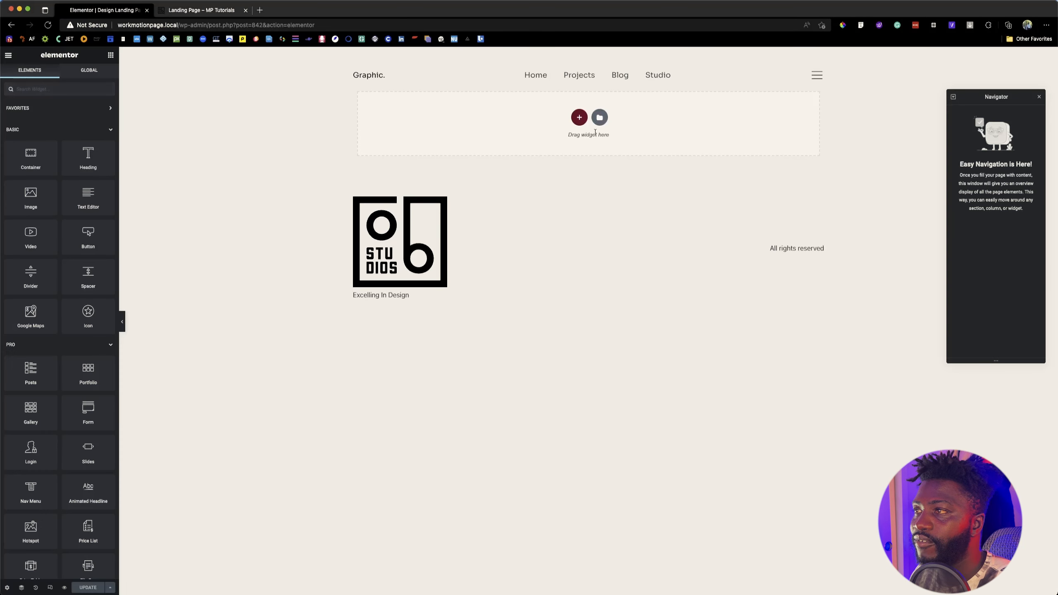
{"action": "left_click", "coordinate": [579, 118]}
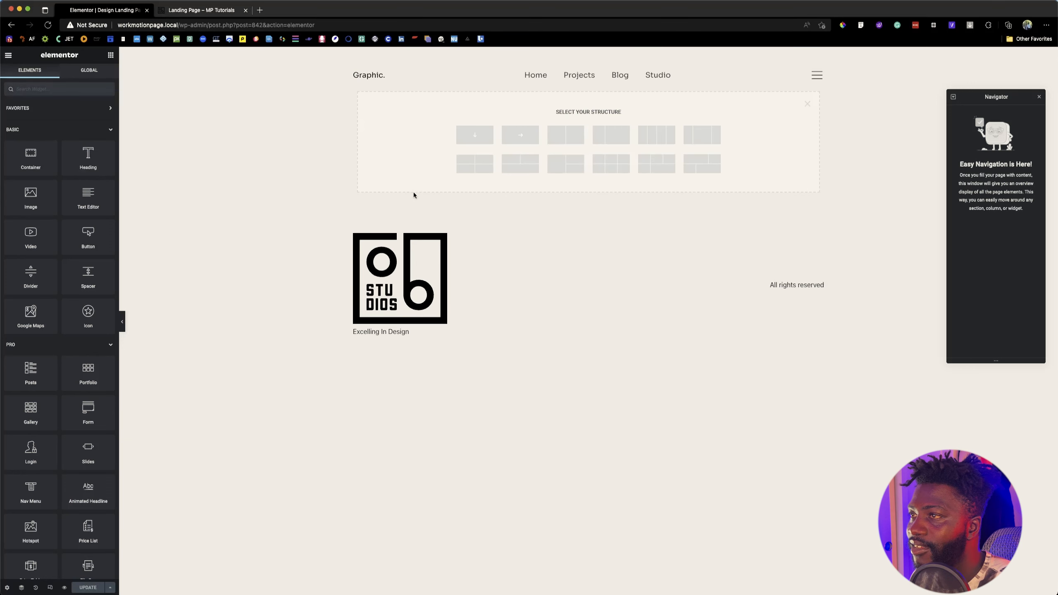
{"action": "left_click", "coordinate": [173, 9]}
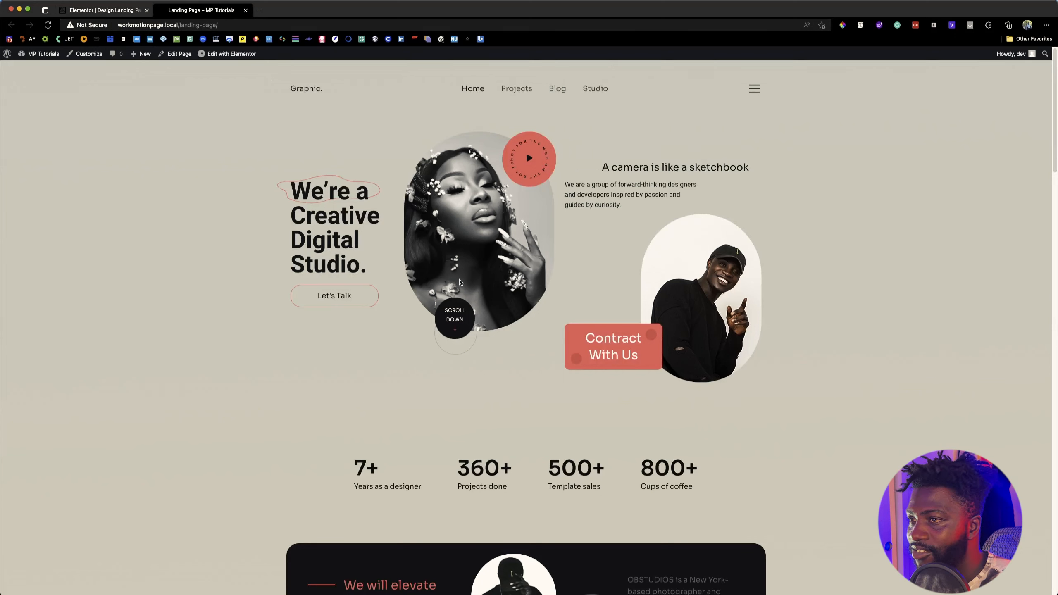
{"action": "left_click_drag", "start_coordinate": [272, 176], "coordinate": [390, 302]}
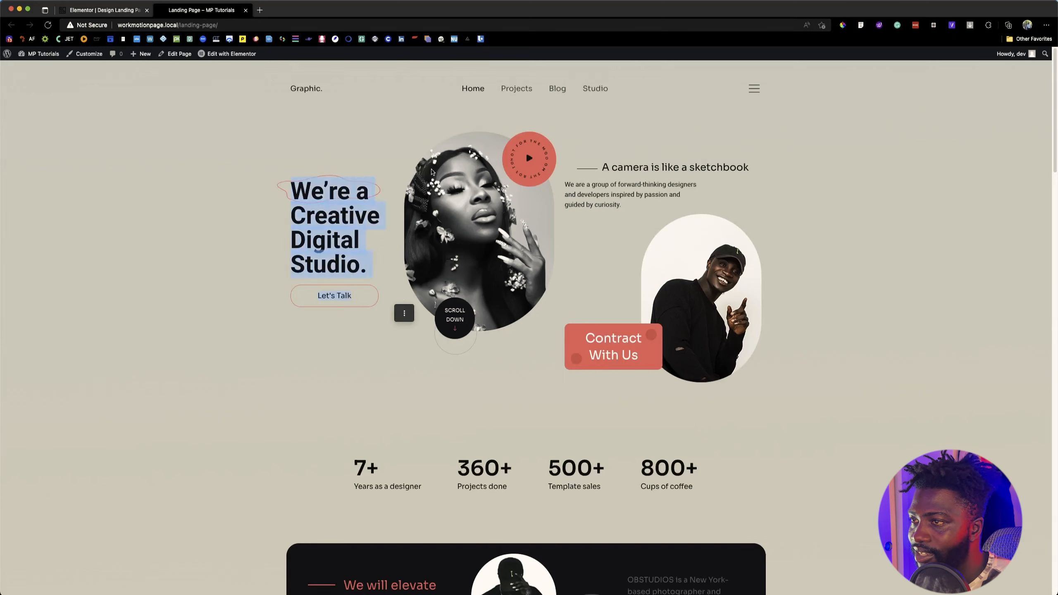
{"action": "left_click", "coordinate": [409, 144]}
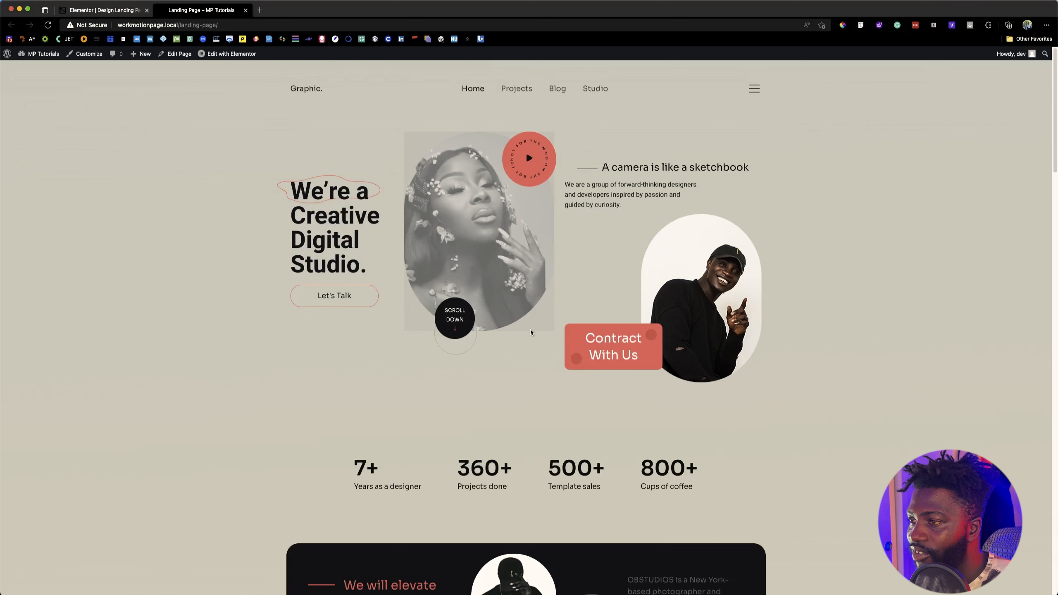
{"action": "mouse_move", "coordinate": [564, 164]}
{"action": "left_mouse_down"}
{"action": "mouse_move", "coordinate": [658, 212]}
{"action": "mouse_move", "coordinate": [725, 418]}
{"action": "left_mouse_up"}
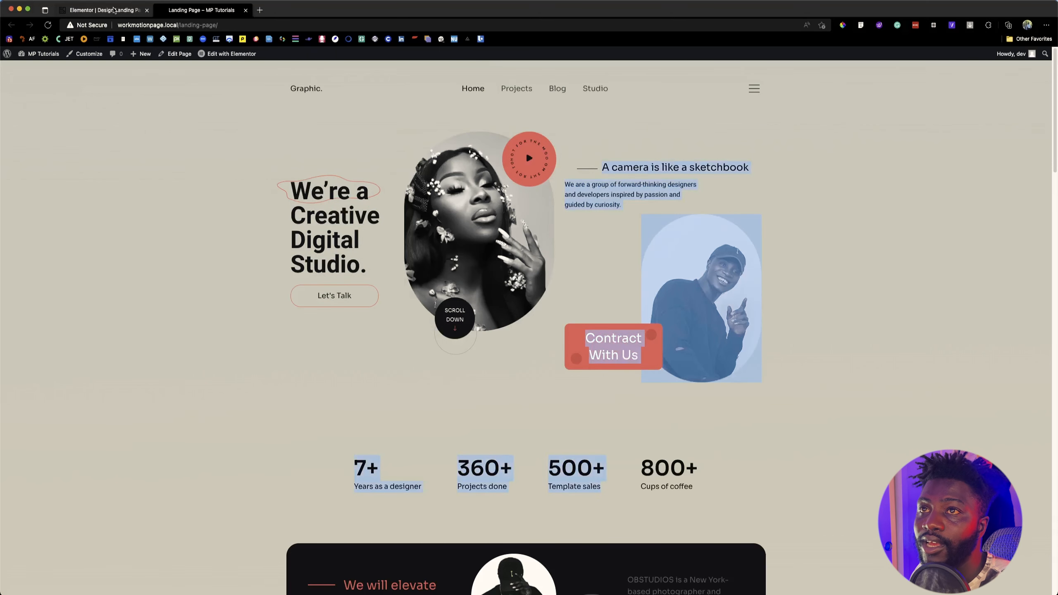
{"action": "key", "text": "ctrl+shift+Tab"}
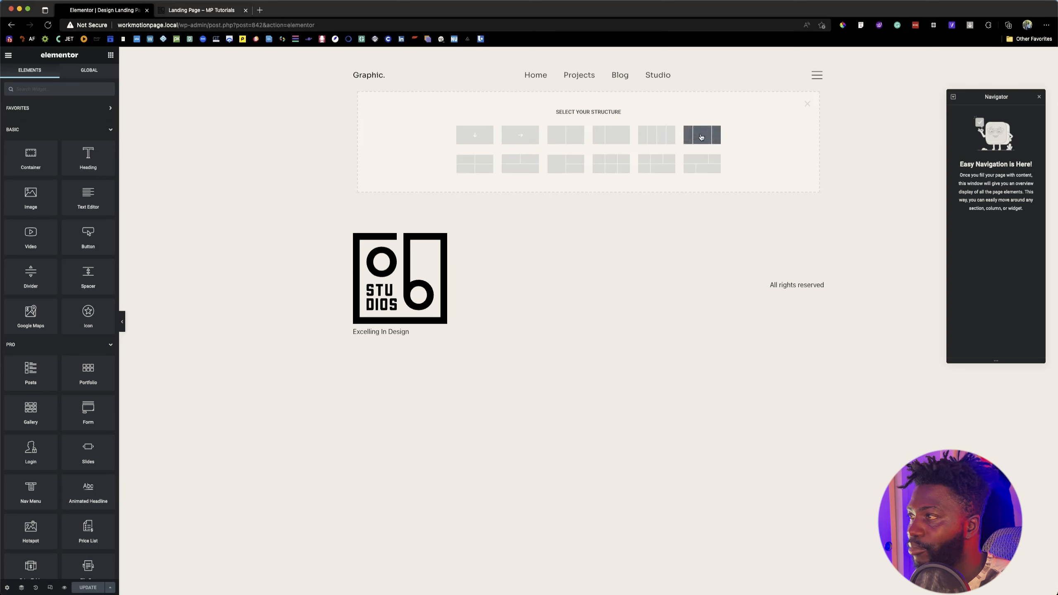
Step: Add a single row-direction container to the Design Landing Page and save the page
{"action": "left_click", "coordinate": [516, 139]}
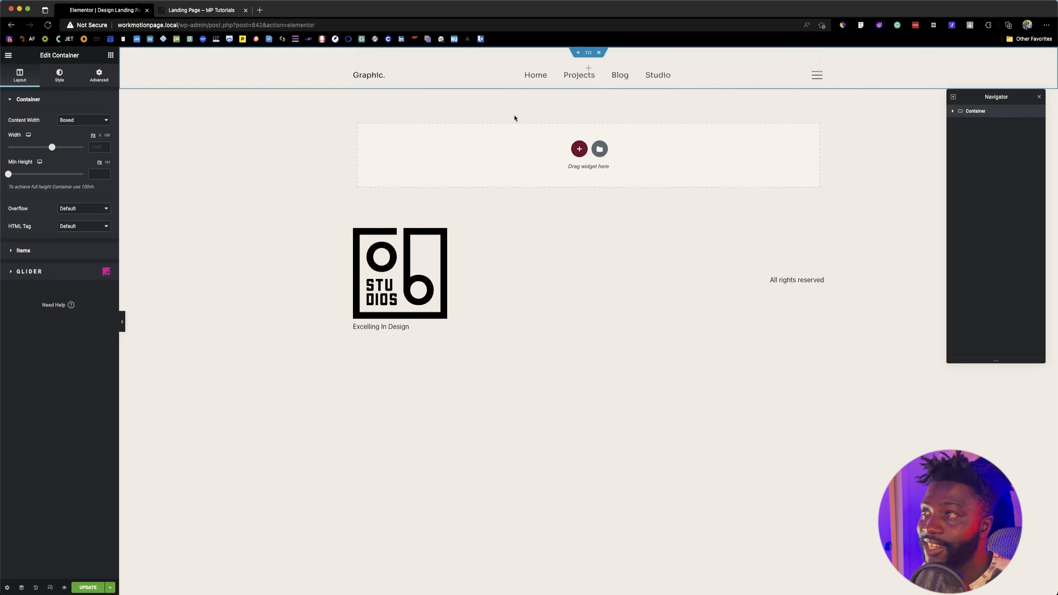
{"action": "left_click", "coordinate": [587, 69]}
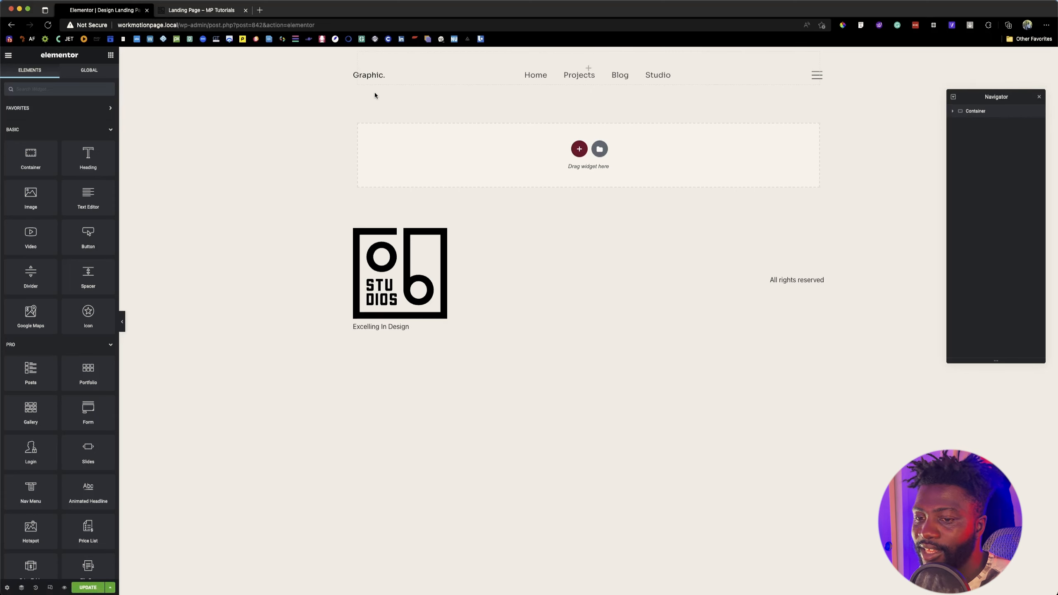
{"action": "left_click", "coordinate": [88, 587]}
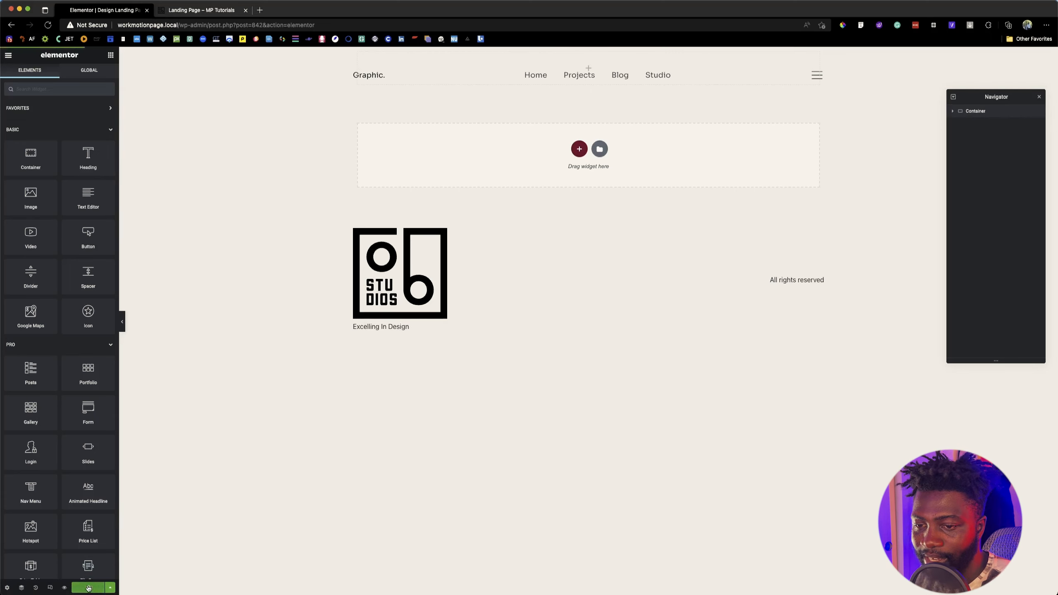
Step: Open the Elementor Header #848 template for editing from the Theme Builder
{"action": "left_click", "coordinate": [8, 55]}
{"action": "left_click", "coordinate": [57, 115]}
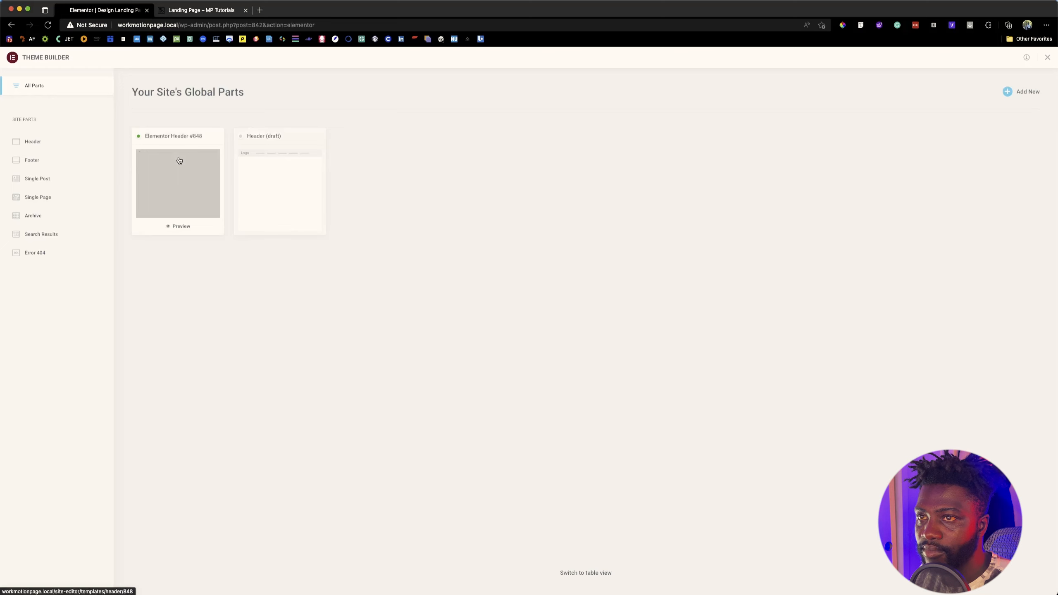
{"action": "left_click", "coordinate": [178, 159]}
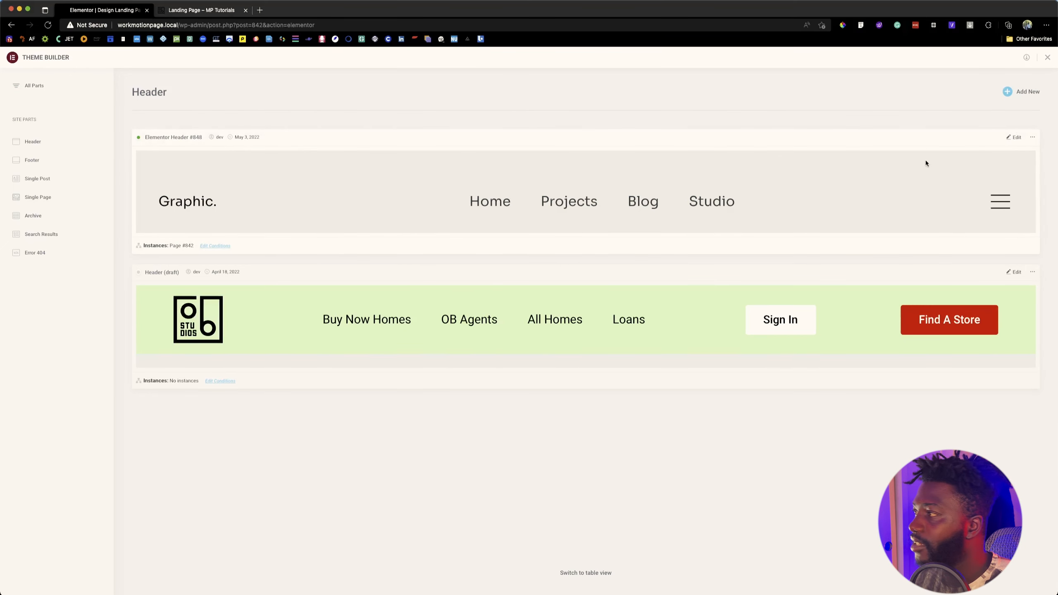
{"action": "left_click", "coordinate": [1012, 137]}
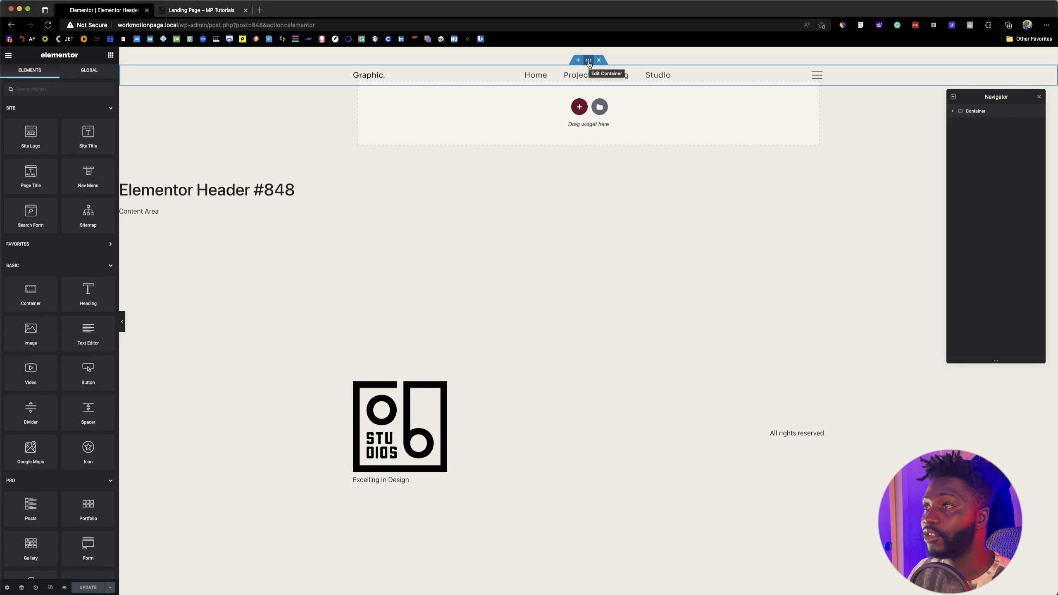
Step: Set the header container's Z-Index to 99 and update the header template
{"action": "left_click", "coordinate": [588, 61]}
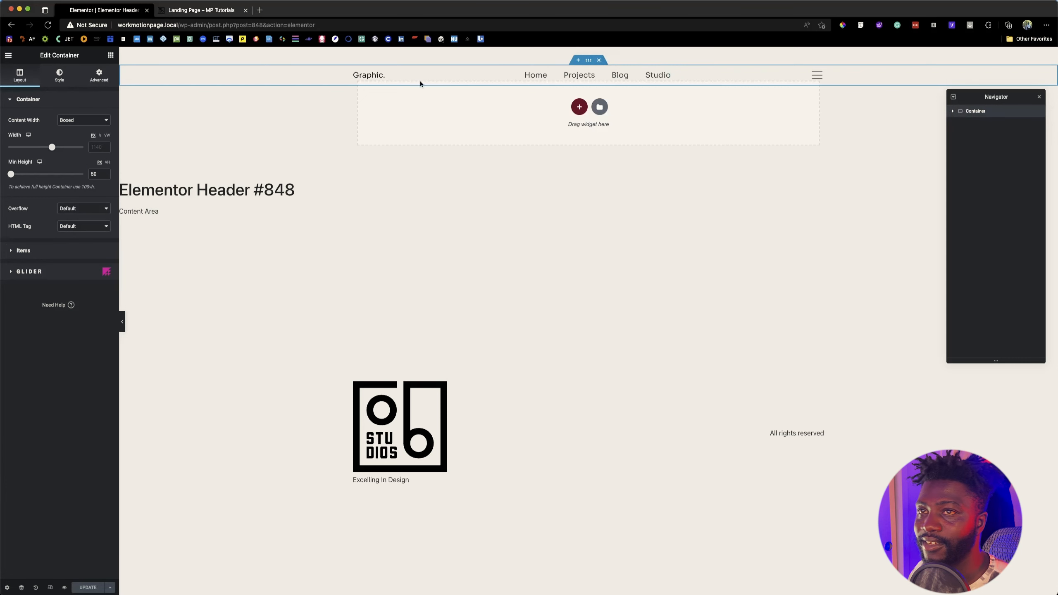
{"action": "left_click", "coordinate": [99, 76]}
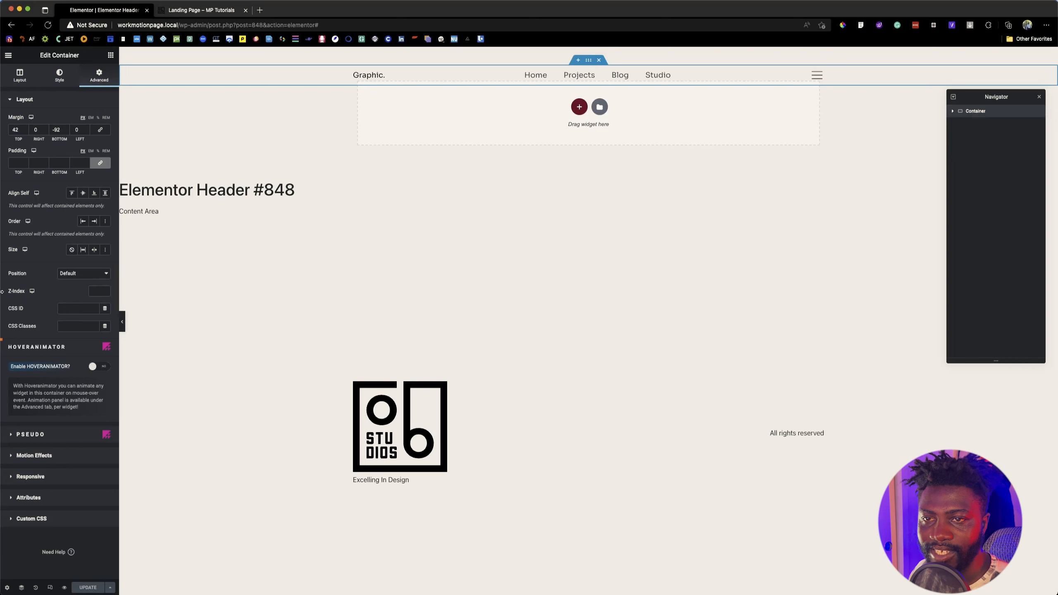
{"action": "left_click_drag", "start_coordinate": [6, 292], "coordinate": [24, 292]}
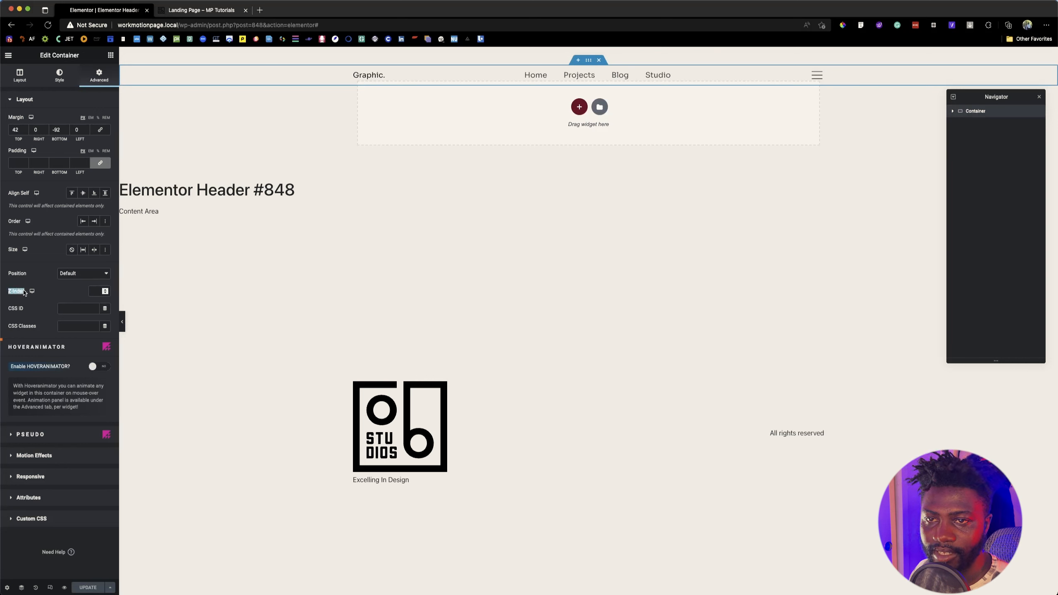
{"action": "left_click", "coordinate": [93, 292]}
{"action": "type", "text": "99"}
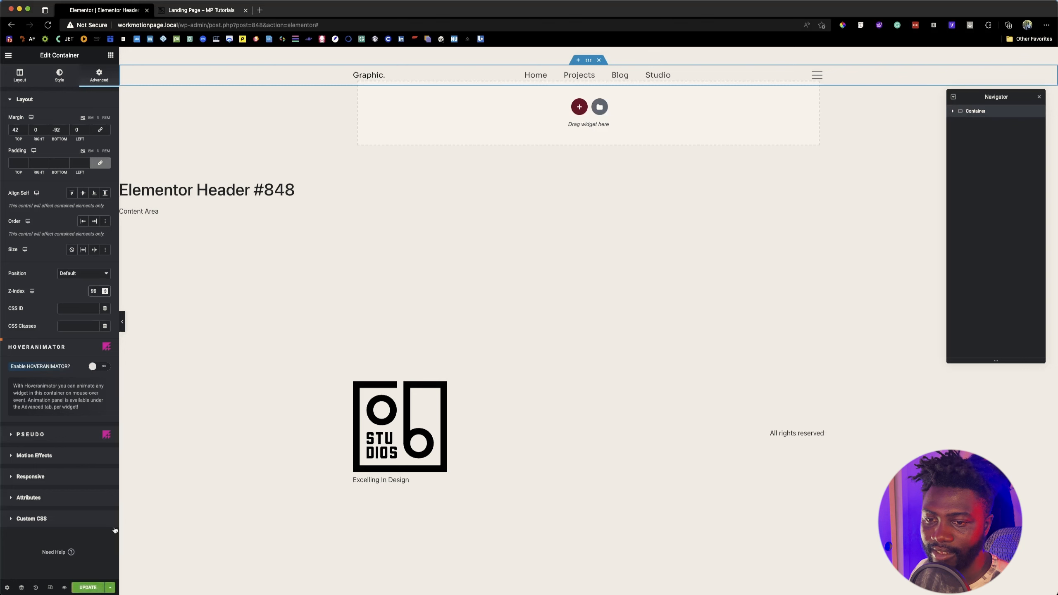
{"action": "left_click", "coordinate": [88, 587]}
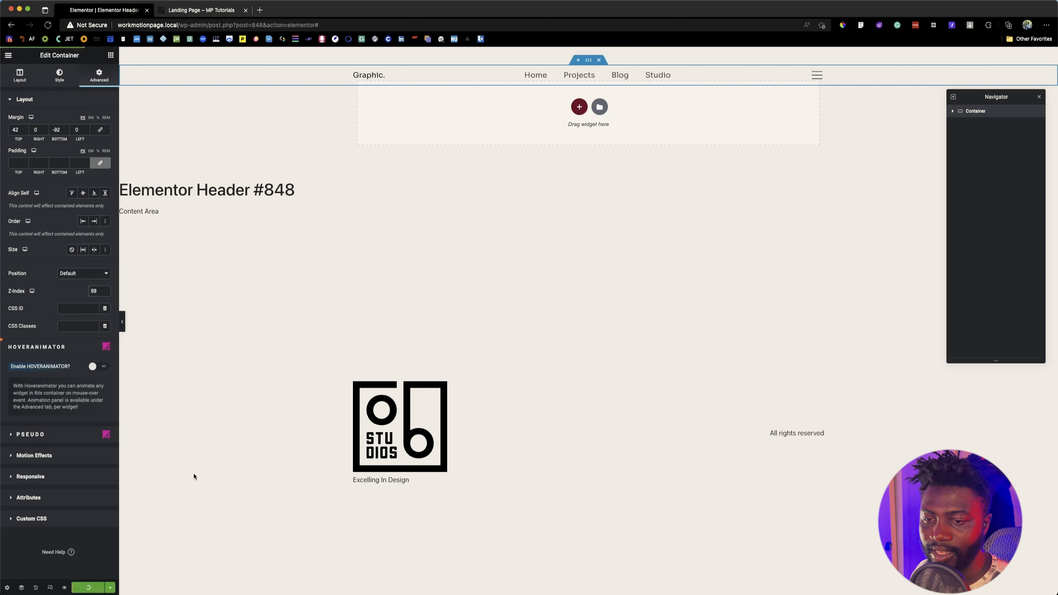
Step: Find "design" with the Finder and open the Design Landing Page for editing
{"action": "left_click", "coordinate": [9, 56]}
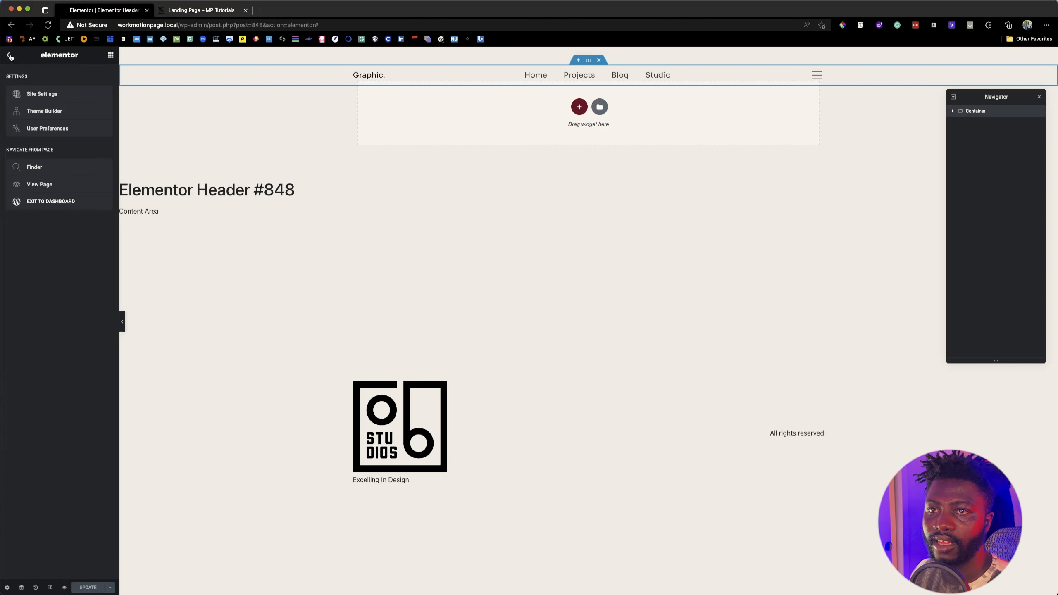
{"action": "left_click", "coordinate": [54, 169]}
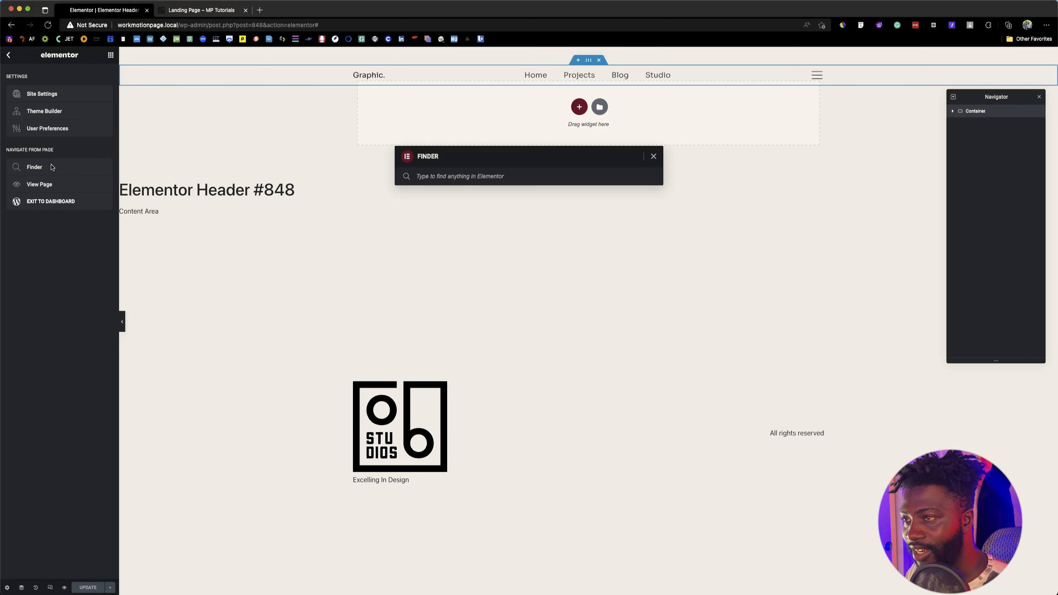
{"action": "type", "text": "des"}
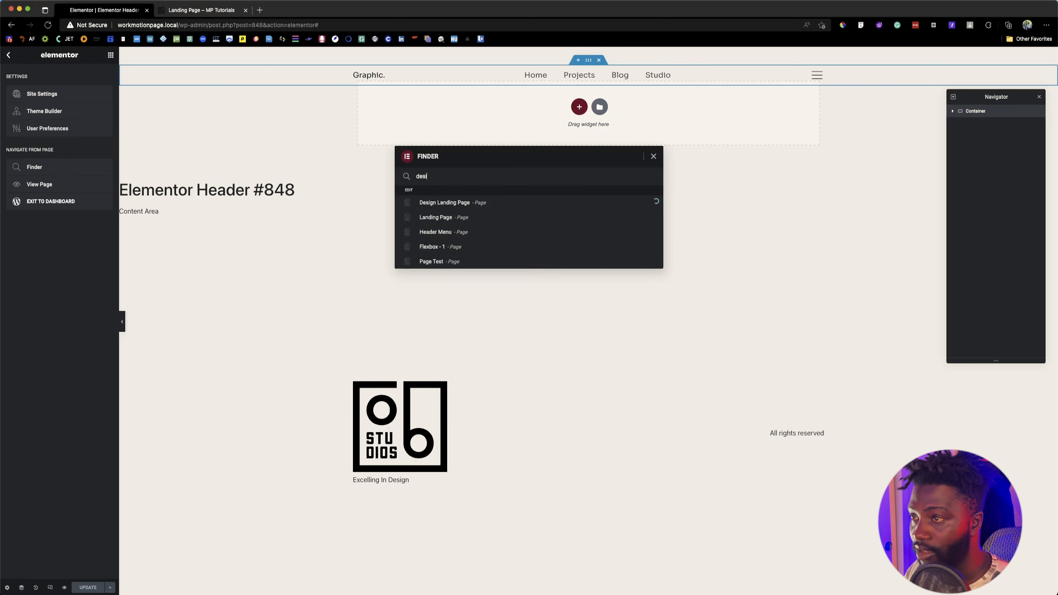
{"action": "type", "text": "ign"}
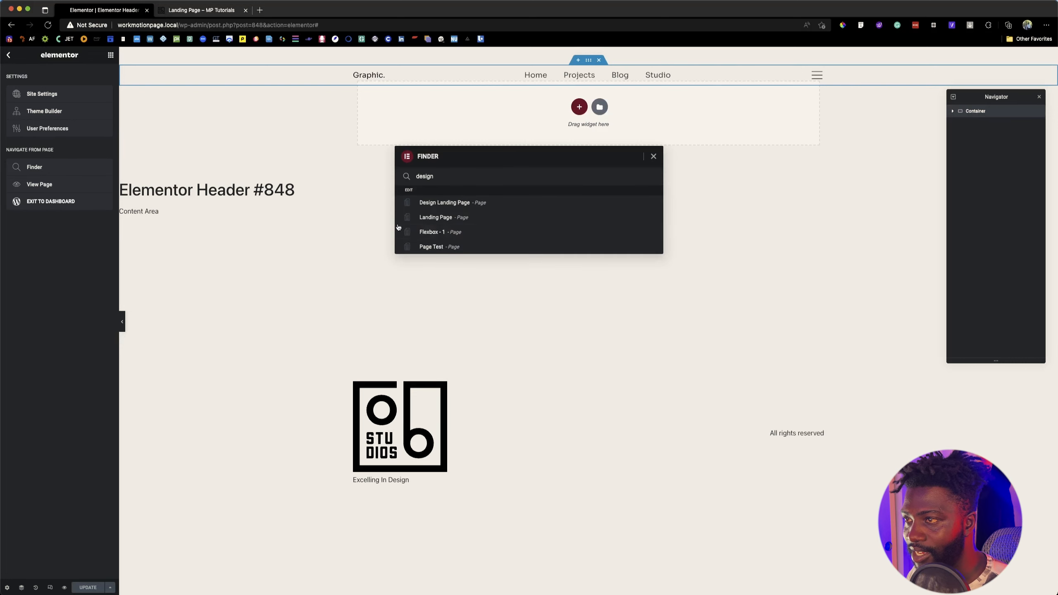
{"action": "left_click", "coordinate": [483, 203]}
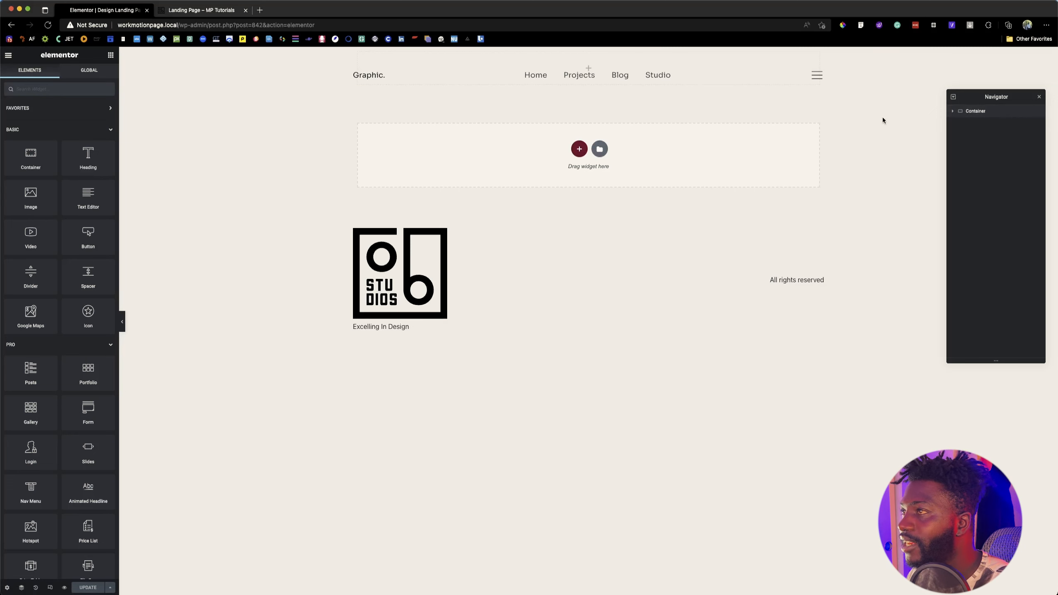
Step: Select the new container in the Navigator, move the Navigator over the canvas and close it
{"action": "left_click", "coordinate": [982, 113]}
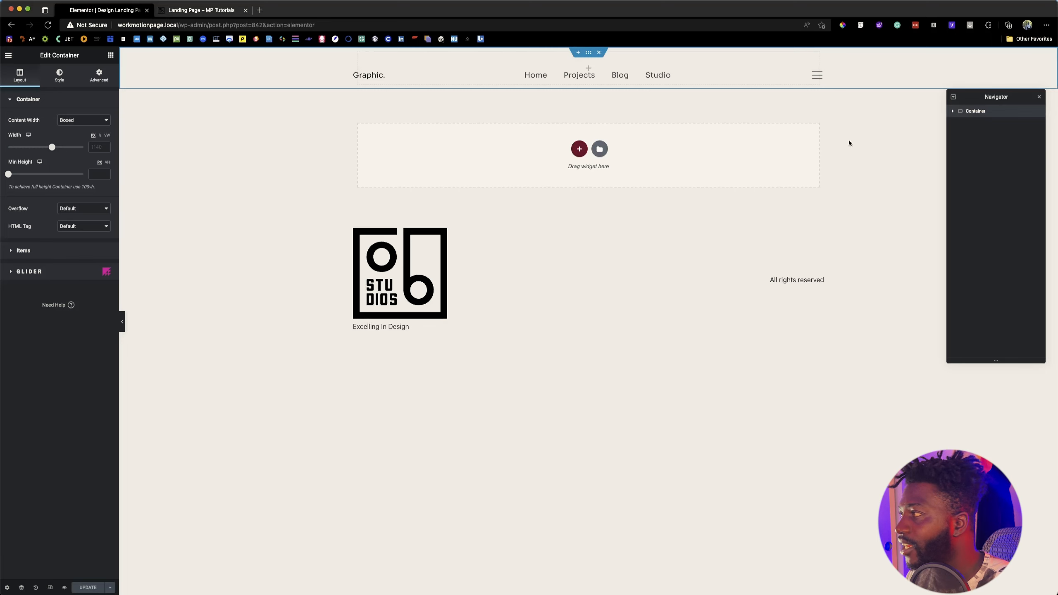
{"action": "left_click_drag", "start_coordinate": [993, 101], "coordinate": [727, 107]}
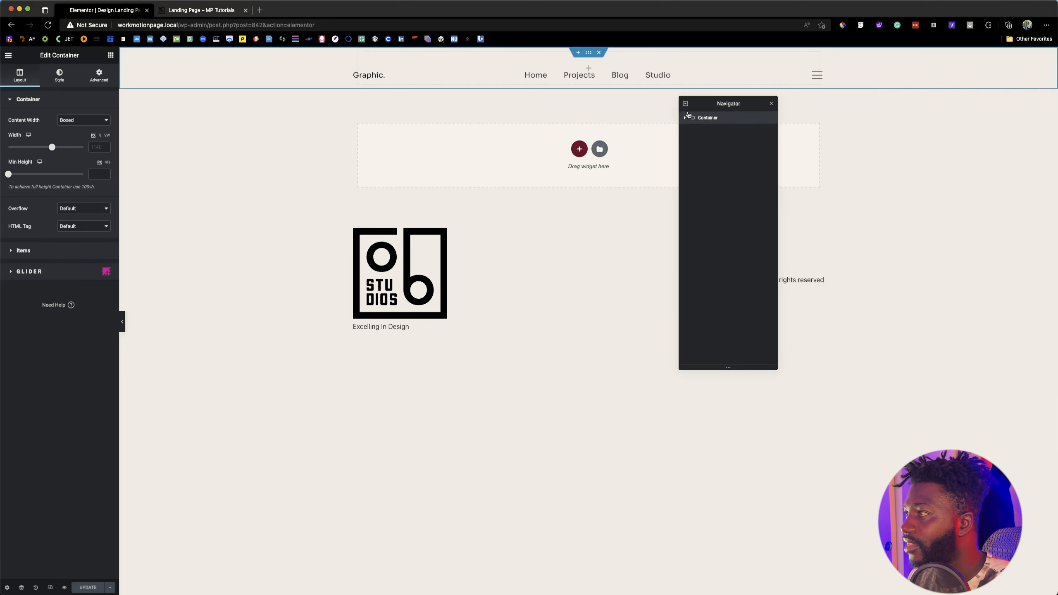
{"action": "left_click", "coordinate": [772, 104]}
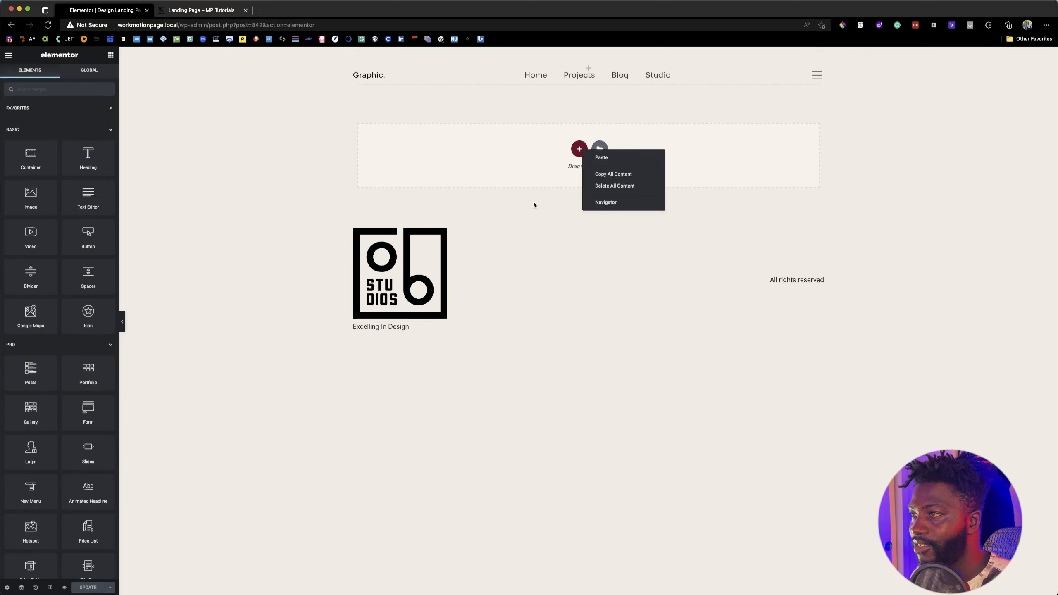
Step: Reopen the Navigator, place it beside the page content and close it again
{"action": "left_click", "coordinate": [551, 246]}
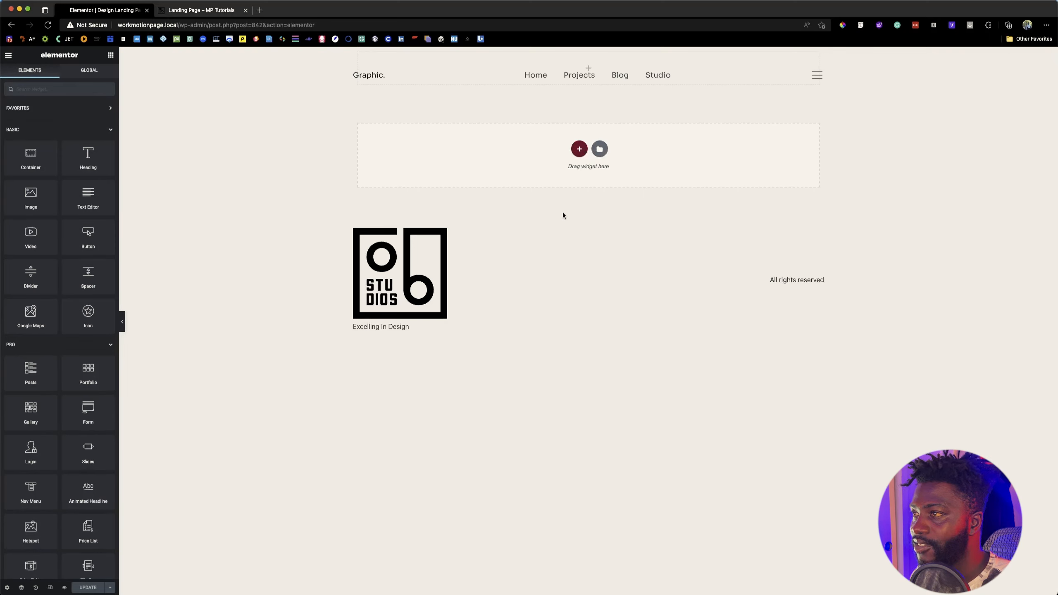
{"action": "right_click", "coordinate": [550, 262]}
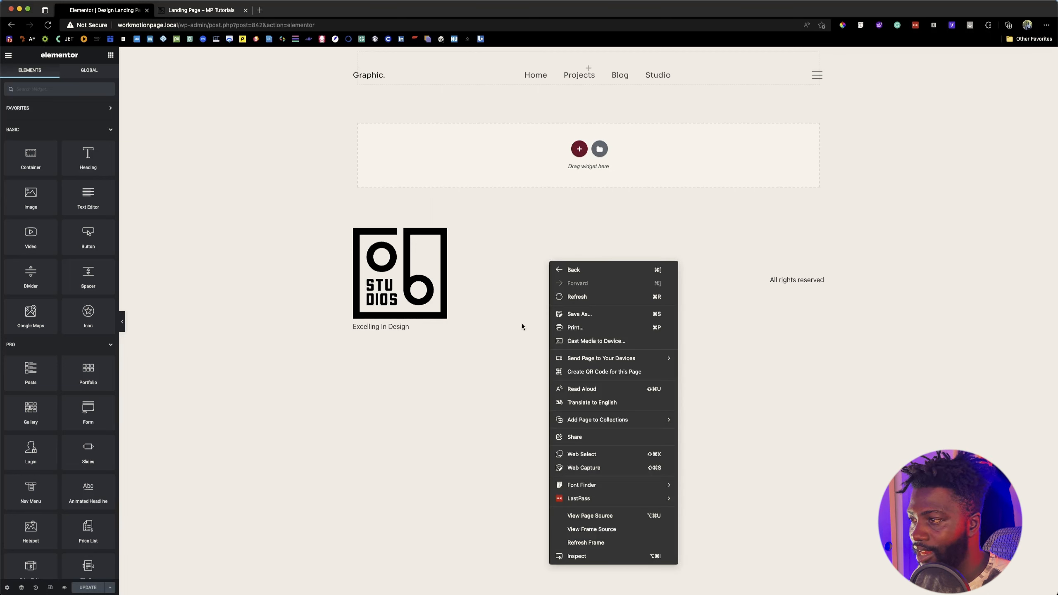
{"action": "left_click", "coordinate": [580, 148]}
{"action": "right_click", "coordinate": [579, 150]}
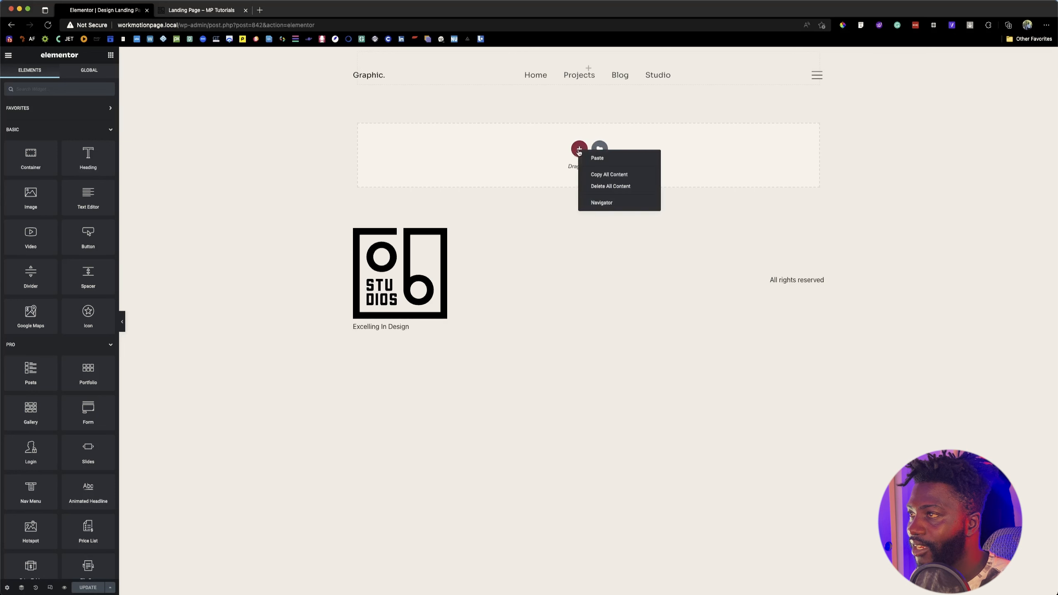
{"action": "right_click", "coordinate": [579, 69]}
{"action": "left_click", "coordinate": [556, 72]}
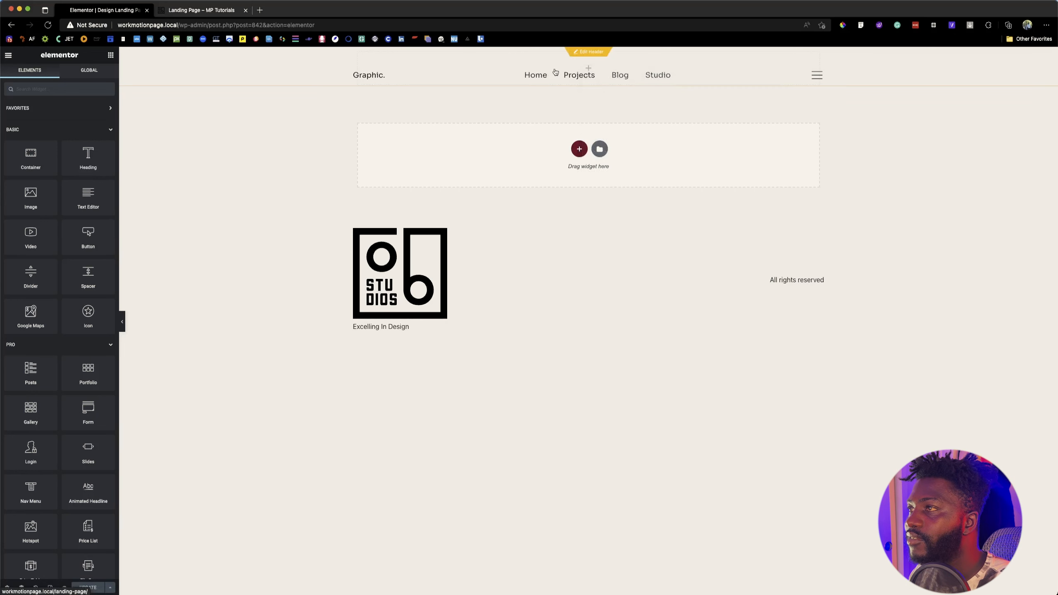
{"action": "right_click", "coordinate": [578, 150]}
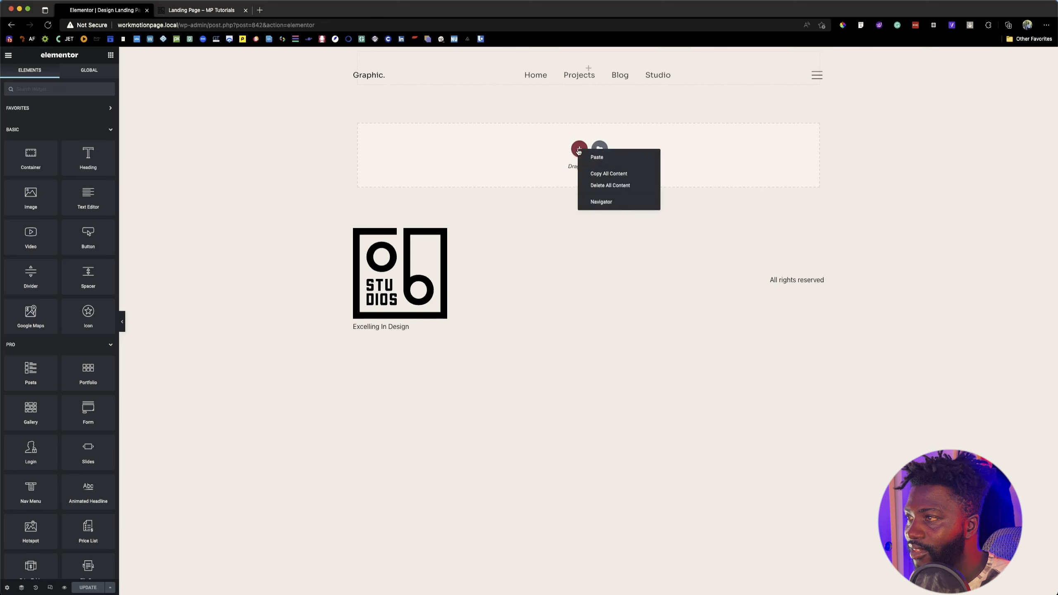
{"action": "left_click", "coordinate": [600, 203]}
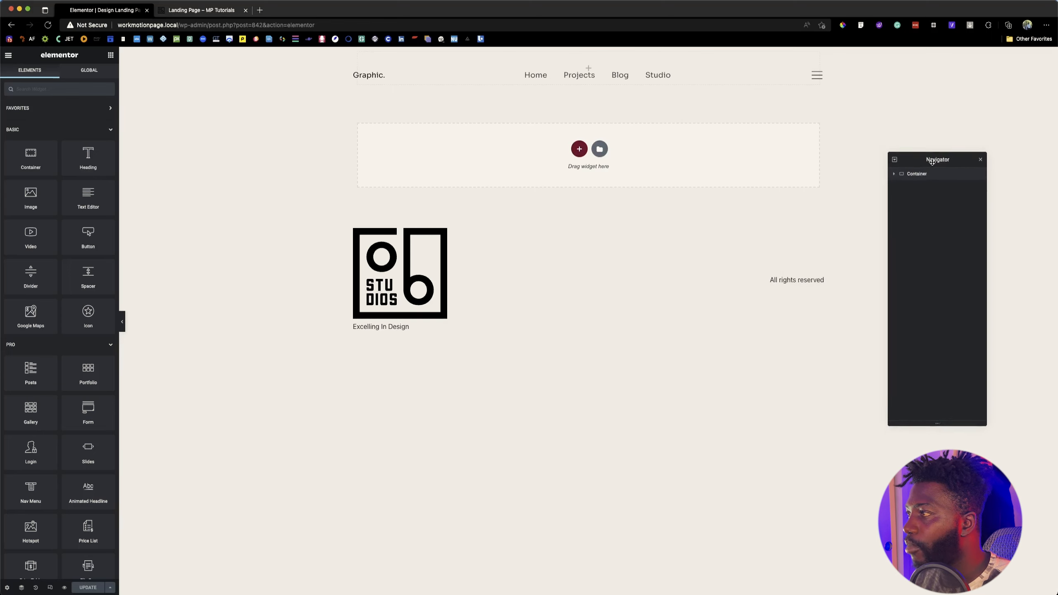
{"action": "left_click", "coordinate": [9, 55]}
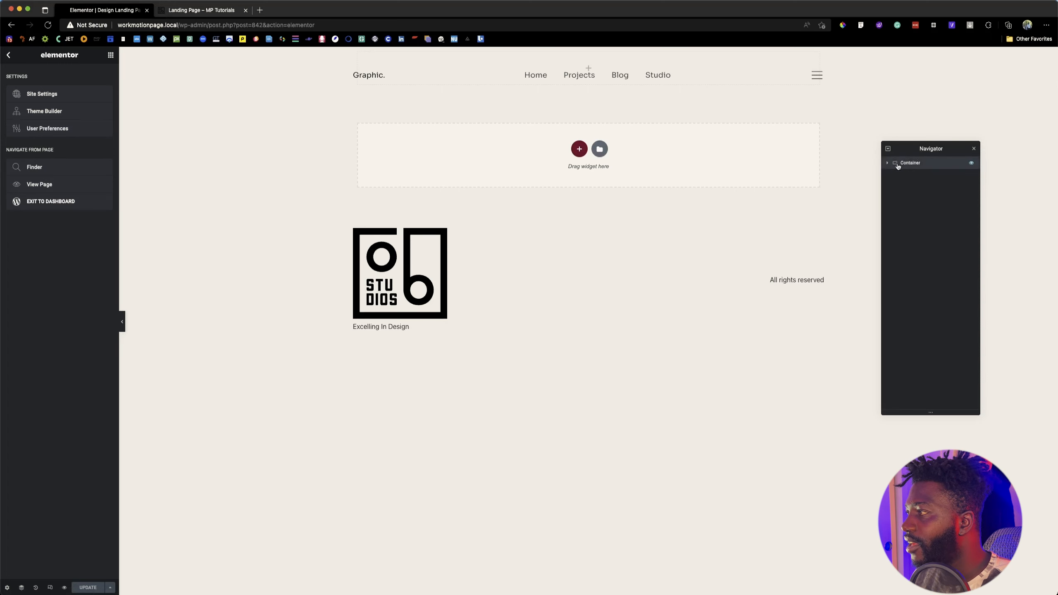
{"action": "left_click", "coordinate": [973, 148]}
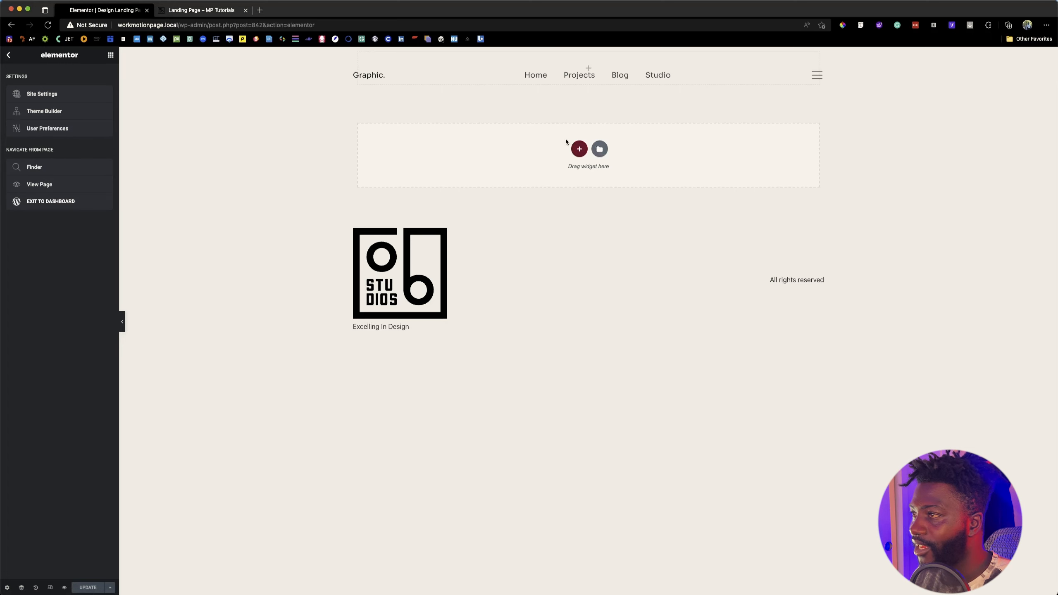
Step: Open the Navigator, move it clear of the page content and select the empty container in it
{"action": "right_click", "coordinate": [573, 147]}
{"action": "left_click", "coordinate": [612, 198]}
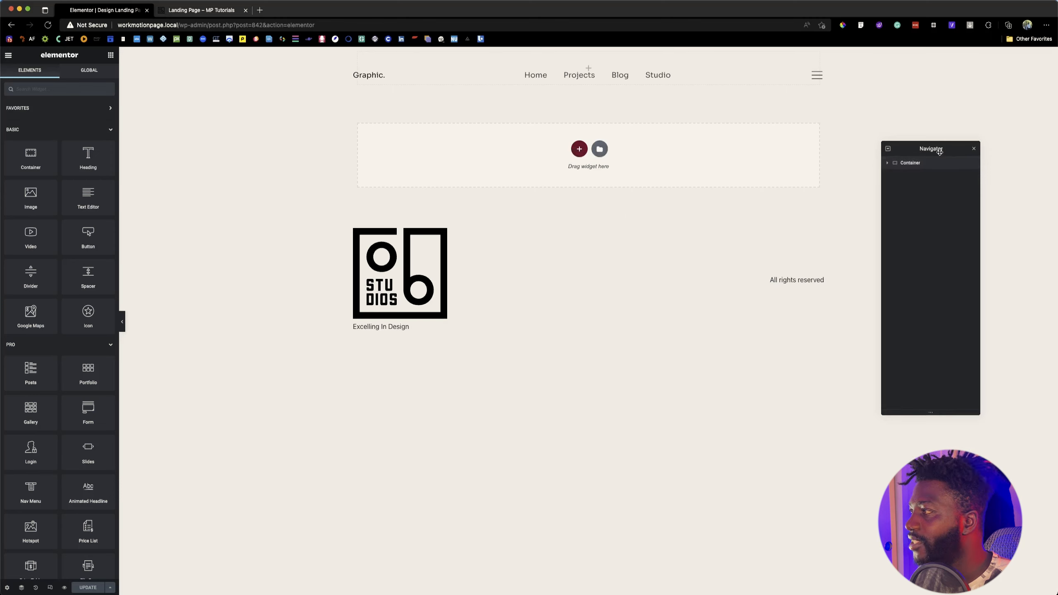
{"action": "left_click_drag", "start_coordinate": [936, 144], "coordinate": [968, 178]}
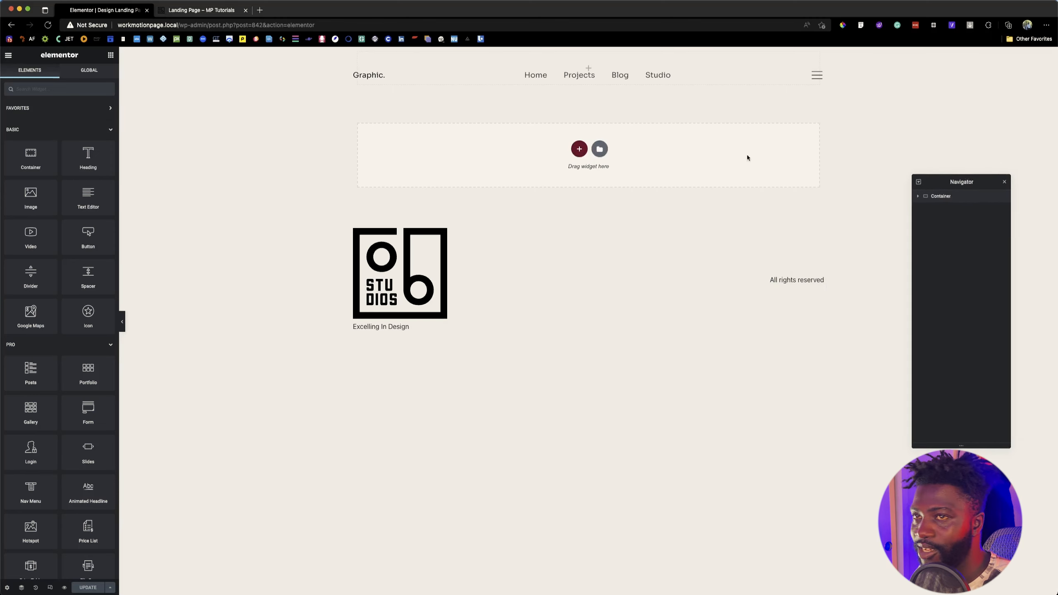
{"action": "left_click", "coordinate": [939, 195]}
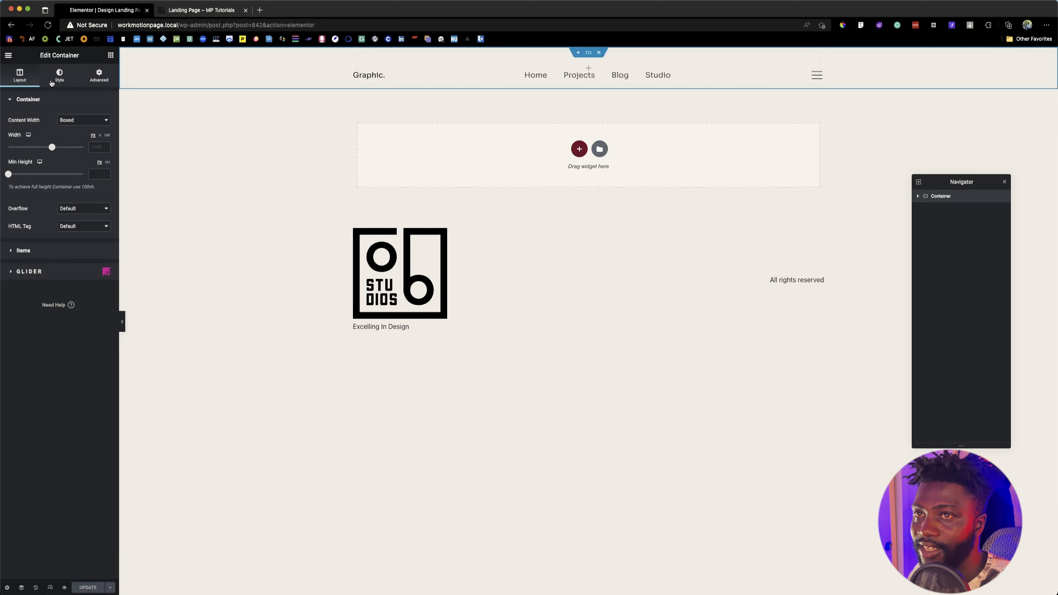
Step: Unlink the container's margin values and set its top margin to 92 px
{"action": "left_click", "coordinate": [104, 78]}
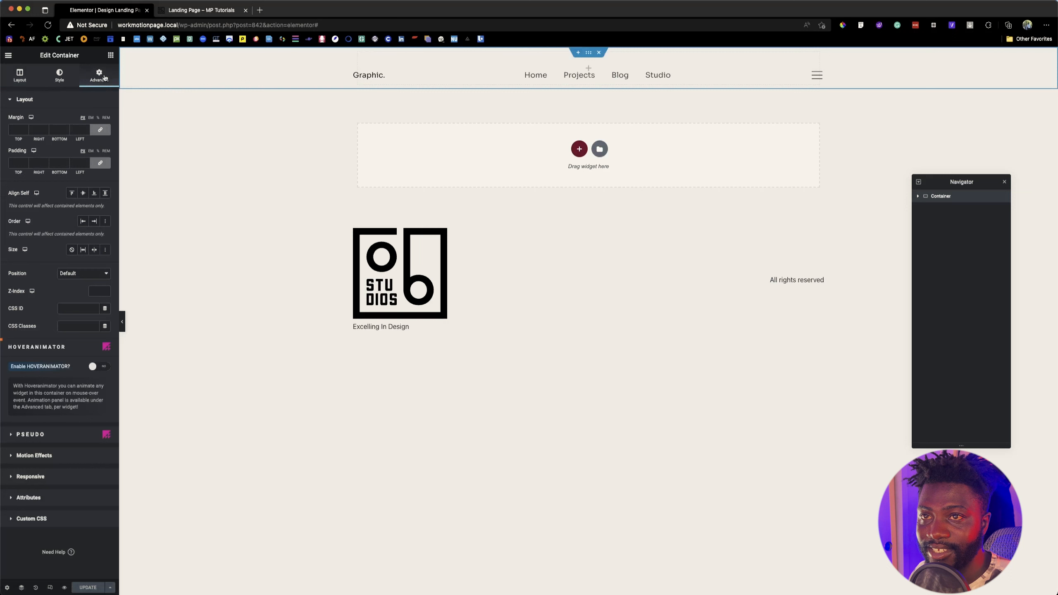
{"action": "left_click", "coordinate": [100, 163]}
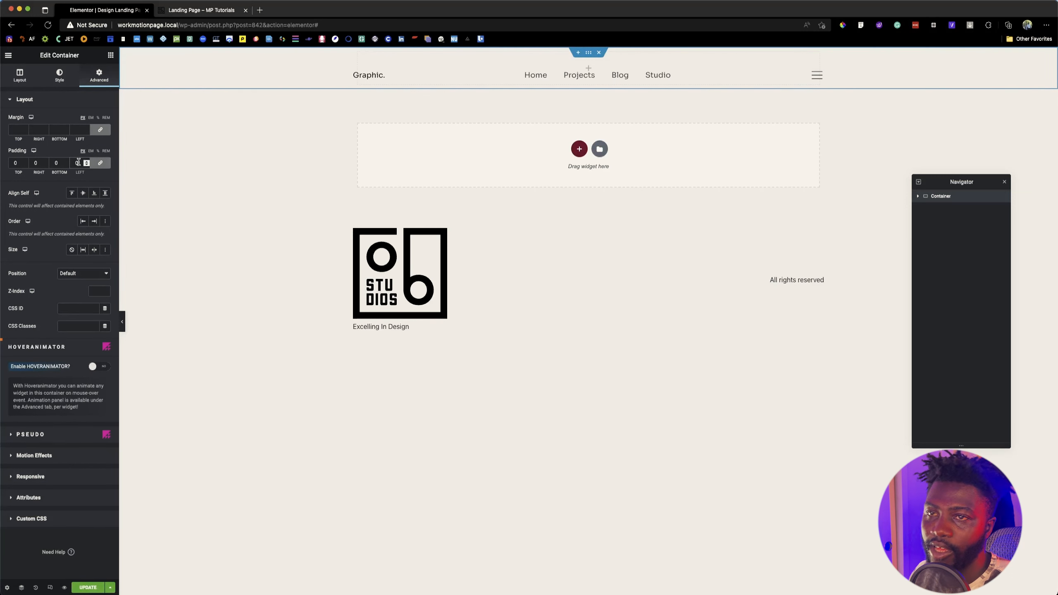
{"action": "left_click", "coordinate": [78, 162]}
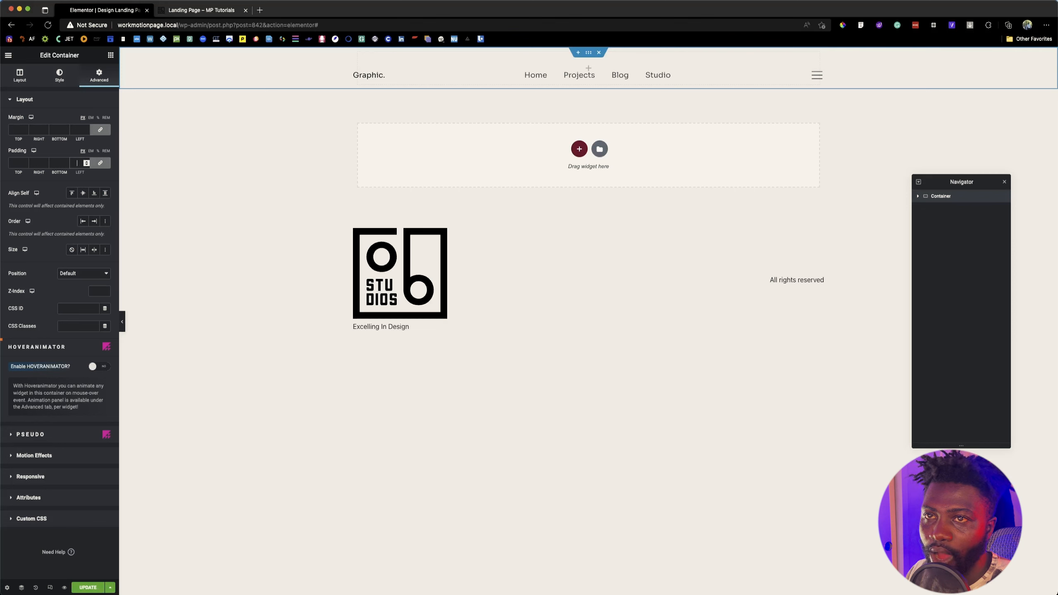
{"action": "left_click", "coordinate": [99, 132]}
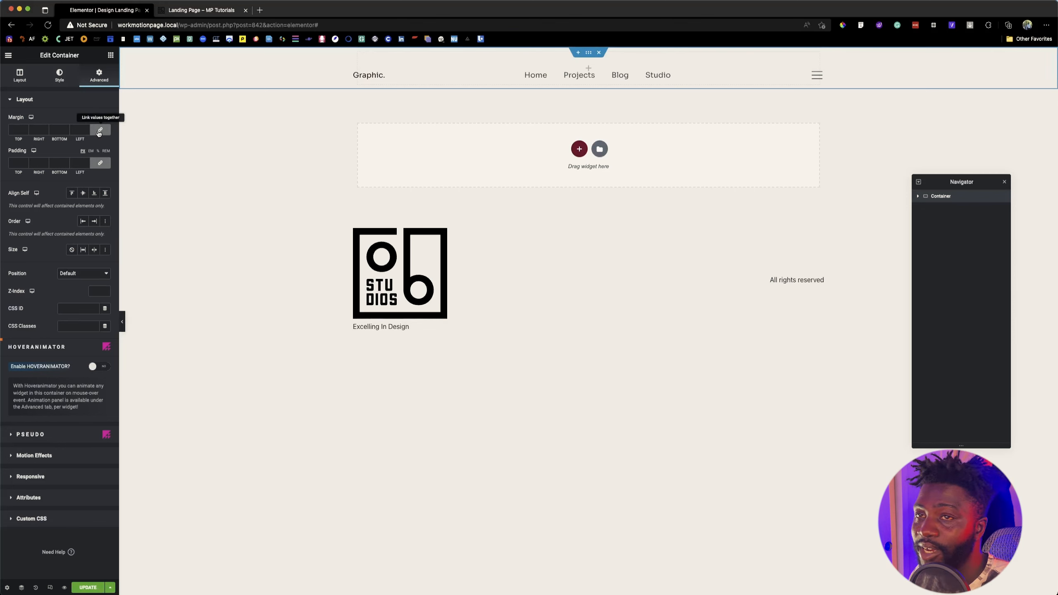
{"action": "left_click", "coordinate": [14, 130]}
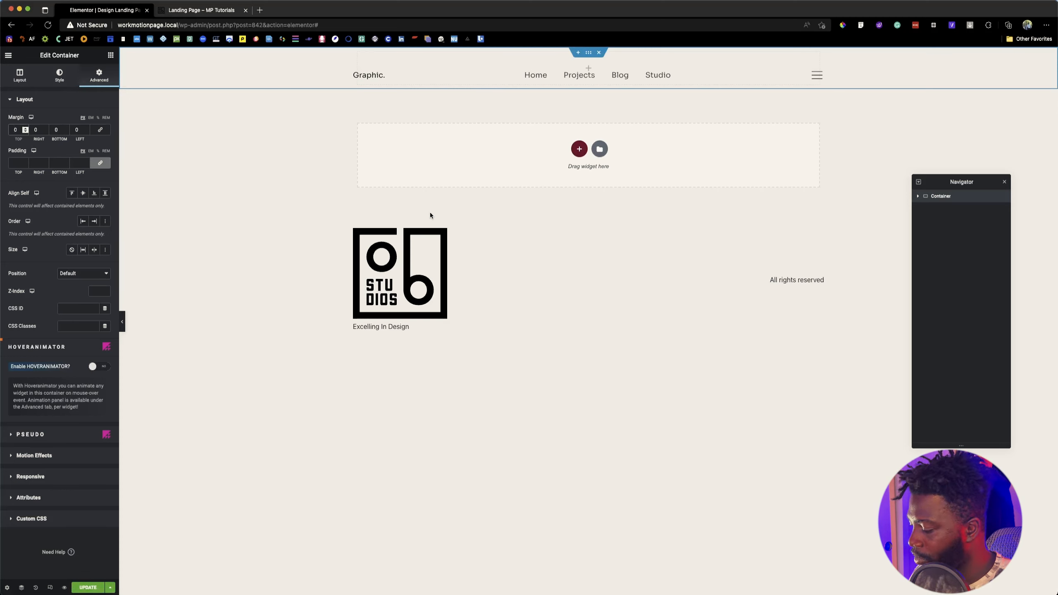
{"action": "type", "text": "90"}
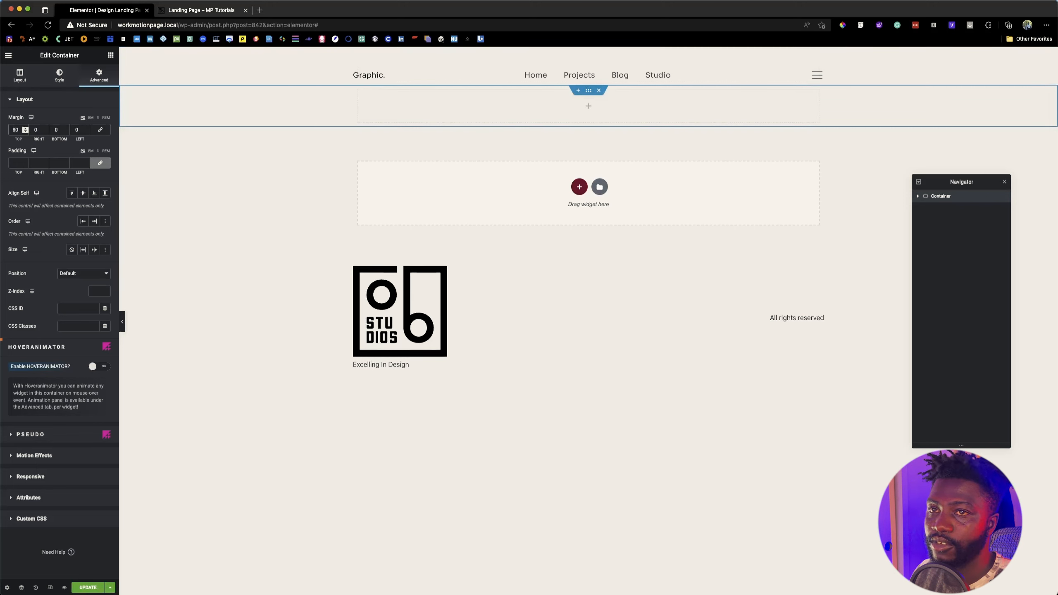
{"action": "key", "text": "Up"}
{"action": "key", "text": "Up"}
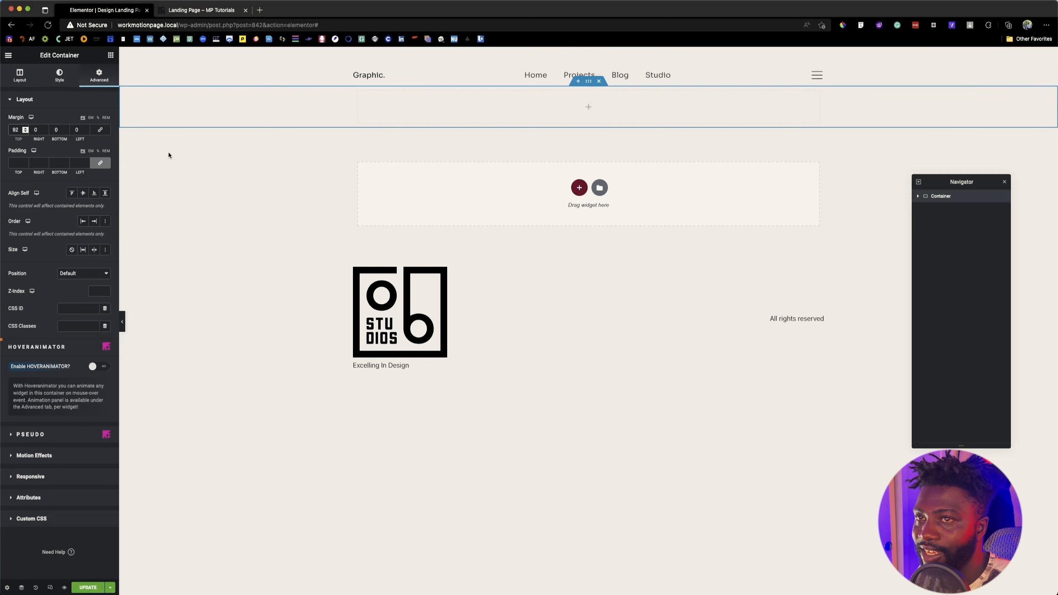
Step: Set the container's minimum height to 862 px and fill its background with the global Text color
{"action": "left_click", "coordinate": [19, 78]}
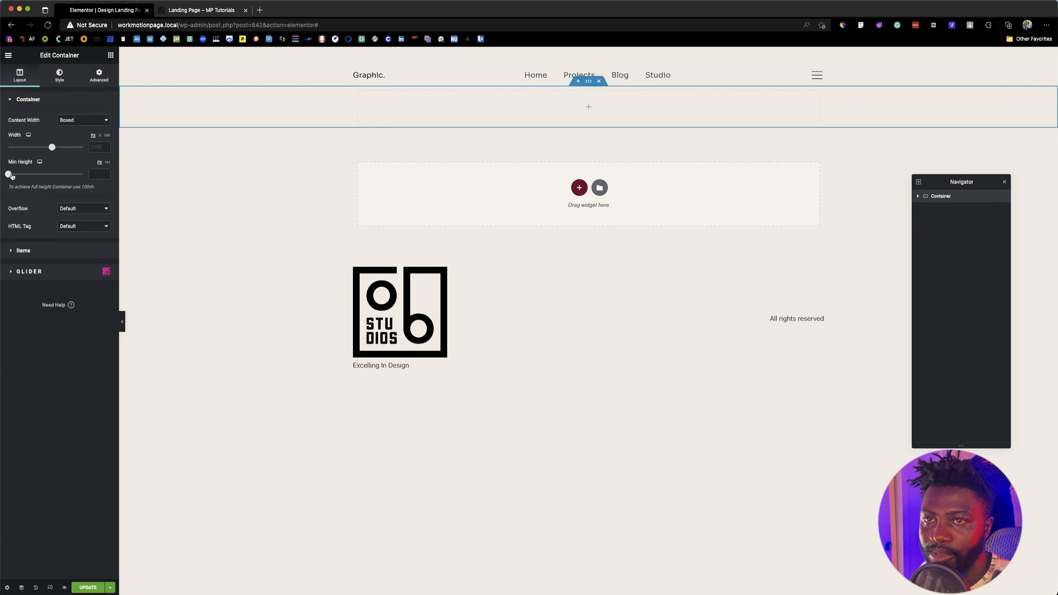
{"action": "left_click_drag", "start_coordinate": [8, 174], "coordinate": [54, 175]}
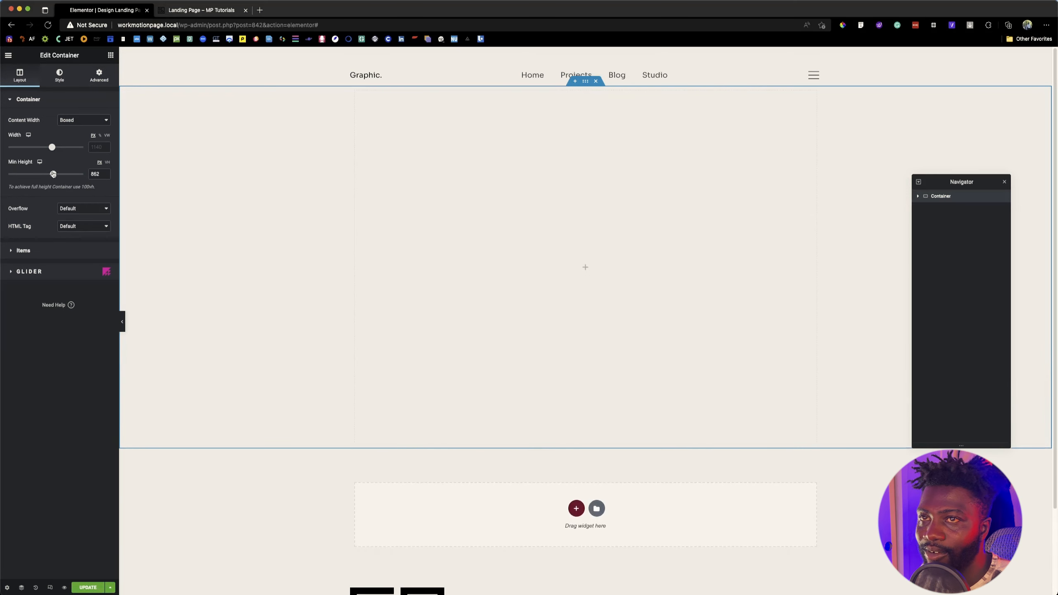
{"action": "left_click", "coordinate": [59, 76]}
{"action": "left_click", "coordinate": [72, 138]}
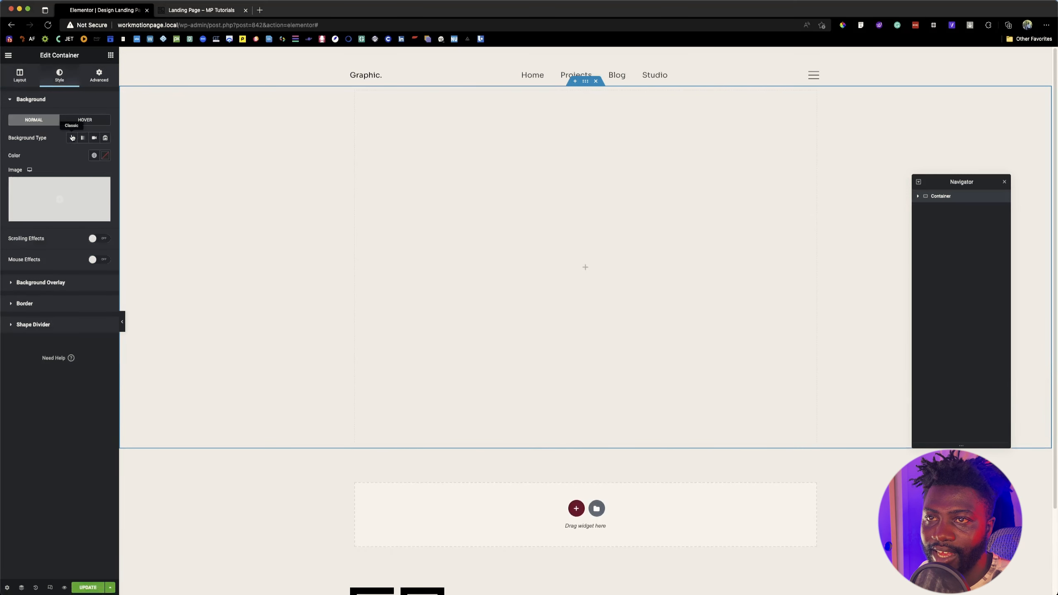
{"action": "left_click", "coordinate": [94, 155]}
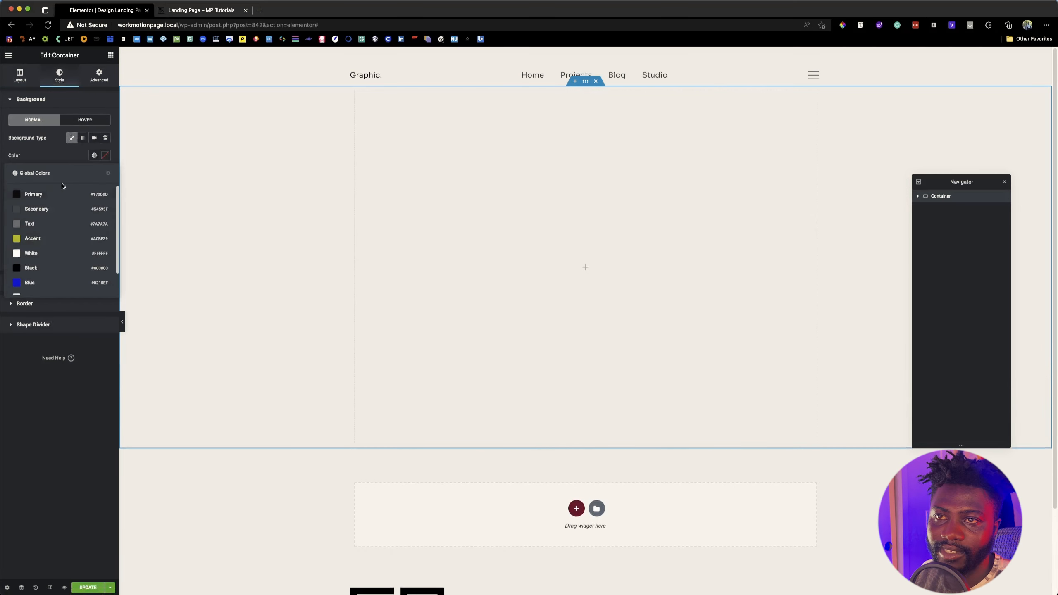
{"action": "left_click", "coordinate": [40, 225]}
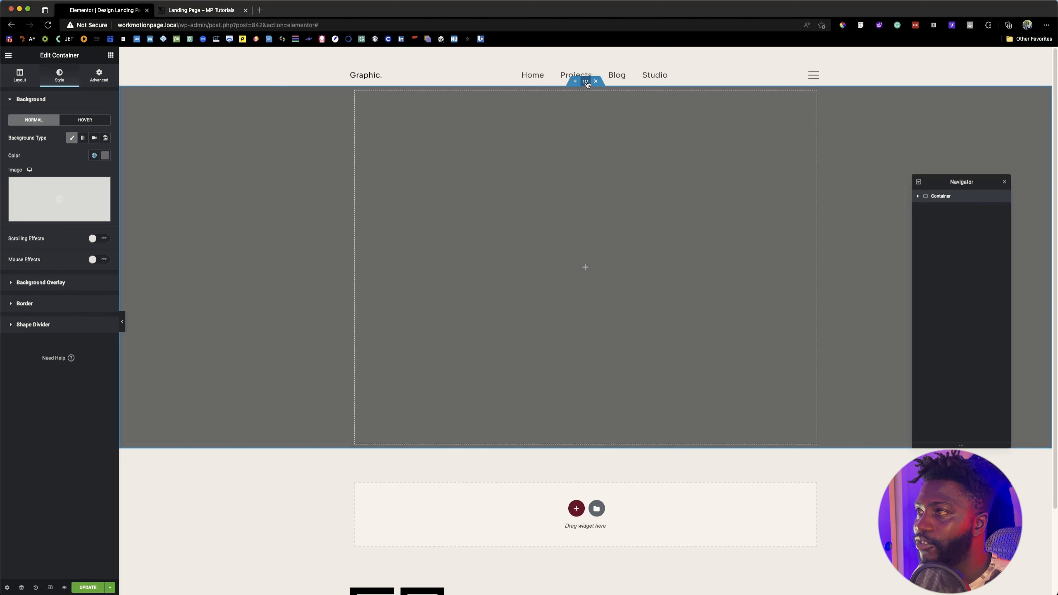
Step: Clear the container's margins, unlink its padding values and set the top padding to 92 px
{"action": "left_click", "coordinate": [98, 79]}
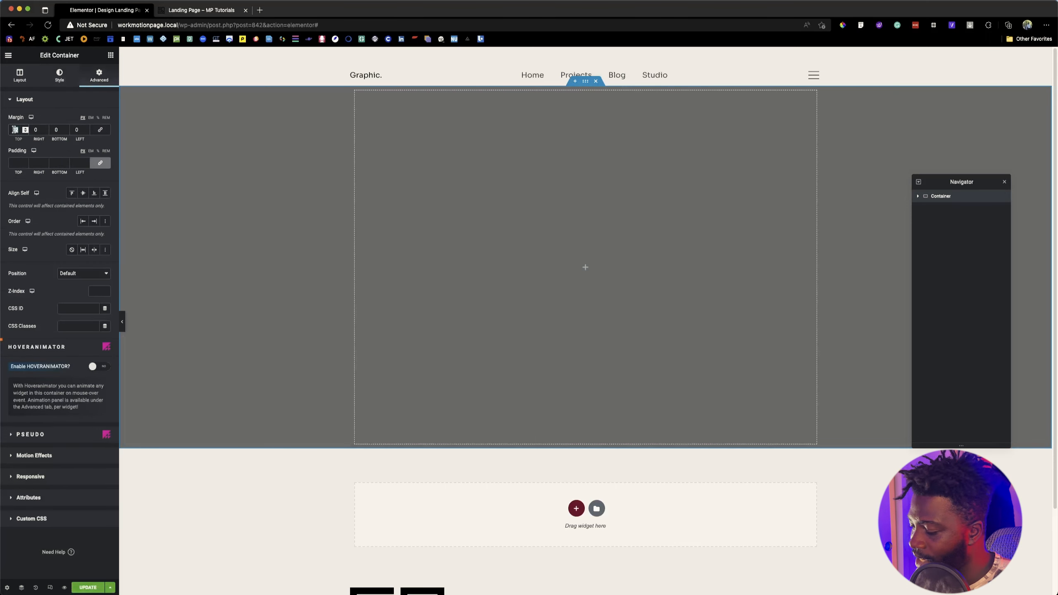
{"action": "type", "text": "0"}
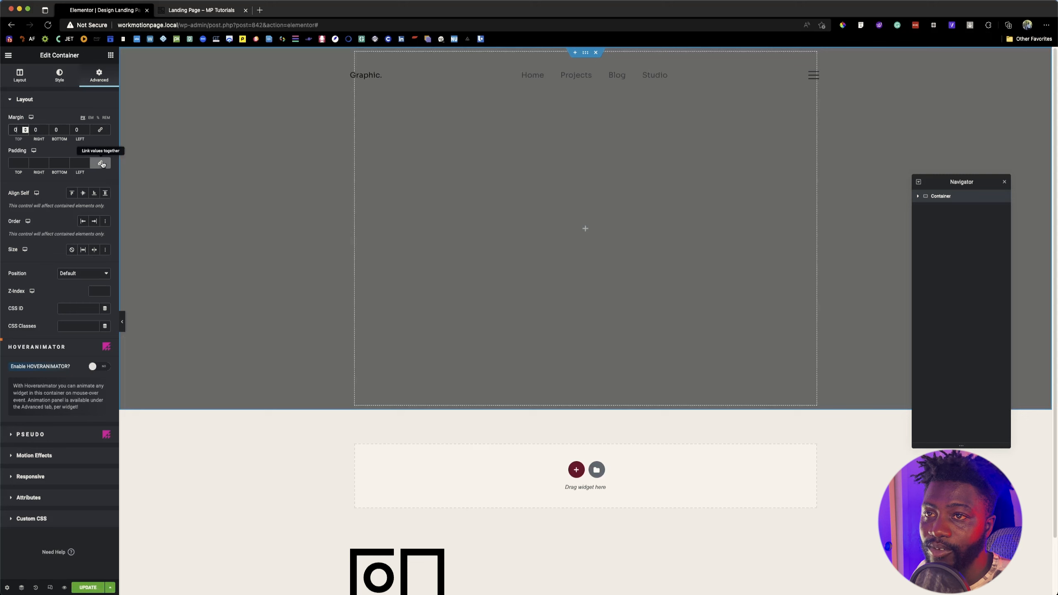
{"action": "left_click", "coordinate": [100, 130]}
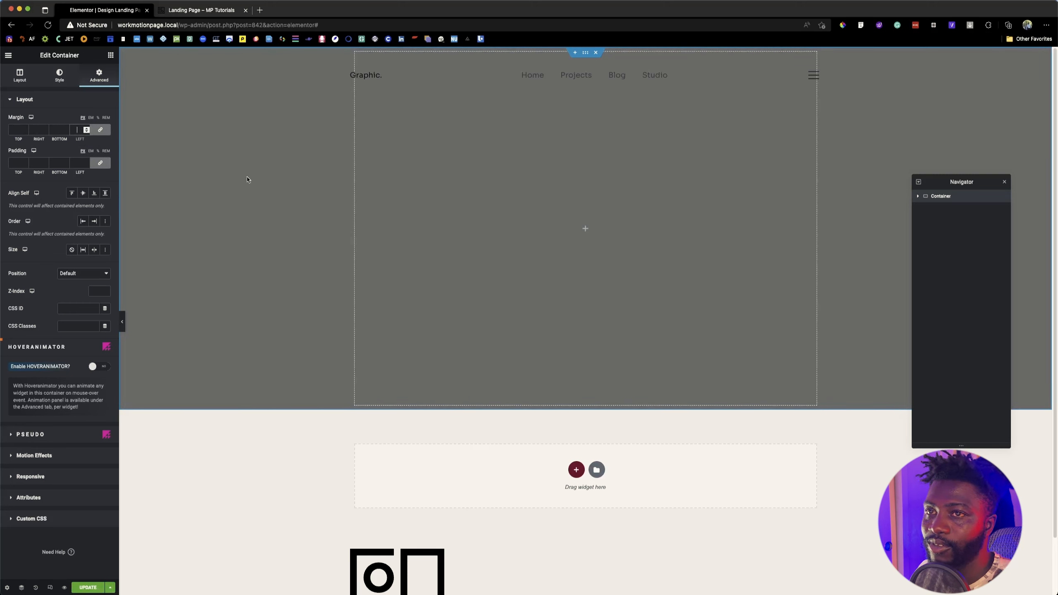
{"action": "left_click", "coordinate": [102, 163]}
{"action": "left_click", "coordinate": [13, 163]}
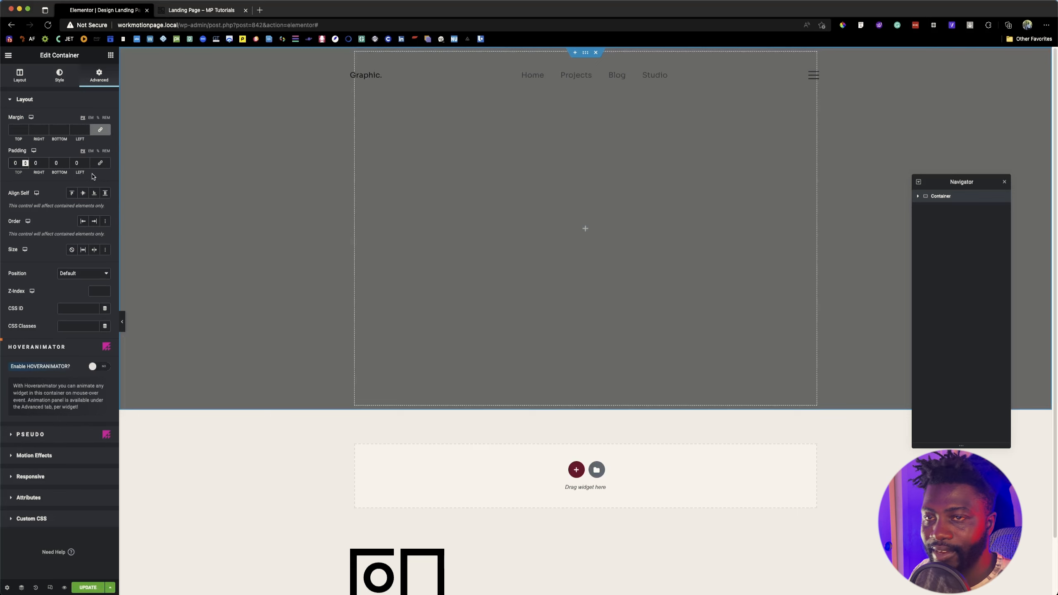
{"action": "type", "text": "9"}
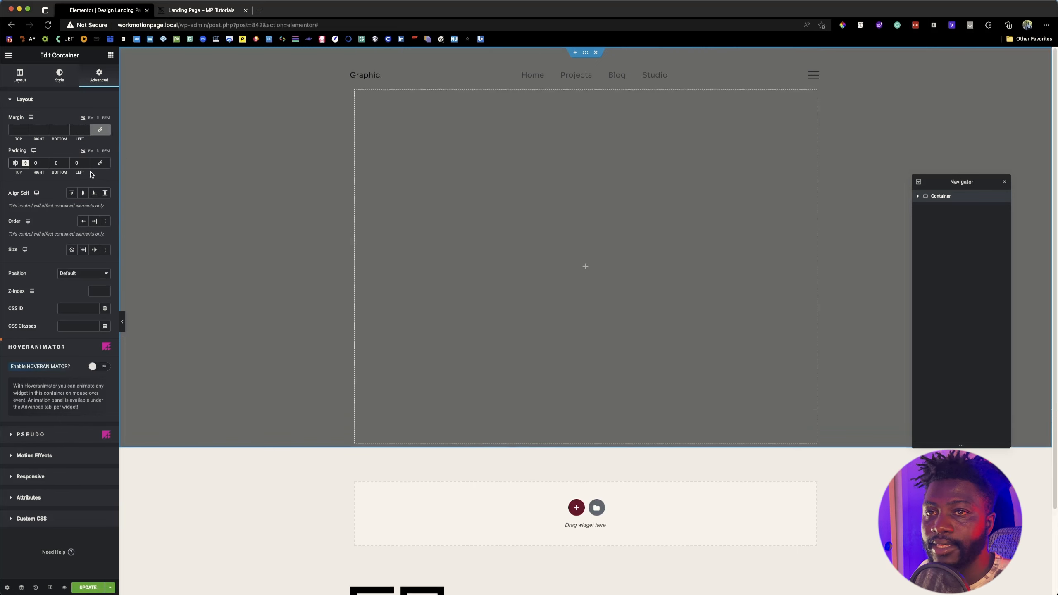
{"action": "key", "text": "Up"}
{"action": "key", "text": "Up"}
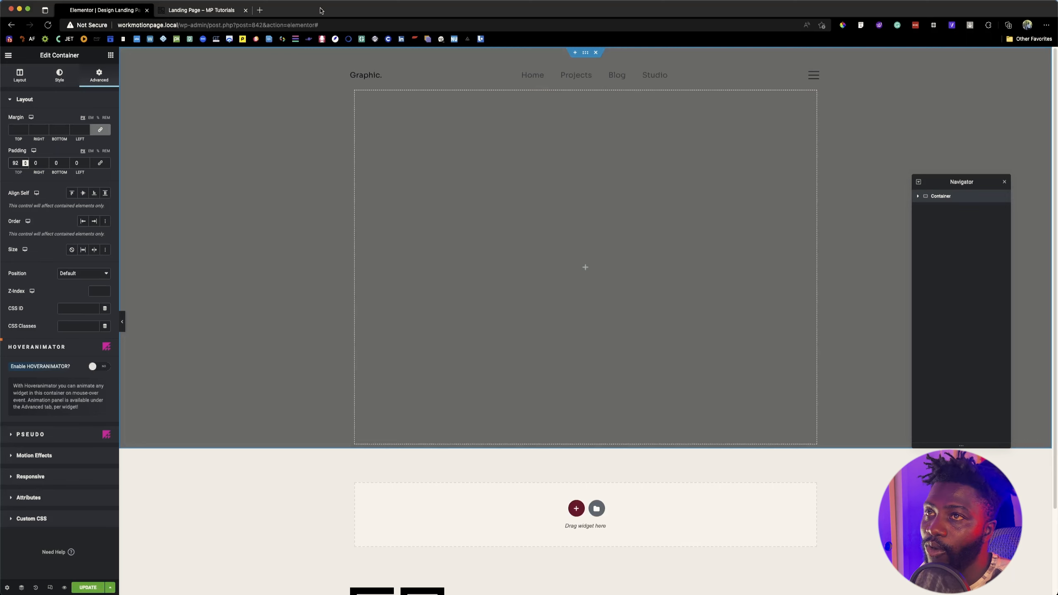
Step: Check the header and hero layout on the reference Landing Page, then return to the Elementor editor
{"action": "key", "text": "ctrl+Tab"}
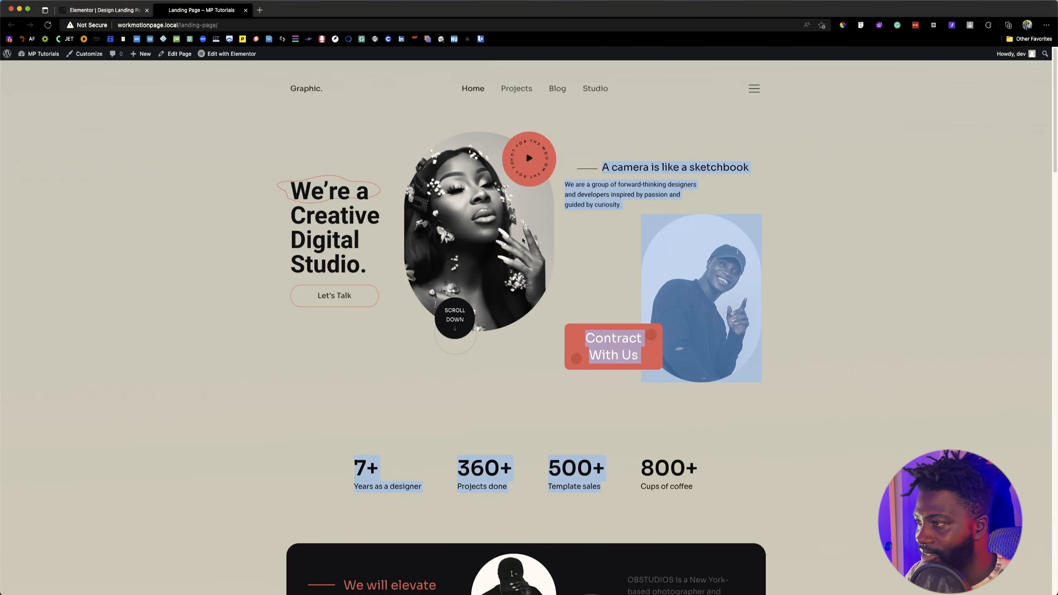
{"action": "left_click", "coordinate": [370, 431]}
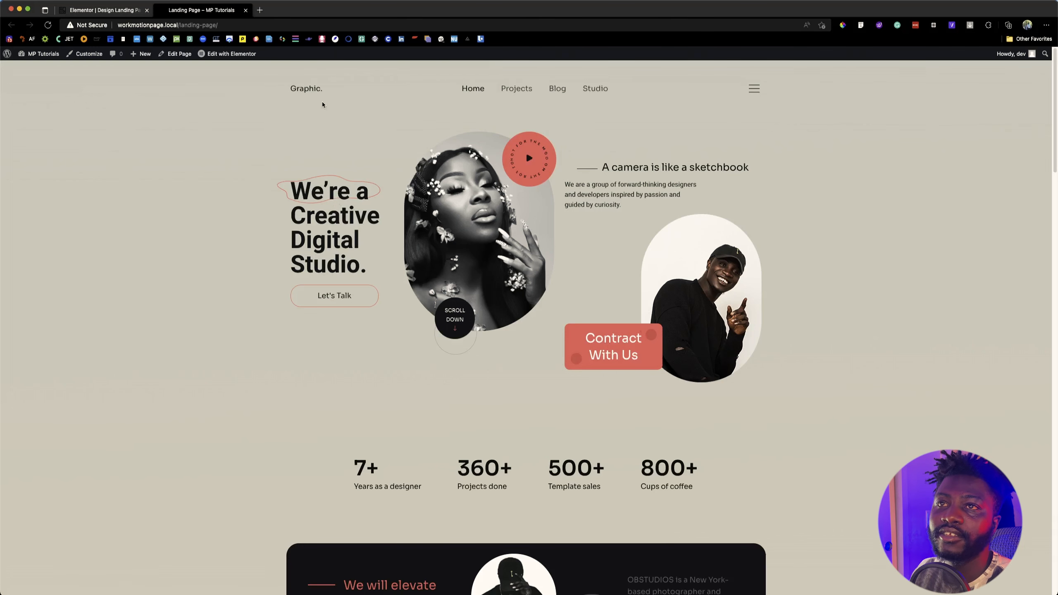
{"action": "key", "text": "ctrl+Tab"}
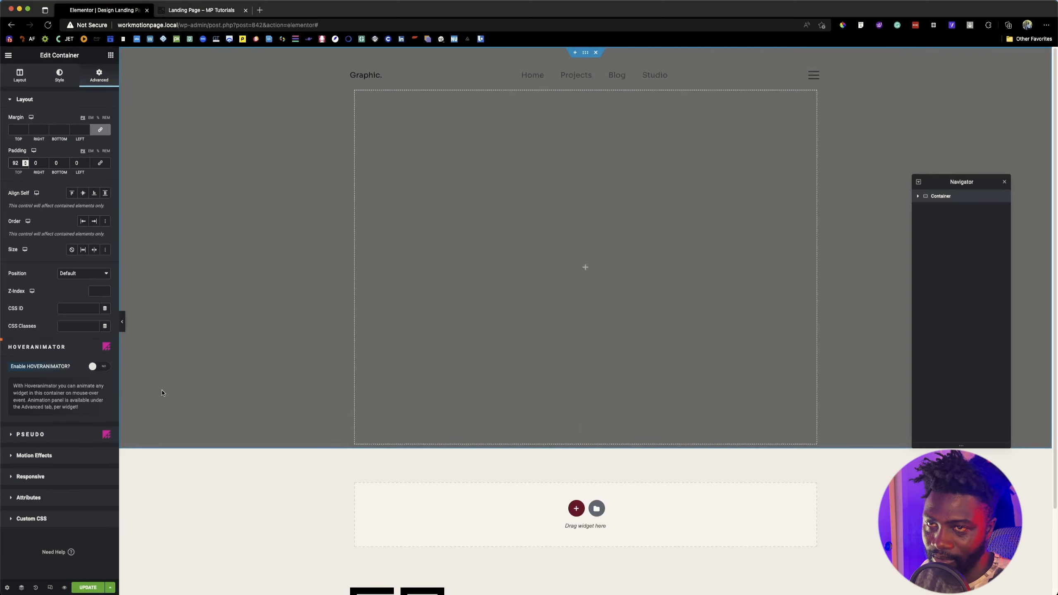
Step: Clear the container's background color
{"action": "left_click", "coordinate": [59, 77]}
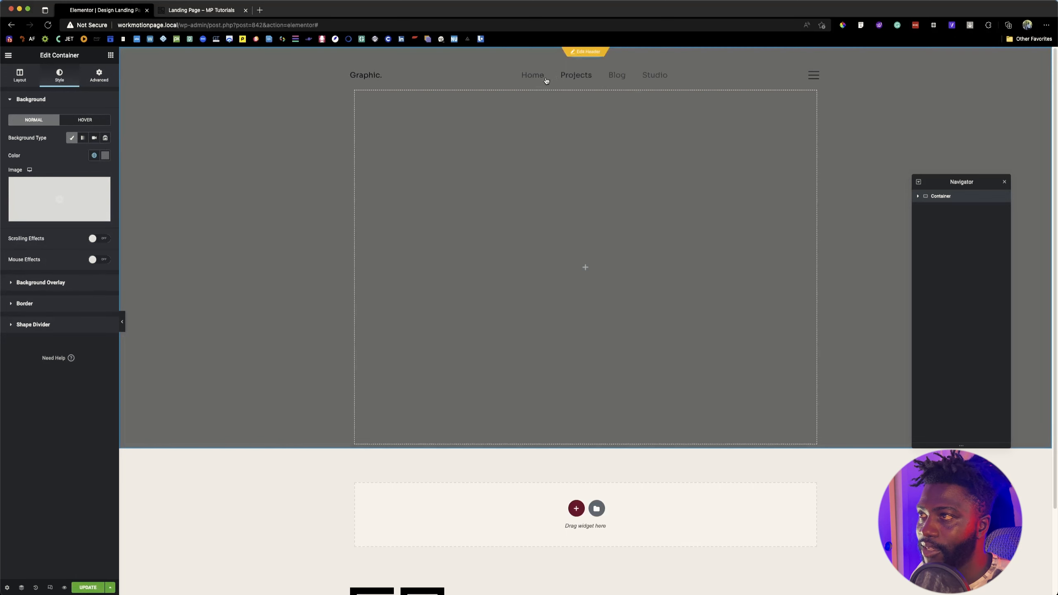
{"action": "left_click", "coordinate": [105, 155]}
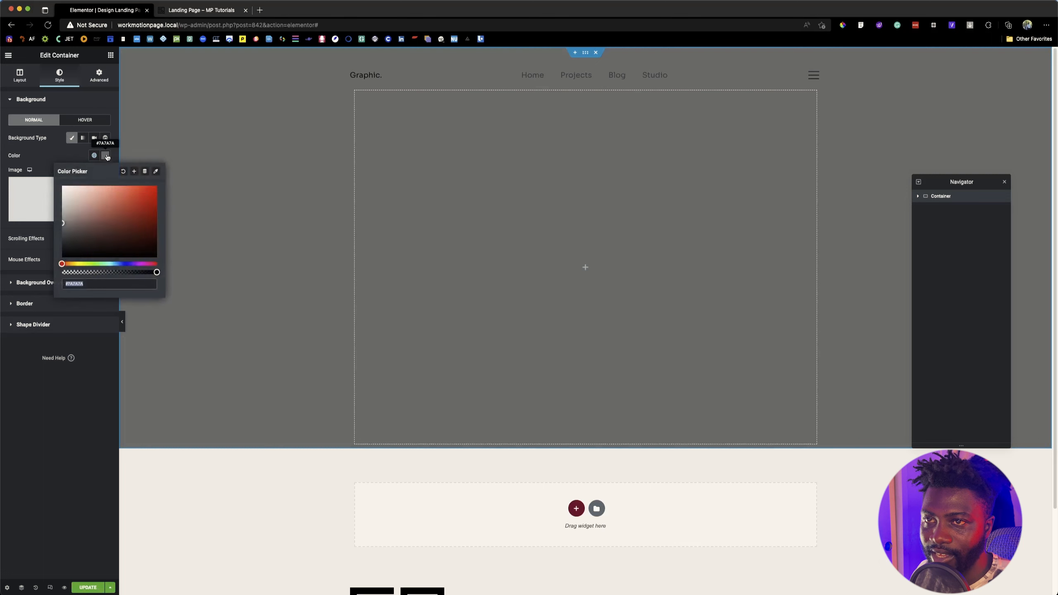
{"action": "left_click", "coordinate": [124, 172]}
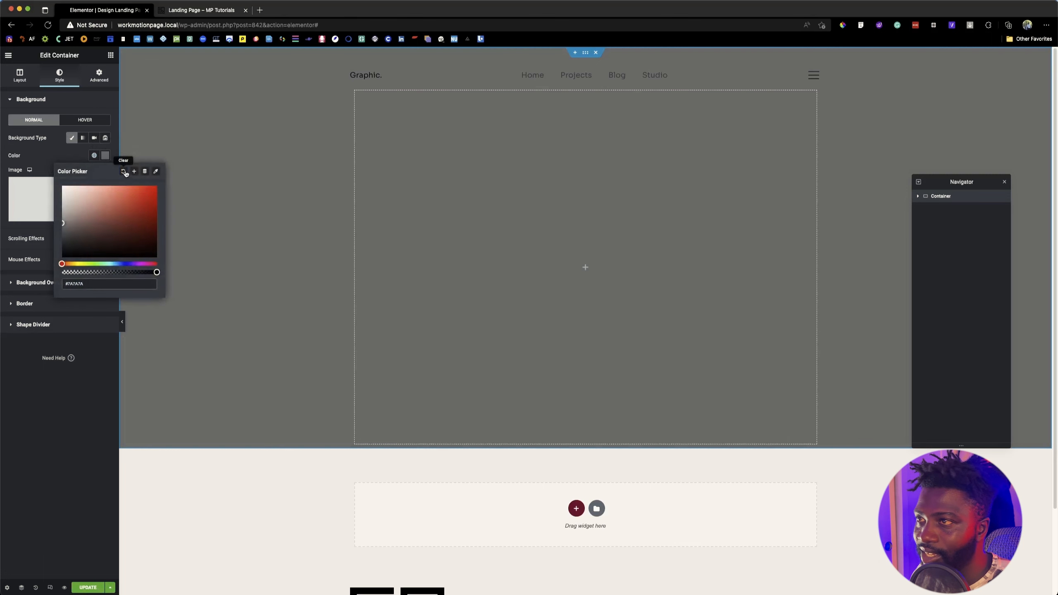
{"action": "left_click", "coordinate": [53, 156]}
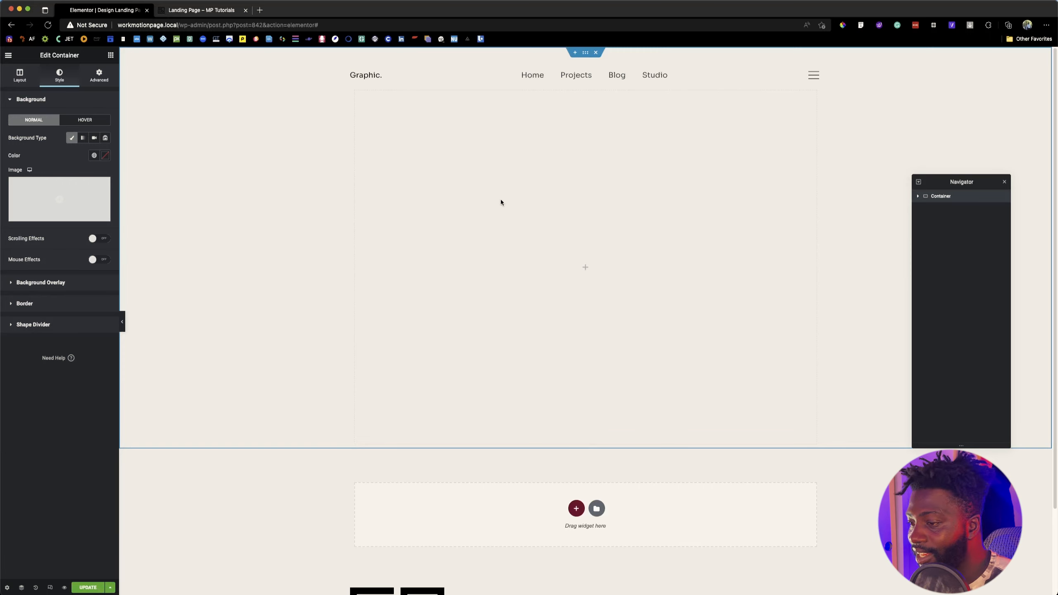
Step: Switch to Figma and examine the Photography Website Design frame's linear gradient fill and both of its color stops
{"action": "mouse_move", "coordinate": [478, 593]}
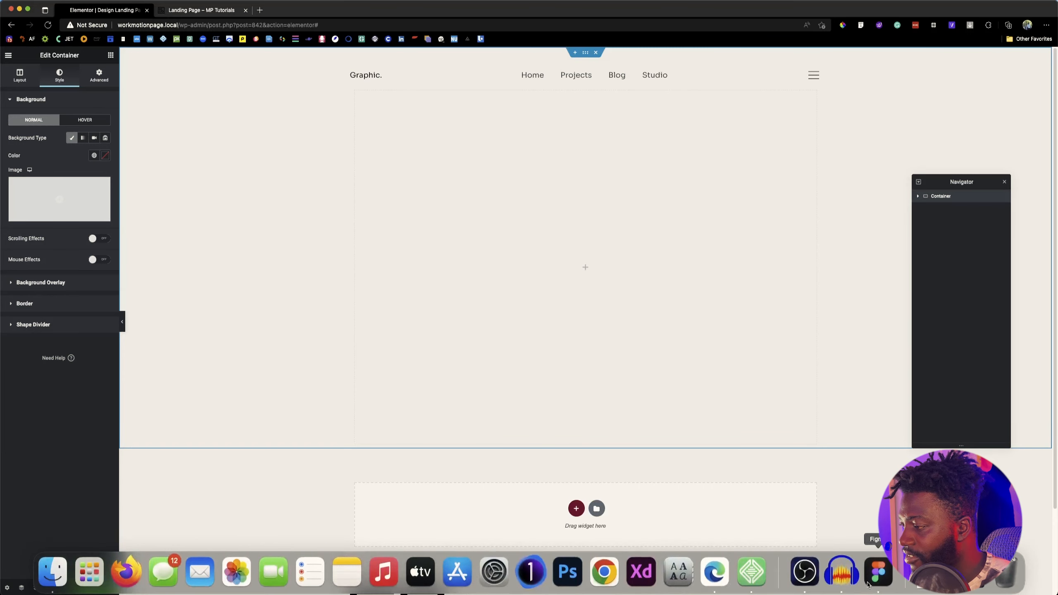
{"action": "left_click", "coordinate": [878, 577]}
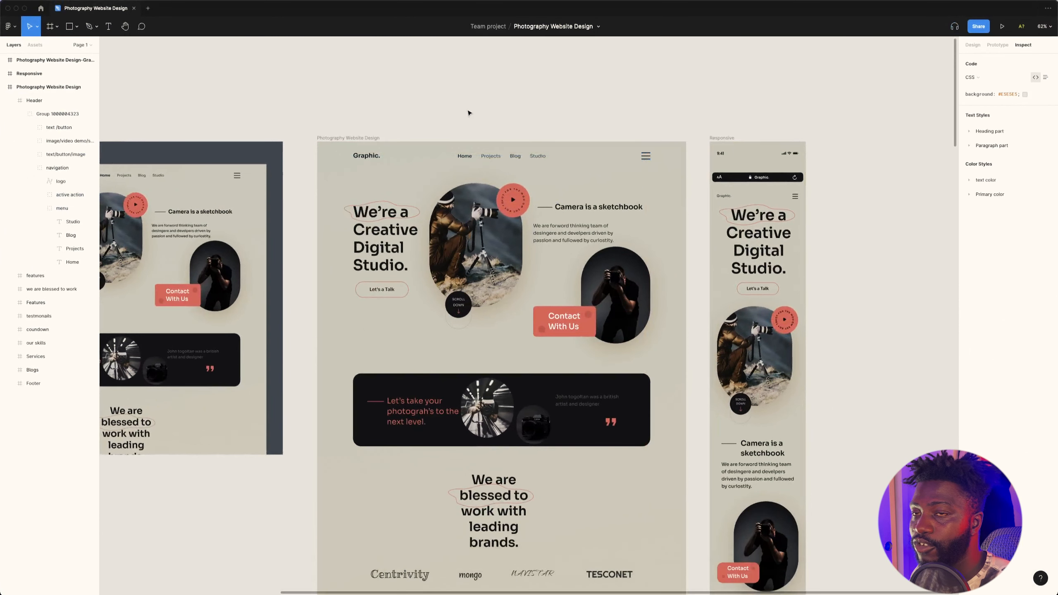
{"action": "left_click", "coordinate": [35, 88]}
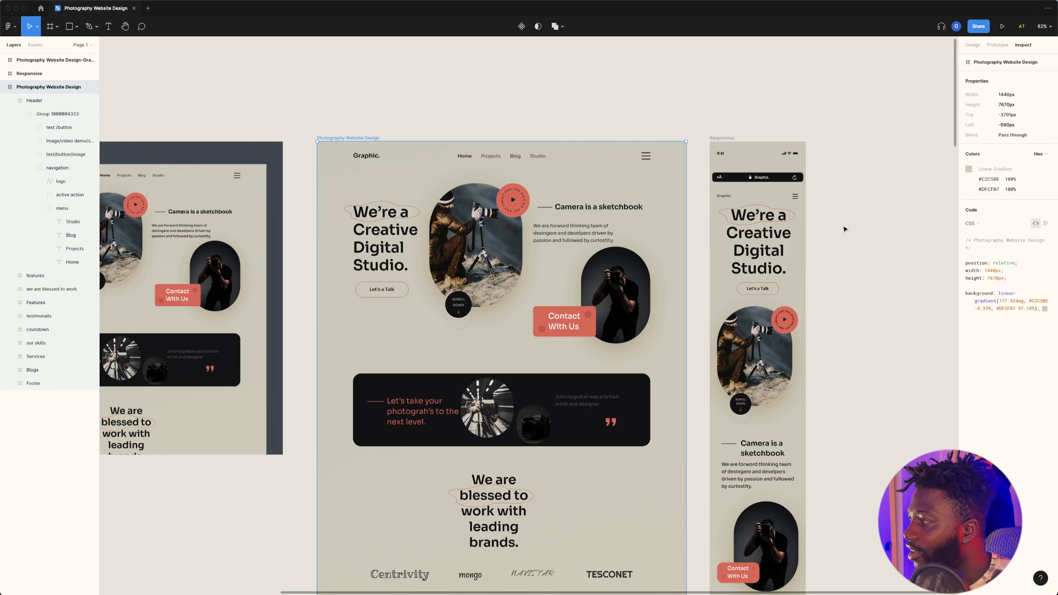
{"action": "left_click", "coordinate": [972, 45]}
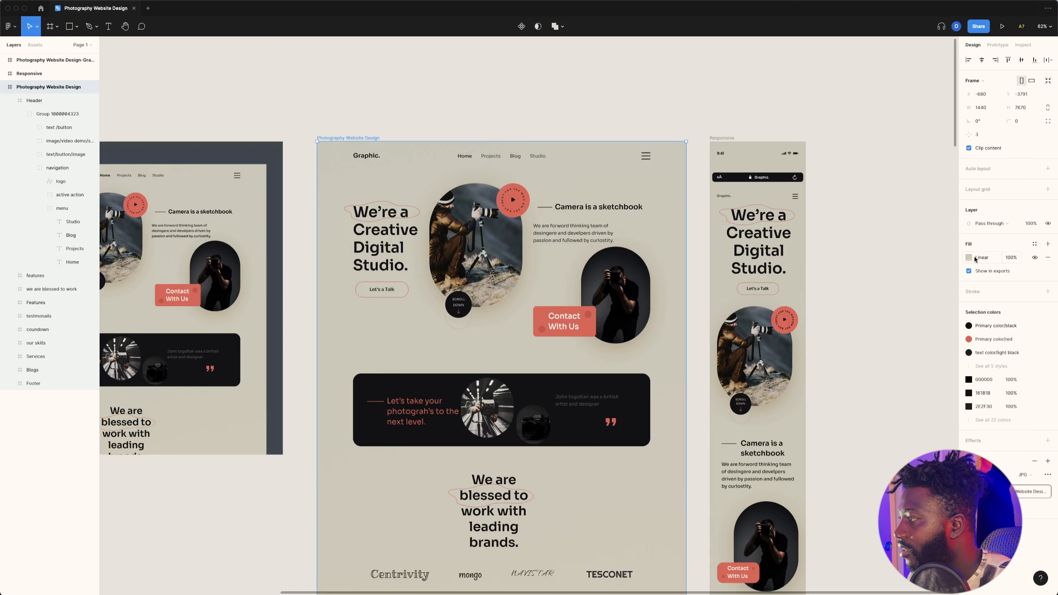
{"action": "left_click", "coordinate": [969, 258]}
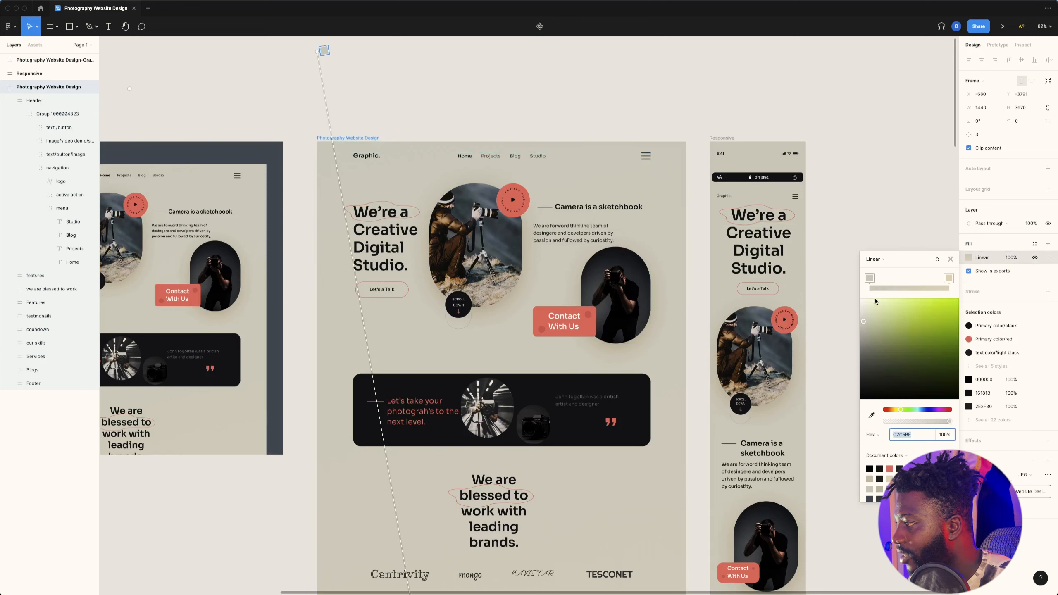
{"action": "left_click", "coordinate": [869, 278]}
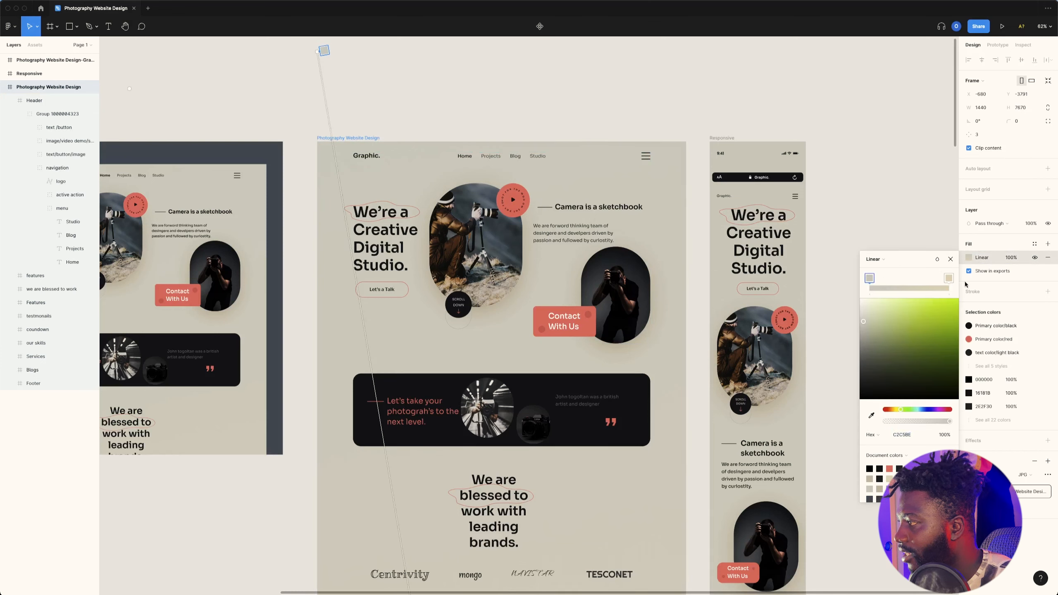
{"action": "left_click", "coordinate": [949, 278]}
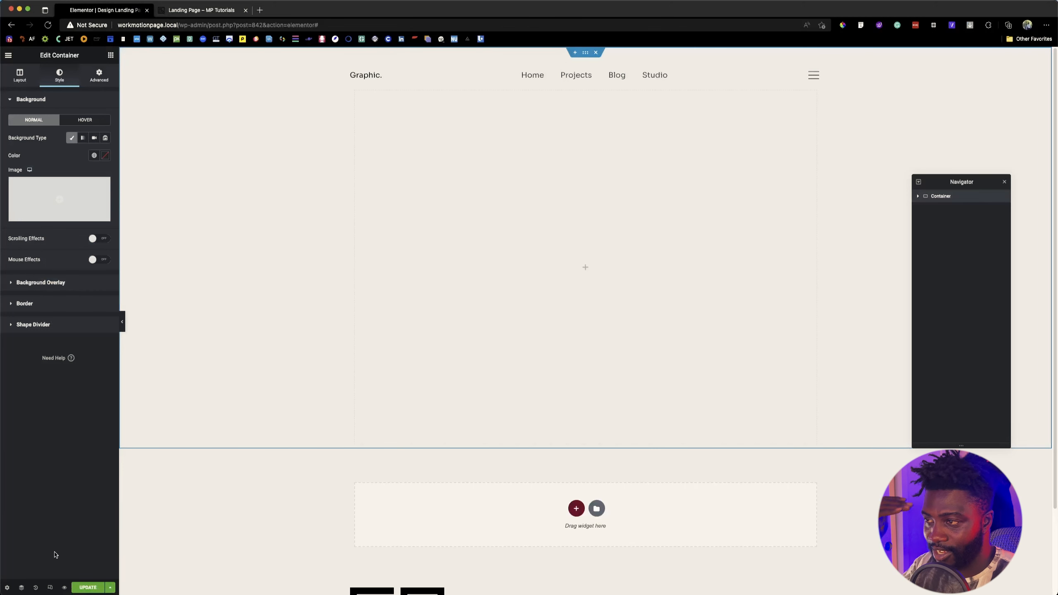
Step: Examine the background gradient along the full length of the reference Landing Page, then return to the Elementor editor
{"action": "left_click", "coordinate": [212, 11]}
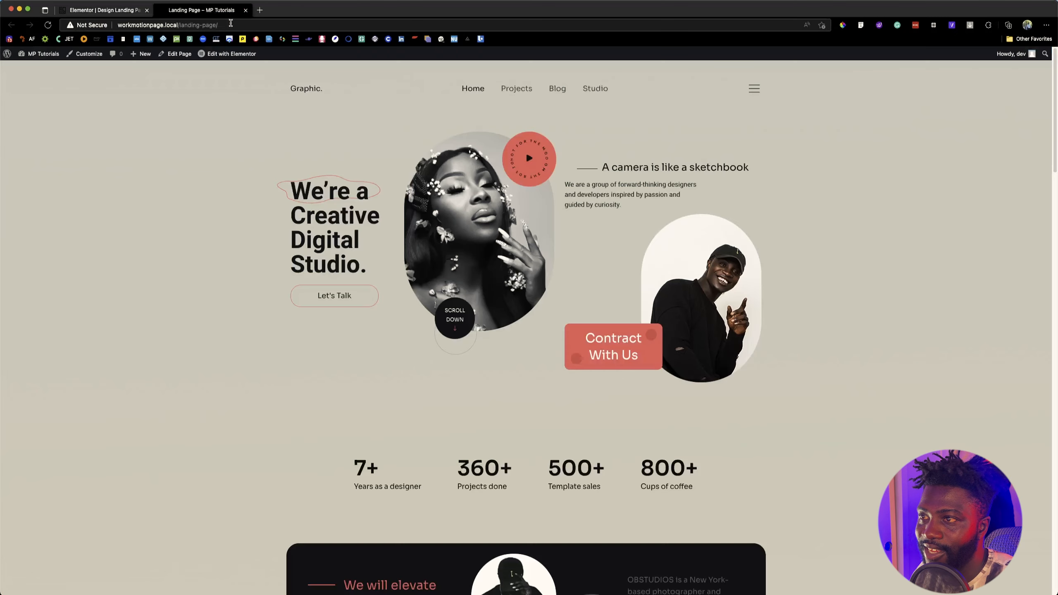
{"action": "scroll", "coordinate": [271, 231], "scroll_direction": "down", "scroll_amount": 20}
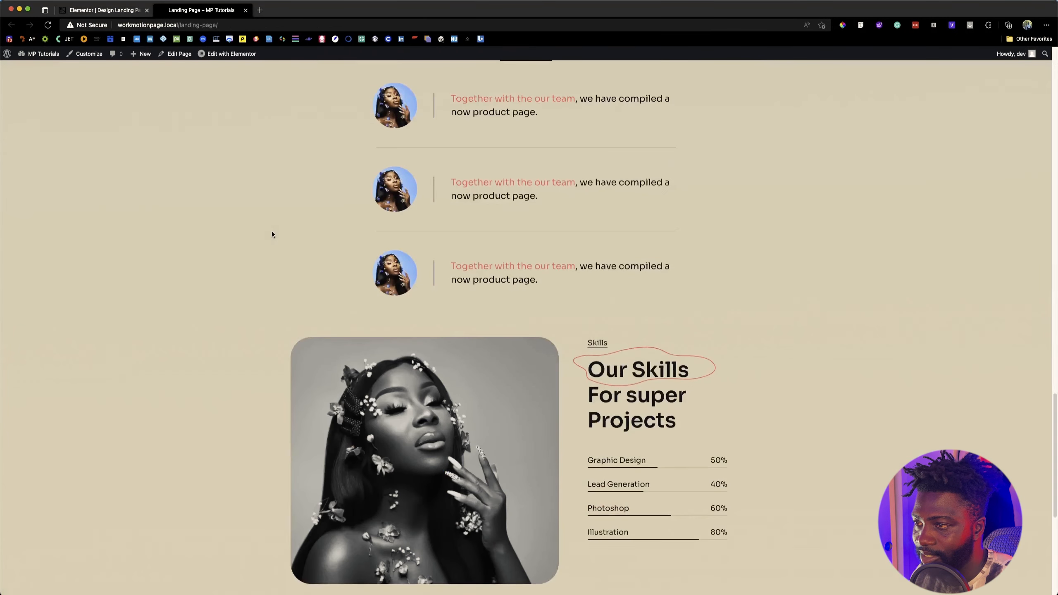
{"action": "scroll", "coordinate": [272, 234], "scroll_direction": "down", "scroll_amount": 8}
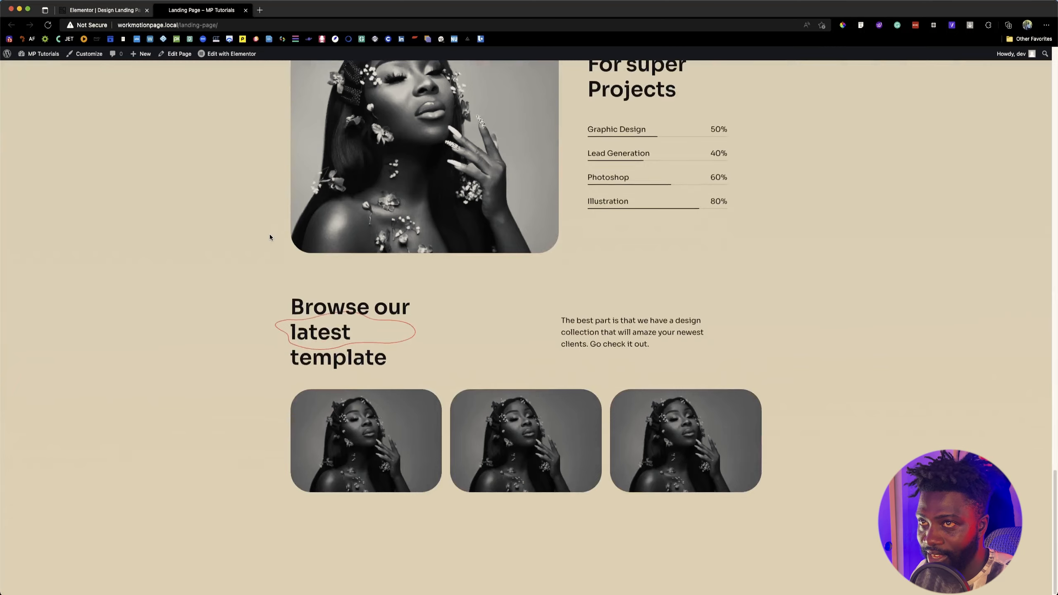
{"action": "scroll", "coordinate": [149, 123], "scroll_direction": "up", "scroll_amount": 20}
{"action": "left_click", "coordinate": [131, 3]}
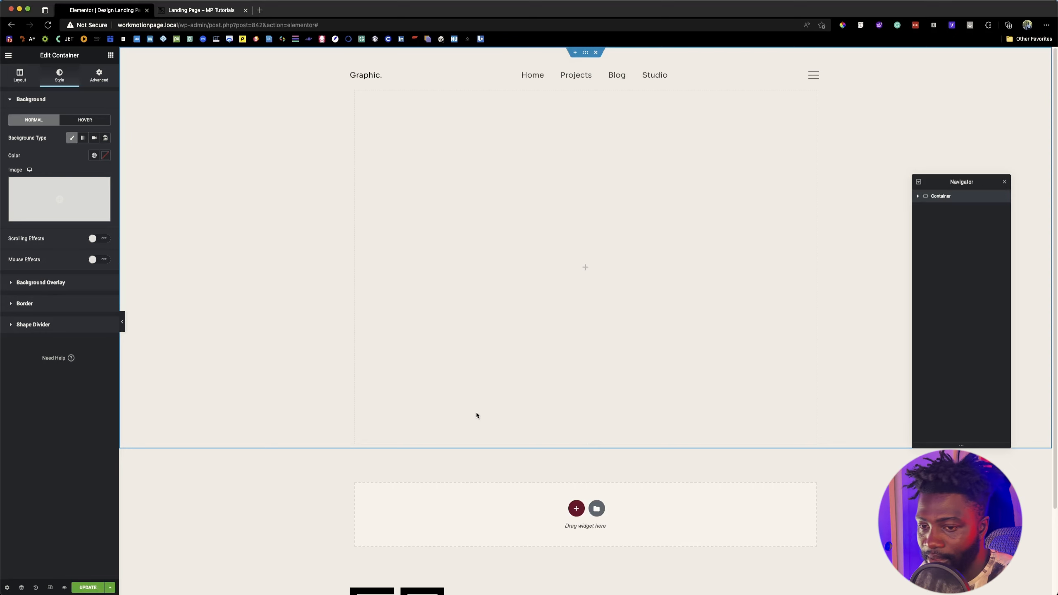
Step: In the page settings, try a classic body background with the global Primary color, then with the Accent color
{"action": "left_click", "coordinate": [6, 588]}
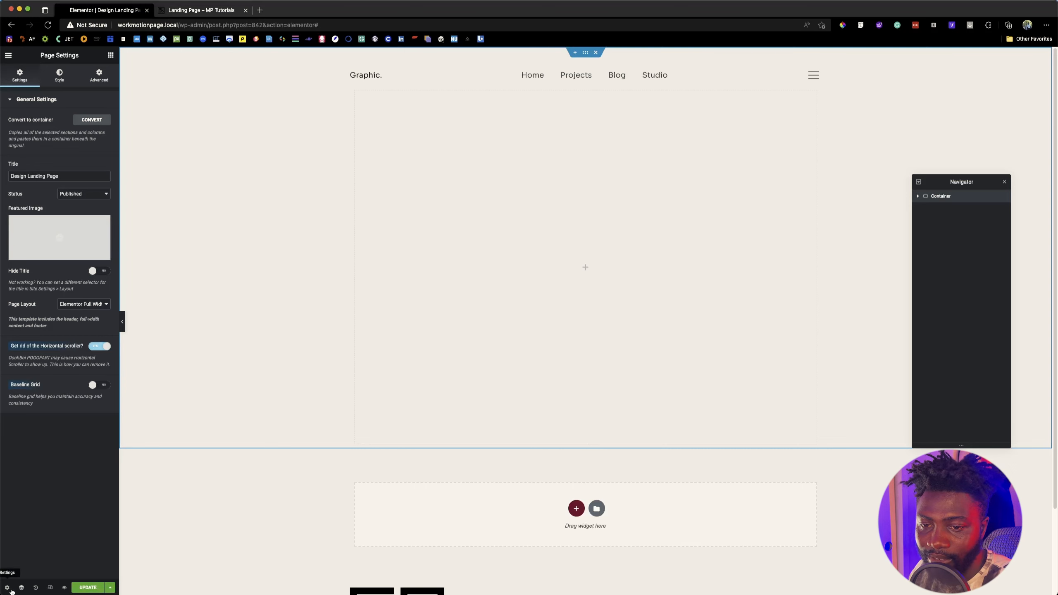
{"action": "left_click", "coordinate": [59, 76]}
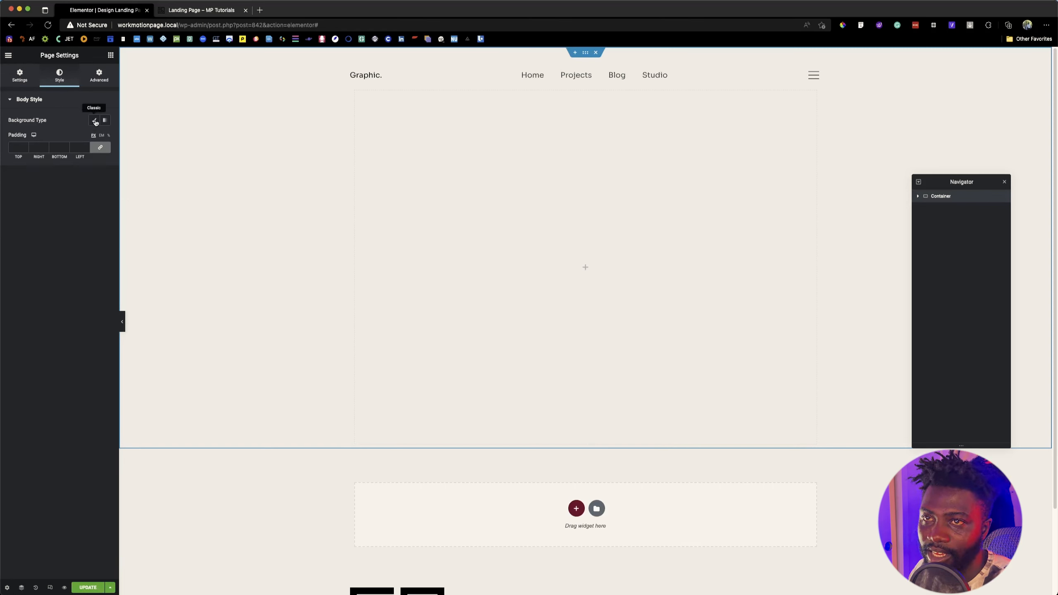
{"action": "left_click", "coordinate": [95, 120]}
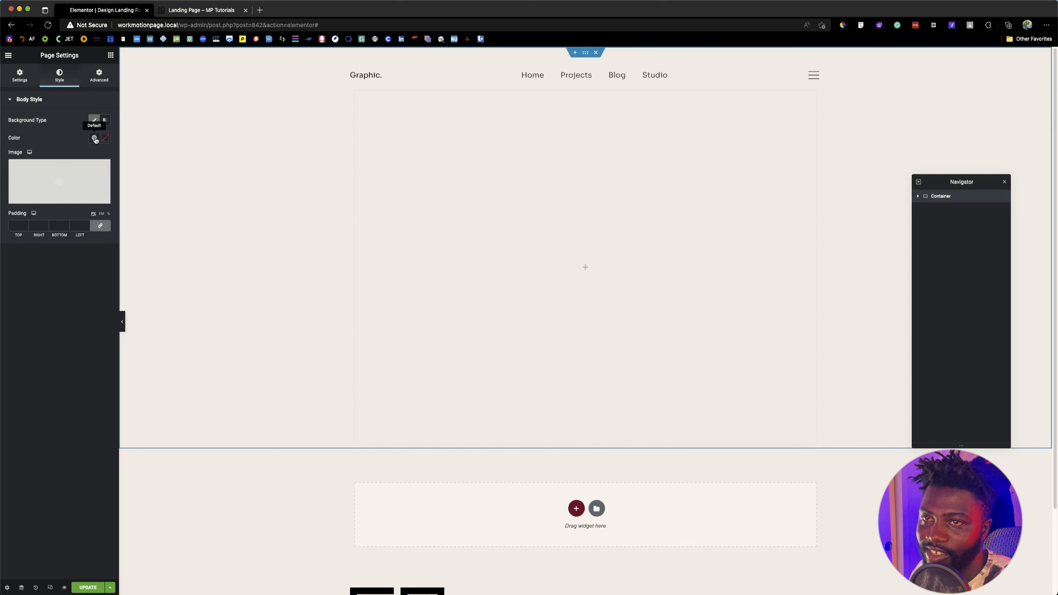
{"action": "left_click", "coordinate": [94, 138]}
{"action": "left_click", "coordinate": [58, 177]}
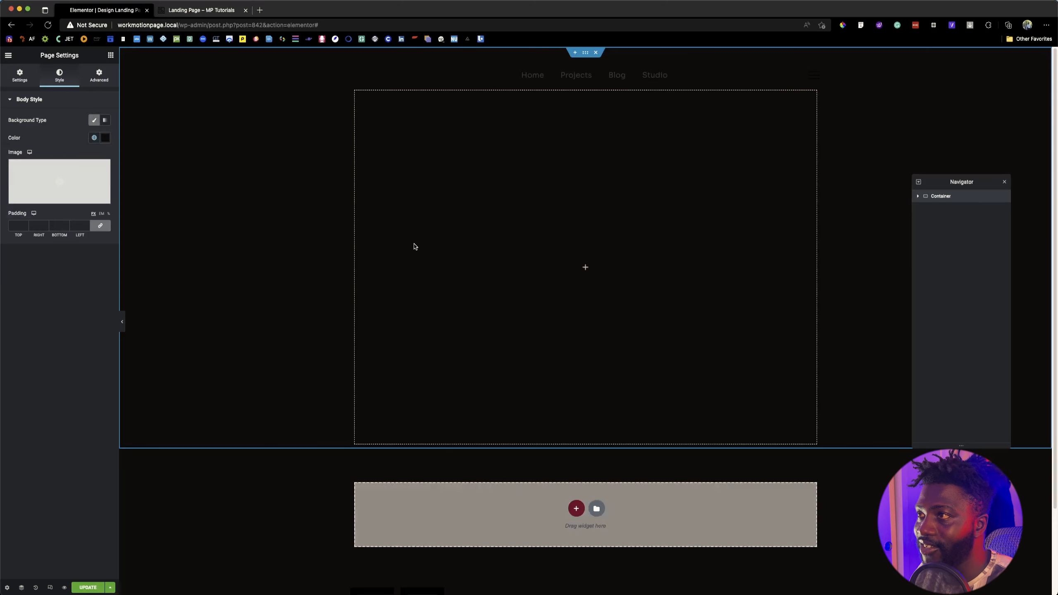
{"action": "left_click", "coordinate": [94, 138]}
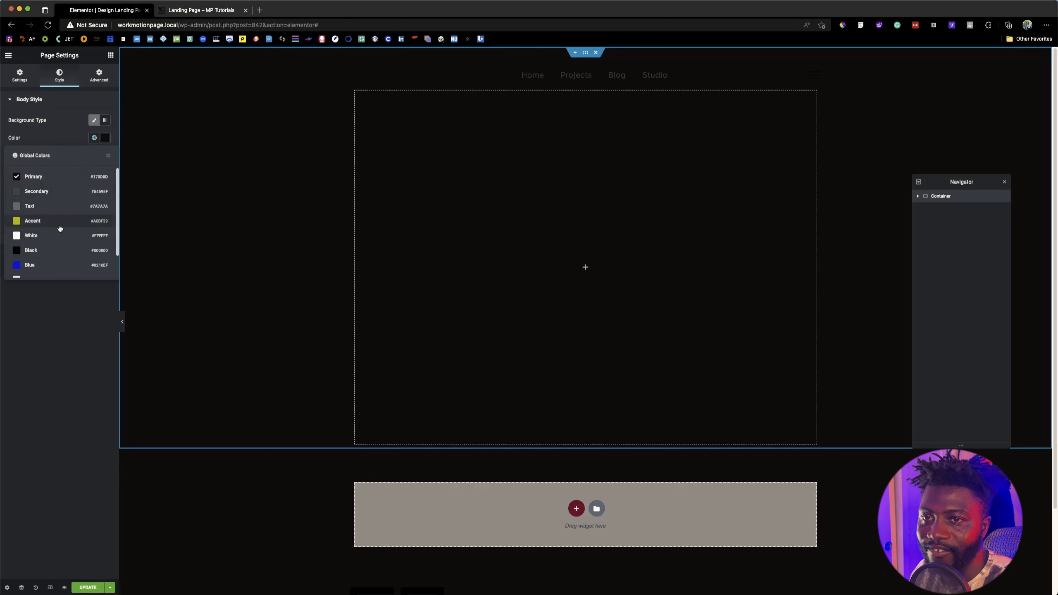
{"action": "left_click", "coordinate": [57, 220]}
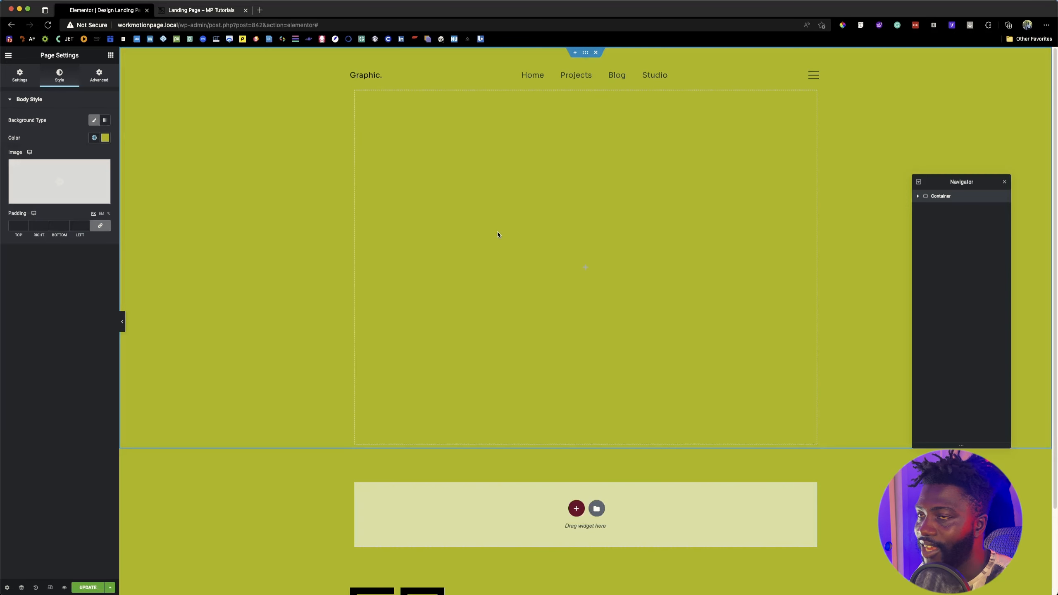
{"action": "scroll", "coordinate": [531, 303], "scroll_direction": "down", "scroll_amount": 3}
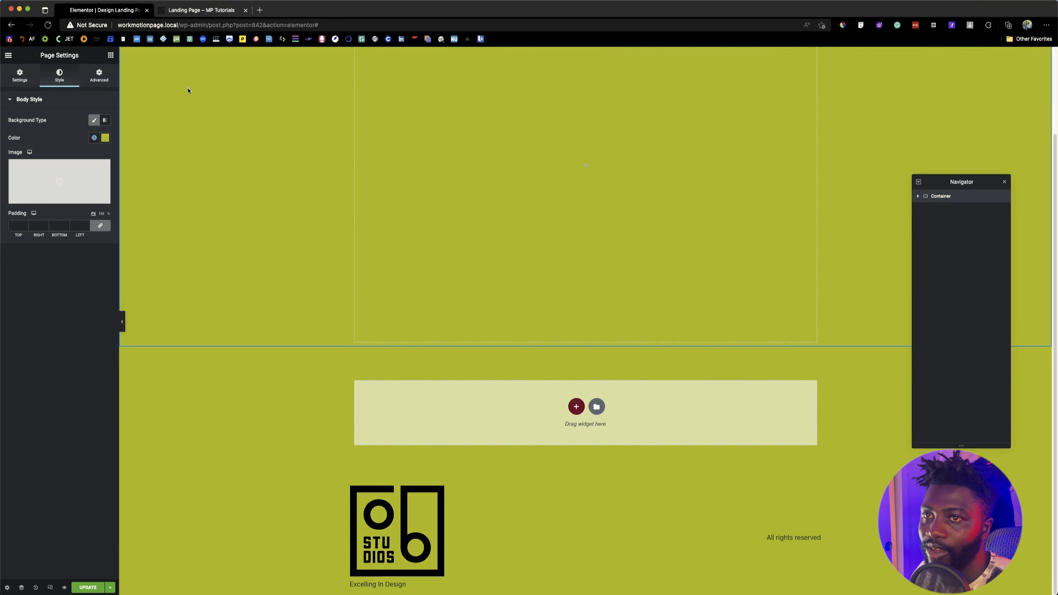
Step: Try a linear gradient body background running from the global Accent color to Blue as the second color
{"action": "left_click", "coordinate": [104, 121]}
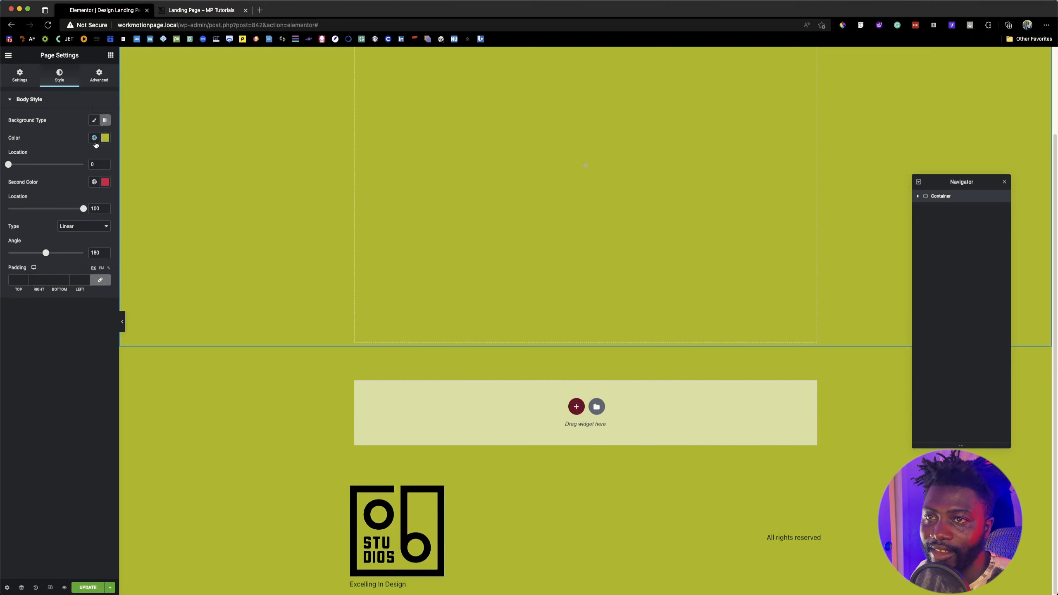
{"action": "left_click", "coordinate": [94, 181]}
{"action": "left_click", "coordinate": [29, 308]}
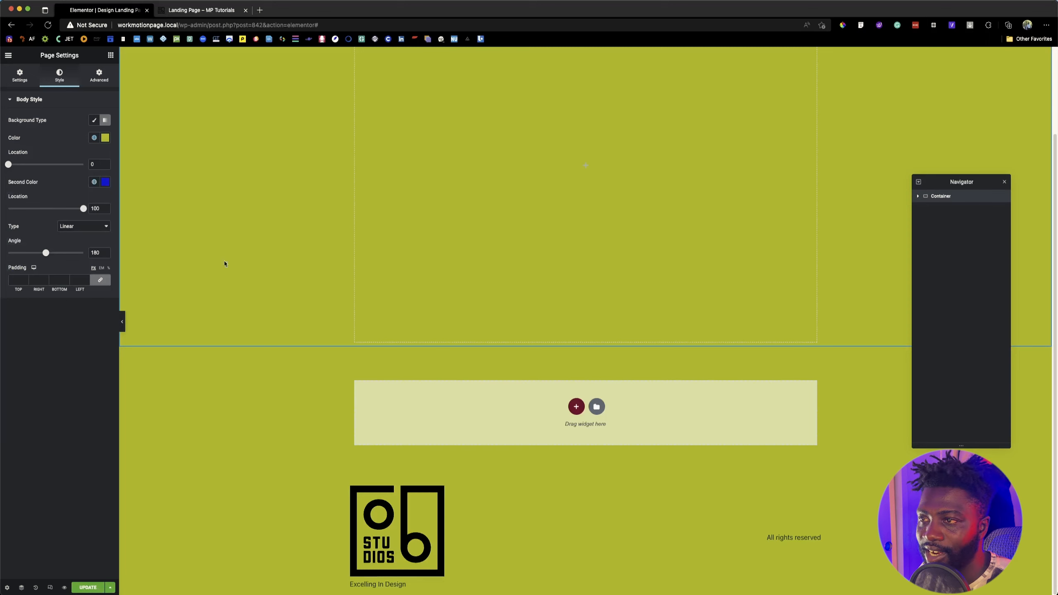
{"action": "scroll", "coordinate": [295, 288], "scroll_direction": "up", "scroll_amount": 3}
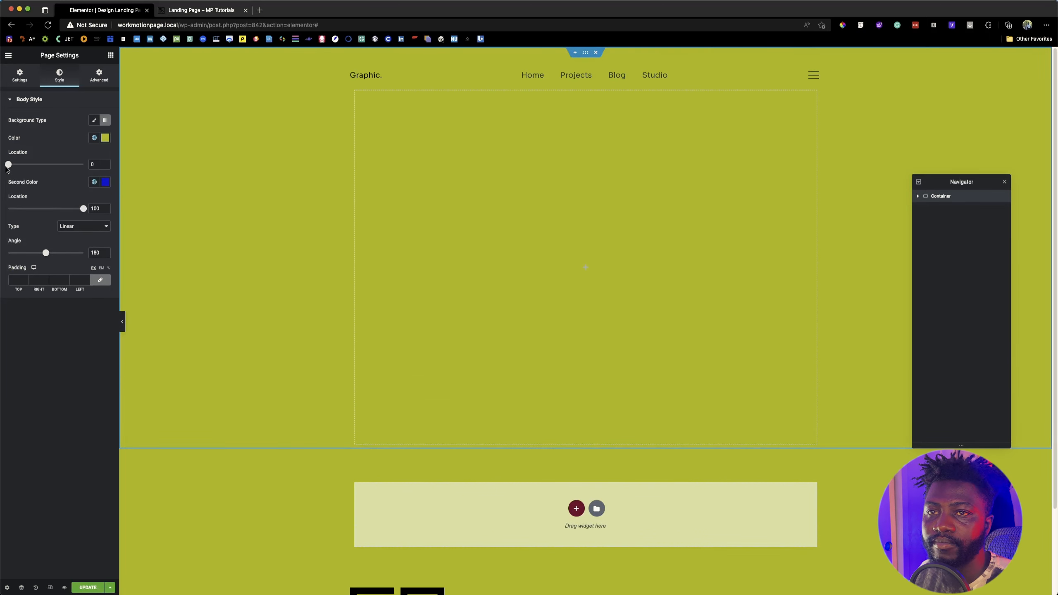
{"action": "mouse_move", "coordinate": [8, 164]}
{"action": "left_mouse_down"}
{"action": "mouse_move", "coordinate": [52, 165]}
{"action": "mouse_move", "coordinate": [1, 163]}
{"action": "left_mouse_up"}
{"action": "left_click", "coordinate": [105, 182]}
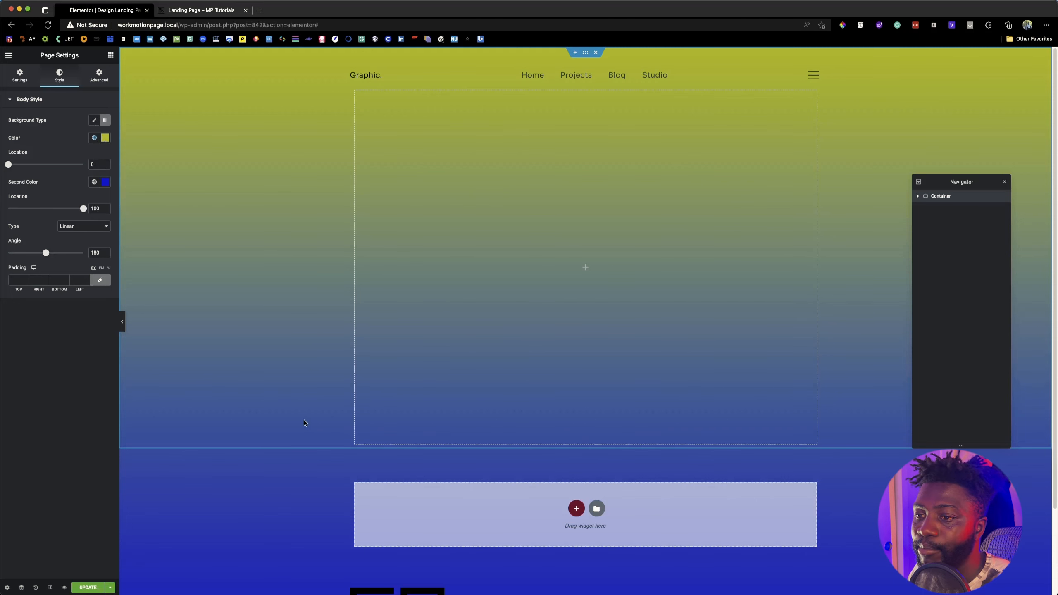
Step: Compare the reference Landing Page with the gradient's color stops in Figma, then return to the Elementor editor
{"action": "left_click", "coordinate": [190, 11]}
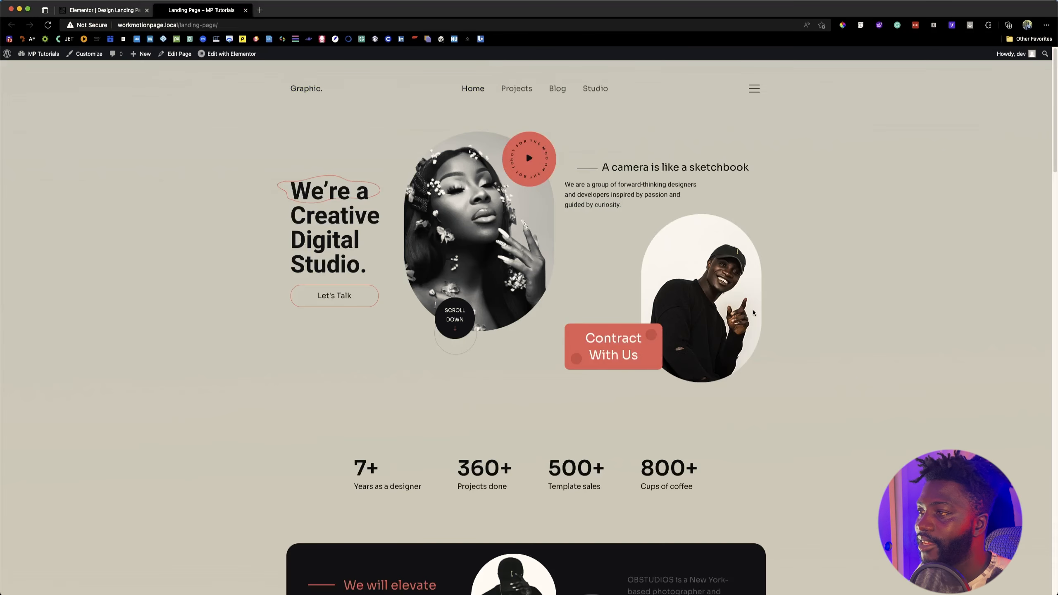
{"action": "key", "text": "super+Tab"}
{"action": "key", "text": "super+Tab"}
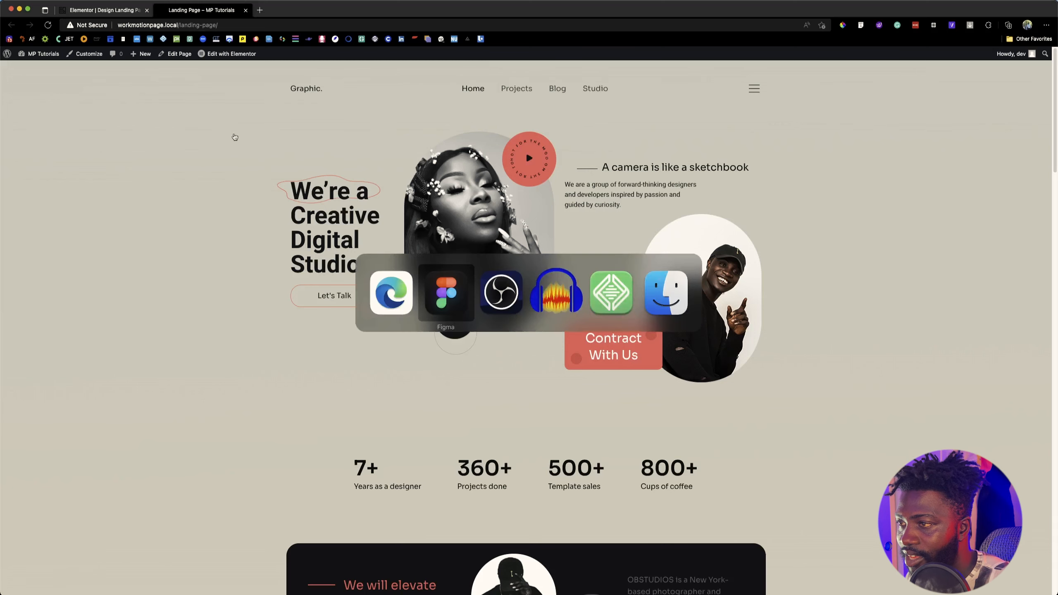
{"action": "key", "text": "super+shift+Tab"}
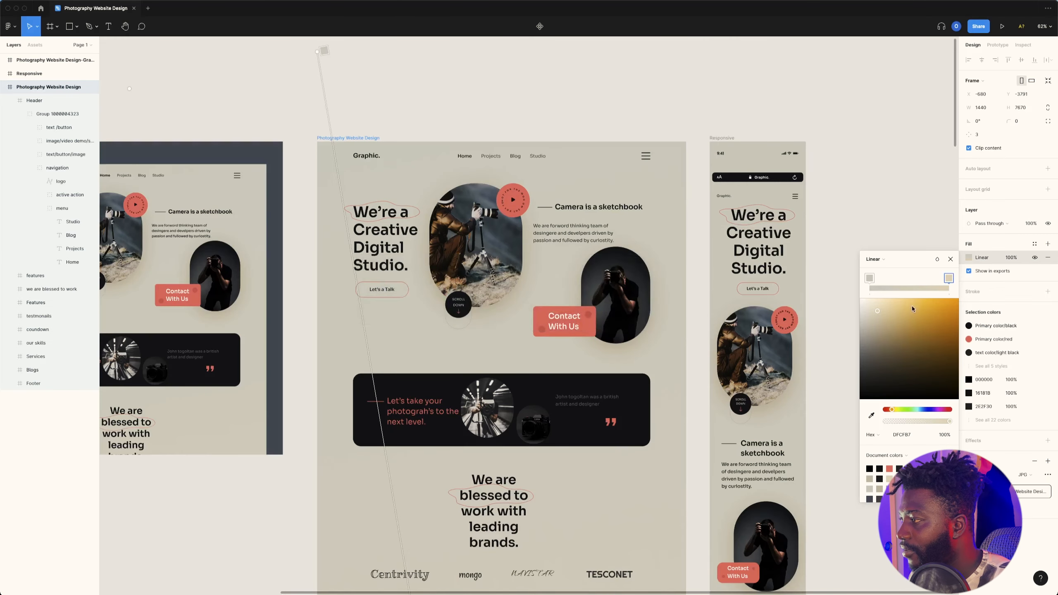
{"action": "left_click", "coordinate": [869, 279]}
{"action": "left_click", "coordinate": [949, 278]}
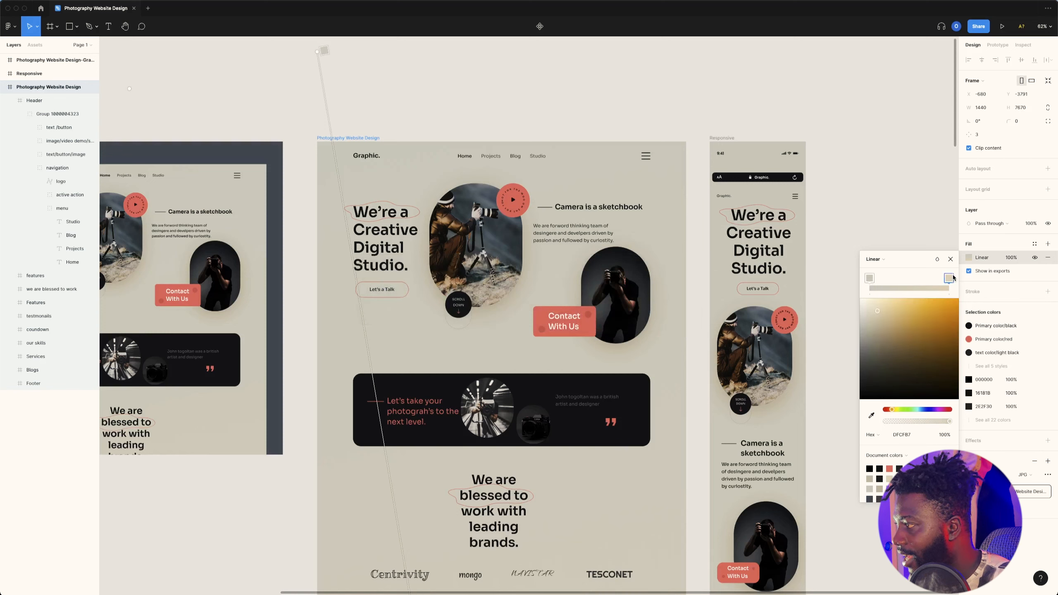
{"action": "key", "text": "super+Tab"}
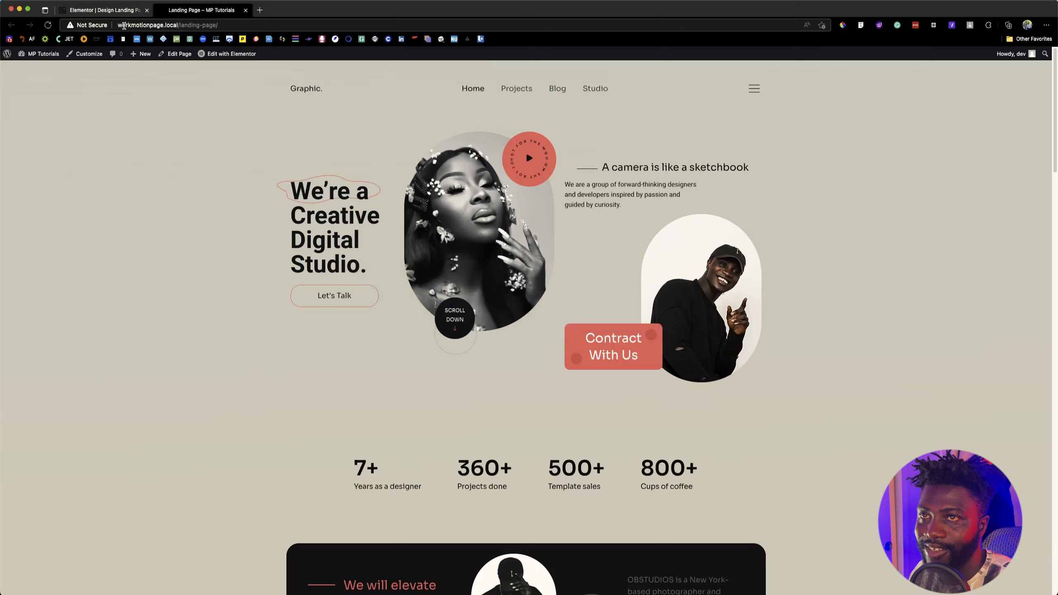
{"action": "left_click", "coordinate": [133, 11]}
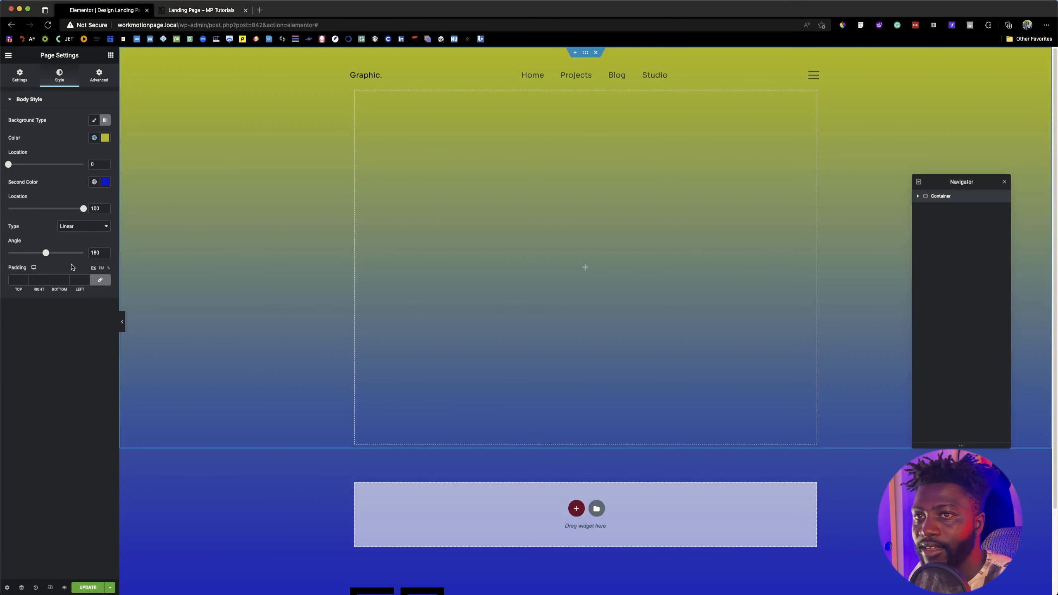
Step: Remove the body background gradient and start an empty "selector" rule in the page's custom CSS
{"action": "left_click", "coordinate": [105, 119]}
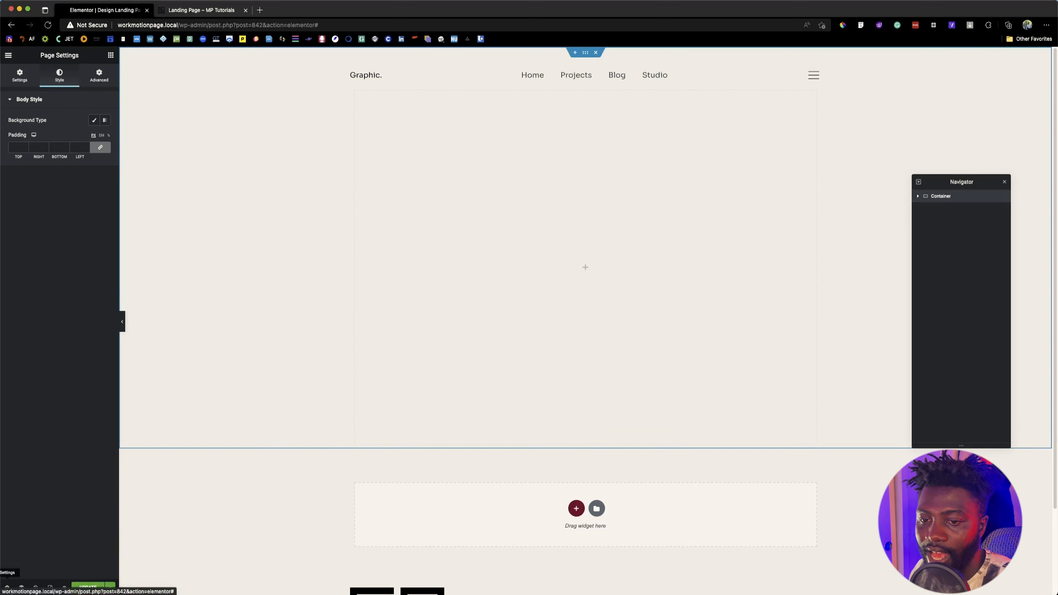
{"action": "left_click", "coordinate": [4, 587]}
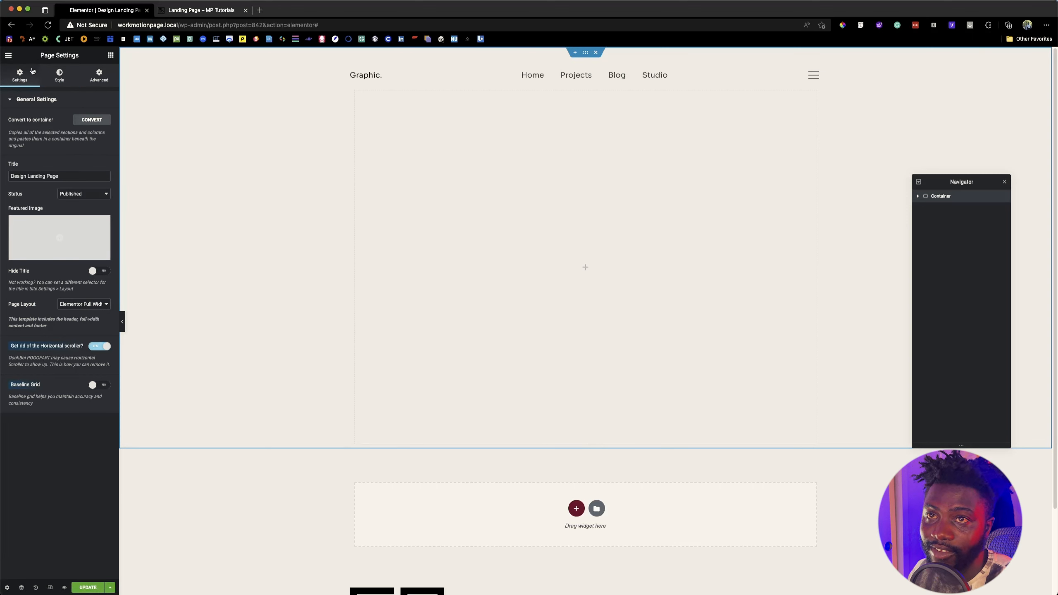
{"action": "left_click", "coordinate": [60, 80]}
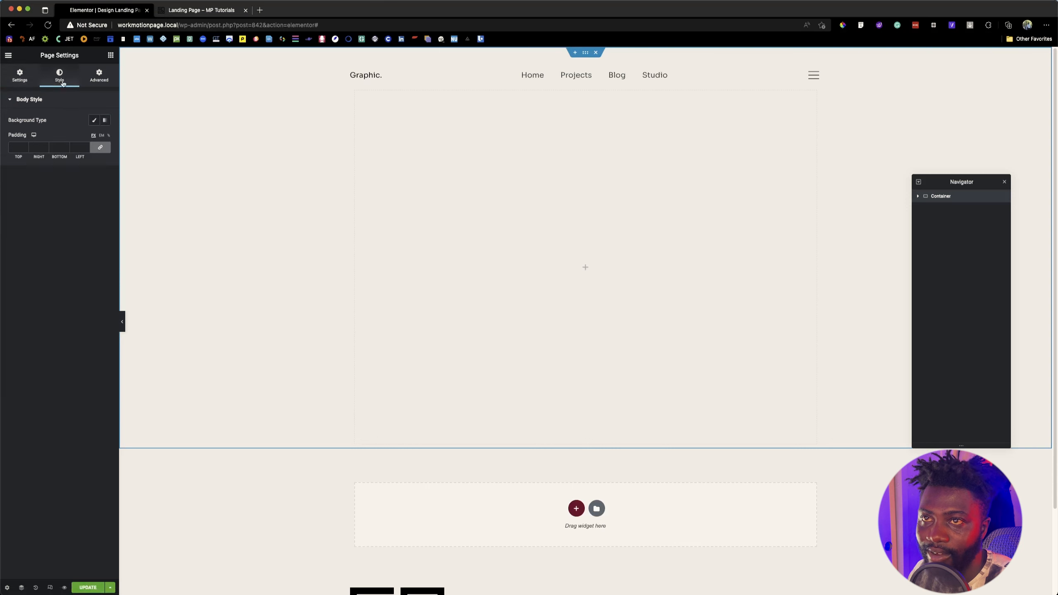
{"action": "left_click", "coordinate": [99, 78]}
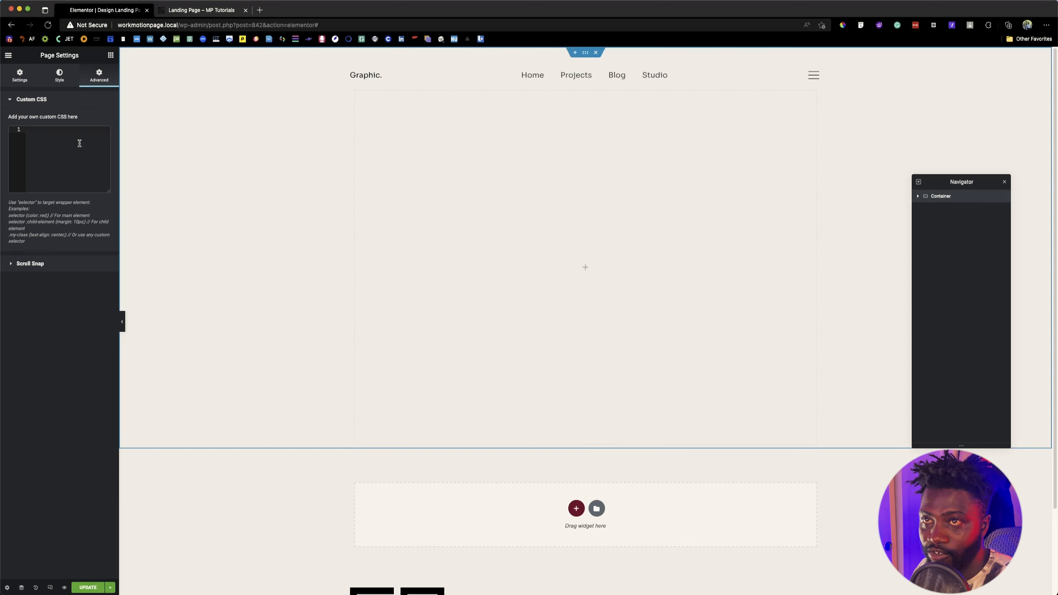
{"action": "type", "text": "sel"}
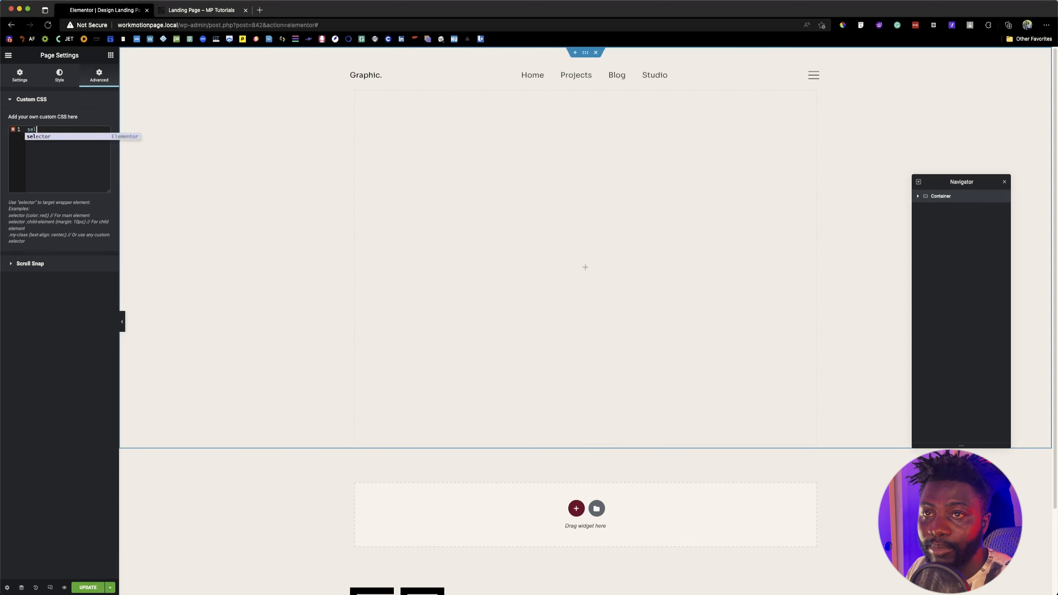
{"action": "key", "text": "Return"}
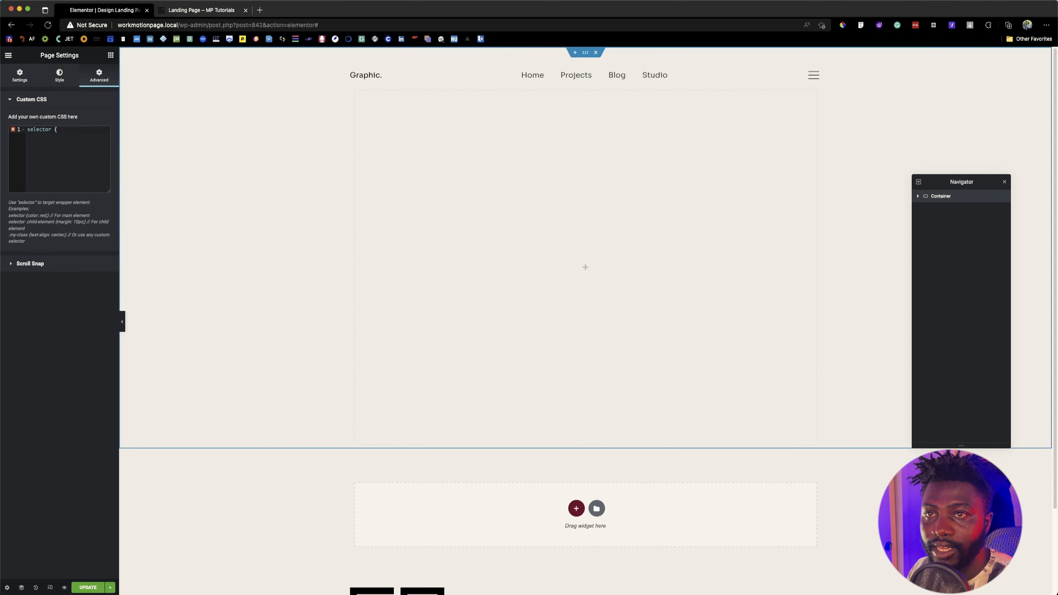
{"action": "type", "text": "{"}
{"action": "key", "text": "Return"}
Step: Switch to Figma and copy the linear-gradient background declaration from the Photography Website Design frame's CSS code
{"action": "left_click", "coordinate": [204, 9]}
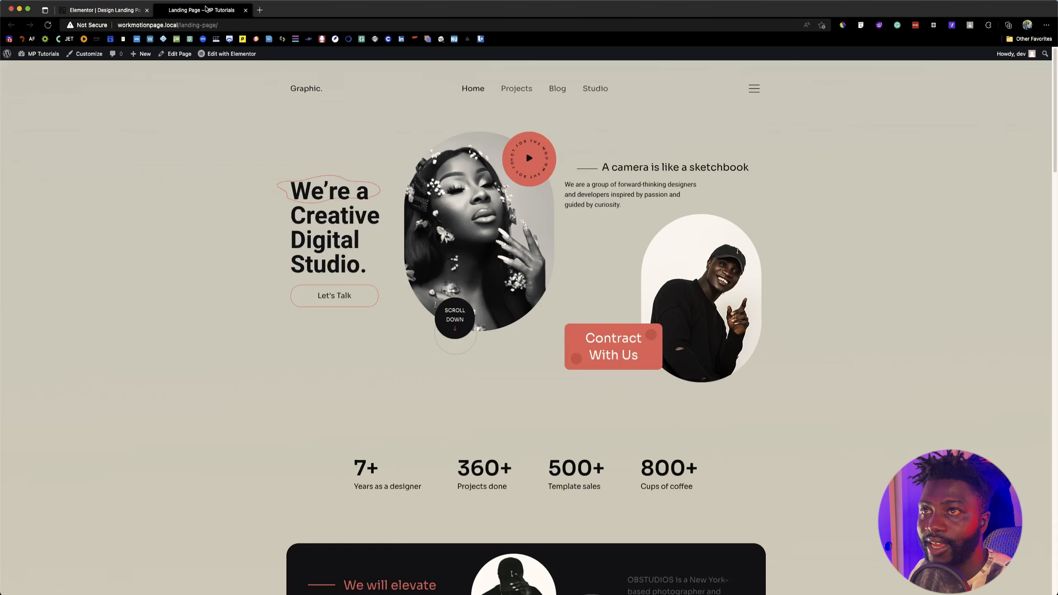
{"action": "left_click", "coordinate": [104, 9]}
{"action": "key", "text": "super+Tab"}
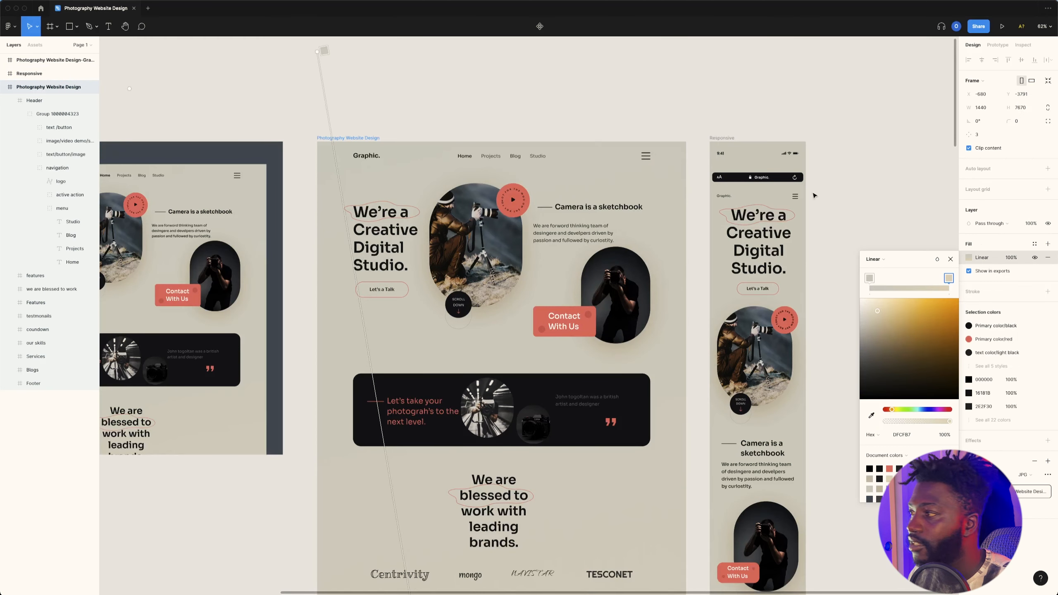
{"action": "key", "text": "Escape"}
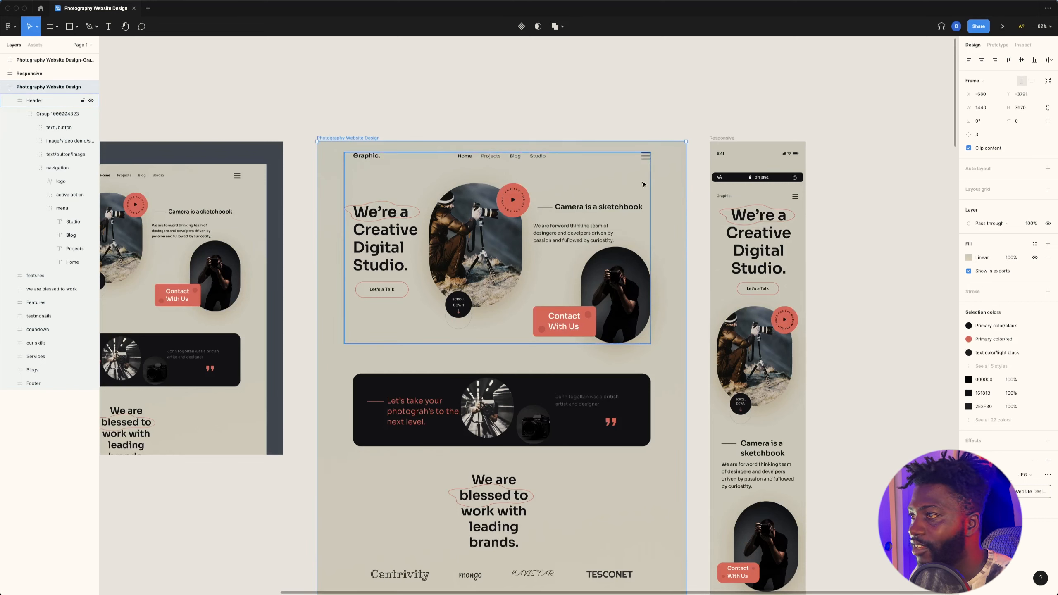
{"action": "left_click", "coordinate": [1022, 45]}
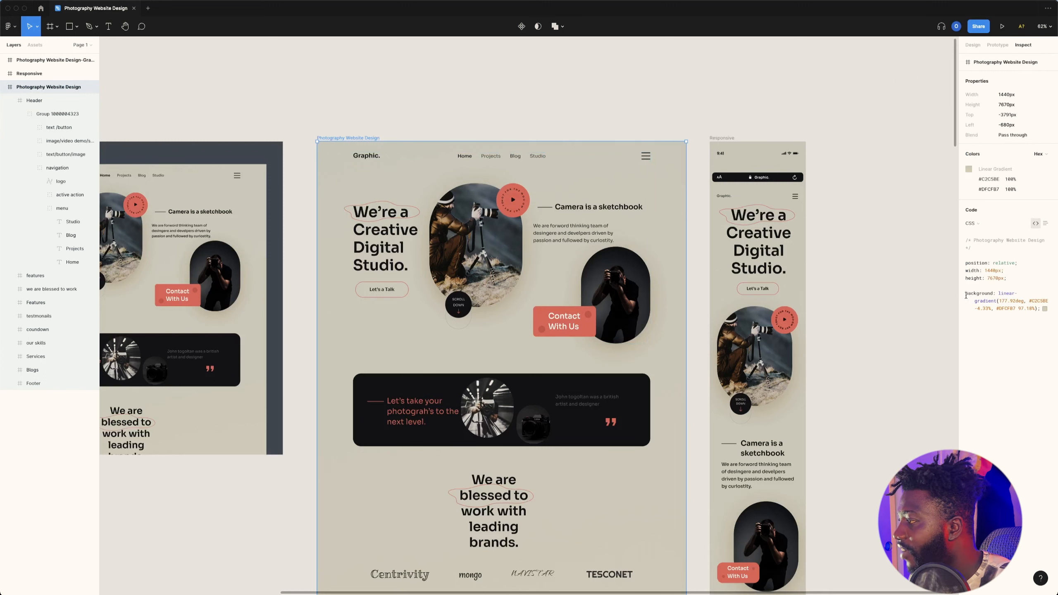
{"action": "left_click_drag", "start_coordinate": [965, 294], "coordinate": [1040, 309]}
{"action": "key", "text": "super+c"}
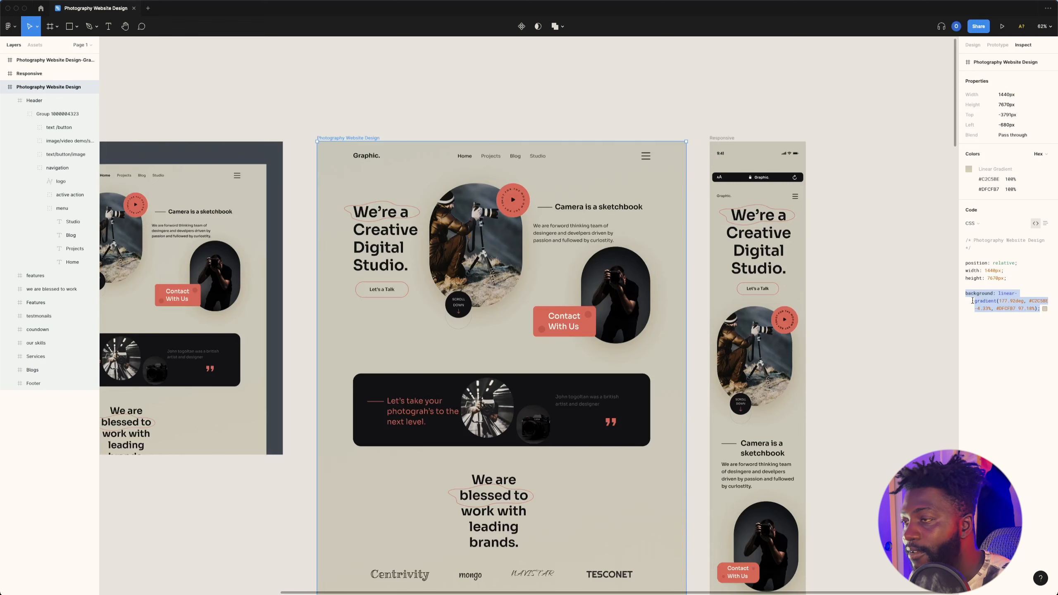
Step: Back in Elementor, paste the background declaration linear-gradient(177.92deg, #C2C5BE -4.33%, #DFCFB7 97.18%) into the custom CSS selector rule
{"action": "key", "text": "super+Tab"}
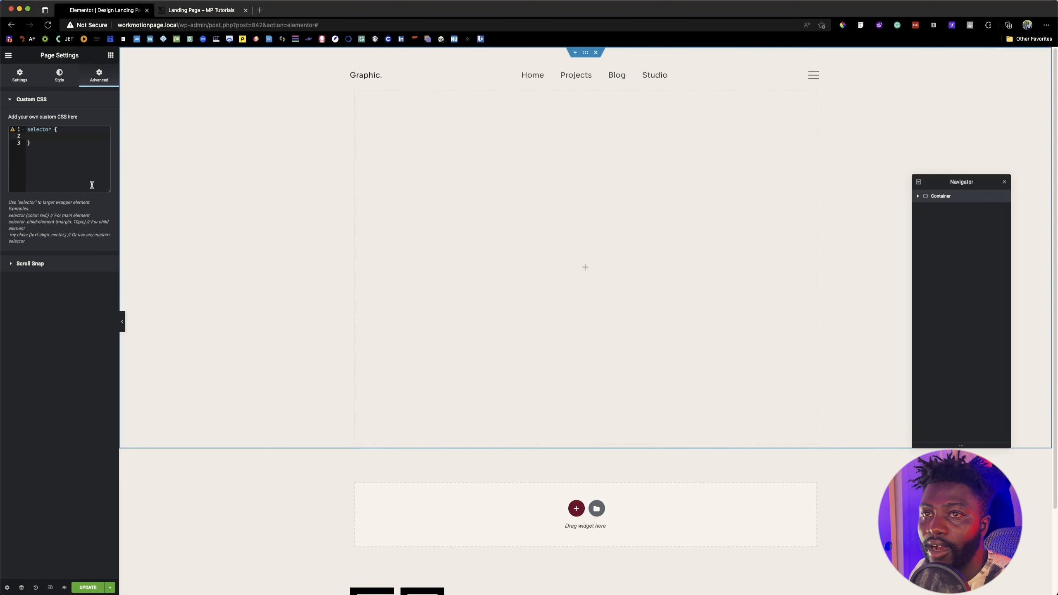
{"action": "left_click", "coordinate": [54, 141]}
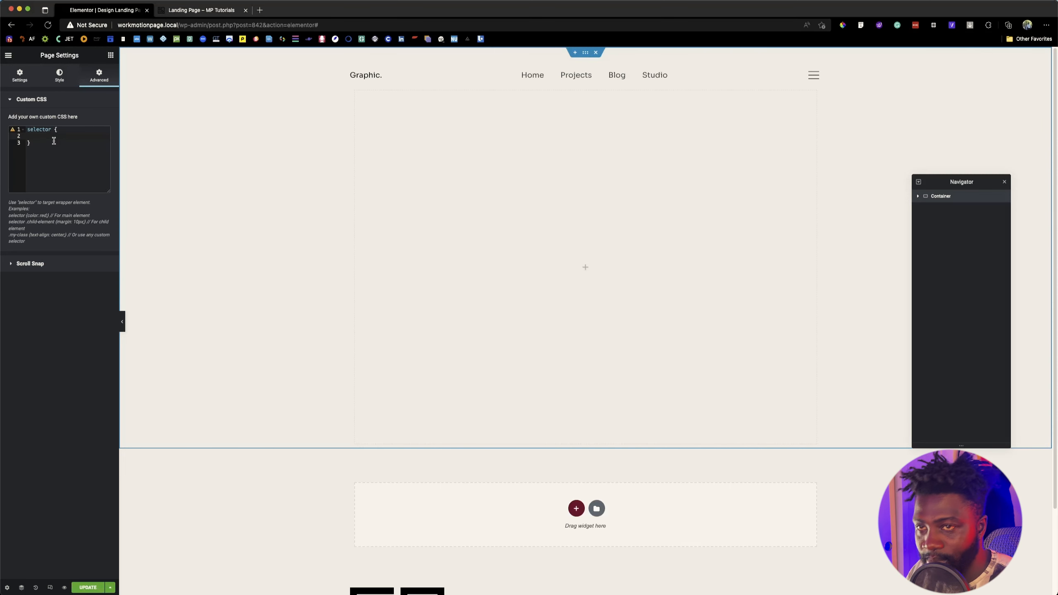
{"action": "key", "text": "super+v"}
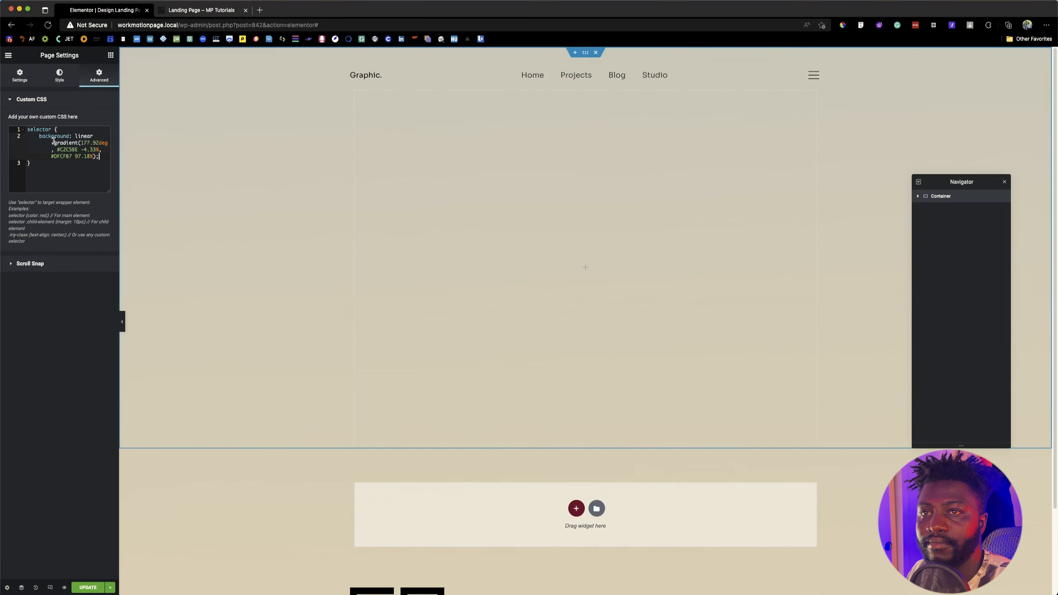
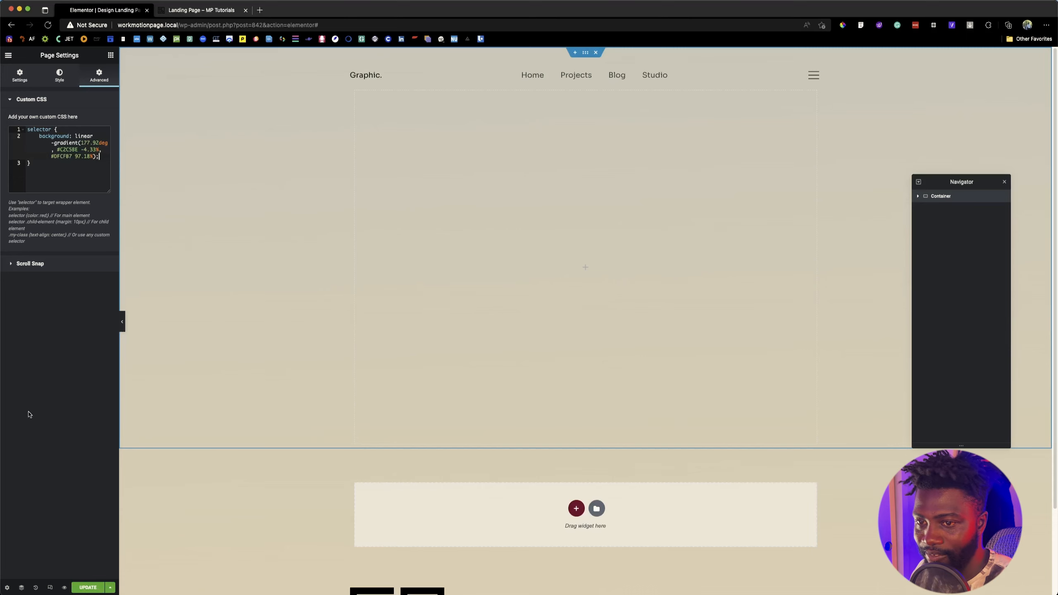
Step: Save the page with its new background, then check the hero section on the reference Landing Page and return to the editor
{"action": "left_click", "coordinate": [82, 587]}
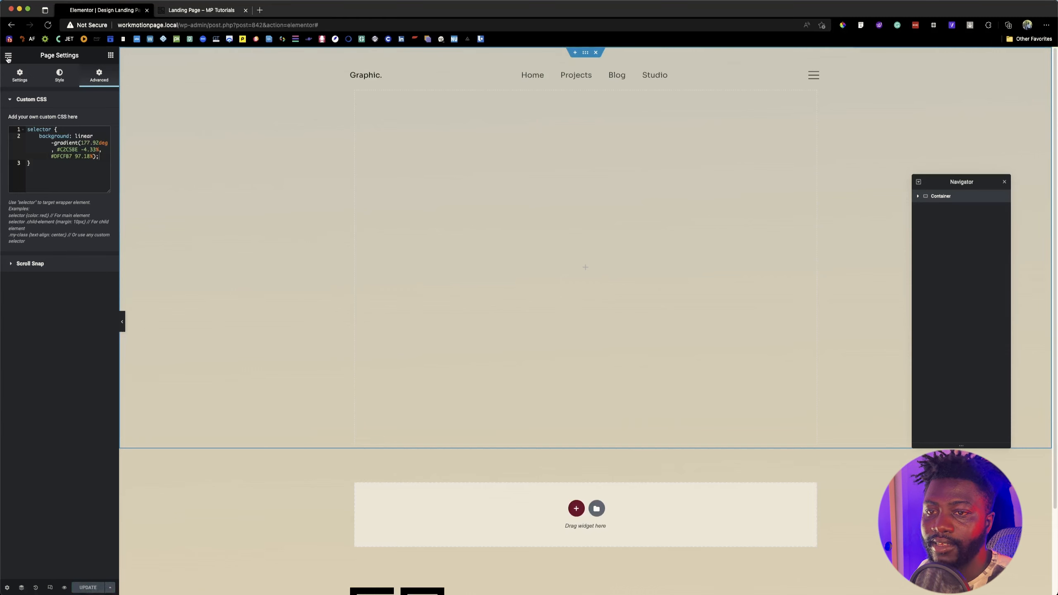
{"action": "left_click", "coordinate": [111, 55]}
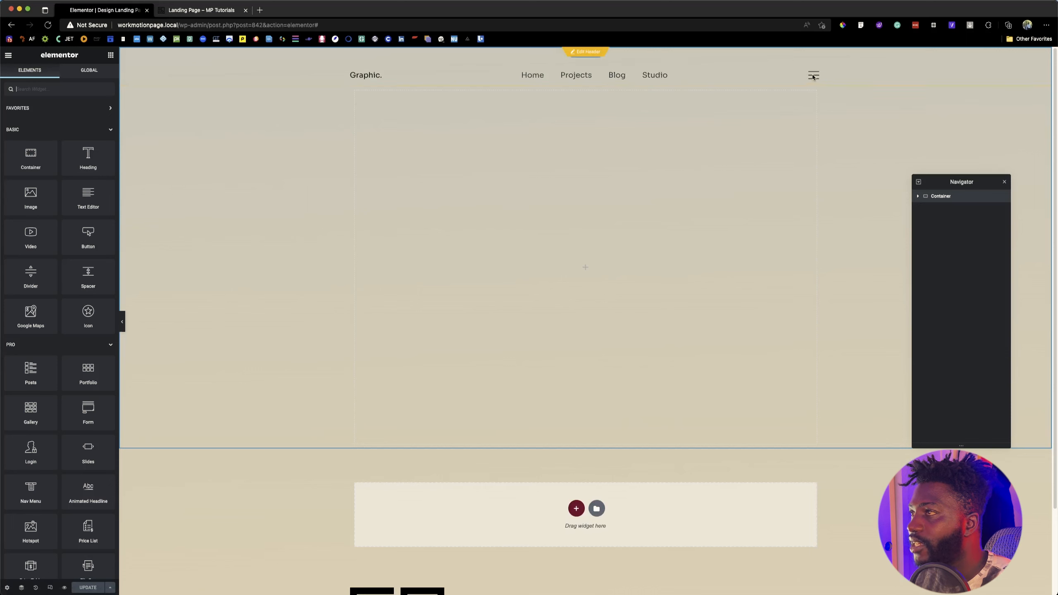
{"action": "left_click", "coordinate": [183, 12]}
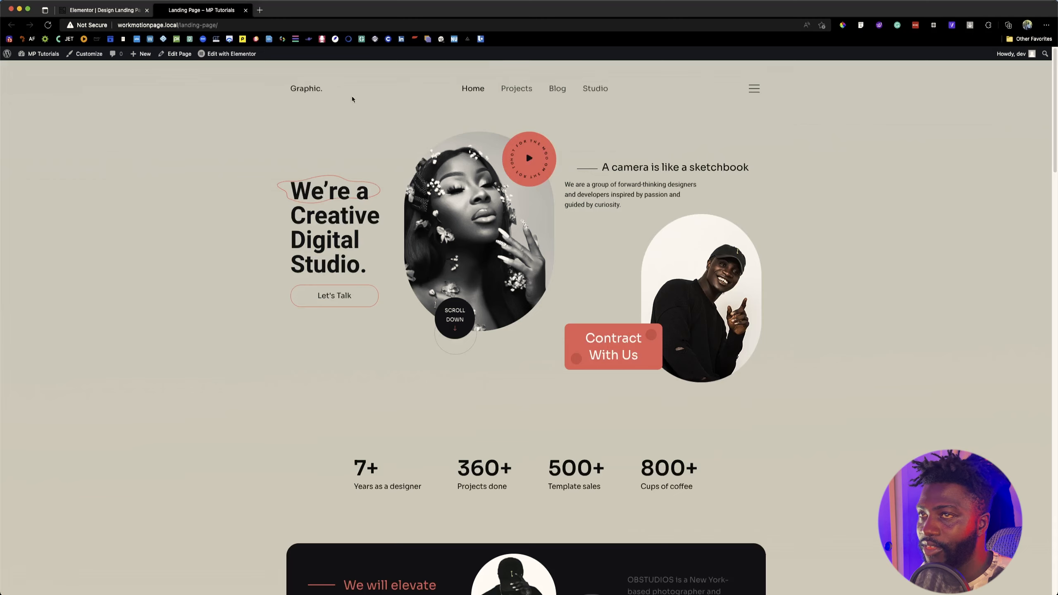
{"action": "key", "text": "ctrl+shift+Tab"}
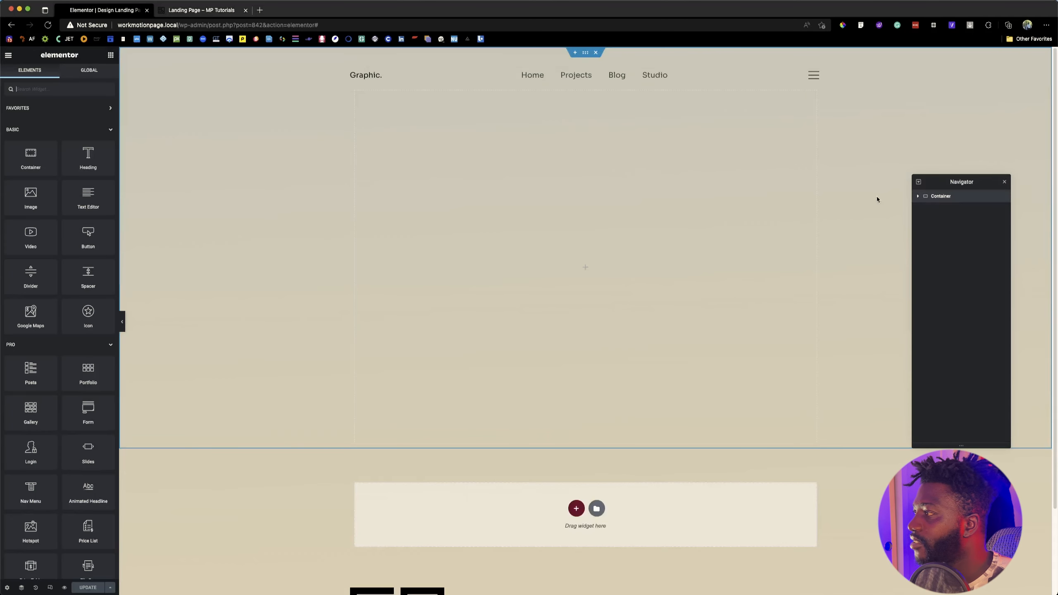
Step: Set the hero container's content width to Full Width and its width to 1140 px
{"action": "left_click", "coordinate": [946, 197]}
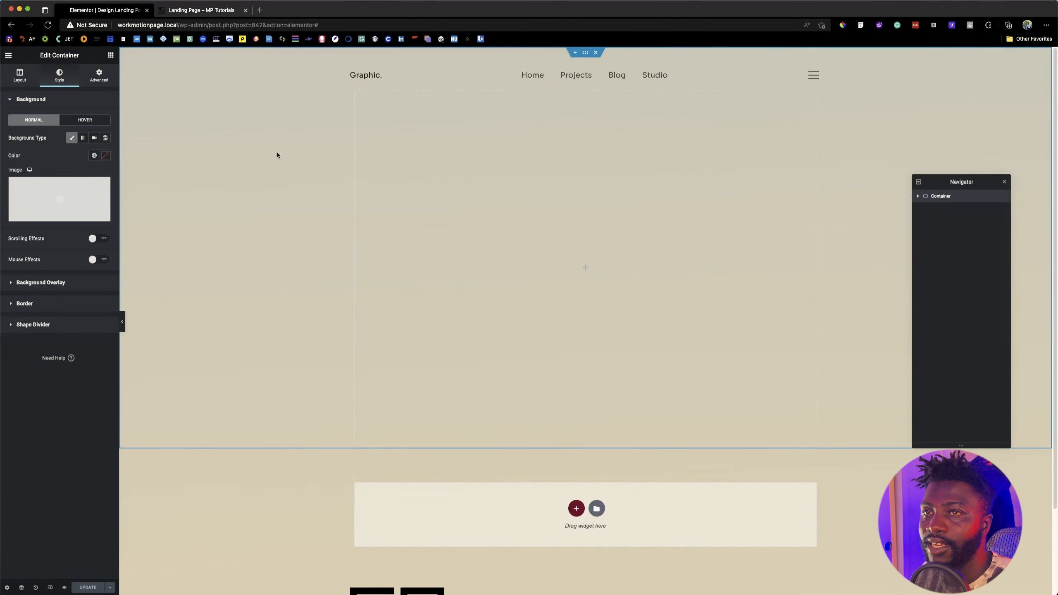
{"action": "left_click", "coordinate": [110, 55]}
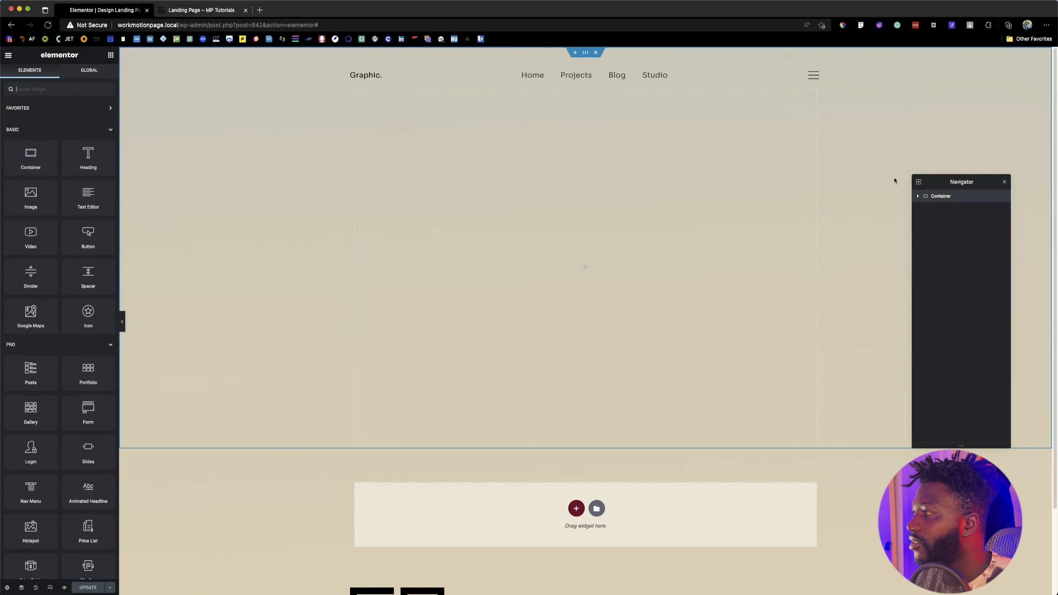
{"action": "left_click", "coordinate": [939, 196]}
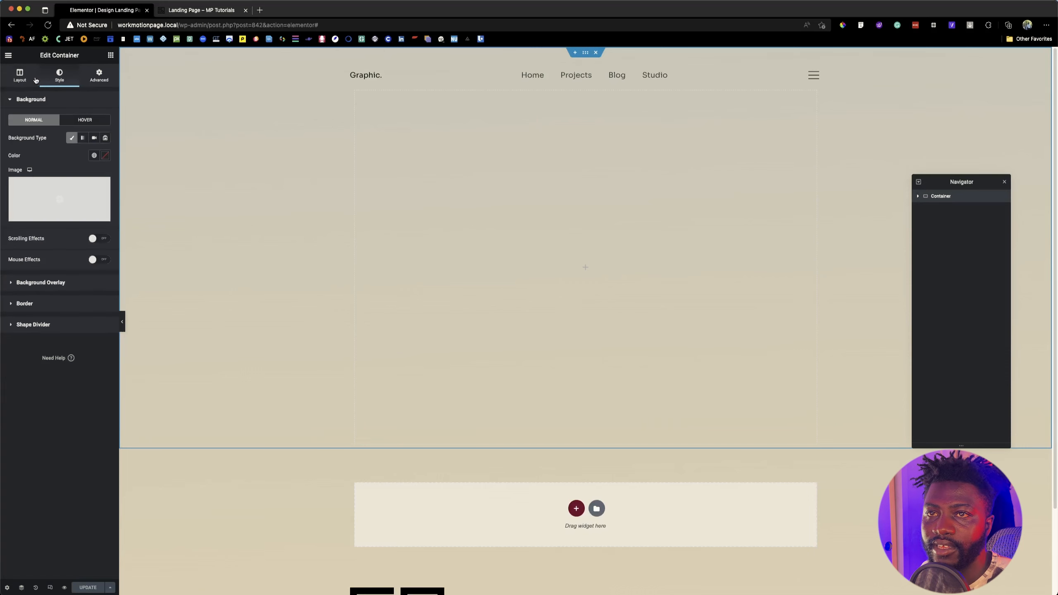
{"action": "left_click", "coordinate": [21, 78]}
{"action": "left_click", "coordinate": [90, 120]}
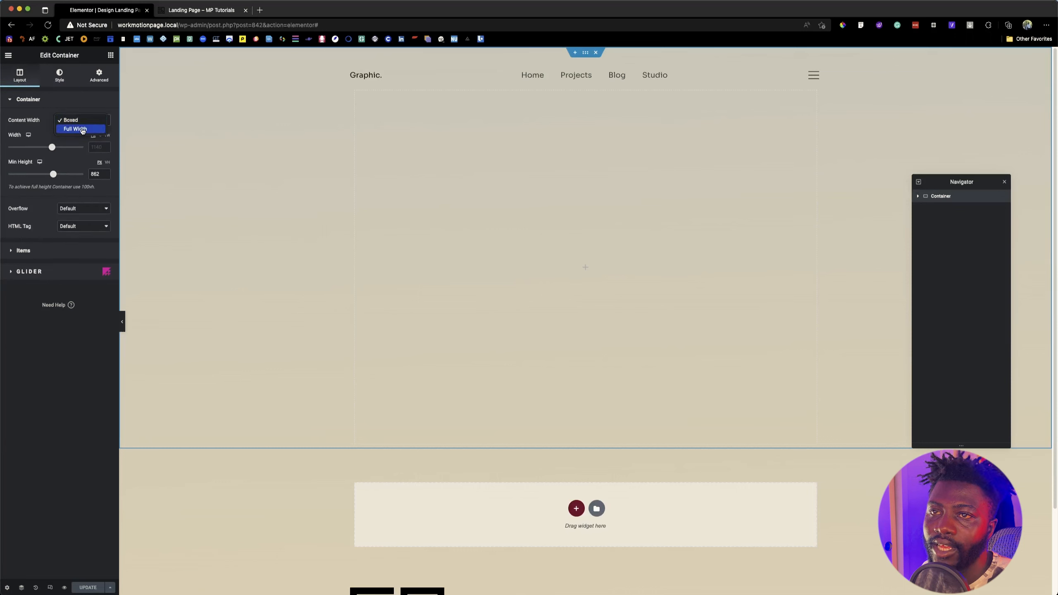
{"action": "left_click", "coordinate": [90, 128]}
{"action": "left_click", "coordinate": [94, 136]}
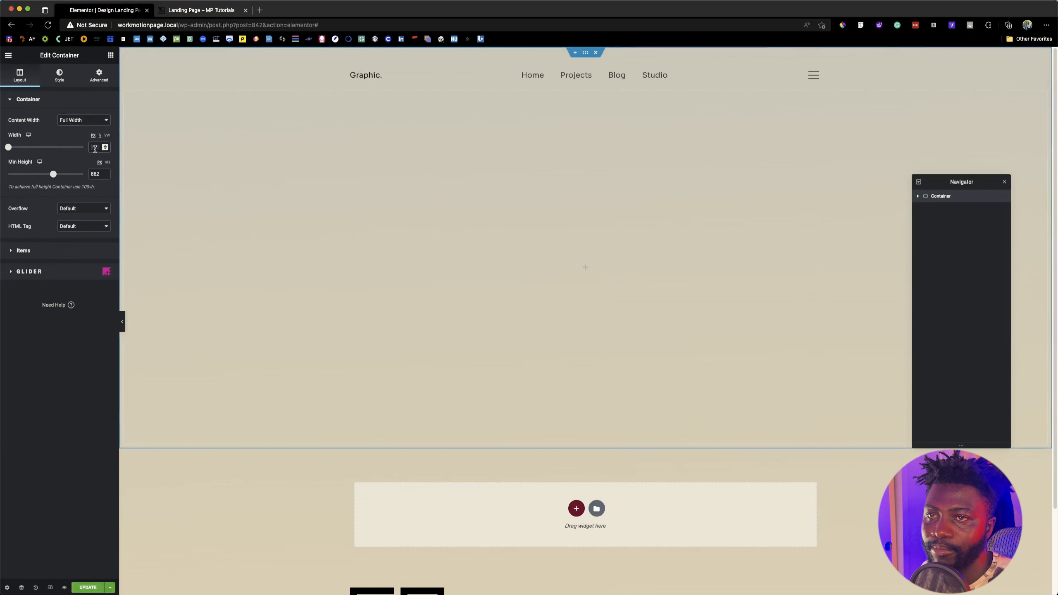
{"action": "type", "text": "1140"}
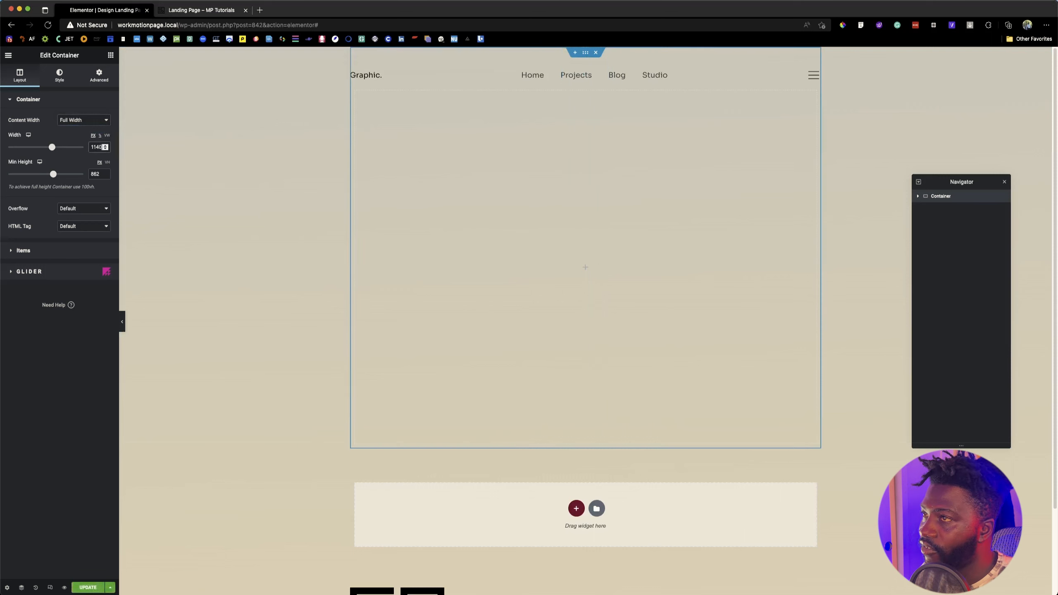
Step: Add an inner container to the hero container and duplicate it twice to form three columns
{"action": "left_click", "coordinate": [109, 56]}
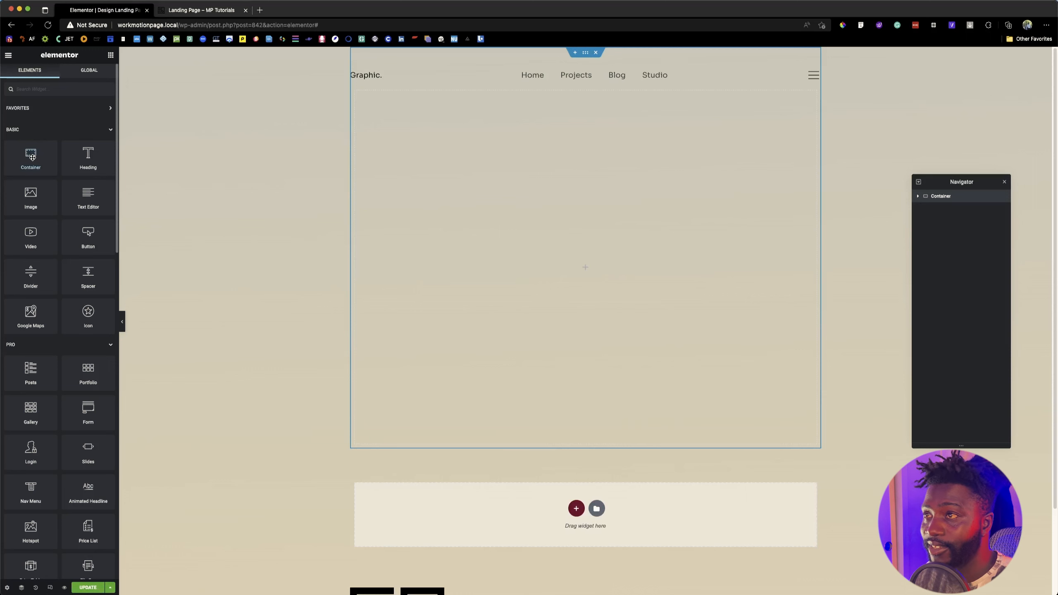
{"action": "left_click_drag", "start_coordinate": [32, 157], "coordinate": [446, 248]}
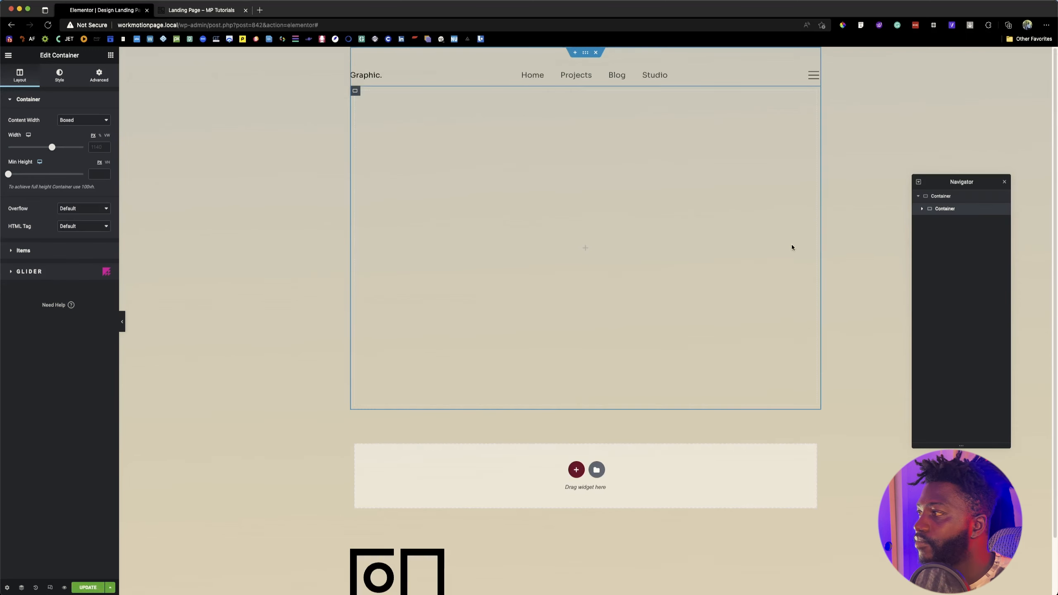
{"action": "right_click", "coordinate": [949, 210]}
{"action": "left_click", "coordinate": [968, 231]}
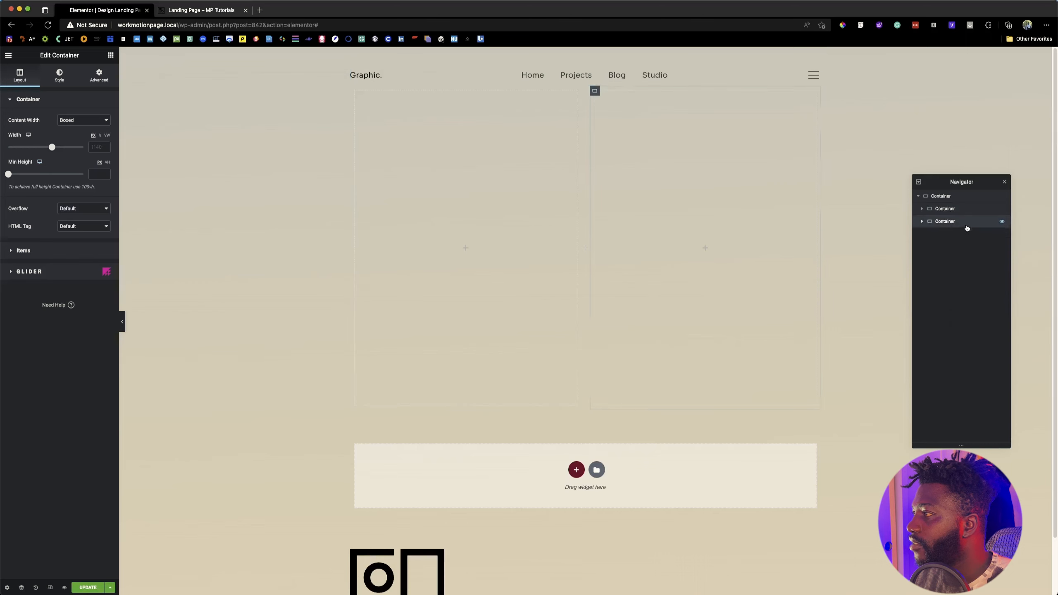
{"action": "right_click", "coordinate": [943, 222]}
{"action": "left_click", "coordinate": [962, 245]}
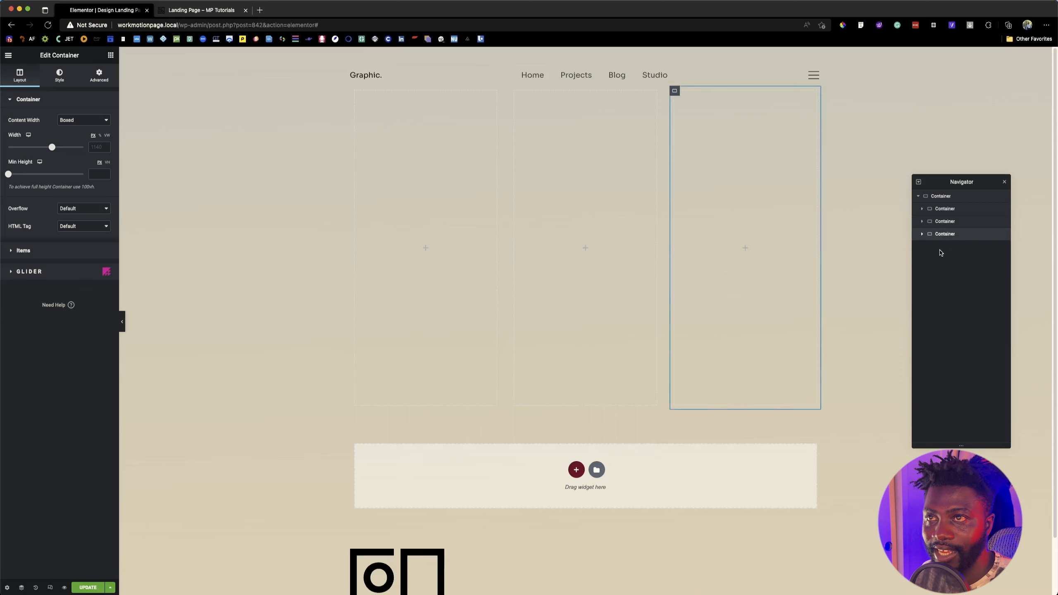
Step: After checking the reference hero, add a Heading widget with a Button widget beneath it to the first column container
{"action": "left_click", "coordinate": [214, 10]}
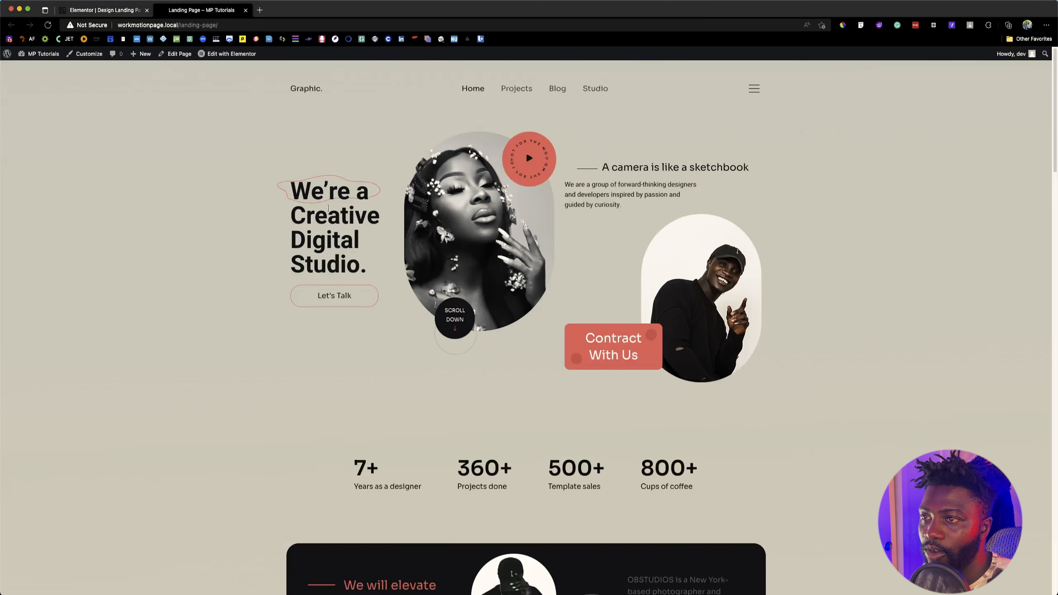
{"action": "left_click", "coordinate": [104, 10]}
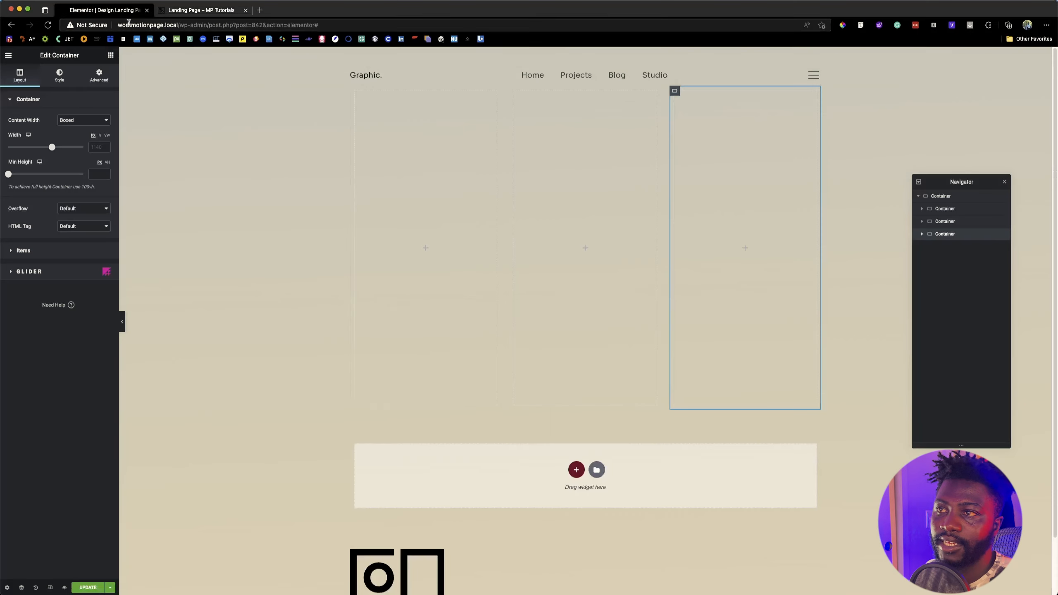
{"action": "left_click", "coordinate": [110, 55]}
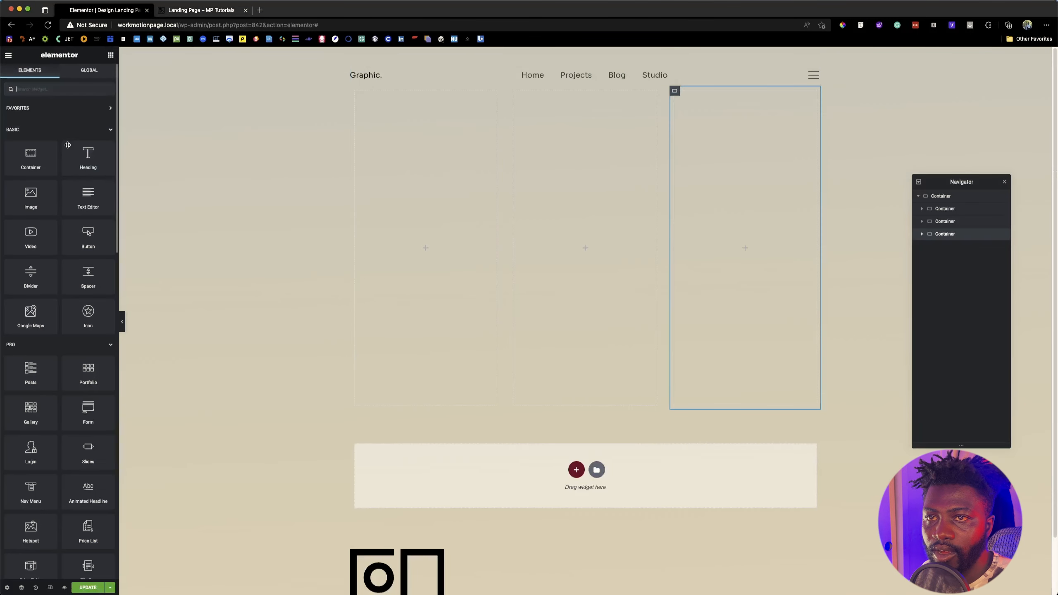
{"action": "left_click_drag", "start_coordinate": [98, 162], "coordinate": [429, 245]}
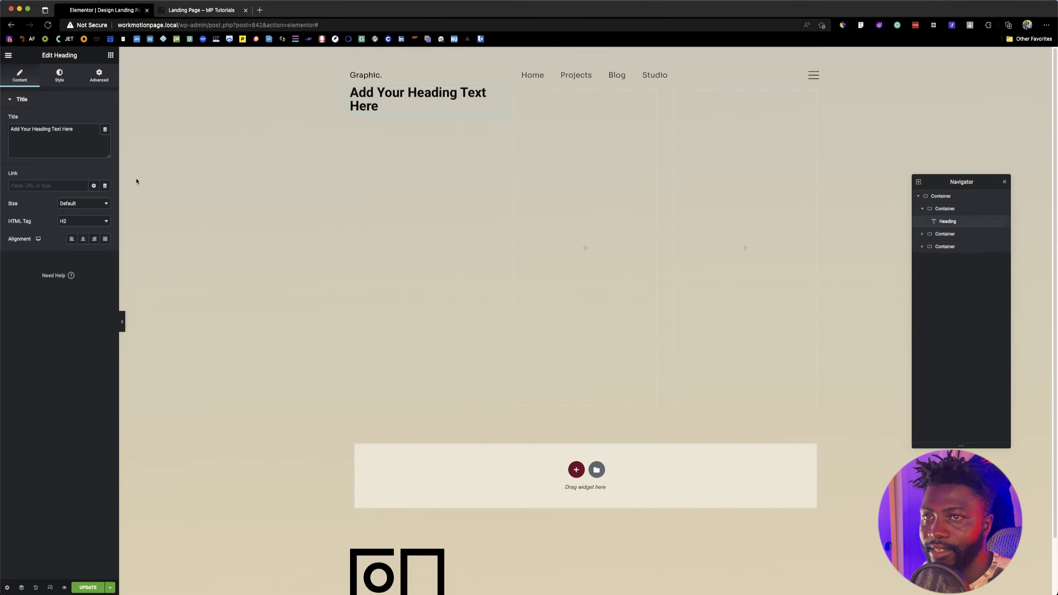
{"action": "left_click", "coordinate": [110, 55]}
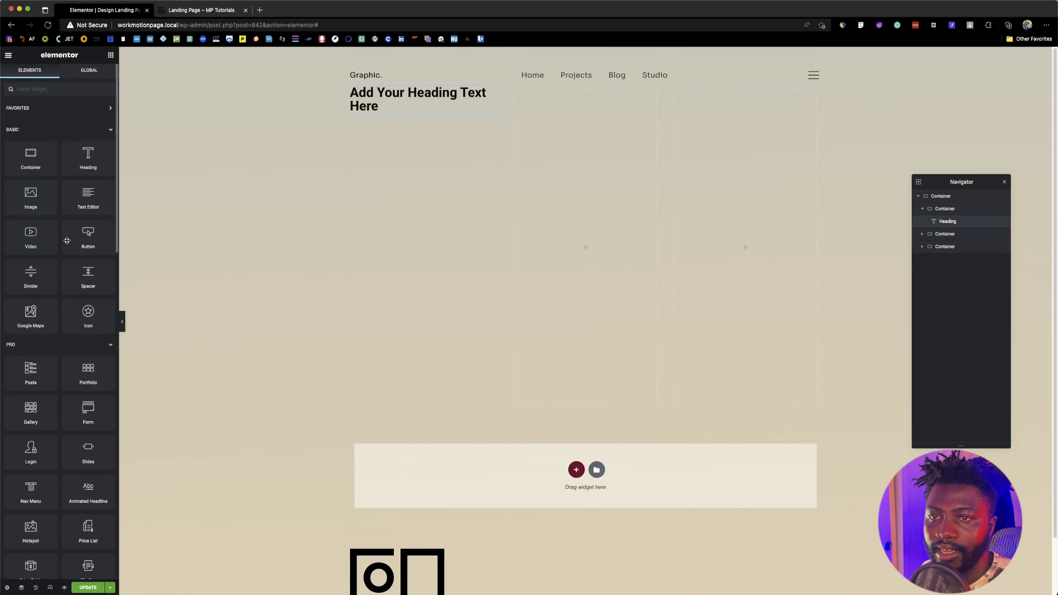
{"action": "left_click_drag", "start_coordinate": [87, 242], "coordinate": [419, 120]}
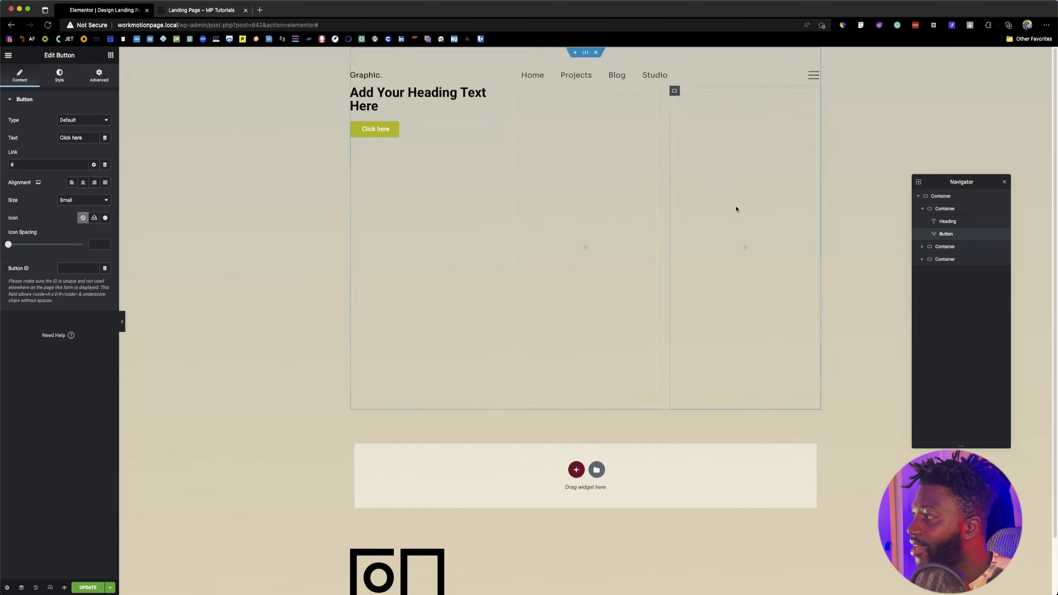
Step: Select the first column container and compare its layout with the hero text column on the reference Landing Page
{"action": "left_click", "coordinate": [945, 199]}
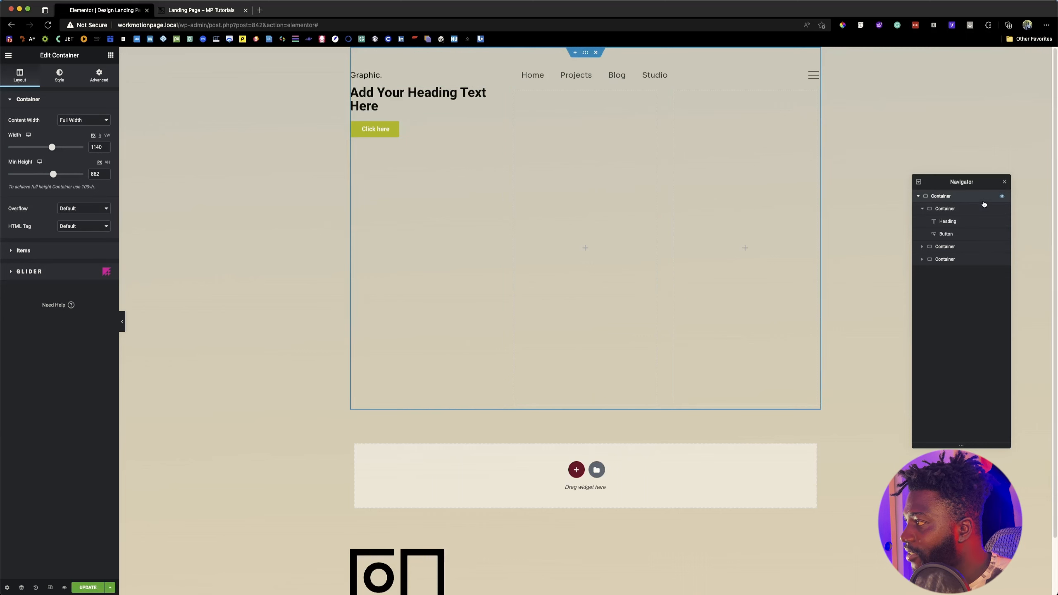
{"action": "left_click", "coordinate": [922, 209]}
{"action": "left_click", "coordinate": [921, 209]}
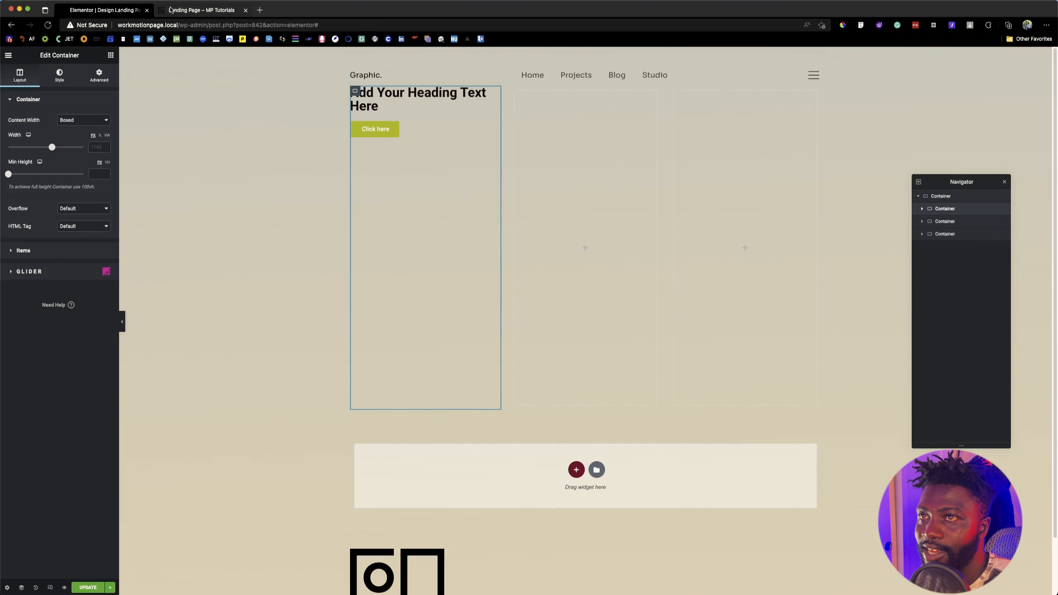
{"action": "left_click", "coordinate": [191, 10]}
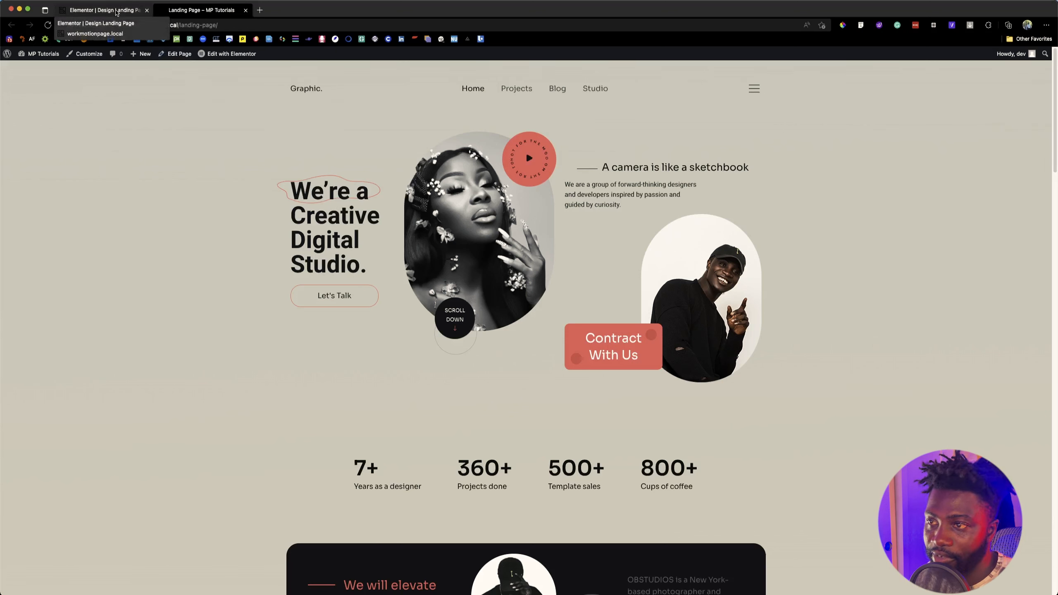
{"action": "left_click", "coordinate": [116, 12]}
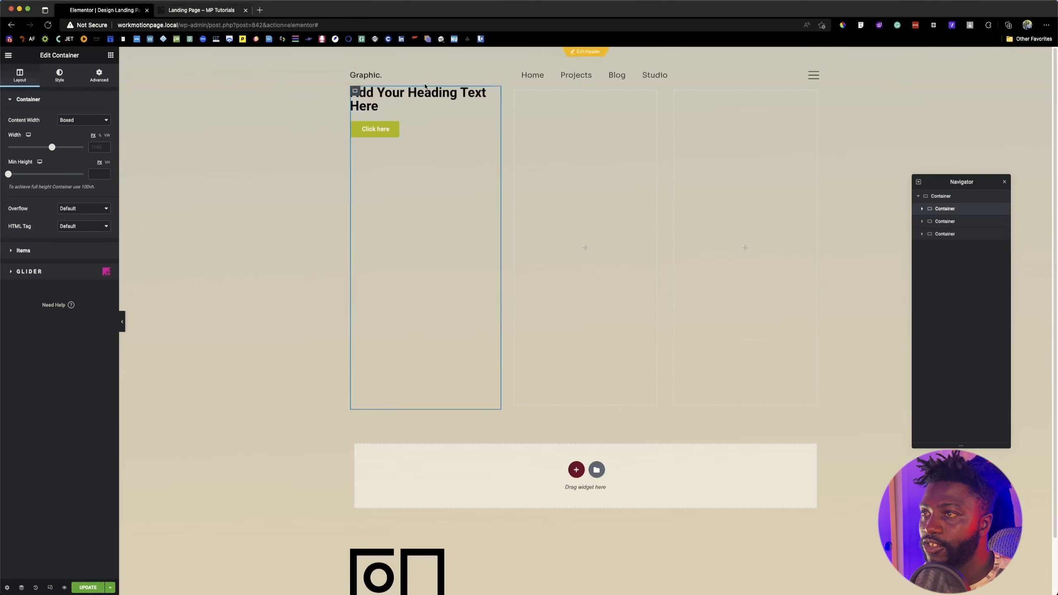
{"action": "left_click", "coordinate": [202, 15]}
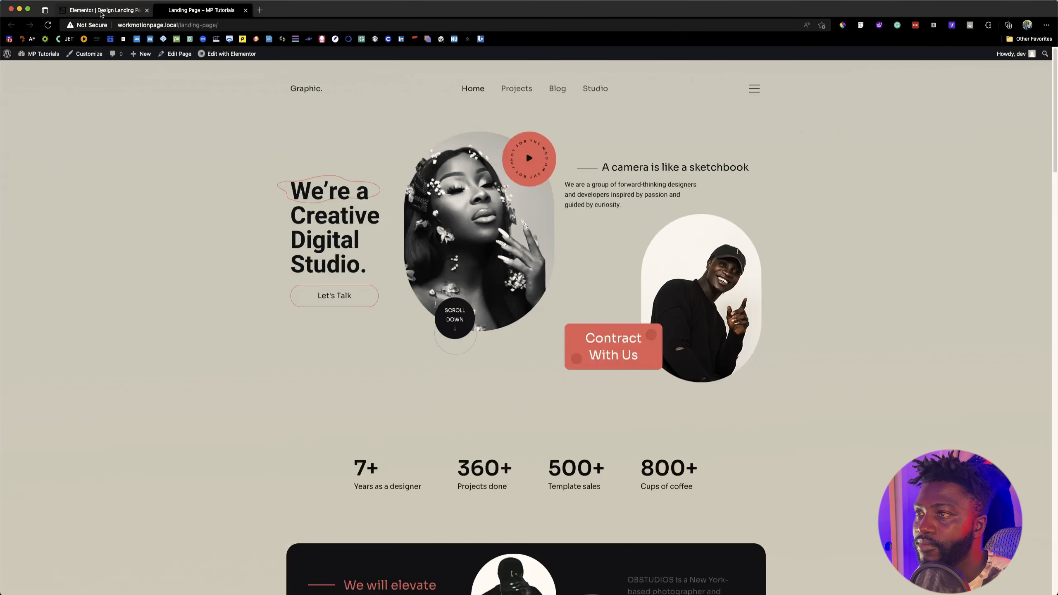
{"action": "left_click", "coordinate": [102, 16]}
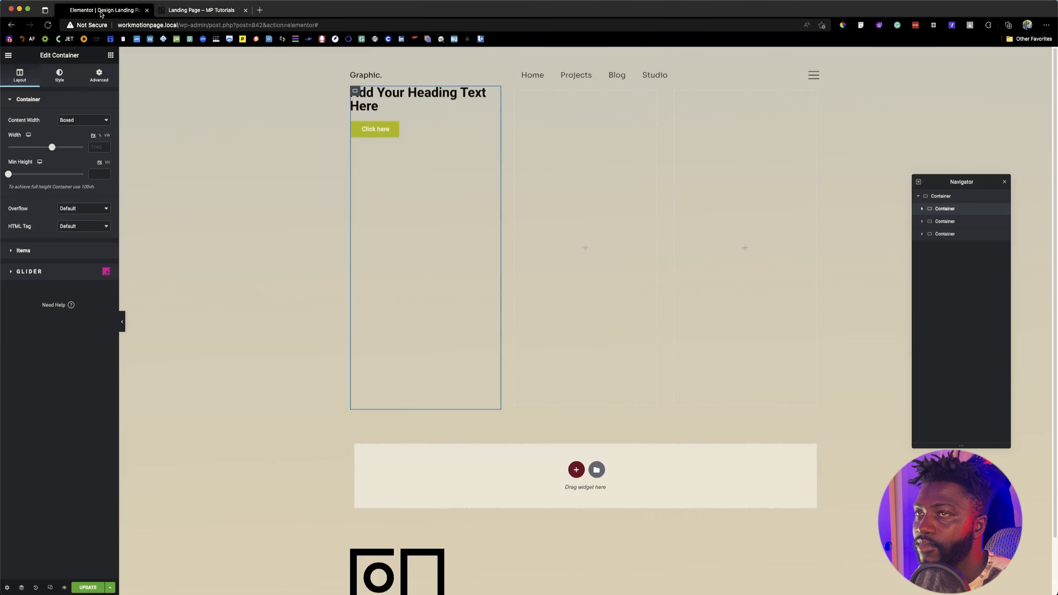
Step: Copy the hero headline from the reference Landing Page and make the heading widget's title "We're a Creative Digital Studio."
{"action": "left_click", "coordinate": [179, 15]}
{"action": "left_click_drag", "start_coordinate": [295, 189], "coordinate": [372, 260]}
{"action": "key", "text": "super+c"}
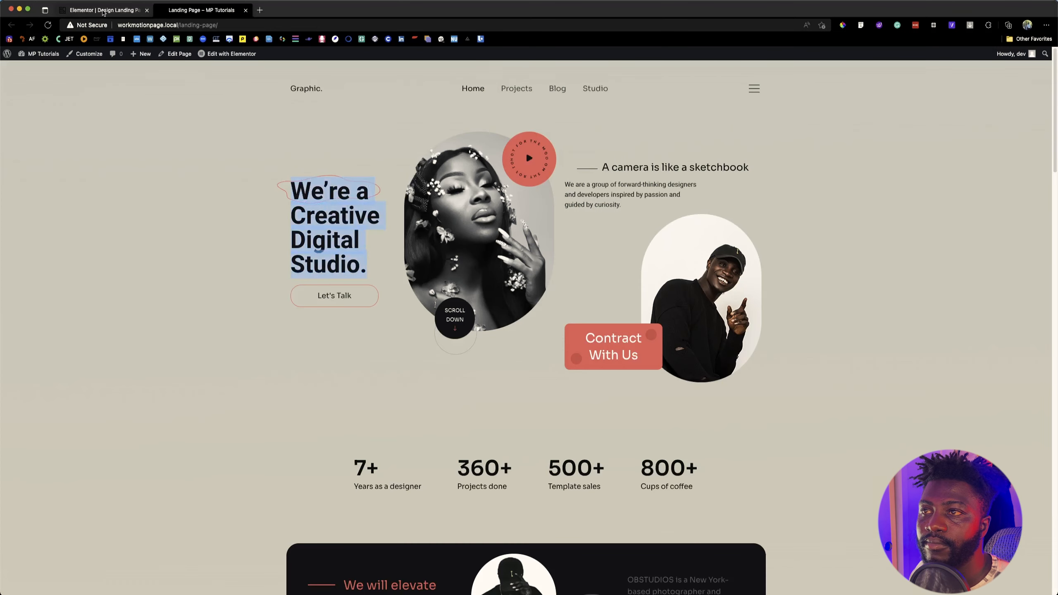
{"action": "left_click", "coordinate": [117, 9]}
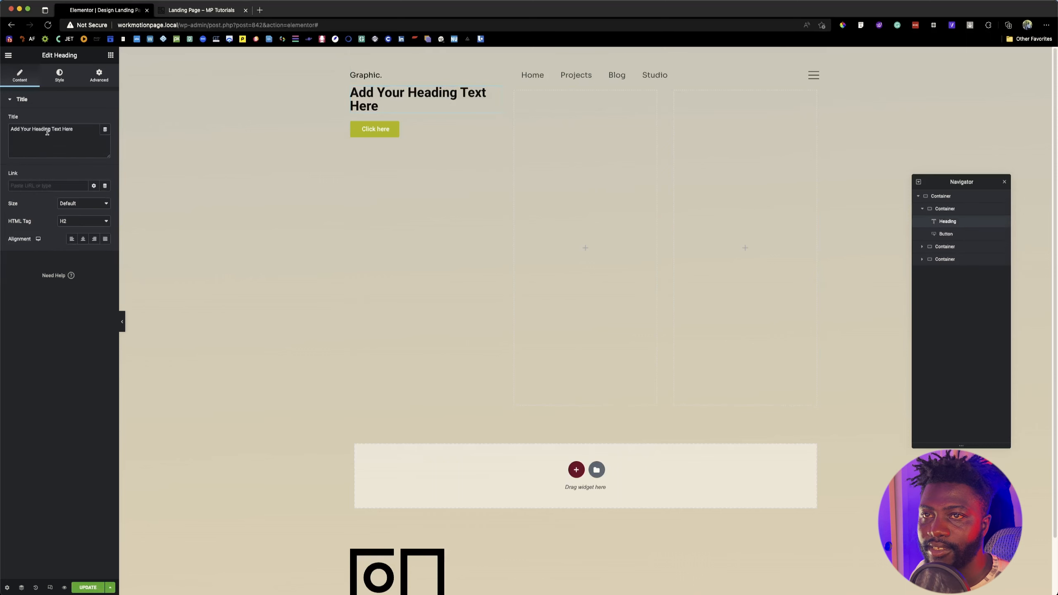
{"action": "triple_click", "coordinate": [47, 130]}
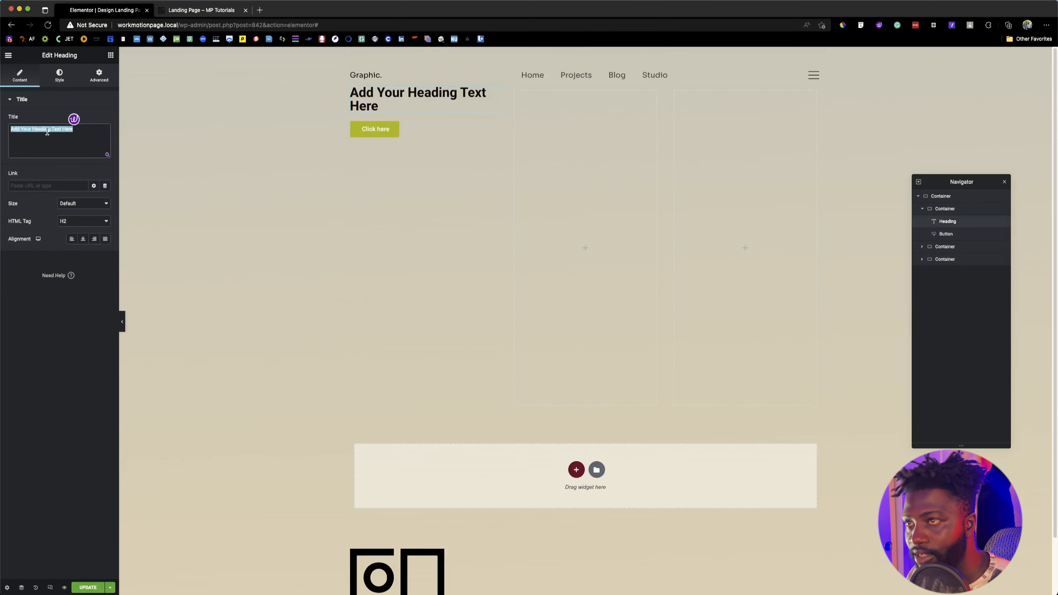
{"action": "key", "text": "super+v"}
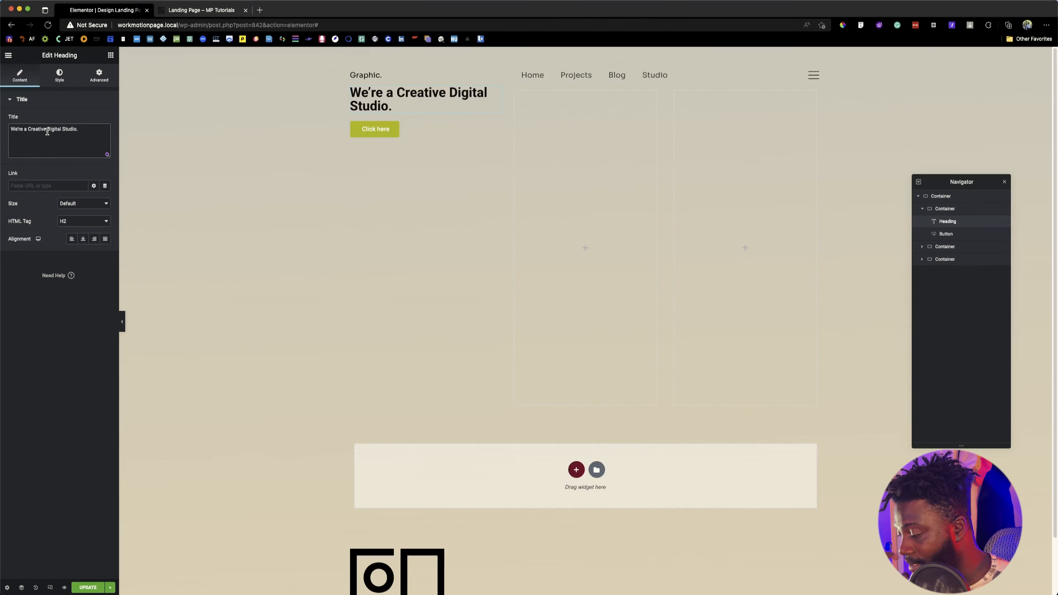
Step: Inspect the reference headline's font properties with Font Finder, then return to the heading in the Elementor editor
{"action": "left_click", "coordinate": [194, 9]}
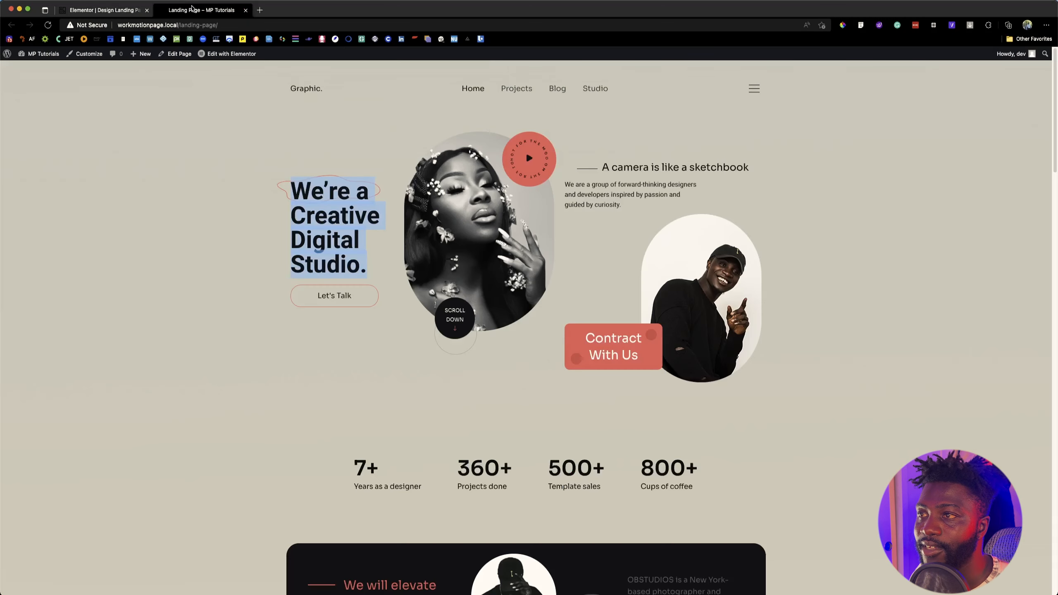
{"action": "left_click", "coordinate": [271, 208]}
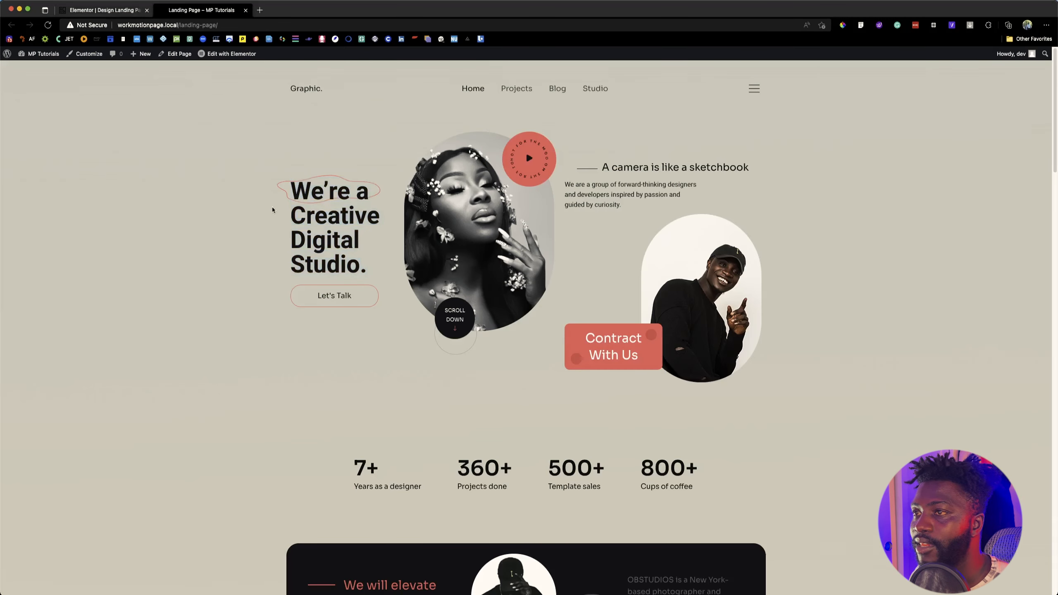
{"action": "left_click", "coordinate": [862, 27]}
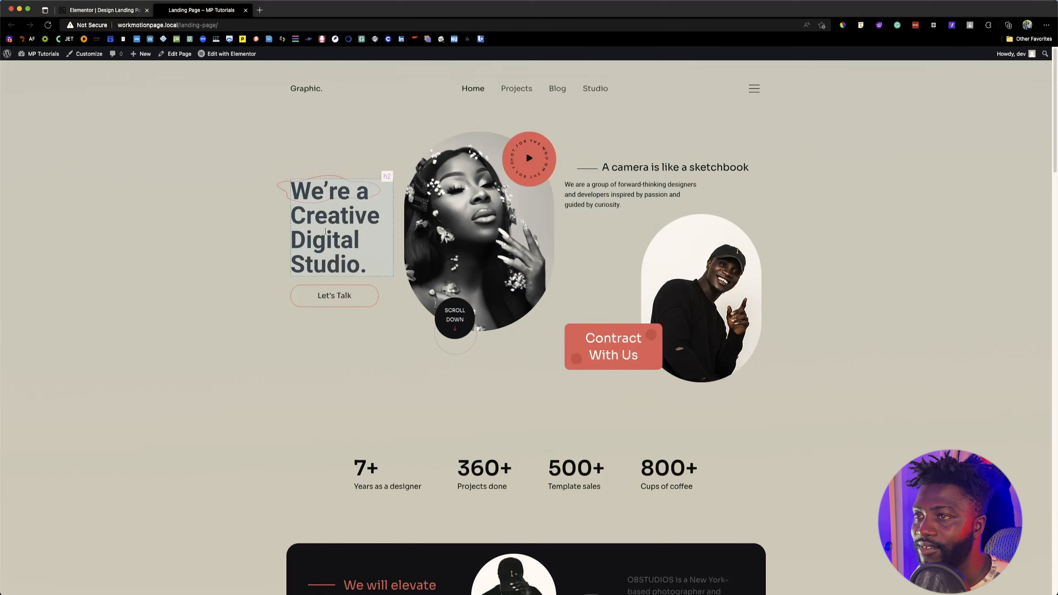
{"action": "left_click", "coordinate": [323, 216]}
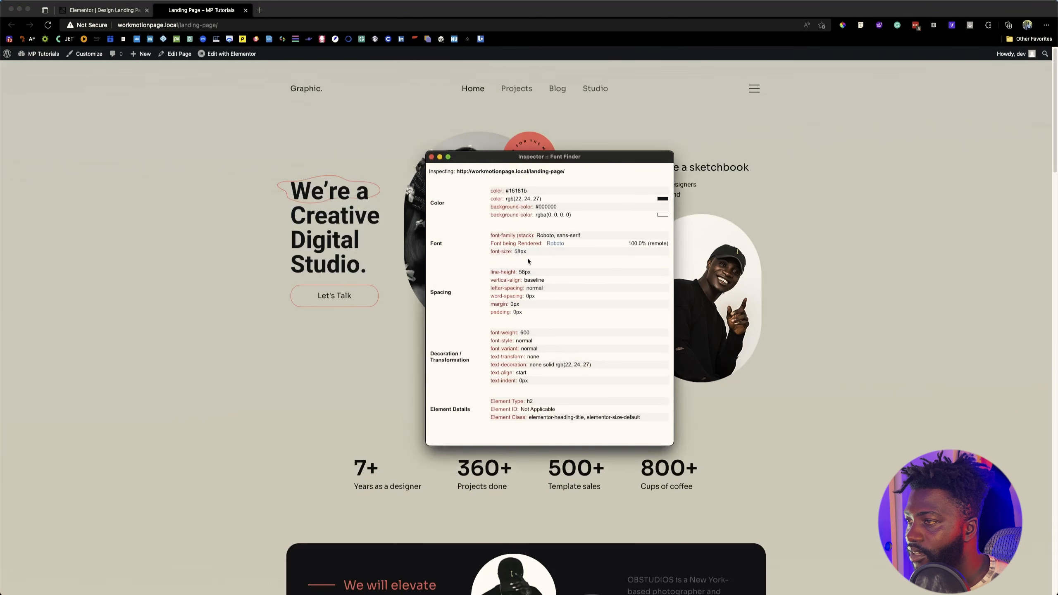
{"action": "left_click", "coordinate": [109, 10]}
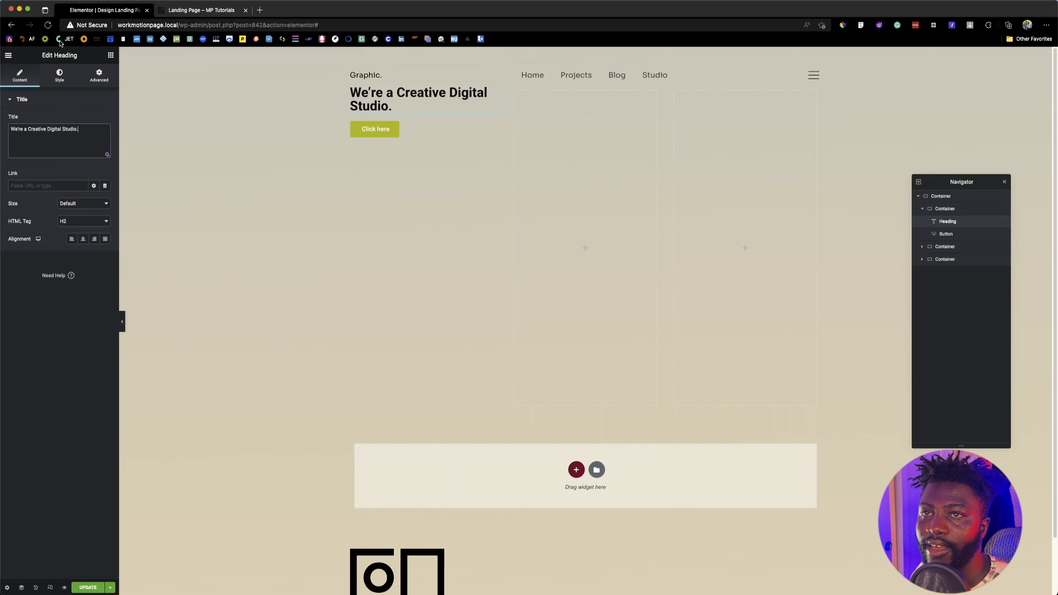
Step: Apply the Sora global font to the heading and set its font size to 58 px
{"action": "left_click", "coordinate": [61, 76]}
{"action": "left_click", "coordinate": [94, 120]}
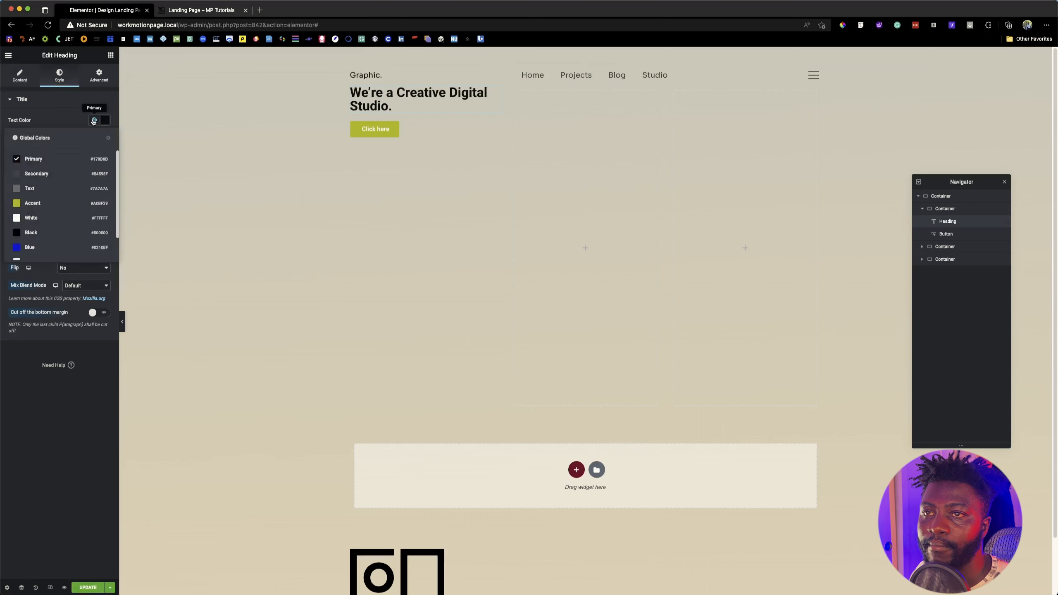
{"action": "left_click", "coordinate": [93, 120]}
{"action": "left_click", "coordinate": [95, 138]}
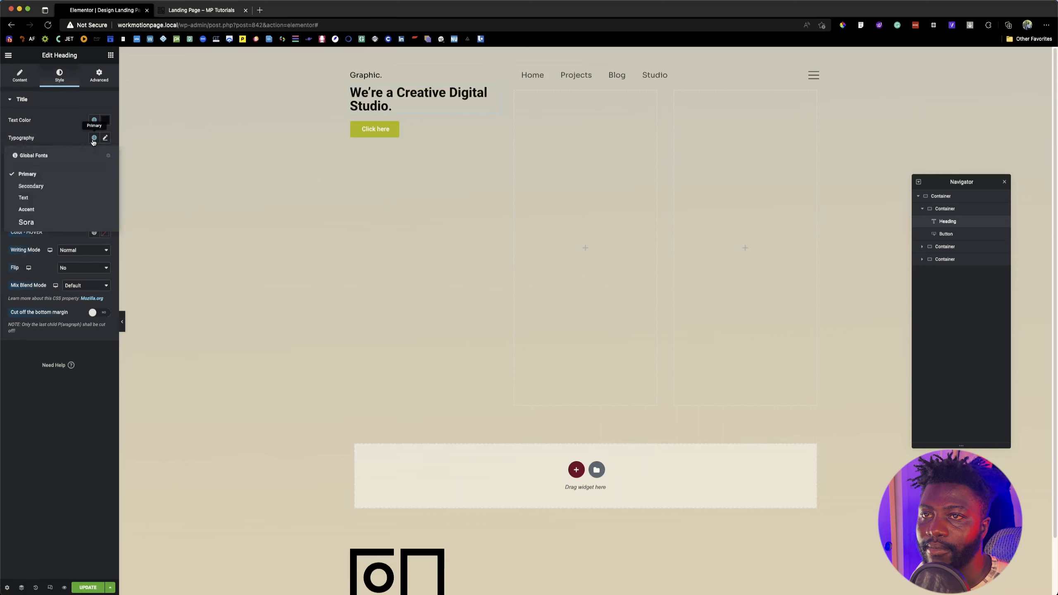
{"action": "left_click", "coordinate": [30, 228]}
{"action": "left_click", "coordinate": [105, 138]}
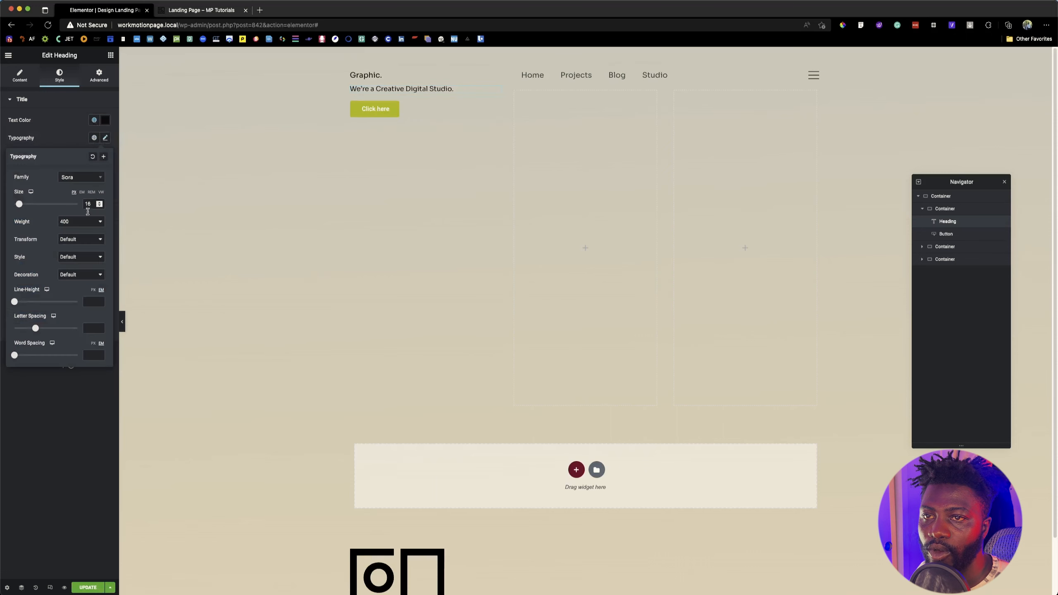
{"action": "left_click", "coordinate": [88, 204]}
{"action": "type", "text": "58"}
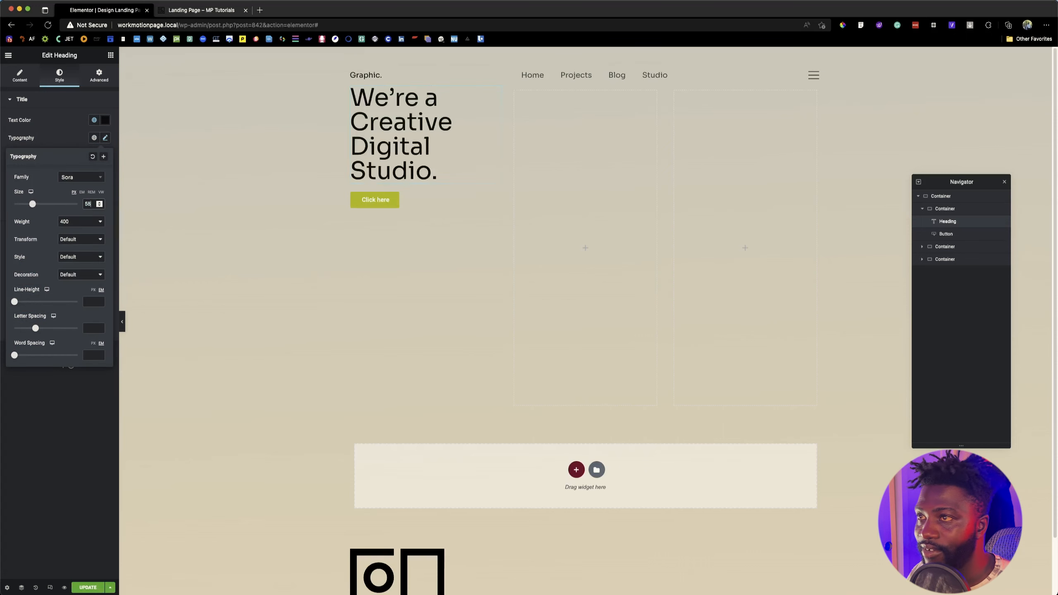
Step: Recheck the reference headline with Font Finder, and set the heading's line height to 58 px and weight to 600
{"action": "left_click", "coordinate": [201, 11]}
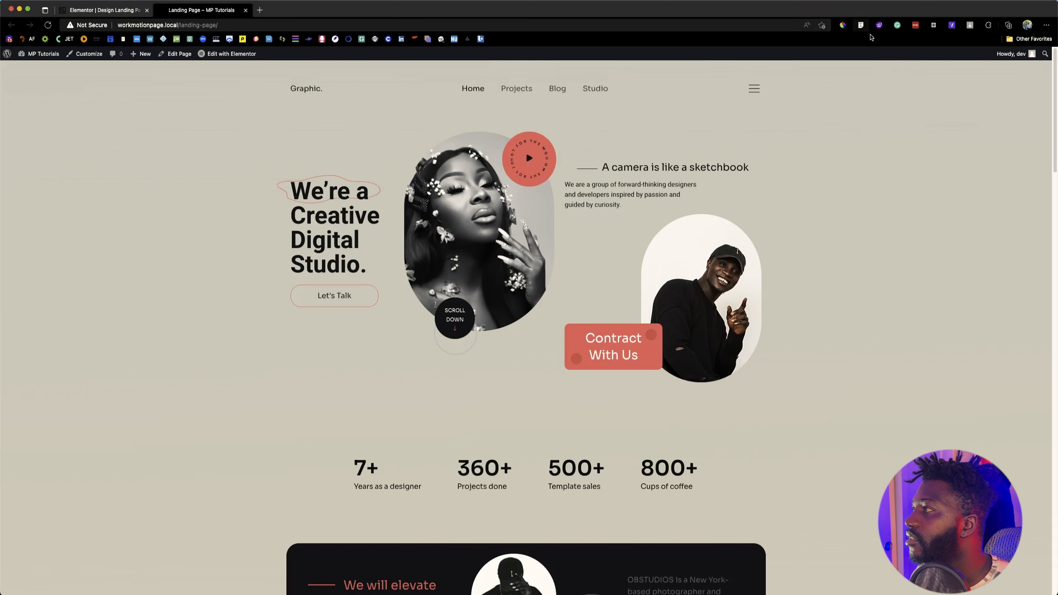
{"action": "left_click", "coordinate": [861, 26]}
{"action": "left_click", "coordinate": [348, 240]}
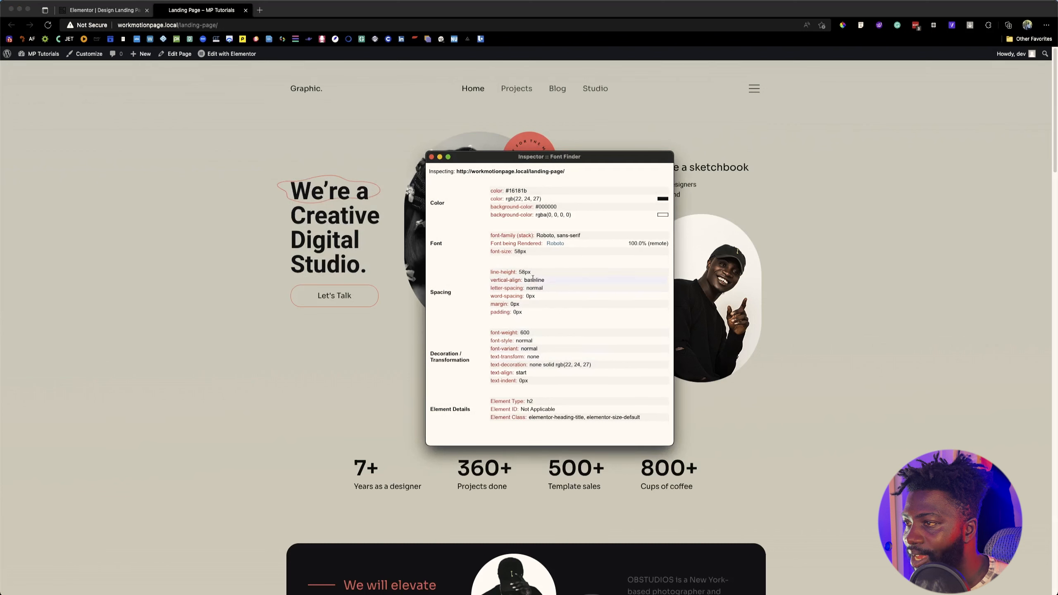
{"action": "left_click", "coordinate": [83, 6]}
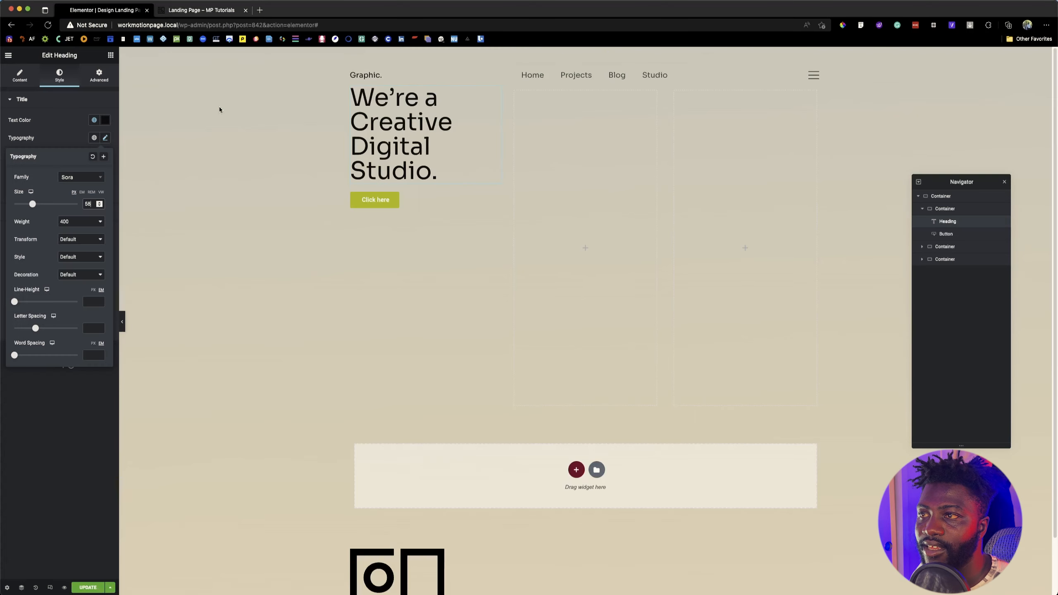
{"action": "left_click", "coordinate": [92, 301]}
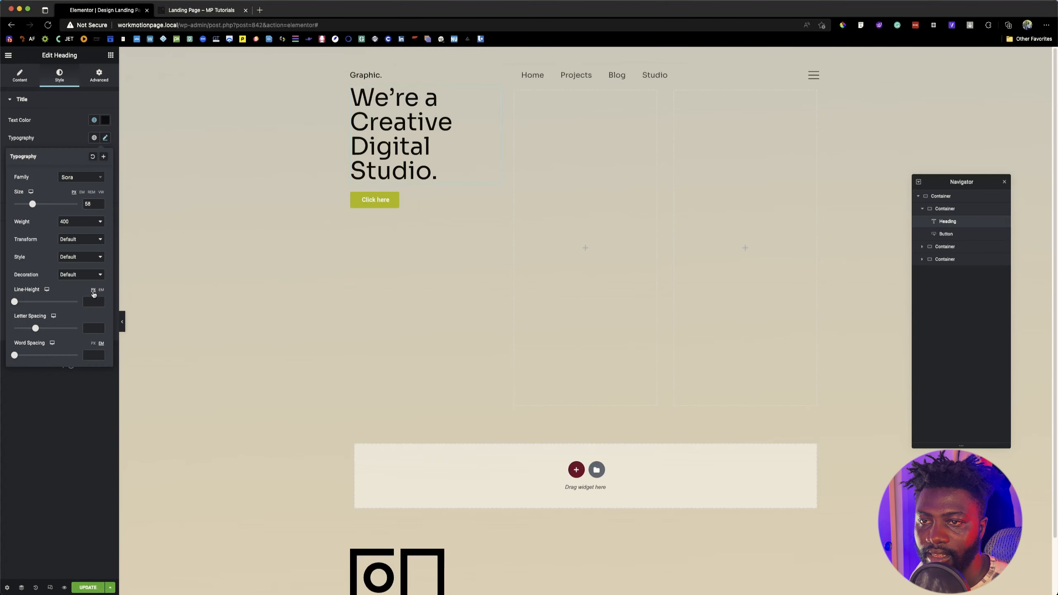
{"action": "type", "text": "58"}
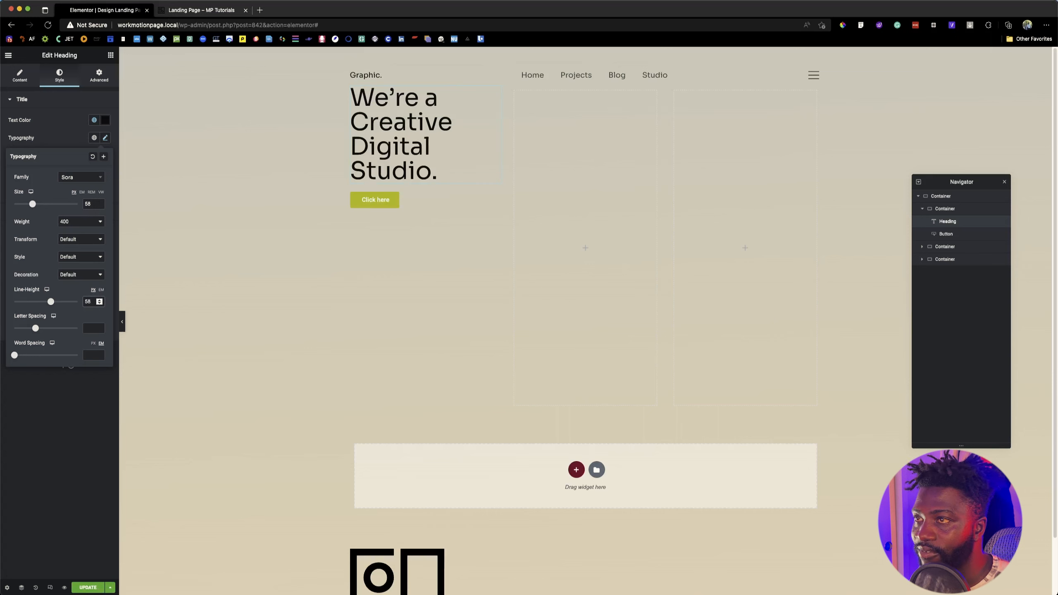
{"action": "left_click", "coordinate": [71, 221]}
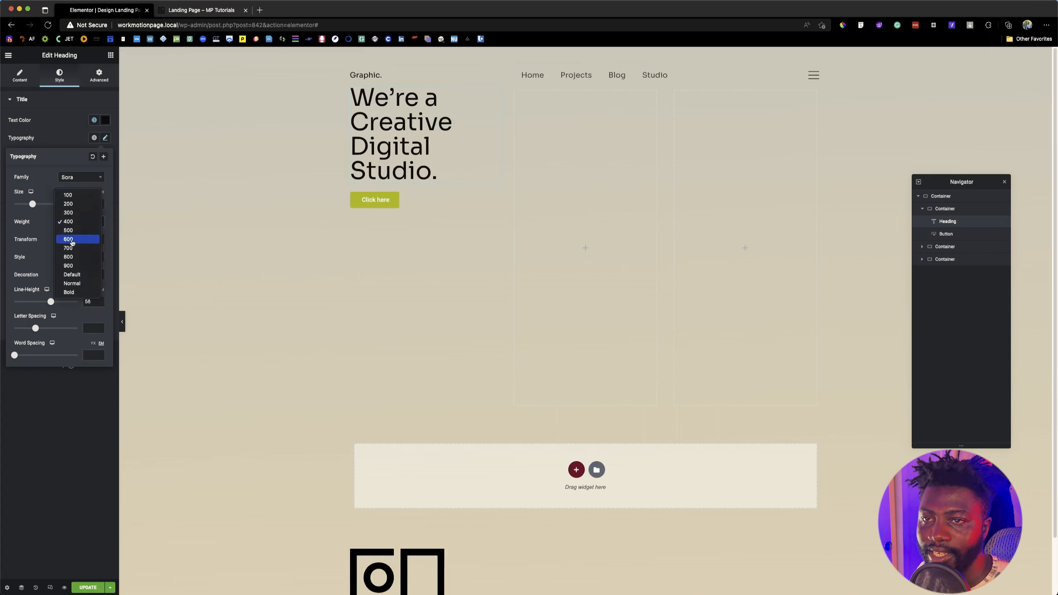
{"action": "left_click", "coordinate": [72, 240]}
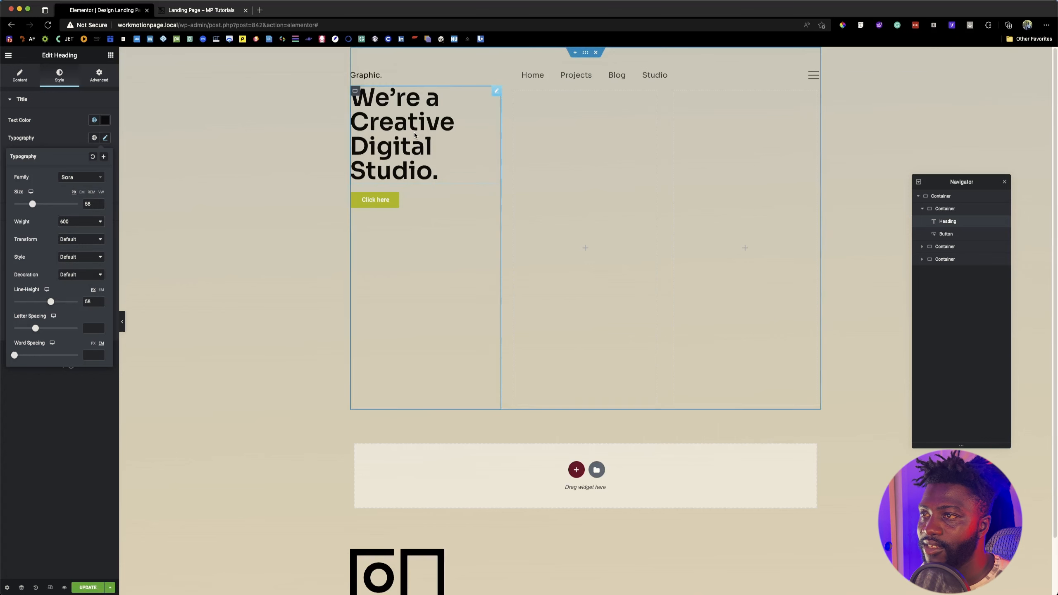
Step: Check the outline around the reference headline and insert Background-item.svg from the media library as the heading's background image
{"action": "left_click", "coordinate": [176, 11]}
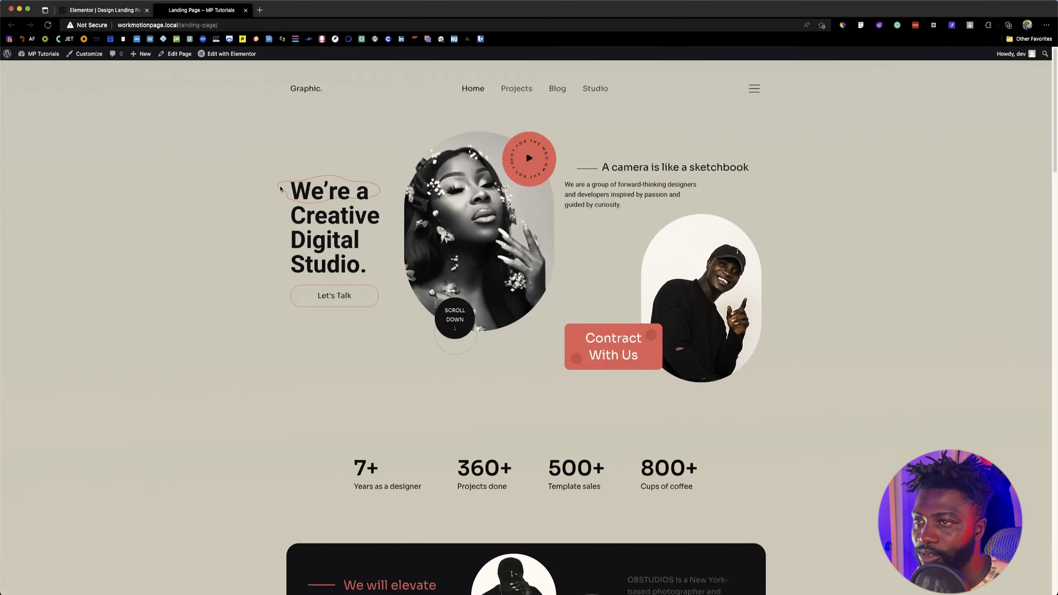
{"action": "left_click_drag", "start_coordinate": [278, 188], "coordinate": [283, 199]}
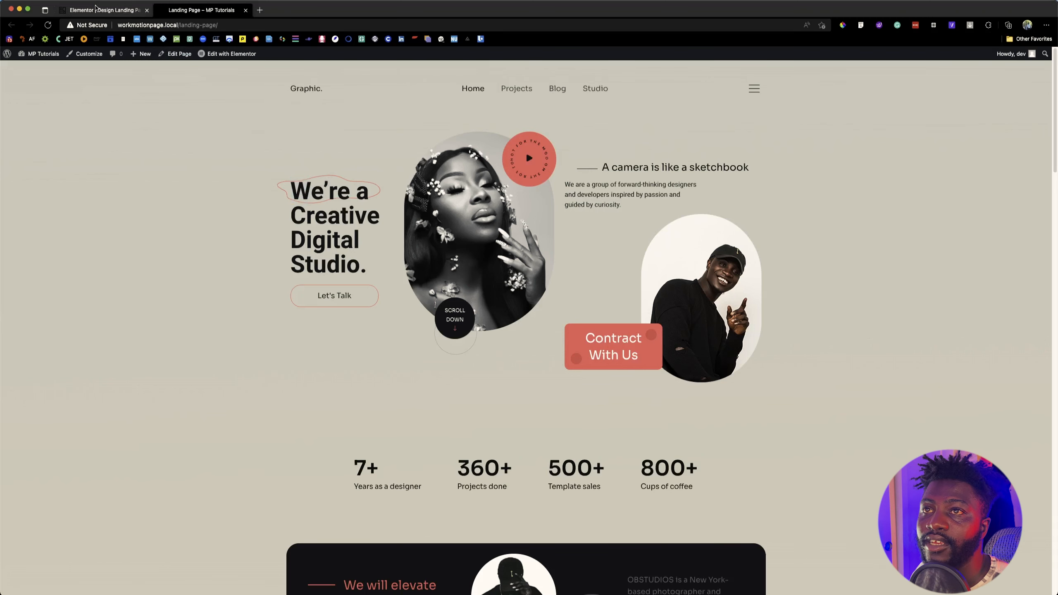
{"action": "key", "text": "ctrl+shift+Tab"}
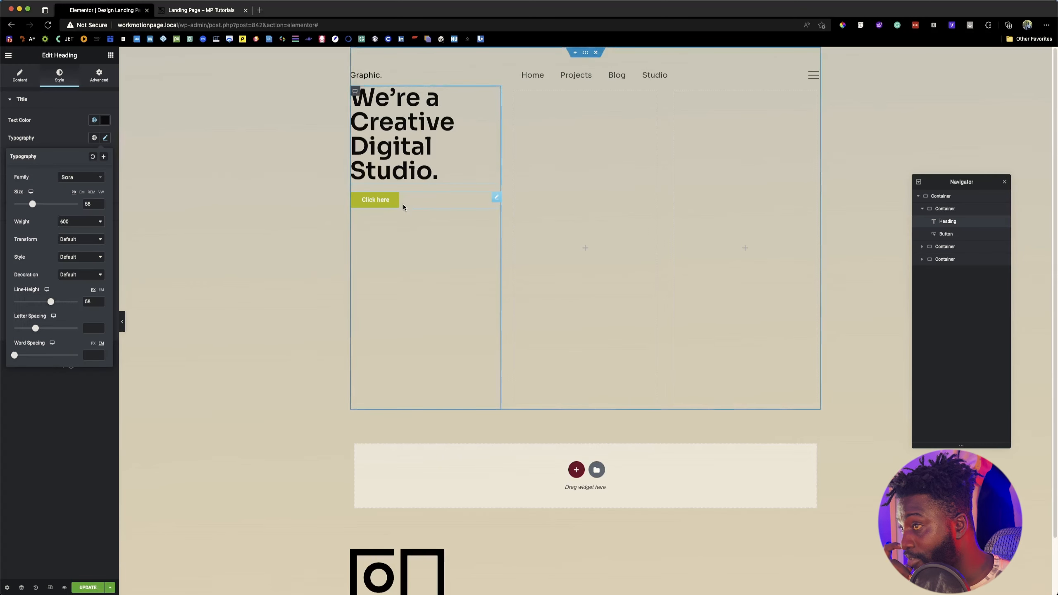
{"action": "left_click", "coordinate": [413, 170]}
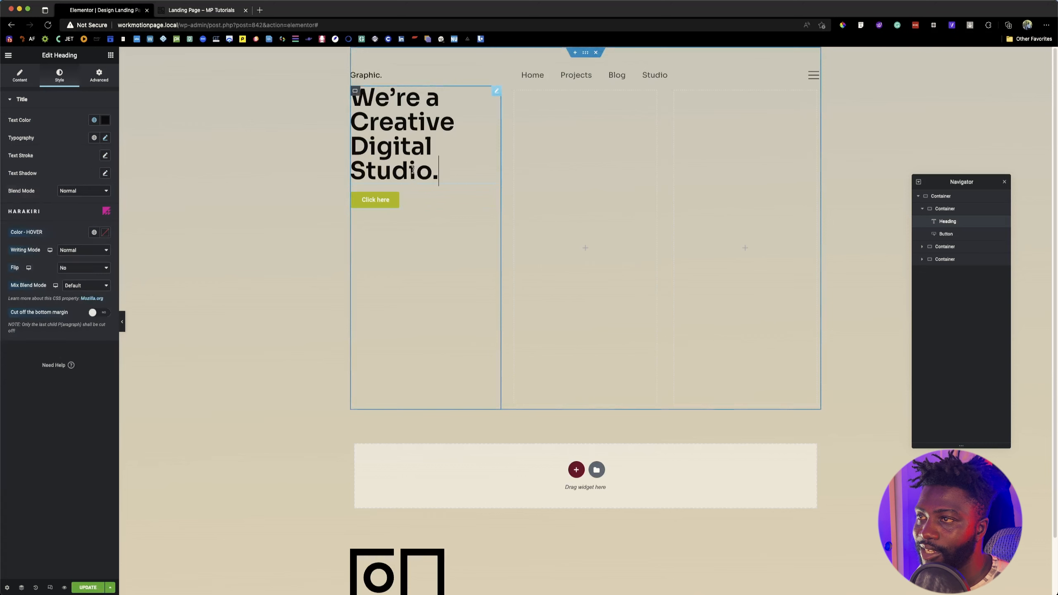
{"action": "left_click", "coordinate": [100, 75]}
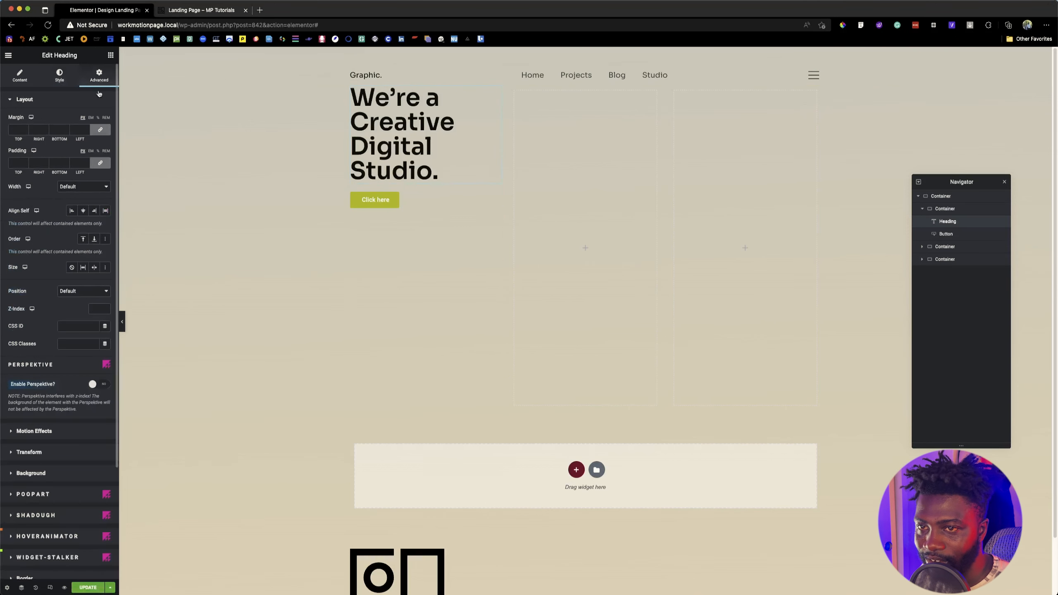
{"action": "scroll", "coordinate": [47, 397], "scroll_direction": "down", "scroll_amount": 5}
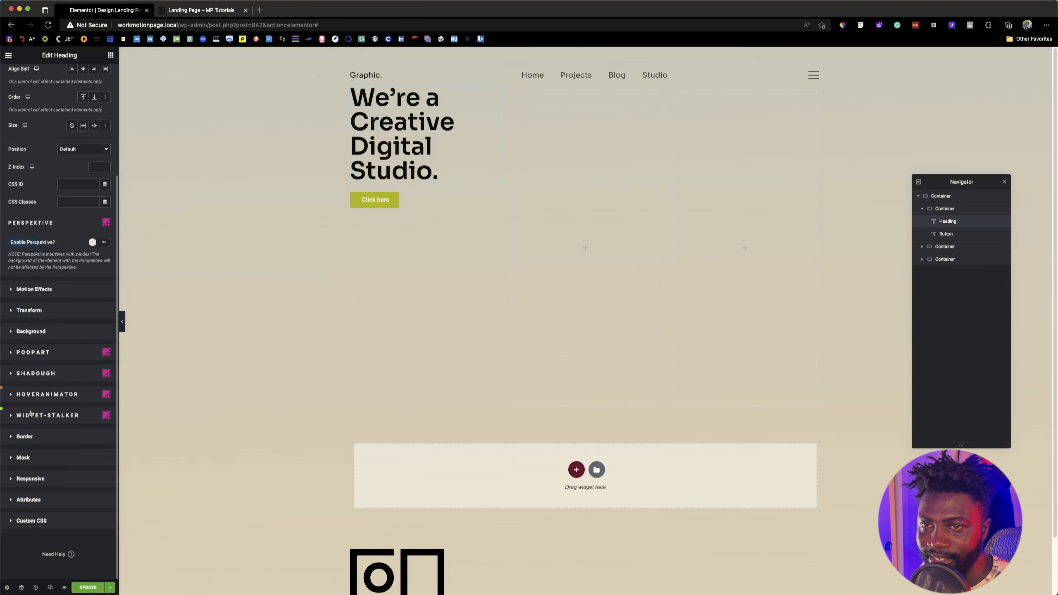
{"action": "left_click", "coordinate": [42, 336]}
{"action": "left_click", "coordinate": [94, 201]}
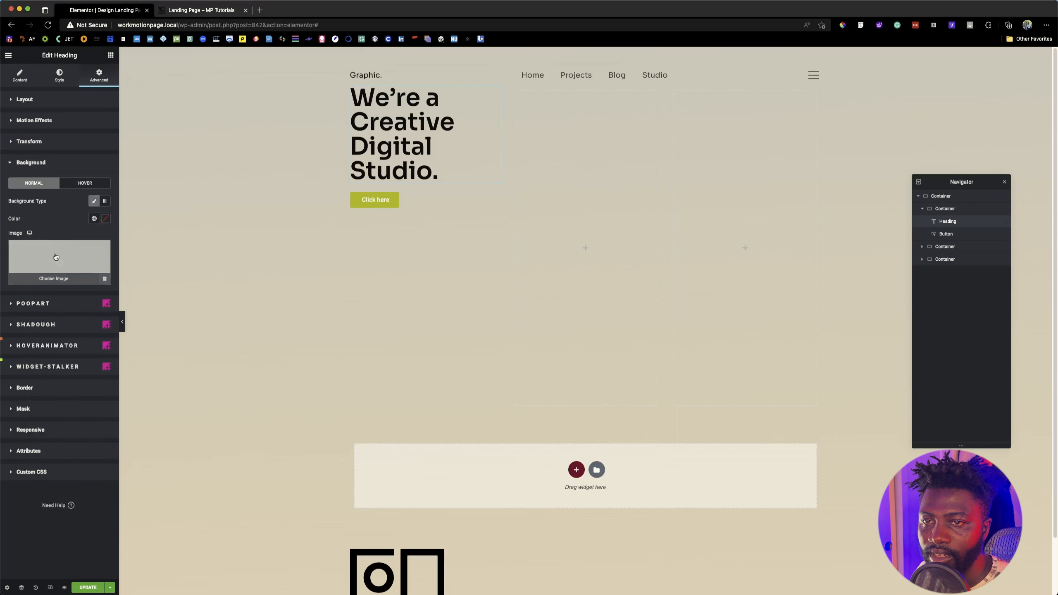
{"action": "left_click", "coordinate": [56, 257]}
{"action": "left_click", "coordinate": [144, 241]}
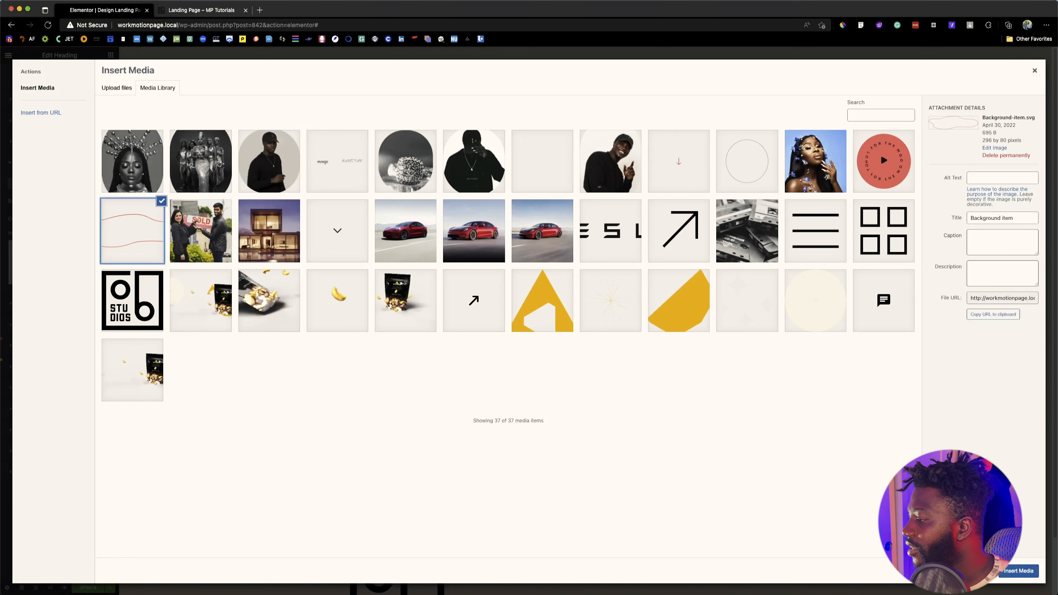
{"action": "left_click", "coordinate": [1008, 573]}
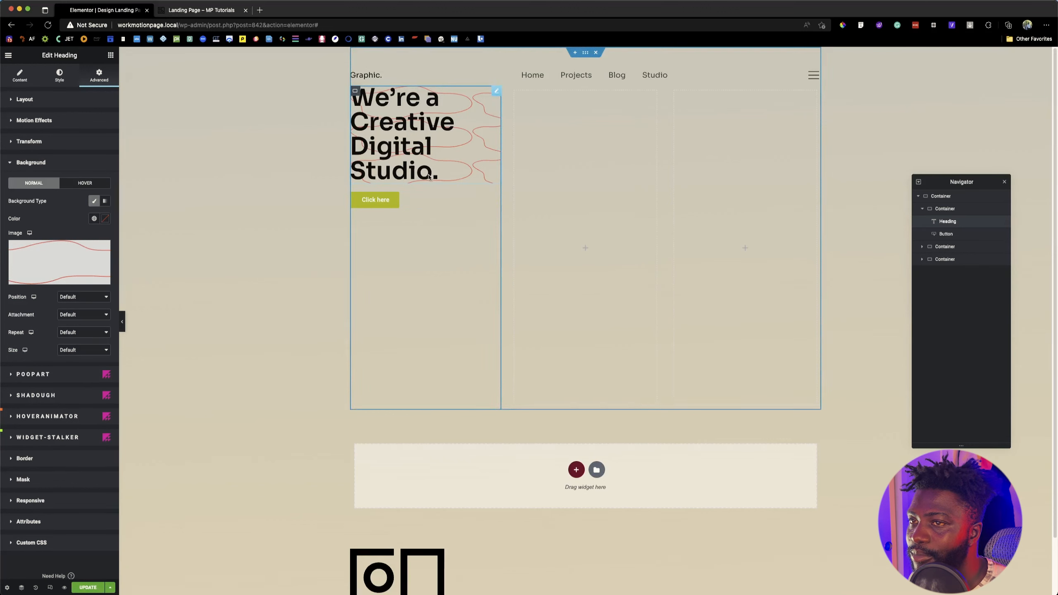
Step: Set the heading's background image to No-repeat
{"action": "left_click", "coordinate": [70, 298]}
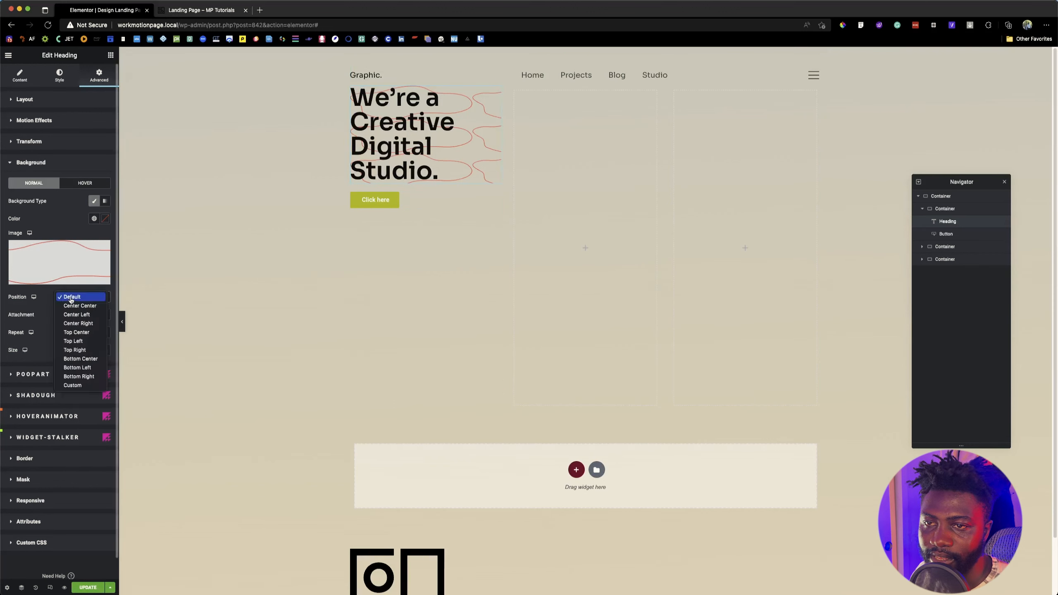
{"action": "left_click", "coordinate": [70, 298]}
{"action": "left_click", "coordinate": [85, 316]}
{"action": "left_click", "coordinate": [65, 316]}
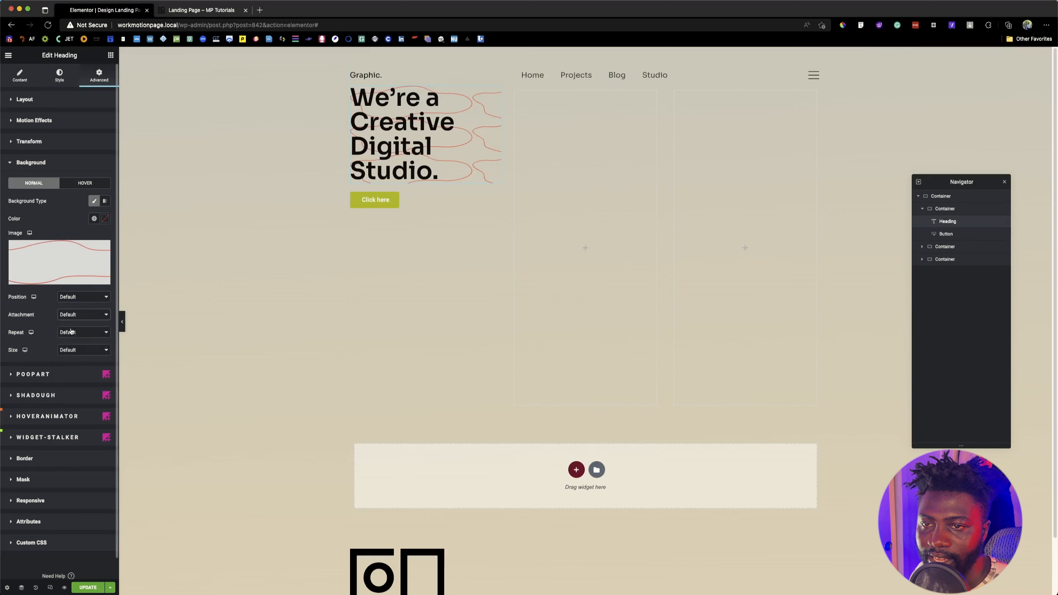
{"action": "left_click", "coordinate": [77, 332]}
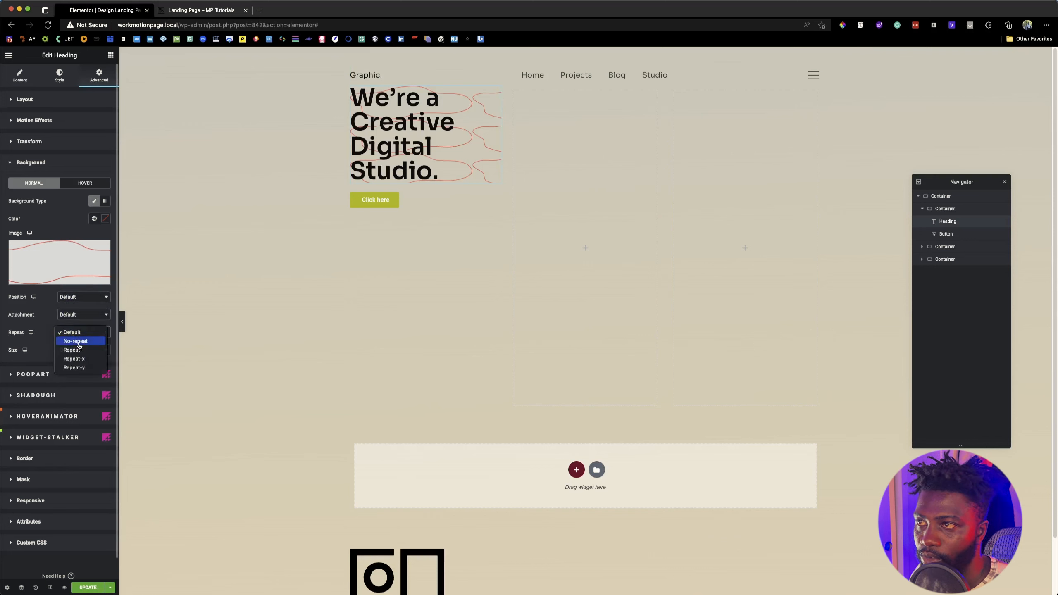
{"action": "left_click", "coordinate": [78, 345]}
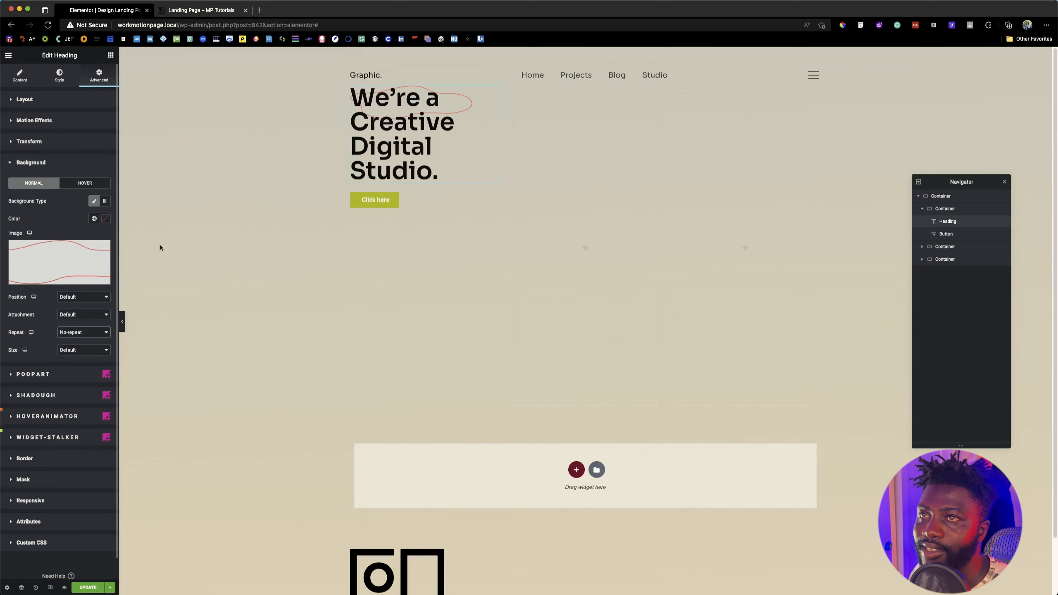
Step: Compare the outline with the reference page and try a Custom background position with an X position of -82 px on the heading
{"action": "left_click", "coordinate": [195, 11]}
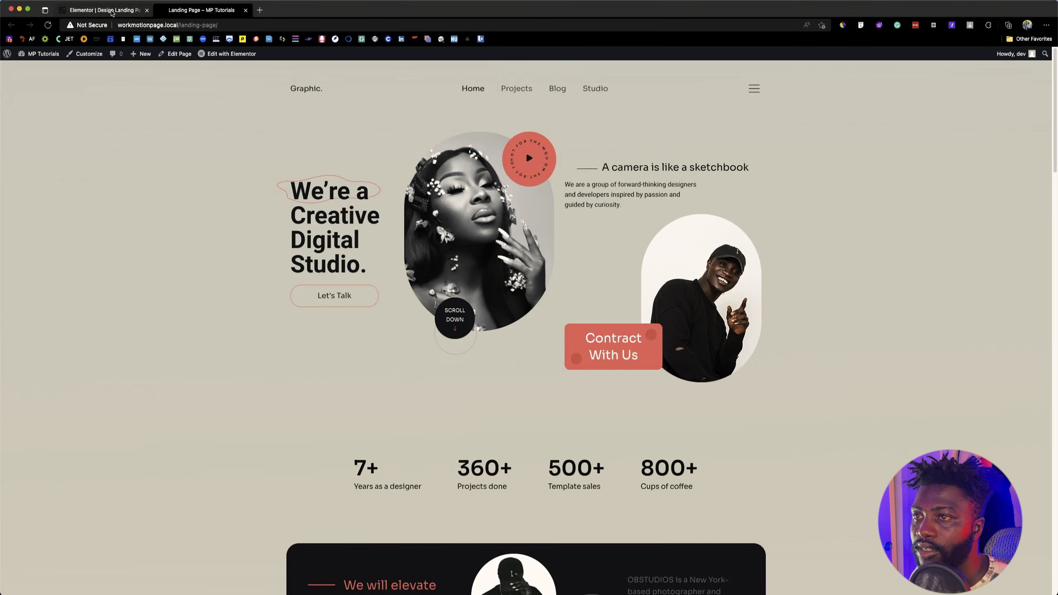
{"action": "left_click", "coordinate": [112, 11]}
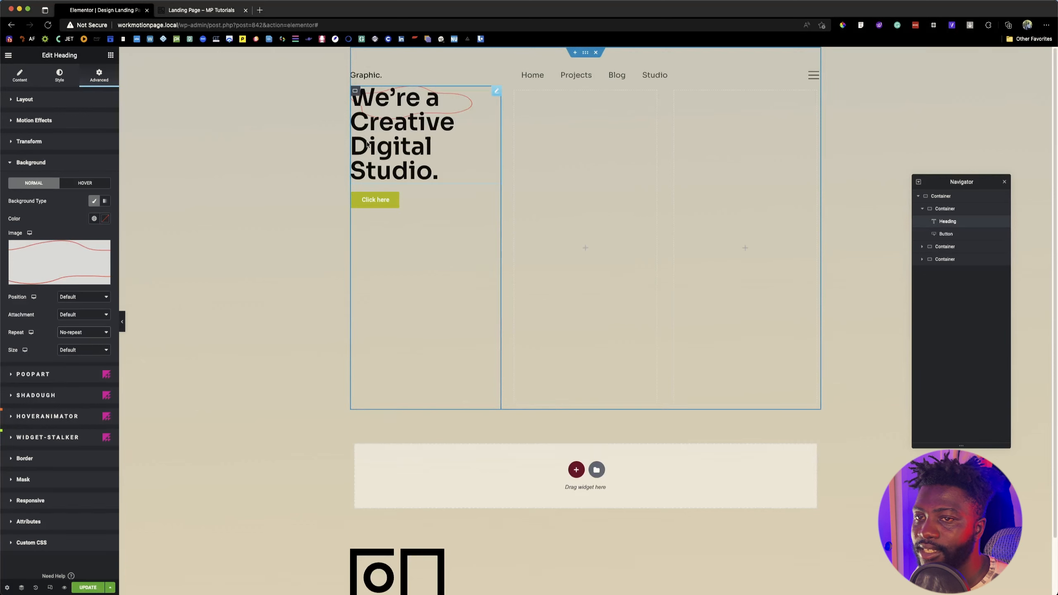
{"action": "left_click", "coordinate": [447, 127]}
{"action": "left_click", "coordinate": [77, 298]}
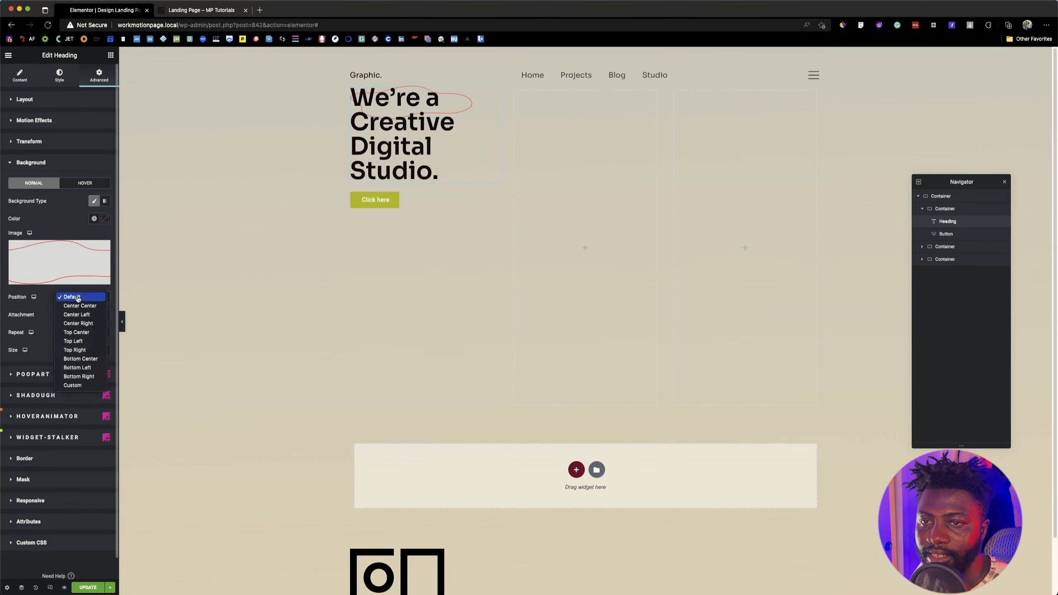
{"action": "left_click", "coordinate": [82, 386]}
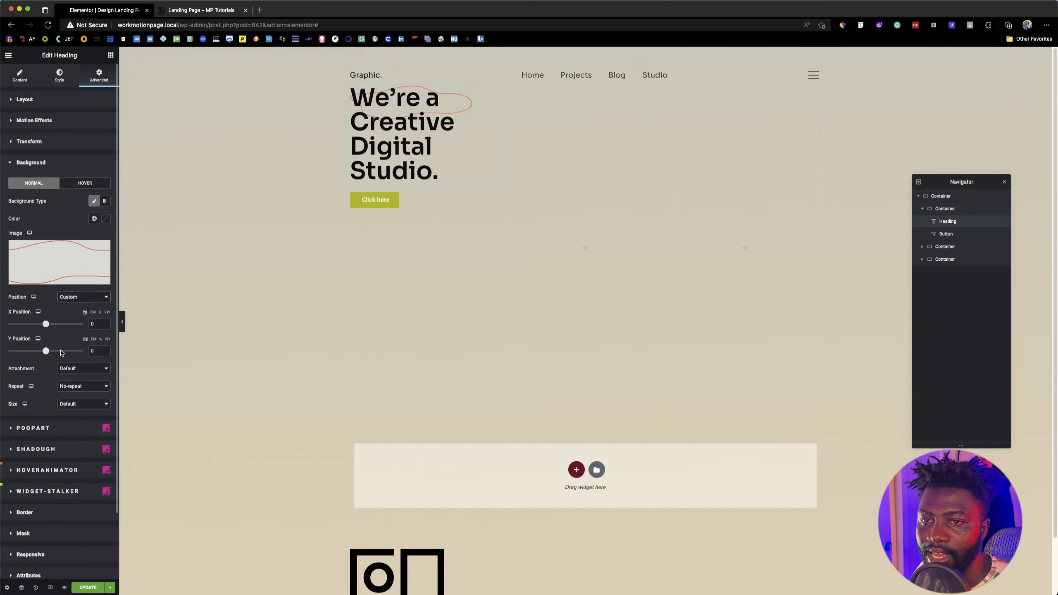
{"action": "left_click_drag", "start_coordinate": [46, 325], "coordinate": [44, 325]}
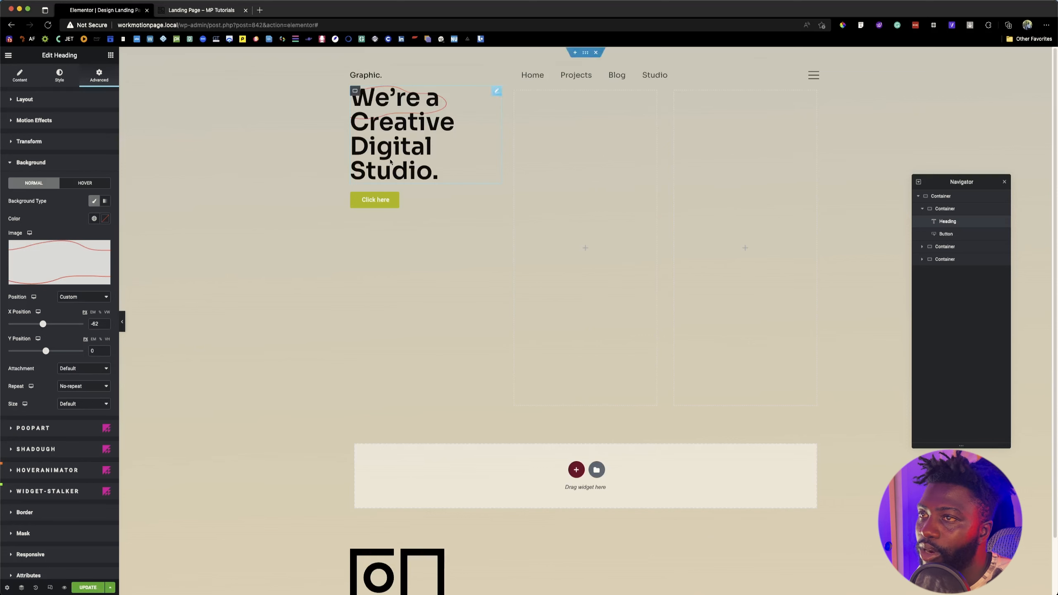
Step: Set the heading's left padding to 50 px, keeping the other sides at 0
{"action": "left_click", "coordinate": [66, 102]}
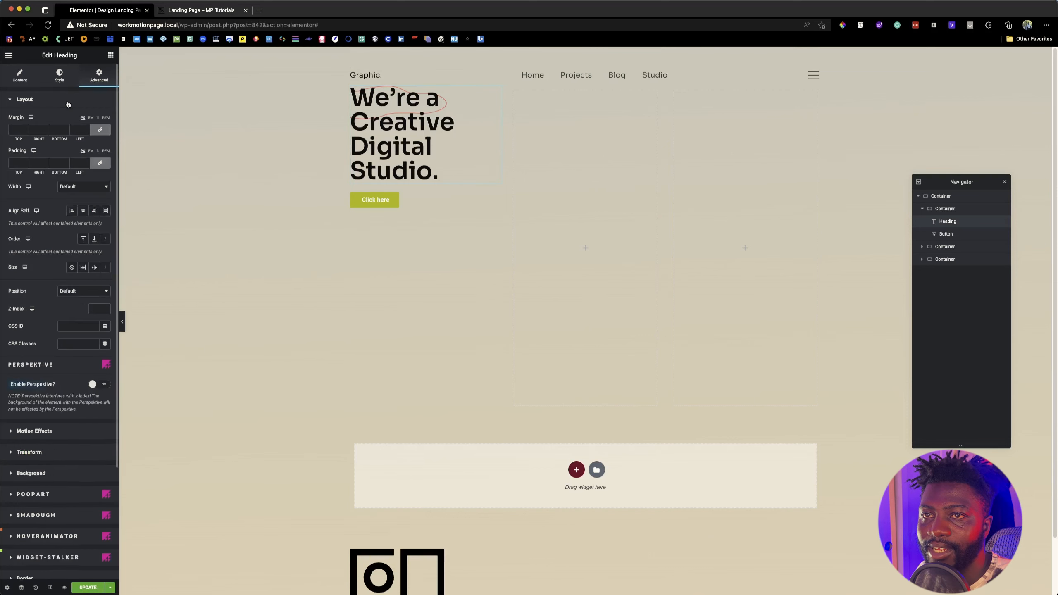
{"action": "left_click", "coordinate": [14, 163]}
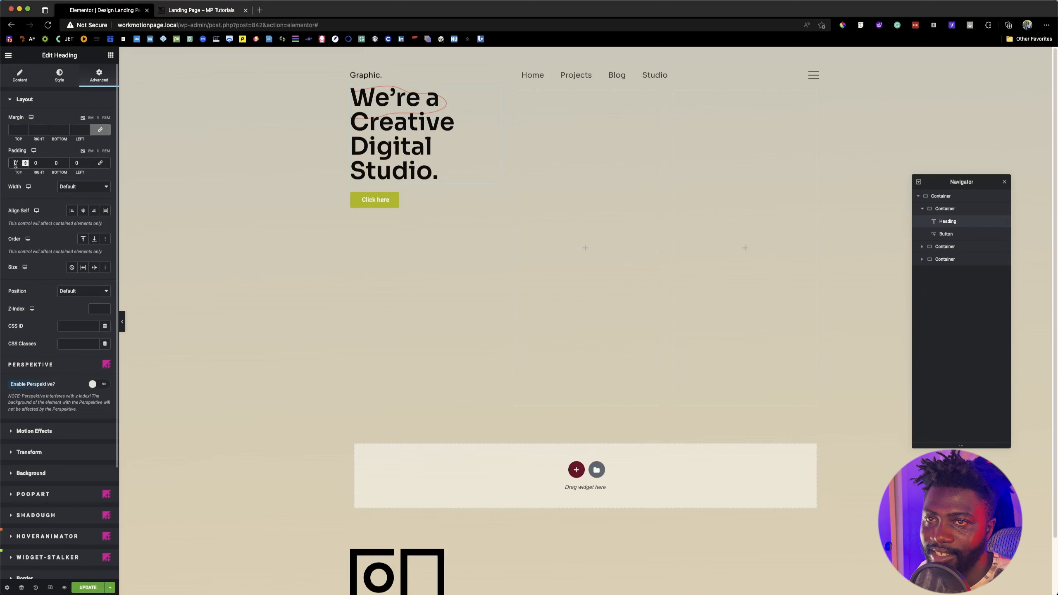
{"action": "left_click", "coordinate": [75, 163]}
{"action": "type", "text": "5"}
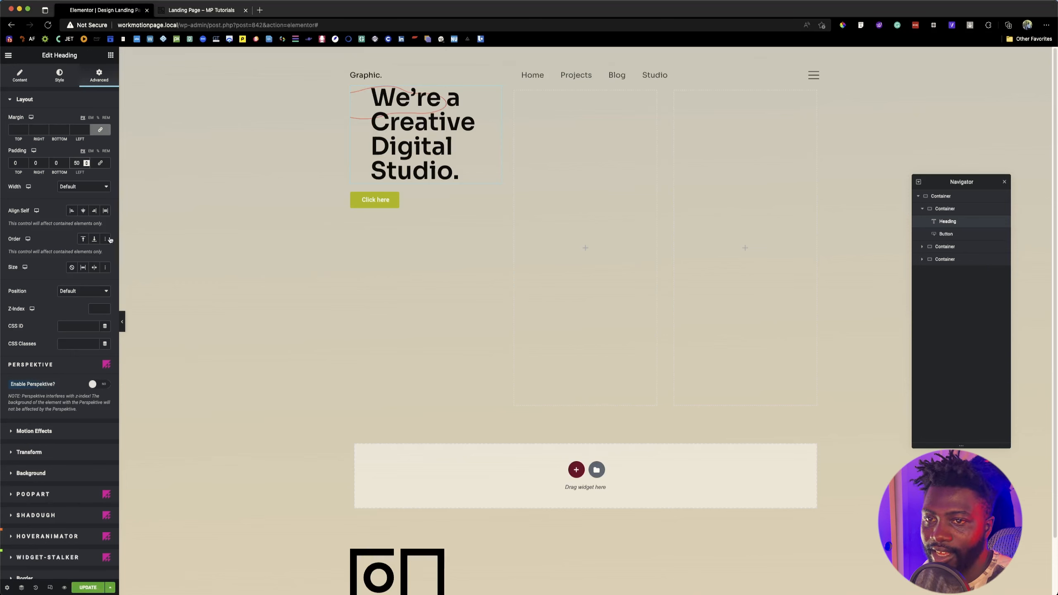
Step: Reset the heading's background image position to Default
{"action": "scroll", "coordinate": [60, 396], "scroll_direction": "down", "scroll_amount": 3}
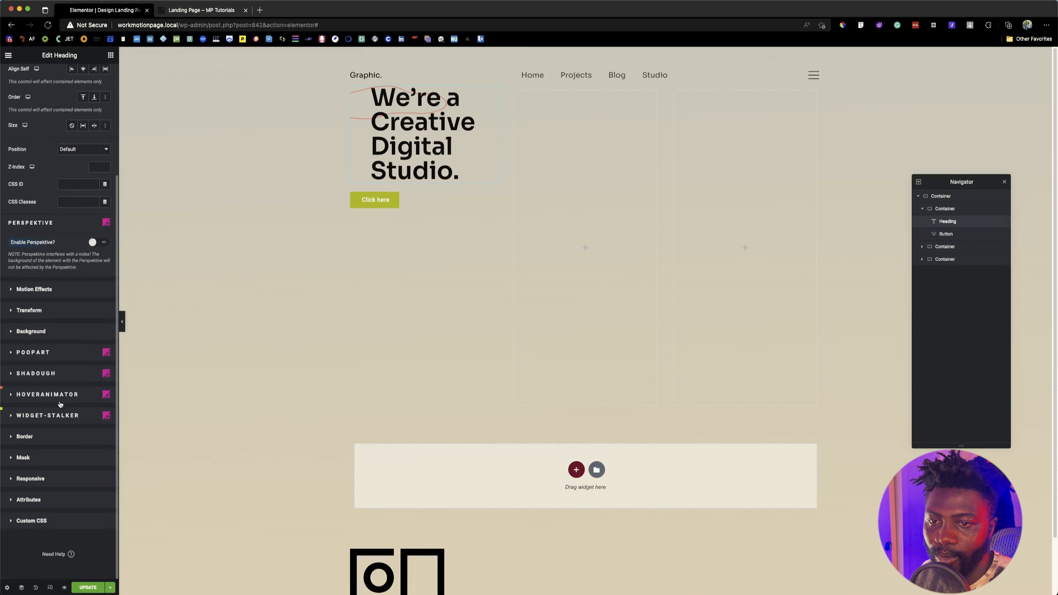
{"action": "left_click", "coordinate": [38, 334]}
{"action": "left_click", "coordinate": [84, 296]}
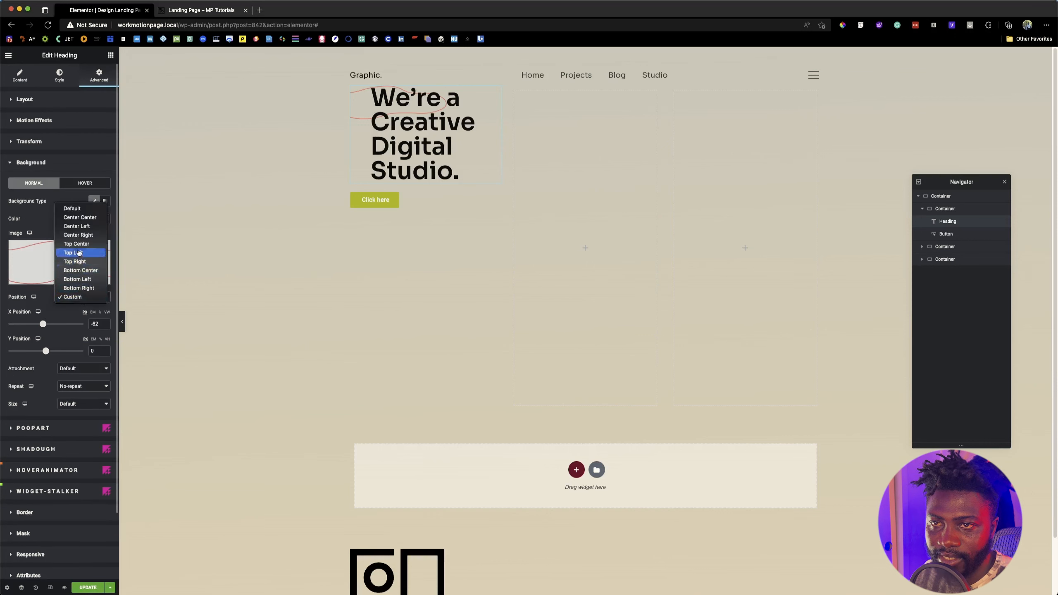
{"action": "left_click", "coordinate": [74, 208]}
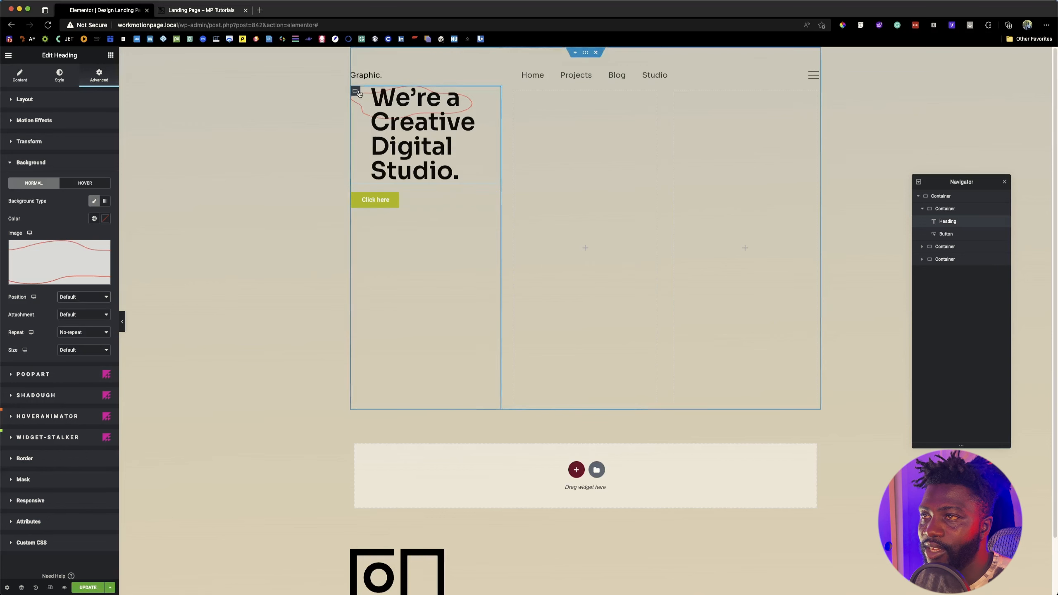
Step: Check the hero against the reference page and try stacking the first column container's items vertically with Justify Content centred
{"action": "left_click", "coordinate": [356, 91]}
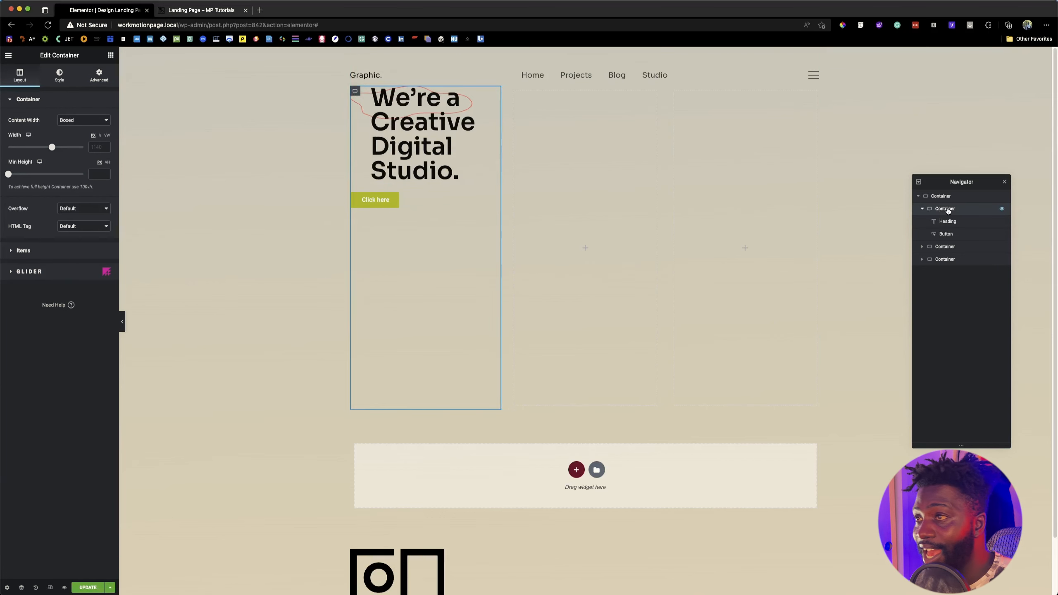
{"action": "key", "text": "ctrl+Tab"}
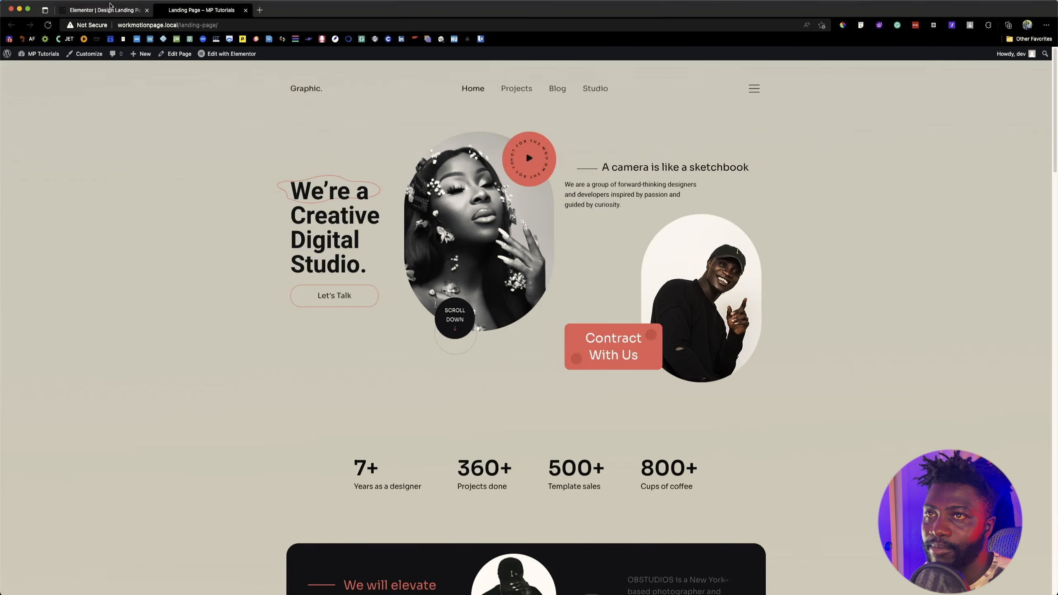
{"action": "key", "text": "ctrl+shift+Tab"}
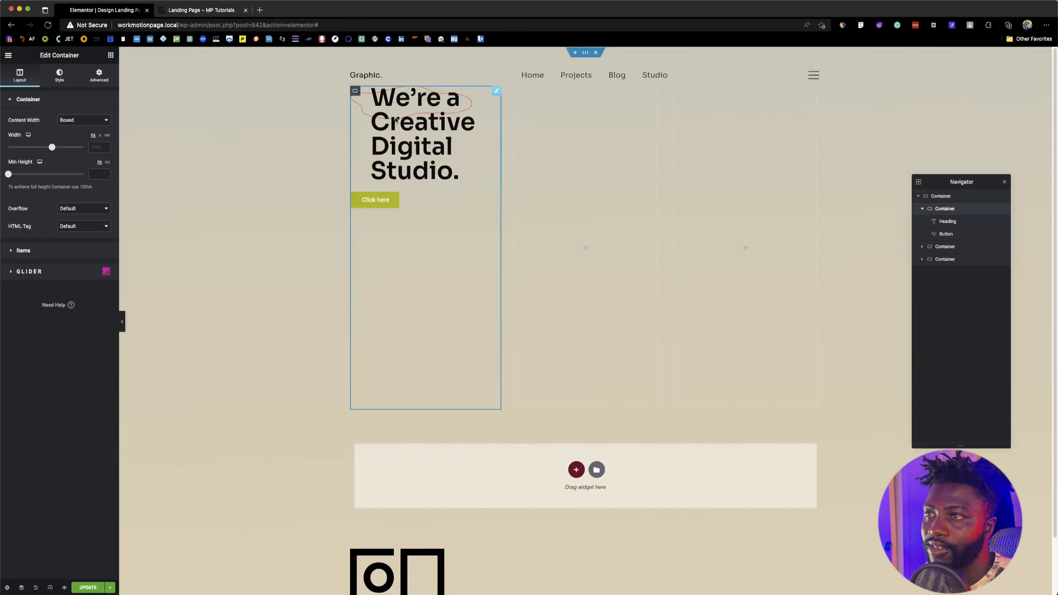
{"action": "left_click", "coordinate": [26, 251]}
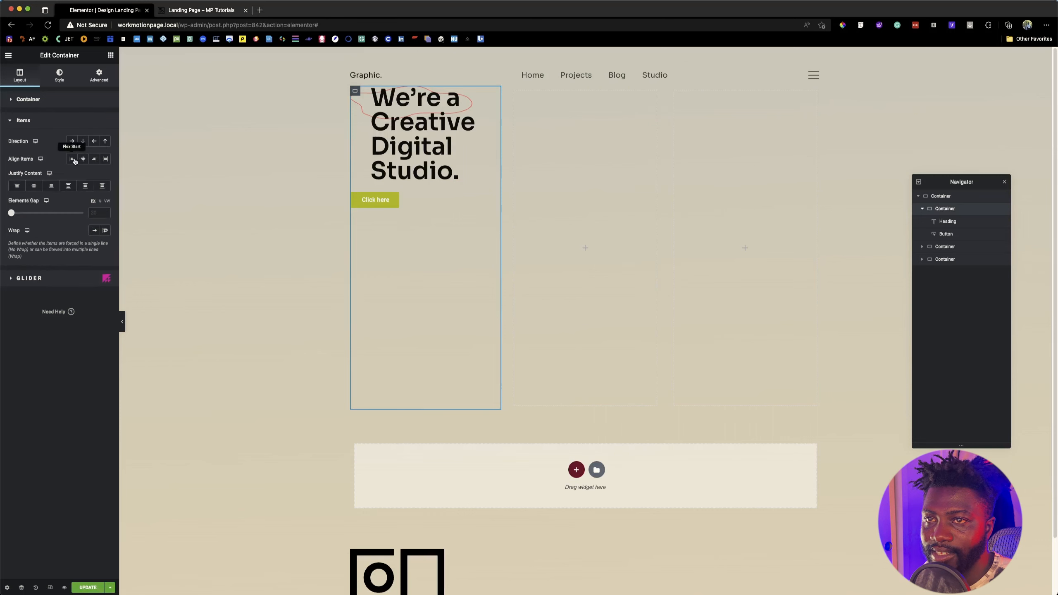
{"action": "left_click", "coordinate": [83, 141]}
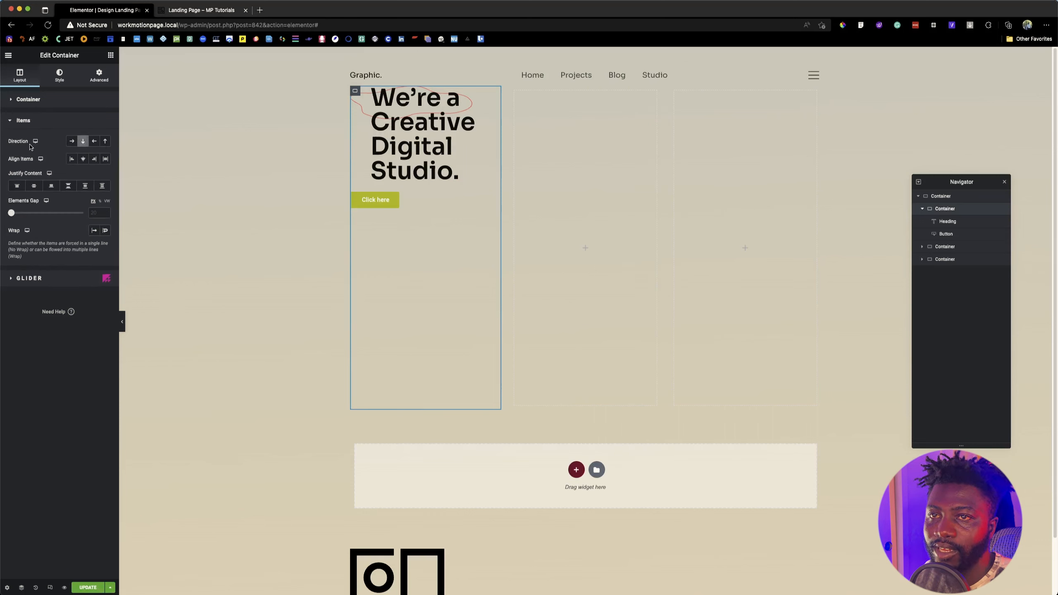
{"action": "left_click", "coordinate": [35, 186]}
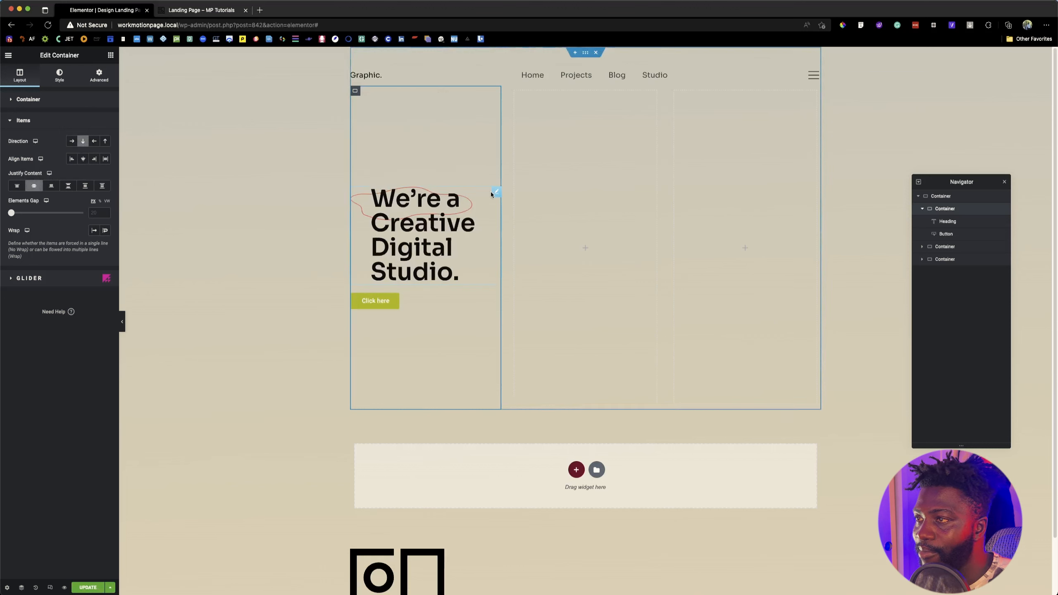
Step: Try a Custom background position with X 8 and Y -18 on the heading, comparing the outline with the reference page
{"action": "left_click", "coordinate": [496, 193]}
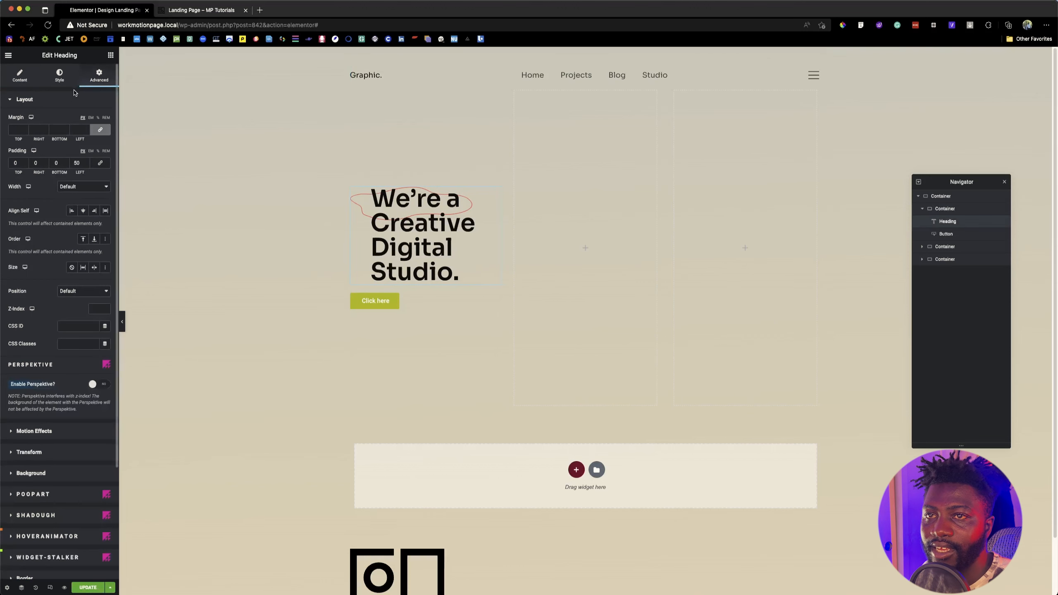
{"action": "scroll", "coordinate": [58, 380], "scroll_direction": "down", "scroll_amount": 4}
{"action": "left_click", "coordinate": [49, 336]}
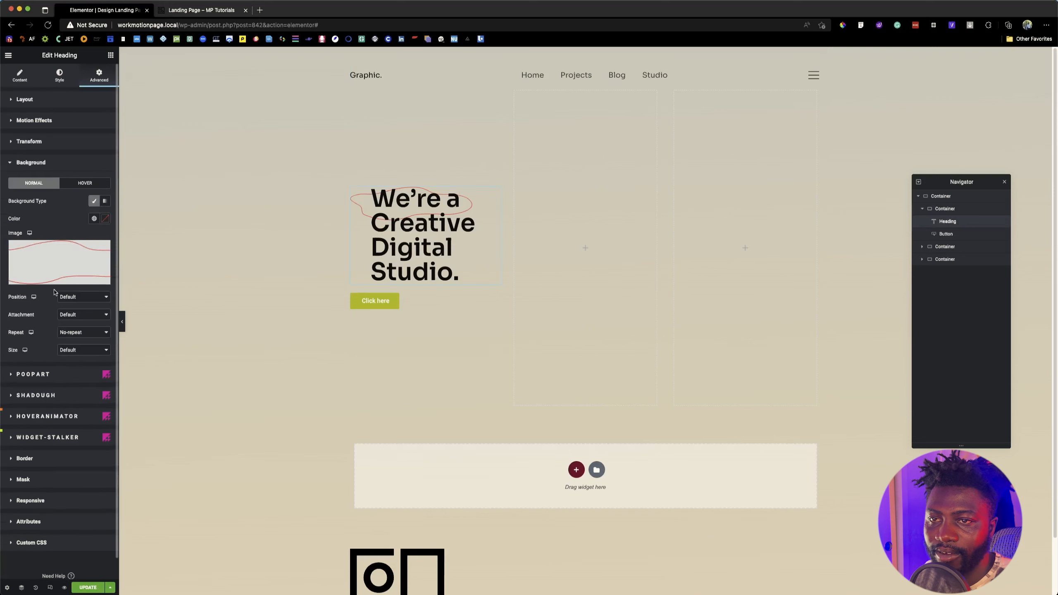
{"action": "left_click", "coordinate": [68, 297]}
{"action": "left_click", "coordinate": [70, 385]}
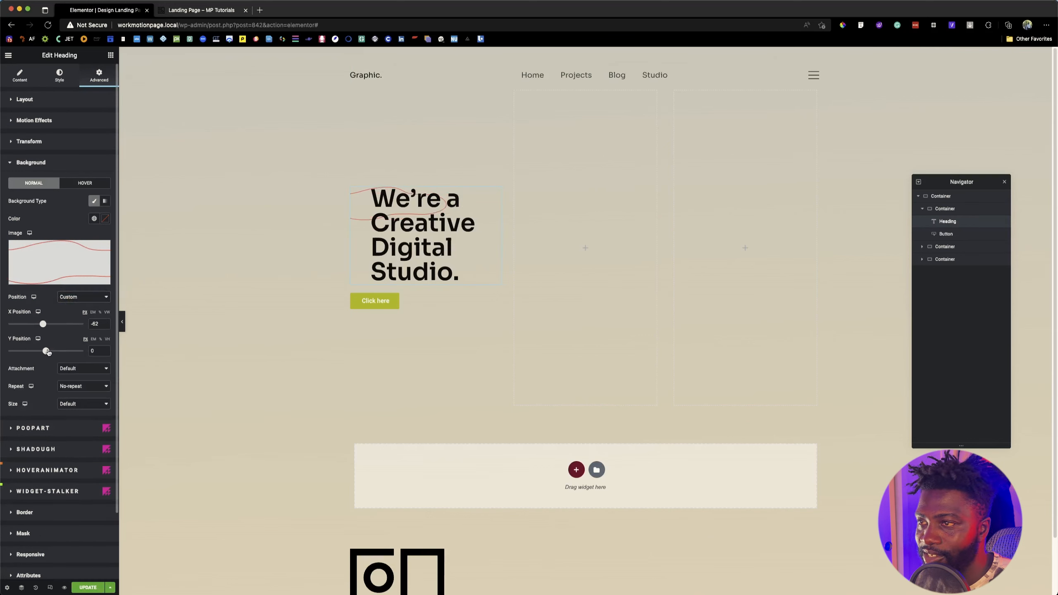
{"action": "left_click_drag", "start_coordinate": [46, 351], "coordinate": [46, 325]}
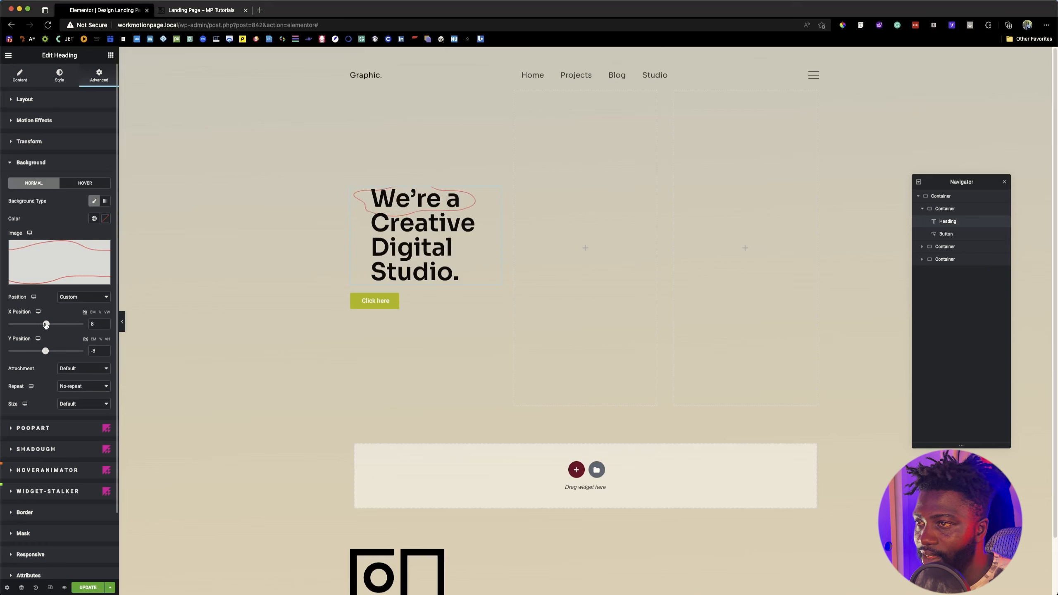
{"action": "left_click", "coordinate": [184, 12]}
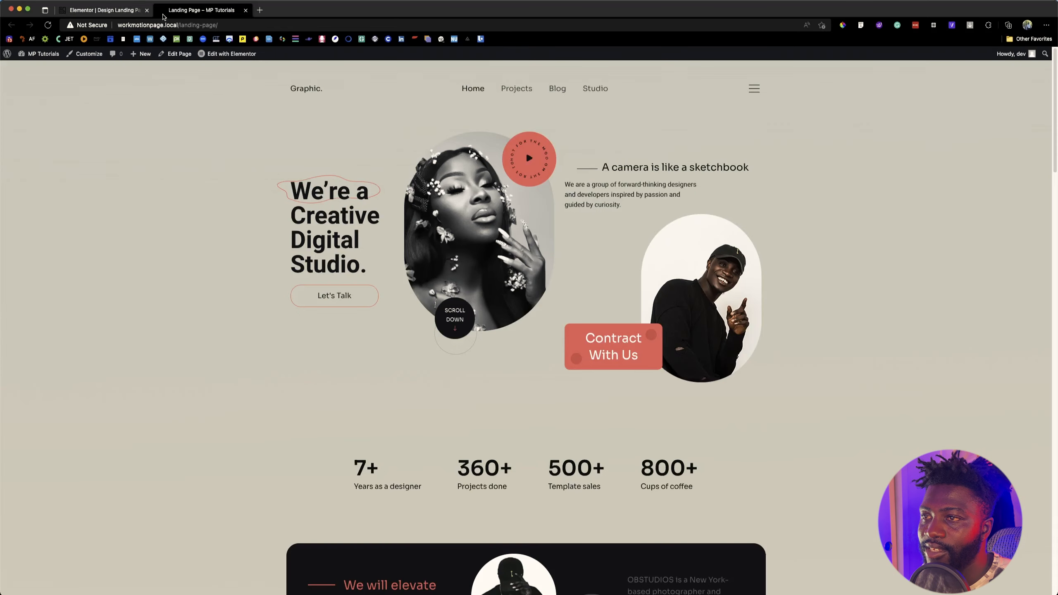
{"action": "left_click", "coordinate": [116, 13]}
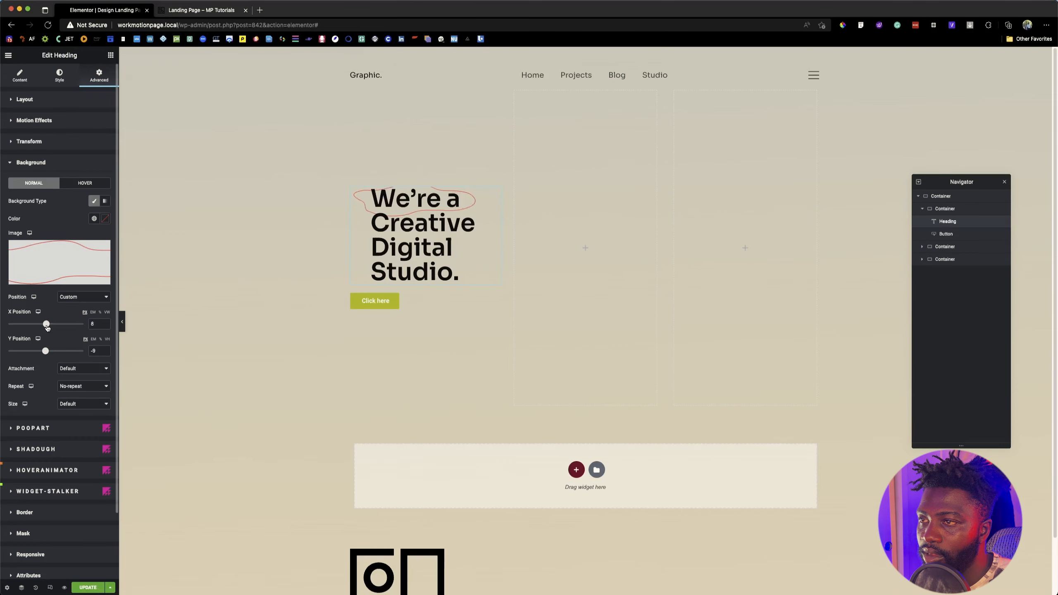
{"action": "left_click_drag", "start_coordinate": [45, 351], "coordinate": [45, 351]}
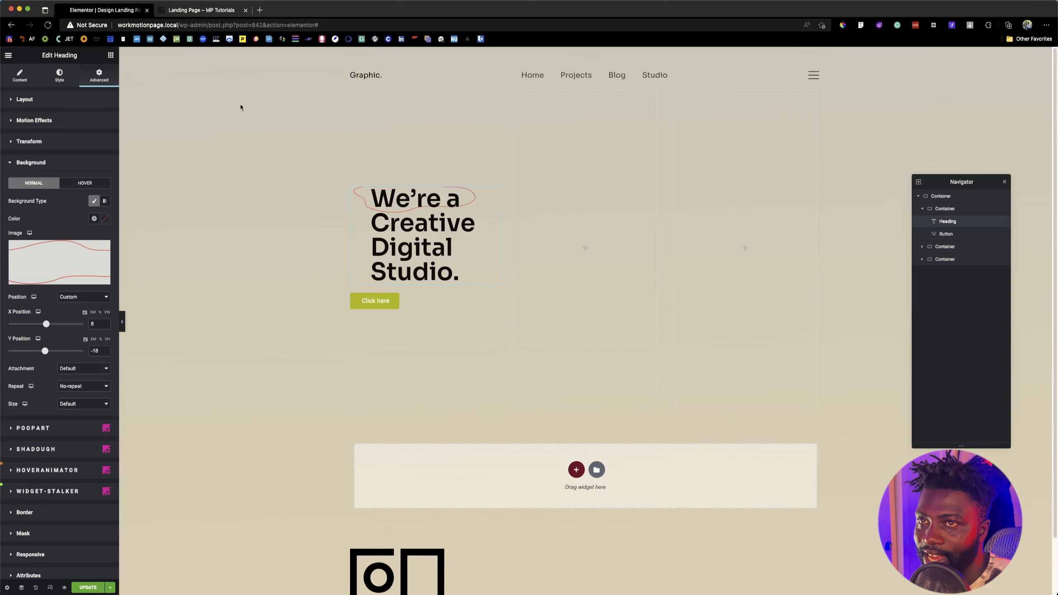
Step: Try a top padding of 50 px on the heading with the background image's Y position at 26
{"action": "left_click", "coordinate": [53, 103]}
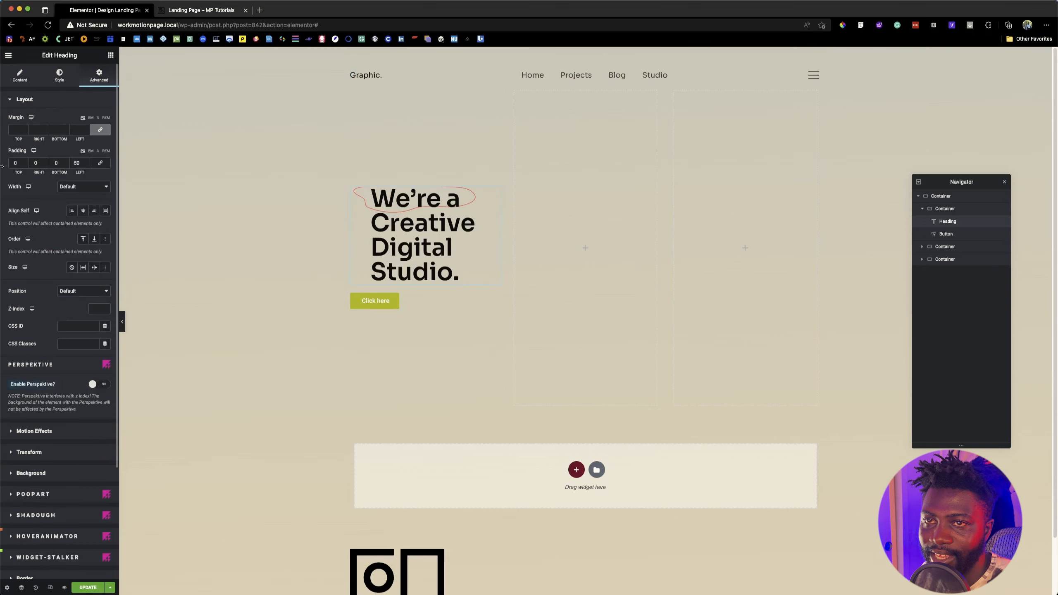
{"action": "type", "text": "5"}
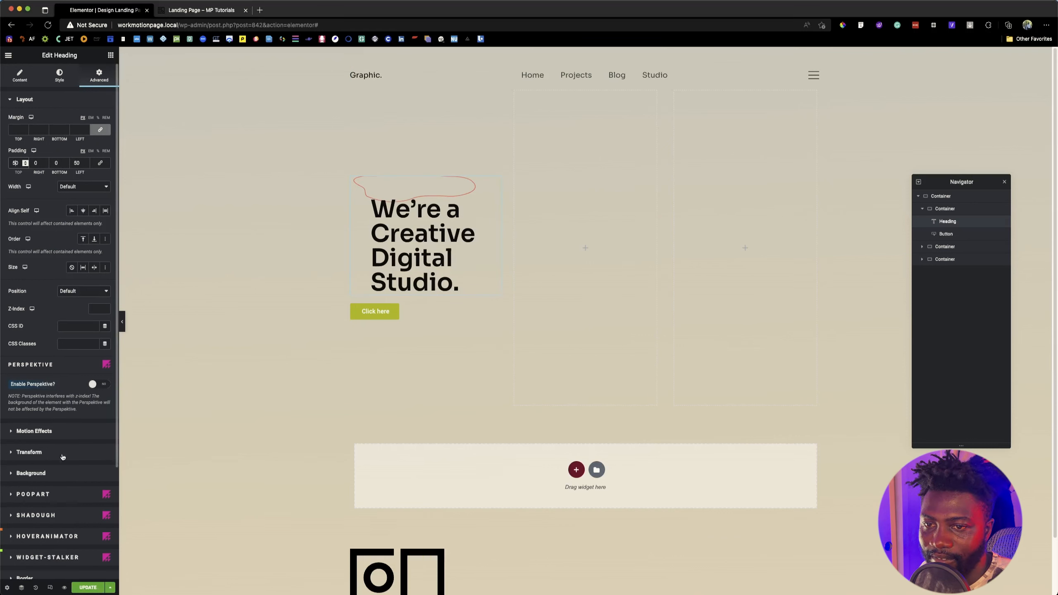
{"action": "left_click", "coordinate": [38, 472]}
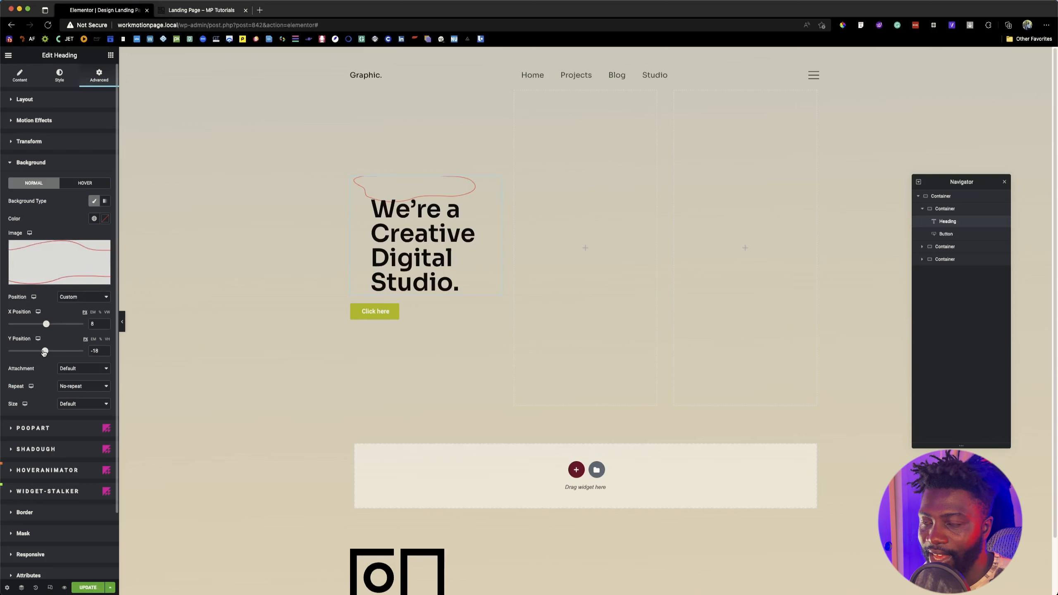
{"action": "left_click_drag", "start_coordinate": [45, 352], "coordinate": [47, 352]}
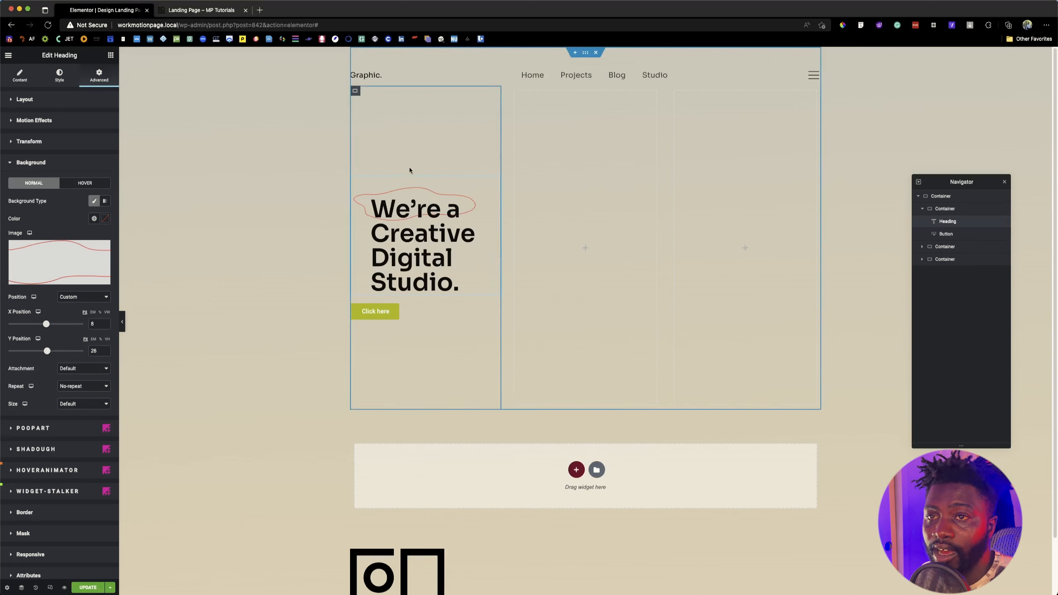
Step: Undo the container alignment and the heading's padding and background changes until the heading's background type is unset
{"action": "left_click", "coordinate": [93, 202]}
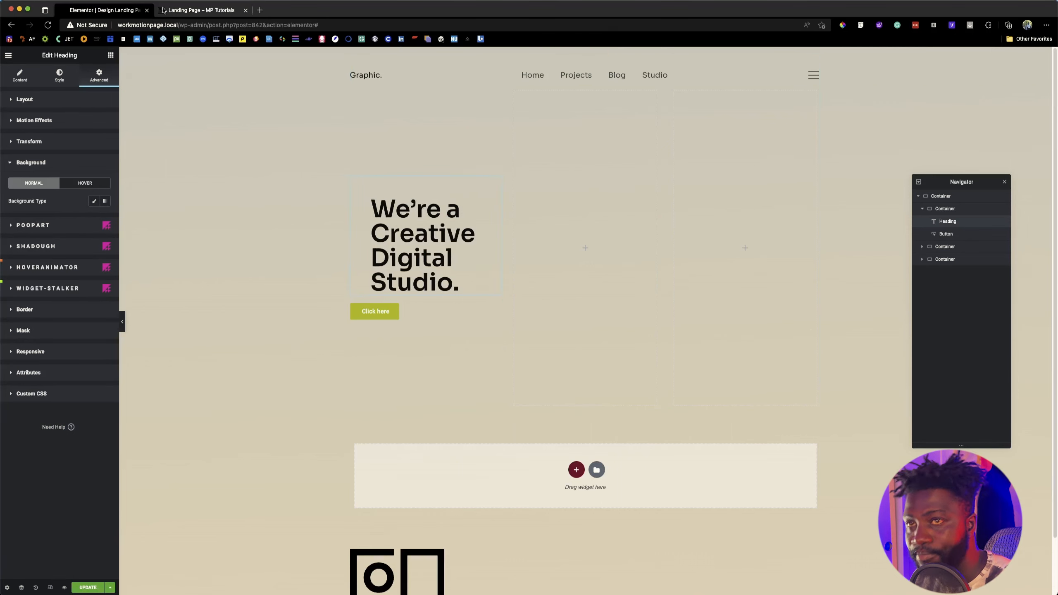
{"action": "key", "text": "ctrl+z"}
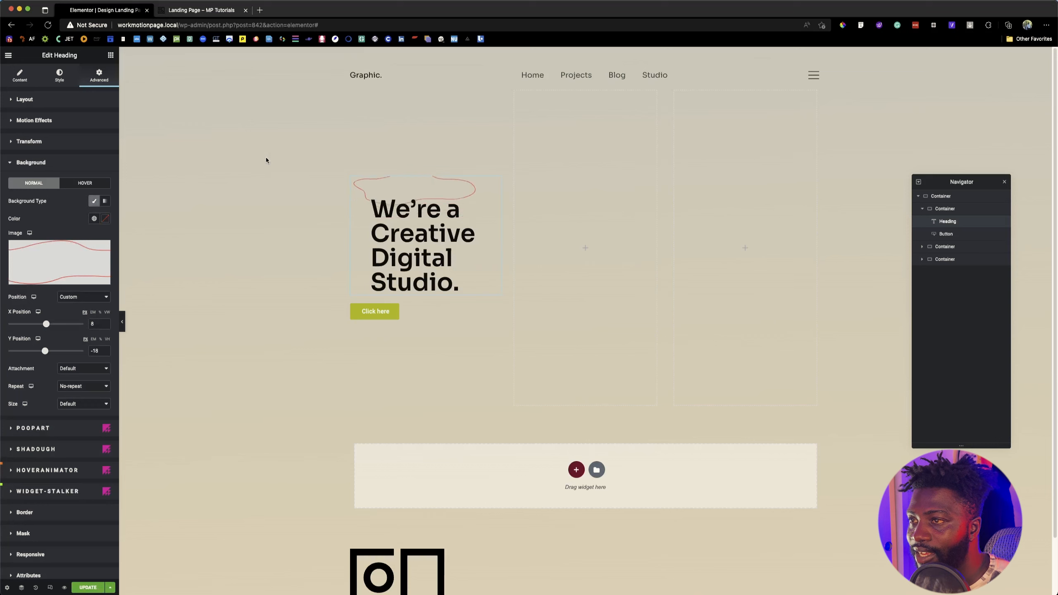
{"action": "key", "text": "super+z"}
{"action": "key", "text": "super+z"}
{"action": "key", "text": "super+z"}
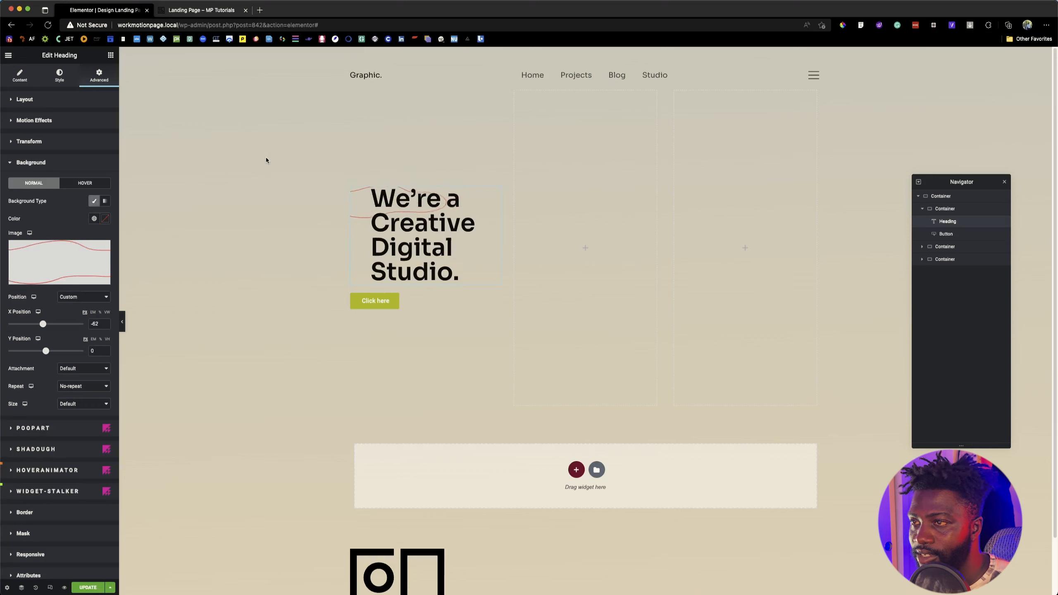
{"action": "key", "text": "super+z"}
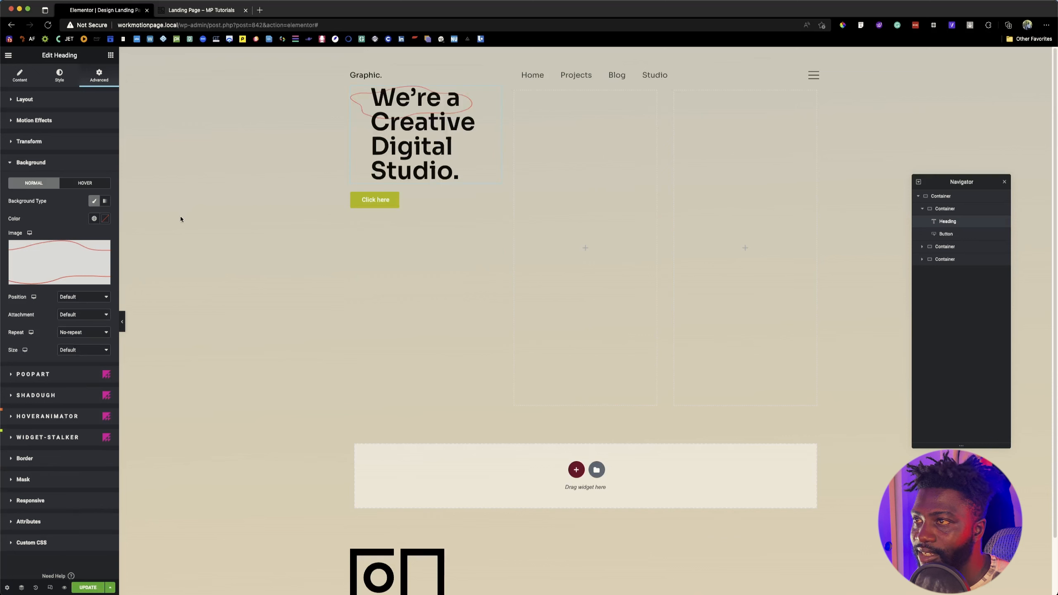
{"action": "key", "text": "super+shift+z"}
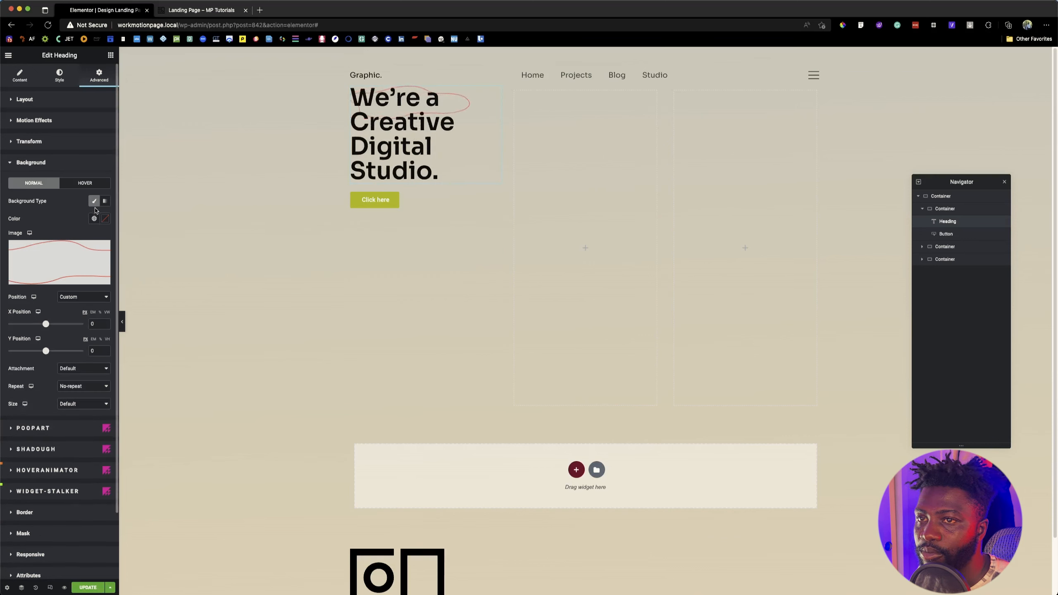
{"action": "key", "text": "super+z"}
{"action": "key", "text": "super+z"}
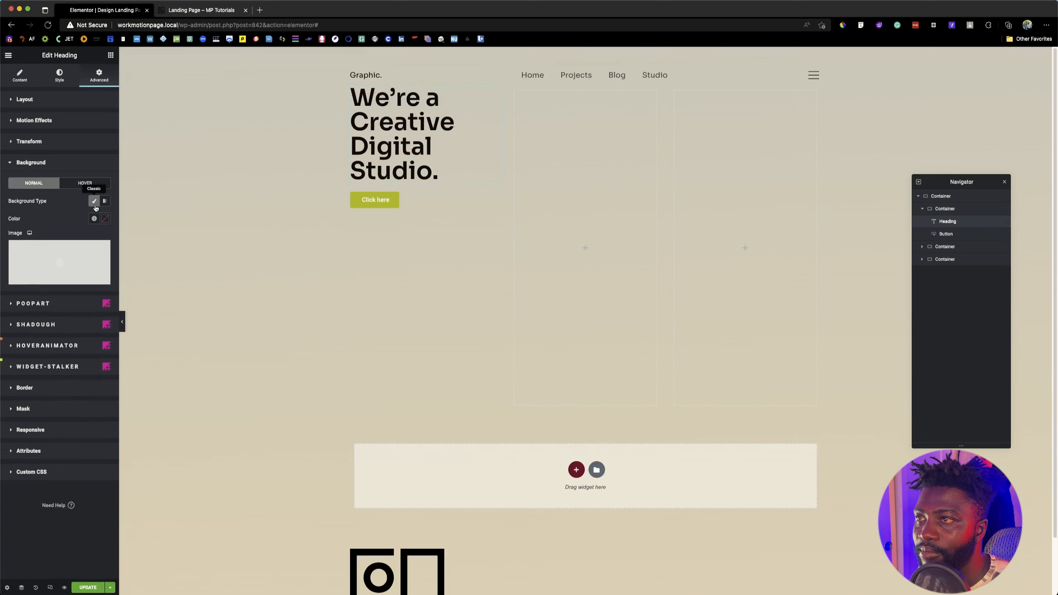
{"action": "key", "text": "super+z"}
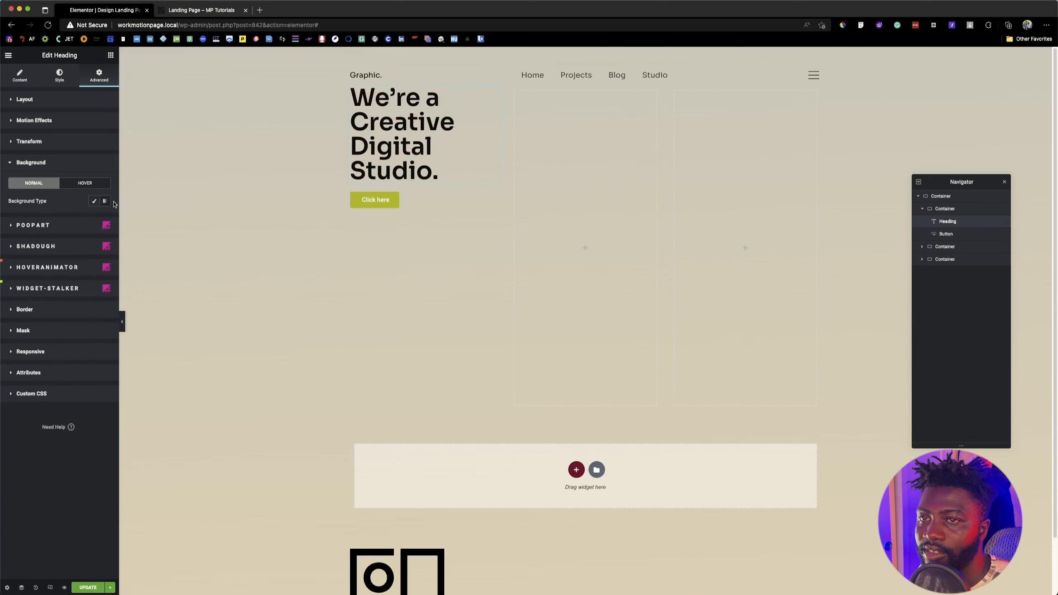
Step: Enable PoopArt on the heading with a Classic overlay background and set its opacity to 1
{"action": "left_click", "coordinate": [48, 160]}
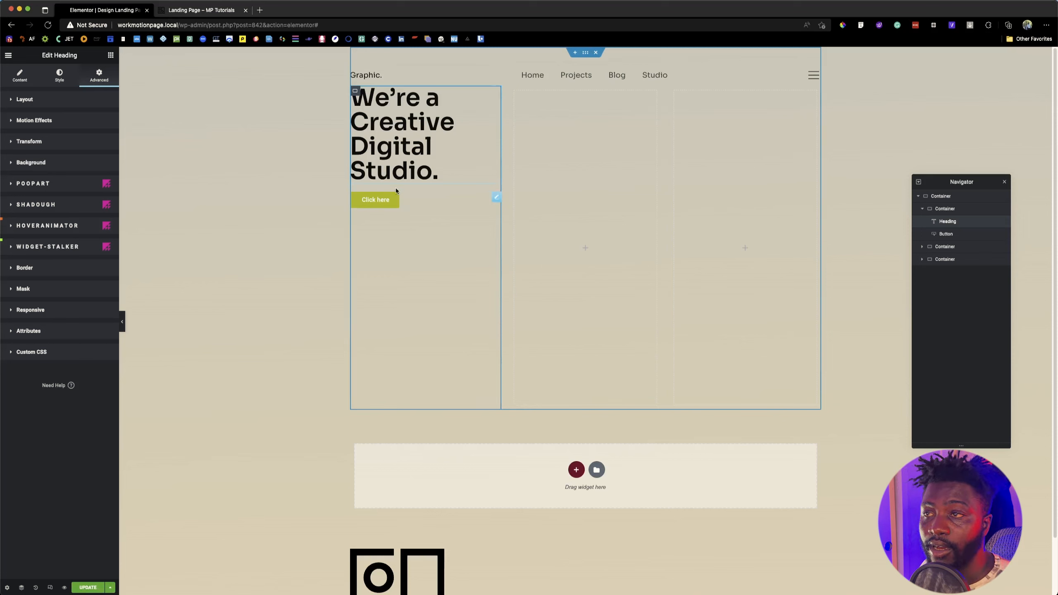
{"action": "left_click", "coordinate": [28, 186]}
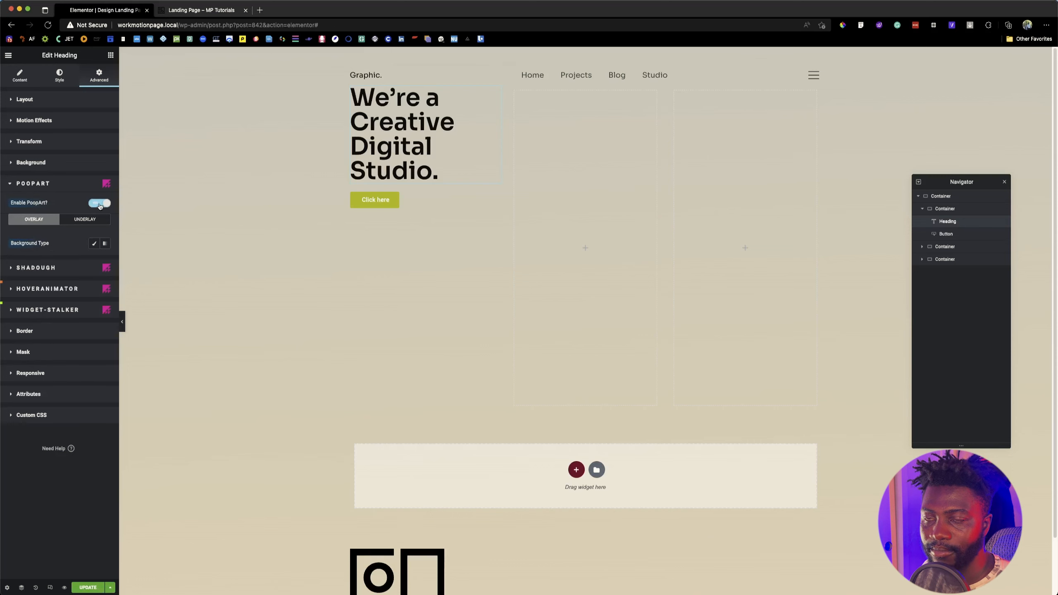
{"action": "left_click", "coordinate": [100, 203]}
{"action": "left_click", "coordinate": [100, 204]}
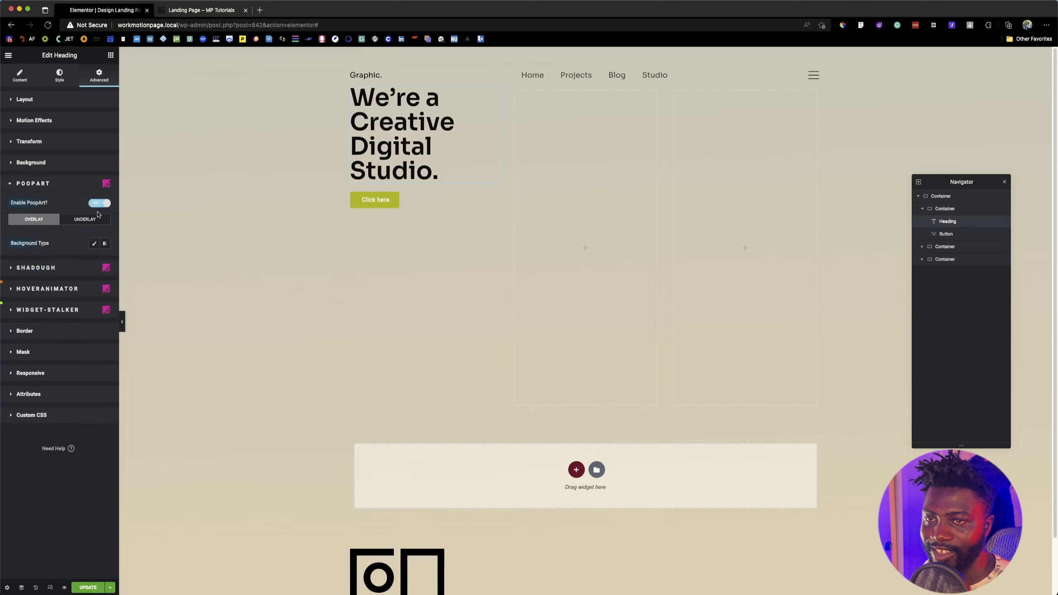
{"action": "left_click", "coordinate": [94, 244]}
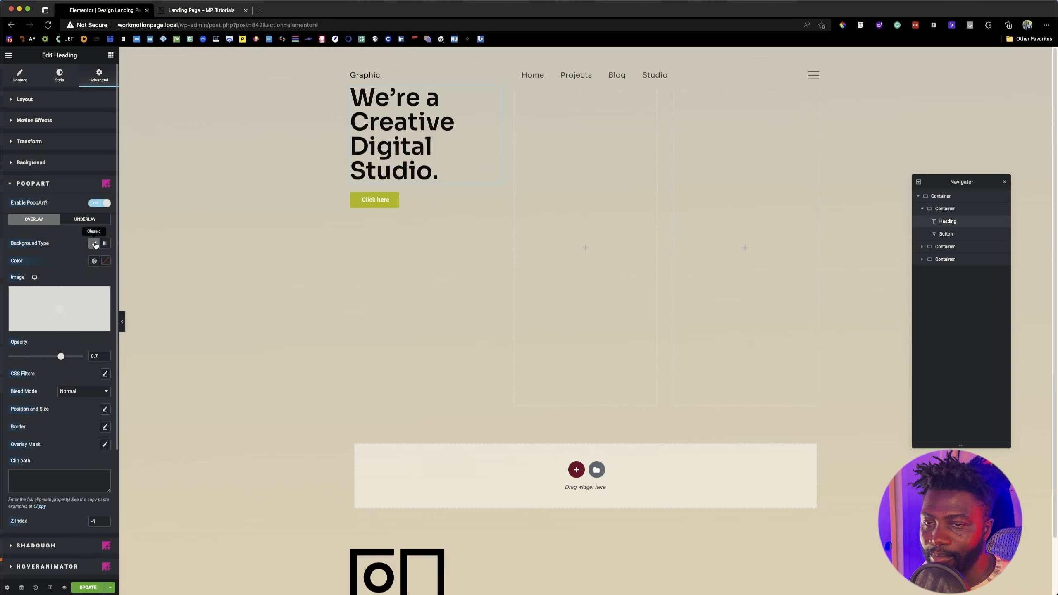
{"action": "mouse_move", "coordinate": [71, 314]}
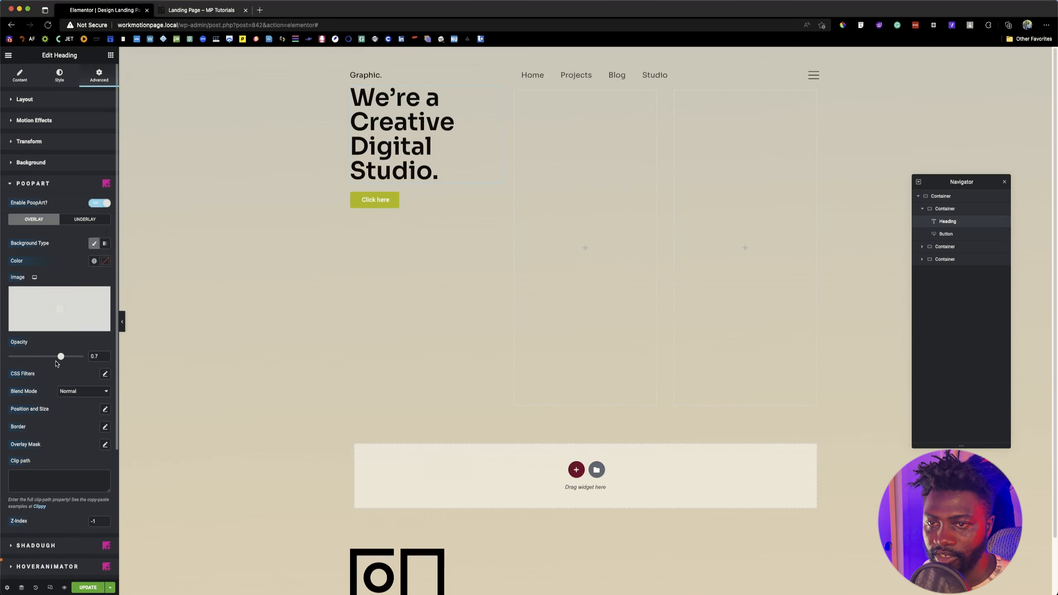
{"action": "left_click_drag", "start_coordinate": [62, 357], "coordinate": [83, 356]}
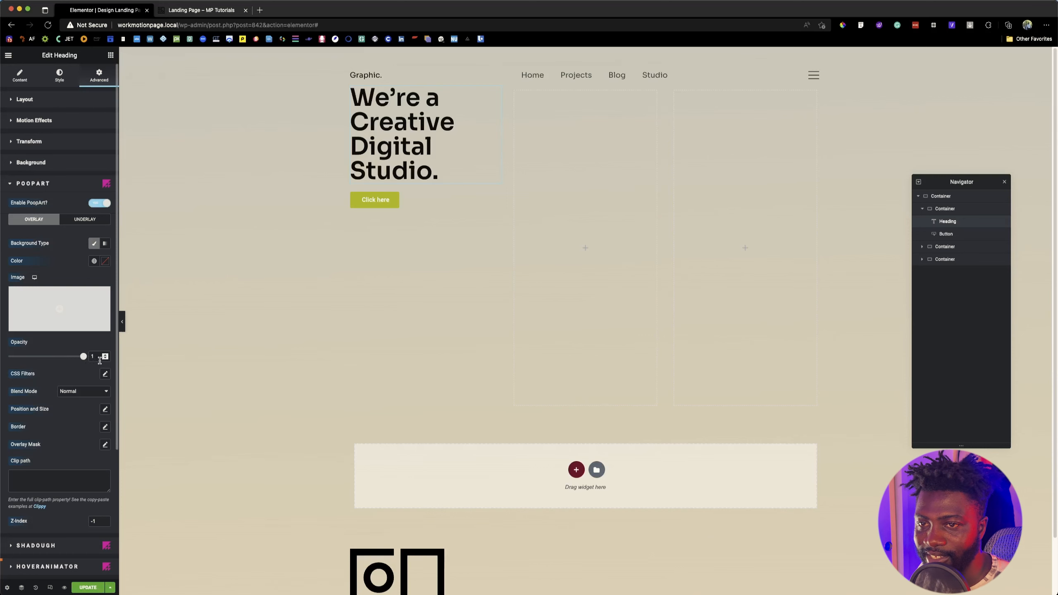
Step: Insert Background-item.svg from the media library as the PoopArt overlay image and set it to No-repeat
{"action": "left_click", "coordinate": [69, 303]}
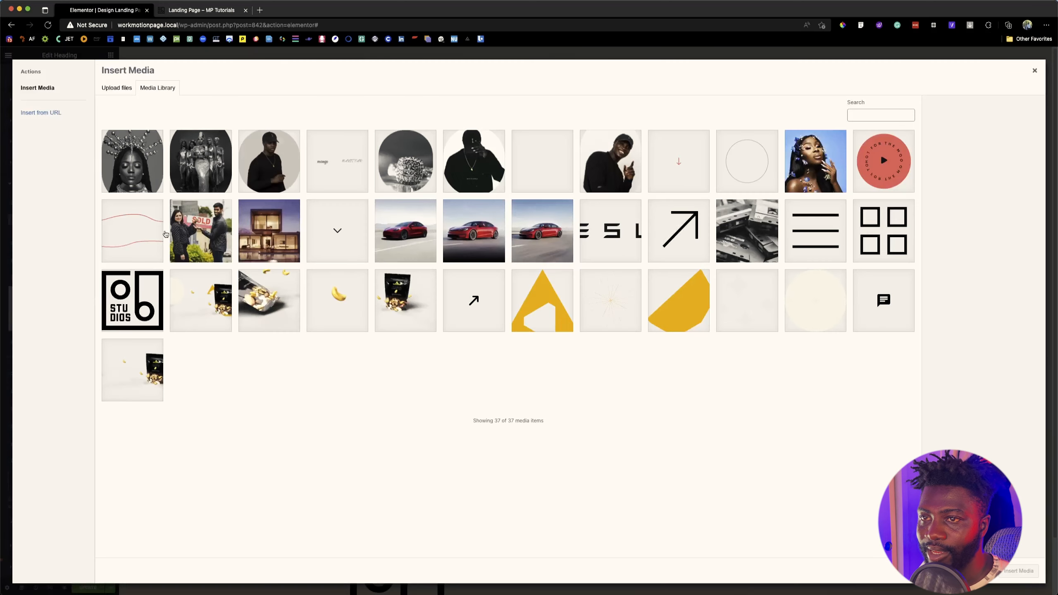
{"action": "left_click", "coordinate": [151, 238]}
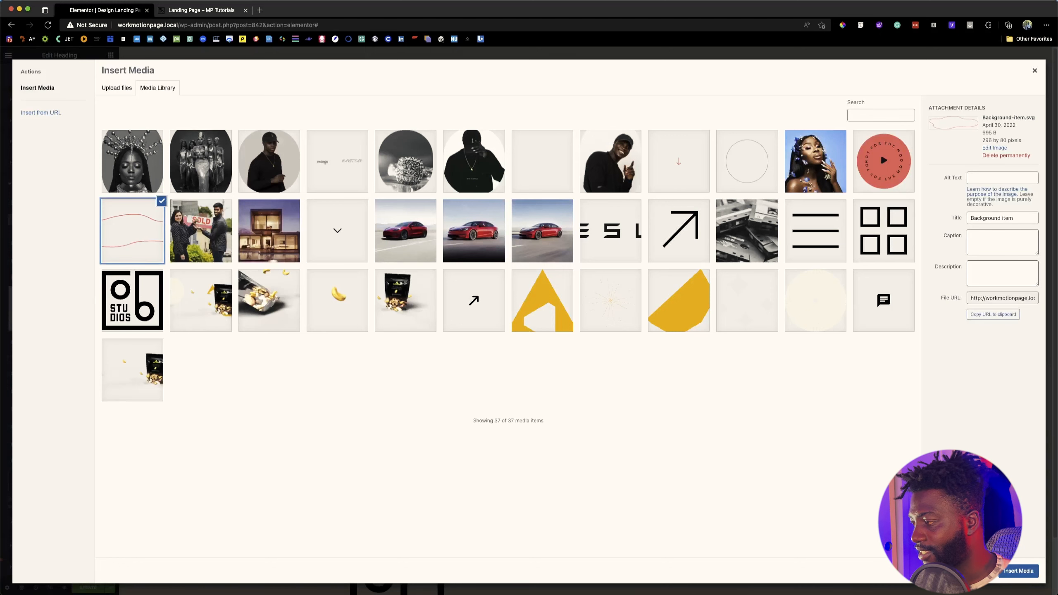
{"action": "left_click", "coordinate": [1027, 571]}
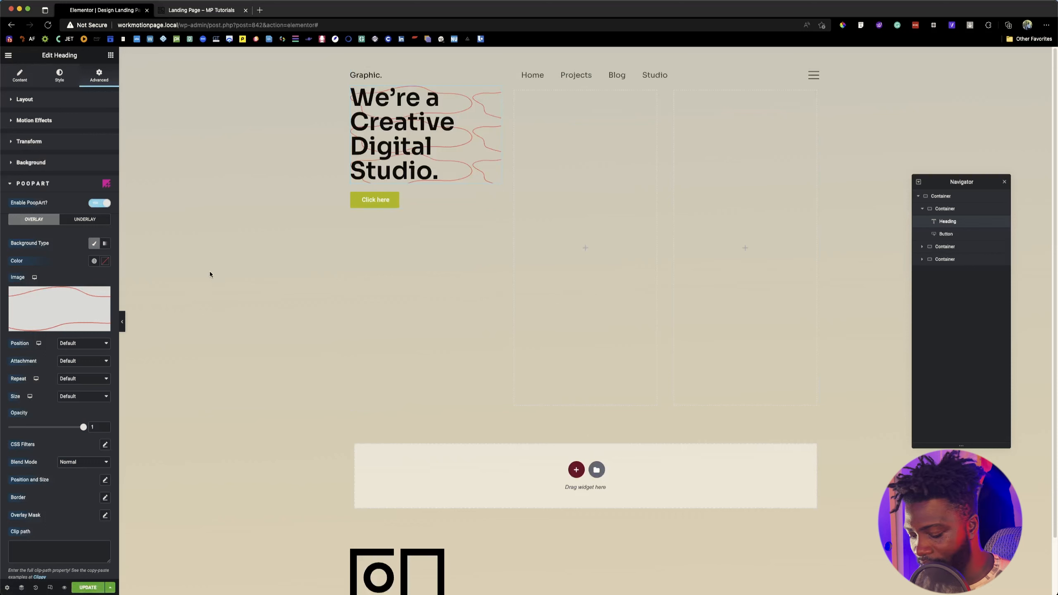
{"action": "left_click", "coordinate": [72, 378]}
{"action": "left_click", "coordinate": [77, 389]}
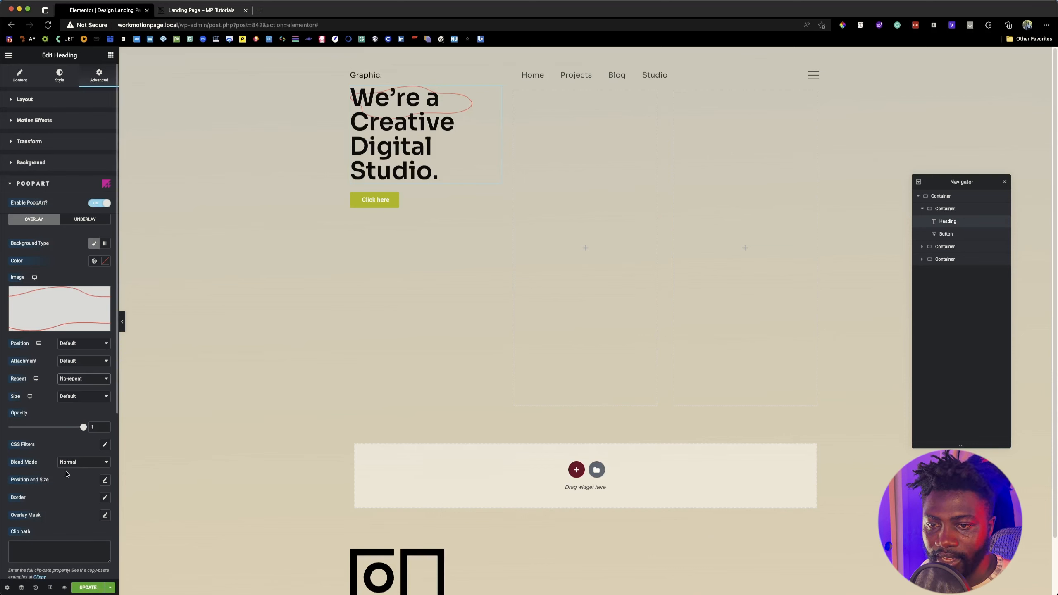
Step: Set the top offset of the heading's PoopArt overlay to -7 in its position and size settings
{"action": "left_click", "coordinate": [105, 480]}
{"action": "scroll", "coordinate": [71, 492], "scroll_direction": "down", "scroll_amount": 3}
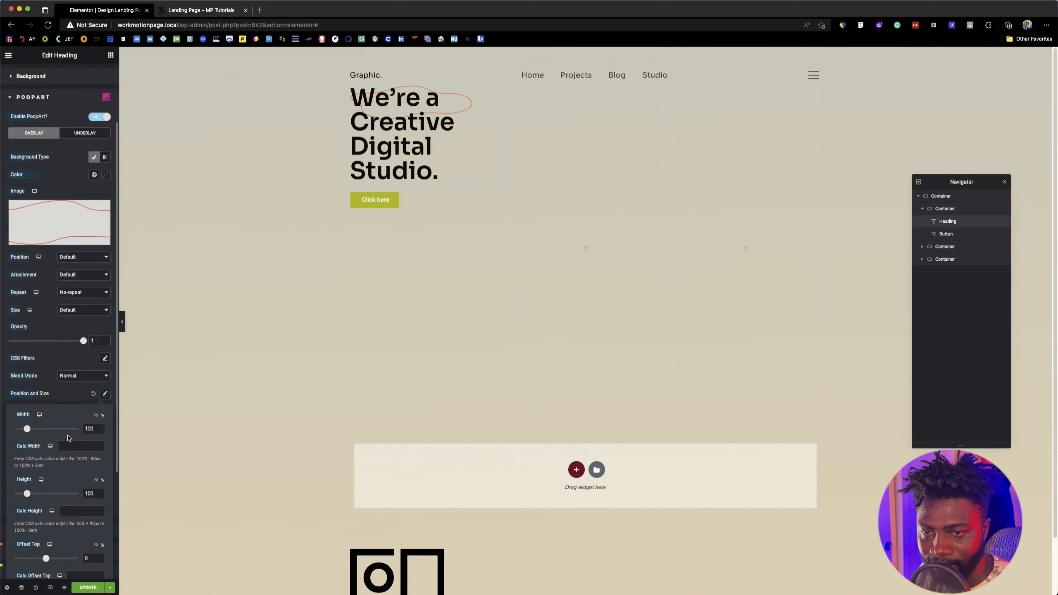
{"action": "scroll", "coordinate": [59, 479], "scroll_direction": "down", "scroll_amount": 3}
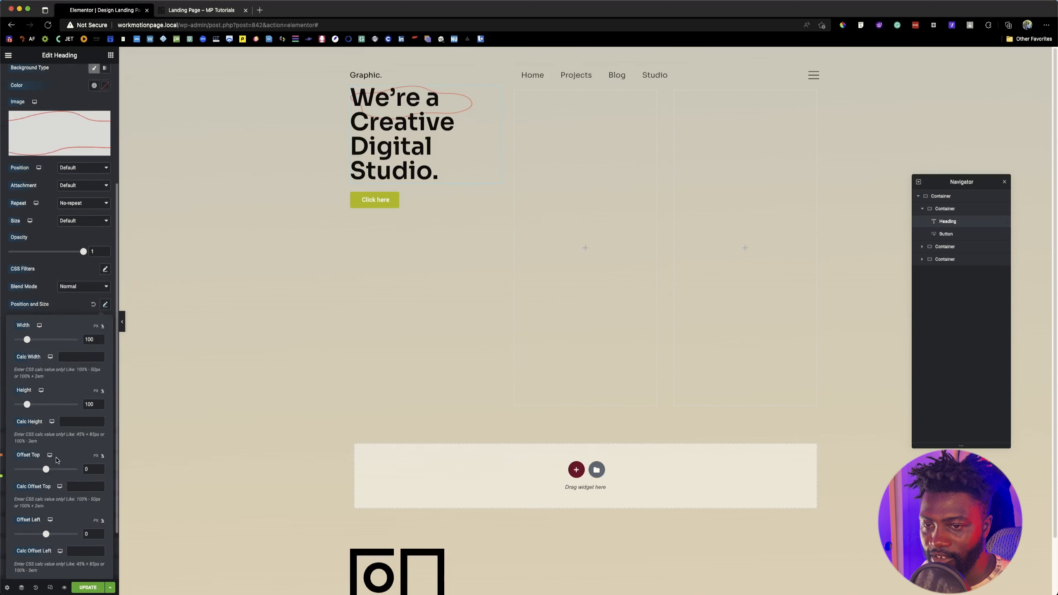
{"action": "scroll", "coordinate": [47, 465], "scroll_direction": "down", "scroll_amount": 1}
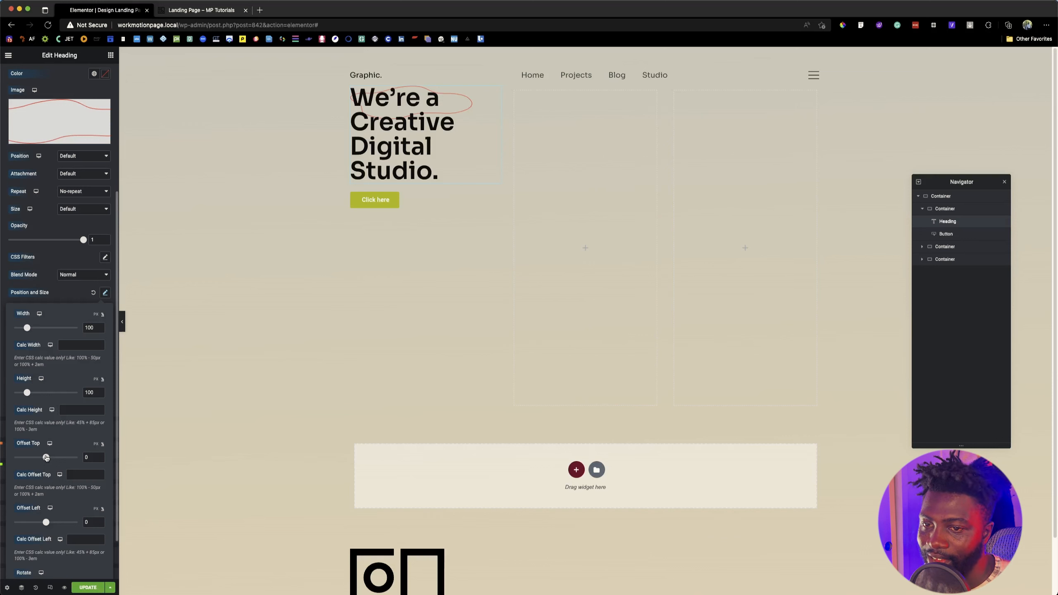
{"action": "mouse_move", "coordinate": [46, 458]}
{"action": "left_mouse_down"}
{"action": "mouse_move", "coordinate": [66, 458]}
{"action": "mouse_move", "coordinate": [45, 457]}
{"action": "left_mouse_up"}
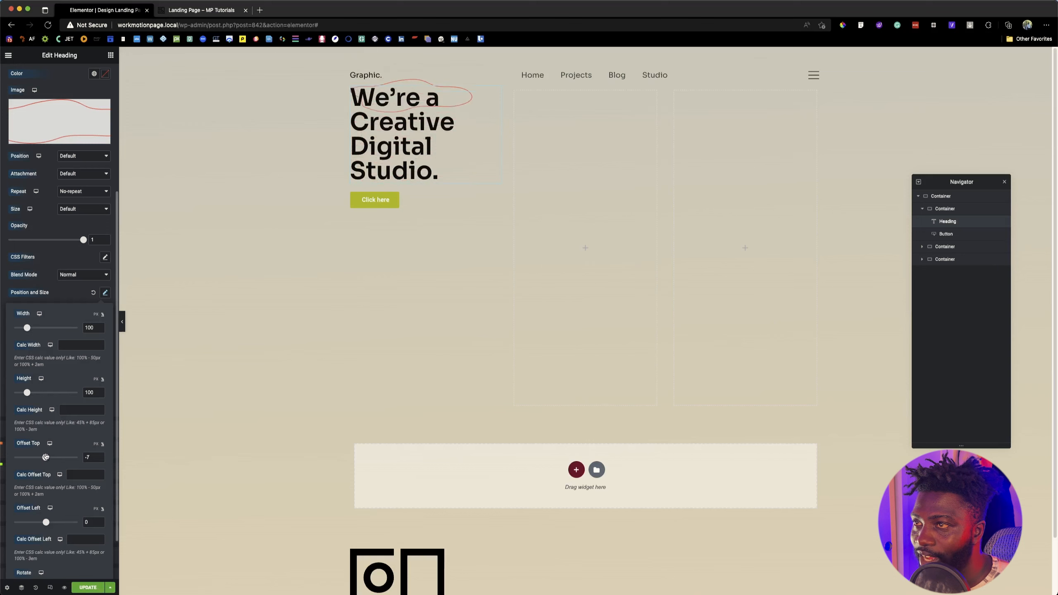
Step: Set the PoopArt overlay's left offset to -9 and compare the heading outline with the reference landing page
{"action": "scroll", "coordinate": [50, 500], "scroll_direction": "down", "scroll_amount": 2}
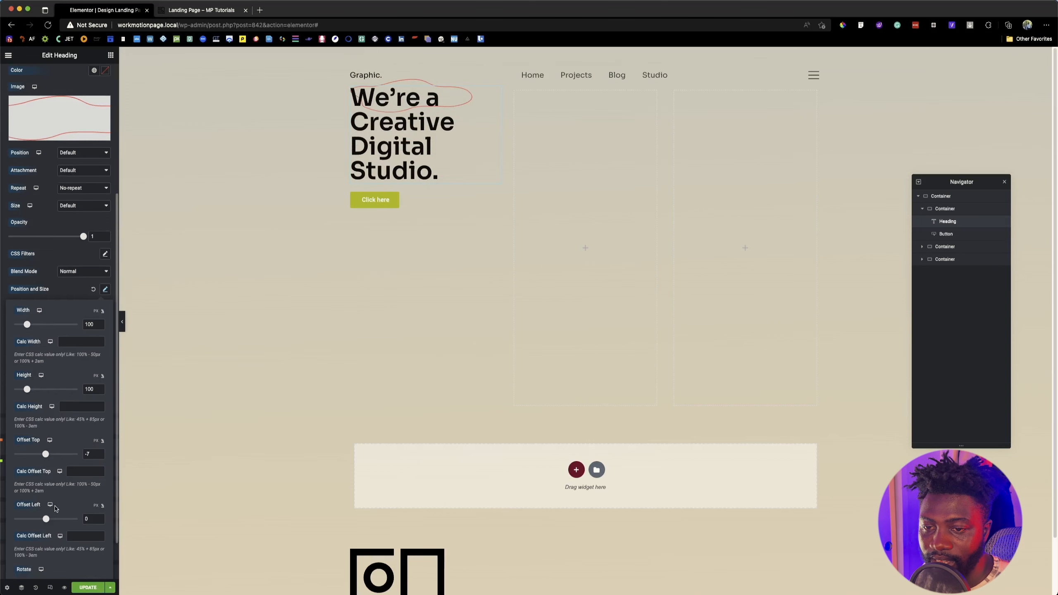
{"action": "left_click_drag", "start_coordinate": [46, 483], "coordinate": [46, 482]}
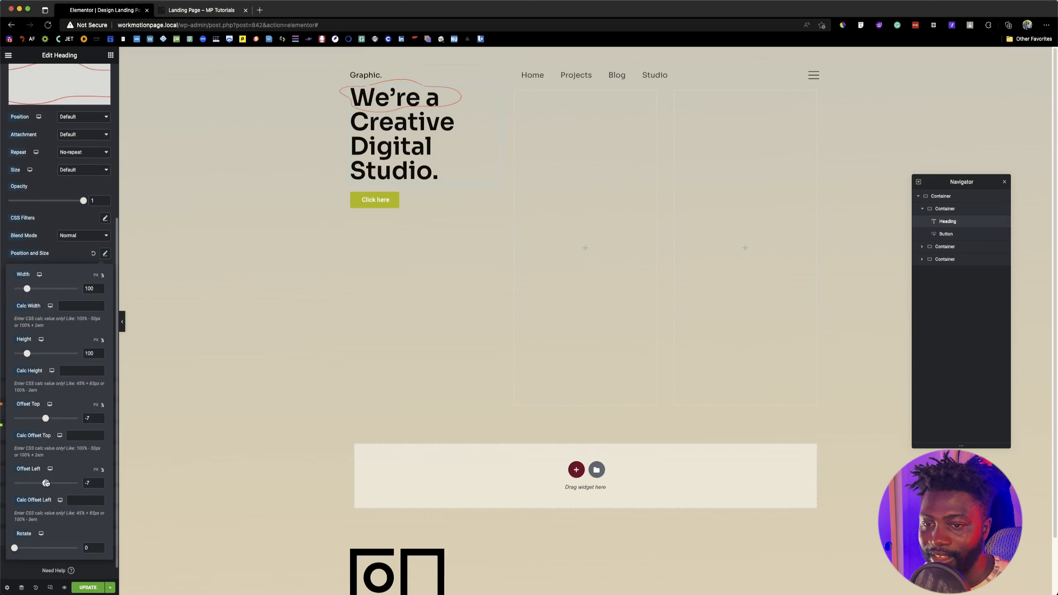
{"action": "left_click", "coordinate": [104, 486]}
{"action": "key", "text": "Up"}
{"action": "key", "text": "Down"}
{"action": "key", "text": "Down"}
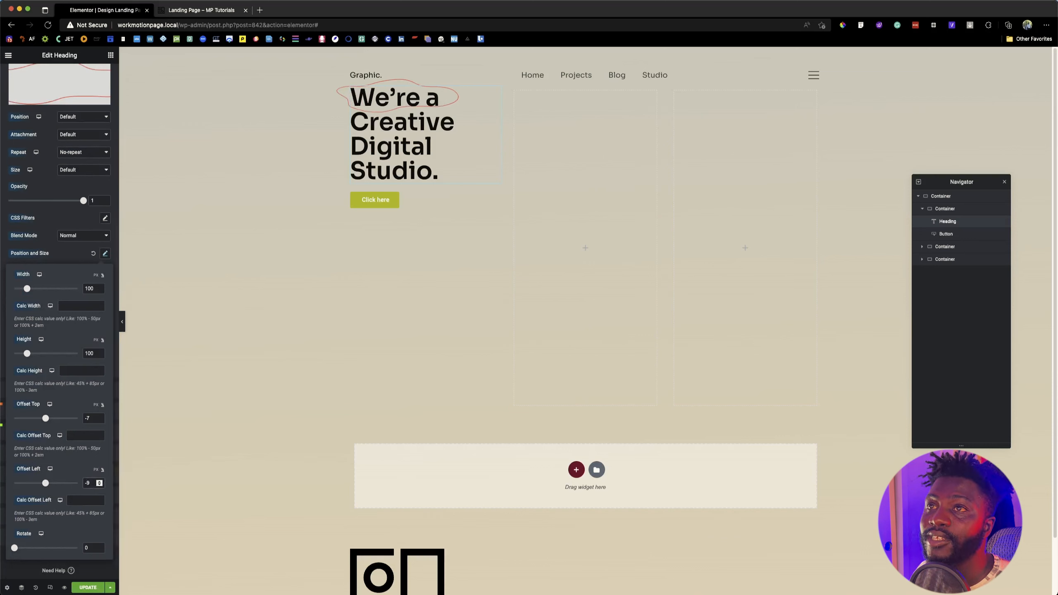
{"action": "key", "text": "ctrl+Tab"}
{"action": "left_click", "coordinate": [118, 11]}
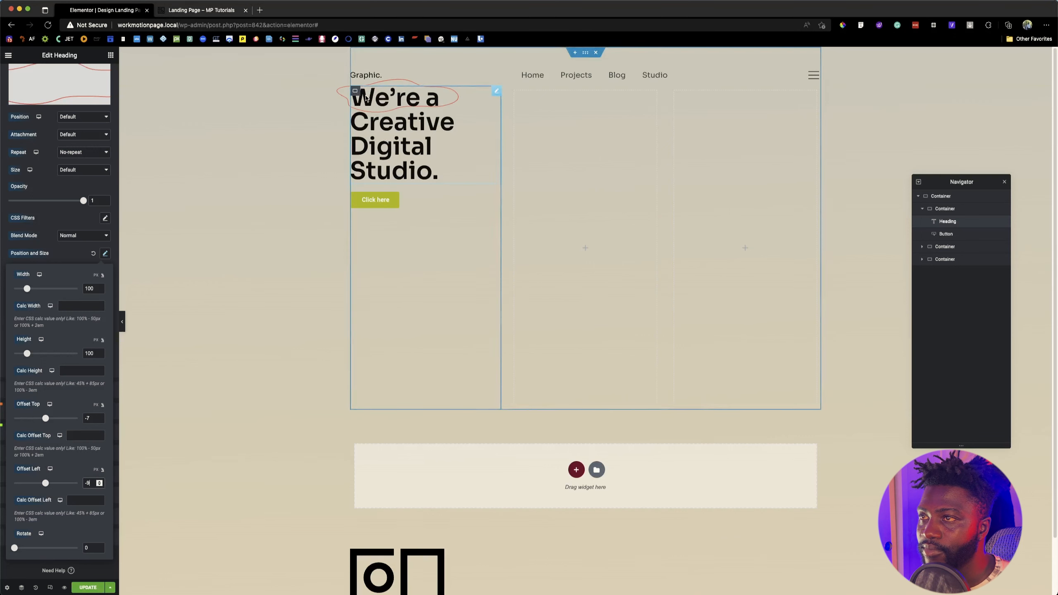
{"action": "left_click", "coordinate": [203, 11]}
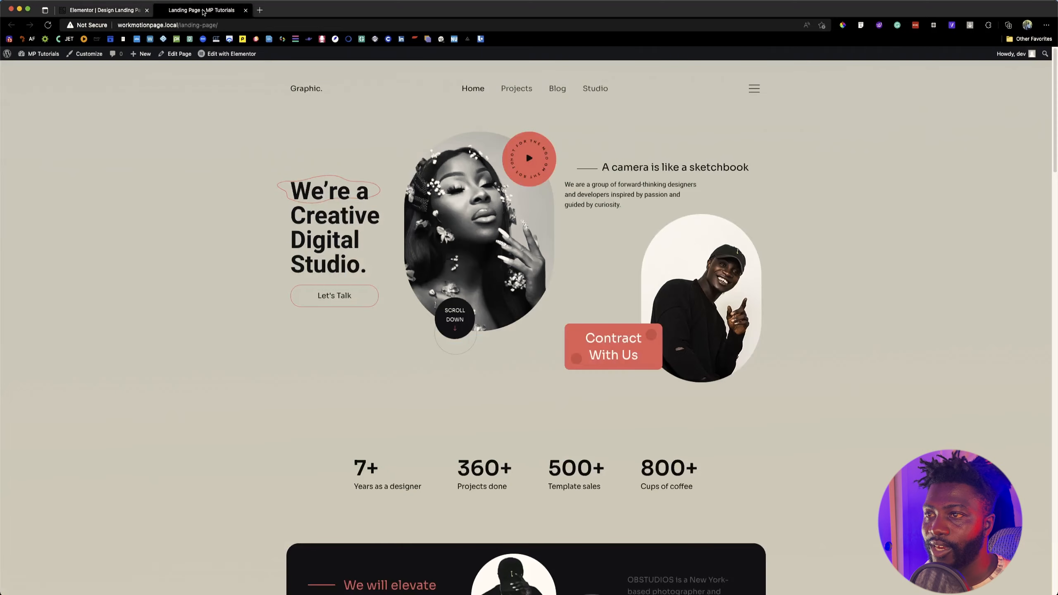
{"action": "left_click", "coordinate": [95, 11]}
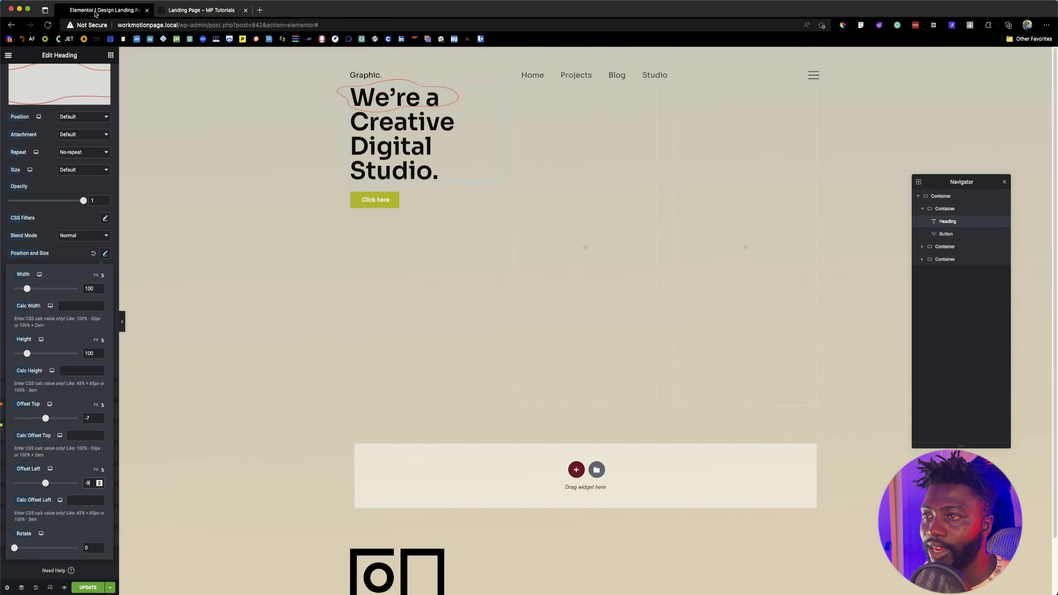
Step: Replace the button's text with "Let's Talk", copied from the button on the reference landing page
{"action": "left_click", "coordinate": [395, 204]}
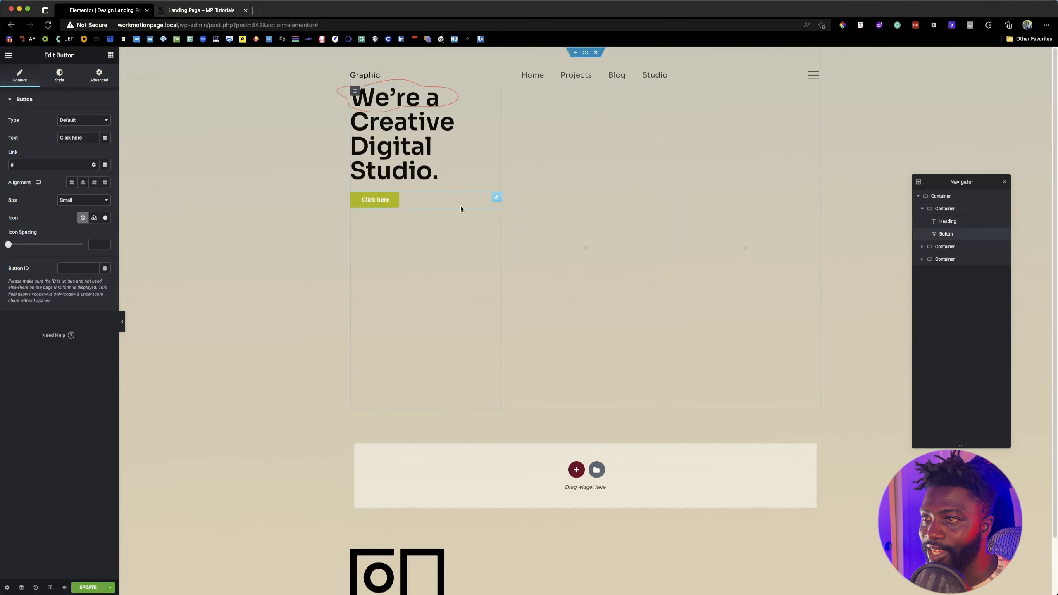
{"action": "left_click", "coordinate": [201, 9]}
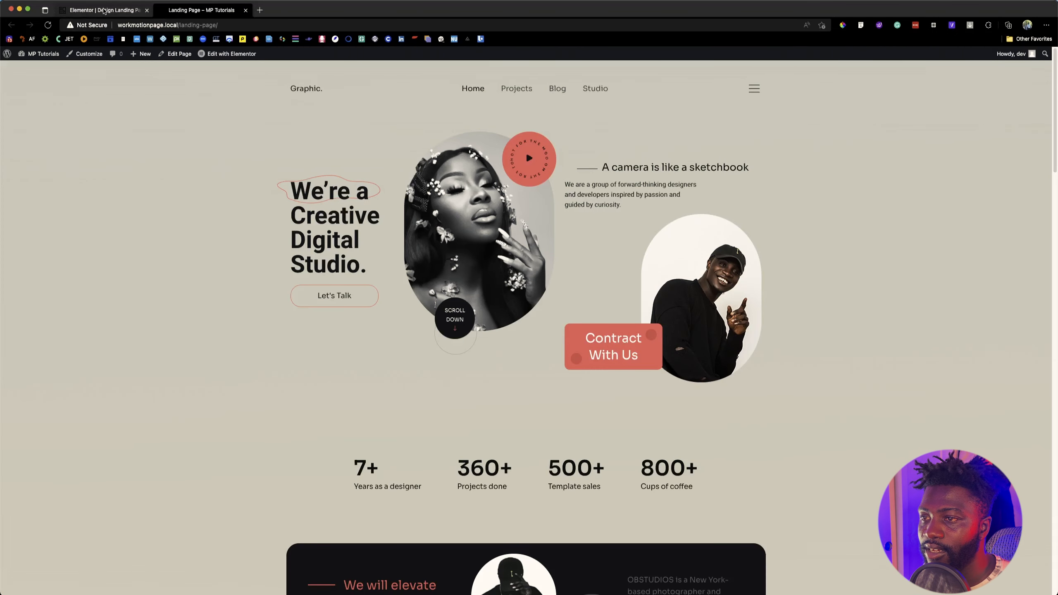
{"action": "left_click", "coordinate": [103, 10]}
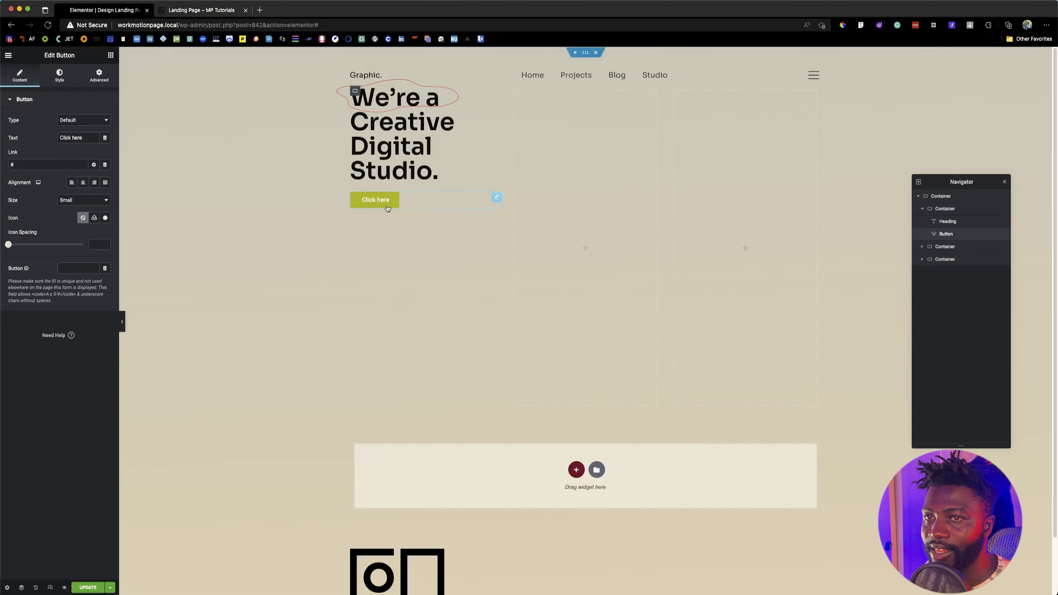
{"action": "left_click", "coordinate": [201, 10]}
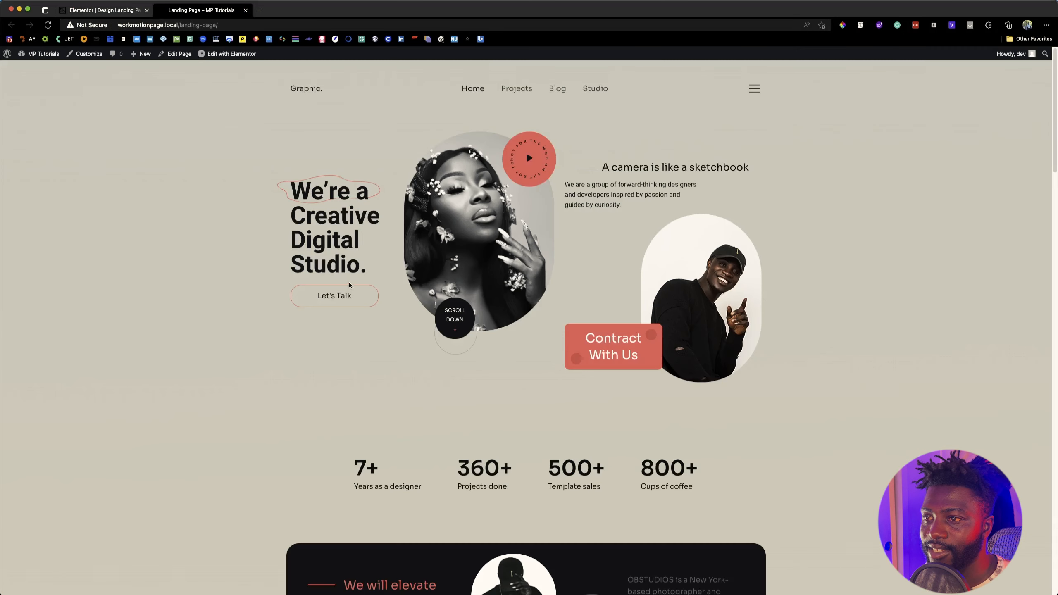
{"action": "triple_click", "coordinate": [316, 295]}
{"action": "key", "text": "super+c"}
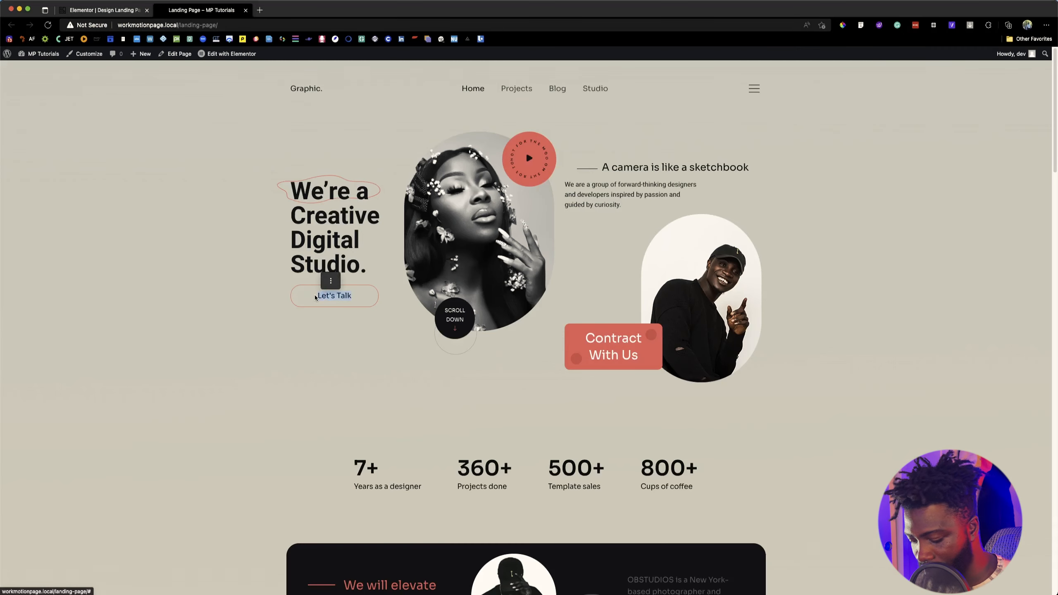
{"action": "left_click", "coordinate": [100, 8]}
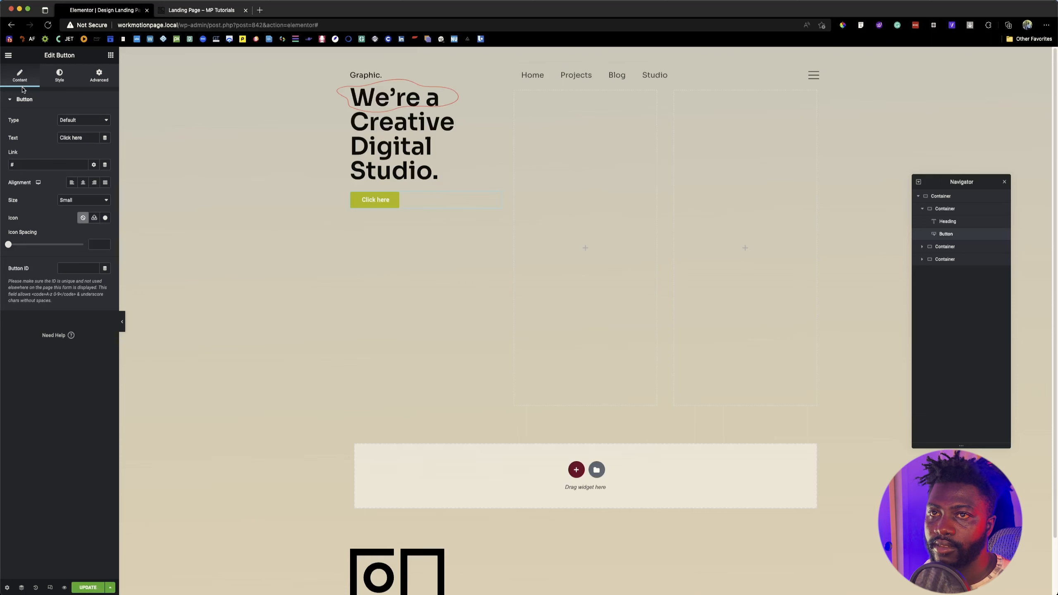
{"action": "triple_click", "coordinate": [96, 140]}
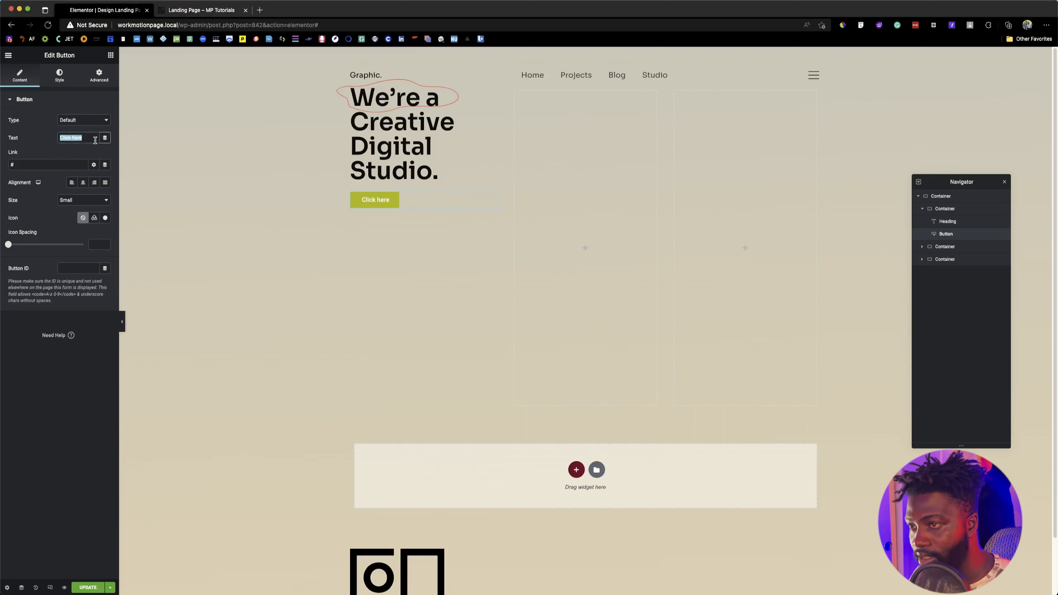
{"action": "key", "text": "super+v"}
{"action": "left_click", "coordinate": [38, 165]}
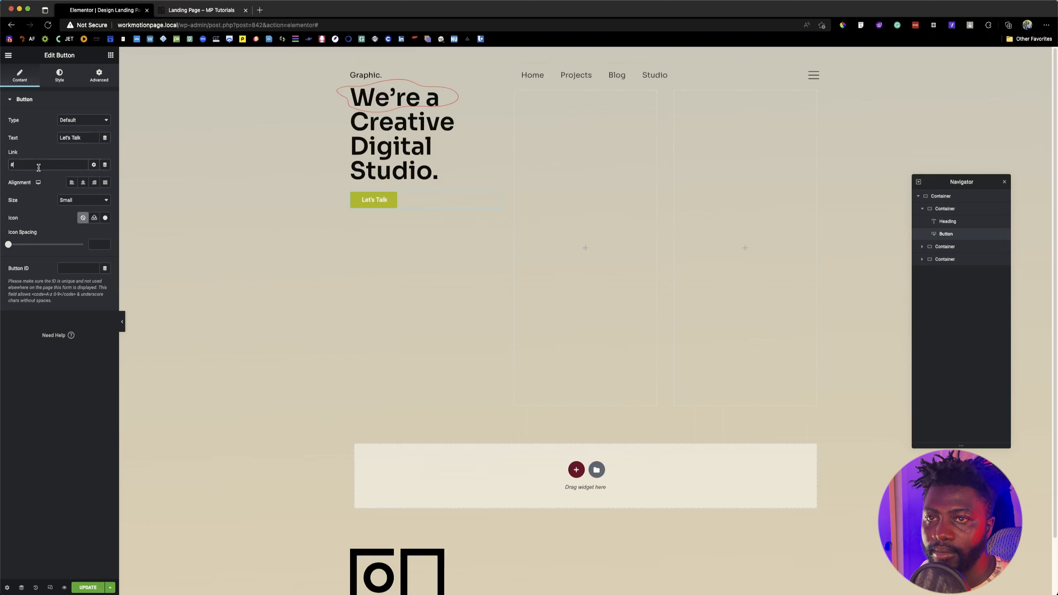
Step: Check the reference button's shape and open the button's border radius for editing in its style settings
{"action": "left_click", "coordinate": [59, 79]}
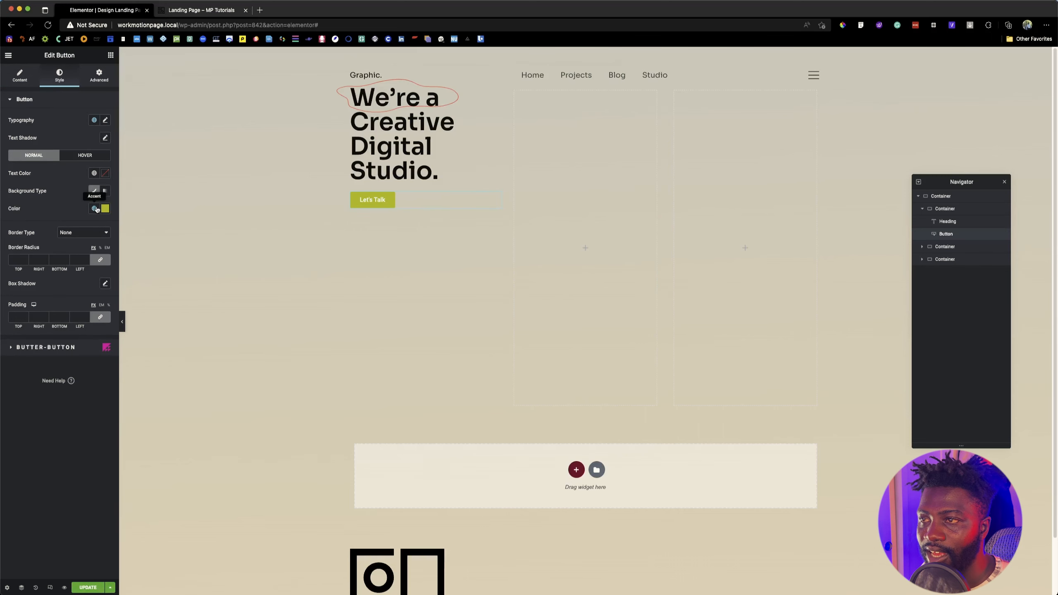
{"action": "left_click", "coordinate": [199, 13]}
{"action": "left_click", "coordinate": [115, 12]}
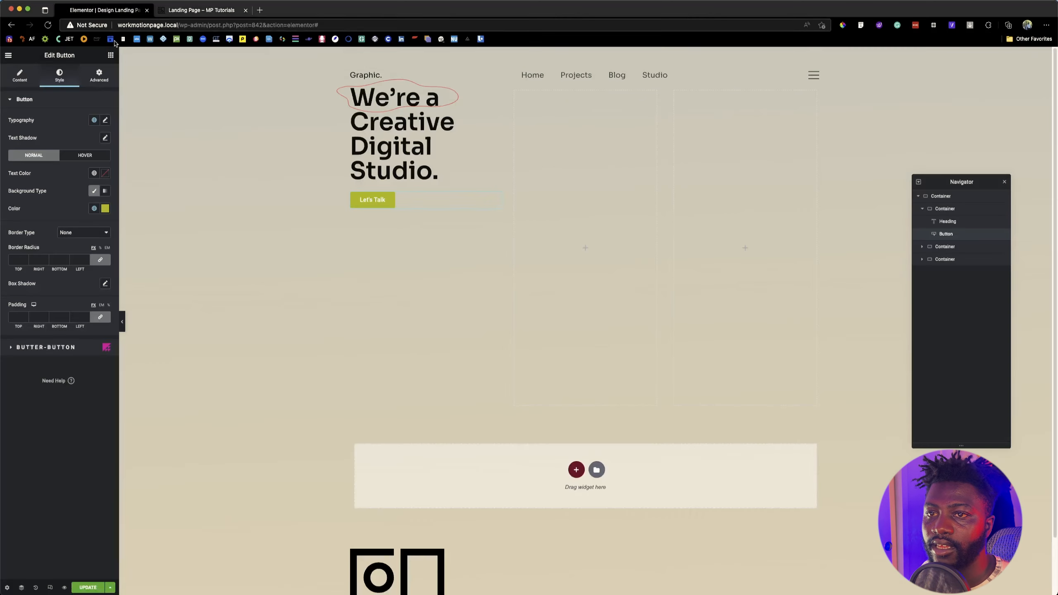
{"action": "left_click", "coordinate": [19, 260]}
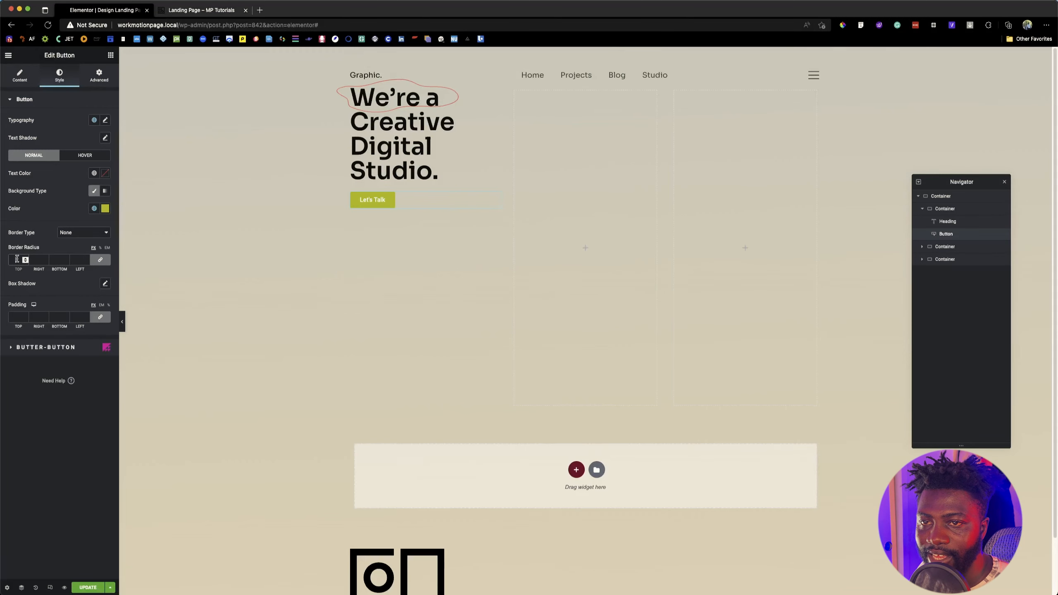
Step: Switch to the Figma design and inspect the border and corner radius of the "Let's a Talk" button's outline
{"action": "mouse_move", "coordinate": [473, 575]}
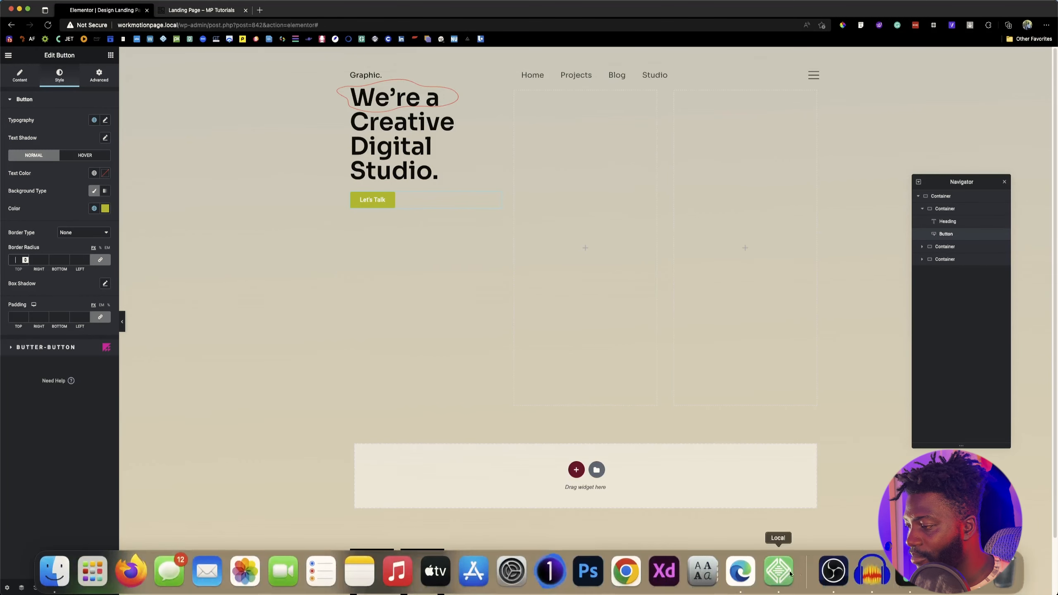
{"action": "left_click", "coordinate": [899, 578]}
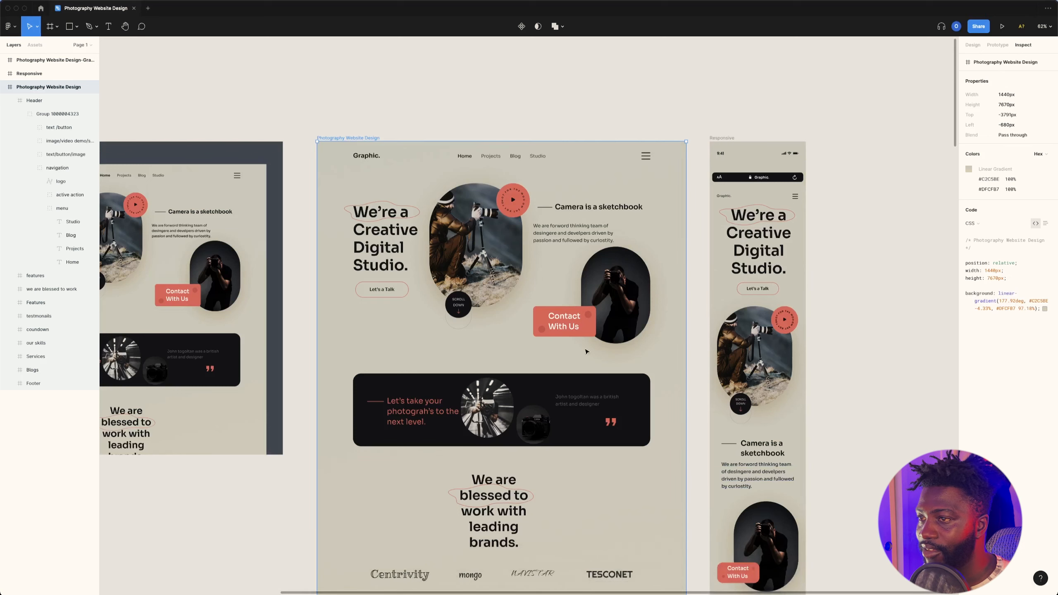
{"action": "left_click", "coordinate": [395, 297]}
{"action": "double_click", "coordinate": [395, 297]}
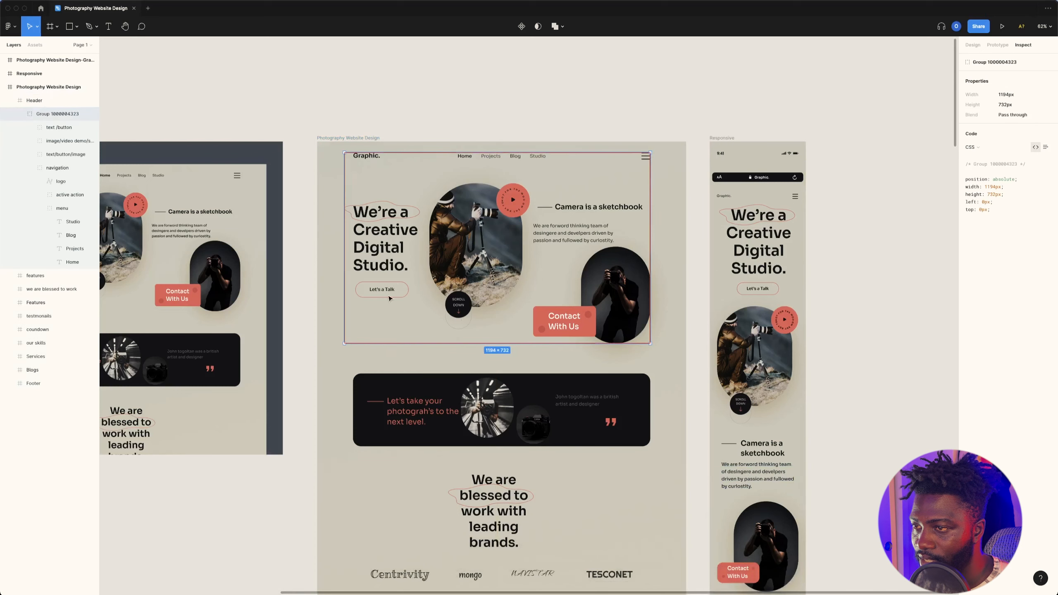
{"action": "left_click", "coordinate": [389, 297]}
{"action": "double_click", "coordinate": [380, 298]}
{"action": "double_click", "coordinate": [380, 297]}
{"action": "double_click", "coordinate": [380, 297]}
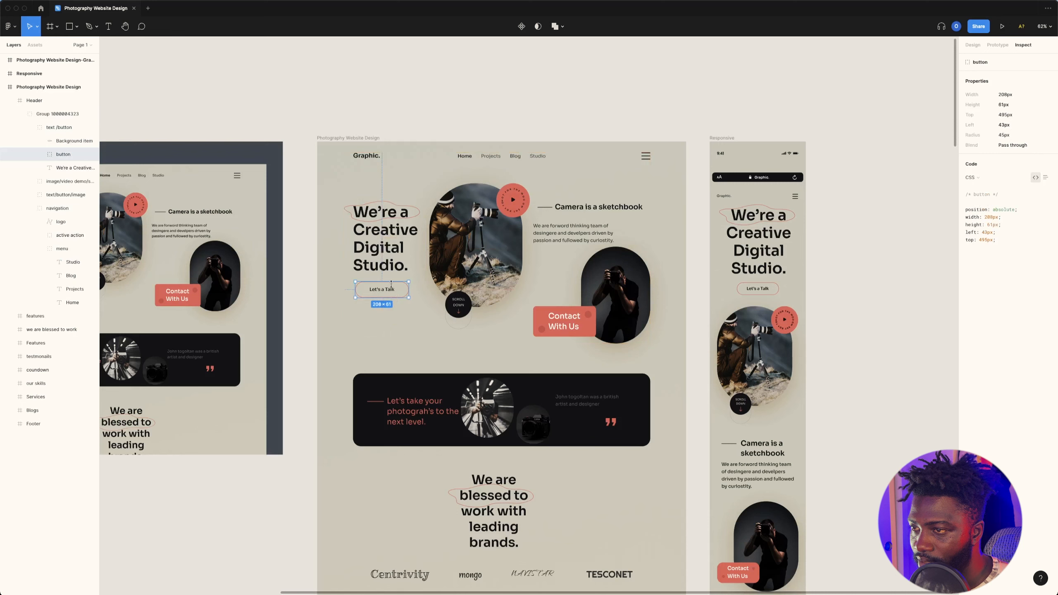
{"action": "left_click", "coordinate": [391, 288]}
{"action": "double_click", "coordinate": [407, 286]}
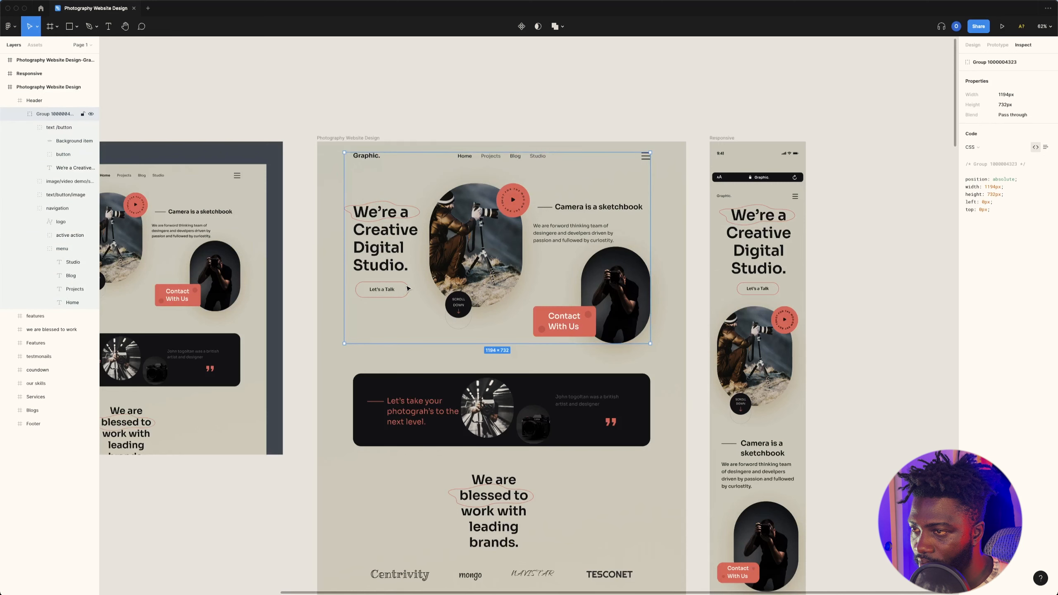
{"action": "double_click", "coordinate": [407, 286]}
{"action": "double_click", "coordinate": [407, 286]}
{"action": "double_click", "coordinate": [406, 284]}
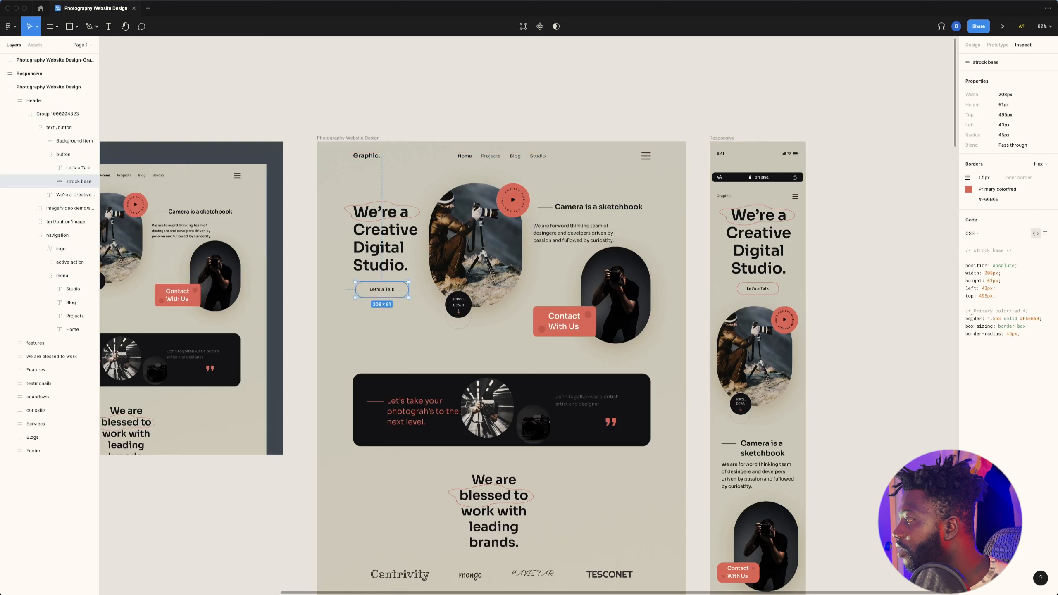
{"action": "left_click_drag", "start_coordinate": [988, 318], "coordinate": [997, 318]}
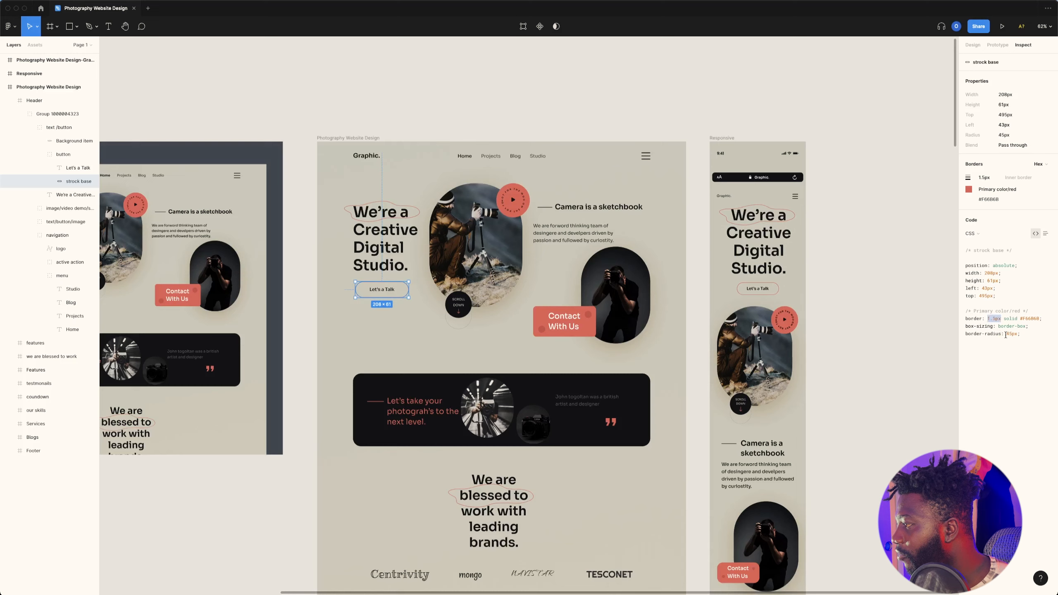
Step: Return to Elementor, set the button's border radius to 45 on all corners, and recheck the outline's properties in Figma
{"action": "key", "text": "super+Tab"}
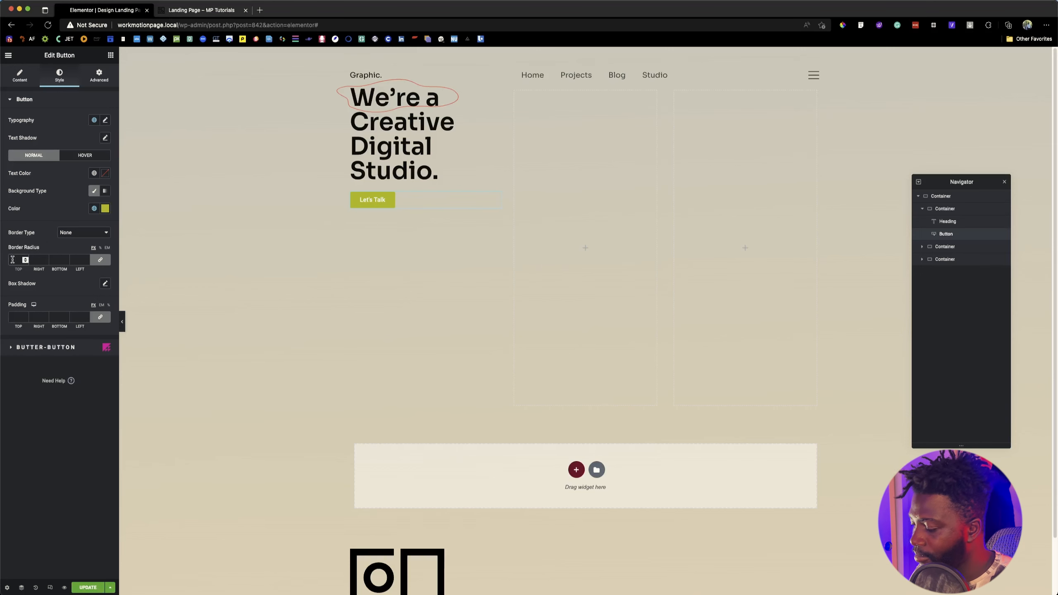
{"action": "type", "text": "45"}
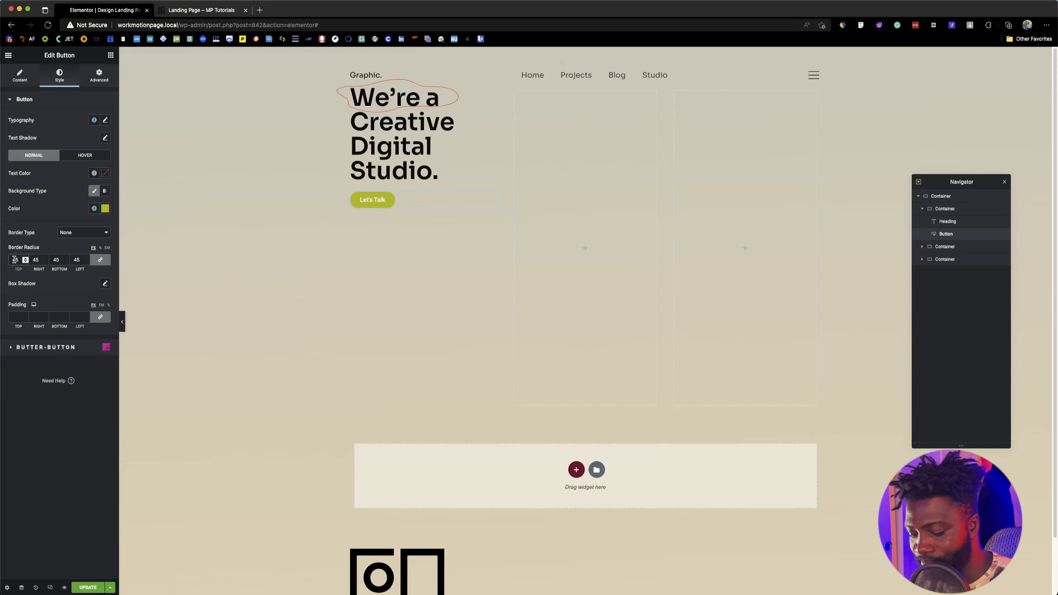
{"action": "key", "text": "super+Tab"}
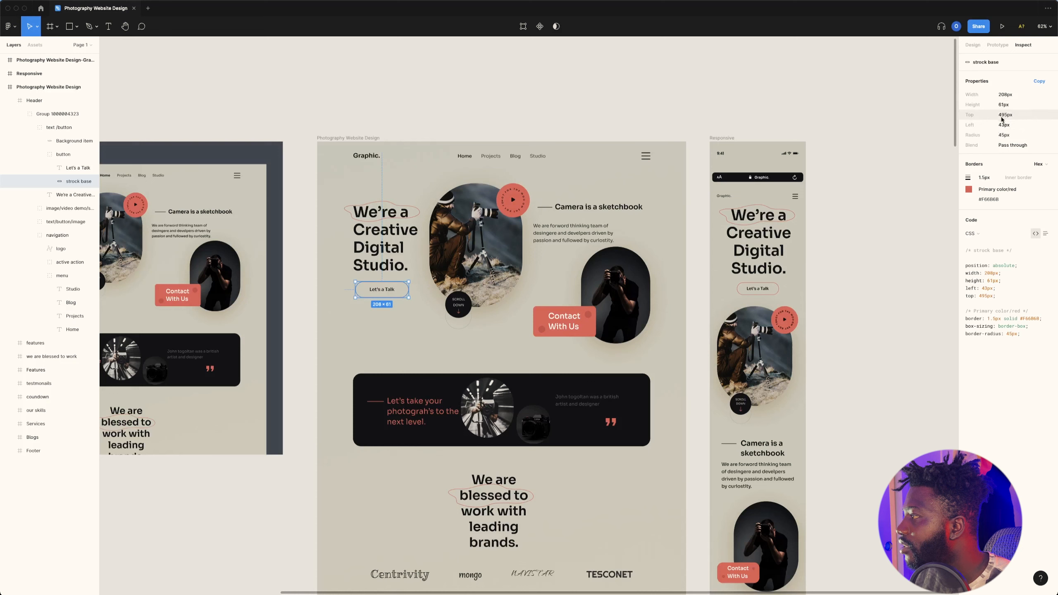
{"action": "key", "text": "super+Tab"}
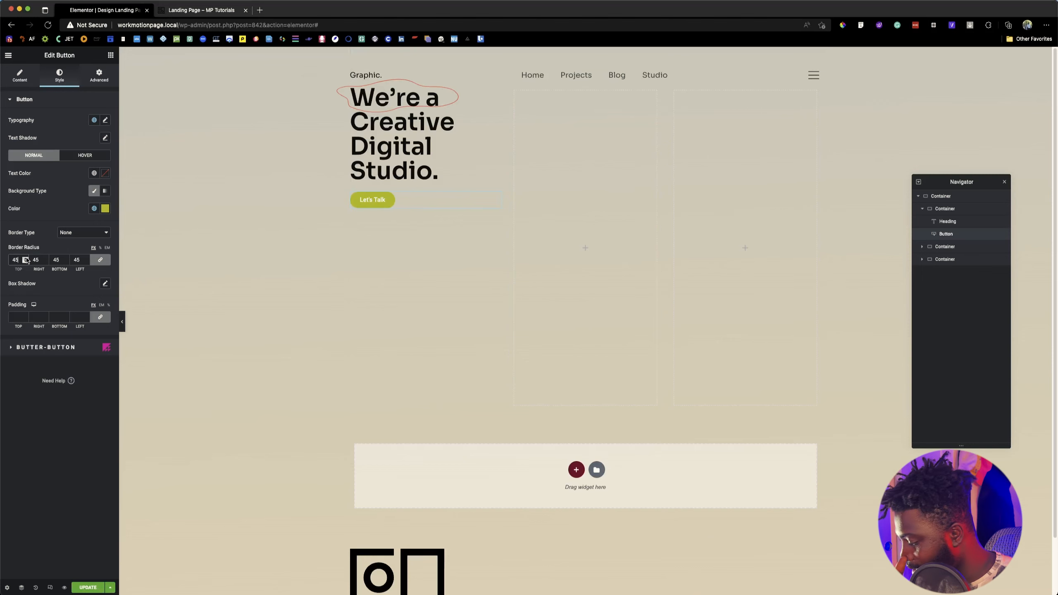
Step: Unlink the button's padding values, set 10 top and bottom and 35 left and right, and compare with the reference landing page
{"action": "left_click", "coordinate": [100, 316]}
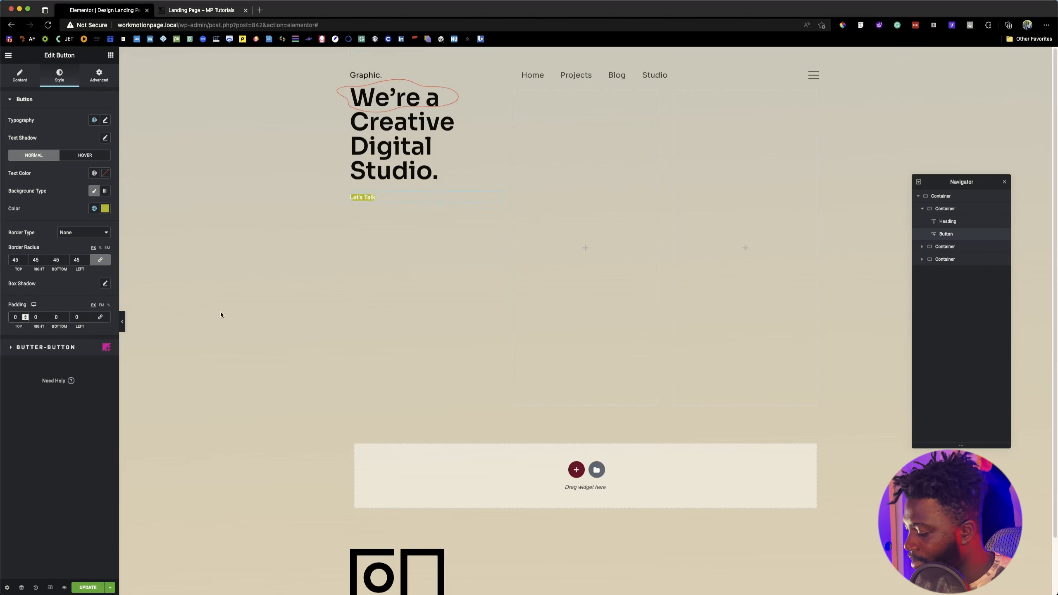
{"action": "left_click", "coordinate": [54, 317]}
{"action": "type", "text": "10"}
{"action": "left_click", "coordinate": [34, 316]}
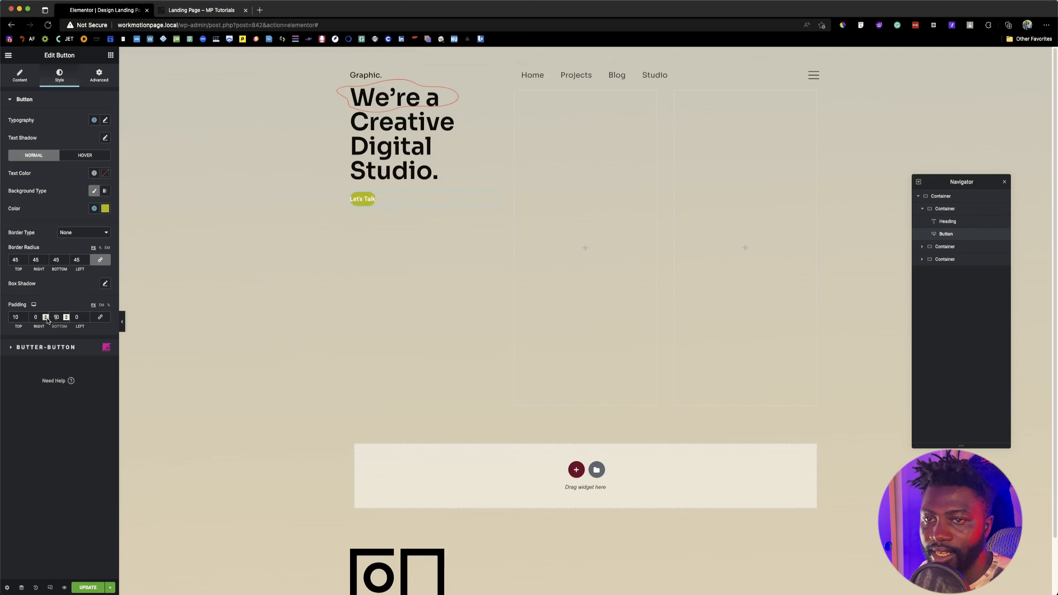
{"action": "type", "text": "10"}
{"action": "type", "text": "35"}
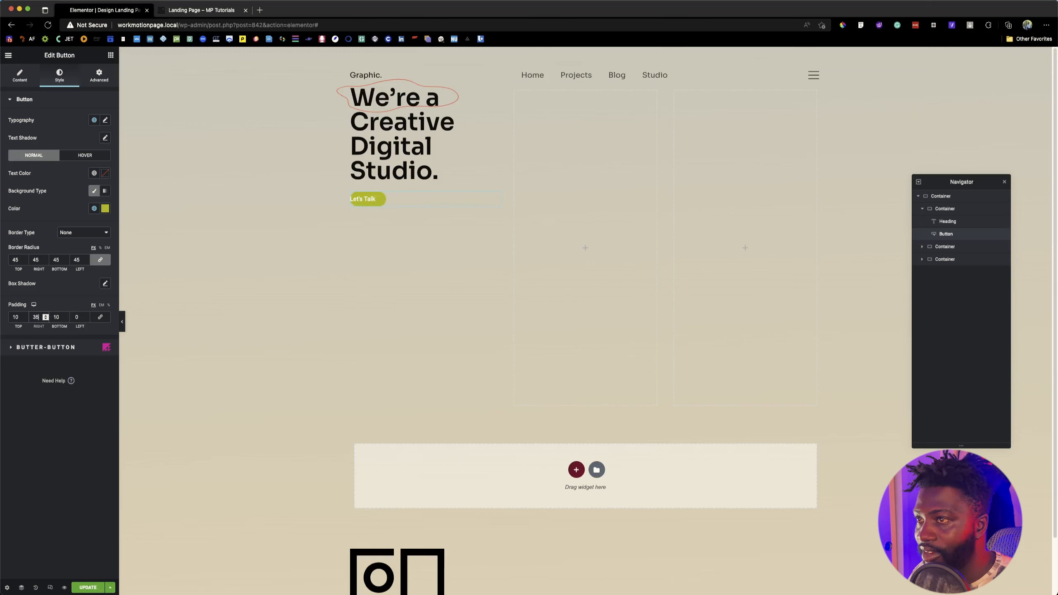
{"action": "left_click", "coordinate": [75, 317]}
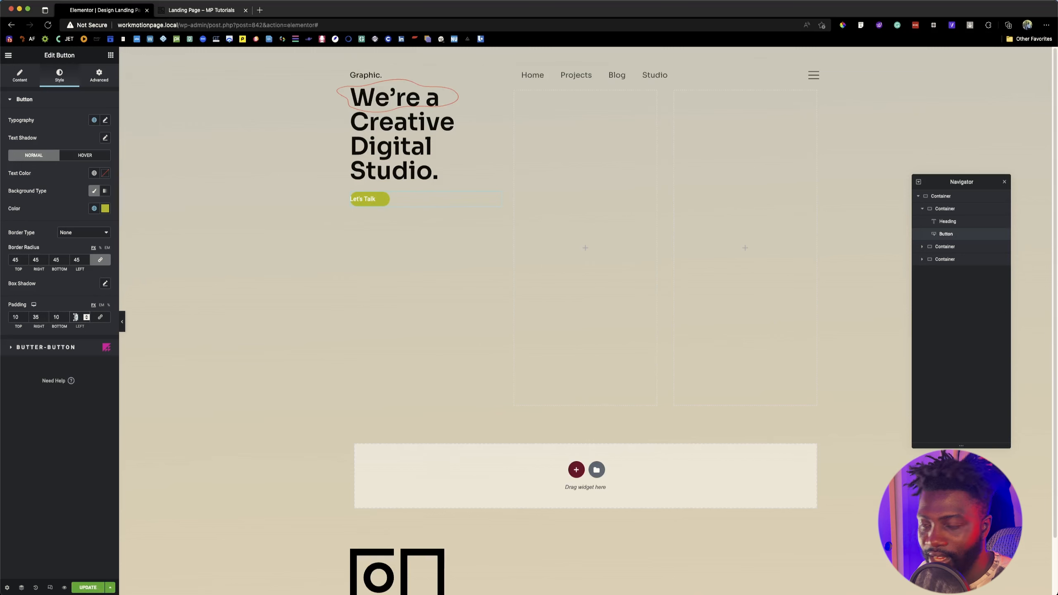
{"action": "type", "text": "35"}
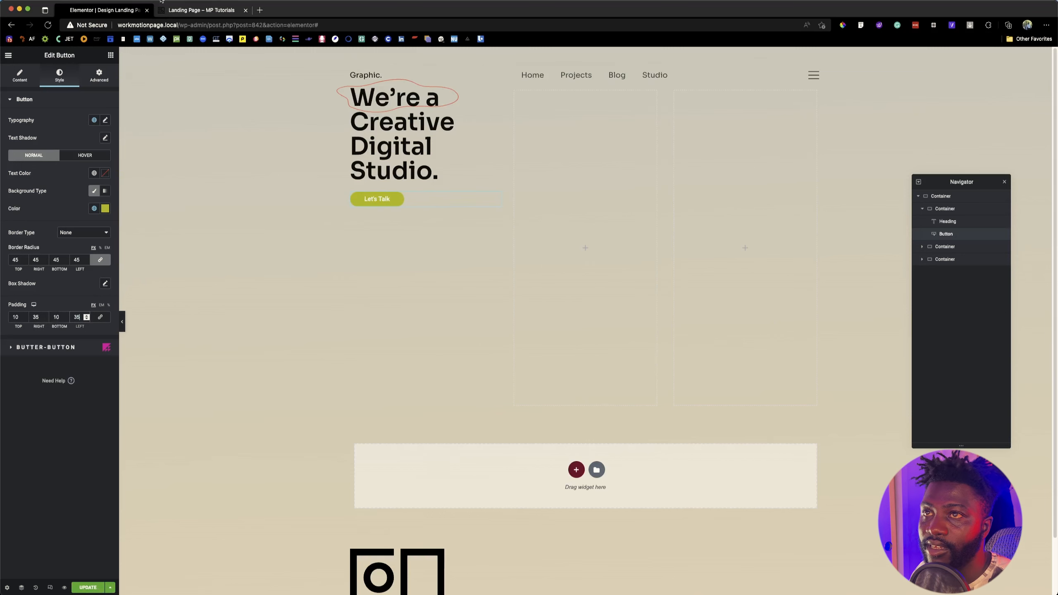
{"action": "left_click", "coordinate": [183, 10]}
{"action": "left_click", "coordinate": [109, 10]}
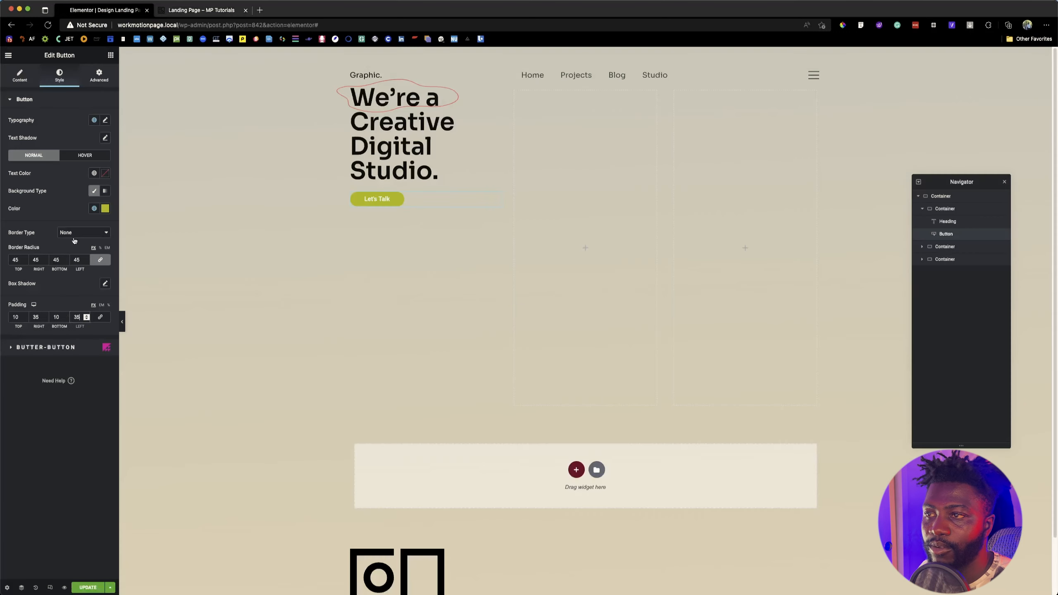
Step: Set the button's top and bottom padding to 15 and compare its height with the reference landing page's button
{"action": "left_click", "coordinate": [13, 317]}
{"action": "type", "text": "15"}
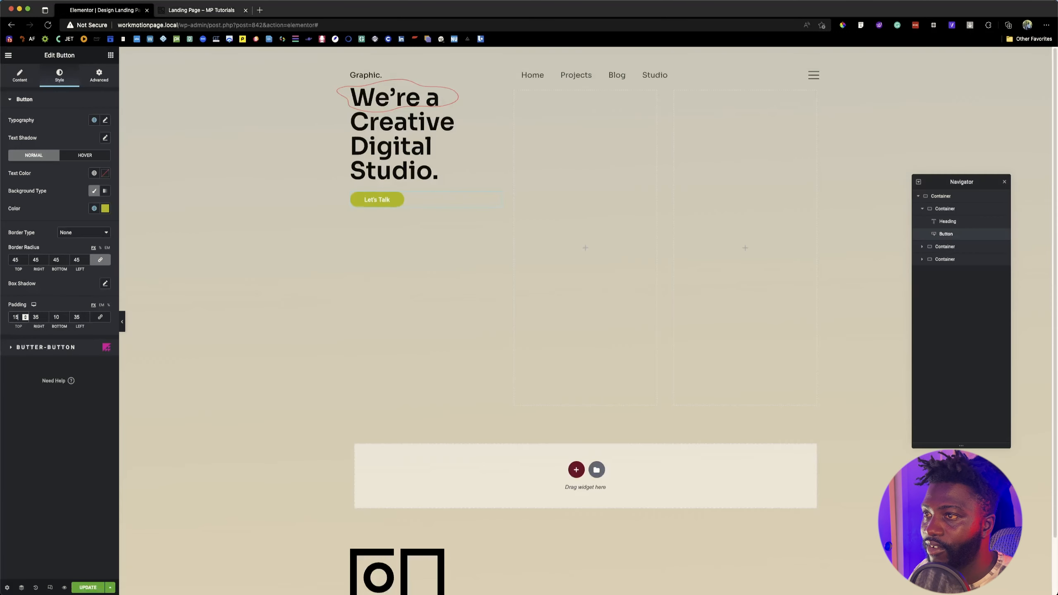
{"action": "key", "text": "Tab"}
{"action": "key", "text": "Tab"}
{"action": "type", "text": "15"}
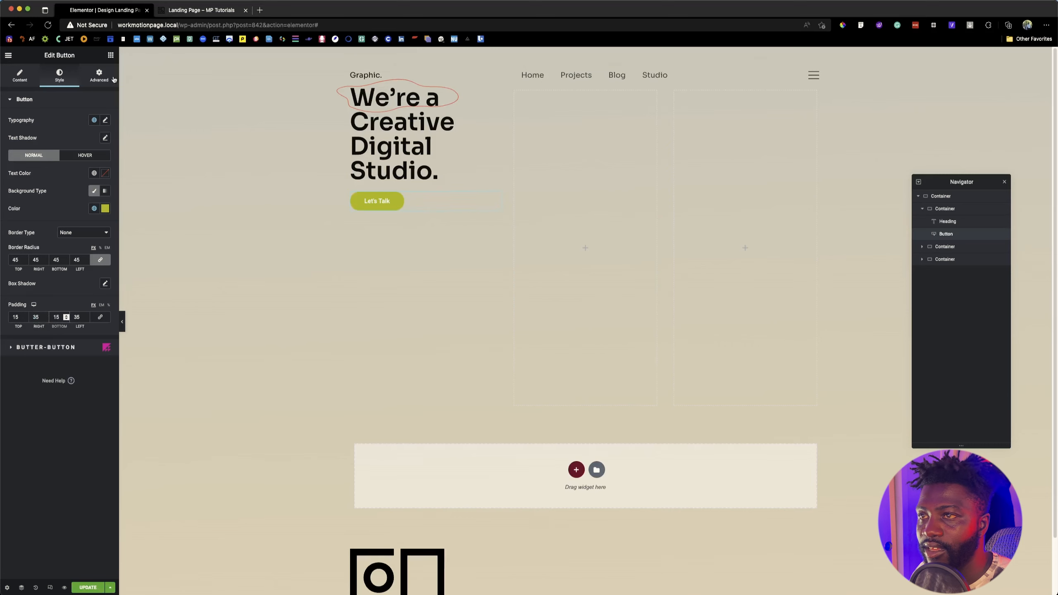
{"action": "left_click", "coordinate": [172, 12]}
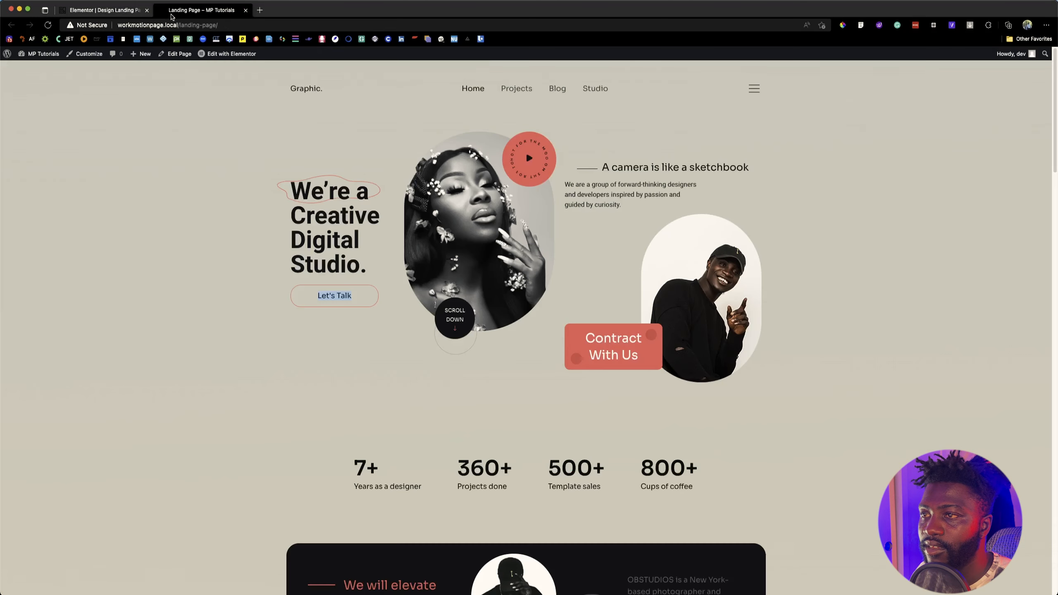
{"action": "left_click", "coordinate": [103, 12]}
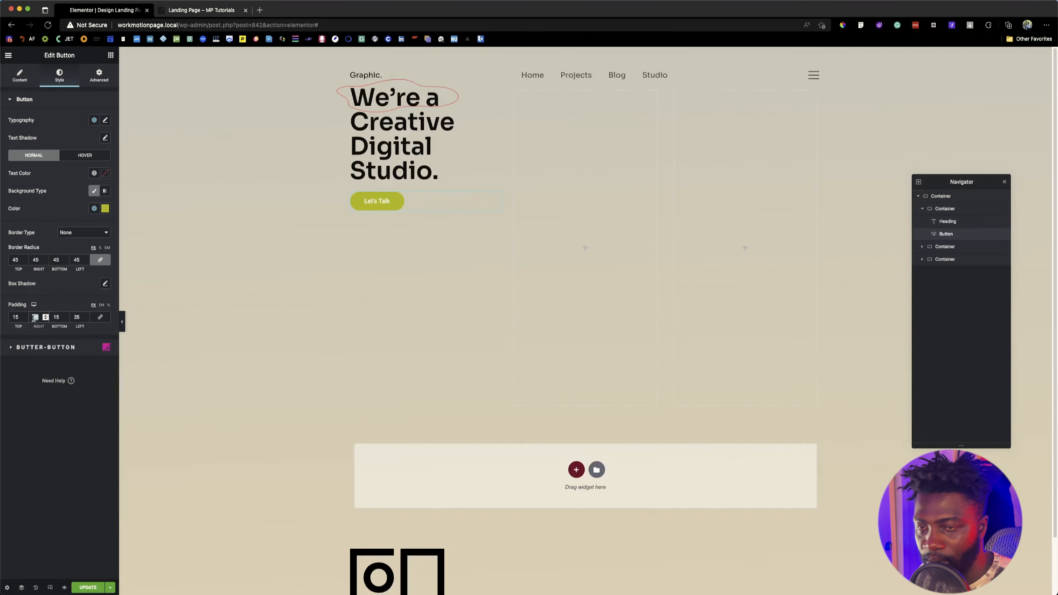
Step: Set the button's right and left padding to 55
{"action": "type", "text": "55"}
{"action": "key", "text": "Tab"}
{"action": "key", "text": "Tab"}
{"action": "type", "text": "55"}
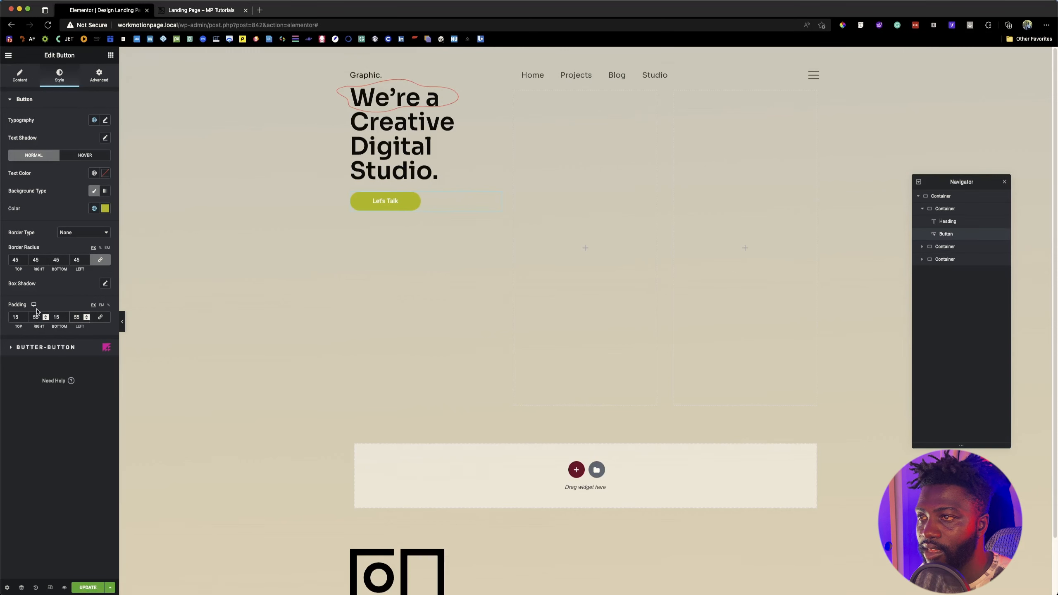
Step: Make the button's background color fully transparent by reducing its opacity to zero
{"action": "left_click", "coordinate": [105, 208]}
{"action": "left_click_drag", "start_coordinate": [116, 325], "coordinate": [11, 319]}
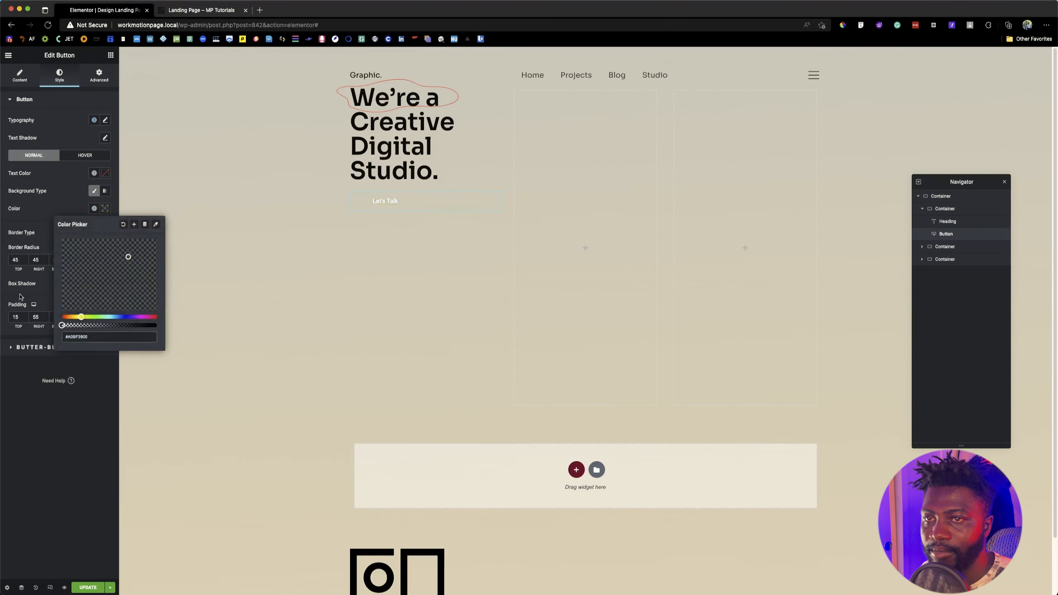
{"action": "left_click", "coordinate": [59, 203]}
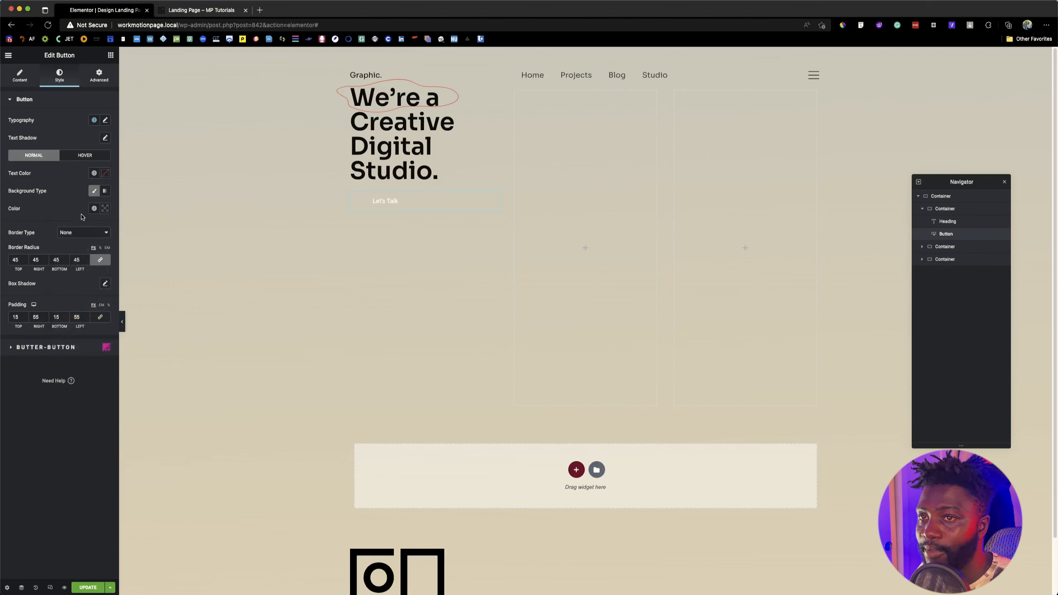
{"action": "left_click", "coordinate": [104, 208]}
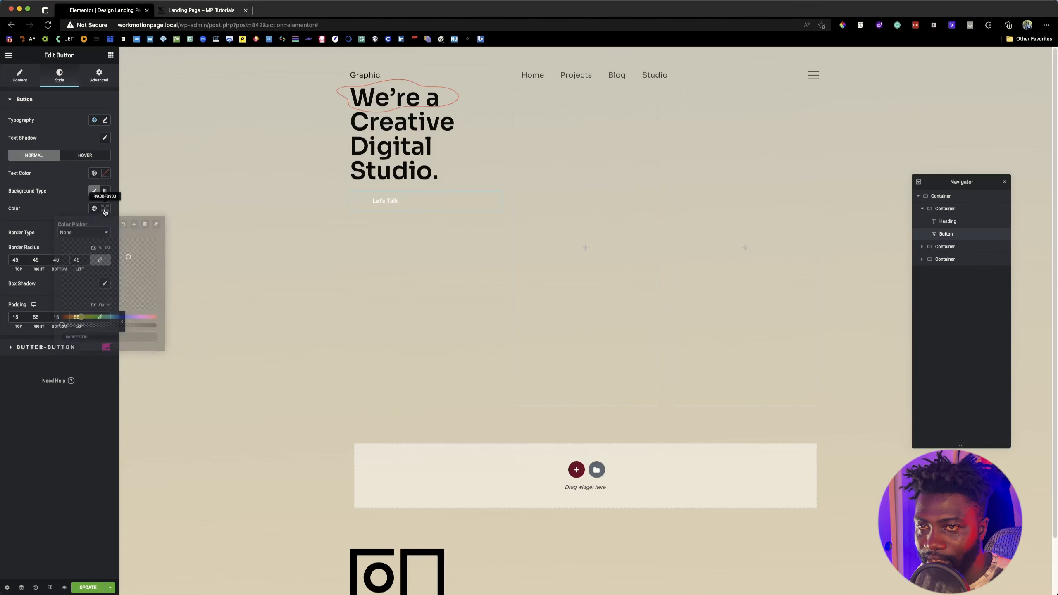
{"action": "mouse_move", "coordinate": [63, 326]}
{"action": "left_mouse_down"}
{"action": "mouse_move", "coordinate": [157, 326]}
{"action": "mouse_move", "coordinate": [52, 328]}
{"action": "left_mouse_up"}
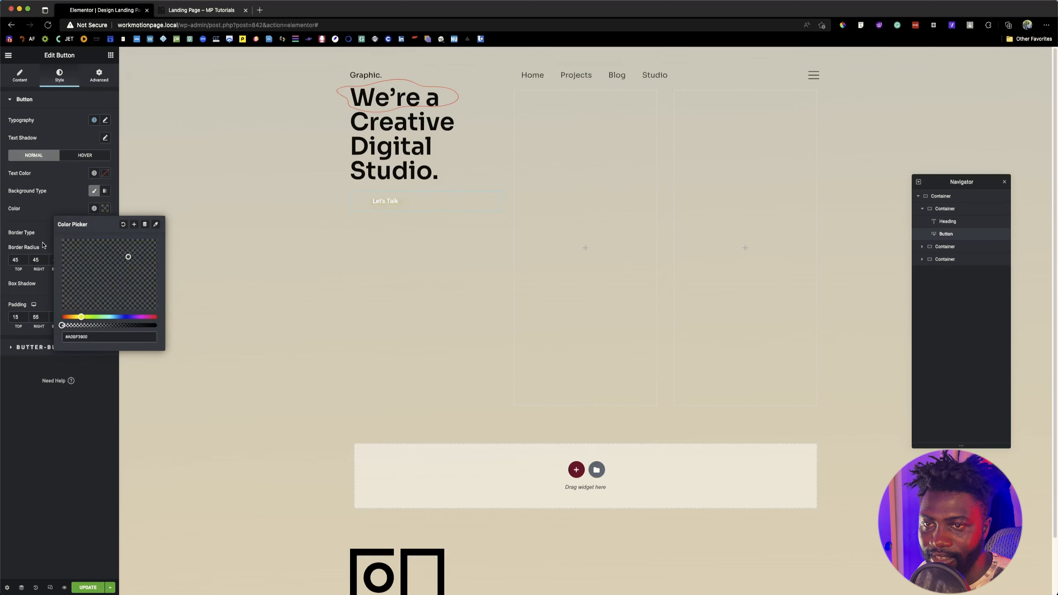
{"action": "left_click", "coordinate": [46, 190]}
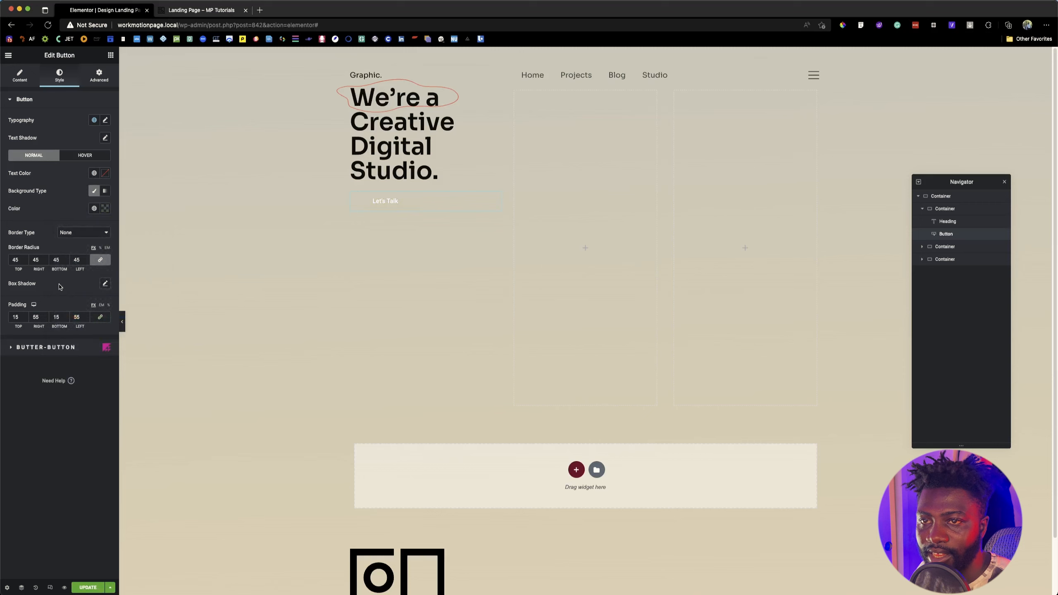
Step: Give the button a solid border with a width of 1 on all sides
{"action": "left_click", "coordinate": [72, 233]}
{"action": "left_click", "coordinate": [71, 242]}
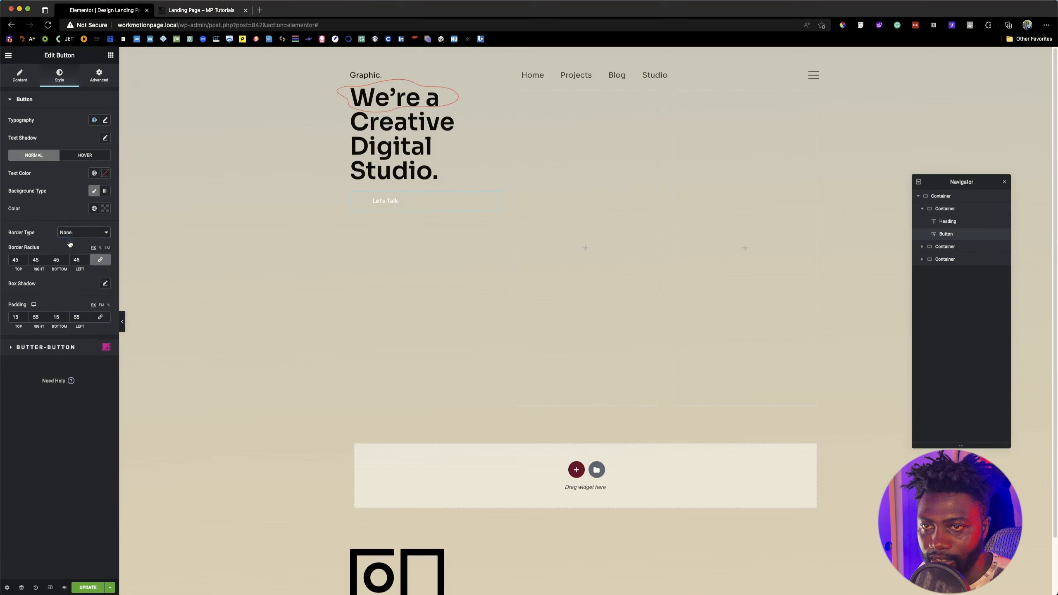
{"action": "left_click", "coordinate": [23, 259]}
{"action": "type", "text": "51"}
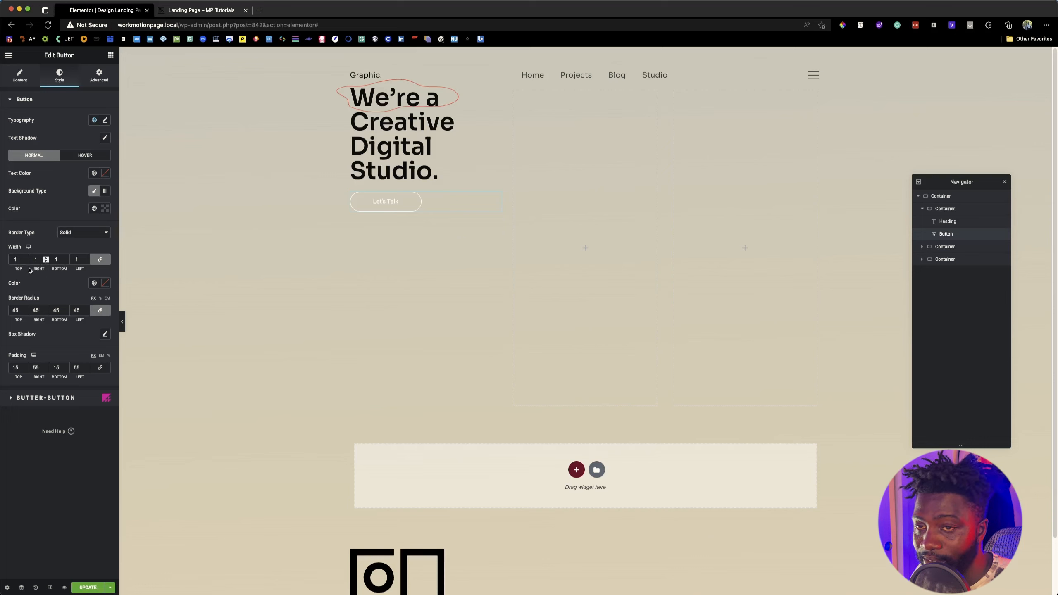
Step: Copy the Primary color/red hex value from the button outline in Figma and apply it as the Elementor button's border color
{"action": "left_click", "coordinate": [104, 284]}
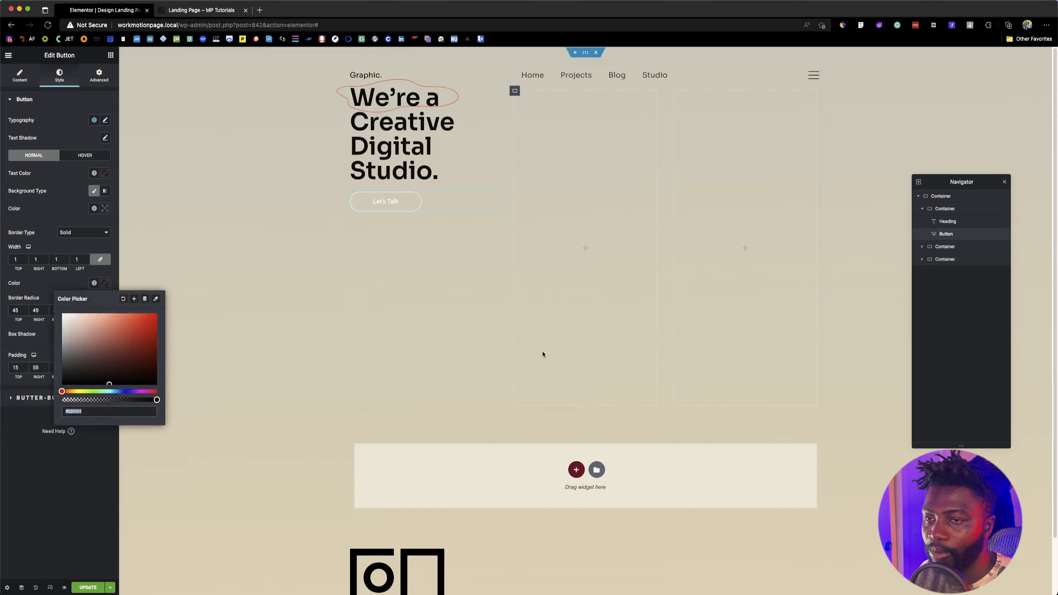
{"action": "key", "text": "super+Tab"}
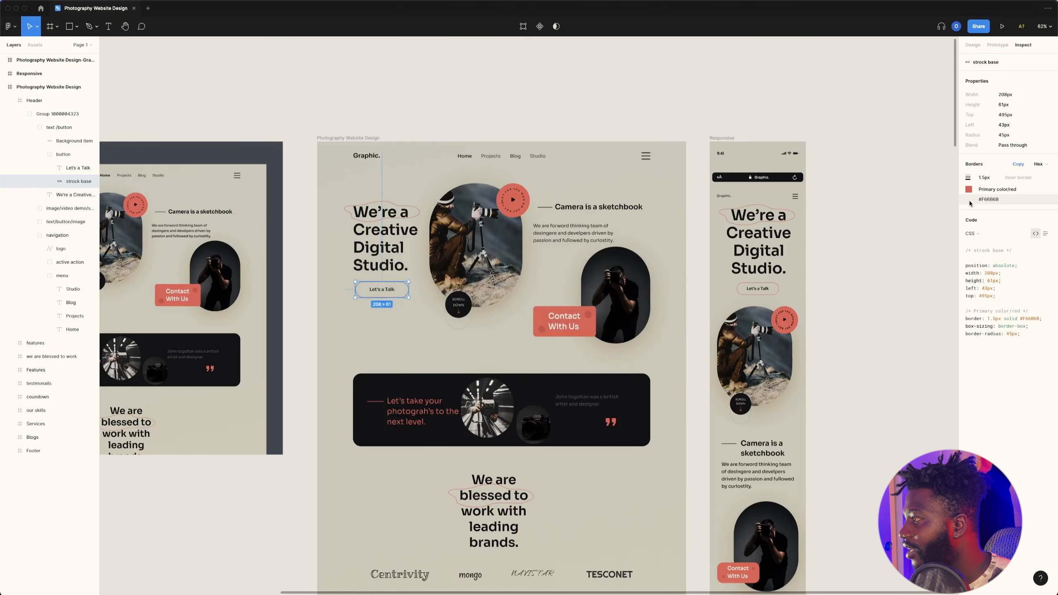
{"action": "left_click", "coordinate": [989, 199]}
{"action": "key", "text": "super+Tab"}
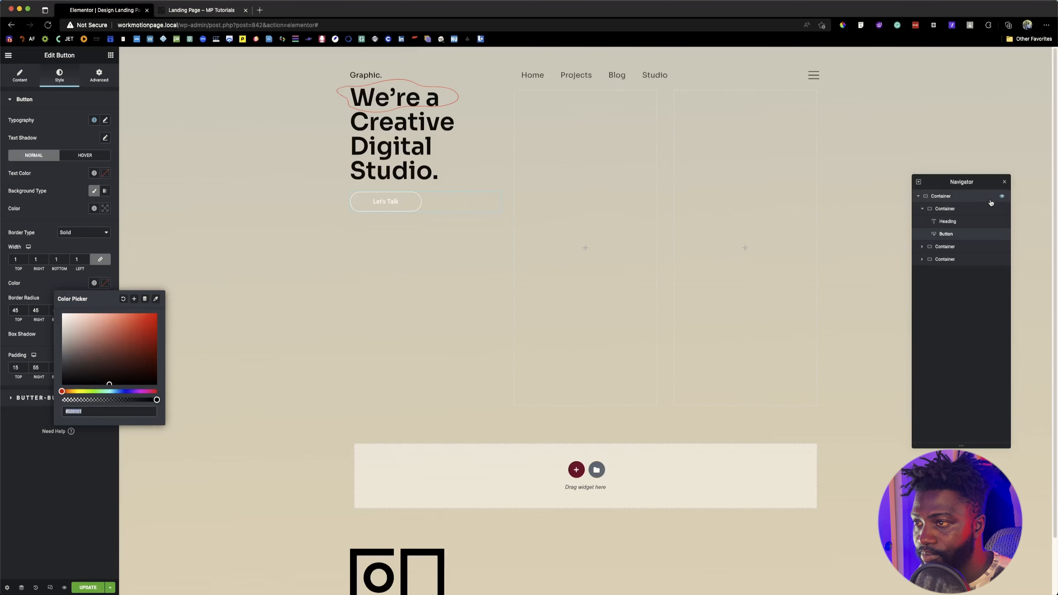
{"action": "key", "text": "super+v"}
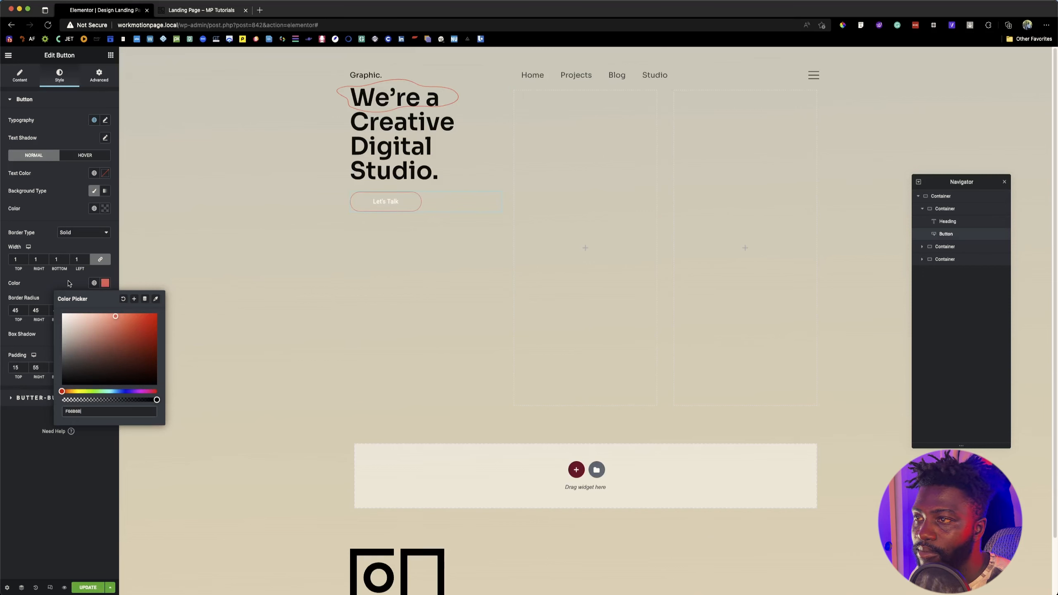
{"action": "key", "text": "super+Tab"}
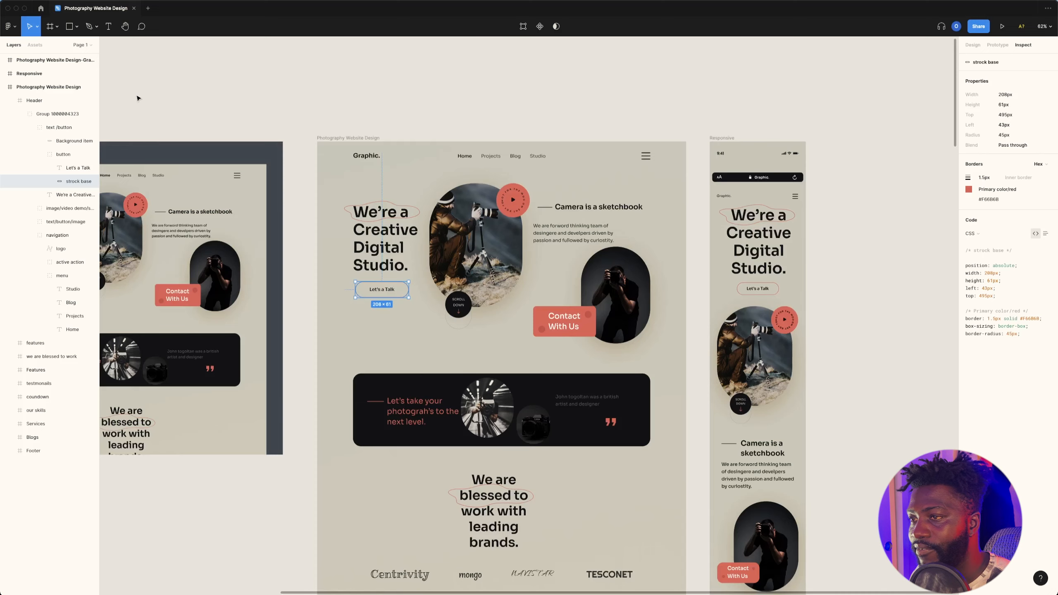
{"action": "key", "text": "super+Tab"}
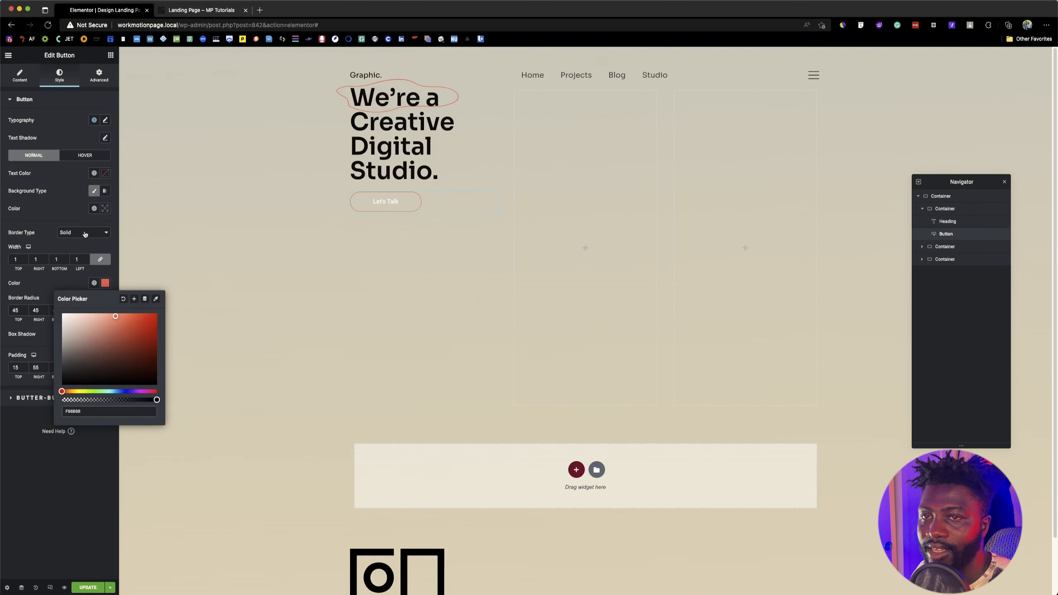
{"action": "left_click", "coordinate": [72, 131]}
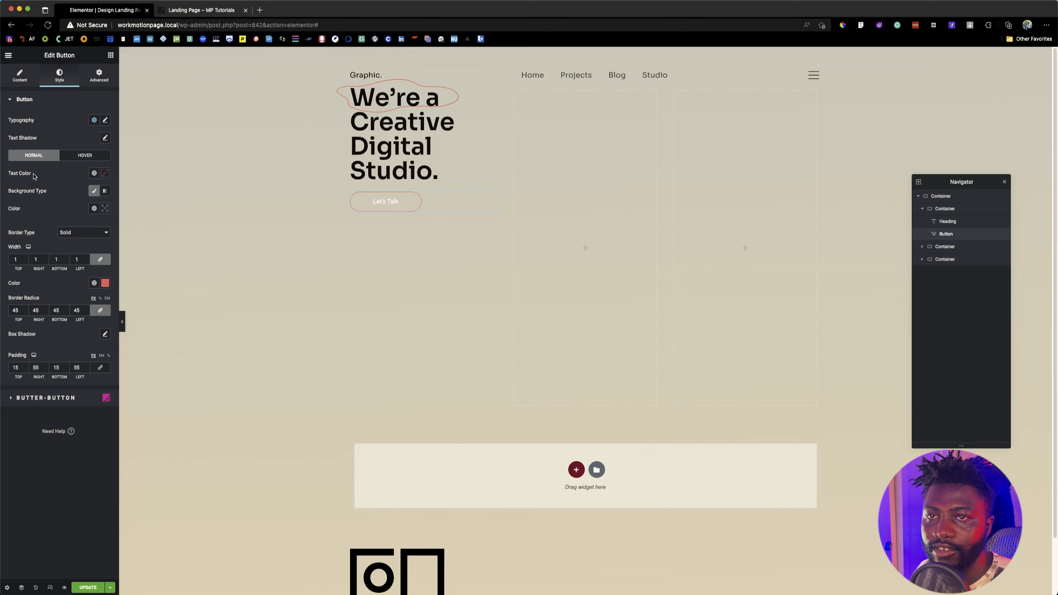
Step: Apply the dark global color to the button's text and compare the button with the reference landing page
{"action": "left_click", "coordinate": [95, 173]}
{"action": "left_click", "coordinate": [62, 302]}
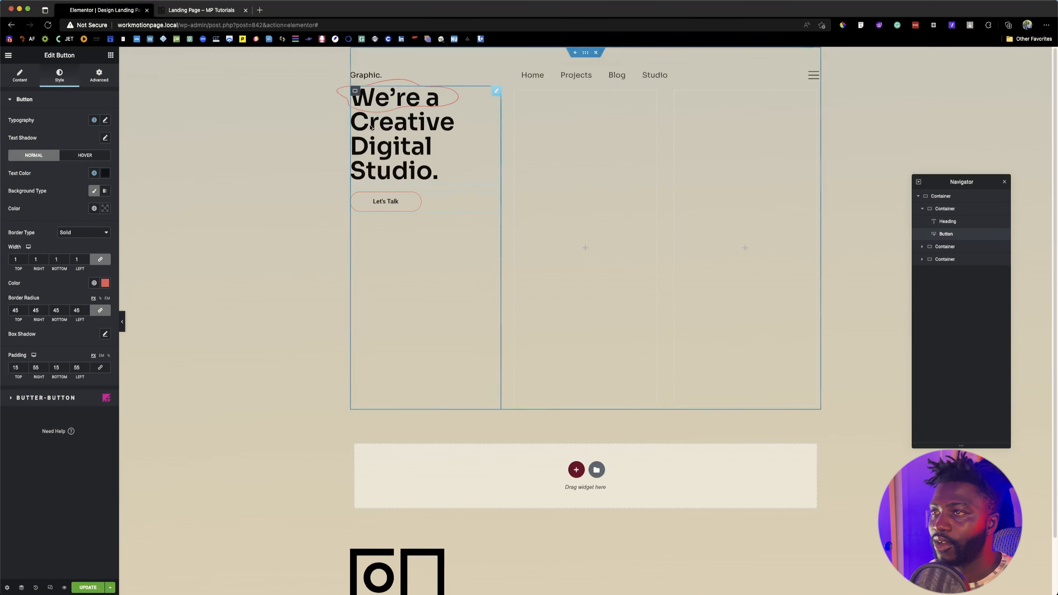
{"action": "left_click", "coordinate": [182, 12]}
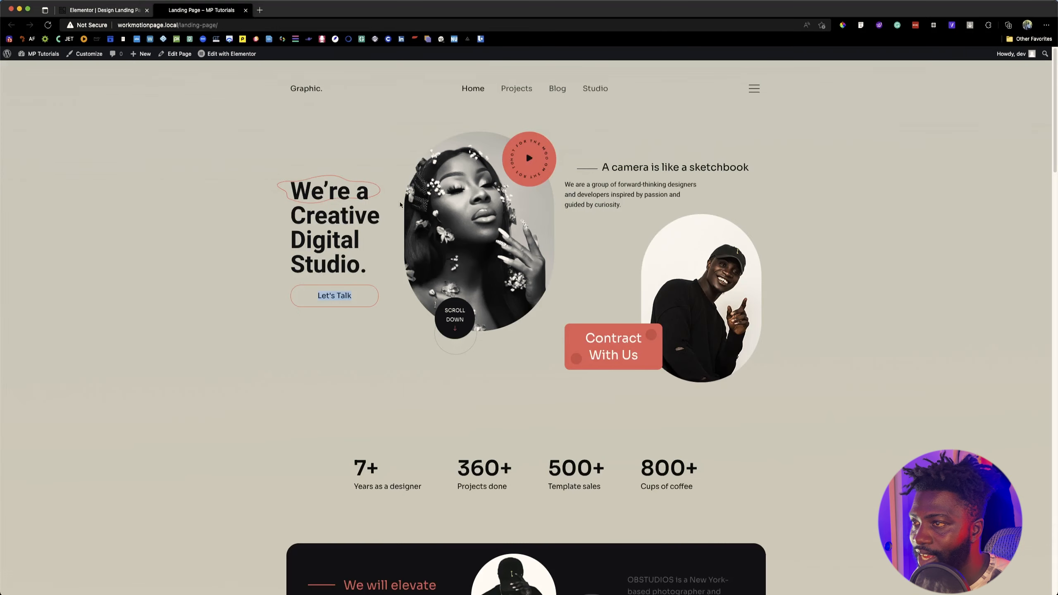
{"action": "left_click", "coordinate": [112, 10]}
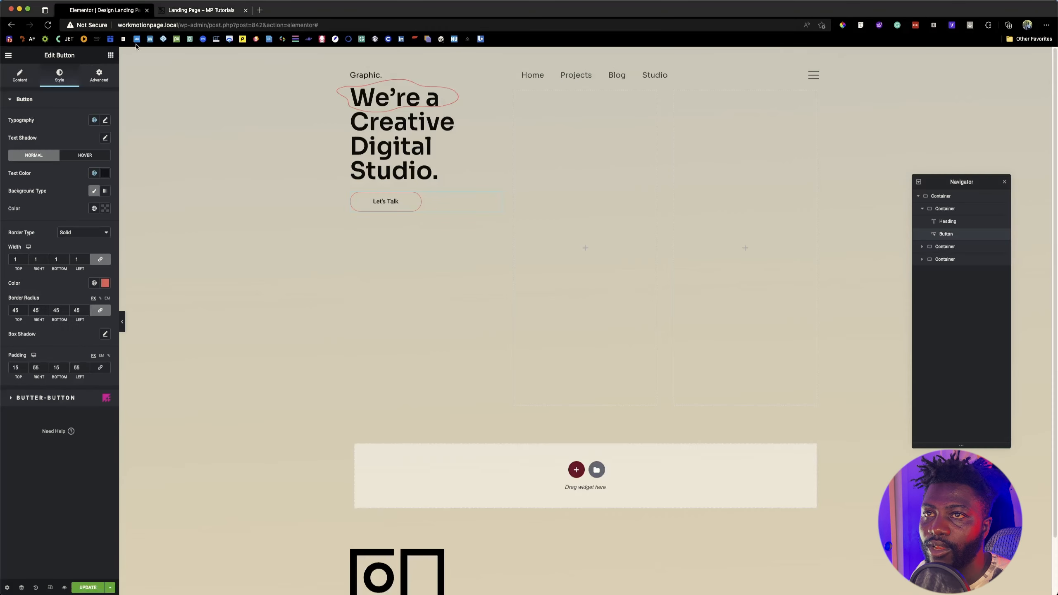
Step: Find the Image widget and add it to the second column of the hero section
{"action": "left_click", "coordinate": [110, 55]}
{"action": "type", "text": "images"}
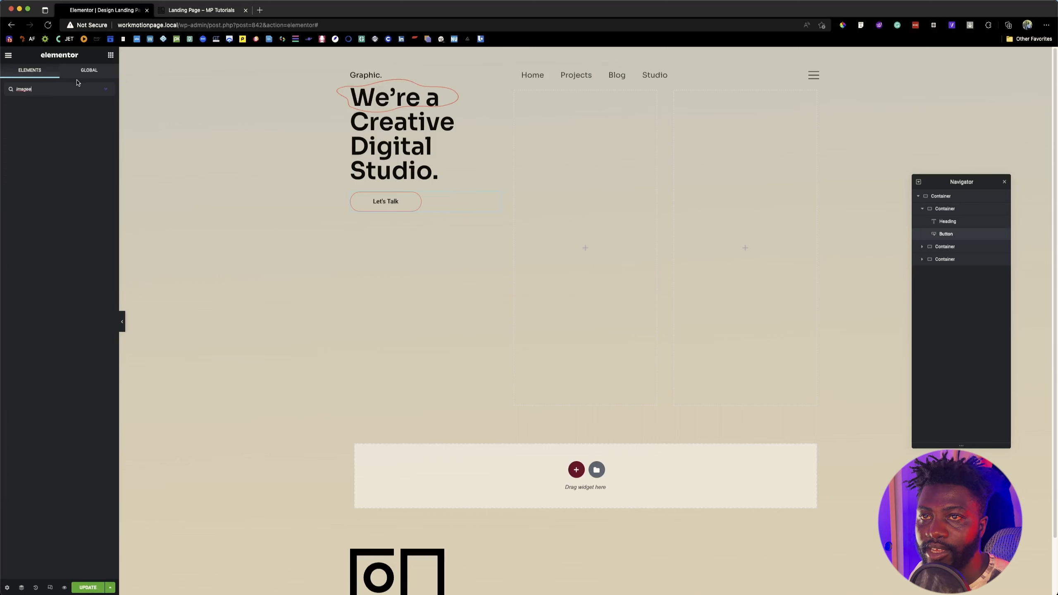
{"action": "key", "text": "BackSpace"}
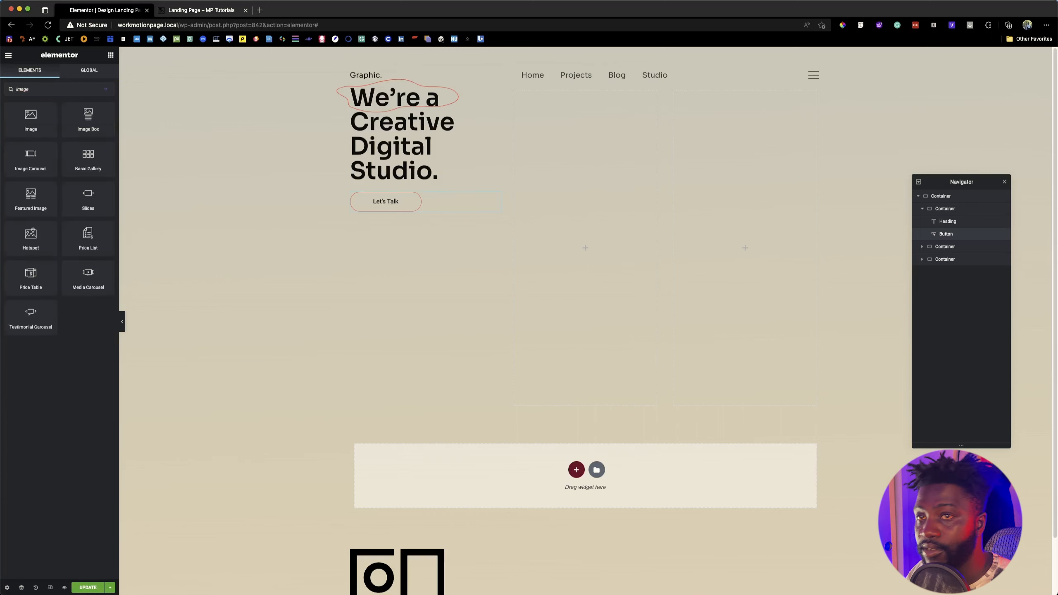
{"action": "left_click_drag", "start_coordinate": [31, 123], "coordinate": [556, 198]}
Step: Insert the portrait of the woman with flowers against a blue background from the media library into the image widget
{"action": "left_click", "coordinate": [38, 141]}
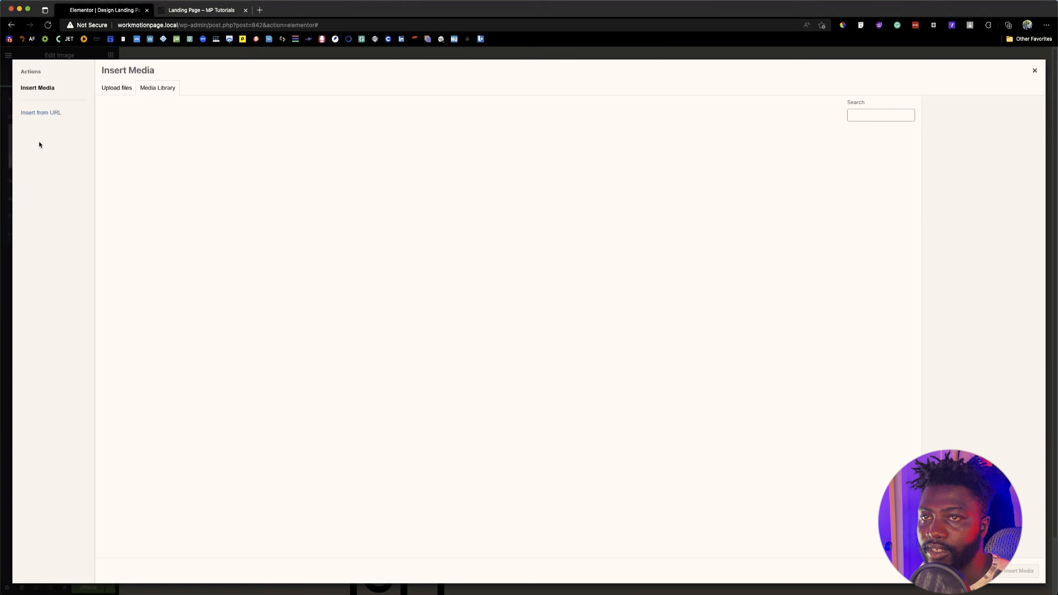
{"action": "left_click", "coordinate": [814, 161]}
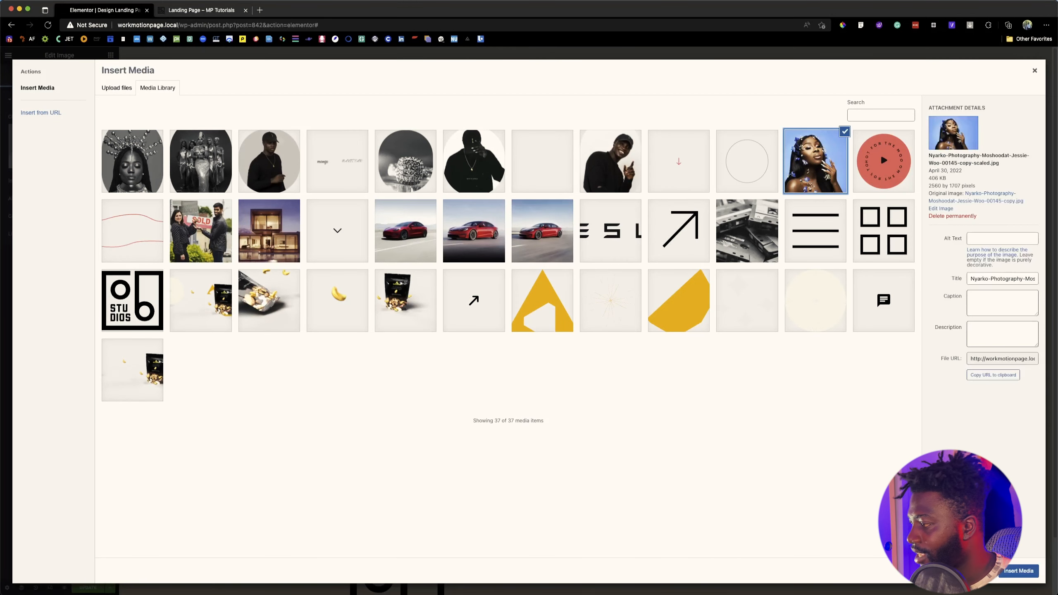
{"action": "left_click", "coordinate": [1015, 571]}
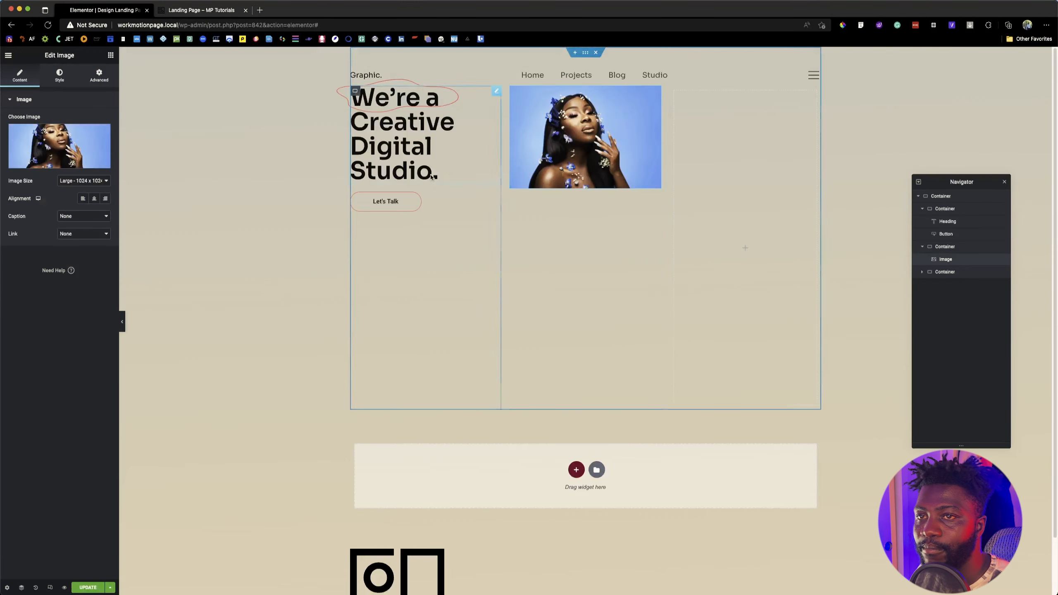
Step: Set the portrait's image size to Full and open its style settings
{"action": "left_click", "coordinate": [97, 181]}
{"action": "left_click", "coordinate": [78, 207]}
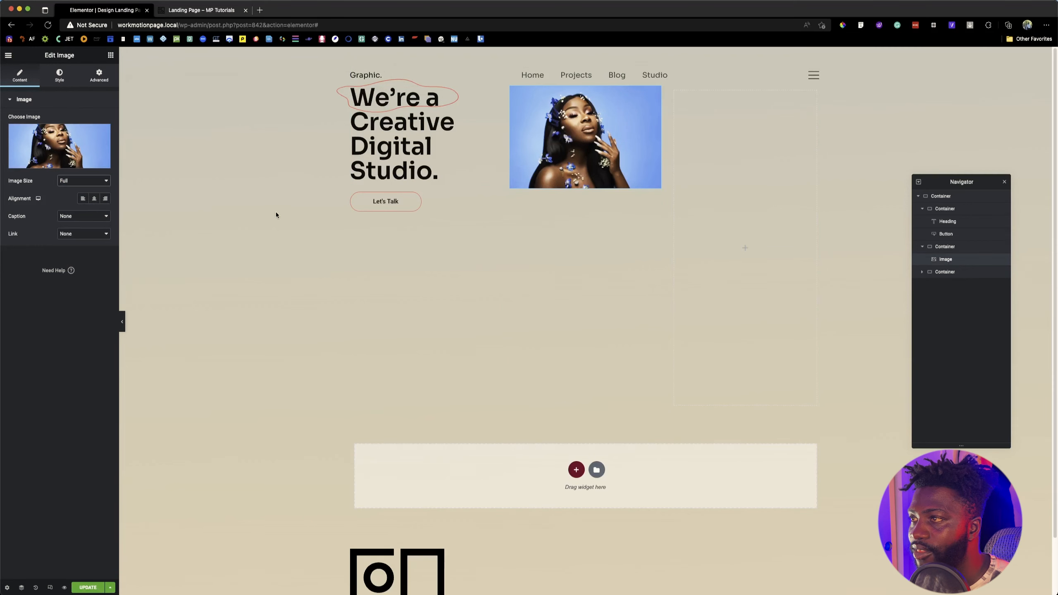
{"action": "left_click", "coordinate": [60, 76]}
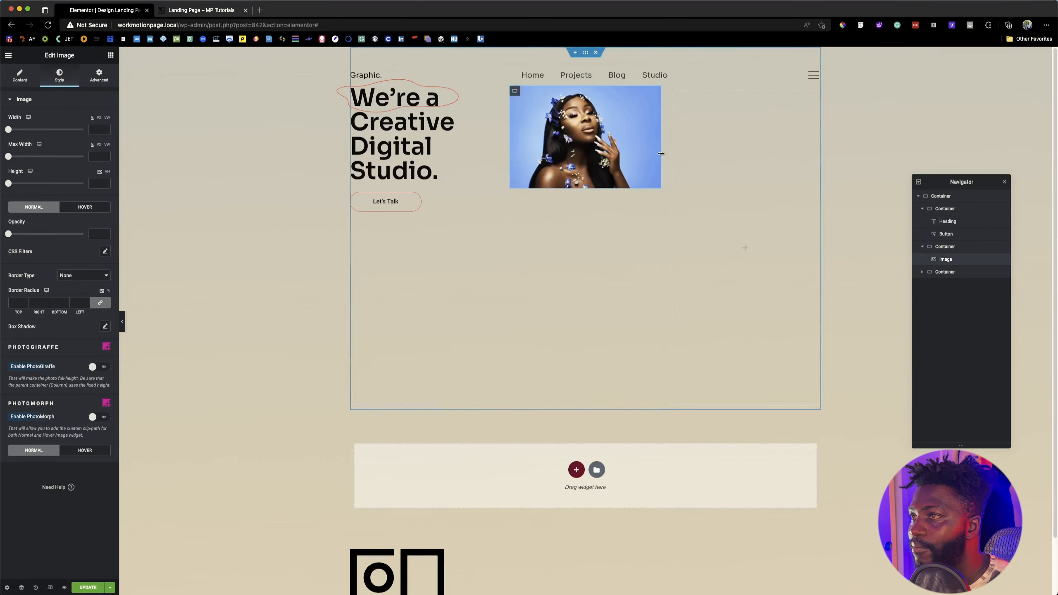
Step: Change the first hero column's content width to Full Width, compare with the reference landing page, and narrow the column to 76%
{"action": "left_click", "coordinate": [355, 92]}
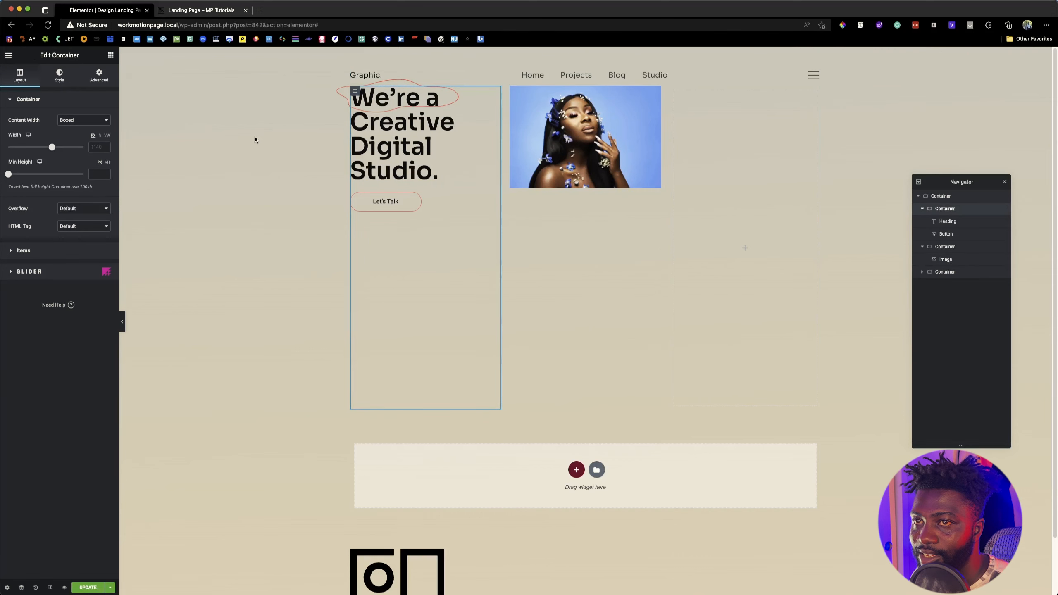
{"action": "left_click", "coordinate": [79, 121]}
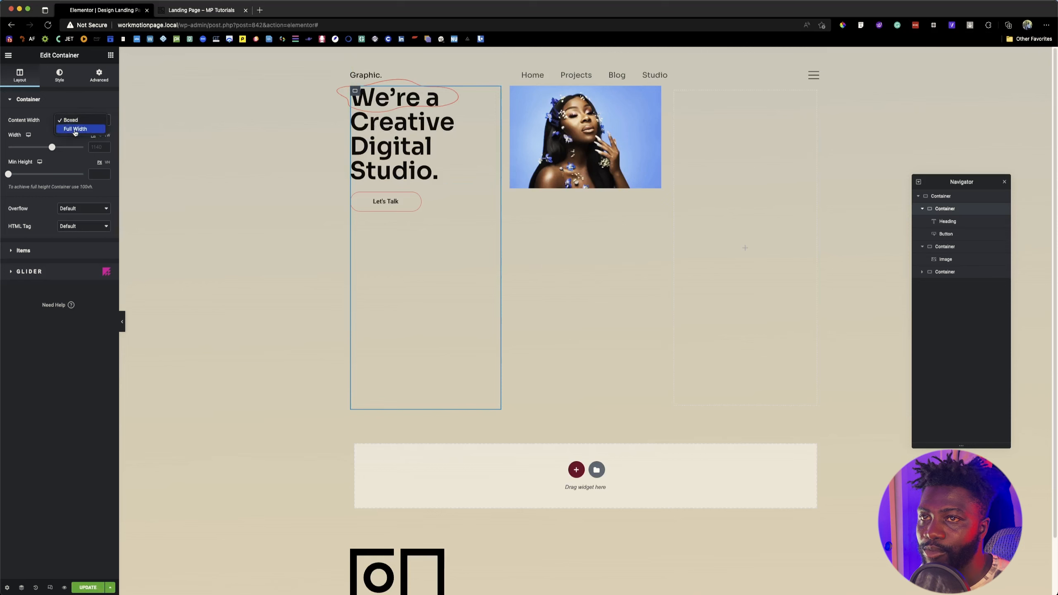
{"action": "left_click", "coordinate": [75, 129]}
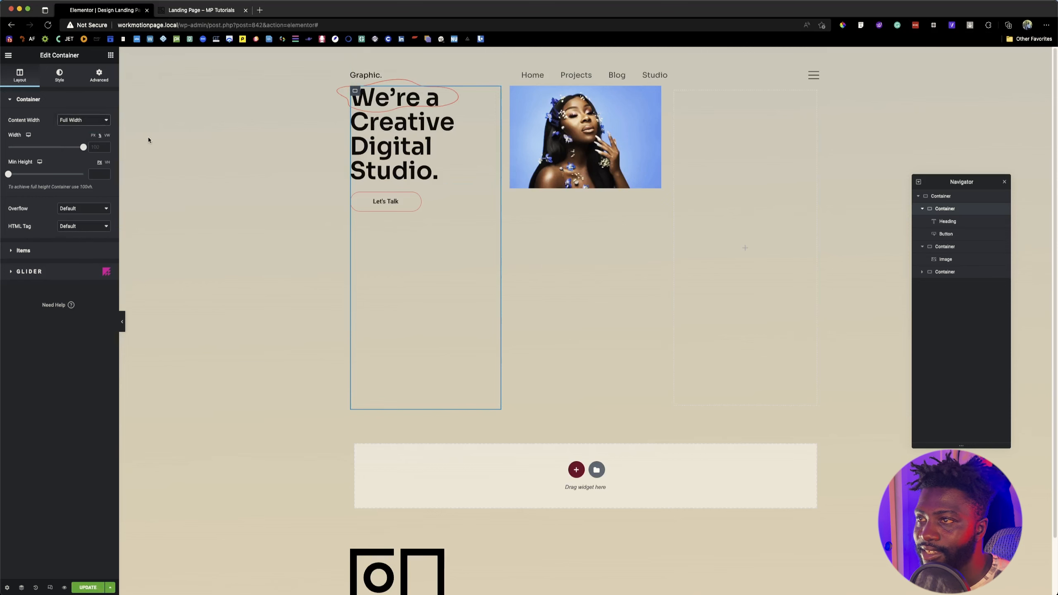
{"action": "left_click", "coordinate": [183, 12]}
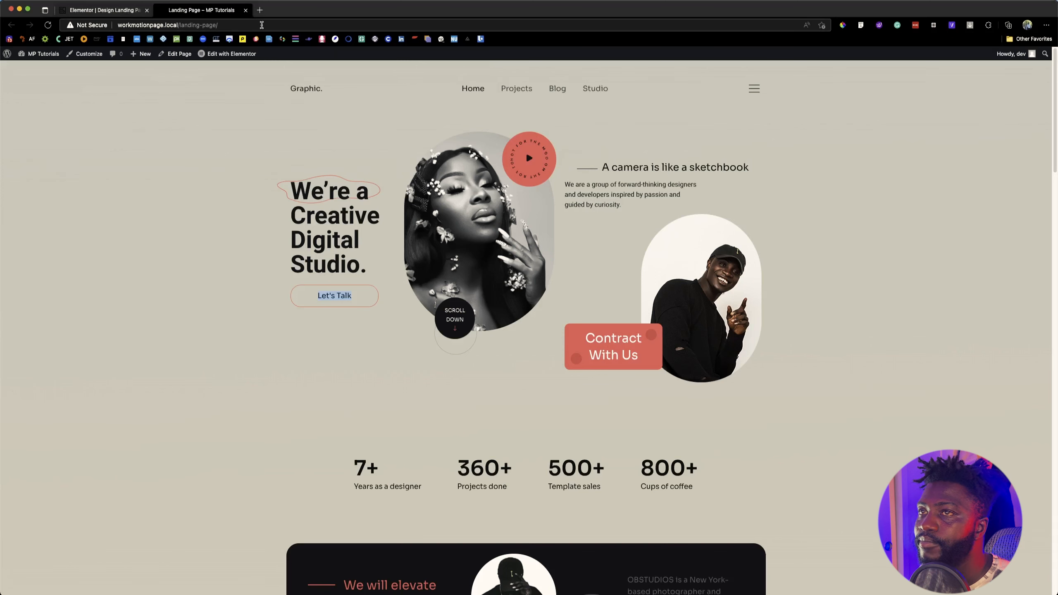
{"action": "left_click", "coordinate": [129, 12]}
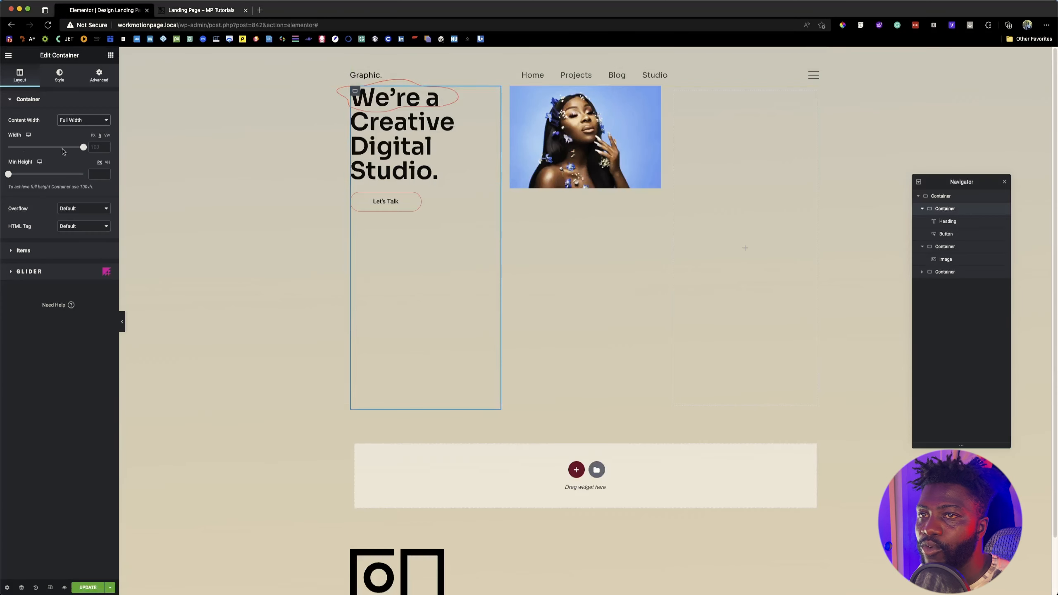
{"action": "left_click_drag", "start_coordinate": [83, 147], "coordinate": [65, 147]}
{"action": "left_click", "coordinate": [97, 79]}
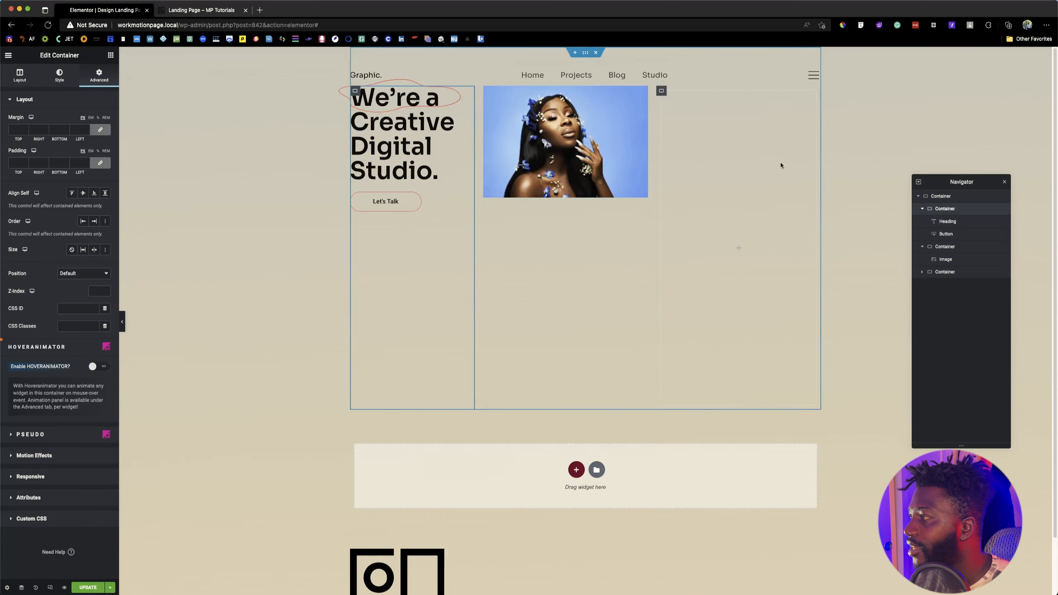
Step: Set the outer hero container's elements gap to 0 and reduce the first column's width to 72%
{"action": "left_click", "coordinate": [958, 196]}
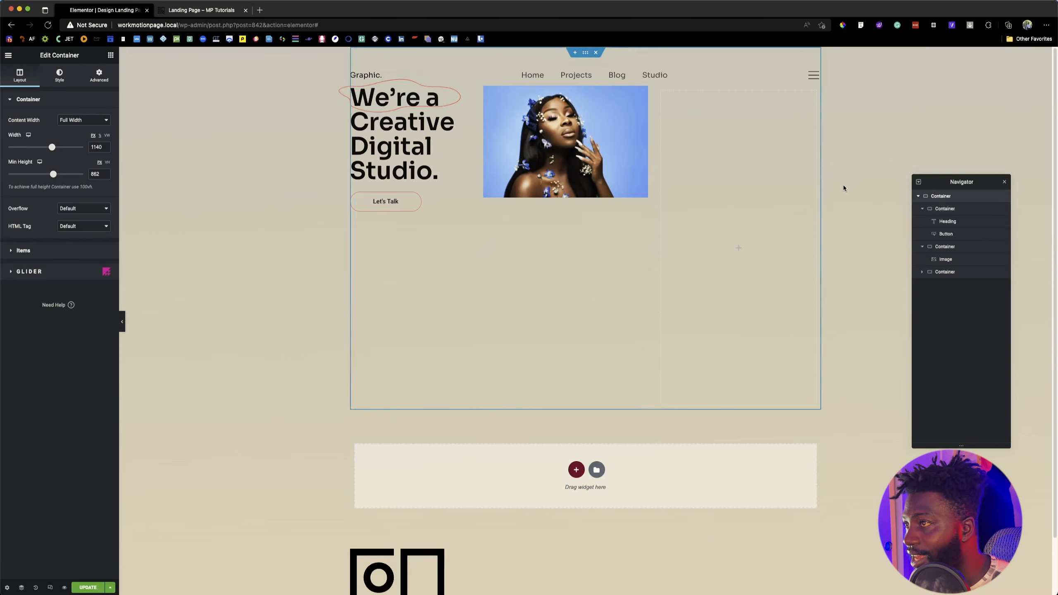
{"action": "left_click", "coordinate": [22, 250]}
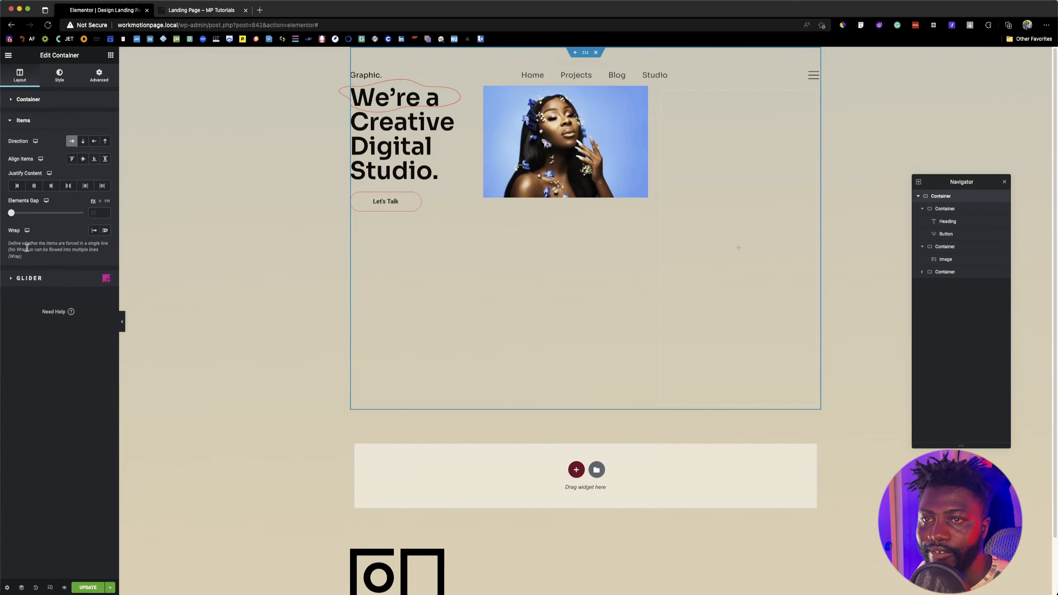
{"action": "left_click", "coordinate": [93, 213]}
{"action": "type", "text": "0"}
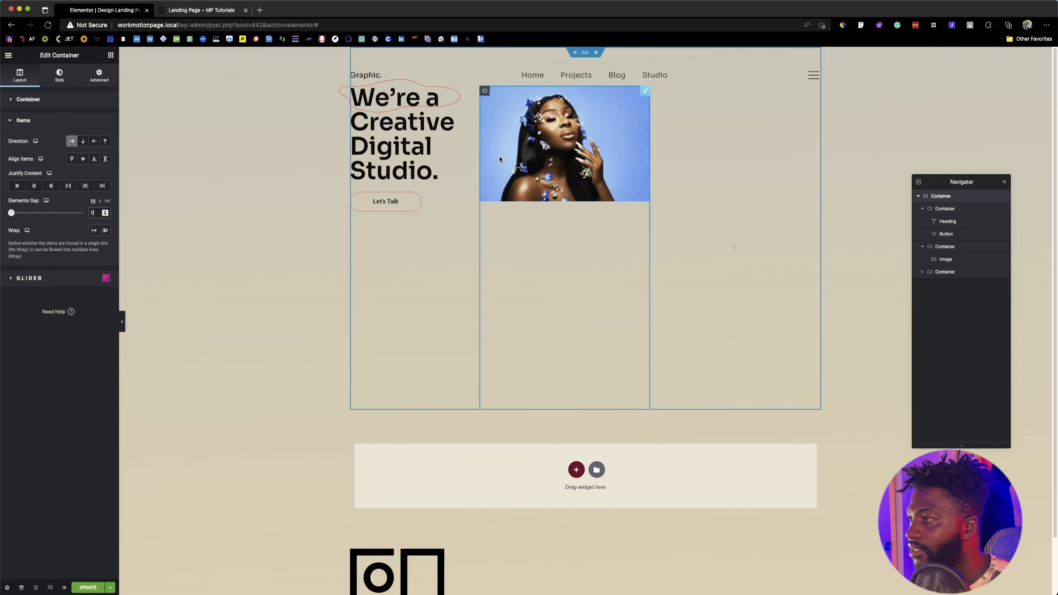
{"action": "key", "text": "BackSpace"}
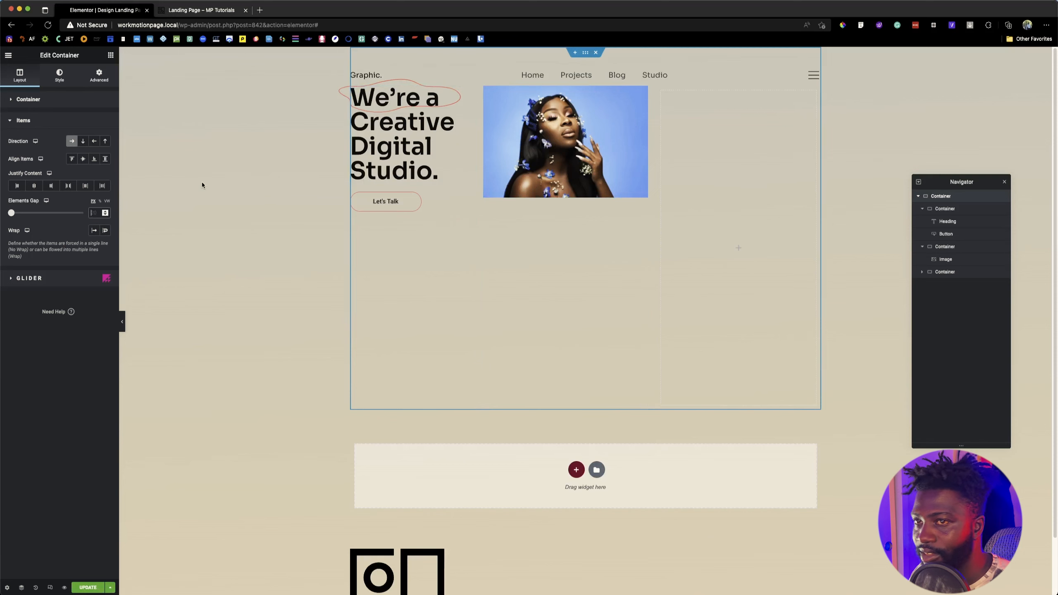
{"action": "type", "text": "0"}
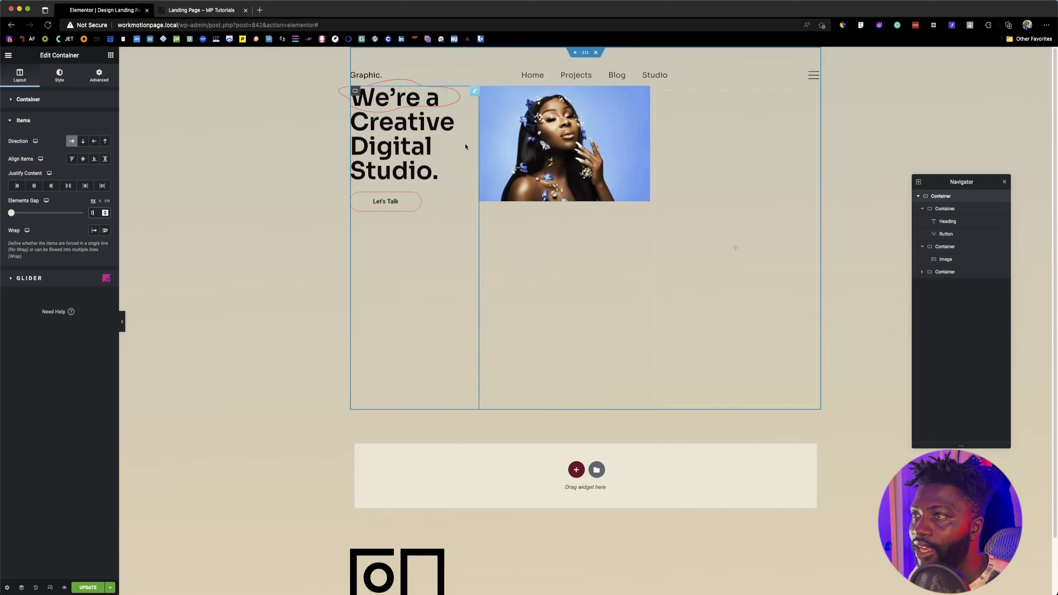
{"action": "left_click", "coordinate": [953, 209]}
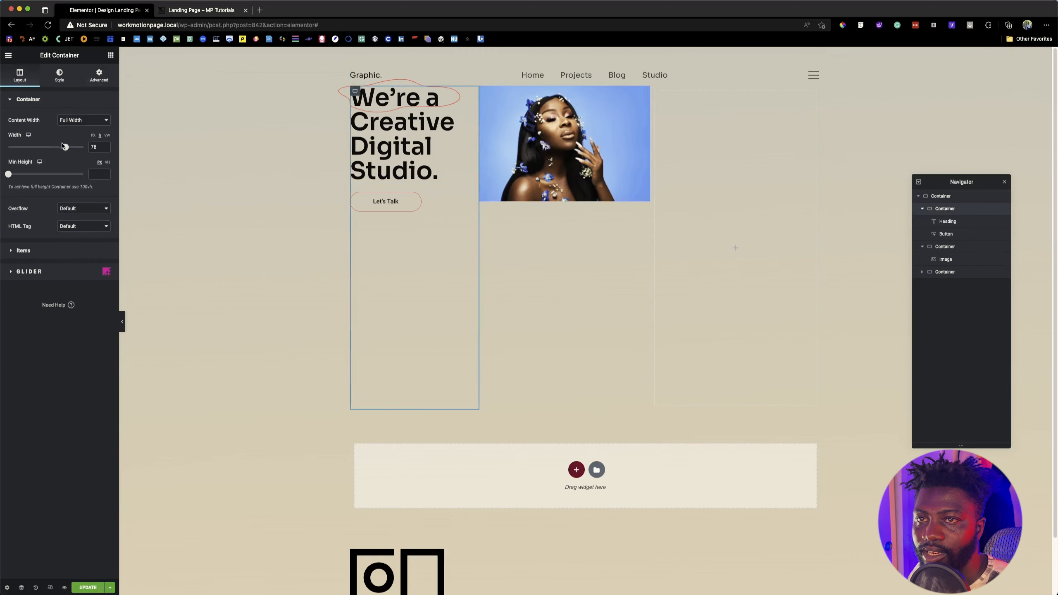
{"action": "left_click_drag", "start_coordinate": [66, 147], "coordinate": [62, 147]}
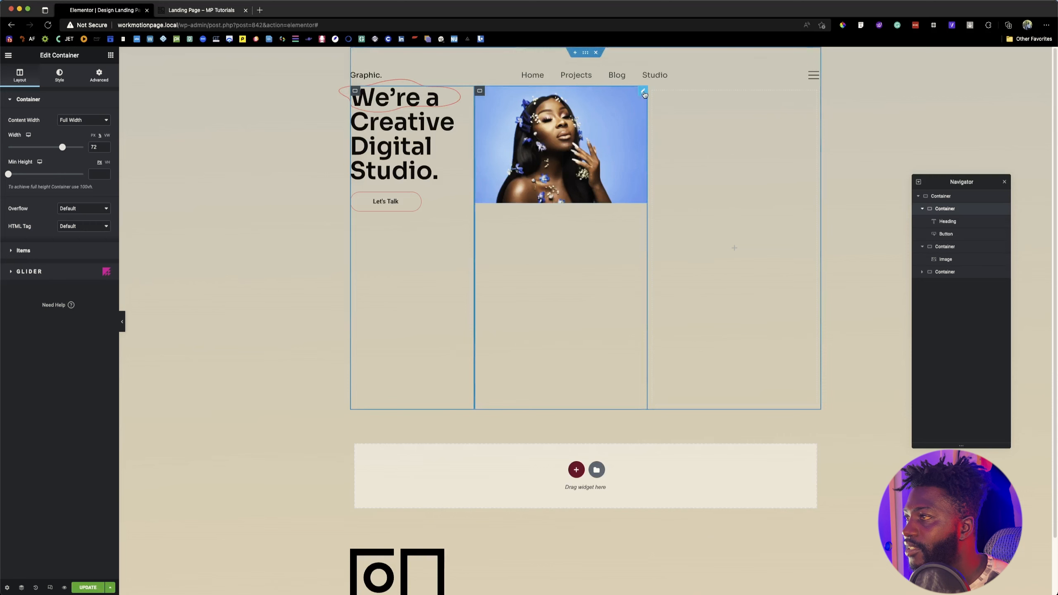
Step: Select the portrait widget, check the reference landing page, and inspect the dimensions of the hero's central image in the Figma design
{"action": "left_click", "coordinate": [629, 151]}
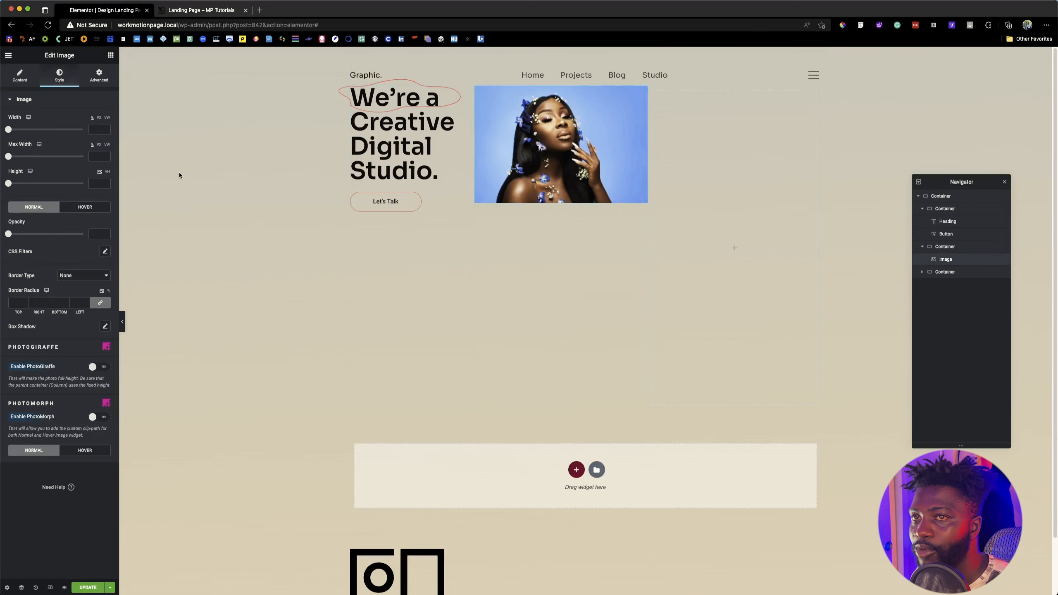
{"action": "left_click", "coordinate": [175, 14]}
{"action": "left_click", "coordinate": [99, 13]}
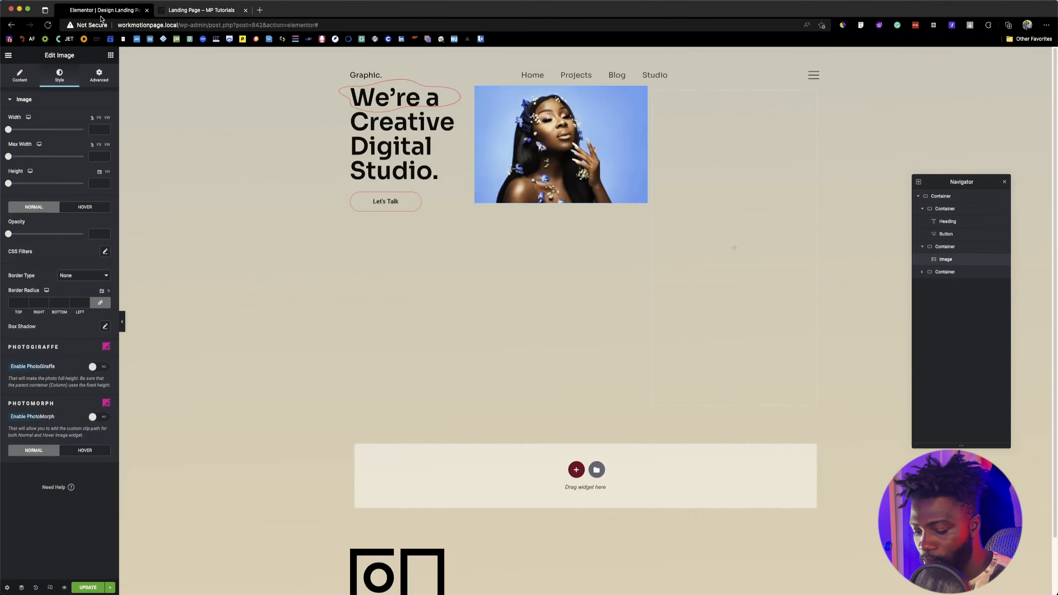
{"action": "key", "text": "super+Tab"}
{"action": "left_click", "coordinate": [493, 260]}
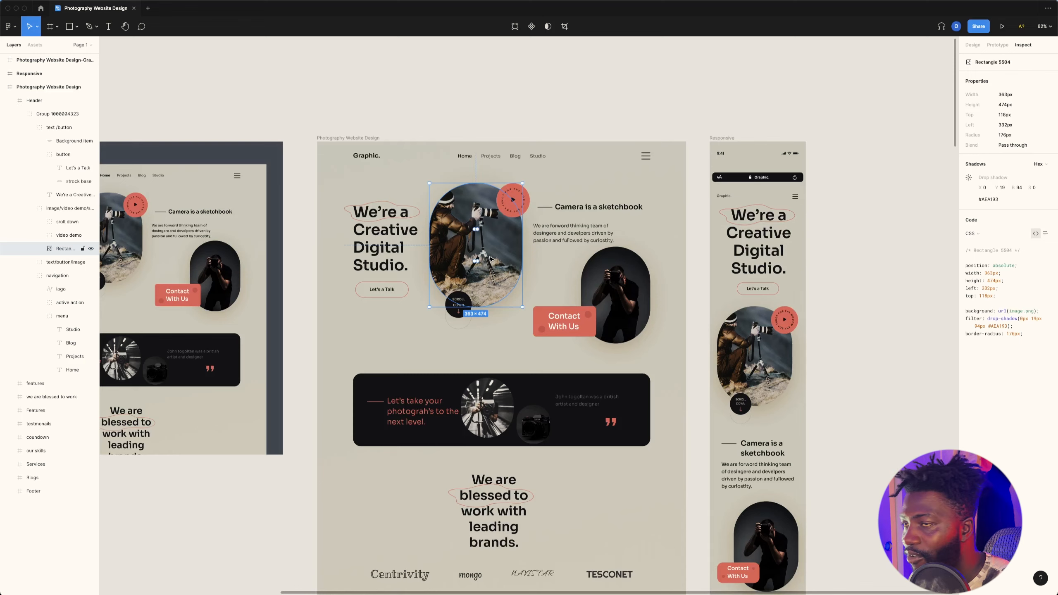
{"action": "key", "text": "super+Tab"}
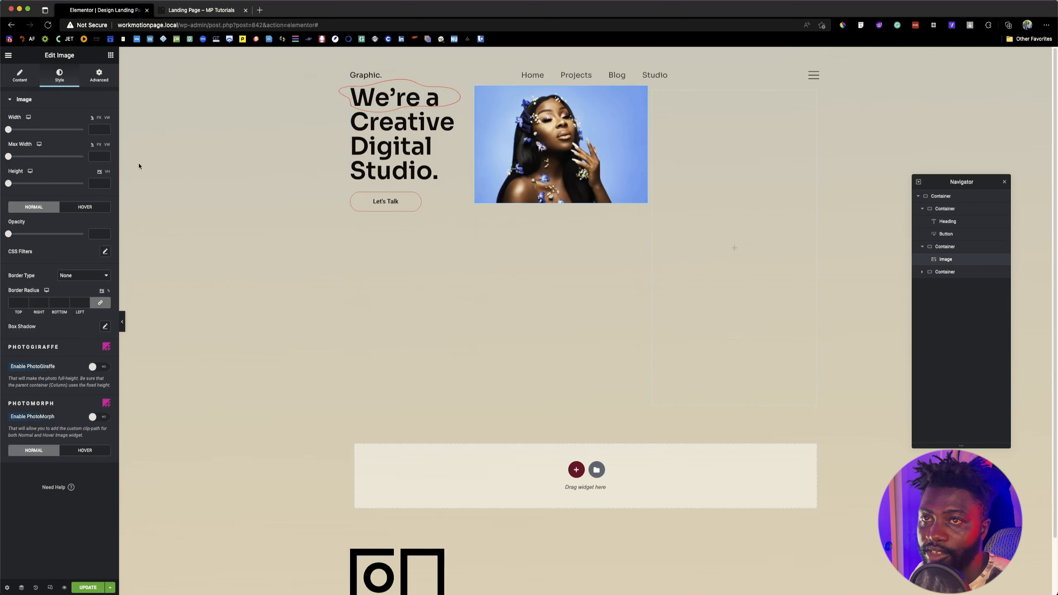
Step: Switch the portrait's width unit to pixels and set its width to 363 px, as in the Figma design
{"action": "left_click", "coordinate": [19, 76]}
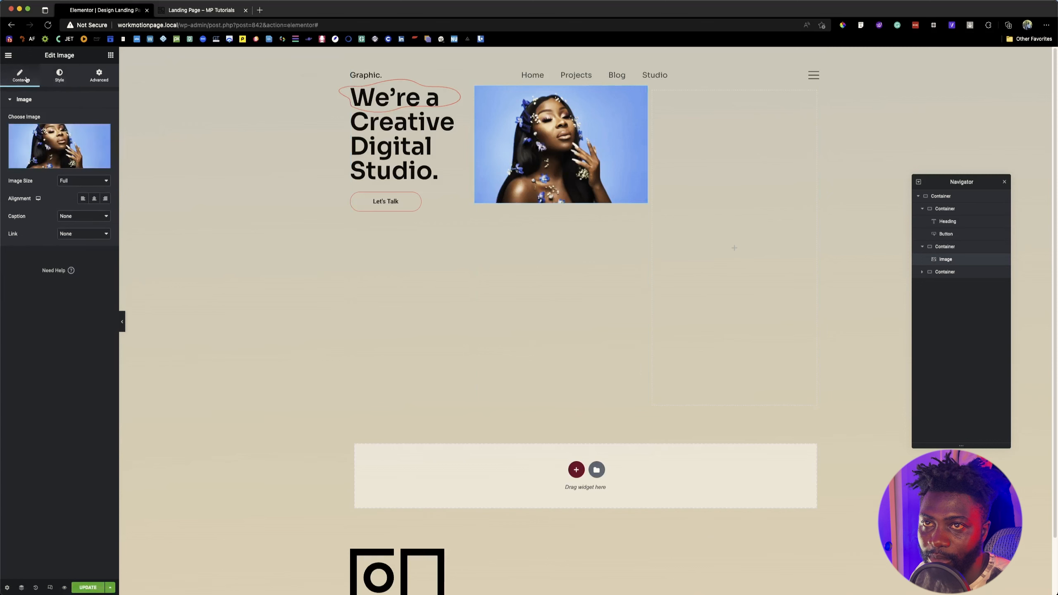
{"action": "left_click", "coordinate": [59, 77]}
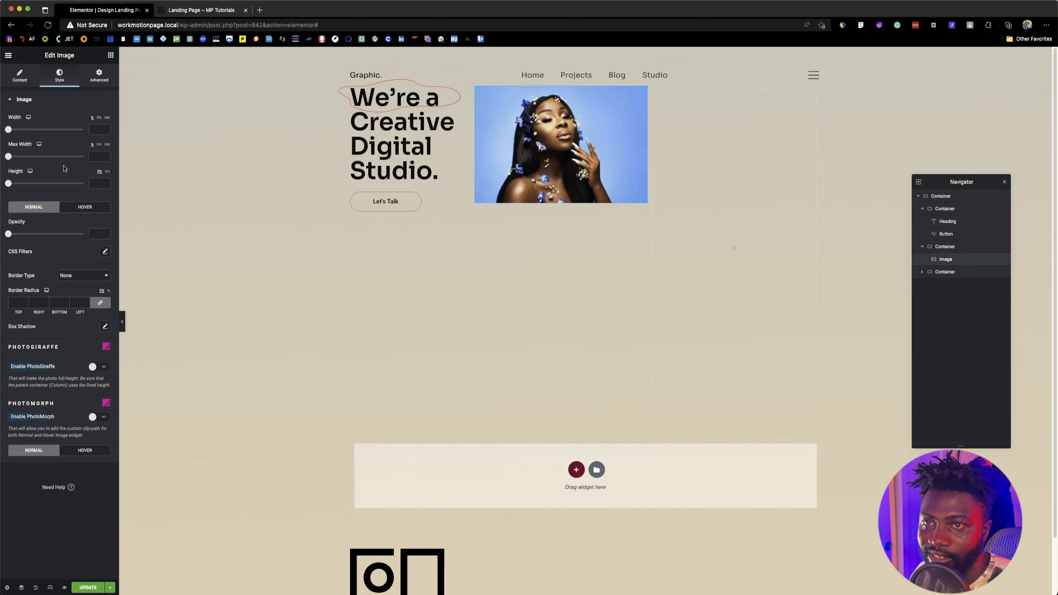
{"action": "left_click", "coordinate": [99, 118]}
{"action": "left_click", "coordinate": [98, 129]}
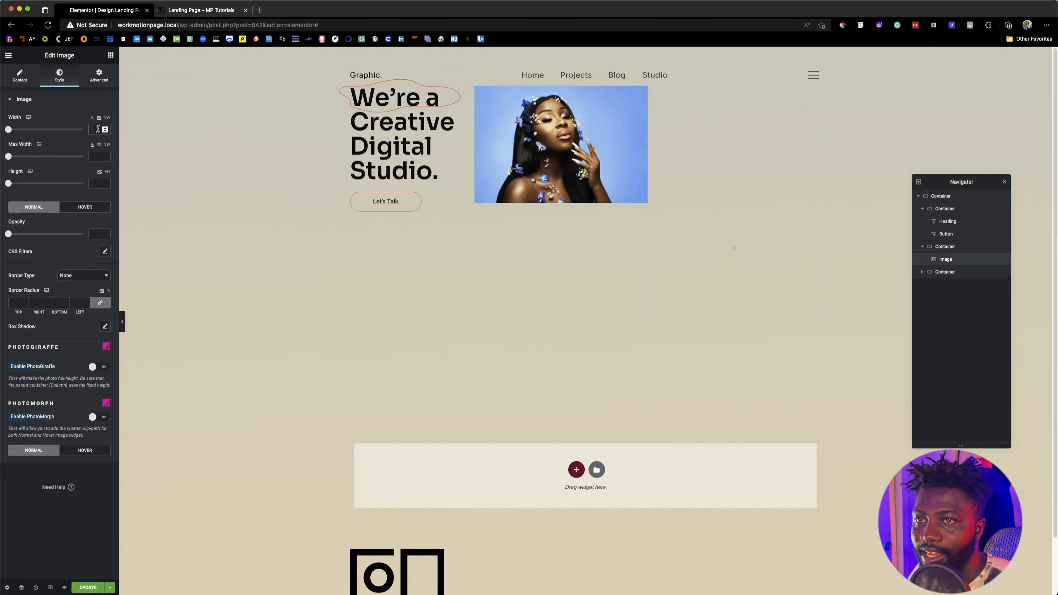
{"action": "key", "text": "super+Tab"}
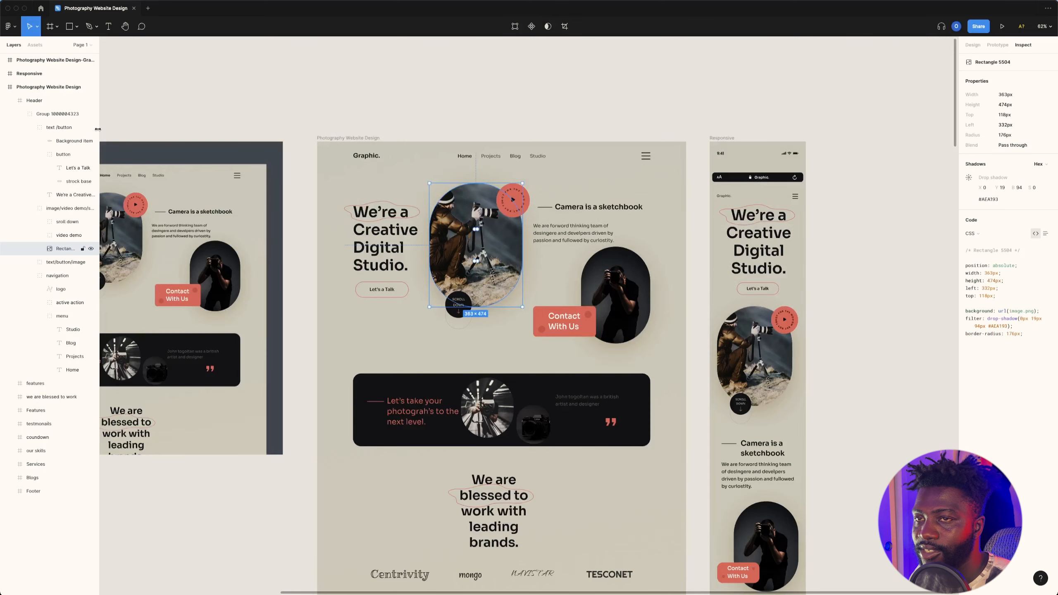
{"action": "key", "text": "super+Tab"}
{"action": "left_click", "coordinate": [97, 128]}
{"action": "type", "text": "363"}
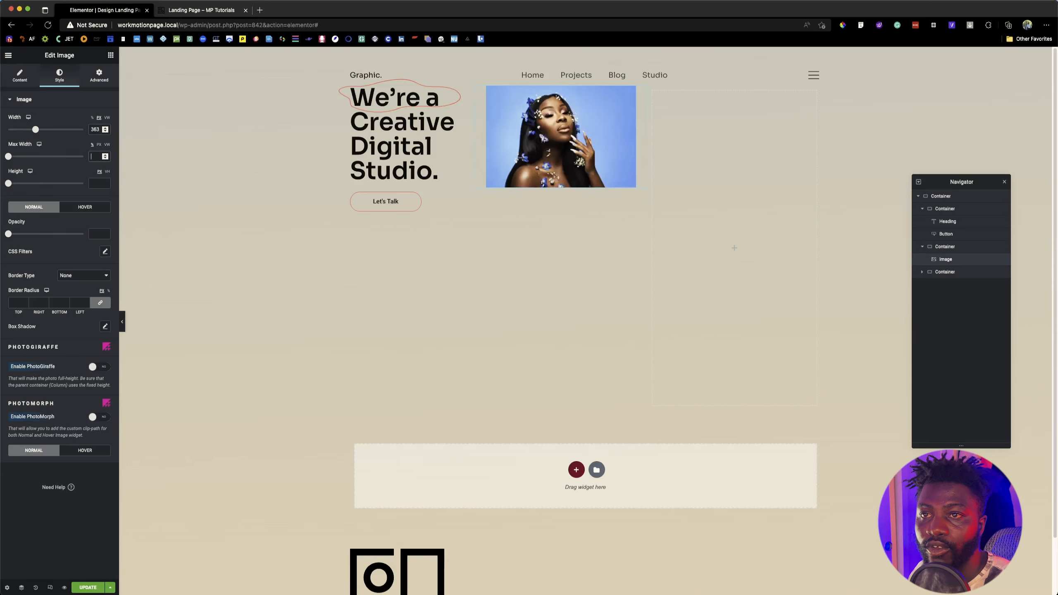
Step: Check the hero image's height in the Figma design and set the portrait's height to 474 px
{"action": "key", "text": "super+Tab"}
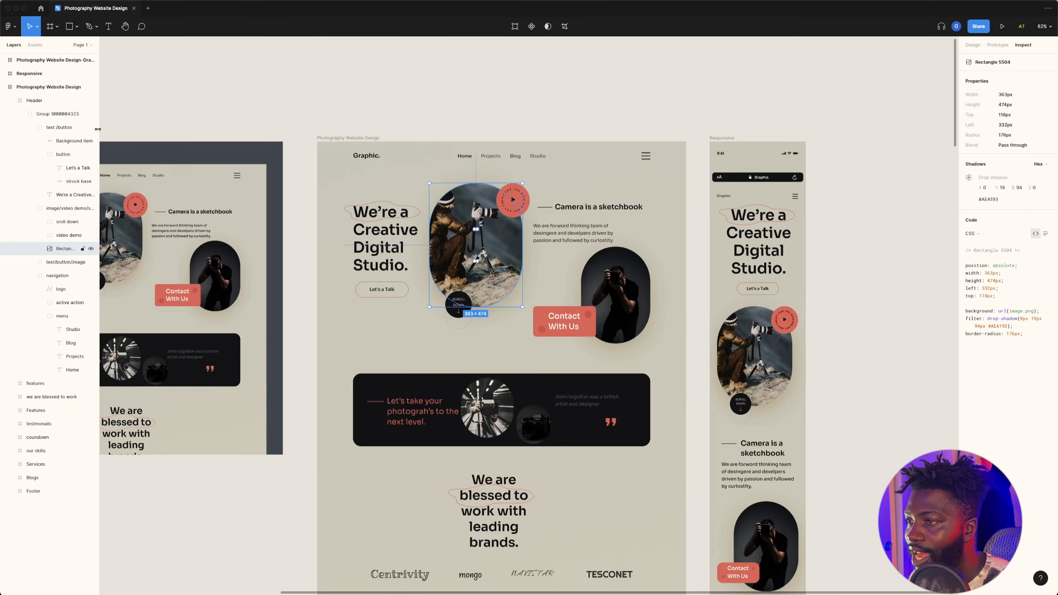
{"action": "key", "text": "super+Tab"}
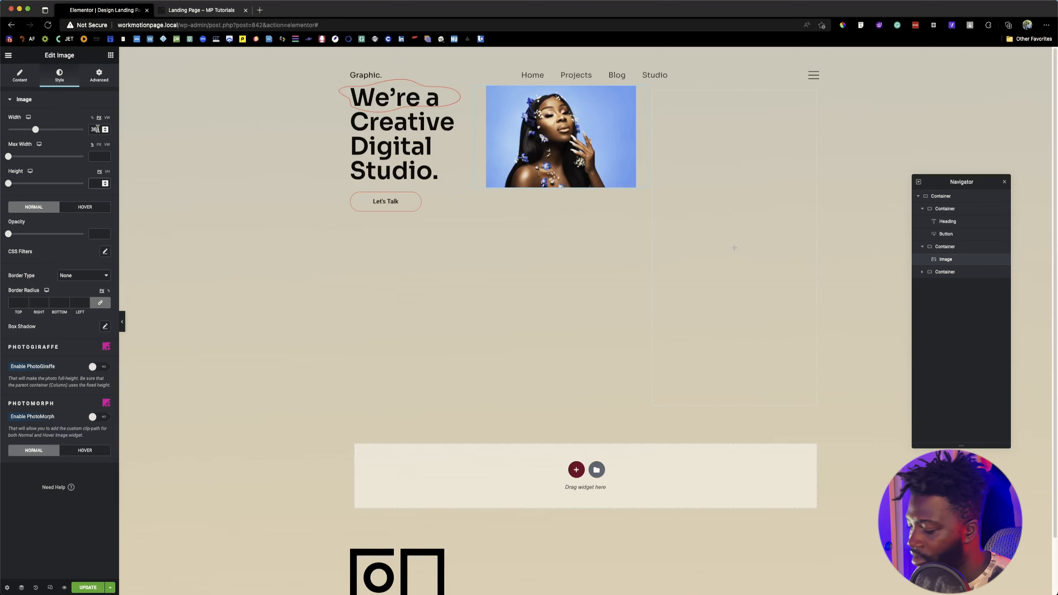
{"action": "left_click", "coordinate": [95, 183]}
{"action": "type", "text": "474"}
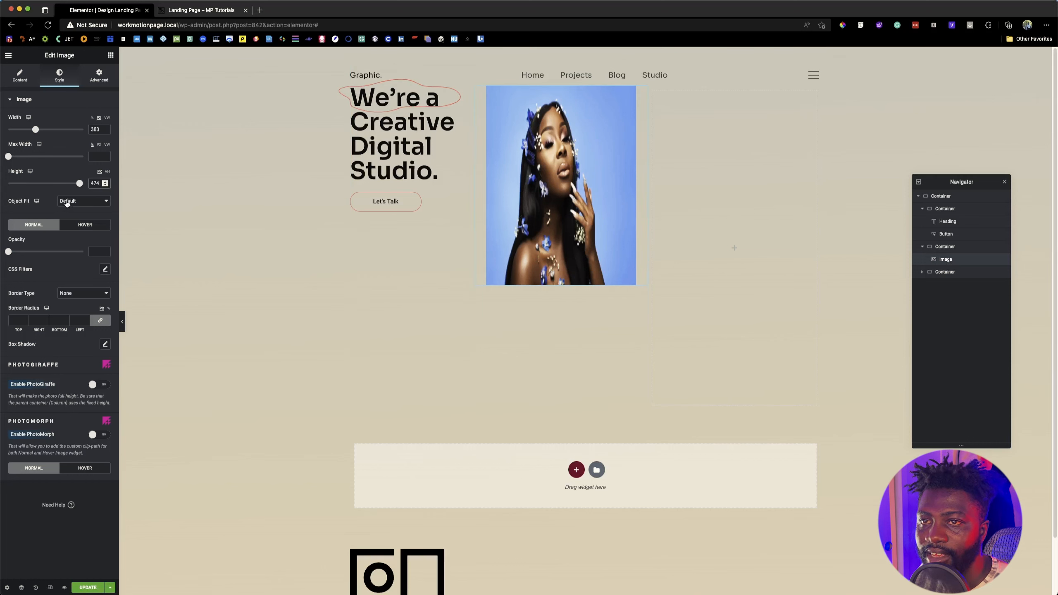
Step: Set the portrait's object fit to Cover and compare it with the reference landing page
{"action": "left_click", "coordinate": [81, 203]}
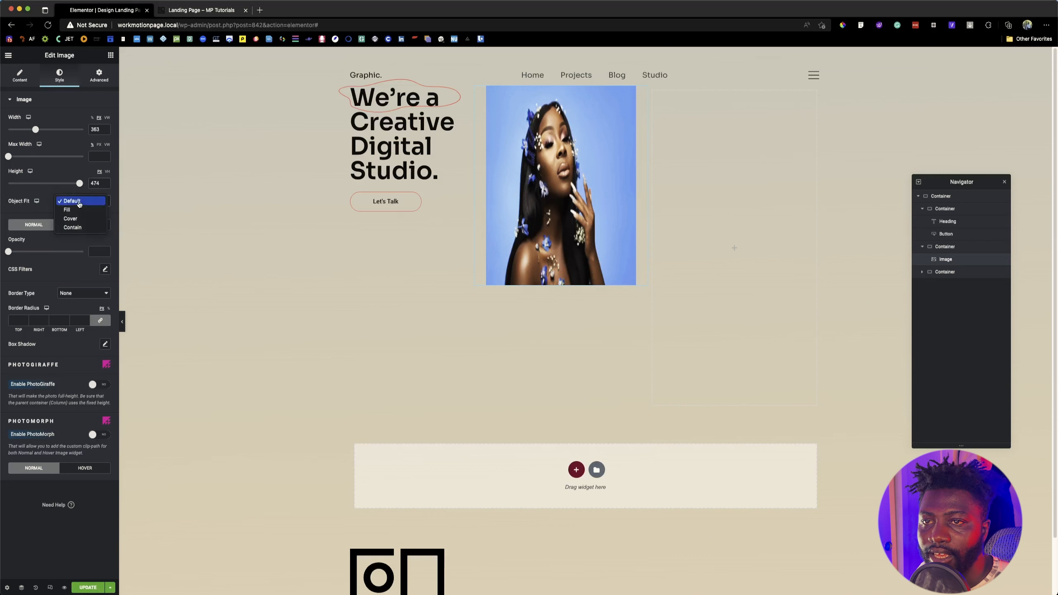
{"action": "left_click", "coordinate": [80, 223]}
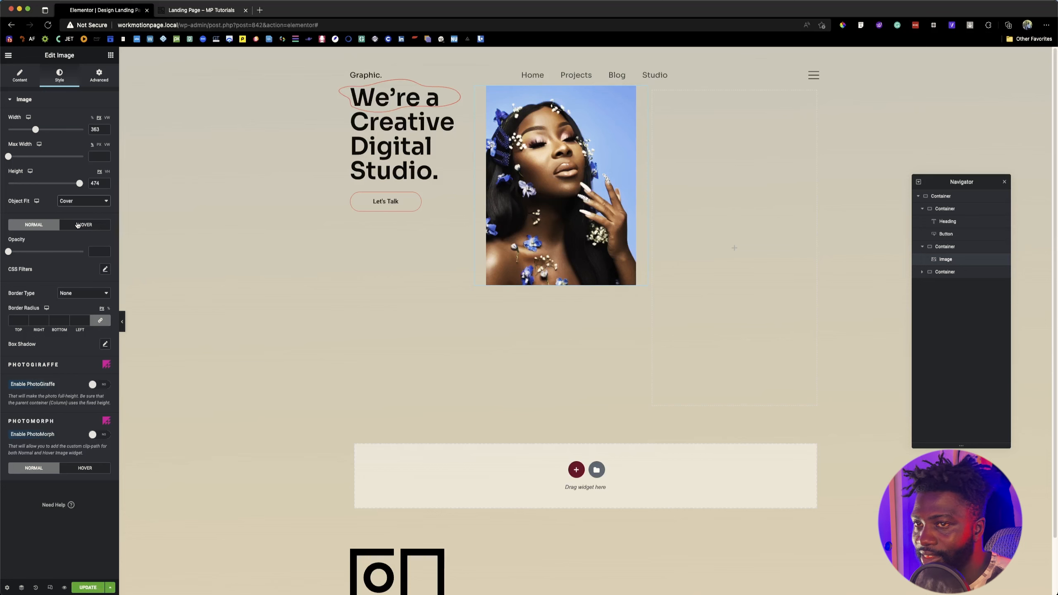
{"action": "left_click", "coordinate": [197, 11]}
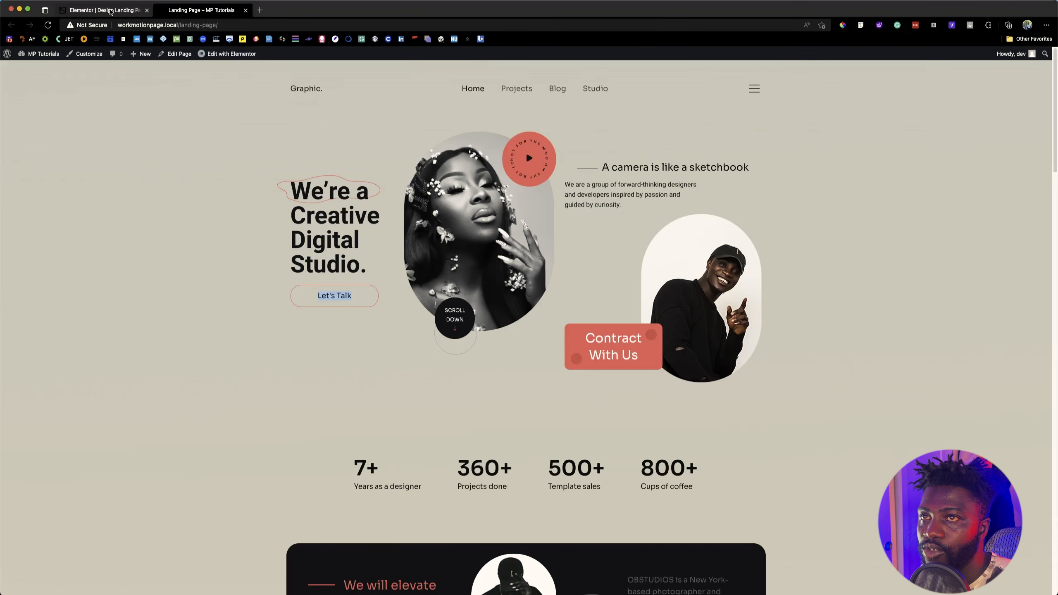
{"action": "left_click", "coordinate": [111, 12]}
Step: Look up the hero image's border radius in Figma, set all portrait corners to 176 px, and compare with the reference page and design
{"action": "key", "text": "super+Tab"}
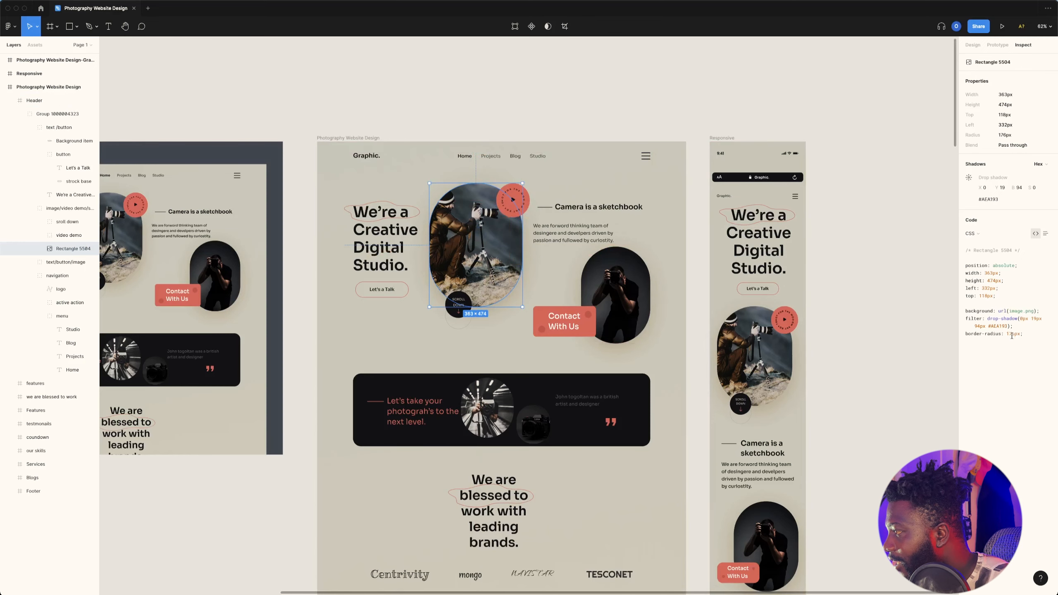
{"action": "double_click", "coordinate": [1009, 333]}
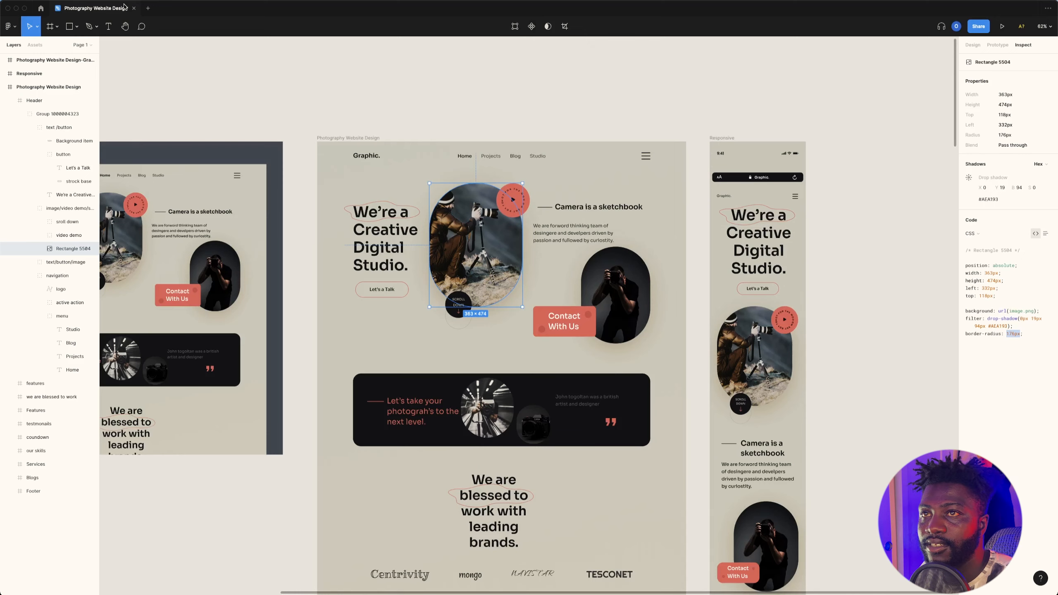
{"action": "key", "text": "super+Tab"}
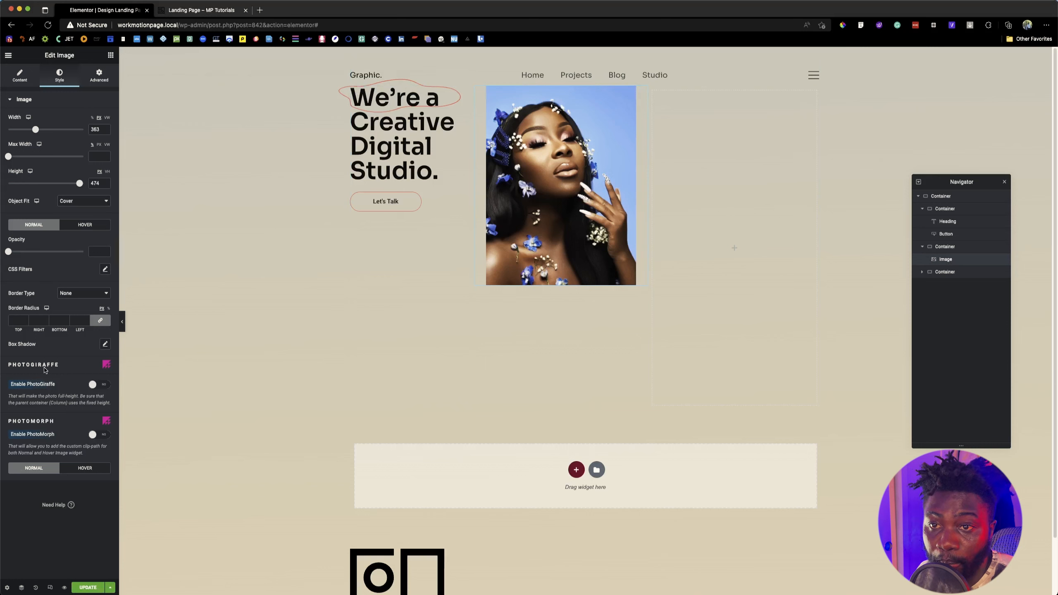
{"action": "left_click", "coordinate": [19, 320]}
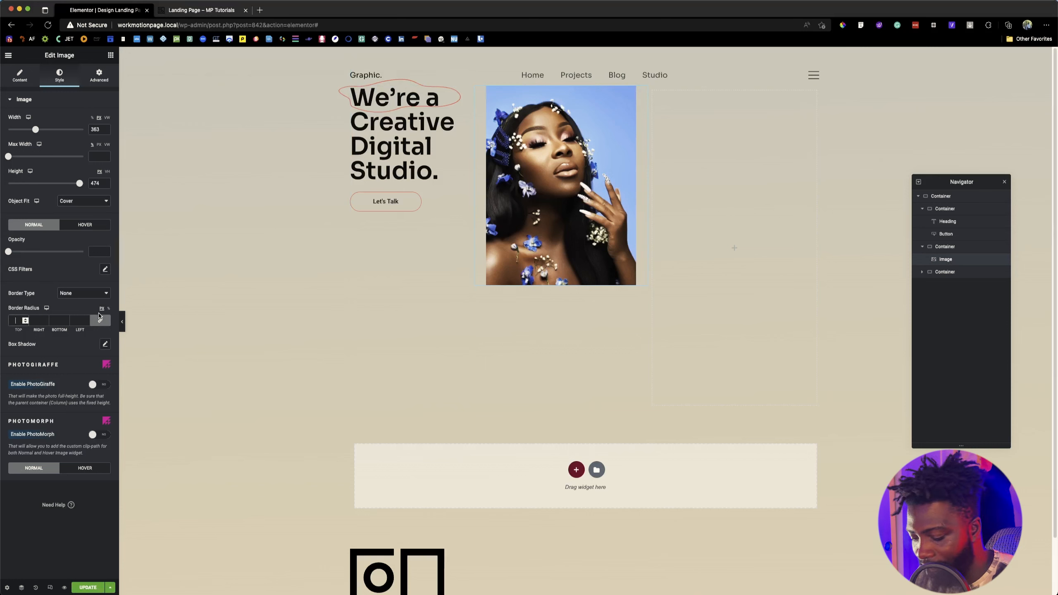
{"action": "type", "text": "176"}
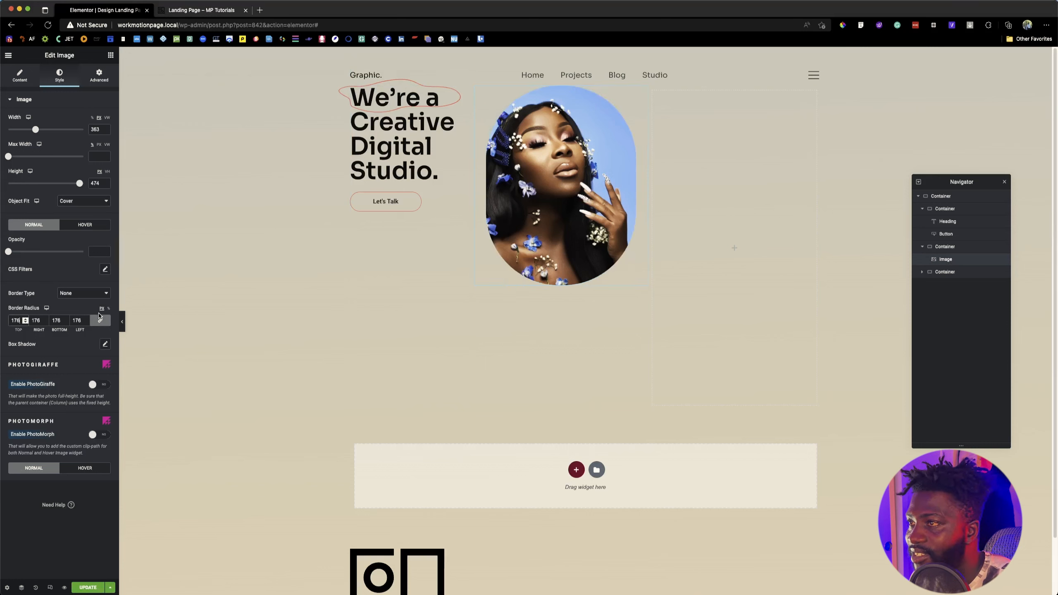
{"action": "left_click", "coordinate": [224, 5]}
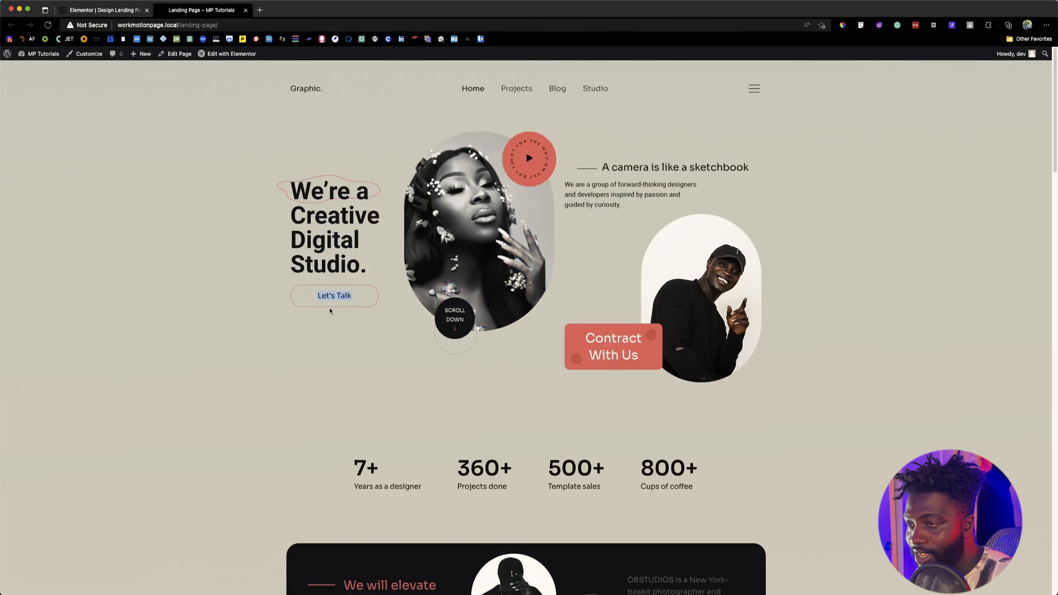
{"action": "key", "text": "super+Tab"}
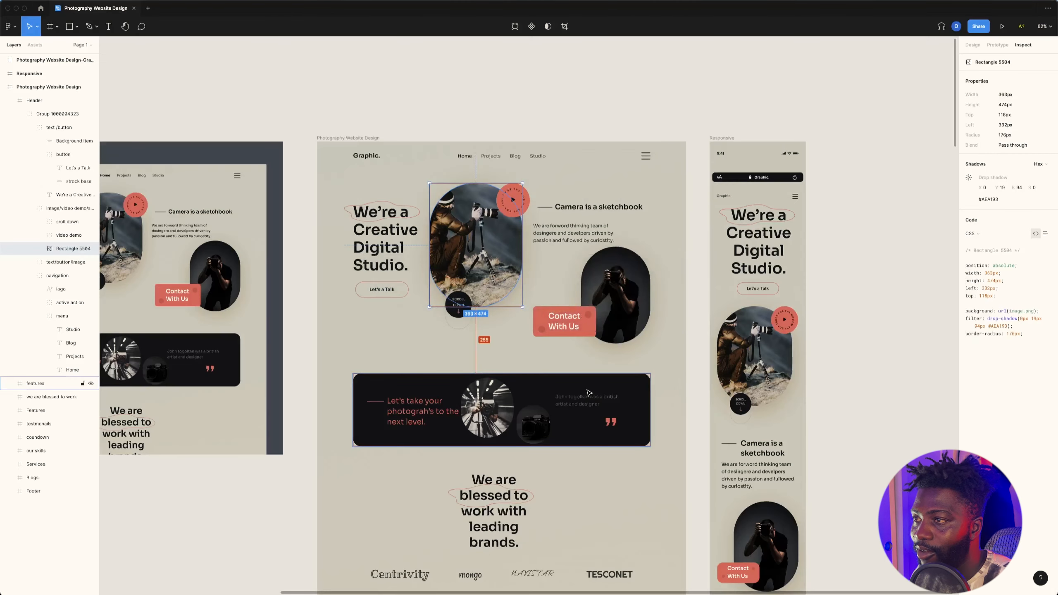
Step: Compare the portrait in Elementor with the reference landing page's hero image and its red play badge
{"action": "left_click", "coordinate": [587, 129]}
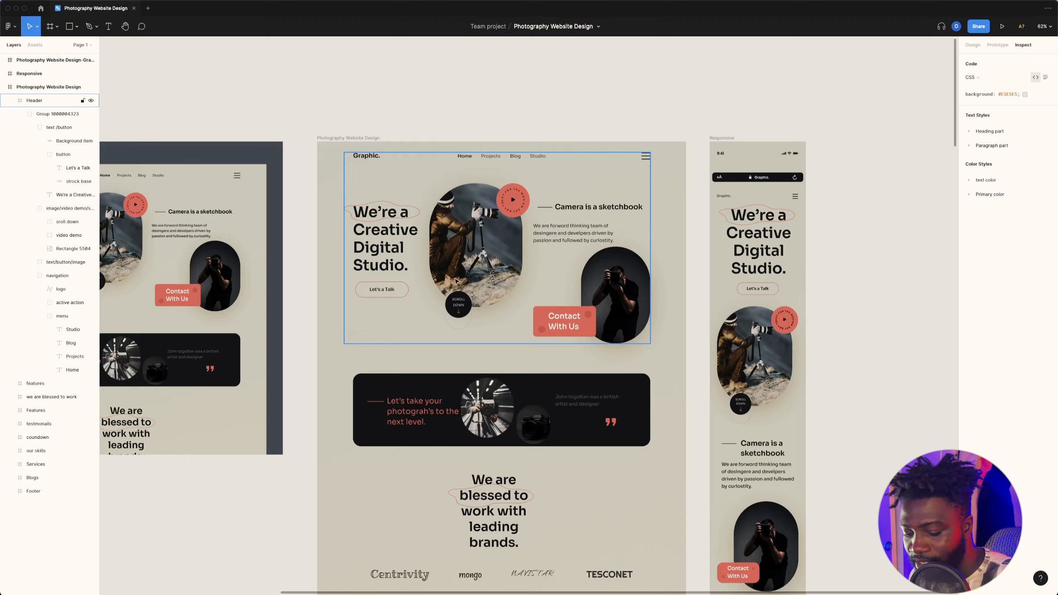
{"action": "key", "text": "super+Tab"}
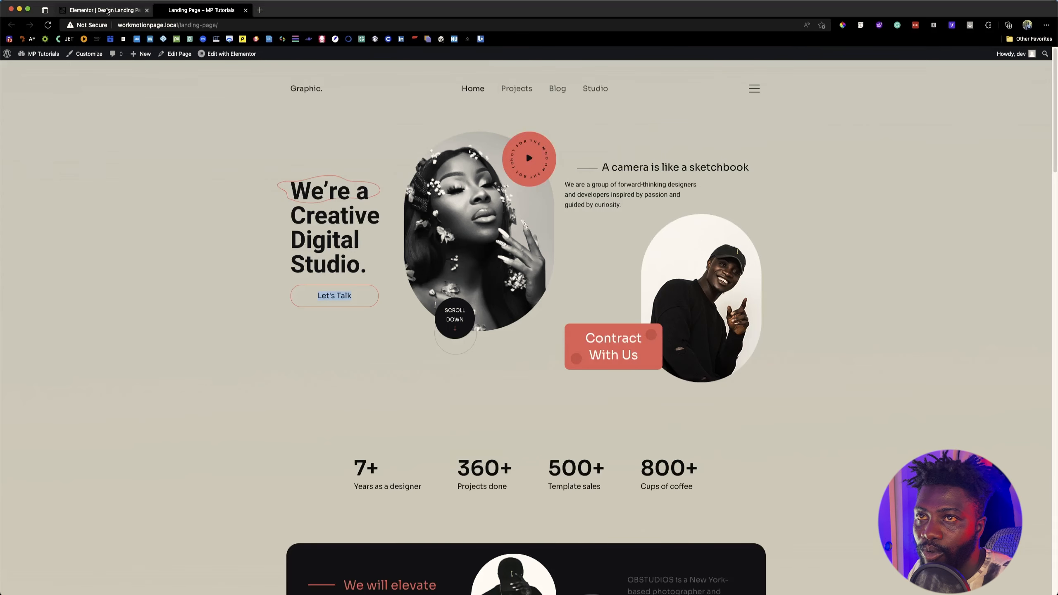
{"action": "left_click", "coordinate": [106, 10]}
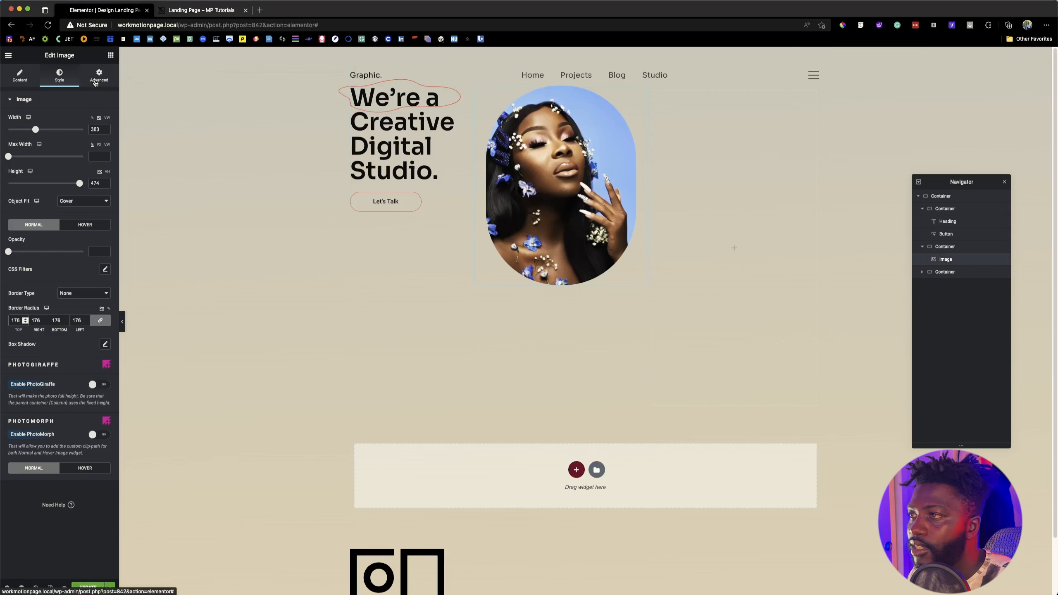
{"action": "left_click", "coordinate": [202, 10]}
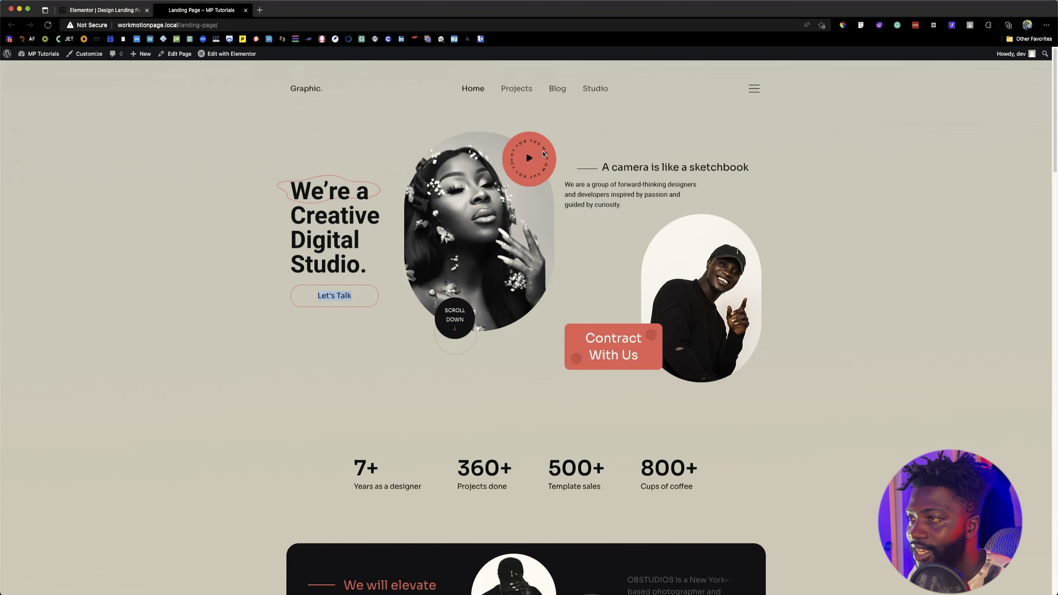
{"action": "left_click", "coordinate": [108, 10]}
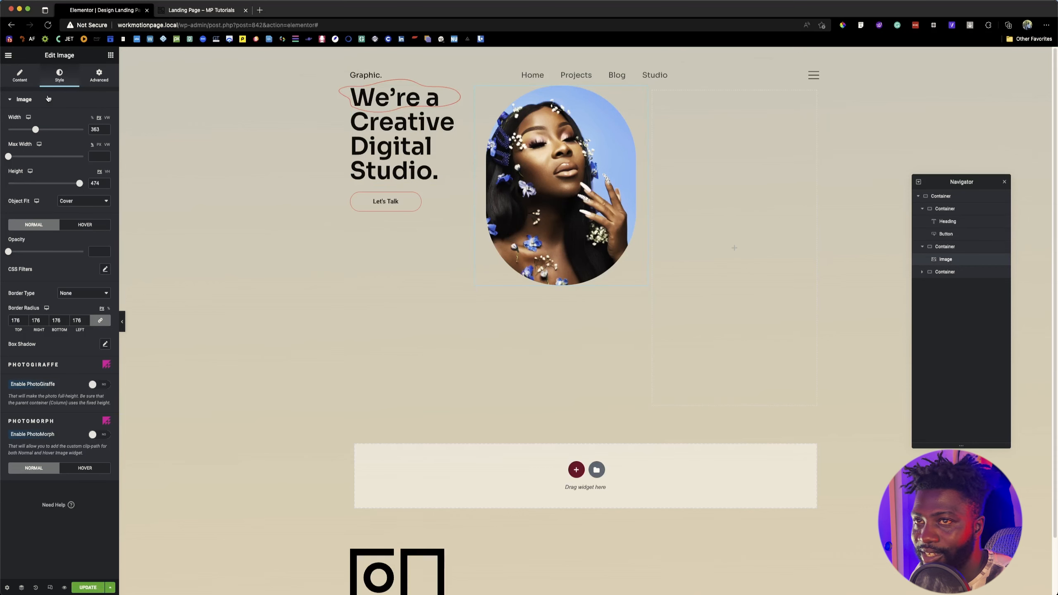
Step: Enable a PoopArt overlay on the portrait, with a classic background type and an opacity of 1
{"action": "left_click", "coordinate": [99, 75]}
{"action": "scroll", "coordinate": [78, 286], "scroll_direction": "down", "scroll_amount": 3}
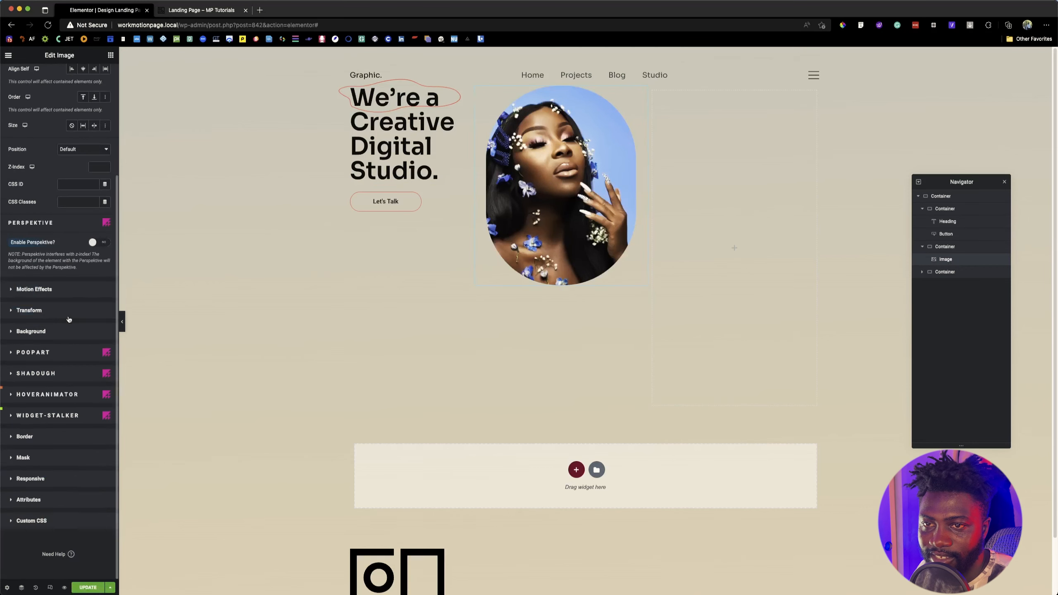
{"action": "left_click", "coordinate": [51, 355]}
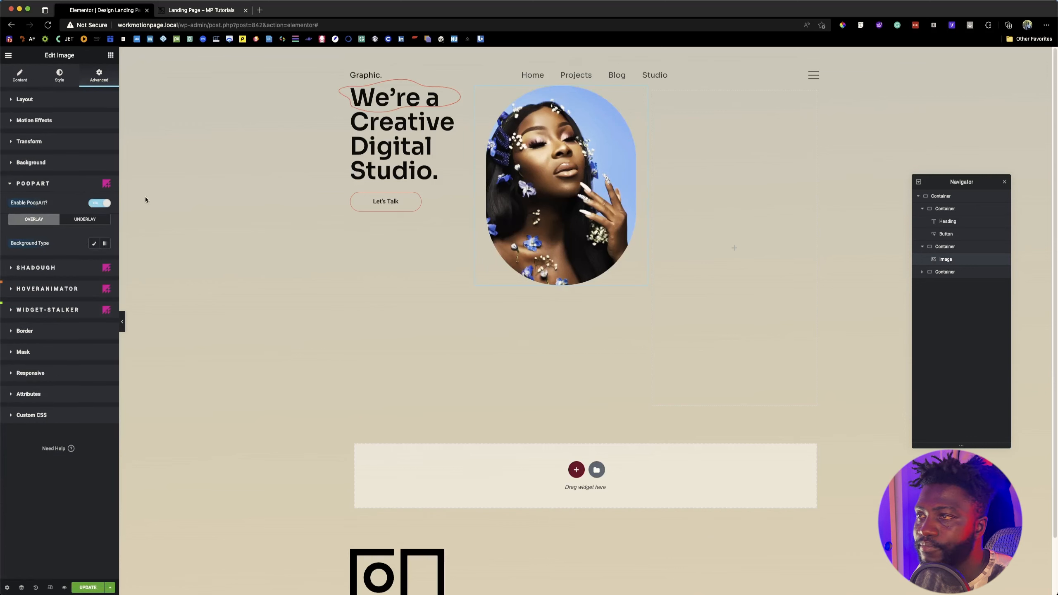
{"action": "left_click", "coordinate": [94, 243]}
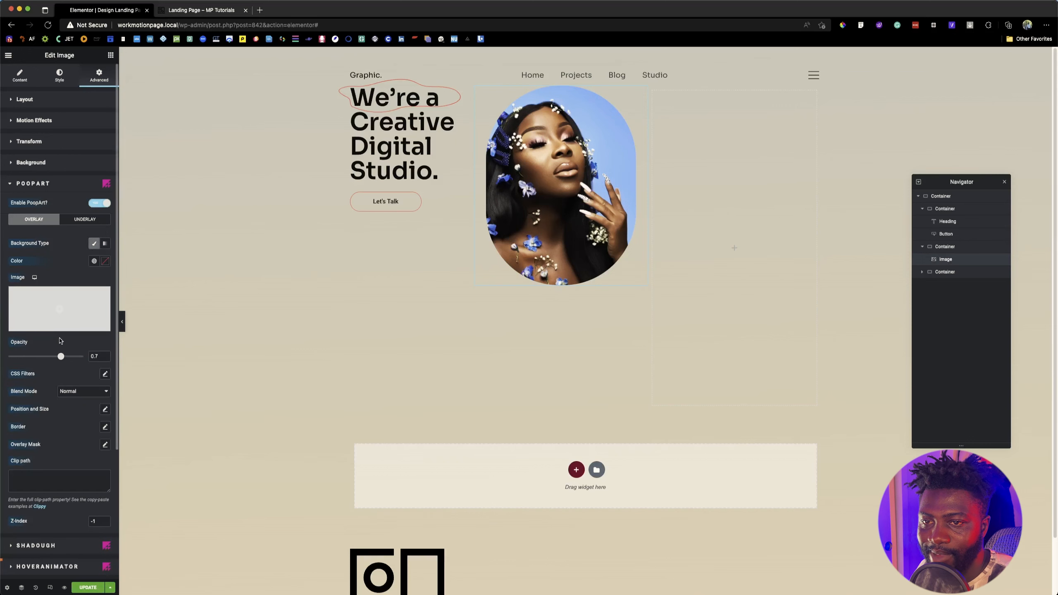
{"action": "left_click_drag", "start_coordinate": [60, 356], "coordinate": [83, 356]}
Step: Insert video-demo.svg from the media library as the overlay image and compare it with the Figma hero
{"action": "left_click", "coordinate": [72, 309]}
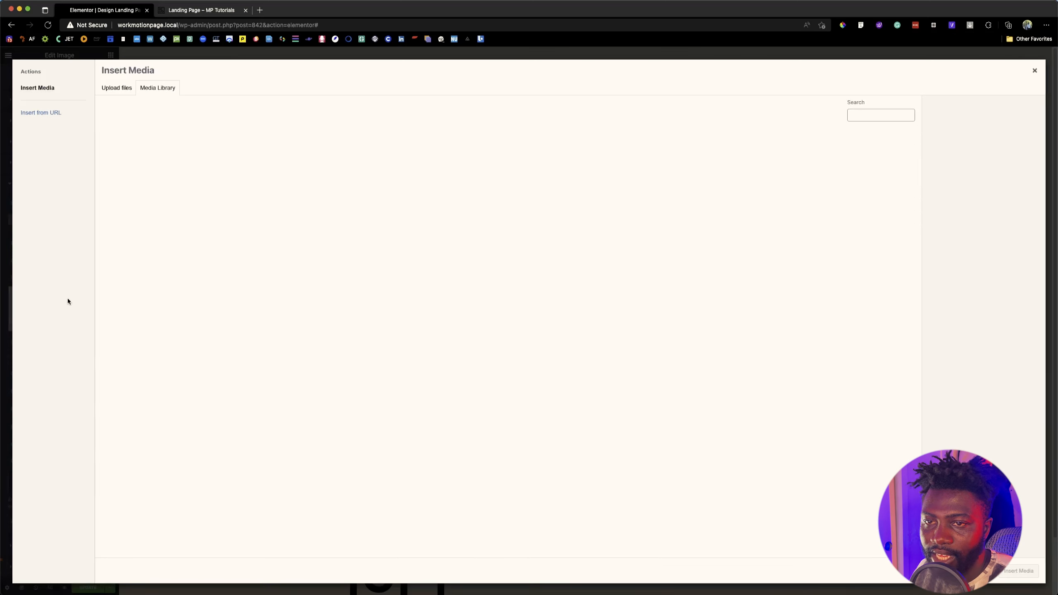
{"action": "left_click", "coordinate": [869, 166]}
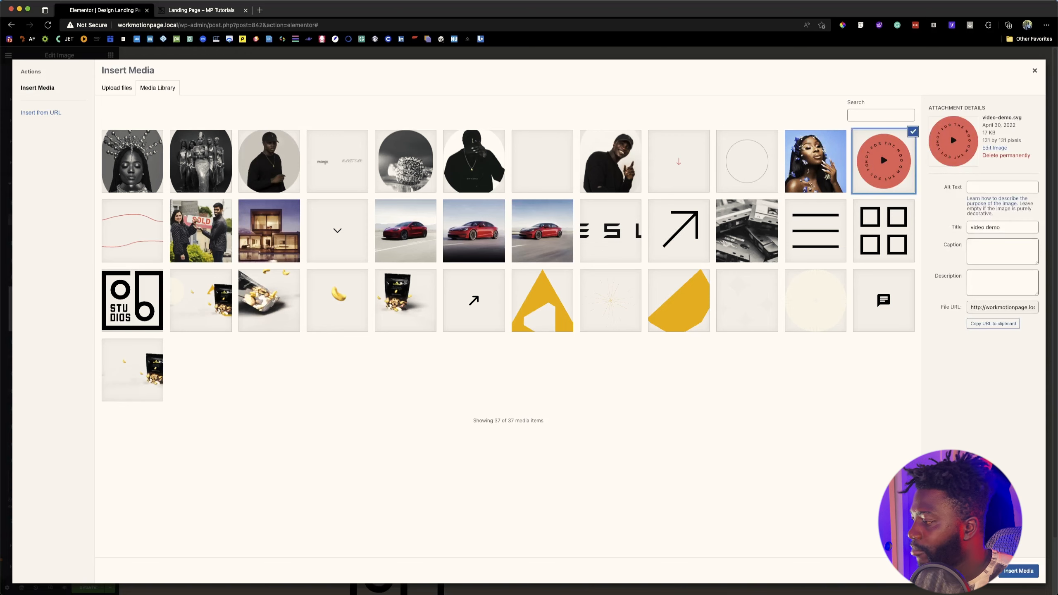
{"action": "left_click", "coordinate": [1019, 570]}
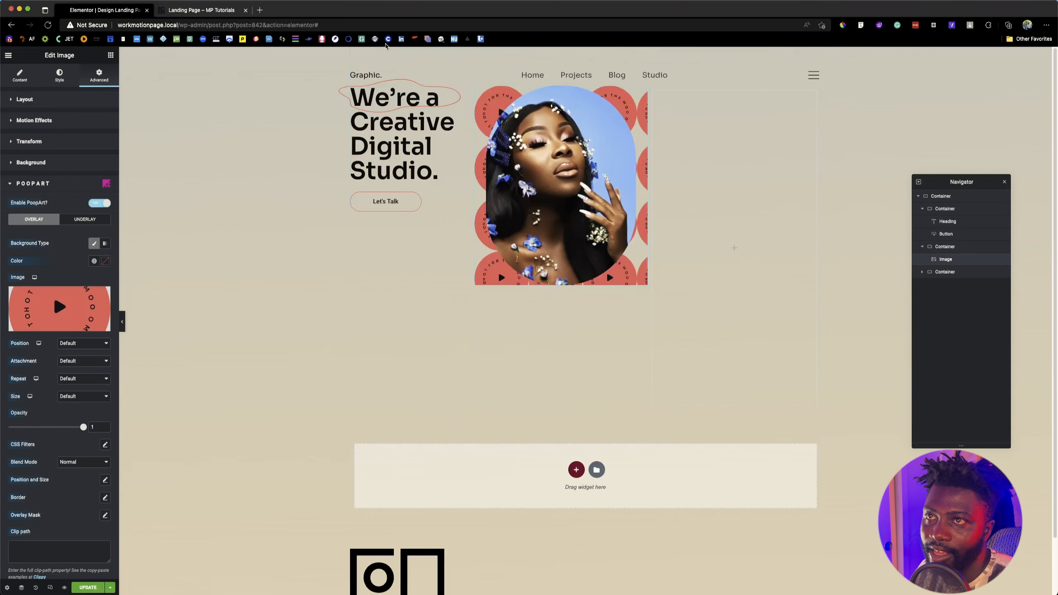
{"action": "key", "text": "super+Tab"}
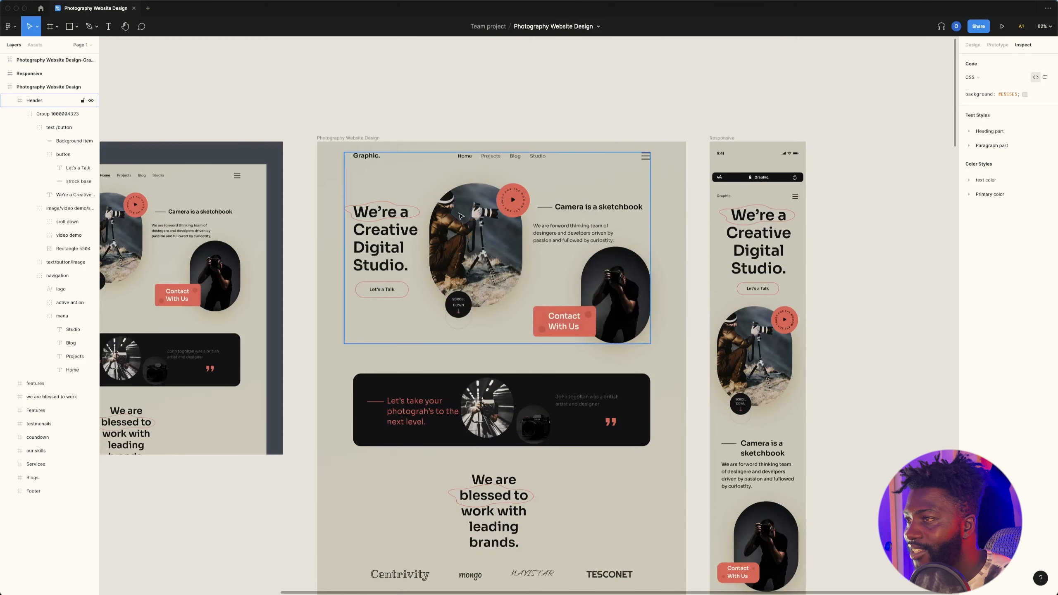
{"action": "key", "text": "super+Tab"}
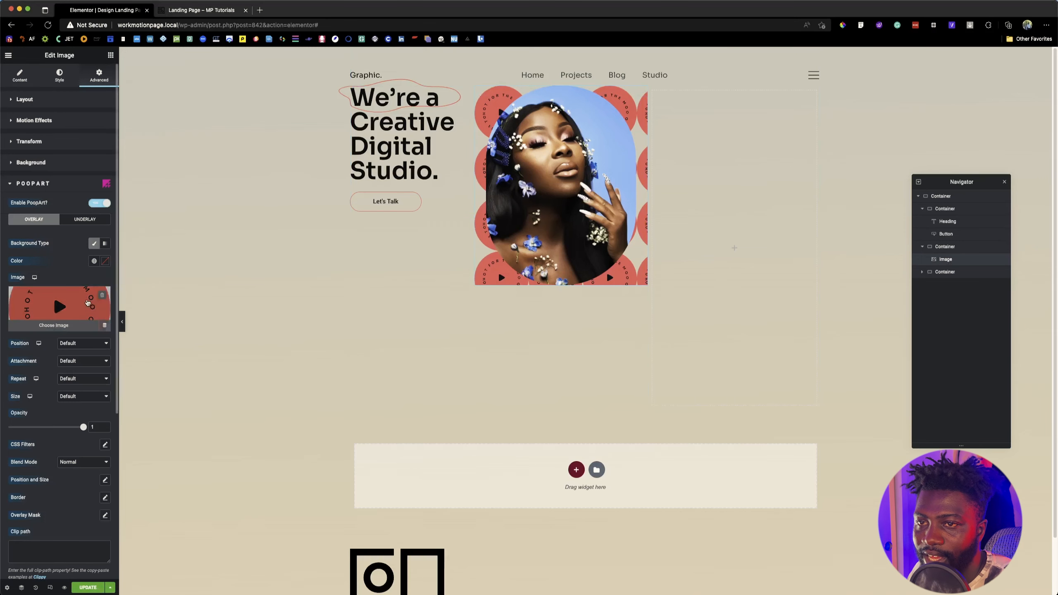
Step: Set the overlay's z-index to 1 and its background repeat to No-repeat
{"action": "scroll", "coordinate": [51, 476], "scroll_direction": "down", "scroll_amount": 5}
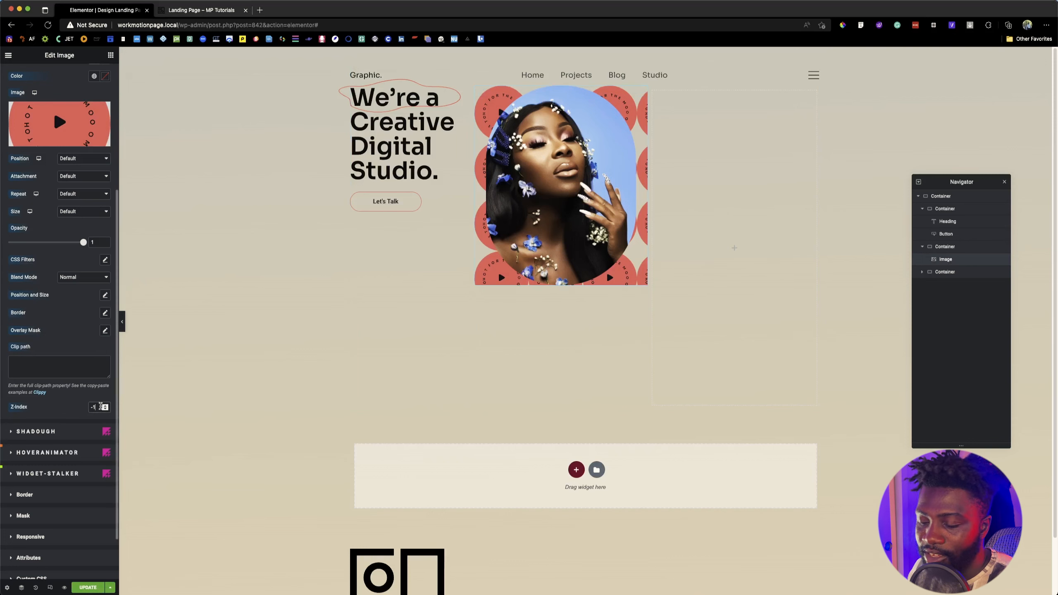
{"action": "key", "text": "Up"}
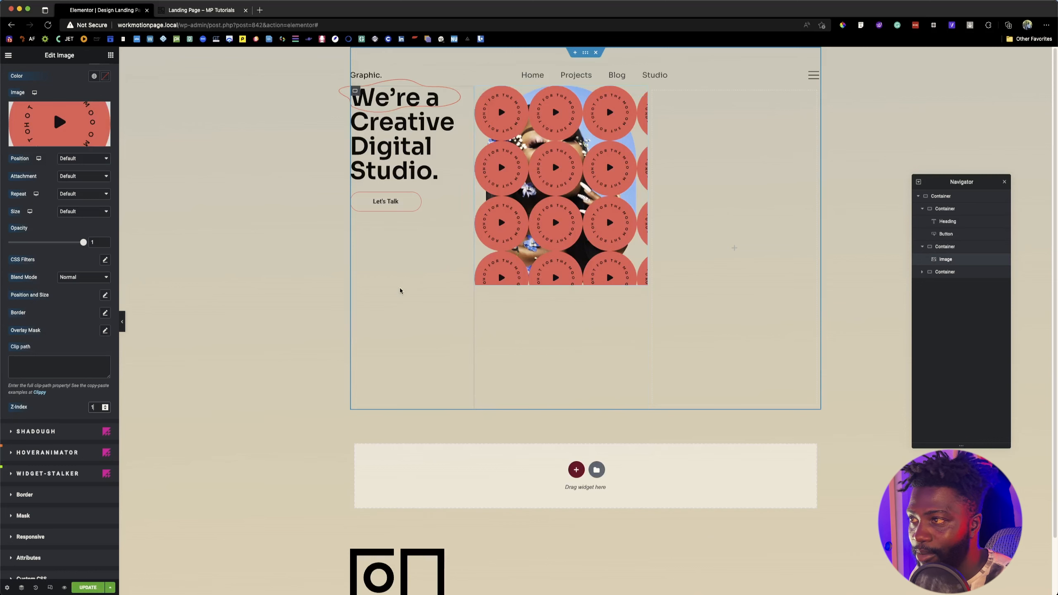
{"action": "scroll", "coordinate": [58, 215], "scroll_direction": "up", "scroll_amount": 1}
{"action": "left_click", "coordinate": [58, 214]}
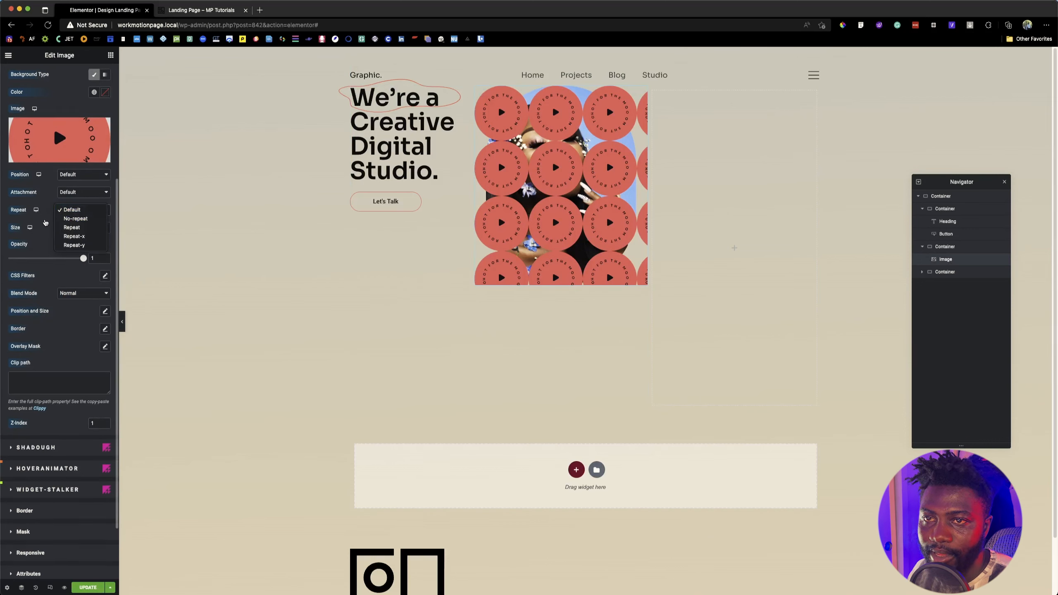
{"action": "left_click", "coordinate": [84, 217]}
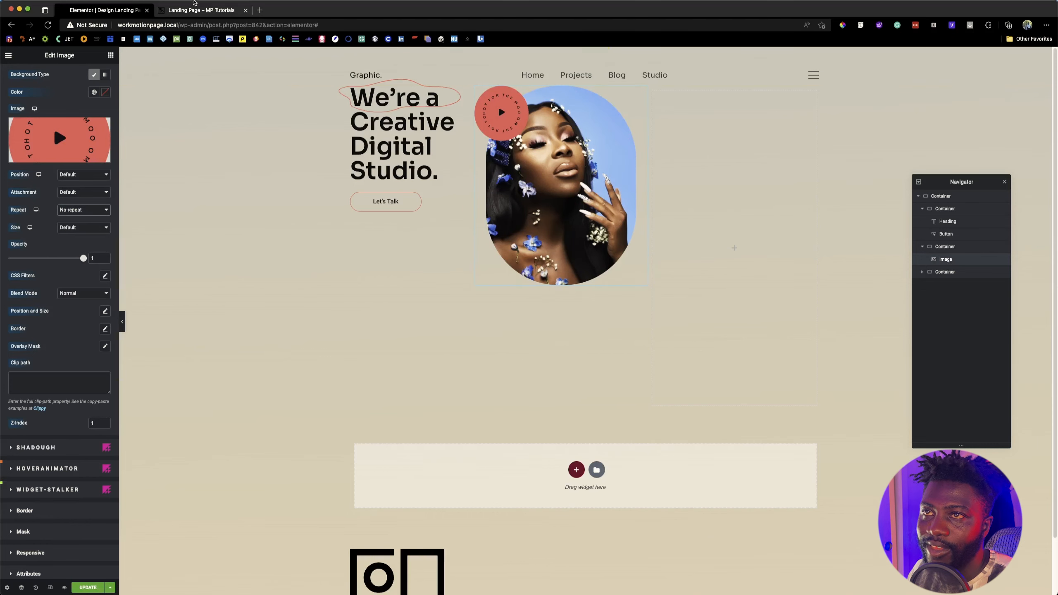
Step: Check the play badge's placement on the reference page, try Center Right, and set the overlay position to Top Right
{"action": "left_click", "coordinate": [196, 10]}
{"action": "left_click", "coordinate": [127, 13]}
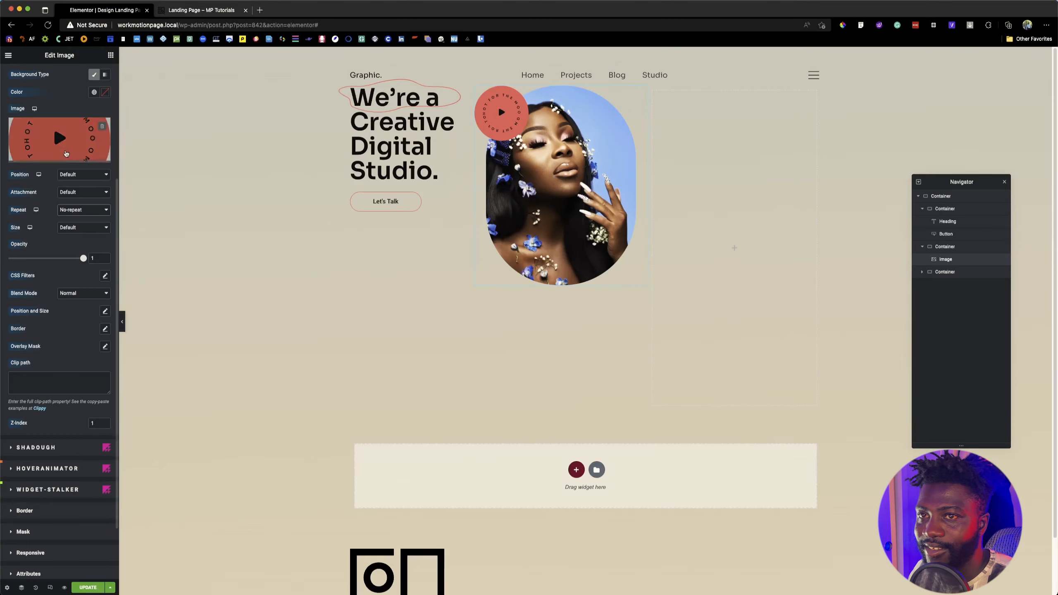
{"action": "left_click", "coordinate": [69, 175]}
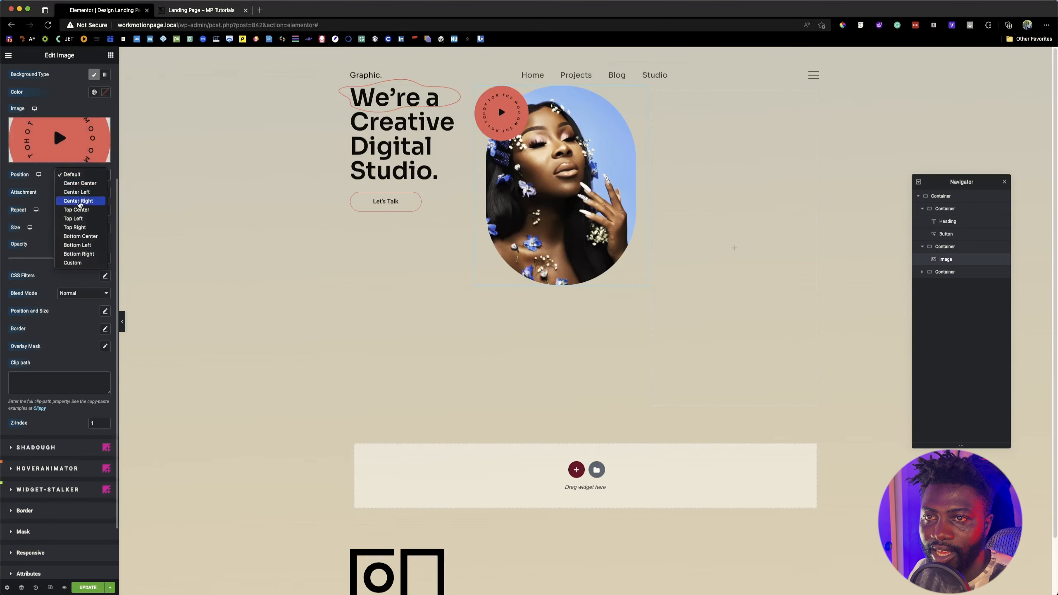
{"action": "left_click", "coordinate": [82, 202]}
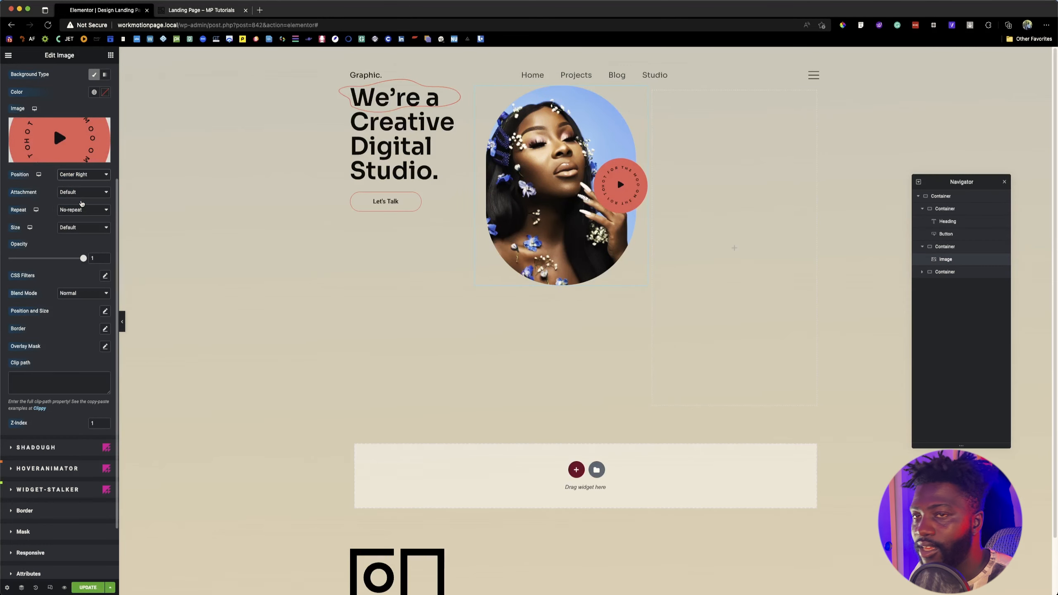
{"action": "left_click", "coordinate": [82, 176]}
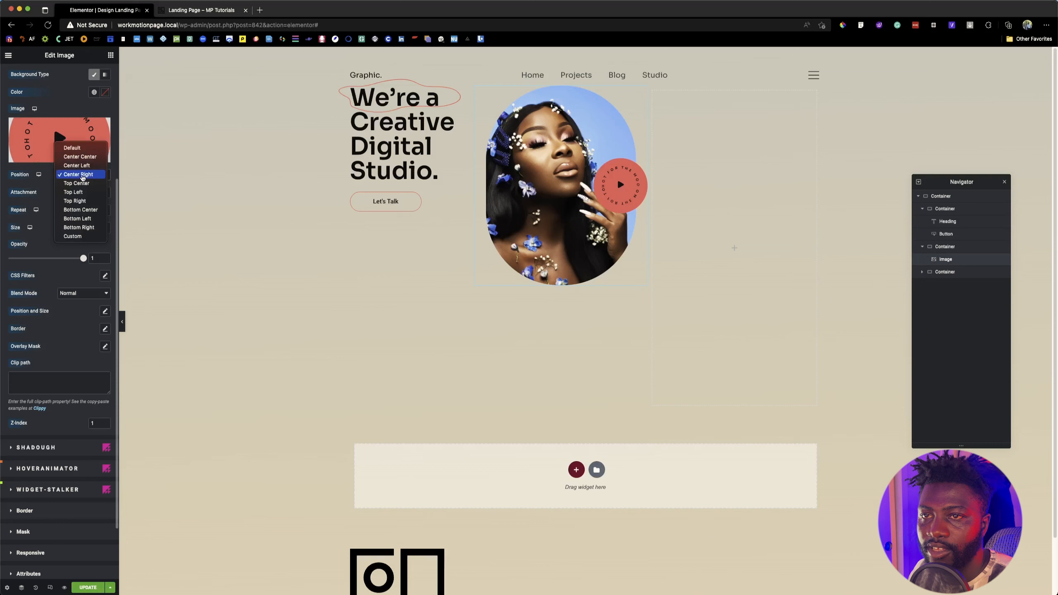
{"action": "left_click", "coordinate": [80, 200]}
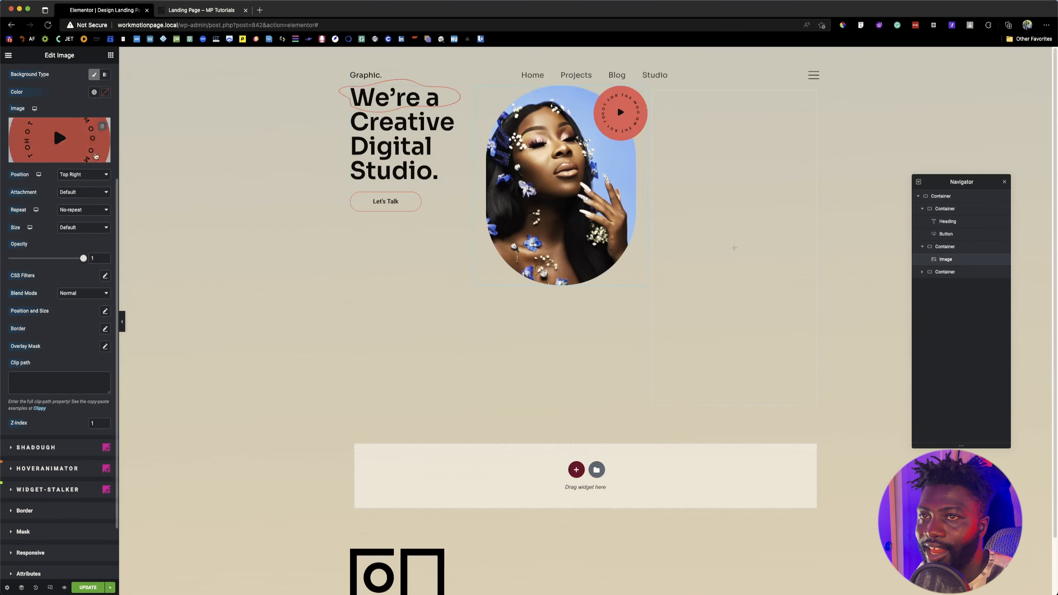
Step: Turn the portrait black and white by setting its CSS filter saturation to 0, and compare it with the reference page
{"action": "scroll", "coordinate": [52, 294], "scroll_direction": "up", "scroll_amount": 5}
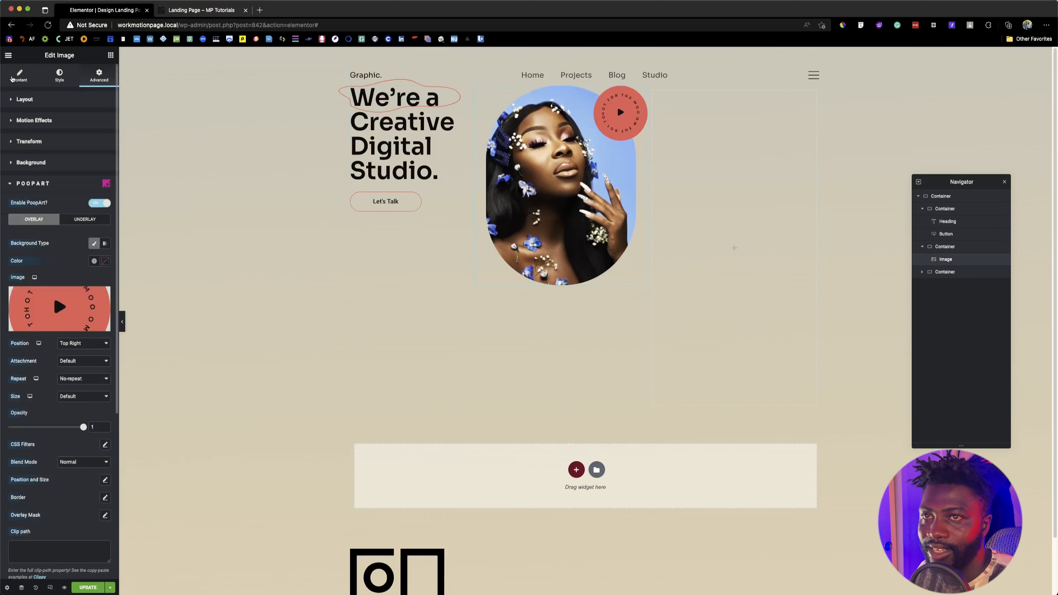
{"action": "left_click", "coordinate": [59, 76]}
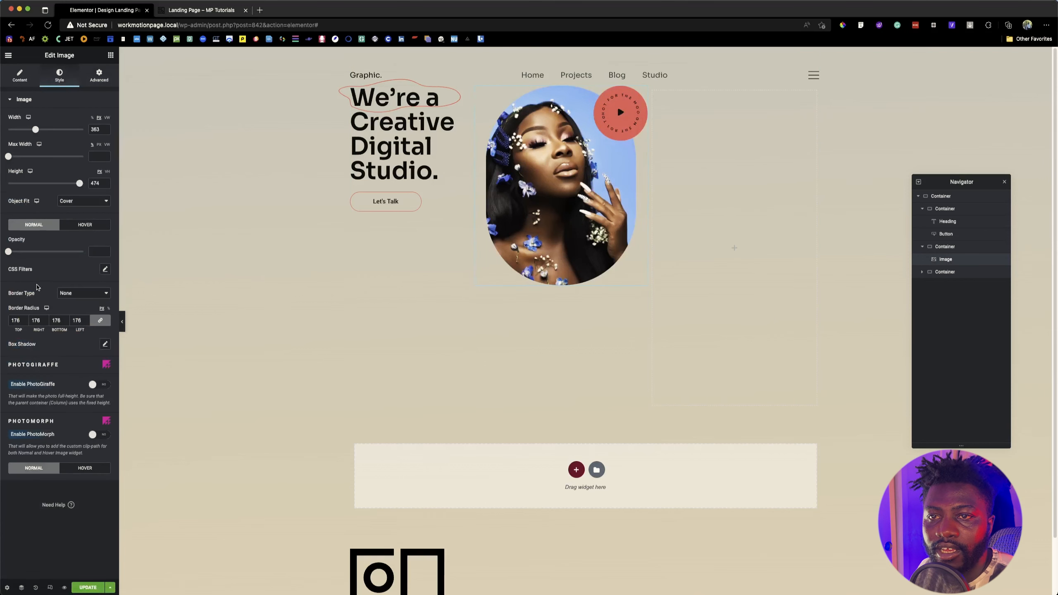
{"action": "left_click", "coordinate": [104, 269]}
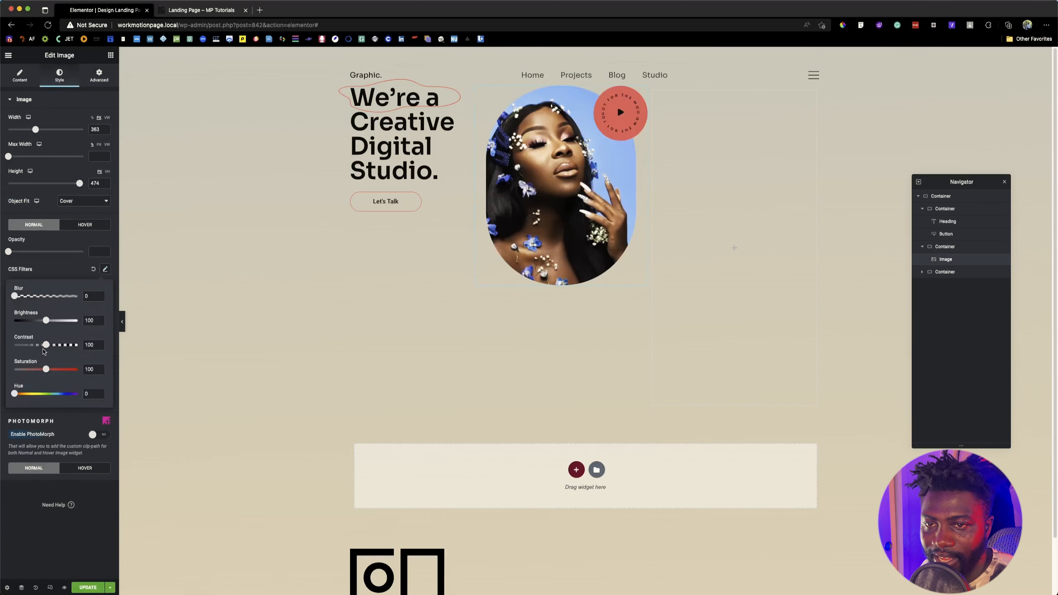
{"action": "left_click_drag", "start_coordinate": [45, 368], "coordinate": [14, 368]}
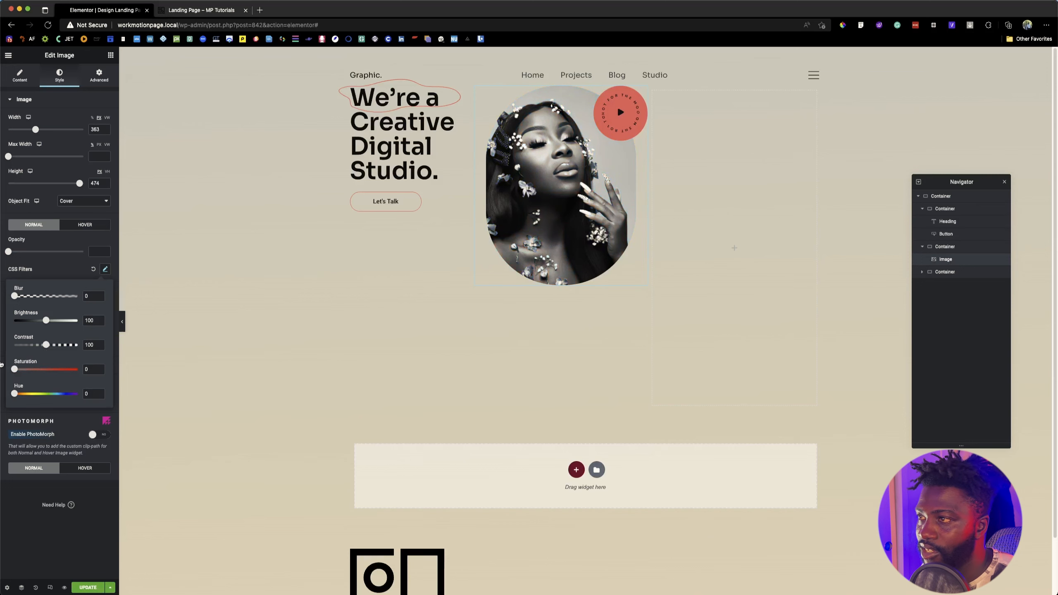
{"action": "left_click", "coordinate": [2, 367]}
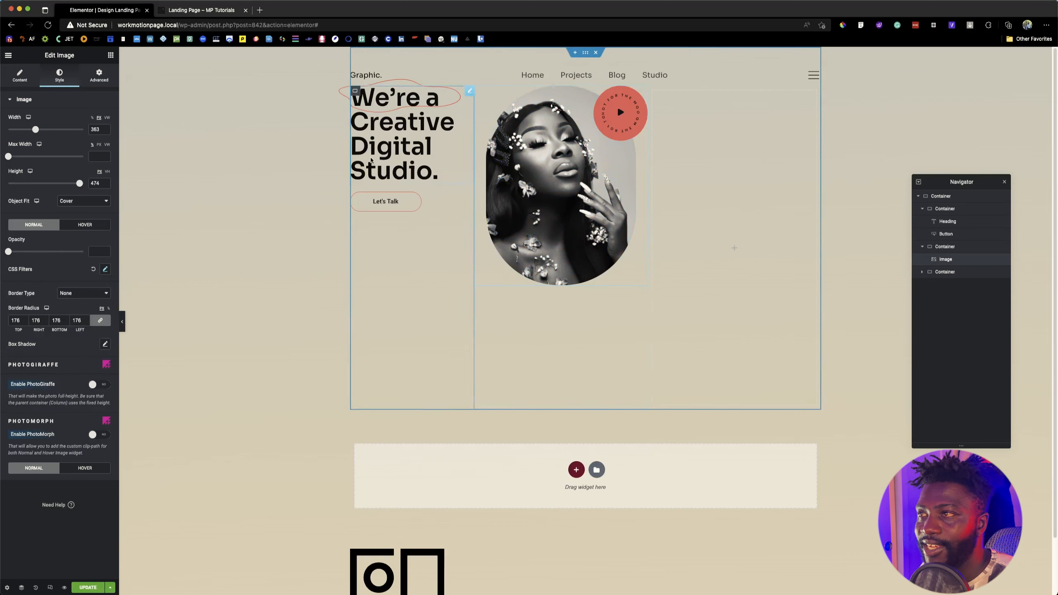
{"action": "left_click", "coordinate": [177, 11]}
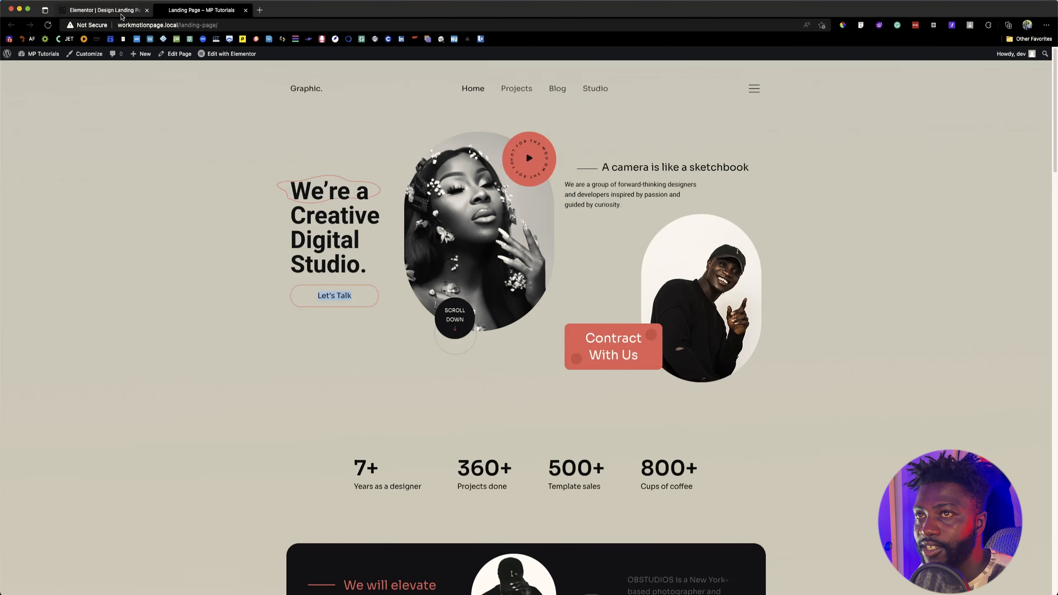
{"action": "left_click", "coordinate": [122, 12]}
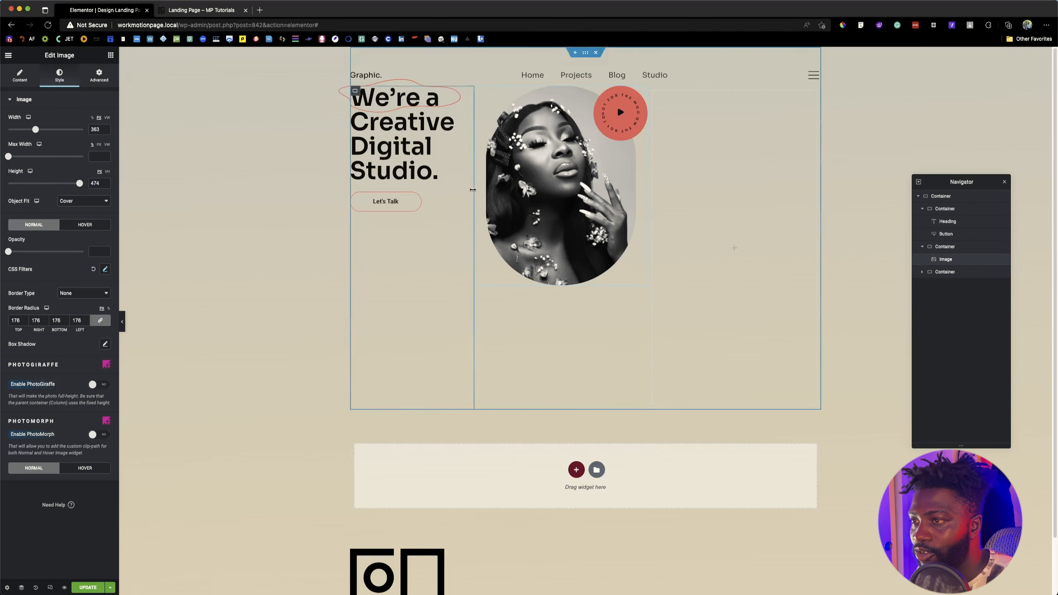
Step: Switch to the Figma design and select the scroll-down badge's inner group, without its stroke base
{"action": "key", "text": "super+Tab"}
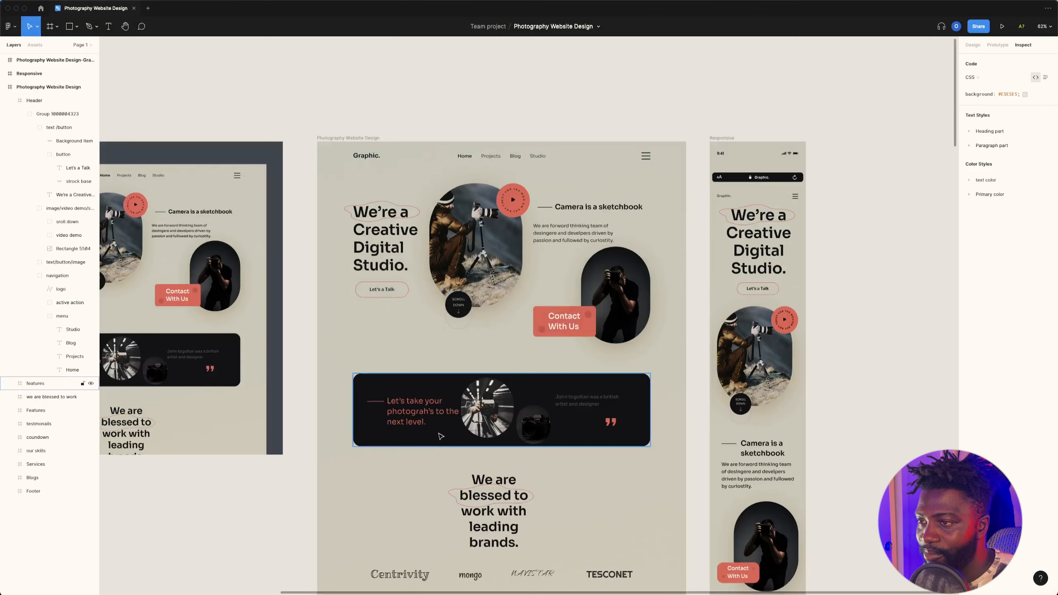
{"action": "left_click", "coordinate": [458, 308]}
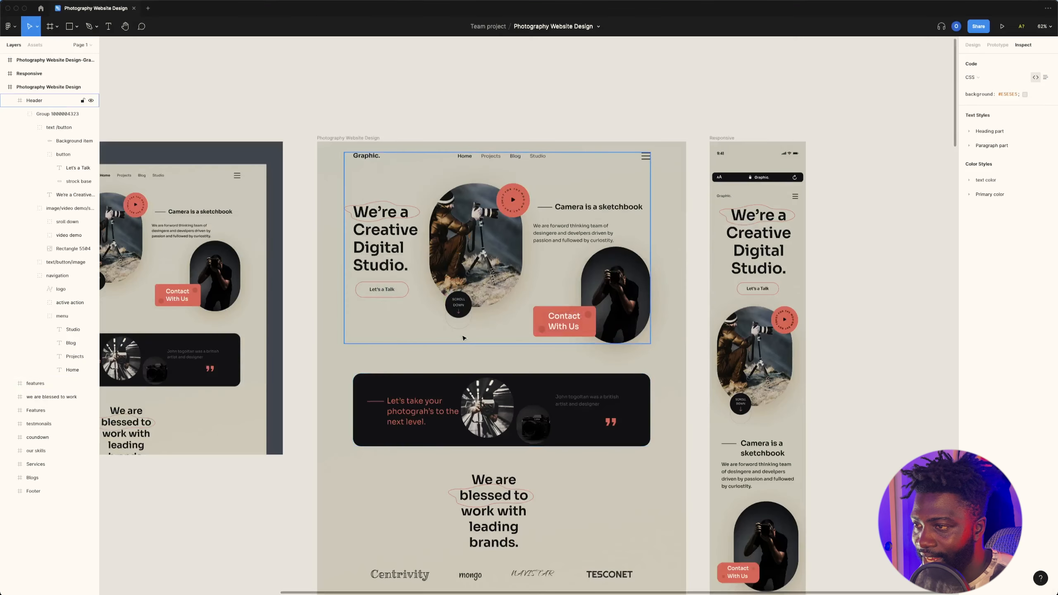
{"action": "double_click", "coordinate": [458, 307]}
{"action": "double_click", "coordinate": [458, 307]}
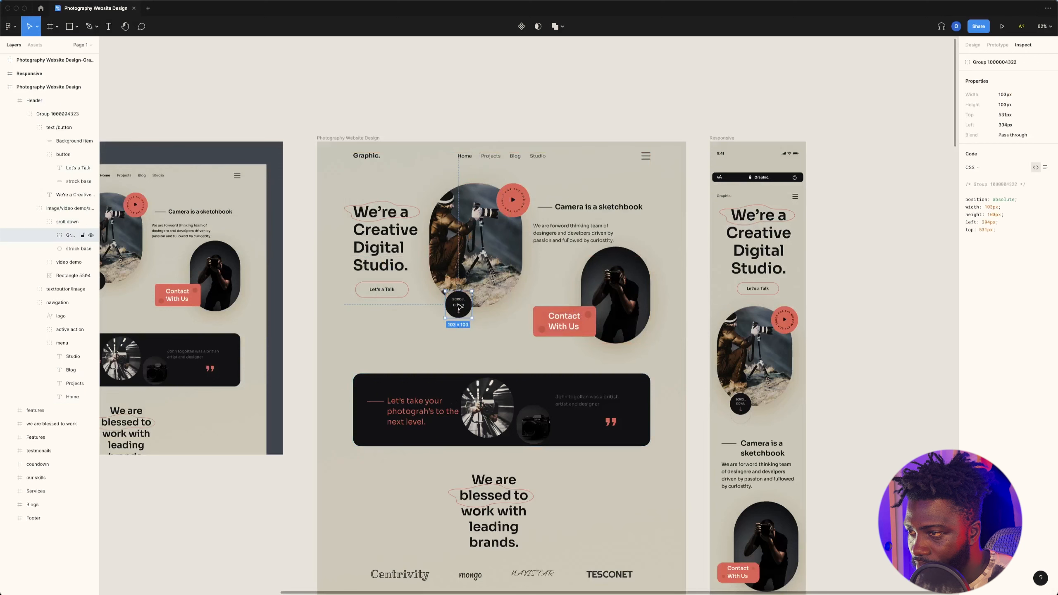
{"action": "double_click", "coordinate": [459, 308]}
{"action": "left_click", "coordinate": [470, 306]}
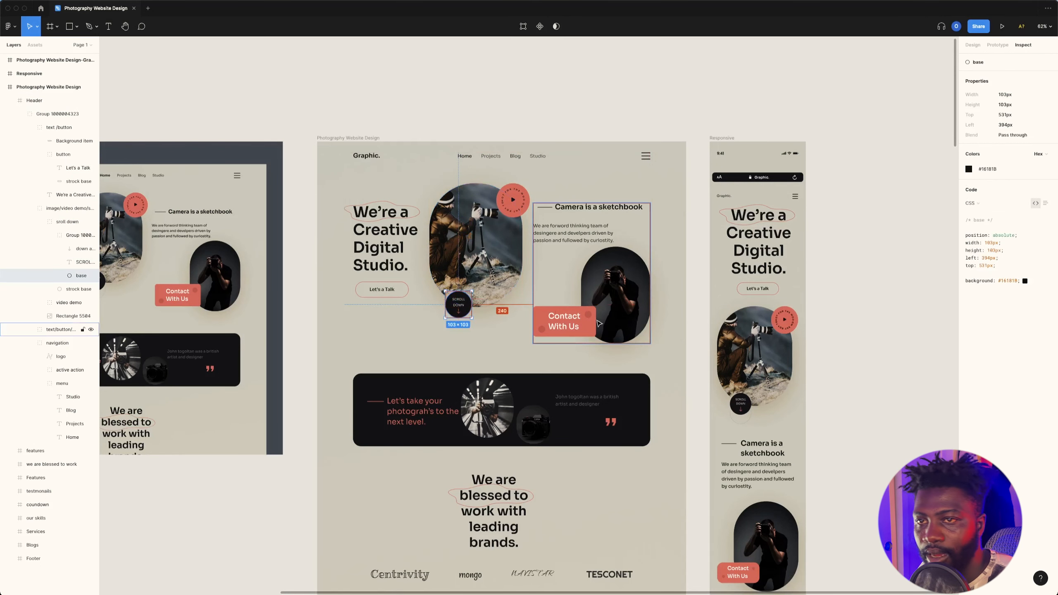
{"action": "left_click", "coordinate": [72, 235]}
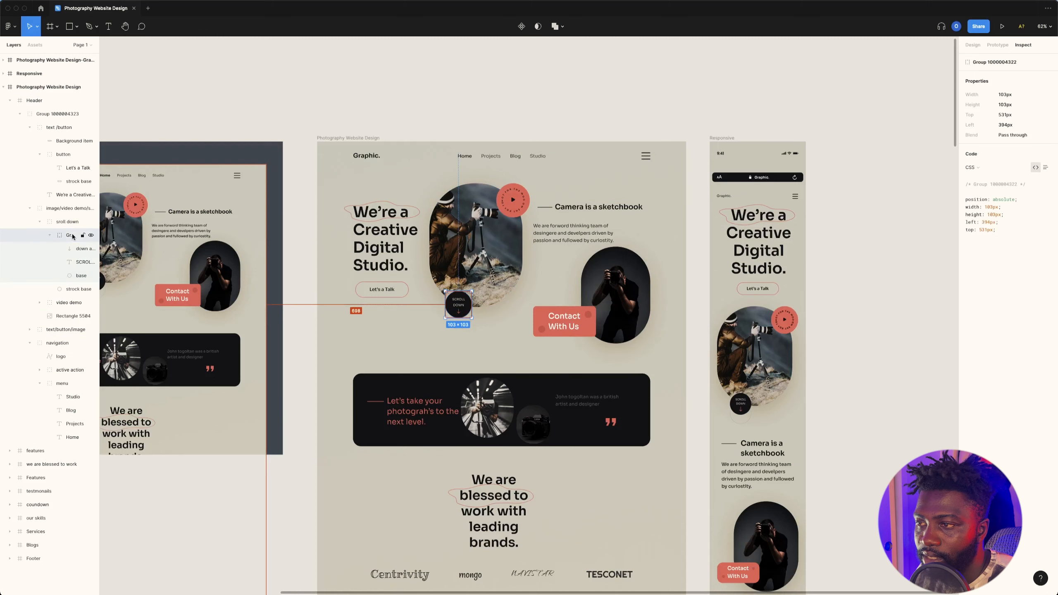
{"action": "left_click", "coordinate": [52, 235]}
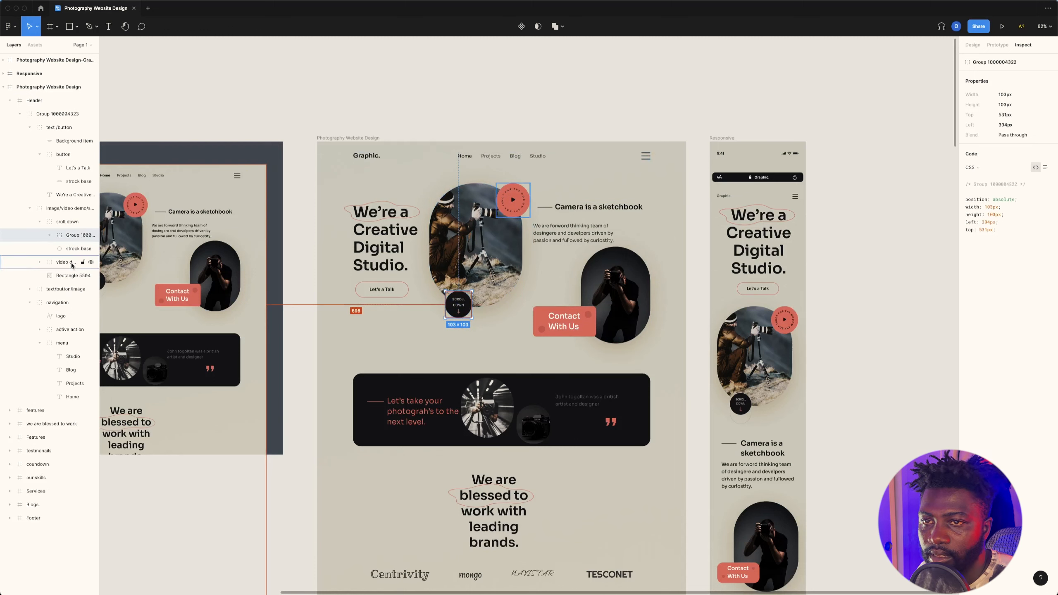
{"action": "left_click", "coordinate": [68, 247]}
{"action": "left_click", "coordinate": [66, 236]}
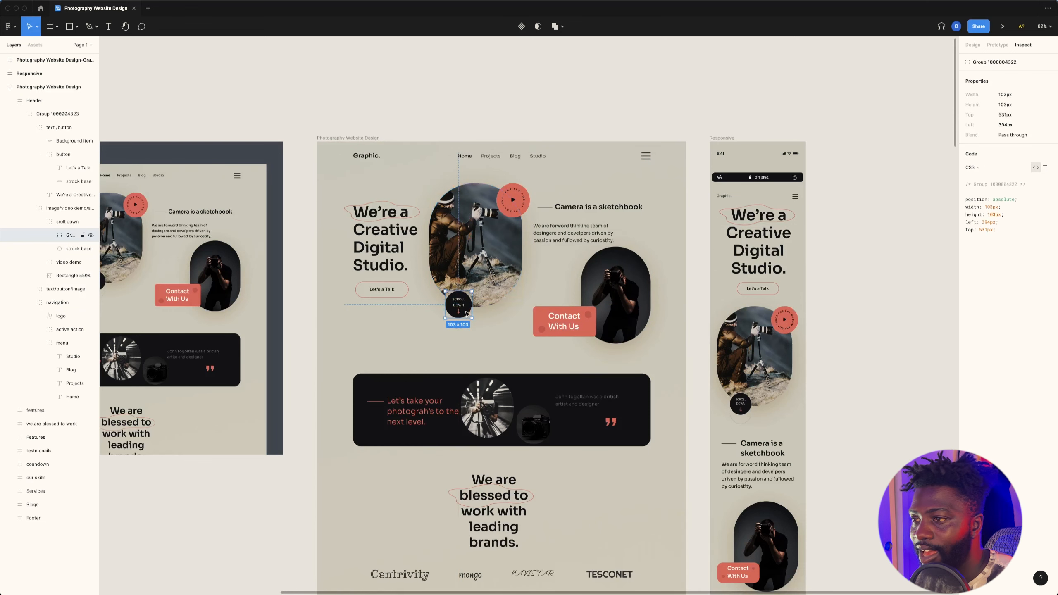
Step: Add an export setting to the selected scroll-down group and set its format to SVG
{"action": "left_click", "coordinate": [973, 44]}
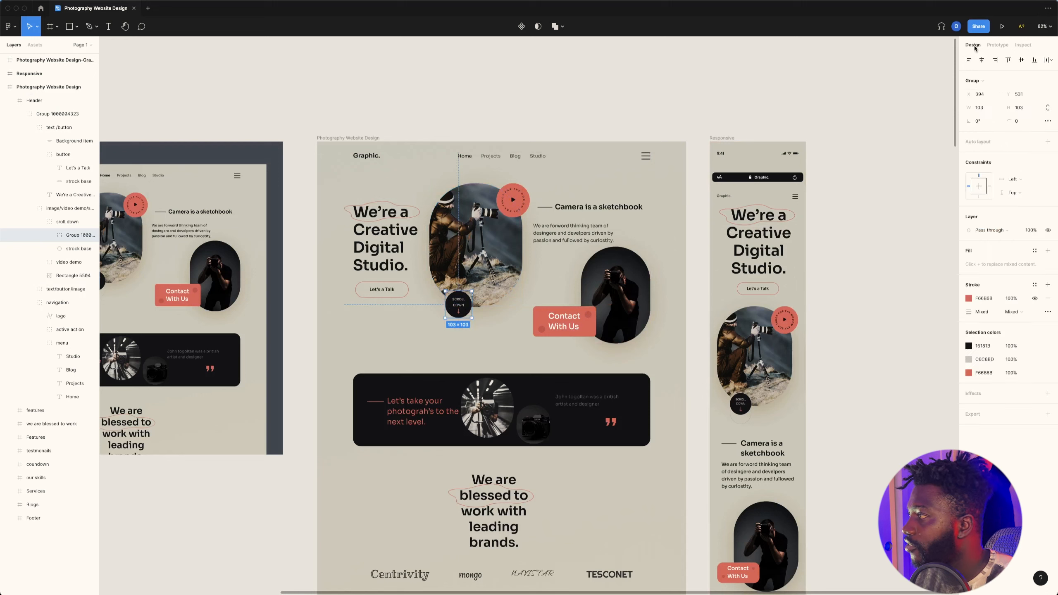
{"action": "left_click", "coordinate": [1047, 414]}
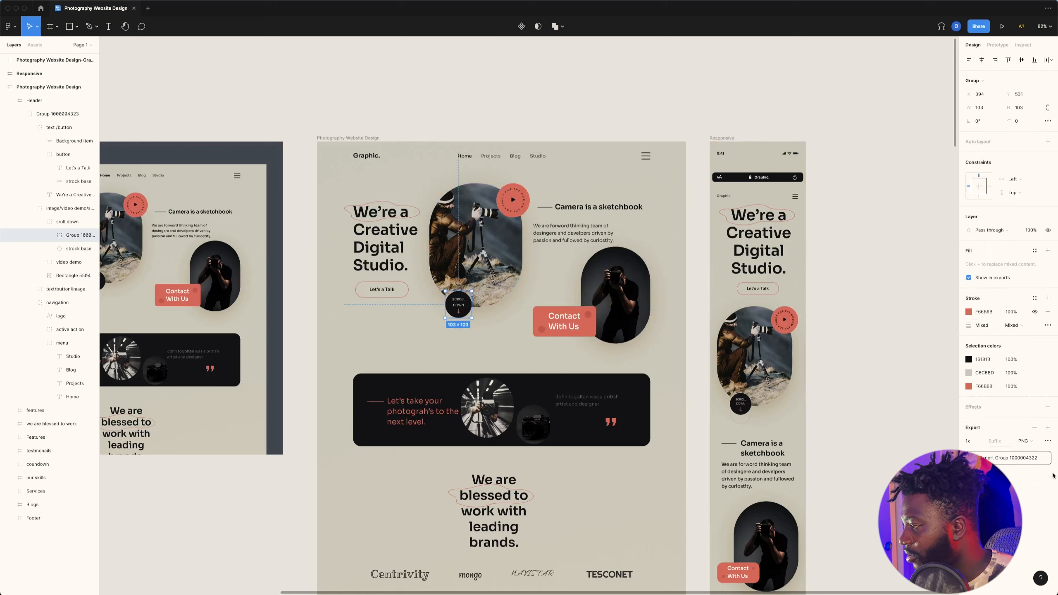
{"action": "left_click", "coordinate": [1027, 442]}
{"action": "left_click", "coordinate": [1030, 461]}
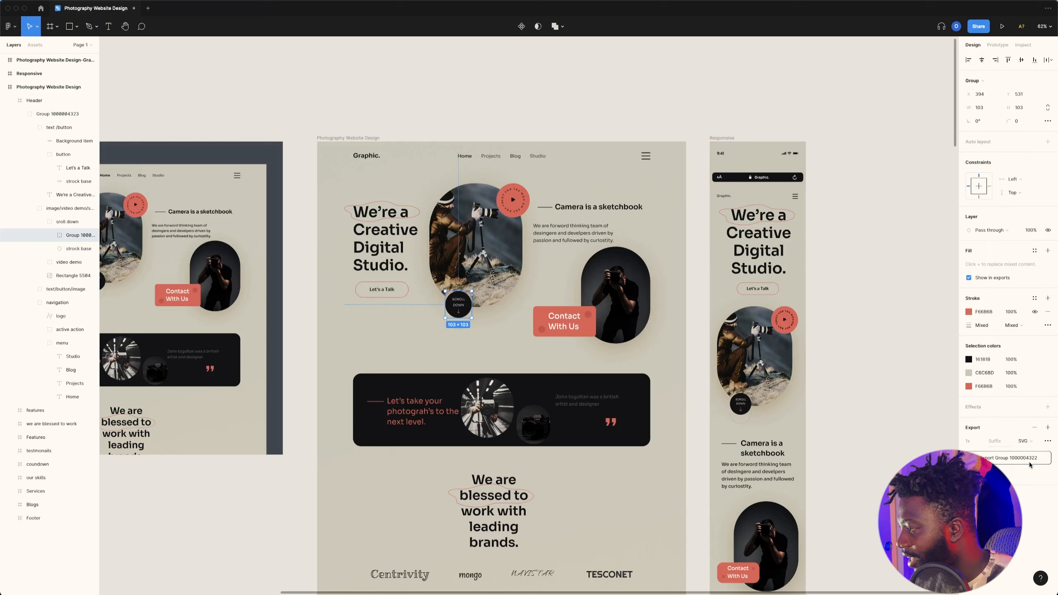
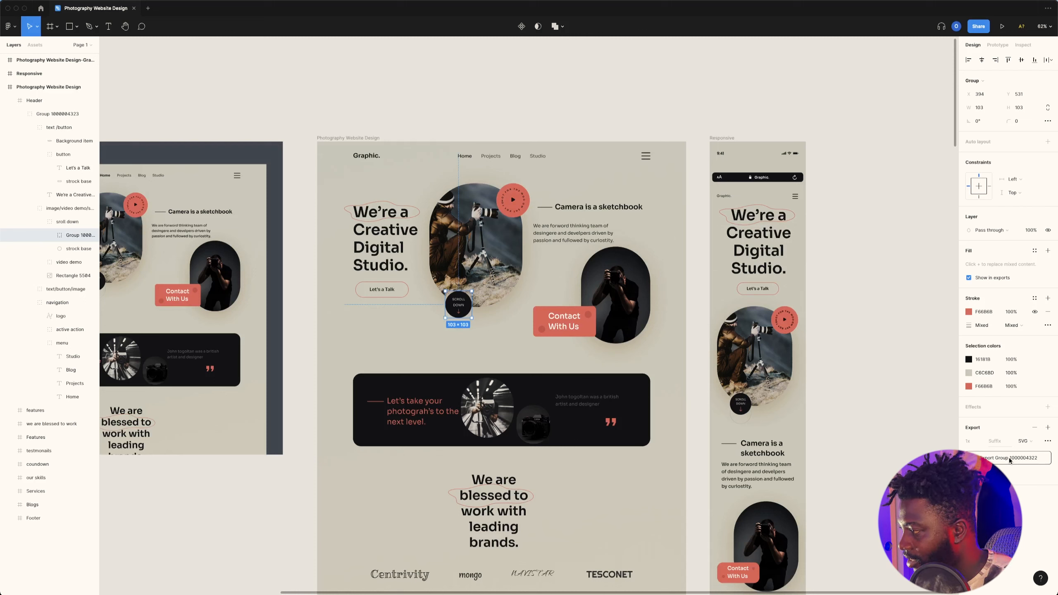
Step: Export the scroll-down group as SVG into the Graphic Assets folder and switch back to the Elementor page in the browser
{"action": "left_click", "coordinate": [1006, 457]}
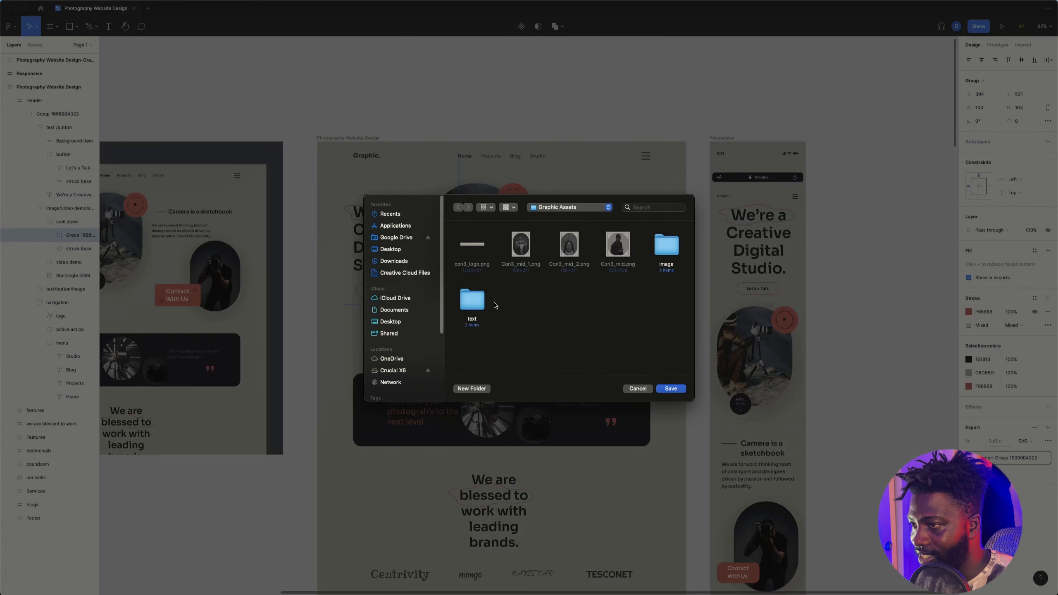
{"action": "left_click", "coordinate": [670, 388]}
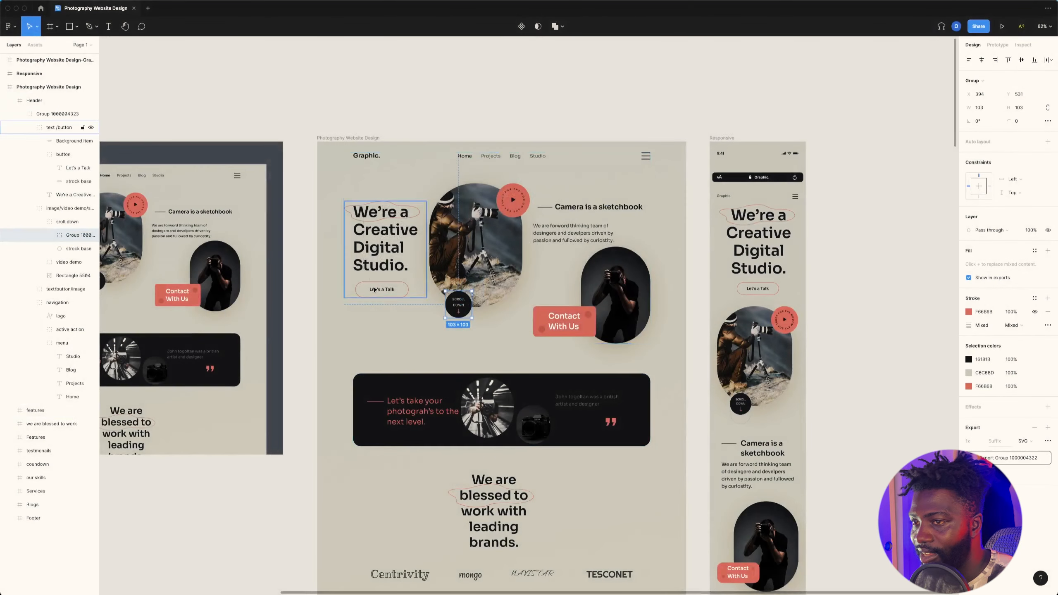
{"action": "mouse_move", "coordinate": [513, 586]}
{"action": "left_click", "coordinate": [740, 571]}
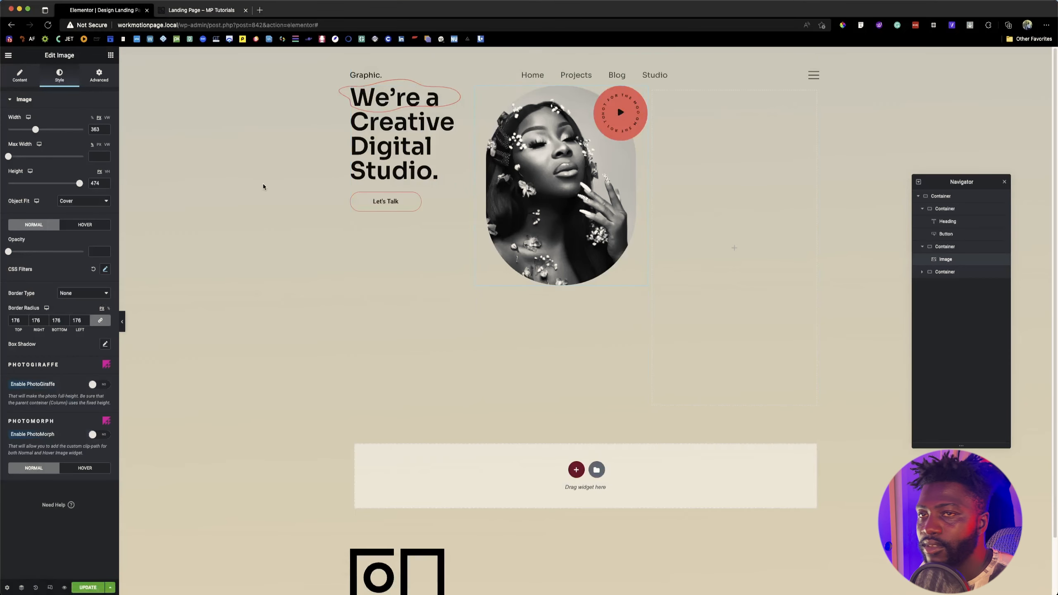
Step: Add an Image widget below the portrait in the hero's second column
{"action": "left_click", "coordinate": [110, 55]}
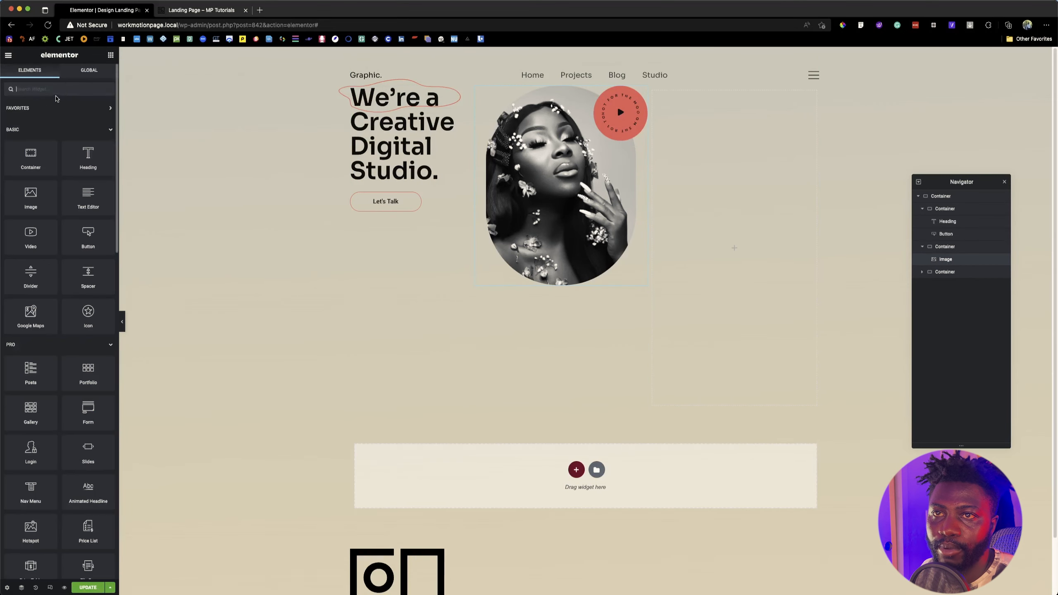
{"action": "type", "text": "image"}
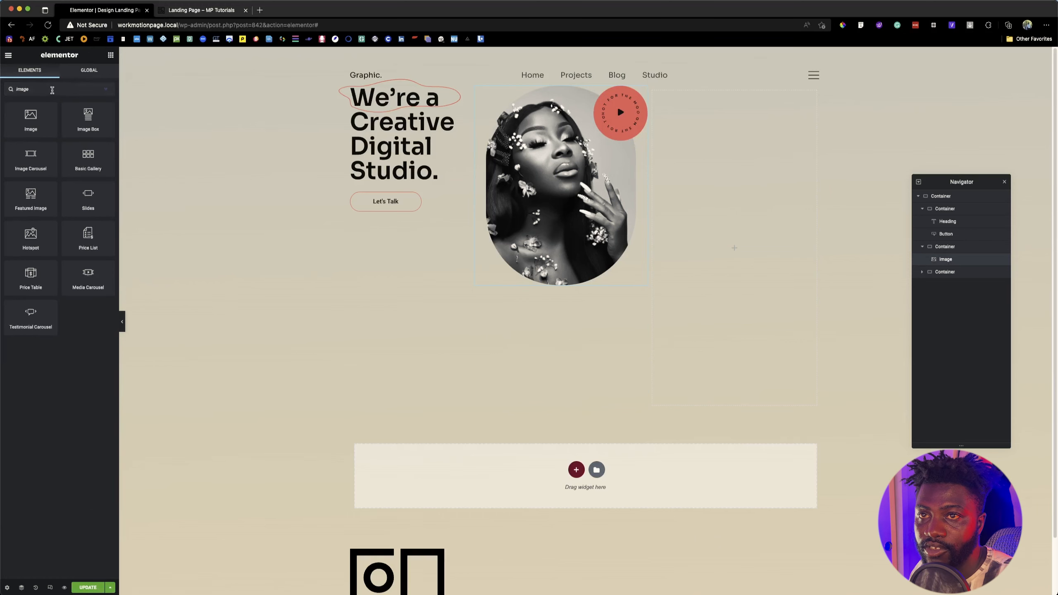
{"action": "left_click_drag", "start_coordinate": [30, 118], "coordinate": [551, 312]}
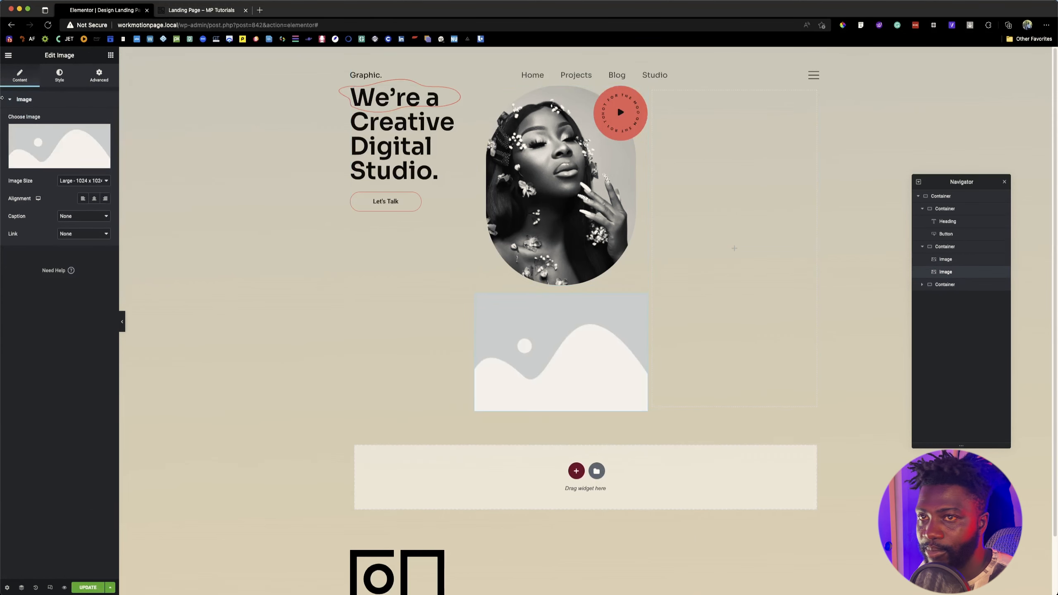
Step: Open the image chooser for the new widget and browse in Finder to the video demo folder inside Graphic Assets' image folder
{"action": "left_click", "coordinate": [70, 147]}
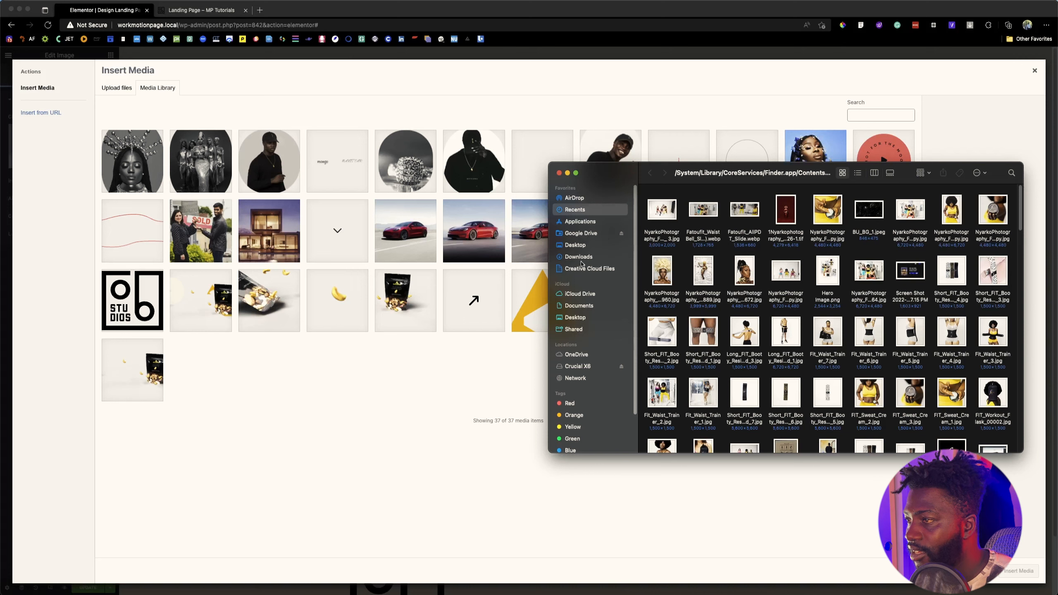
{"action": "left_click", "coordinate": [583, 267]}
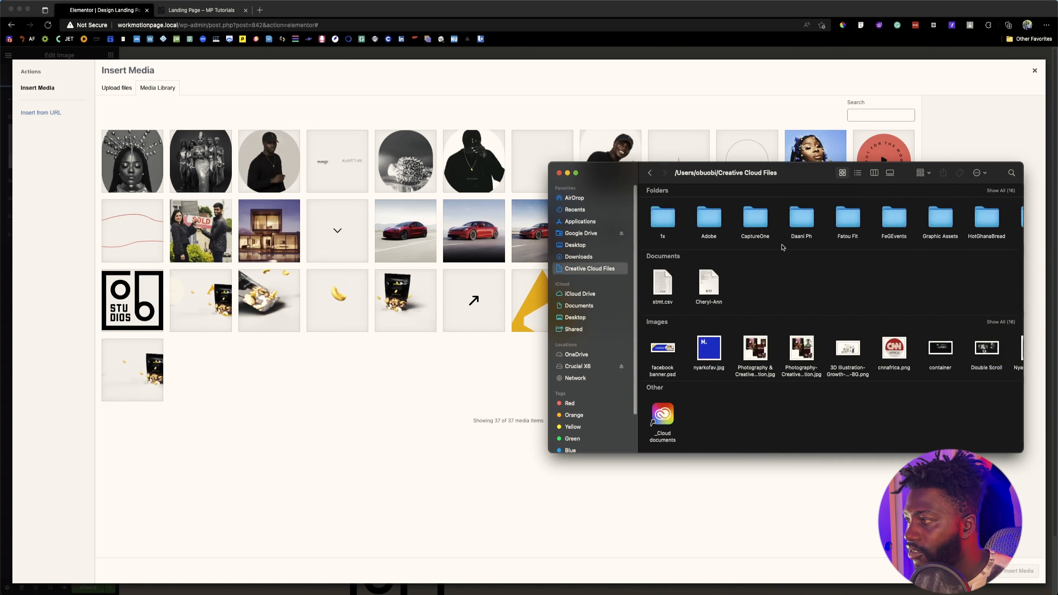
{"action": "double_click", "coordinate": [937, 223]}
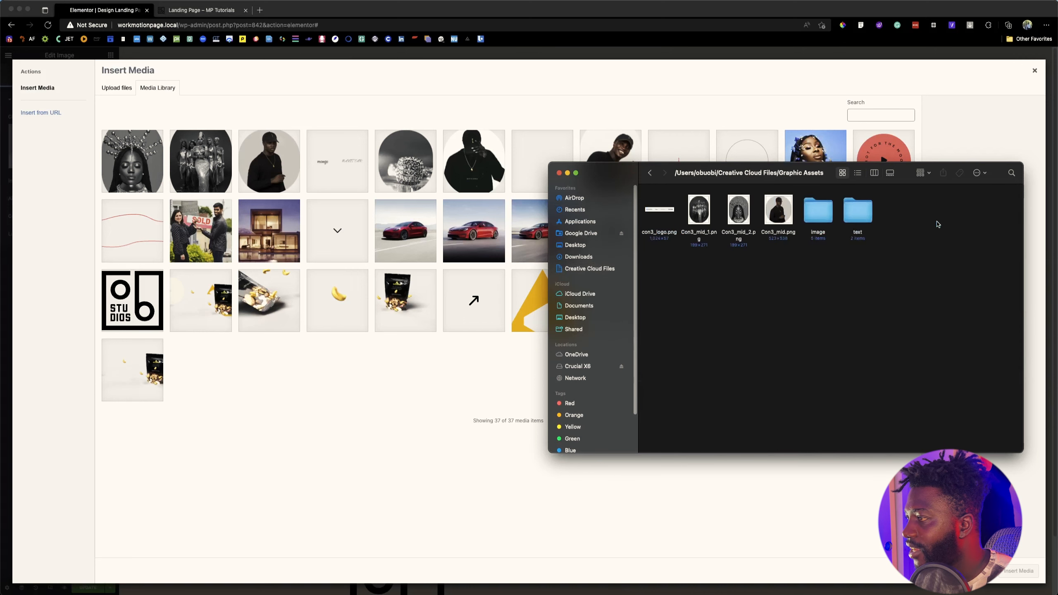
{"action": "double_click", "coordinate": [854, 214]}
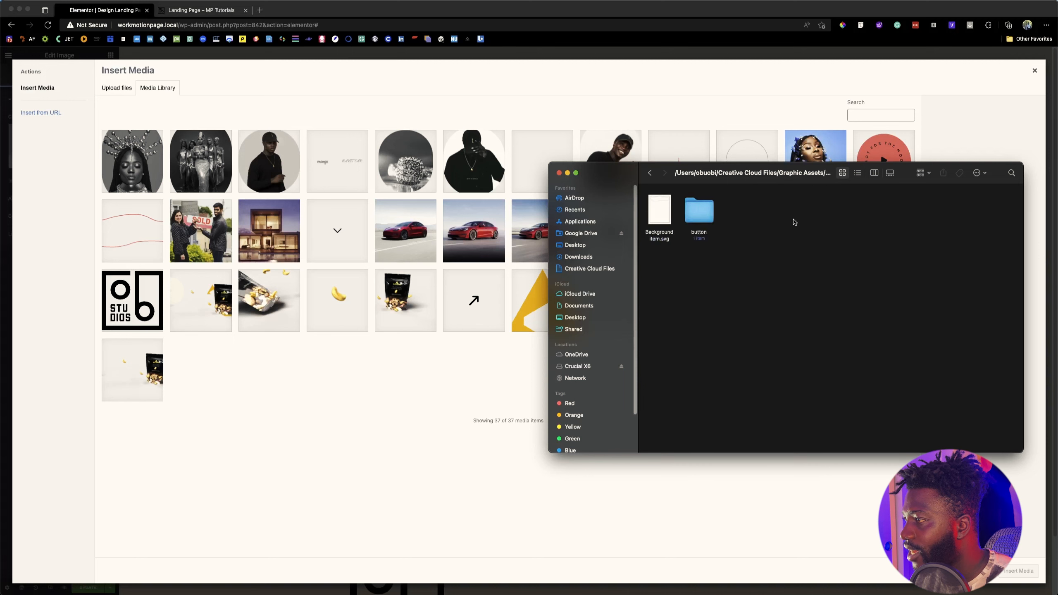
{"action": "double_click", "coordinate": [702, 208]}
{"action": "double_click", "coordinate": [659, 209]}
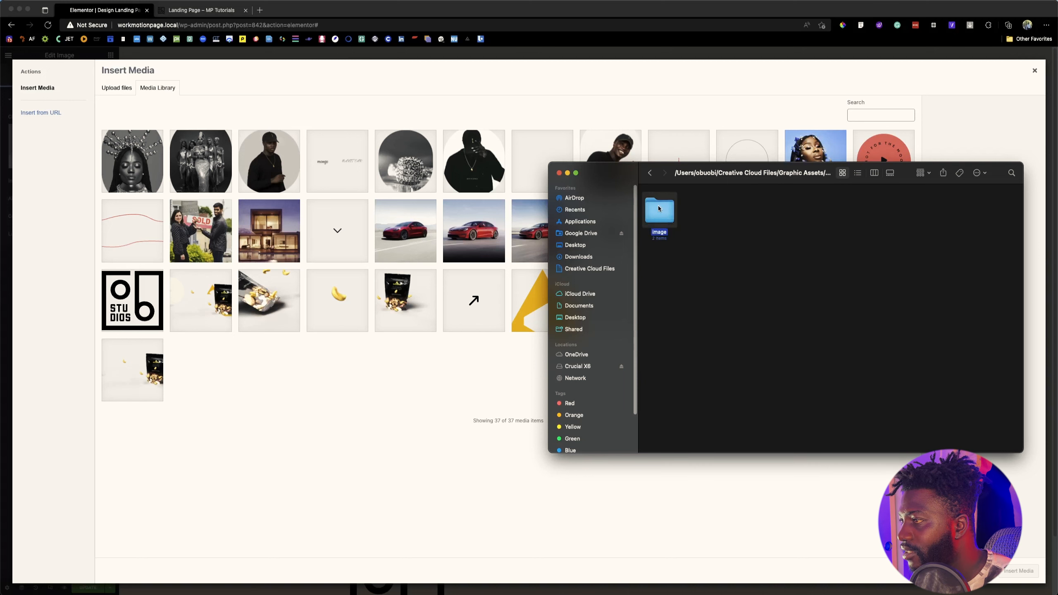
{"action": "left_click", "coordinate": [651, 174]}
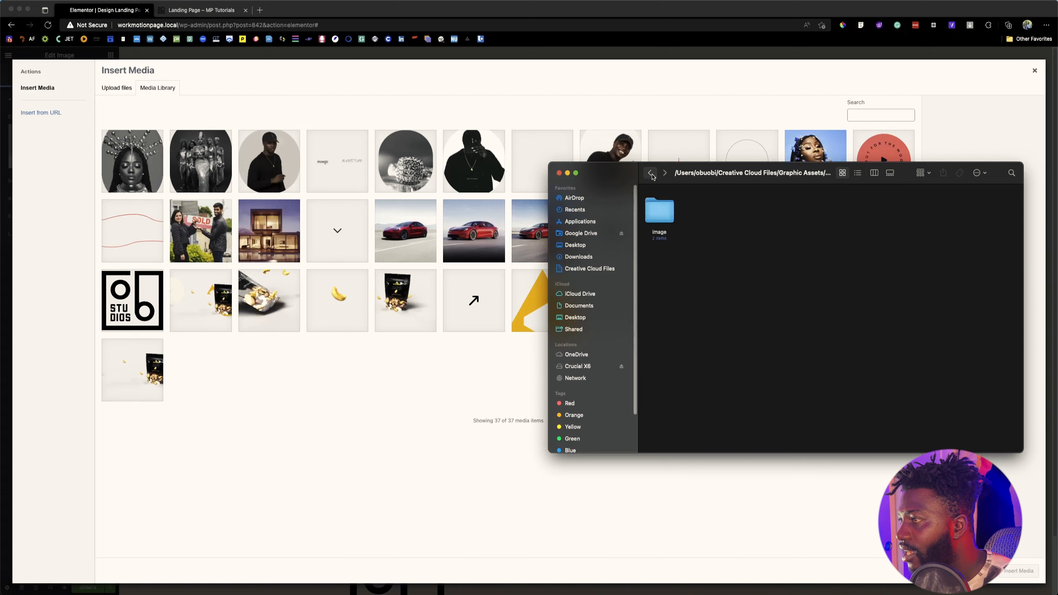
{"action": "left_click", "coordinate": [650, 174]}
{"action": "left_click", "coordinate": [651, 174]}
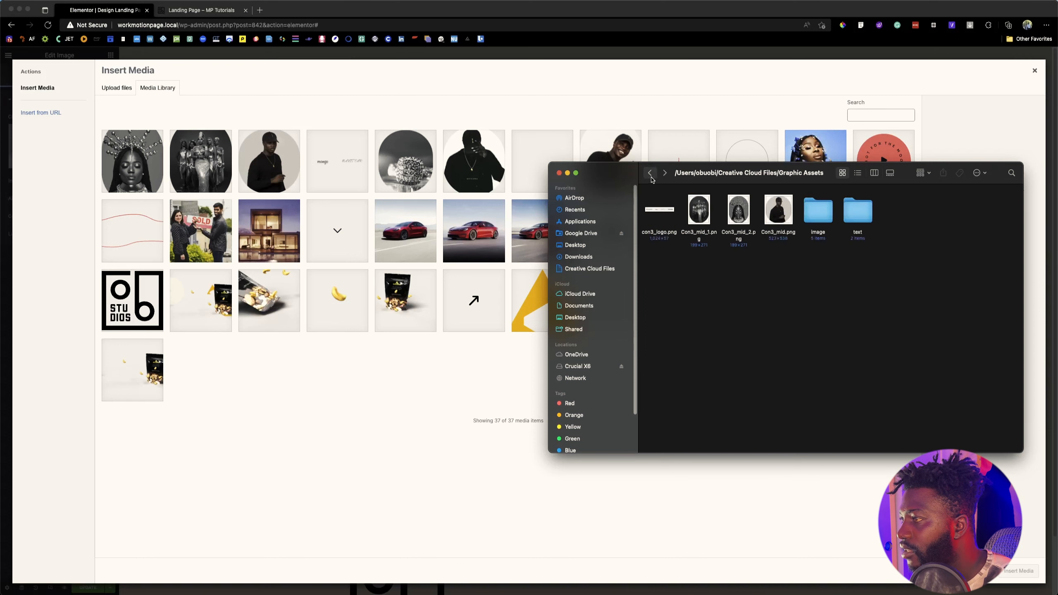
{"action": "double_click", "coordinate": [806, 214]}
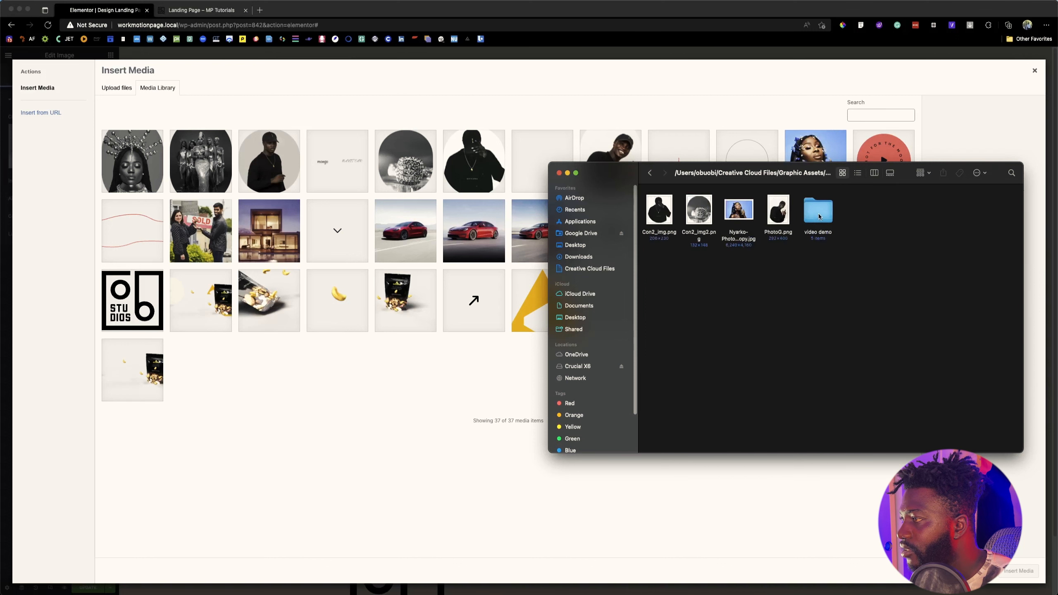
{"action": "double_click", "coordinate": [818, 214]}
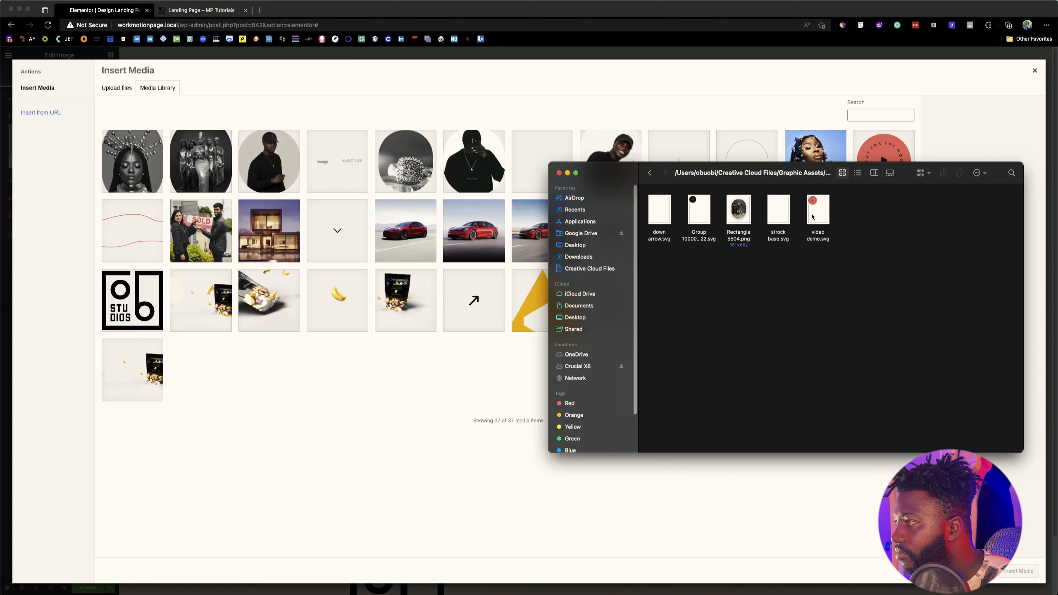
Step: Rename the exported scroll-down SVG file as Black Tag.svg
{"action": "left_click", "coordinate": [708, 213]}
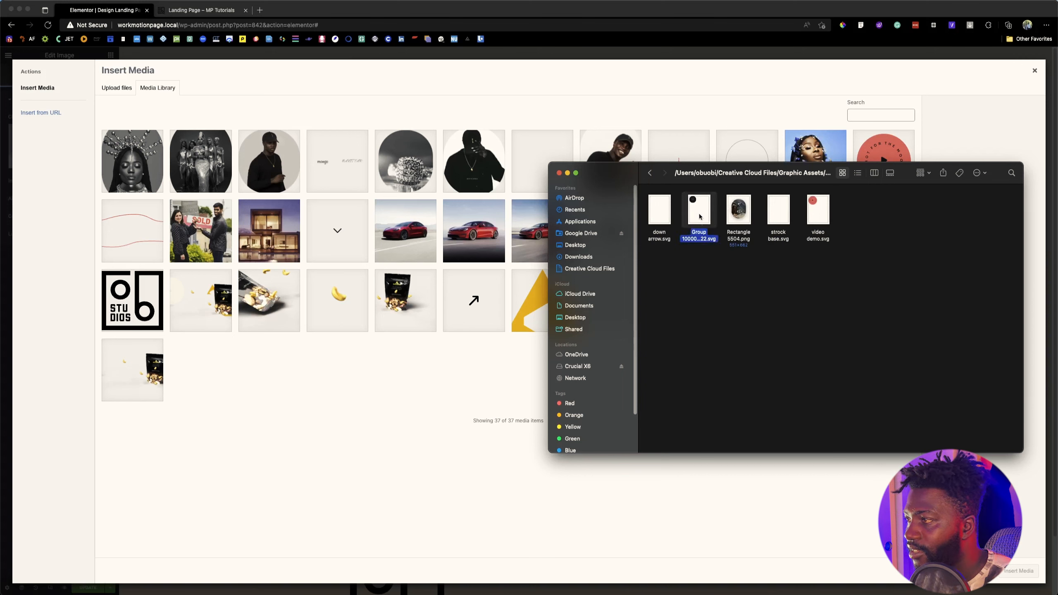
{"action": "left_click", "coordinate": [699, 236]}
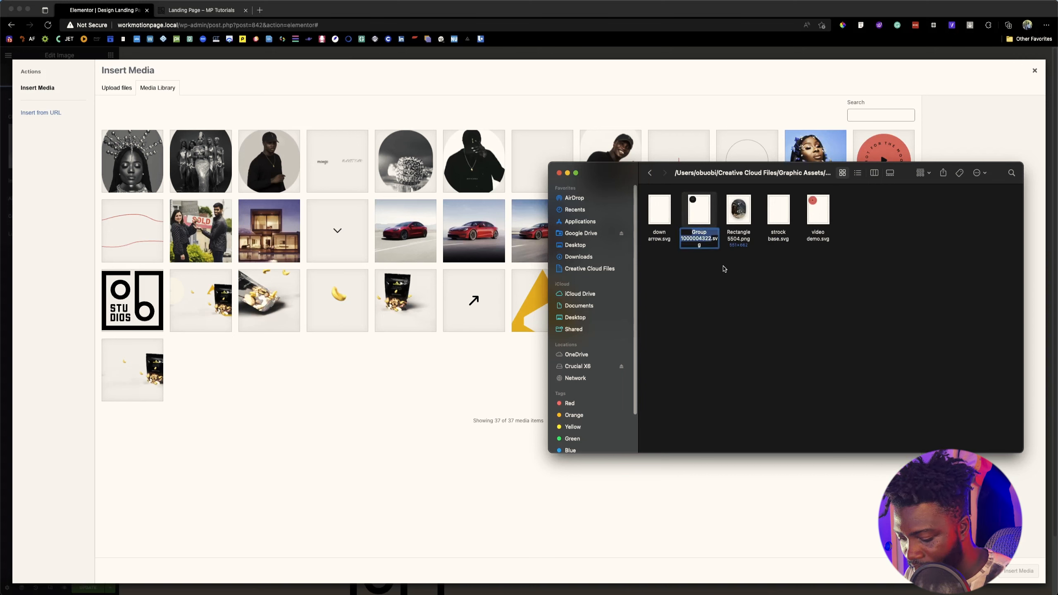
{"action": "type", "text": "Black Tag"}
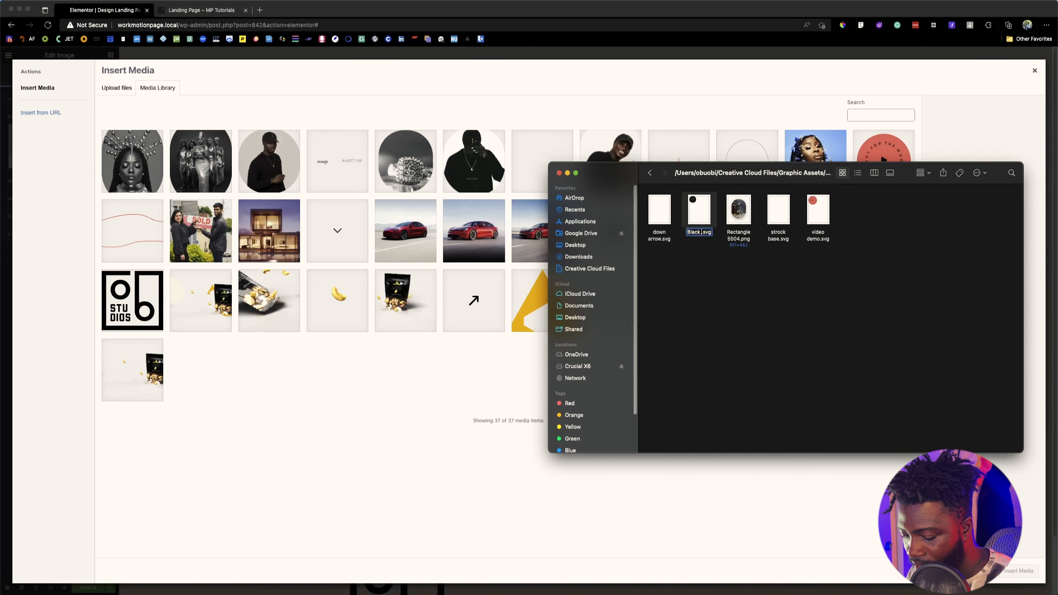
{"action": "key", "text": "Return"}
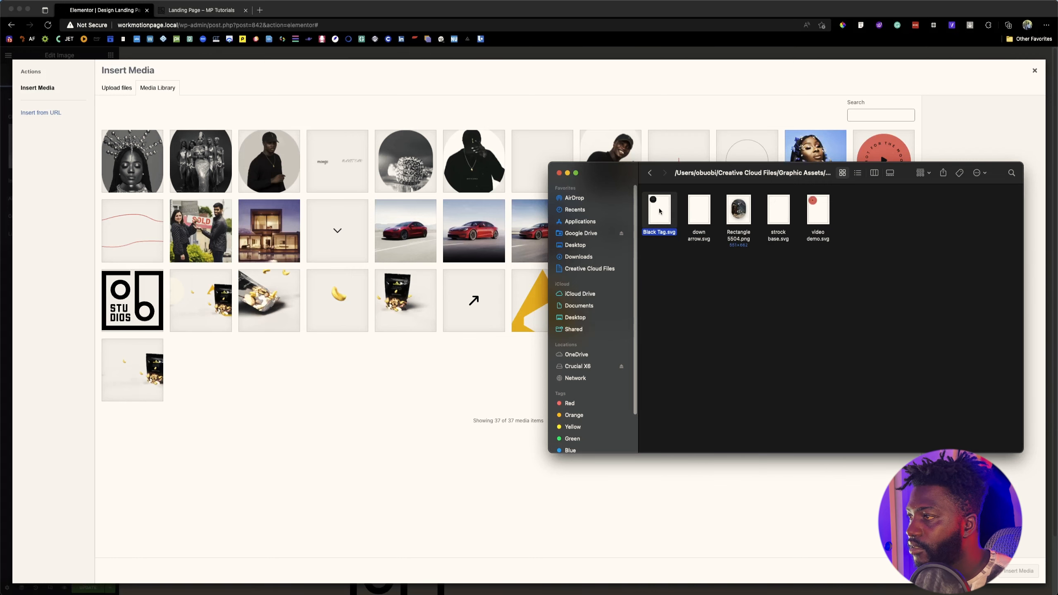
Step: Upload Black Tag.svg to the media library, insert it as the widget's image, and set its image size to Full
{"action": "left_click_drag", "start_coordinate": [659, 211], "coordinate": [430, 259]}
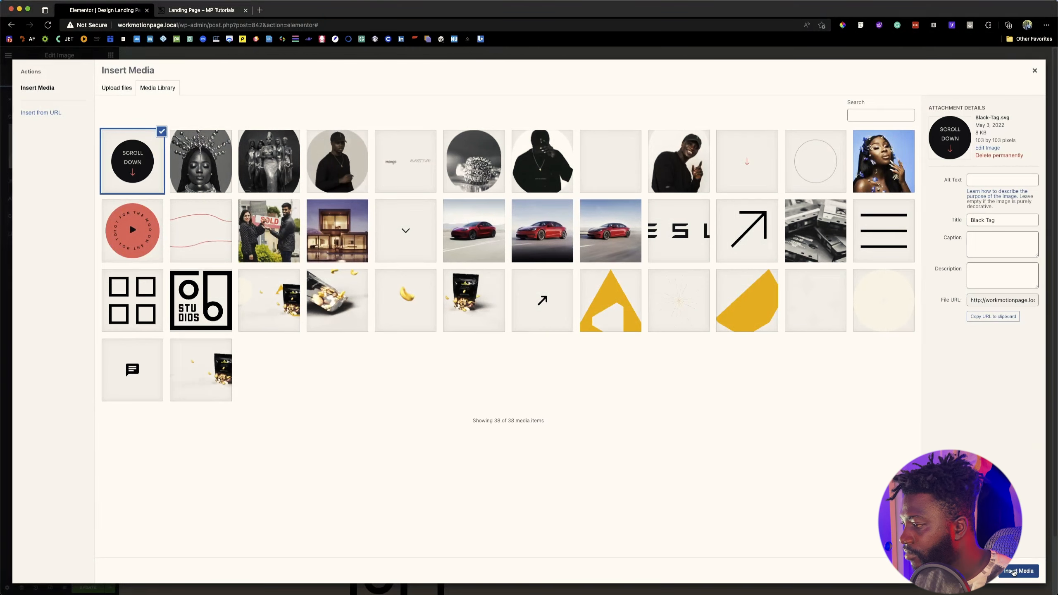
{"action": "left_click", "coordinate": [1034, 569]}
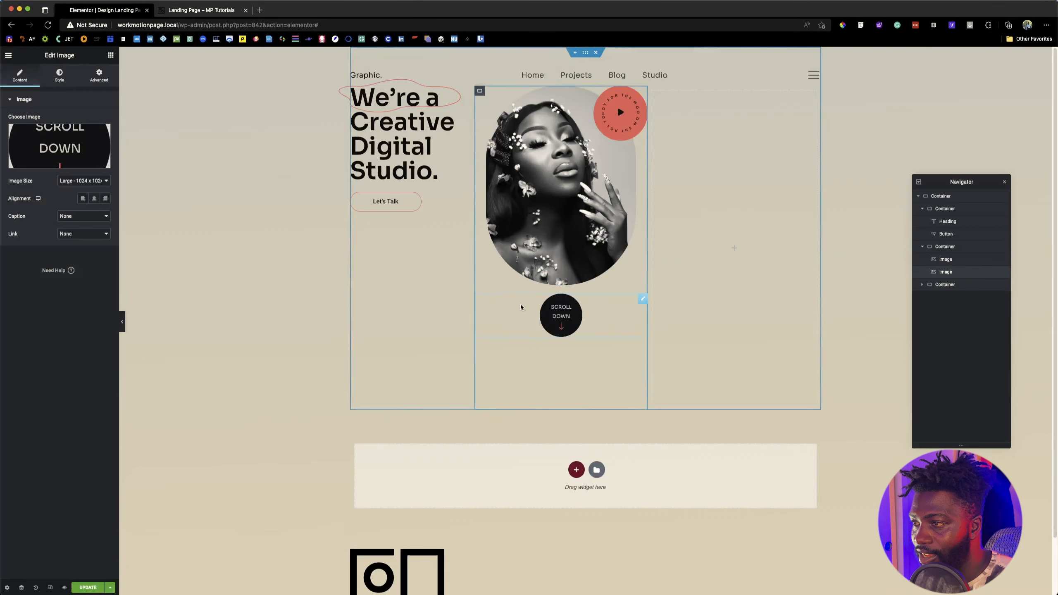
{"action": "left_click", "coordinate": [96, 76]}
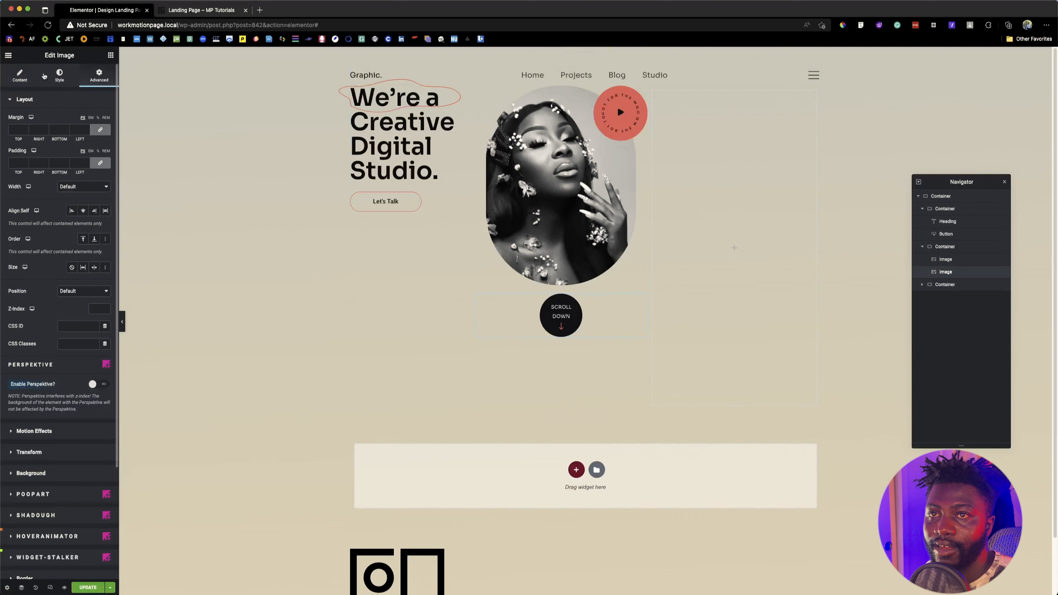
{"action": "left_click", "coordinate": [24, 77]}
{"action": "left_click", "coordinate": [88, 183]}
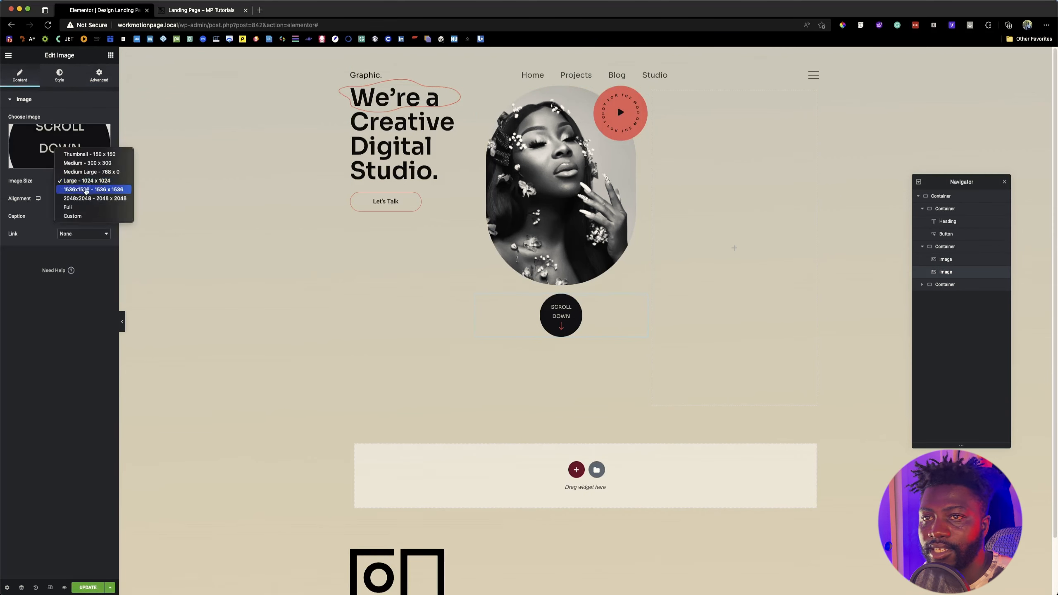
{"action": "left_click", "coordinate": [67, 207]}
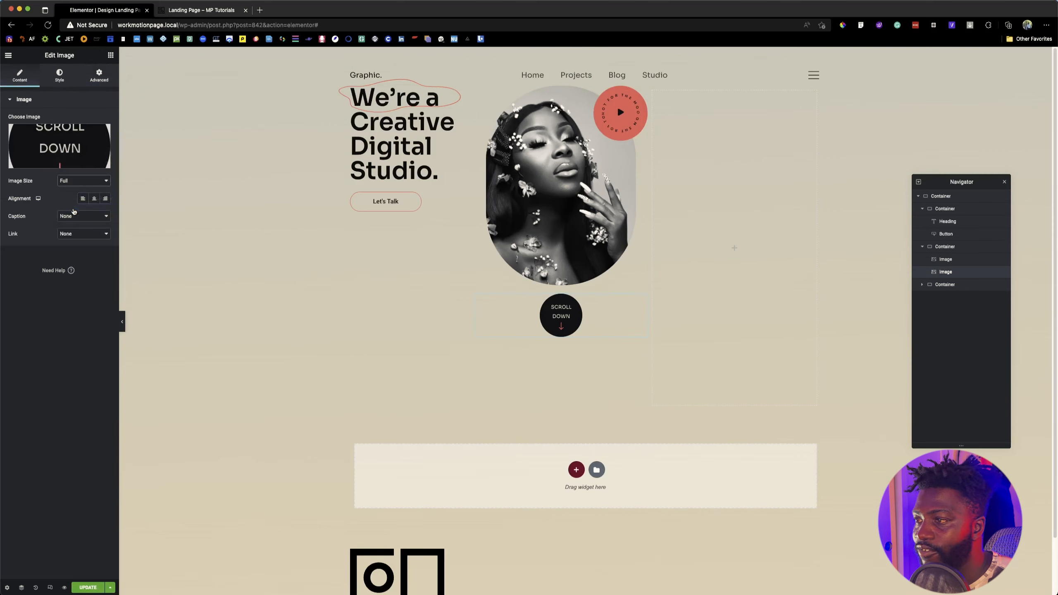
Step: Set the scroll-down image's Align Self to Center and check the badge's look in the Figma design
{"action": "left_click", "coordinate": [99, 80]}
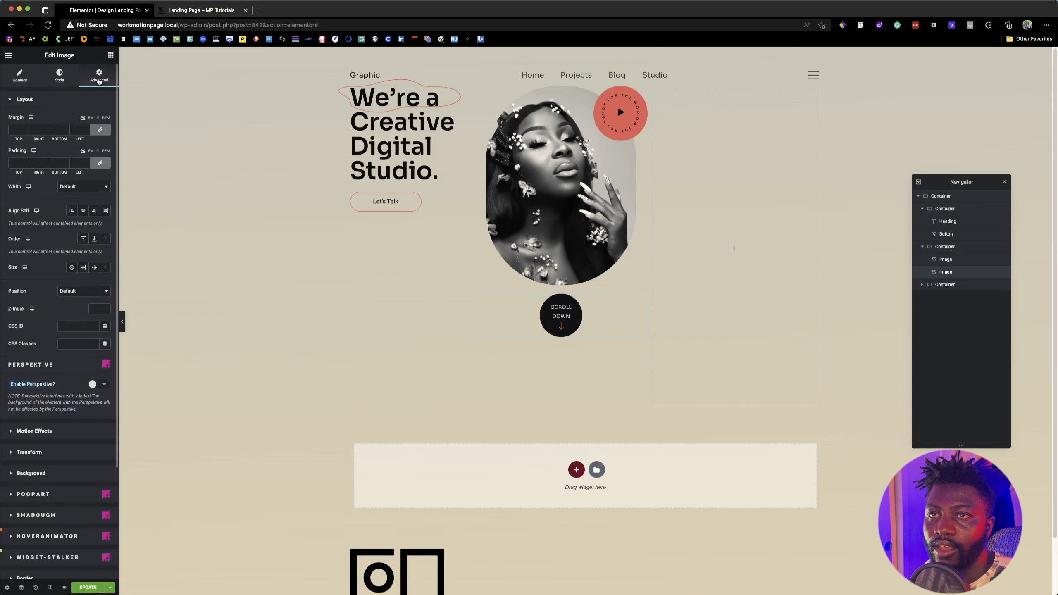
{"action": "left_click", "coordinate": [84, 211]}
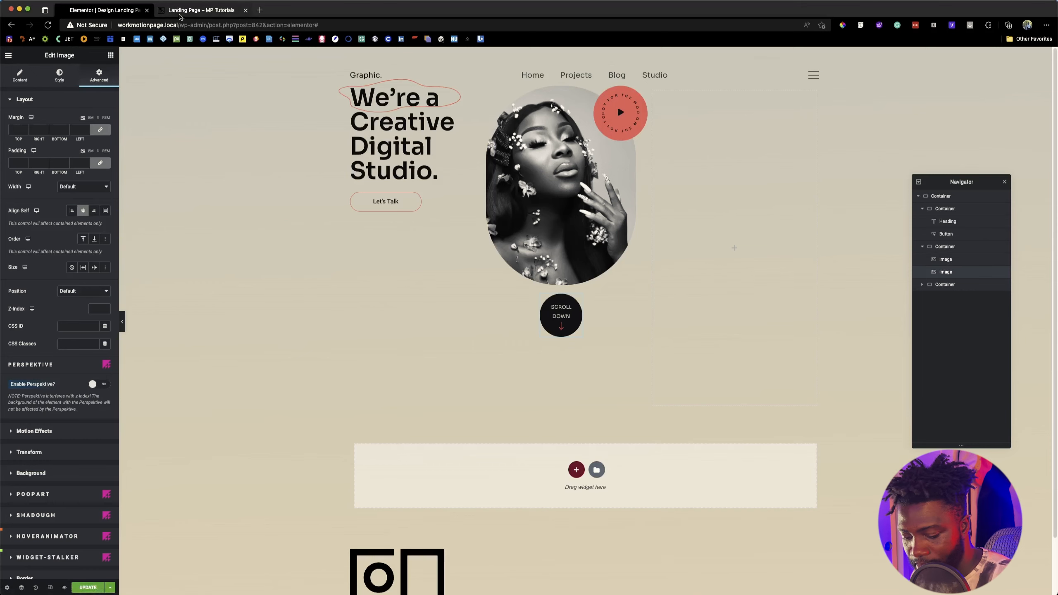
{"action": "key", "text": "super+Tab"}
{"action": "key", "text": "super+Tab"}
{"action": "left_click", "coordinate": [456, 333]}
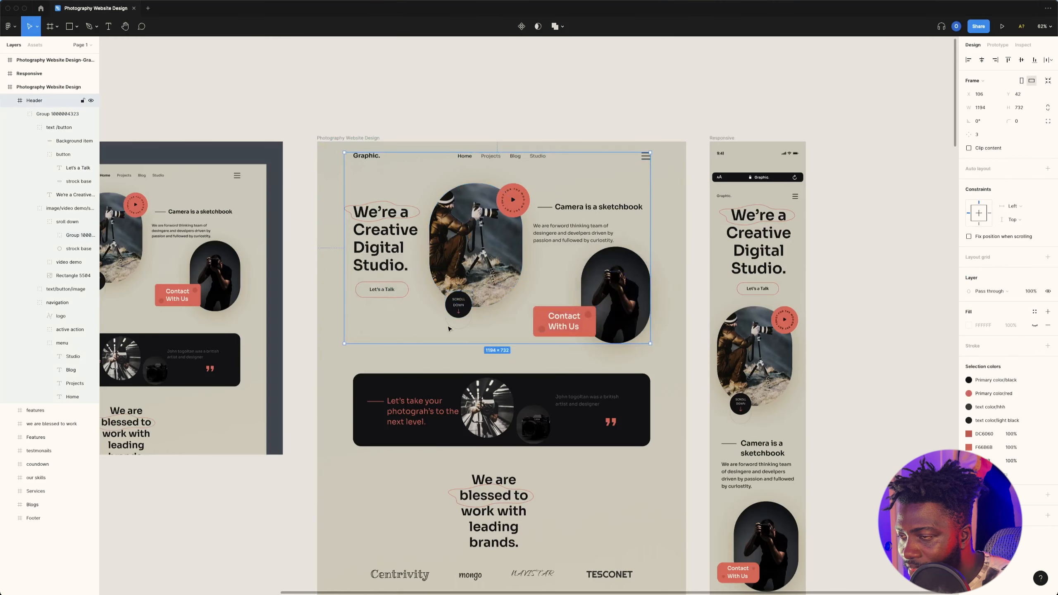
{"action": "key", "text": "super+Tab"}
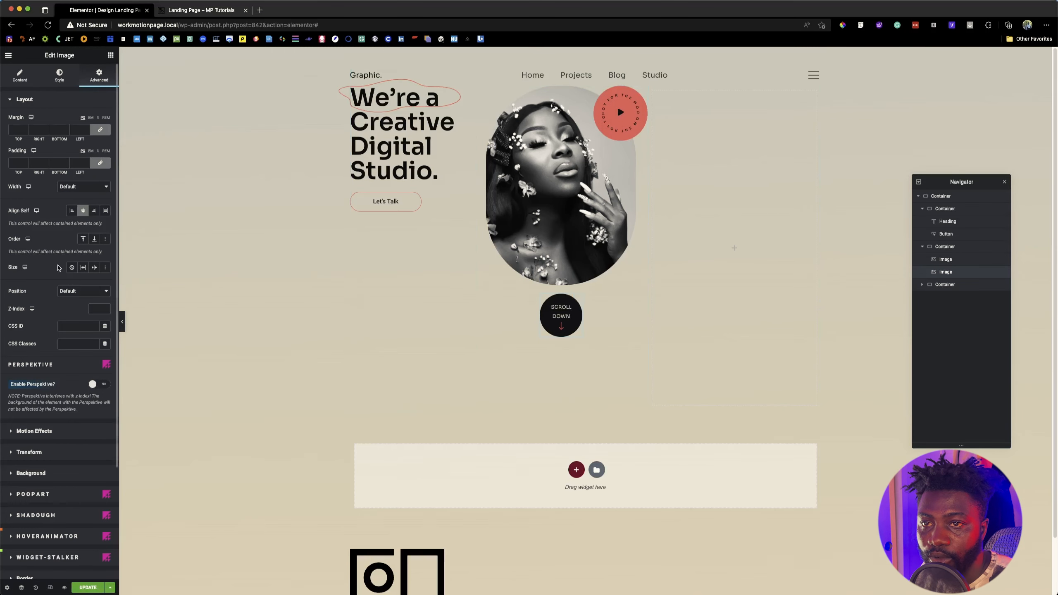
Step: Enable PoopArt on the scroll-down image with a classic overlay using the thin circle outline image at opacity 1
{"action": "scroll", "coordinate": [70, 368], "scroll_direction": "down", "scroll_amount": 4}
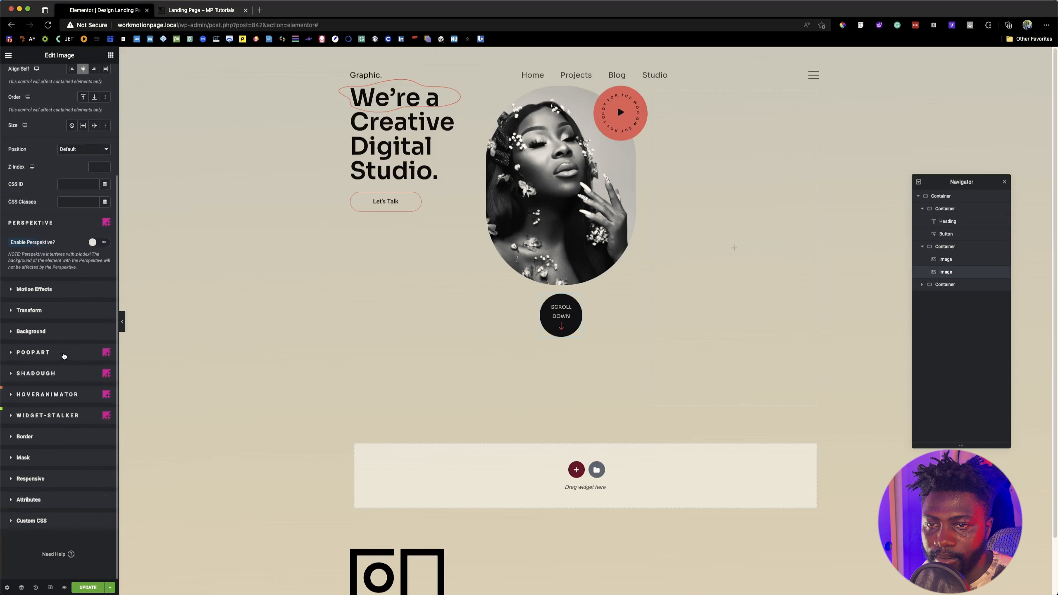
{"action": "left_click", "coordinate": [63, 355]}
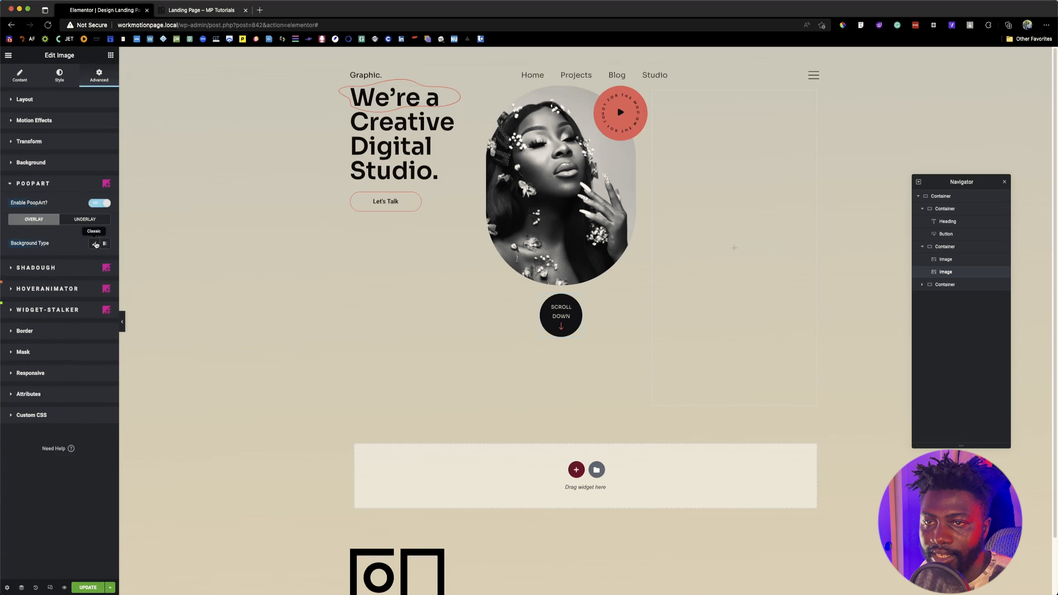
{"action": "left_click", "coordinate": [94, 243]}
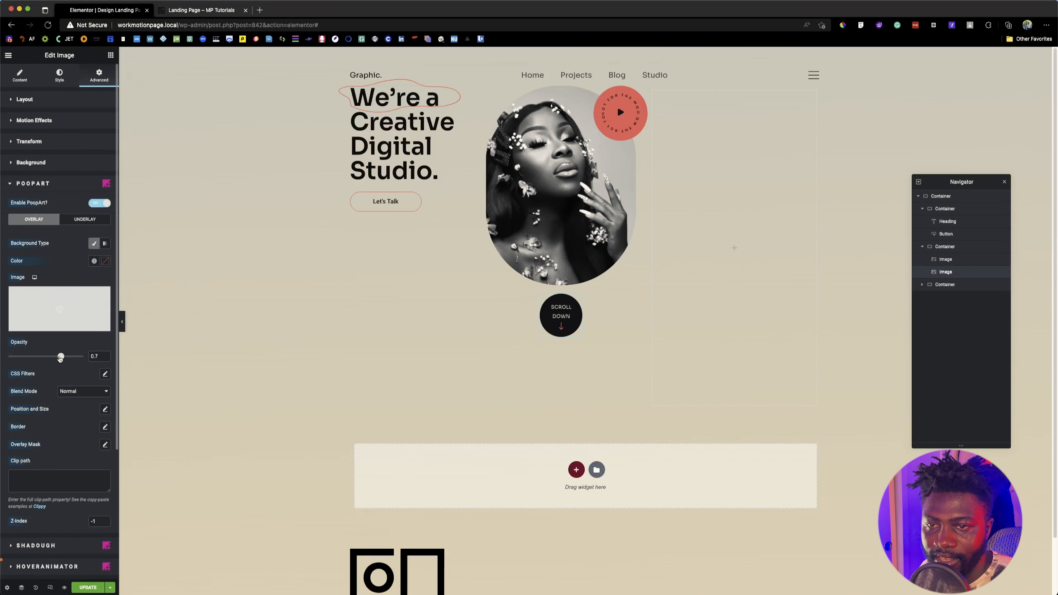
{"action": "left_click", "coordinate": [66, 307]}
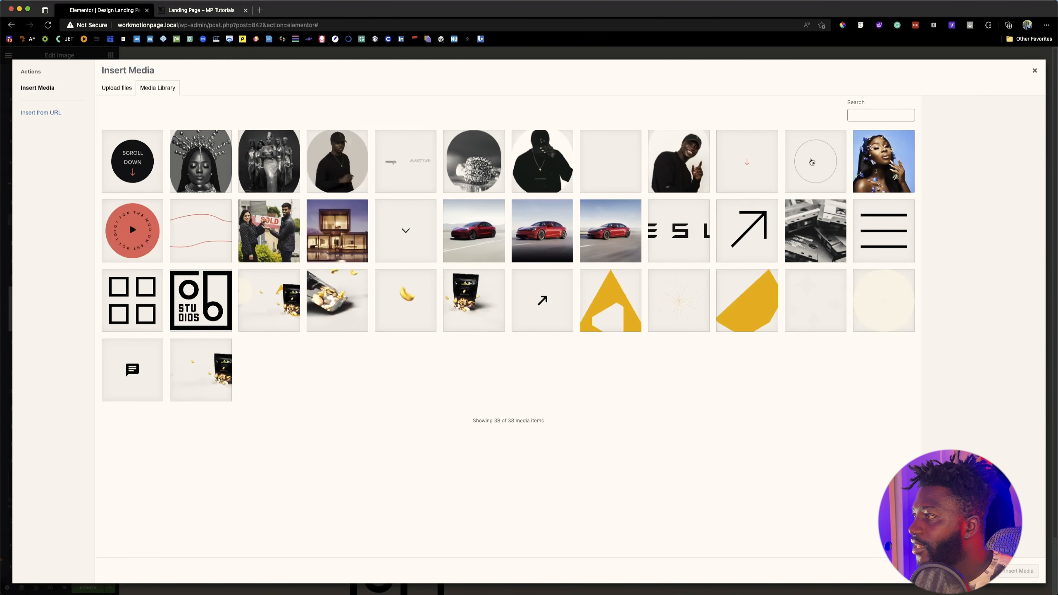
{"action": "left_click", "coordinate": [813, 161]}
{"action": "left_click", "coordinate": [1033, 571]}
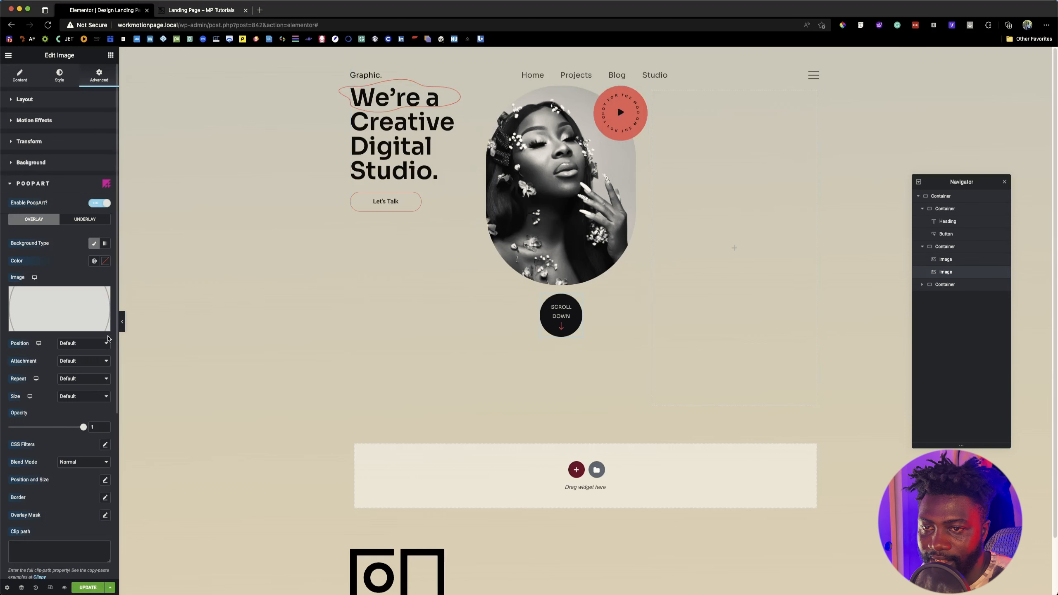
Step: Set the circle outline overlay's Offset Top to 40 and compare its placement with the reference landing page and Figma design
{"action": "scroll", "coordinate": [61, 426], "scroll_direction": "down", "scroll_amount": 3}
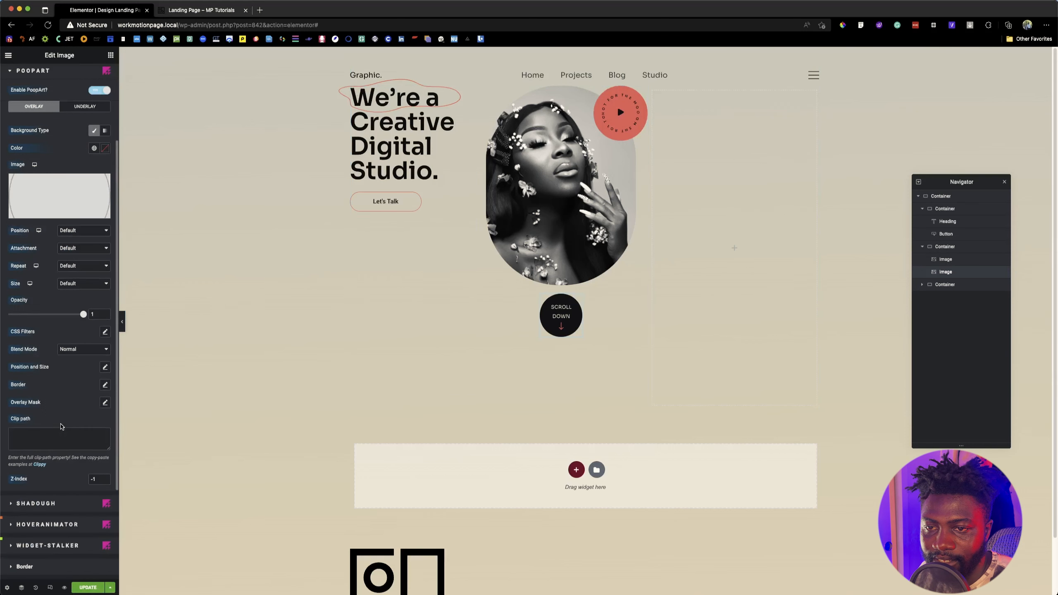
{"action": "left_click", "coordinate": [105, 368]}
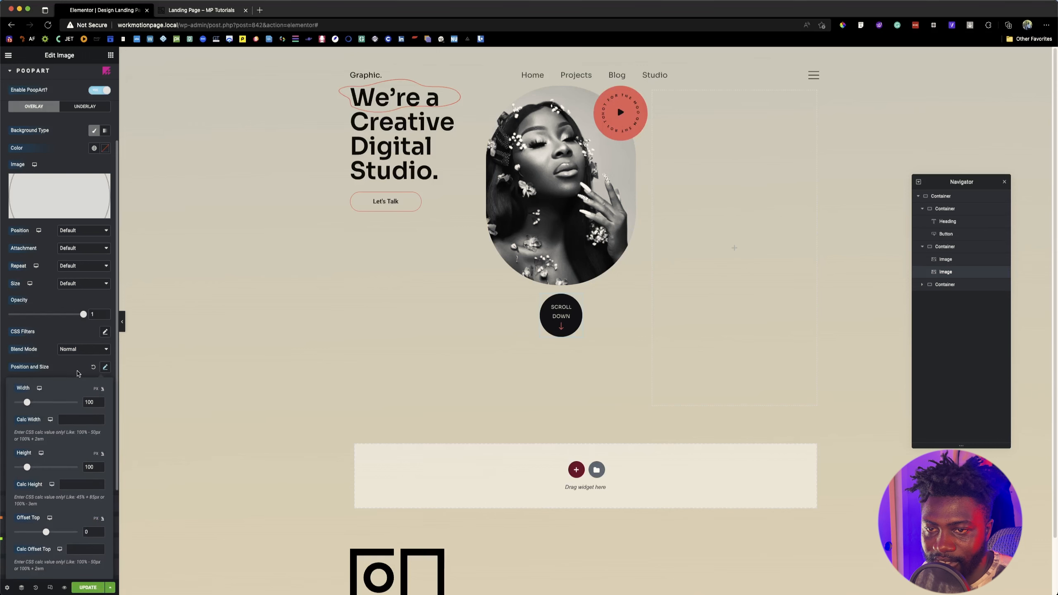
{"action": "scroll", "coordinate": [77, 373], "scroll_direction": "down", "scroll_amount": 3}
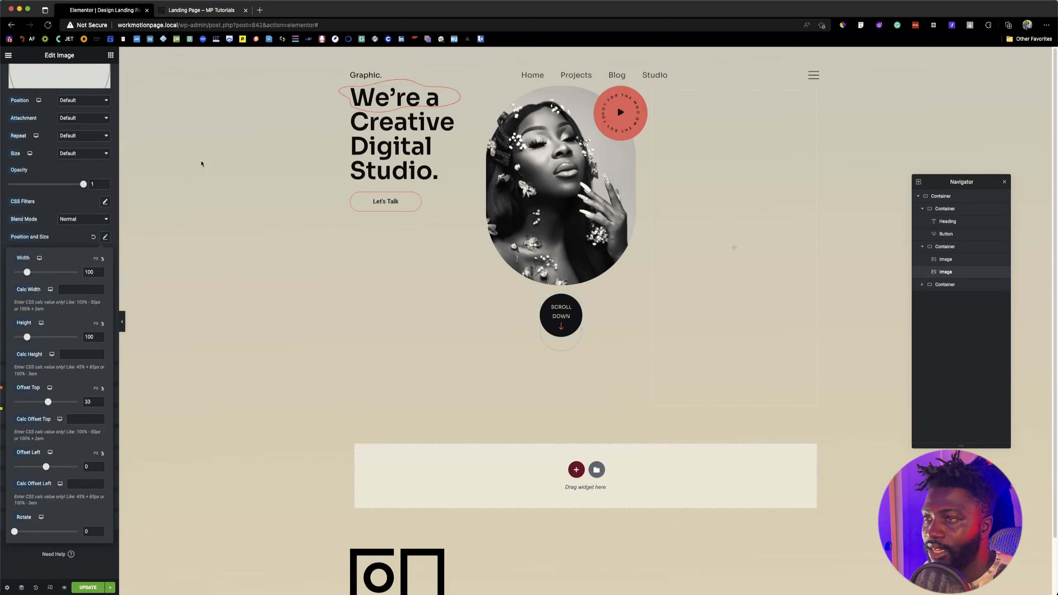
{"action": "left_click", "coordinate": [201, 10]}
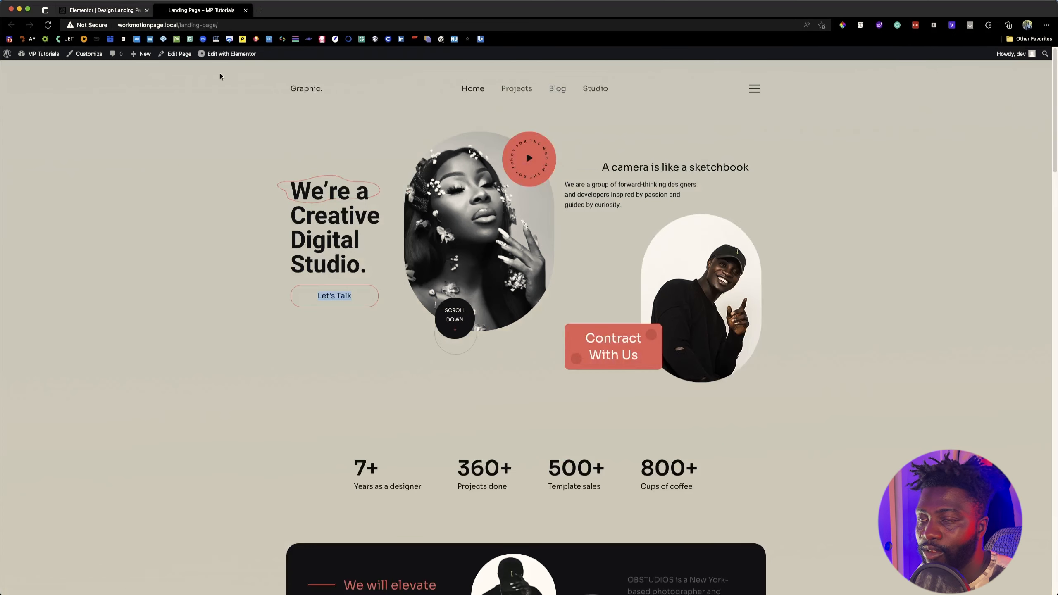
{"action": "key", "text": "super+Tab"}
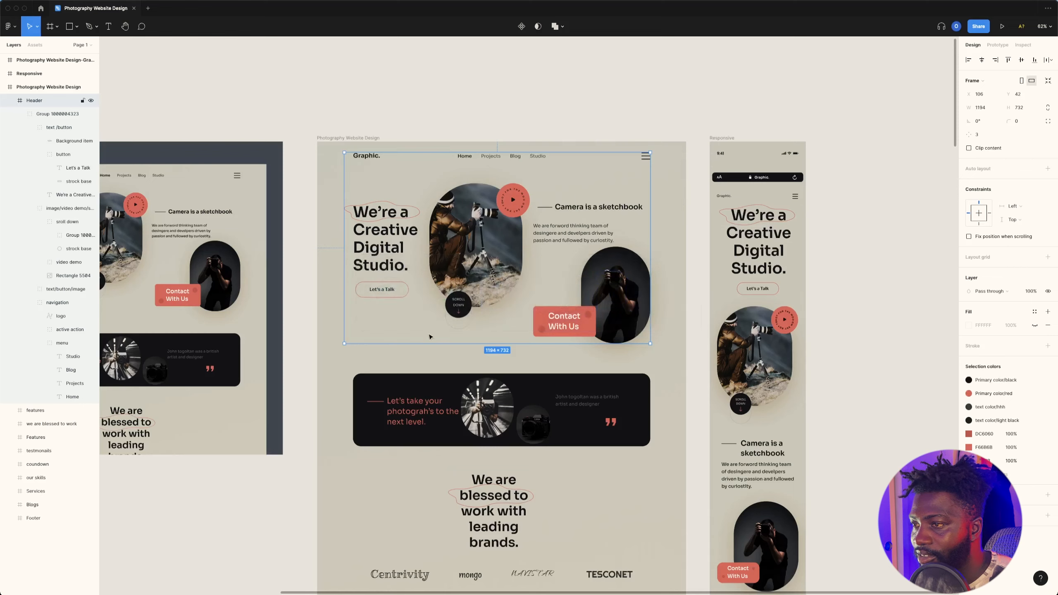
{"action": "key", "text": "super+Tab"}
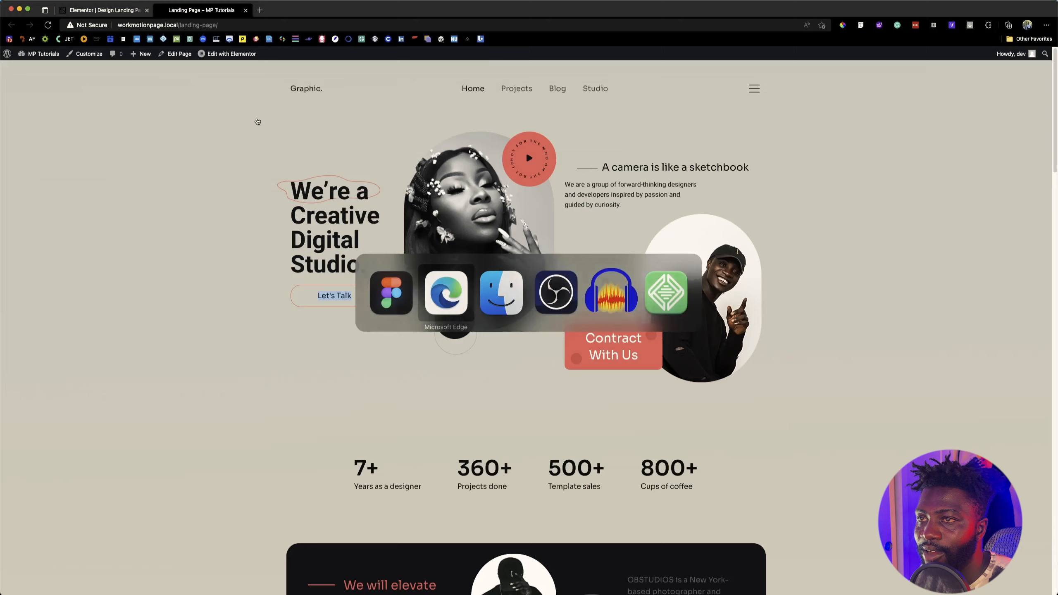
{"action": "left_click", "coordinate": [119, 14]}
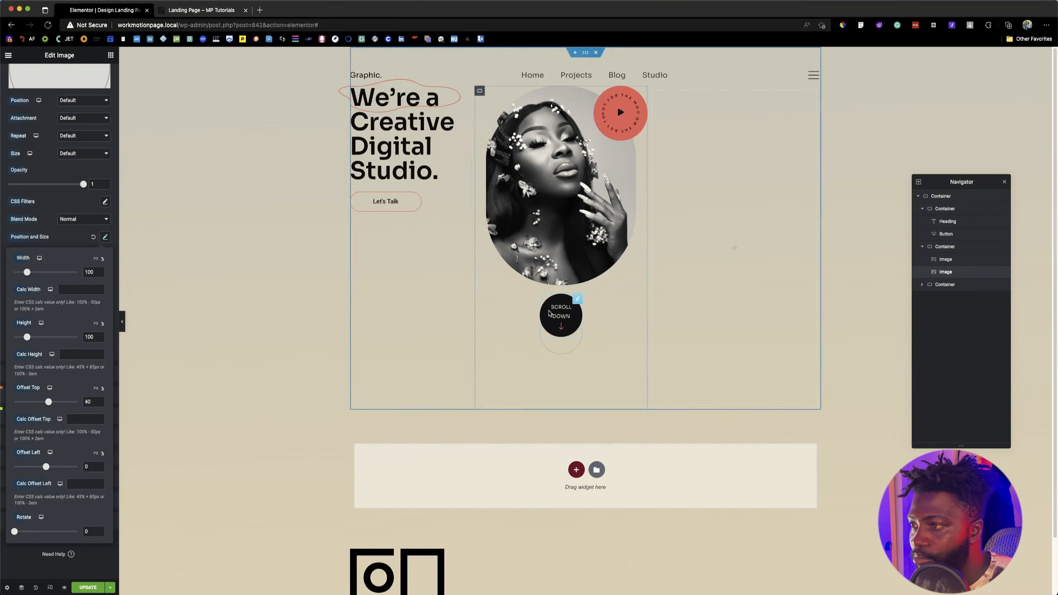
{"action": "key", "text": "super+Tab"}
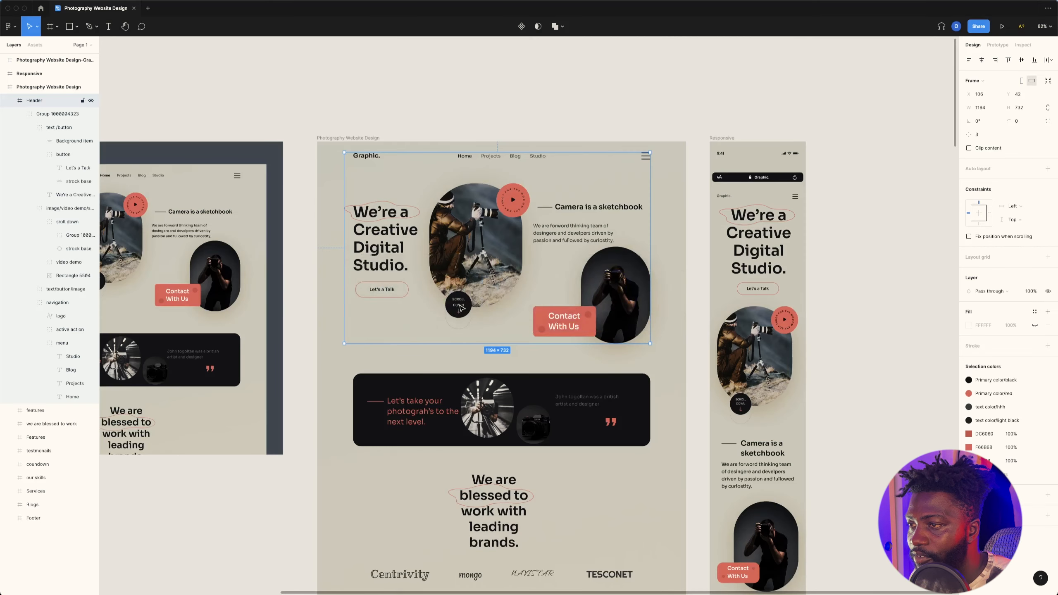
{"action": "key", "text": "super+Tab"}
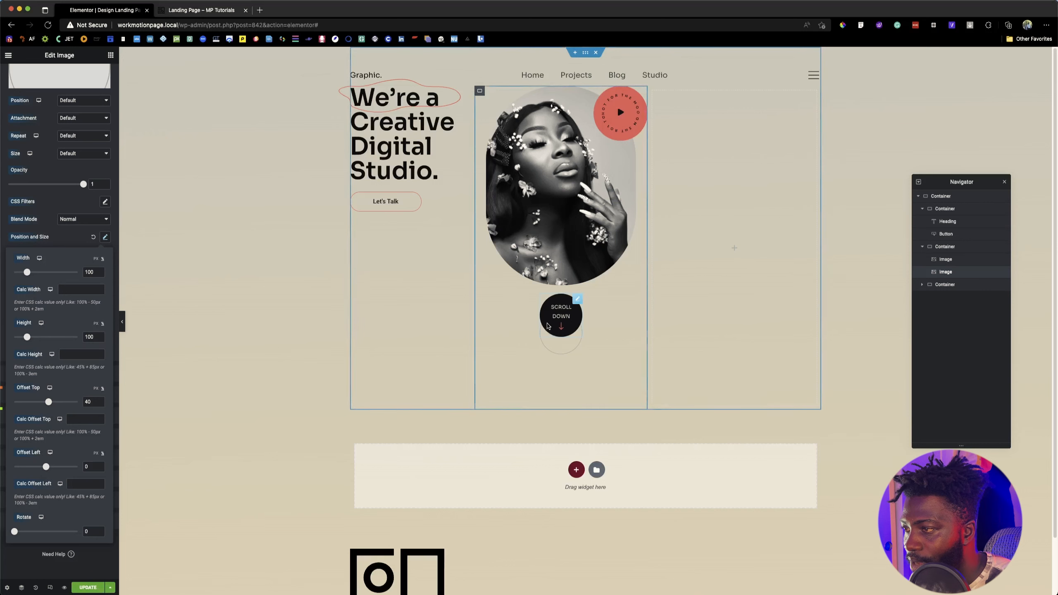
Step: Unlink the scroll-down image's margins, then set the top margin to -71 and the left margin to -114
{"action": "left_click", "coordinate": [576, 302]}
{"action": "scroll", "coordinate": [67, 184], "scroll_direction": "up", "scroll_amount": 5}
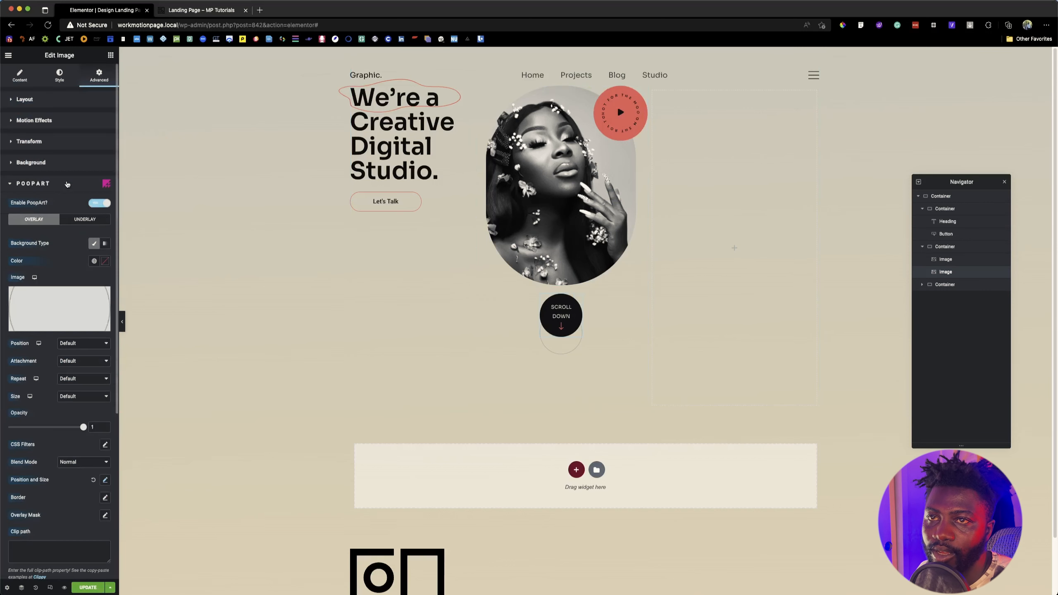
{"action": "left_click", "coordinate": [25, 100]}
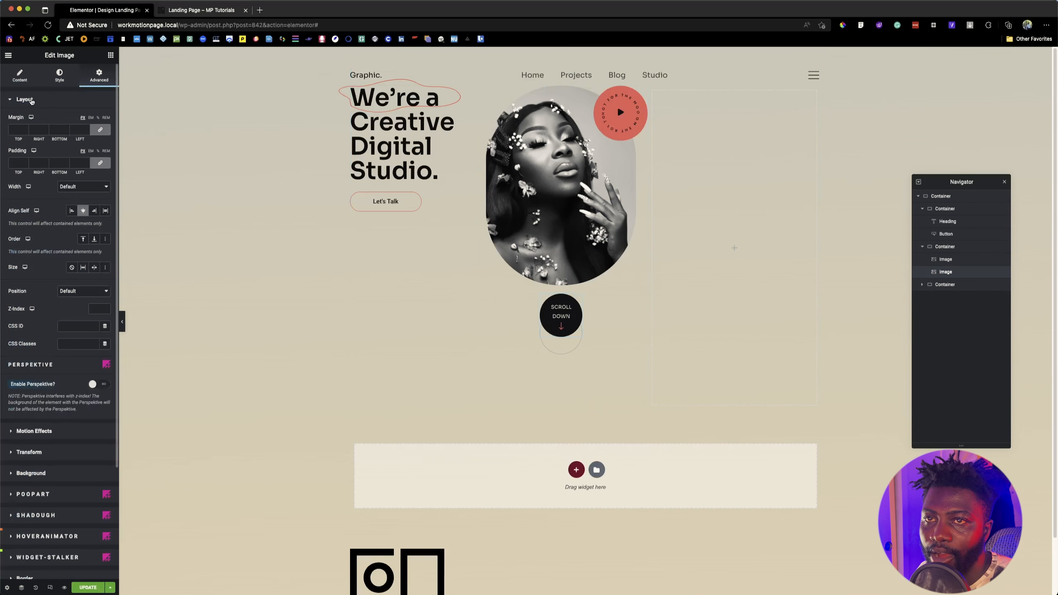
{"action": "left_click", "coordinate": [100, 131]}
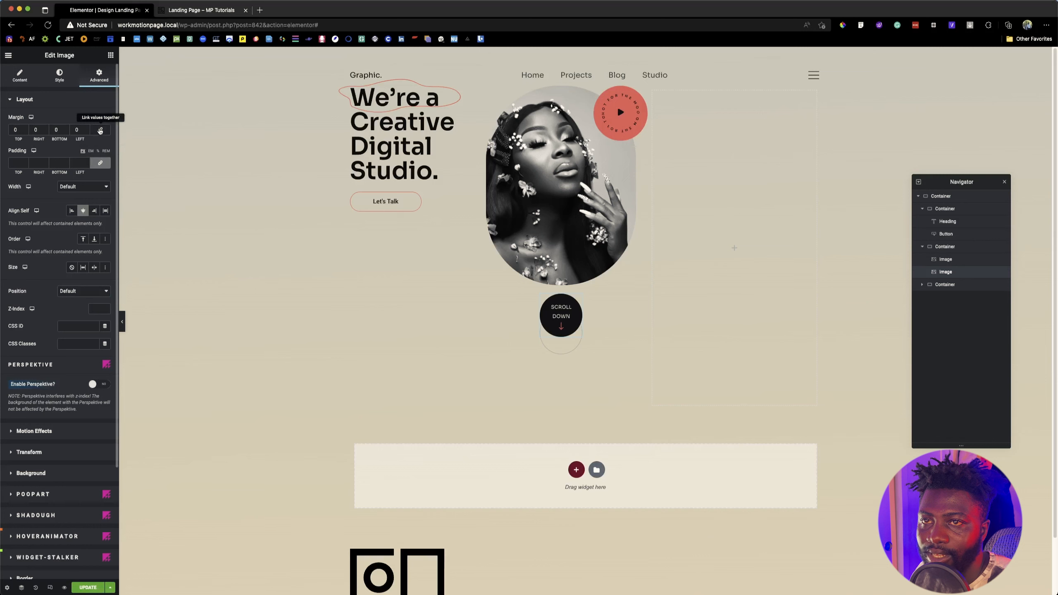
{"action": "left_click", "coordinate": [26, 131]}
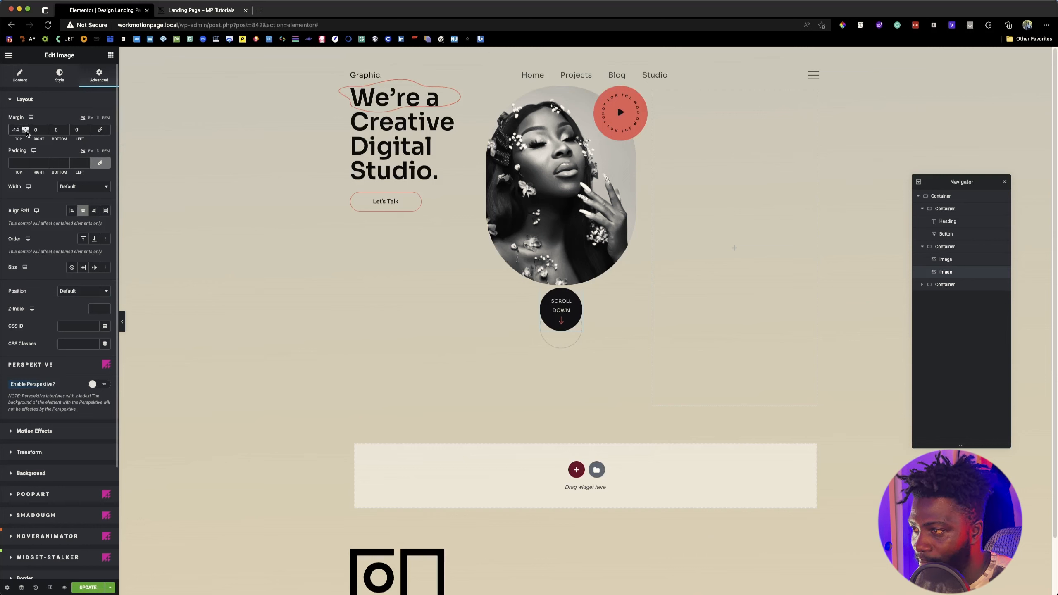
{"action": "left_click_drag", "start_coordinate": [26, 132], "coordinate": [86, 132]}
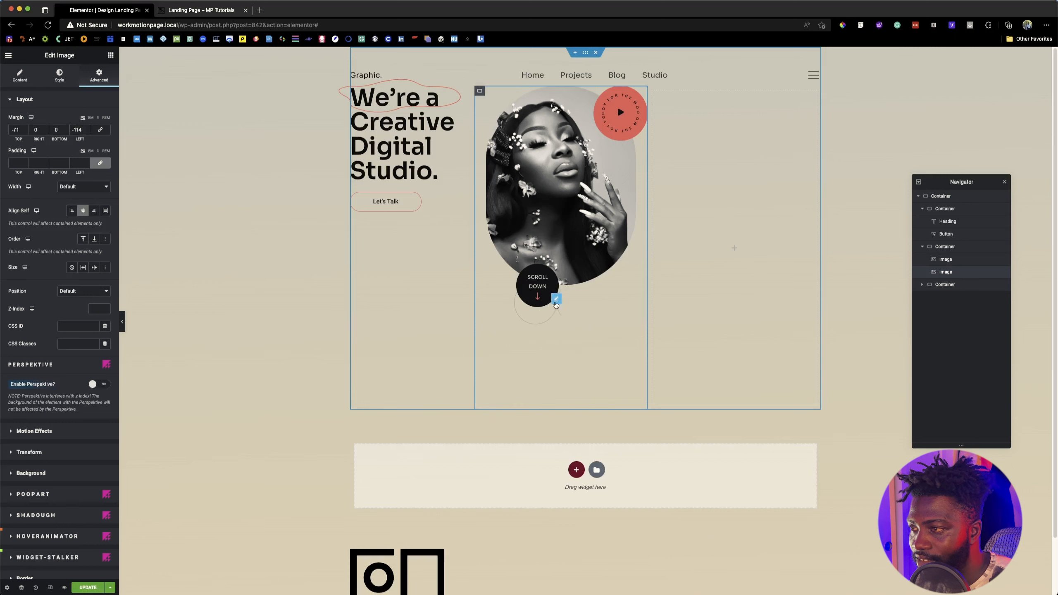
Step: Set the scroll-down image's PoopArt overlay Repeat to No-repeat and save the page
{"action": "scroll", "coordinate": [19, 355], "scroll_direction": "down", "scroll_amount": 4}
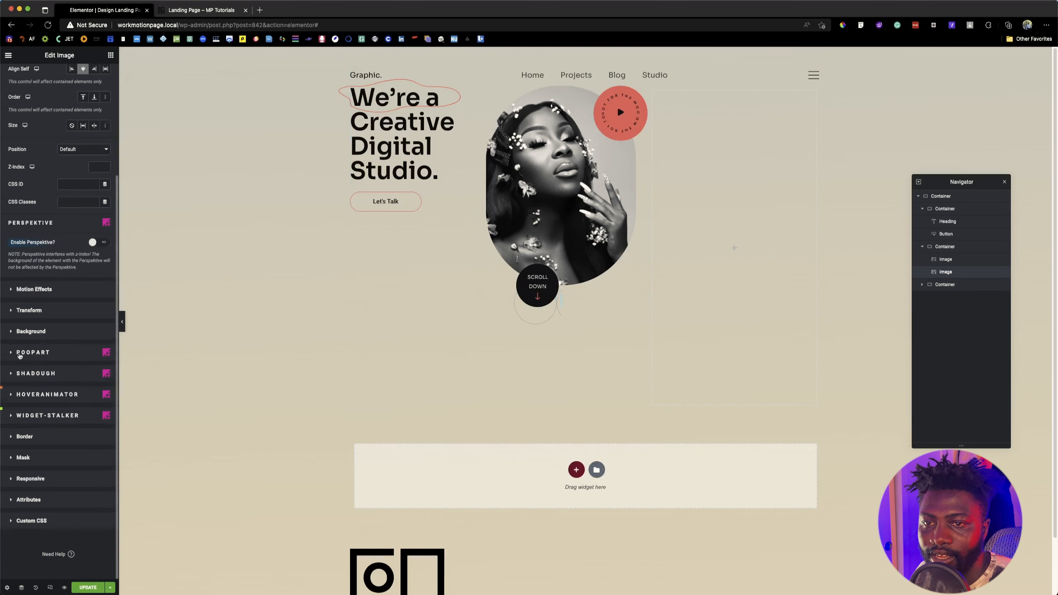
{"action": "left_click", "coordinate": [43, 353]}
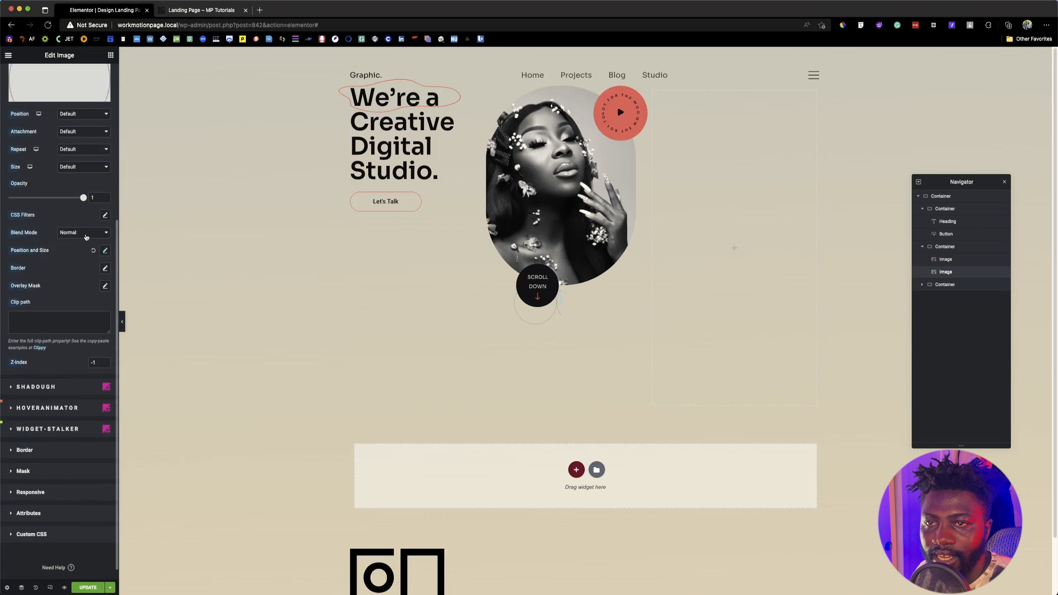
{"action": "left_click", "coordinate": [84, 149]}
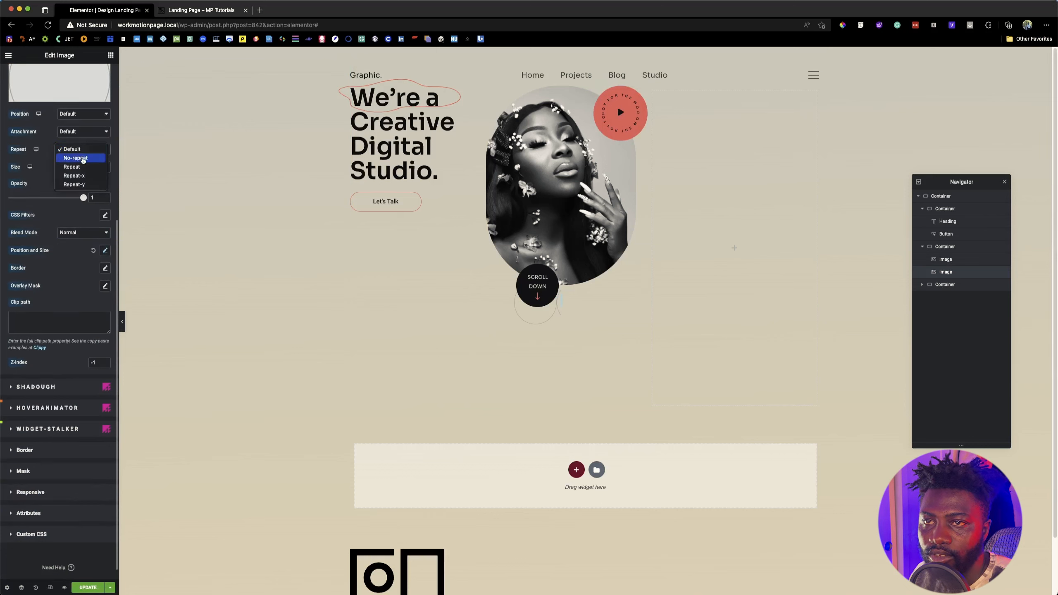
{"action": "left_click", "coordinate": [73, 157]}
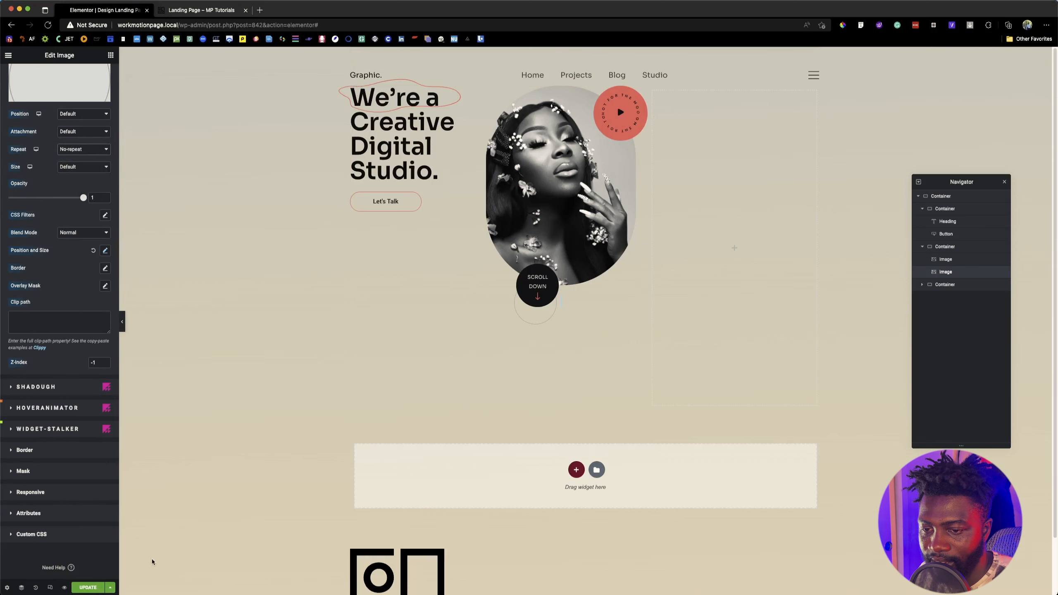
{"action": "key", "text": "super+s"}
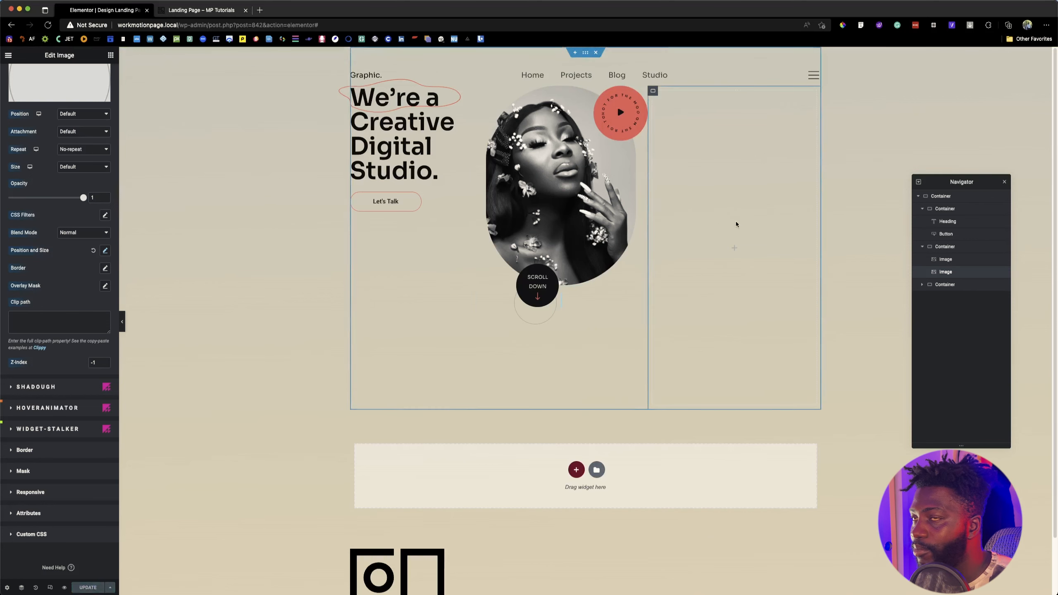
Step: Check the text block on the reference landing page and add a Divider widget to the hero's empty third container
{"action": "left_click", "coordinate": [206, 14]}
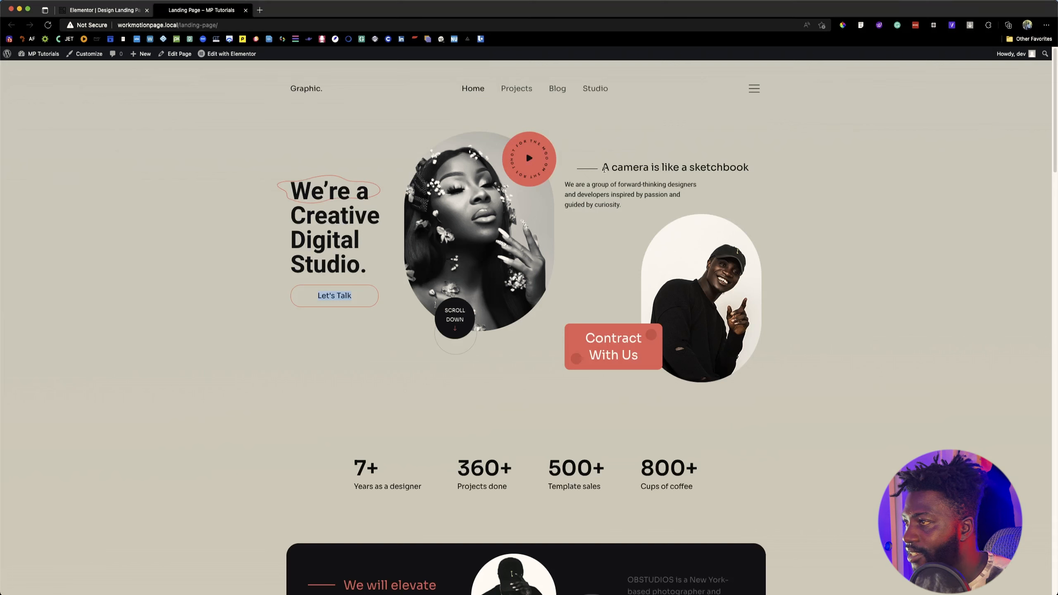
{"action": "mouse_move", "coordinate": [604, 168]}
{"action": "left_mouse_down"}
{"action": "mouse_move", "coordinate": [703, 175]}
{"action": "mouse_move", "coordinate": [721, 201]}
{"action": "left_mouse_up"}
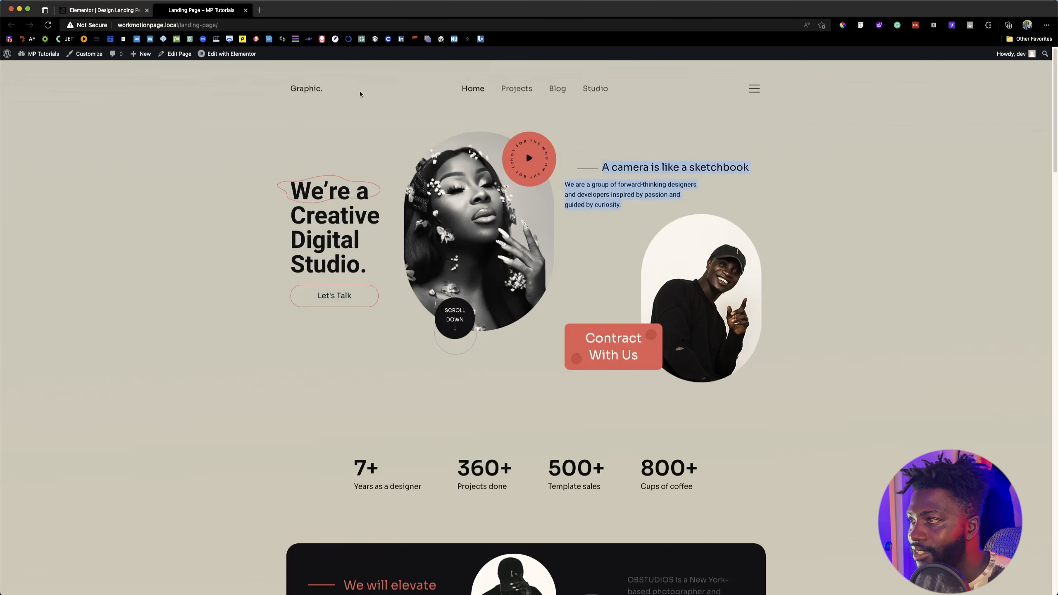
{"action": "left_click", "coordinate": [103, 9]}
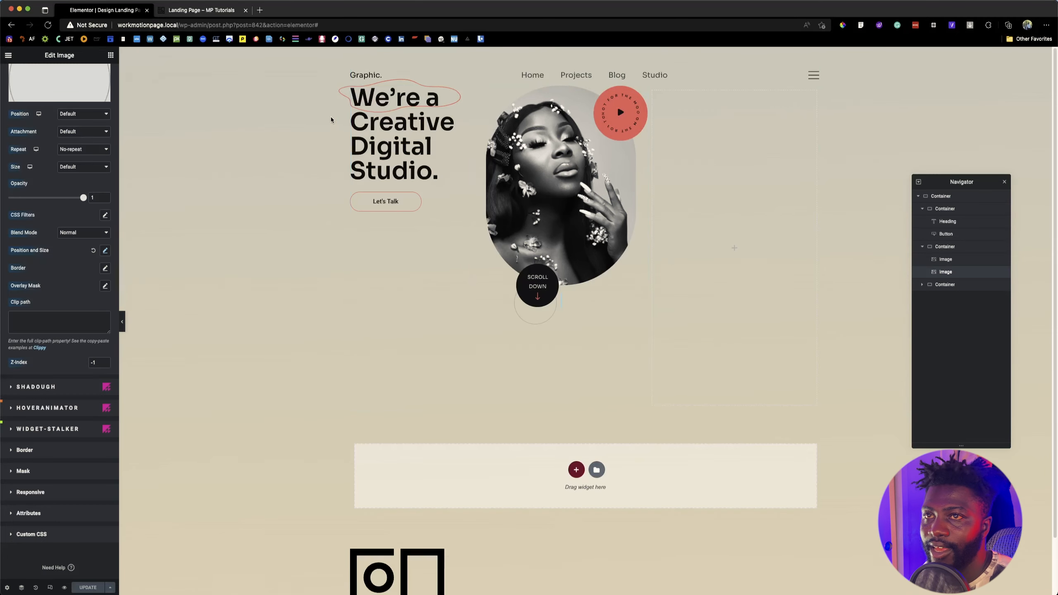
{"action": "left_click", "coordinate": [110, 56]}
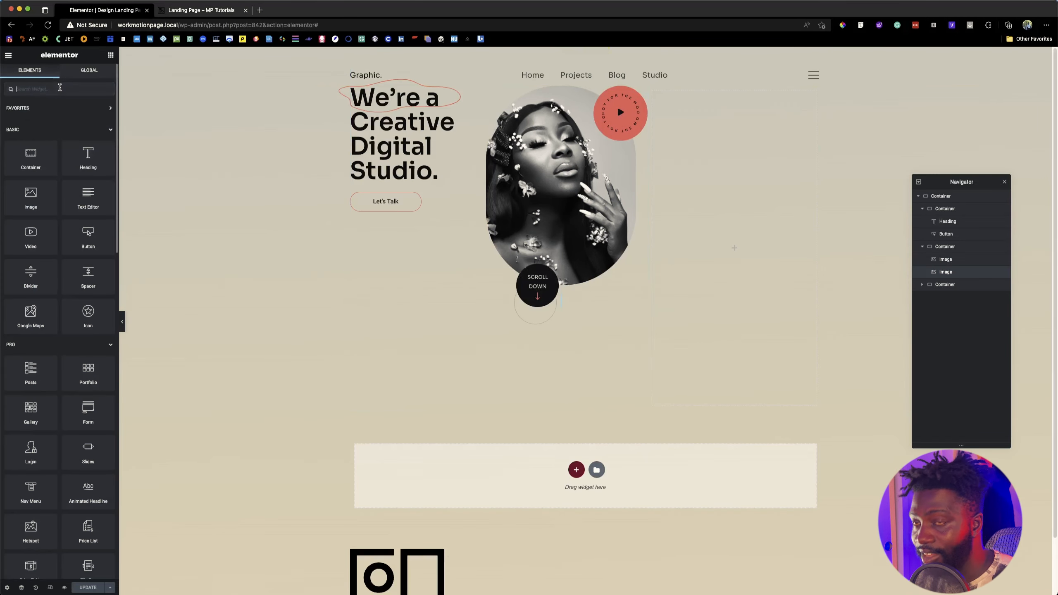
{"action": "left_click", "coordinate": [204, 10]}
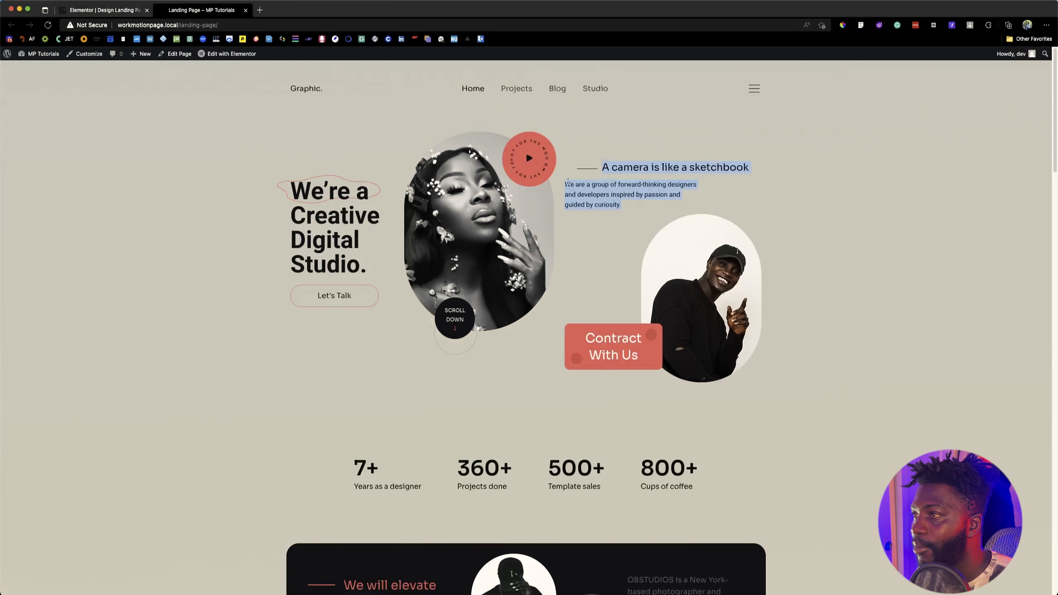
{"action": "left_click", "coordinate": [110, 12]}
{"action": "left_click", "coordinate": [40, 89]}
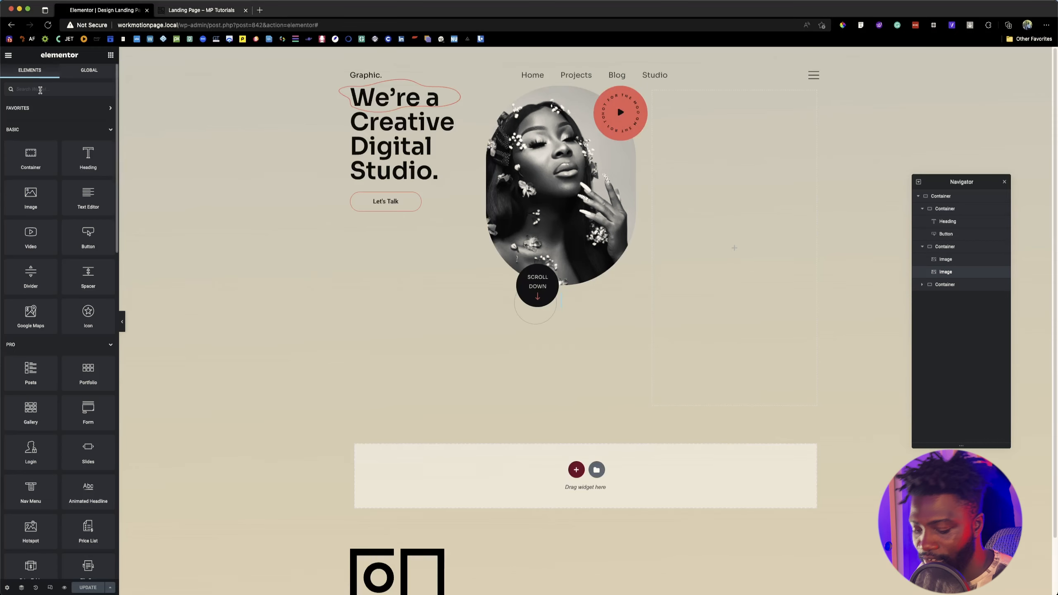
{"action": "type", "text": "divi"}
{"action": "left_click_drag", "start_coordinate": [30, 119], "coordinate": [747, 231]}
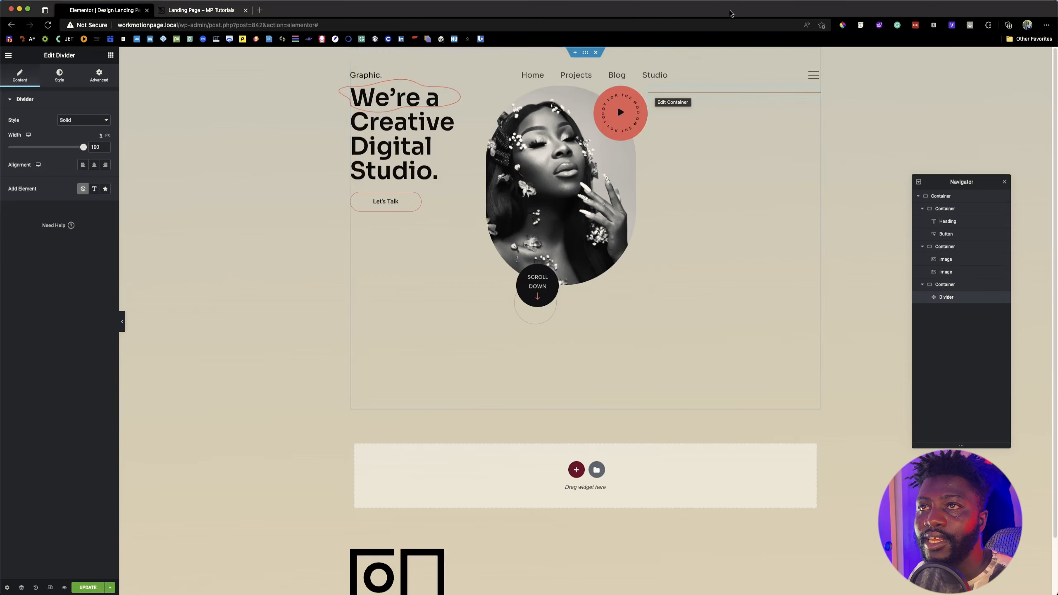
Step: Copy the heading text "A camera is like a sketchbook" from the reference landing page and return to the Elementor editor
{"action": "left_click", "coordinate": [183, 9]}
{"action": "left_click_drag", "start_coordinate": [601, 167], "coordinate": [731, 168]}
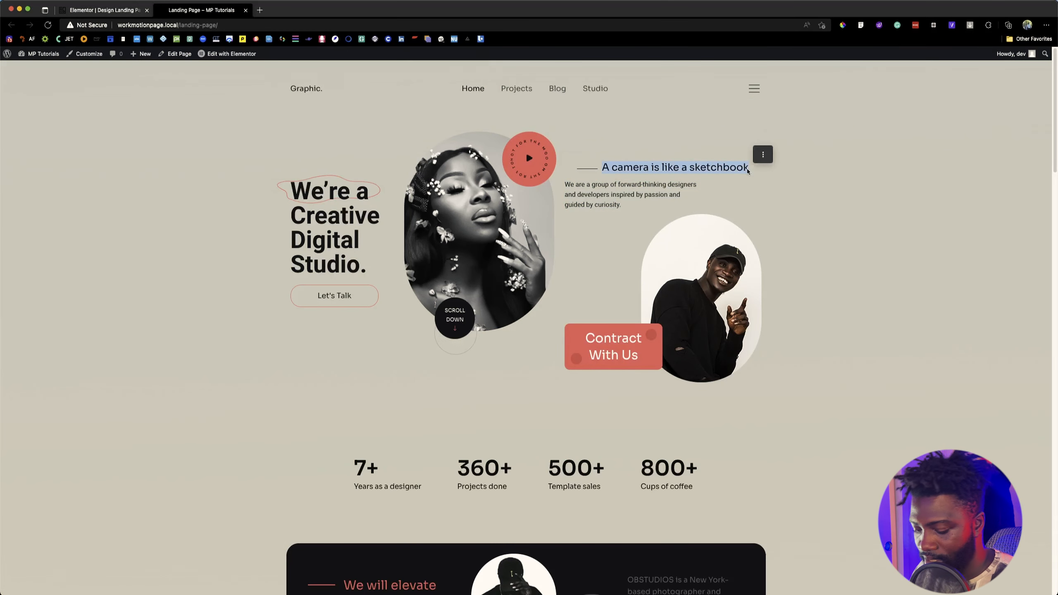
{"action": "key", "text": "super+c"}
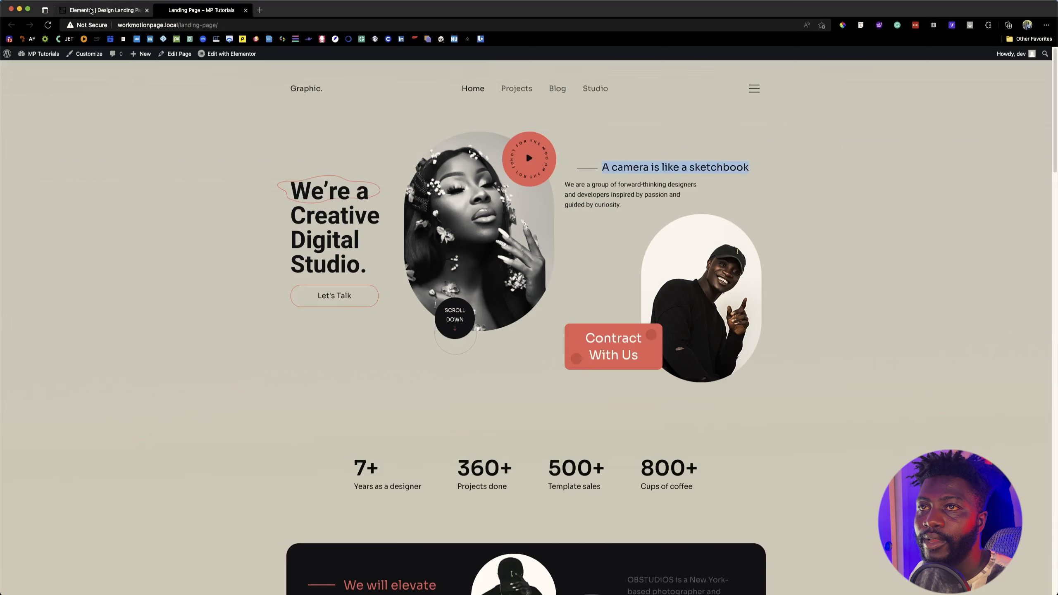
{"action": "left_click", "coordinate": [105, 10]}
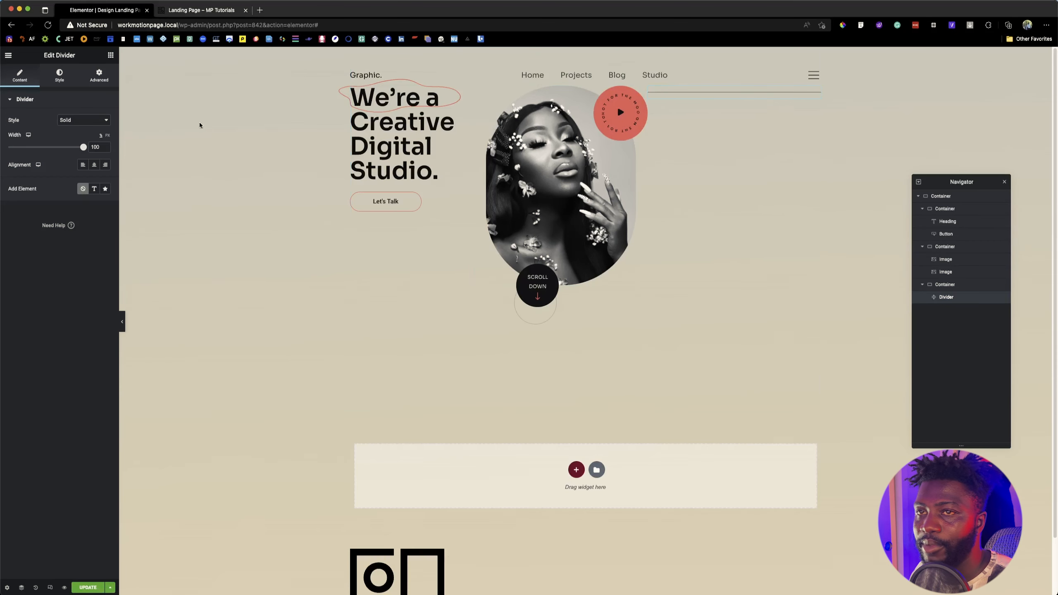
{"action": "left_click", "coordinate": [111, 54]}
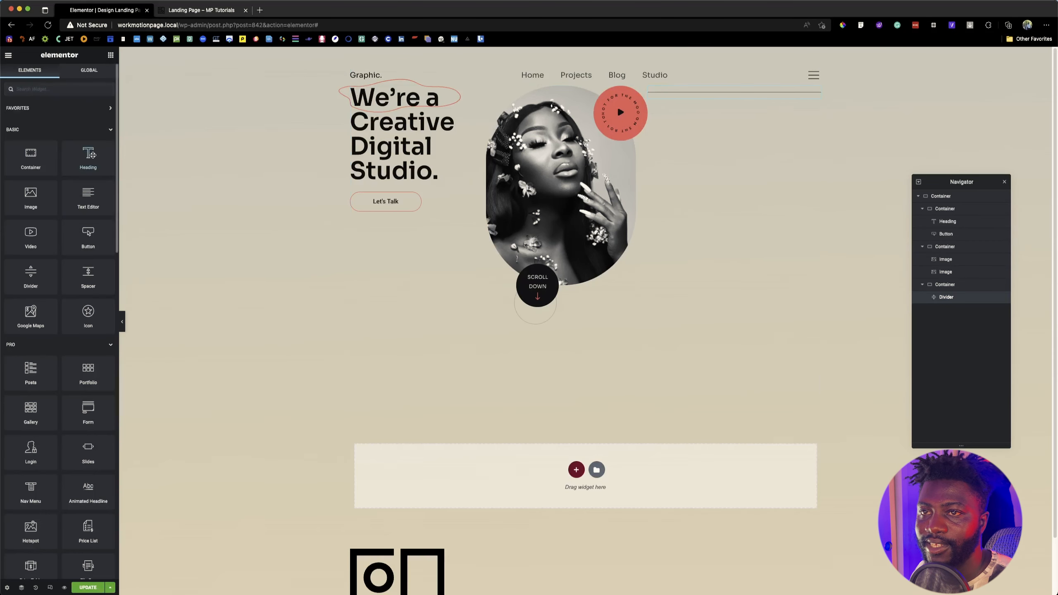
{"action": "left_click_drag", "start_coordinate": [90, 154], "coordinate": [731, 184]}
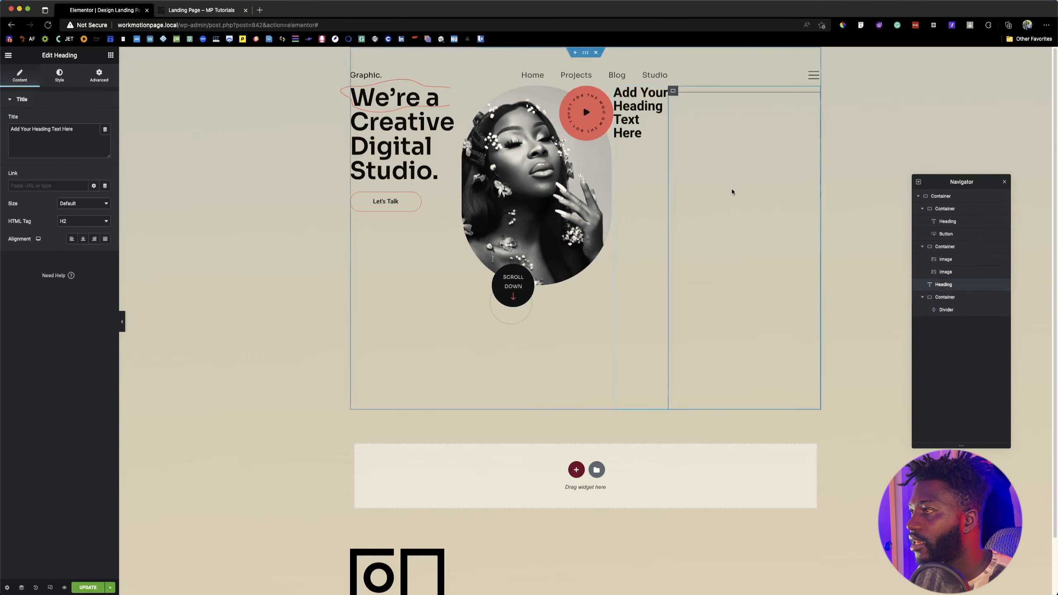
{"action": "key", "text": "Delete"}
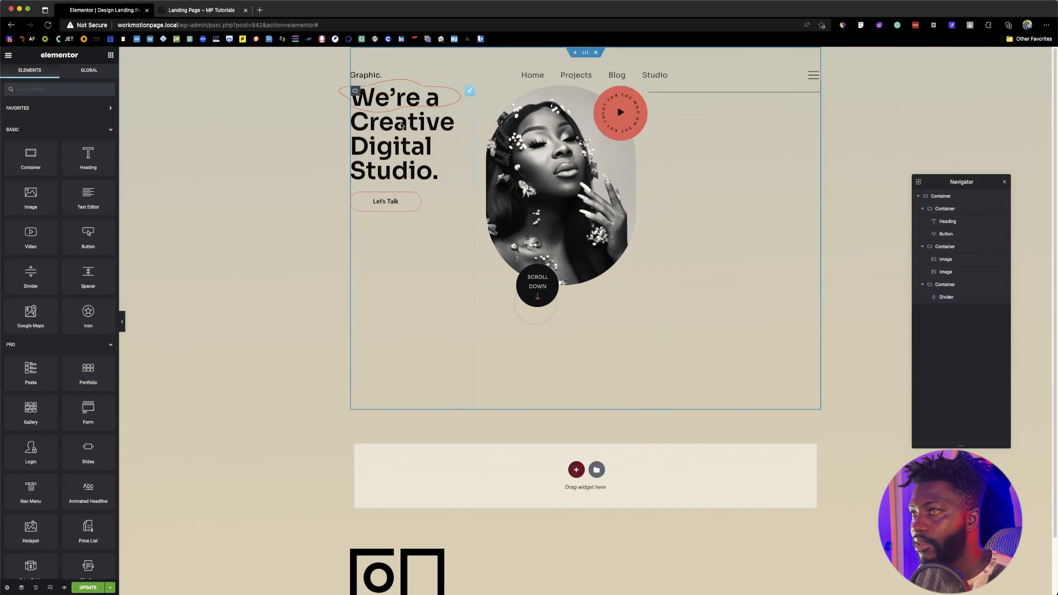
Step: Add a Heading widget beneath the divider in the third container, and an Image widget below the heading
{"action": "left_click_drag", "start_coordinate": [88, 154], "coordinate": [723, 135]}
{"action": "left_click_drag", "start_coordinate": [738, 105], "coordinate": [719, 121]}
{"action": "left_click", "coordinate": [165, 13]}
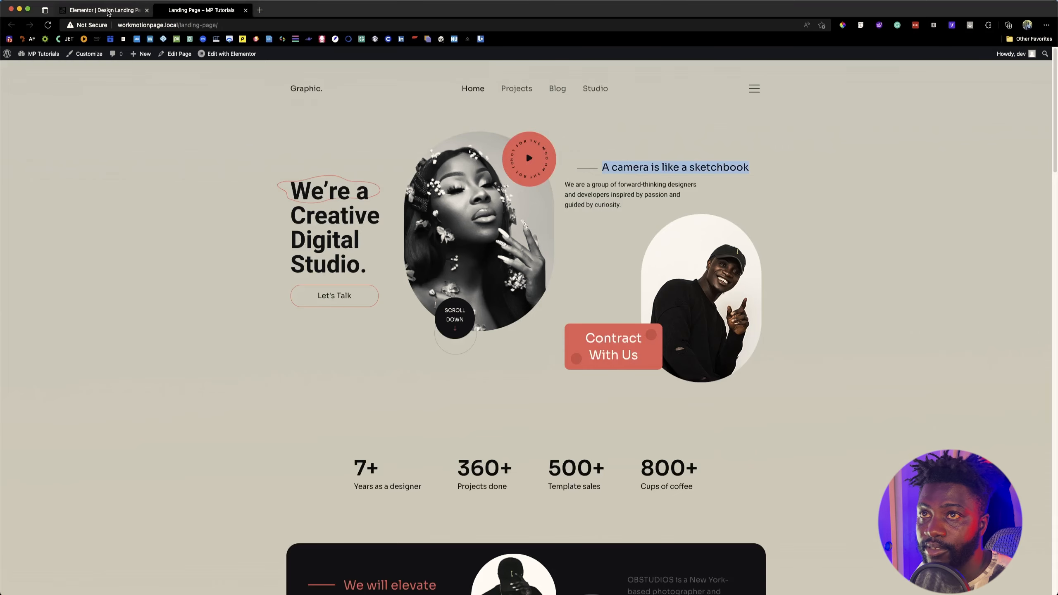
{"action": "left_click", "coordinate": [104, 10]}
{"action": "type", "text": "image"}
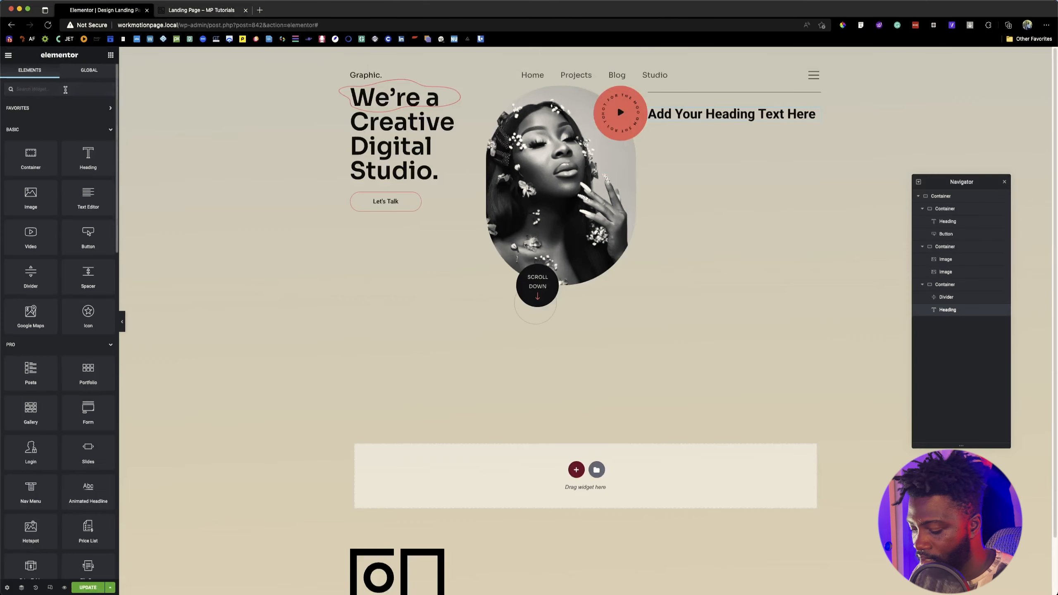
{"action": "left_click_drag", "start_coordinate": [30, 118], "coordinate": [716, 126]}
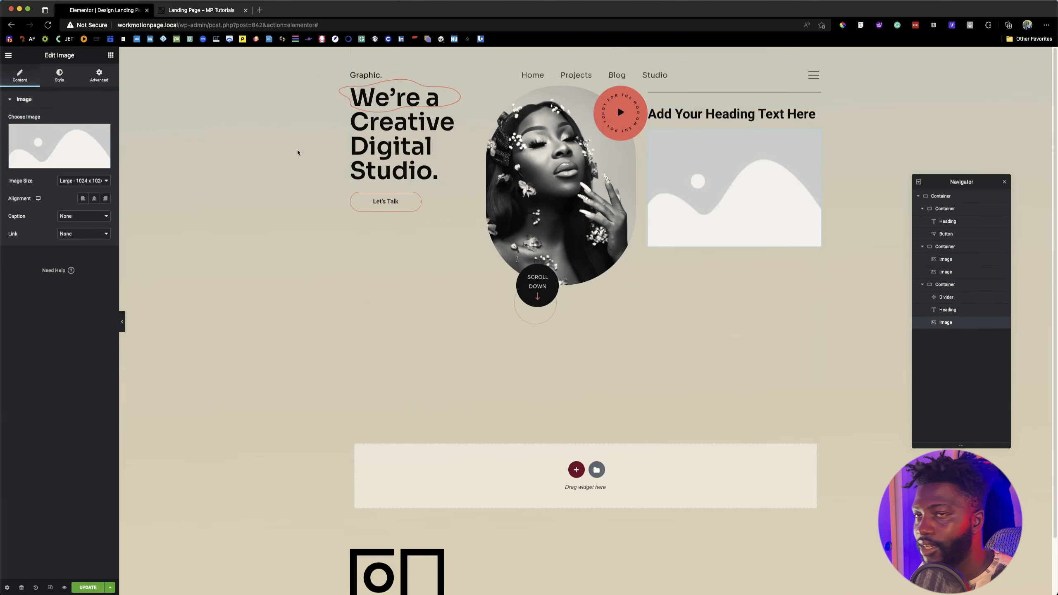
Step: Check the contact button on the reference landing page and add a Button widget below the image in the third container
{"action": "left_click", "coordinate": [202, 10]}
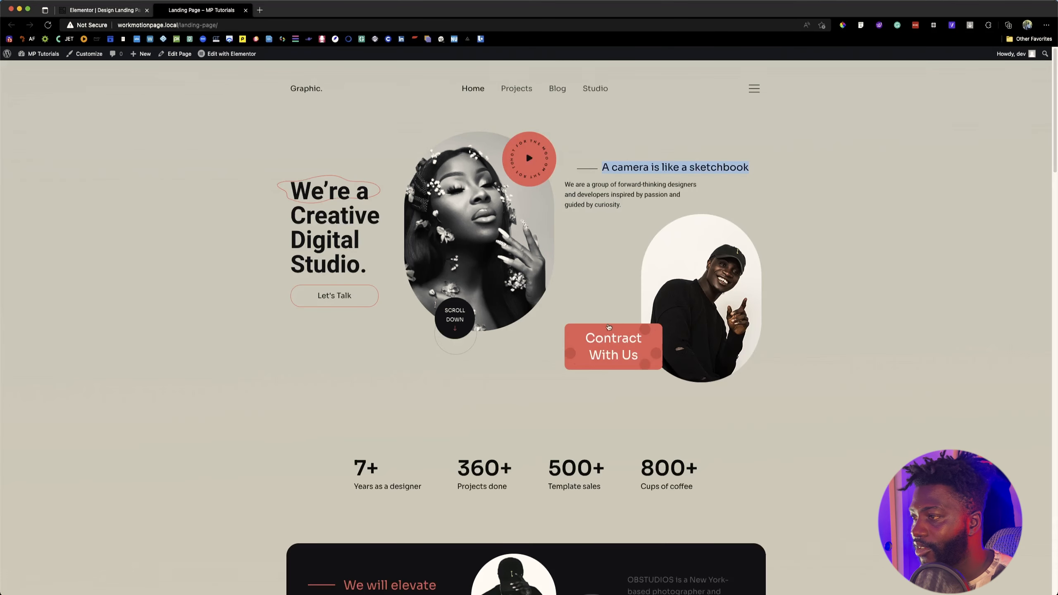
{"action": "left_click", "coordinate": [102, 12]}
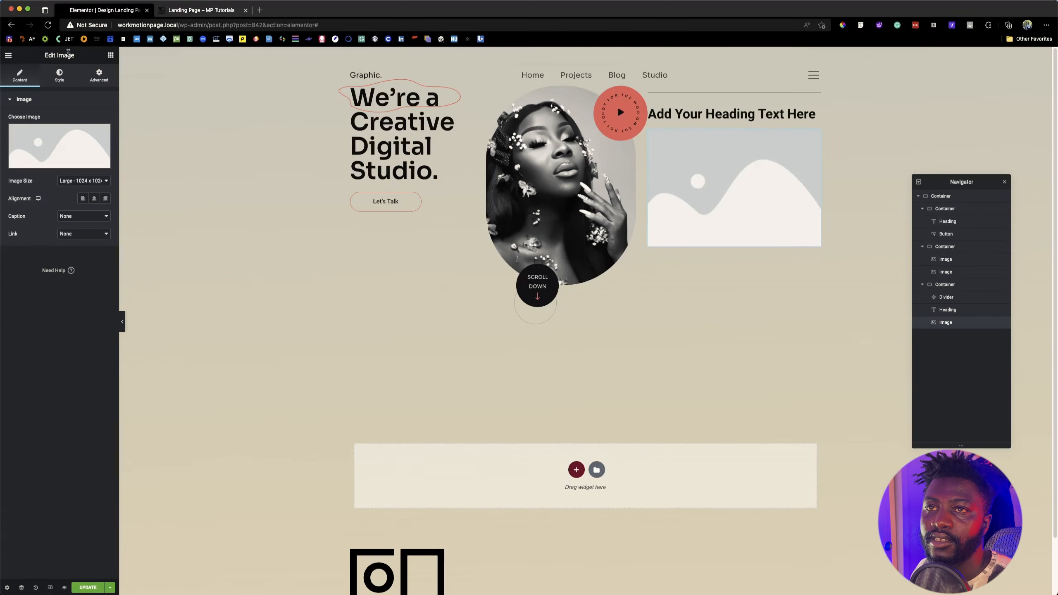
{"action": "left_click", "coordinate": [111, 56]}
{"action": "type", "text": "butt"}
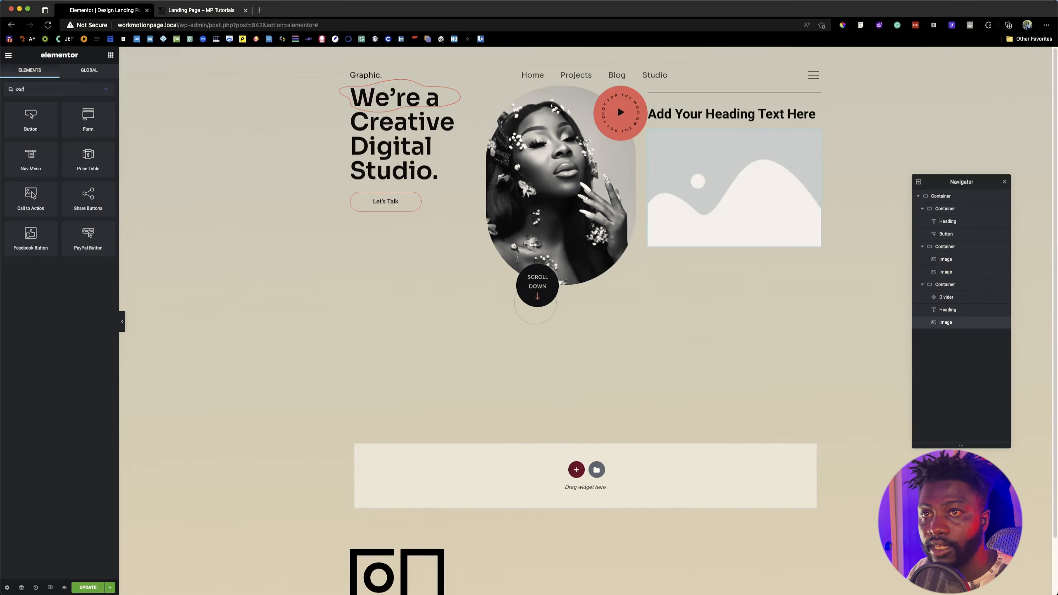
{"action": "left_click_drag", "start_coordinate": [37, 129], "coordinate": [702, 240]}
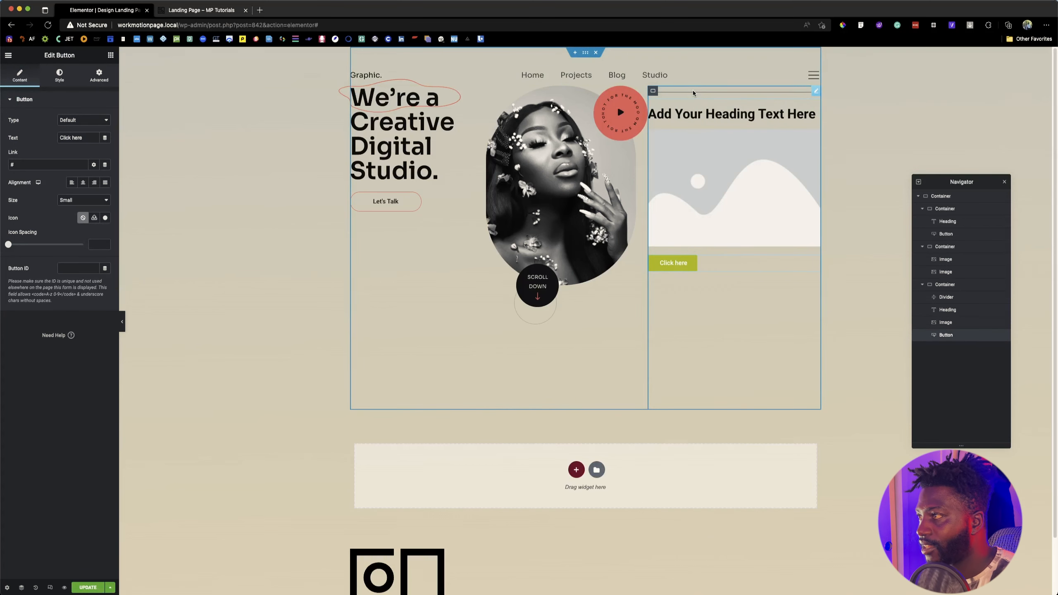
Step: Compare the block's layout with the reference landing page and set the third container's item direction to a left-to-right row
{"action": "left_click", "coordinate": [235, 12]}
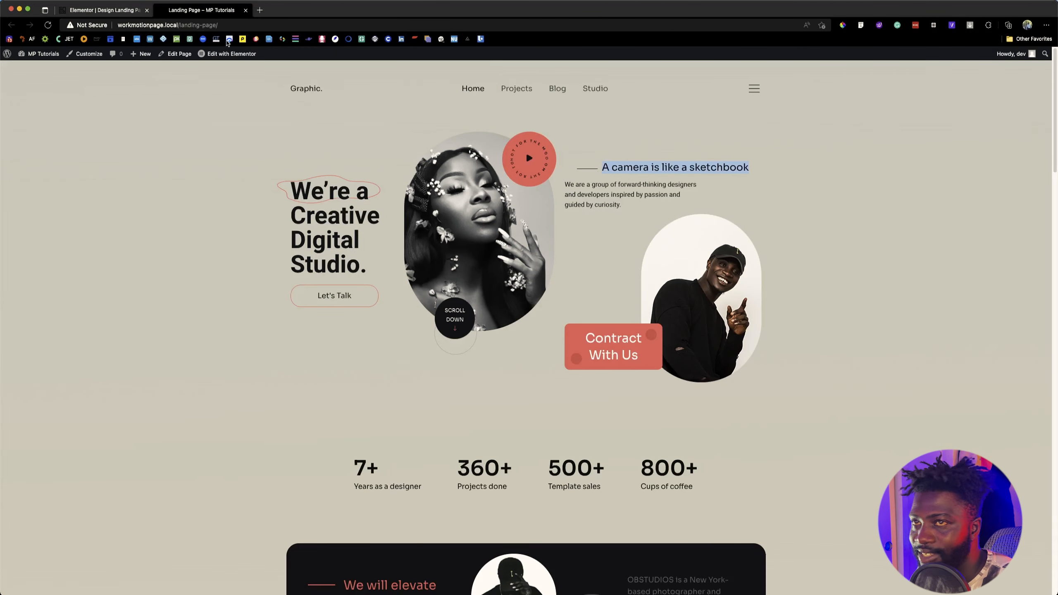
{"action": "left_click", "coordinate": [123, 10]}
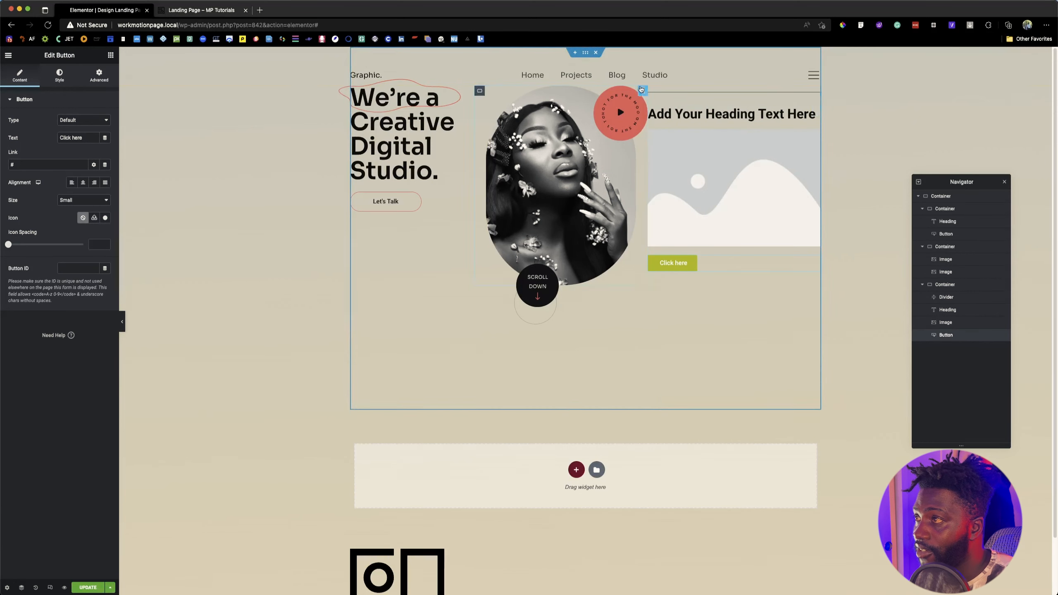
{"action": "left_click", "coordinate": [652, 90]}
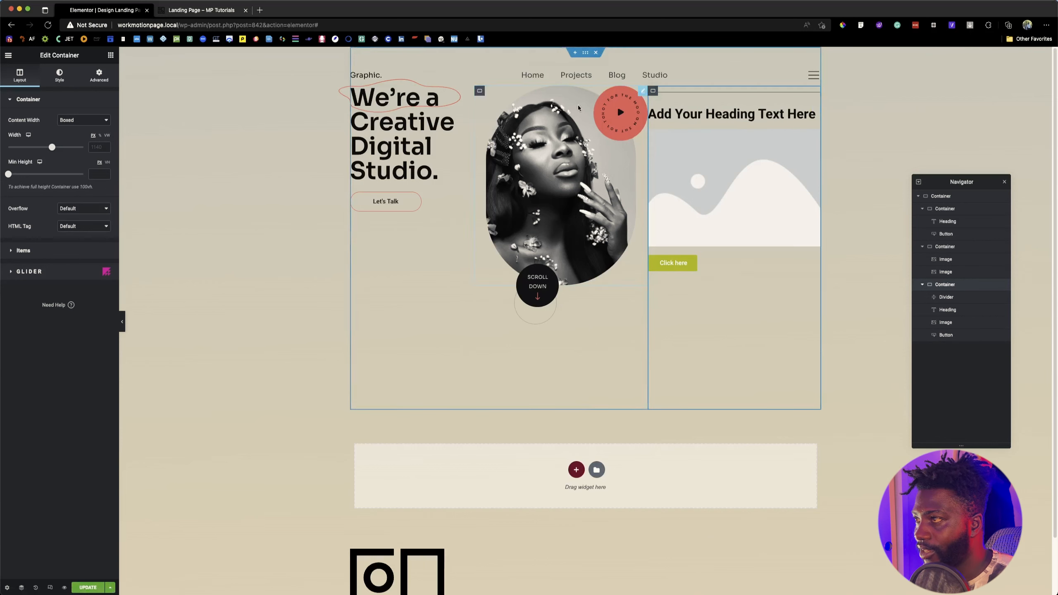
{"action": "left_click", "coordinate": [19, 251]}
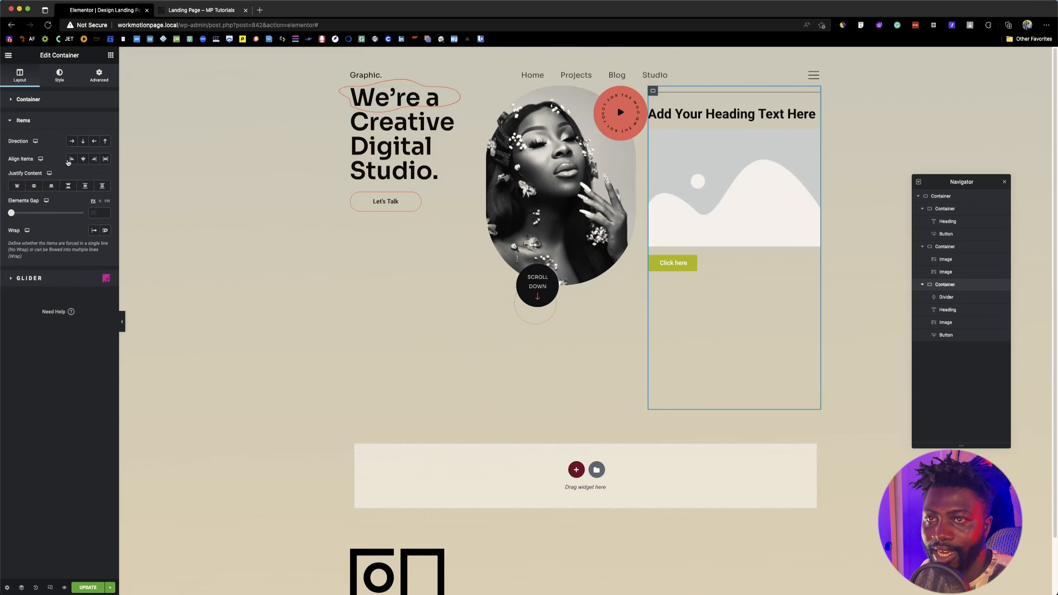
{"action": "left_click", "coordinate": [72, 141]}
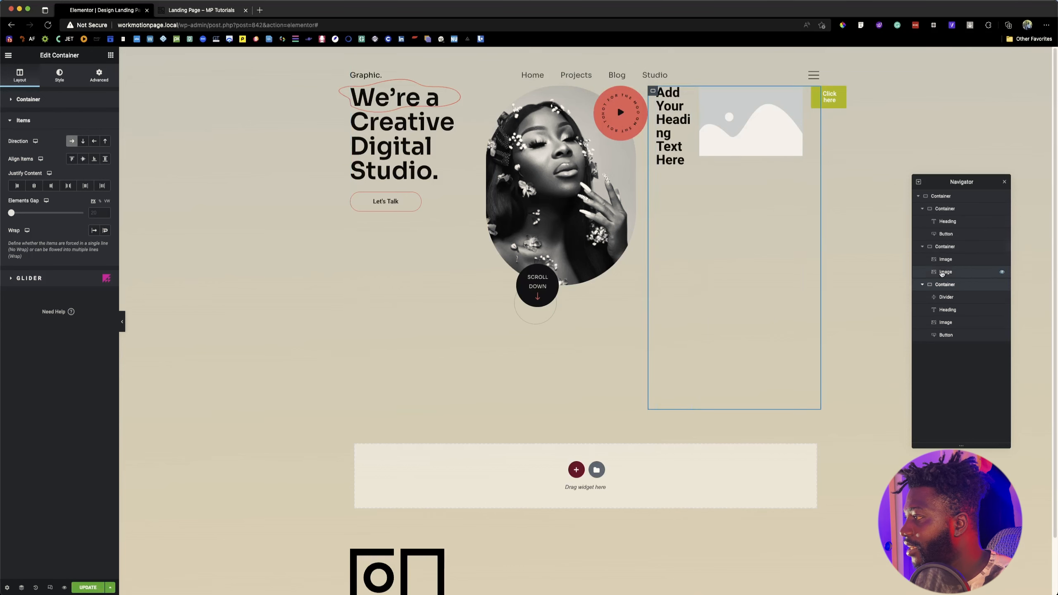
Step: Give the third container's divider a Custom width of 100%
{"action": "left_click", "coordinate": [940, 299]}
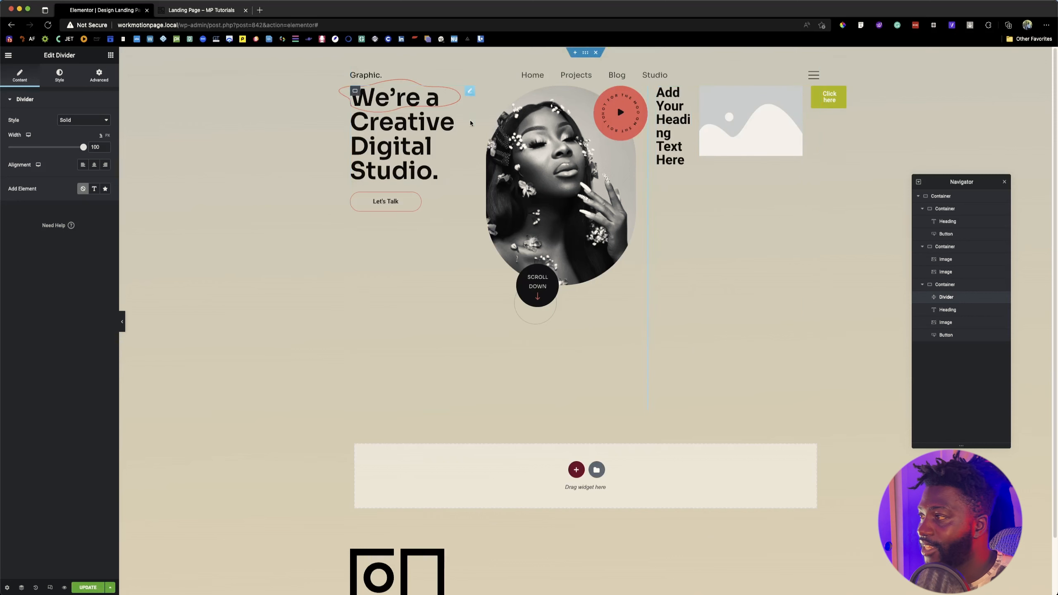
{"action": "left_click", "coordinate": [99, 76]}
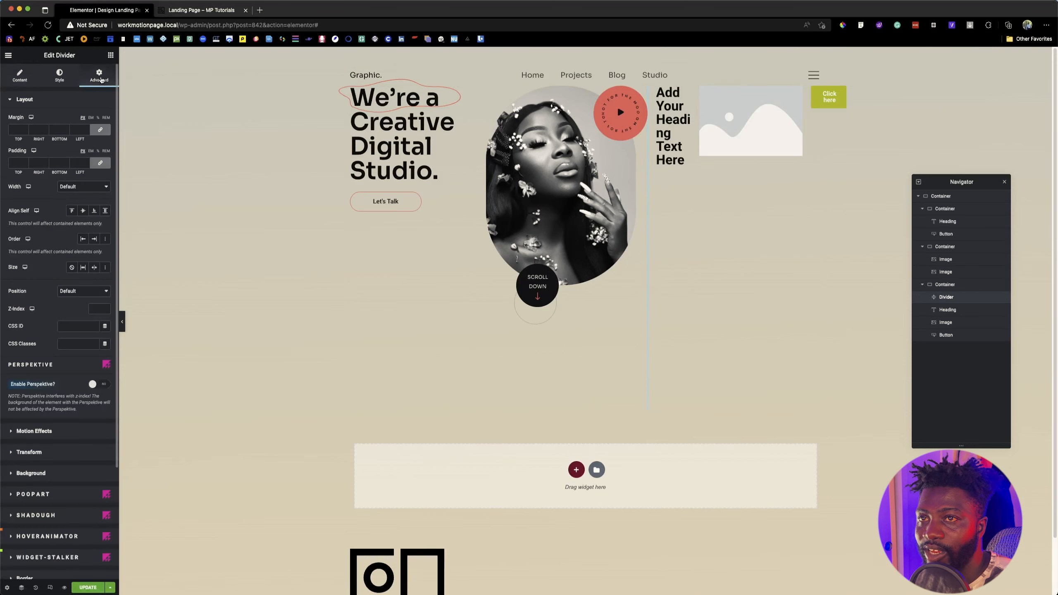
{"action": "left_click", "coordinate": [82, 187]}
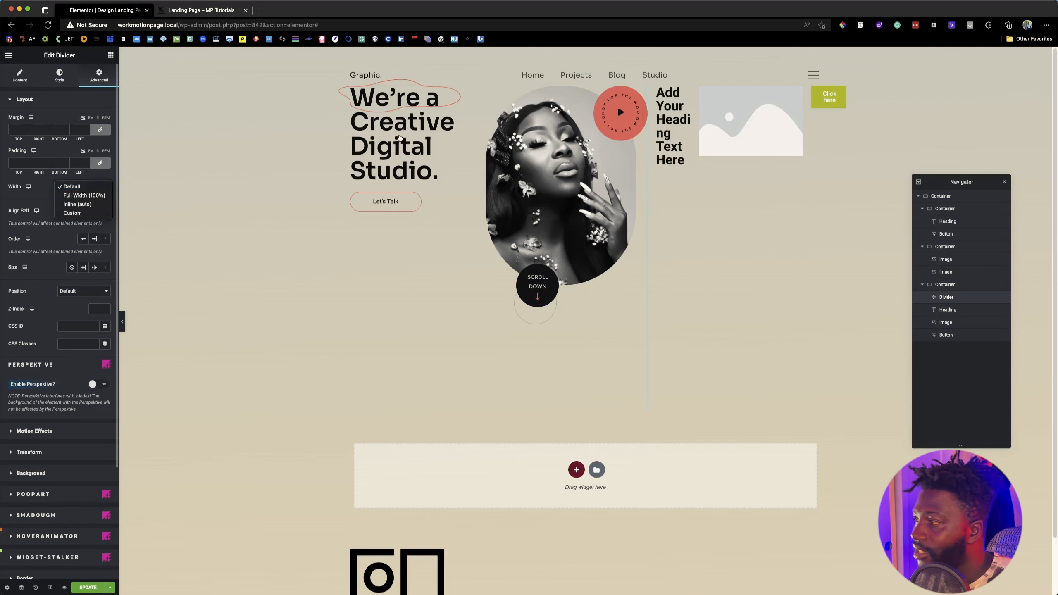
{"action": "left_click", "coordinate": [971, 299]}
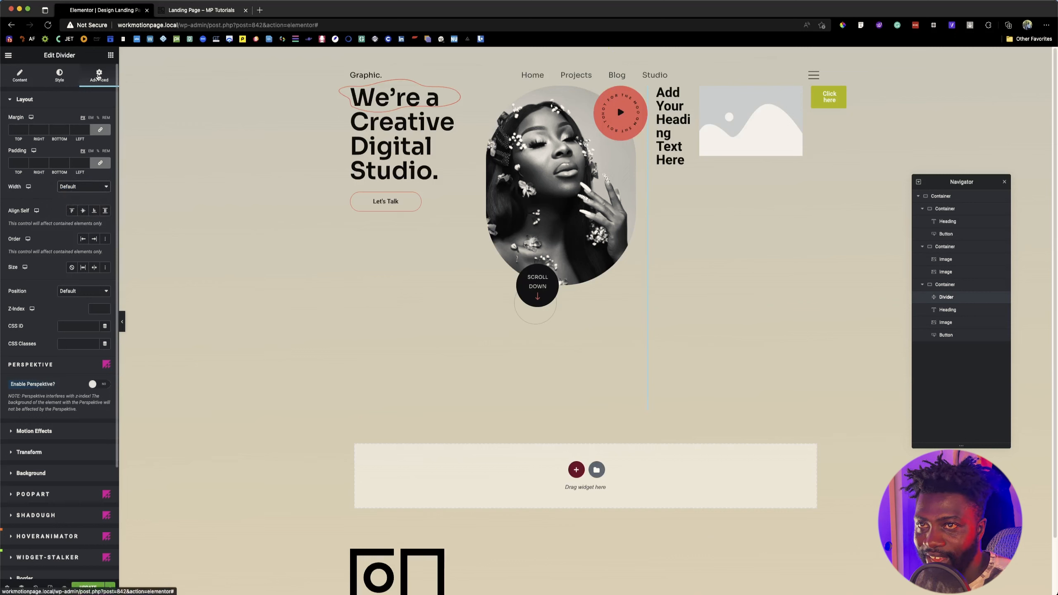
{"action": "left_click", "coordinate": [79, 187]}
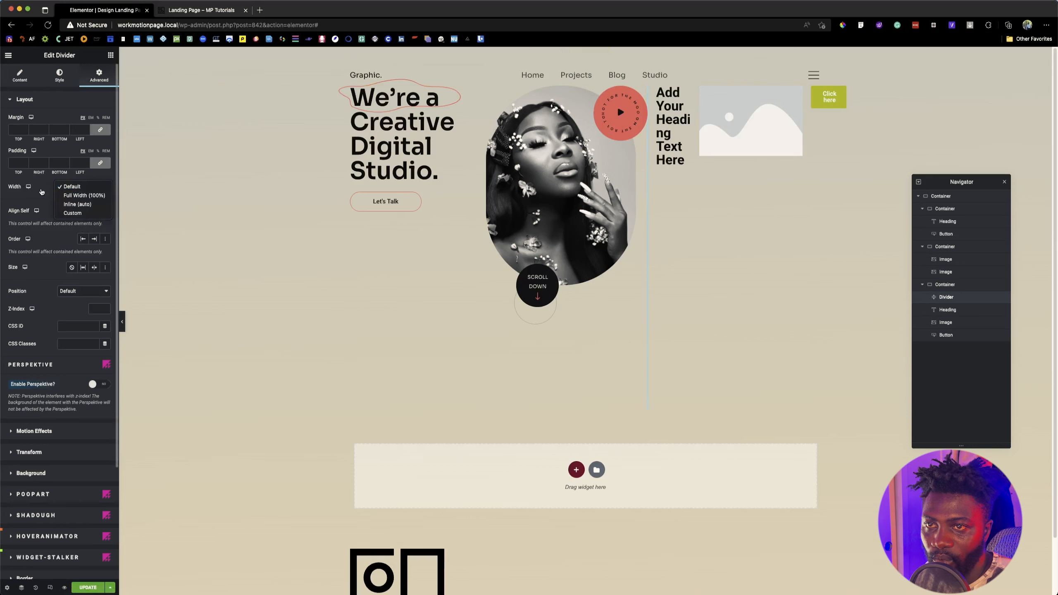
{"action": "left_click", "coordinate": [76, 213]}
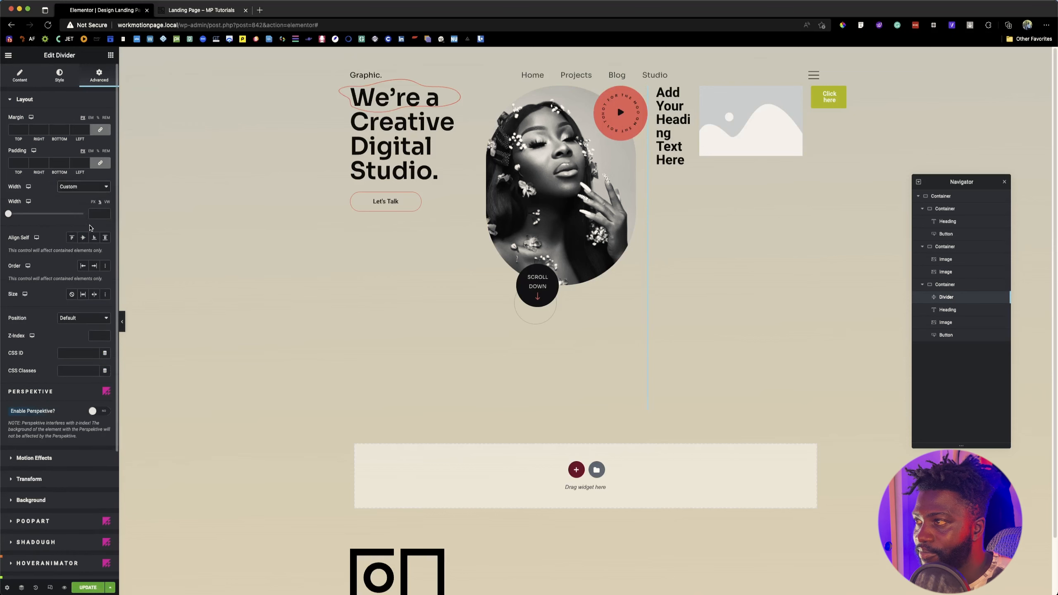
{"action": "left_click_drag", "start_coordinate": [11, 214], "coordinate": [127, 218]}
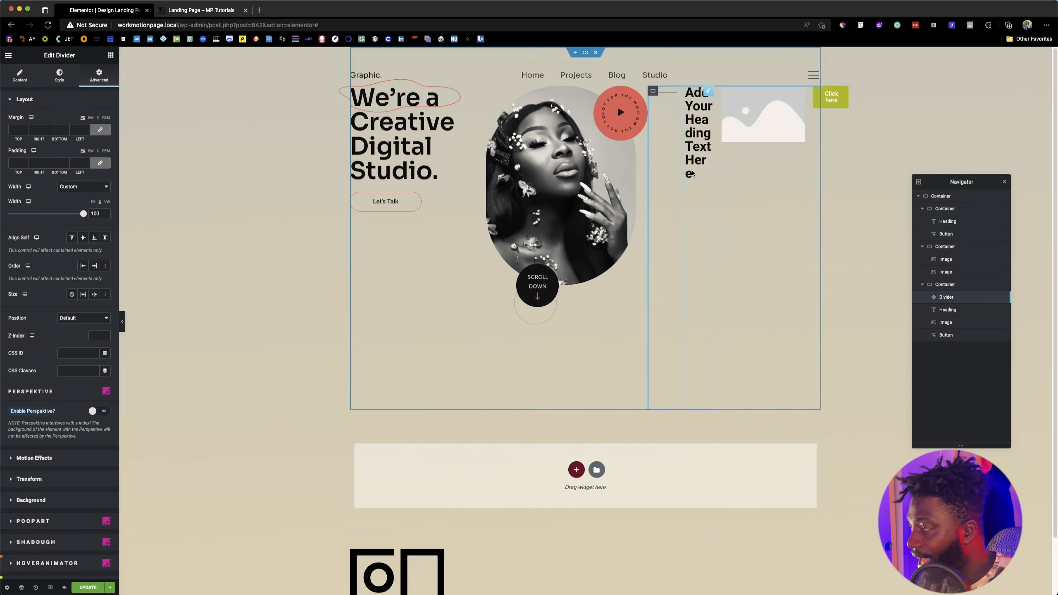
Step: Set the third container's content width to Full Width and allow its items to wrap onto multiple lines
{"action": "left_click", "coordinate": [652, 91]}
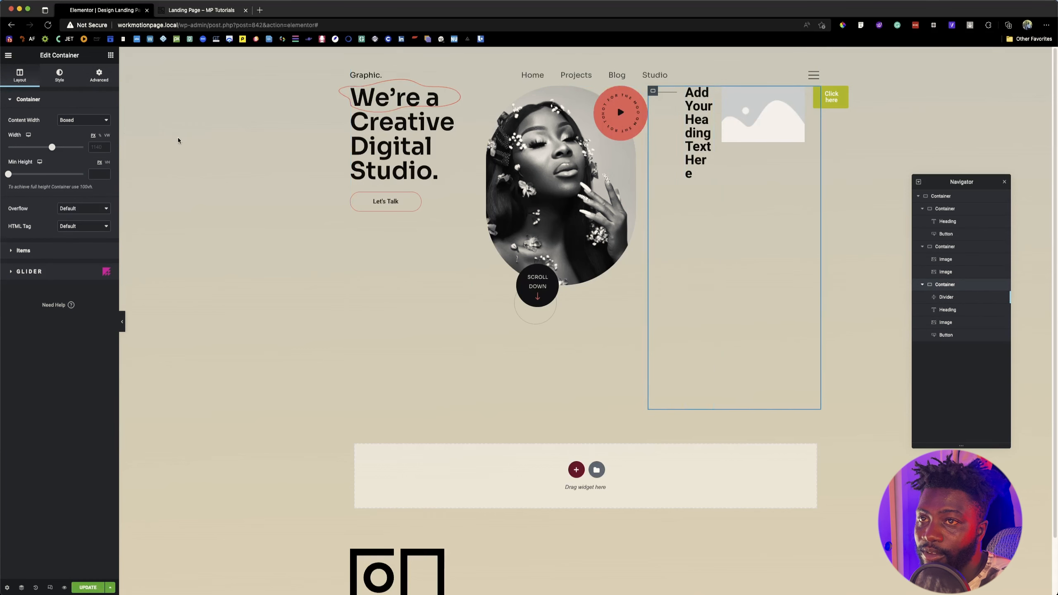
{"action": "left_click", "coordinate": [86, 120]}
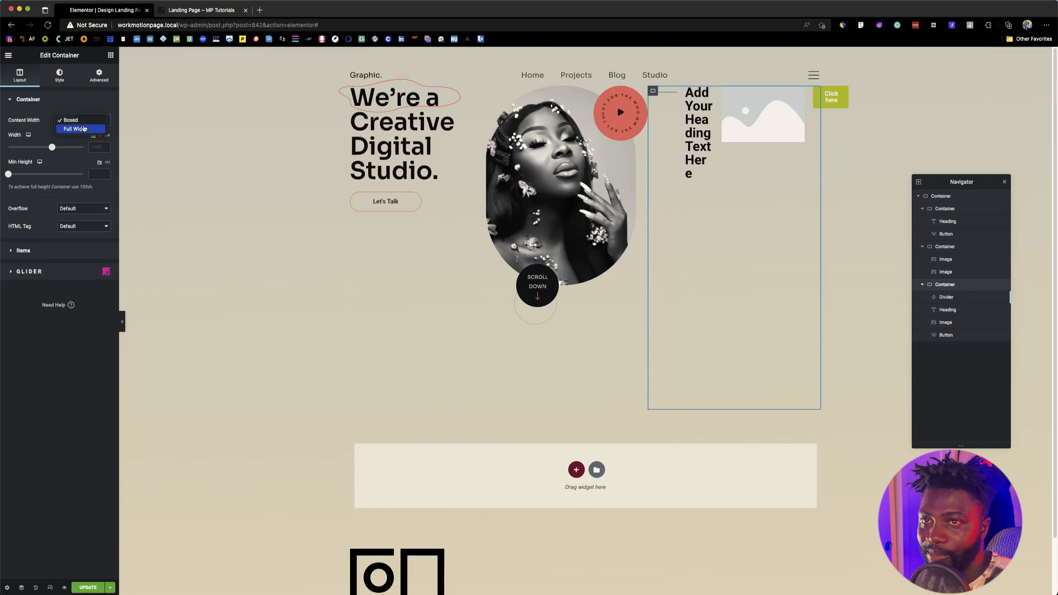
{"action": "left_click", "coordinate": [81, 130]}
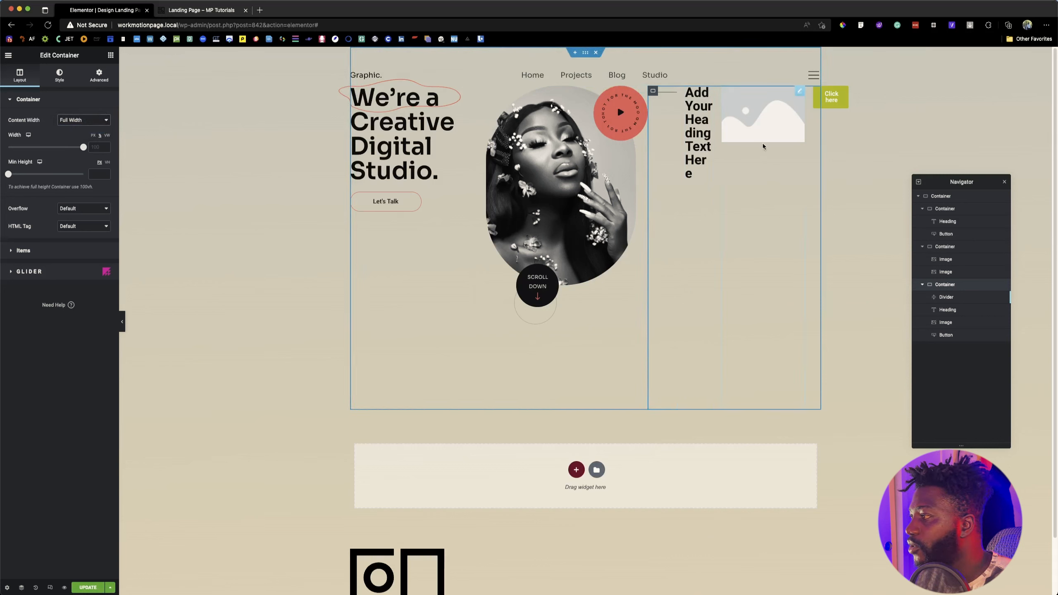
{"action": "left_click", "coordinate": [39, 252]}
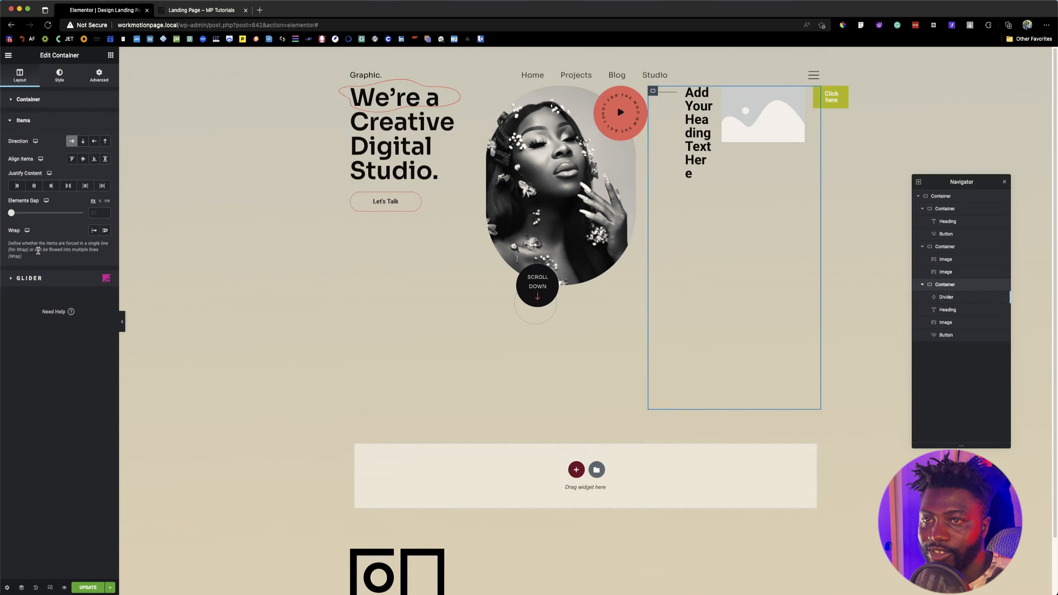
{"action": "left_click", "coordinate": [105, 232]}
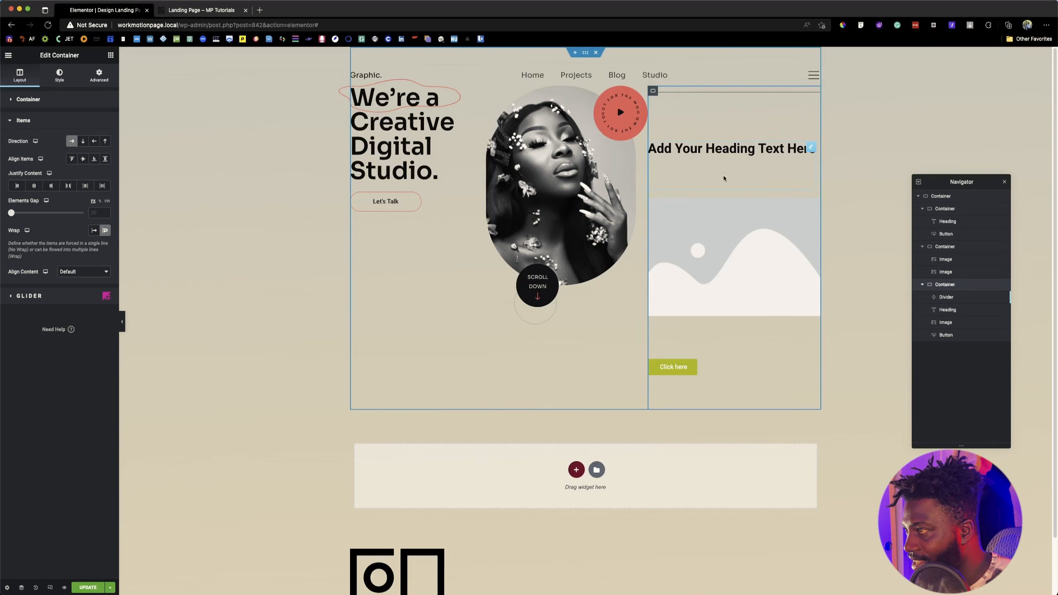
Step: Try the Default and Full Width (100%) options for the divider's width and return it to Custom
{"action": "left_click", "coordinate": [684, 99]}
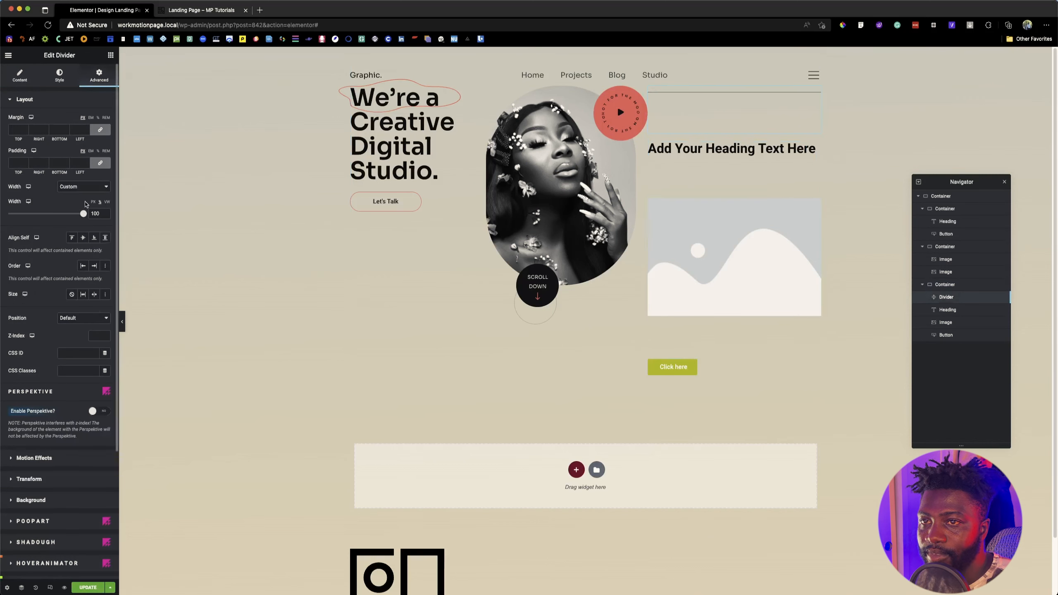
{"action": "left_click", "coordinate": [86, 188]}
{"action": "left_click", "coordinate": [83, 160]}
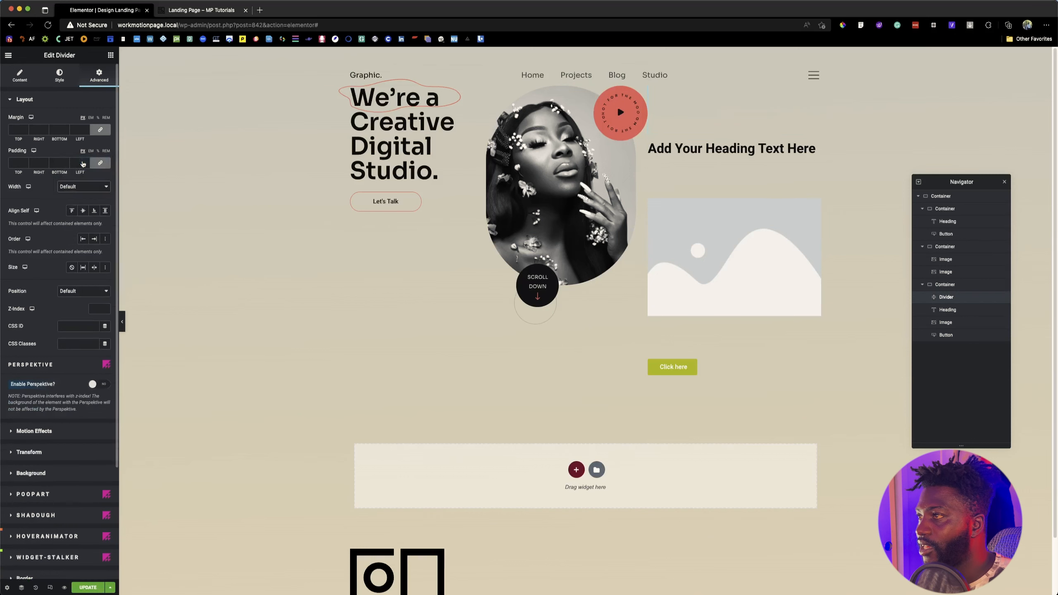
{"action": "left_click", "coordinate": [83, 186]}
{"action": "left_click", "coordinate": [78, 214]}
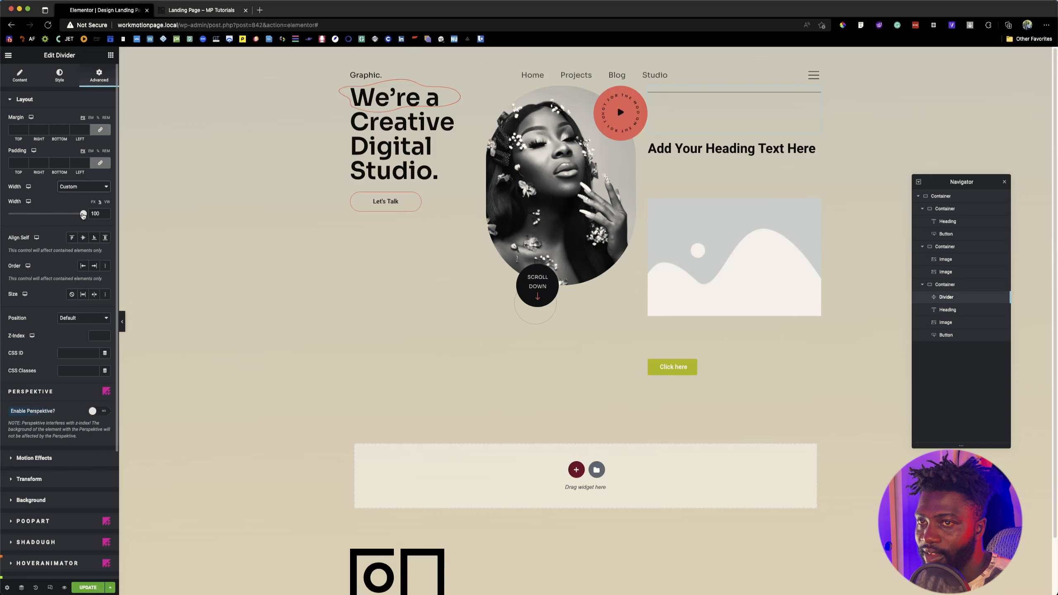
{"action": "left_click", "coordinate": [83, 186]}
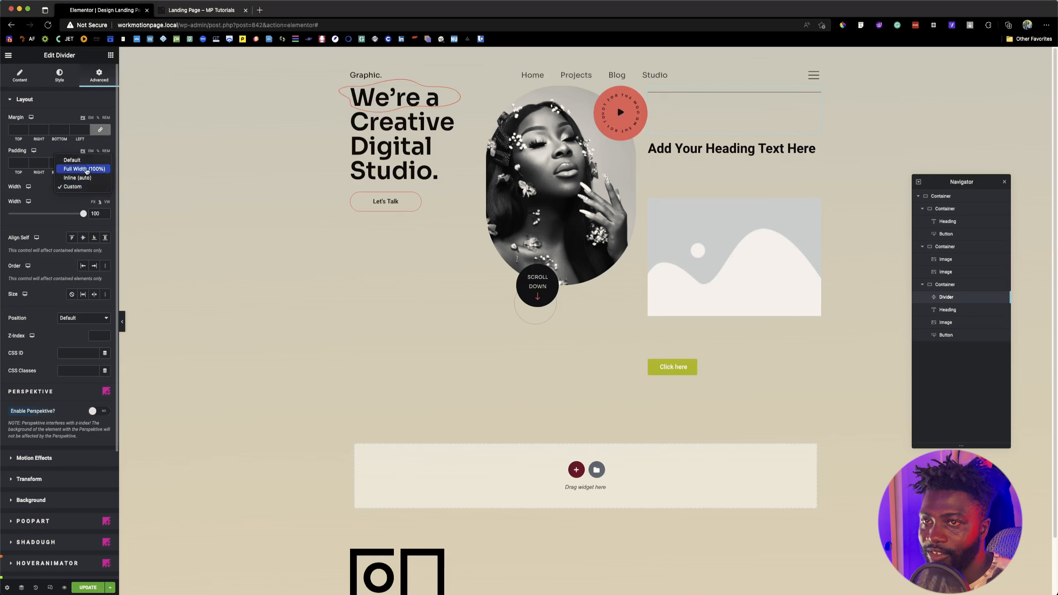
{"action": "left_click", "coordinate": [76, 166]}
{"action": "left_click", "coordinate": [81, 188]}
{"action": "left_click", "coordinate": [68, 204]}
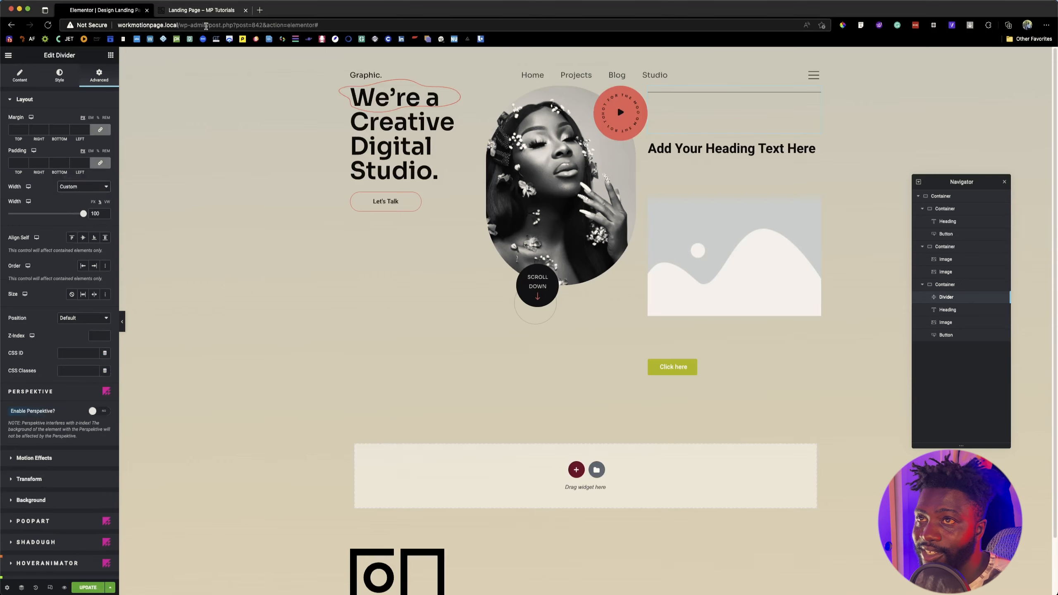
Step: Check the short divider line on the reference landing page and reduce the divider's custom width to 15%
{"action": "left_click", "coordinate": [201, 10]}
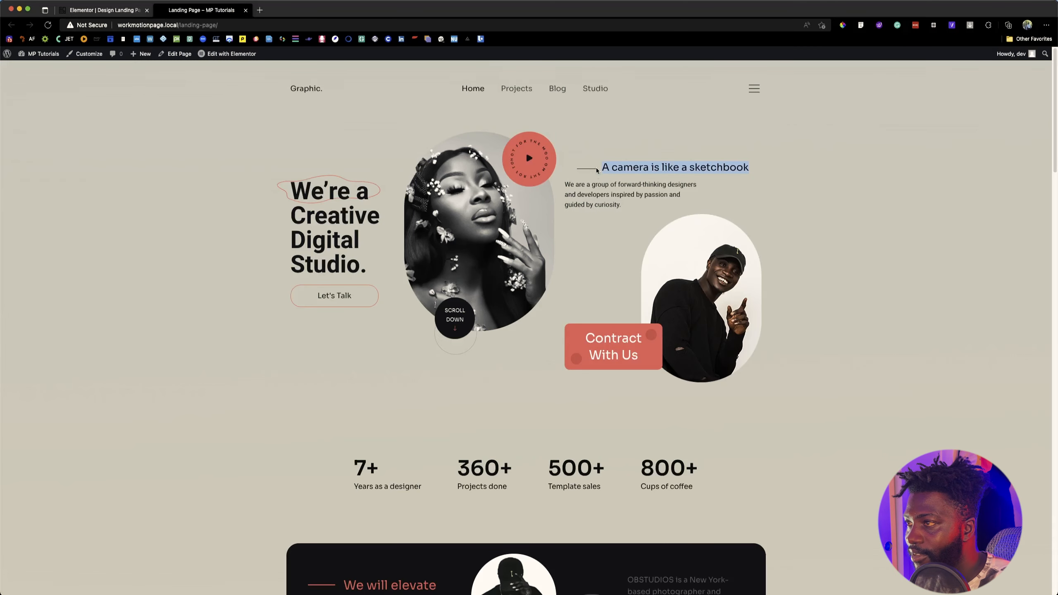
{"action": "left_click", "coordinate": [120, 13]}
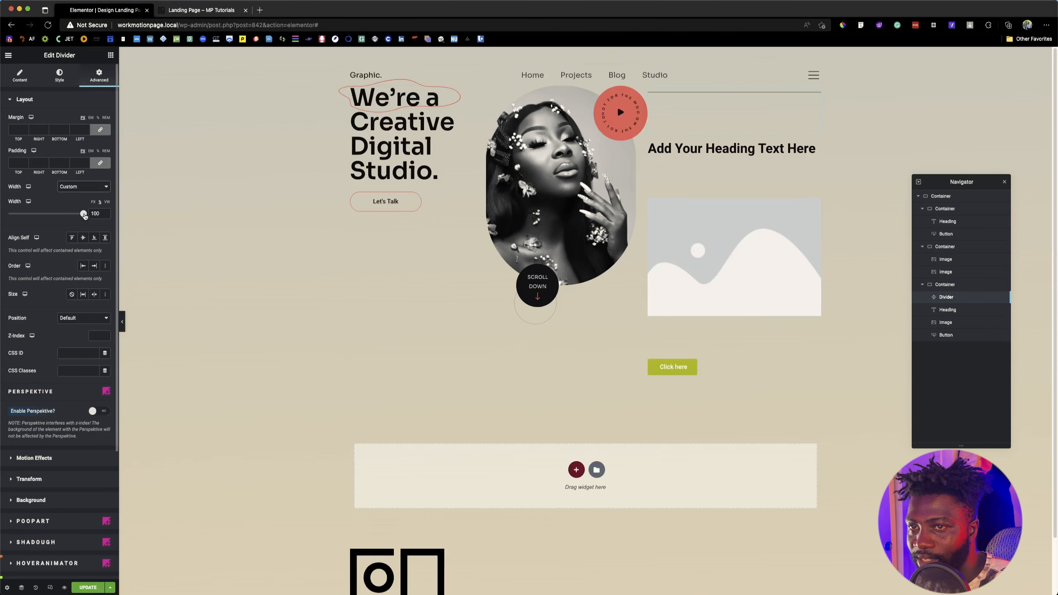
{"action": "left_click_drag", "start_coordinate": [84, 213], "coordinate": [20, 216]}
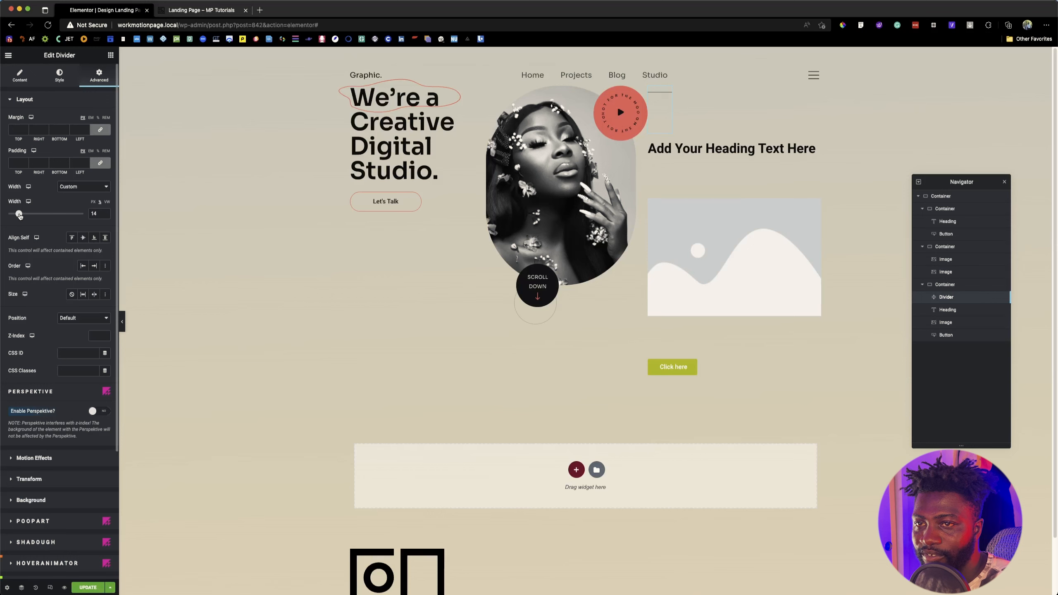
{"action": "left_click_drag", "start_coordinate": [20, 215], "coordinate": [20, 215]}
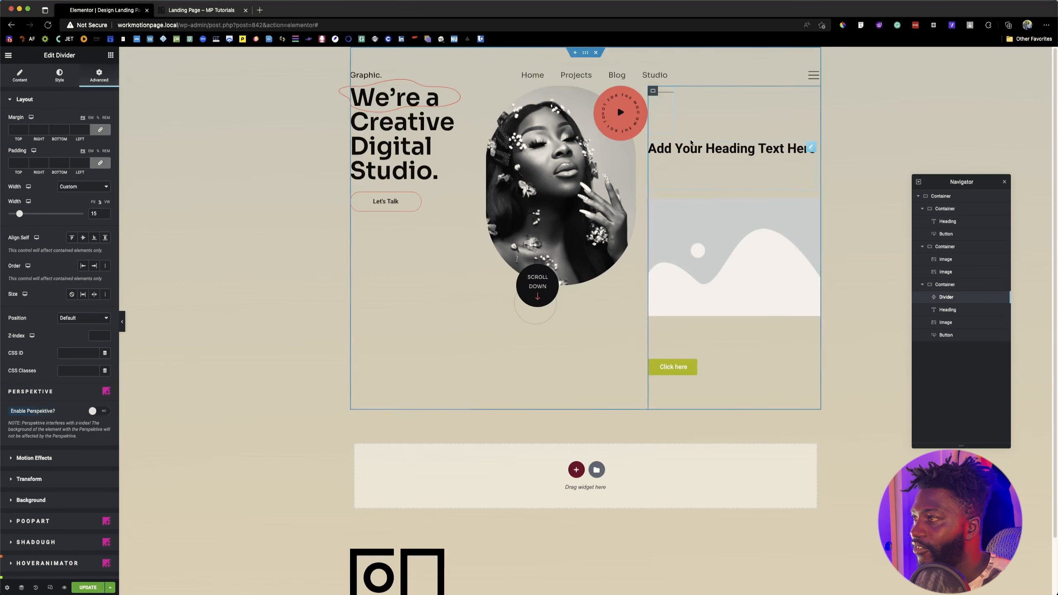
Step: Replace the third container's heading text with "A camera is like a sketchbook" copied from the reference landing page, and return to that page
{"action": "left_click", "coordinate": [673, 150]}
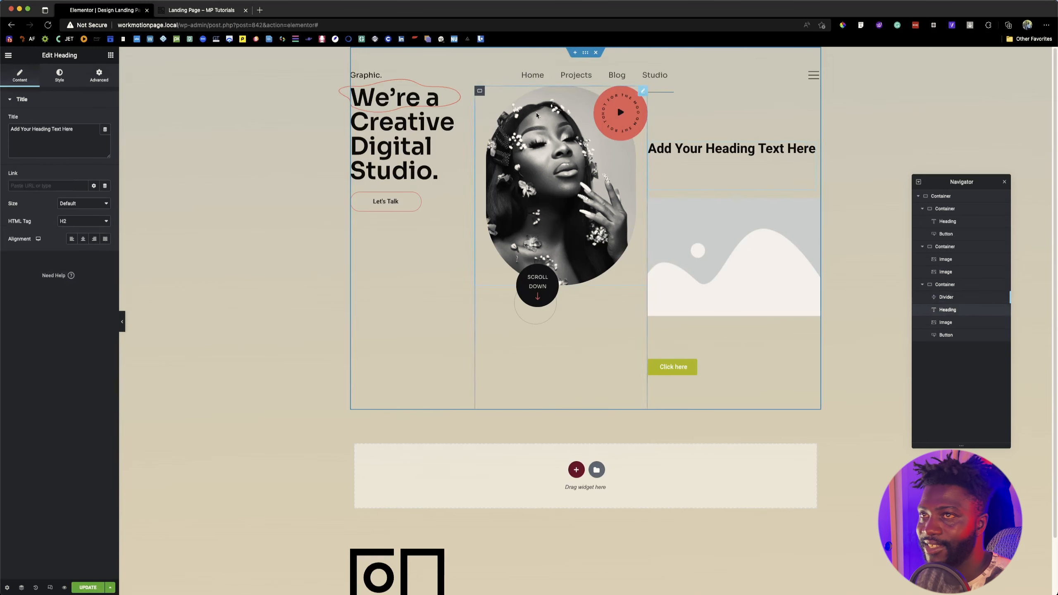
{"action": "key", "text": "ctrl+Tab"}
{"action": "right_click", "coordinate": [606, 166]}
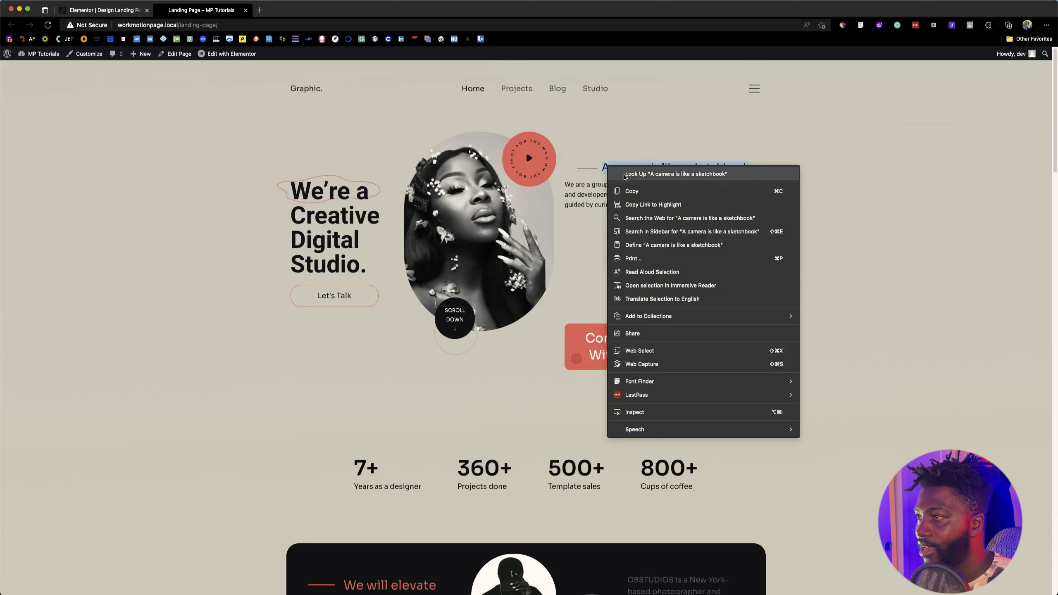
{"action": "left_click", "coordinate": [621, 191]}
{"action": "key", "text": "ctrl+Tab"}
{"action": "left_click", "coordinate": [57, 143]}
{"action": "key", "text": "super+a"}
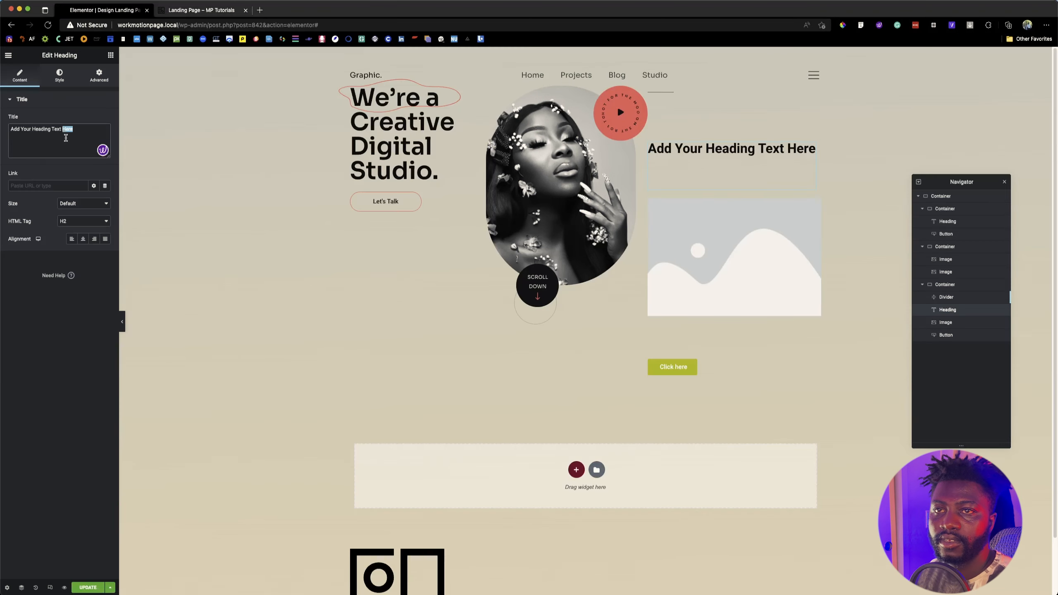
{"action": "key", "text": "super+v"}
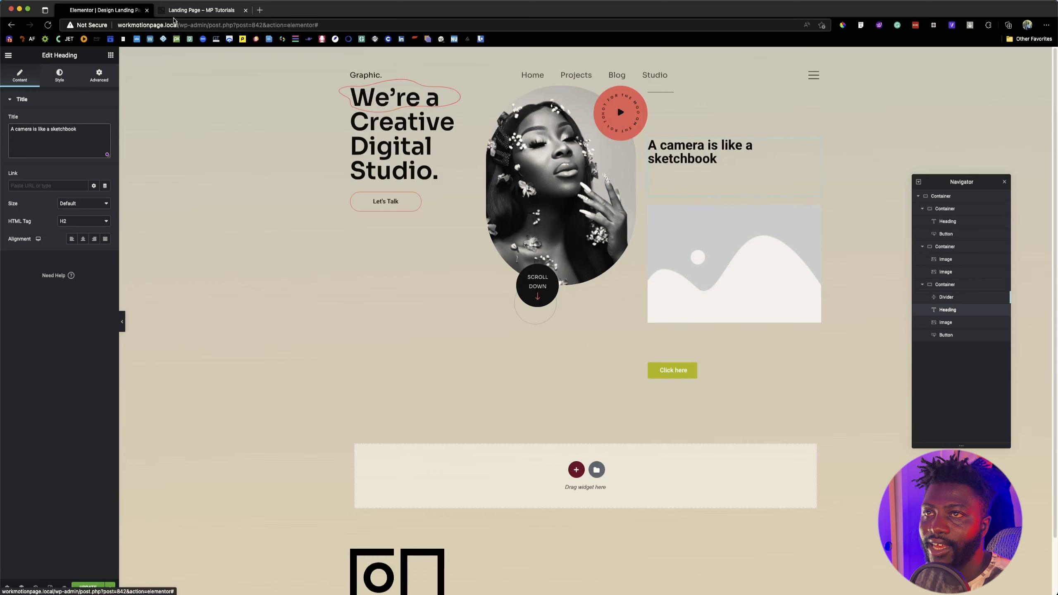
{"action": "left_click", "coordinate": [189, 13]}
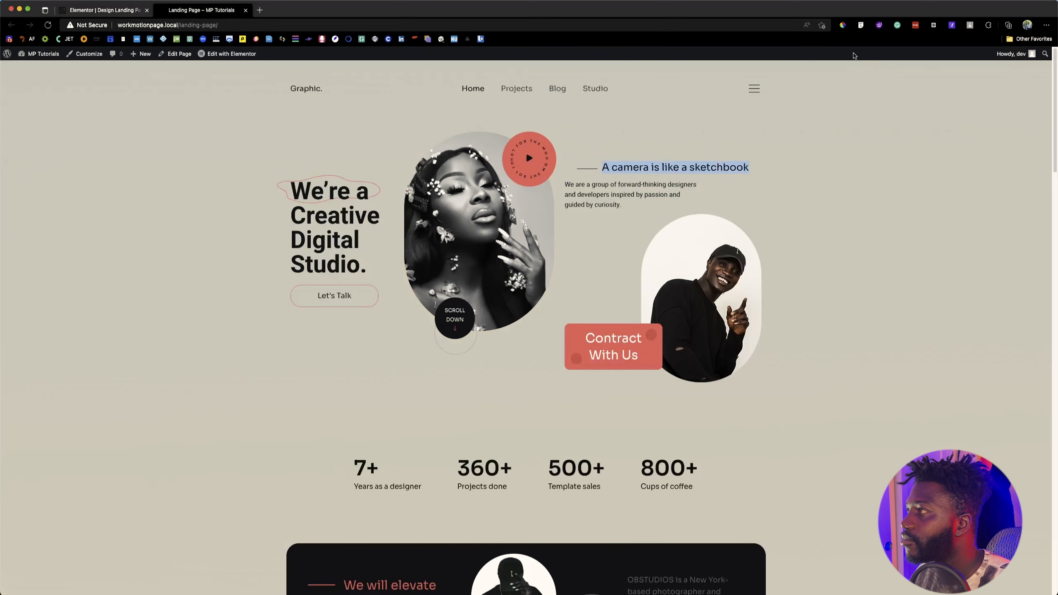
Step: Inspect the font properties of the "A camera is like a sketchbook" heading on the reference page and return to the Elementor editor
{"action": "left_click", "coordinate": [860, 26]}
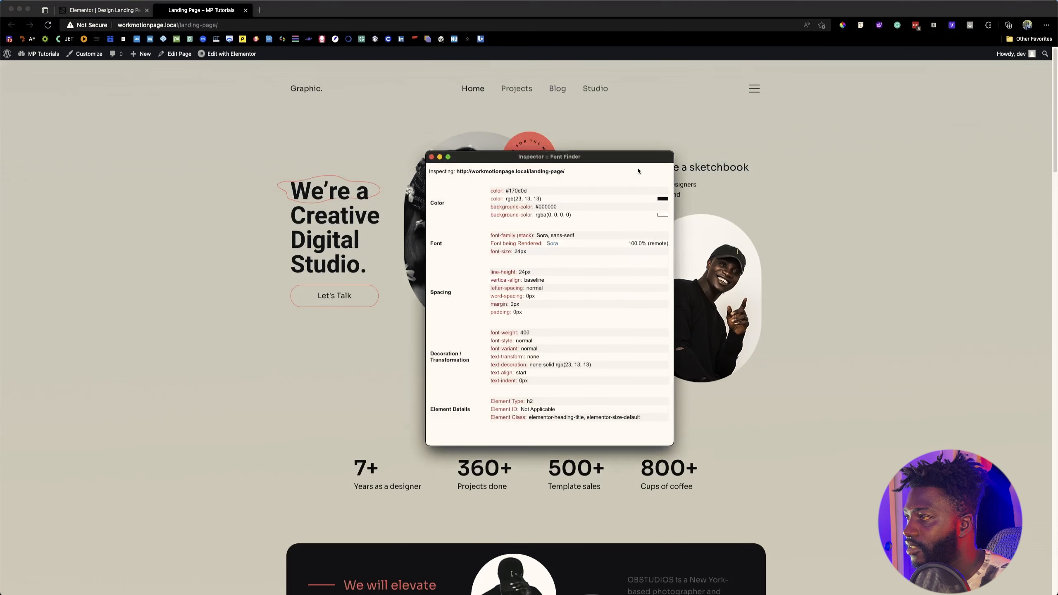
{"action": "left_click", "coordinate": [431, 157]}
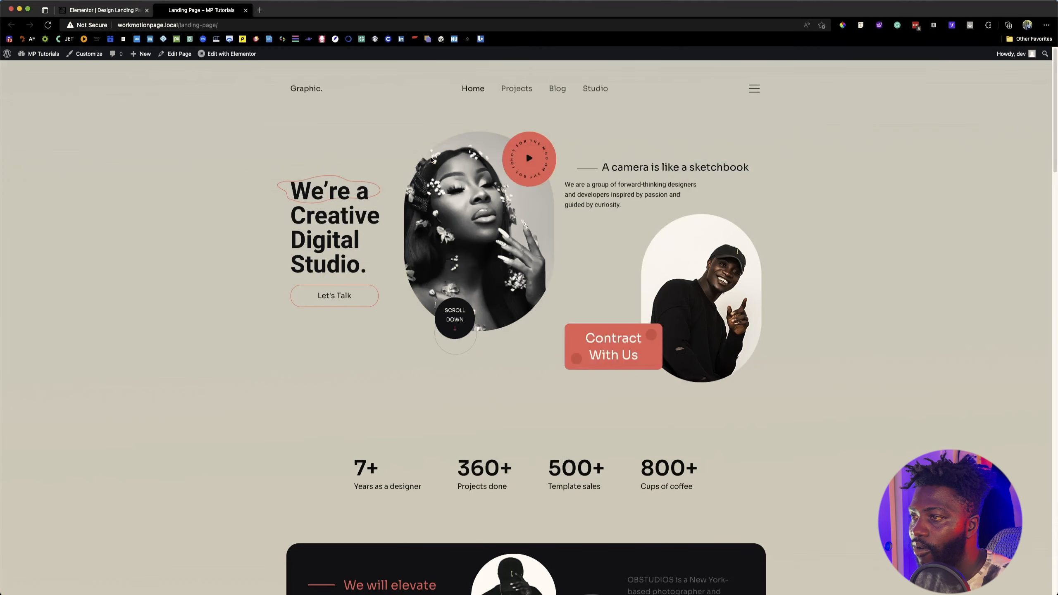
{"action": "left_click", "coordinate": [122, 11]}
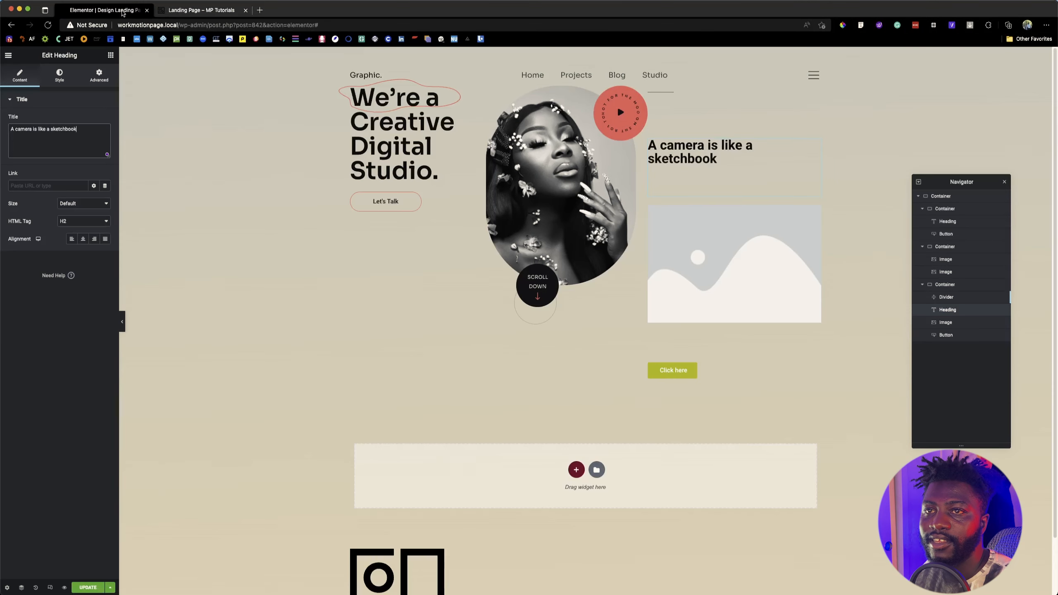
Step: Apply the global Sora 400 typography to the third container's heading and set its font size to 24 px
{"action": "left_click", "coordinate": [60, 75]}
{"action": "left_click", "coordinate": [102, 140]}
{"action": "left_click", "coordinate": [94, 120]}
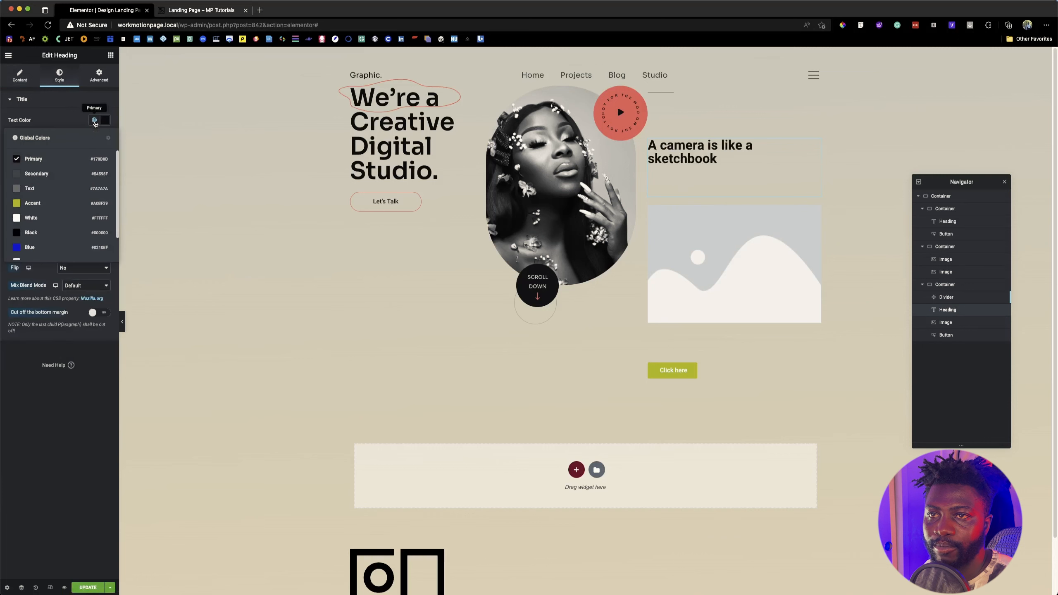
{"action": "left_click", "coordinate": [94, 137]}
{"action": "left_click", "coordinate": [39, 226]}
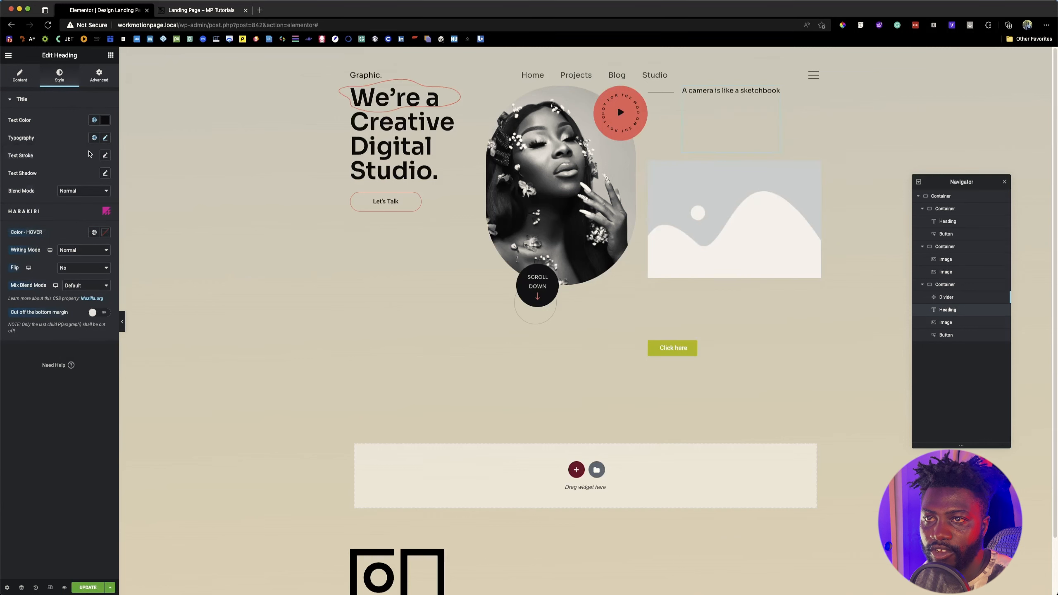
{"action": "left_click", "coordinate": [105, 138]}
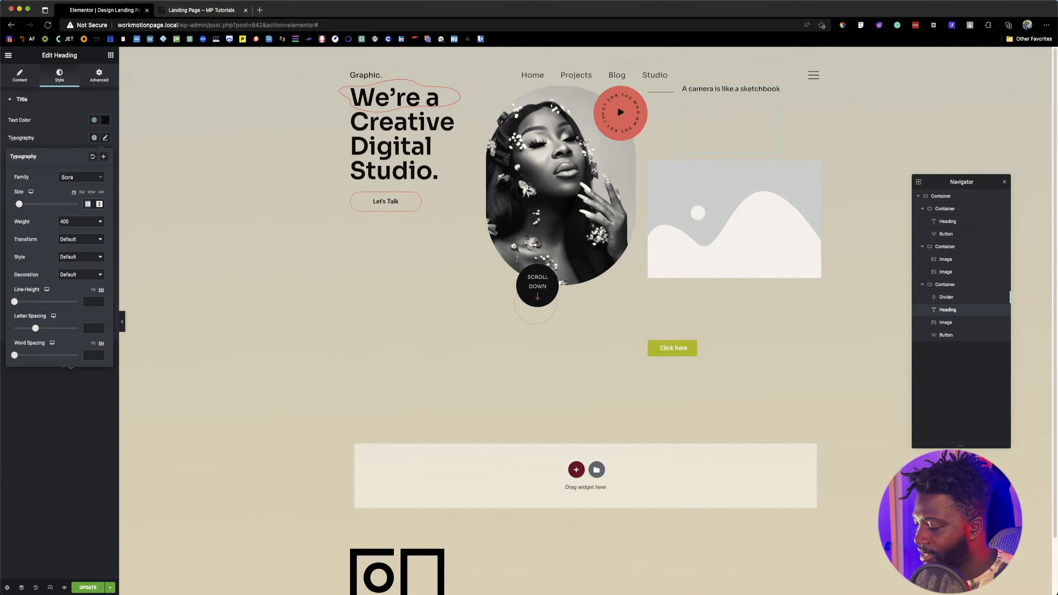
{"action": "left_click", "coordinate": [87, 203]}
{"action": "type", "text": "24"}
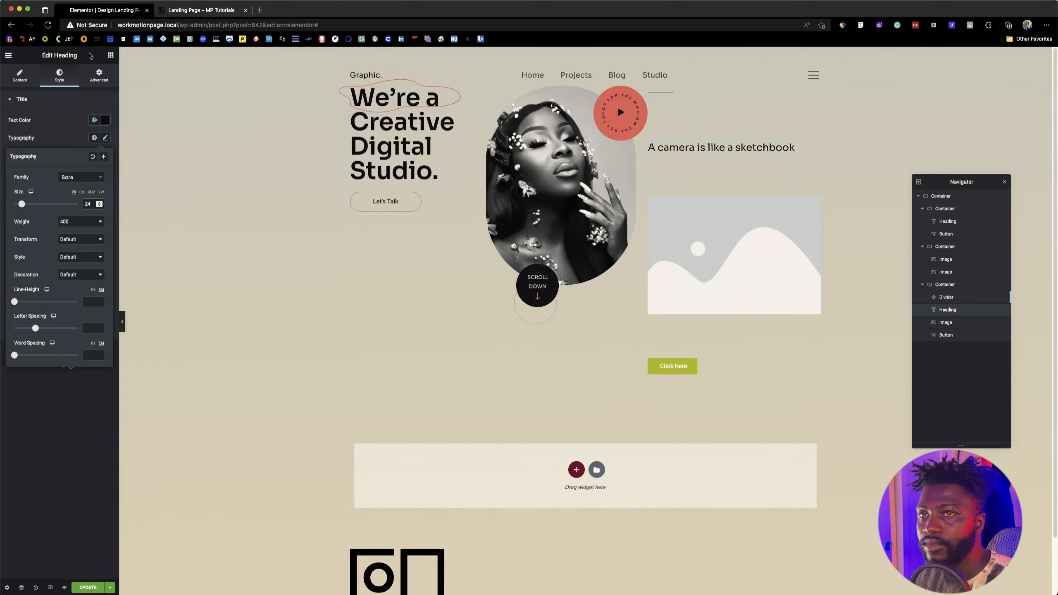
Step: Set the third container's heading to a custom width of 86% and reduce the divider's custom width to 9%
{"action": "left_click", "coordinate": [99, 76]}
{"action": "left_click", "coordinate": [97, 188]}
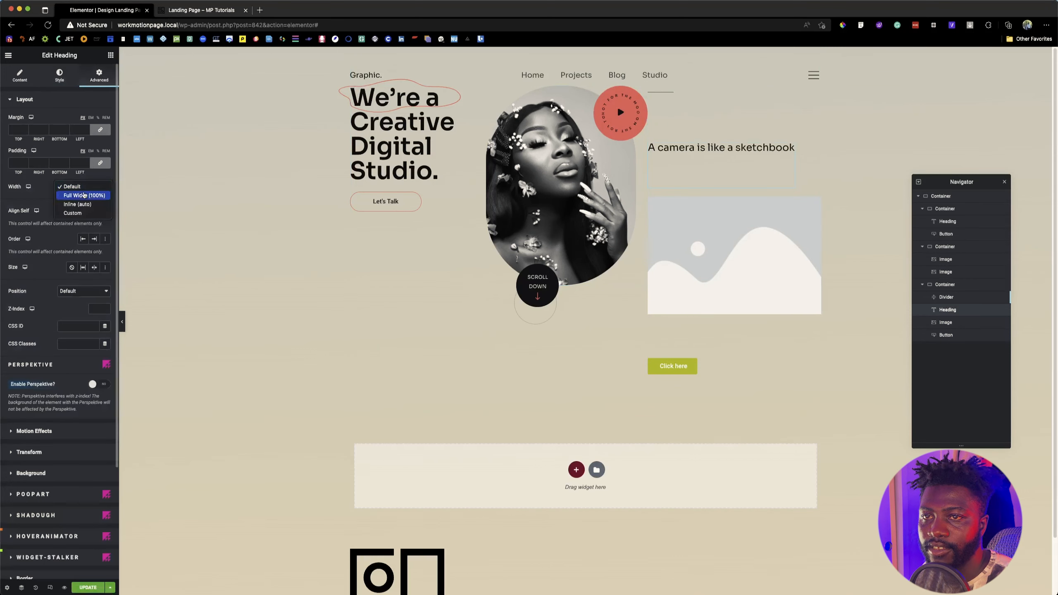
{"action": "left_click", "coordinate": [82, 208]}
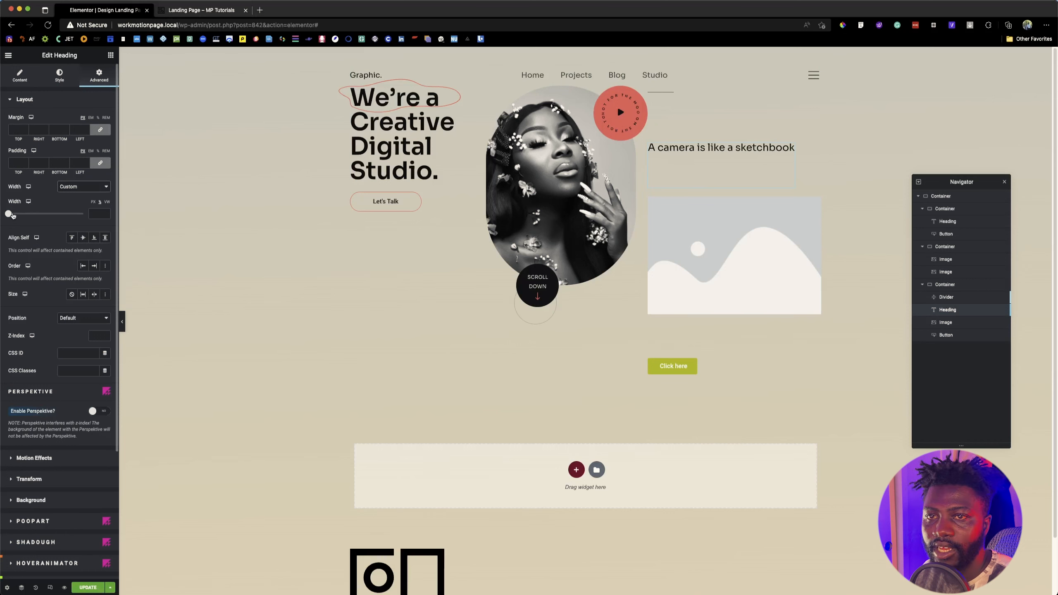
{"action": "left_click_drag", "start_coordinate": [8, 215], "coordinate": [73, 214]}
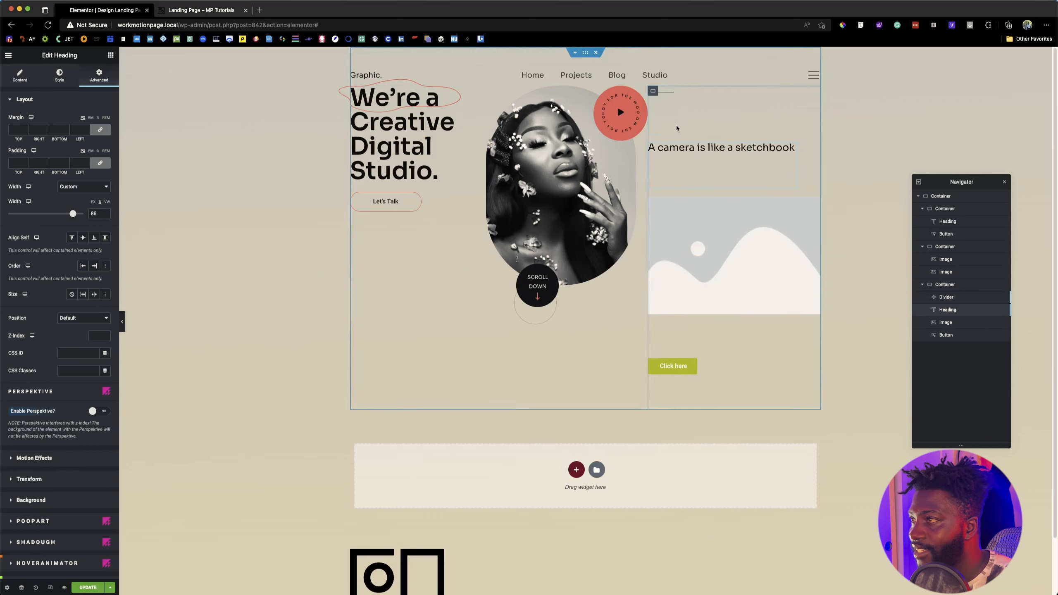
{"action": "left_click", "coordinate": [669, 92]}
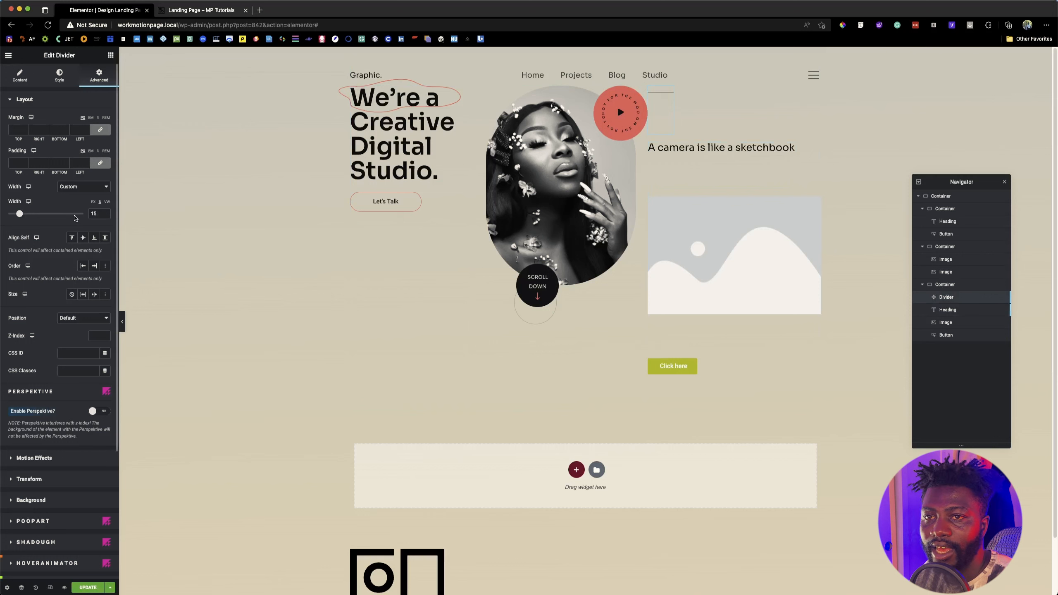
{"action": "left_click_drag", "start_coordinate": [20, 213], "coordinate": [15, 214]}
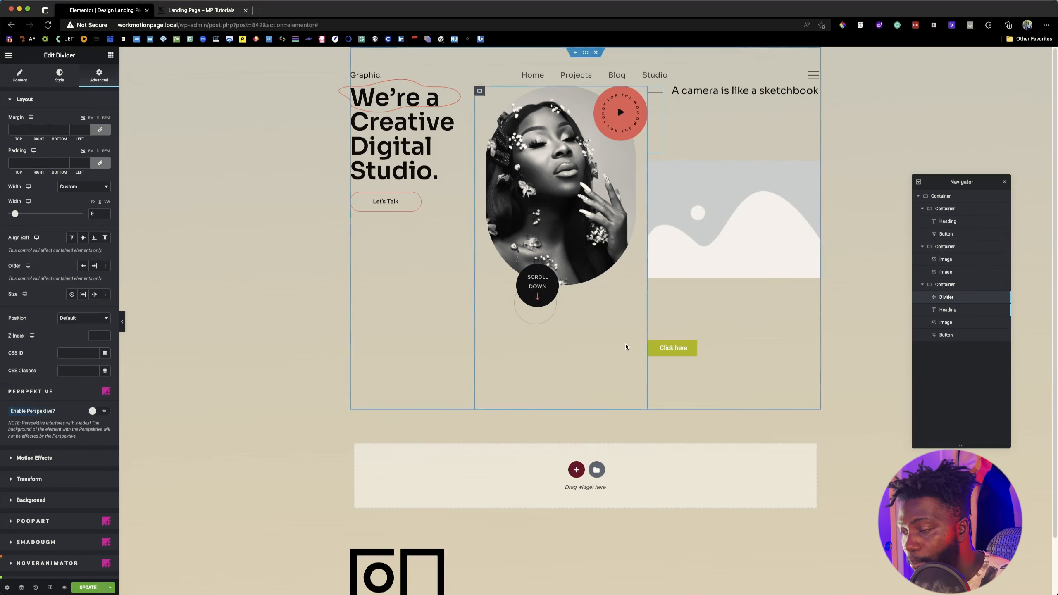
Step: Check the header frame in the Figma design, set the outer container's width to 1194 px, and widen the third container toward the second
{"action": "key", "text": "super+Tab"}
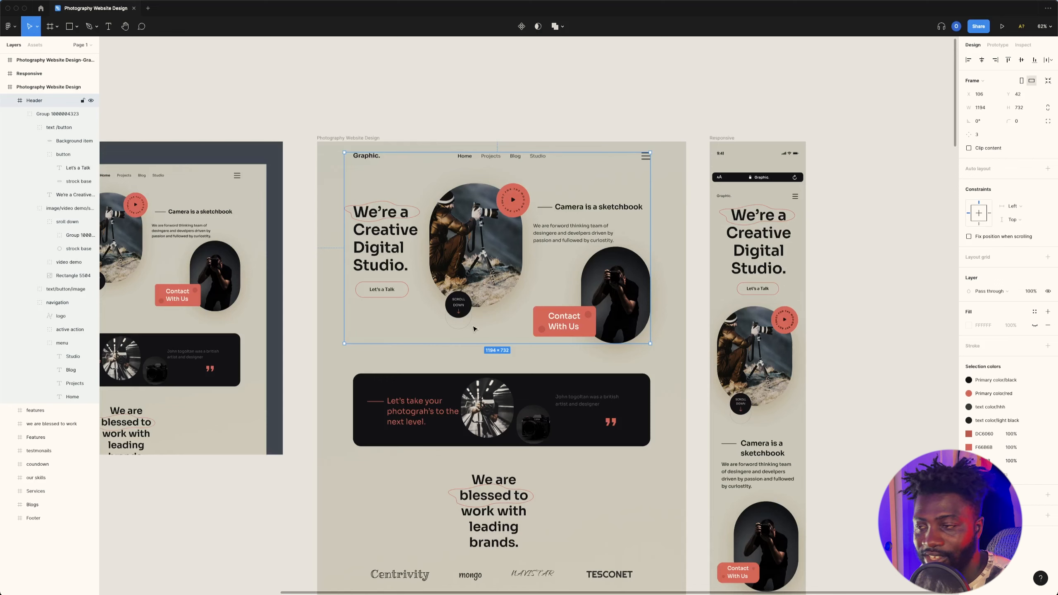
{"action": "key", "text": "super+Tab"}
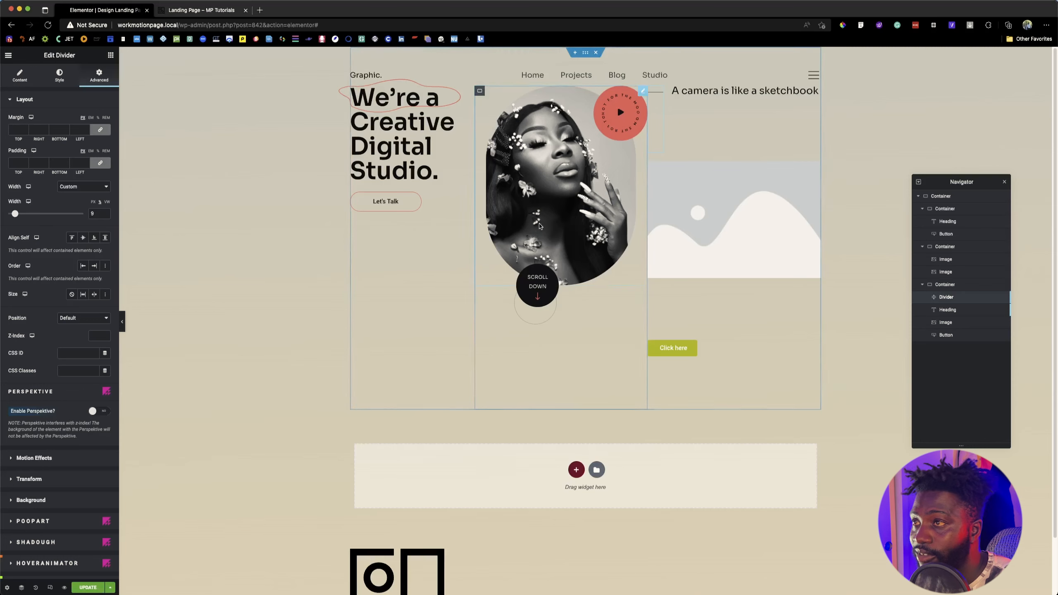
{"action": "left_click", "coordinate": [940, 196]}
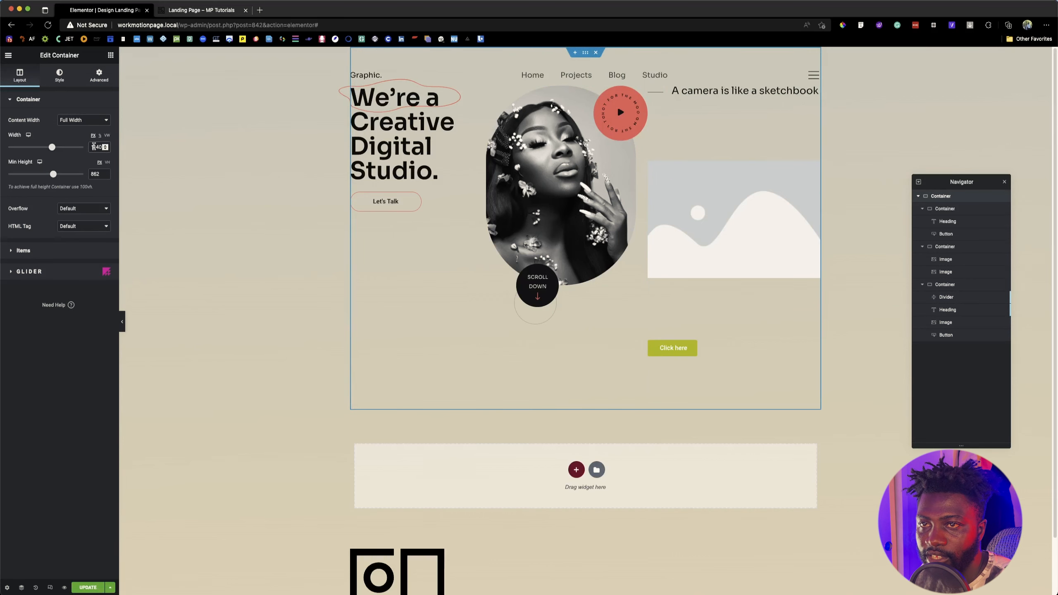
{"action": "double_click", "coordinate": [98, 147]}
{"action": "type", "text": "1194"}
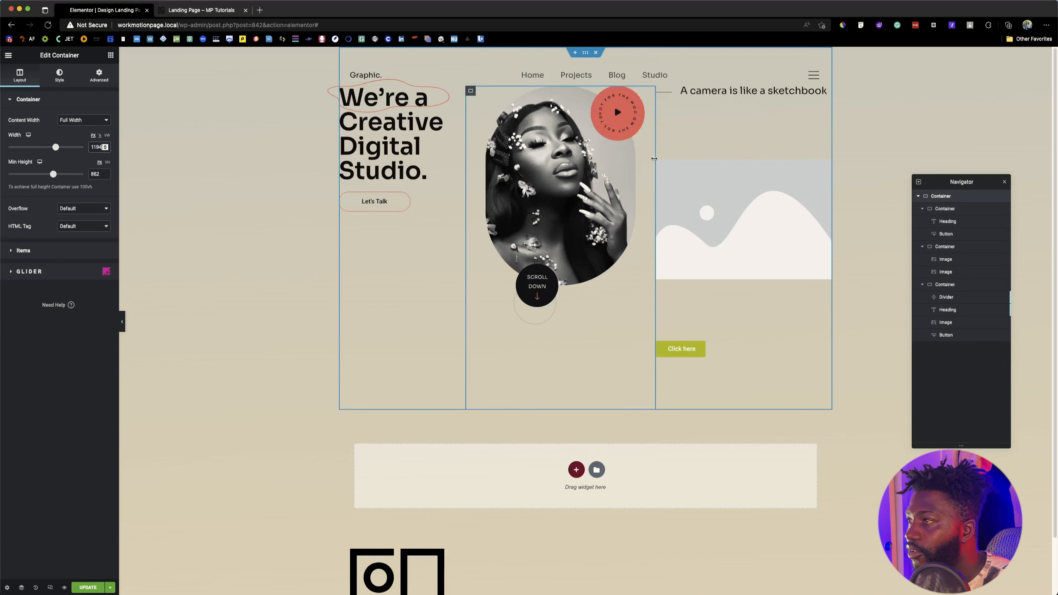
{"action": "left_click_drag", "start_coordinate": [654, 158], "coordinate": [640, 159]}
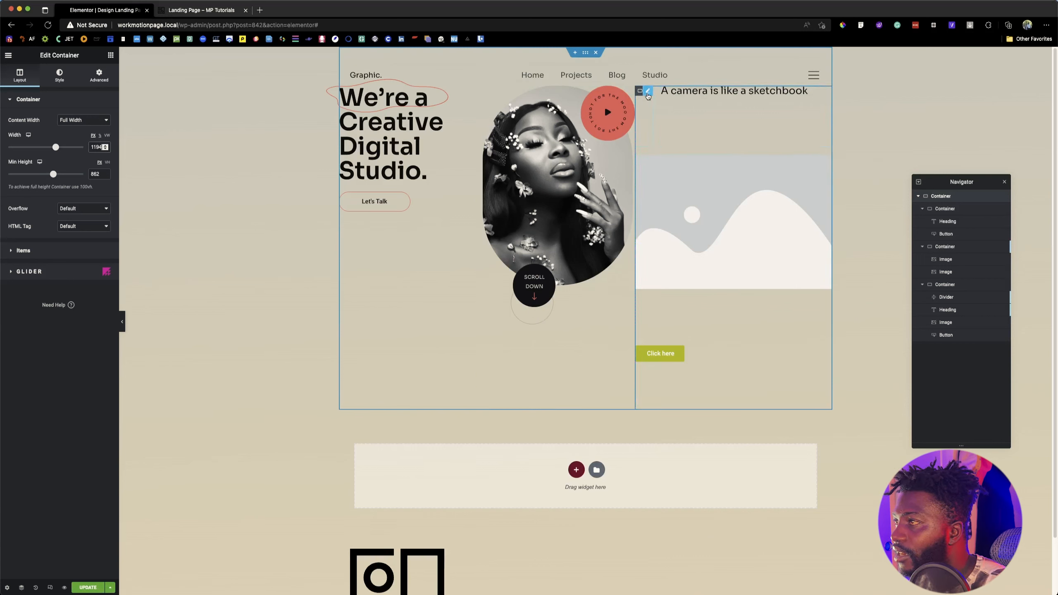
Step: Set the third container's divider width to 10% and heading width to 75%, comparing the row with the reference page
{"action": "left_click", "coordinate": [648, 96]}
{"action": "left_click_drag", "start_coordinate": [15, 214], "coordinate": [16, 215]}
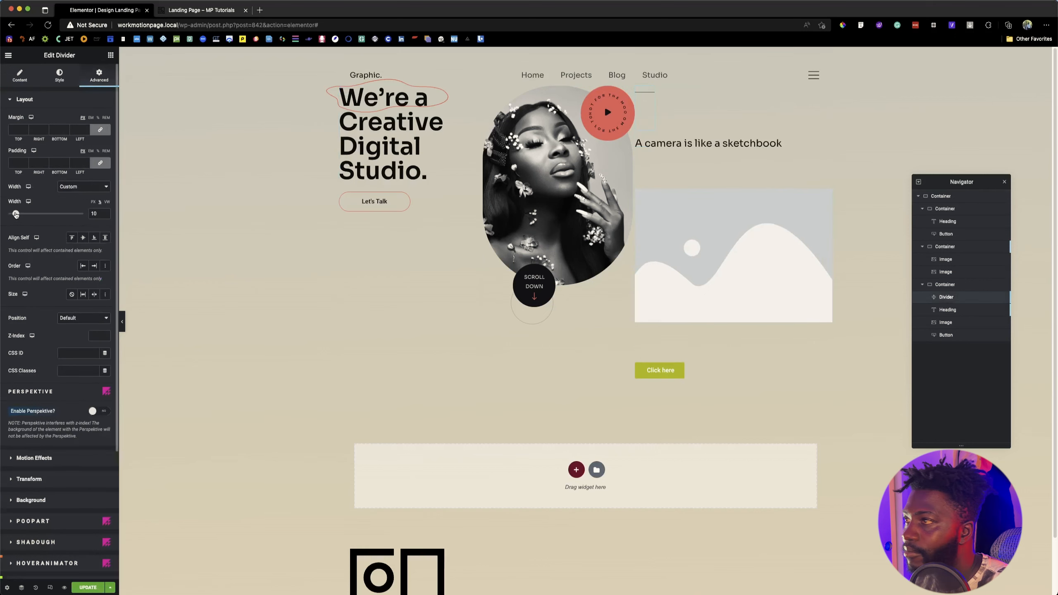
{"action": "left_click", "coordinate": [694, 147]}
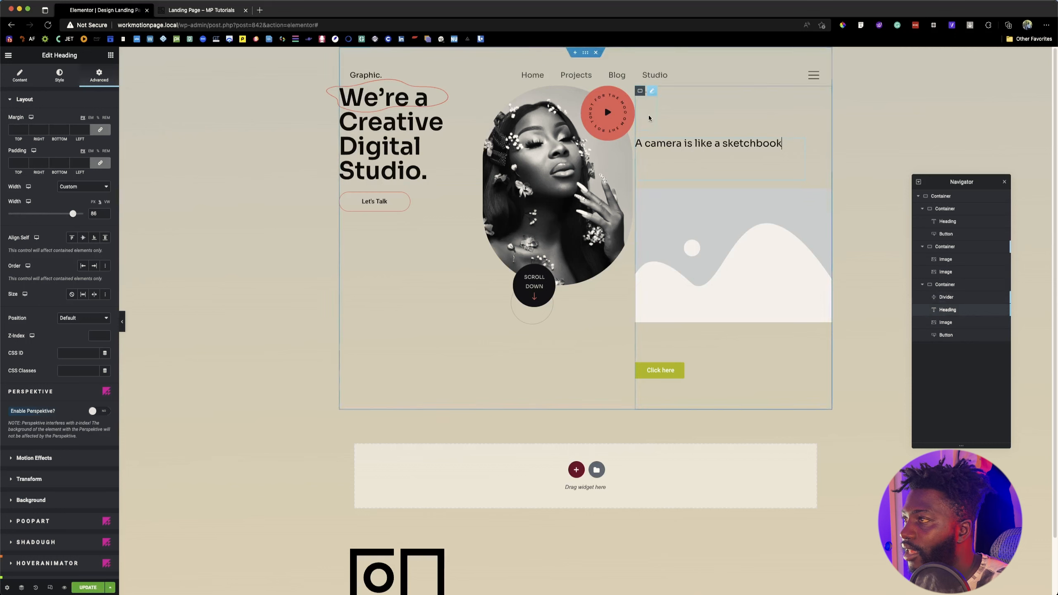
{"action": "left_click", "coordinate": [633, 103]}
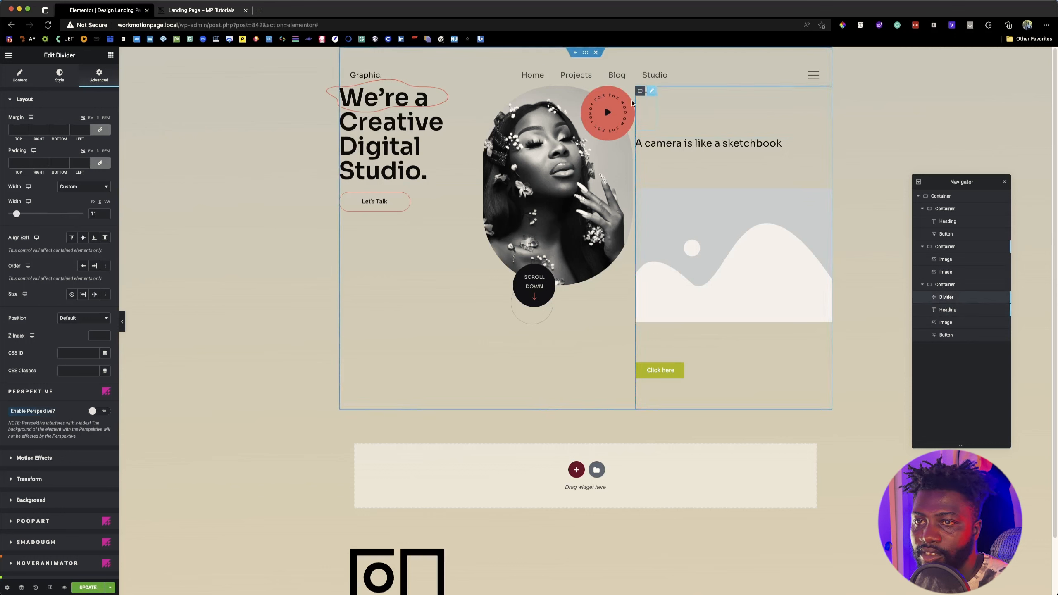
{"action": "left_click", "coordinate": [105, 215]}
{"action": "left_click", "coordinate": [725, 148]}
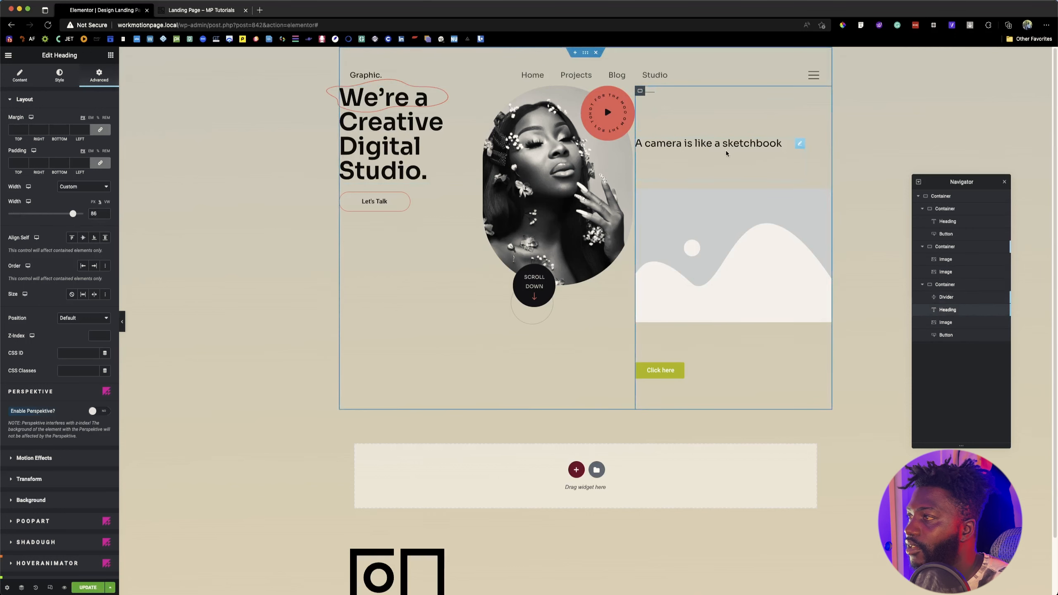
{"action": "left_click_drag", "start_coordinate": [73, 215], "coordinate": [65, 213]}
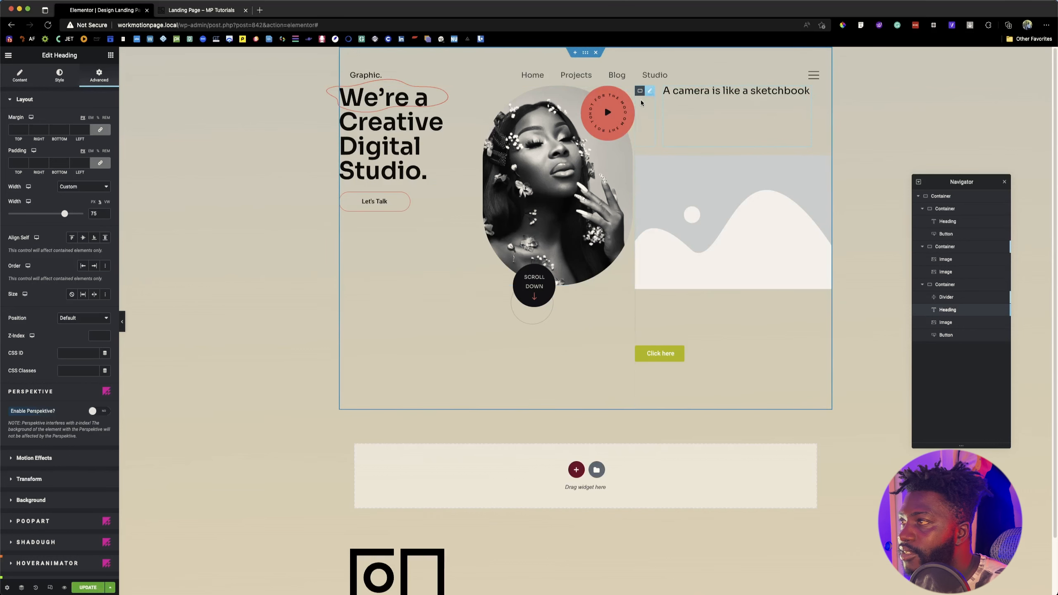
{"action": "left_click", "coordinate": [202, 10]}
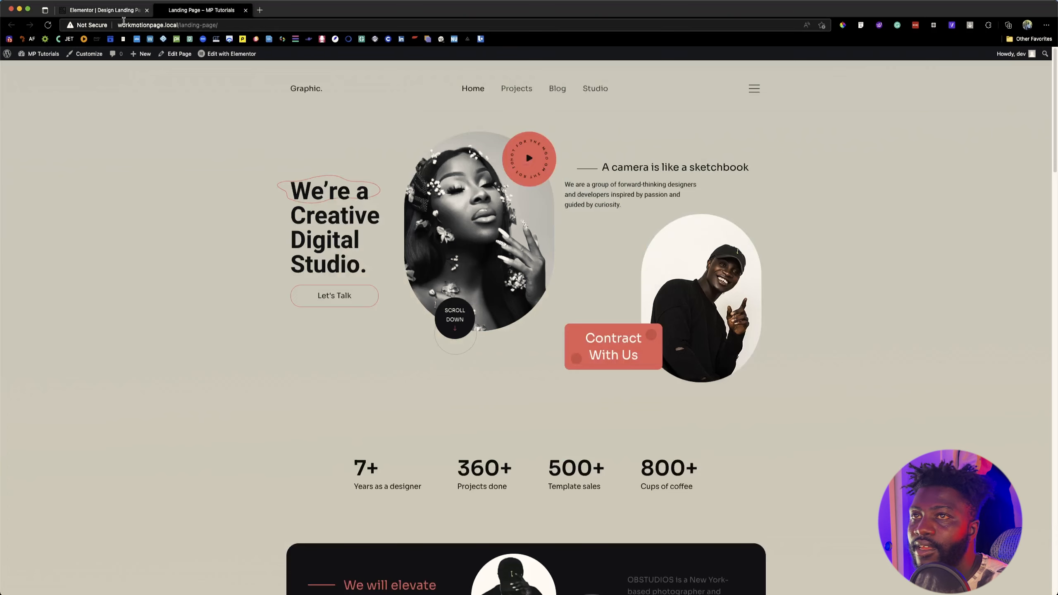
{"action": "left_click", "coordinate": [107, 11]}
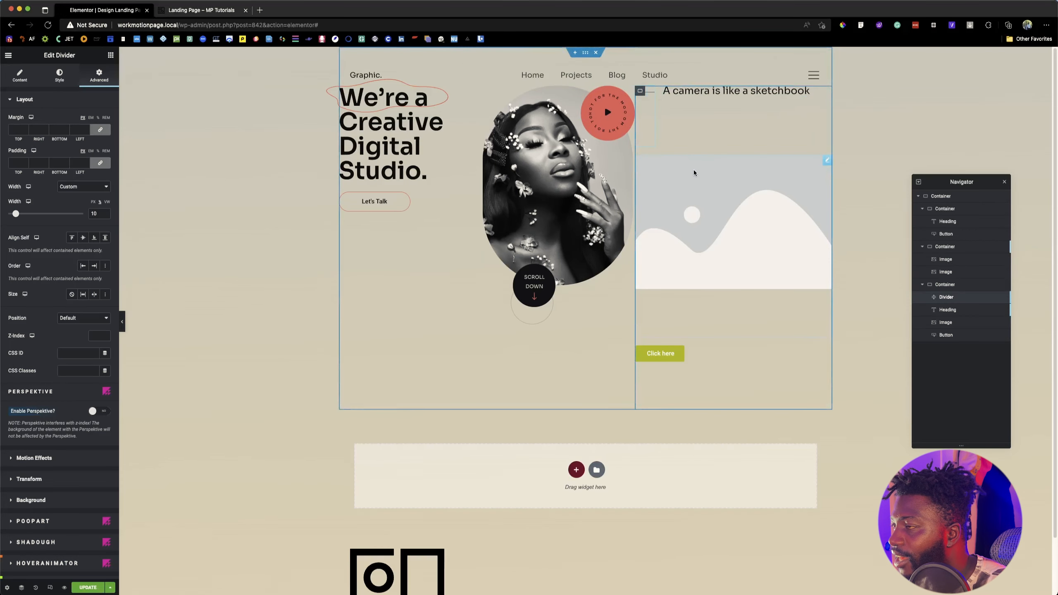
Step: Check the reference page's second photo and replace the third container's placeholder image with PhotoG.png from the media library
{"action": "left_click", "coordinate": [777, 185]}
{"action": "left_click", "coordinate": [194, 12]}
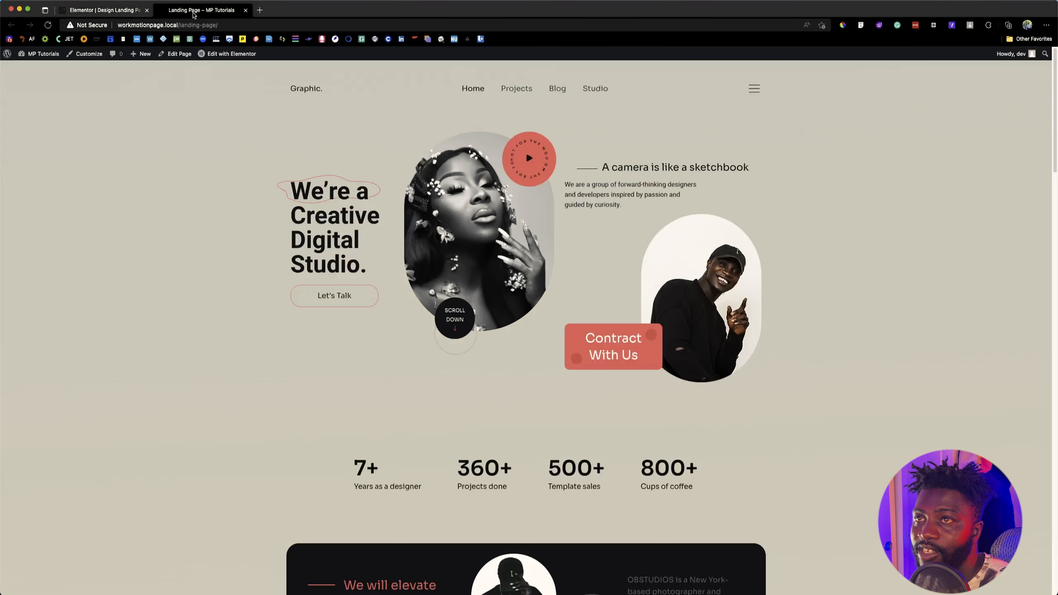
{"action": "left_click", "coordinate": [116, 12]}
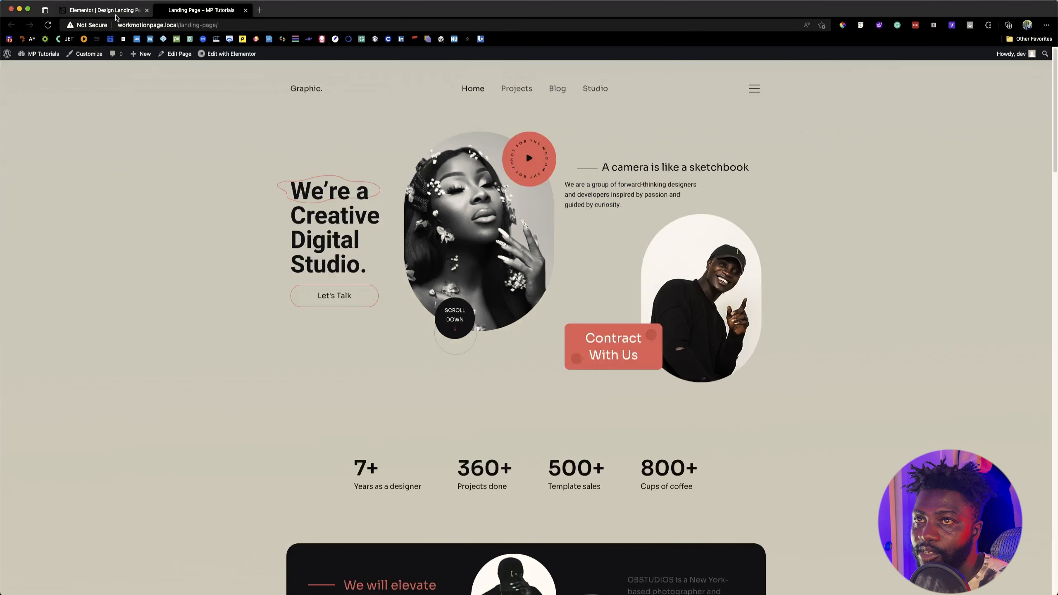
{"action": "left_click", "coordinate": [59, 146]}
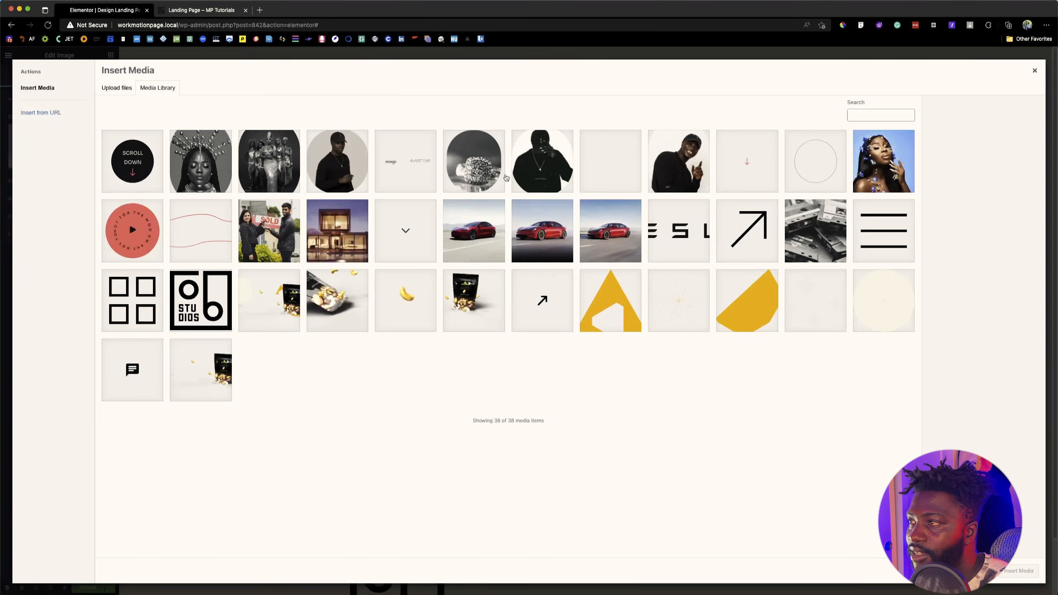
{"action": "left_click", "coordinate": [717, 155]}
{"action": "left_click", "coordinate": [695, 157]}
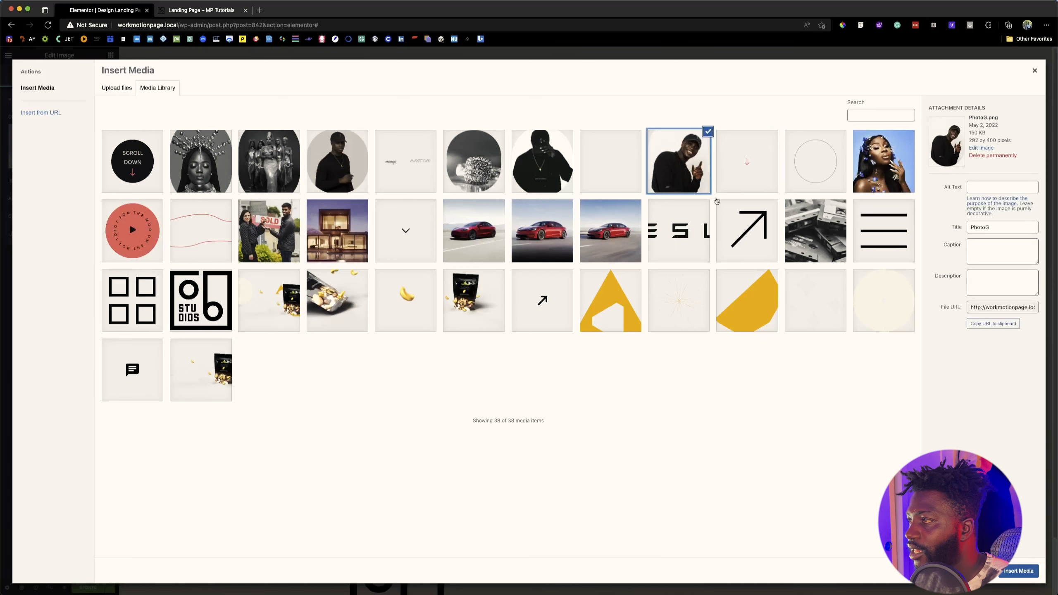
{"action": "left_click", "coordinate": [1032, 571]}
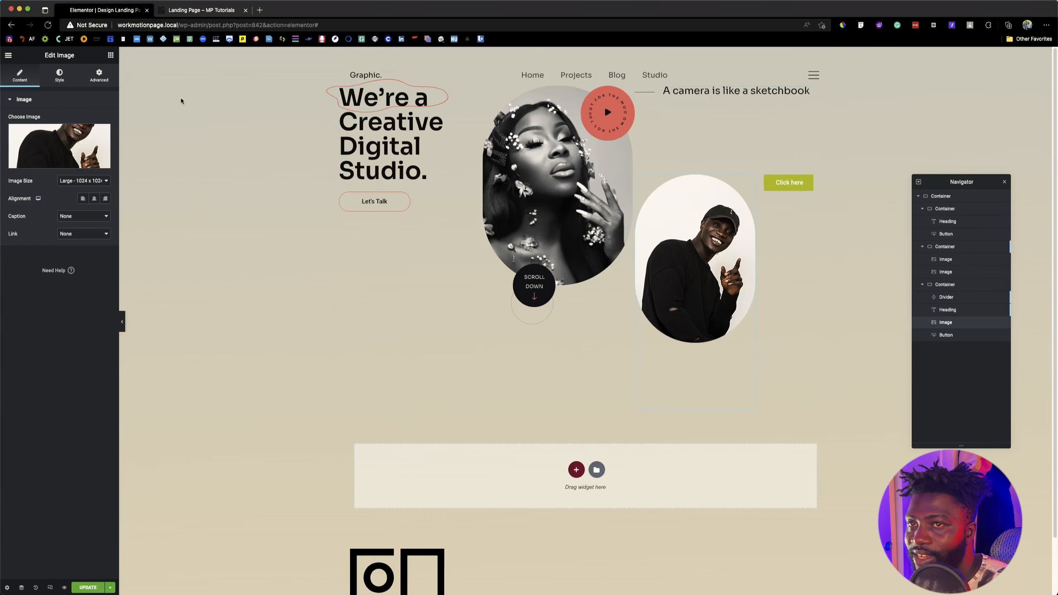
Step: Set the width of the third container's image widget to Full Width (100%)
{"action": "left_click", "coordinate": [99, 75]}
{"action": "left_click", "coordinate": [82, 187]}
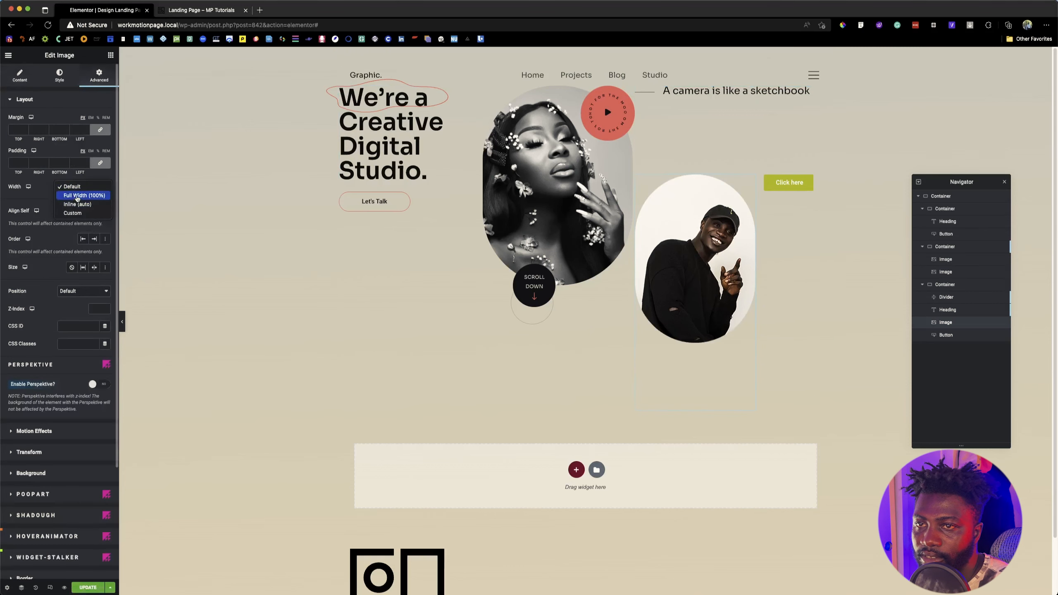
{"action": "left_click", "coordinate": [75, 195]}
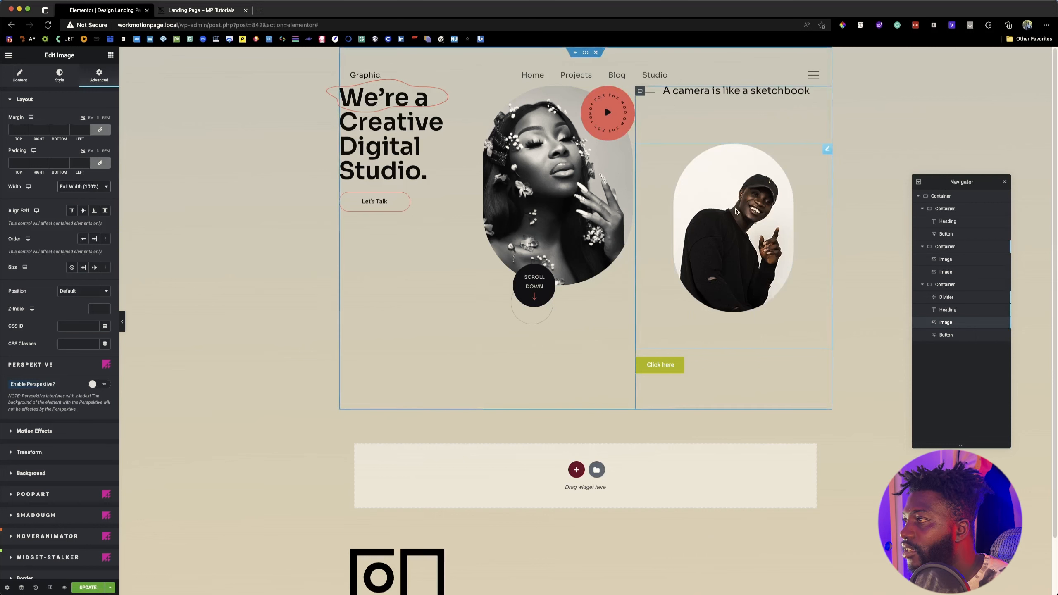
Step: Open the third container's button for editing and examine the matching contact button on the reference page and in the Figma design
{"action": "left_click", "coordinate": [678, 362]}
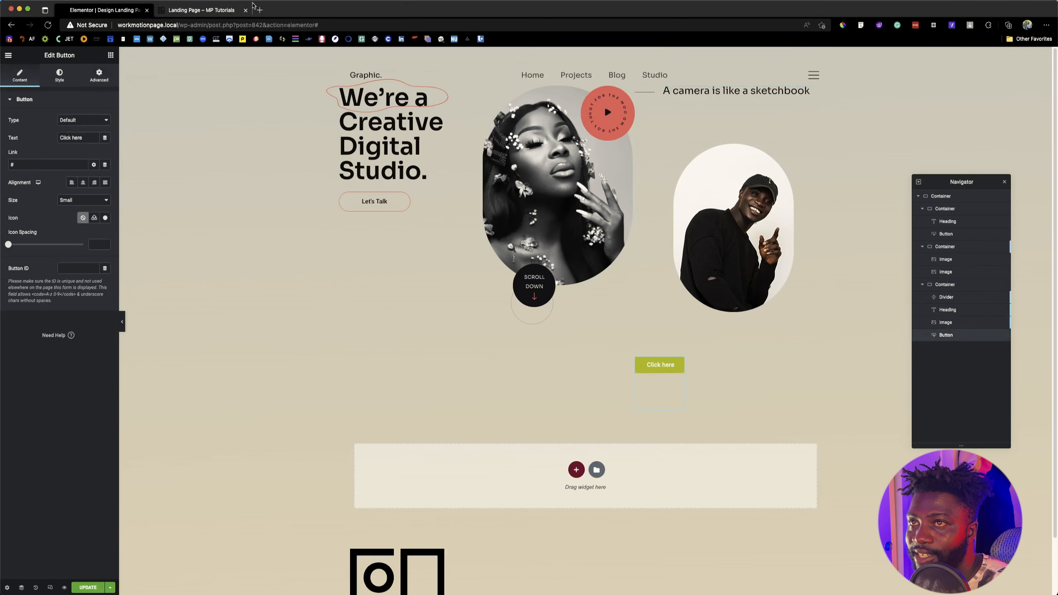
{"action": "left_click", "coordinate": [207, 10]}
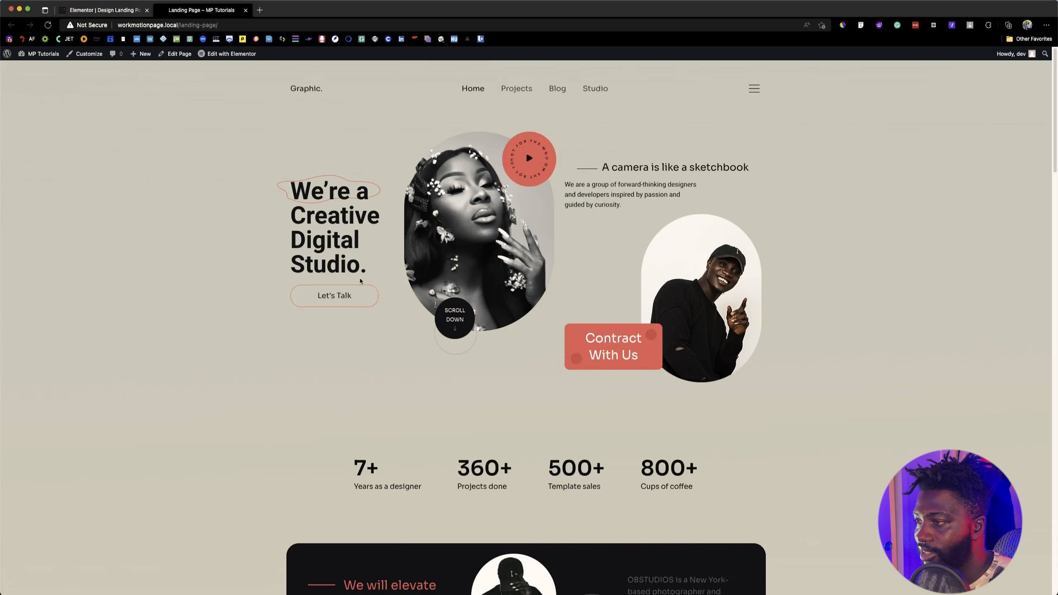
{"action": "key", "text": "super+Tab"}
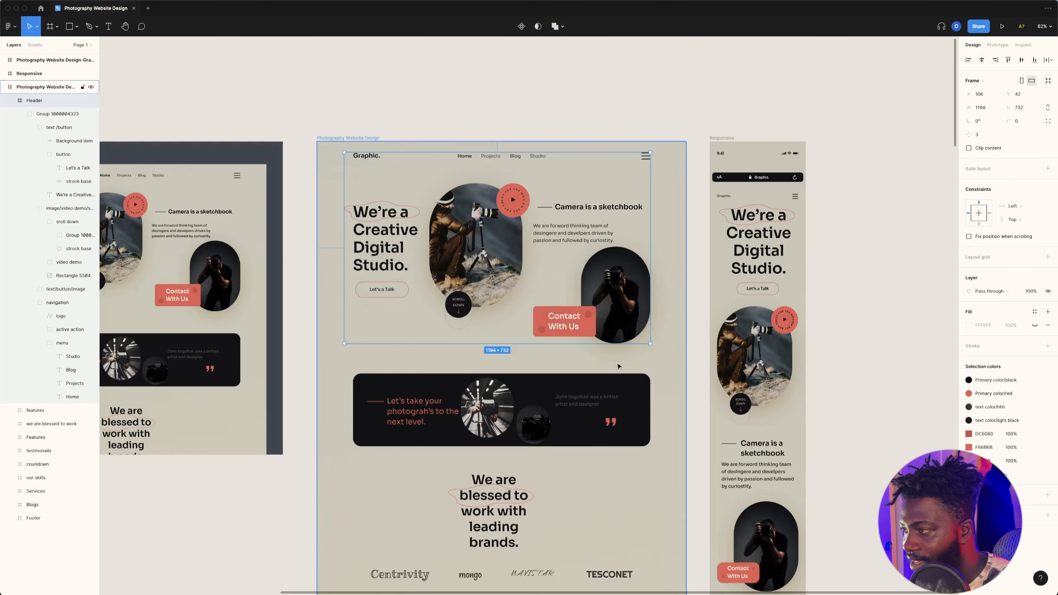
{"action": "key", "text": "super+Tab"}
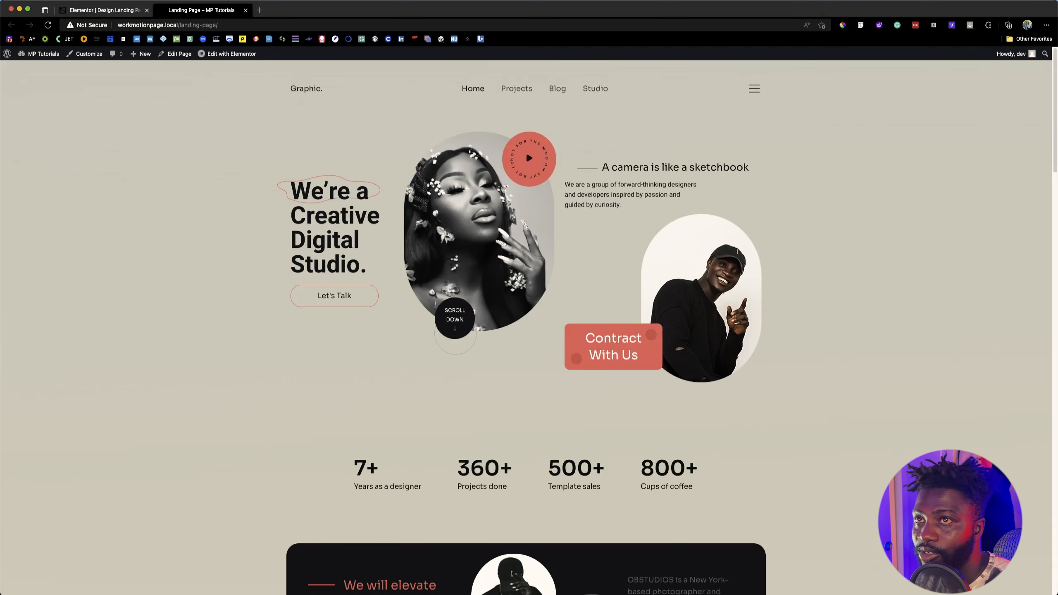
Step: Return to the Elementor editor and set the third container's button text to "Contract With Us"
{"action": "key", "text": "ctrl+shift+Tab"}
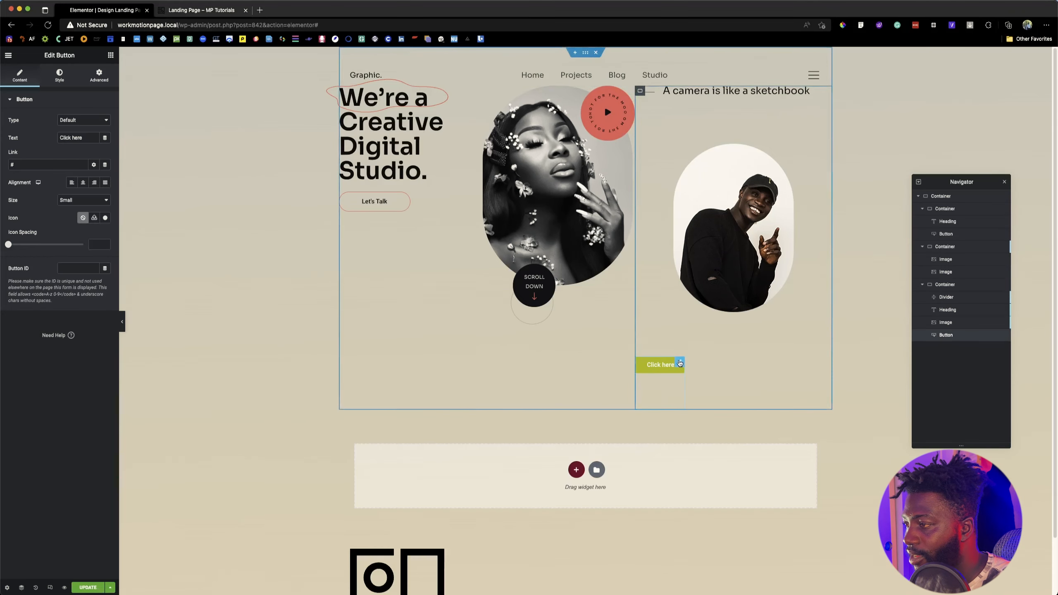
{"action": "key", "text": "super+Tab"}
{"action": "key", "text": "super+Tab"}
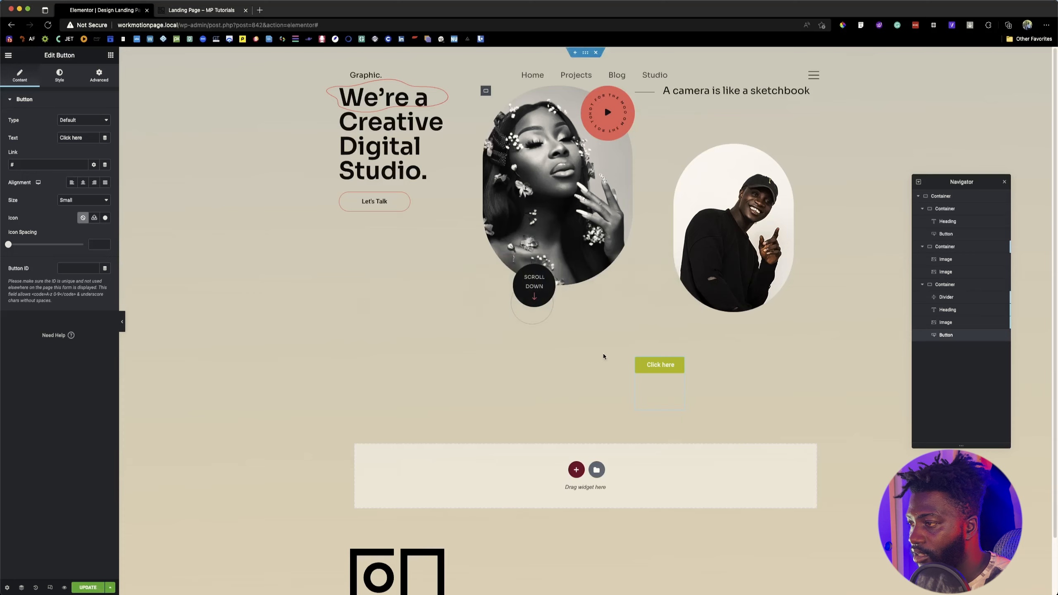
{"action": "double_click", "coordinate": [86, 139]}
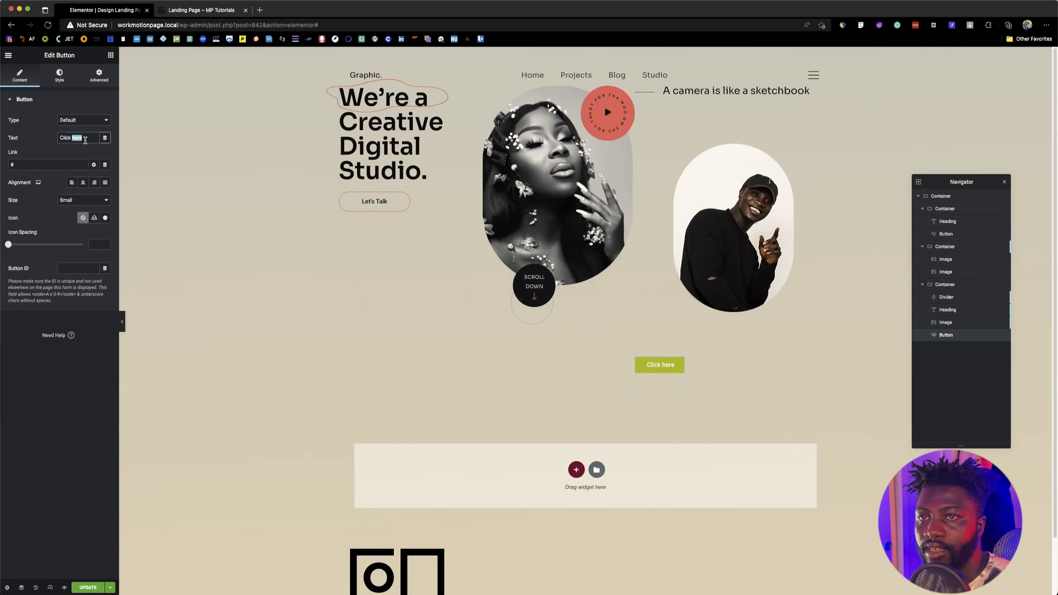
{"action": "triple_click", "coordinate": [86, 138]}
{"action": "key", "text": "super+Tab"}
{"action": "key", "text": "super+Tab"}
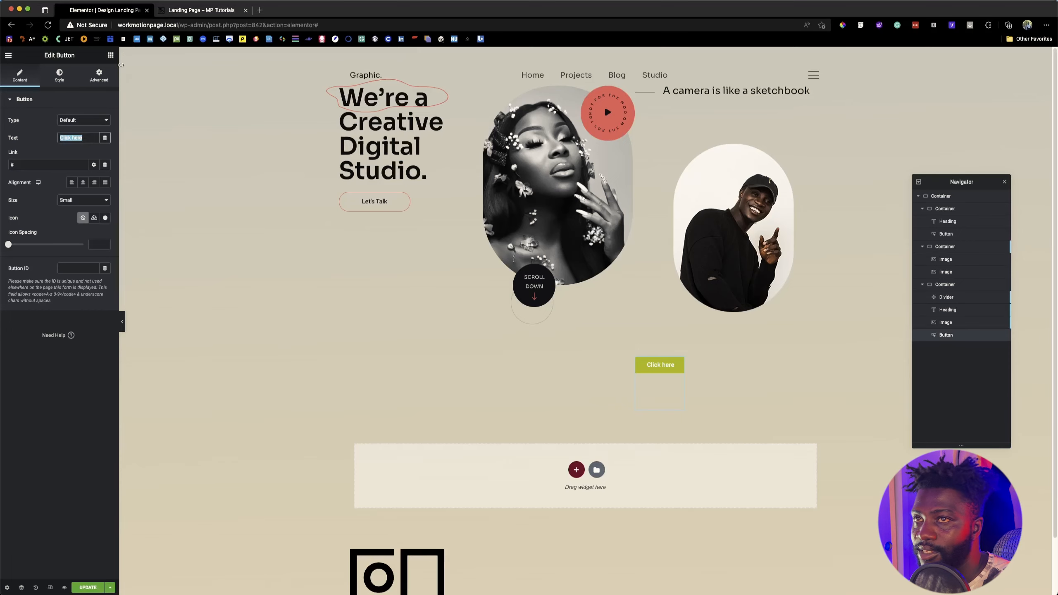
{"action": "left_click", "coordinate": [192, 7]}
{"action": "left_click", "coordinate": [113, 11]}
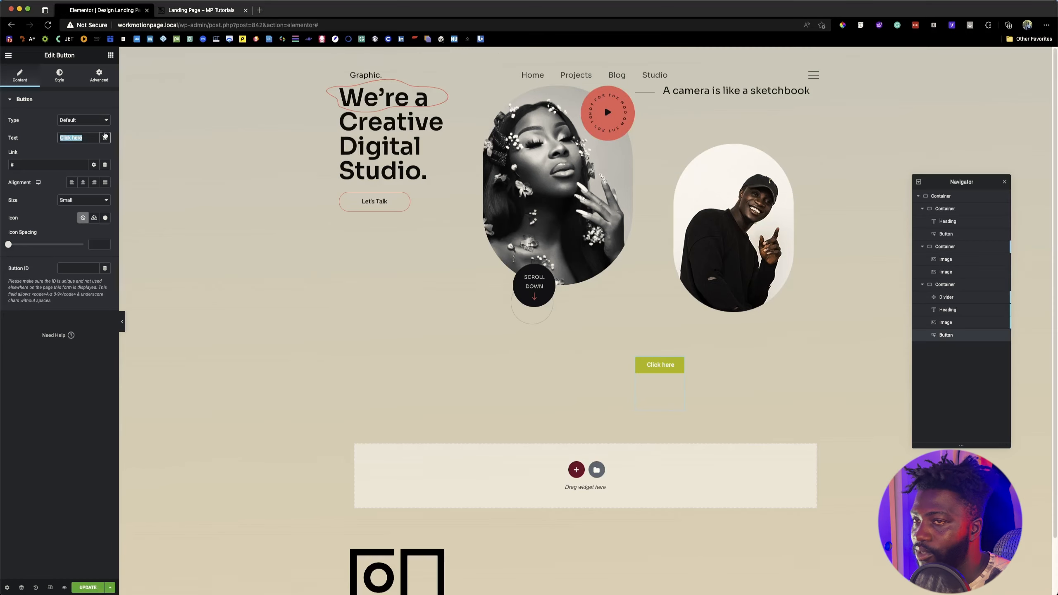
{"action": "type", "text": "Con"}
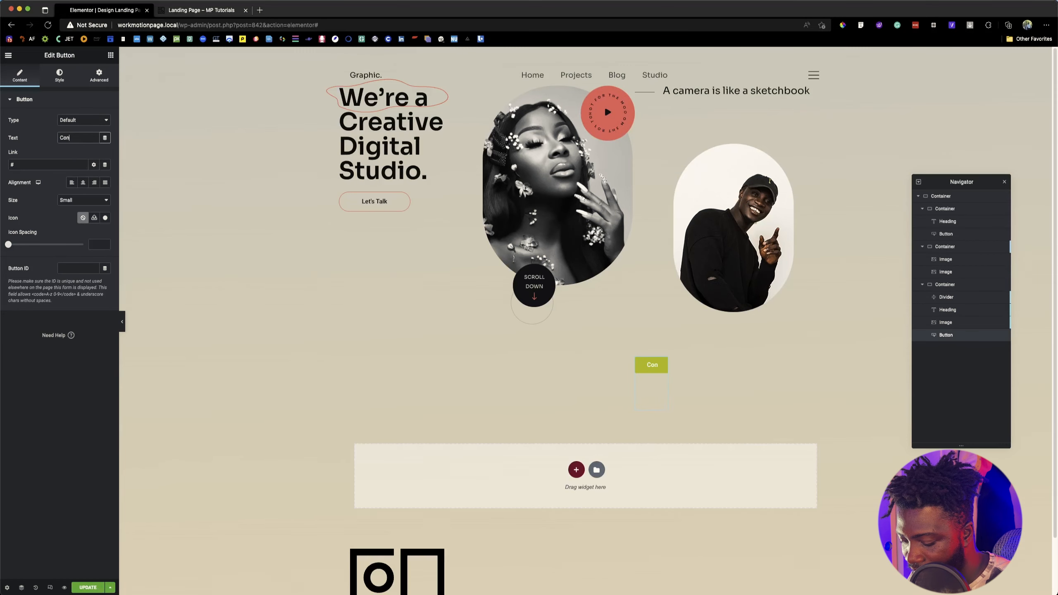
{"action": "type", "text": "tract"}
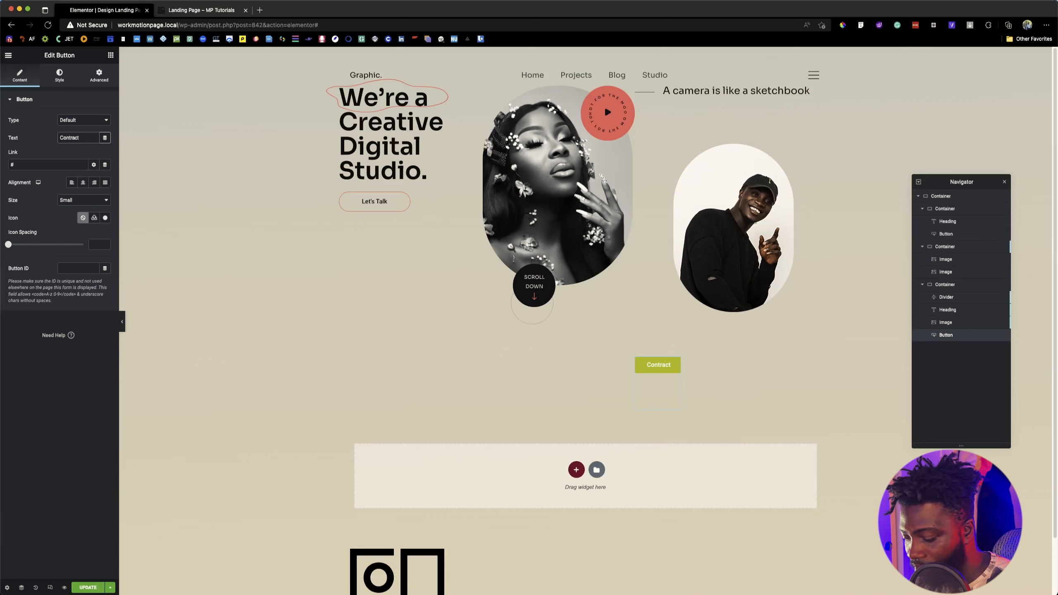
{"action": "type", "text": " Wit"}
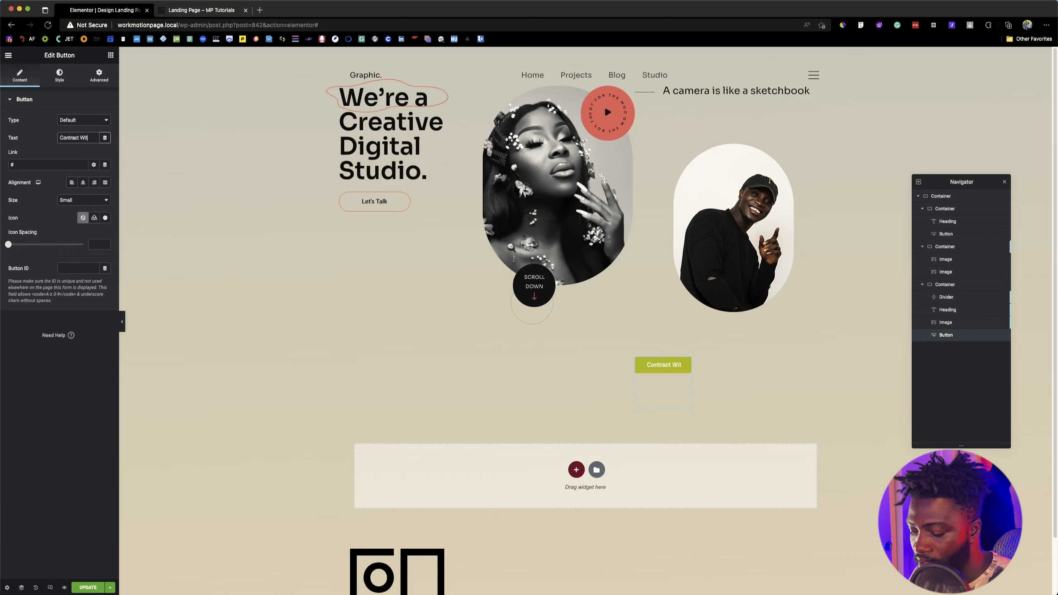
{"action": "type", "text": "h Us"}
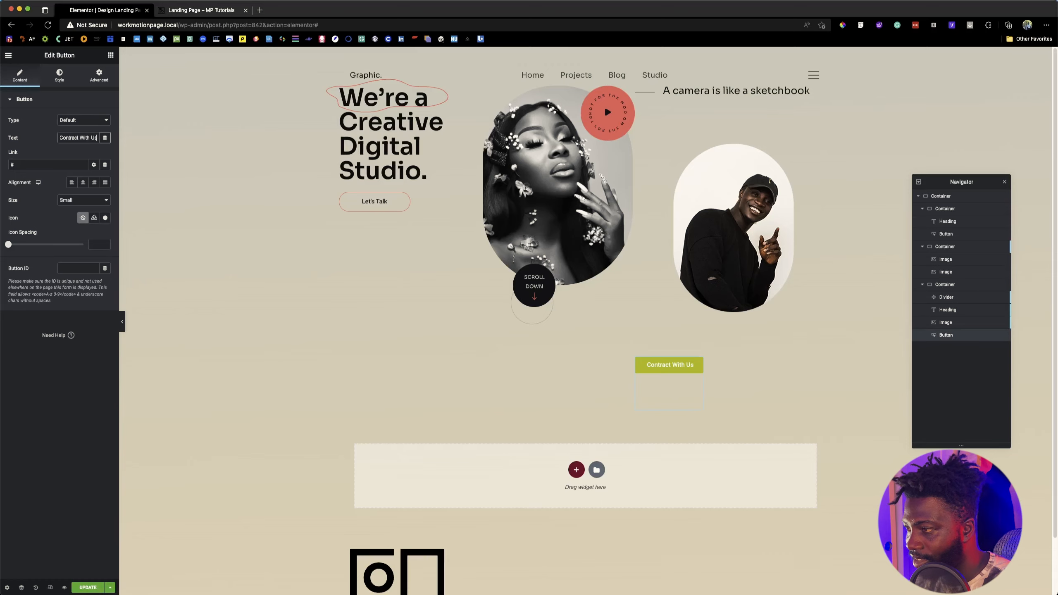
Step: Compare with the reference page and insert a <br> line break before "With Us" in the button text
{"action": "left_click", "coordinate": [182, 11]}
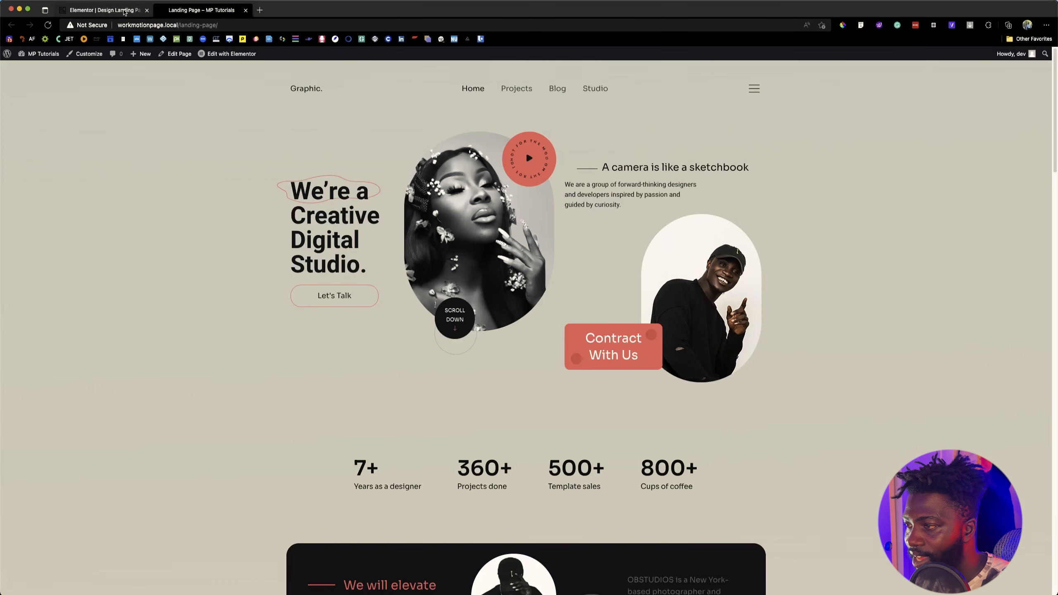
{"action": "left_click", "coordinate": [123, 12]}
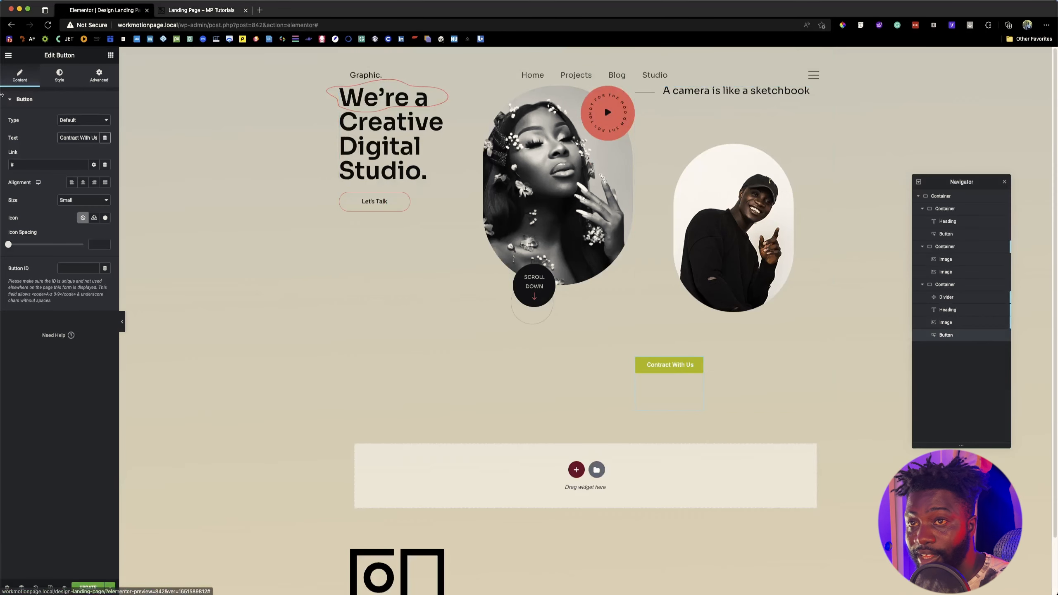
{"action": "left_click", "coordinate": [82, 138]}
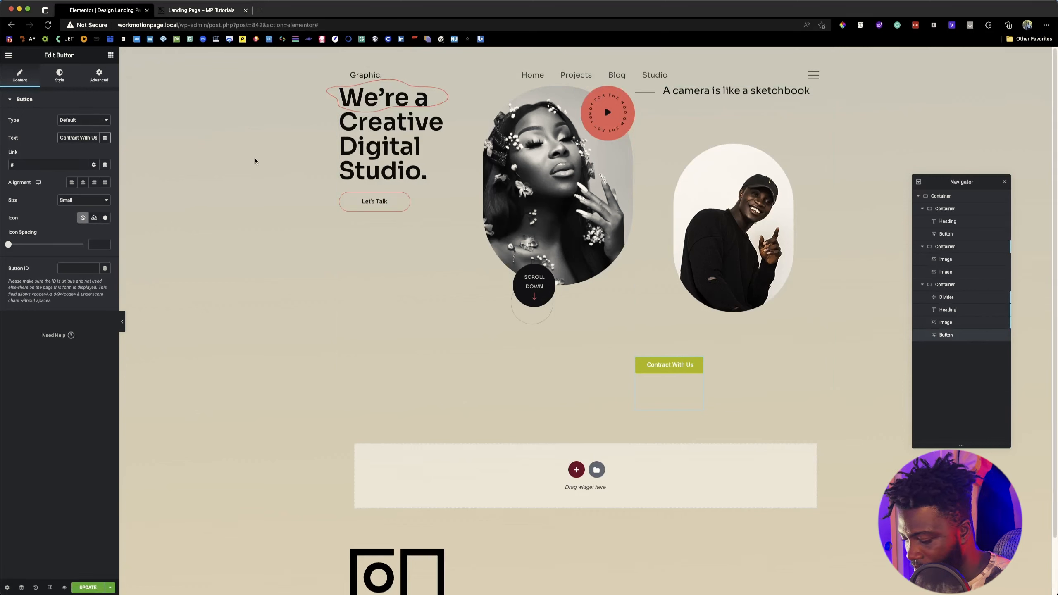
{"action": "type", "text": "<"}
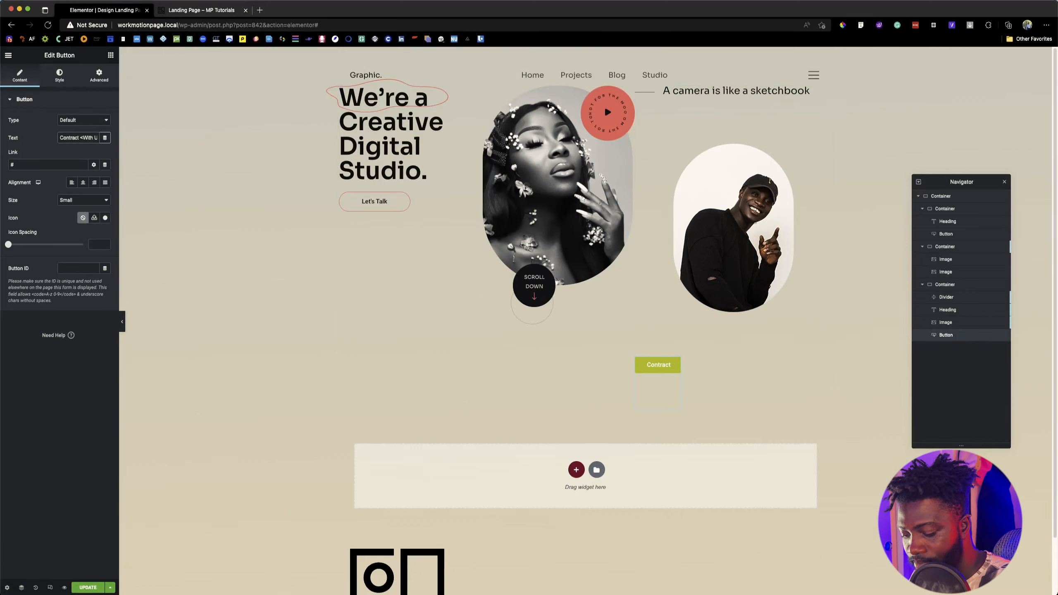
{"action": "type", "text": "br>"}
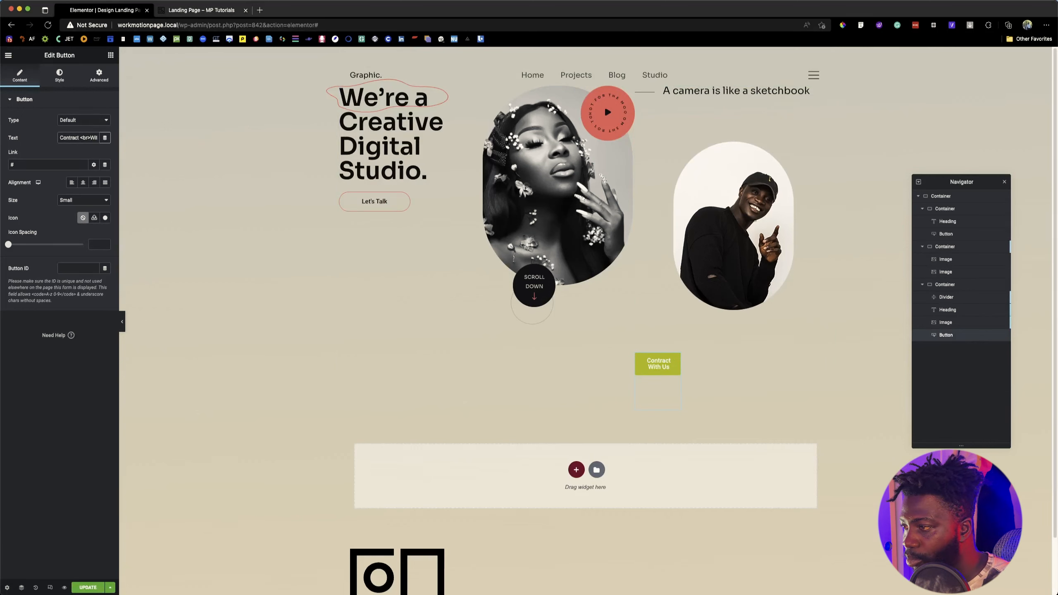
Step: Apply the Sora global typography preset to the button and open its typography settings
{"action": "left_click", "coordinate": [59, 75]}
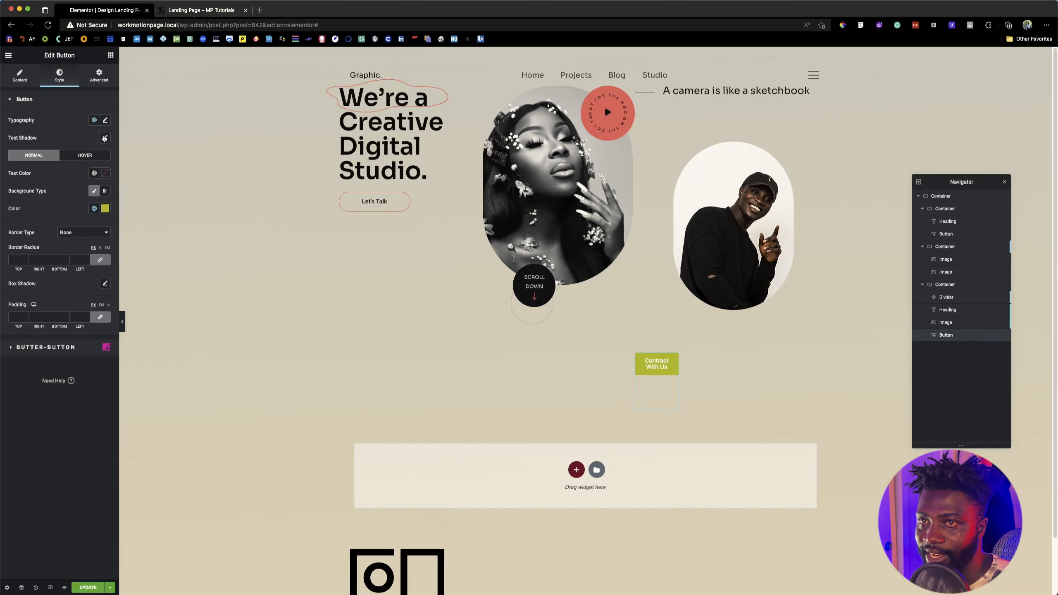
{"action": "left_click", "coordinate": [96, 121]}
{"action": "left_click", "coordinate": [43, 203]}
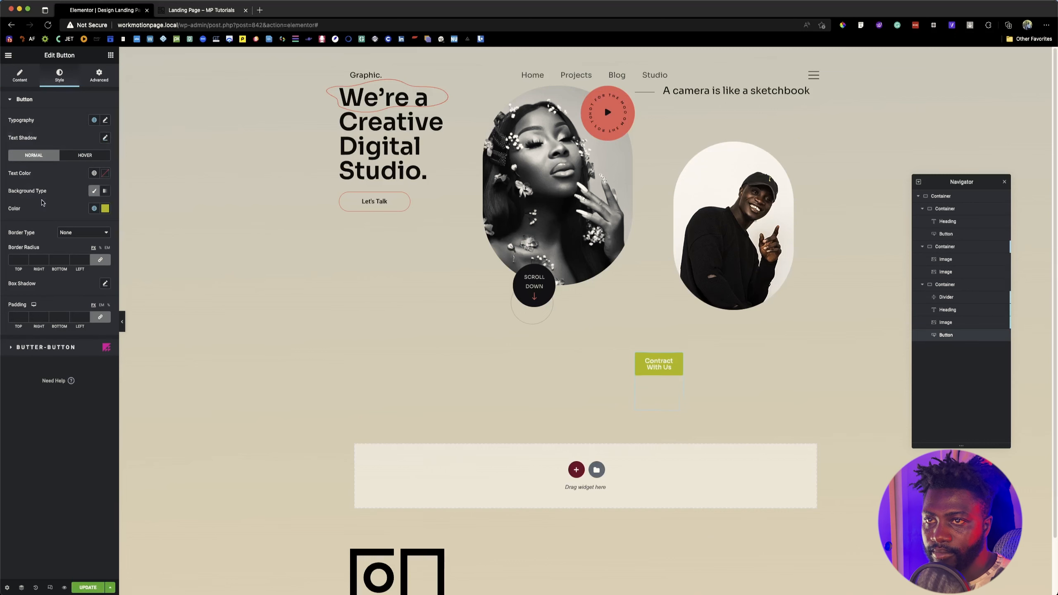
{"action": "left_click", "coordinate": [105, 121]}
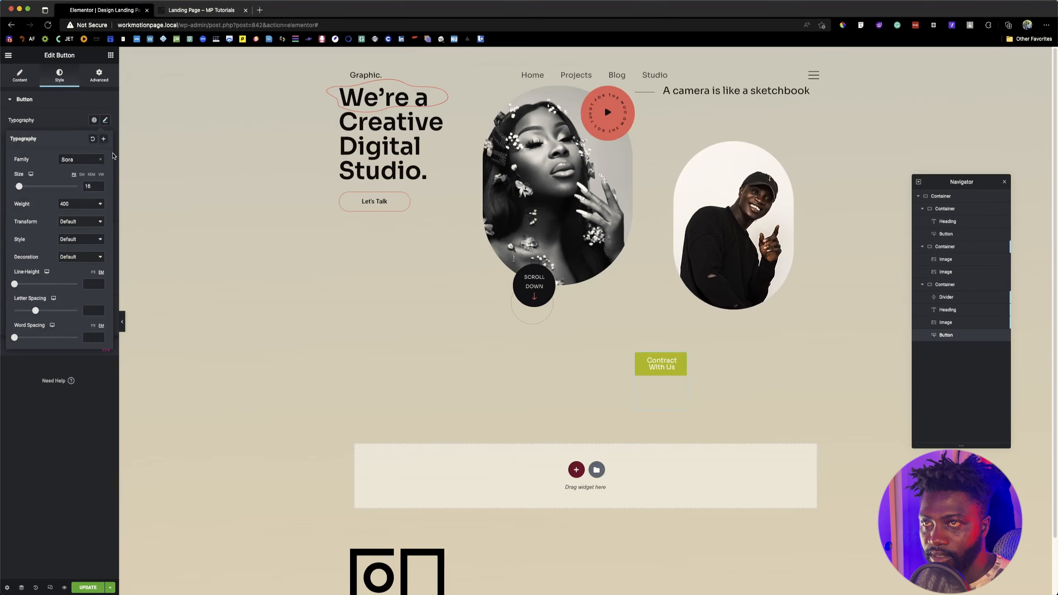
Step: Inspect the reference contact button's font and set the new button's font size to 30 px and line height to 40 px
{"action": "left_click", "coordinate": [202, 10]}
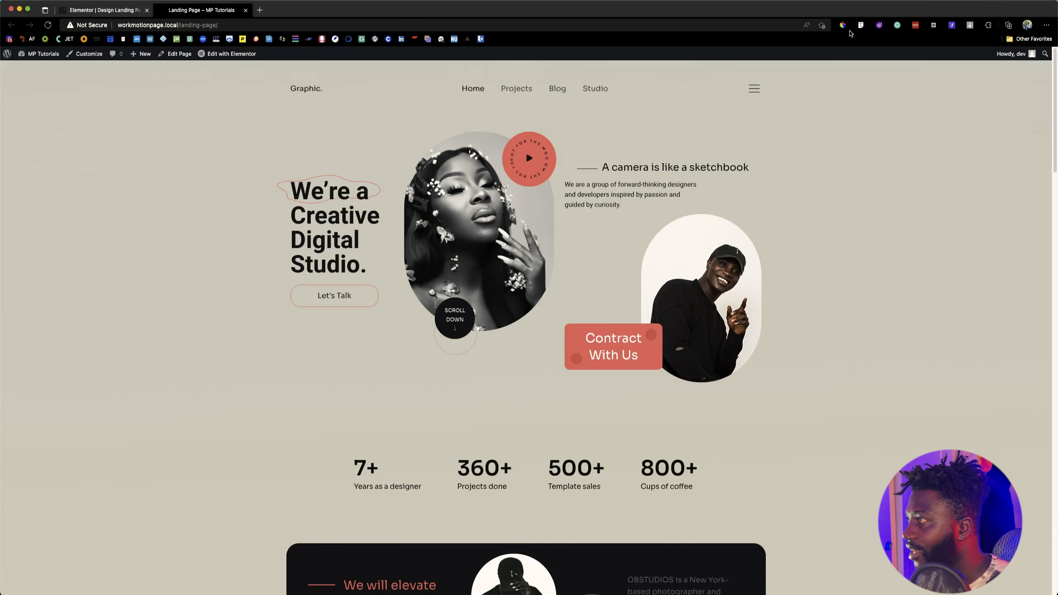
{"action": "left_click", "coordinate": [618, 338]}
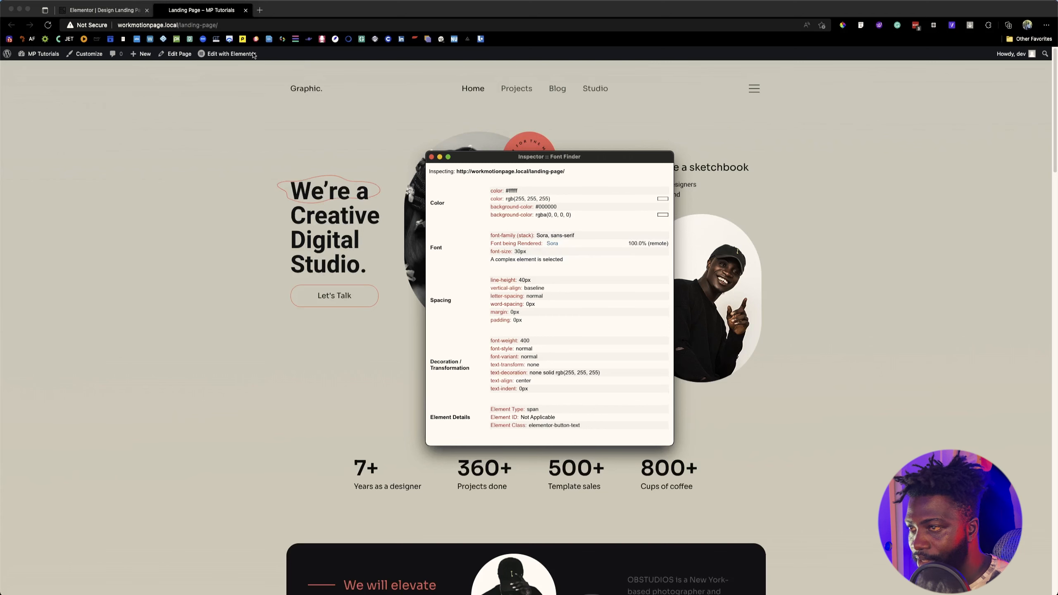
{"action": "left_click", "coordinate": [115, 11]}
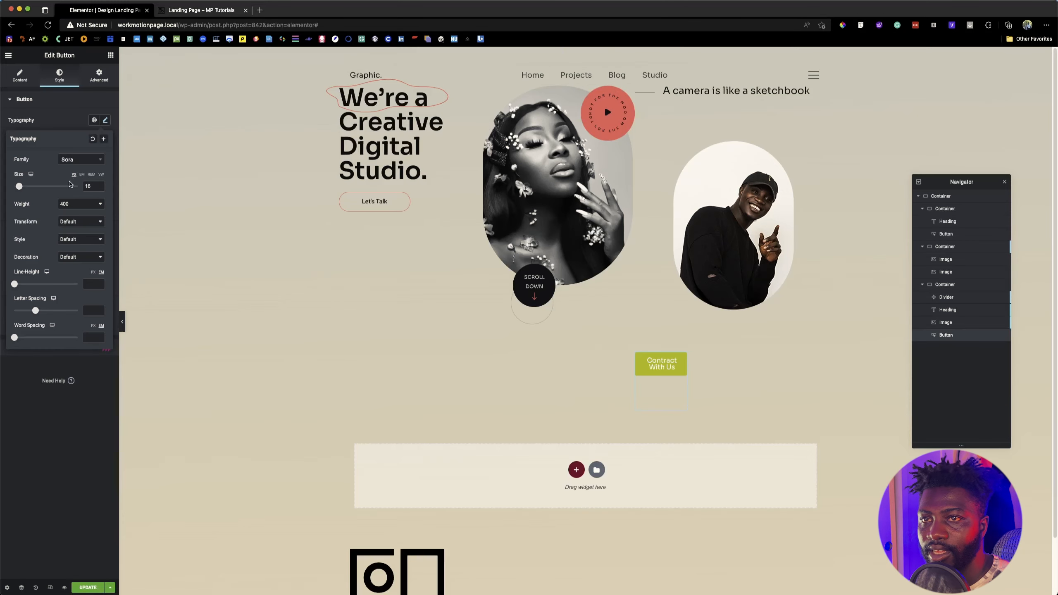
{"action": "left_click", "coordinate": [88, 186]}
{"action": "type", "text": "30"}
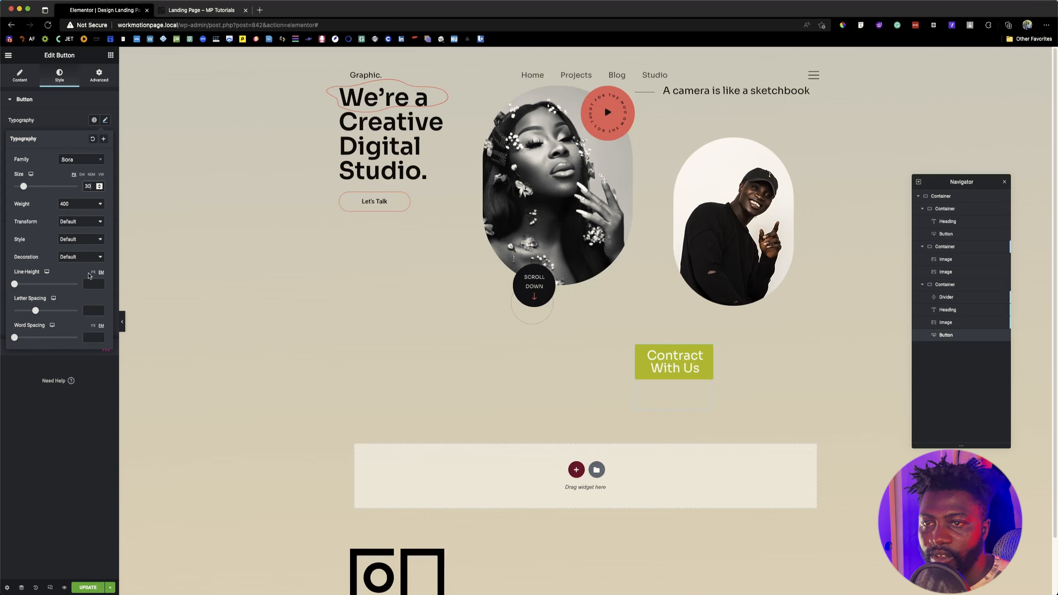
{"action": "left_click", "coordinate": [93, 271]}
{"action": "left_click", "coordinate": [89, 284]}
{"action": "type", "text": "40"}
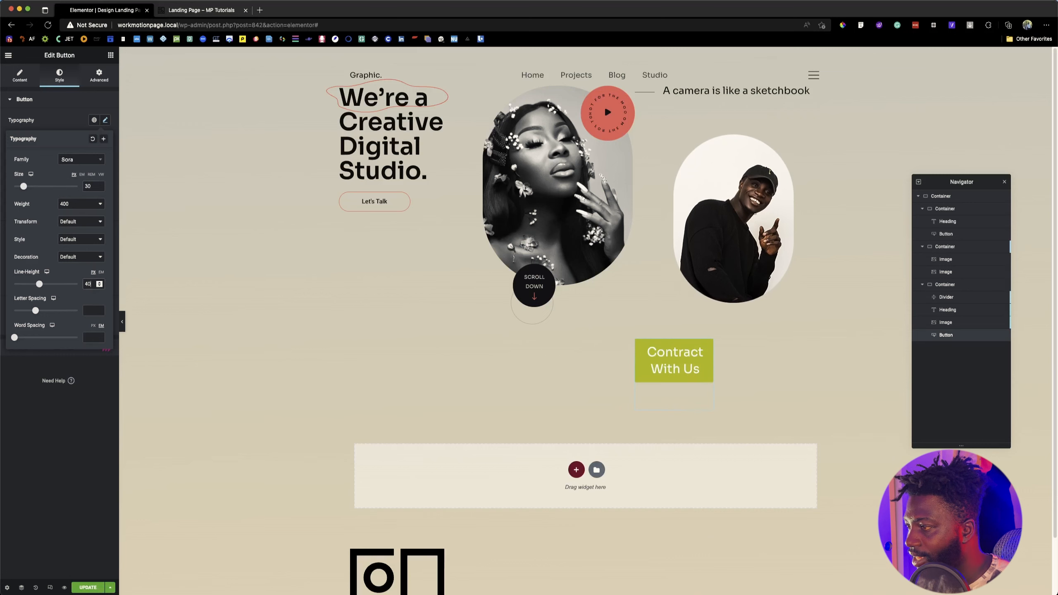
Step: Check the reference page again and make the button's normal background color fully transparent
{"action": "left_click", "coordinate": [211, 9]}
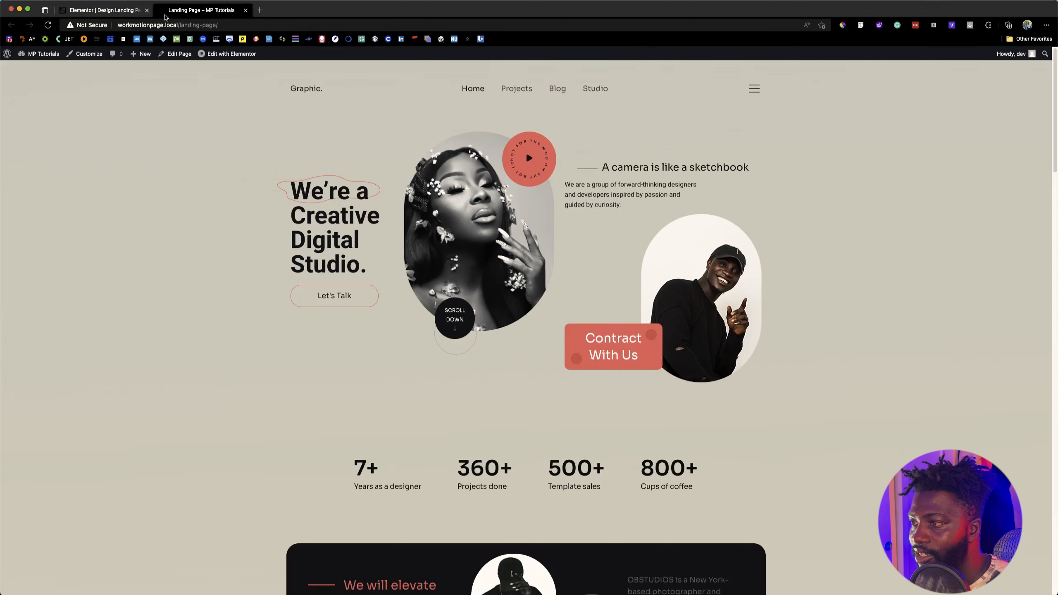
{"action": "left_click", "coordinate": [104, 10]}
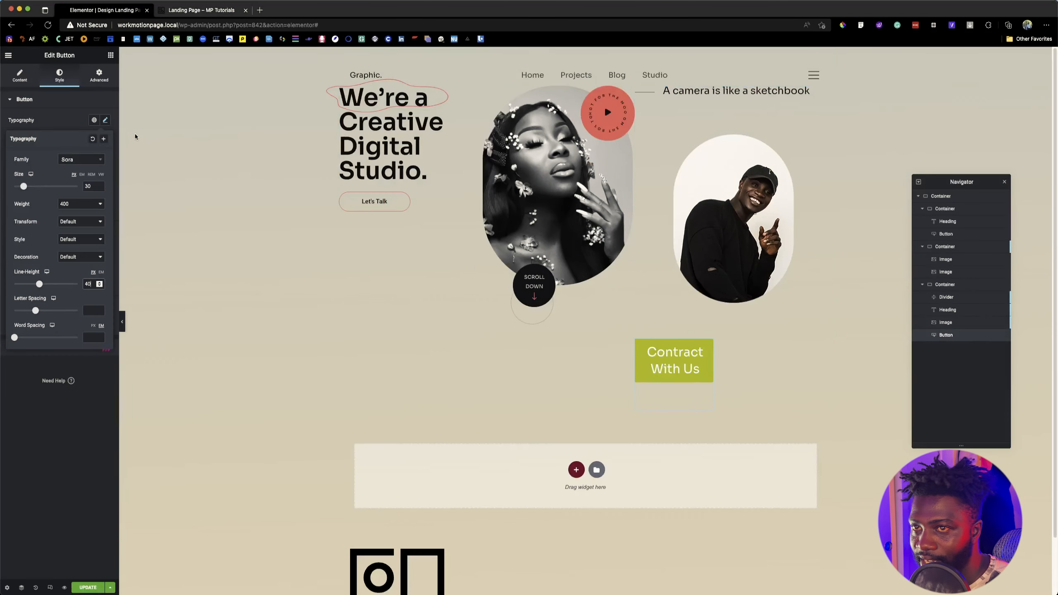
{"action": "left_click", "coordinate": [63, 123]}
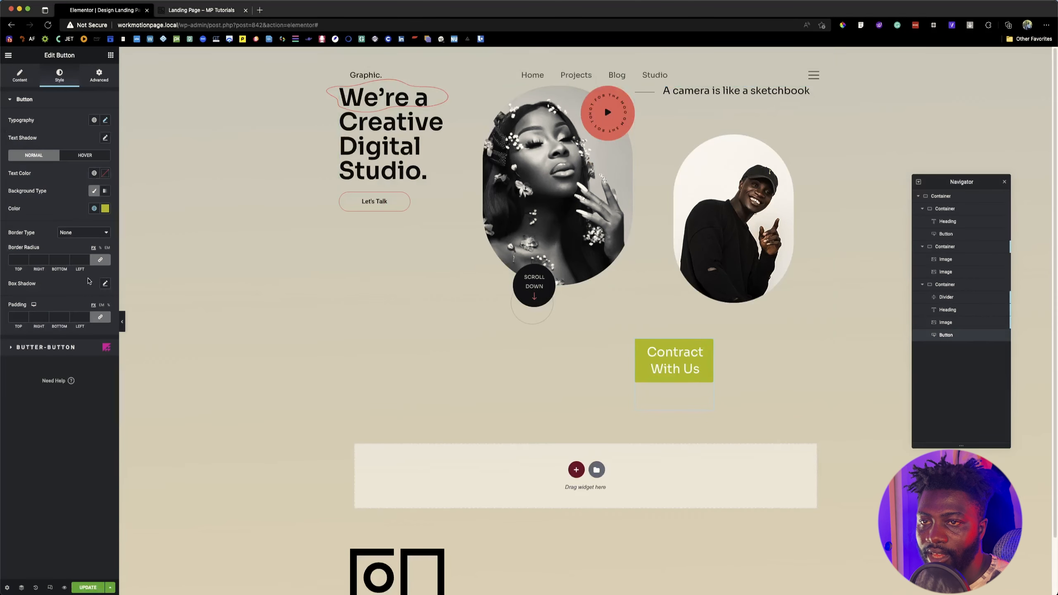
{"action": "left_click", "coordinate": [105, 208]}
{"action": "left_click_drag", "start_coordinate": [150, 325], "coordinate": [46, 317]}
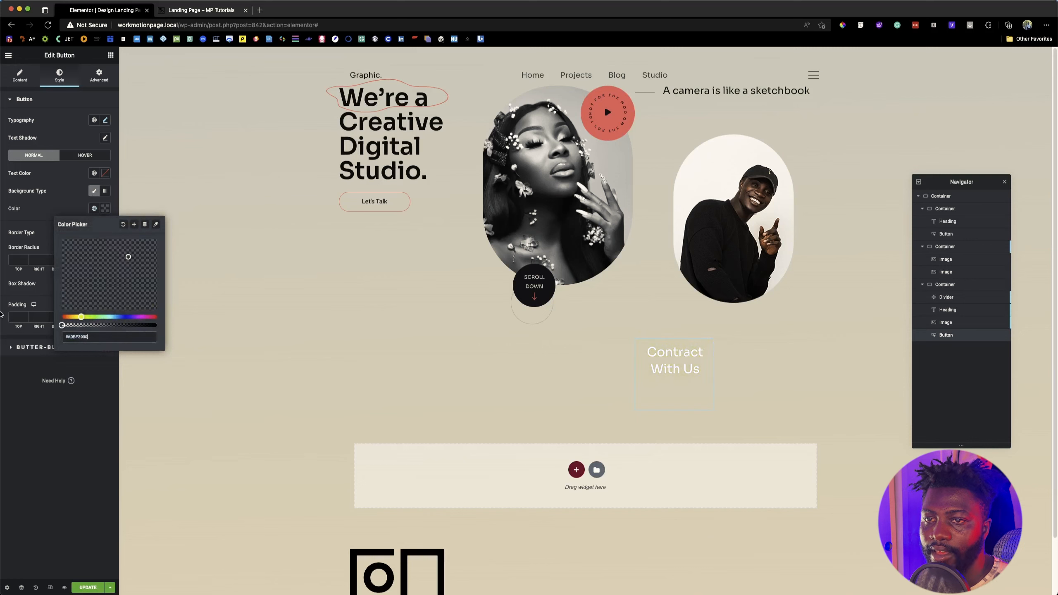
{"action": "left_click", "coordinate": [53, 208]}
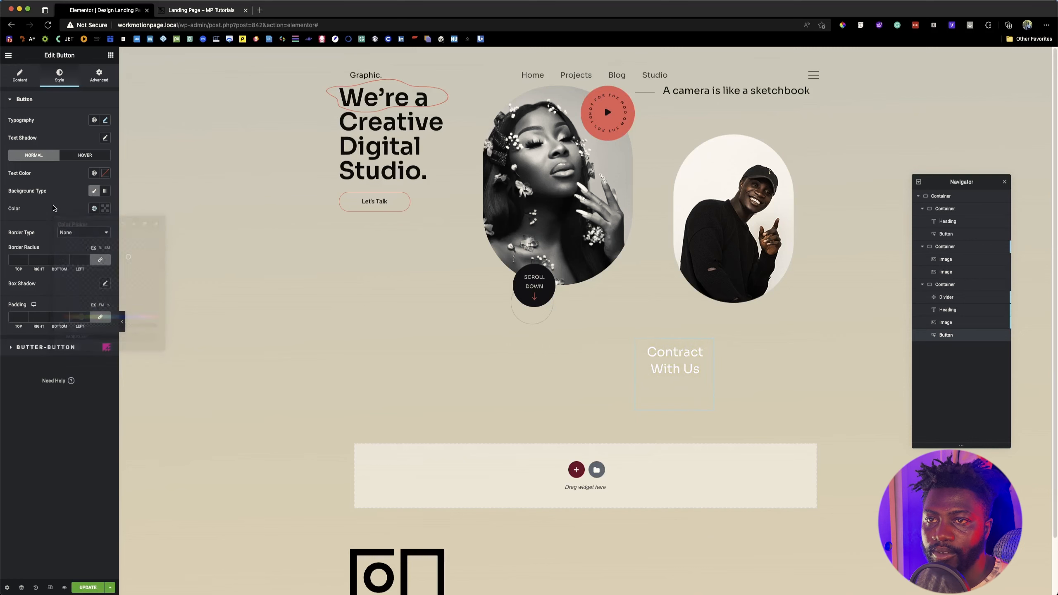
Step: Enable Butter Buttons for the contact button
{"action": "left_click", "coordinate": [65, 348]}
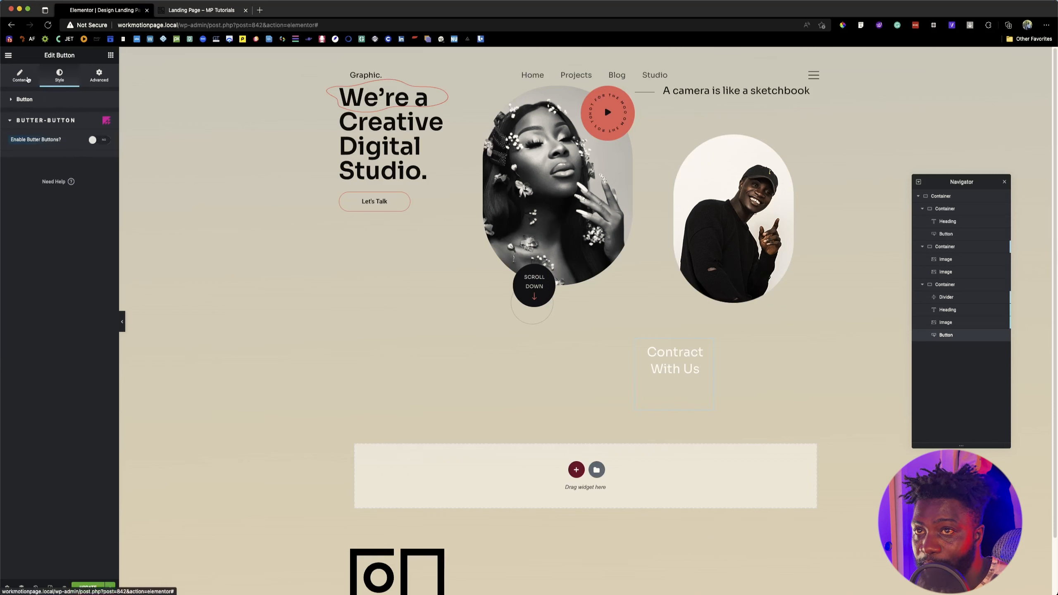
{"action": "left_click", "coordinate": [25, 99]}
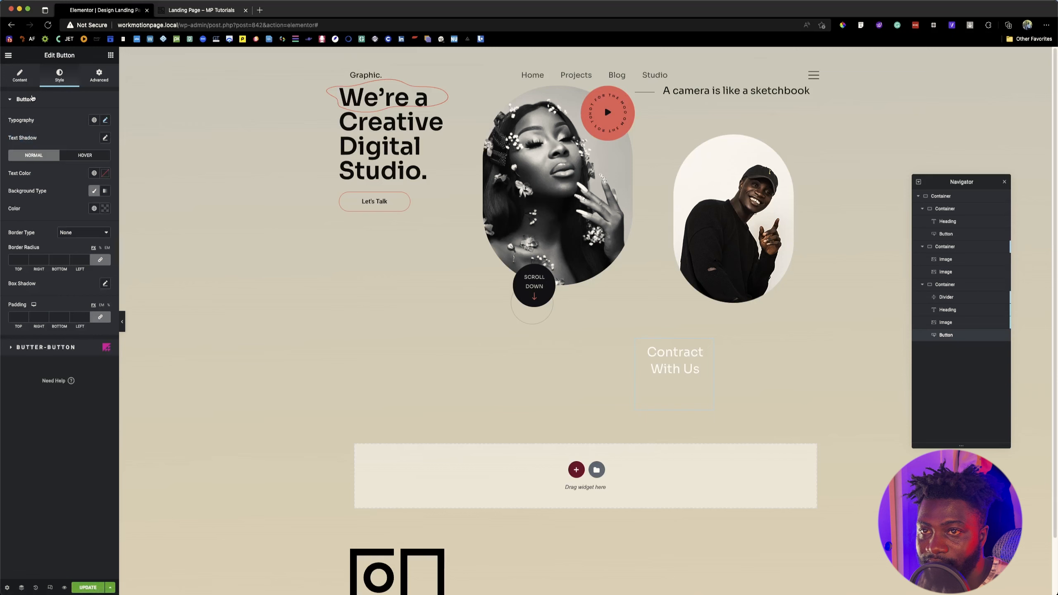
{"action": "left_click", "coordinate": [61, 349]}
{"action": "left_click", "coordinate": [100, 141]}
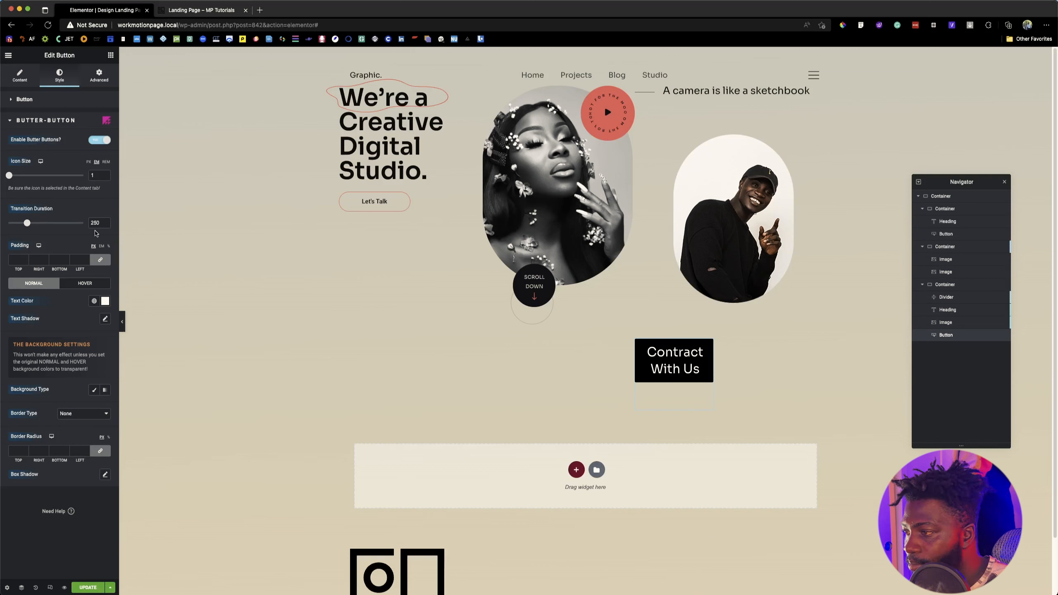
Step: Compare with the reference page, switch to Figma and examine the properties of the header contact button's red base shape
{"action": "left_click", "coordinate": [199, 11]}
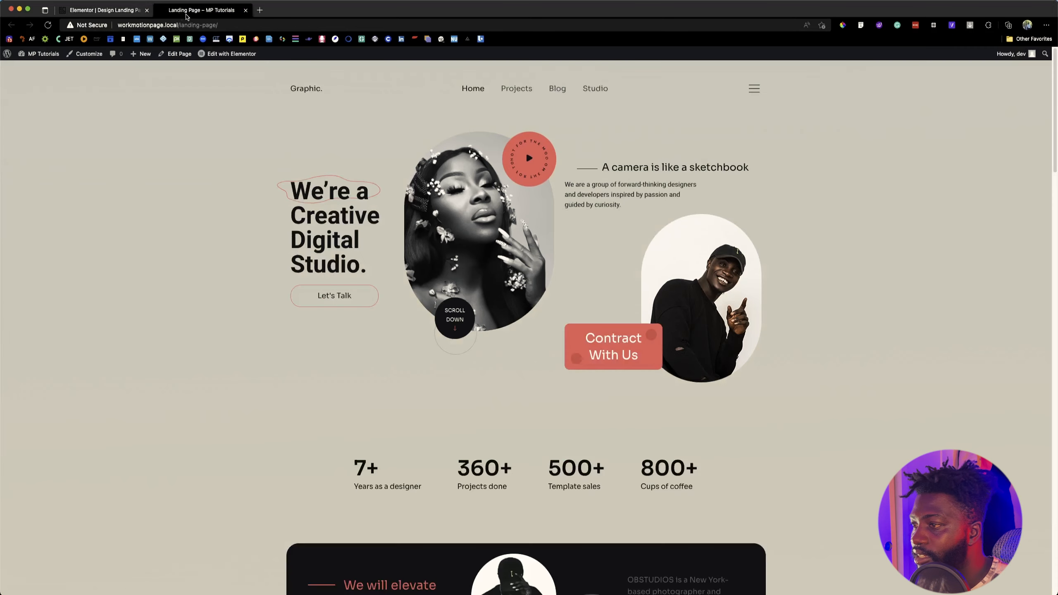
{"action": "left_click", "coordinate": [106, 11]}
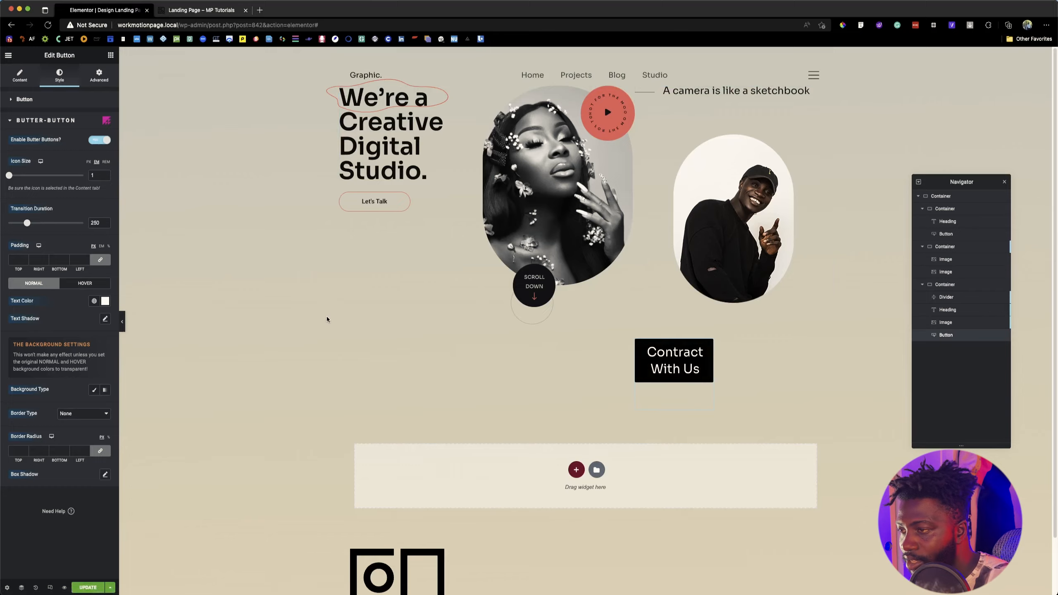
{"action": "key", "text": "super+Tab"}
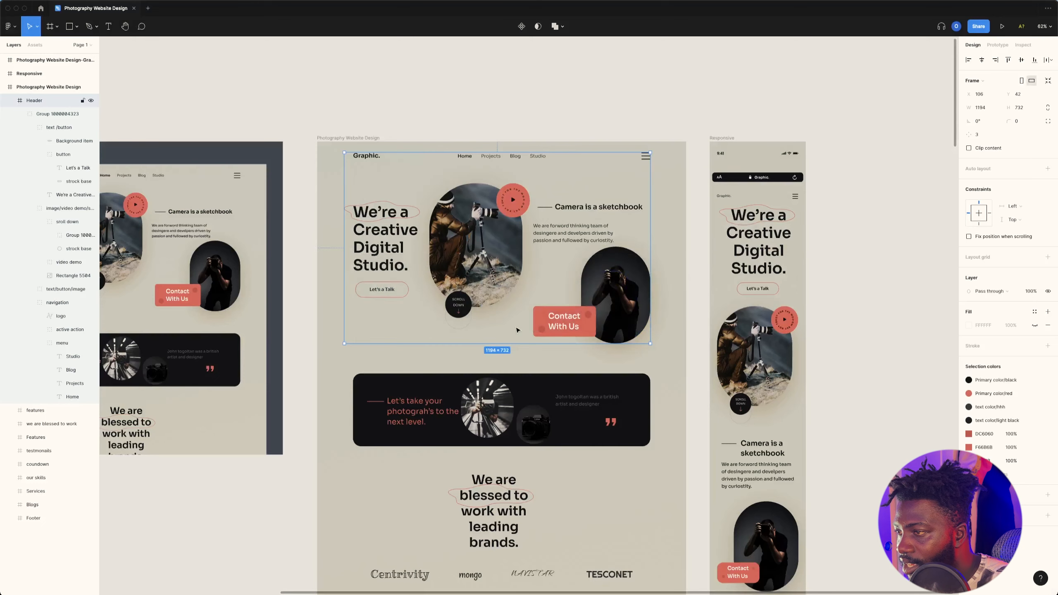
{"action": "left_click", "coordinate": [668, 287]}
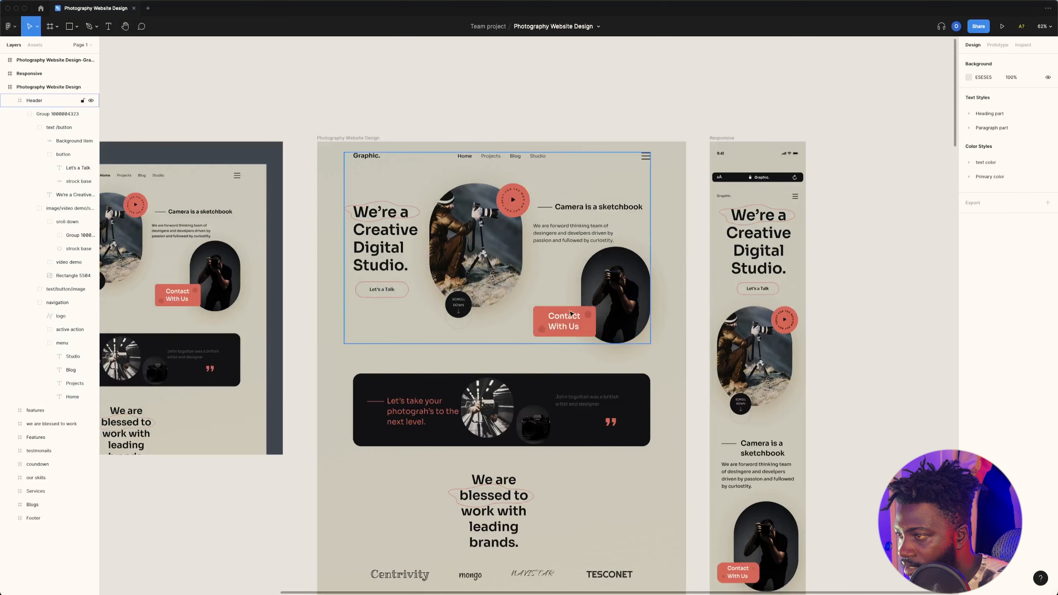
{"action": "double_click", "coordinate": [564, 319]}
{"action": "double_click", "coordinate": [564, 319]}
{"action": "double_click", "coordinate": [563, 319]}
{"action": "double_click", "coordinate": [563, 319]}
{"action": "left_click", "coordinate": [585, 326]}
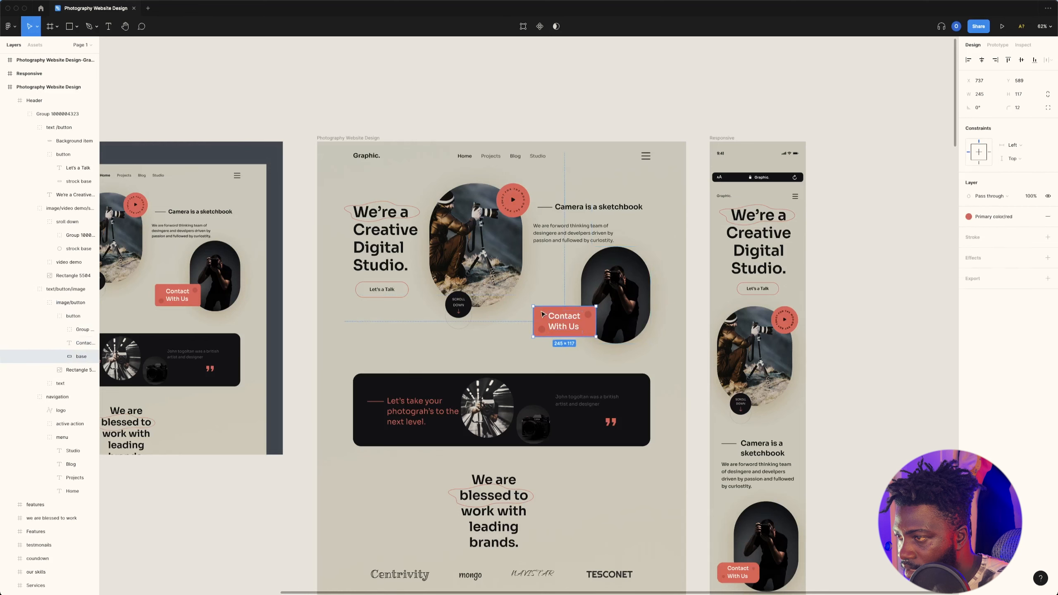
Step: Inspect the button base's CSS values in Figma and set the Elementor button's border radius to 12 px on all corners
{"action": "left_click", "coordinate": [1022, 45]}
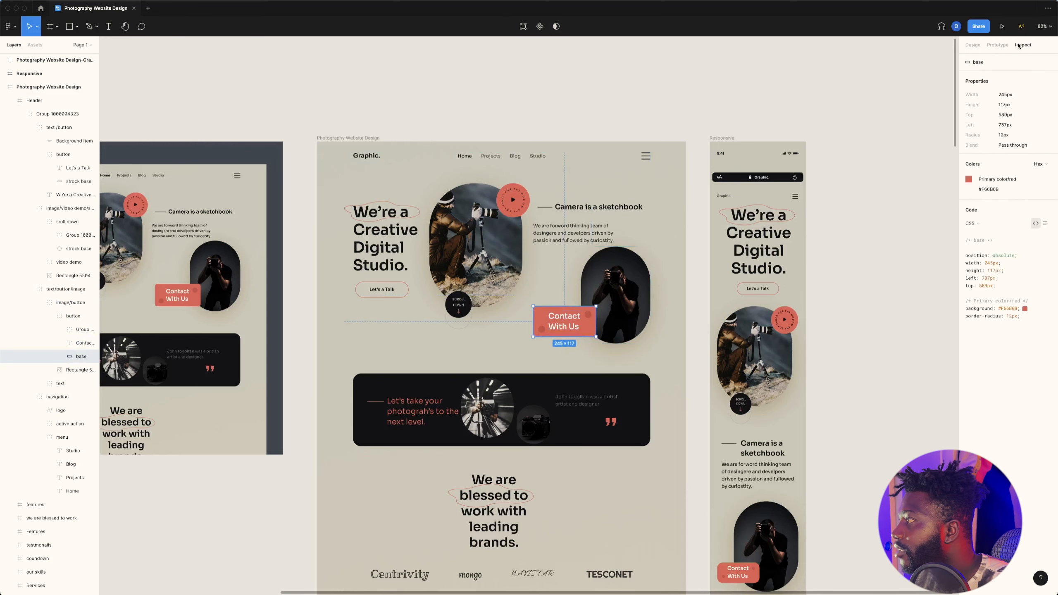
{"action": "key", "text": "super+Tab"}
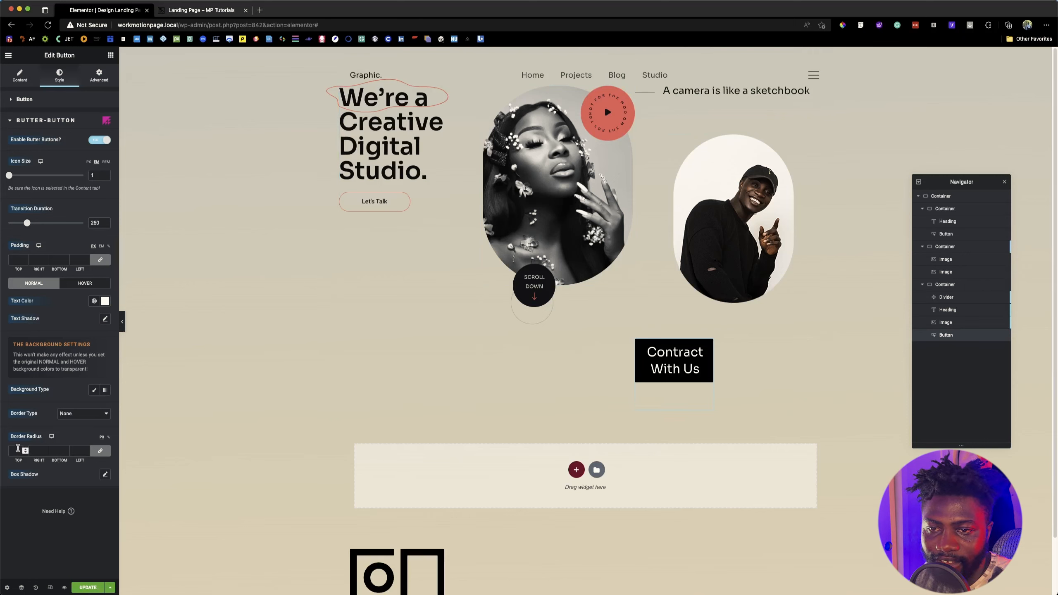
{"action": "left_click", "coordinate": [22, 450]}
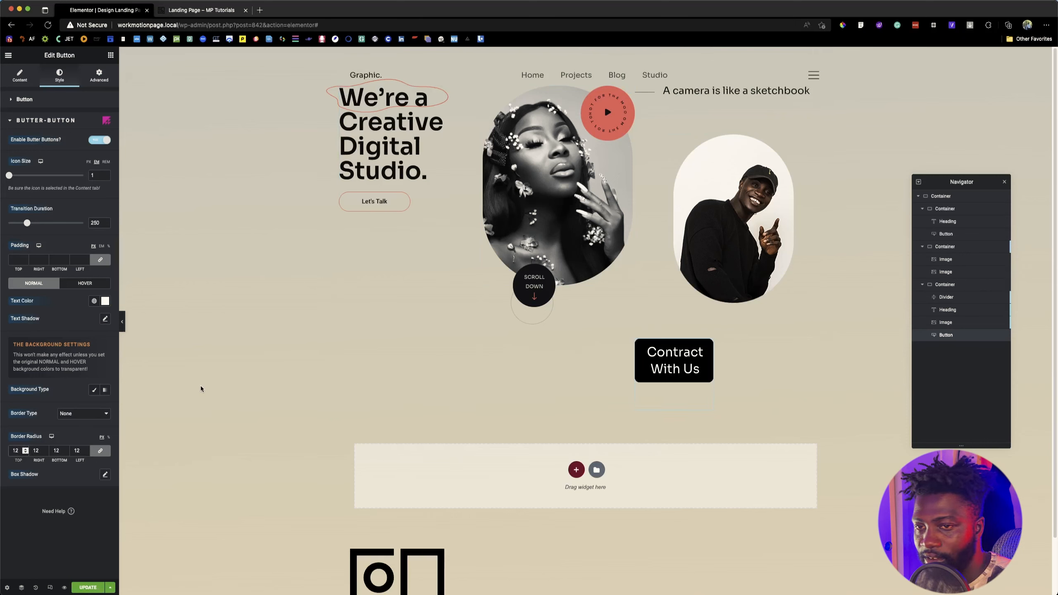
Step: Copy the base's hex color from Figma and apply #F66B6B as the Butter Button's normal classic background color
{"action": "key", "text": "super+Tab"}
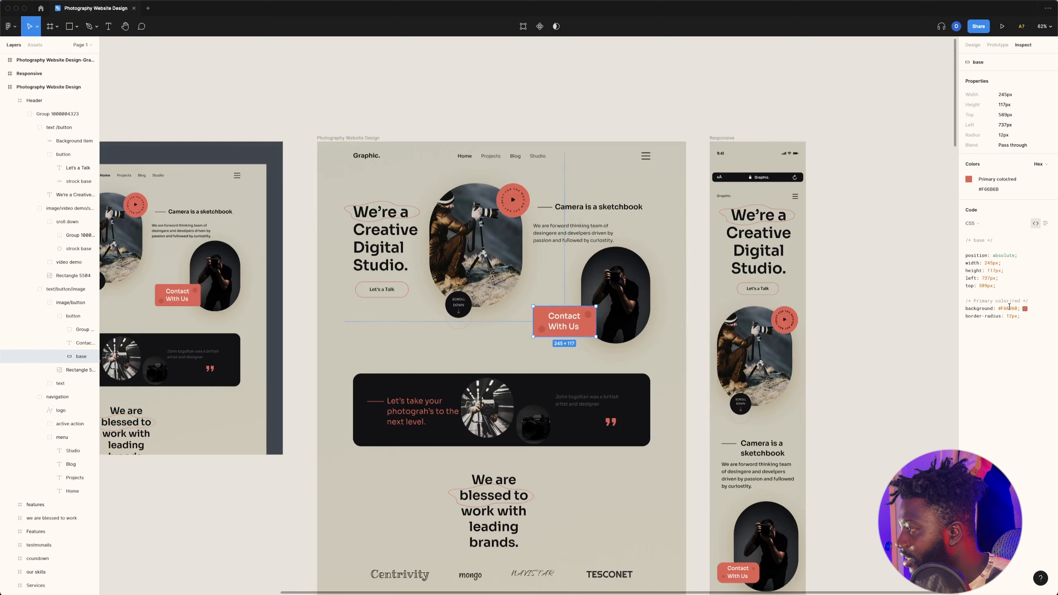
{"action": "double_click", "coordinate": [1009, 307]}
{"action": "key", "text": "super+c"}
{"action": "key", "text": "super+Tab"}
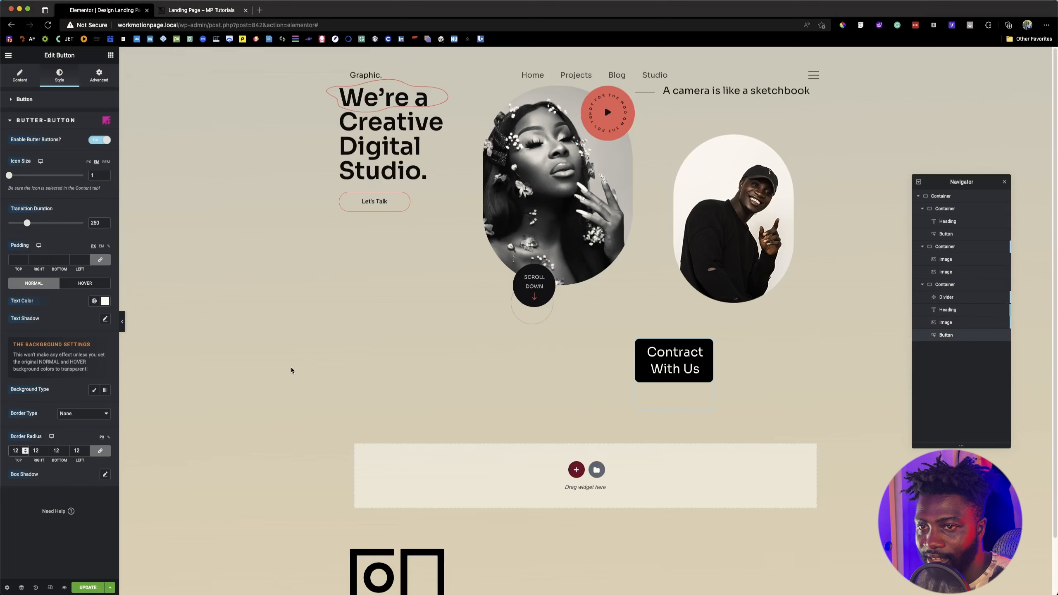
{"action": "left_click", "coordinate": [94, 389]}
{"action": "left_click", "coordinate": [105, 407]}
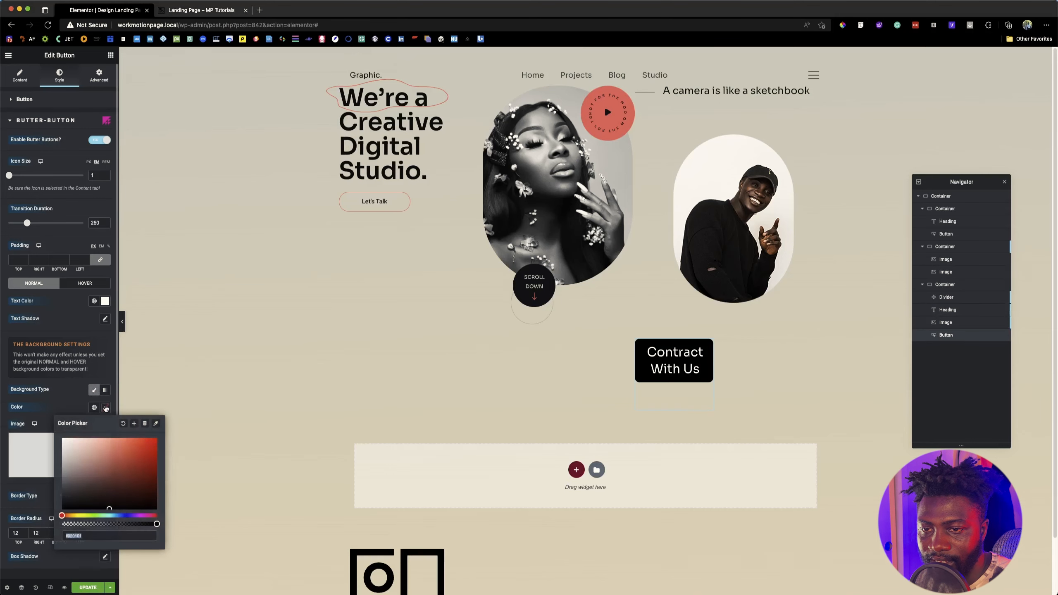
{"action": "key", "text": "super+v"}
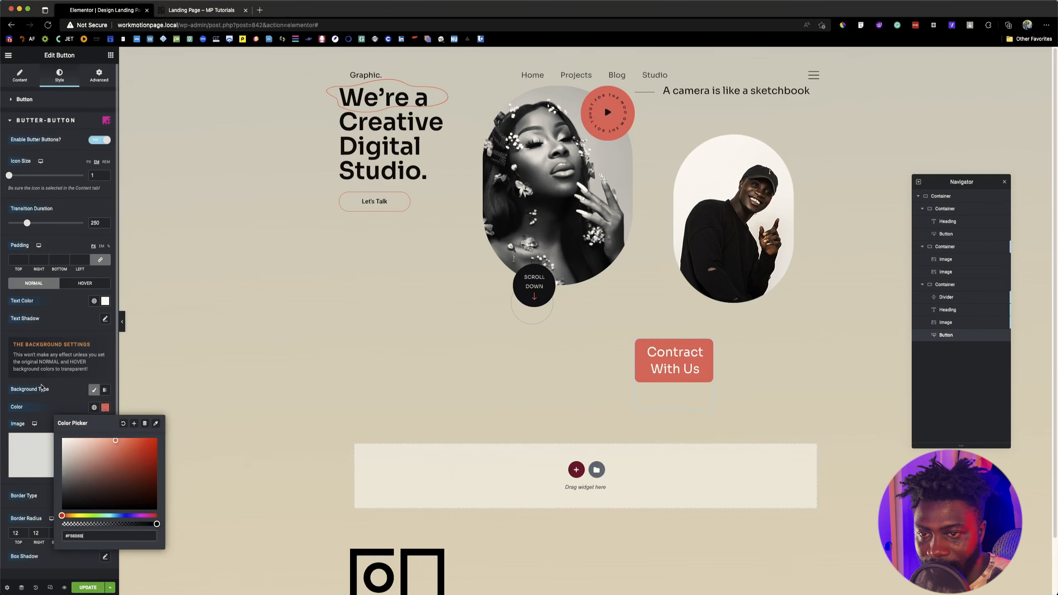
Step: Insert the two-red-circles graphic from the media library as the button's normal background image
{"action": "left_click", "coordinate": [42, 453]}
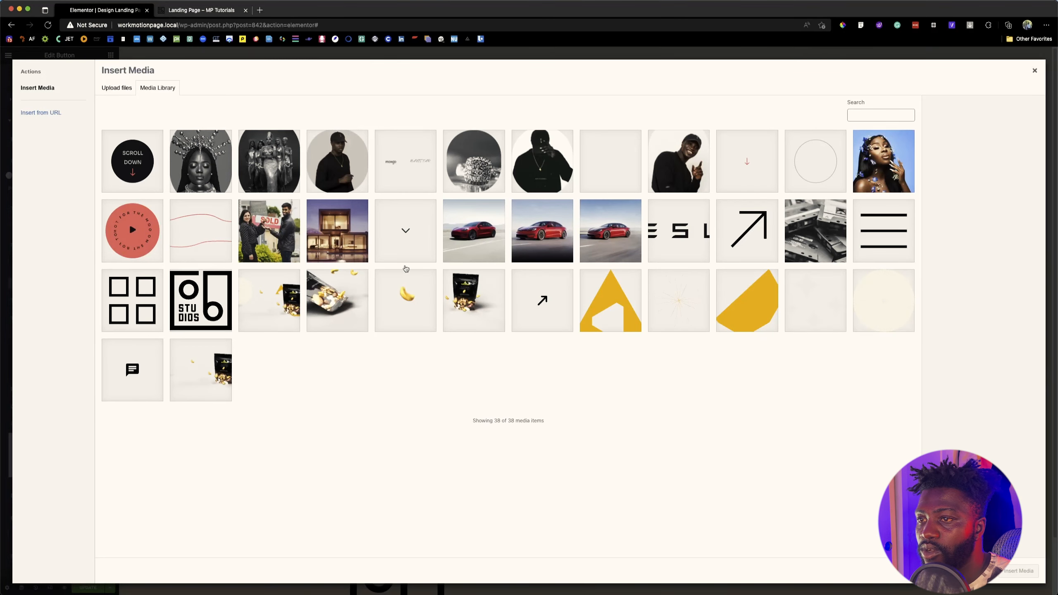
{"action": "left_click", "coordinate": [620, 164]}
{"action": "left_click", "coordinate": [1018, 571]}
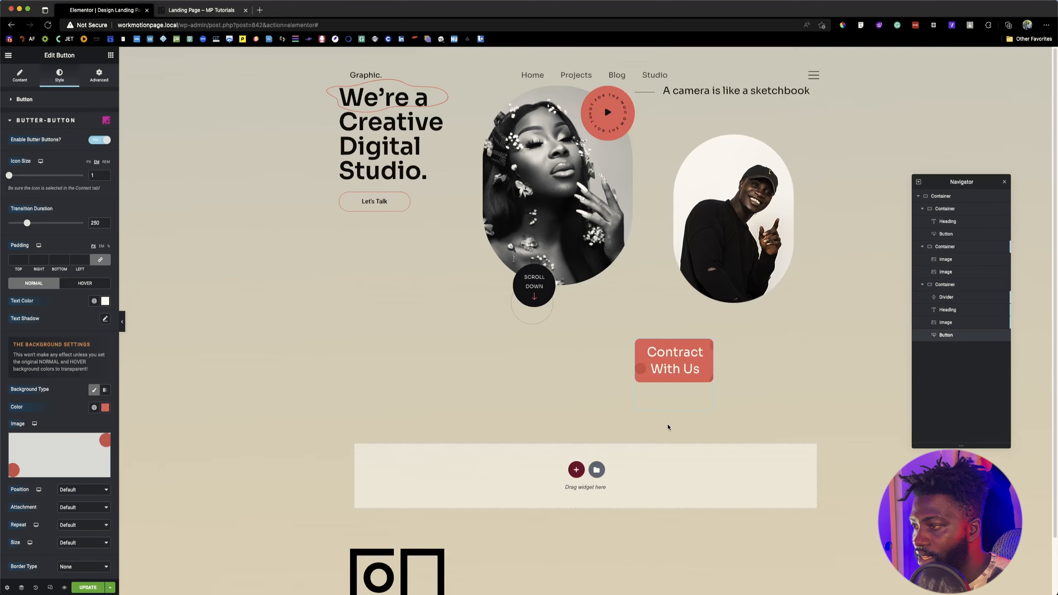
Step: Set the normal background image's position to Center Center and its repeat to No-repeat
{"action": "scroll", "coordinate": [74, 416], "scroll_direction": "down", "scroll_amount": 5}
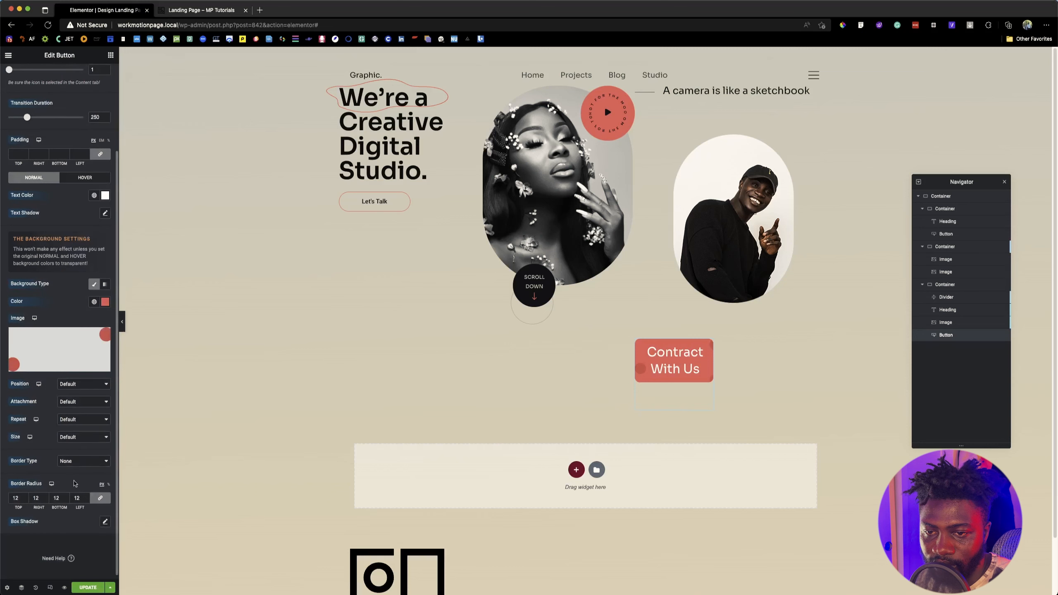
{"action": "left_click", "coordinate": [81, 384]}
{"action": "left_click", "coordinate": [84, 392]}
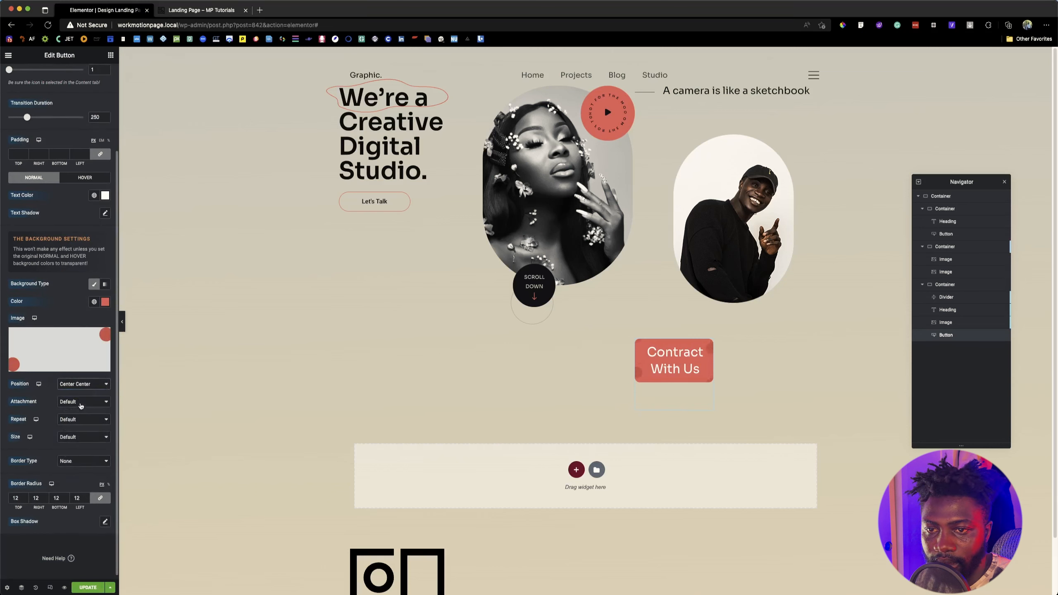
{"action": "left_click", "coordinate": [81, 419]}
{"action": "left_click", "coordinate": [76, 435]}
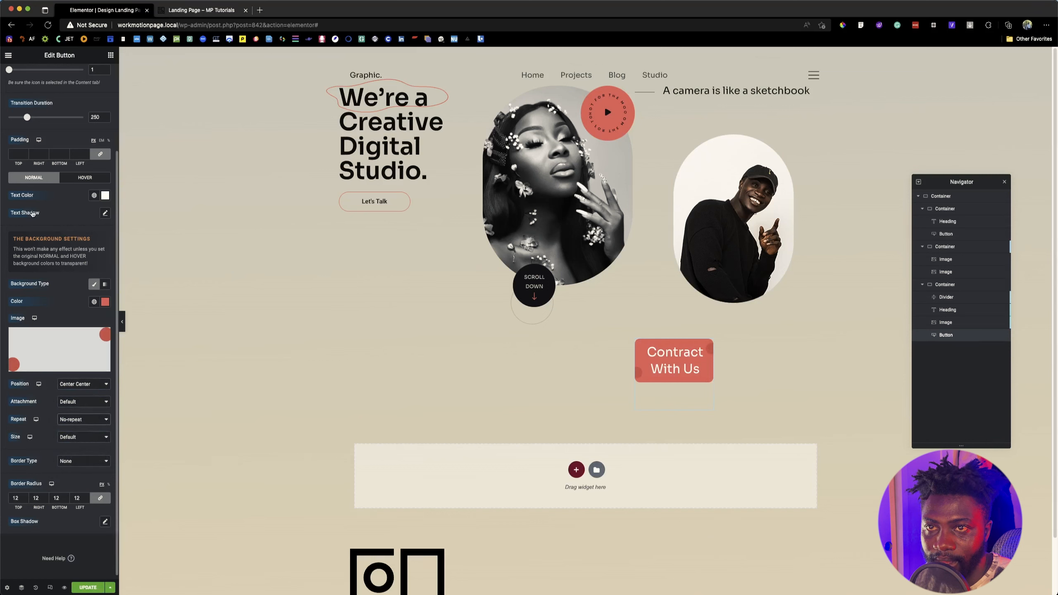
Step: Set the Butter Button padding to 0 on all sides
{"action": "scroll", "coordinate": [32, 213], "scroll_direction": "up", "scroll_amount": 3}
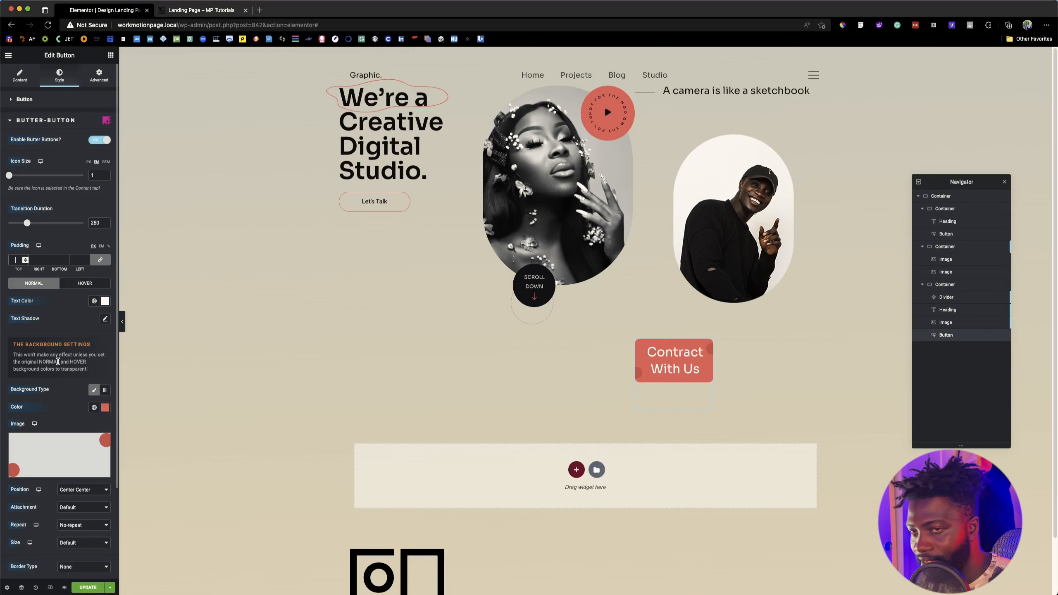
{"action": "left_click", "coordinate": [15, 259]}
{"action": "type", "text": "0"}
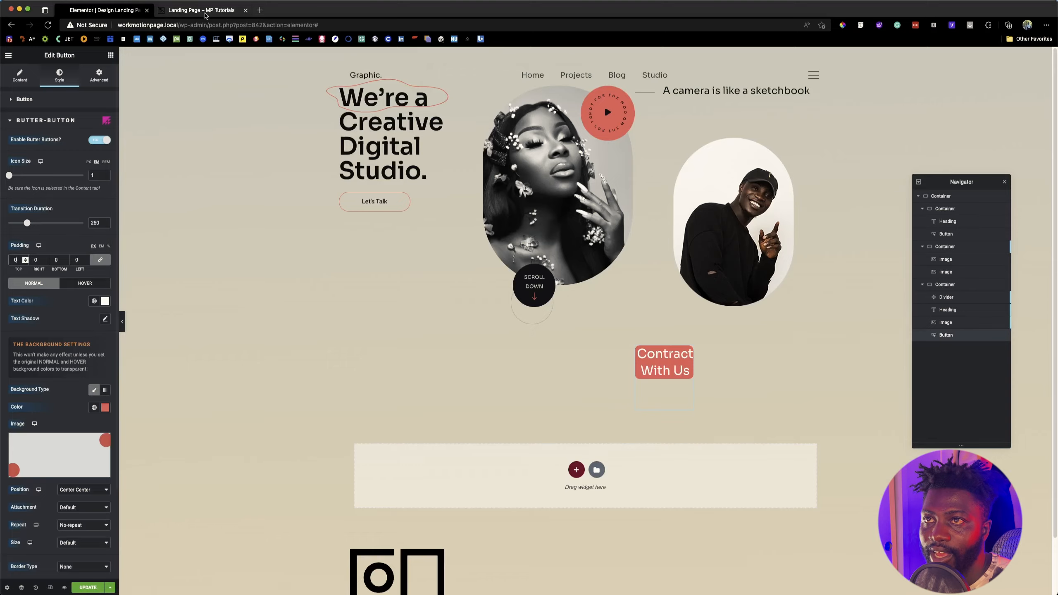
Step: Check the contact button's spacing on the reference page and in the Figma design
{"action": "left_click", "coordinate": [206, 13]}
{"action": "left_click", "coordinate": [110, 8]}
{"action": "key", "text": "super+Tab"}
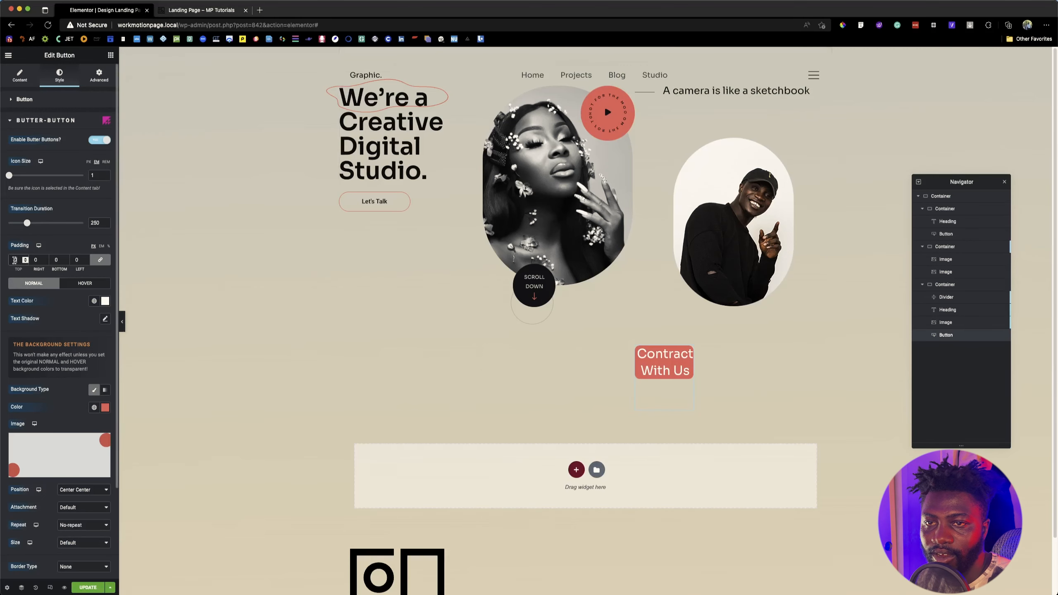
Step: Unlink the Butter Button padding sides and set the top and bottom padding to 59 px
{"action": "left_click", "coordinate": [100, 259]}
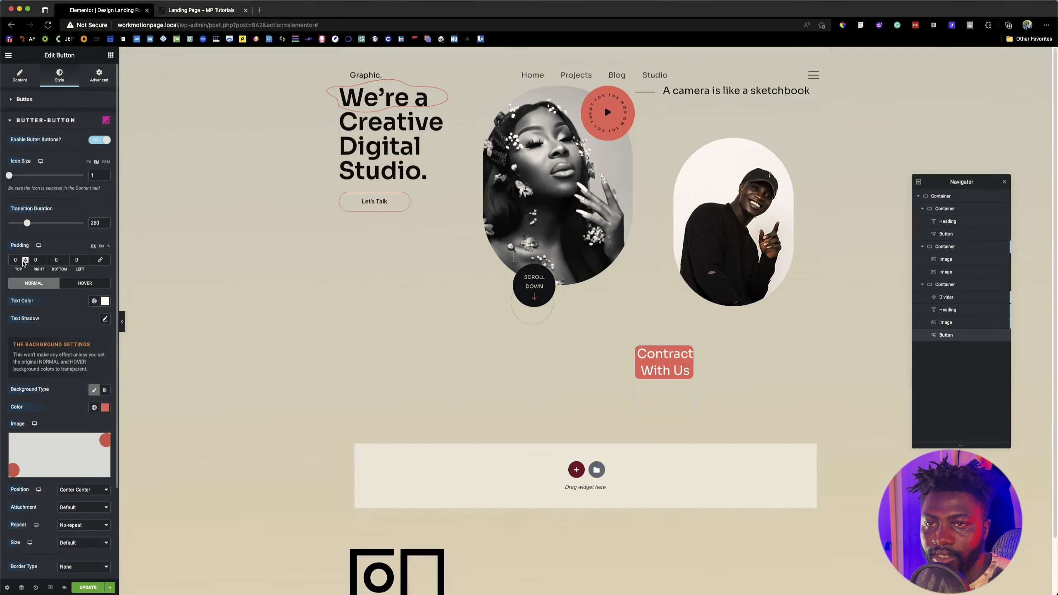
{"action": "left_click", "coordinate": [14, 260]}
{"action": "type", "text": "59"}
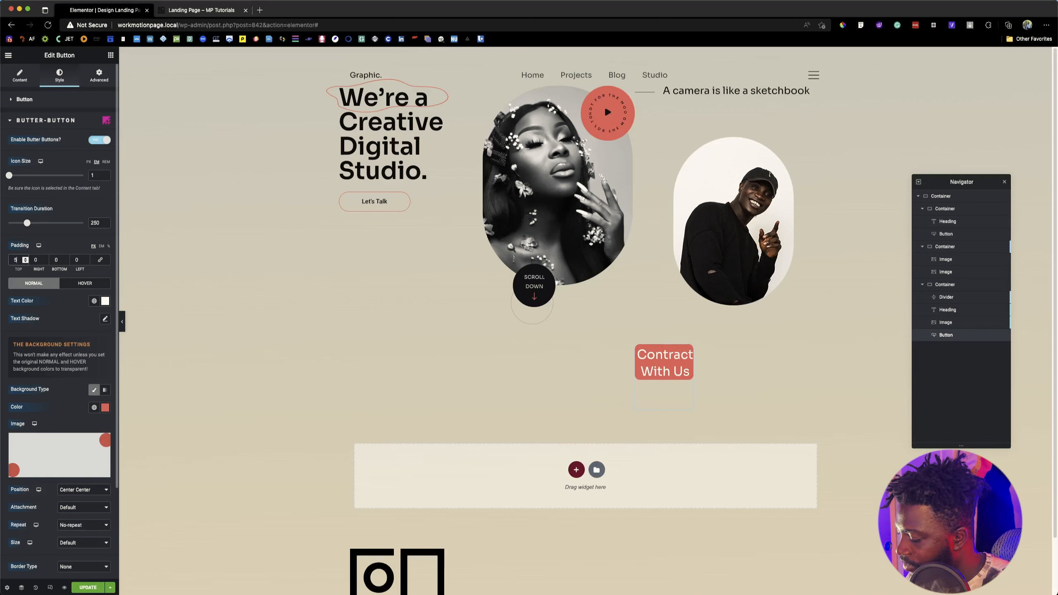
{"action": "left_click", "coordinate": [56, 259]}
{"action": "type", "text": "59"}
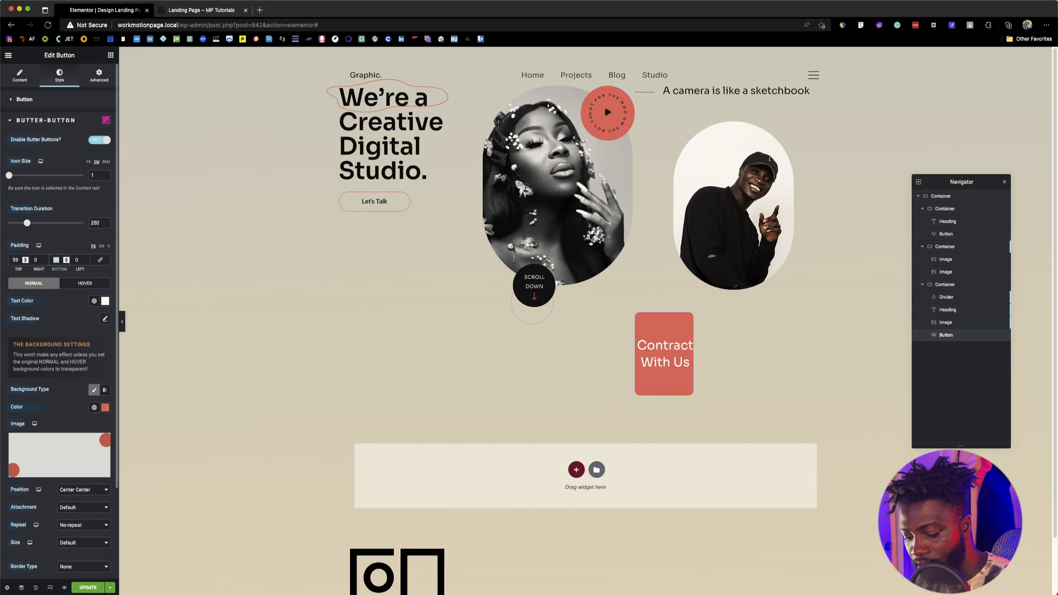
Step: Set the button padding to 18 px top, 59 px right, 19 px bottom and 59 px left
{"action": "key", "text": "shift+Tab"}
{"action": "key", "text": "shift+Tab"}
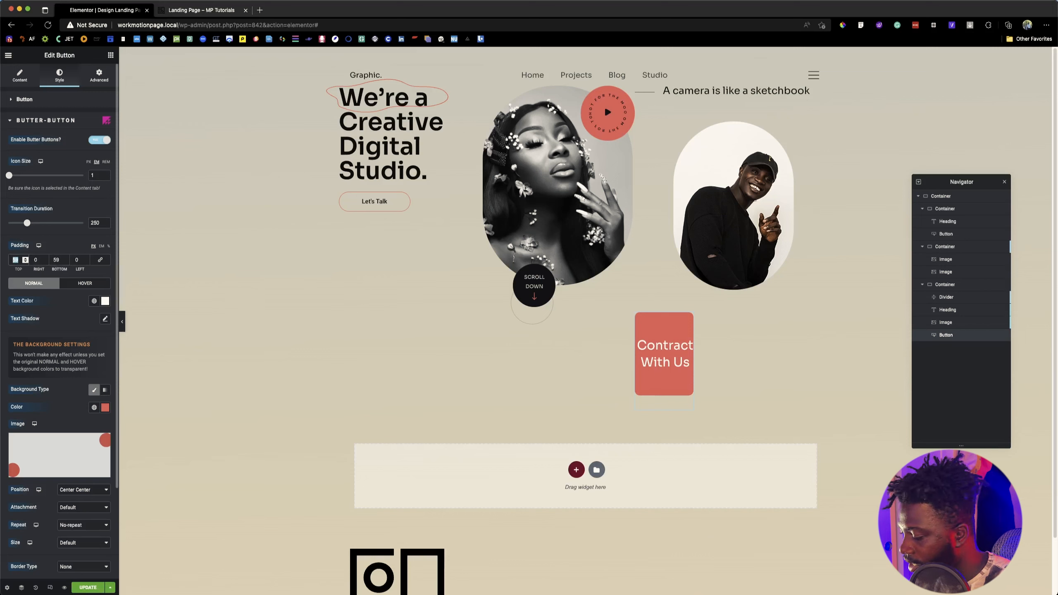
{"action": "type", "text": "18"}
{"action": "key", "text": "Tab"}
{"action": "type", "text": "59"}
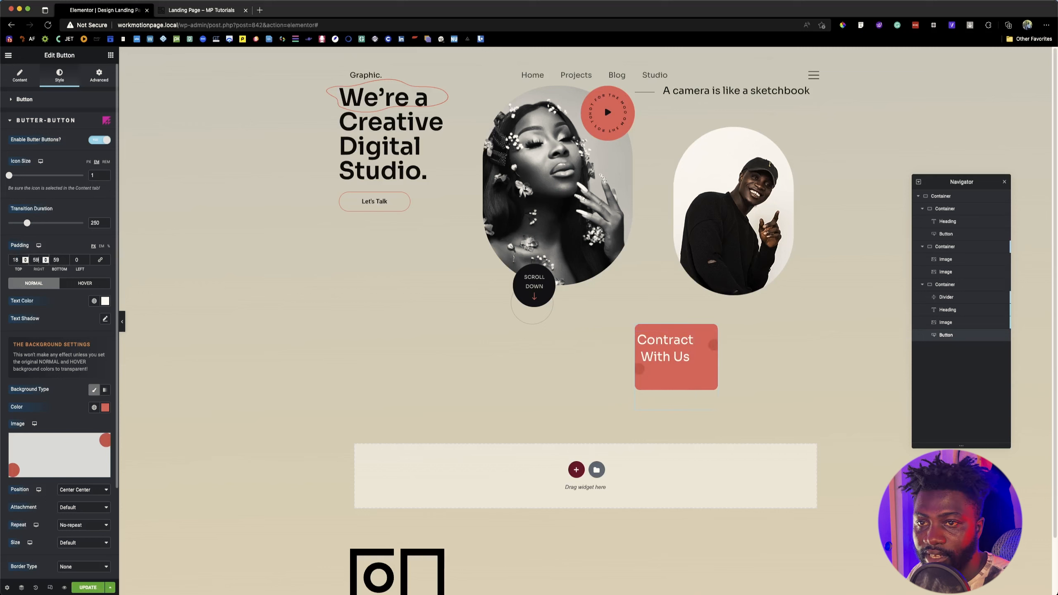
{"action": "key", "text": "Tab"}
{"action": "type", "text": "19"}
{"action": "key", "text": "Tab"}
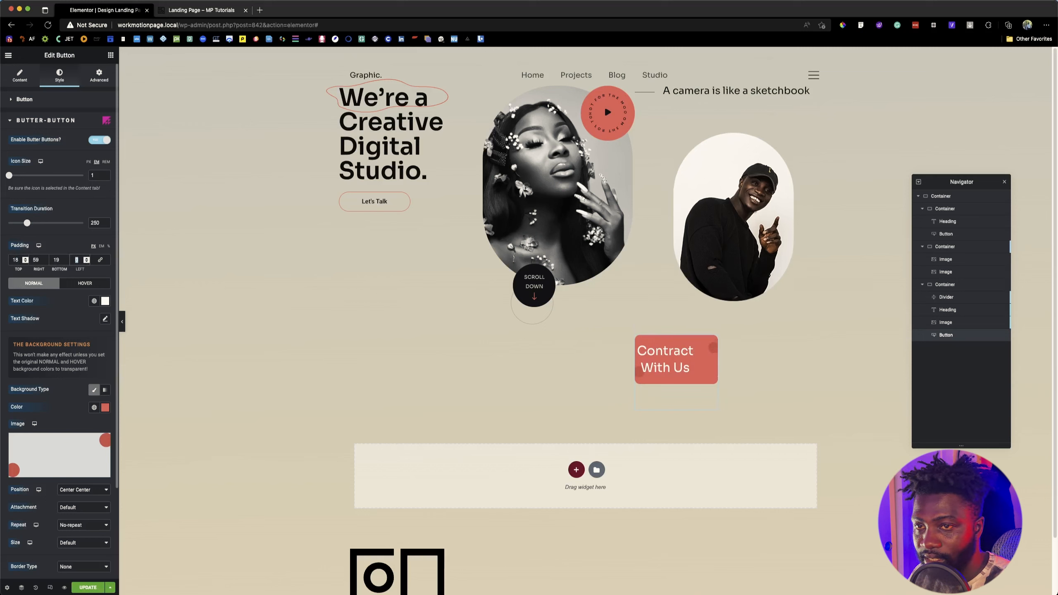
{"action": "type", "text": "59"}
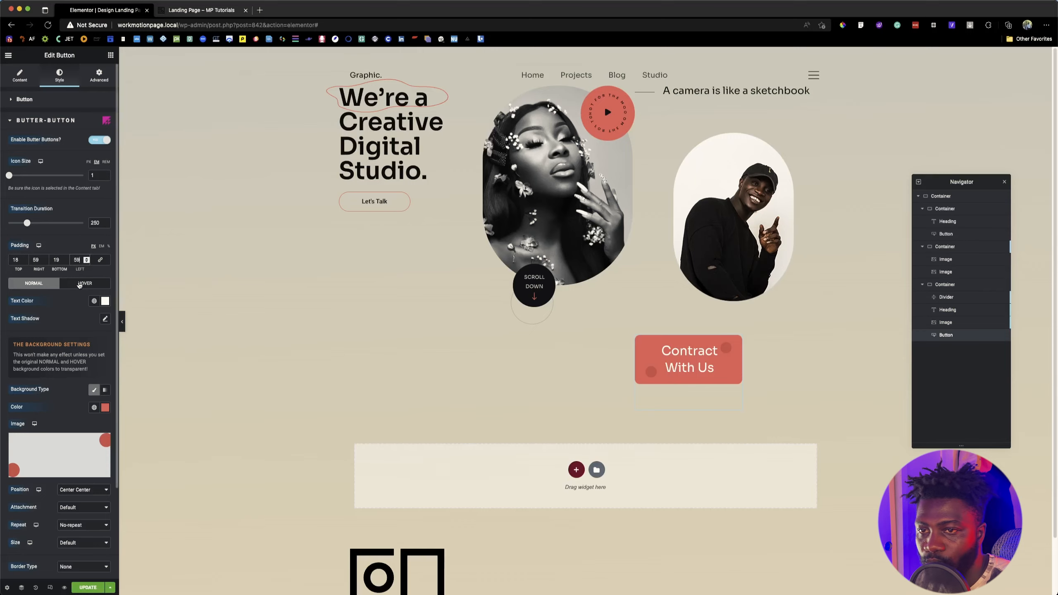
Step: Assign the white global color to the Butter Button's hover text
{"action": "left_click", "coordinate": [82, 284]}
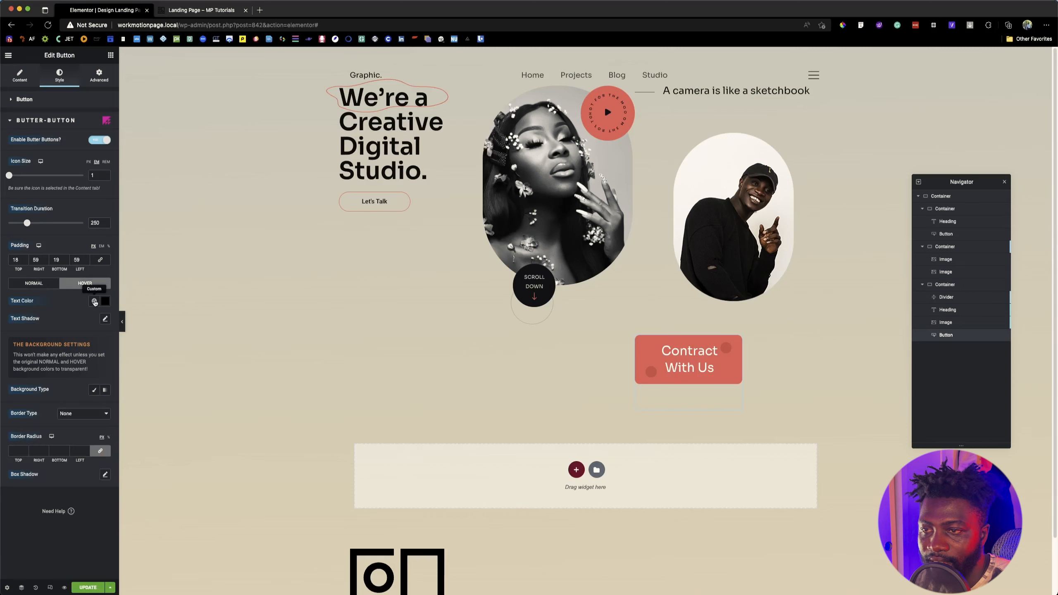
{"action": "left_click", "coordinate": [94, 301]}
{"action": "left_click", "coordinate": [67, 359]}
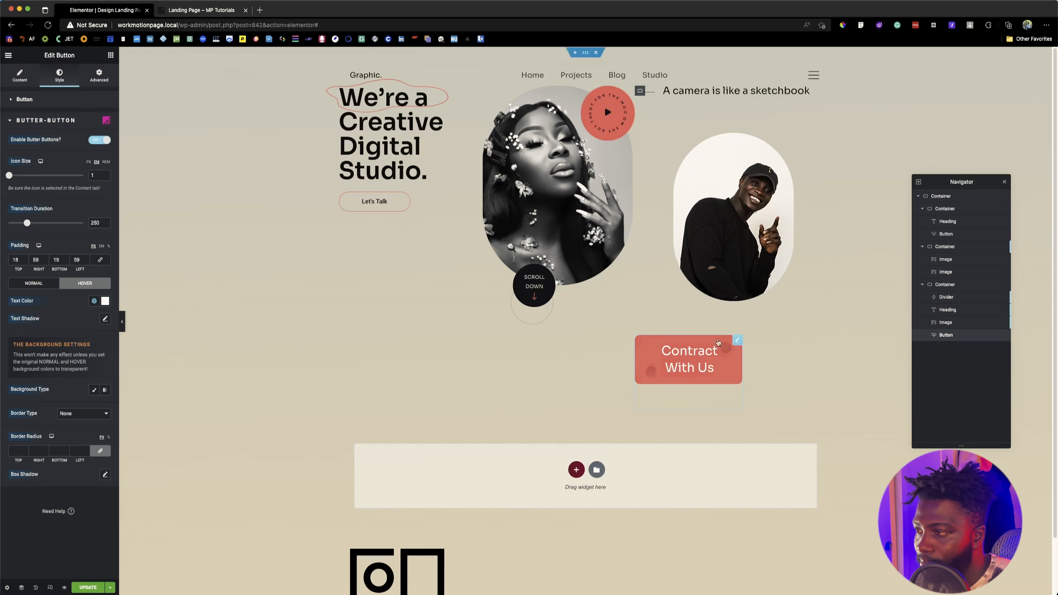
Step: Give the hover state a classic background using the copied color #F66B6B
{"action": "left_click", "coordinate": [95, 390]}
{"action": "left_click", "coordinate": [102, 408]}
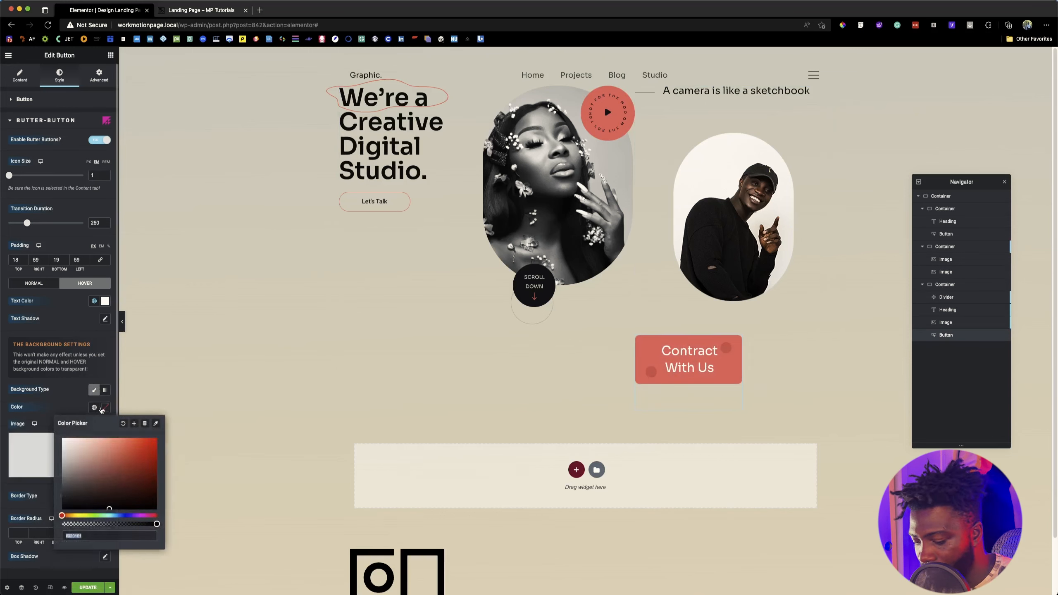
{"action": "type", "text": "#F66B6B"}
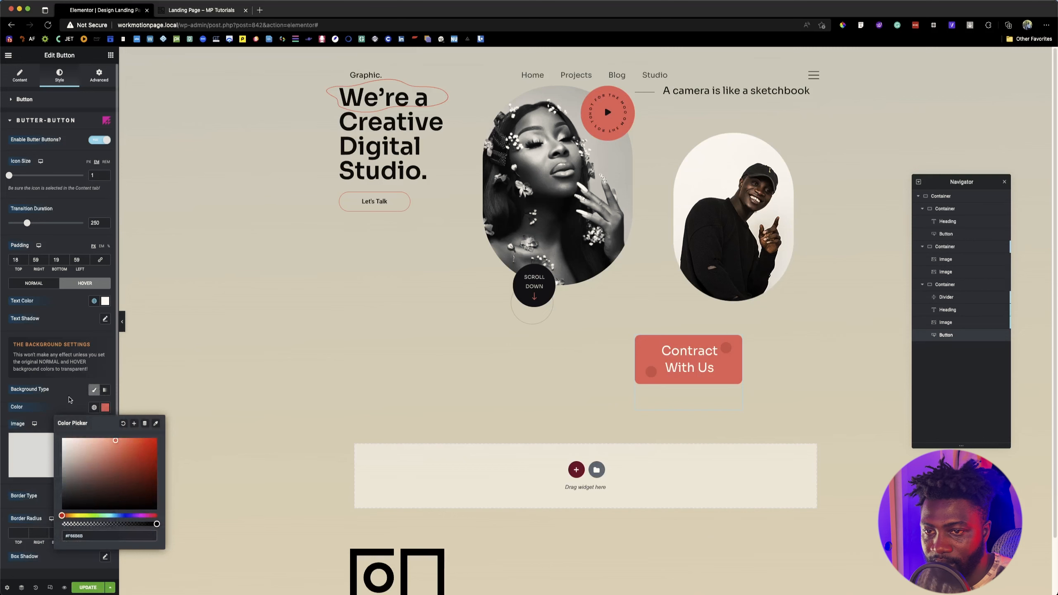
{"action": "left_click", "coordinate": [70, 399]}
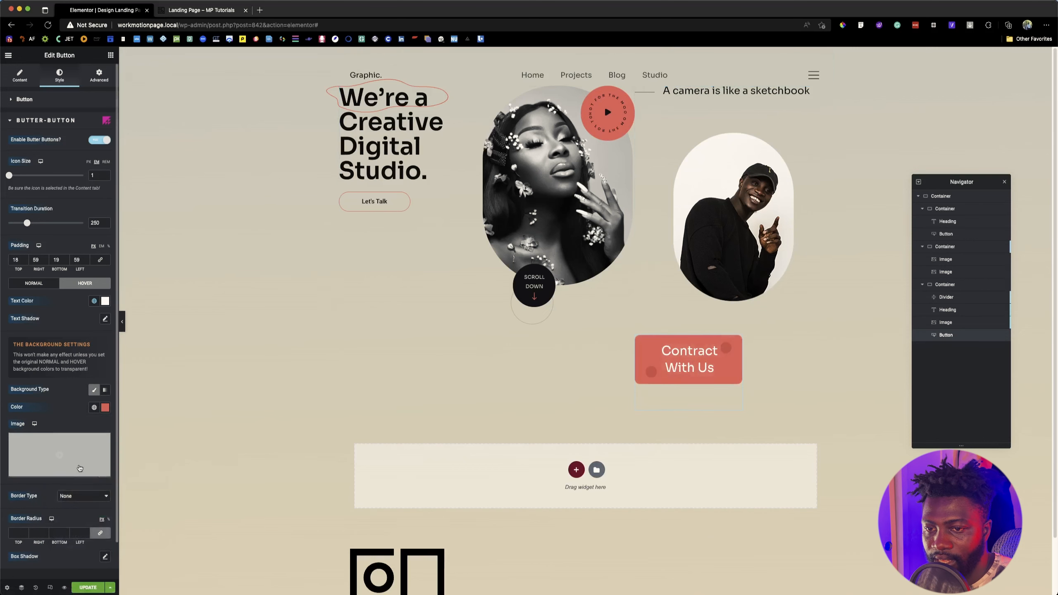
Step: Insert the two-red-circles graphic as the hover background image and update the page
{"action": "left_click", "coordinate": [79, 454]}
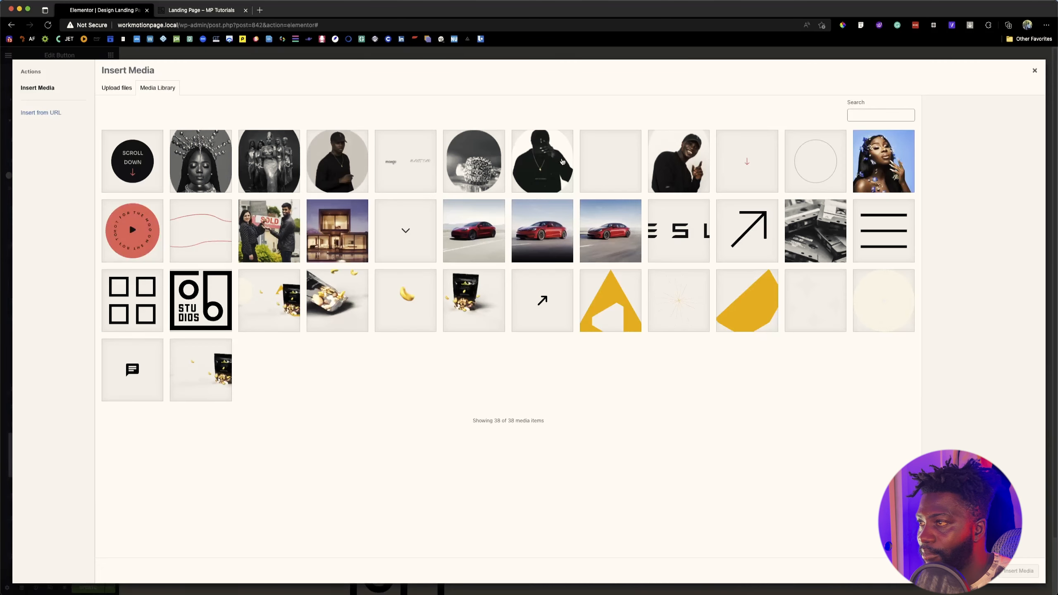
{"action": "left_click", "coordinate": [610, 161]}
{"action": "left_click", "coordinate": [1018, 571]}
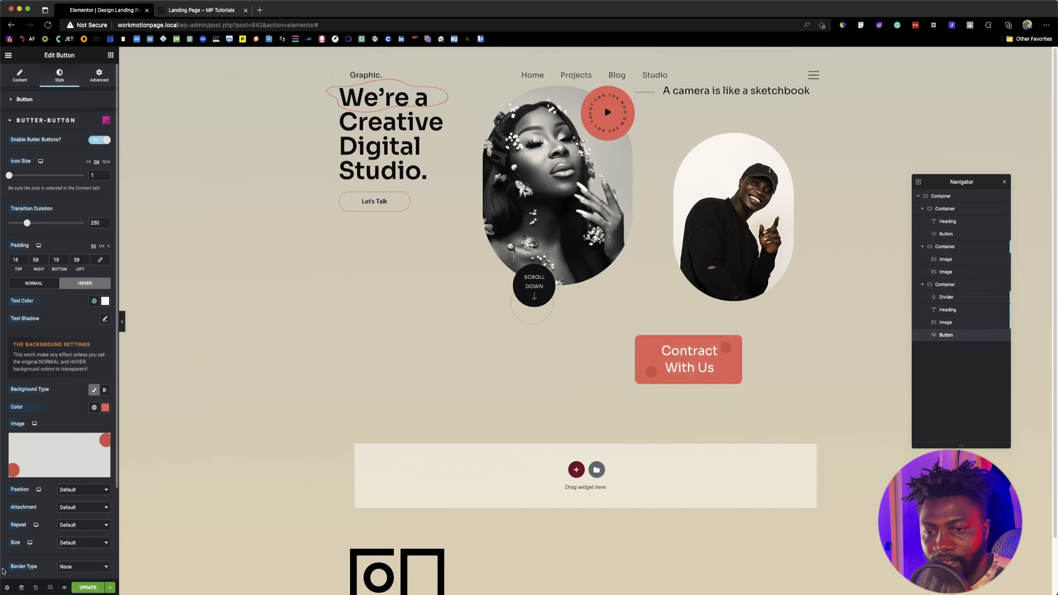
{"action": "left_click", "coordinate": [90, 587]}
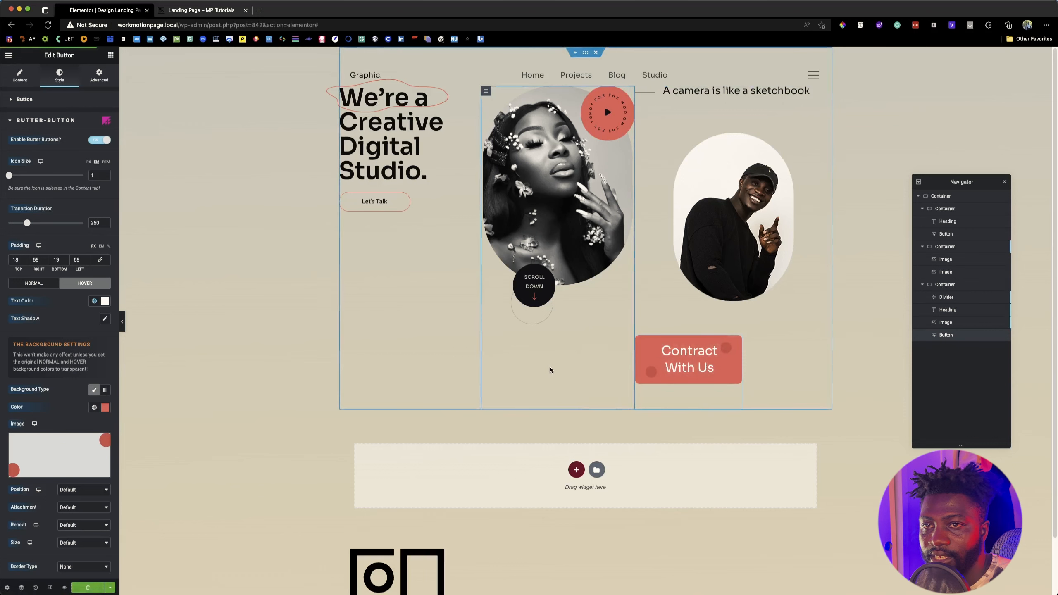
Step: Try a transition duration of 0, restore it to 250 and update the page
{"action": "left_click_drag", "start_coordinate": [29, 225], "coordinate": [8, 224]}
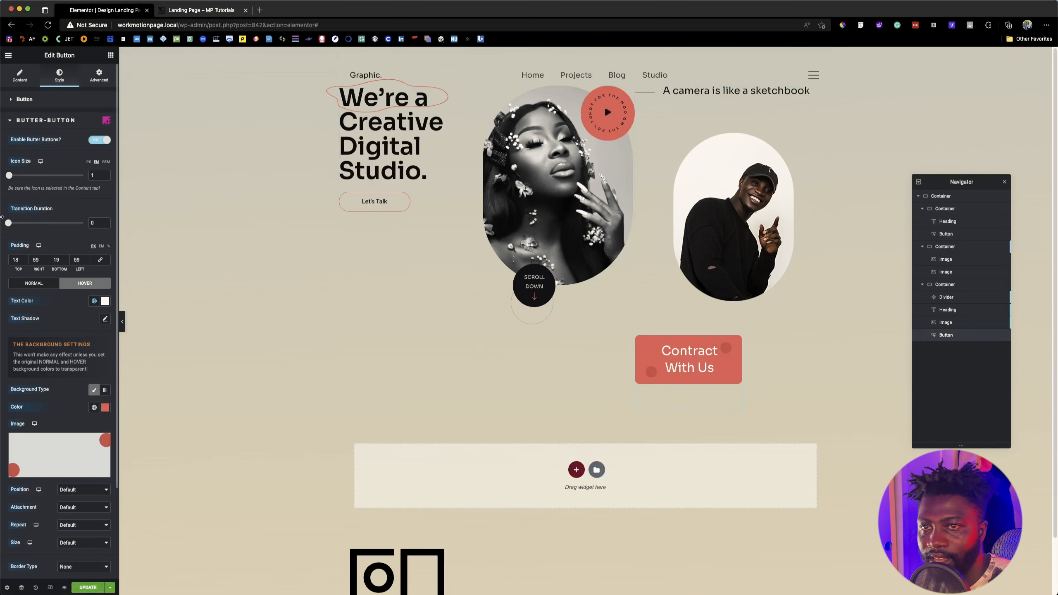
{"action": "left_click", "coordinate": [90, 225]}
{"action": "type", "text": "25"}
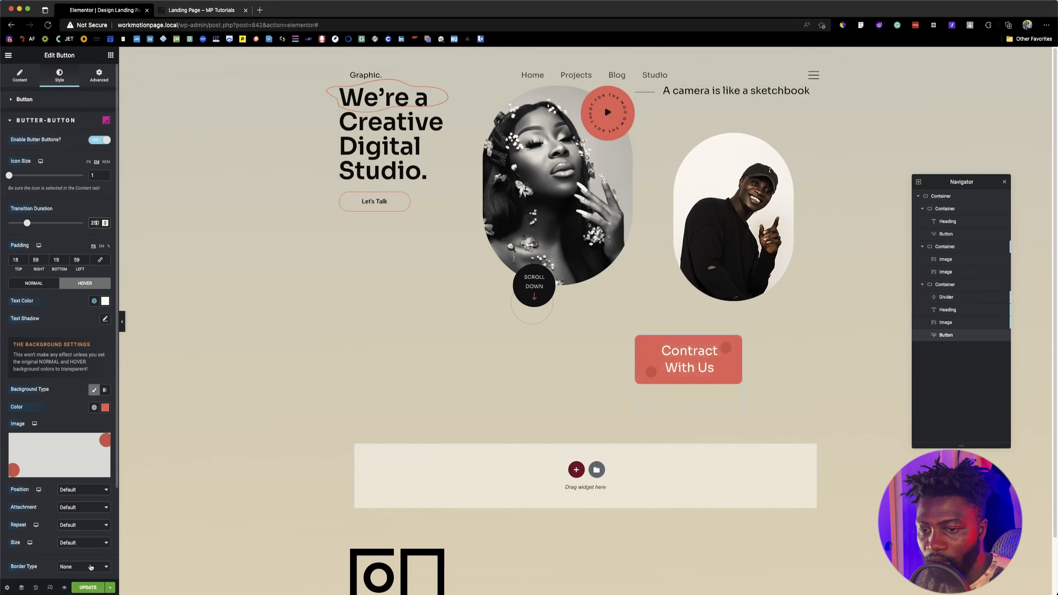
{"action": "left_click", "coordinate": [88, 587]}
Step: Check the button's placement on the reference page, and set the Contract With Us button's Align Self to Flex Start
{"action": "left_click", "coordinate": [217, 11]}
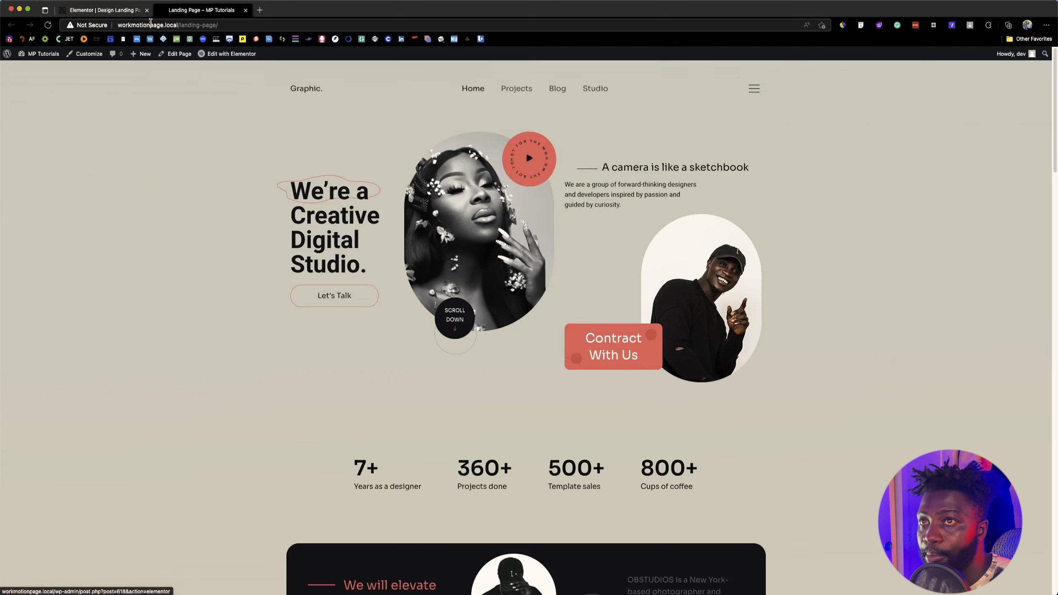
{"action": "left_click", "coordinate": [125, 11]}
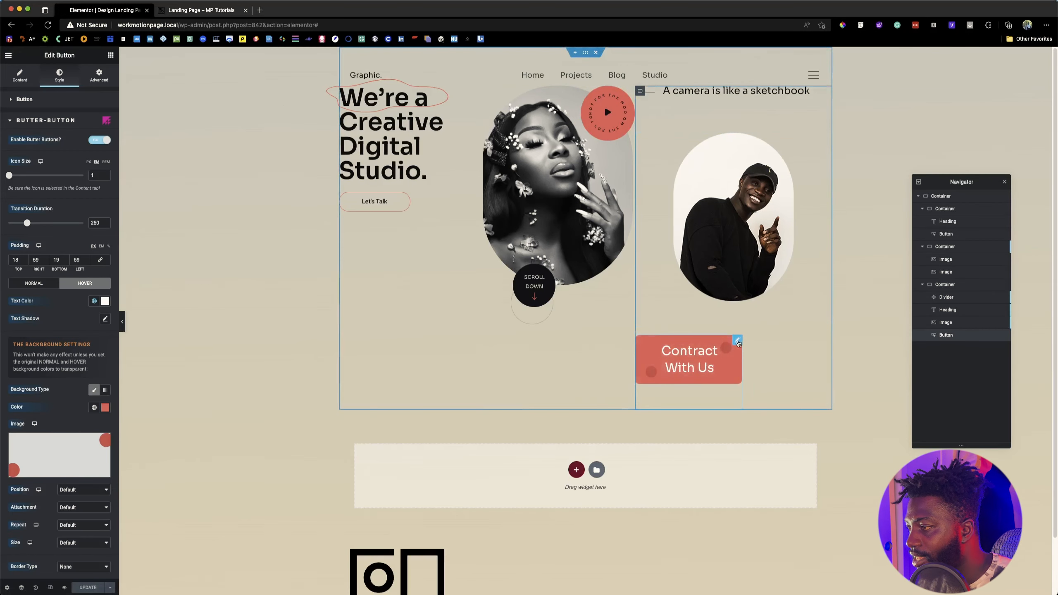
{"action": "left_click", "coordinate": [99, 82]}
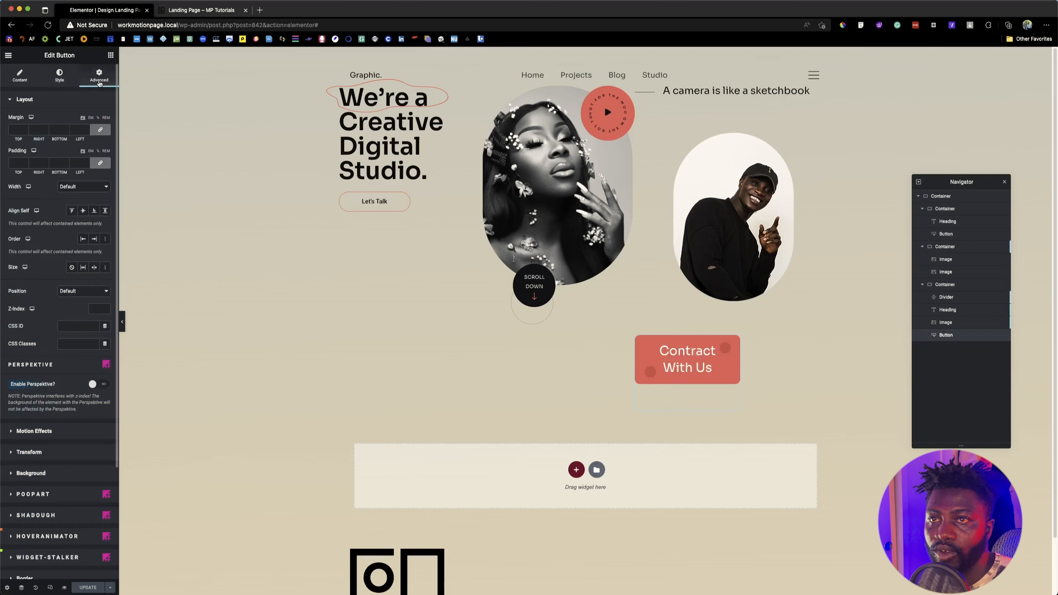
{"action": "left_click", "coordinate": [72, 210]}
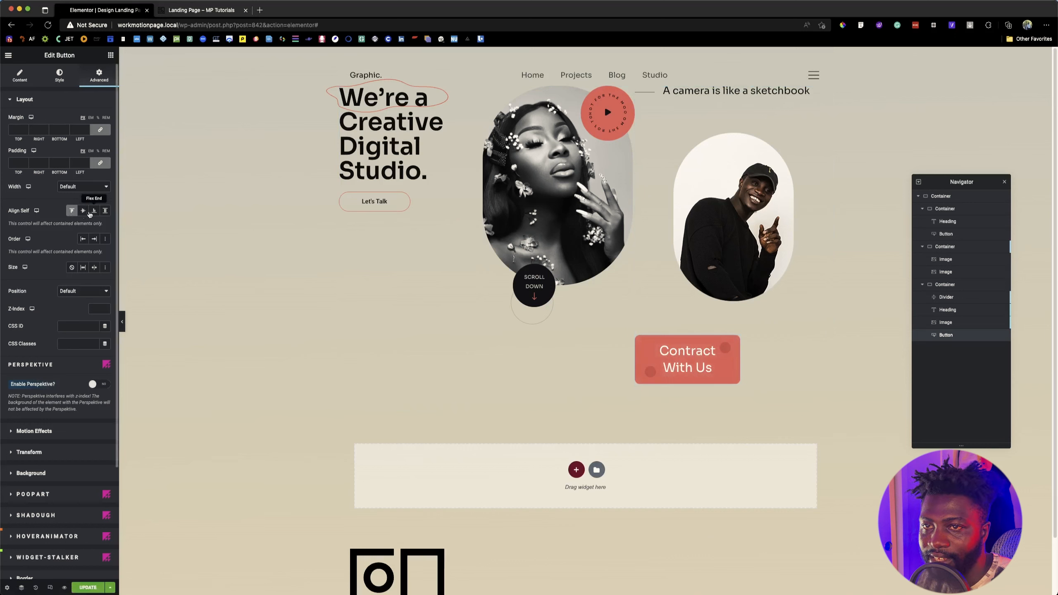
{"action": "left_click", "coordinate": [84, 211]}
{"action": "left_click", "coordinate": [72, 211]}
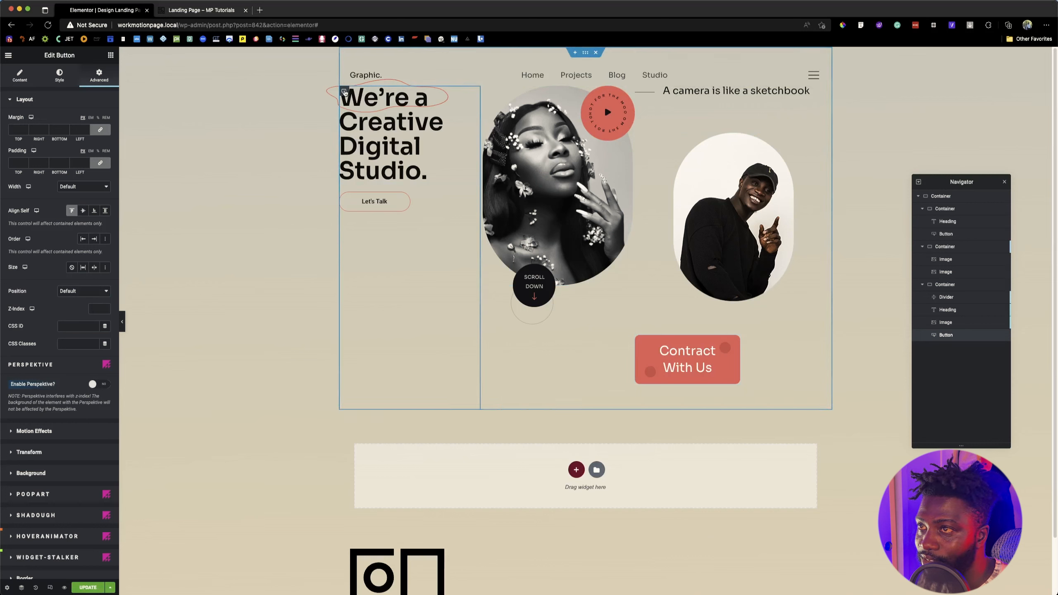
Step: Set Justify Content to Center for both the headline container and the middle image container
{"action": "left_click", "coordinate": [344, 91]}
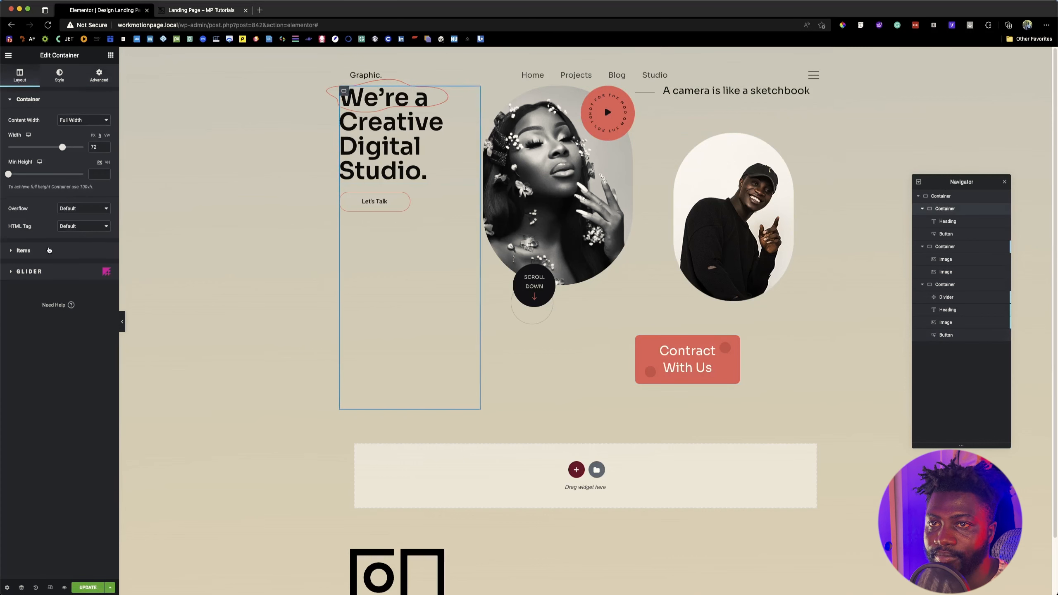
{"action": "left_click", "coordinate": [23, 251]}
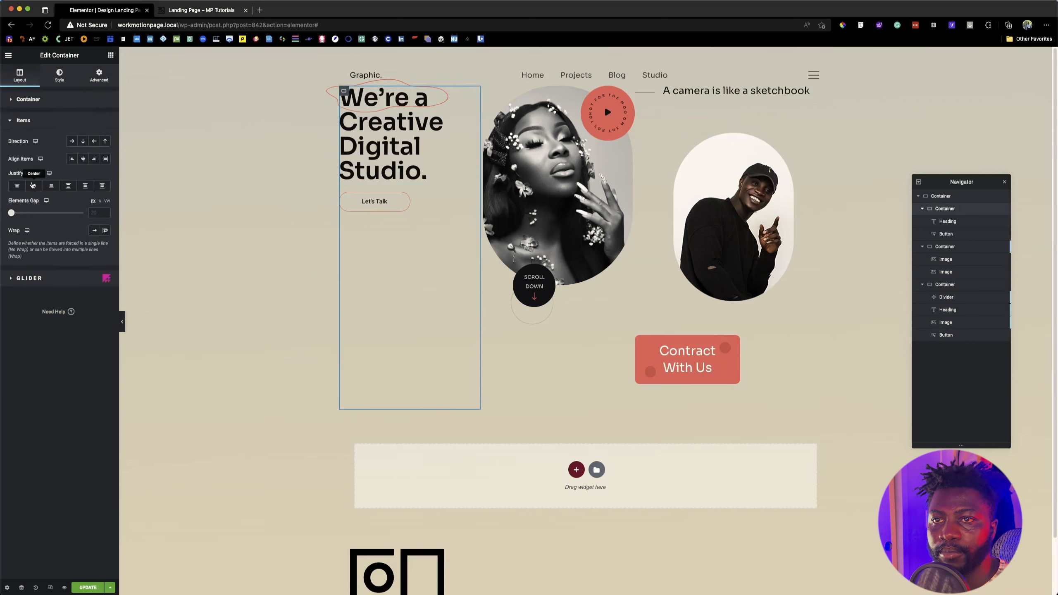
{"action": "left_click", "coordinate": [34, 186]}
{"action": "left_click", "coordinate": [488, 93]}
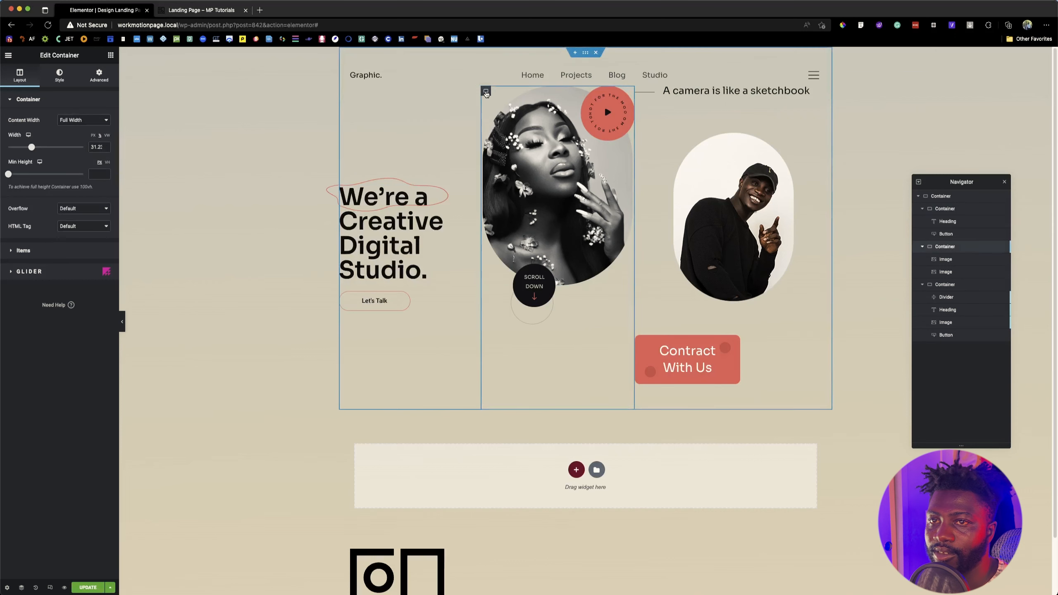
{"action": "left_click", "coordinate": [23, 250]}
{"action": "left_click", "coordinate": [35, 188]}
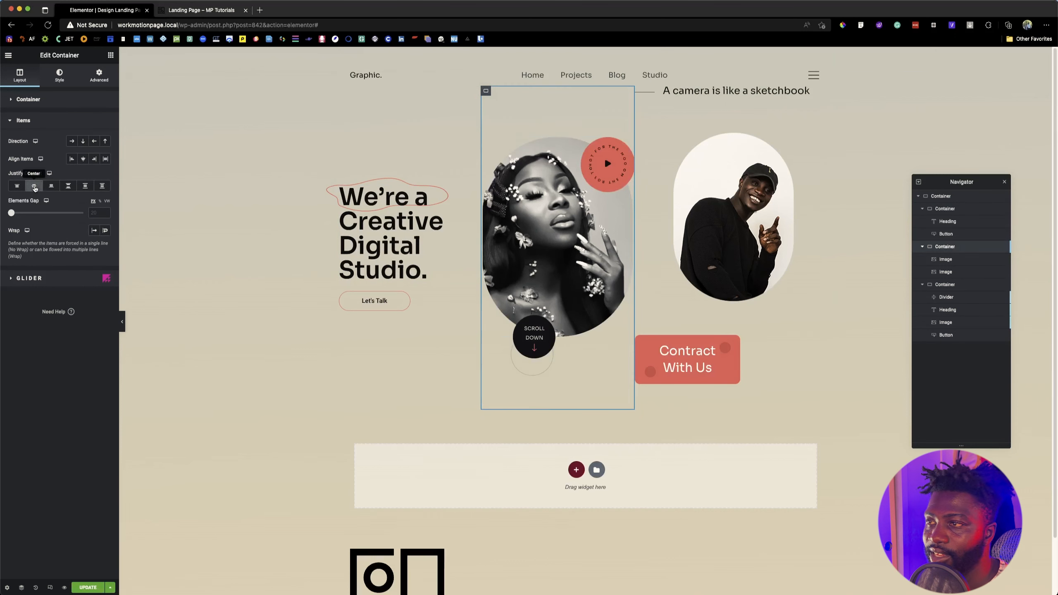
Step: Set the third container's Align Items to Center, and try Justify Content at Center before clearing it
{"action": "left_click", "coordinate": [640, 91]}
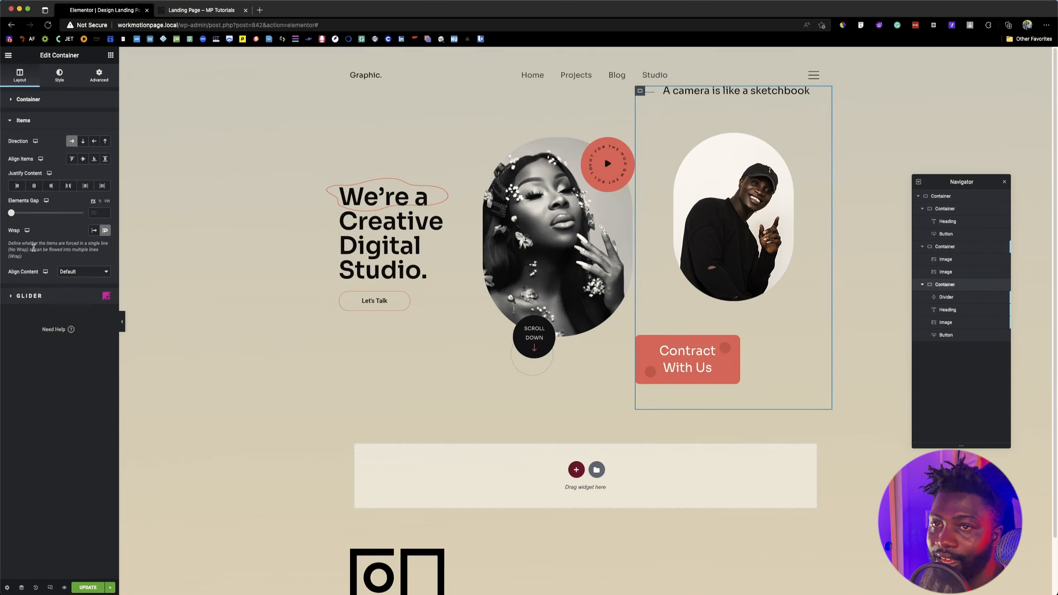
{"action": "left_click", "coordinate": [84, 159]}
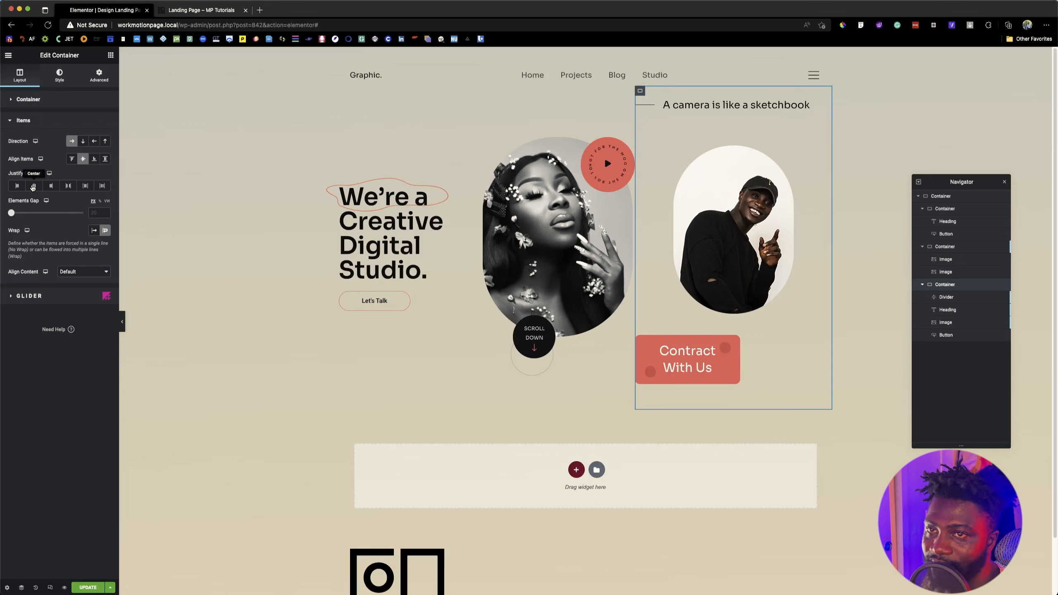
{"action": "left_click", "coordinate": [33, 186]}
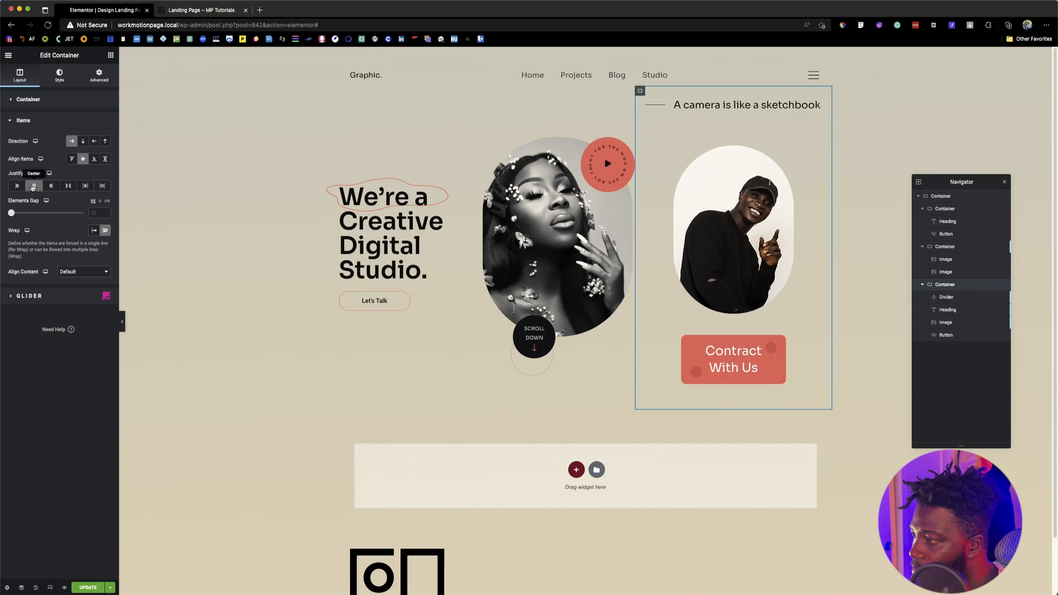
{"action": "left_click", "coordinate": [33, 186]}
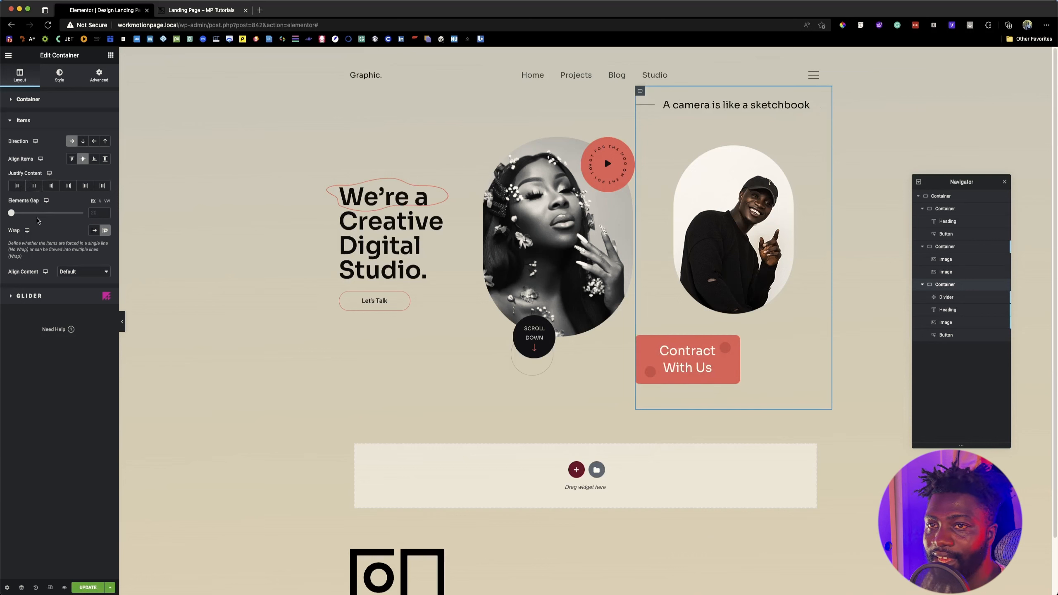
Step: Set the third container's Align Content to Center
{"action": "left_click", "coordinate": [83, 159]}
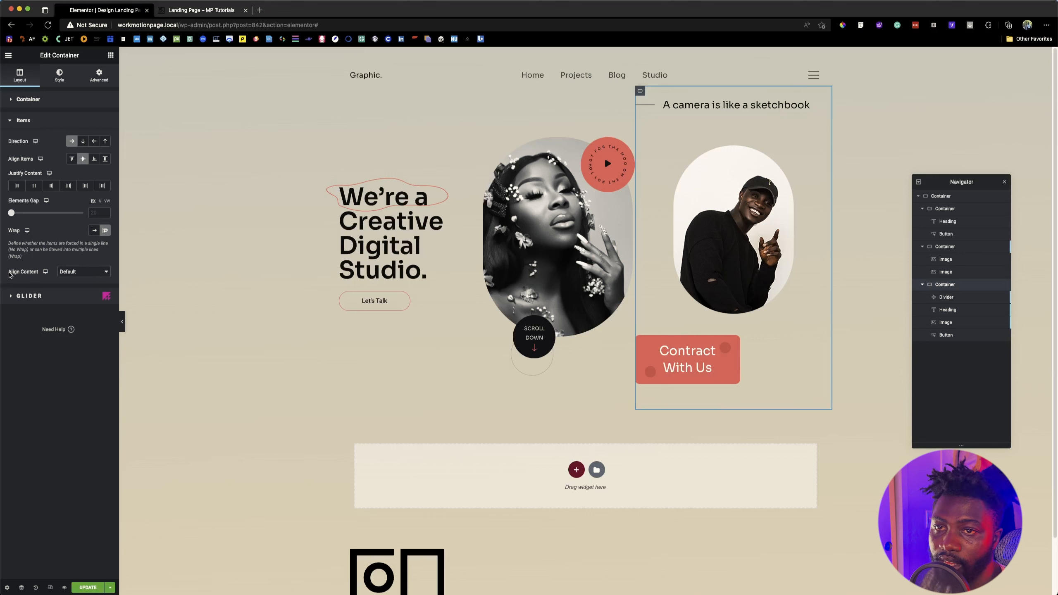
{"action": "left_click_drag", "start_coordinate": [9, 274], "coordinate": [38, 275]}
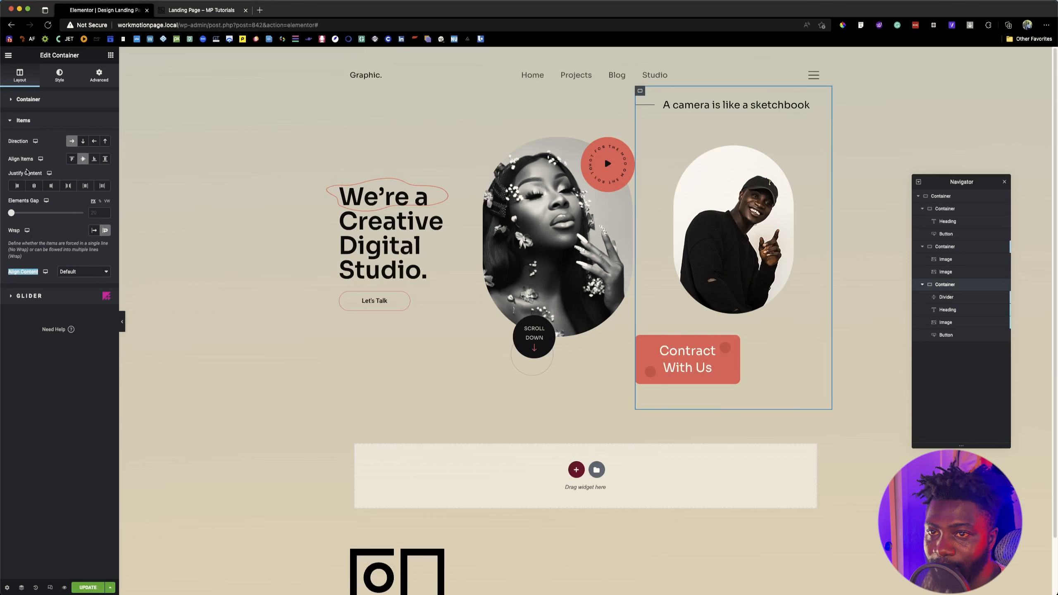
{"action": "left_click", "coordinate": [36, 285]}
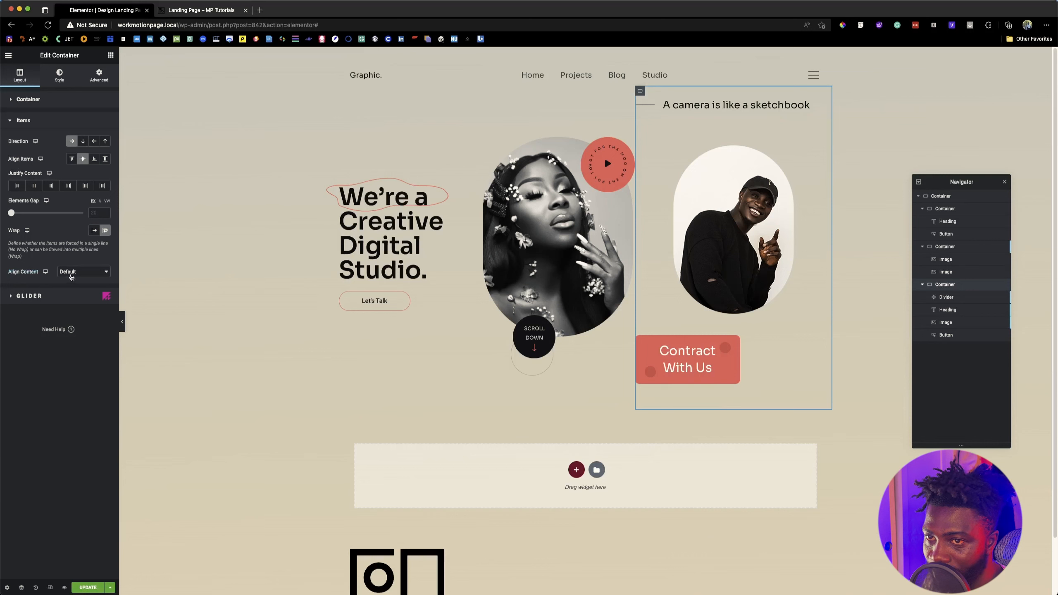
{"action": "left_click", "coordinate": [75, 273]}
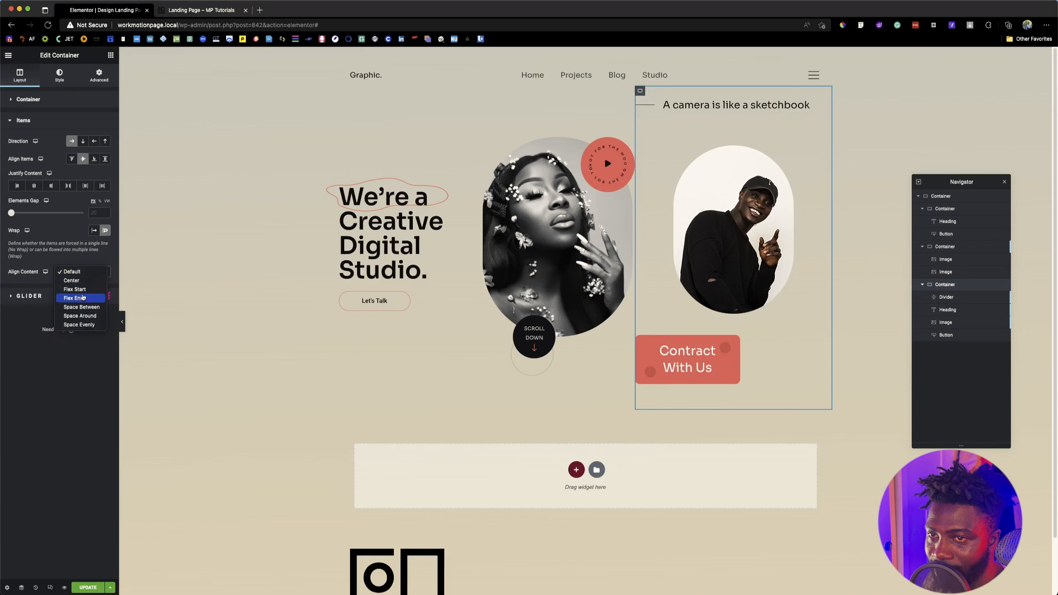
{"action": "left_click", "coordinate": [80, 281]}
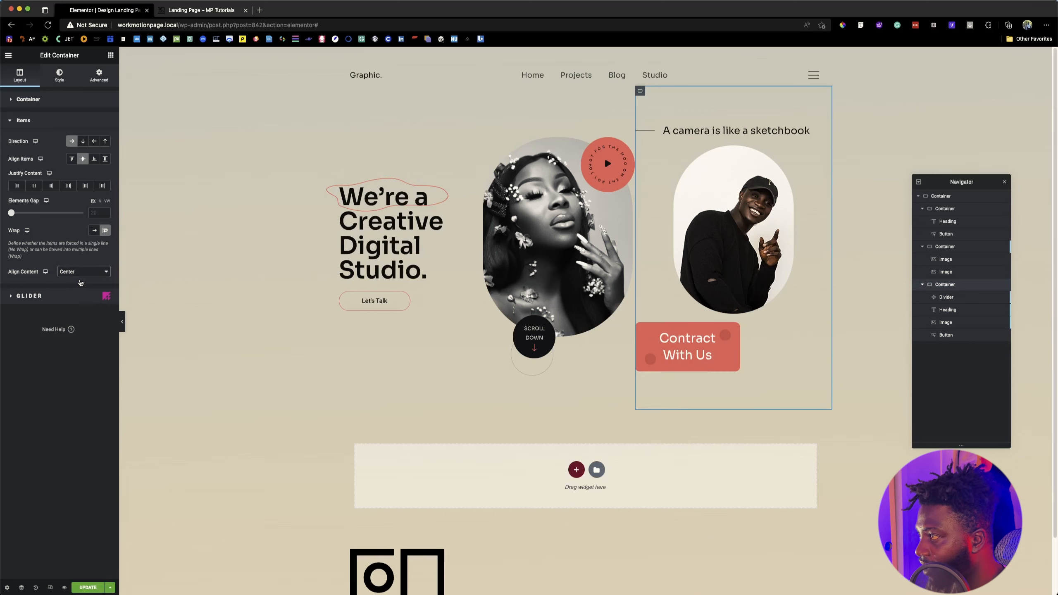
Step: Copy the "We are a group of forward-thinking designers" paragraph from the reference page and return to the Elementor editor
{"action": "left_click", "coordinate": [190, 8]}
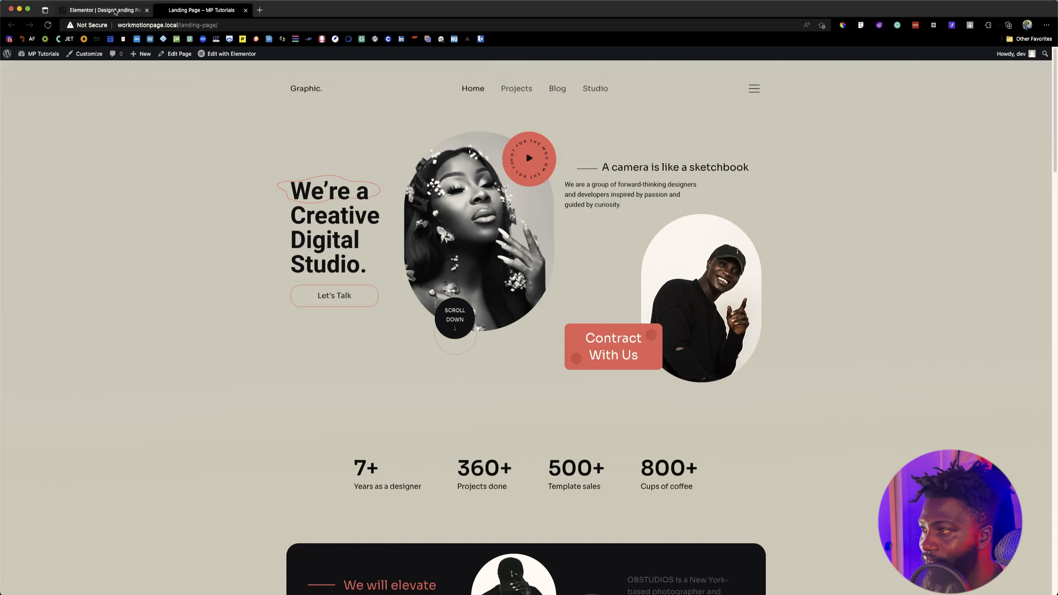
{"action": "left_click_drag", "start_coordinate": [623, 208], "coordinate": [562, 188]}
{"action": "key", "text": "ctrl+c"}
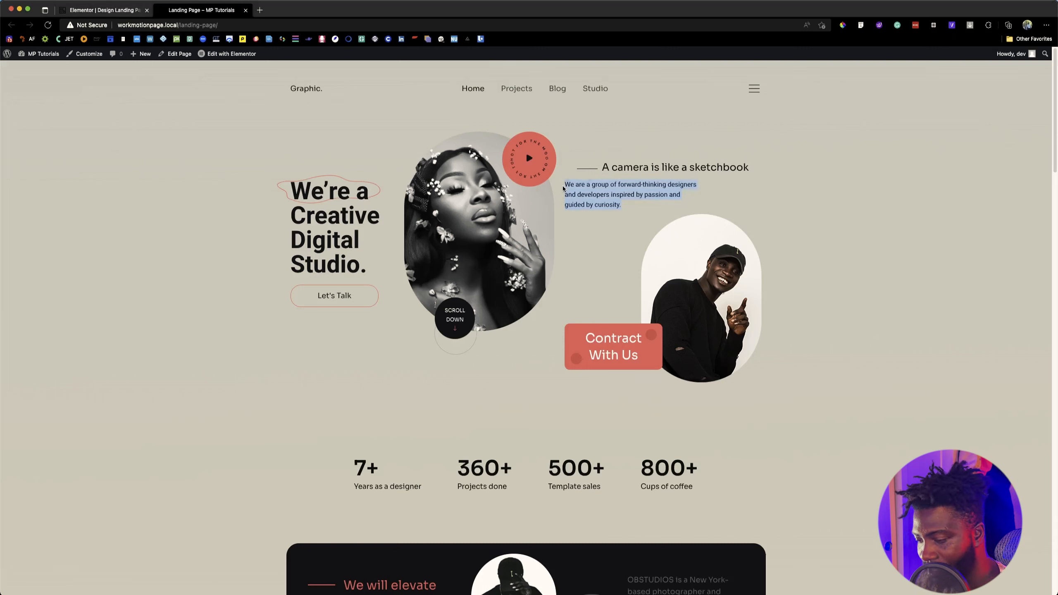
{"action": "key", "text": "ctrl+shift+Tab"}
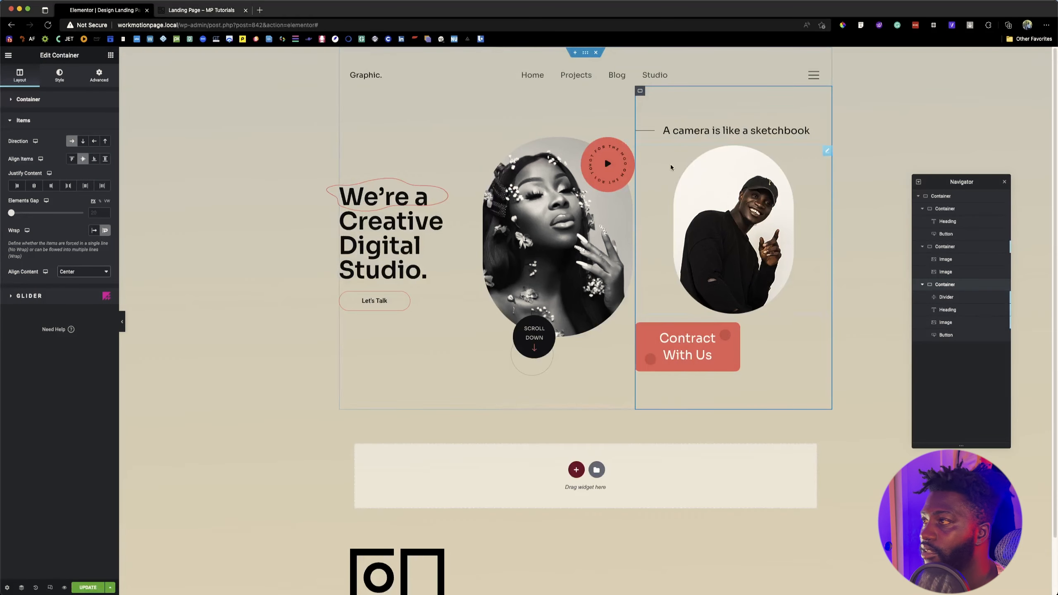
Step: Duplicate the "A camera is like a sketchbook" heading and replace the copy's title with the copied paragraph
{"action": "right_click", "coordinate": [726, 134]}
{"action": "left_click", "coordinate": [745, 153]}
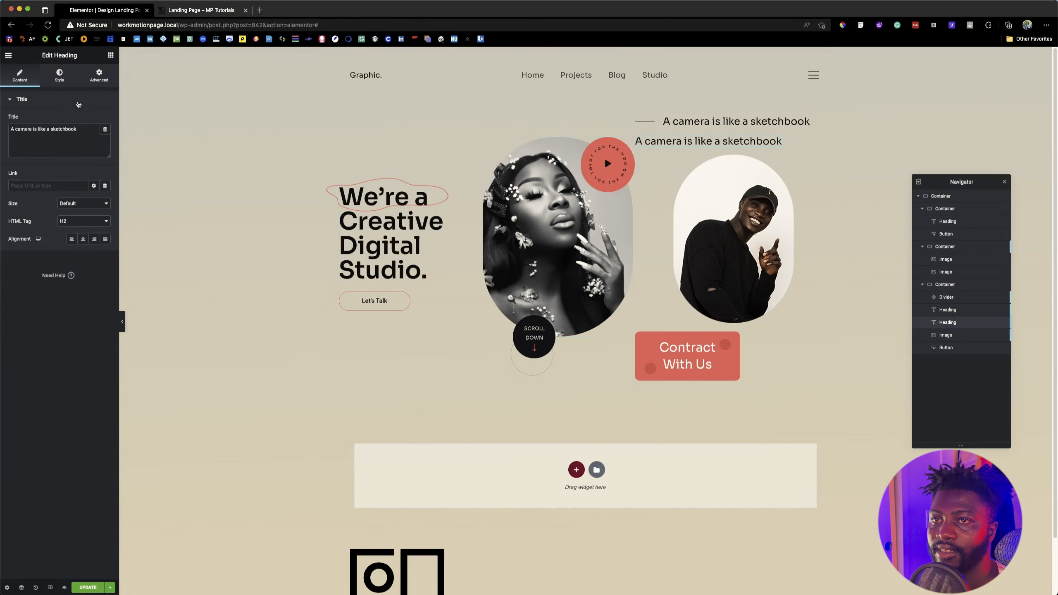
{"action": "double_click", "coordinate": [70, 129]}
{"action": "key", "text": "ctrl+a"}
{"action": "key", "text": "ctrl+v"}
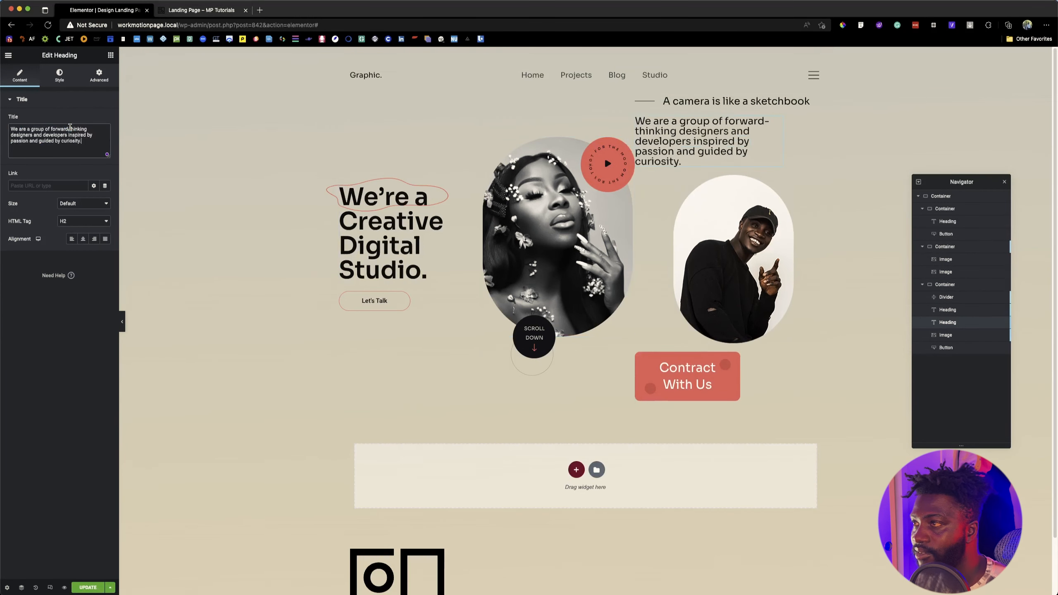
Step: Inspect the reference paragraph's font size and line height with Font Finder
{"action": "left_click", "coordinate": [192, 12]}
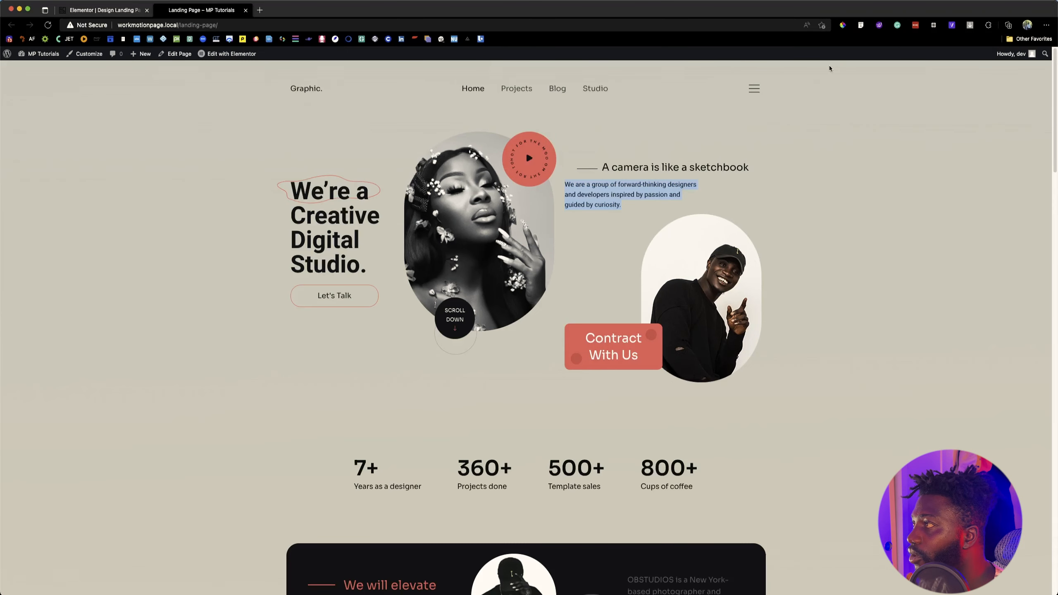
{"action": "left_click", "coordinate": [861, 26]}
{"action": "left_click", "coordinate": [595, 195]}
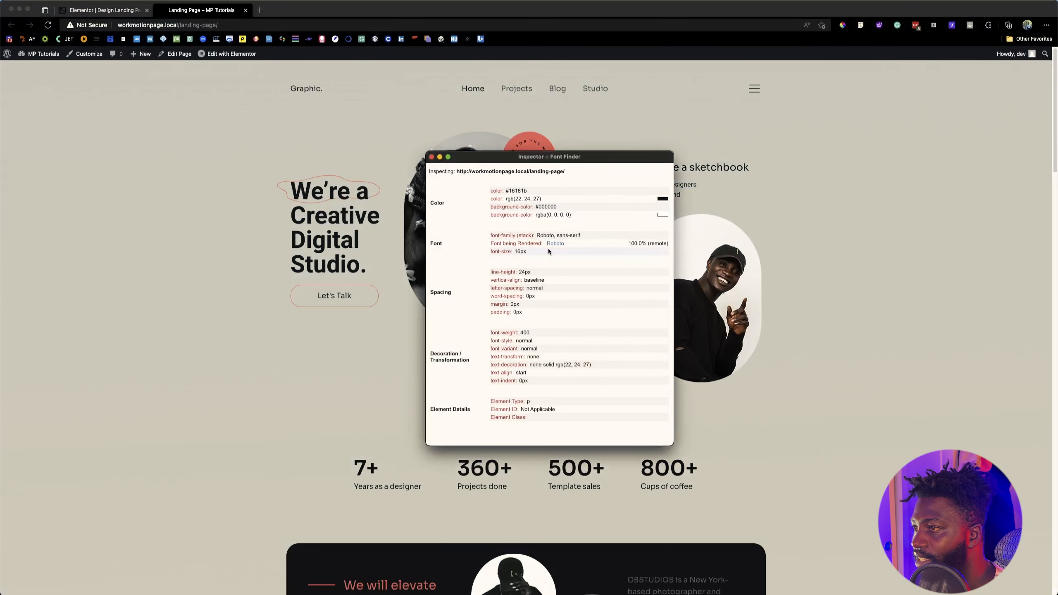
{"action": "left_click", "coordinate": [109, 12]}
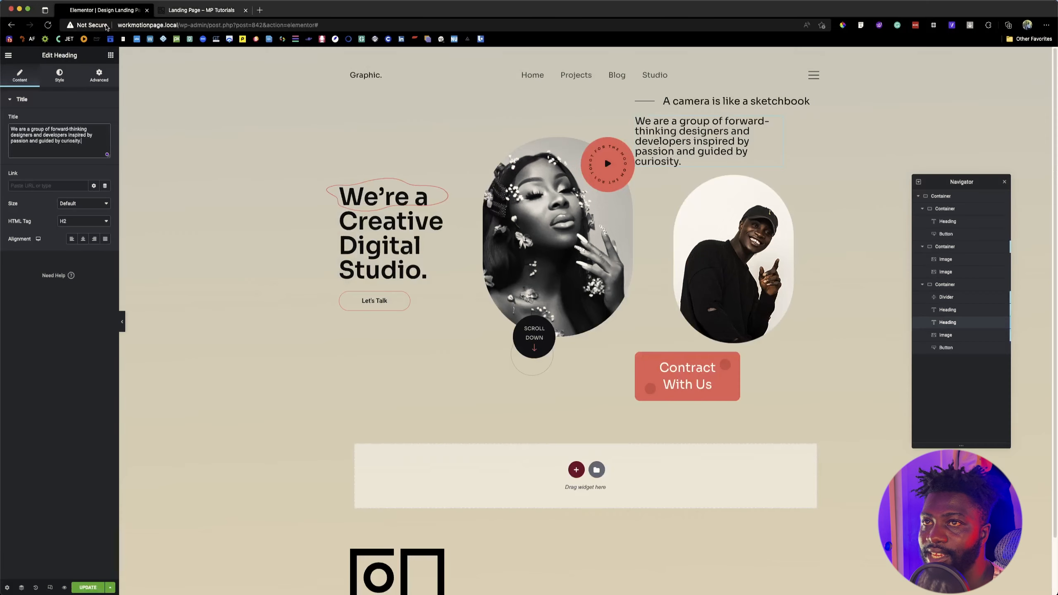
Step: Set the duplicated paragraph heading's font size to 16 px and its line height to 24 px
{"action": "left_click", "coordinate": [60, 75]}
{"action": "left_click", "coordinate": [104, 137]}
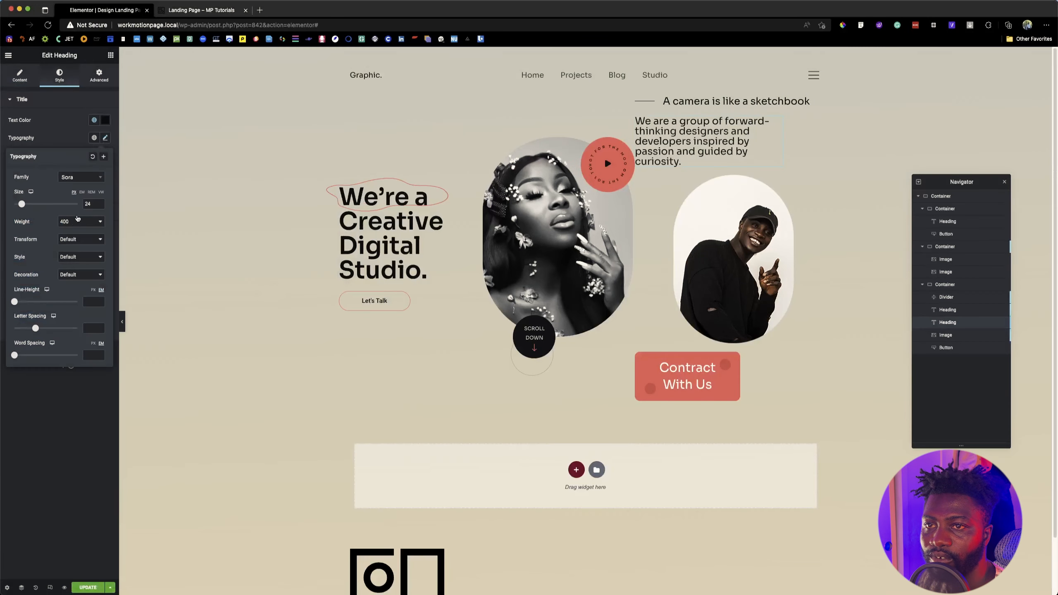
{"action": "double_click", "coordinate": [86, 204]}
{"action": "type", "text": "16"}
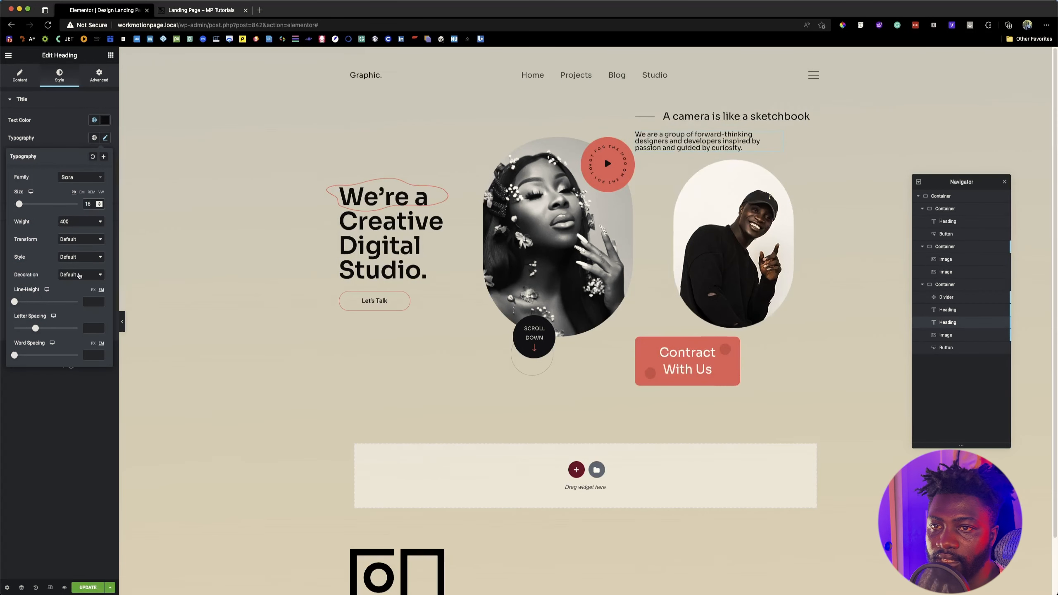
{"action": "left_click", "coordinate": [93, 290]}
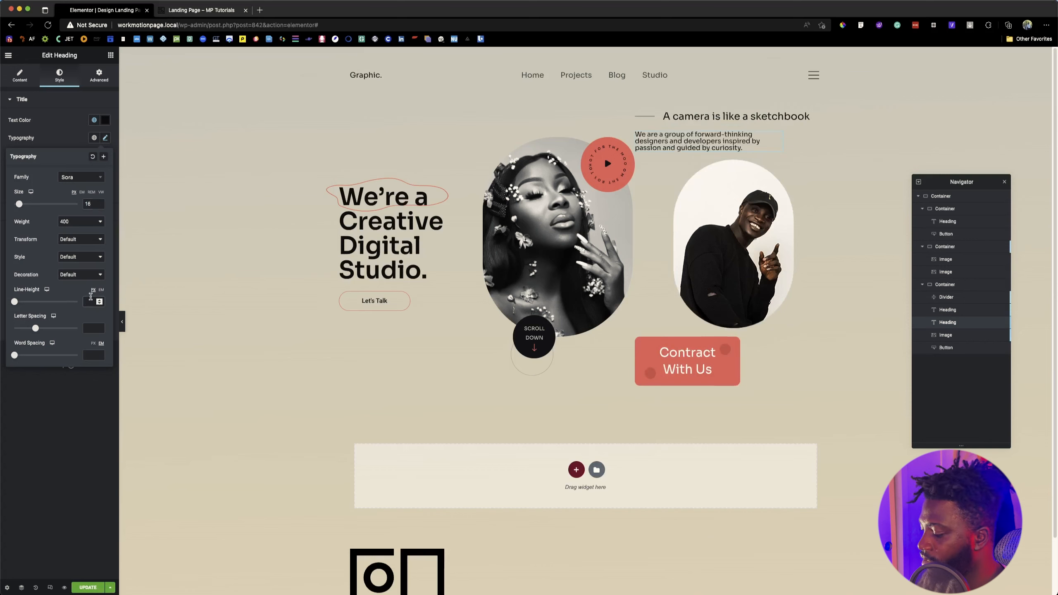
{"action": "left_click", "coordinate": [91, 299]}
{"action": "type", "text": "24"}
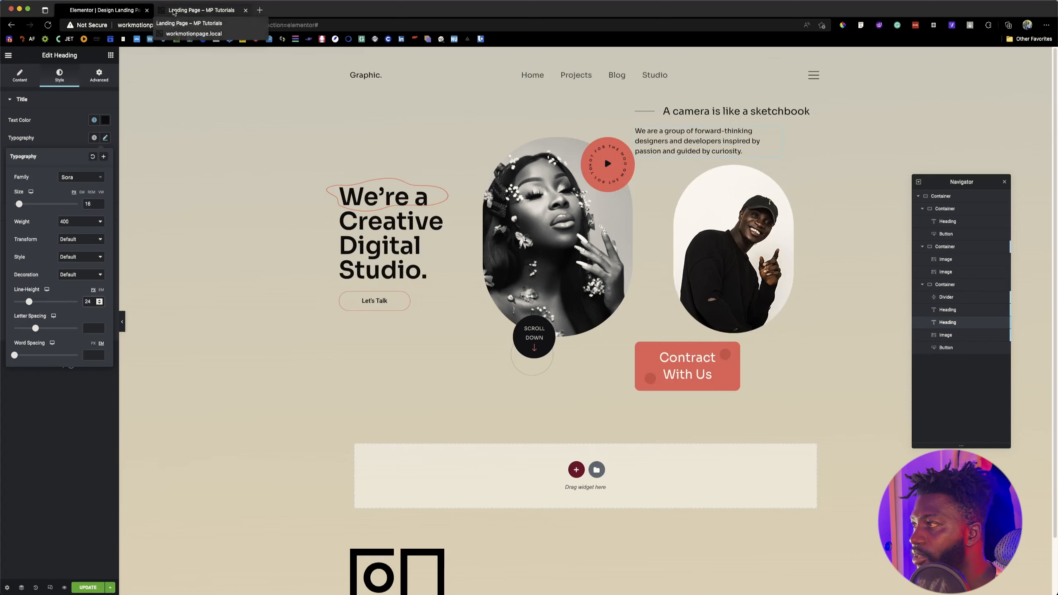
Step: Compare the hero with the reference page, then unlink the "Contract With Us" button's margins and set its top margin to -128 px
{"action": "left_click", "coordinate": [174, 11]}
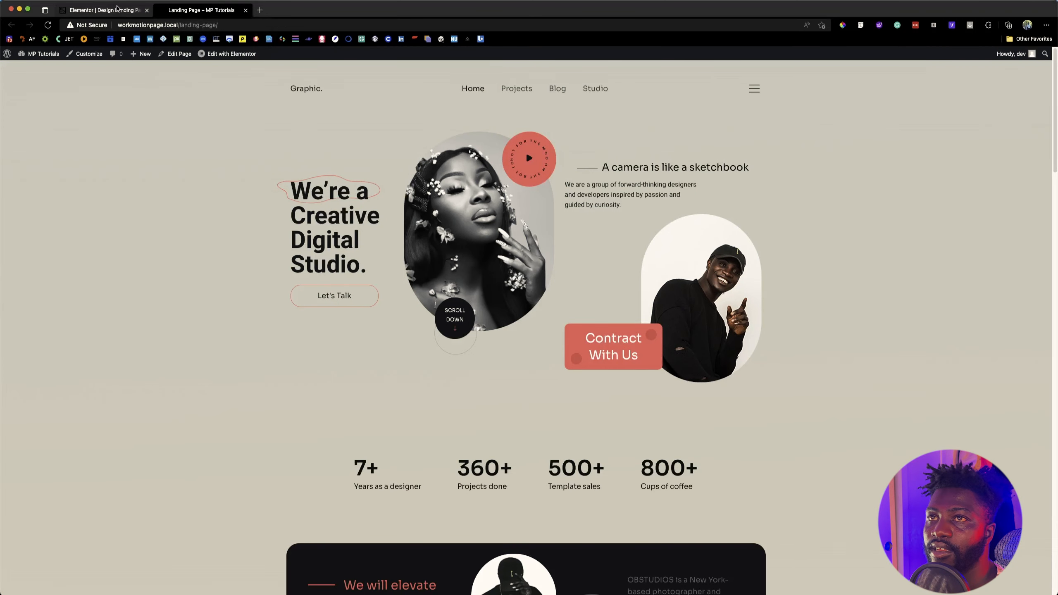
{"action": "left_click", "coordinate": [119, 10]}
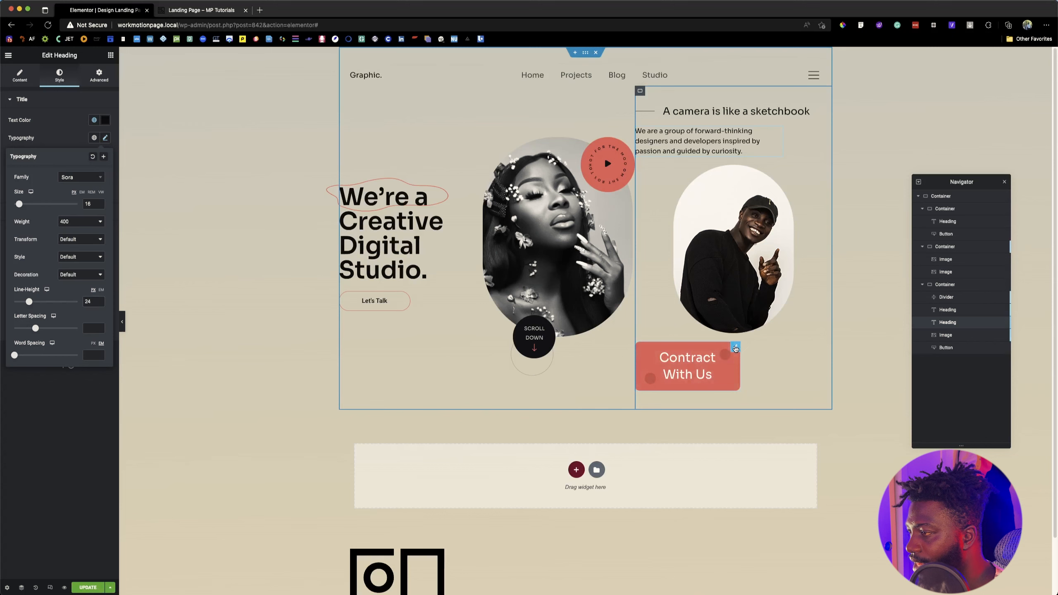
{"action": "left_click", "coordinate": [735, 348]}
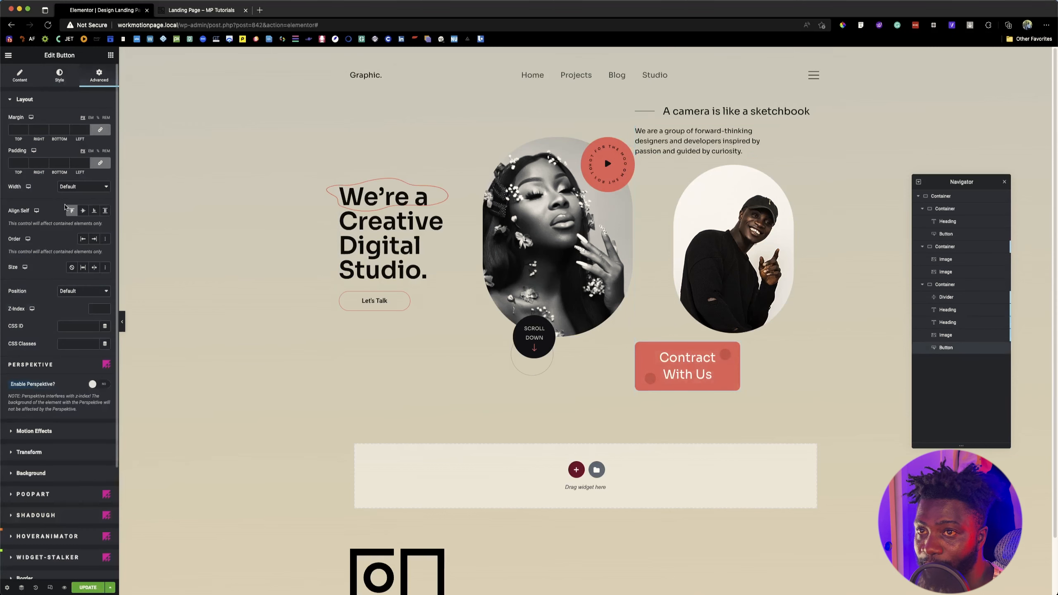
{"action": "left_click", "coordinate": [98, 130]}
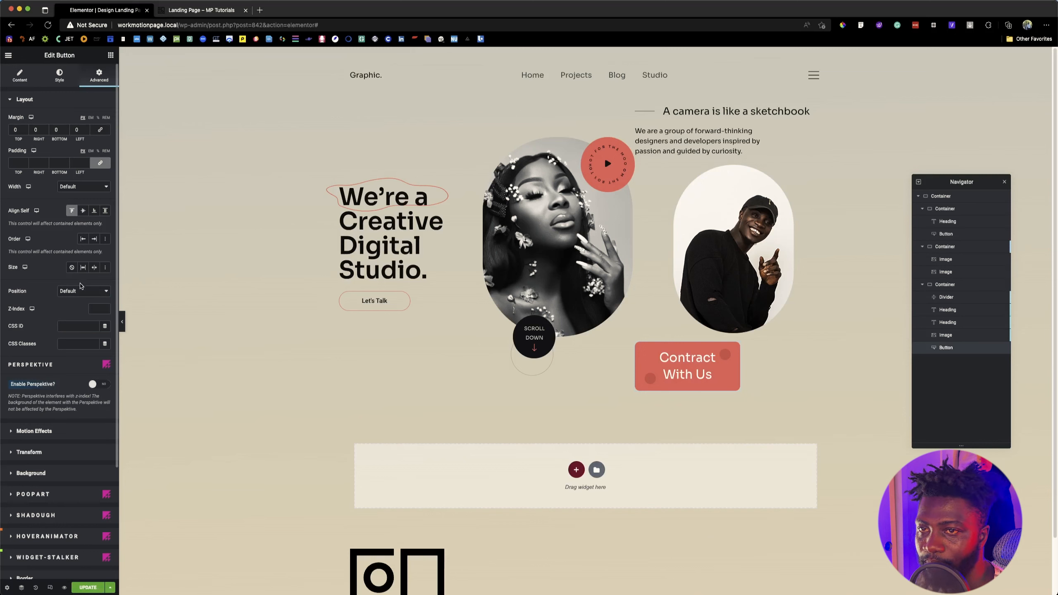
{"action": "left_click", "coordinate": [26, 131]}
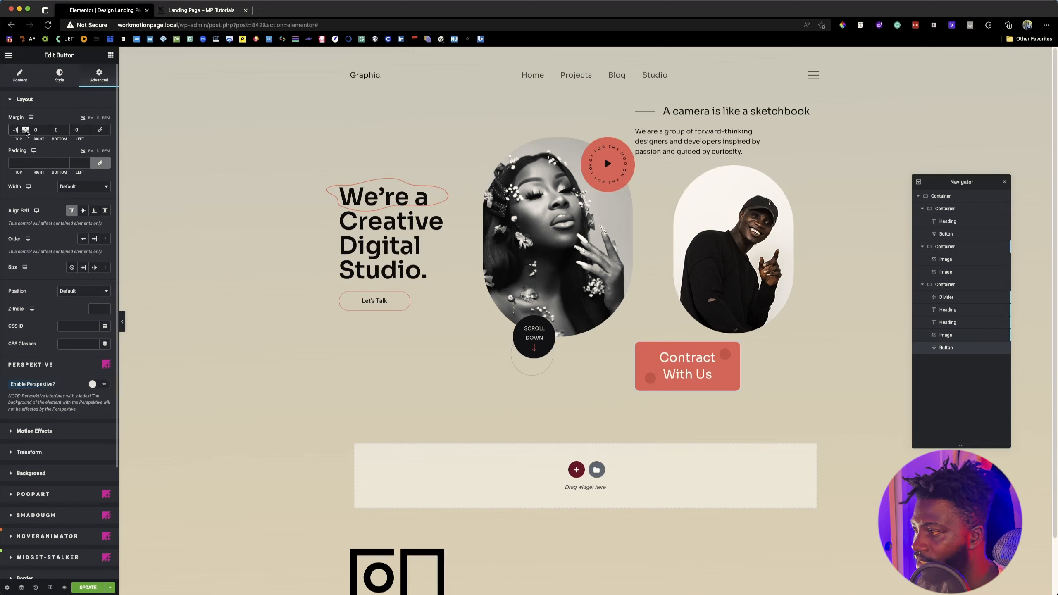
{"action": "left_click_drag", "start_coordinate": [25, 131], "coordinate": [26, 131]}
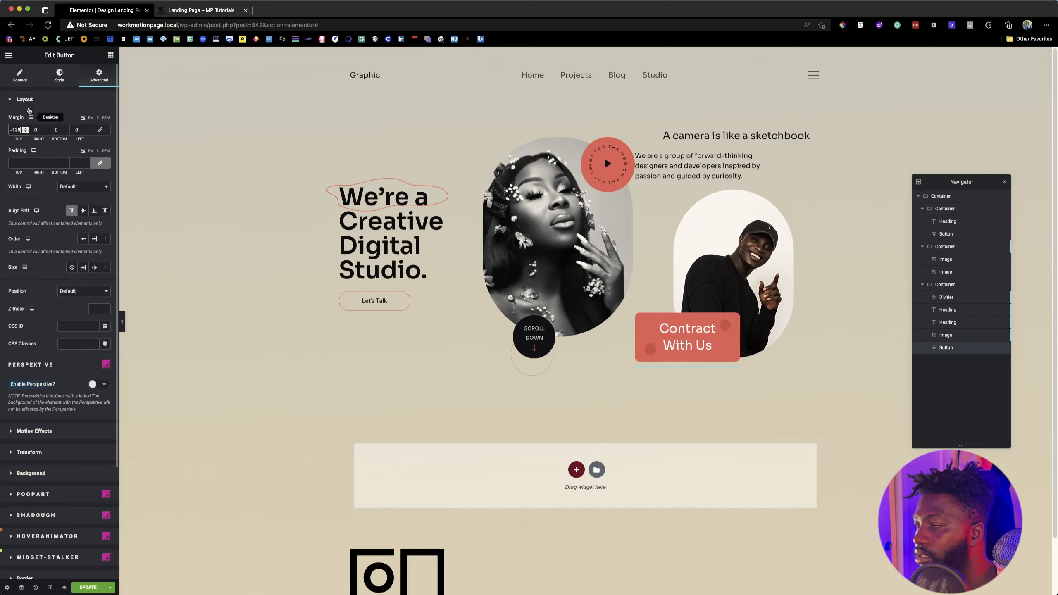
Step: Check the reference page's layout and align the image of the man in the cap to the right of its container
{"action": "left_click", "coordinate": [185, 5]}
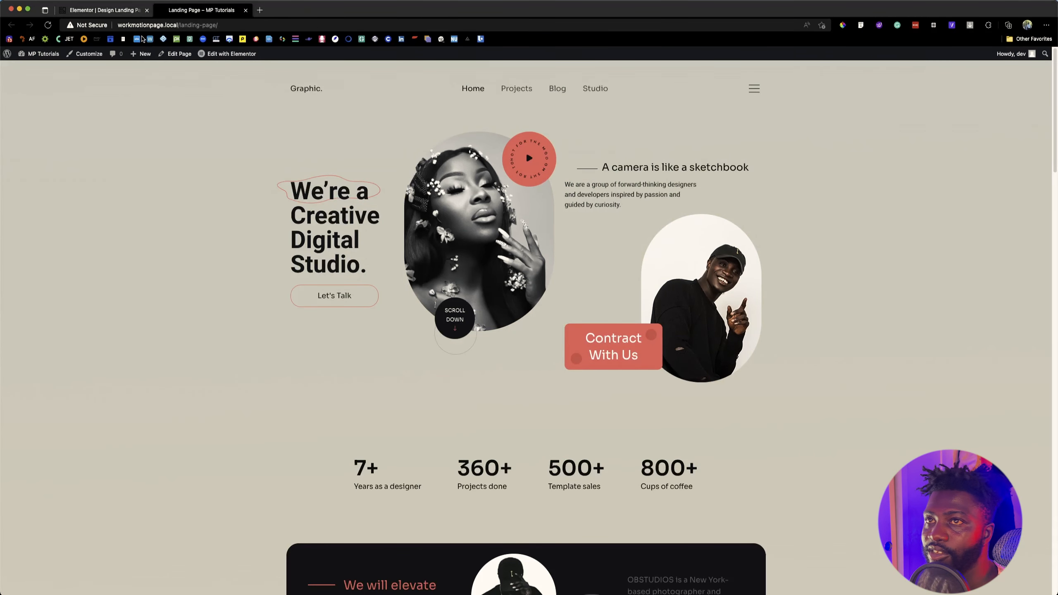
{"action": "left_click", "coordinate": [122, 10]}
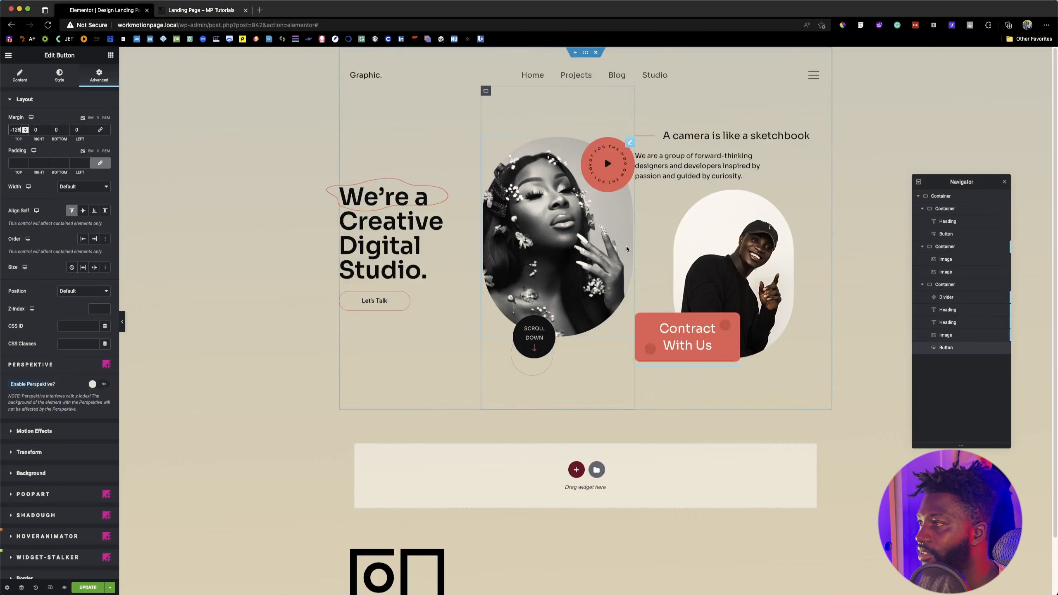
{"action": "left_click", "coordinate": [812, 243]}
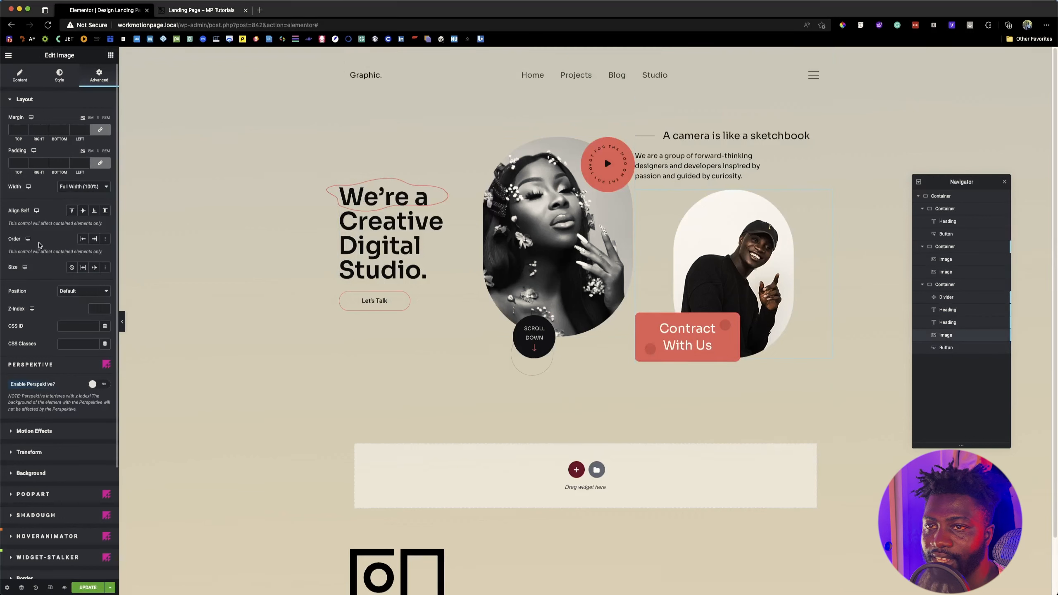
{"action": "left_click", "coordinate": [19, 76]}
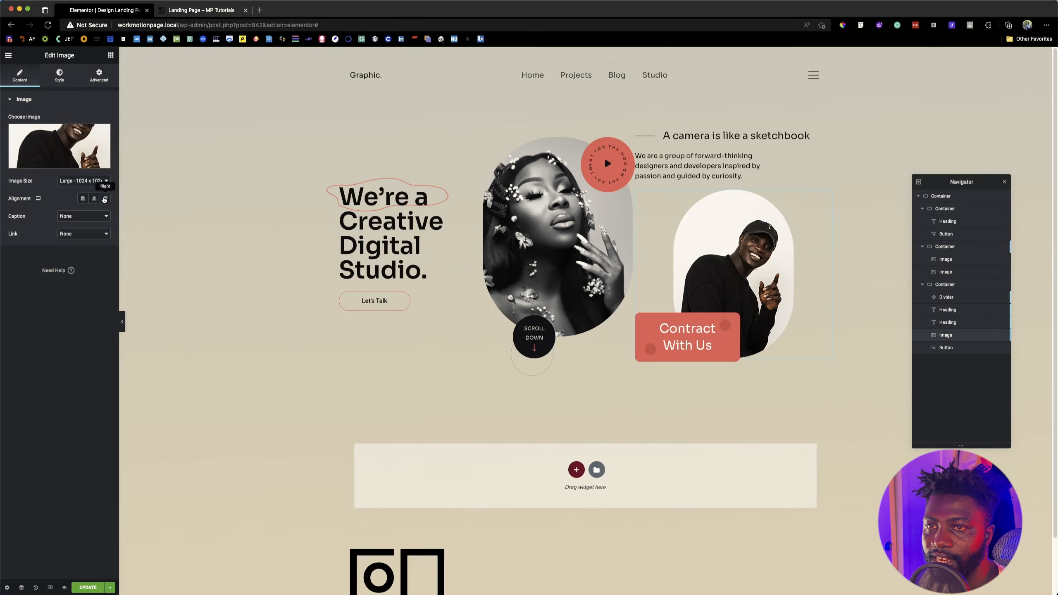
{"action": "left_click", "coordinate": [104, 199]}
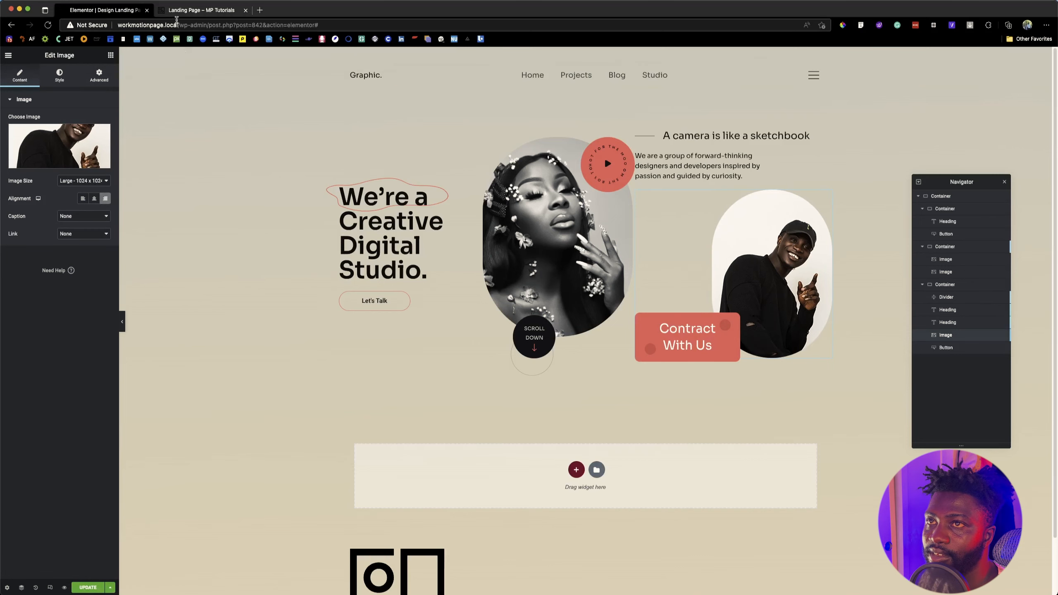
Step: Recheck the reference page and set the "Contract With Us" button's top margin to -140 px
{"action": "left_click", "coordinate": [177, 13]}
{"action": "left_click", "coordinate": [102, 10]}
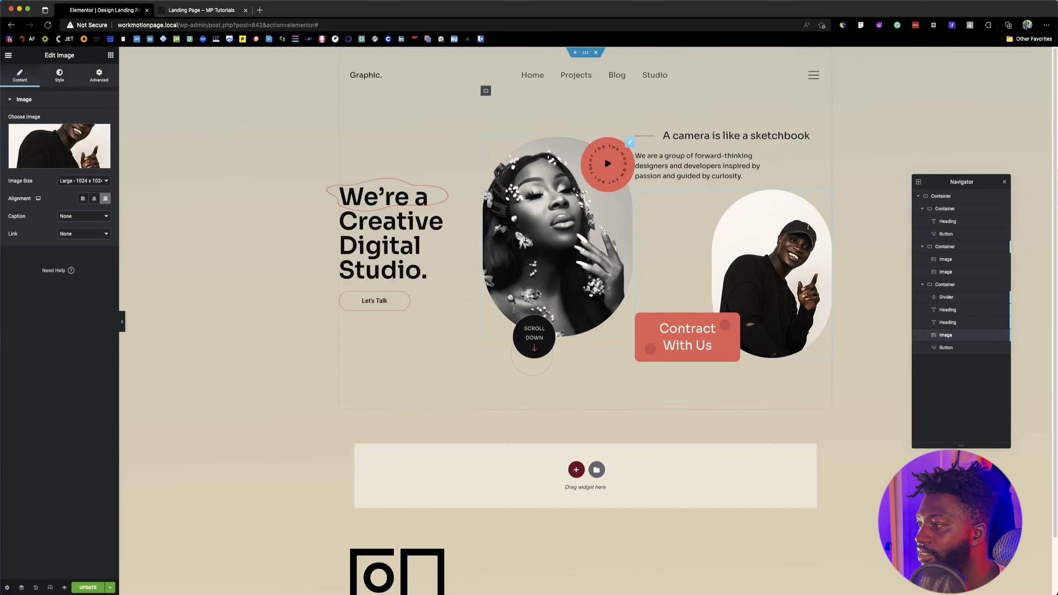
{"action": "left_click", "coordinate": [733, 333]}
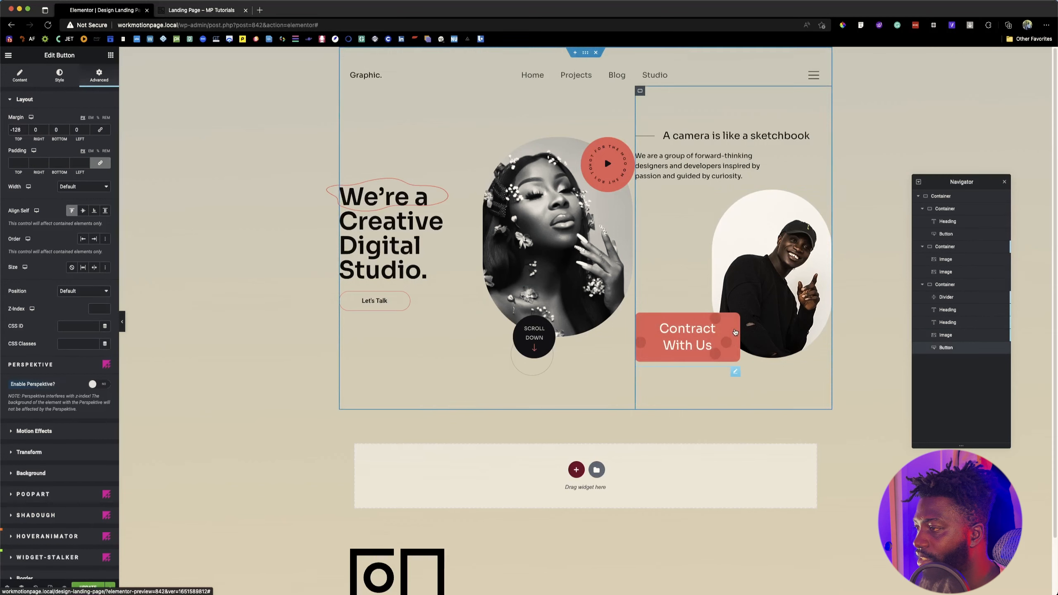
{"action": "left_click", "coordinate": [25, 131]}
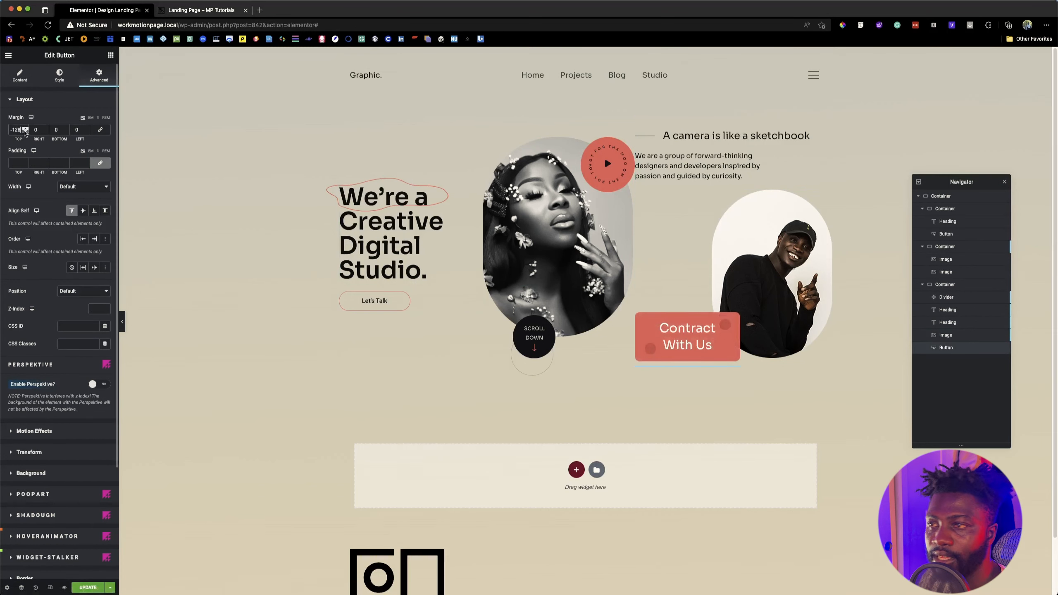
{"action": "left_click", "coordinate": [25, 131]}
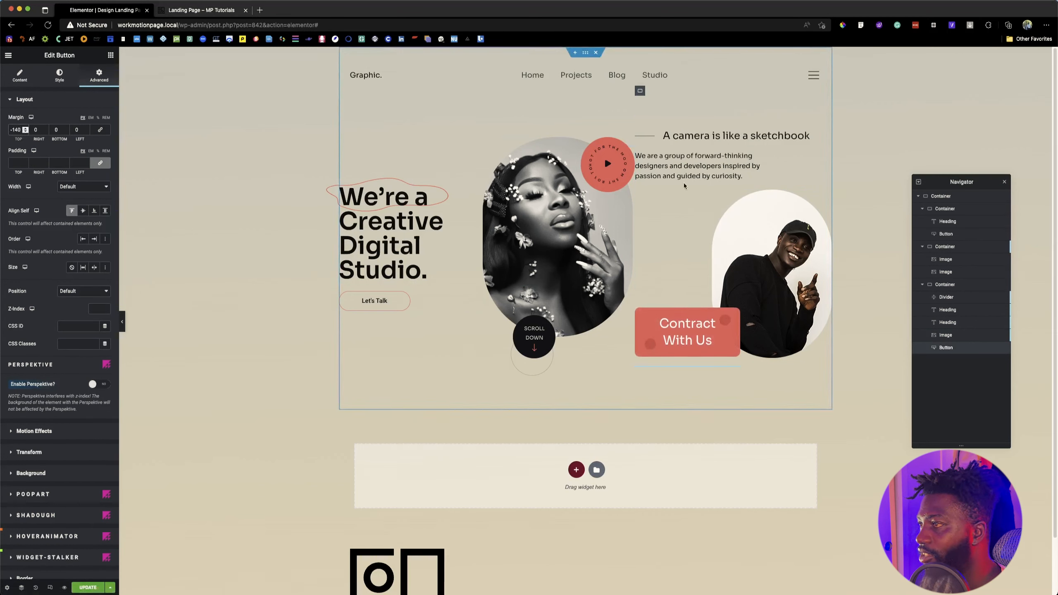
Step: Following the reference page, give the divider beside "A camera is like a sketchbook" a 50 px left margin and a custom width of 20%
{"action": "left_click", "coordinate": [214, 11]}
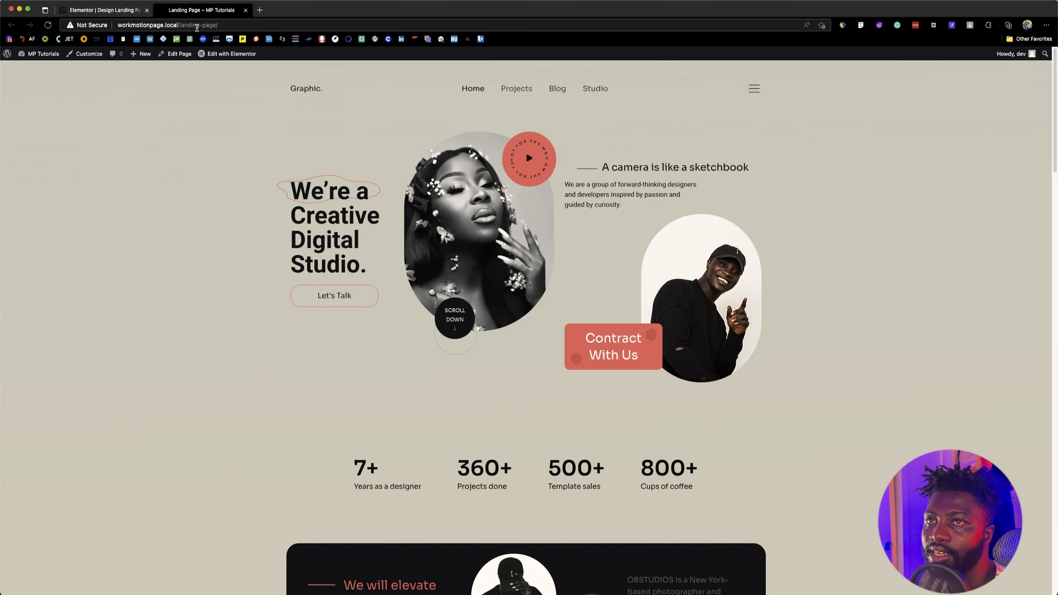
{"action": "key", "text": "ctrl+shift+Tab"}
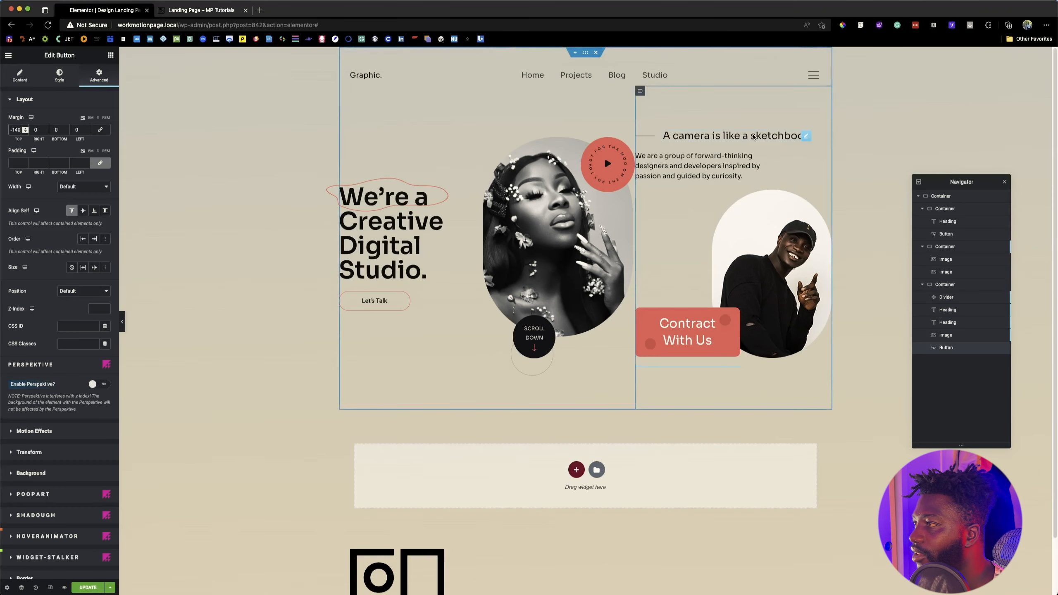
{"action": "left_click", "coordinate": [754, 134]}
{"action": "left_click", "coordinate": [643, 135]}
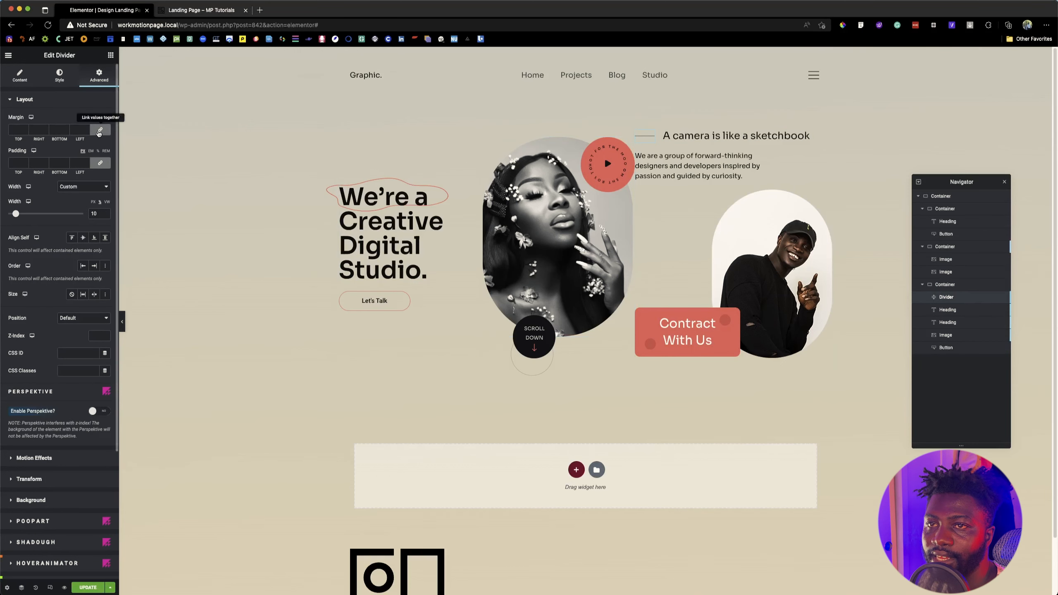
{"action": "left_click", "coordinate": [99, 131]}
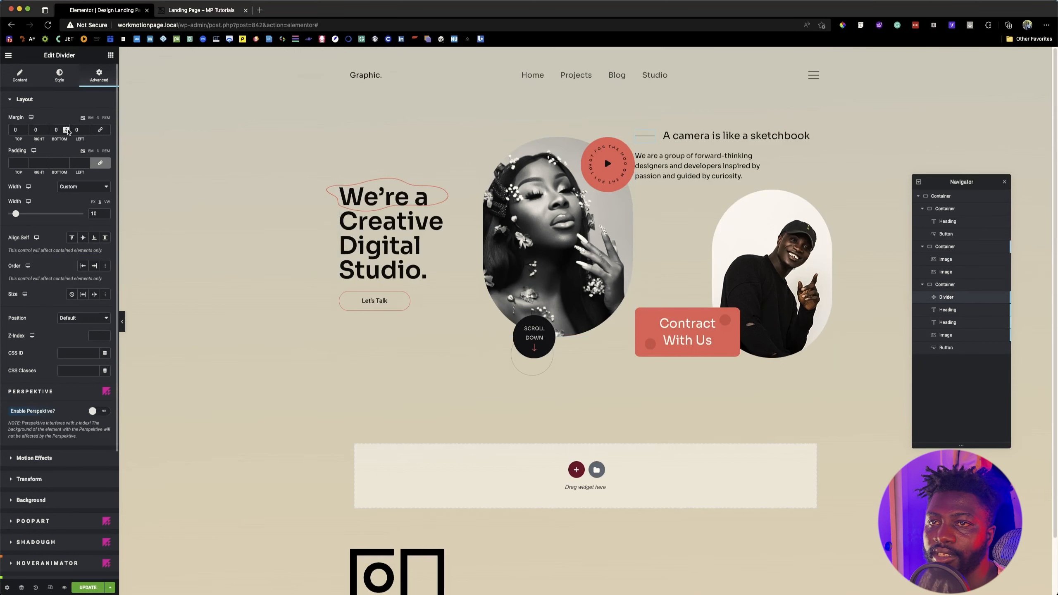
{"action": "left_click", "coordinate": [70, 129]}
{"action": "type", "text": "5"}
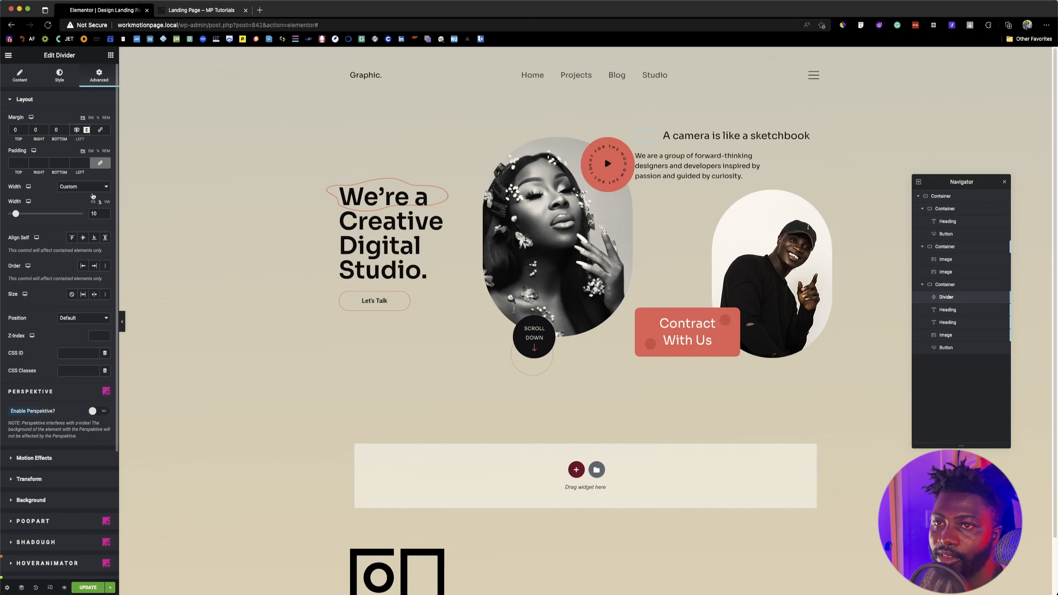
{"action": "left_click_drag", "start_coordinate": [16, 213], "coordinate": [24, 215]}
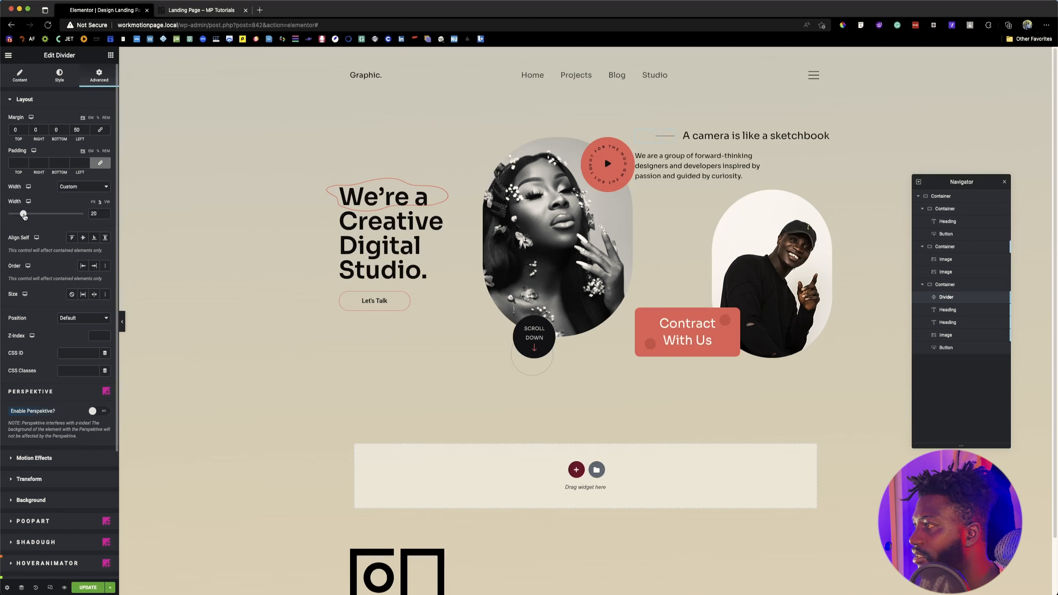
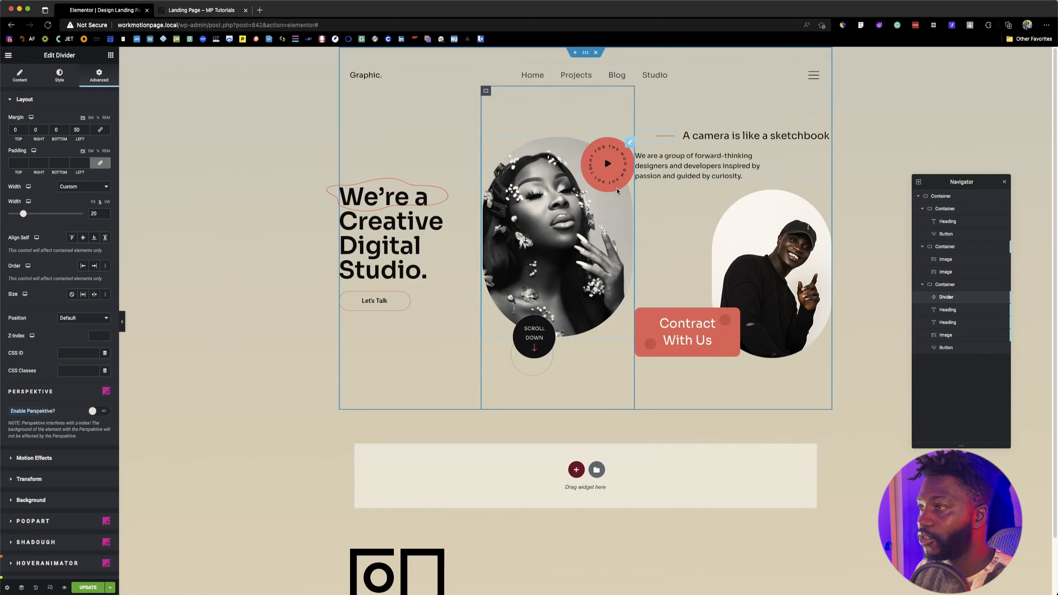
Step: Compare the hero with the reference page, then unlink the right-hand container's padding and set its left padding to 20 px
{"action": "left_click", "coordinate": [181, 10]}
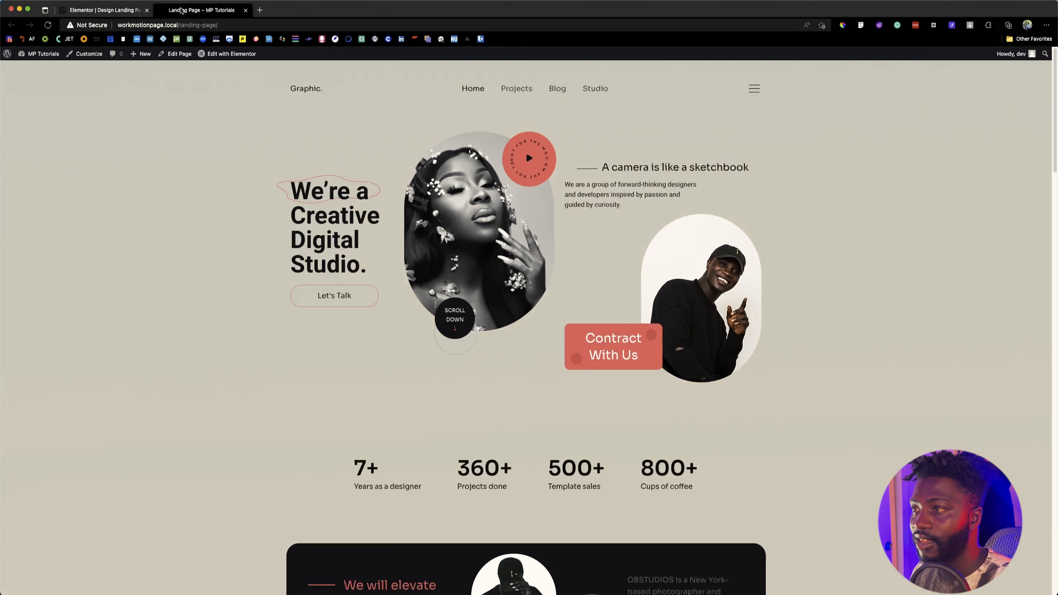
{"action": "left_click", "coordinate": [103, 10]}
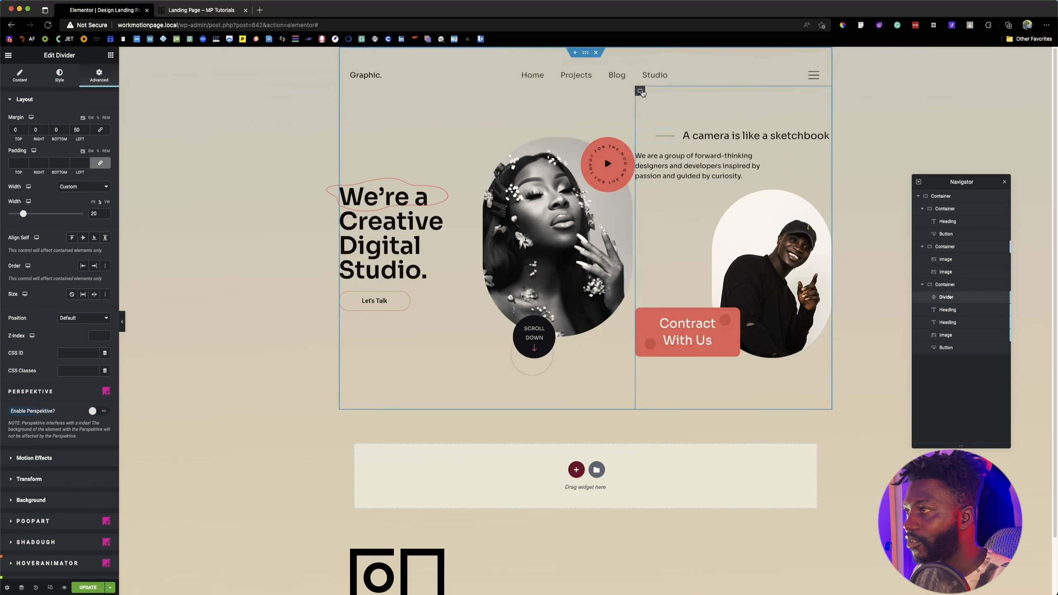
{"action": "left_click", "coordinate": [639, 90]}
{"action": "left_click", "coordinate": [99, 75]}
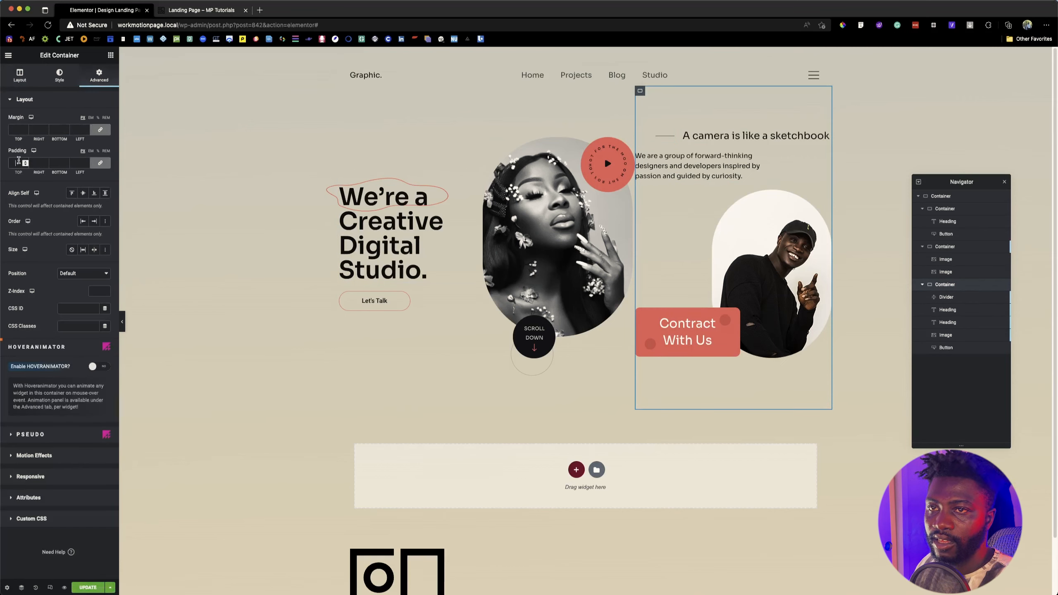
{"action": "left_click", "coordinate": [100, 163]}
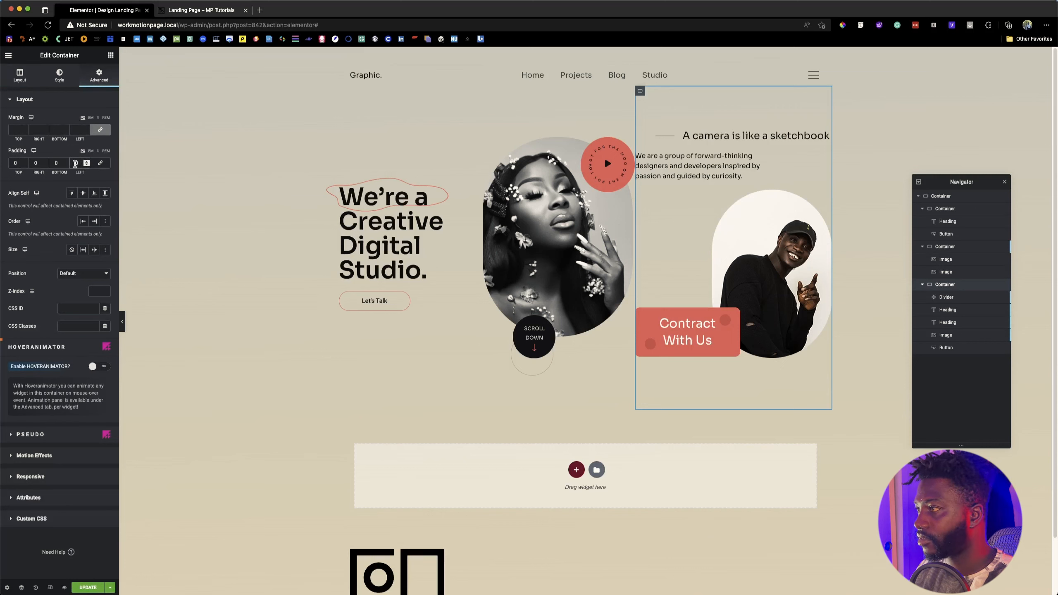
{"action": "left_click", "coordinate": [75, 163]}
{"action": "type", "text": "20"}
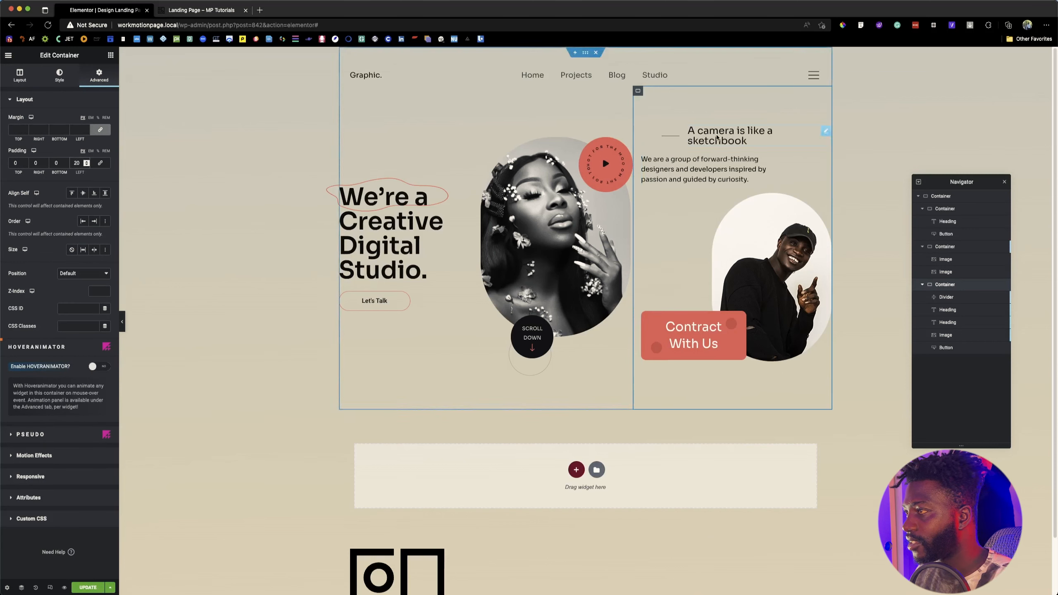
Step: Set the left margin of the divider beside "A camera is like a sketchbook" to 25 px and its width to 10%
{"action": "left_click", "coordinate": [816, 132]}
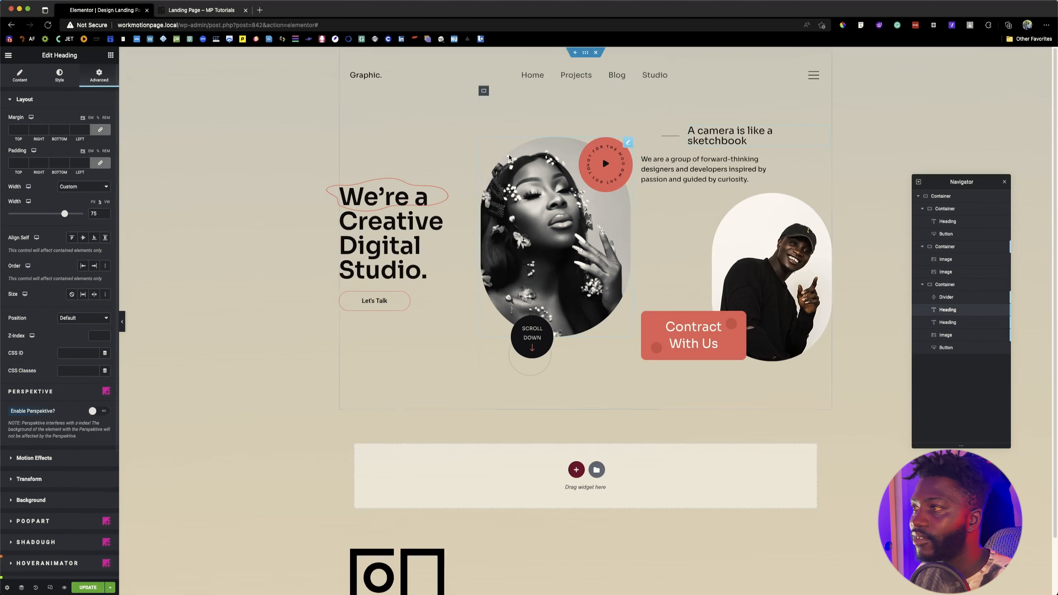
{"action": "left_click", "coordinate": [674, 136]}
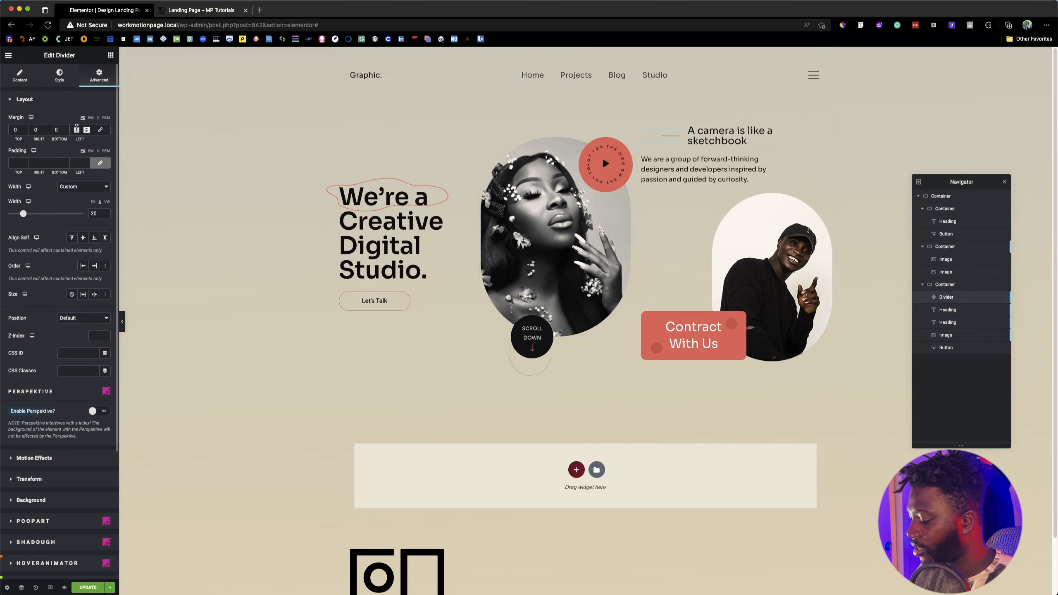
{"action": "left_click", "coordinate": [76, 130]}
{"action": "type", "text": "25"}
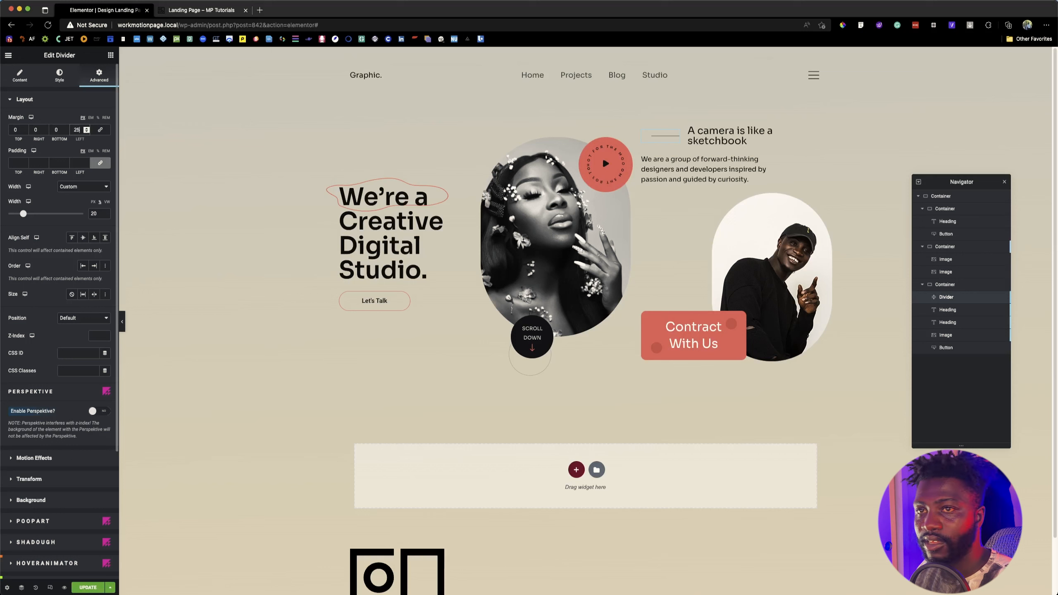
{"action": "left_click_drag", "start_coordinate": [24, 213], "coordinate": [16, 214]}
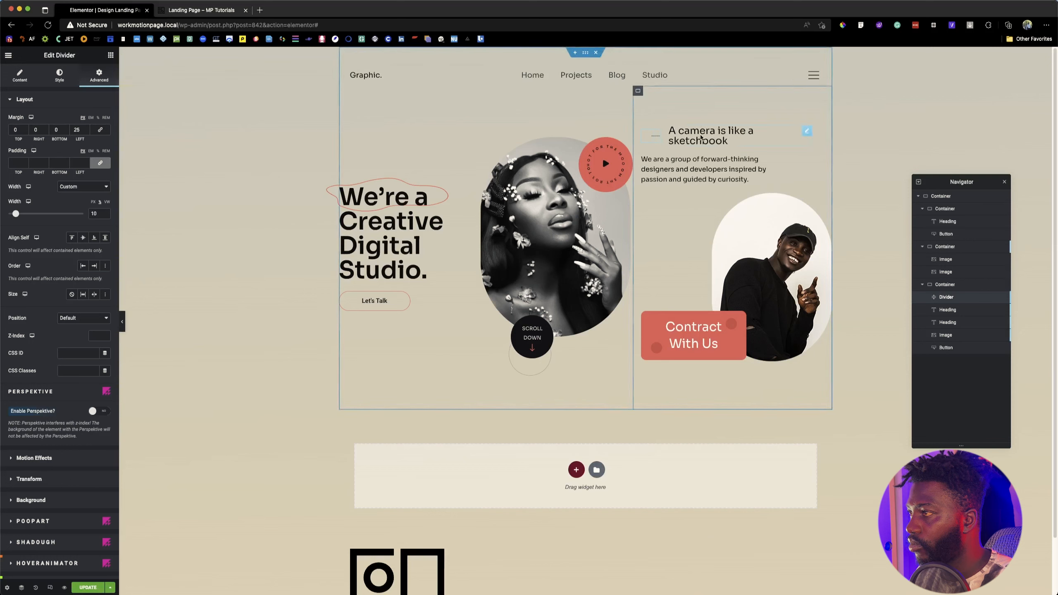
Step: Set the "A camera is like a sketchbook" heading's width to 78% and its divider's width to 13%
{"action": "left_click", "coordinate": [726, 140]}
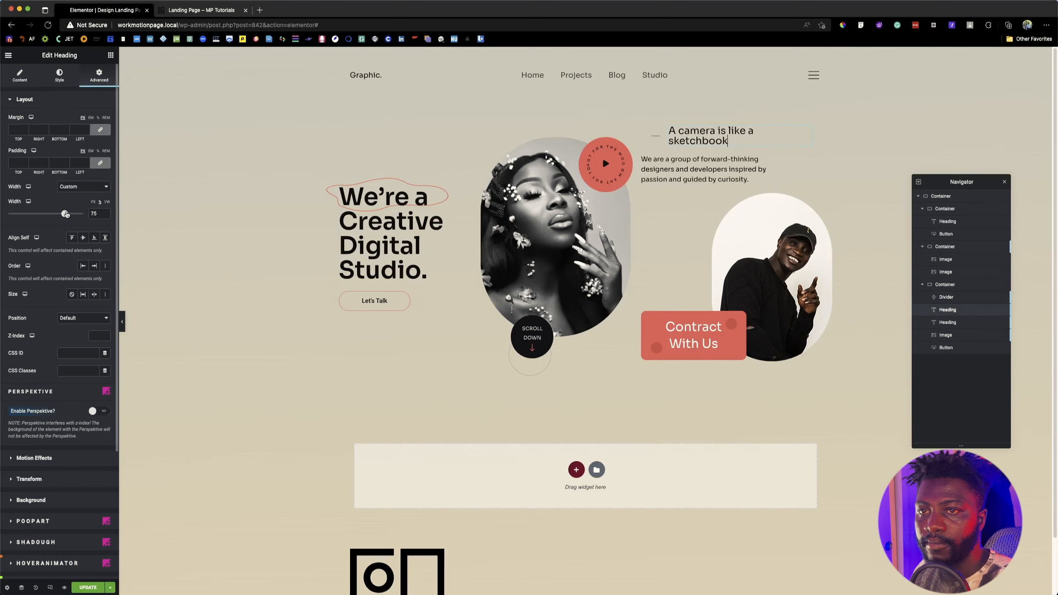
{"action": "left_click_drag", "start_coordinate": [65, 214], "coordinate": [67, 214]}
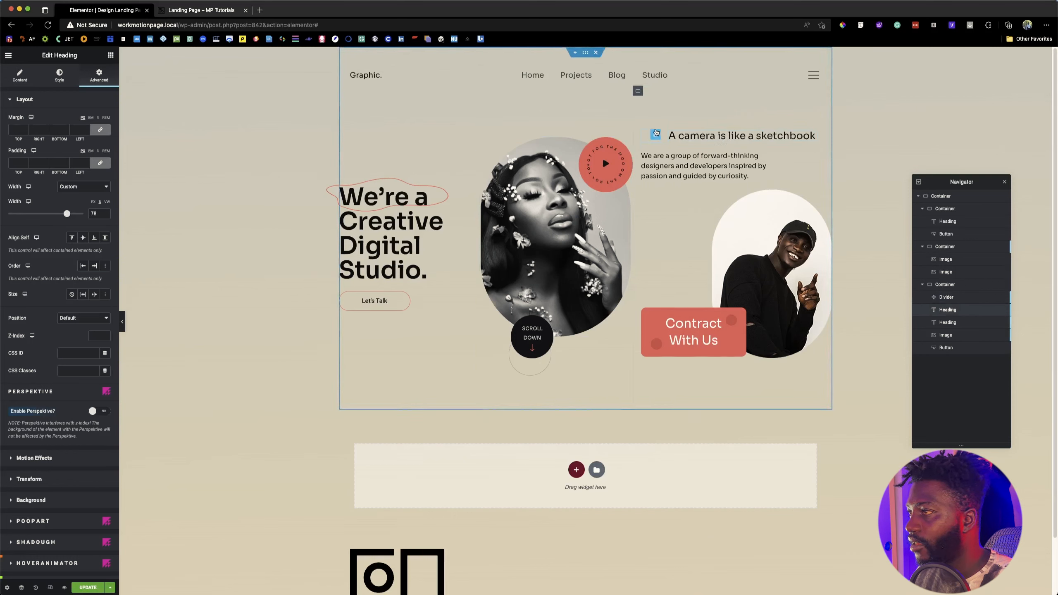
{"action": "left_click", "coordinate": [656, 137]}
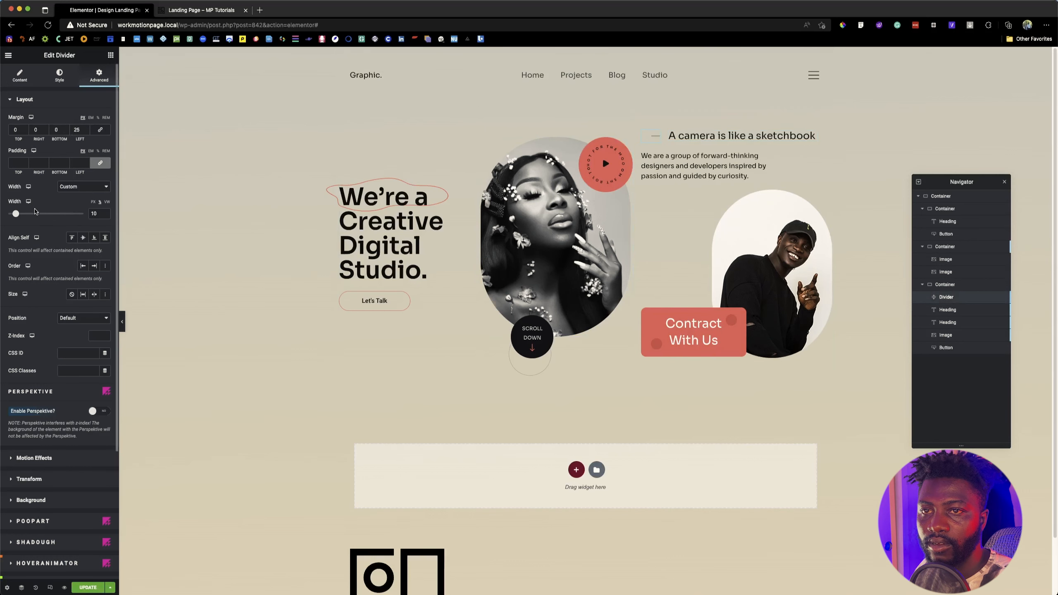
{"action": "left_click_drag", "start_coordinate": [16, 214], "coordinate": [20, 215]}
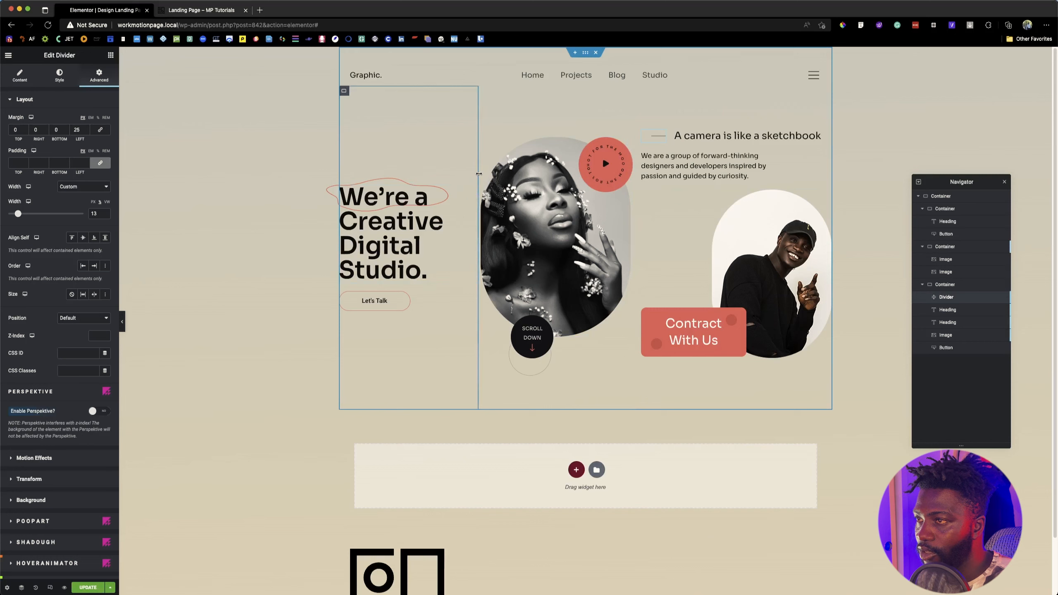
Step: Narrow the "We're a Creative Digital Studio." container slightly and compare the hero's spacing with the reference page
{"action": "left_click_drag", "start_coordinate": [479, 176], "coordinate": [466, 172]}
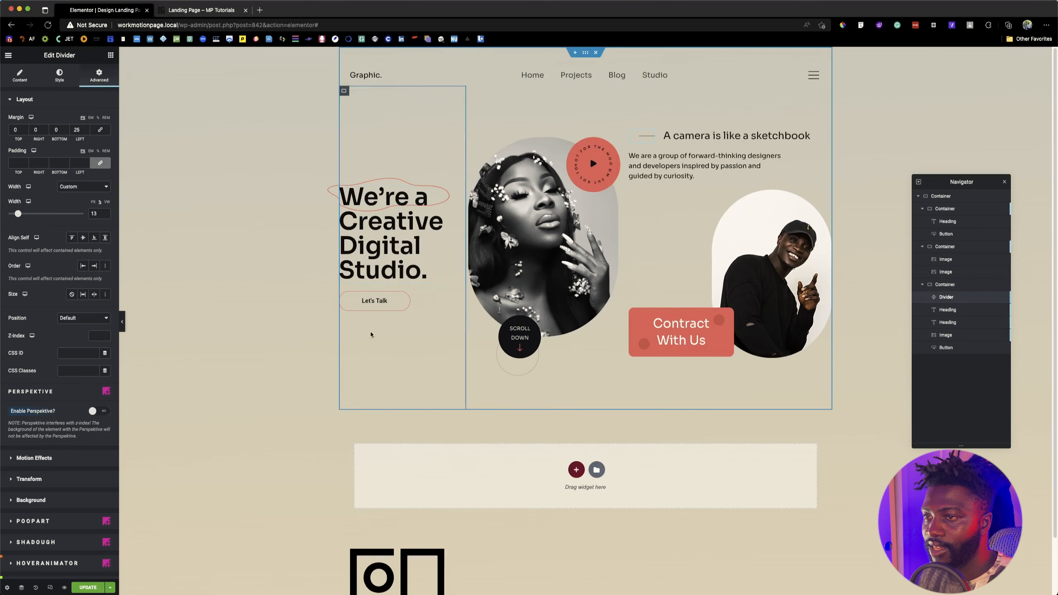
{"action": "left_click", "coordinate": [220, 18]}
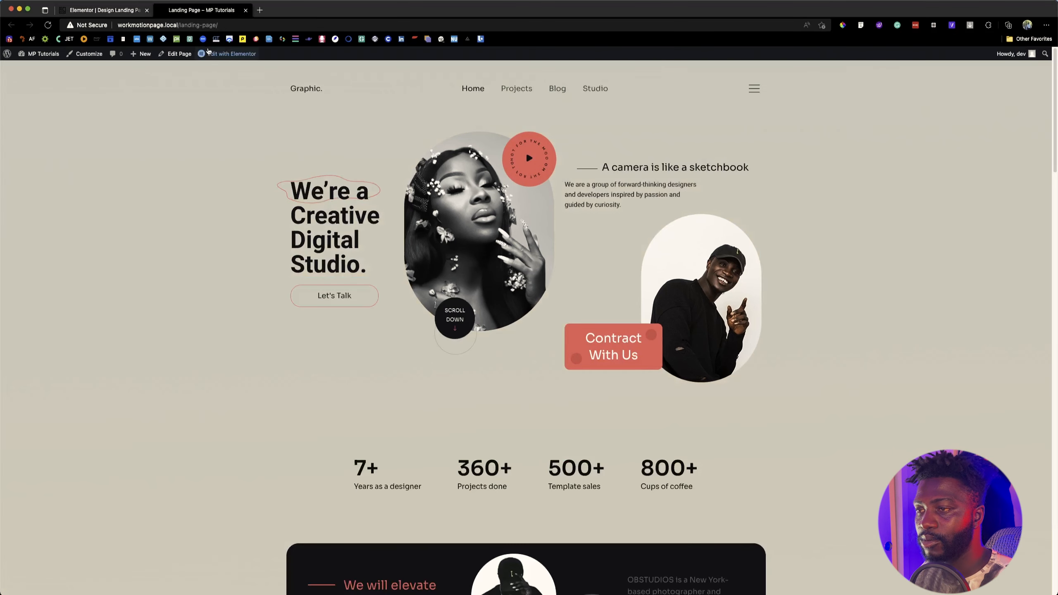
{"action": "left_click", "coordinate": [118, 13]}
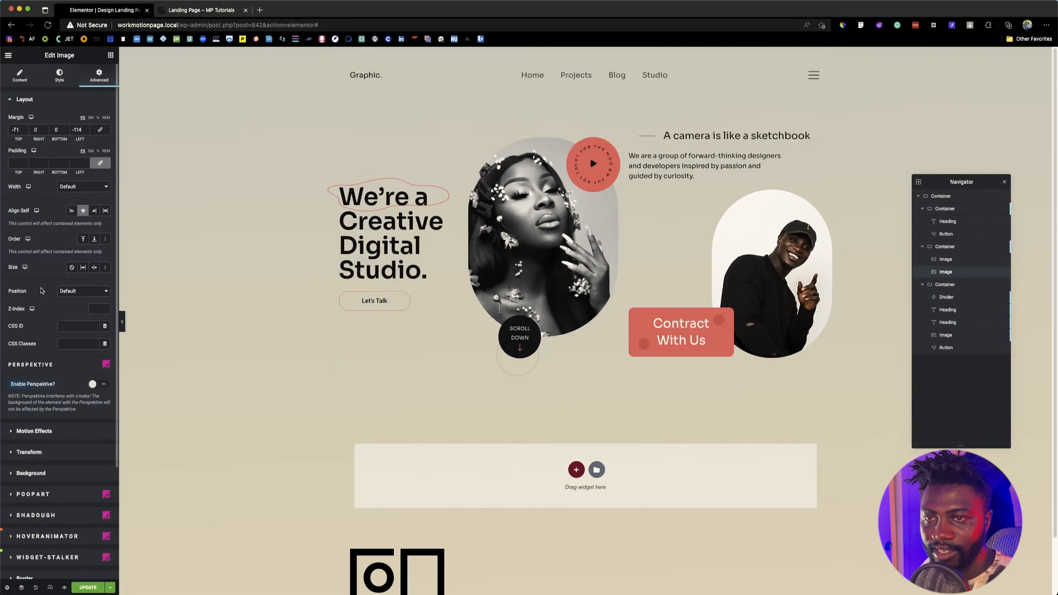
Step: Set the left offset of the "Scroll Down" image's PoopArt circle overlay to 5 and update the page
{"action": "scroll", "coordinate": [48, 475], "scroll_direction": "down", "scroll_amount": 3}
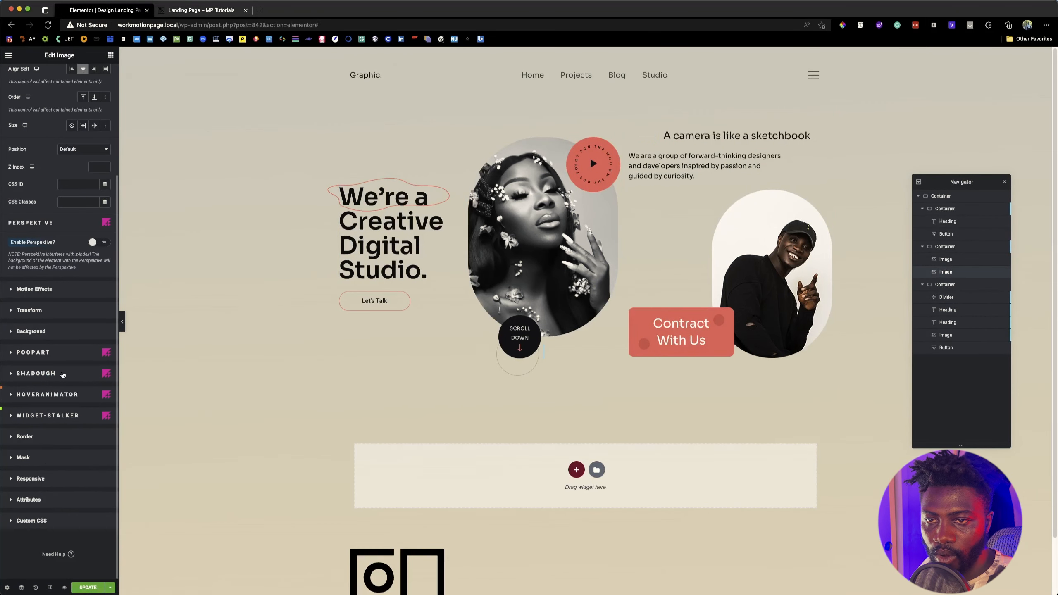
{"action": "left_click", "coordinate": [44, 353]}
{"action": "scroll", "coordinate": [110, 489], "scroll_direction": "down", "scroll_amount": 1}
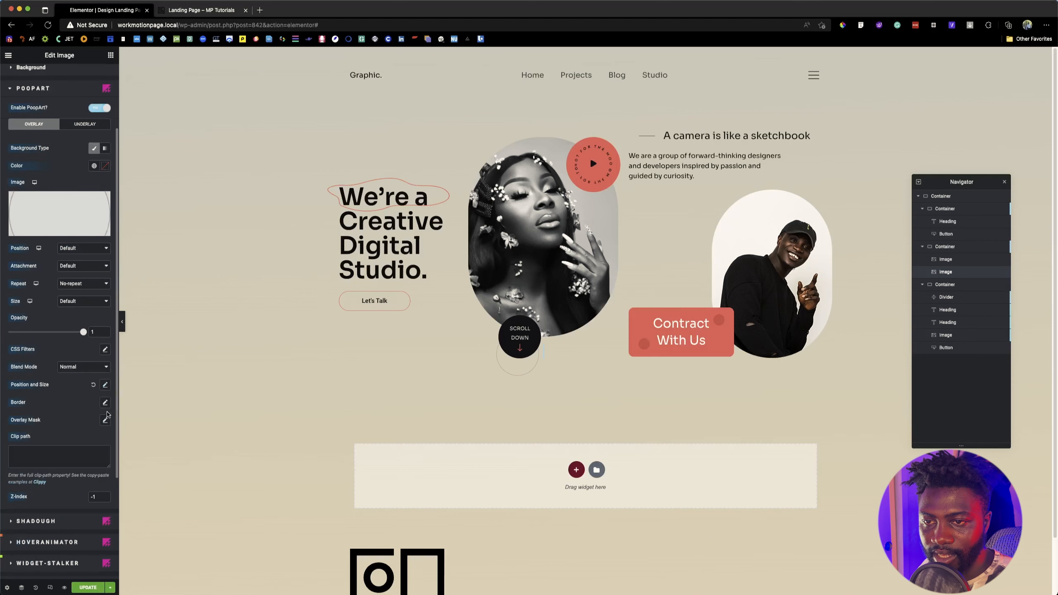
{"action": "left_click", "coordinate": [106, 389]}
{"action": "scroll", "coordinate": [62, 466], "scroll_direction": "down", "scroll_amount": 3}
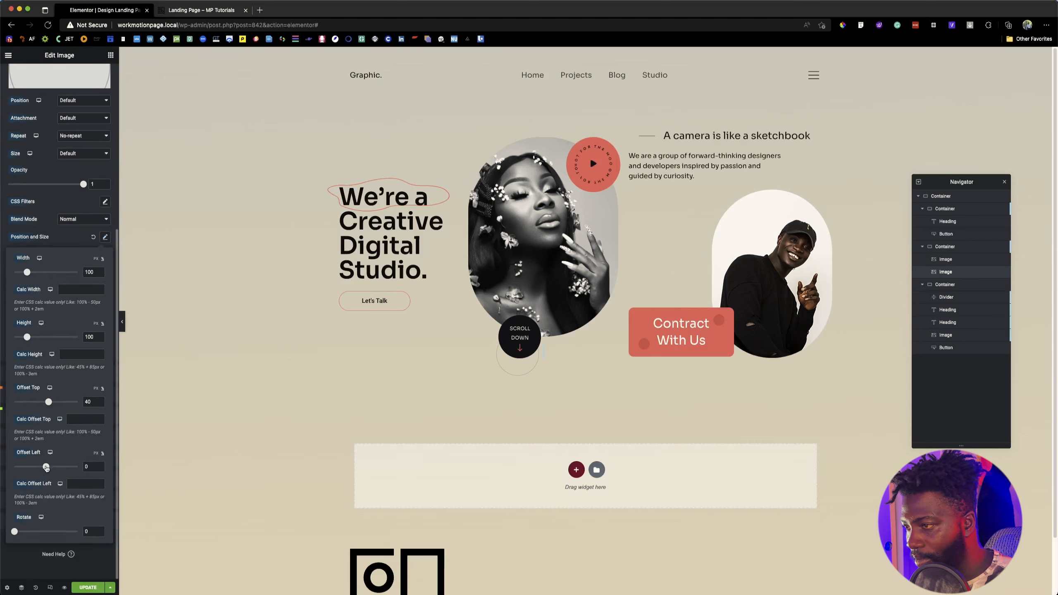
{"action": "left_click_drag", "start_coordinate": [47, 467], "coordinate": [47, 468]}
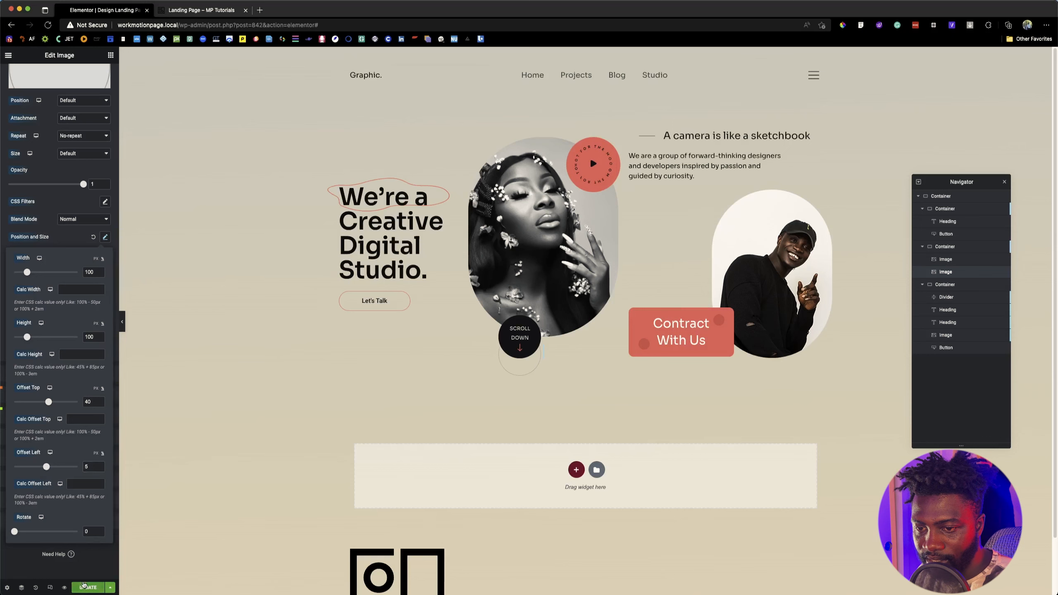
{"action": "left_click", "coordinate": [85, 586]}
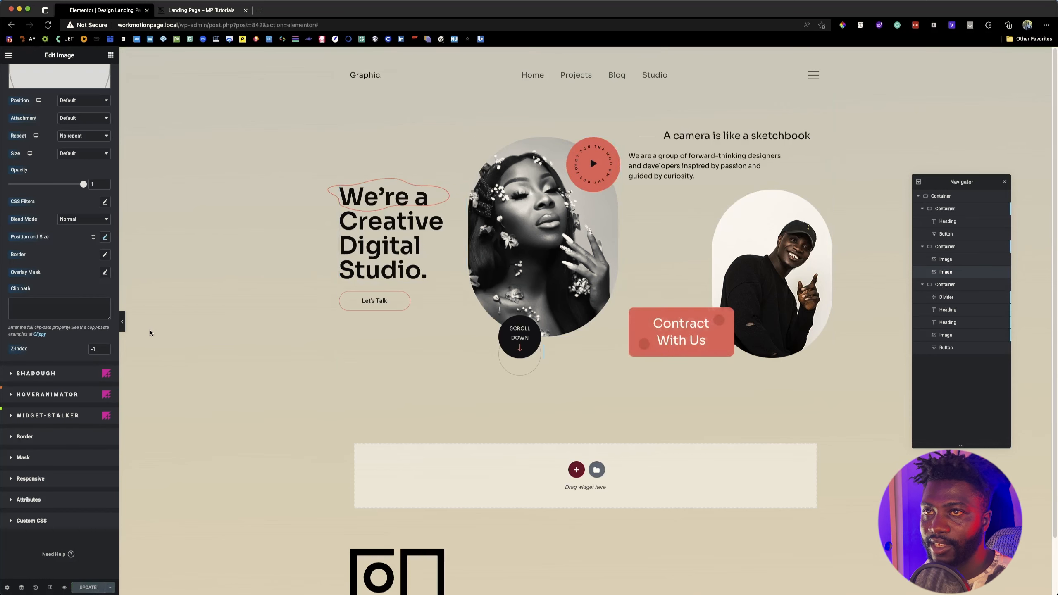
Step: Preview the hero without the editing controls, compare it with the reference page, and examine the statistics section below the reference hero
{"action": "left_click", "coordinate": [123, 324]}
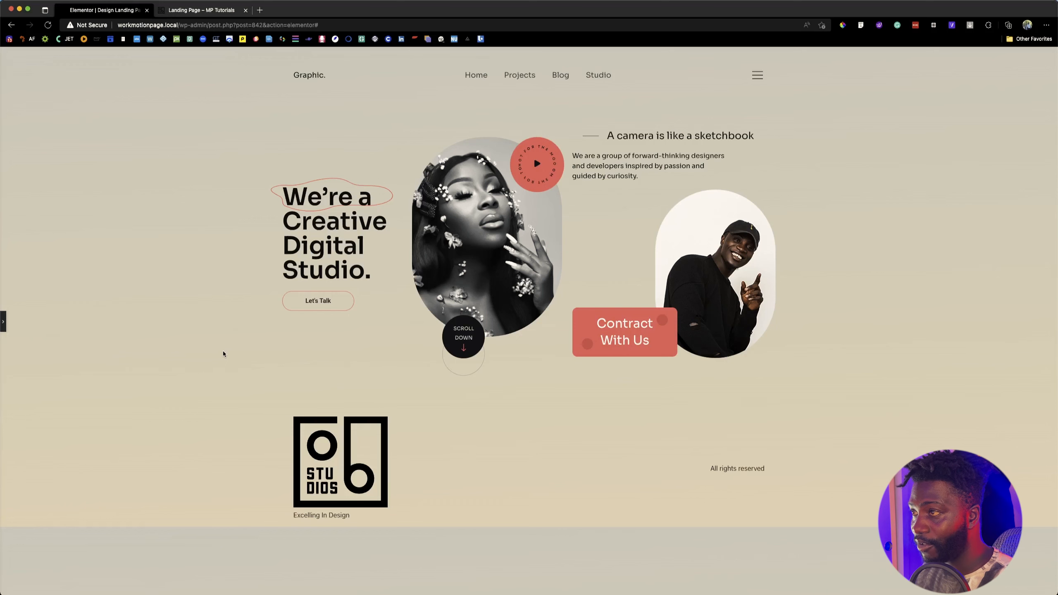
{"action": "left_click", "coordinate": [194, 15]}
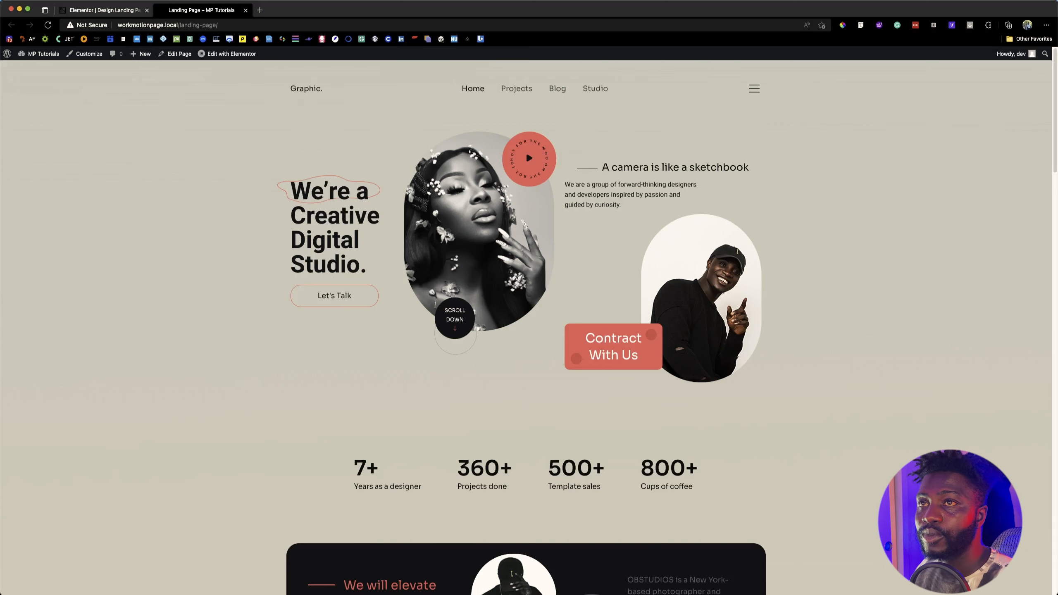
{"action": "left_click", "coordinate": [128, 12]}
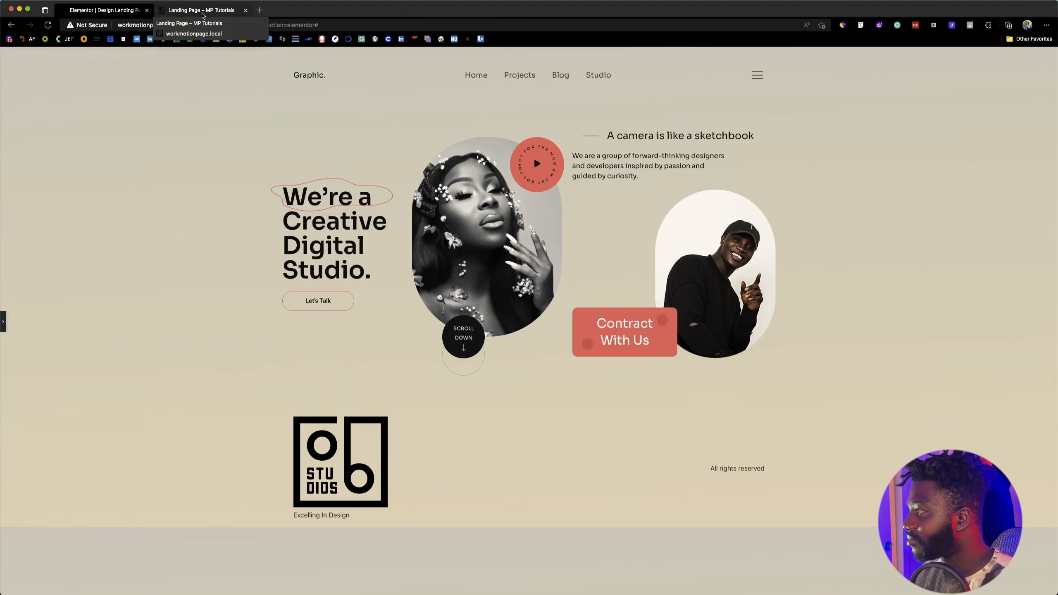
{"action": "left_click", "coordinate": [187, 14]}
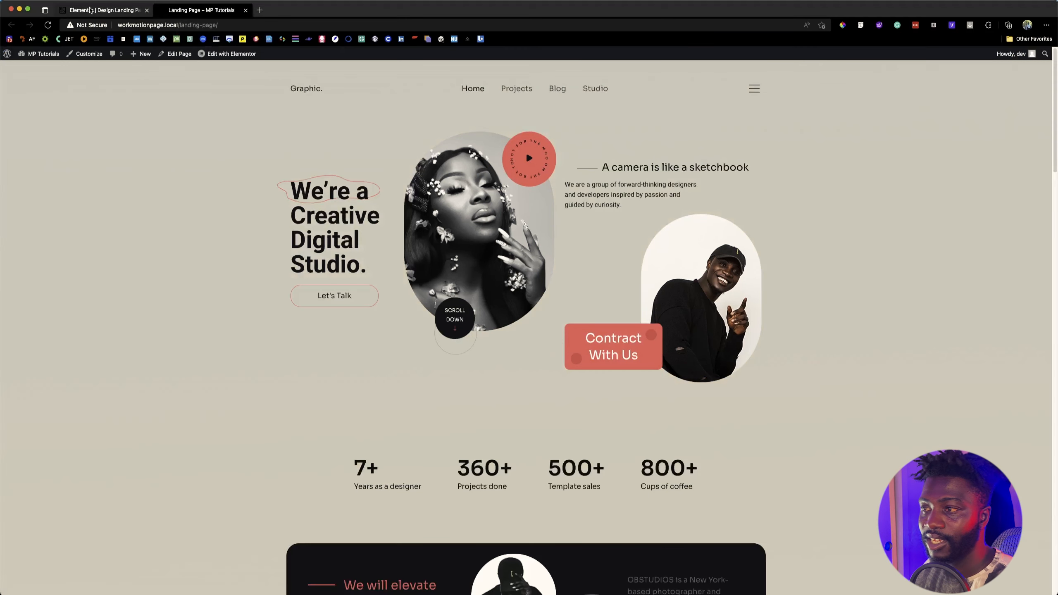
{"action": "left_click", "coordinate": [120, 11]}
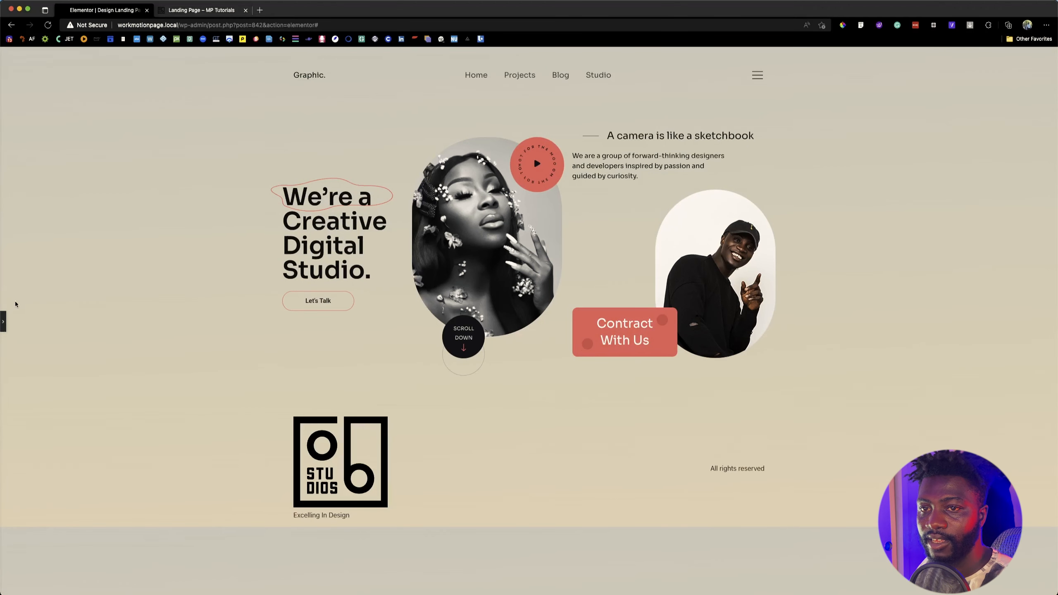
{"action": "left_click", "coordinate": [3, 321]}
{"action": "left_click", "coordinate": [195, 11]}
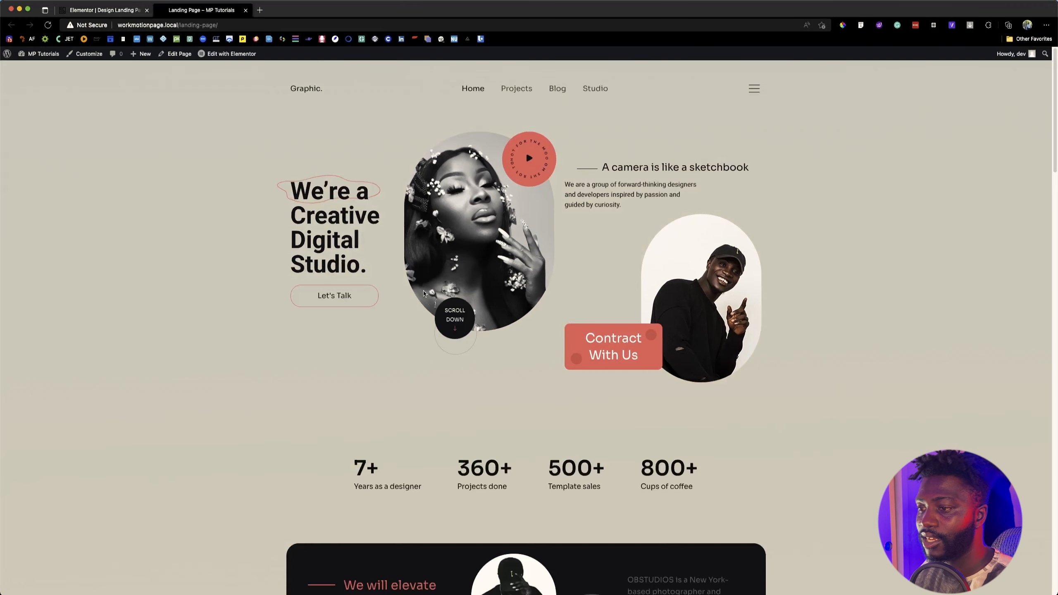
{"action": "scroll", "coordinate": [423, 293], "scroll_direction": "down", "scroll_amount": 5}
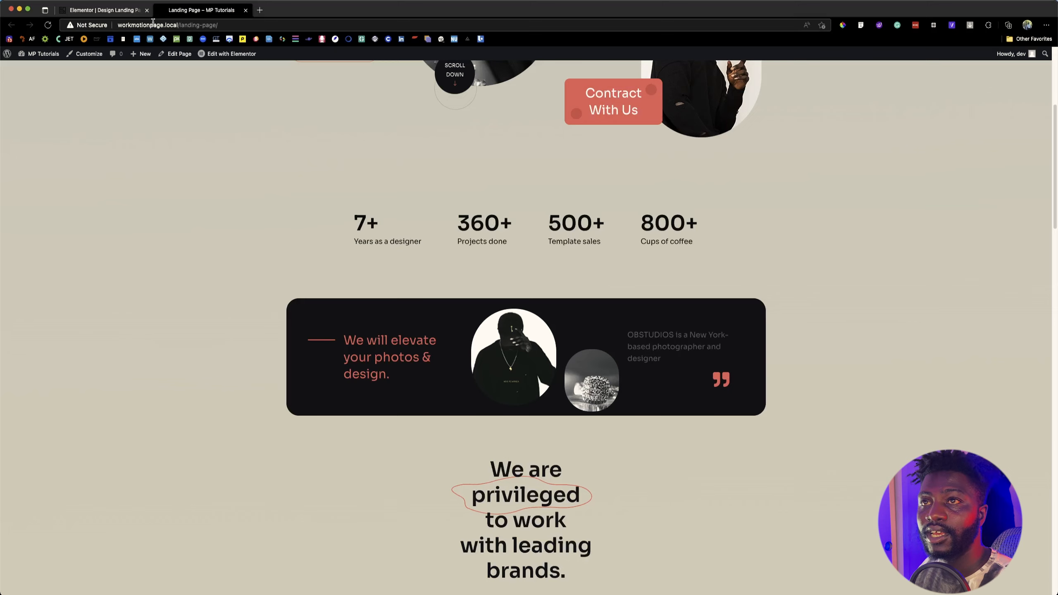
{"action": "left_click", "coordinate": [124, 11]}
{"action": "left_click", "coordinate": [197, 15]}
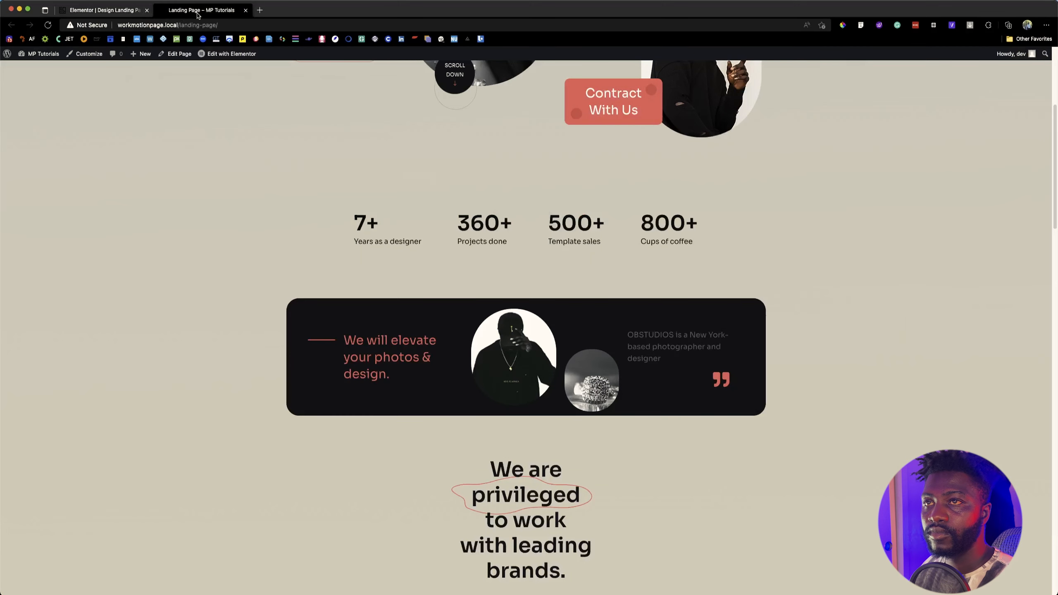
{"action": "left_click", "coordinate": [128, 13]}
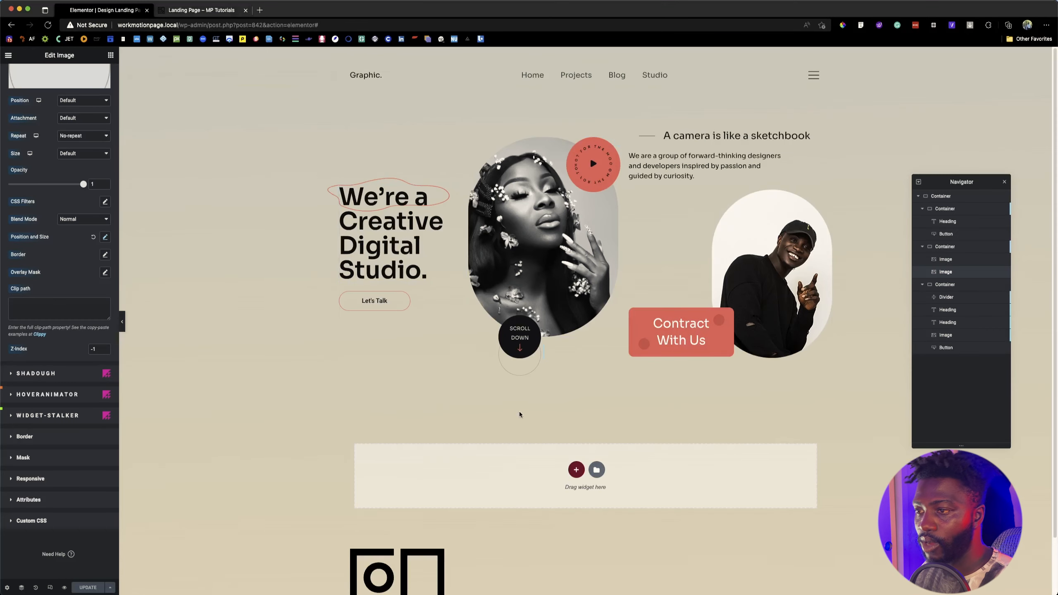
Step: Add a row-direction container below the hero and place a Heading widget in it
{"action": "left_click", "coordinate": [576, 469]}
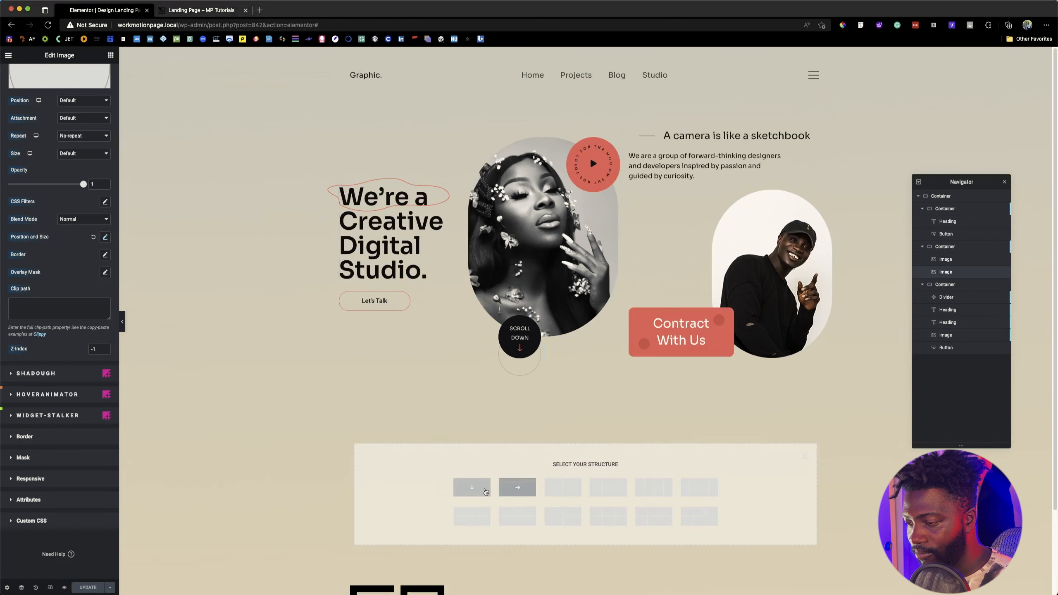
{"action": "left_click", "coordinate": [518, 488]}
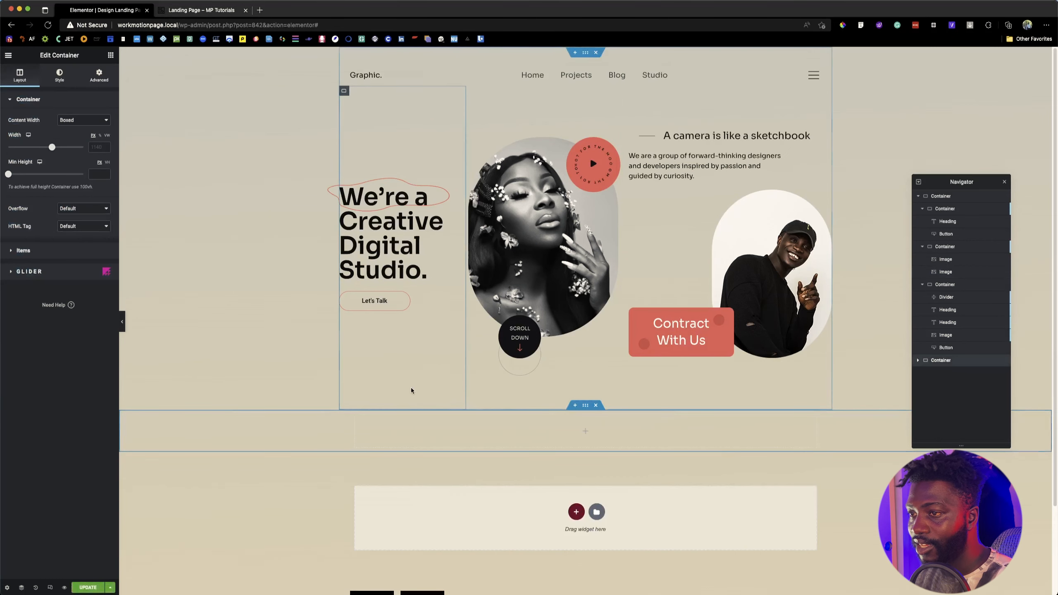
{"action": "left_click", "coordinate": [585, 431]}
{"action": "left_click", "coordinate": [72, 90]}
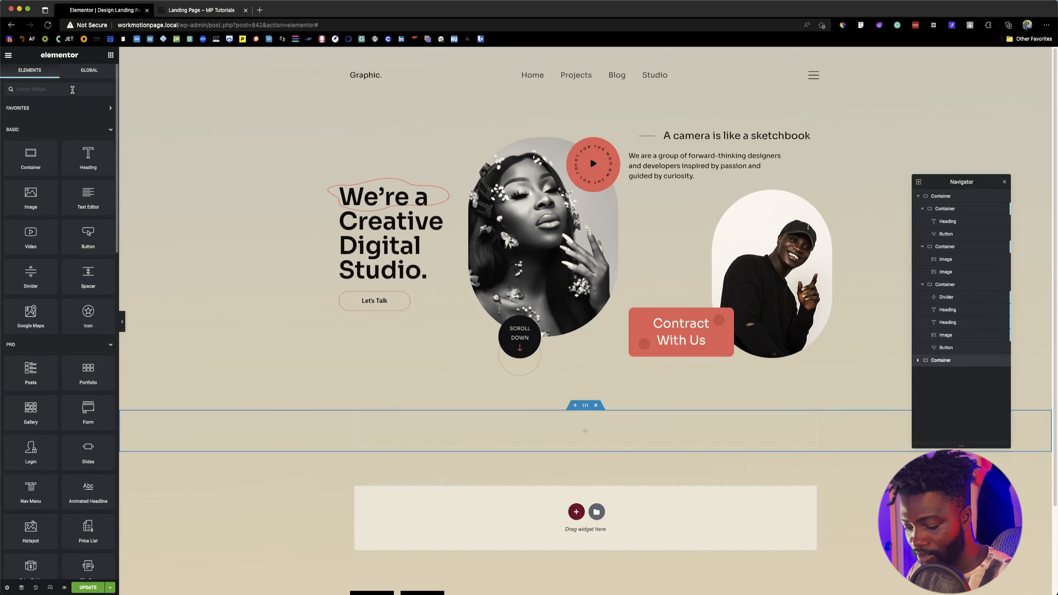
{"action": "type", "text": "Text"}
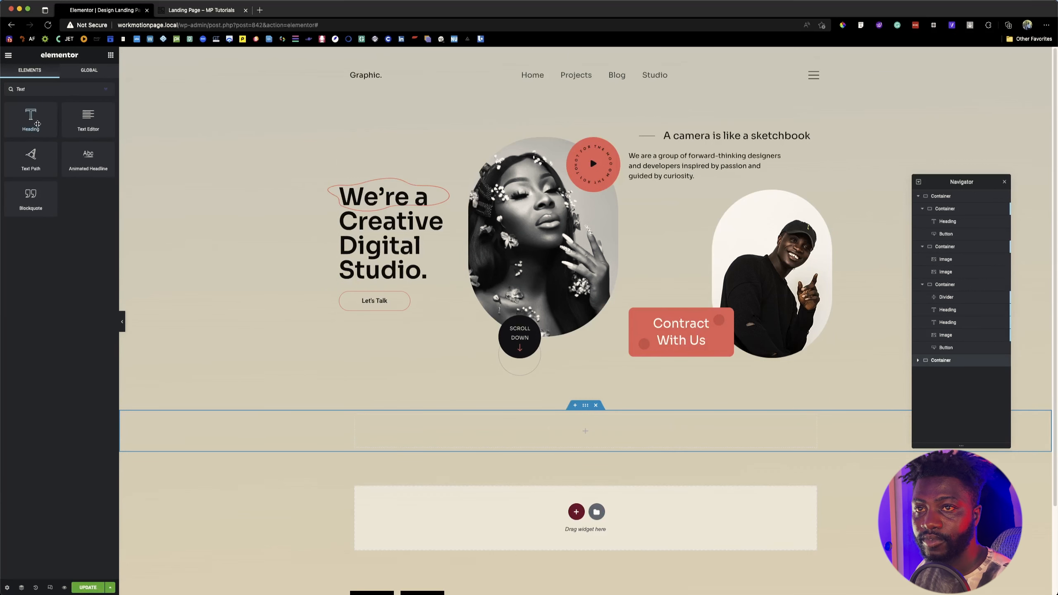
{"action": "left_click_drag", "start_coordinate": [31, 121], "coordinate": [451, 420]}
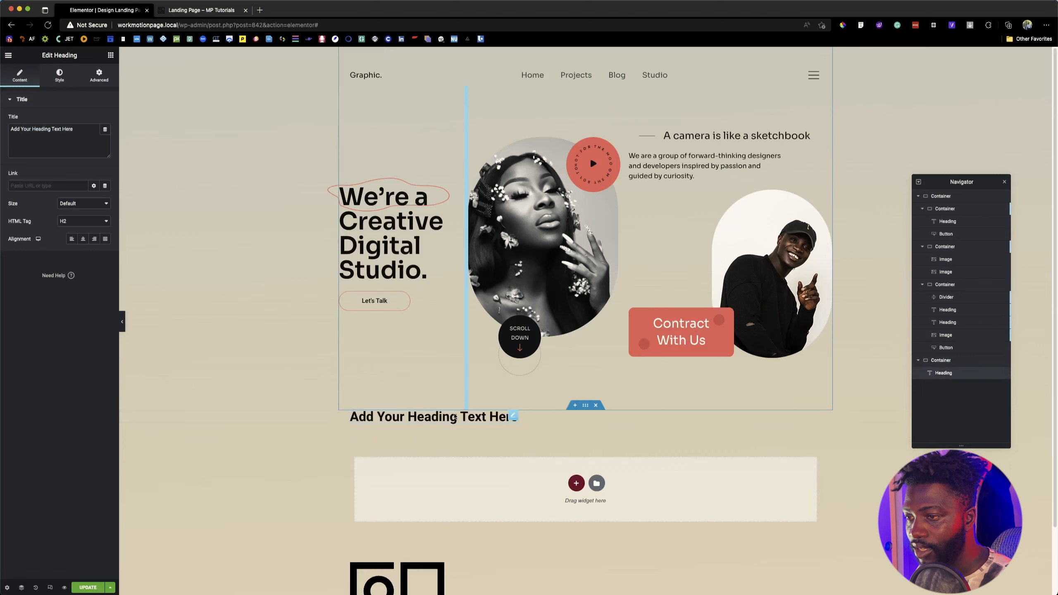
Step: Copy the first statistic's text from the reference page and set the new heading's title to "7+ Years as a designer" on one line
{"action": "left_click", "coordinate": [191, 12]}
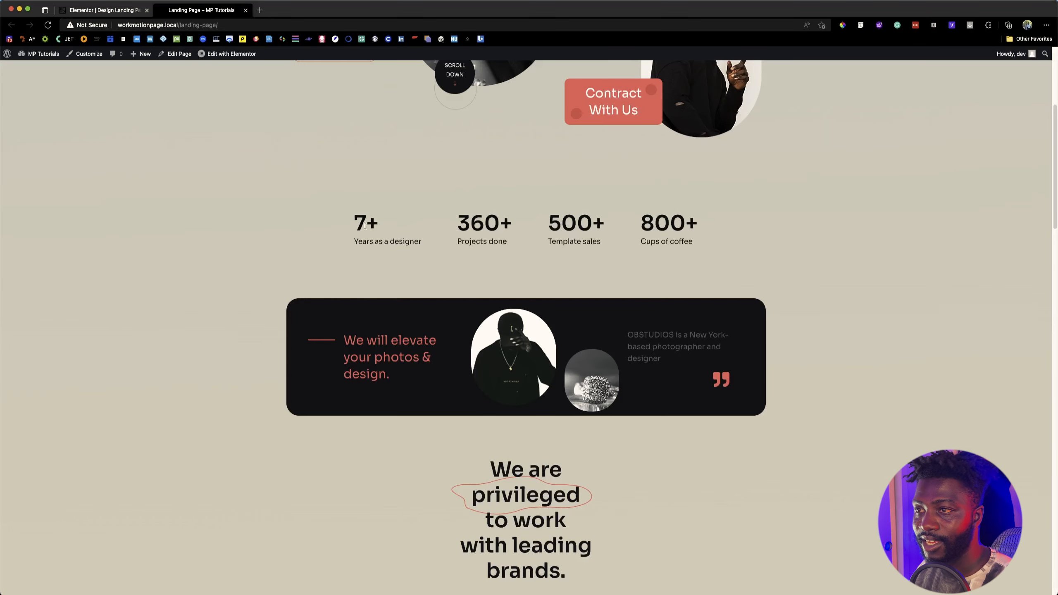
{"action": "left_click_drag", "start_coordinate": [365, 226], "coordinate": [426, 247]}
{"action": "key", "text": "super+c"}
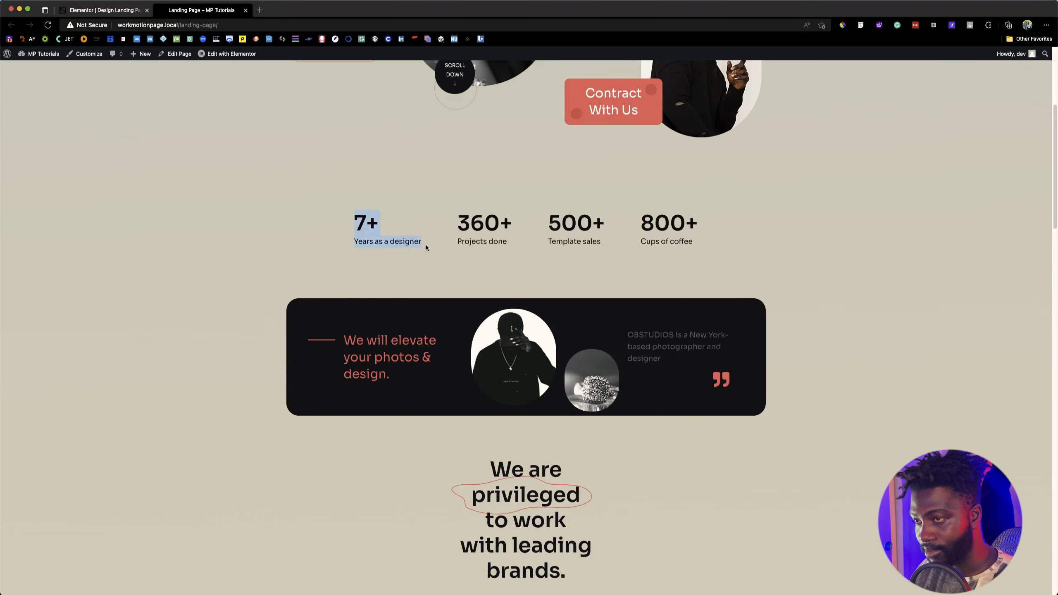
{"action": "left_click", "coordinate": [128, 13]}
{"action": "left_click", "coordinate": [49, 135]}
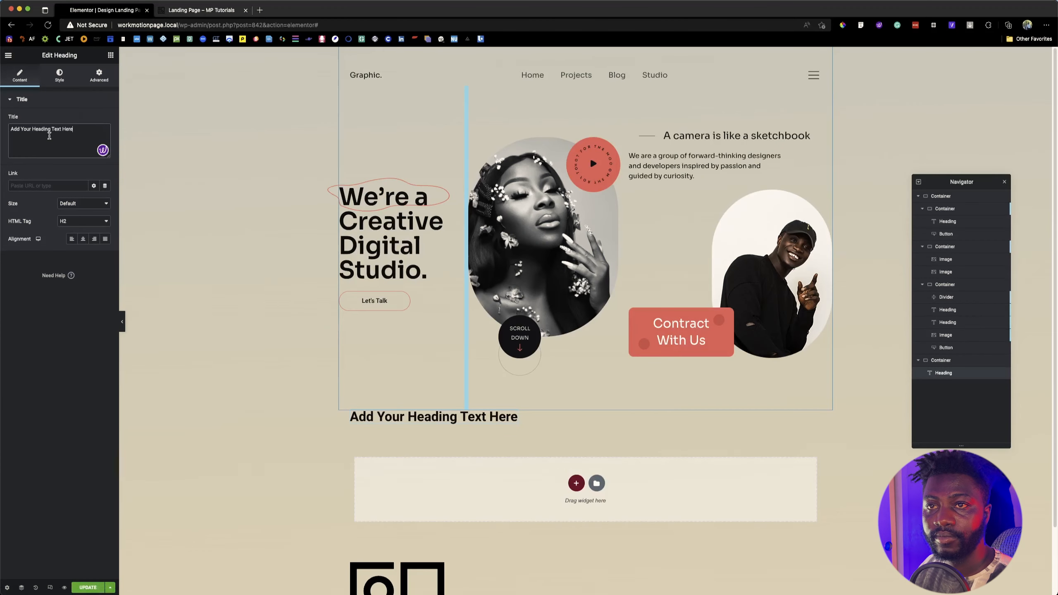
{"action": "key", "text": "super+a"}
{"action": "key", "text": "super+v"}
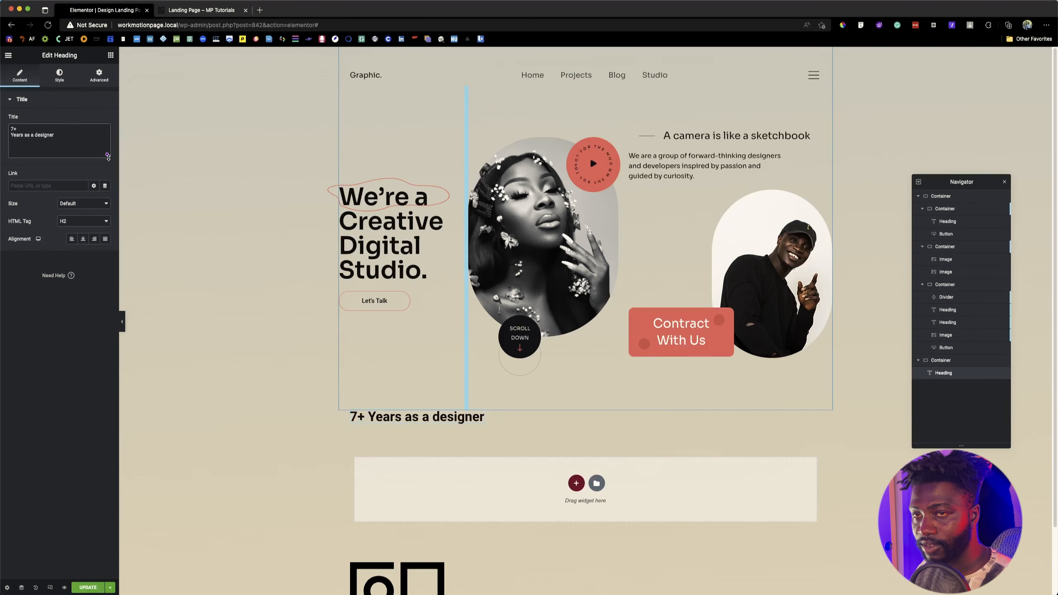
{"action": "left_click", "coordinate": [36, 129]}
{"action": "key", "text": "Delete"}
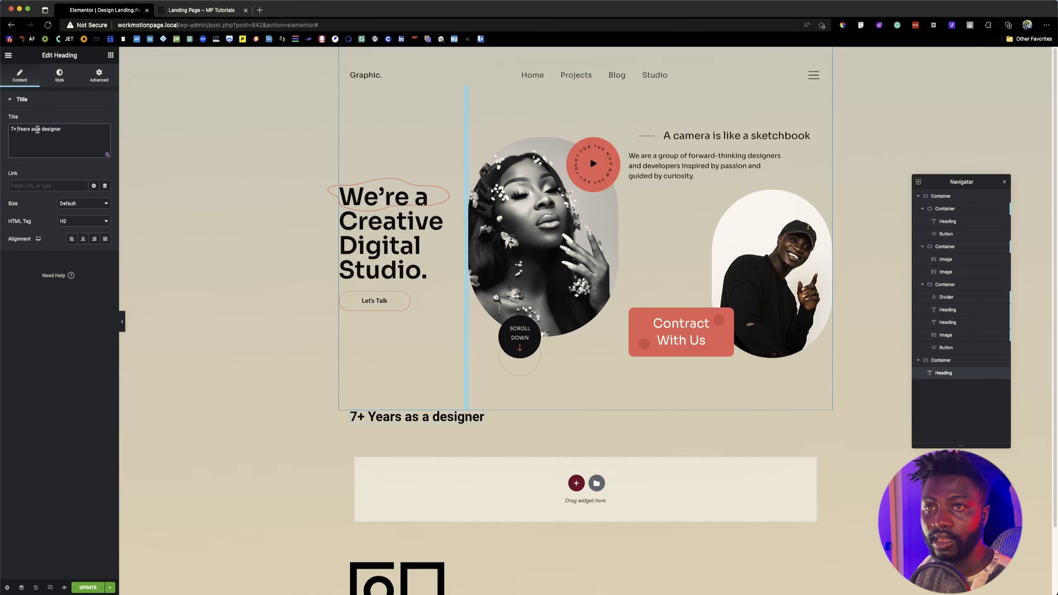
Step: Insert a line break after "7+" in the heading and select the "7+" text
{"action": "double_click", "coordinate": [371, 416]}
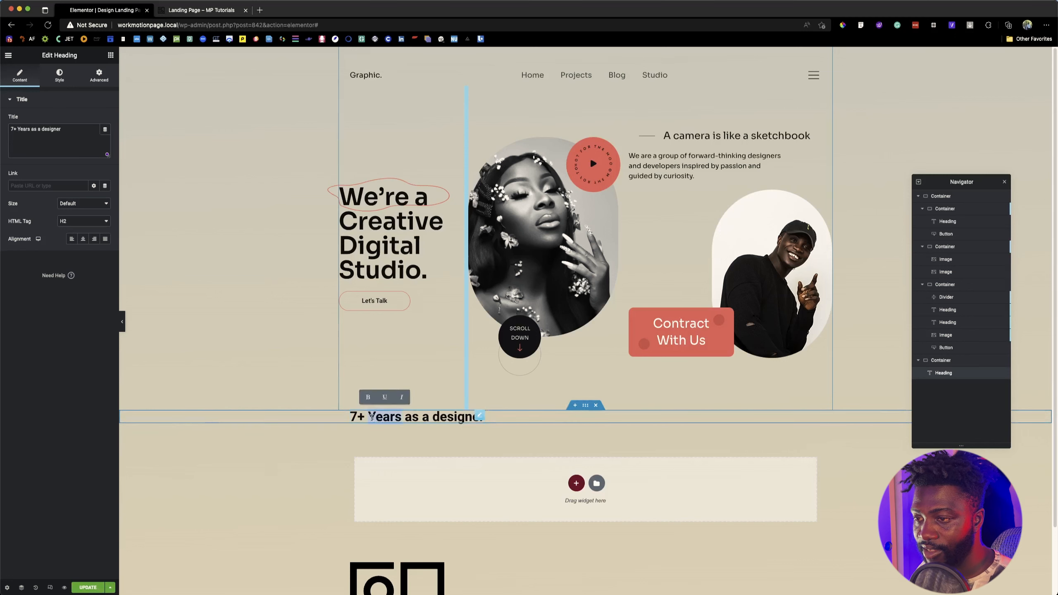
{"action": "left_click", "coordinate": [424, 429]}
{"action": "key", "text": "Return"}
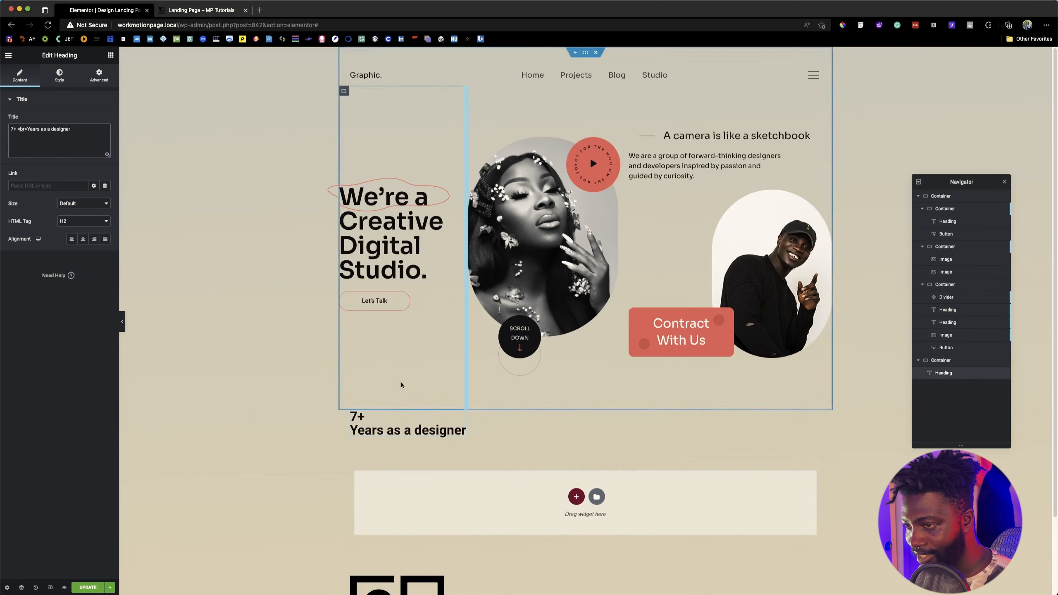
{"action": "left_click", "coordinate": [376, 419]}
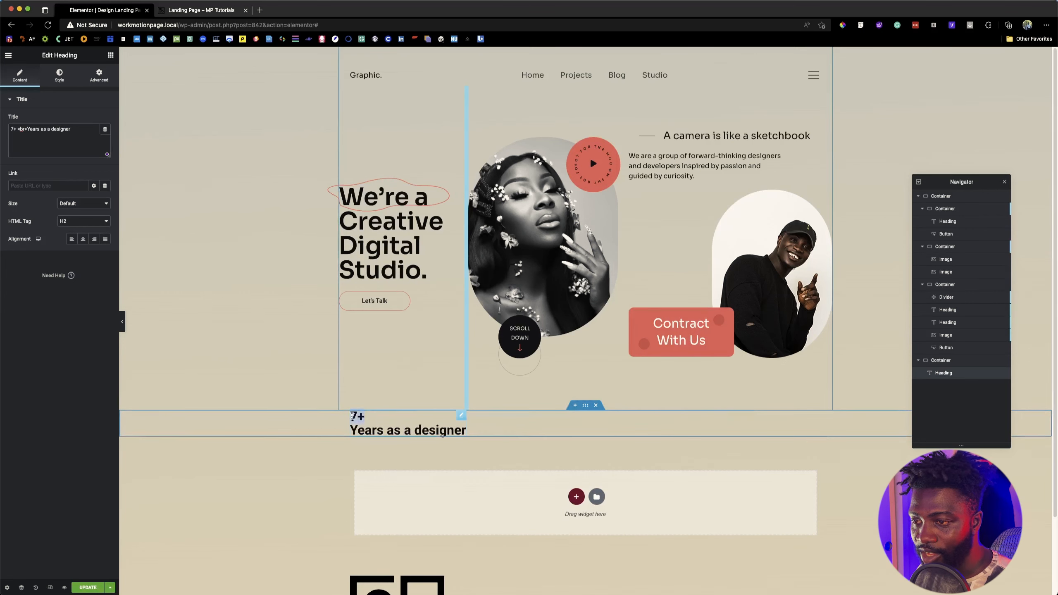
{"action": "left_click_drag", "start_coordinate": [352, 416], "coordinate": [350, 415]}
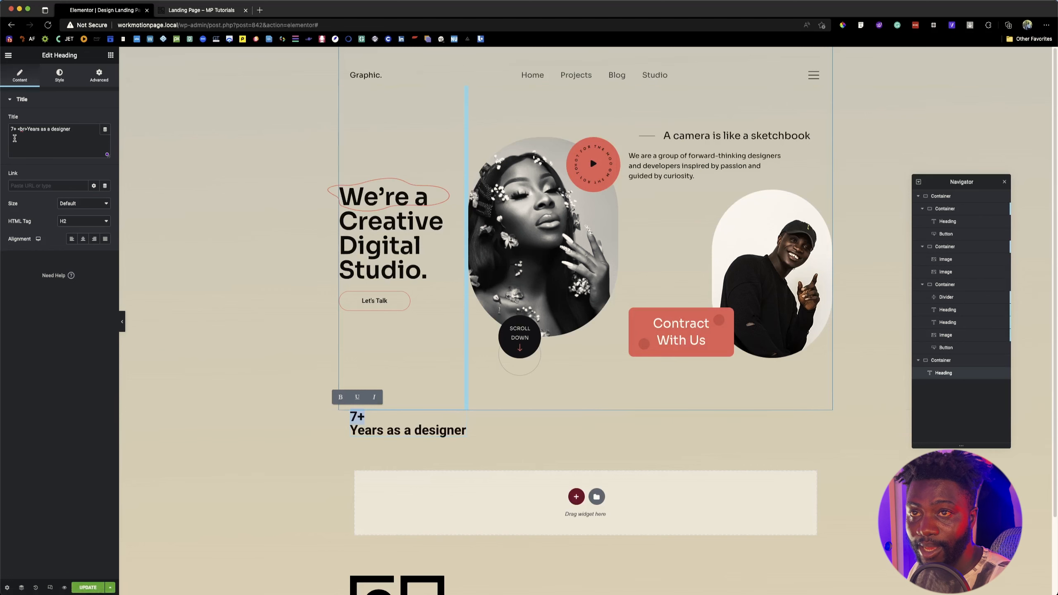
Step: Open the reference landing page in the Elementor editor and locate its statistics section
{"action": "left_click", "coordinate": [197, 11]}
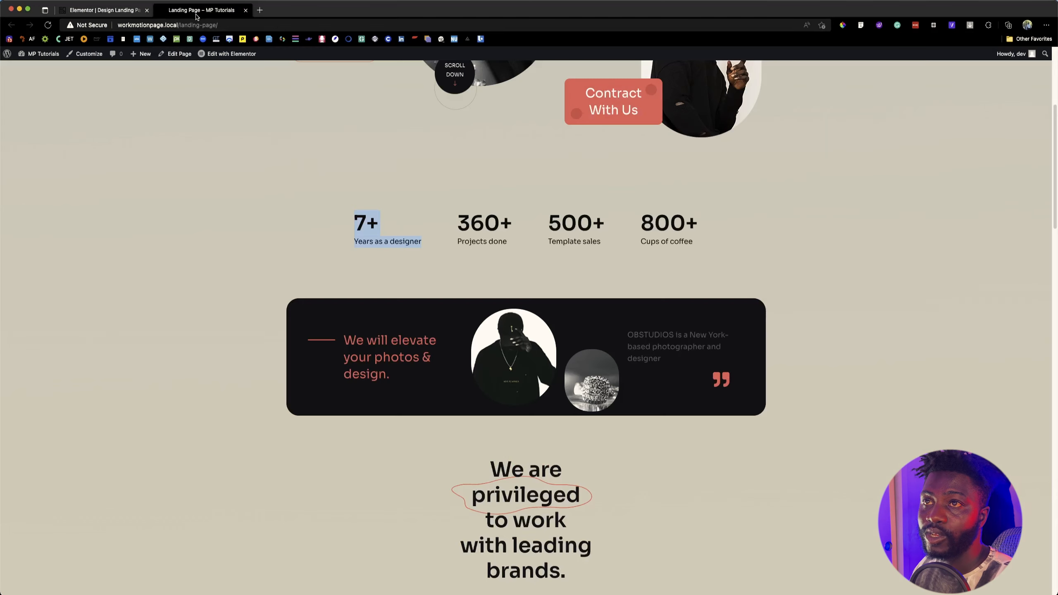
{"action": "mouse_move", "coordinate": [222, 57]}
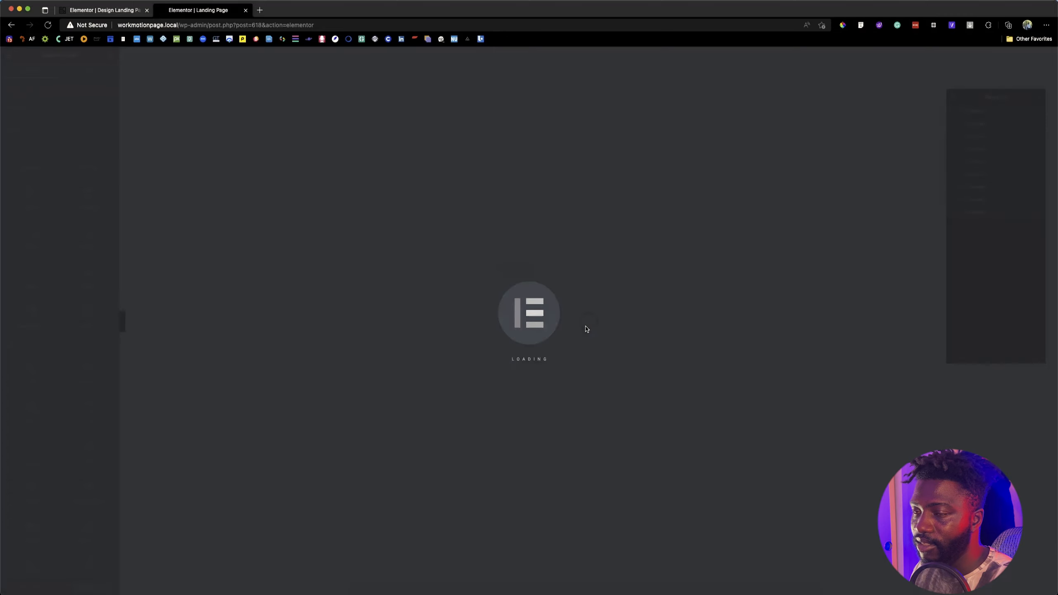
{"action": "scroll", "coordinate": [488, 387], "scroll_direction": "down", "scroll_amount": 5}
{"action": "scroll", "coordinate": [485, 389], "scroll_direction": "down", "scroll_amount": 8}
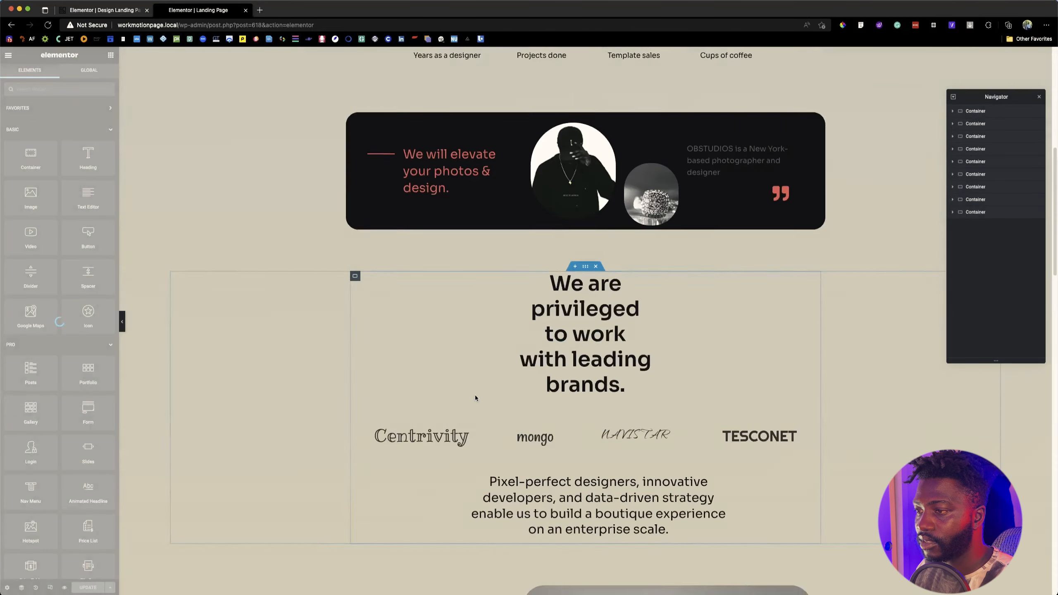
{"action": "scroll", "coordinate": [475, 399], "scroll_direction": "up", "scroll_amount": 13}
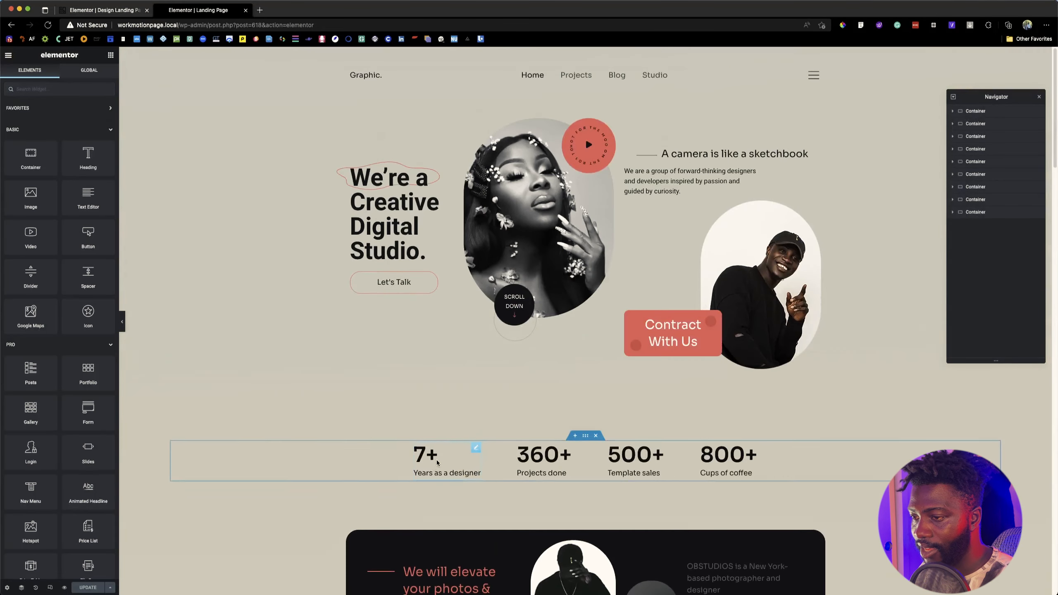
Step: Copy the Custom CSS of the reference page's "7+ Years as a designer" heading
{"action": "left_click", "coordinate": [434, 462]}
{"action": "left_click", "coordinate": [99, 75]}
{"action": "scroll", "coordinate": [46, 420], "scroll_direction": "down", "scroll_amount": 4}
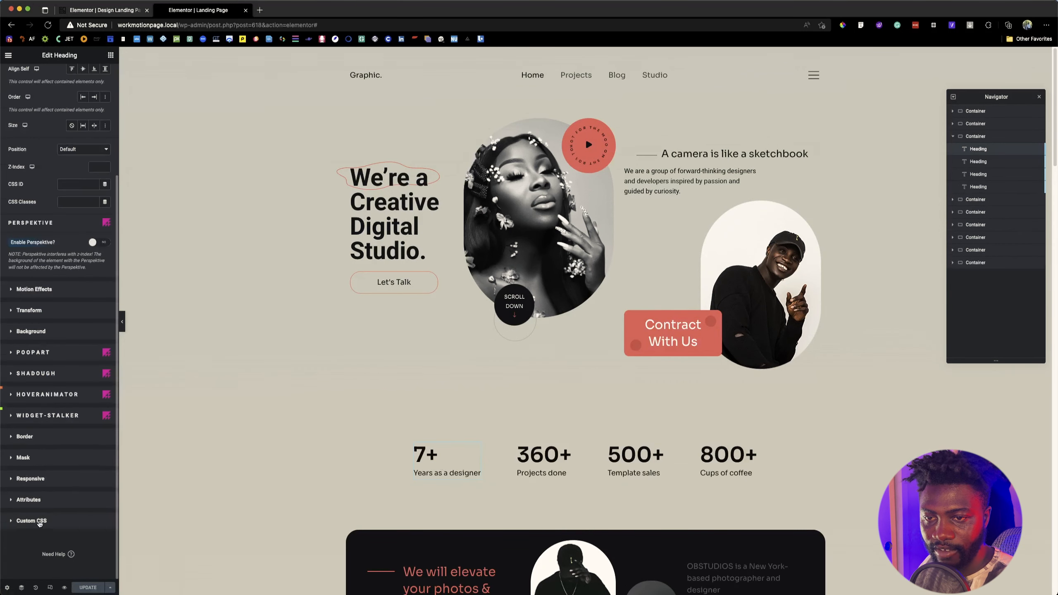
{"action": "left_click", "coordinate": [40, 519]}
{"action": "left_click", "coordinate": [71, 407]}
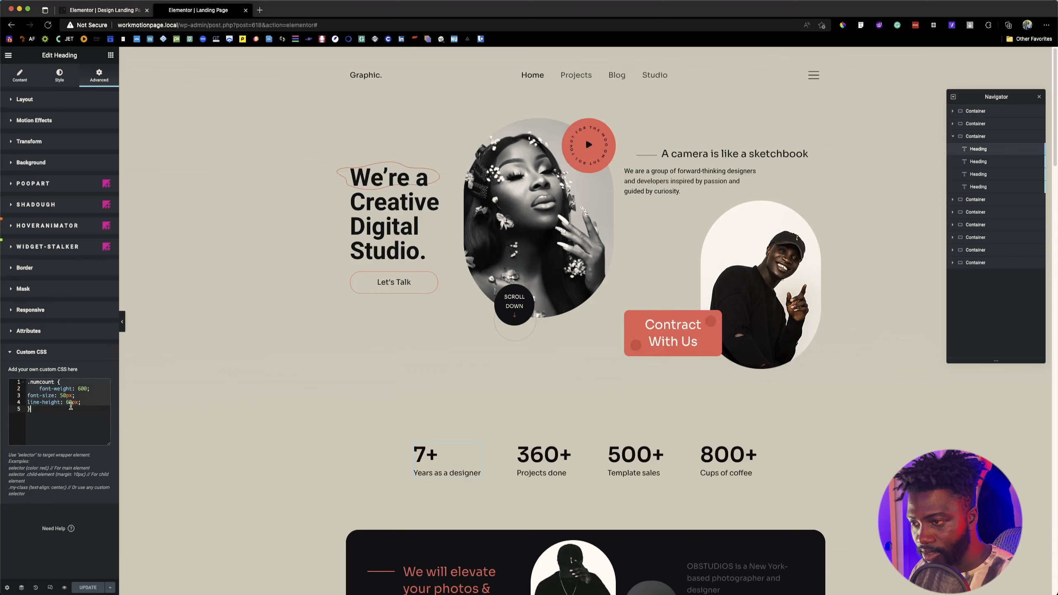
Step: Add the copied .numcount rule (font-weight 600, font-size 50px, line-height 60px) to the new heading's Custom CSS
{"action": "left_click", "coordinate": [67, 10]}
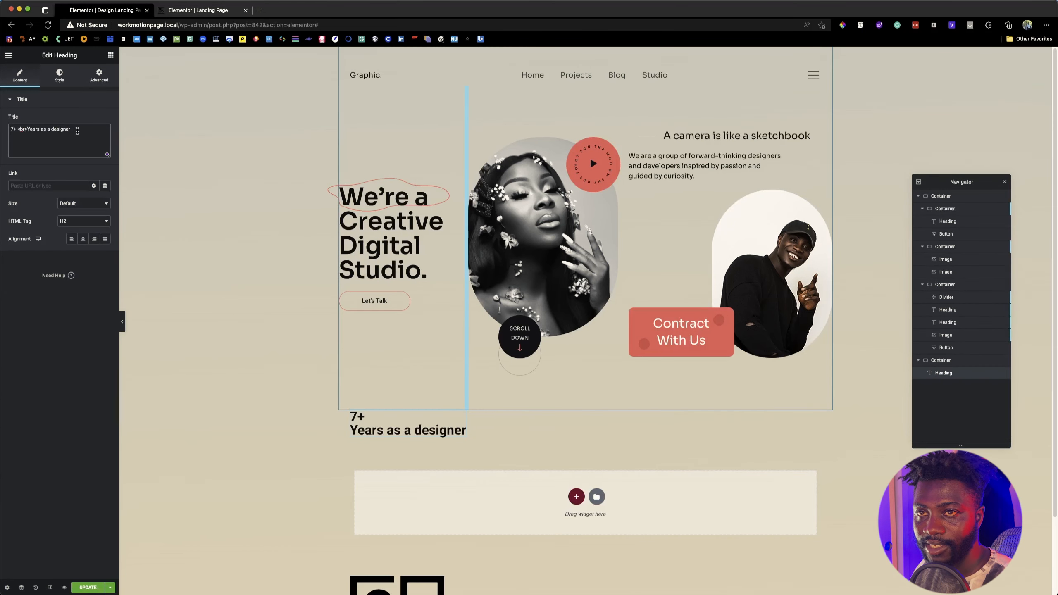
{"action": "left_click", "coordinate": [95, 80]}
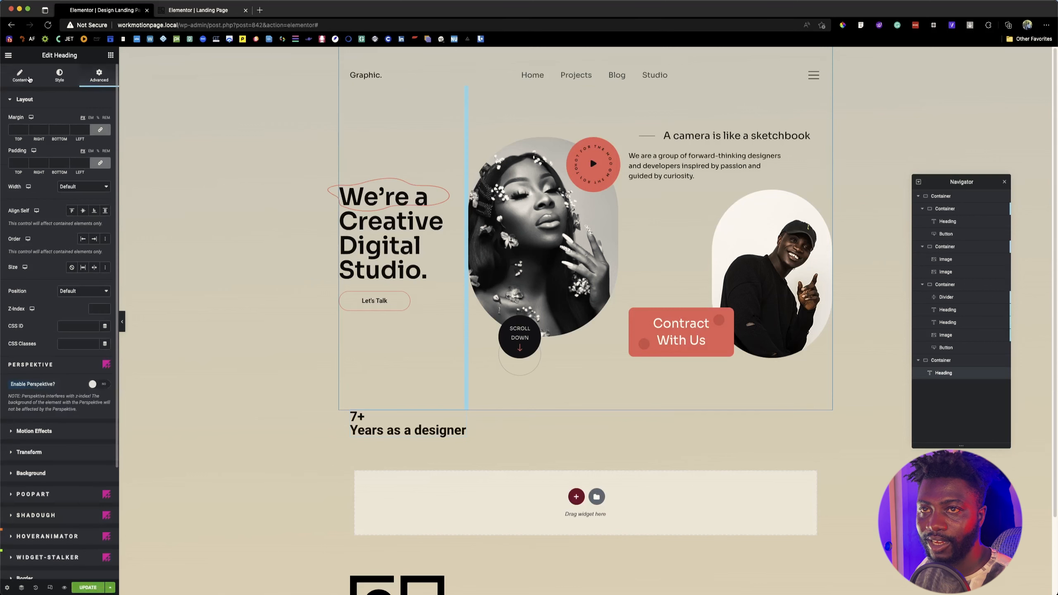
{"action": "scroll", "coordinate": [60, 412], "scroll_direction": "down", "scroll_amount": 5}
{"action": "left_click", "coordinate": [35, 519]}
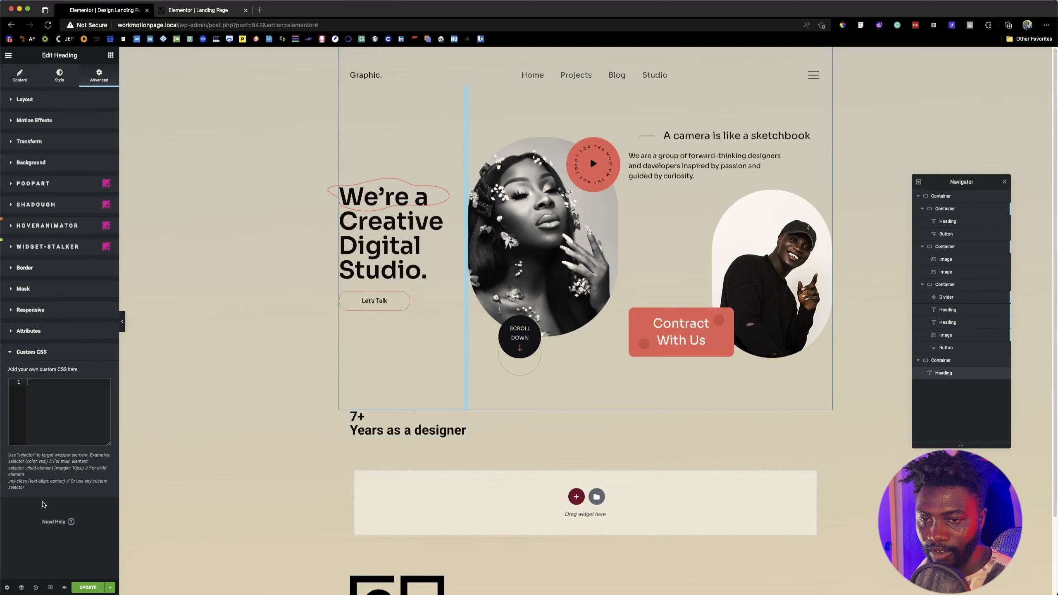
{"action": "type", "text": ".numcount {     font-weight: 600; font-size: 50px; line-height: 60px; }"}
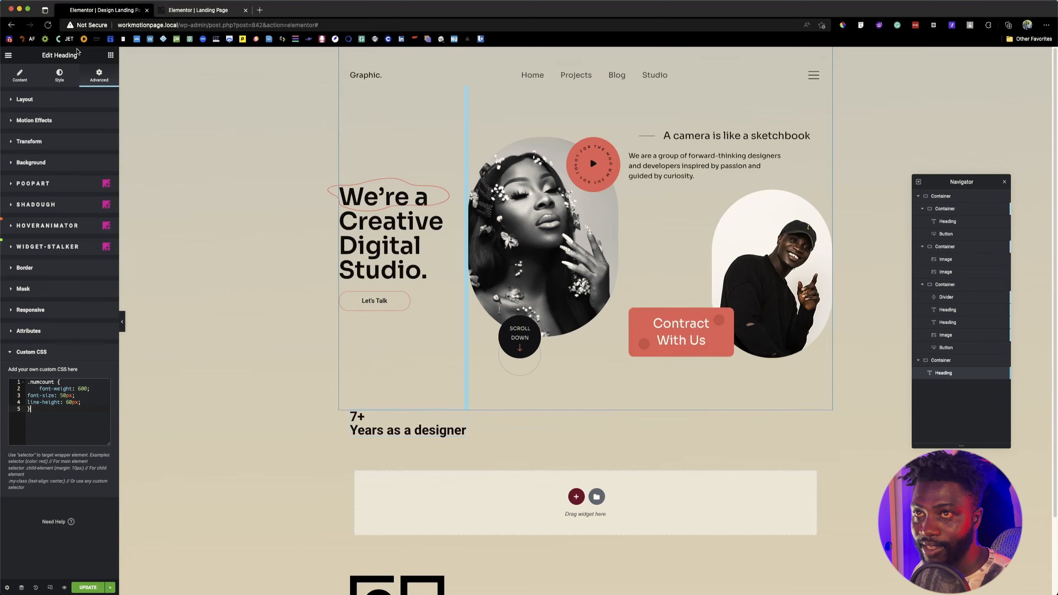
Step: Copy the reference heading's title markup and replace the new heading's title with <span class="numcount">7+</span> <br>Years as a designer
{"action": "left_click", "coordinate": [186, 13]}
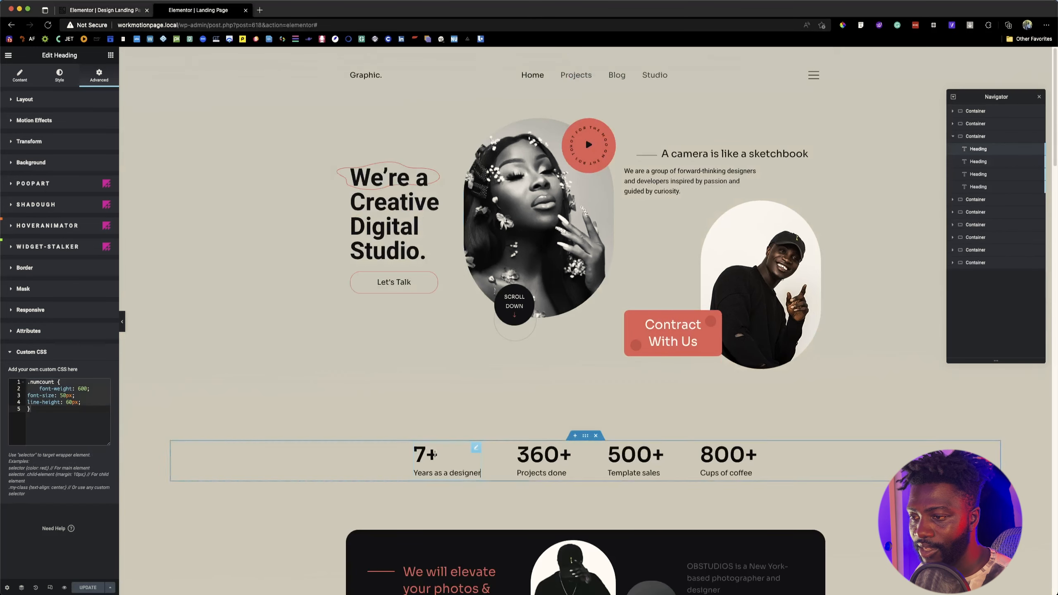
{"action": "left_click", "coordinate": [18, 83]}
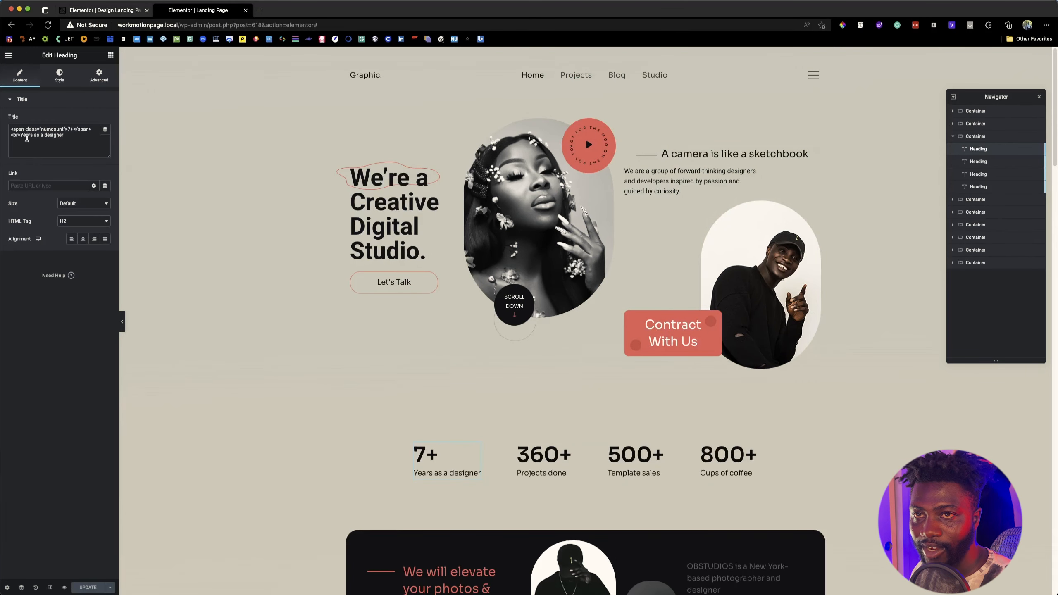
{"action": "mouse_move", "coordinate": [14, 129]}
{"action": "left_mouse_down"}
{"action": "mouse_move", "coordinate": [65, 135]}
{"action": "mouse_move", "coordinate": [1, 128]}
{"action": "left_mouse_up"}
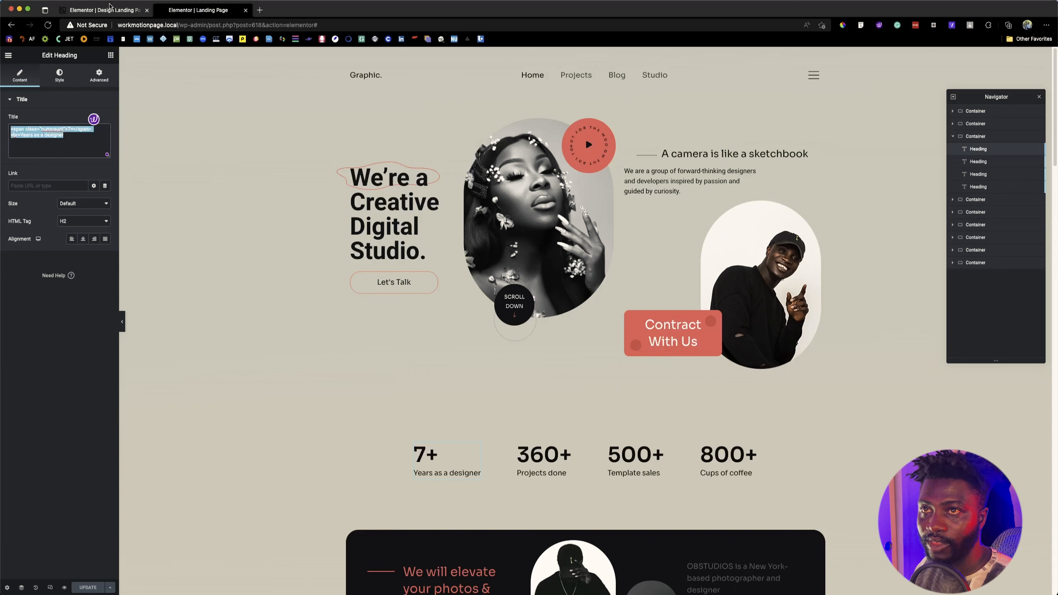
{"action": "left_click", "coordinate": [109, 6]}
{"action": "left_click", "coordinate": [20, 76]}
{"action": "left_click", "coordinate": [52, 155]}
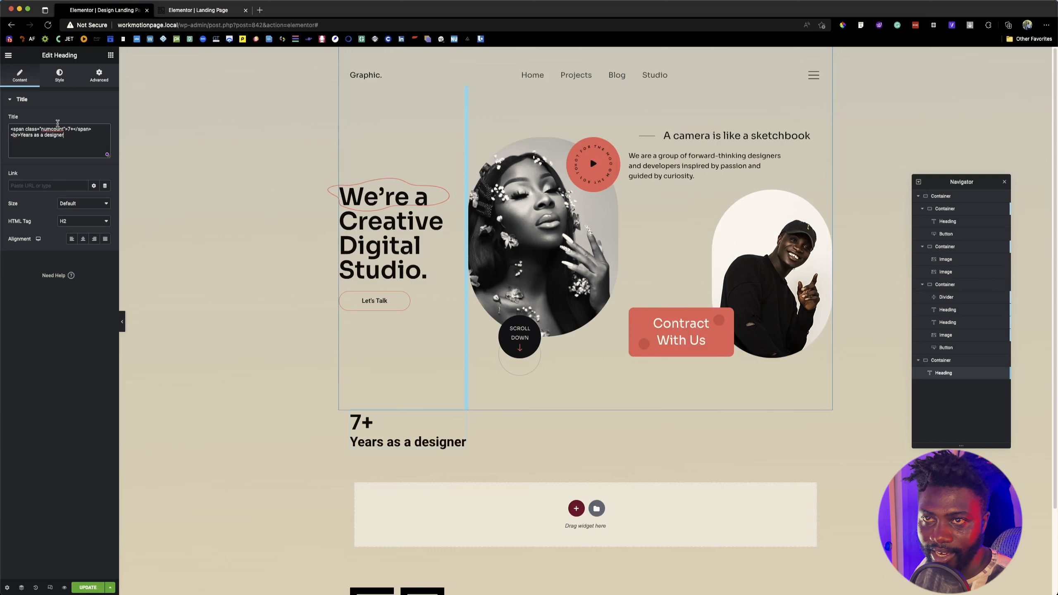
Step: Review the .numcount rule in the new heading's Custom CSS
{"action": "left_click", "coordinate": [99, 75]}
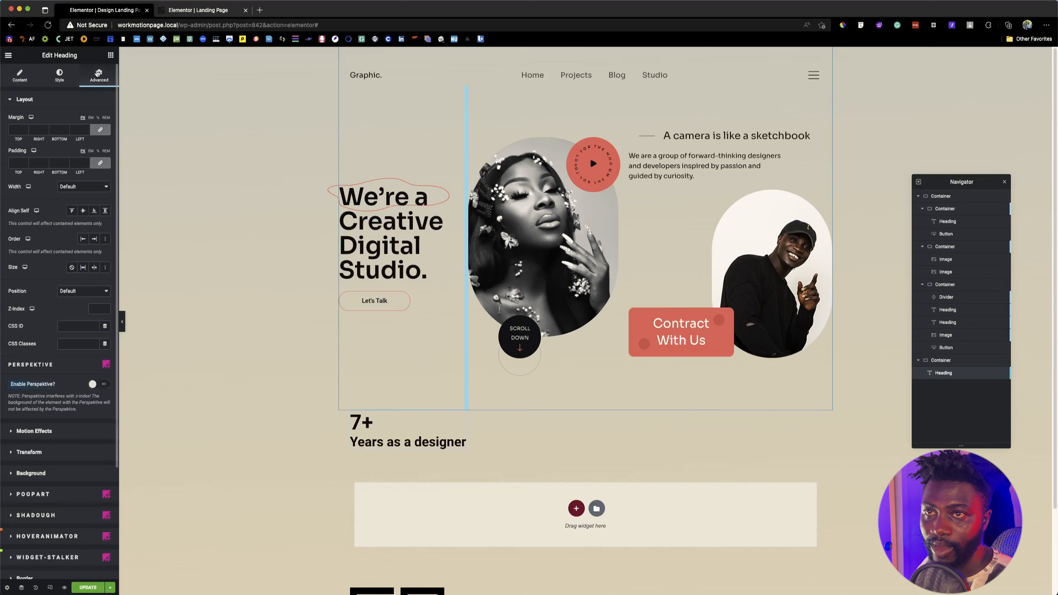
{"action": "scroll", "coordinate": [58, 385], "scroll_direction": "down", "scroll_amount": 5}
{"action": "left_click", "coordinate": [48, 524]}
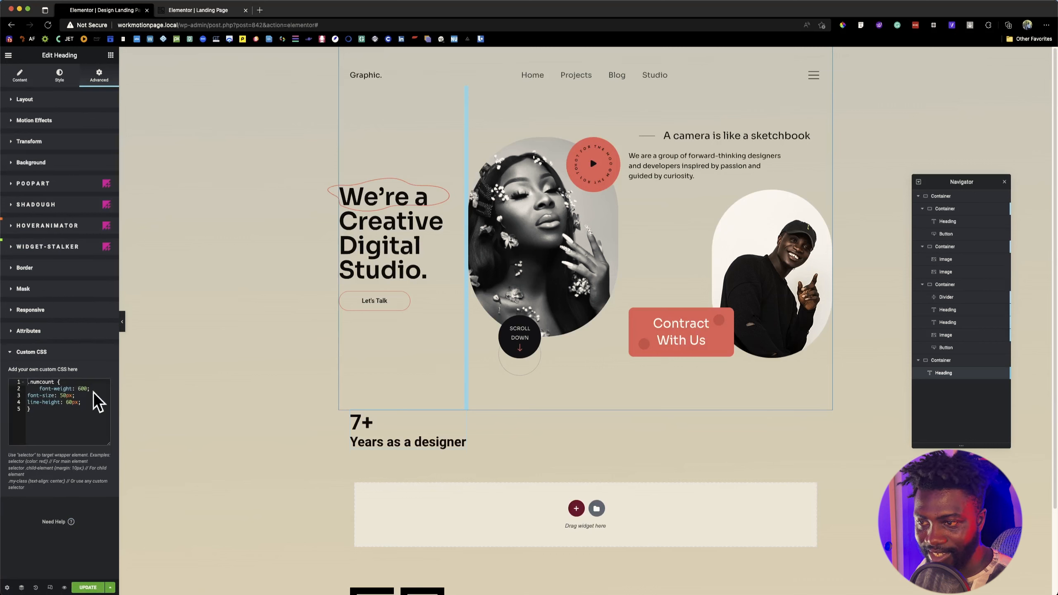
Step: Apply the Sora global font to the "7+ Years as a designer" heading
{"action": "left_click", "coordinate": [60, 86]}
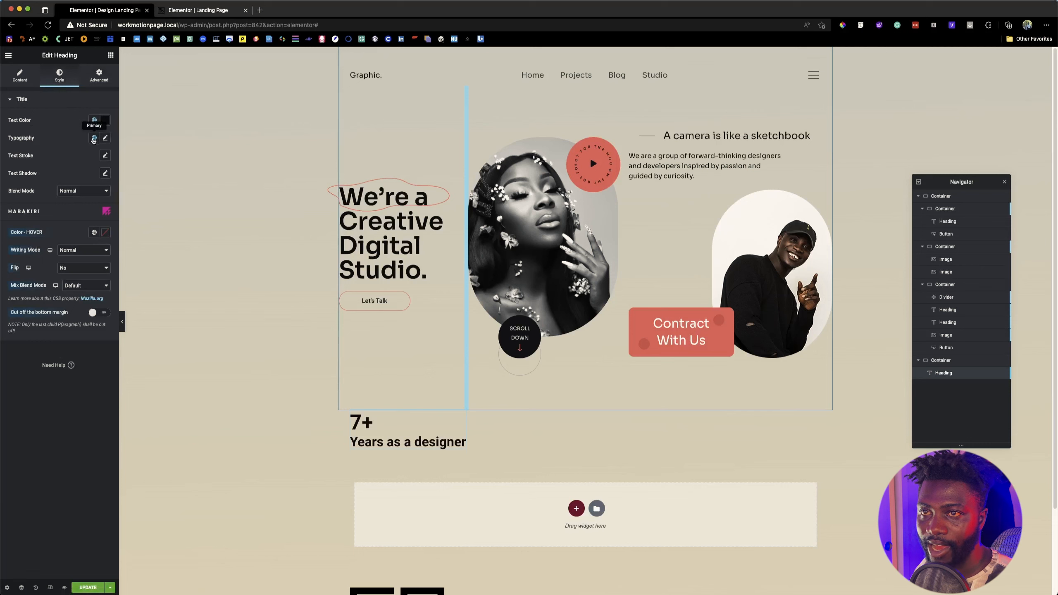
{"action": "left_click", "coordinate": [94, 138]}
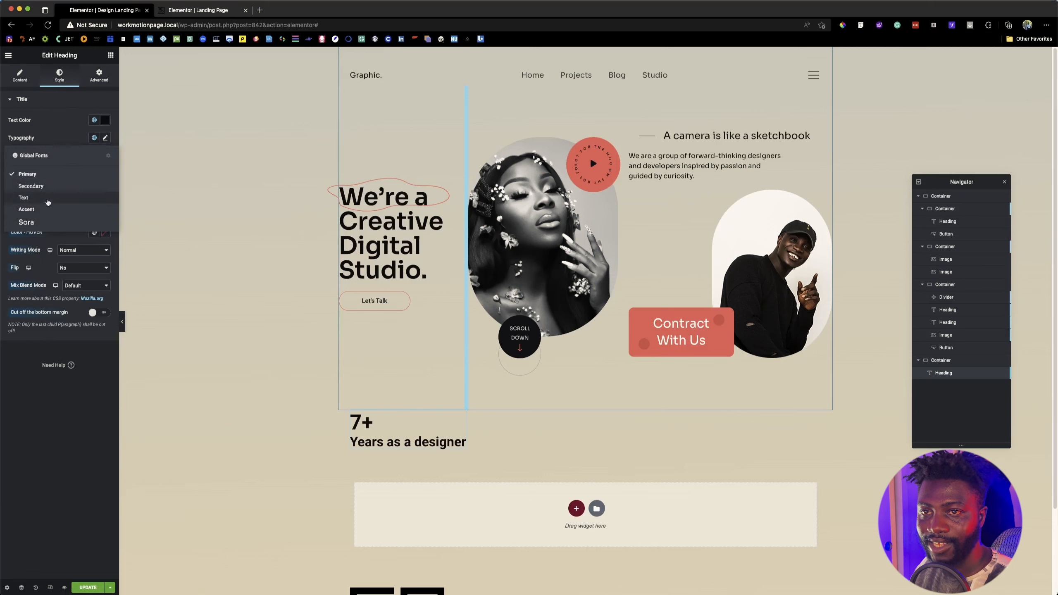
{"action": "left_click", "coordinate": [40, 223]}
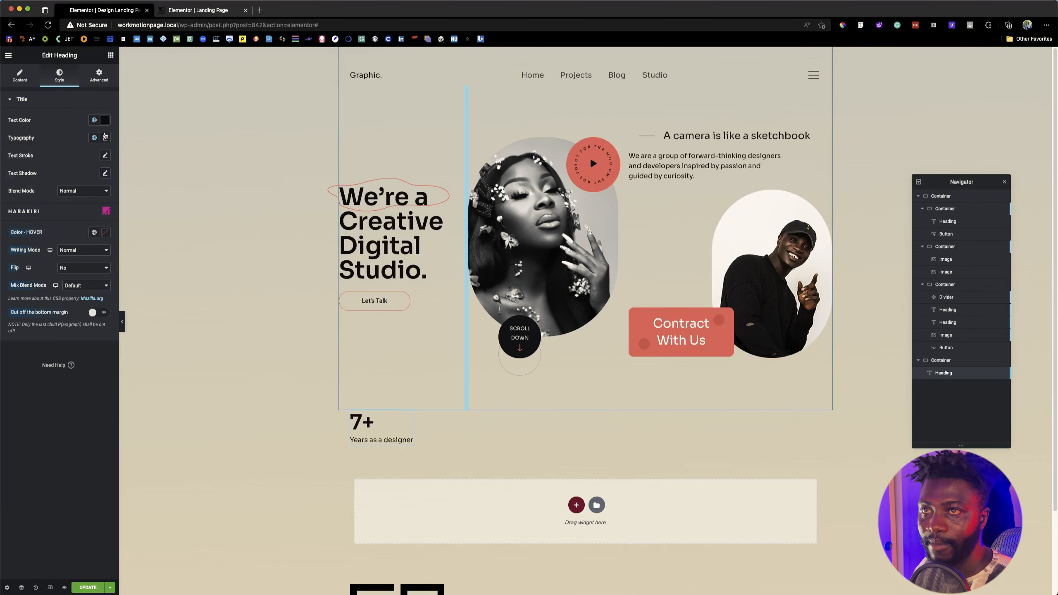
Step: Compare the heading with the reference page and set its typography size to 18 px
{"action": "left_click", "coordinate": [186, 10]}
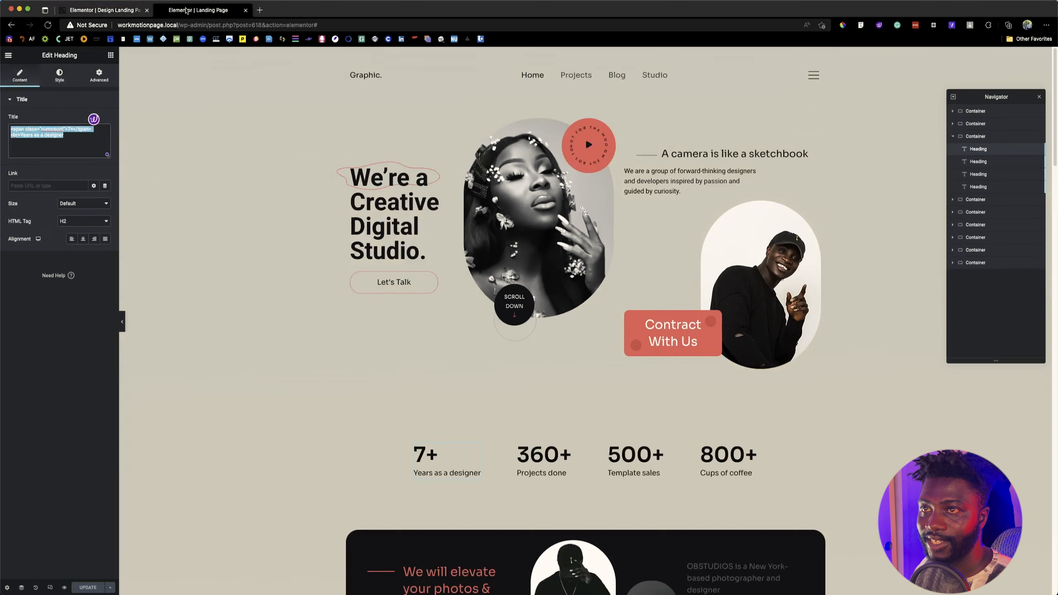
{"action": "left_click", "coordinate": [112, 12]}
{"action": "left_click", "coordinate": [105, 138]}
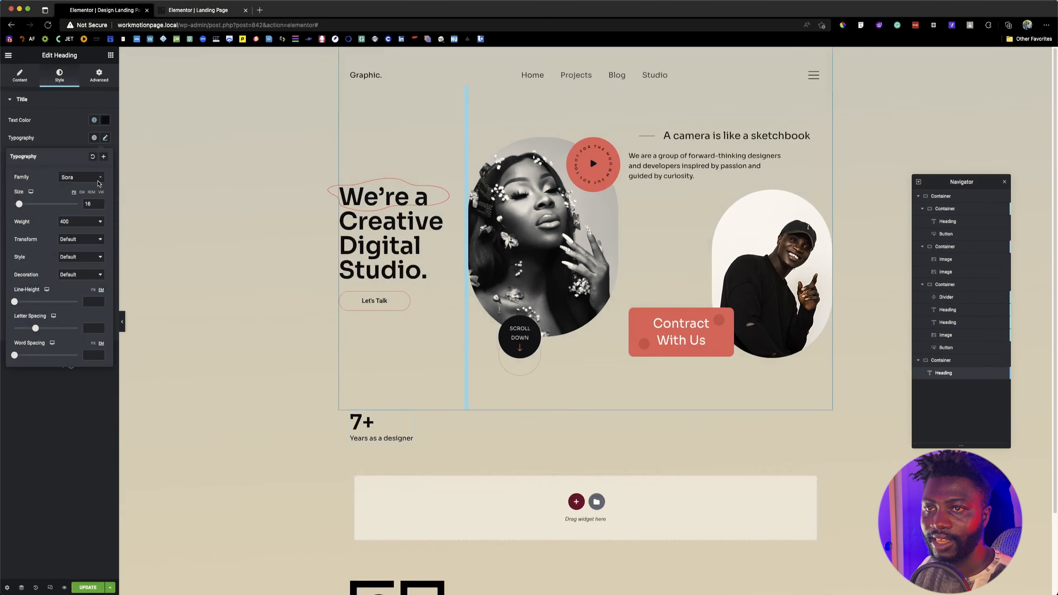
{"action": "left_click", "coordinate": [88, 204]}
{"action": "type", "text": "17"}
{"action": "key", "text": "Up"}
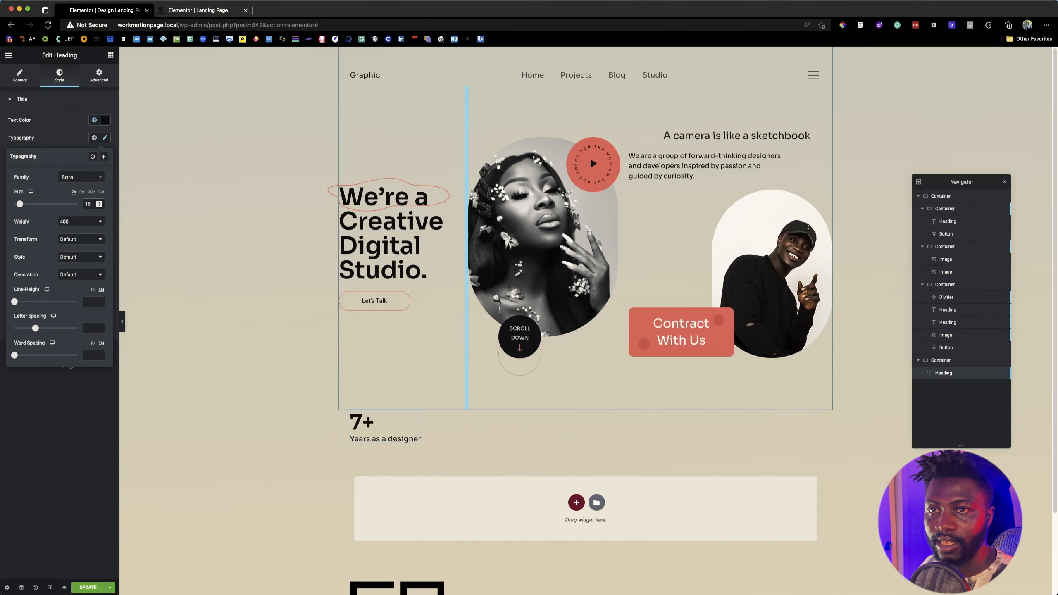
Step: Duplicate the "7+ Years as a designer" heading three times in its row container and select the second heading
{"action": "left_click", "coordinate": [110, 55]}
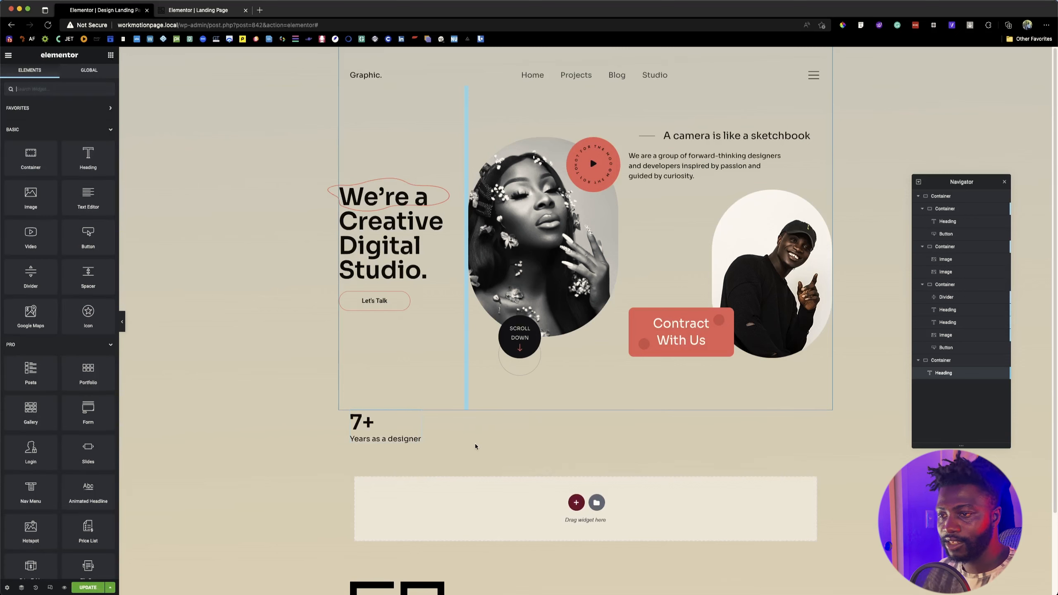
{"action": "right_click", "coordinate": [388, 427]}
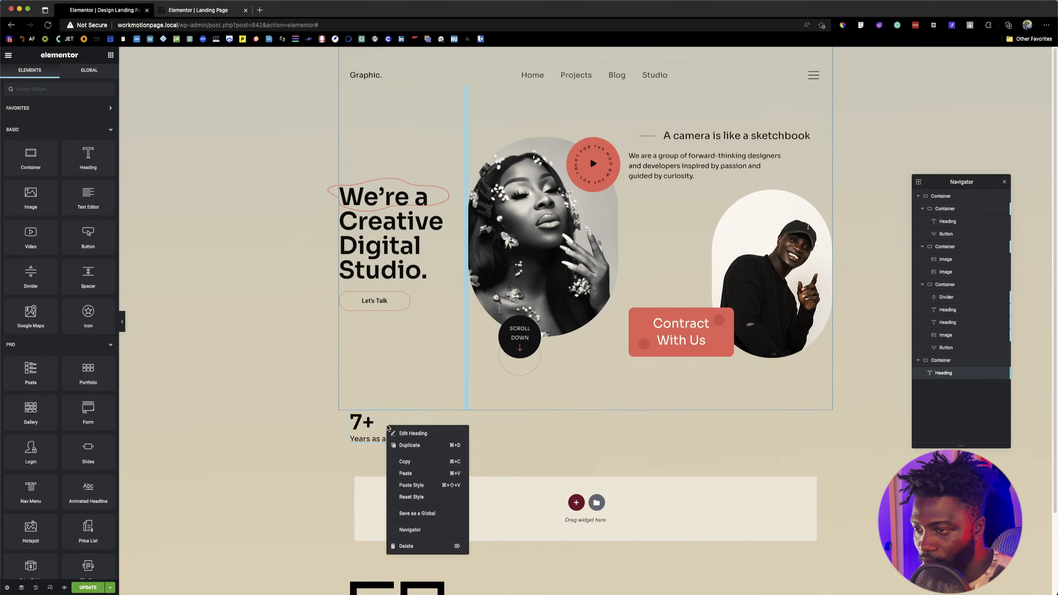
{"action": "left_click", "coordinate": [409, 445]}
{"action": "right_click", "coordinate": [388, 427]}
{"action": "left_click", "coordinate": [410, 445]}
{"action": "right_click", "coordinate": [398, 431]}
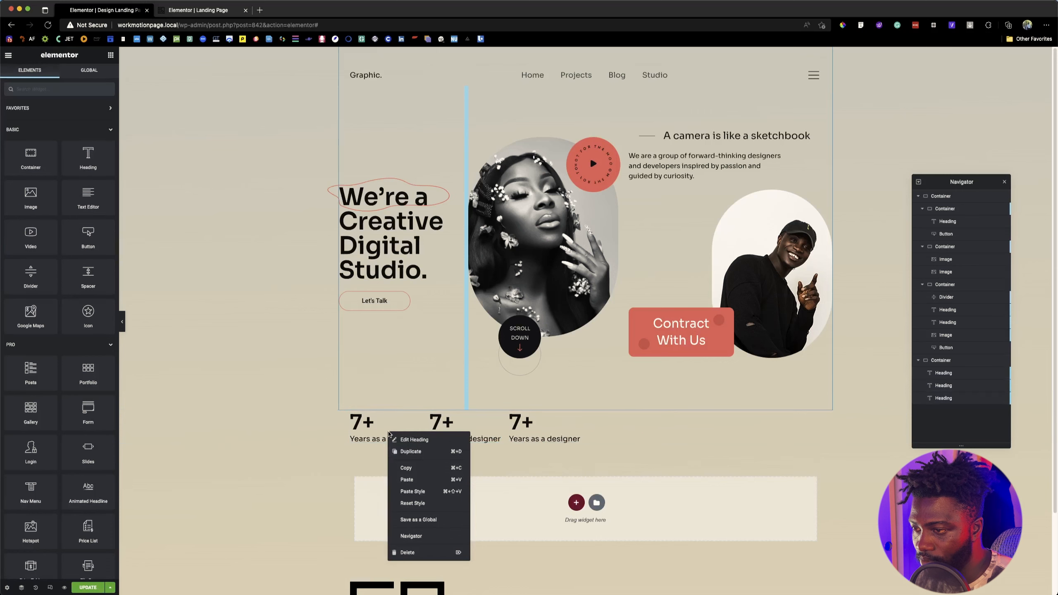
{"action": "left_click", "coordinate": [418, 451]}
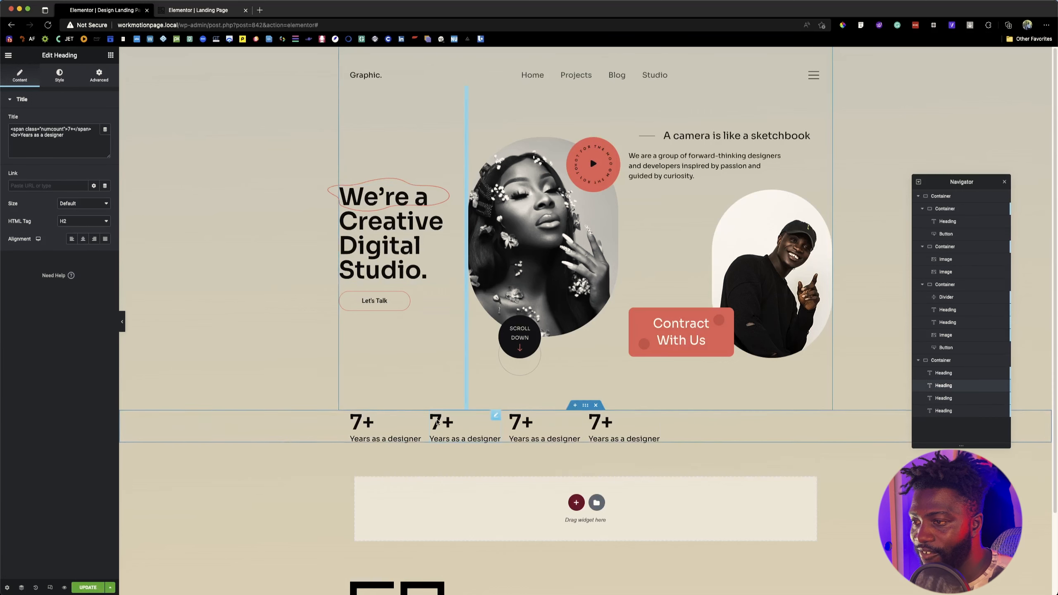
Step: Set the statistics row container's Justify Content to Space Between
{"action": "left_click", "coordinate": [586, 407]}
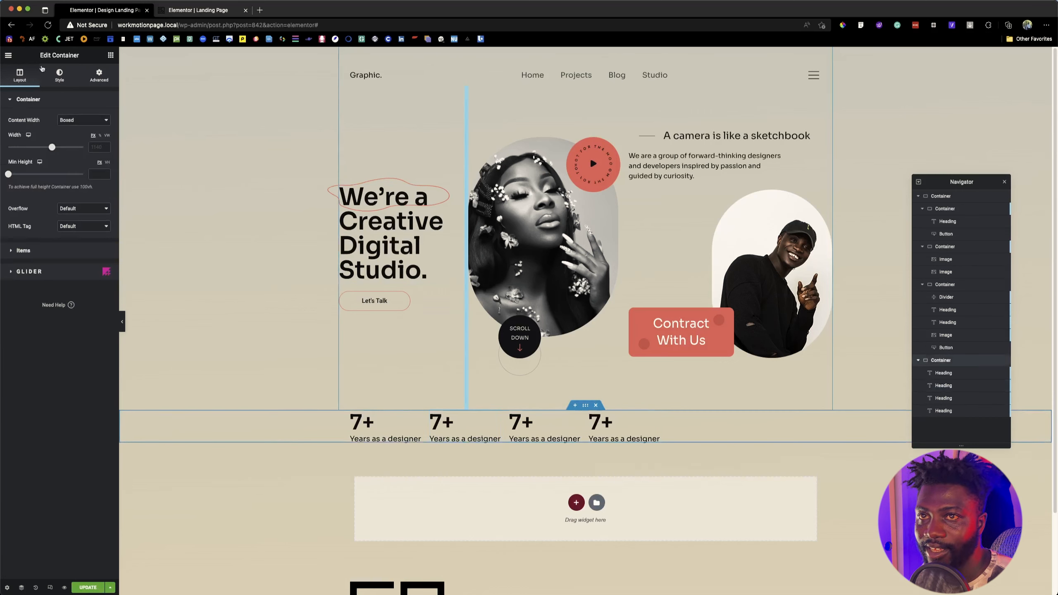
{"action": "left_click", "coordinate": [17, 255]}
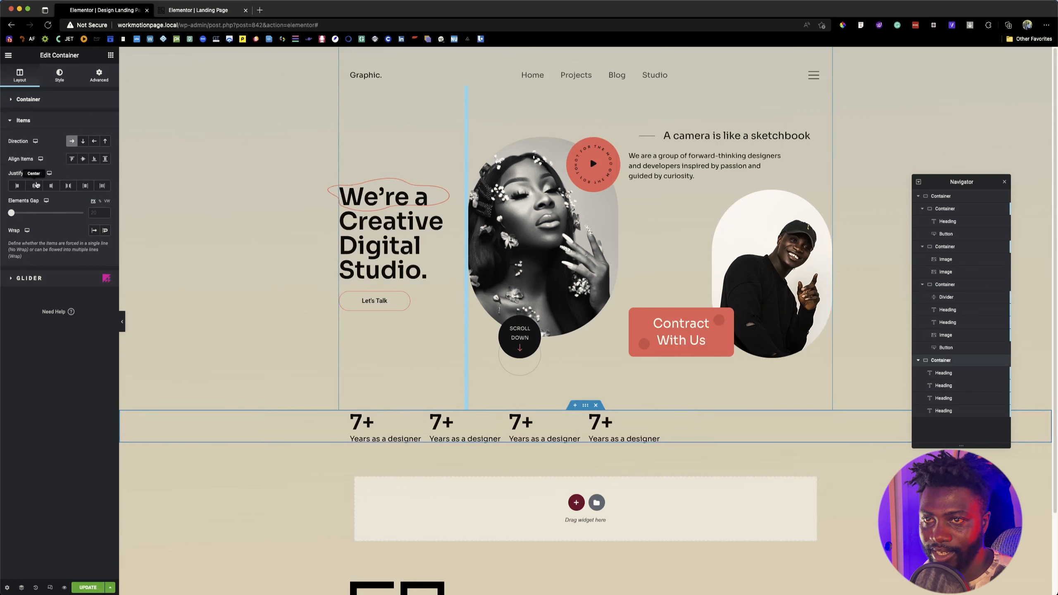
{"action": "left_click", "coordinate": [64, 186]}
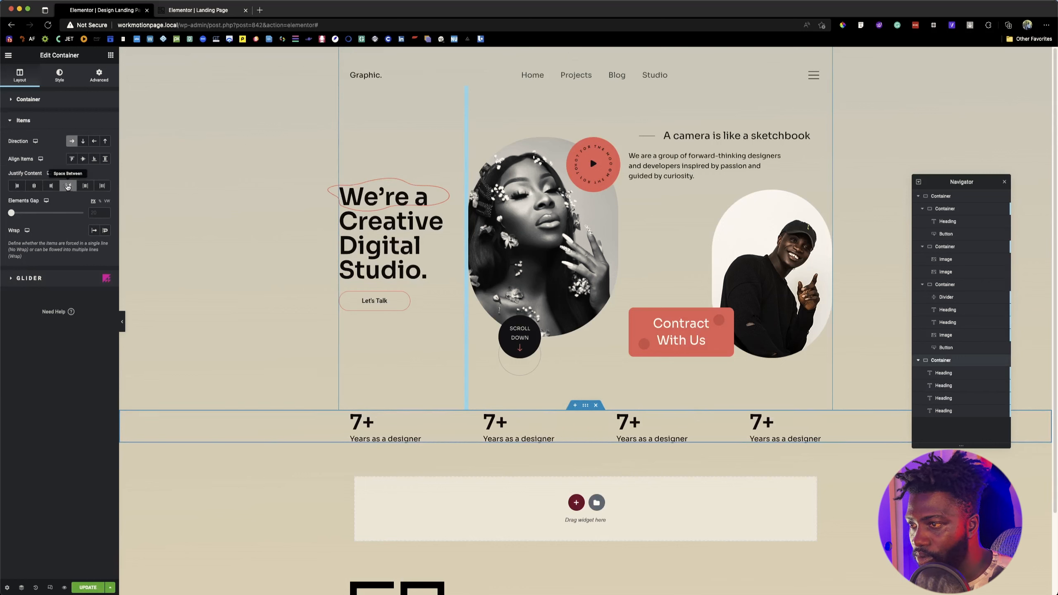
Step: Exit the reference page's editor to its published view and highlight the "360+ Projects done" statistic to read its wording
{"action": "left_click", "coordinate": [201, 15]}
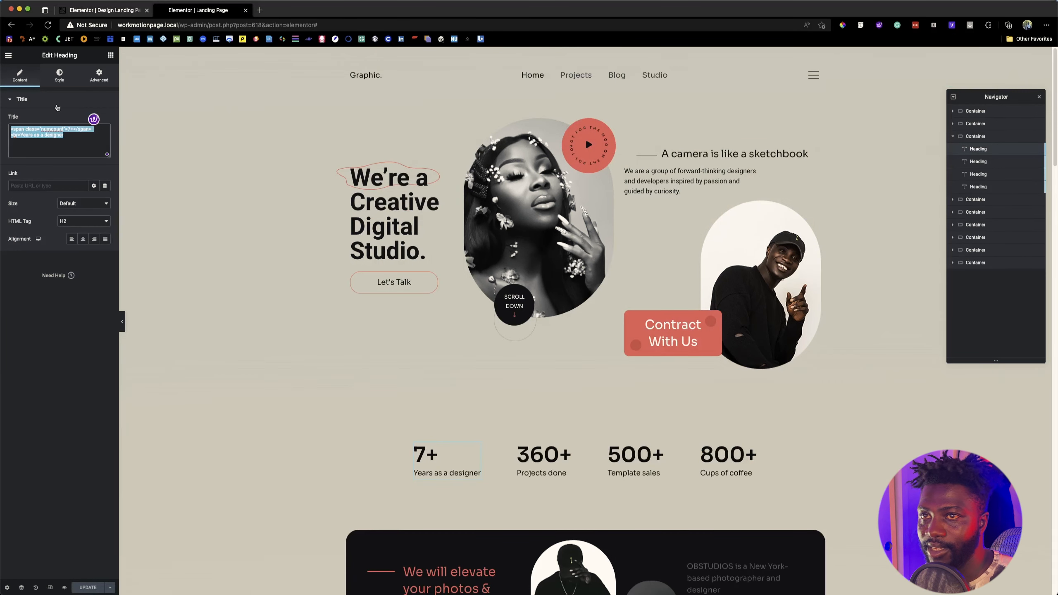
{"action": "left_click", "coordinate": [122, 321]}
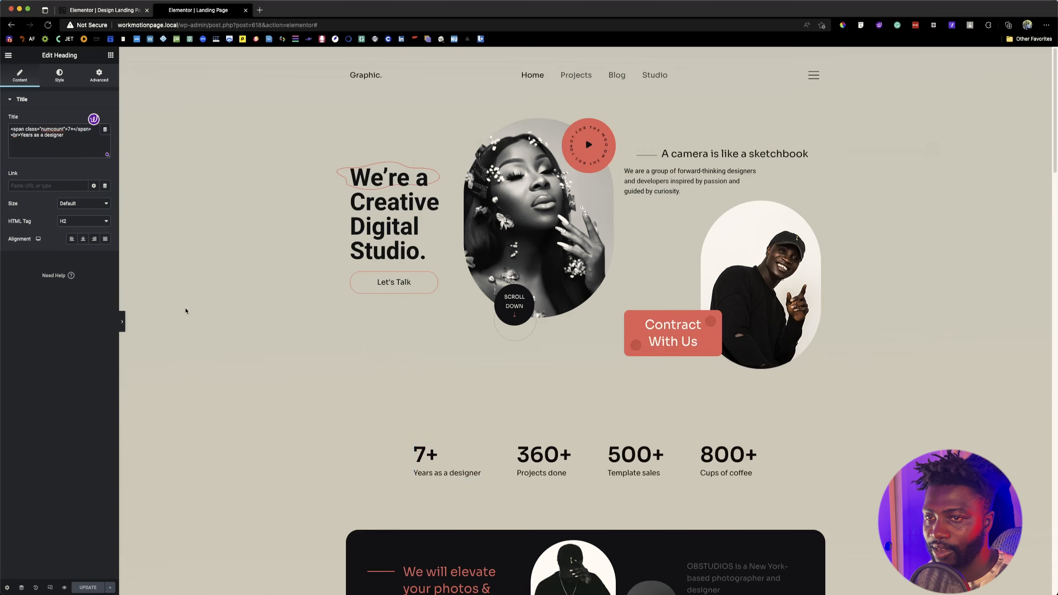
{"action": "scroll", "coordinate": [354, 400], "scroll_direction": "down", "scroll_amount": 5}
{"action": "scroll", "coordinate": [353, 400], "scroll_direction": "down", "scroll_amount": 1}
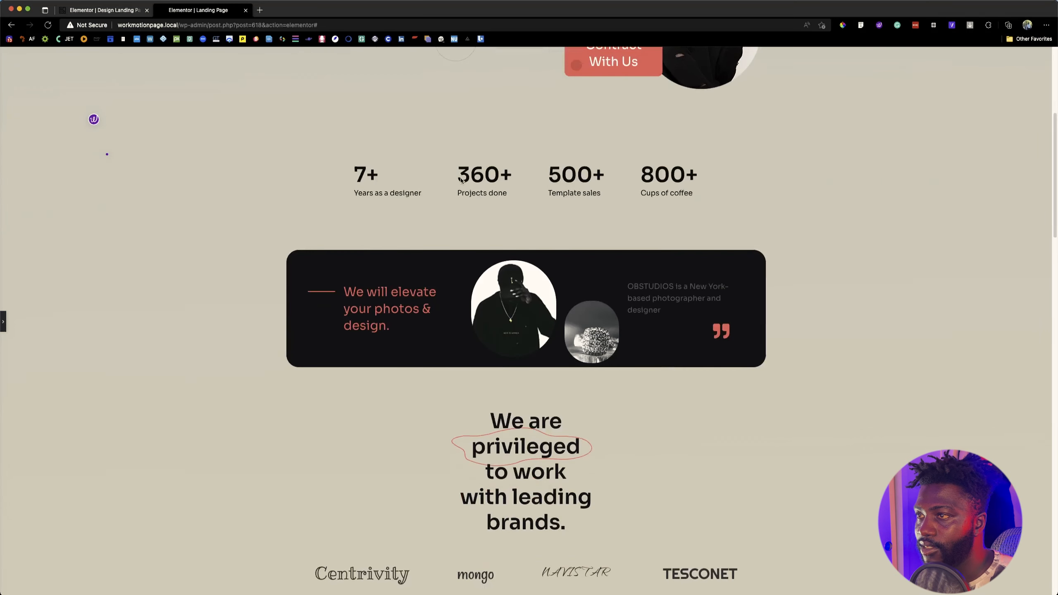
{"action": "left_click_drag", "start_coordinate": [461, 179], "coordinate": [485, 191]}
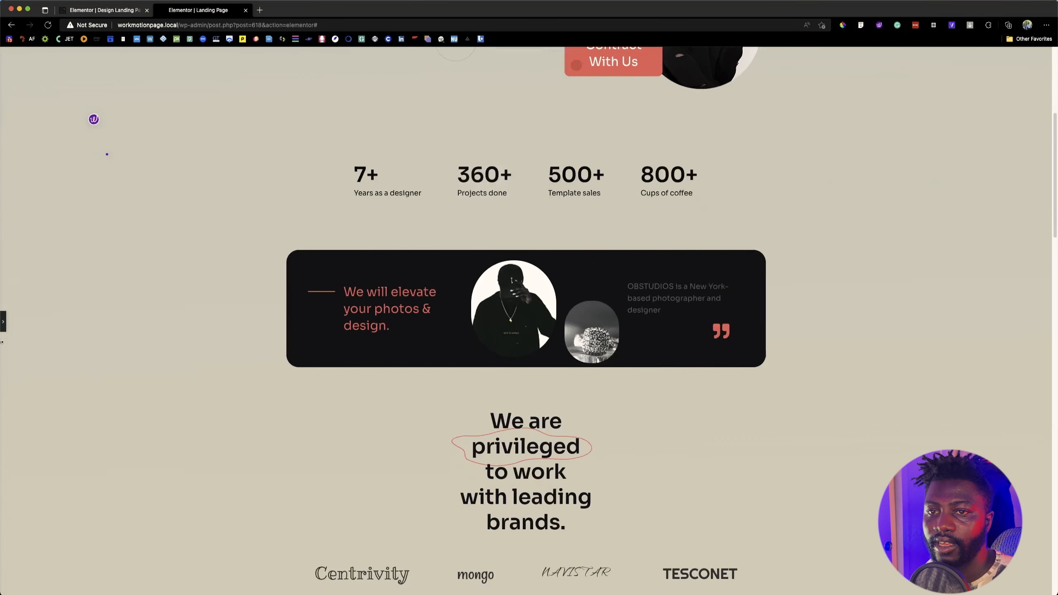
{"action": "left_click", "coordinate": [3, 321]}
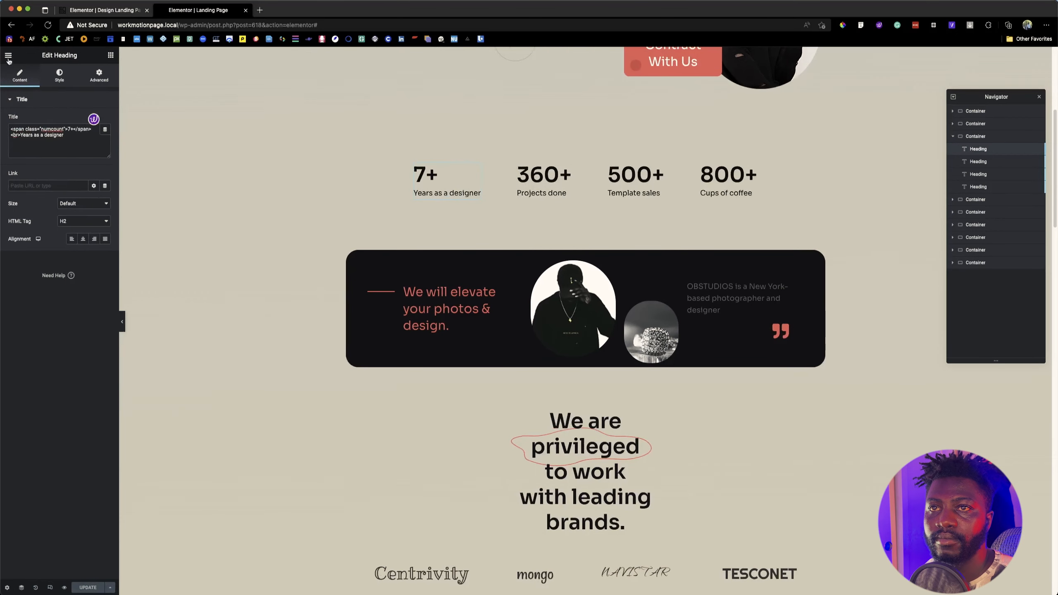
{"action": "left_click", "coordinate": [8, 56]}
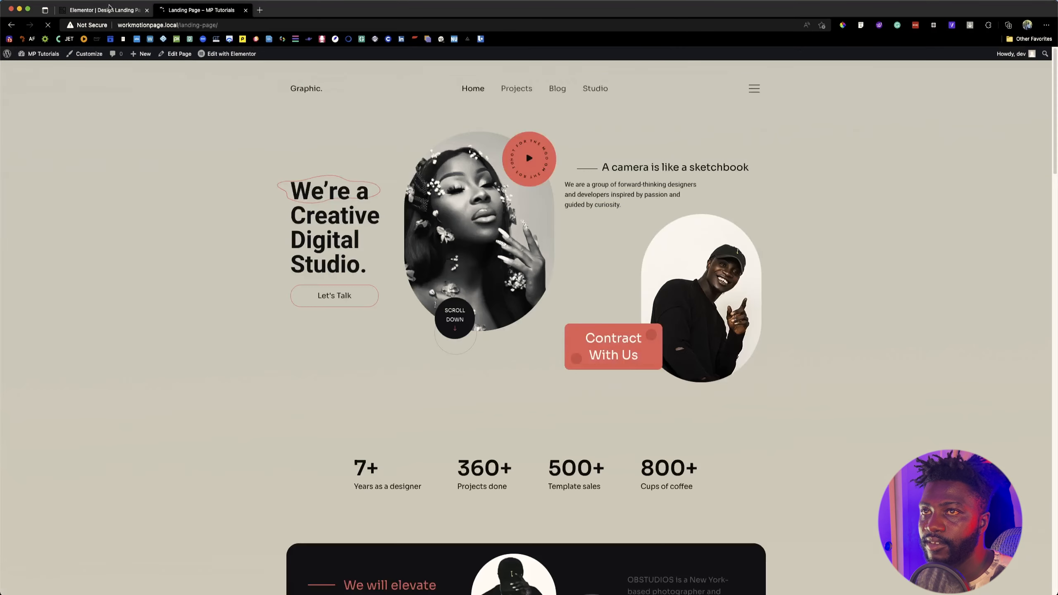
{"action": "left_click_drag", "start_coordinate": [464, 467], "coordinate": [512, 490]}
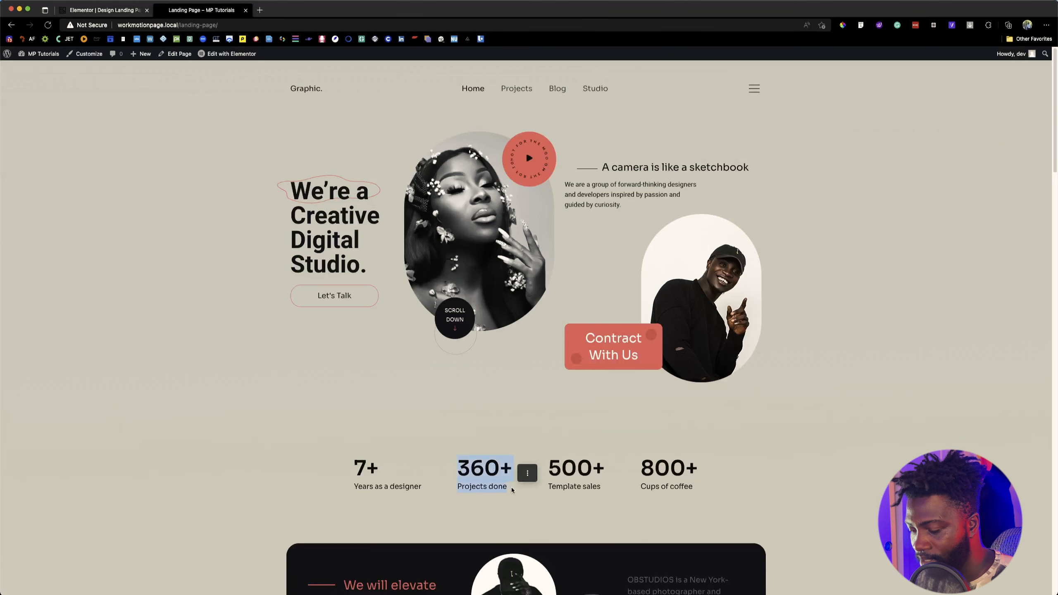
Step: Back in the Design Landing Page editor, change the second statistic heading to "360+" with the label "Projects done"
{"action": "left_click", "coordinate": [90, 10]}
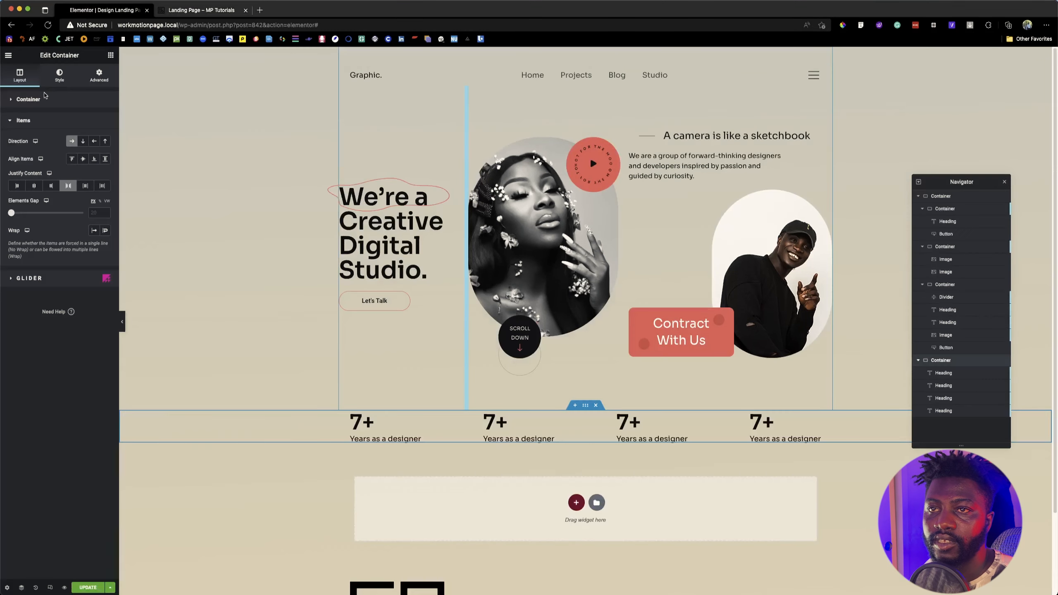
{"action": "left_click", "coordinate": [490, 424]}
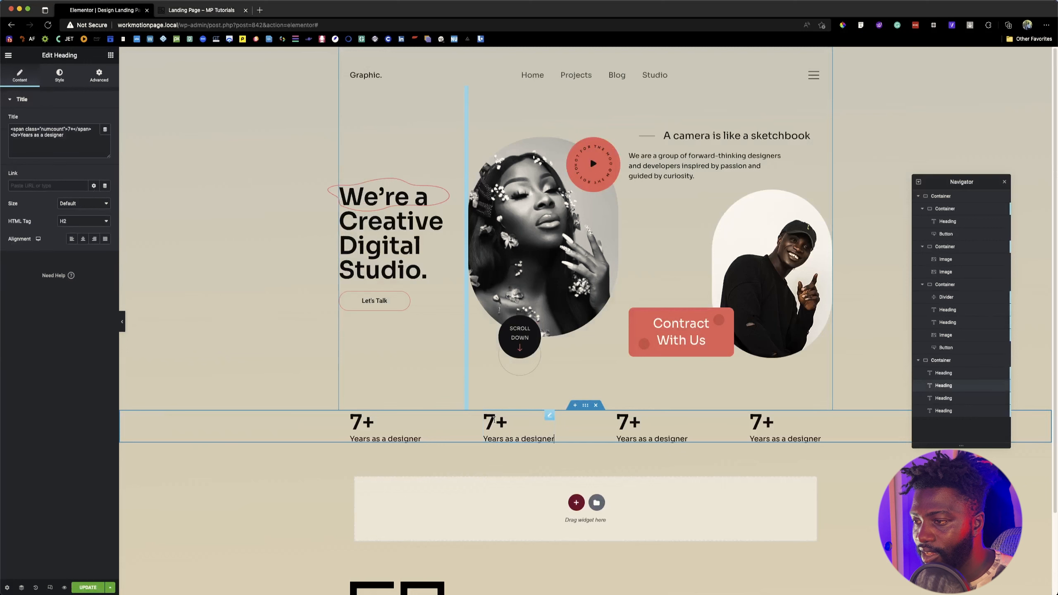
{"action": "key", "text": "BackSpace"}
{"action": "type", "text": "360"}
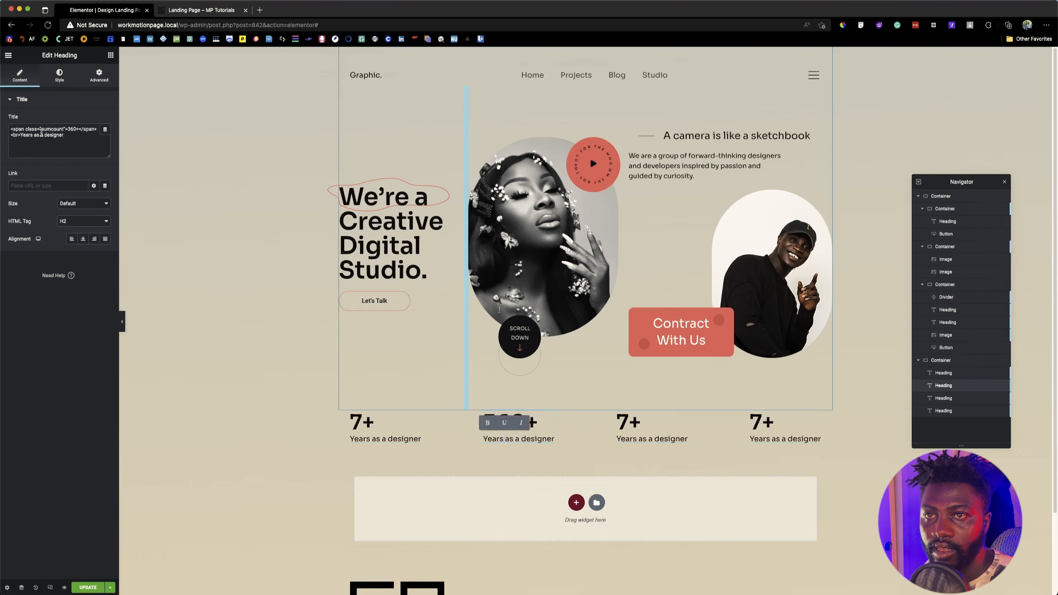
{"action": "left_click_drag", "start_coordinate": [20, 135], "coordinate": [70, 137]}
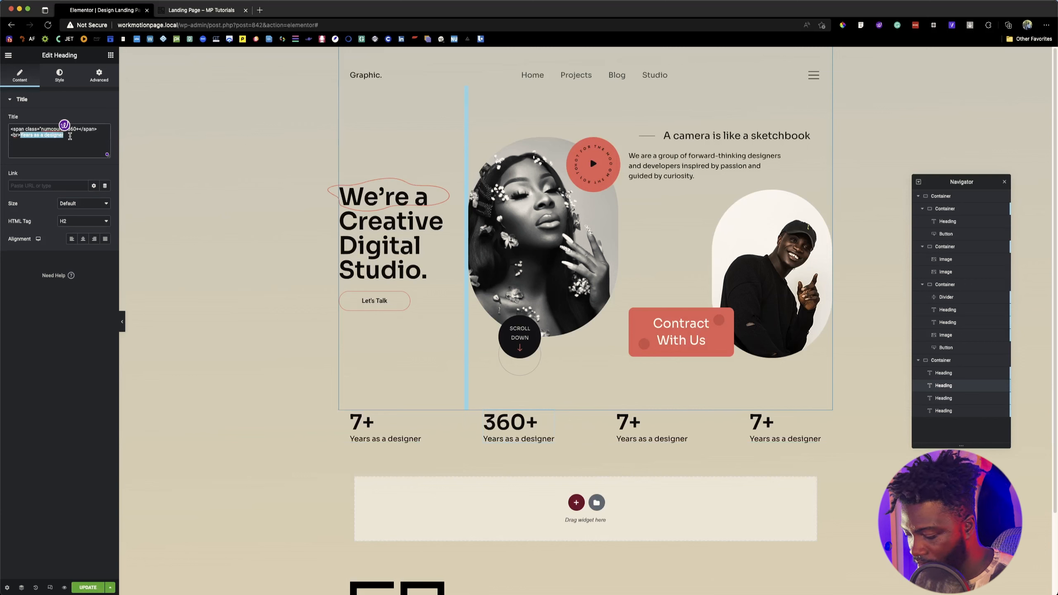
{"action": "type", "text": "Projects"}
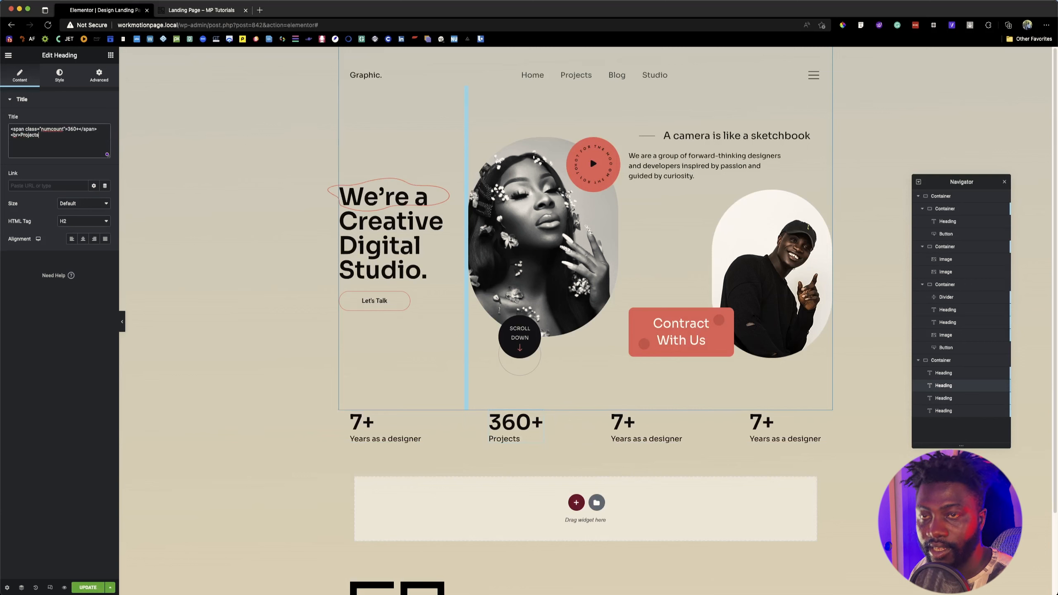
{"action": "type", "text": " done"}
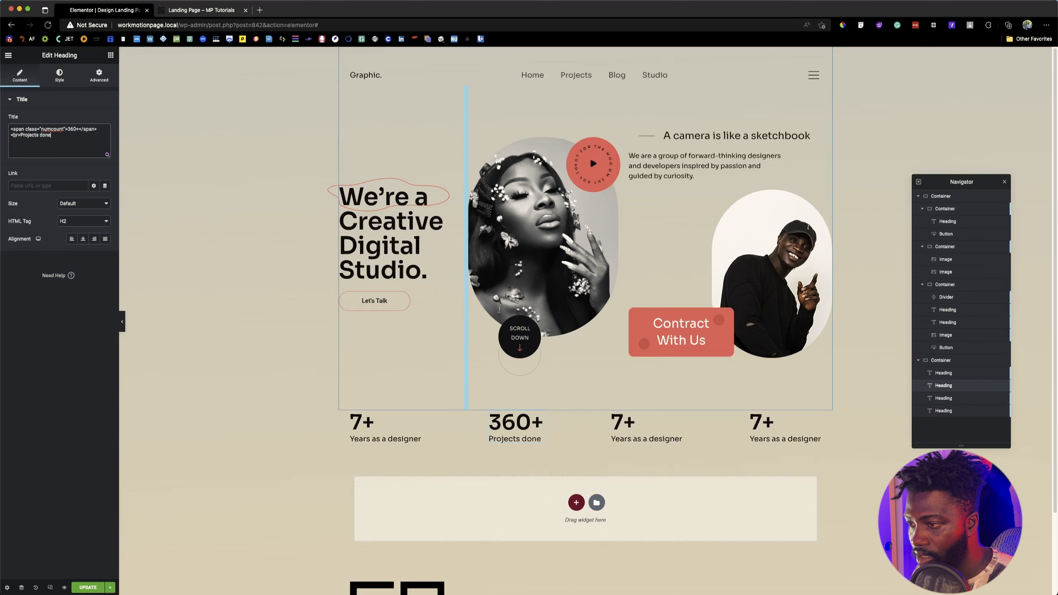
Step: Check the third statistic on the reference page and change the third heading to "500+" with the label "Template Sales"
{"action": "left_click", "coordinate": [200, 11]}
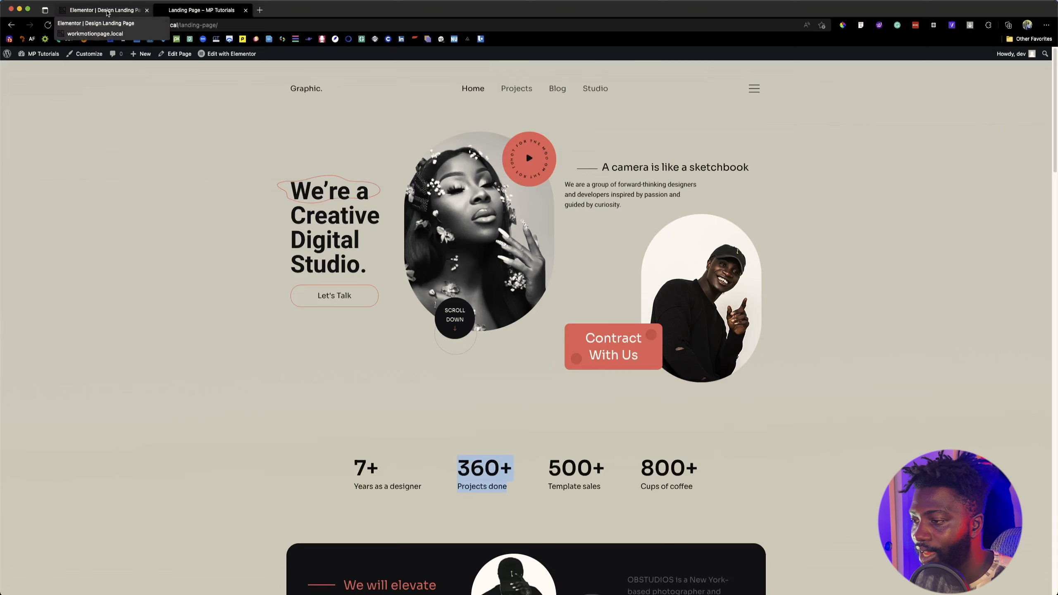
{"action": "left_click", "coordinate": [107, 13]}
{"action": "left_click", "coordinate": [628, 424]}
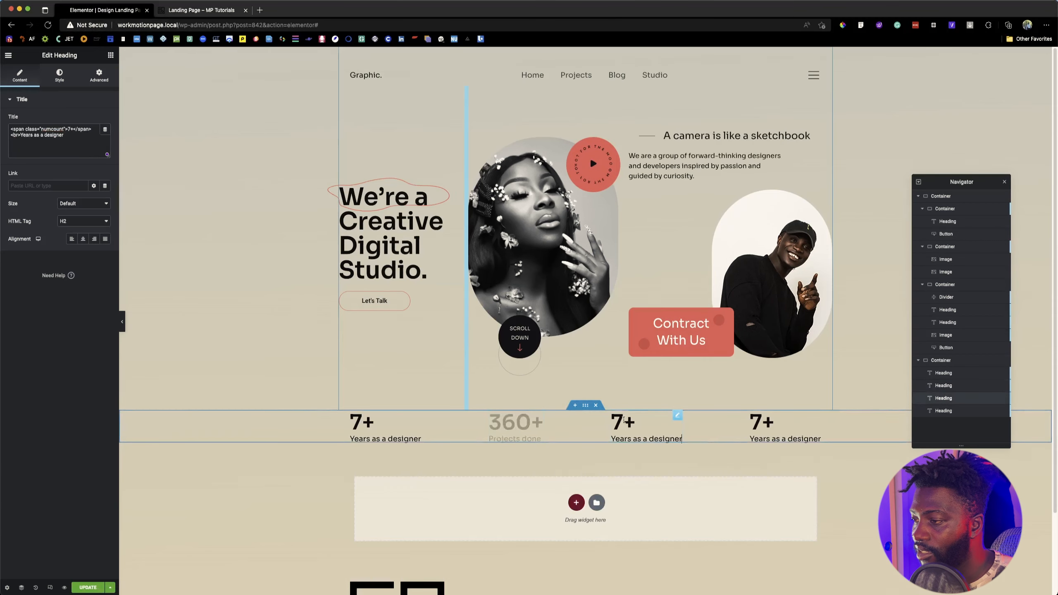
{"action": "left_click", "coordinate": [630, 423]}
{"action": "key", "text": "BackSpace"}
{"action": "type", "text": "500"}
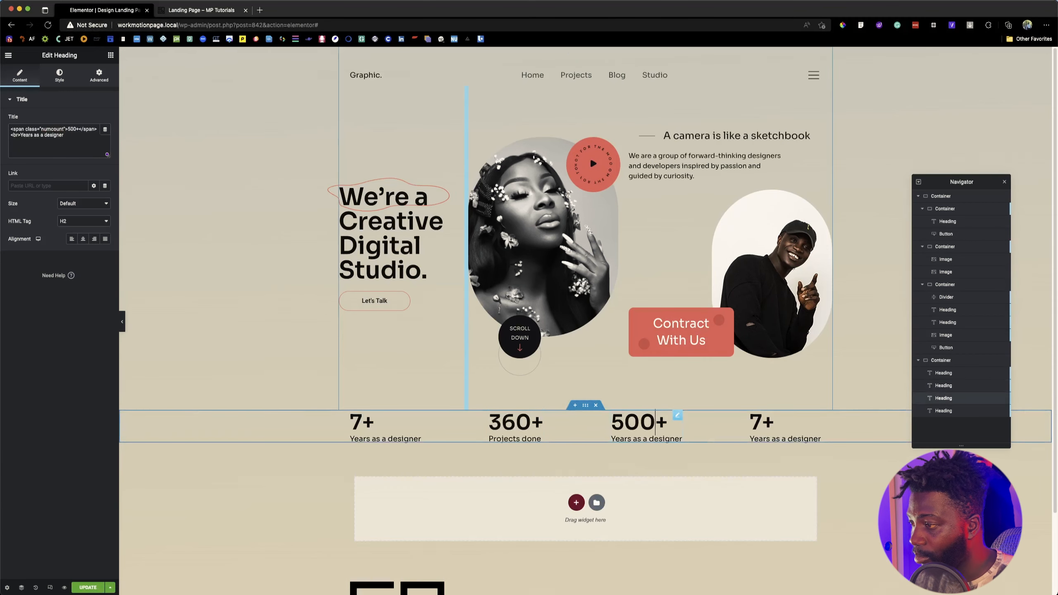
{"action": "left_click_drag", "start_coordinate": [20, 135], "coordinate": [75, 136]}
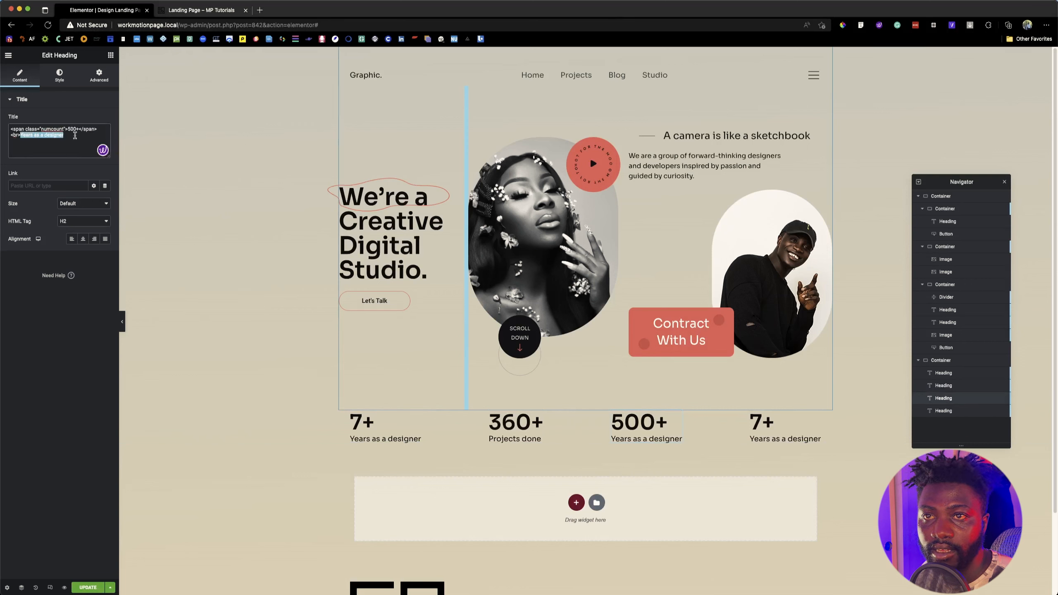
{"action": "type", "text": "Template Sales"}
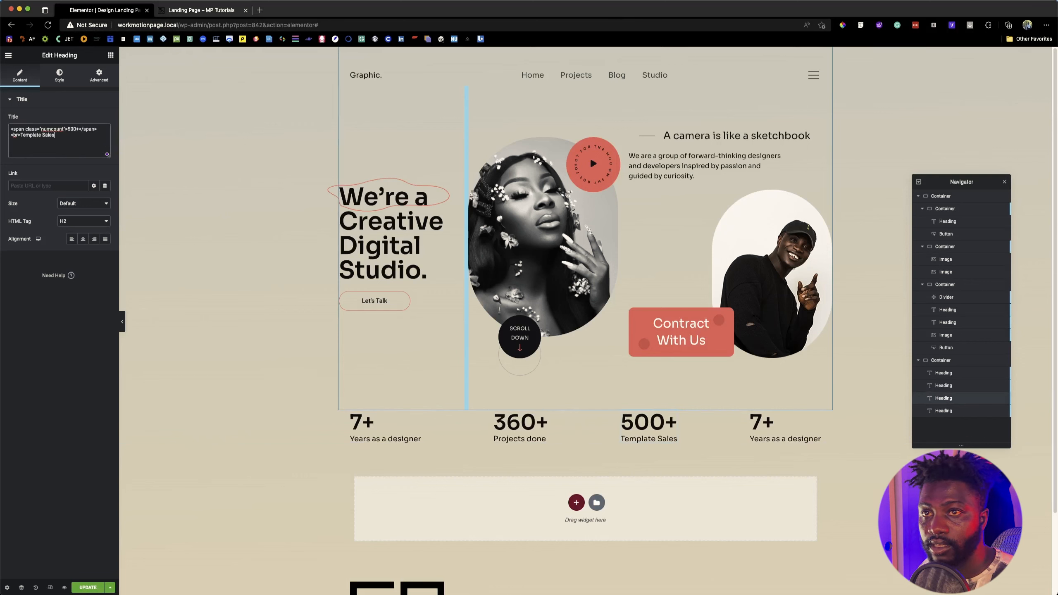
Step: Recheck the reference page's statistics and correct the third heading's label to "Template sales"
{"action": "left_click", "coordinate": [193, 11]}
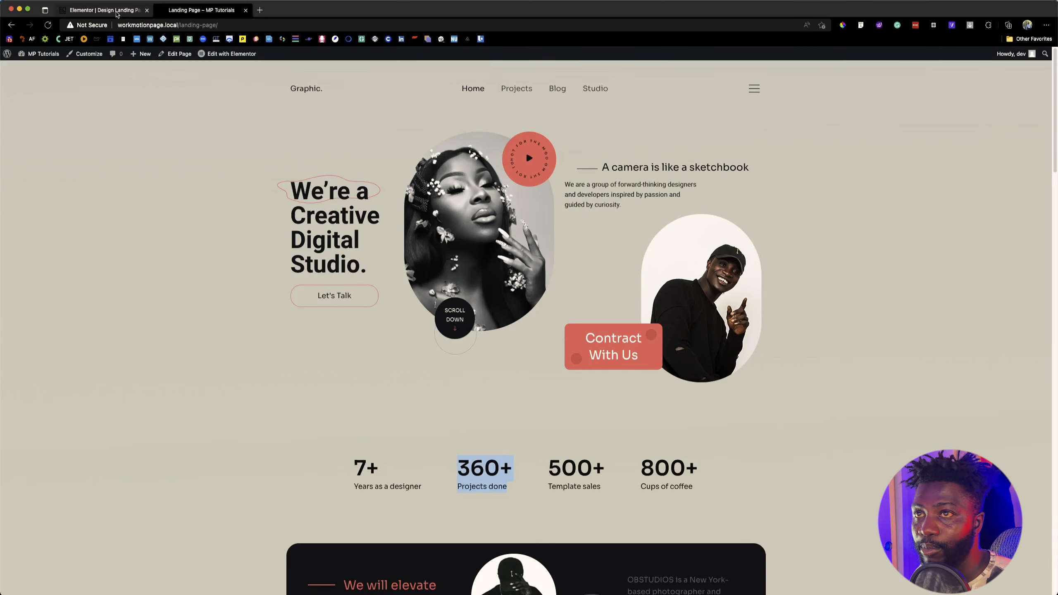
{"action": "left_click", "coordinate": [117, 13]}
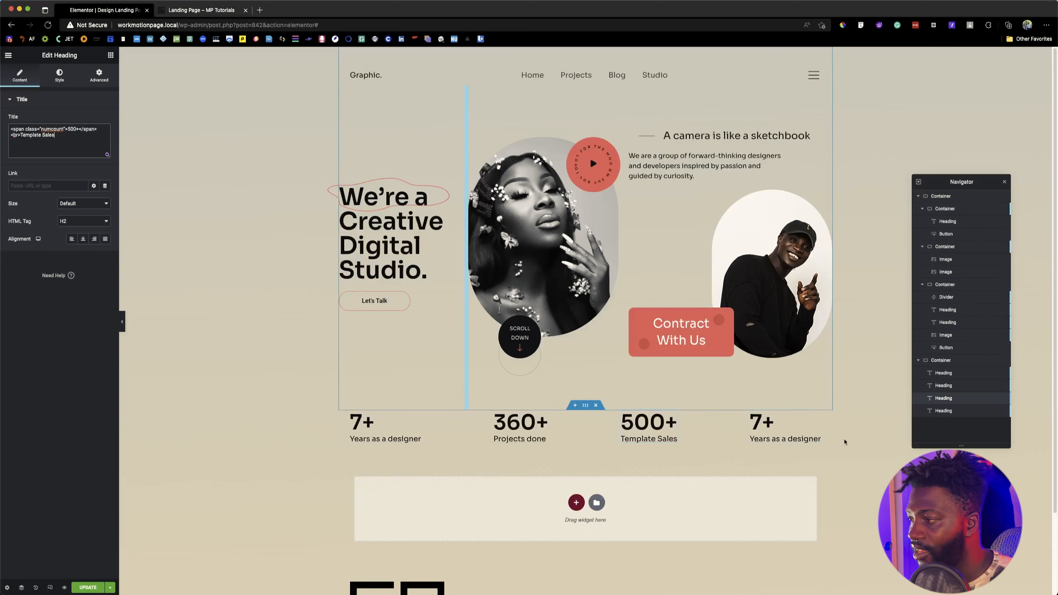
{"action": "left_click", "coordinate": [818, 437]}
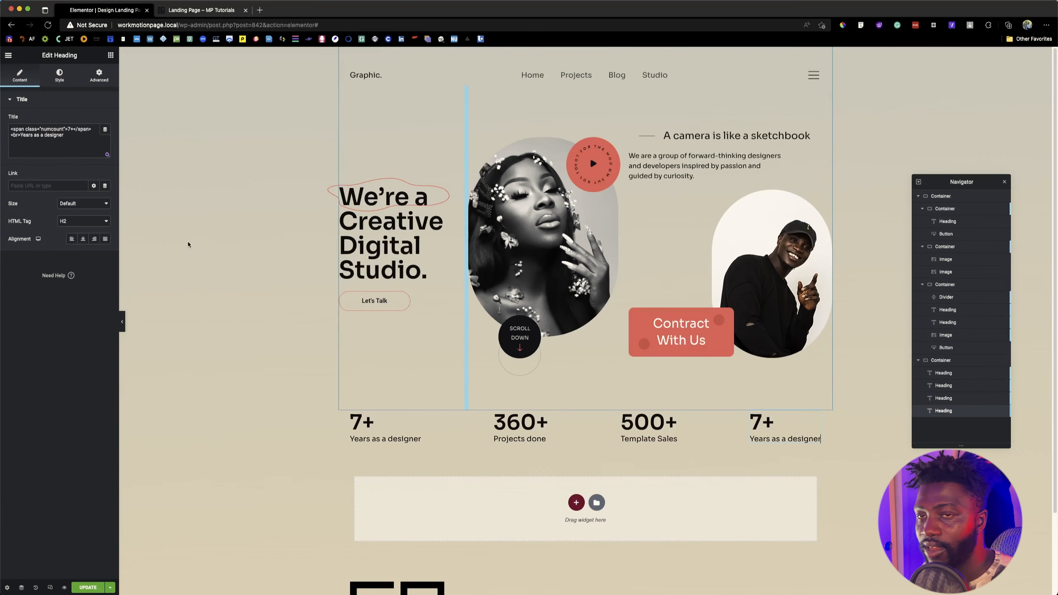
{"action": "left_click", "coordinate": [660, 438]}
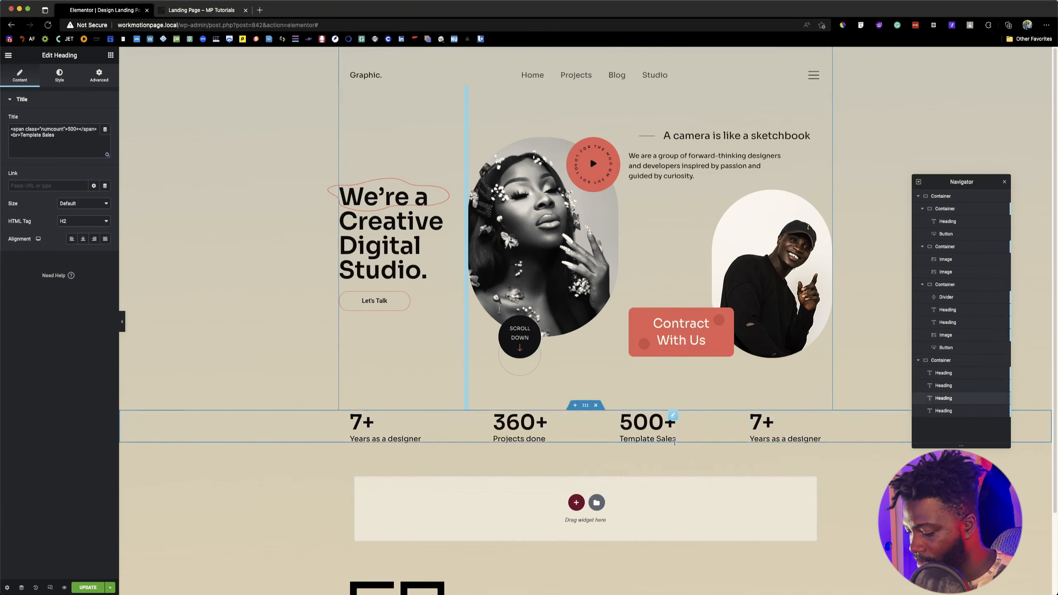
Step: Change the fourth statistic heading to "800+" with the label "Cups of coffee"
{"action": "left_click", "coordinate": [818, 438]}
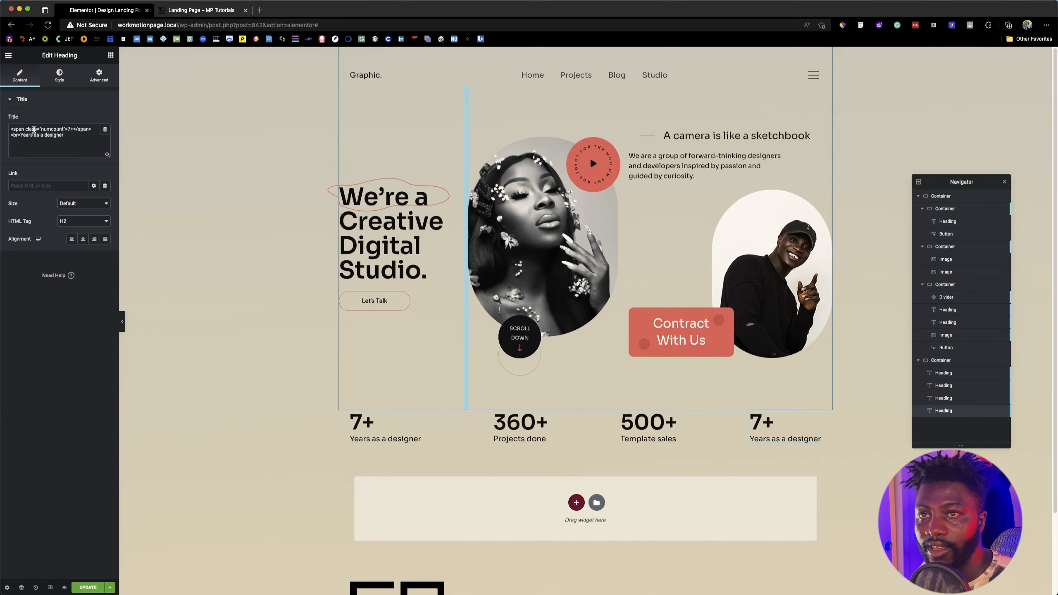
{"action": "left_click", "coordinate": [767, 423]}
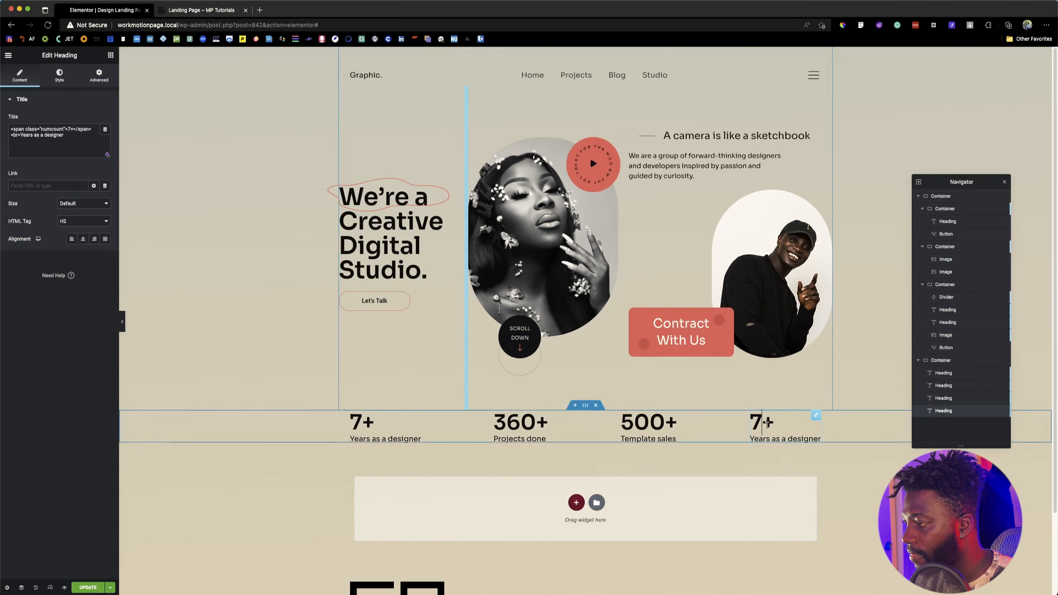
{"action": "key", "text": "BackSpace"}
{"action": "type", "text": "800"}
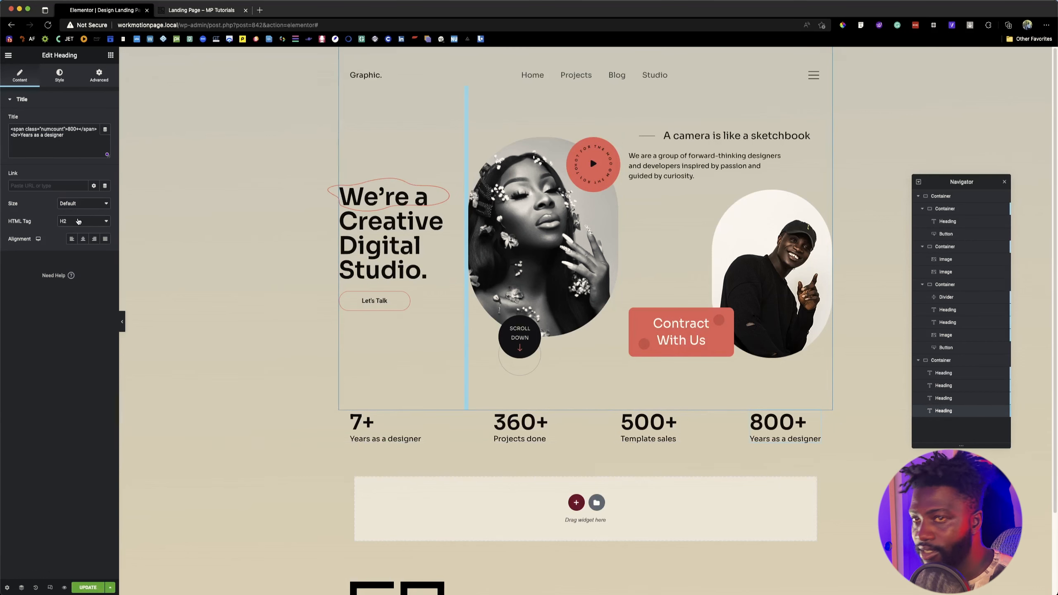
{"action": "left_click_drag", "start_coordinate": [20, 135], "coordinate": [65, 138]}
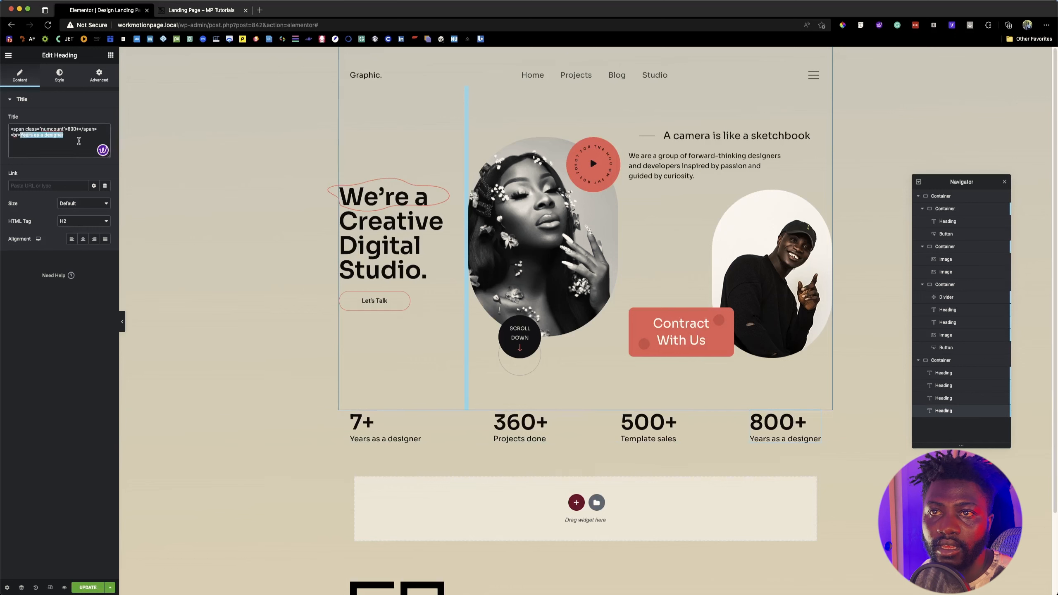
{"action": "type", "text": "Cups of"}
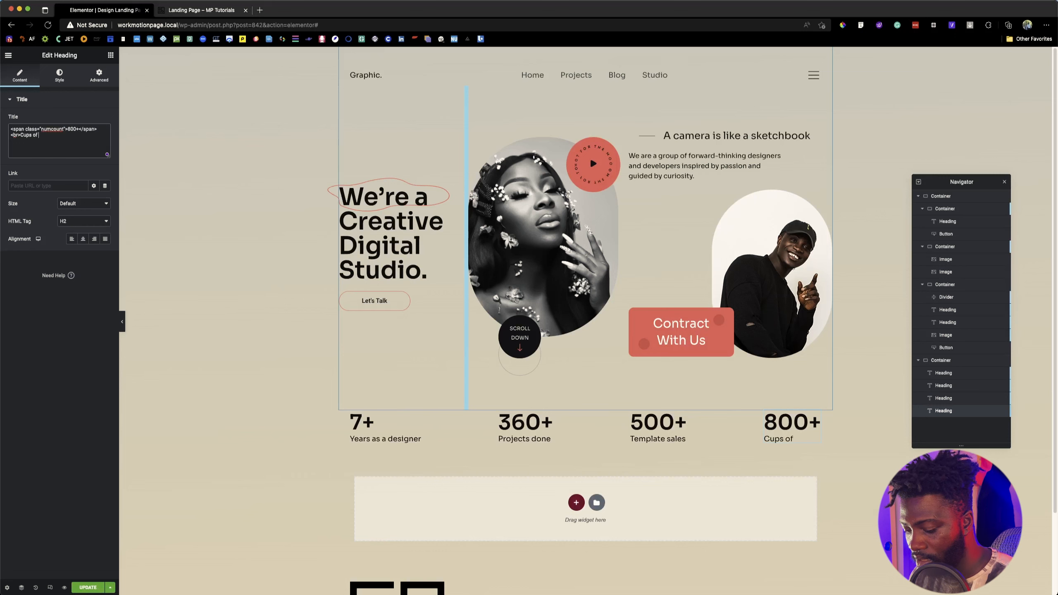
{"action": "type", "text": " coffee"}
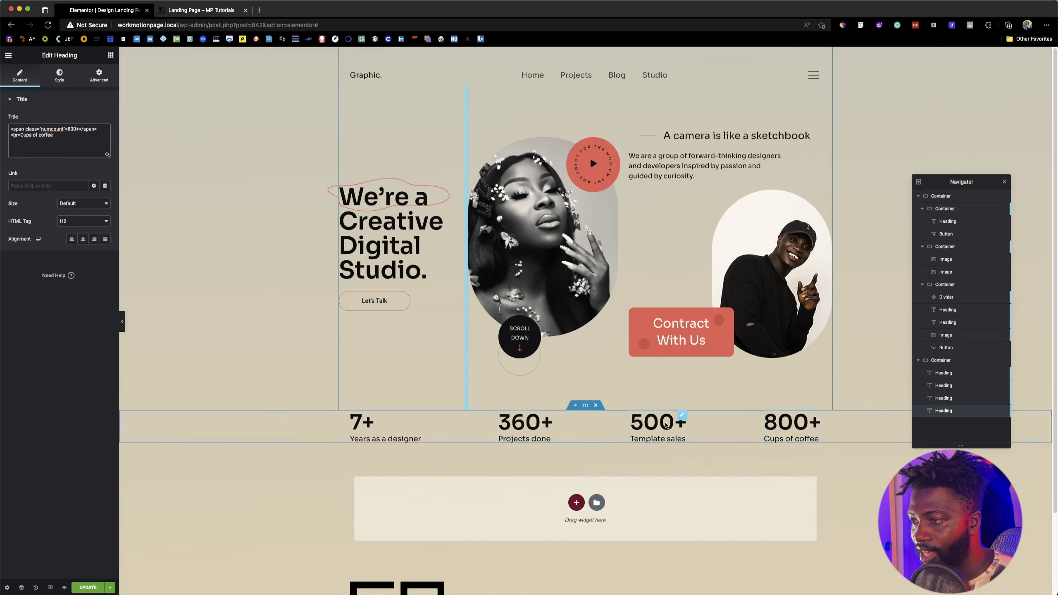
Step: Compare the row with the reference page, unlink the statistics container's margin values and set its top margin to 50 px
{"action": "left_click", "coordinate": [585, 405]}
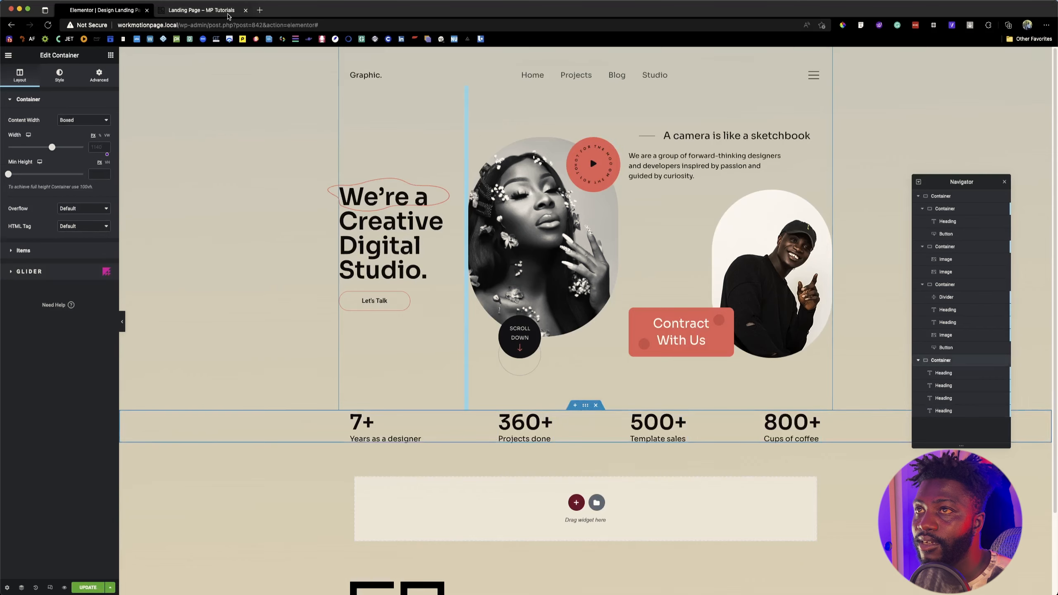
{"action": "left_click", "coordinate": [227, 13]}
{"action": "left_click", "coordinate": [119, 12]}
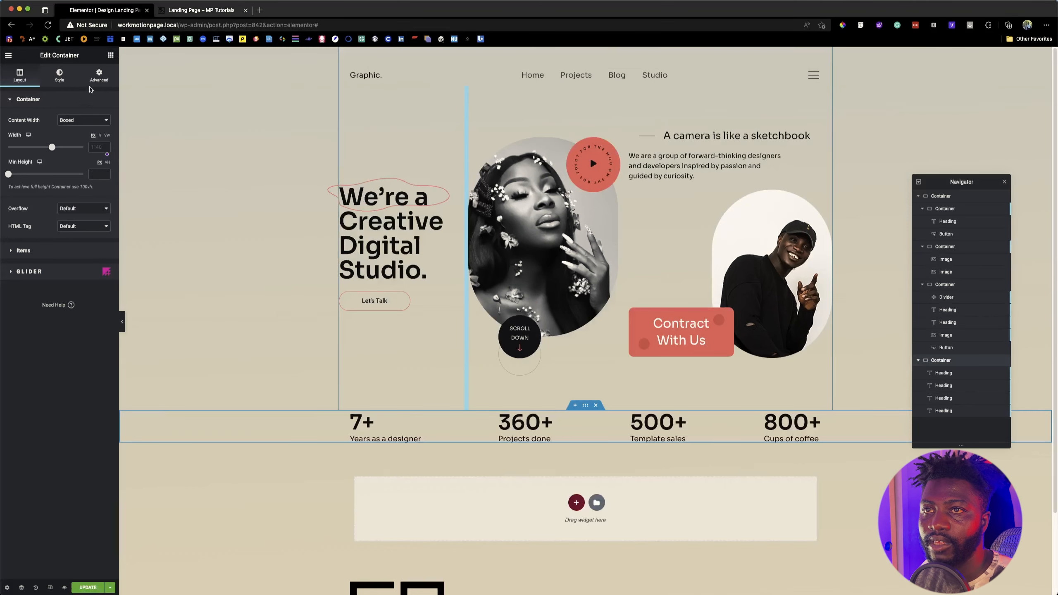
{"action": "left_click", "coordinate": [95, 79]}
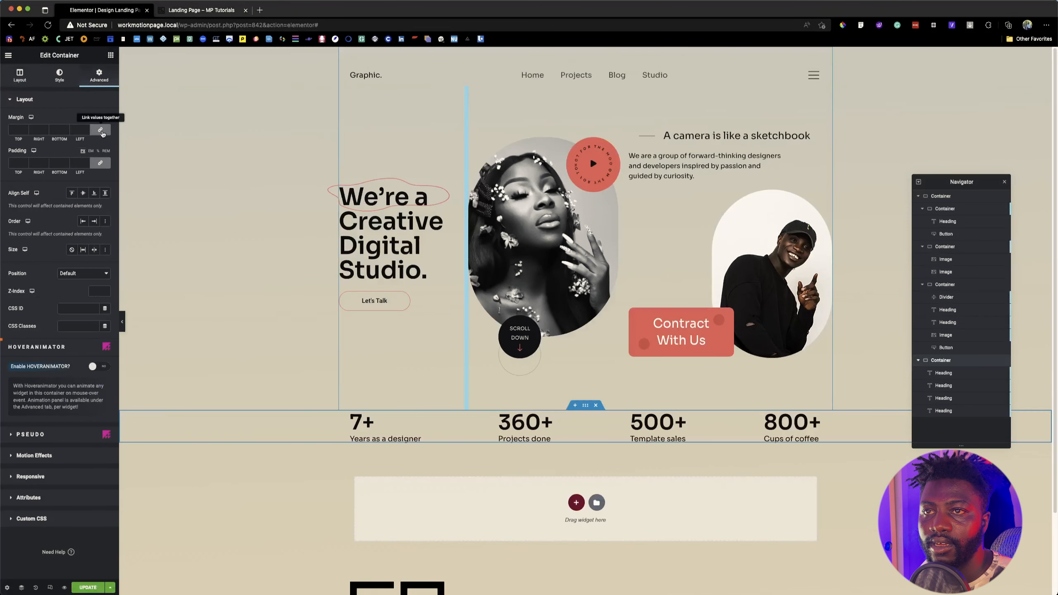
{"action": "left_click", "coordinate": [100, 130]}
{"action": "left_click", "coordinate": [14, 129]}
{"action": "type", "text": "50"}
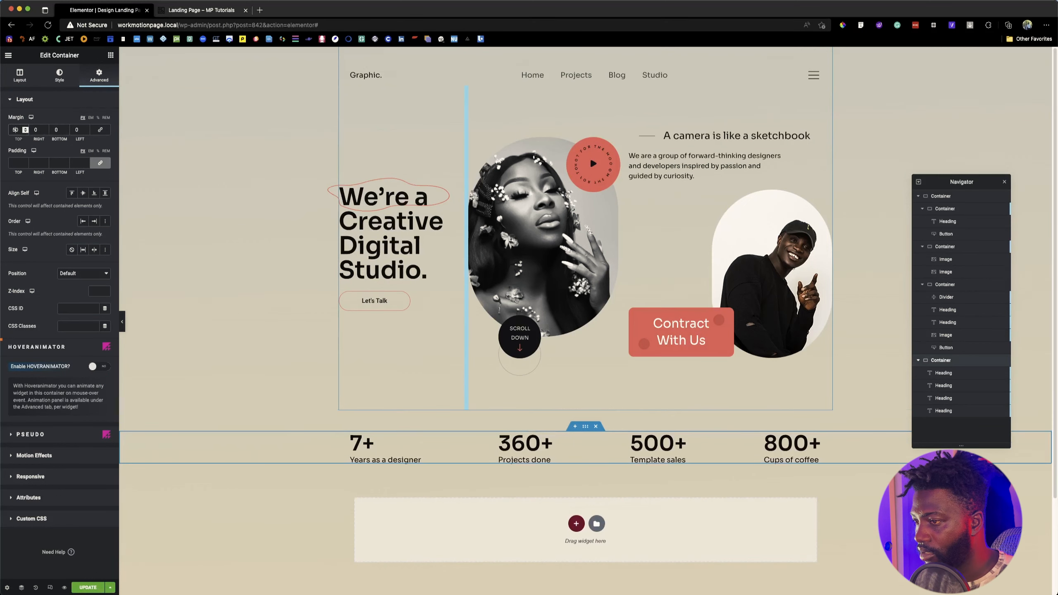
Step: Save the page, reduce the hero container's minimum height to 775 px and save again
{"action": "left_click", "coordinate": [88, 587]}
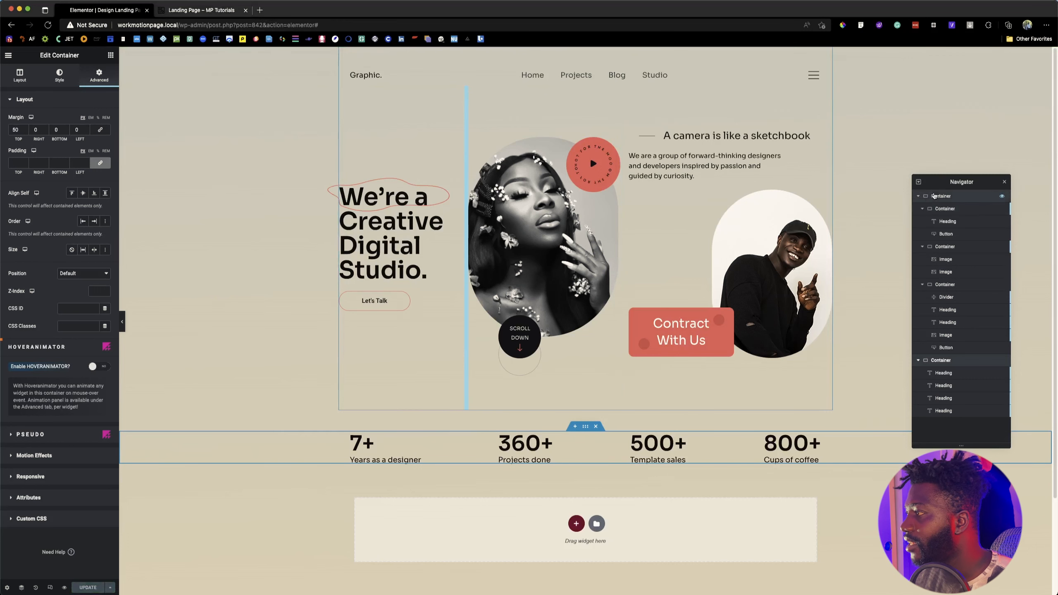
{"action": "left_click", "coordinate": [921, 209]}
{"action": "left_click", "coordinate": [918, 197]}
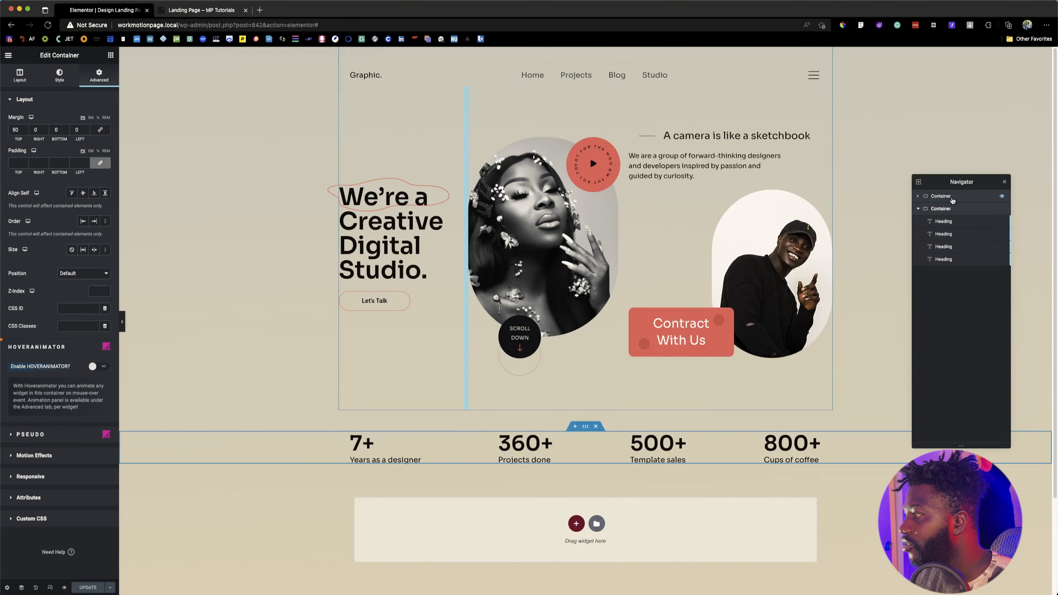
{"action": "left_click", "coordinate": [941, 196]}
{"action": "left_click_drag", "start_coordinate": [54, 172], "coordinate": [50, 175]}
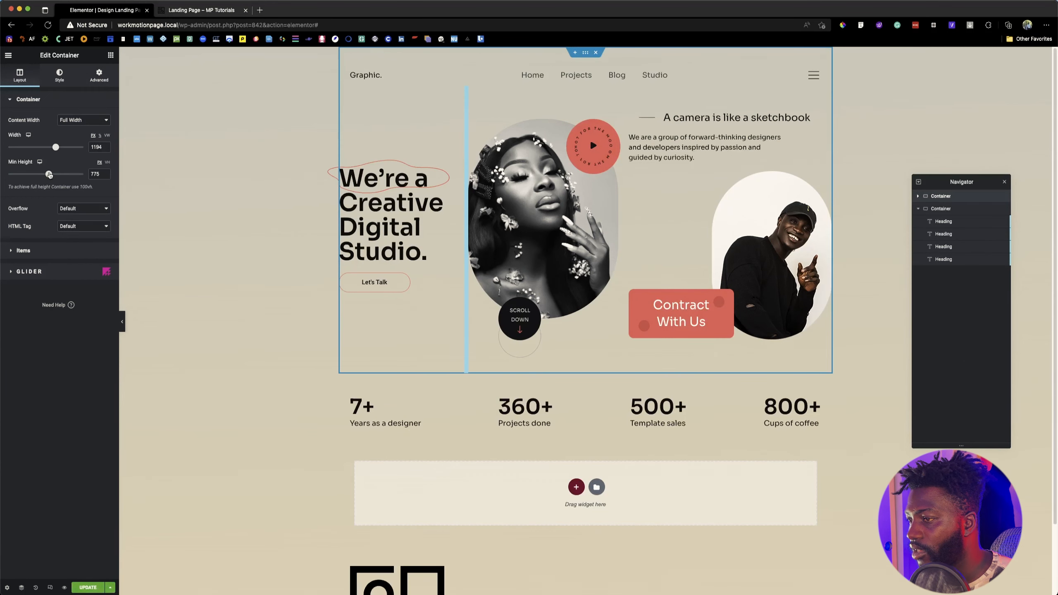
{"action": "left_click", "coordinate": [87, 587]}
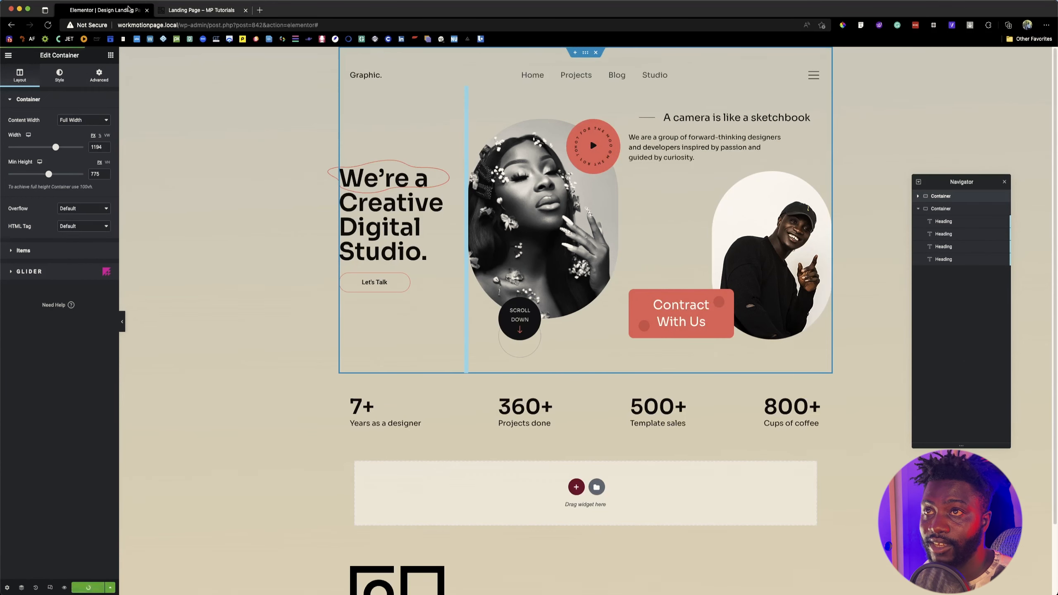
Step: Check the section below the statistics on the reference page and add a row container under the statistics row
{"action": "left_click", "coordinate": [200, 10]}
{"action": "scroll", "coordinate": [416, 458], "scroll_direction": "down", "scroll_amount": 3}
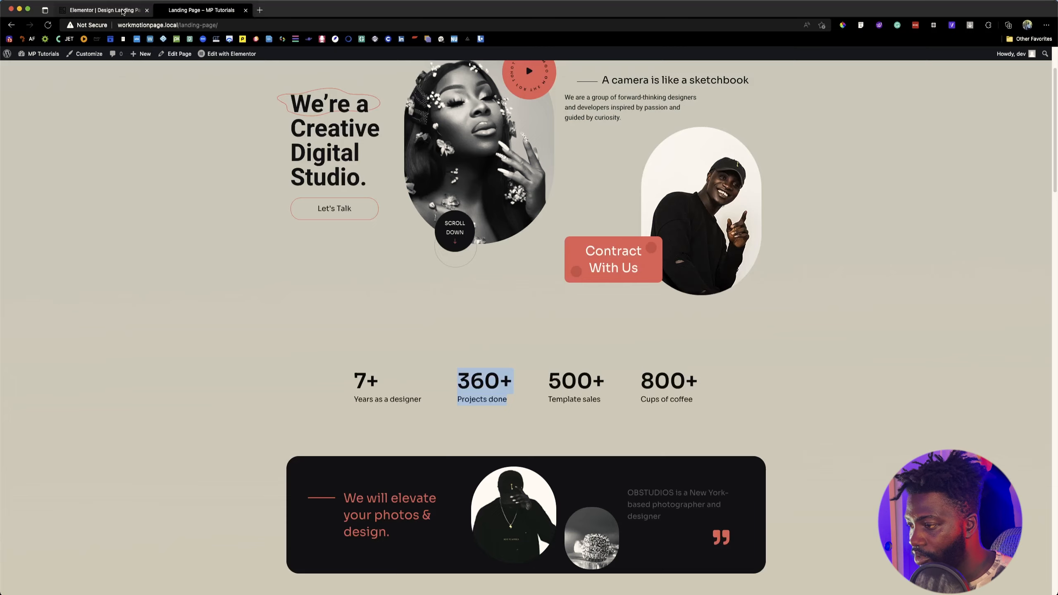
{"action": "left_click", "coordinate": [125, 10]}
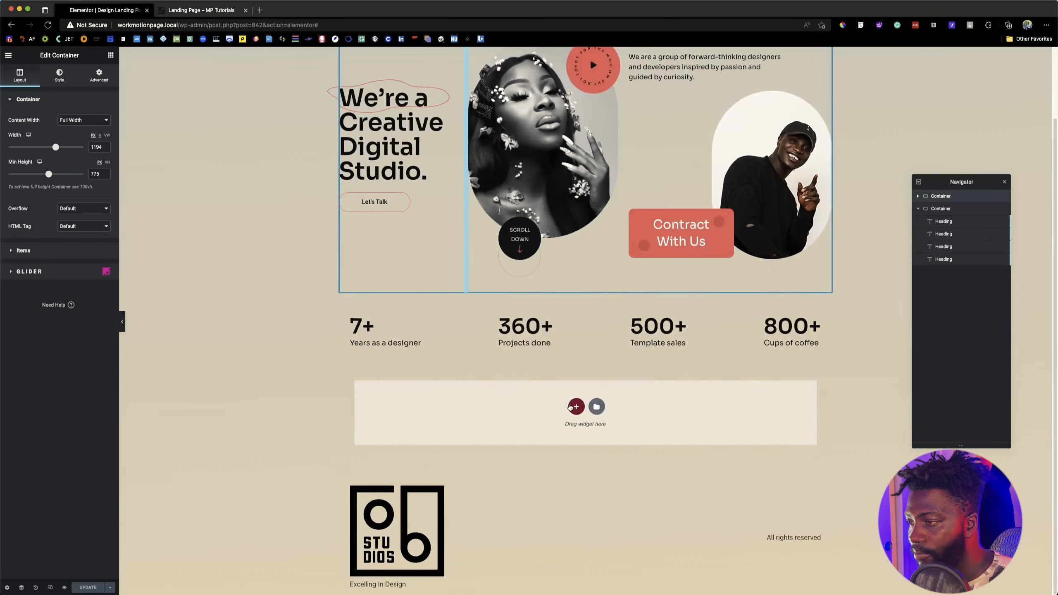
{"action": "left_click", "coordinate": [576, 406]}
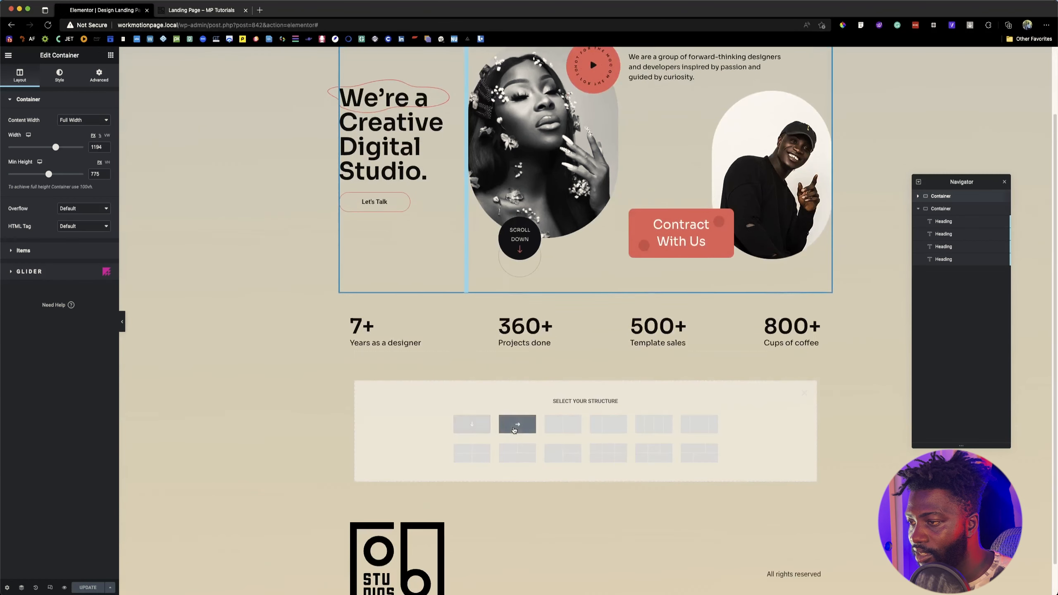
{"action": "left_click", "coordinate": [514, 429]}
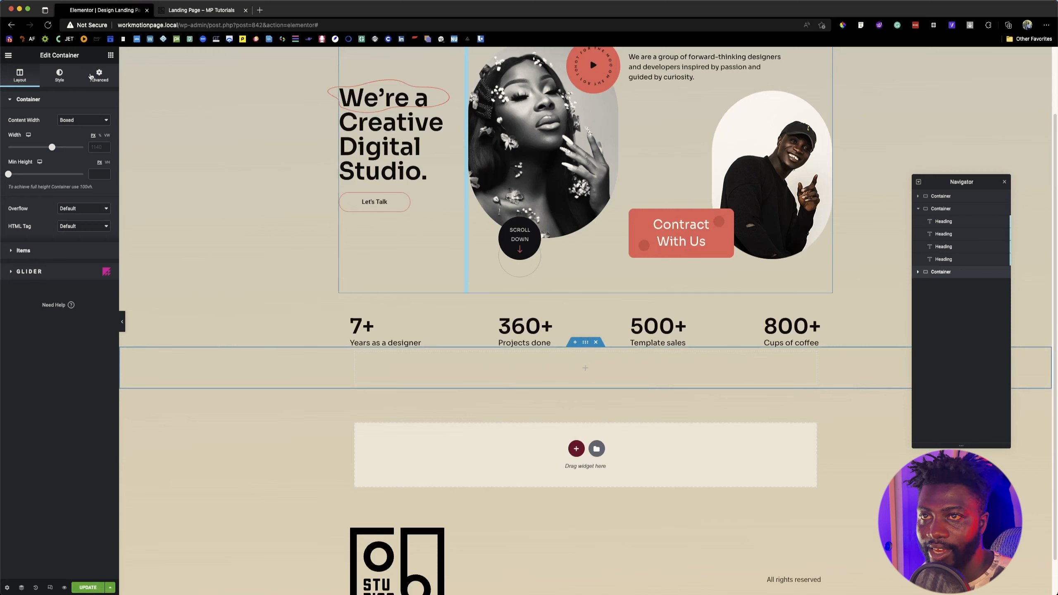
Step: Set the new container's top margin to 50 px
{"action": "left_click", "coordinate": [91, 76]}
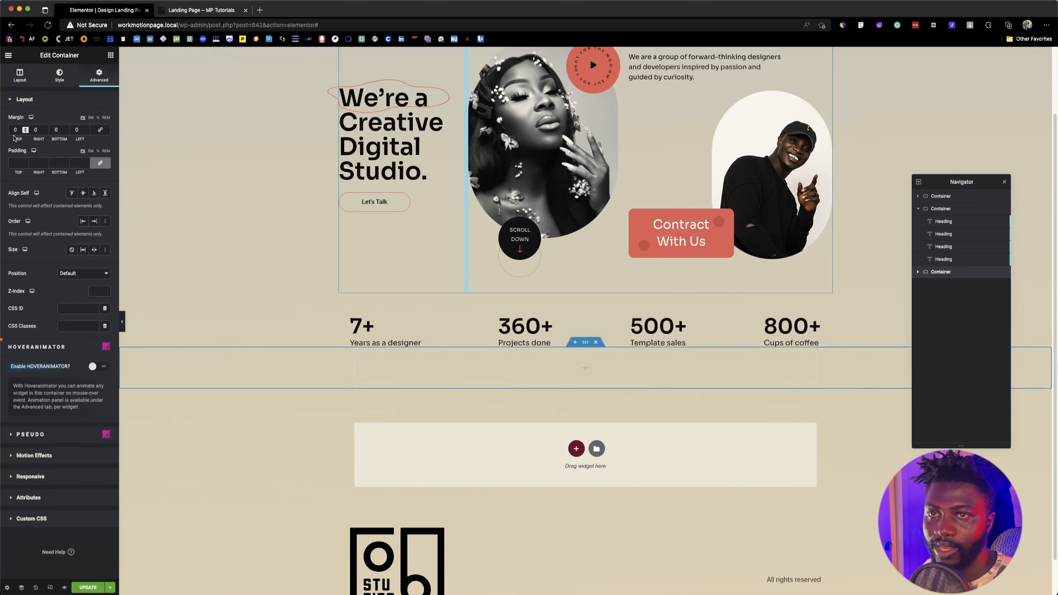
{"action": "left_click", "coordinate": [13, 130]}
{"action": "type", "text": "50"}
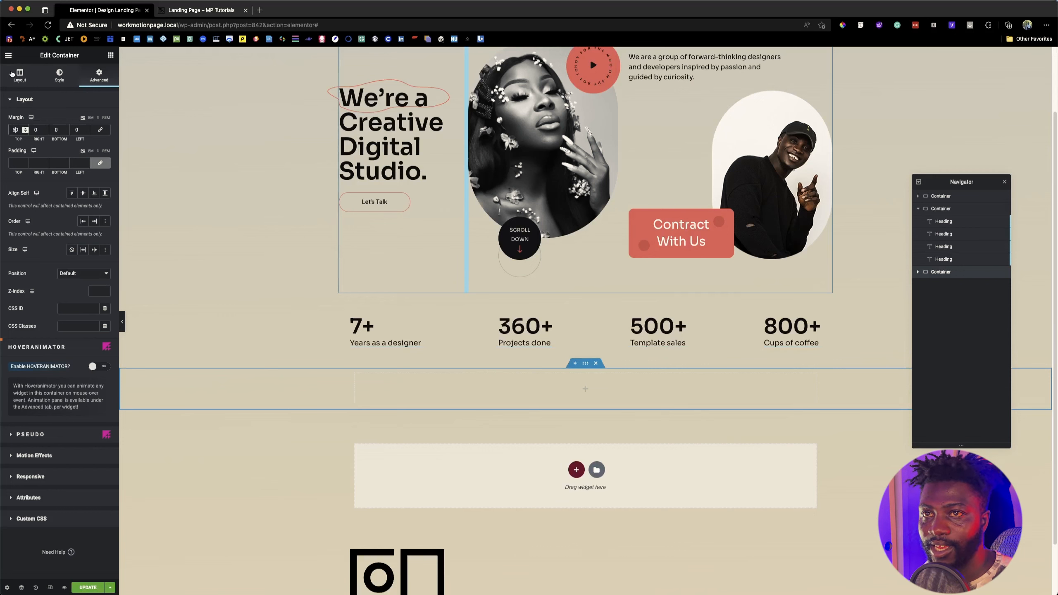
Step: Set the new container's minimum height to 279 px from the features section in Figma, and check that section's width there
{"action": "left_click", "coordinate": [19, 81]}
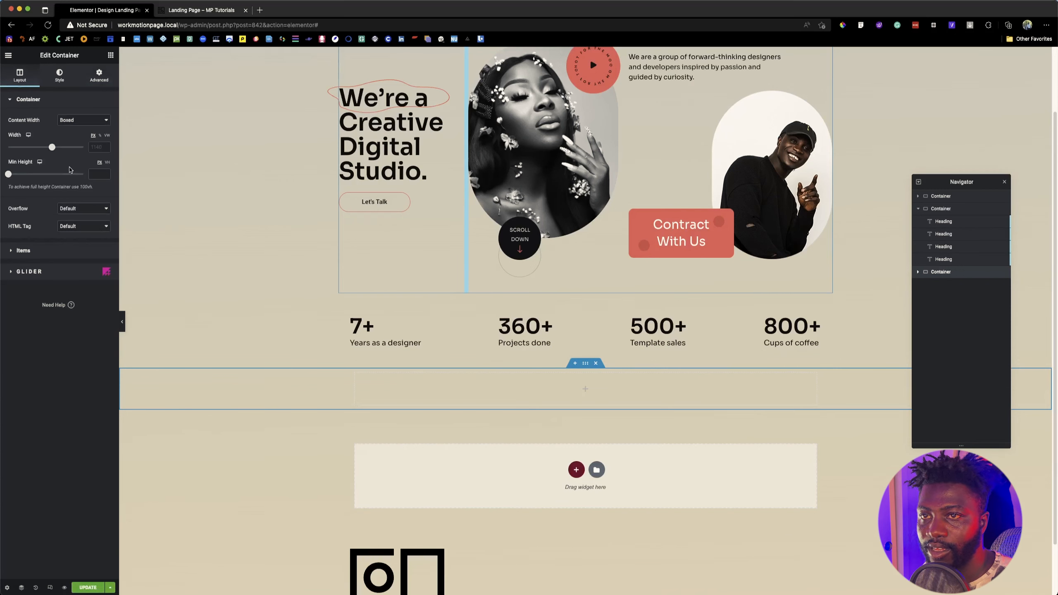
{"action": "left_click", "coordinate": [99, 173]}
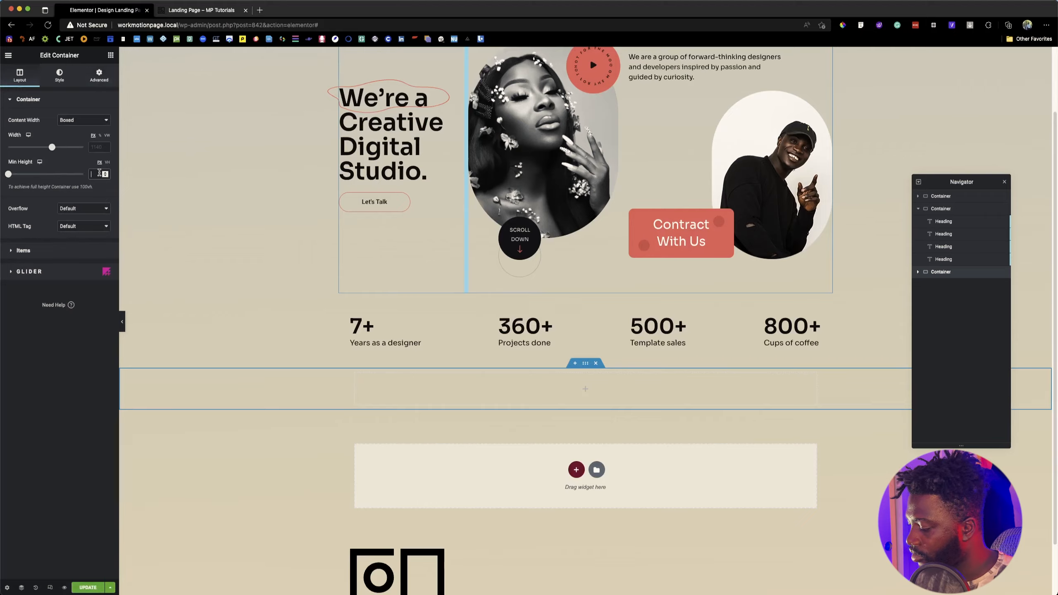
{"action": "key", "text": "super+Tab"}
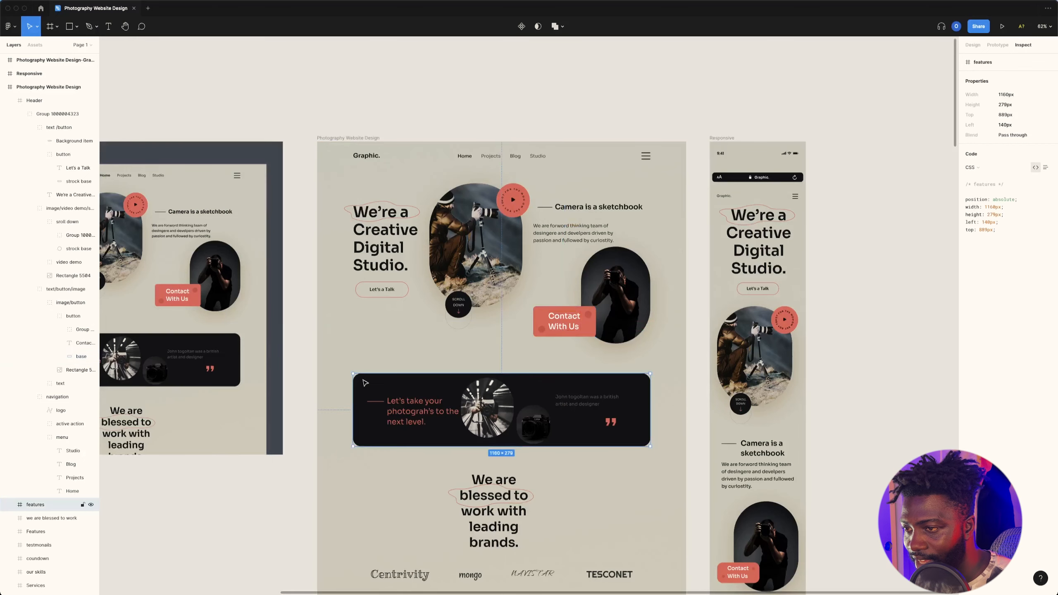
{"action": "key", "text": "super+Tab"}
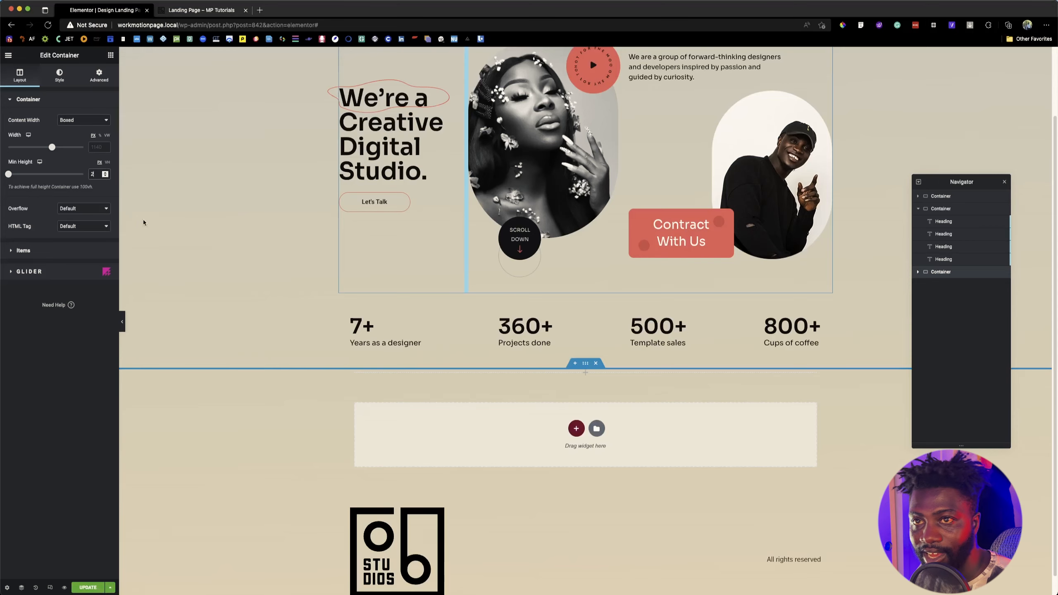
{"action": "type", "text": "279"}
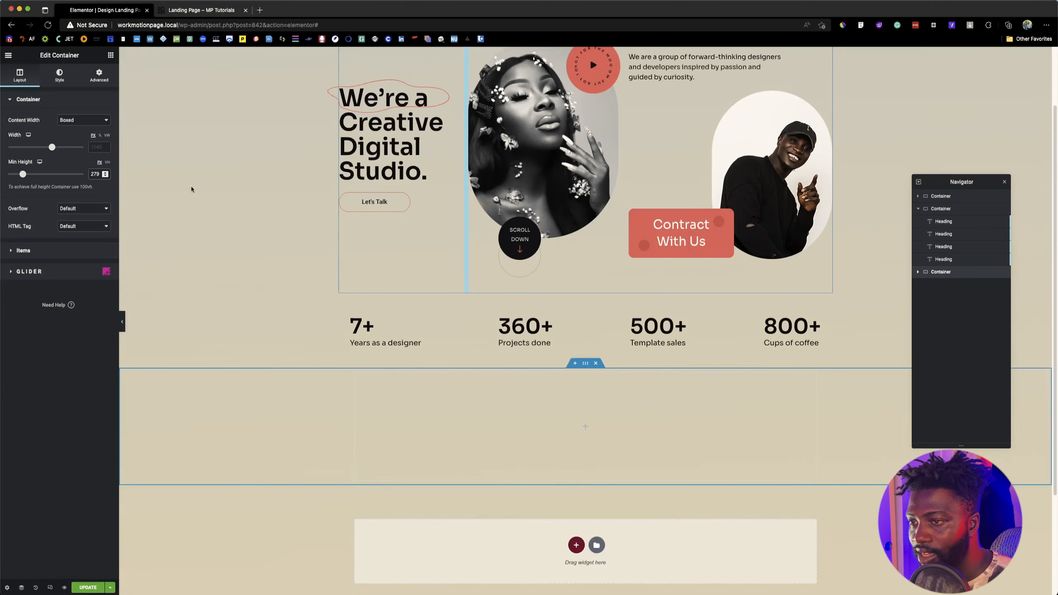
{"action": "key", "text": "super+Tab"}
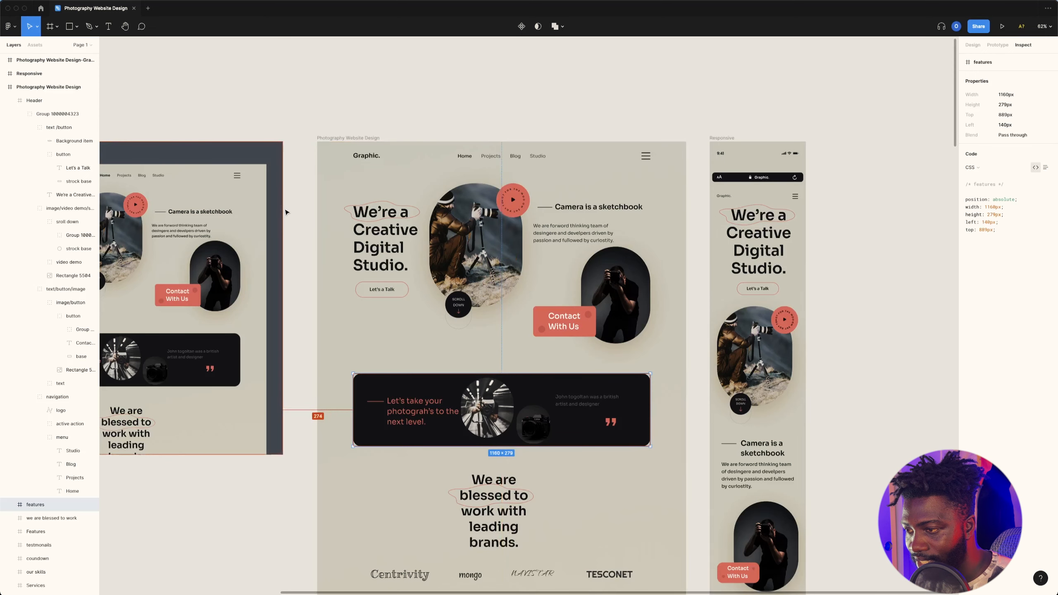
{"action": "key", "text": "super+Tab"}
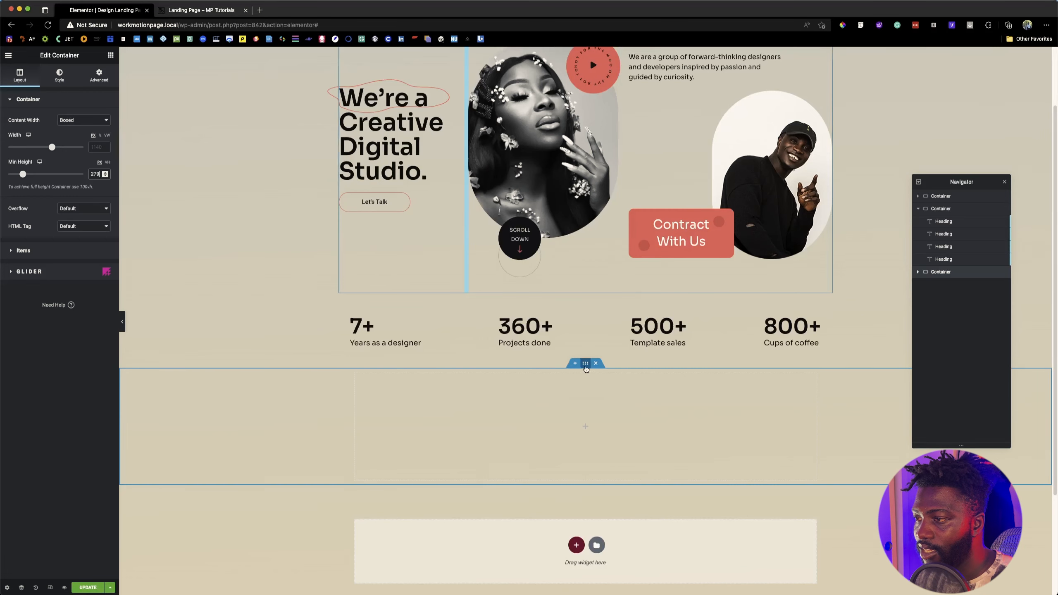
{"action": "left_click", "coordinate": [104, 149]}
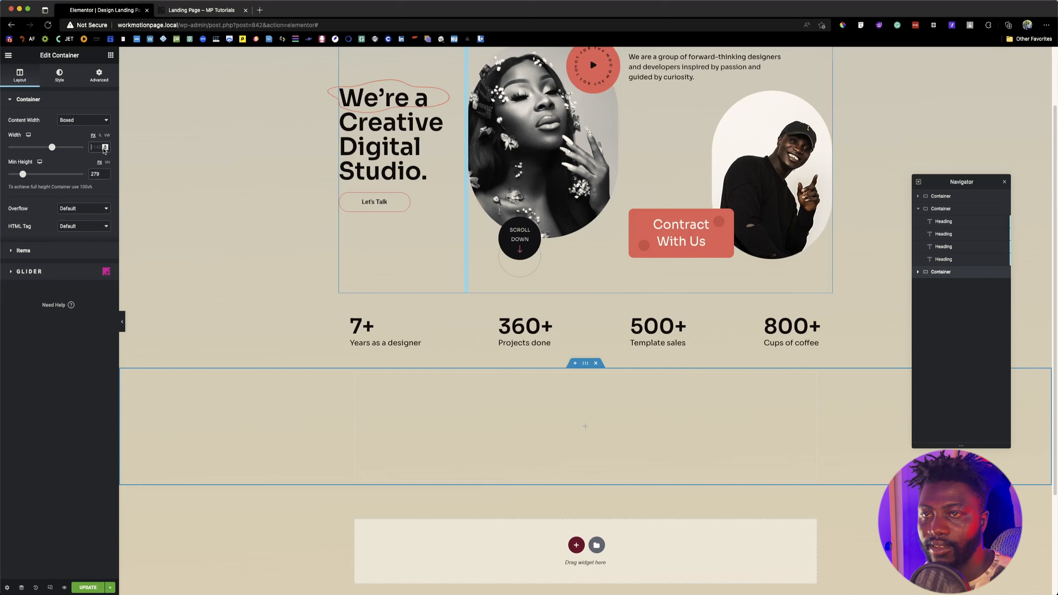
{"action": "type", "text": "1"}
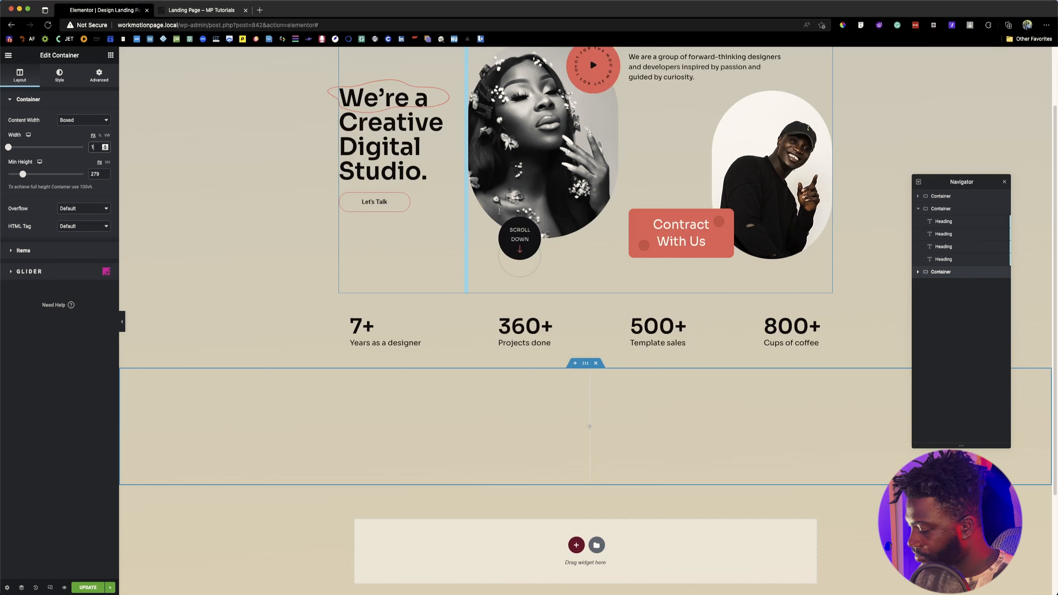
{"action": "type", "text": "140"}
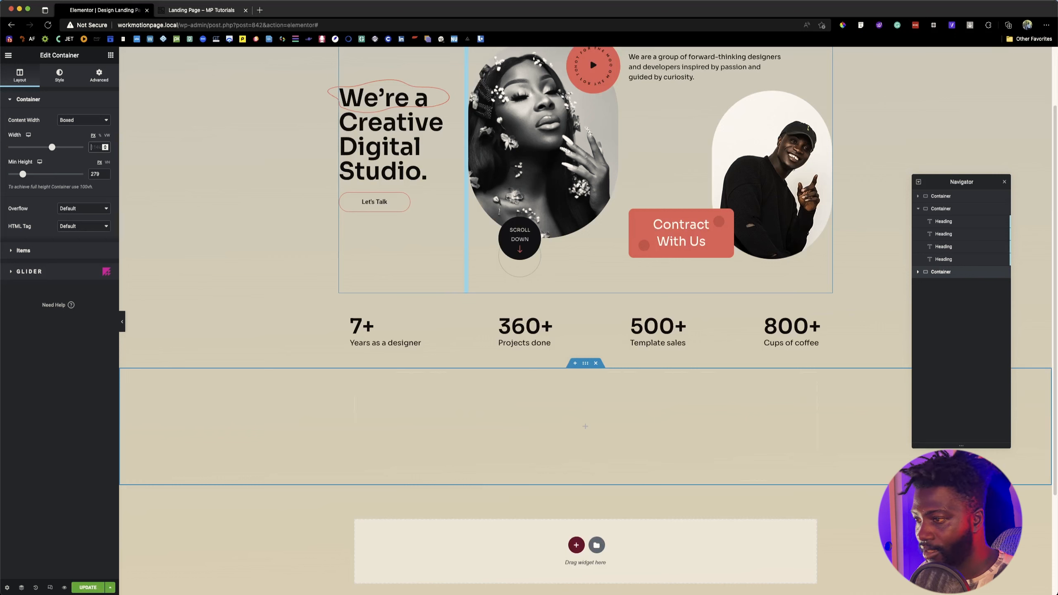
Step: Set the new container's content width to Full Width and place a nested container inside it
{"action": "left_click", "coordinate": [77, 120]}
{"action": "left_click", "coordinate": [79, 129]}
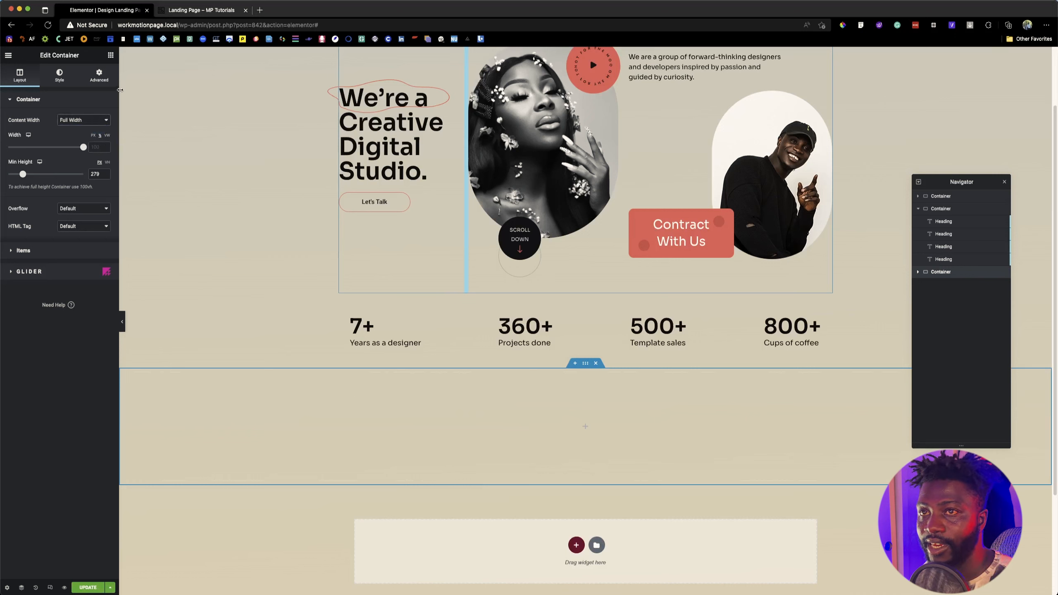
{"action": "left_click", "coordinate": [111, 55]}
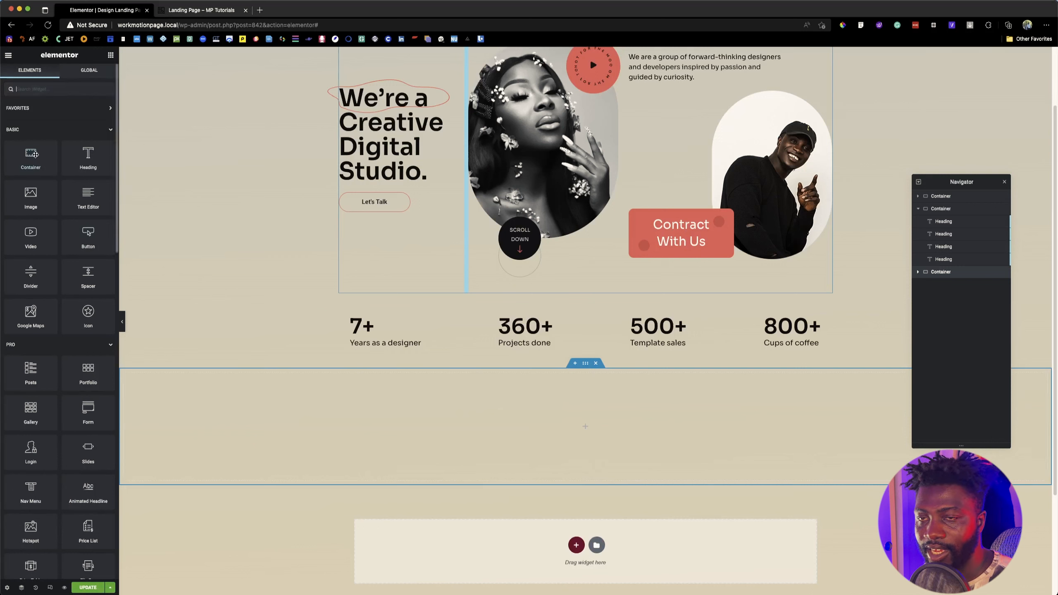
{"action": "left_click_drag", "start_coordinate": [31, 155], "coordinate": [541, 429]}
Step: Set the nested container's content width to Full Width and its width to 1160 px
{"action": "left_click", "coordinate": [82, 120]}
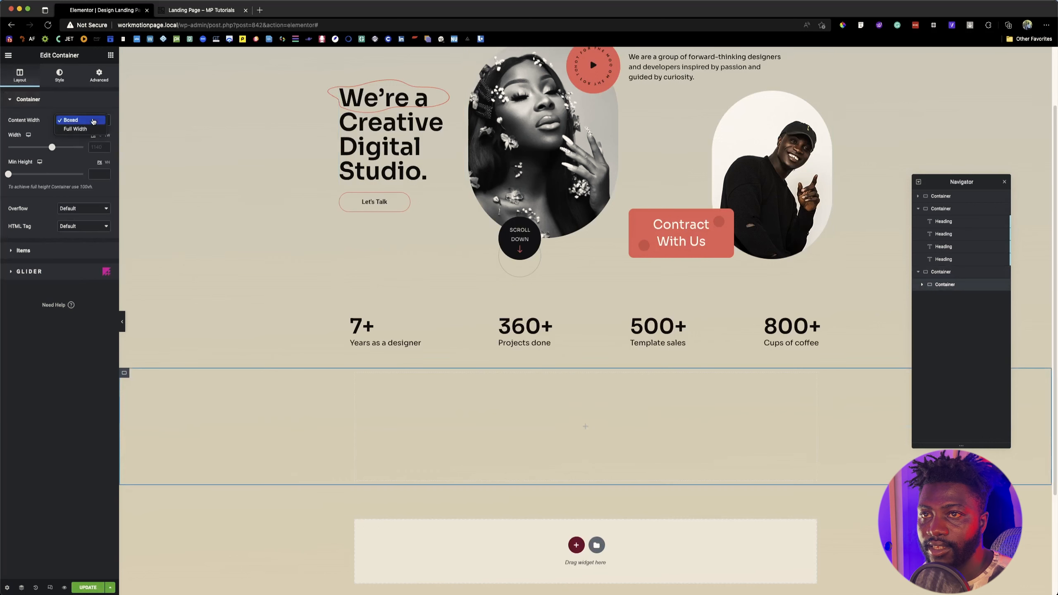
{"action": "left_click", "coordinate": [86, 131]}
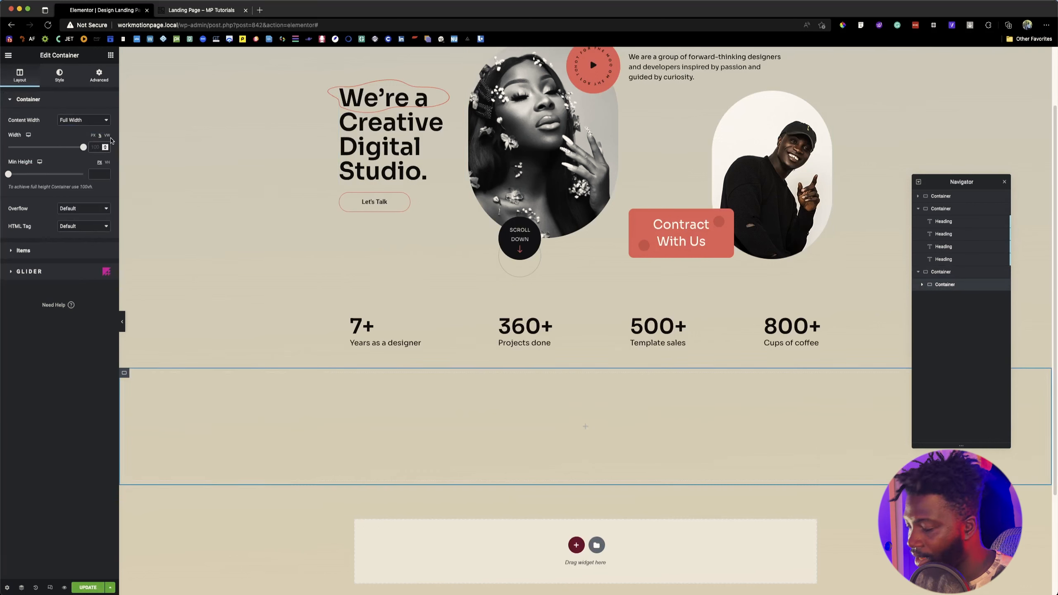
{"action": "left_click", "coordinate": [93, 135]}
{"action": "left_click", "coordinate": [96, 147]}
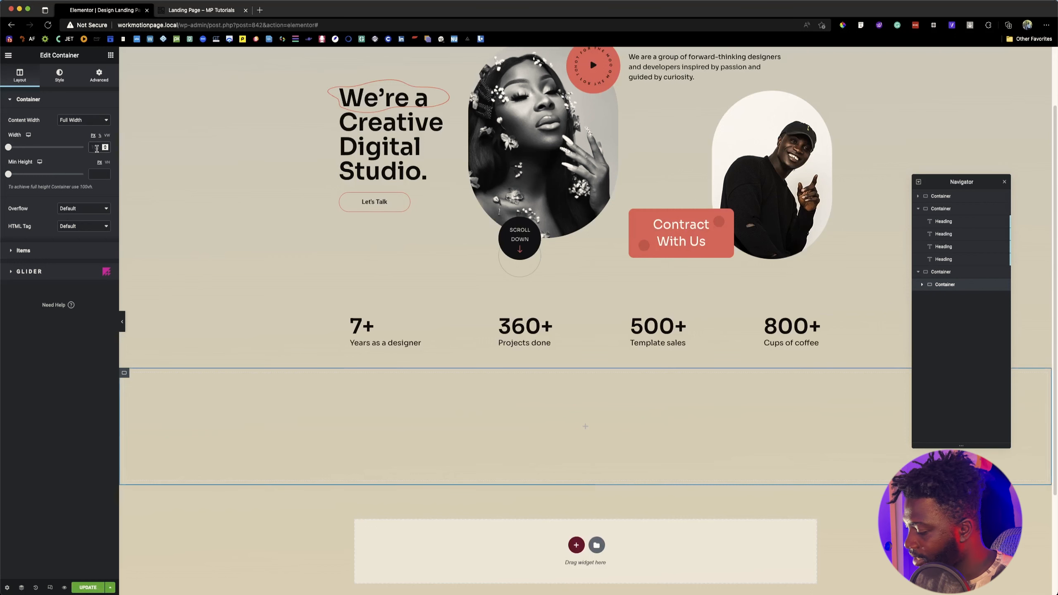
{"action": "type", "text": "1160"}
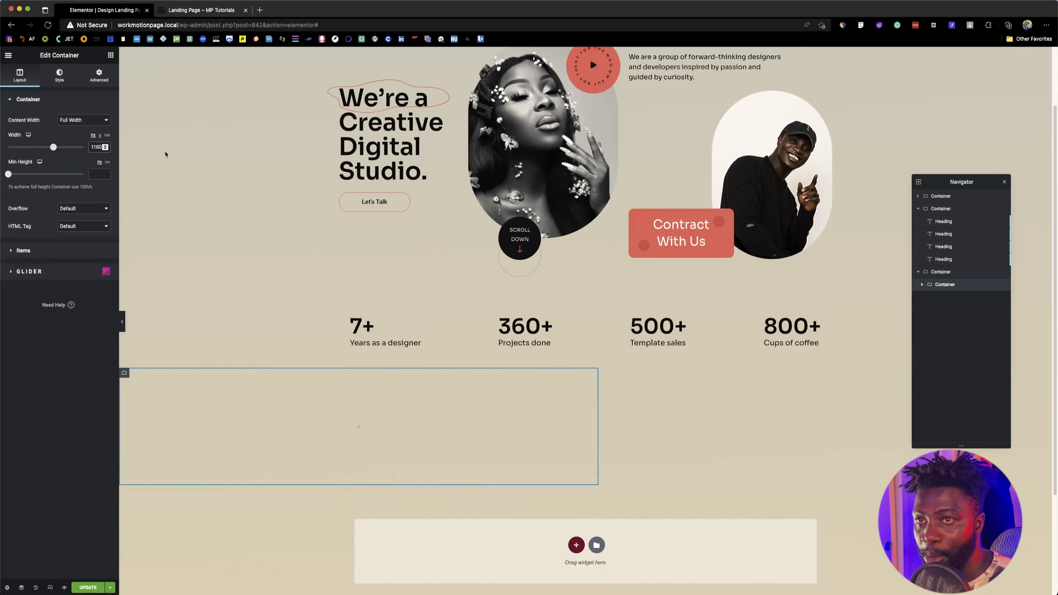
{"action": "left_click", "coordinate": [39, 249]}
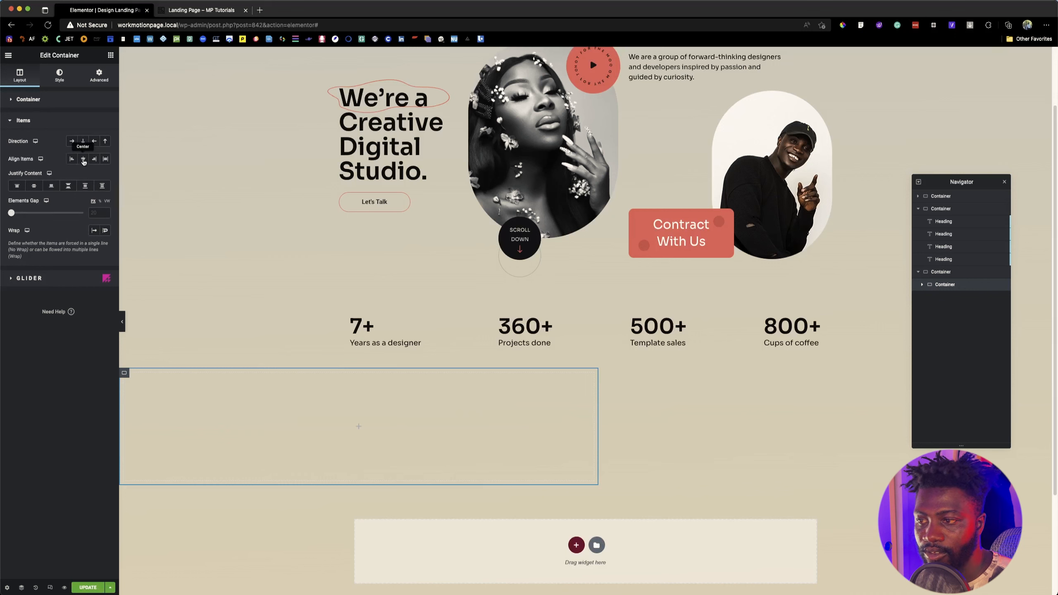
{"action": "left_click", "coordinate": [84, 159]}
{"action": "left_click", "coordinate": [83, 160]}
{"action": "left_click", "coordinate": [84, 142]}
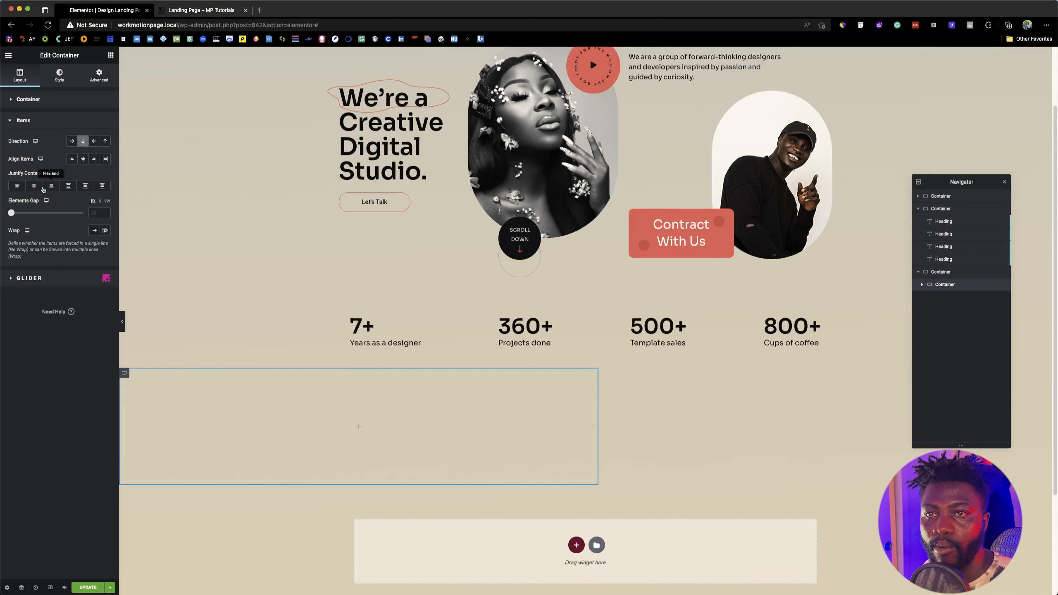
{"action": "left_click", "coordinate": [35, 187]}
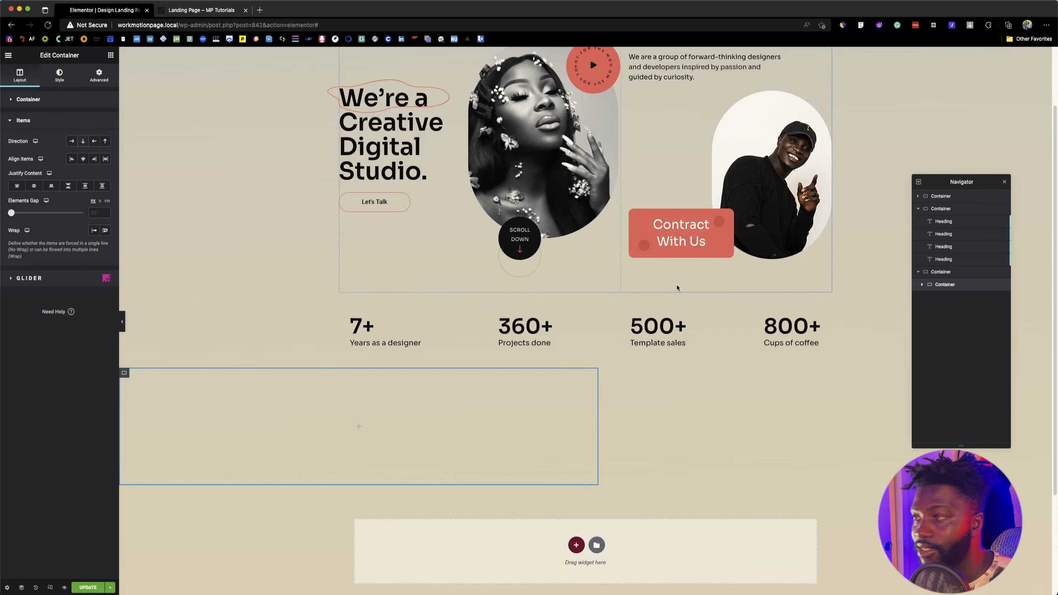
Step: Center the nested container horizontally by setting the outer container's Justify Content to Center
{"action": "left_click", "coordinate": [956, 273]}
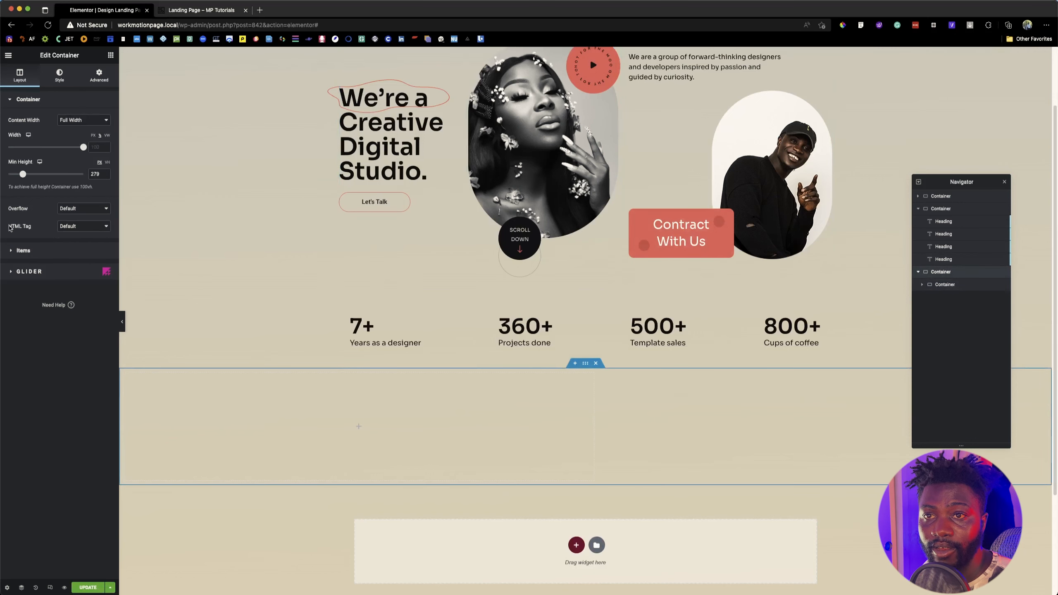
{"action": "left_click", "coordinate": [23, 250]}
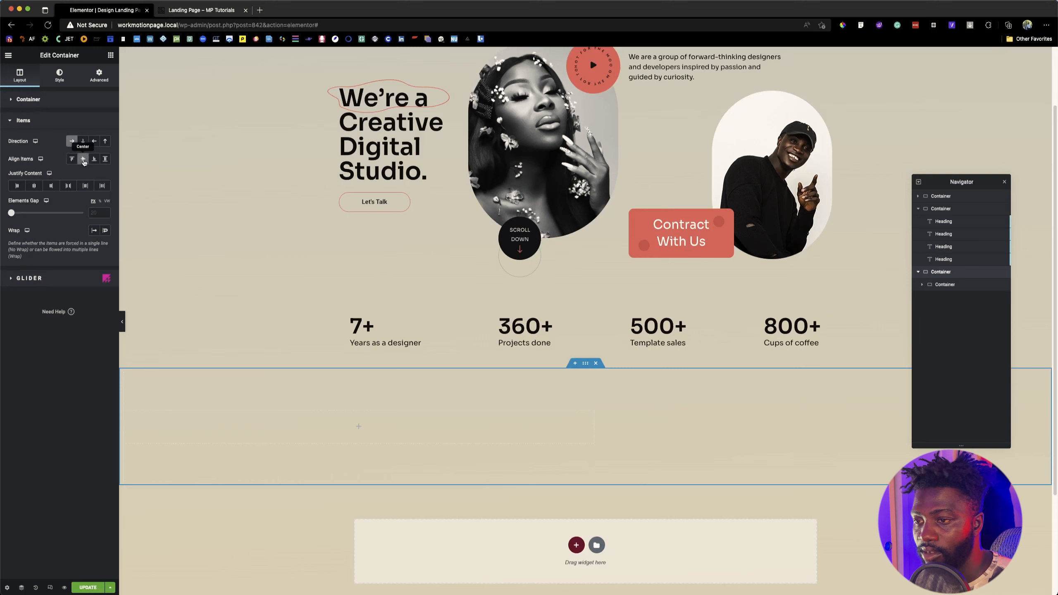
{"action": "left_click", "coordinate": [33, 186]}
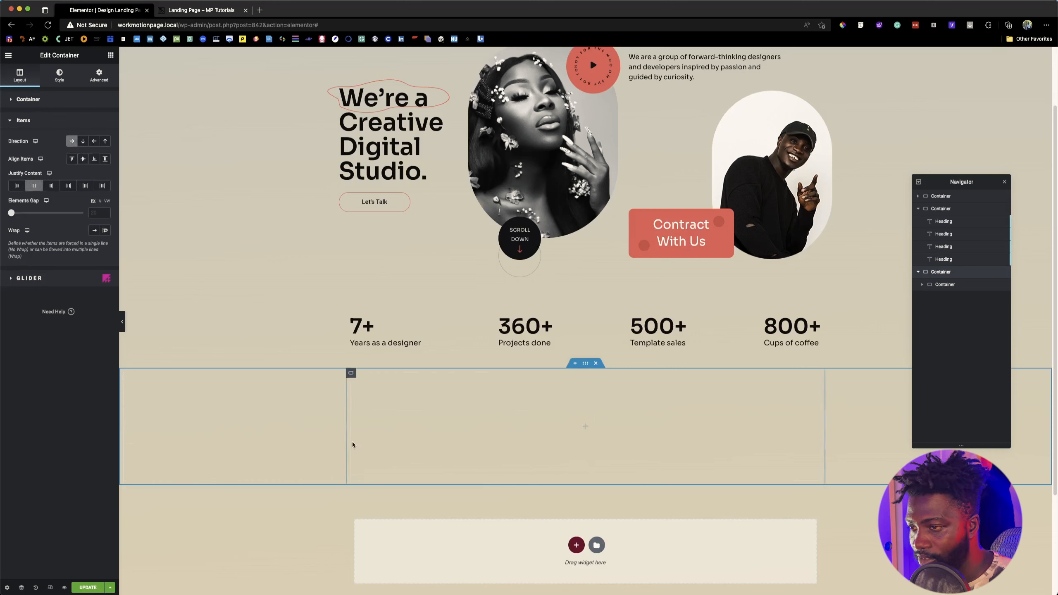
Step: Set the nested container's direction to Row and check the dark banner section on the reference page
{"action": "left_click", "coordinate": [352, 374]}
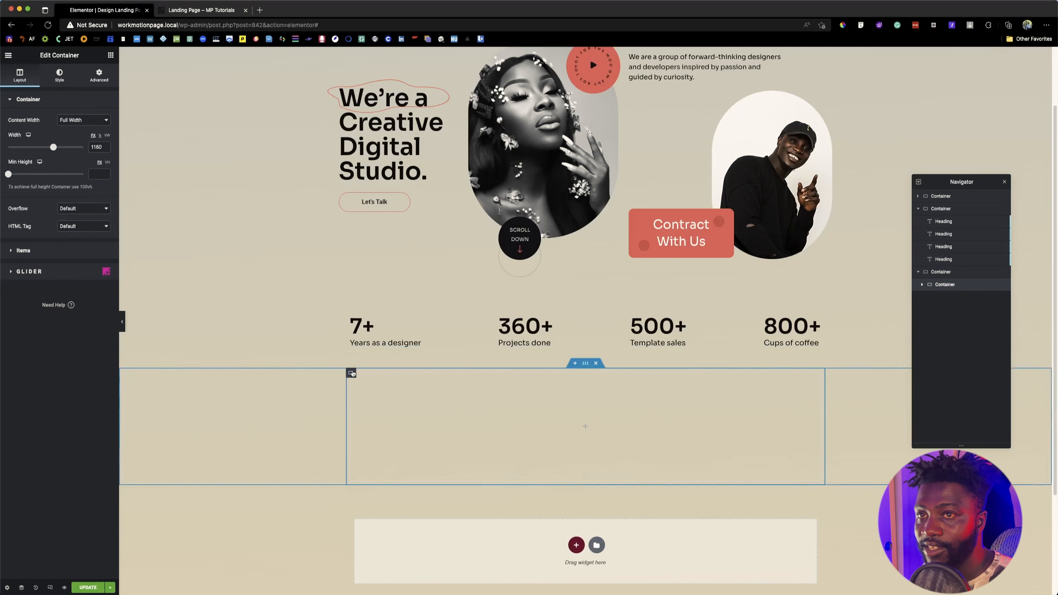
{"action": "left_click", "coordinate": [23, 250]}
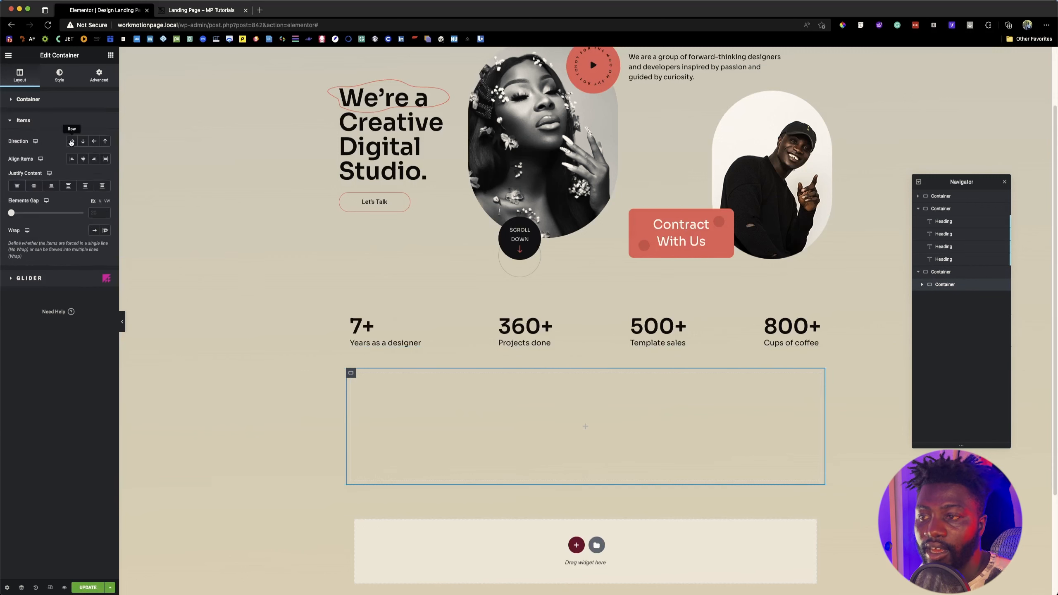
{"action": "left_click", "coordinate": [71, 142]}
{"action": "left_click", "coordinate": [181, 11]}
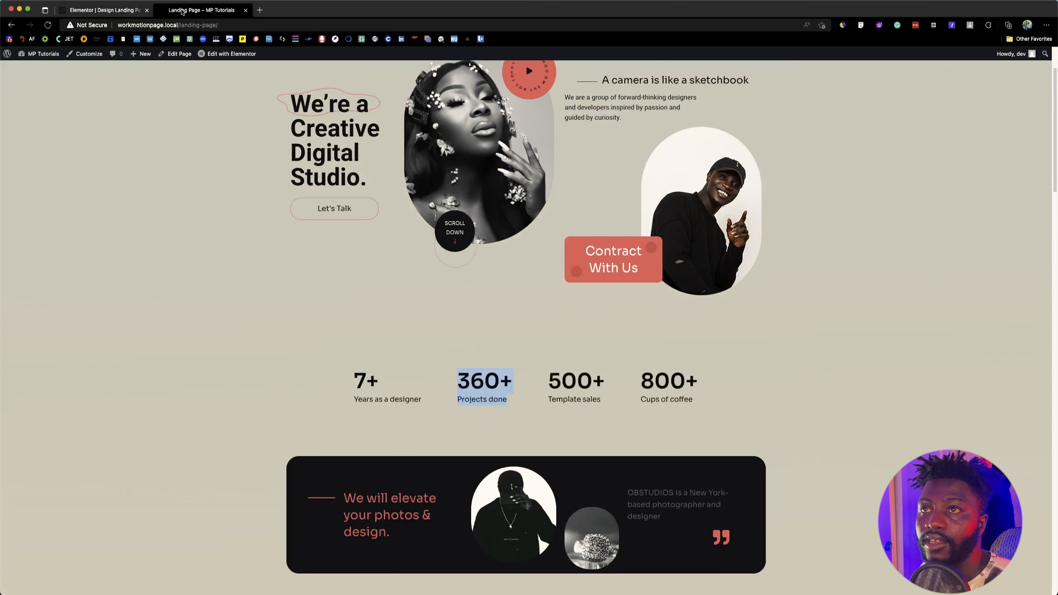
Step: Copy the hero section's divider and "A camera is like a sketchbook" heading and paste them into the new empty nested container
{"action": "left_click", "coordinate": [403, 438]}
{"action": "left_click_drag", "start_coordinate": [306, 501], "coordinate": [391, 537]}
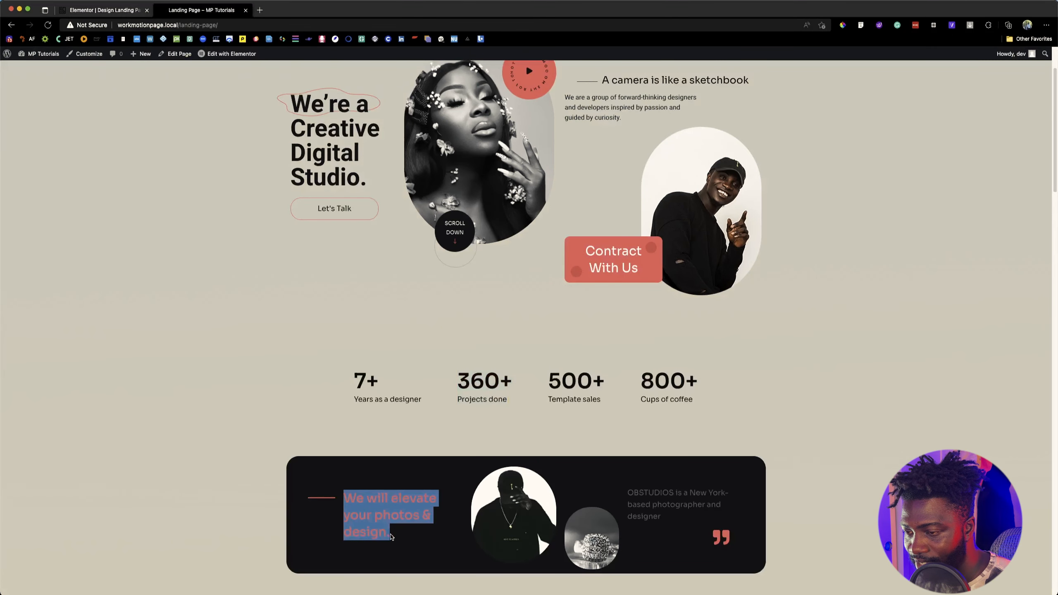
{"action": "left_click", "coordinate": [83, 7]}
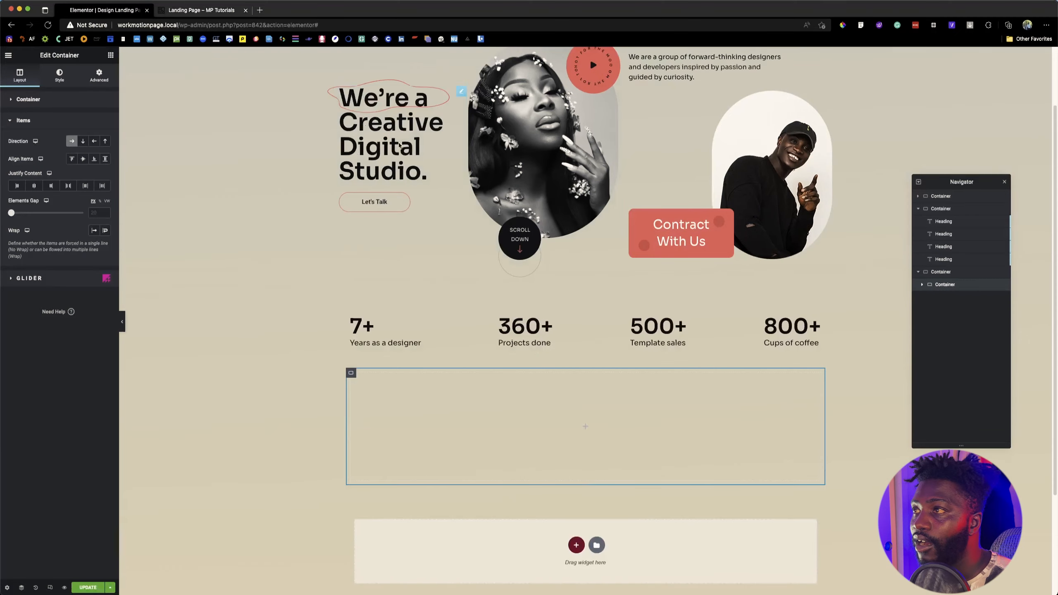
{"action": "scroll", "coordinate": [589, 85], "scroll_direction": "up", "scroll_amount": 3}
{"action": "left_click", "coordinate": [649, 118]}
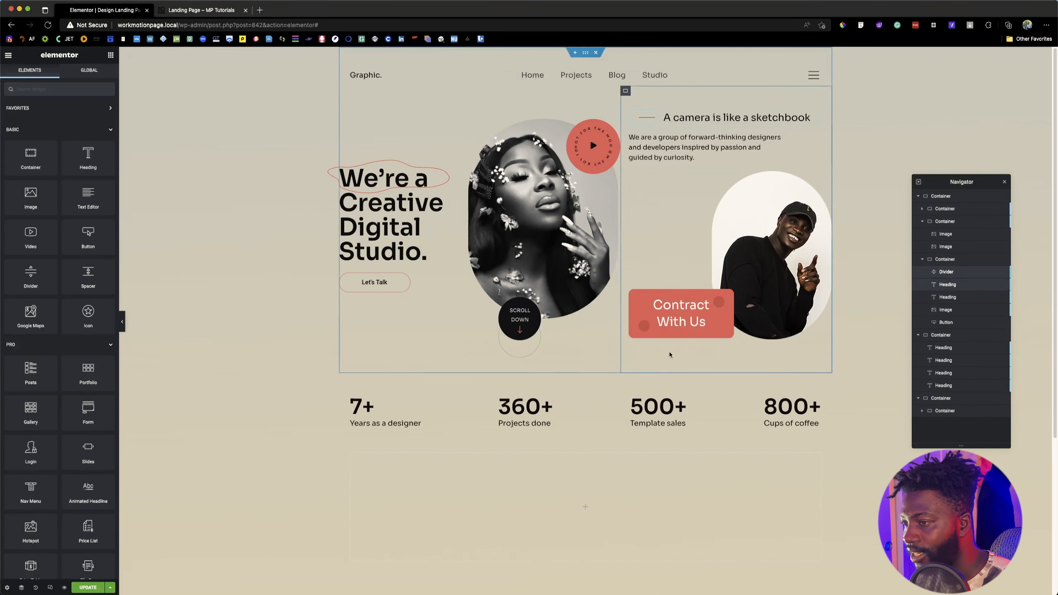
{"action": "right_click", "coordinate": [949, 287]}
{"action": "left_click", "coordinate": [958, 319]}
{"action": "scroll", "coordinate": [733, 397], "scroll_direction": "down", "scroll_amount": 5}
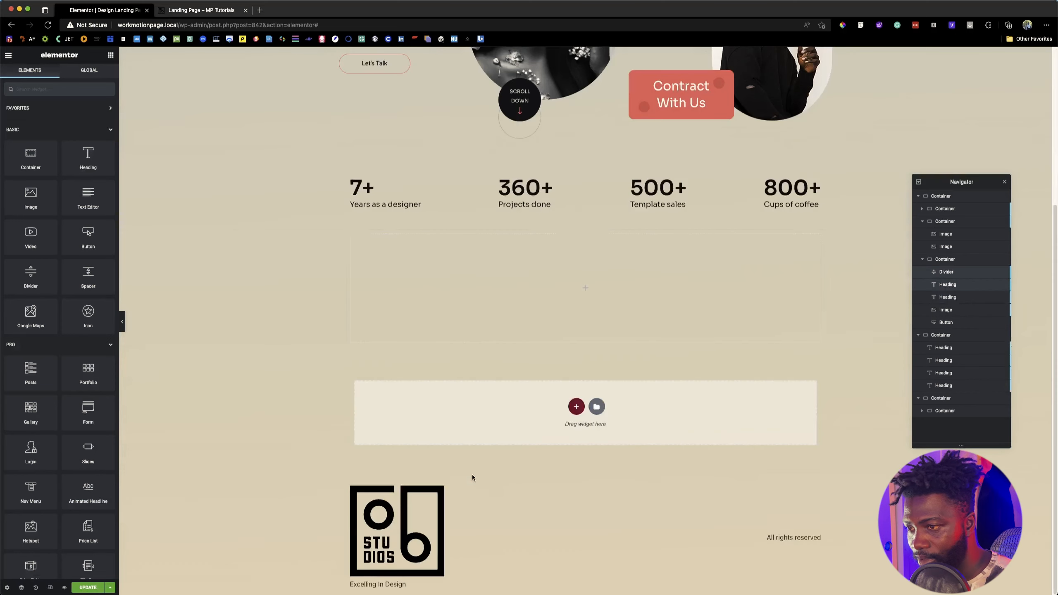
{"action": "right_click", "coordinate": [497, 275]}
{"action": "left_click", "coordinate": [530, 315]}
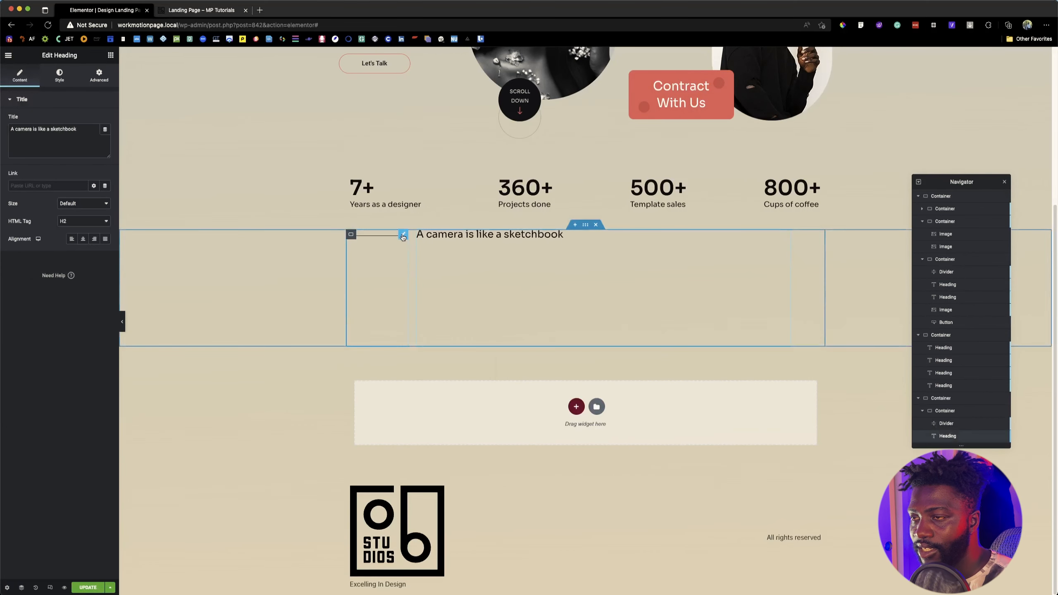
Step: Replace the pasted heading's text with "We will elevate your photos & design." copied from the reference page's dark banner
{"action": "left_click", "coordinate": [201, 10]}
{"action": "left_click", "coordinate": [399, 471]}
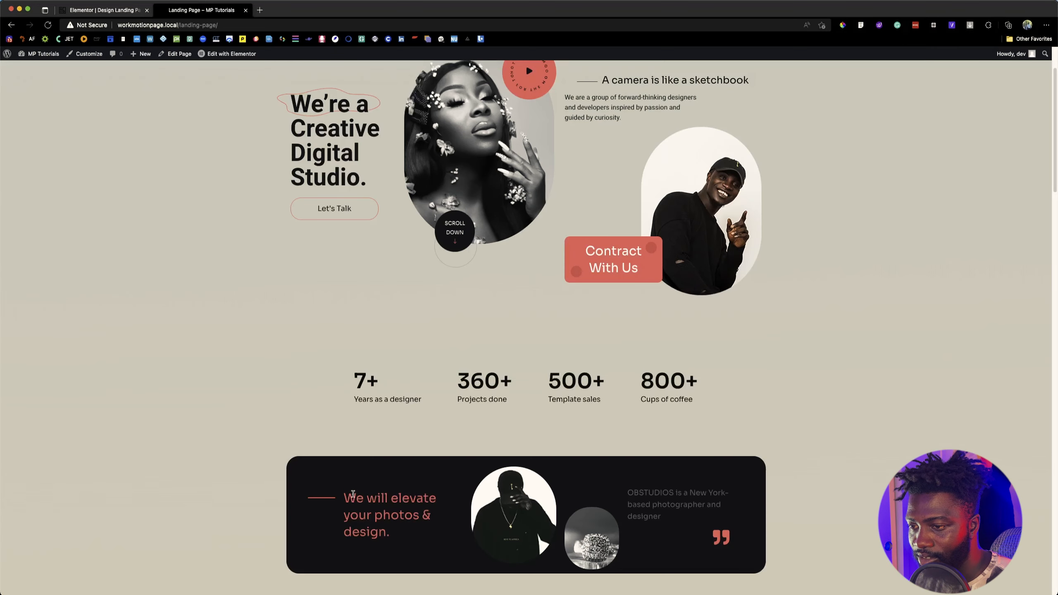
{"action": "left_click_drag", "start_coordinate": [345, 498], "coordinate": [394, 537]}
{"action": "key", "text": "super+c"}
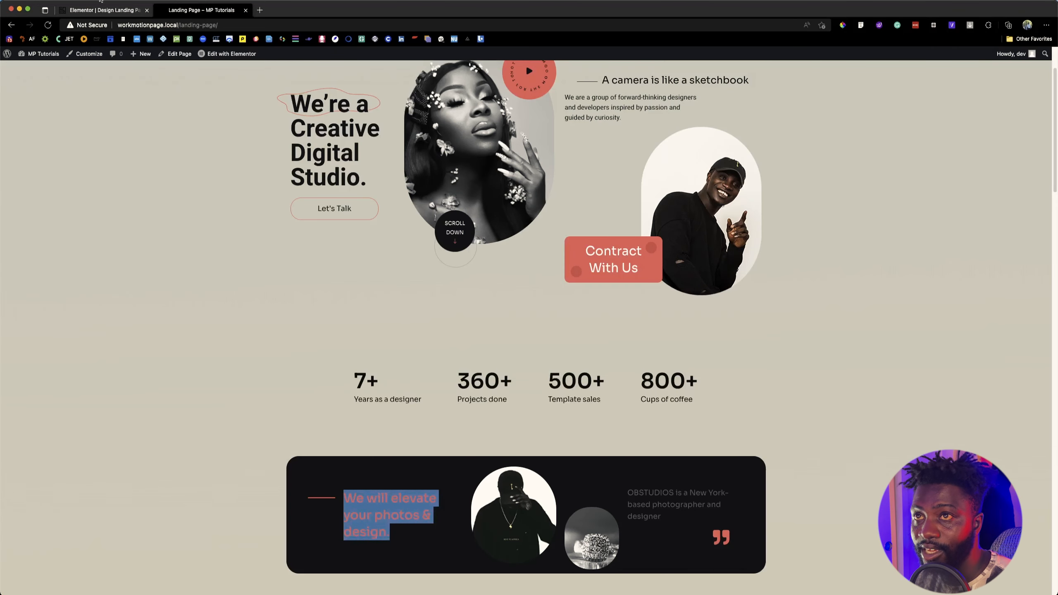
{"action": "left_click", "coordinate": [104, 10]}
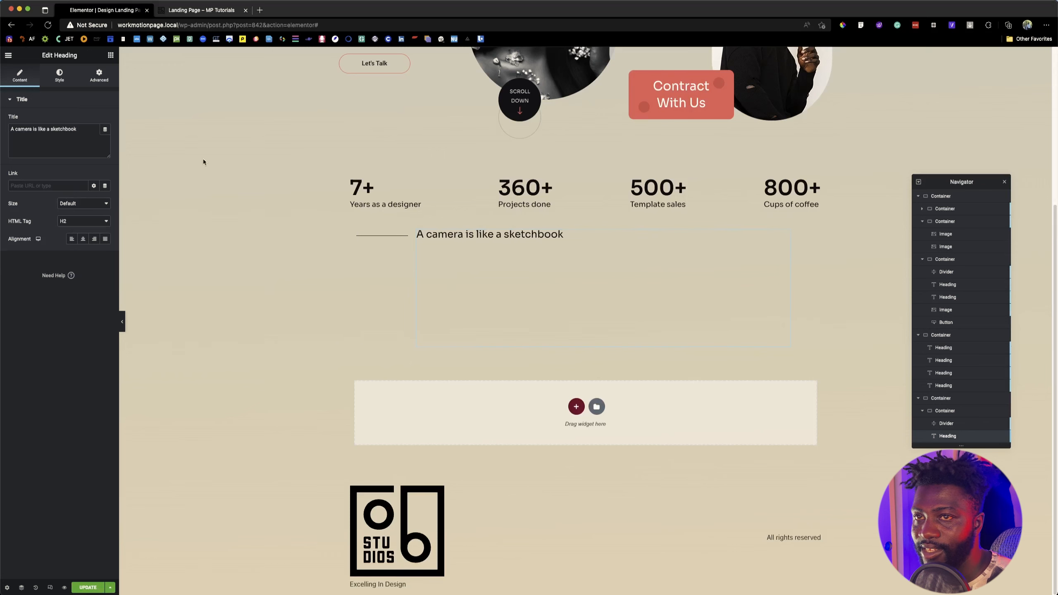
{"action": "triple_click", "coordinate": [62, 135]}
{"action": "key", "text": "super+v"}
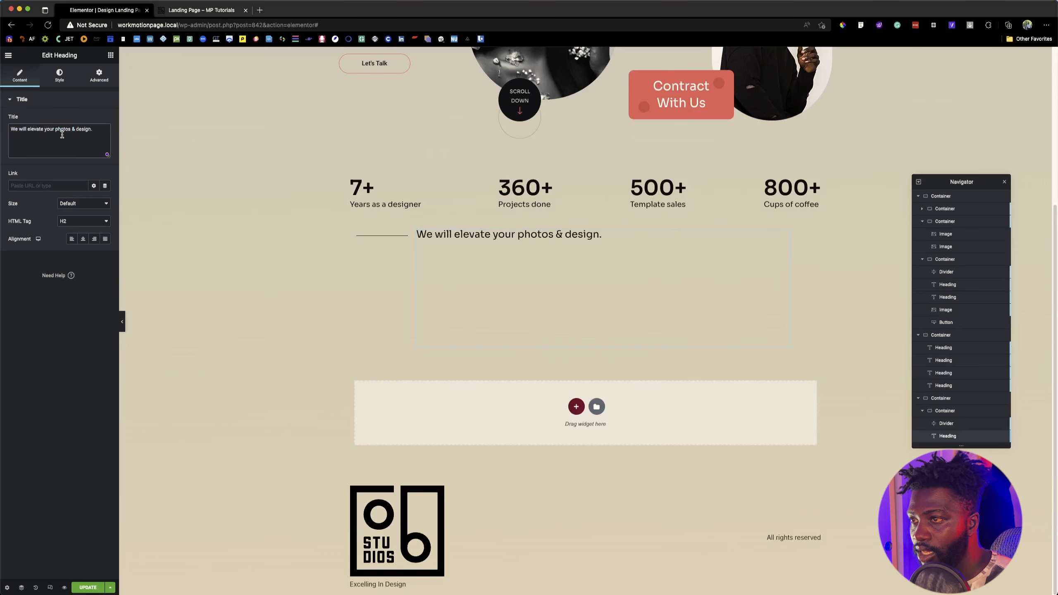
Step: Reduce the banner heading's custom width to 19% and compare its line breaks with the reference page
{"action": "left_click", "coordinate": [211, 12]}
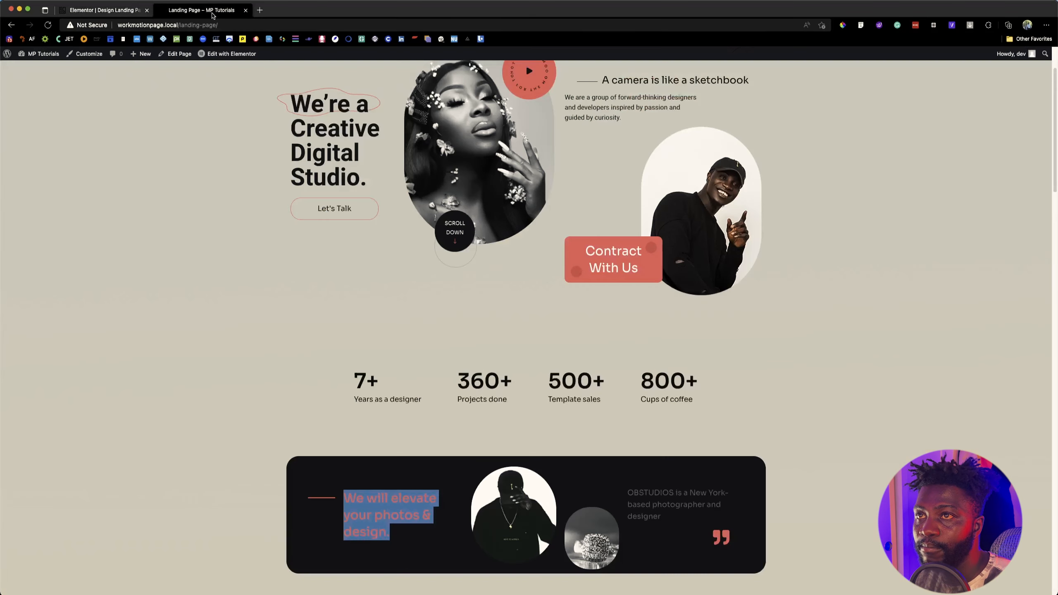
{"action": "left_click", "coordinate": [423, 484]}
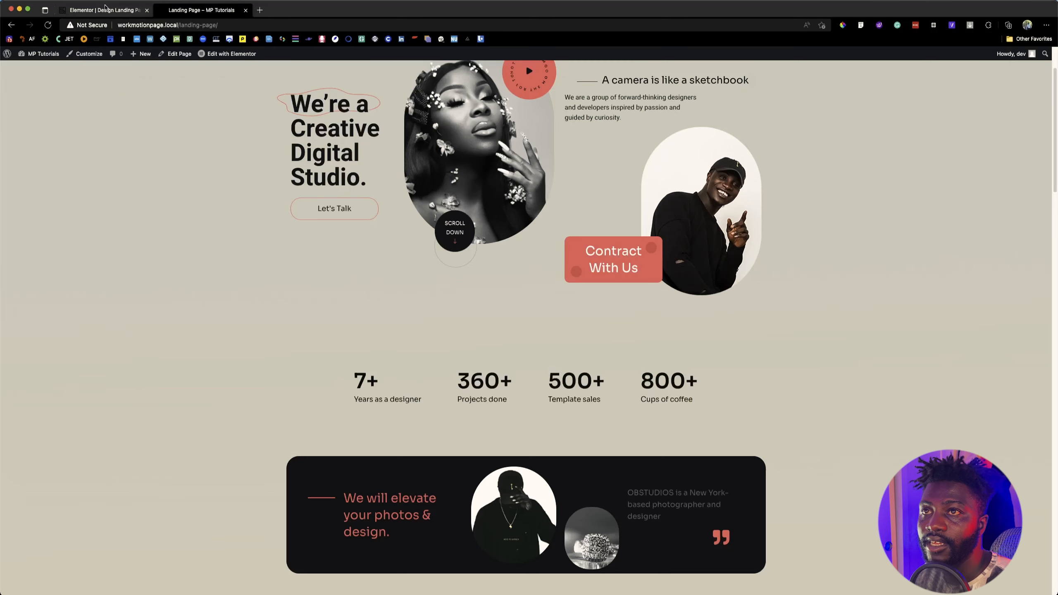
{"action": "left_click", "coordinate": [92, 11]}
{"action": "left_click", "coordinate": [99, 75]}
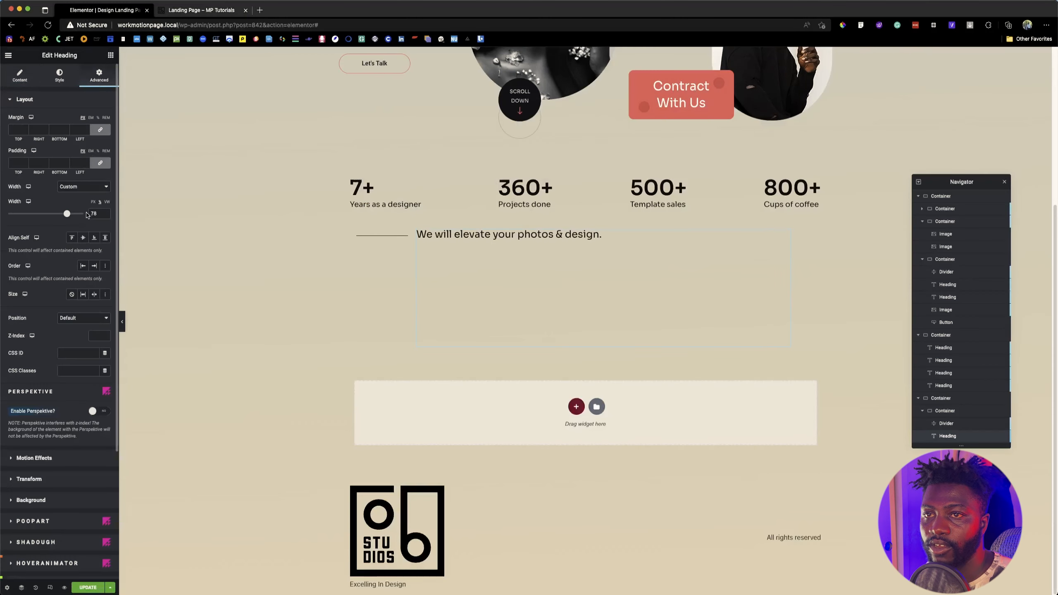
{"action": "left_click_drag", "start_coordinate": [66, 213], "coordinate": [22, 214]}
{"action": "left_click", "coordinate": [166, 11]}
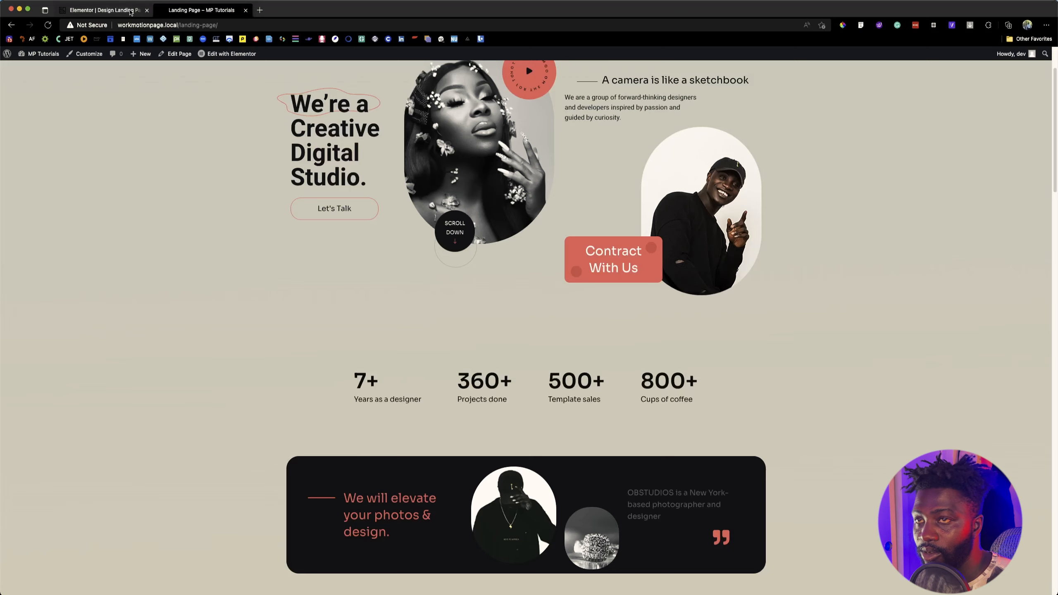
{"action": "left_click", "coordinate": [131, 11]}
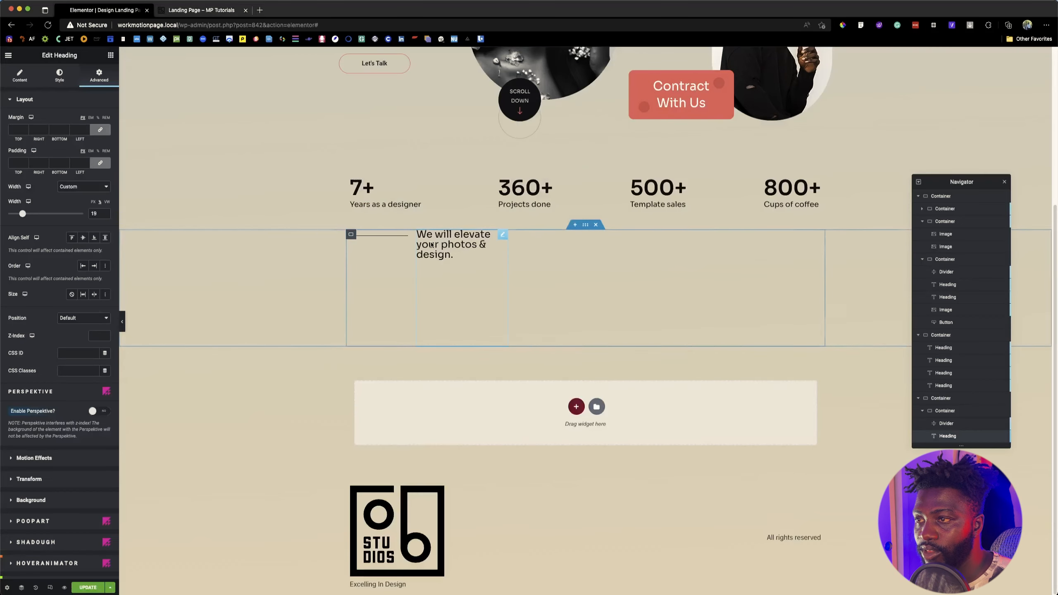
Step: Inspect the font of the reference banner heading and set the new heading's font size to 30 px
{"action": "left_click", "coordinate": [191, 8]}
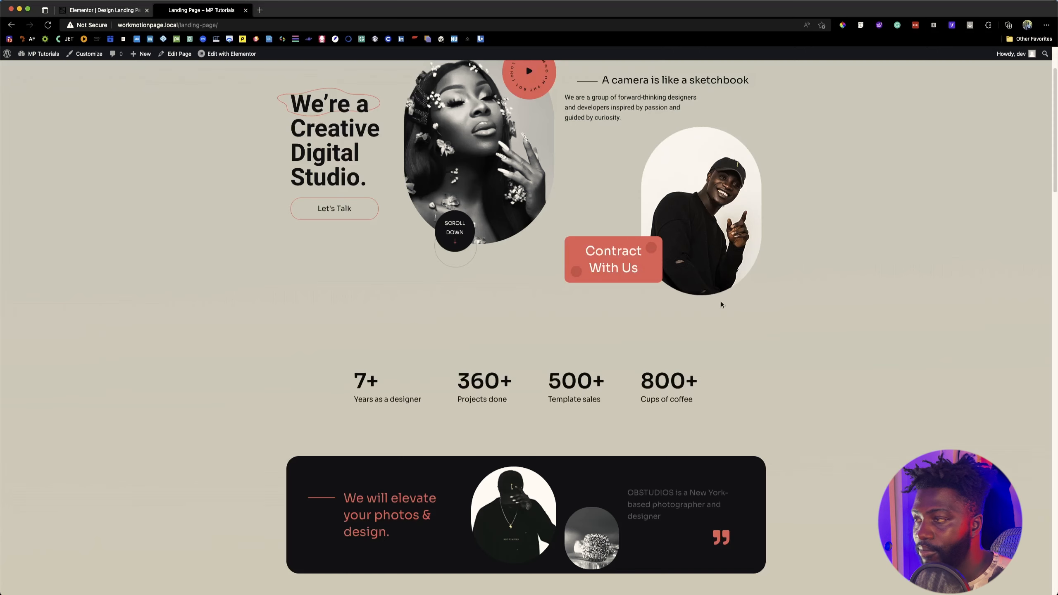
{"action": "left_click", "coordinate": [860, 26]}
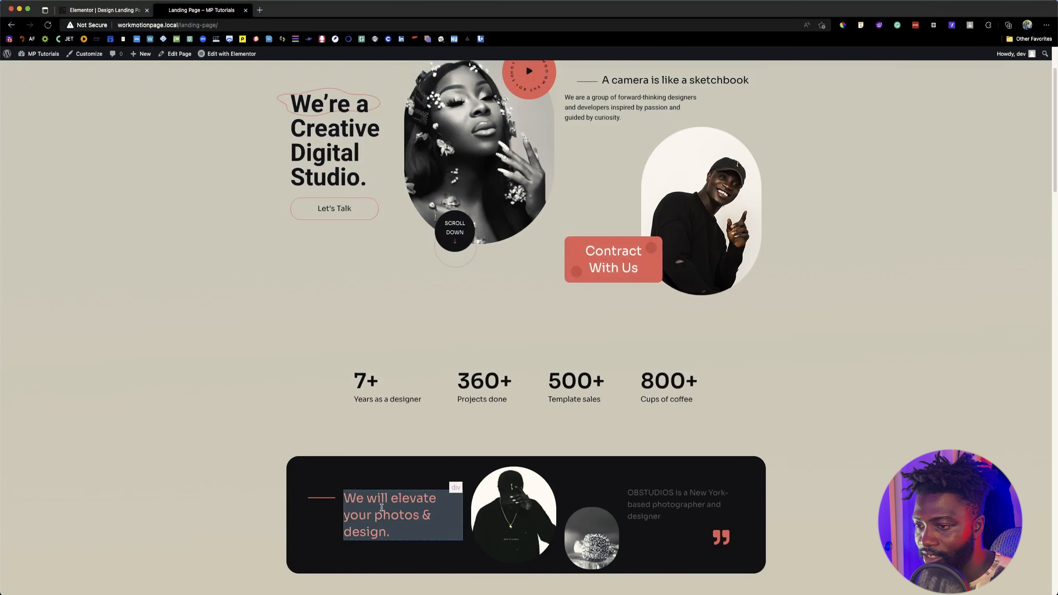
{"action": "left_click", "coordinate": [387, 515]}
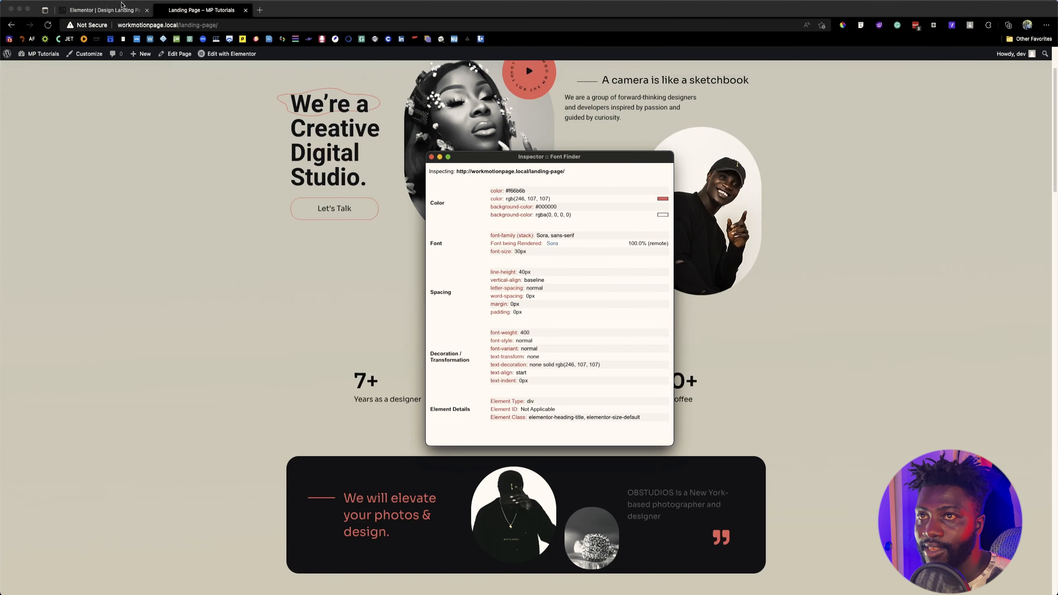
{"action": "left_click", "coordinate": [120, 9]}
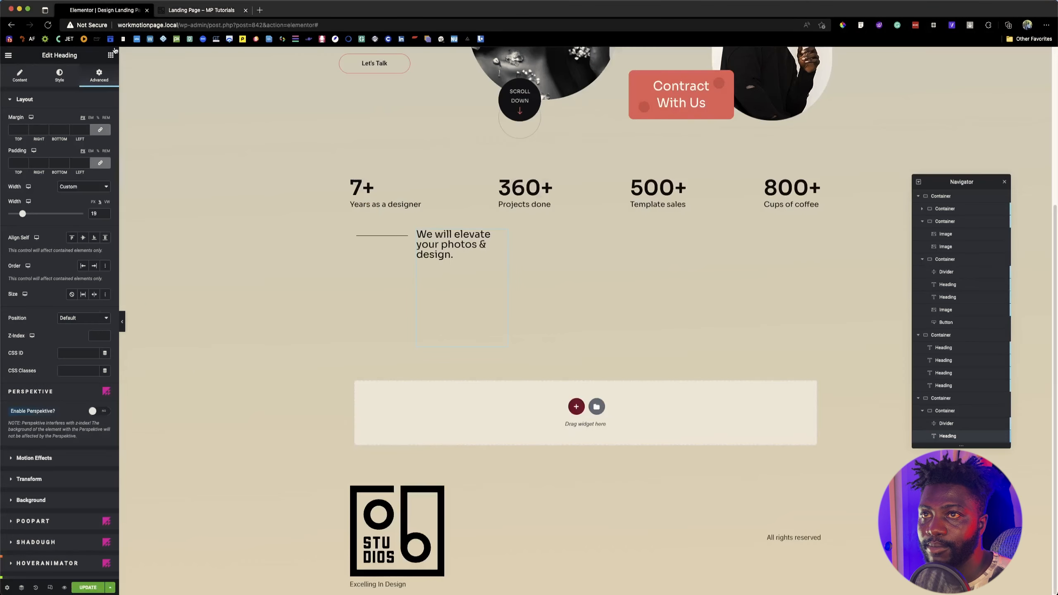
{"action": "left_click", "coordinate": [57, 77]}
{"action": "left_click", "coordinate": [105, 138]}
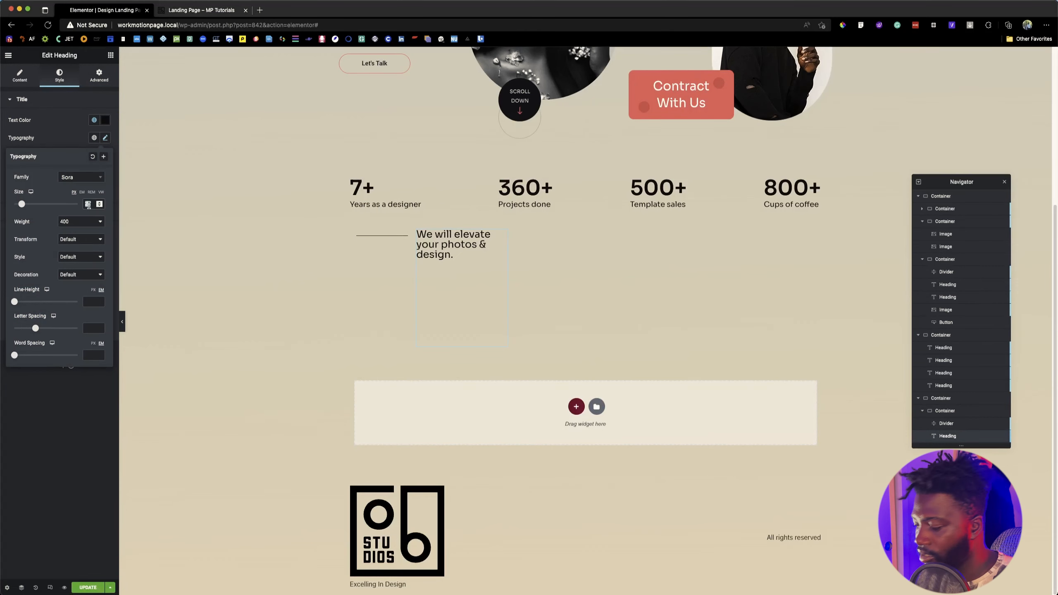
{"action": "left_click", "coordinate": [88, 203]}
{"action": "type", "text": "30"}
Step: Check the reference heading's line height in Font Finder and set the new heading's line height to 40 px
{"action": "left_click", "coordinate": [202, 11]}
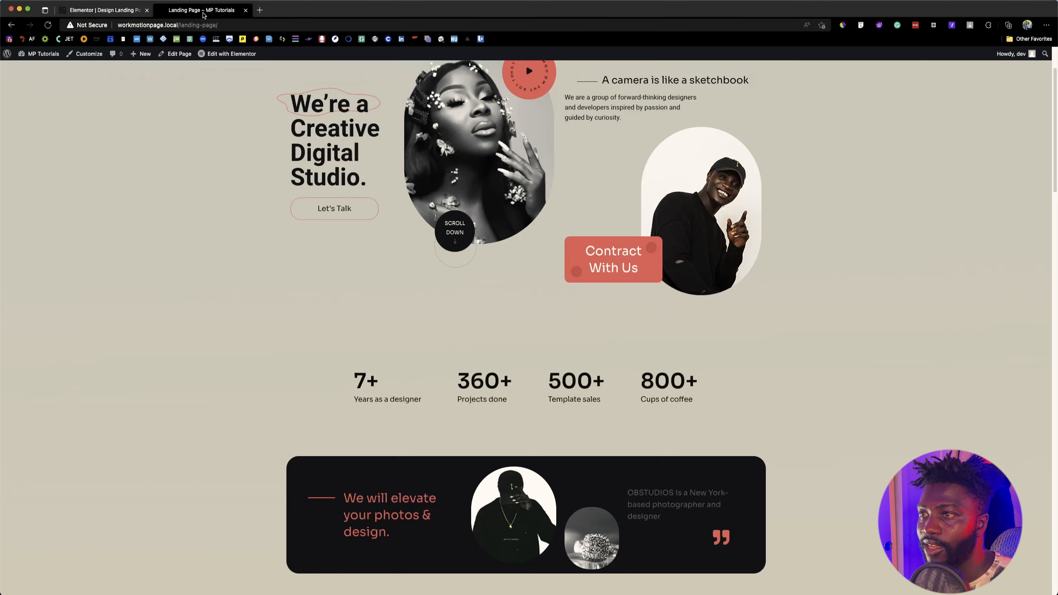
{"action": "left_click", "coordinate": [915, 26]}
{"action": "left_click", "coordinate": [411, 495]}
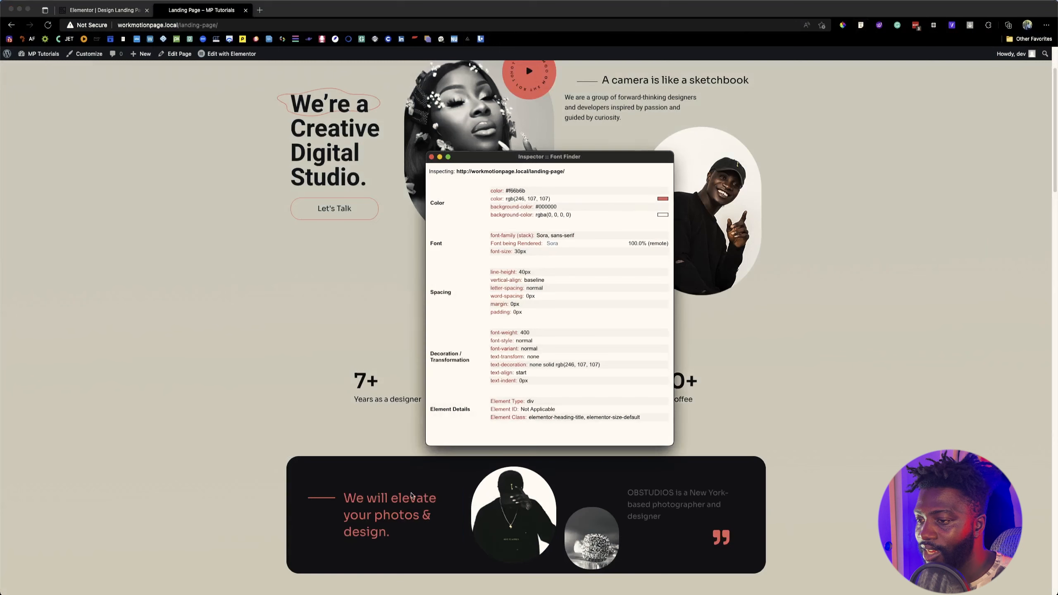
{"action": "left_click", "coordinate": [105, 11]}
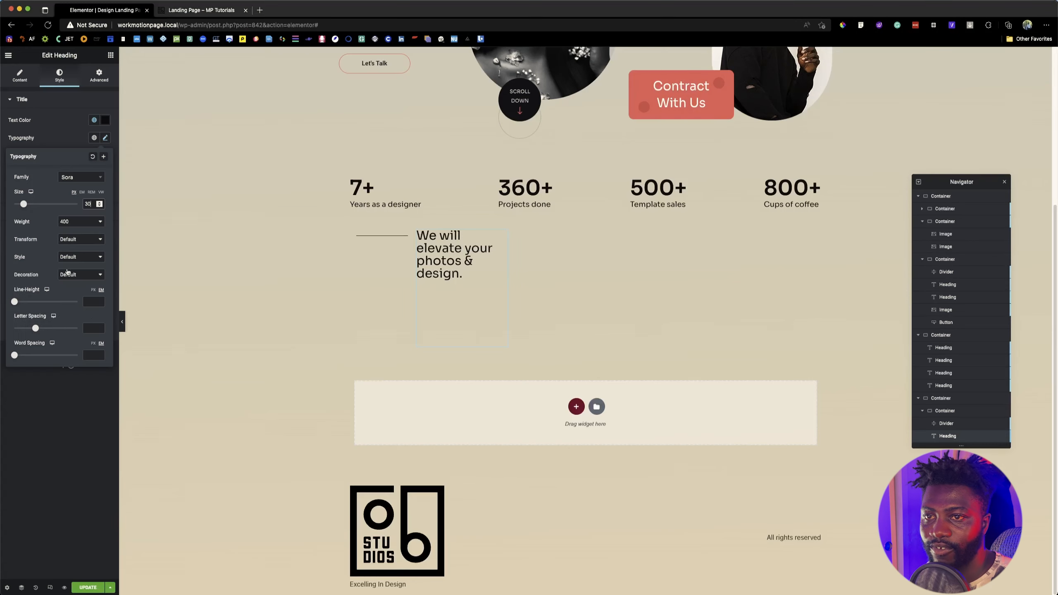
{"action": "left_click", "coordinate": [94, 290]}
{"action": "left_click", "coordinate": [90, 302]}
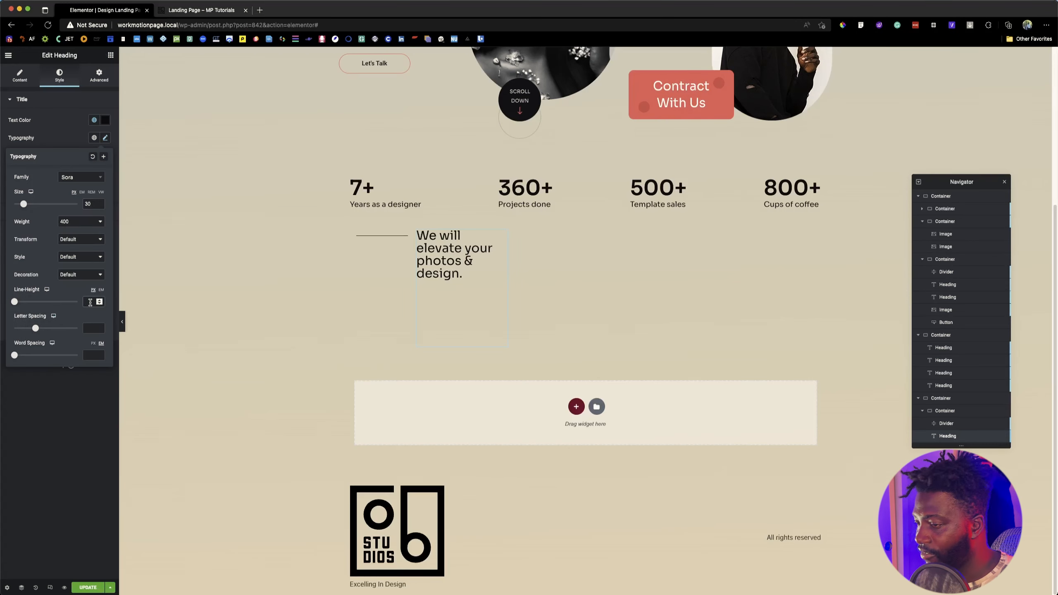
{"action": "type", "text": "40"}
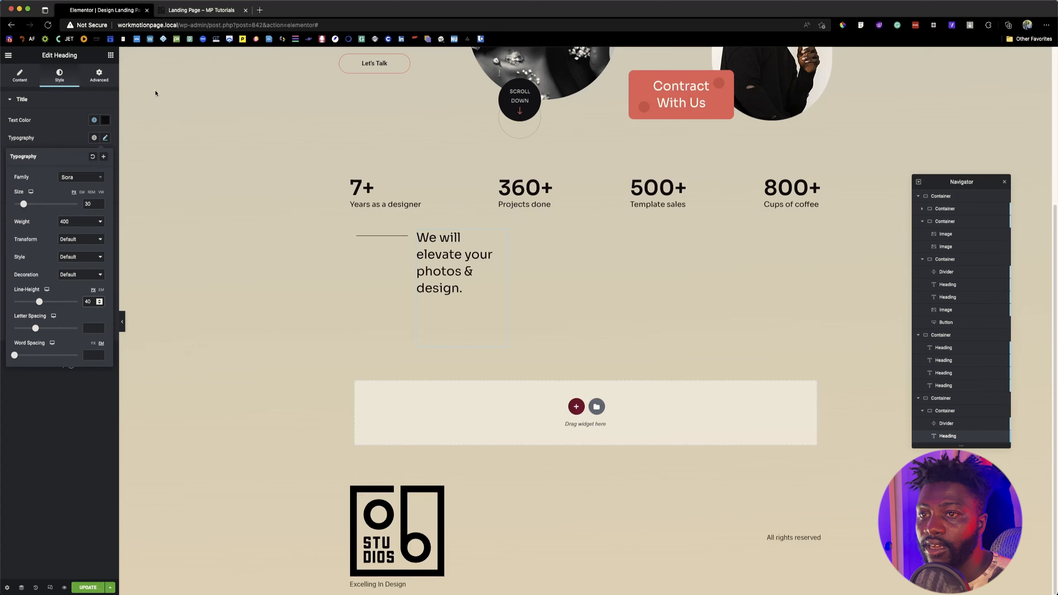
Step: Compare the heading's line breaks with the reference page and set its custom width to 20%
{"action": "left_click", "coordinate": [193, 10]}
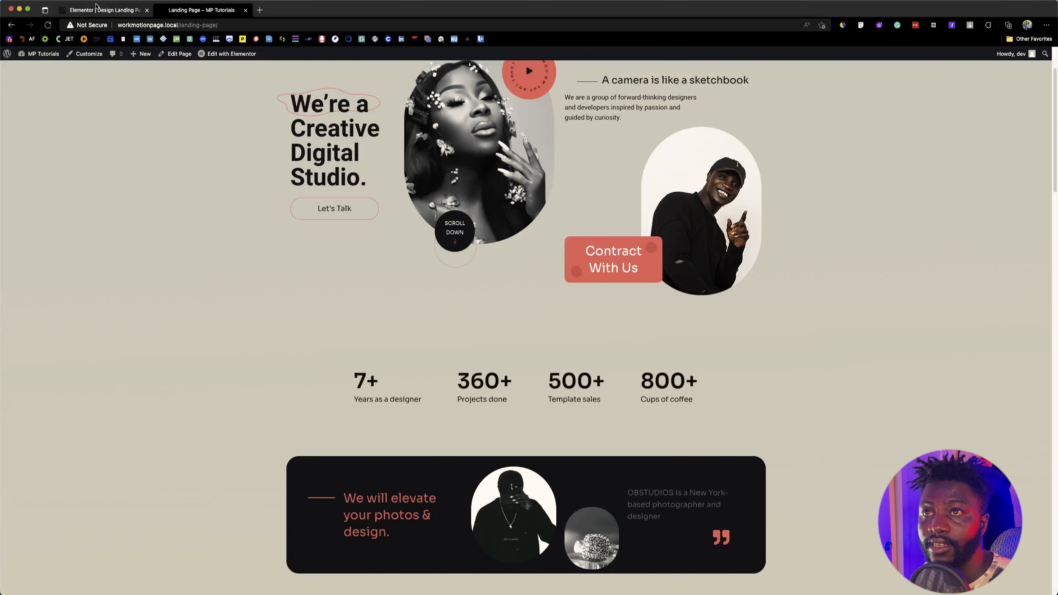
{"action": "left_click", "coordinate": [95, 6]}
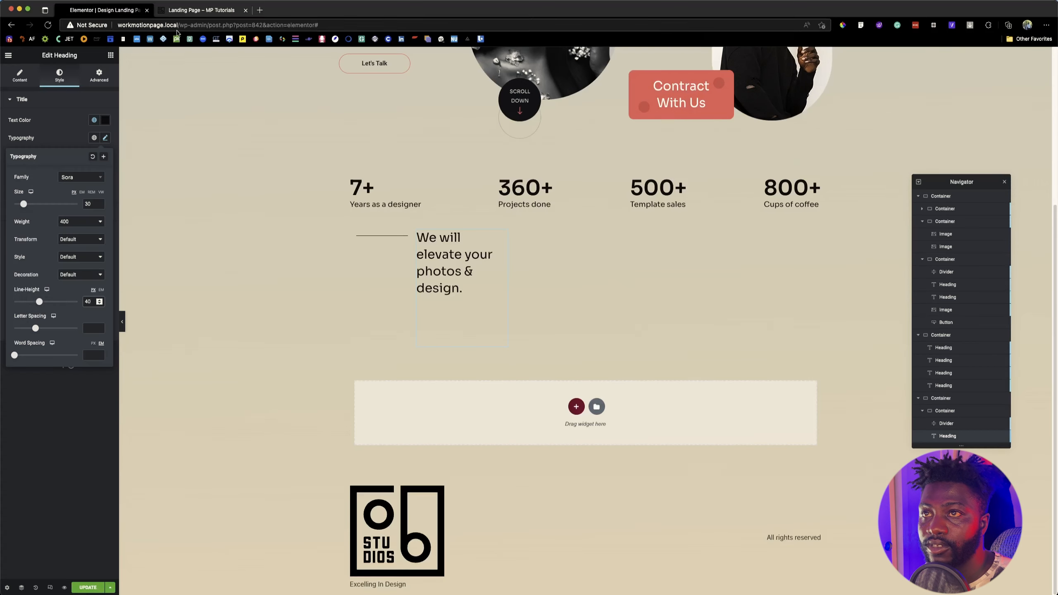
{"action": "left_click", "coordinate": [186, 11]}
{"action": "left_click", "coordinate": [120, 10]}
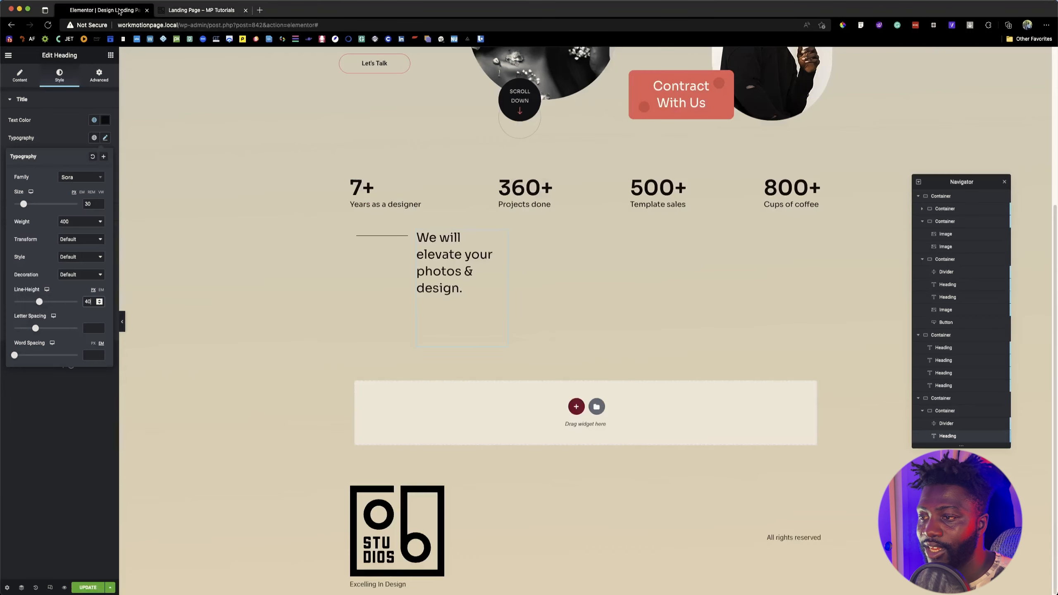
{"action": "left_click", "coordinate": [98, 73]}
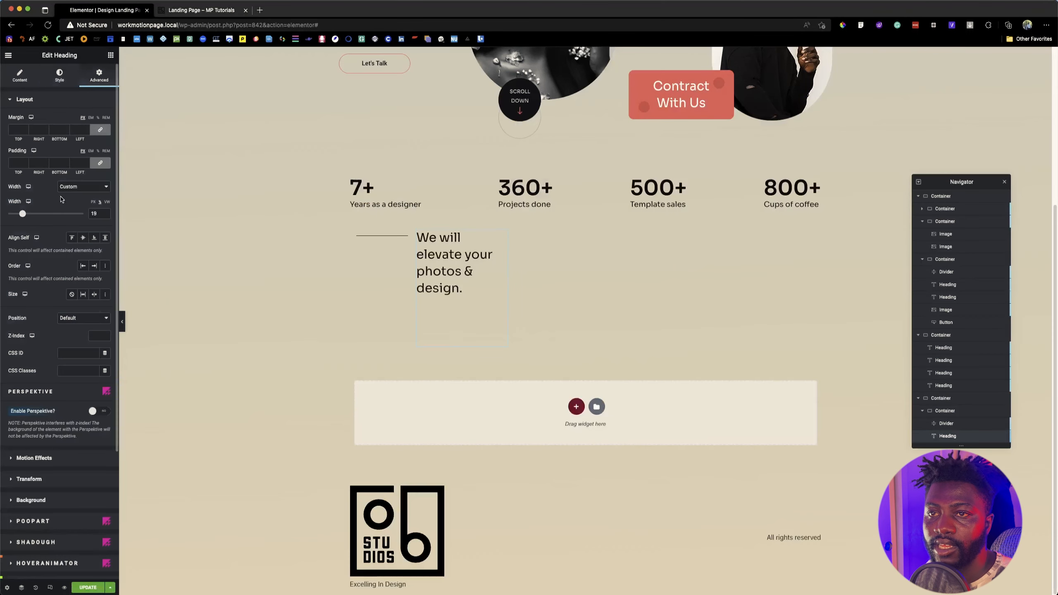
{"action": "left_click_drag", "start_coordinate": [32, 215], "coordinate": [23, 213]}
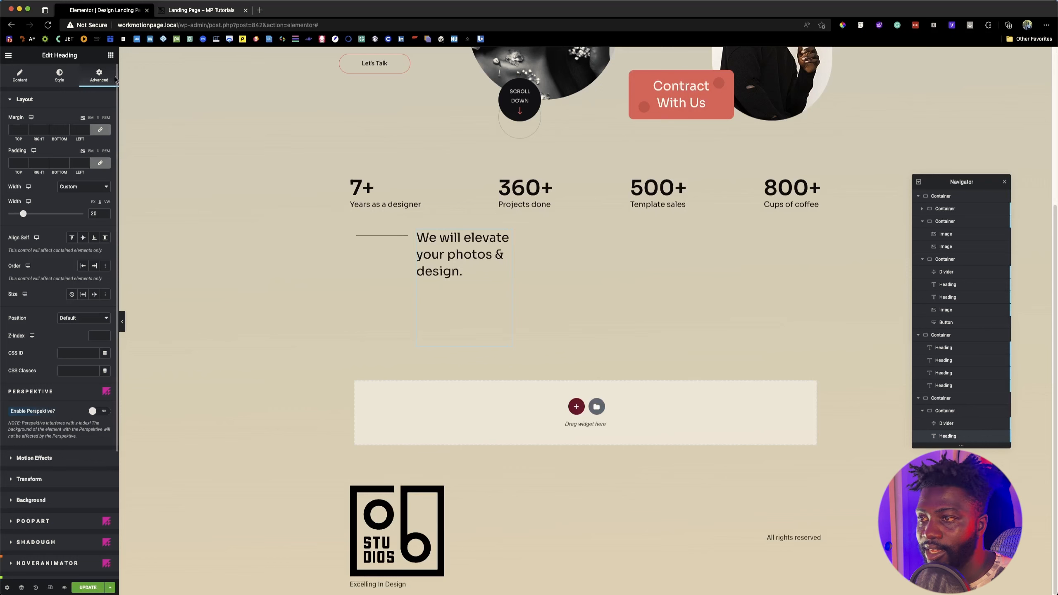
Step: Shorten the divider beside the banner heading by reducing its custom width, and compare it with the reference line
{"action": "left_click", "coordinate": [393, 235]}
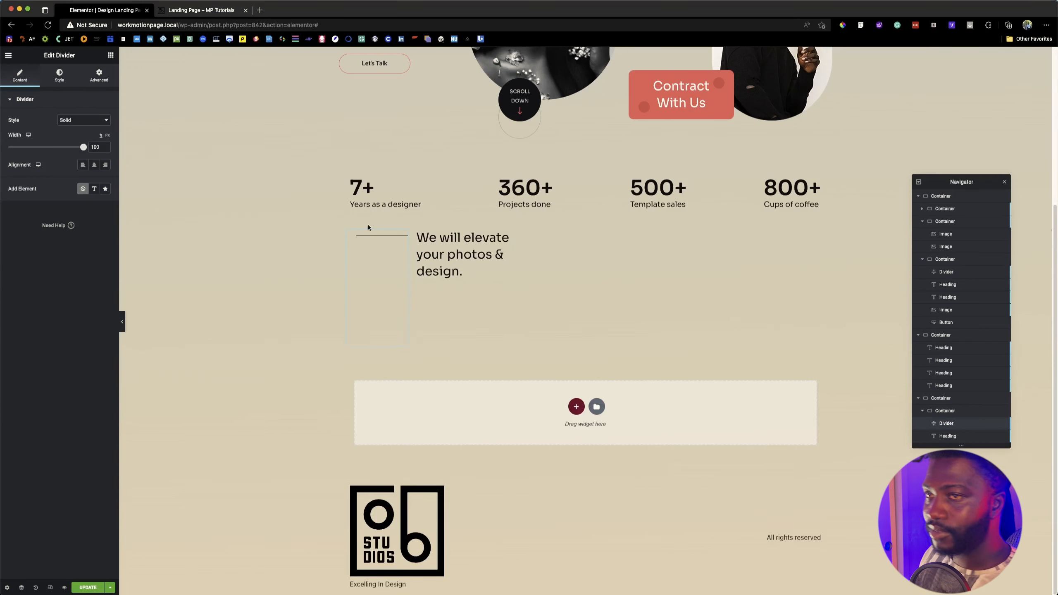
{"action": "left_click", "coordinate": [101, 78]}
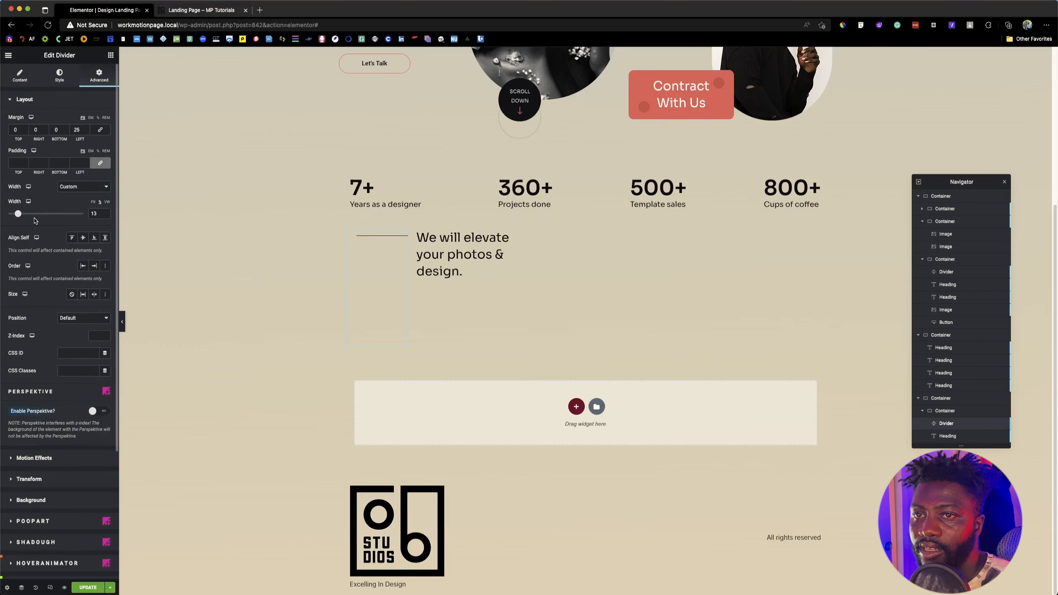
{"action": "left_click_drag", "start_coordinate": [19, 214], "coordinate": [14, 215]}
{"action": "left_click", "coordinate": [188, 12]}
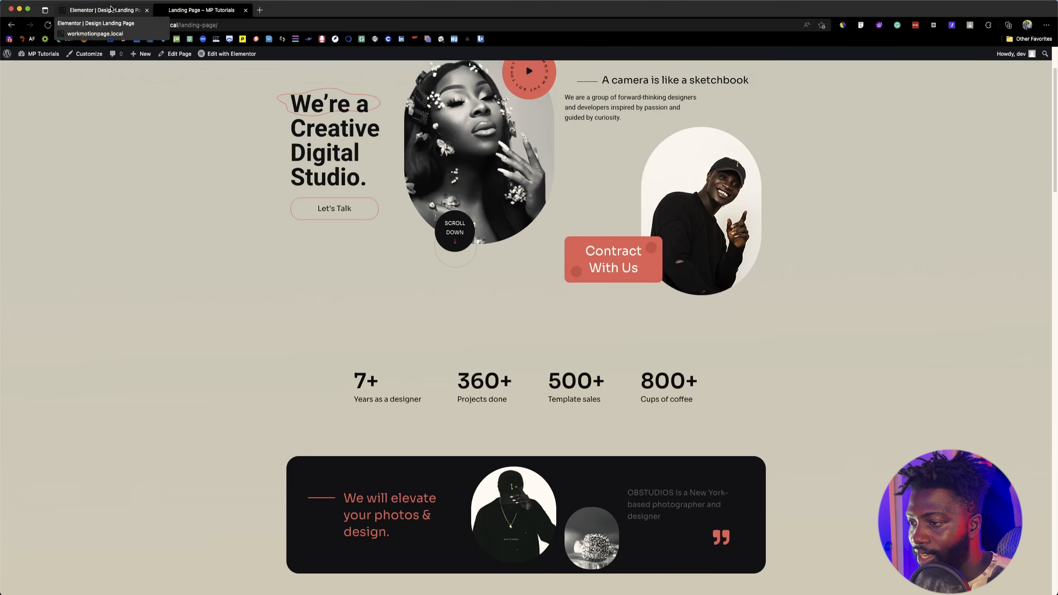
{"action": "left_click", "coordinate": [104, 10]}
Step: Add an Image widget after the banner heading, insert Con2_img.png from the media library, and compare it with the reference page
{"action": "left_click", "coordinate": [111, 55]}
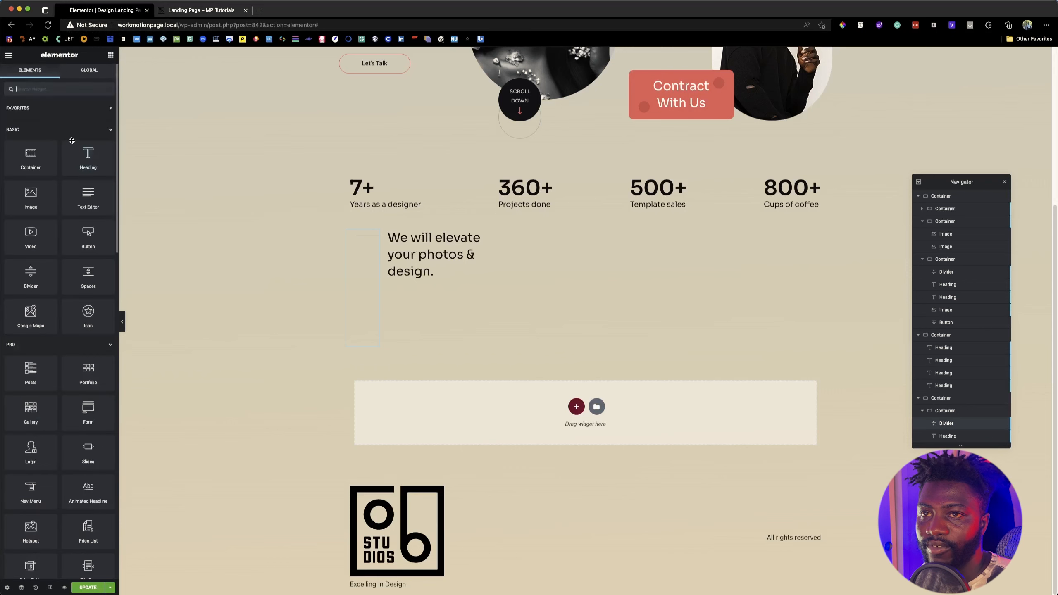
{"action": "left_click_drag", "start_coordinate": [32, 199], "coordinate": [478, 248]}
{"action": "left_click", "coordinate": [99, 168]}
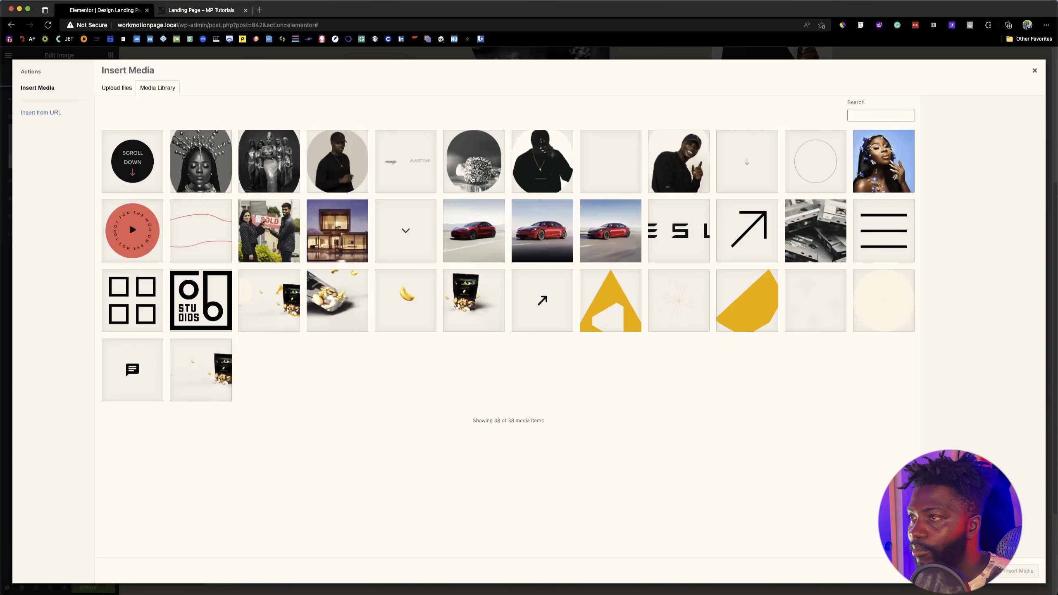
{"action": "left_click", "coordinate": [529, 161]}
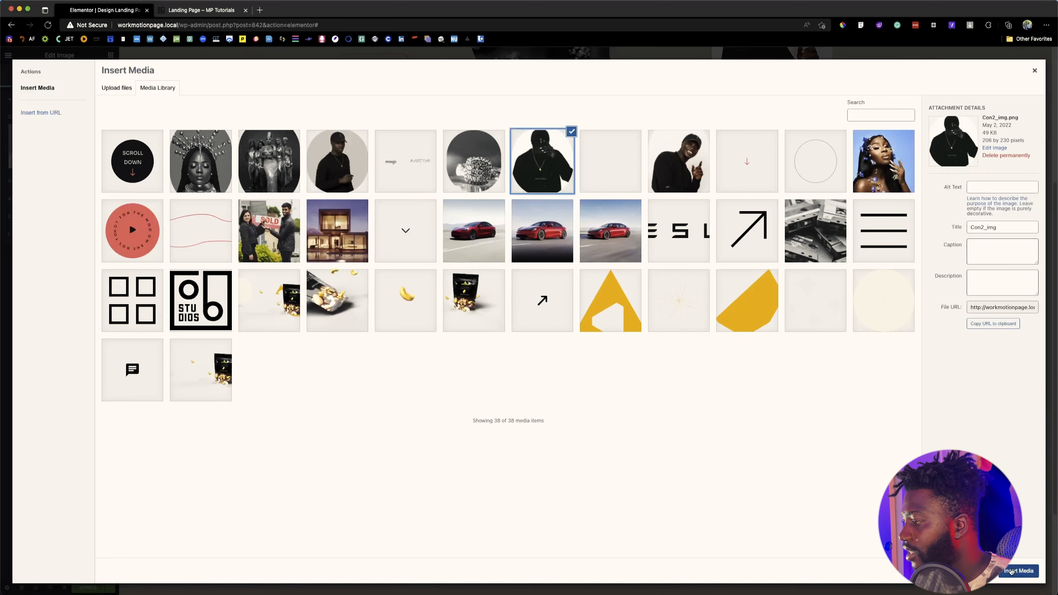
{"action": "left_click", "coordinate": [1026, 570]}
{"action": "left_click", "coordinate": [215, 9]}
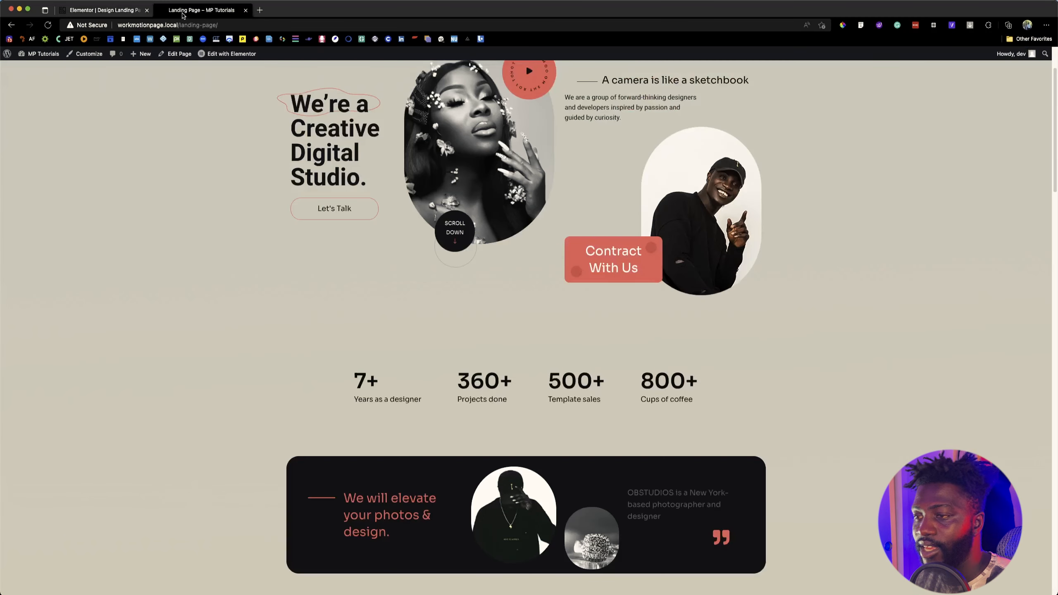
{"action": "left_click", "coordinate": [108, 10]}
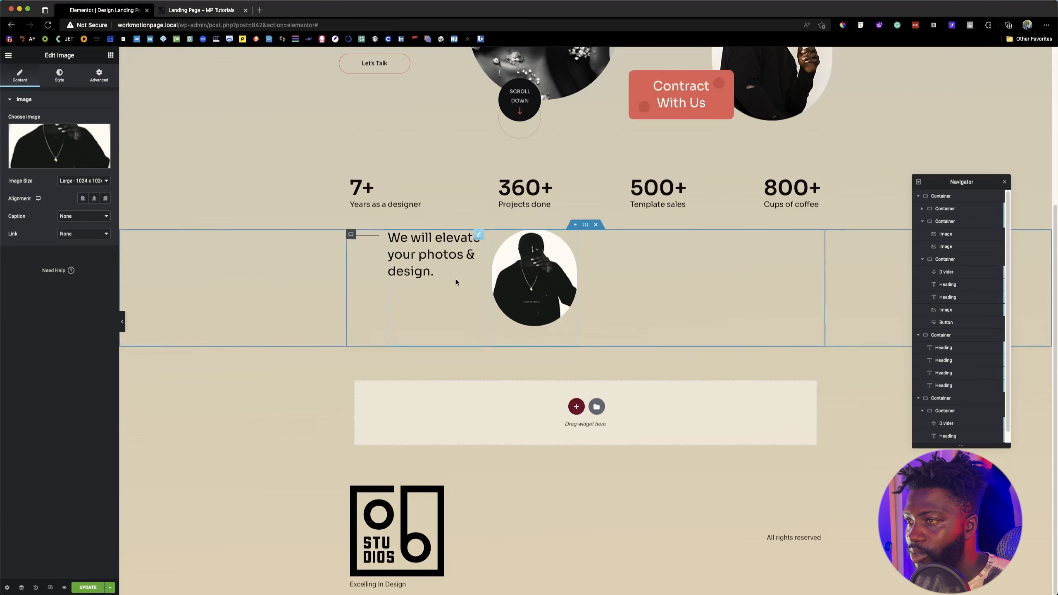
Step: Duplicate the portrait image in the banner and replace the copy's picture with Con2_img2.png
{"action": "right_click", "coordinate": [539, 290]}
{"action": "left_click", "coordinate": [562, 311]}
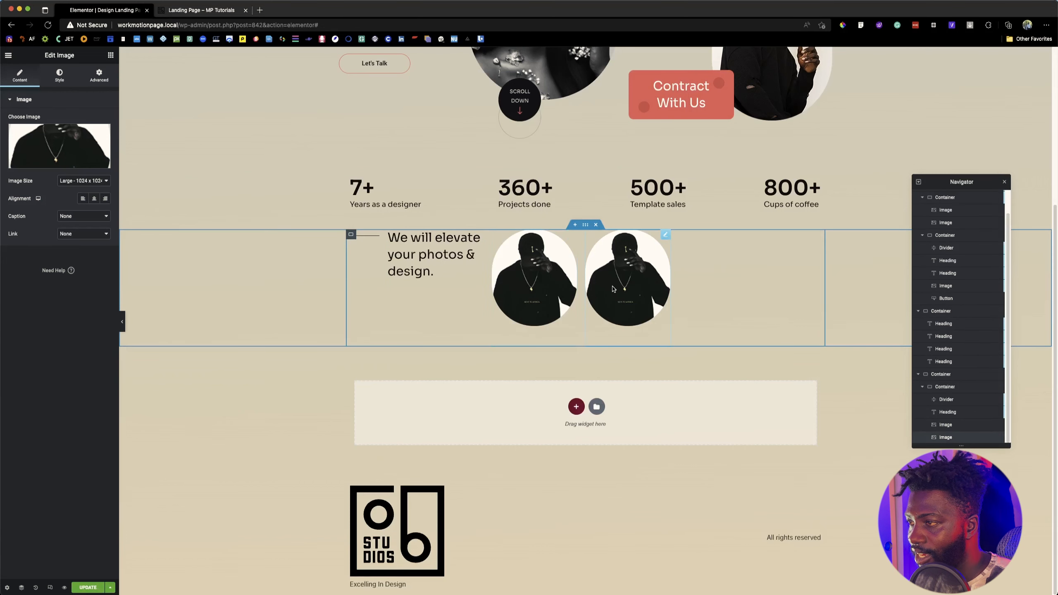
{"action": "left_click", "coordinate": [65, 140]}
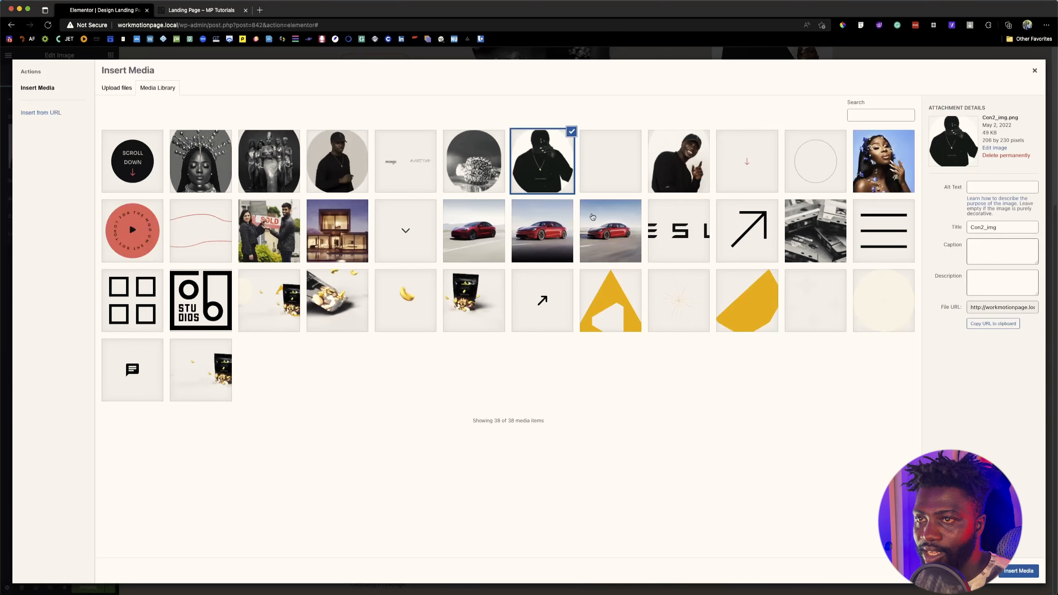
{"action": "left_click", "coordinate": [456, 163]}
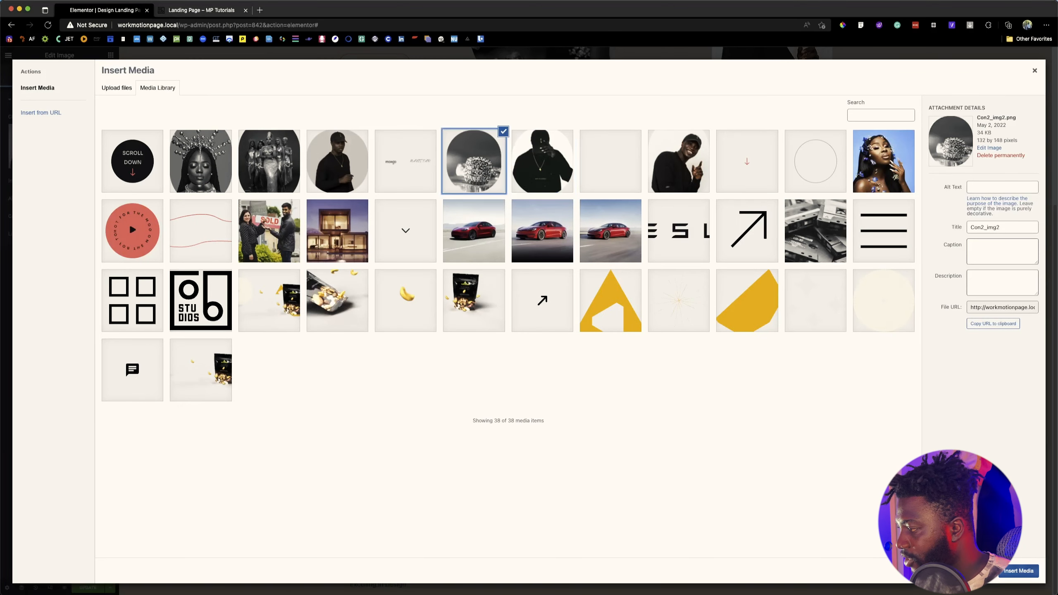
{"action": "left_click", "coordinate": [1032, 569]}
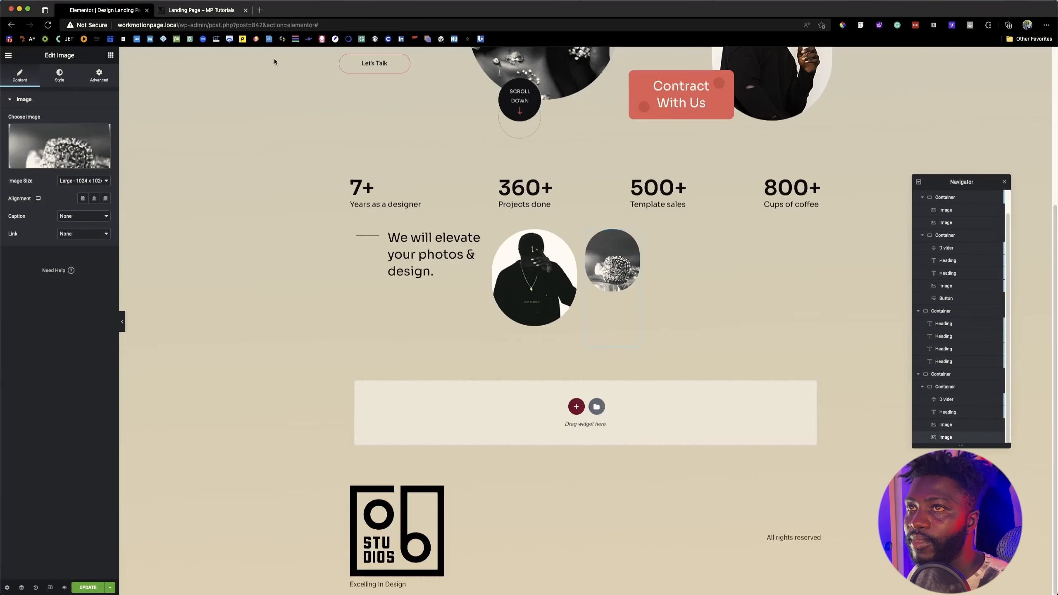
Step: Copy the text "OBSTUDIOS is a New York-based photographer and designer" from the reference banner and return to the editor
{"action": "left_click", "coordinate": [216, 13]}
{"action": "scroll", "coordinate": [236, 263], "scroll_direction": "down", "scroll_amount": 5}
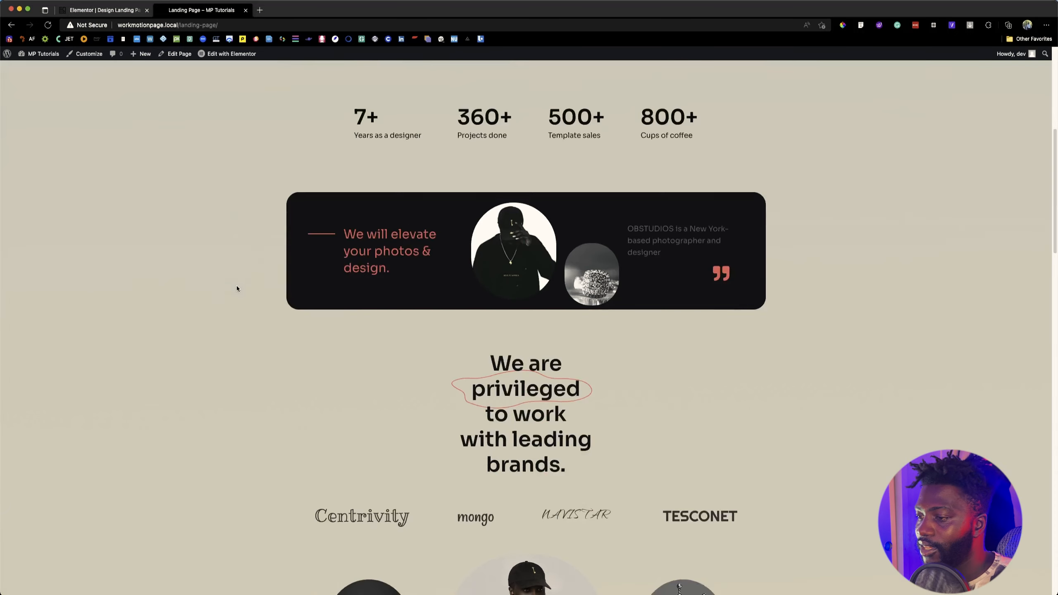
{"action": "left_click_drag", "start_coordinate": [629, 230], "coordinate": [665, 255]}
{"action": "key", "text": "super+c"}
{"action": "left_click", "coordinate": [113, 12]}
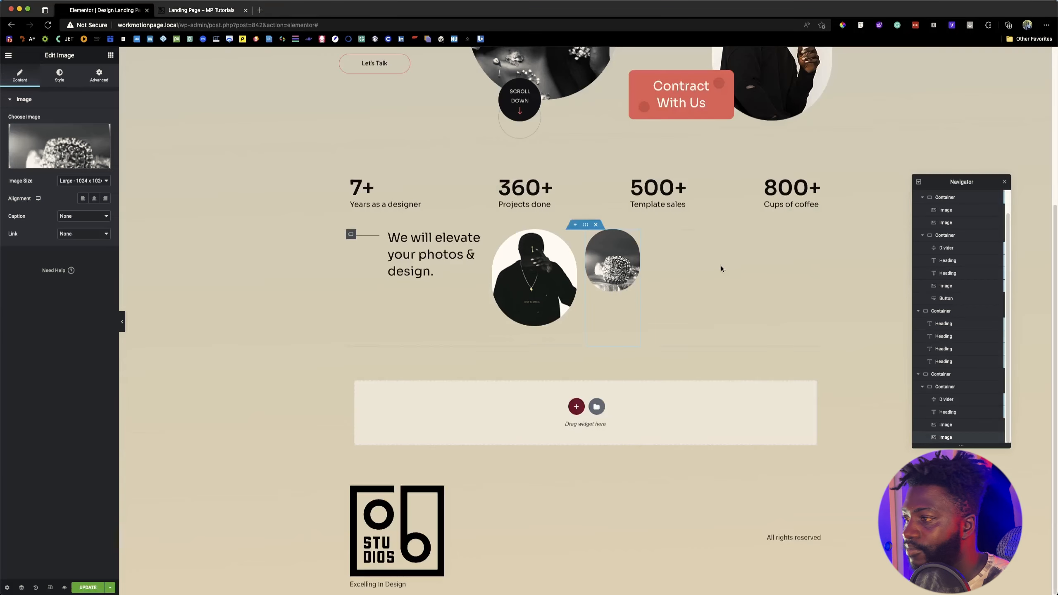
Step: Duplicate the "We will elevate your photos & design." heading and move the copy after the second banner image
{"action": "right_click", "coordinate": [407, 257]}
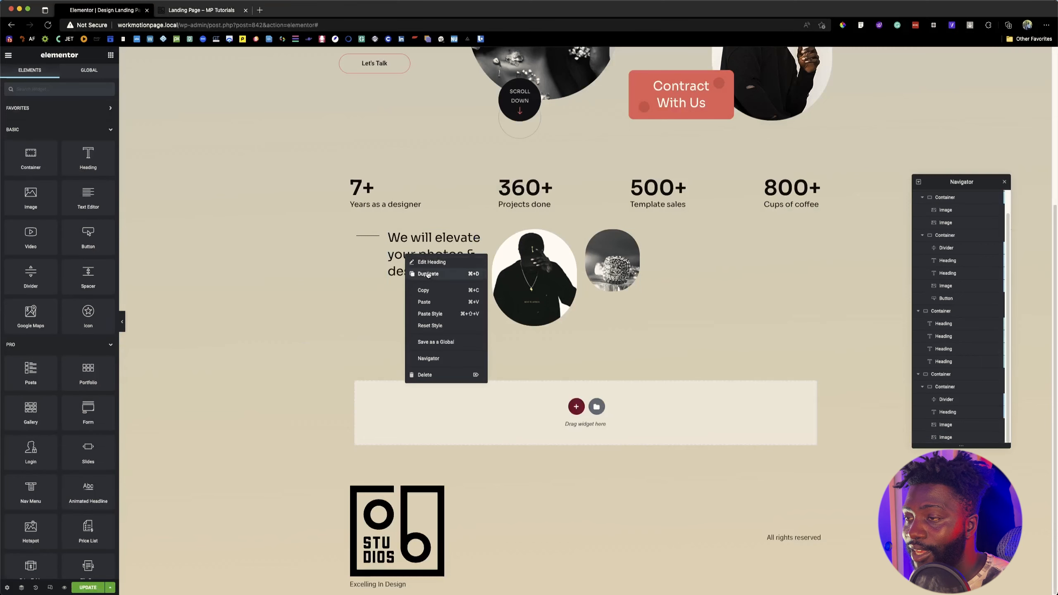
{"action": "left_click", "coordinate": [427, 274]}
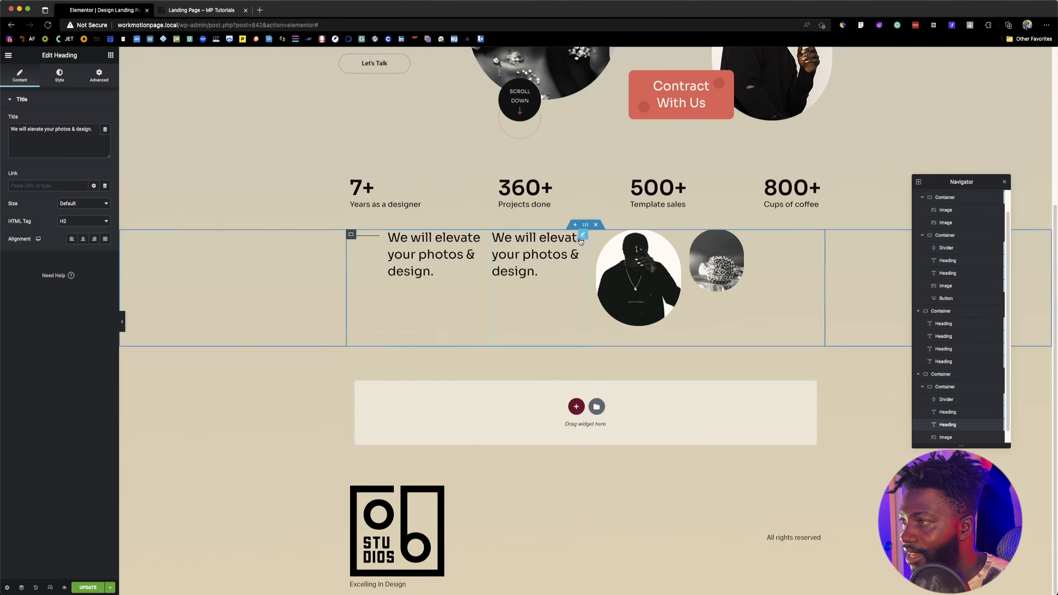
{"action": "left_click_drag", "start_coordinate": [581, 241], "coordinate": [789, 264]}
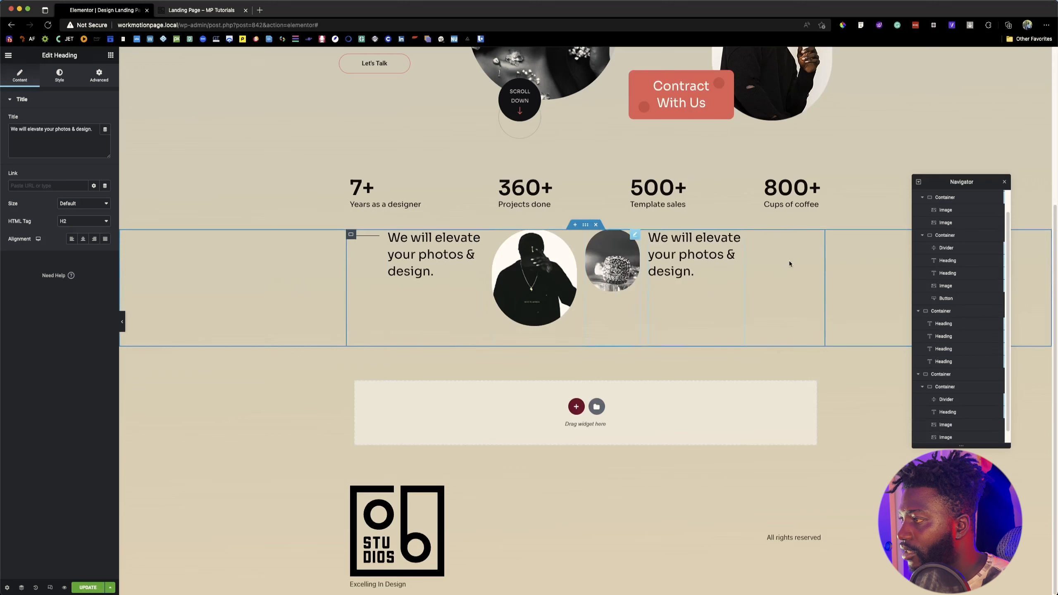
Step: Replace the duplicated heading's title with "OBSTUDIOS is a New York-based photographer and designer" and compare it with the reference banner
{"action": "triple_click", "coordinate": [57, 136]}
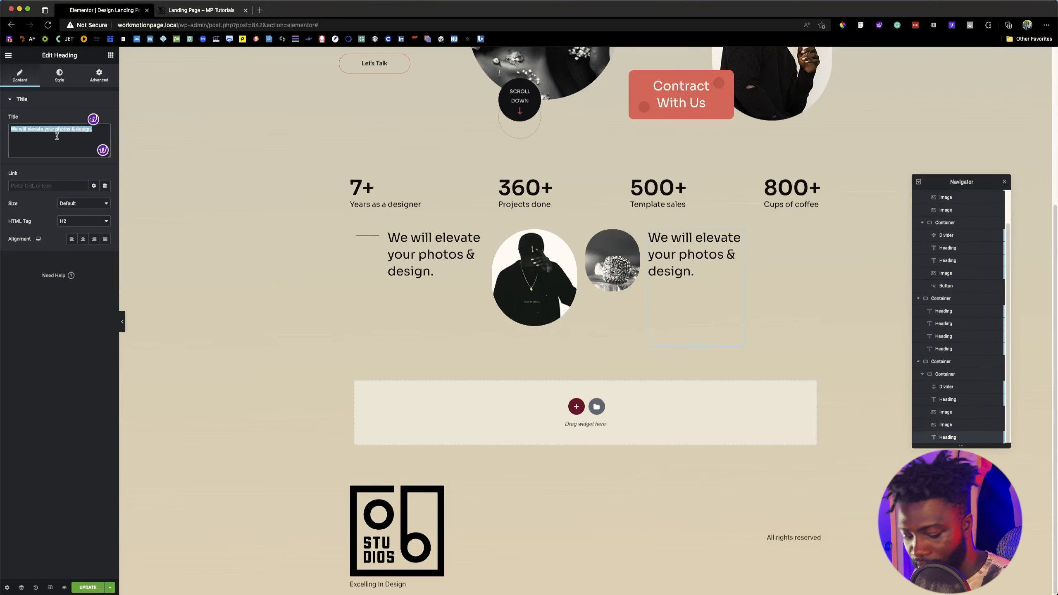
{"action": "key", "text": "super+v"}
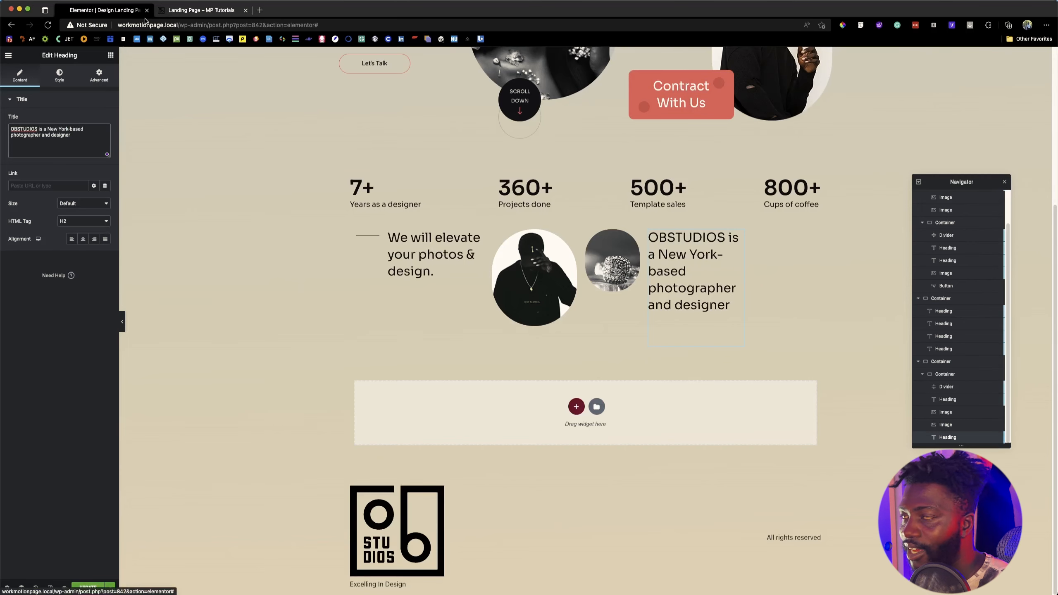
{"action": "left_click", "coordinate": [188, 12]}
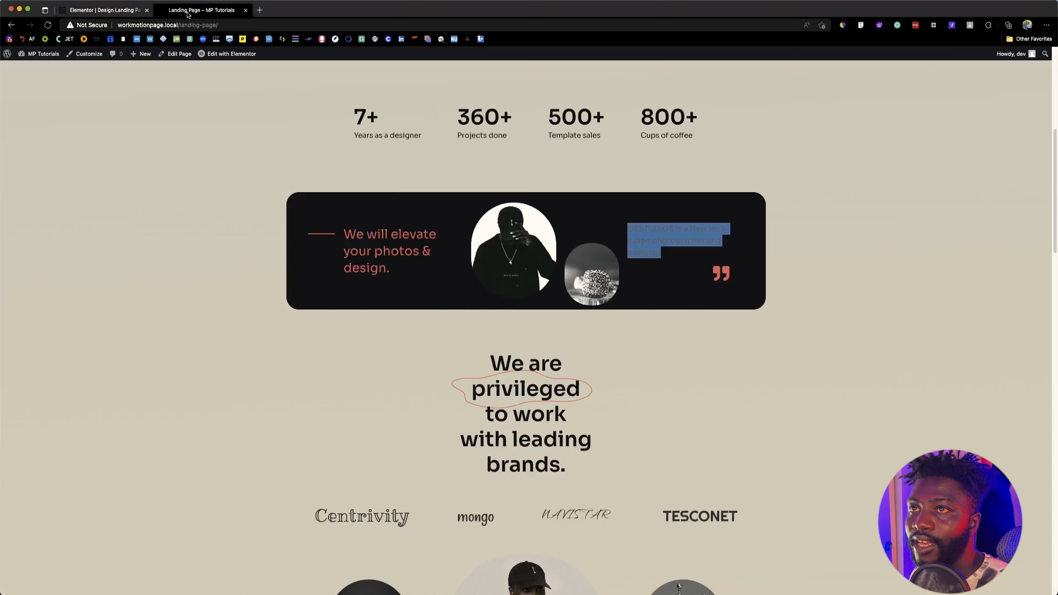
{"action": "left_click", "coordinate": [101, 11]}
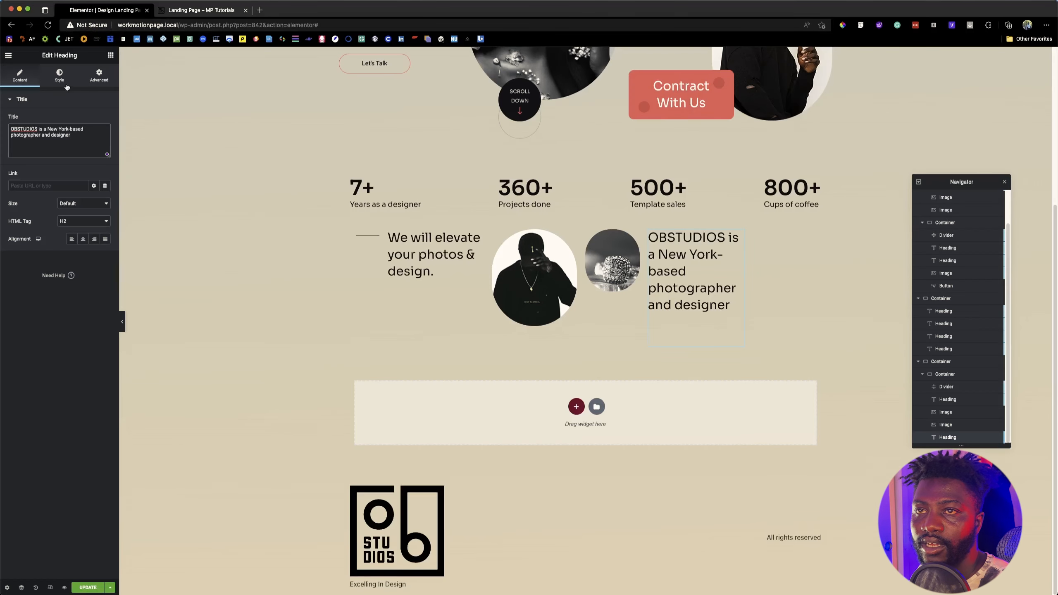
Step: Inspect the font size and line height of the reference banner's OBSTUDIOS text with Font Finder
{"action": "left_click", "coordinate": [99, 75]}
{"action": "left_click", "coordinate": [188, 11]}
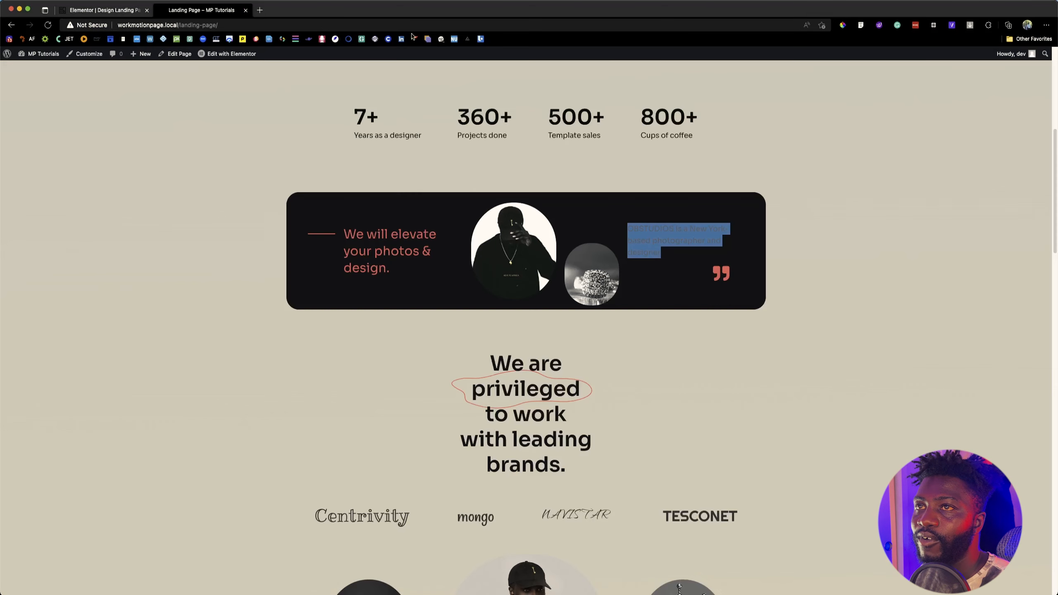
{"action": "left_click", "coordinate": [860, 24]}
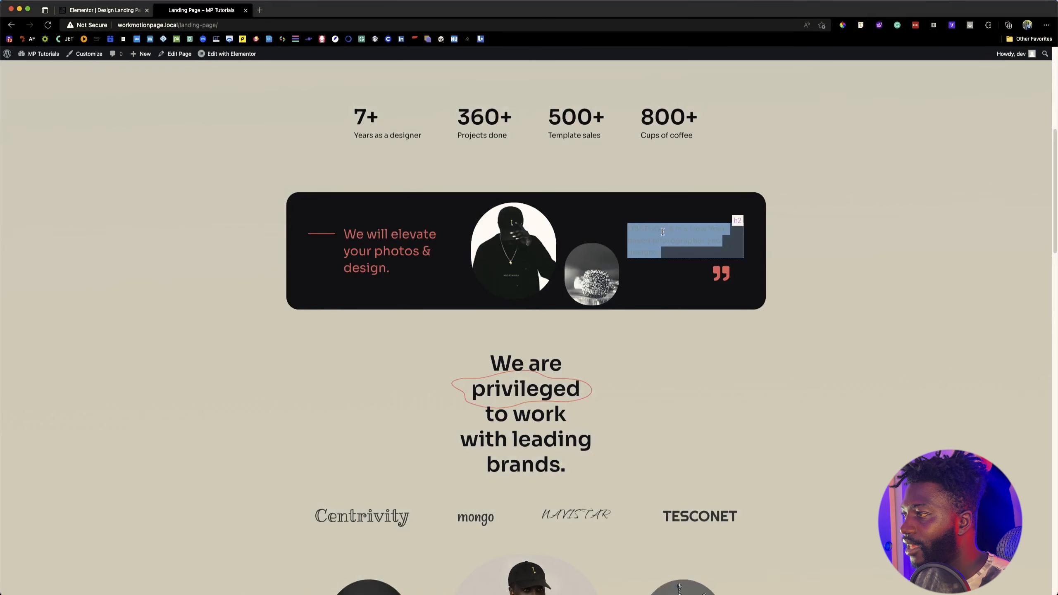
{"action": "left_click", "coordinate": [651, 240]}
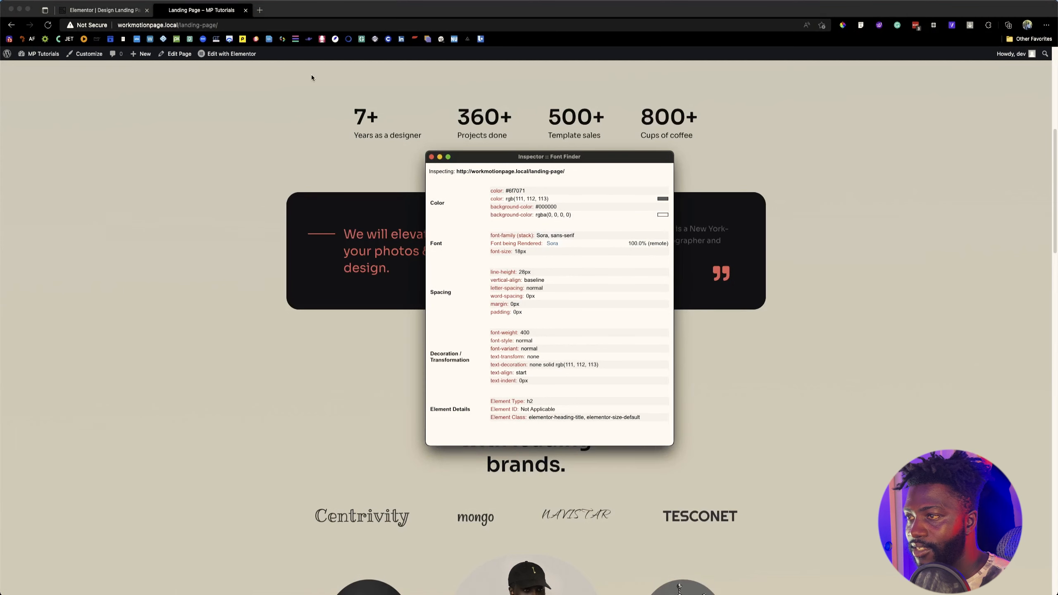
{"action": "left_click", "coordinate": [106, 11]}
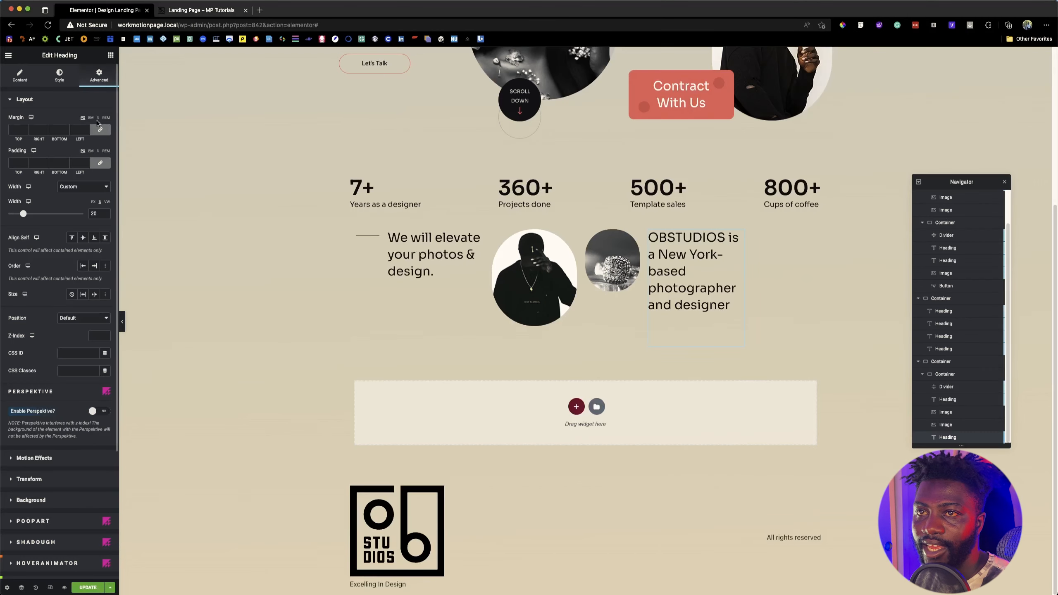
Step: Set the OBSTUDIOS heading's font size to 18 px and its line height to 28 px
{"action": "left_click", "coordinate": [59, 76]}
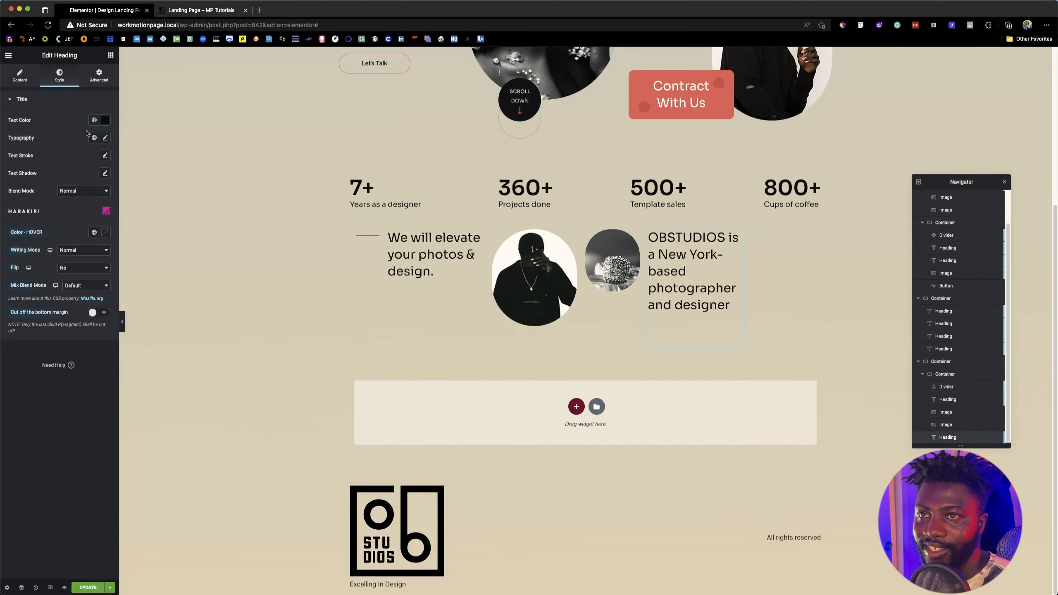
{"action": "left_click", "coordinate": [105, 137]}
{"action": "left_click", "coordinate": [88, 202]}
{"action": "type", "text": "18"}
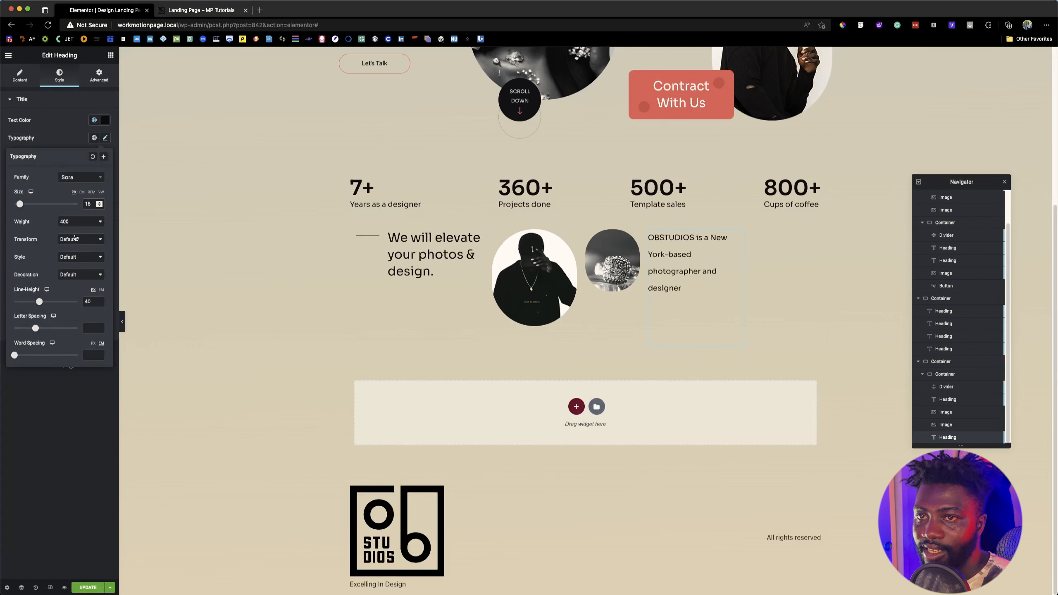
{"action": "left_click", "coordinate": [88, 301]}
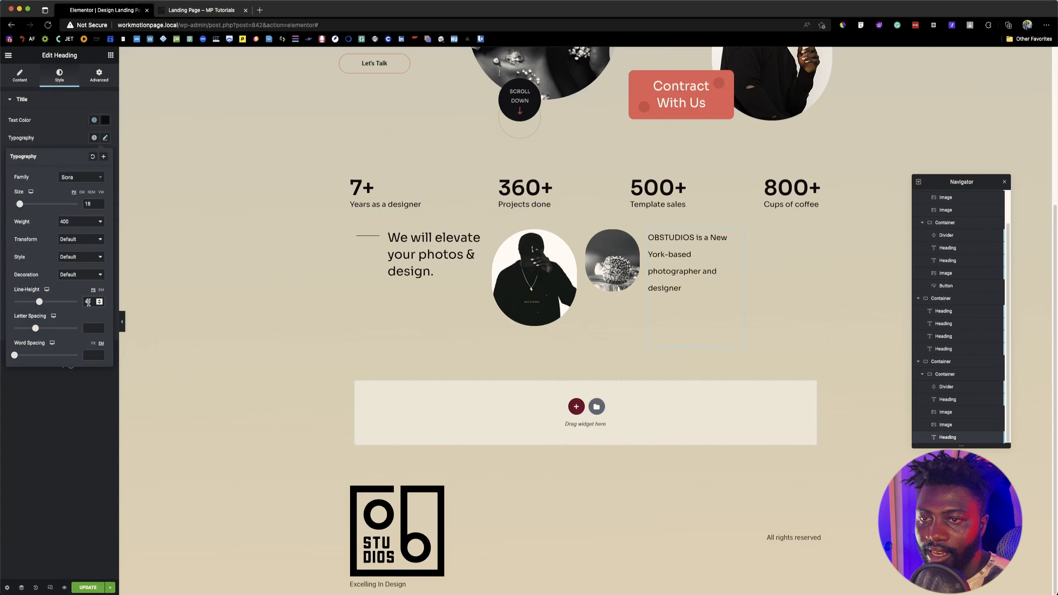
{"action": "type", "text": "28"}
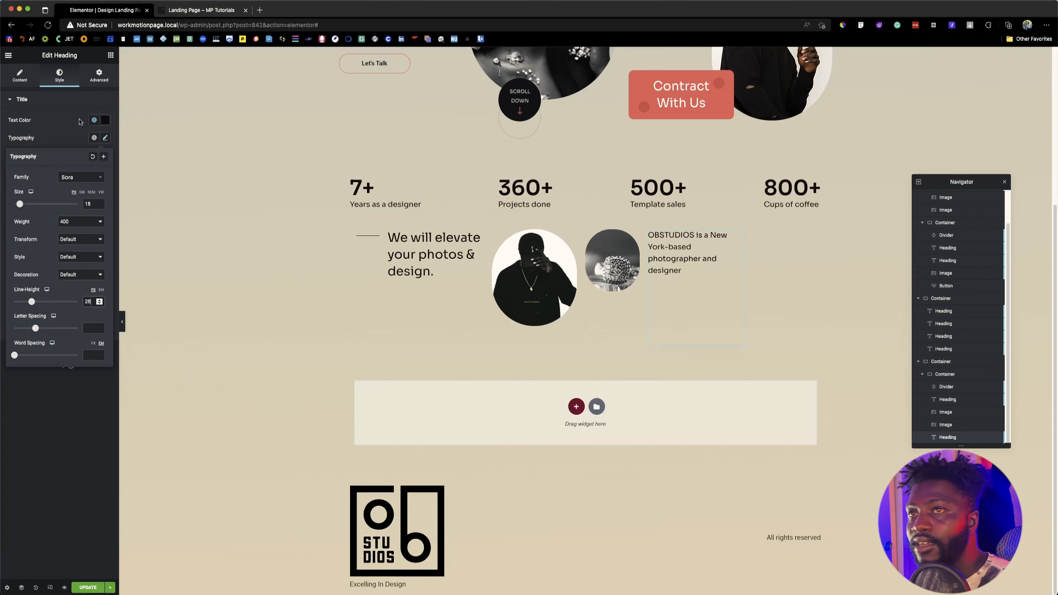
Step: Compare the OBSTUDIOS heading's line breaks with the reference page and set its custom width to 22%
{"action": "left_click", "coordinate": [197, 10]}
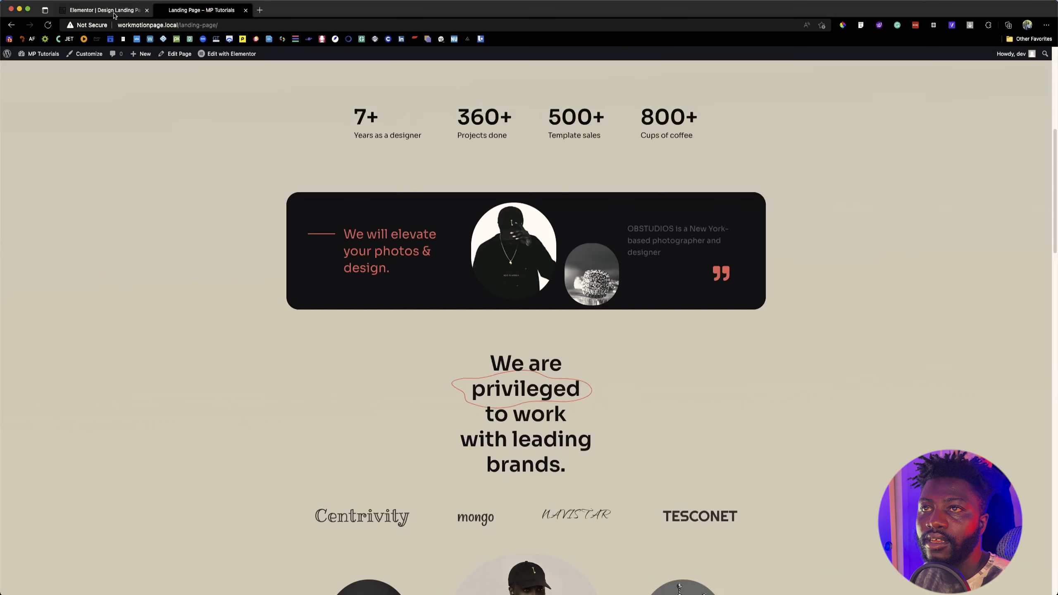
{"action": "left_click", "coordinate": [119, 11]}
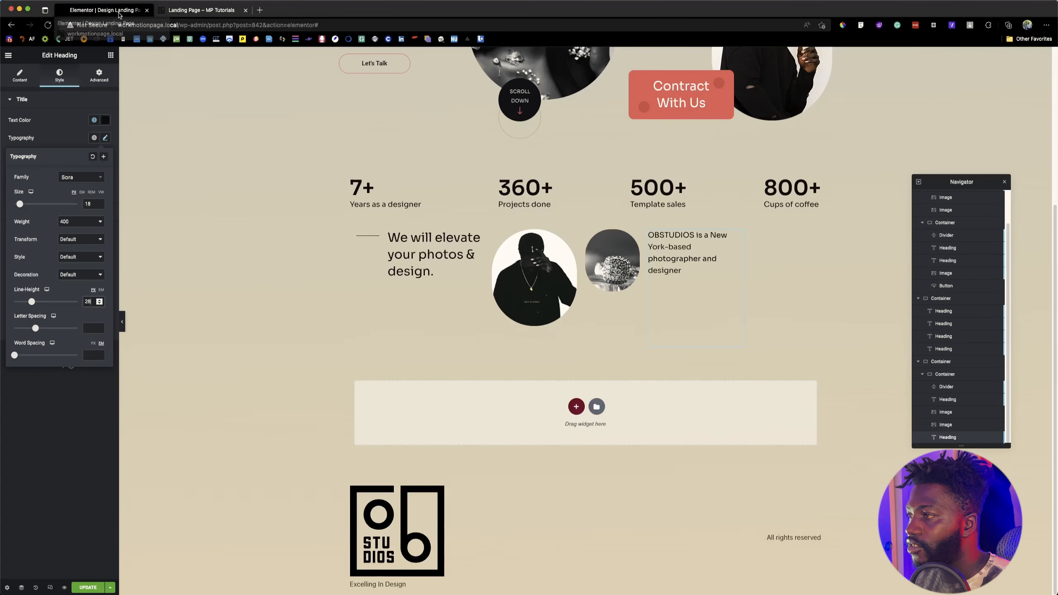
{"action": "left_click", "coordinate": [65, 142]}
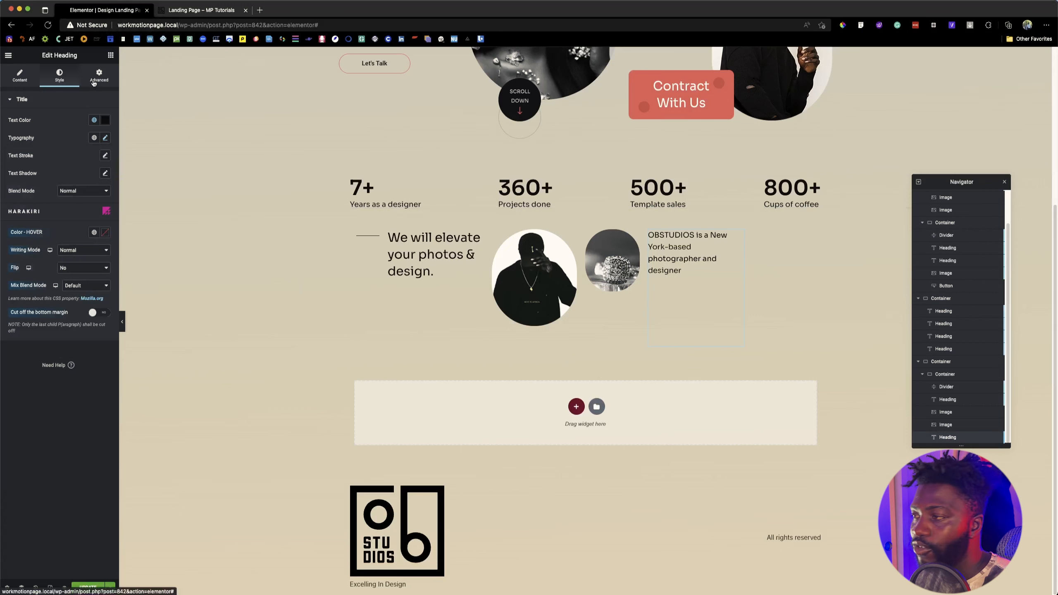
{"action": "left_click", "coordinate": [94, 82]}
{"action": "left_click_drag", "start_coordinate": [26, 214], "coordinate": [28, 213]}
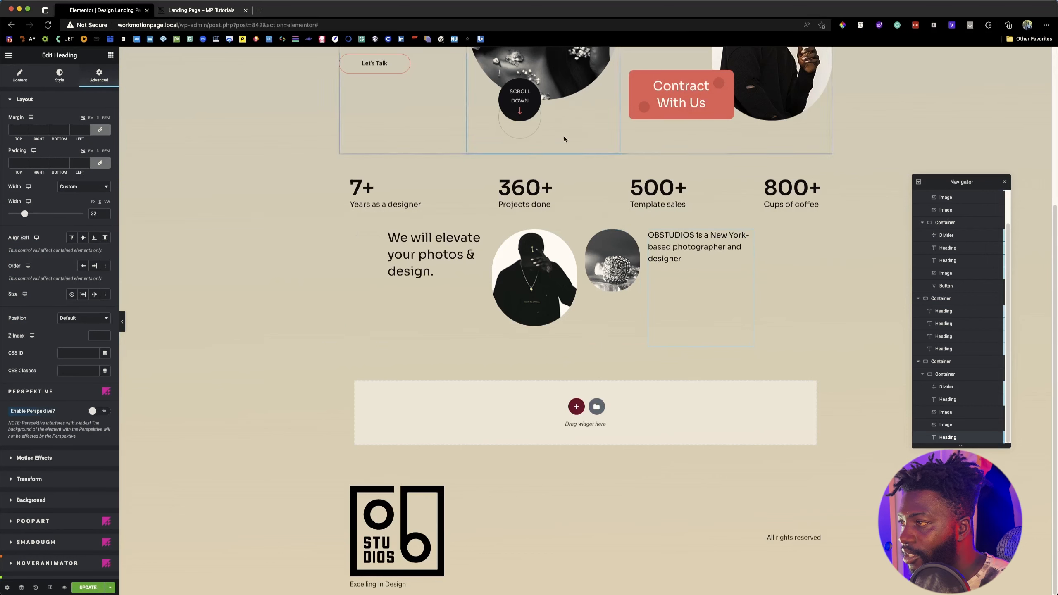
Step: Check the quote mark in the reference banner and add an Icon widget after the OBSTUDIOS heading in the banner container
{"action": "left_click", "coordinate": [110, 55]}
{"action": "left_click", "coordinate": [209, 13]}
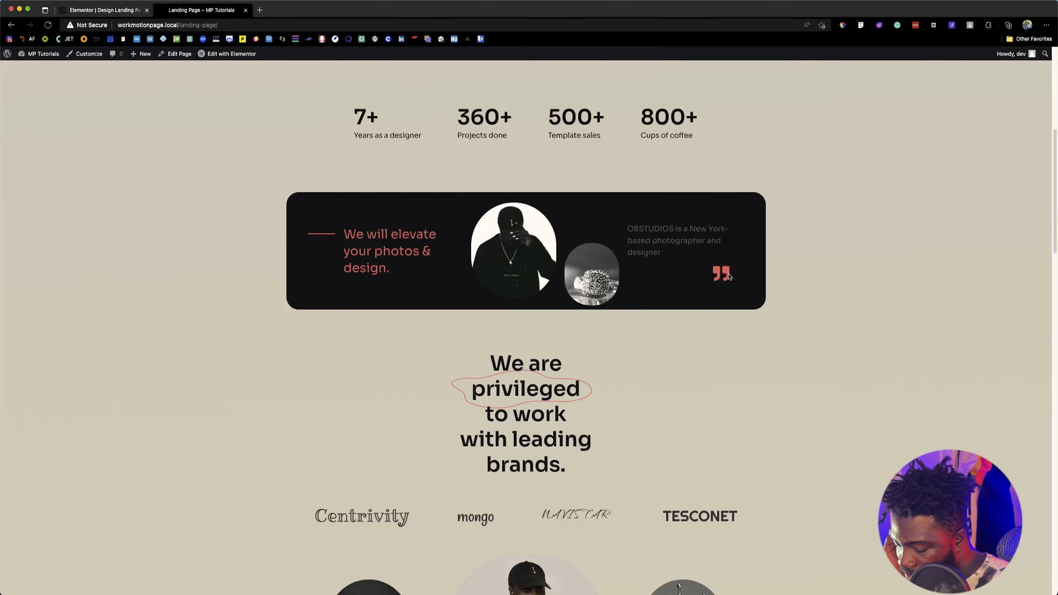
{"action": "left_click", "coordinate": [116, 11]}
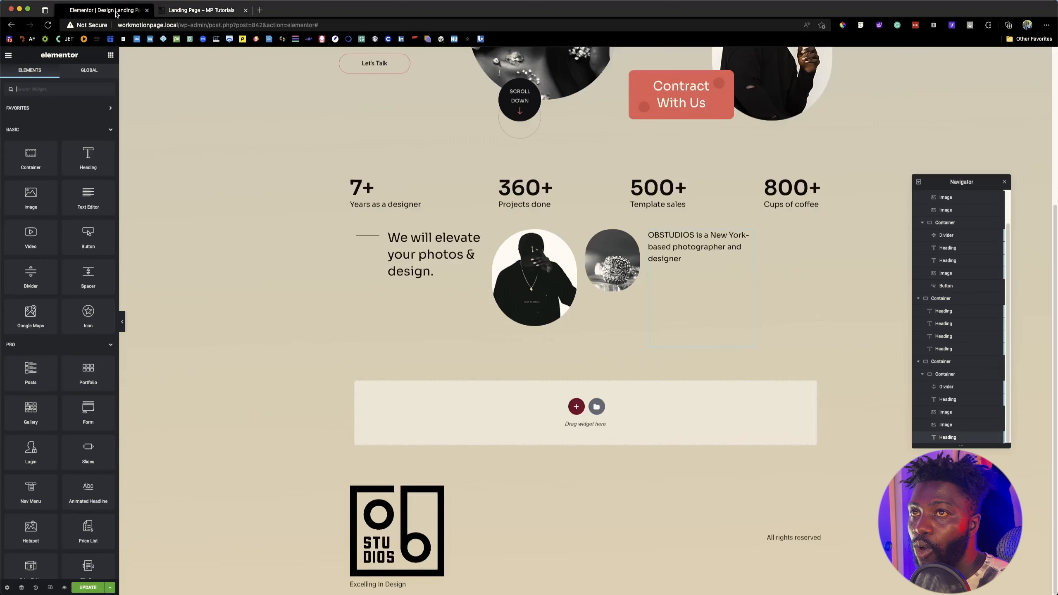
{"action": "left_click", "coordinate": [71, 88]}
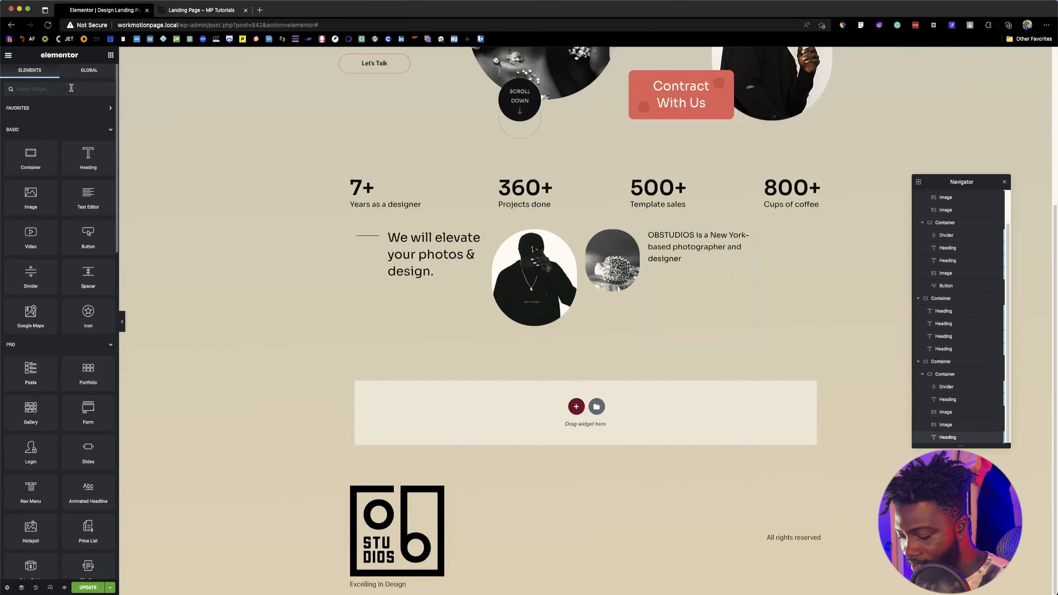
{"action": "type", "text": "icon"}
{"action": "left_click_drag", "start_coordinate": [42, 115], "coordinate": [716, 281]}
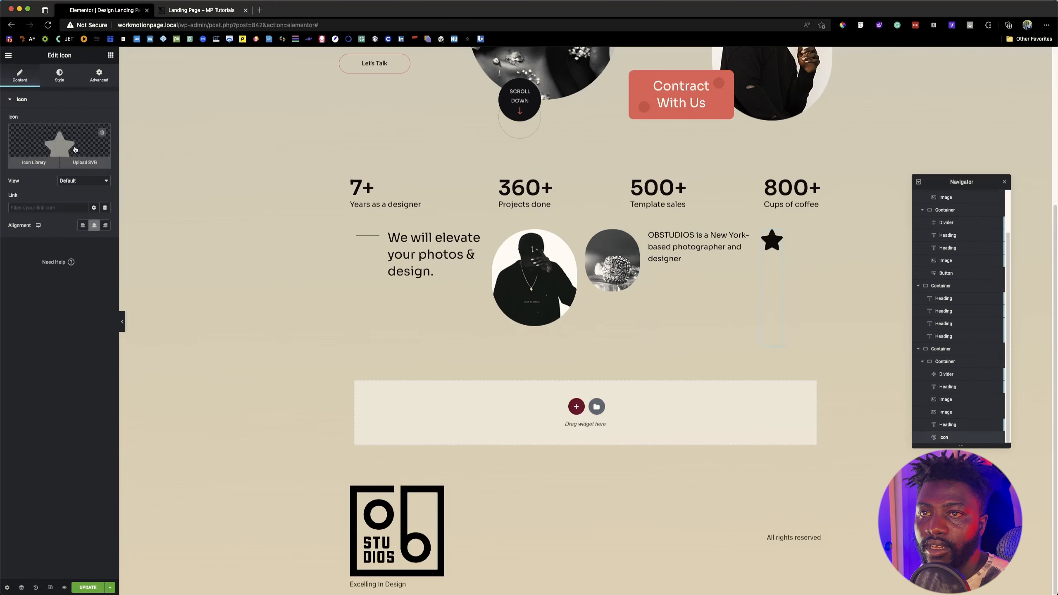
Step: Replace the star with the right quote icon by searching the icon library for "quo"
{"action": "left_click", "coordinate": [89, 140]}
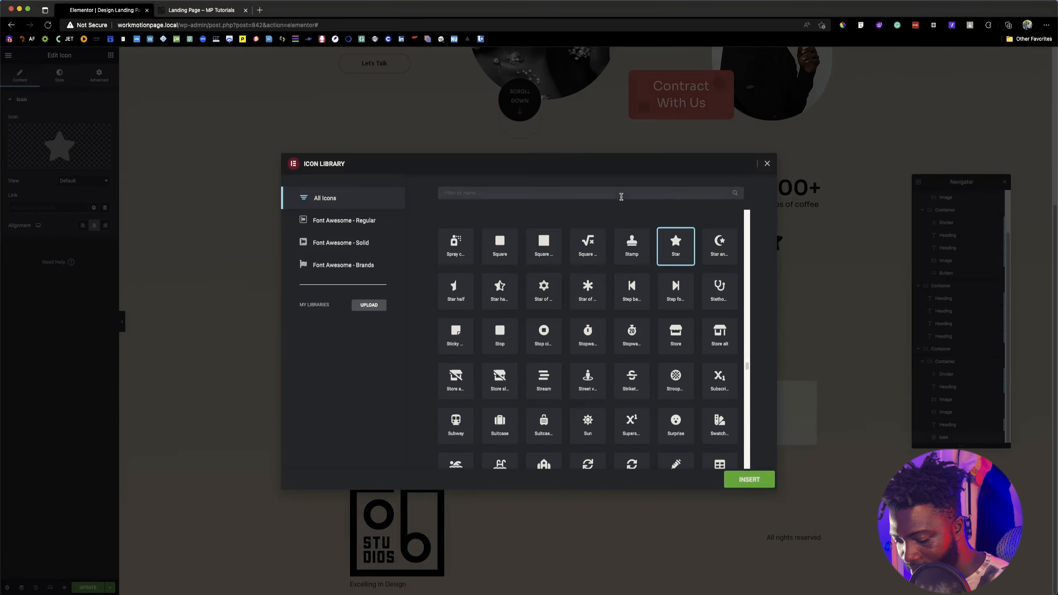
{"action": "left_click", "coordinate": [621, 196]}
{"action": "type", "text": "quo"}
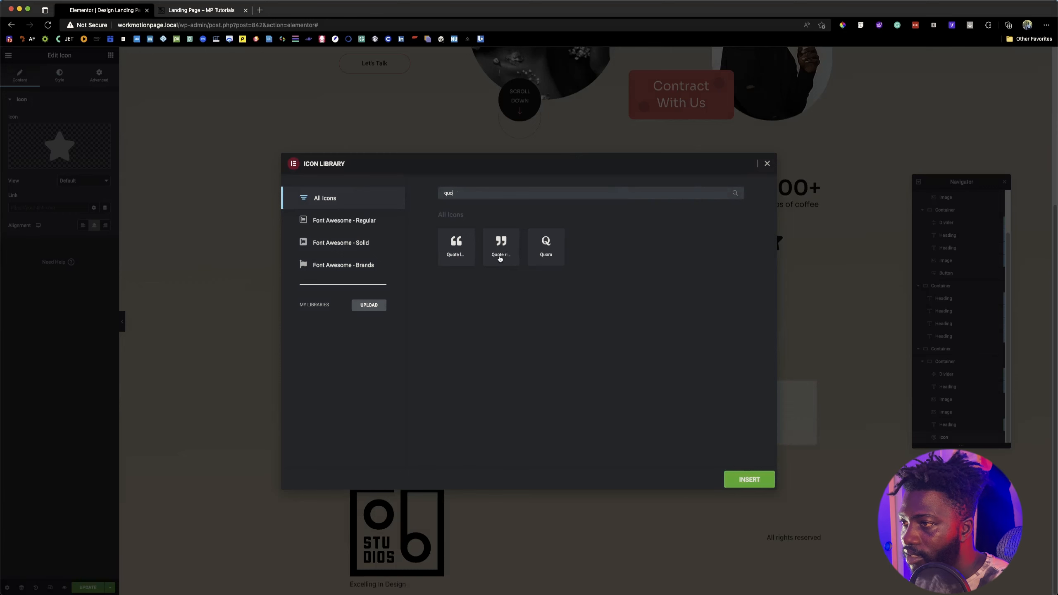
{"action": "left_click", "coordinate": [500, 250]}
{"action": "left_click", "coordinate": [747, 479]}
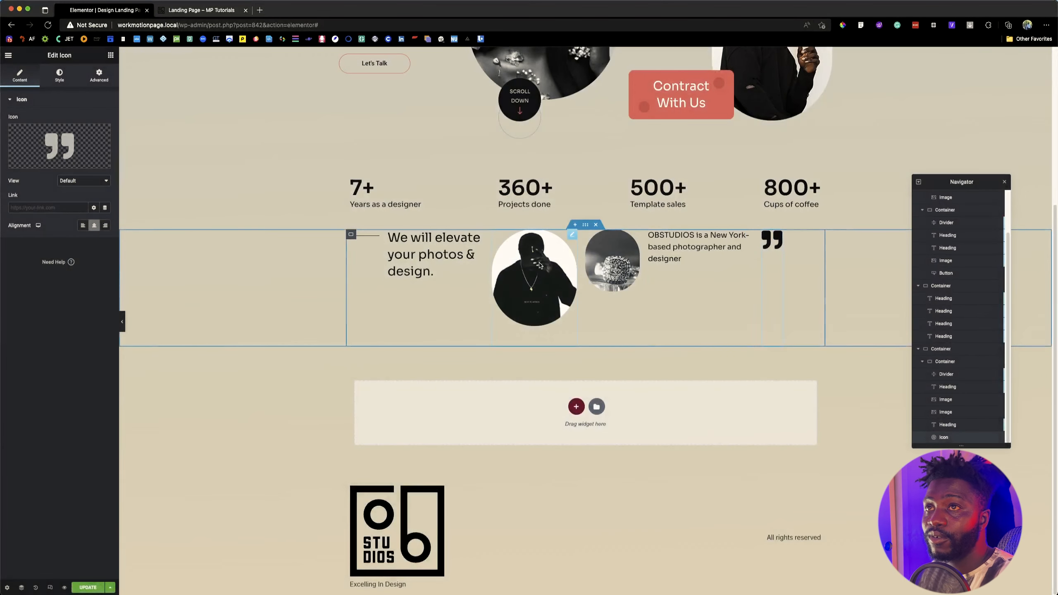
Step: Compare with the reference banner and set Align Self to center for the divider and the "We will elevate your photos & design." heading
{"action": "left_click", "coordinate": [210, 14]}
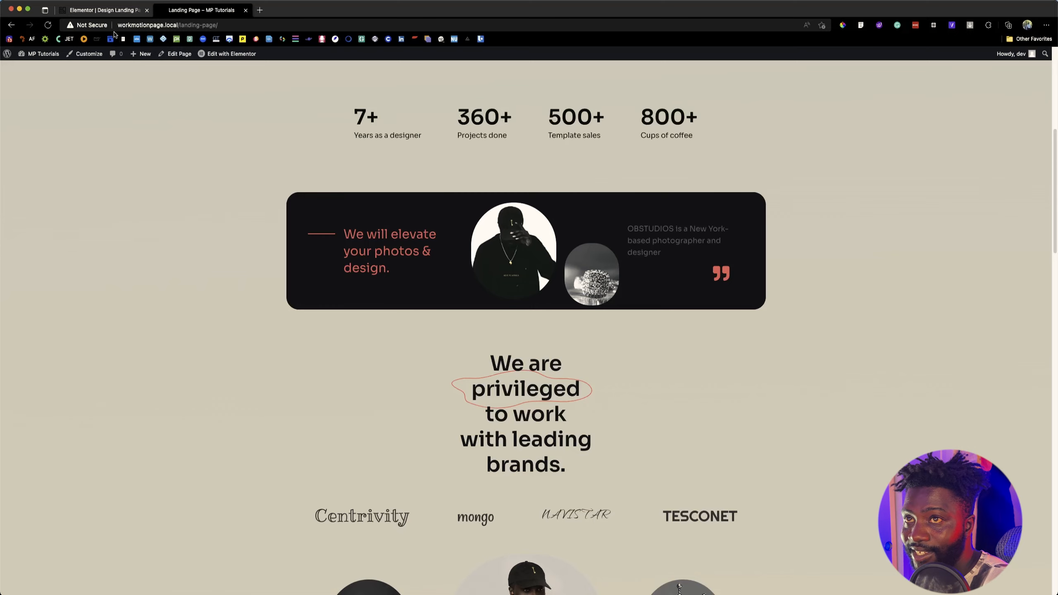
{"action": "left_click", "coordinate": [117, 10]}
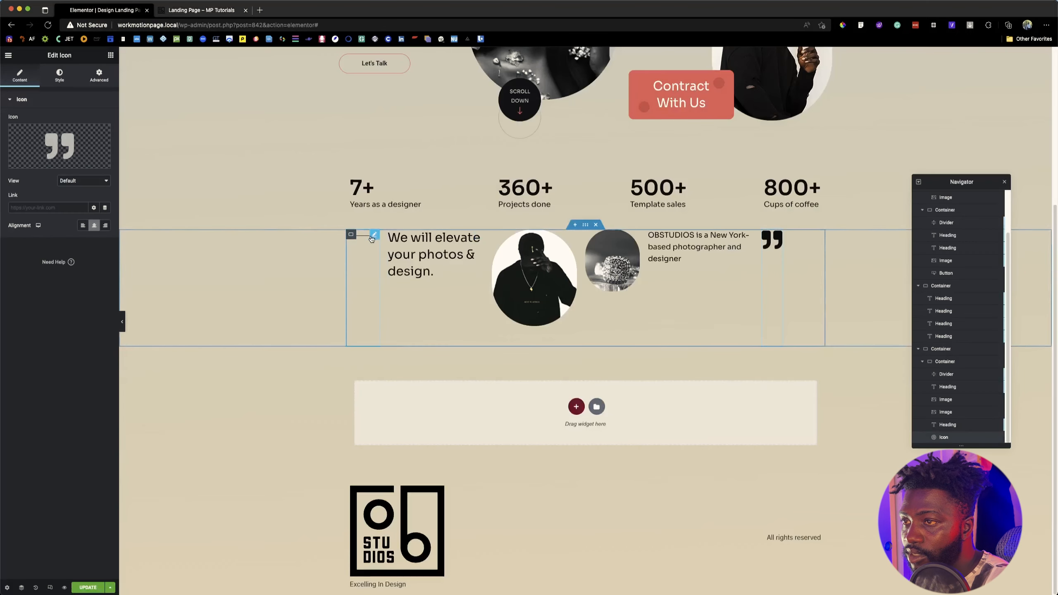
{"action": "left_click", "coordinate": [373, 237]}
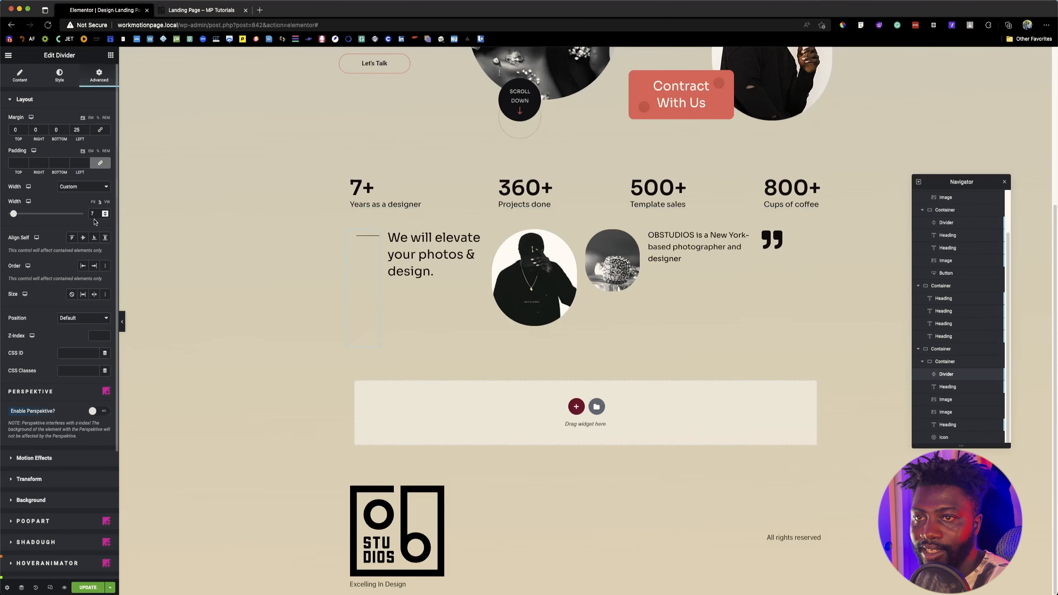
{"action": "left_click", "coordinate": [83, 238]}
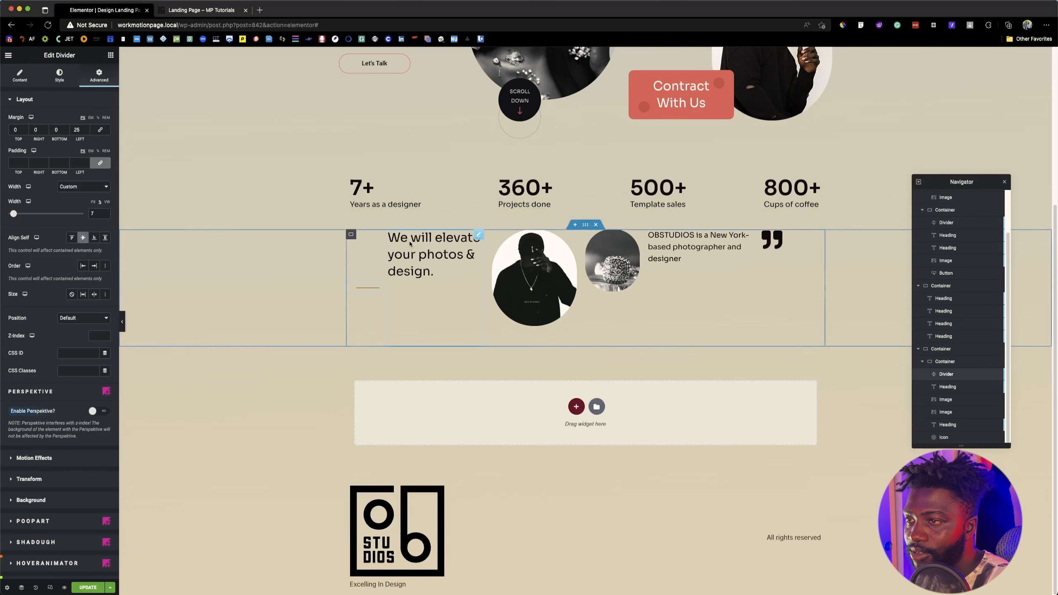
{"action": "left_click", "coordinate": [470, 239]}
{"action": "left_click", "coordinate": [83, 238]}
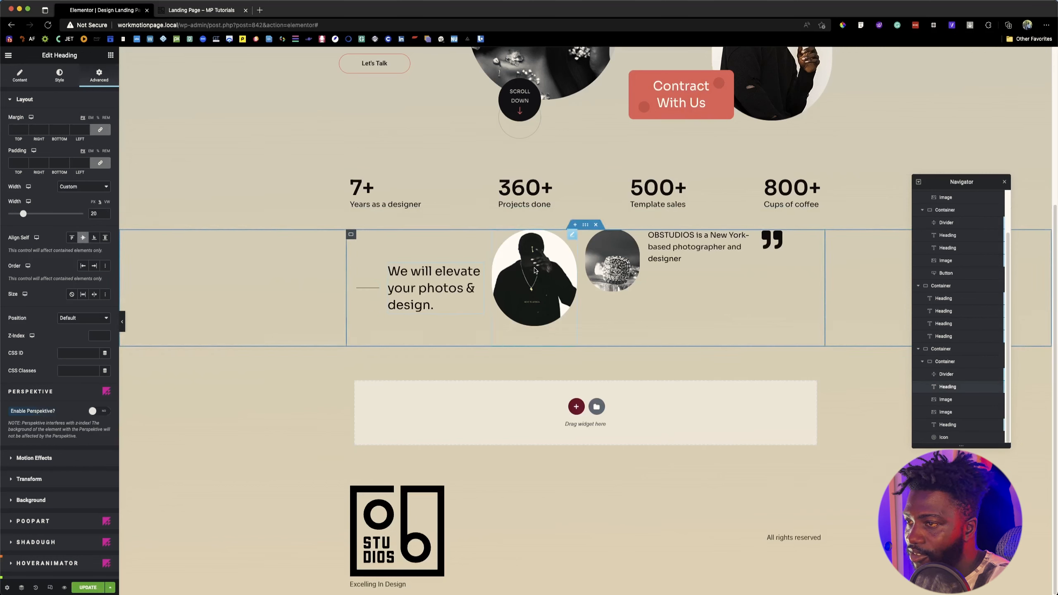
Step: Set the inner banner container's Align Items option to center so its widgets are vertically centred
{"action": "left_click", "coordinate": [351, 236]}
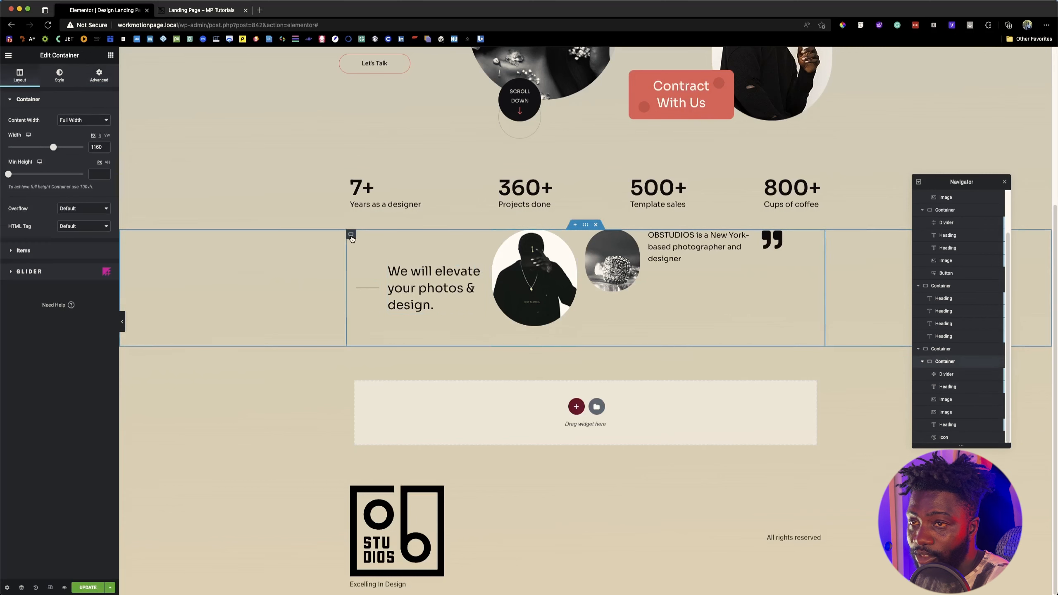
{"action": "left_click", "coordinate": [55, 251]}
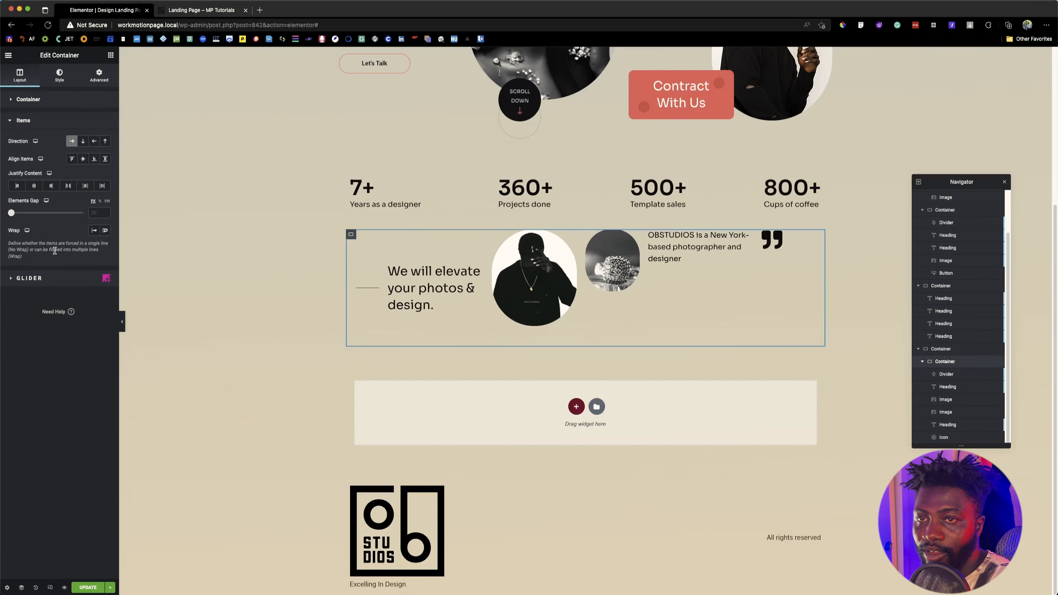
{"action": "left_click", "coordinate": [83, 160]}
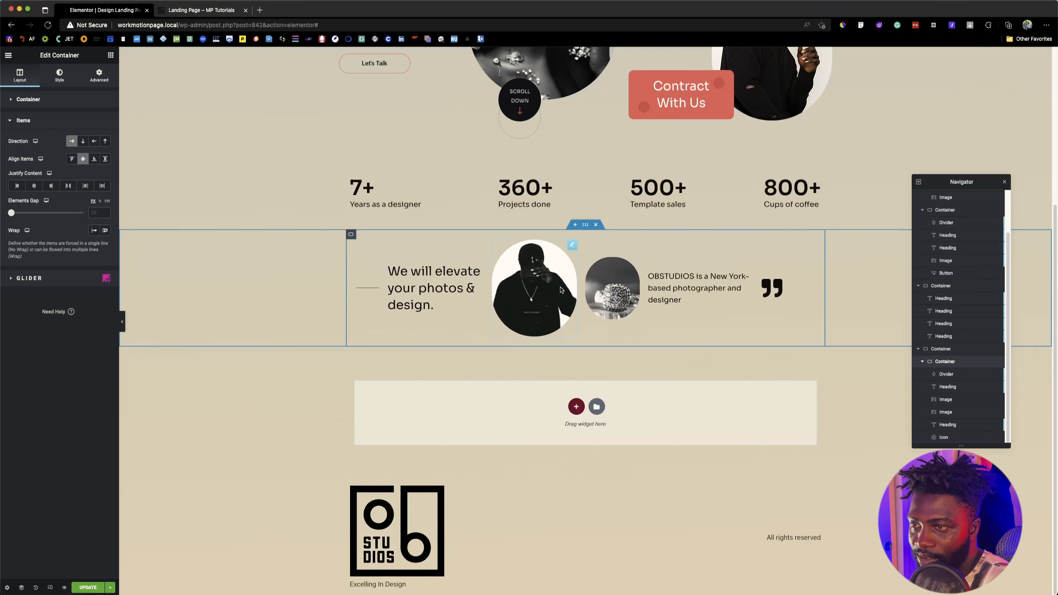
Step: Check the small flower image's position in the reference banner and set its Align Self to Flex End
{"action": "left_click", "coordinate": [777, 285]}
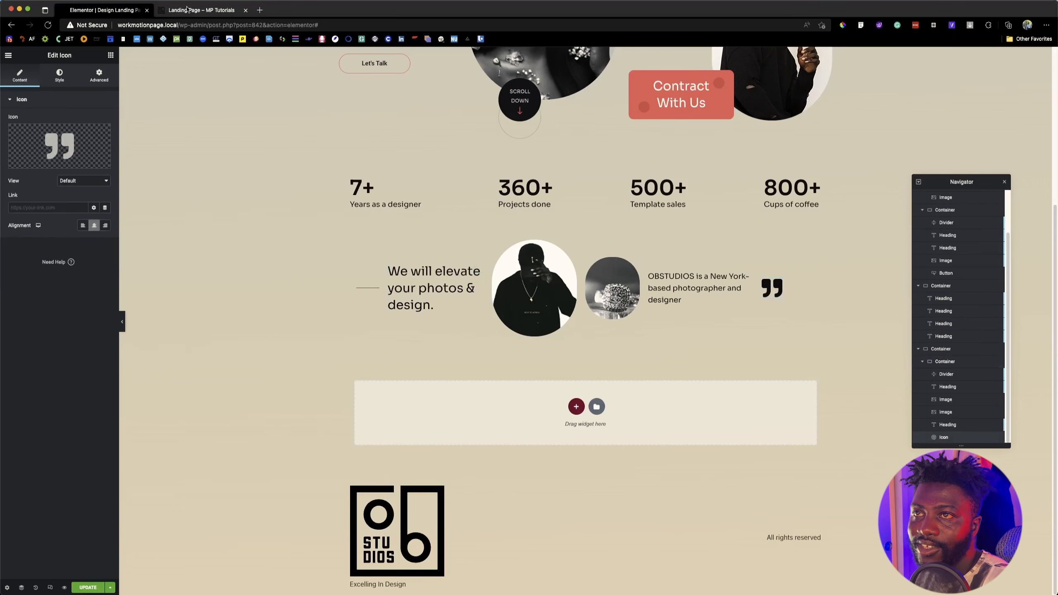
{"action": "left_click", "coordinate": [593, 279]}
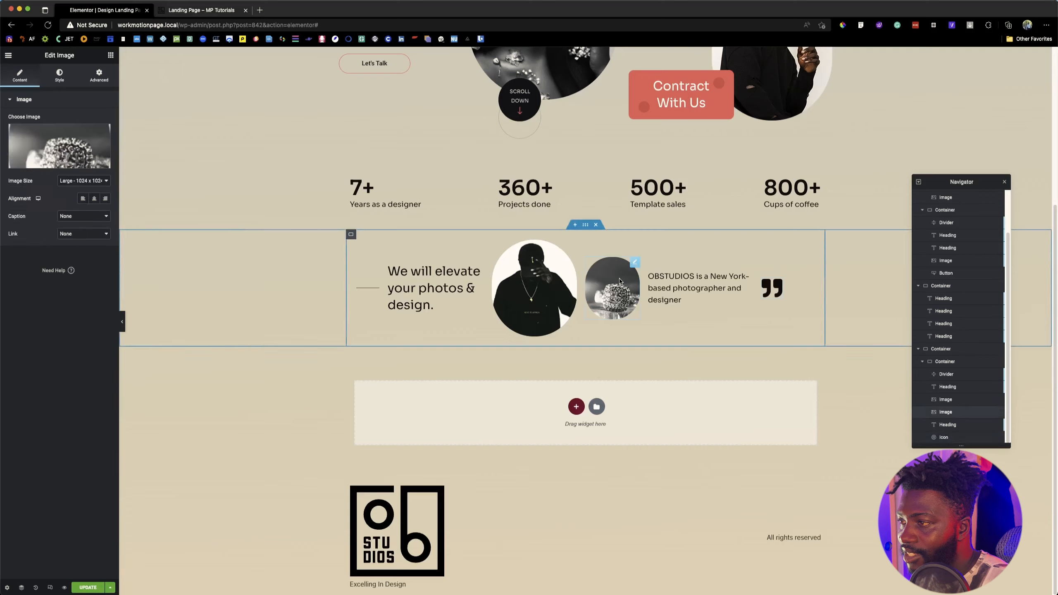
{"action": "left_click", "coordinate": [227, 12]}
{"action": "left_click", "coordinate": [119, 6]}
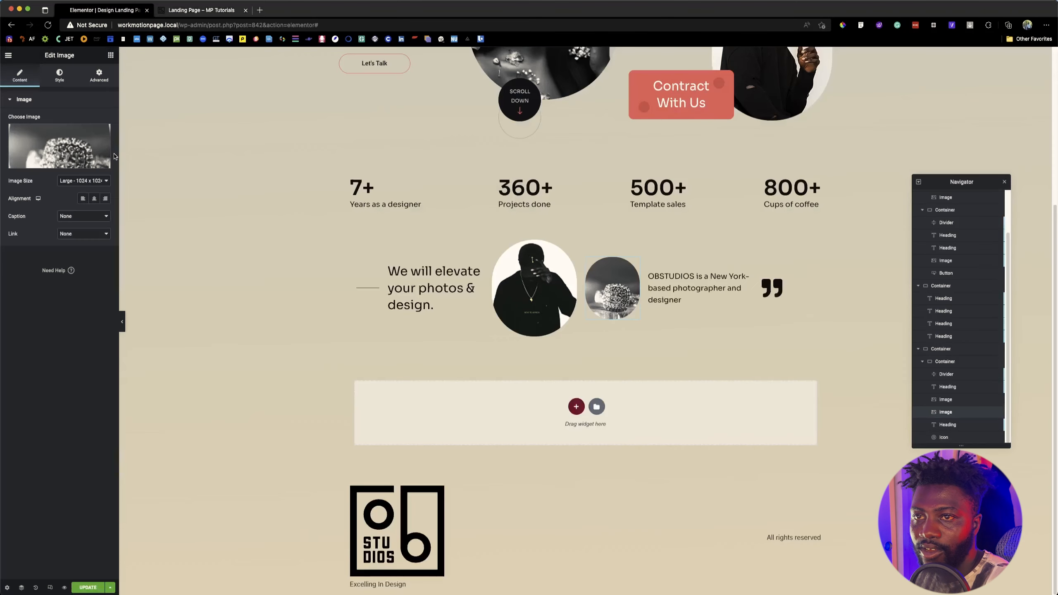
{"action": "left_click", "coordinate": [99, 76]}
{"action": "left_click", "coordinate": [94, 210]}
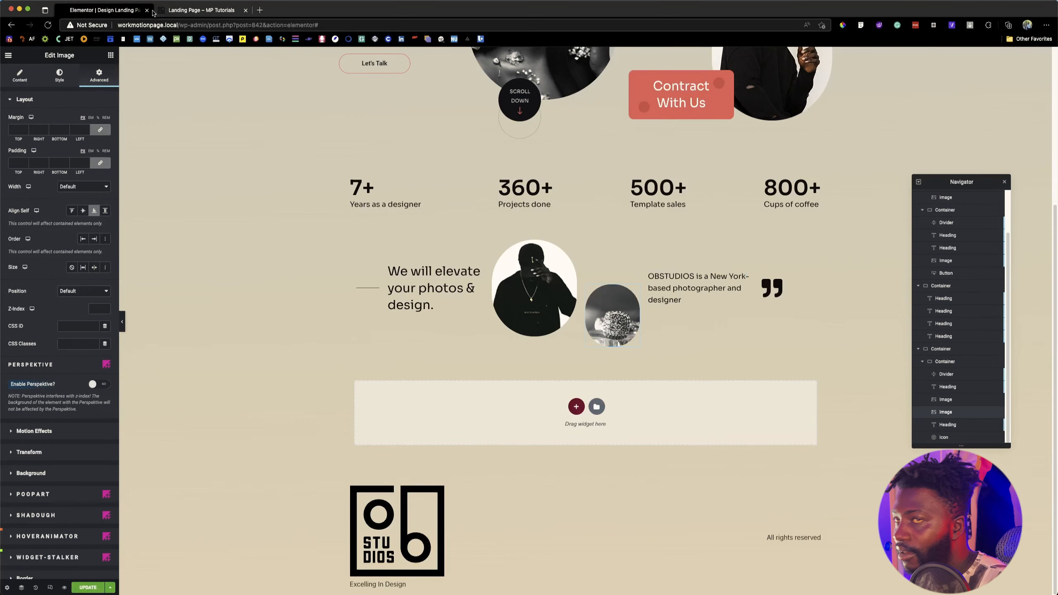
Step: Compare the quote icon with the reference banner and set its Align Self to Flex End
{"action": "left_click", "coordinate": [180, 12]}
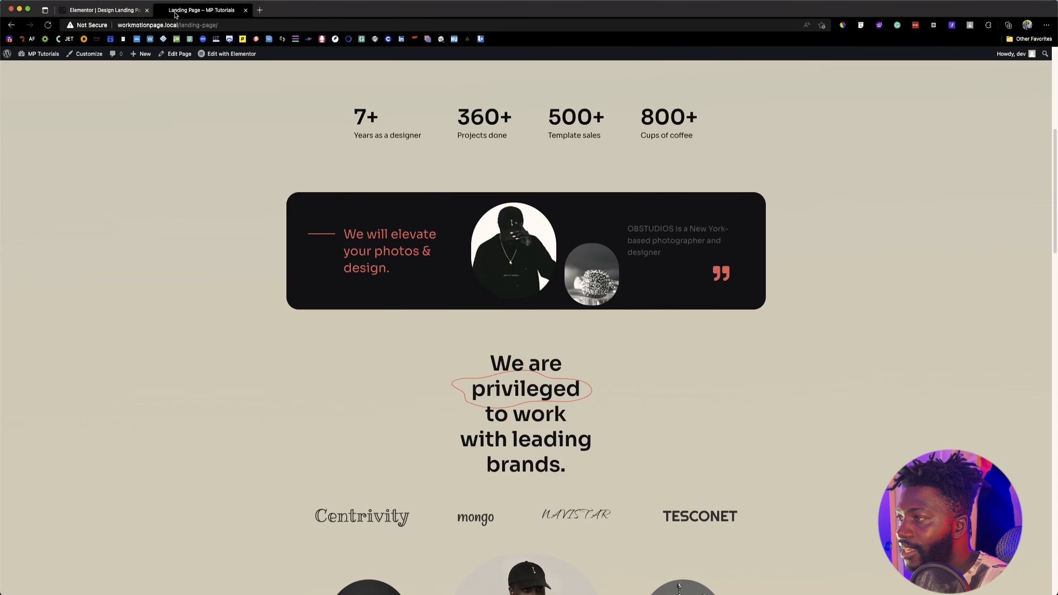
{"action": "left_click", "coordinate": [129, 12]}
{"action": "left_click", "coordinate": [767, 288]}
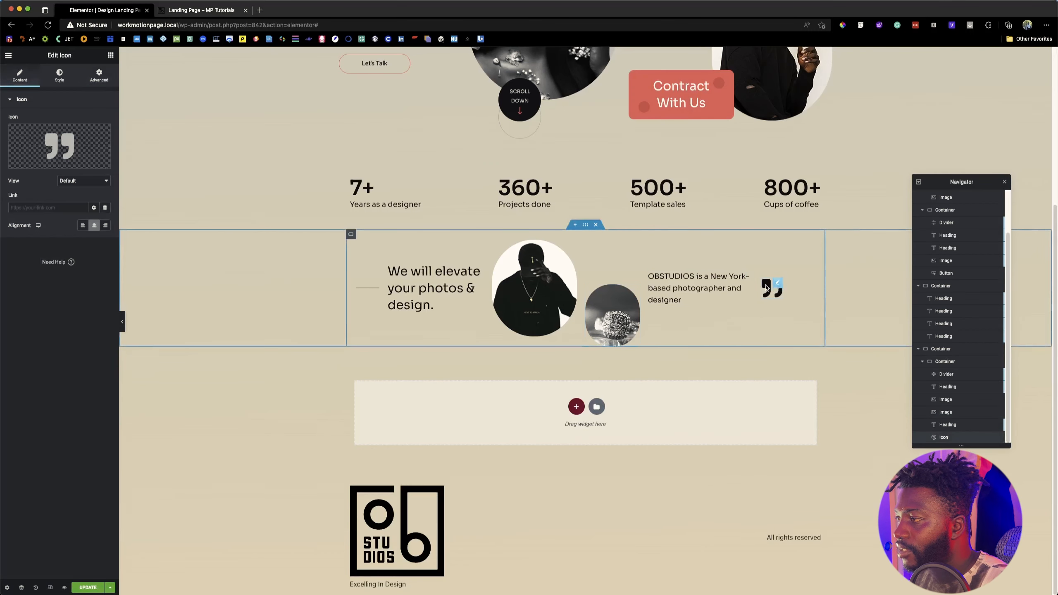
{"action": "left_click", "coordinate": [97, 75]}
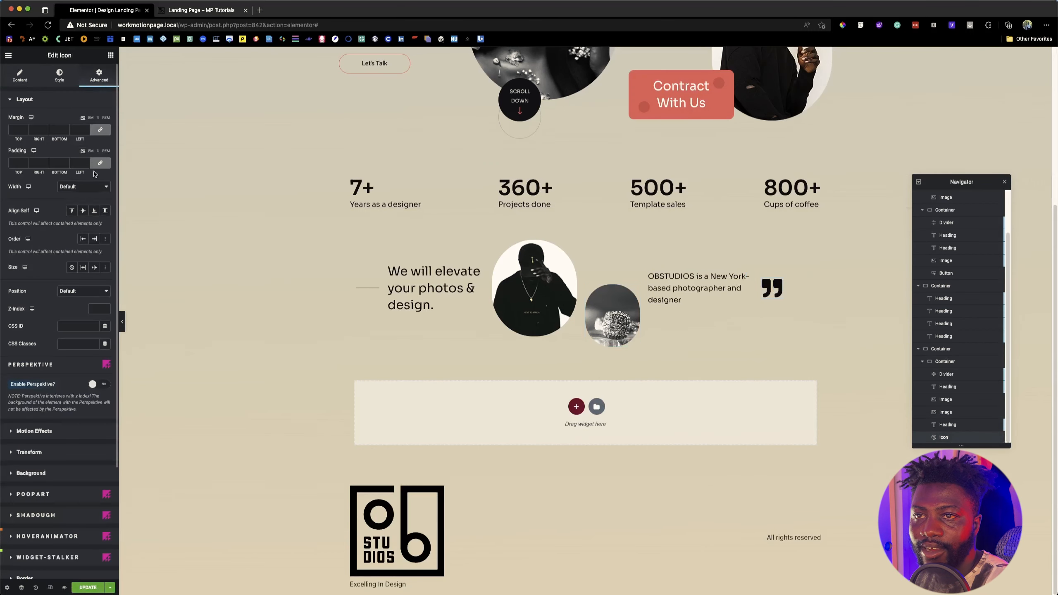
{"action": "left_click", "coordinate": [95, 210]}
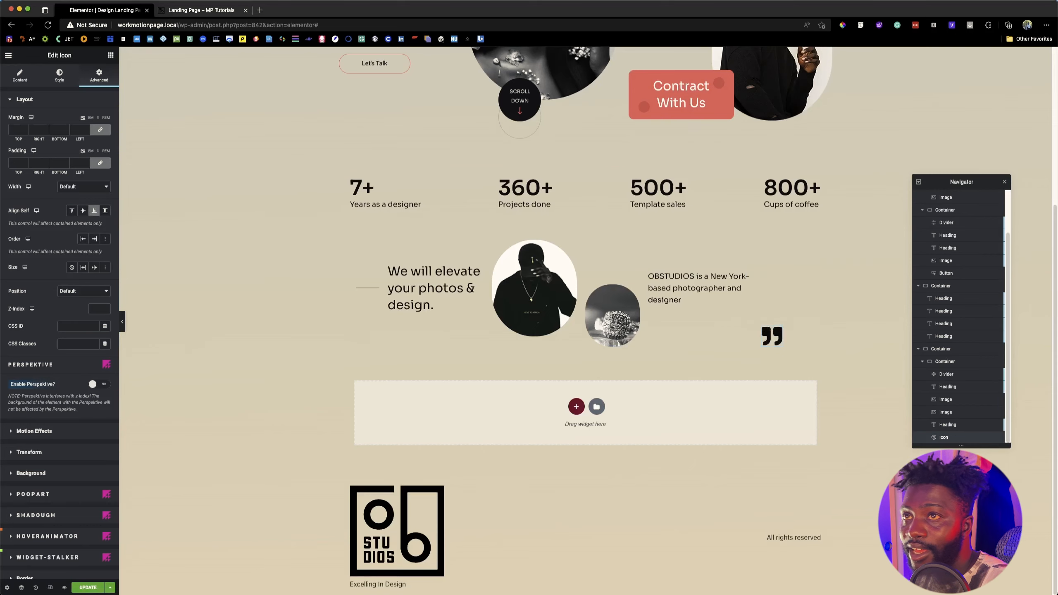
Step: Check the reference banner's proportions and set the inner banner container's minimum height to 276 px
{"action": "left_click", "coordinate": [207, 13]}
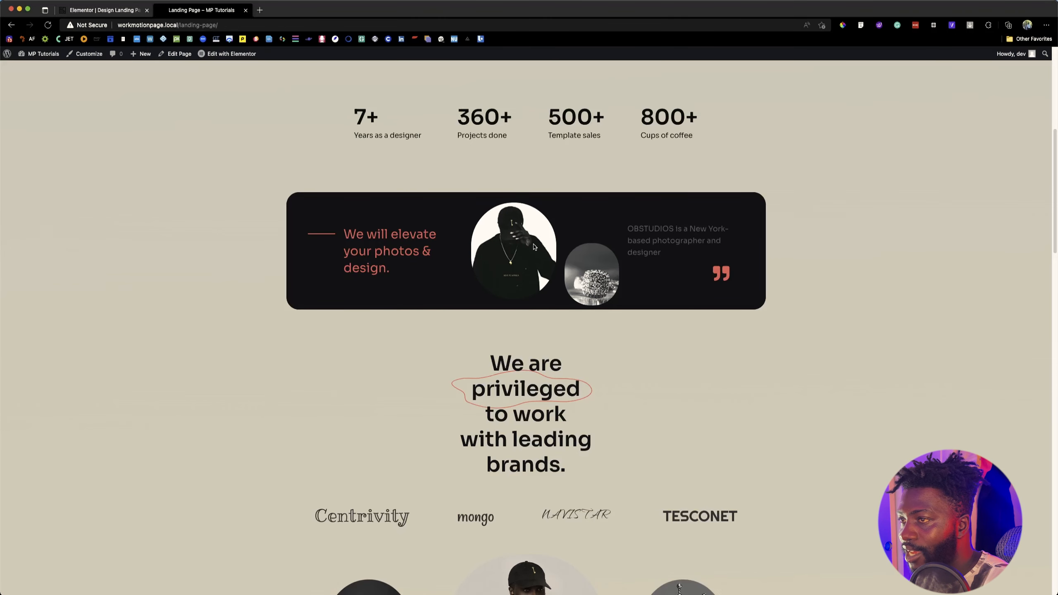
{"action": "left_click", "coordinate": [131, 14]}
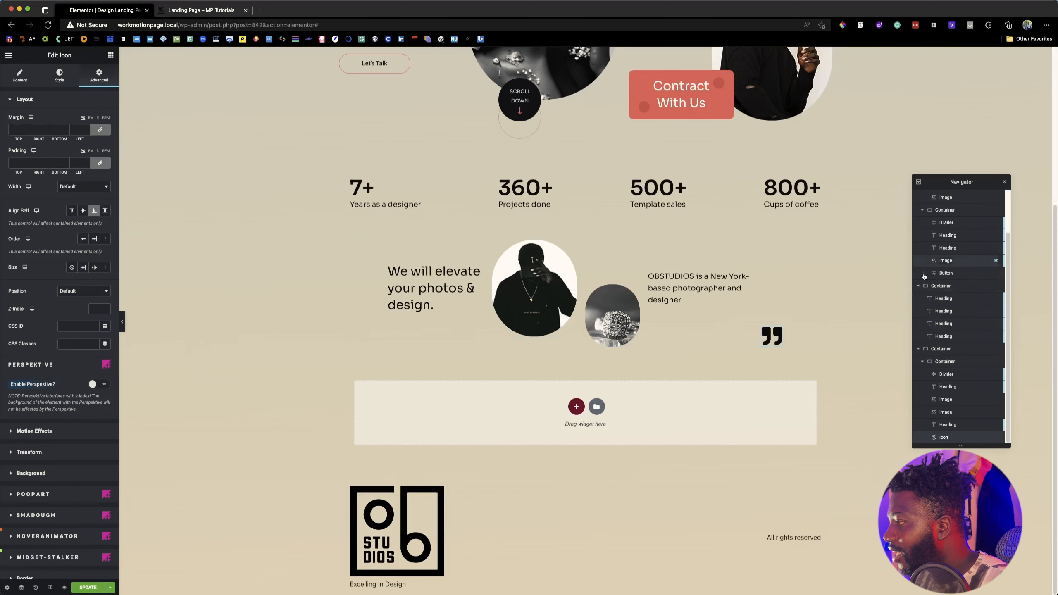
{"action": "left_click", "coordinate": [944, 361]}
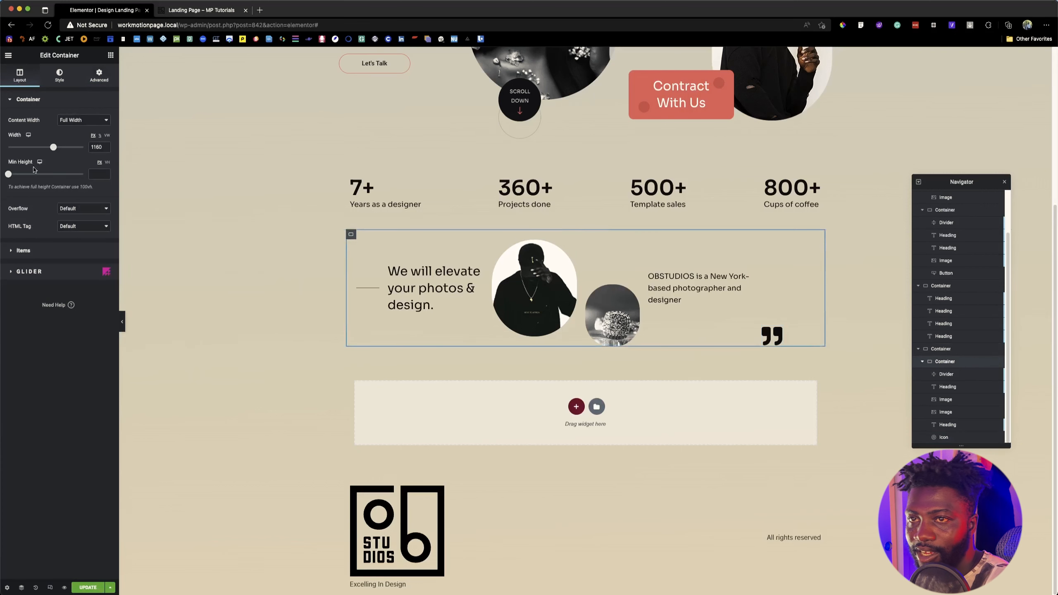
{"action": "left_click", "coordinate": [97, 175]}
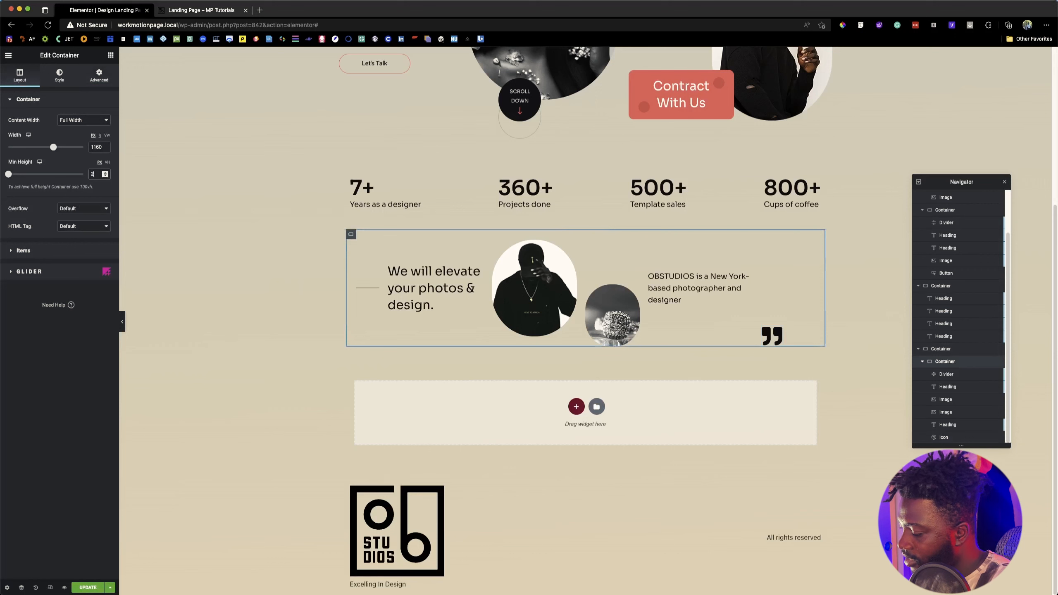
{"action": "type", "text": "276"}
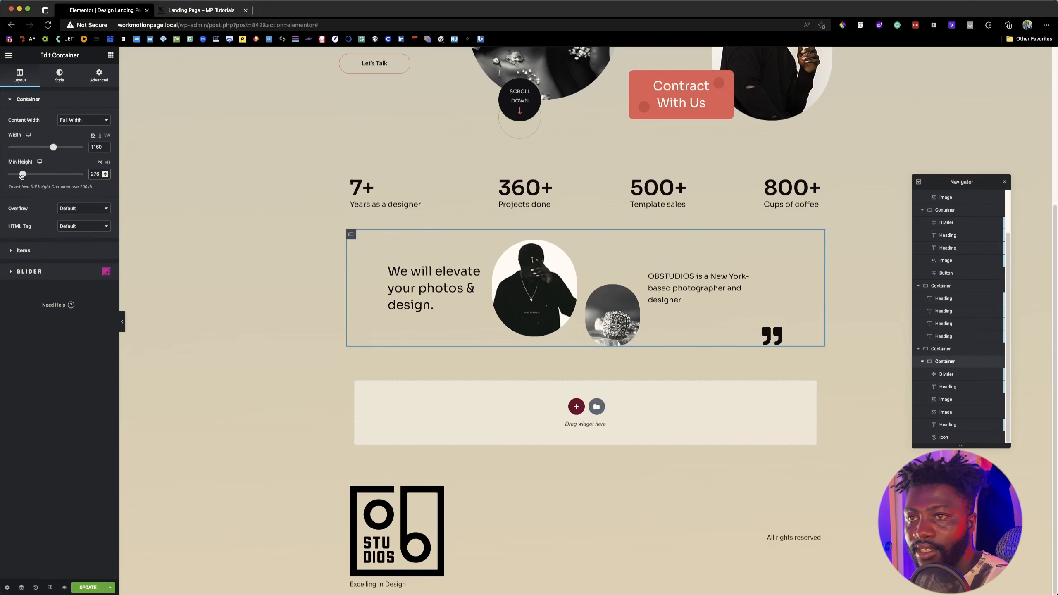
{"action": "left_click_drag", "start_coordinate": [22, 176], "coordinate": [20, 176]}
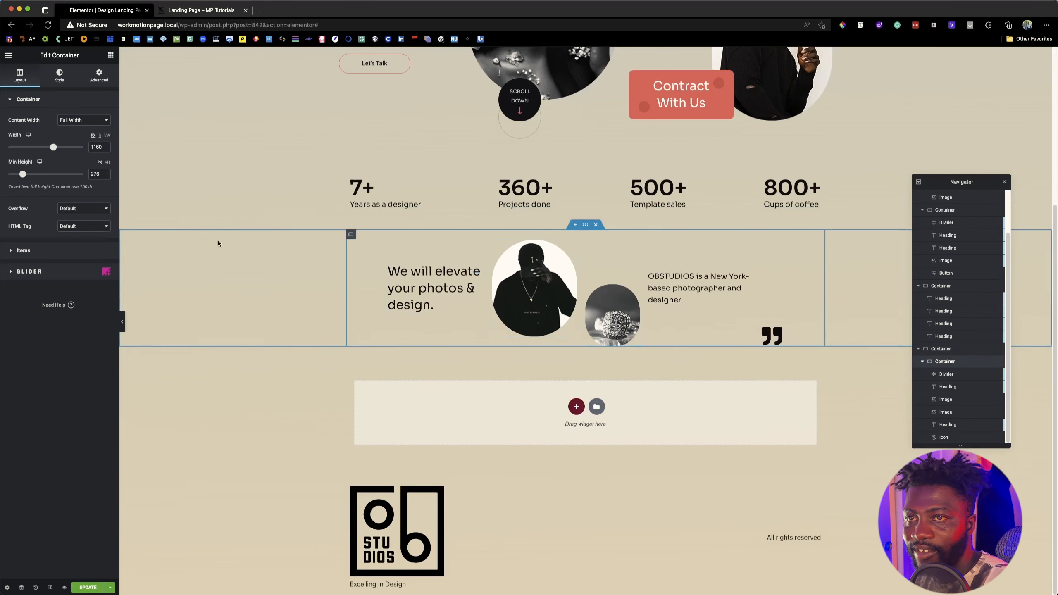
Step: Give the inner banner container a classic background in the black global colour
{"action": "left_click", "coordinate": [59, 75]}
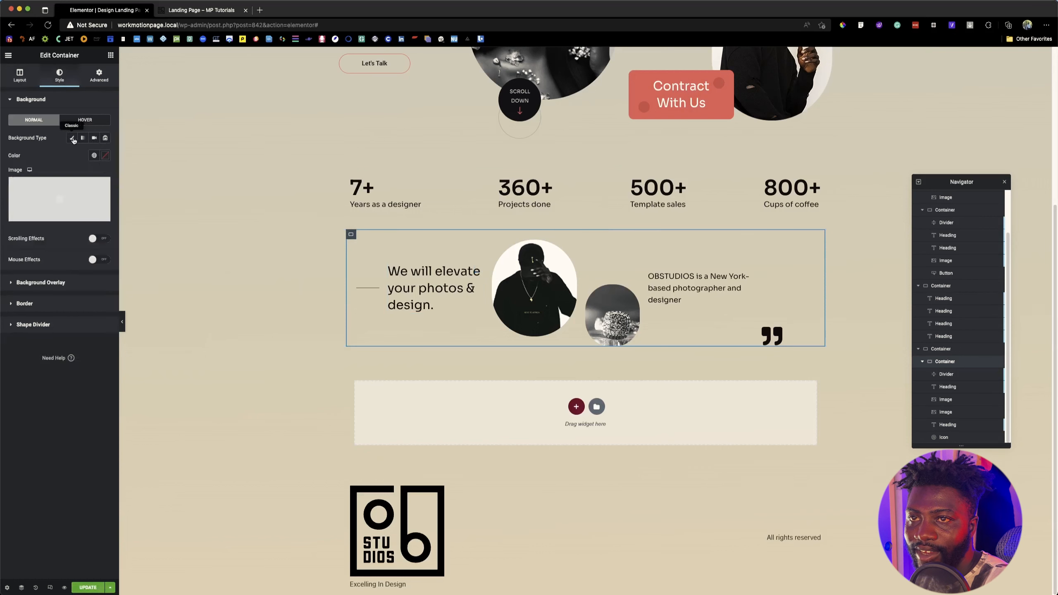
{"action": "left_click", "coordinate": [73, 140]}
{"action": "left_click", "coordinate": [94, 155]}
{"action": "left_click", "coordinate": [45, 268]}
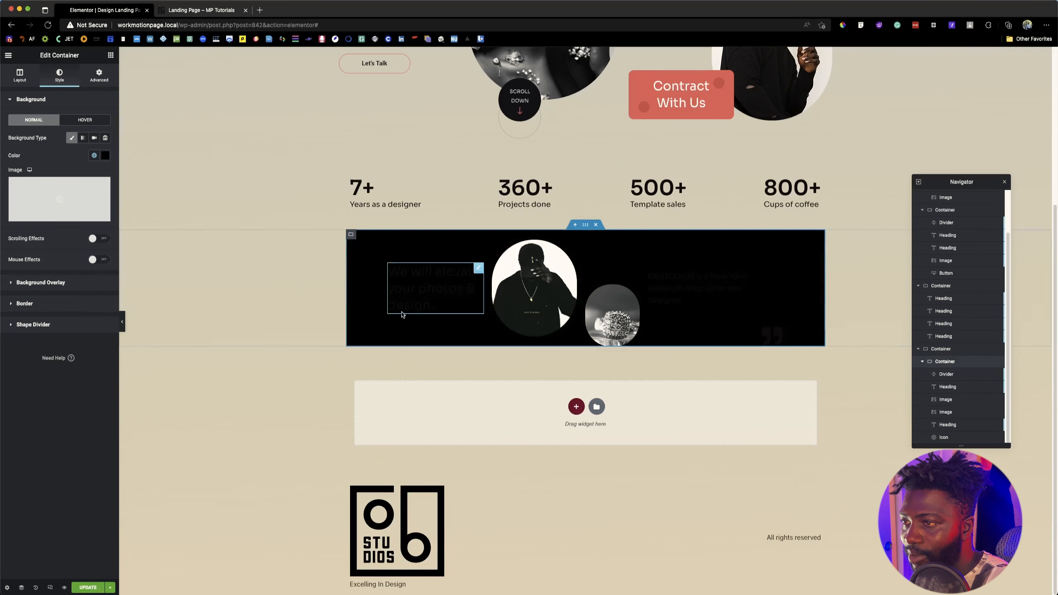
Step: Select the banner's first heading for styling, inspect the matching reference heading with Font Finder and copy its hex text color
{"action": "left_click", "coordinate": [402, 311]}
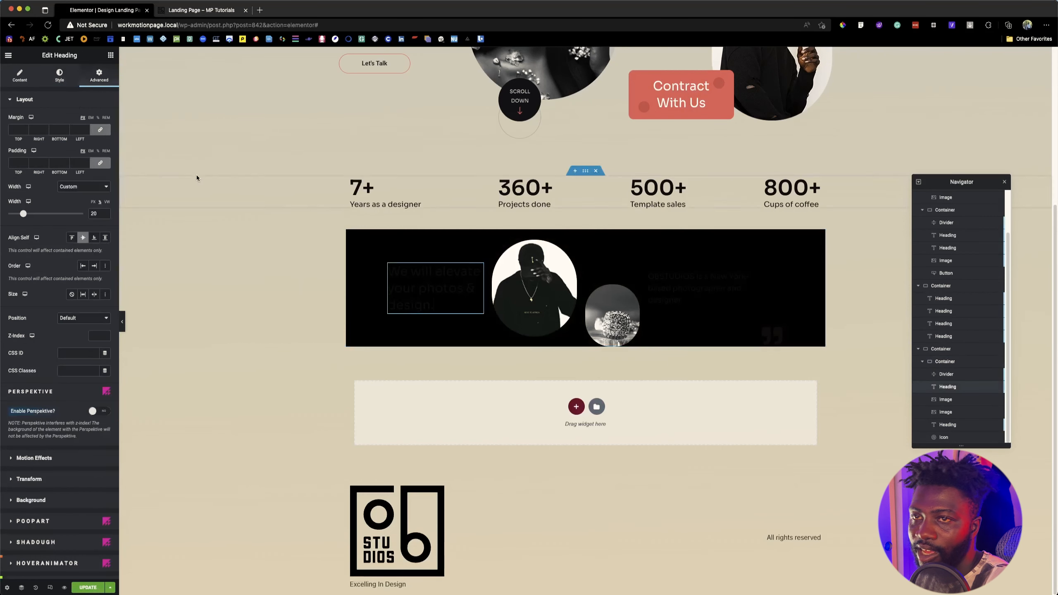
{"action": "left_click", "coordinate": [59, 76]}
{"action": "left_click", "coordinate": [181, 11]}
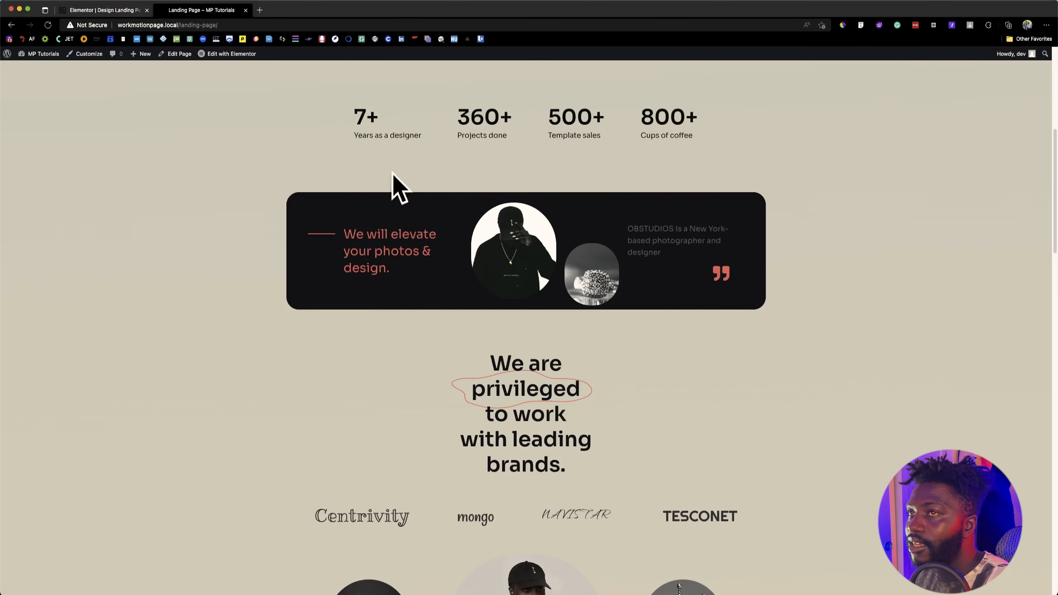
{"action": "left_click", "coordinate": [860, 29]}
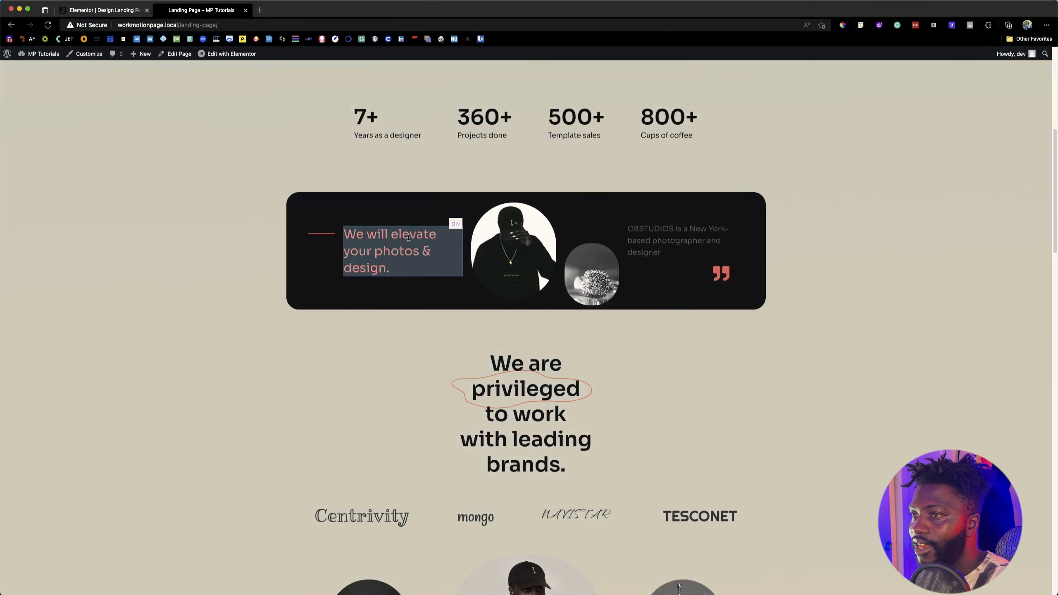
{"action": "left_click", "coordinate": [404, 238]}
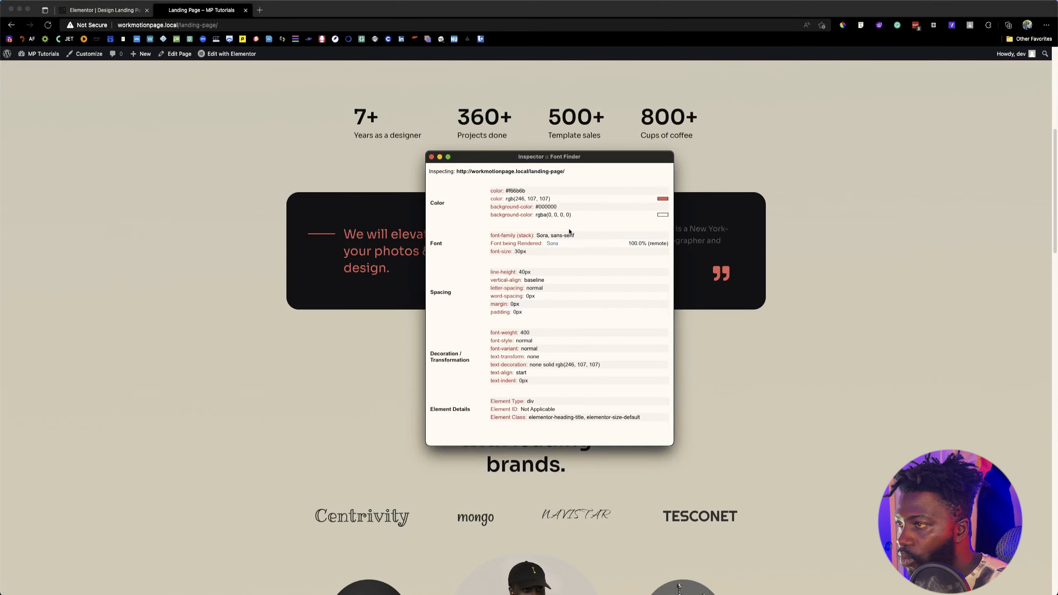
{"action": "double_click", "coordinate": [515, 191]}
{"action": "key", "text": "super+c"}
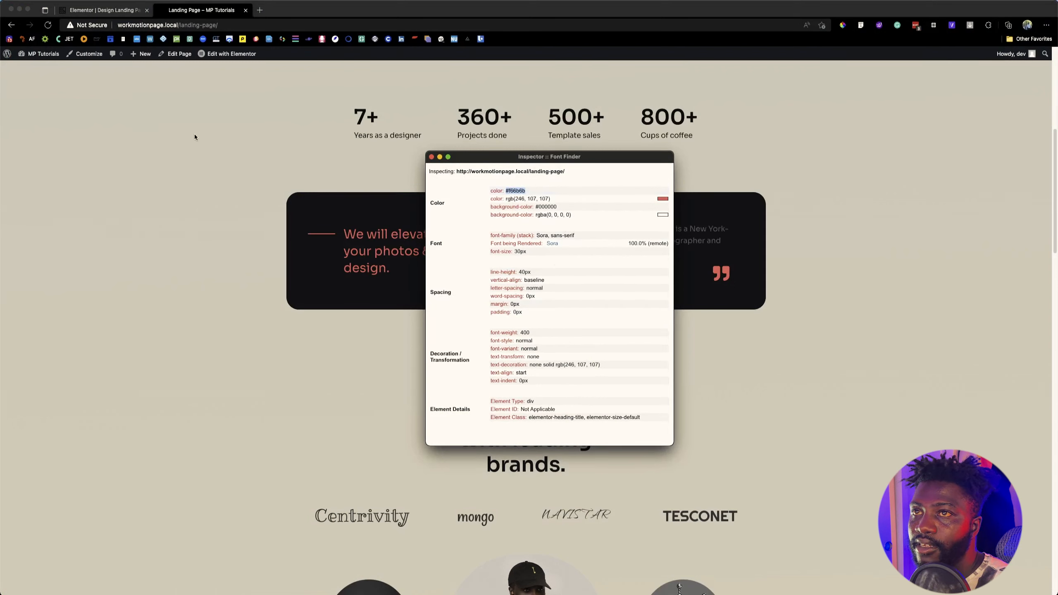
Step: Set the "We will elevate your photos & design." heading's text color to #f66b6b and save it as a global color named G_CC
{"action": "left_click", "coordinate": [125, 12]}
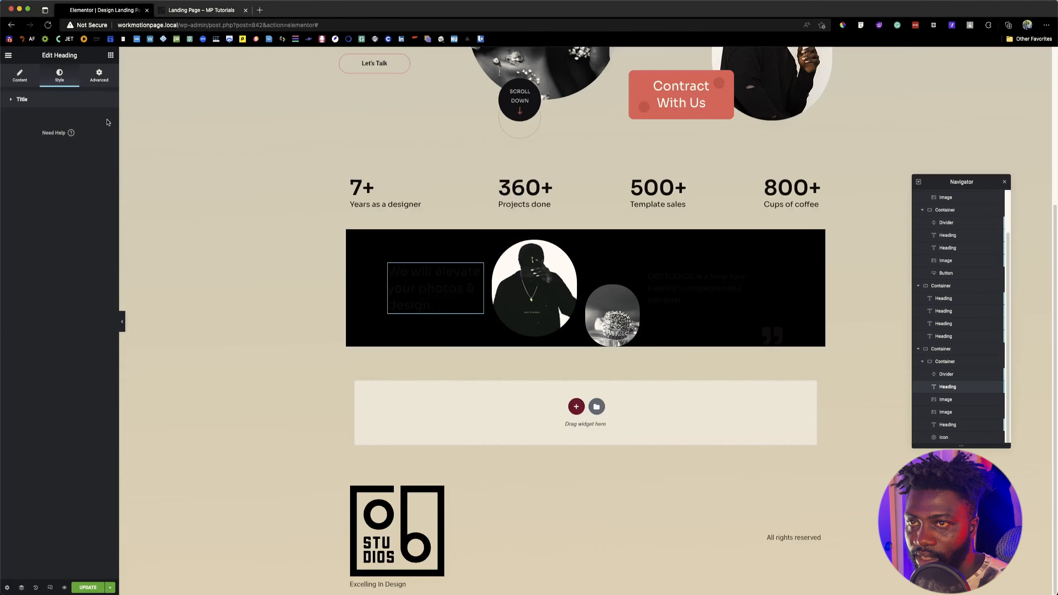
{"action": "left_click", "coordinate": [105, 120]}
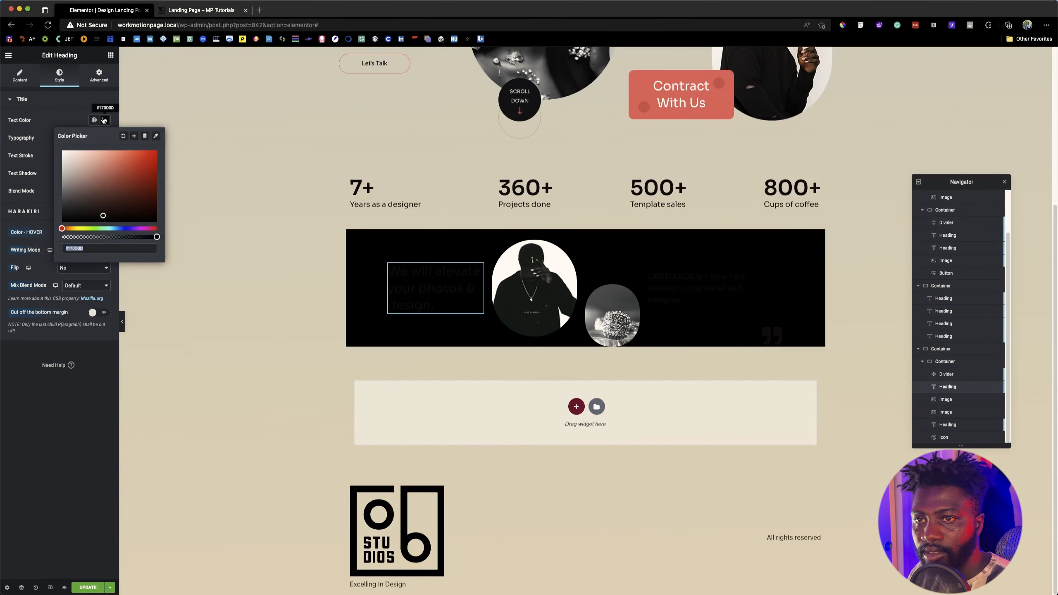
{"action": "key", "text": "super+v"}
{"action": "left_click", "coordinate": [134, 136]}
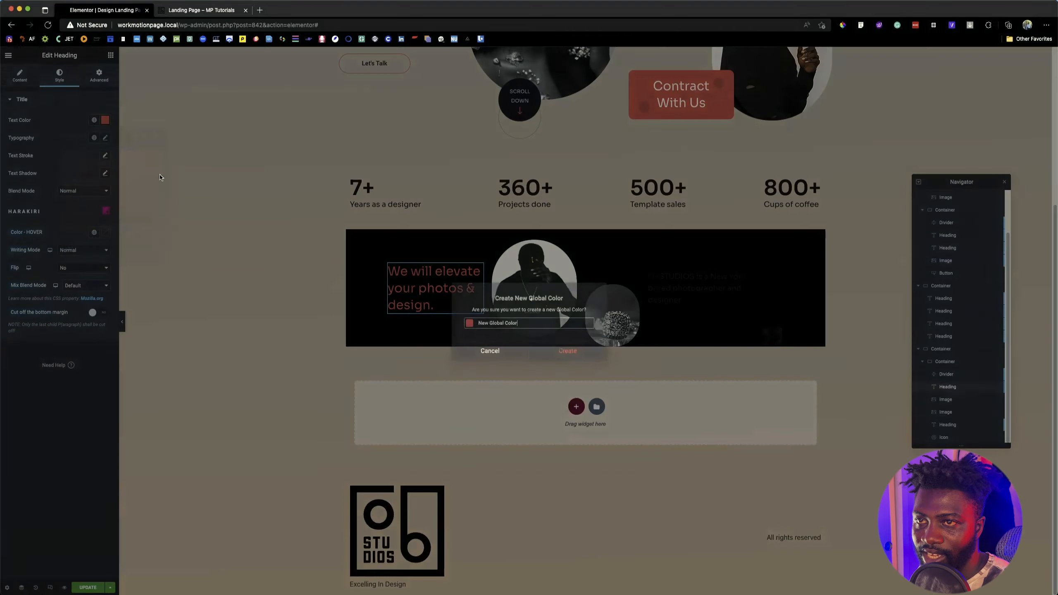
{"action": "type", "text": "G"}
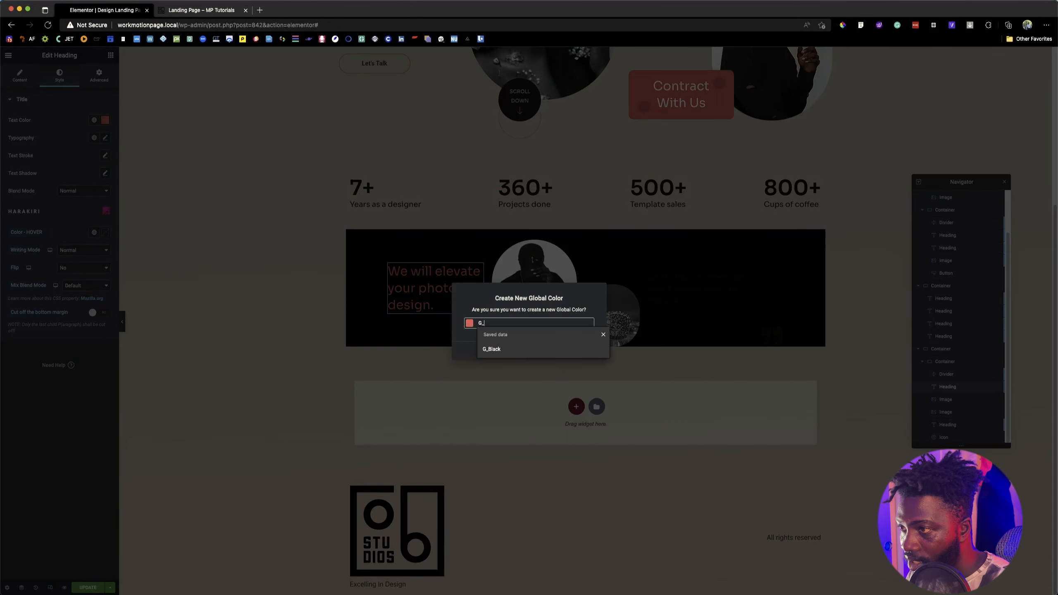
{"action": "type", "text": "_"}
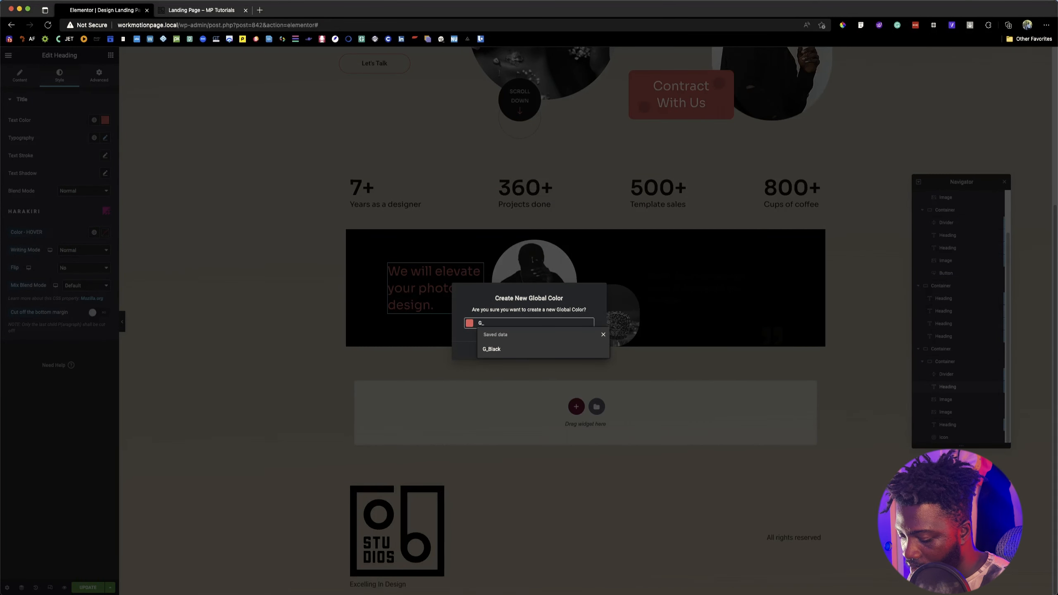
{"action": "type", "text": "CC"}
{"action": "left_click", "coordinate": [599, 354]}
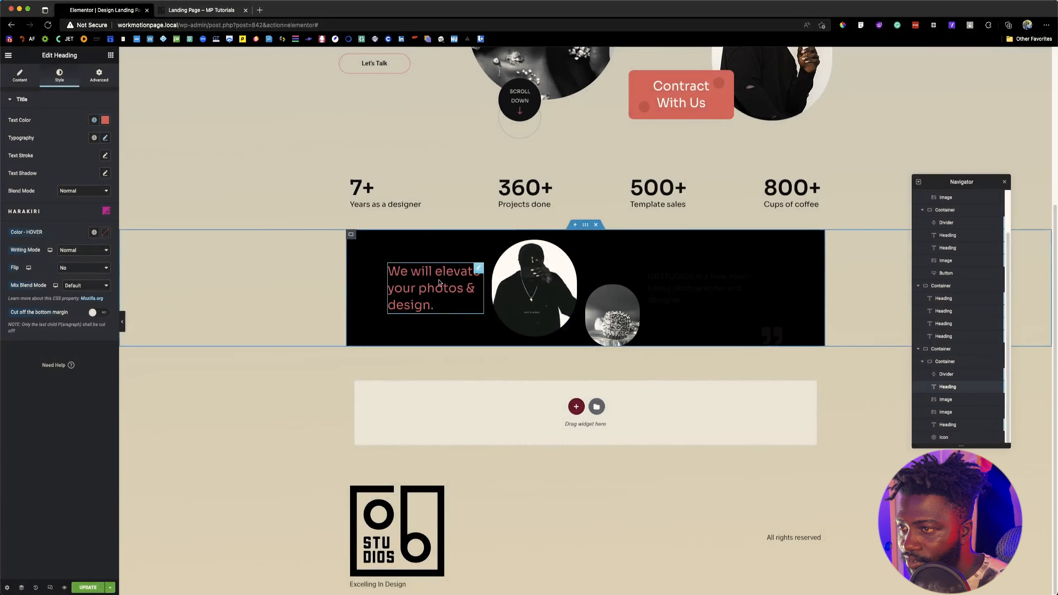
Step: Apply the G_CC global color to the divider beside the banner heading
{"action": "left_click", "coordinate": [359, 289]}
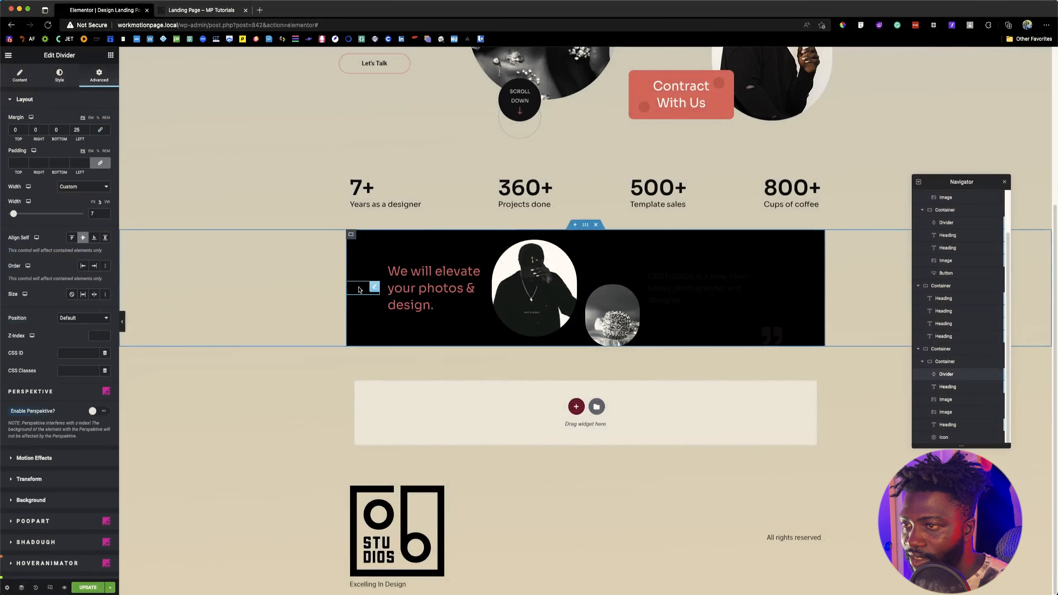
{"action": "left_click", "coordinate": [60, 76]}
{"action": "left_click", "coordinate": [94, 120]}
{"action": "scroll", "coordinate": [49, 235], "scroll_direction": "down", "scroll_amount": 2}
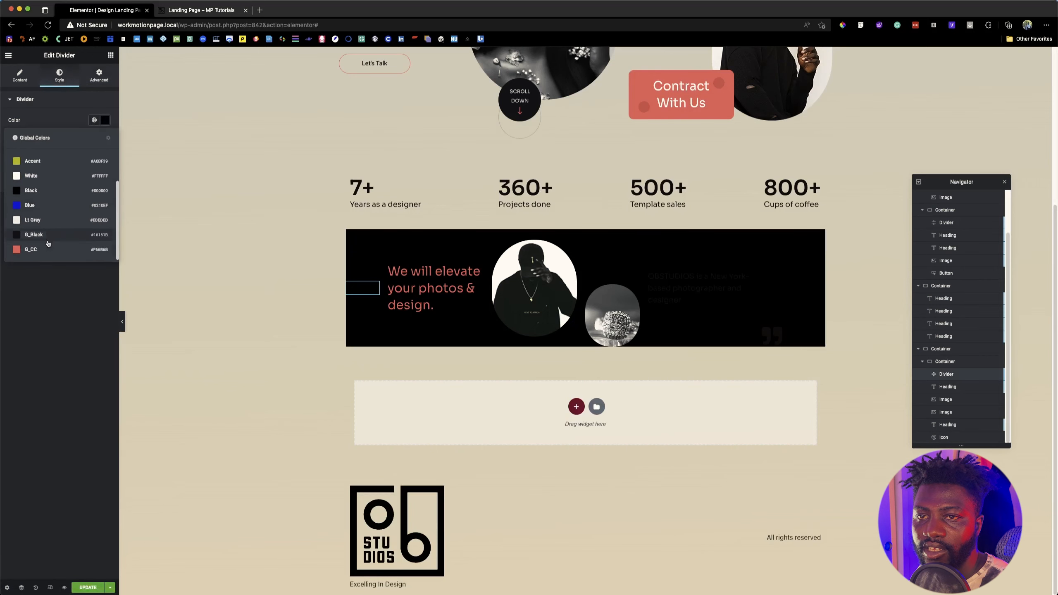
{"action": "left_click", "coordinate": [48, 236]}
Step: Compare the divider with the reference banner, reduce its gap to 2 and set its top margin to -43
{"action": "left_click", "coordinate": [190, 11]}
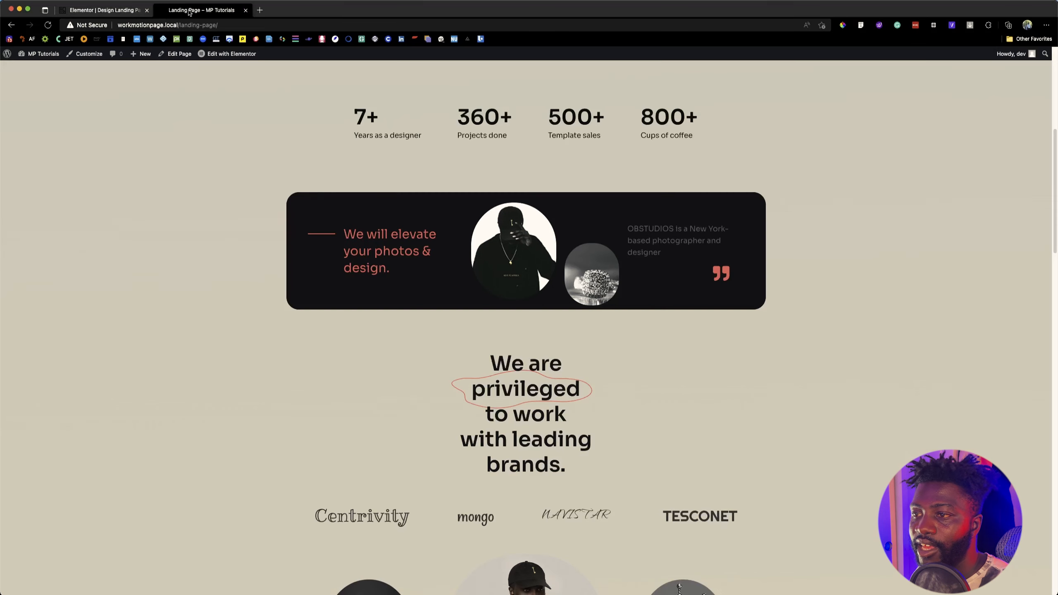
{"action": "left_click", "coordinate": [99, 7]}
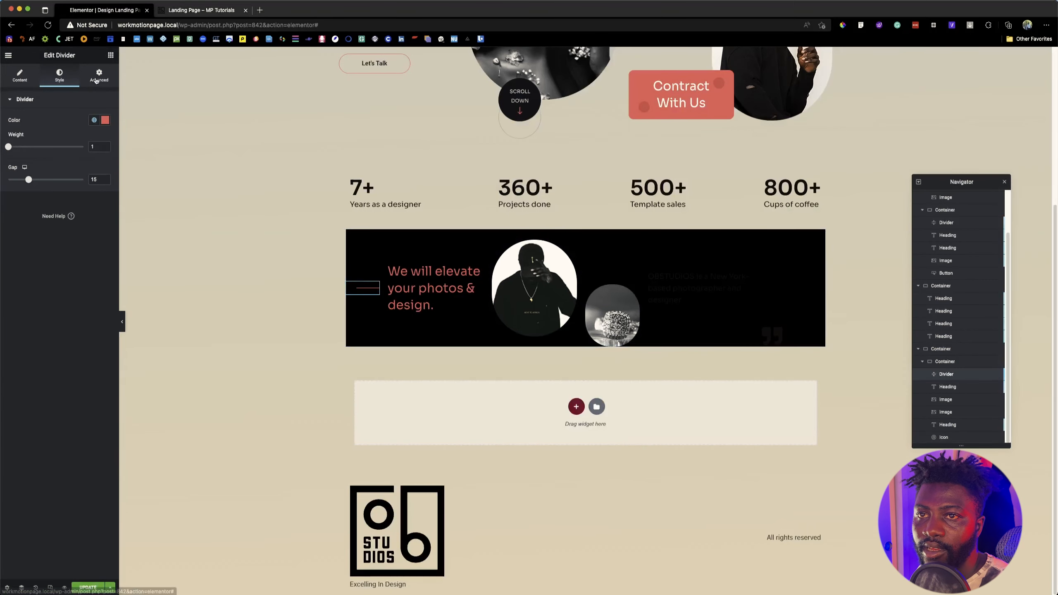
{"action": "left_click_drag", "start_coordinate": [28, 179], "coordinate": [2, 177]}
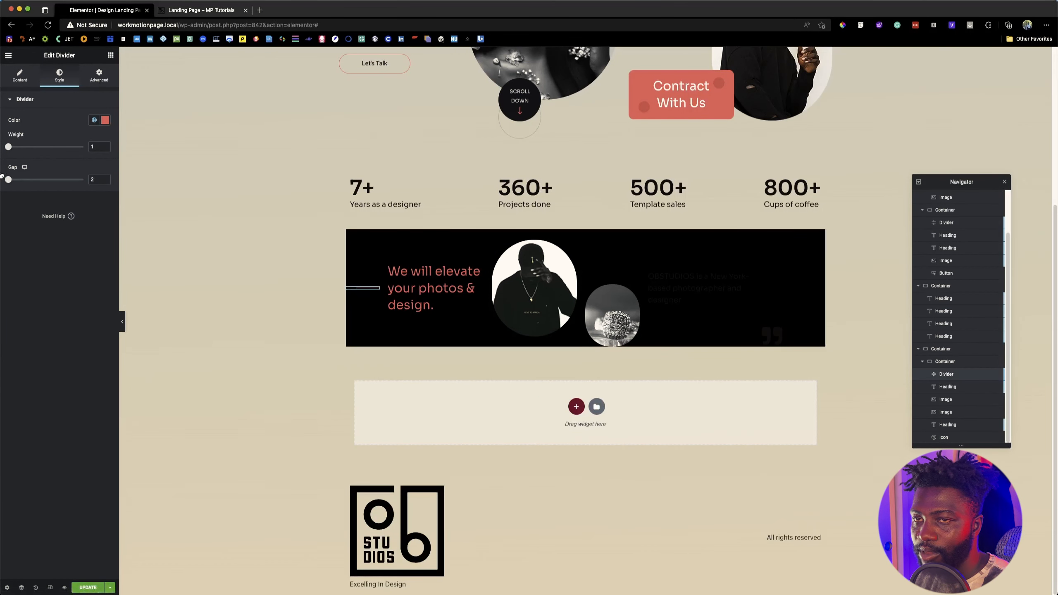
{"action": "left_click", "coordinate": [103, 81]}
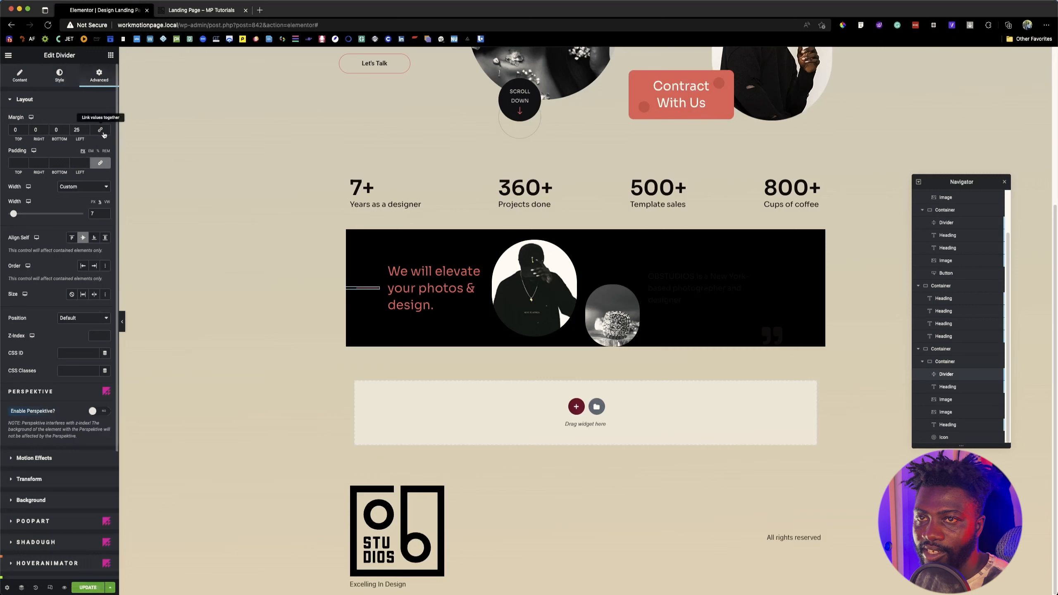
{"action": "left_click", "coordinate": [25, 132]}
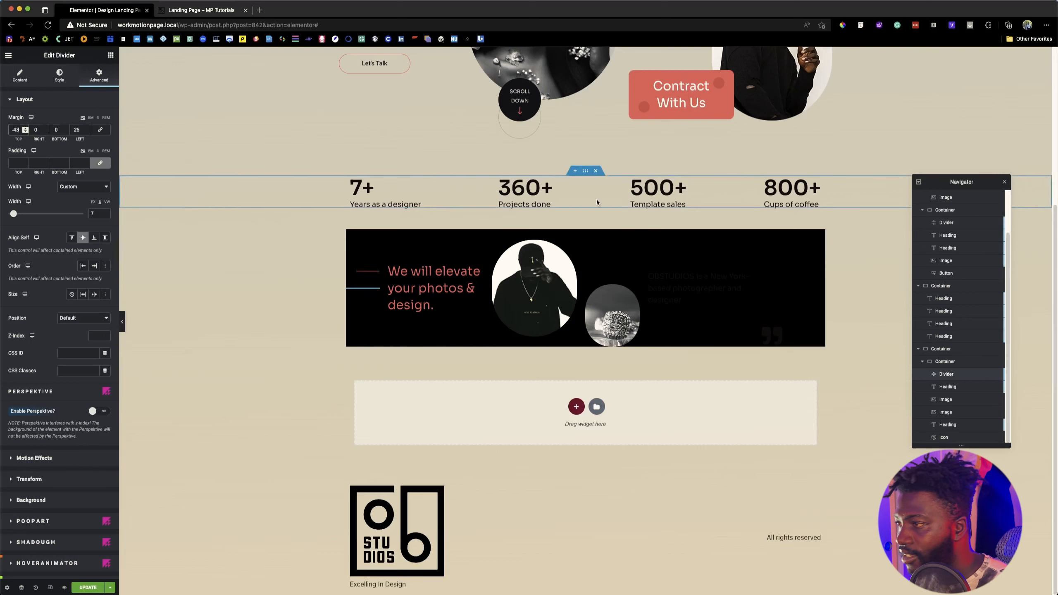
Step: Set the text color of the "OBSTUDIOS is a New York-based photographer and designer" heading to the Lt Grey global color
{"action": "left_click", "coordinate": [687, 287]}
{"action": "left_click", "coordinate": [59, 75]}
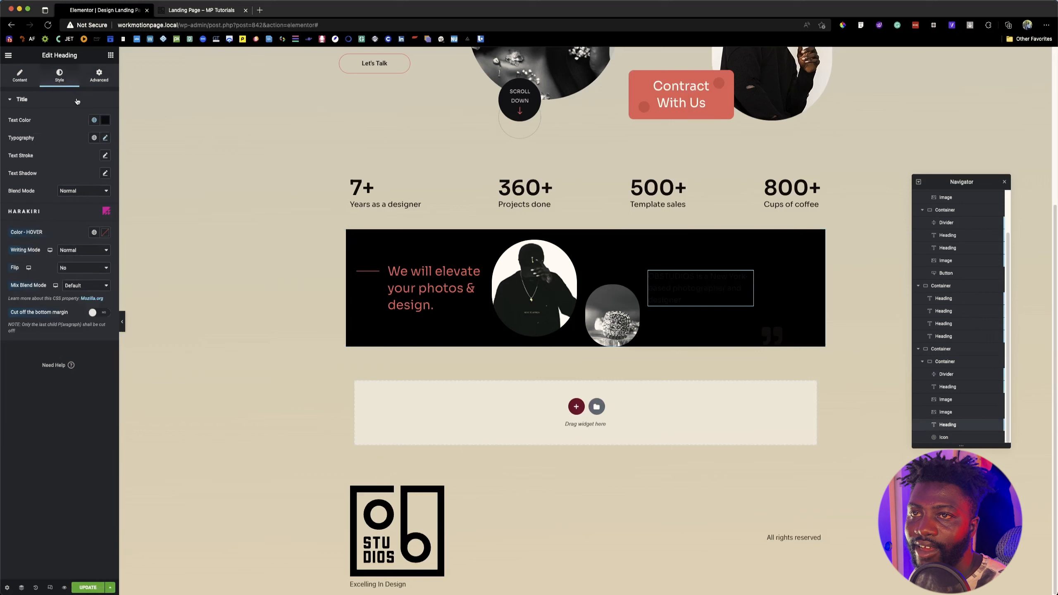
{"action": "left_click", "coordinate": [94, 120]}
{"action": "scroll", "coordinate": [41, 220], "scroll_direction": "down", "scroll_amount": 1}
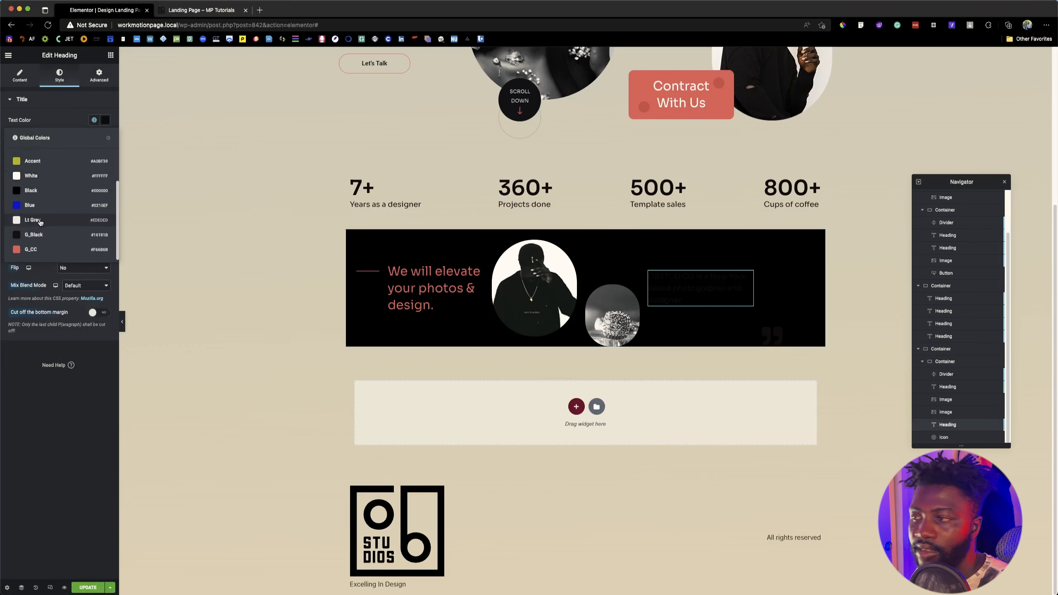
{"action": "left_click", "coordinate": [41, 219]}
Step: Set the banner's quote icon primary color to the G_CC global color
{"action": "left_click", "coordinate": [772, 336]}
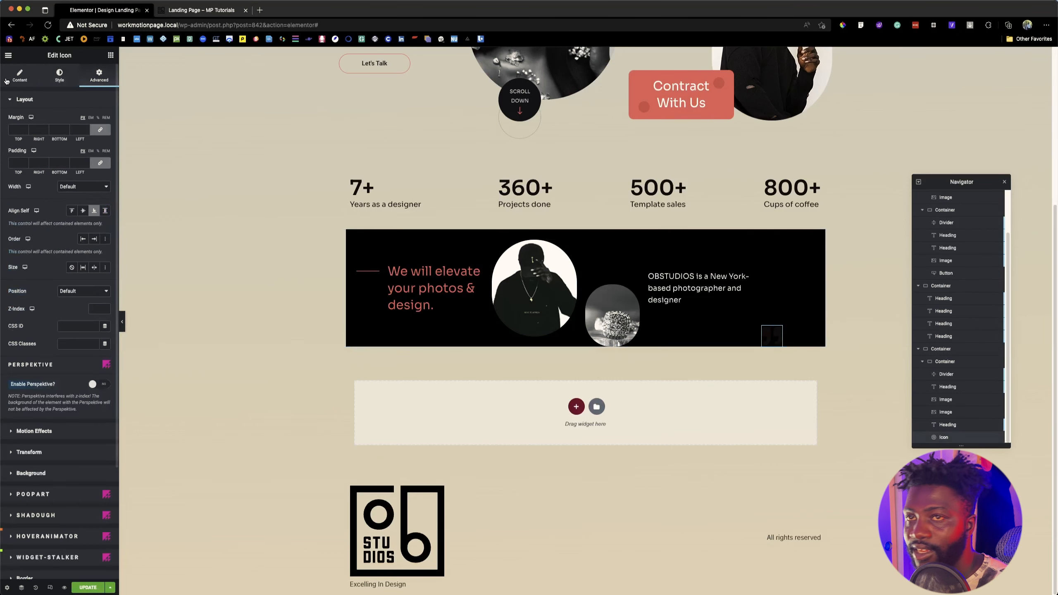
{"action": "left_click", "coordinate": [59, 76]}
{"action": "left_click", "coordinate": [91, 138]}
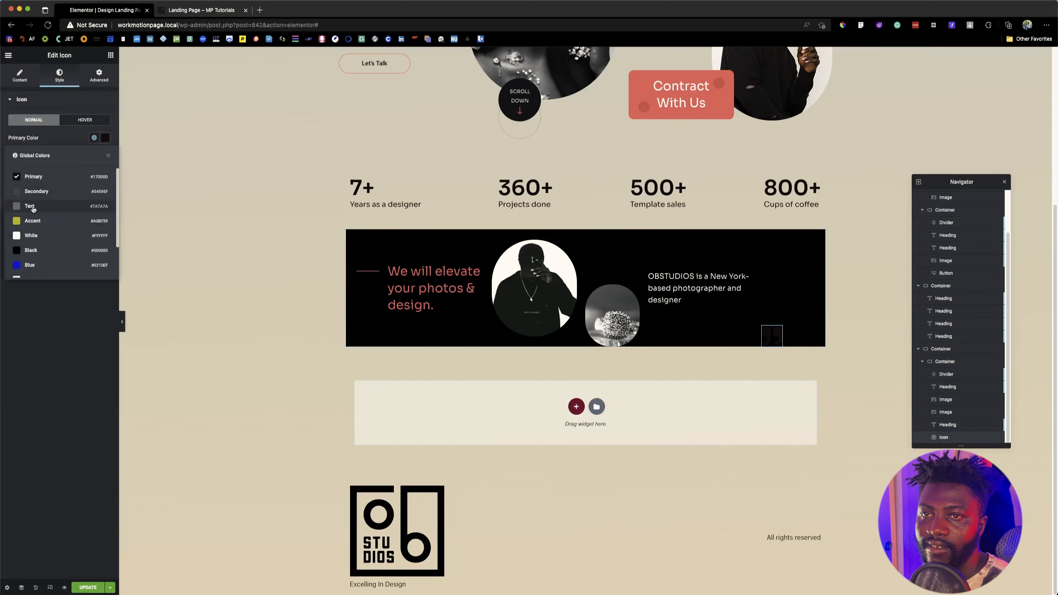
{"action": "scroll", "coordinate": [42, 234], "scroll_direction": "down", "scroll_amount": 1}
{"action": "left_click", "coordinate": [42, 267]}
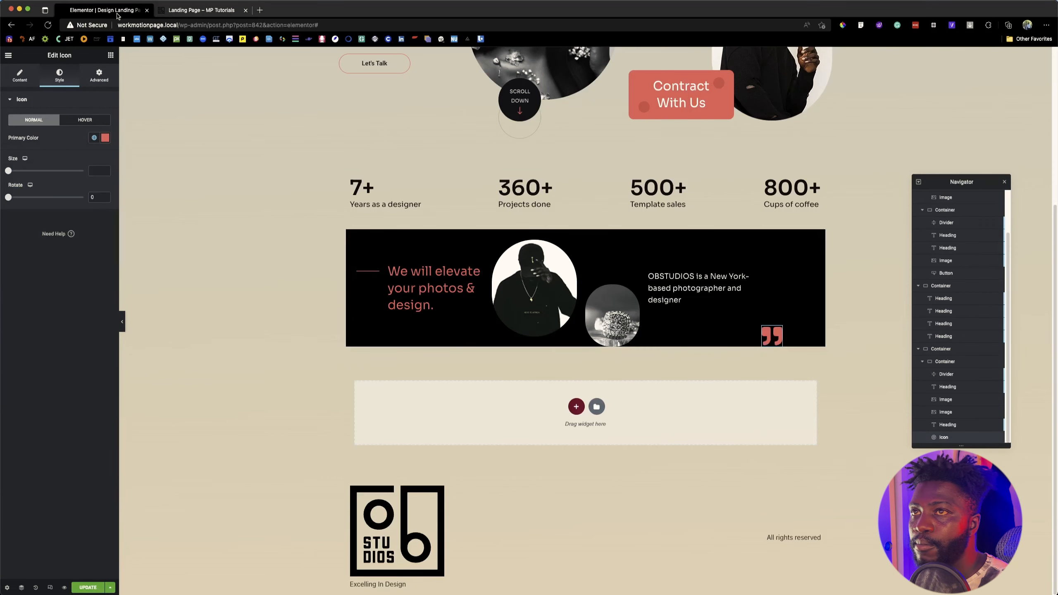
Step: Compare the rebuilt banner with the reference page and switch to Figma
{"action": "left_click", "coordinate": [168, 13]}
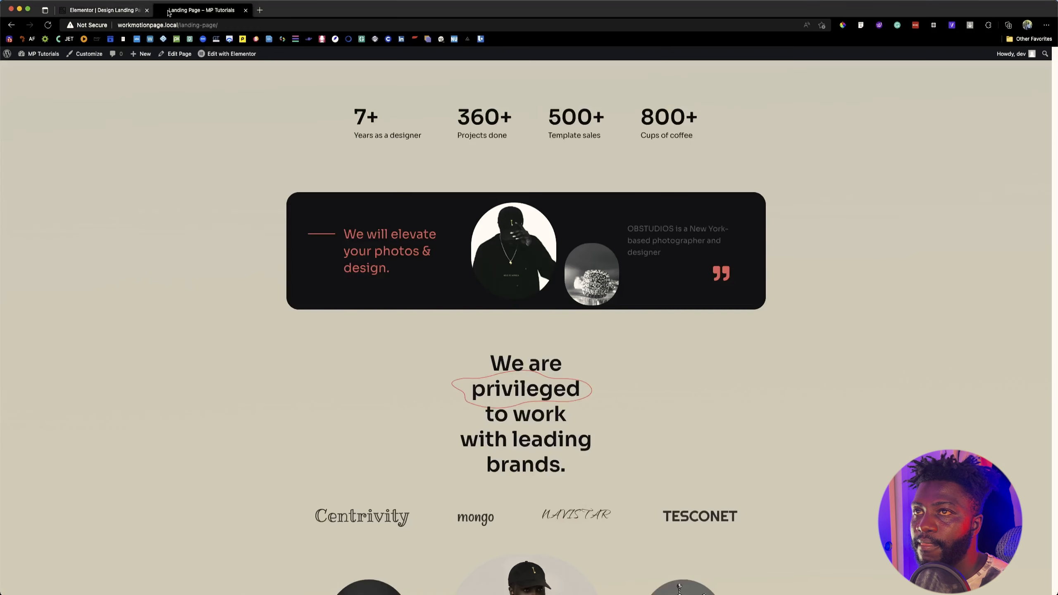
{"action": "left_click", "coordinate": [99, 9]}
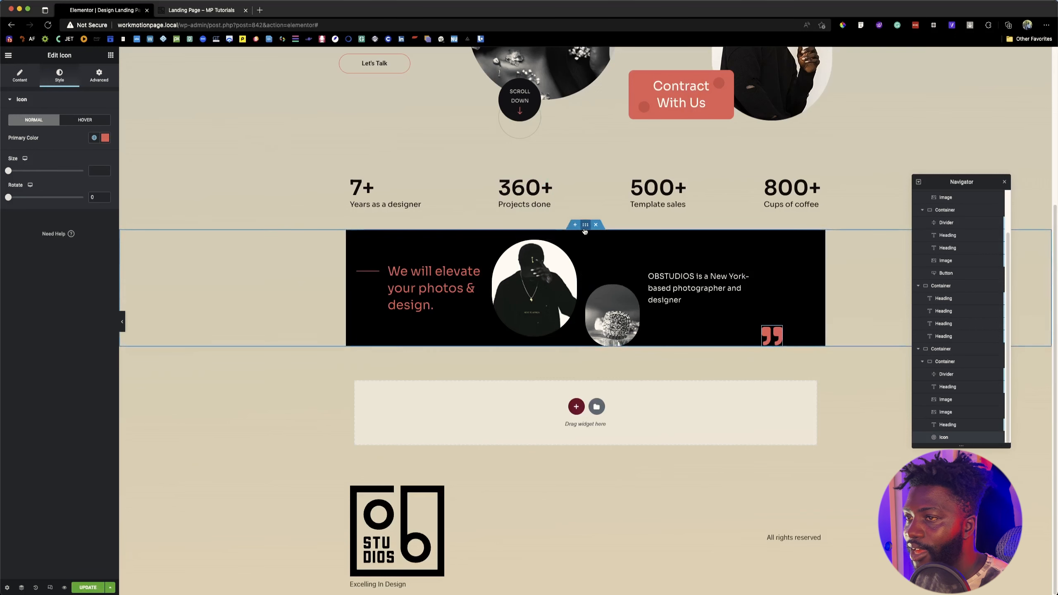
{"action": "key", "text": "super+Tab"}
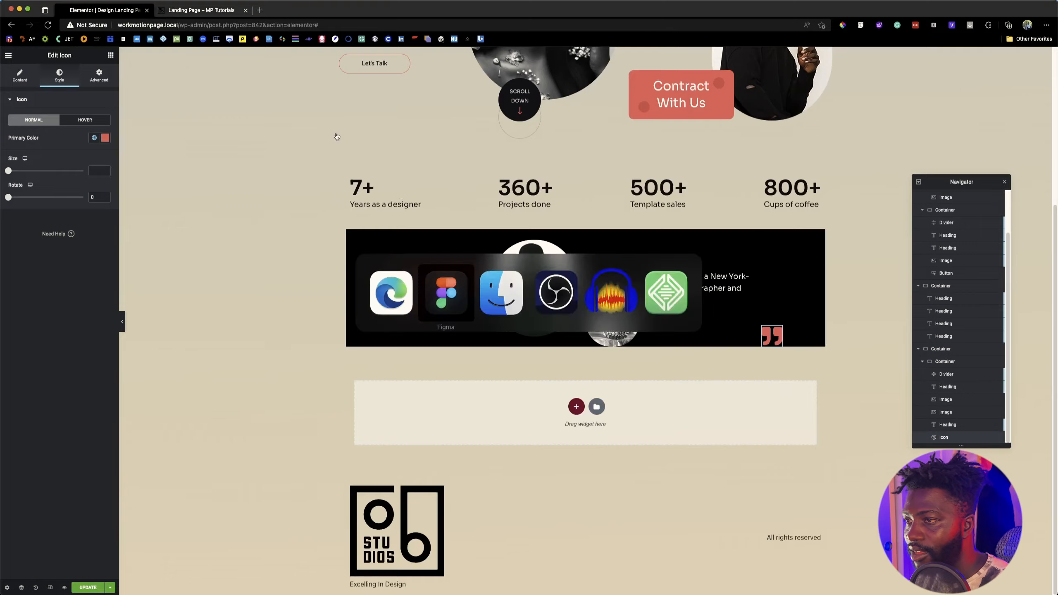
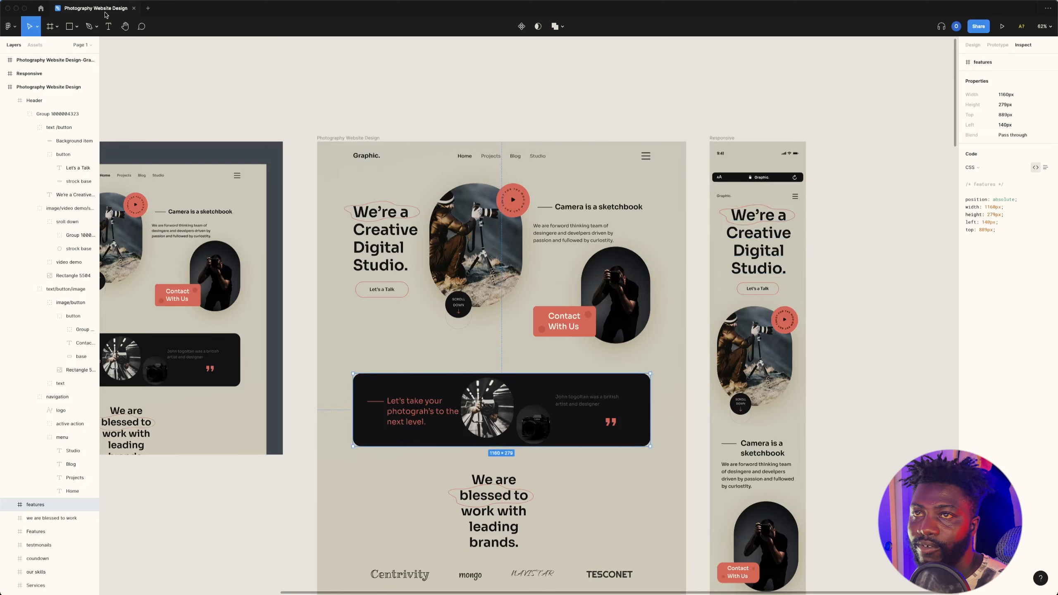
Step: Switch to the Elementor editor in the browser and give the black banner's inner container a border radius of 25 px
{"action": "key", "text": "super+Tab"}
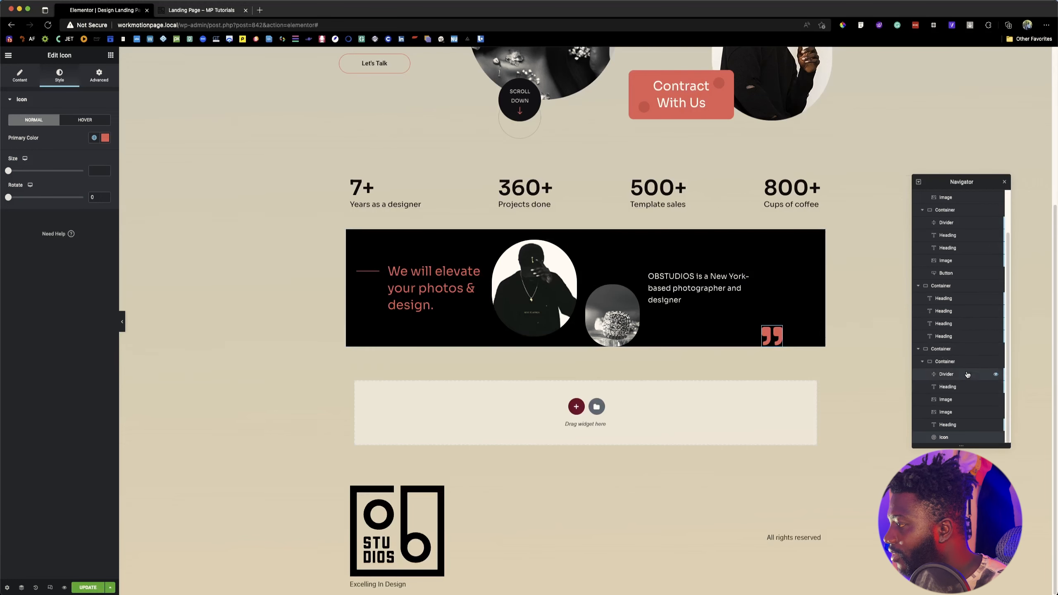
{"action": "left_click", "coordinate": [954, 361]}
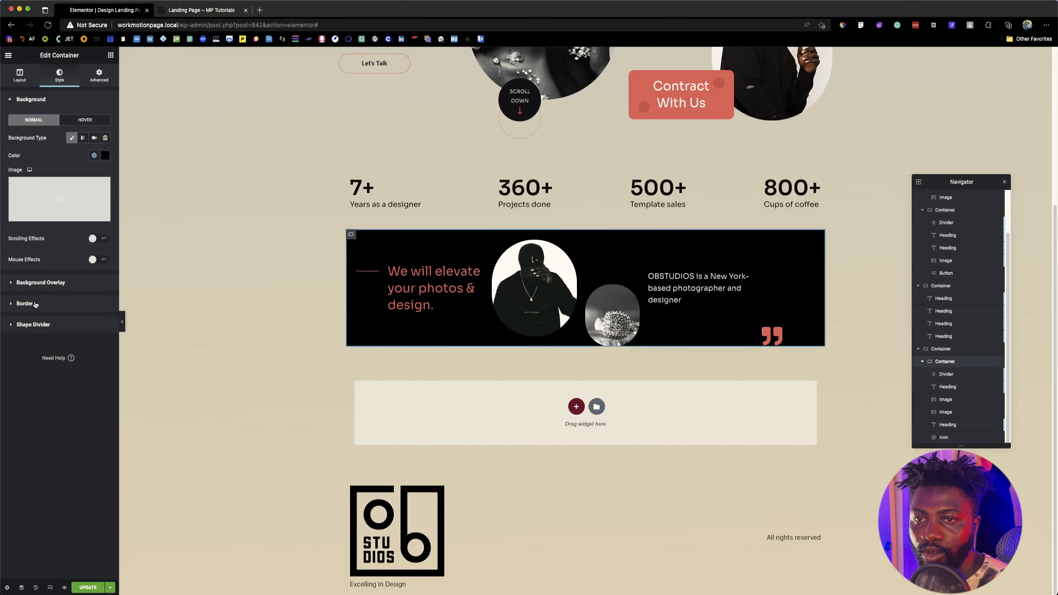
{"action": "left_click", "coordinate": [35, 304]}
{"action": "left_click", "coordinate": [16, 206]}
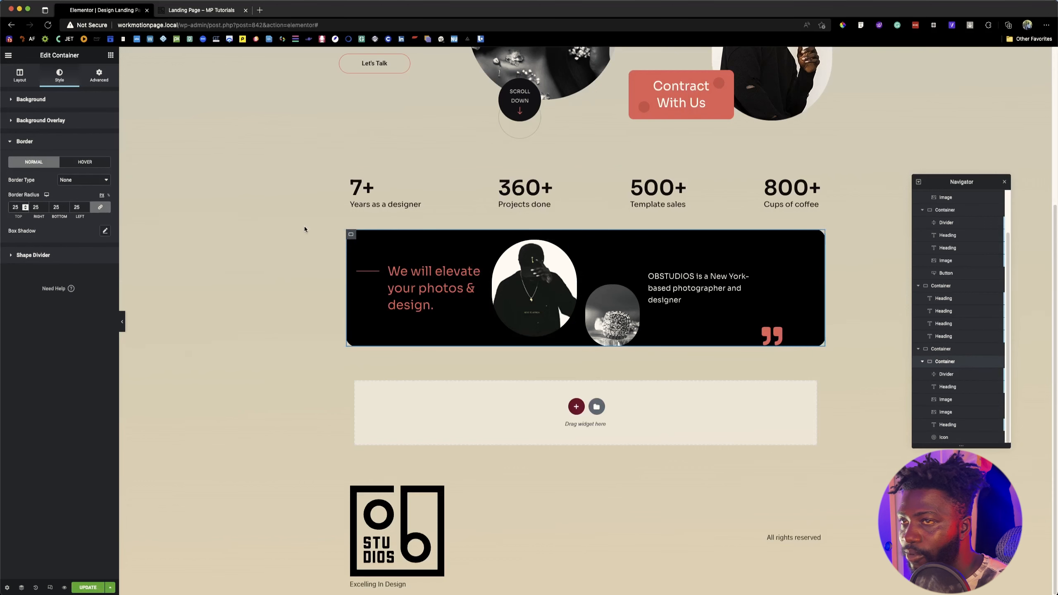
Step: Set the black banner container's padding to 20 px on all sides
{"action": "left_click", "coordinate": [96, 77]}
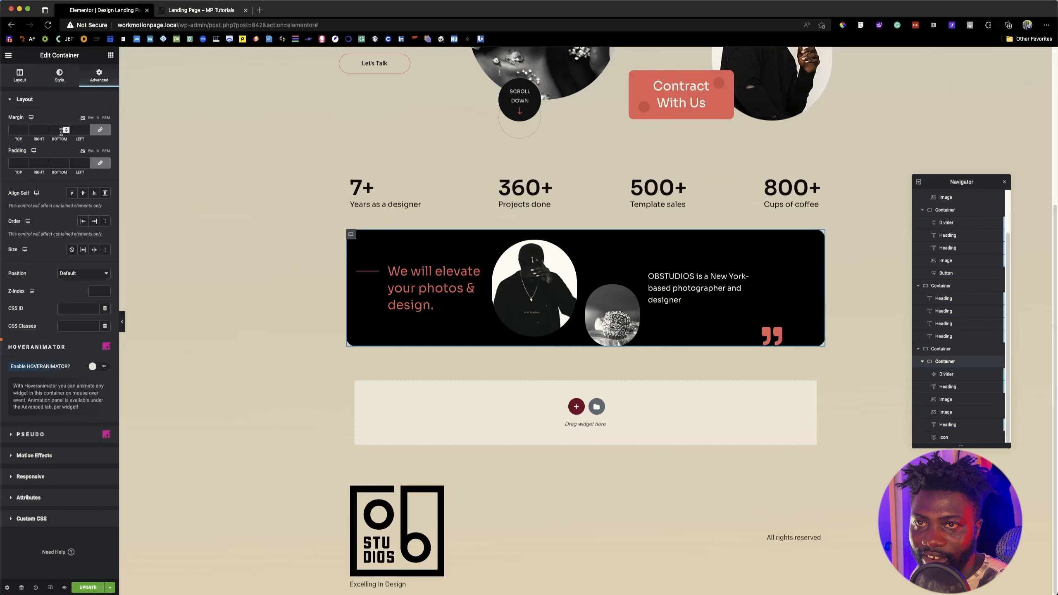
{"action": "left_click", "coordinate": [17, 163]}
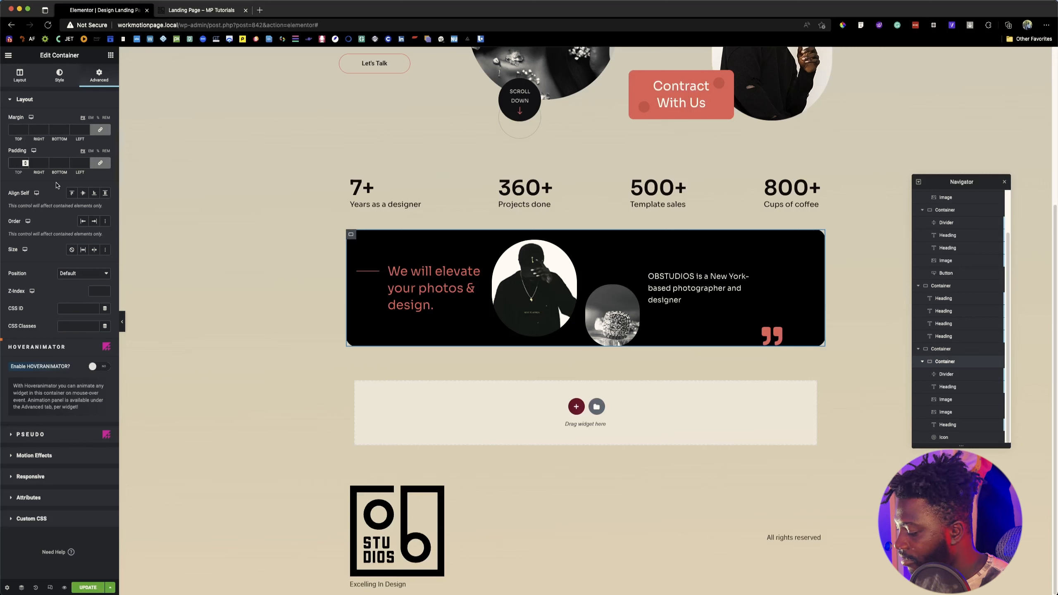
{"action": "type", "text": "20"}
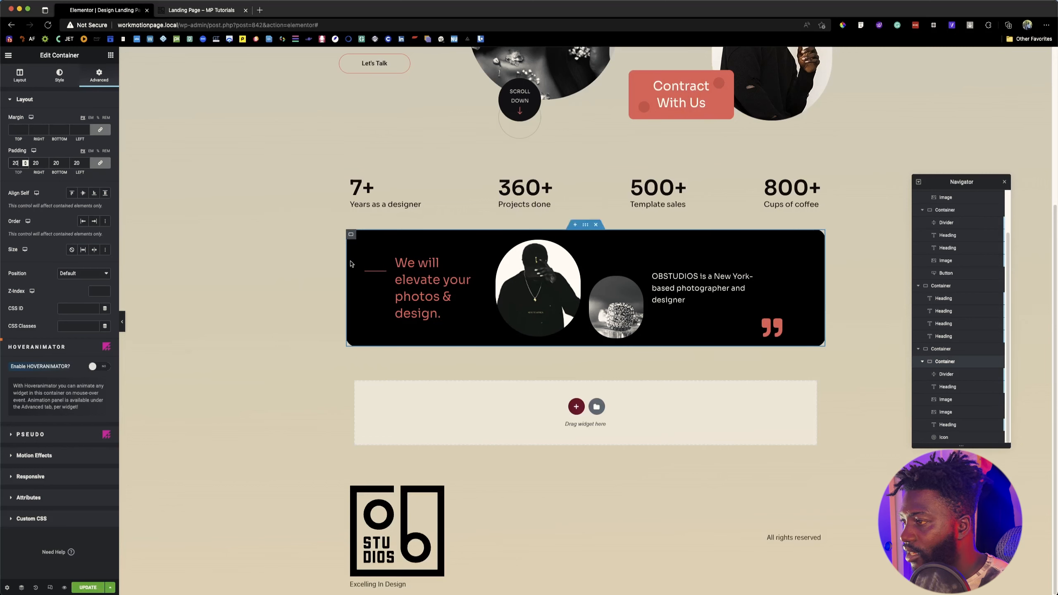
Step: Give the banner's quote icon unlinked margins of -77 px top and -63 px left, and update the page
{"action": "left_click", "coordinate": [777, 326]}
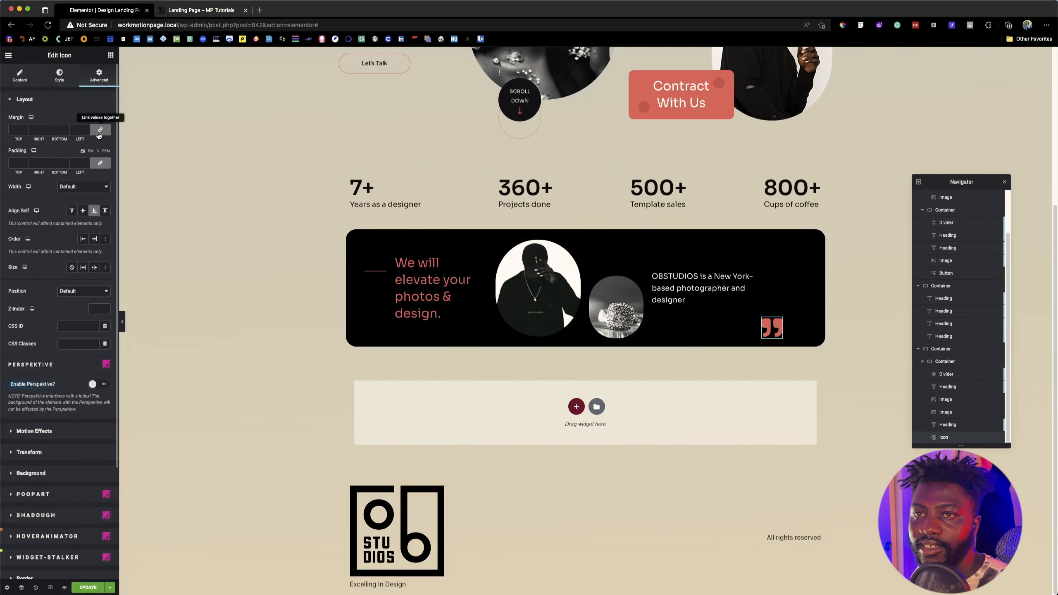
{"action": "left_click", "coordinate": [100, 131]}
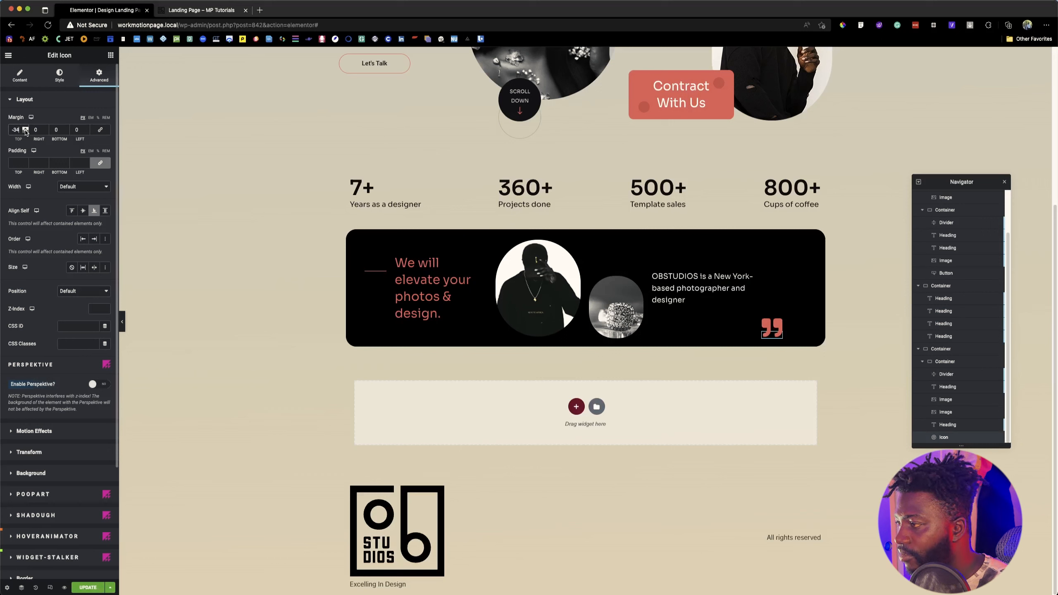
{"action": "left_click", "coordinate": [25, 131]}
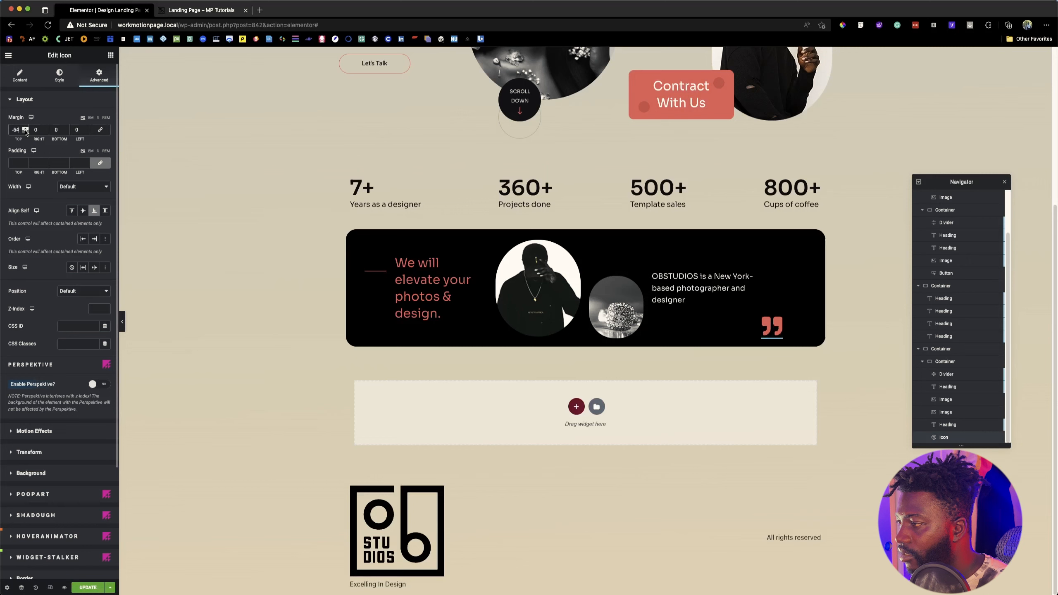
{"action": "left_click", "coordinate": [87, 133]}
{"action": "left_click", "coordinate": [87, 132]}
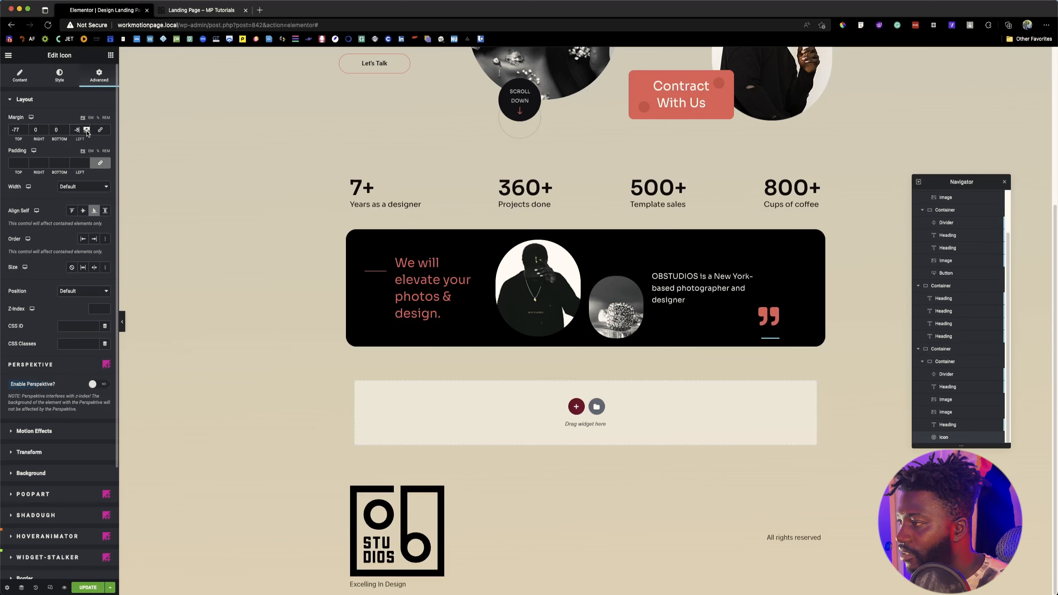
{"action": "left_click", "coordinate": [87, 132]}
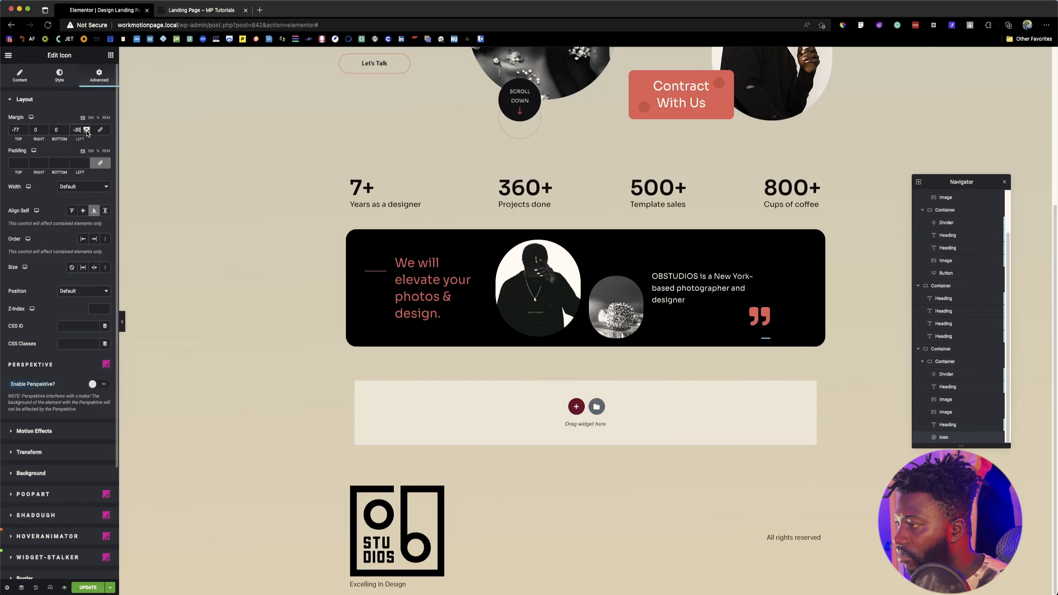
{"action": "left_click", "coordinate": [87, 133]}
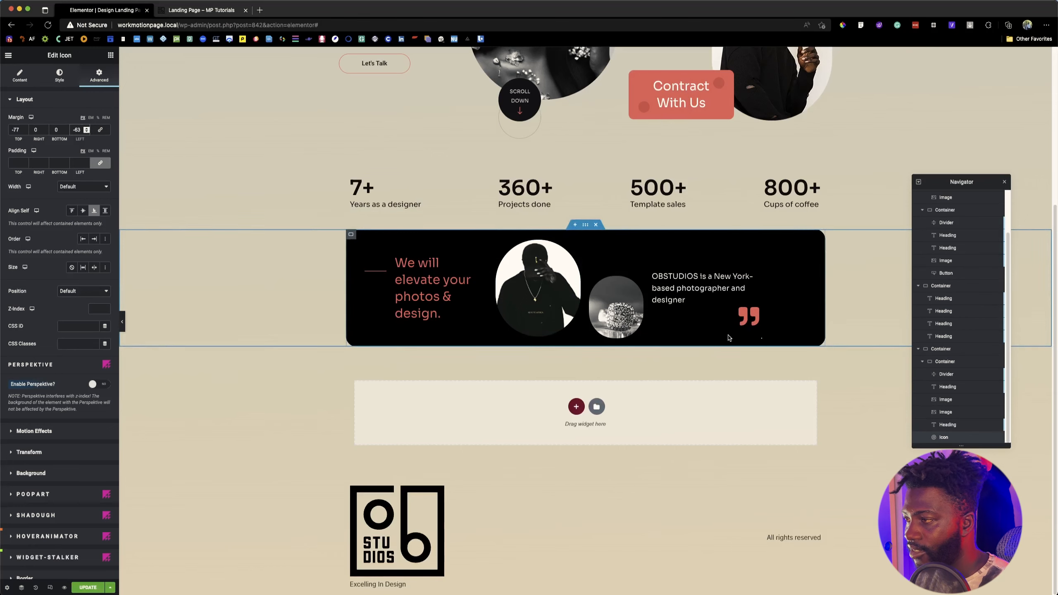
{"action": "left_click", "coordinate": [88, 588]}
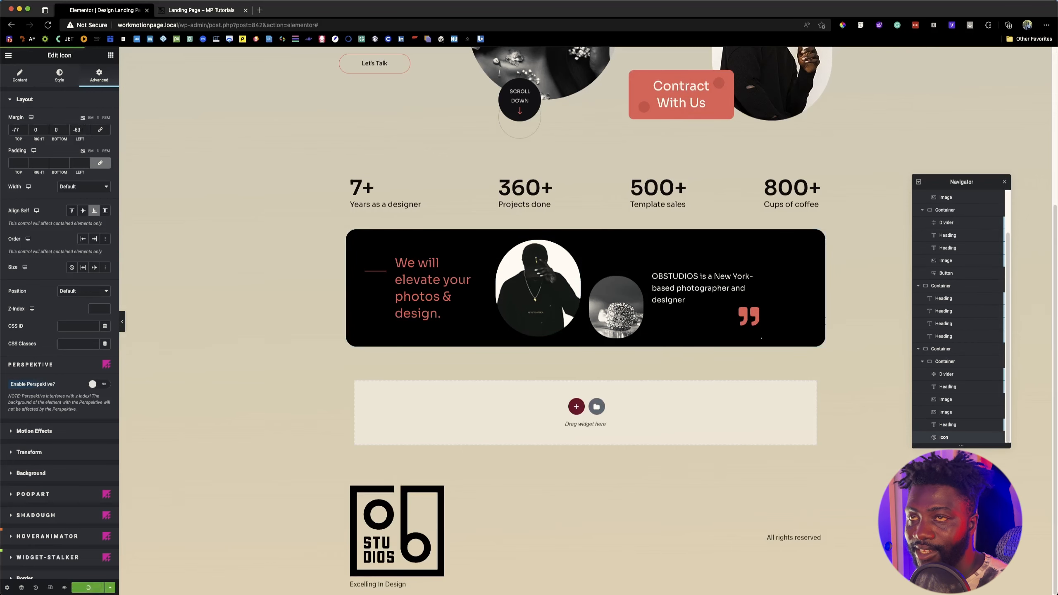
Step: Copy the heading text "We are privileged to work with leading brands." from the reference landing page and return to the editor
{"action": "left_click", "coordinate": [214, 11]}
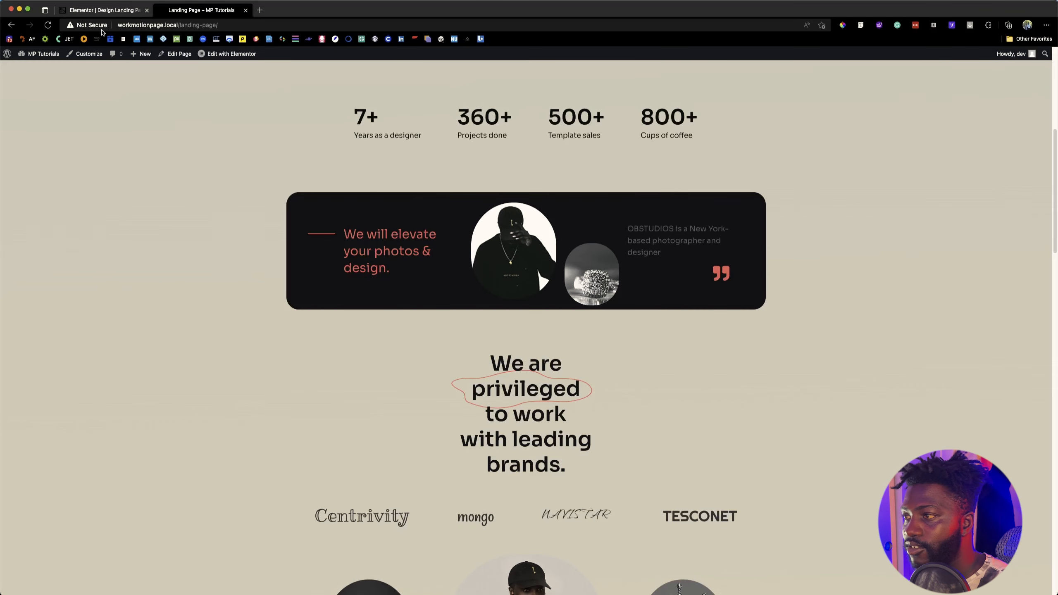
{"action": "left_click_drag", "start_coordinate": [497, 360], "coordinate": [578, 465]}
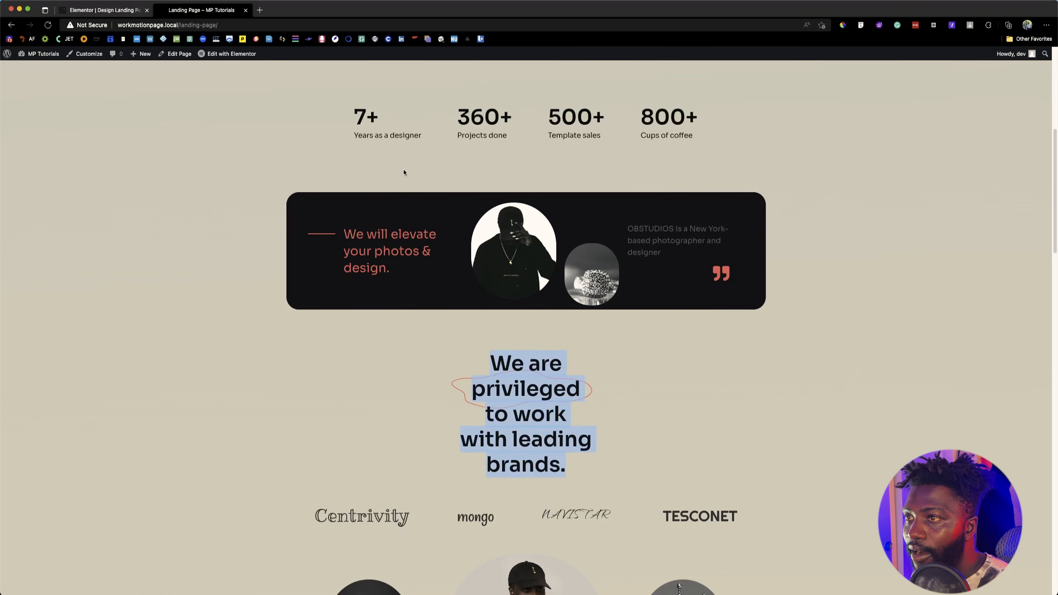
{"action": "scroll", "coordinate": [403, 169], "scroll_direction": "up", "scroll_amount": 6}
{"action": "left_click", "coordinate": [87, 9]}
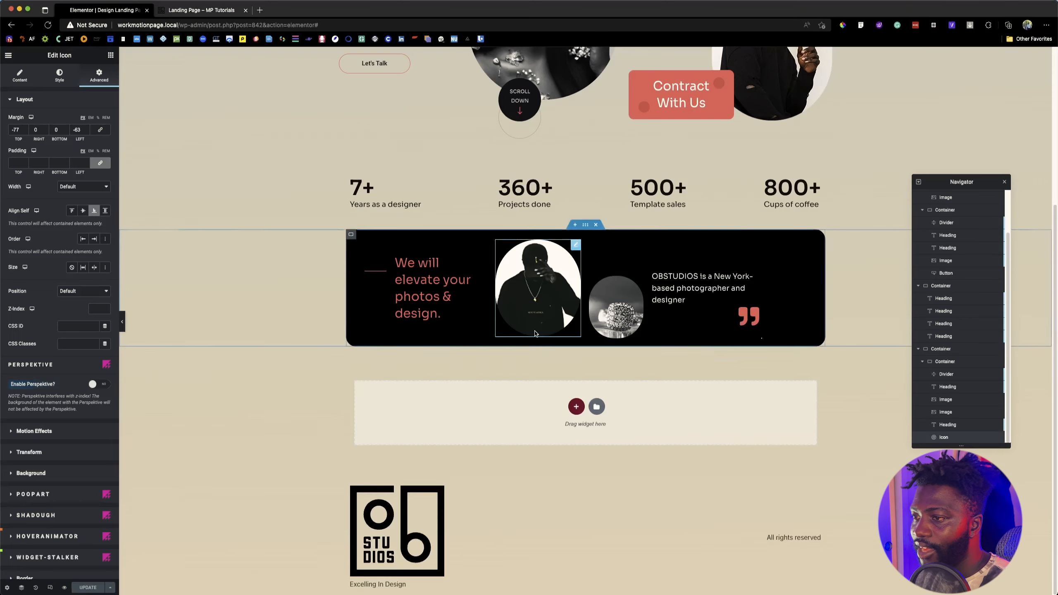
Step: Add a vertical single-column container below the black banner, compare with the reference page, and set the container's top margin to 50 px
{"action": "left_click", "coordinate": [574, 407]}
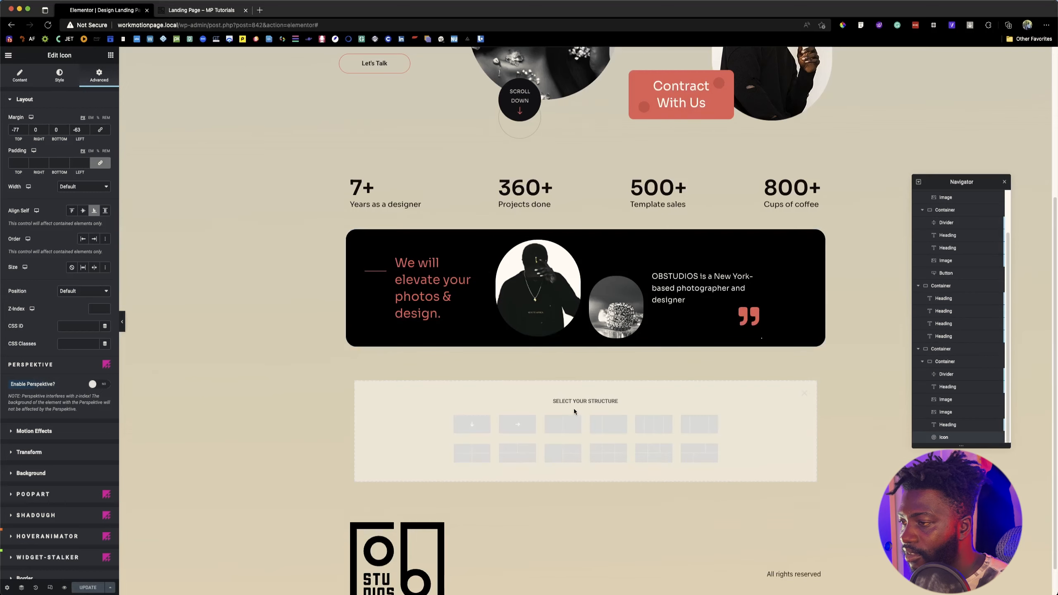
{"action": "left_click", "coordinate": [468, 424]}
{"action": "left_click", "coordinate": [189, 9]}
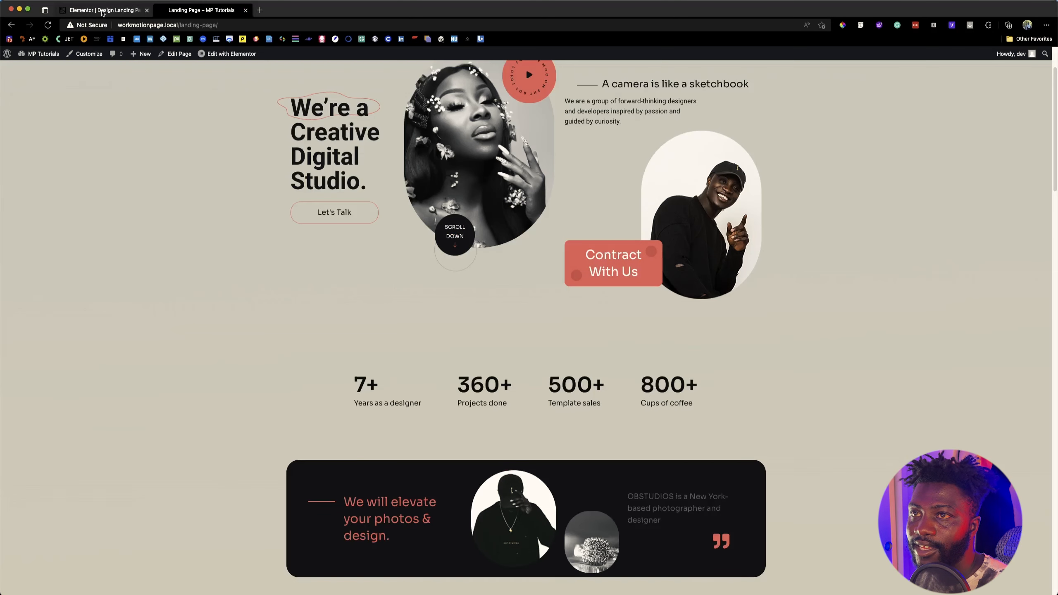
{"action": "scroll", "coordinate": [254, 232], "scroll_direction": "down", "scroll_amount": 10}
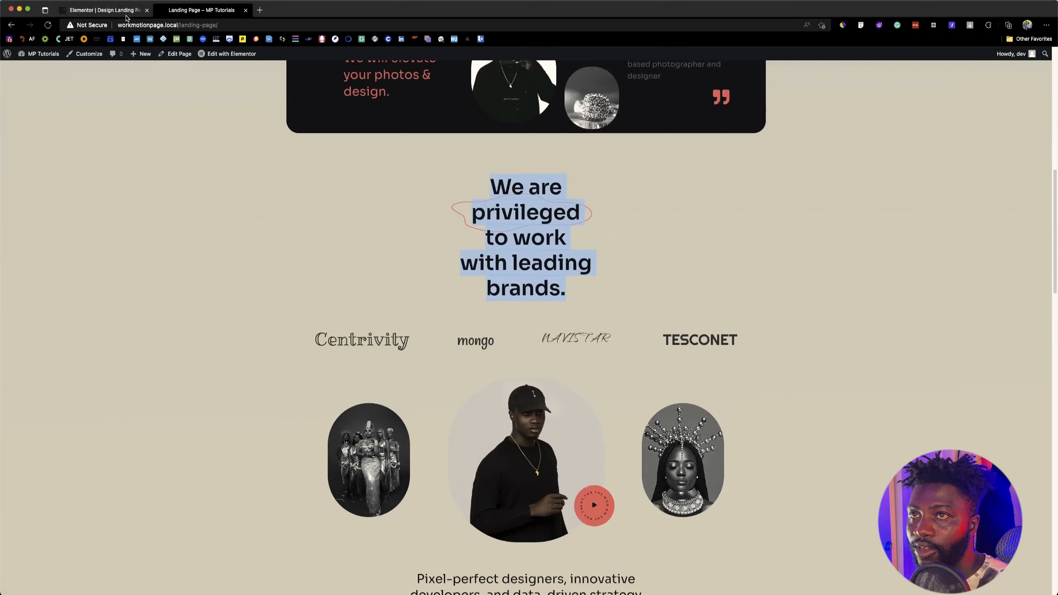
{"action": "left_click", "coordinate": [126, 16]}
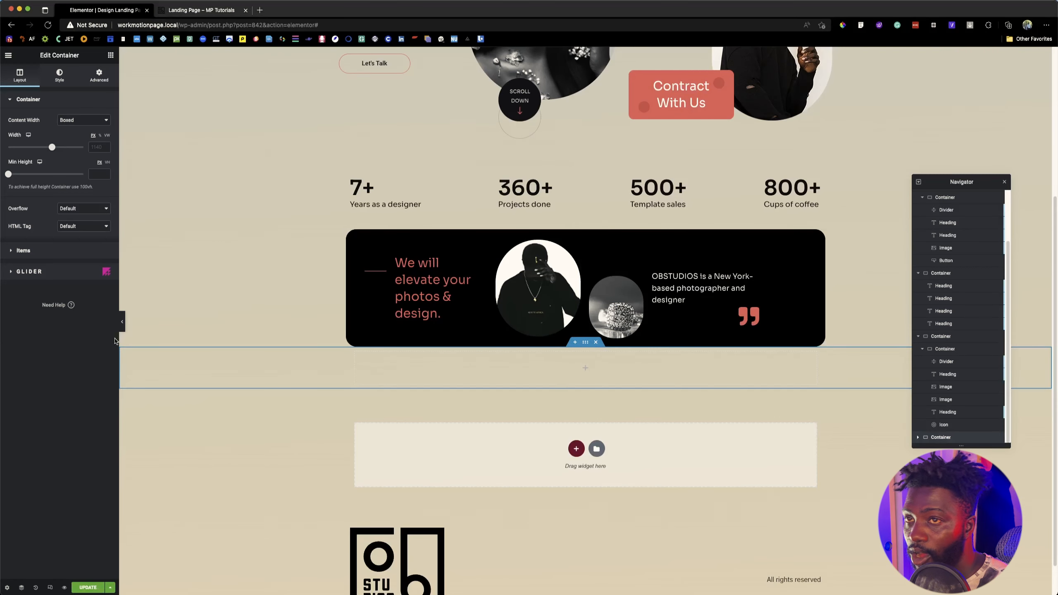
{"action": "left_click", "coordinate": [97, 75]}
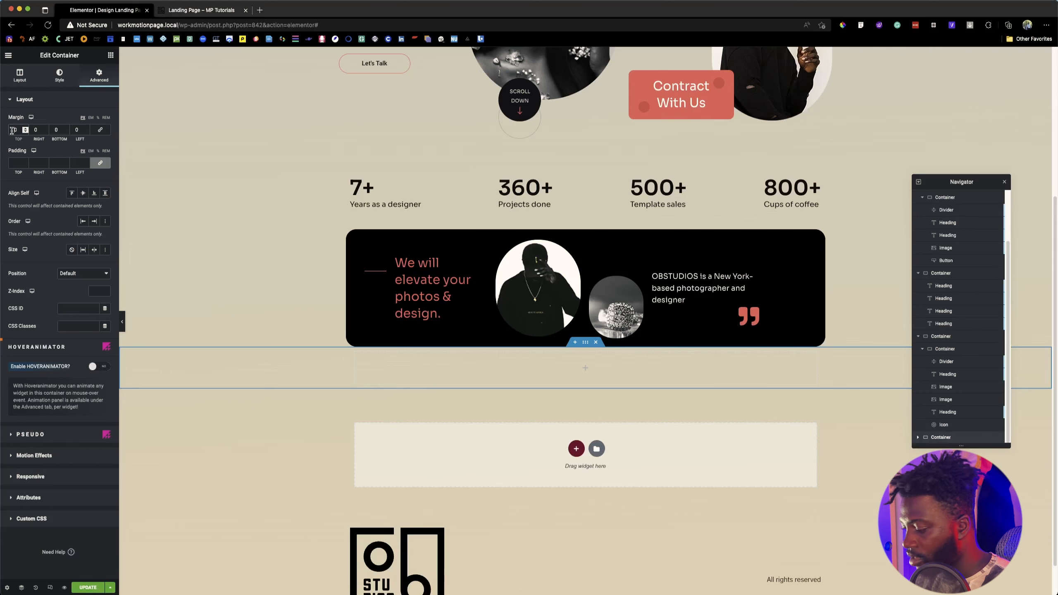
{"action": "type", "text": "5"}
Step: Copy the hero heading "We're a Creative Digital Studio." and paste it into the new empty container below the banner
{"action": "left_click", "coordinate": [572, 386]}
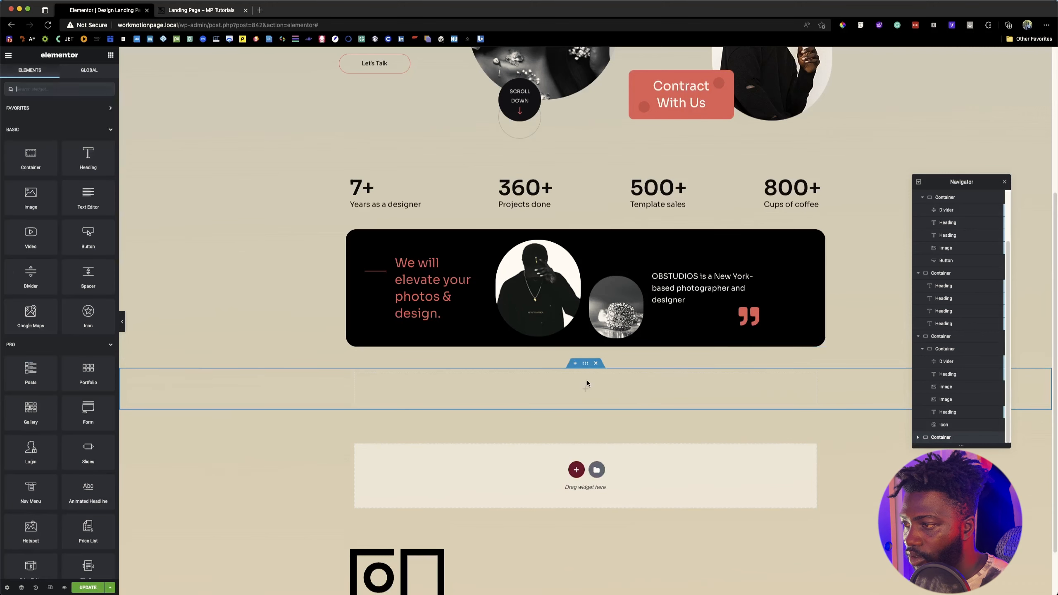
{"action": "left_click_drag", "start_coordinate": [82, 157], "coordinate": [550, 394]}
{"action": "scroll", "coordinate": [352, 252], "scroll_direction": "up", "scroll_amount": 5}
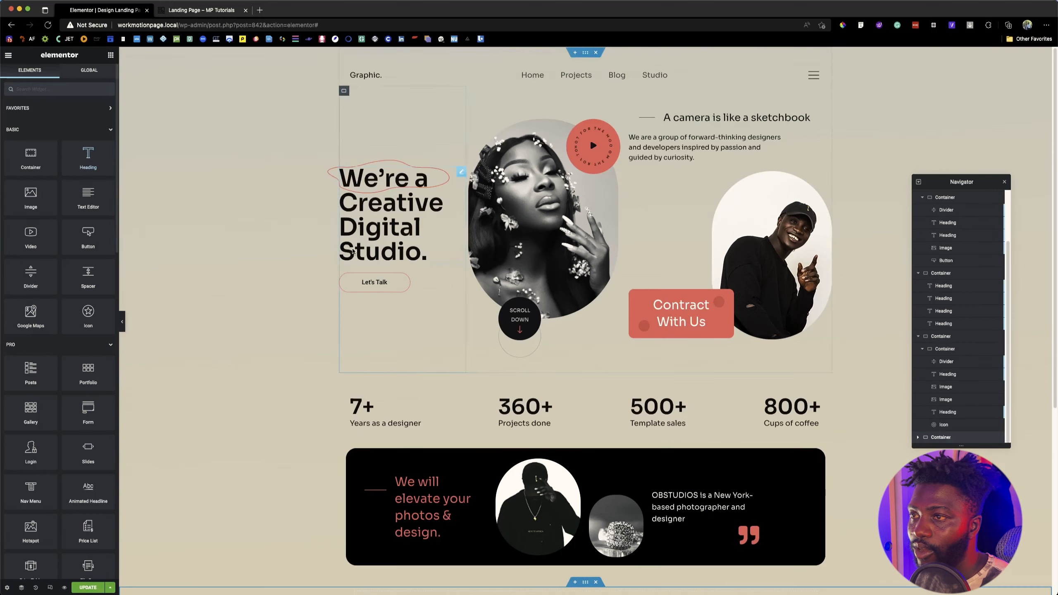
{"action": "right_click", "coordinate": [378, 205]}
{"action": "left_click", "coordinate": [397, 241]}
{"action": "scroll", "coordinate": [465, 284], "scroll_direction": "down", "scroll_amount": 7}
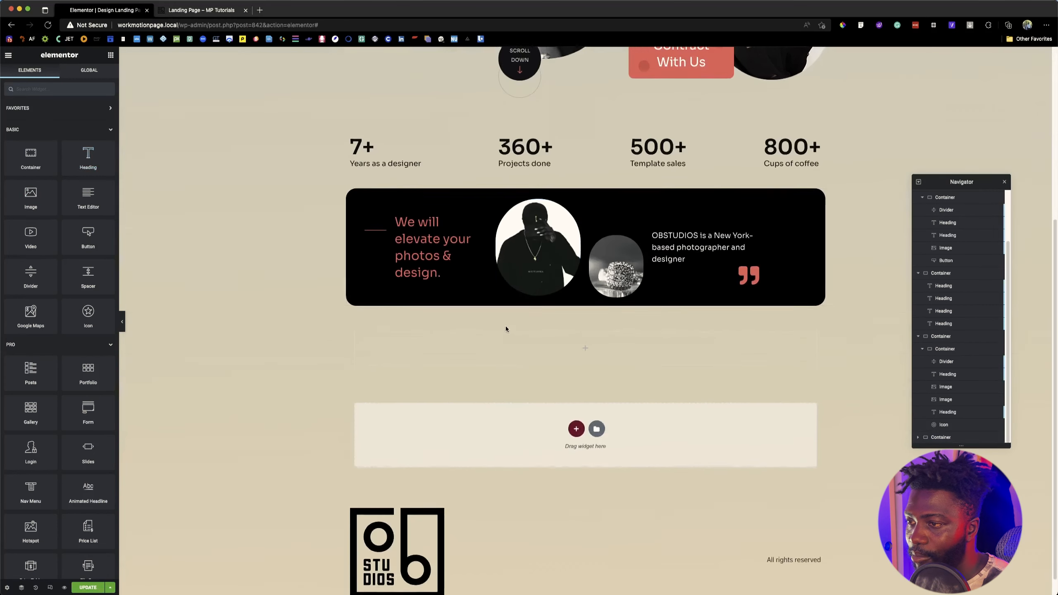
{"action": "right_click", "coordinate": [573, 331]}
{"action": "left_click", "coordinate": [601, 378]}
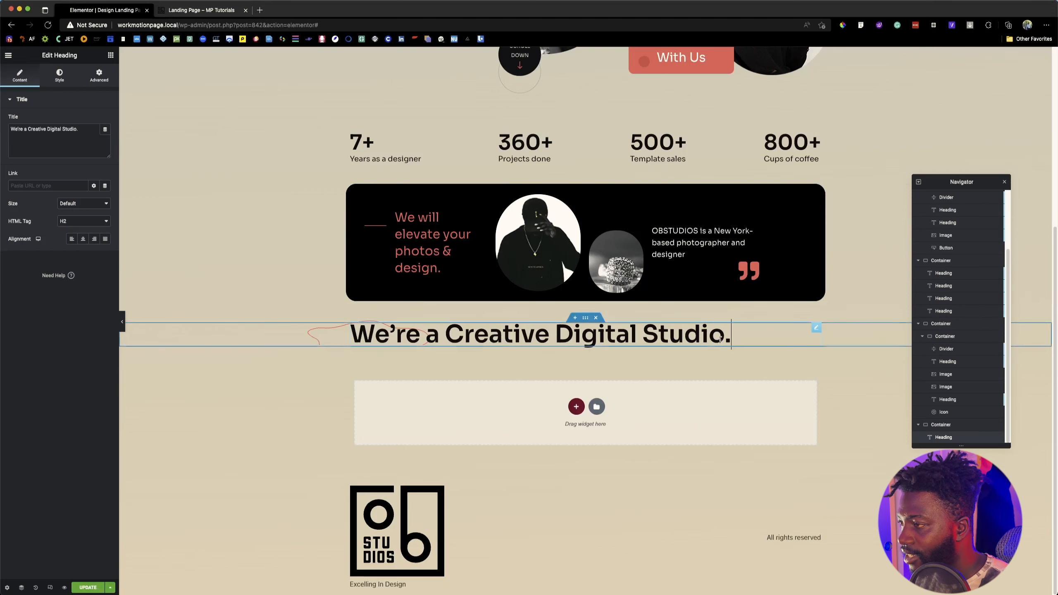
Step: Give the pasted heading a custom width of 24% and compare it with the heading on the reference page
{"action": "left_click", "coordinate": [98, 81]}
{"action": "left_click", "coordinate": [83, 187]}
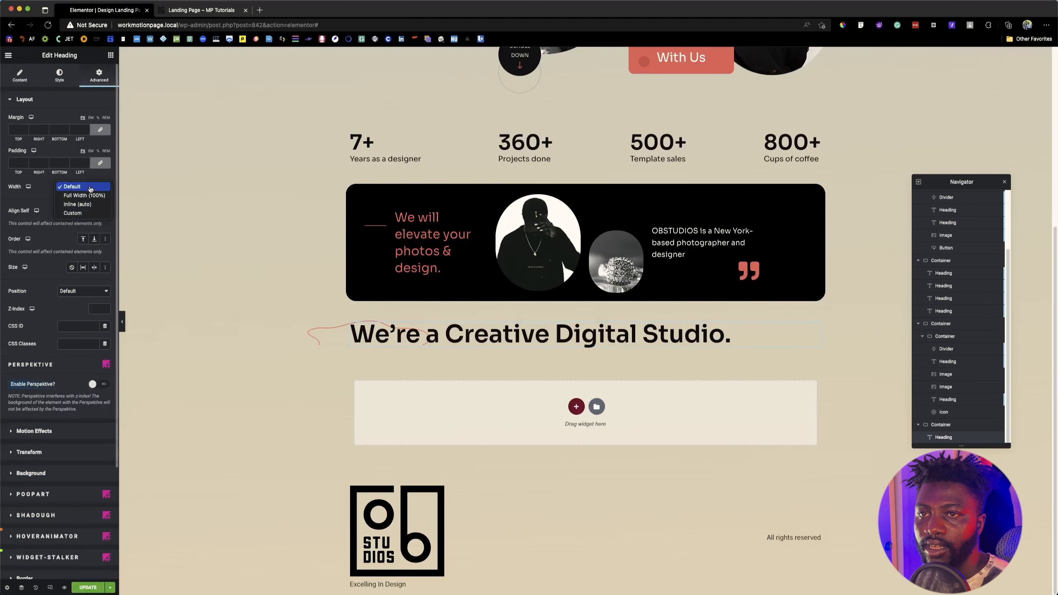
{"action": "left_click", "coordinate": [75, 210]}
{"action": "left_click_drag", "start_coordinate": [13, 213], "coordinate": [26, 213]}
{"action": "left_click", "coordinate": [192, 11]}
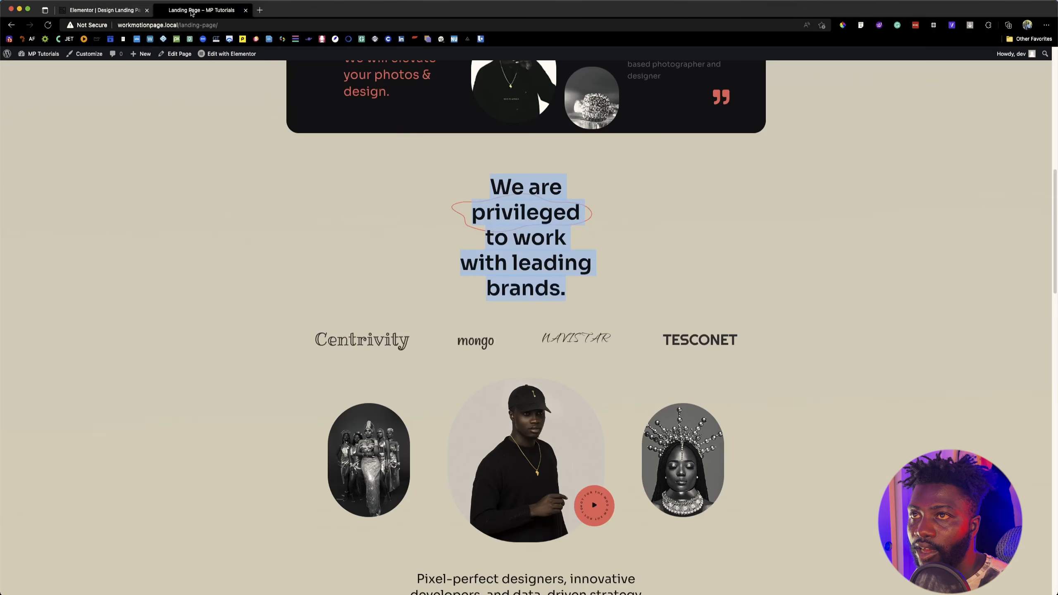
{"action": "left_click", "coordinate": [125, 12]}
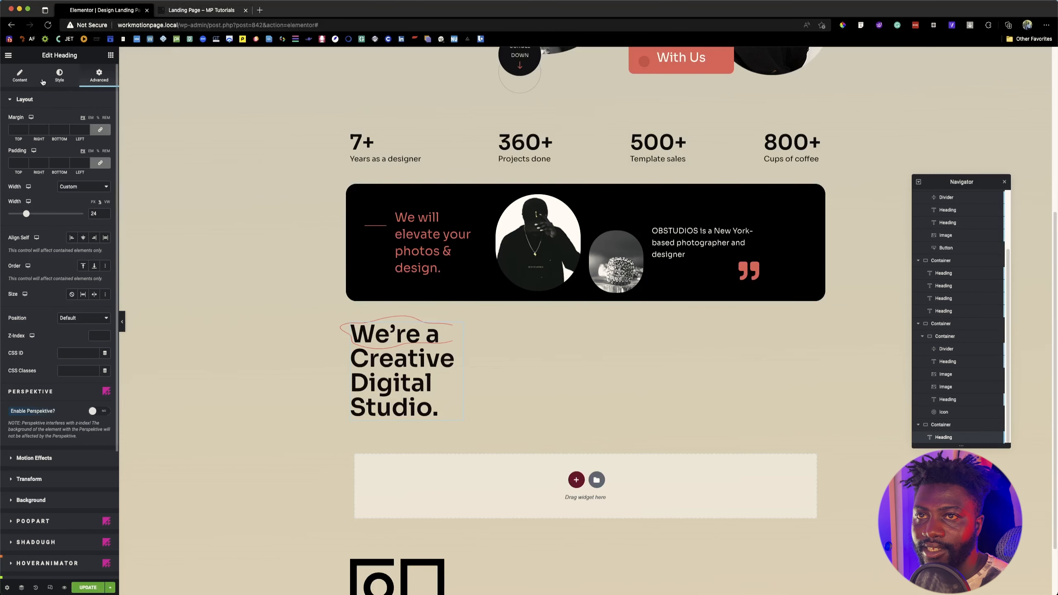
Step: Replace the pasted heading's title with "We are privileged to work with leading brands." and centre its text
{"action": "left_click", "coordinate": [26, 77]}
{"action": "triple_click", "coordinate": [71, 152]}
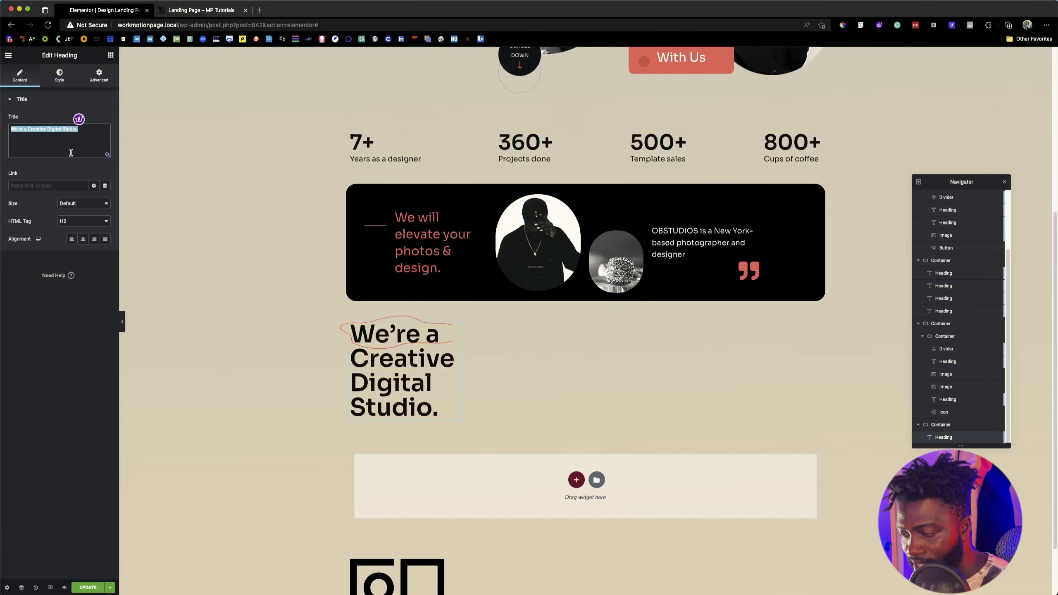
{"action": "type", "text": "We are privileged to work with leading brands."}
{"action": "left_click", "coordinate": [200, 9]}
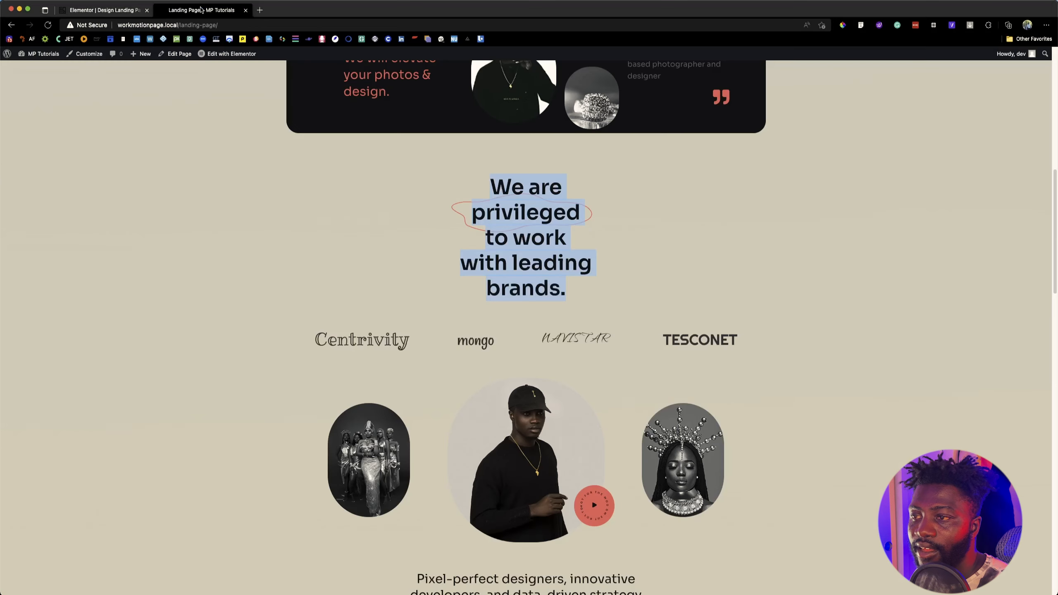
{"action": "left_click", "coordinate": [92, 9]}
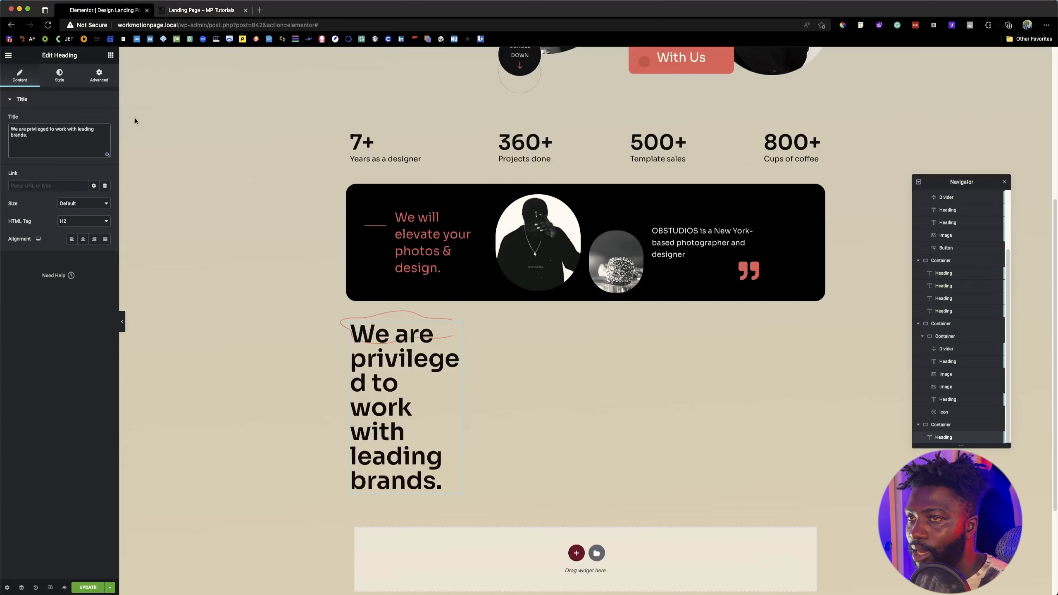
{"action": "left_click", "coordinate": [83, 239]}
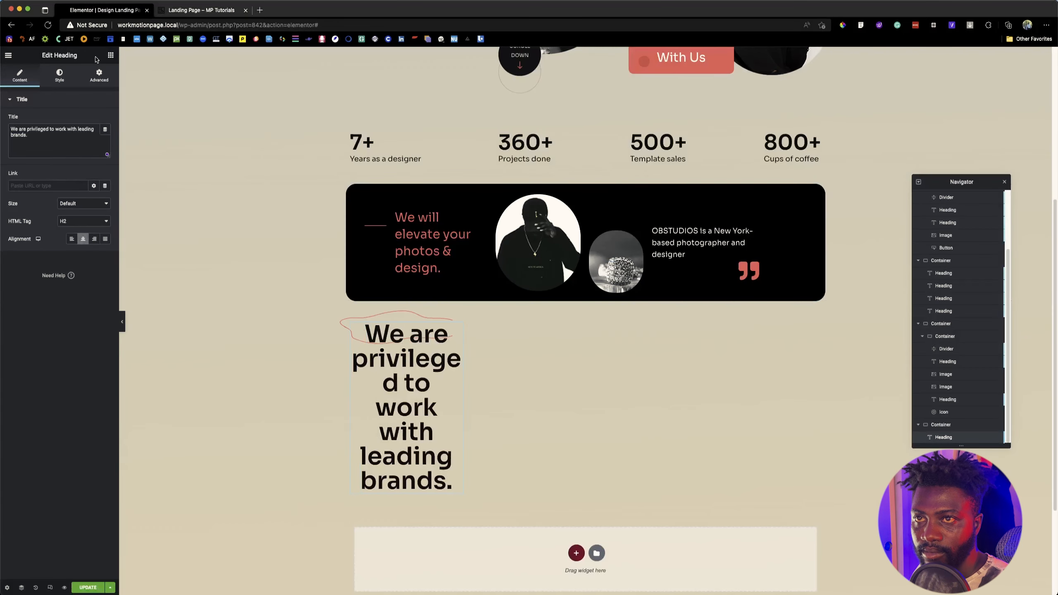
Step: Widen the "We are privileged" heading to 28%, checking its line breaks against the reference page
{"action": "left_click", "coordinate": [98, 77]}
{"action": "left_click_drag", "start_coordinate": [26, 214], "coordinate": [28, 213]}
{"action": "left_click", "coordinate": [196, 12]}
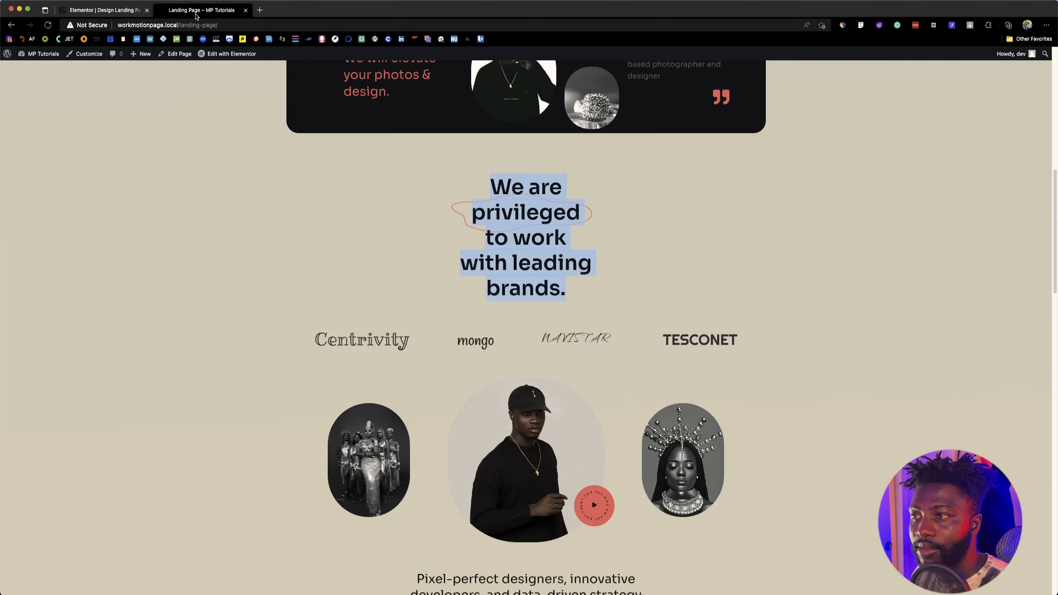
{"action": "left_click", "coordinate": [102, 6]}
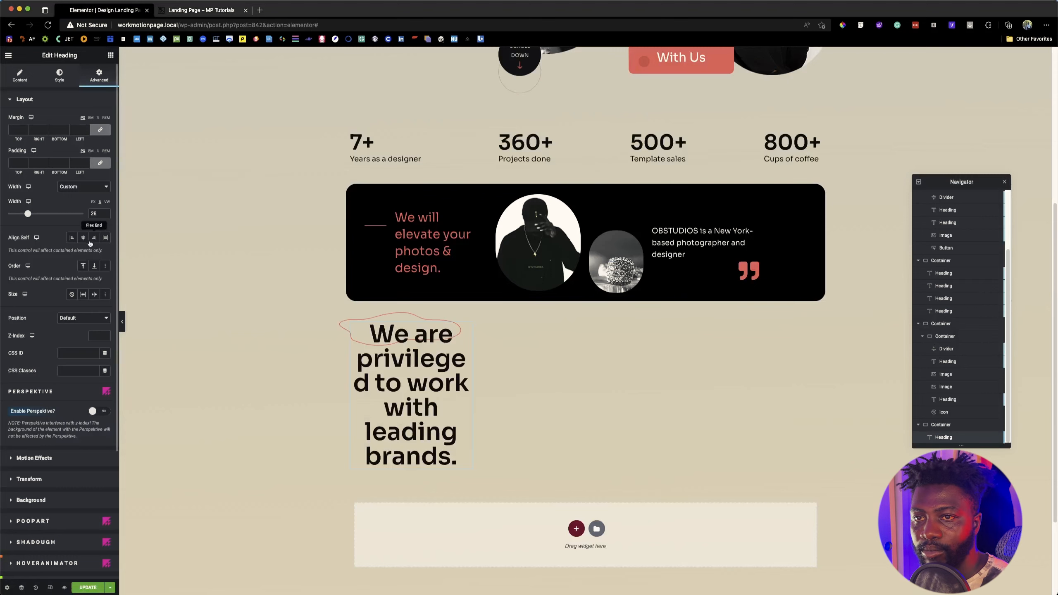
{"action": "left_click_drag", "start_coordinate": [29, 214], "coordinate": [31, 214]}
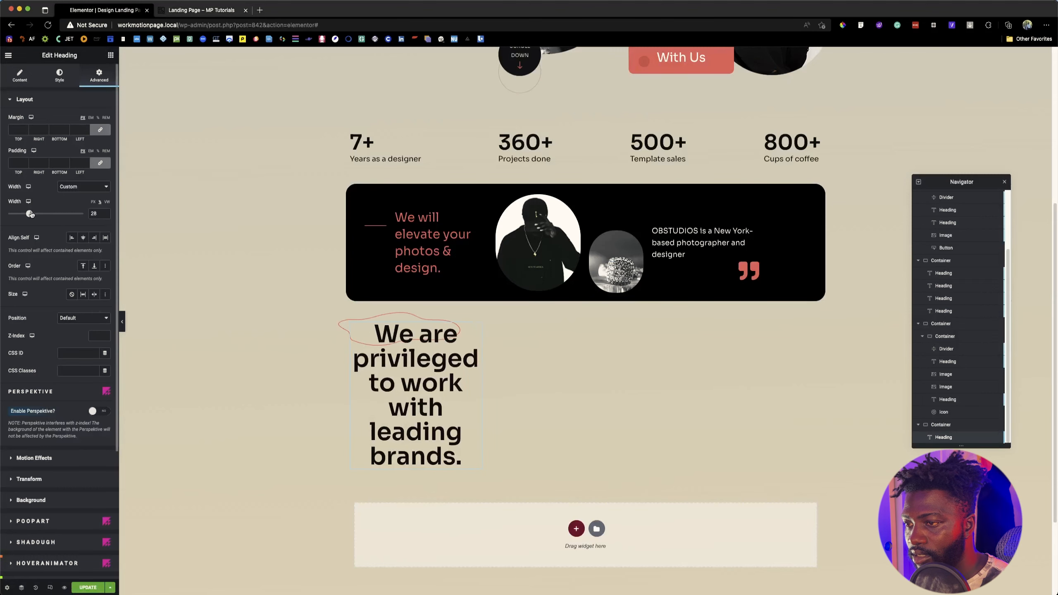
Step: Widen the "We are privileged" heading to 34% after checking its line breaks against the reference page
{"action": "left_click", "coordinate": [192, 11]}
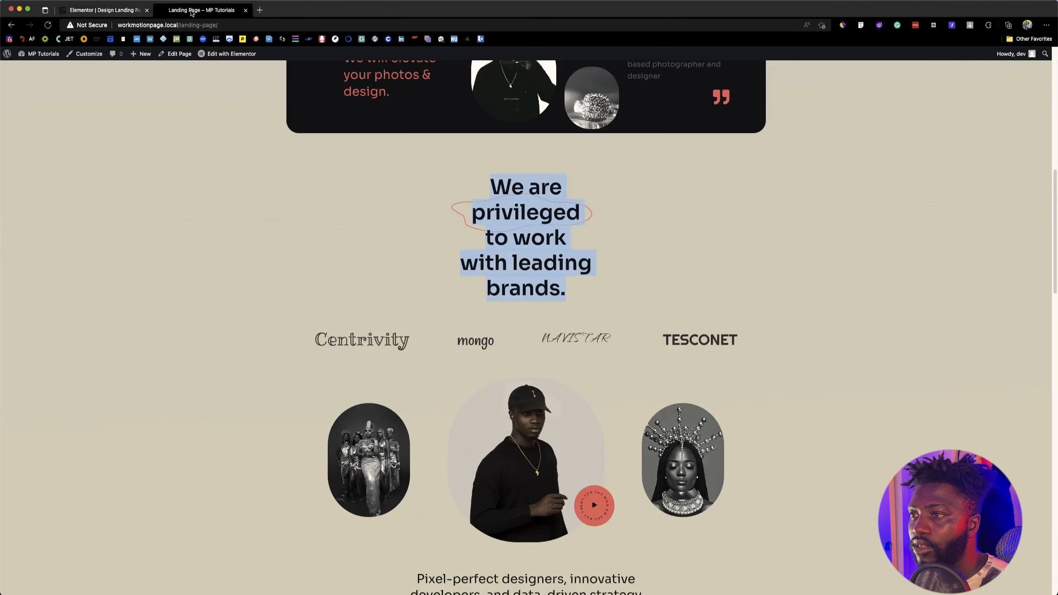
{"action": "left_click", "coordinate": [129, 12]}
{"action": "left_click_drag", "start_coordinate": [31, 216], "coordinate": [36, 216]}
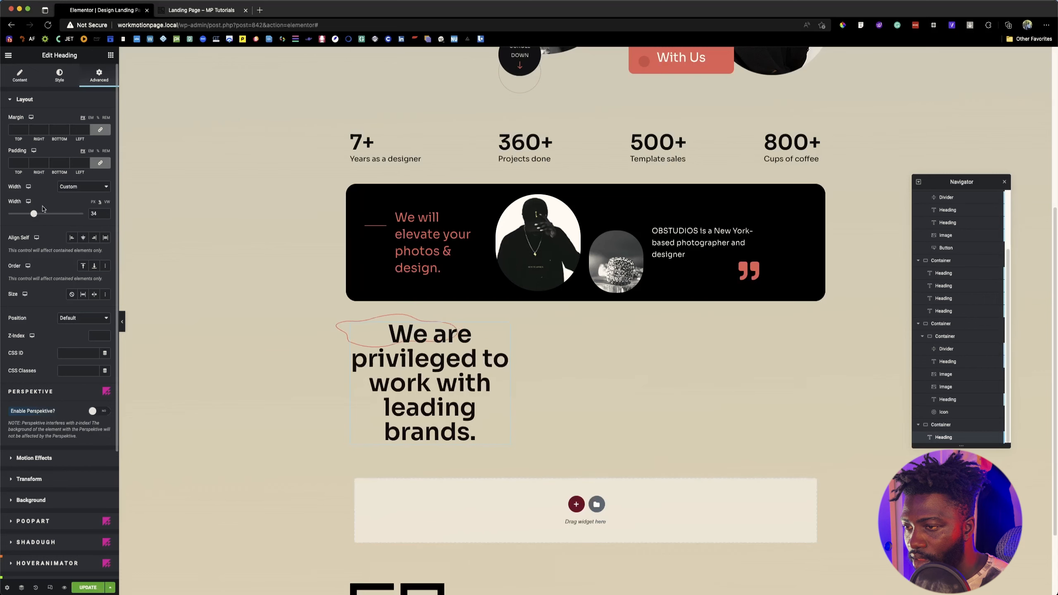
Step: Inspect the reference heading's font with Font Finder and set the "We are privileged" heading's font size to 50 px
{"action": "left_click", "coordinate": [181, 11]}
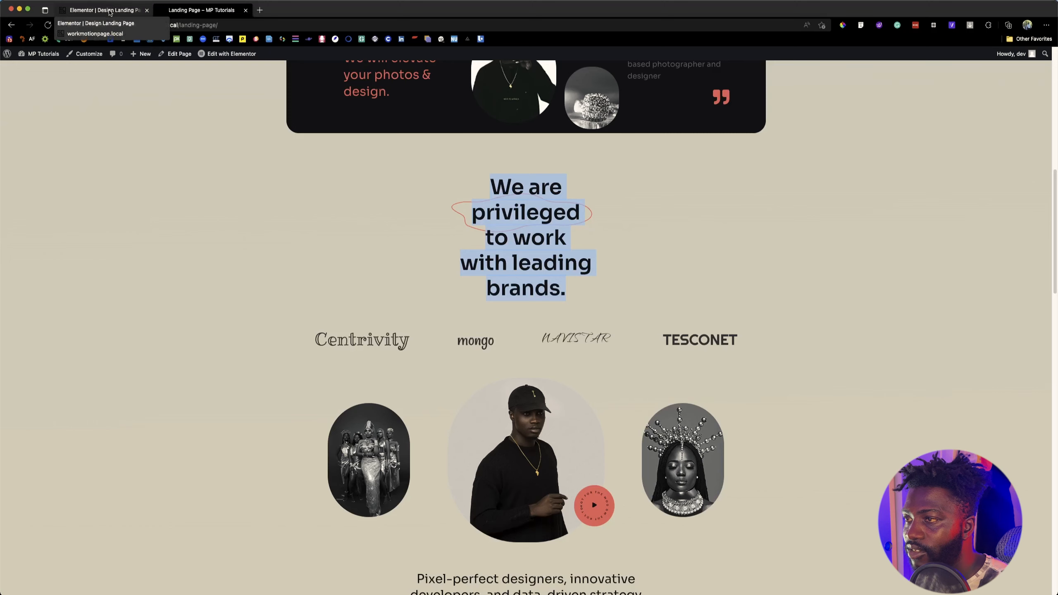
{"action": "left_click", "coordinate": [914, 29]}
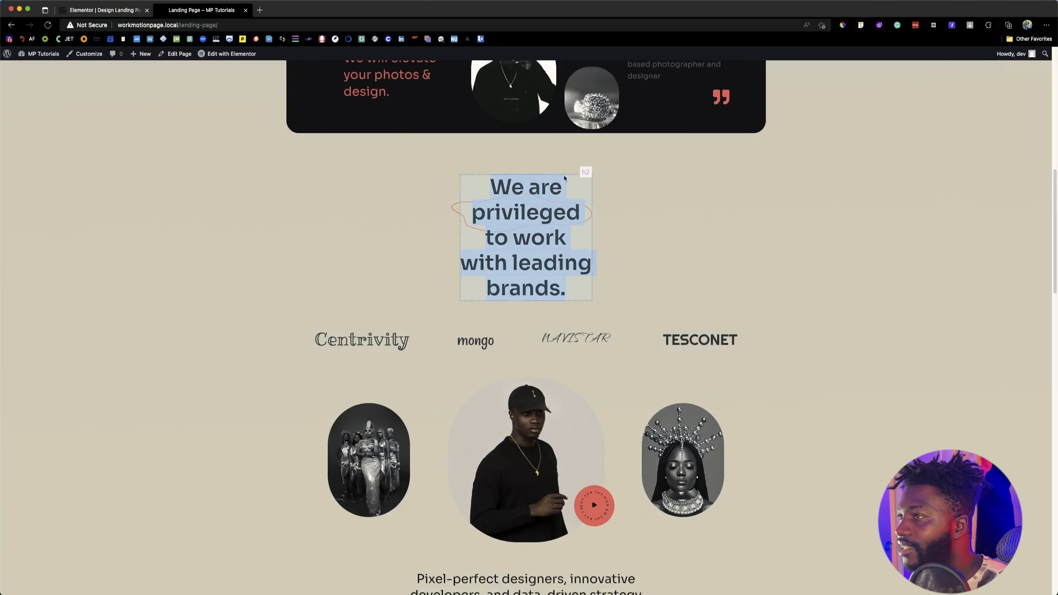
{"action": "left_click", "coordinate": [104, 10]}
{"action": "left_click", "coordinate": [60, 75]}
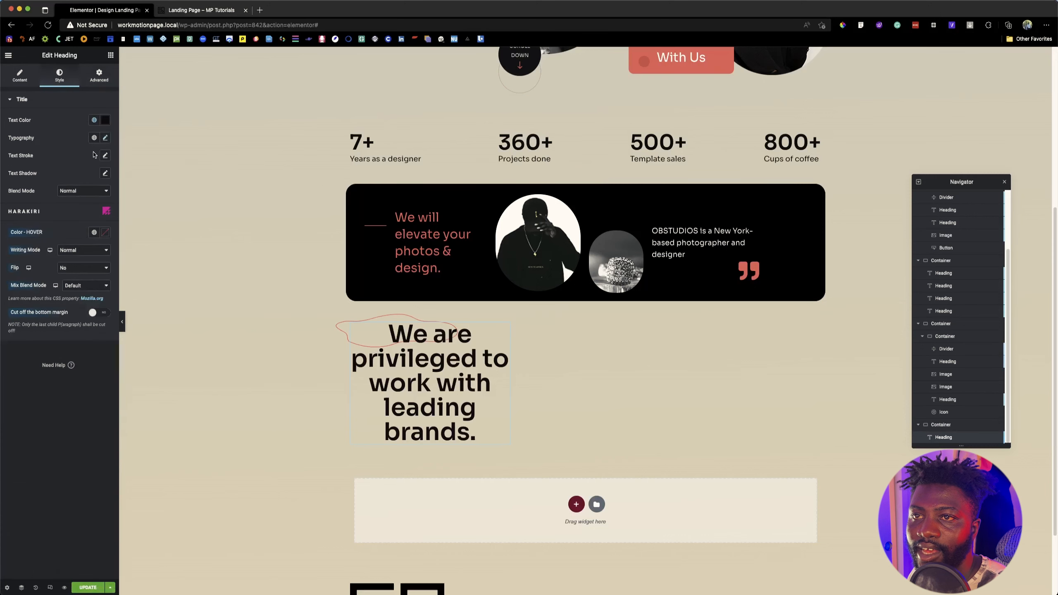
{"action": "left_click", "coordinate": [105, 138]}
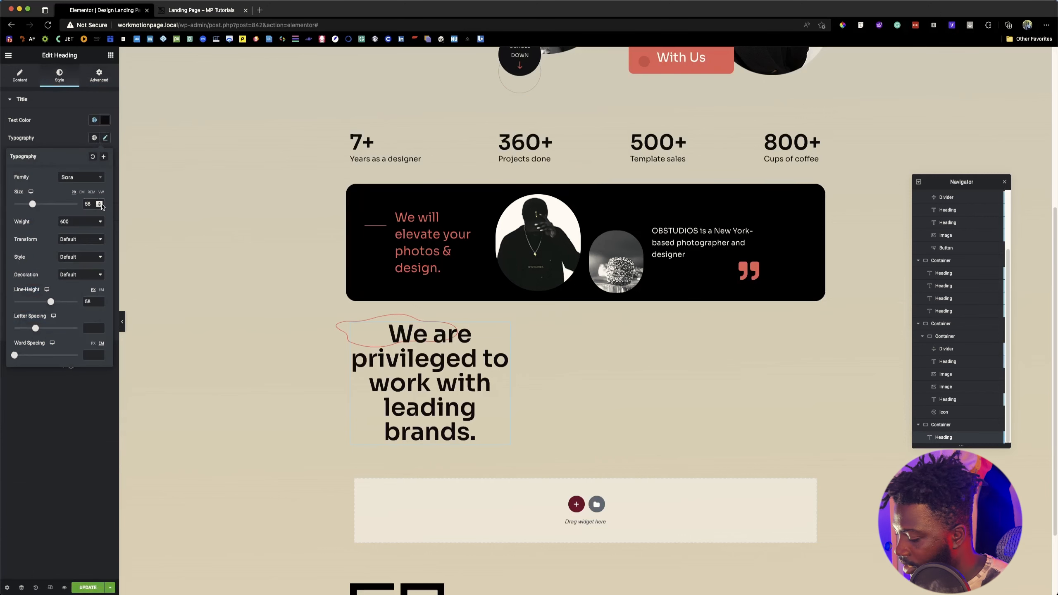
{"action": "key", "text": "BackSpace"}
{"action": "type", "text": "0"}
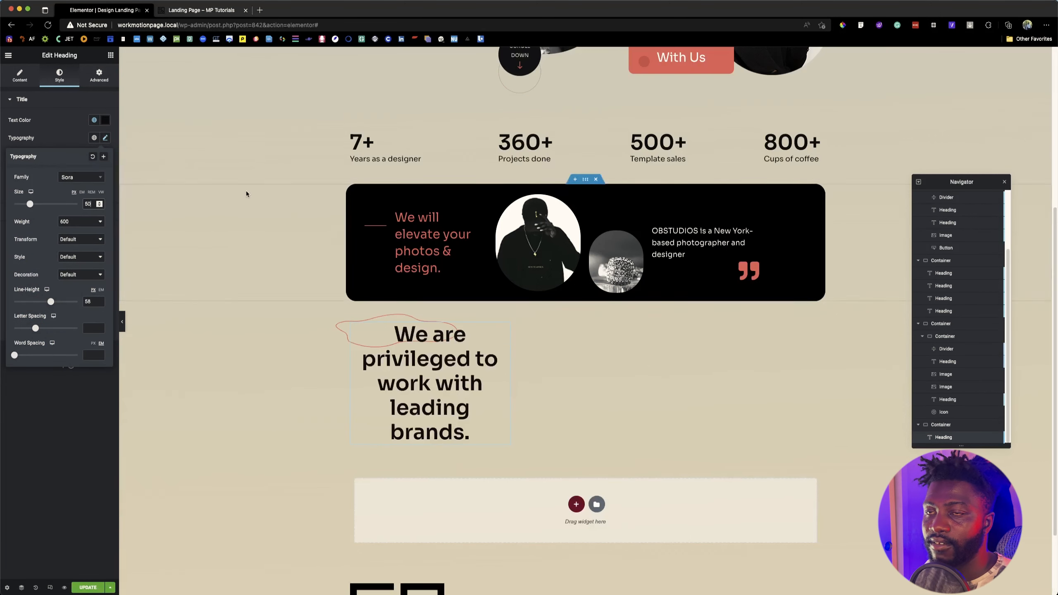
Step: Narrow the "We are privileged" heading to 27%, comparing its line breaks with the reference page
{"action": "left_click", "coordinate": [203, 11]}
{"action": "left_click", "coordinate": [113, 13]}
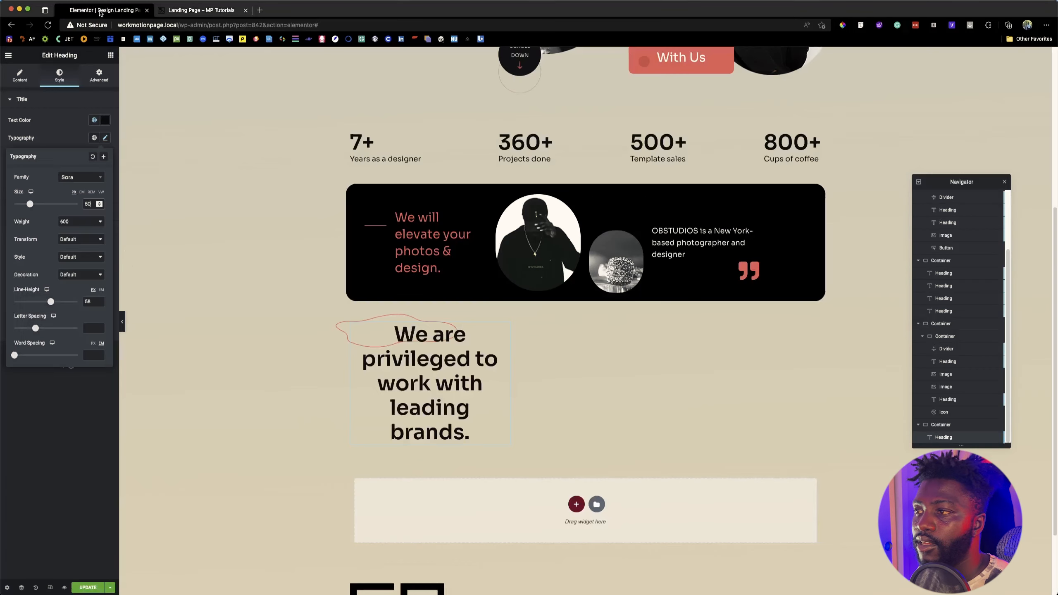
{"action": "left_click", "coordinate": [107, 83]}
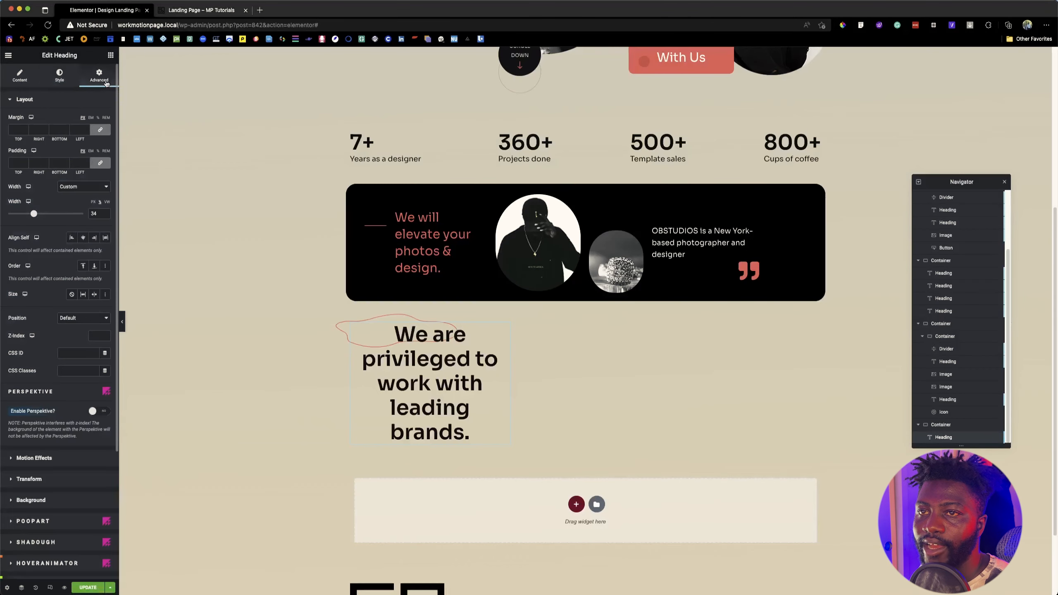
{"action": "left_click_drag", "start_coordinate": [36, 216], "coordinate": [30, 214]}
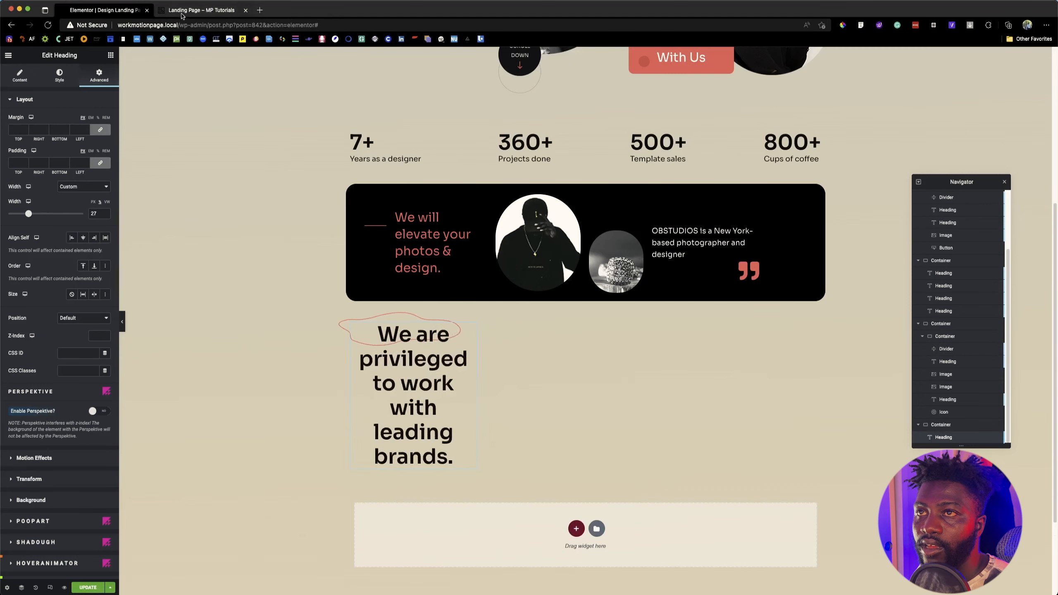
{"action": "left_click", "coordinate": [200, 10]}
{"action": "left_click", "coordinate": [105, 10]}
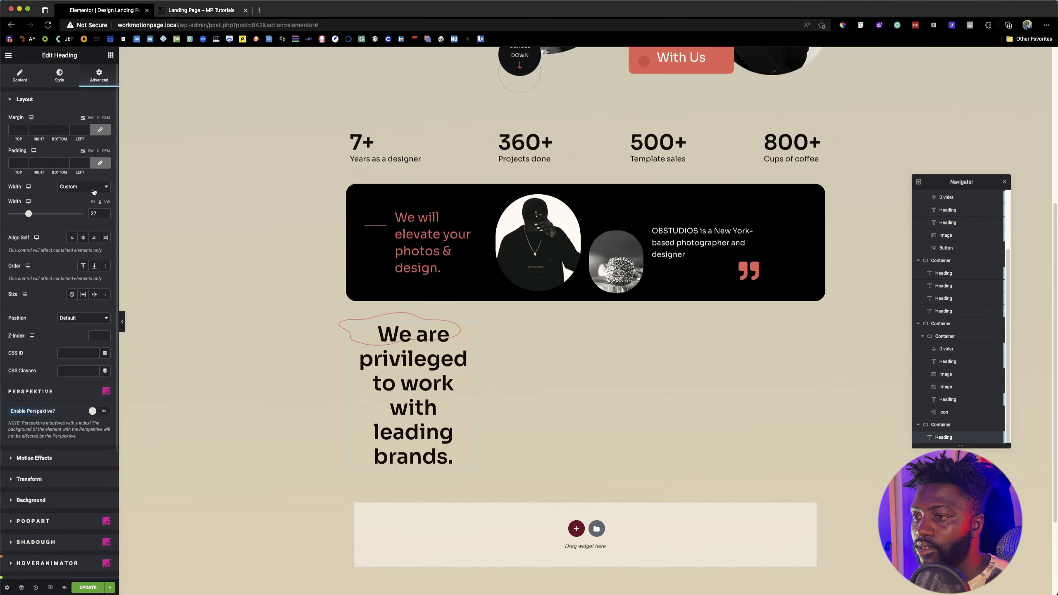
{"action": "left_click_drag", "start_coordinate": [30, 215], "coordinate": [30, 214]}
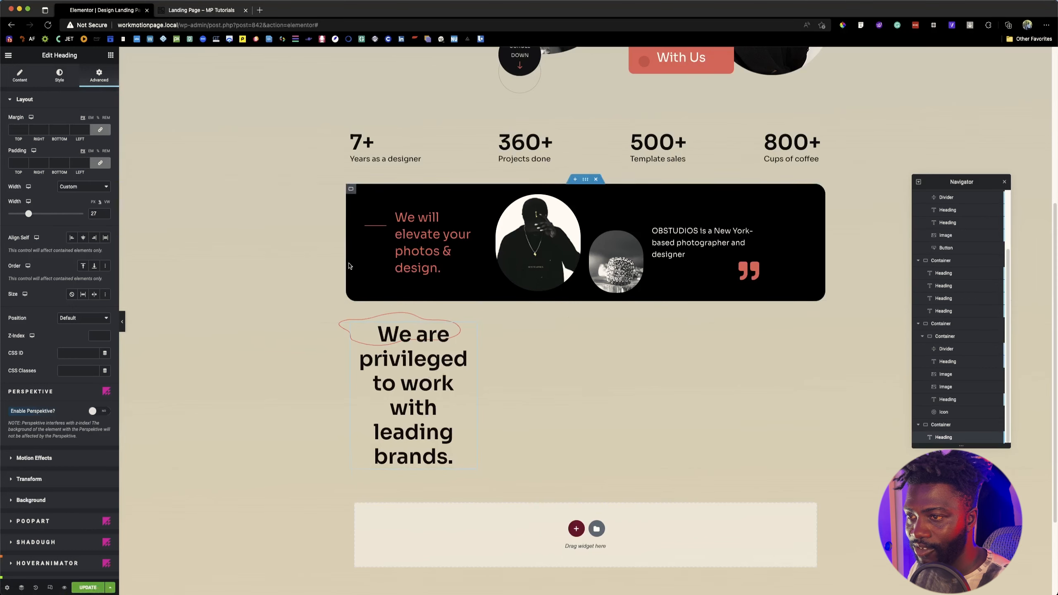
Step: Check the reference heading's spacing with Font Finder and set the "We are privileged" heading's line height to 60 px
{"action": "left_click", "coordinate": [202, 8]}
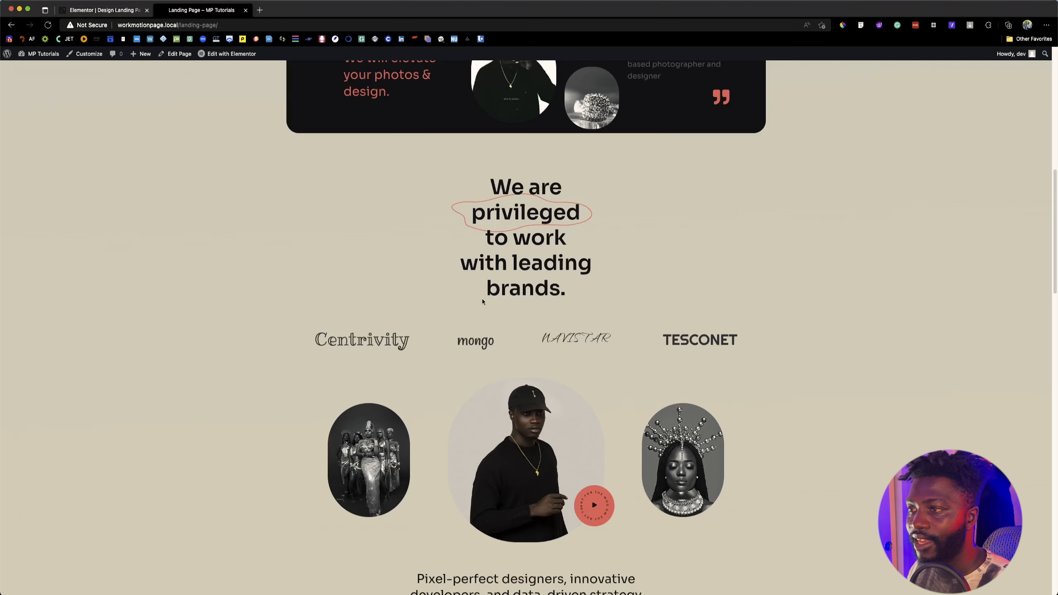
{"action": "left_click", "coordinate": [88, 12]}
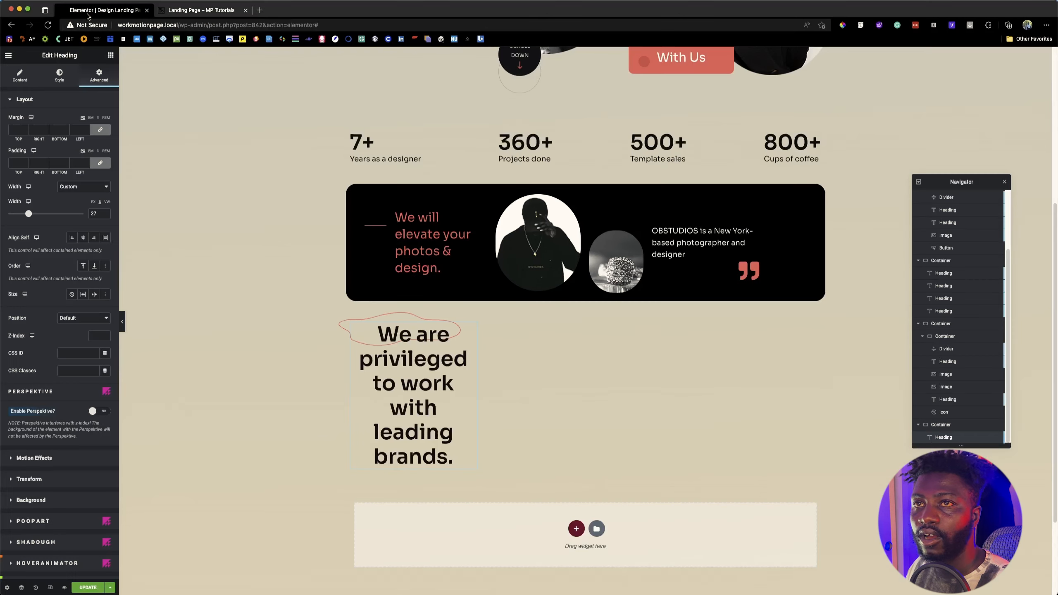
{"action": "left_click", "coordinate": [213, 11]}
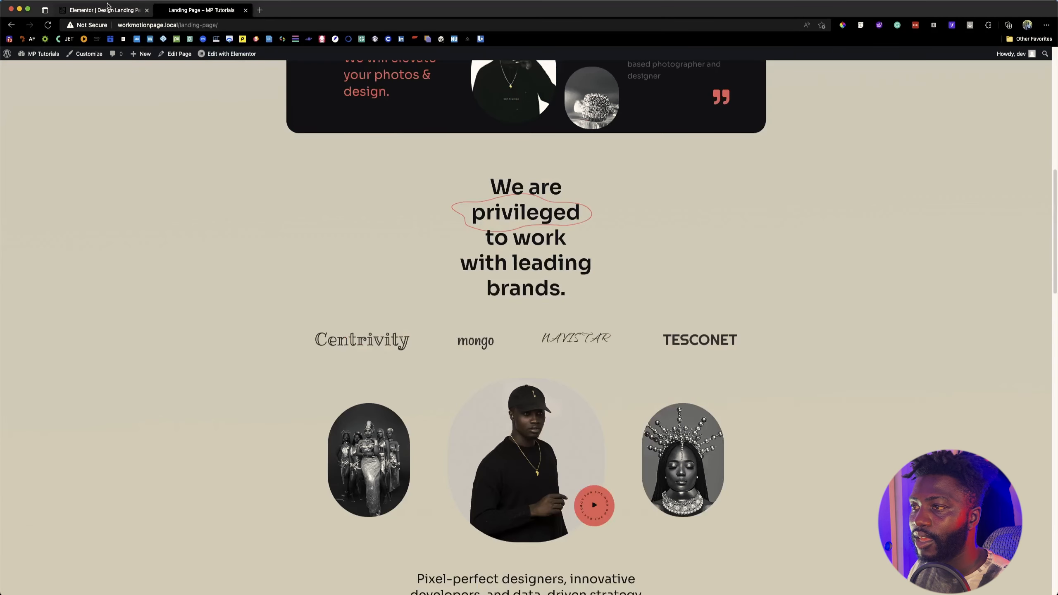
{"action": "left_click", "coordinate": [860, 25]}
{"action": "left_click", "coordinate": [598, 234]}
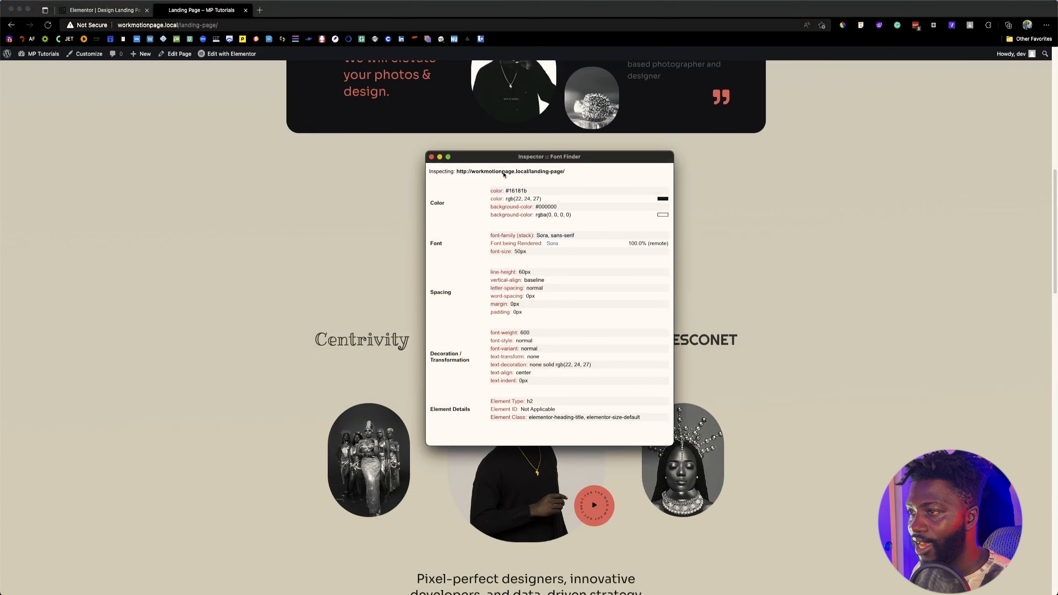
{"action": "left_click", "coordinate": [121, 10]}
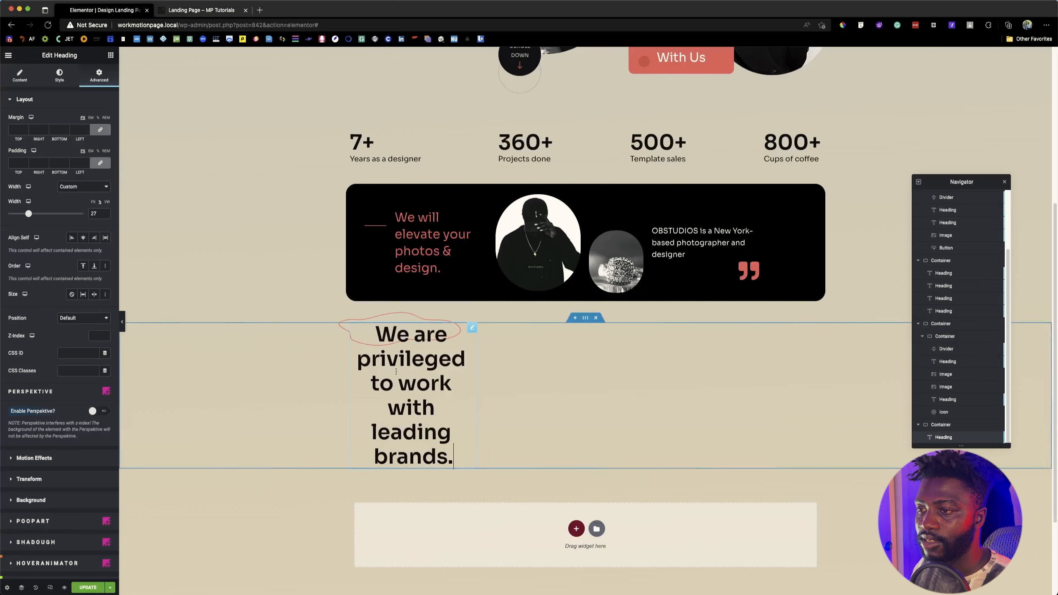
{"action": "left_click", "coordinate": [59, 76]}
{"action": "left_click", "coordinate": [105, 138]}
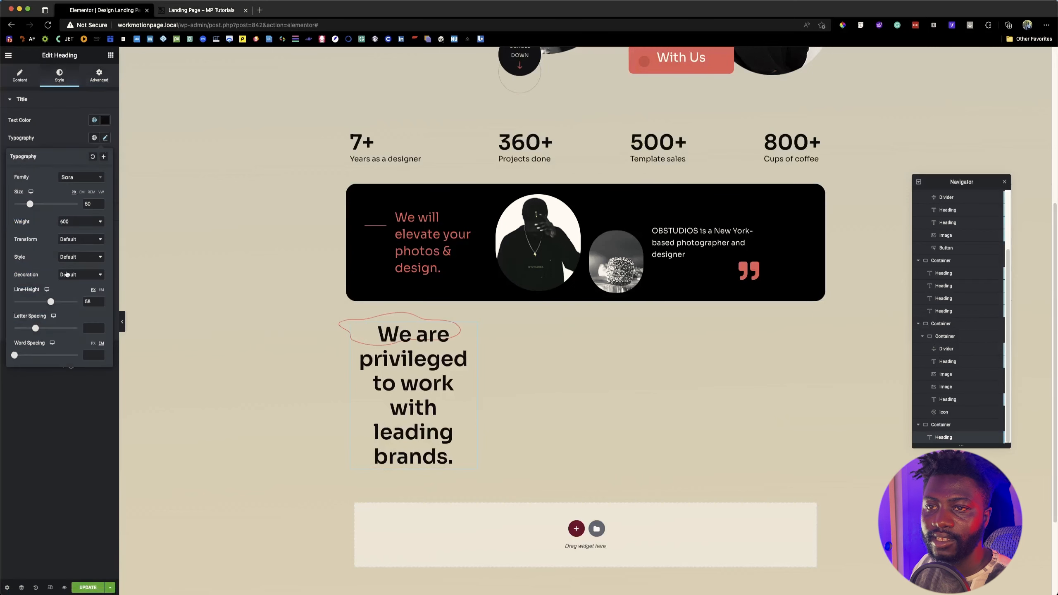
{"action": "left_click", "coordinate": [87, 302]}
{"action": "type", "text": "60"}
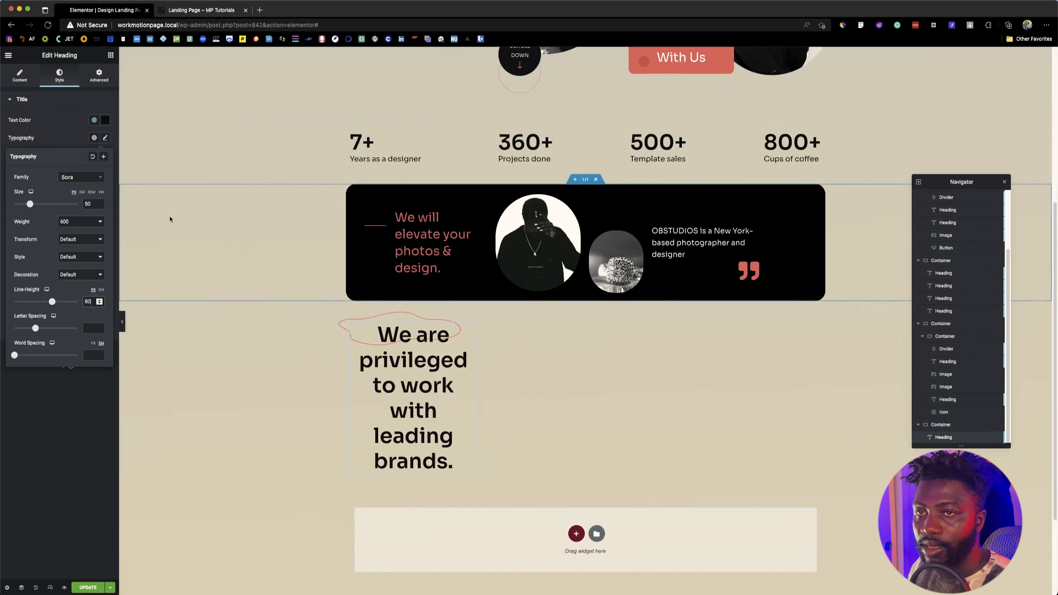
Step: Compare with the reference page again and try a wider custom width for the "We are privileged" heading
{"action": "left_click", "coordinate": [187, 13]}
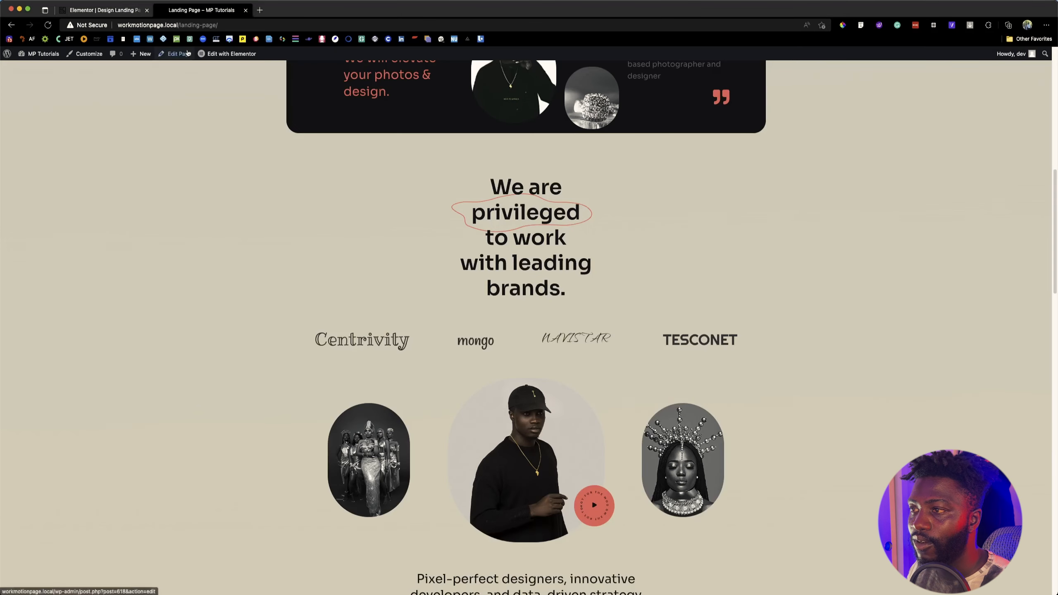
{"action": "left_click", "coordinate": [92, 10]}
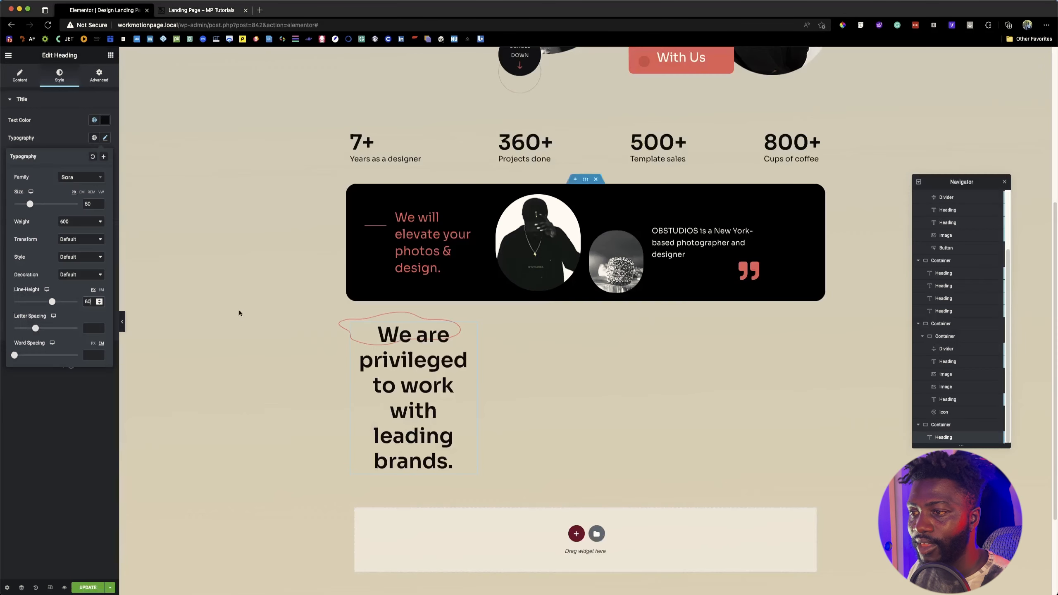
{"action": "left_click", "coordinate": [21, 76]}
{"action": "left_click", "coordinate": [58, 78]}
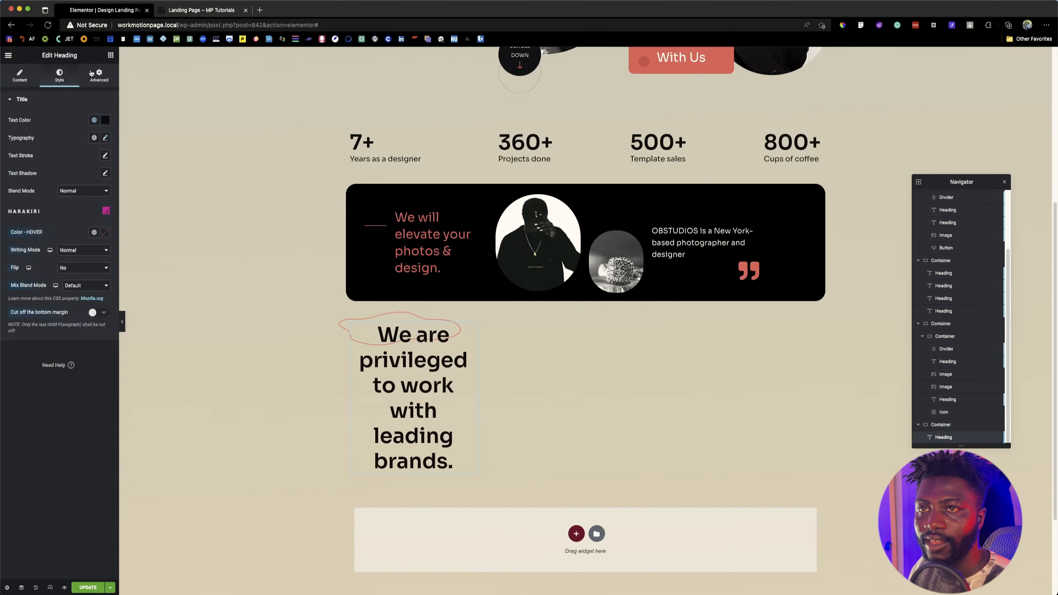
{"action": "left_click", "coordinate": [98, 76]}
{"action": "left_click_drag", "start_coordinate": [29, 213], "coordinate": [34, 213]}
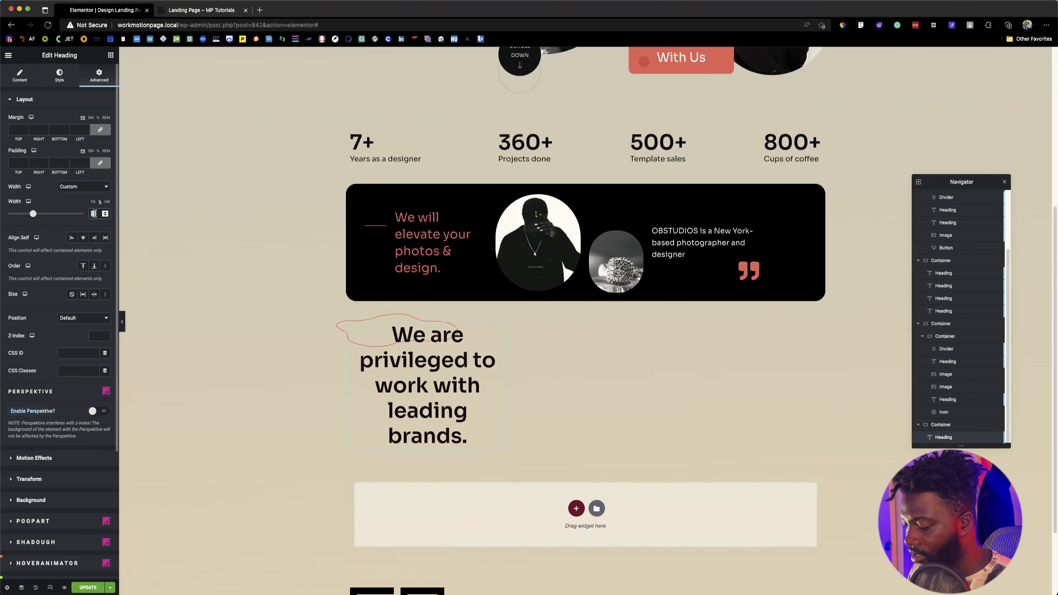
Step: Clear the heading's custom width value and break its text into five lines: "We are / privileged / to work / with leading / brands."
{"action": "key", "text": "BackSpace"}
{"action": "left_click", "coordinate": [460, 339]}
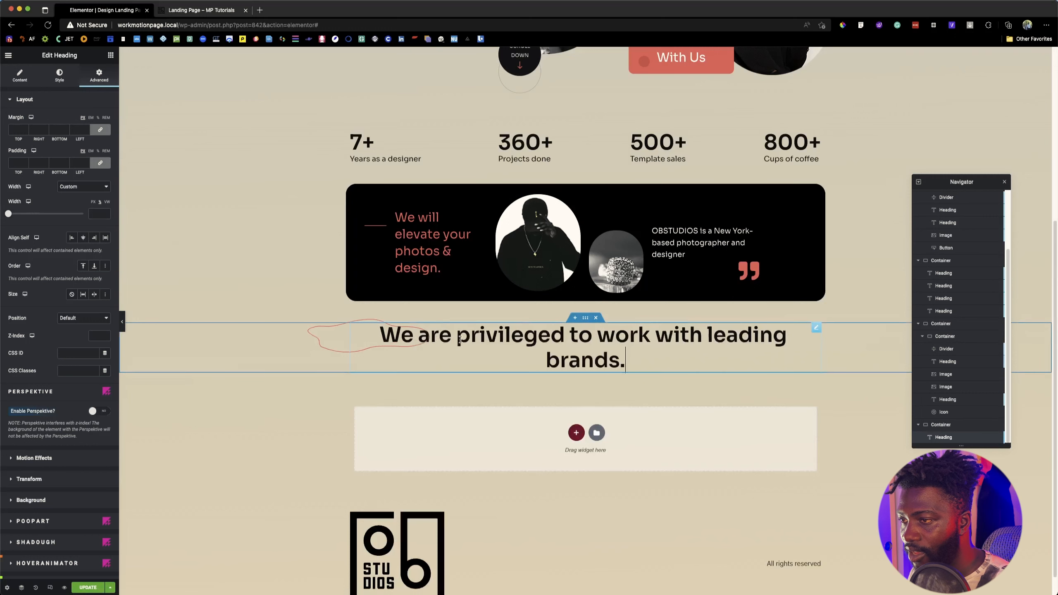
{"action": "left_click", "coordinate": [460, 337]}
{"action": "key", "text": "Return"}
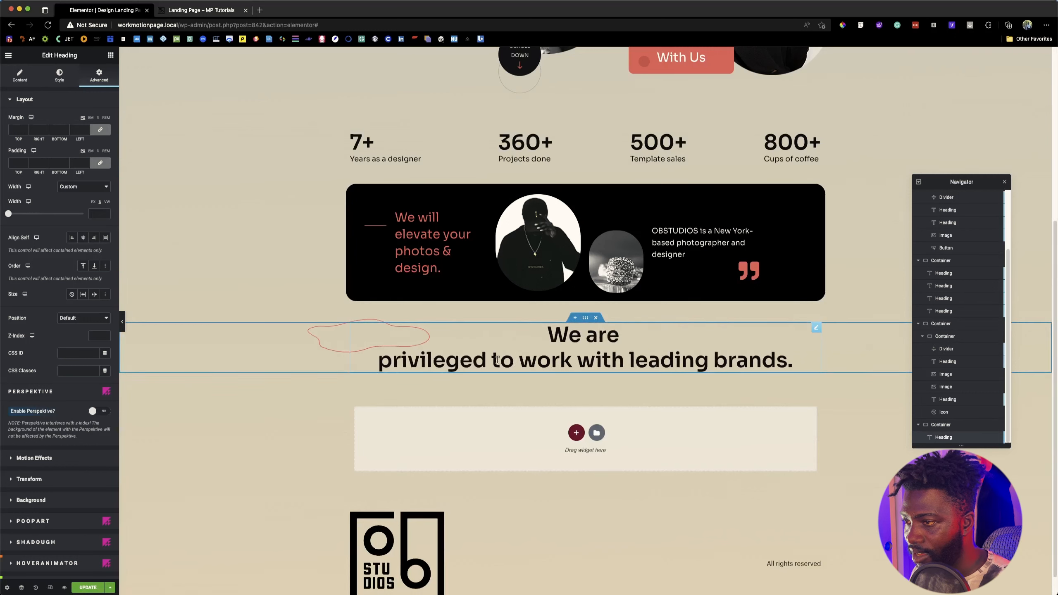
{"action": "left_click", "coordinate": [492, 359]}
{"action": "key", "text": "Return"}
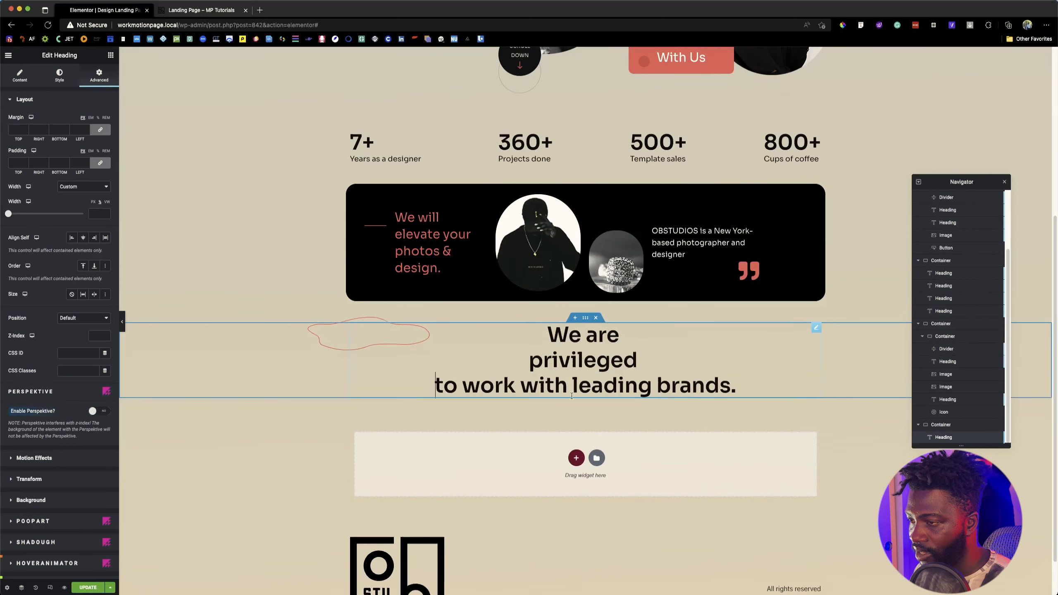
{"action": "key", "text": "Return"}
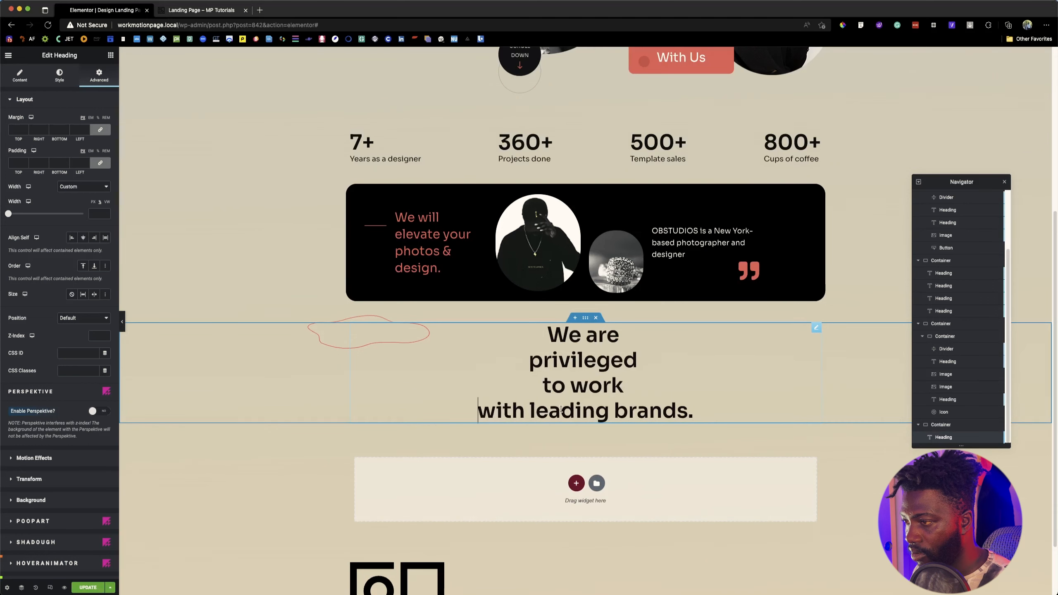
{"action": "key", "text": "Return"}
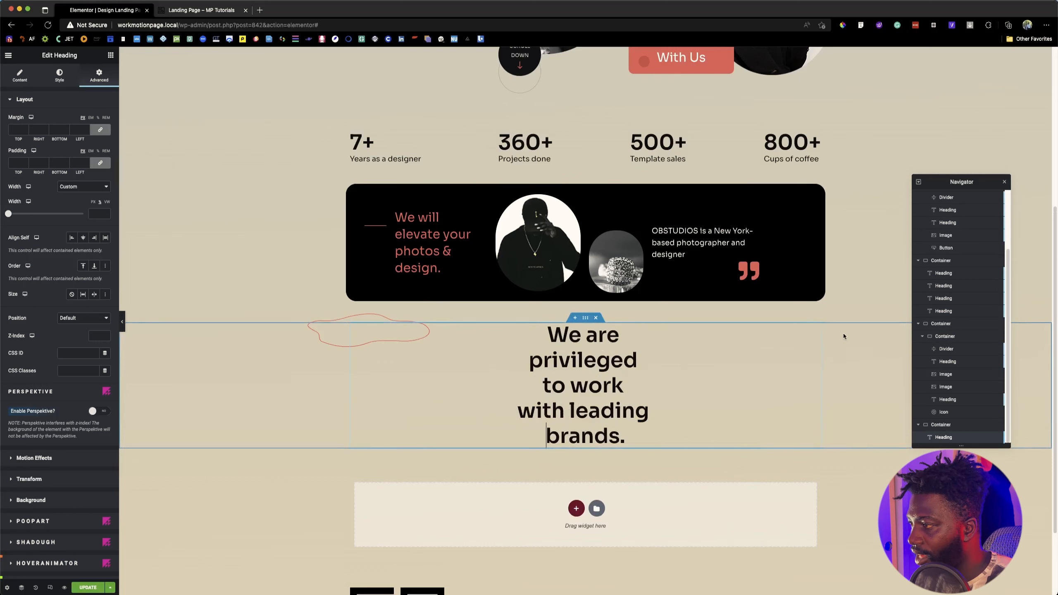
Step: Set the "We are privileged" heading's custom width to 50% and align it to the centre of its container
{"action": "left_click", "coordinate": [96, 213]}
{"action": "type", "text": "50"}
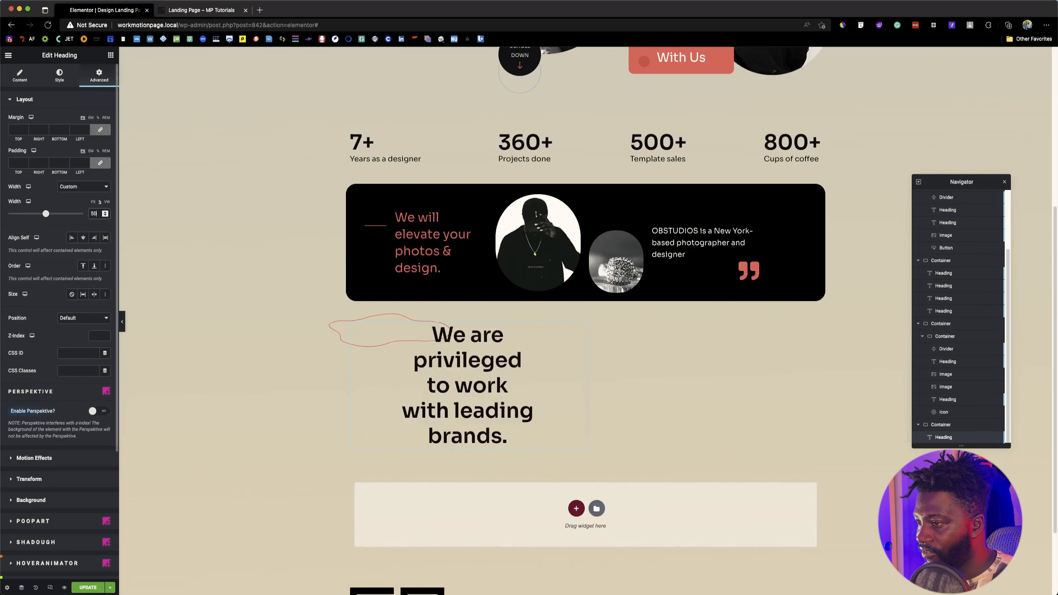
{"action": "left_click", "coordinate": [83, 238]}
{"action": "left_click", "coordinate": [518, 333]}
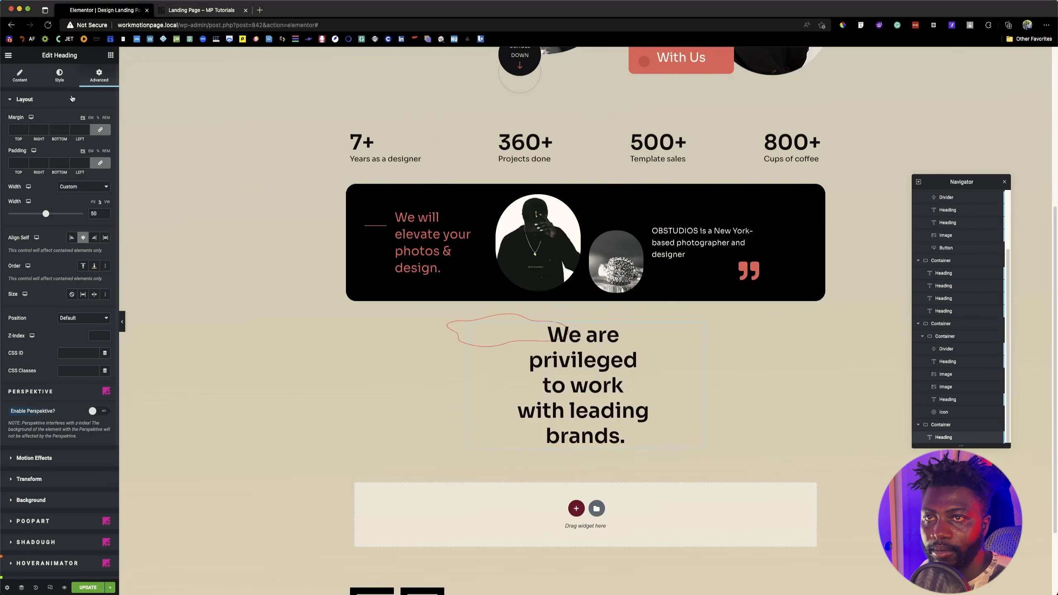
Step: Move the heading's Poopart overlay outline onto the word "privileged" with a top offset of 19% and a left offset of 17%
{"action": "scroll", "coordinate": [33, 454], "scroll_direction": "down", "scroll_amount": 5}
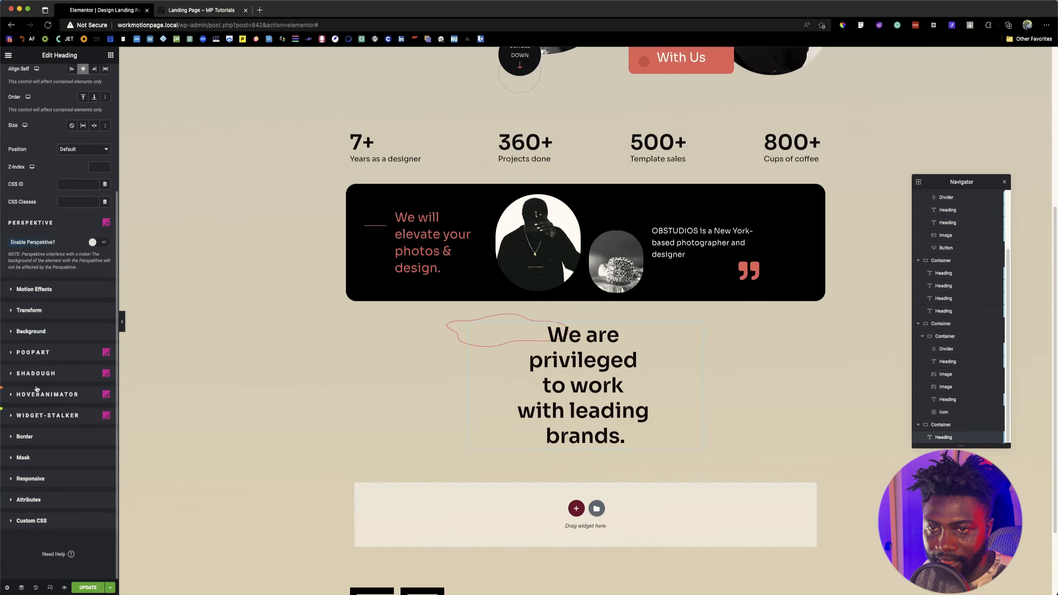
{"action": "left_click", "coordinate": [33, 353]}
{"action": "scroll", "coordinate": [72, 468], "scroll_direction": "down", "scroll_amount": 4}
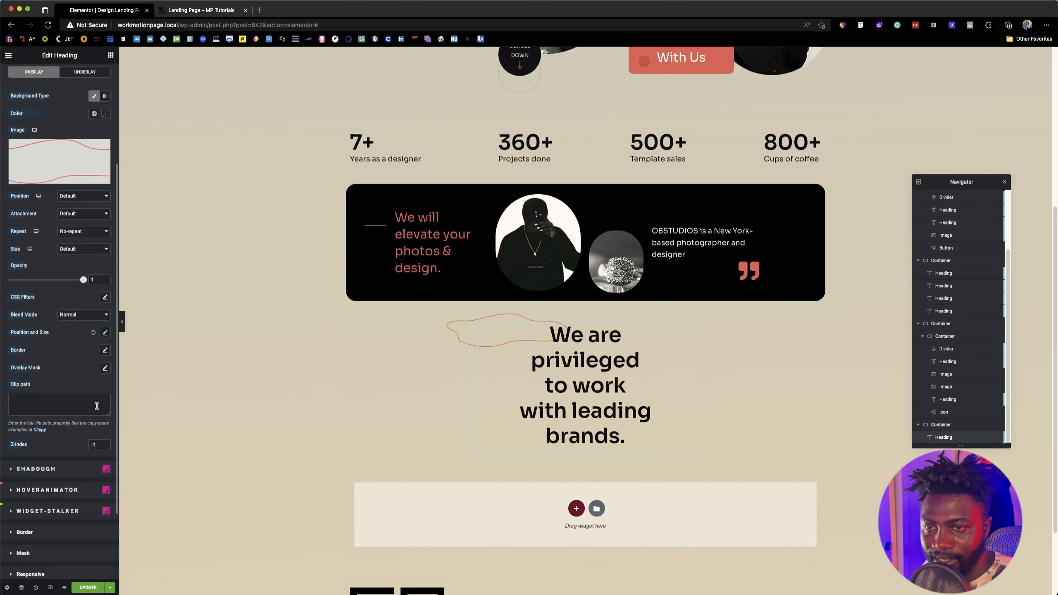
{"action": "left_click", "coordinate": [104, 332]}
{"action": "scroll", "coordinate": [74, 449], "scroll_direction": "down", "scroll_amount": 3}
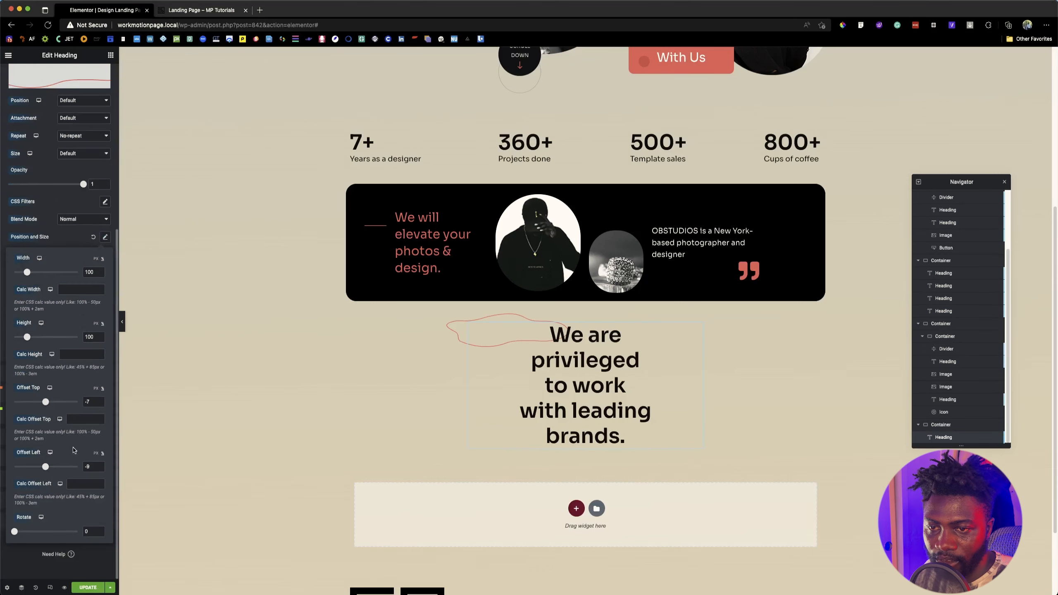
{"action": "left_click_drag", "start_coordinate": [45, 402], "coordinate": [48, 402]}
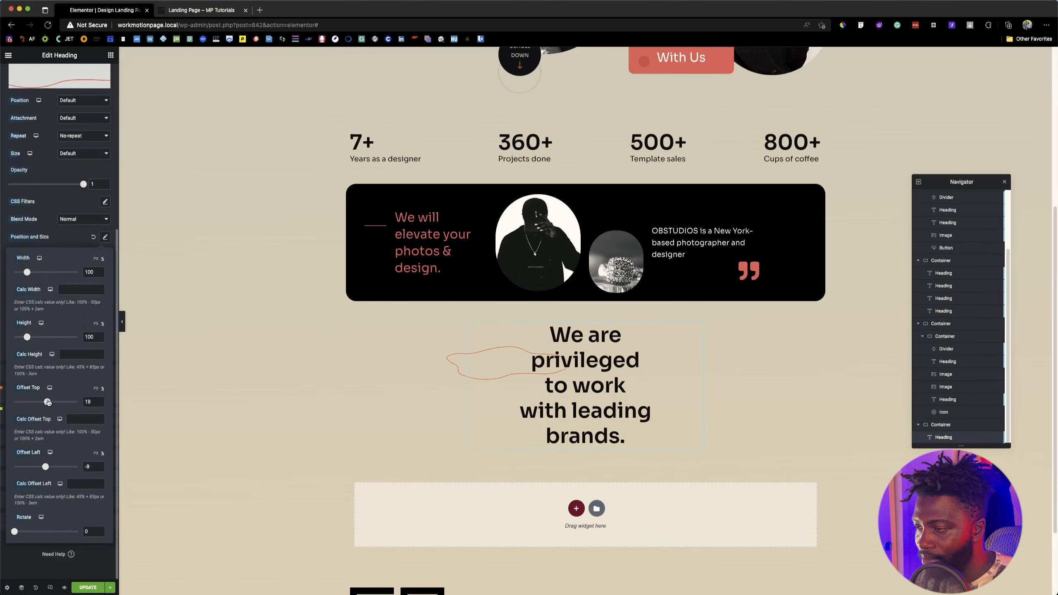
{"action": "left_click_drag", "start_coordinate": [46, 466], "coordinate": [47, 467]}
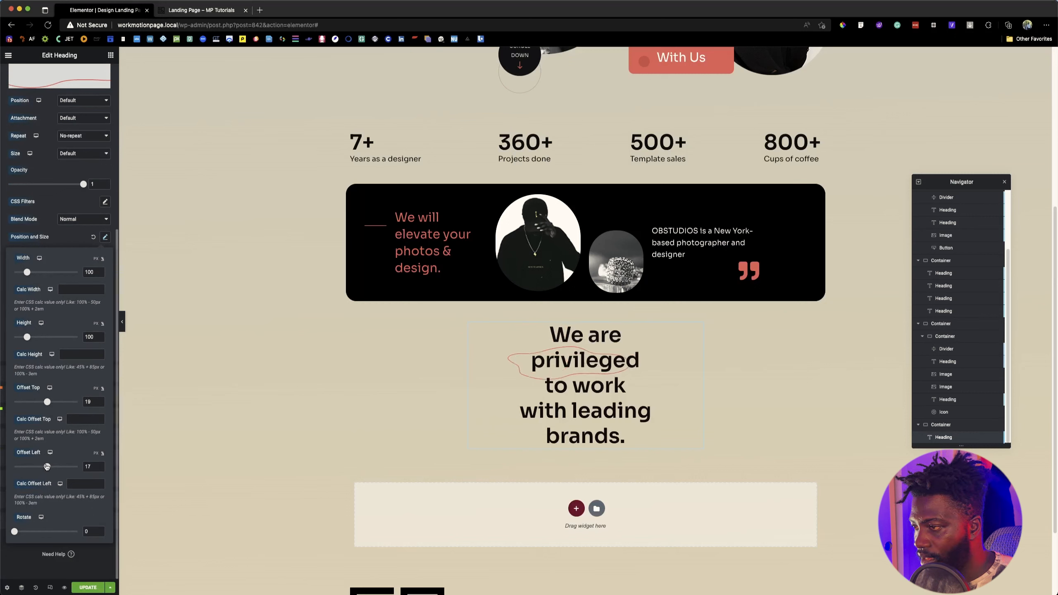
Step: Try a left offset of 22% for the heading's Poopart overlay outline and compare it with the reference page
{"action": "left_click", "coordinate": [92, 467]}
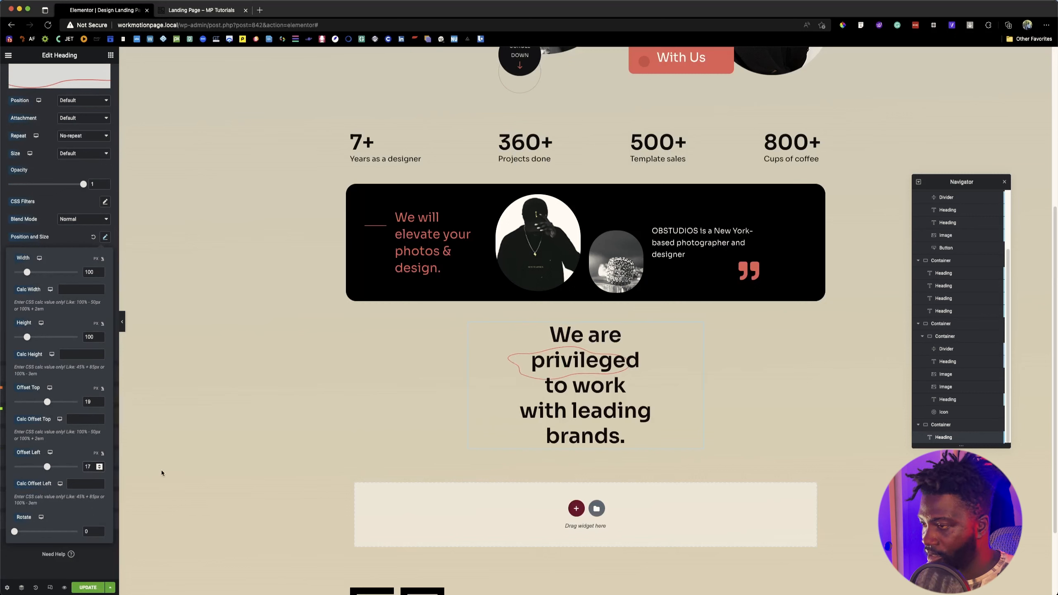
{"action": "key", "text": "Up"}
{"action": "key", "text": "Up"}
{"action": "key", "text": "Up"}
{"action": "key", "text": "Up"}
{"action": "key", "text": "Up"}
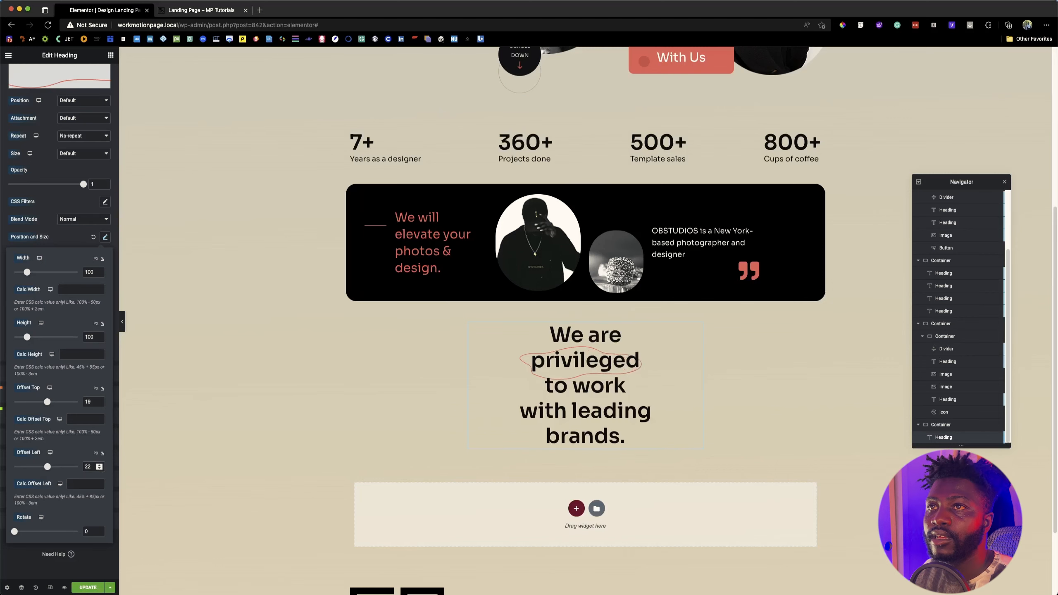
{"action": "left_click", "coordinate": [178, 11]}
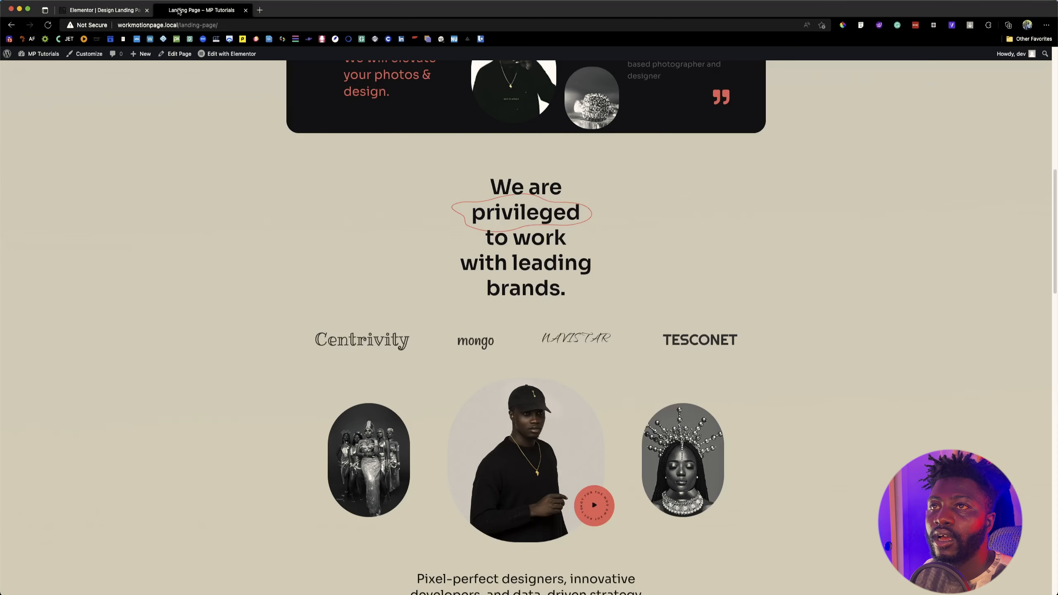
{"action": "left_click", "coordinate": [116, 11]}
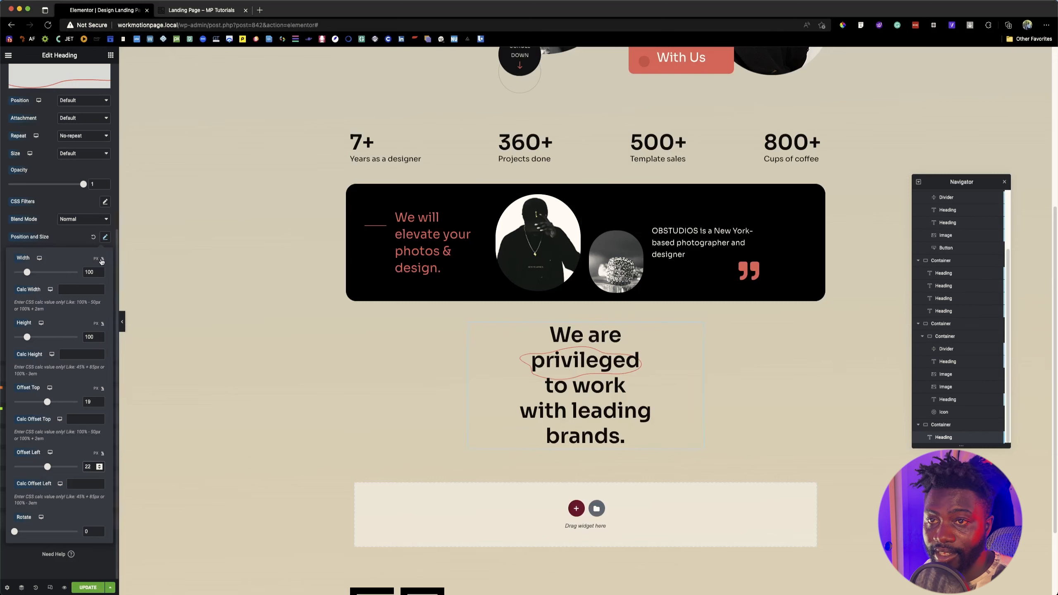
Step: Set the heading overlay outline's background size to Custom with a width of 58%
{"action": "left_click", "coordinate": [66, 244]}
{"action": "left_click", "coordinate": [72, 154]}
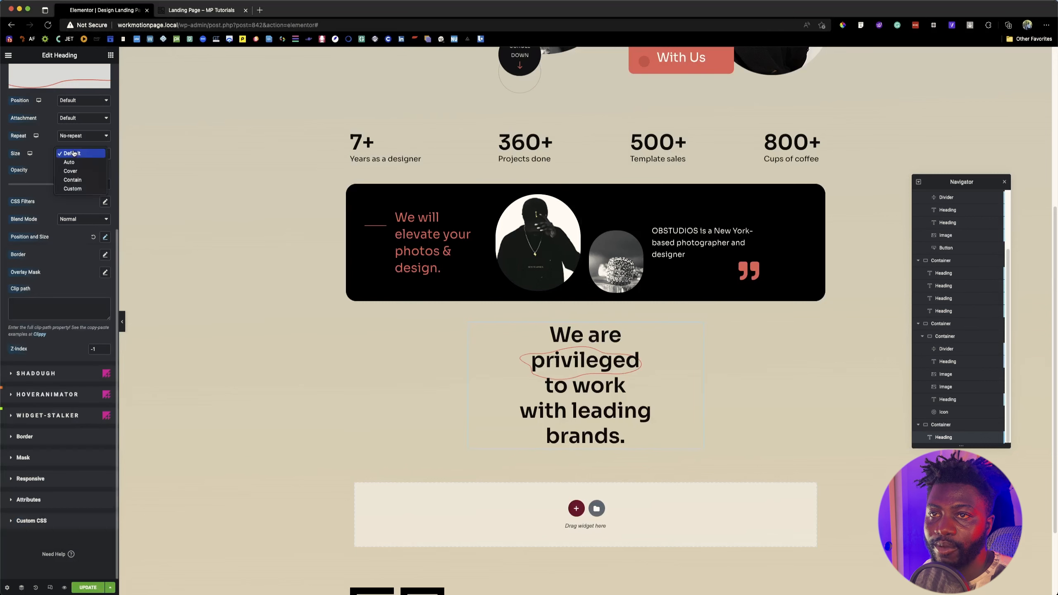
{"action": "left_click", "coordinate": [70, 188]}
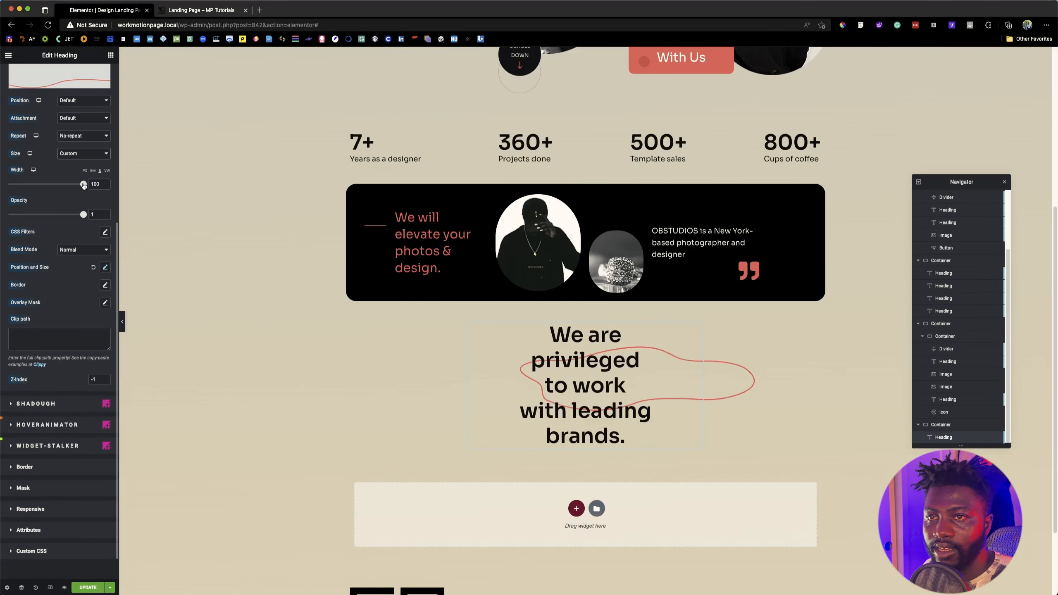
{"action": "left_click_drag", "start_coordinate": [83, 185], "coordinate": [52, 184]}
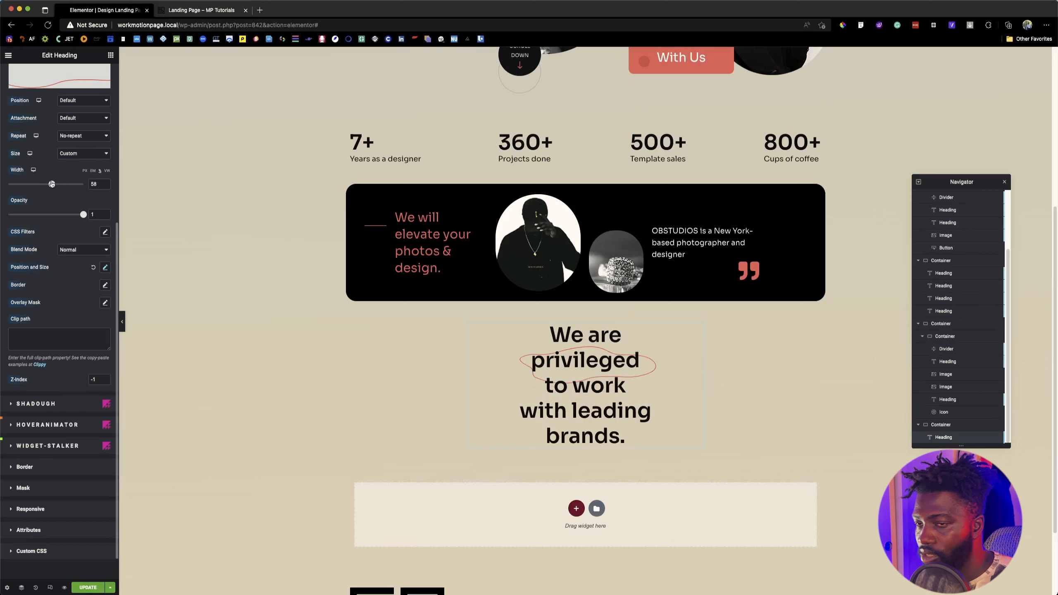
Step: Set the overlay outline's top offset to 16% and left offset to 19%, and check it against the reference page
{"action": "left_click", "coordinate": [104, 268]}
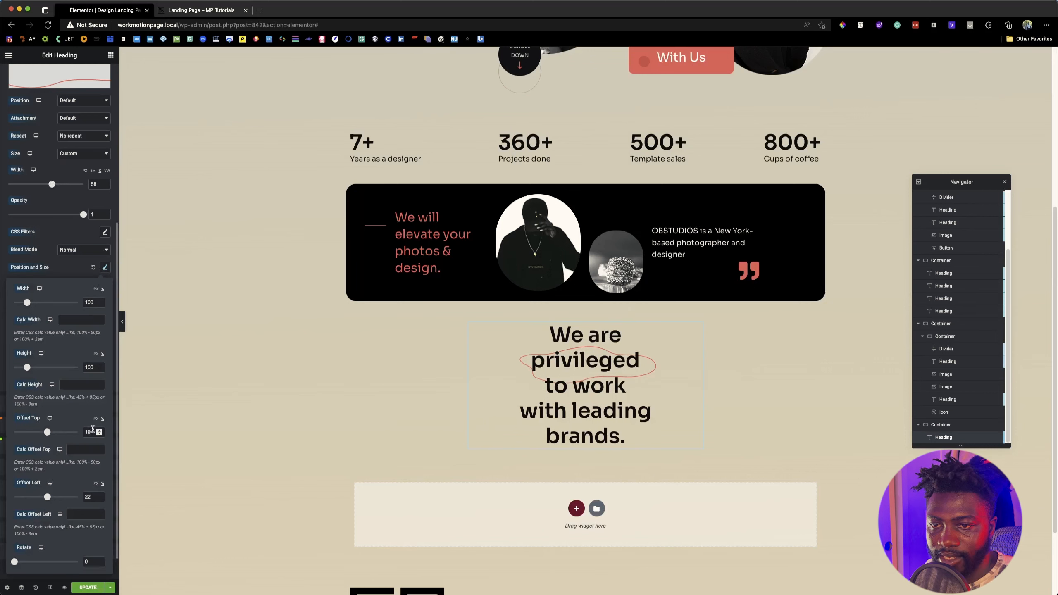
{"action": "key", "text": "BackSpace"}
{"action": "type", "text": "6"}
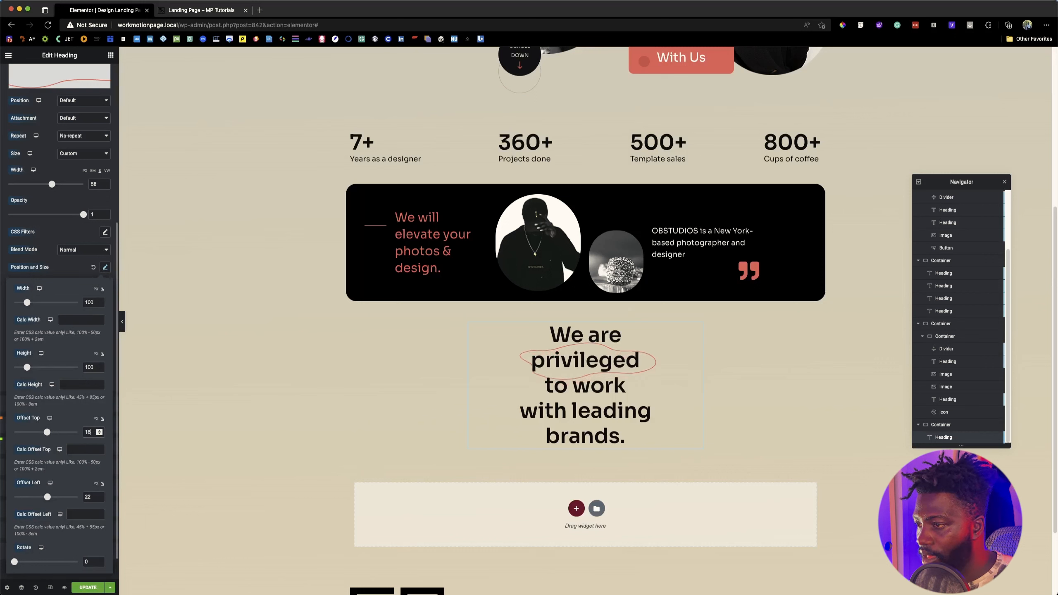
{"action": "left_click", "coordinate": [89, 497]}
{"action": "key", "text": "BackSpace"}
{"action": "key", "text": "BackSpace"}
{"action": "type", "text": "19"}
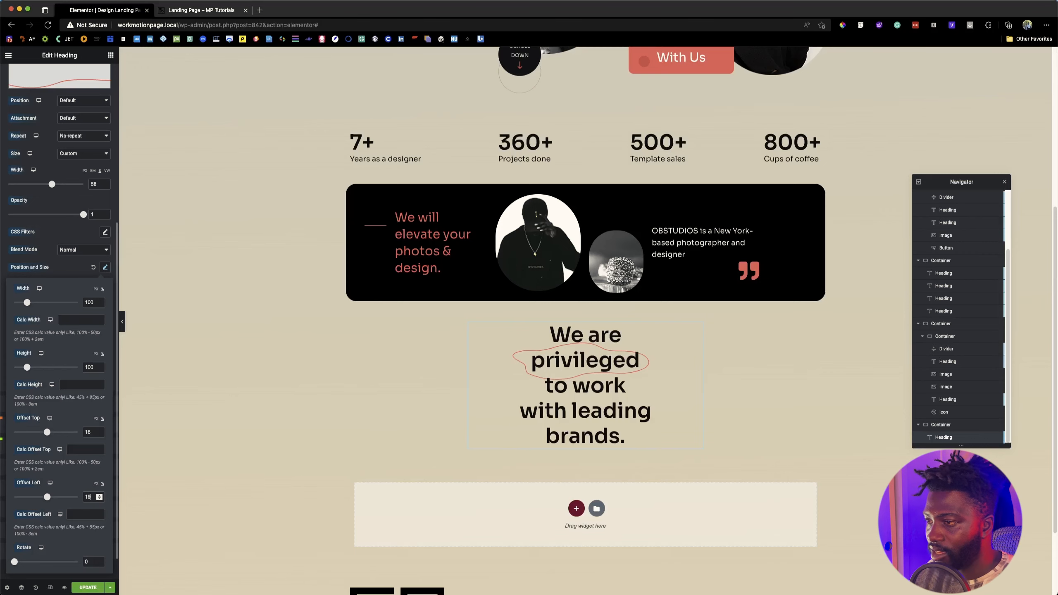
{"action": "left_click", "coordinate": [205, 8]}
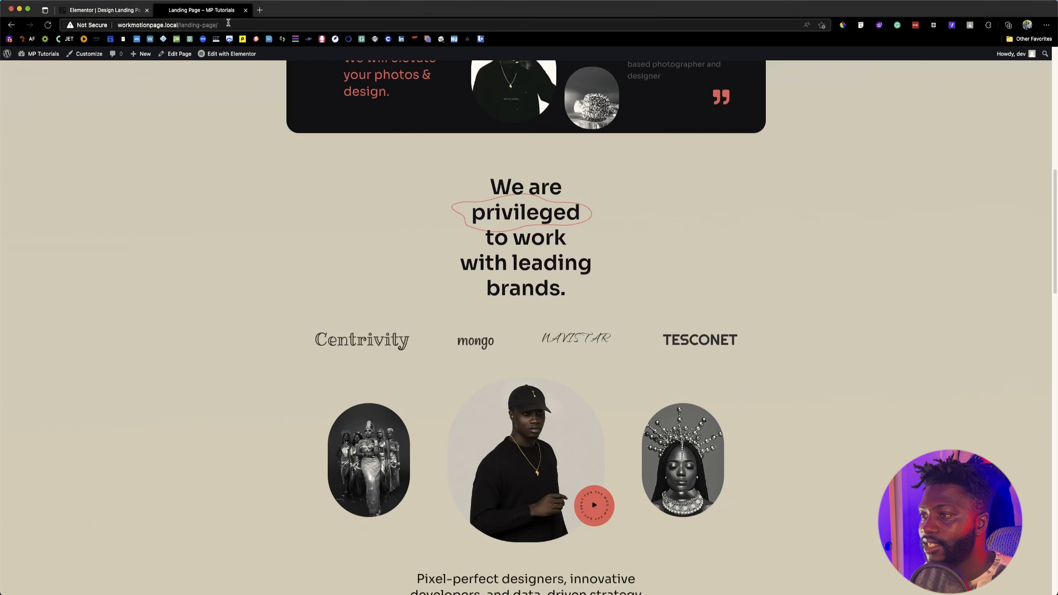
{"action": "left_click", "coordinate": [84, 13]}
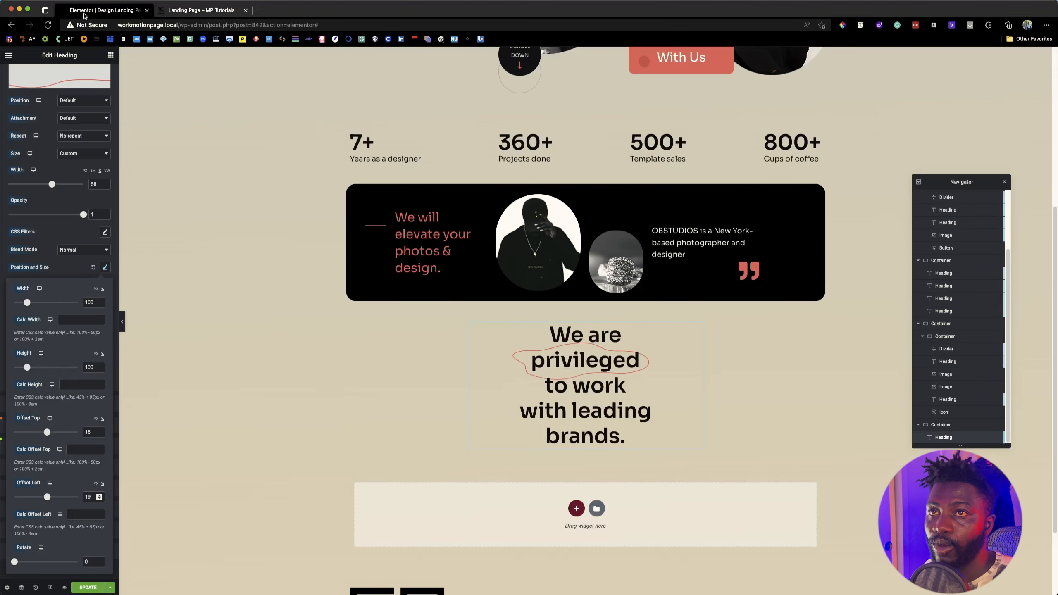
Step: Add an Image widget below the "We are privileged" heading with con3_logo.png and compare it with the reference page
{"action": "left_click", "coordinate": [111, 55]}
{"action": "left_click", "coordinate": [74, 90]}
{"action": "type", "text": "image"}
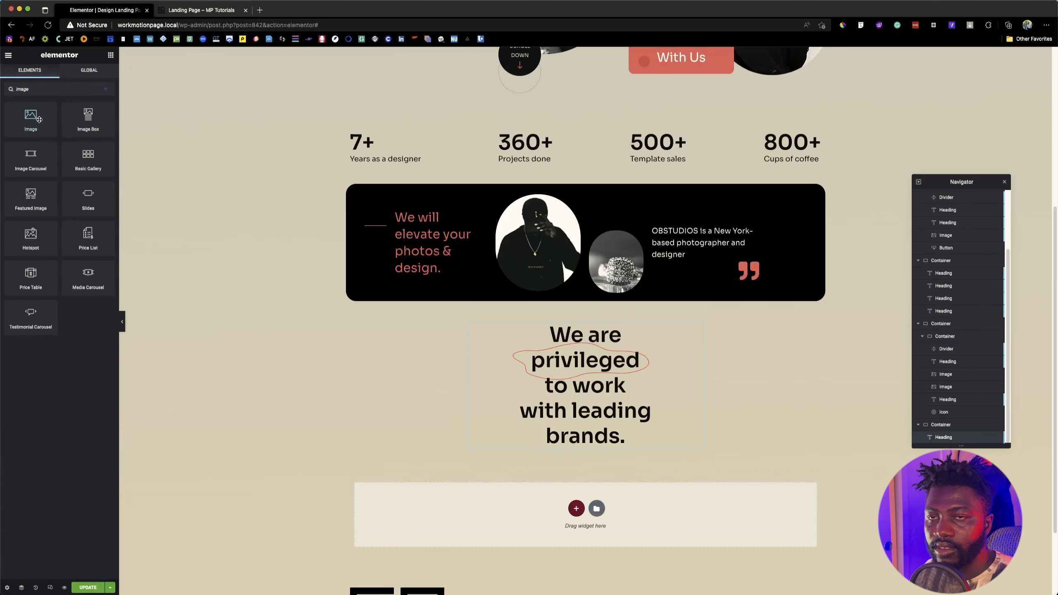
{"action": "left_click_drag", "start_coordinate": [31, 119], "coordinate": [576, 425]}
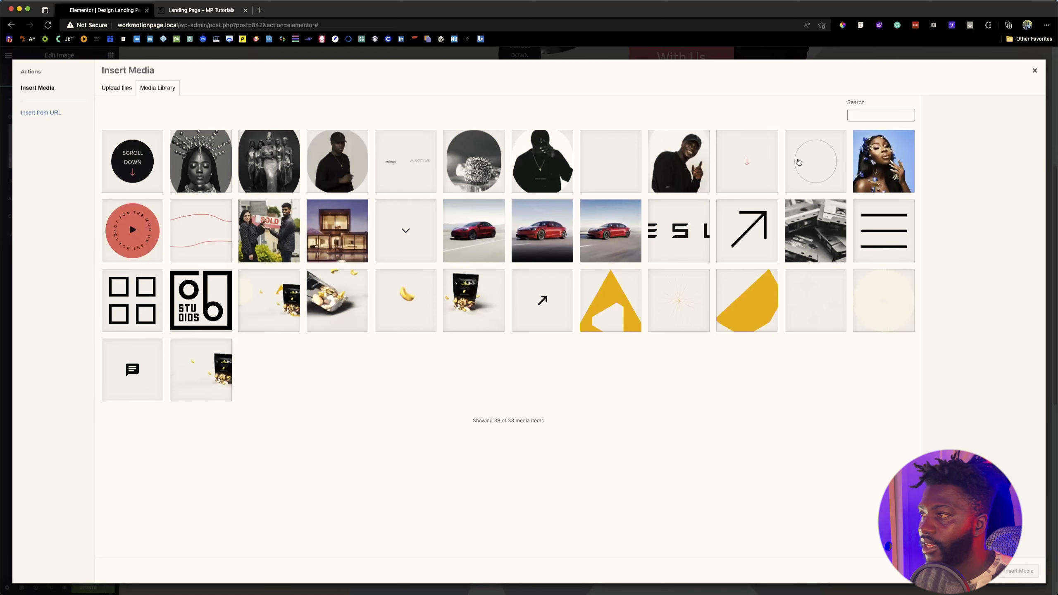
{"action": "left_click", "coordinate": [390, 174]}
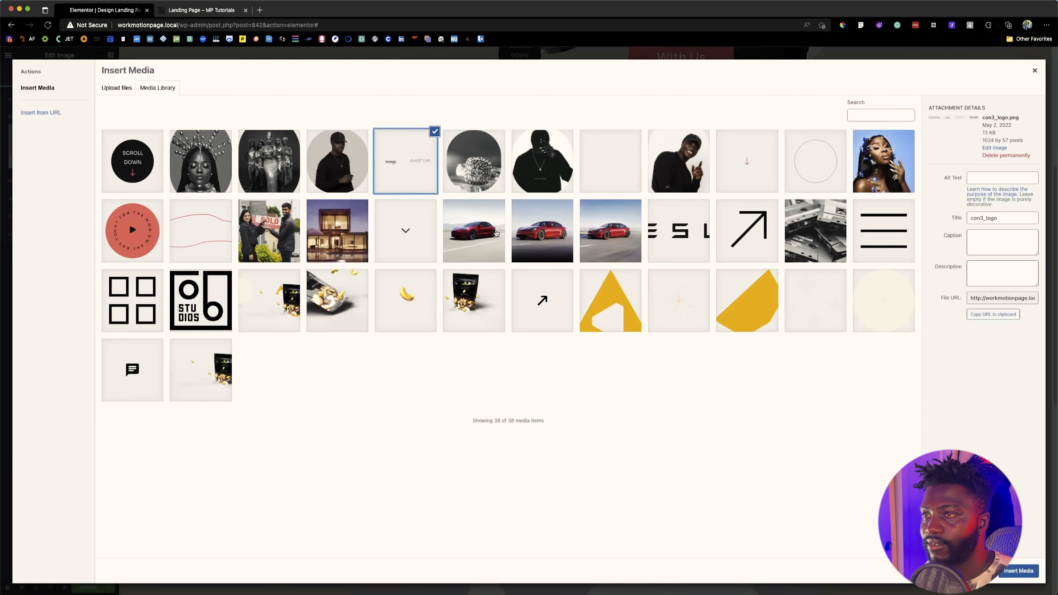
{"action": "left_click", "coordinate": [1035, 574]}
{"action": "scroll", "coordinate": [543, 466], "scroll_direction": "down", "scroll_amount": 4}
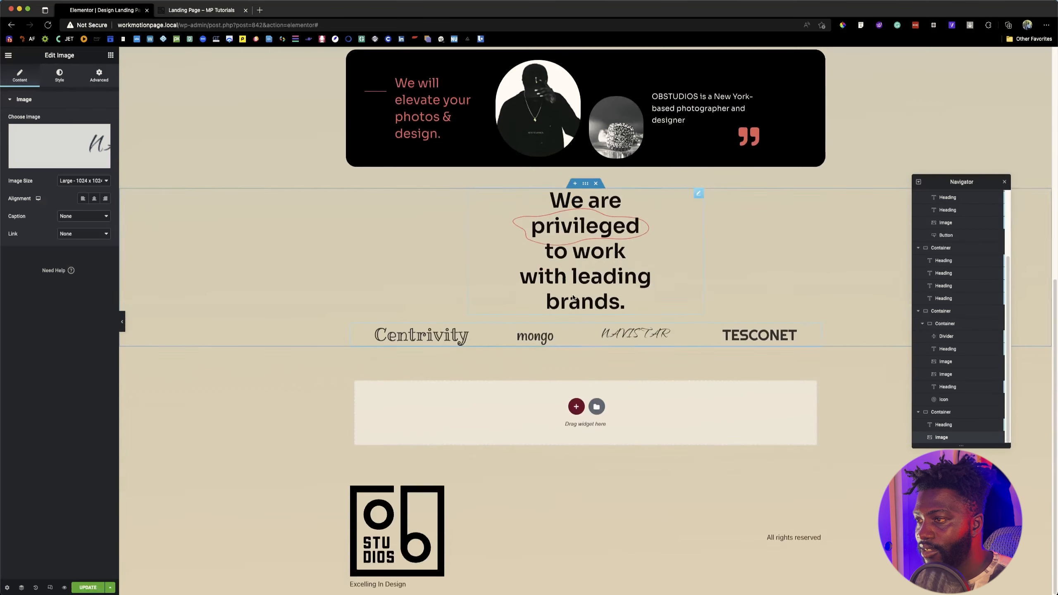
{"action": "left_click", "coordinate": [207, 11]}
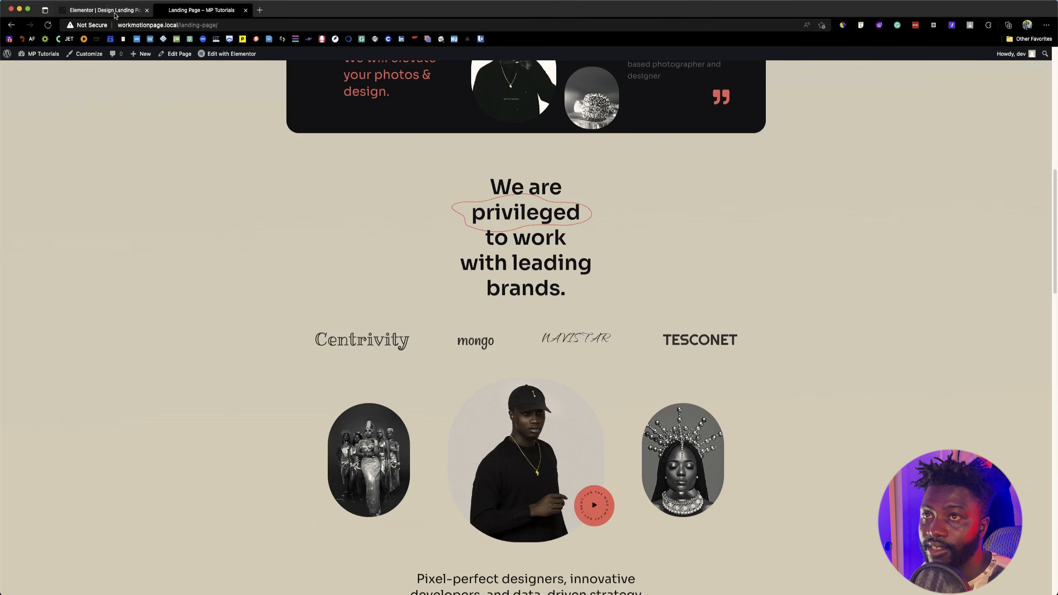
{"action": "key", "text": "ctrl+shift+Tab"}
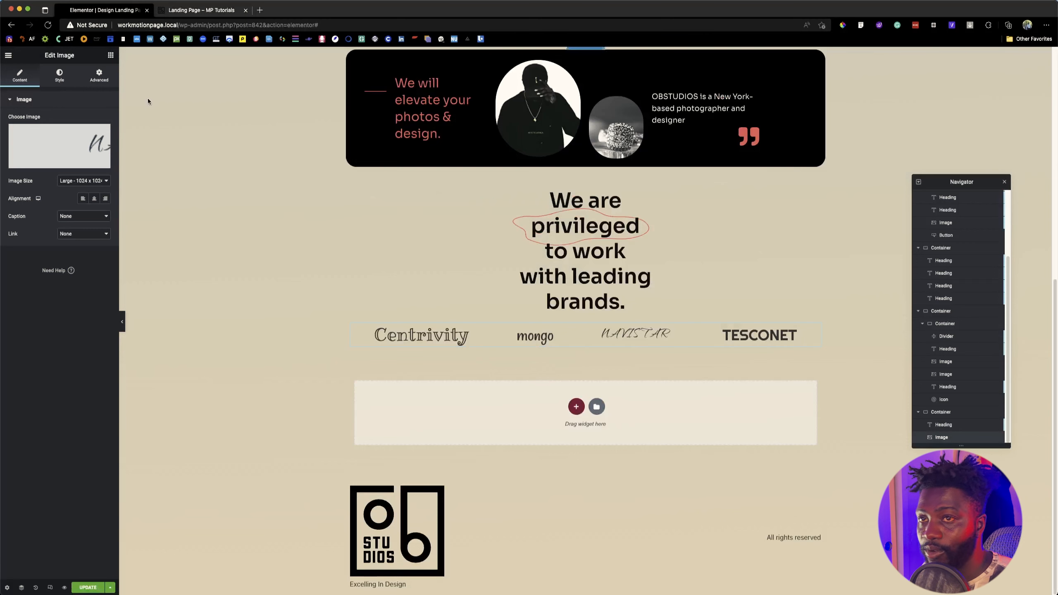
Step: Add another Image widget below the brand logos and duplicate it twice to get three placeholder images
{"action": "left_click", "coordinate": [110, 55]}
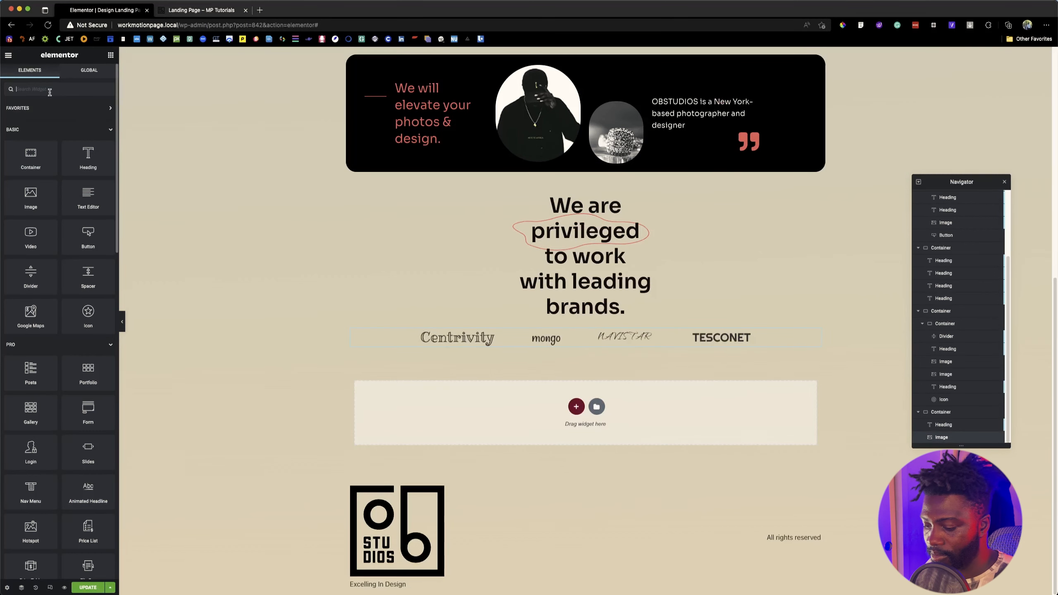
{"action": "type", "text": "image"}
{"action": "left_click_drag", "start_coordinate": [36, 115], "coordinate": [510, 338]}
{"action": "right_click", "coordinate": [471, 391]}
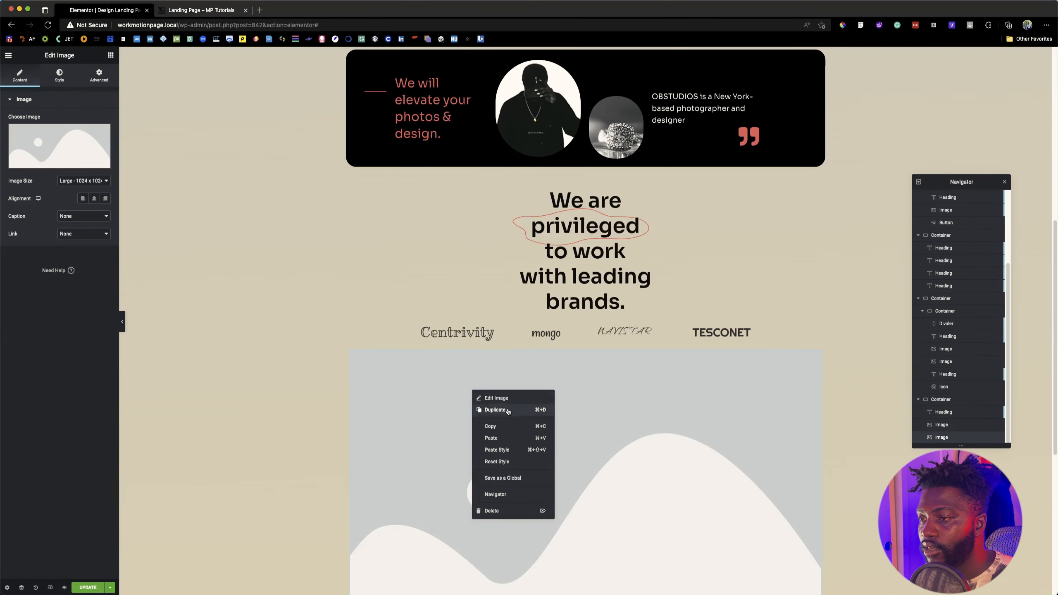
{"action": "left_click", "coordinate": [507, 409]}
{"action": "right_click", "coordinate": [507, 408]}
{"action": "left_click", "coordinate": [531, 428]}
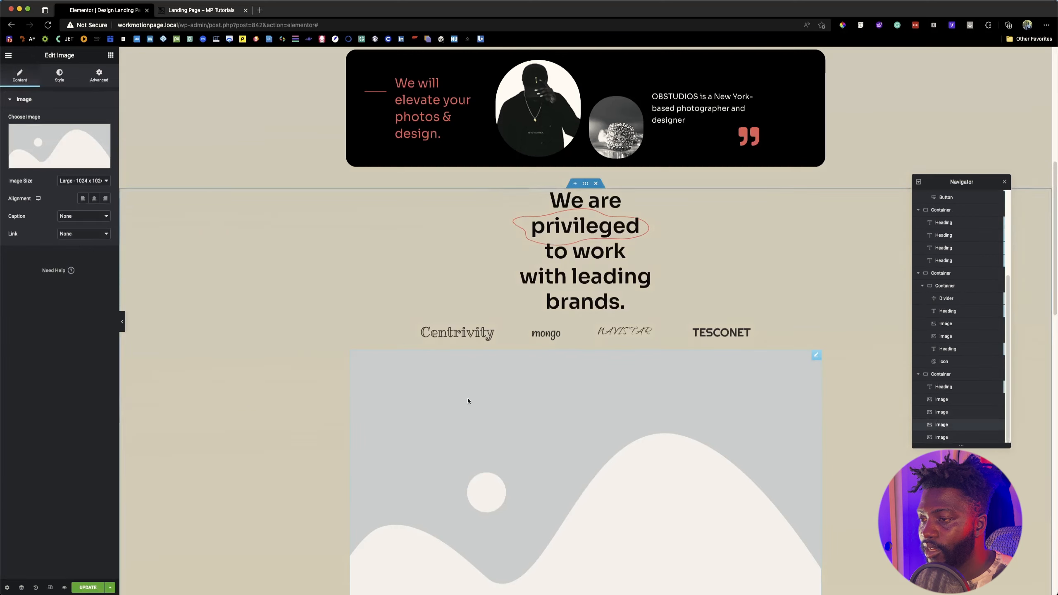
Step: Set the first placeholder's image size to Full and insert the black-and-white group photo of women, following the reference page
{"action": "left_click", "coordinate": [446, 387]}
{"action": "left_click", "coordinate": [71, 181]}
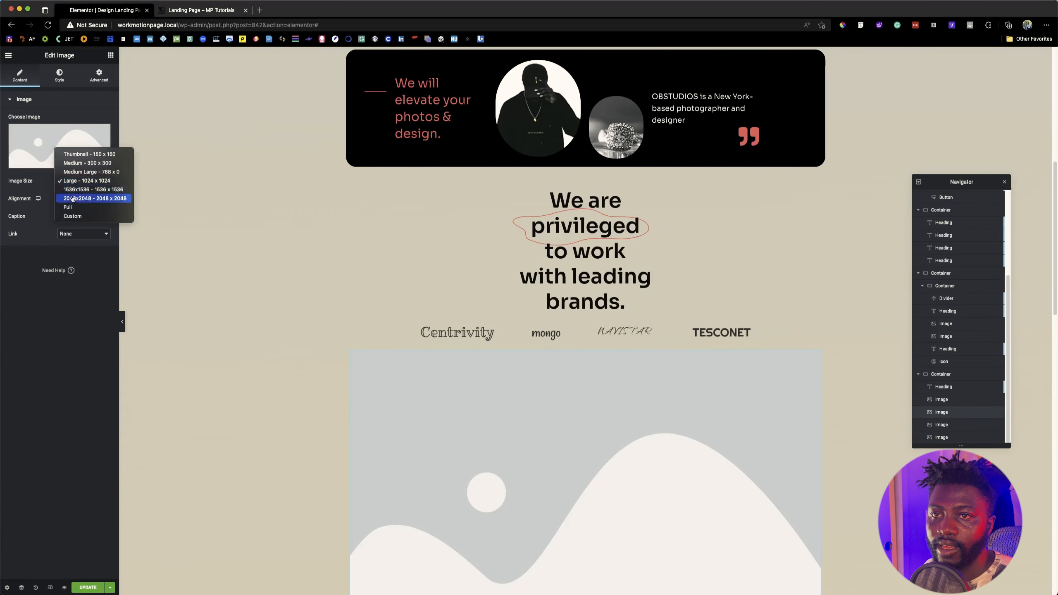
{"action": "left_click", "coordinate": [69, 207]}
{"action": "left_click", "coordinate": [58, 146]}
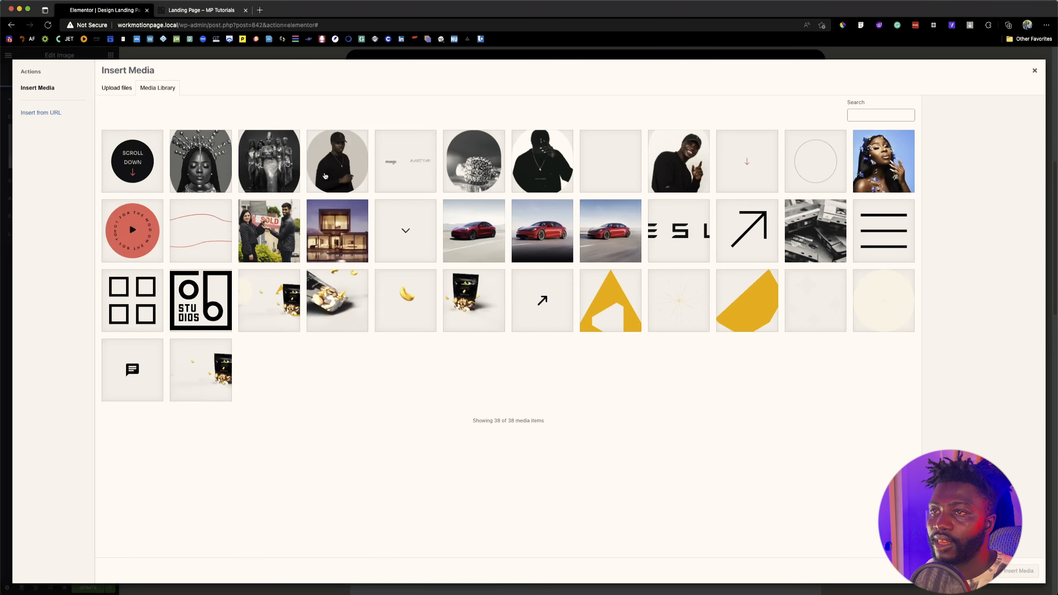
{"action": "left_click", "coordinate": [186, 10]}
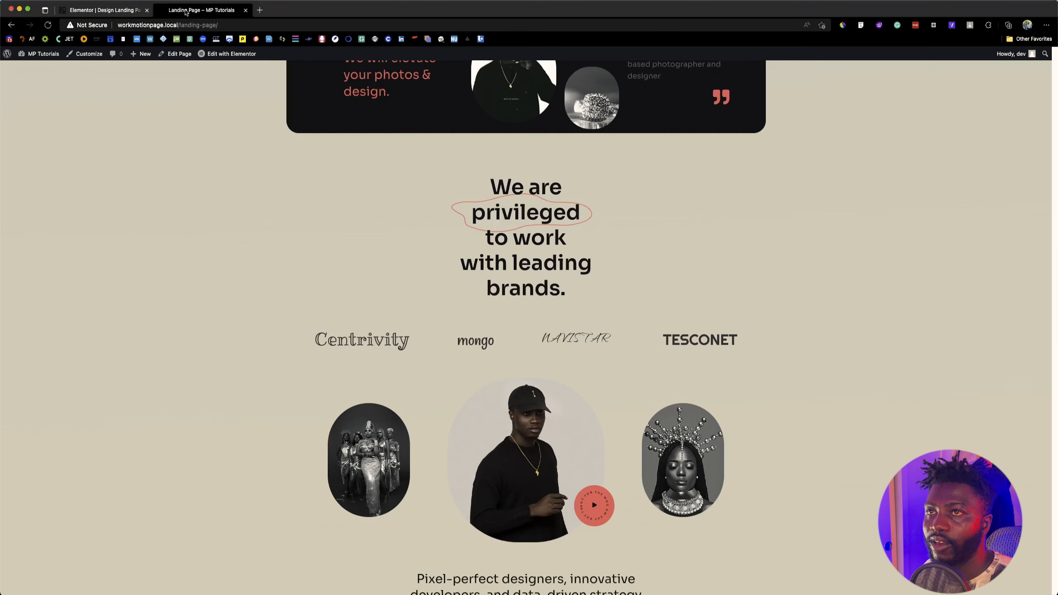
{"action": "left_click", "coordinate": [132, 12]}
{"action": "left_click", "coordinate": [277, 164]}
{"action": "left_click", "coordinate": [1033, 569]}
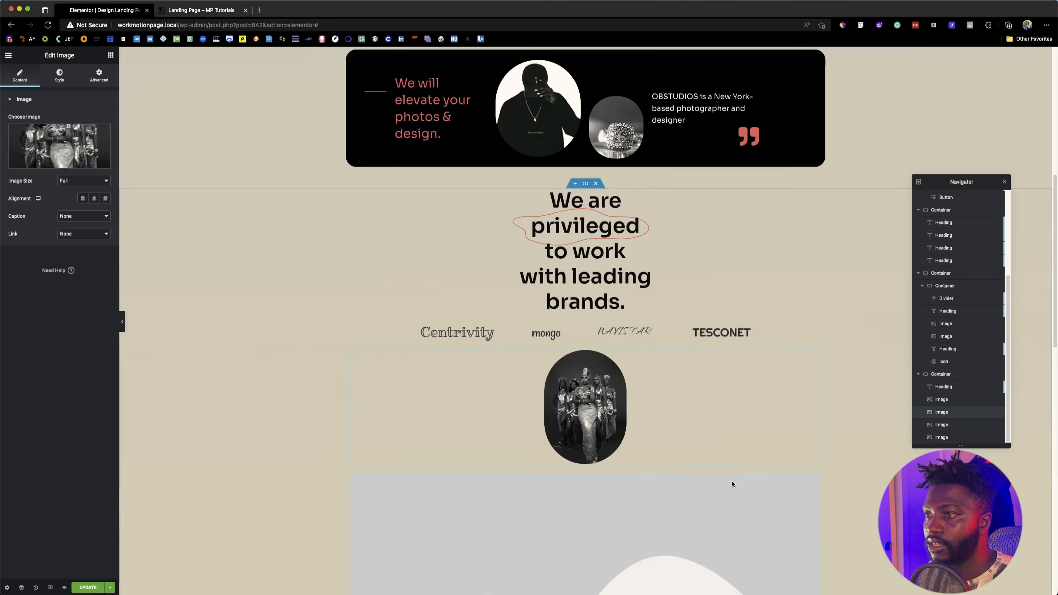
Step: Check the reference page and insert Con3_mid.png, the man in the black cap, into the second placeholder
{"action": "left_click", "coordinate": [102, 148]}
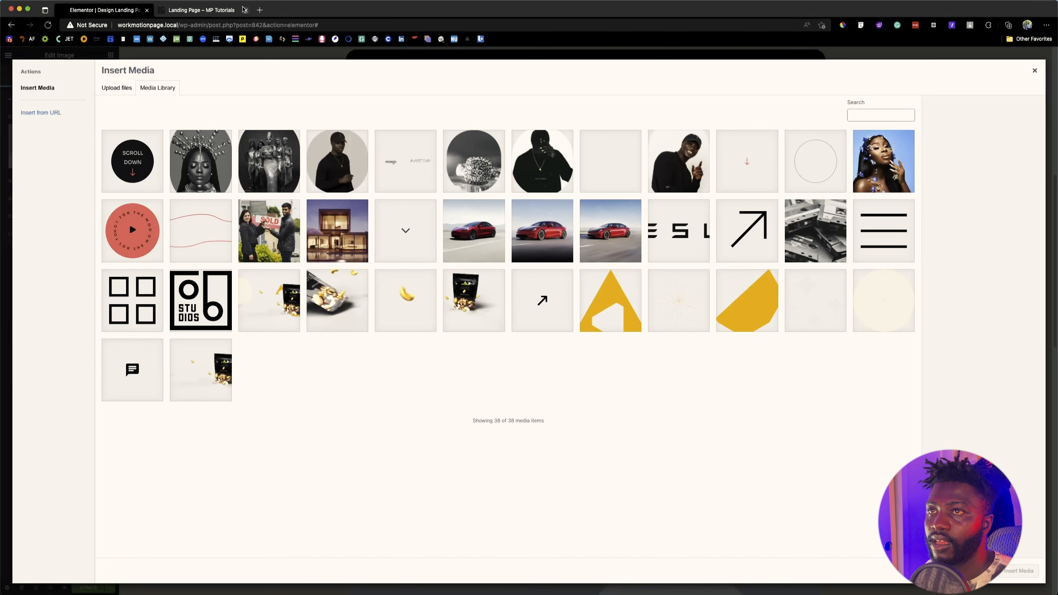
{"action": "left_click", "coordinate": [226, 10]}
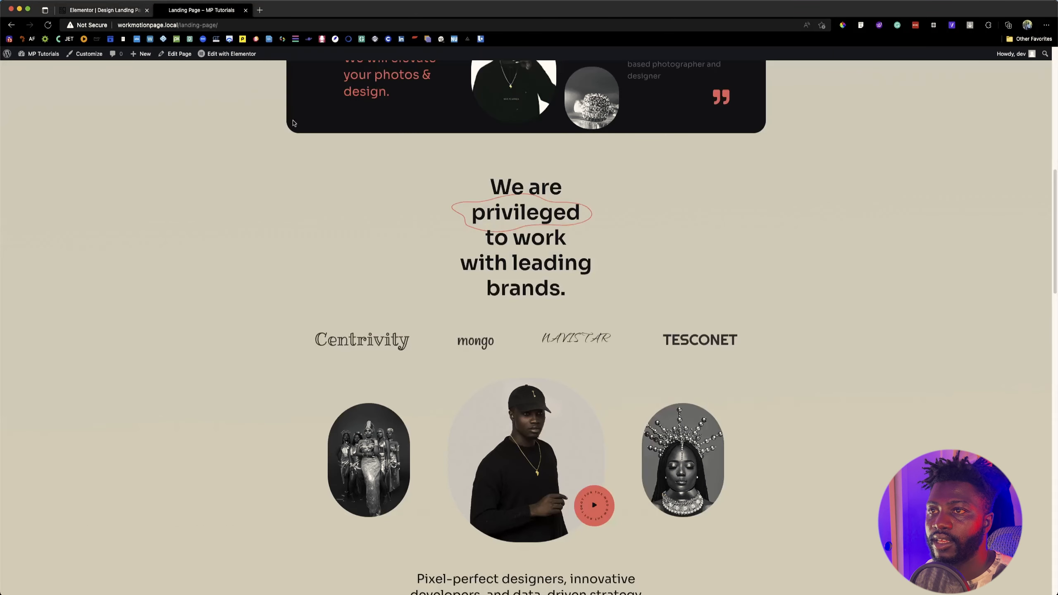
{"action": "left_click", "coordinate": [107, 10]}
{"action": "left_click", "coordinate": [366, 173]}
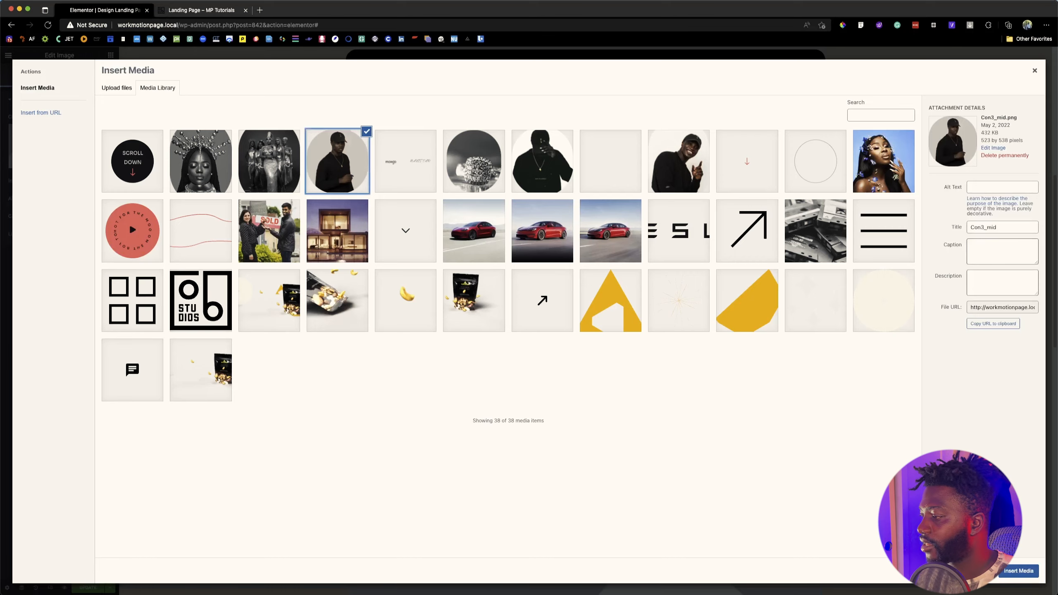
{"action": "left_click", "coordinate": [1032, 570]}
Step: Insert Con3_mid_2.png, the portrait of the woman with the beaded crown, into the third placeholder
{"action": "scroll", "coordinate": [632, 331], "scroll_direction": "down", "scroll_amount": 15}
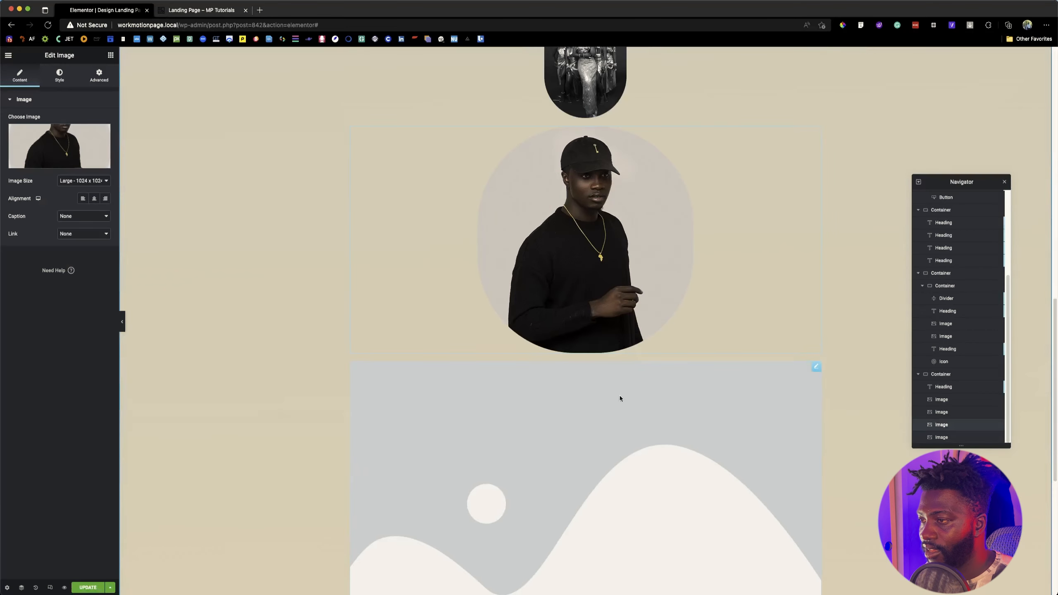
{"action": "left_click", "coordinate": [610, 302]}
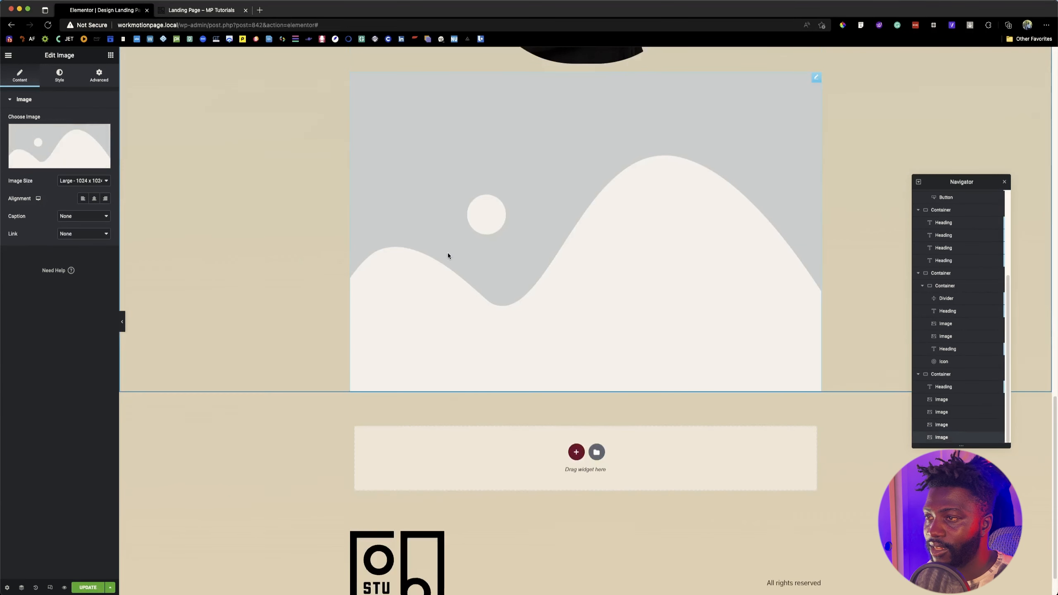
{"action": "left_click", "coordinate": [57, 136]}
{"action": "left_click", "coordinate": [193, 160]}
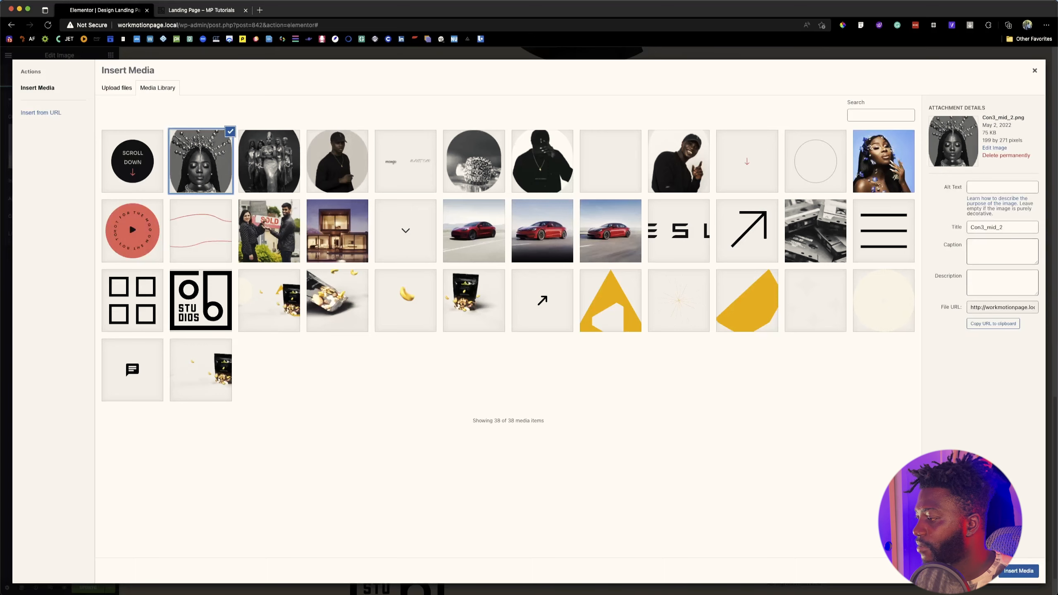
{"action": "left_click", "coordinate": [1033, 570]}
Step: Give the black-and-white group photo below the brand logos a custom width of 25%
{"action": "scroll", "coordinate": [496, 244], "scroll_direction": "up", "scroll_amount": 6}
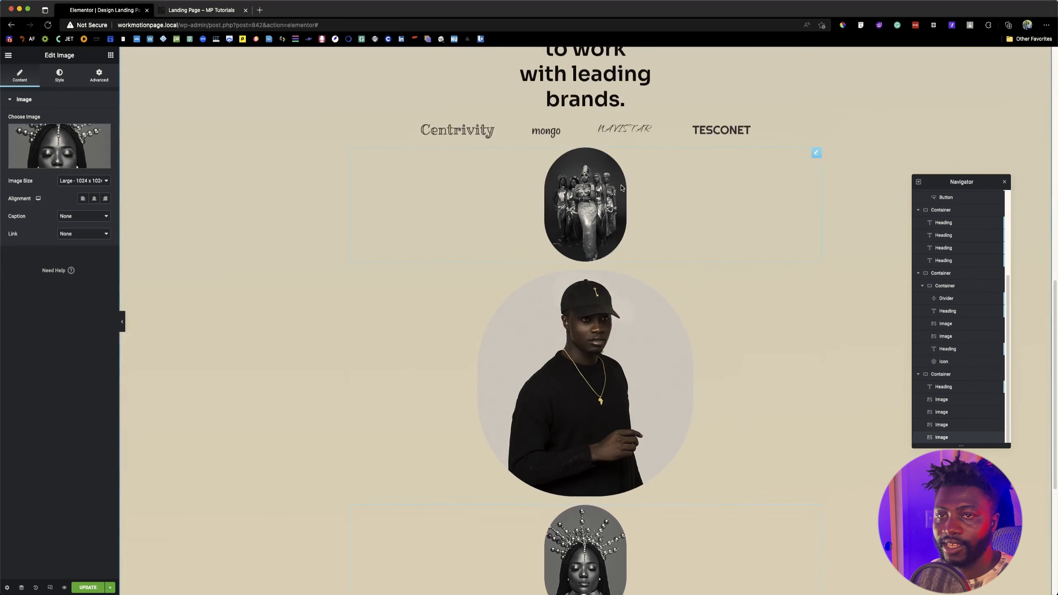
{"action": "left_click", "coordinate": [647, 199]}
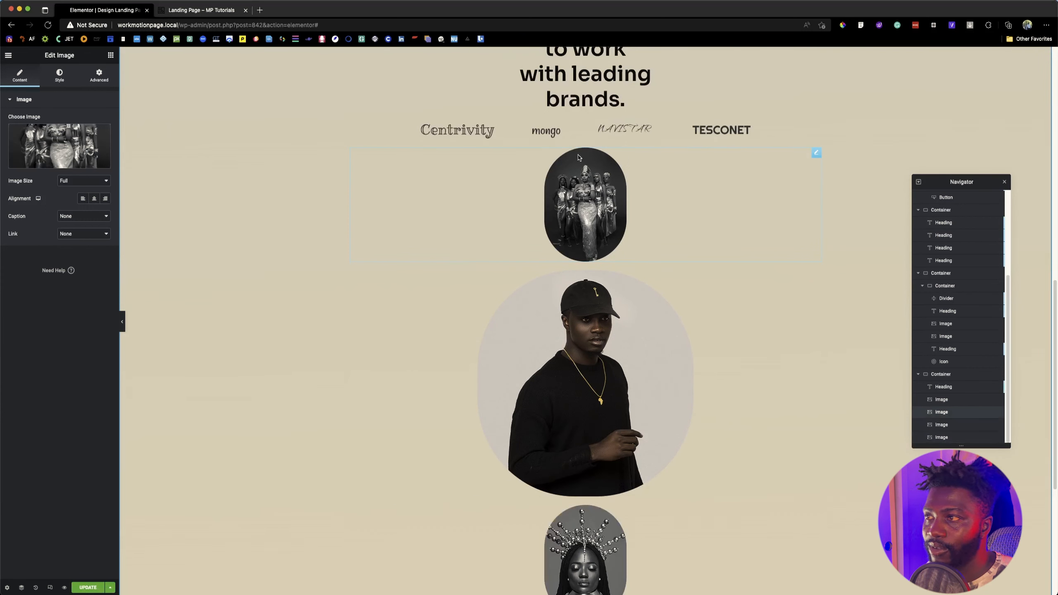
{"action": "left_click", "coordinate": [99, 76]}
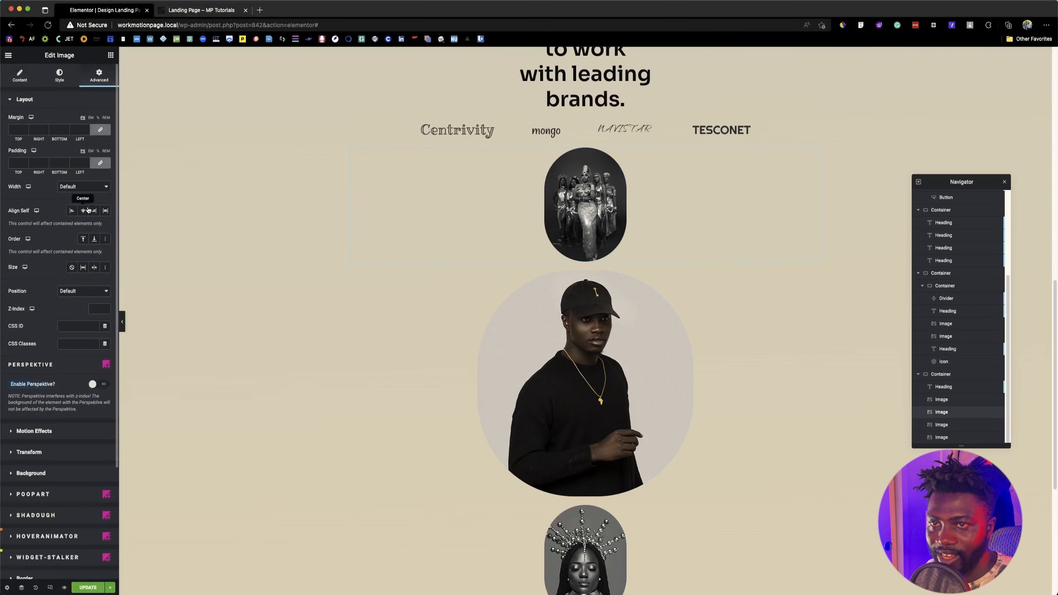
{"action": "left_click", "coordinate": [82, 186]}
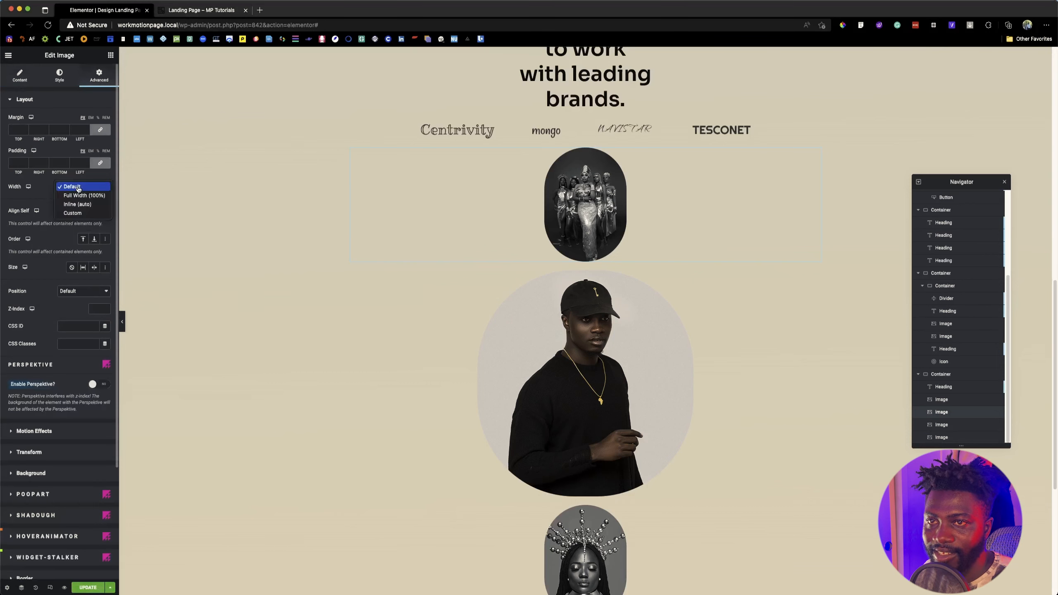
{"action": "left_click", "coordinate": [72, 213]}
{"action": "left_click", "coordinate": [95, 211]}
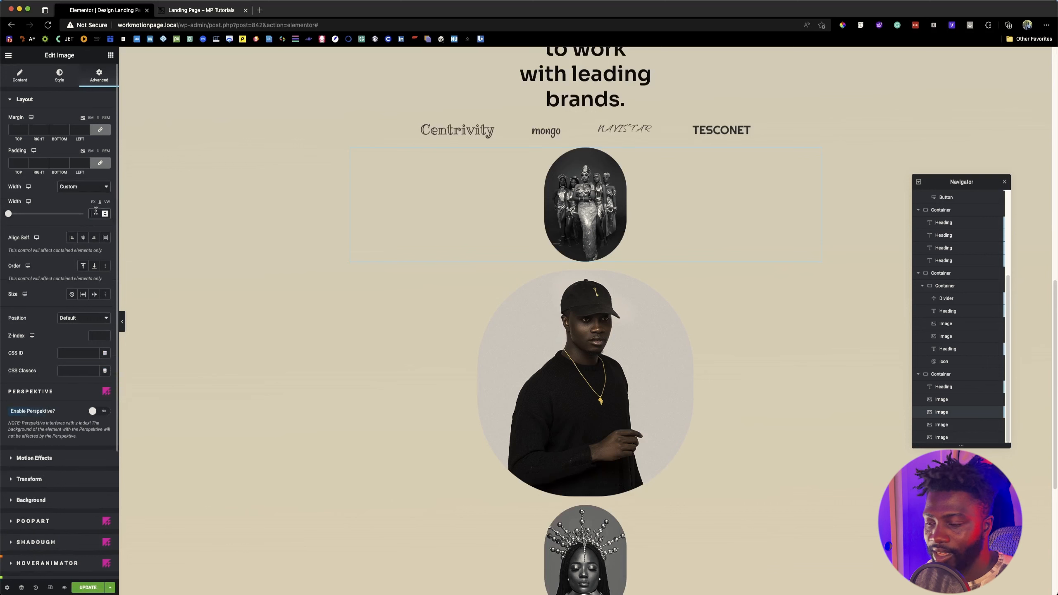
{"action": "type", "text": "25"}
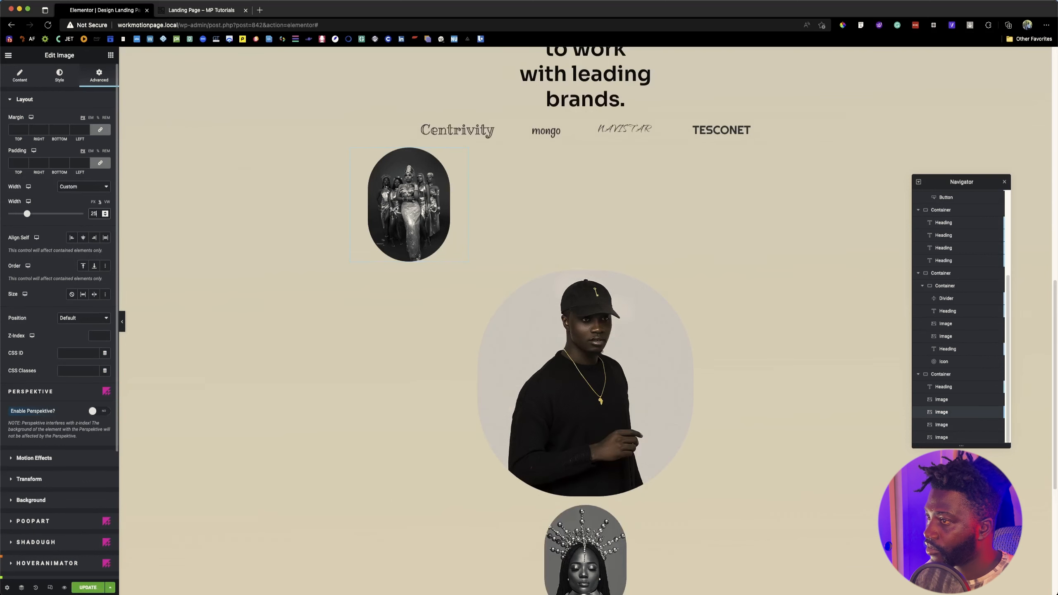
Step: Set the man in the black cap's image size to Full and its custom width to 50%
{"action": "left_click", "coordinate": [713, 338]}
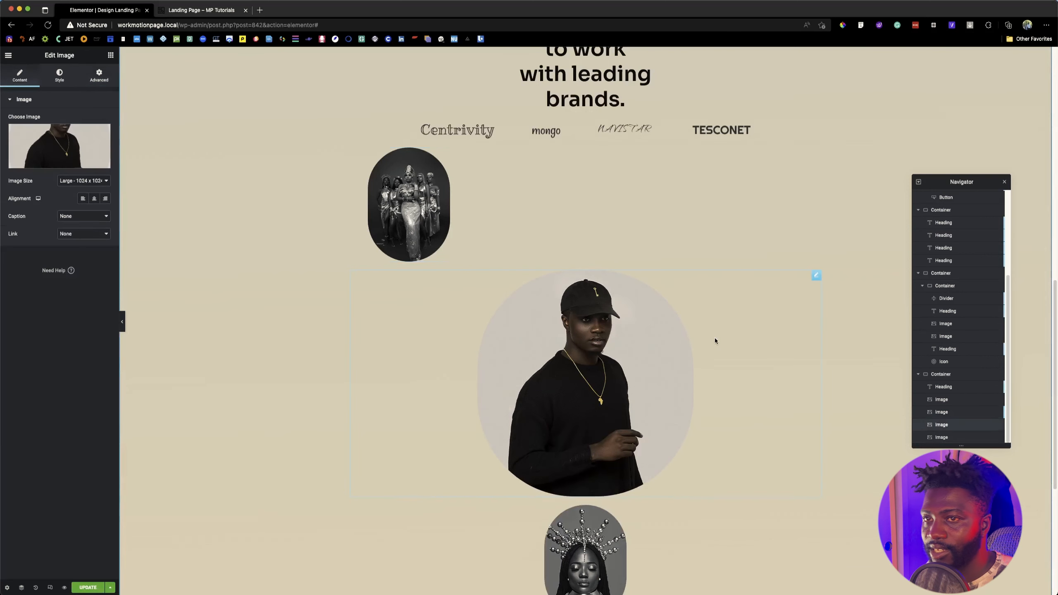
{"action": "left_click", "coordinate": [84, 180]}
{"action": "left_click", "coordinate": [69, 206]}
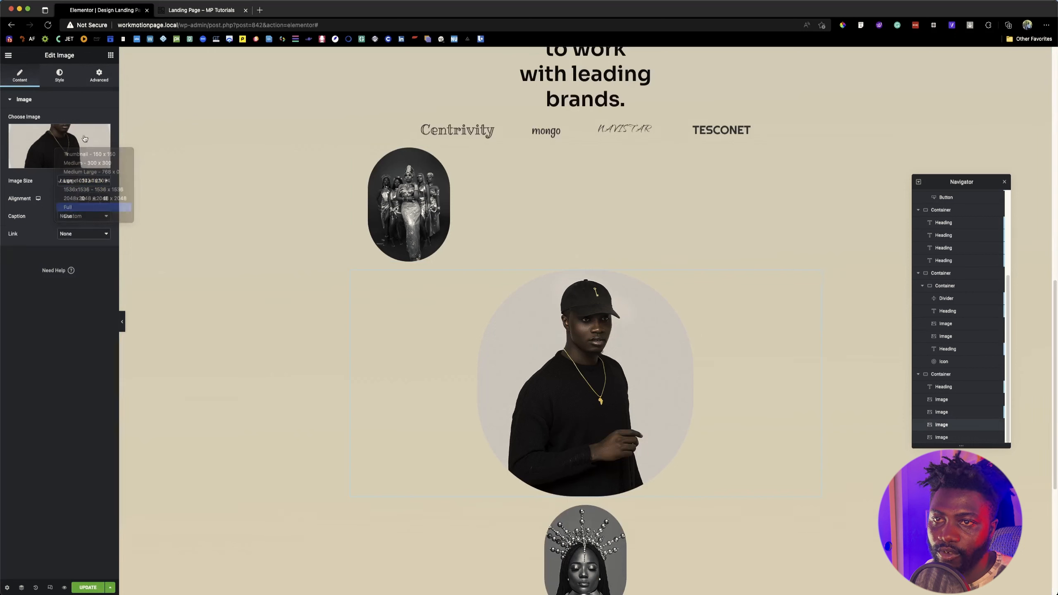
{"action": "left_click", "coordinate": [100, 76]}
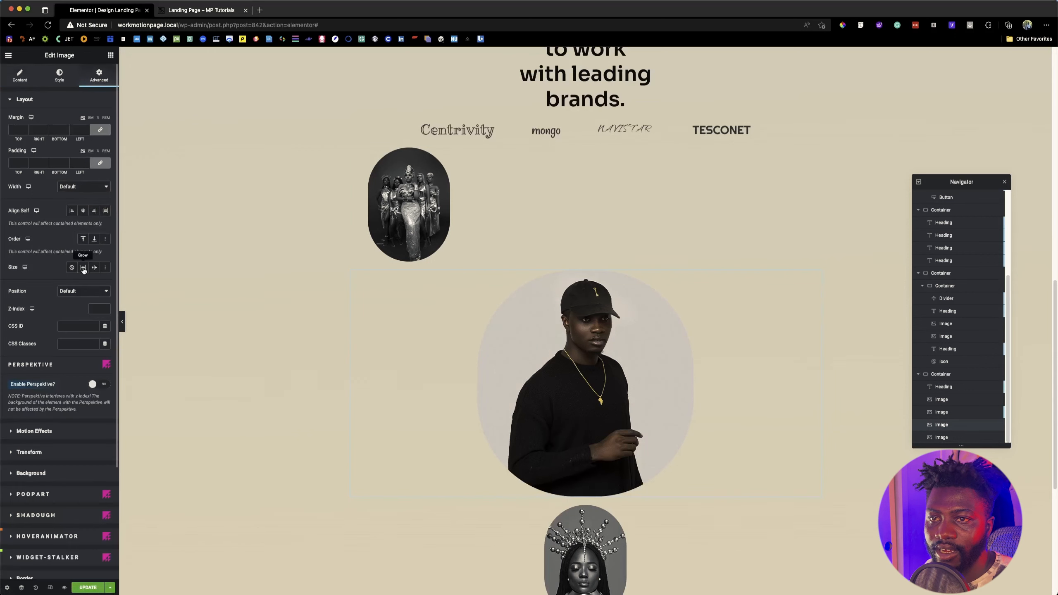
{"action": "left_click", "coordinate": [84, 187]}
{"action": "left_click", "coordinate": [90, 214]}
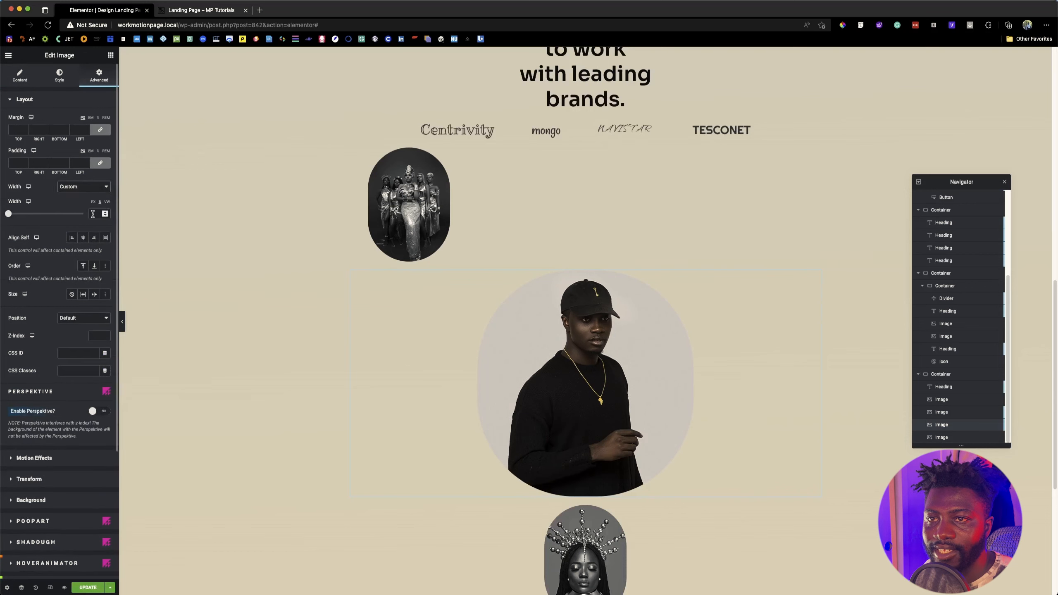
{"action": "left_click", "coordinate": [93, 213]}
{"action": "type", "text": "50"}
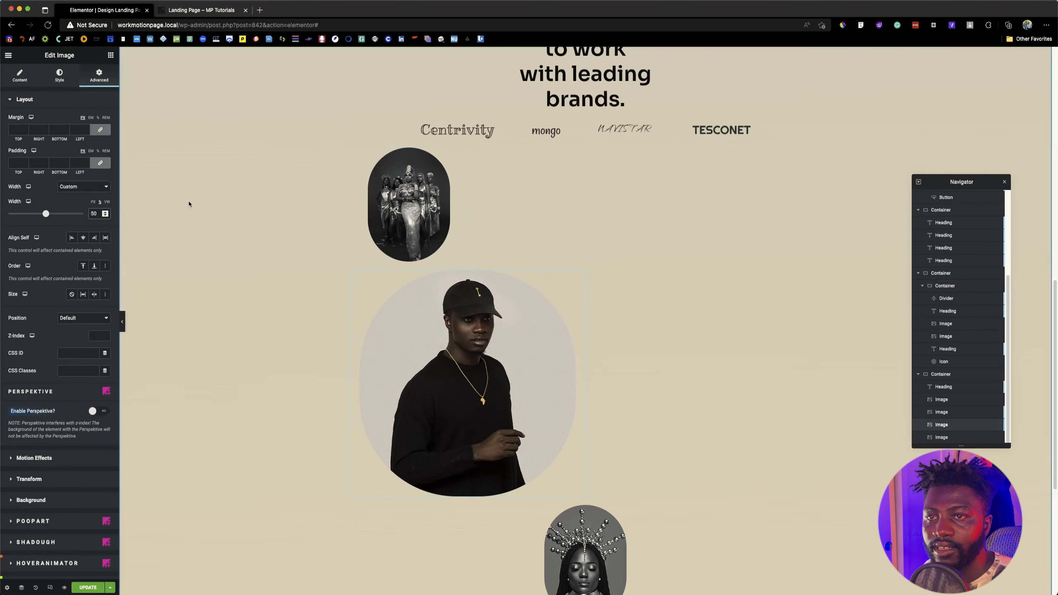
Step: Check the width settings of the first two portraits and the item layout options of their parent container
{"action": "left_click", "coordinate": [400, 205]}
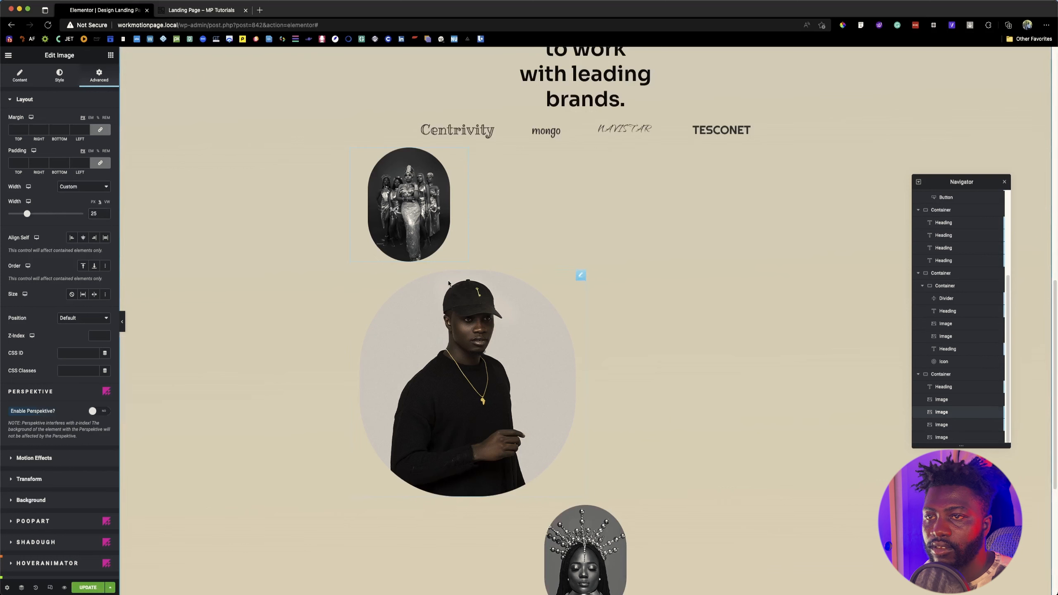
{"action": "left_click", "coordinate": [469, 305]}
{"action": "scroll", "coordinate": [417, 167], "scroll_direction": "up", "scroll_amount": 2}
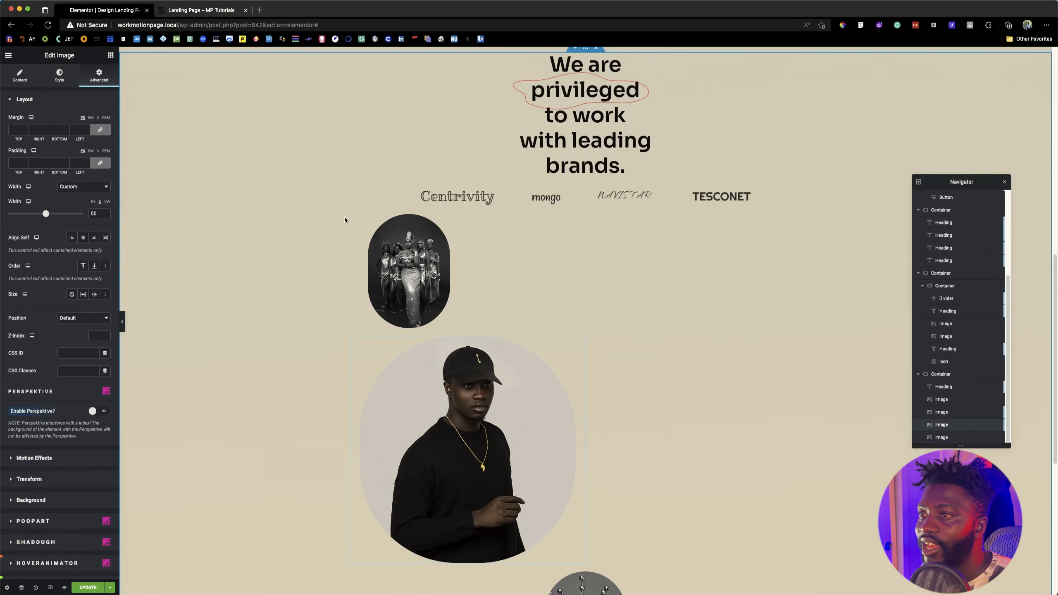
{"action": "left_click", "coordinate": [938, 378]}
{"action": "left_click", "coordinate": [19, 76]}
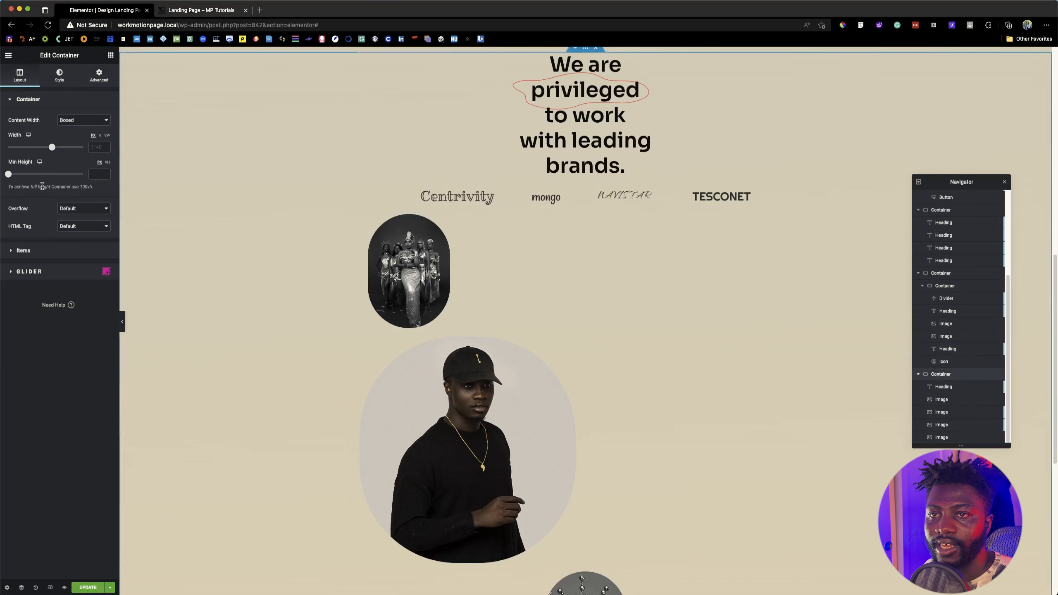
{"action": "left_click", "coordinate": [46, 249]}
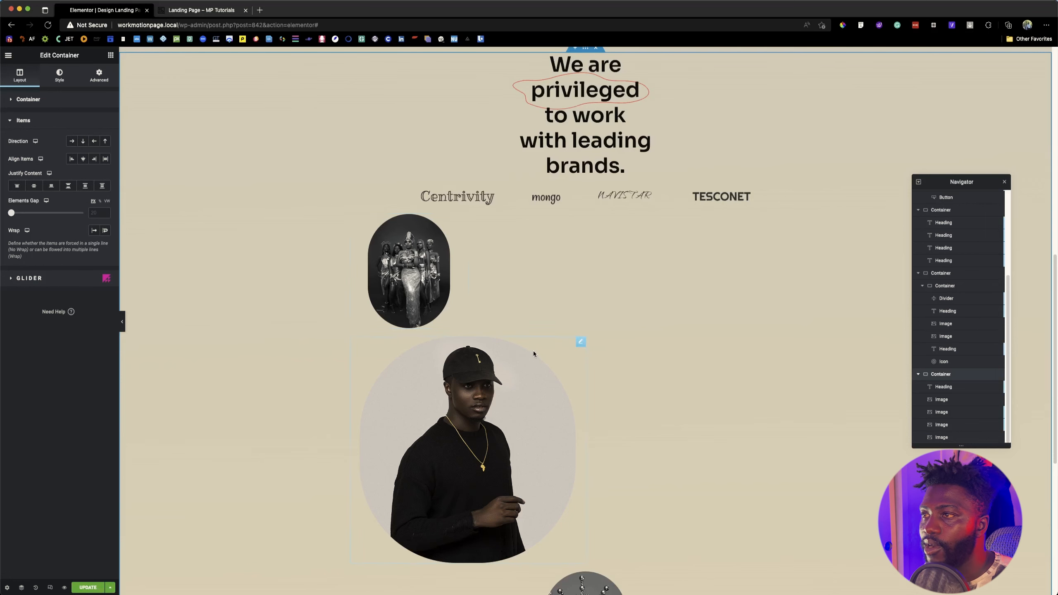
{"action": "scroll", "coordinate": [532, 350], "scroll_direction": "up", "scroll_amount": 6}
{"action": "scroll", "coordinate": [650, 347], "scroll_direction": "down", "scroll_amount": 1}
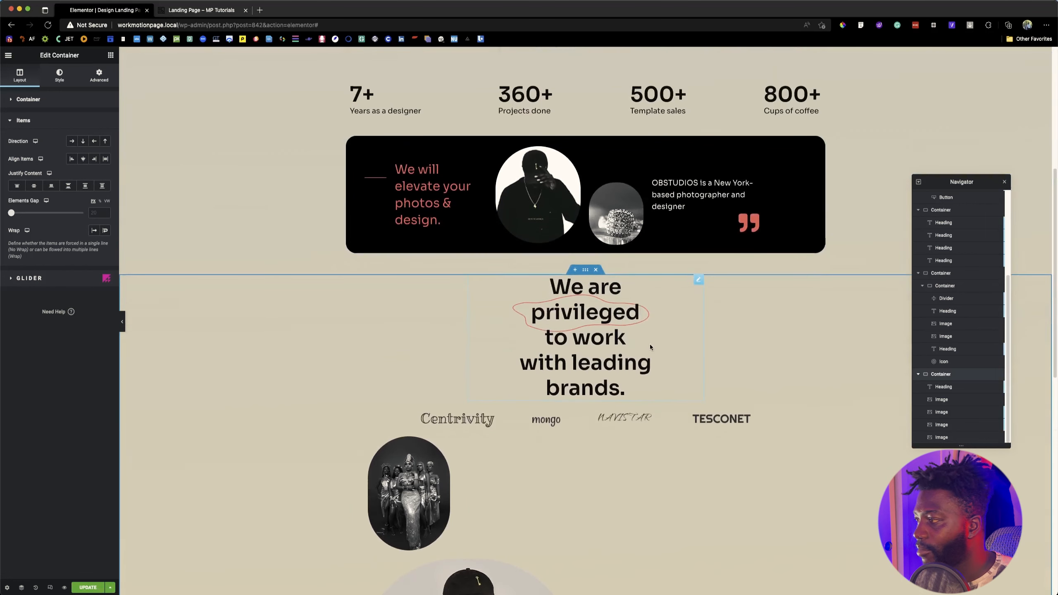
Step: Add a new inner container above the leading-brands heading, inside the same section
{"action": "left_click", "coordinate": [110, 55]}
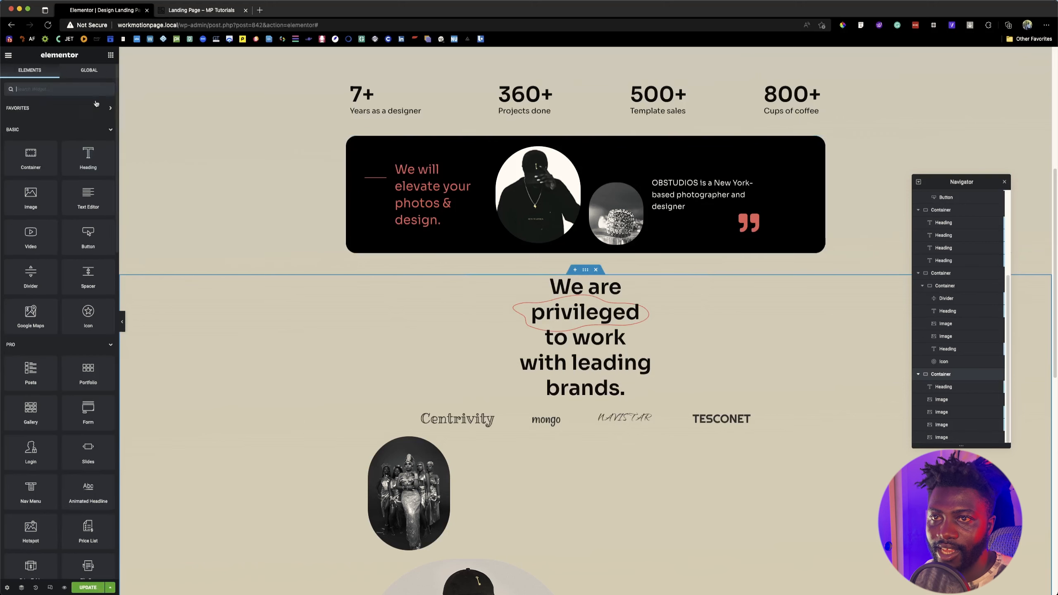
{"action": "left_click_drag", "start_coordinate": [54, 175], "coordinate": [271, 232]}
{"action": "left_click_drag", "start_coordinate": [611, 304], "coordinate": [610, 305]}
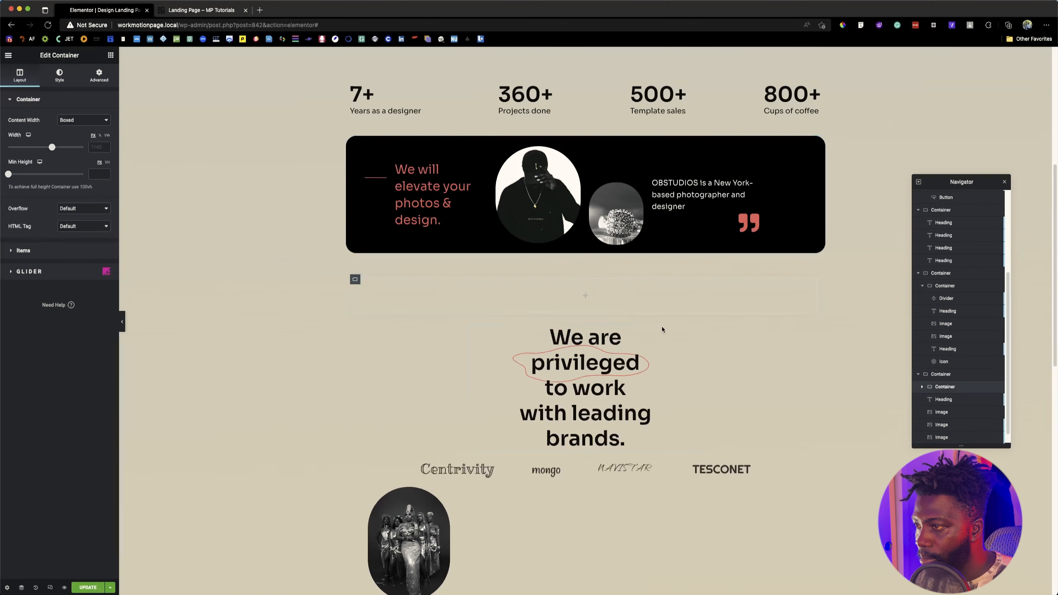
Step: Change the content width of the outer container holding the brands section to Full Width
{"action": "scroll", "coordinate": [696, 331], "scroll_direction": "down", "scroll_amount": 2}
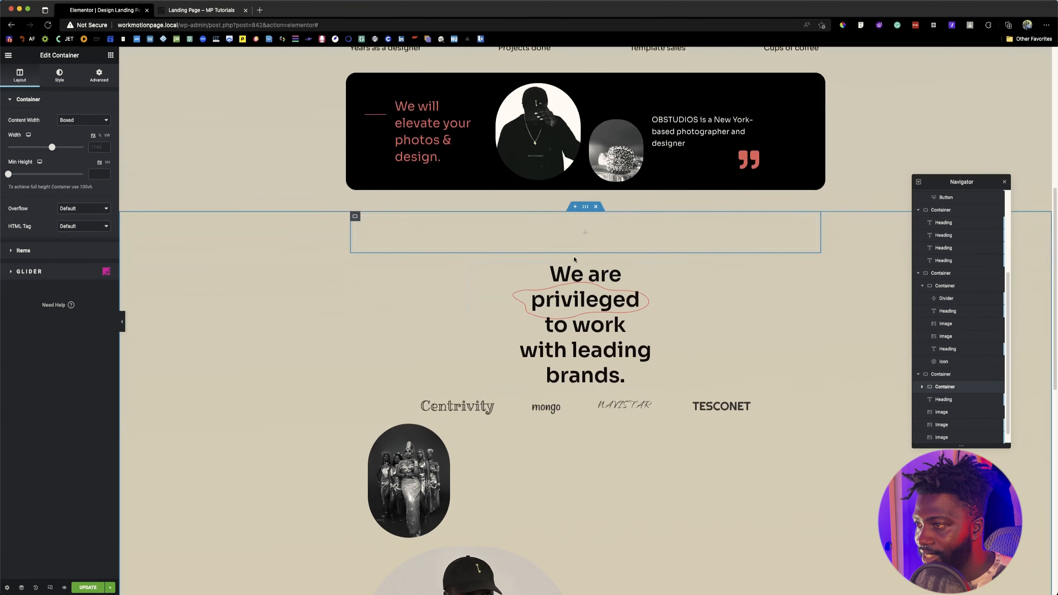
{"action": "left_click", "coordinate": [940, 374]}
{"action": "left_click", "coordinate": [82, 119]}
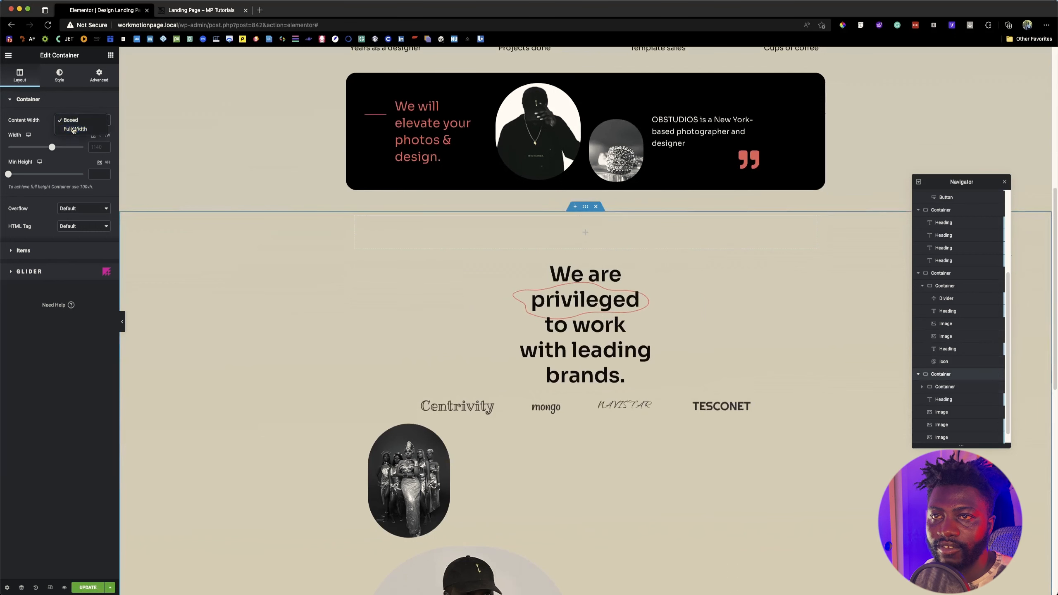
{"action": "left_click", "coordinate": [74, 129]}
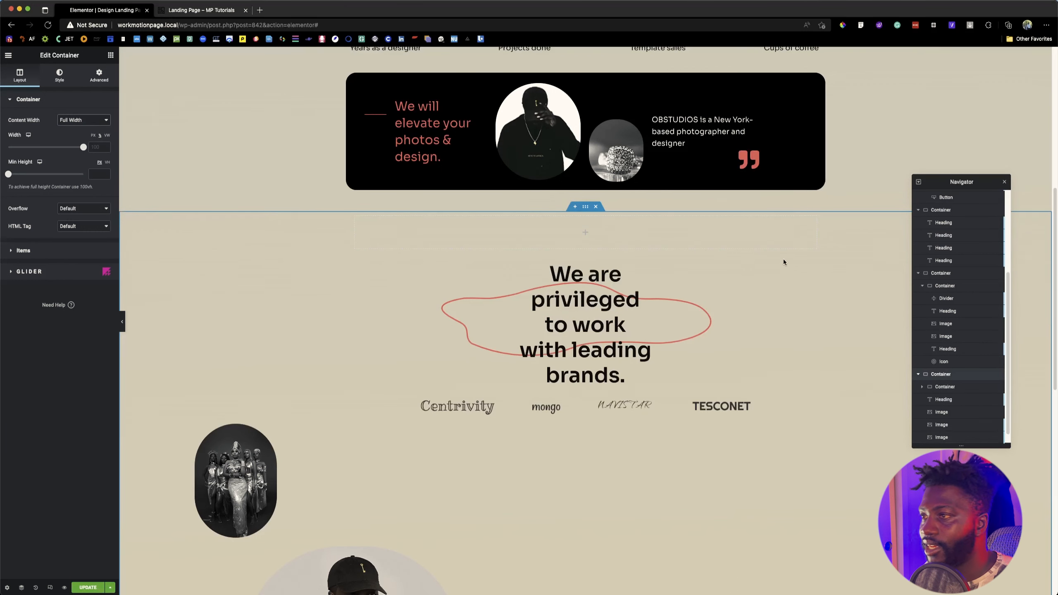
Step: Set the new inner container's content width to Full Width and its width to 1180 px
{"action": "key", "text": "ctrl+z"}
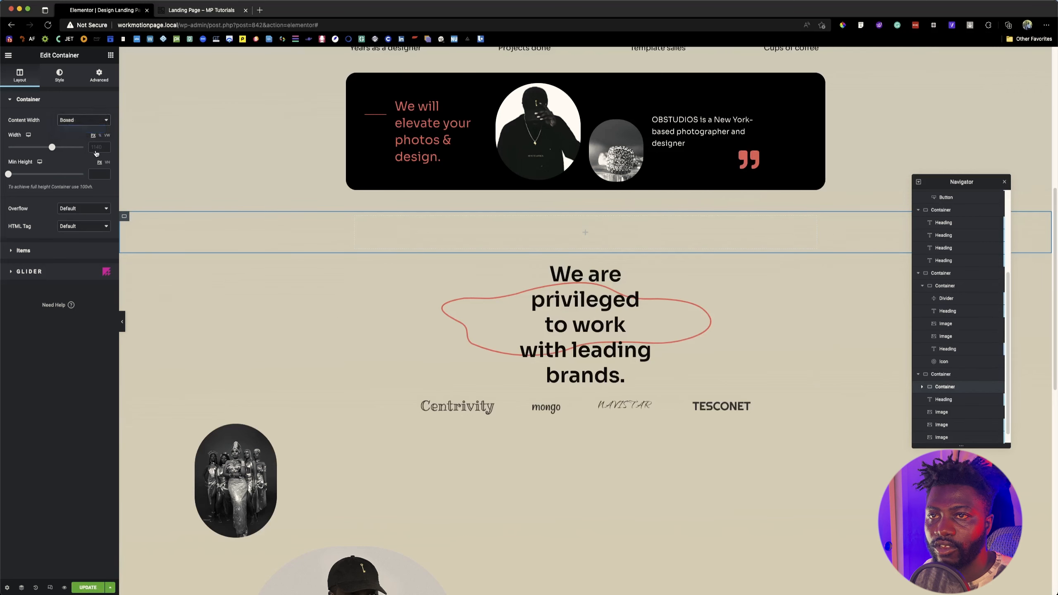
{"action": "key", "text": "ctrl+shift+z"}
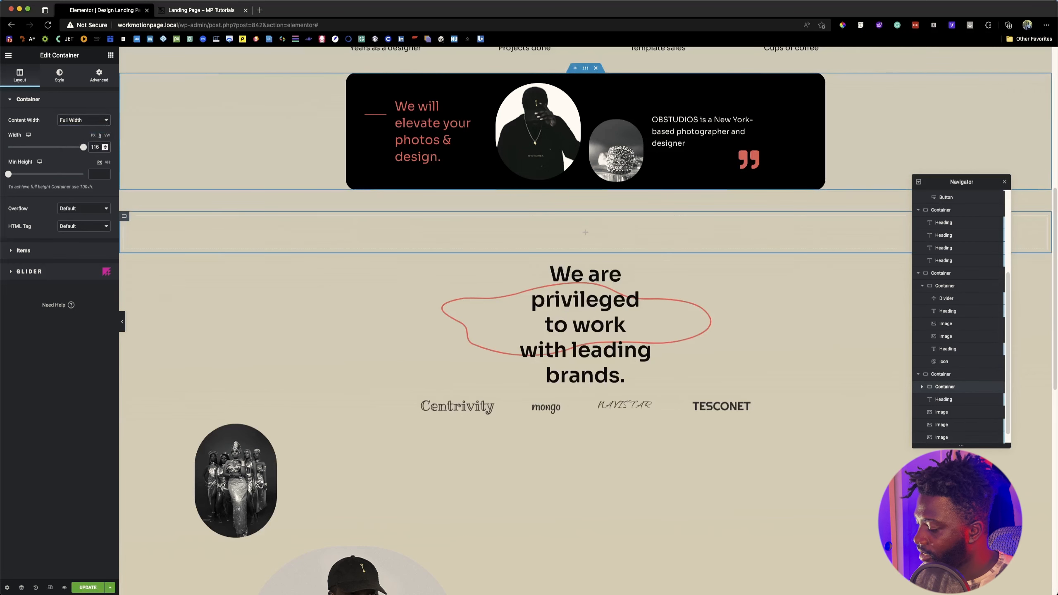
{"action": "scroll", "coordinate": [637, 282], "scroll_direction": "down", "scroll_amount": 1}
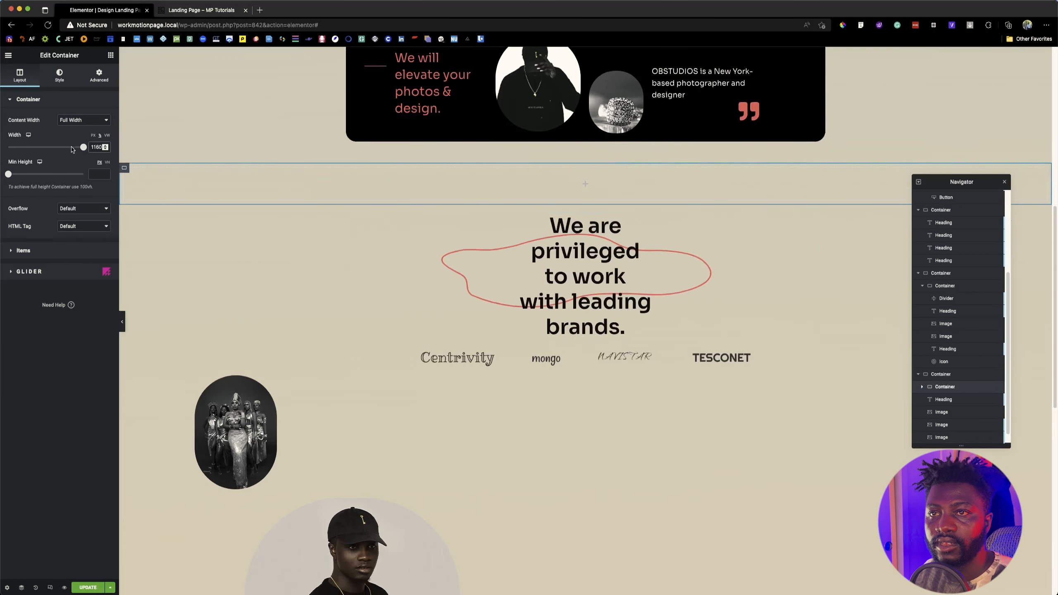
{"action": "left_click", "coordinate": [93, 135]}
{"action": "double_click", "coordinate": [94, 147]}
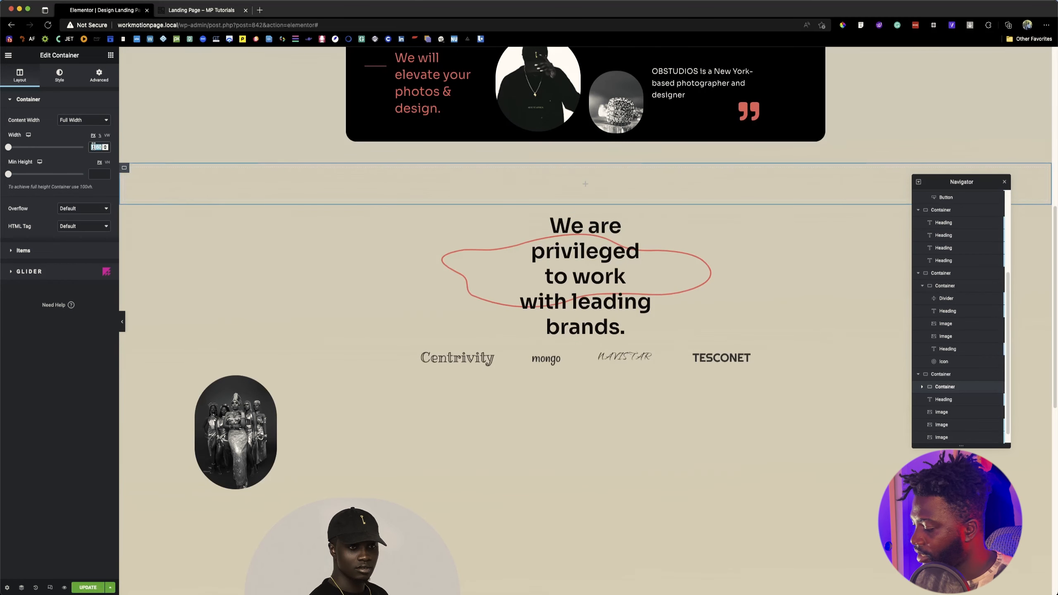
{"action": "key", "text": "BackSpace"}
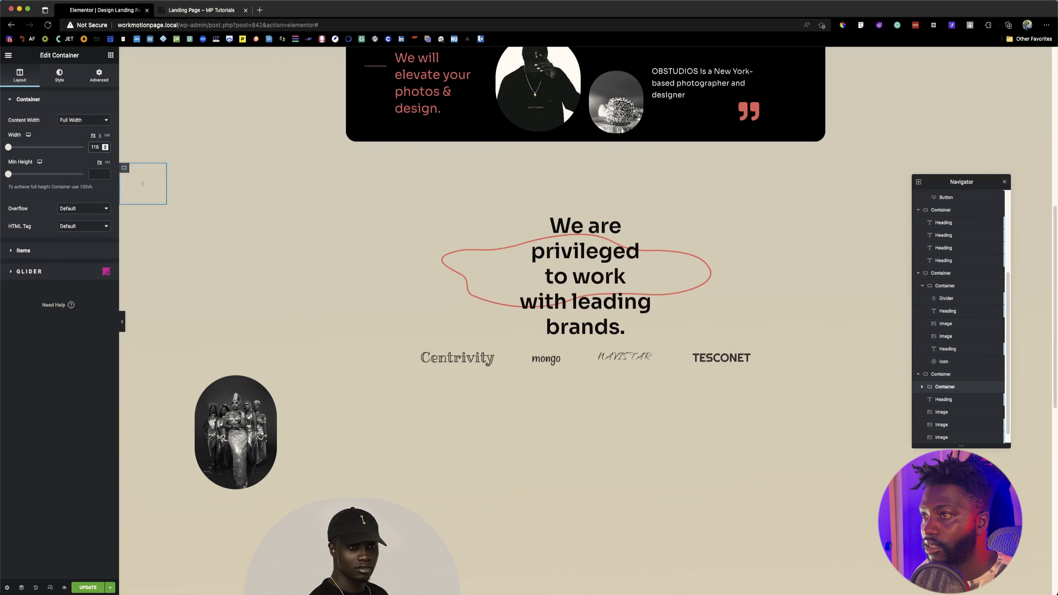
{"action": "type", "text": "0"}
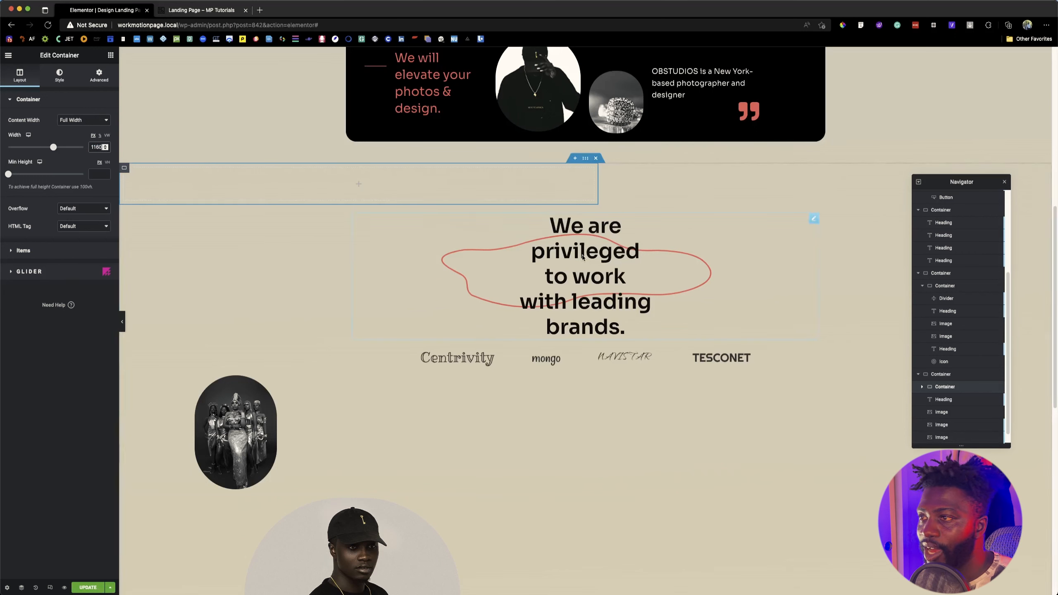
Step: Align the outer container's items to the center
{"action": "left_click", "coordinate": [100, 136]}
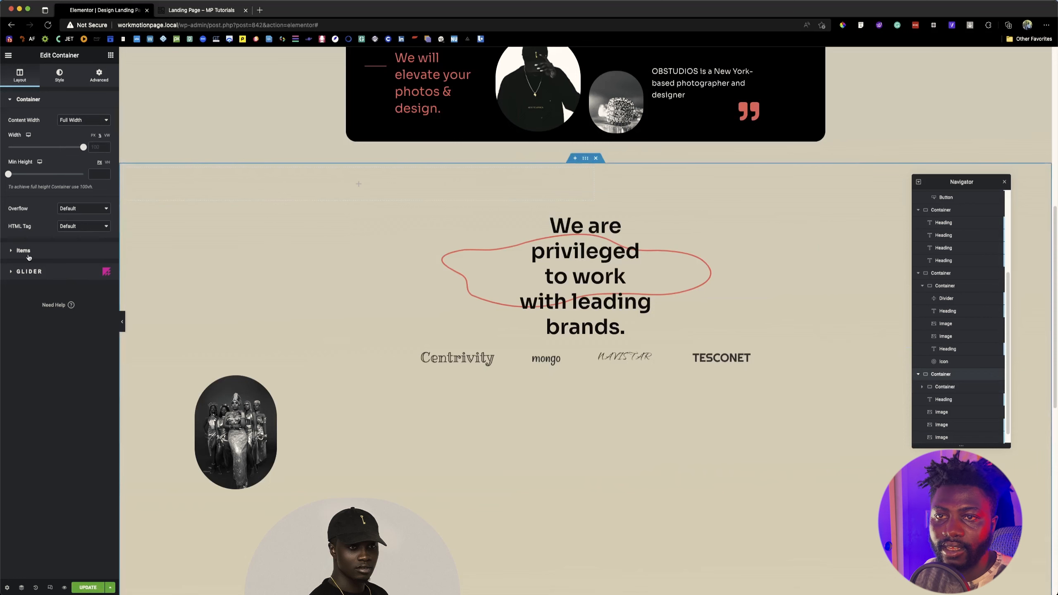
{"action": "left_click", "coordinate": [29, 251]}
{"action": "left_click", "coordinate": [83, 159]}
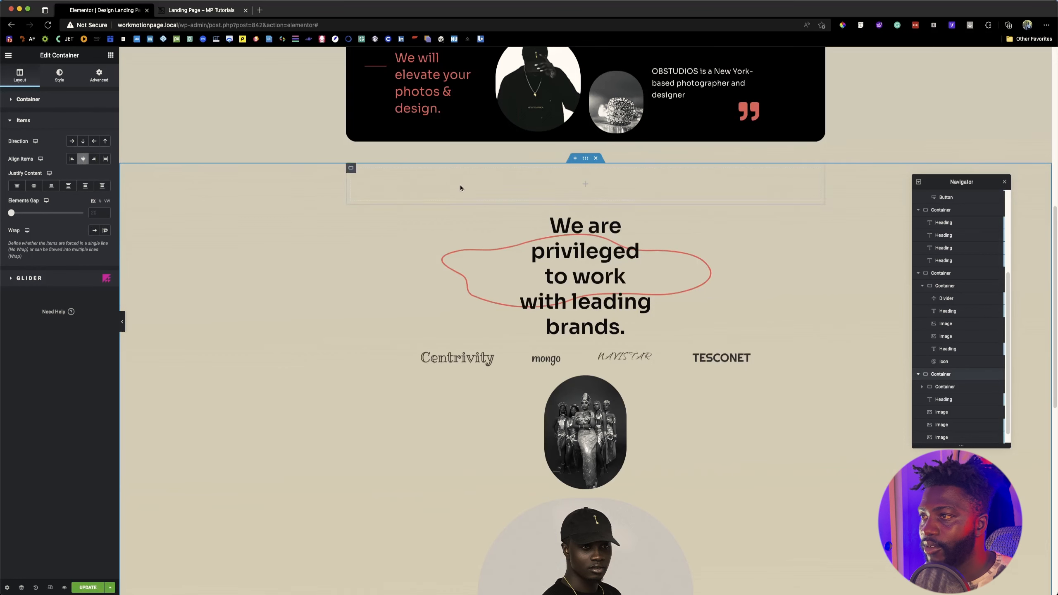
Step: Move the leading-brands heading and the brand logos image into the inner container and set its direction to Row
{"action": "left_click_drag", "start_coordinate": [811, 221], "coordinate": [739, 183]}
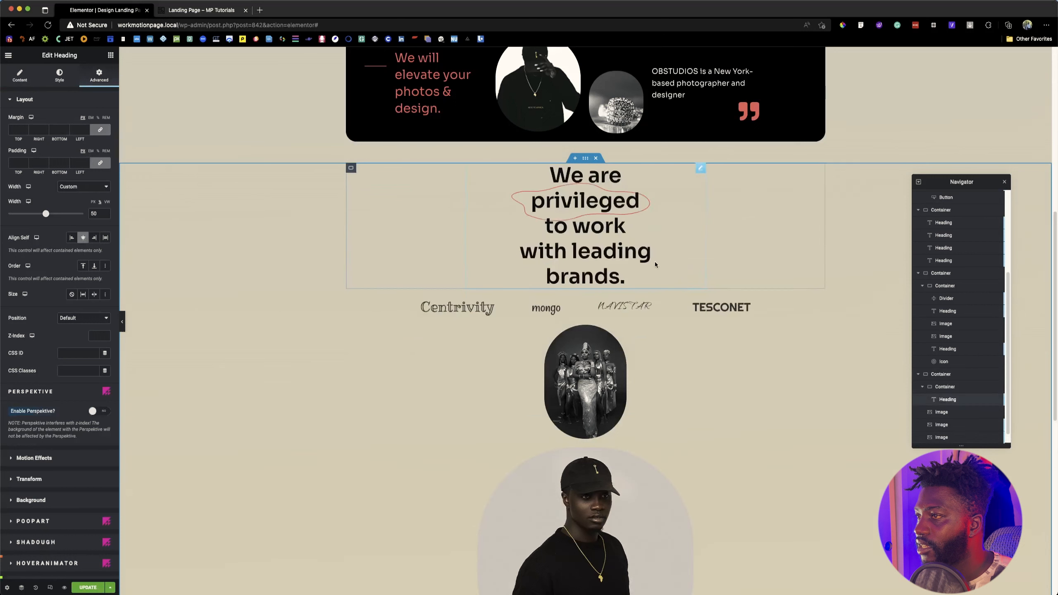
{"action": "left_click", "coordinate": [744, 303]}
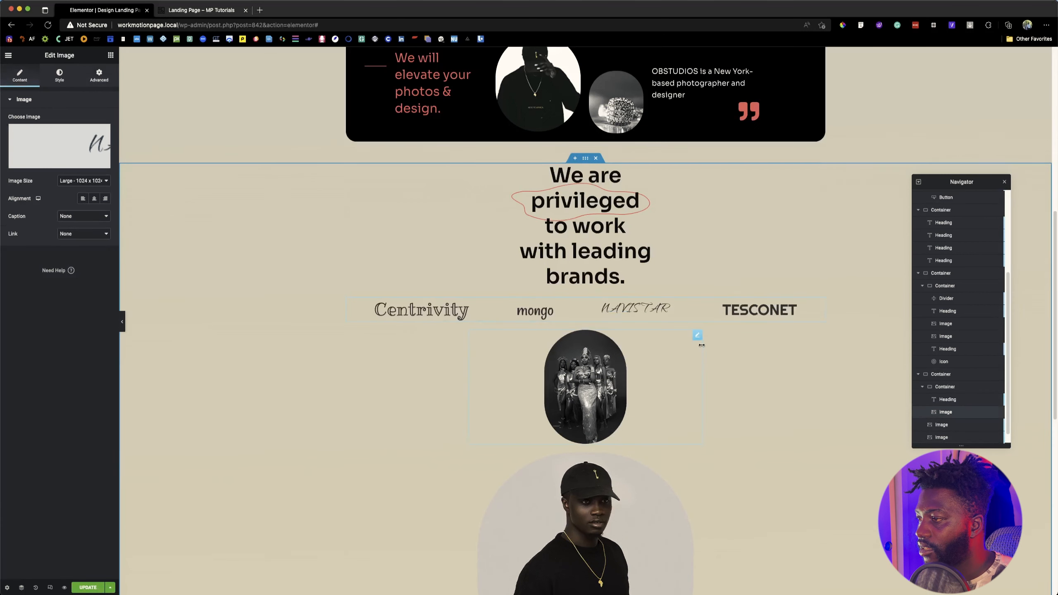
{"action": "left_click", "coordinate": [350, 168]}
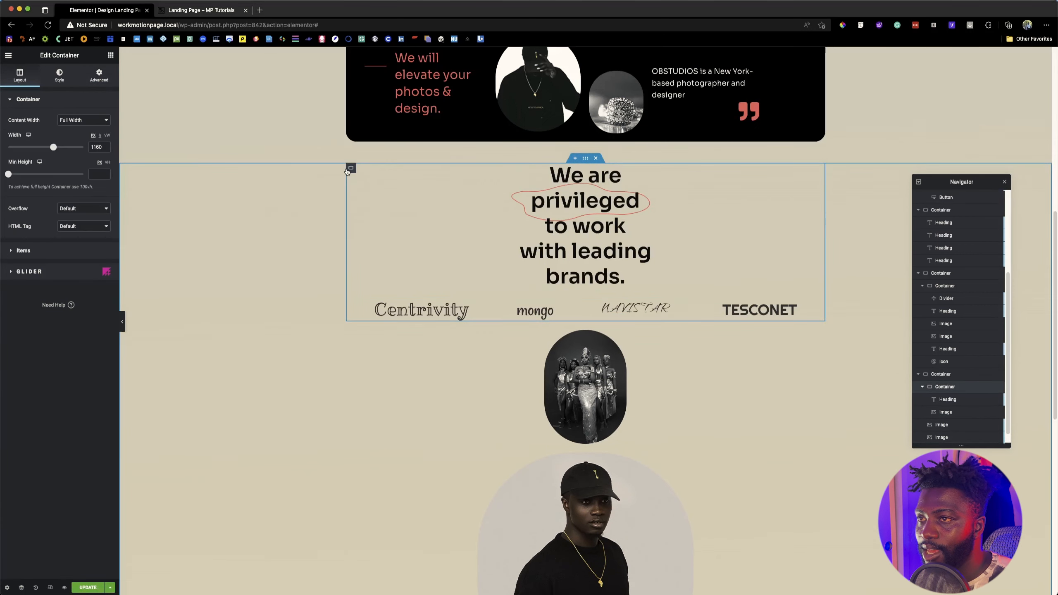
{"action": "left_click", "coordinate": [65, 248]}
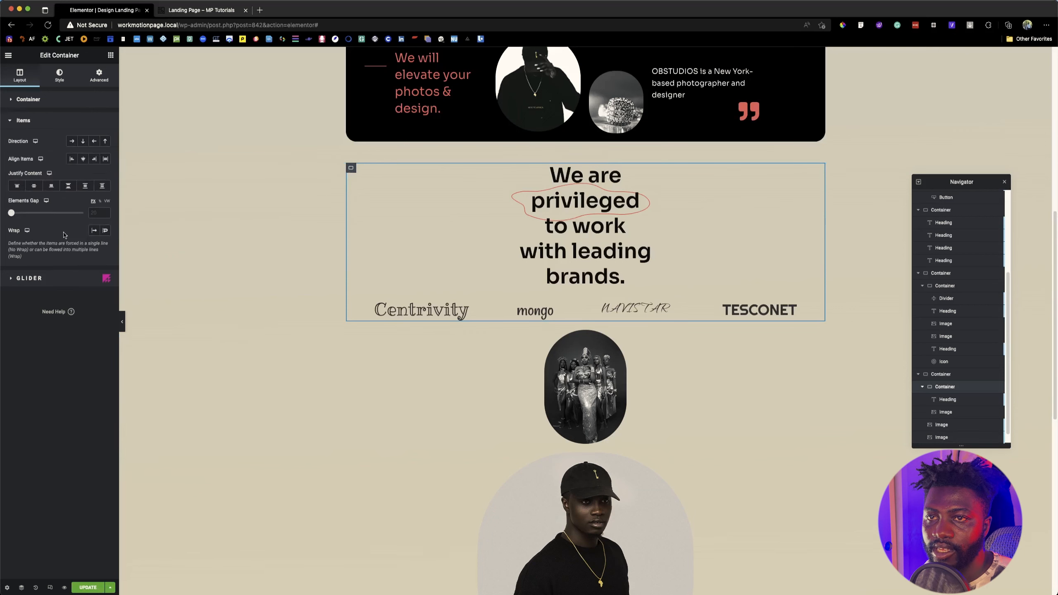
{"action": "left_click", "coordinate": [71, 141]}
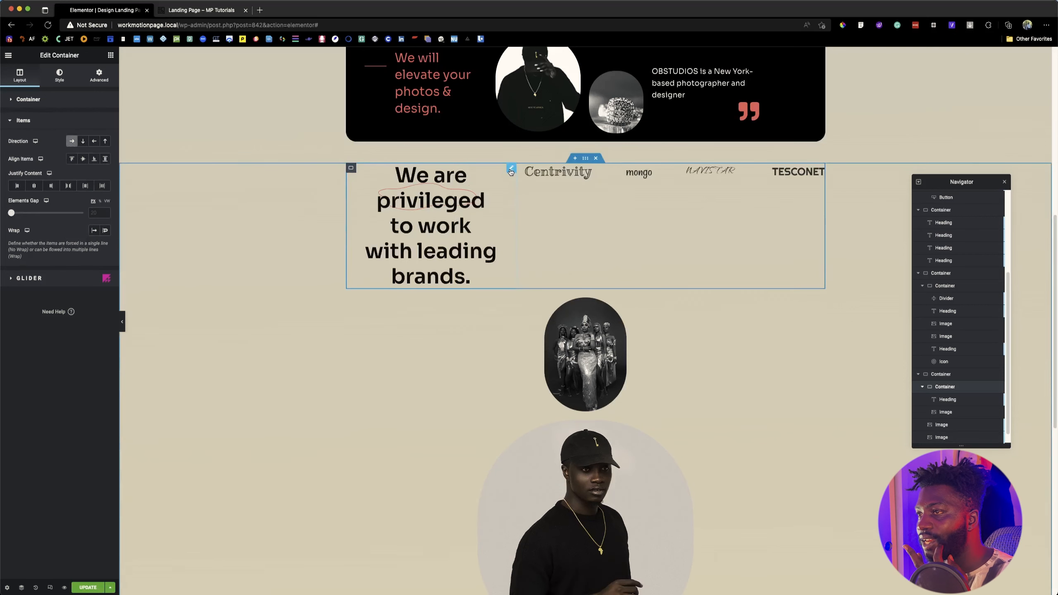
Step: Set the brand logos image's size to Full and its width to Full Width (100%)
{"action": "left_click", "coordinate": [511, 170]}
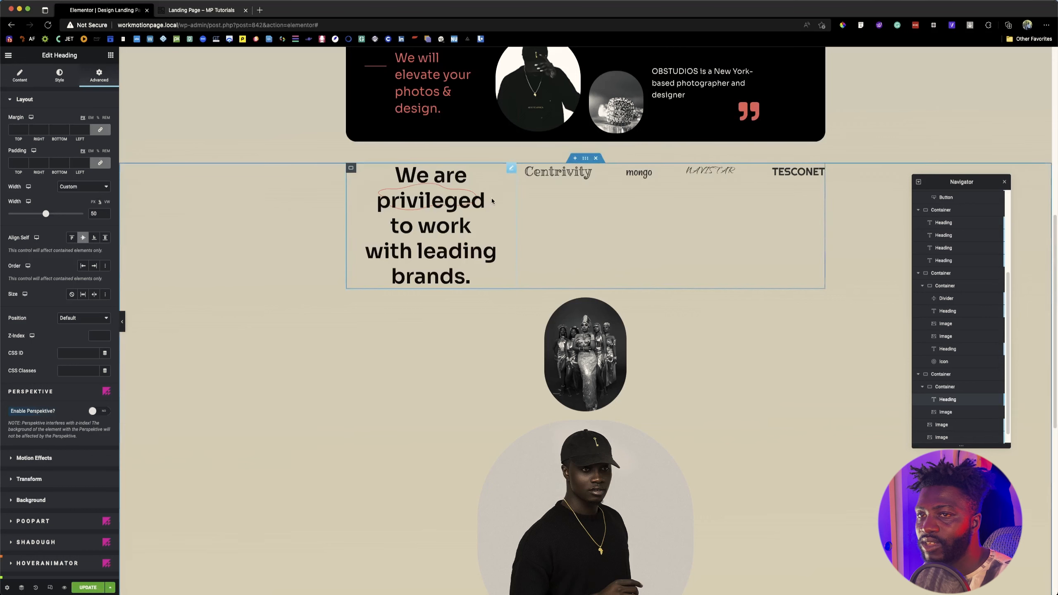
{"action": "left_click", "coordinate": [587, 175]}
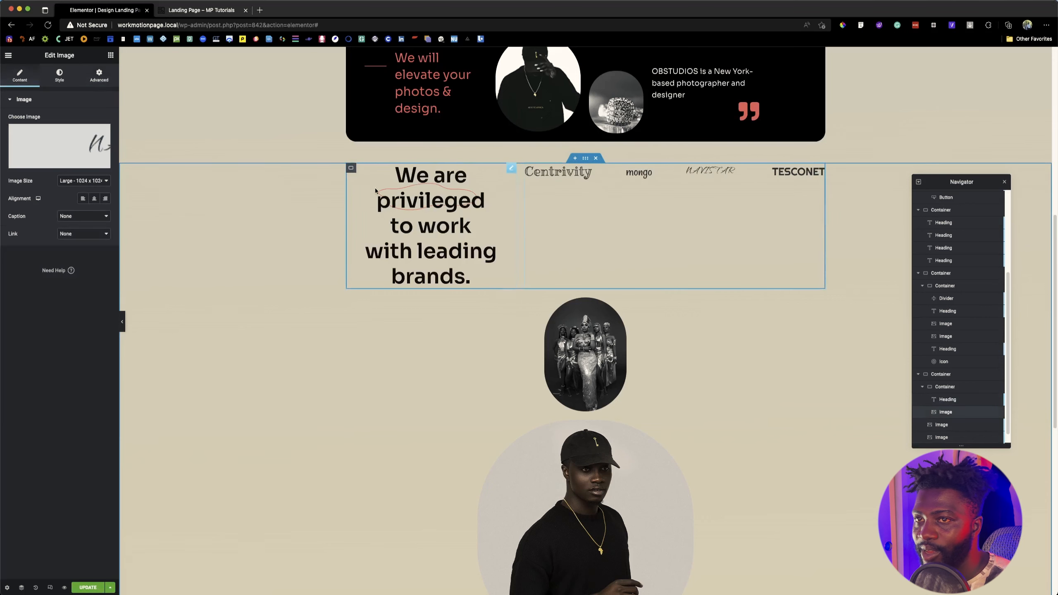
{"action": "left_click", "coordinate": [73, 184]}
{"action": "left_click", "coordinate": [75, 203]}
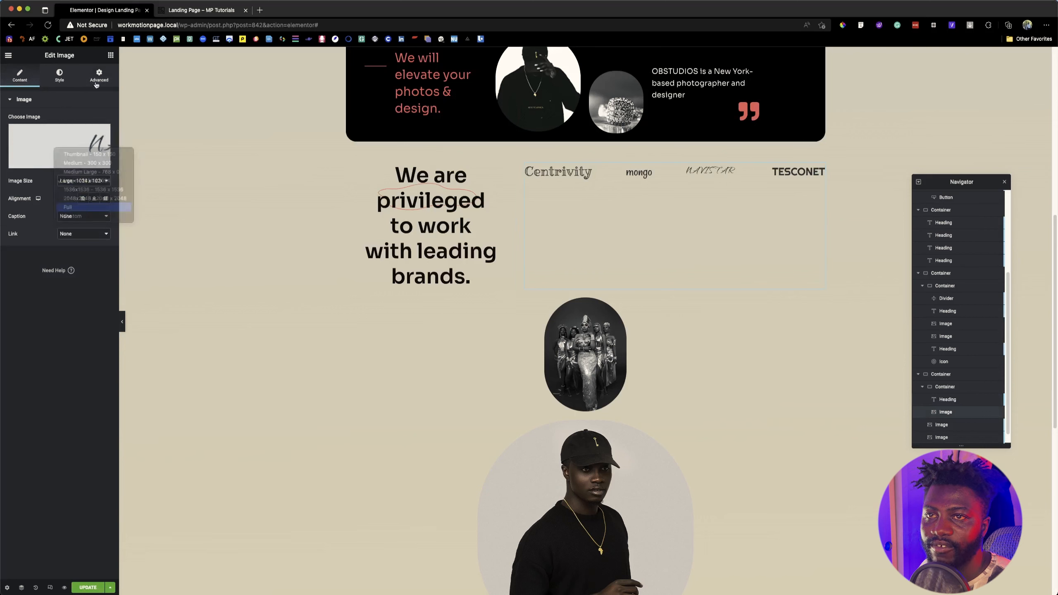
{"action": "left_click", "coordinate": [99, 75]}
{"action": "left_click", "coordinate": [95, 187]}
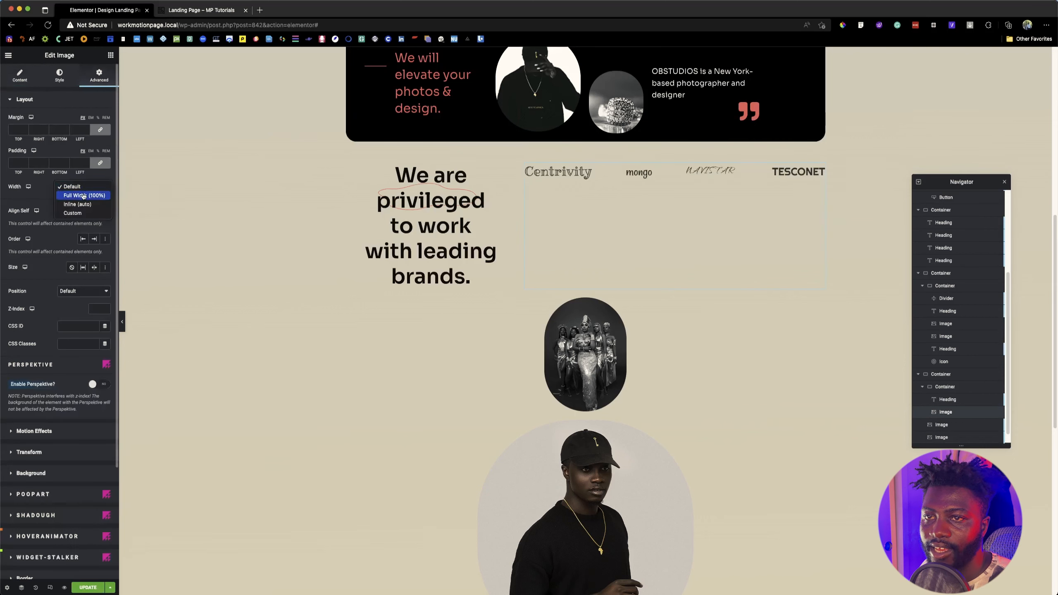
{"action": "left_click", "coordinate": [83, 195]}
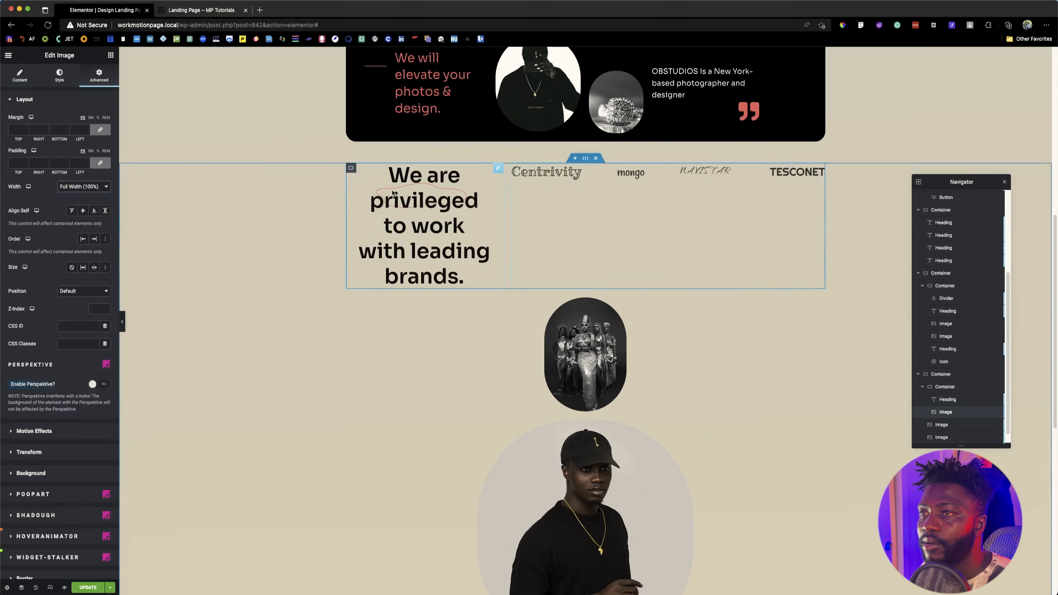
Step: Enable wrapping for the items of the inner container holding the heading and brand logos
{"action": "left_click", "coordinate": [352, 167]}
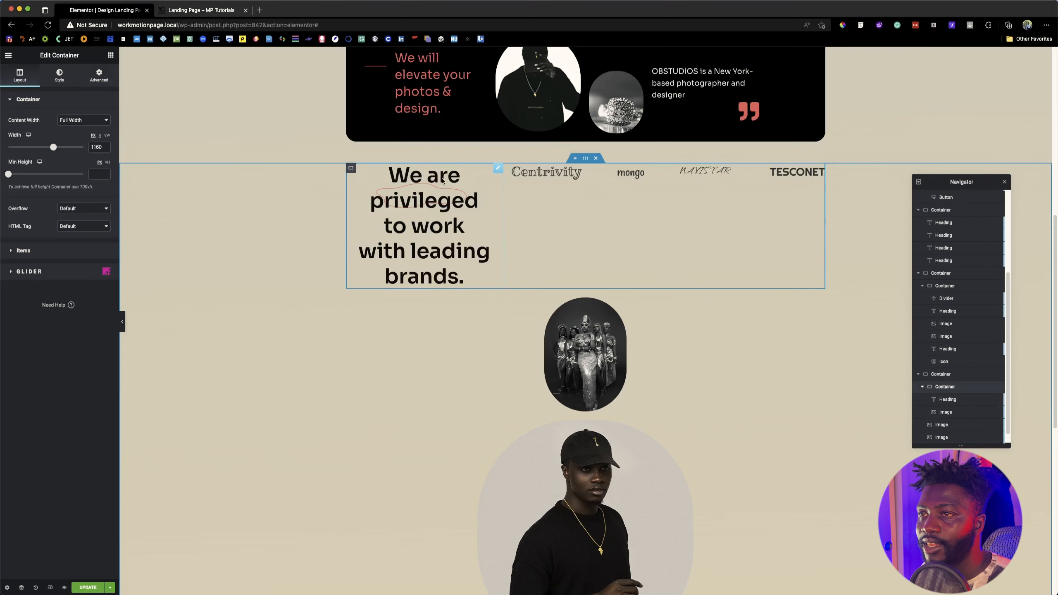
{"action": "left_click", "coordinate": [64, 252]}
{"action": "left_click", "coordinate": [105, 231]}
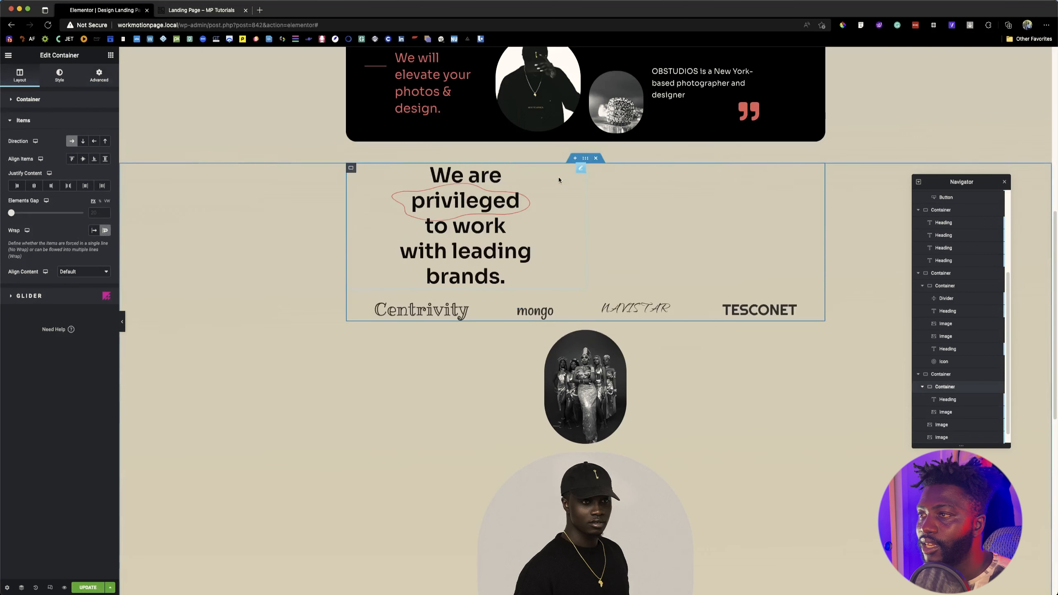
Step: Justify the inner container's items to the center so the leading-brands heading is centered above the logos
{"action": "left_click", "coordinate": [581, 169]}
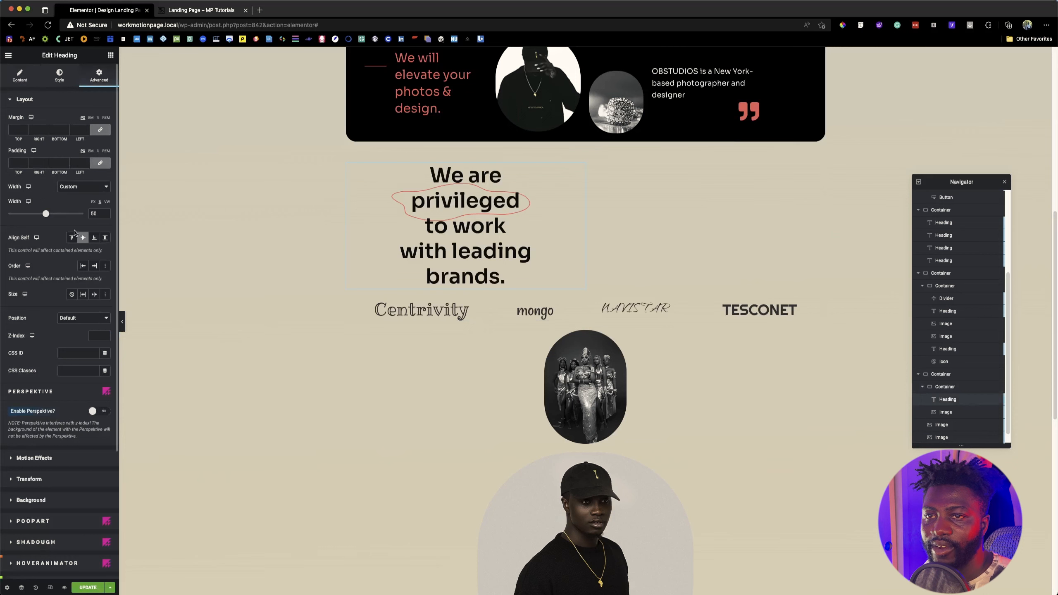
{"action": "left_click", "coordinate": [351, 168]}
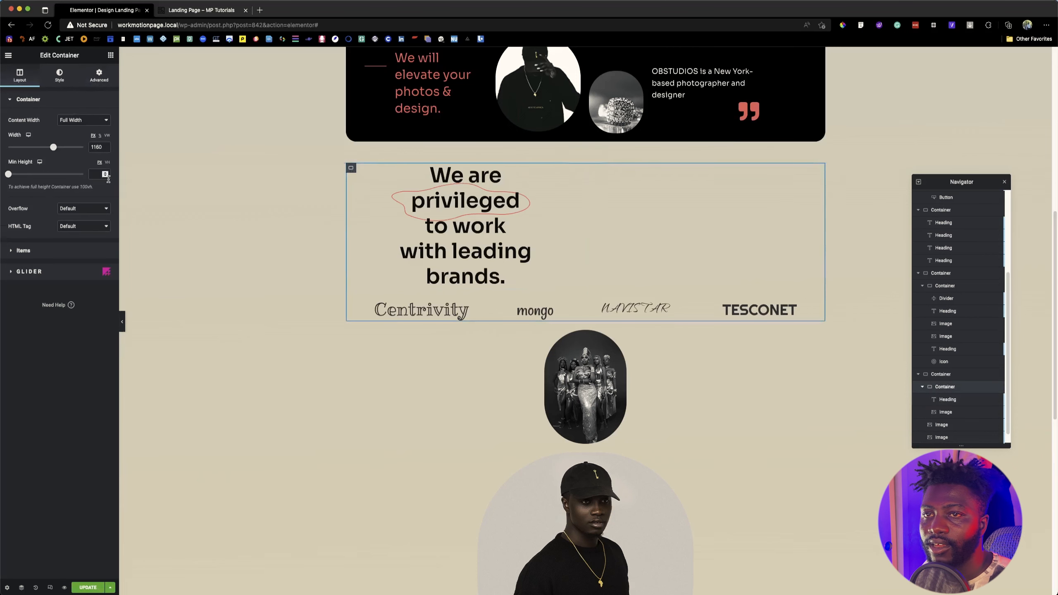
{"action": "left_click", "coordinate": [25, 251]}
{"action": "left_click", "coordinate": [34, 185]}
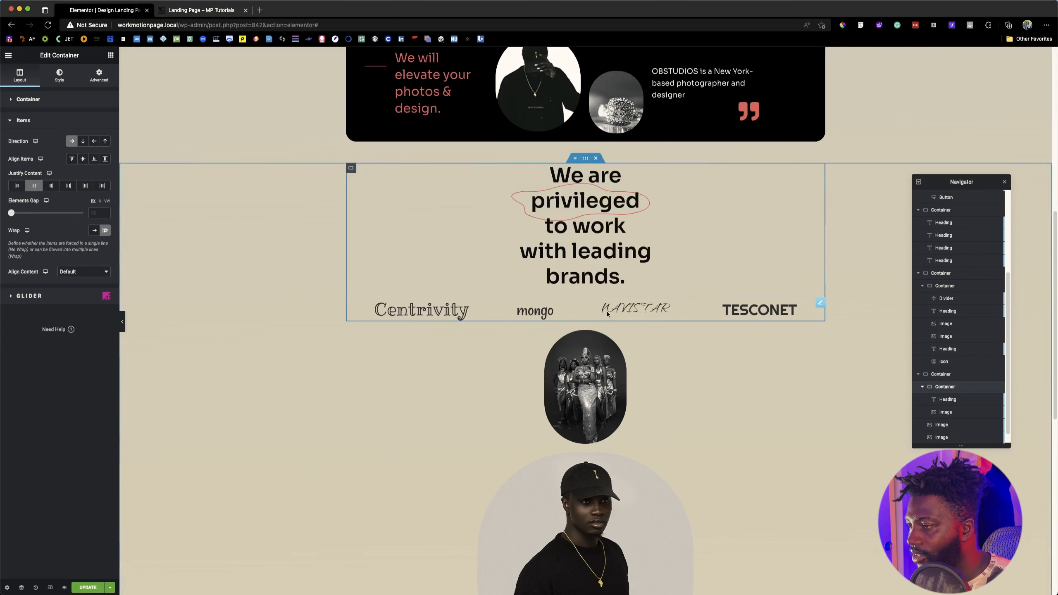
Step: Move the three portraits into the inner container below the logos, ordered group, man in cap, woman with headdress
{"action": "left_click_drag", "start_coordinate": [697, 335], "coordinate": [688, 298]}
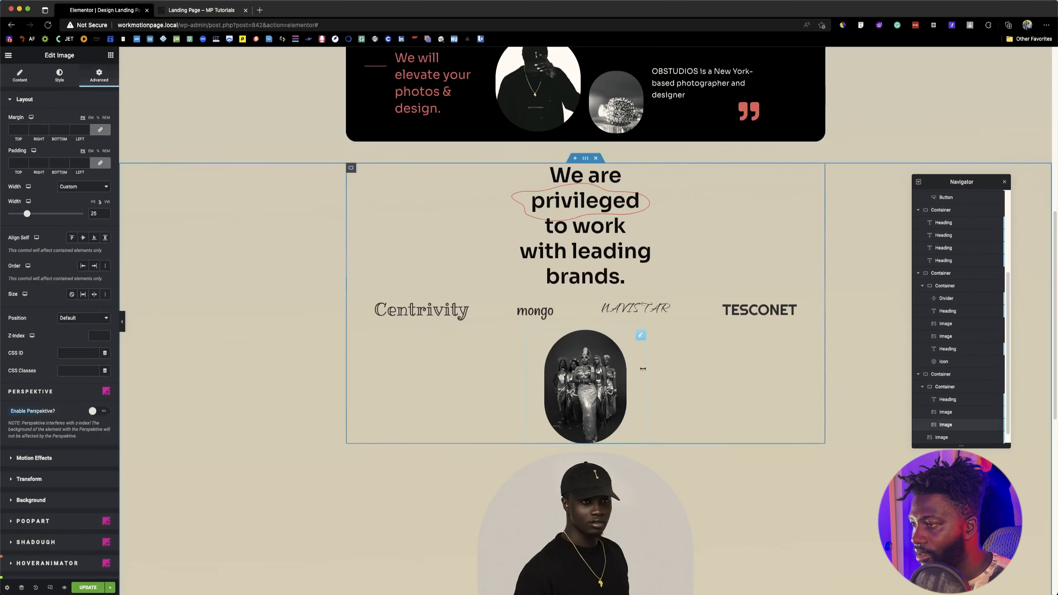
{"action": "scroll", "coordinate": [634, 417], "scroll_direction": "down", "scroll_amount": 6}
{"action": "left_click_drag", "start_coordinate": [813, 219], "coordinate": [705, 163]}
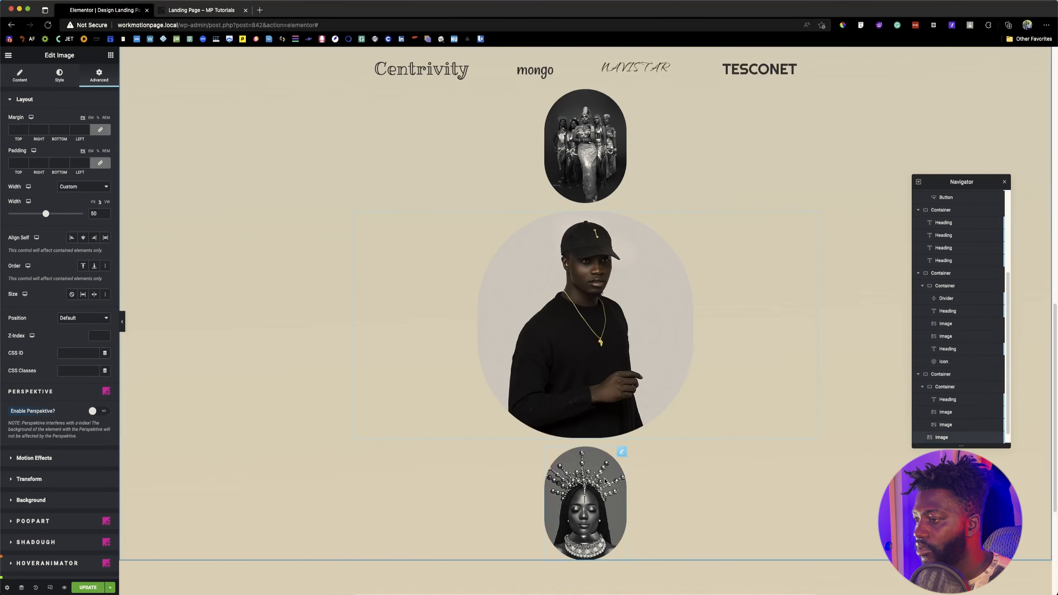
{"action": "left_click_drag", "start_coordinate": [622, 451], "coordinate": [692, 366]}
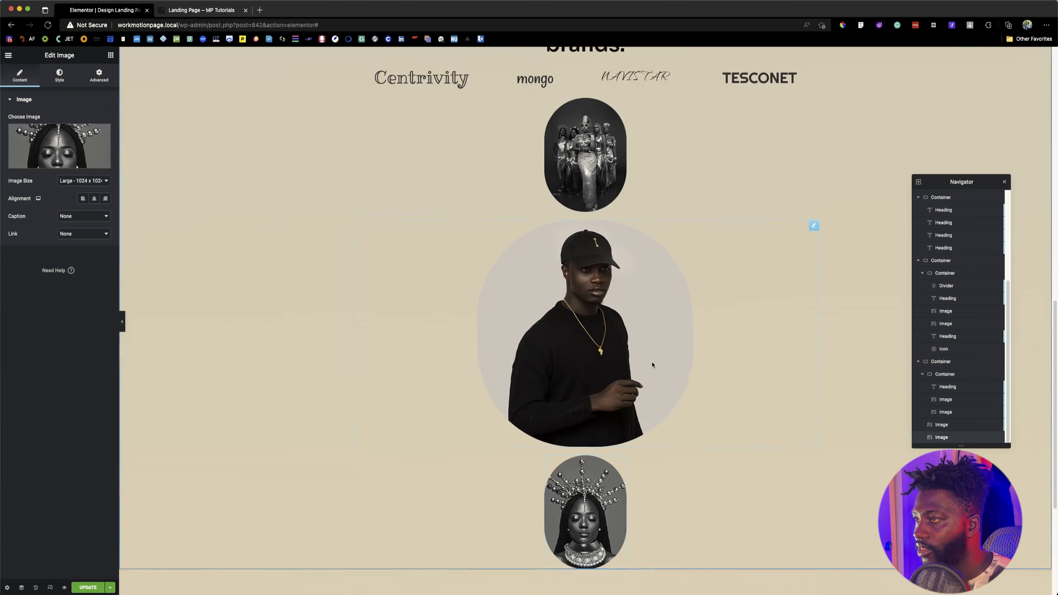
{"action": "scroll", "coordinate": [652, 364], "scroll_direction": "up", "scroll_amount": 2}
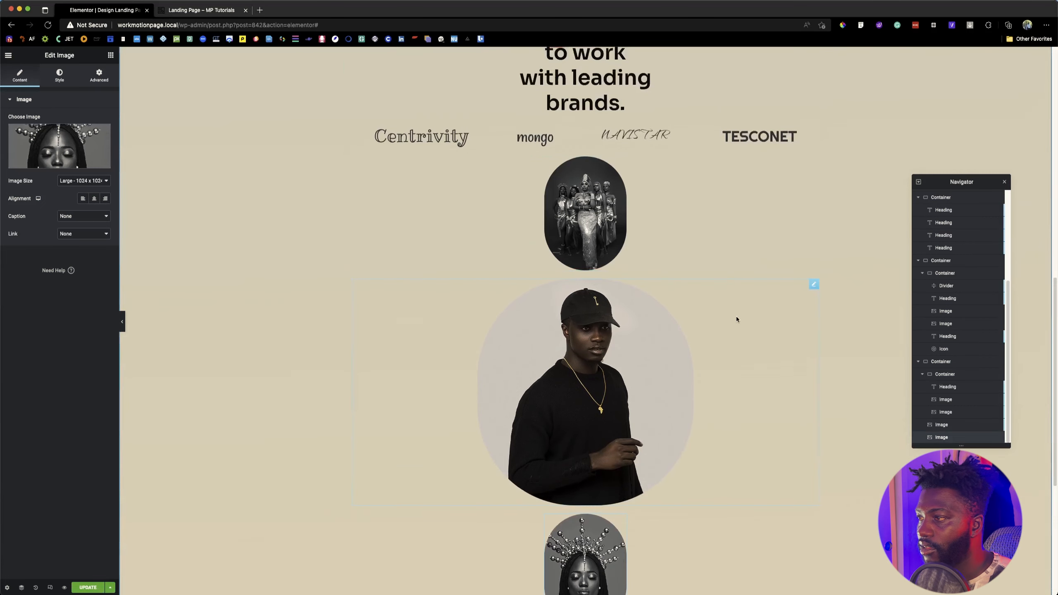
{"action": "left_click_drag", "start_coordinate": [815, 285], "coordinate": [641, 202]}
{"action": "left_click_drag", "start_coordinate": [622, 396], "coordinate": [742, 309]}
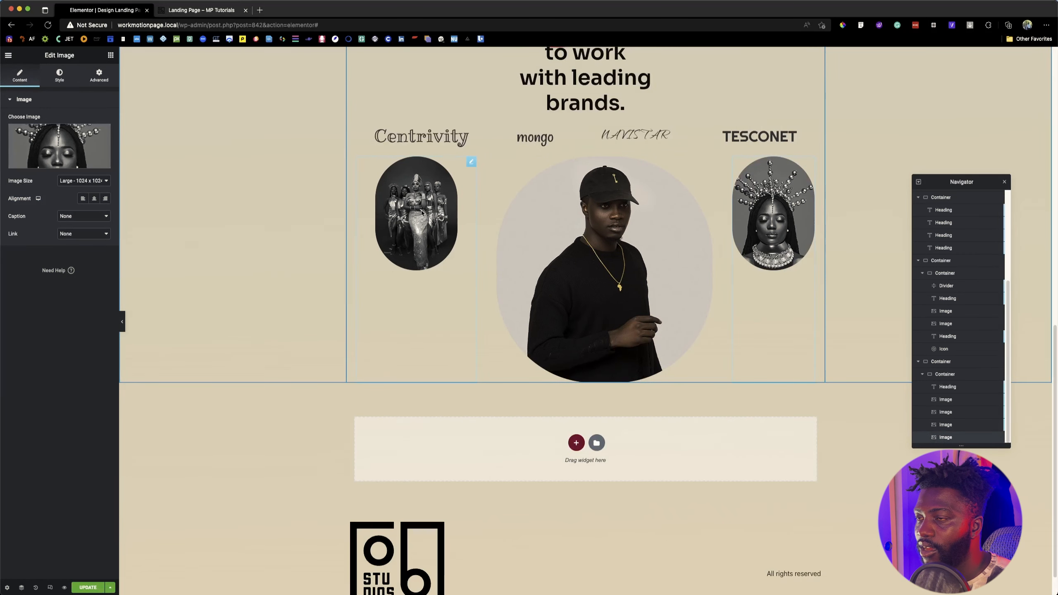
Step: Set the group portrait's Align Self to center
{"action": "left_click", "coordinate": [471, 162]}
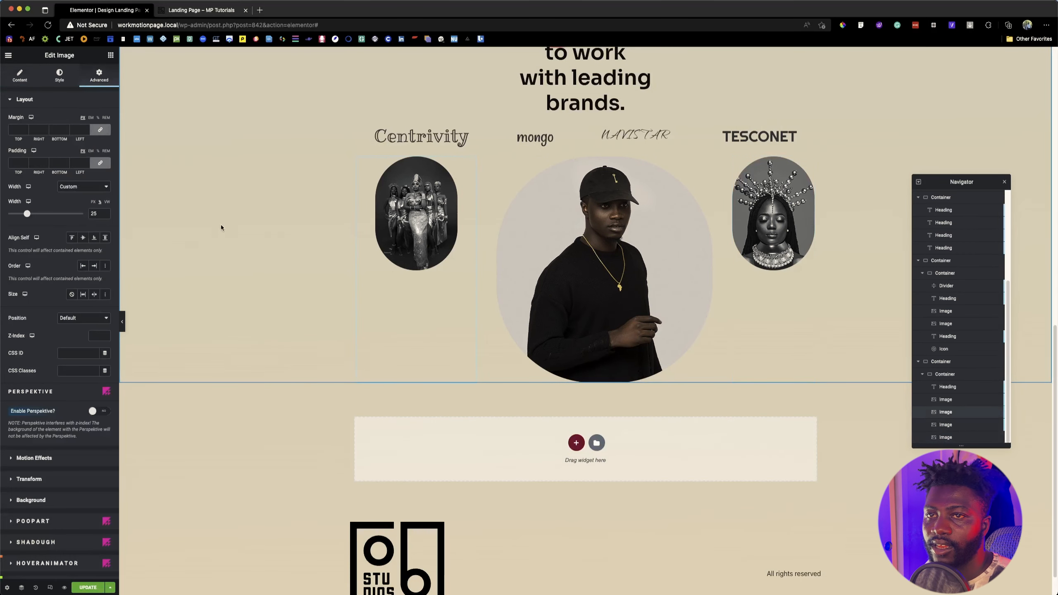
{"action": "left_click", "coordinate": [83, 237]}
{"action": "left_click", "coordinate": [666, 236]}
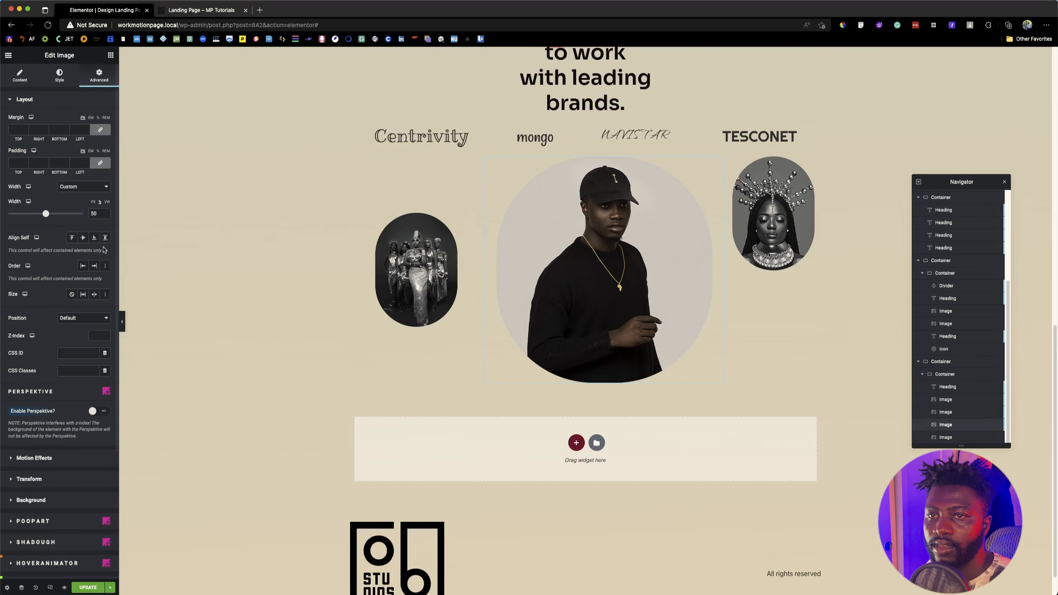
Step: Set the image size of the headdress portrait to Full
{"action": "left_click", "coordinate": [809, 162]}
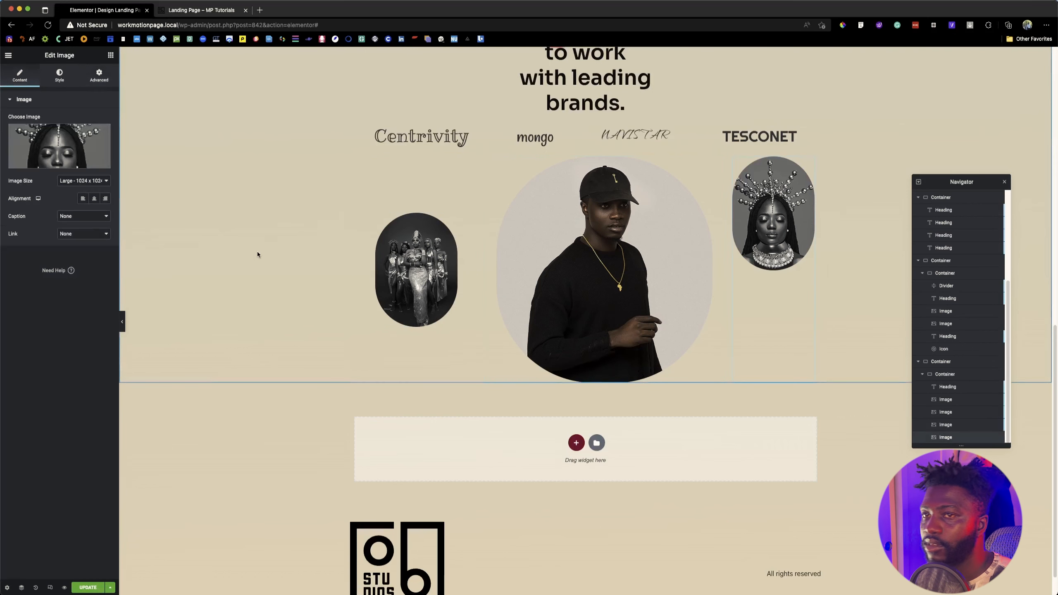
{"action": "left_click", "coordinate": [85, 184]}
{"action": "left_click", "coordinate": [68, 207]}
Step: Give the headdress portrait a custom width of 20% and set its Align Self to center
{"action": "left_click", "coordinate": [99, 75]}
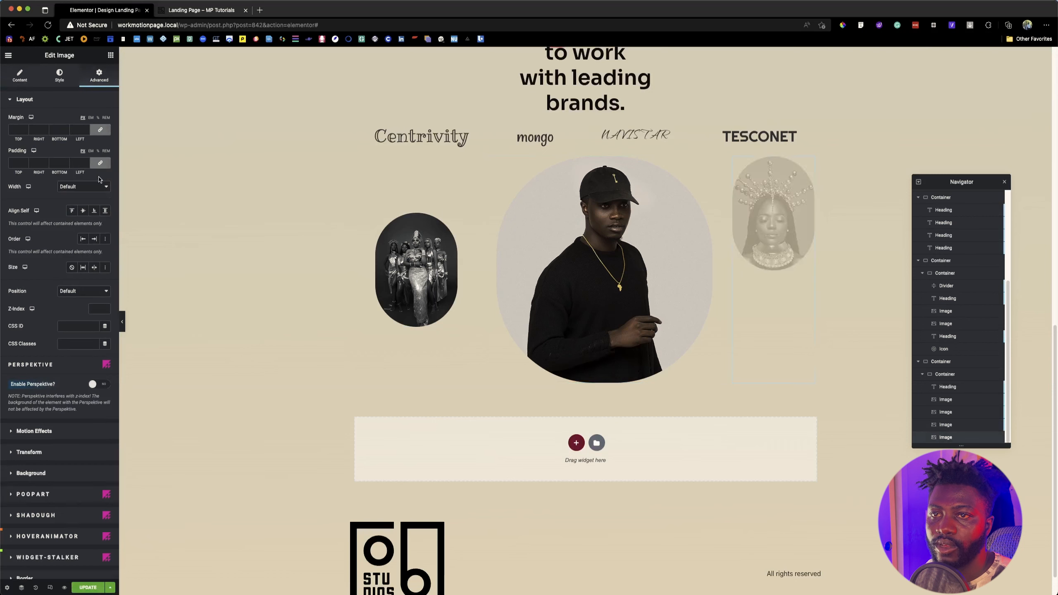
{"action": "left_click", "coordinate": [83, 186]}
{"action": "left_click", "coordinate": [102, 212]}
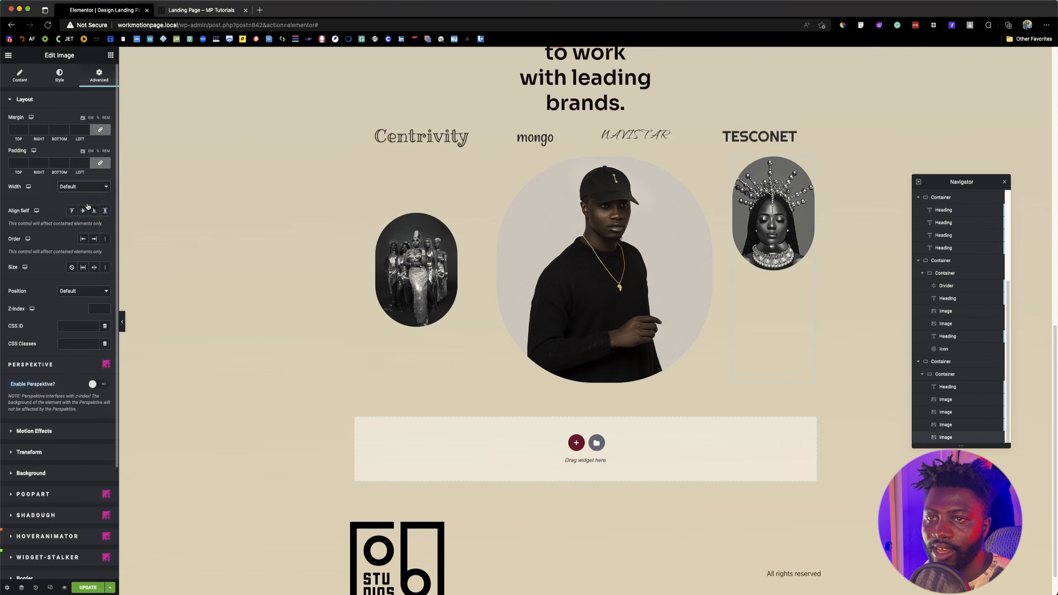
{"action": "left_click", "coordinate": [91, 214]}
{"action": "type", "text": "25"}
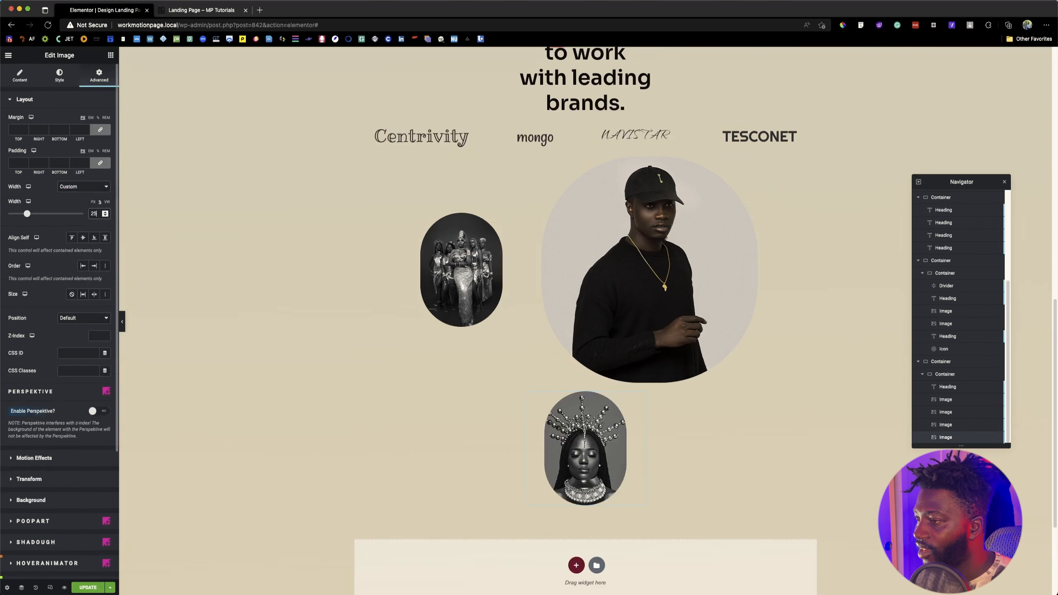
{"action": "key", "text": "BackSpace"}
{"action": "type", "text": "0"}
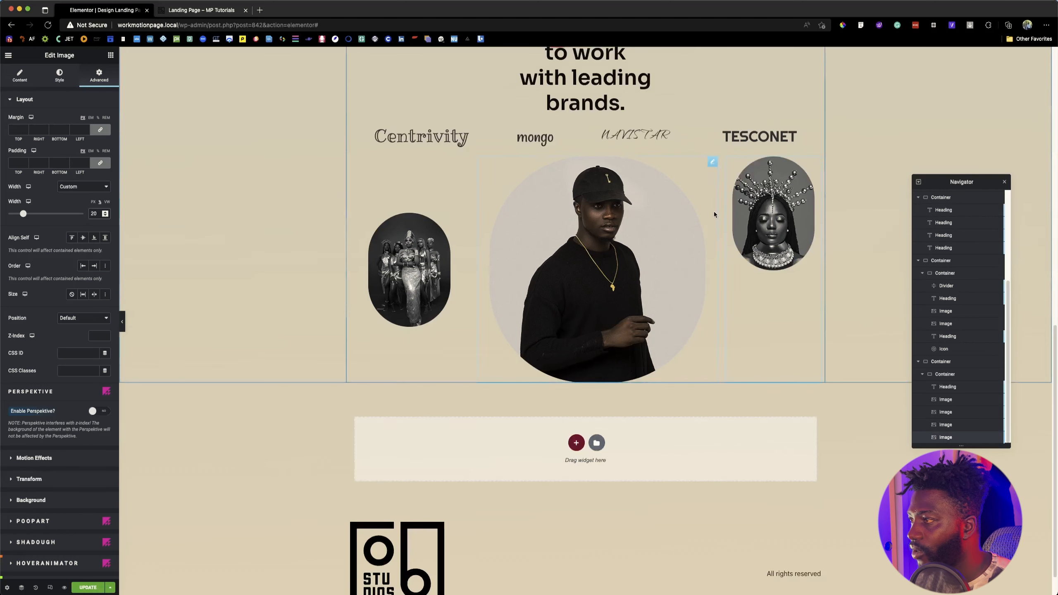
{"action": "left_click", "coordinate": [83, 238]}
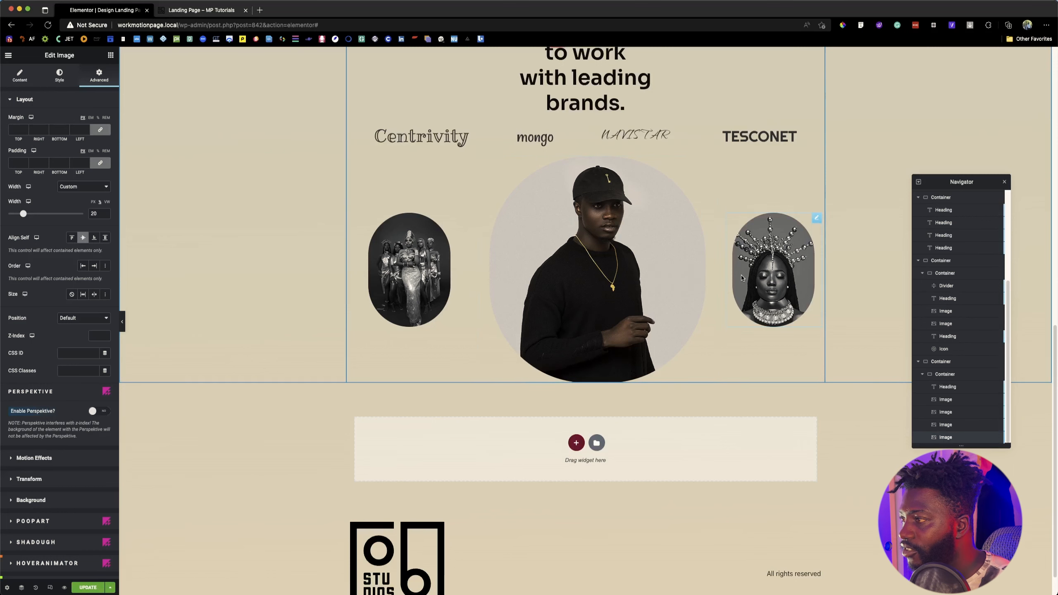
Step: Examine the portraits row and the text below it on the reference landing page, and return to the editor
{"action": "scroll", "coordinate": [636, 301], "scroll_direction": "down", "scroll_amount": 1}
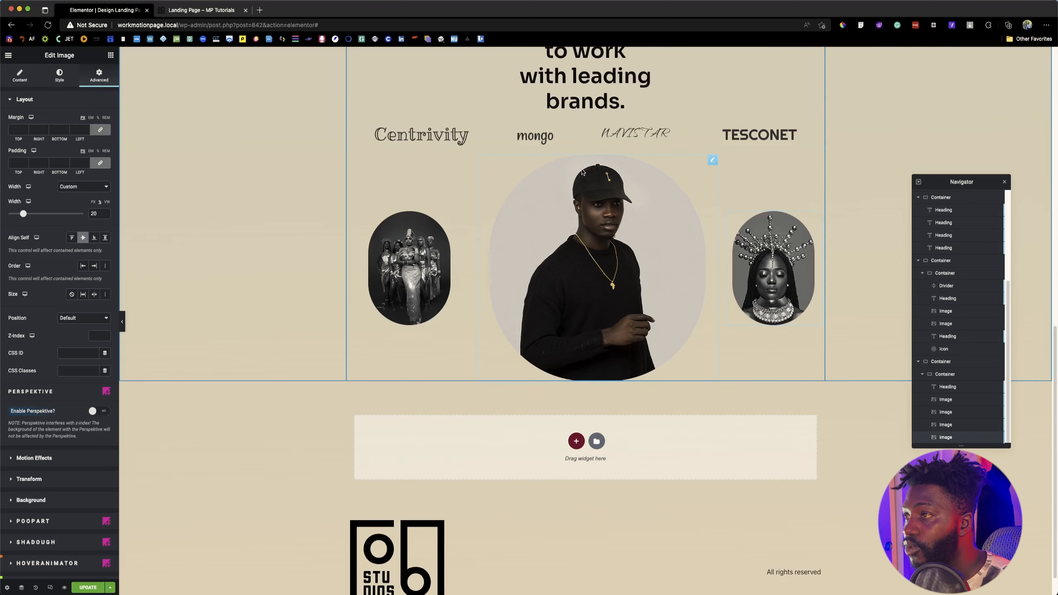
{"action": "left_click", "coordinate": [203, 10]}
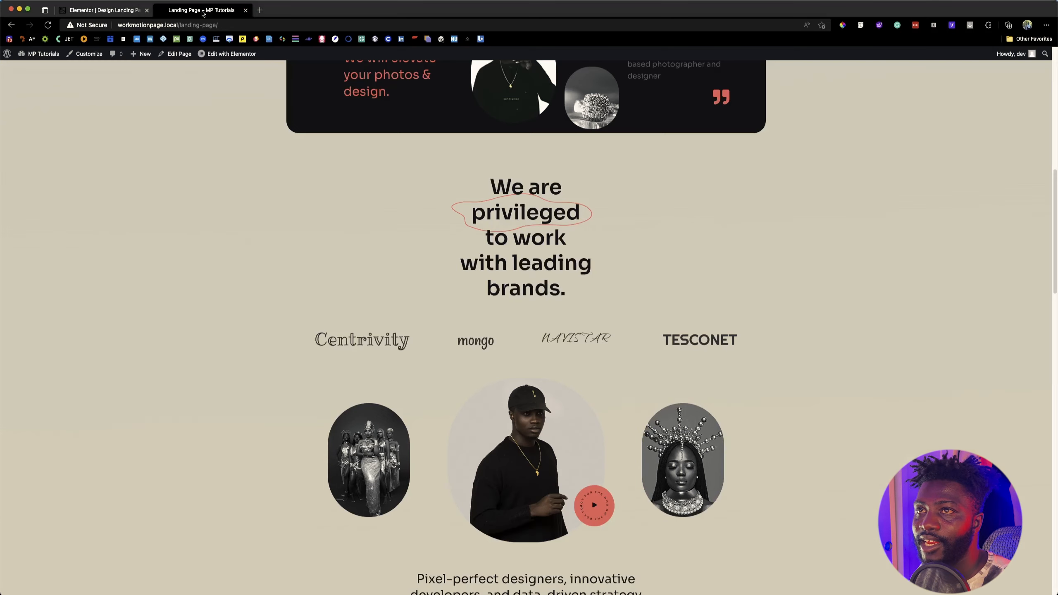
{"action": "scroll", "coordinate": [434, 388], "scroll_direction": "down", "scroll_amount": 6}
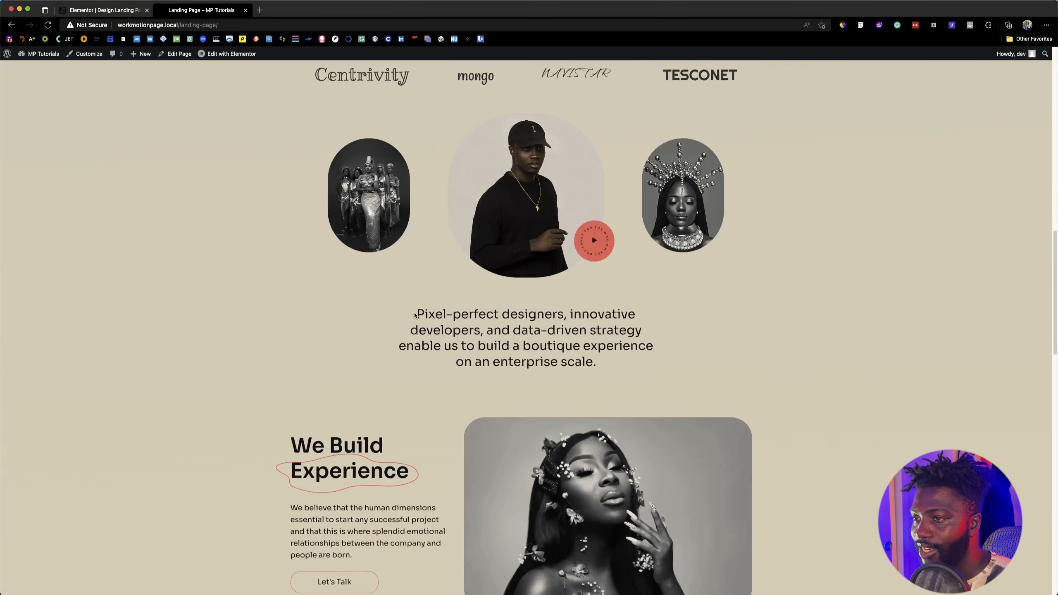
{"action": "left_click", "coordinate": [150, 15]}
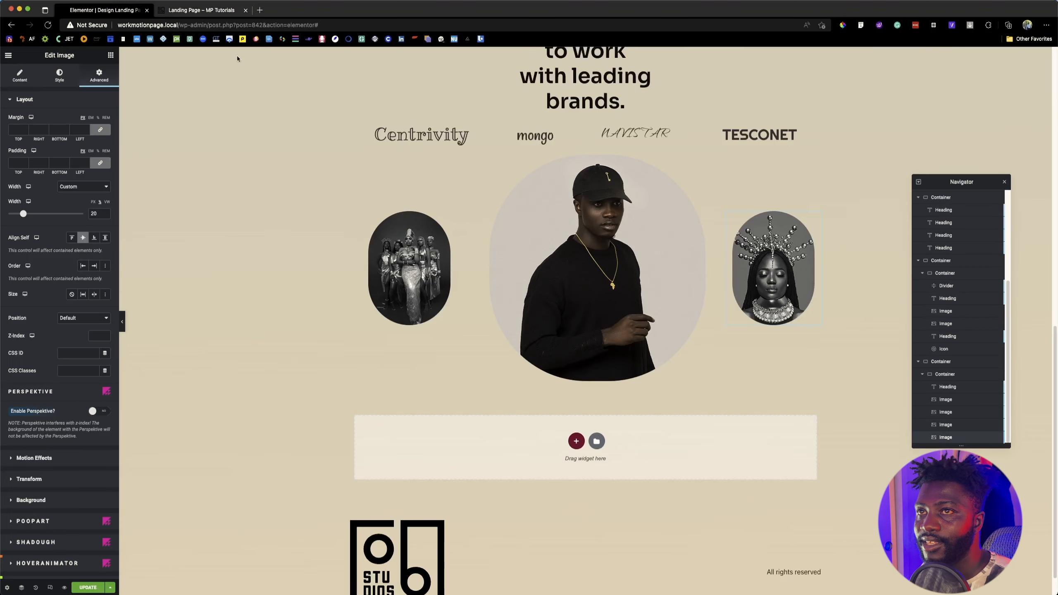
Step: Enable a PoopArt overlay on the middle portrait with the red play badge as its background image at opacity 1
{"action": "scroll", "coordinate": [57, 384], "scroll_direction": "down", "scroll_amount": 5}
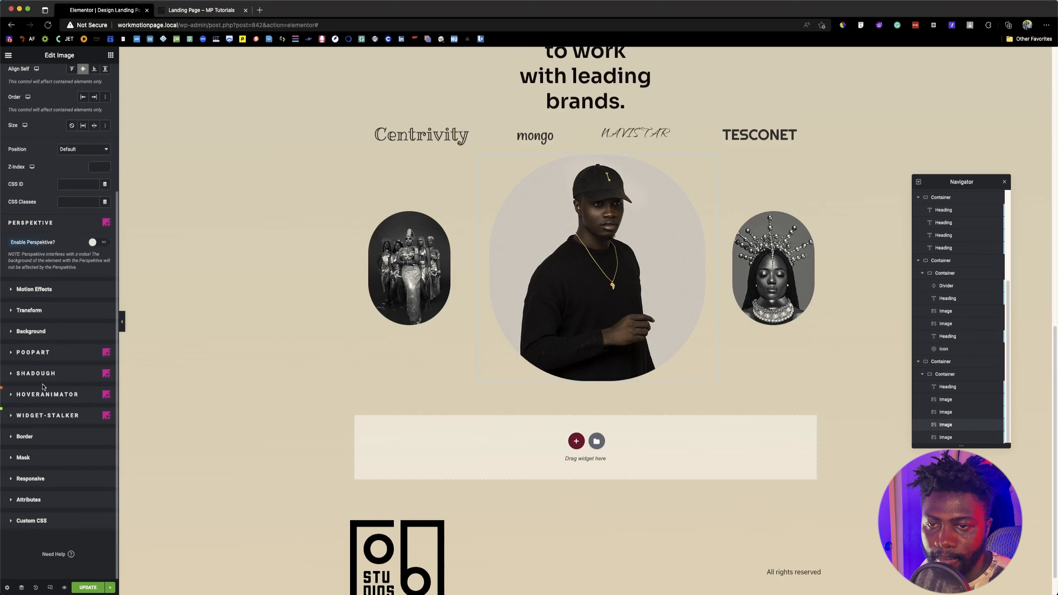
{"action": "left_click", "coordinate": [87, 352]}
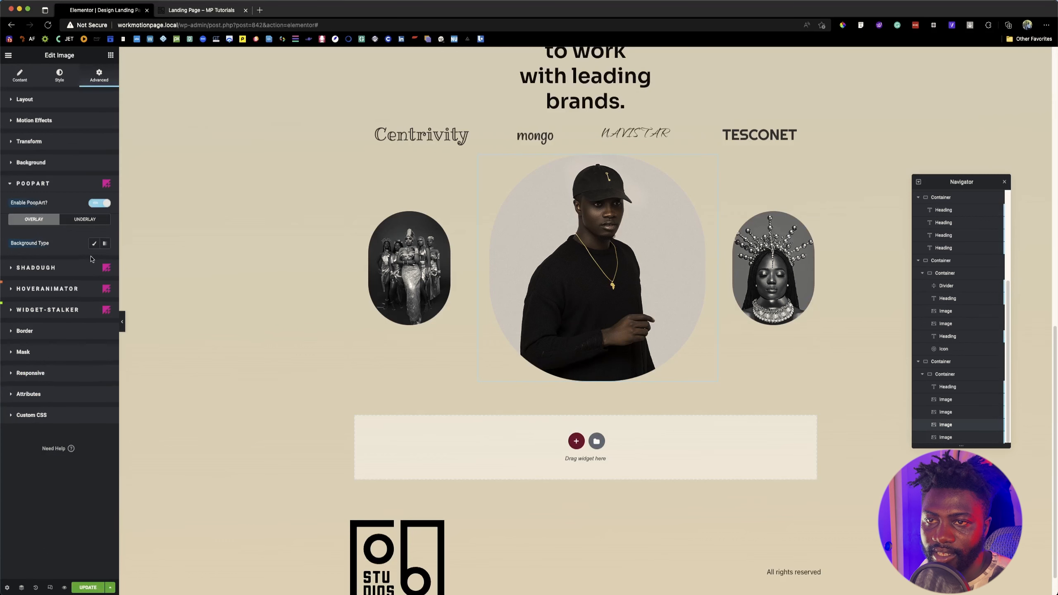
{"action": "left_click", "coordinate": [100, 204]}
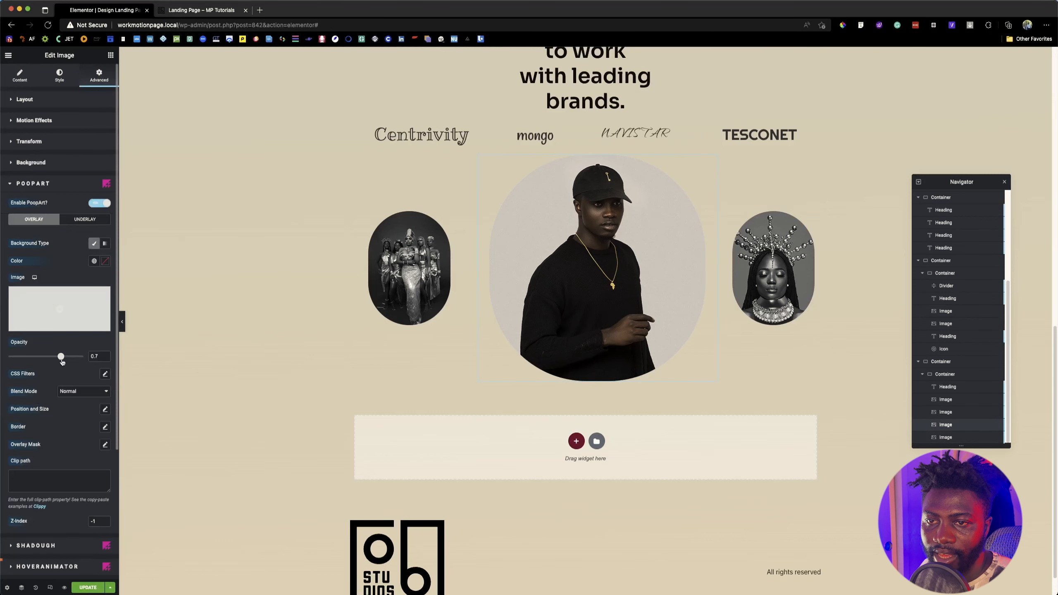
{"action": "left_click", "coordinate": [57, 306]}
{"action": "left_click", "coordinate": [109, 250]}
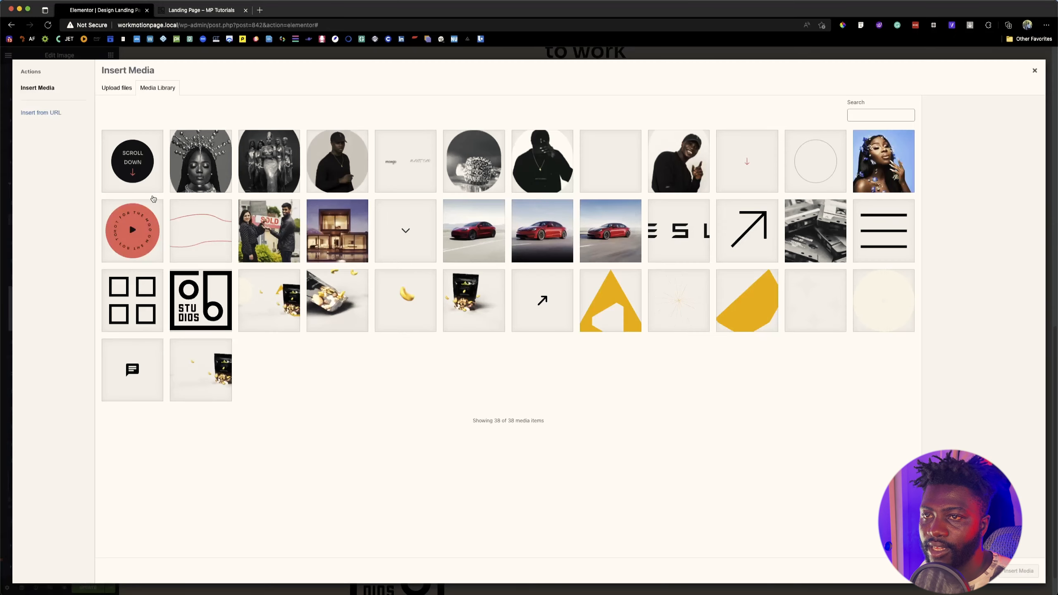
{"action": "left_click", "coordinate": [1032, 570]}
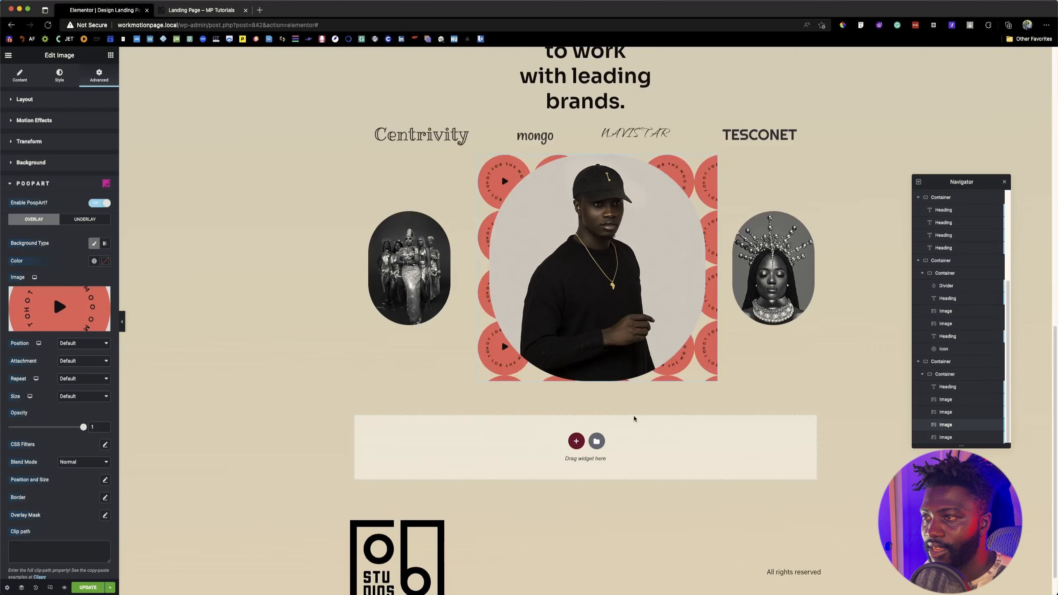
Step: Set the play badge overlay's Z-index to 1 and its background repeat to No-repeat
{"action": "scroll", "coordinate": [104, 479], "scroll_direction": "down", "scroll_amount": 4}
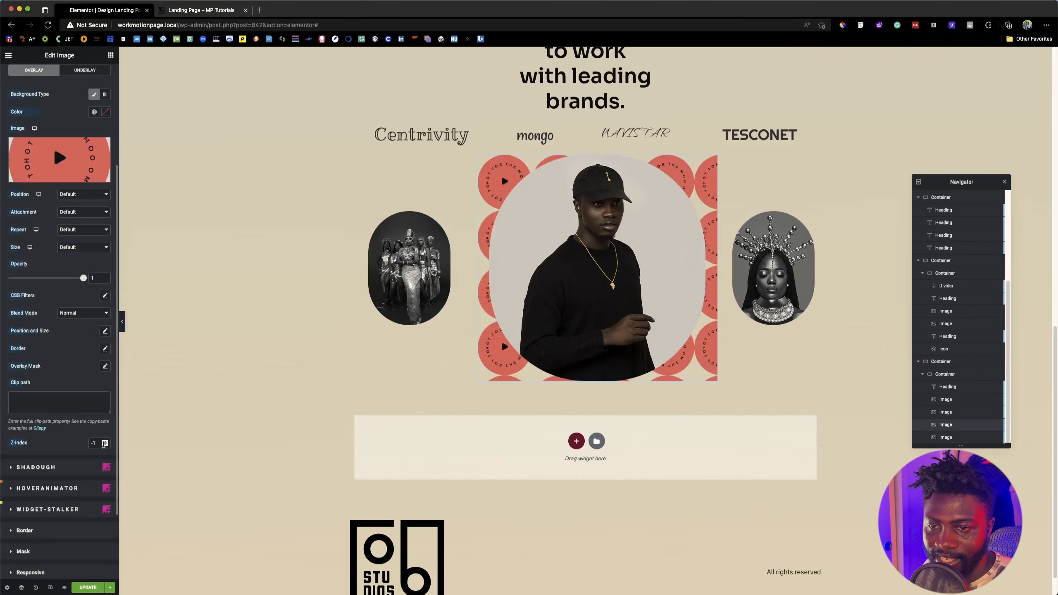
{"action": "left_click_drag", "start_coordinate": [99, 441], "coordinate": [84, 443]}
{"action": "type", "text": "1"}
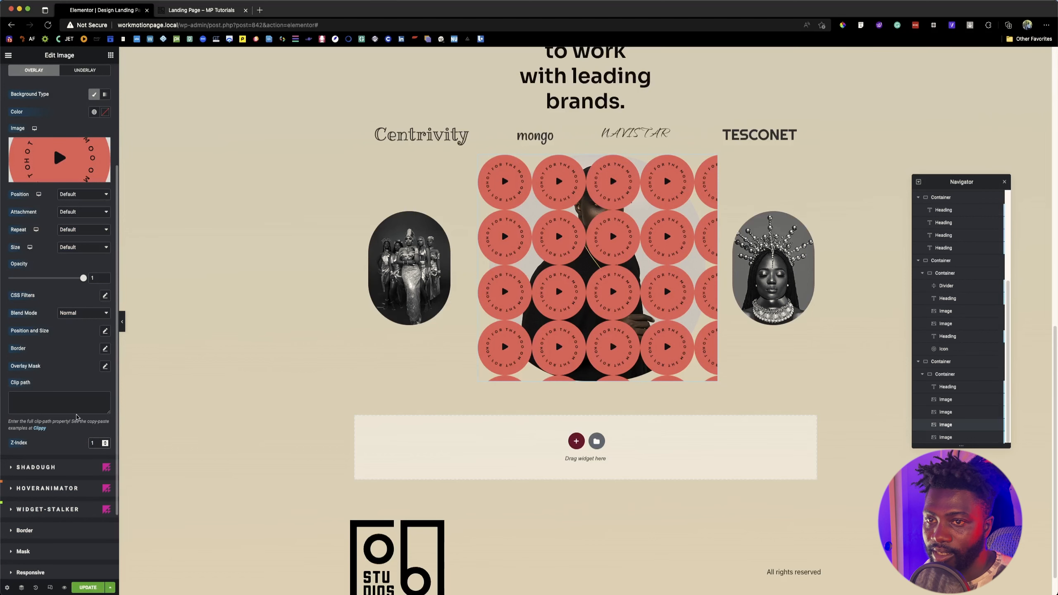
{"action": "left_click", "coordinate": [83, 230]}
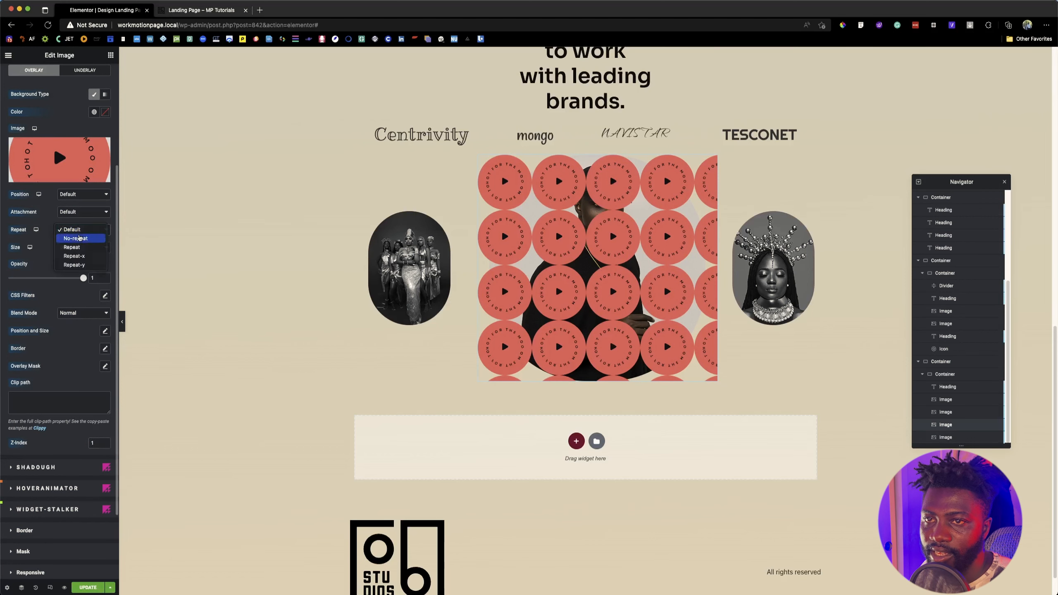
{"action": "left_click", "coordinate": [79, 238]}
Step: Position the play badge overlay at Bottom Right of the middle portrait and save the page
{"action": "left_click", "coordinate": [83, 197]}
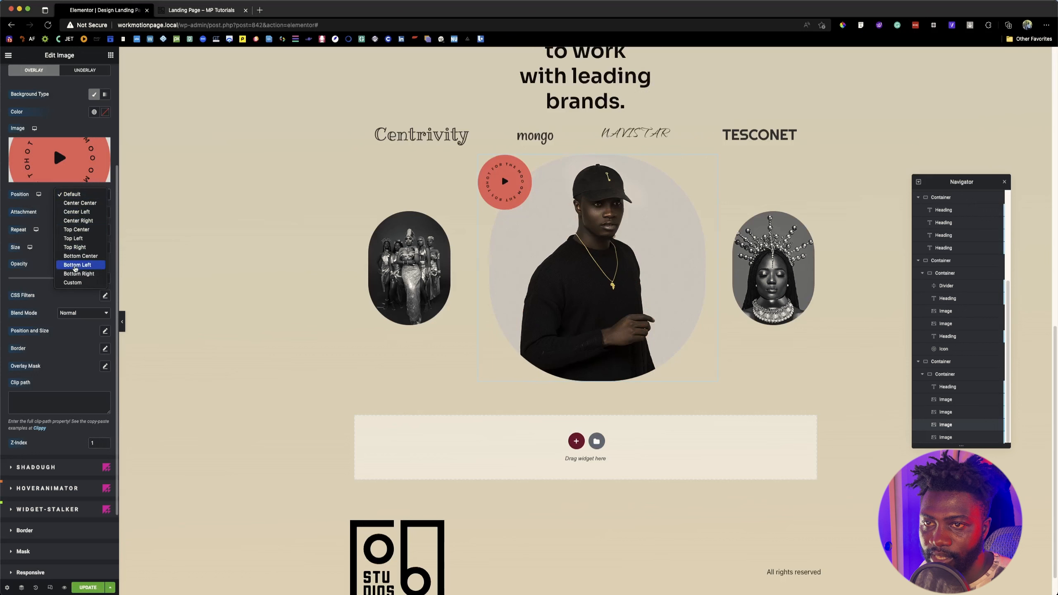
{"action": "left_click", "coordinate": [81, 248]}
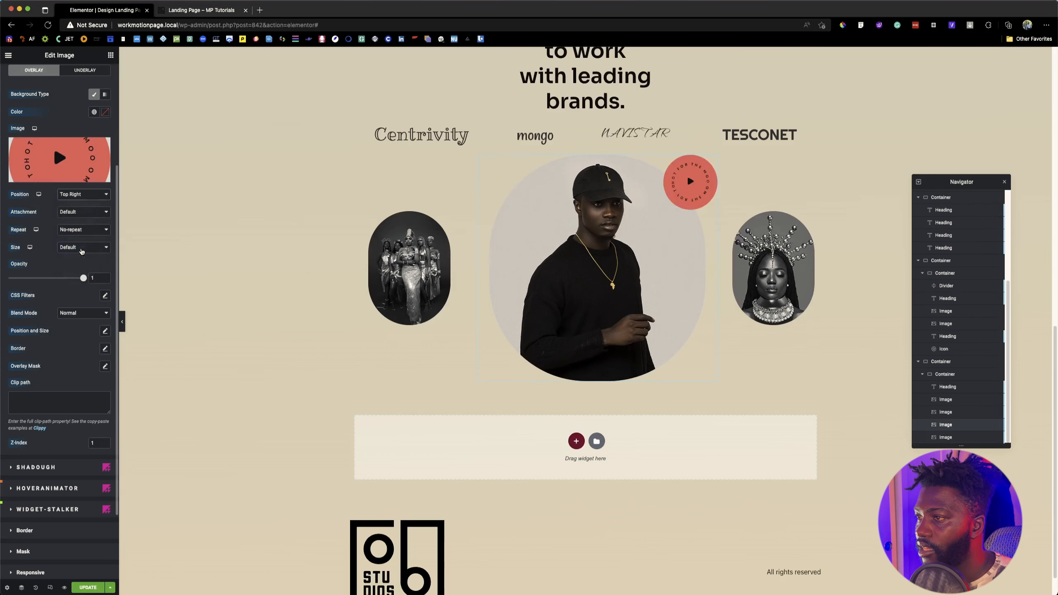
{"action": "left_click", "coordinate": [77, 194]}
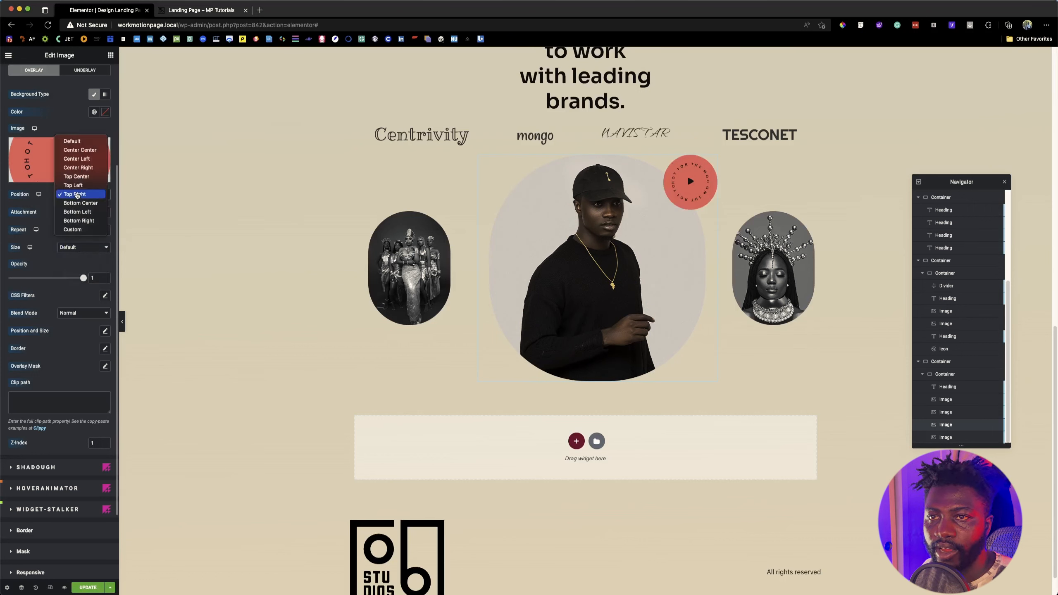
{"action": "left_click", "coordinate": [77, 221]}
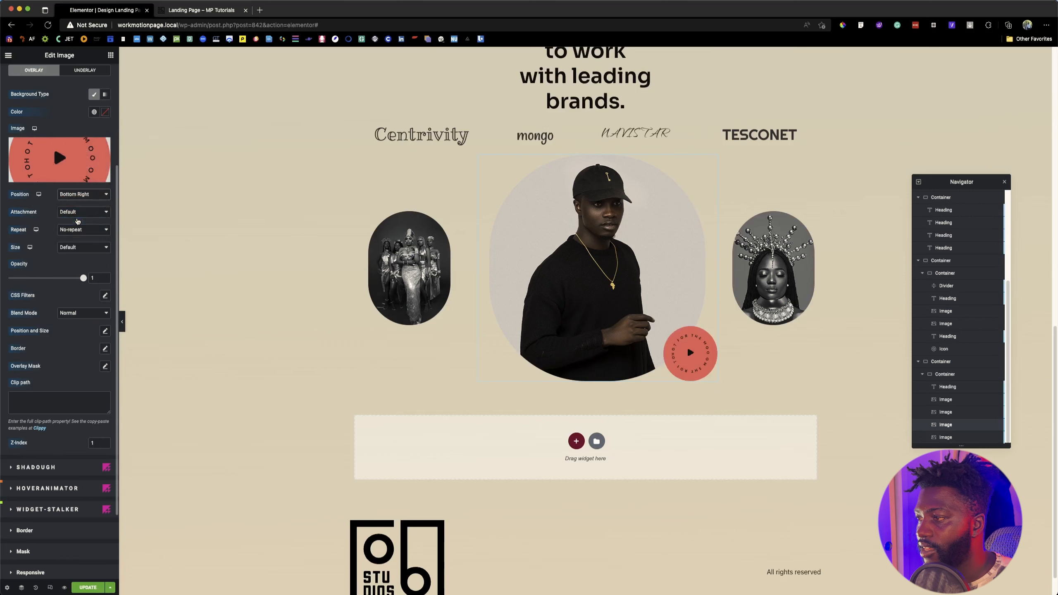
{"action": "key", "text": "ctrl+s"}
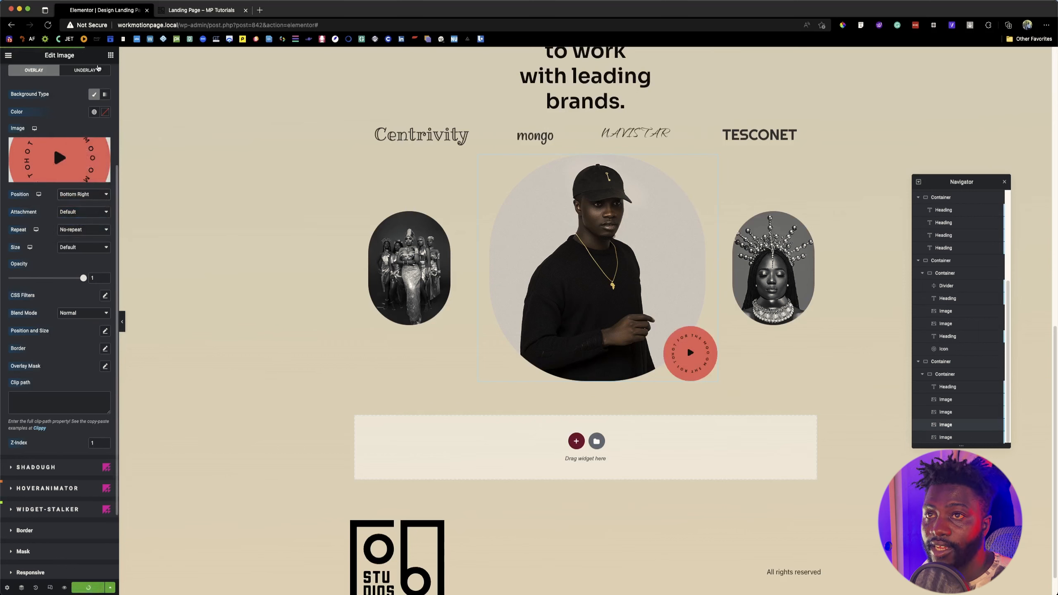
Step: Add a Heading widget below the portraits row, ordered after the headdress portrait as the container's last element
{"action": "left_click", "coordinate": [110, 55]}
{"action": "left_click_drag", "start_coordinate": [88, 160], "coordinate": [746, 359]}
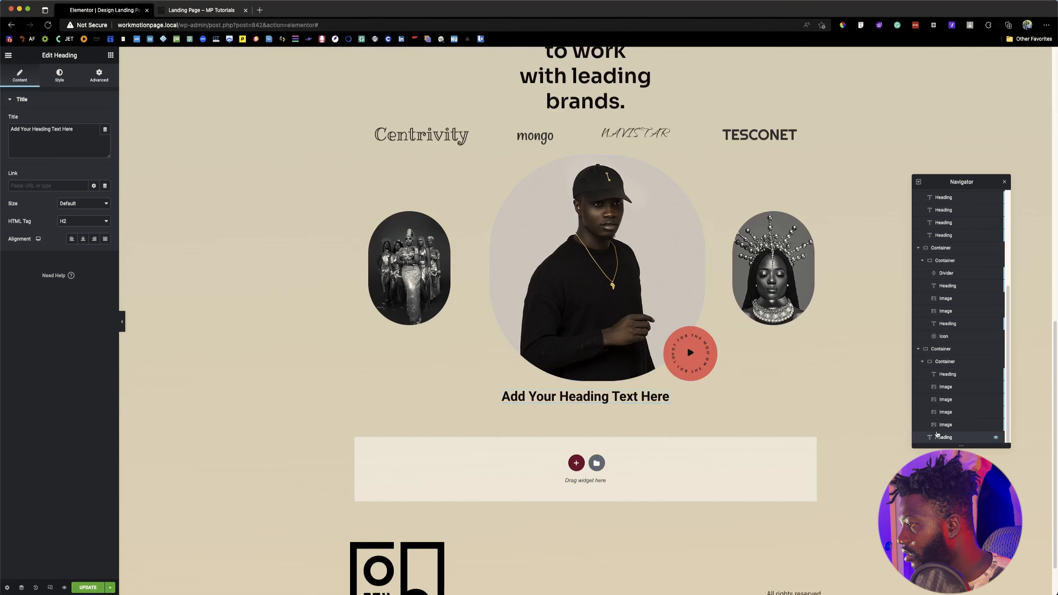
{"action": "left_click_drag", "start_coordinate": [939, 425], "coordinate": [941, 427]}
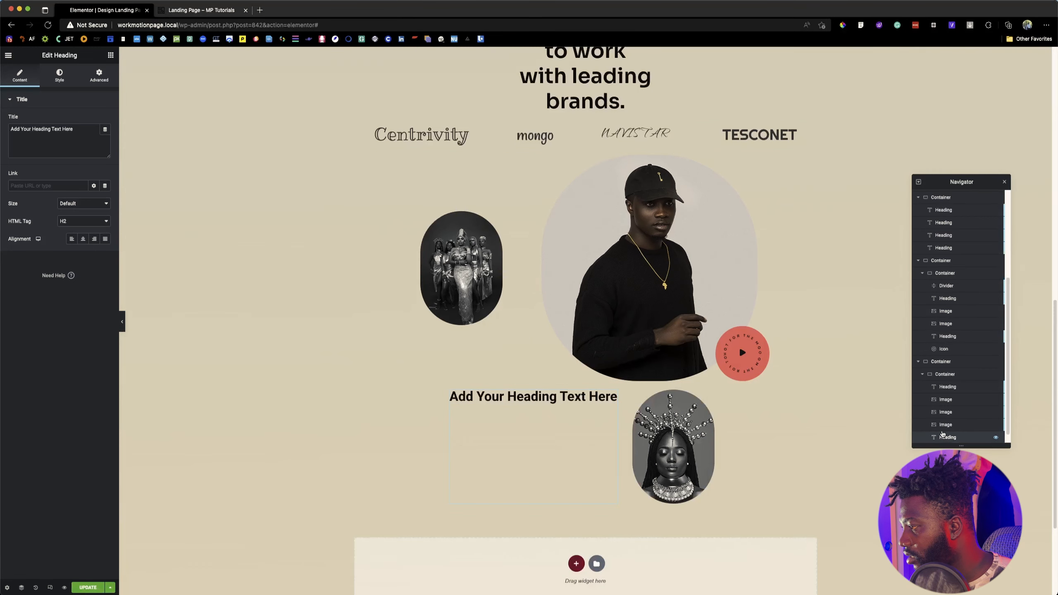
{"action": "left_click", "coordinate": [944, 426]}
{"action": "scroll", "coordinate": [945, 421], "scroll_direction": "down", "scroll_amount": 1}
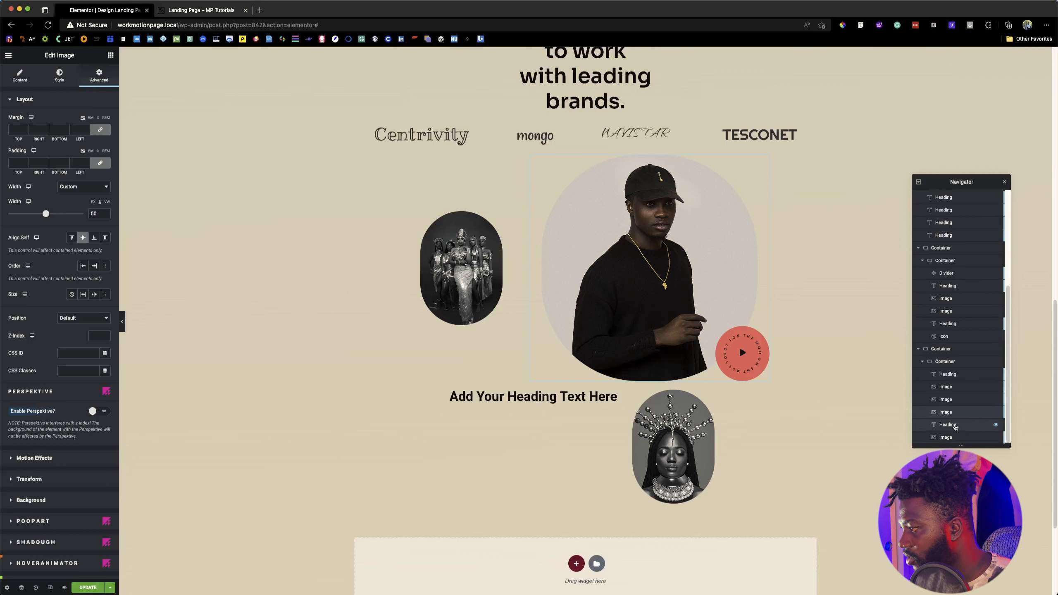
{"action": "left_click", "coordinate": [949, 429]}
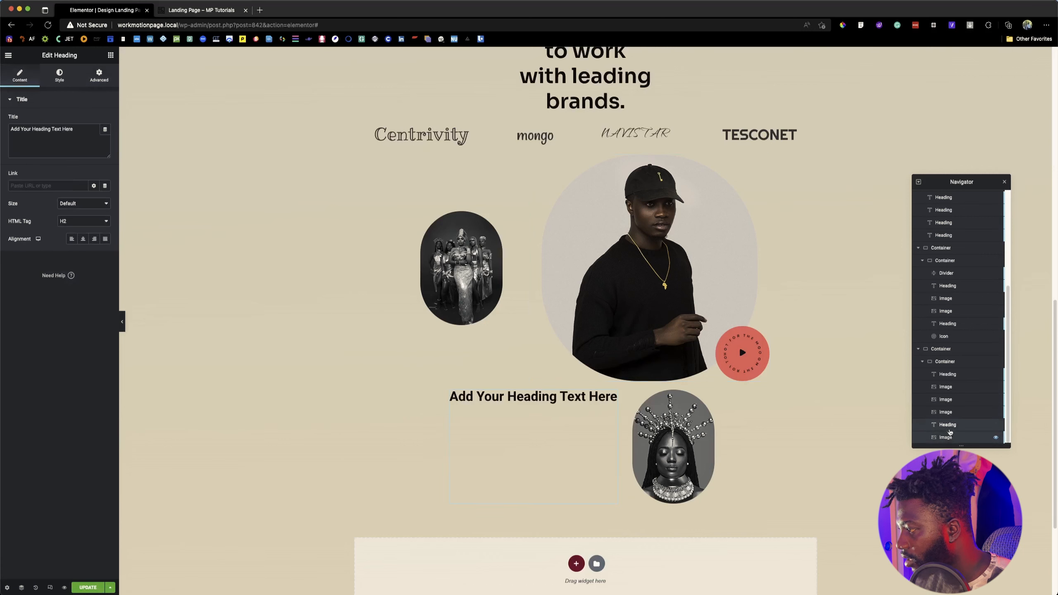
{"action": "left_click", "coordinate": [949, 433]}
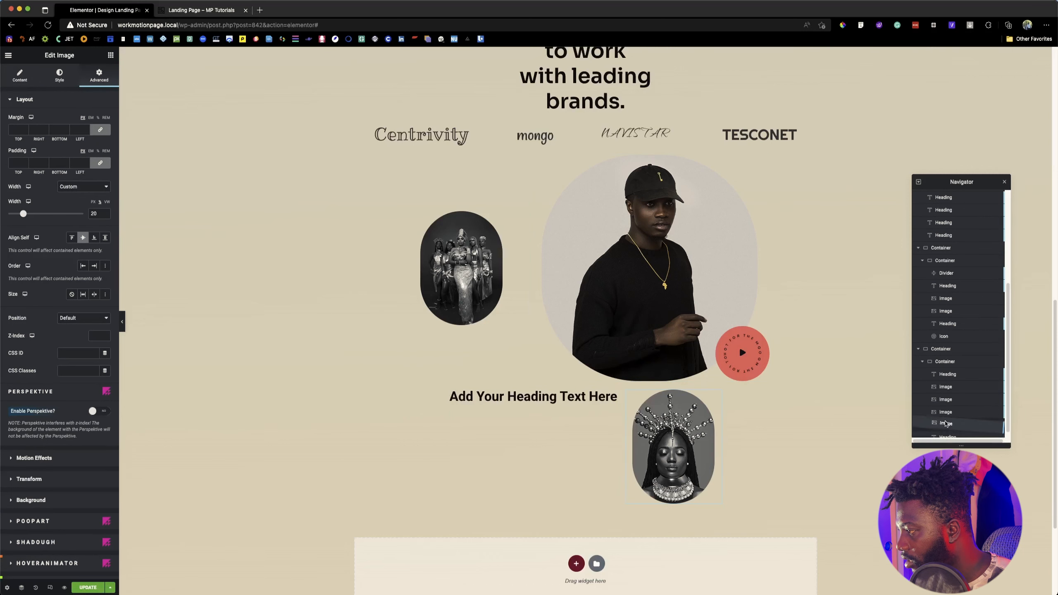
{"action": "left_click_drag", "start_coordinate": [945, 424], "coordinate": [946, 419]}
{"action": "left_click", "coordinate": [633, 396]}
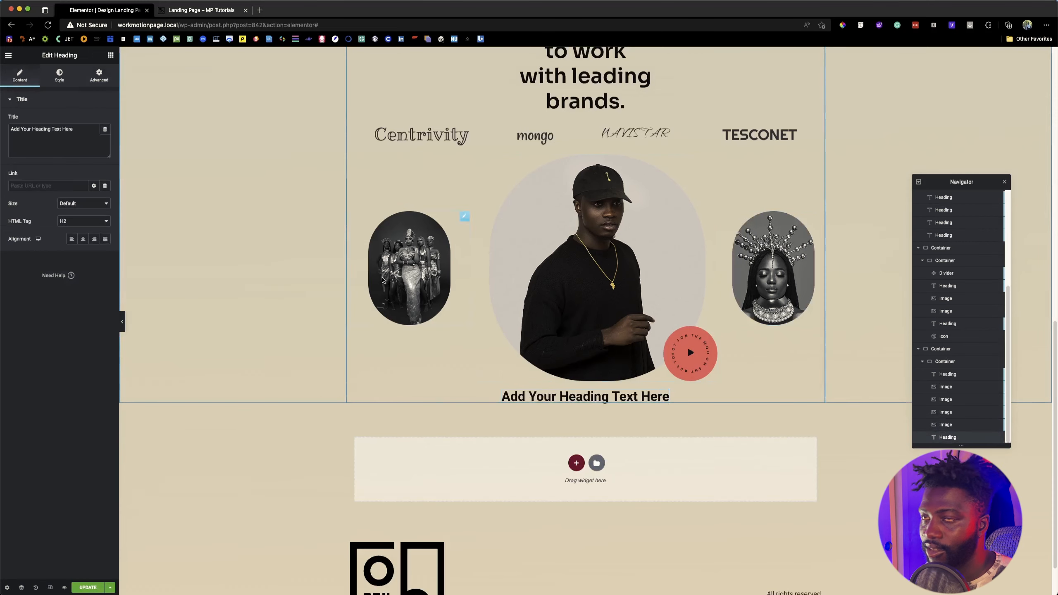
Step: Replace the new heading's title with the "Pixel-perfect designers, innovative developers..." paragraph copied from the reference landing page
{"action": "key", "text": "ctrl+Tab"}
{"action": "left_click_drag", "start_coordinate": [416, 306], "coordinate": [607, 365]}
{"action": "key", "text": "super+c"}
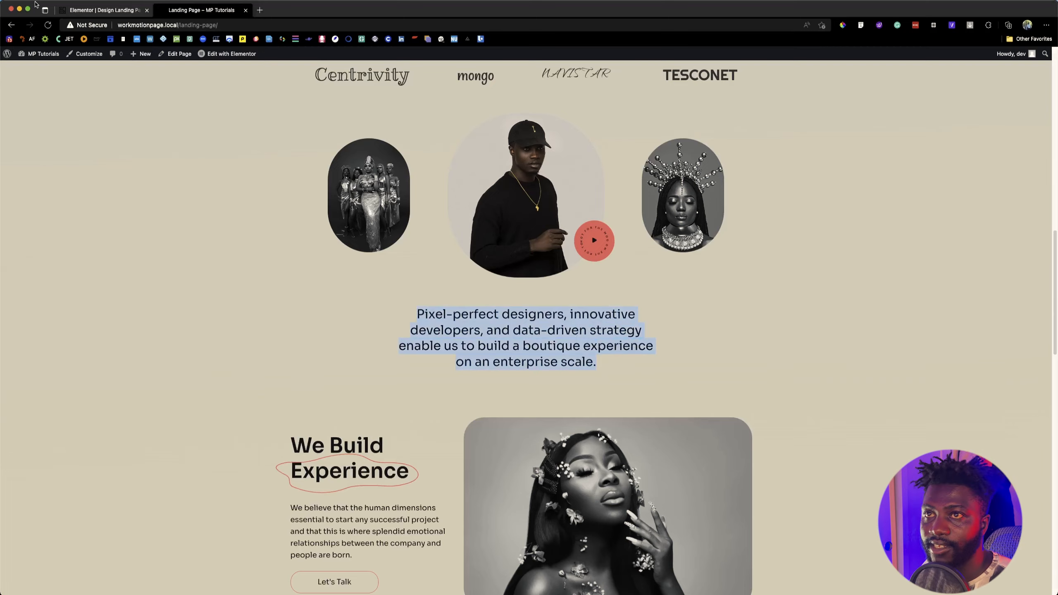
{"action": "left_click", "coordinate": [100, 12]}
{"action": "triple_click", "coordinate": [61, 135]}
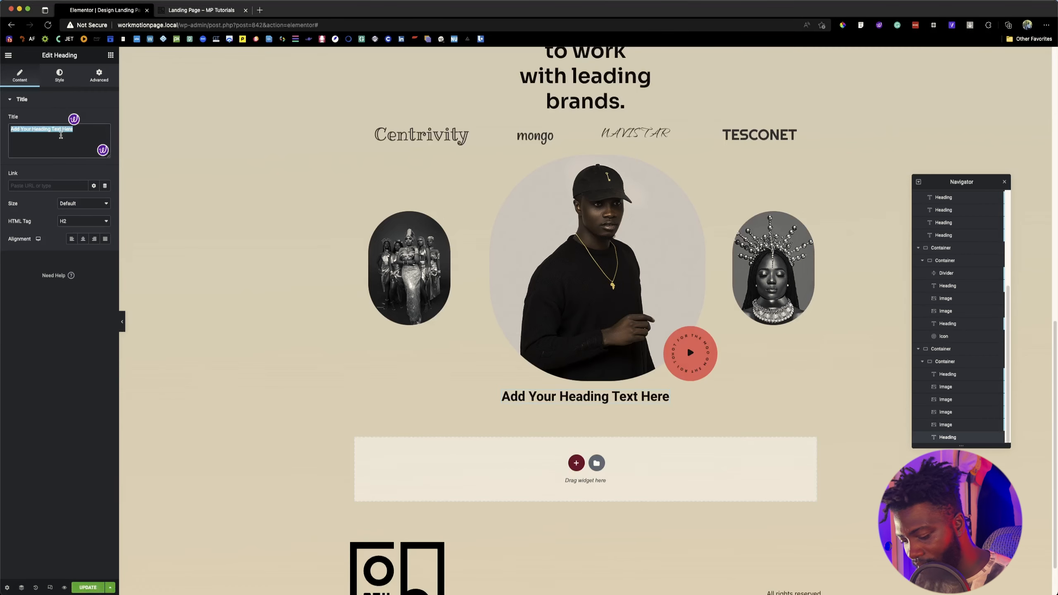
{"action": "key", "text": "super+v"}
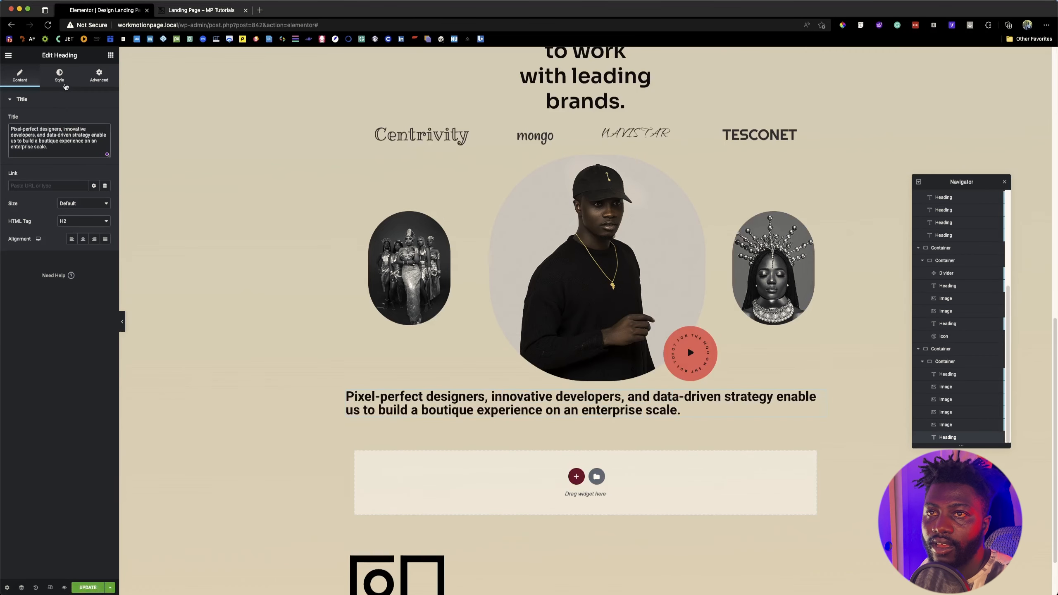
Step: Inspect the font properties of the "Pixel-perfect designers" paragraph on the reference page with Font Finder, and return to the editor
{"action": "left_click", "coordinate": [69, 79]}
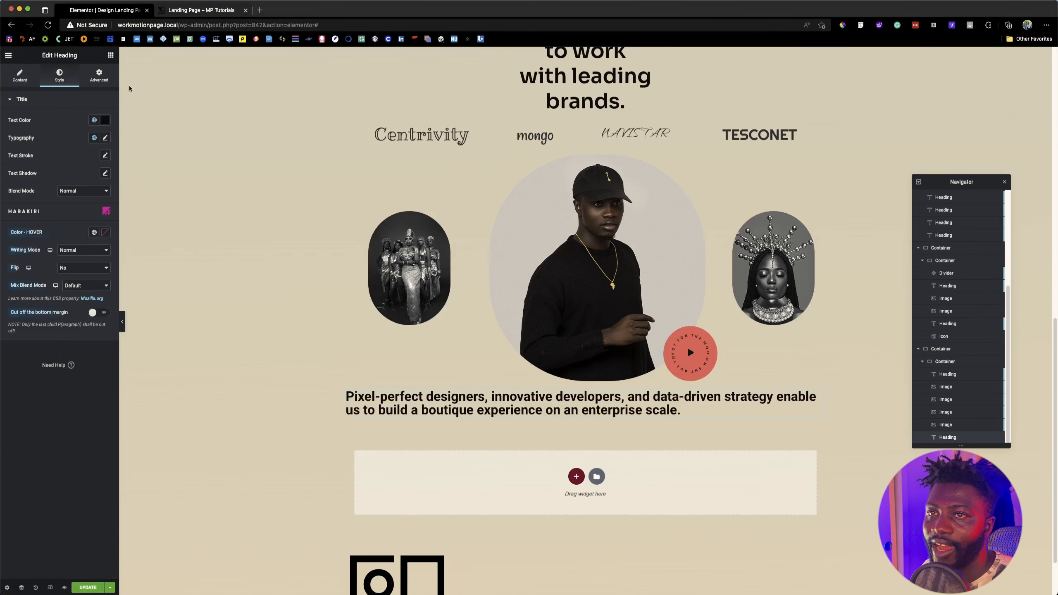
{"action": "key", "text": "ctrl+Tab"}
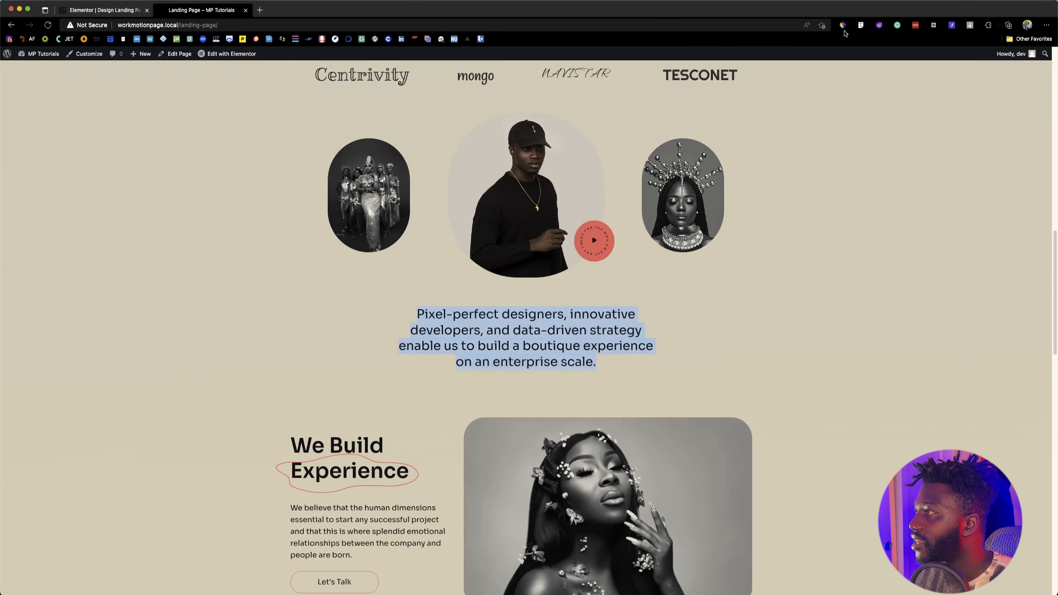
{"action": "left_click", "coordinate": [860, 25]}
{"action": "left_click", "coordinate": [556, 315]}
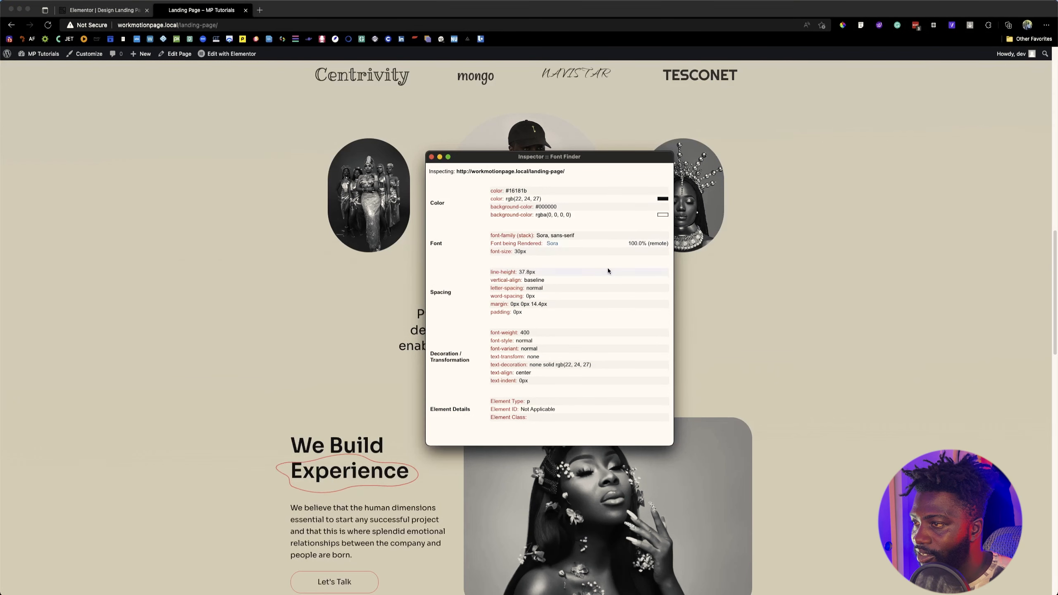
{"action": "left_click", "coordinate": [120, 14]}
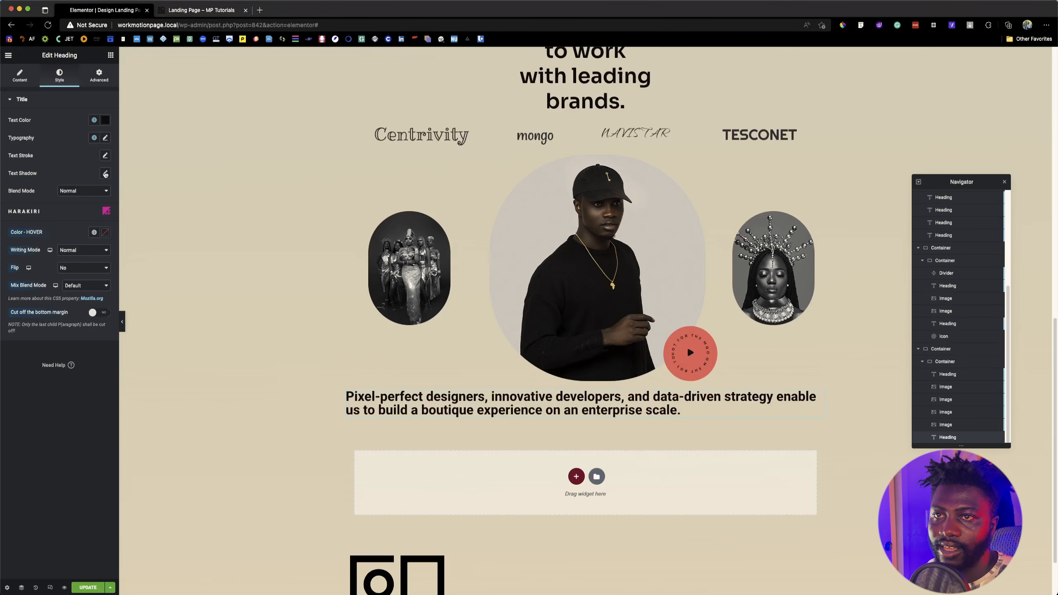
Step: Apply the global Sora 400 typography to the new heading, with size 30 px and line height 37.8 px
{"action": "left_click", "coordinate": [95, 139]}
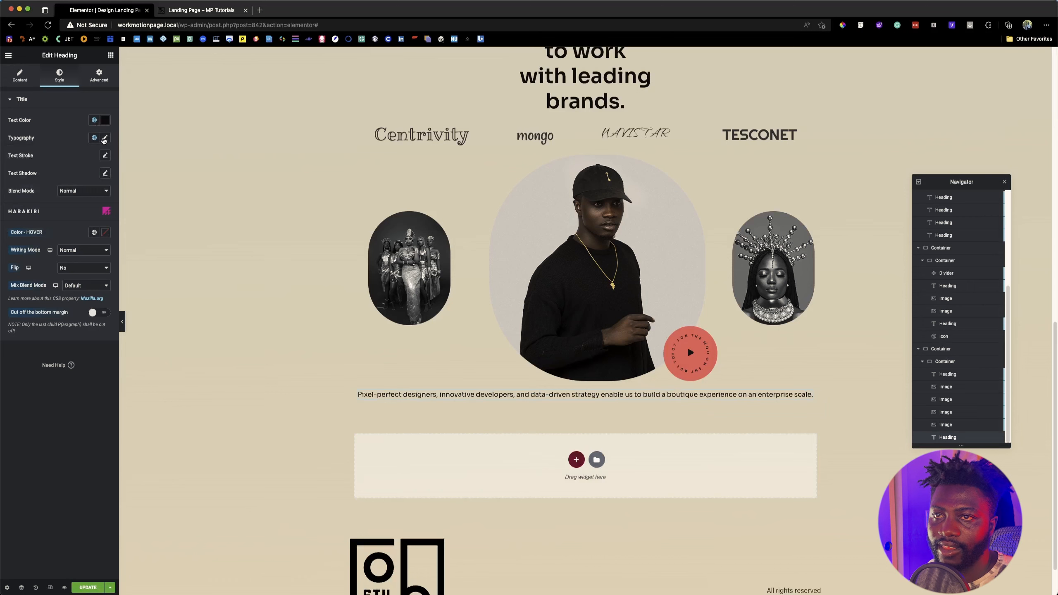
{"action": "left_click", "coordinate": [105, 137]}
{"action": "left_click", "coordinate": [87, 203]}
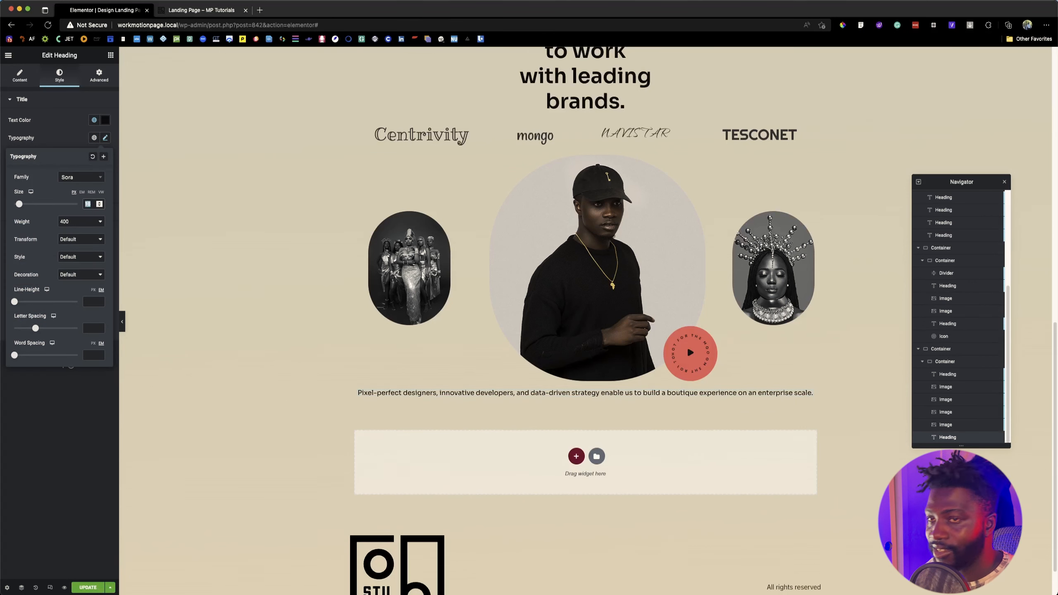
{"action": "type", "text": "30"}
{"action": "left_click", "coordinate": [93, 290]}
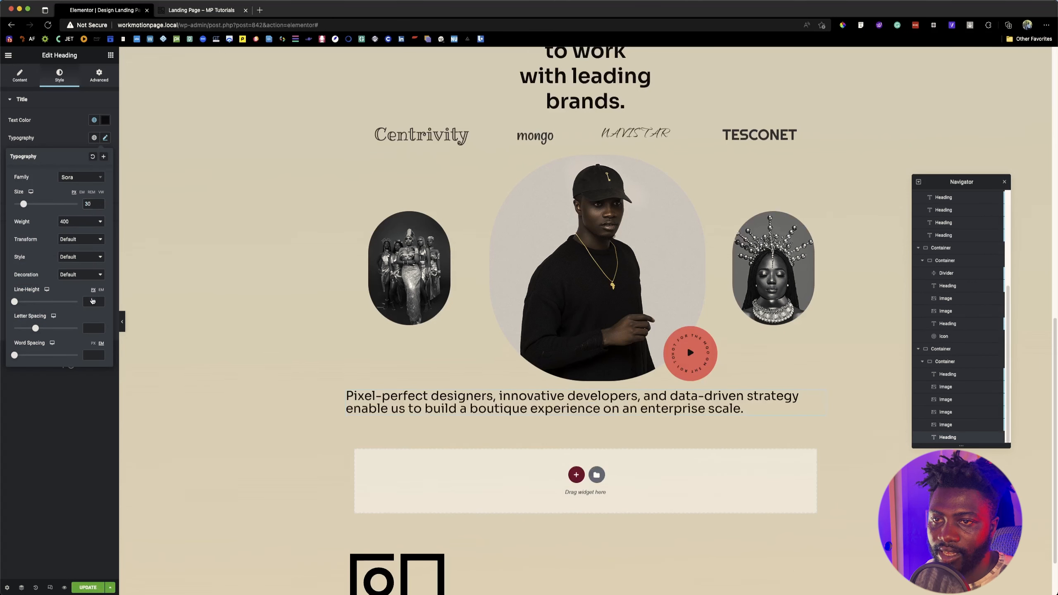
{"action": "left_click", "coordinate": [92, 299]}
{"action": "type", "text": "37.8"}
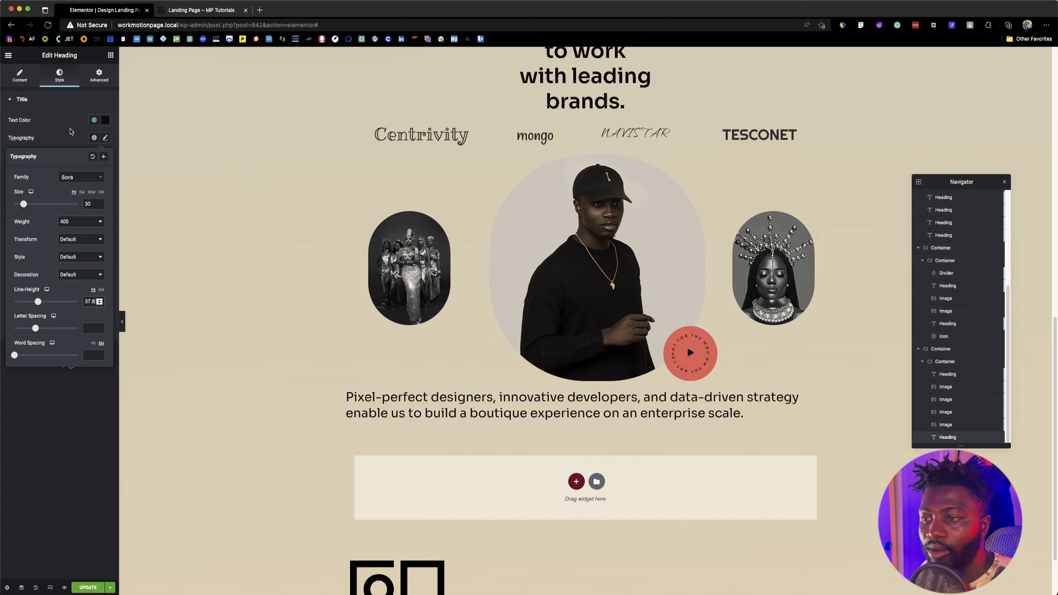
Step: Compare the paragraph's width with the reference page and give the heading a custom width of 53%
{"action": "left_click", "coordinate": [86, 82]}
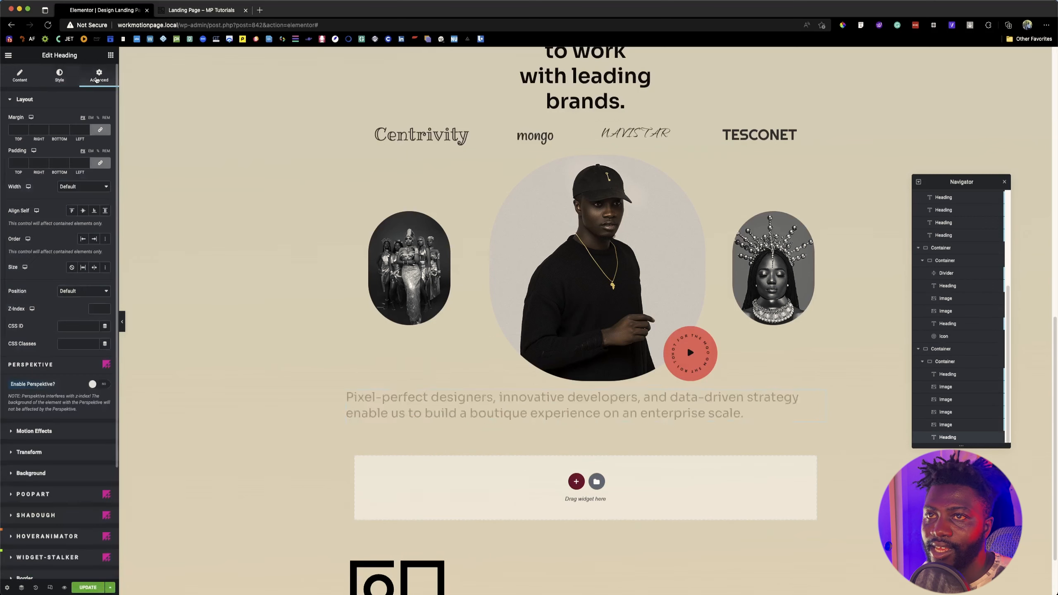
{"action": "left_click", "coordinate": [189, 15]}
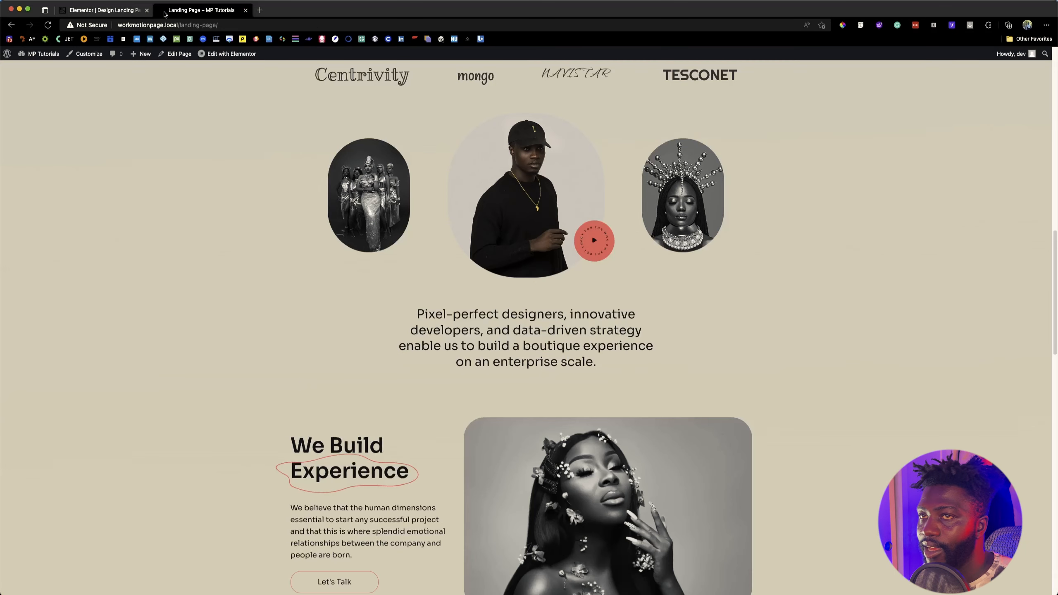
{"action": "left_click", "coordinate": [117, 11]}
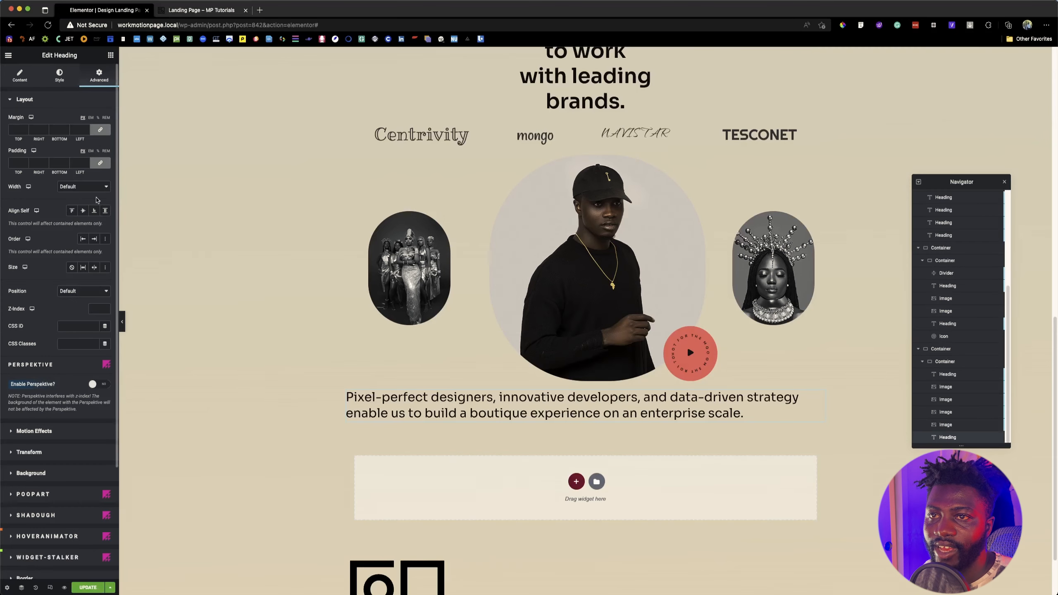
{"action": "left_click", "coordinate": [92, 190]}
{"action": "left_click", "coordinate": [68, 210]}
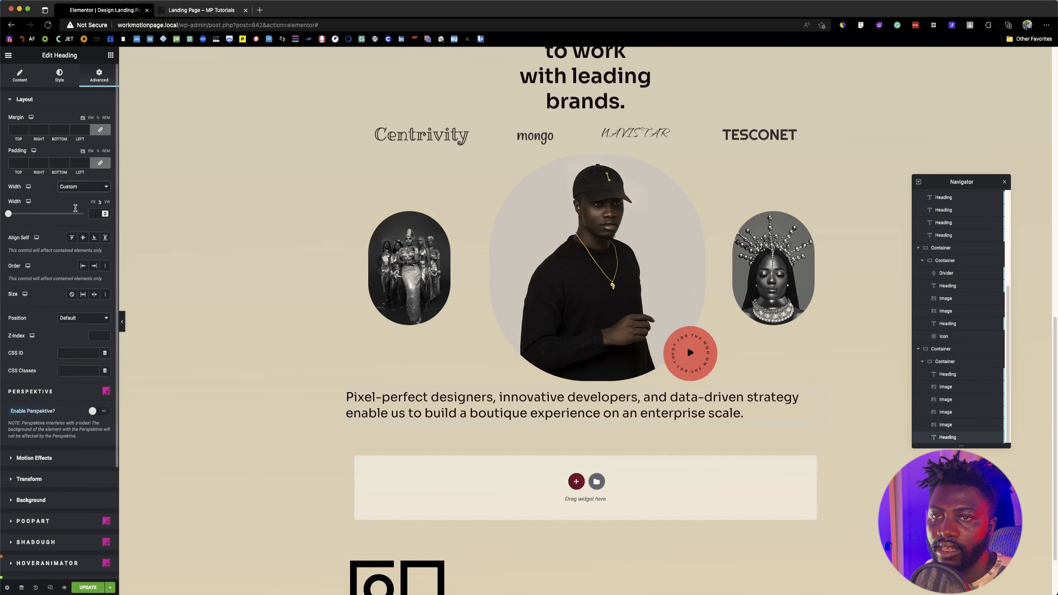
{"action": "left_click_drag", "start_coordinate": [9, 216], "coordinate": [48, 222]}
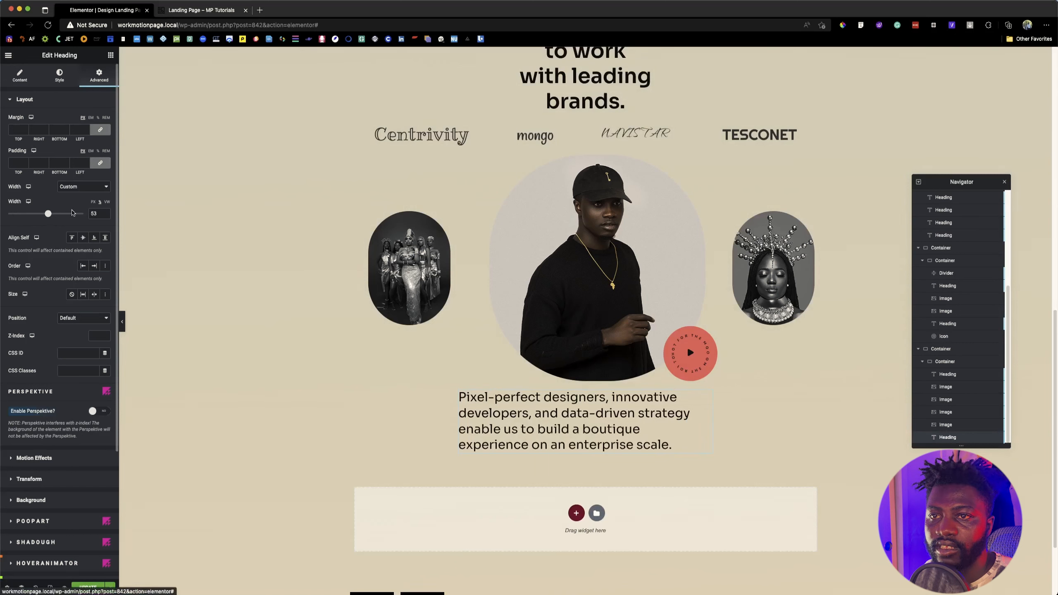
Step: Center-align the heading text and widen it to 55% to match the line breaks on the reference page
{"action": "left_click", "coordinate": [16, 74]}
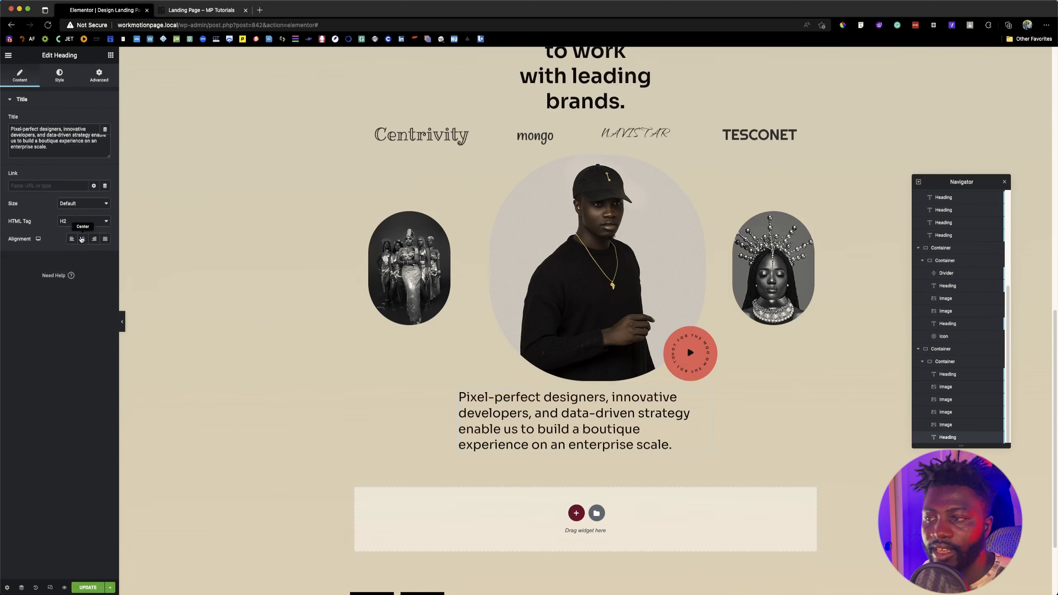
{"action": "left_click", "coordinate": [82, 239]}
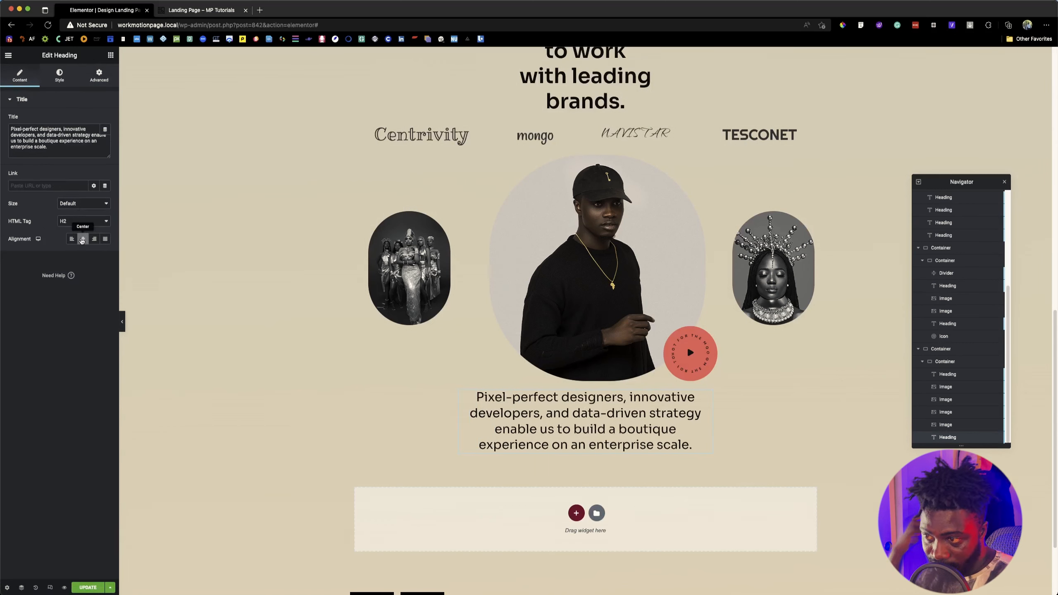
{"action": "left_click", "coordinate": [173, 12]}
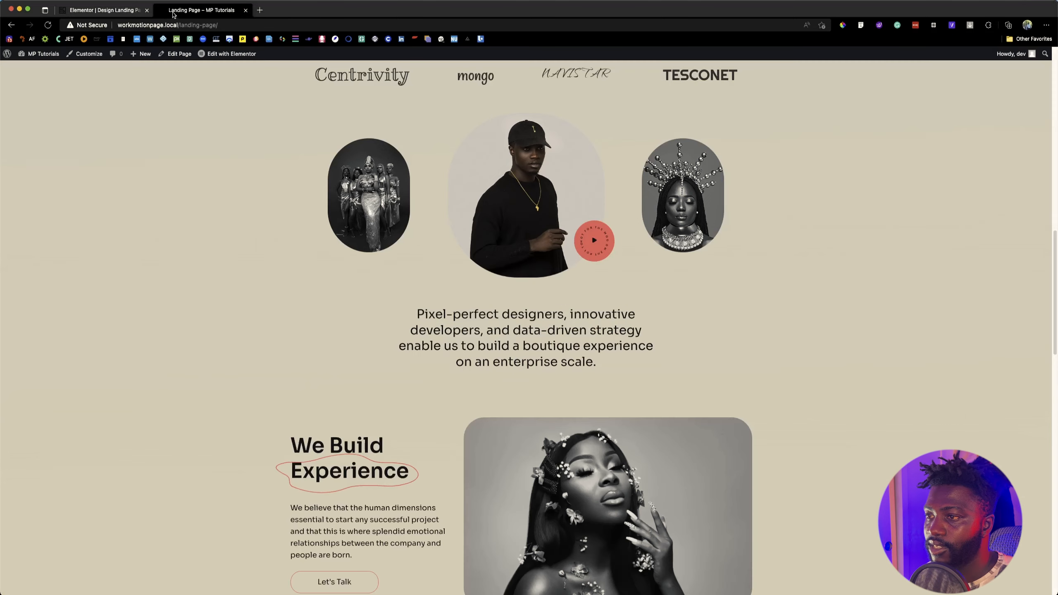
{"action": "left_click", "coordinate": [100, 12]}
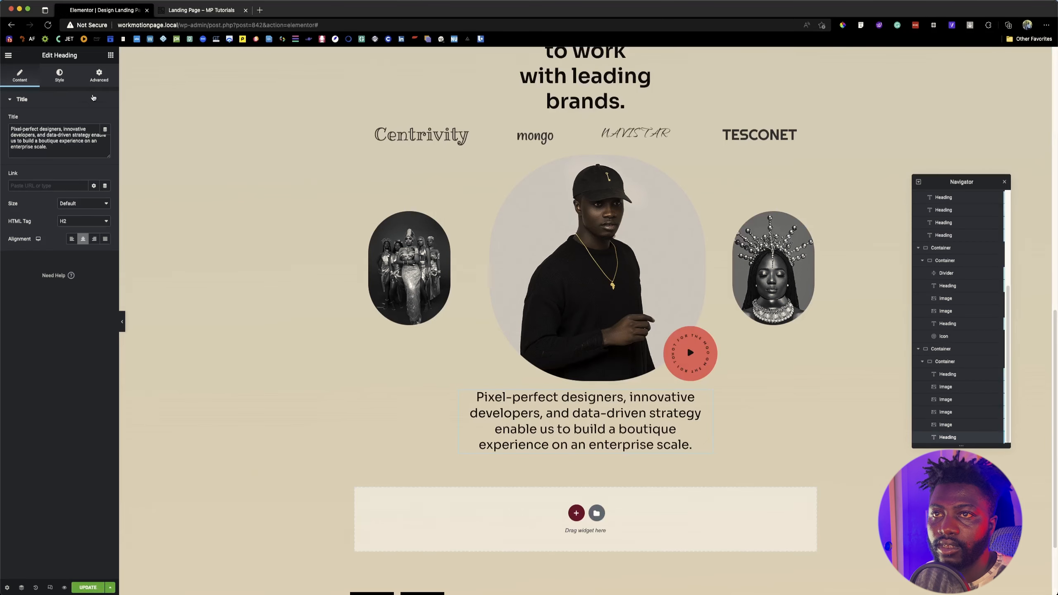
{"action": "left_click", "coordinate": [99, 75]}
{"action": "left_click_drag", "start_coordinate": [48, 214], "coordinate": [50, 213]}
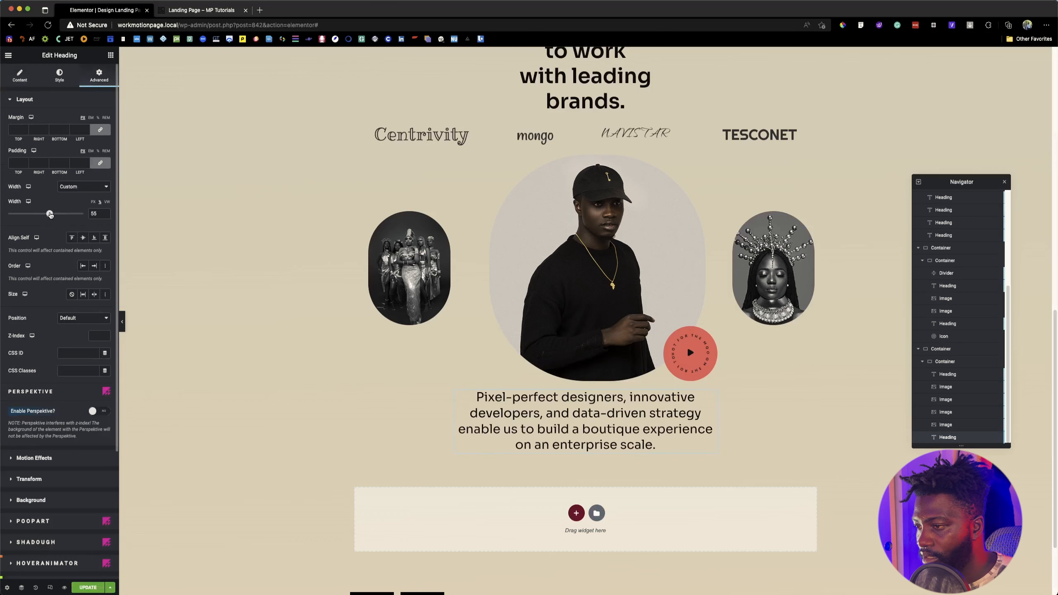
Step: Save the page updates and review the completed brands section down to the footer
{"action": "left_click", "coordinate": [80, 584]}
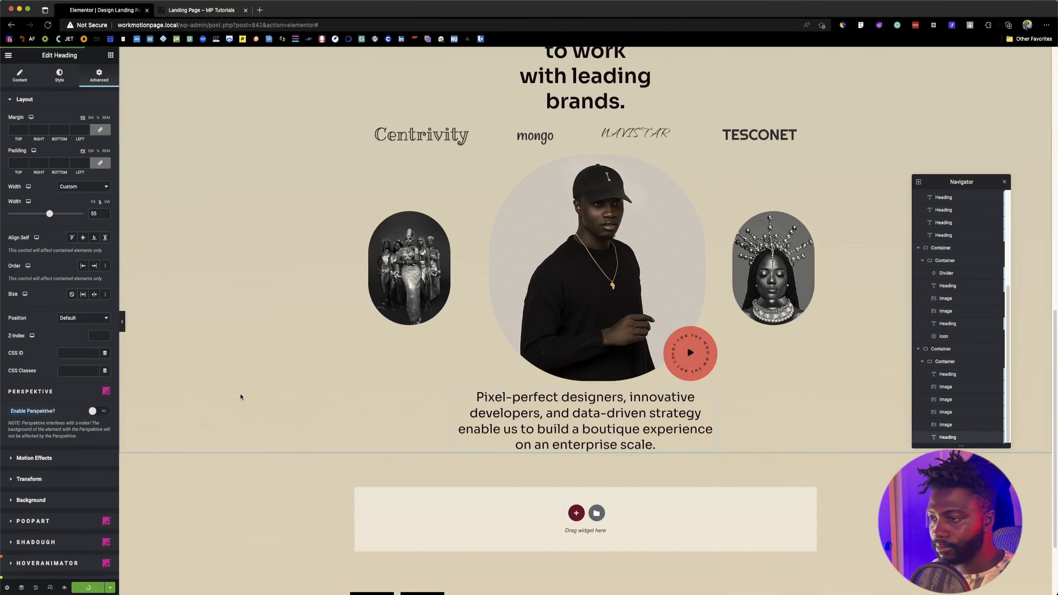
{"action": "scroll", "coordinate": [568, 367], "scroll_direction": "up", "scroll_amount": 5}
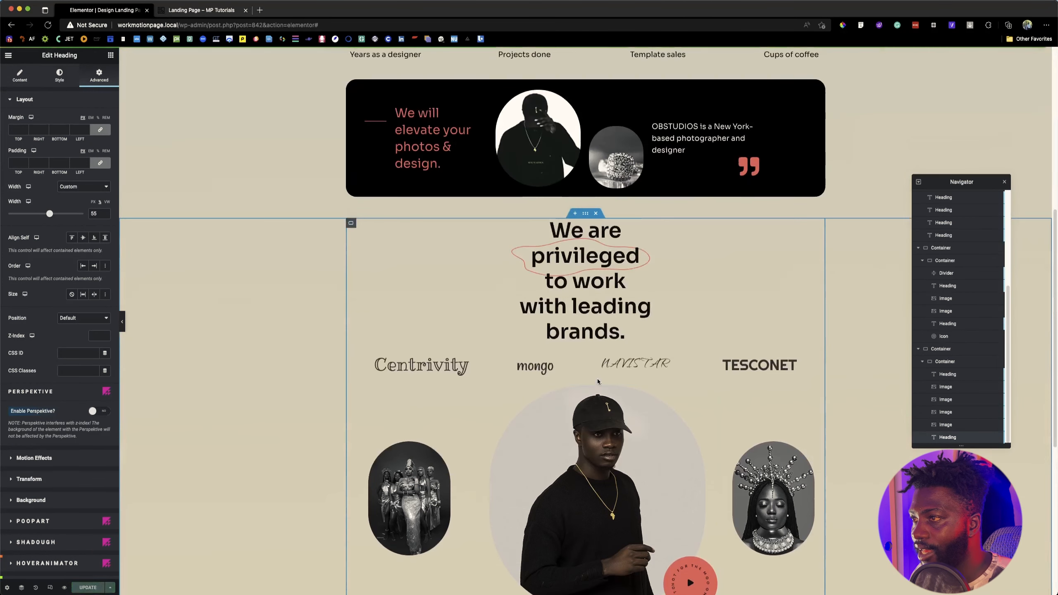
{"action": "scroll", "coordinate": [567, 367], "scroll_direction": "down", "scroll_amount": 4}
{"action": "scroll", "coordinate": [509, 420], "scroll_direction": "down", "scroll_amount": 5}
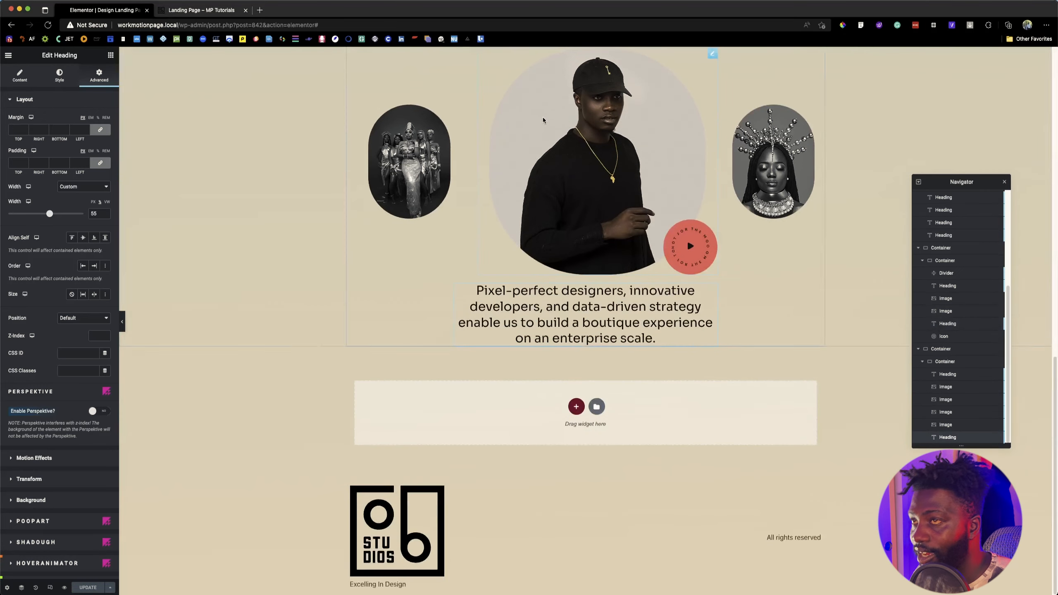
Step: Examine the layout of the "We Build Experience" section on the reference page, and return to the editor
{"action": "left_click", "coordinate": [198, 11]}
{"action": "scroll", "coordinate": [441, 323], "scroll_direction": "down", "scroll_amount": 10}
{"action": "scroll", "coordinate": [442, 324], "scroll_direction": "up", "scroll_amount": 7}
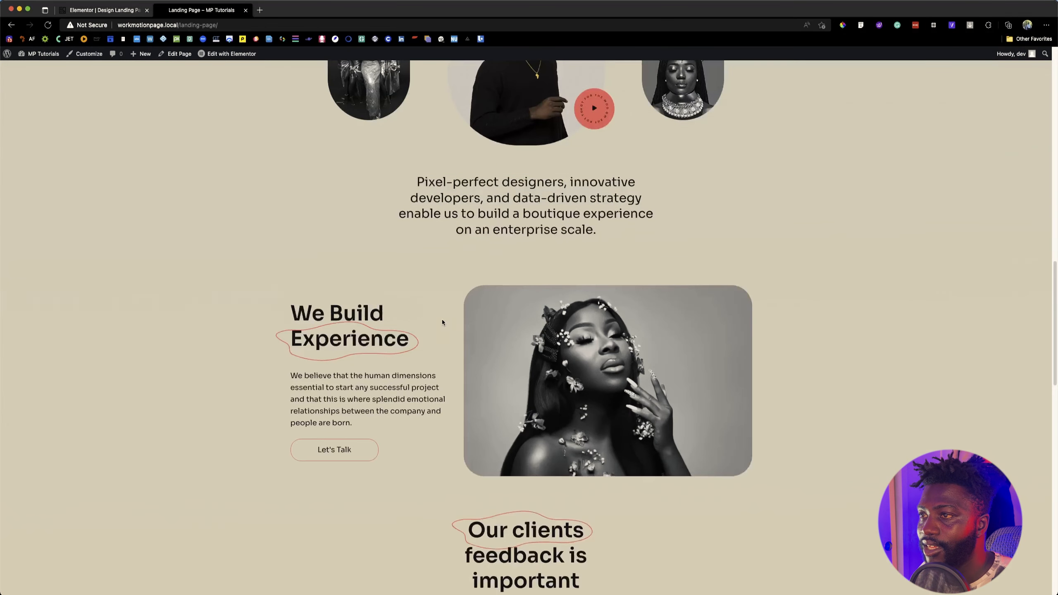
{"action": "scroll", "coordinate": [491, 334], "scroll_direction": "down", "scroll_amount": 4}
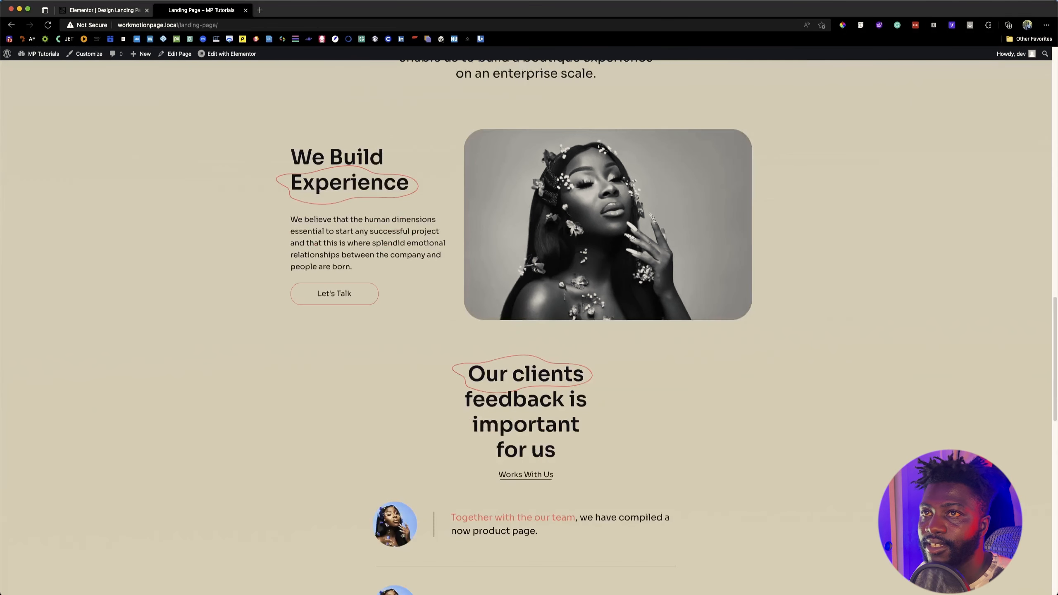
{"action": "left_click", "coordinate": [98, 10]}
{"action": "left_click", "coordinate": [172, 13]}
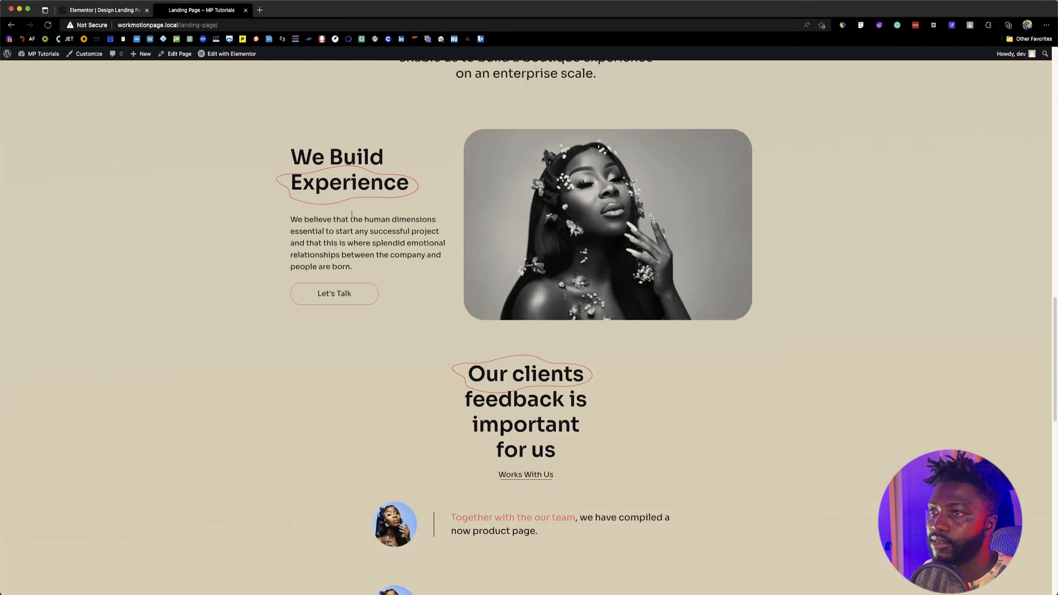
{"action": "scroll", "coordinate": [487, 229], "scroll_direction": "up", "scroll_amount": 5}
{"action": "scroll", "coordinate": [394, 323], "scroll_direction": "down", "scroll_amount": 3}
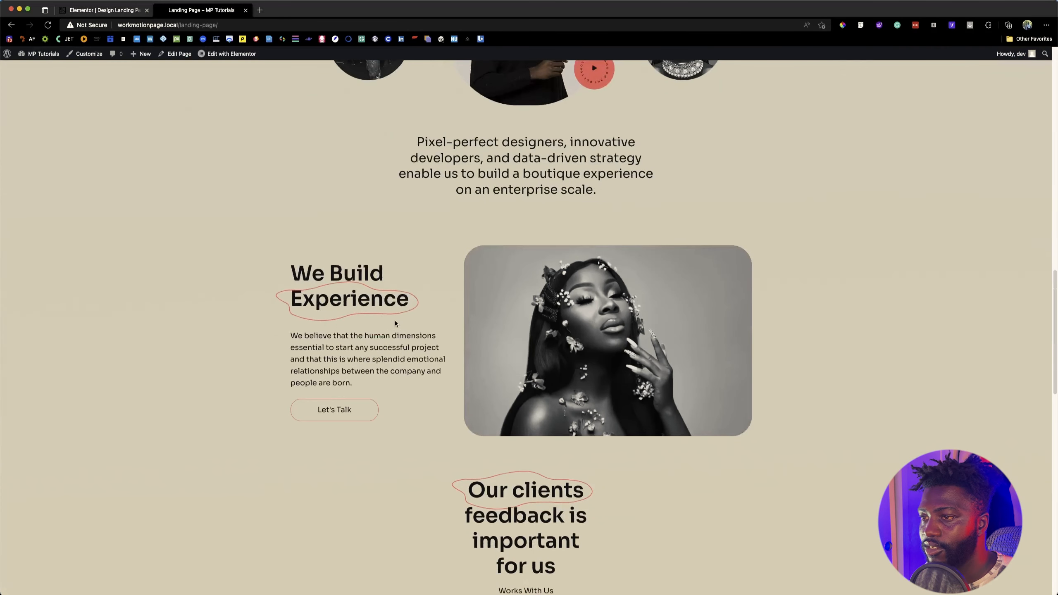
{"action": "left_click", "coordinate": [119, 11]}
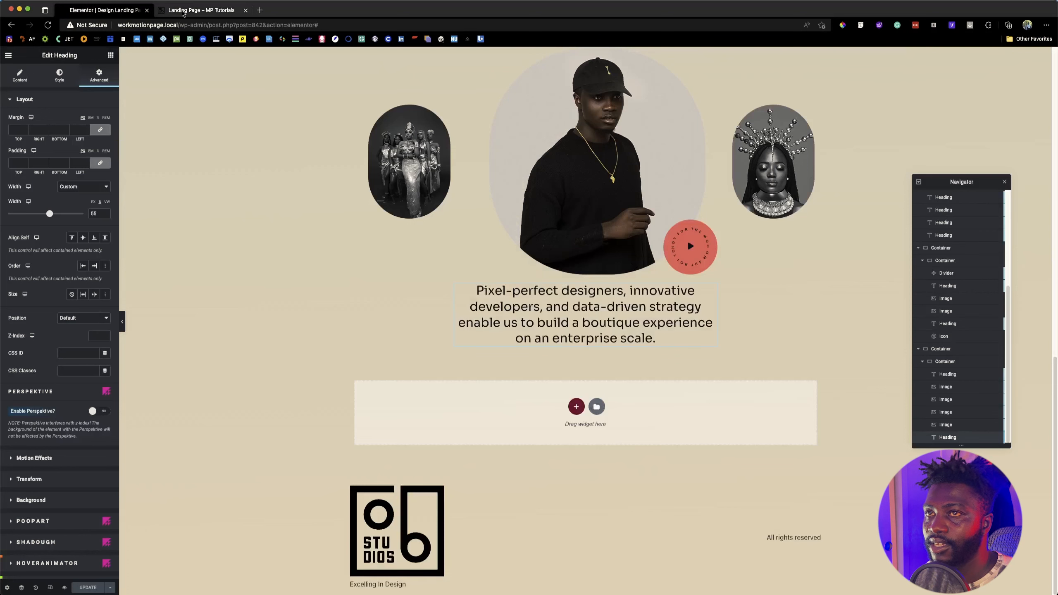
Step: Add a new column-direction container below the brands section and give it a top margin of 50 px
{"action": "left_click", "coordinate": [576, 406]}
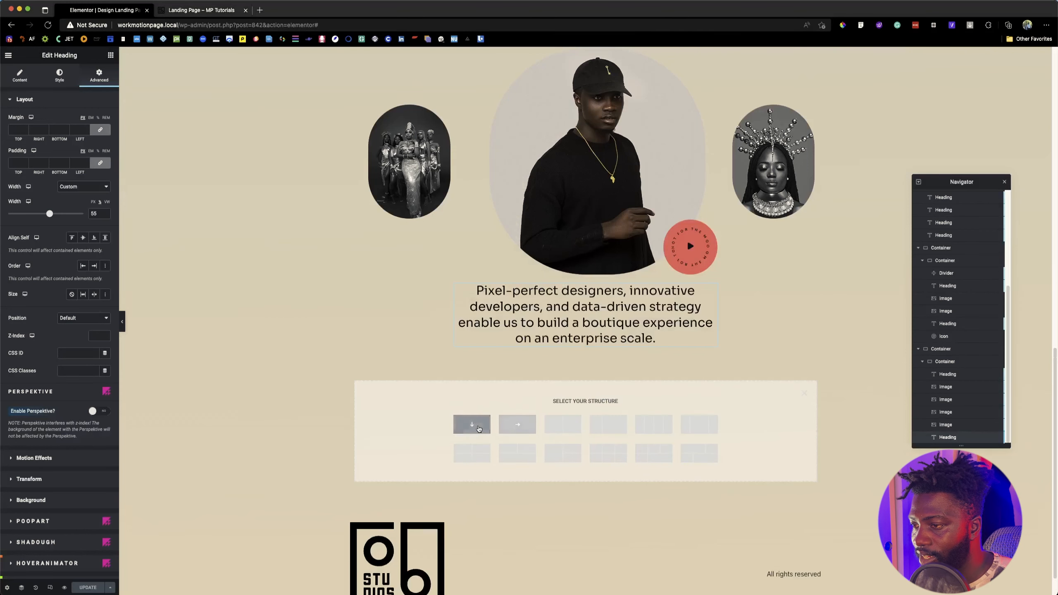
{"action": "left_click", "coordinate": [472, 425]}
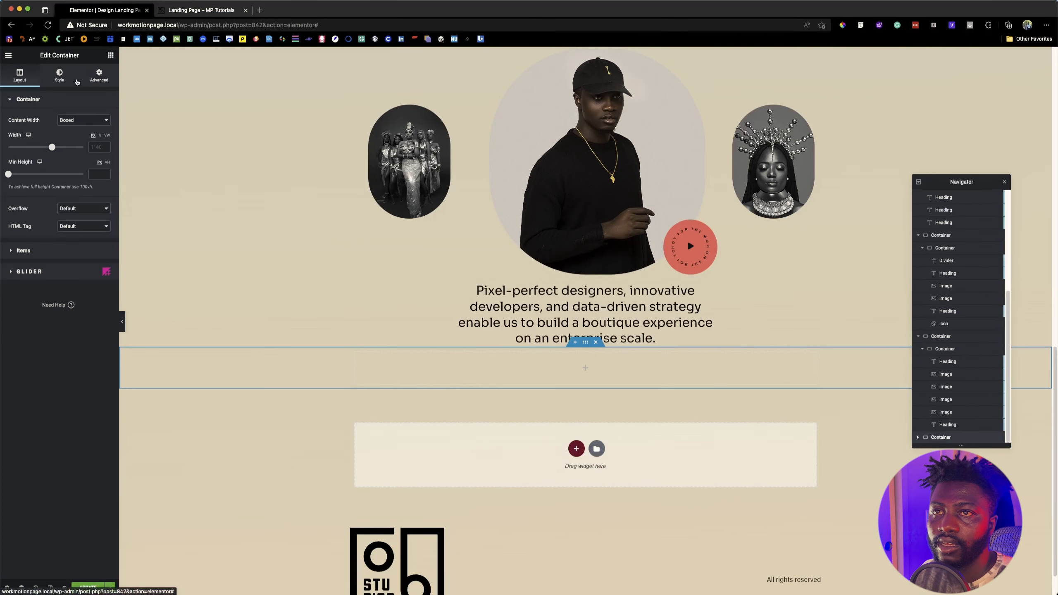
{"action": "left_click", "coordinate": [92, 81]}
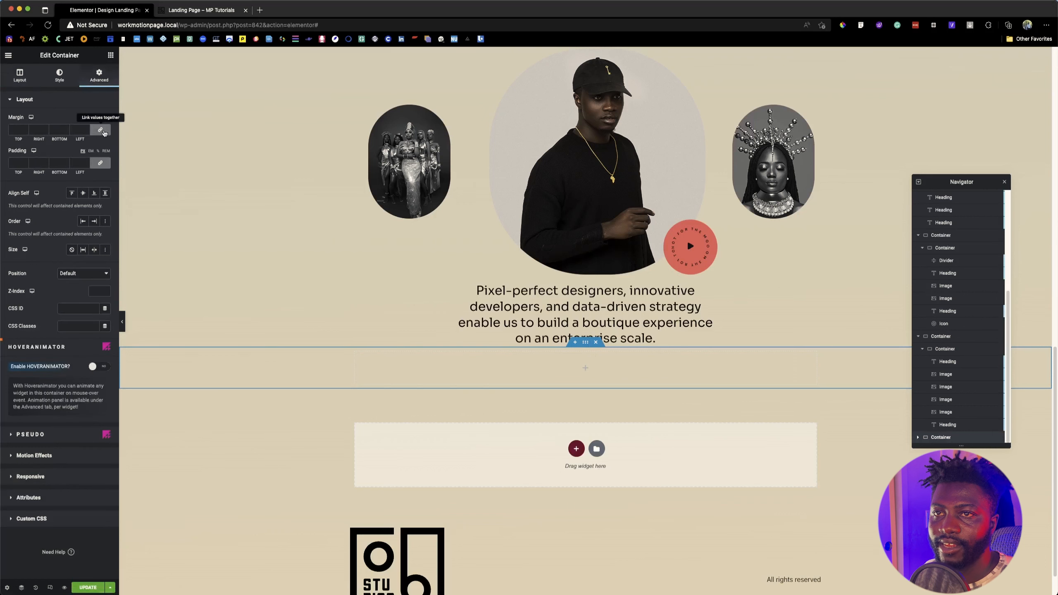
{"action": "left_click", "coordinate": [12, 130]}
{"action": "type", "text": "50"}
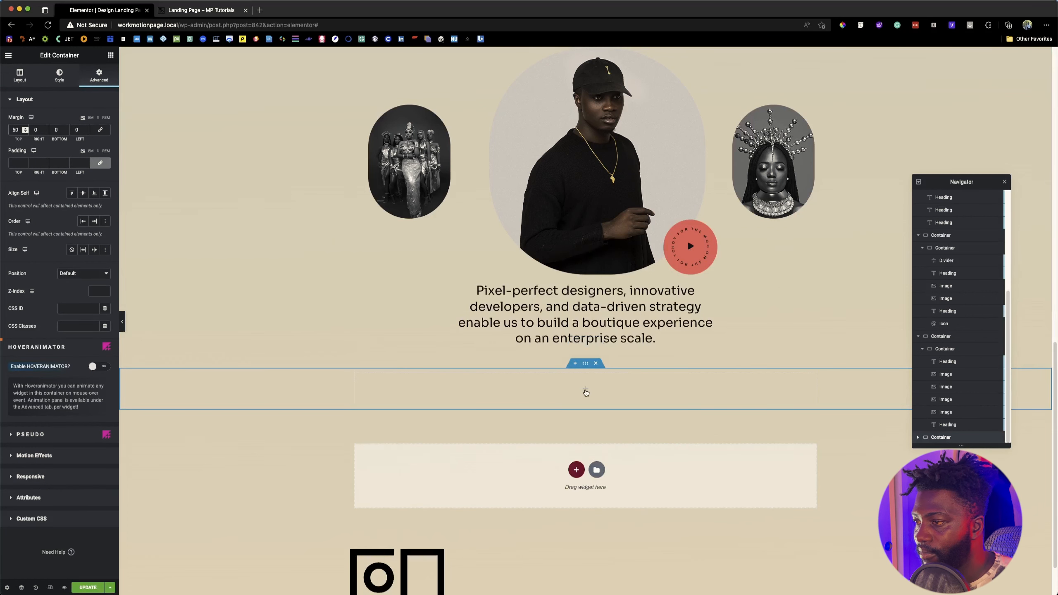
{"action": "left_click", "coordinate": [585, 392]}
{"action": "left_click", "coordinate": [198, 10]}
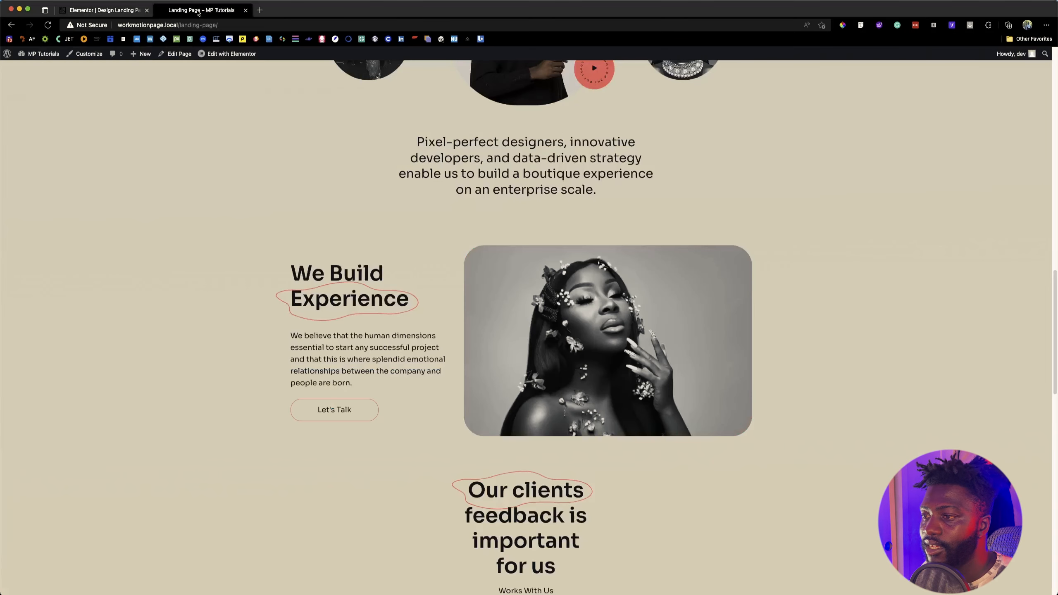
{"action": "left_click", "coordinate": [143, 6]}
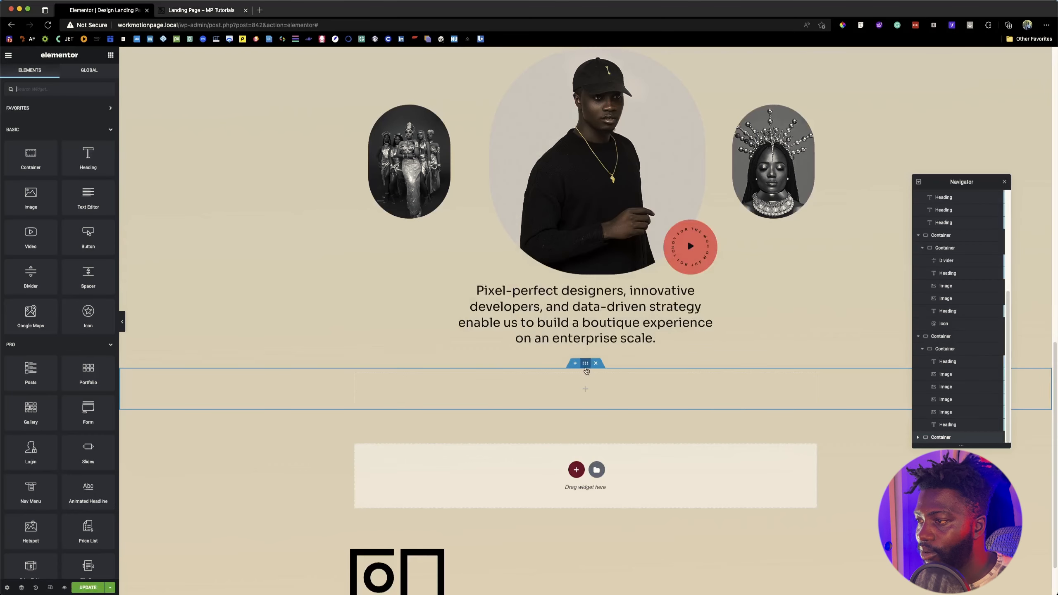
{"action": "left_click", "coordinate": [585, 364]}
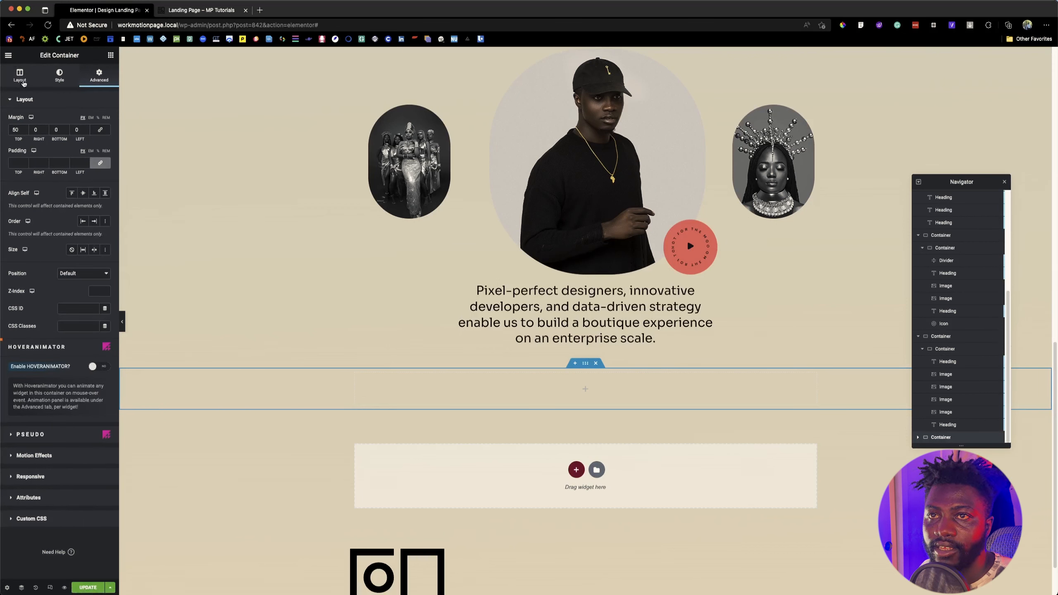
{"action": "left_click", "coordinate": [20, 76]}
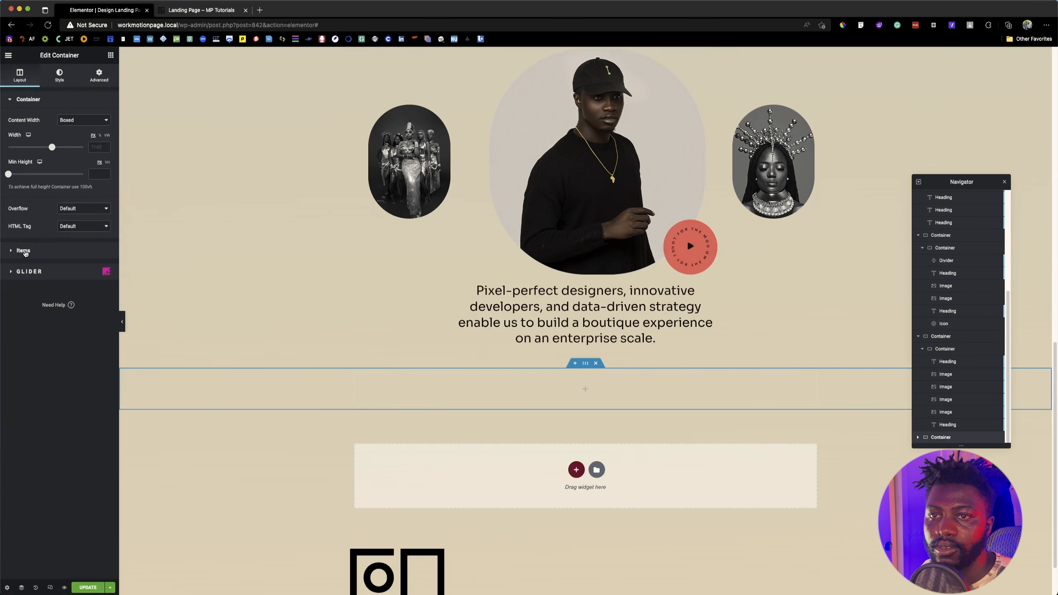
{"action": "left_click", "coordinate": [25, 253]}
{"action": "left_click", "coordinate": [416, 386]}
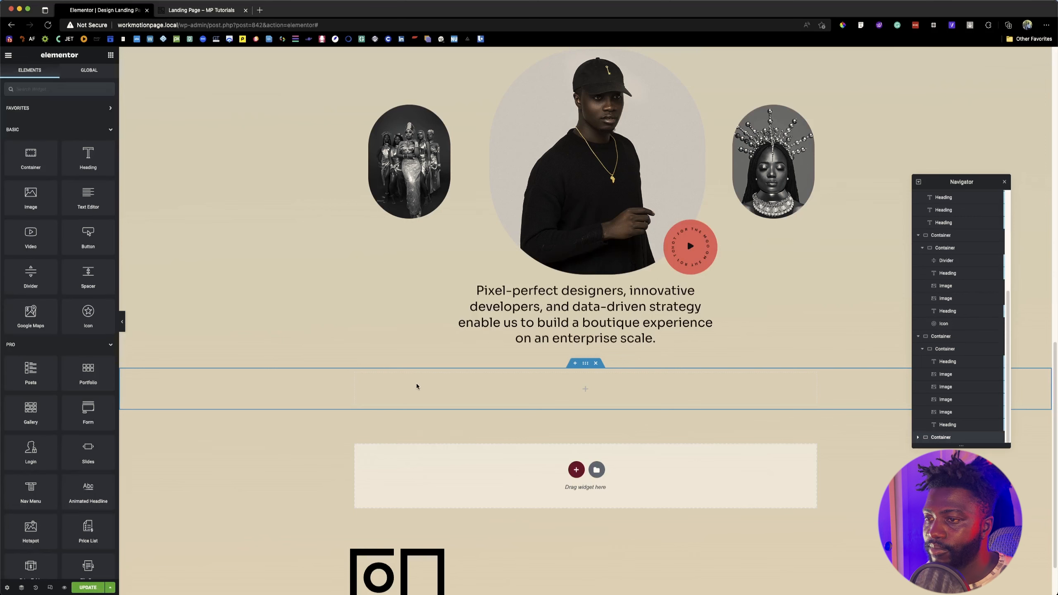
{"action": "left_click", "coordinate": [218, 9]}
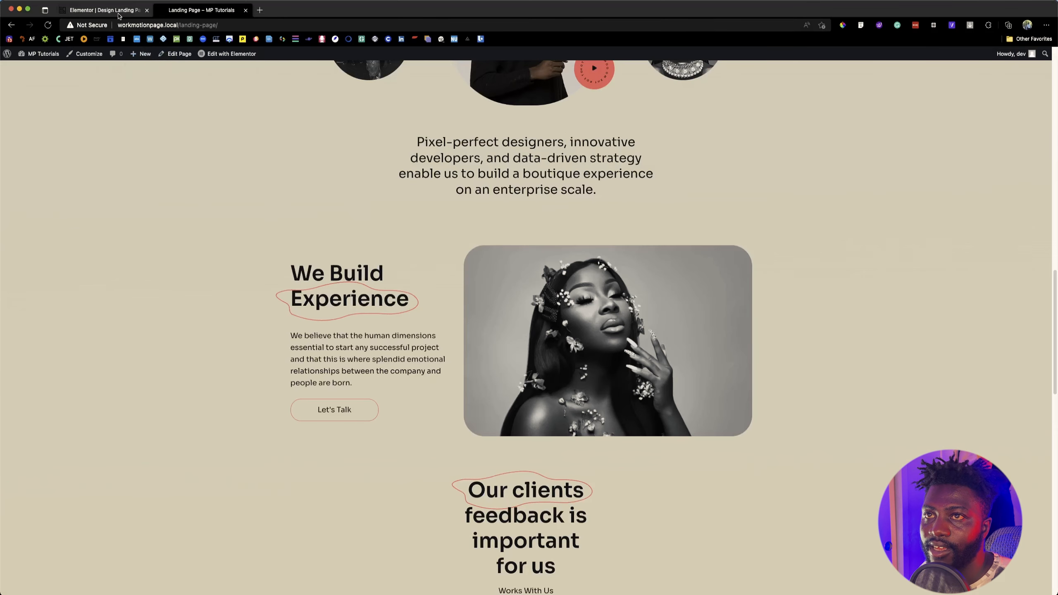
Step: Copy the "We are privileged to work with leading brands." heading and paste it into the new empty container
{"action": "left_click", "coordinate": [105, 10]}
{"action": "scroll", "coordinate": [465, 270], "scroll_direction": "up", "scroll_amount": 4}
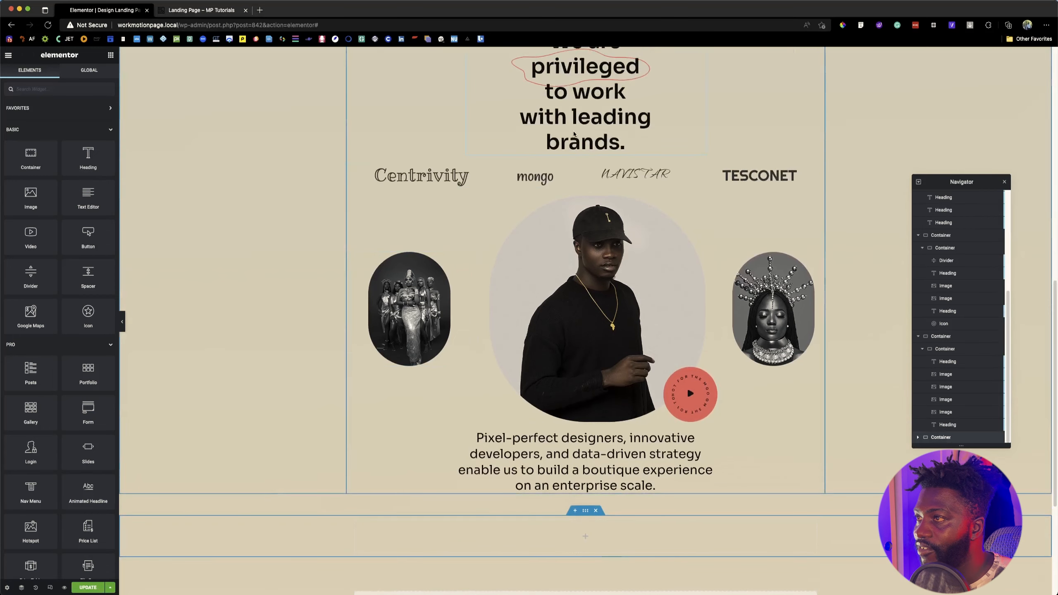
{"action": "right_click", "coordinate": [607, 127]}
{"action": "key", "text": "Escape"}
{"action": "scroll", "coordinate": [546, 359], "scroll_direction": "down", "scroll_amount": 5}
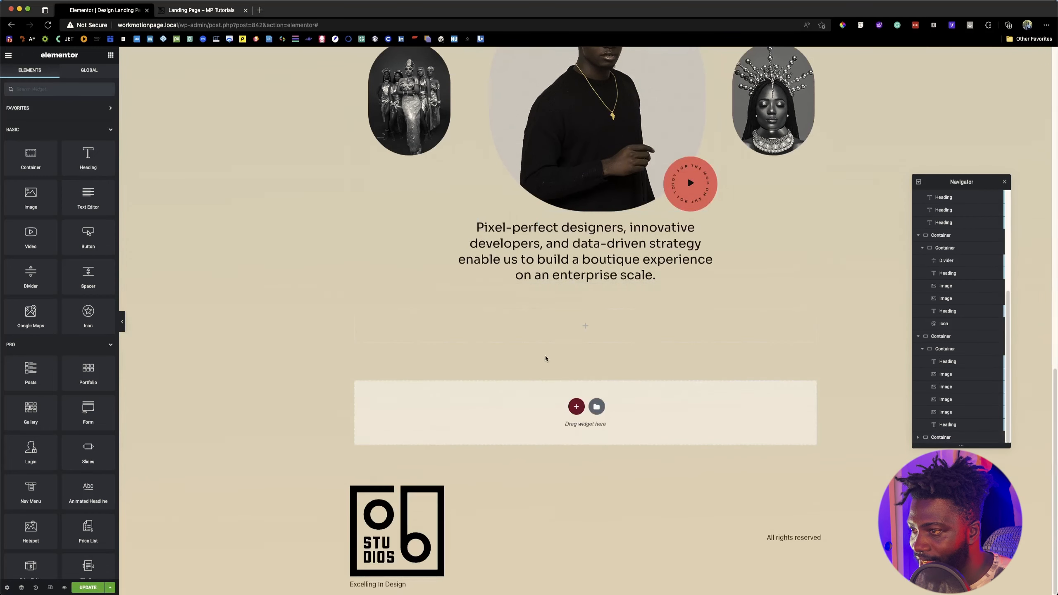
{"action": "right_click", "coordinate": [561, 329]}
{"action": "left_click", "coordinate": [581, 379]}
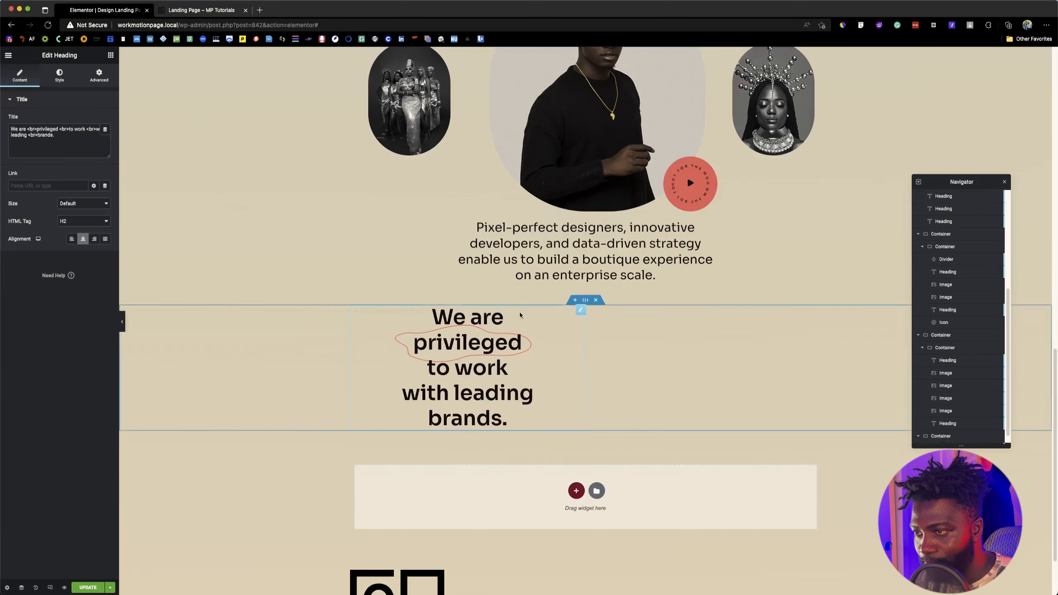
Step: Copy the "We Build Experience" title from the reference page and replace the pasted heading's text with "We Build Experiences"
{"action": "key", "text": "ctrl+Tab"}
{"action": "left_click_drag", "start_coordinate": [290, 273], "coordinate": [415, 308]}
{"action": "key", "text": "ctrl+c"}
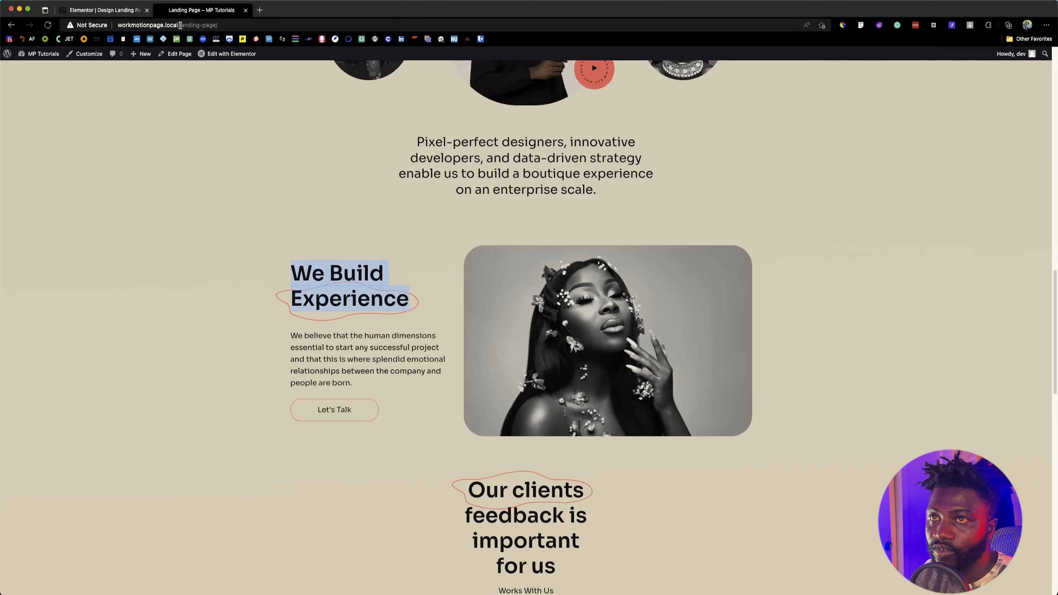
{"action": "left_click", "coordinate": [103, 12]}
{"action": "left_click", "coordinate": [55, 150]}
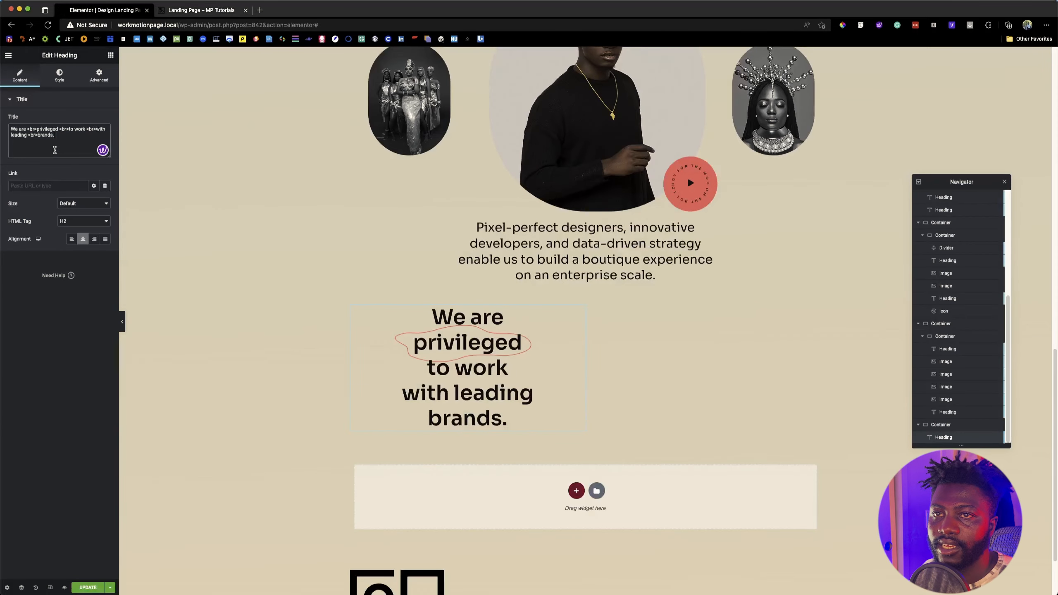
{"action": "key", "text": "ctrl+a"}
{"action": "key", "text": "ctrl+v"}
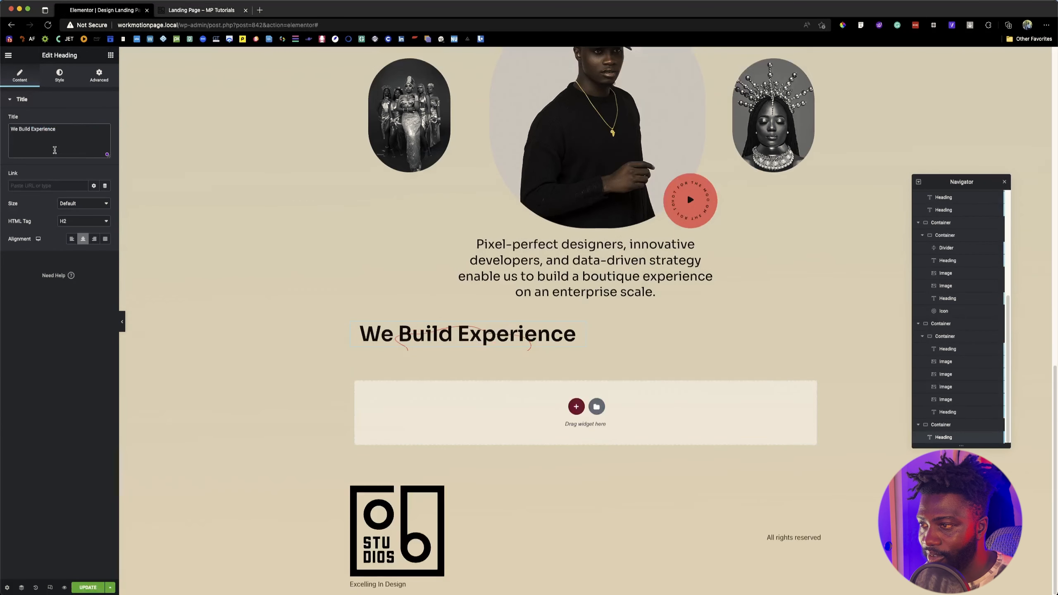
{"action": "type", "text": "s"}
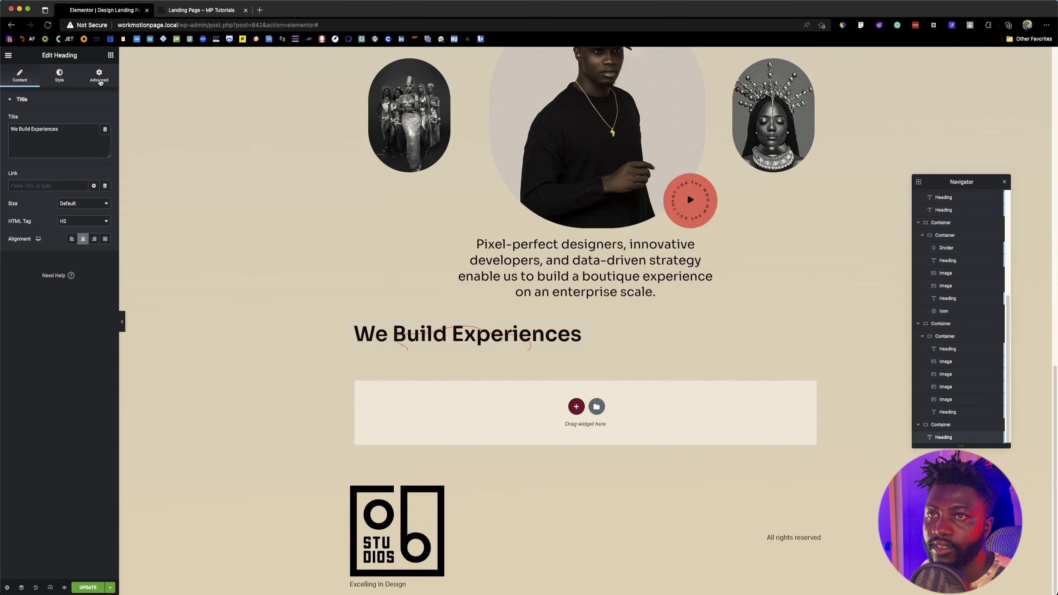
Step: Narrow the heading's custom width to 37%, compare it with the reference page, and left-align the text
{"action": "left_click", "coordinate": [99, 76]}
{"action": "left_click_drag", "start_coordinate": [46, 214], "coordinate": [37, 215]}
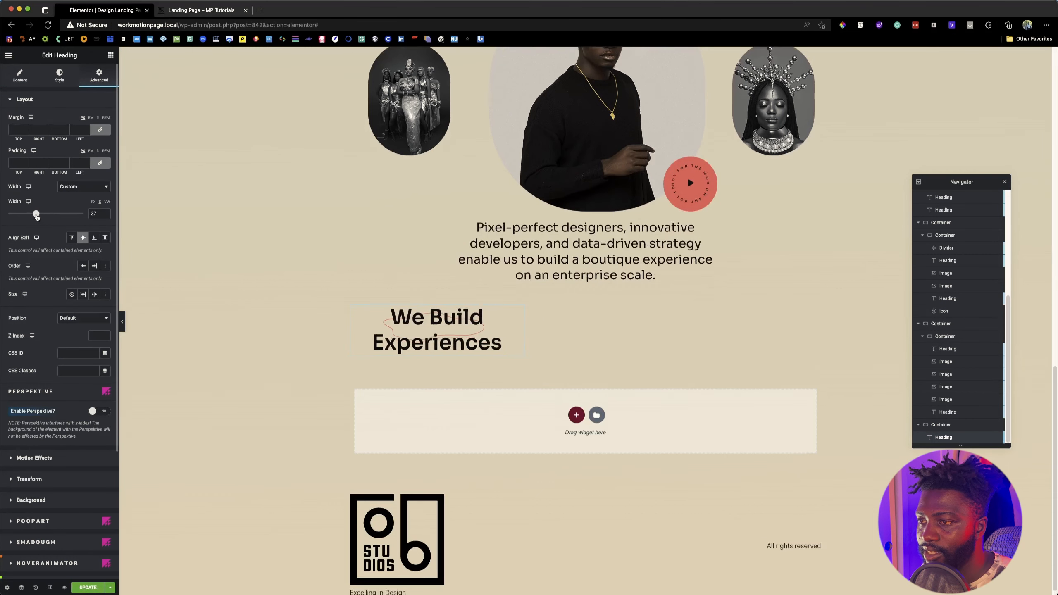
{"action": "left_click", "coordinate": [176, 9]}
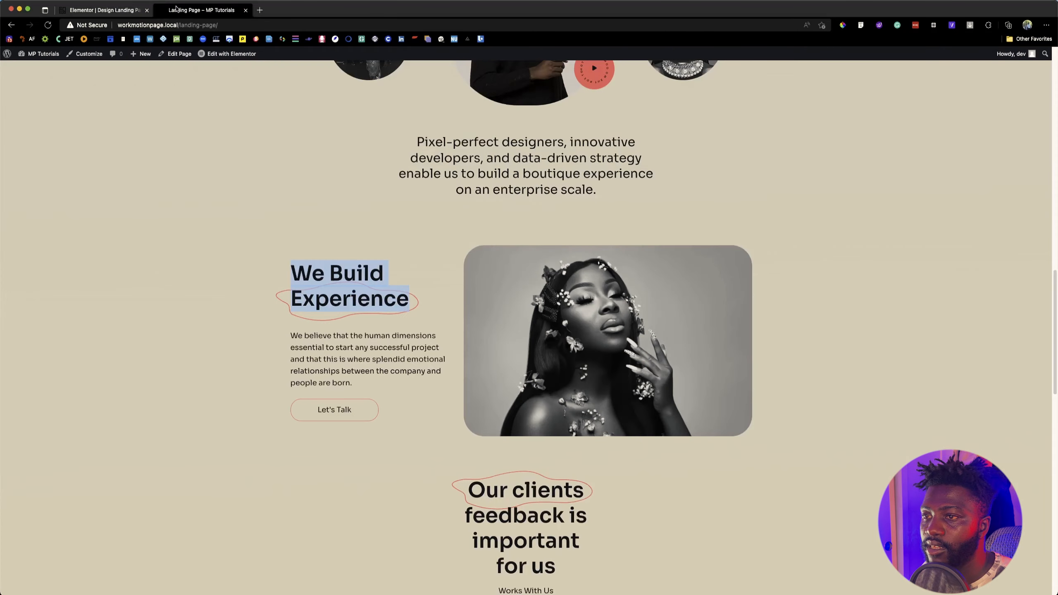
{"action": "left_click", "coordinate": [104, 9]}
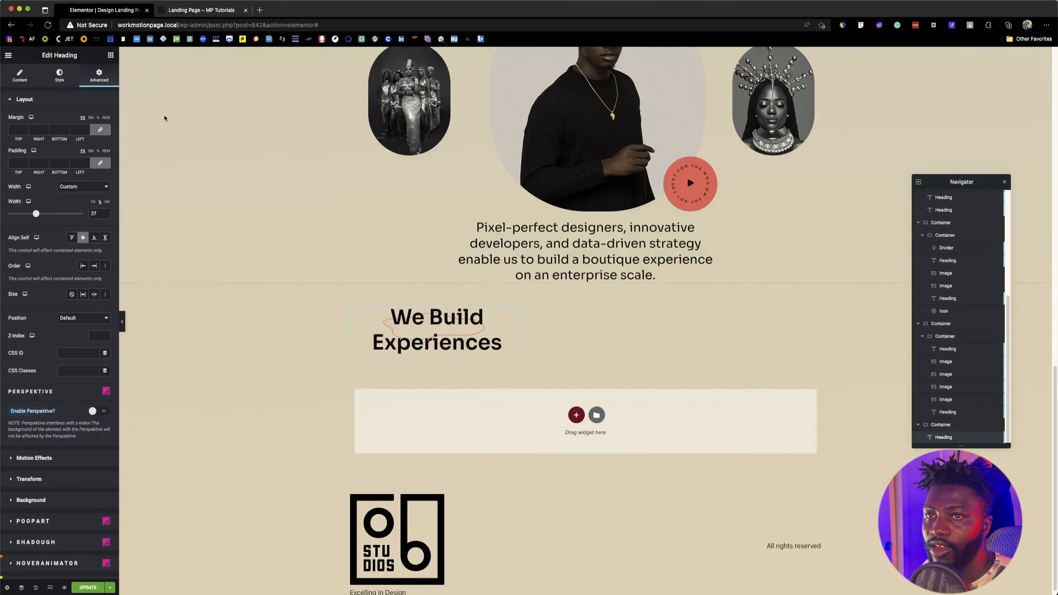
{"action": "left_click", "coordinate": [177, 9]}
{"action": "left_click", "coordinate": [87, 5]}
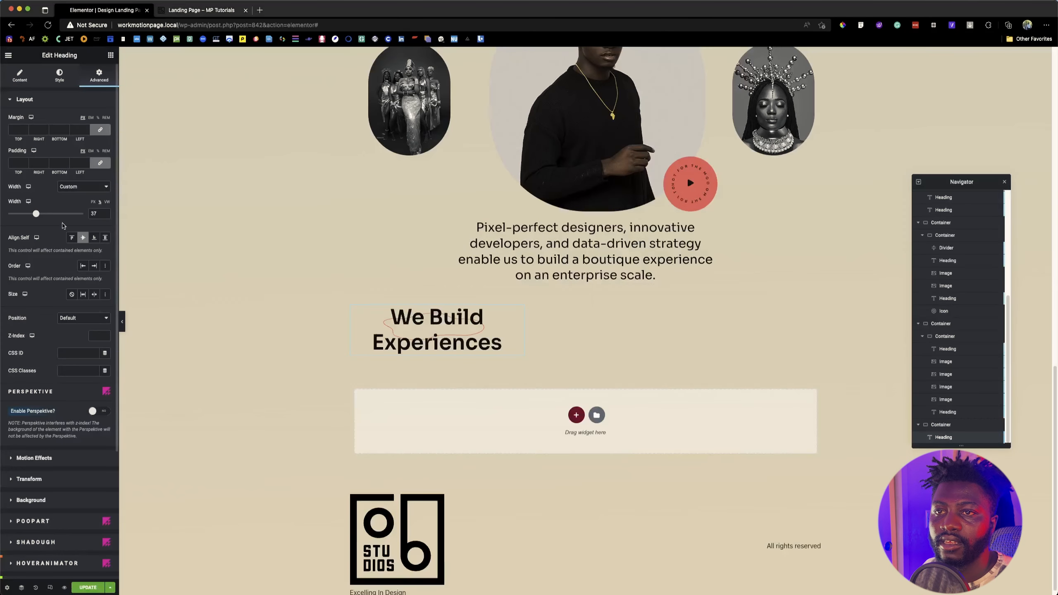
{"action": "left_click", "coordinate": [19, 75]}
{"action": "left_click", "coordinate": [72, 239]}
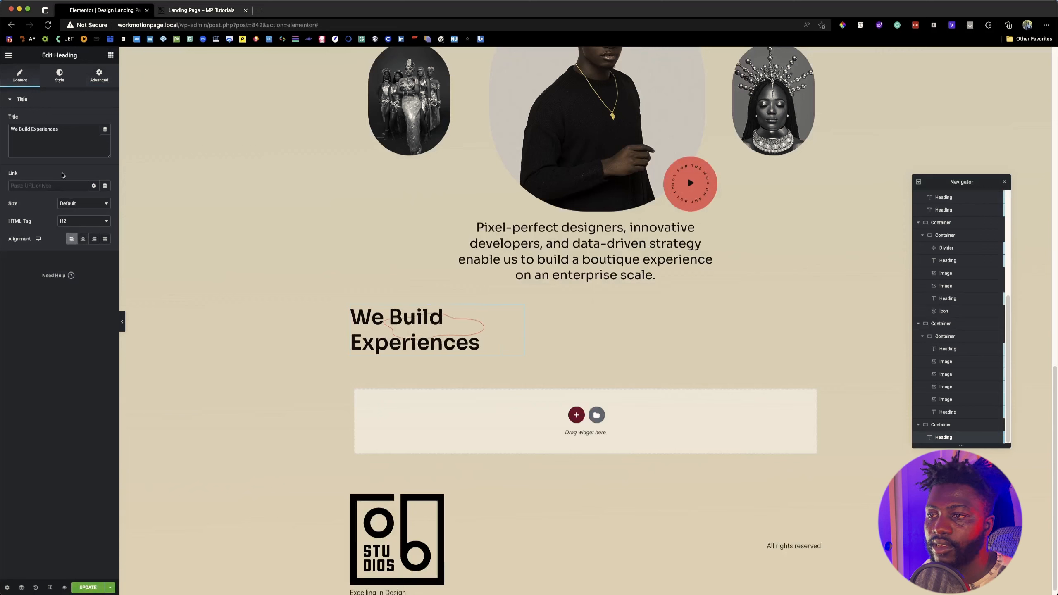
Step: Set the "We Build Experiences" heading's PoopArt overlay to a custom size with a width of 85%
{"action": "left_click", "coordinate": [99, 75]}
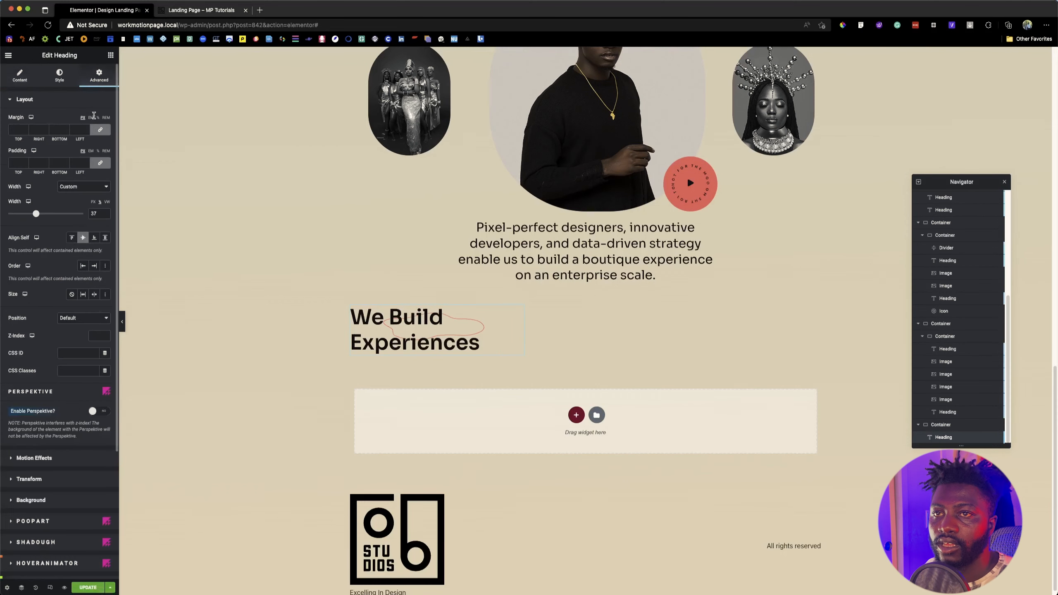
{"action": "scroll", "coordinate": [81, 365], "scroll_direction": "down", "scroll_amount": 5}
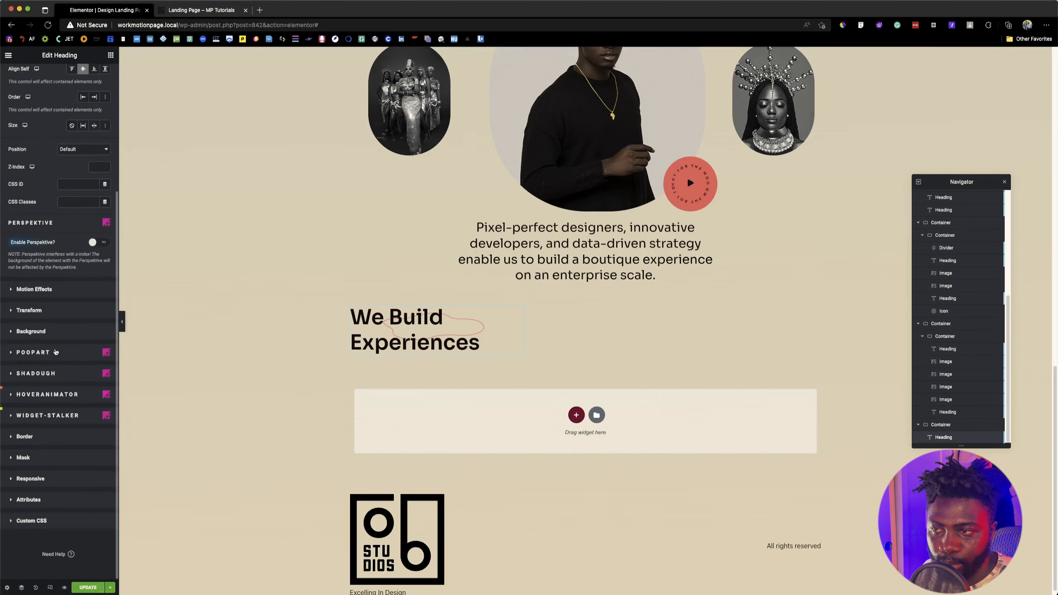
{"action": "left_click", "coordinate": [56, 352]}
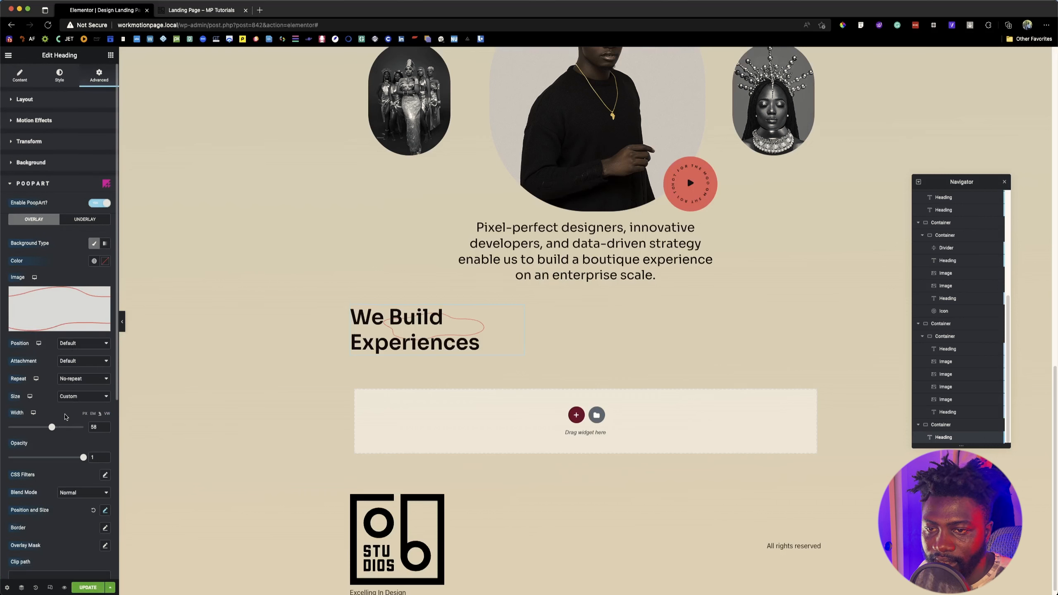
{"action": "left_click", "coordinate": [75, 397]}
{"action": "left_click", "coordinate": [77, 366]}
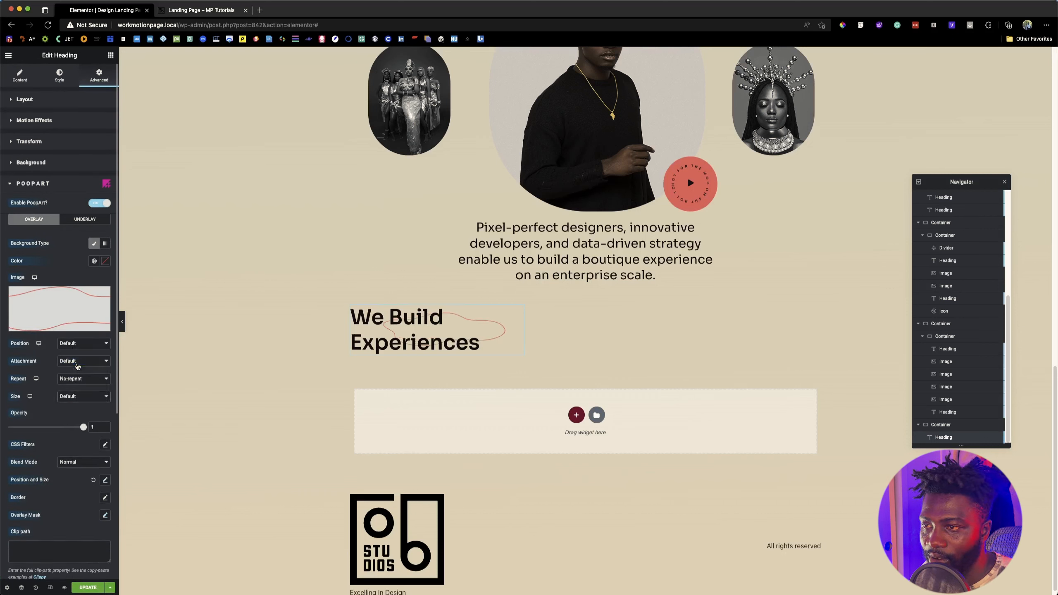
{"action": "scroll", "coordinate": [64, 463], "scroll_direction": "down", "scroll_amount": 3}
{"action": "left_click", "coordinate": [82, 296]}
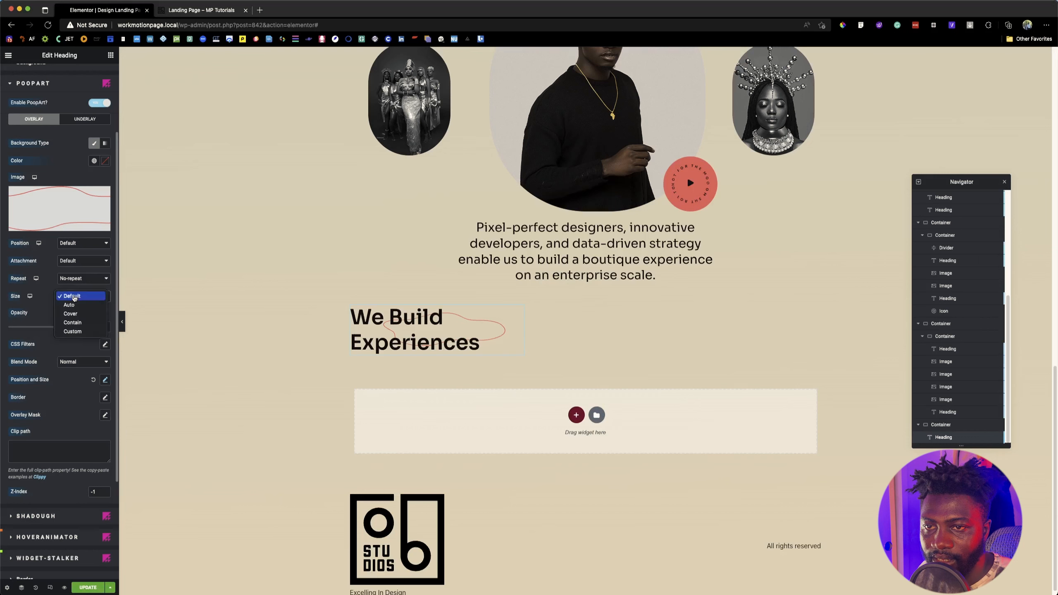
{"action": "left_click", "coordinate": [71, 331]}
{"action": "left_click_drag", "start_coordinate": [54, 328], "coordinate": [75, 330]}
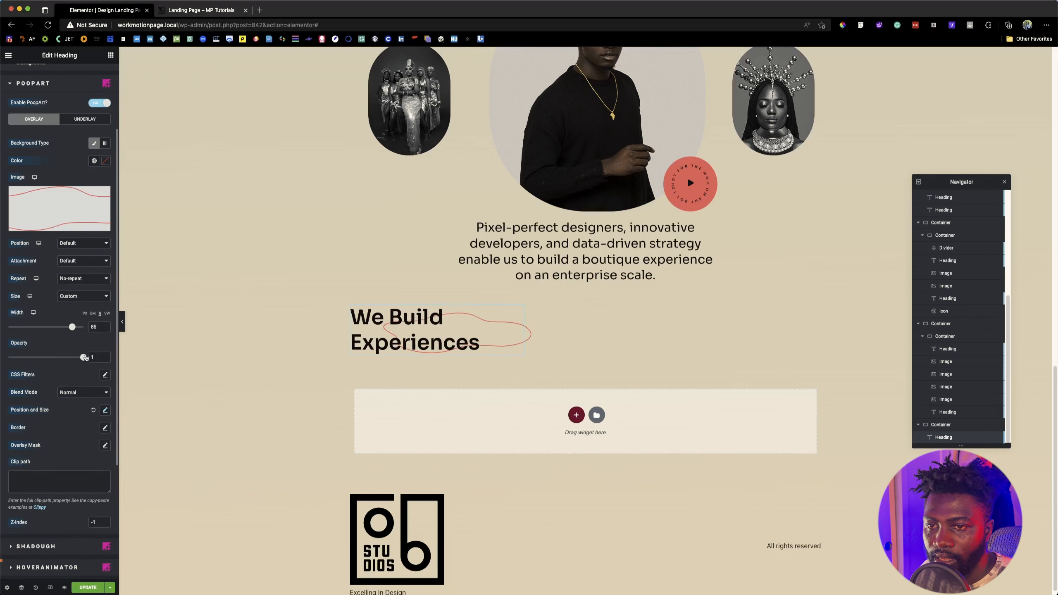
Step: Offset the red outline overlay to 36% top and -7% left so it circles "Experiences", and compare it with the reference page
{"action": "scroll", "coordinate": [82, 369], "scroll_direction": "down", "scroll_amount": 3}
{"action": "left_click", "coordinate": [105, 302]}
{"action": "scroll", "coordinate": [58, 375], "scroll_direction": "down", "scroll_amount": 2}
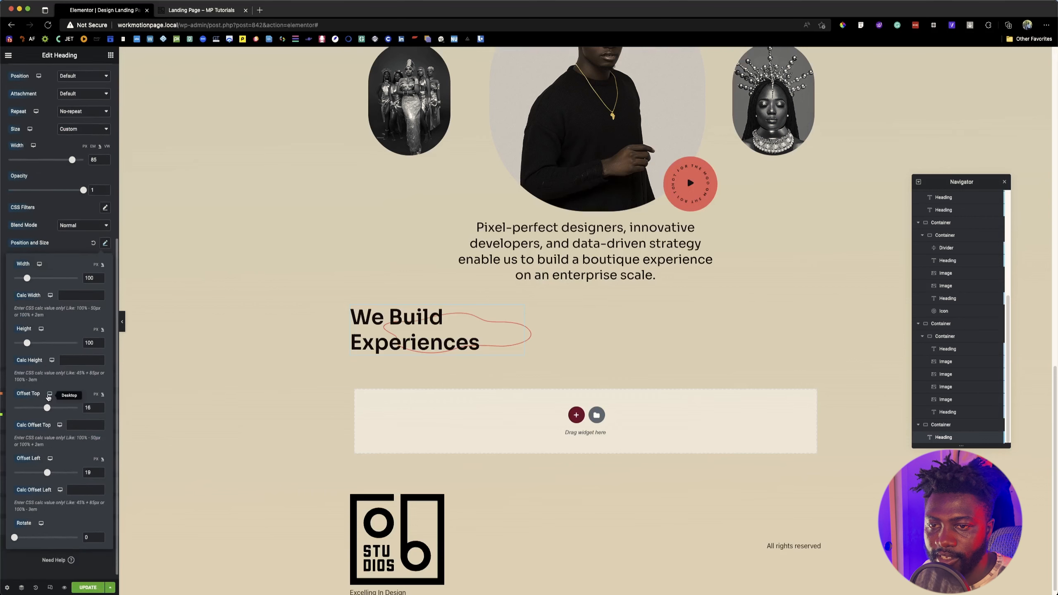
{"action": "left_click_drag", "start_coordinate": [48, 466], "coordinate": [46, 467]}
{"action": "left_click_drag", "start_coordinate": [46, 401], "coordinate": [48, 402]}
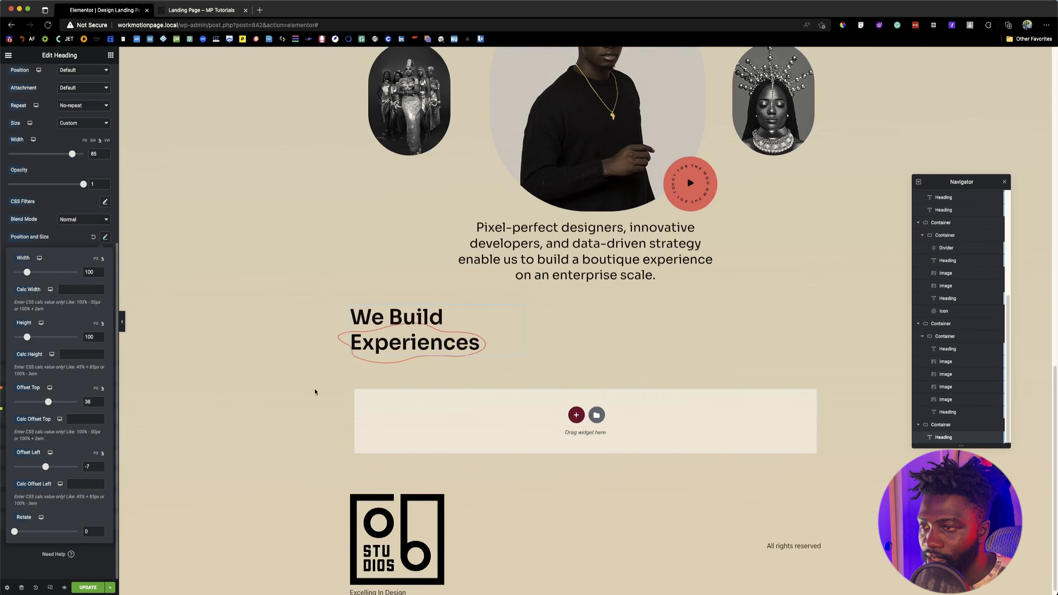
{"action": "left_click", "coordinate": [208, 12]}
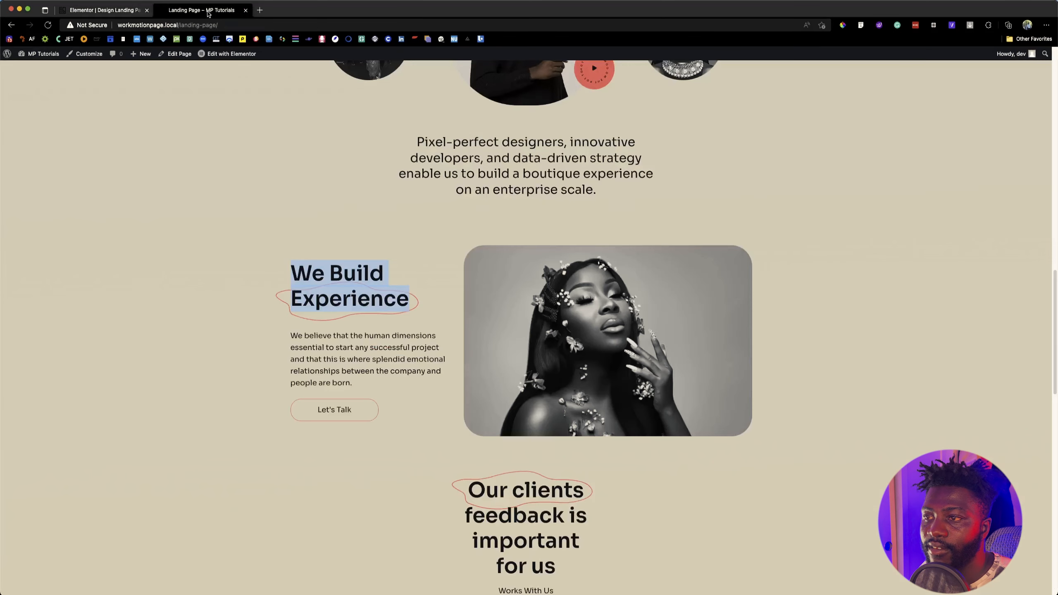
{"action": "left_click", "coordinate": [117, 11]}
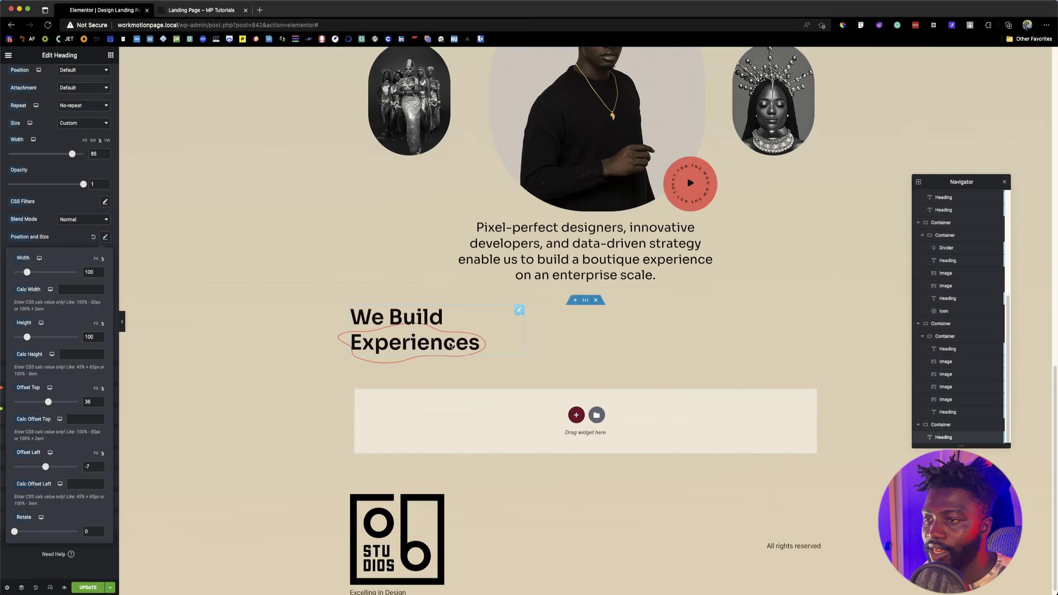
Step: Copy the "Pixel-perfect designers..." heading and paste it after the "We Build Experiences" heading
{"action": "right_click", "coordinate": [534, 248]}
{"action": "left_click", "coordinate": [550, 280]}
{"action": "right_click", "coordinate": [393, 343]}
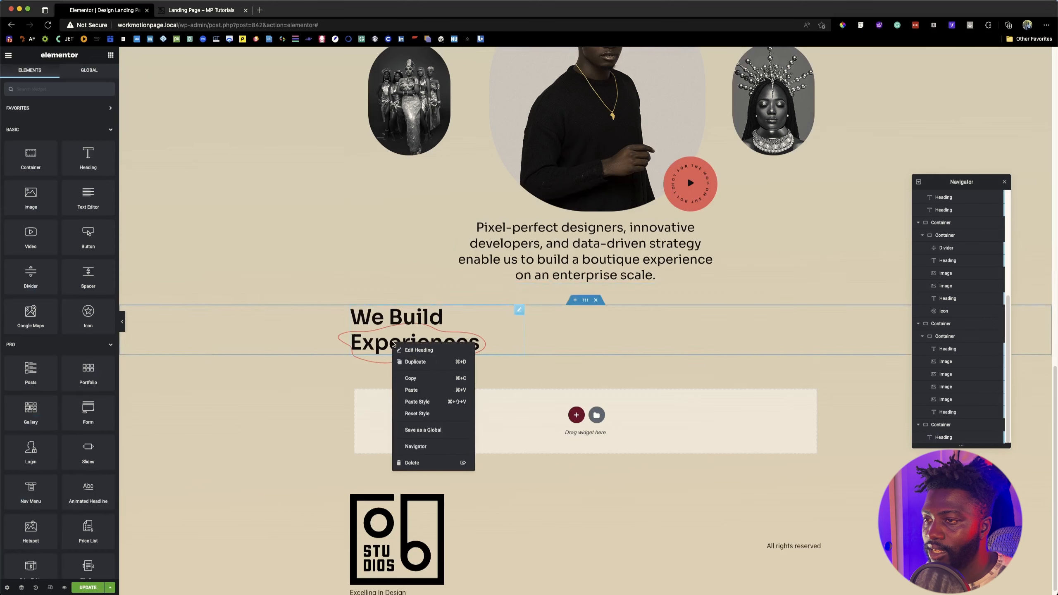
{"action": "left_click", "coordinate": [411, 390]}
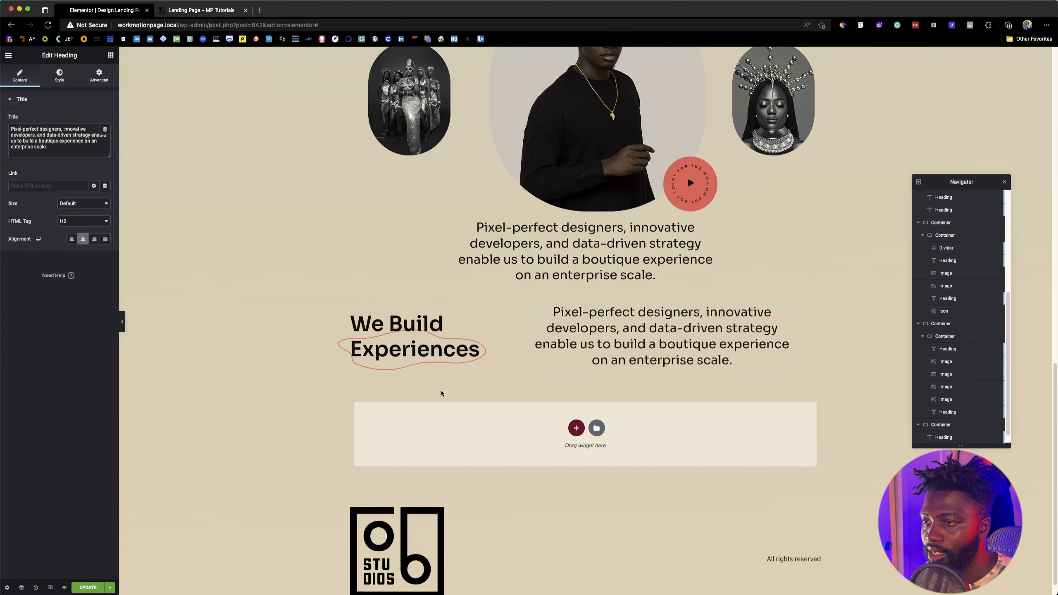
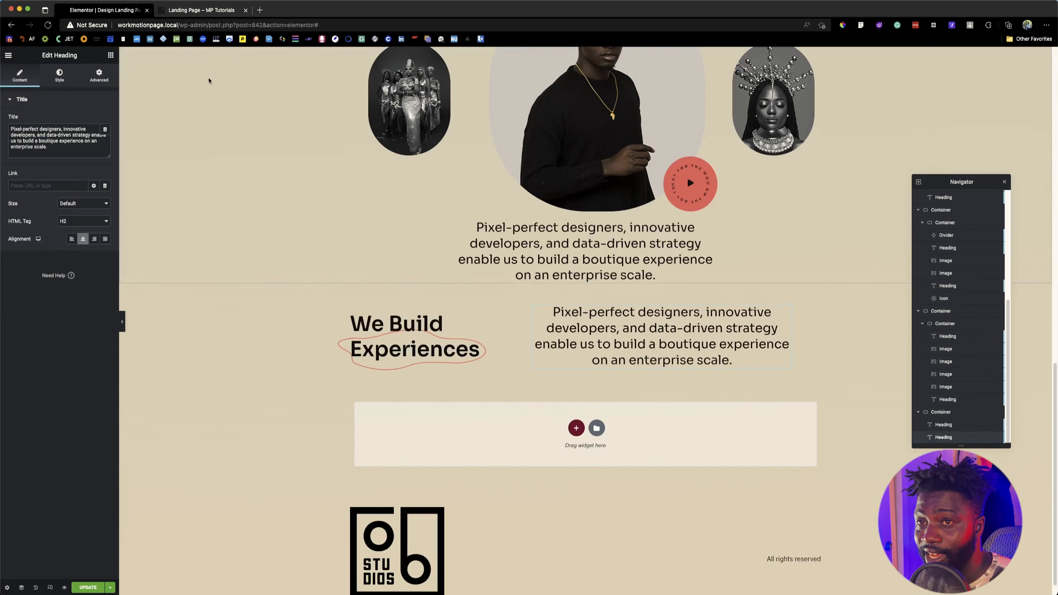
Step: Add a container inside the "We Build Experiences" section and move the title and description headings into it
{"action": "left_click", "coordinate": [110, 55]}
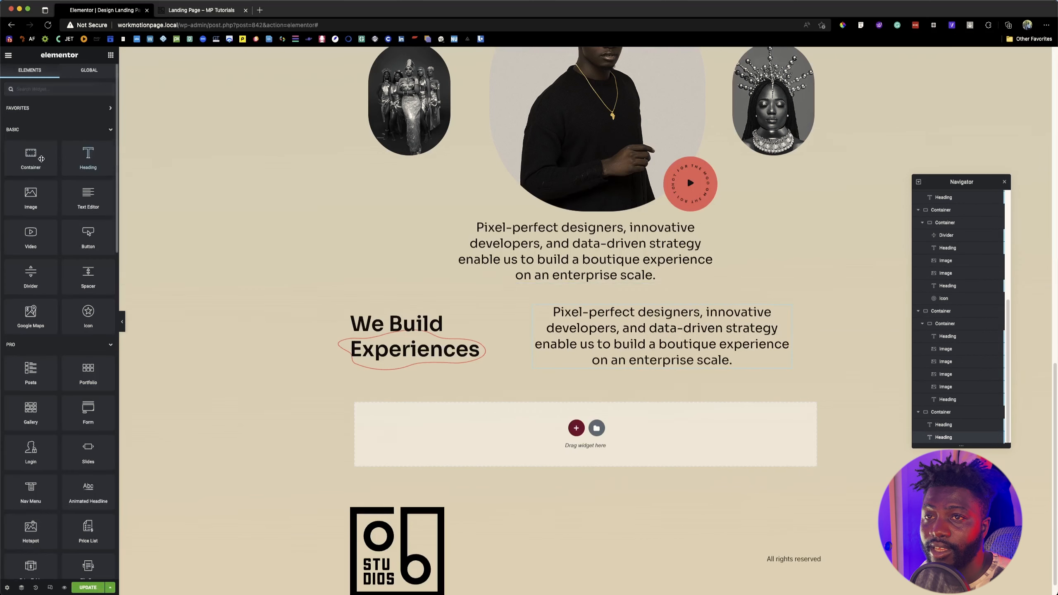
{"action": "left_click_drag", "start_coordinate": [30, 157], "coordinate": [361, 330]}
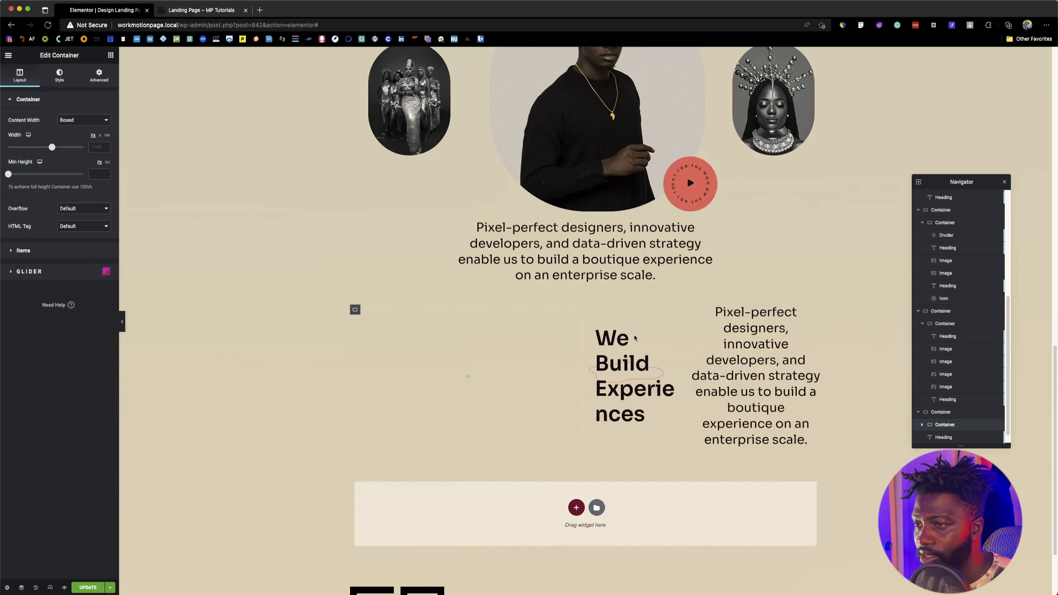
{"action": "left_click_drag", "start_coordinate": [677, 331], "coordinate": [496, 367]}
{"action": "left_click_drag", "start_coordinate": [813, 311], "coordinate": [571, 329]}
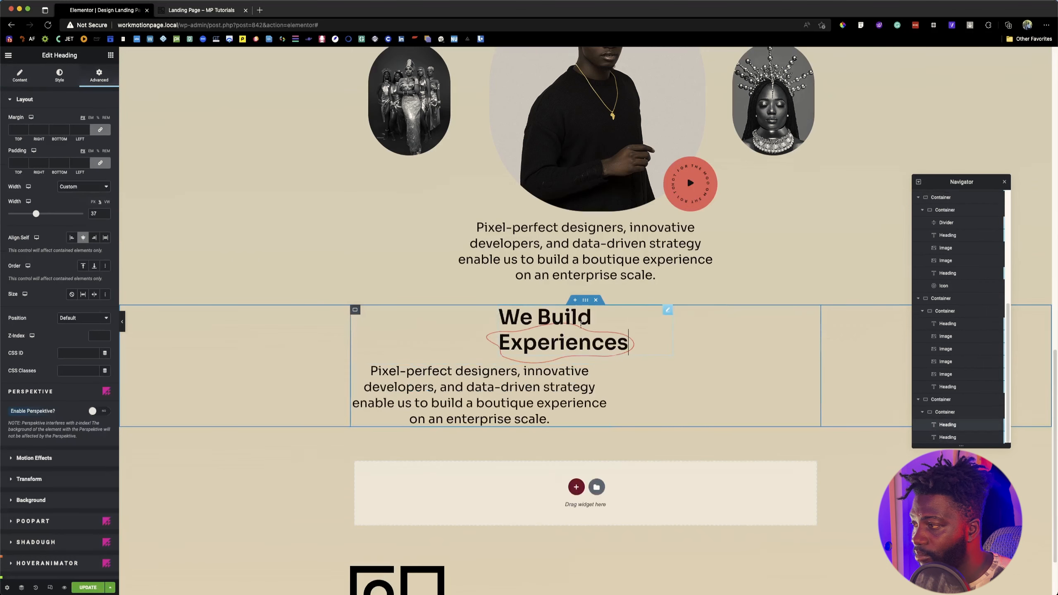
Step: Set the new inner container's content width to Full Width with a width of 45%
{"action": "left_click", "coordinate": [355, 310]}
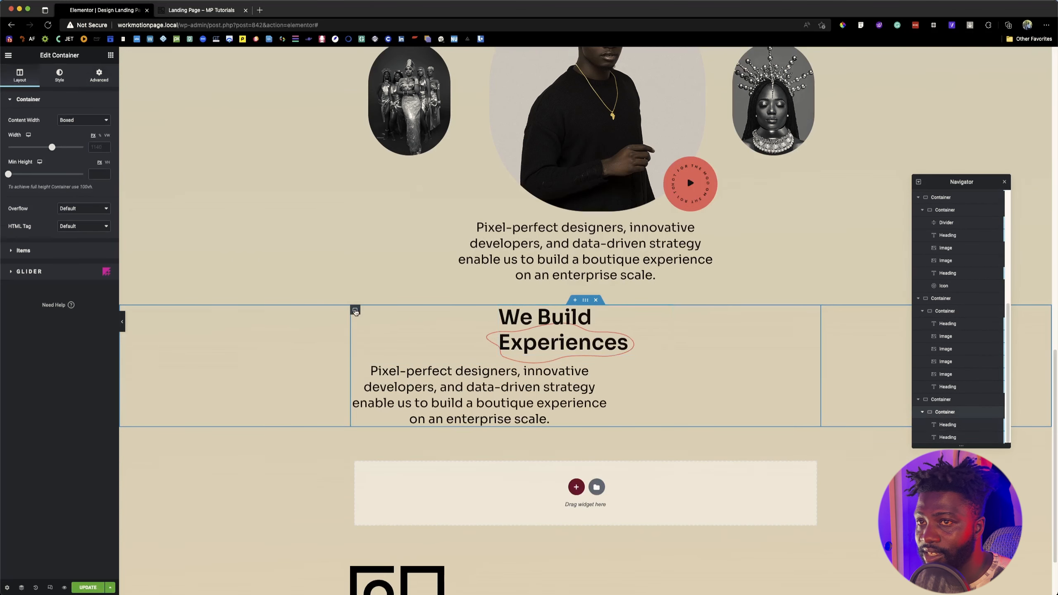
{"action": "left_click", "coordinate": [83, 121]}
{"action": "left_click", "coordinate": [83, 129]}
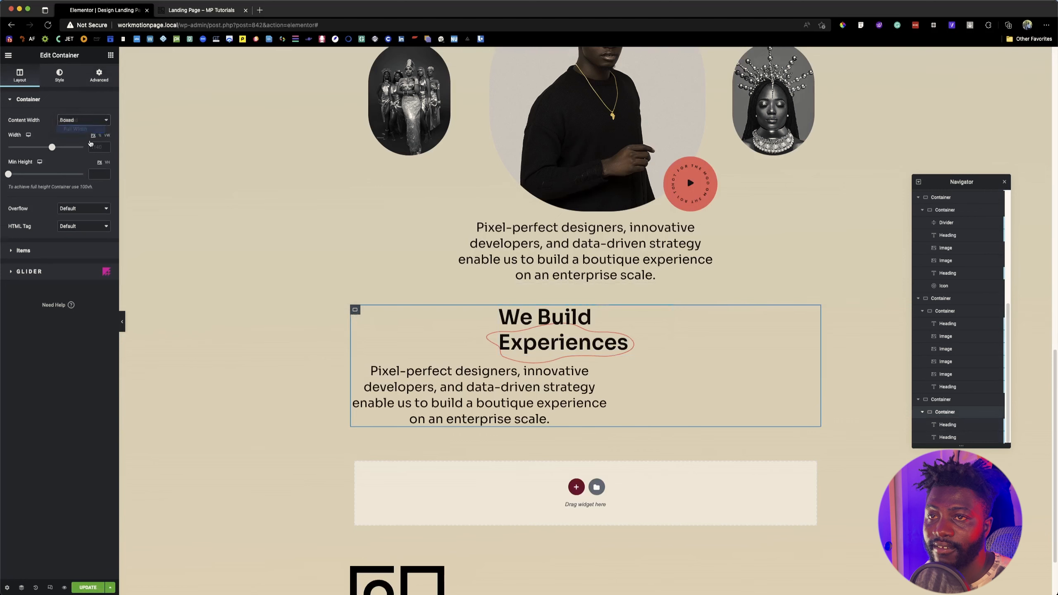
{"action": "type", "text": "45"}
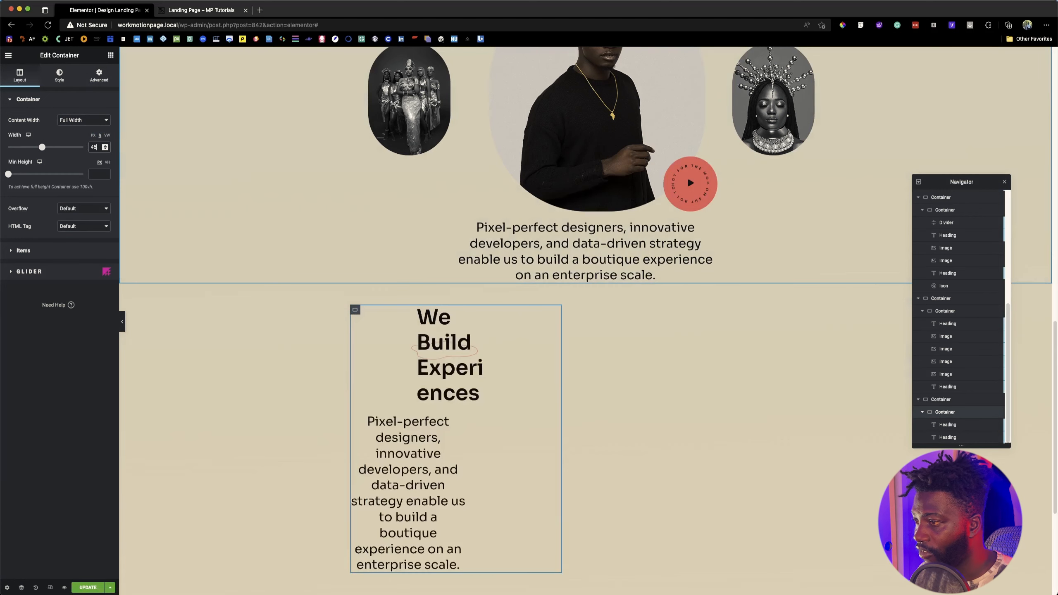
Step: Widen the "We Build Experiences" heading's custom width to 84% and set its self-alignment to Flex Start
{"action": "left_click", "coordinate": [461, 328]}
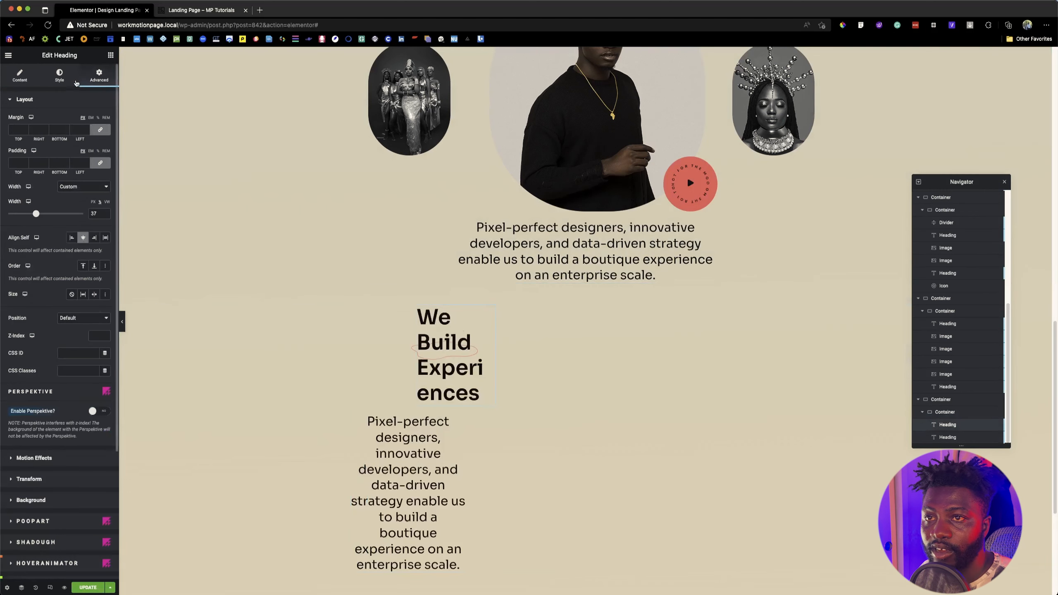
{"action": "left_click_drag", "start_coordinate": [37, 214], "coordinate": [72, 217]}
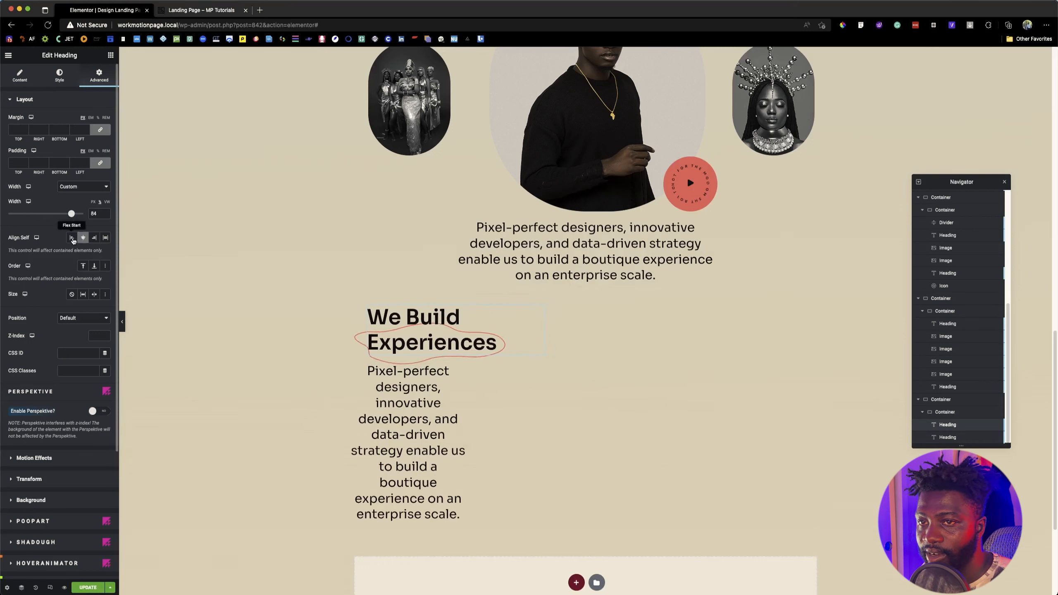
{"action": "left_click", "coordinate": [72, 238]}
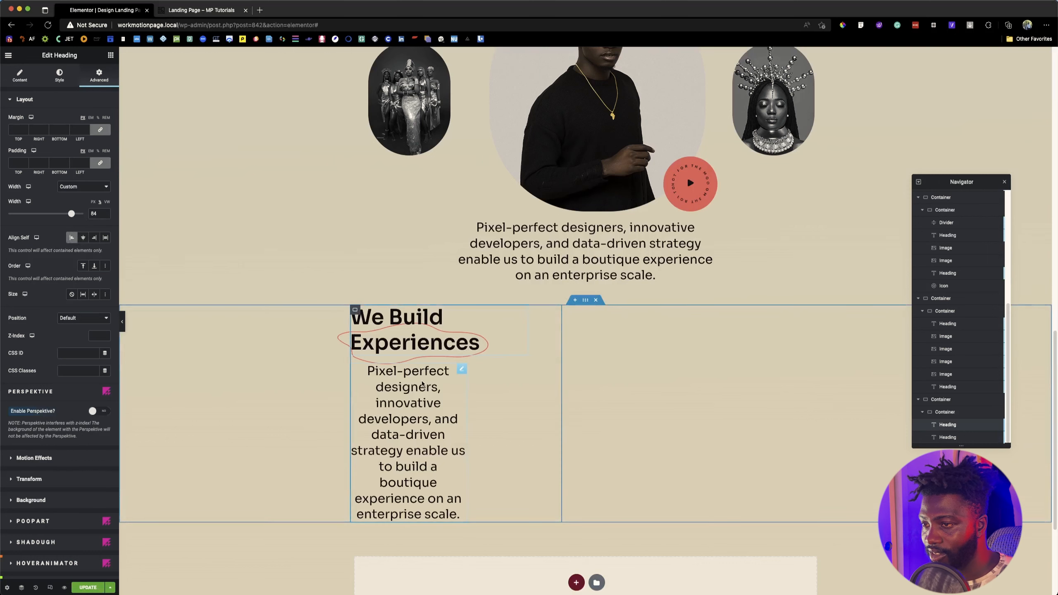
Step: Replace the description heading's text with the "We believe that the human dimensions..." paragraph copied from the reference page
{"action": "left_click", "coordinate": [460, 368]}
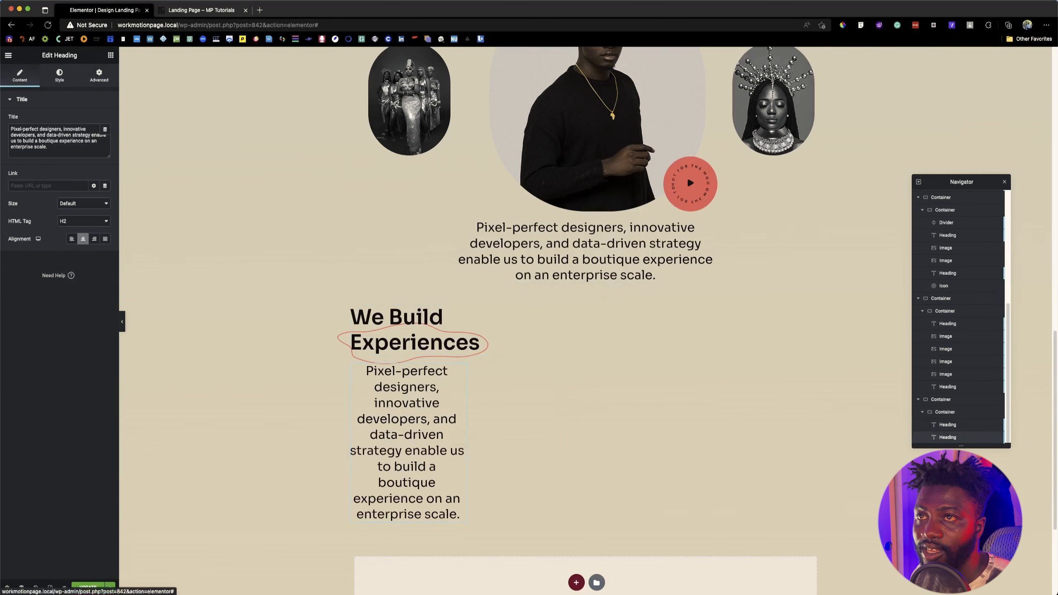
{"action": "left_click", "coordinate": [214, 10]}
{"action": "left_click_drag", "start_coordinate": [290, 335], "coordinate": [362, 384]}
{"action": "key", "text": "super+c"}
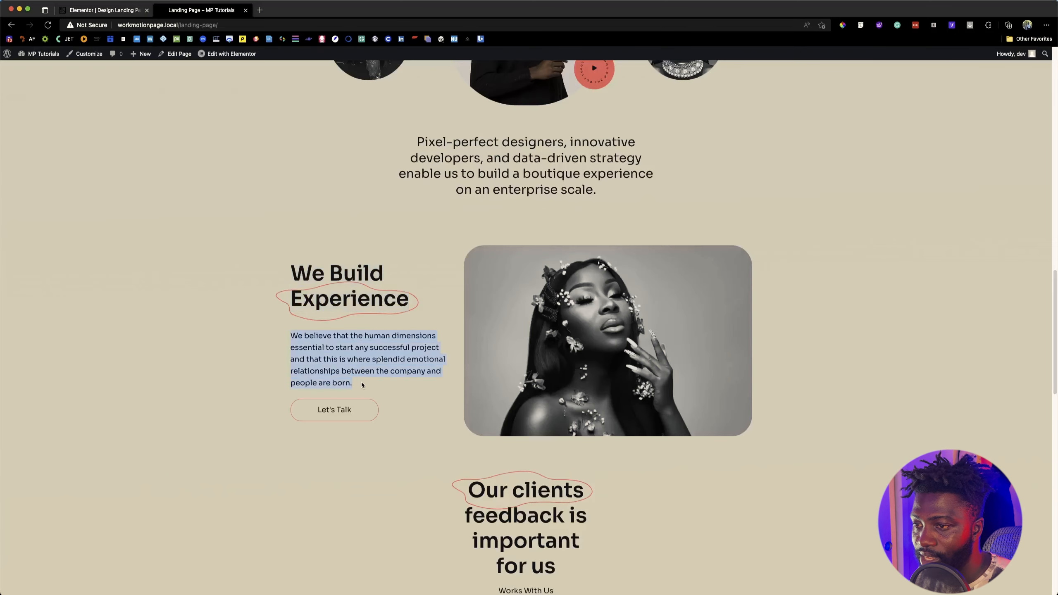
{"action": "left_click", "coordinate": [89, 11]}
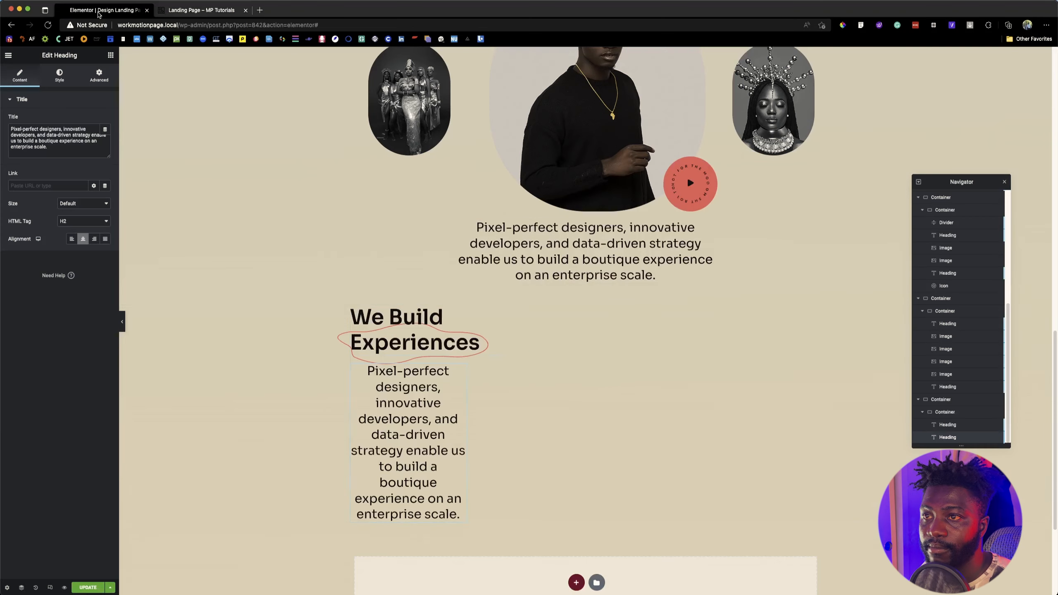
{"action": "key", "text": "super+a"}
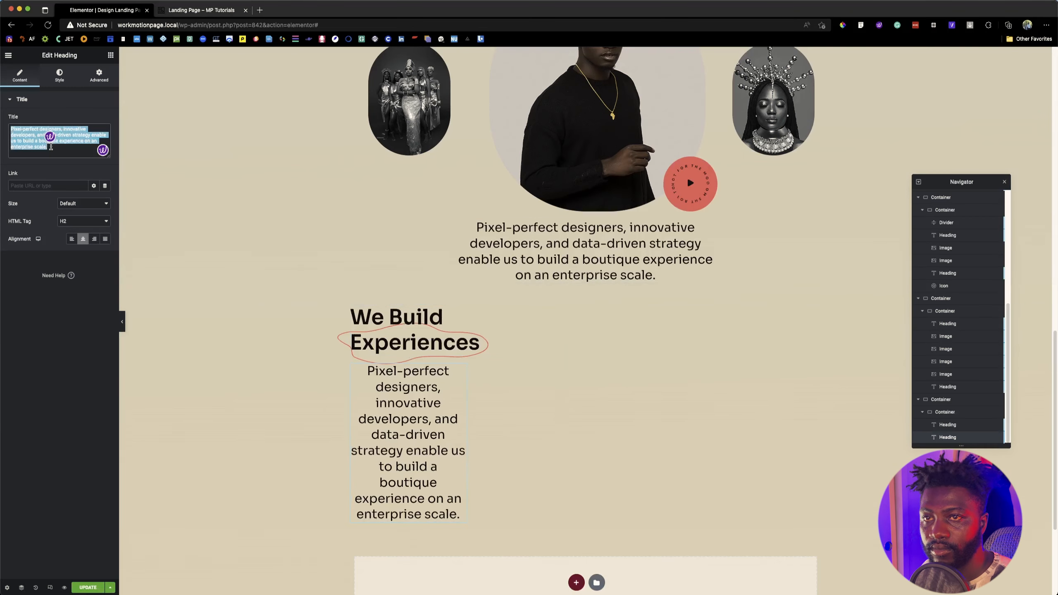
{"action": "key", "text": "super+v"}
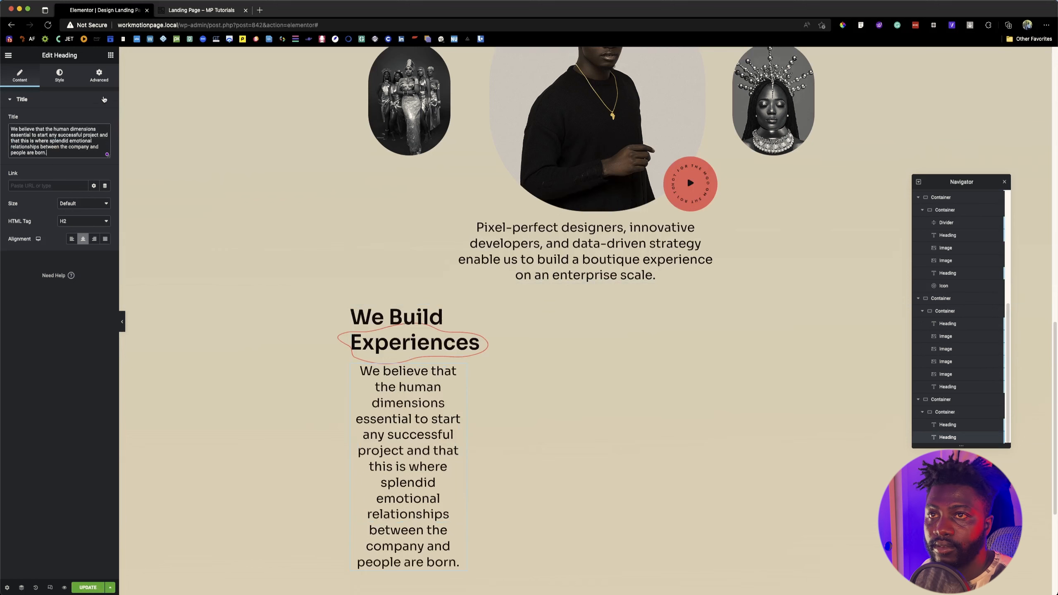
Step: Reset the description heading's custom width to Default
{"action": "left_click", "coordinate": [99, 76]}
{"action": "left_click", "coordinate": [92, 188]}
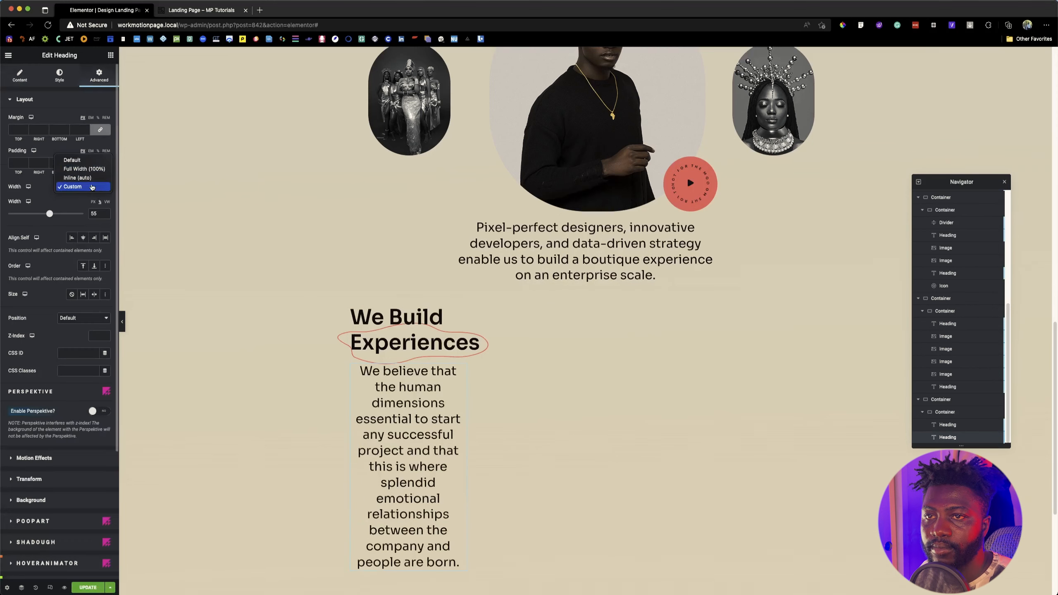
{"action": "left_click", "coordinate": [79, 160]}
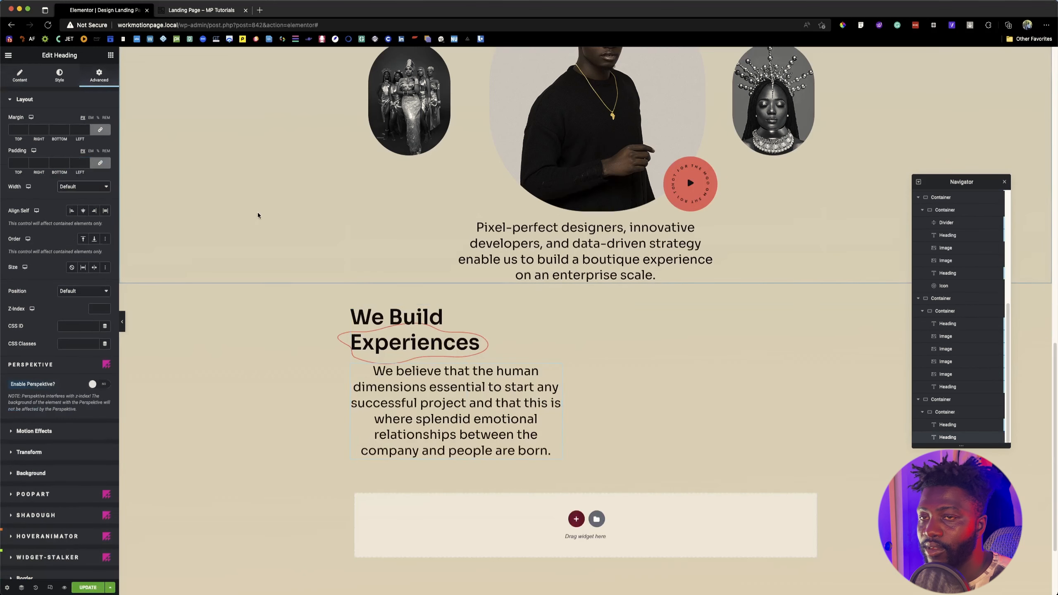
Step: Give the description heading a 20 px top margin, compare it with the reference page, and left-align its text
{"action": "left_click", "coordinate": [100, 162]}
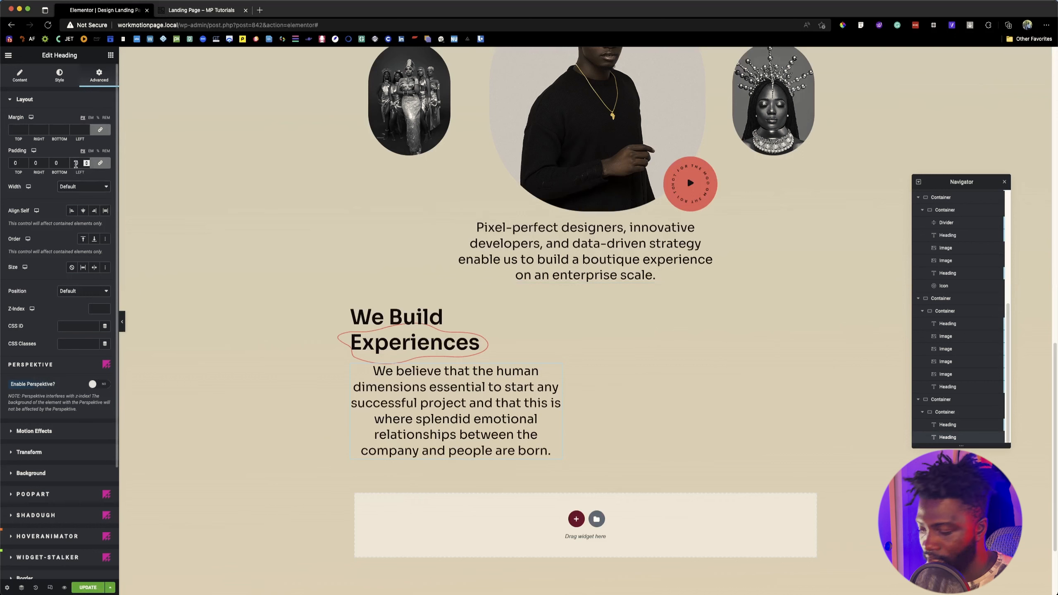
{"action": "left_click", "coordinate": [100, 129]}
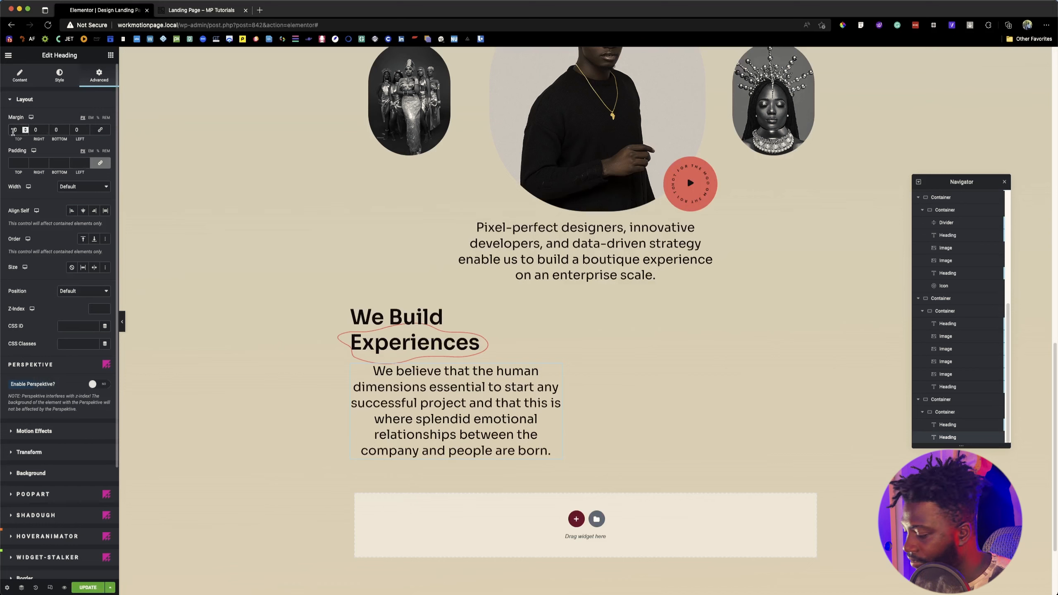
{"action": "type", "text": "2"}
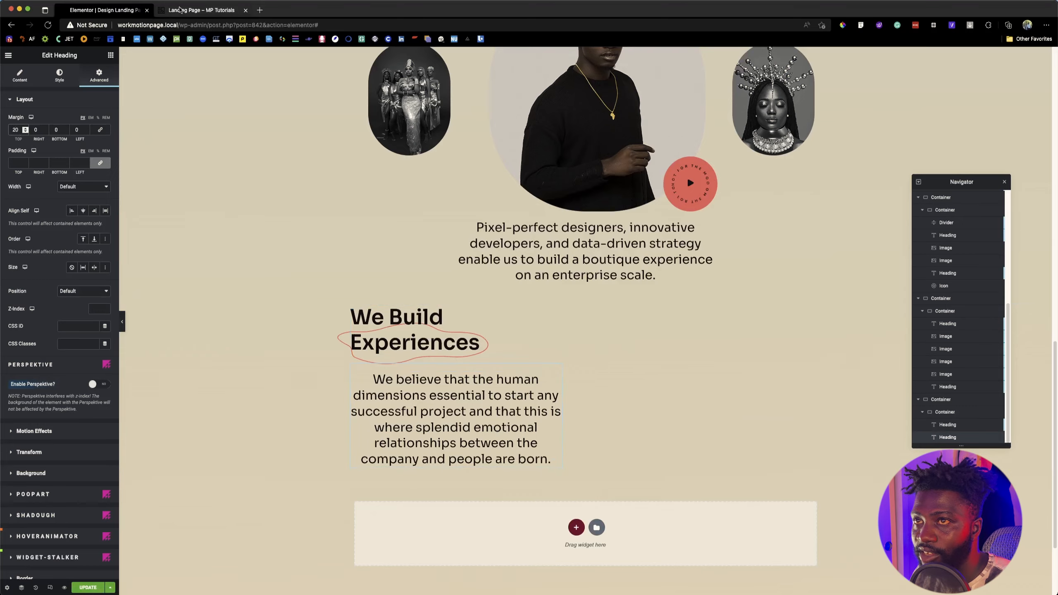
{"action": "left_click", "coordinate": [182, 11]}
{"action": "left_click", "coordinate": [124, 11]}
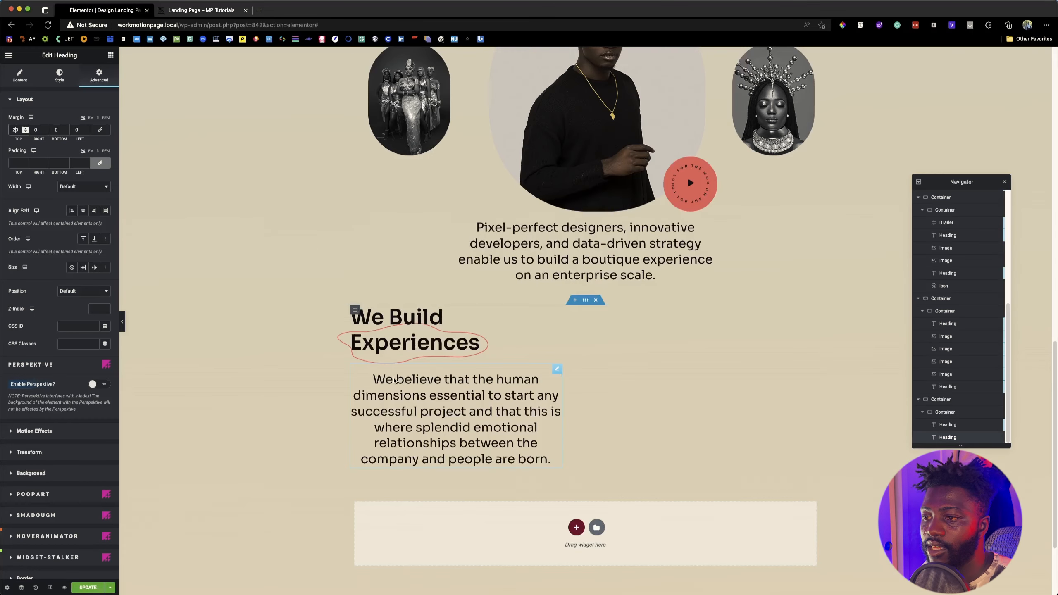
{"action": "left_click", "coordinate": [20, 75]}
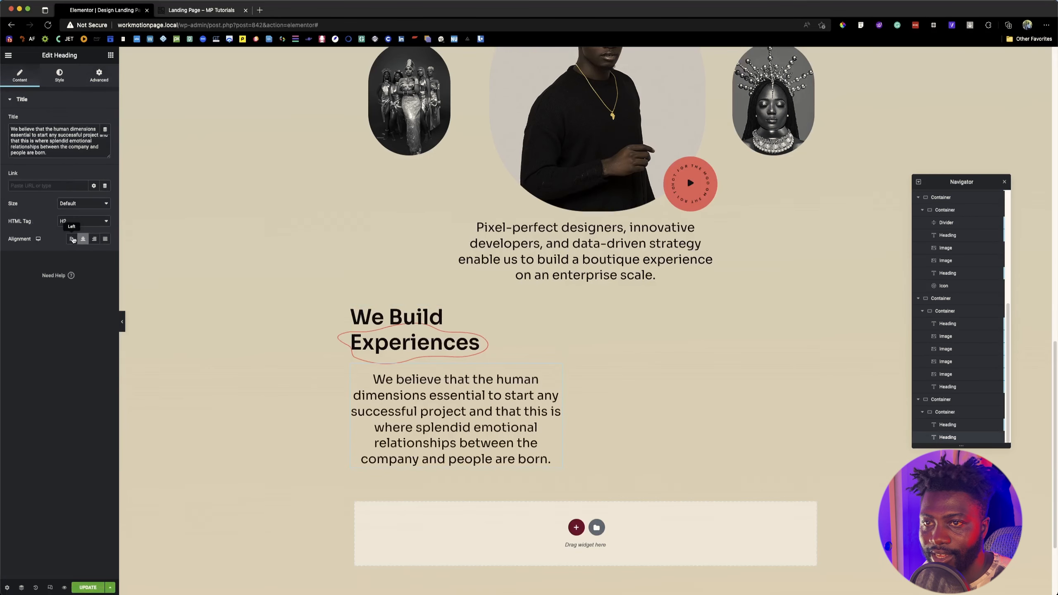
{"action": "left_click", "coordinate": [71, 239]}
Step: Inspect the font size and line height of the description paragraph on the reference page
{"action": "left_click", "coordinate": [204, 11]}
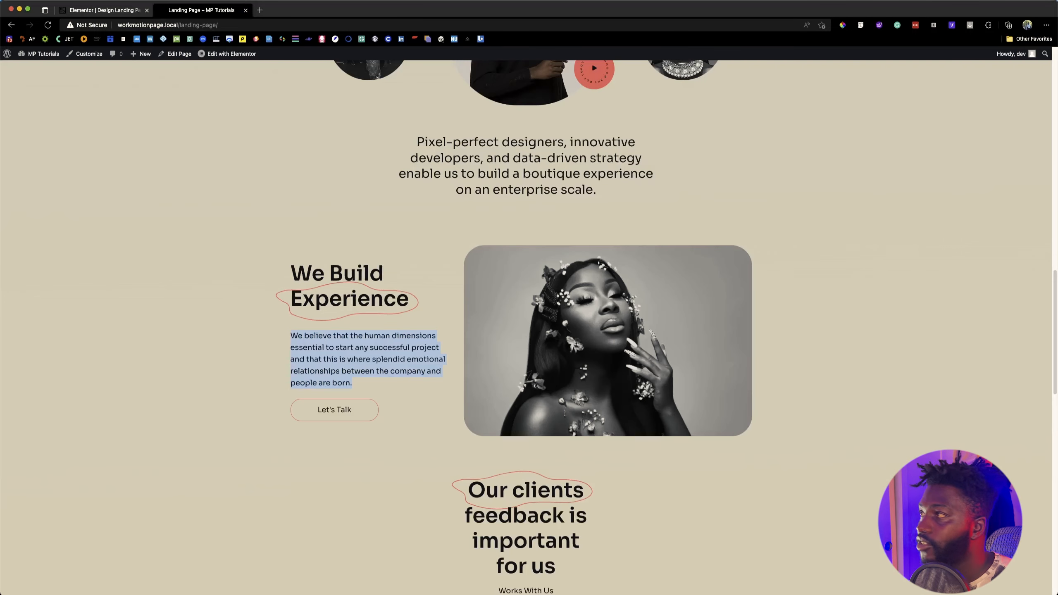
{"action": "left_click", "coordinate": [861, 27]}
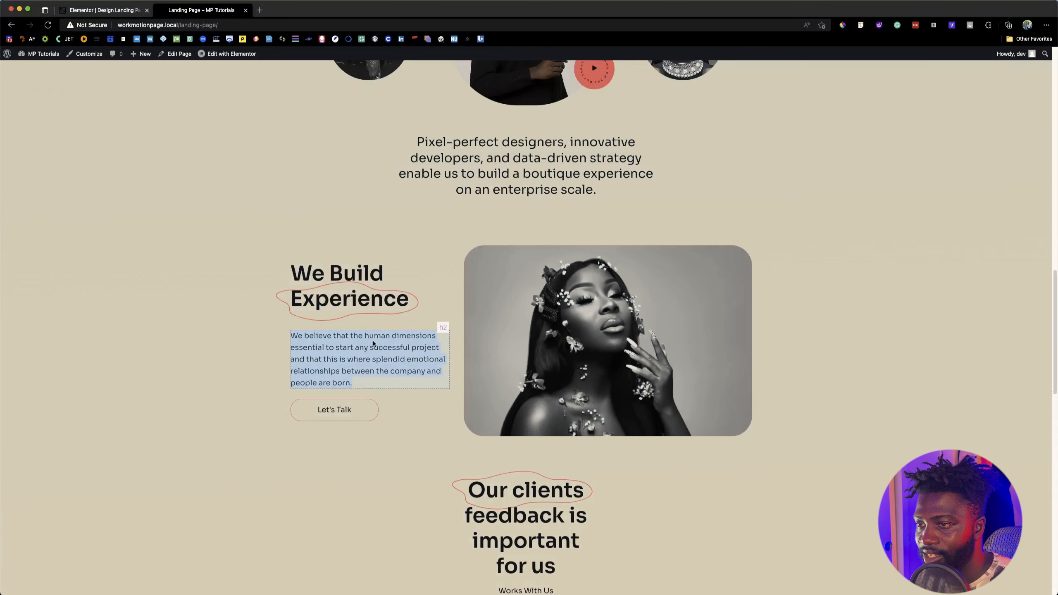
{"action": "left_click", "coordinate": [439, 334]}
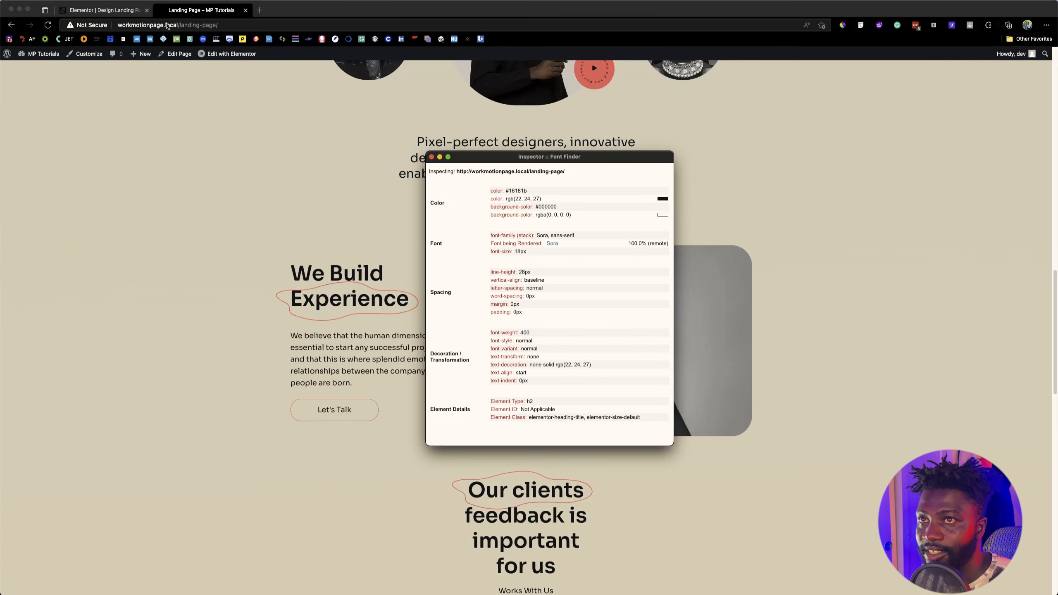
{"action": "left_click", "coordinate": [130, 12]}
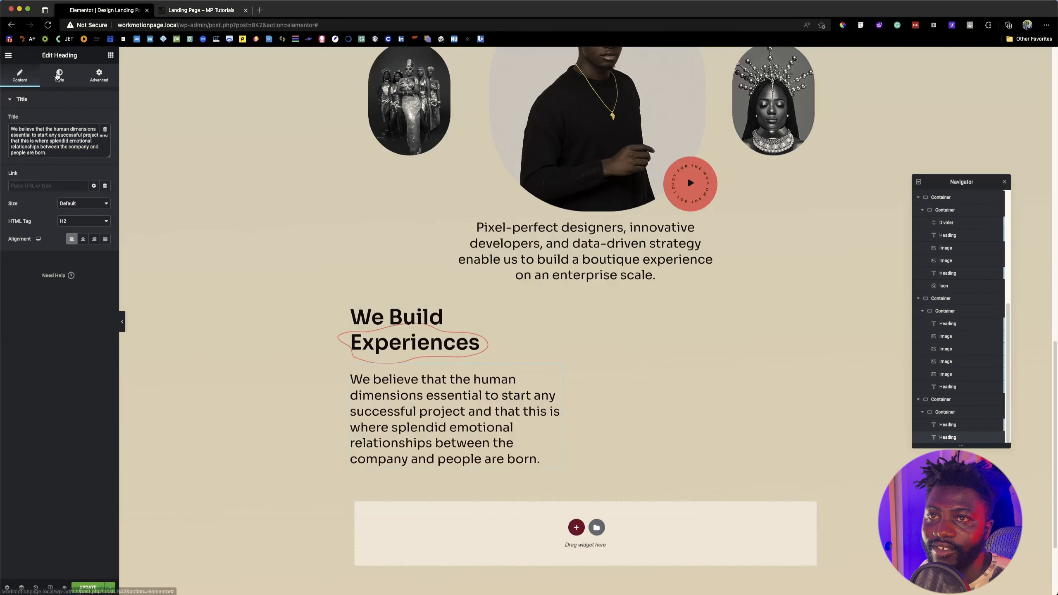
Step: Set the description's typography to size 18 px and line height 28 px, and compare it with the reference page
{"action": "left_click", "coordinate": [59, 75]}
{"action": "left_click", "coordinate": [105, 137]}
{"action": "double_click", "coordinate": [88, 203]}
{"action": "type", "text": "1"}
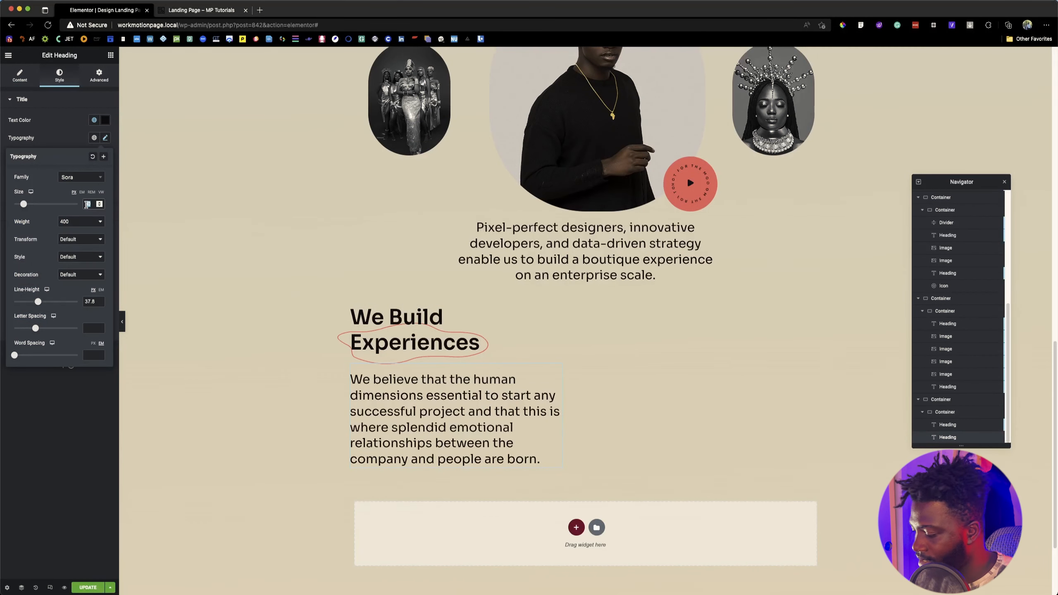
{"action": "type", "text": "8"}
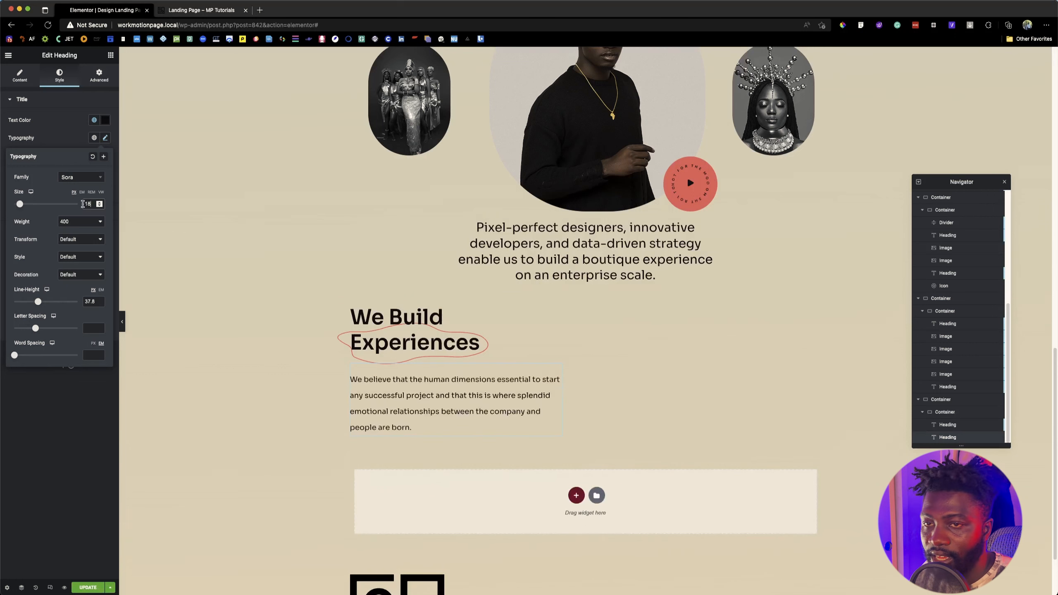
{"action": "double_click", "coordinate": [88, 301]}
{"action": "type", "text": "28"}
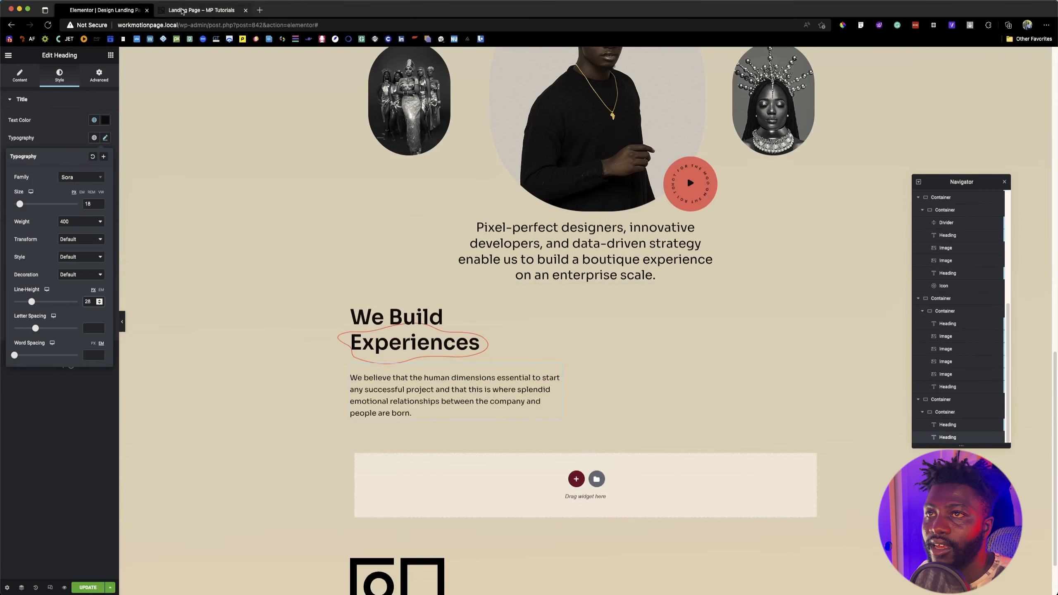
{"action": "left_click", "coordinate": [182, 9]}
{"action": "left_click", "coordinate": [112, 10]}
Step: Copy the hero section's "Let's Talk" button and paste it below the "We Build Experiences" description
{"action": "scroll", "coordinate": [374, 329], "scroll_direction": "up", "scroll_amount": 3}
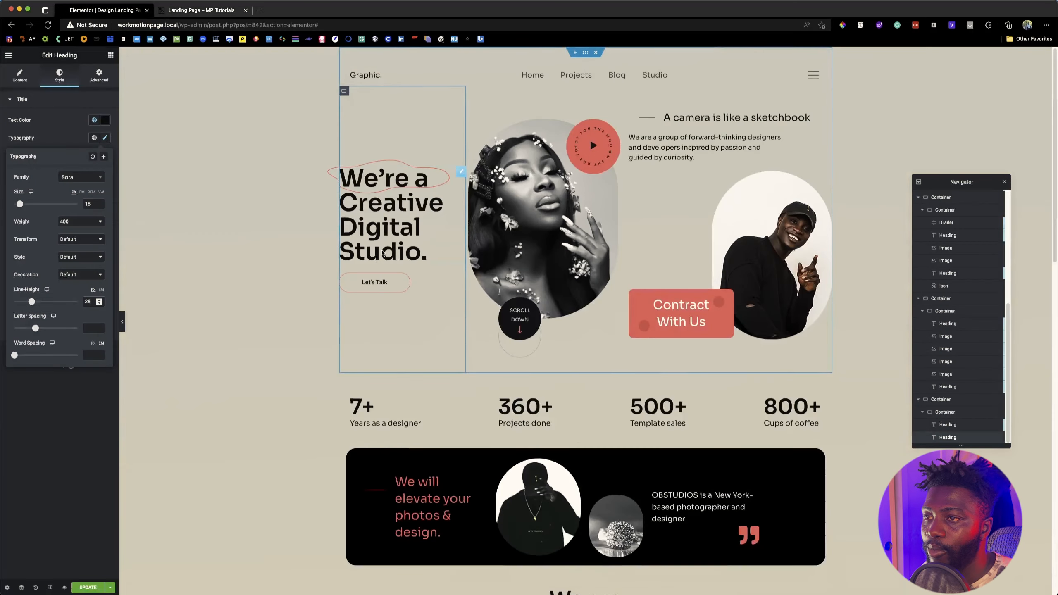
{"action": "right_click", "coordinate": [383, 283]}
{"action": "left_click", "coordinate": [419, 316]}
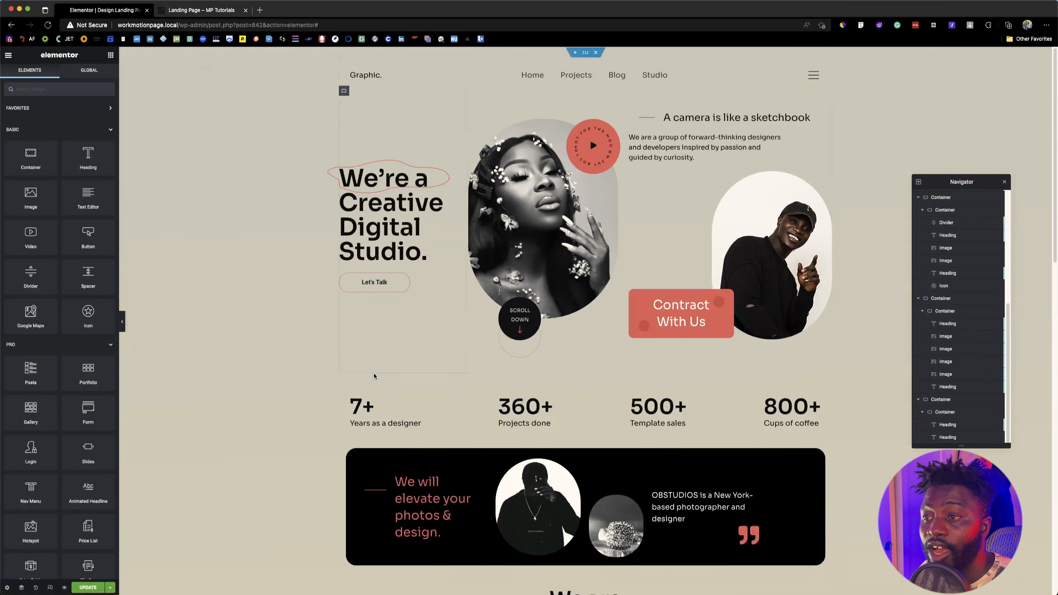
{"action": "scroll", "coordinate": [373, 374], "scroll_direction": "down", "scroll_amount": 15}
{"action": "right_click", "coordinate": [417, 324]}
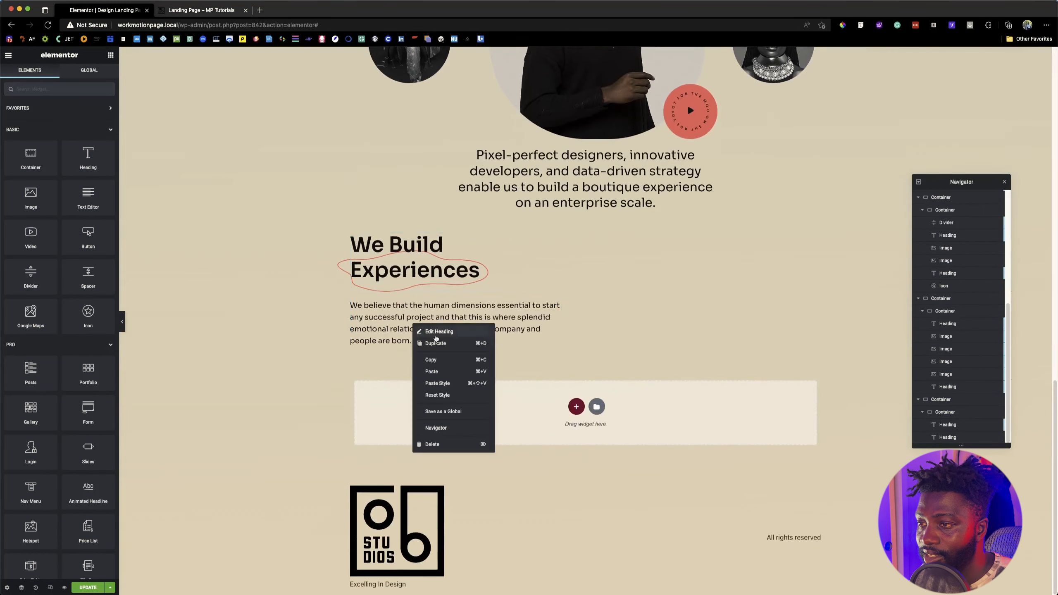
{"action": "left_click", "coordinate": [440, 367]}
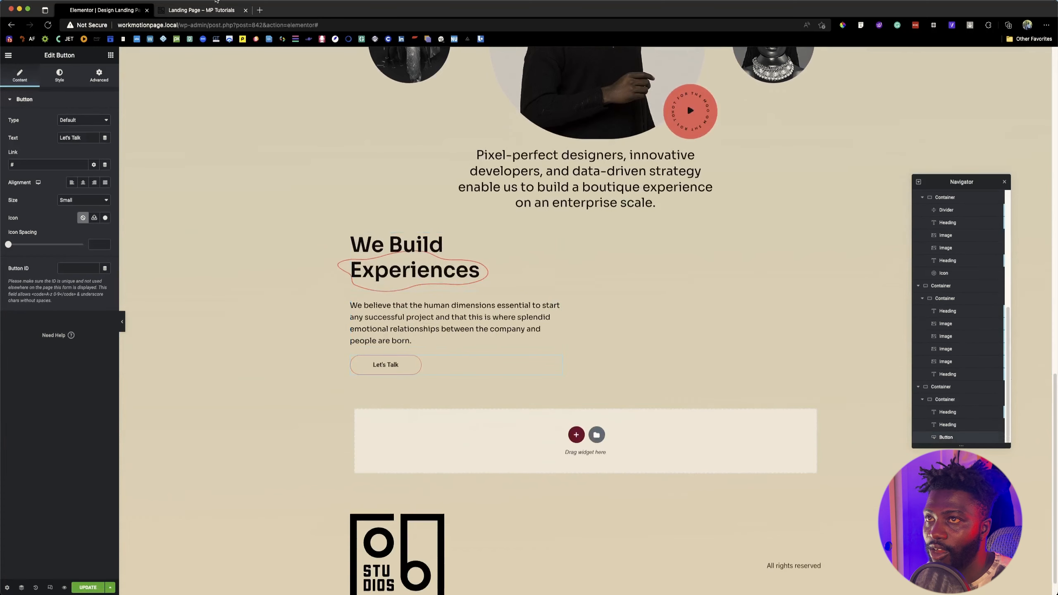
Step: Copy the hero section's portrait image, paste it beside the "We Build Experiences" text, and reset the pasted image's style
{"action": "left_click", "coordinate": [204, 10]}
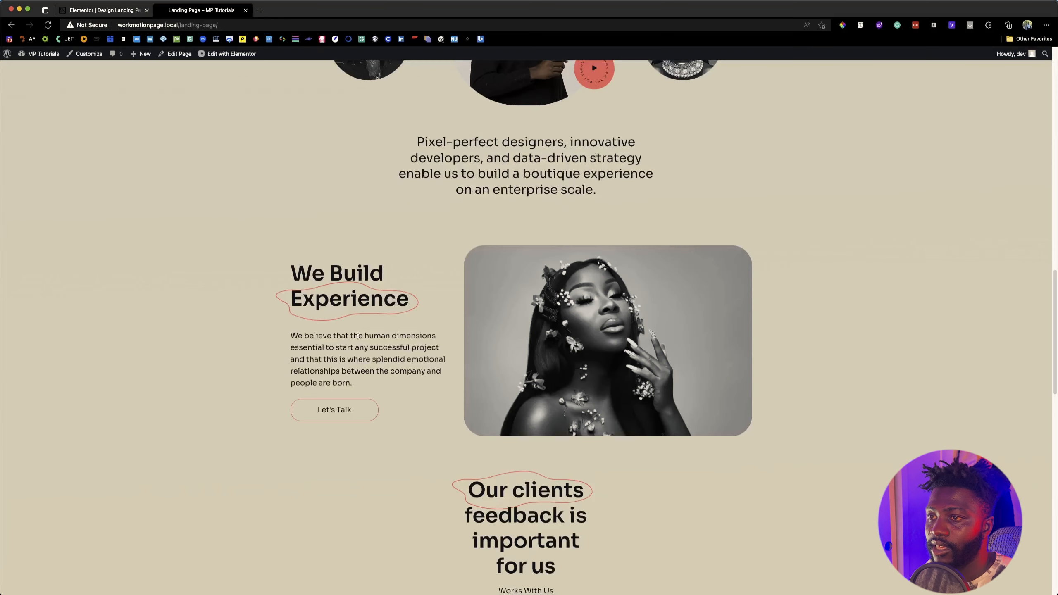
{"action": "left_click", "coordinate": [98, 10]}
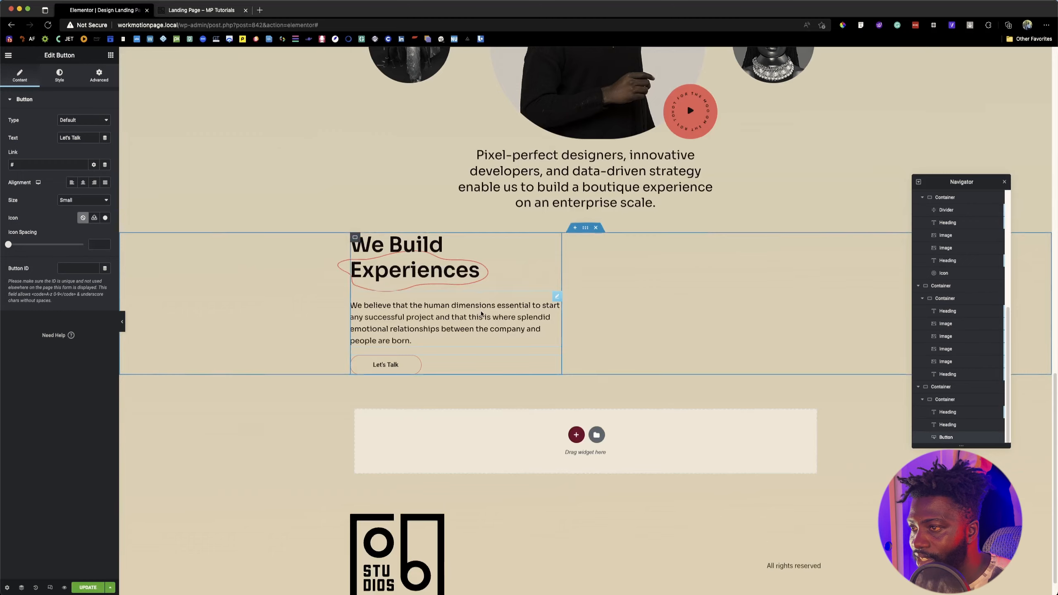
{"action": "scroll", "coordinate": [481, 314], "scroll_direction": "up", "scroll_amount": 20}
{"action": "right_click", "coordinate": [554, 220]}
{"action": "left_click", "coordinate": [573, 255]}
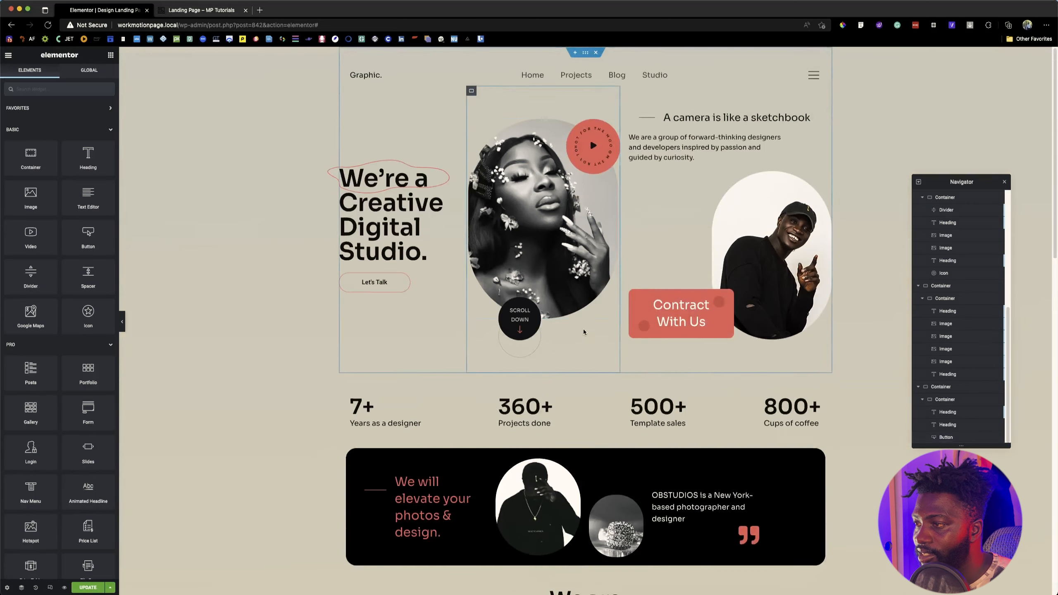
{"action": "scroll", "coordinate": [583, 332], "scroll_direction": "down", "scroll_amount": 20}
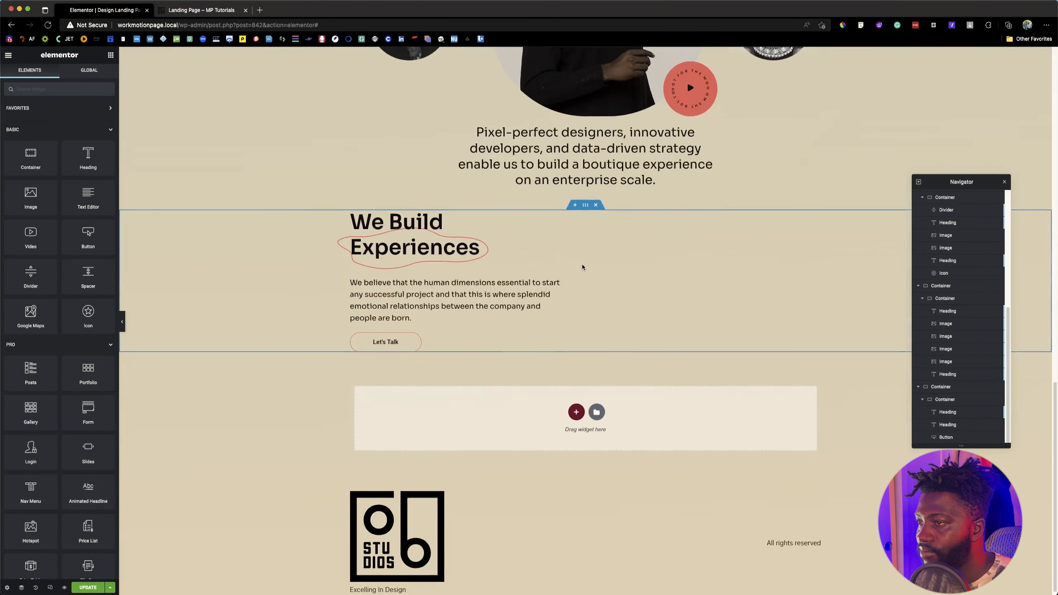
{"action": "right_click", "coordinate": [581, 267]}
{"action": "left_click", "coordinate": [612, 313]}
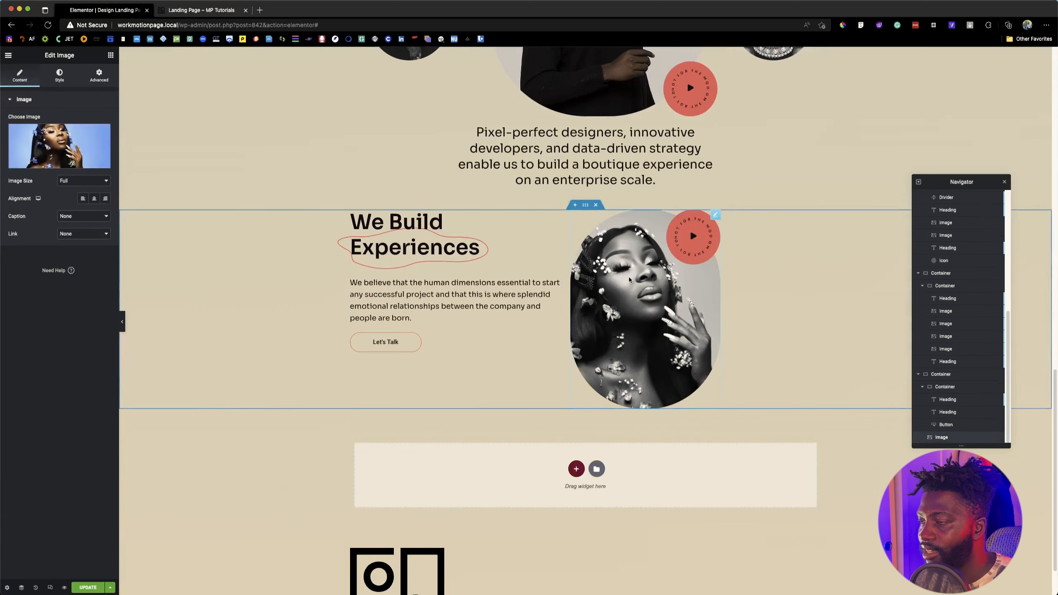
{"action": "right_click", "coordinate": [624, 321]}
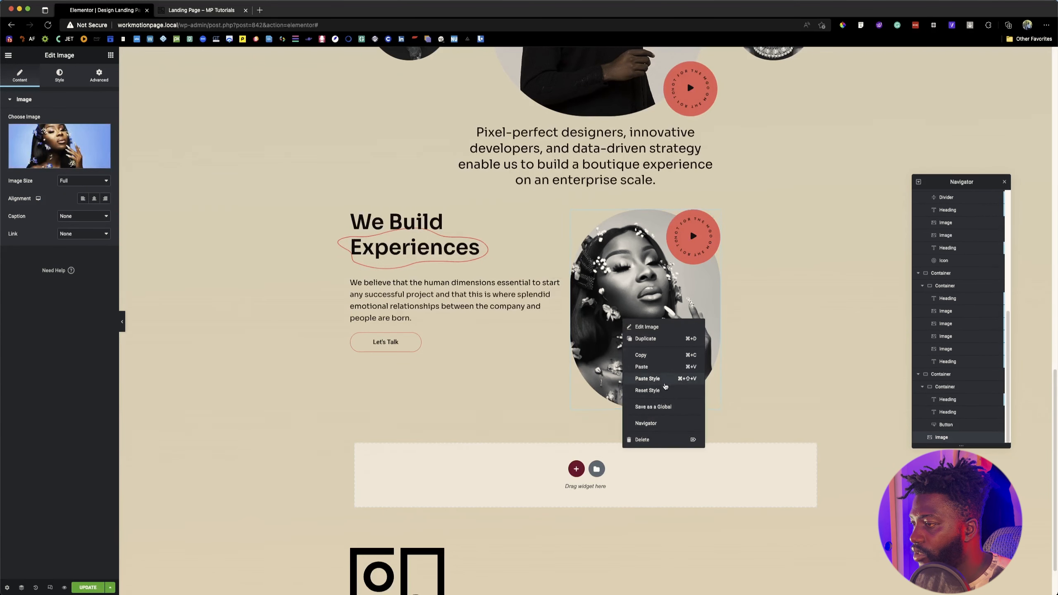
{"action": "left_click", "coordinate": [663, 390]}
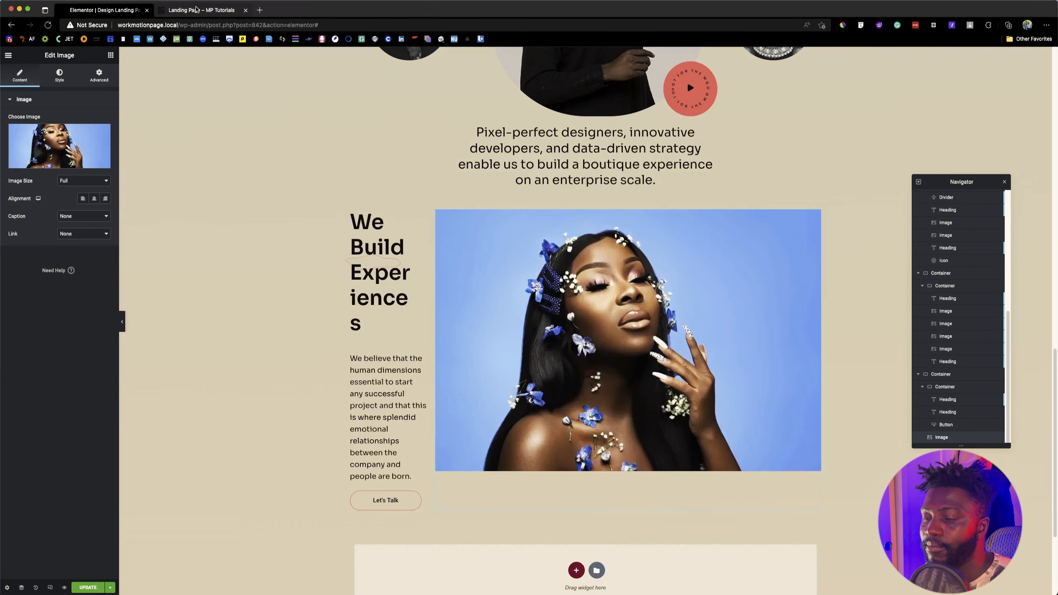
Step: Switch to the Figma design, inspect the size and corner radius of the "We Build Experince" camera image, and return to the Elementor editor
{"action": "left_click", "coordinate": [195, 9]}
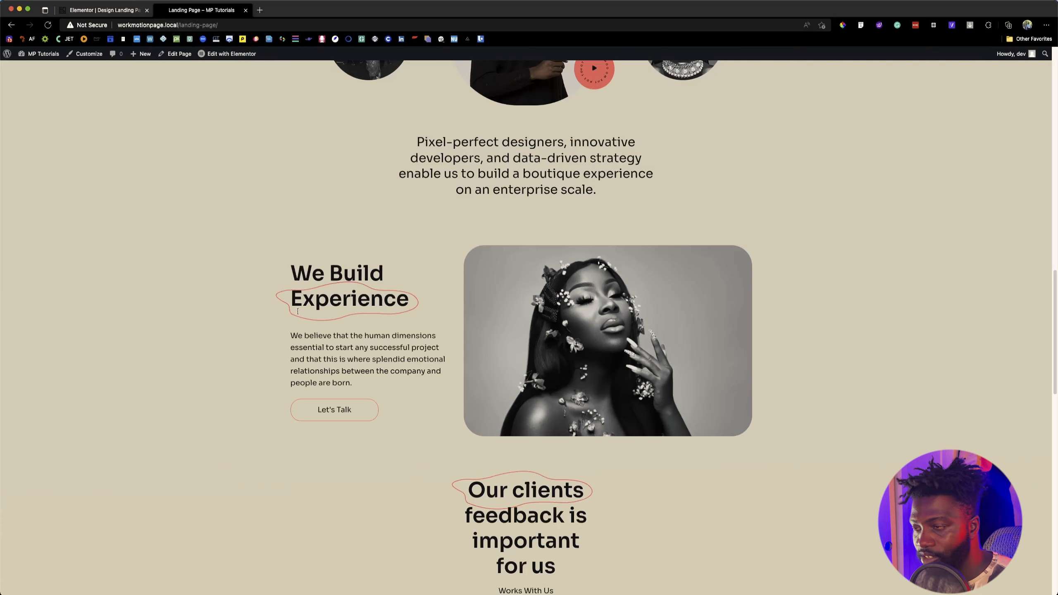
{"action": "key", "text": "super+Tab"}
{"action": "scroll", "coordinate": [522, 393], "scroll_direction": "down", "scroll_amount": 5}
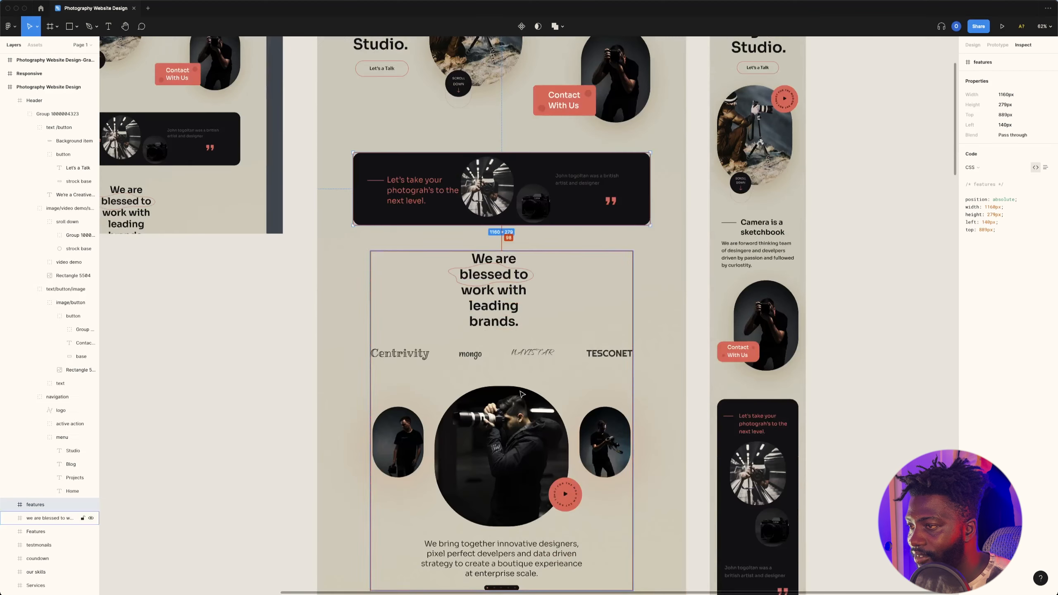
{"action": "scroll", "coordinate": [522, 393], "scroll_direction": "down", "scroll_amount": 10}
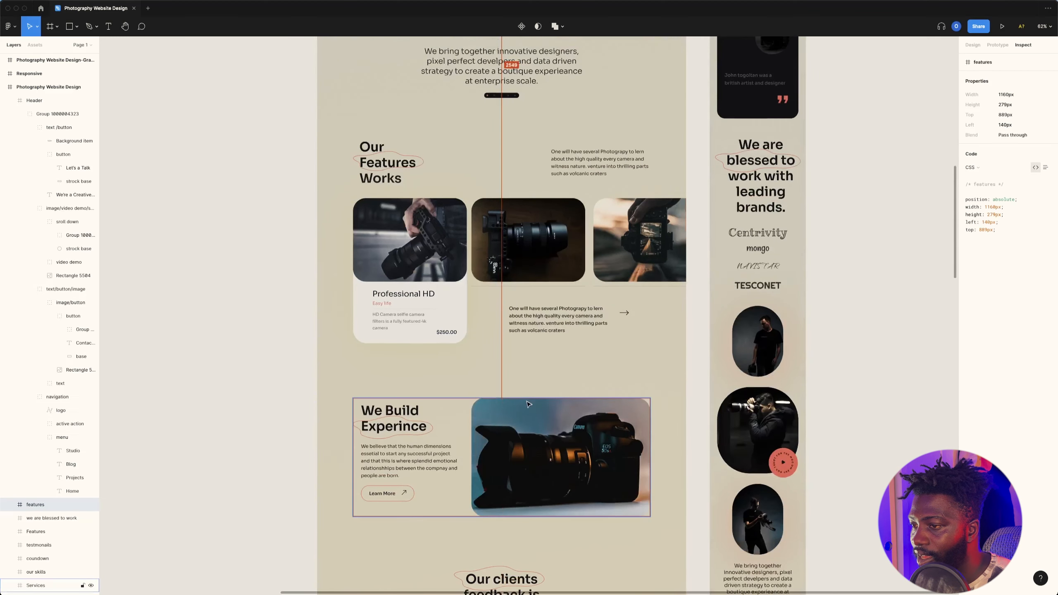
{"action": "left_click", "coordinate": [539, 438]}
{"action": "double_click", "coordinate": [539, 438]}
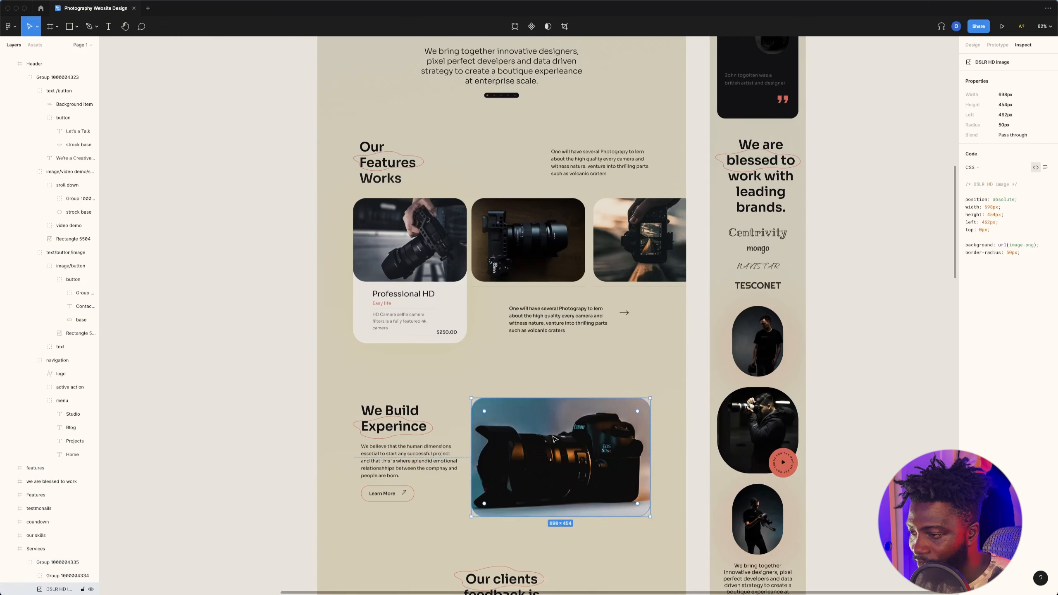
{"action": "key", "text": "super+Tab"}
{"action": "left_click", "coordinate": [124, 10]}
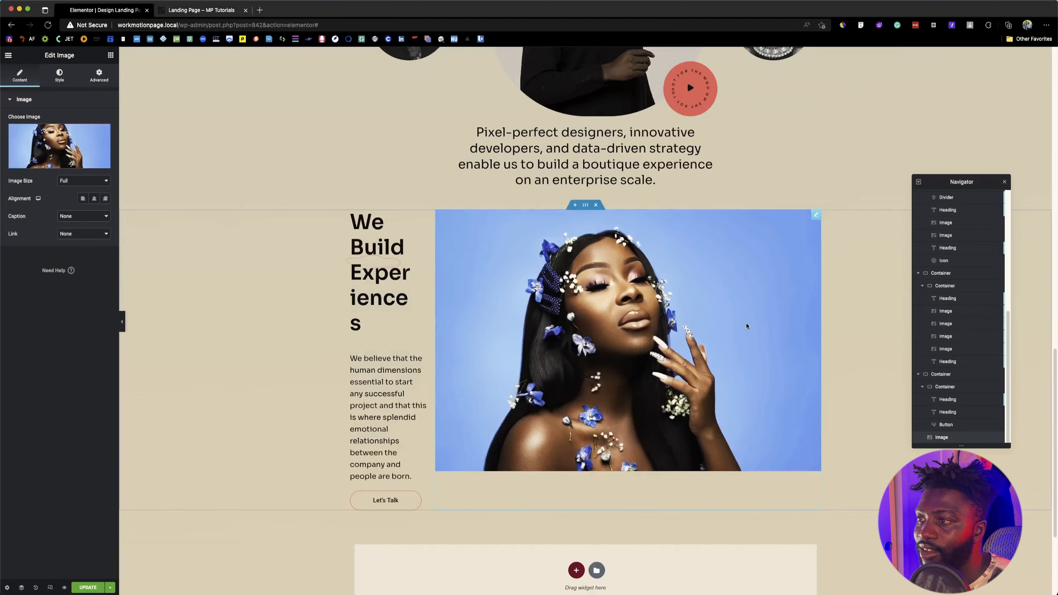
Step: Set the pasted portrait image's width to 698 px, its height to 454 px, and its object fit to Cover
{"action": "left_click", "coordinate": [58, 77]}
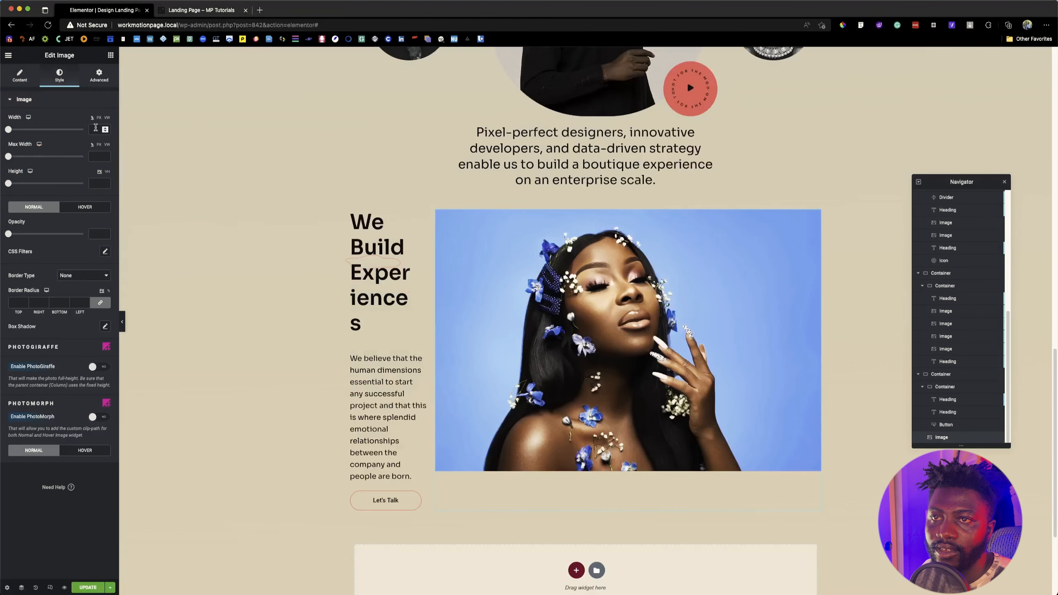
{"action": "left_click", "coordinate": [99, 101]}
{"action": "left_click", "coordinate": [95, 102]}
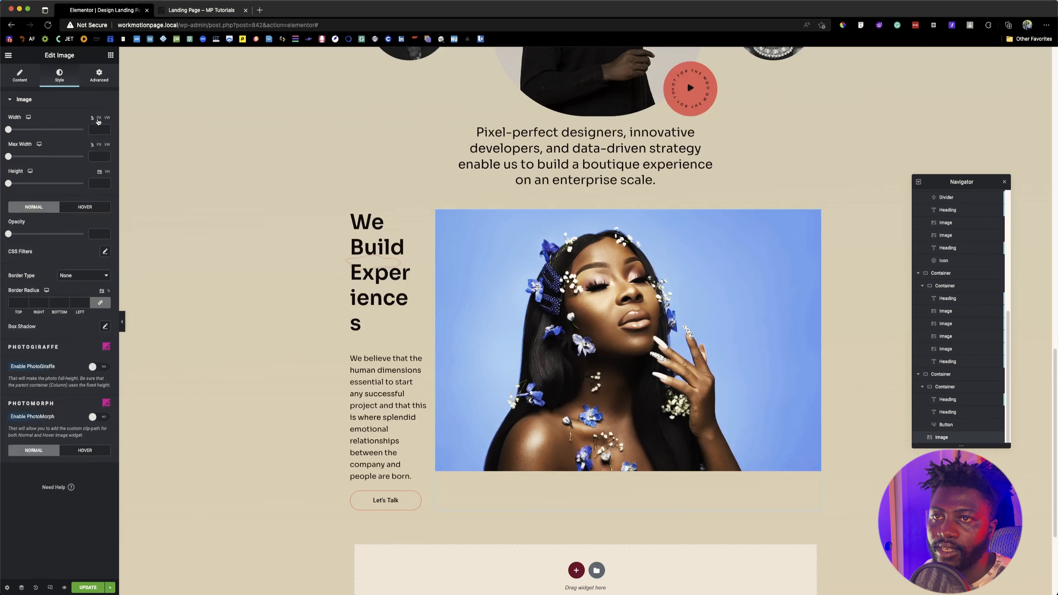
{"action": "left_click", "coordinate": [96, 130]}
{"action": "type", "text": "698"}
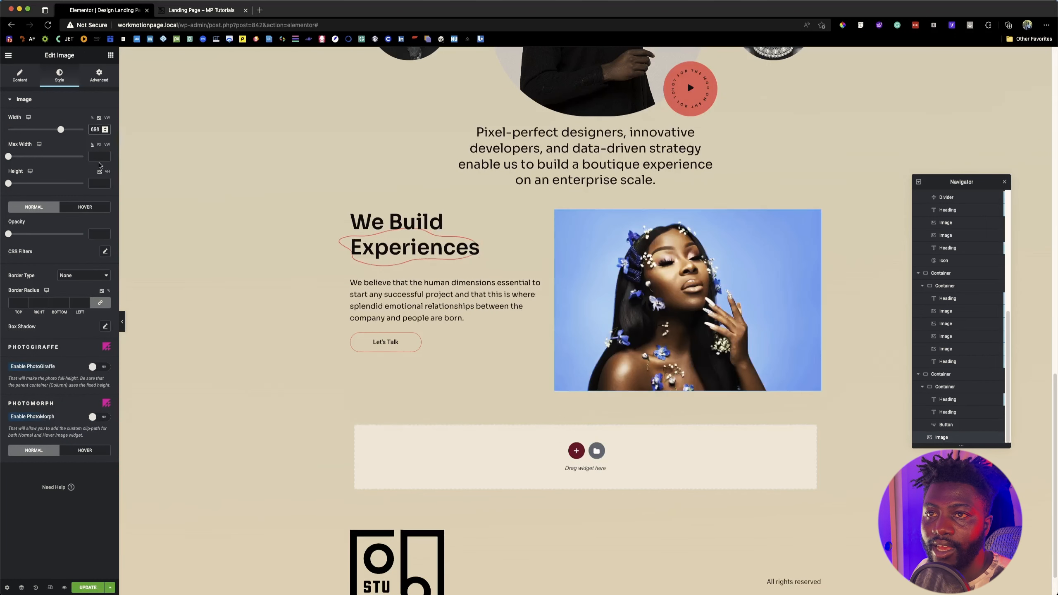
{"action": "left_click", "coordinate": [96, 183]}
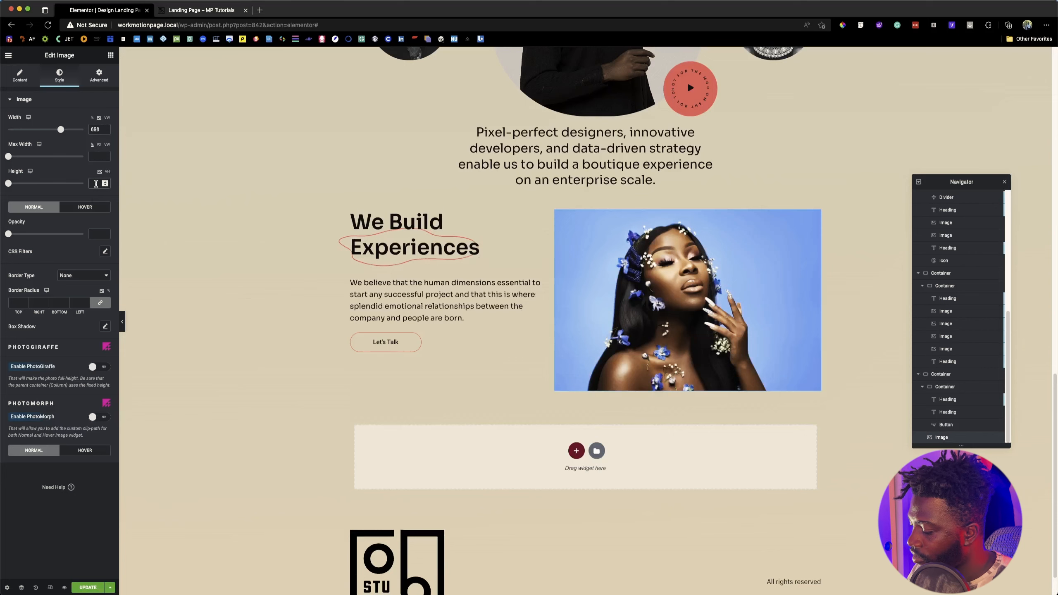
{"action": "type", "text": "454"}
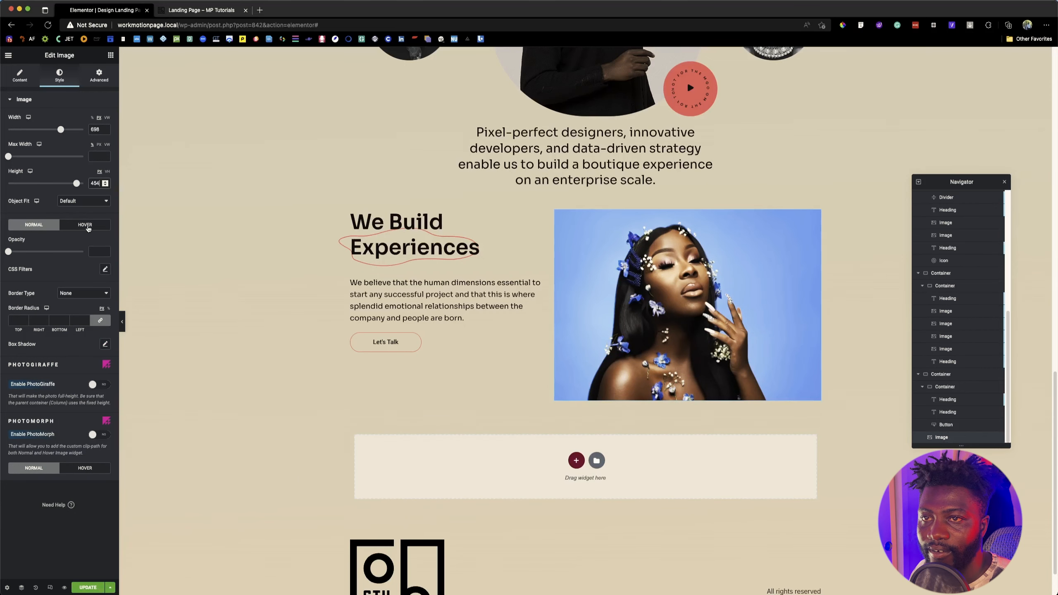
{"action": "left_click", "coordinate": [80, 203]}
{"action": "left_click", "coordinate": [77, 219]}
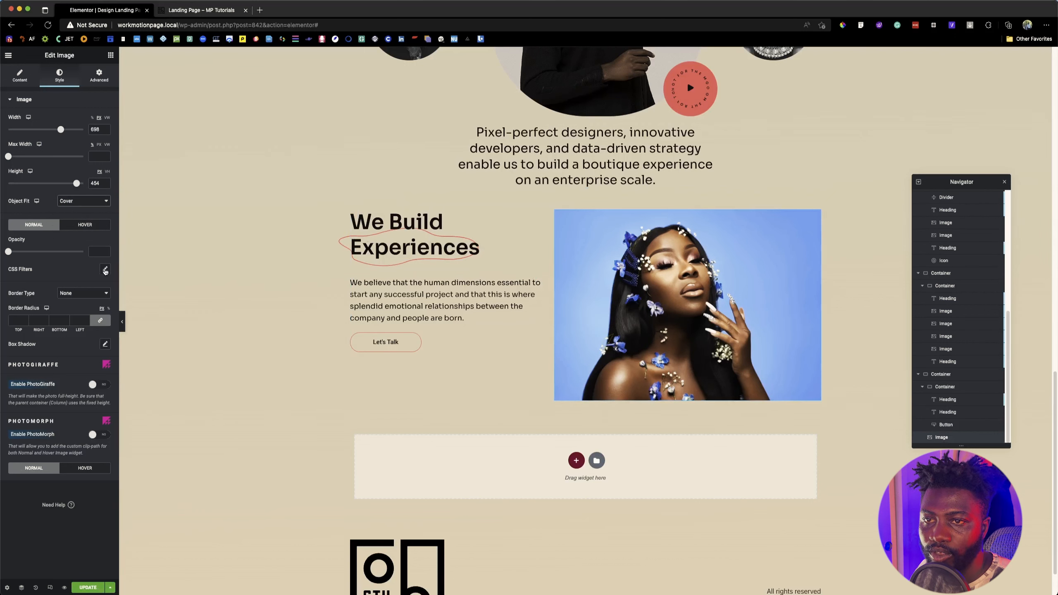
Step: Turn the portrait image black and white with saturation 0 and round all its corners with a 50 px radius
{"action": "left_click", "coordinate": [105, 269]}
{"action": "left_click_drag", "start_coordinate": [46, 369], "coordinate": [14, 369]}
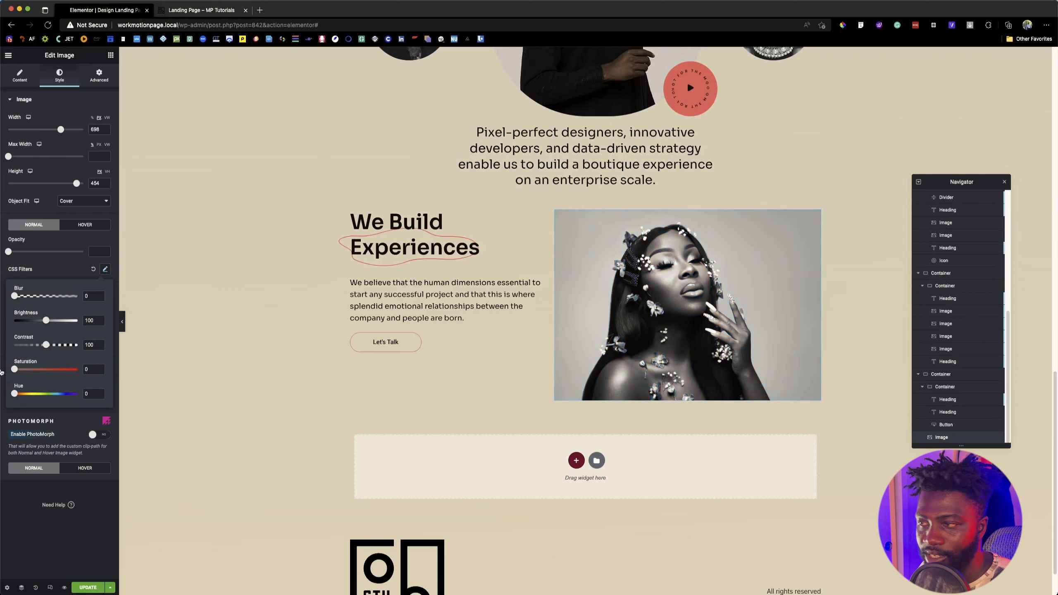
{"action": "left_click", "coordinate": [59, 267]}
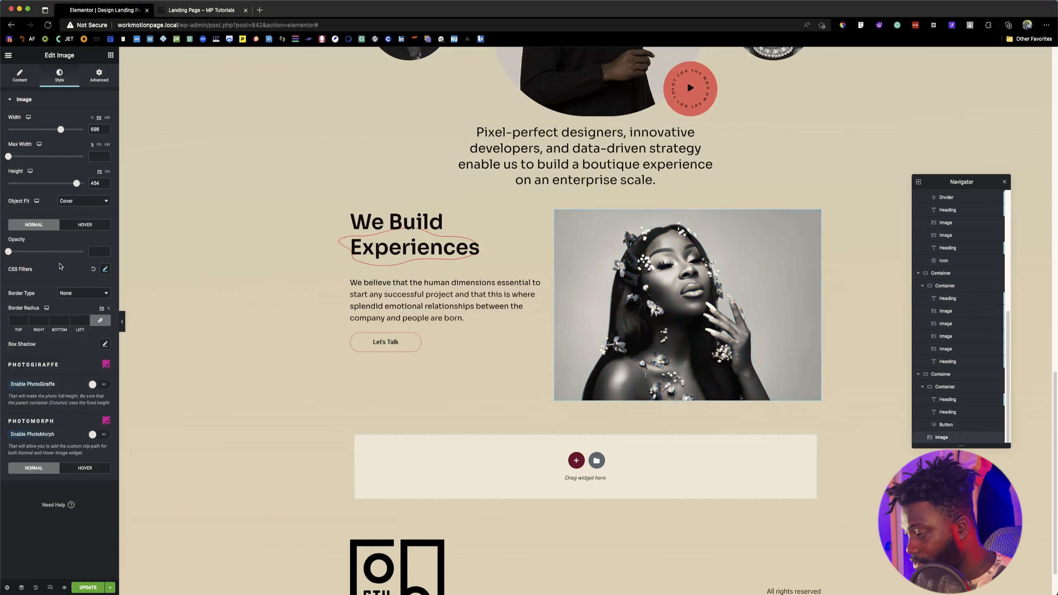
{"action": "left_click", "coordinate": [21, 319]}
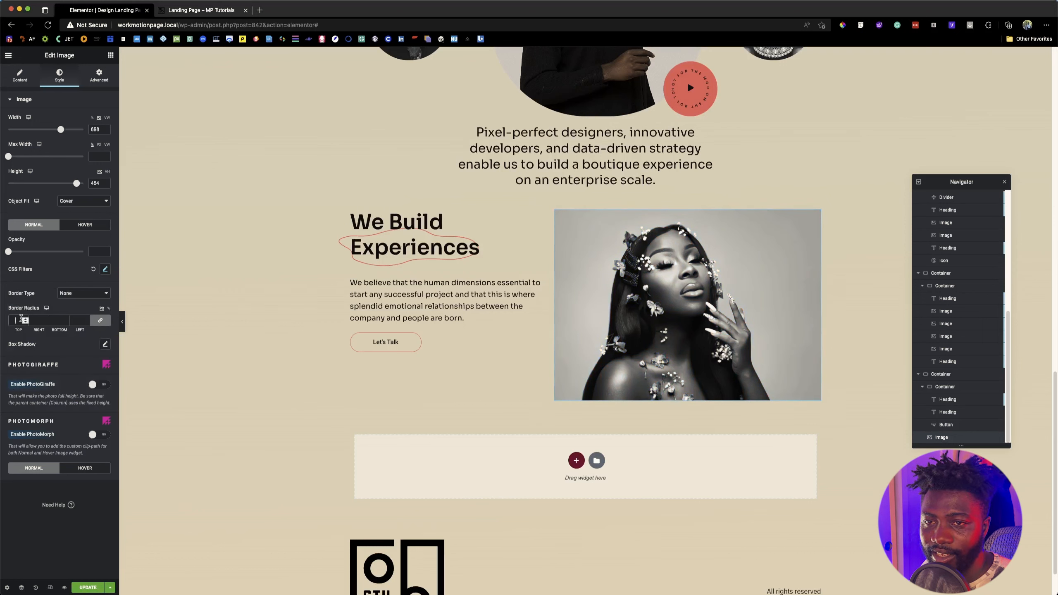
{"action": "key", "text": "super+Tab"}
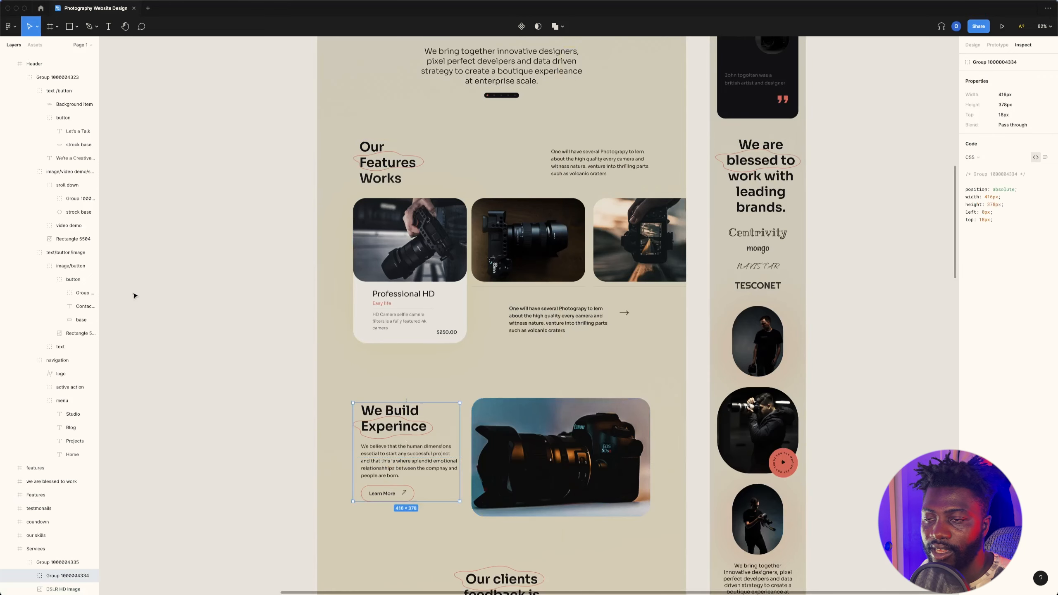
{"action": "key", "text": "super+Tab"}
{"action": "type", "text": "50"}
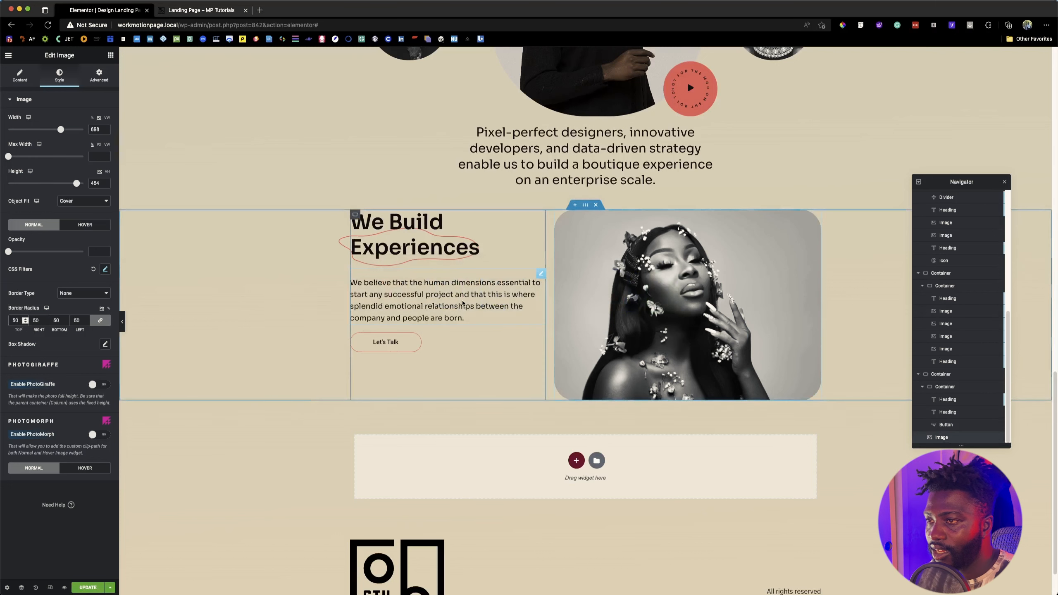
Step: Center the contents of the "We Build Experiences" text container vertically and save the page
{"action": "left_click", "coordinate": [355, 214]}
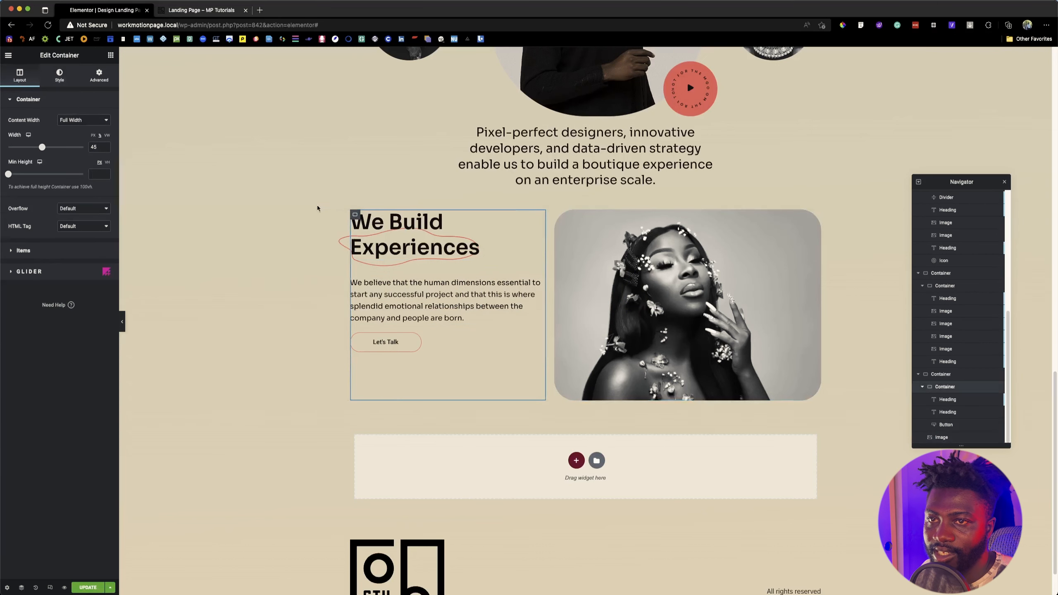
{"action": "left_click", "coordinate": [43, 251]}
{"action": "left_click", "coordinate": [33, 186]}
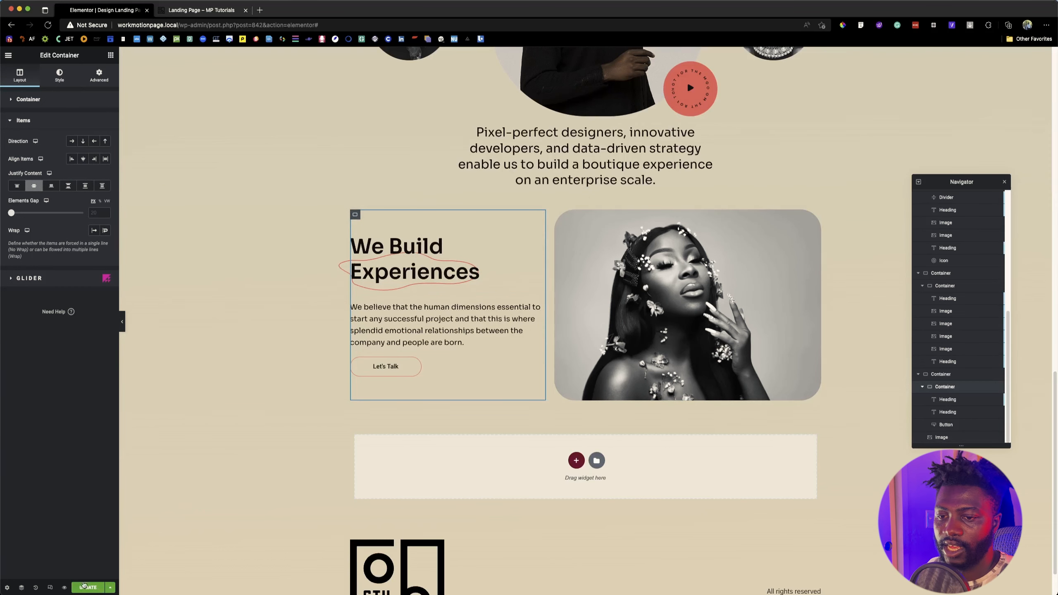
{"action": "left_click", "coordinate": [86, 587]}
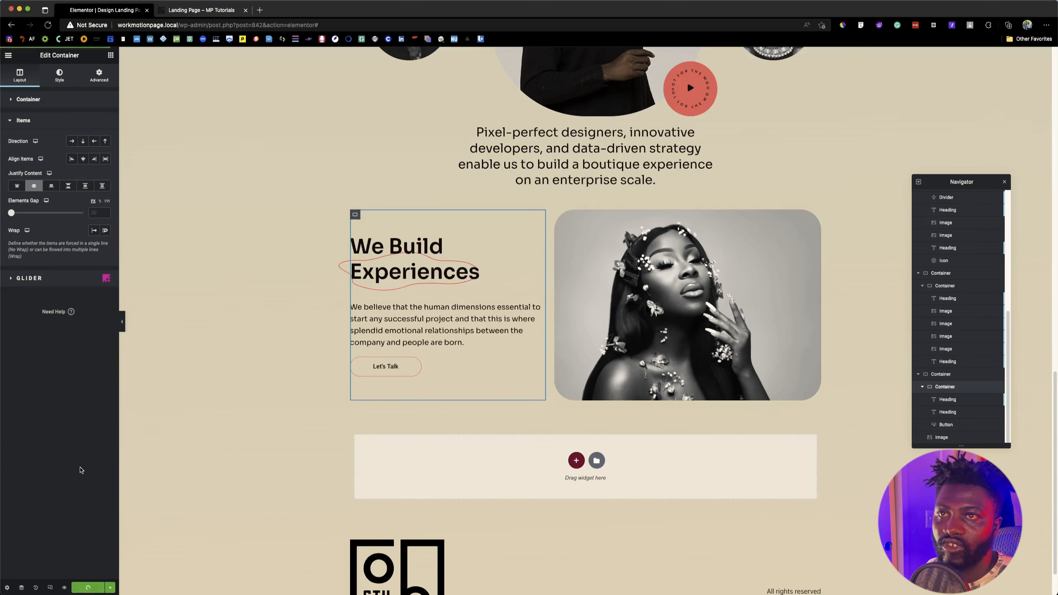
Step: Open the landing page preview and review its sections from the hero down to the footer
{"action": "left_click", "coordinate": [64, 587]}
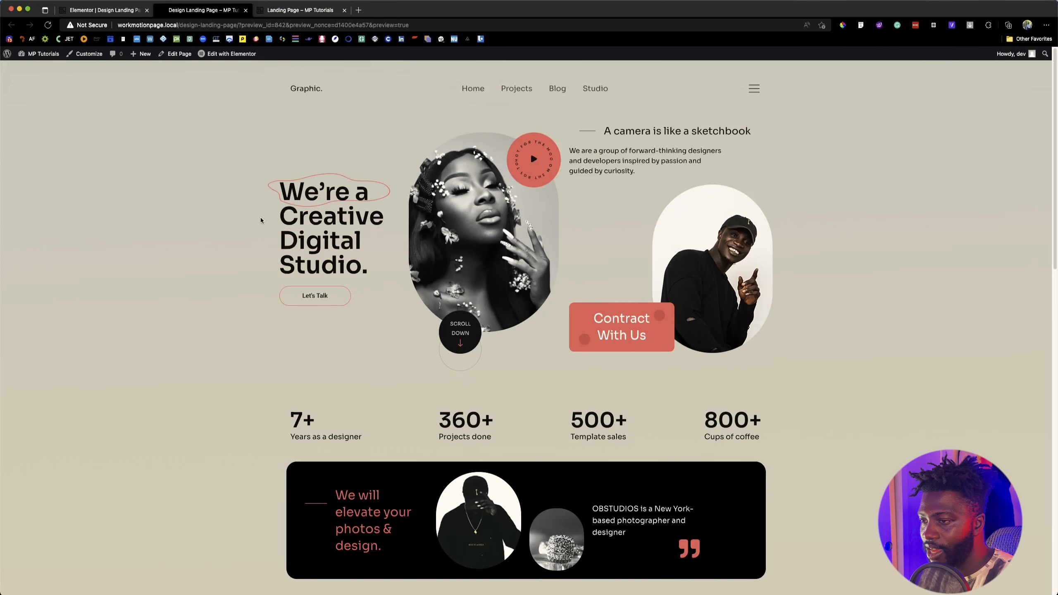
{"action": "scroll", "coordinate": [291, 229], "scroll_direction": "down", "scroll_amount": 10}
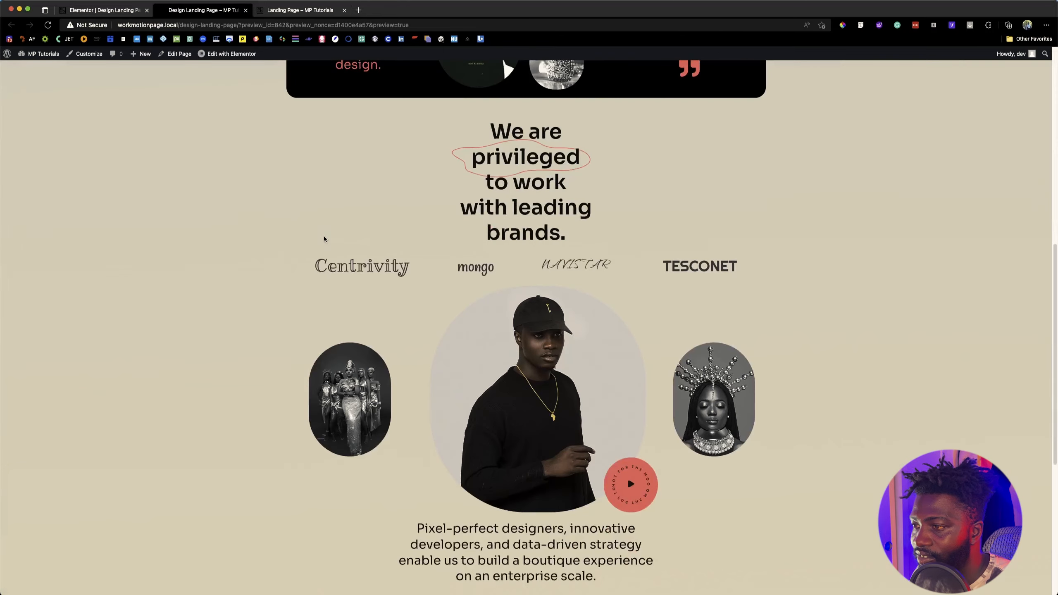
{"action": "scroll", "coordinate": [280, 245], "scroll_direction": "down", "scroll_amount": 7}
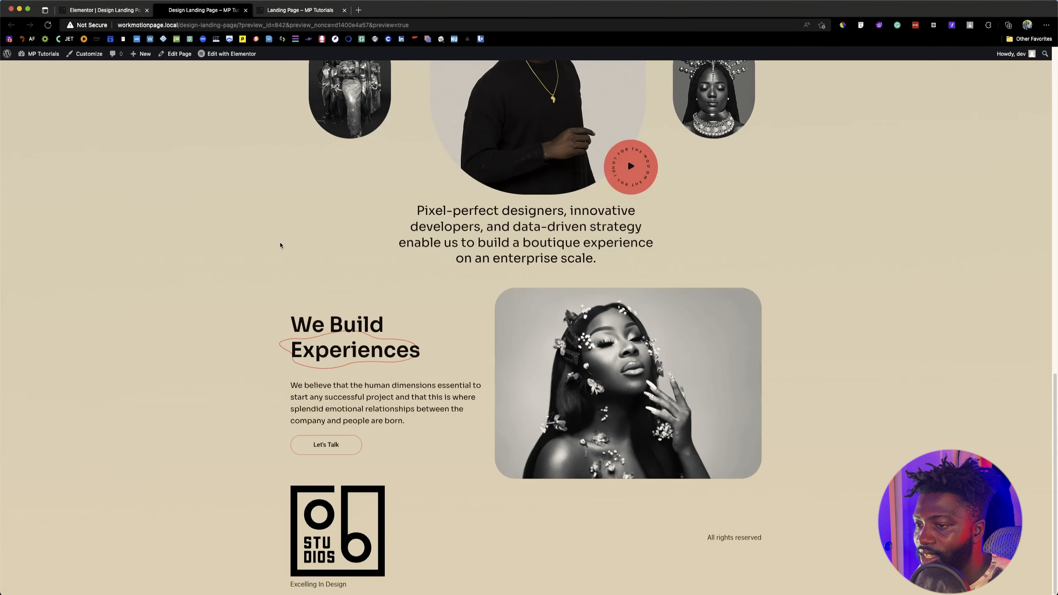
{"action": "scroll", "coordinate": [280, 245], "scroll_direction": "up", "scroll_amount": 9}
{"action": "scroll", "coordinate": [281, 245], "scroll_direction": "down", "scroll_amount": 7}
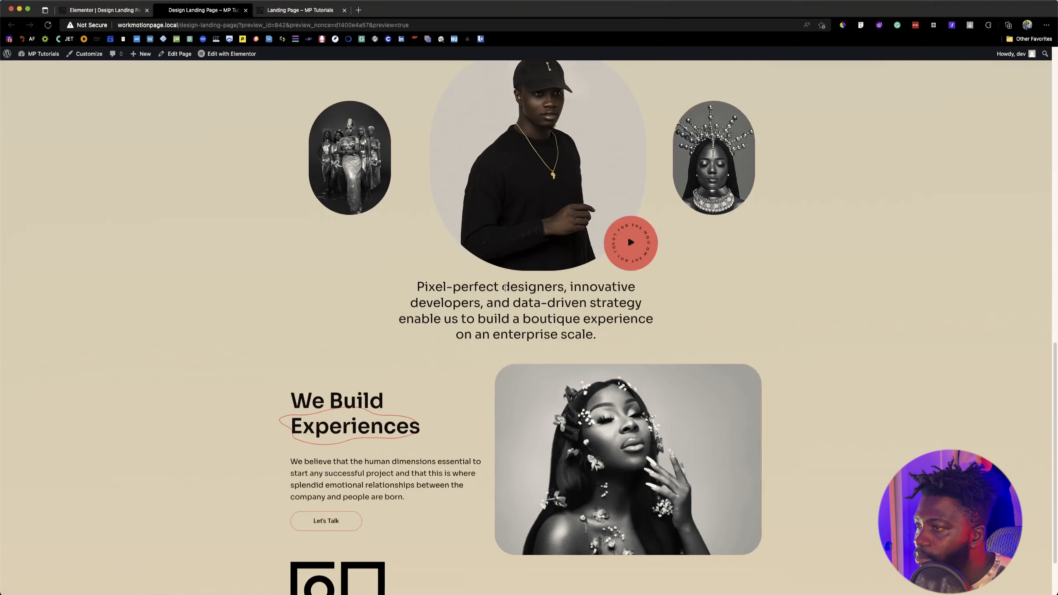
{"action": "scroll", "coordinate": [506, 287], "scroll_direction": "up", "scroll_amount": 13}
{"action": "scroll", "coordinate": [512, 278], "scroll_direction": "down", "scroll_amount": 4}
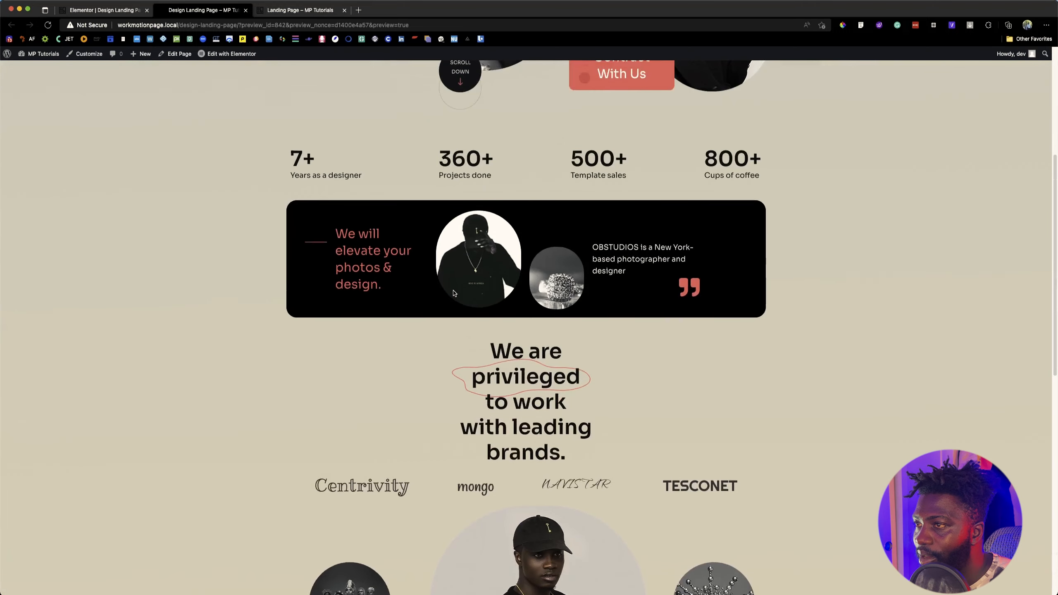
{"action": "scroll", "coordinate": [454, 293], "scroll_direction": "up", "scroll_amount": 6}
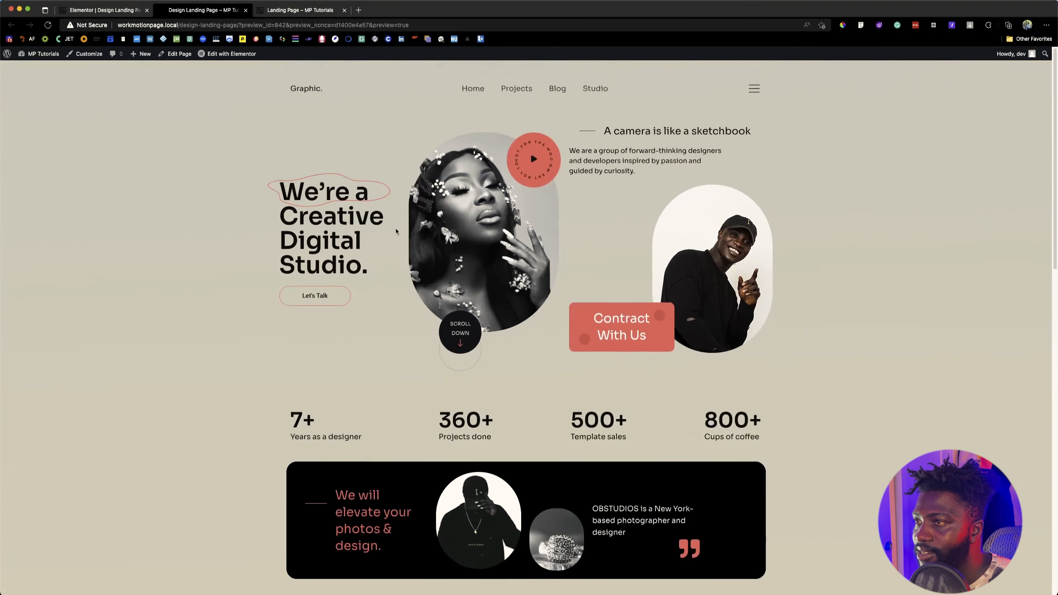
Step: Compare the Figma design's header and brands sections with the built landing page in the Elementor editor and its preview
{"action": "key", "text": "super+Tab"}
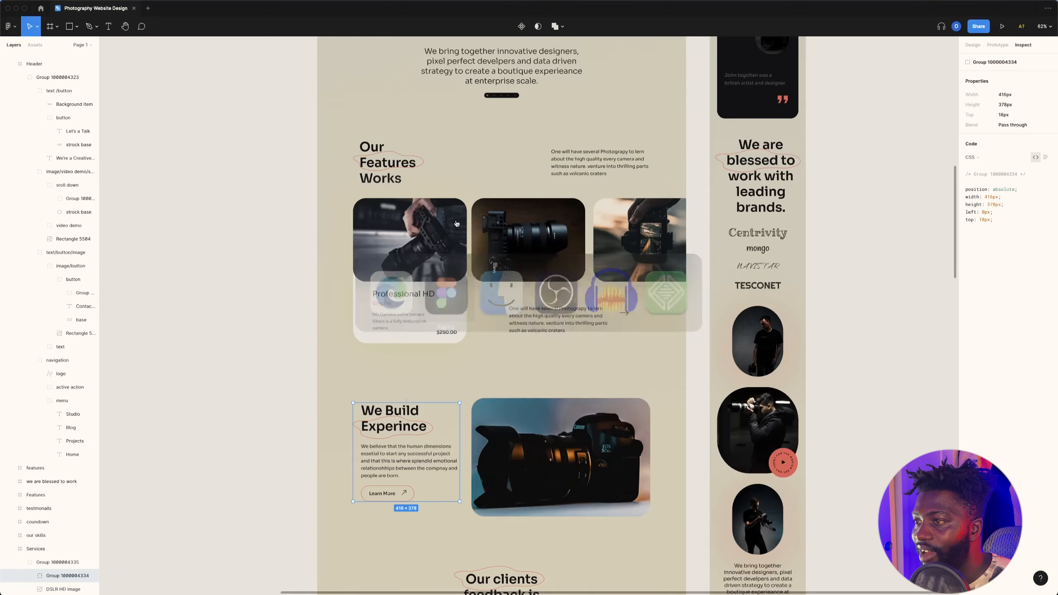
{"action": "scroll", "coordinate": [458, 235], "scroll_direction": "up", "scroll_amount": 8}
{"action": "scroll", "coordinate": [458, 236], "scroll_direction": "up", "scroll_amount": 9}
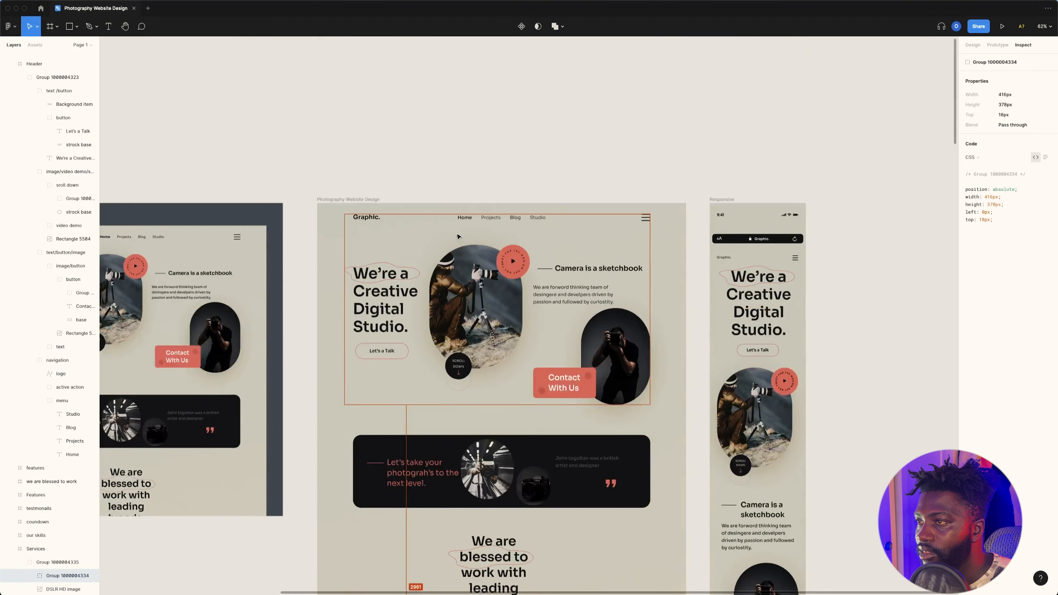
{"action": "scroll", "coordinate": [458, 236], "scroll_direction": "down", "scroll_amount": 9}
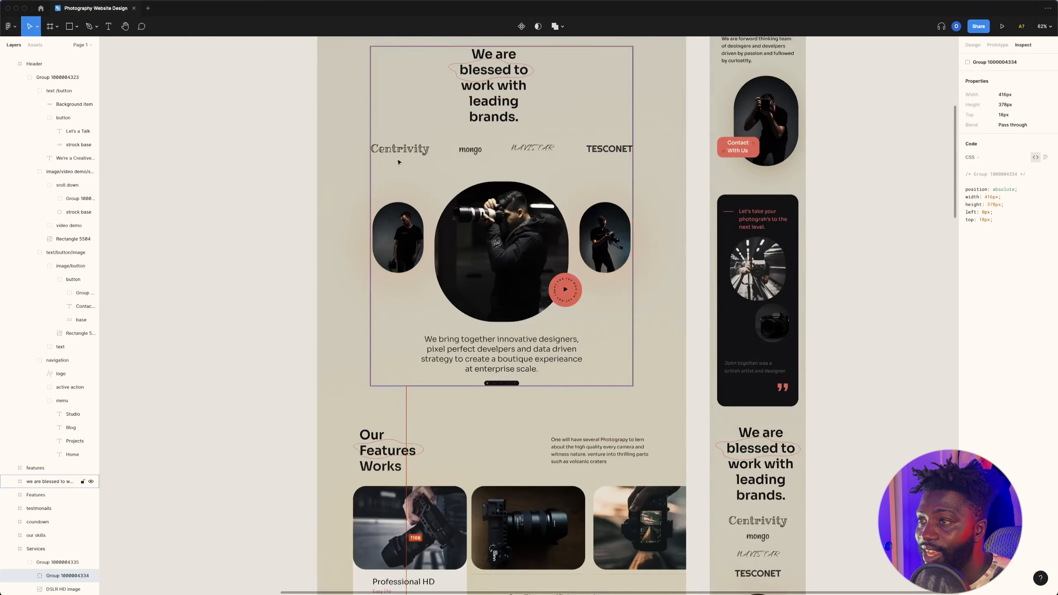
{"action": "key", "text": "super+Tab"}
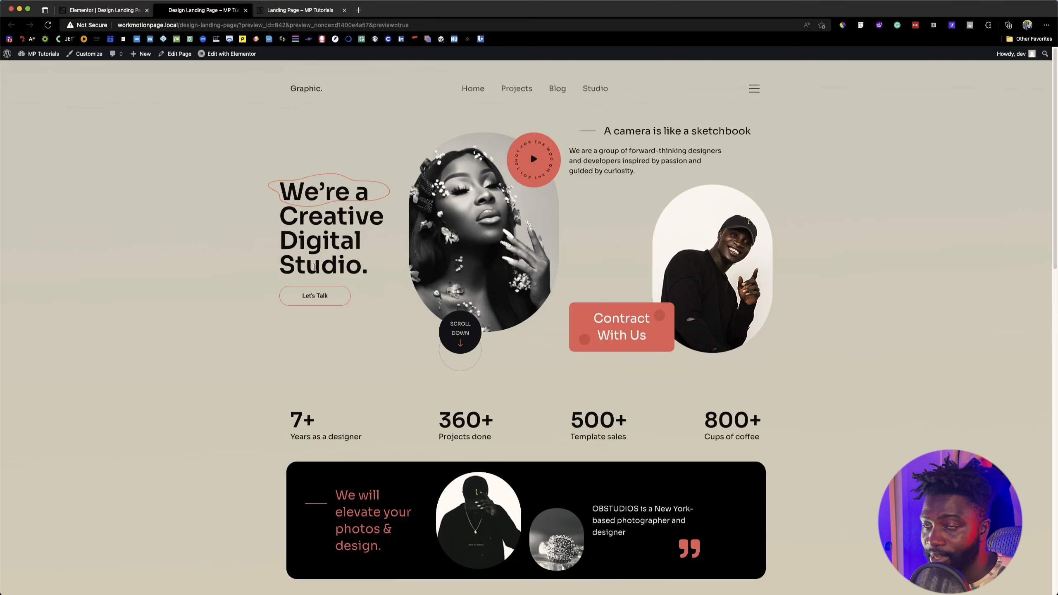
{"action": "left_click", "coordinate": [110, 9]}
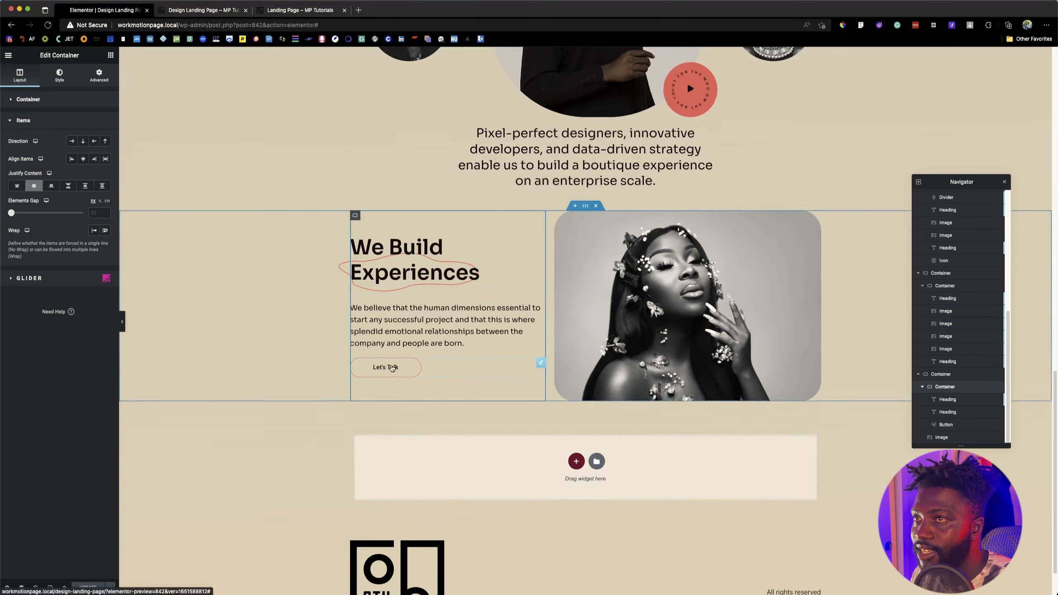
{"action": "scroll", "coordinate": [391, 368], "scroll_direction": "up", "scroll_amount": 2}
{"action": "scroll", "coordinate": [423, 358], "scroll_direction": "down", "scroll_amount": 3}
{"action": "key", "text": "ctrl+Tab"}
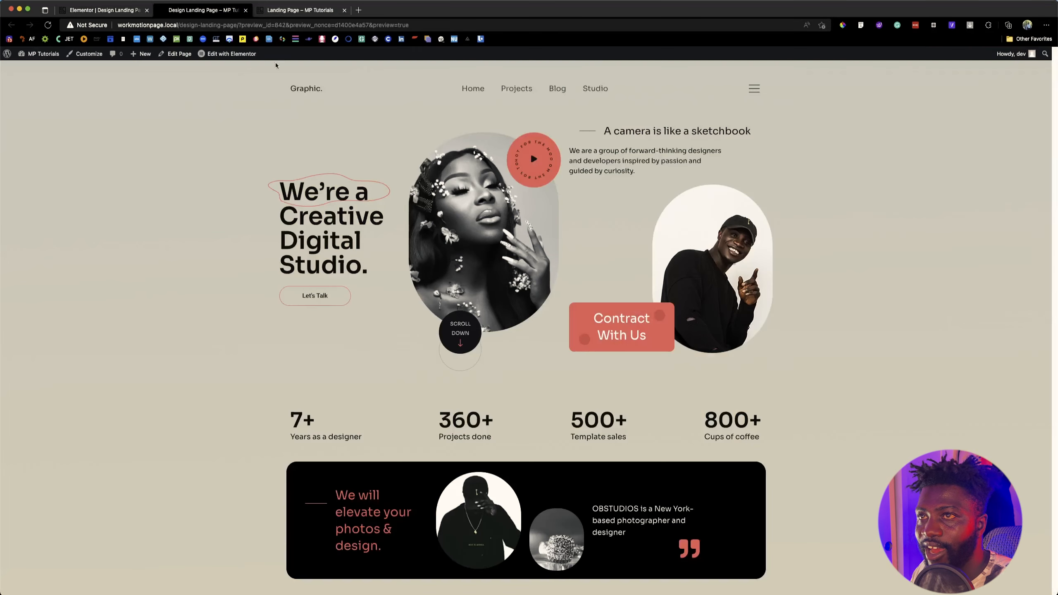
{"action": "scroll", "coordinate": [432, 269], "scroll_direction": "down", "scroll_amount": 8}
{"action": "scroll", "coordinate": [434, 273], "scroll_direction": "up", "scroll_amount": 1}
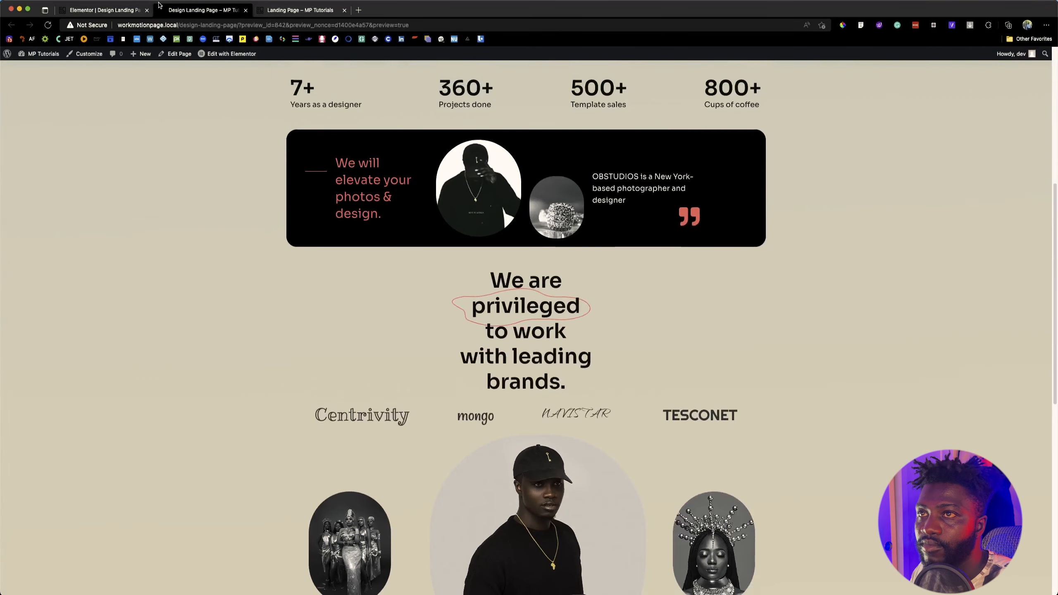
Step: Close the page preview and copy the "Our clients feedback is important for us" heading text from the reference landing page
{"action": "middle_click", "coordinate": [186, 14]}
{"action": "left_click", "coordinate": [185, 13]}
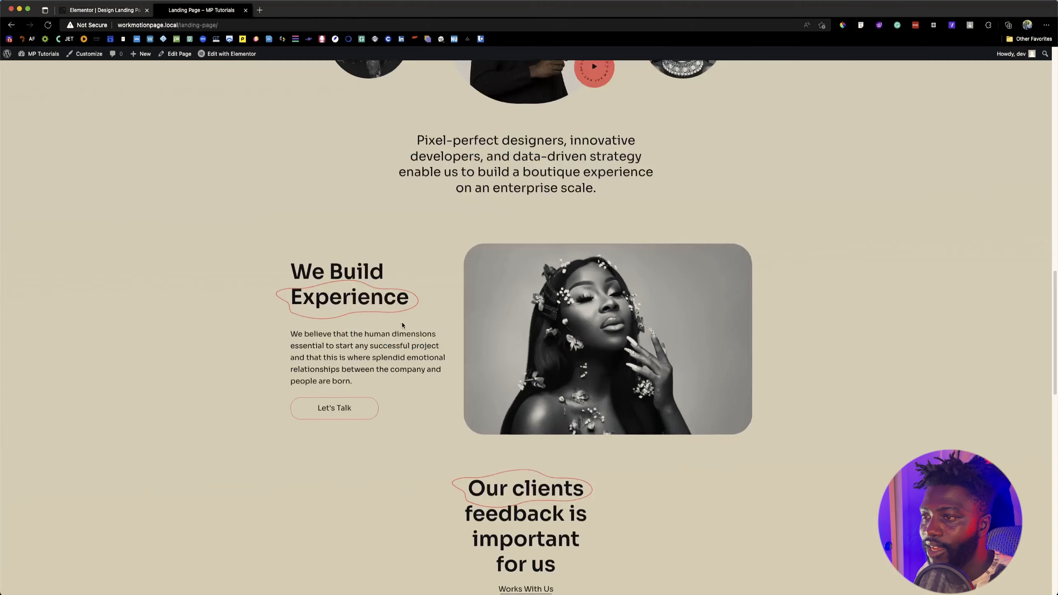
{"action": "scroll", "coordinate": [412, 308], "scroll_direction": "down", "scroll_amount": 5}
{"action": "left_click_drag", "start_coordinate": [468, 218], "coordinate": [558, 300]}
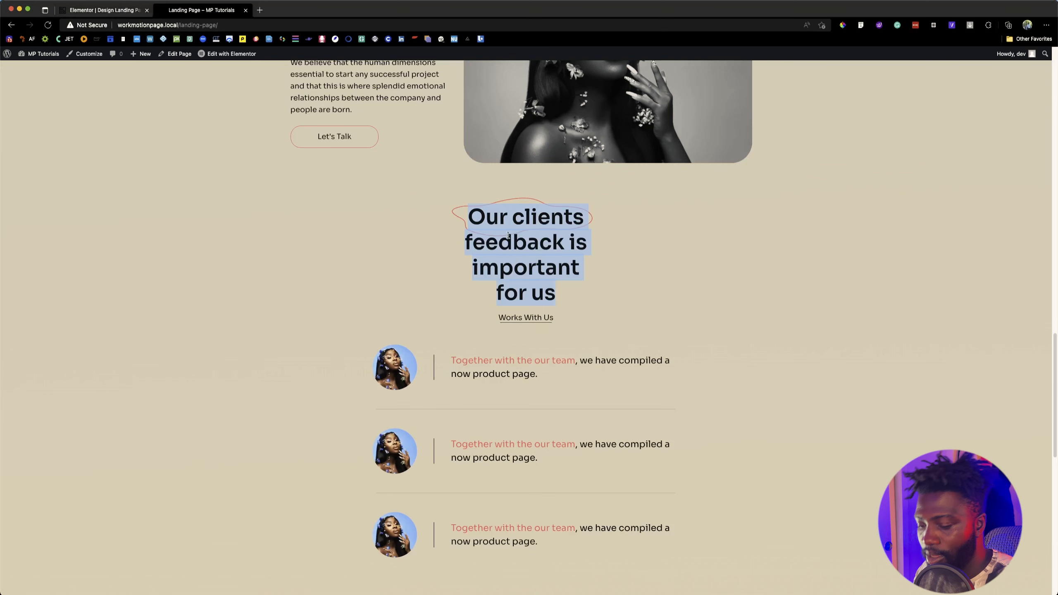
Step: Add a single-column container with vertical direction below the "We Build Experiences" section in the Elementor editor
{"action": "left_click", "coordinate": [125, 10]}
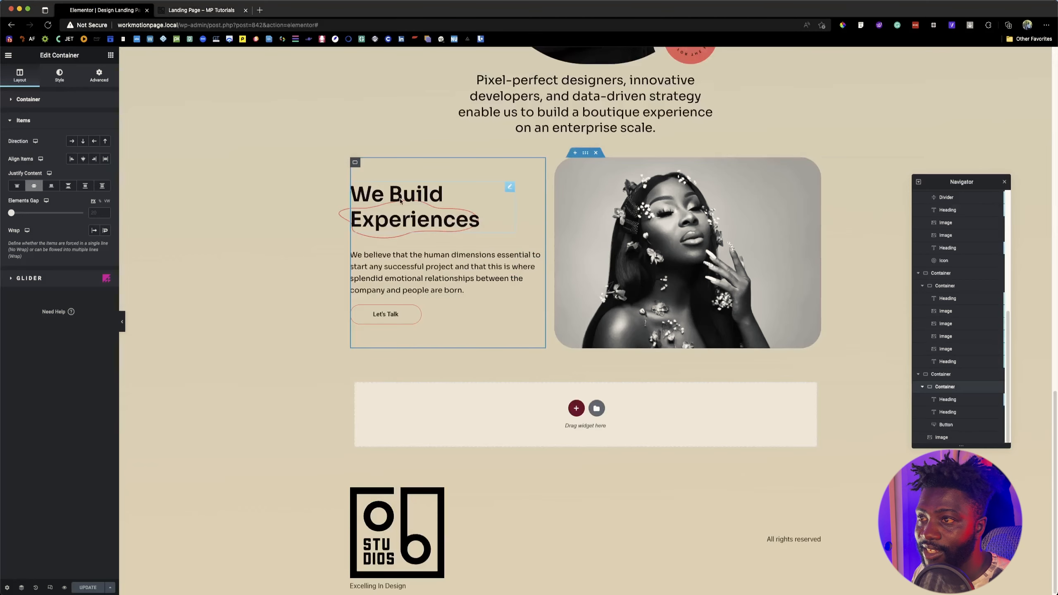
{"action": "right_click", "coordinate": [423, 223]}
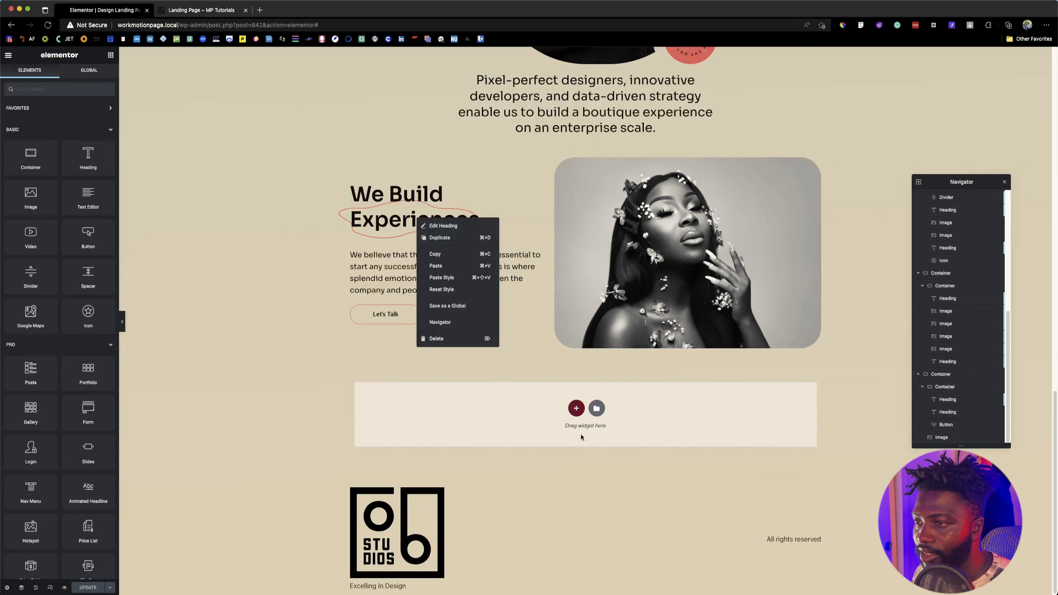
{"action": "left_click", "coordinate": [576, 408]}
{"action": "left_click", "coordinate": [175, 11]}
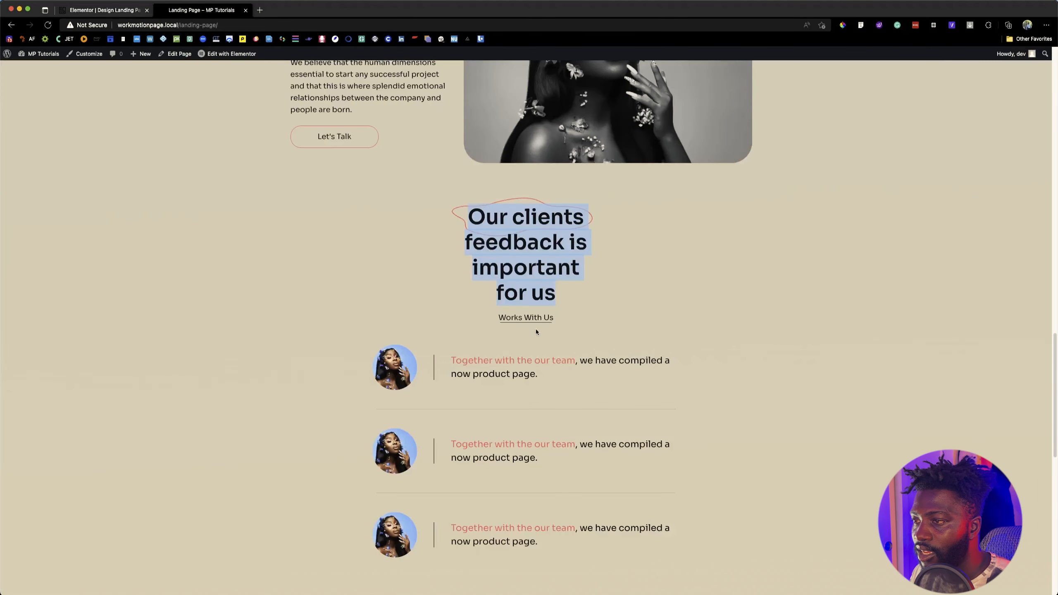
{"action": "left_click", "coordinate": [502, 310]}
{"action": "left_click", "coordinate": [130, 10]}
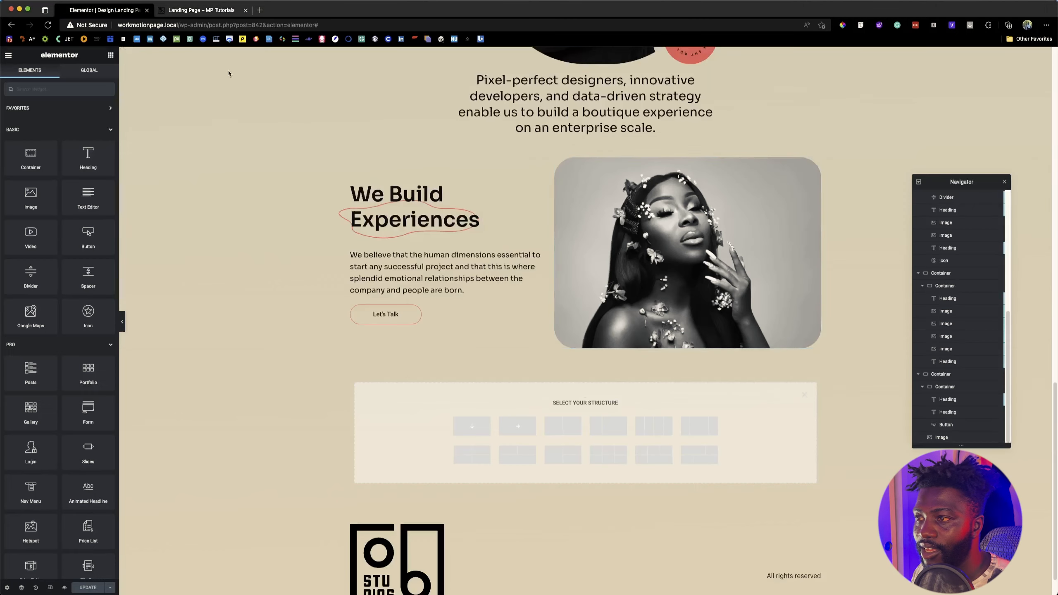
{"action": "left_click", "coordinate": [471, 425]}
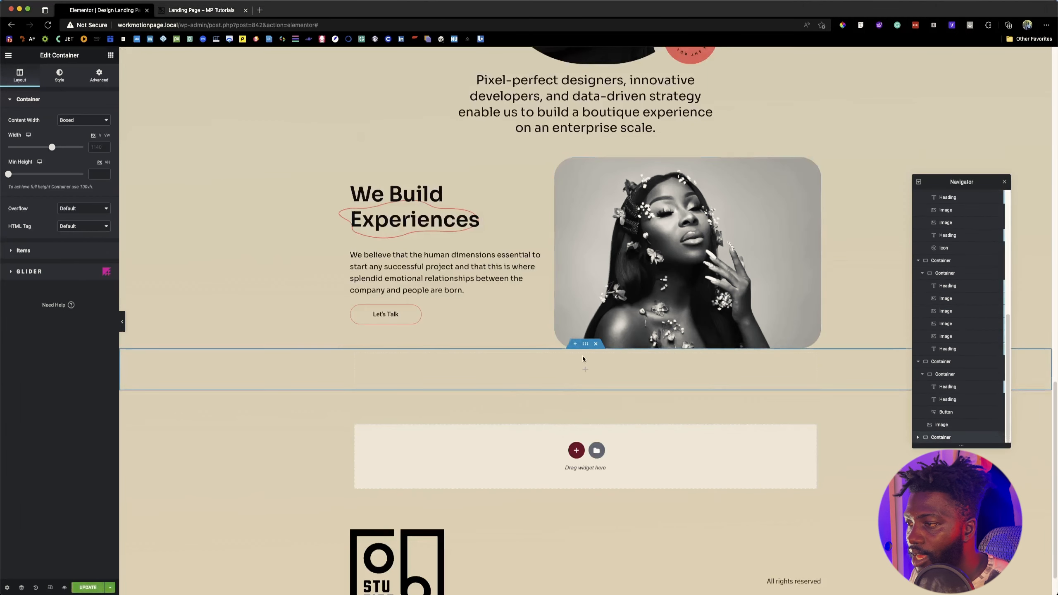
Step: Copy the "We Build Experiences" heading into the new container and change its text to "Our clients feedback is important for us"
{"action": "right_click", "coordinate": [401, 216]}
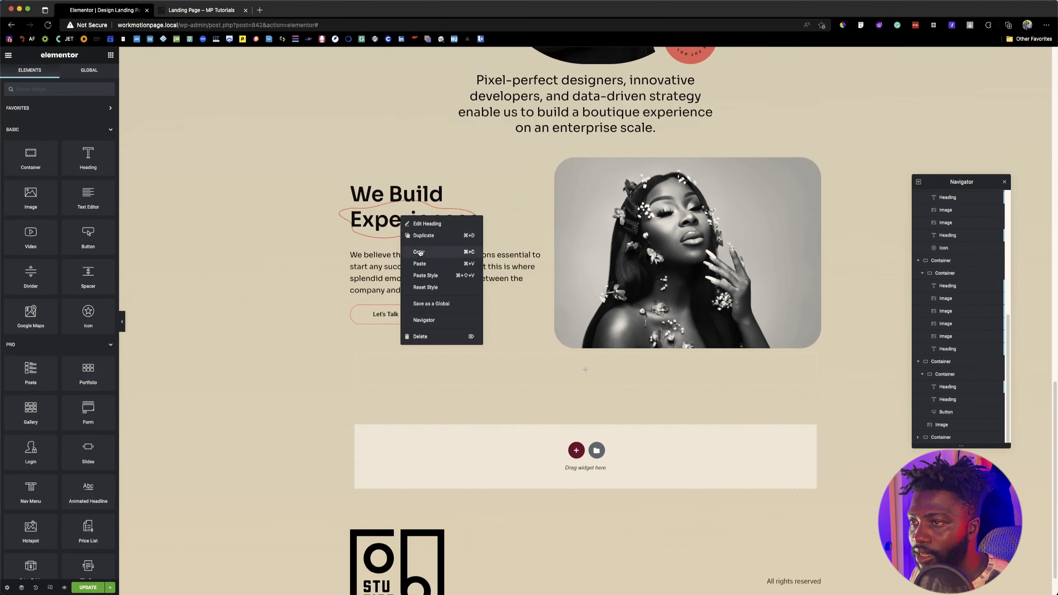
{"action": "left_click", "coordinate": [418, 250]}
{"action": "right_click", "coordinate": [575, 368]}
{"action": "left_click", "coordinate": [591, 420]}
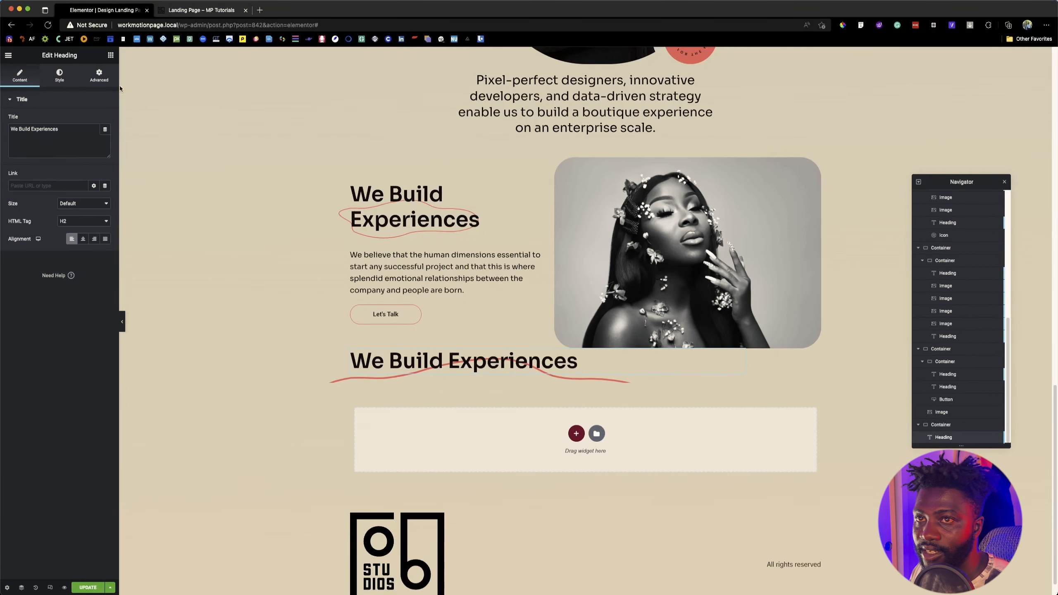
{"action": "triple_click", "coordinate": [84, 130]}
{"action": "key", "text": "super+v"}
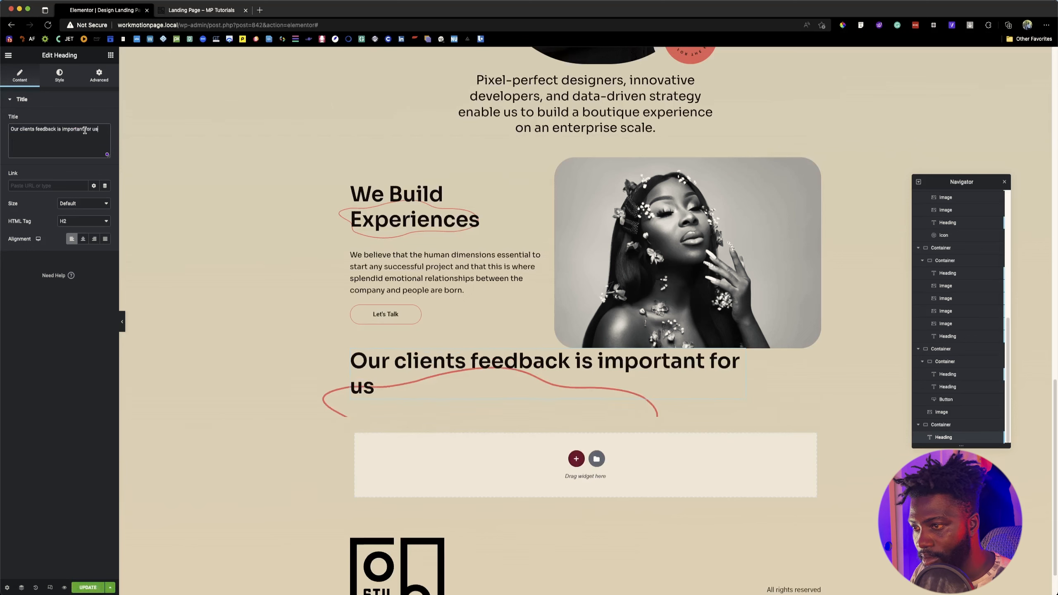
Step: Set the "Our clients feedback" heading to a custom width of 29% so its text wraps like the reference page
{"action": "left_click", "coordinate": [196, 11]}
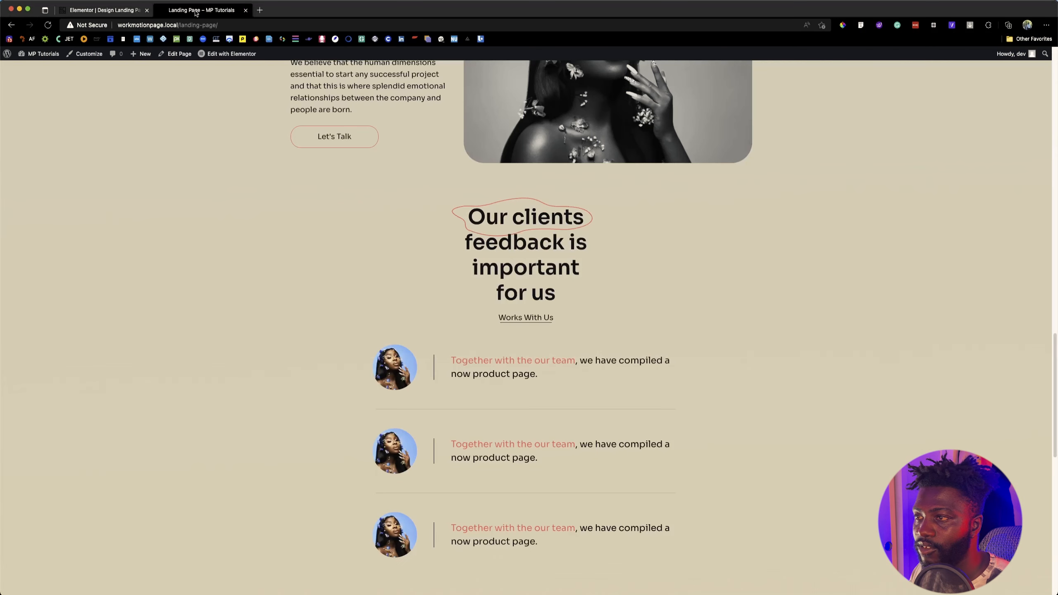
{"action": "left_click", "coordinate": [97, 11]}
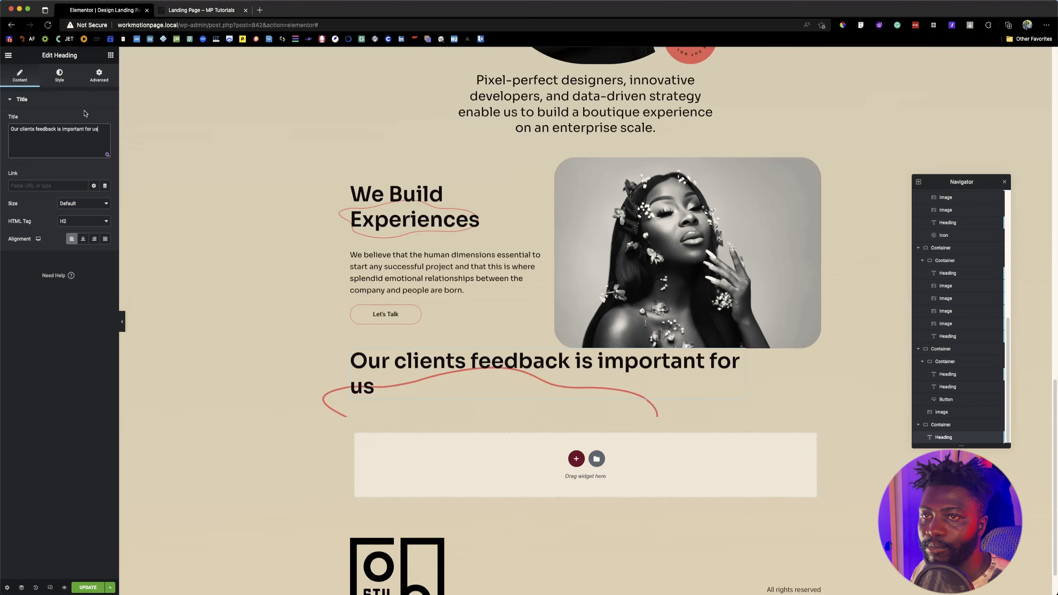
{"action": "left_click_drag", "start_coordinate": [71, 213], "coordinate": [30, 213]}
{"action": "left_click", "coordinate": [180, 11]}
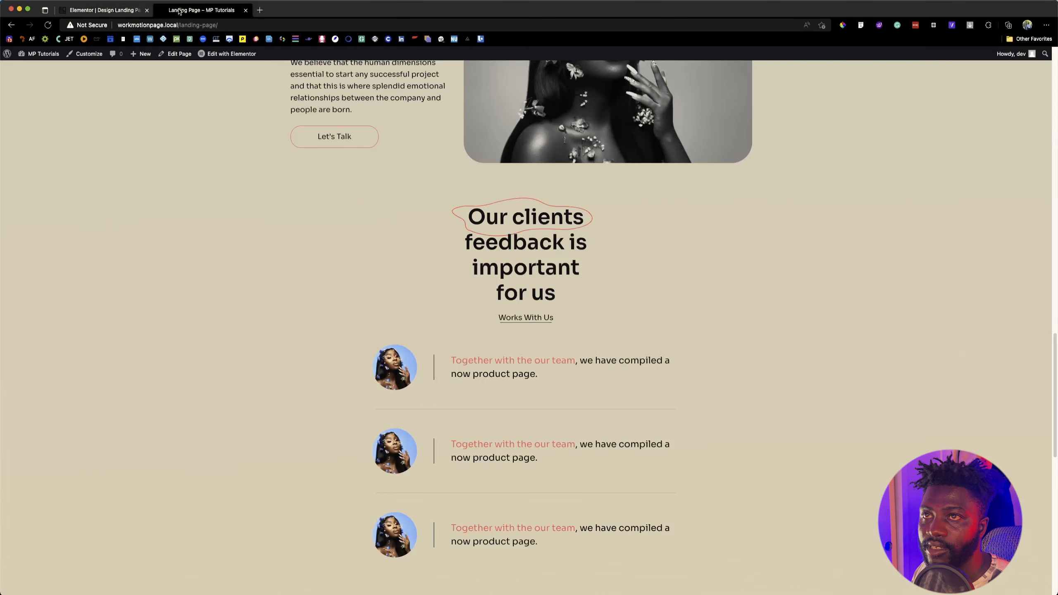
{"action": "left_click", "coordinate": [100, 16]}
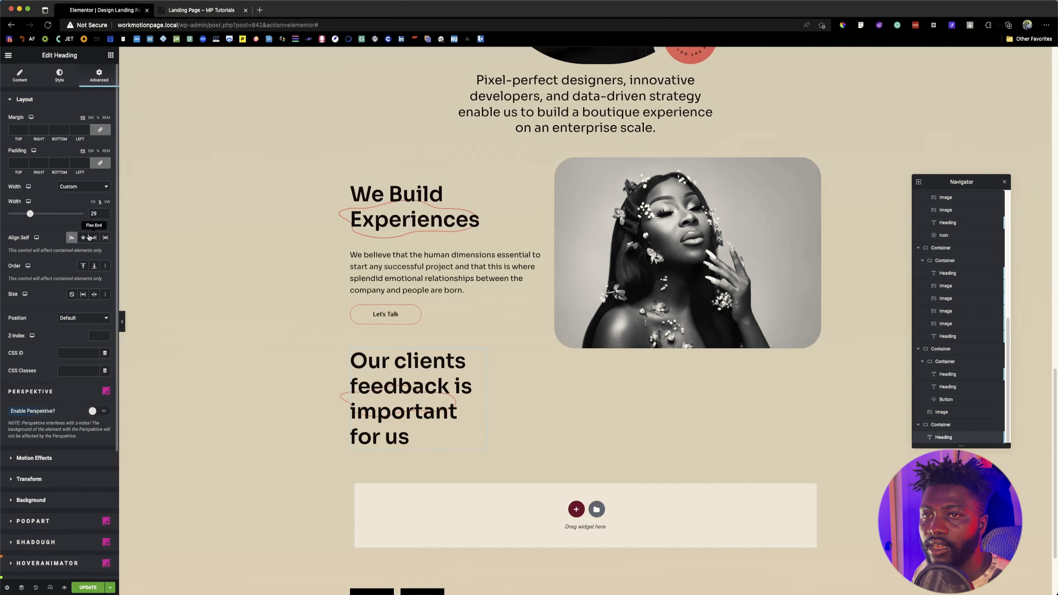
Step: Inspect the font of the reference page's clients feedback heading with Font Finder and compare it with the new heading's typography
{"action": "left_click", "coordinate": [206, 14]}
{"action": "left_click", "coordinate": [878, 25]}
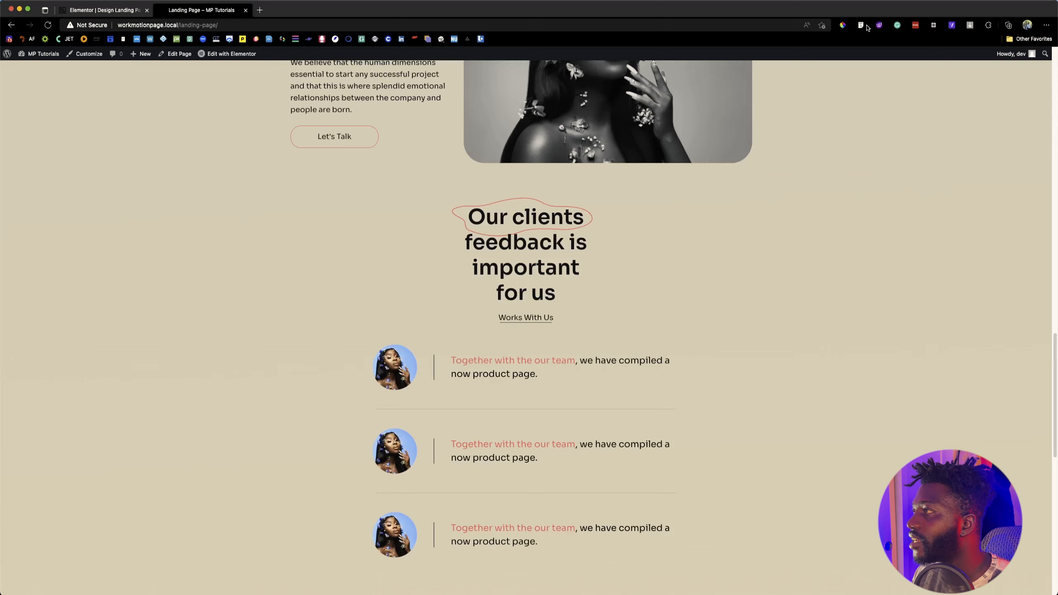
{"action": "left_click", "coordinate": [576, 206]}
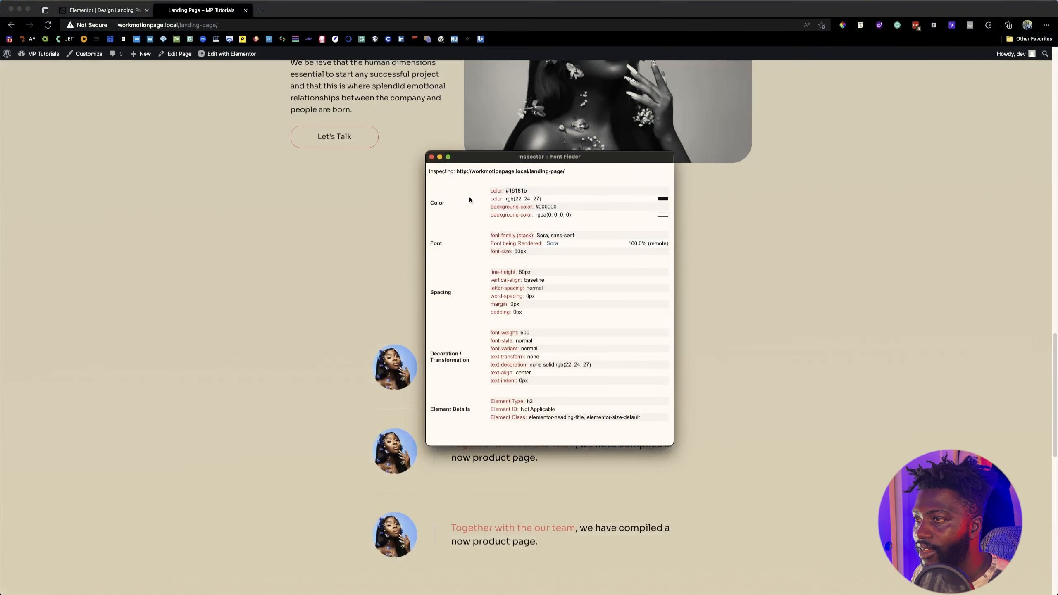
{"action": "left_click", "coordinate": [432, 156]}
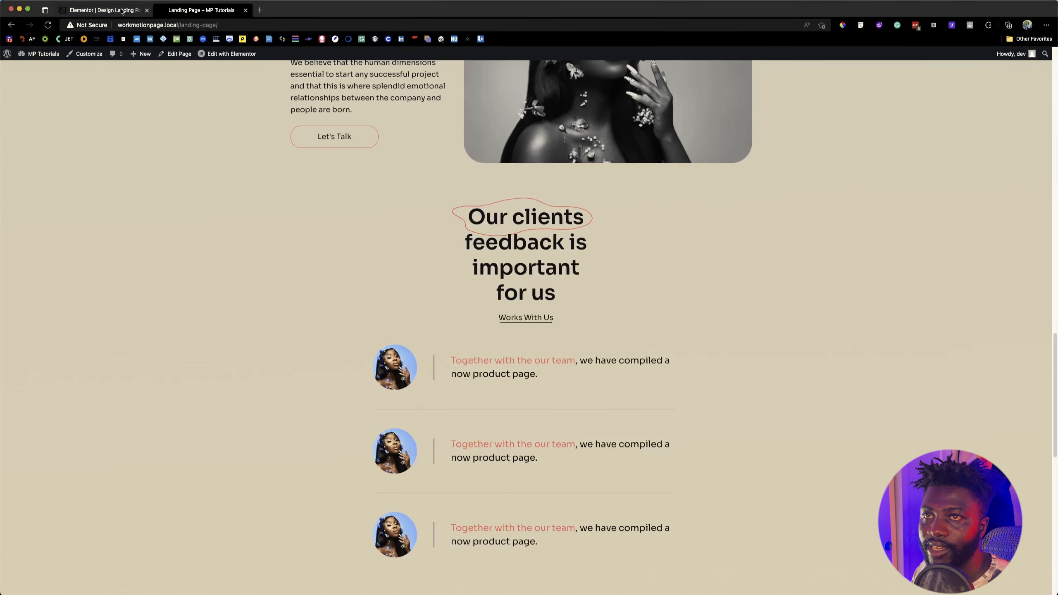
{"action": "left_click", "coordinate": [102, 10]}
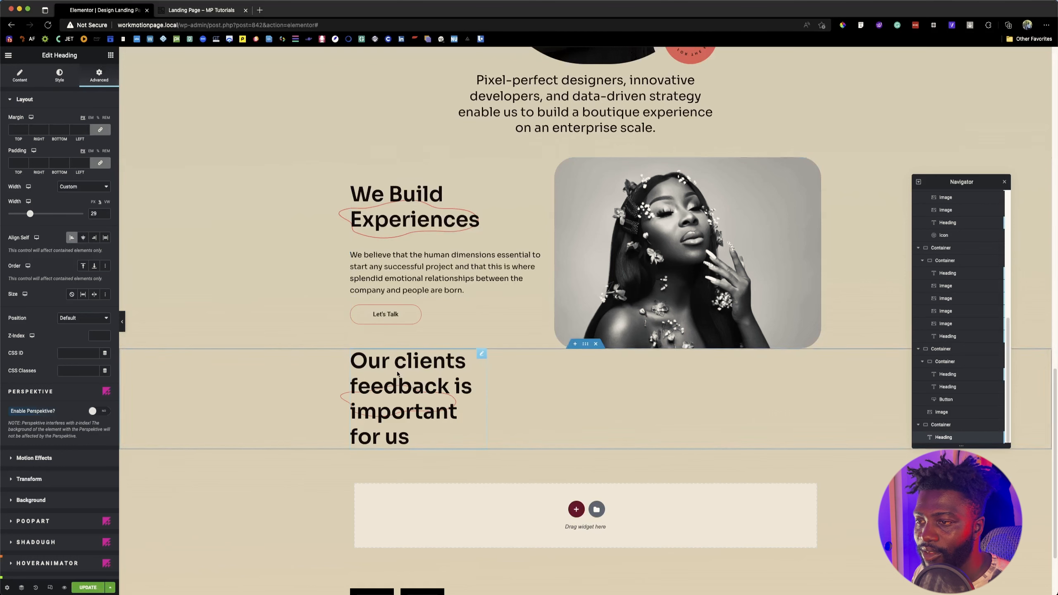
{"action": "left_click", "coordinate": [62, 79]}
{"action": "left_click", "coordinate": [105, 137]}
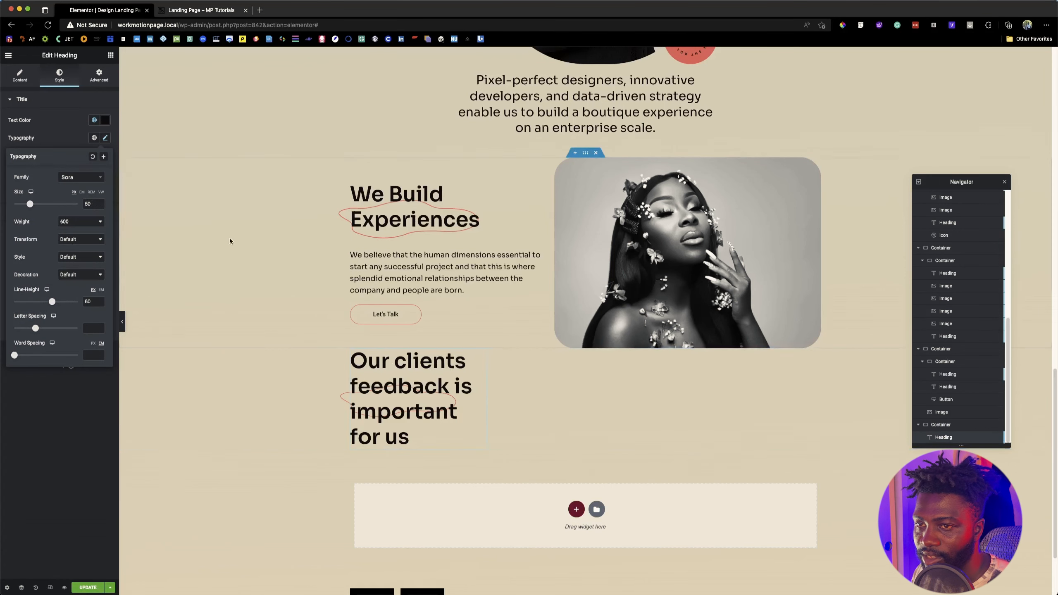
Step: Center the "Our clients feedback" heading within its container and center-align its text
{"action": "left_click", "coordinate": [98, 78]}
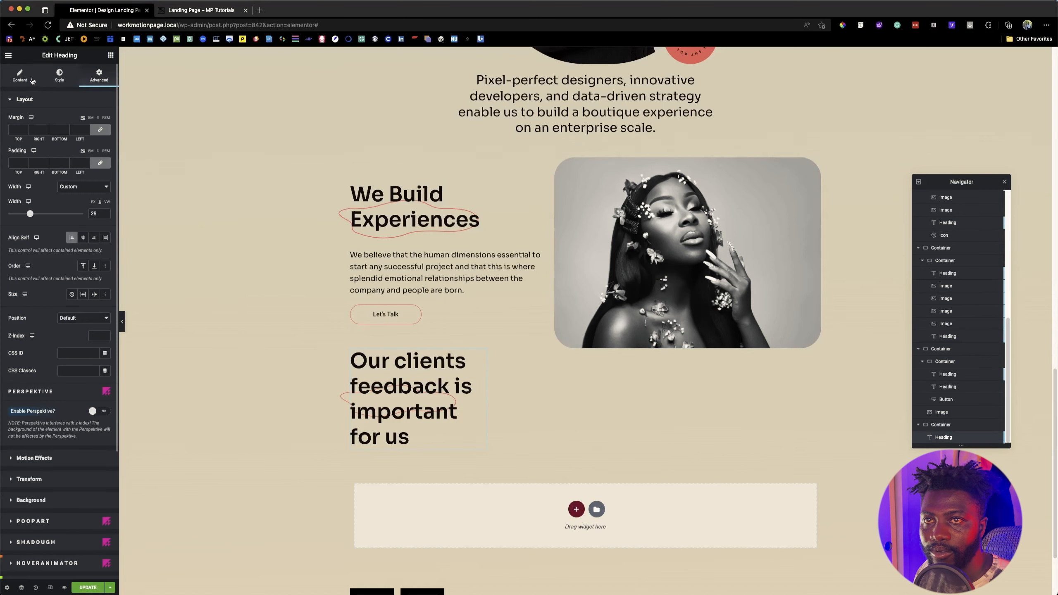
{"action": "left_click", "coordinate": [84, 237]}
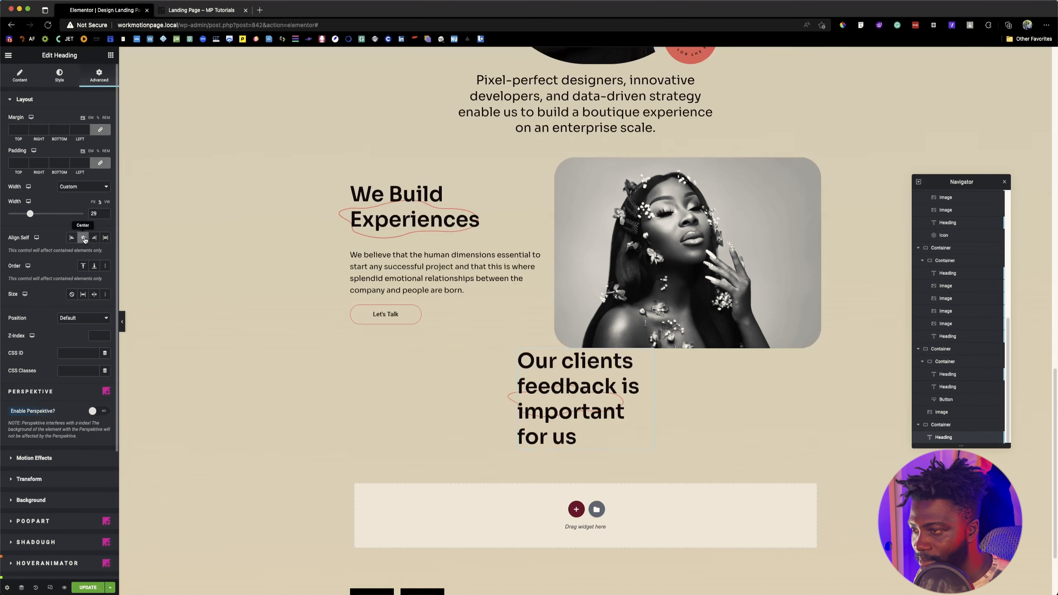
{"action": "left_click", "coordinate": [20, 75]}
{"action": "left_click", "coordinate": [83, 238]}
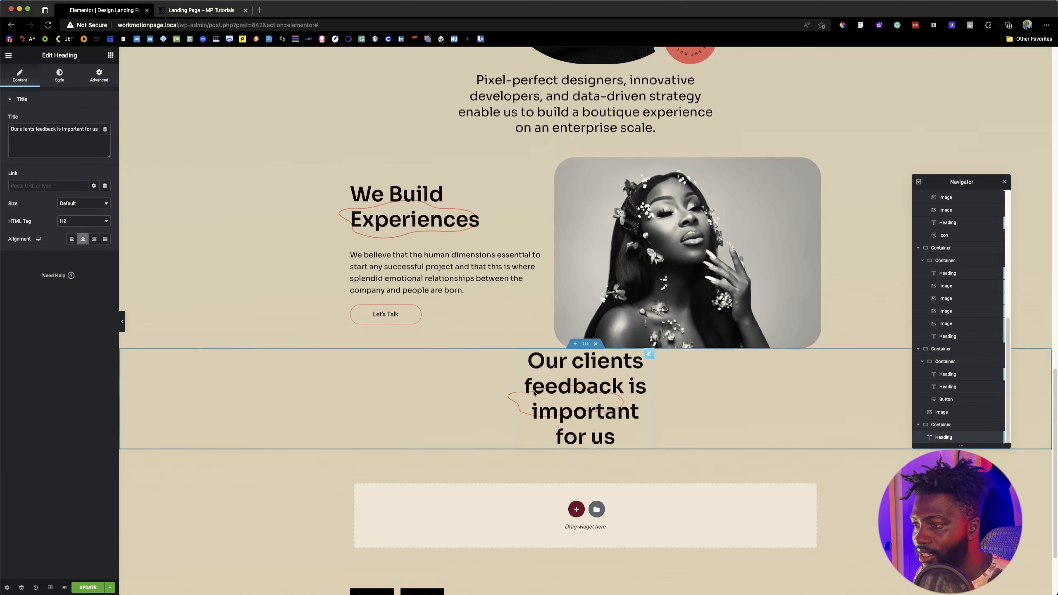
Step: Compare the red outline with the reference page and set the clients feedback heading's PoopArt overlay image width to 100%
{"action": "left_click", "coordinate": [168, 10]}
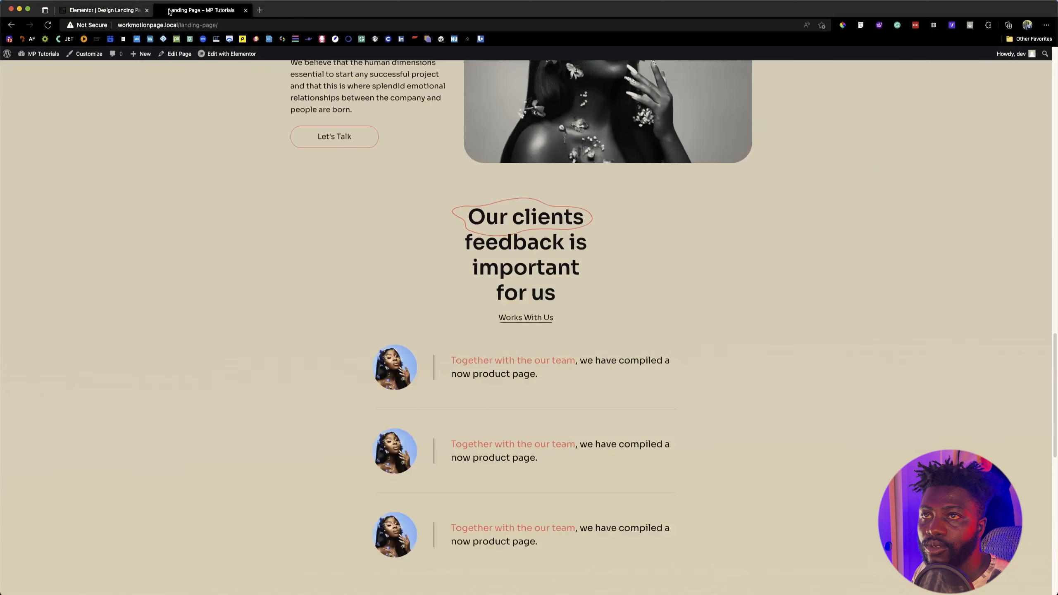
{"action": "left_click", "coordinate": [121, 12]}
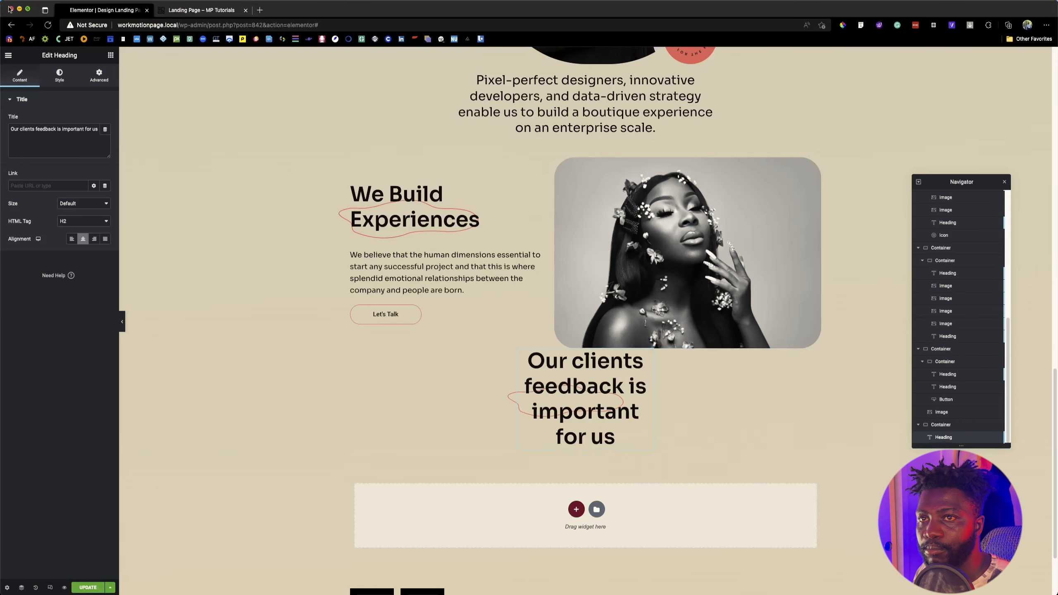
{"action": "left_click", "coordinate": [99, 75]}
{"action": "scroll", "coordinate": [56, 274], "scroll_direction": "down", "scroll_amount": 5}
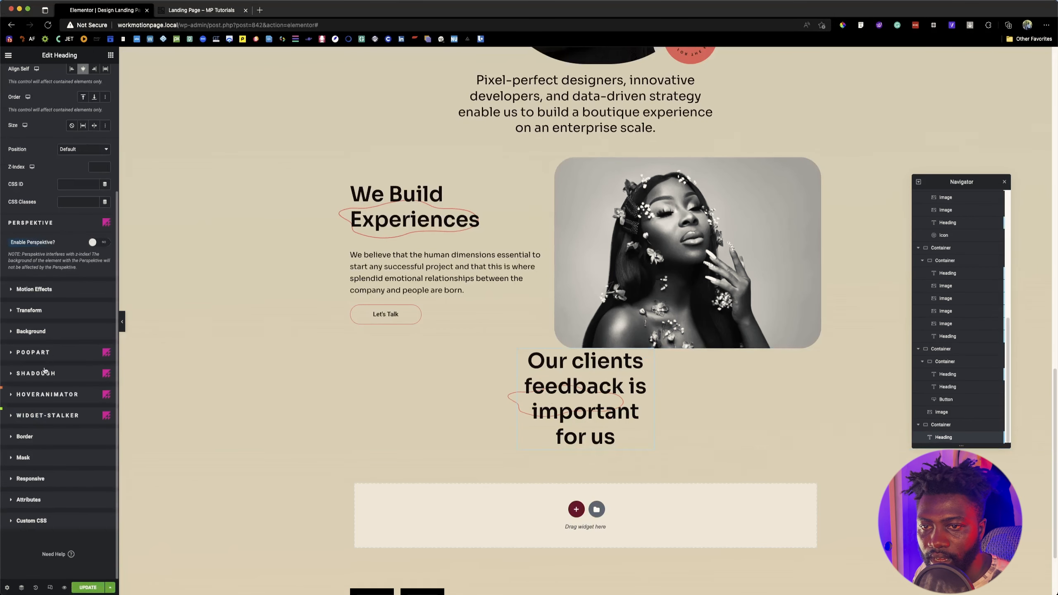
{"action": "left_click", "coordinate": [52, 352]}
{"action": "scroll", "coordinate": [79, 340], "scroll_direction": "down", "scroll_amount": 5}
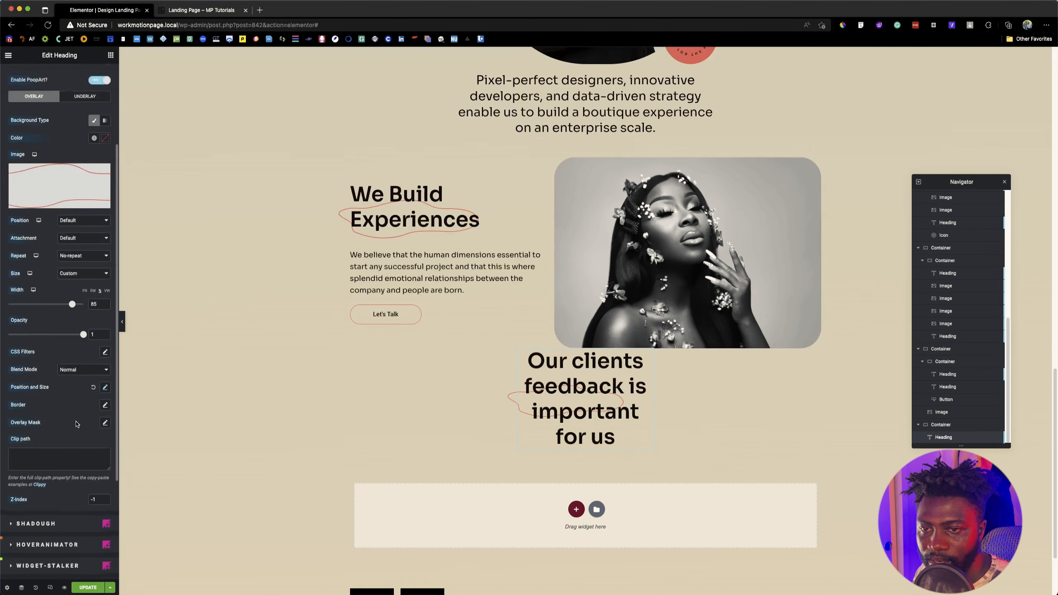
{"action": "left_click", "coordinate": [75, 146]}
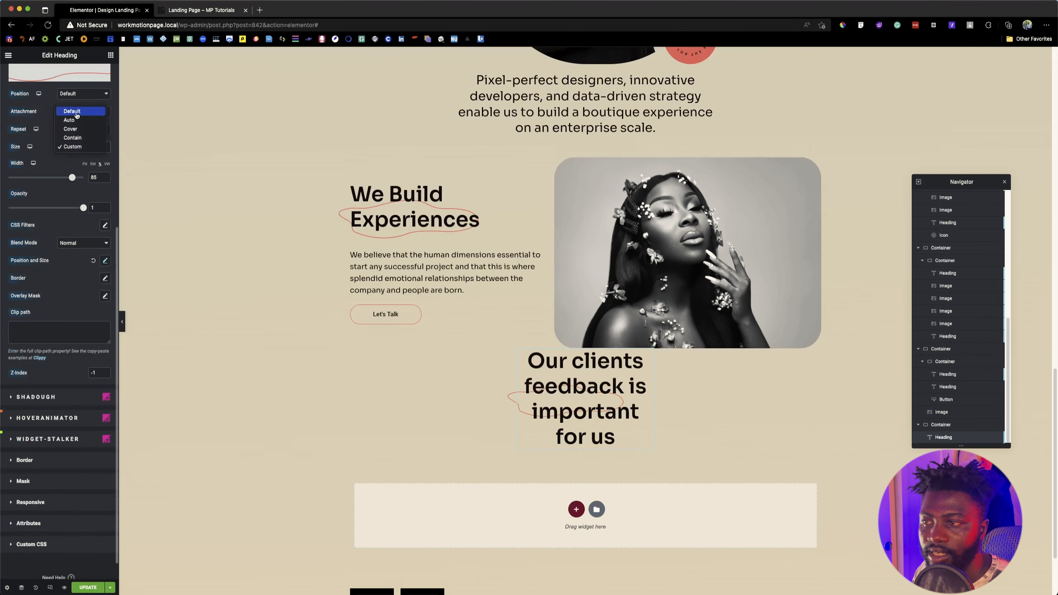
{"action": "left_click", "coordinate": [74, 180]}
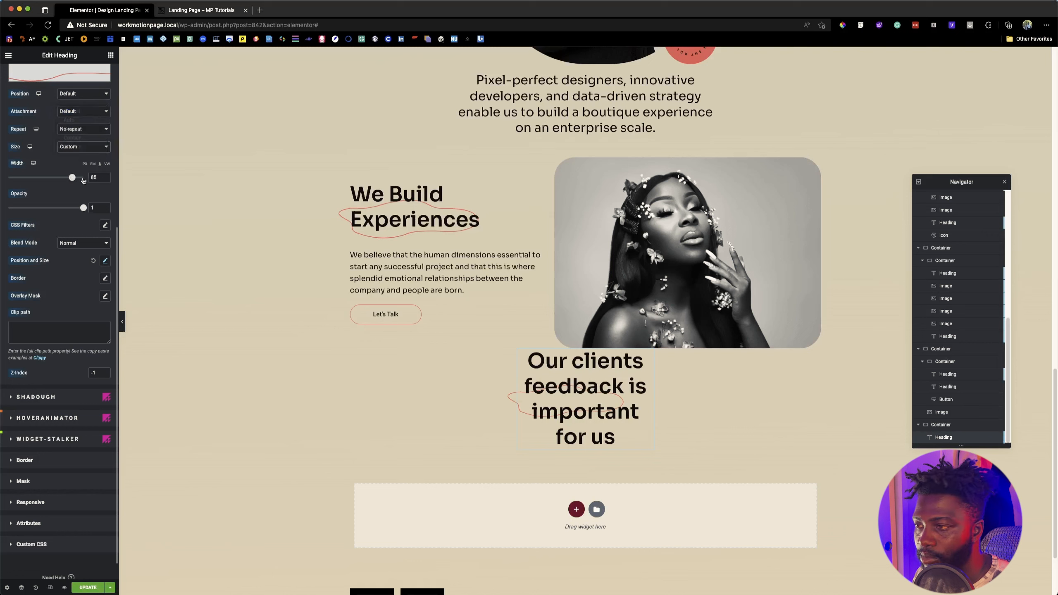
{"action": "left_click_drag", "start_coordinate": [68, 181], "coordinate": [89, 178]}
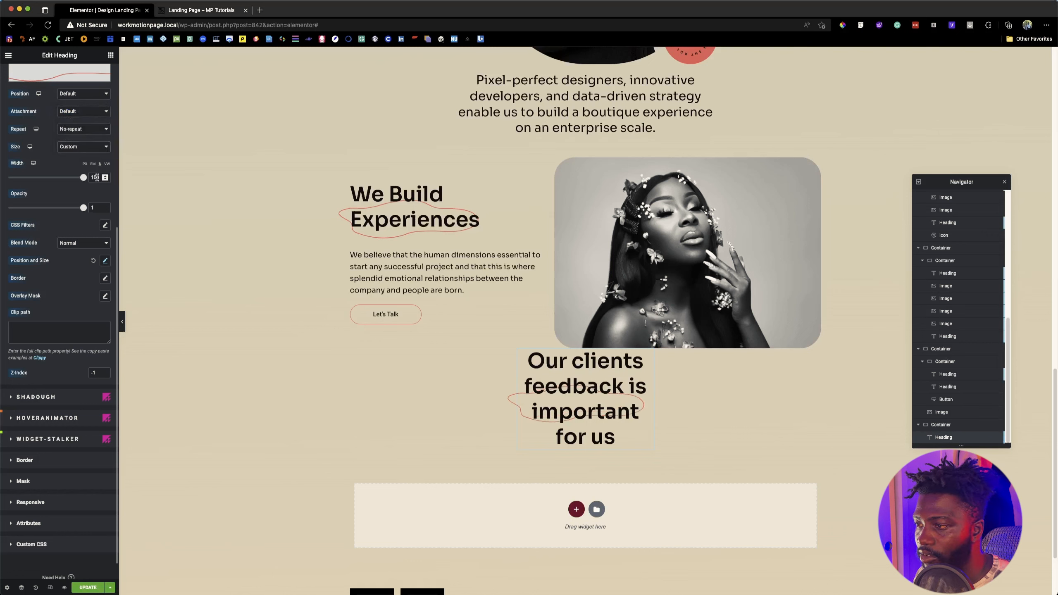
Step: Move the PoopArt outline up around the clients feedback heading's first line with a top offset of -8%
{"action": "left_click", "coordinate": [106, 261]}
{"action": "scroll", "coordinate": [80, 401], "scroll_direction": "down", "scroll_amount": 1}
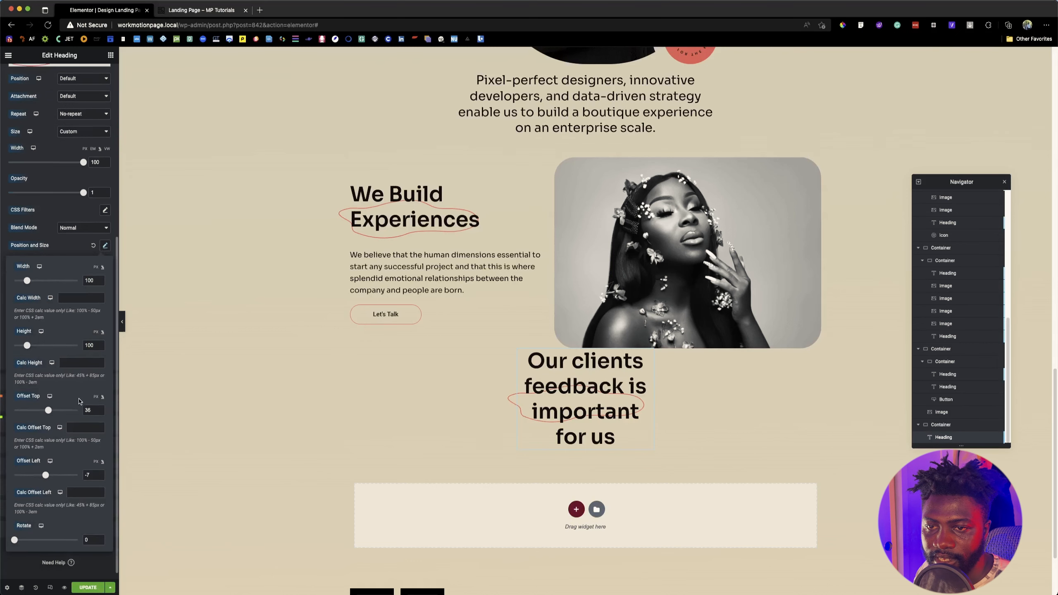
{"action": "left_click_drag", "start_coordinate": [49, 412], "coordinate": [47, 410]}
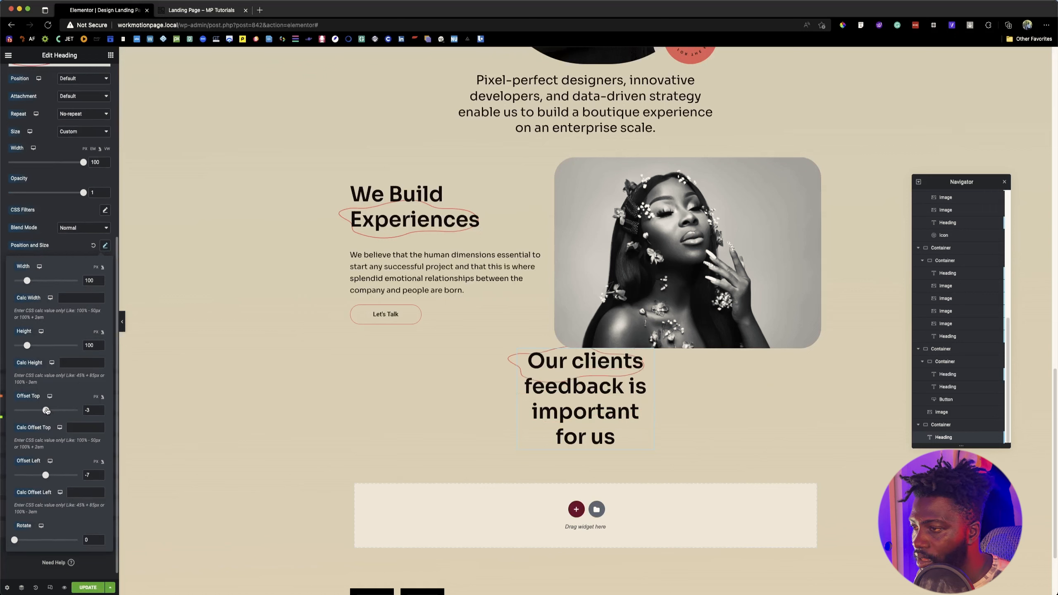
{"action": "key", "text": "Down"}
{"action": "key", "text": "Down"}
{"action": "key", "text": "Down"}
{"action": "key", "text": "Down"}
{"action": "key", "text": "Down"}
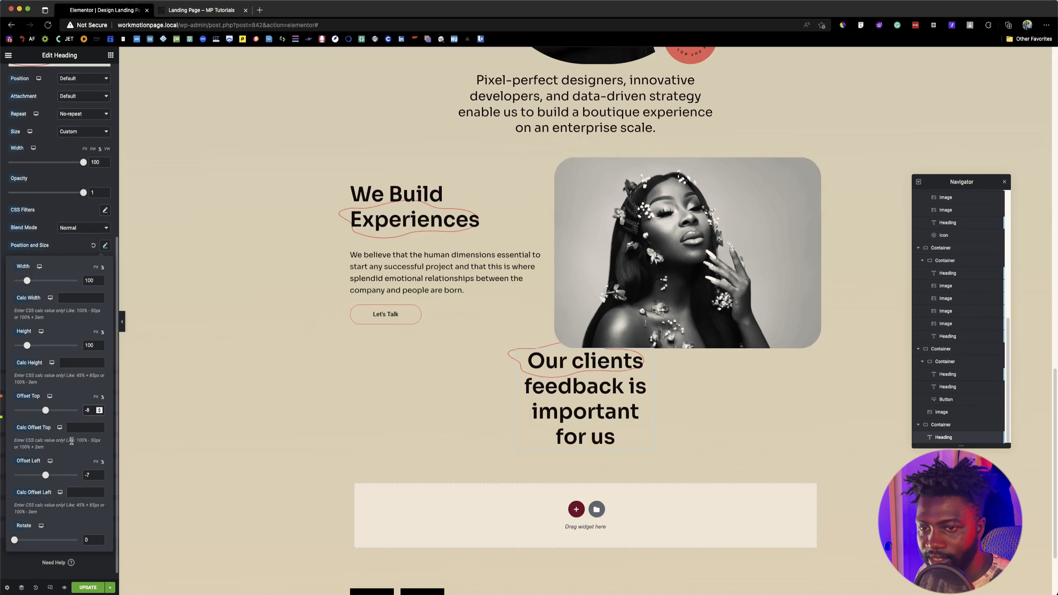
Step: Set the PoopArt outline's left offset to -1% and fine-tune its top offset around "Our clients"
{"action": "left_click", "coordinate": [92, 475]}
{"action": "key", "text": "Up"}
{"action": "key", "text": "Up"}
{"action": "key", "text": "Up"}
{"action": "key", "text": "Up"}
{"action": "key", "text": "Up"}
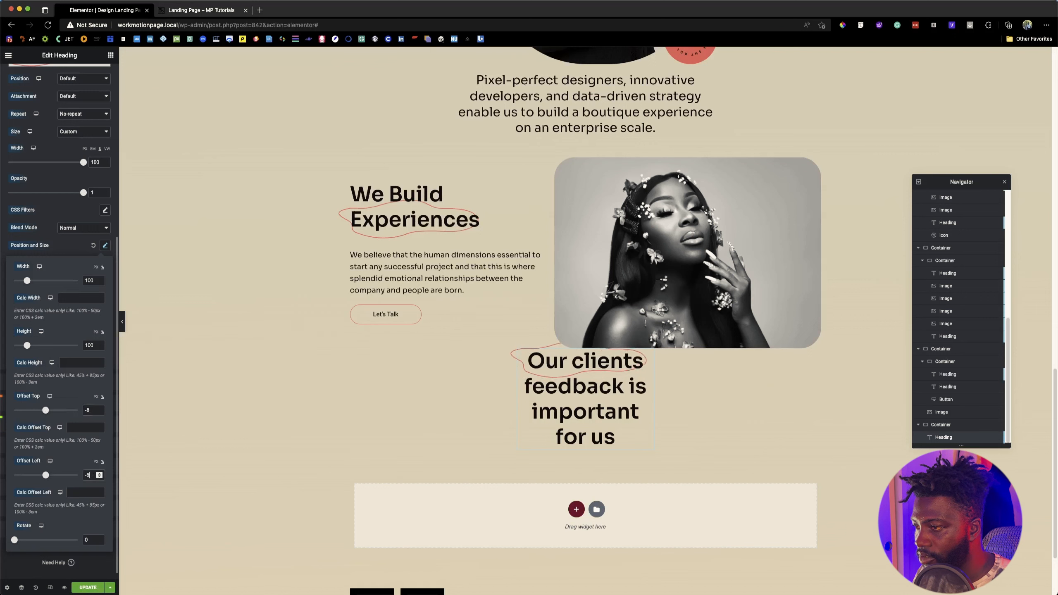
{"action": "key", "text": "Up"}
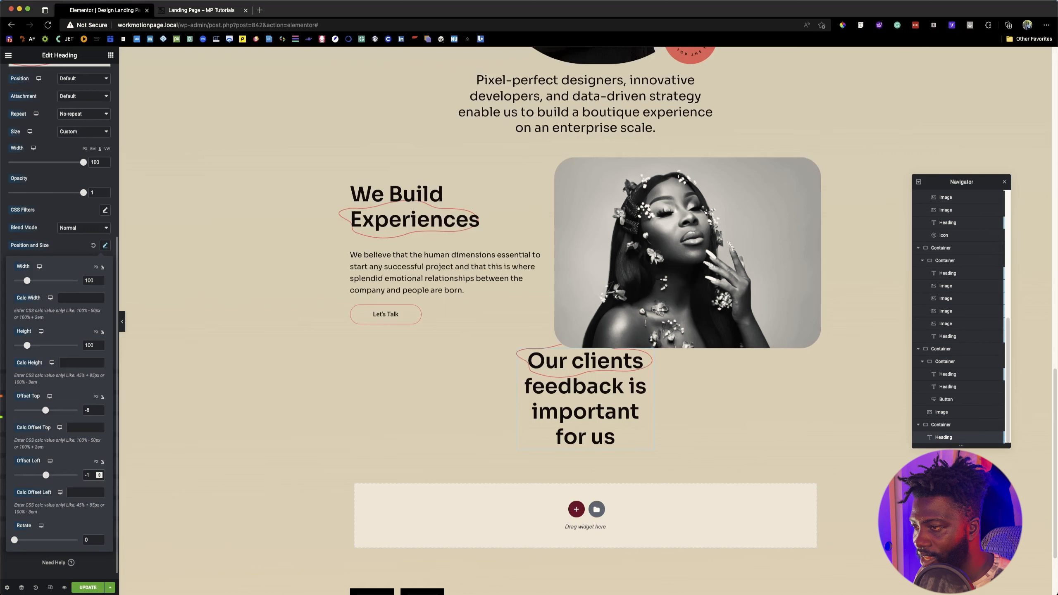
{"action": "left_click", "coordinate": [89, 411]}
{"action": "key", "text": "Up"}
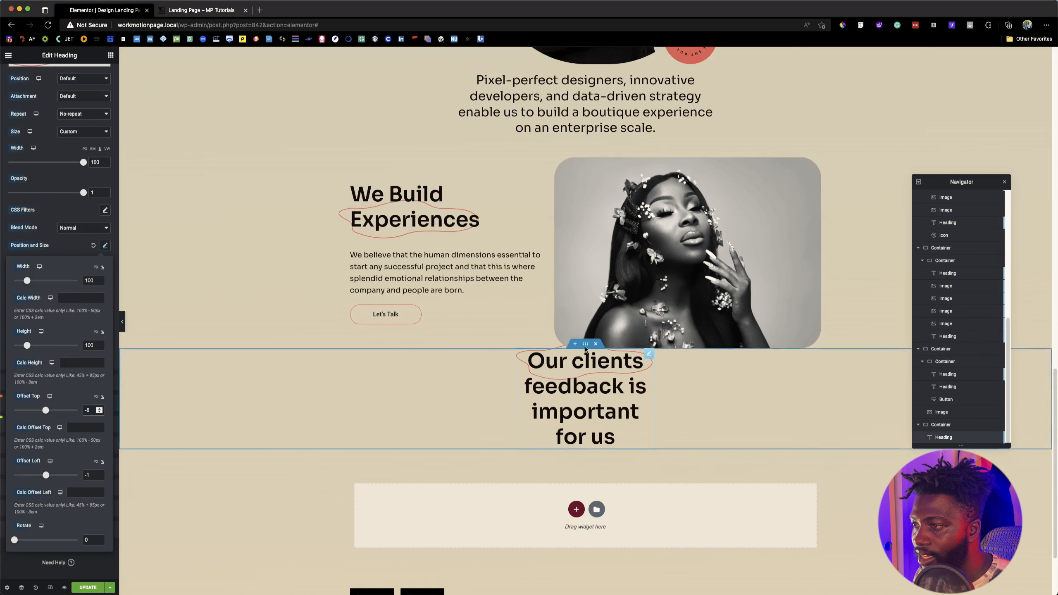
Step: Set the top margin of the clients feedback container to 90 px
{"action": "left_click", "coordinate": [587, 344]}
{"action": "left_click", "coordinate": [99, 76]}
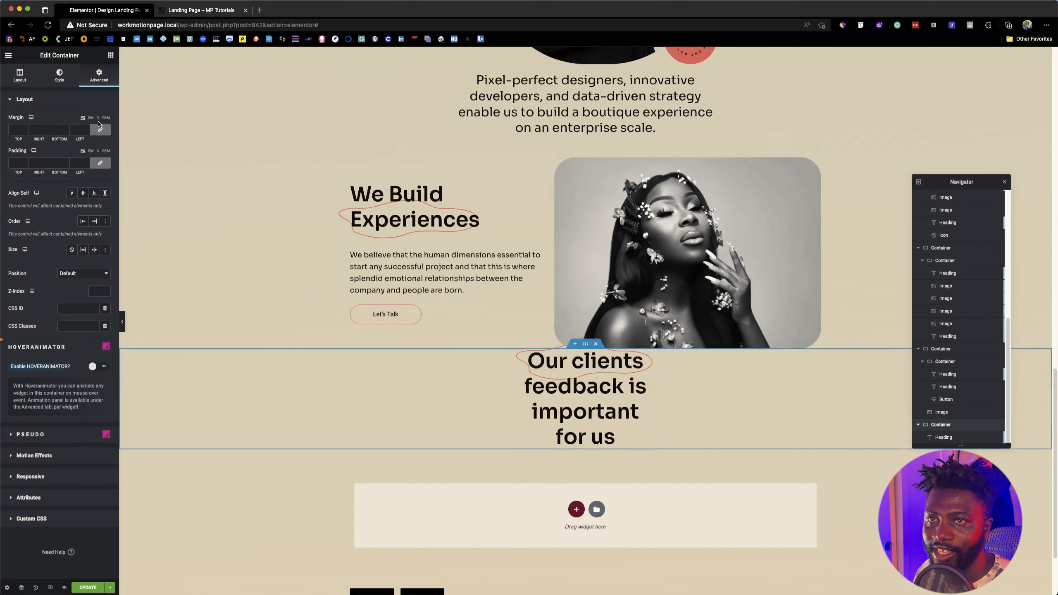
{"action": "left_click", "coordinate": [11, 130]}
{"action": "type", "text": "9"}
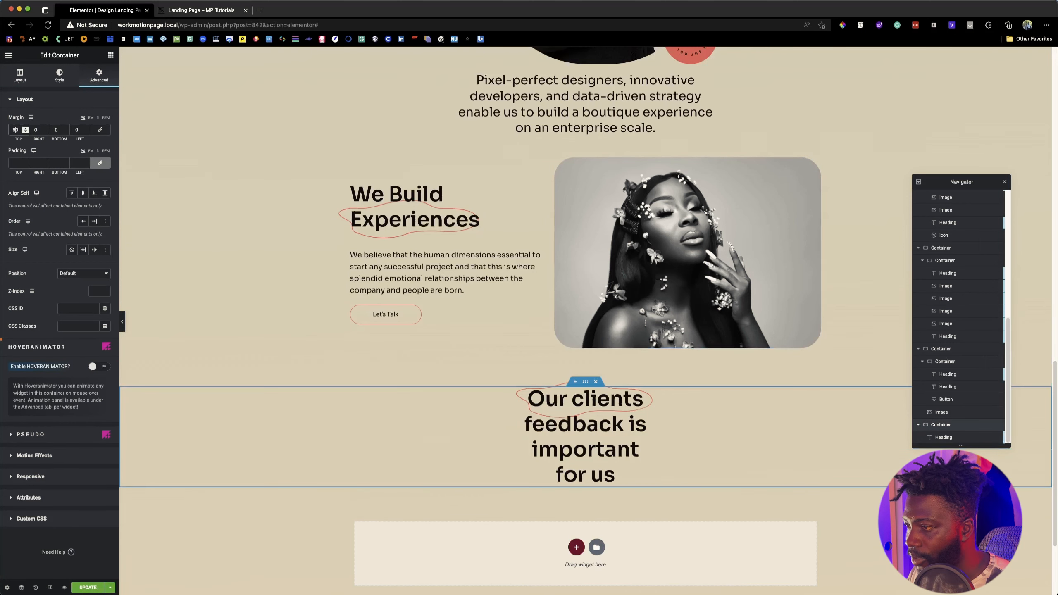
Step: Set the top margin of the "We Build Experiences" container to 90 px
{"action": "left_click", "coordinate": [585, 154]}
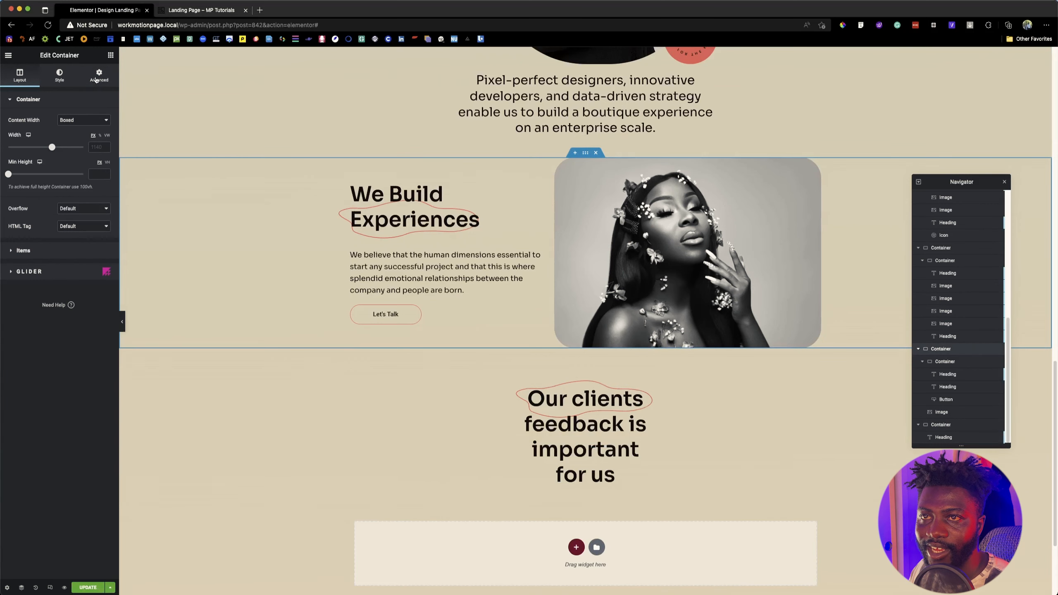
{"action": "type", "text": "90"}
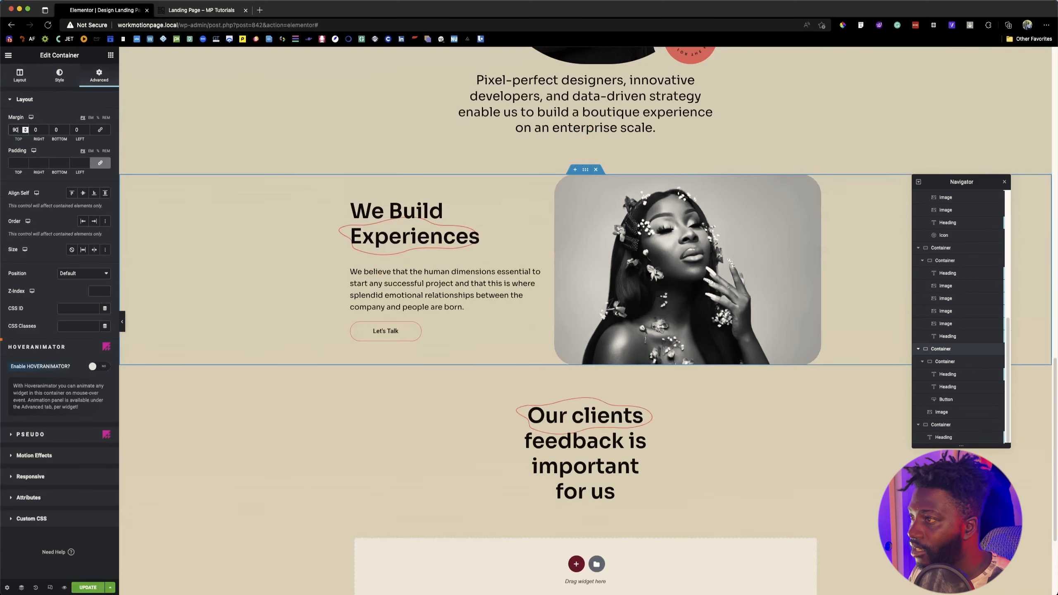
{"action": "scroll", "coordinate": [573, 368], "scroll_direction": "down", "scroll_amount": 3}
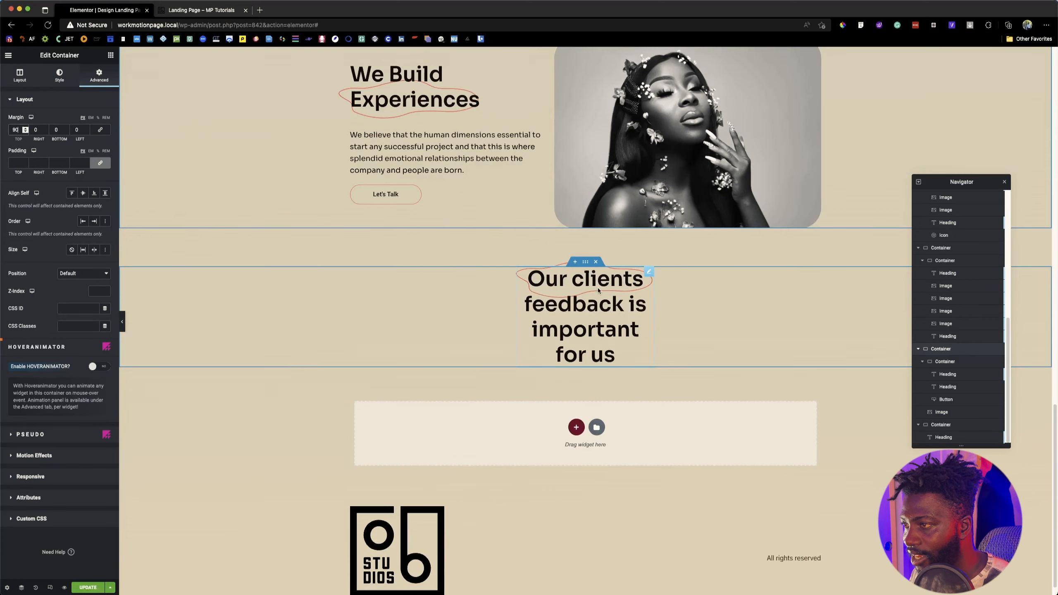
Step: Duplicate the clients feedback heading, reset the copy's style, and give it the text "Works With Us" copied from the reference page
{"action": "left_click", "coordinate": [183, 16]}
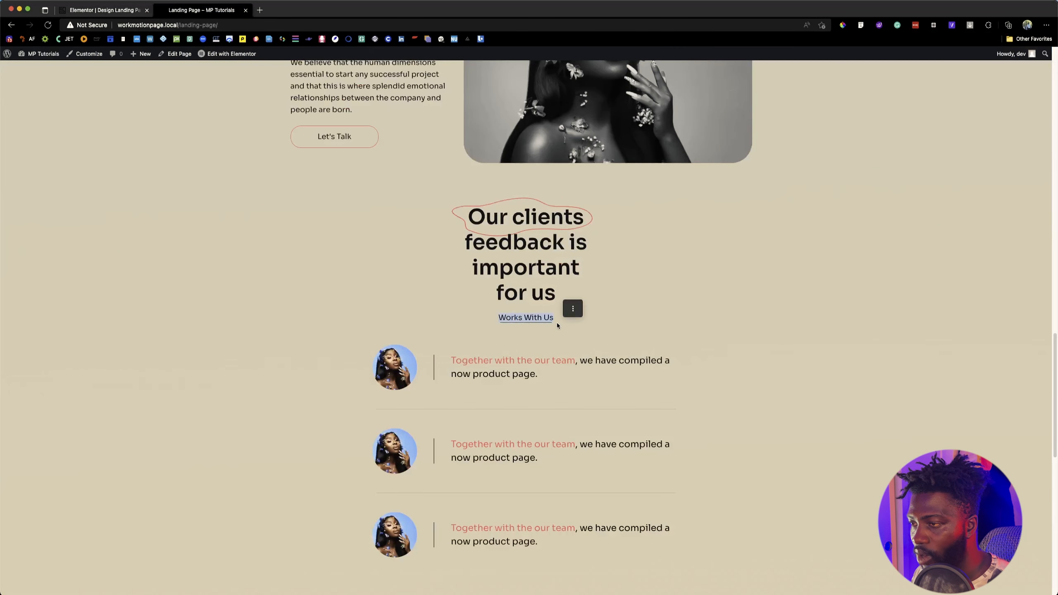
{"action": "left_click", "coordinate": [129, 14]}
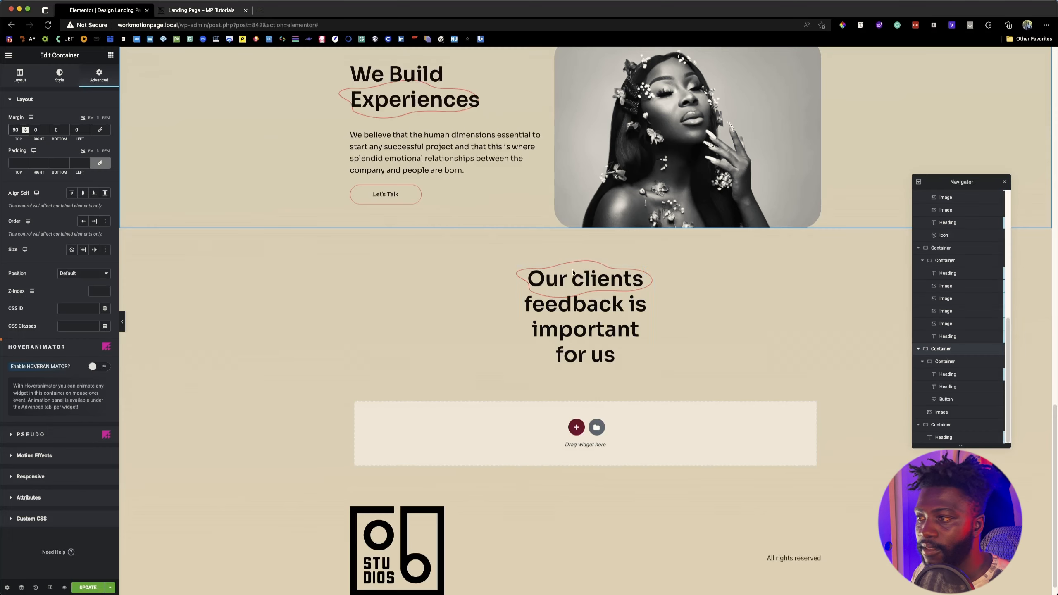
{"action": "left_click", "coordinate": [110, 55]}
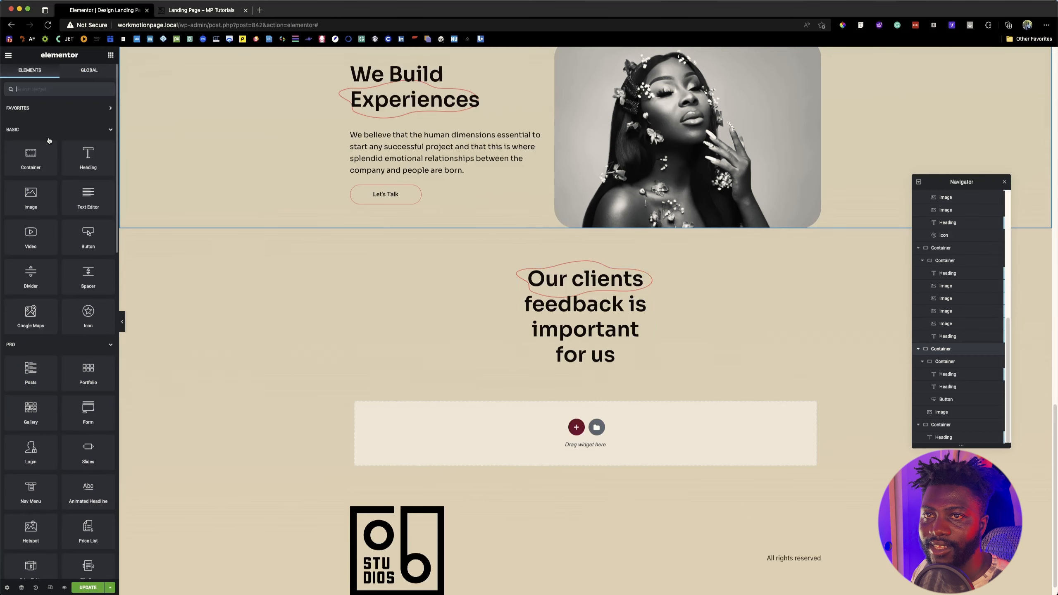
{"action": "right_click", "coordinate": [558, 300]}
{"action": "left_click", "coordinate": [601, 317]}
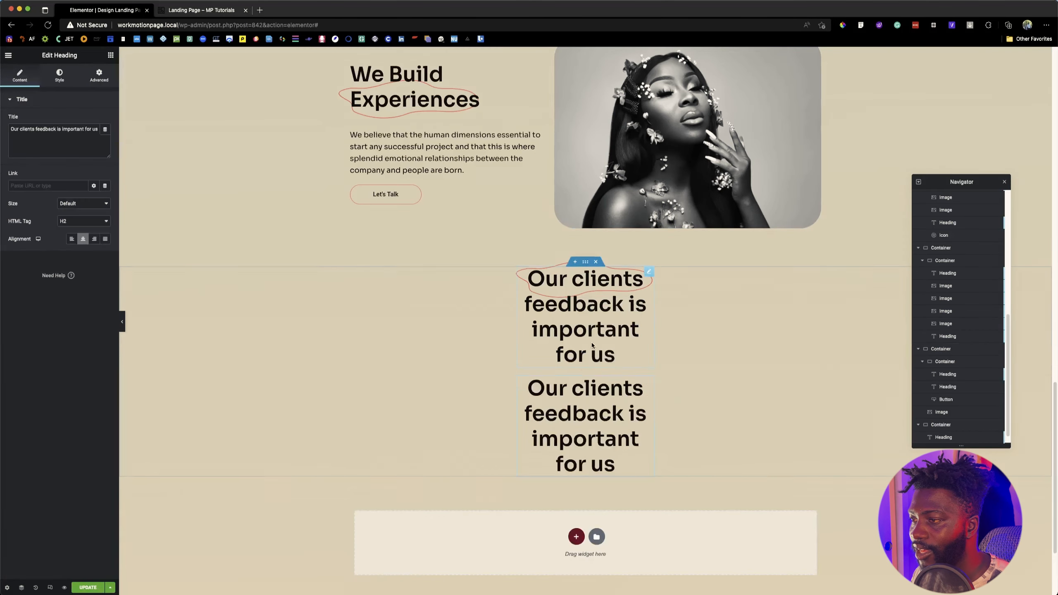
{"action": "right_click", "coordinate": [563, 398]}
{"action": "left_click", "coordinate": [609, 468]}
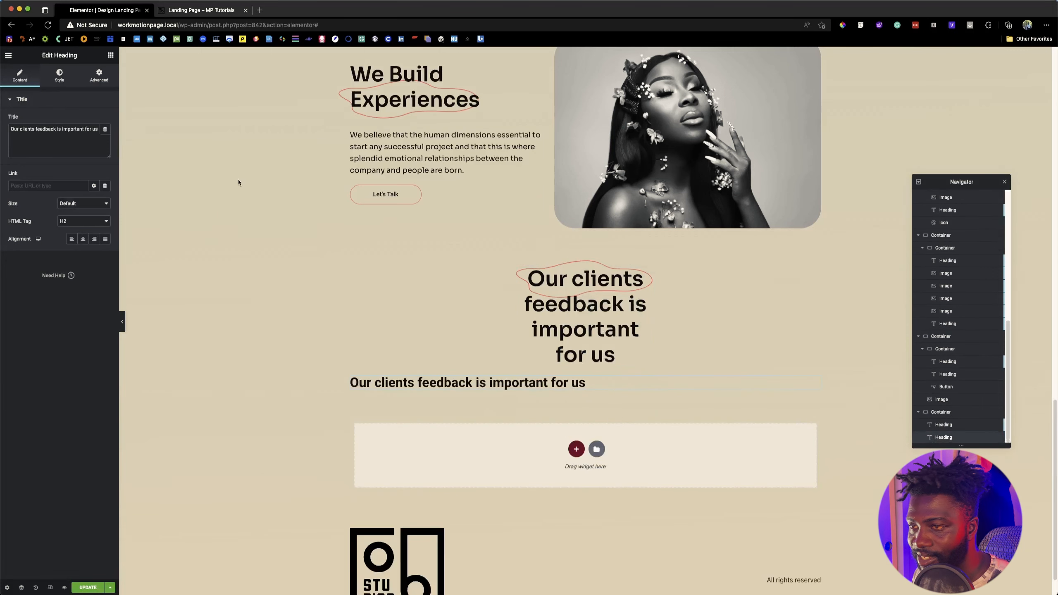
{"action": "triple_click", "coordinate": [88, 139]}
{"action": "type", "text": "Works With Us"}
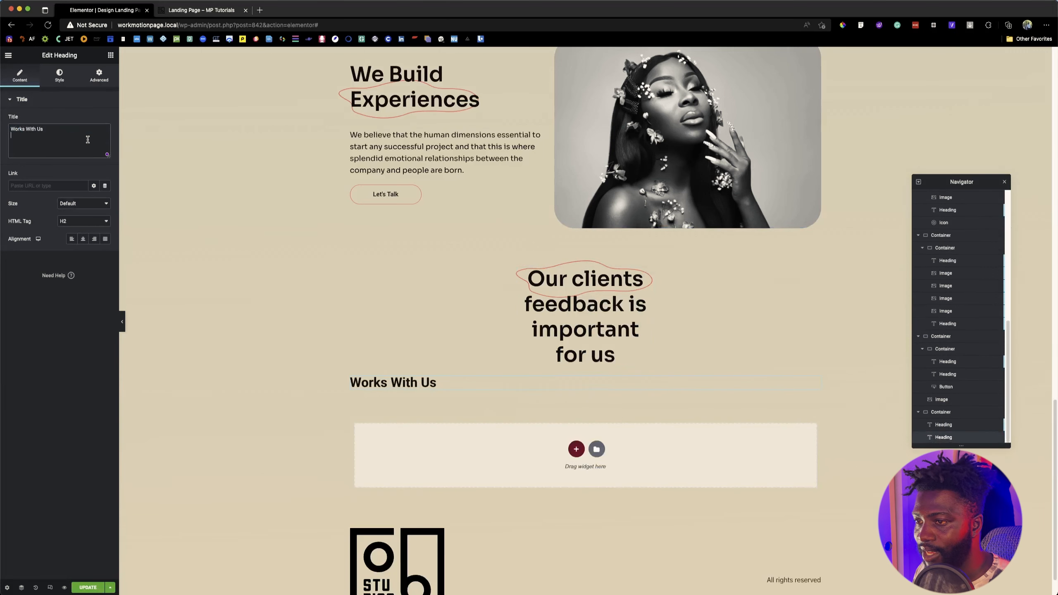
Step: Inspect the font of the reference page's "Works With Us" text with Font Finder
{"action": "left_click", "coordinate": [206, 3]}
{"action": "left_click", "coordinate": [860, 25]}
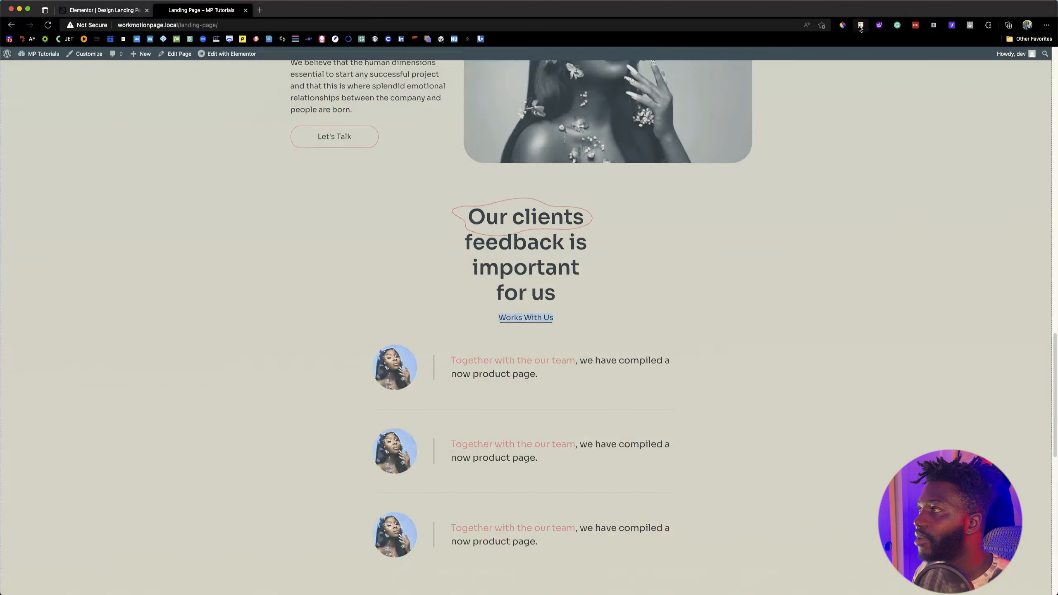
{"action": "left_click", "coordinate": [537, 317]}
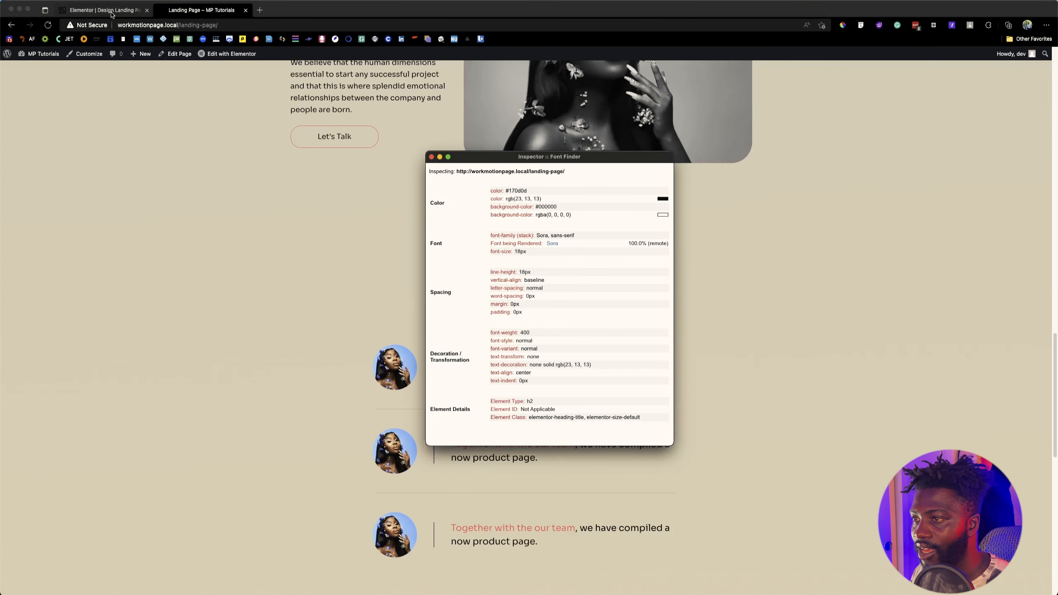
{"action": "left_click", "coordinate": [112, 12]}
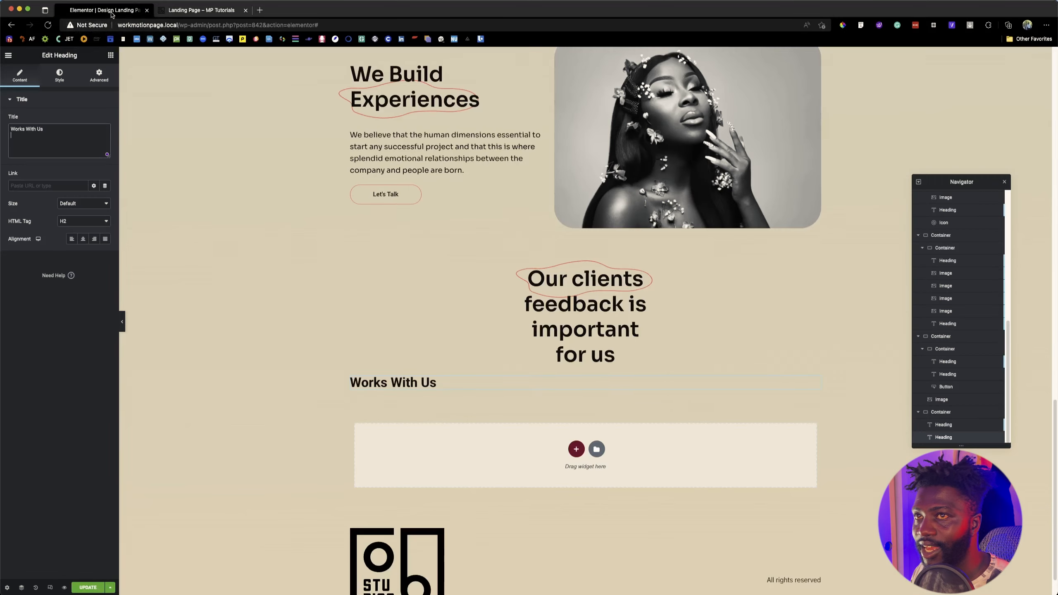
Step: Apply the global Sora font to the "Works With Us" heading and set both its size and line height to 18 px
{"action": "left_click", "coordinate": [60, 76]}
{"action": "left_click", "coordinate": [94, 138]}
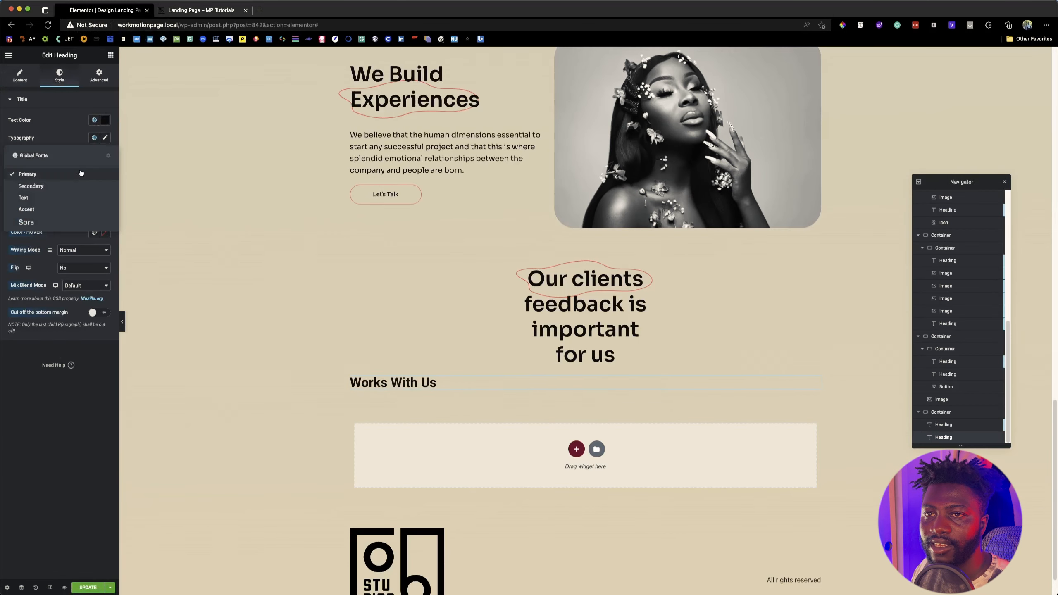
{"action": "left_click", "coordinate": [47, 222]}
{"action": "left_click", "coordinate": [105, 137]}
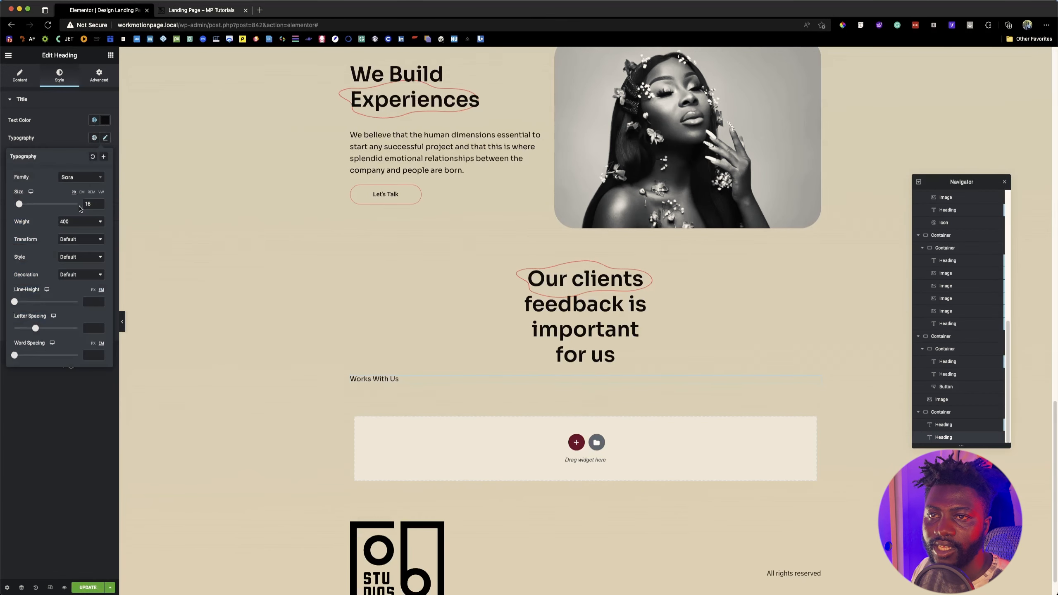
{"action": "key", "text": "Up"}
{"action": "key", "text": "Up"}
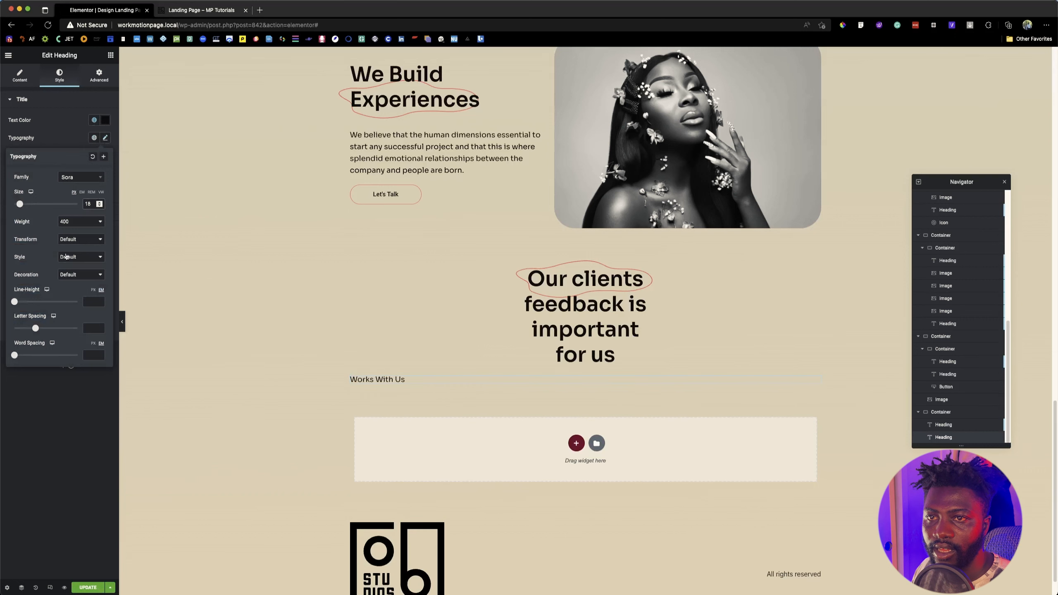
{"action": "left_click", "coordinate": [93, 291]}
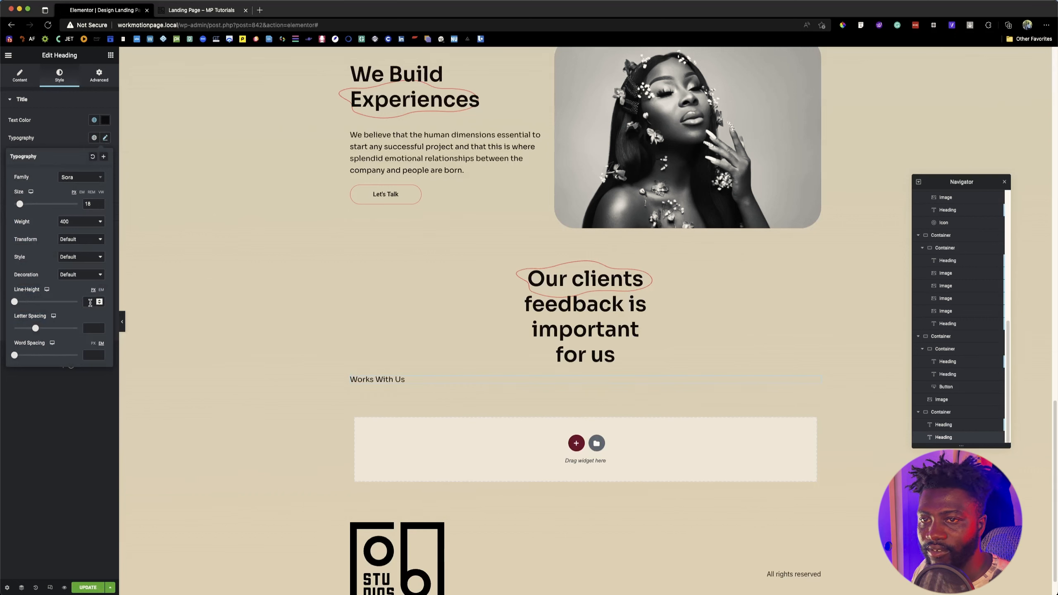
{"action": "left_click", "coordinate": [91, 302]}
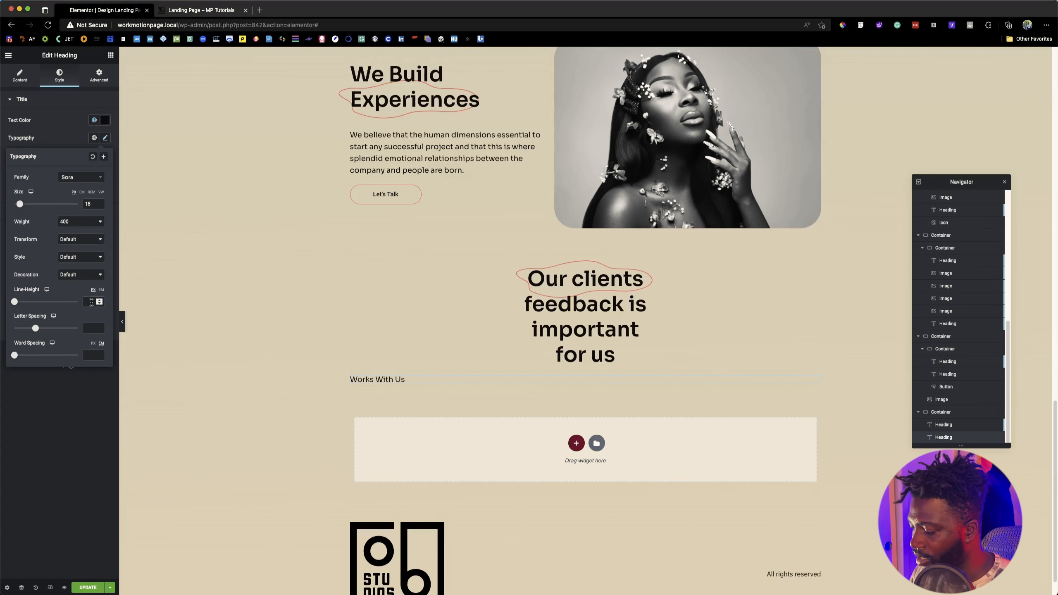
{"action": "type", "text": "18"}
Step: Remove the trailing line break from the "Works With Us" heading's text
{"action": "left_click", "coordinate": [110, 55]}
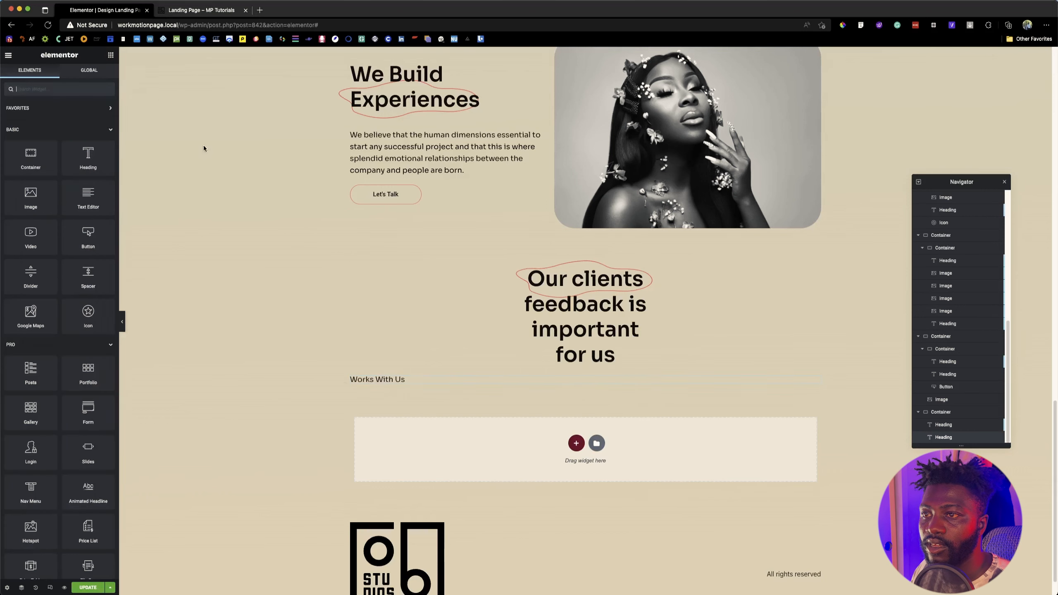
{"action": "left_click", "coordinate": [398, 378]}
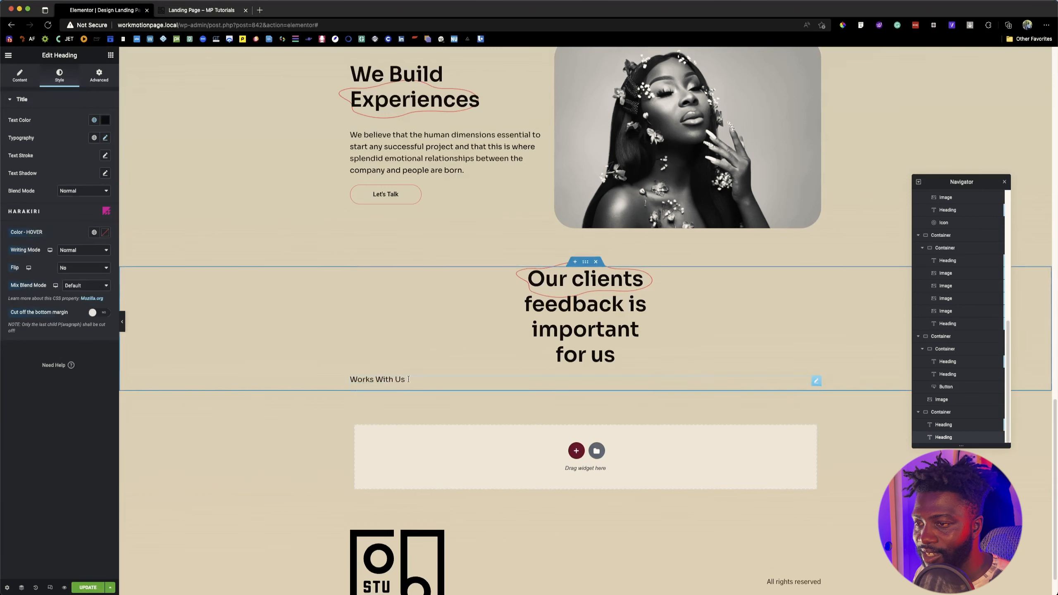
{"action": "key", "text": "BackSpace"}
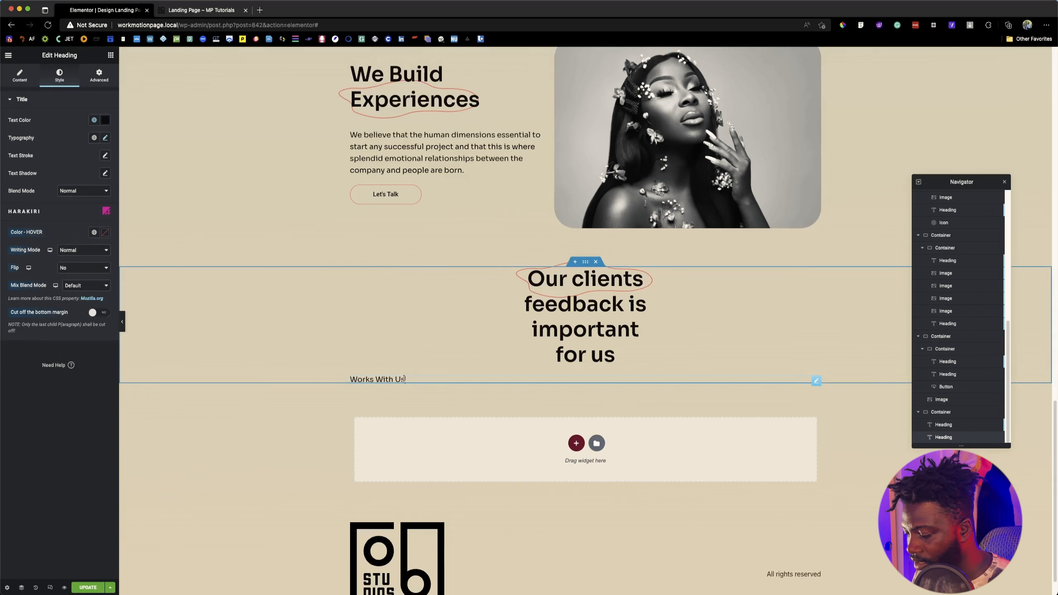
Step: Underline the "Works With Us" heading's text and add custom CSS giving its selector text-underline-position: under;
{"action": "key", "text": "super+a"}
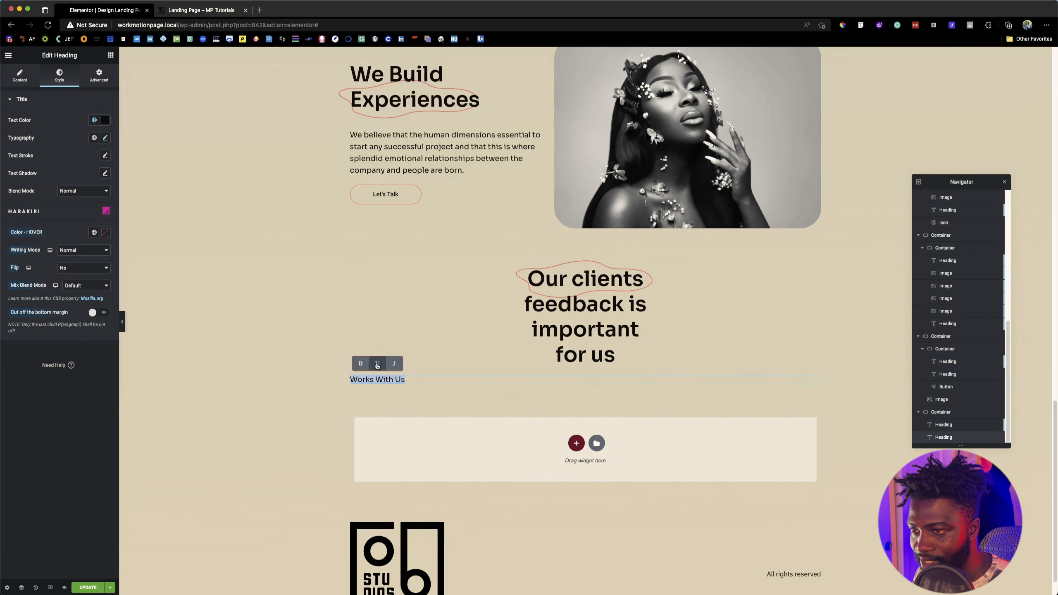
{"action": "left_click", "coordinate": [377, 363]}
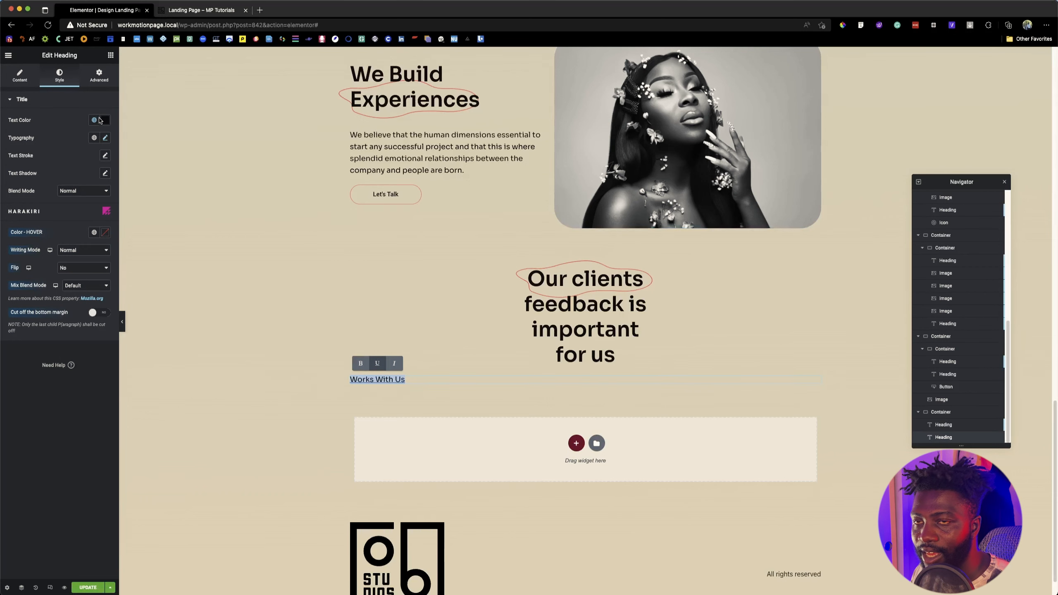
{"action": "left_click", "coordinate": [99, 76]}
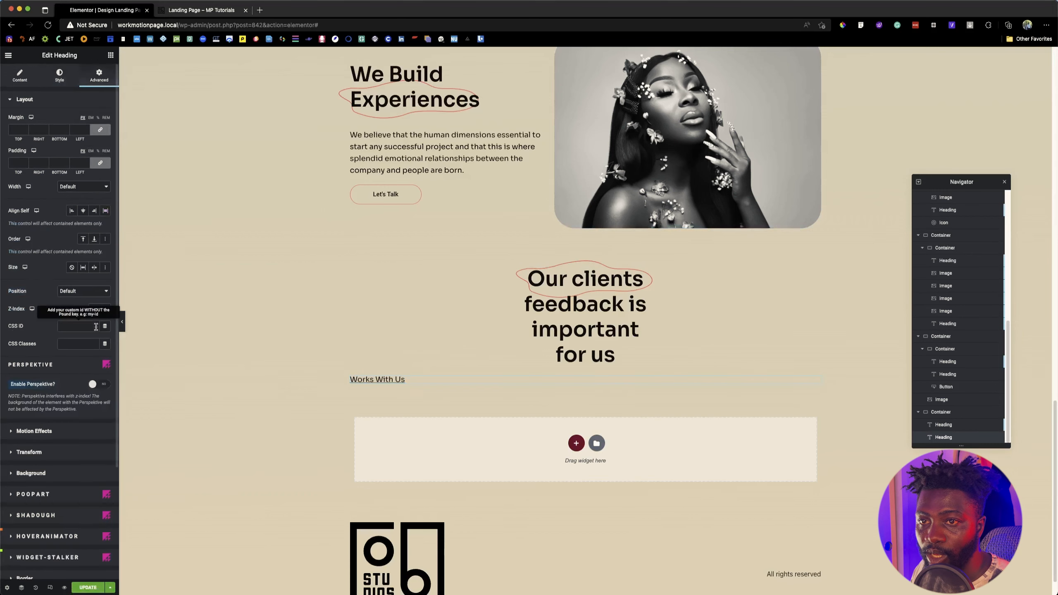
{"action": "scroll", "coordinate": [92, 346], "scroll_direction": "down", "scroll_amount": 3}
{"action": "left_click", "coordinate": [44, 521]}
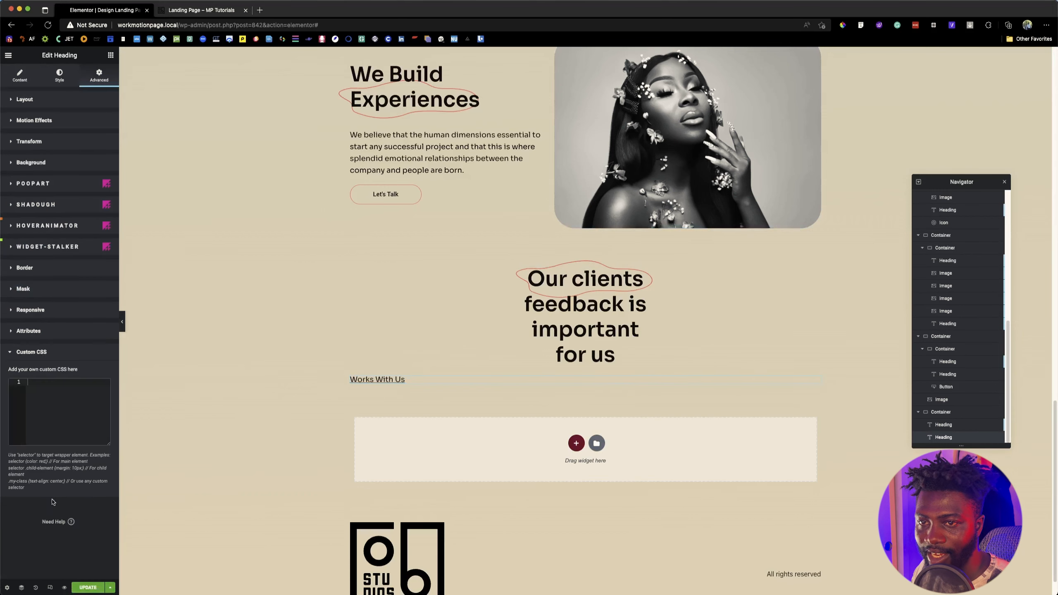
{"action": "left_click", "coordinate": [66, 399]}
{"action": "type", "text": "selector"}
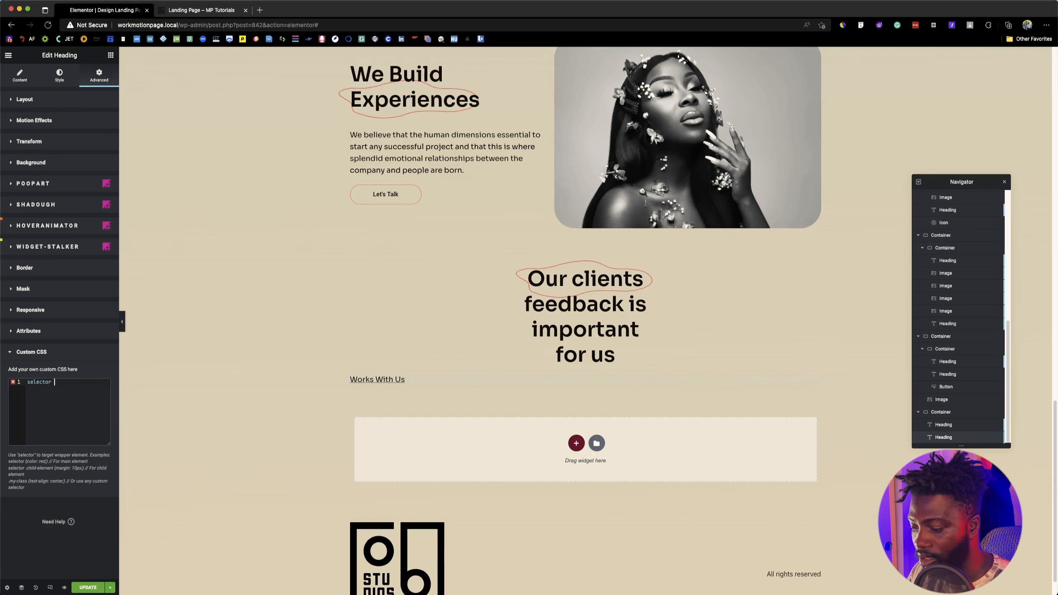
{"action": "type", "text": " {"}
{"action": "key", "text": "Return"}
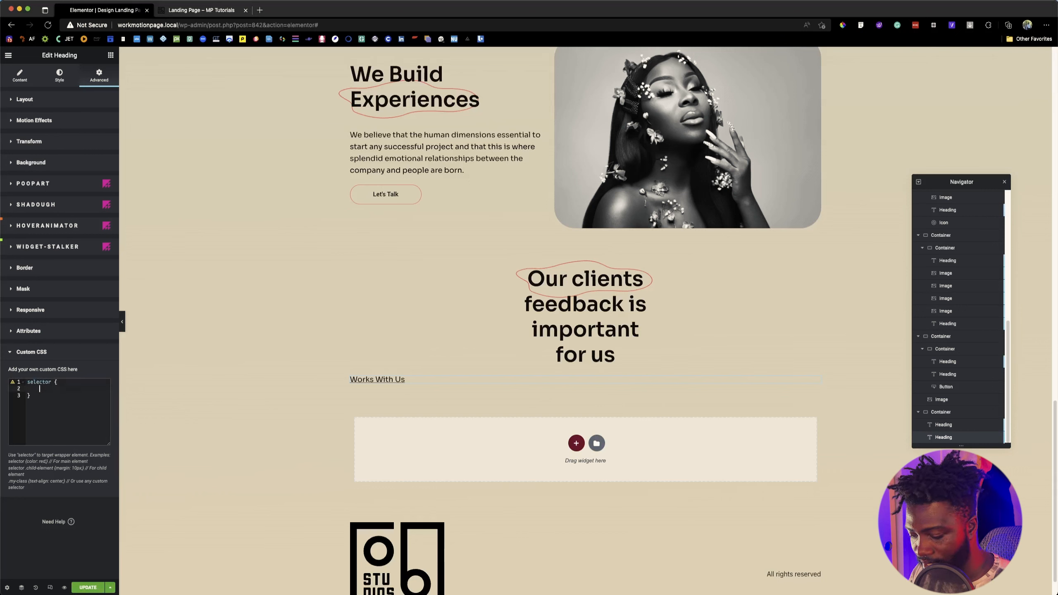
{"action": "type", "text": "under"}
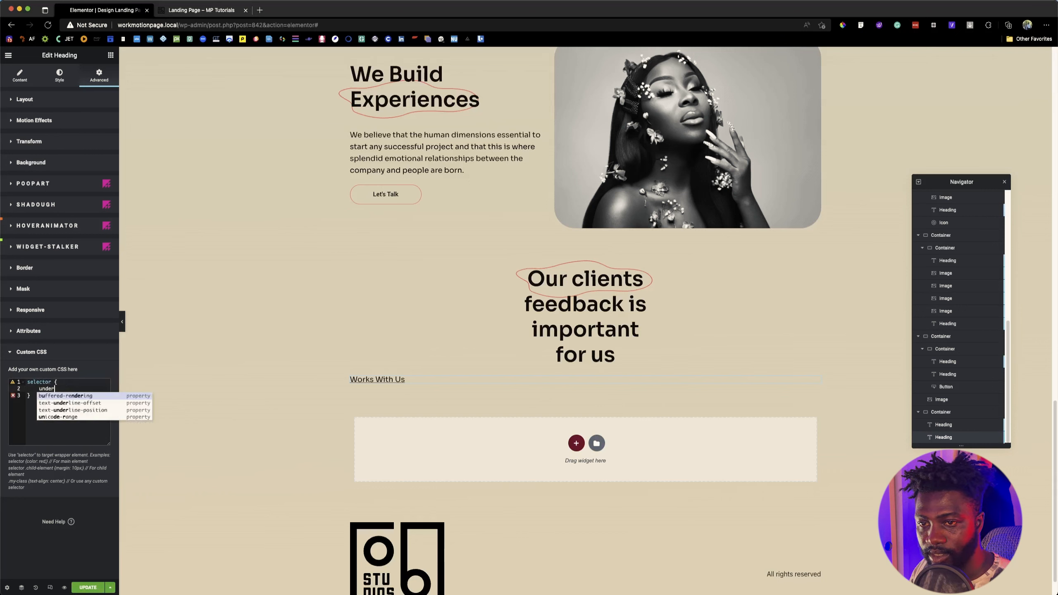
{"action": "left_click", "coordinate": [79, 410]}
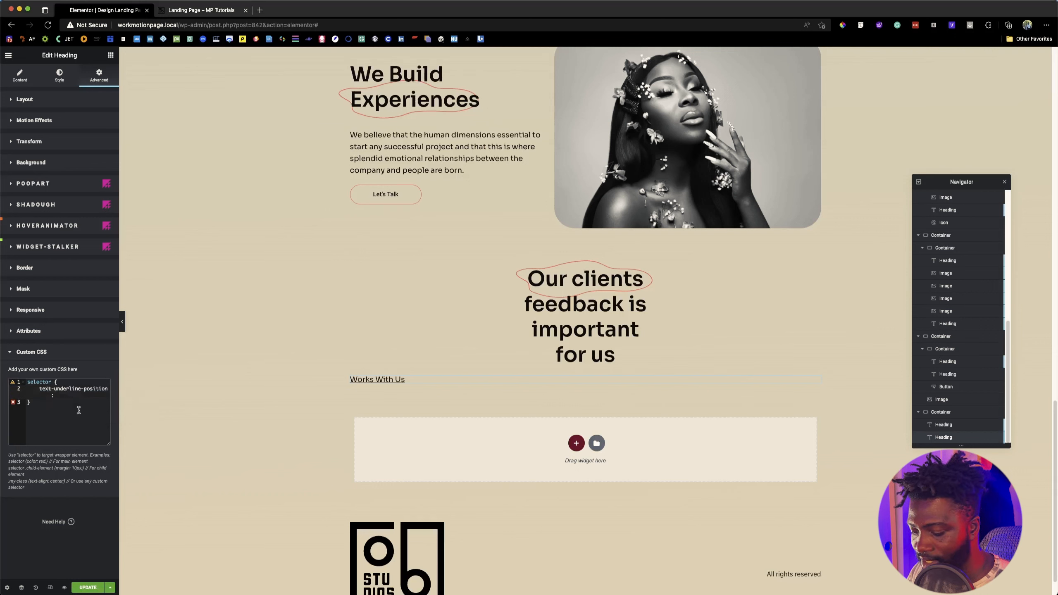
{"action": "type", "text": "under"}
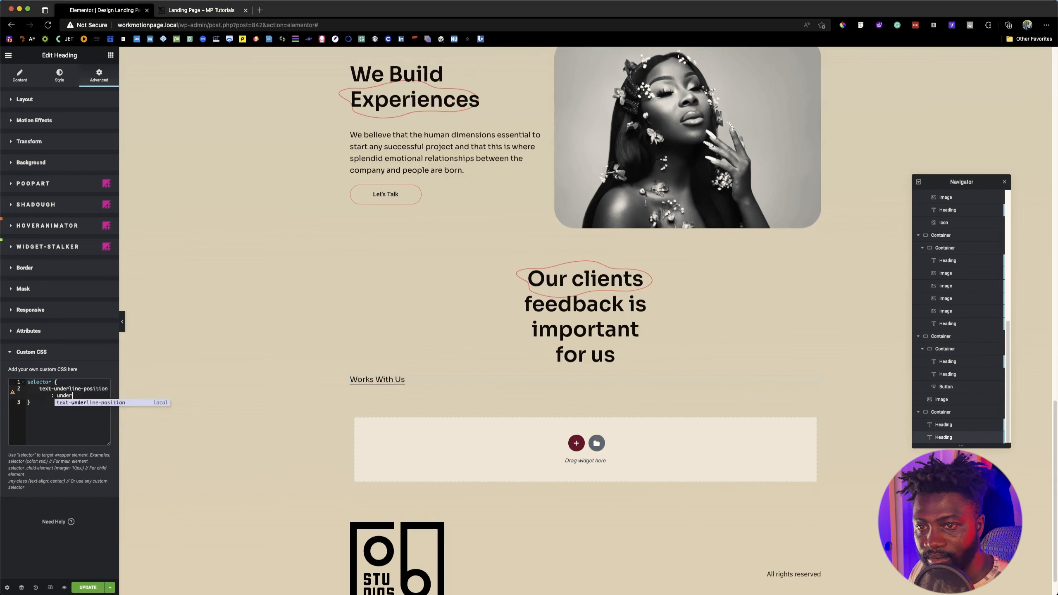
{"action": "type", "text": ";"}
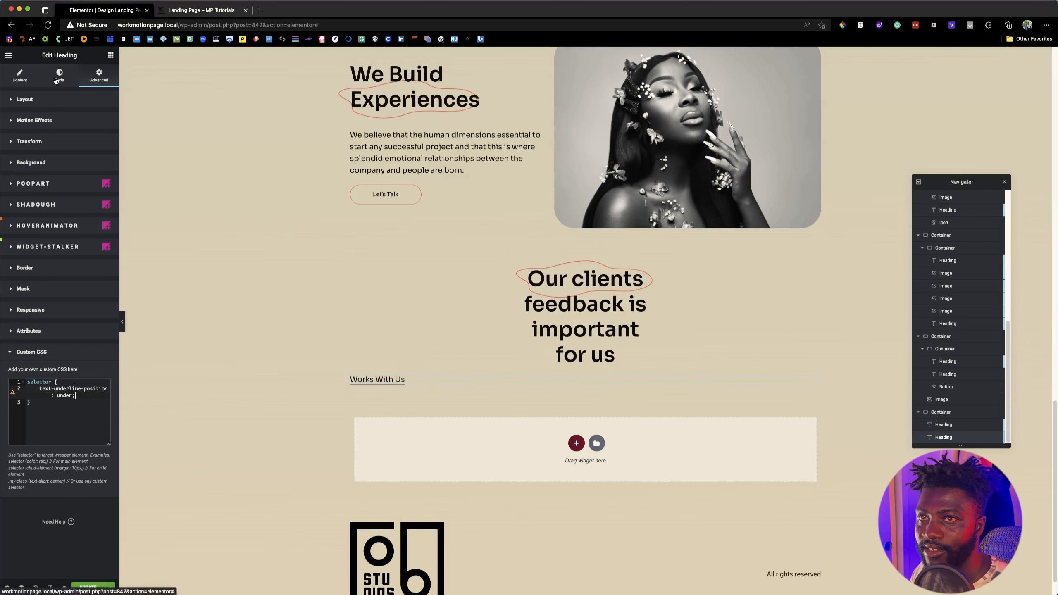
Step: Align the "Works With Us" heading itself to the center and compare it with the reference page
{"action": "left_click", "coordinate": [81, 99]}
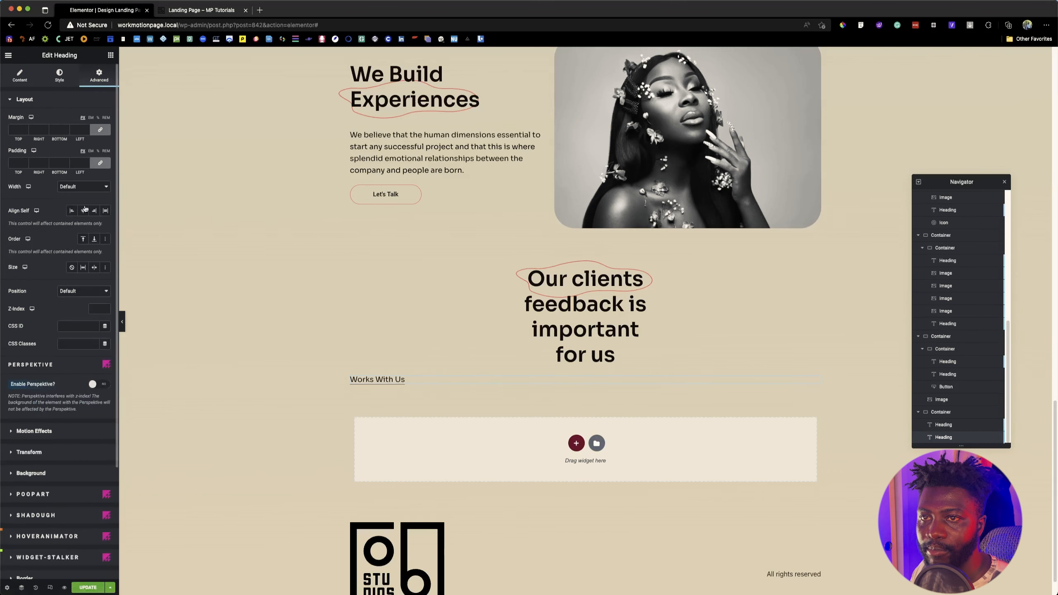
{"action": "left_click", "coordinate": [85, 214]}
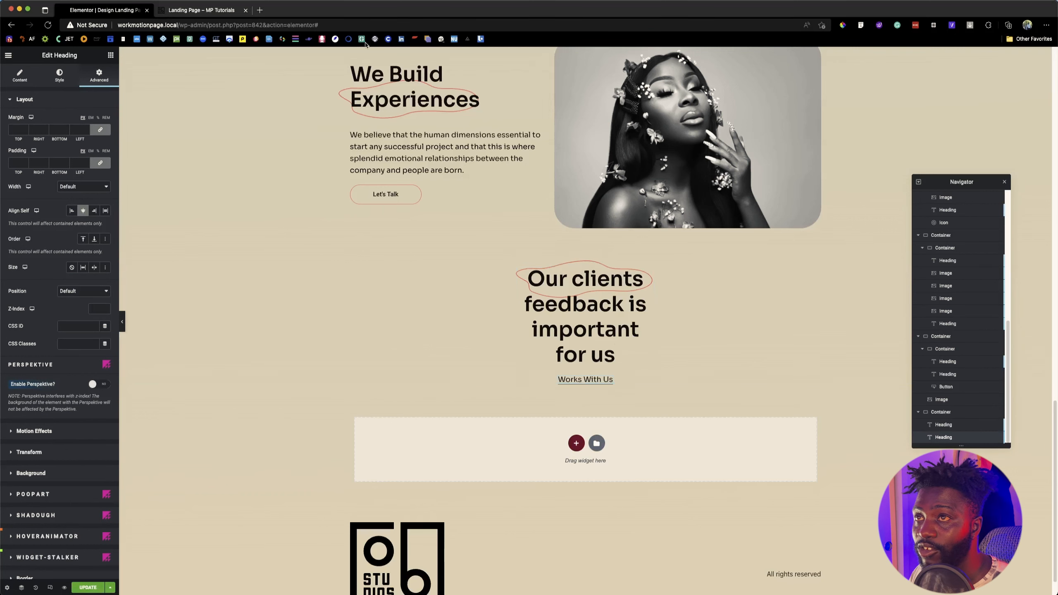
{"action": "left_click", "coordinate": [202, 13]}
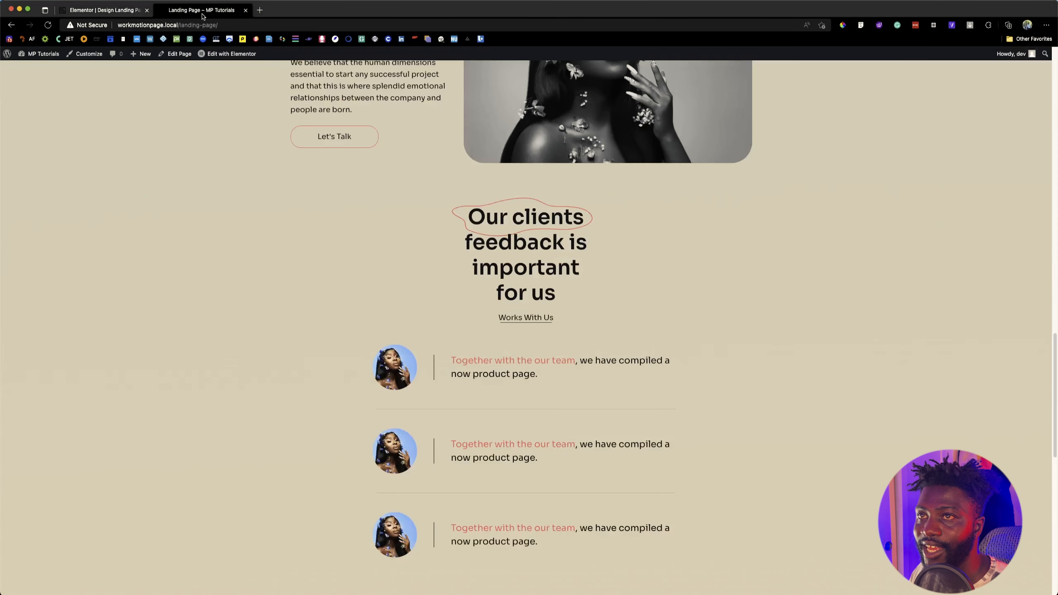
{"action": "left_click", "coordinate": [124, 12]}
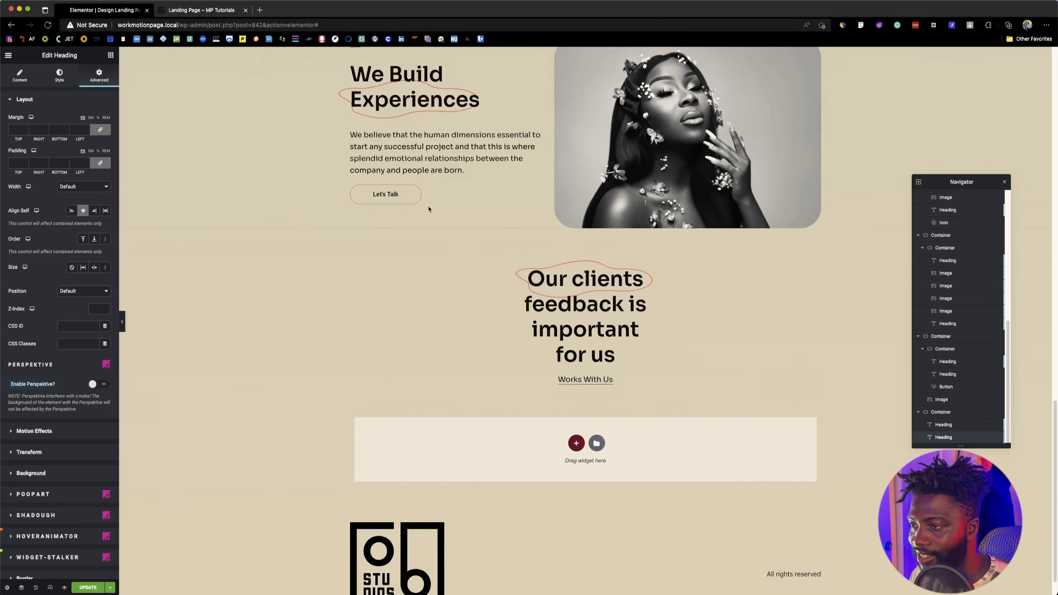
Step: Check the testimonial list on the reference page and add a nested container below the "Works With Us" heading
{"action": "left_click", "coordinate": [200, 13]}
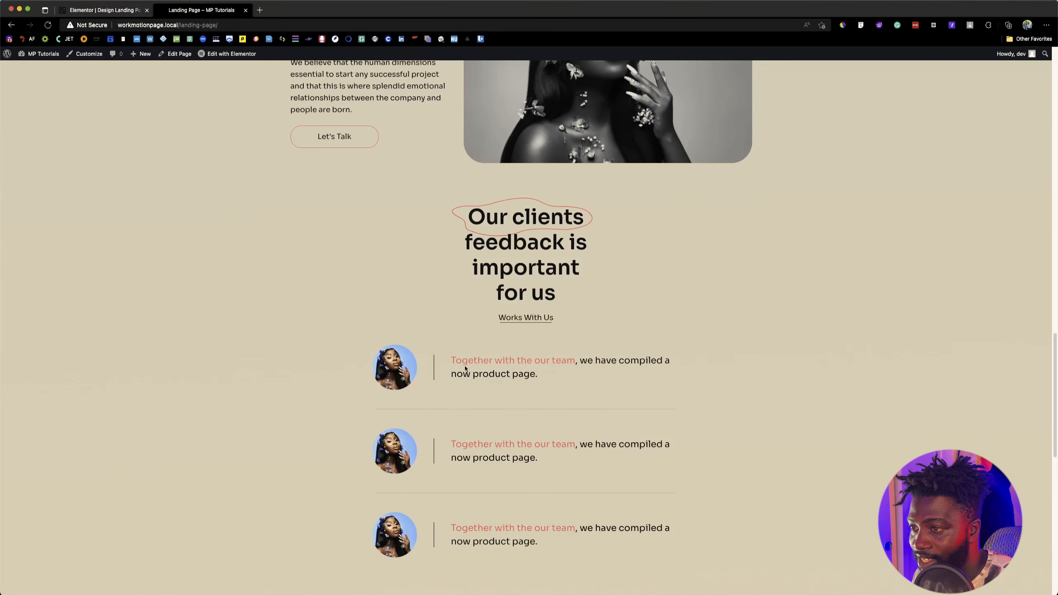
{"action": "left_click", "coordinate": [116, 10]}
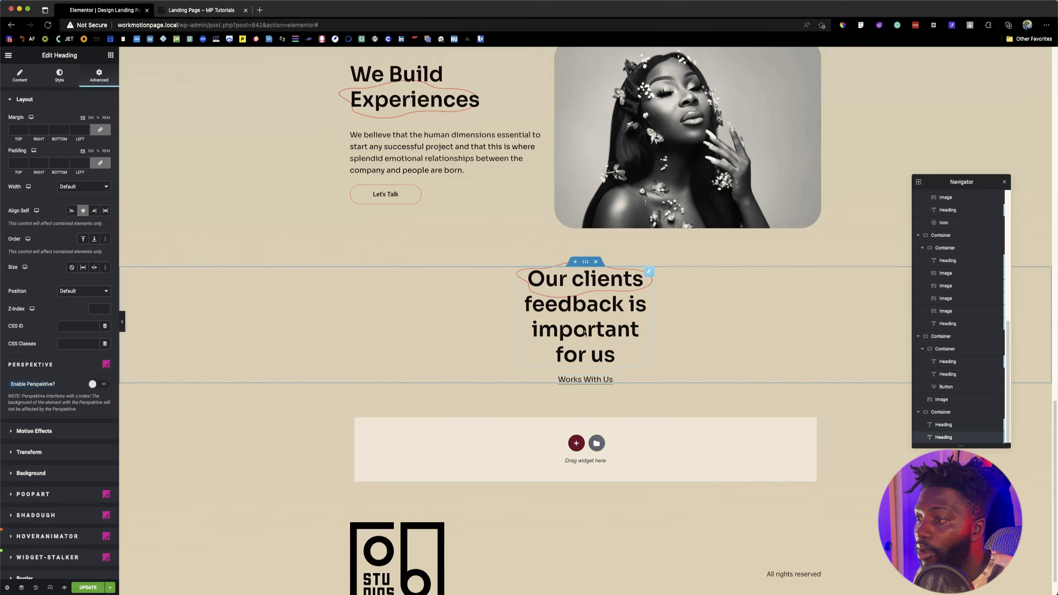
{"action": "left_click", "coordinate": [110, 55]}
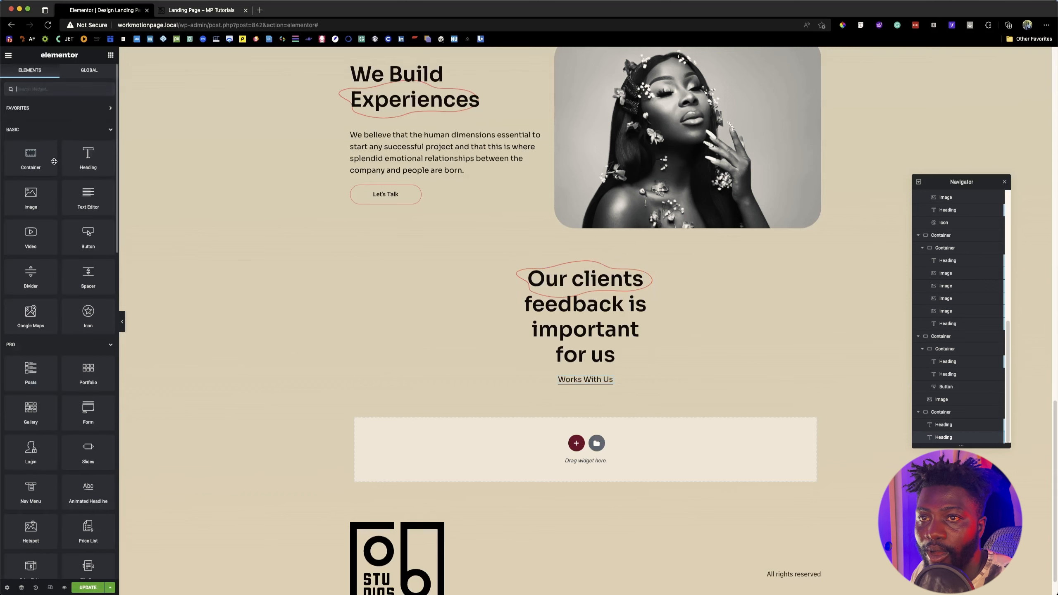
{"action": "left_click_drag", "start_coordinate": [40, 163], "coordinate": [595, 386]}
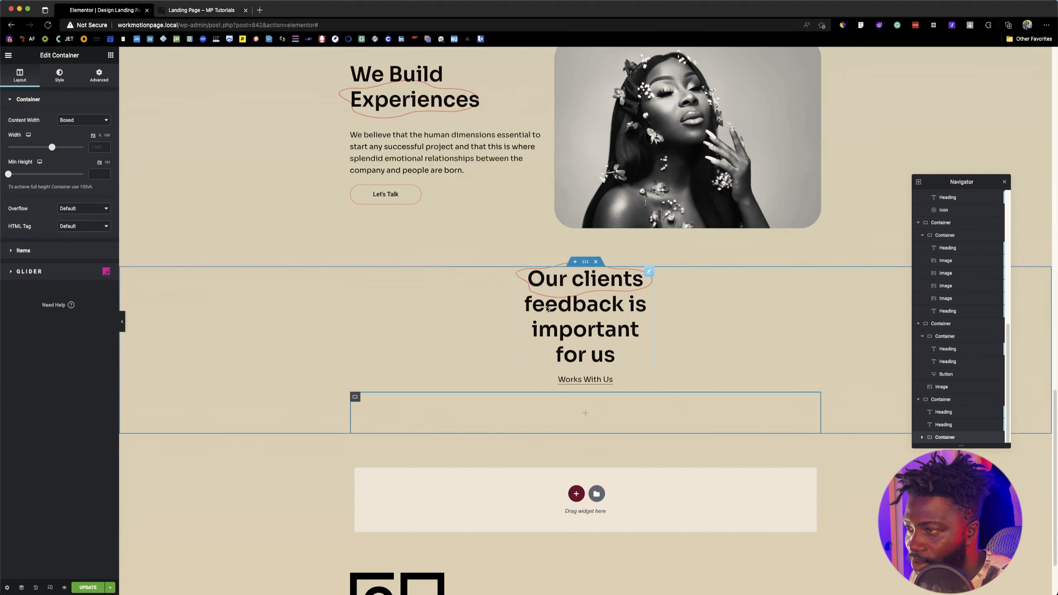
Step: Check the reference testimonial layout and place an Image widget in the new empty container
{"action": "left_click", "coordinate": [588, 416]}
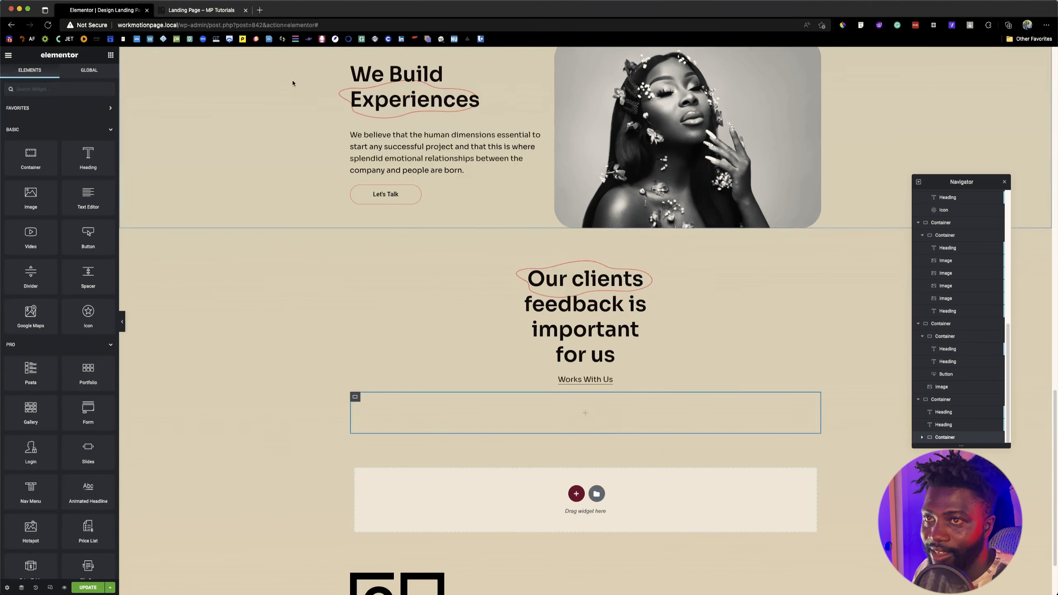
{"action": "left_click", "coordinate": [172, 11]}
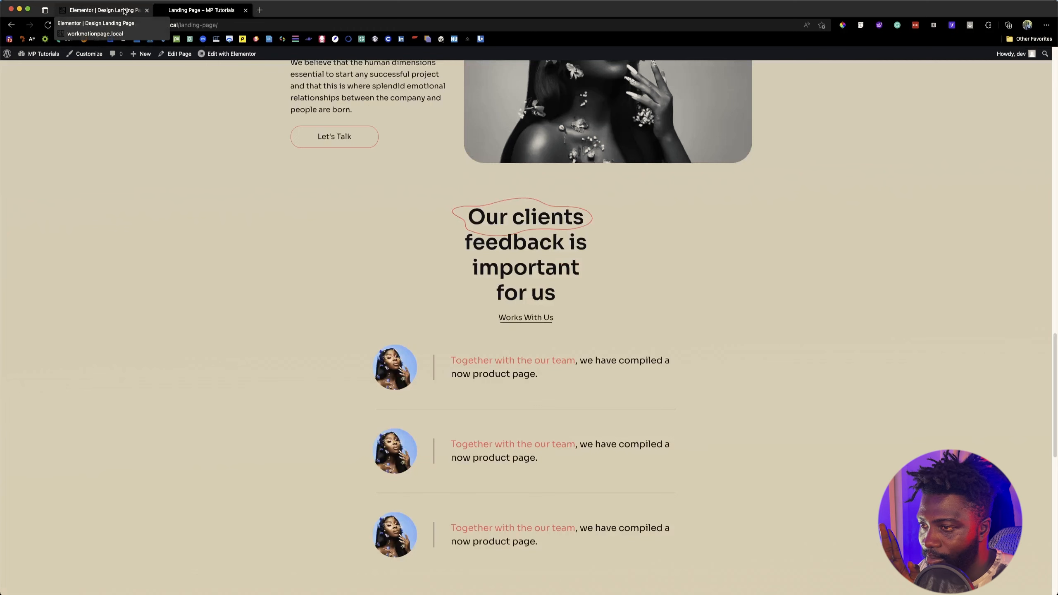
{"action": "left_click", "coordinate": [124, 11]}
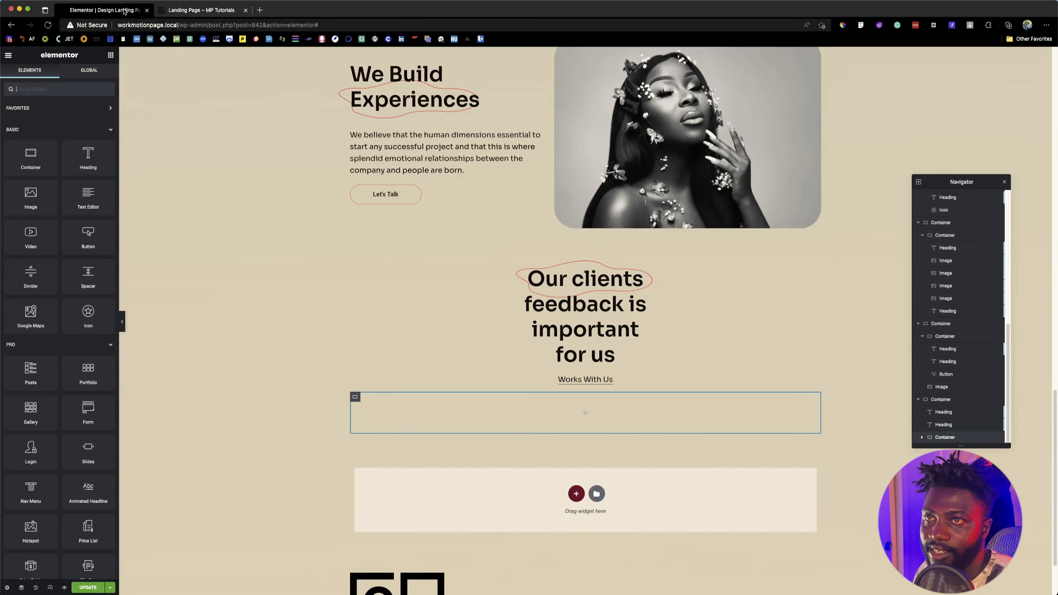
{"action": "left_click_drag", "start_coordinate": [36, 202], "coordinate": [468, 410]}
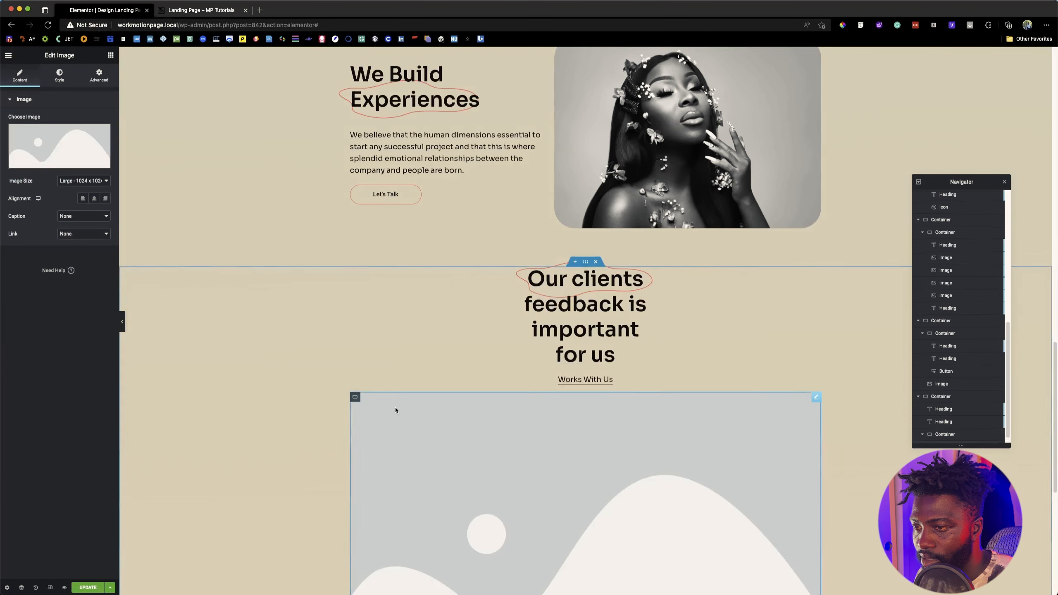
Step: Set the image's container to wrap its items and change its content width to Full Width
{"action": "left_click", "coordinate": [355, 396]}
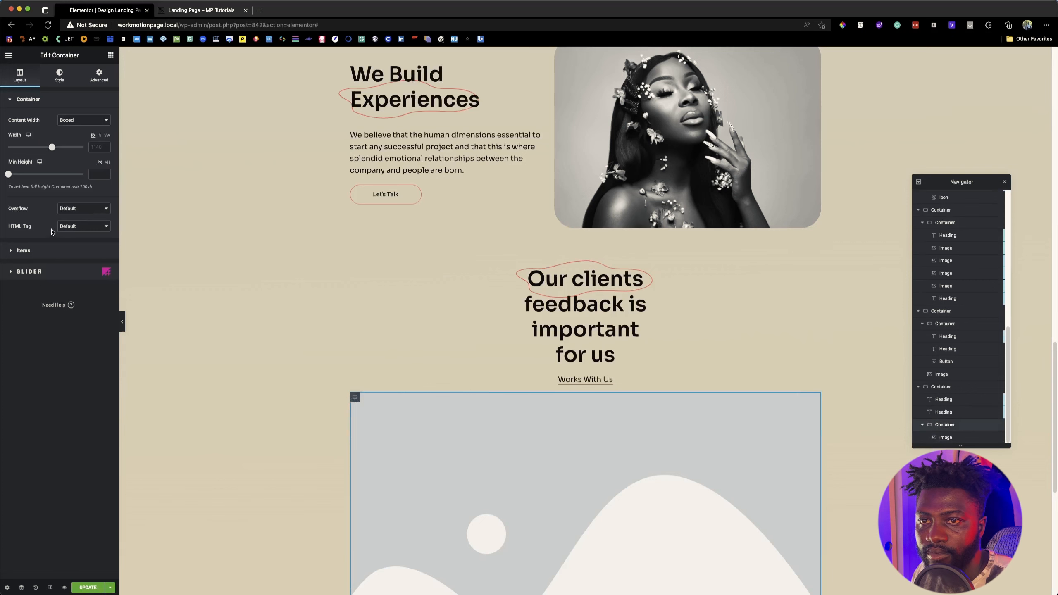
{"action": "left_click", "coordinate": [44, 252]}
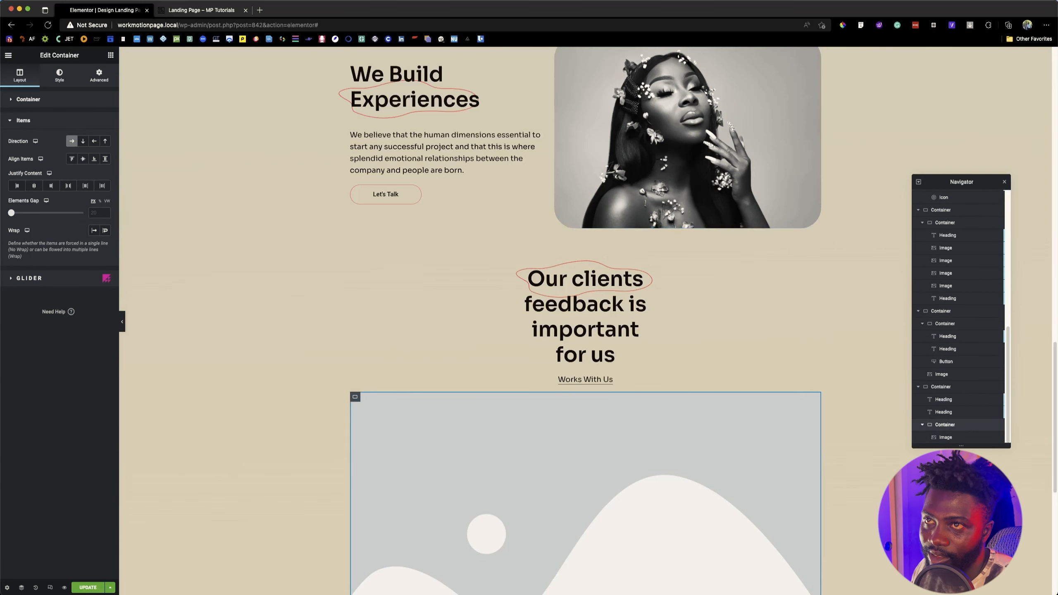
{"action": "left_click", "coordinate": [189, 11]}
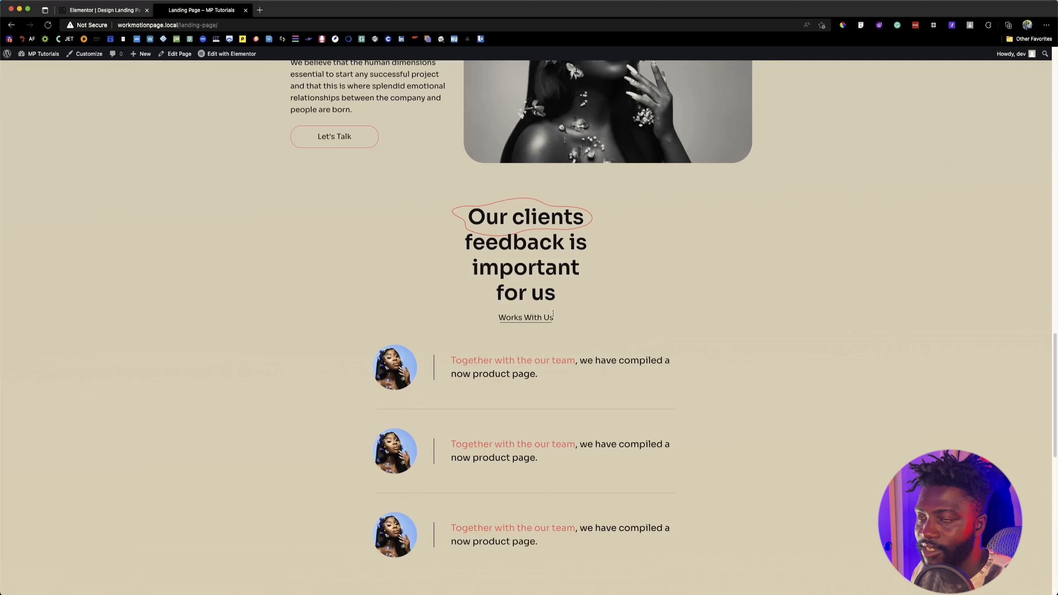
{"action": "scroll", "coordinate": [439, 309], "scroll_direction": "down", "scroll_amount": 5}
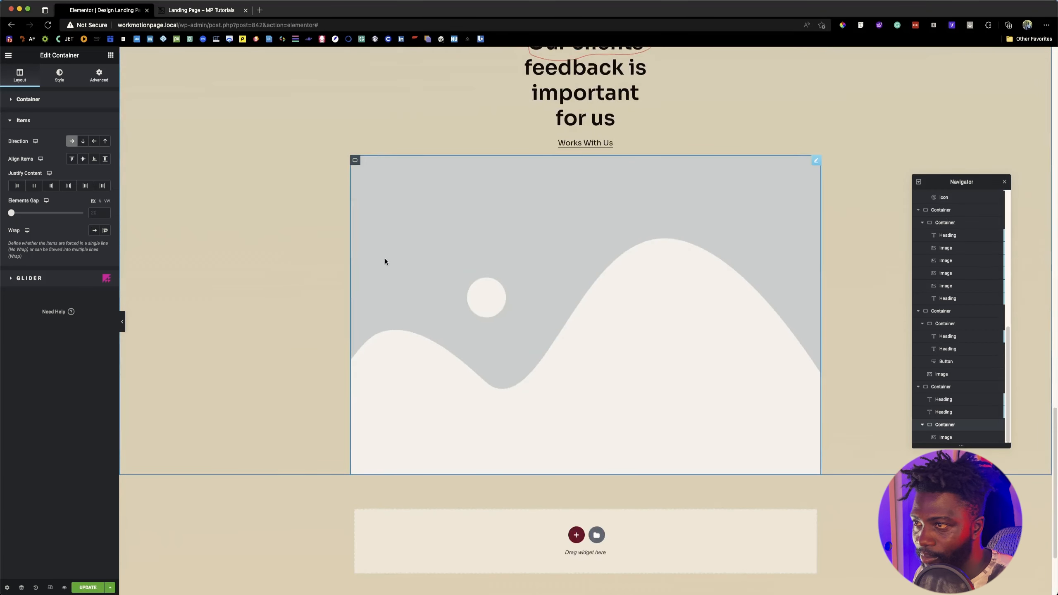
{"action": "left_click", "coordinate": [105, 230]}
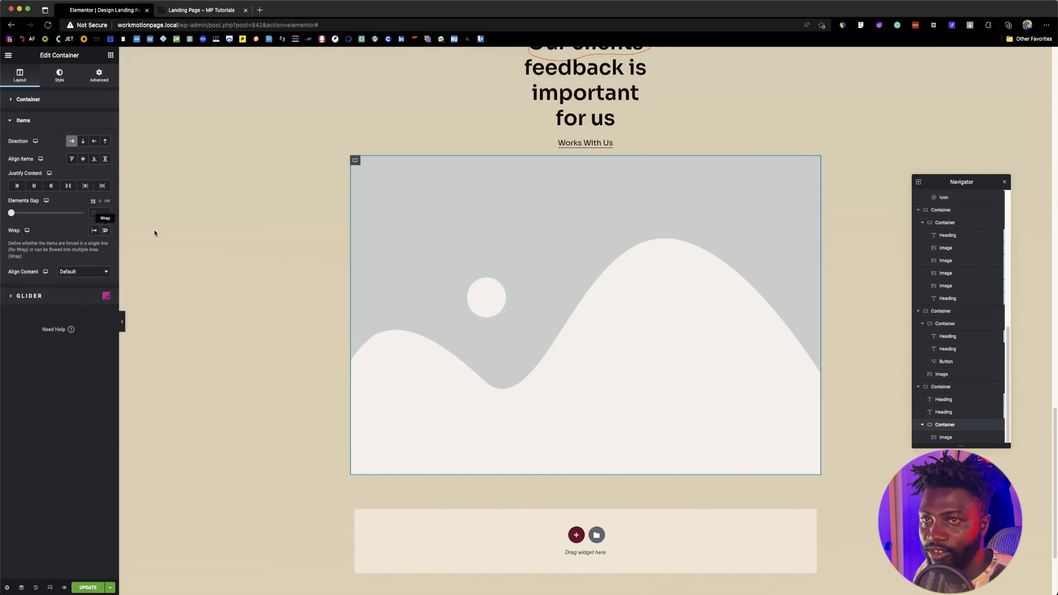
{"action": "left_click", "coordinate": [17, 119]}
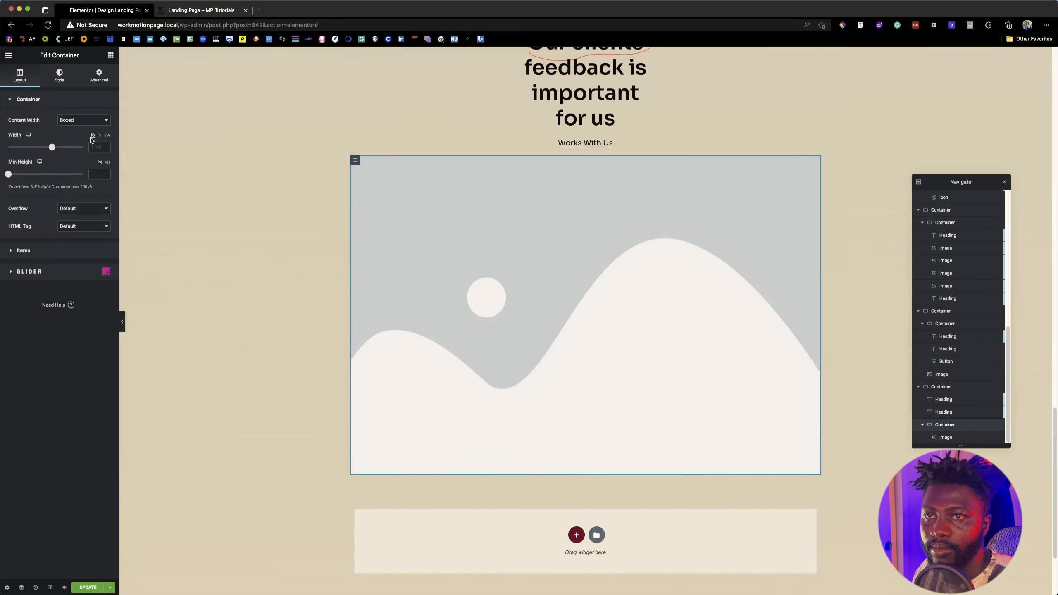
{"action": "left_click", "coordinate": [83, 119]}
{"action": "left_click", "coordinate": [86, 130]}
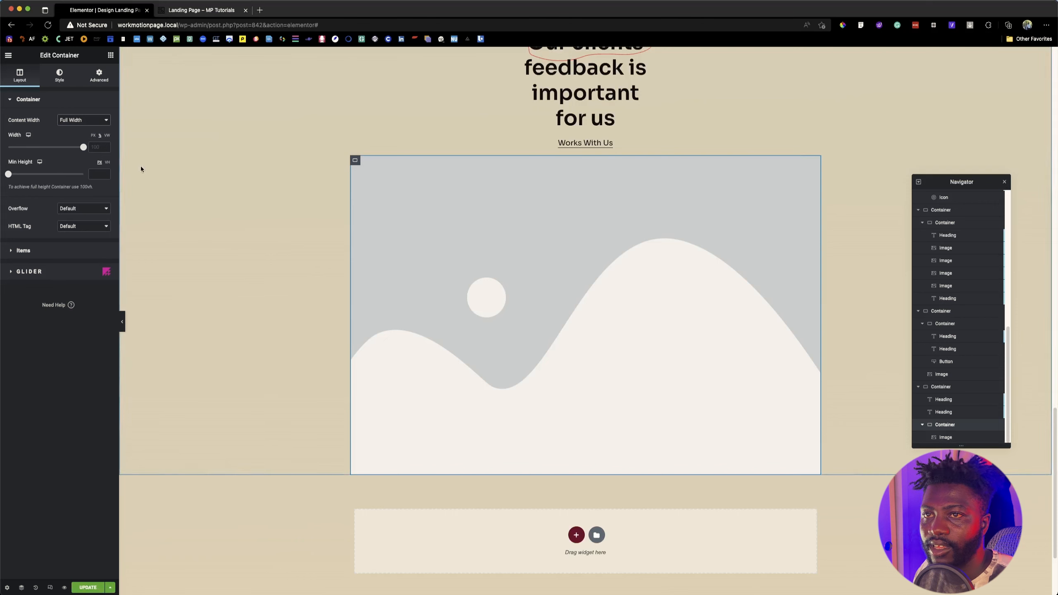
Step: Add a Spacer widget before the image in the nested container and open the spacer's advanced settings
{"action": "left_click", "coordinate": [543, 234]}
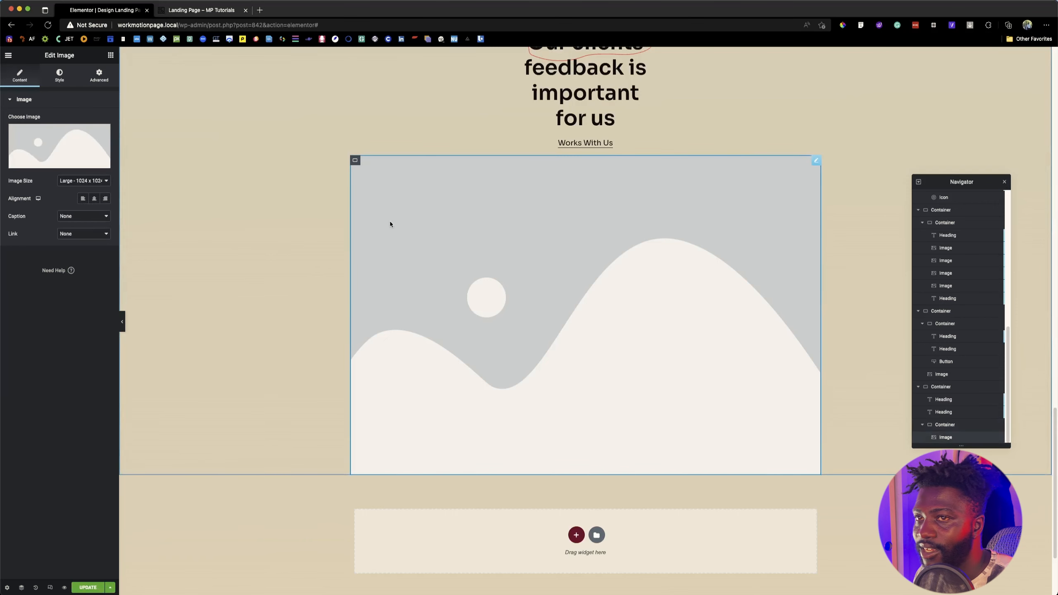
{"action": "left_click", "coordinate": [196, 12]}
{"action": "left_click", "coordinate": [93, 11]}
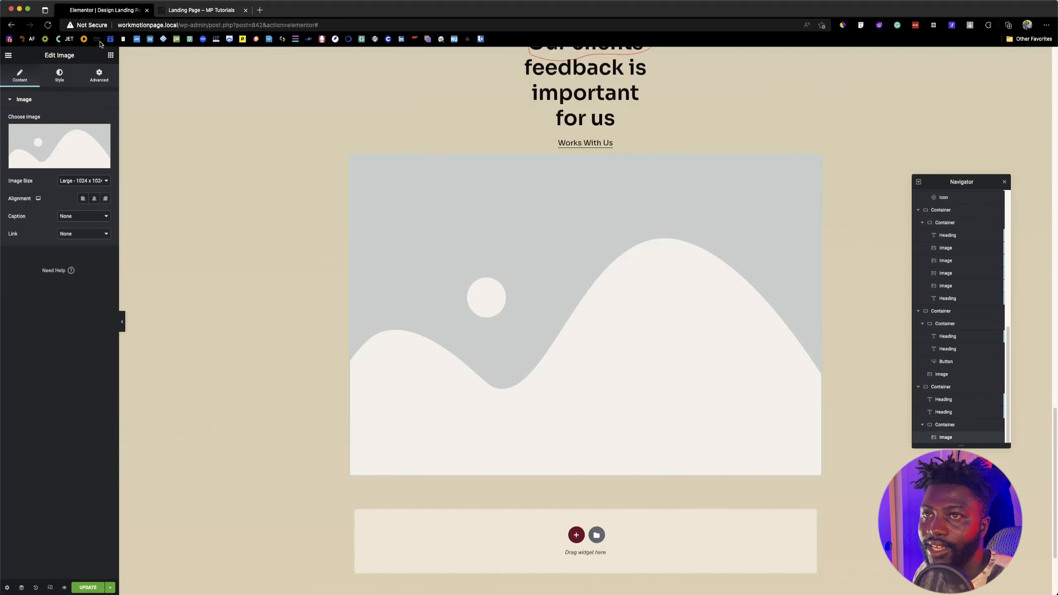
{"action": "left_click", "coordinate": [110, 54]}
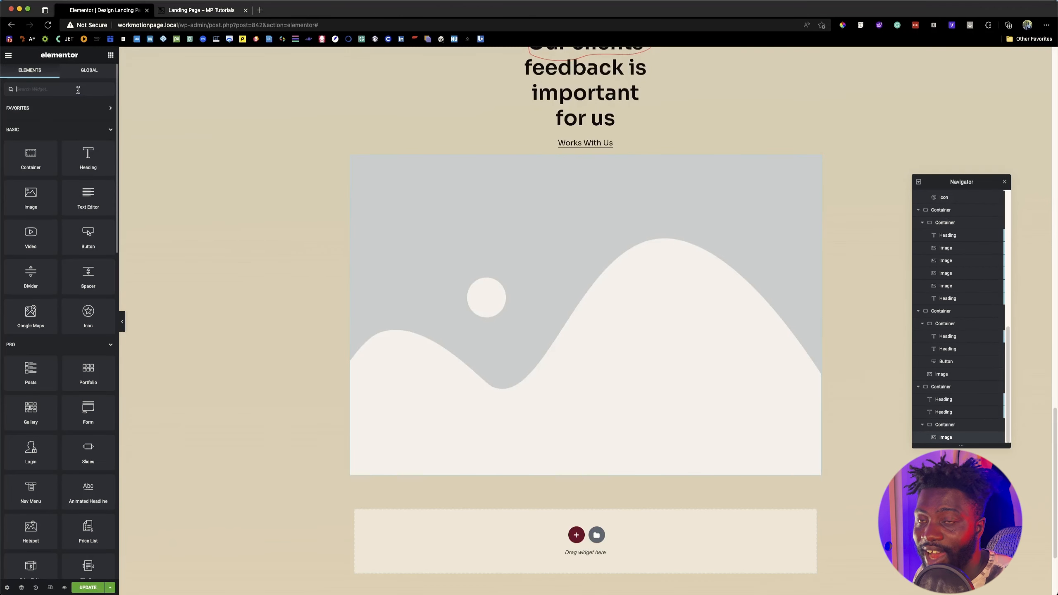
{"action": "type", "text": "space"}
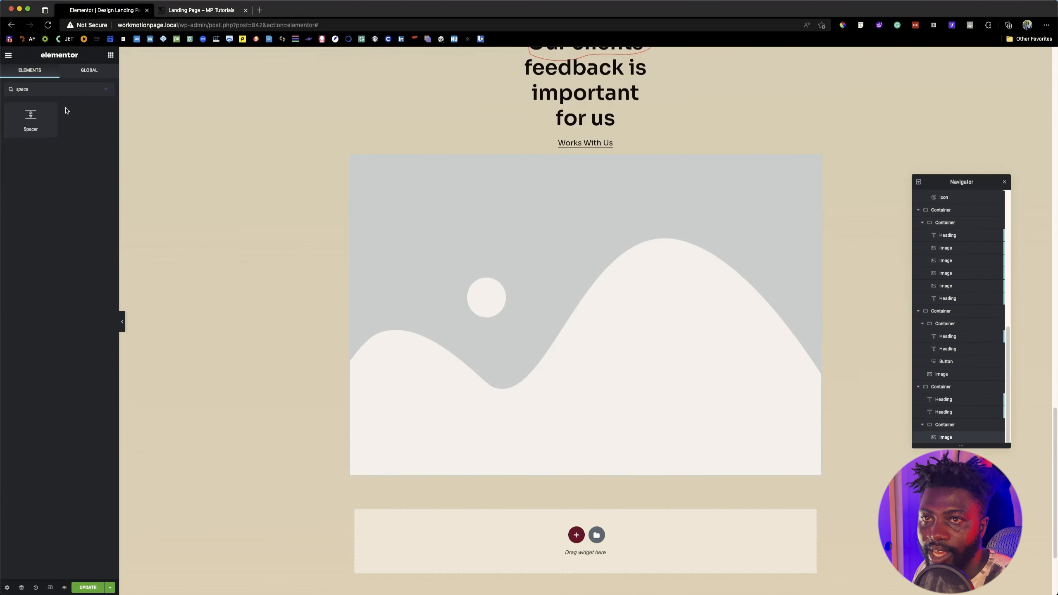
{"action": "left_click_drag", "start_coordinate": [44, 119], "coordinate": [474, 347]}
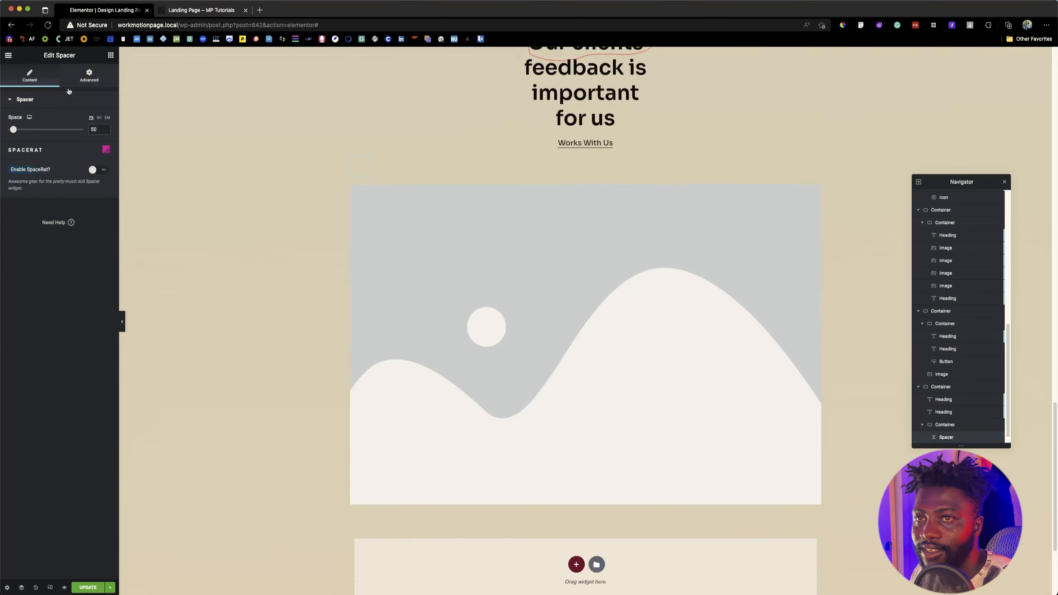
{"action": "left_click", "coordinate": [92, 80]}
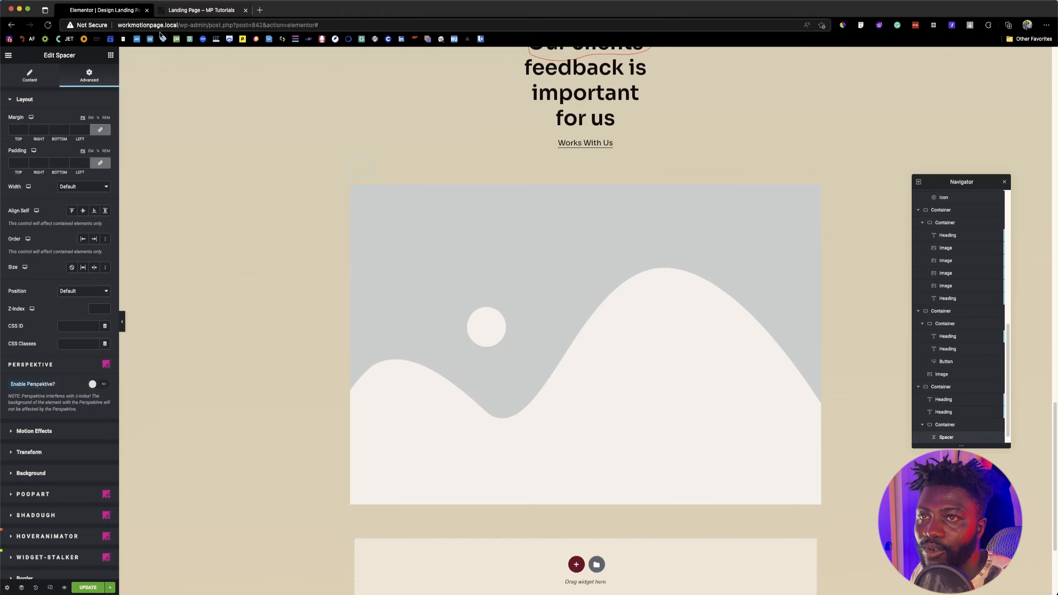
Step: Add a Heading widget to the nested testimonial container and move the Image widget ahead of the Spacer
{"action": "left_click", "coordinate": [111, 55]}
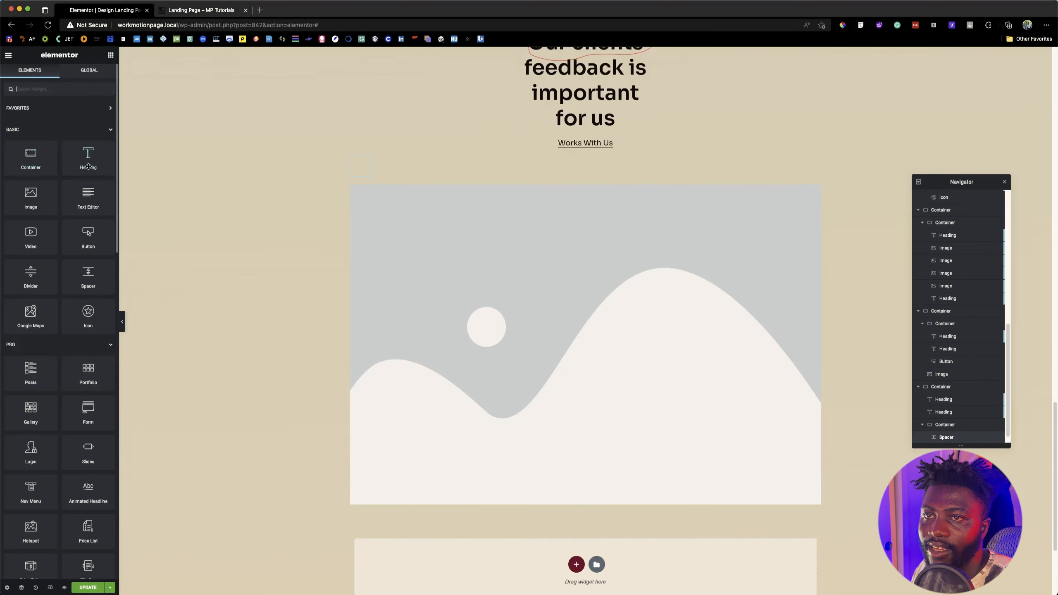
{"action": "left_click_drag", "start_coordinate": [88, 165], "coordinate": [407, 203]}
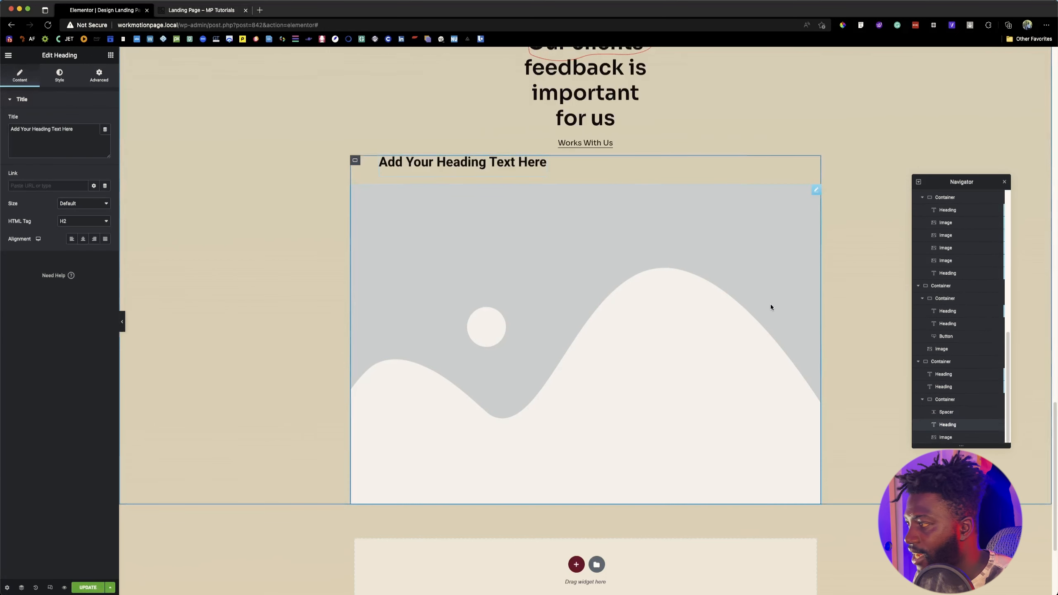
{"action": "mouse_move", "coordinate": [935, 436]}
{"action": "left_mouse_down"}
{"action": "mouse_move", "coordinate": [941, 416]}
{"action": "mouse_move", "coordinate": [945, 425]}
{"action": "left_mouse_up"}
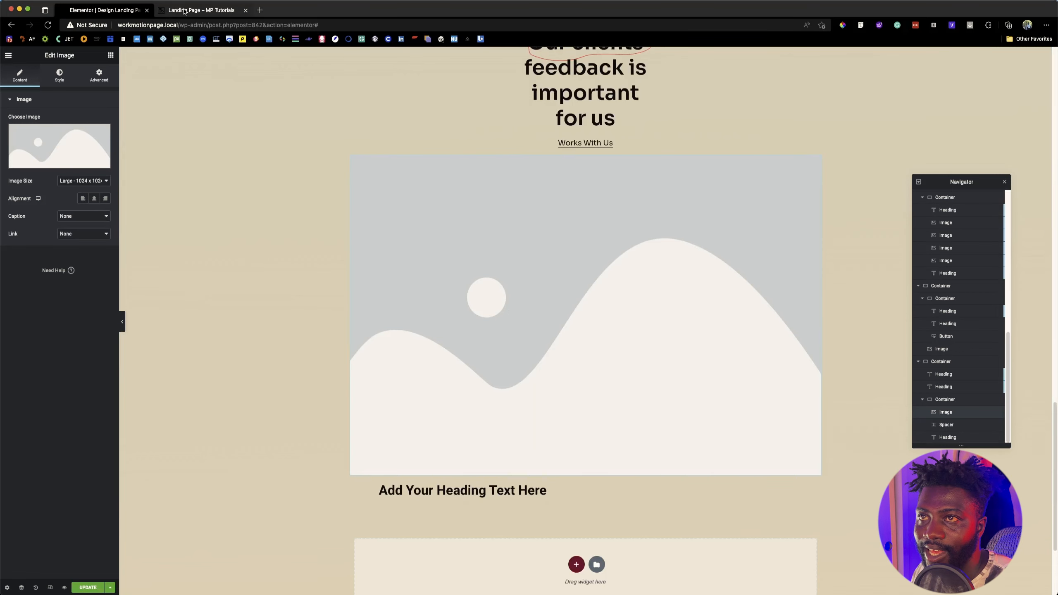
Step: Inspect the first testimonial's profile picture in the Figma design for its width and height, and return to the Elementor editor
{"action": "left_click", "coordinate": [203, 11]}
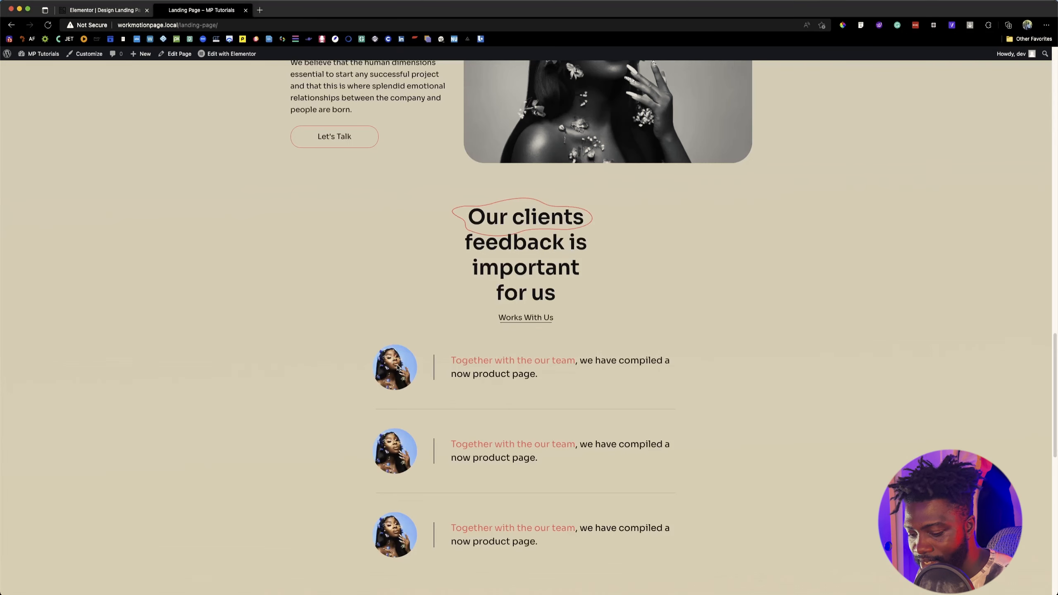
{"action": "key", "text": "super+Tab"}
{"action": "scroll", "coordinate": [514, 318], "scroll_direction": "down", "scroll_amount": 5}
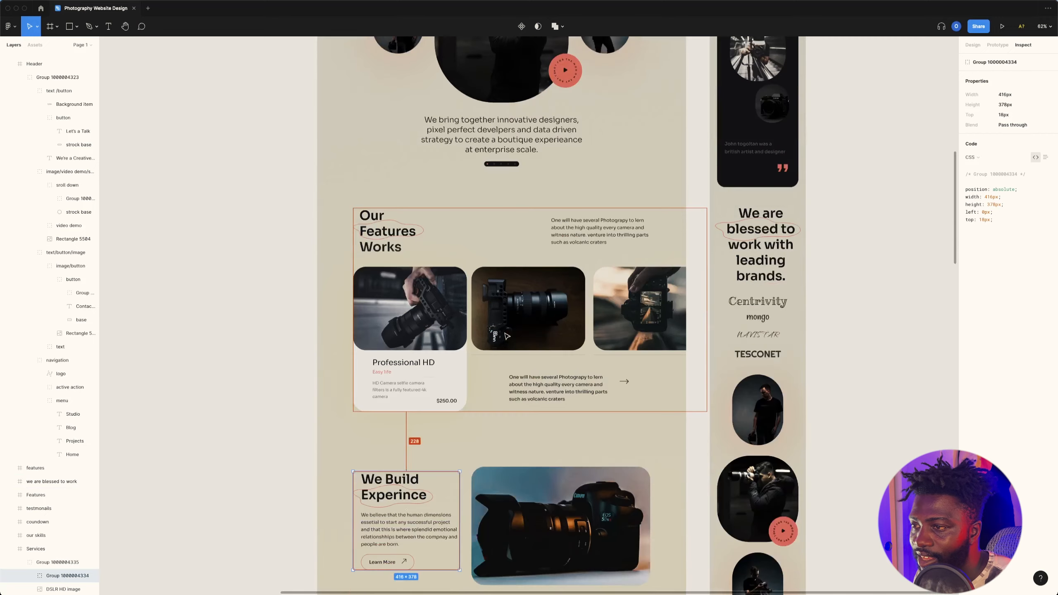
{"action": "scroll", "coordinate": [510, 333], "scroll_direction": "up", "scroll_amount": 8}
{"action": "scroll", "coordinate": [506, 348], "scroll_direction": "down", "scroll_amount": 15}
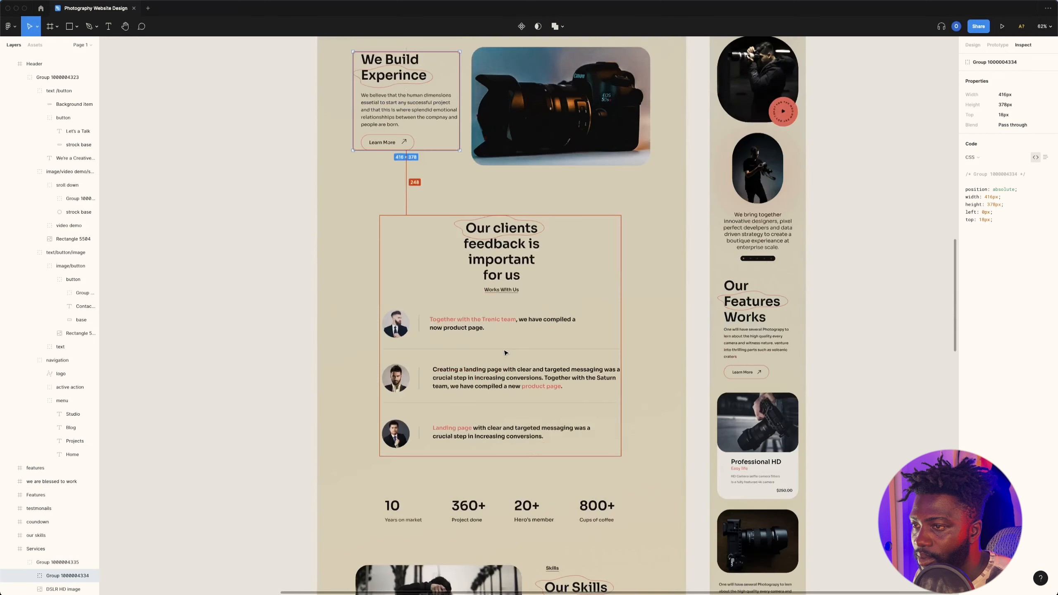
{"action": "left_click", "coordinate": [391, 324]}
{"action": "double_click", "coordinate": [394, 326]}
{"action": "double_click", "coordinate": [394, 326]}
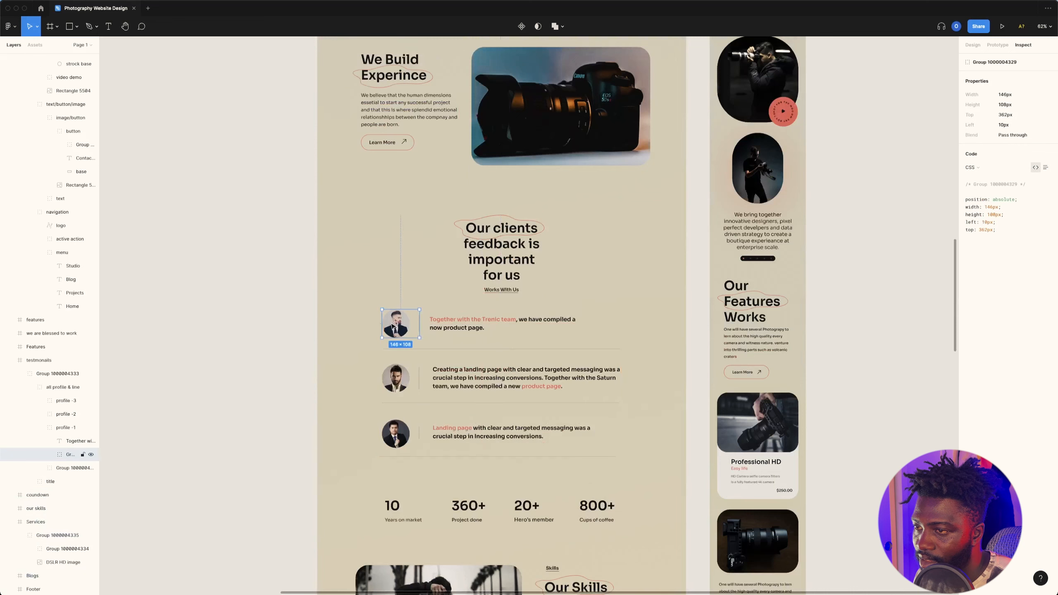
{"action": "double_click", "coordinate": [393, 326]}
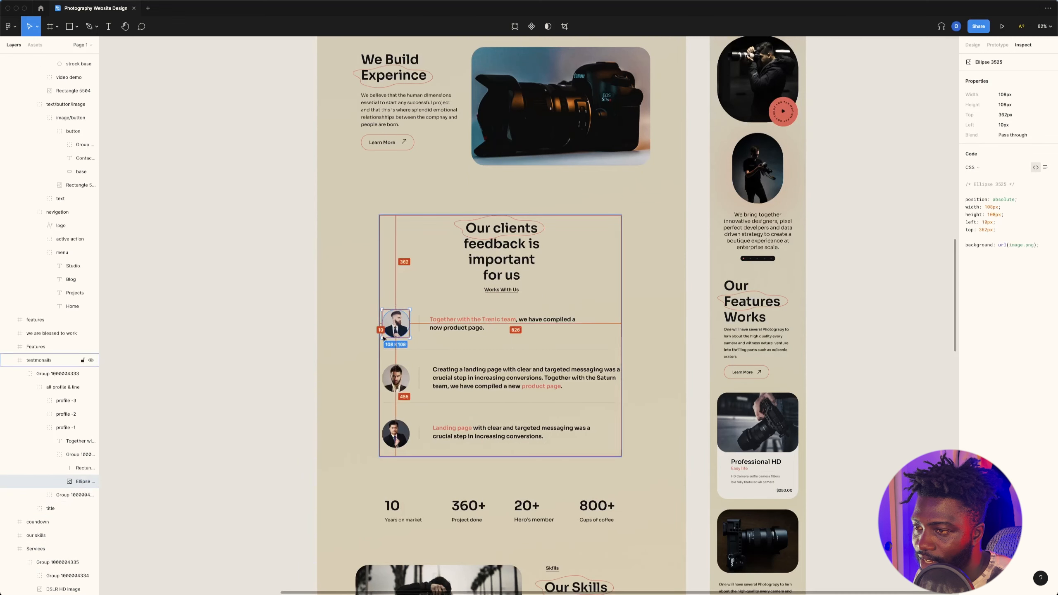
{"action": "key", "text": "super+Tab"}
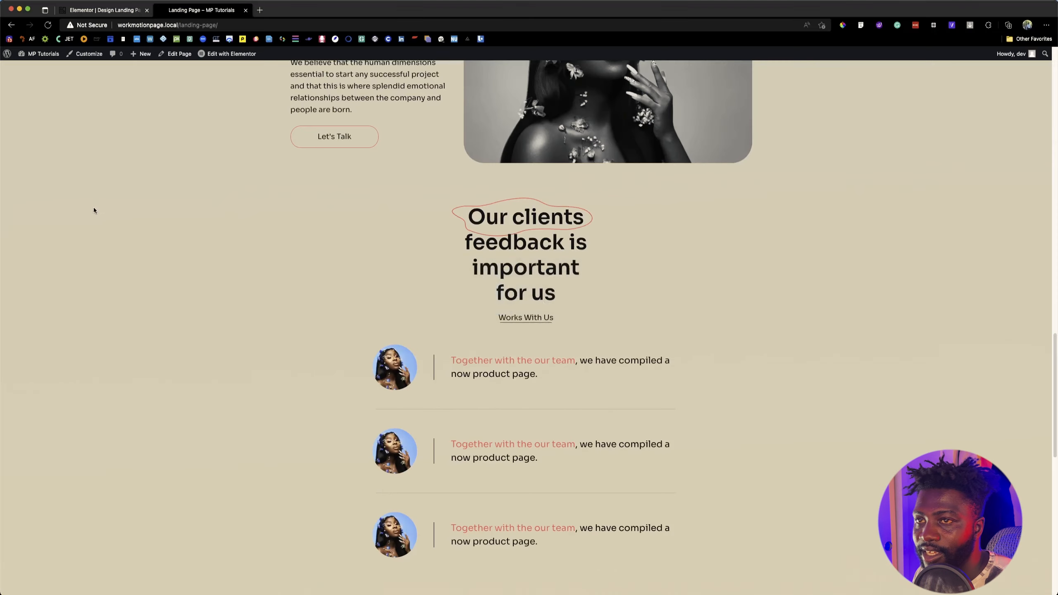
{"action": "left_click", "coordinate": [91, 11]}
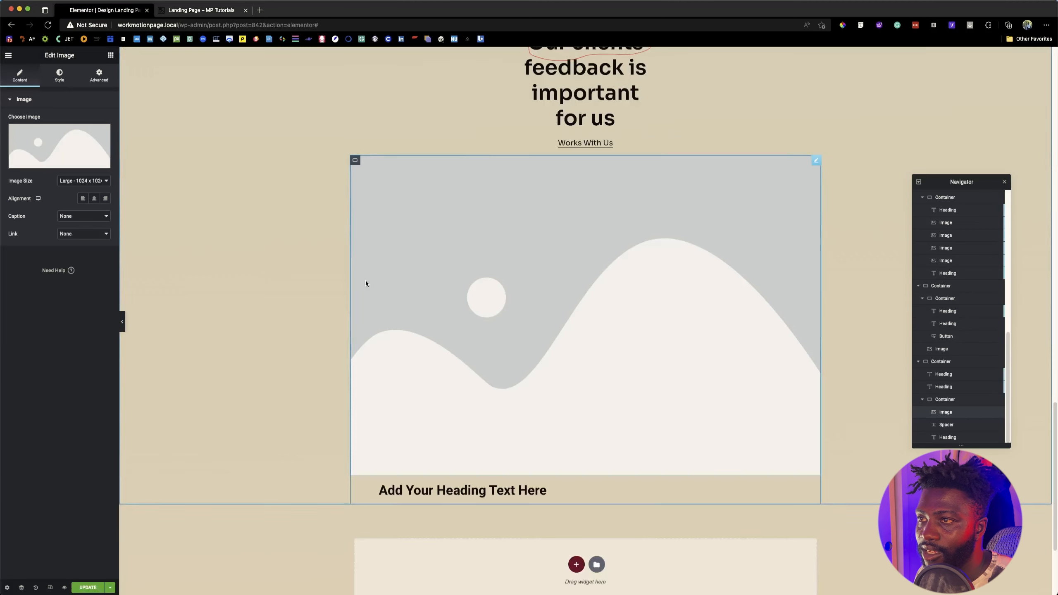
Step: Set the testimonial image to Full size with a width and height of 108 px and Cover object fit
{"action": "left_click", "coordinate": [79, 180]}
{"action": "left_click", "coordinate": [73, 206]}
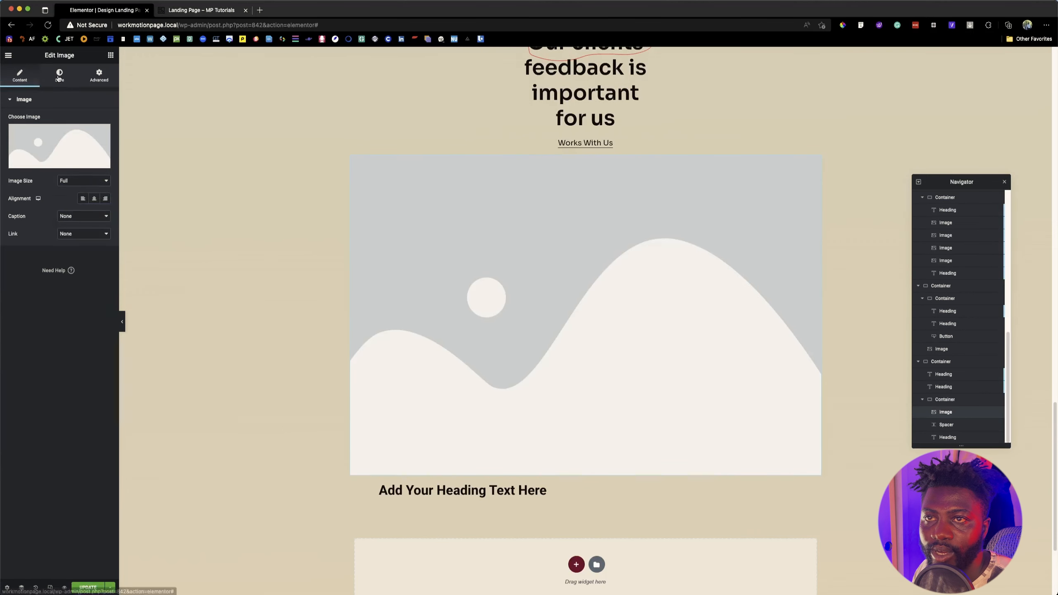
{"action": "left_click", "coordinate": [59, 75]}
{"action": "left_click", "coordinate": [99, 118]}
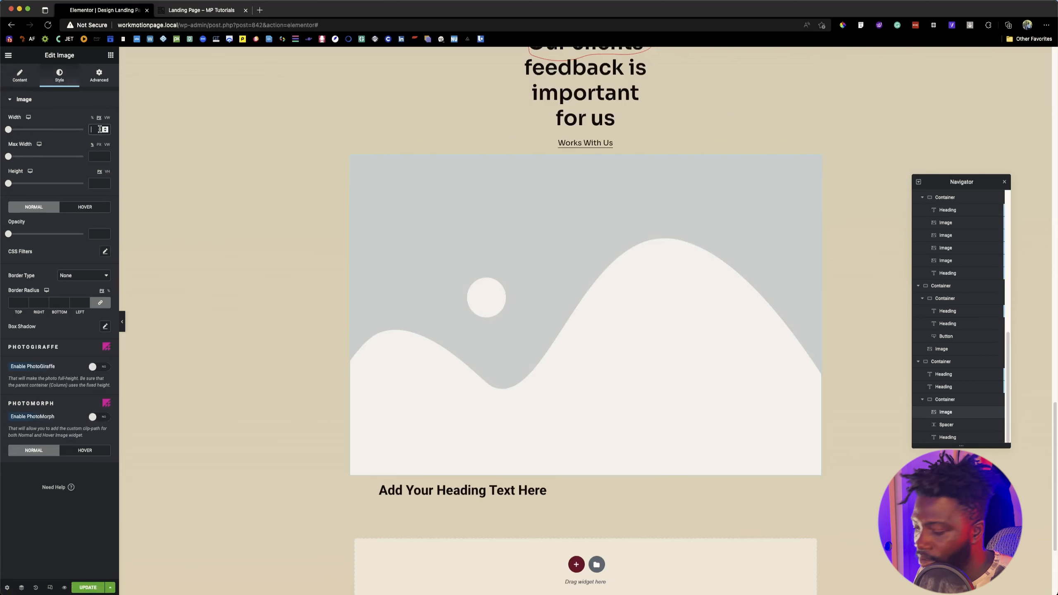
{"action": "type", "text": "108"}
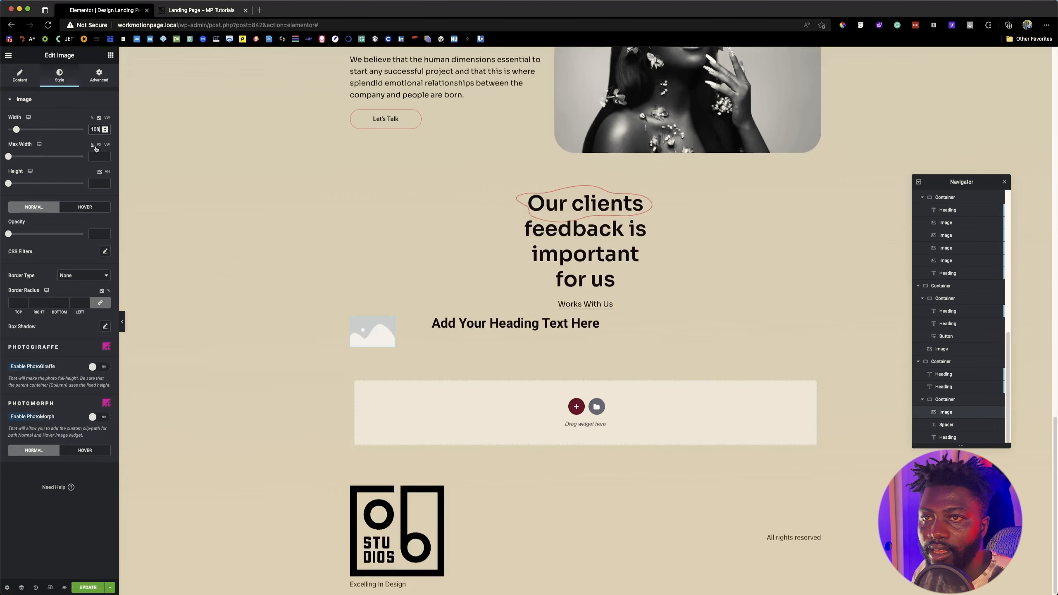
{"action": "left_click", "coordinate": [96, 182]}
{"action": "type", "text": "108"}
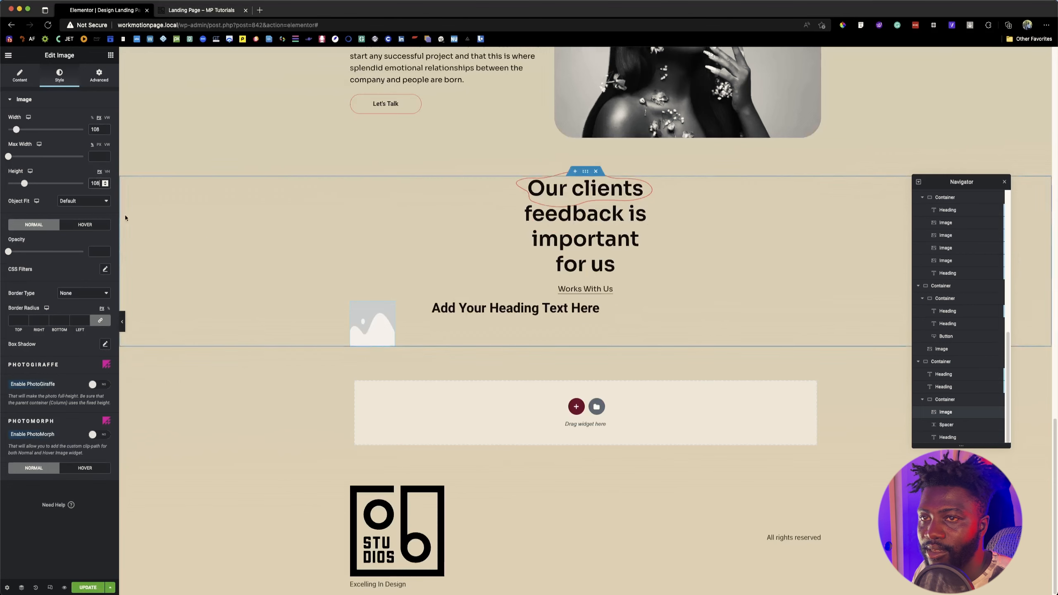
{"action": "left_click", "coordinate": [79, 201]}
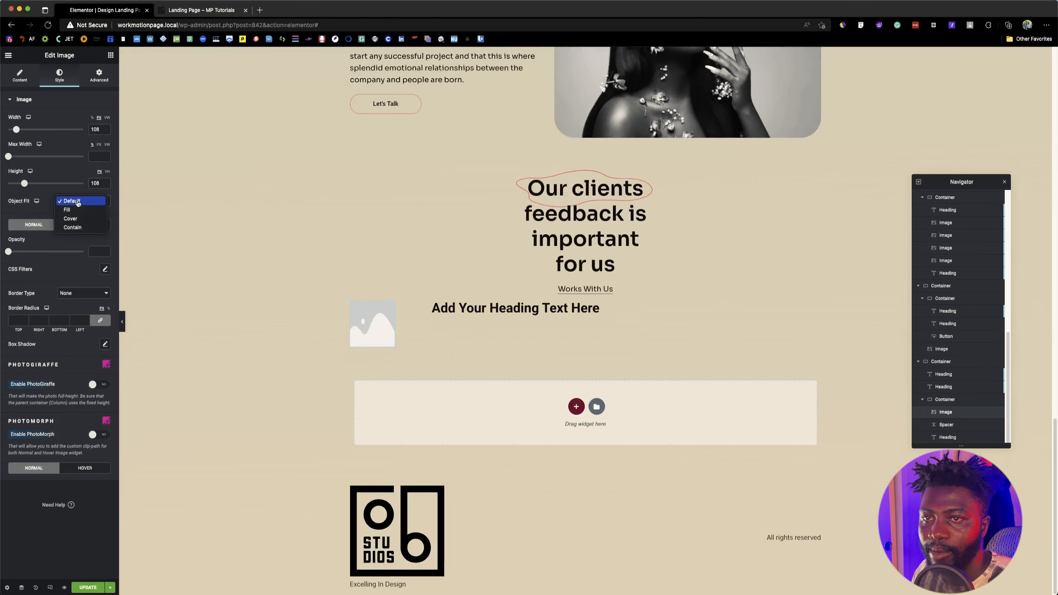
{"action": "left_click", "coordinate": [73, 224]}
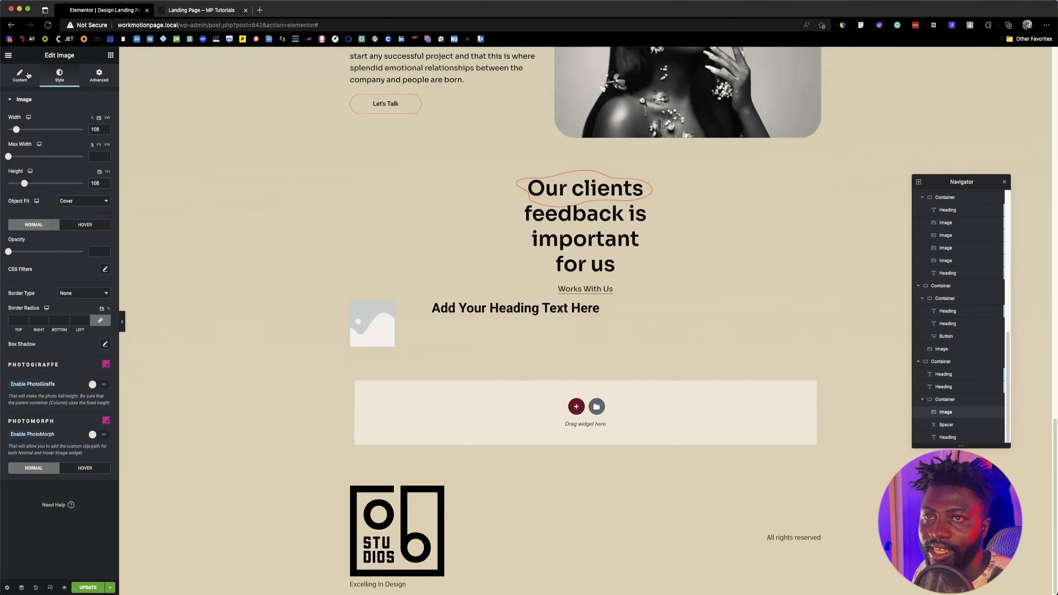
Step: Replace the placeholder with the media library portrait of the woman against a blue background
{"action": "left_click", "coordinate": [20, 75]}
{"action": "left_click", "coordinate": [51, 100]}
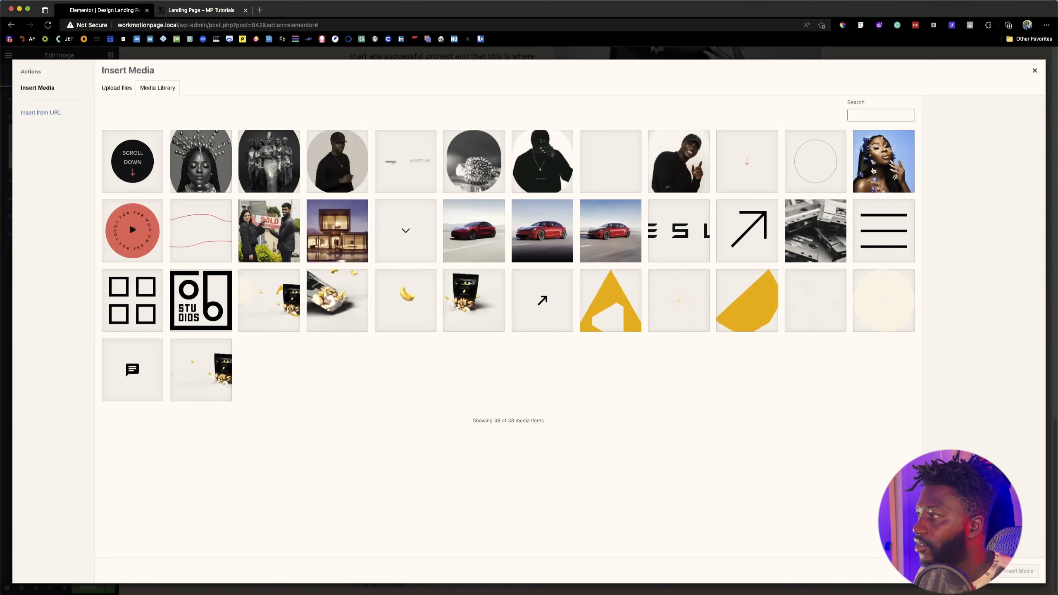
{"action": "left_click", "coordinate": [873, 170]}
{"action": "left_click", "coordinate": [1029, 571]}
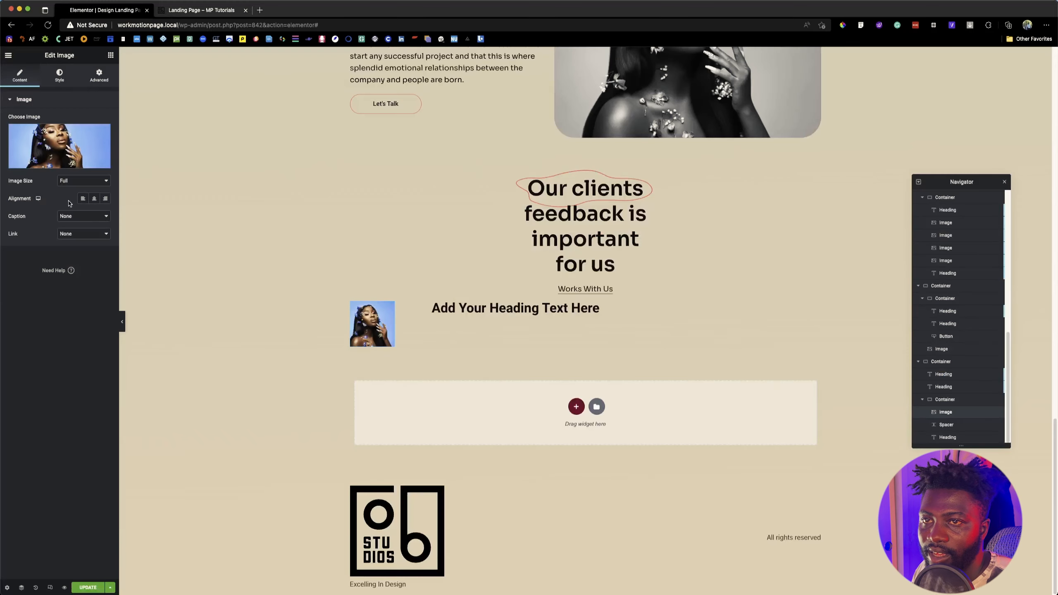
Step: Check the profile picture's shape in Figma and give the testimonial image a 50% border radius on all corners
{"action": "left_click", "coordinate": [60, 74]}
{"action": "key", "text": "super+Tab"}
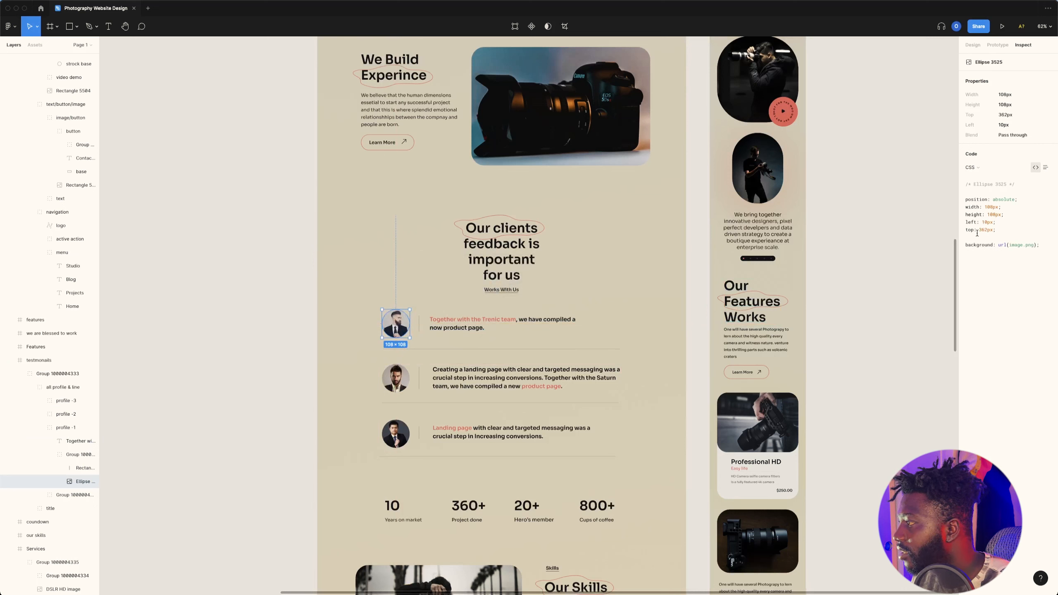
{"action": "key", "text": "super+Tab"}
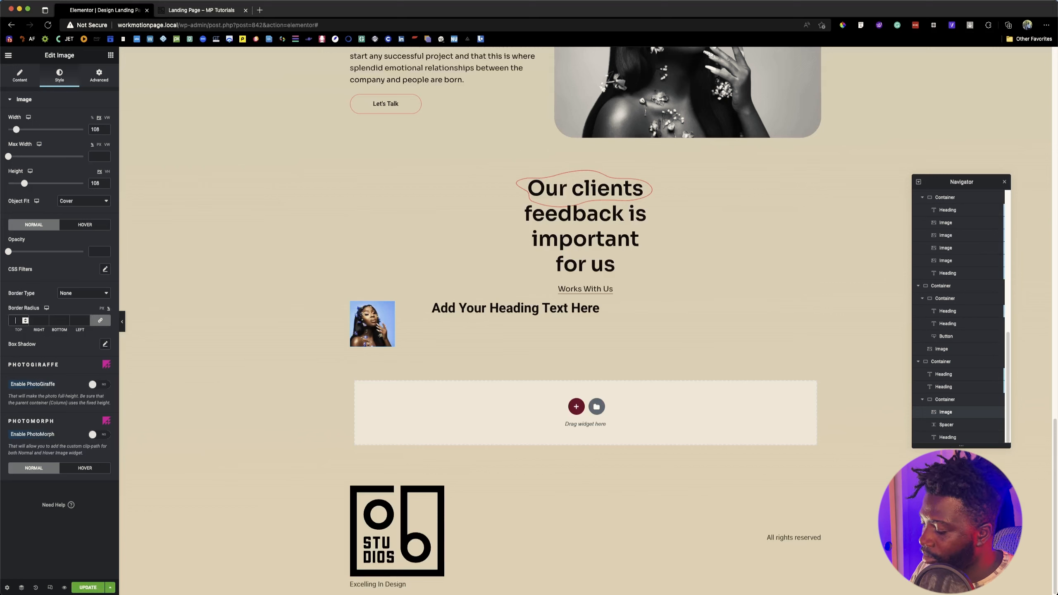
{"action": "type", "text": "50"}
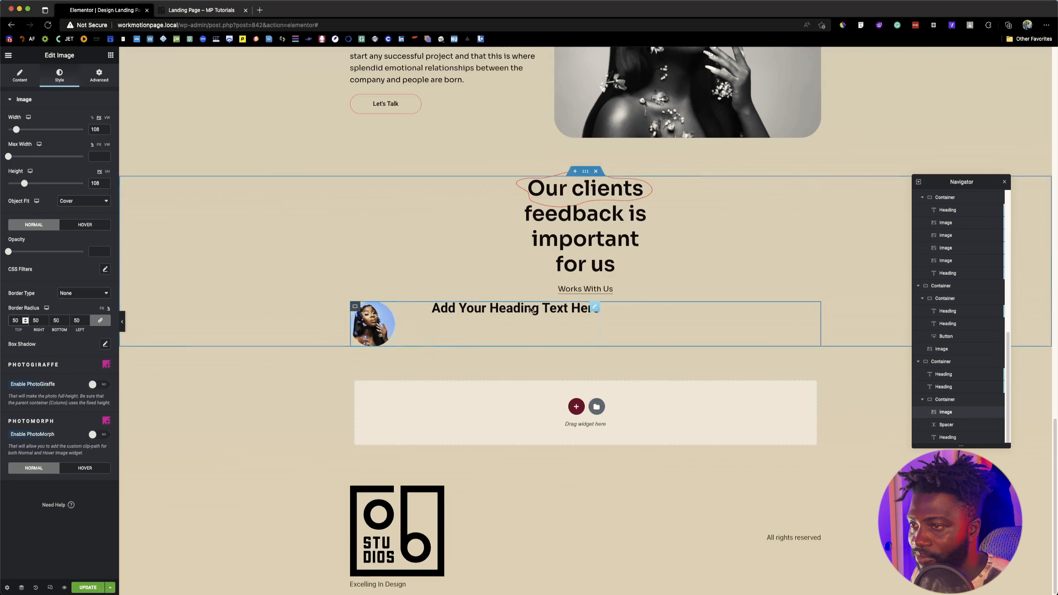
Step: Give the spacer next to the testimonial image a classic background in the global Primary color
{"action": "left_click", "coordinate": [406, 323]}
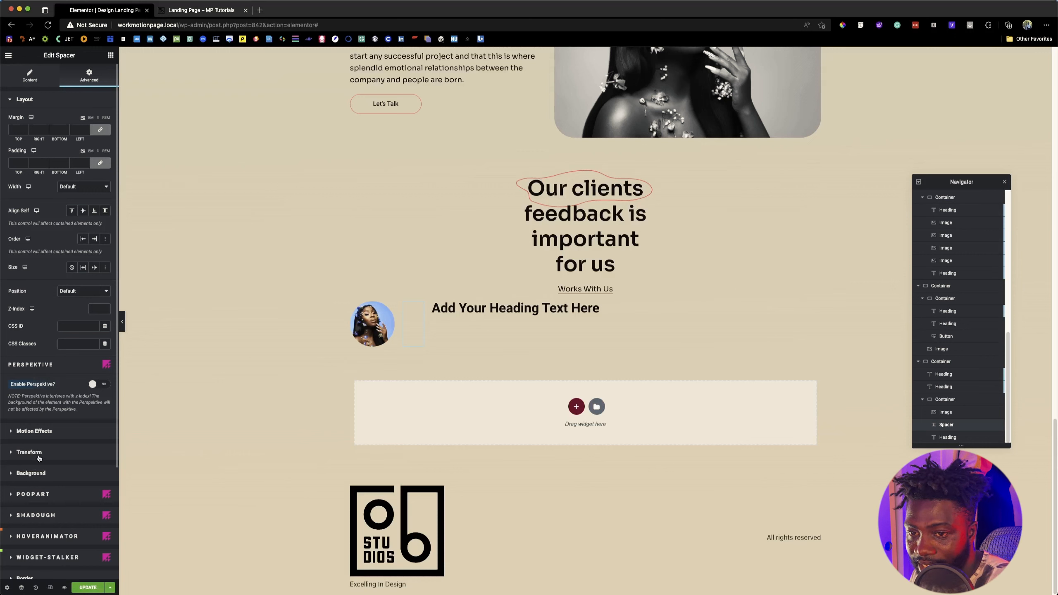
{"action": "left_click", "coordinate": [31, 473]}
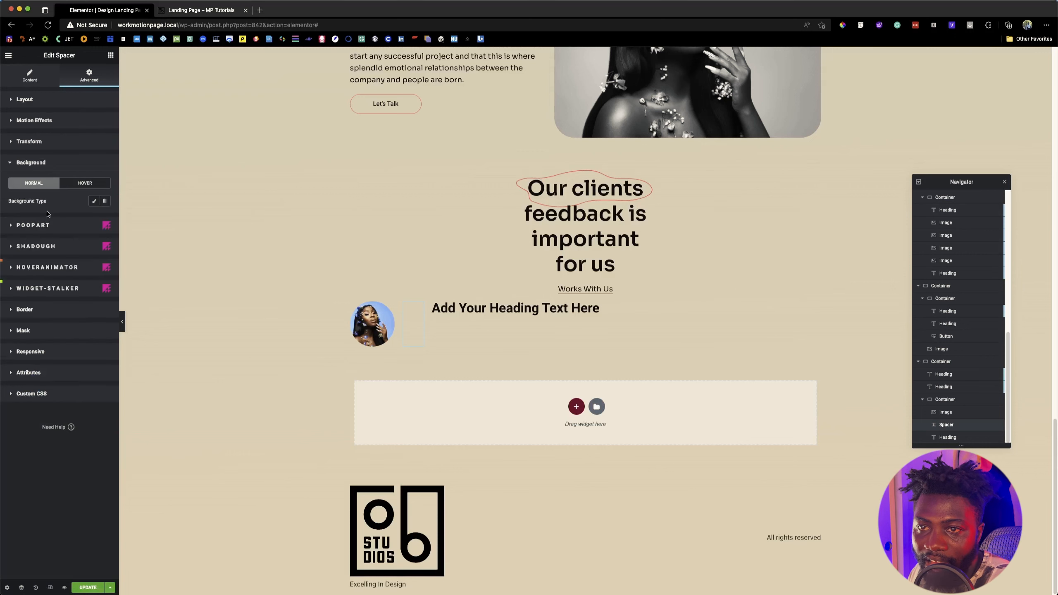
{"action": "left_click", "coordinate": [94, 200]}
{"action": "left_click", "coordinate": [95, 219]}
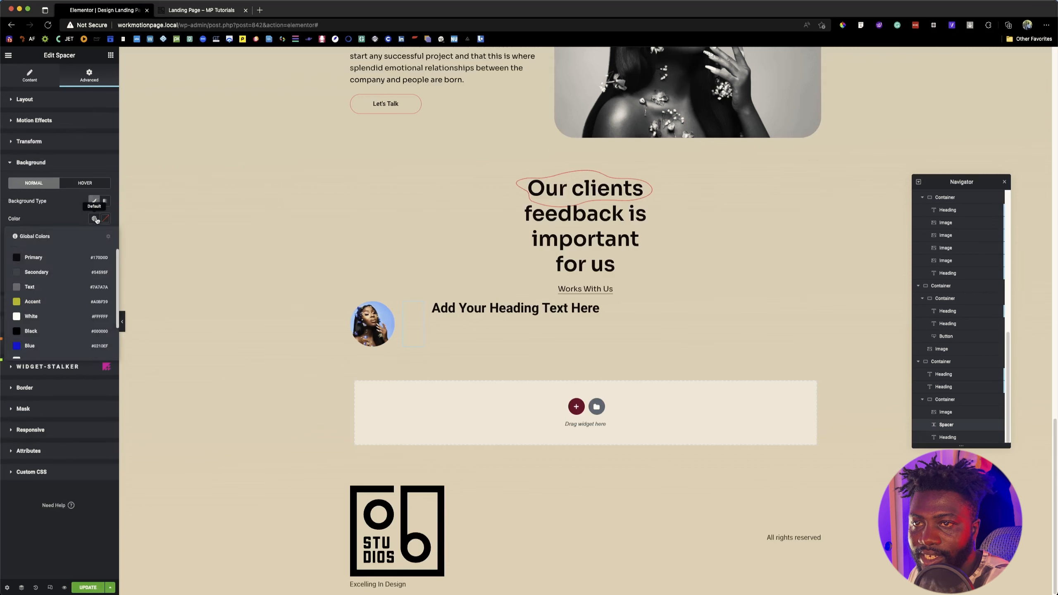
{"action": "left_click", "coordinate": [47, 263]}
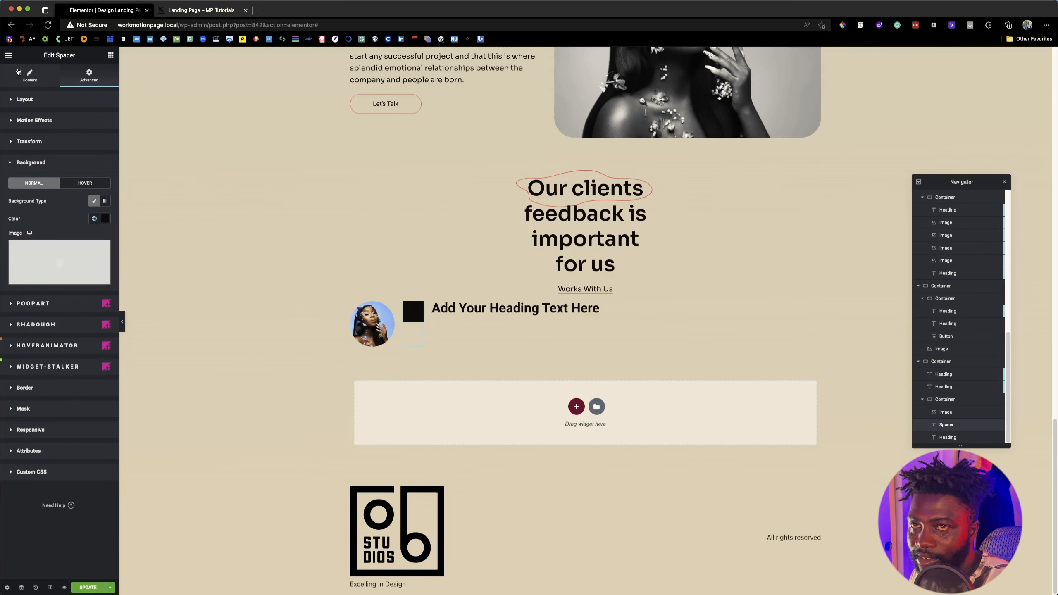
Step: Reduce the spacer's space to 10 px and give the widget a custom width of 9%
{"action": "left_click", "coordinate": [26, 74]}
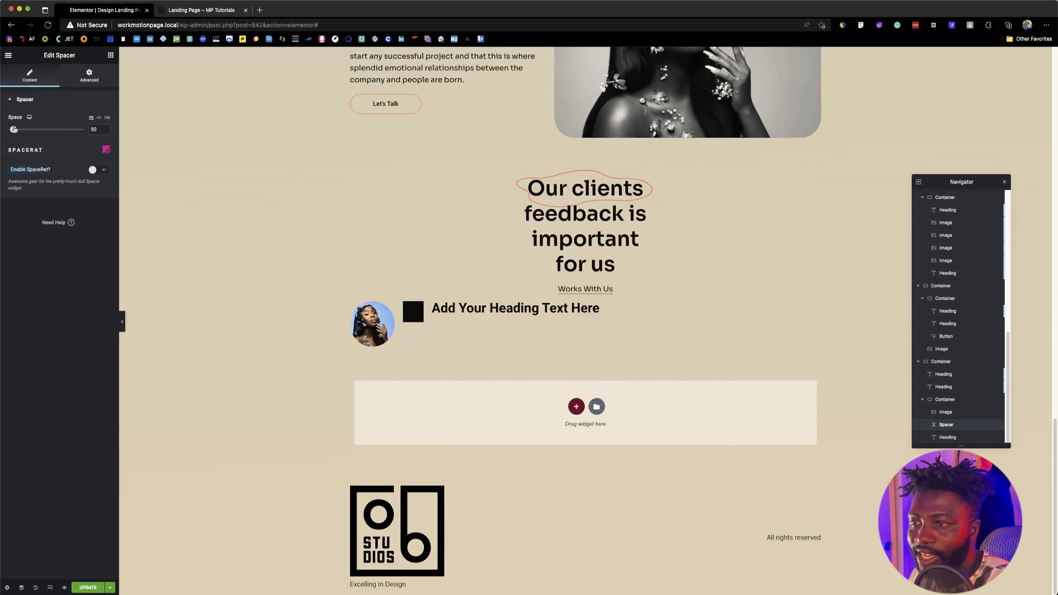
{"action": "mouse_move", "coordinate": [13, 130]}
{"action": "left_mouse_down"}
{"action": "mouse_move", "coordinate": [22, 129]}
{"action": "mouse_move", "coordinate": [8, 128]}
{"action": "left_mouse_up"}
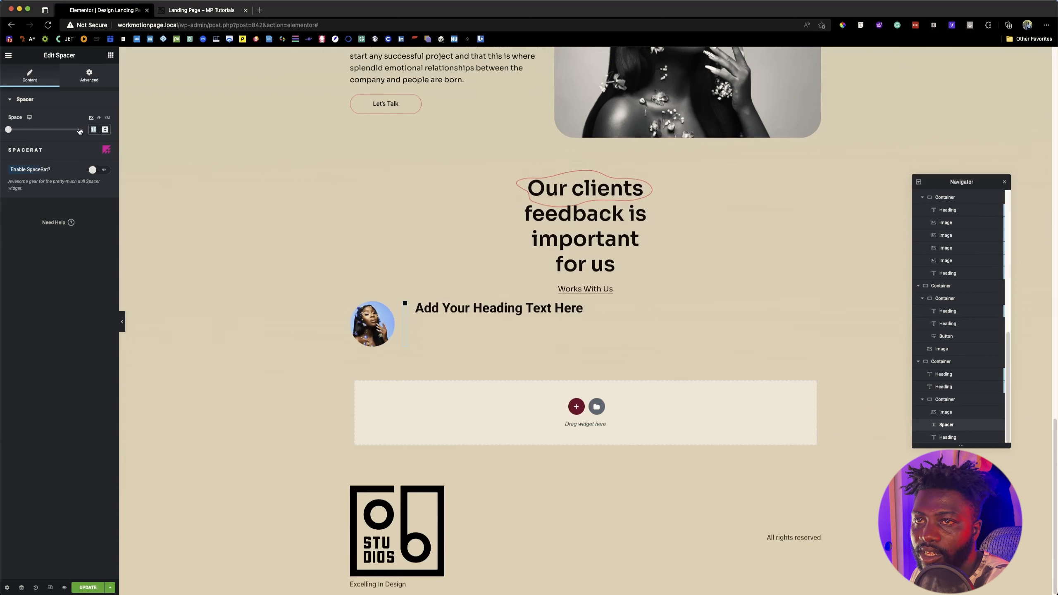
{"action": "left_click", "coordinate": [89, 75]}
{"action": "left_click", "coordinate": [85, 187]}
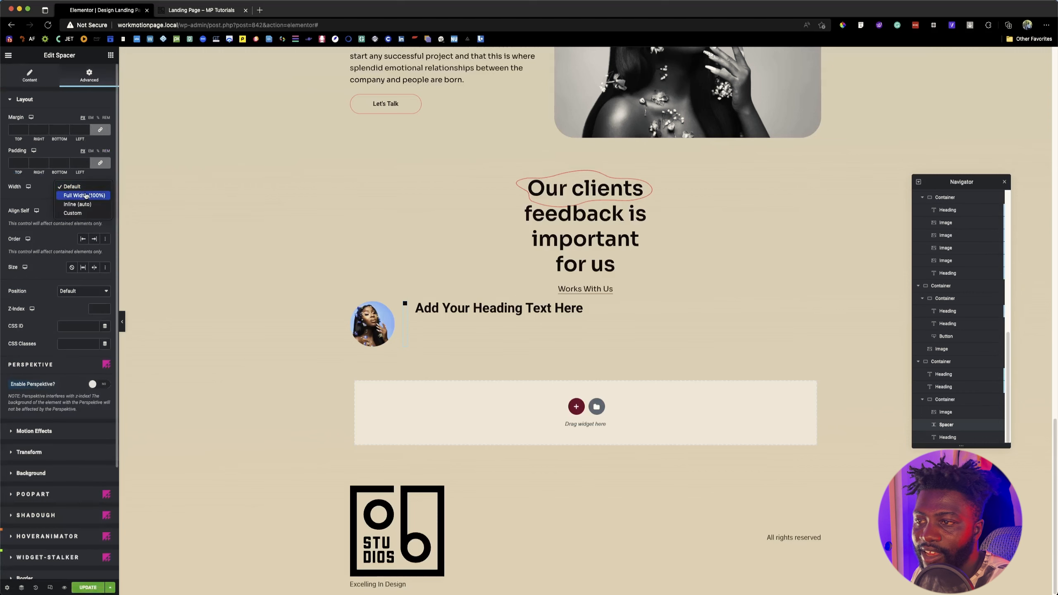
{"action": "left_click", "coordinate": [86, 195]}
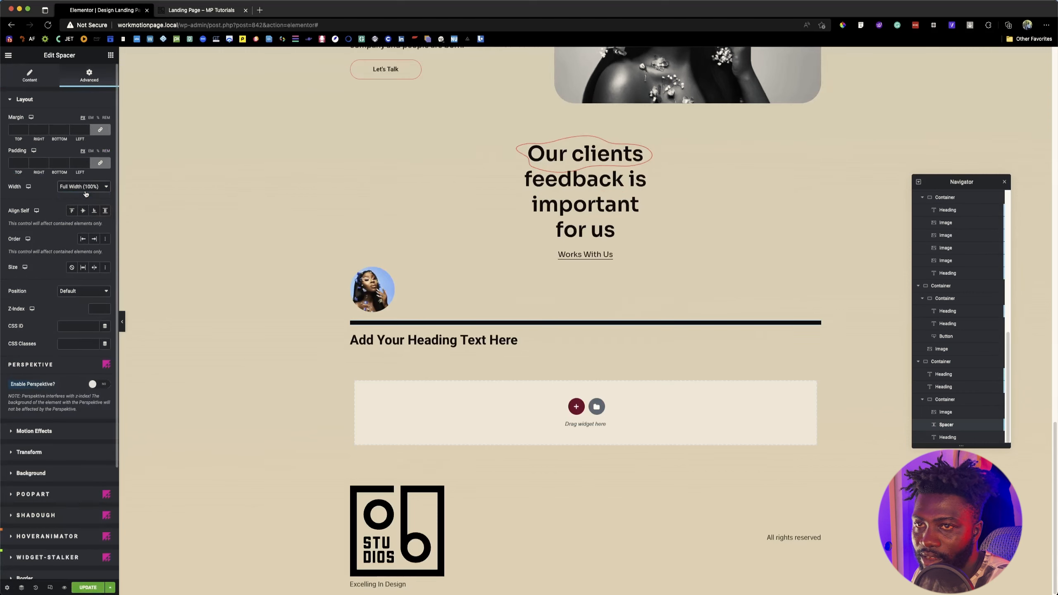
{"action": "left_click", "coordinate": [85, 193]}
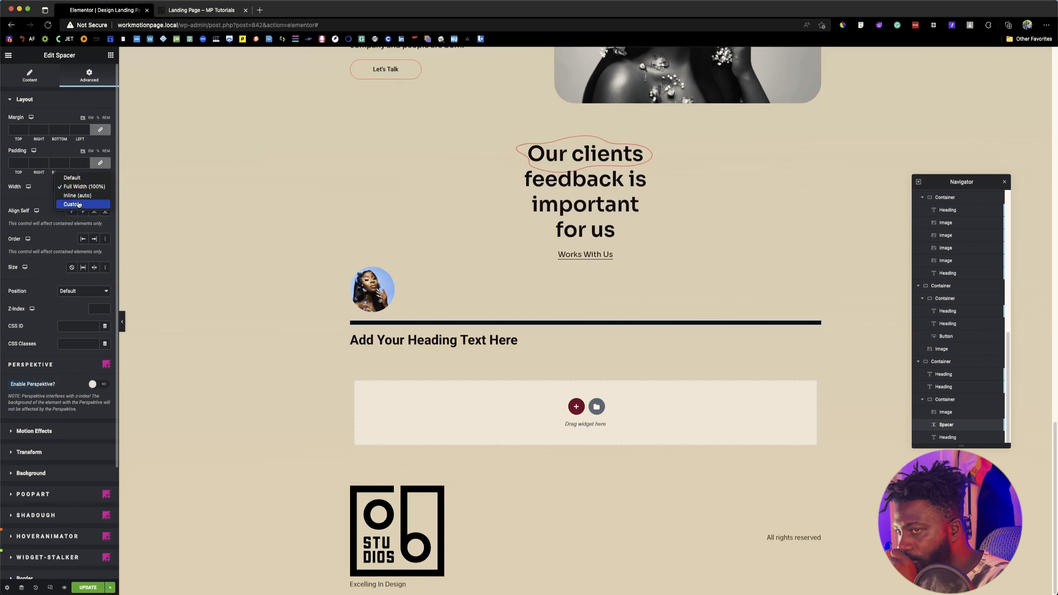
{"action": "left_click", "coordinate": [78, 204]}
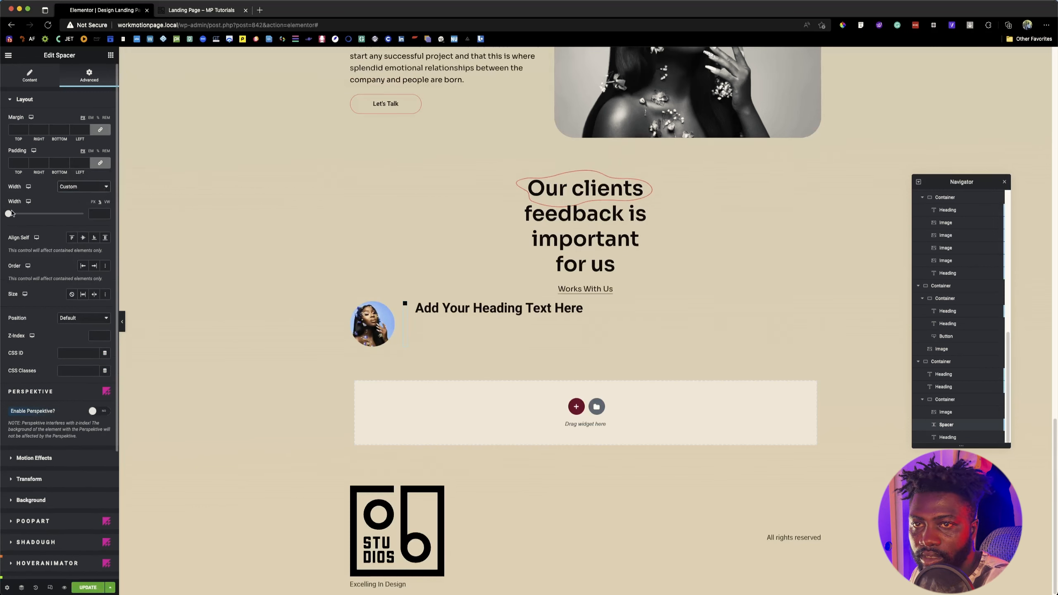
{"action": "left_click_drag", "start_coordinate": [11, 214], "coordinate": [18, 215]}
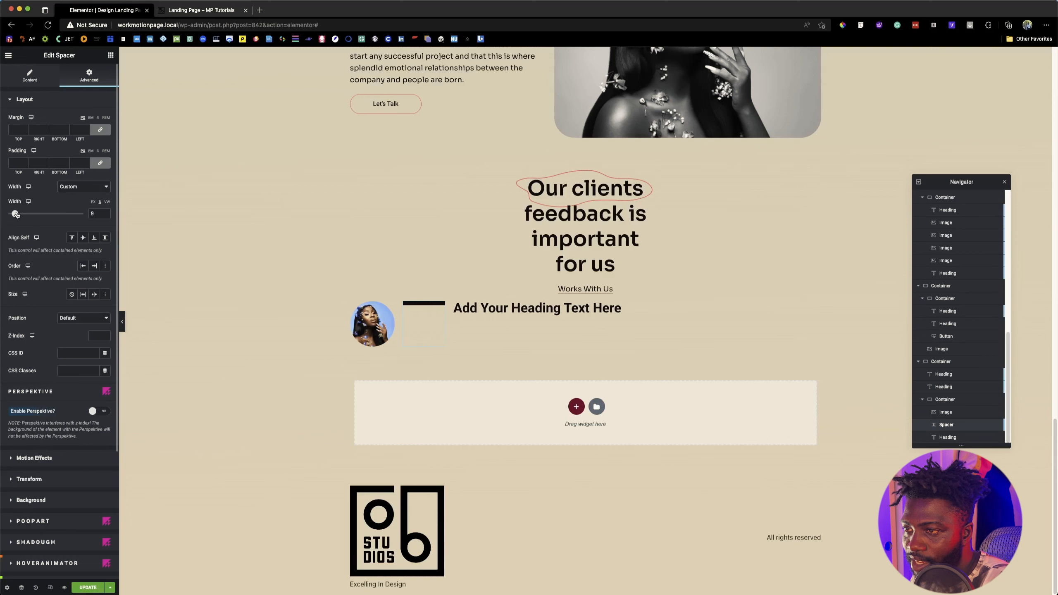
Step: Increase the spacer's space to 110 px and set its custom width to 3 px, matching the divider line inspected in Figma
{"action": "left_click", "coordinate": [29, 76]}
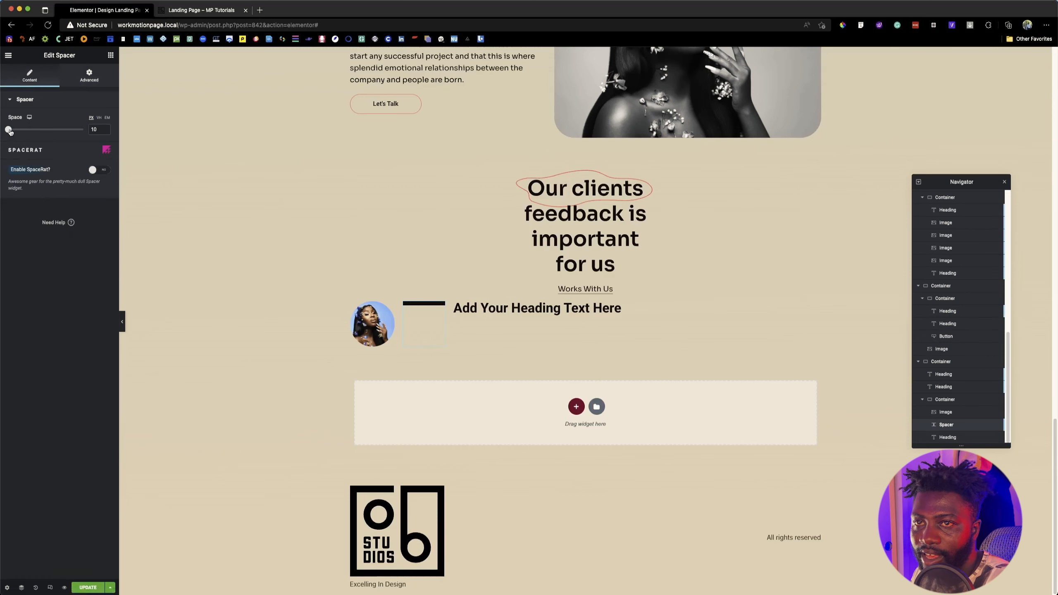
{"action": "left_click_drag", "start_coordinate": [10, 132], "coordinate": [23, 133]}
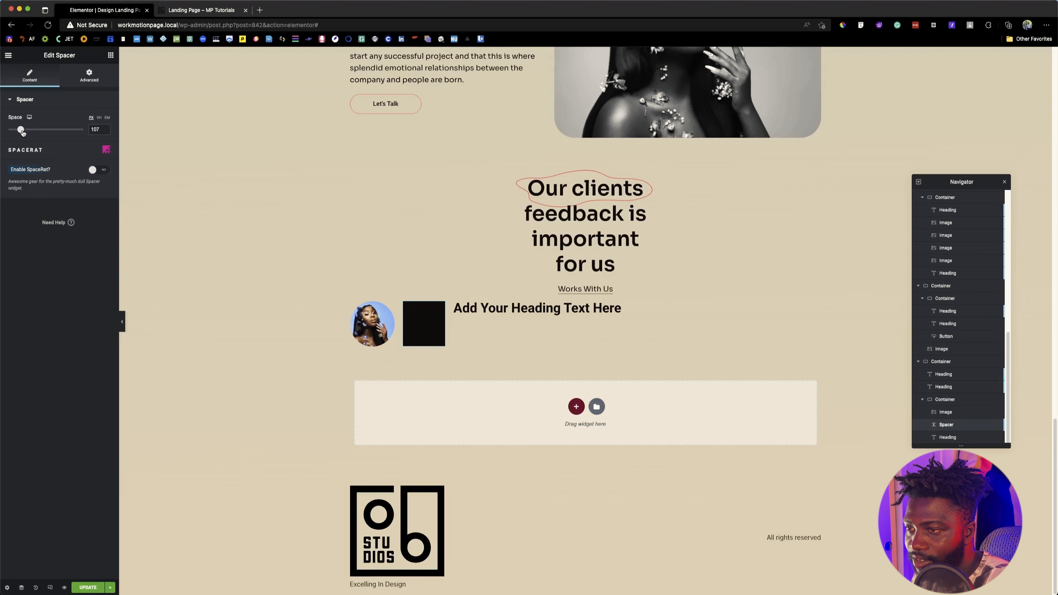
{"action": "left_click", "coordinate": [98, 78]}
{"action": "left_click", "coordinate": [93, 202]}
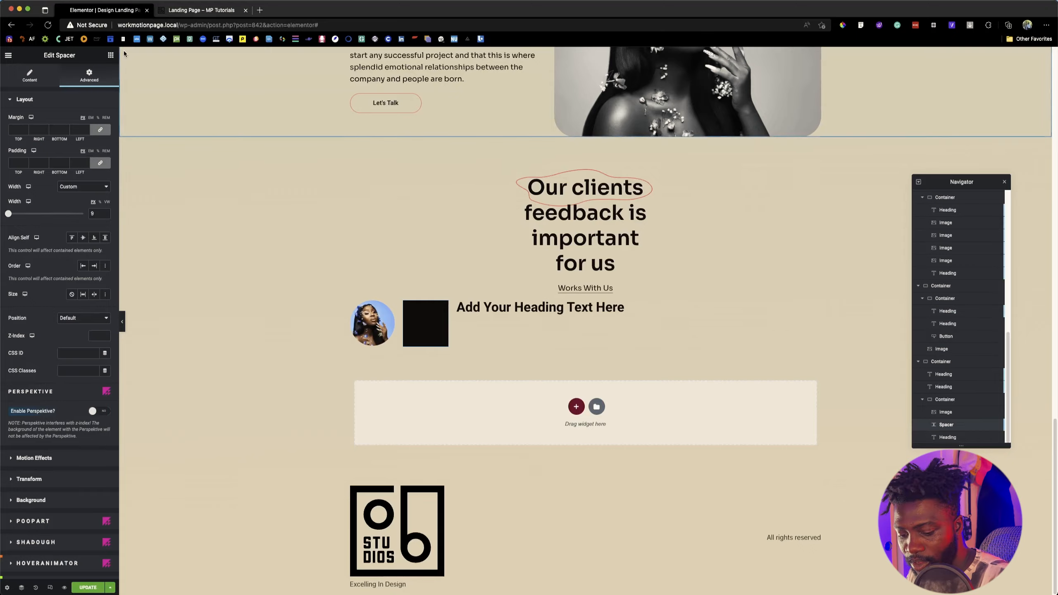
{"action": "key", "text": "super+Tab"}
{"action": "left_click", "coordinate": [419, 322]}
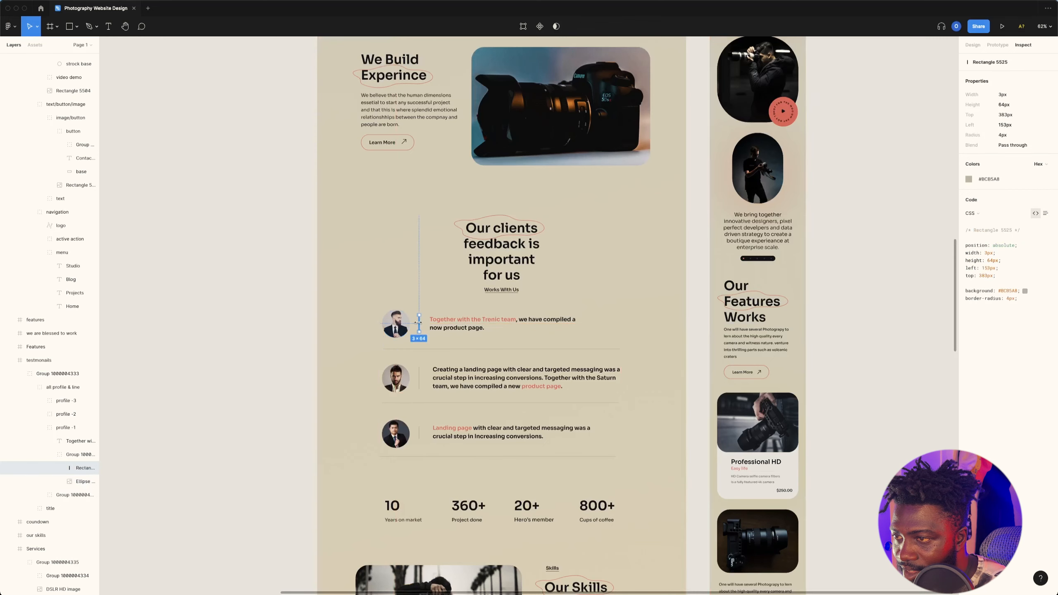
{"action": "key", "text": "super+Tab"}
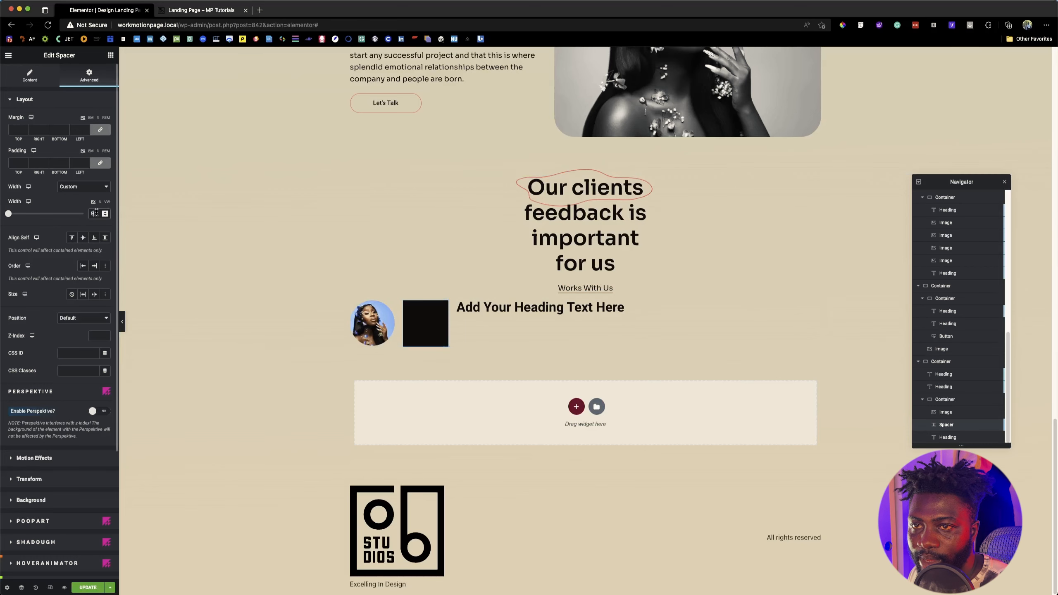
{"action": "type", "text": "3"}
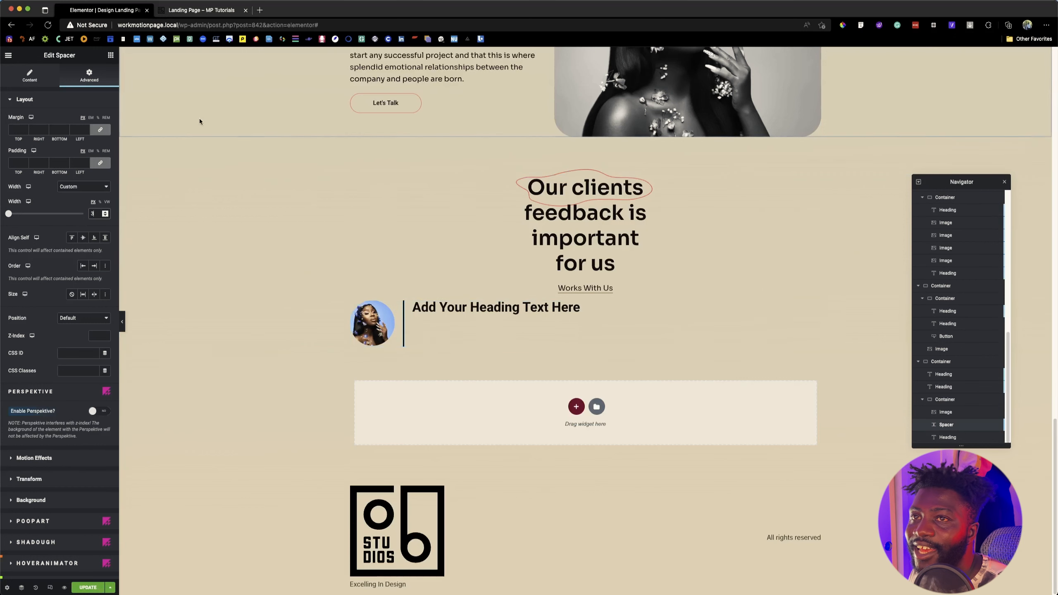
Step: Compare the divider with the reference page and Figma design, and reduce the spacer's space to 65 px
{"action": "left_click", "coordinate": [209, 11]}
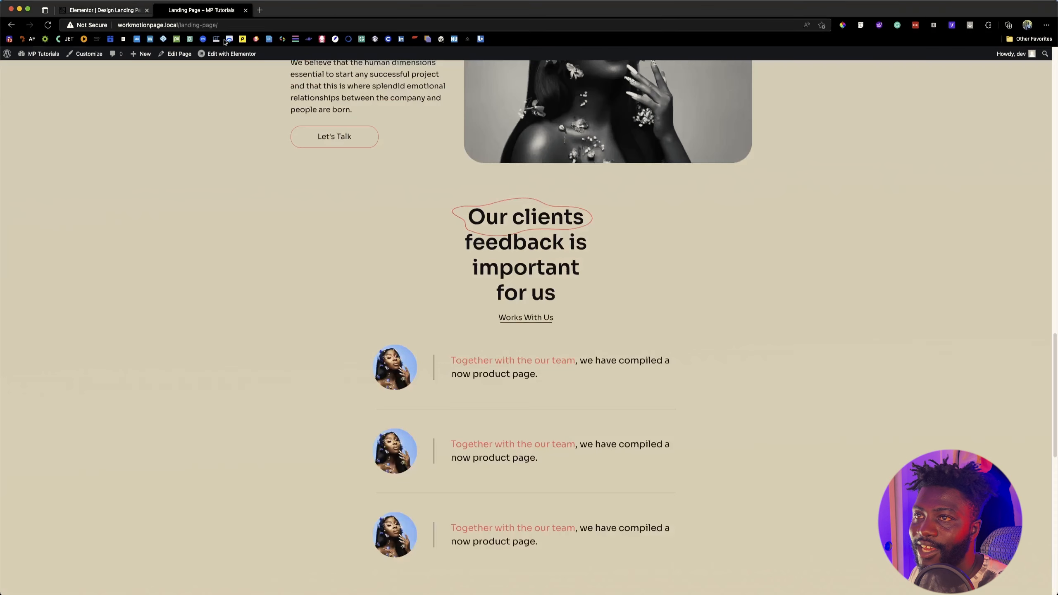
{"action": "key", "text": "super+Tab"}
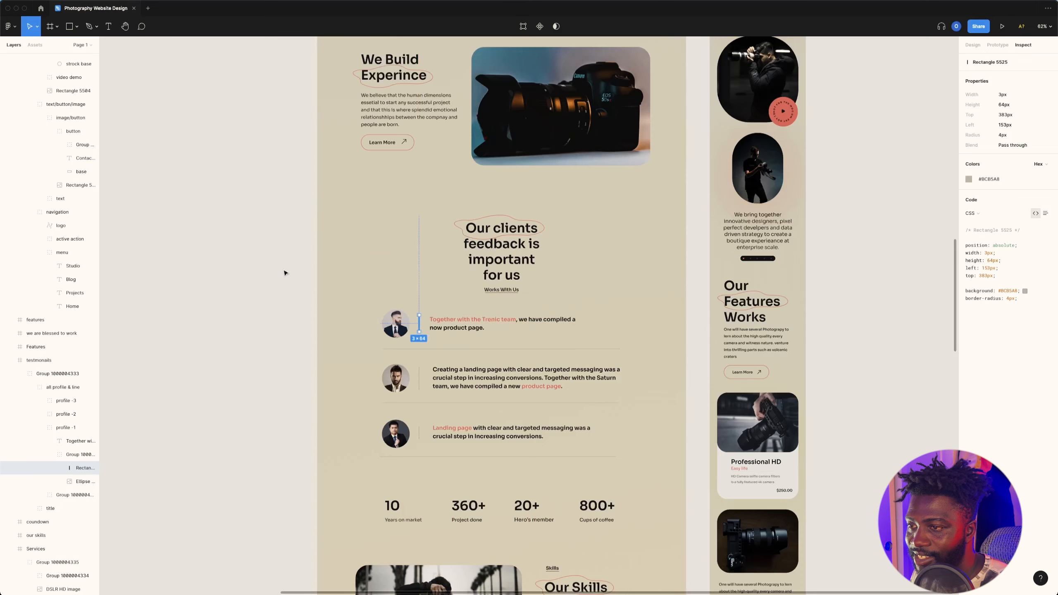
{"action": "key", "text": "super+Tab"}
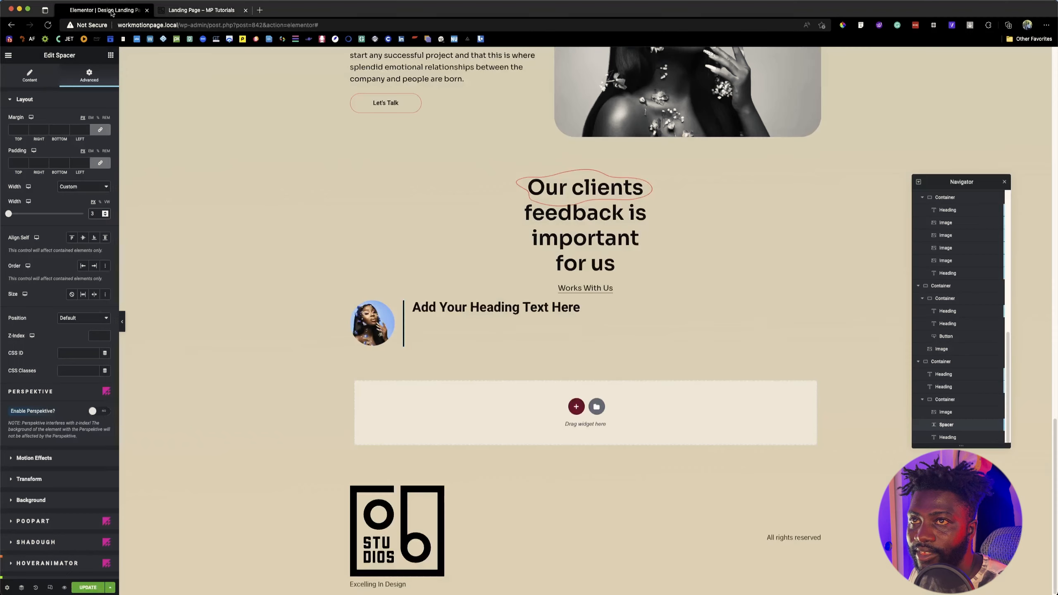
{"action": "left_click", "coordinate": [106, 10]}
{"action": "left_click", "coordinate": [32, 77]}
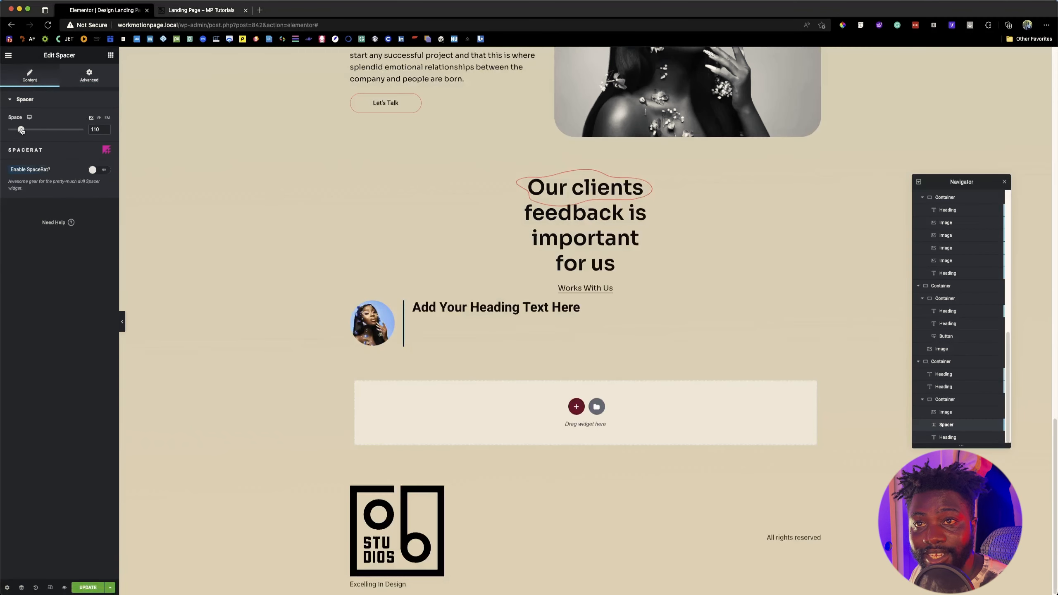
{"action": "left_click_drag", "start_coordinate": [21, 131], "coordinate": [21, 131]}
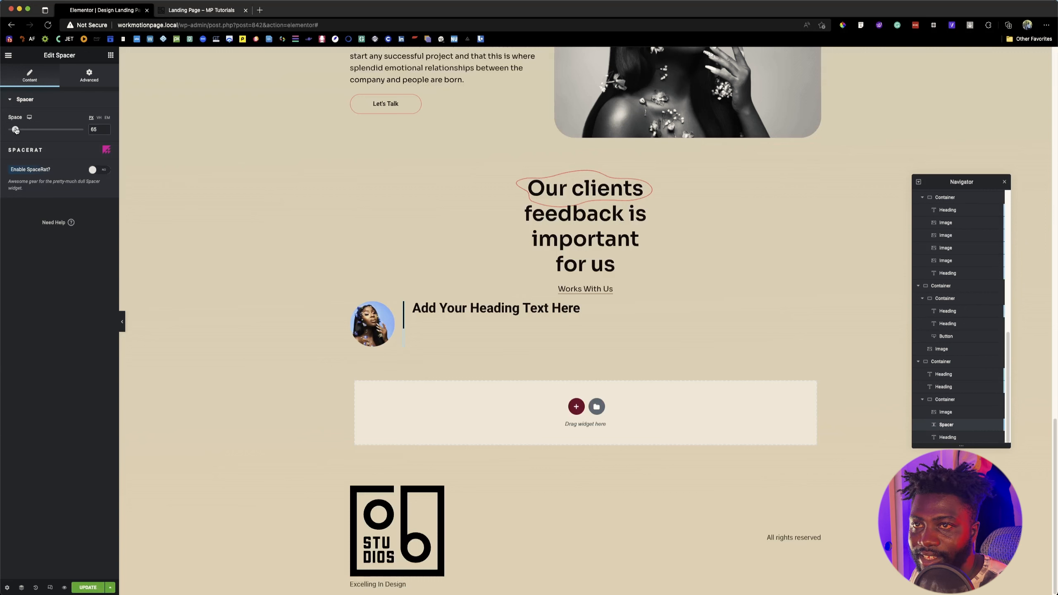
Step: Enter 3 px as the spacer's custom width again and set its self alignment to Center
{"action": "left_click", "coordinate": [89, 78]}
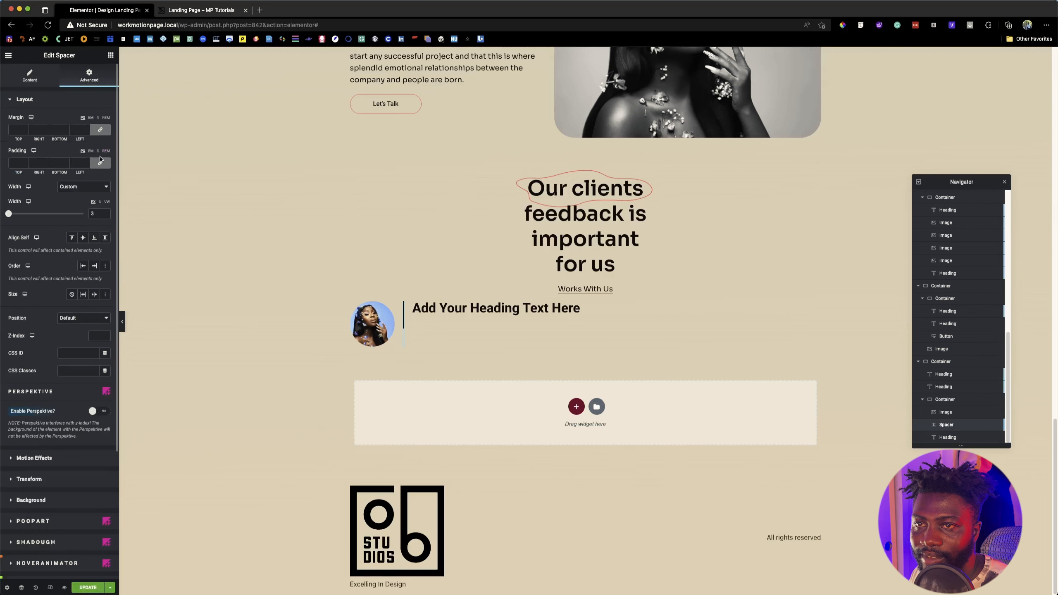
{"action": "left_click", "coordinate": [93, 211]}
{"action": "type", "text": "3"}
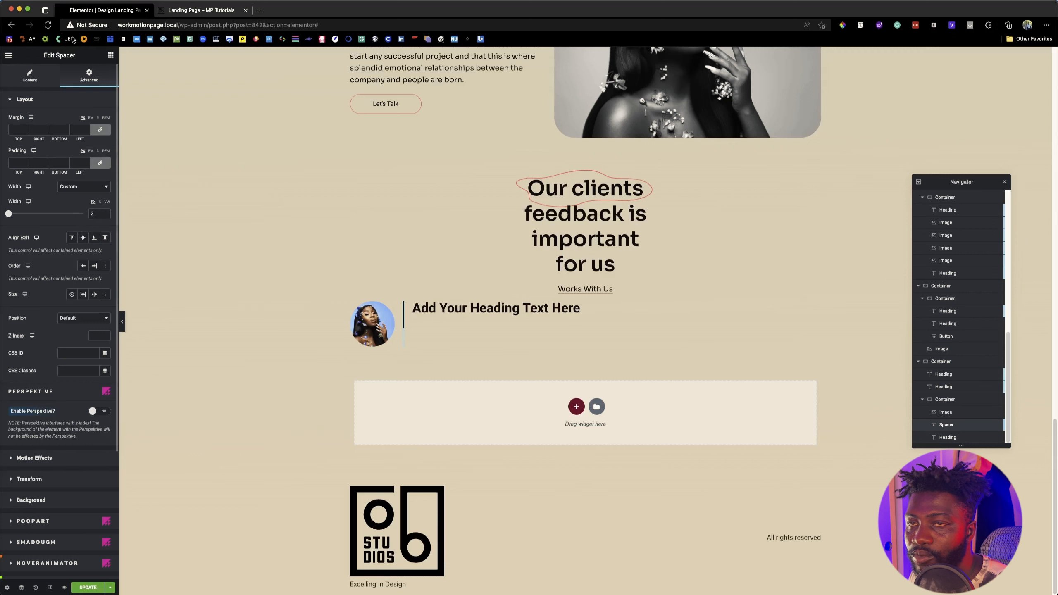
{"action": "left_click", "coordinate": [83, 238]}
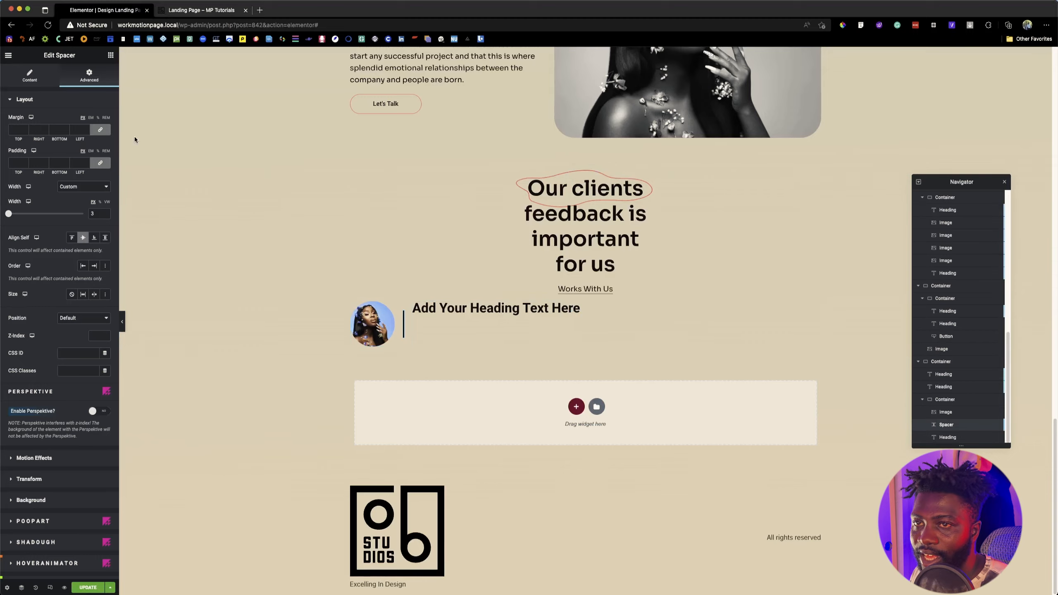
Step: Check the divider on the reference page and copy the divider line's background color #BCB5A8 from Figma
{"action": "key", "text": "ctrl+Tab"}
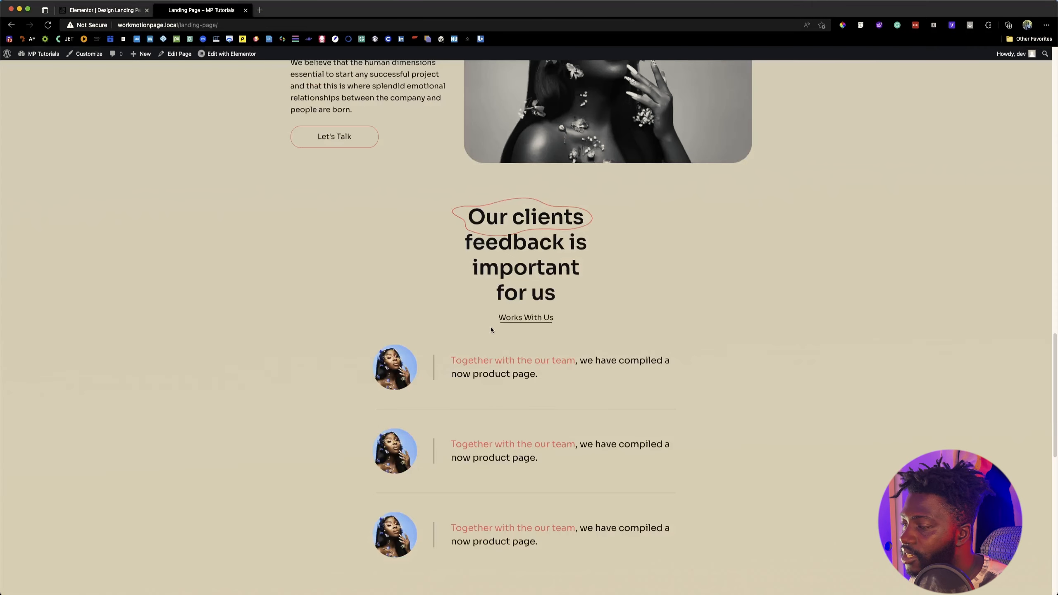
{"action": "key", "text": "super+Tab"}
{"action": "double_click", "coordinate": [1007, 290]}
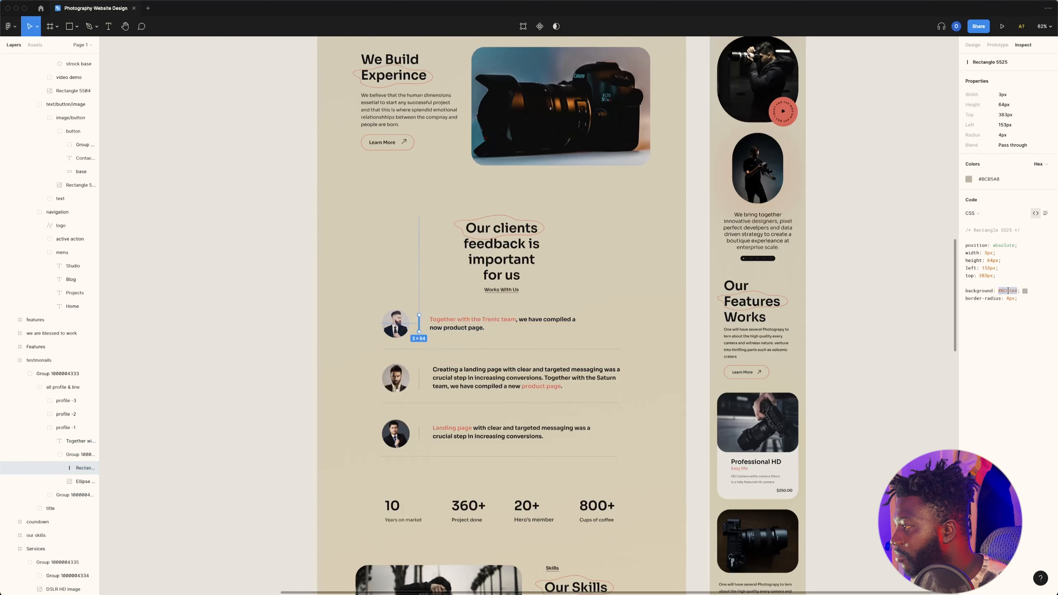
{"action": "key", "text": "super+Tab"}
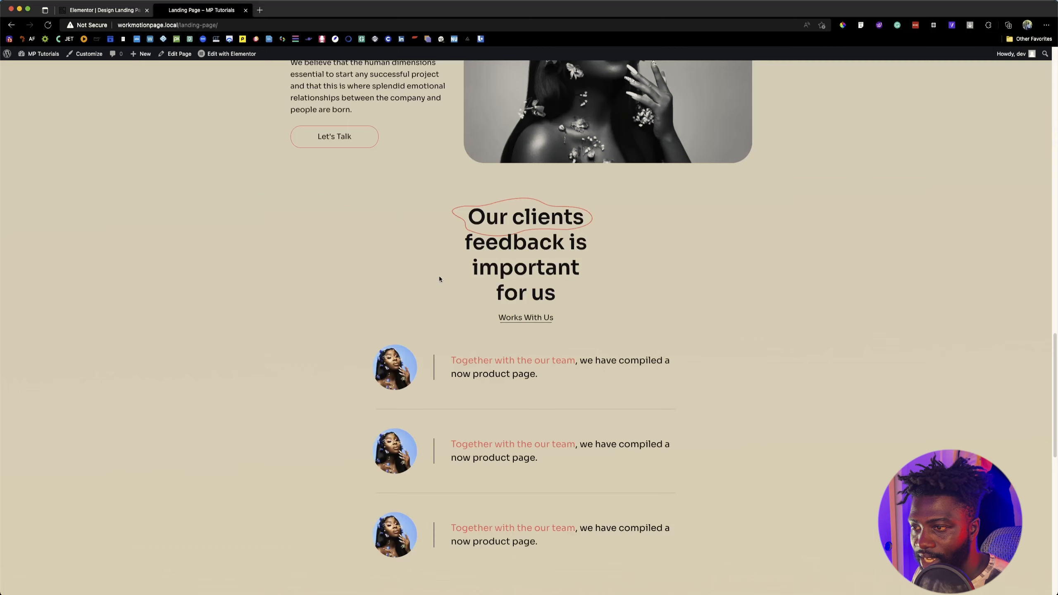
Step: Switch back to the Elementor editor and change the spacer's background color to #BCB5A8
{"action": "left_click", "coordinate": [93, 10]}
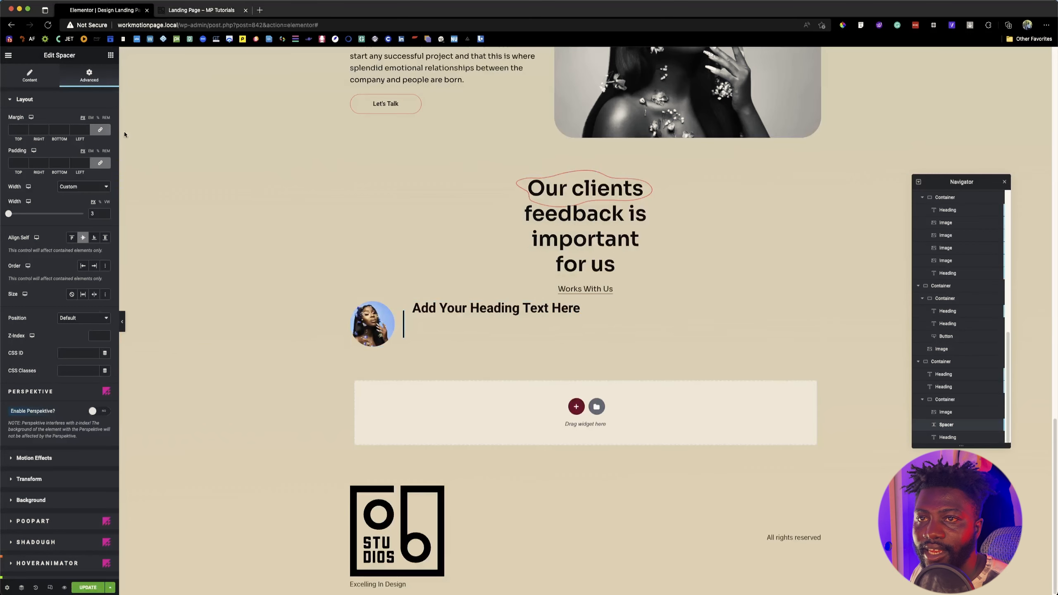
{"action": "left_click", "coordinate": [36, 78]}
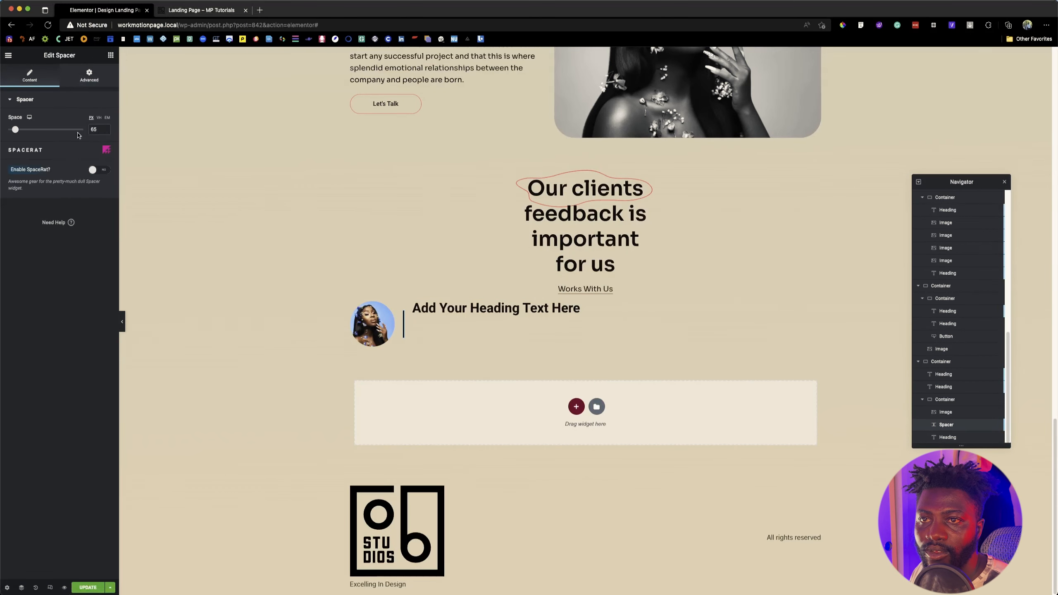
{"action": "left_click", "coordinate": [75, 80]}
{"action": "scroll", "coordinate": [60, 331], "scroll_direction": "down", "scroll_amount": 5}
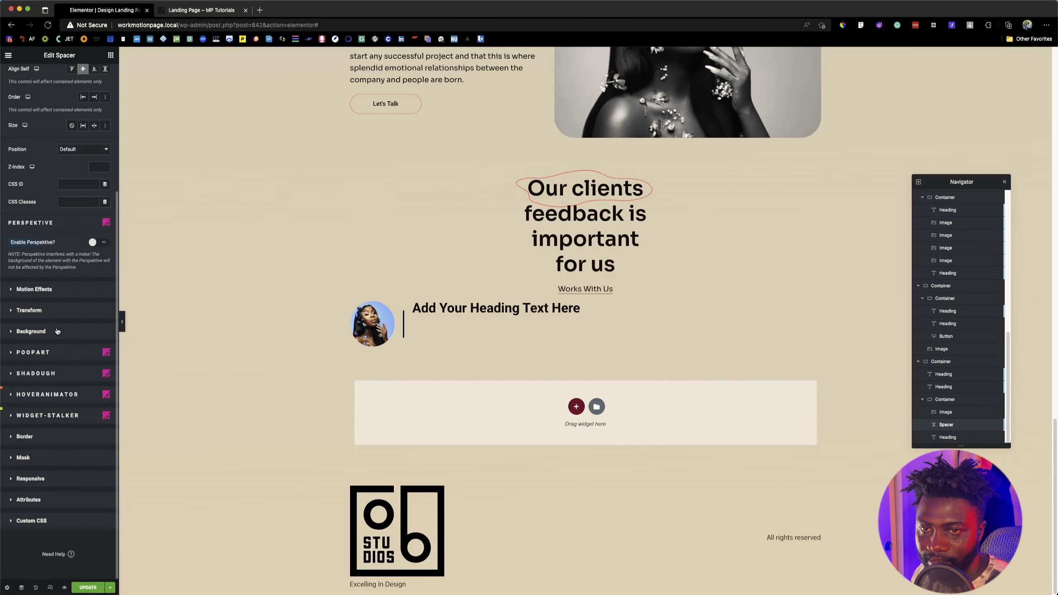
{"action": "left_click", "coordinate": [57, 332]}
{"action": "left_click", "coordinate": [106, 219]}
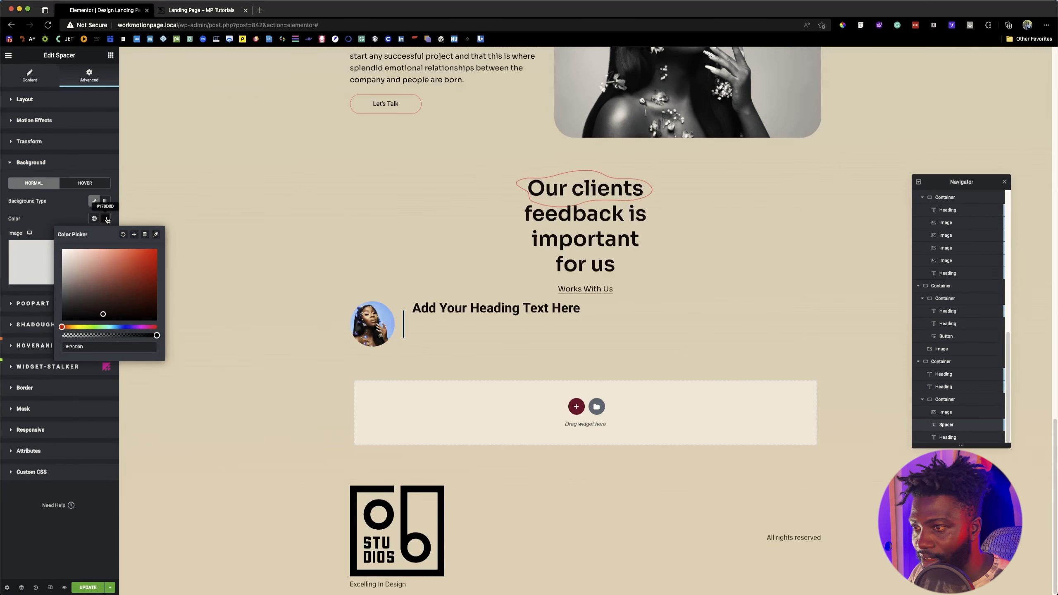
{"action": "left_click", "coordinate": [113, 348]}
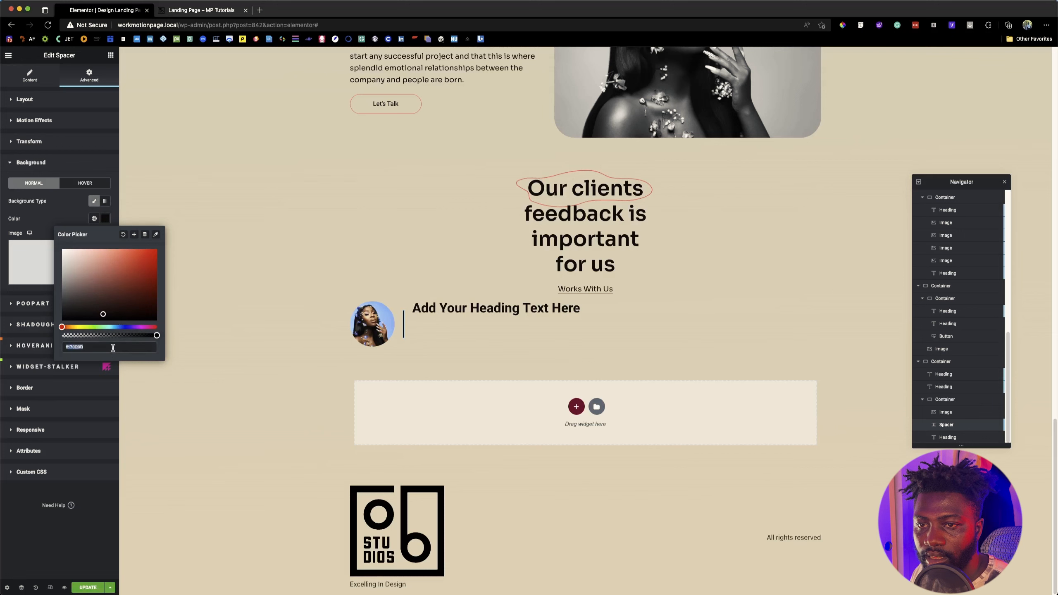
{"action": "type", "text": "#BCB5A8"}
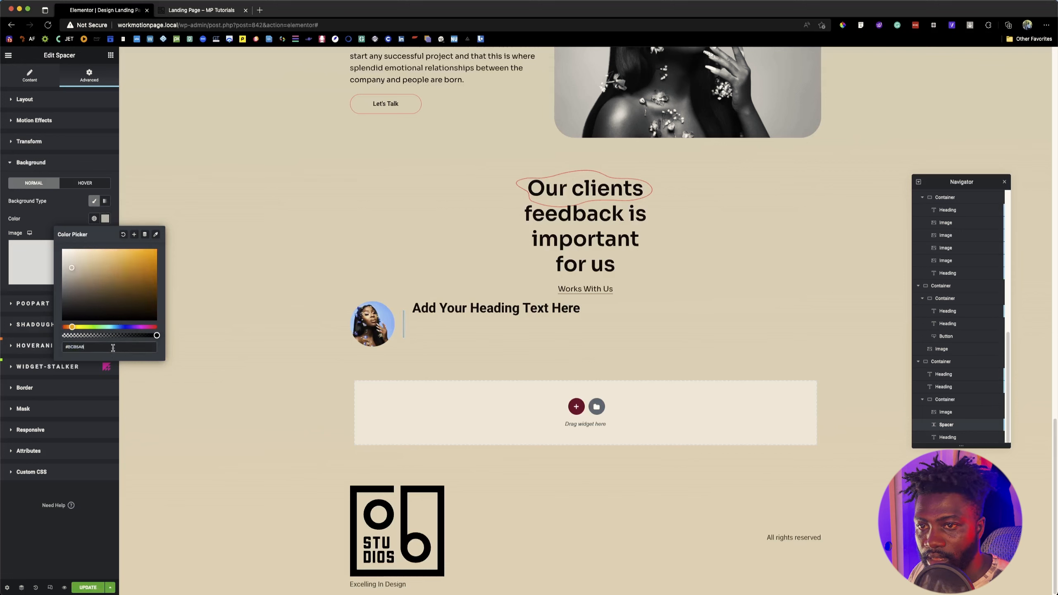
{"action": "left_click", "coordinate": [74, 224]}
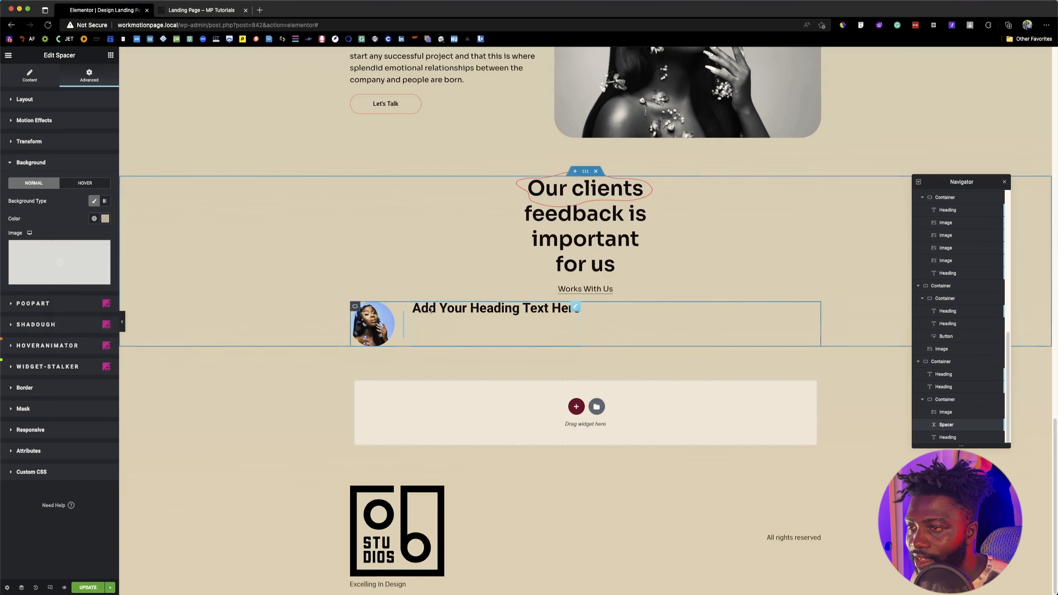
Step: Replace the testimonial heading's title with "Together with the our team, we have compiled a now product page." copied from the reference page
{"action": "left_click", "coordinate": [430, 309]}
{"action": "key", "text": "ctrl+Tab"}
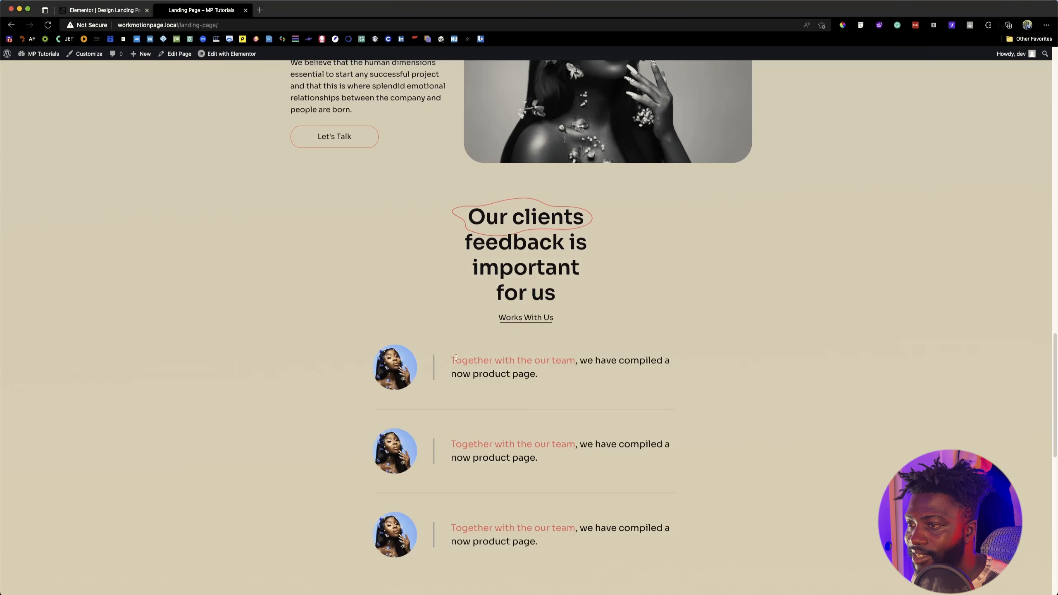
{"action": "left_click_drag", "start_coordinate": [451, 359], "coordinate": [529, 381]}
{"action": "key", "text": "super+c"}
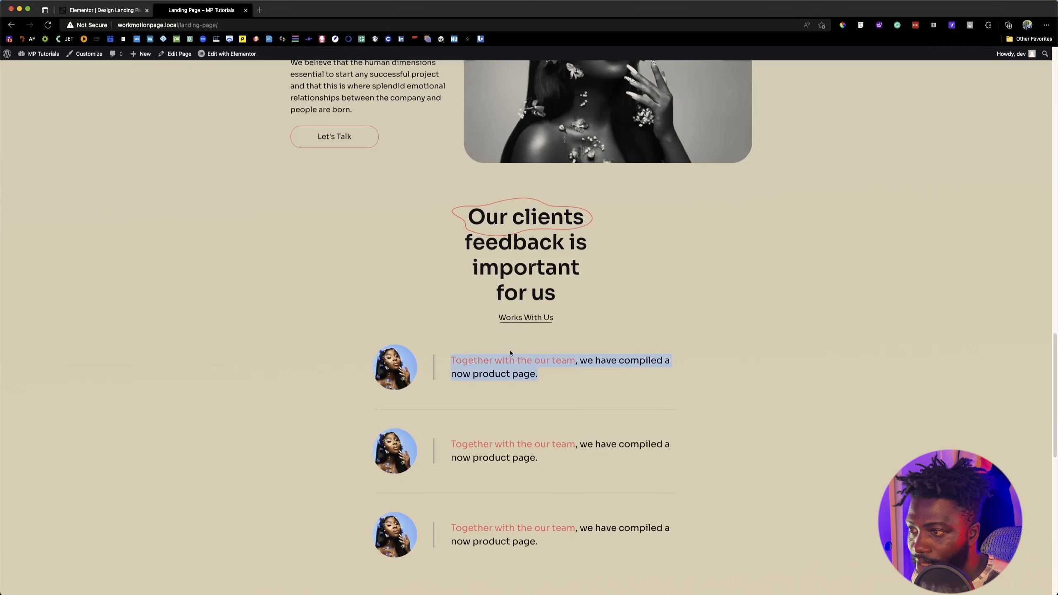
{"action": "left_click", "coordinate": [93, 10]}
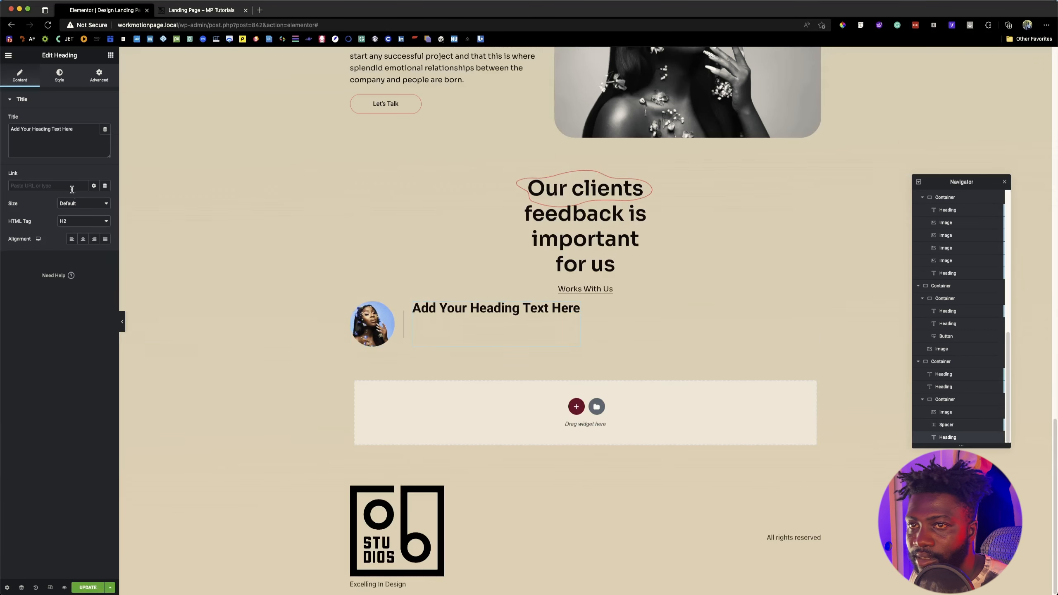
{"action": "left_click_drag", "start_coordinate": [62, 129], "coordinate": [62, 156]}
{"action": "key", "text": "super+a"}
{"action": "key", "text": "super+v"}
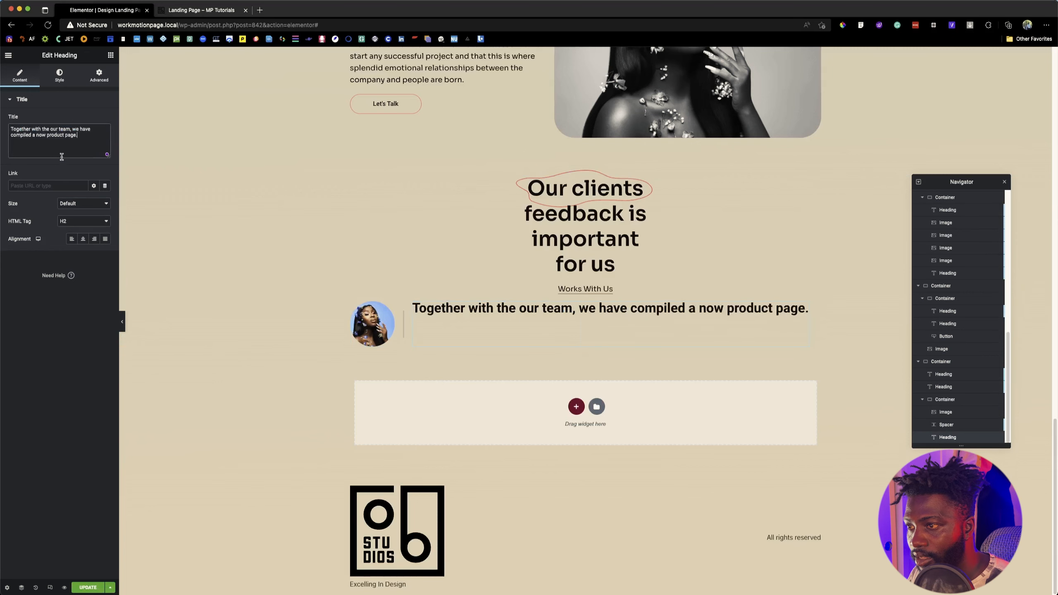
Step: Inspect the first testimonial text's font, size and line height on the reference page with Font Finder
{"action": "left_click", "coordinate": [167, 8]}
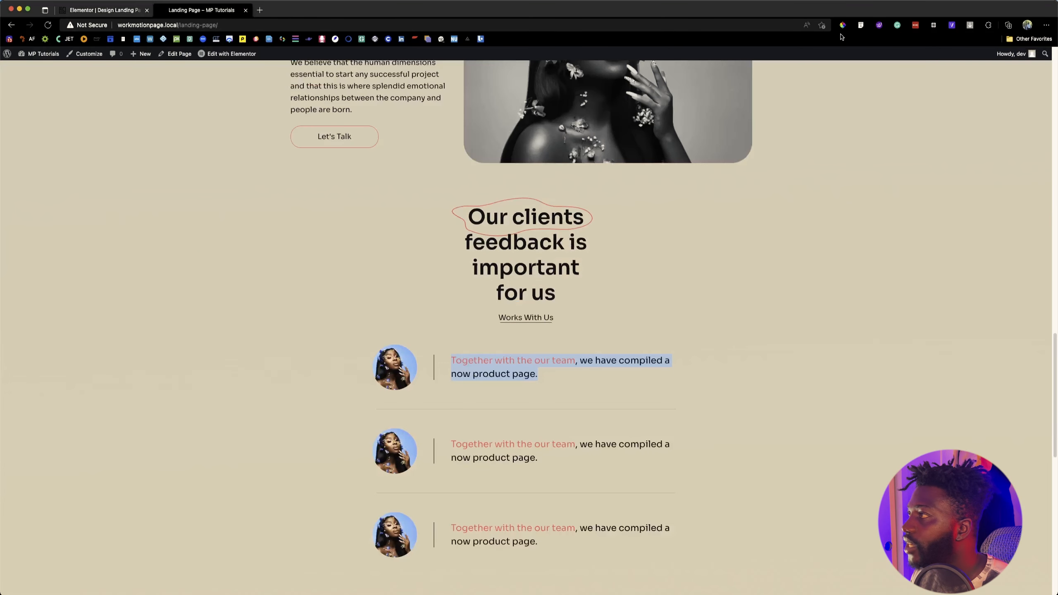
{"action": "left_click", "coordinate": [860, 25]}
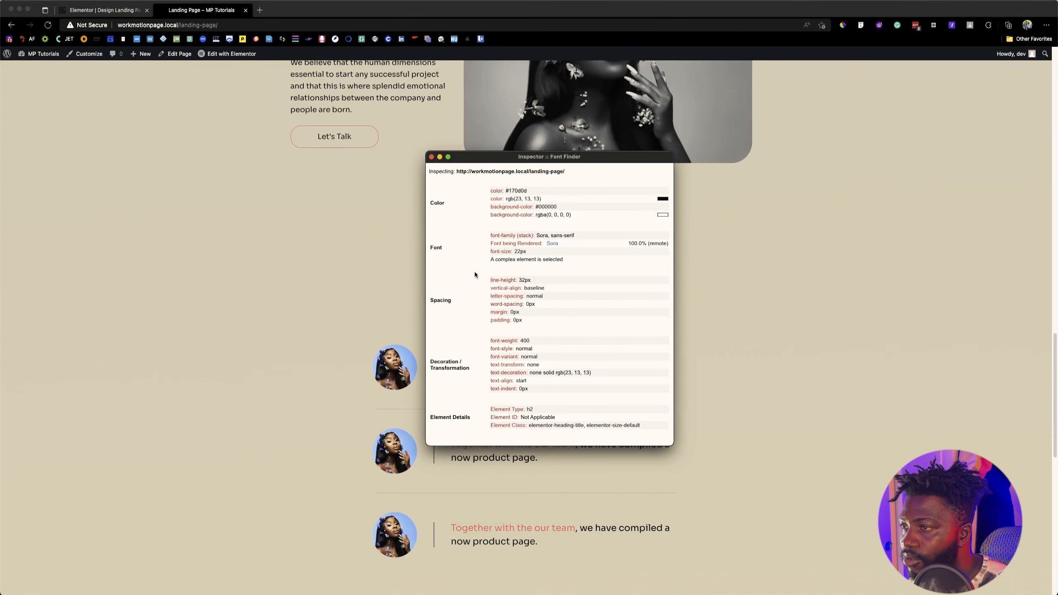
{"action": "left_click", "coordinate": [137, 11]}
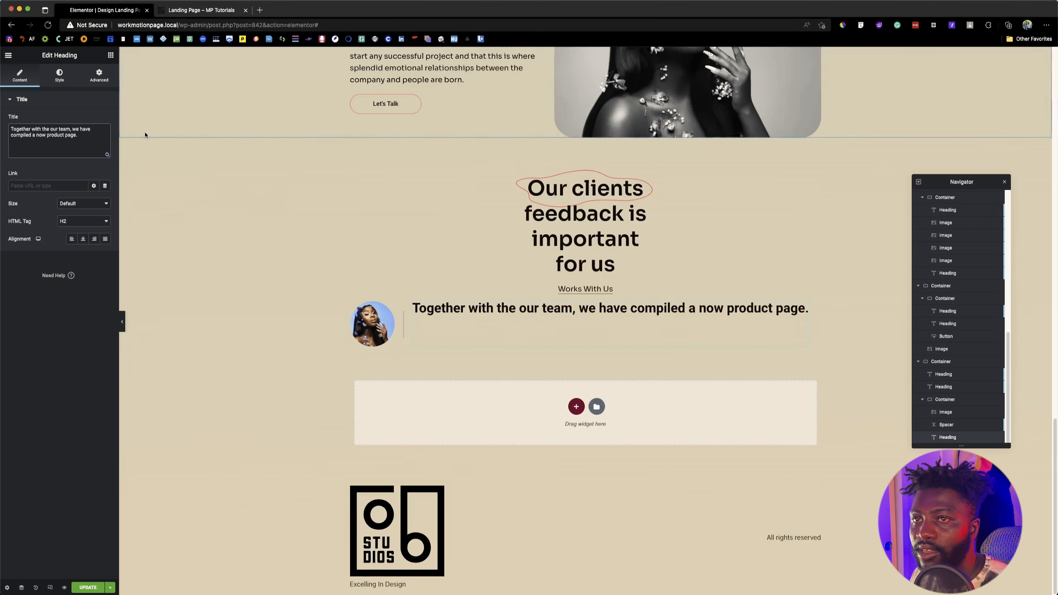
Step: Apply the Sora global font to the testimonial heading with a size of 22 px and a line height of 32 px
{"action": "left_click", "coordinate": [94, 138]}
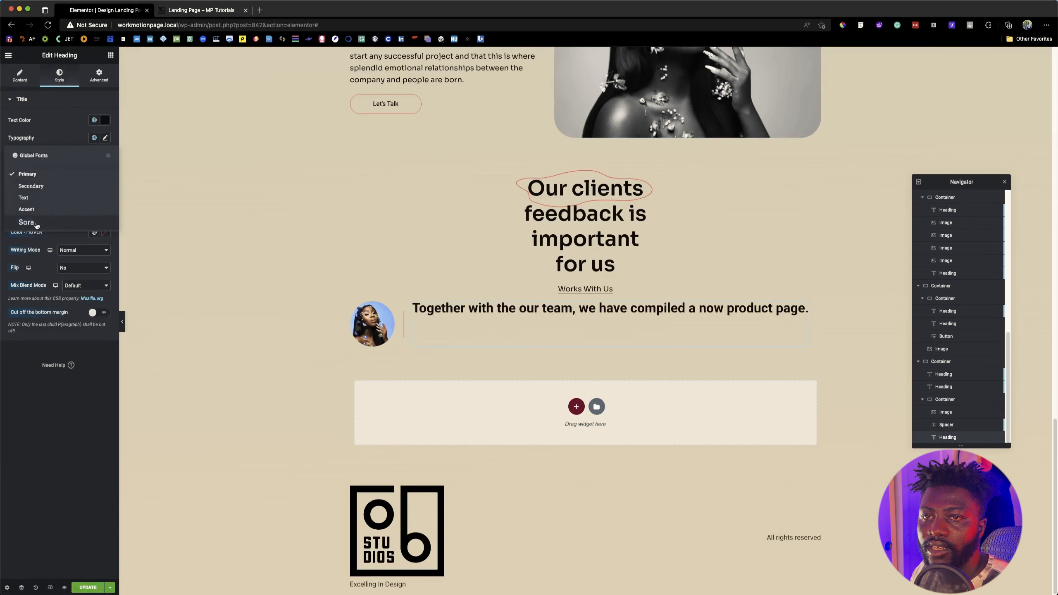
{"action": "left_click", "coordinate": [36, 224]}
{"action": "left_click", "coordinate": [105, 137]}
{"action": "left_click", "coordinate": [89, 204]}
{"action": "type", "text": "22"}
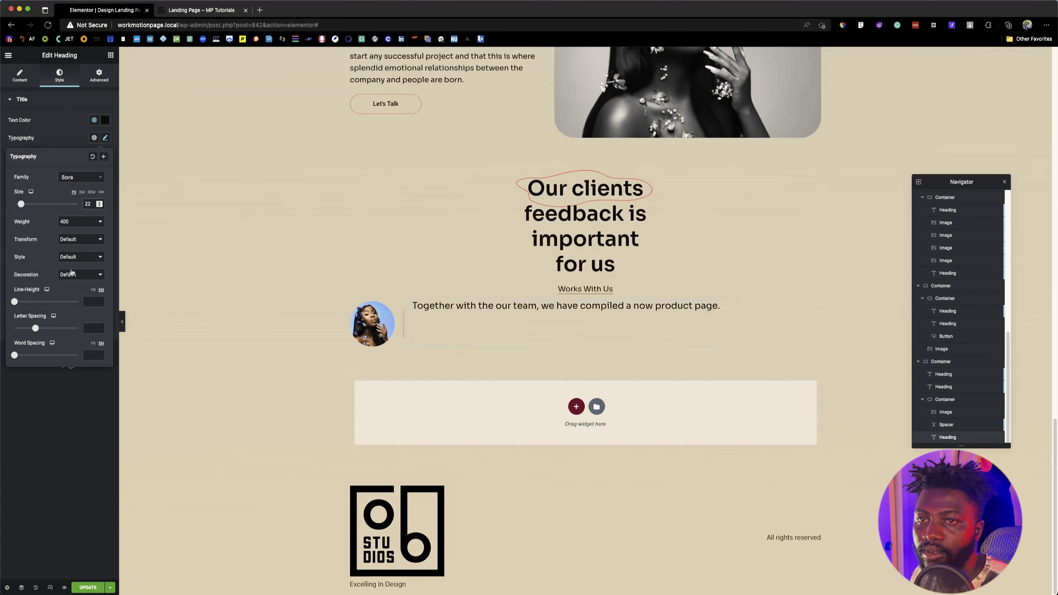
{"action": "left_click", "coordinate": [93, 290]}
{"action": "left_click", "coordinate": [92, 302]}
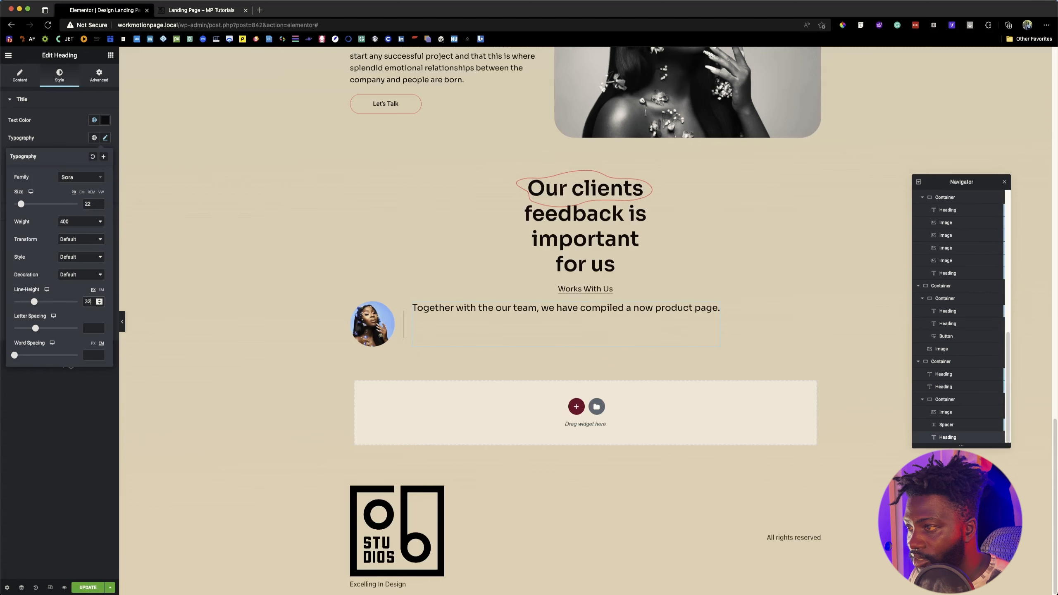
{"action": "left_click", "coordinate": [193, 10]}
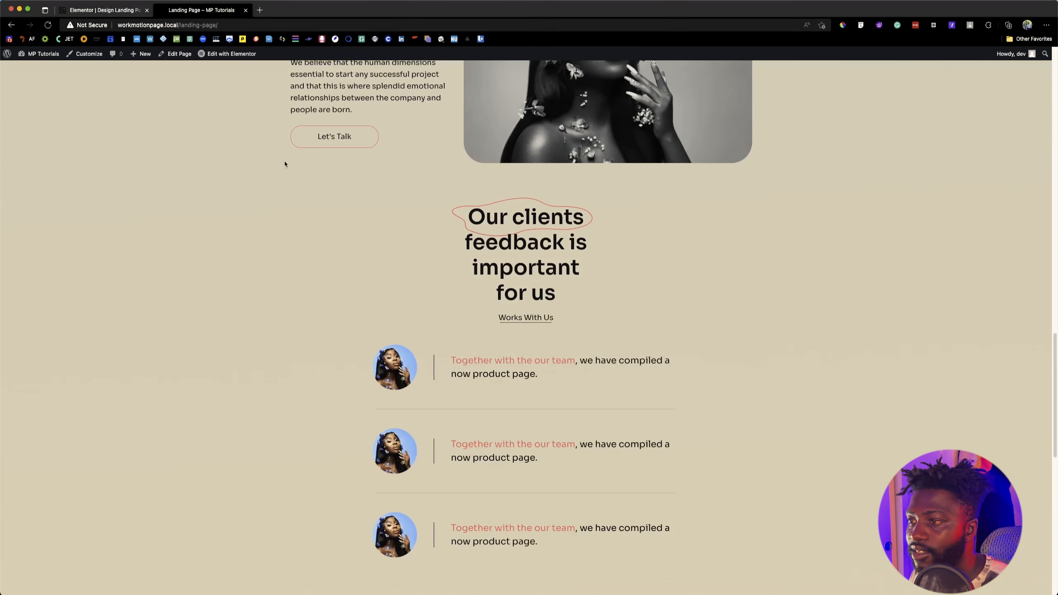
Step: Switch back to the Elementor editor, break the testimonial heading before "now product page." and set its Align Self to center
{"action": "left_click", "coordinate": [109, 10]}
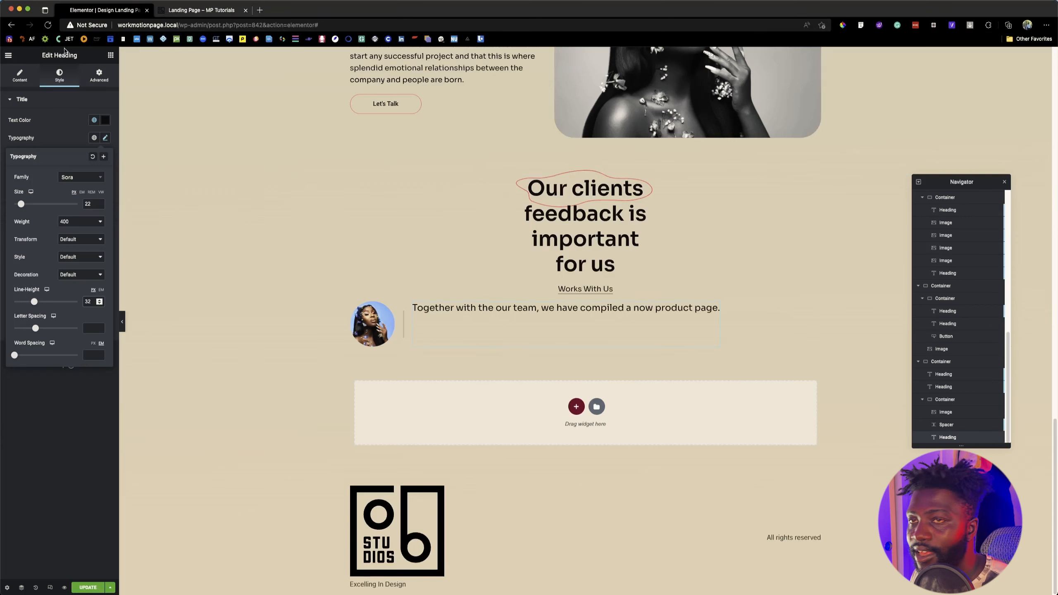
{"action": "left_click", "coordinate": [629, 306]}
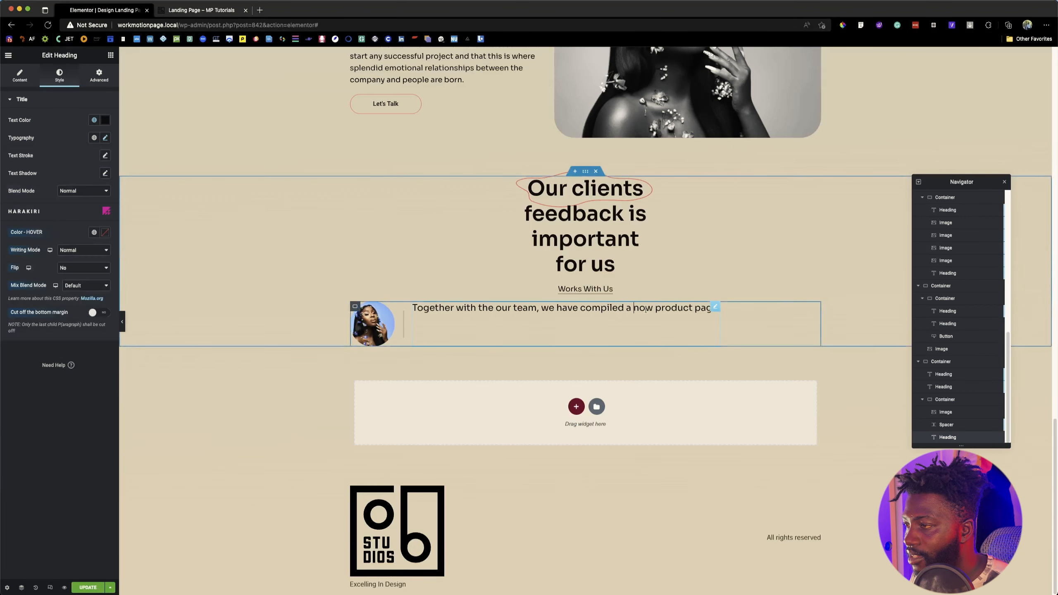
{"action": "key", "text": "Return"}
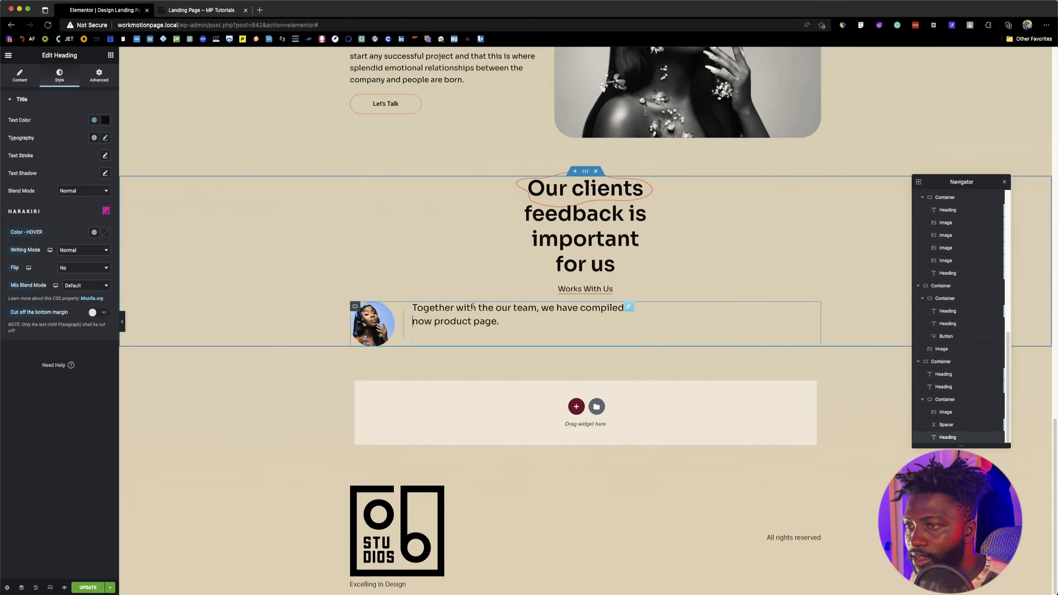
{"action": "left_click", "coordinate": [108, 80]}
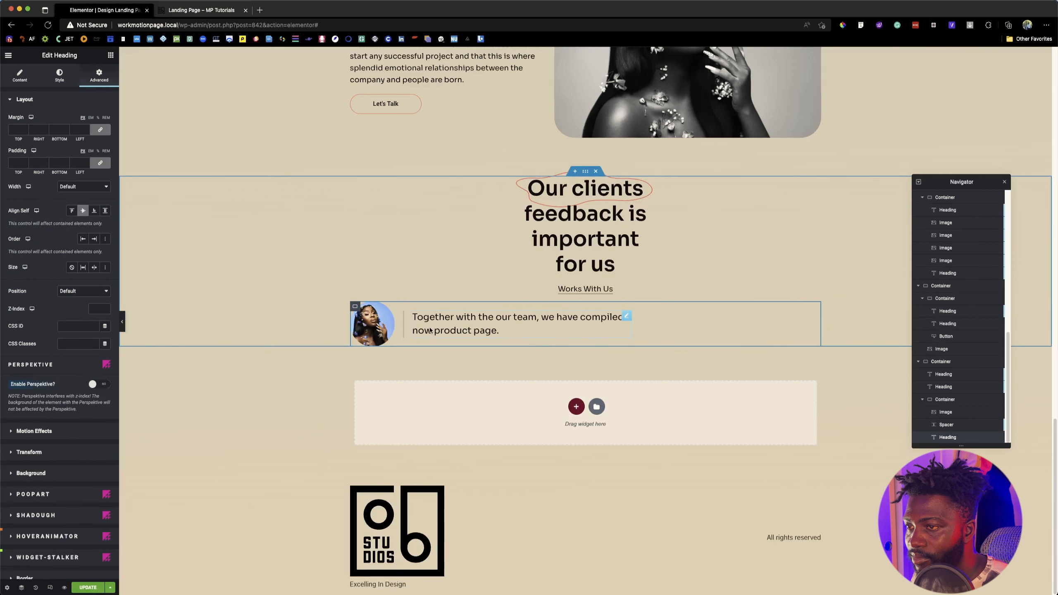
Step: Try flex end, space between, space around and space evenly as the testimonial container's content justification, checking against the reference page
{"action": "left_click", "coordinate": [356, 307]}
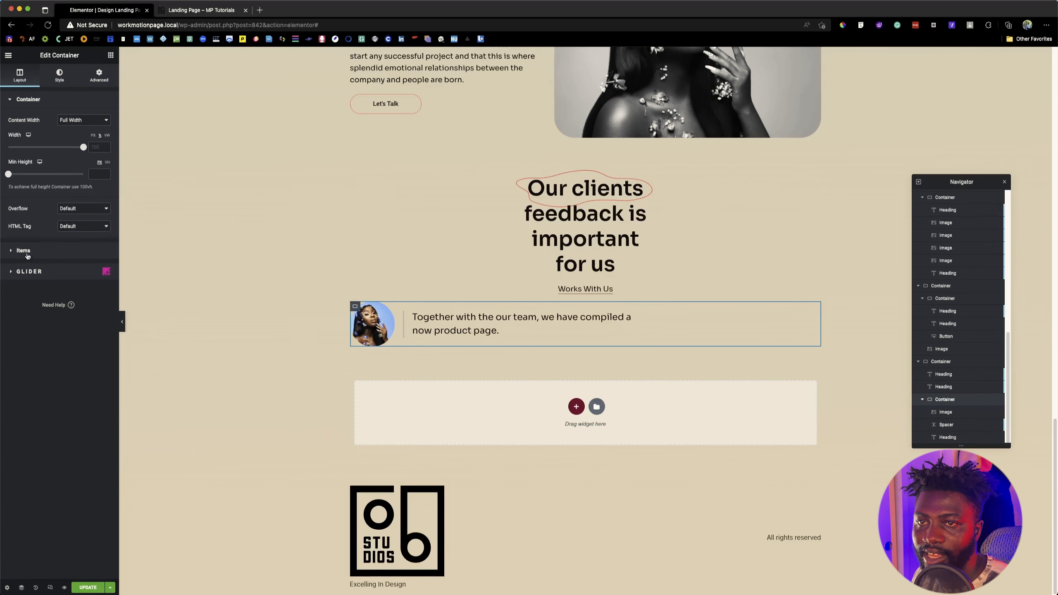
{"action": "left_click", "coordinate": [23, 250]}
{"action": "left_click", "coordinate": [50, 186]}
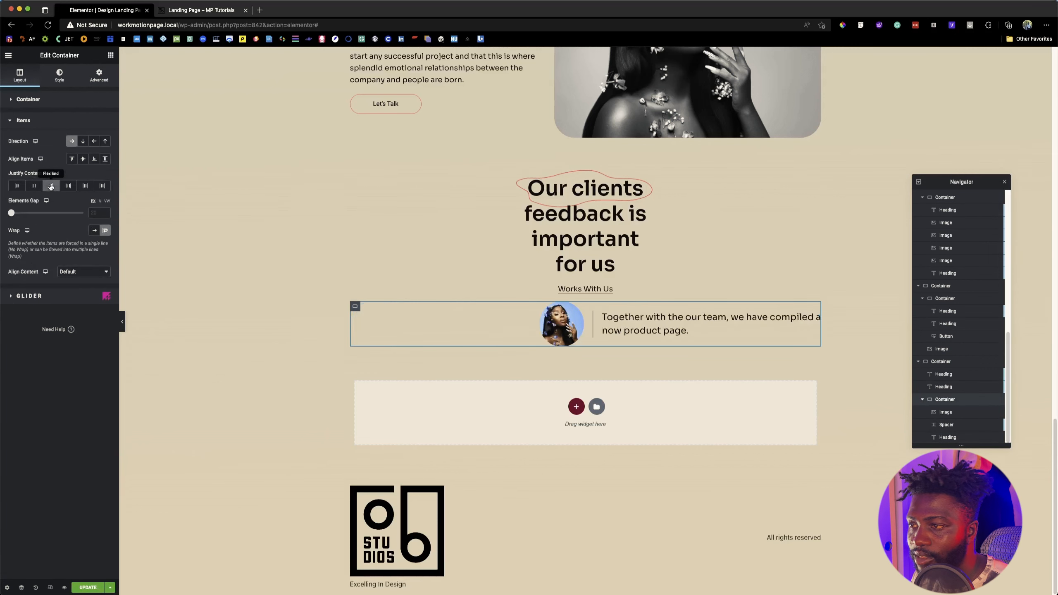
{"action": "left_click", "coordinate": [66, 186]}
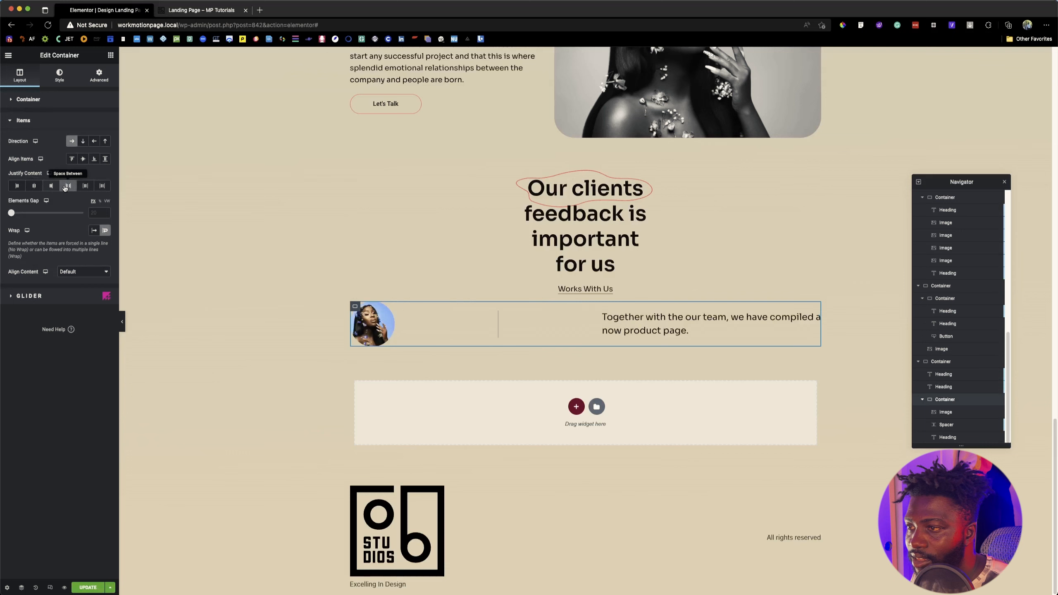
{"action": "left_click", "coordinate": [85, 186]}
{"action": "left_click", "coordinate": [102, 186]}
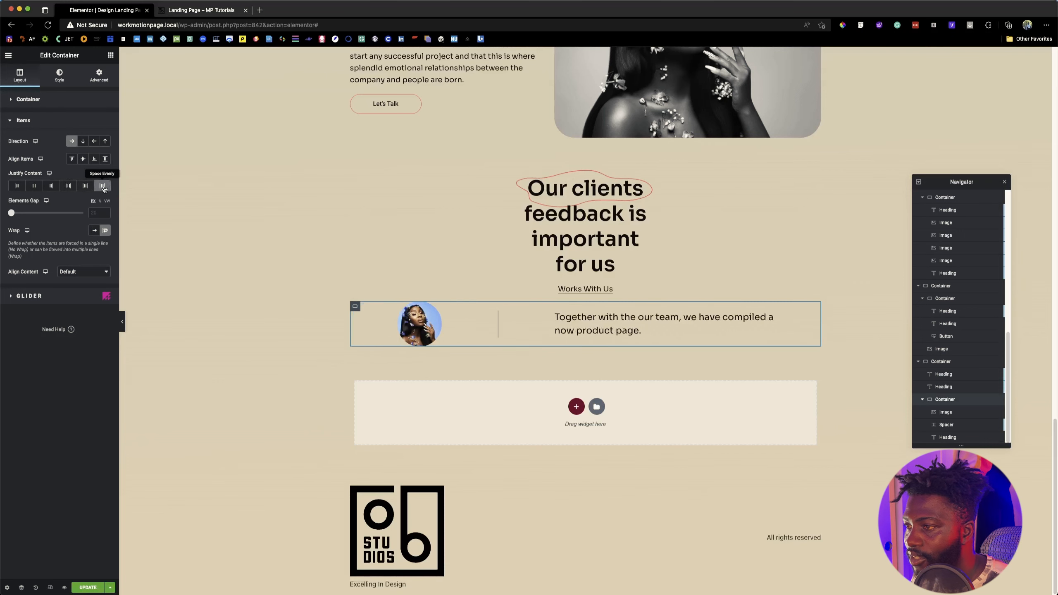
{"action": "left_click", "coordinate": [194, 10]}
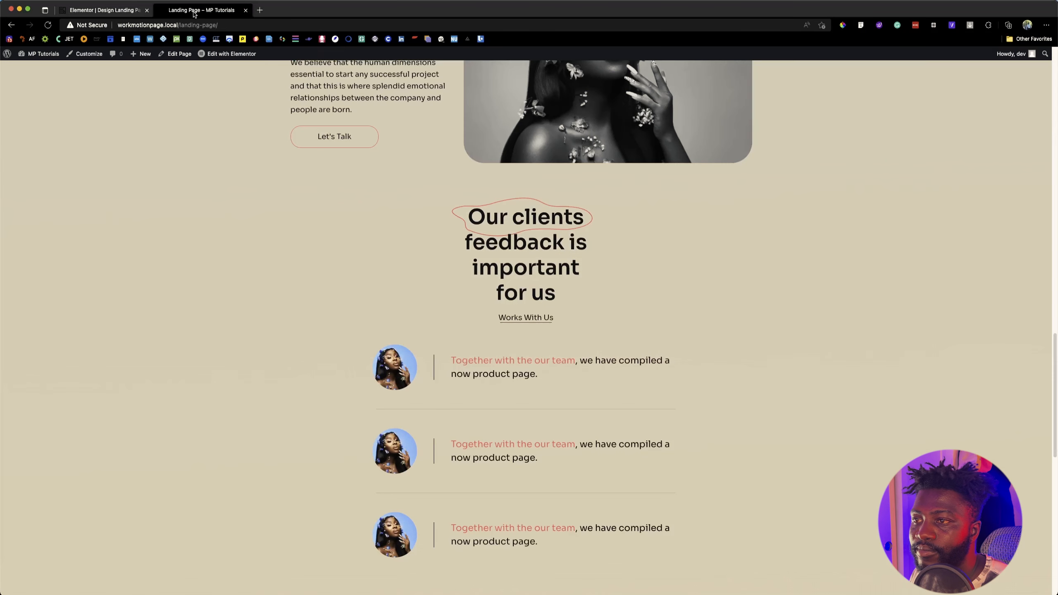
{"action": "left_click", "coordinate": [109, 12]}
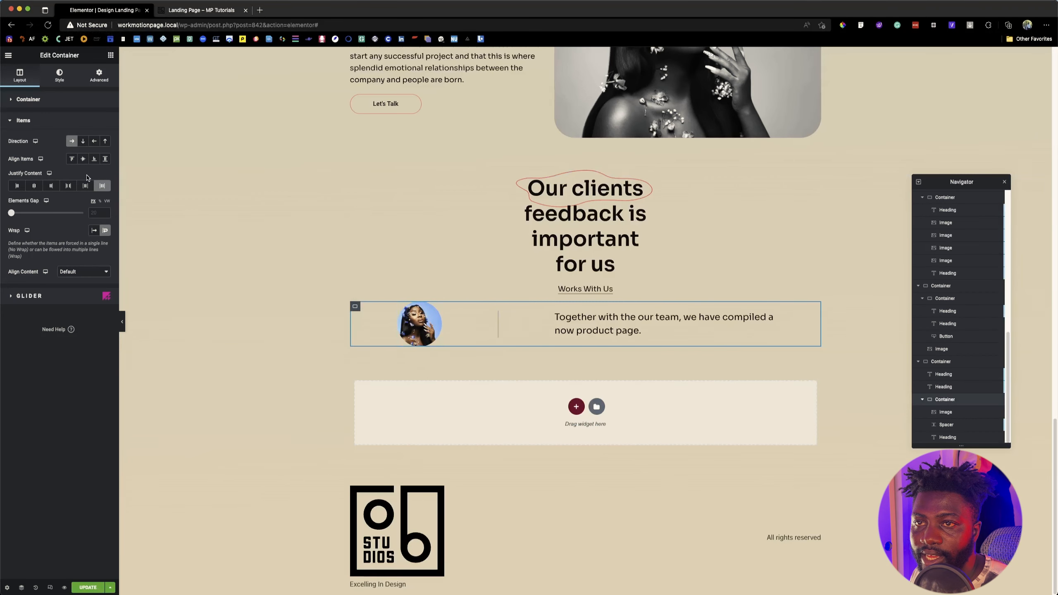
{"action": "left_click", "coordinate": [102, 186]}
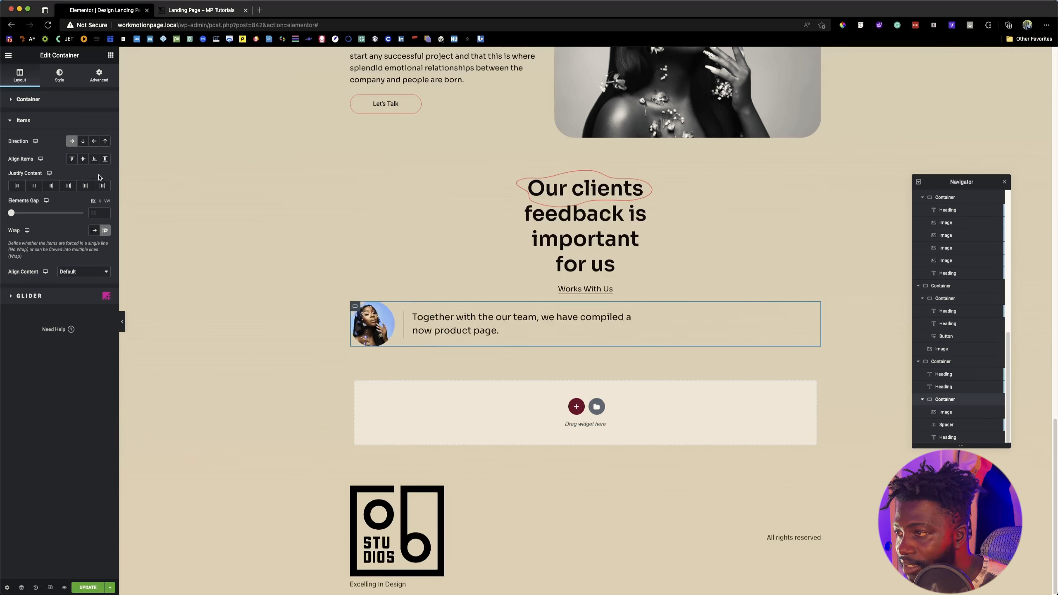
Step: Reduce the testimonial container's width to 62%
{"action": "left_click", "coordinate": [36, 103]}
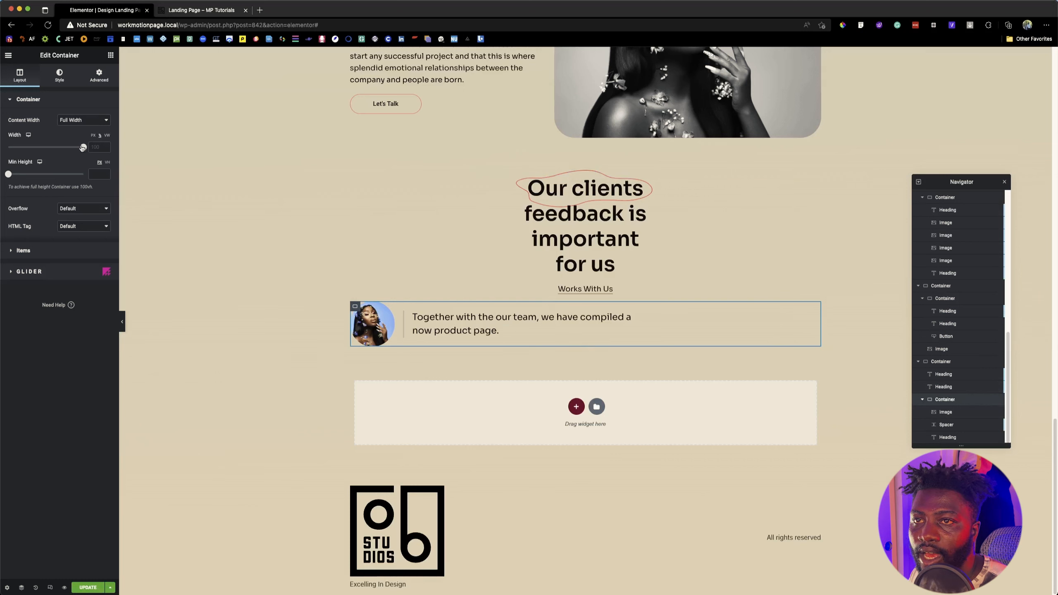
{"action": "left_click_drag", "start_coordinate": [83, 148], "coordinate": [55, 148]}
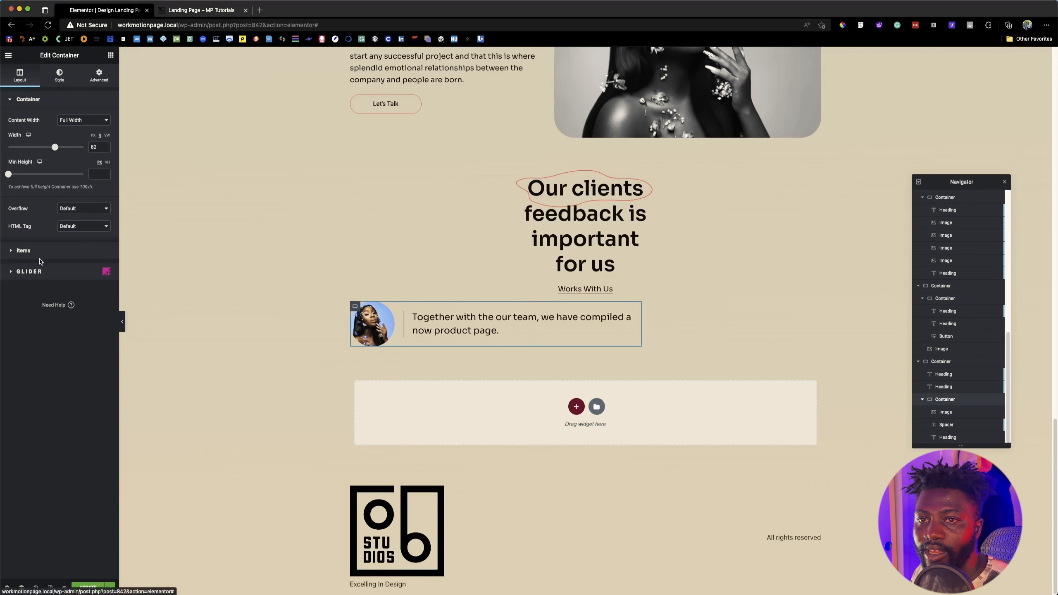
Step: Try to center the testimonial container using its Justify Content and Align Content settings
{"action": "left_click", "coordinate": [37, 251]}
{"action": "left_click", "coordinate": [74, 272]}
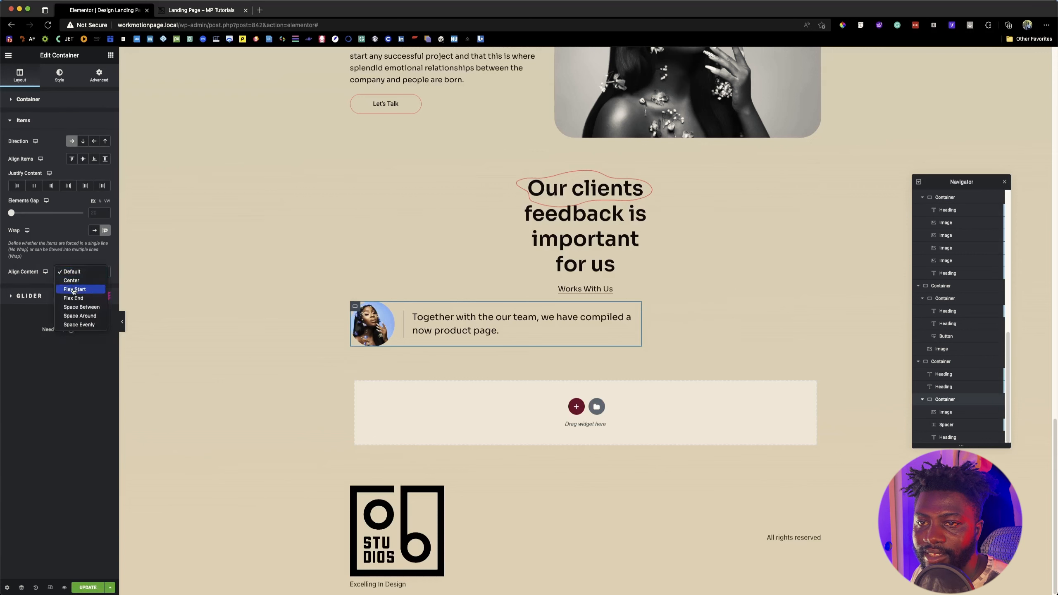
{"action": "left_click", "coordinate": [34, 186]}
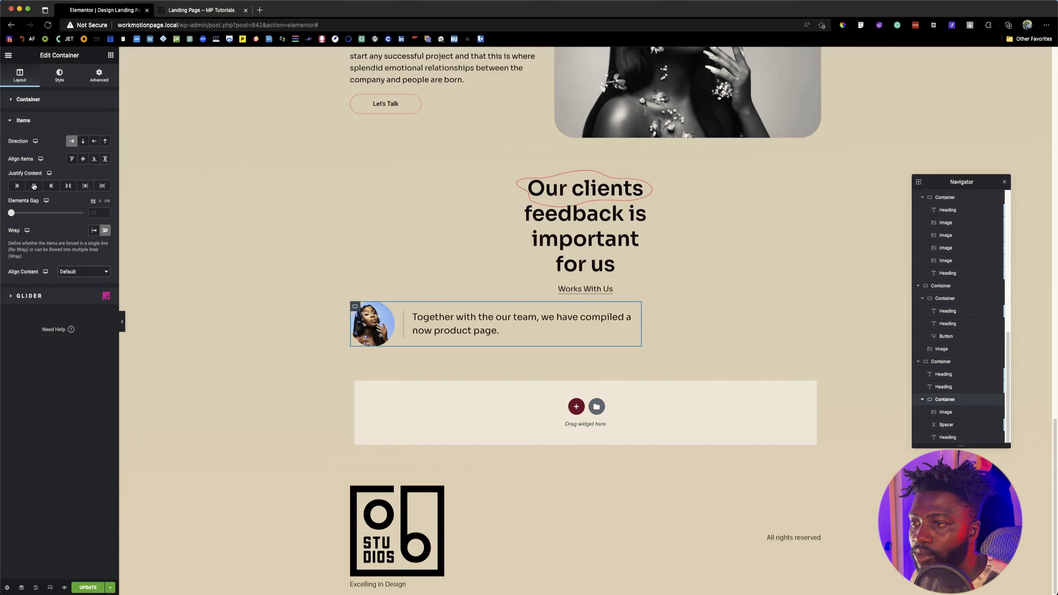
{"action": "left_click", "coordinate": [34, 187]}
{"action": "left_click", "coordinate": [34, 187]}
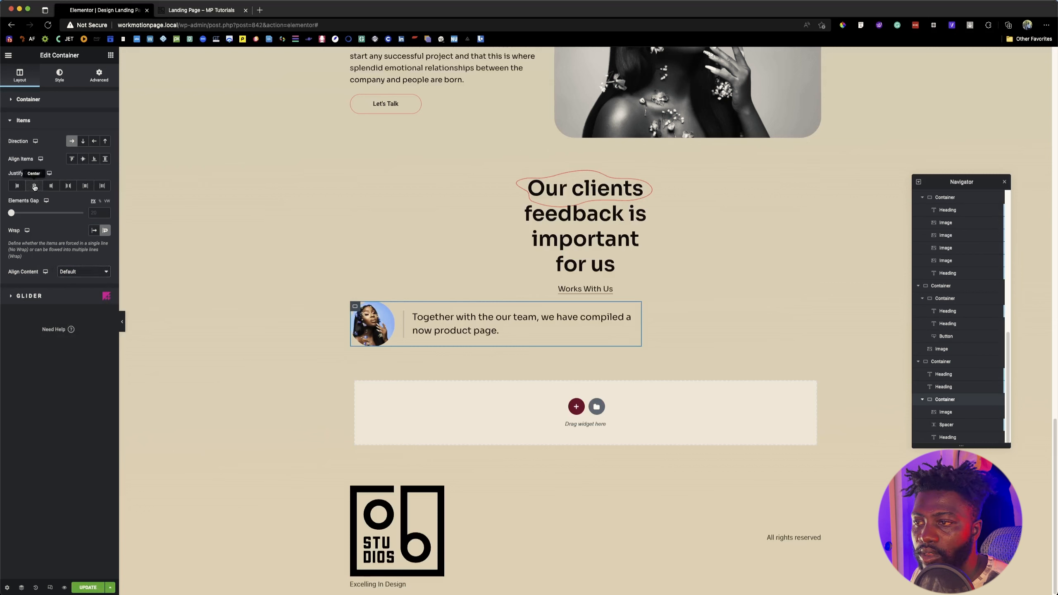
{"action": "left_click", "coordinate": [35, 187]}
{"action": "left_click", "coordinate": [35, 187]}
{"action": "left_click", "coordinate": [72, 272]}
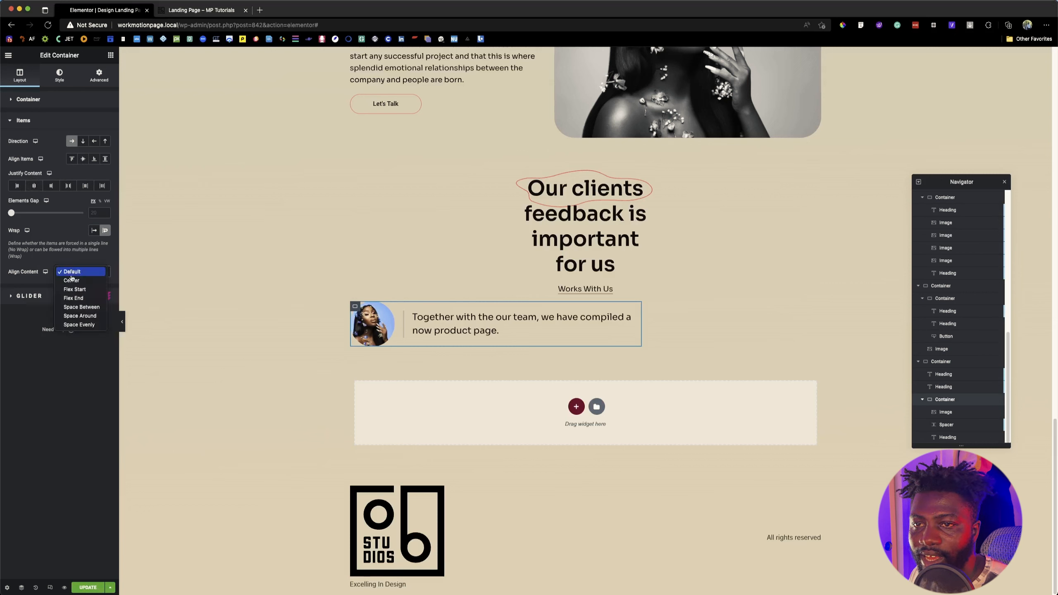
{"action": "left_click", "coordinate": [76, 281]}
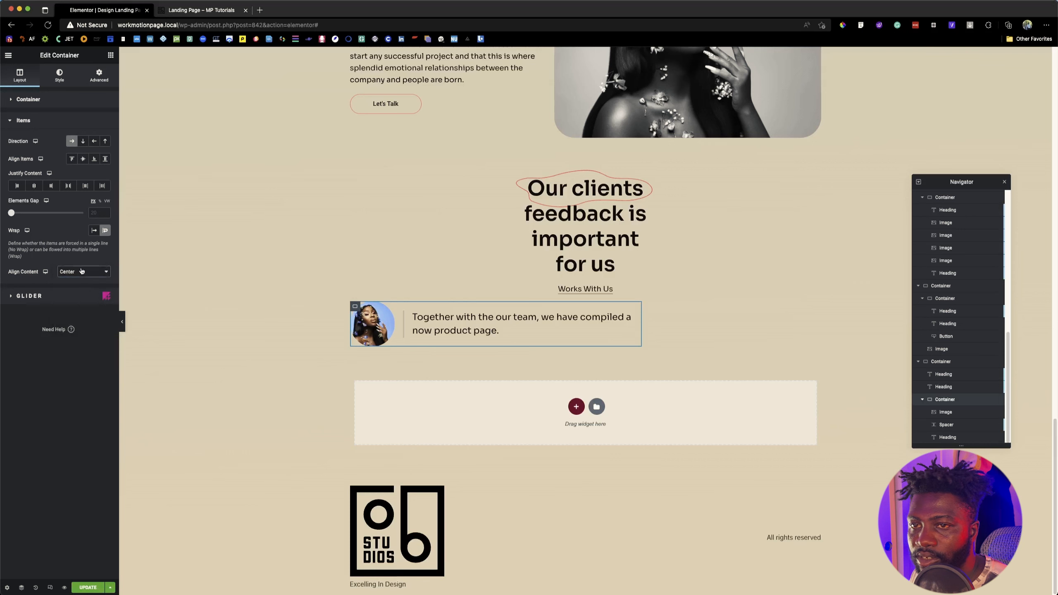
{"action": "left_click", "coordinate": [82, 272]}
{"action": "left_click", "coordinate": [79, 262]}
Step: Set the testimonial container's Align Self to center and compare the row with the reference page
{"action": "left_click", "coordinate": [99, 77]}
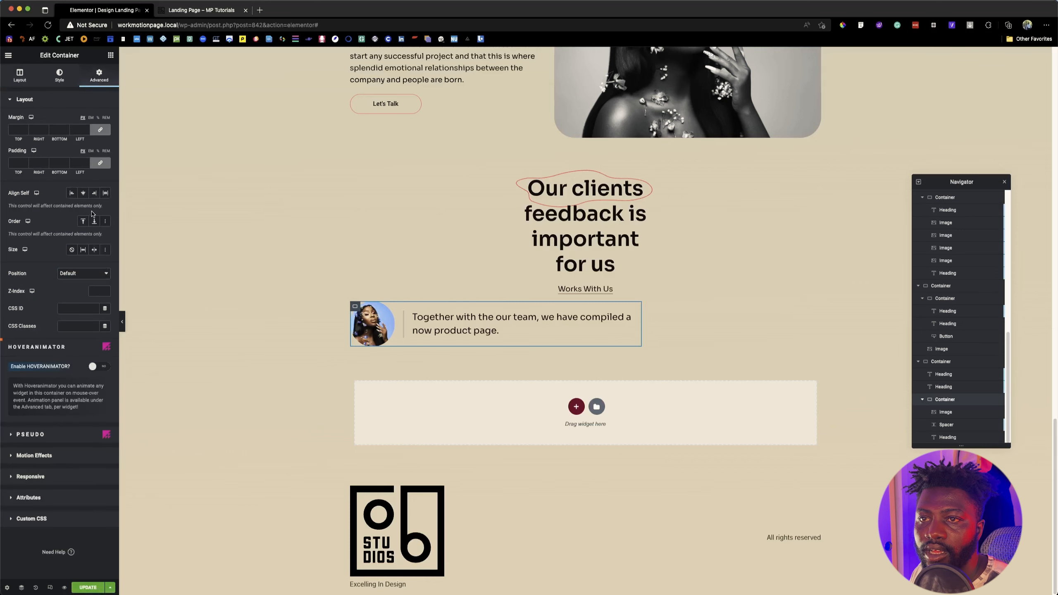
{"action": "left_click", "coordinate": [84, 194]}
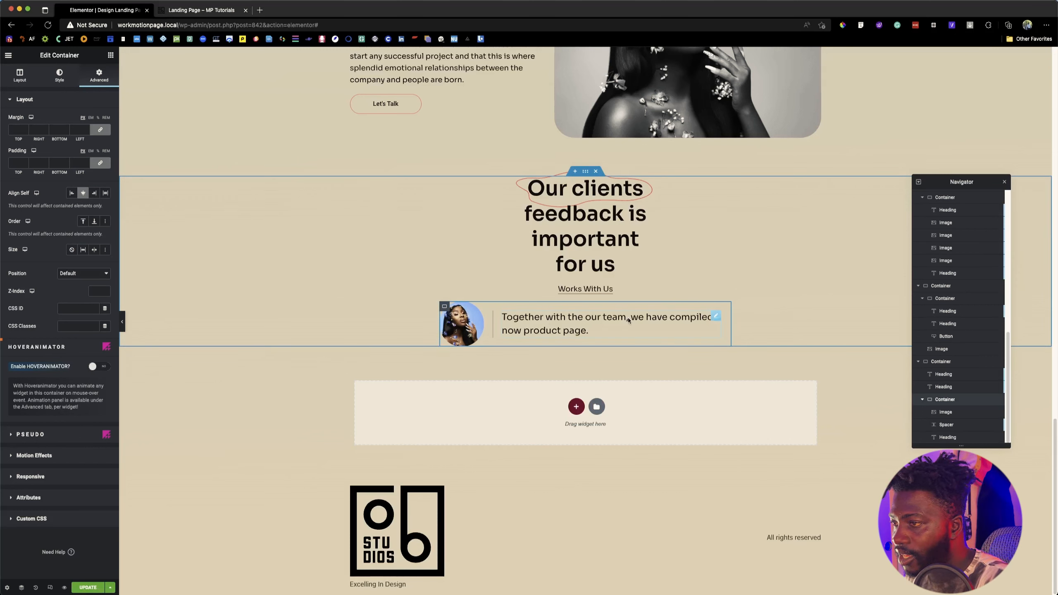
{"action": "left_click", "coordinate": [166, 9]}
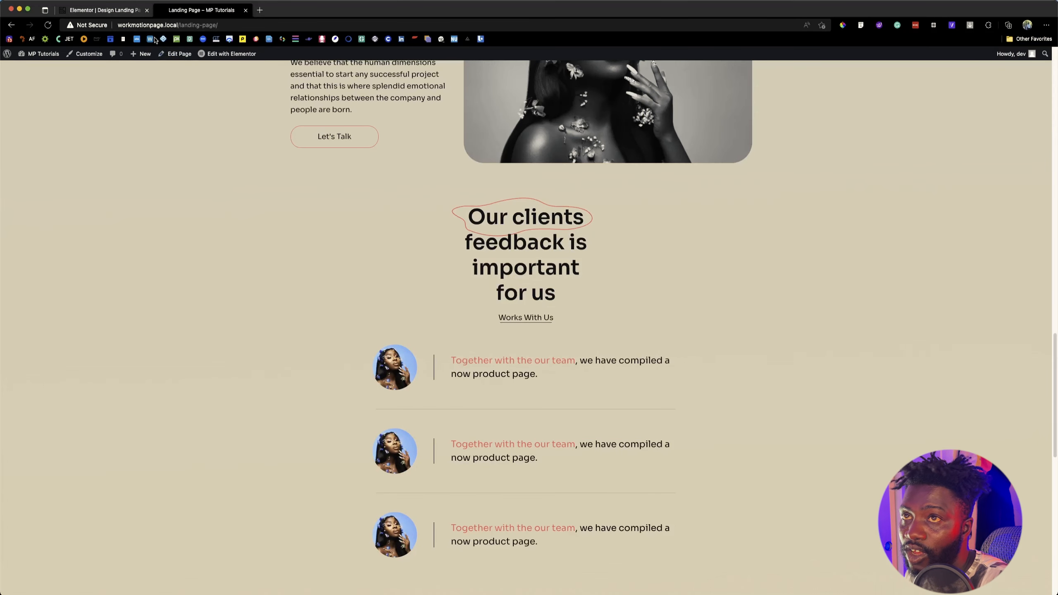
{"action": "left_click", "coordinate": [127, 11]}
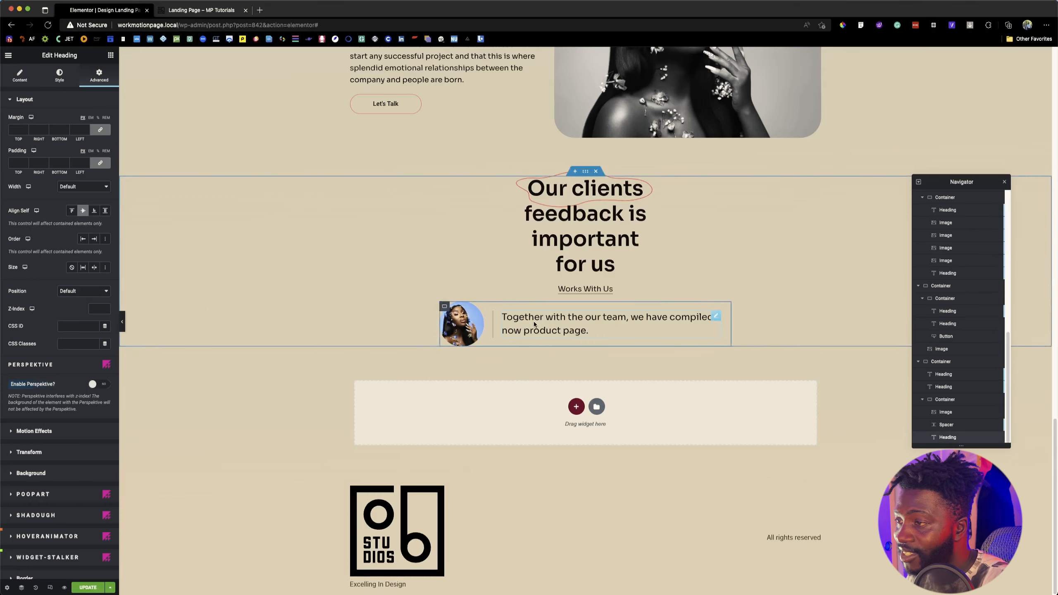
Step: Examine the span markup in the title of the "Years as a designer" counter heading
{"action": "scroll", "coordinate": [490, 275], "scroll_direction": "up", "scroll_amount": 10}
{"action": "scroll", "coordinate": [488, 275], "scroll_direction": "up", "scroll_amount": 15}
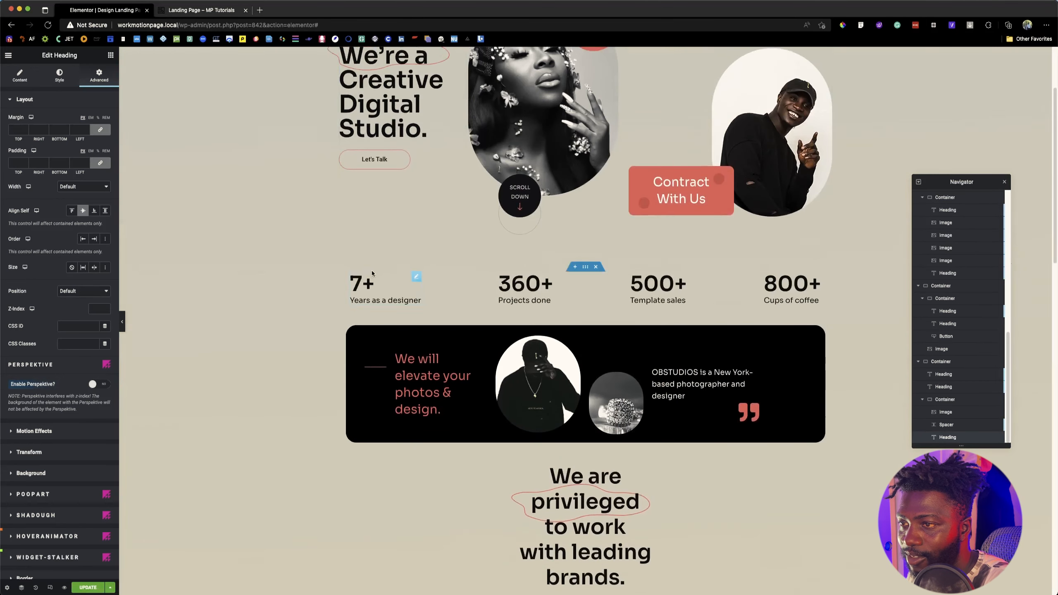
{"action": "left_click", "coordinate": [416, 277]}
{"action": "left_click", "coordinate": [20, 77]}
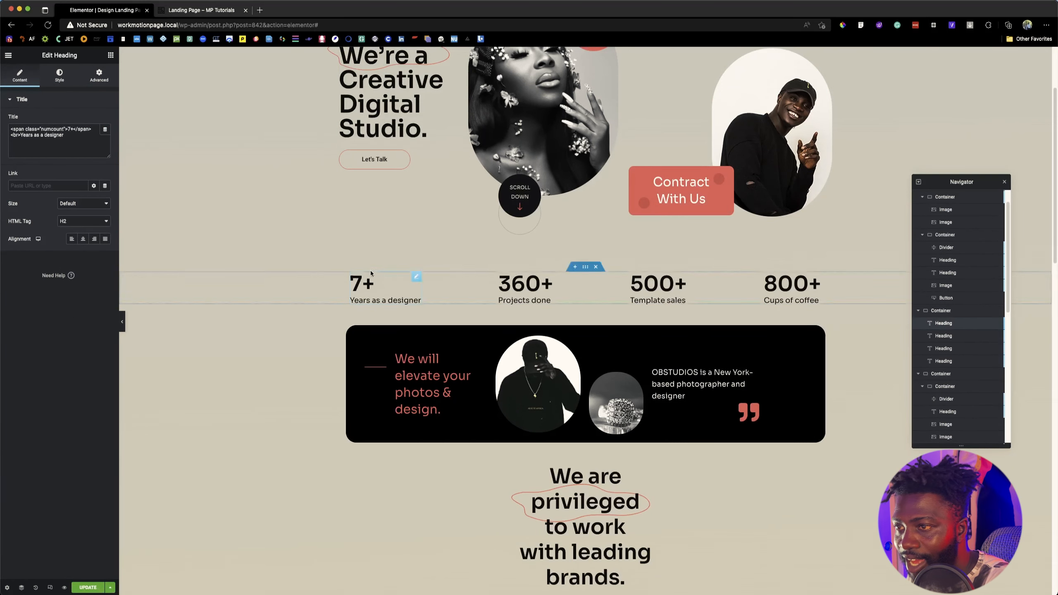
{"action": "scroll", "coordinate": [400, 330], "scroll_direction": "down", "scroll_amount": 20}
{"action": "scroll", "coordinate": [400, 329], "scroll_direction": "down", "scroll_amount": 1}
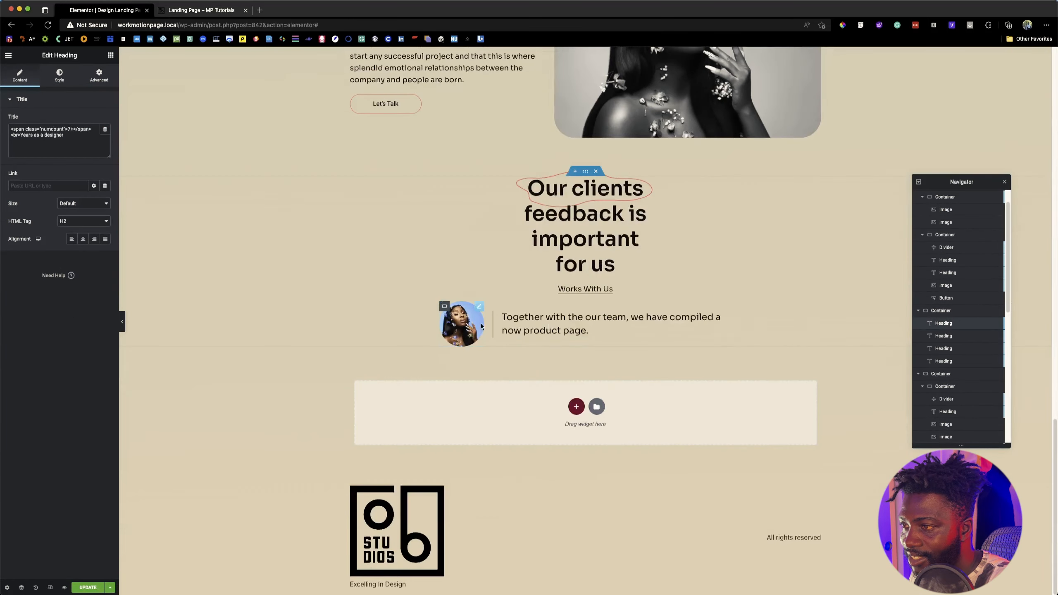
Step: Wrap "Together with the our team" in the testimonial heading's title with <span> and </span> tags
{"action": "left_click", "coordinate": [554, 329]}
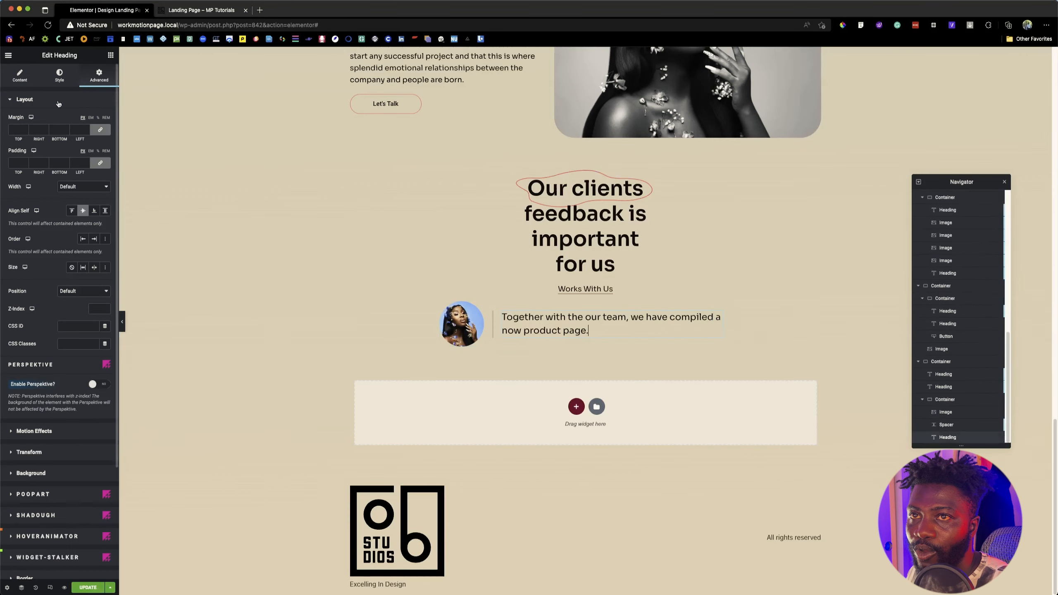
{"action": "left_click", "coordinate": [20, 76]}
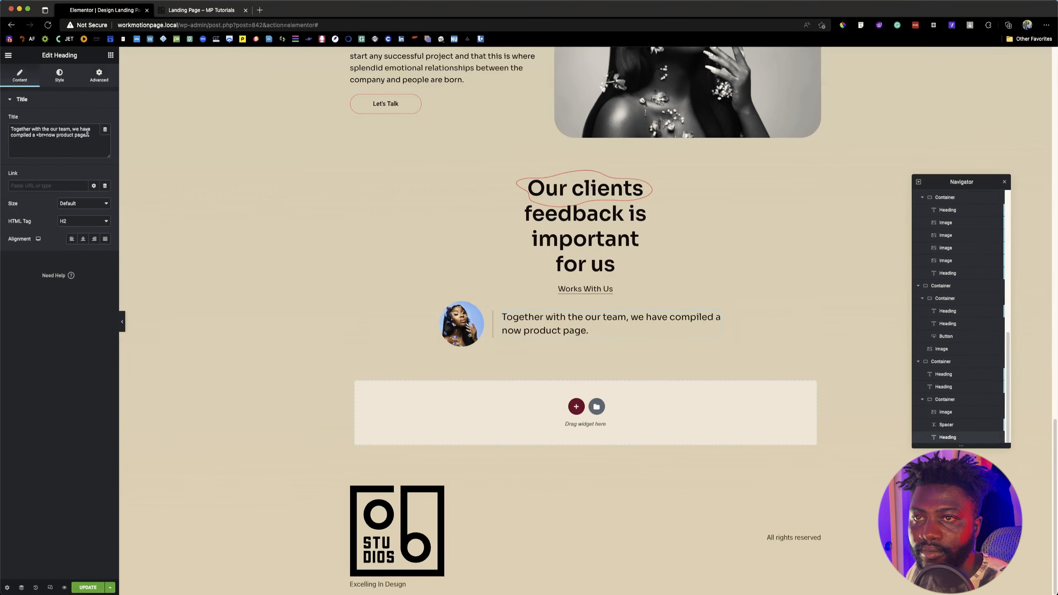
{"action": "left_click_drag", "start_coordinate": [70, 129], "coordinate": [11, 130]}
{"action": "left_click", "coordinate": [12, 130]}
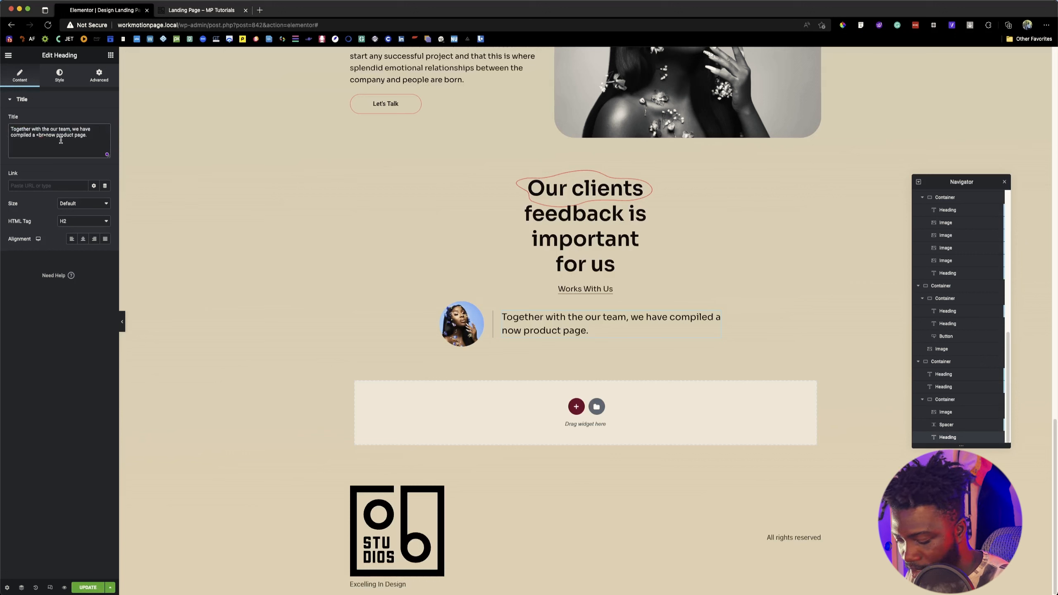
{"action": "type", "text": "<span"}
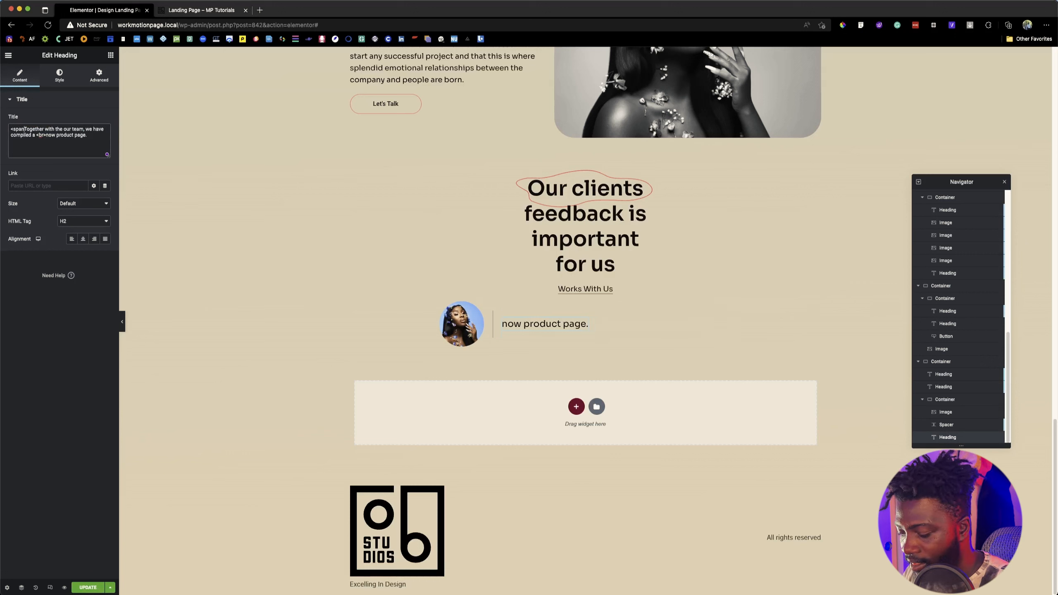
{"action": "type", "text": ">"}
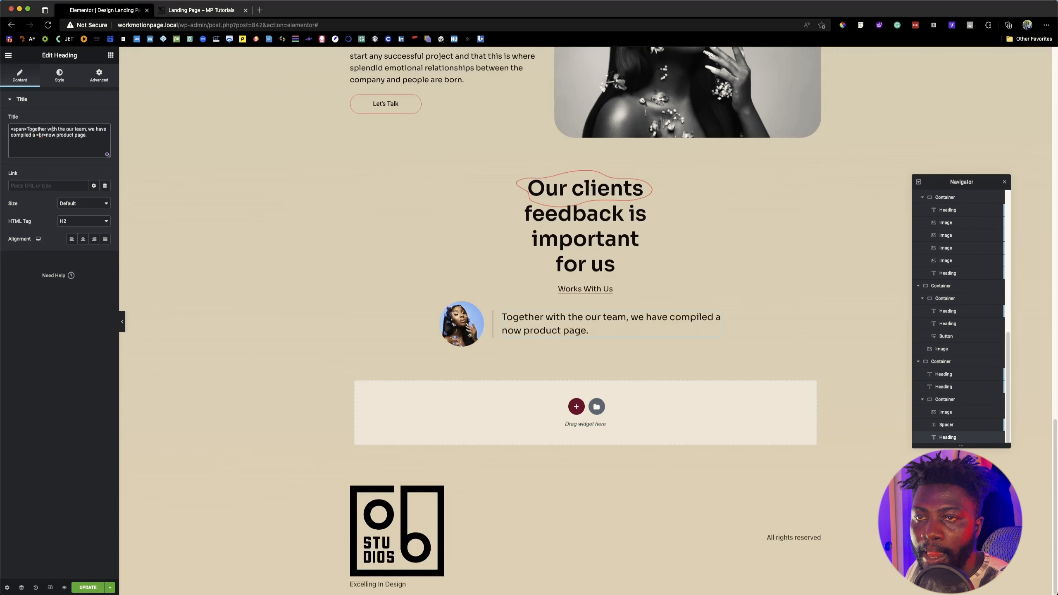
{"action": "left_click", "coordinate": [86, 129]}
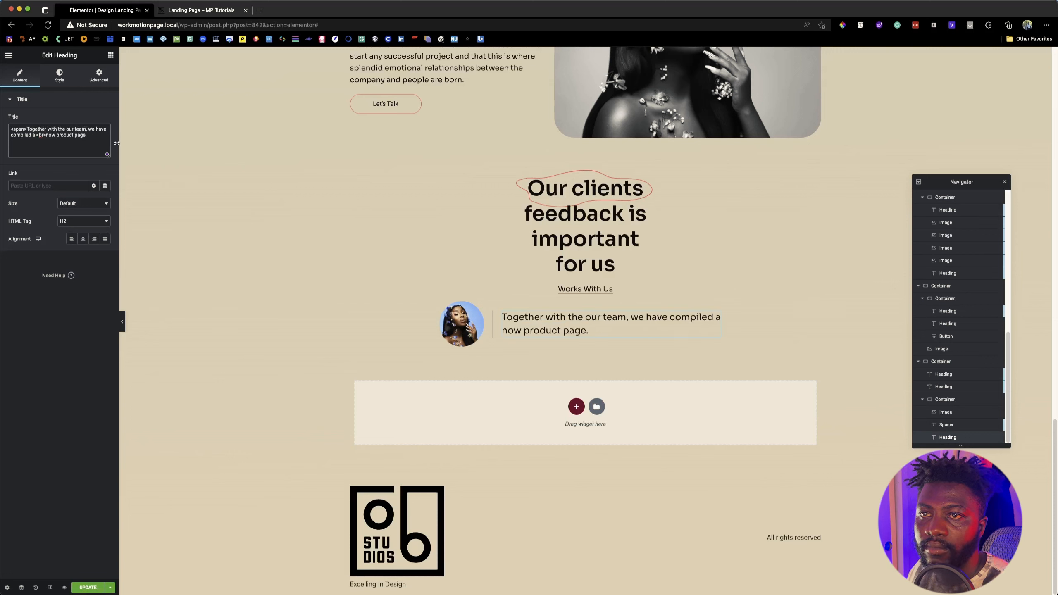
{"action": "type", "text": "</span"}
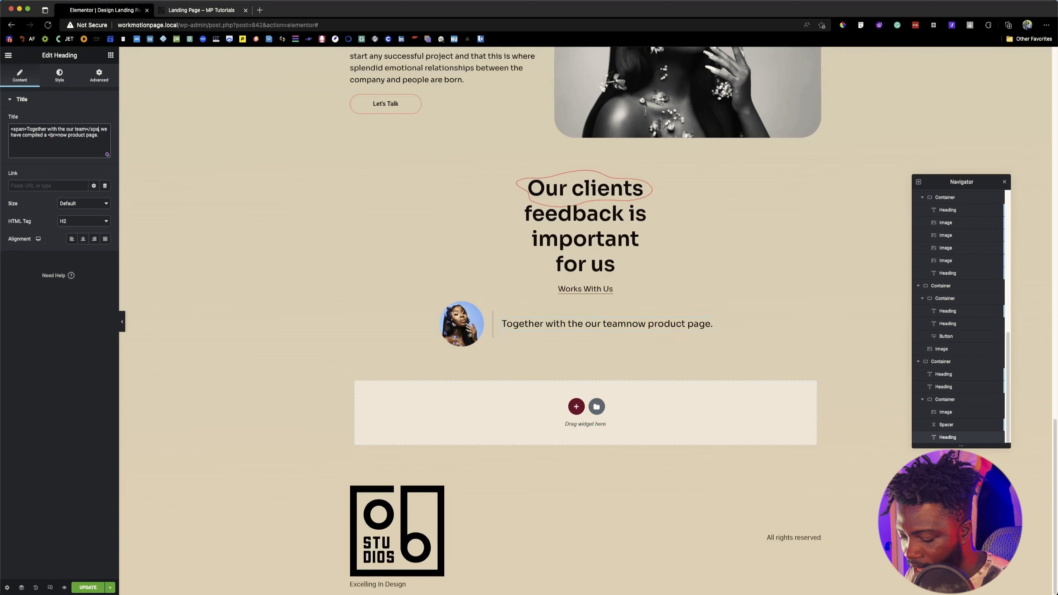
{"action": "type", "text": ">"}
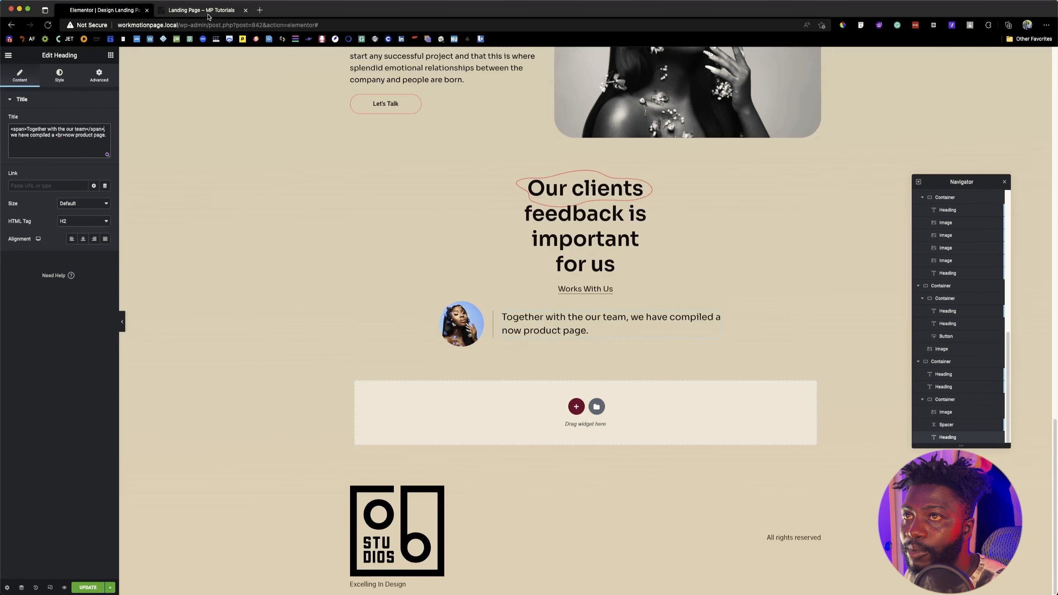
Step: Switch to the Figma design and inspect the first testimonial text's typography and primary red color
{"action": "key", "text": "super+Tab"}
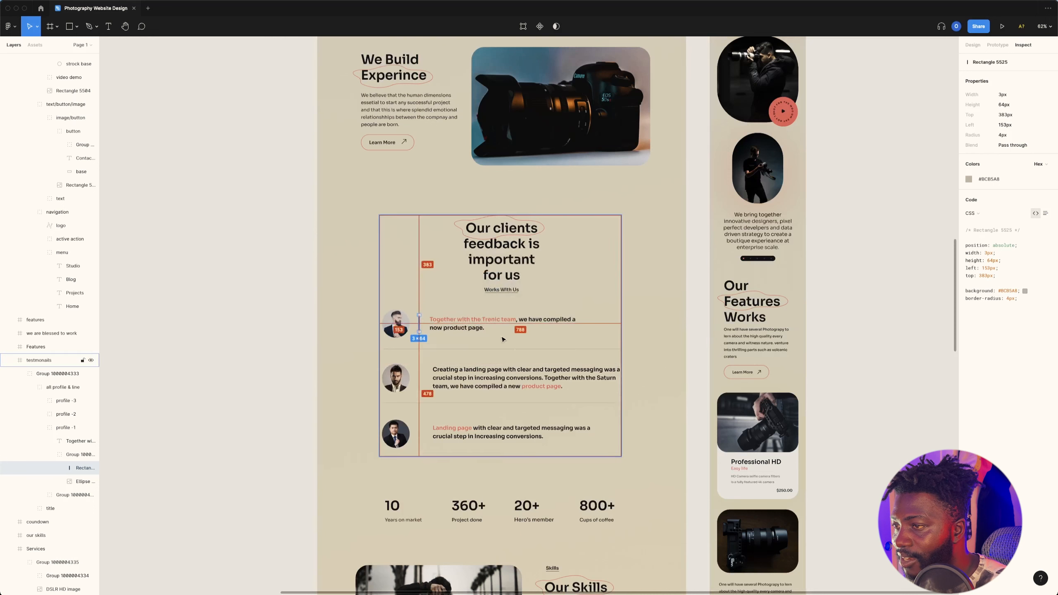
{"action": "double_click", "coordinate": [484, 318]}
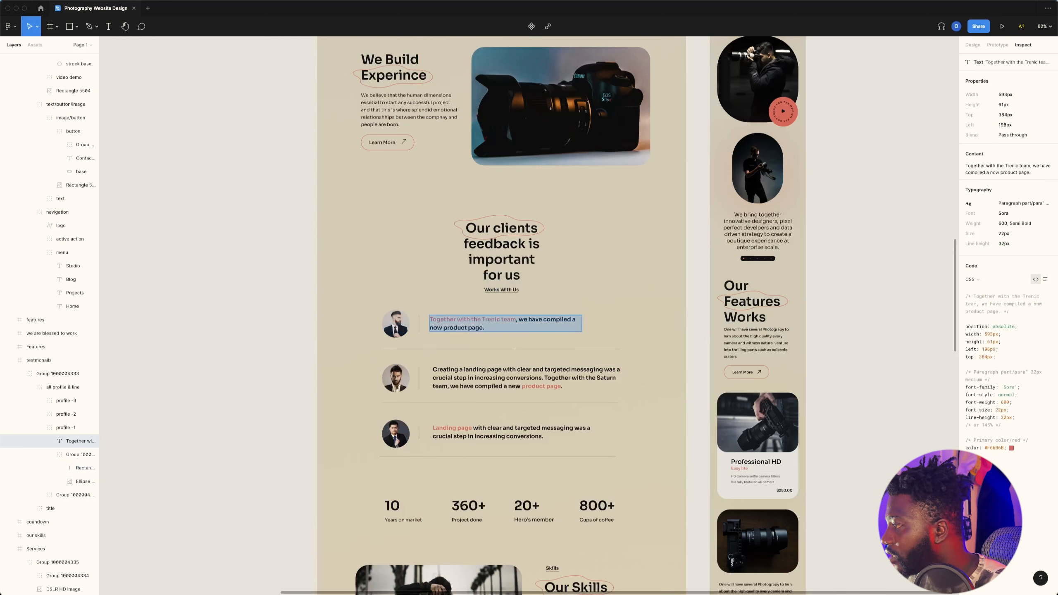
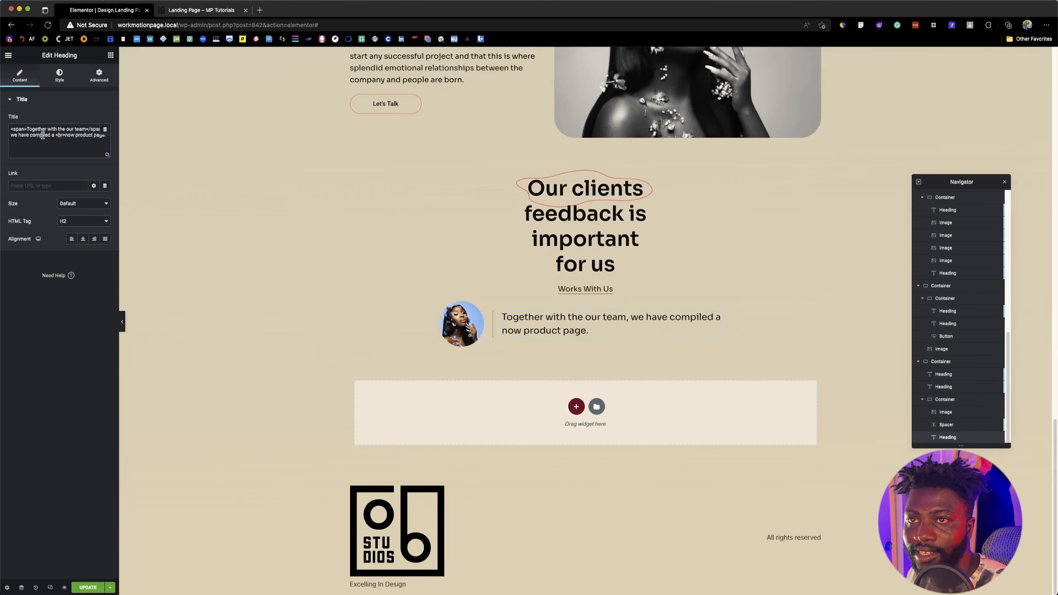
Step: Add class="teamtxt" to the opening span tag around "Together with the our team" in the testimonial heading's title
{"action": "left_click", "coordinate": [25, 130]}
{"action": "type", "text": "class"}
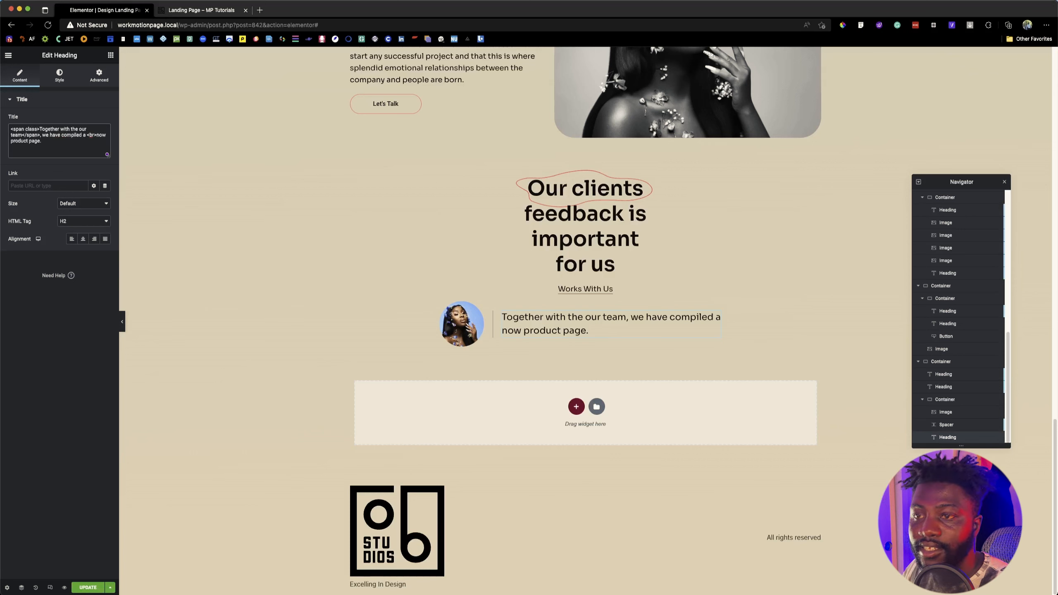
{"action": "type", "text": "=\"\""}
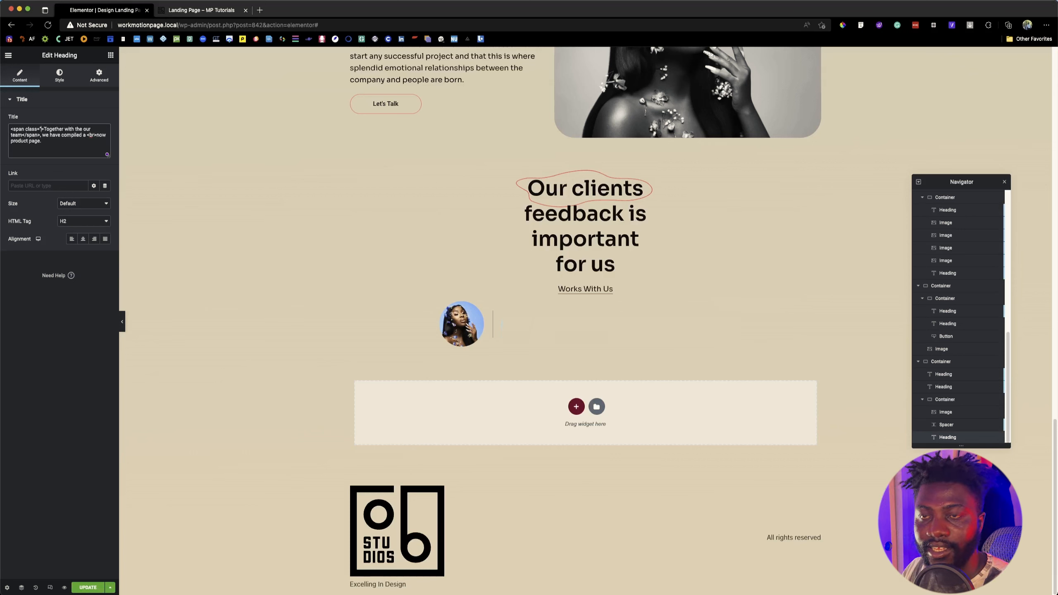
{"action": "type", "text": "team"}
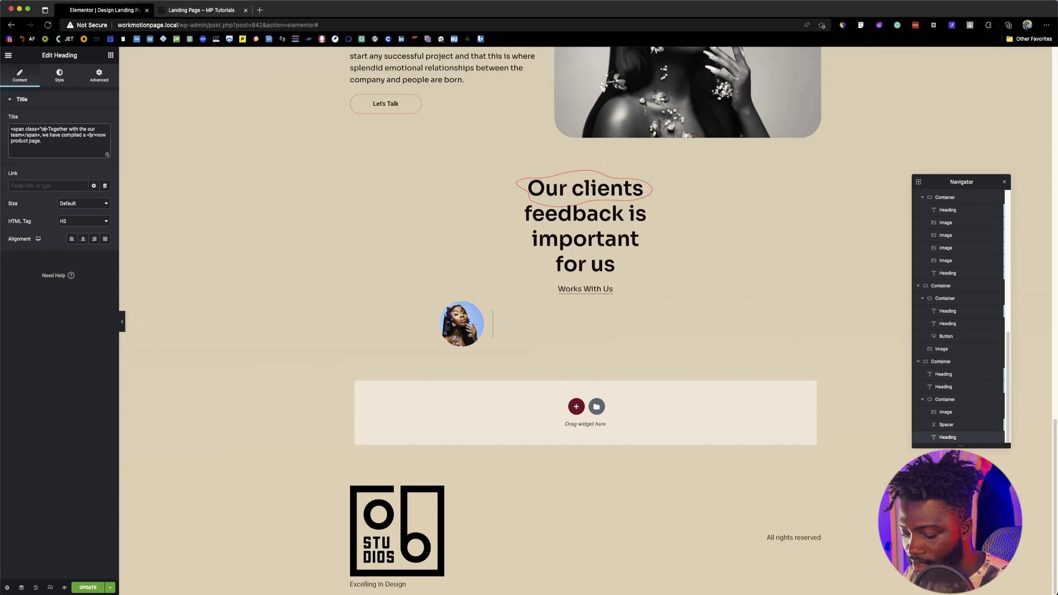
{"action": "type", "text": "txt"}
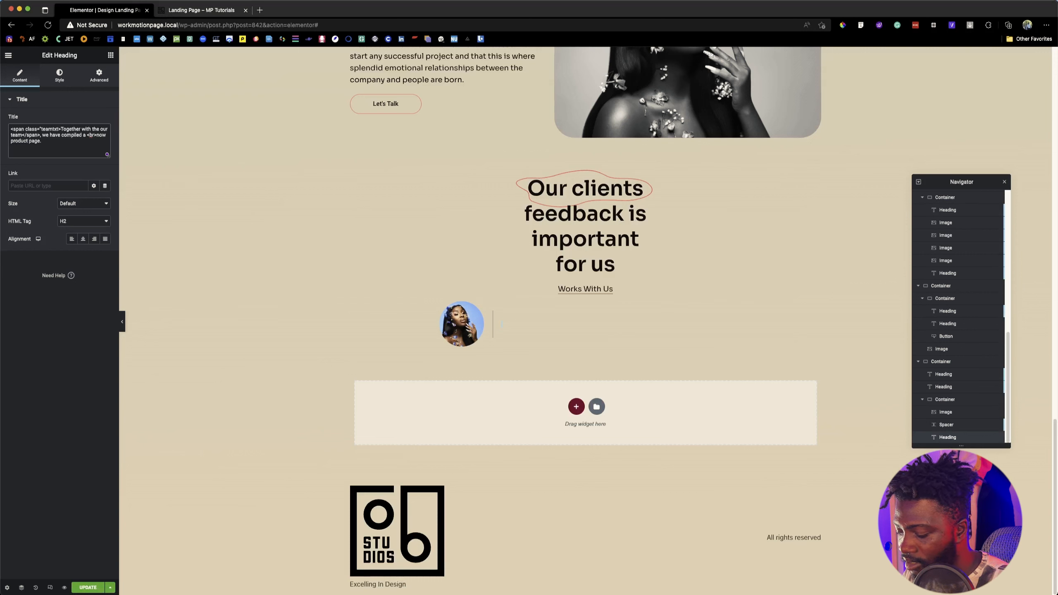
{"action": "type", "text": "\""}
{"action": "key", "text": "shift+Left"}
{"action": "key", "text": "shift+Left"}
{"action": "key", "text": "shift+Left"}
{"action": "key", "text": "shift+Left"}
{"action": "key", "text": "shift+Left"}
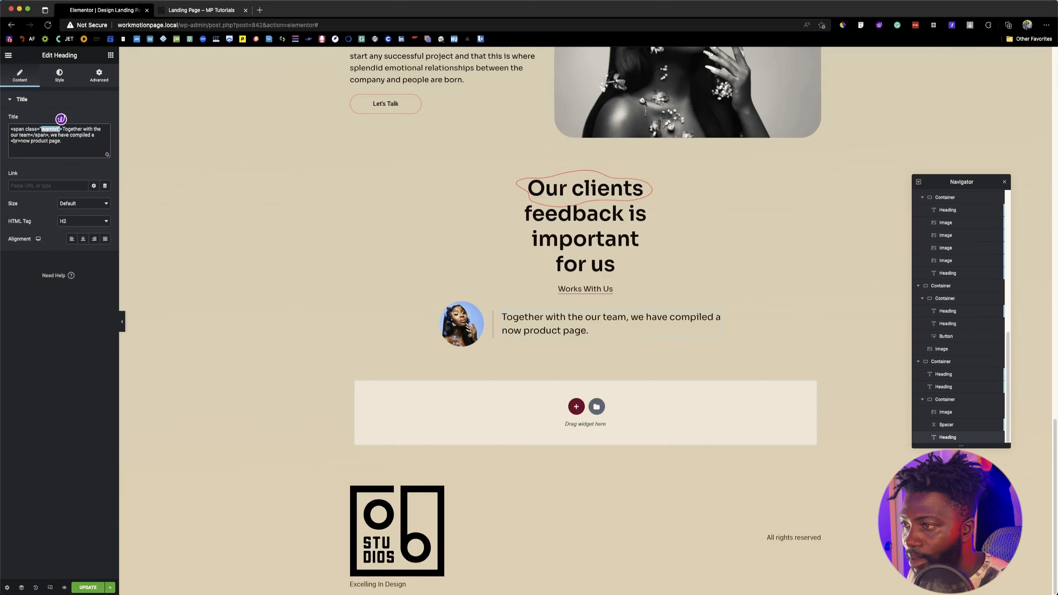
{"action": "left_click", "coordinate": [78, 142]}
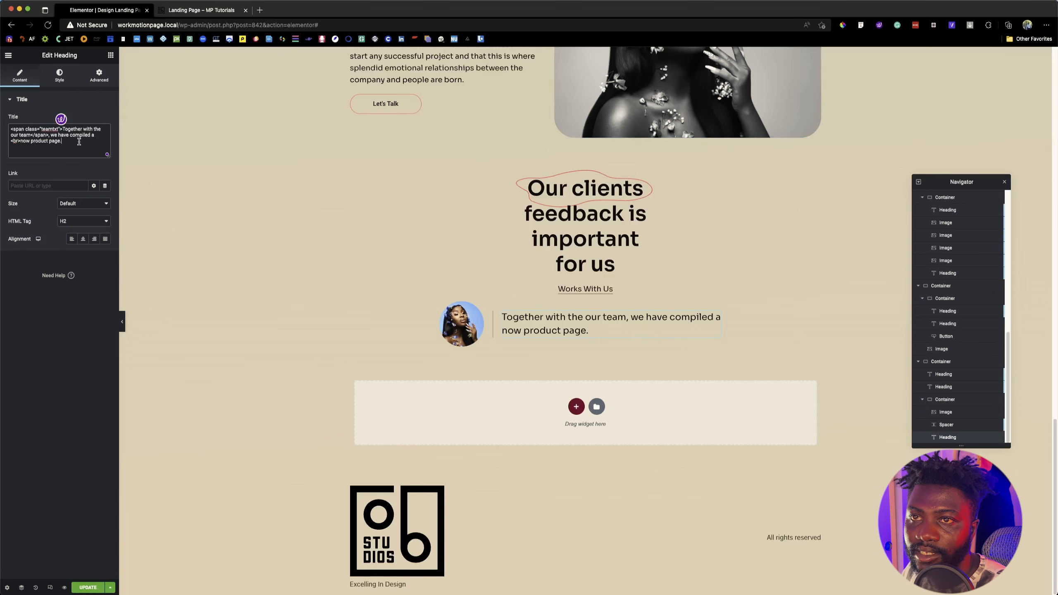
Step: Start a .teamtxt { } rule in the testimonial heading's custom CSS
{"action": "left_click", "coordinate": [100, 81]}
{"action": "scroll", "coordinate": [62, 412], "scroll_direction": "down", "scroll_amount": 3}
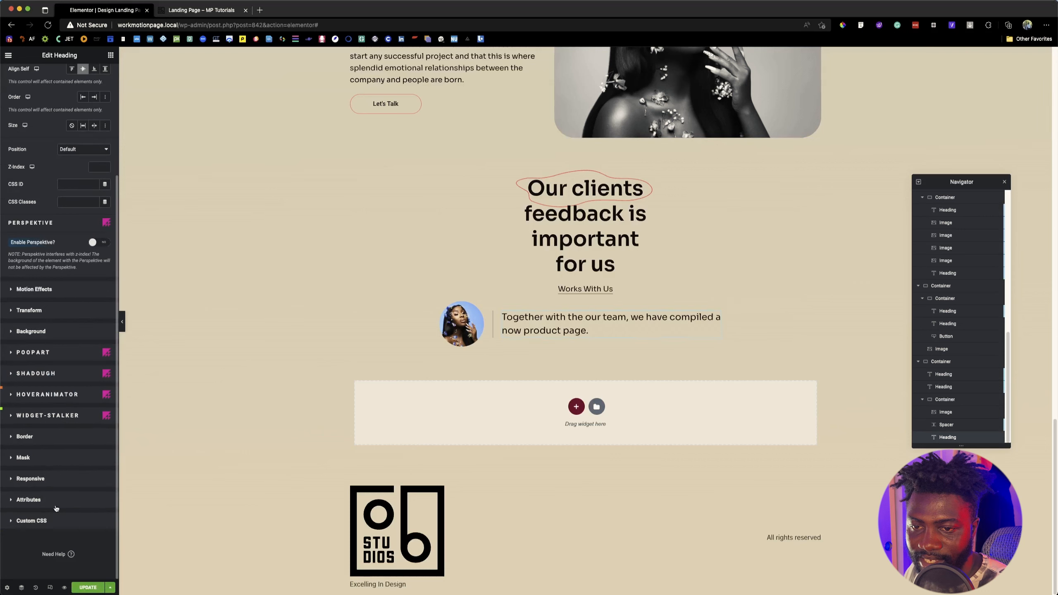
{"action": "left_click", "coordinate": [50, 522]}
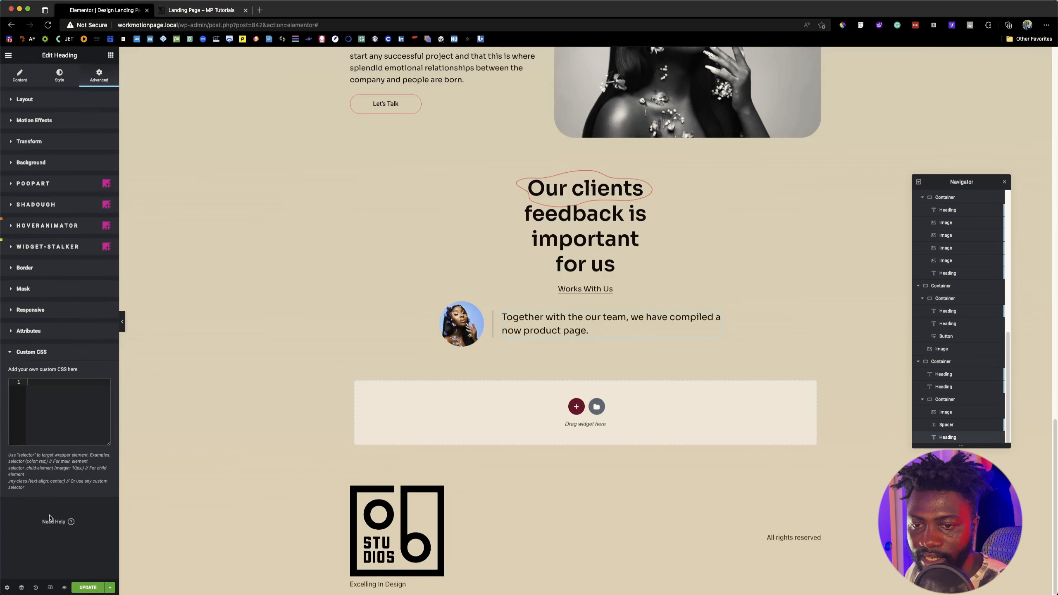
{"action": "left_click", "coordinate": [39, 396]}
{"action": "type", "text": ".teamtxt\""}
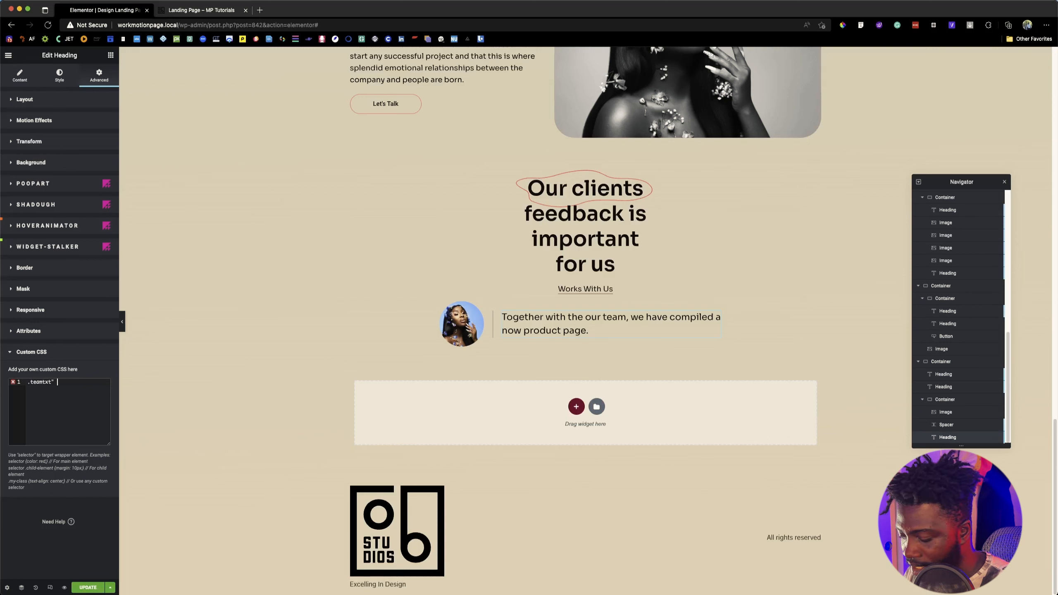
{"action": "type", "text": " {"}
{"action": "key", "text": "Return"}
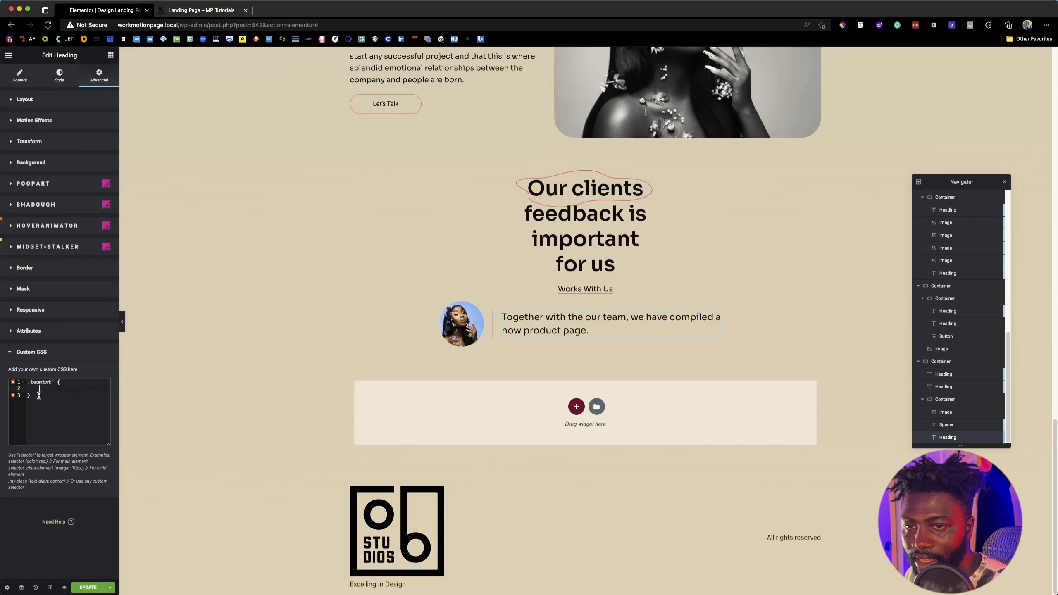
{"action": "key", "text": "BackSpace"}
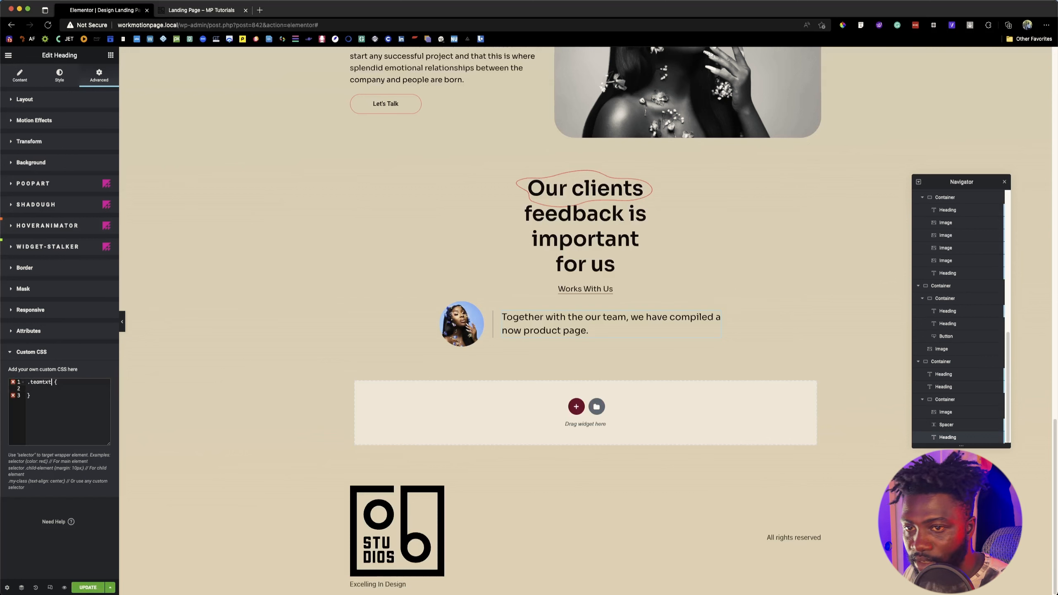
{"action": "left_click", "coordinate": [71, 387]}
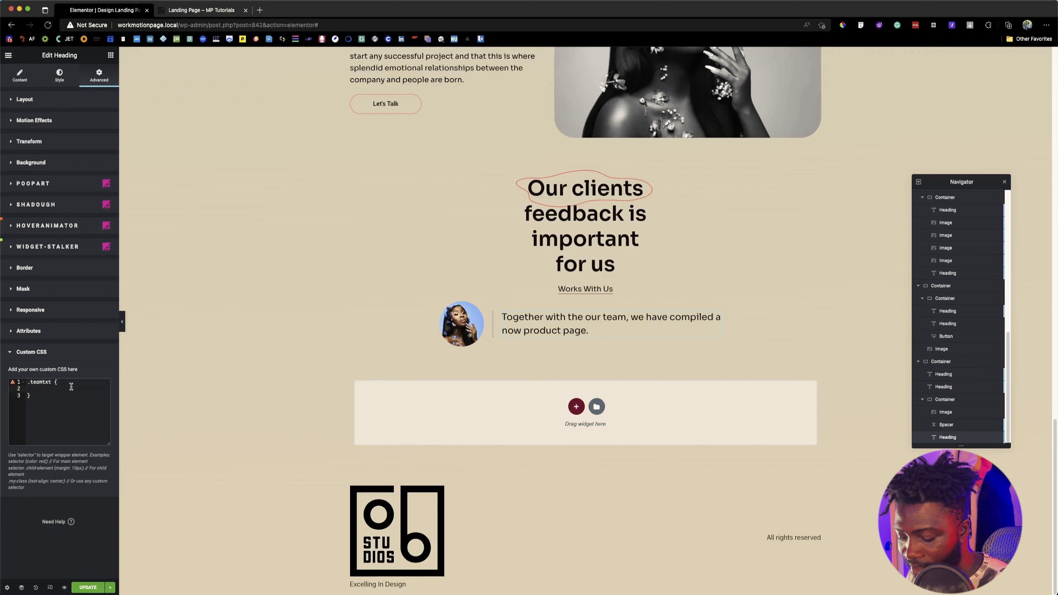
Step: Set the .teamtxt rule's color to the Figma design's primary red, #F66868
{"action": "type", "text": "col"}
{"action": "key", "text": "Return"}
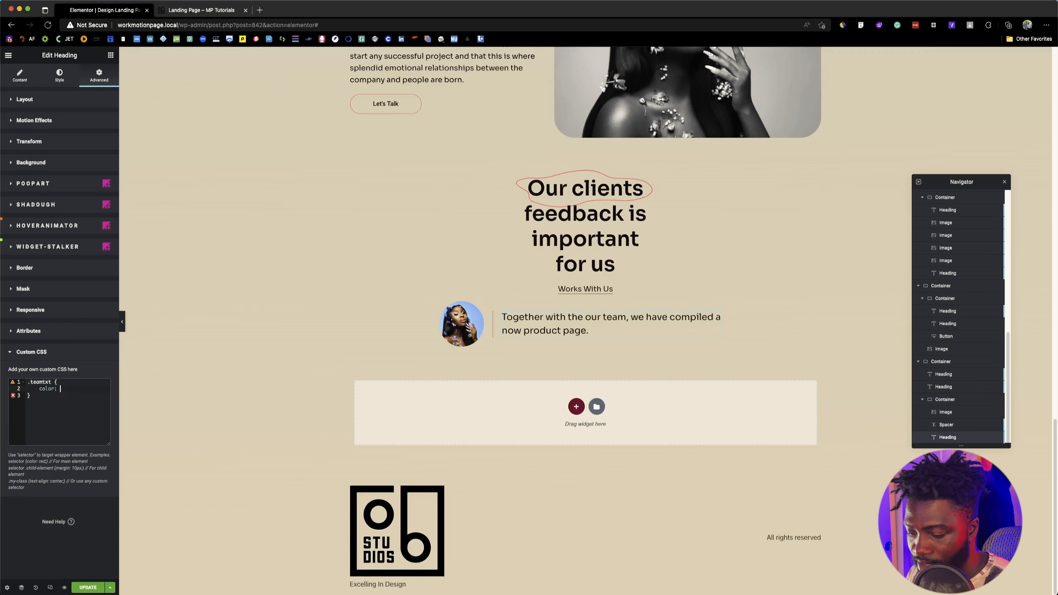
{"action": "key", "text": "super+Tab"}
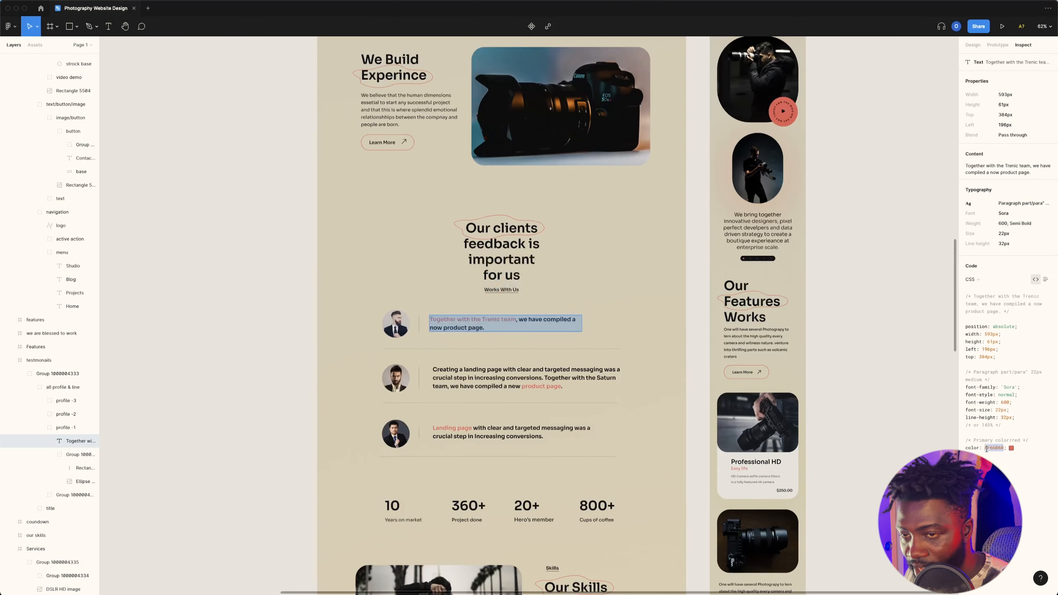
{"action": "key", "text": "super+Tab"}
{"action": "type", "text": "#F66868"}
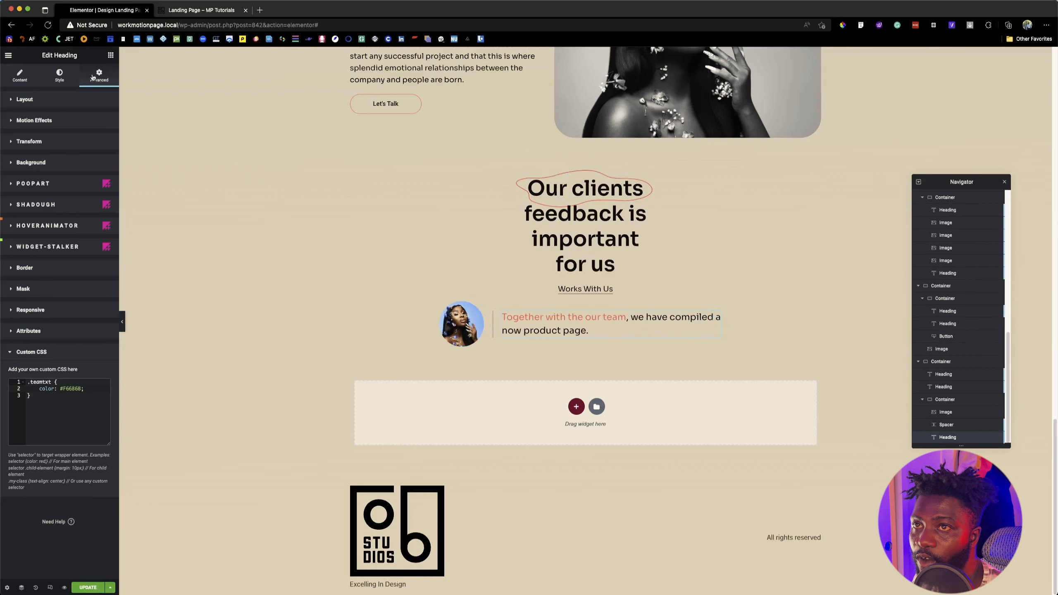
Step: Add a Spacer widget and place it inside the testimonial container, directly after the testimonial heading
{"action": "left_click", "coordinate": [111, 55]}
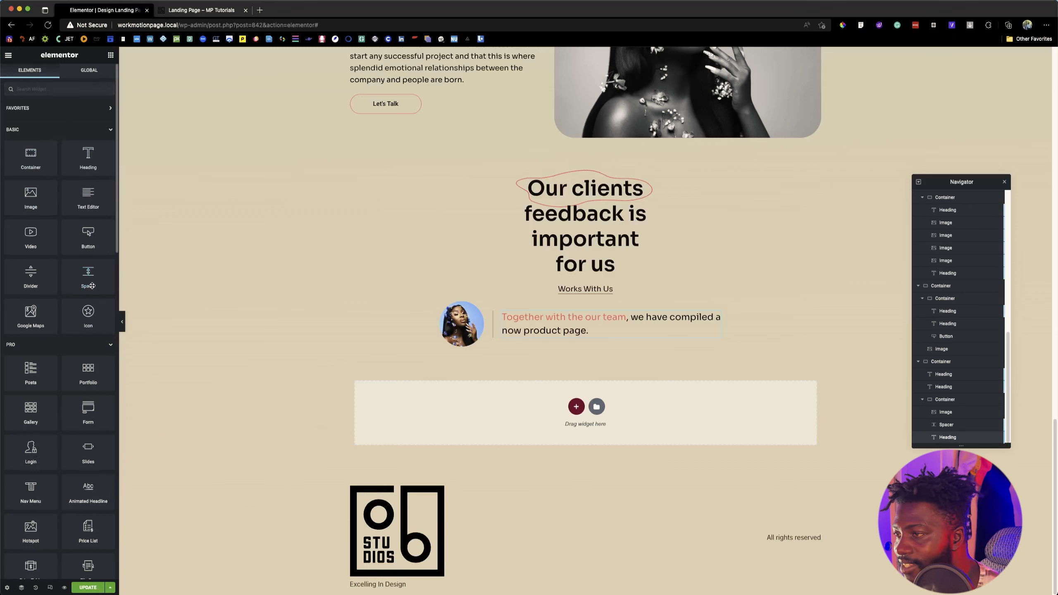
{"action": "left_click_drag", "start_coordinate": [93, 286], "coordinate": [668, 349]}
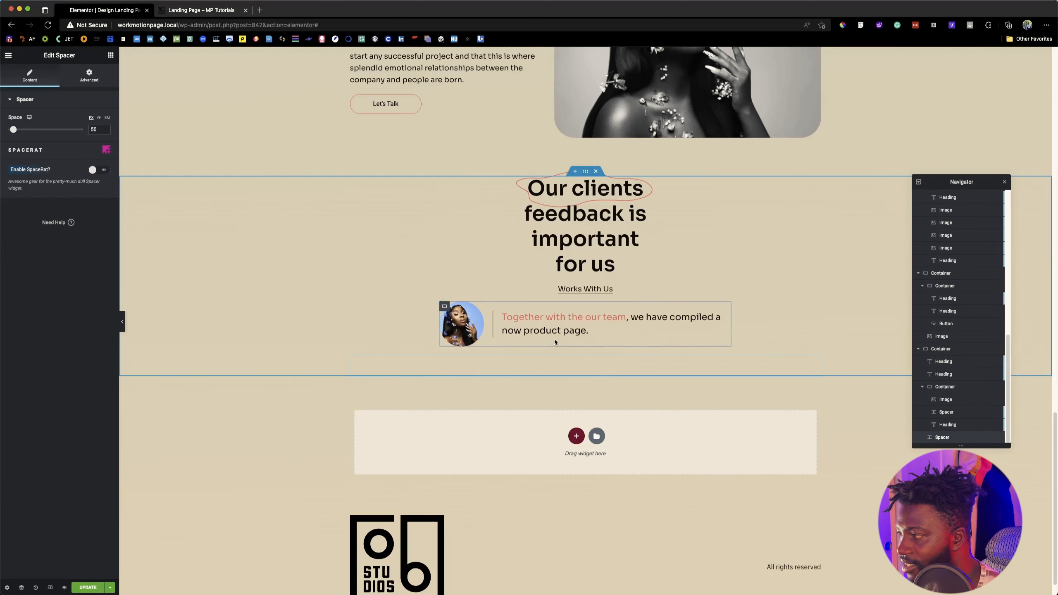
{"action": "left_click_drag", "start_coordinate": [940, 437], "coordinate": [945, 426]}
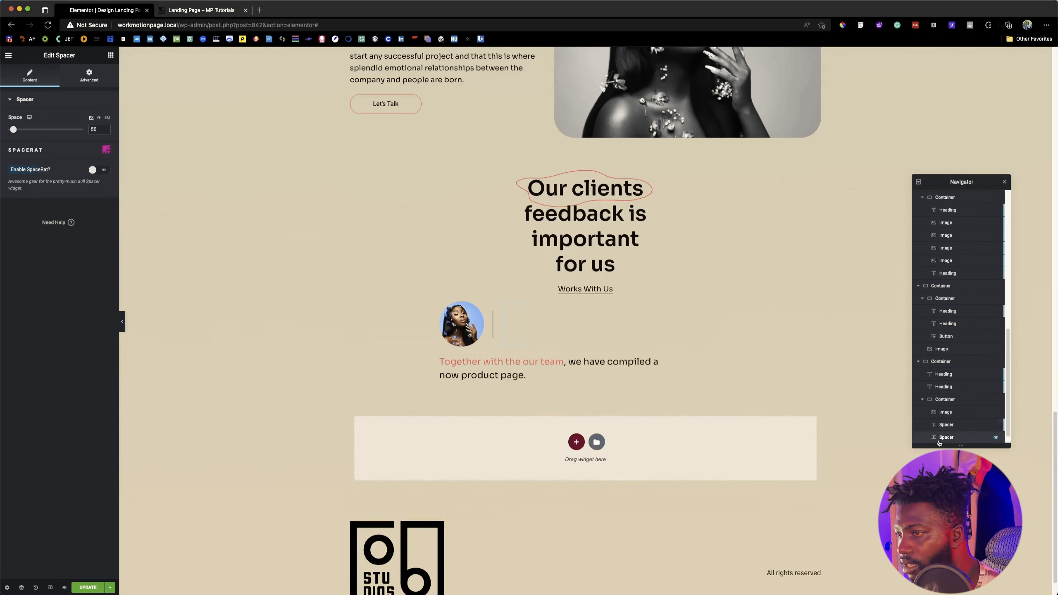
{"action": "scroll", "coordinate": [946, 427], "scroll_direction": "down", "scroll_amount": 1}
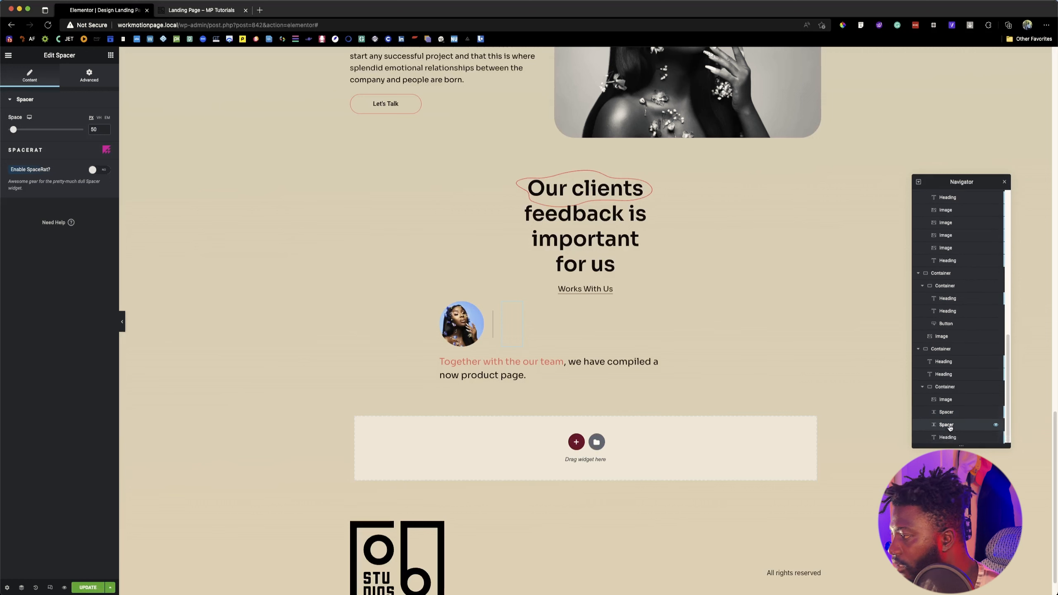
{"action": "left_click_drag", "start_coordinate": [950, 428], "coordinate": [945, 426]}
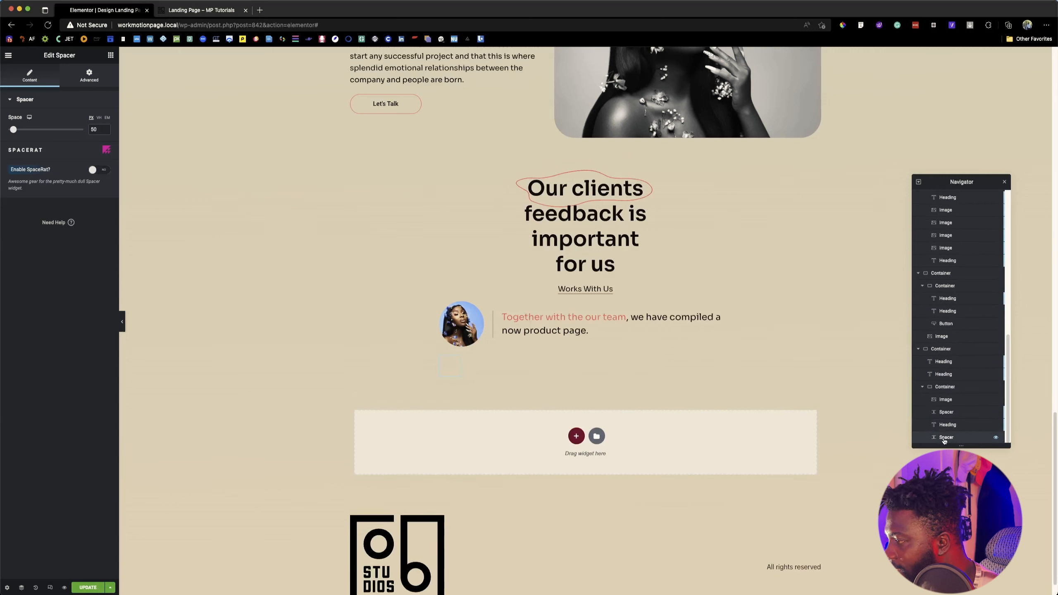
Step: Set the new spacer's width to Full Width (100%)
{"action": "left_click", "coordinate": [89, 76]}
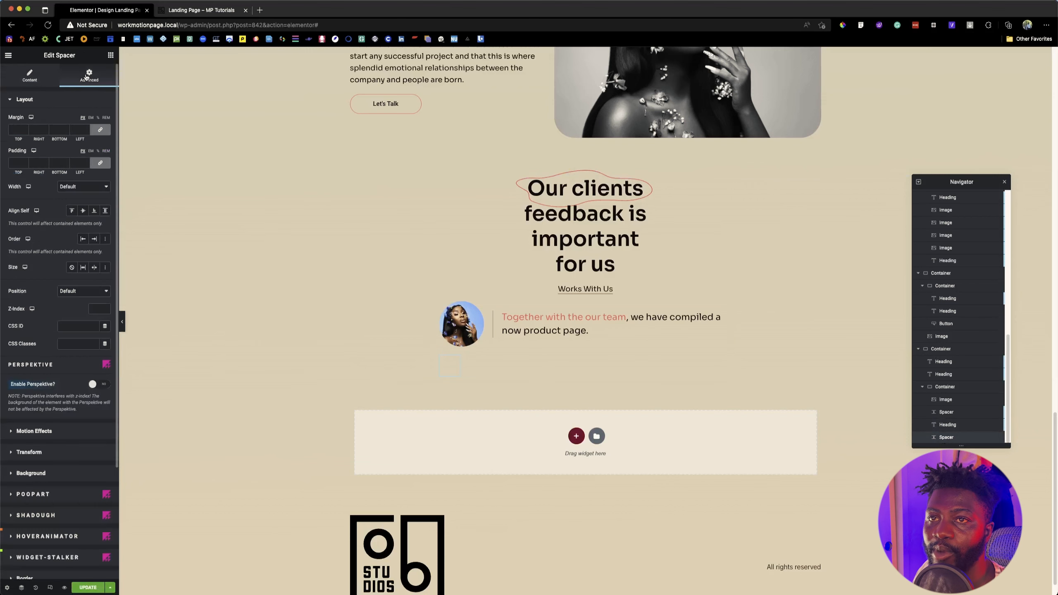
{"action": "left_click", "coordinate": [86, 189]}
{"action": "left_click", "coordinate": [86, 189]}
{"action": "left_click", "coordinate": [85, 192]}
{"action": "left_click", "coordinate": [84, 195]}
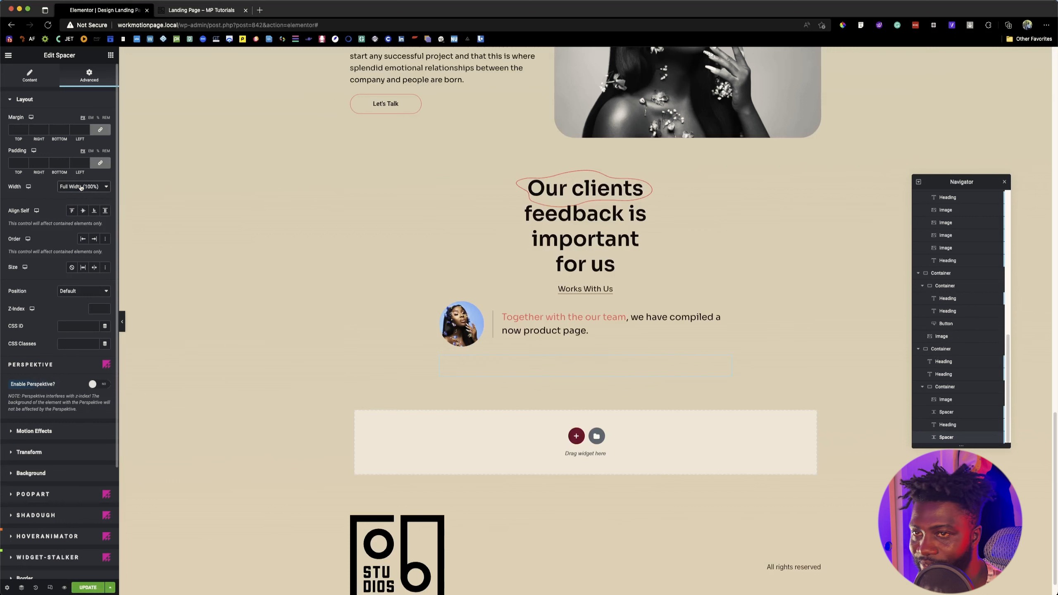
Step: Set the full-width spacer's Space value to 10
{"action": "left_click", "coordinate": [30, 76]}
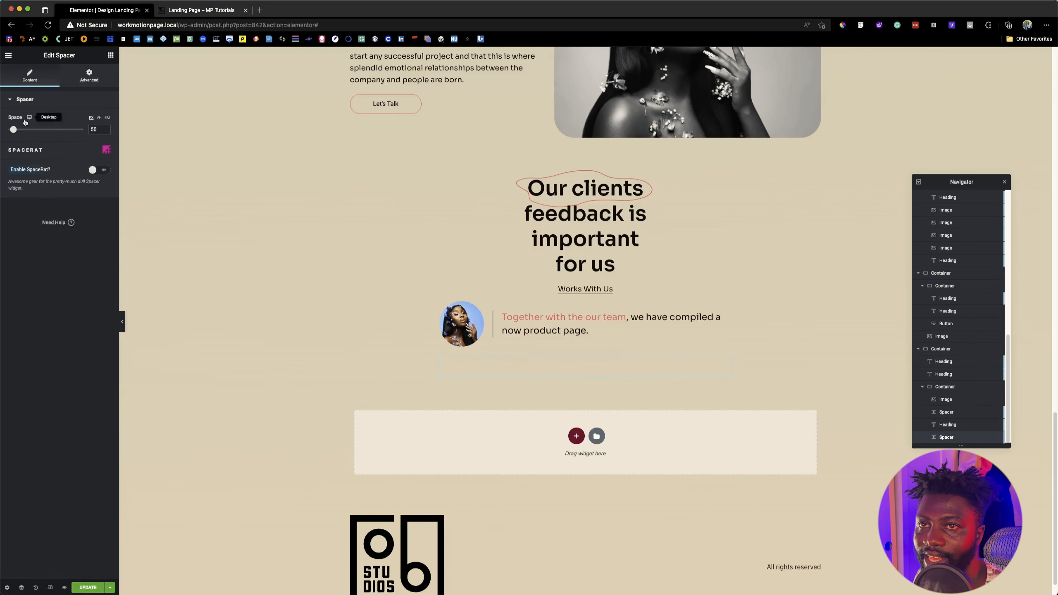
{"action": "left_click", "coordinate": [93, 130]}
{"action": "type", "text": "30"}
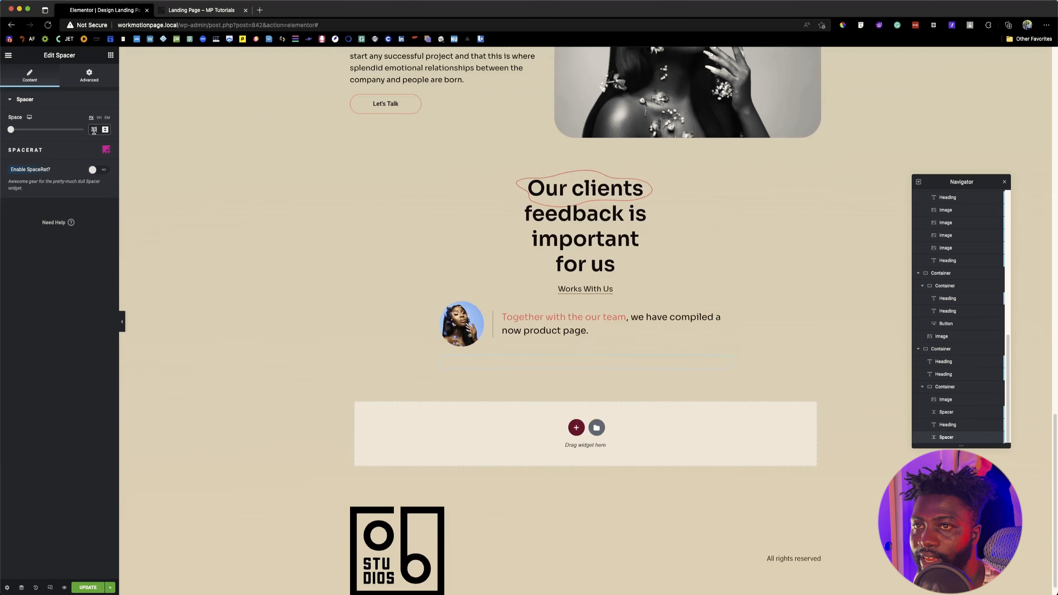
{"action": "key", "text": "BackSpace"}
{"action": "key", "text": "BackSpace"}
{"action": "type", "text": "10"}
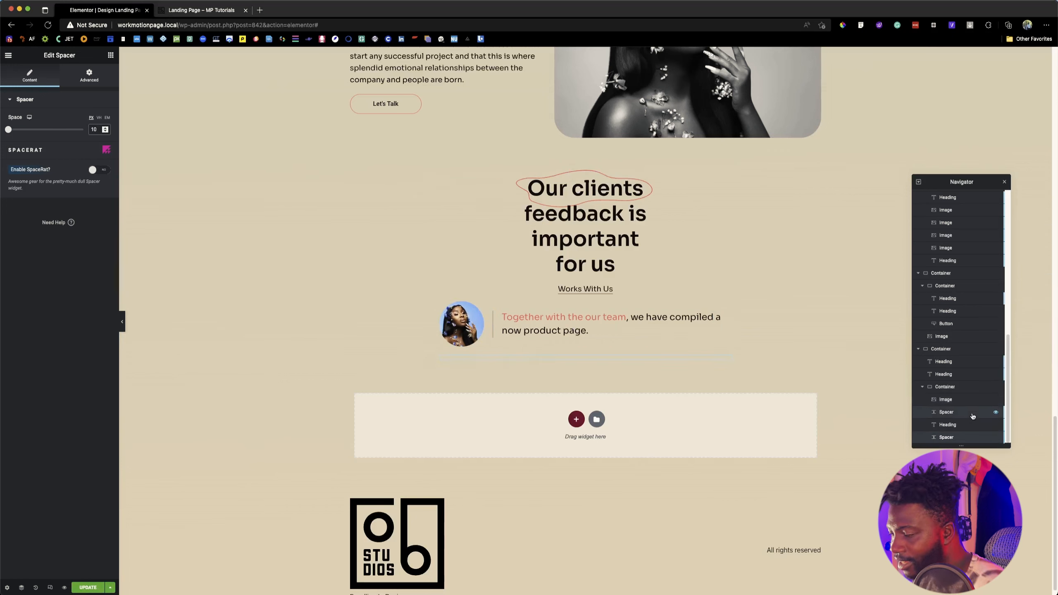
Step: Duplicate the testimonial row's image, spacers and heading, then move the copied vertical-line spacer between the copied image and heading
{"action": "left_click", "coordinate": [963, 402]}
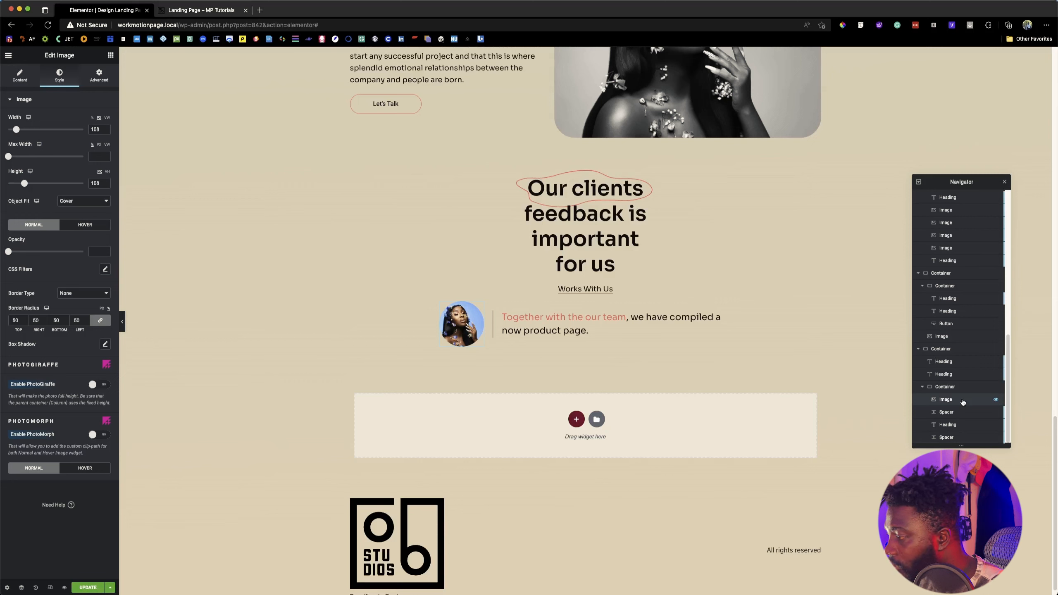
{"action": "left_click", "coordinate": [963, 413], "text": "super"}
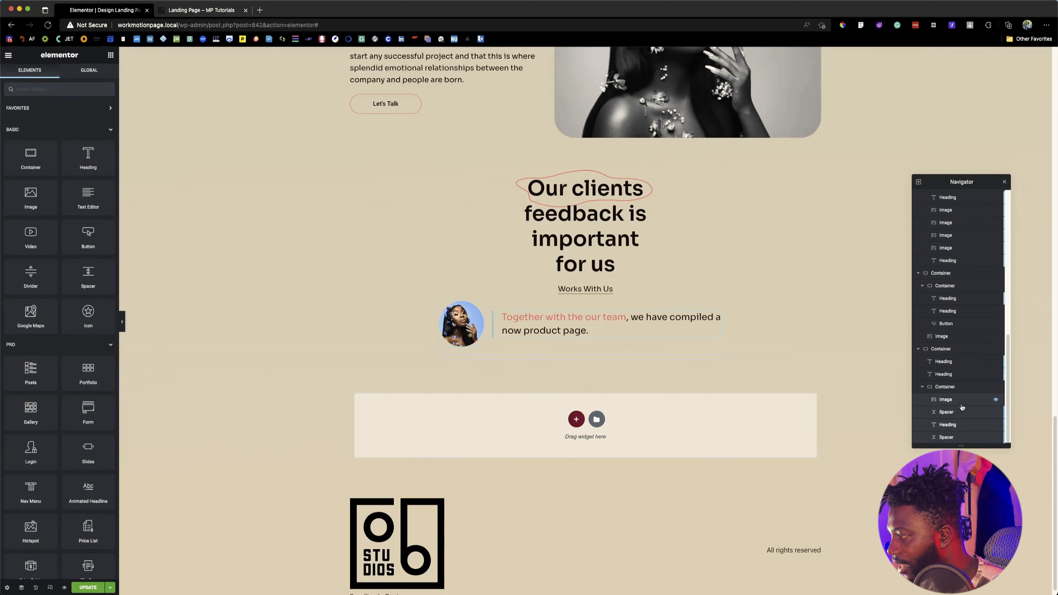
{"action": "right_click", "coordinate": [962, 403]}
{"action": "left_click", "coordinate": [984, 421]}
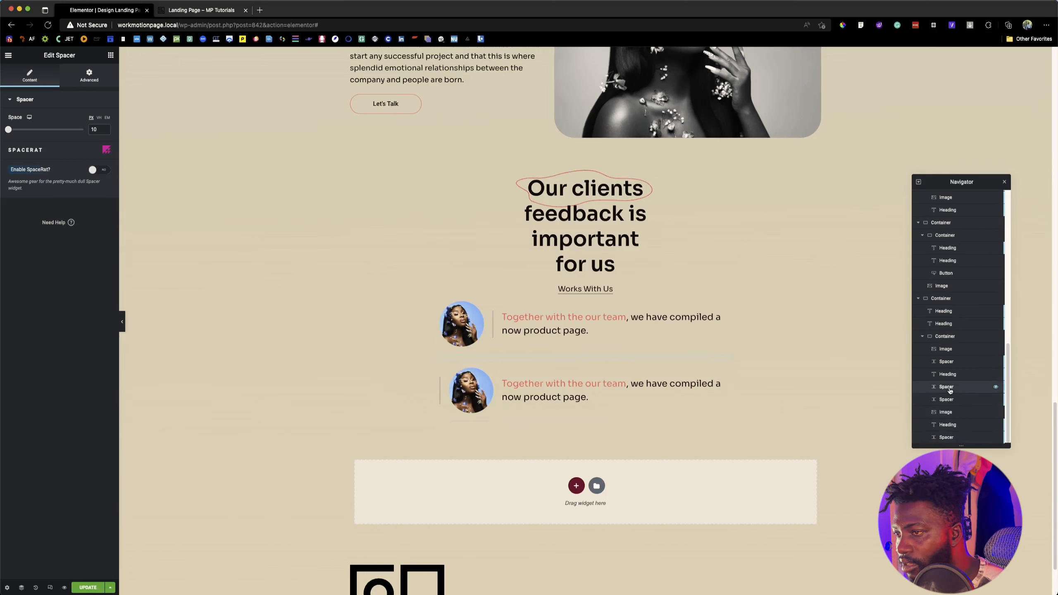
{"action": "left_click", "coordinate": [944, 400]}
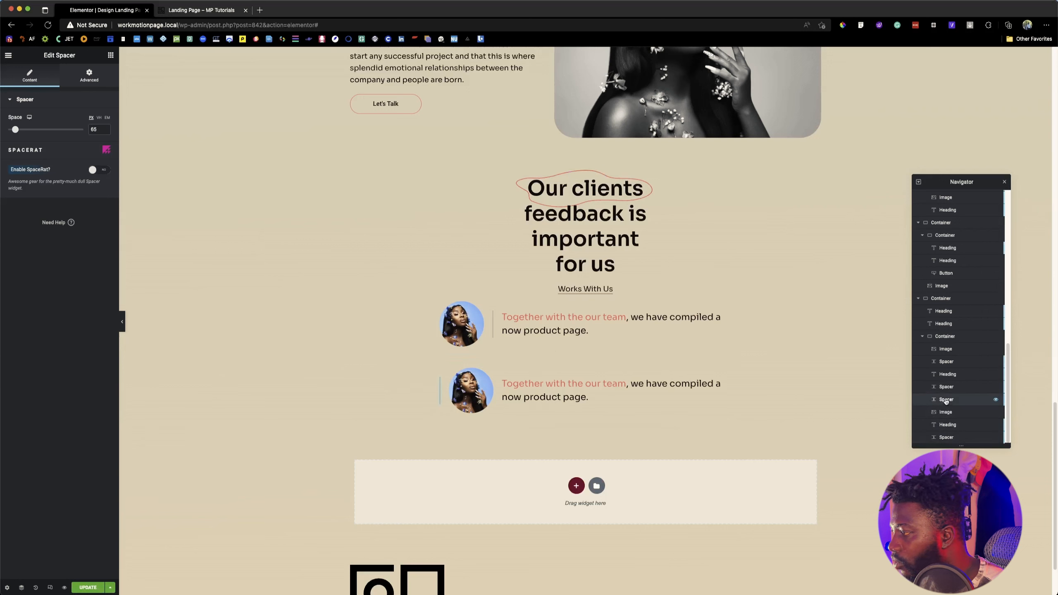
{"action": "left_click_drag", "start_coordinate": [946, 400], "coordinate": [946, 427]}
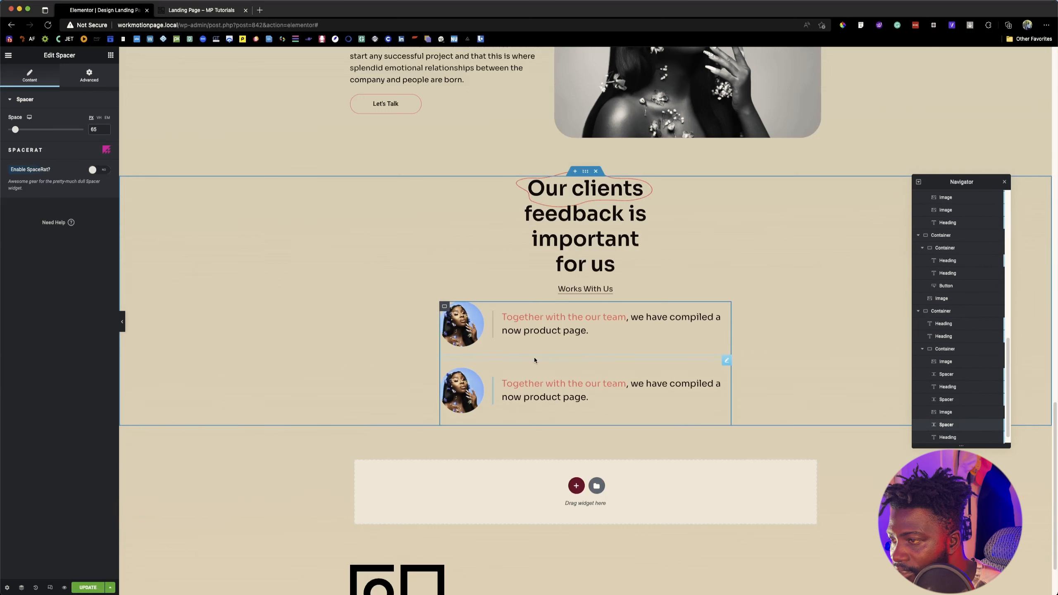
Step: Check the row separators on the reference page, then add a Divider between the two testimonial rows with Full Width (100%)
{"action": "left_click", "coordinate": [174, 13]}
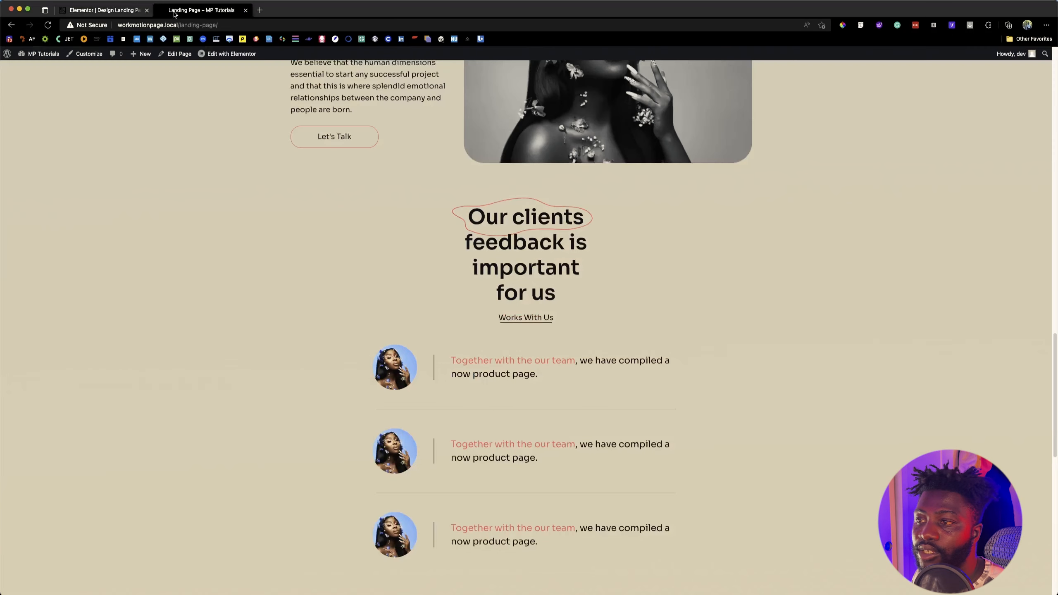
{"action": "left_click", "coordinate": [113, 14]}
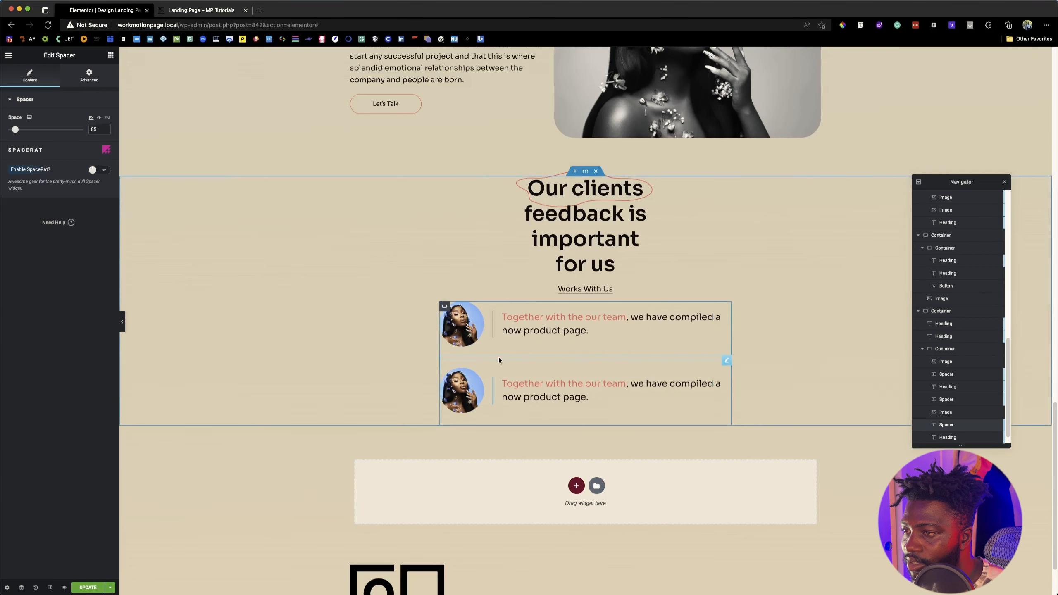
{"action": "left_click", "coordinate": [110, 56]}
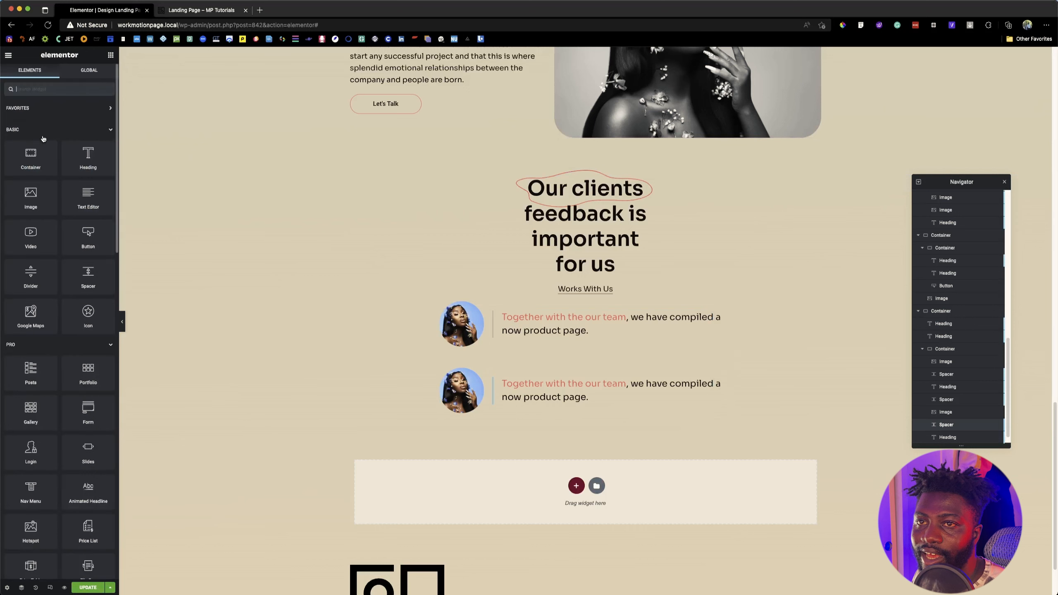
{"action": "left_click_drag", "start_coordinate": [33, 275], "coordinate": [512, 361]}
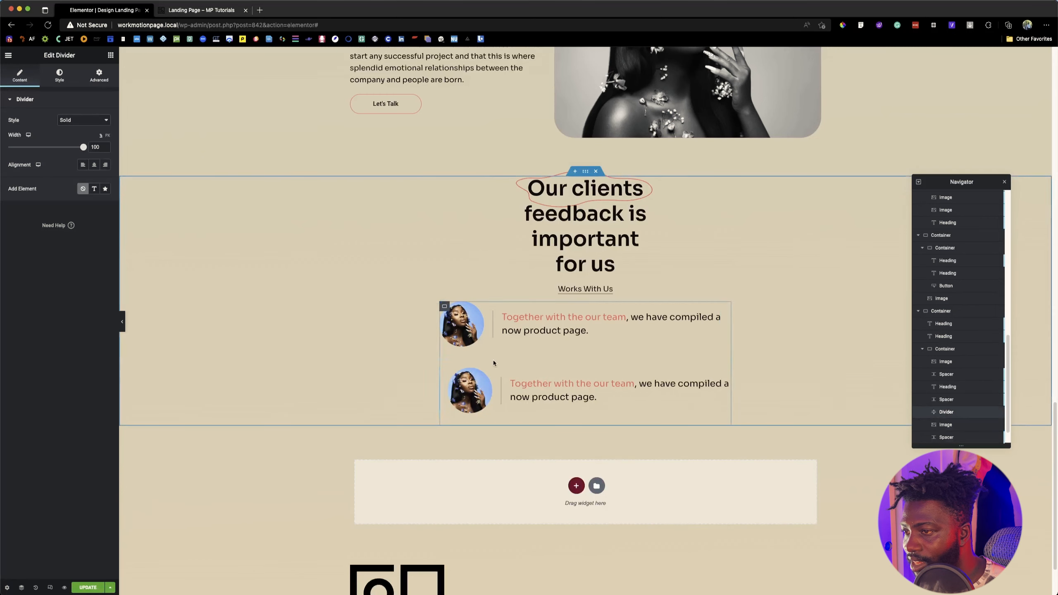
{"action": "left_click", "coordinate": [98, 80]}
{"action": "left_click", "coordinate": [84, 186]}
{"action": "left_click", "coordinate": [84, 198]}
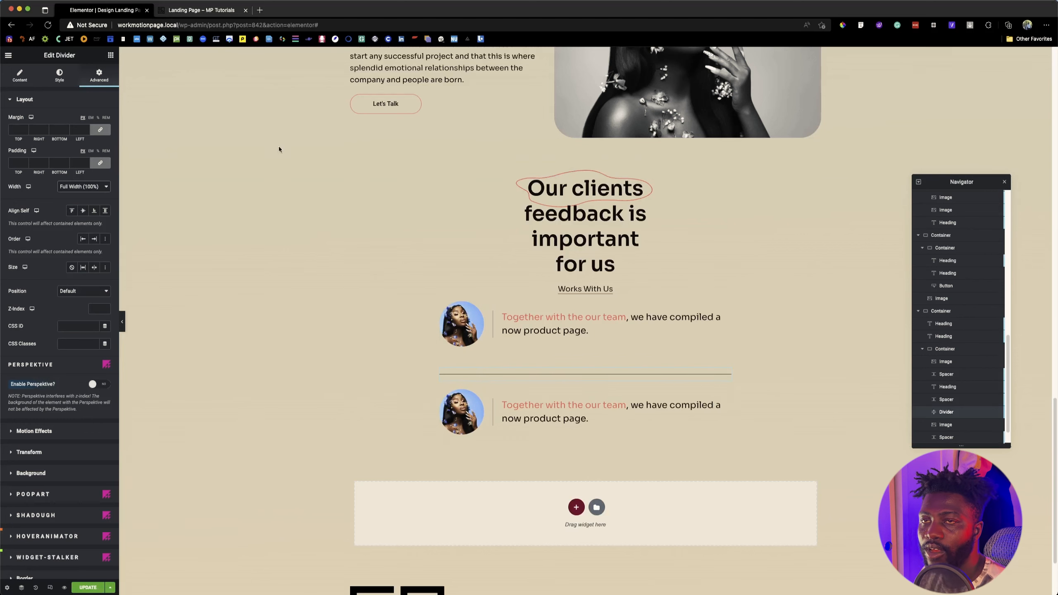
Step: Check the separators on the reference page, then switch to Figma and copy the border color of the first testimonial line
{"action": "left_click", "coordinate": [210, 9]}
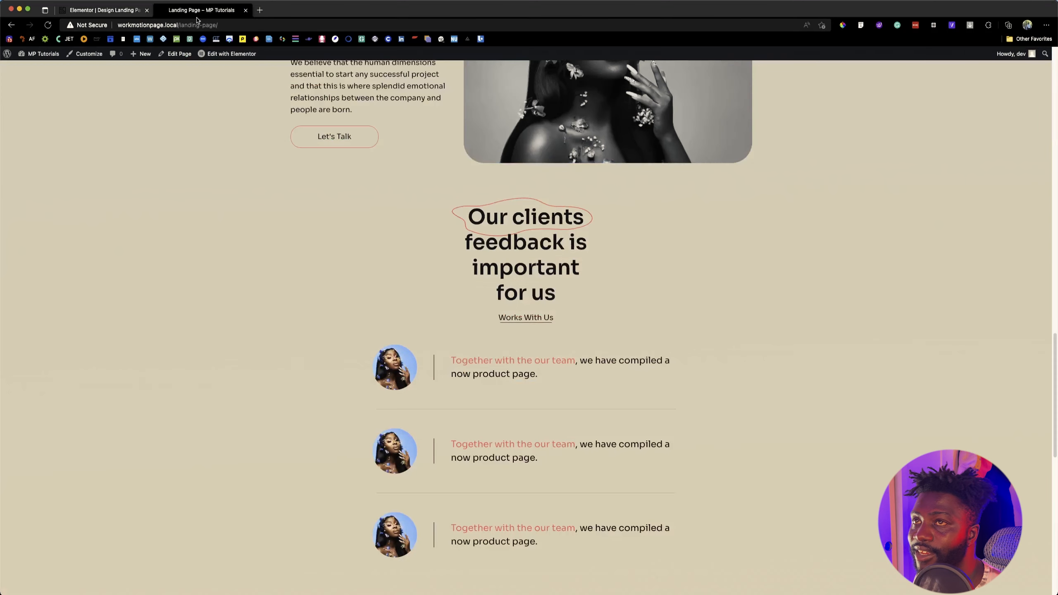
{"action": "mouse_move", "coordinate": [516, 593]}
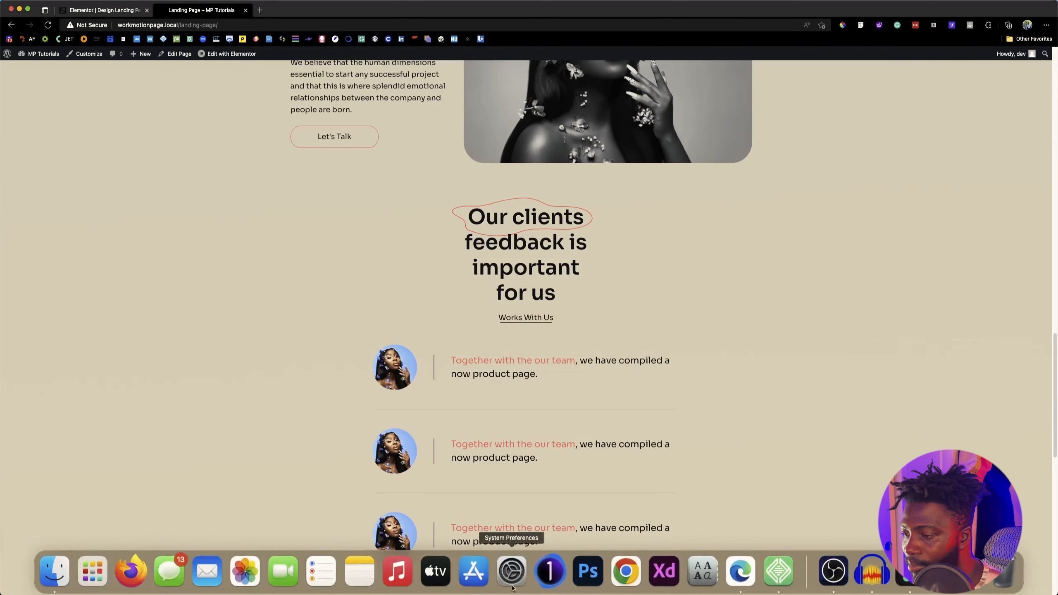
{"action": "left_click", "coordinate": [906, 581]}
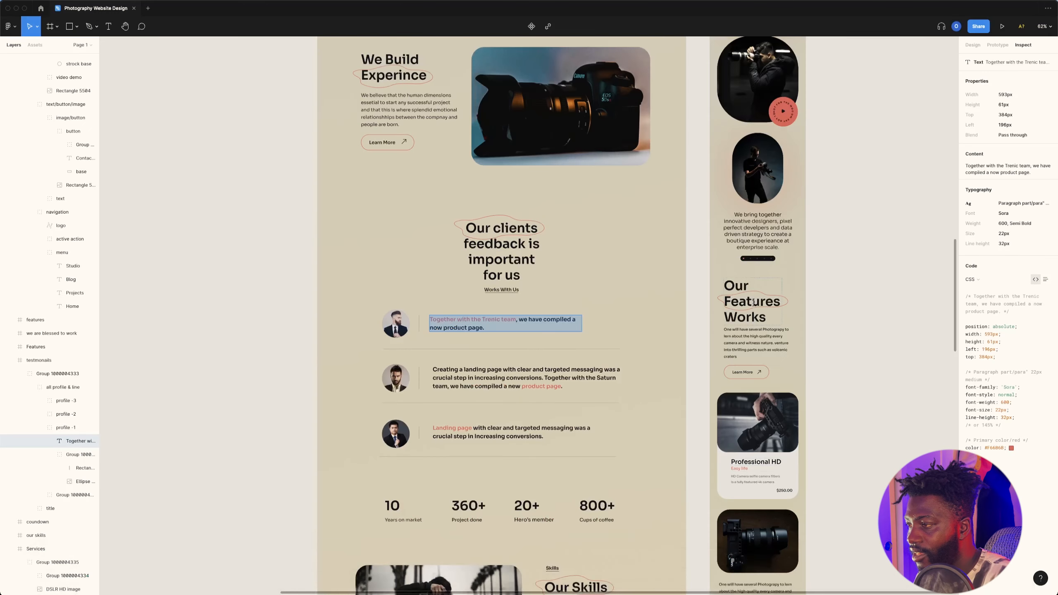
{"action": "double_click", "coordinate": [559, 349]}
{"action": "double_click", "coordinate": [559, 349]}
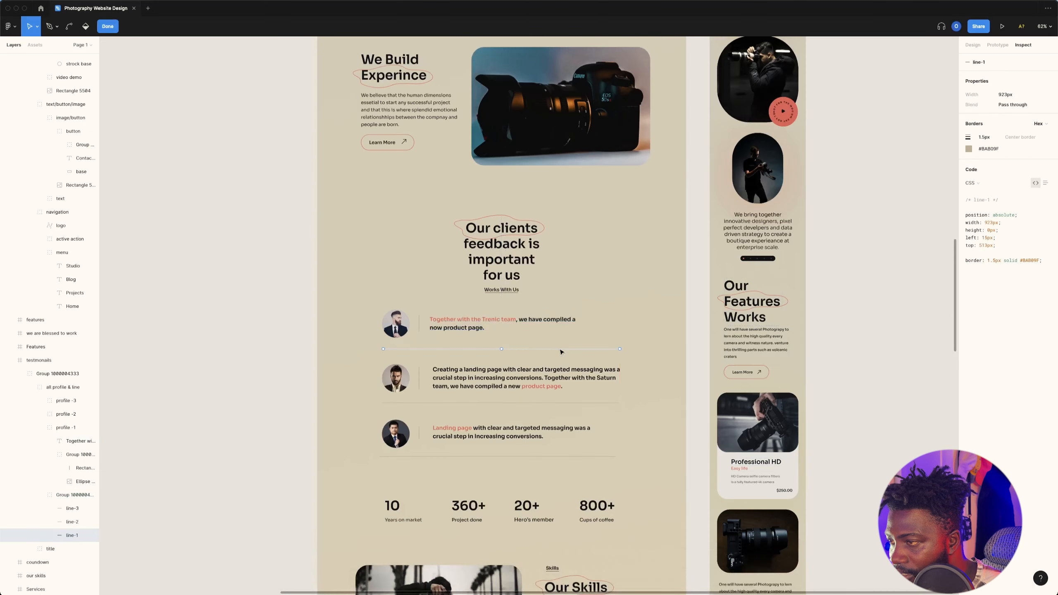
{"action": "left_click", "coordinate": [1026, 261]}
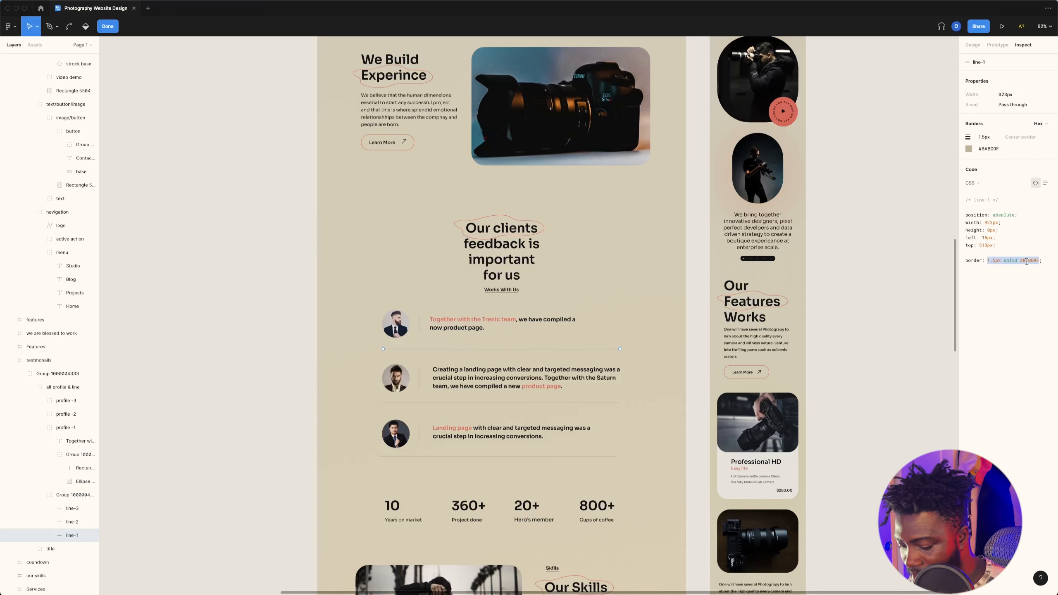
{"action": "left_click", "coordinate": [989, 150]}
Step: Switch back to the Elementor editor and set the divider's color to #BAB09F and its gap to 2
{"action": "key", "text": "super+Tab"}
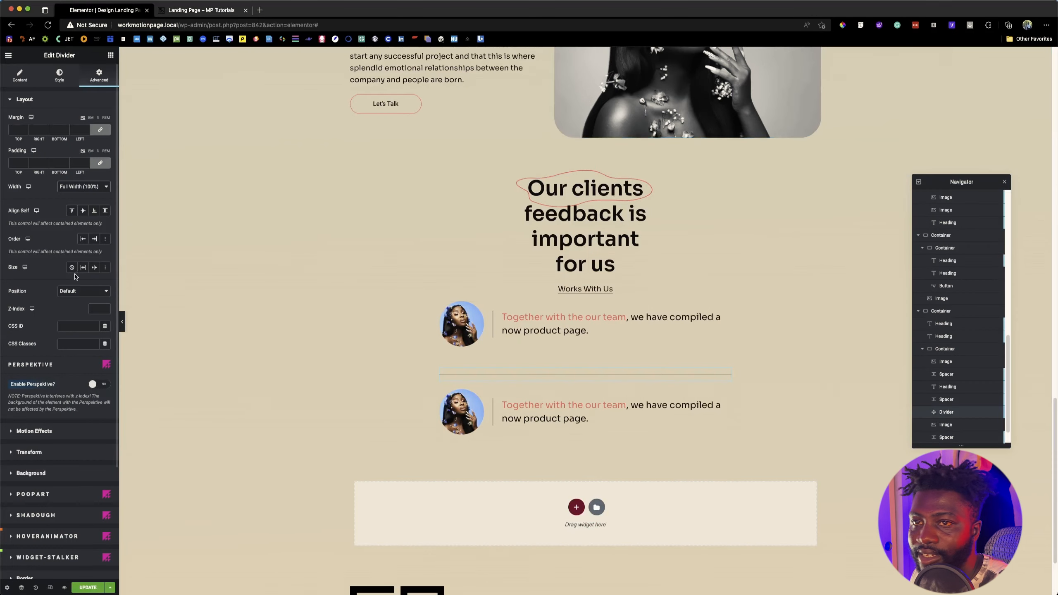
{"action": "left_click", "coordinate": [59, 75]}
{"action": "left_click", "coordinate": [105, 120]}
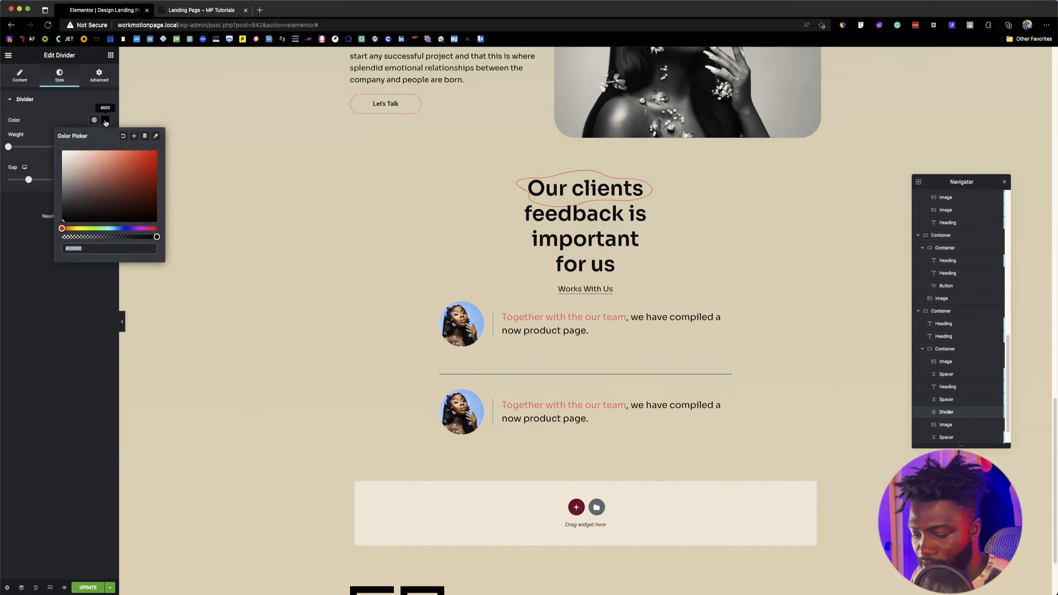
{"action": "key", "text": "super+v"}
{"action": "left_click", "coordinate": [52, 132]}
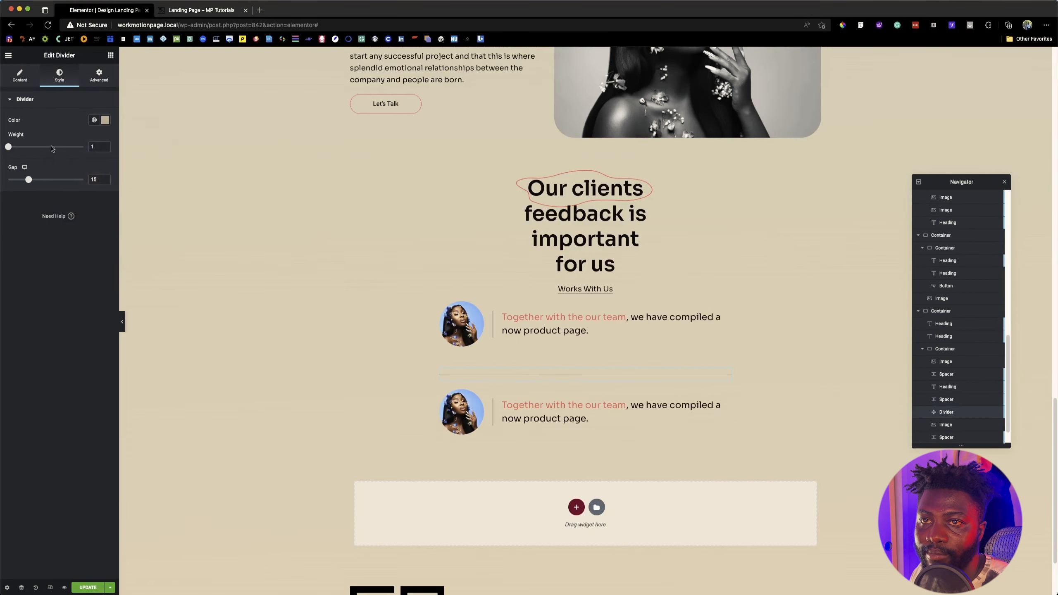
{"action": "left_click_drag", "start_coordinate": [28, 179], "coordinate": [8, 180]}
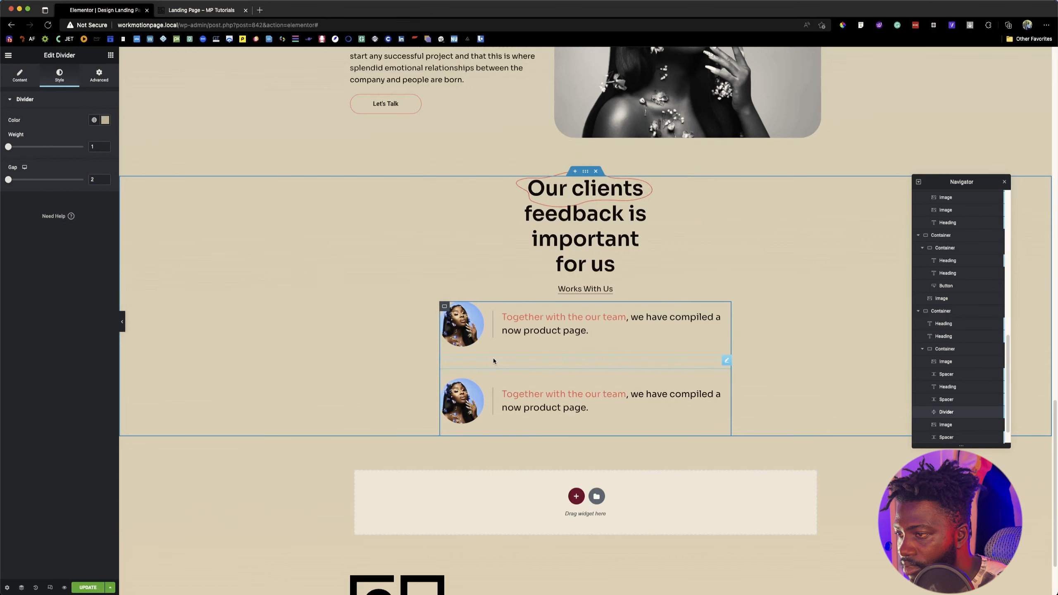
Step: Delete the full-width spacer above the divider and compare the row spacing with the reference page
{"action": "right_click", "coordinate": [527, 356]}
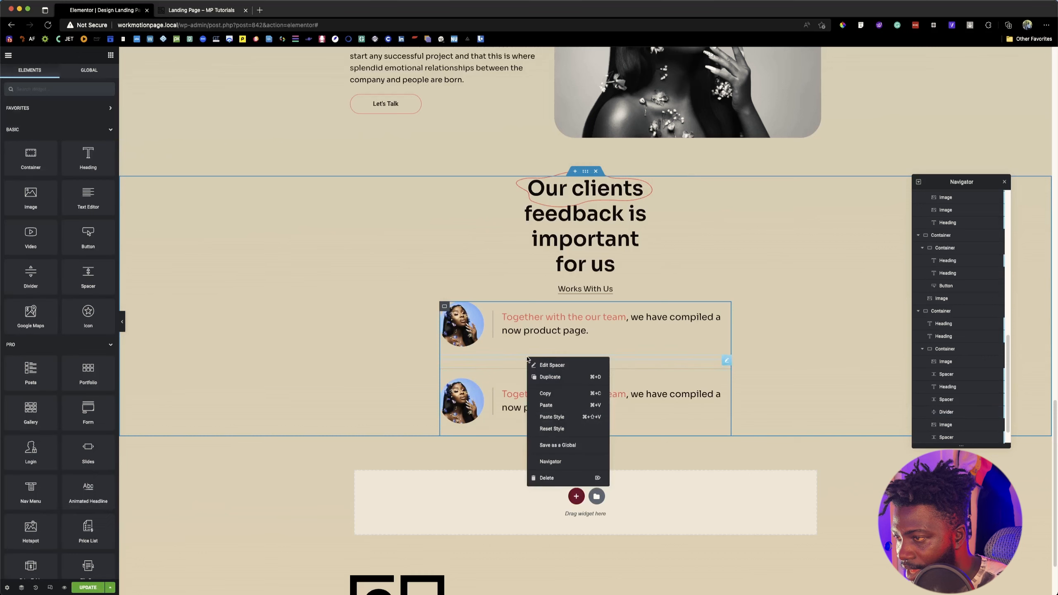
{"action": "left_click", "coordinate": [547, 477]}
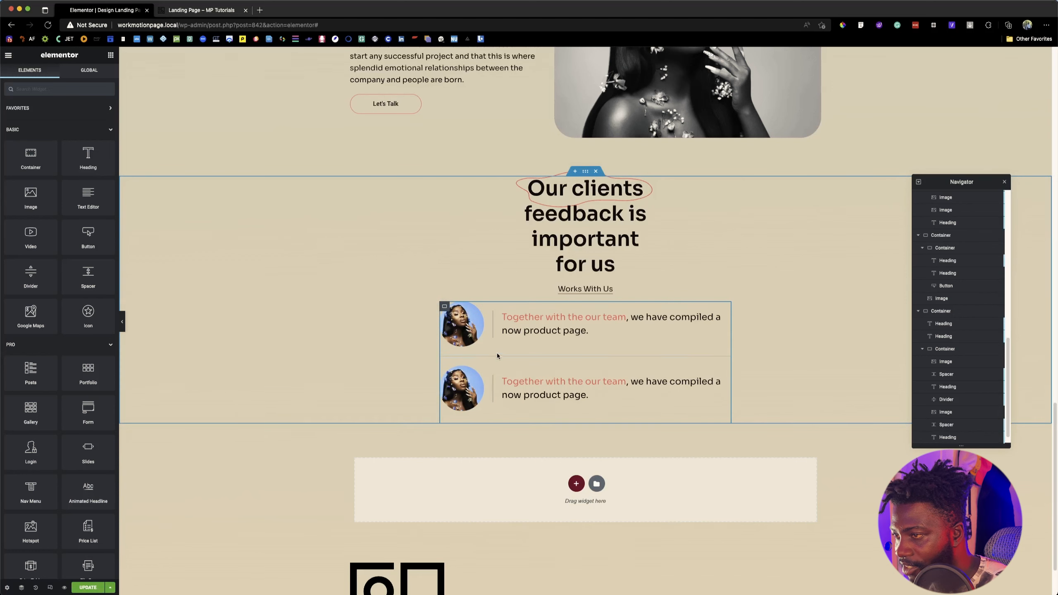
{"action": "left_click", "coordinate": [200, 10]}
{"action": "left_click", "coordinate": [118, 11]}
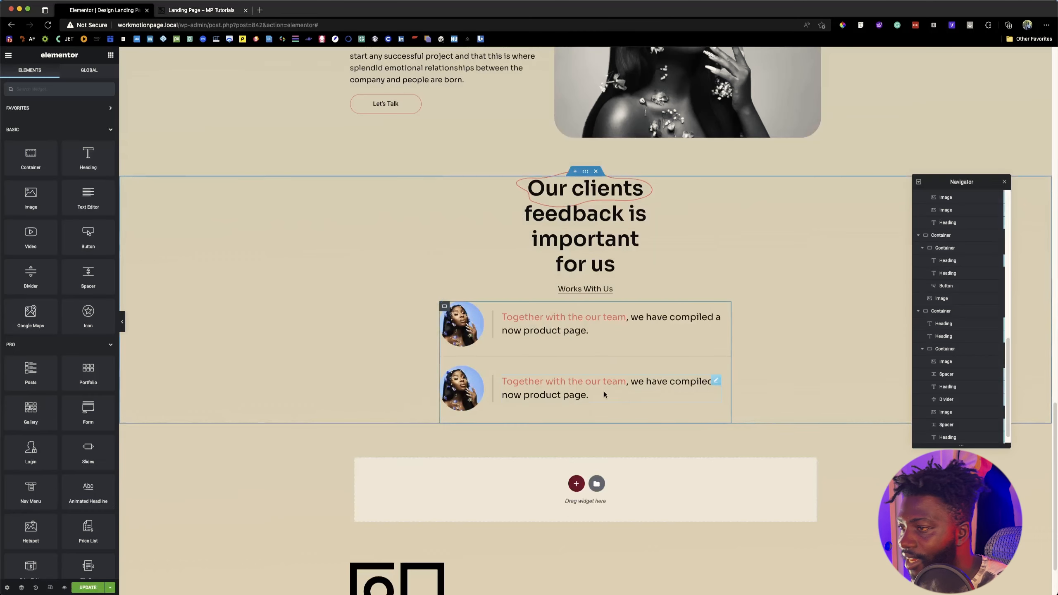
Step: Duplicate the divider together with the second testimonial row's image, spacers and heading to create a third row
{"action": "scroll", "coordinate": [958, 392], "scroll_direction": "down", "scroll_amount": 1}
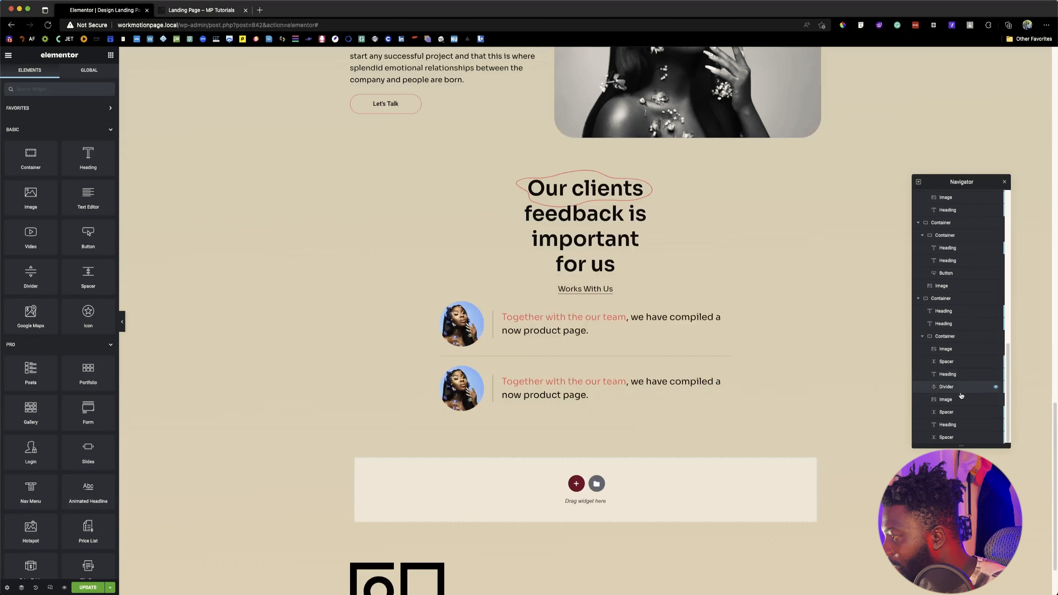
{"action": "left_click", "coordinate": [961, 392]}
{"action": "left_click", "coordinate": [959, 403], "text": "super"}
{"action": "left_click", "coordinate": [957, 417], "text": "super"}
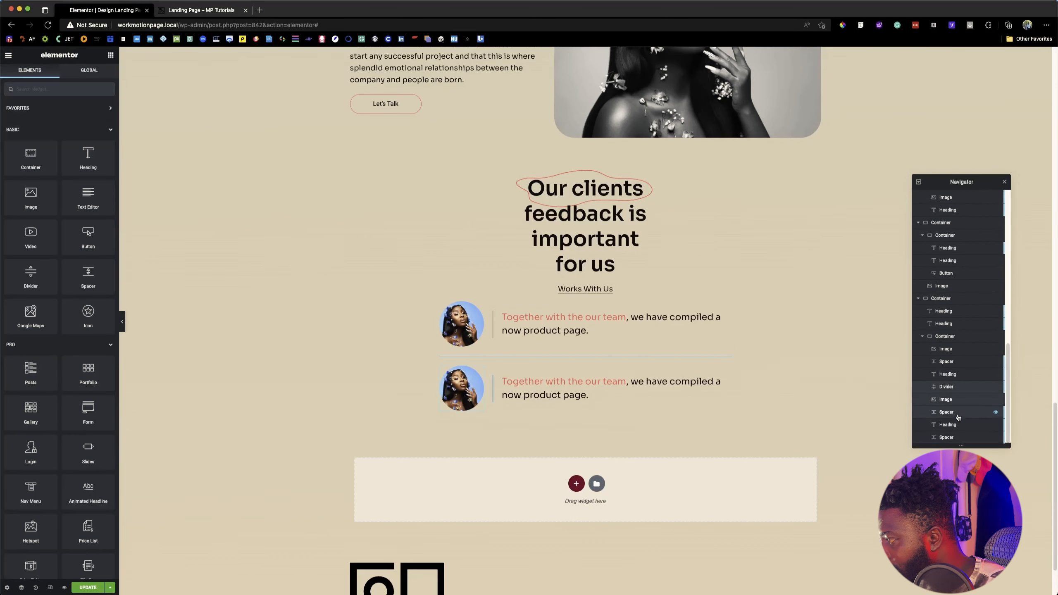
{"action": "left_click", "coordinate": [958, 424], "text": "super"}
{"action": "left_click", "coordinate": [957, 437], "text": "super"}
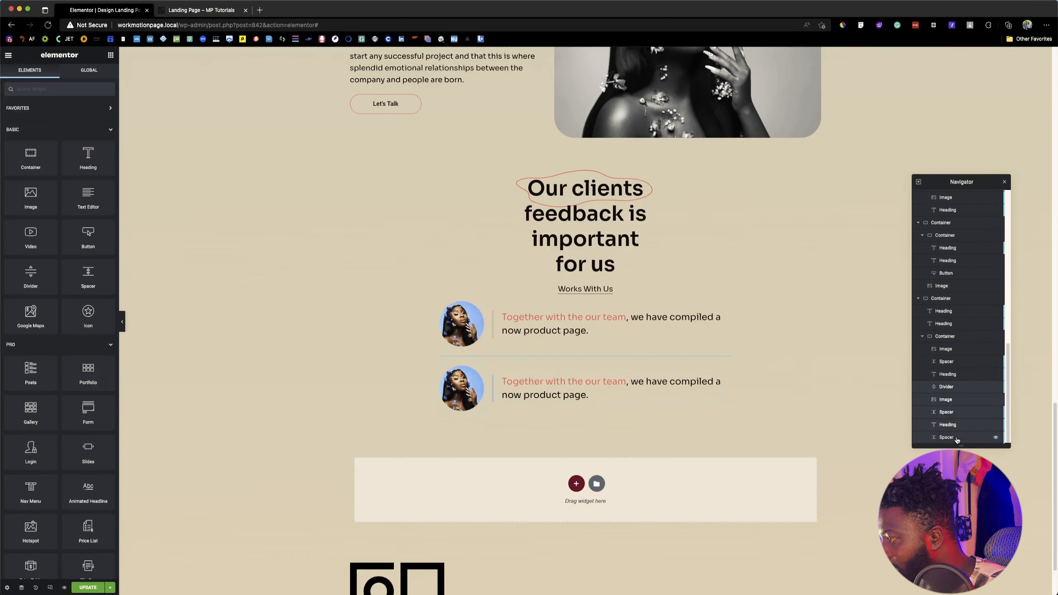
{"action": "right_click", "coordinate": [958, 392]}
{"action": "left_click", "coordinate": [979, 408]}
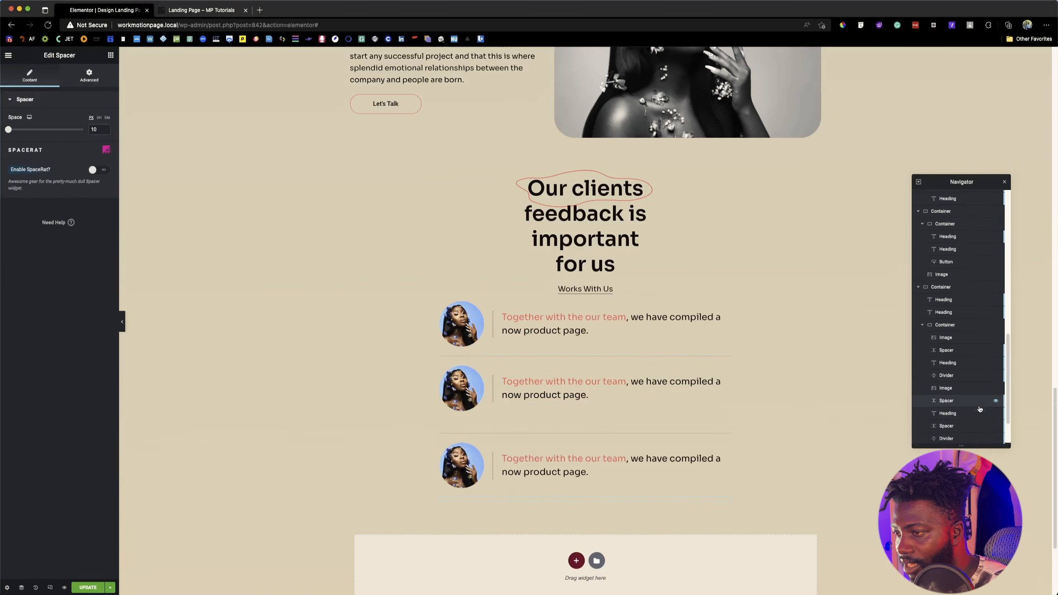
Step: Delete the full-width spacers below the second and third testimonial rows
{"action": "right_click", "coordinate": [480, 424]}
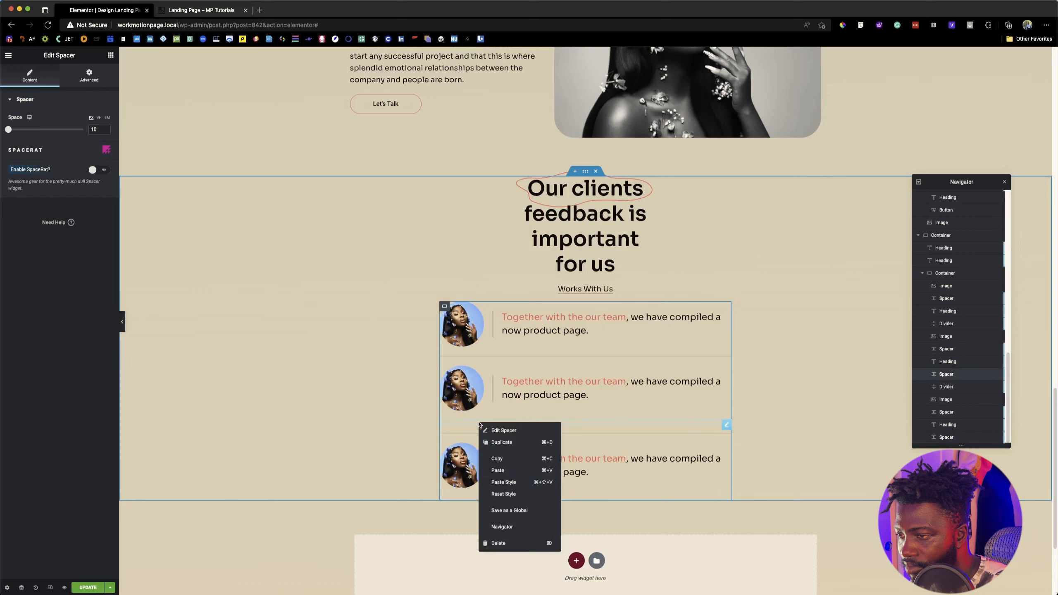
{"action": "left_click", "coordinate": [498, 543]}
{"action": "right_click", "coordinate": [492, 486]}
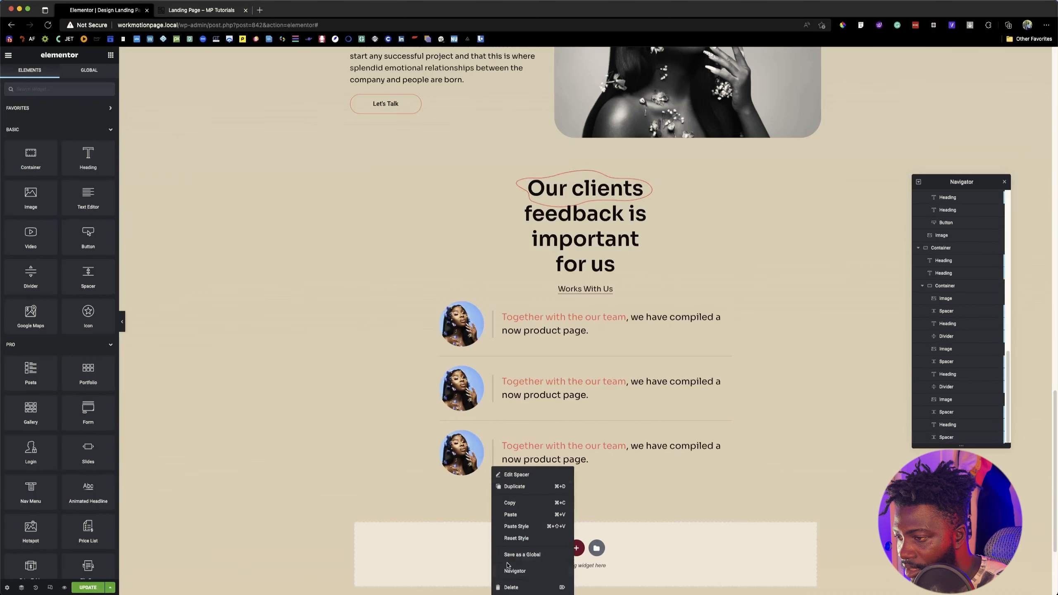
{"action": "left_click", "coordinate": [505, 585]}
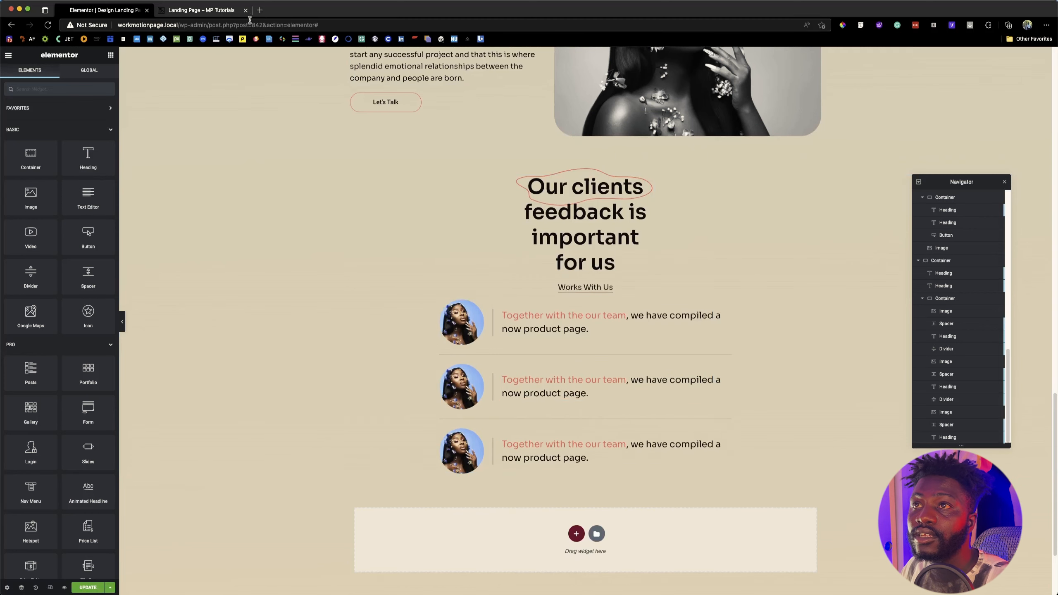
Step: Examine the layout of the section that follows the testimonials on the reference page
{"action": "left_click", "coordinate": [220, 12]}
{"action": "scroll", "coordinate": [489, 357], "scroll_direction": "down", "scroll_amount": 10}
{"action": "scroll", "coordinate": [603, 406], "scroll_direction": "up", "scroll_amount": 2}
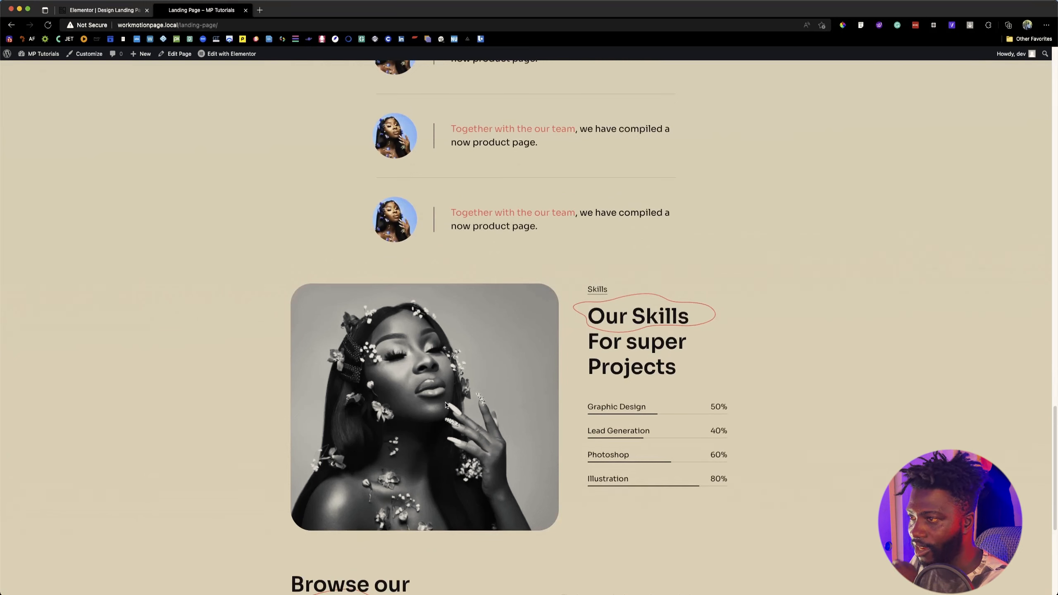
{"action": "left_click", "coordinate": [105, 10]}
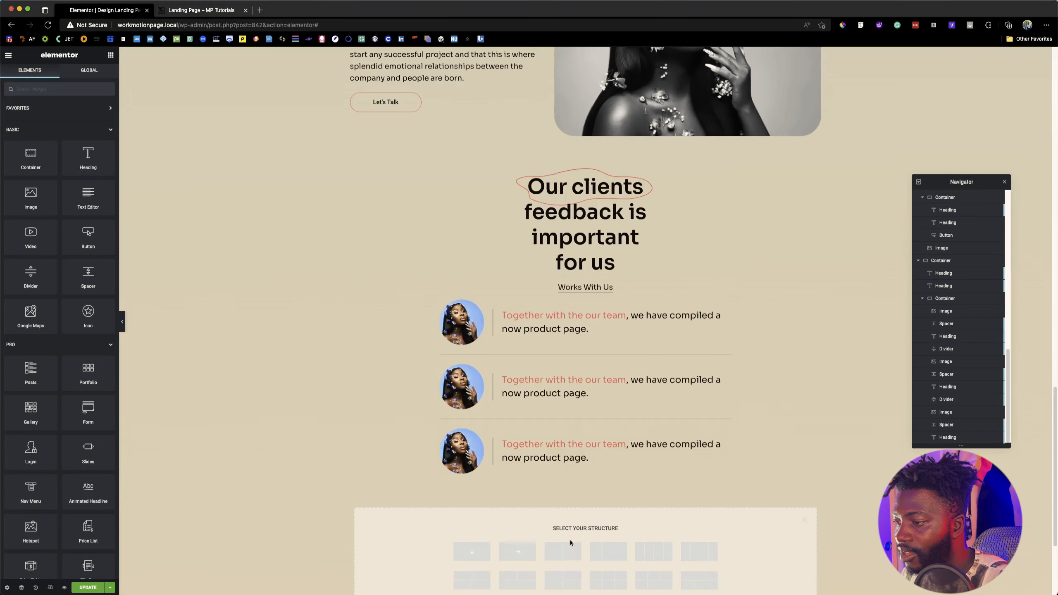
{"action": "left_click", "coordinate": [515, 551]}
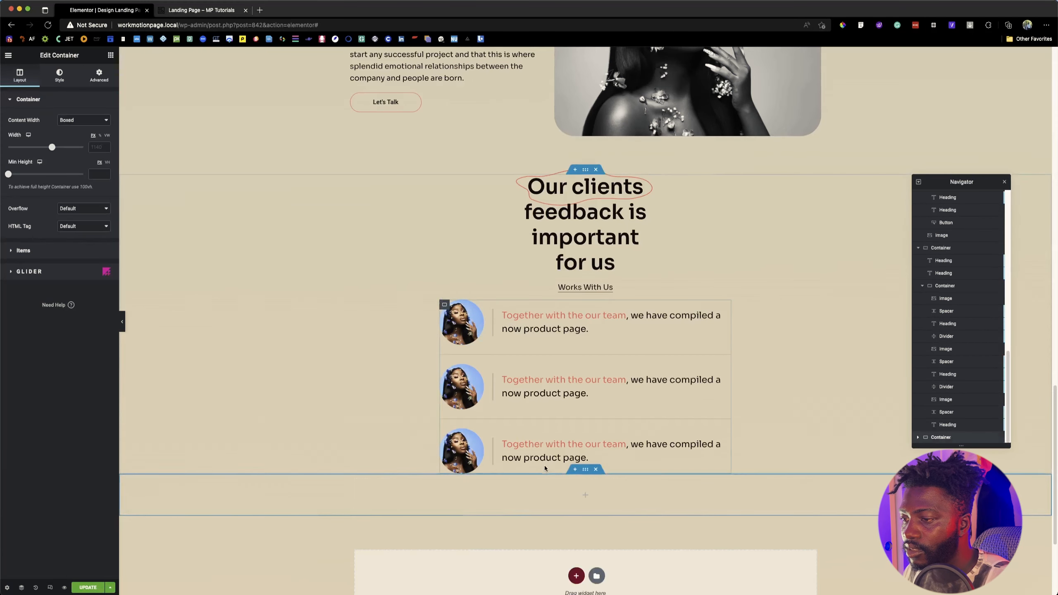
{"action": "left_click", "coordinate": [596, 469]}
Step: Copy the "We Build Experiences" section and paste it below the testimonials section
{"action": "scroll", "coordinate": [582, 488], "scroll_direction": "up", "scroll_amount": 4}
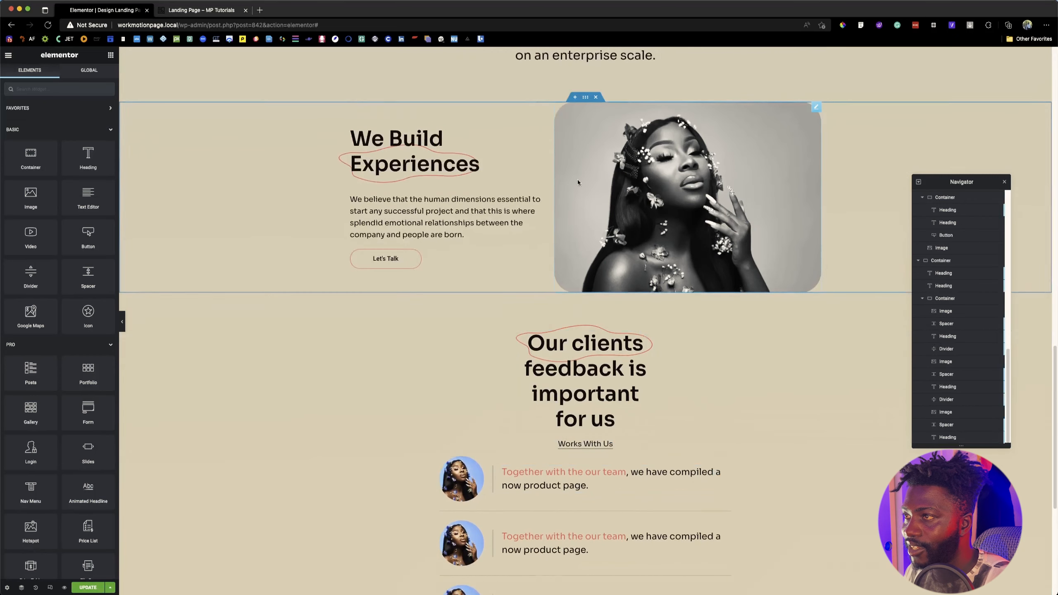
{"action": "key", "text": "ctrl+Tab"}
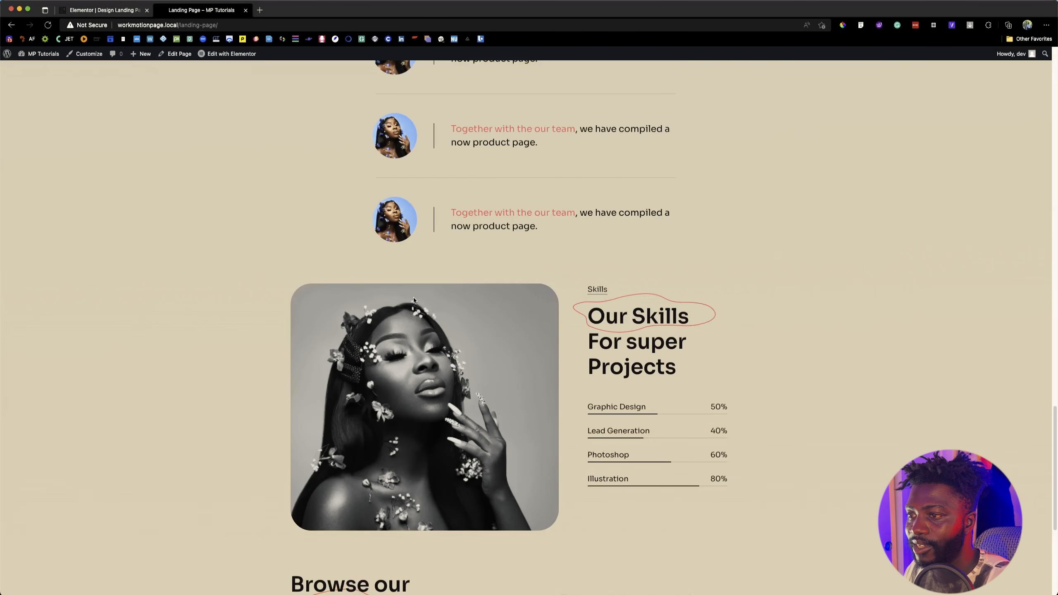
{"action": "left_click", "coordinate": [118, 12]}
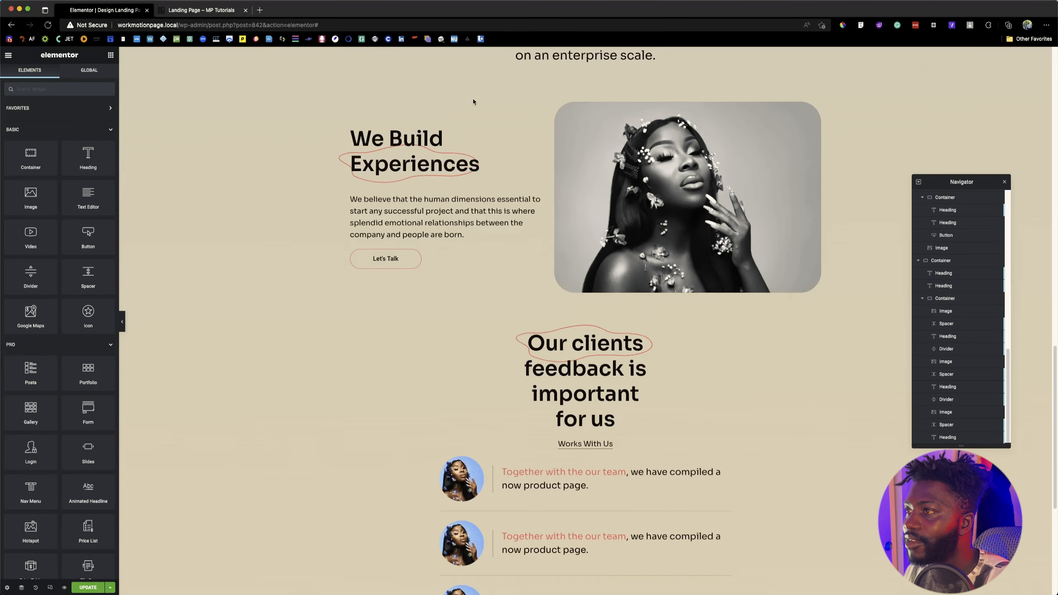
{"action": "right_click", "coordinate": [587, 103]}
{"action": "left_click", "coordinate": [612, 217]}
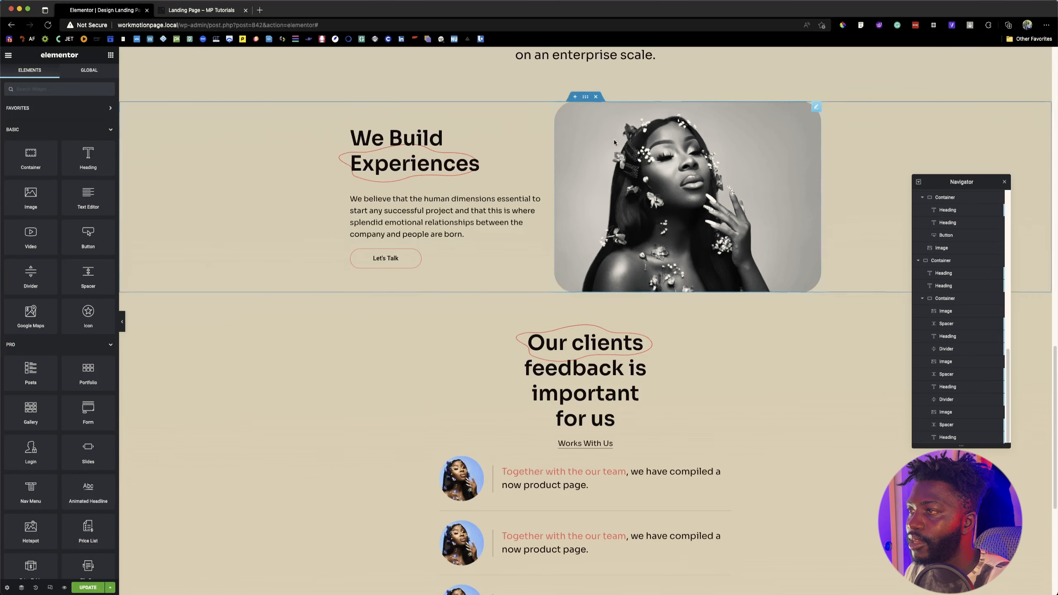
{"action": "right_click", "coordinate": [580, 407]}
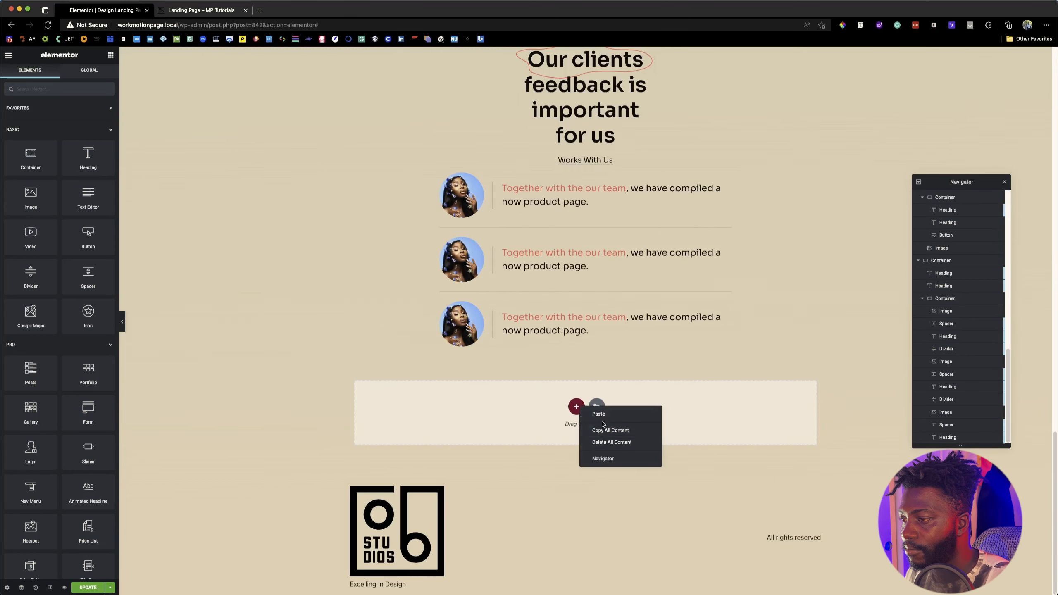
{"action": "left_click", "coordinate": [604, 413]}
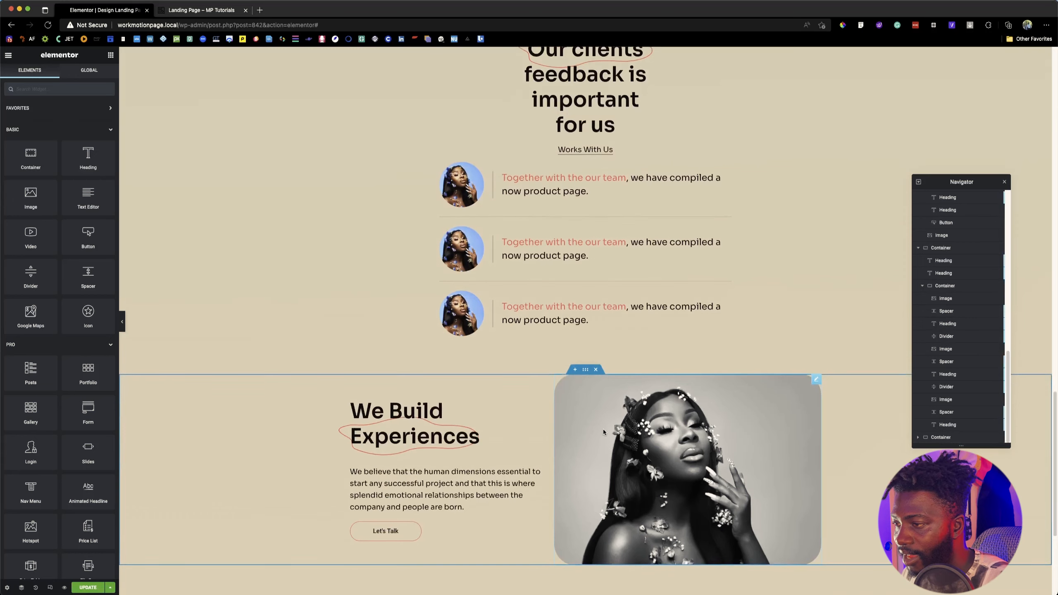
Step: Collapse all the expanded top-level containers in the page's element structure
{"action": "scroll", "coordinate": [617, 434], "scroll_direction": "down", "scroll_amount": 1}
{"action": "scroll", "coordinate": [949, 229], "scroll_direction": "up", "scroll_amount": 10}
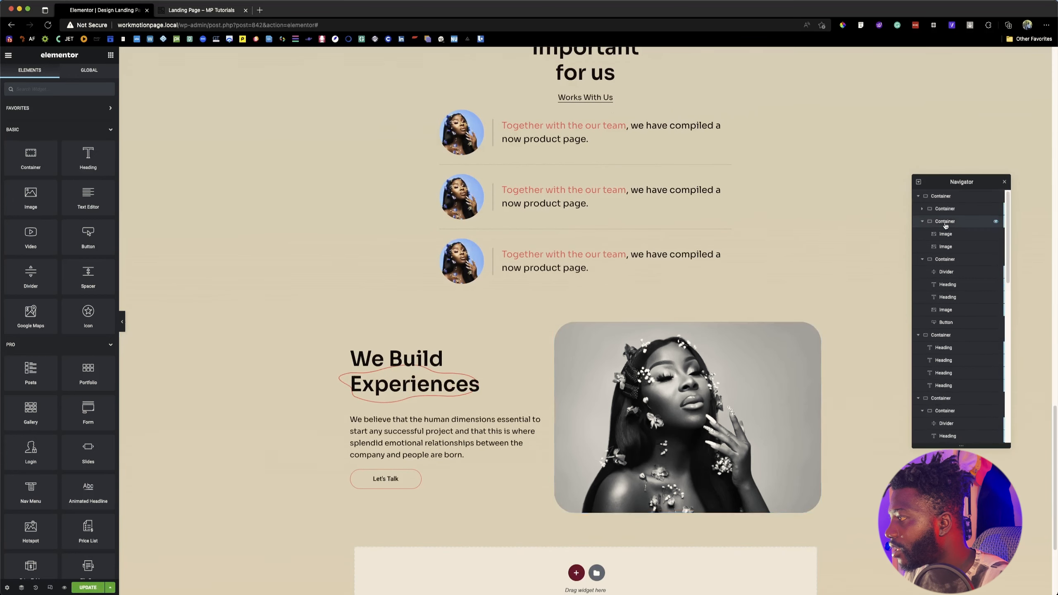
{"action": "left_click", "coordinate": [918, 196]}
{"action": "left_click", "coordinate": [918, 208]}
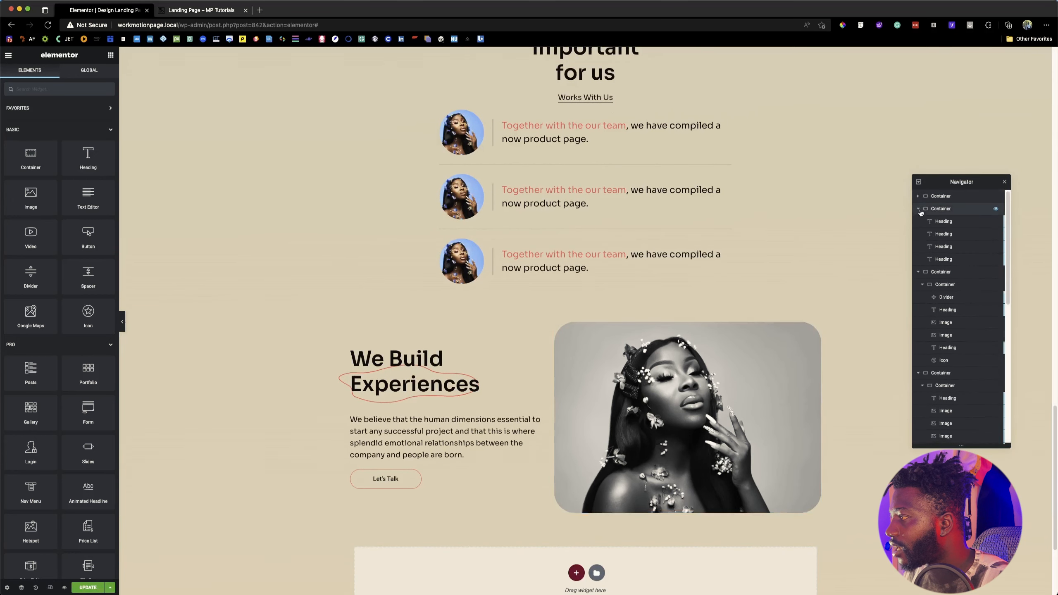
{"action": "left_click", "coordinate": [918, 221]}
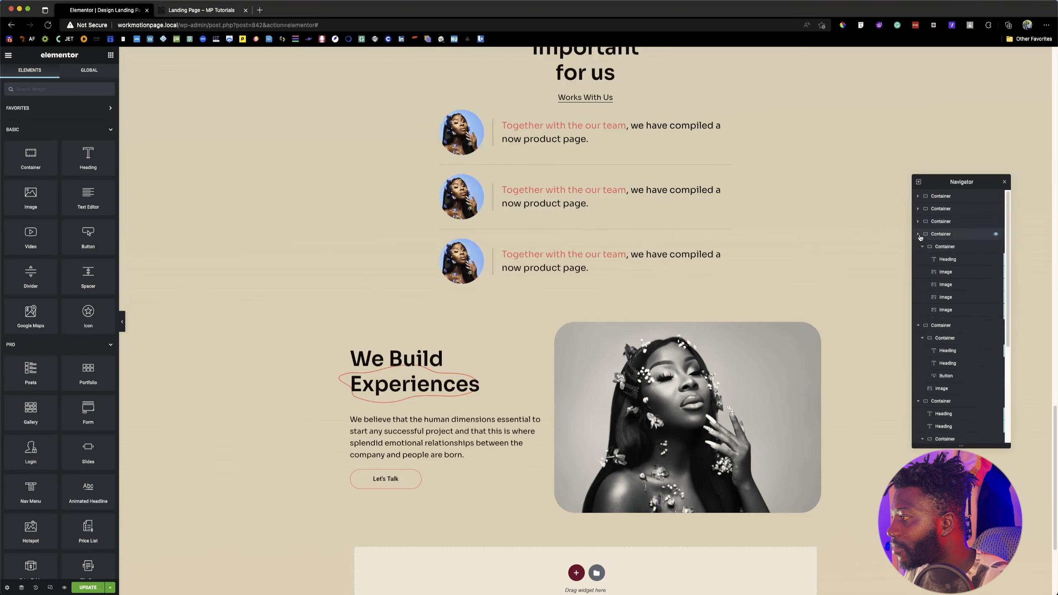
{"action": "left_click", "coordinate": [917, 234]}
{"action": "left_click", "coordinate": [917, 246]}
{"action": "left_click", "coordinate": [917, 259]}
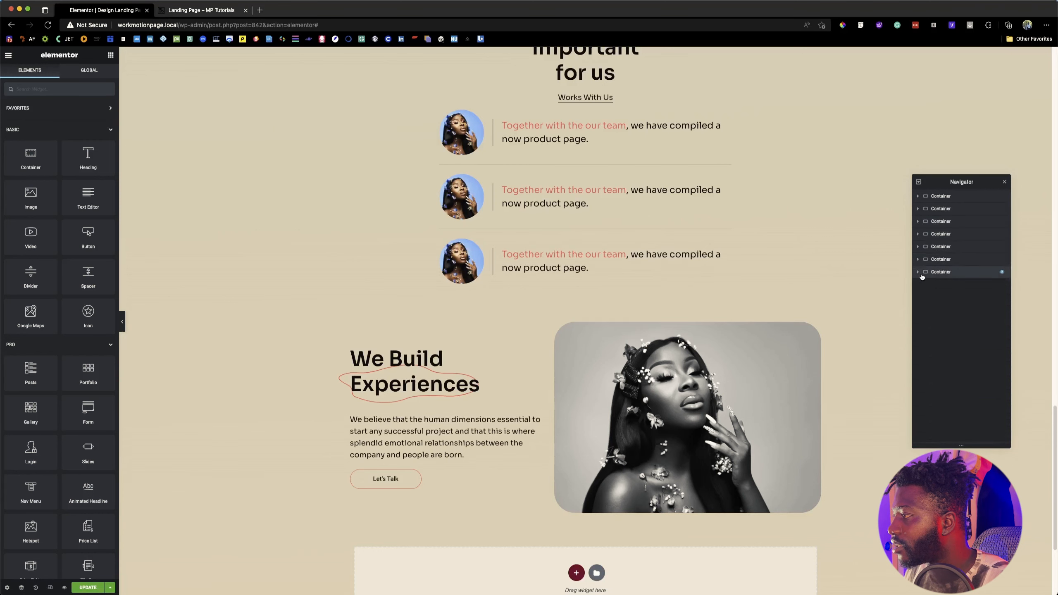
Step: Move the image ahead of the text container inside the pasted "We Build Experiences" section
{"action": "left_click", "coordinate": [940, 271]}
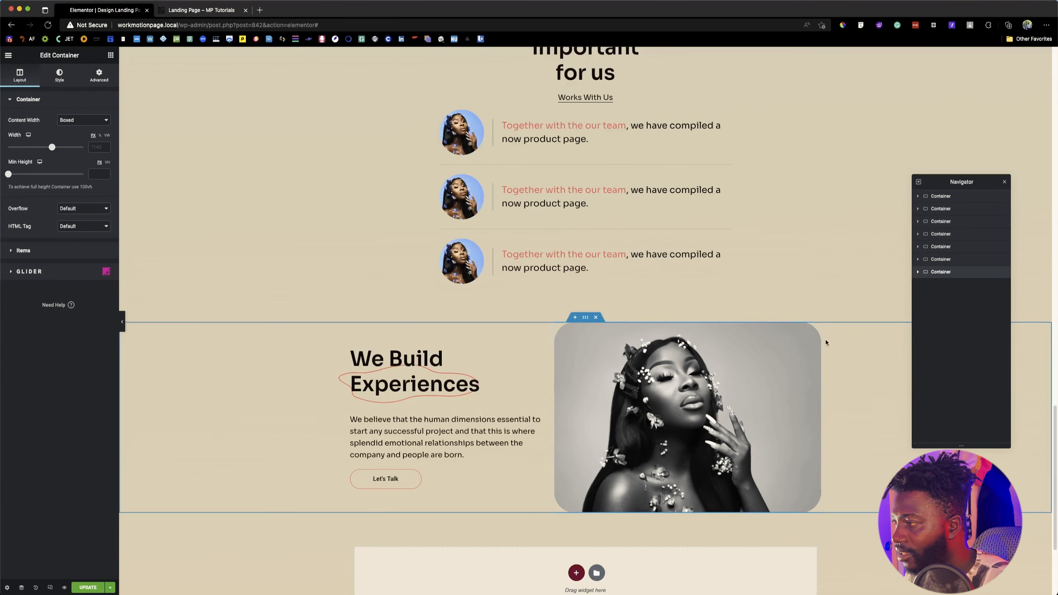
{"action": "left_click", "coordinate": [917, 272]}
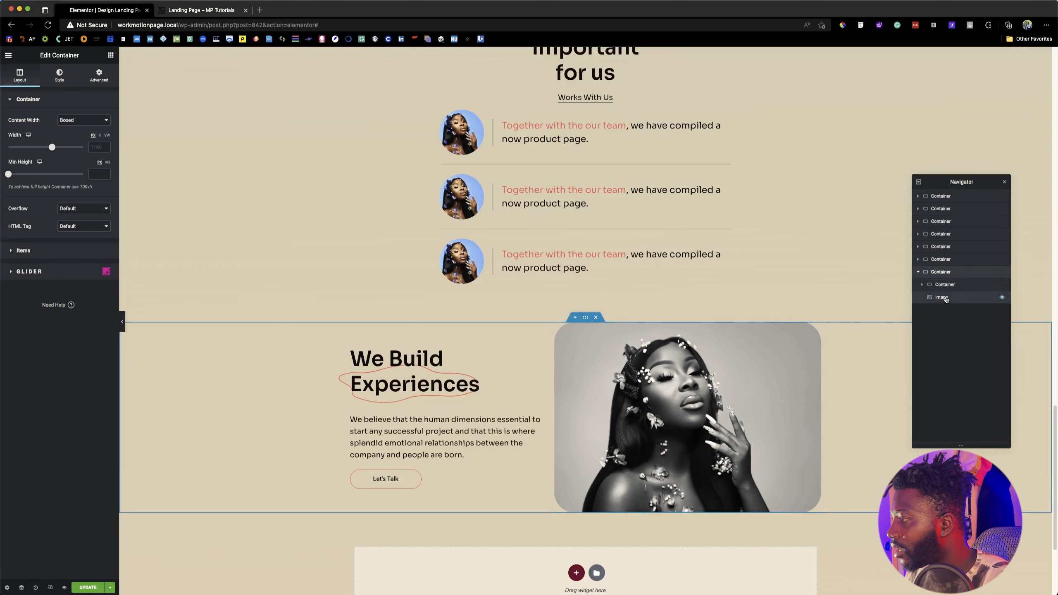
{"action": "left_click", "coordinate": [940, 284]}
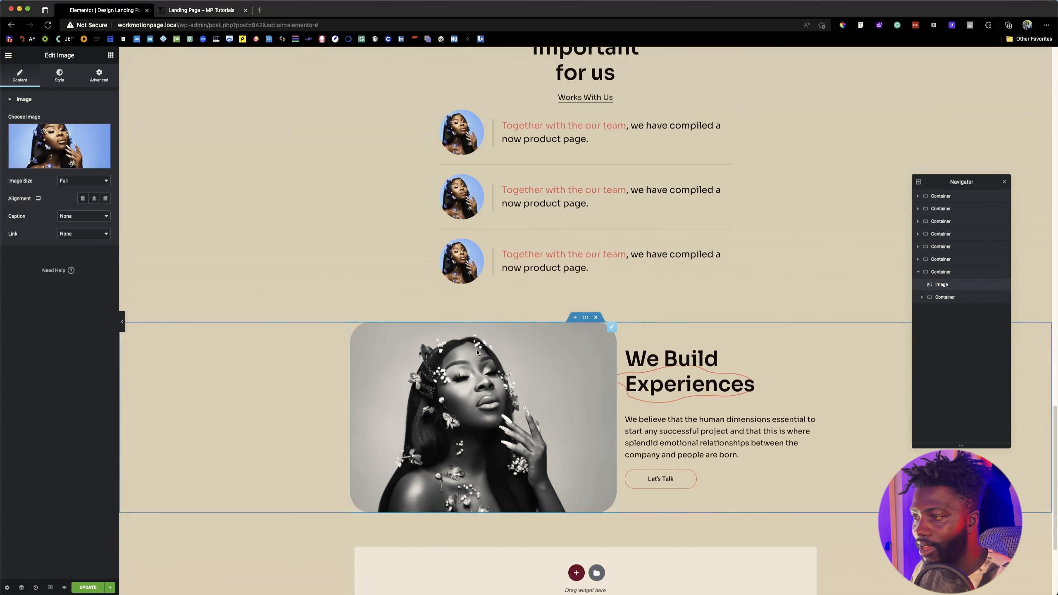
Step: Compare the skills section on the reference page, then switch to Figma and inspect the dimensions of the skills section's image
{"action": "left_click", "coordinate": [203, 13]}
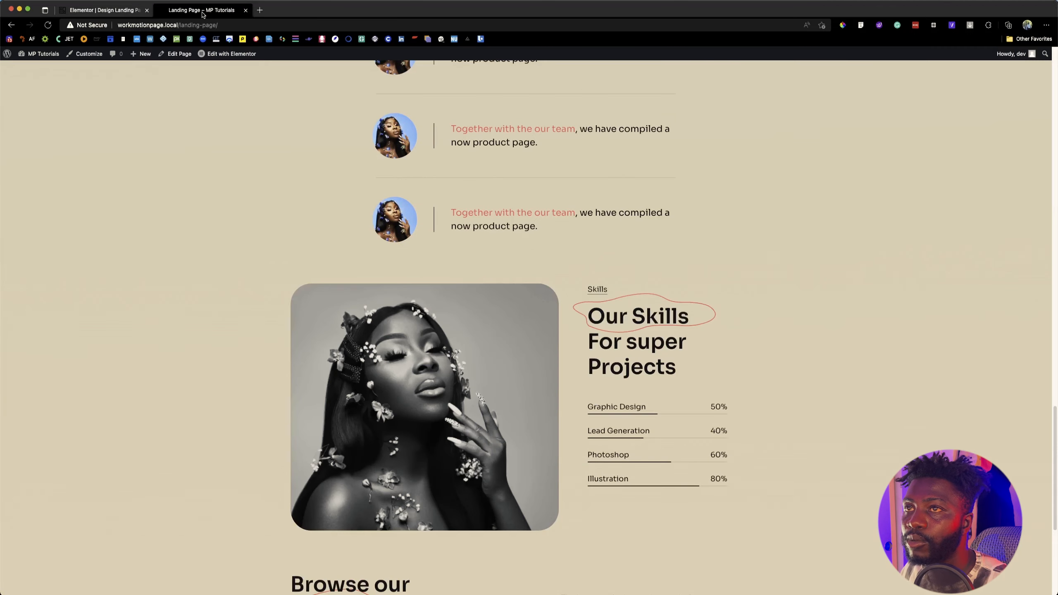
{"action": "left_click", "coordinate": [100, 9]}
{"action": "key", "text": "super+Tab"}
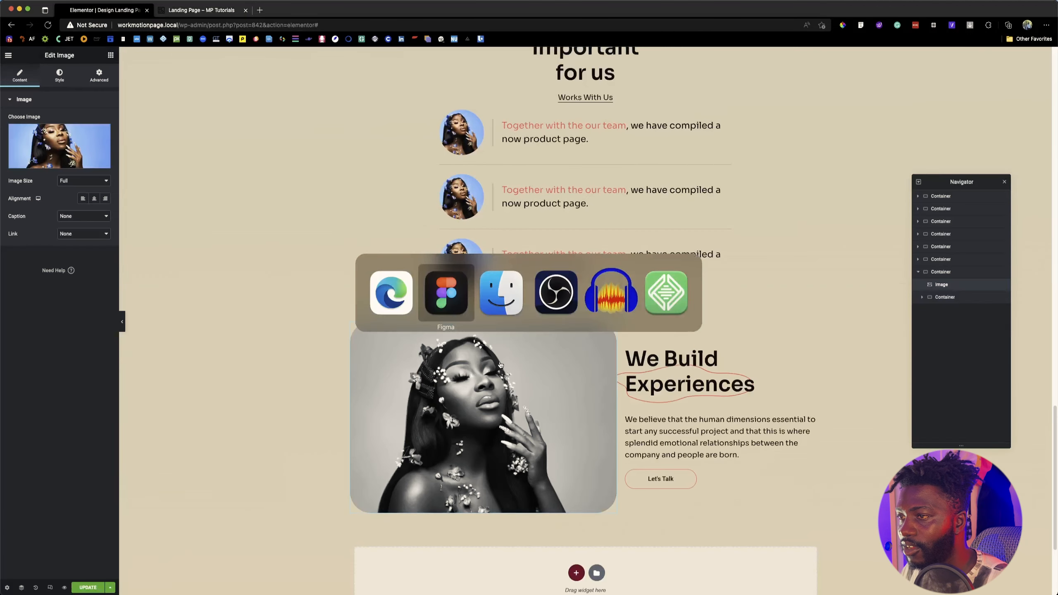
{"action": "scroll", "coordinate": [433, 412], "scroll_direction": "down", "scroll_amount": 5}
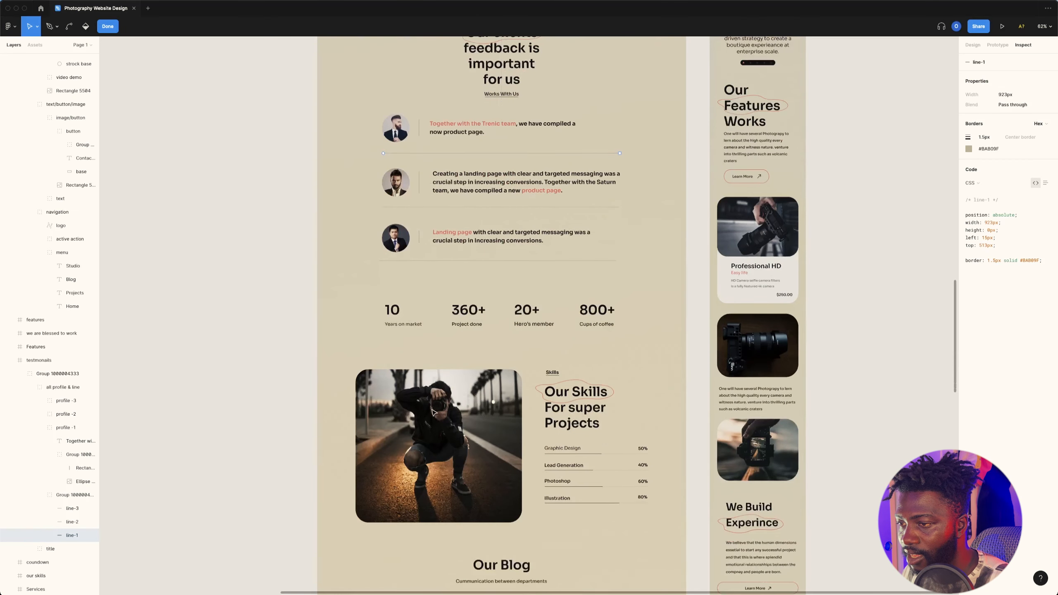
{"action": "left_click", "coordinate": [433, 413]}
{"action": "double_click", "coordinate": [433, 412]}
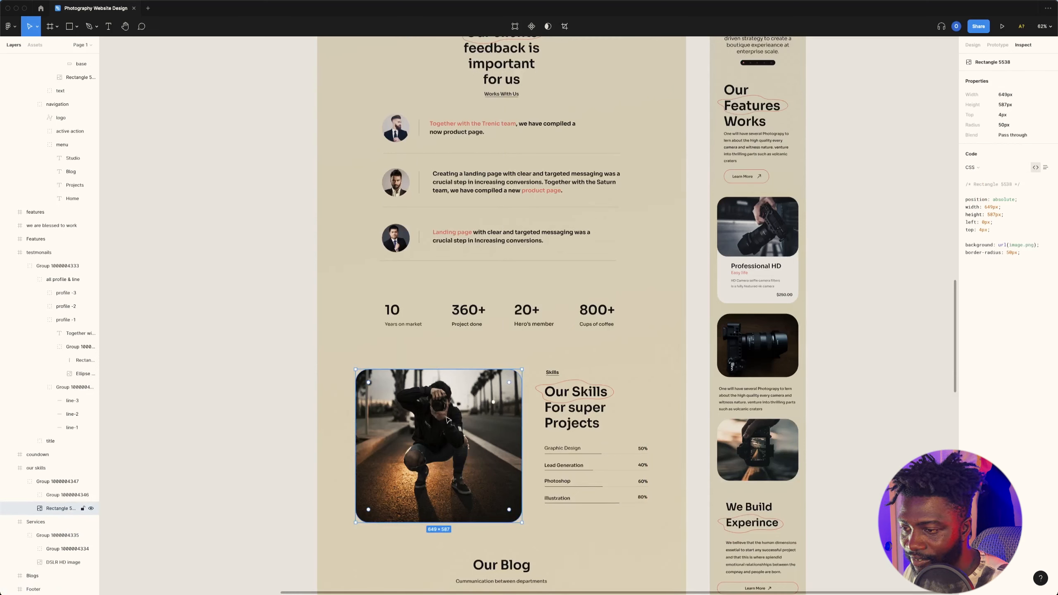
Step: Switch back to the browser and set the pasted section's image width to 649 and height to 597 px in Elementor
{"action": "key", "text": "super+Tab"}
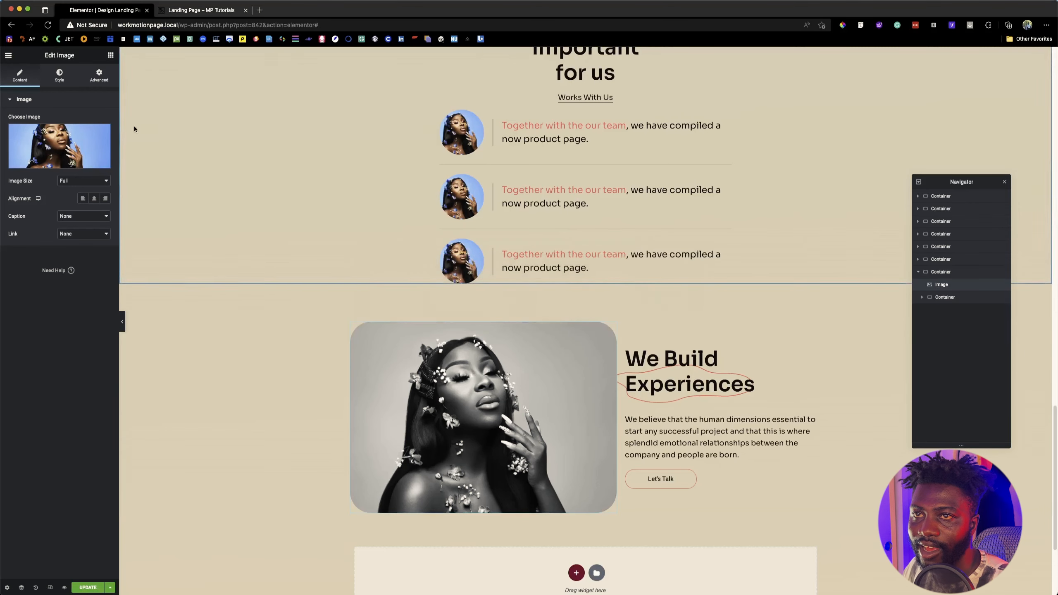
{"action": "left_click", "coordinate": [59, 75]}
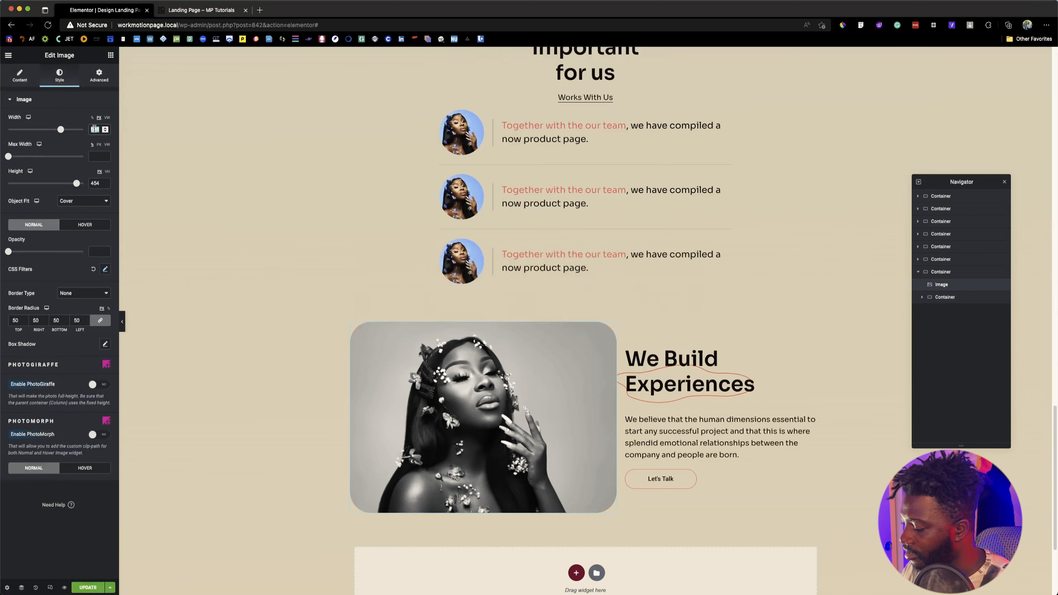
{"action": "type", "text": "649"}
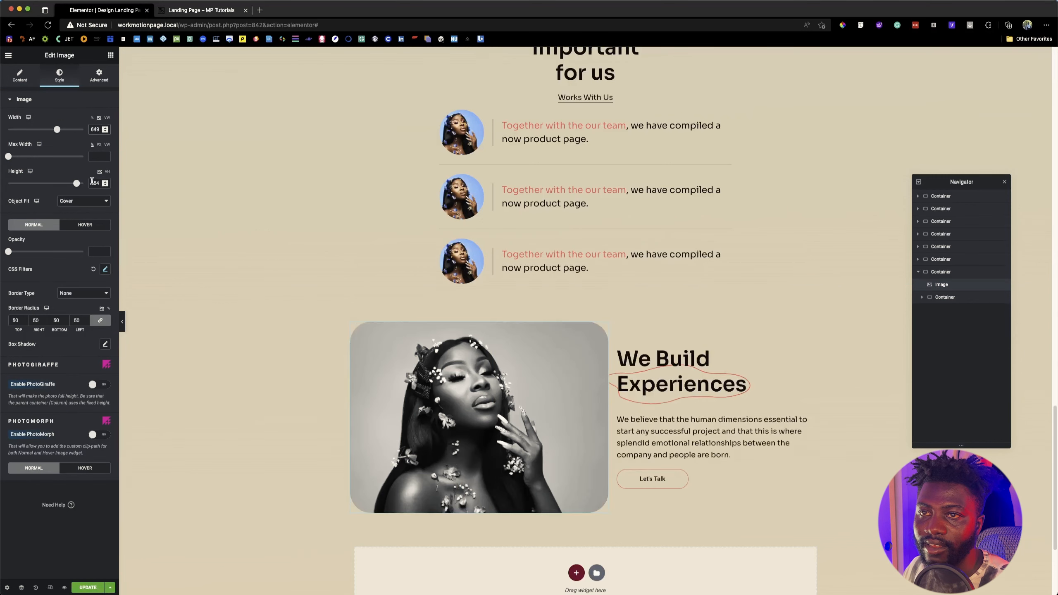
{"action": "double_click", "coordinate": [92, 183]}
{"action": "type", "text": "5"}
{"action": "type", "text": "97"}
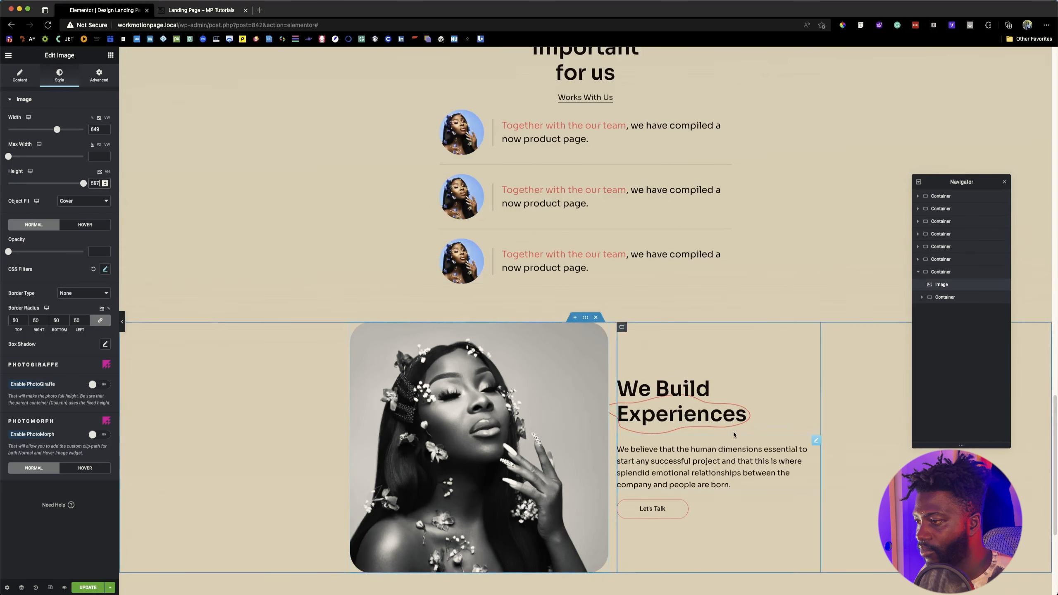
Step: Copy the heading text from the reference page's skills section and replace "We Build Experiences" with "Our Skills For super Projects" in the pasted section
{"action": "left_click", "coordinate": [216, 12]}
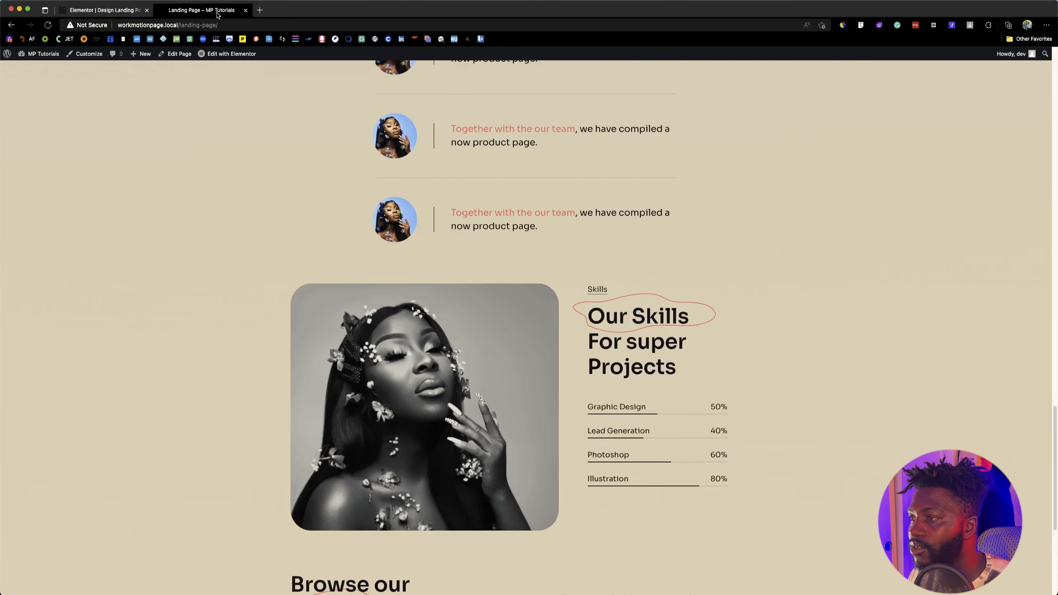
{"action": "left_click_drag", "start_coordinate": [590, 313], "coordinate": [690, 367]}
{"action": "key", "text": "super+c"}
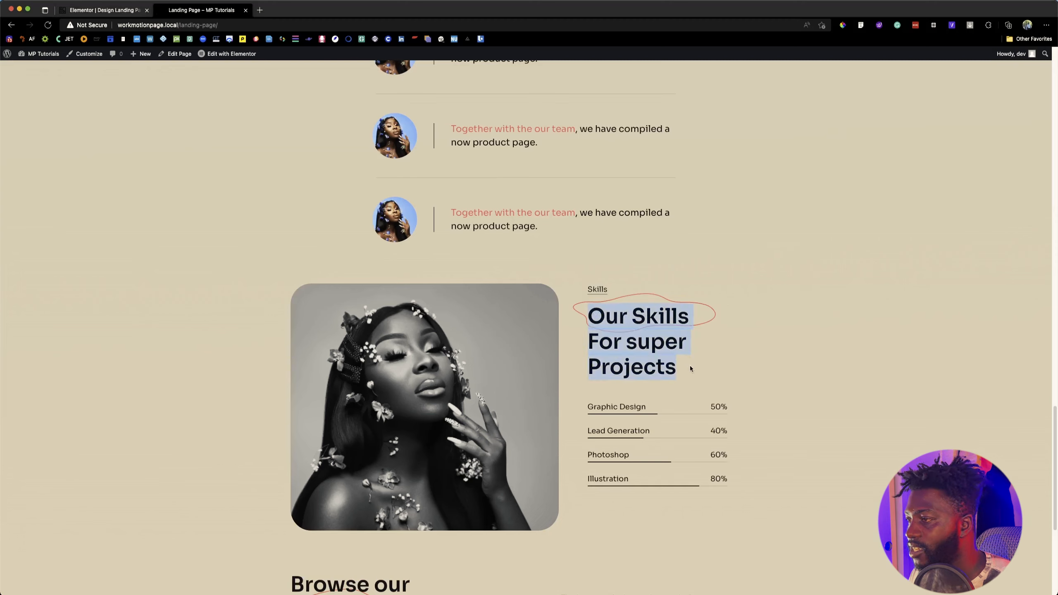
{"action": "key", "text": "super+Tab"}
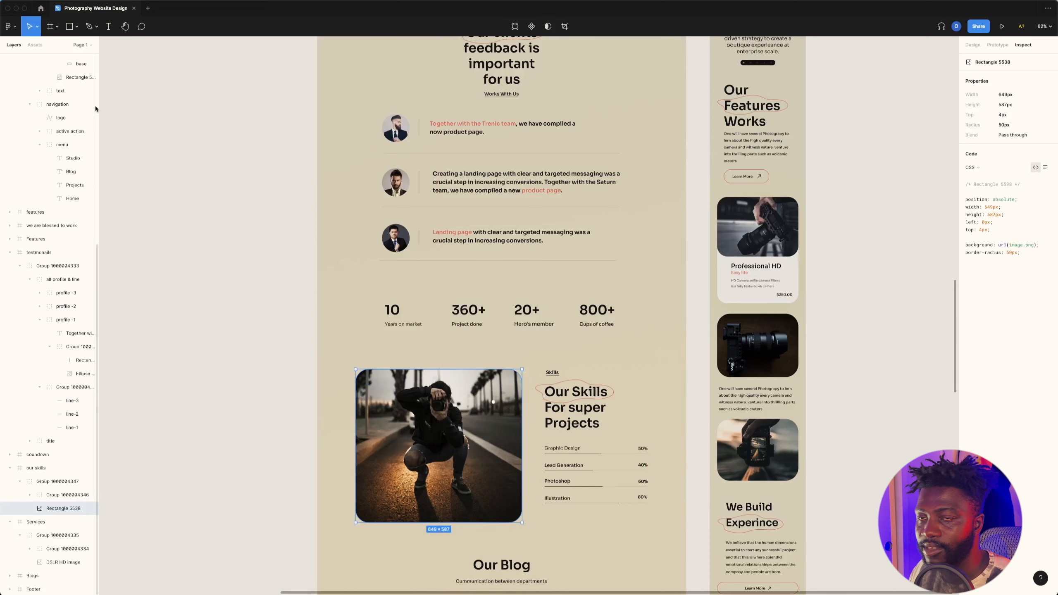
{"action": "key", "text": "super+Tab"}
{"action": "key", "text": "super+Tab"}
{"action": "key", "text": "super+Tab"}
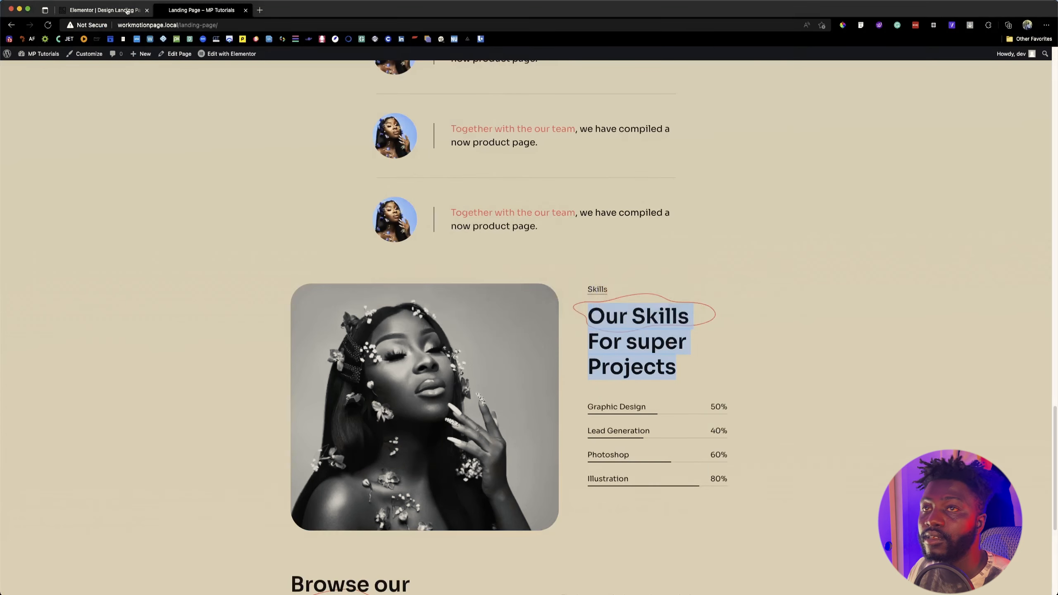
{"action": "left_click", "coordinate": [129, 10]}
{"action": "left_click", "coordinate": [29, 73]}
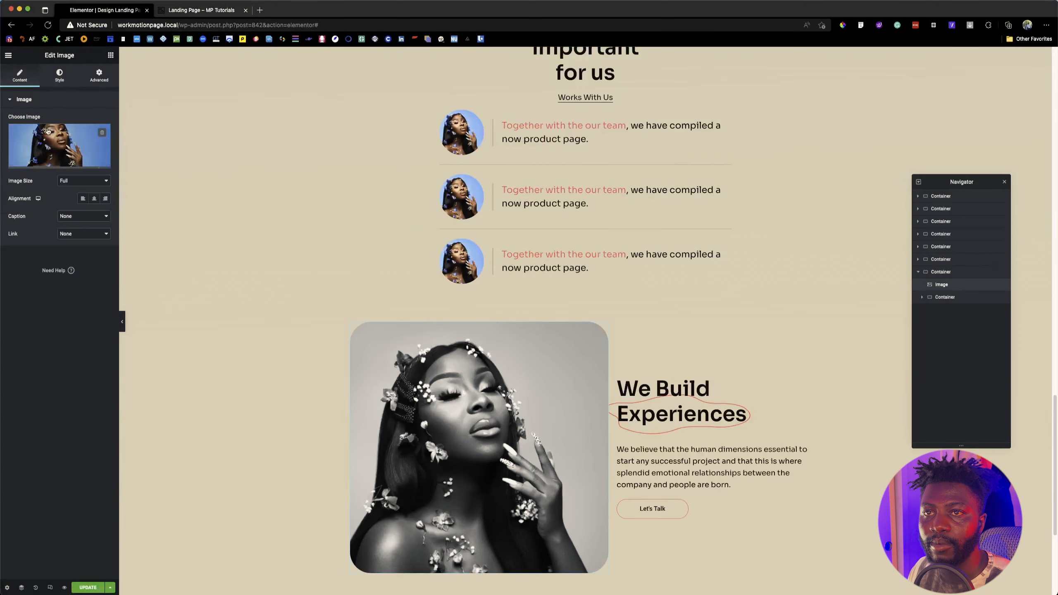
{"action": "left_click", "coordinate": [747, 413]}
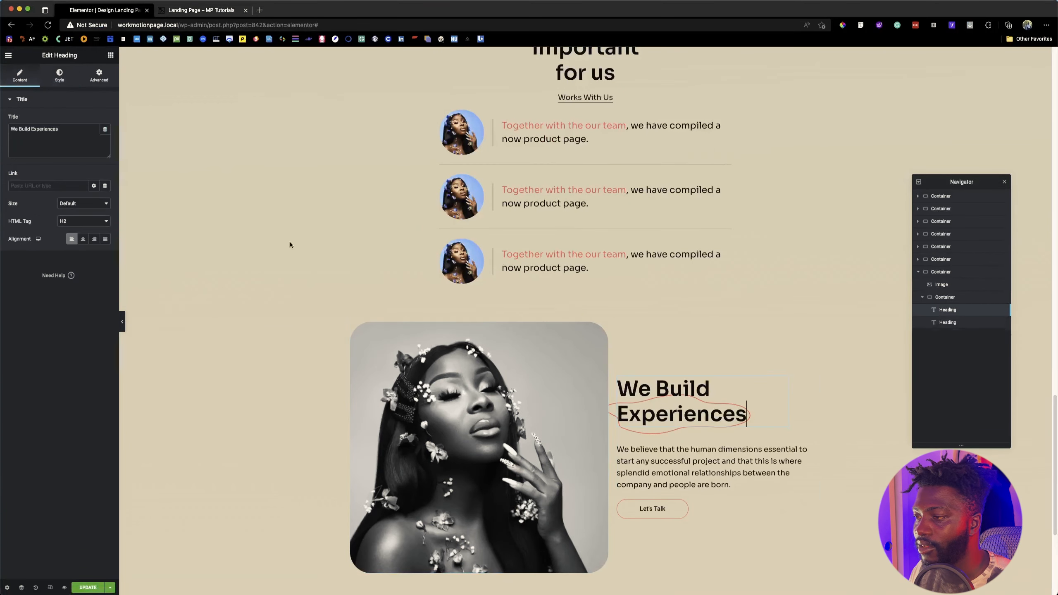
{"action": "triple_click", "coordinate": [71, 142]}
{"action": "key", "text": "super+v"}
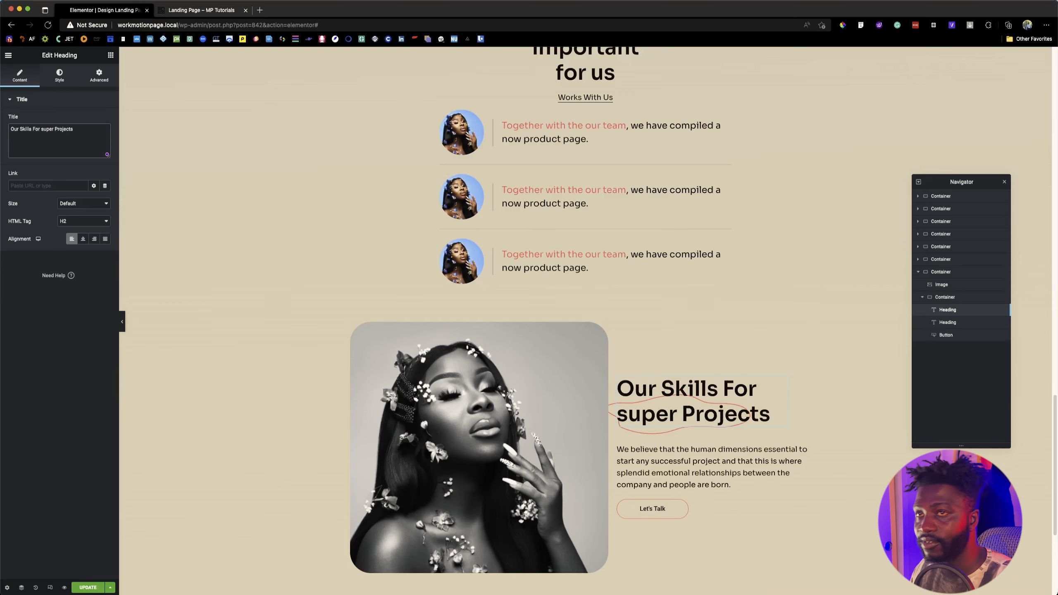
Step: Set the "Our Skills For super Projects" heading's custom width to 67% so it wraps onto three lines like the reference page
{"action": "left_click", "coordinate": [190, 11]}
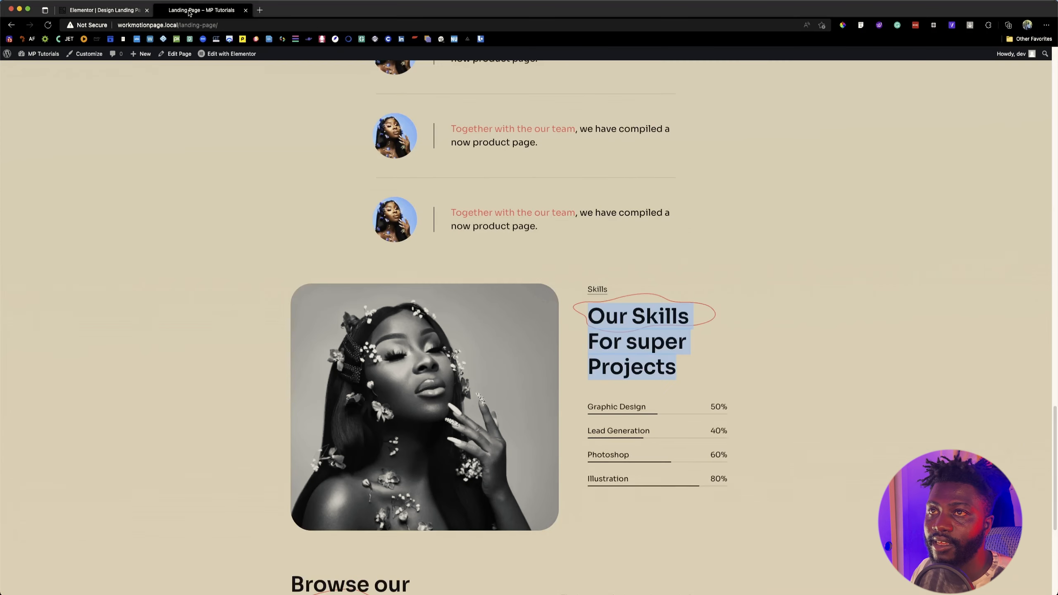
{"action": "left_click", "coordinate": [94, 12]}
{"action": "left_click", "coordinate": [203, 12]}
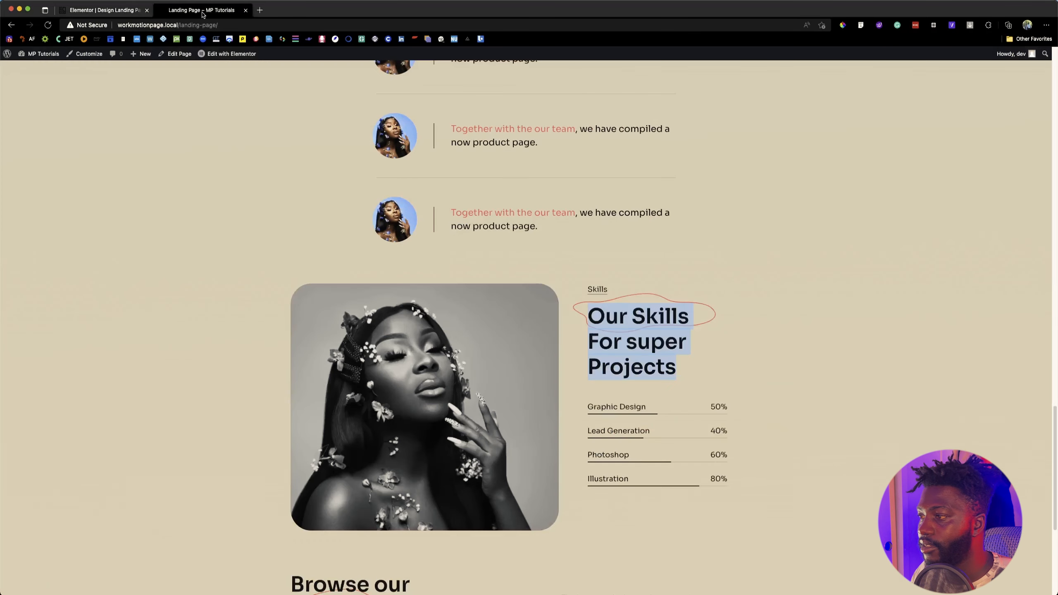
{"action": "left_click", "coordinate": [94, 11]}
{"action": "left_click", "coordinate": [99, 78]}
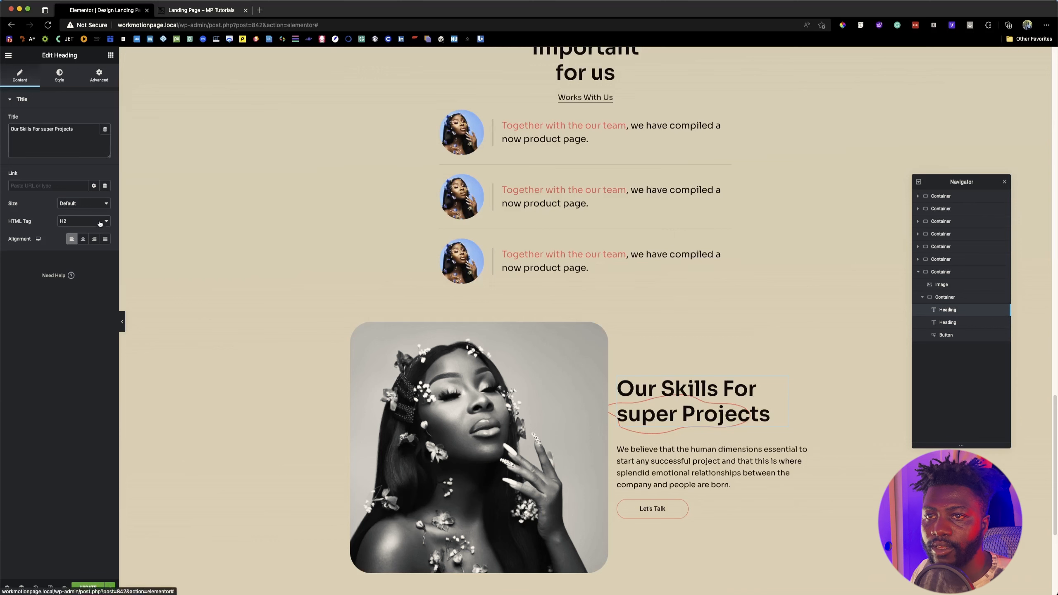
{"action": "left_click_drag", "start_coordinate": [72, 215], "coordinate": [65, 215]}
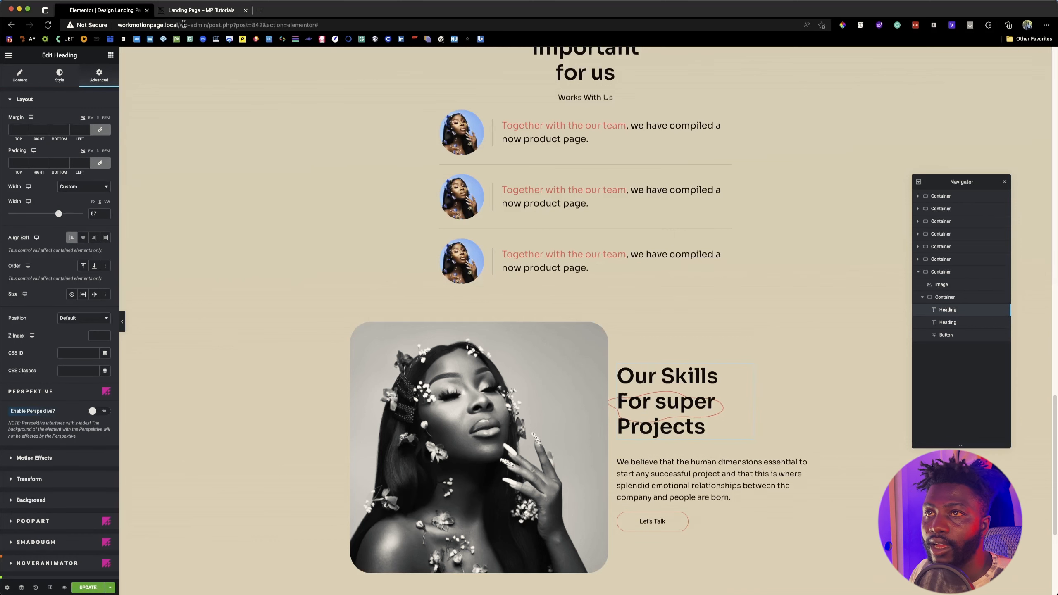
{"action": "left_click", "coordinate": [196, 9]}
{"action": "left_click", "coordinate": [109, 10]}
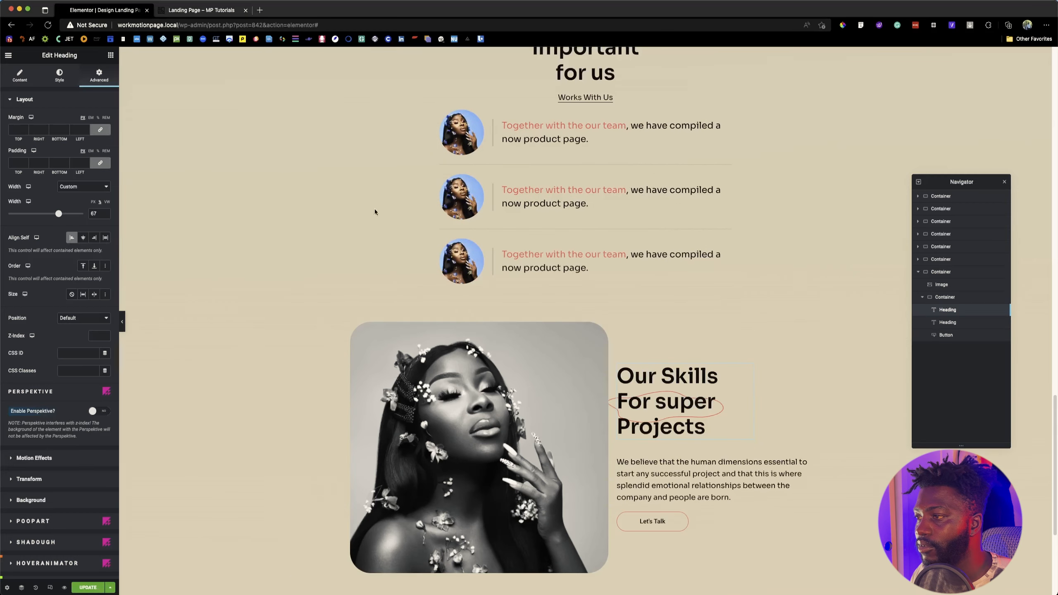
Step: Move the heading's PoopArt outline up around "Our Skills" by setting its top offset to -3%
{"action": "scroll", "coordinate": [65, 380], "scroll_direction": "down", "scroll_amount": 5}
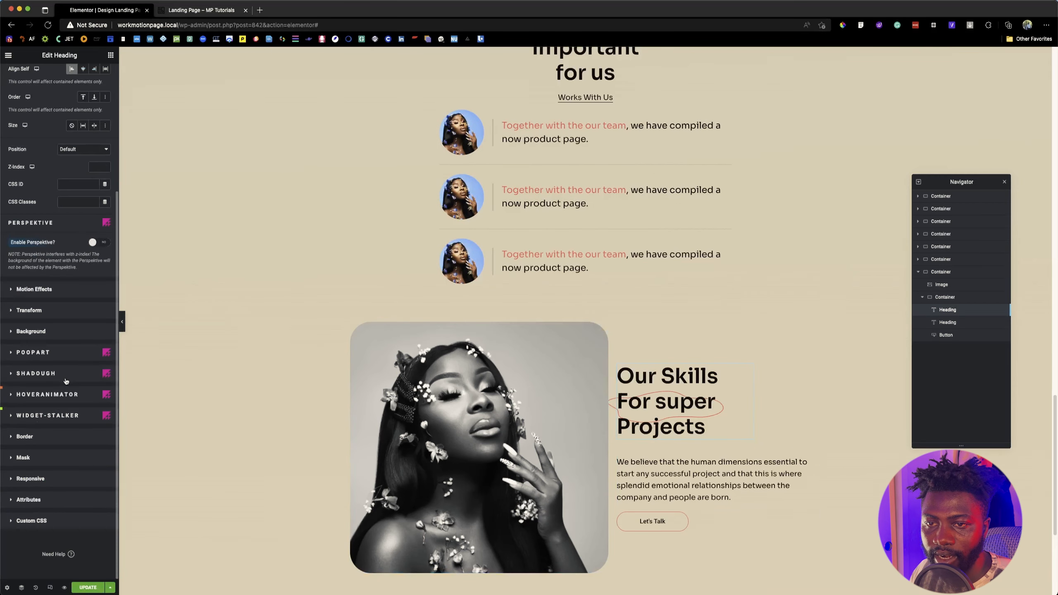
{"action": "left_click", "coordinate": [36, 353]}
{"action": "scroll", "coordinate": [75, 426], "scroll_direction": "down", "scroll_amount": 5}
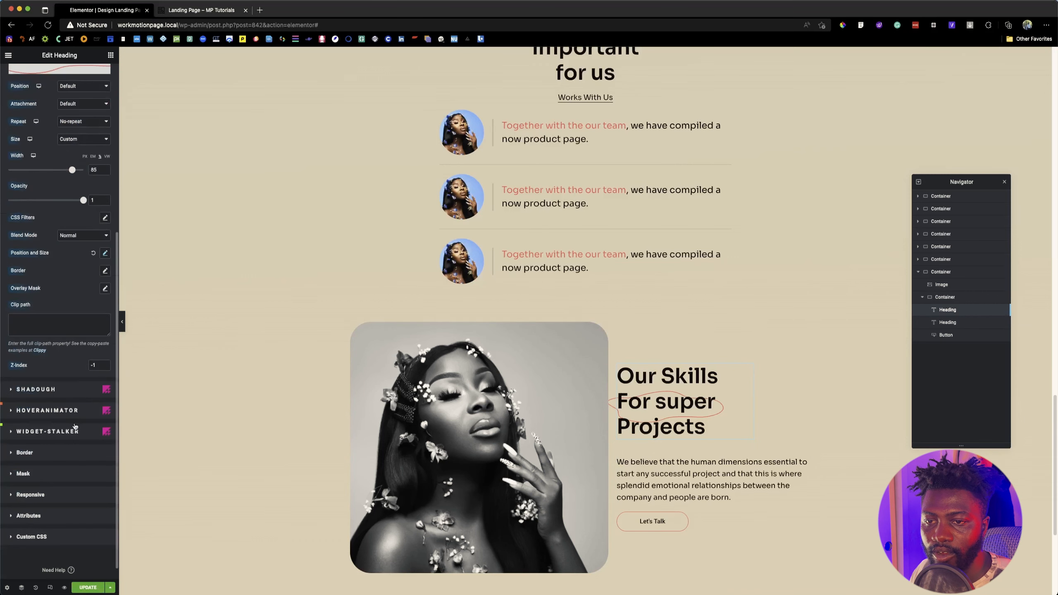
{"action": "left_click", "coordinate": [105, 253]}
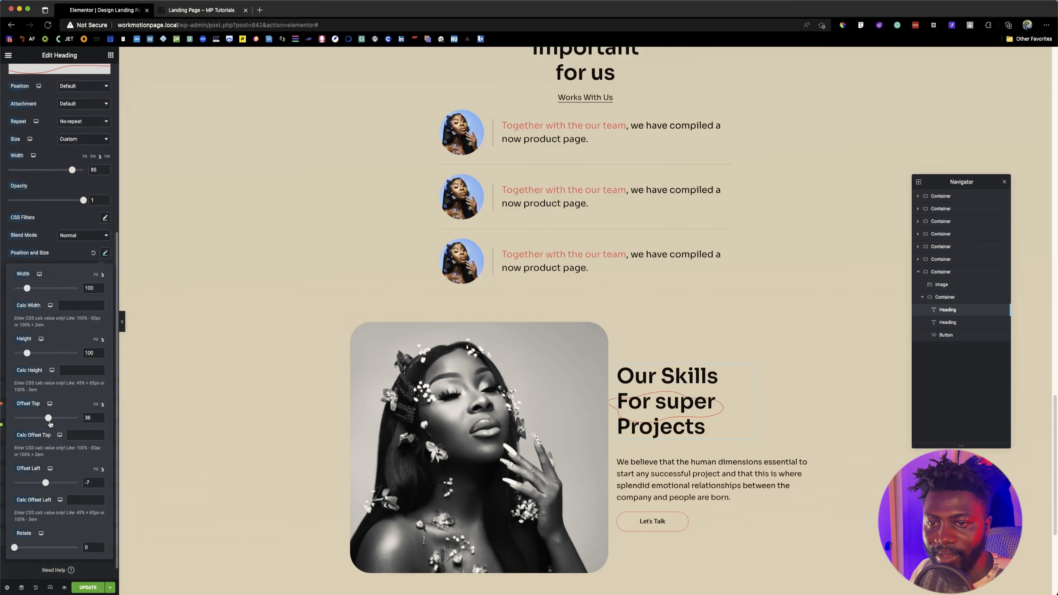
{"action": "left_click_drag", "start_coordinate": [48, 418], "coordinate": [46, 418]}
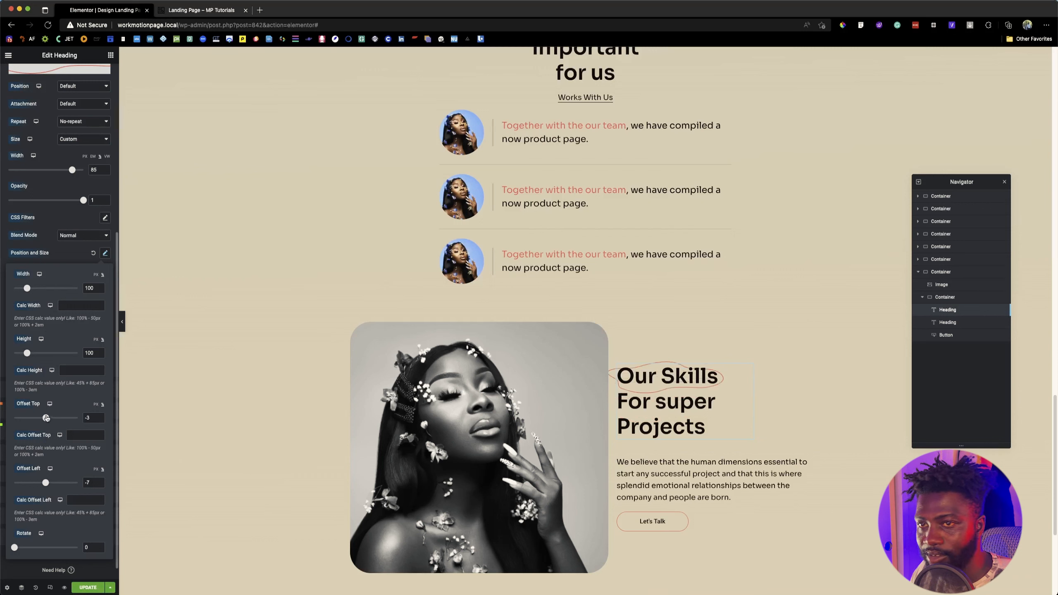
Step: Set the heading outline's background width to 89% and its top offset to -6%
{"action": "left_click", "coordinate": [72, 171]}
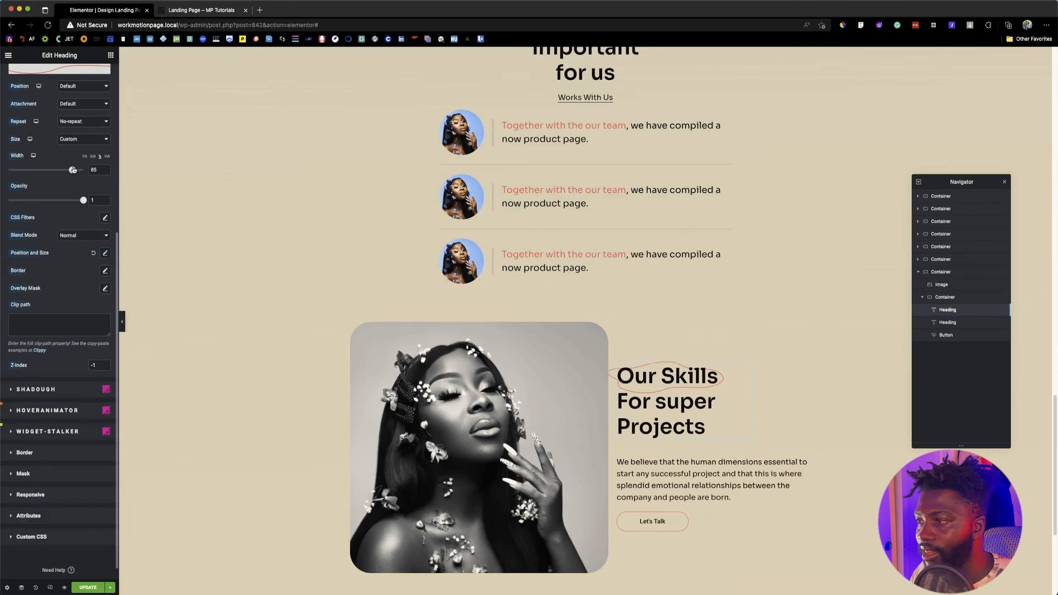
{"action": "left_click_drag", "start_coordinate": [72, 170], "coordinate": [74, 169]}
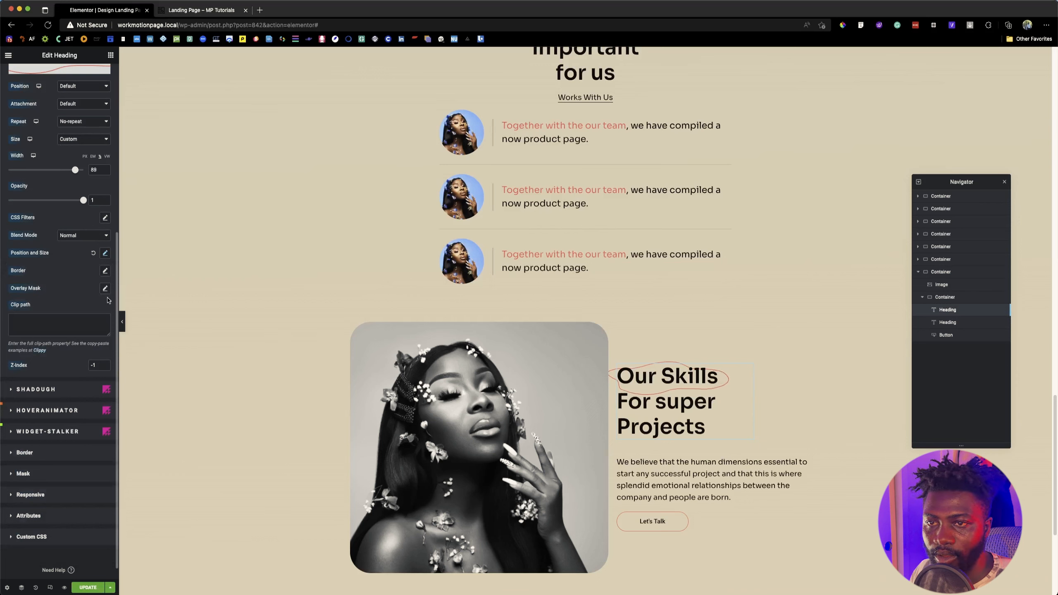
{"action": "left_click", "coordinate": [105, 255]}
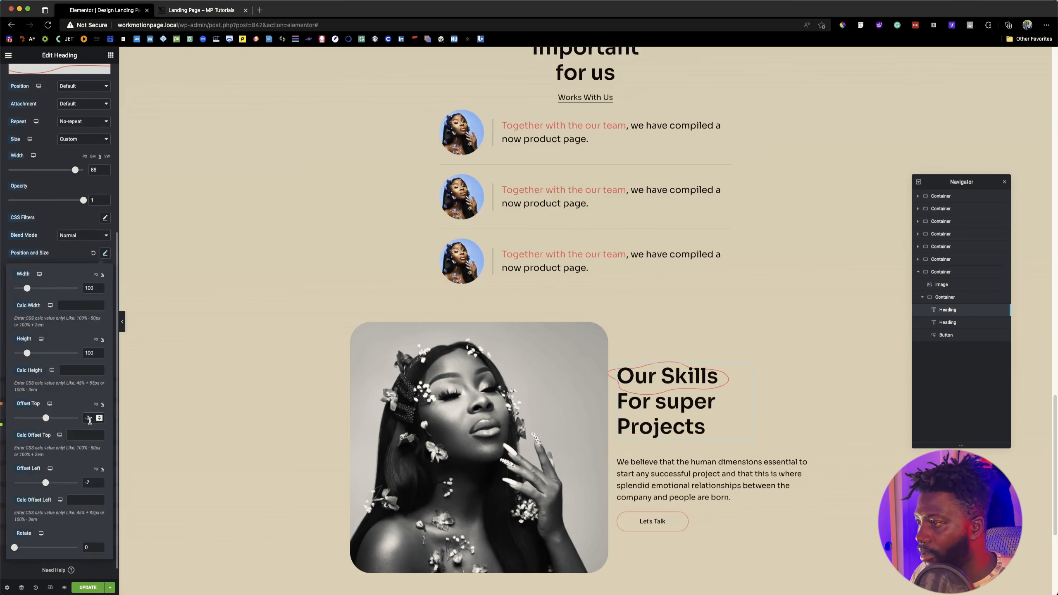
{"action": "key", "text": "Down"}
{"action": "key", "text": "Down"}
{"action": "key", "text": "Down"}
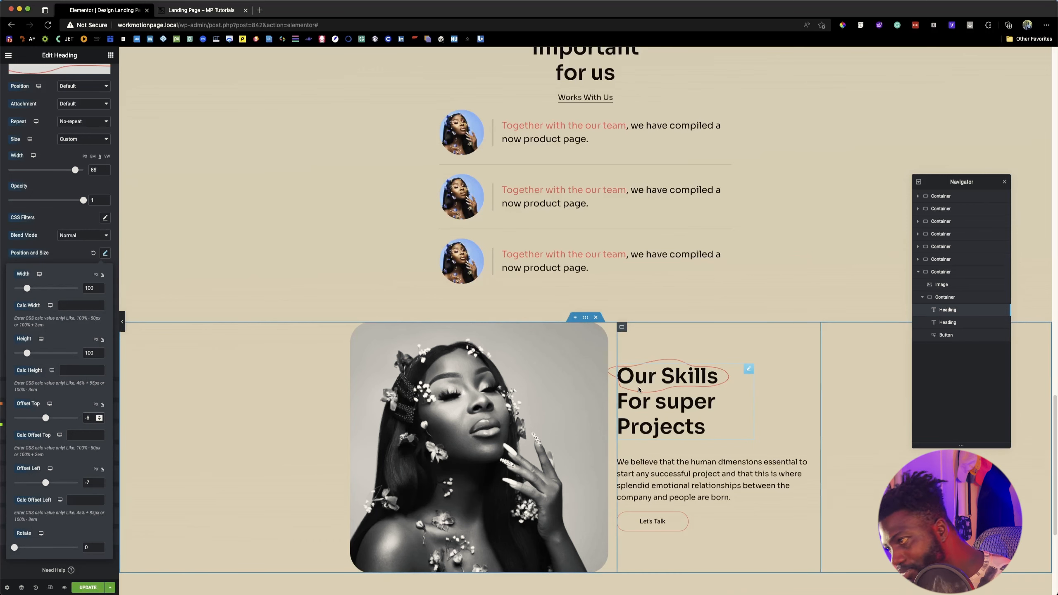
Step: Check the column spacing on the reference page and set the skills section's outer container elements gap to 60 px
{"action": "left_click", "coordinate": [204, 13]}
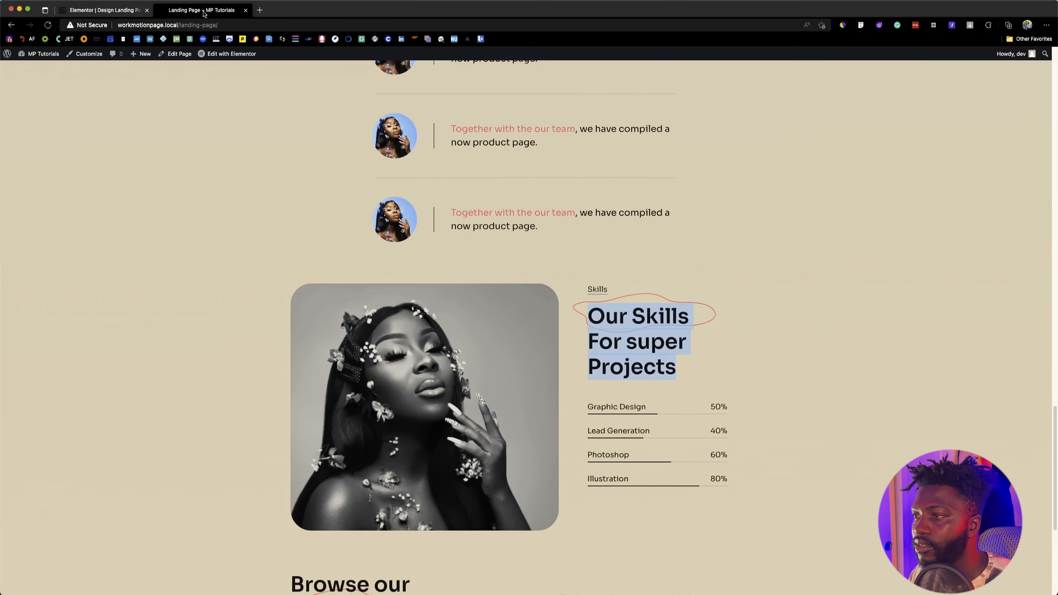
{"action": "left_click", "coordinate": [103, 10]}
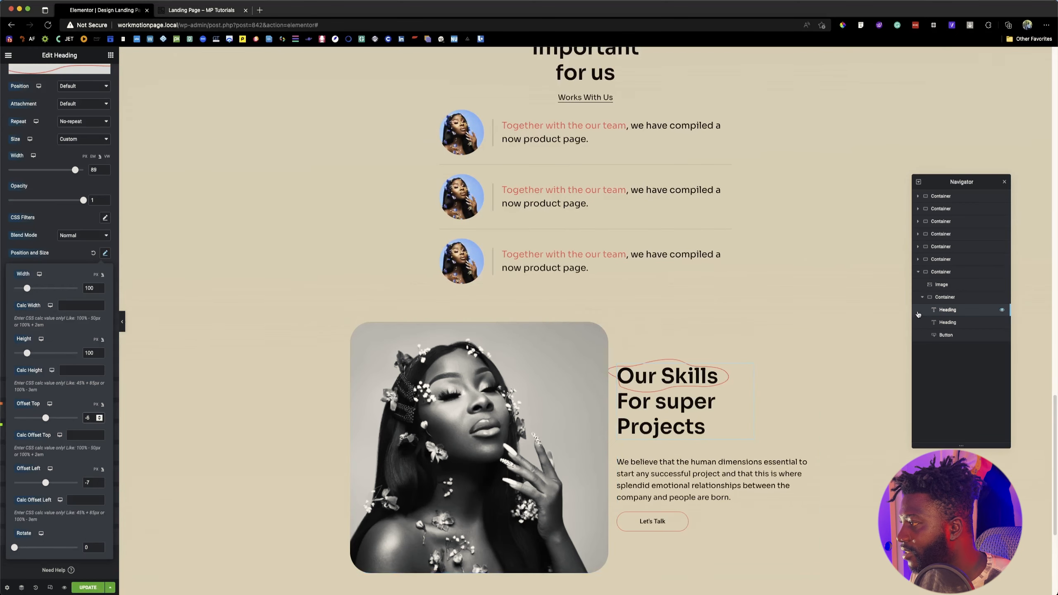
{"action": "left_click", "coordinate": [652, 331]}
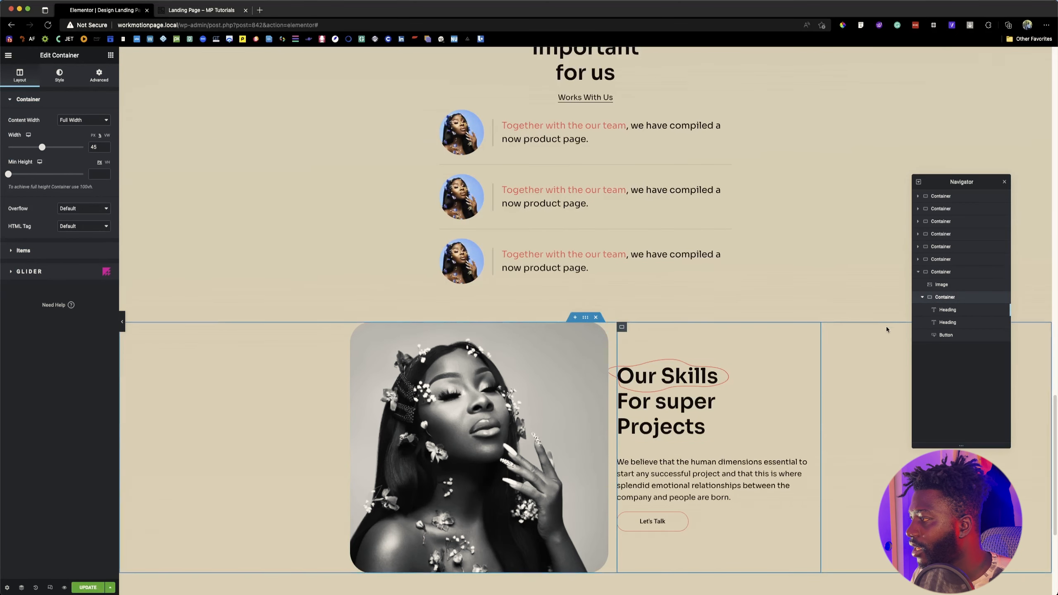
{"action": "left_click", "coordinate": [940, 271]}
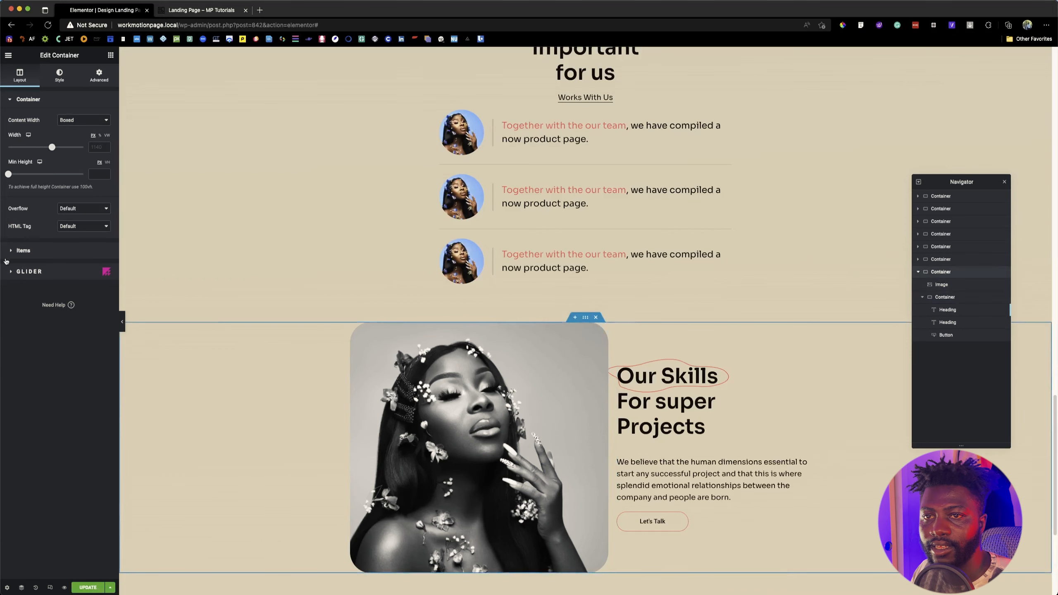
{"action": "left_click", "coordinate": [23, 250]}
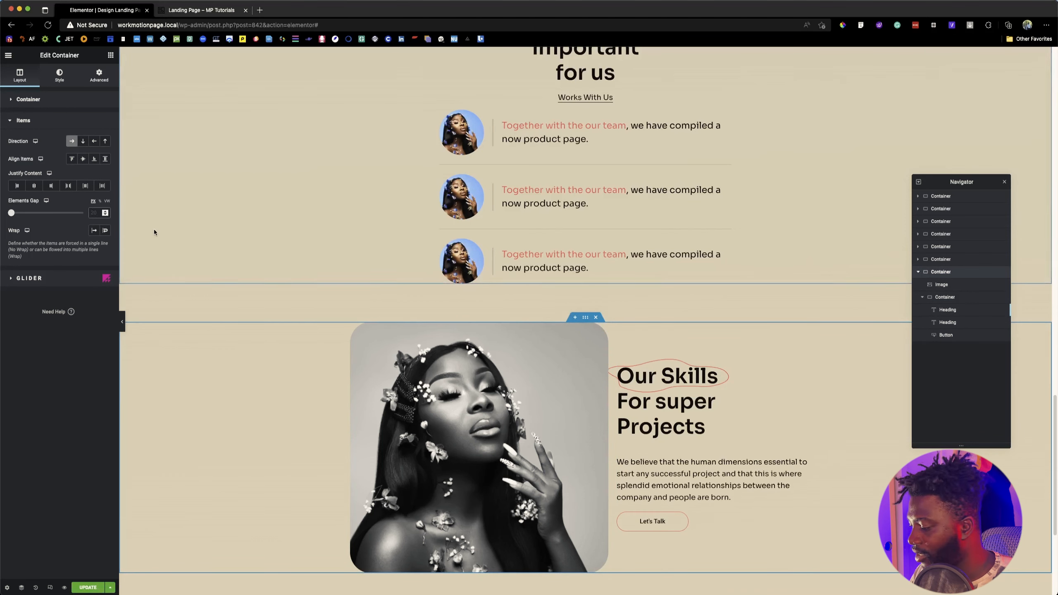
{"action": "type", "text": "60"}
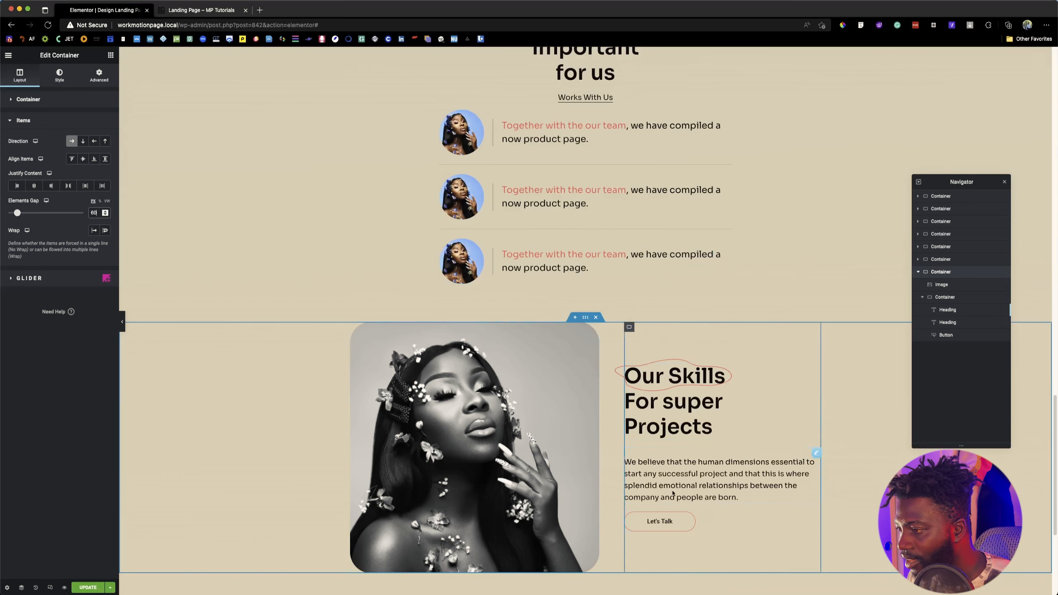
Step: Copy the skills section's description paragraph, paste it into the same text container, and move the copy above the "Our Skills For super Projects" heading
{"action": "right_click", "coordinate": [691, 485]}
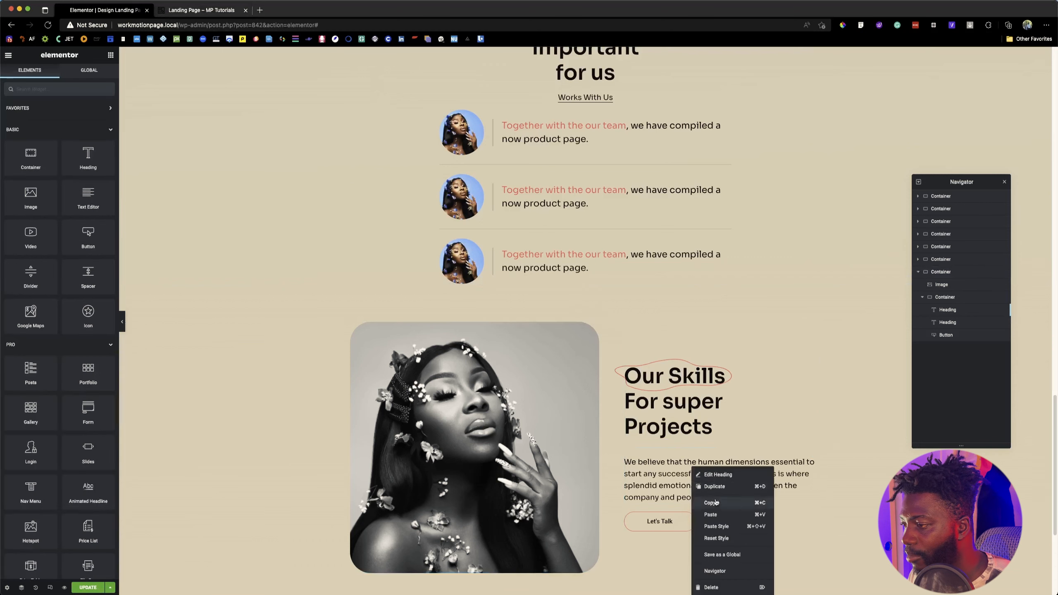
{"action": "left_click", "coordinate": [712, 503]}
{"action": "right_click", "coordinate": [651, 338]}
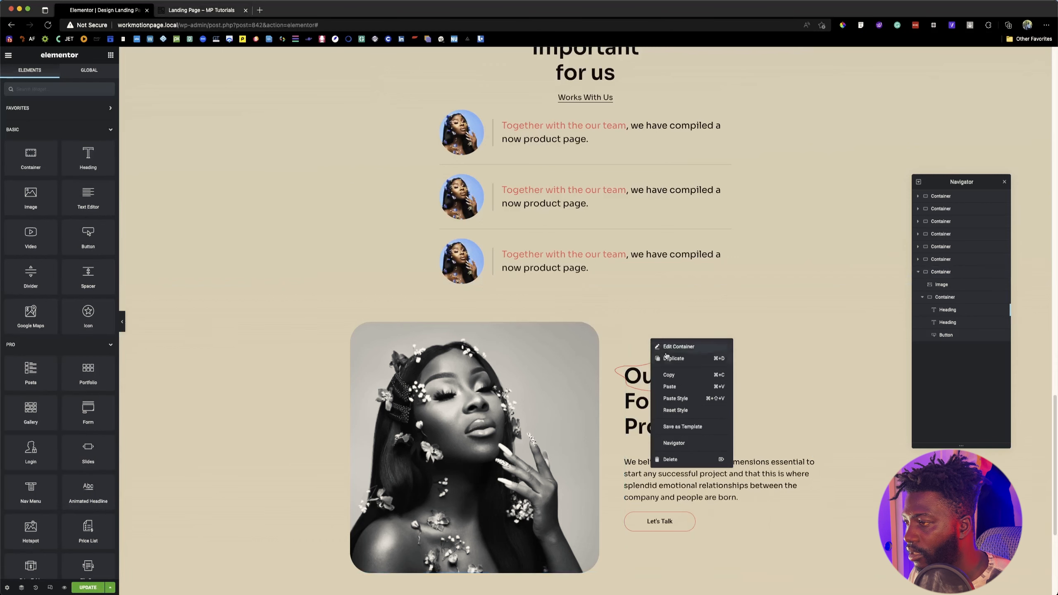
{"action": "left_click", "coordinate": [671, 386]}
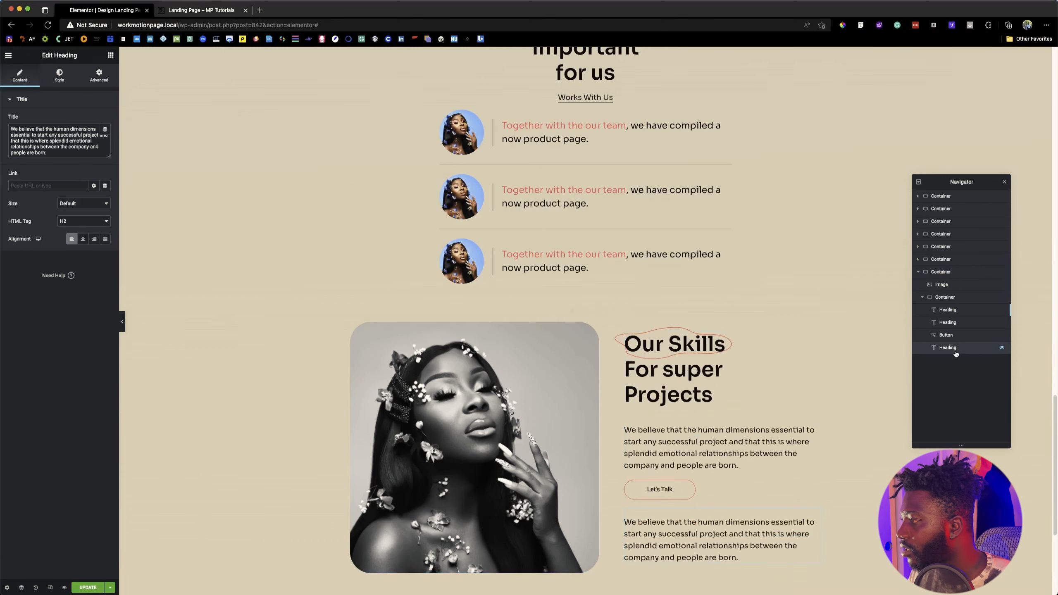
{"action": "left_click_drag", "start_coordinate": [956, 354], "coordinate": [951, 307]}
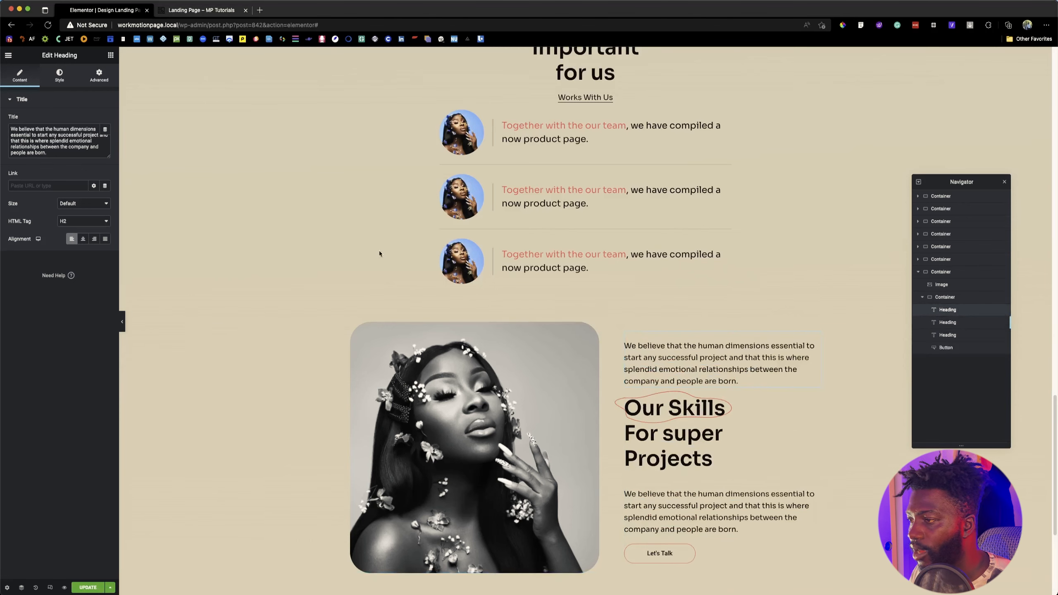
Step: Copy the underlined "Works With Us" heading from the feedback section into the top of the skills text container and delete the duplicated paragraph above it
{"action": "left_click", "coordinate": [201, 10]}
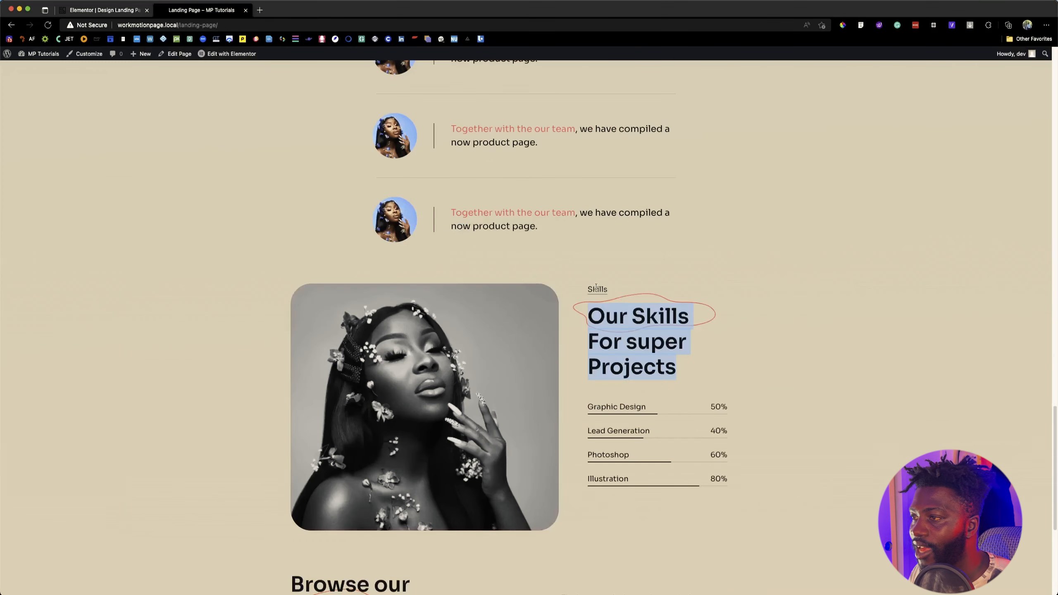
{"action": "left_click", "coordinate": [109, 12]}
{"action": "scroll", "coordinate": [476, 375], "scroll_direction": "up", "scroll_amount": 6}
{"action": "right_click", "coordinate": [583, 394]}
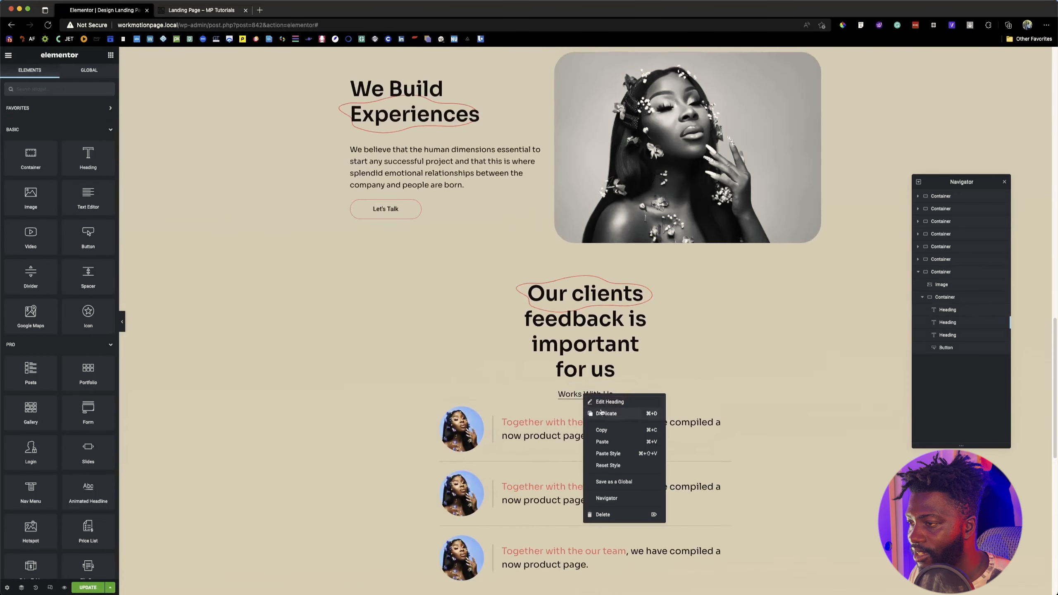
{"action": "left_click", "coordinate": [603, 430]}
{"action": "scroll", "coordinate": [604, 432], "scroll_direction": "down", "scroll_amount": 2}
{"action": "scroll", "coordinate": [603, 430], "scroll_direction": "down", "scroll_amount": 5}
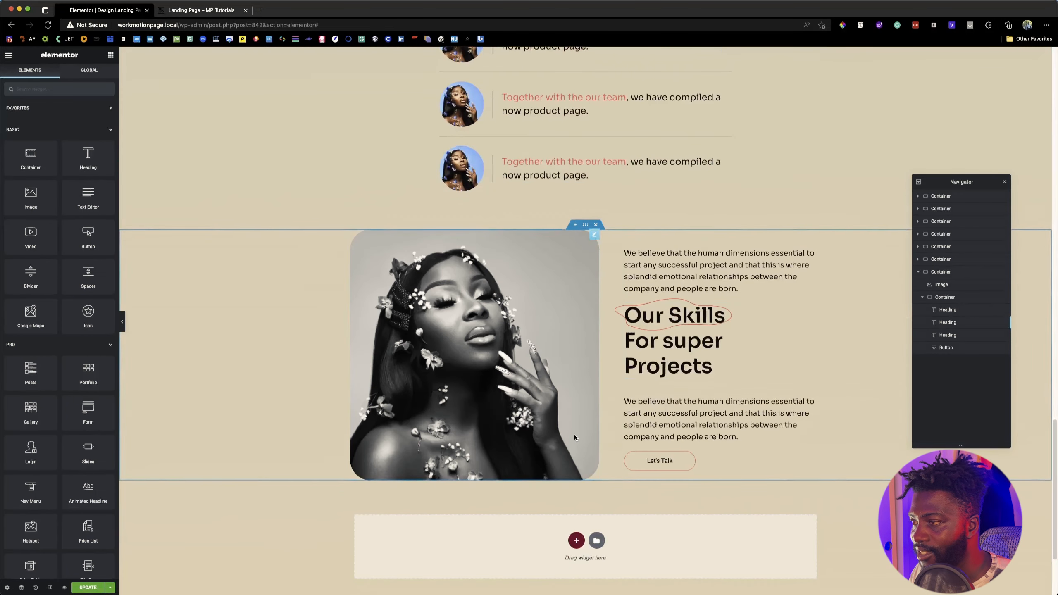
{"action": "right_click", "coordinate": [652, 270]}
{"action": "left_click", "coordinate": [675, 313]}
{"action": "right_click", "coordinate": [681, 260]}
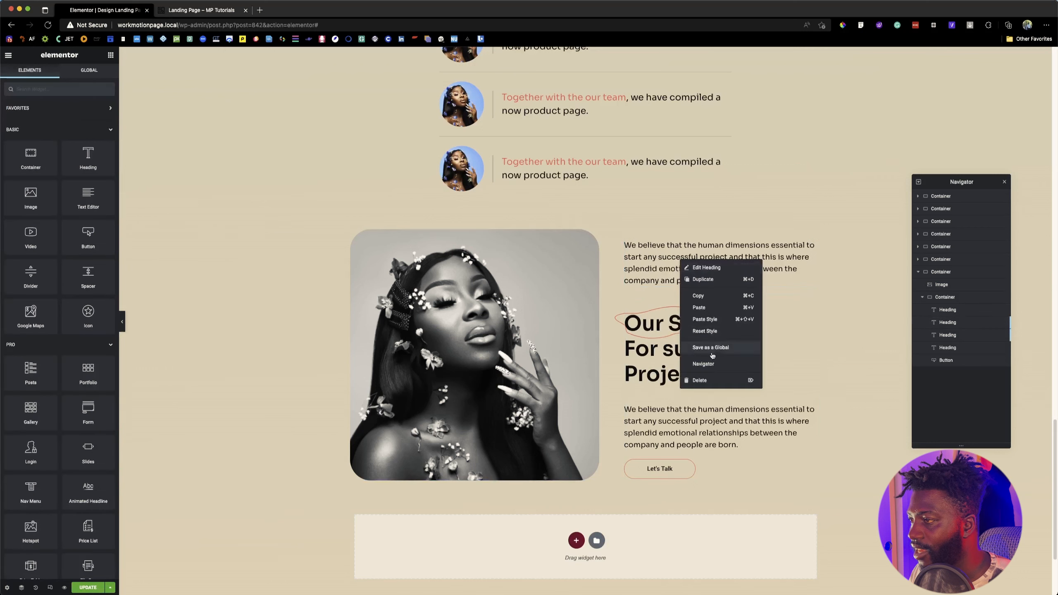
{"action": "left_click", "coordinate": [677, 378]}
Step: Align the pasted "Works With Us" heading itself to the start of the skills text container
{"action": "left_click", "coordinate": [719, 267]}
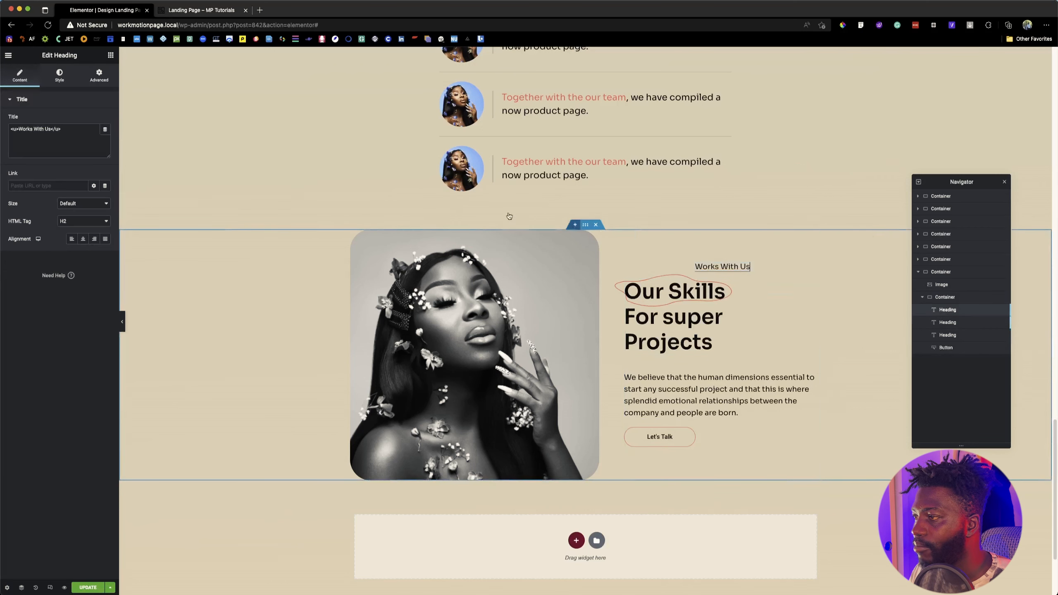
{"action": "left_click", "coordinate": [99, 76]}
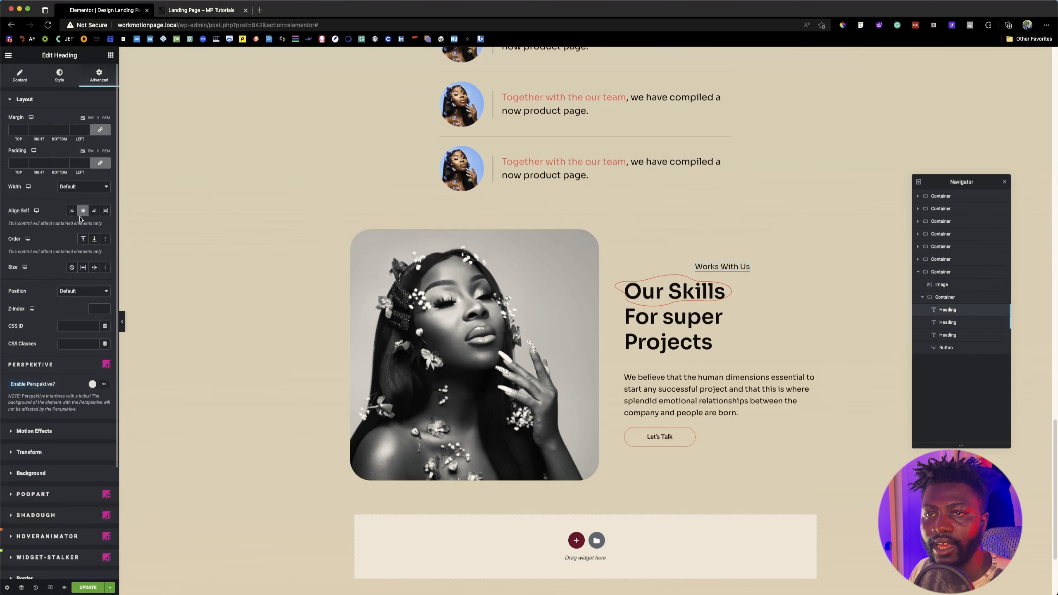
{"action": "left_click", "coordinate": [71, 210]}
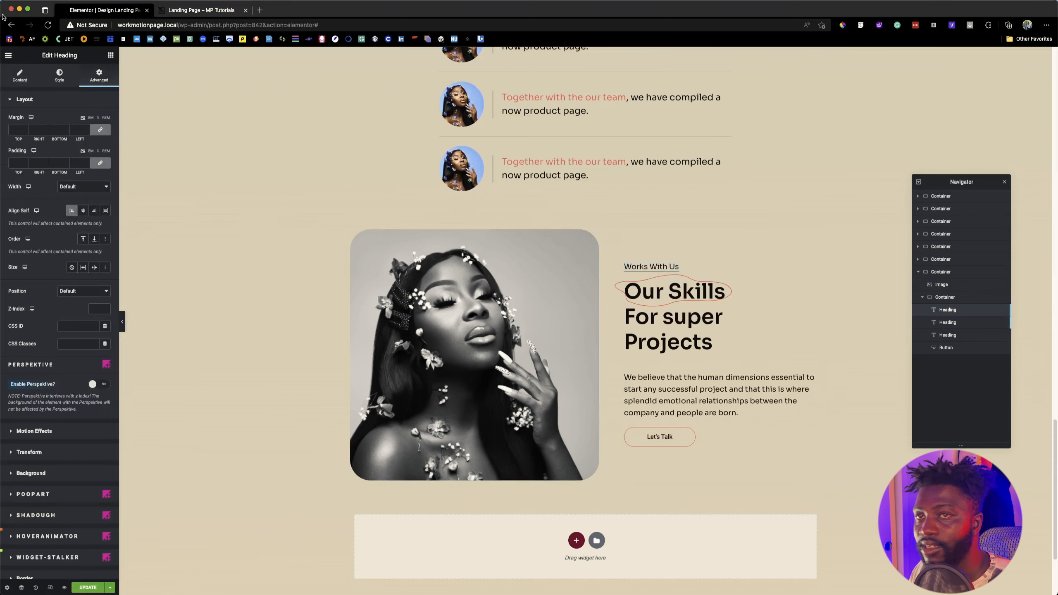
Step: Change the pasted heading's text to "Skills" inside its underline tags and compare it with the reference page
{"action": "left_click", "coordinate": [19, 75]}
{"action": "double_click", "coordinate": [30, 129]}
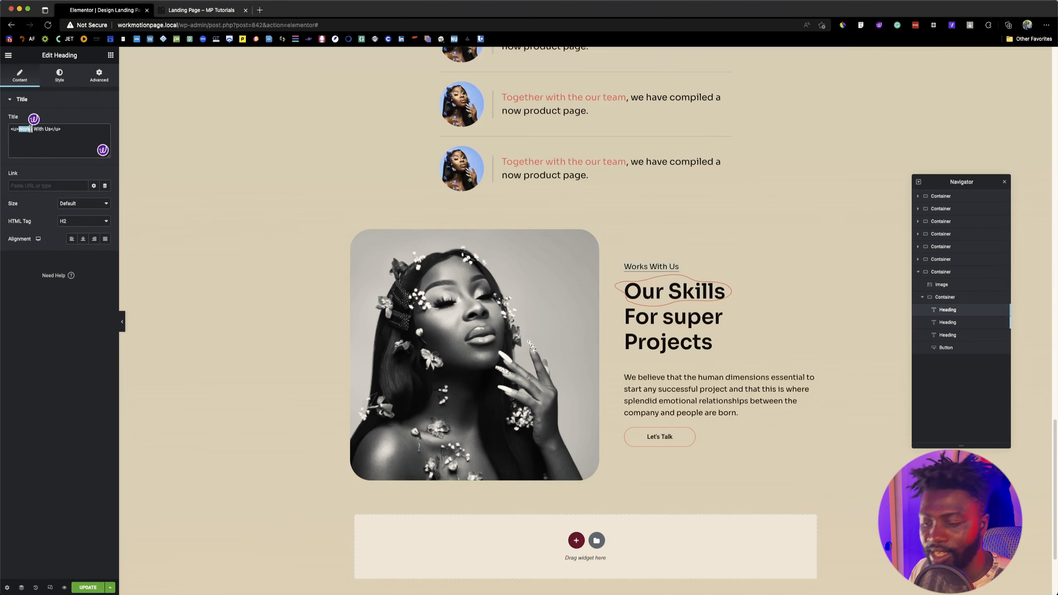
{"action": "key", "text": "Delete"}
{"action": "key", "text": "Delete"}
{"action": "key", "text": "Delete"}
{"action": "key", "text": "Delete"}
{"action": "key", "text": "Delete"}
{"action": "key", "text": "Delete"}
{"action": "key", "text": "Delete"}
{"action": "key", "text": "Delete"}
{"action": "key", "text": "Delete"}
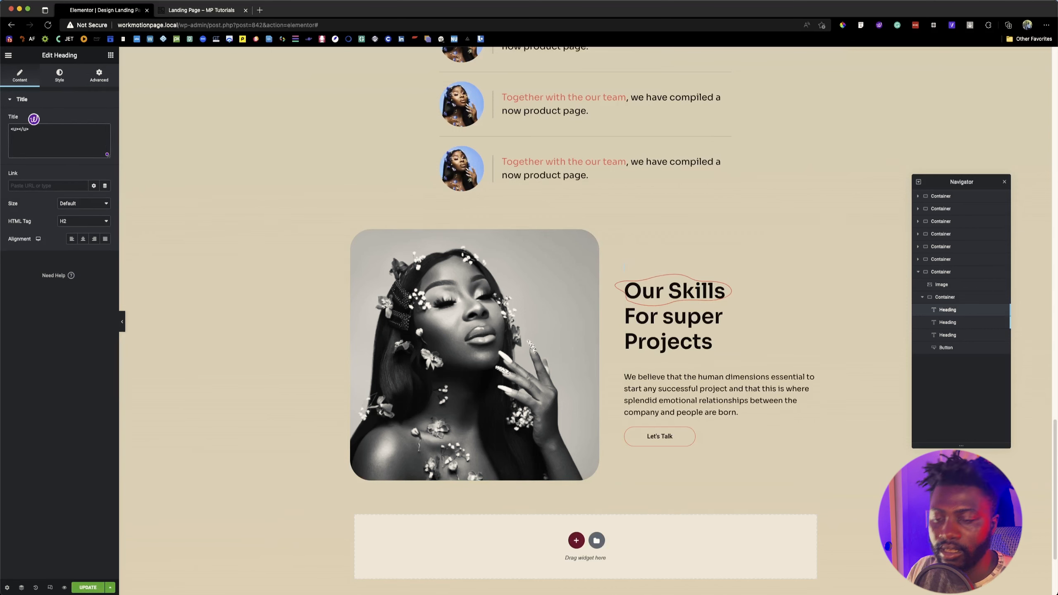
{"action": "type", "text": "Skills"}
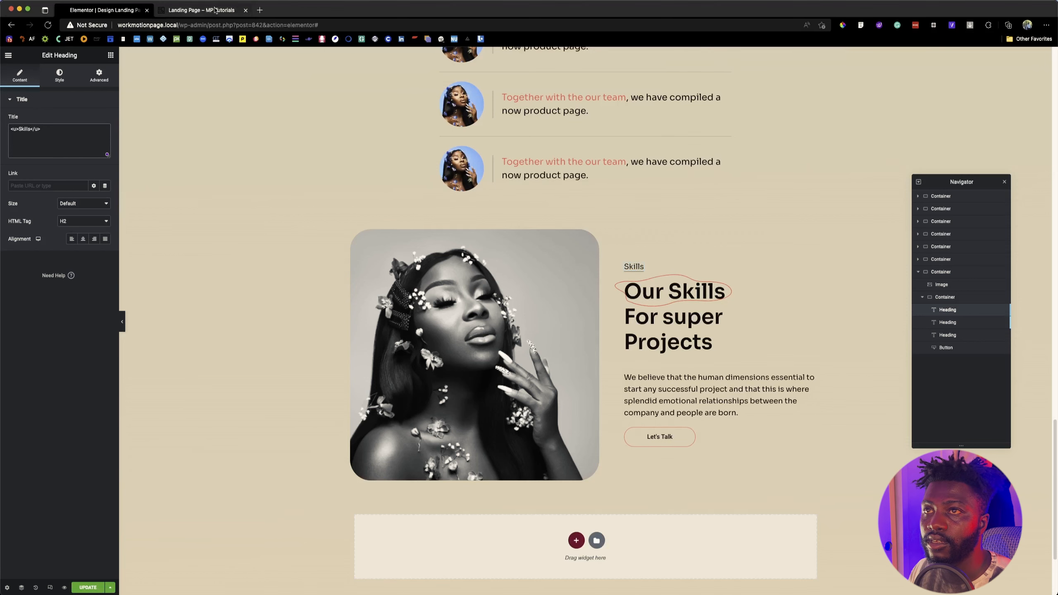
{"action": "left_click", "coordinate": [215, 9]}
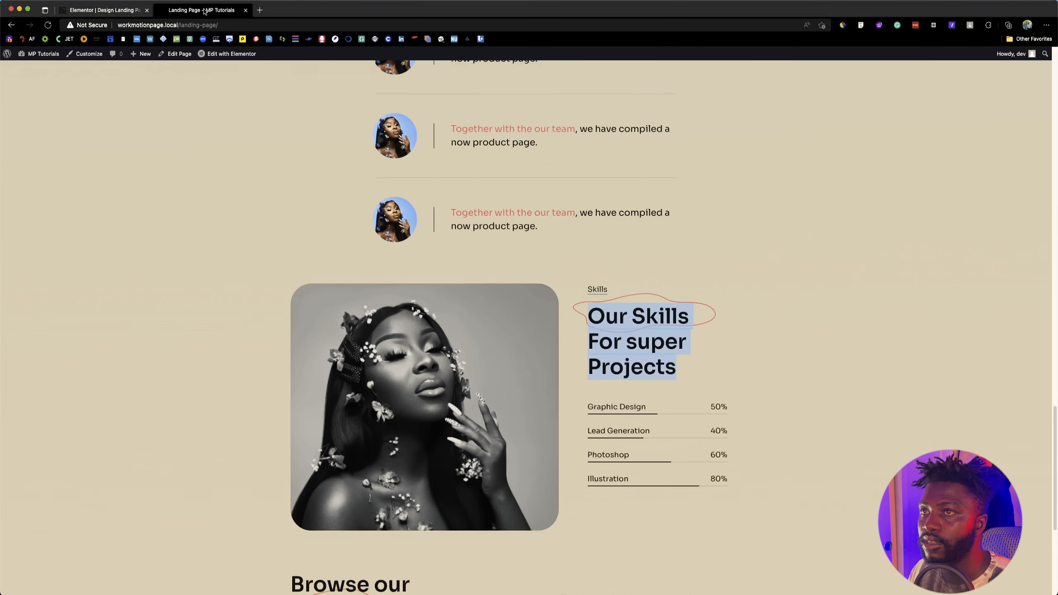
{"action": "left_click", "coordinate": [113, 10]}
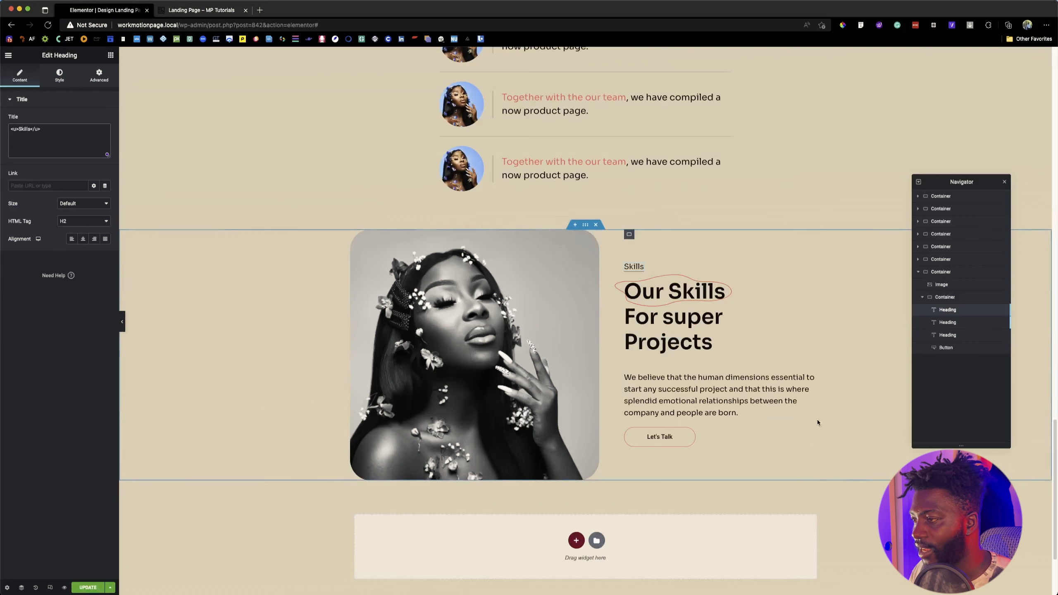
Step: Delete the description paragraph and the "Let's Talk" button from the skills section
{"action": "right_click", "coordinate": [675, 391]}
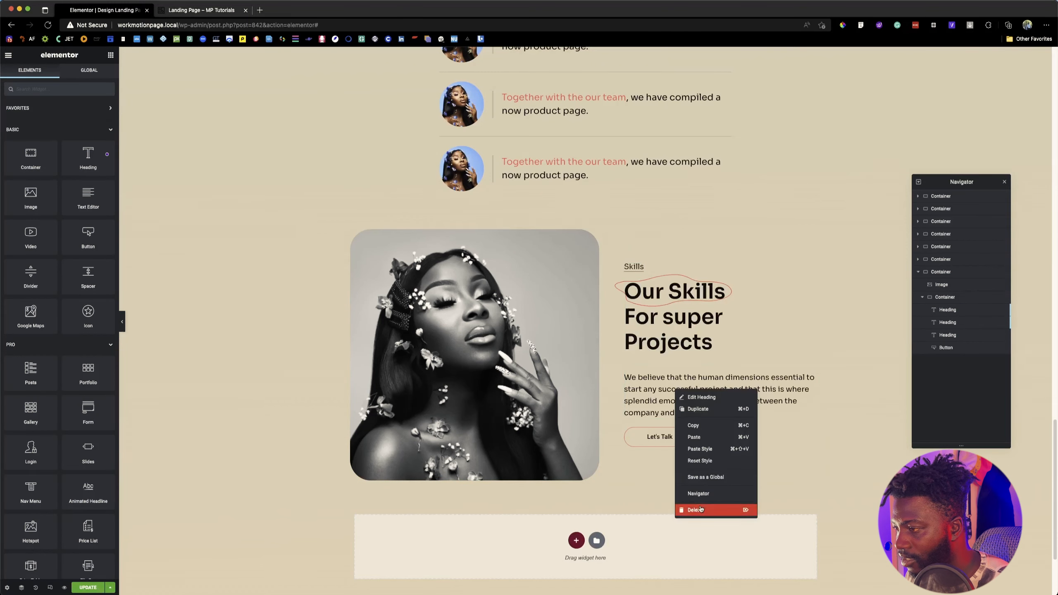
{"action": "left_click", "coordinate": [692, 509]}
{"action": "left_click", "coordinate": [200, 11]}
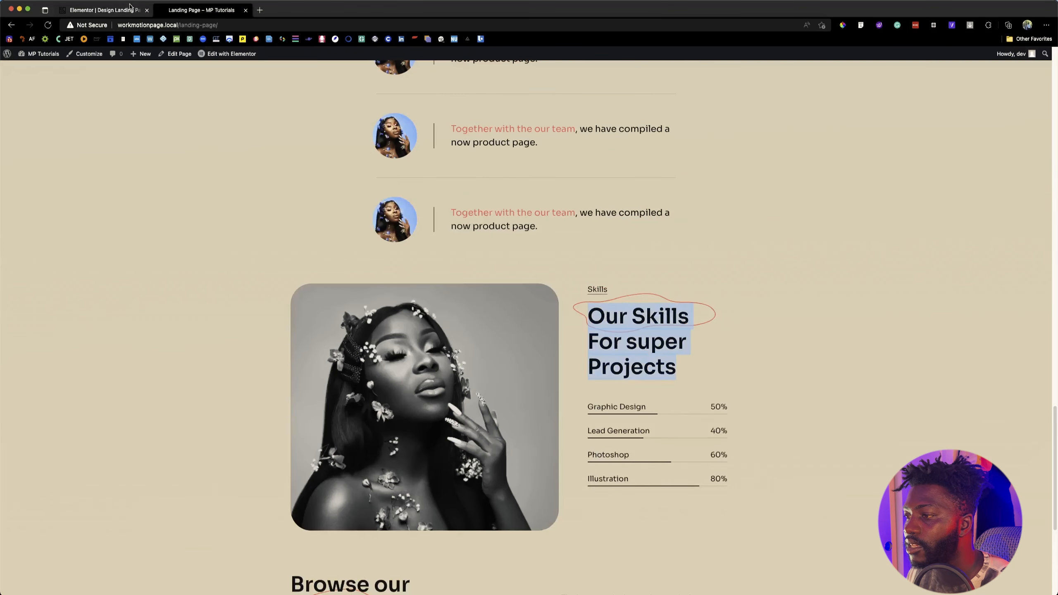
{"action": "left_click", "coordinate": [105, 11]}
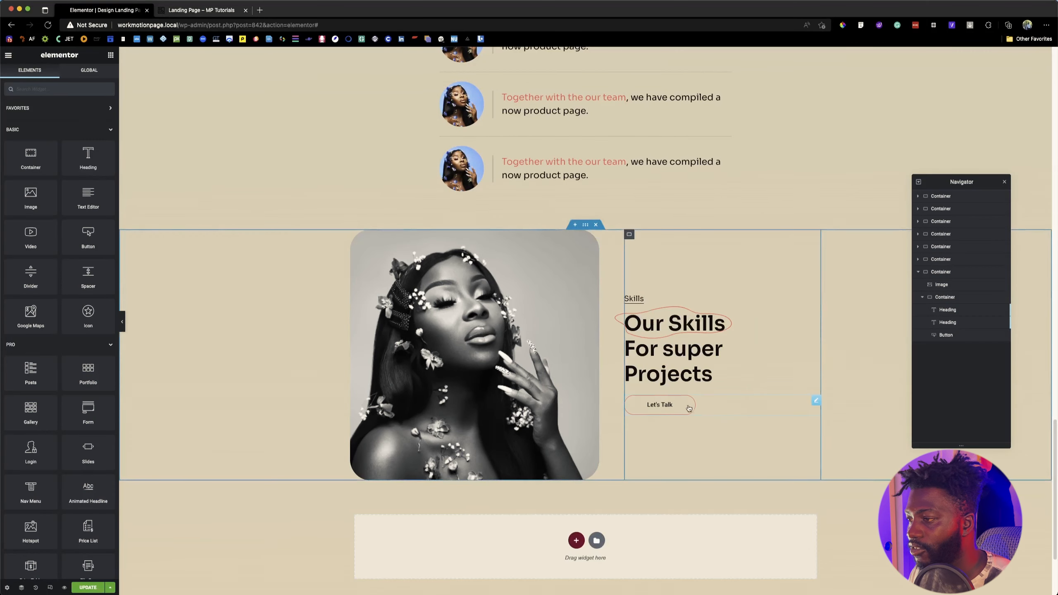
{"action": "right_click", "coordinate": [705, 406]}
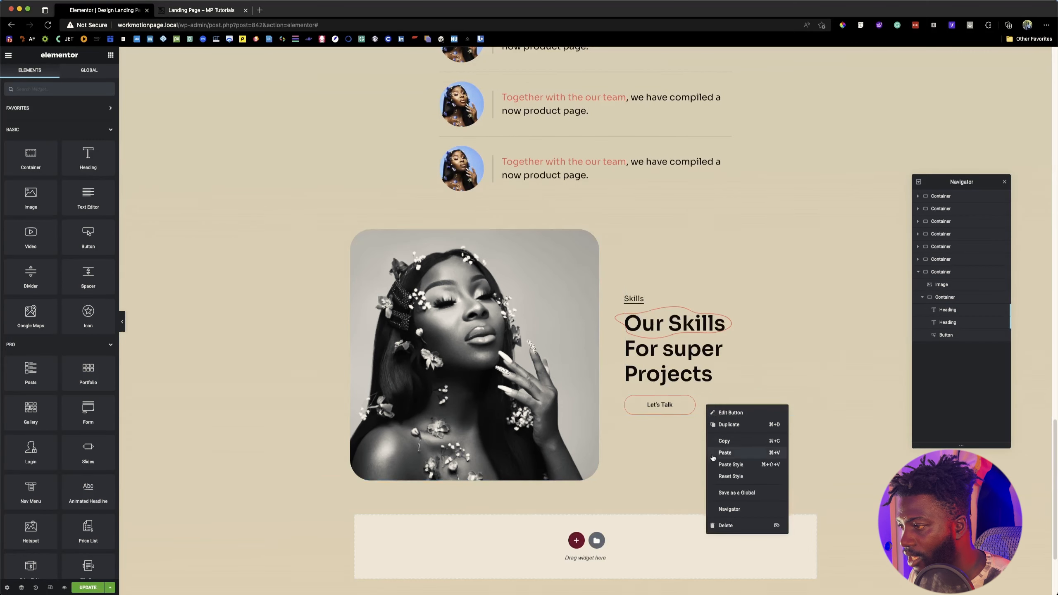
{"action": "left_click", "coordinate": [722, 526]}
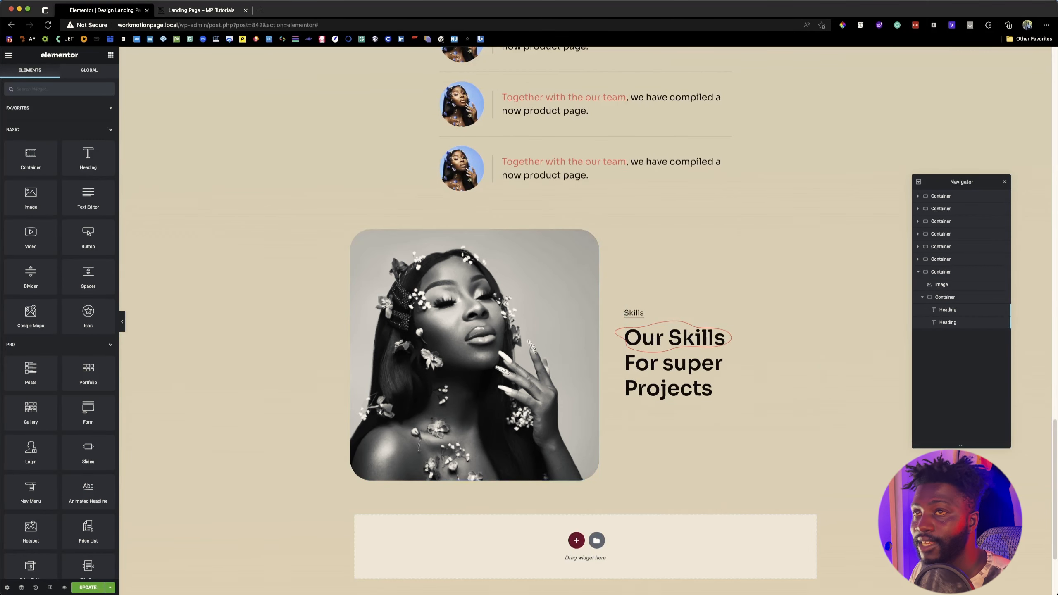
Step: Check the skill bars on the reference page and set the skills text container's item direction to Row
{"action": "key", "text": "ctrl+Tab"}
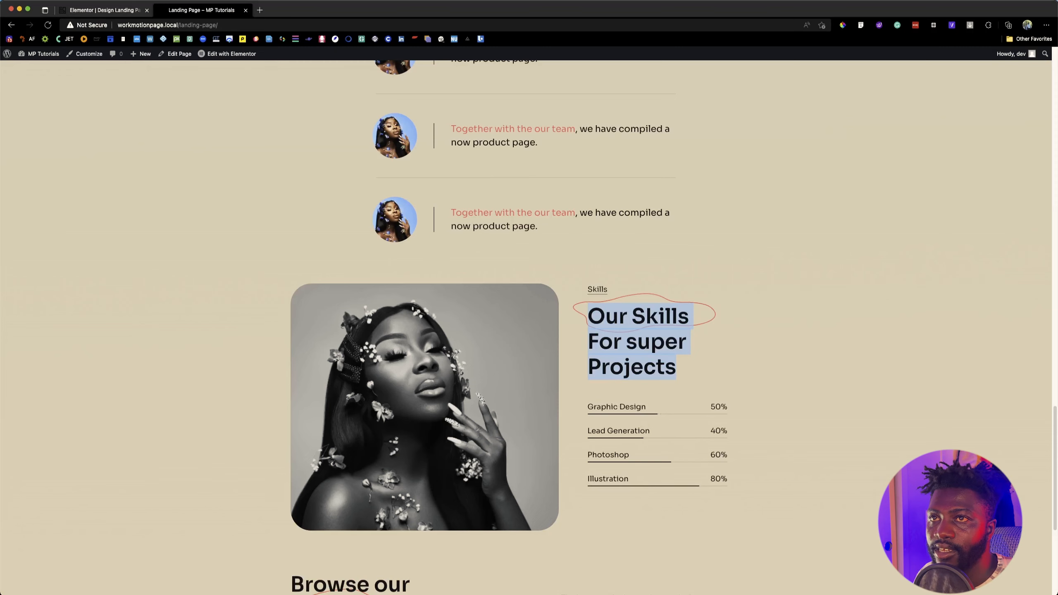
{"action": "left_click", "coordinate": [90, 6]}
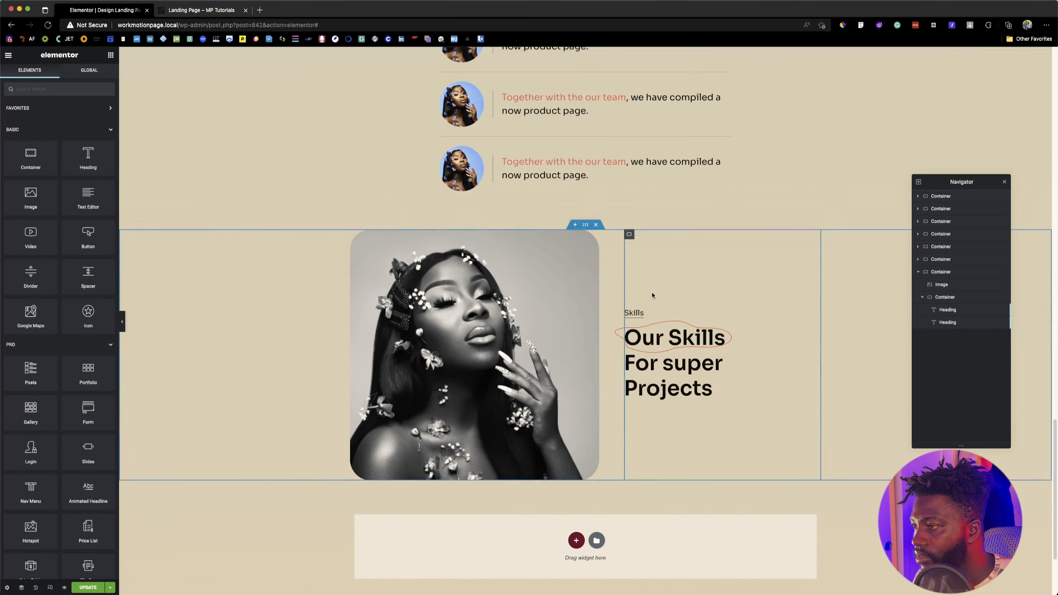
{"action": "left_click", "coordinate": [629, 236]}
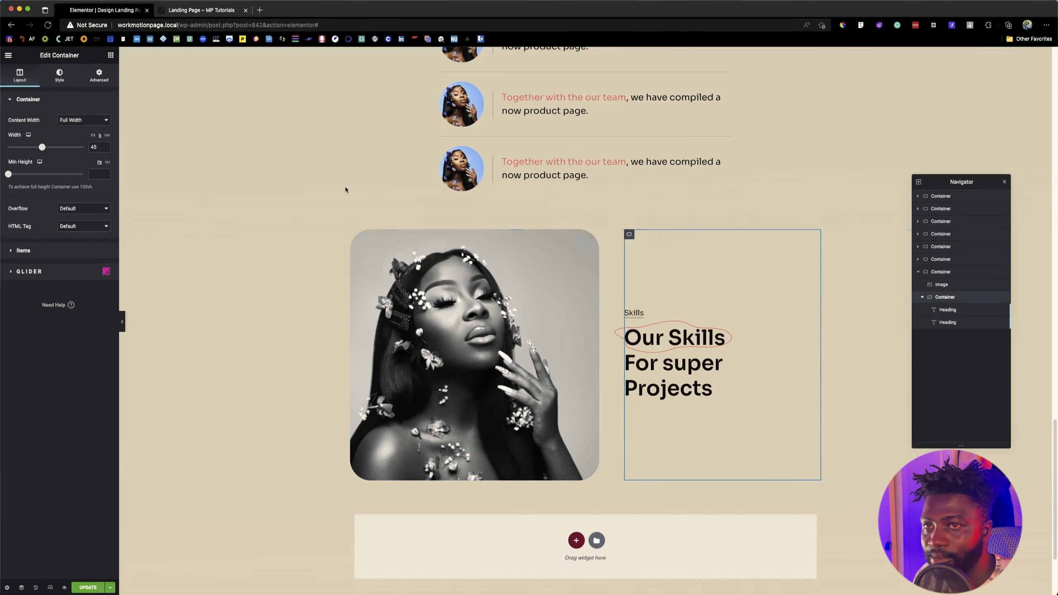
{"action": "left_click", "coordinate": [21, 251]}
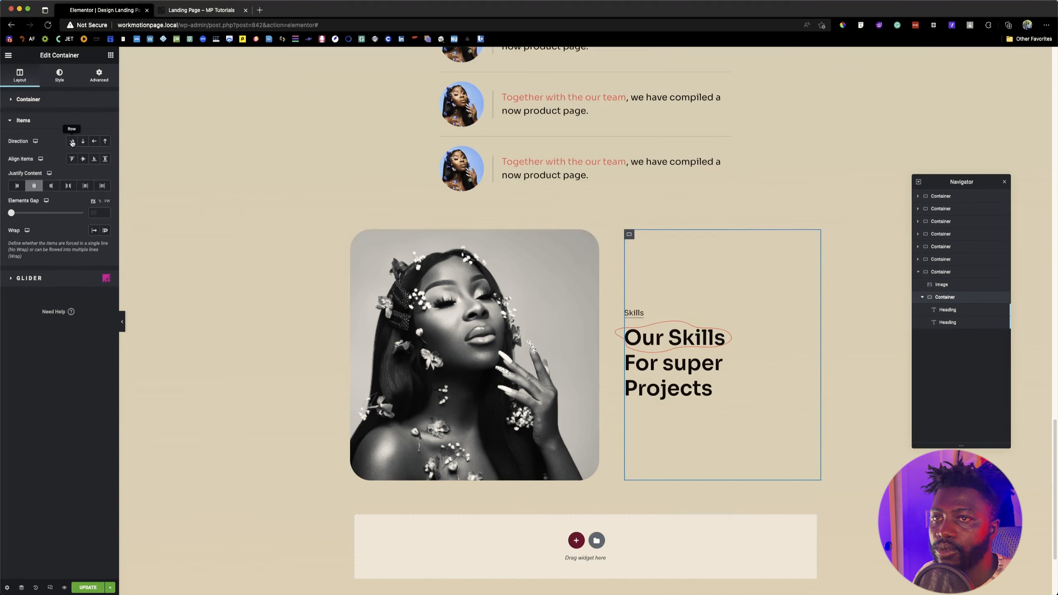
{"action": "left_click", "coordinate": [71, 140]}
{"action": "left_click", "coordinate": [651, 232]}
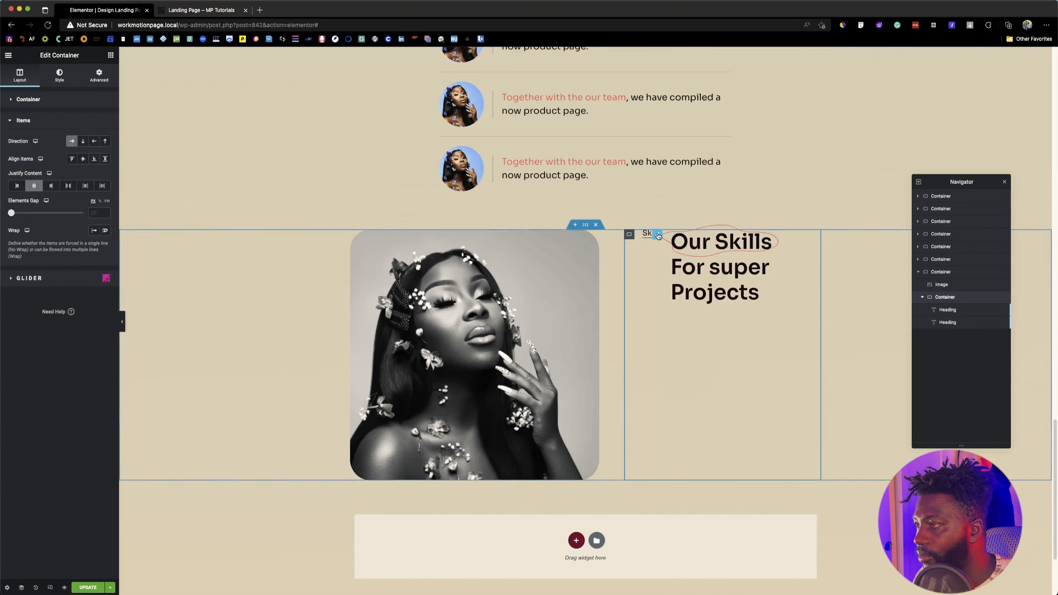
{"action": "left_click", "coordinate": [101, 79]}
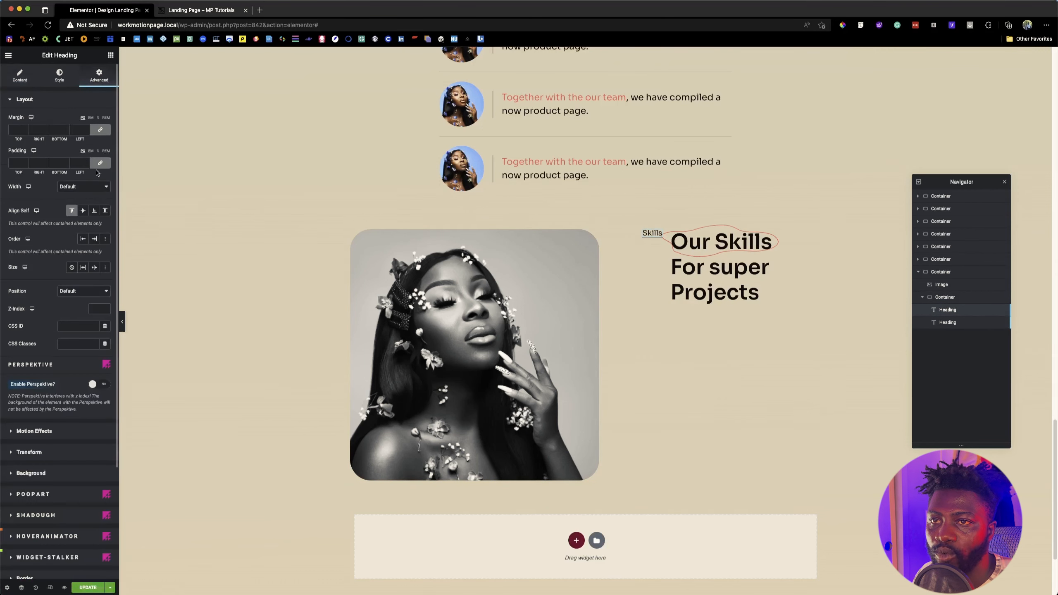
{"action": "left_click", "coordinate": [94, 189]}
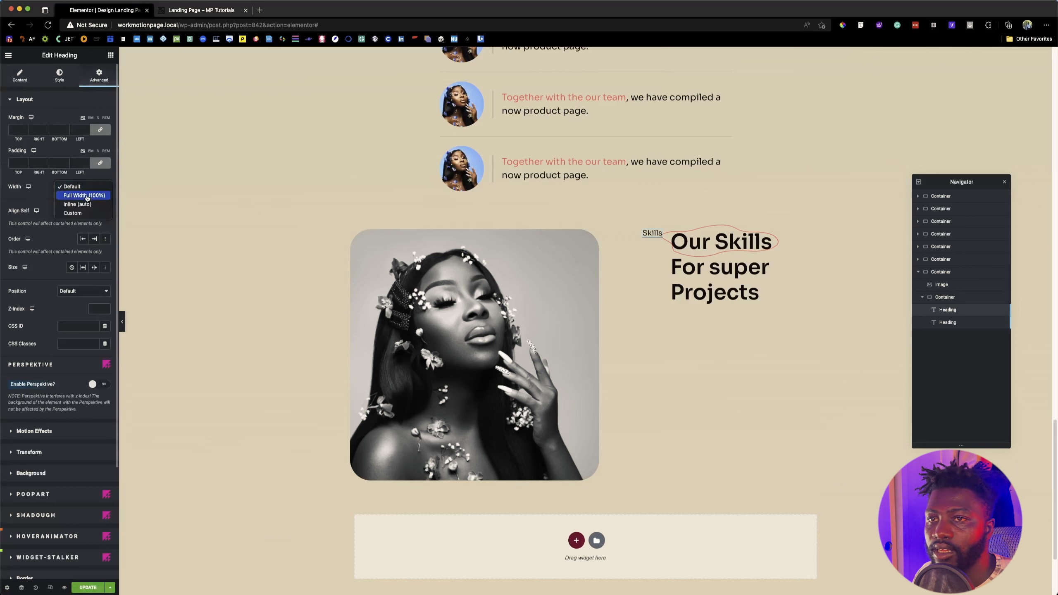
{"action": "left_click", "coordinate": [692, 245]}
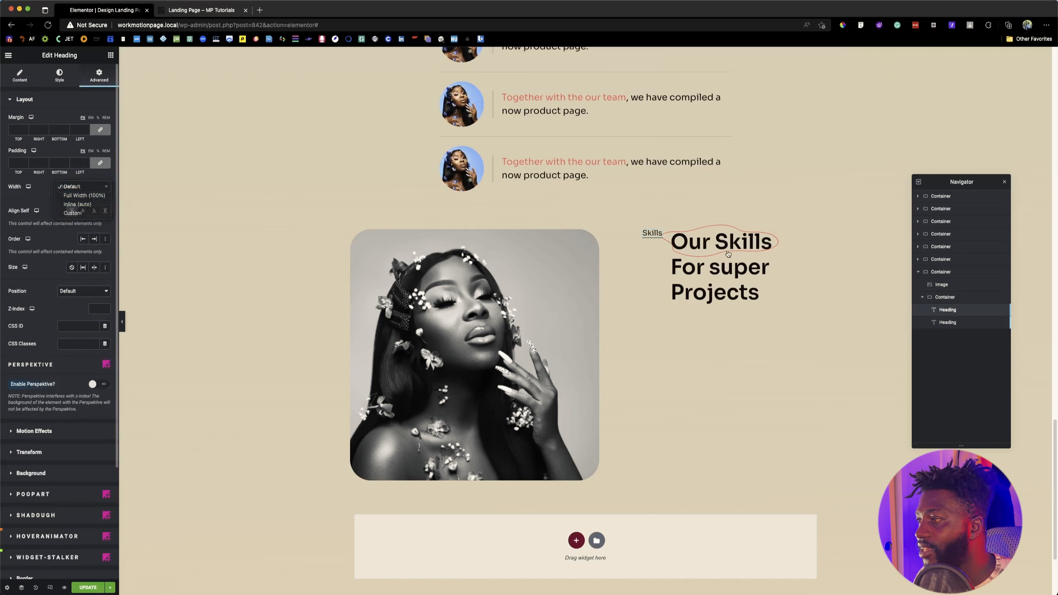
Step: Set the "Our Skills For super Projects" heading's width to Full Width (100%)
{"action": "left_click", "coordinate": [701, 267]}
{"action": "left_click", "coordinate": [91, 188]}
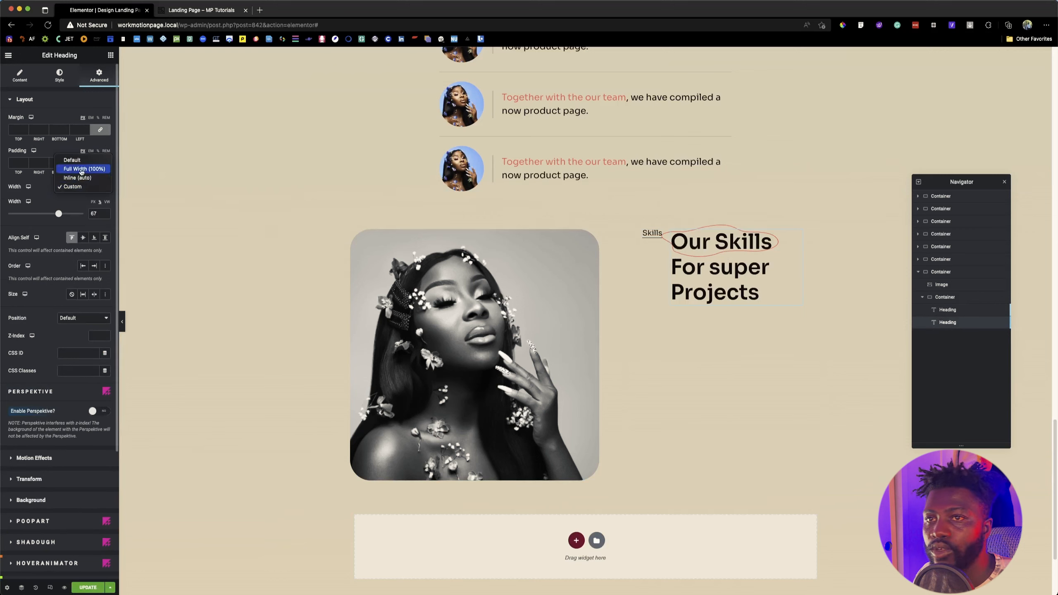
{"action": "left_click", "coordinate": [83, 169]}
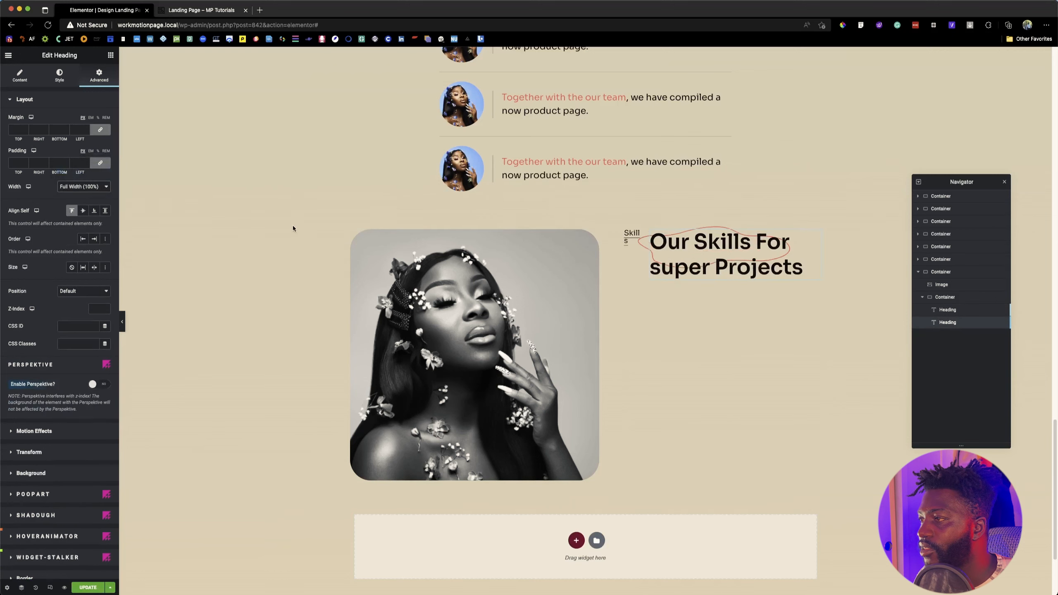
Step: Try a 100% width on the skills text container, return it to 45%, and set its items to Wrap
{"action": "left_click", "coordinate": [629, 234]}
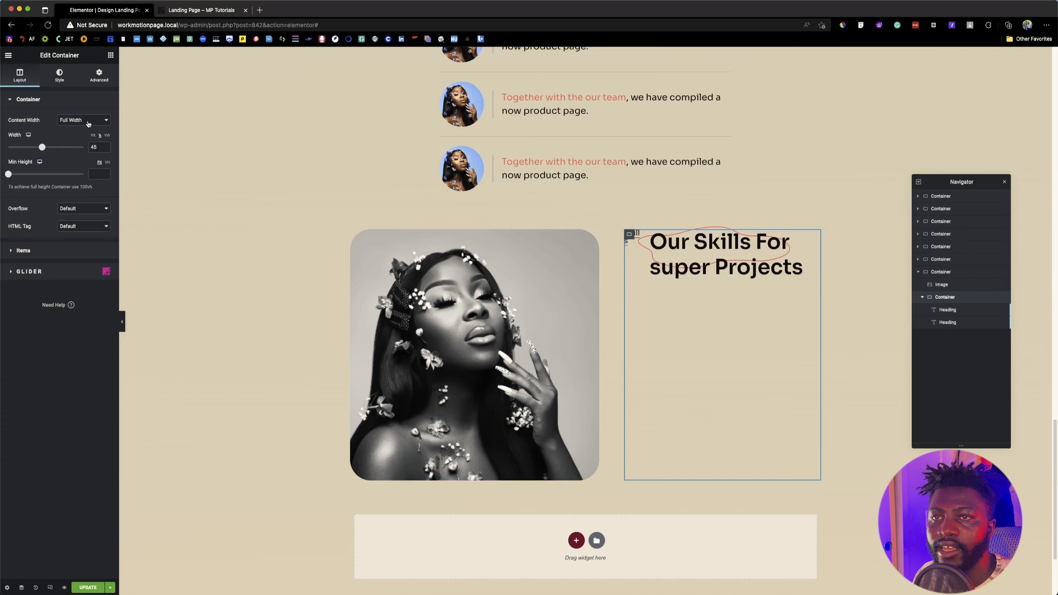
{"action": "type", "text": "100"}
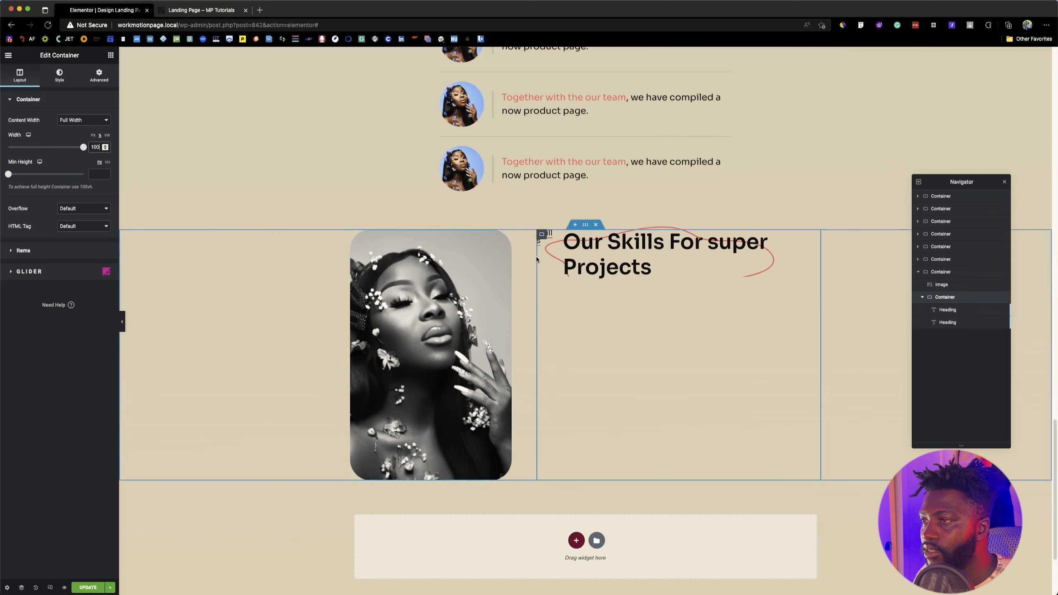
{"action": "left_click_drag", "start_coordinate": [84, 147], "coordinate": [43, 148]}
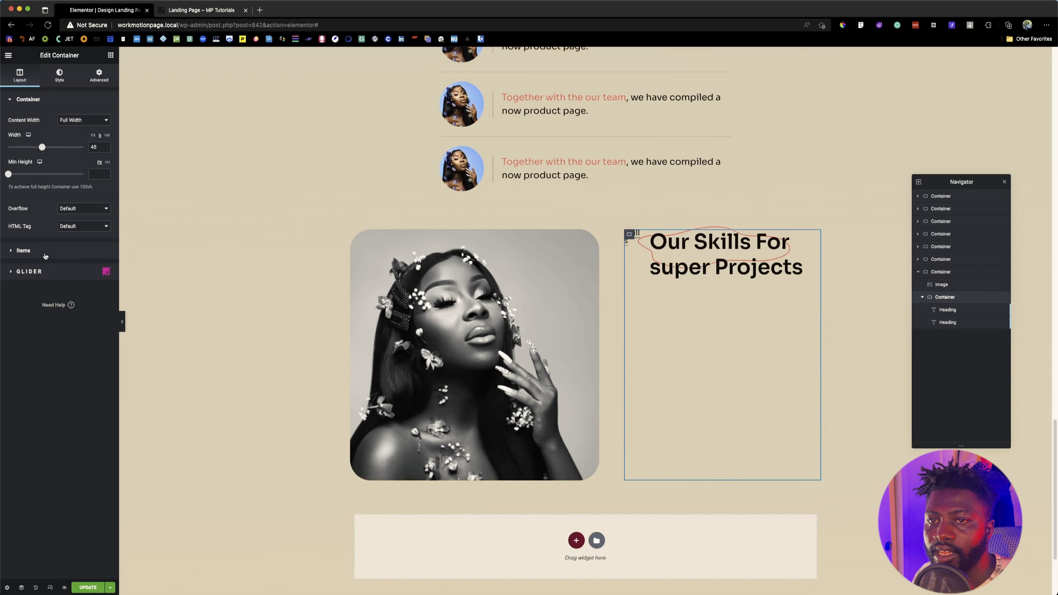
{"action": "left_click", "coordinate": [45, 254]}
{"action": "left_click", "coordinate": [105, 230]}
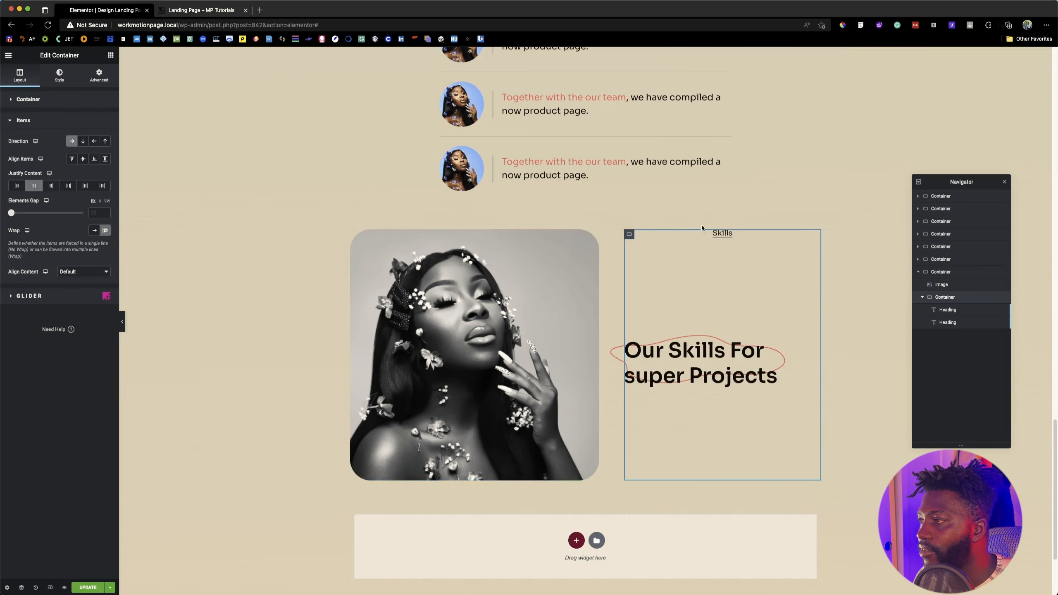
{"action": "left_click", "coordinate": [722, 232]}
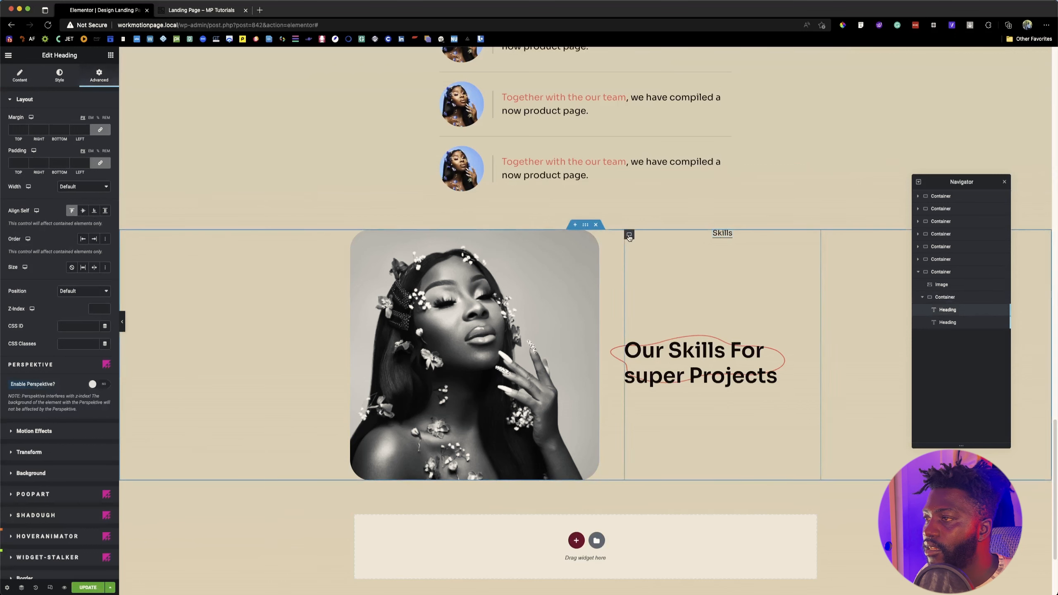
{"action": "left_click", "coordinate": [629, 235]}
{"action": "left_click", "coordinate": [27, 250]}
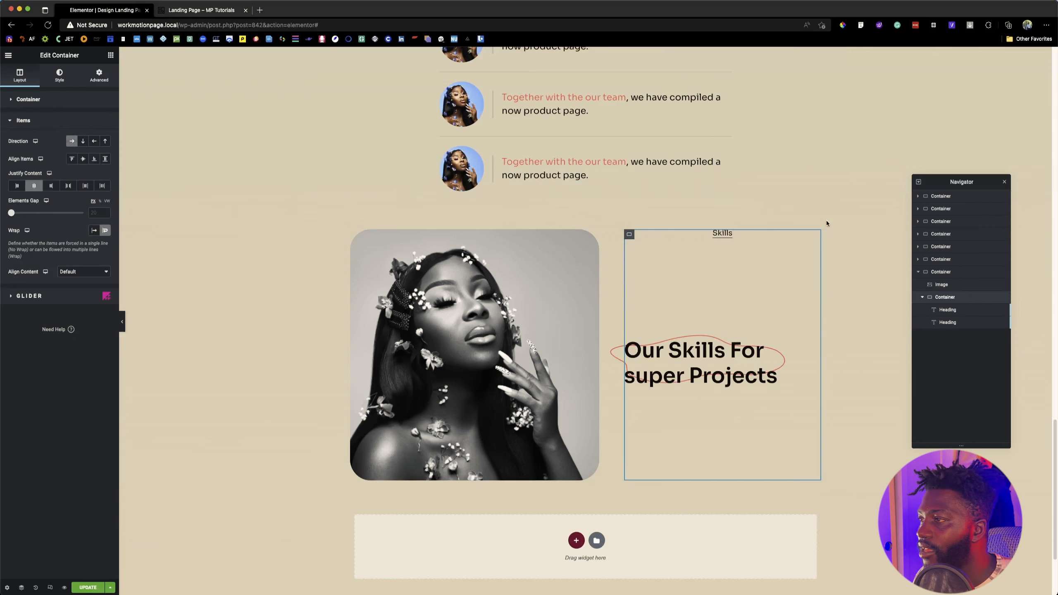
{"action": "left_click", "coordinate": [725, 235]}
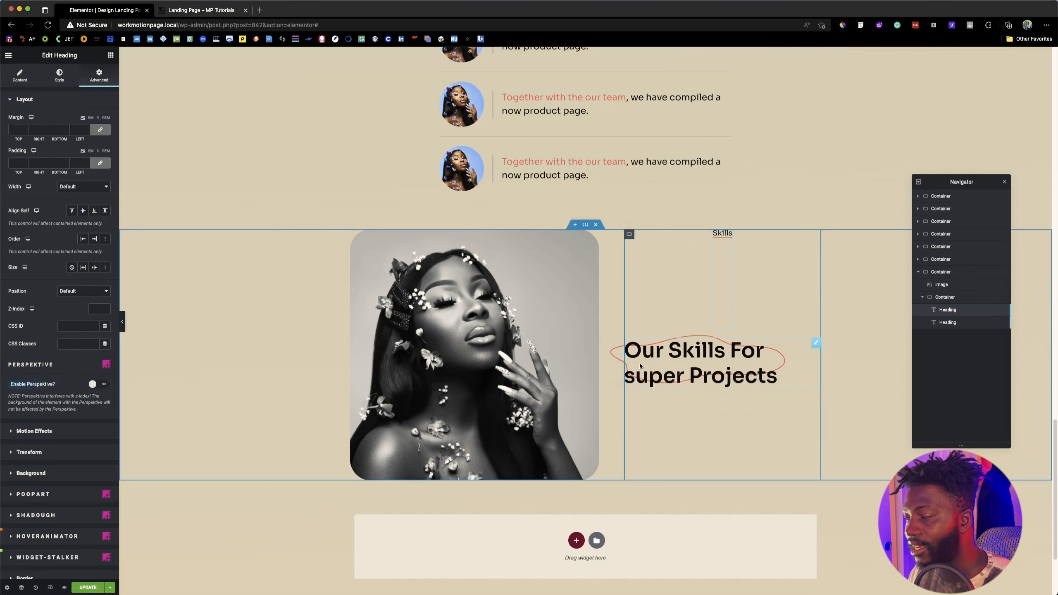
Step: Add a new heading widget outside the skills text container and delete it again
{"action": "left_click", "coordinate": [110, 55]}
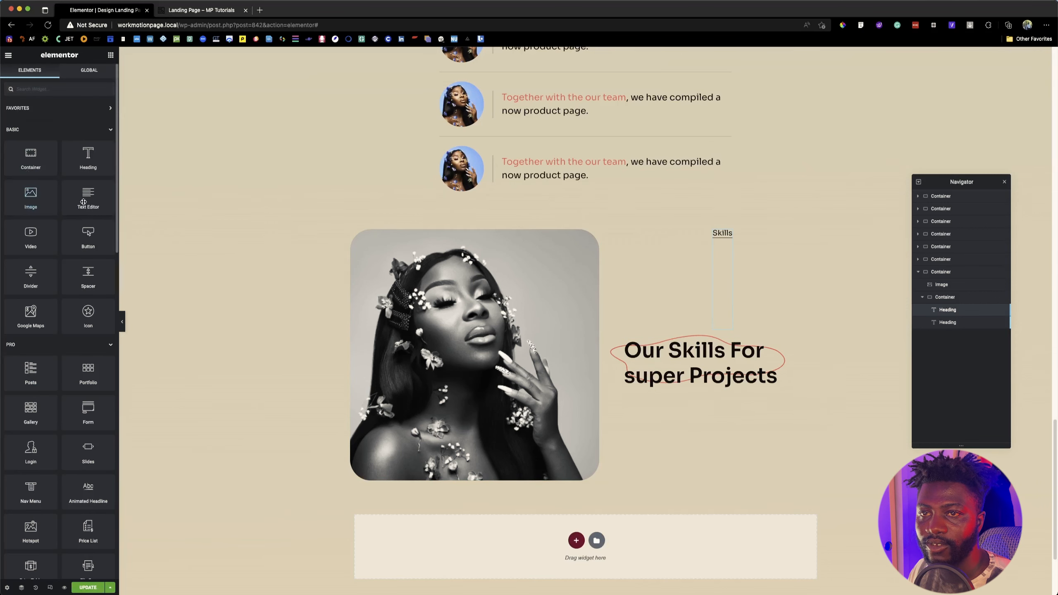
{"action": "left_click_drag", "start_coordinate": [88, 158], "coordinate": [738, 396]}
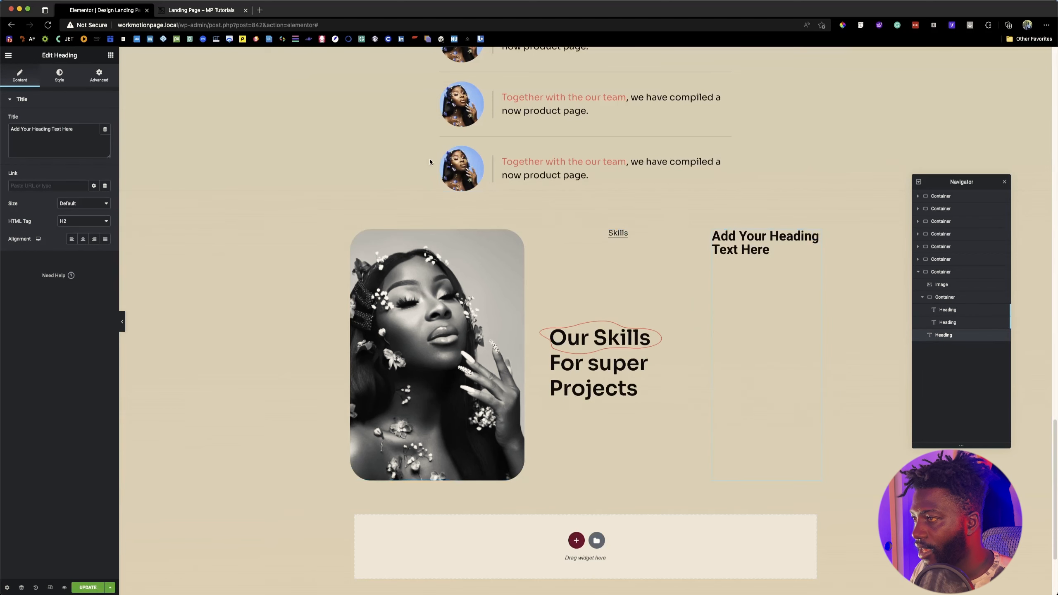
{"action": "left_click", "coordinate": [620, 353]}
{"action": "left_click", "coordinate": [99, 77]}
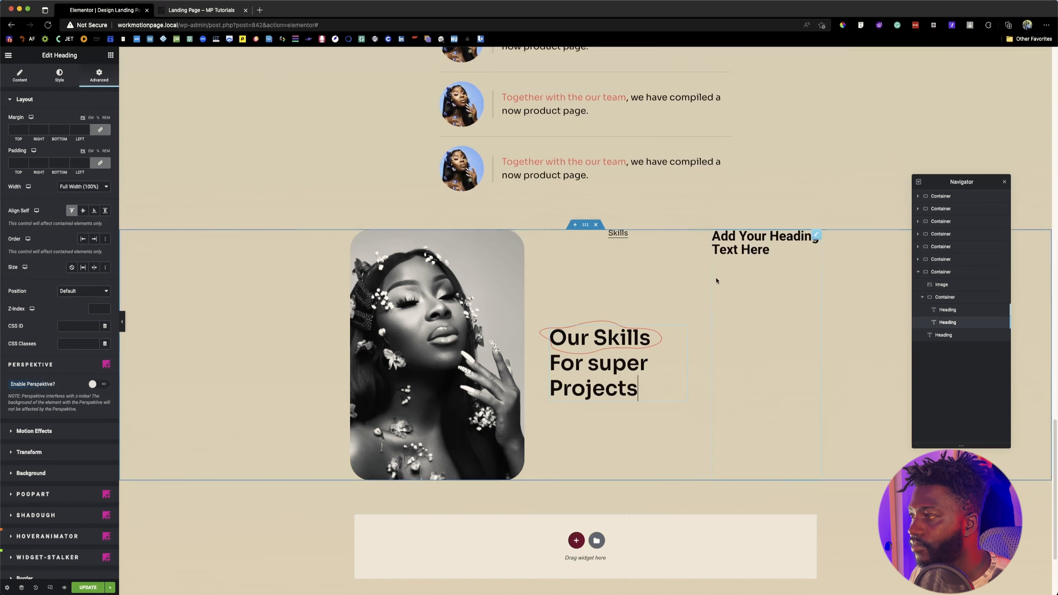
{"action": "right_click", "coordinate": [943, 336]}
{"action": "left_click", "coordinate": [953, 418]}
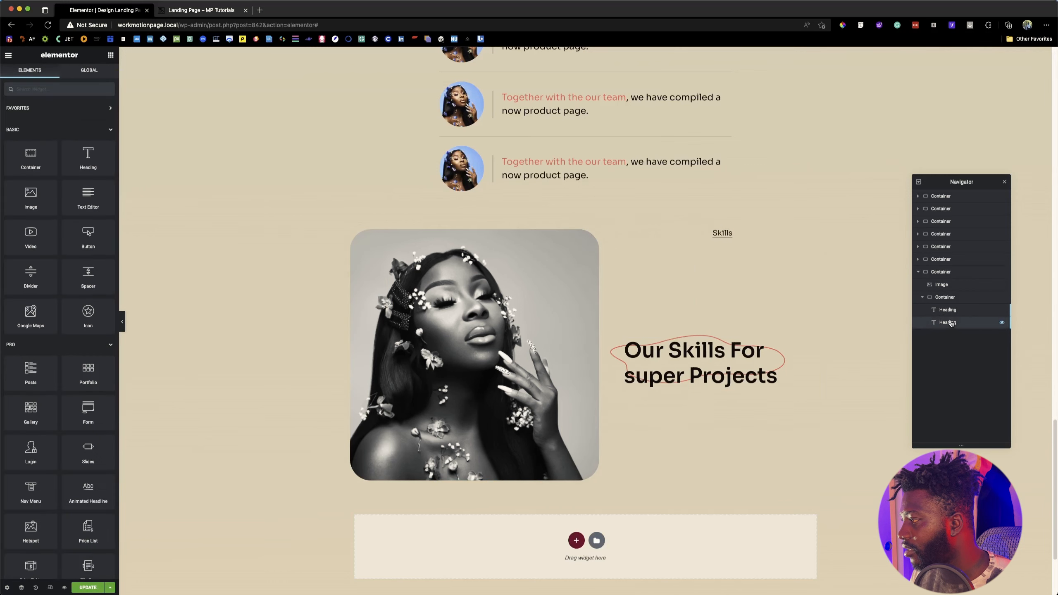
Step: Duplicate the "Our Skills For super Projects" heading and reset the copy's style
{"action": "left_click", "coordinate": [950, 324]}
{"action": "right_click", "coordinate": [950, 323]}
{"action": "left_click", "coordinate": [975, 346]}
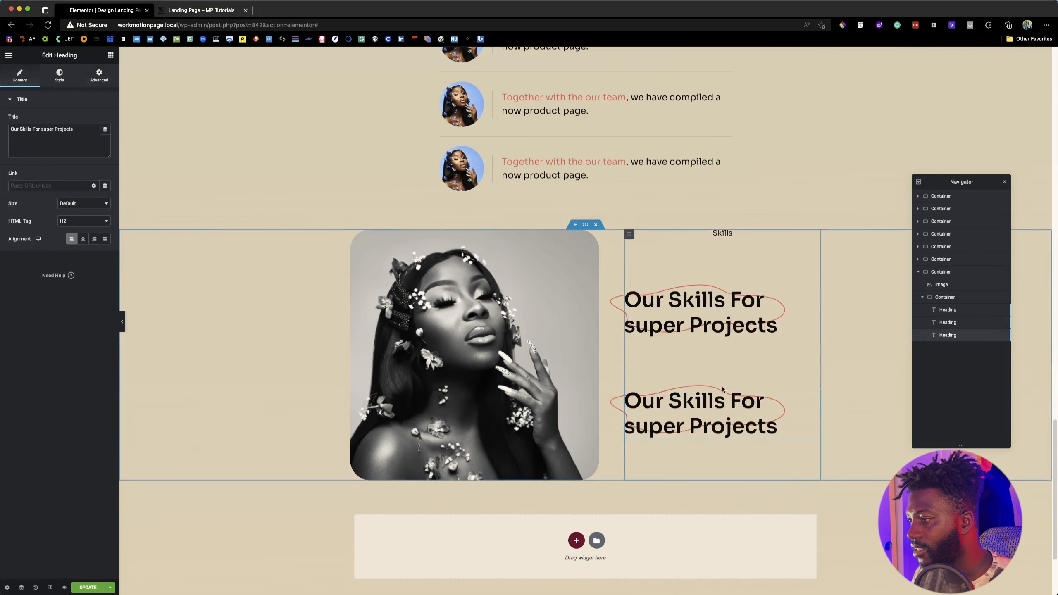
{"action": "right_click", "coordinate": [708, 400]}
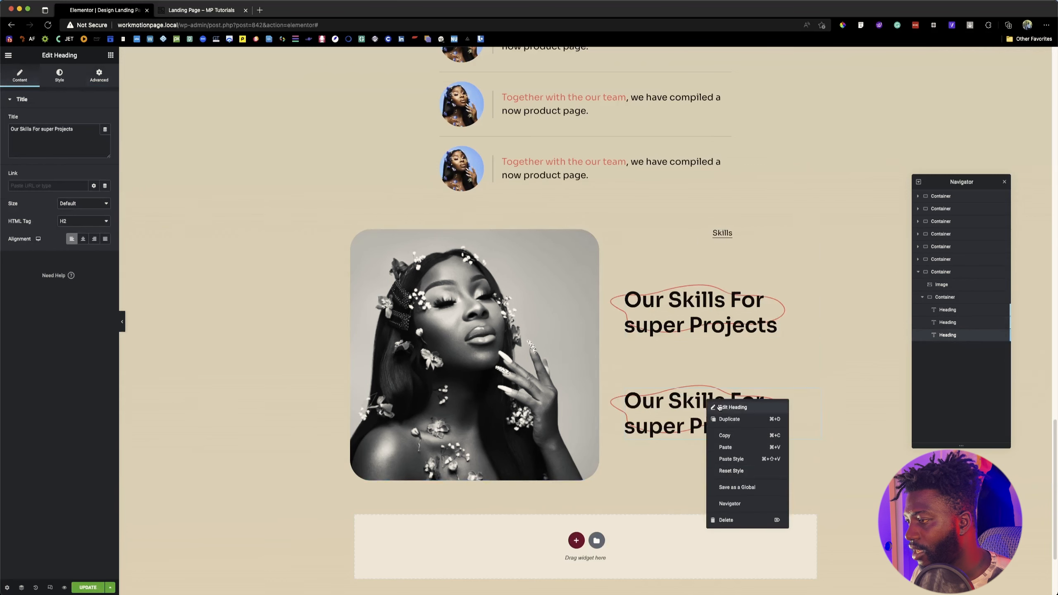
{"action": "left_click", "coordinate": [731, 471]}
Step: Copy the "Graphic Design" label from the reference page and paste it as the duplicated heading's title
{"action": "left_click", "coordinate": [189, 10]}
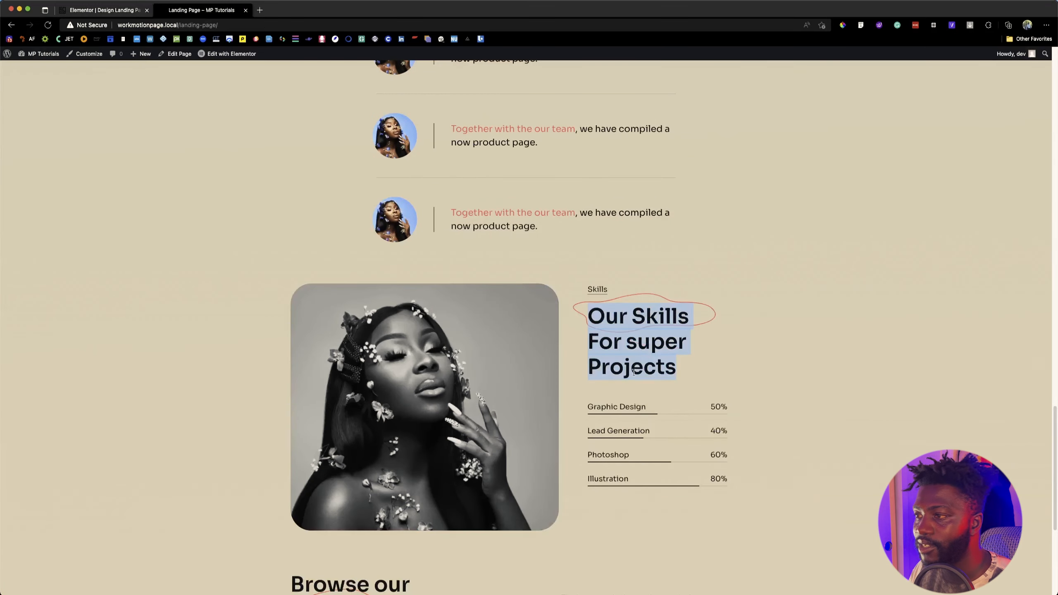
{"action": "left_click", "coordinate": [607, 400]}
{"action": "left_click_drag", "start_coordinate": [589, 407], "coordinate": [645, 409]}
{"action": "key", "text": "super+c"}
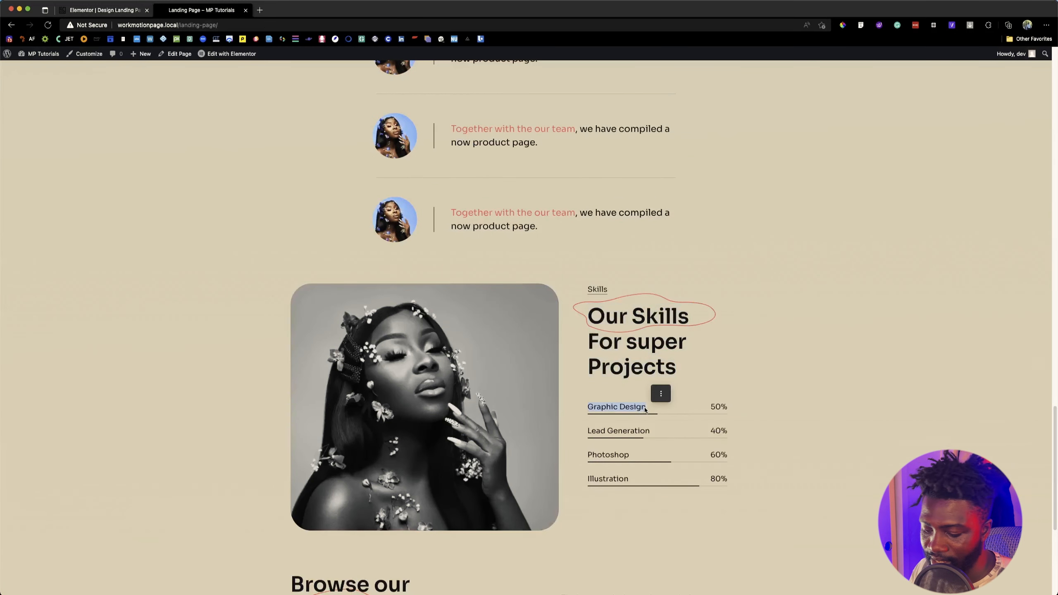
{"action": "left_click", "coordinate": [150, 16]}
{"action": "double_click", "coordinate": [63, 129]}
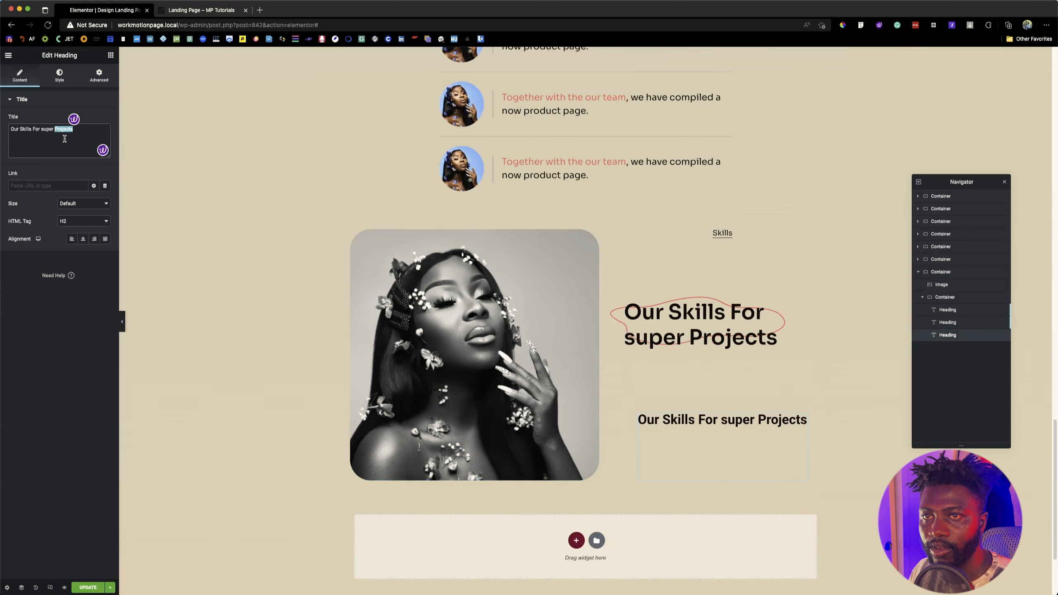
{"action": "key", "text": "super+a"}
{"action": "key", "text": "super+v"}
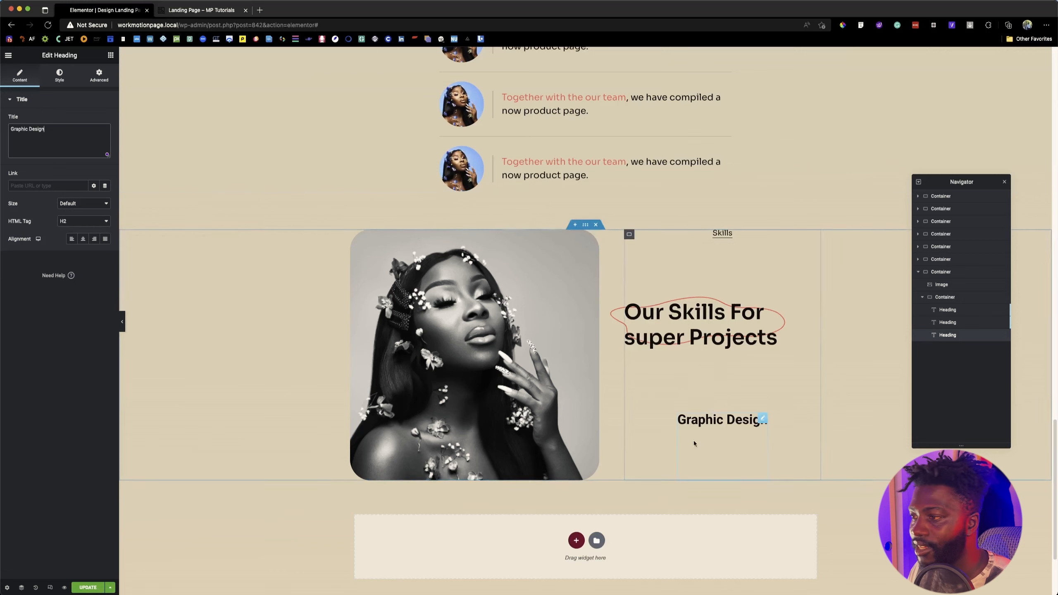
Step: Duplicate the "Graphic Design" heading and change the copy's title to "50%"
{"action": "right_click", "coordinate": [709, 425]}
{"action": "left_click", "coordinate": [756, 445]}
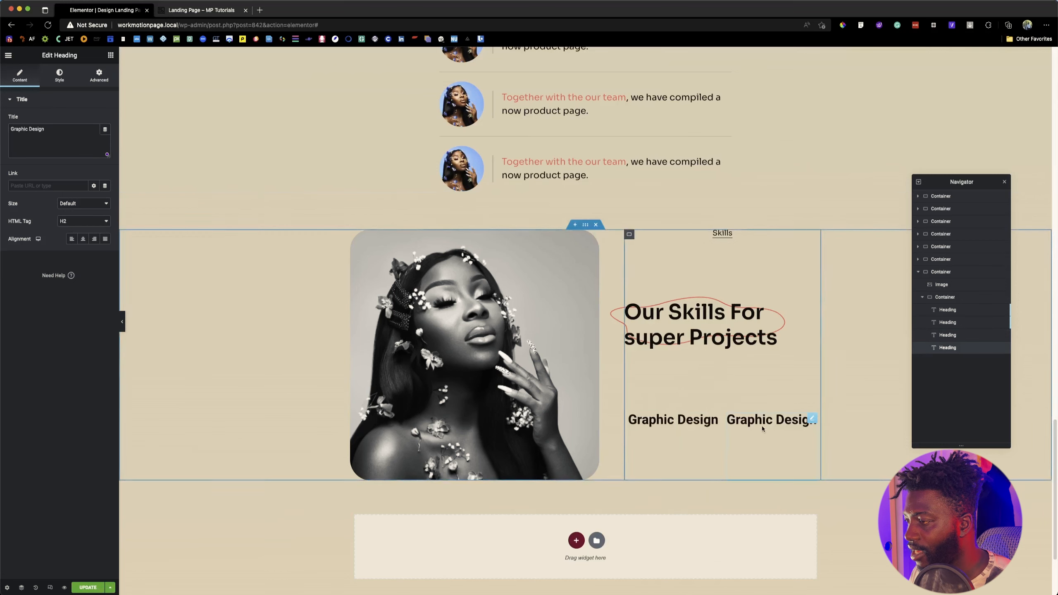
{"action": "left_click", "coordinate": [84, 142]}
{"action": "key", "text": "super+a"}
{"action": "type", "text": "50"}
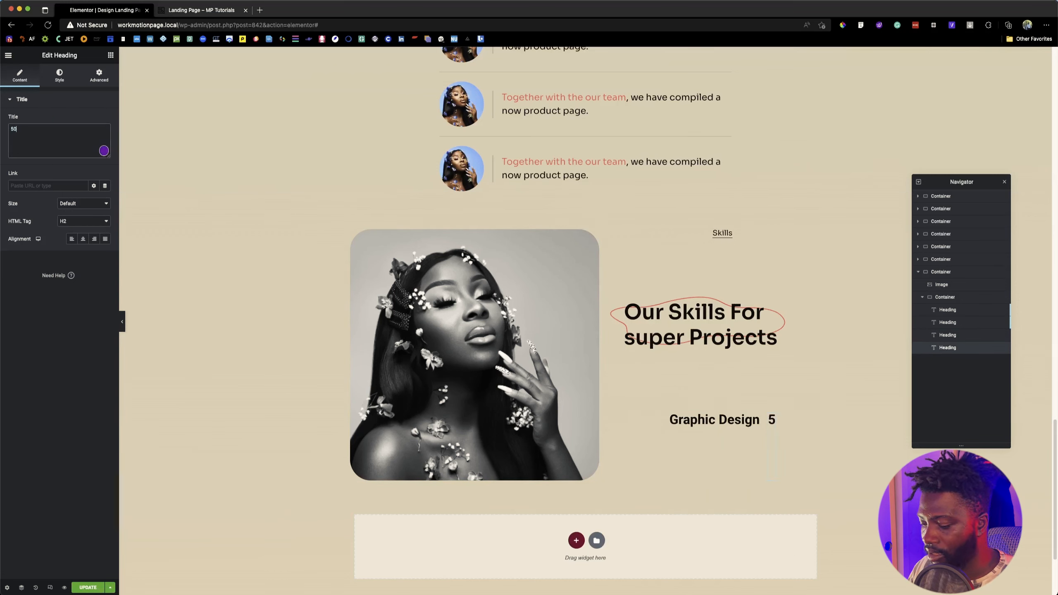
{"action": "type", "text": "%"}
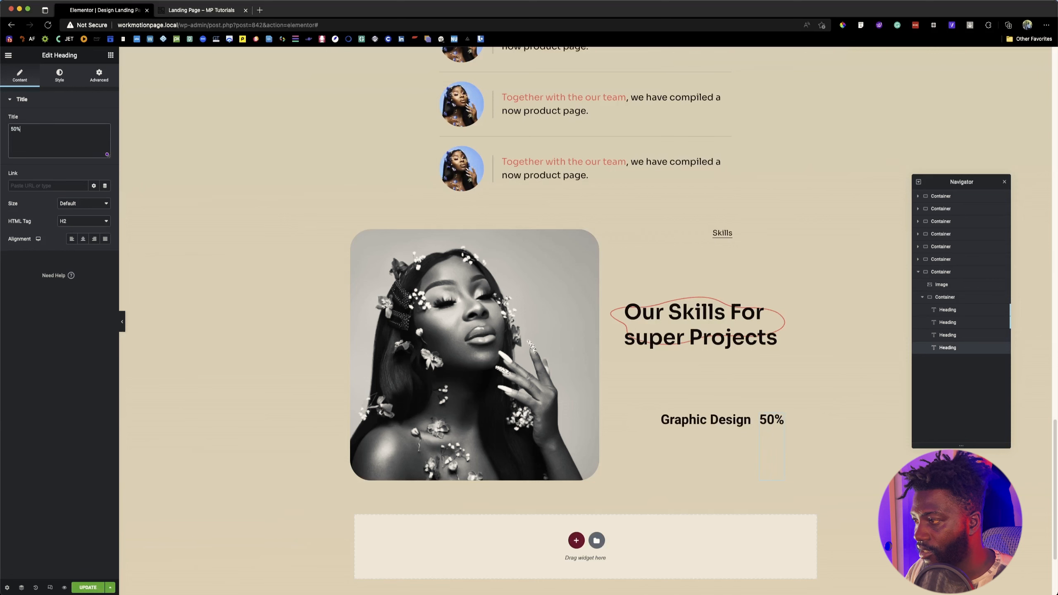
Step: Try the Center self-alignment on the "Graphic Design" heading and clear it again
{"action": "left_click", "coordinate": [694, 419]}
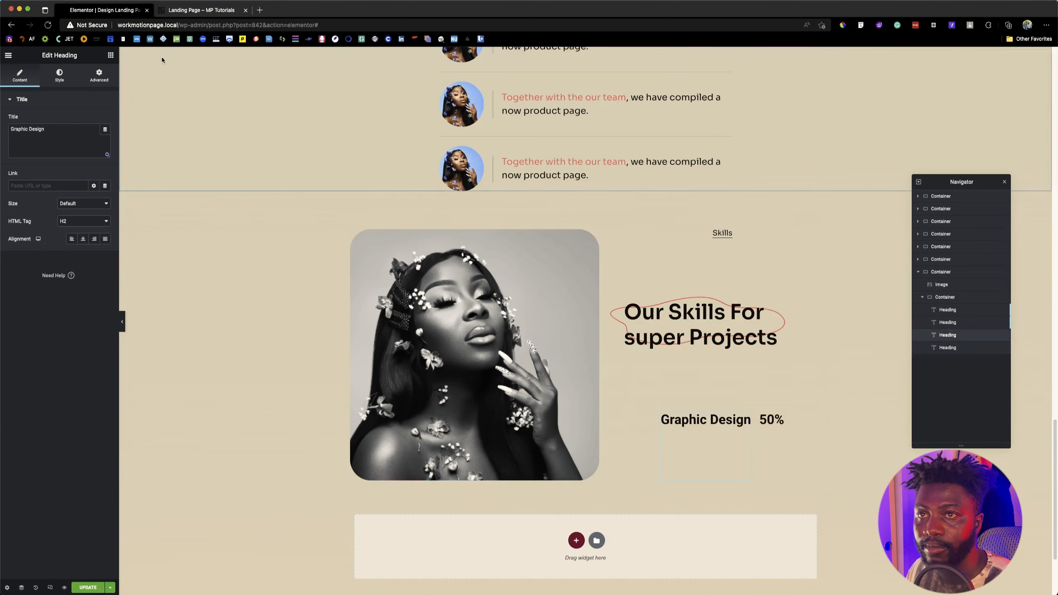
{"action": "left_click", "coordinate": [97, 75]}
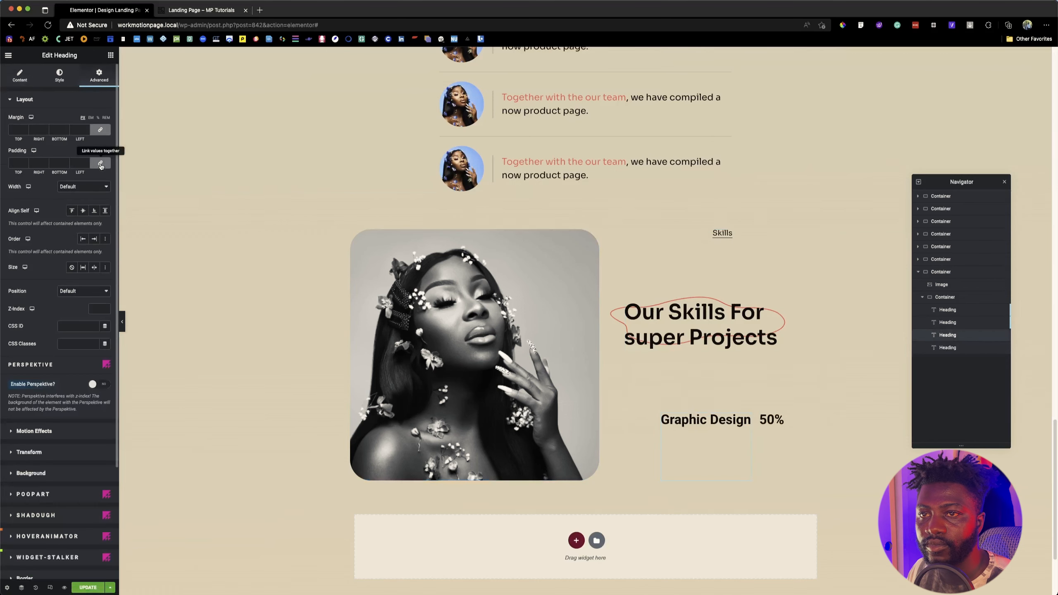
{"action": "left_click", "coordinate": [83, 212]}
{"action": "left_click", "coordinate": [84, 212]}
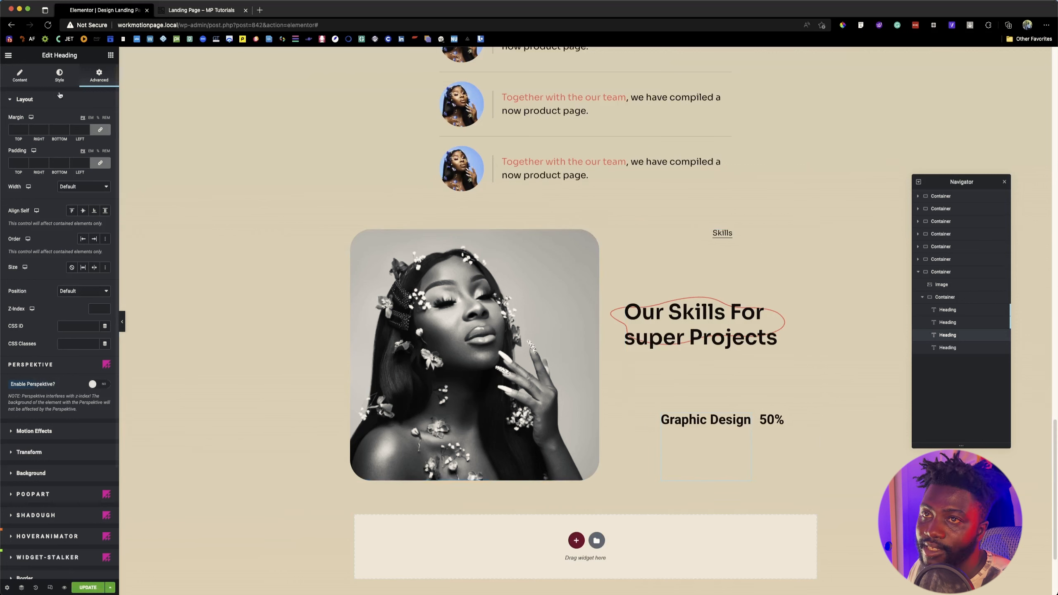
Step: Add a Progress Bar widget to the skills text container and order it after the "50%" heading
{"action": "left_click", "coordinate": [111, 55]}
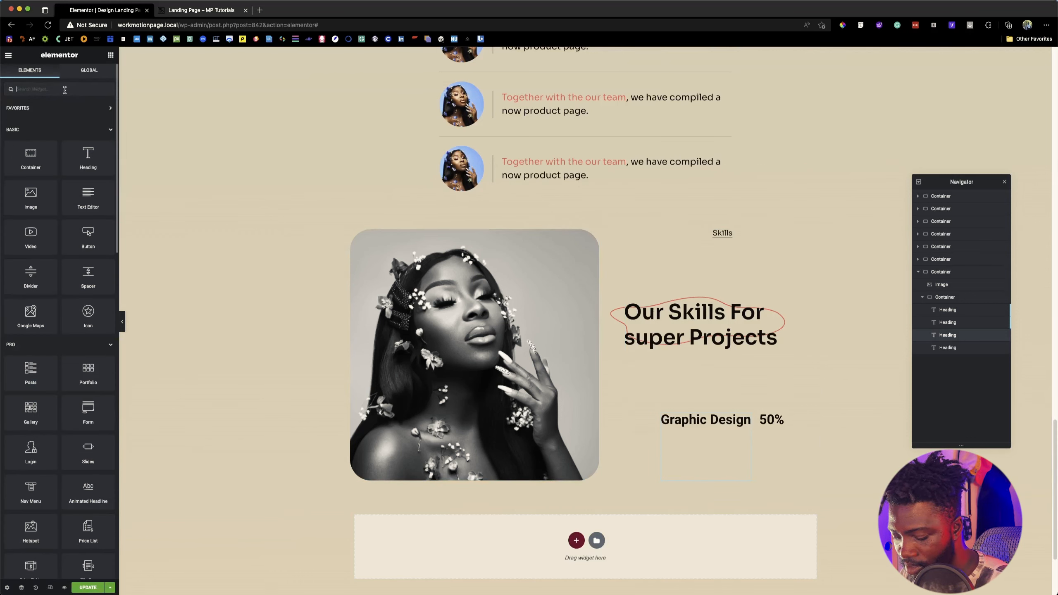
{"action": "type", "text": "coun"}
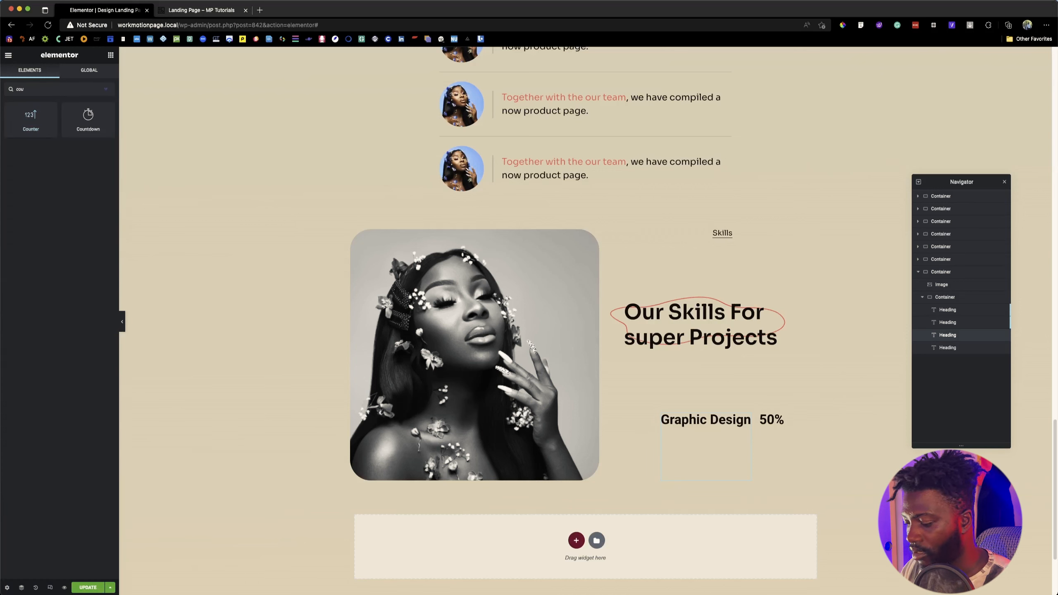
{"action": "key", "text": "BackSpace"}
{"action": "key", "text": "BackSpace"}
{"action": "key", "text": "BackSpace"}
{"action": "type", "text": "pro"}
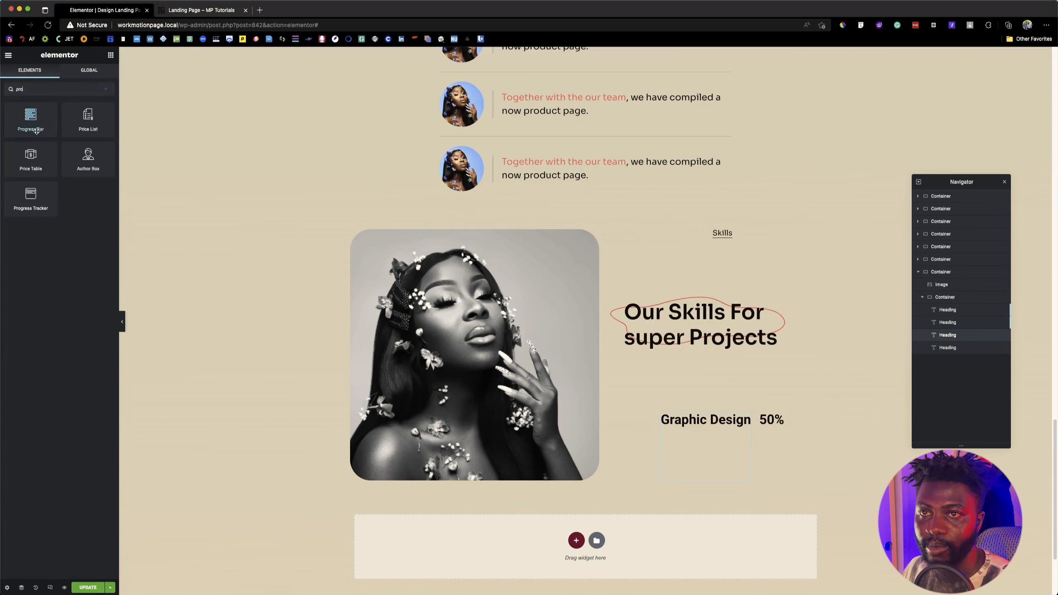
{"action": "left_click_drag", "start_coordinate": [33, 115], "coordinate": [714, 413]}
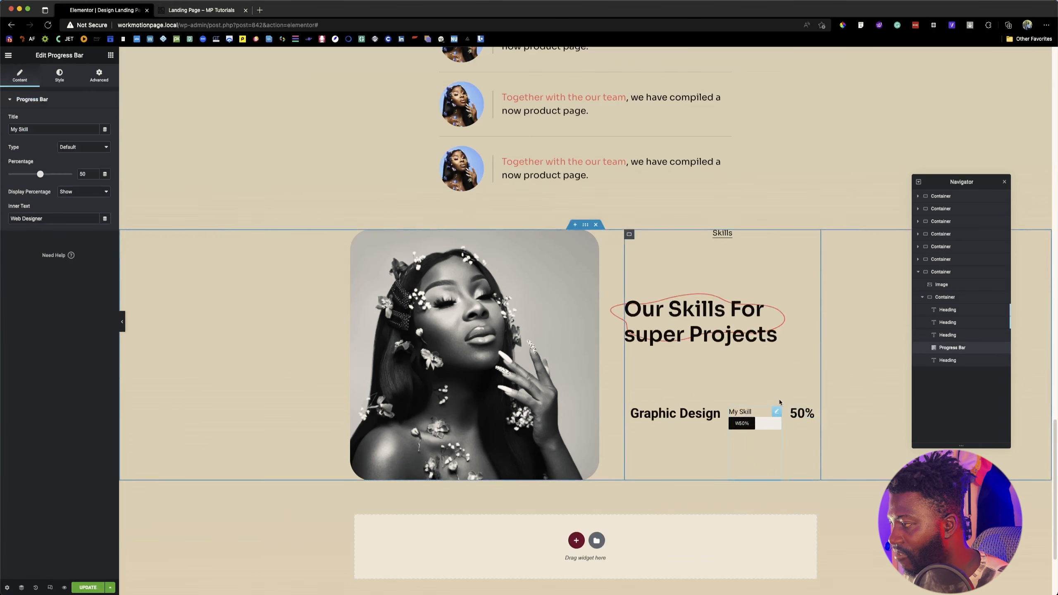
{"action": "left_click_drag", "start_coordinate": [949, 348], "coordinate": [951, 361]}
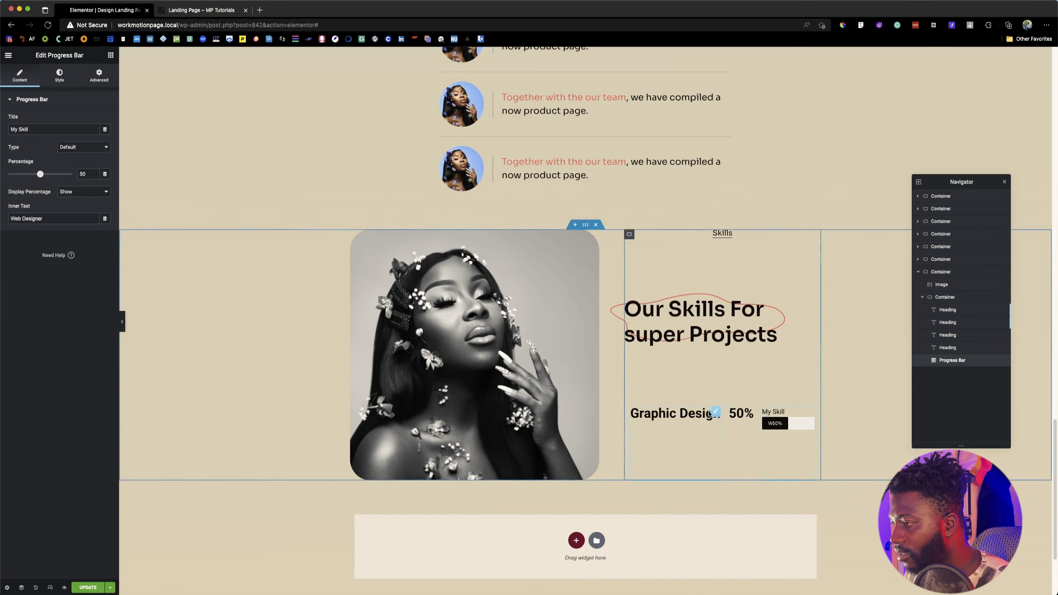
Step: Give the "Graphic Design" heading a custom width of 50%
{"action": "left_click", "coordinate": [714, 412]}
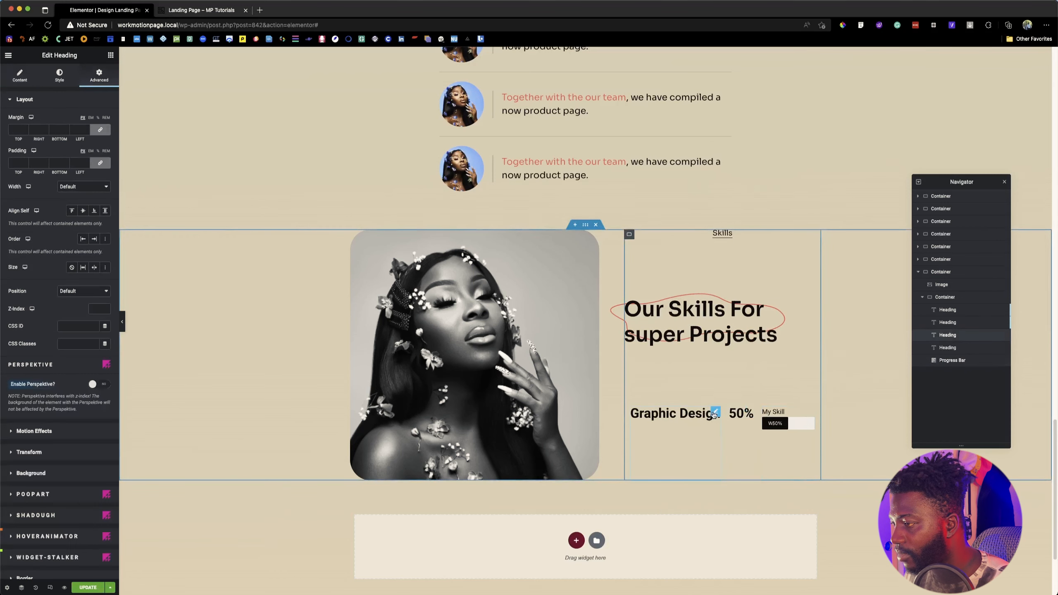
{"action": "left_click", "coordinate": [84, 188]}
{"action": "left_click", "coordinate": [89, 213]}
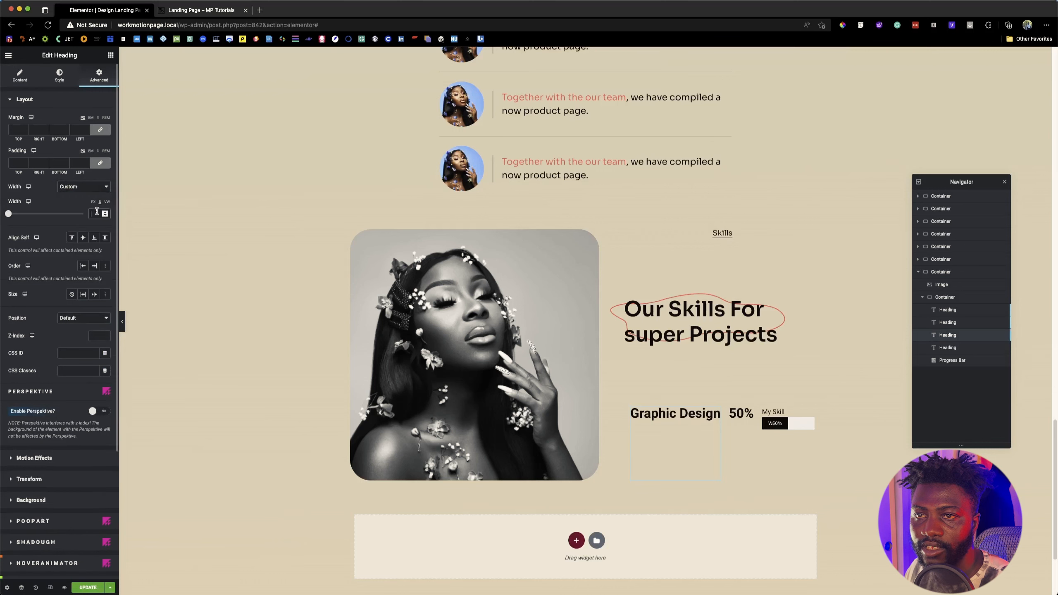
{"action": "left_click", "coordinate": [97, 212]}
{"action": "type", "text": "50"}
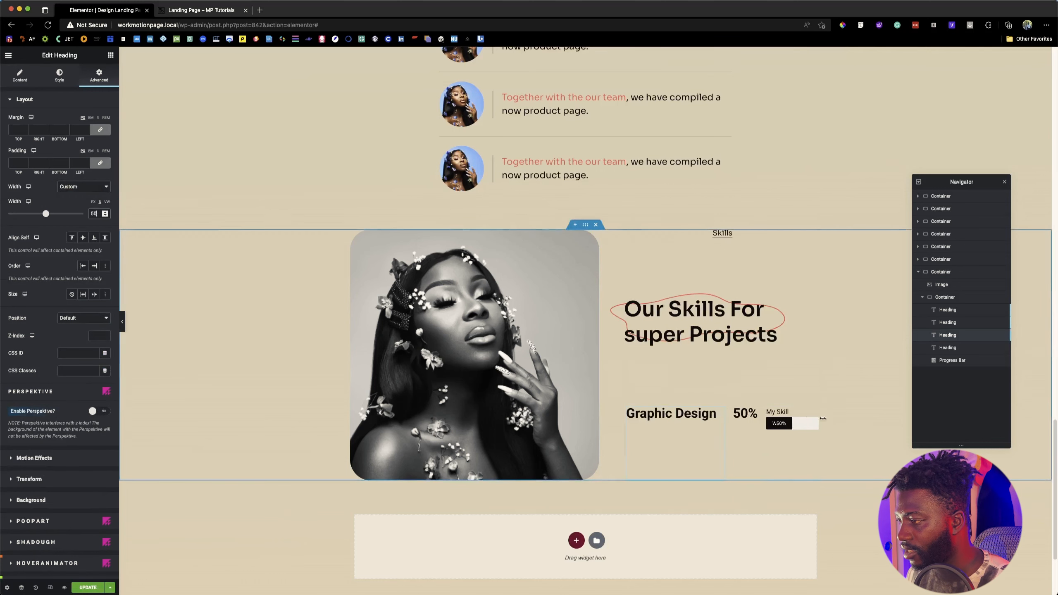
Step: Give the "50%" heading a custom width of 50% and reduce the "Graphic Design" heading's width to 45%
{"action": "left_click", "coordinate": [752, 413]}
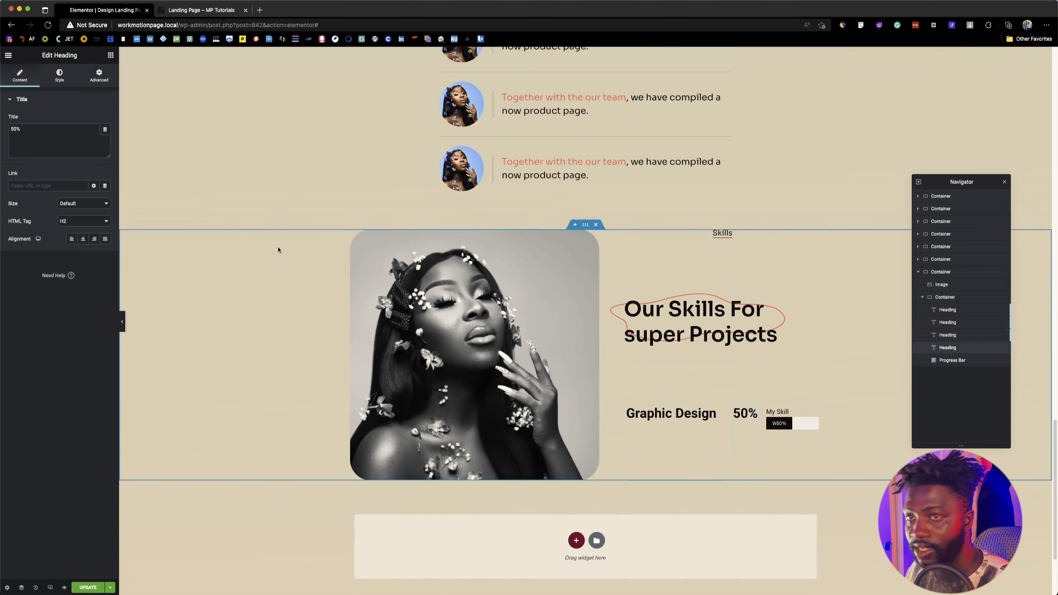
{"action": "left_click", "coordinate": [94, 78]}
{"action": "left_click", "coordinate": [84, 186]}
{"action": "left_click", "coordinate": [88, 206]}
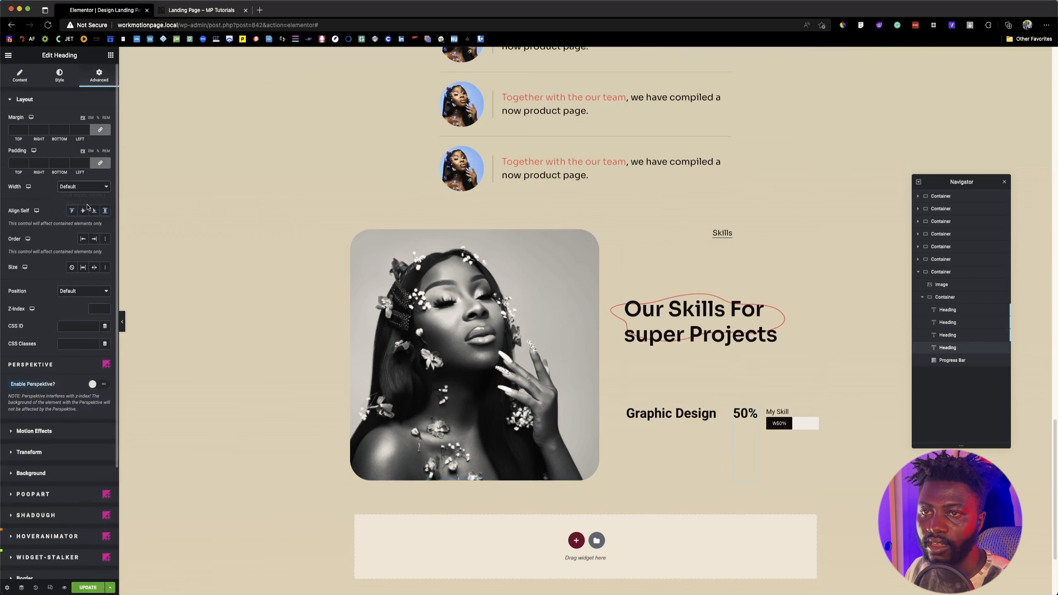
{"action": "type", "text": "50"}
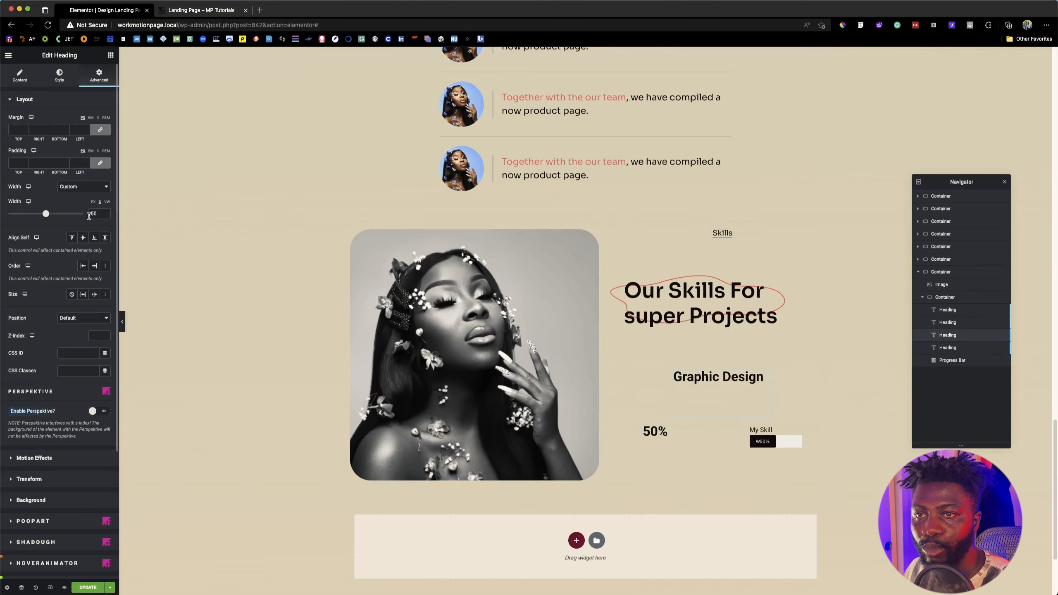
{"action": "left_click", "coordinate": [105, 216]}
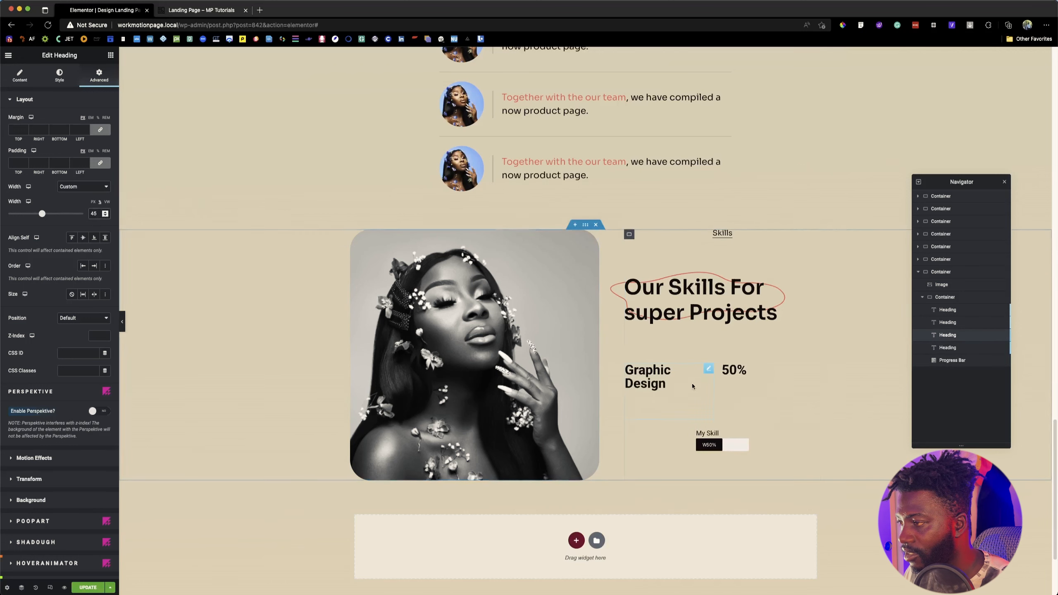
Step: Inspect the font of the "Graphic Design" skill label on the reference landing page, then return to the Elementor editor
{"action": "left_click", "coordinate": [200, 11]}
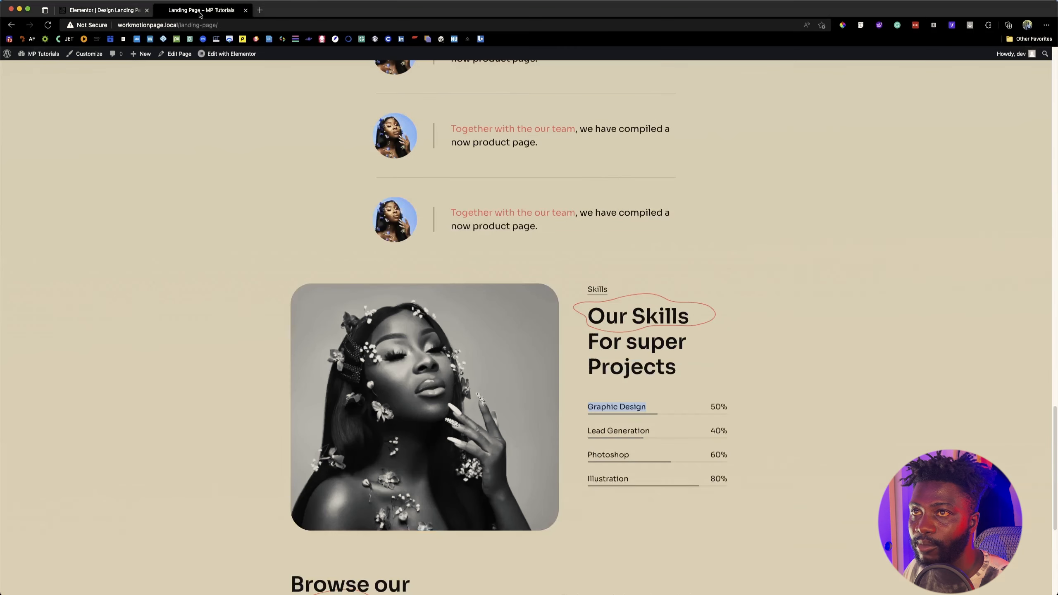
{"action": "left_click", "coordinate": [860, 26]}
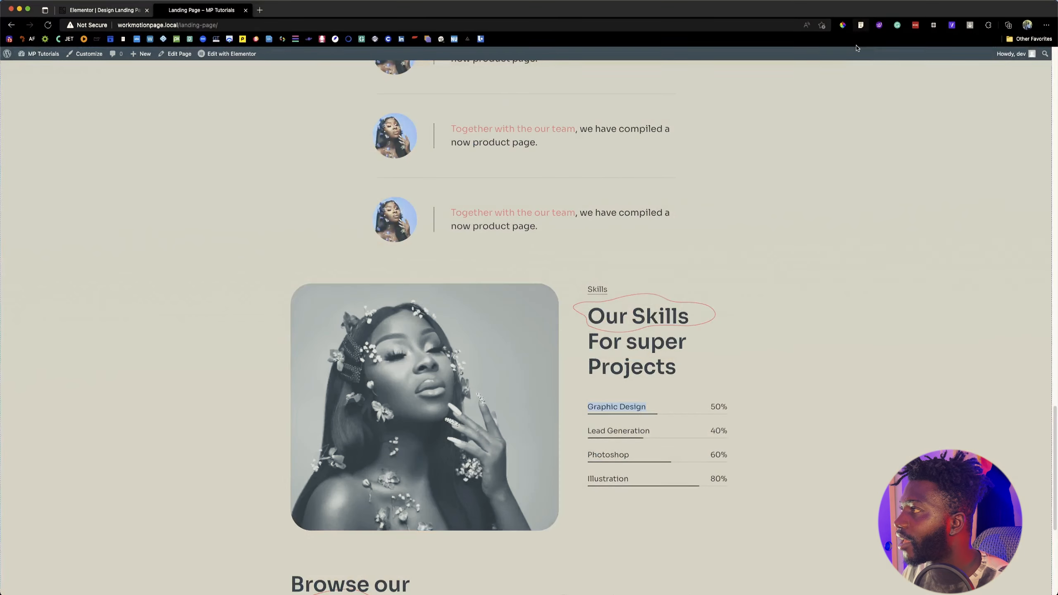
{"action": "left_click", "coordinate": [629, 408]}
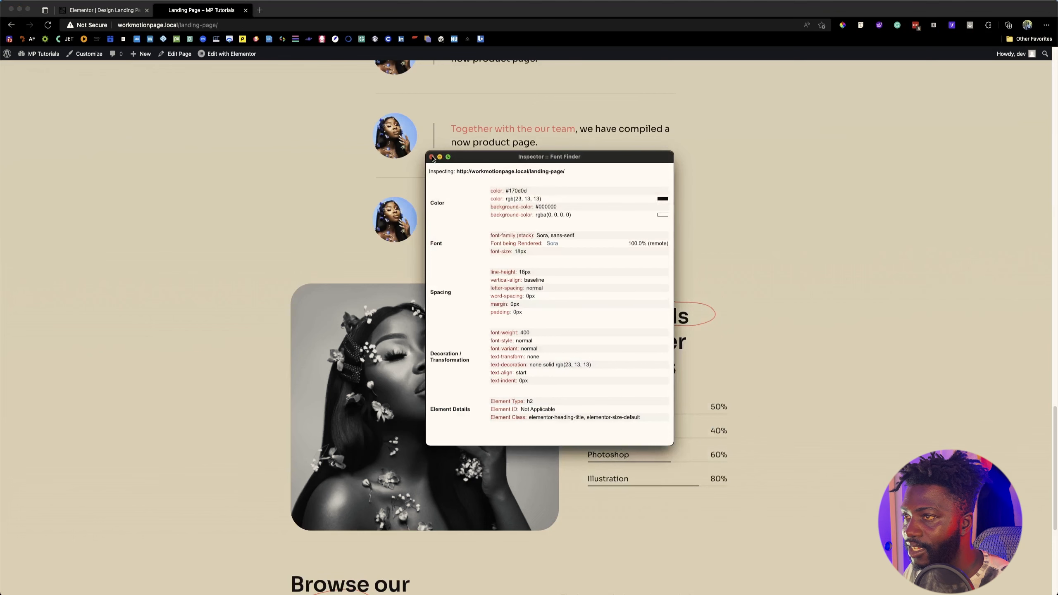
{"action": "left_click", "coordinate": [431, 157]}
{"action": "left_click", "coordinate": [861, 26]}
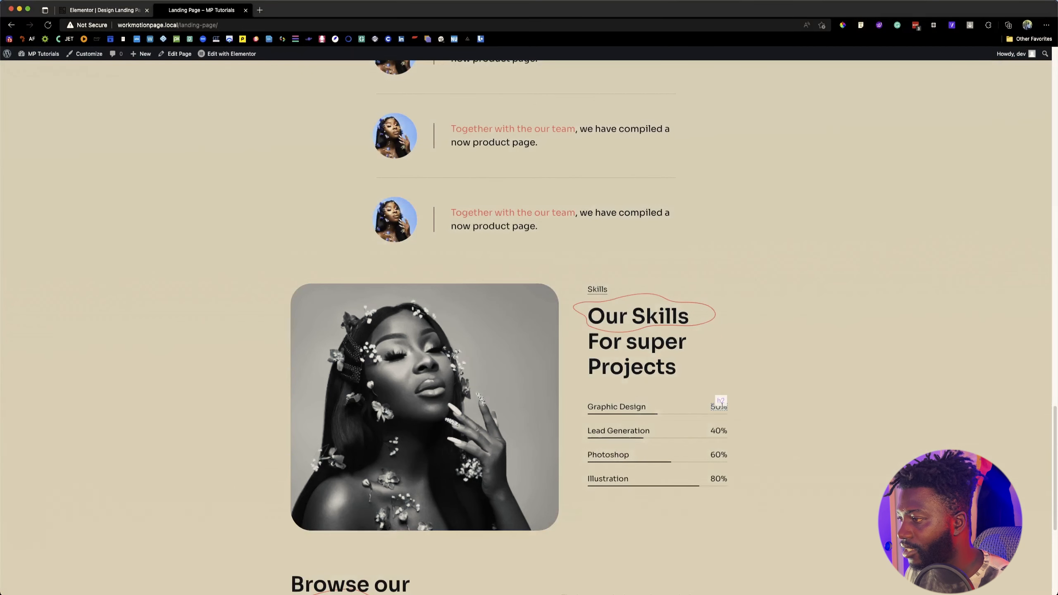
{"action": "left_click", "coordinate": [719, 406]}
{"action": "left_click", "coordinate": [104, 10]}
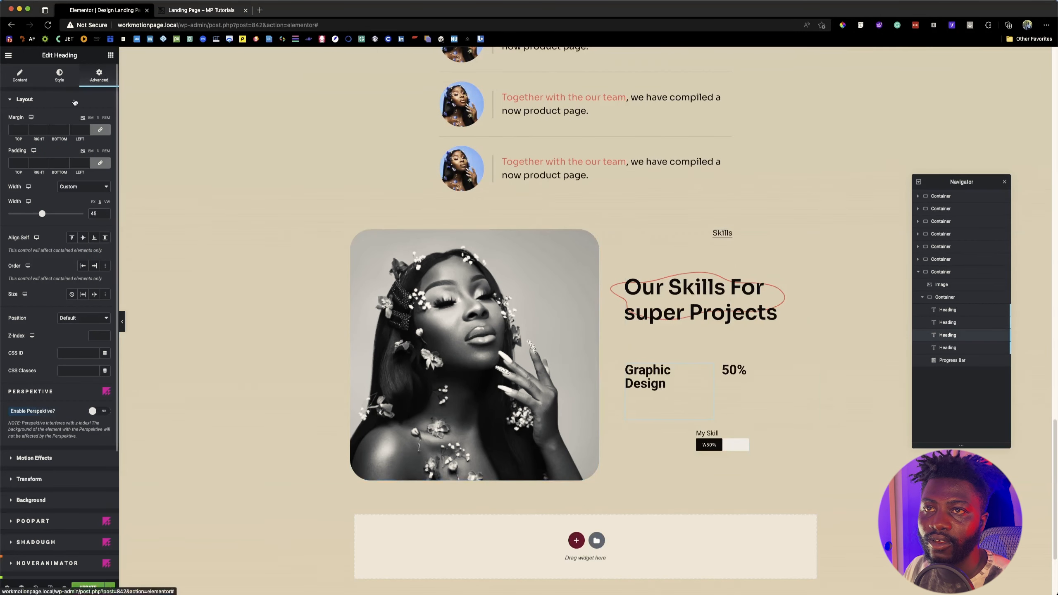
Step: Apply the global Sora font to the "Graphic Design" heading and set its size to 18 px
{"action": "left_click", "coordinate": [59, 76]}
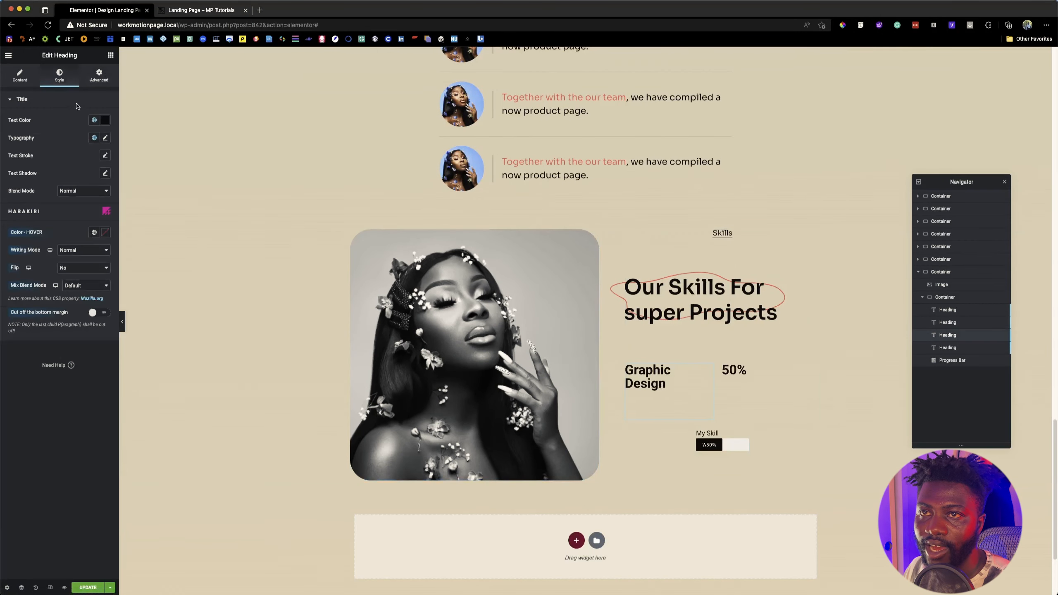
{"action": "left_click", "coordinate": [104, 138]}
{"action": "left_click", "coordinate": [94, 138]}
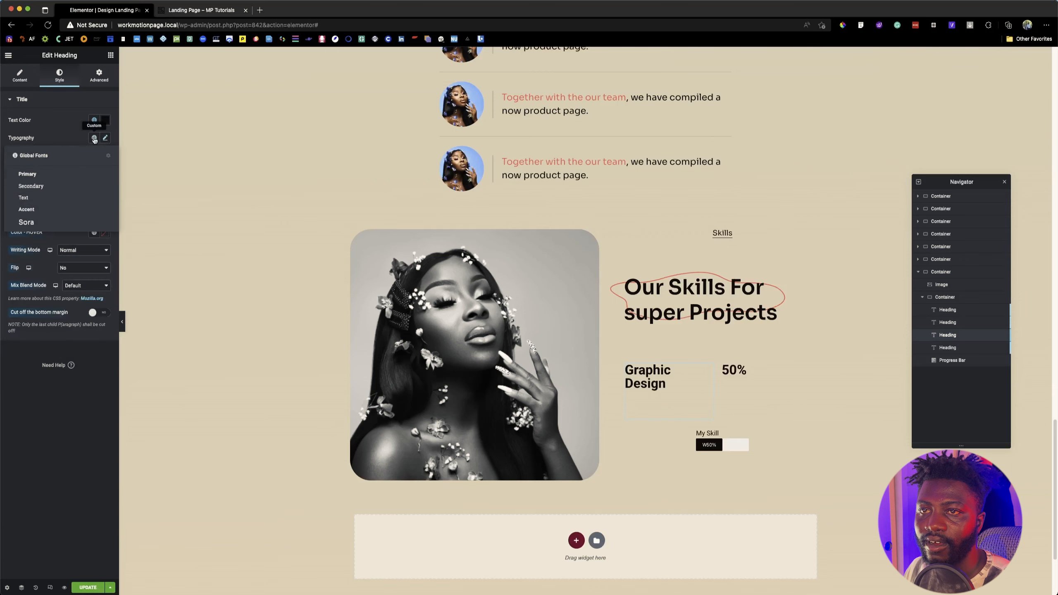
{"action": "left_click", "coordinate": [56, 222]}
{"action": "left_click", "coordinate": [105, 138]}
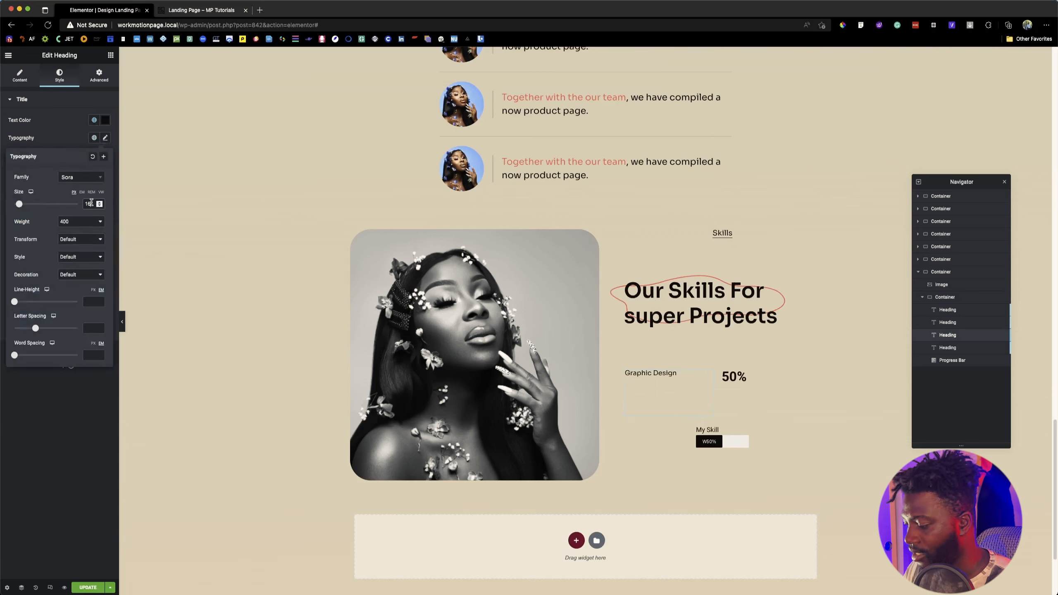
{"action": "key", "text": "Up"}
{"action": "key", "text": "Up"}
Step: Copy the "Graphic Design" heading's style and paste it onto the "50%" heading
{"action": "right_click", "coordinate": [655, 366]}
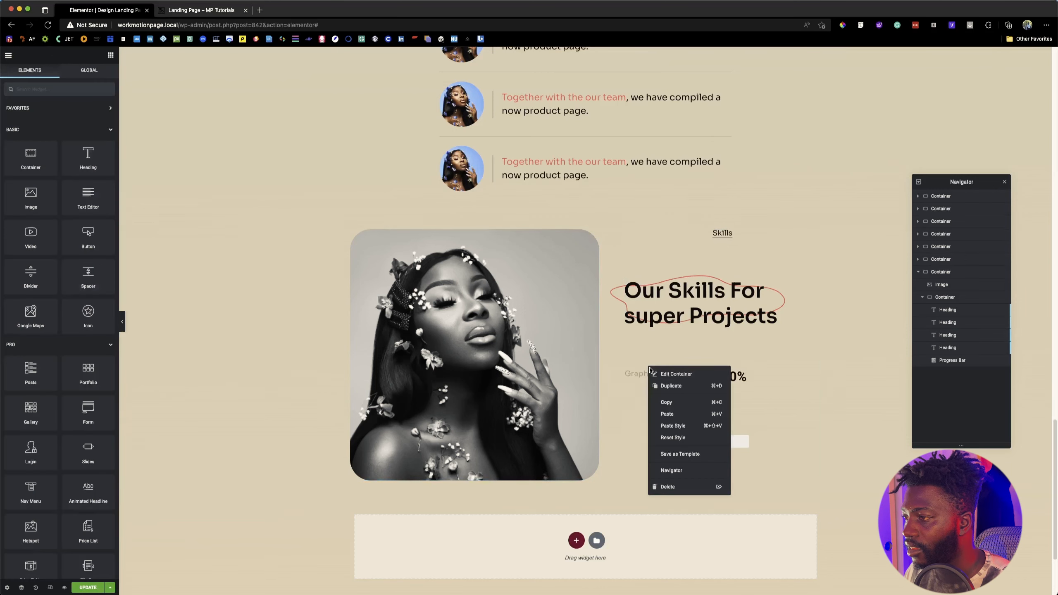
{"action": "right_click", "coordinate": [643, 374]}
{"action": "left_click", "coordinate": [660, 412]}
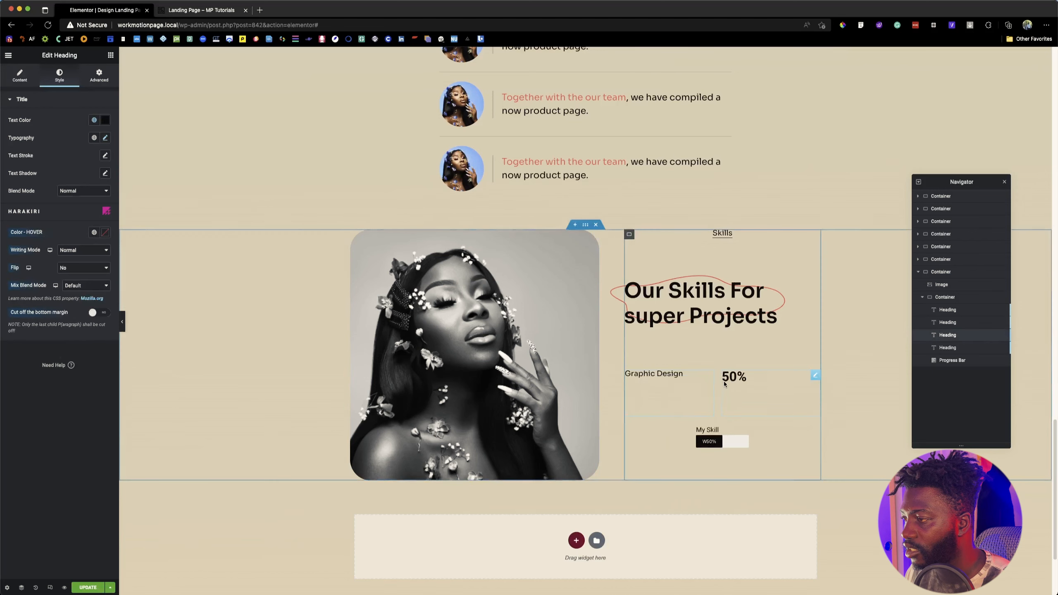
{"action": "right_click", "coordinate": [730, 378]}
{"action": "left_click", "coordinate": [761, 441]}
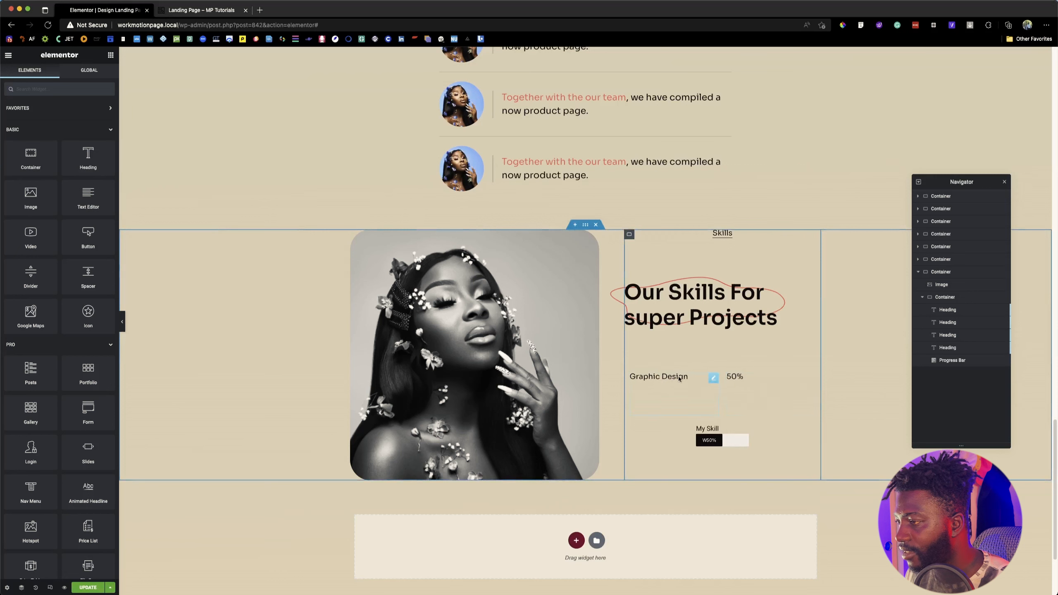
Step: Set the "50%" heading's text alignment to Right
{"action": "left_click", "coordinate": [711, 379]}
{"action": "left_click", "coordinate": [751, 382]}
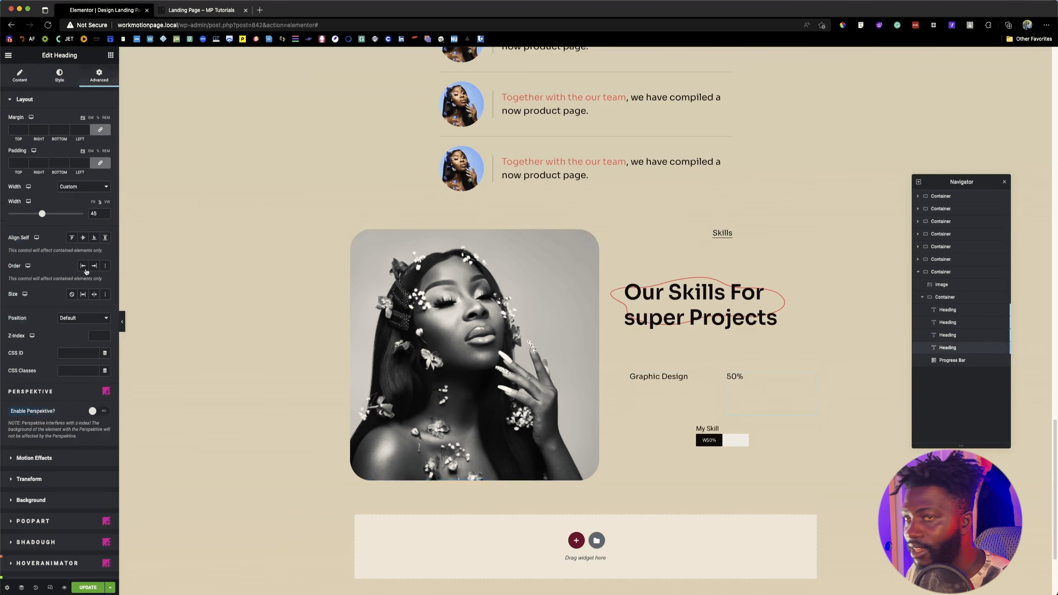
{"action": "left_click", "coordinate": [20, 78]}
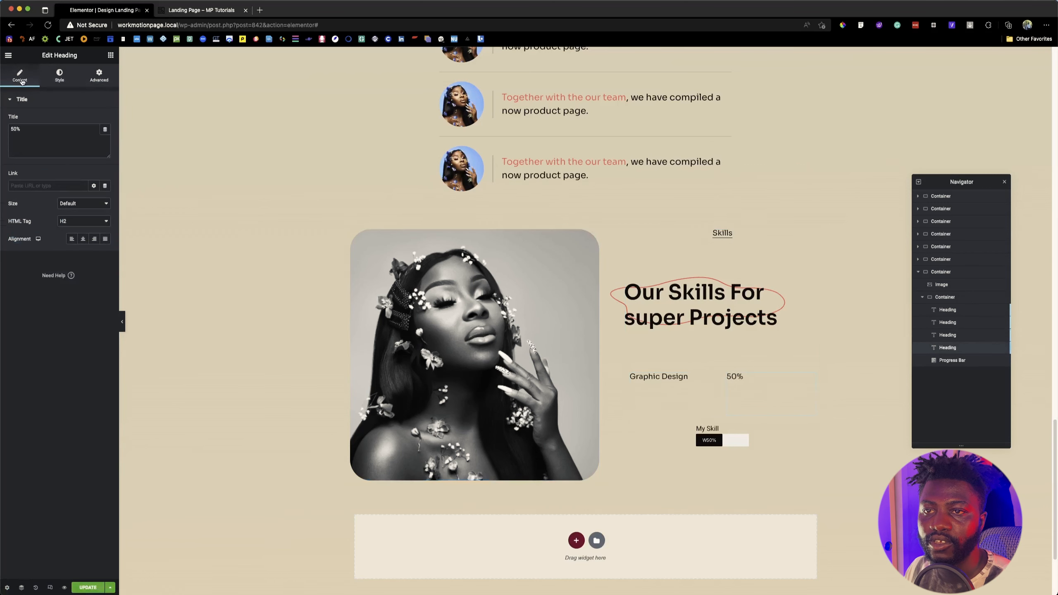
{"action": "left_click", "coordinate": [95, 238]}
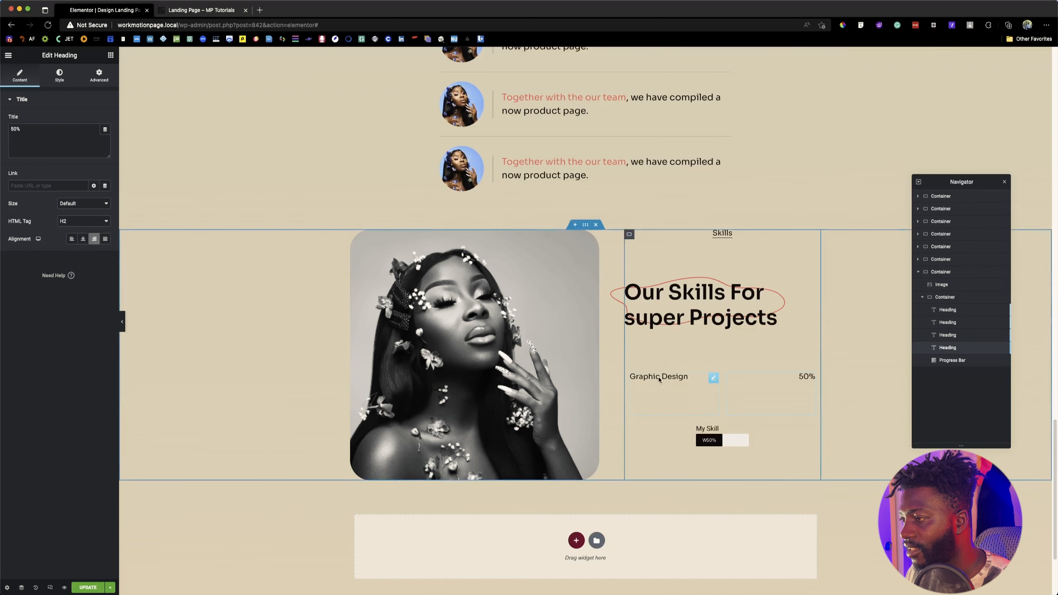
Step: Set the width of the skills section's progress bar to Full Width (100%)
{"action": "left_click", "coordinate": [743, 429]}
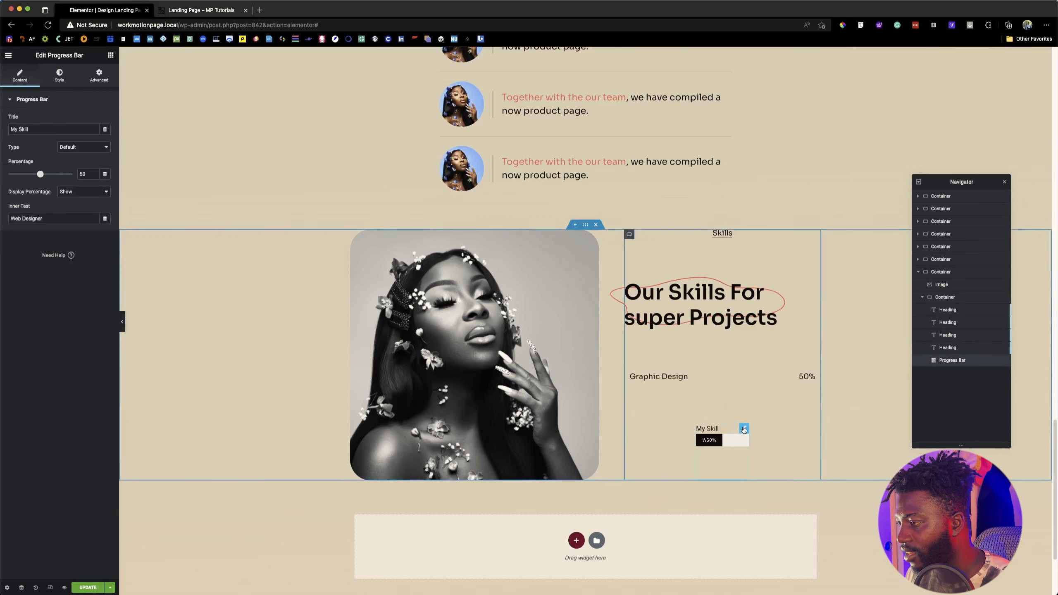
{"action": "left_click", "coordinate": [98, 79]}
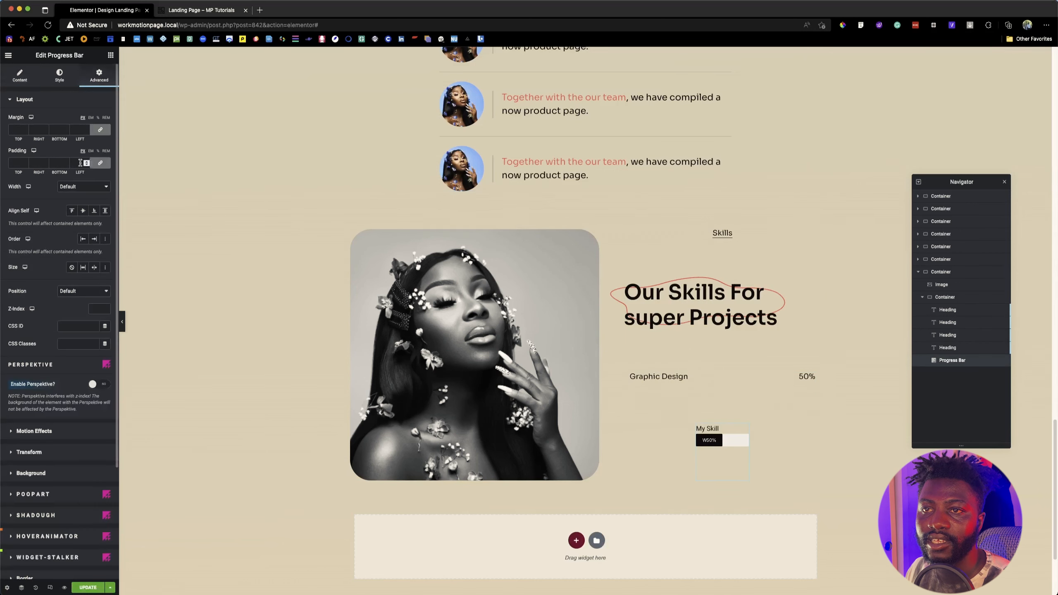
{"action": "left_click", "coordinate": [83, 186]}
{"action": "left_click", "coordinate": [84, 195]}
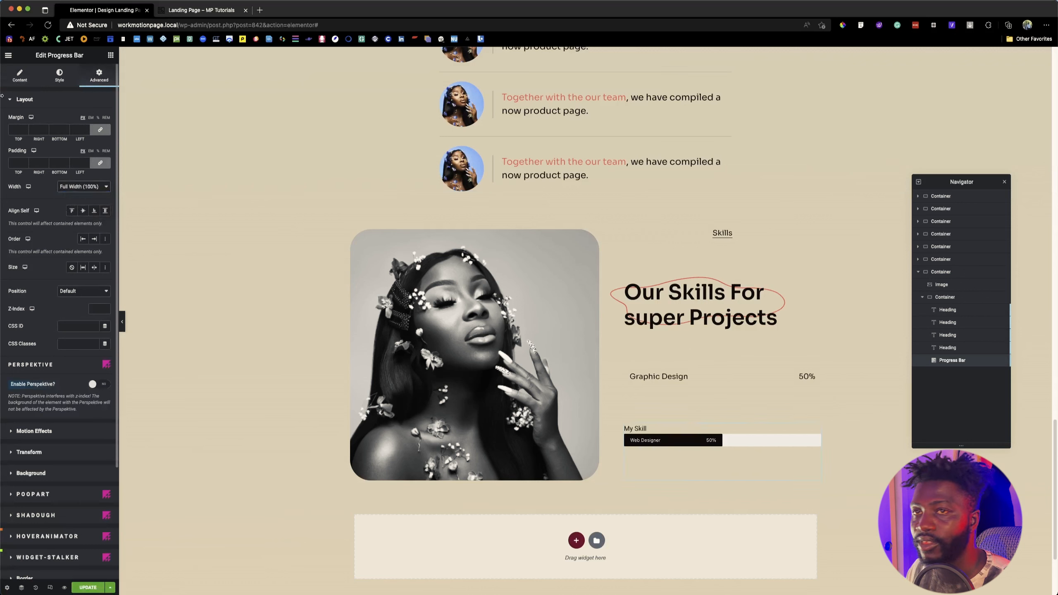
Step: Clear the progress bar's title and inner text, and set its percentage display to Hide
{"action": "left_click", "coordinate": [19, 76]}
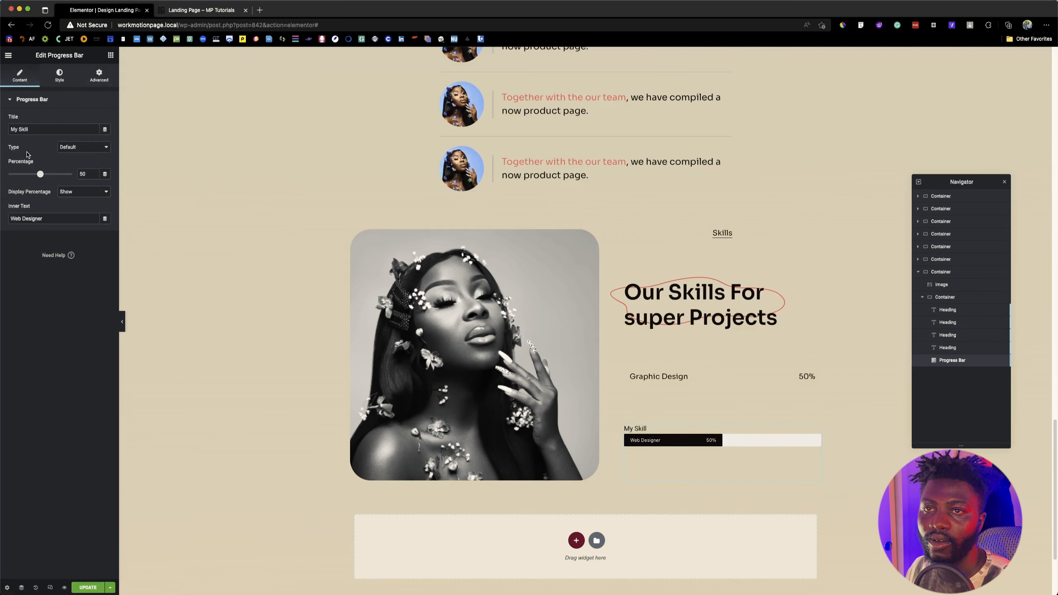
{"action": "triple_click", "coordinate": [45, 130]}
{"action": "key", "text": "BackSpace"}
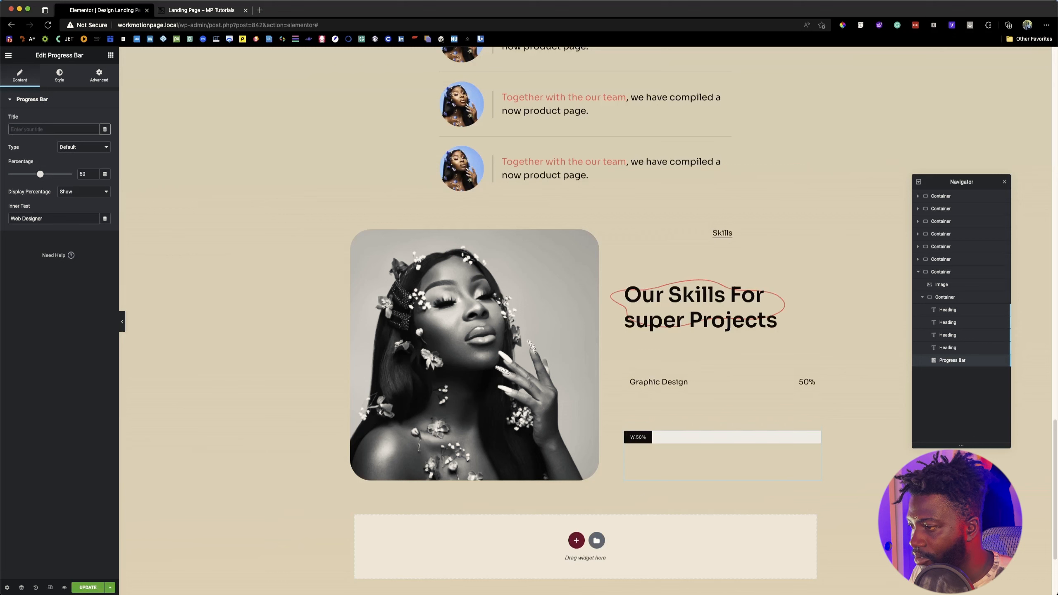
{"action": "left_click", "coordinate": [80, 193]}
{"action": "left_click", "coordinate": [80, 191]}
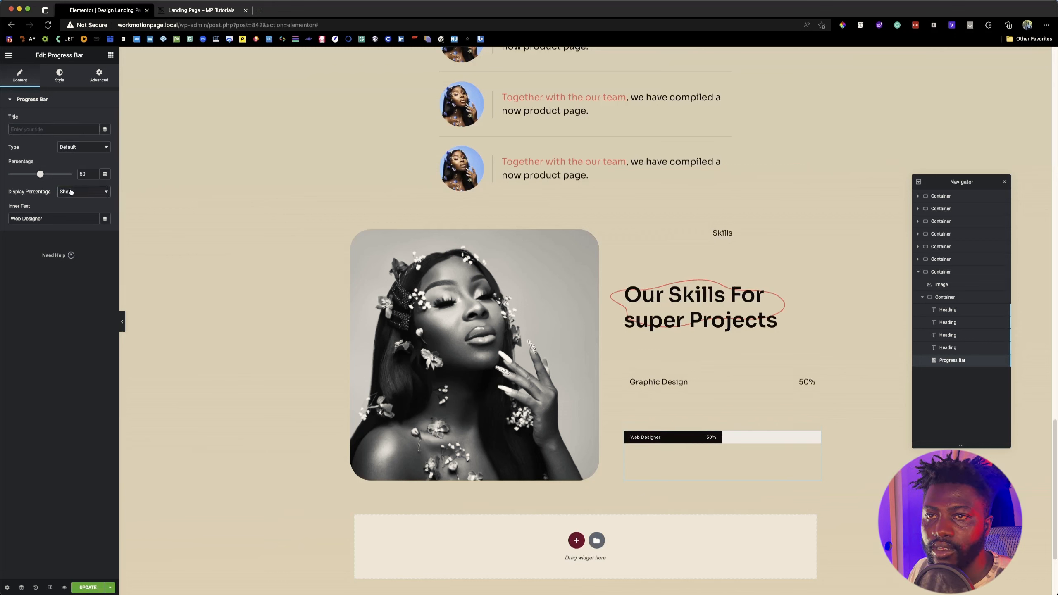
{"action": "left_click", "coordinate": [71, 192]}
{"action": "left_click", "coordinate": [72, 202]}
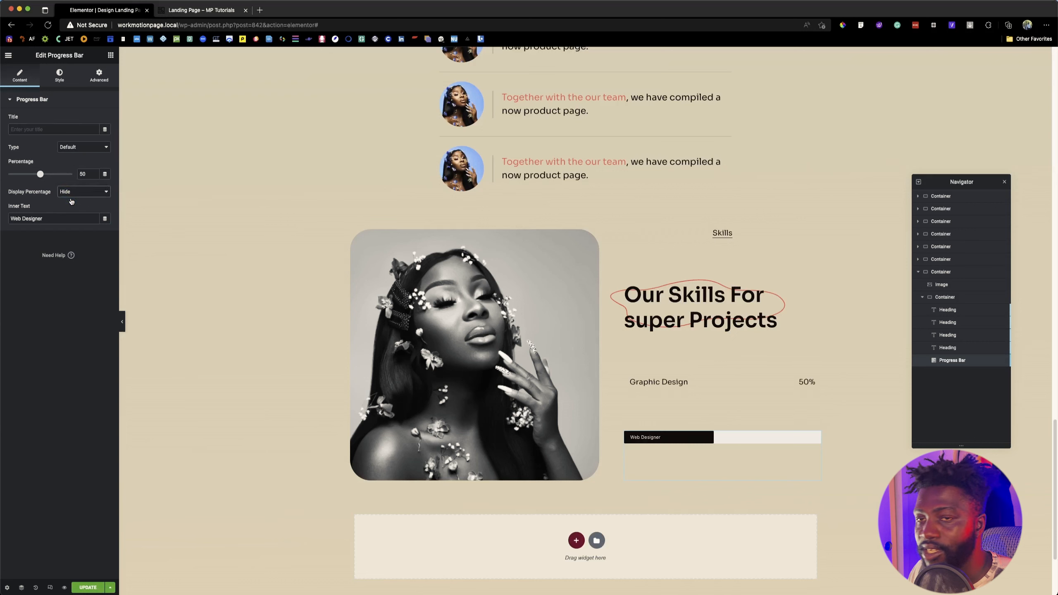
{"action": "triple_click", "coordinate": [63, 218]}
{"action": "key", "text": "BackSpace"}
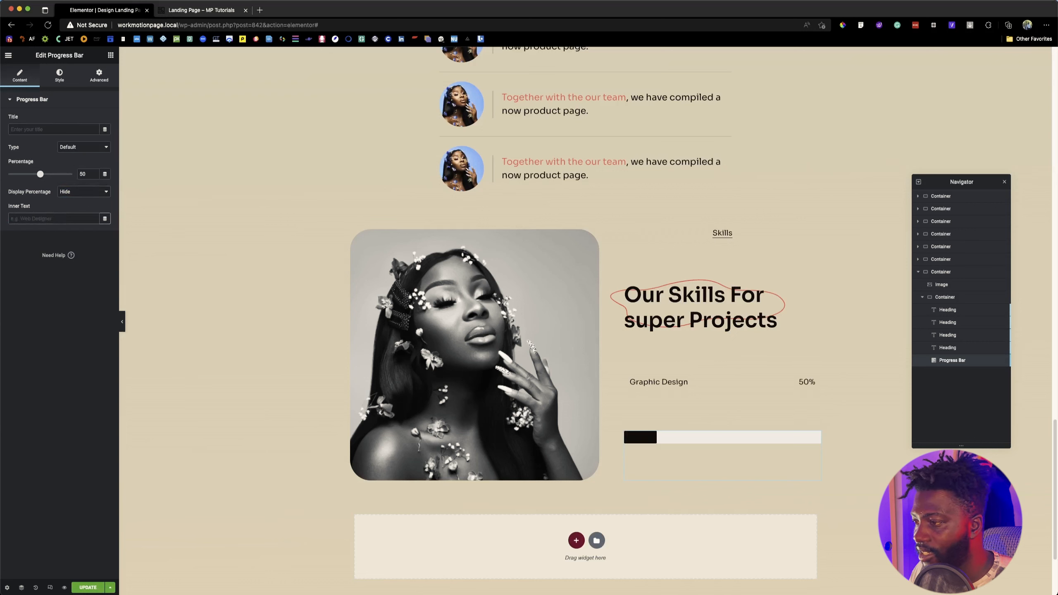
{"action": "left_click_drag", "start_coordinate": [41, 175], "coordinate": [41, 173]}
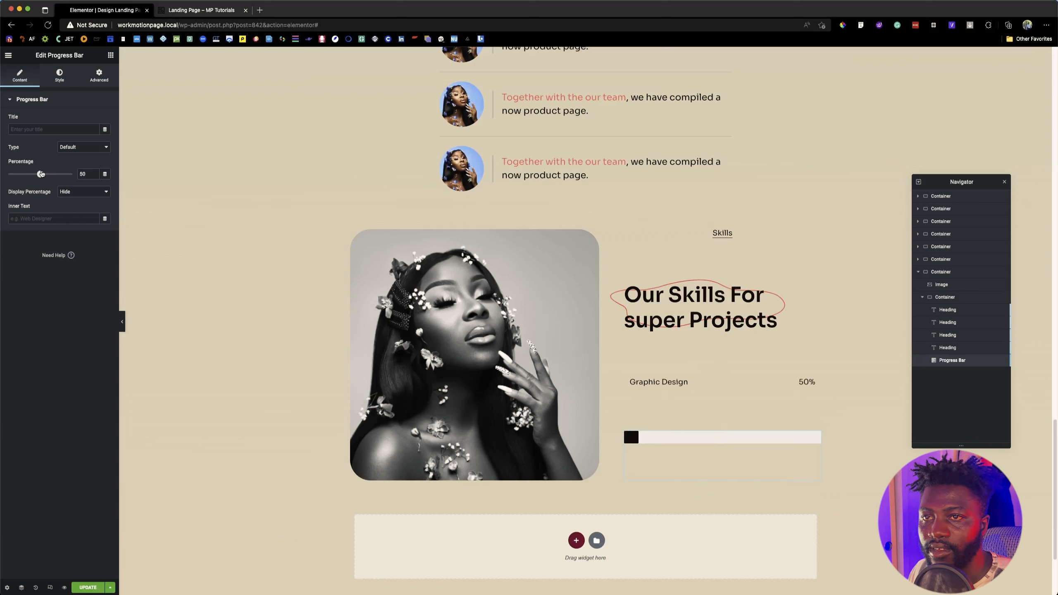
Step: Set the progress bar's height to 3
{"action": "left_click", "coordinate": [58, 74]}
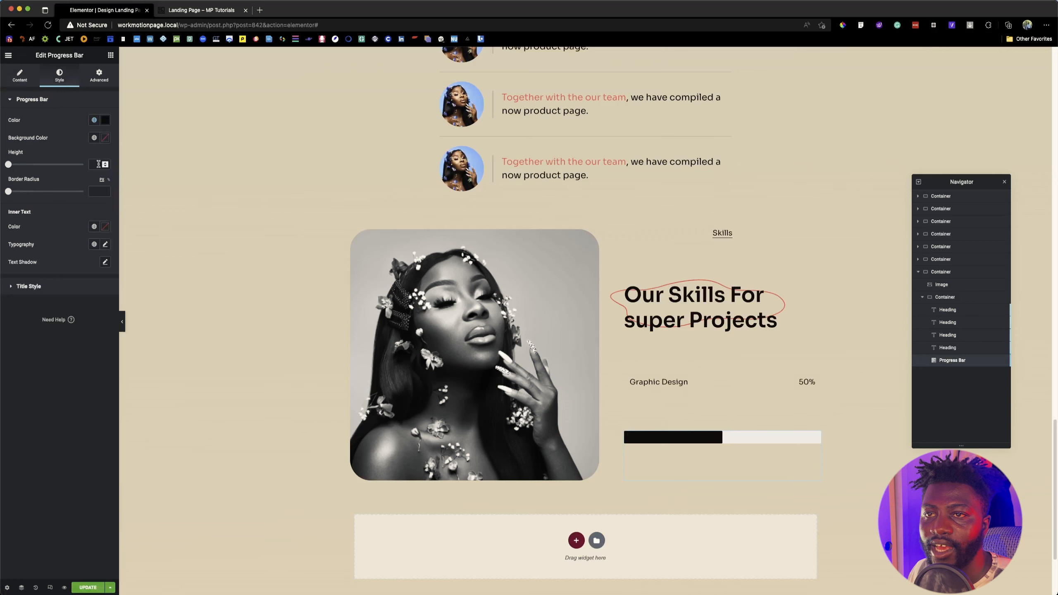
{"action": "left_click_drag", "start_coordinate": [9, 164], "coordinate": [12, 165]}
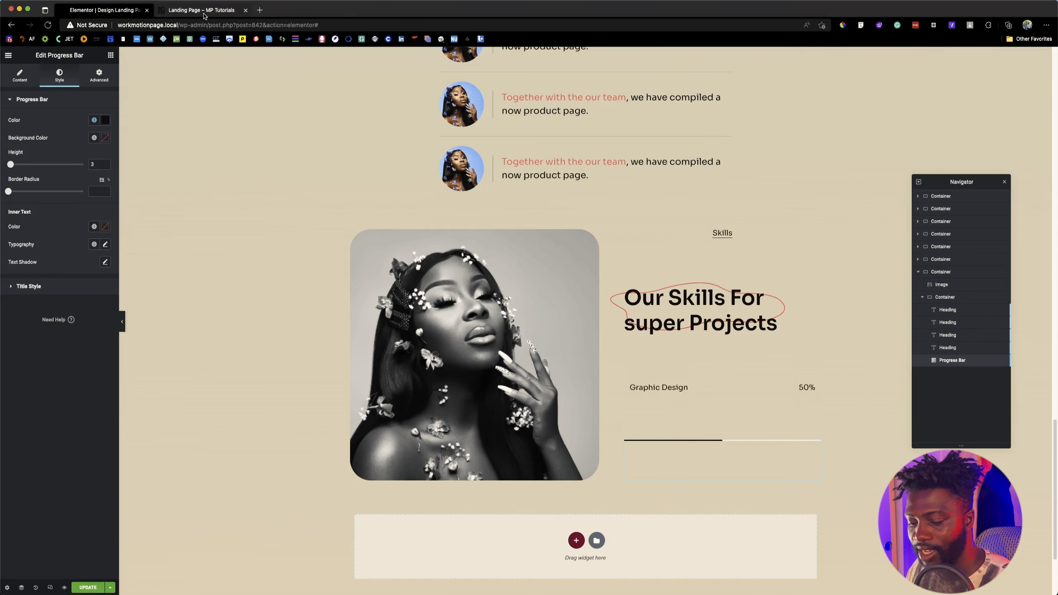
Step: Copy the skill track line's colour #C8BBA6 from the Figma design and apply it as the progress bar's background color
{"action": "key", "text": "super+Tab"}
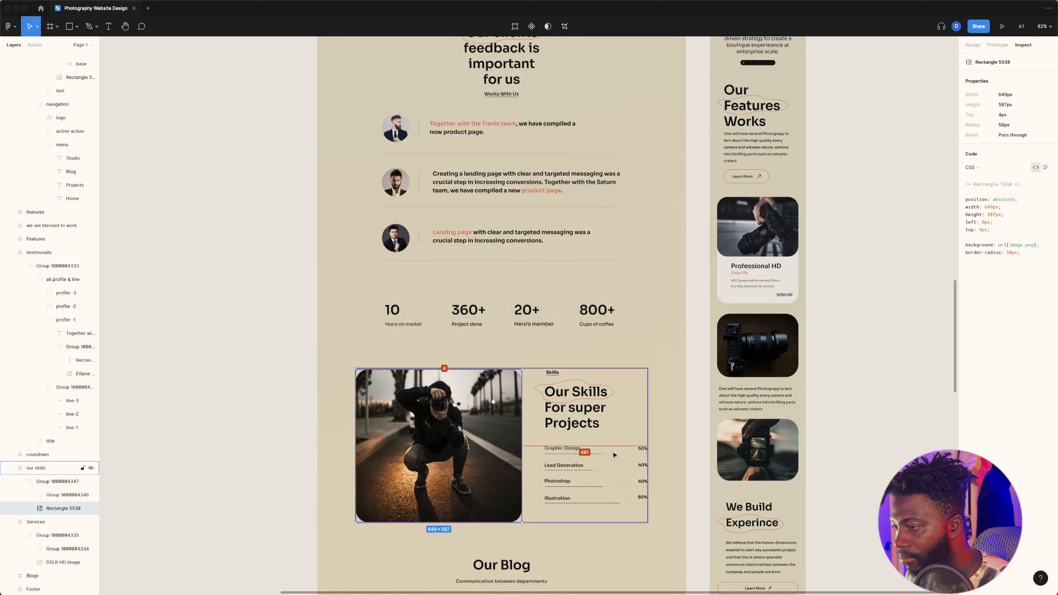
{"action": "left_click", "coordinate": [613, 455], "text": "super"}
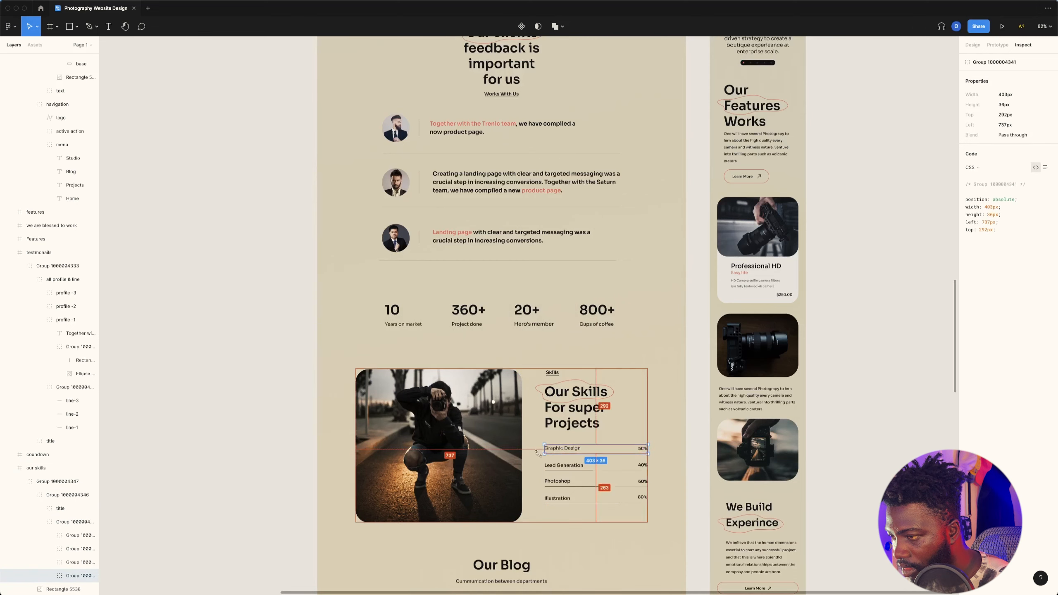
{"action": "scroll", "coordinate": [535, 456], "scroll_direction": "up", "scroll_amount": 15}
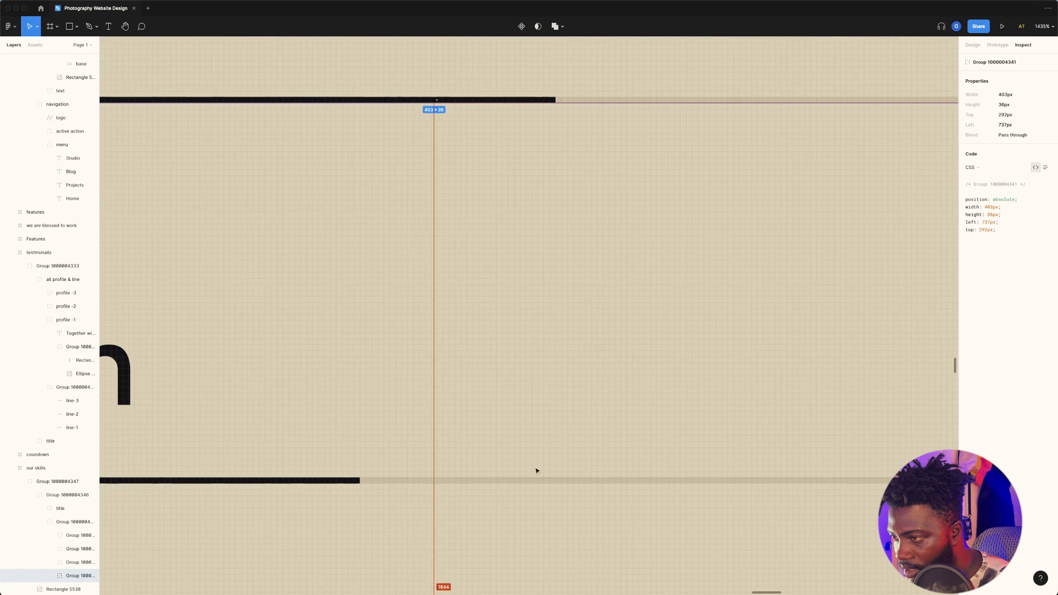
{"action": "left_click", "coordinate": [480, 481], "text": "super"}
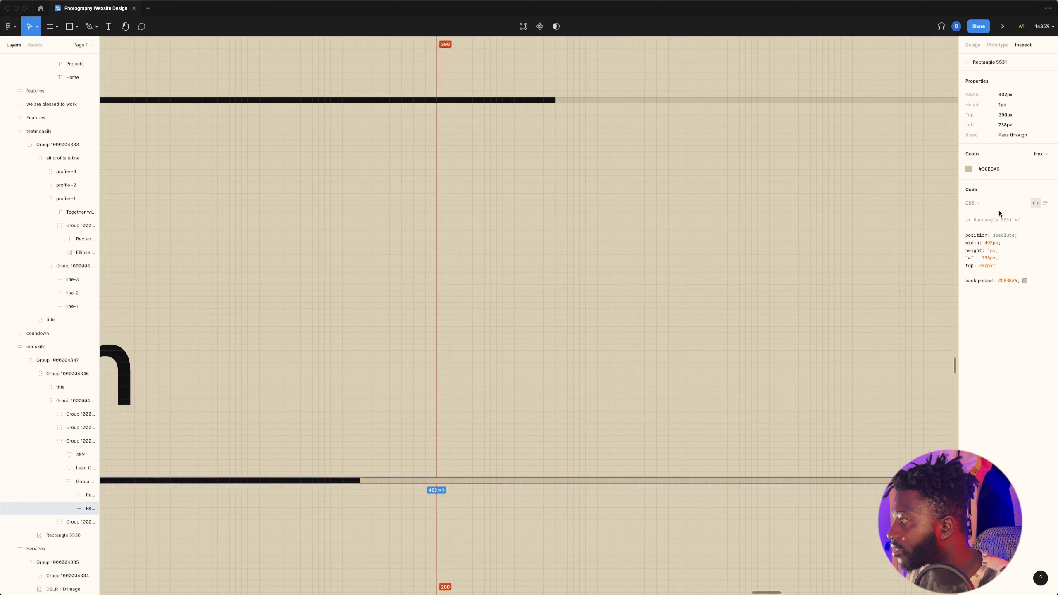
{"action": "left_click", "coordinate": [992, 169]}
{"action": "key", "text": "super+Tab"}
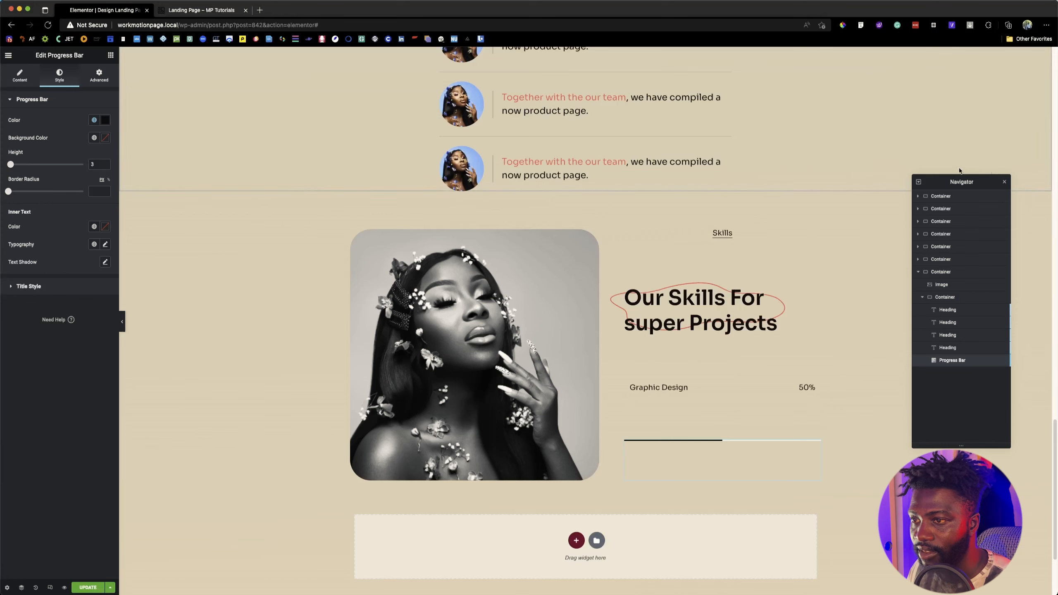
{"action": "left_click", "coordinate": [104, 138]}
{"action": "key", "text": "super+v"}
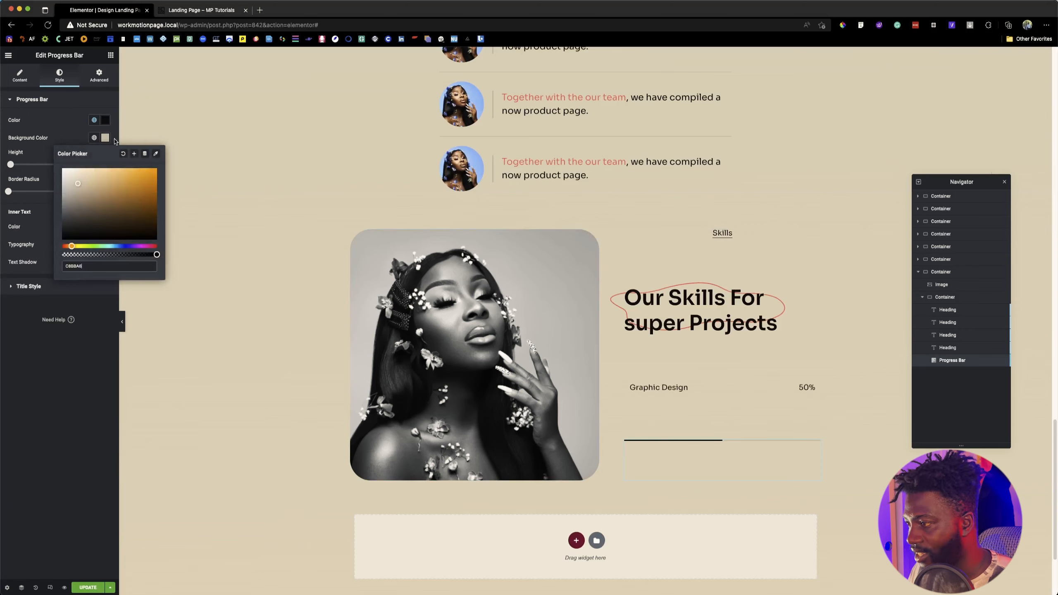
{"action": "left_click", "coordinate": [53, 130]}
Step: Check the skill bars in Figma again and set the progress bar's color to the global G_Black
{"action": "key", "text": "super+Tab"}
{"action": "scroll", "coordinate": [486, 413], "scroll_direction": "down", "scroll_amount": 1}
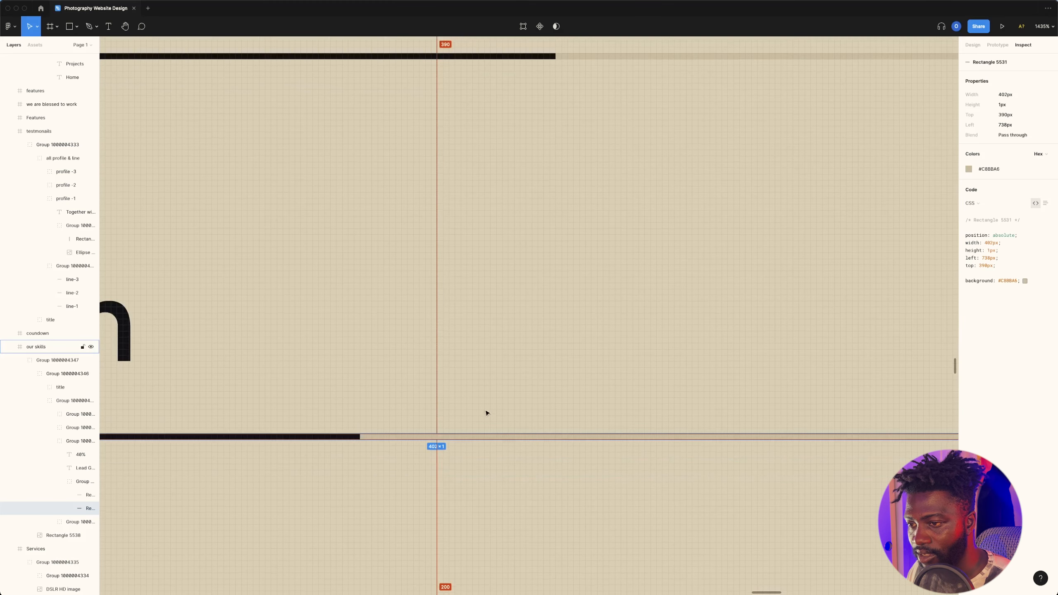
{"action": "key", "text": "super+Tab"}
{"action": "left_click", "coordinate": [94, 119]}
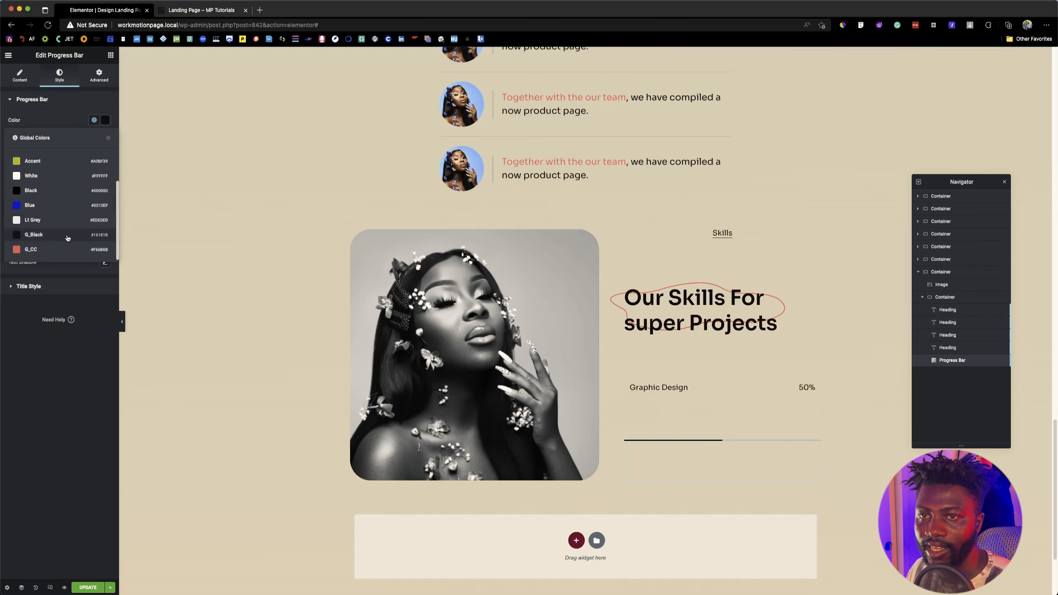
{"action": "left_click", "coordinate": [67, 236]}
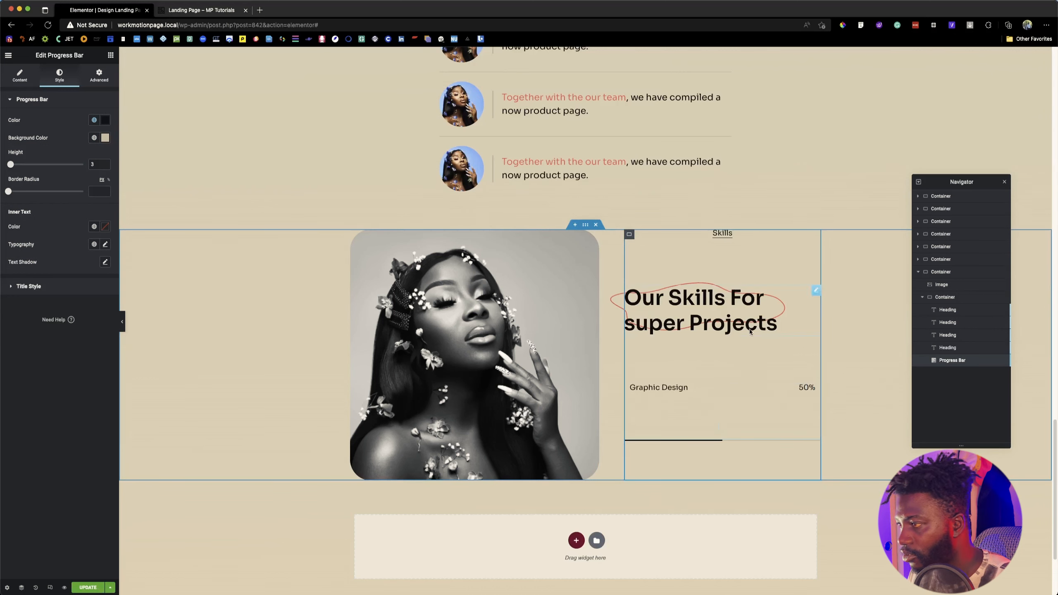
Step: Set the Align Content of the container holding the skills text to Center
{"action": "left_click", "coordinate": [629, 235]}
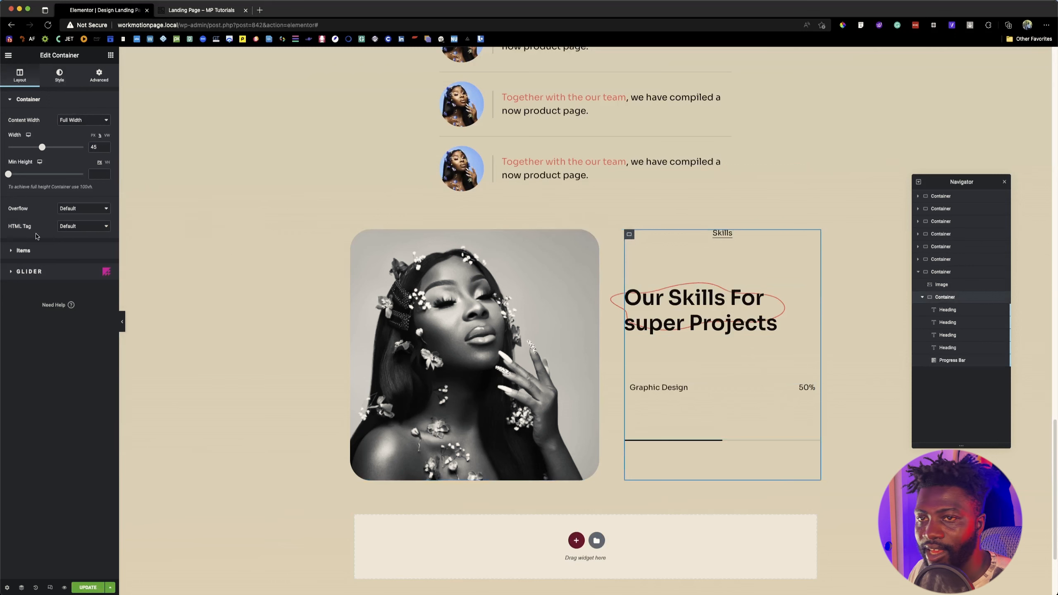
{"action": "left_click", "coordinate": [23, 252]}
{"action": "left_click", "coordinate": [86, 279]}
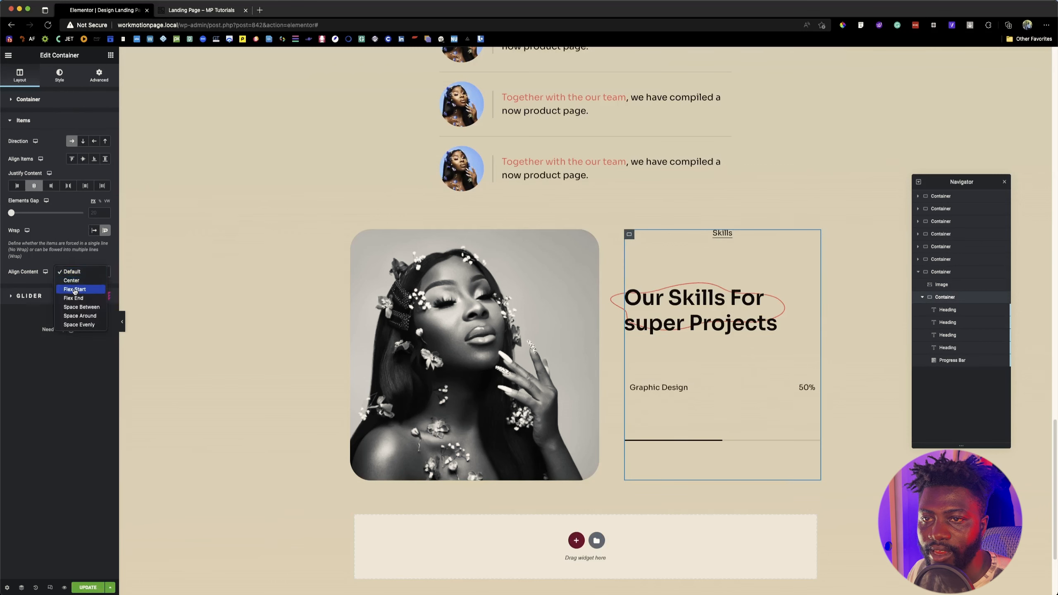
{"action": "left_click", "coordinate": [71, 280]}
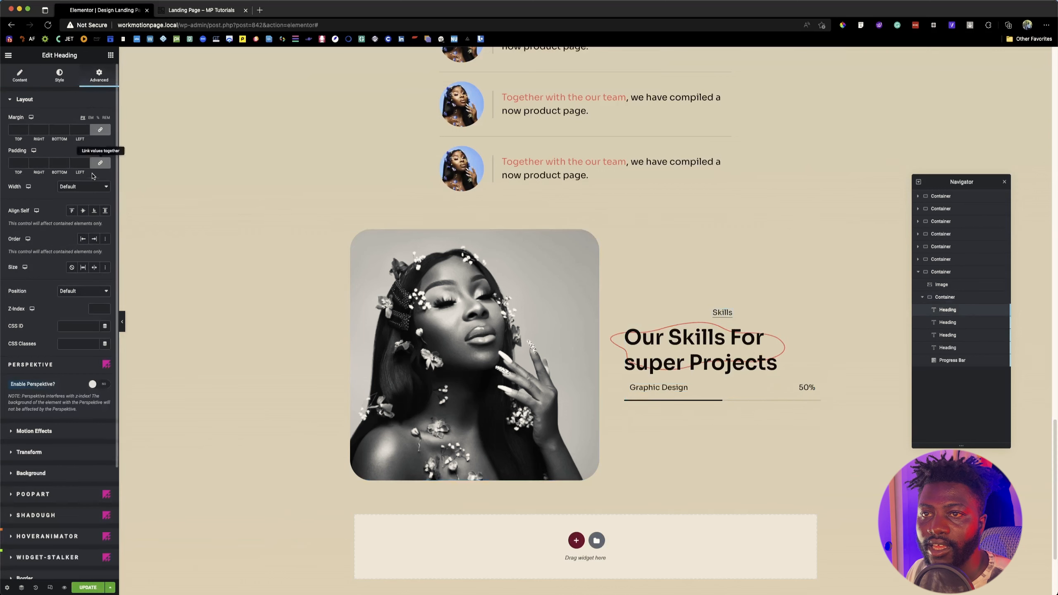
Step: Check the Skills heading's settings and set the skills text container's Justify Content to Flex Start
{"action": "left_click", "coordinate": [20, 82]}
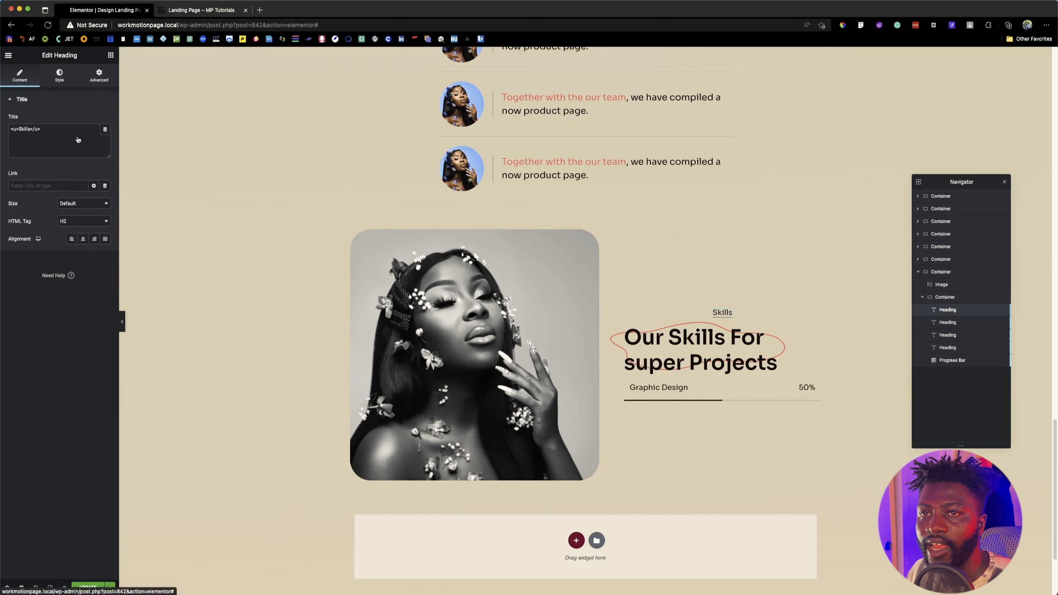
{"action": "left_click", "coordinate": [99, 76]}
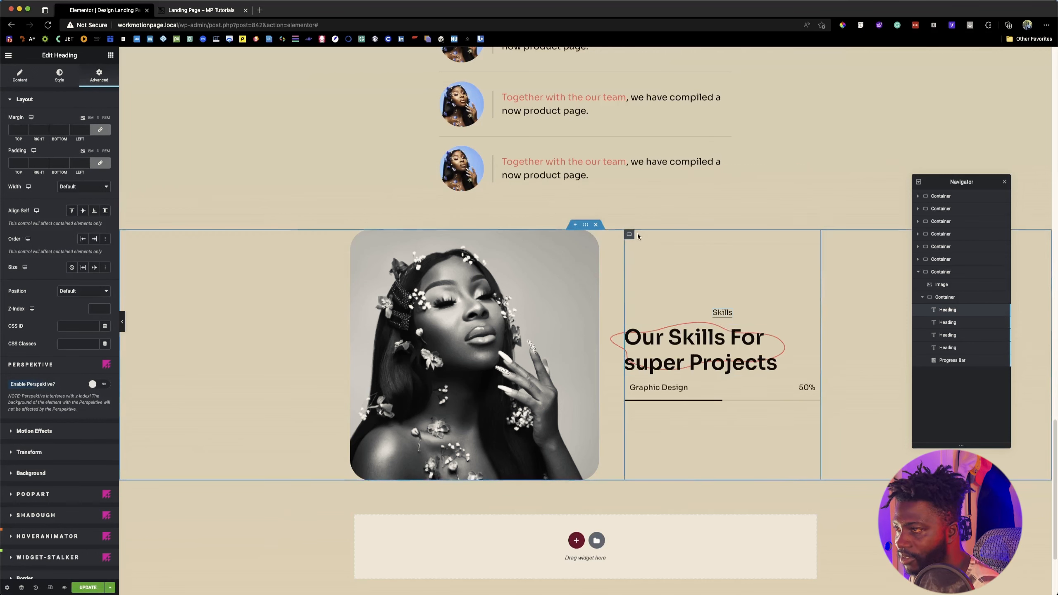
{"action": "left_click", "coordinate": [630, 234]}
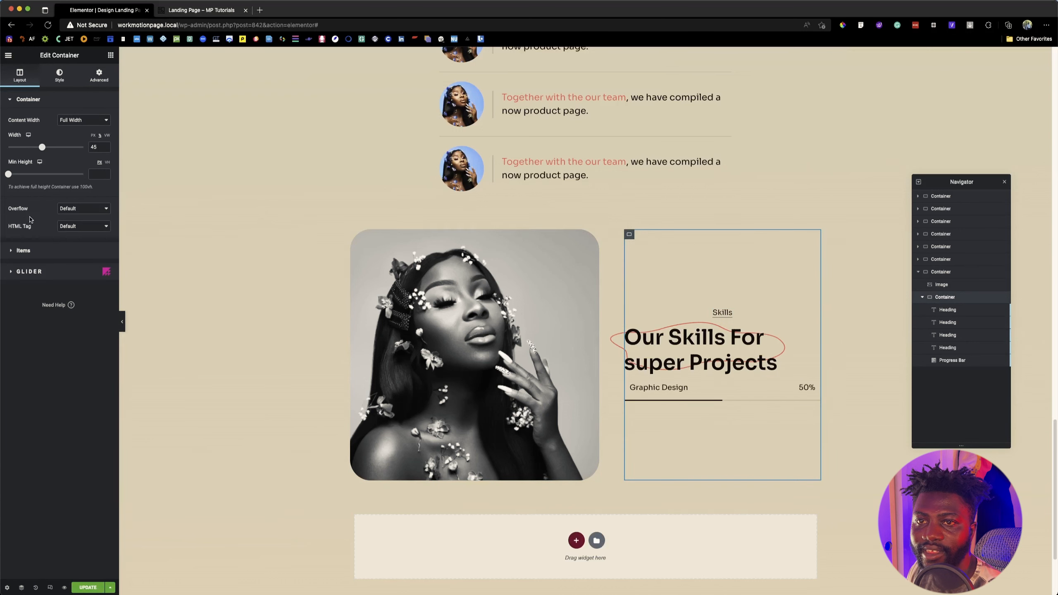
{"action": "left_click", "coordinate": [33, 249]}
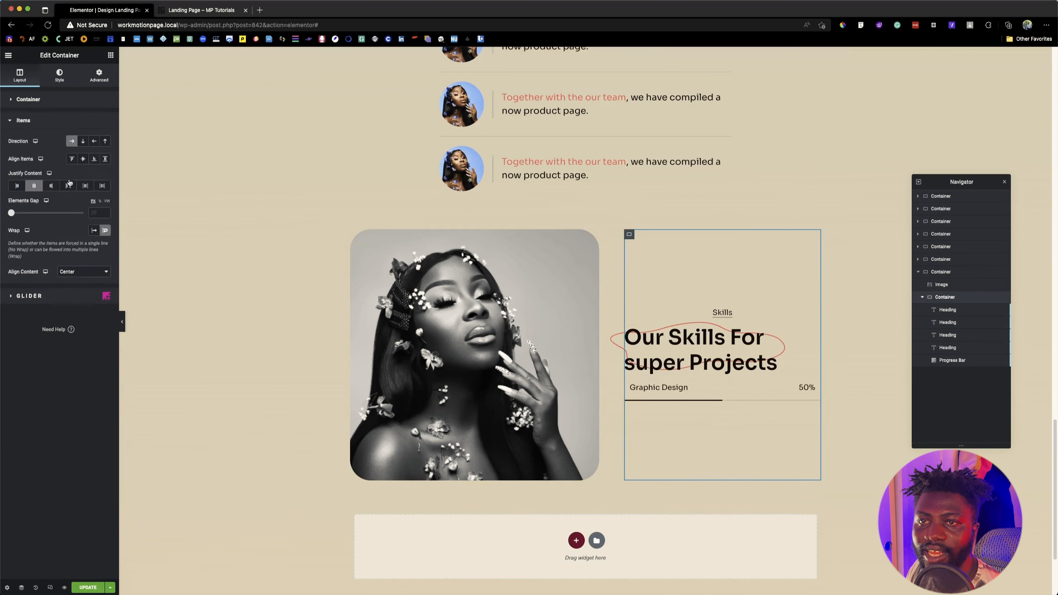
{"action": "left_click", "coordinate": [17, 186]}
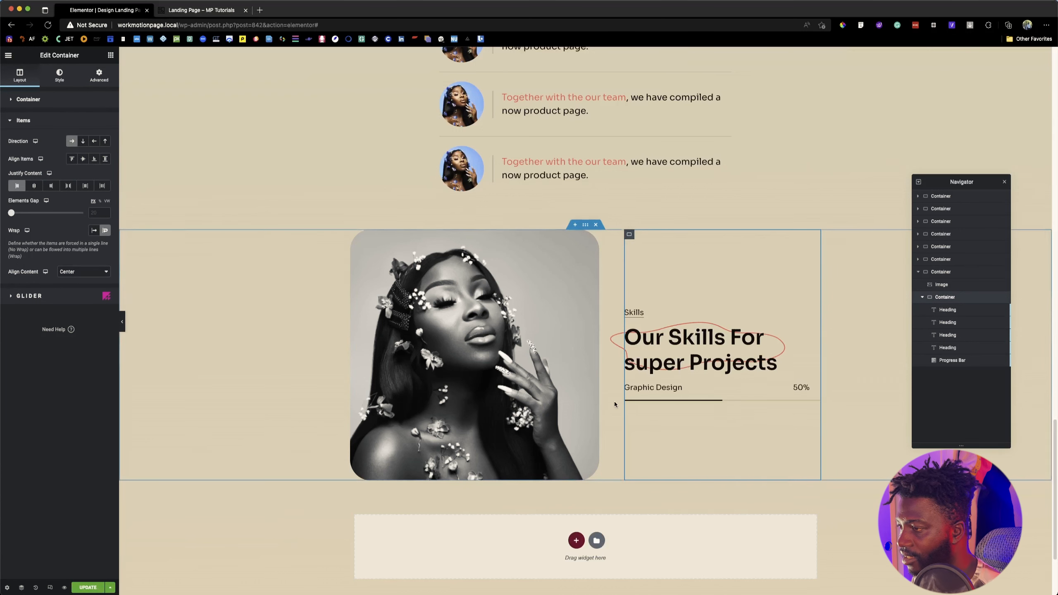
Step: Set the 50% heading's custom width to 50 and compare the skills layout with the reference page
{"action": "left_click", "coordinate": [801, 387]}
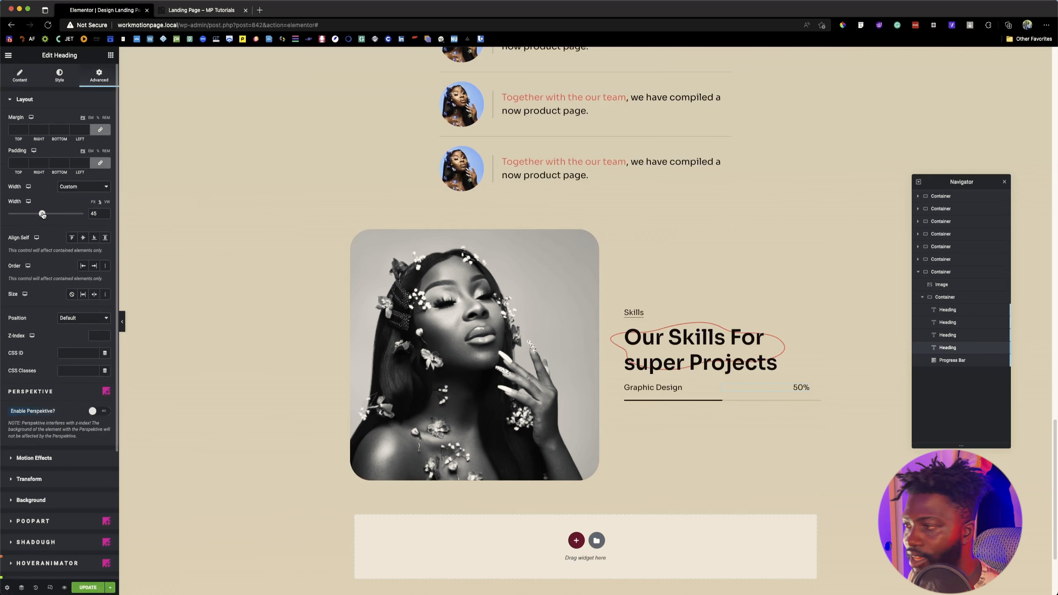
{"action": "left_click_drag", "start_coordinate": [42, 214], "coordinate": [46, 214]}
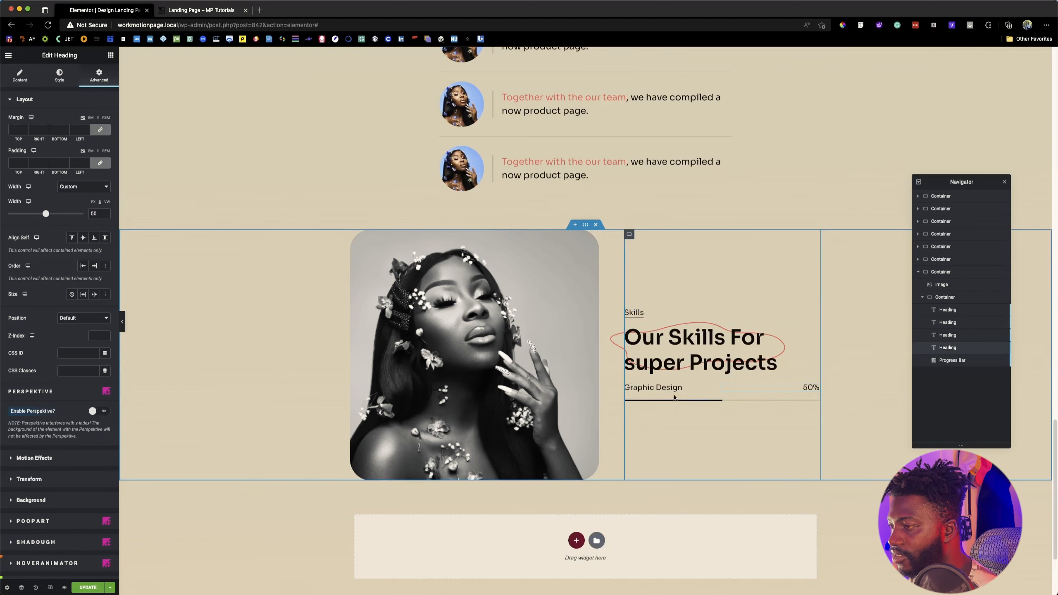
{"action": "left_click", "coordinate": [228, 12]}
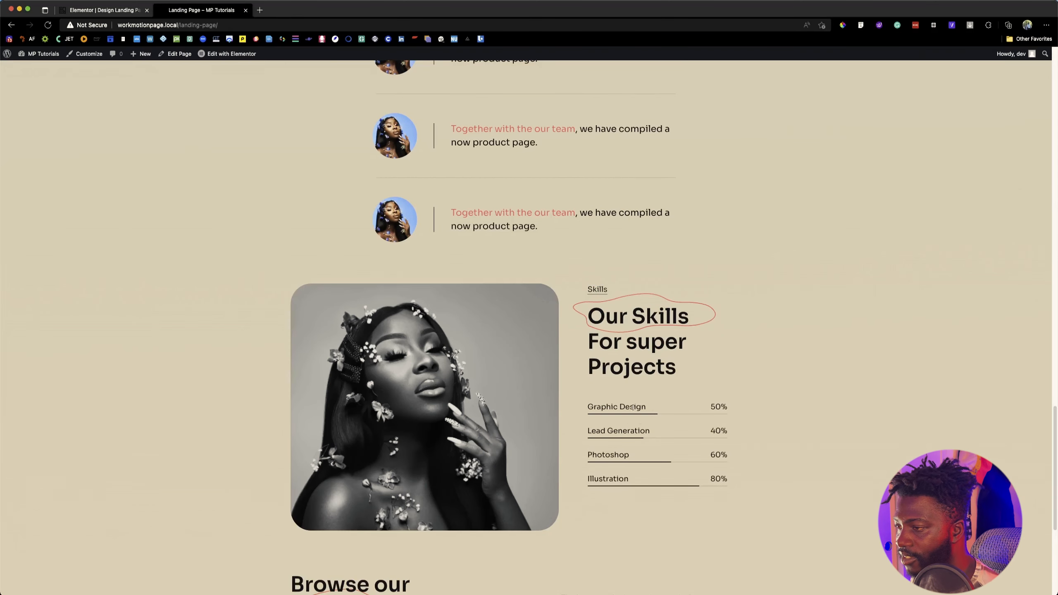
{"action": "left_click", "coordinate": [91, 10]}
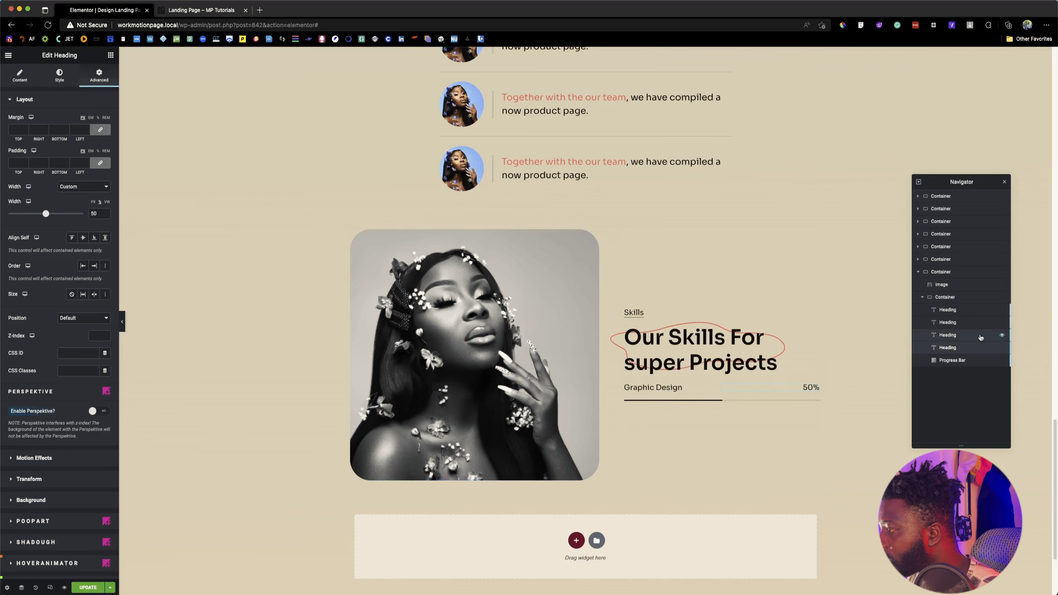
Step: Duplicate the Graphic Design label, its percentage heading and its progress bar together as a second skill row
{"action": "left_click", "coordinate": [969, 347]}
{"action": "left_click", "coordinate": [969, 348], "text": "super"}
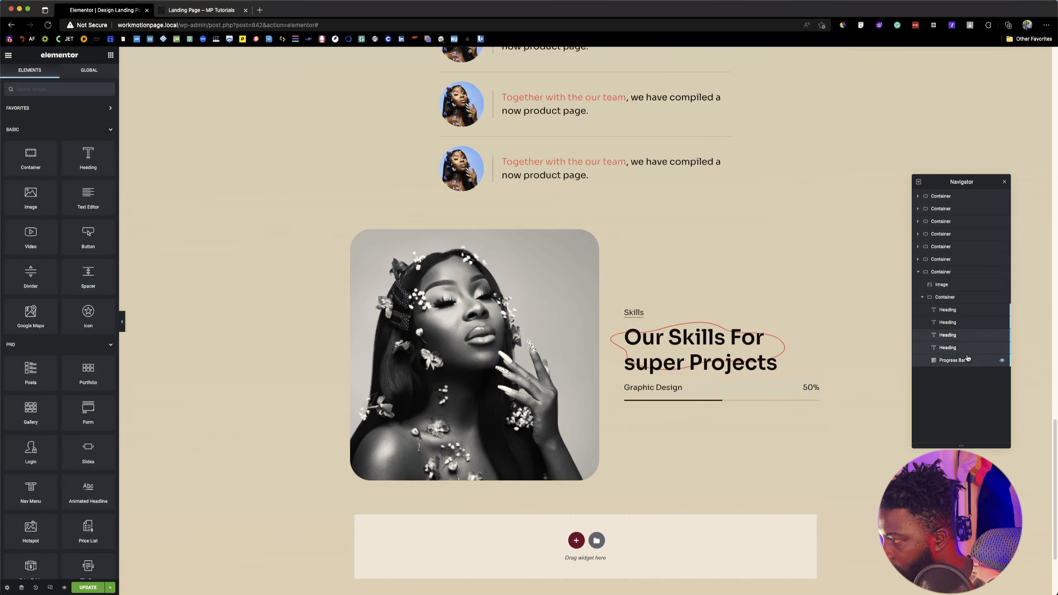
{"action": "right_click", "coordinate": [938, 363]}
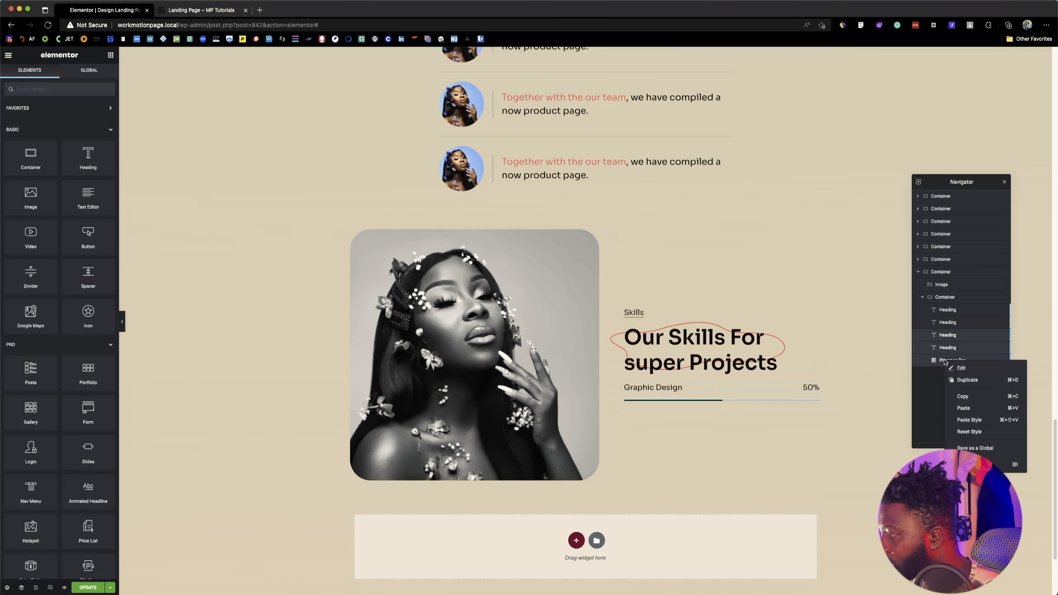
{"action": "left_click", "coordinate": [971, 378]}
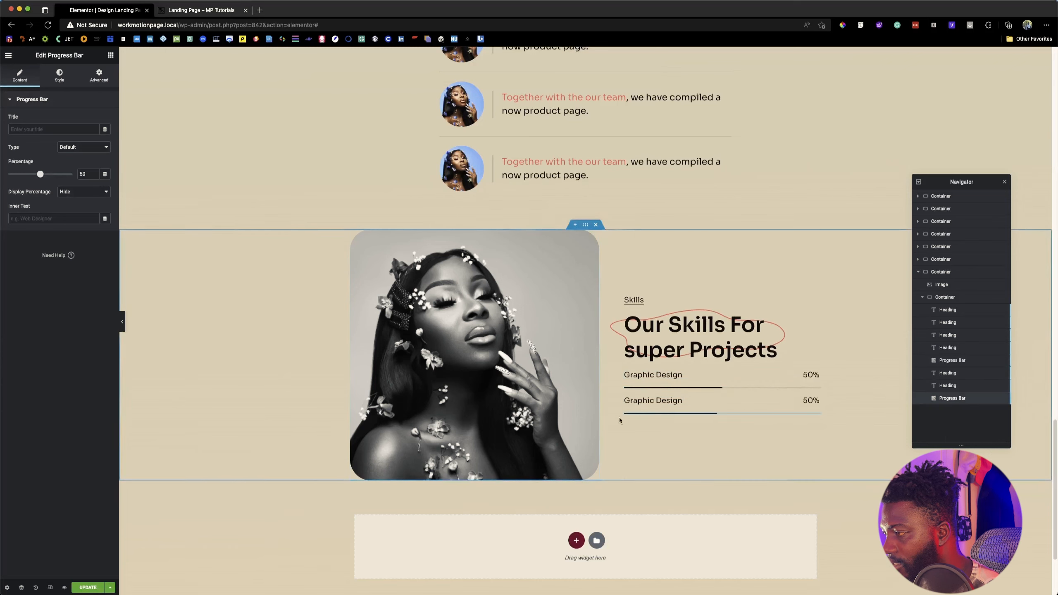
Step: Check the second skill on the reference page and change the duplicated label's title to "Lead Generation"
{"action": "left_click", "coordinate": [685, 403]}
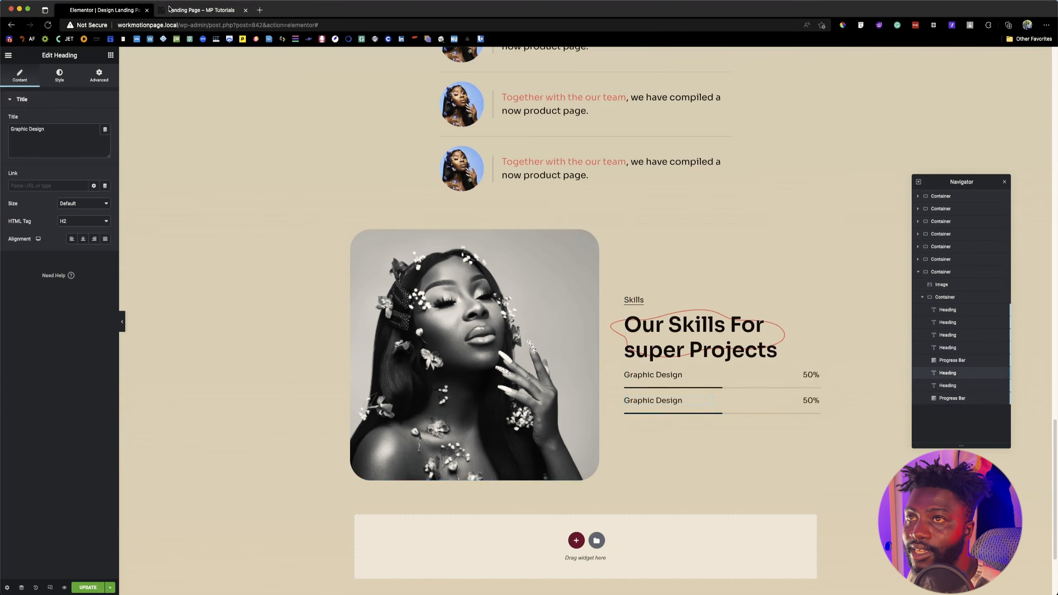
{"action": "left_click", "coordinate": [187, 9]}
{"action": "left_click", "coordinate": [120, 10]}
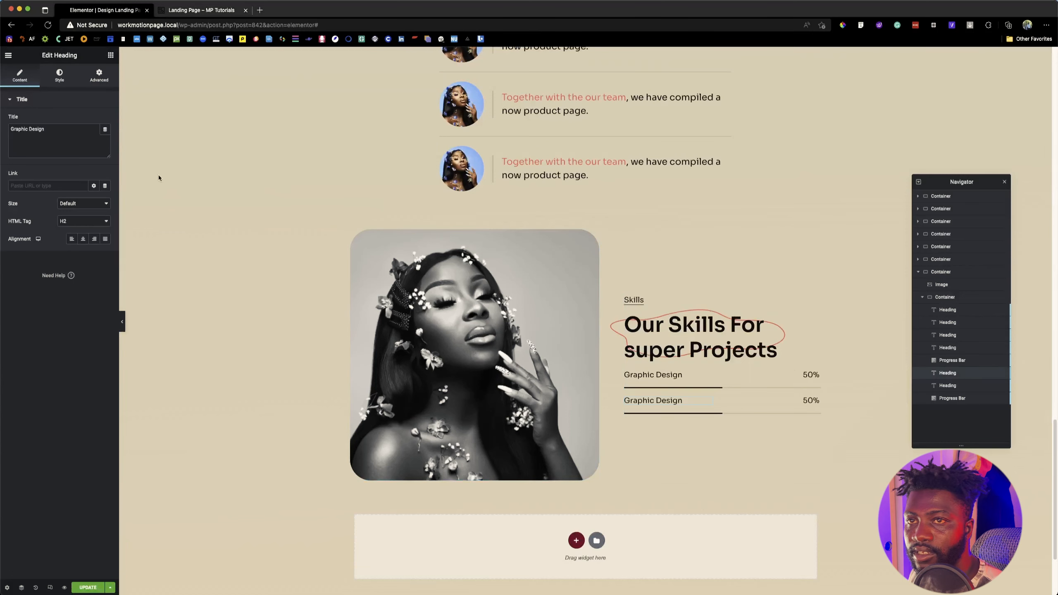
{"action": "triple_click", "coordinate": [59, 127]}
{"action": "type", "text": "Lead"}
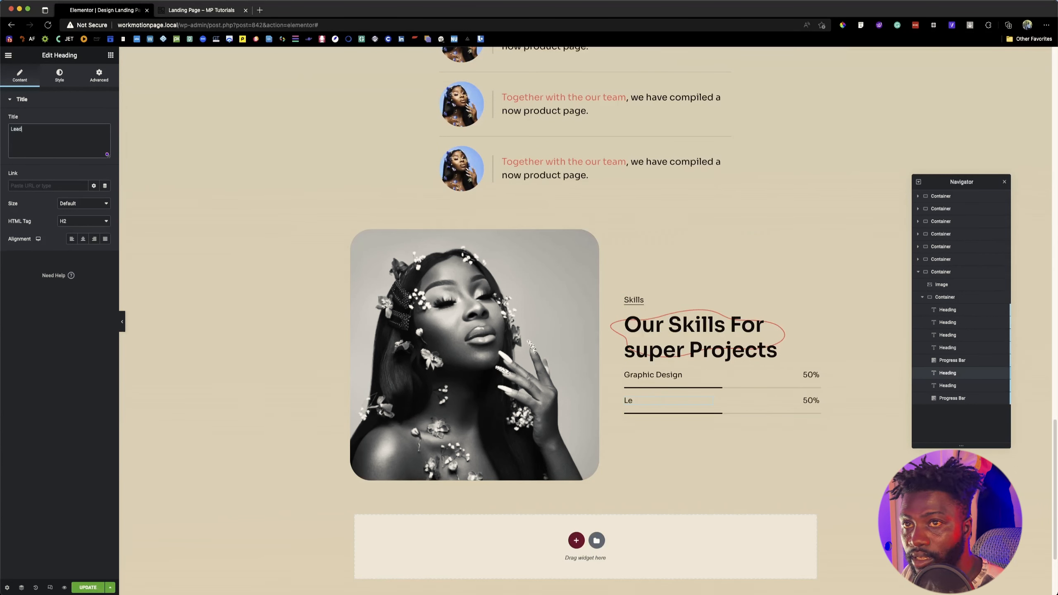
{"action": "type", "text": " Generation"}
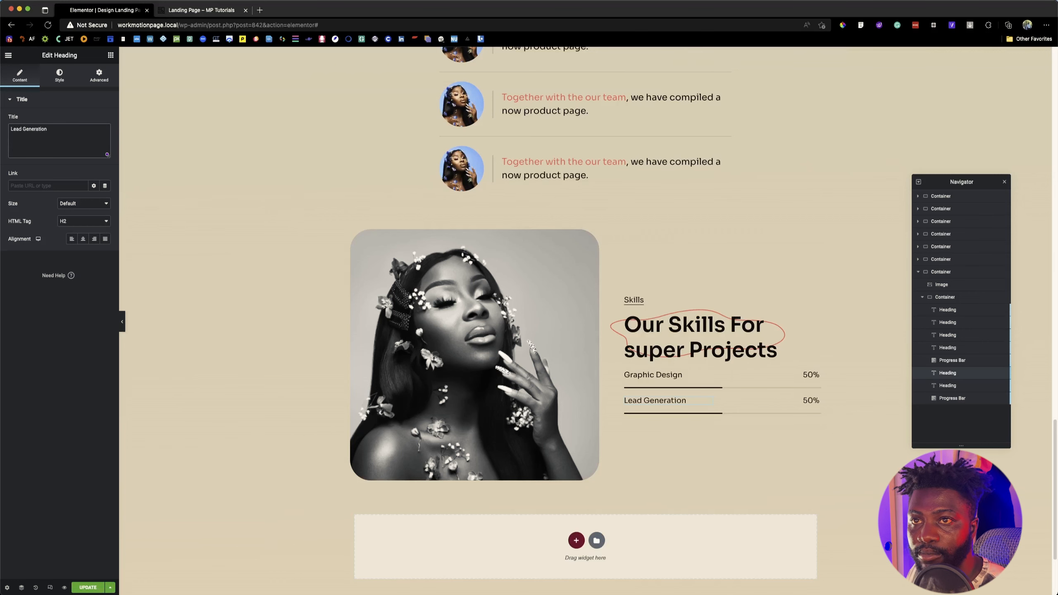
Step: Set the Lead Generation row's percentage text to 40% and its progress bar to 40, matching the reference page
{"action": "left_click", "coordinate": [201, 10]}
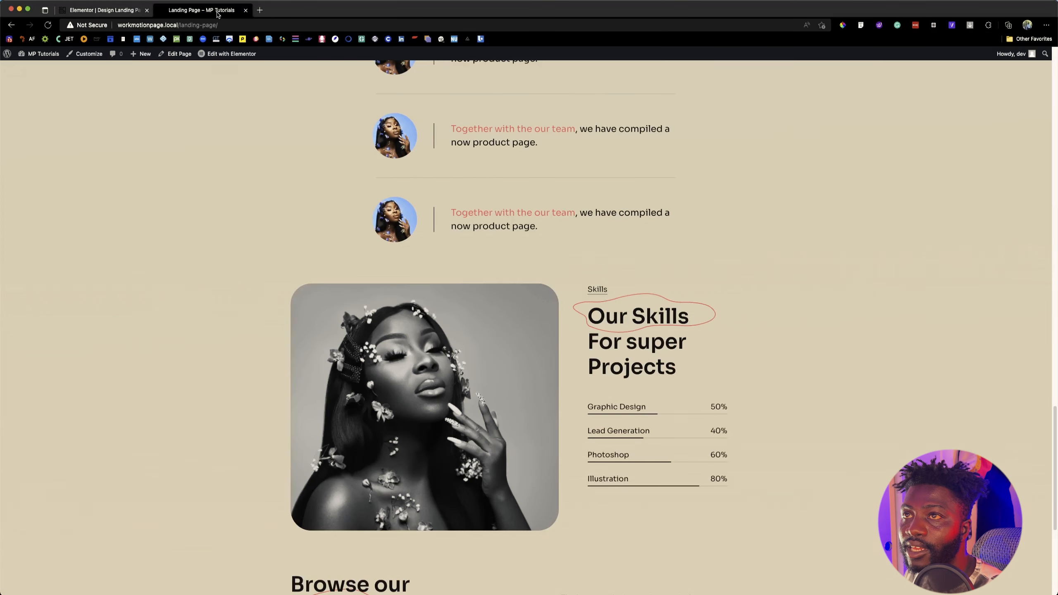
{"action": "left_click", "coordinate": [108, 12]}
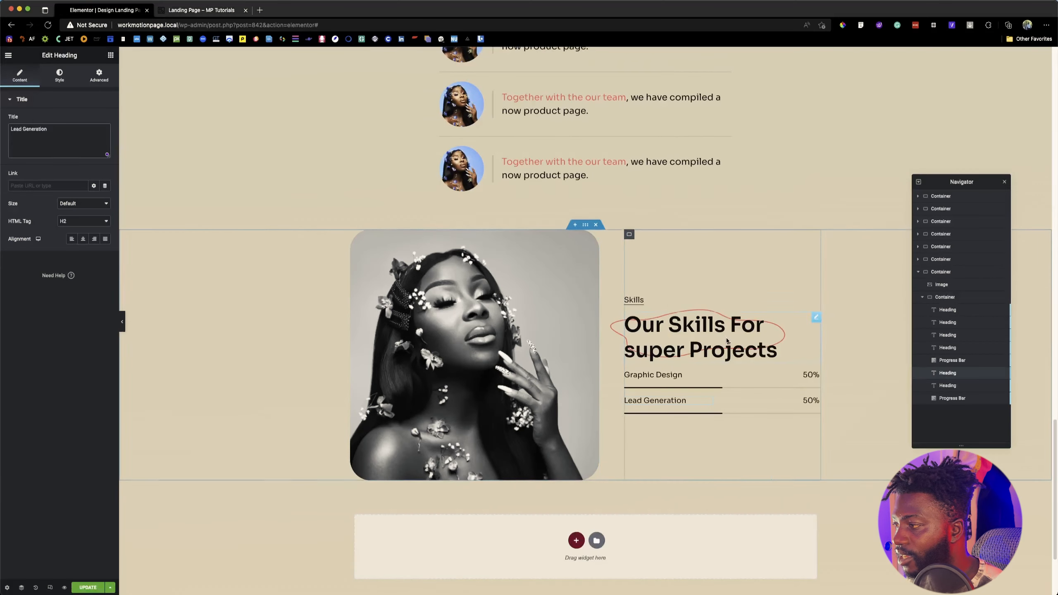
{"action": "left_click", "coordinate": [806, 400]}
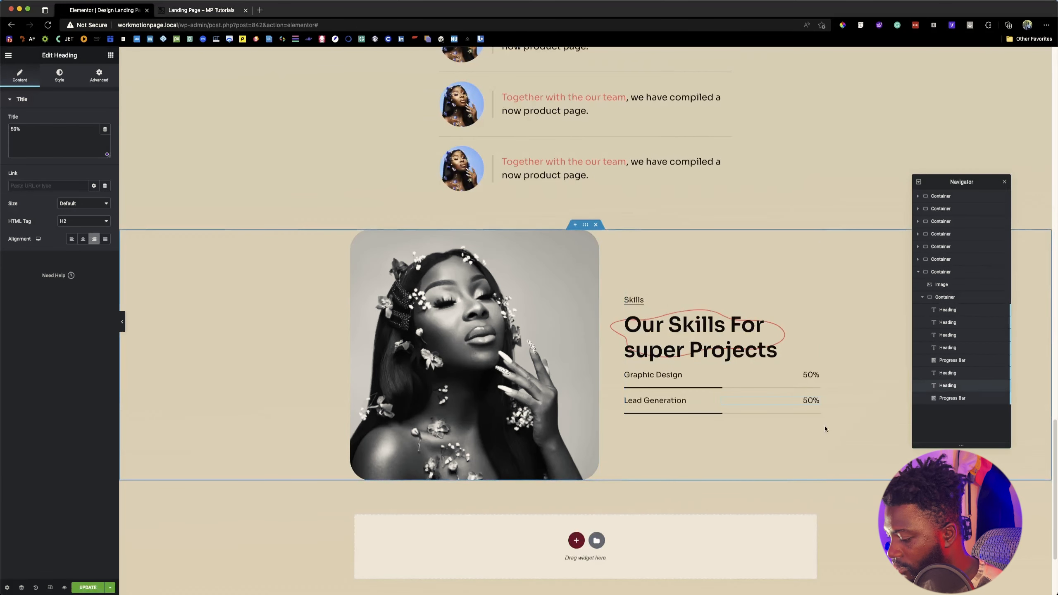
{"action": "key", "text": "BackSpace"}
{"action": "type", "text": "4"}
{"action": "left_click", "coordinate": [725, 411]}
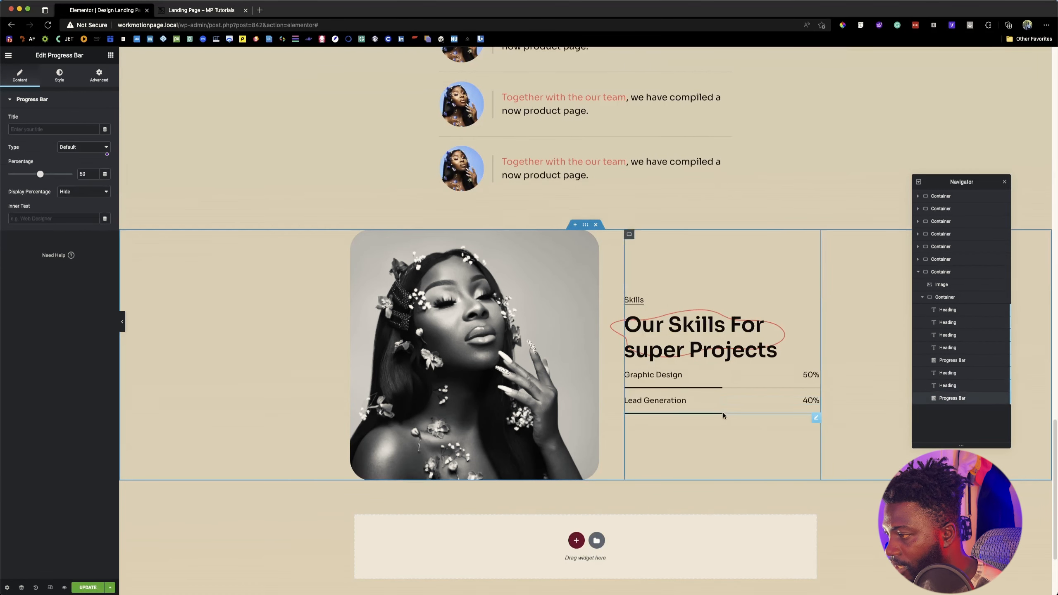
{"action": "type", "text": "40"}
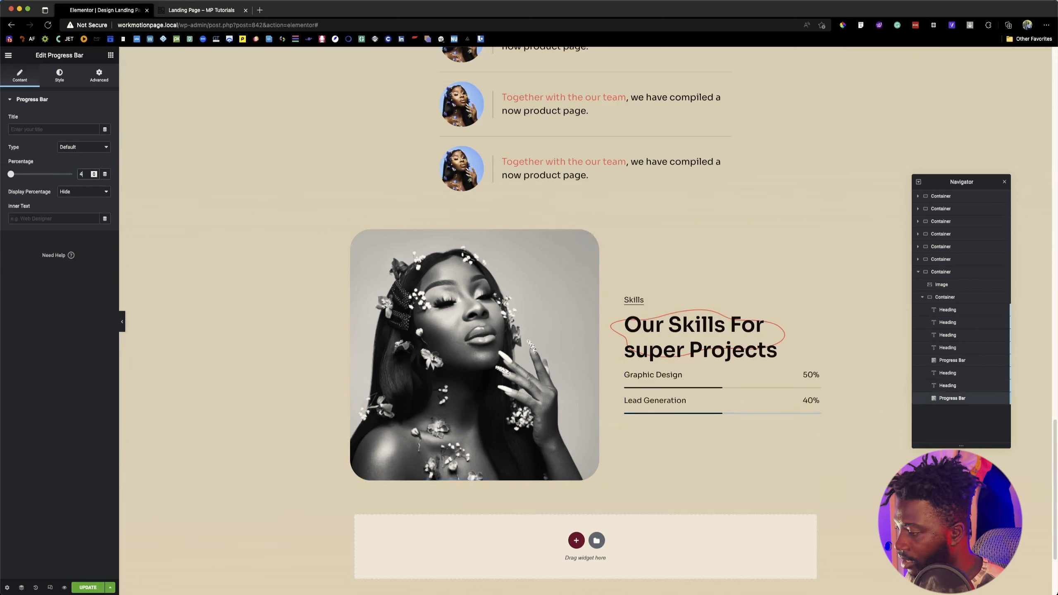
Step: Duplicate the Lead Generation label, its percentage heading and its progress bar together as a third skill row
{"action": "left_click", "coordinate": [983, 373]}
{"action": "left_click", "coordinate": [963, 397], "text": "shift"}
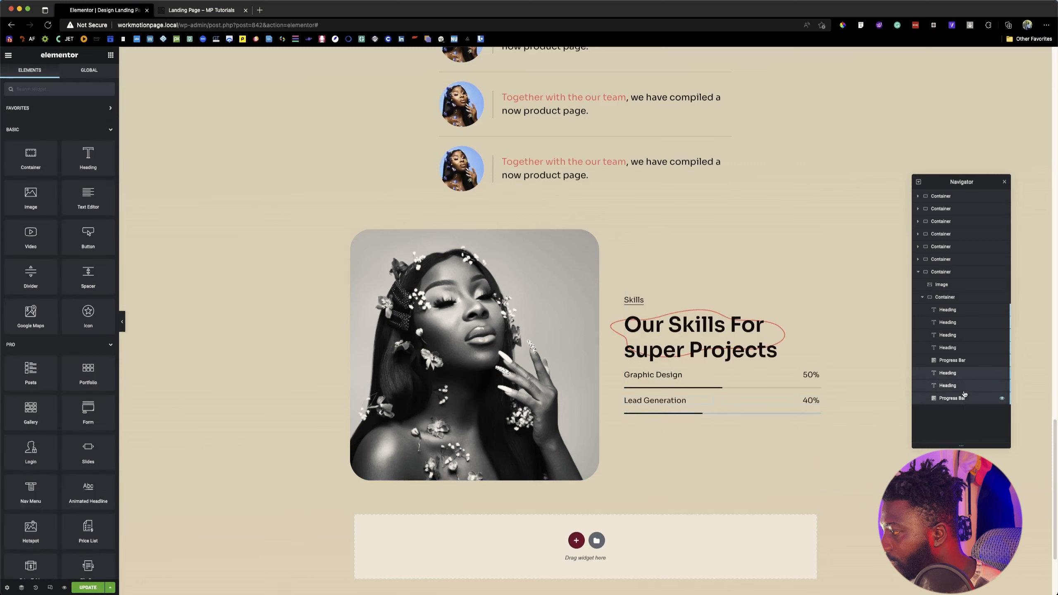
{"action": "right_click", "coordinate": [962, 397]}
{"action": "left_click", "coordinate": [976, 395]}
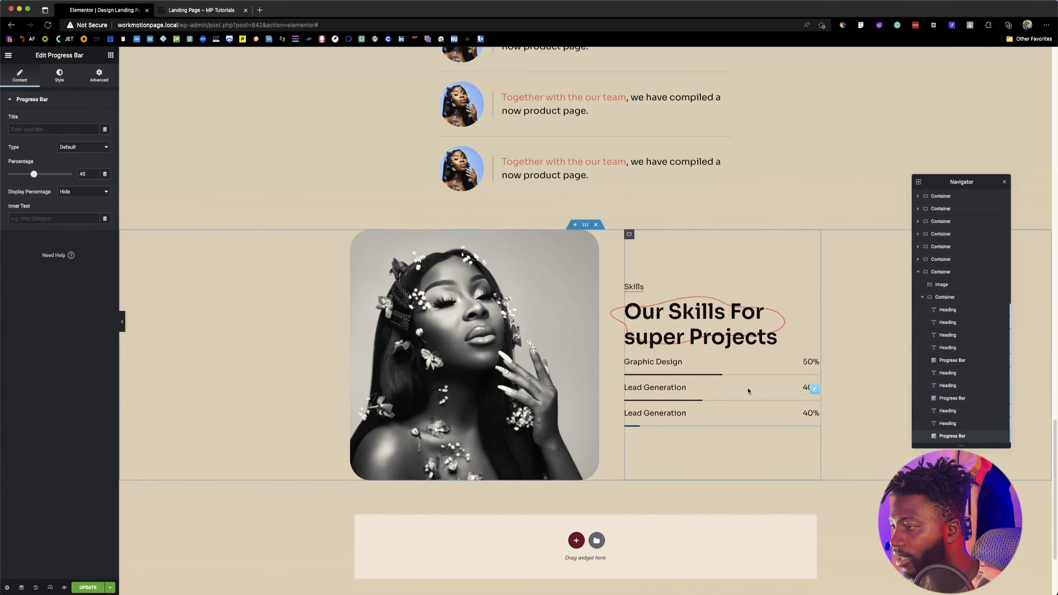
Step: Check the third skill on the reference page and change the newly duplicated label's title to "Photoshop"
{"action": "left_click", "coordinate": [196, 10]}
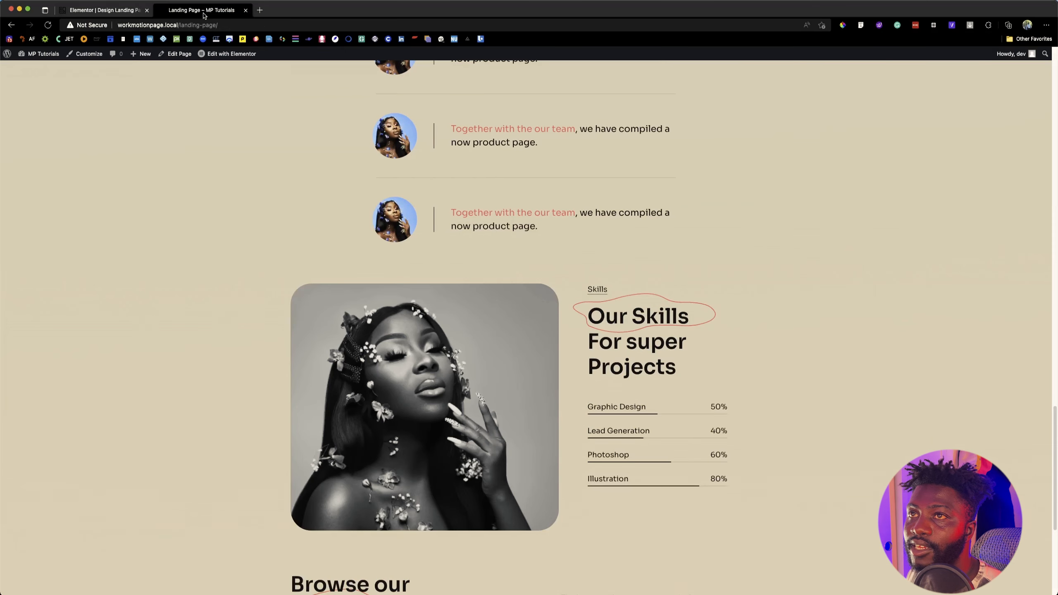
{"action": "left_click", "coordinate": [116, 10]}
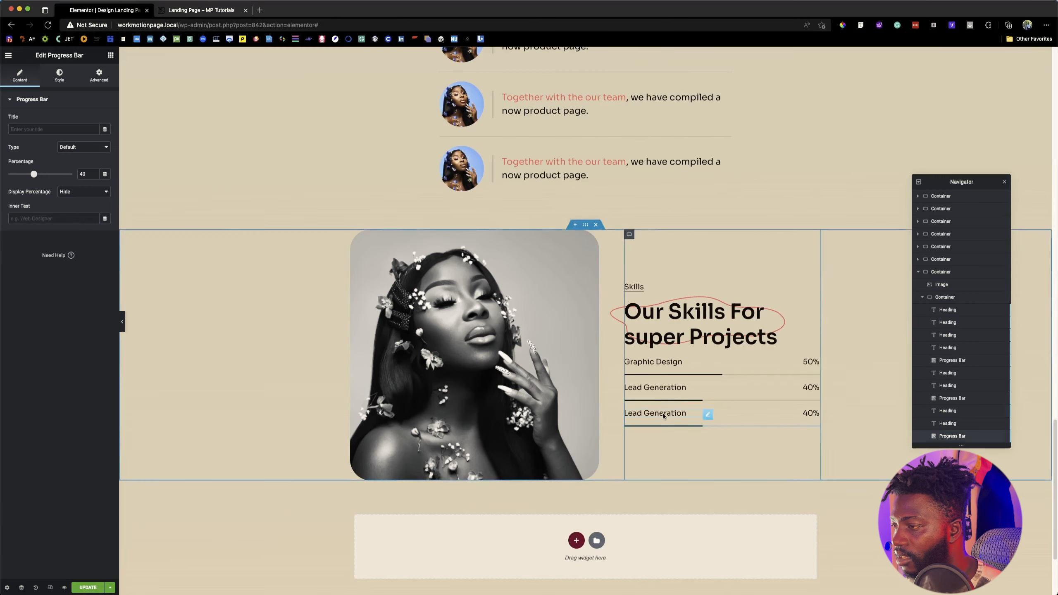
{"action": "left_click", "coordinate": [683, 413]}
{"action": "triple_click", "coordinate": [658, 412]}
{"action": "type", "text": "Photo"}
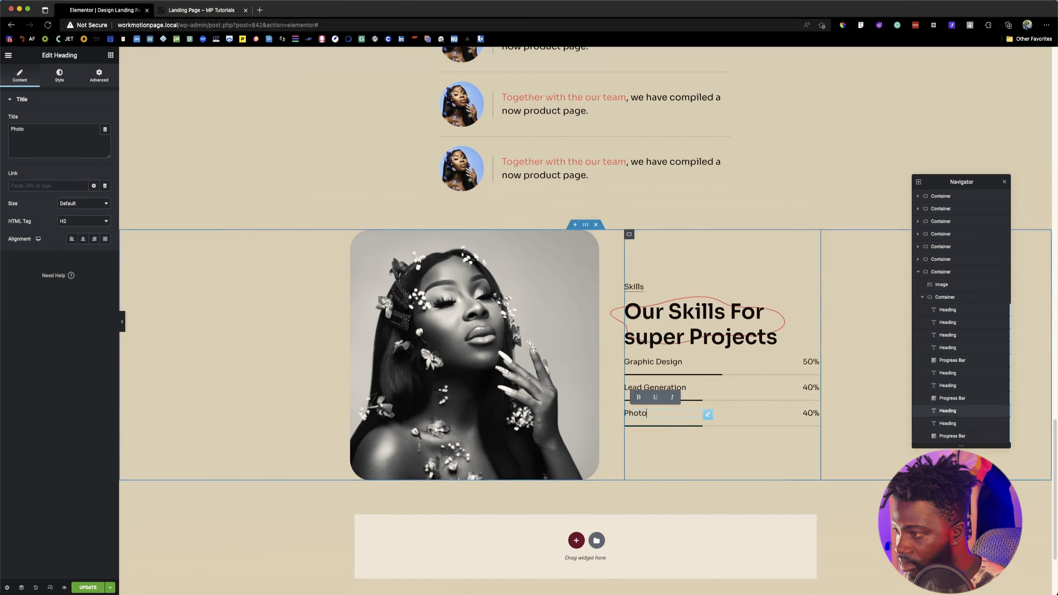
{"action": "type", "text": "shop"}
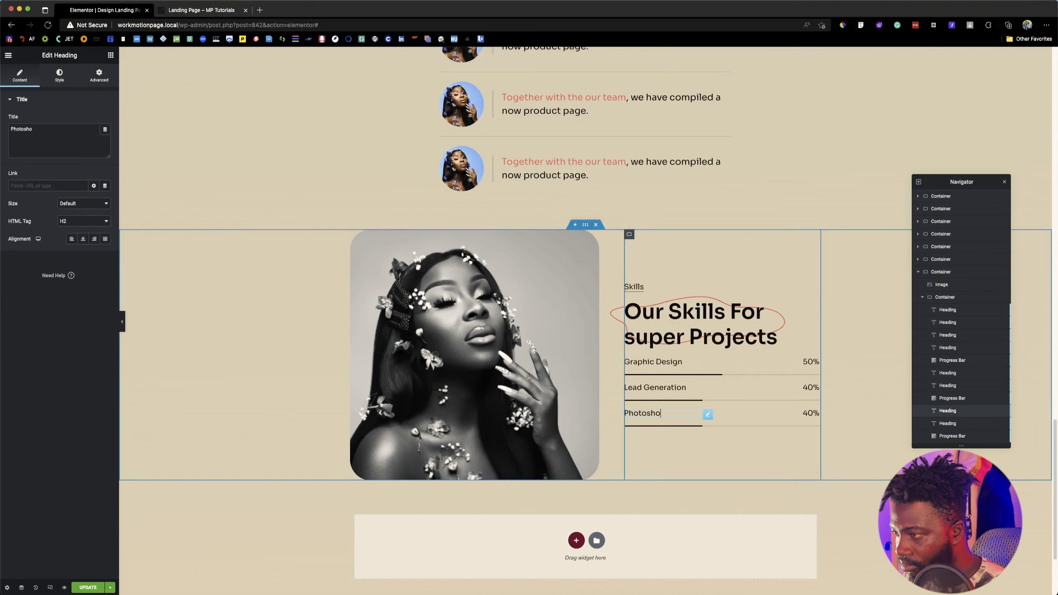
Step: Open the Photoshop row's percentage heading for editing
{"action": "left_click", "coordinate": [809, 414]}
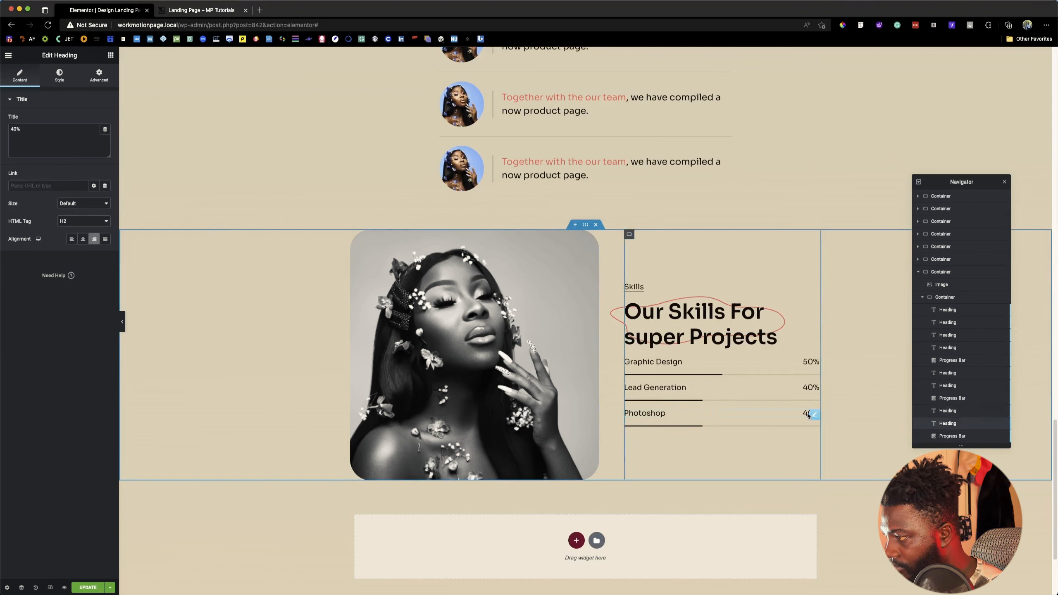
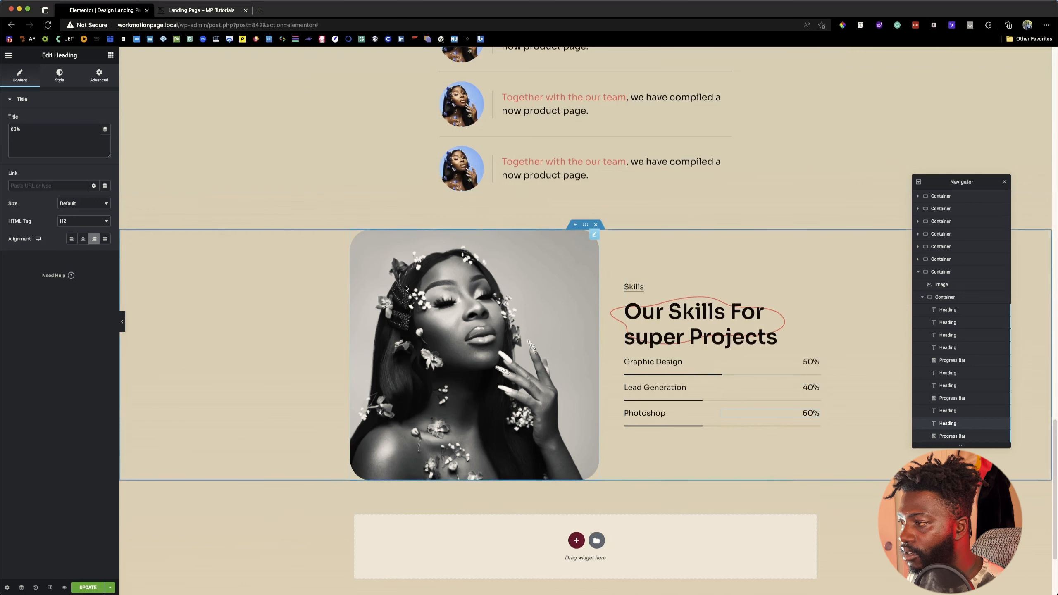
Step: Set the Photoshop row's progress bar percentage to 60
{"action": "left_click", "coordinate": [953, 411]}
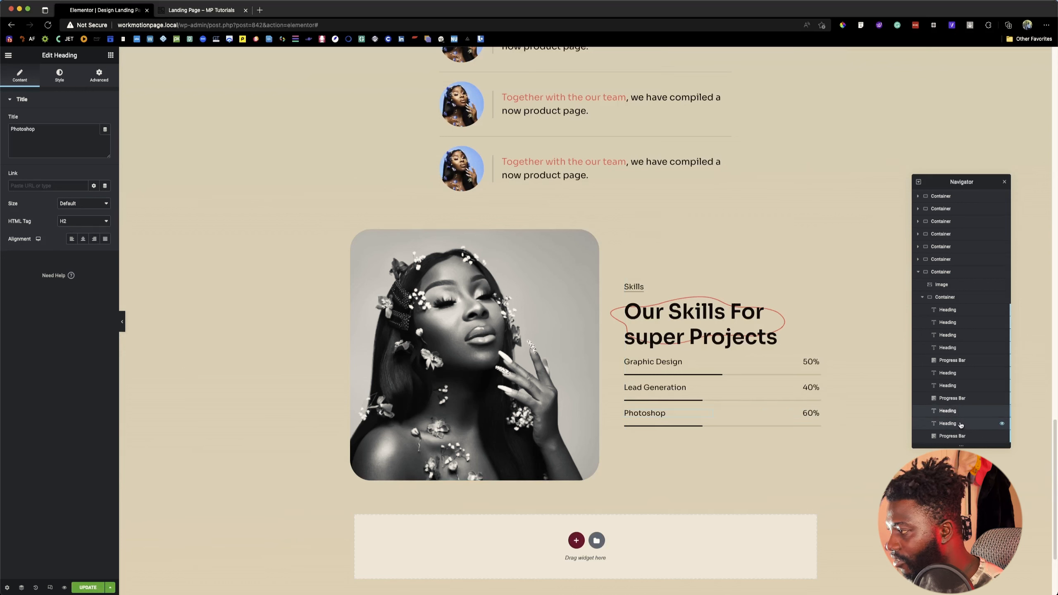
{"action": "left_click", "coordinate": [961, 425], "text": "super"}
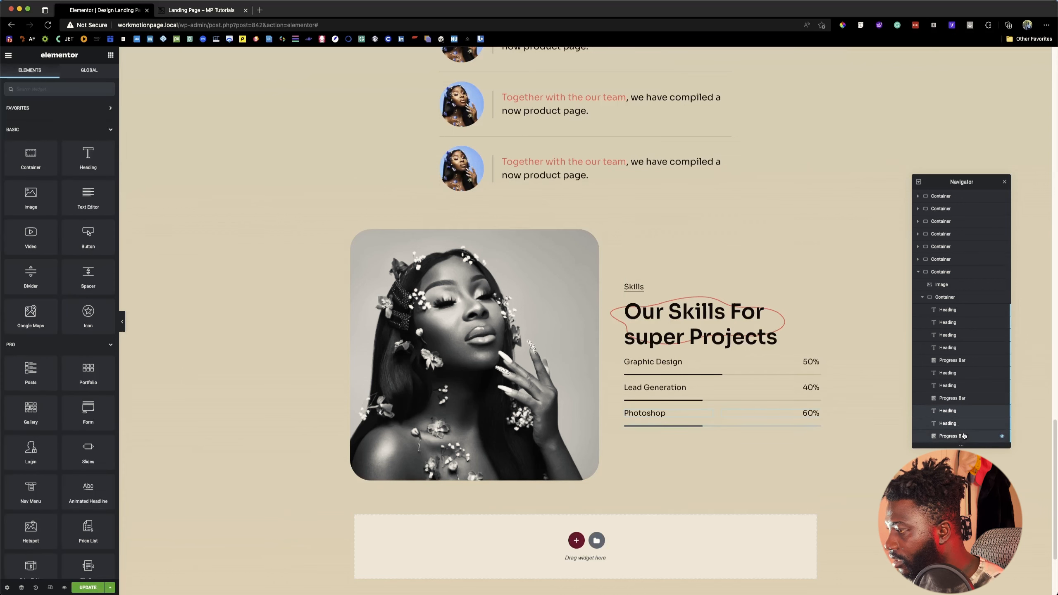
{"action": "left_click", "coordinate": [816, 429]}
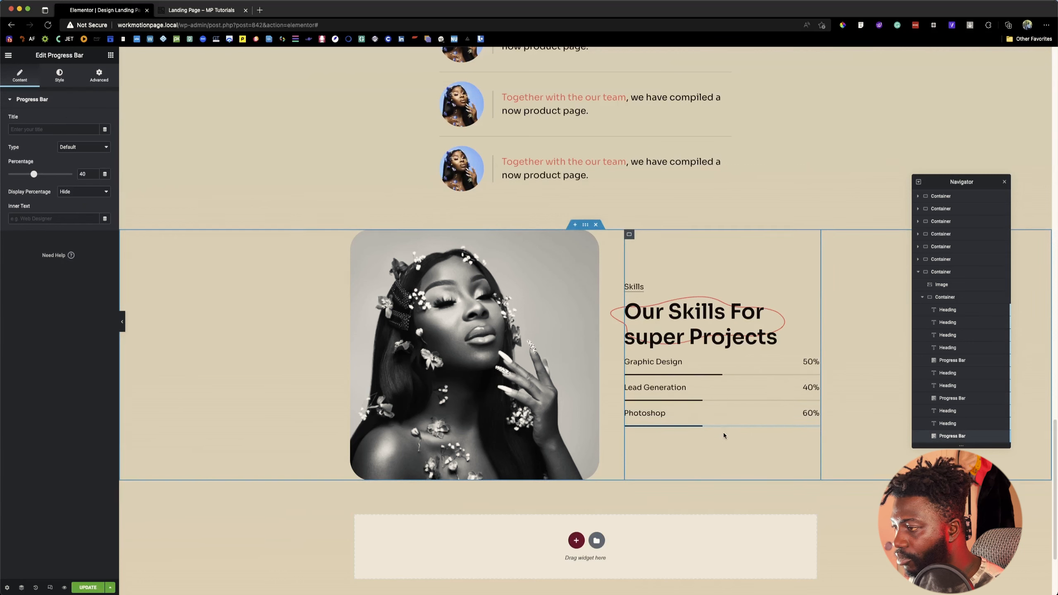
{"action": "left_click", "coordinate": [83, 175]}
{"action": "key", "text": "shift+Up"}
{"action": "key", "text": "shift+Up"}
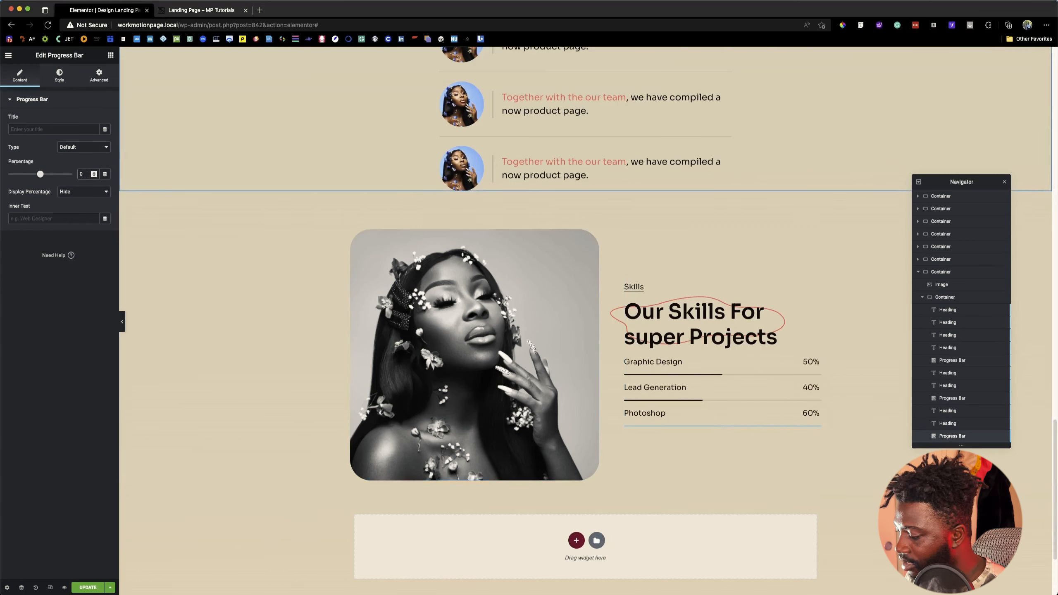
Step: Duplicate the Photoshop label, its percentage heading and its progress bar together as a fourth skill row
{"action": "left_click", "coordinate": [965, 423]}
{"action": "left_click", "coordinate": [966, 425], "text": "super"}
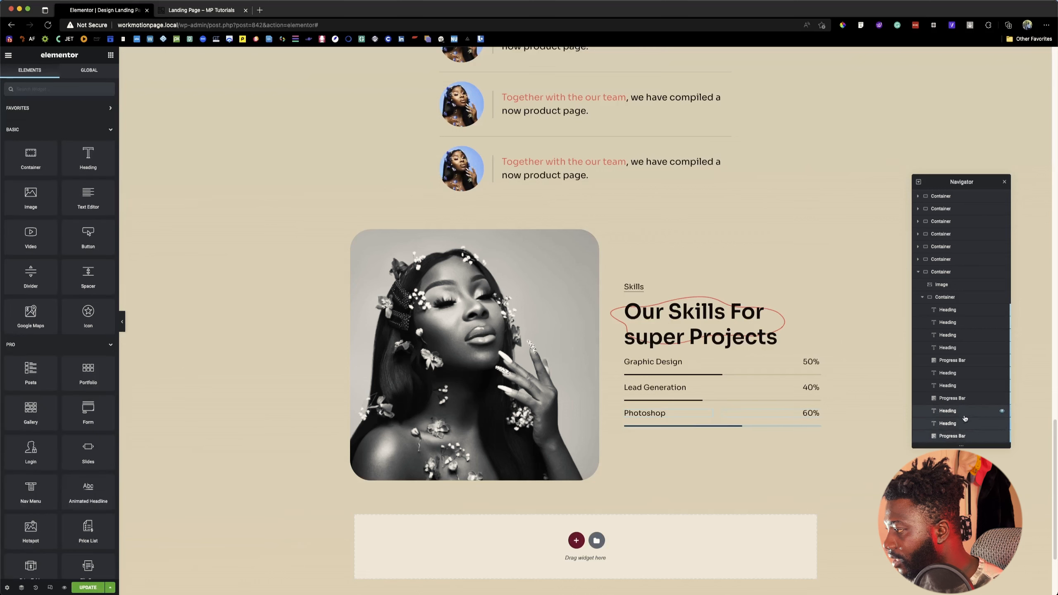
{"action": "right_click", "coordinate": [964, 418]}
{"action": "left_click", "coordinate": [984, 432]}
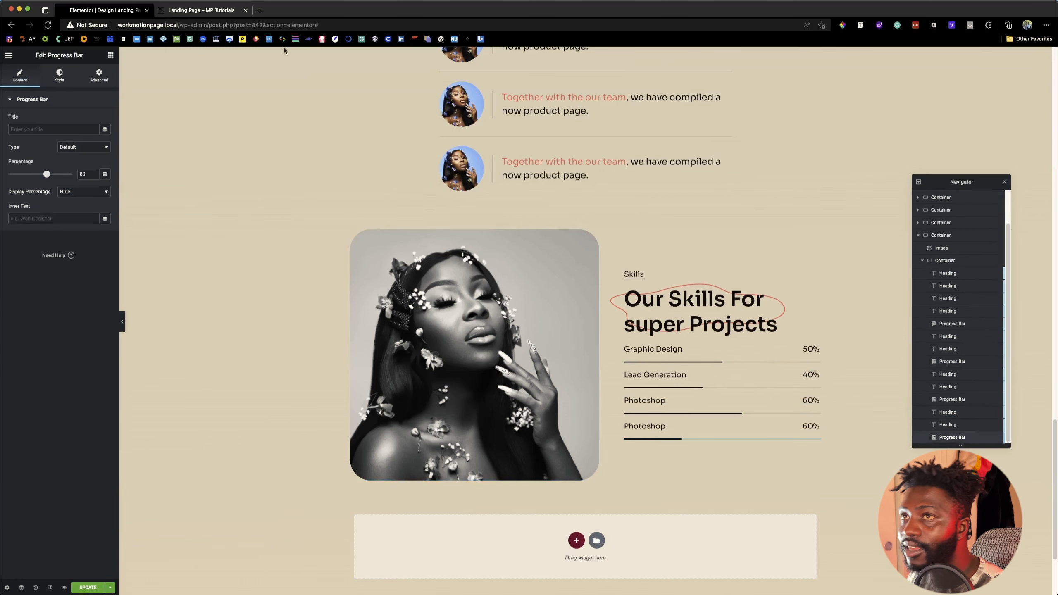
Step: Check the fourth skill on the reference page and change the newly duplicated label's title to "Illustration"
{"action": "left_click", "coordinate": [193, 11]}
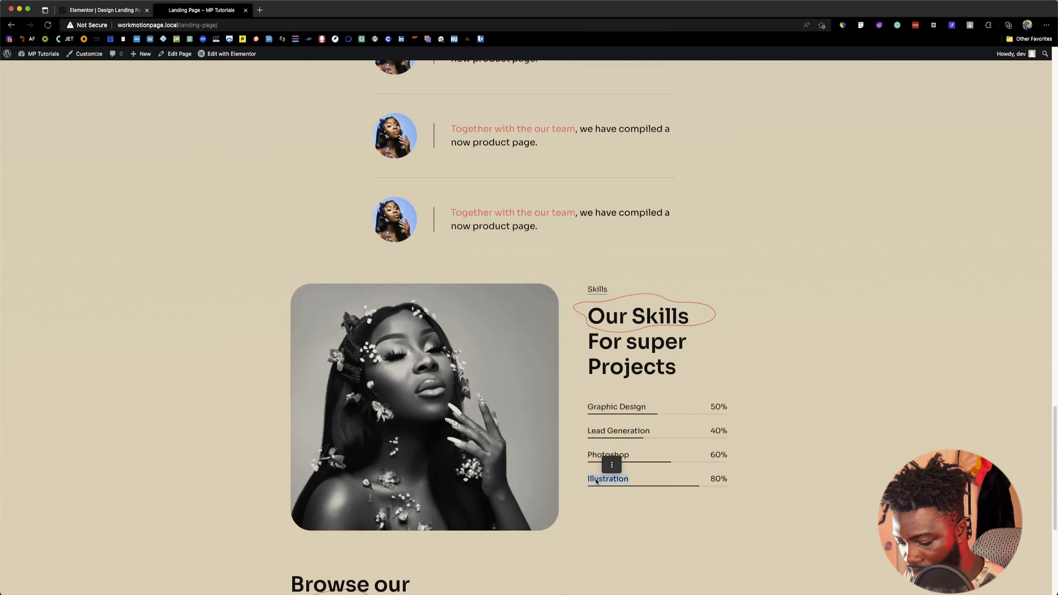
{"action": "left_click", "coordinate": [127, 12]}
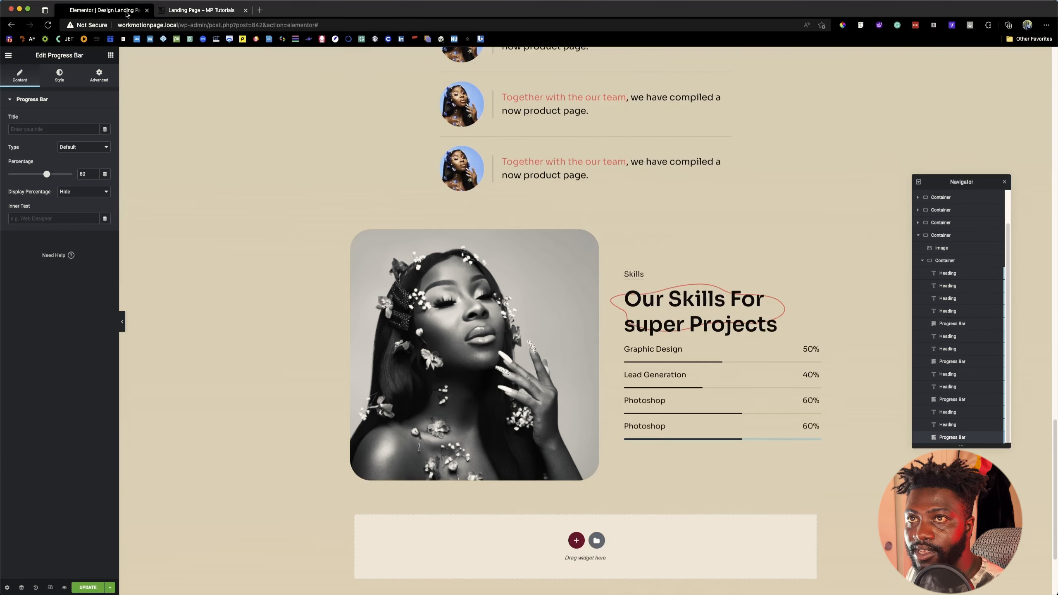
{"action": "left_click", "coordinate": [703, 427]}
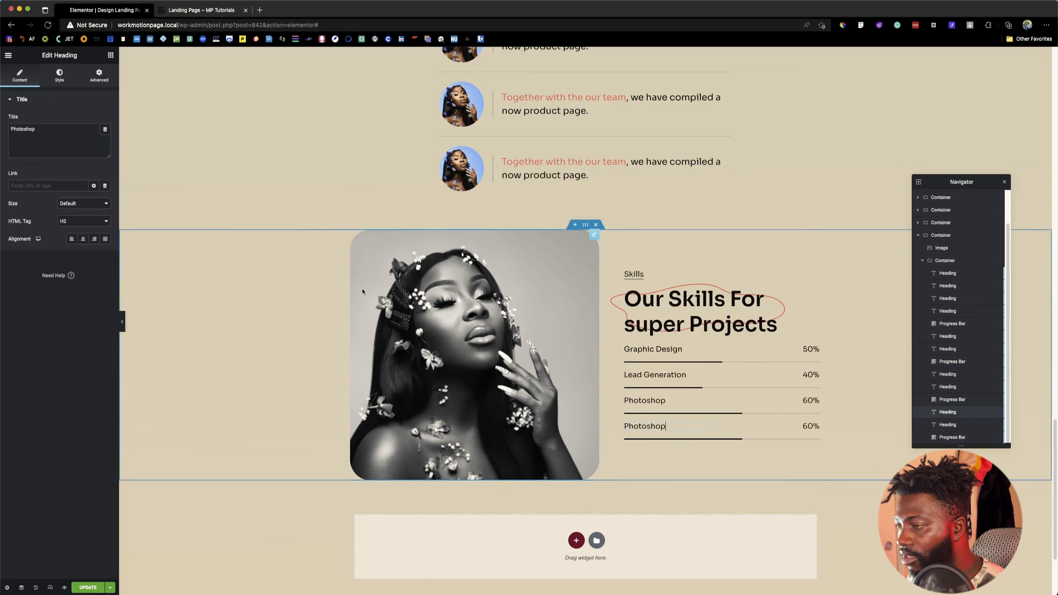
{"action": "double_click", "coordinate": [52, 144]}
{"action": "type", "text": "Illustration"}
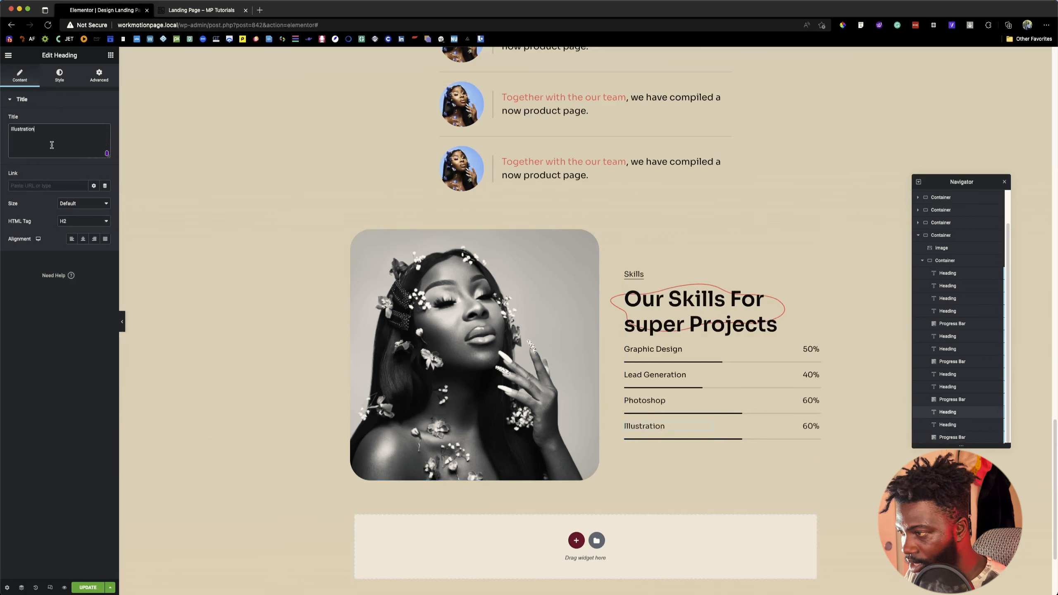
Step: Set the Illustration row's percentage text to 80% and its progress bar to 80
{"action": "left_click", "coordinate": [808, 426]}
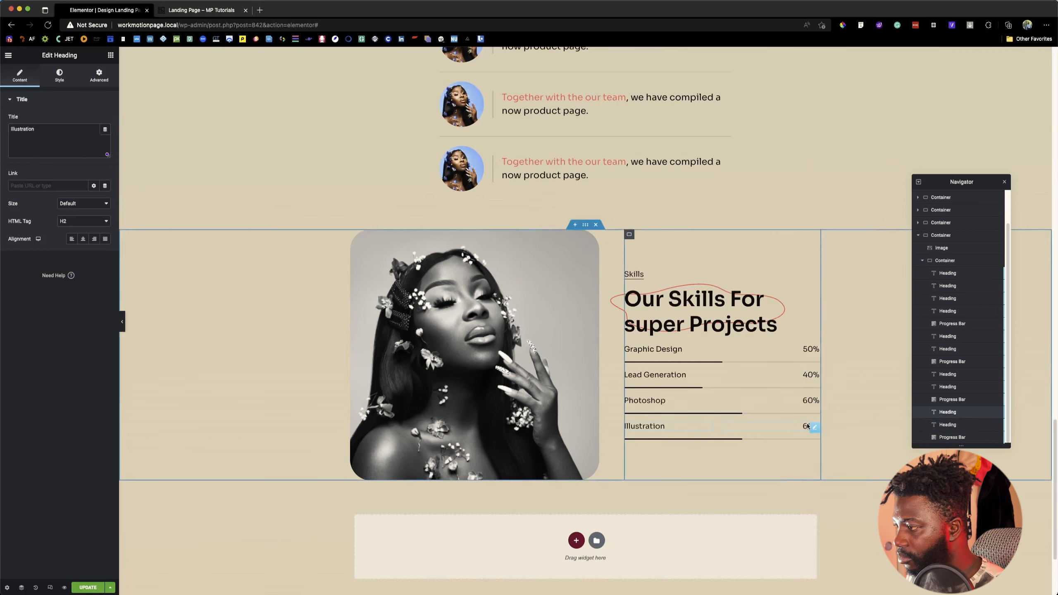
{"action": "key", "text": "BackSpace"}
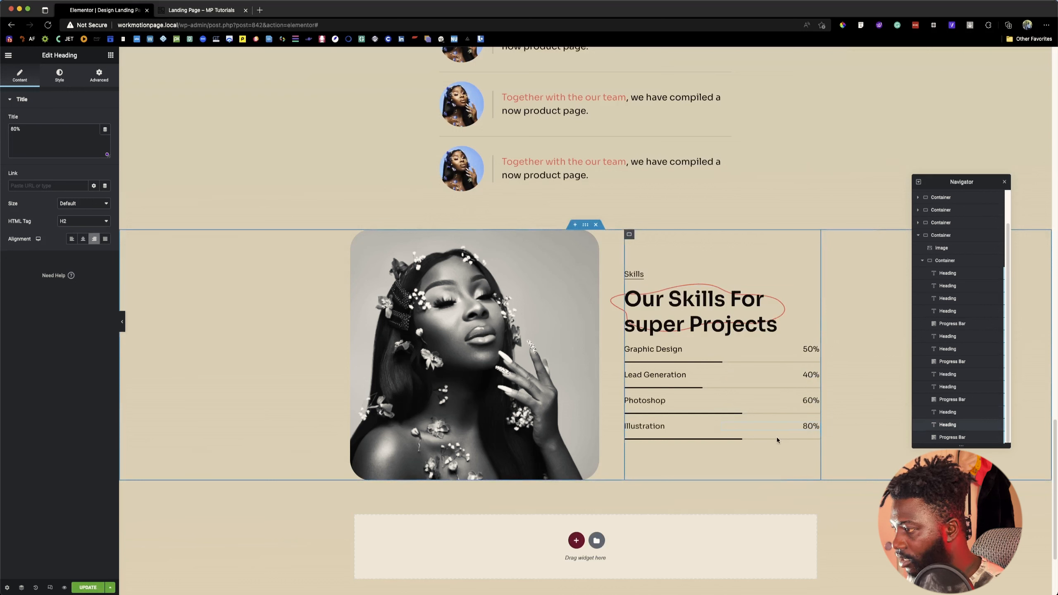
{"action": "left_click", "coordinate": [737, 440]}
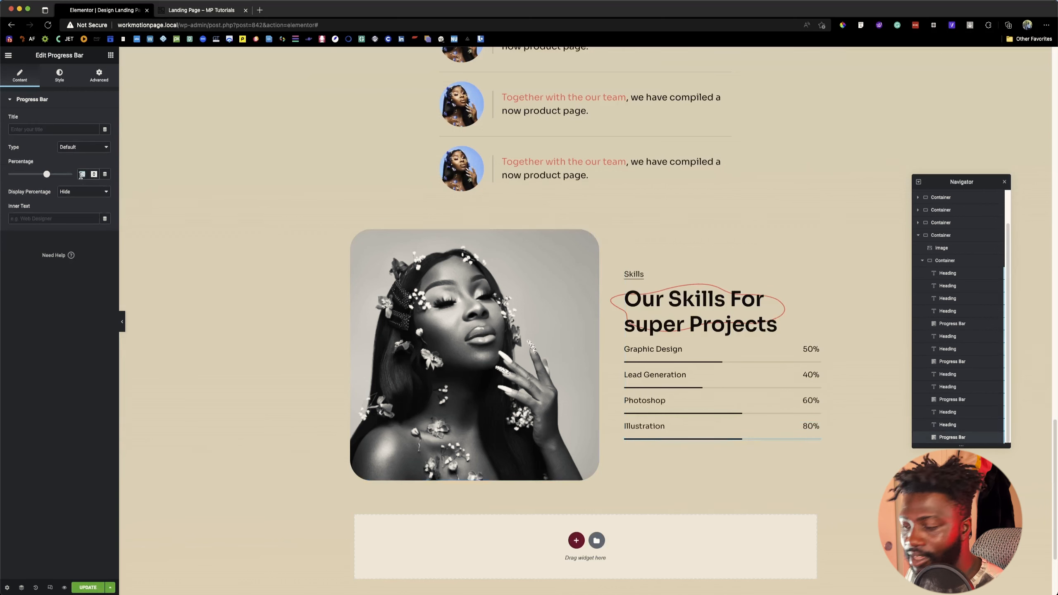
{"action": "type", "text": "80"}
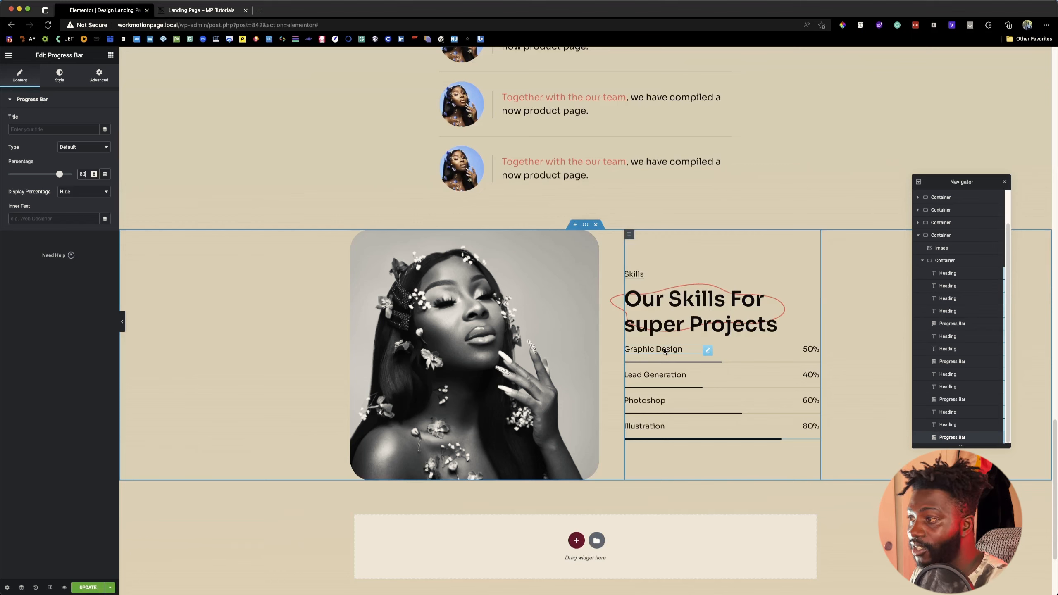
Step: Check the skill row spacing in the Figma design and add a Spacer between the Graphic Design progress bar and the Lead Generation label
{"action": "key", "text": "super+Tab"}
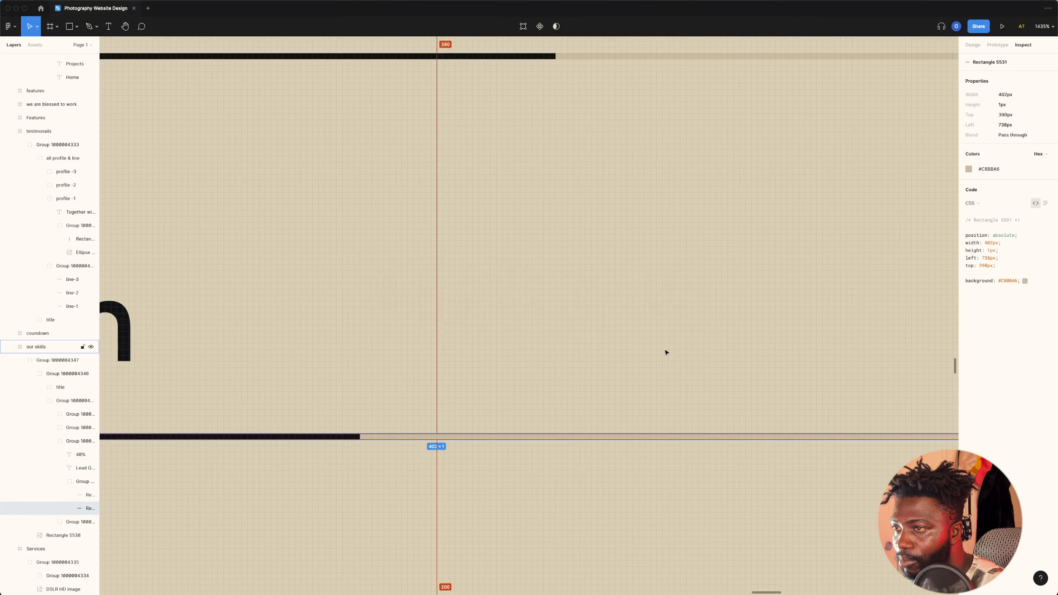
{"action": "scroll", "coordinate": [664, 352], "scroll_direction": "down", "scroll_amount": 10}
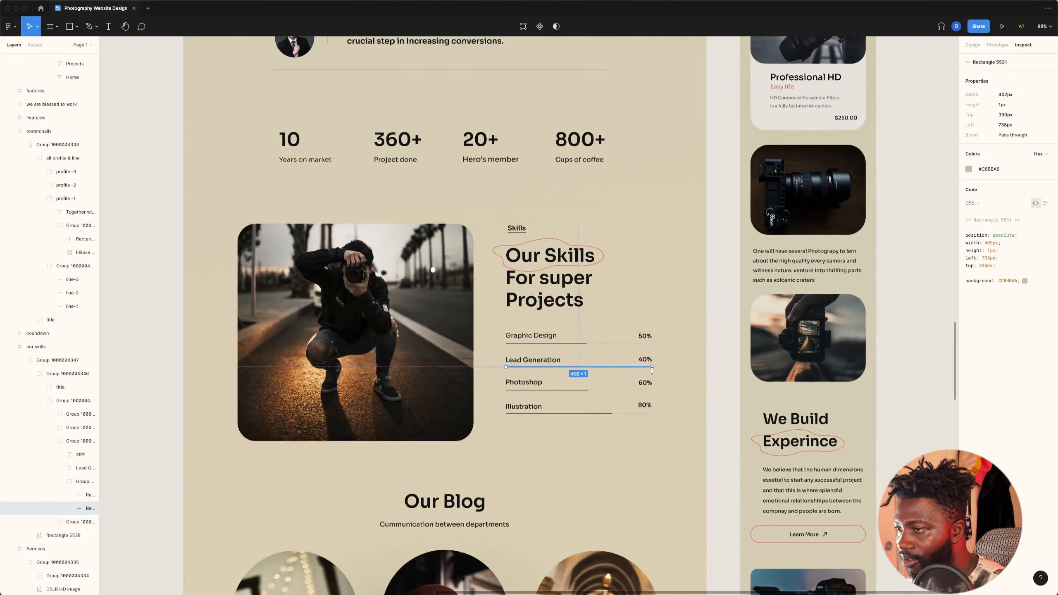
{"action": "key", "text": "super+Tab"}
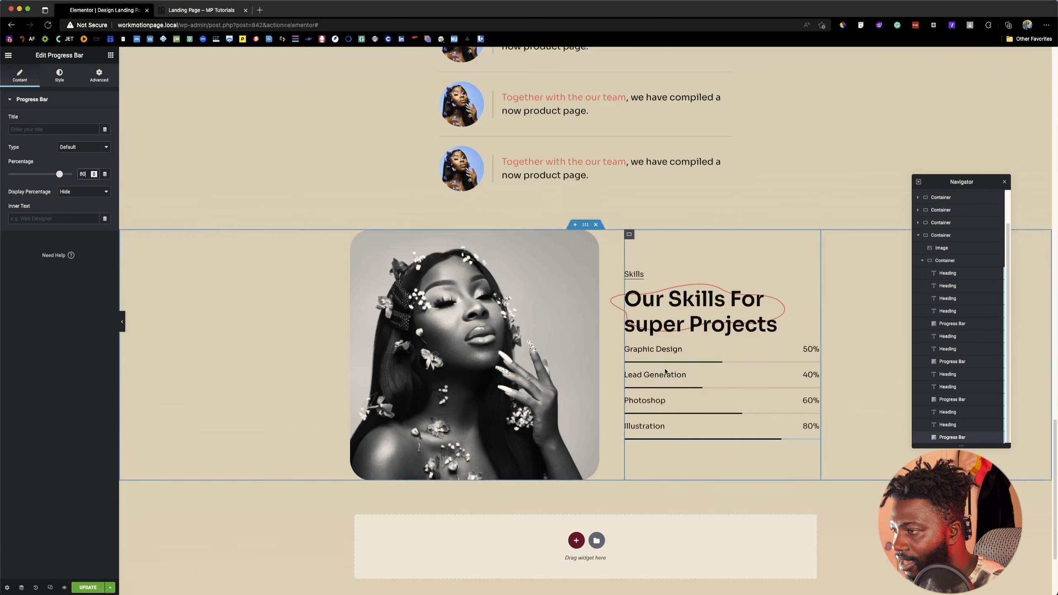
{"action": "left_click", "coordinate": [110, 54]}
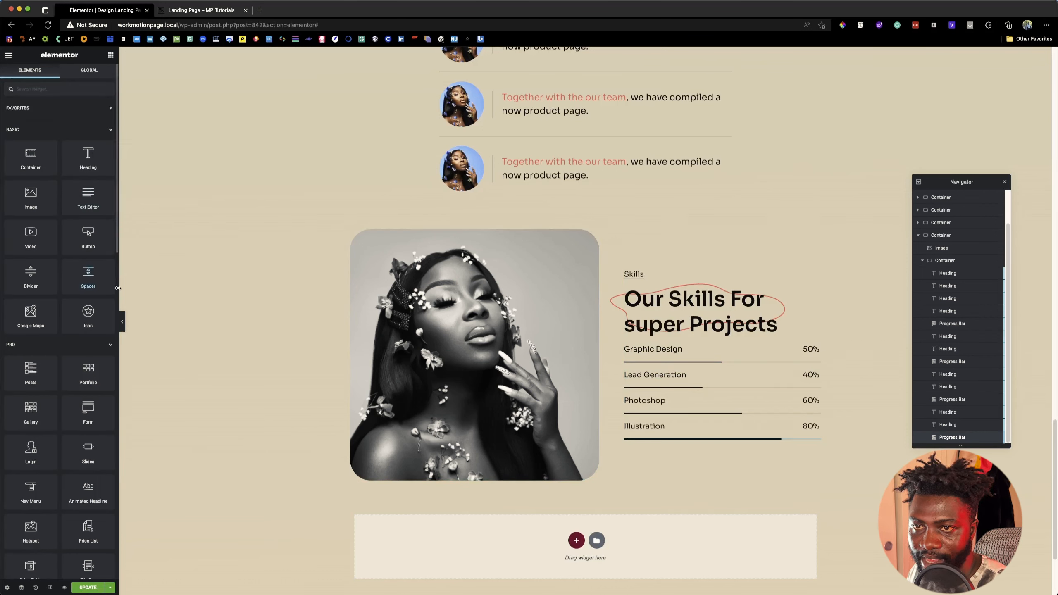
{"action": "left_click_drag", "start_coordinate": [94, 287], "coordinate": [699, 380]}
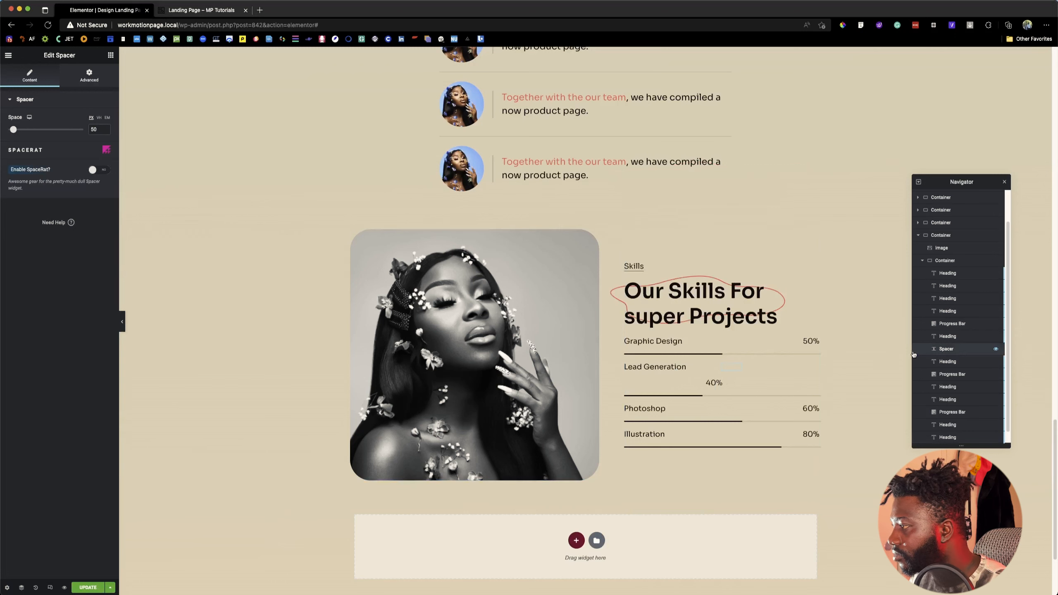
{"action": "left_click_drag", "start_coordinate": [940, 350], "coordinate": [941, 337]}
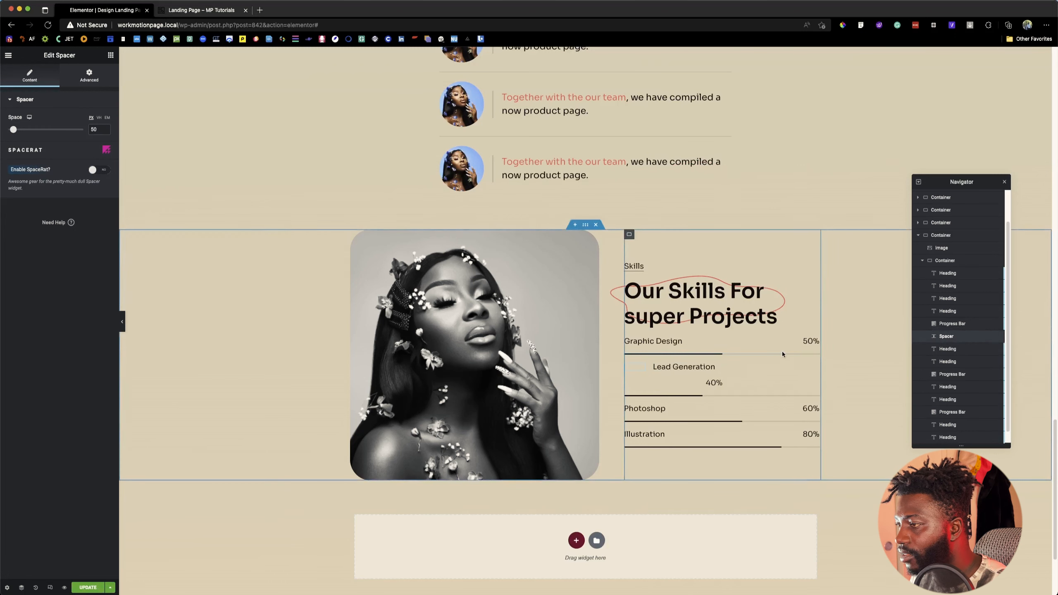
Step: Set the spacer's width to Full Width (100%) and try adjusting its space amount
{"action": "left_click", "coordinate": [89, 75]}
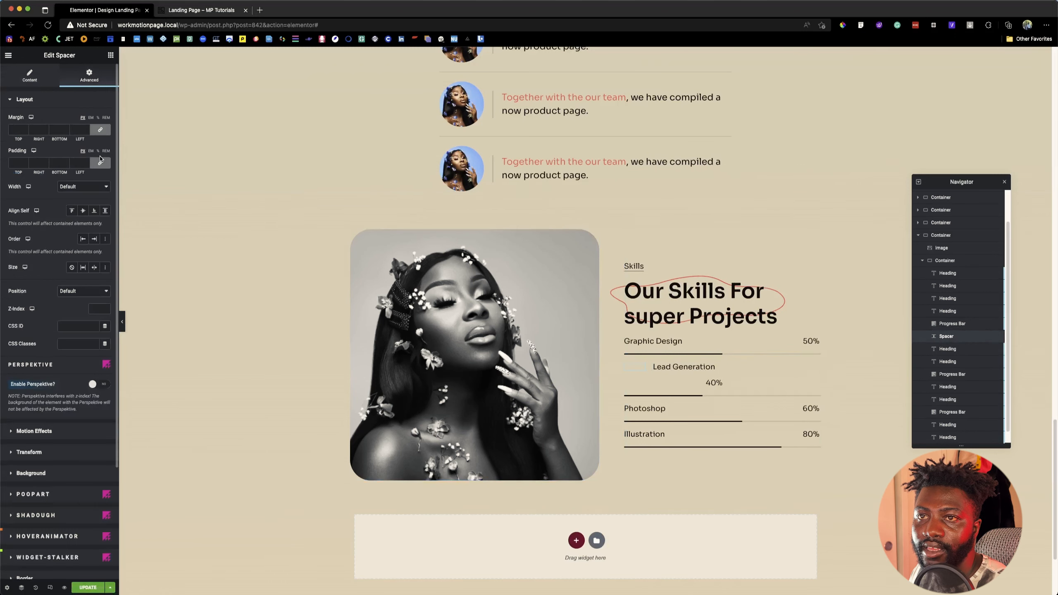
{"action": "left_click", "coordinate": [95, 191]}
{"action": "left_click", "coordinate": [94, 196]}
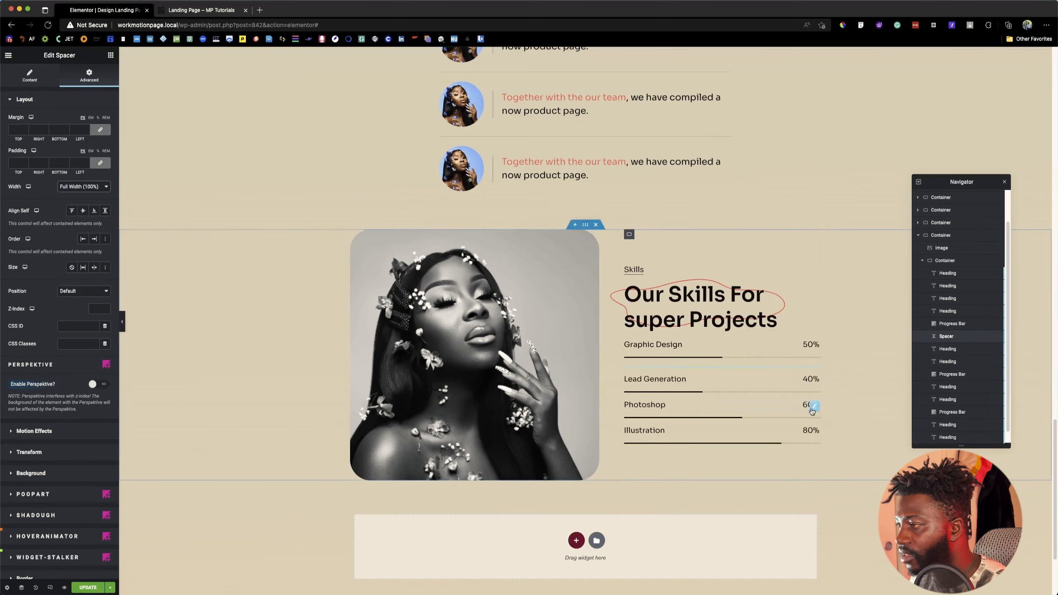
{"action": "left_click", "coordinate": [29, 75]}
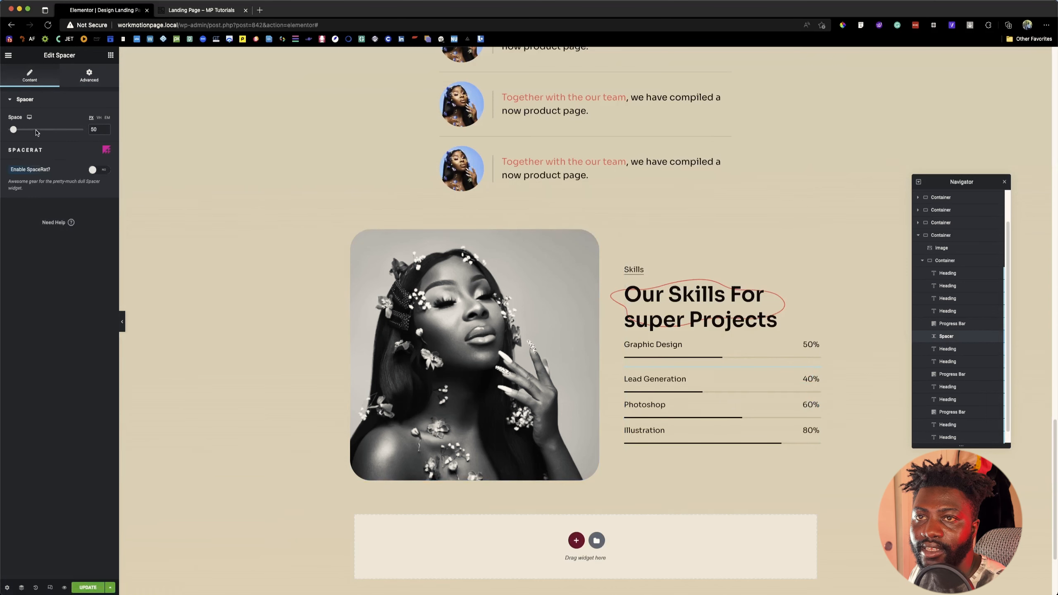
{"action": "left_click_drag", "start_coordinate": [19, 131], "coordinate": [20, 131]}
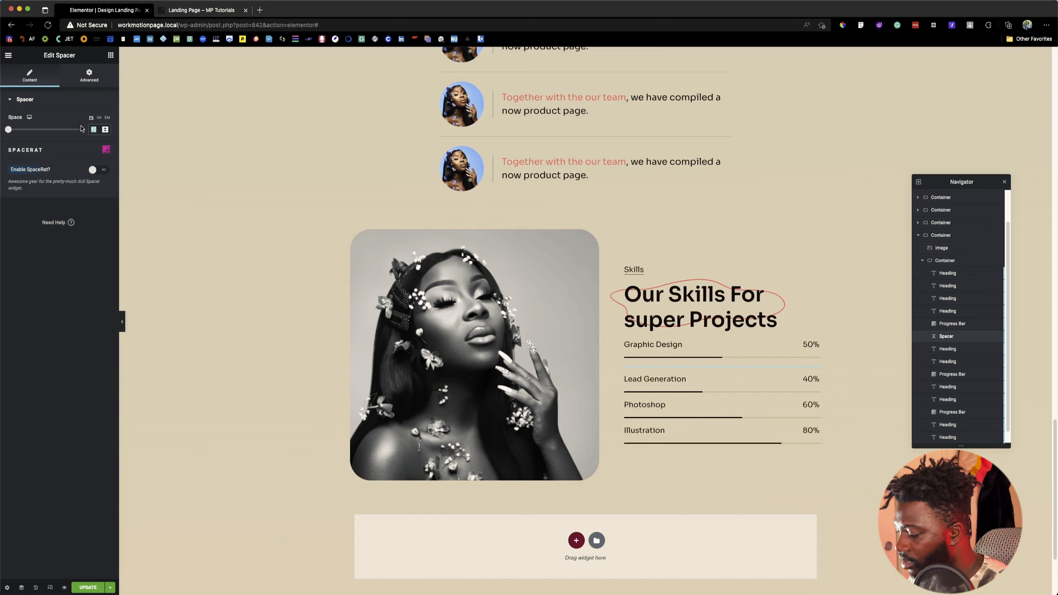
Step: Give the spacer above Lead Generation a custom width of 100% and set its space to 115
{"action": "left_click", "coordinate": [101, 82]}
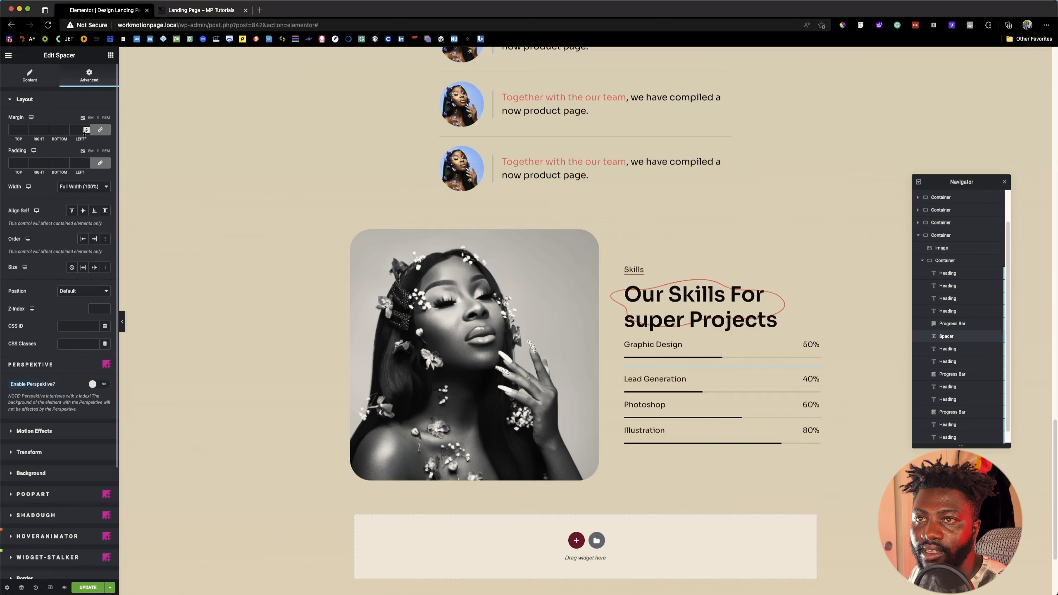
{"action": "left_click", "coordinate": [84, 188]}
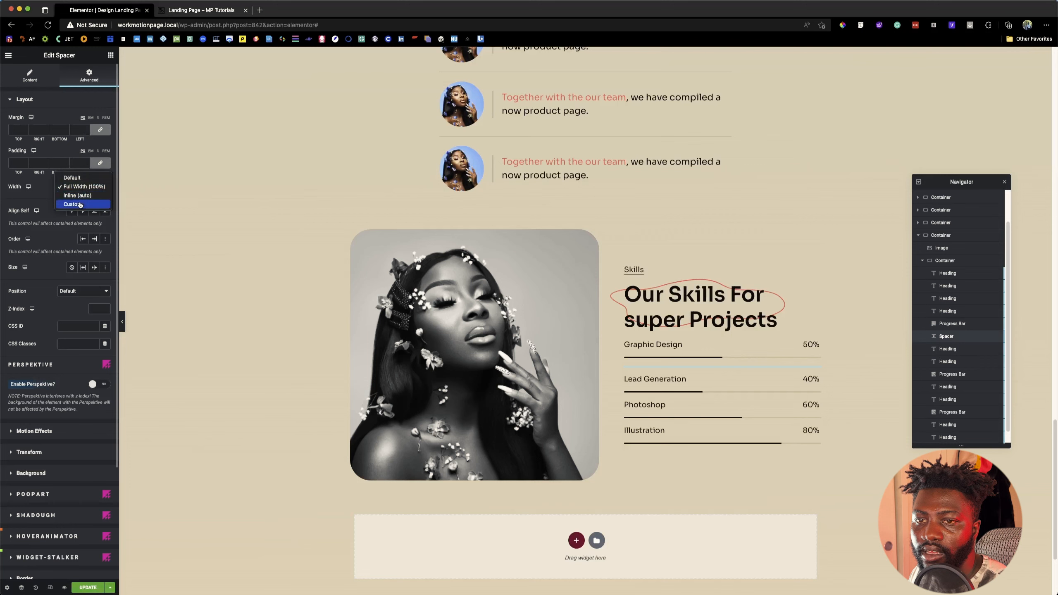
{"action": "left_click", "coordinate": [80, 204]}
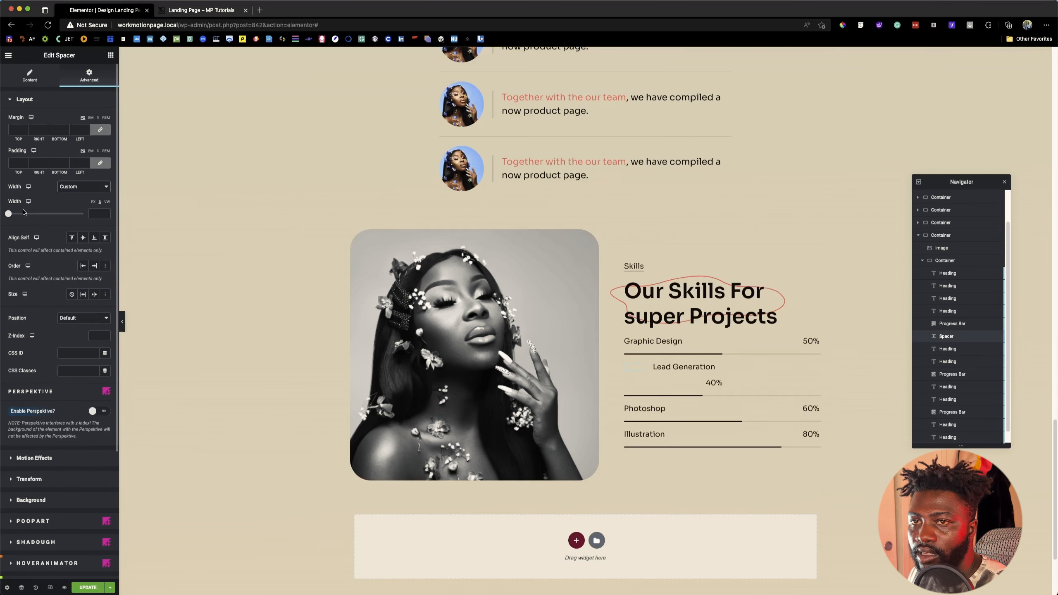
{"action": "left_click_drag", "start_coordinate": [9, 214], "coordinate": [96, 214]}
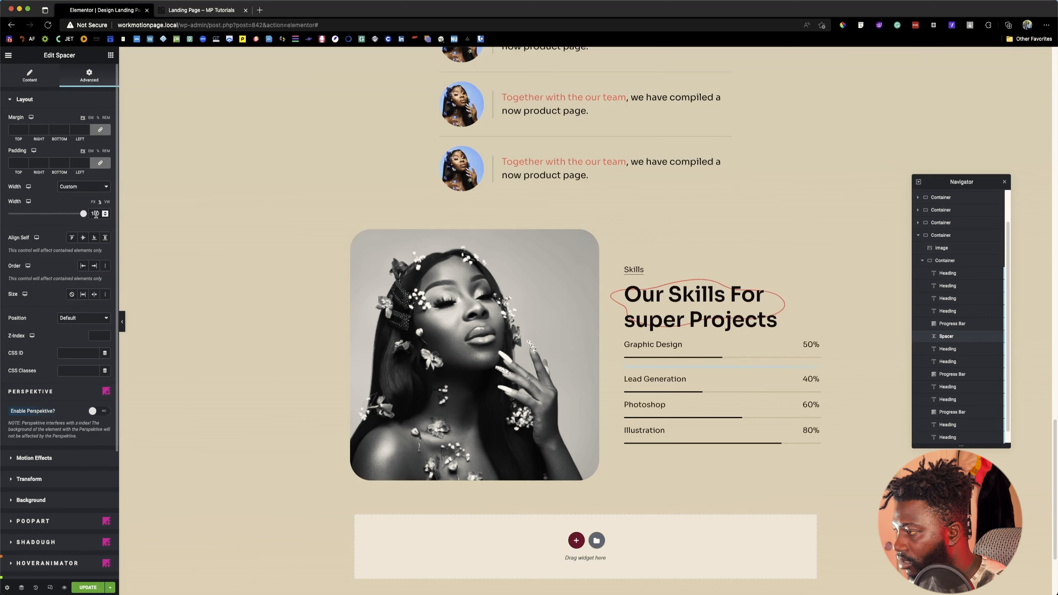
{"action": "left_click", "coordinate": [31, 75]}
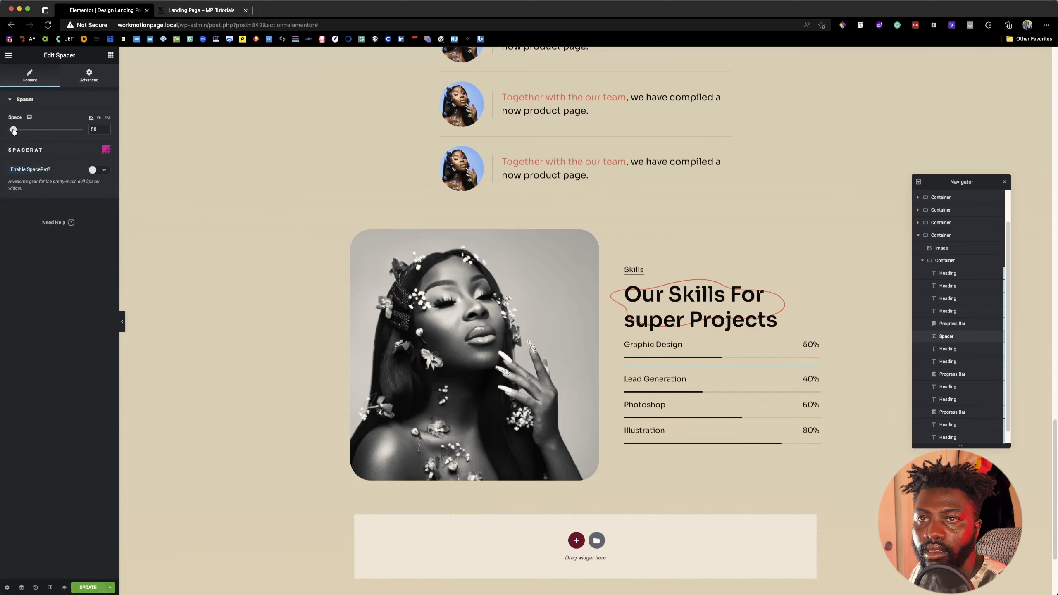
{"action": "mouse_move", "coordinate": [13, 131]}
{"action": "left_mouse_down"}
{"action": "mouse_move", "coordinate": [40, 130]}
{"action": "mouse_move", "coordinate": [21, 130]}
{"action": "left_mouse_up"}
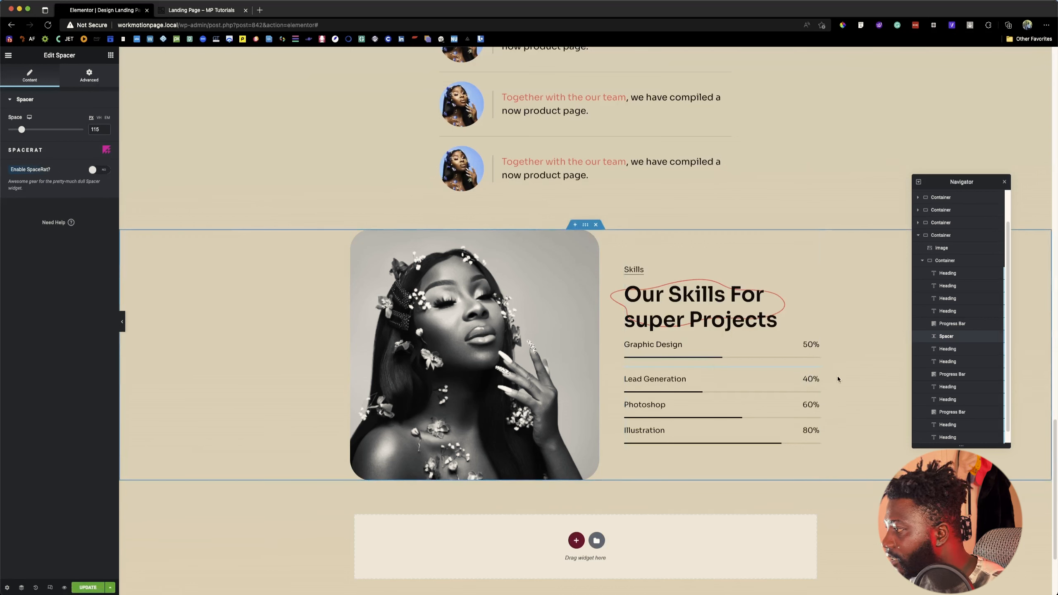
Step: Duplicate the spacer twice, placing one copy between the Lead Generation and Photoshop rows and one between Photoshop and Illustration
{"action": "right_click", "coordinate": [955, 336]}
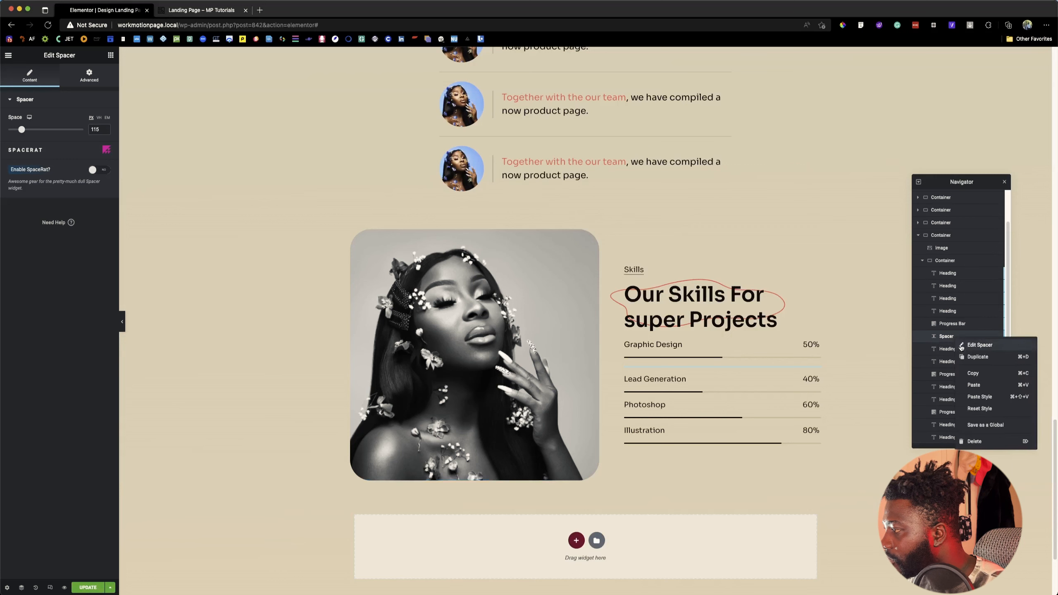
{"action": "left_click", "coordinate": [969, 356]}
{"action": "left_click_drag", "start_coordinate": [955, 350], "coordinate": [957, 425]}
{"action": "right_click", "coordinate": [955, 388]}
{"action": "left_click", "coordinate": [970, 406]}
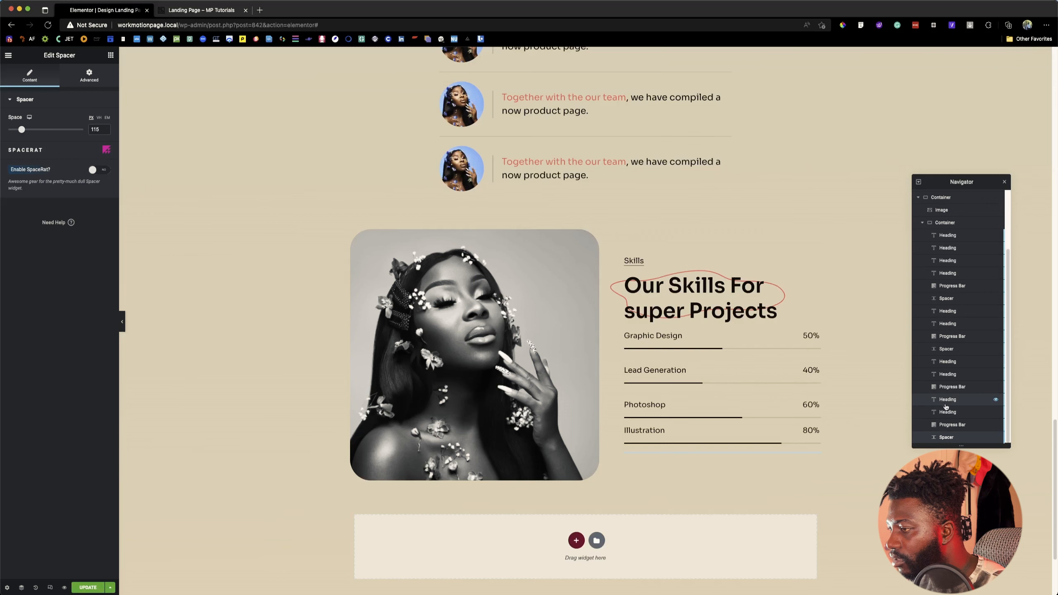
{"action": "left_click_drag", "start_coordinate": [949, 440], "coordinate": [951, 399]}
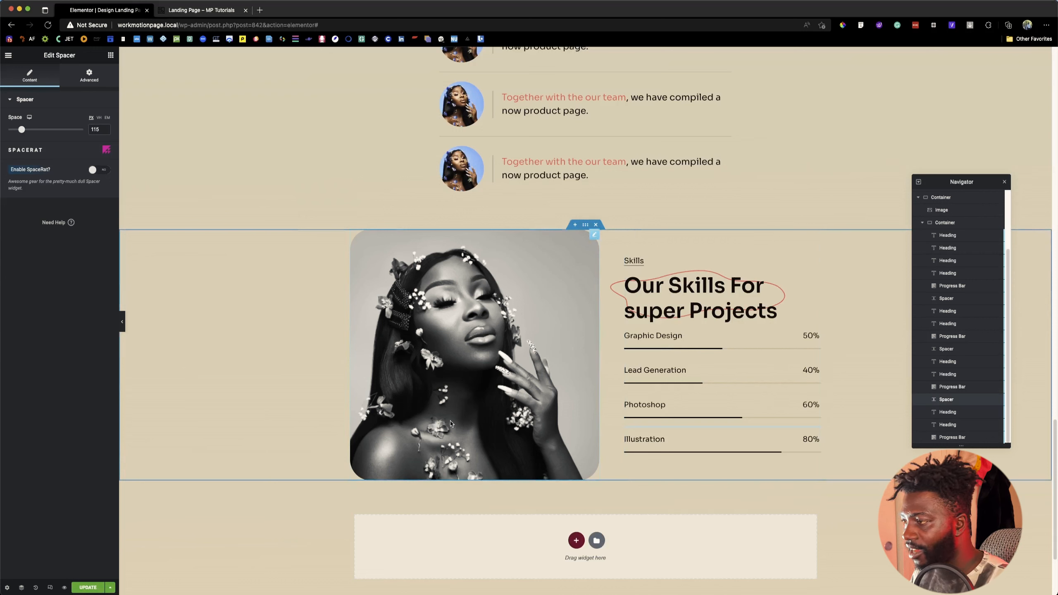
Step: Save the page changes and view the "Browse our latest template" section on the reference page
{"action": "left_click", "coordinate": [83, 588]}
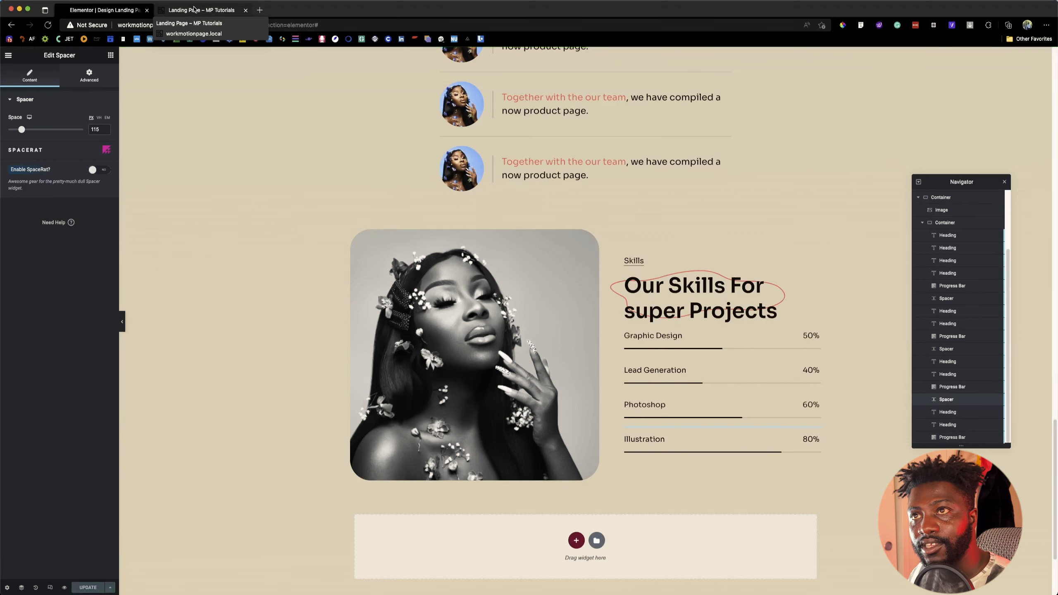
{"action": "left_click", "coordinate": [194, 9]}
{"action": "scroll", "coordinate": [276, 278], "scroll_direction": "down", "scroll_amount": 5}
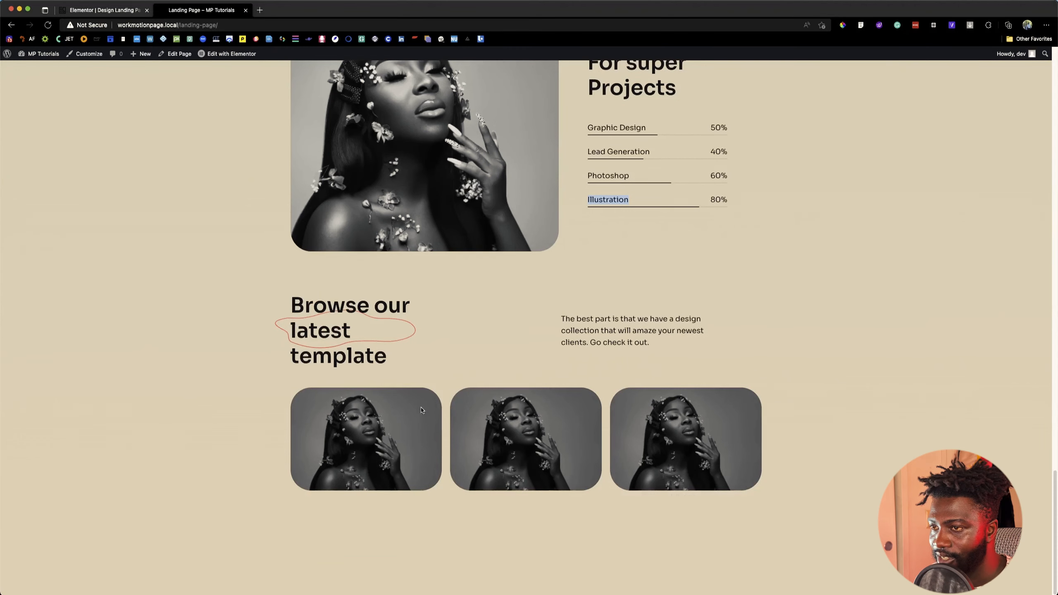
Step: Add a new row-direction container directly below the skills section for the latest-template section
{"action": "left_click", "coordinate": [112, 12]}
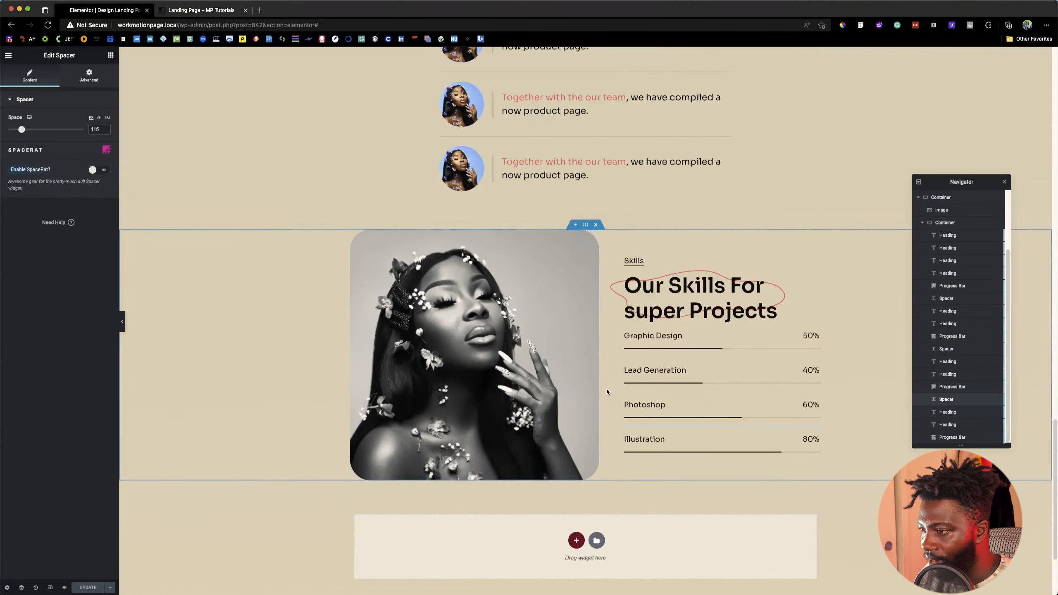
{"action": "scroll", "coordinate": [577, 416], "scroll_direction": "down", "scroll_amount": 3}
{"action": "left_click", "coordinate": [577, 413]}
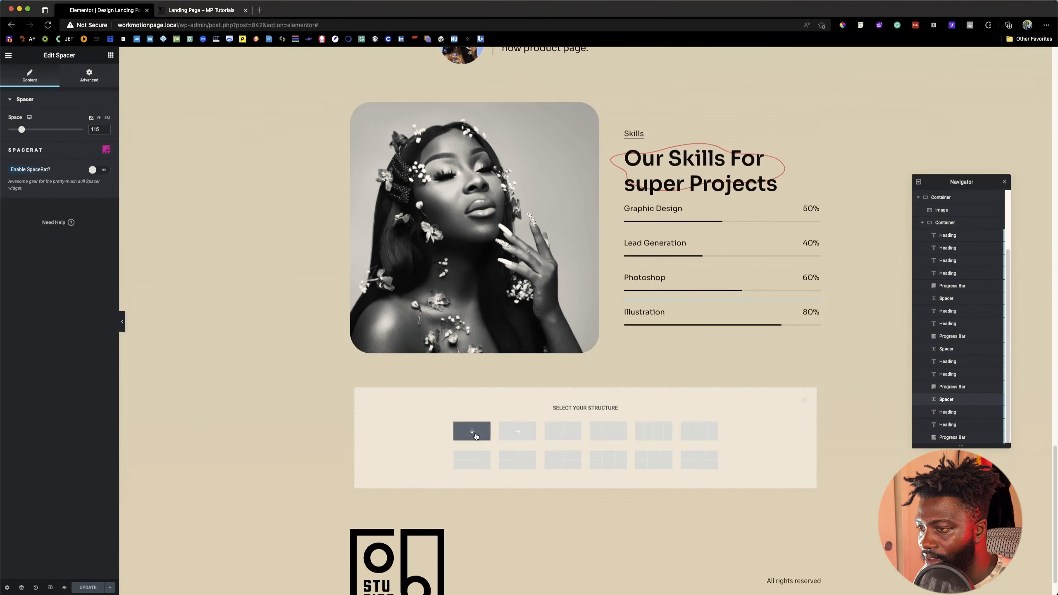
{"action": "left_click", "coordinate": [208, 11]}
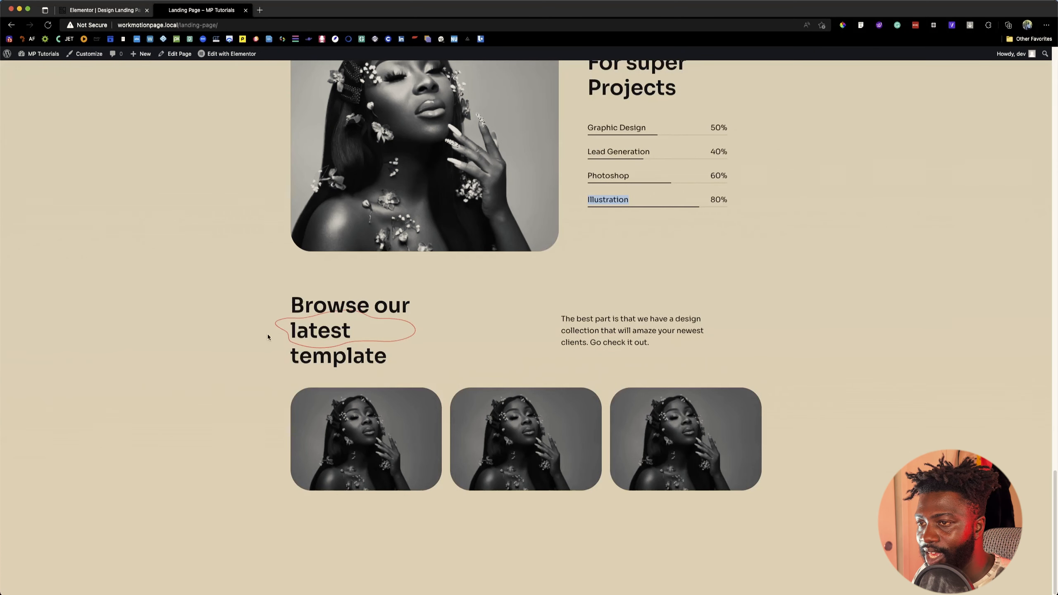
{"action": "left_click", "coordinate": [126, 11]}
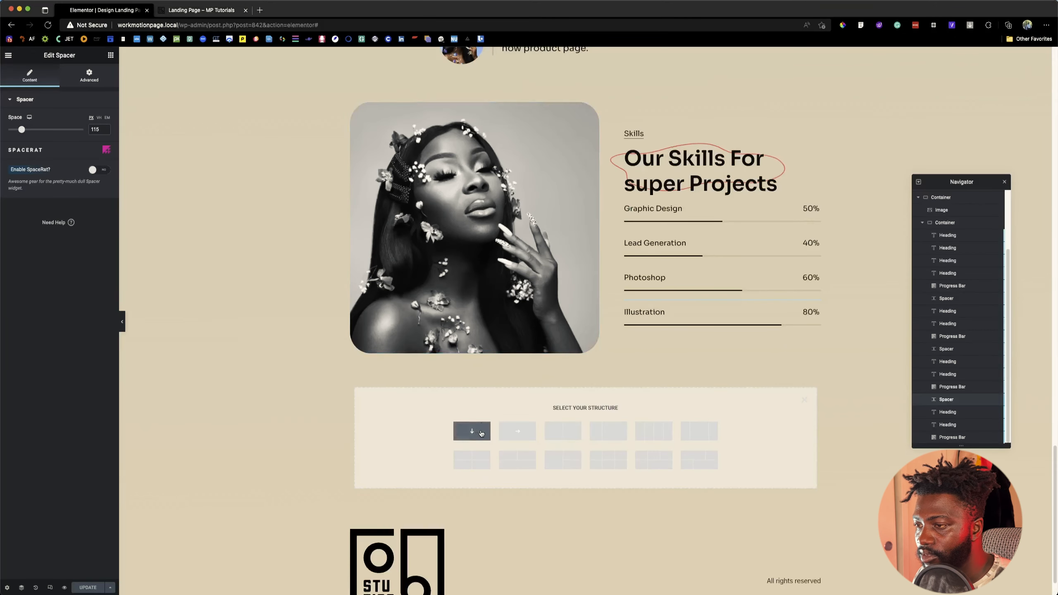
{"action": "left_click", "coordinate": [517, 431]}
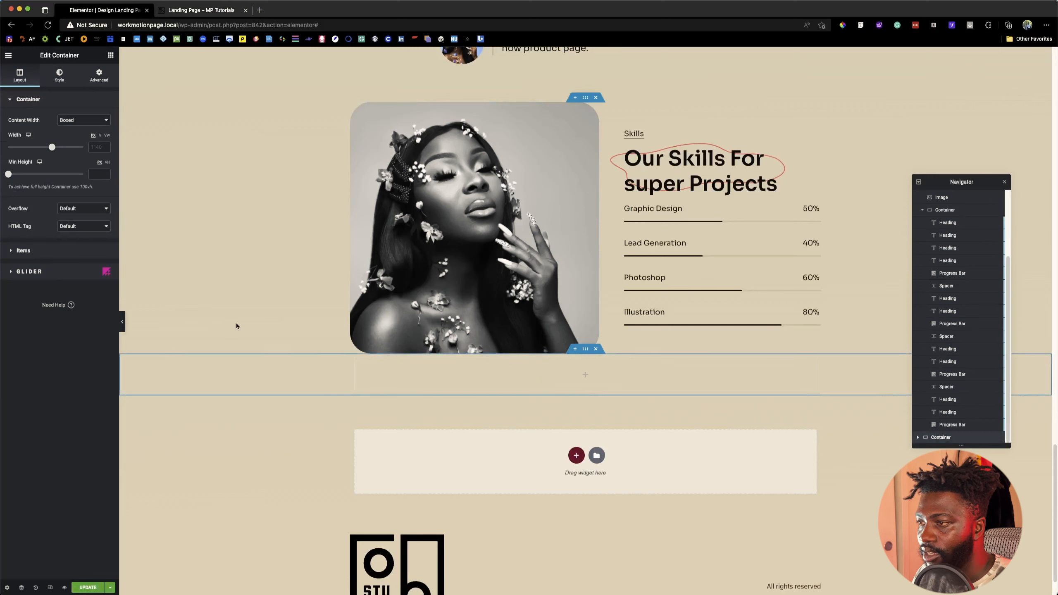
Step: Give the new empty container a top margin to separate it from the skills section
{"action": "left_click", "coordinate": [98, 76]}
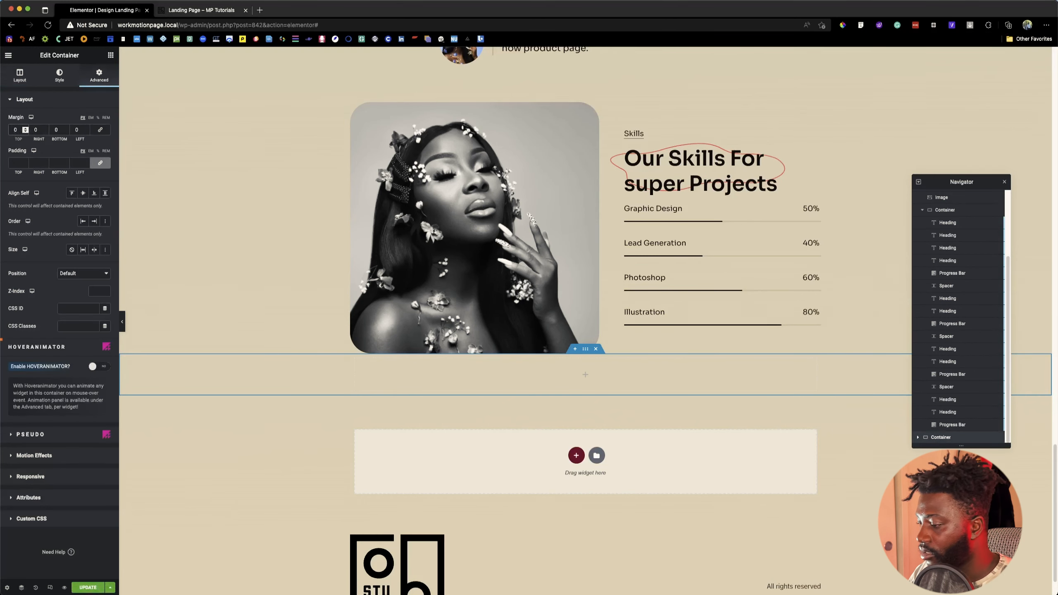
{"action": "type", "text": "9"}
{"action": "left_click", "coordinate": [499, 407]}
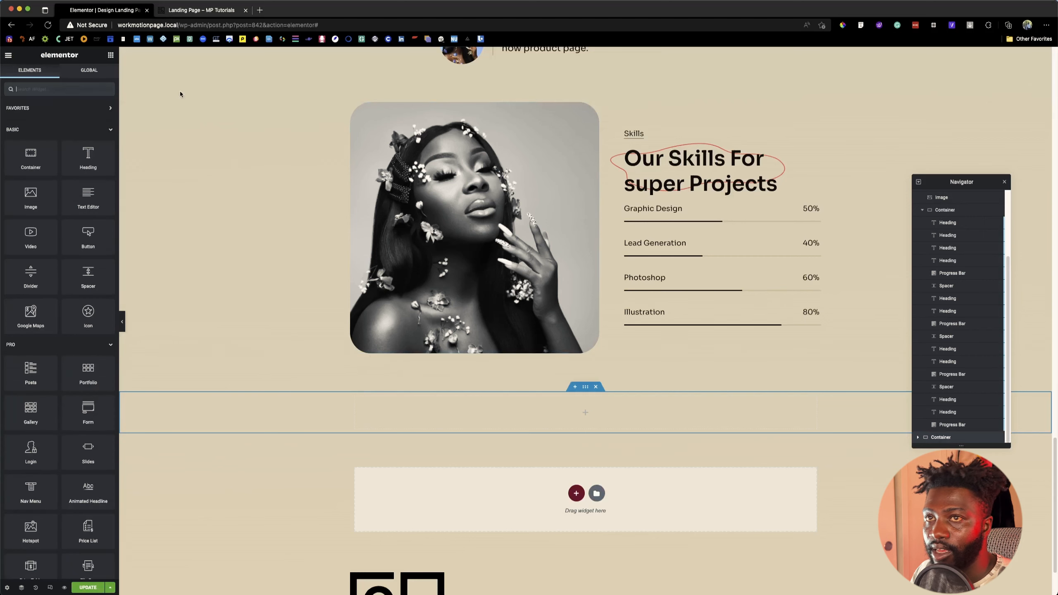
Step: Try a custom width of 67 on the "Our Skills For super Projects" heading, then return it to Full Width (100%)
{"action": "right_click", "coordinate": [651, 186]}
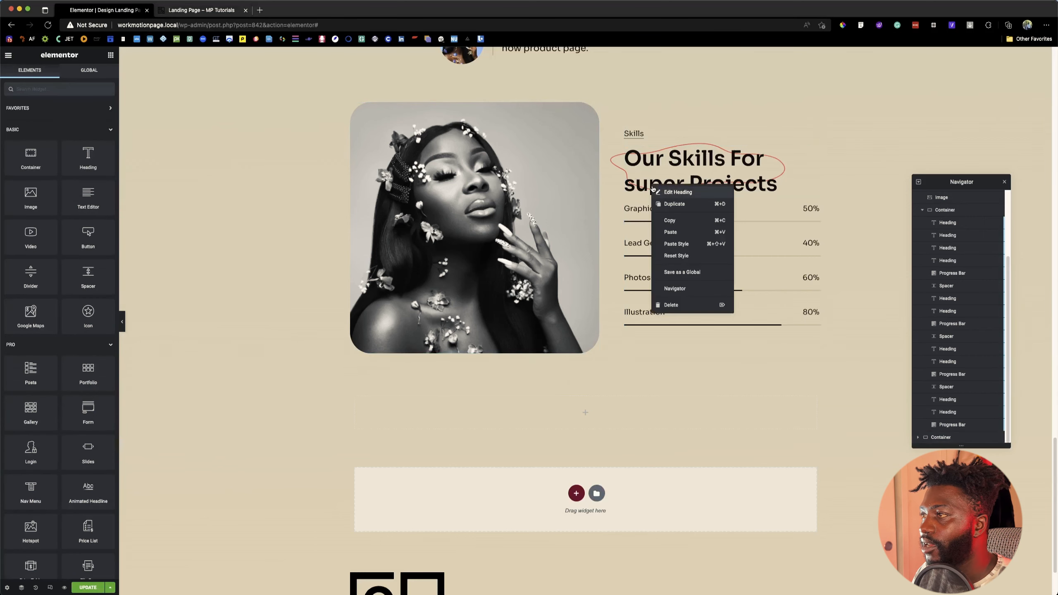
{"action": "left_click", "coordinate": [194, 3]}
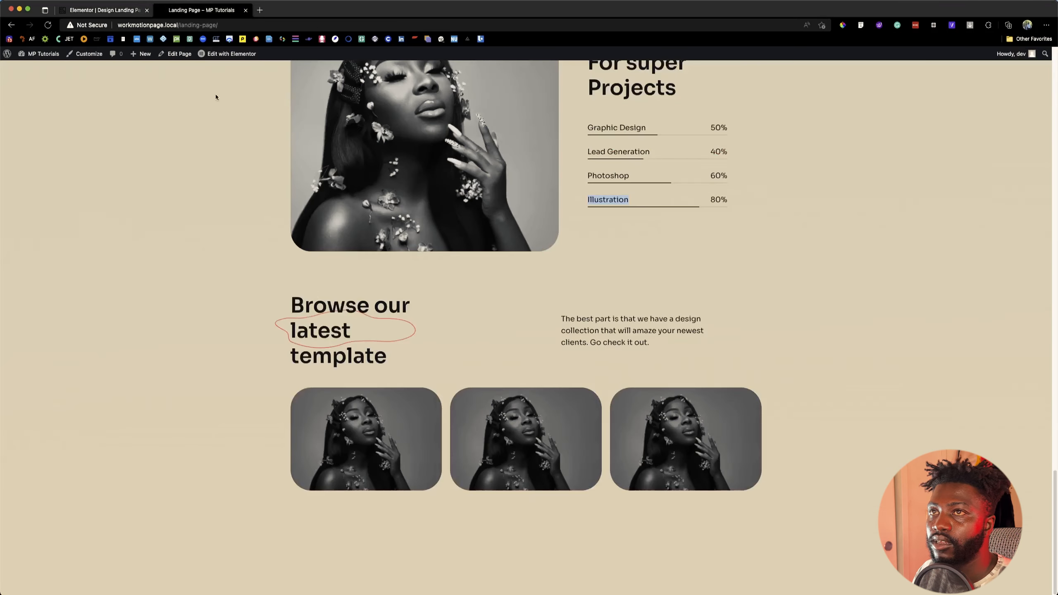
{"action": "scroll", "coordinate": [316, 294], "scroll_direction": "up", "scroll_amount": 4}
{"action": "left_click", "coordinate": [107, 11]}
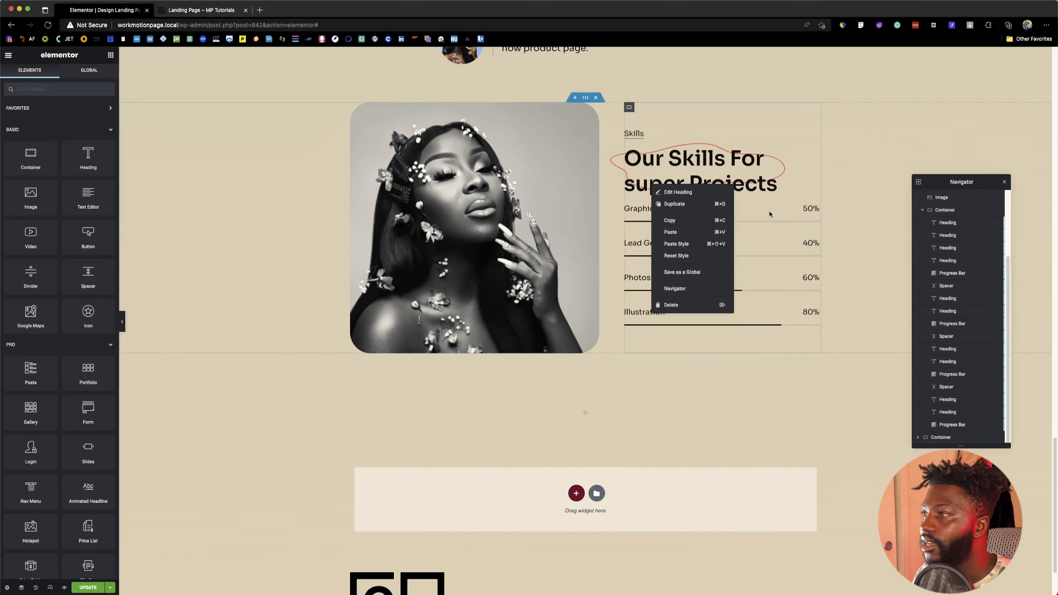
{"action": "left_click", "coordinate": [759, 184]}
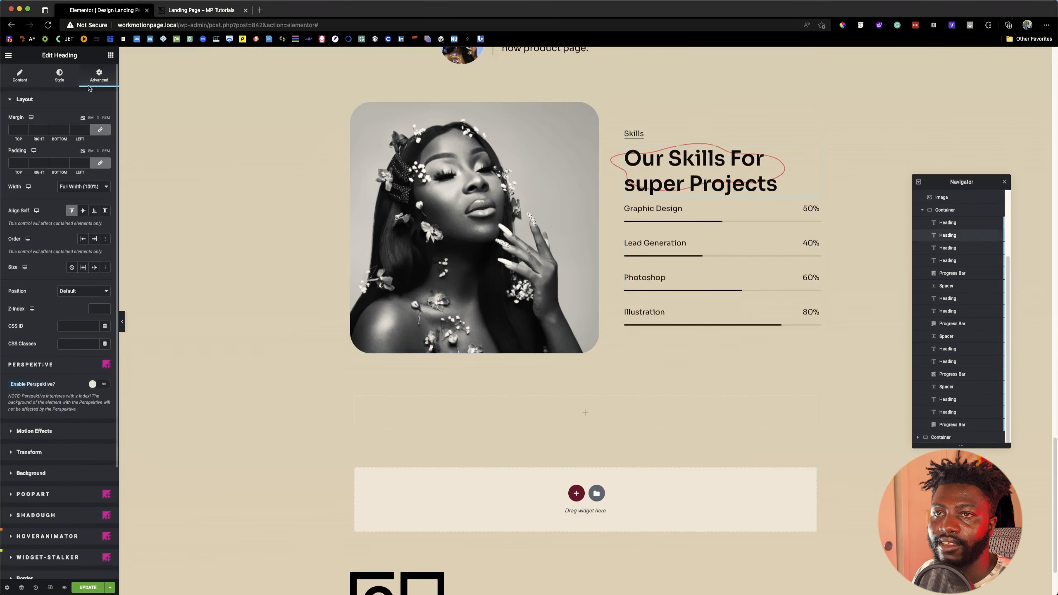
{"action": "left_click", "coordinate": [88, 187]}
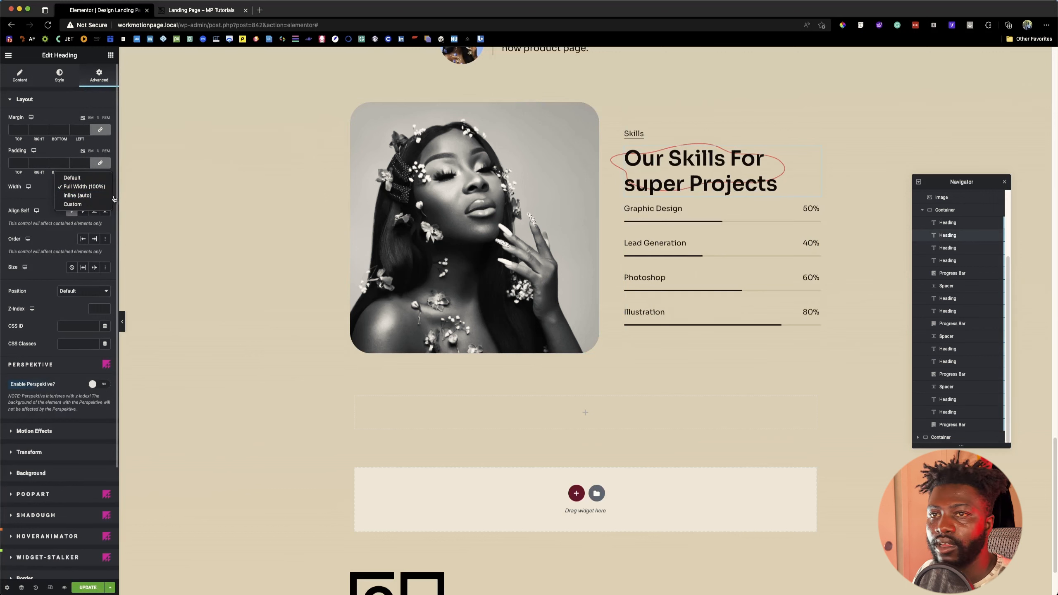
{"action": "left_click", "coordinate": [73, 204]}
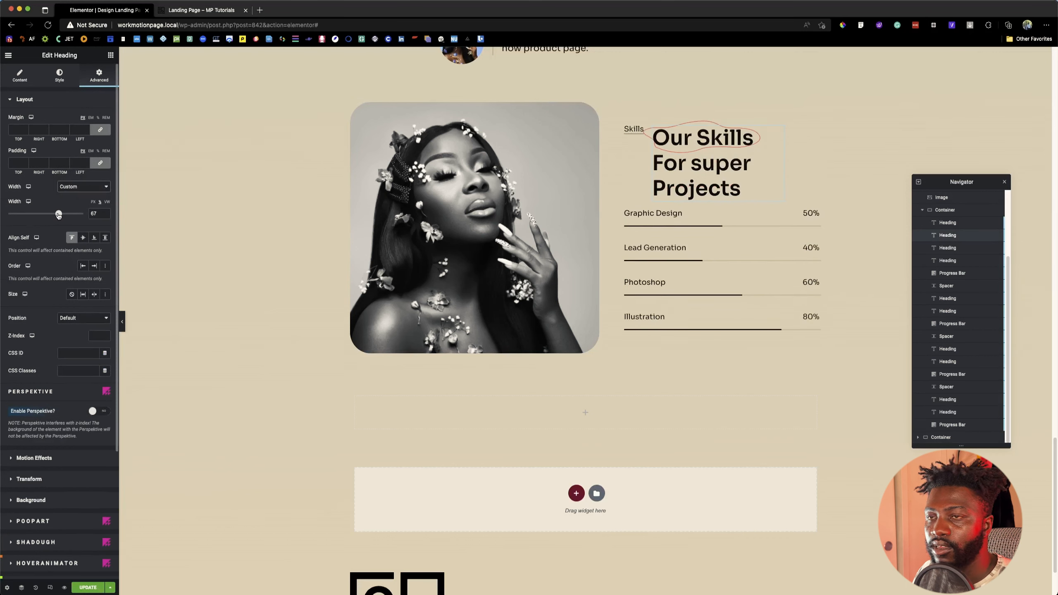
{"action": "left_click", "coordinate": [83, 187]}
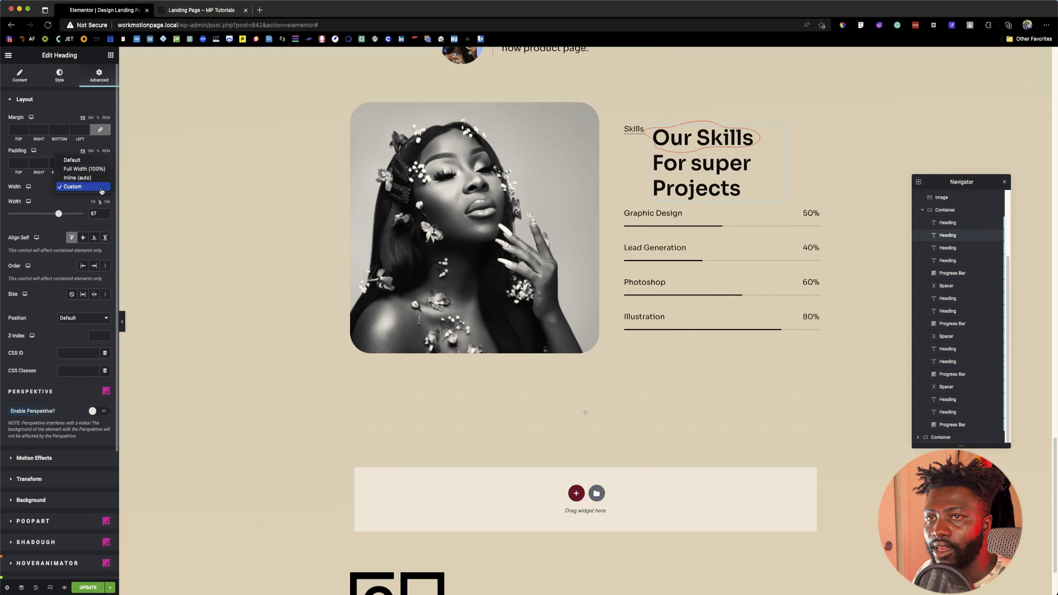
{"action": "left_click", "coordinate": [79, 168]}
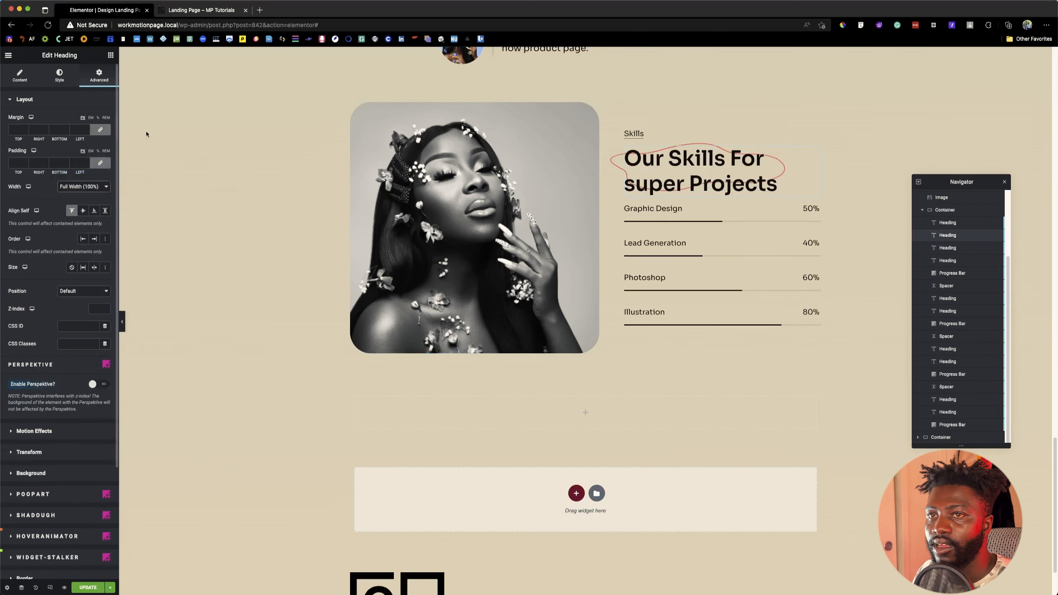
Step: Insert line breaks in the skills heading so it reads "Our Skills", "For super" and "Projects" on three lines, matching the reference page
{"action": "left_click", "coordinate": [187, 11]}
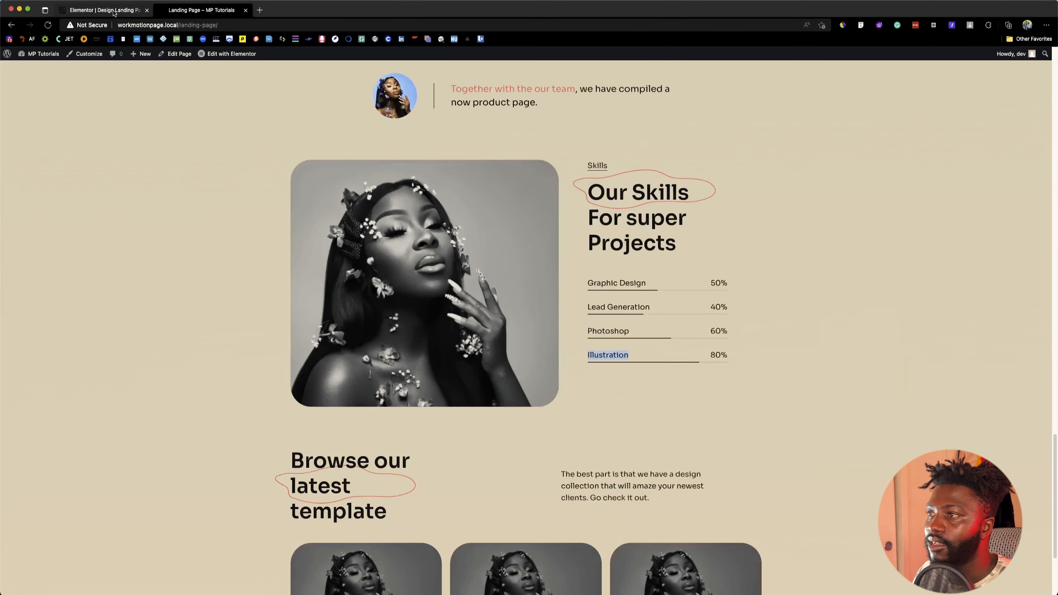
{"action": "left_click", "coordinate": [114, 12]}
{"action": "left_click", "coordinate": [729, 160]}
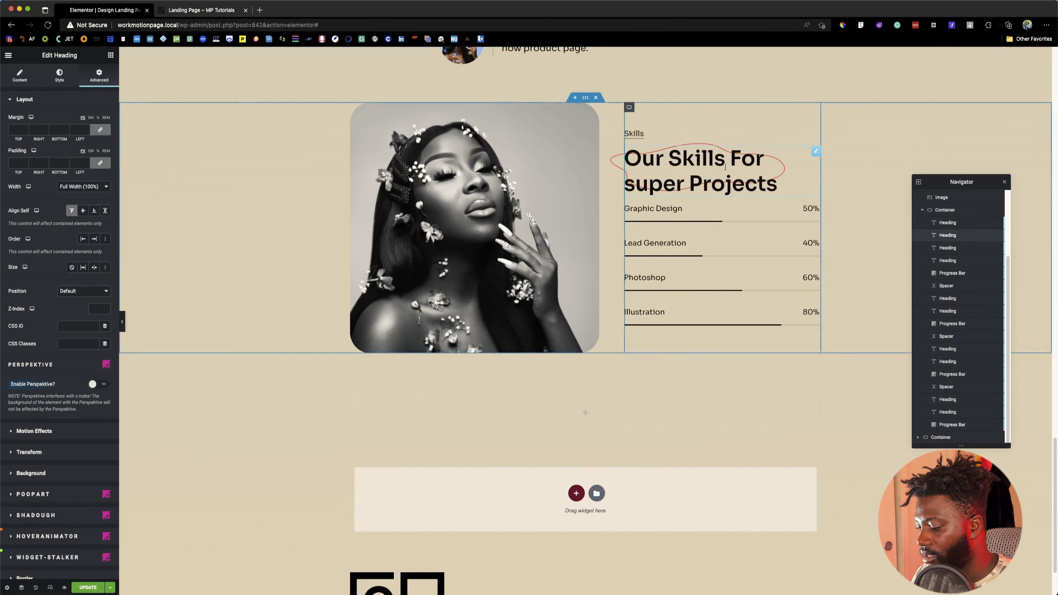
{"action": "key", "text": "Return"}
{"action": "key", "text": "Return"}
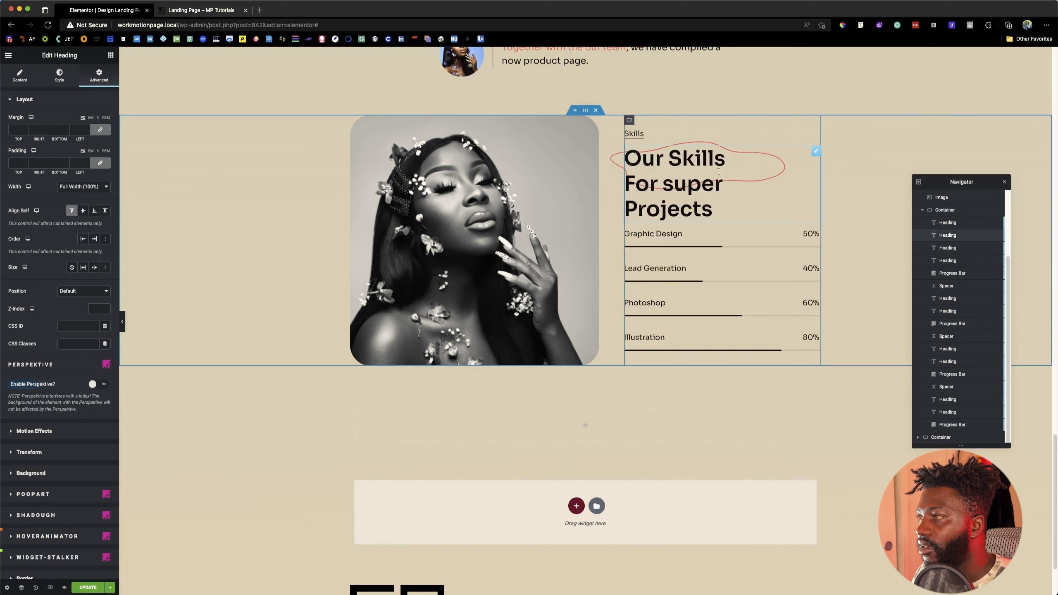
Step: Set the size of the skills heading's PoopArt overlay image to Default
{"action": "scroll", "coordinate": [45, 383], "scroll_direction": "down", "scroll_amount": 5}
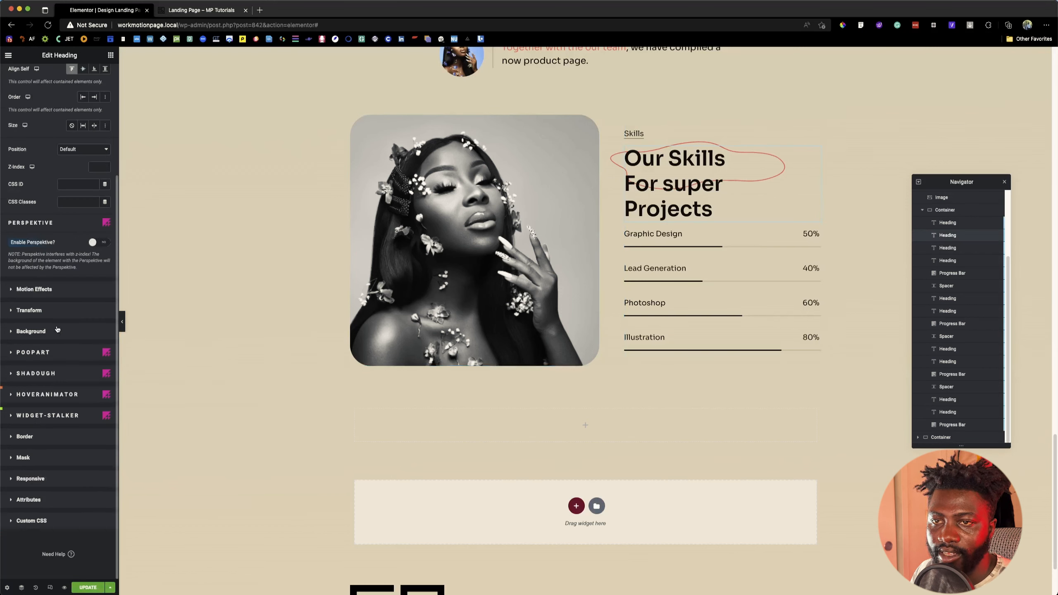
{"action": "left_click", "coordinate": [49, 352]}
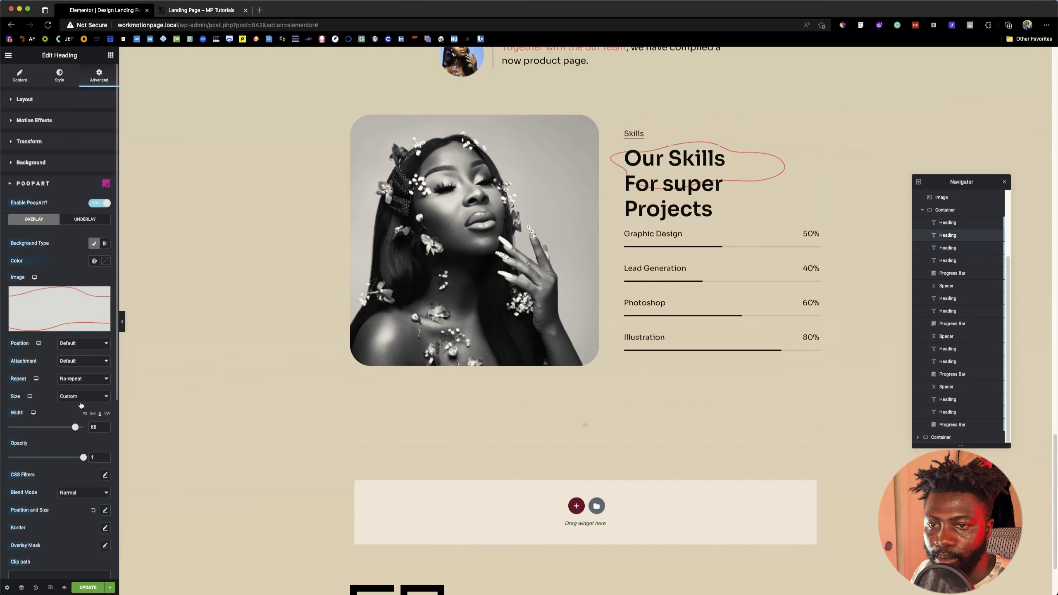
{"action": "scroll", "coordinate": [82, 397], "scroll_direction": "down", "scroll_amount": 1}
{"action": "left_click", "coordinate": [81, 360]}
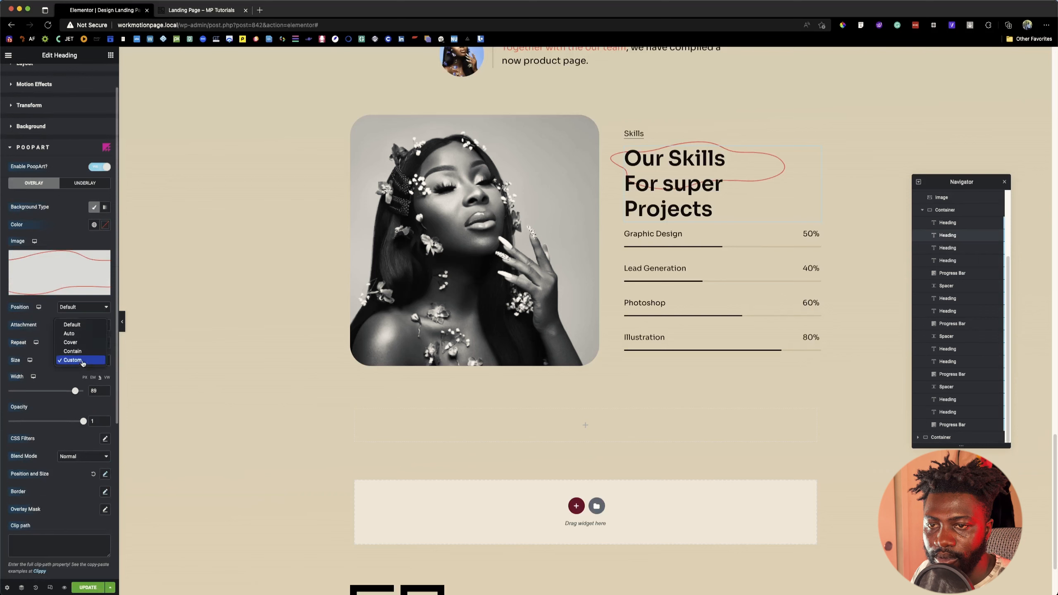
{"action": "left_click", "coordinate": [76, 325]}
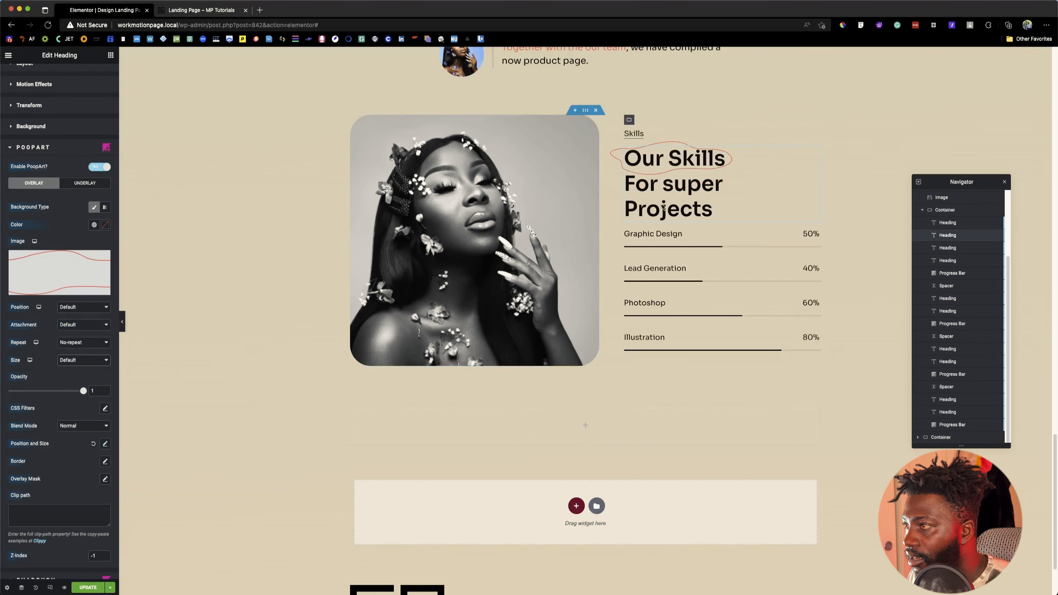
Step: Copy the "Our Skills For super Projects" heading and paste it into the new empty container
{"action": "right_click", "coordinate": [670, 161]}
{"action": "left_click", "coordinate": [703, 198]}
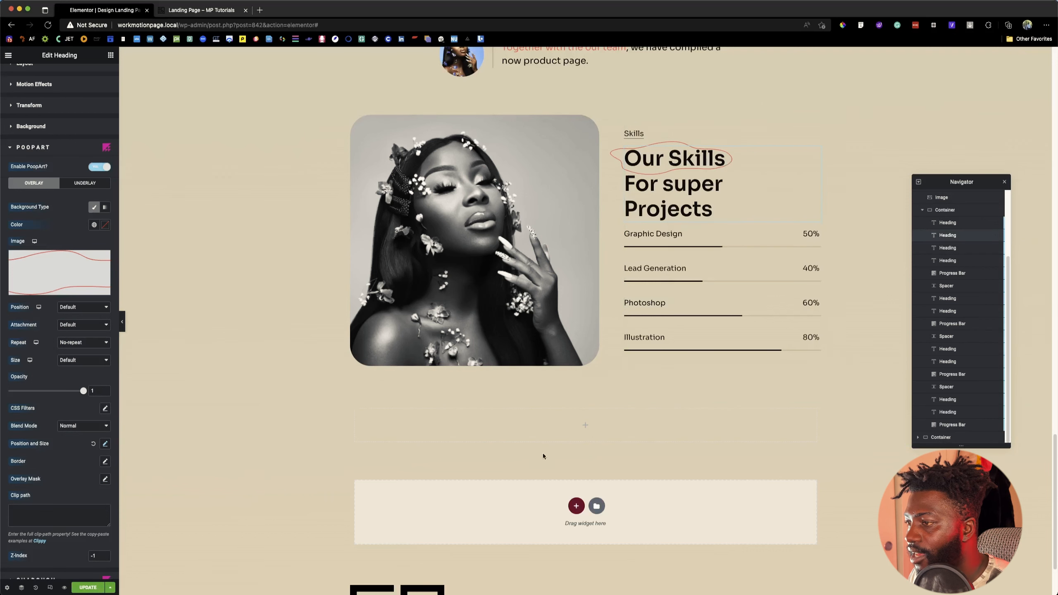
{"action": "right_click", "coordinate": [561, 431]}
{"action": "left_click", "coordinate": [582, 478]}
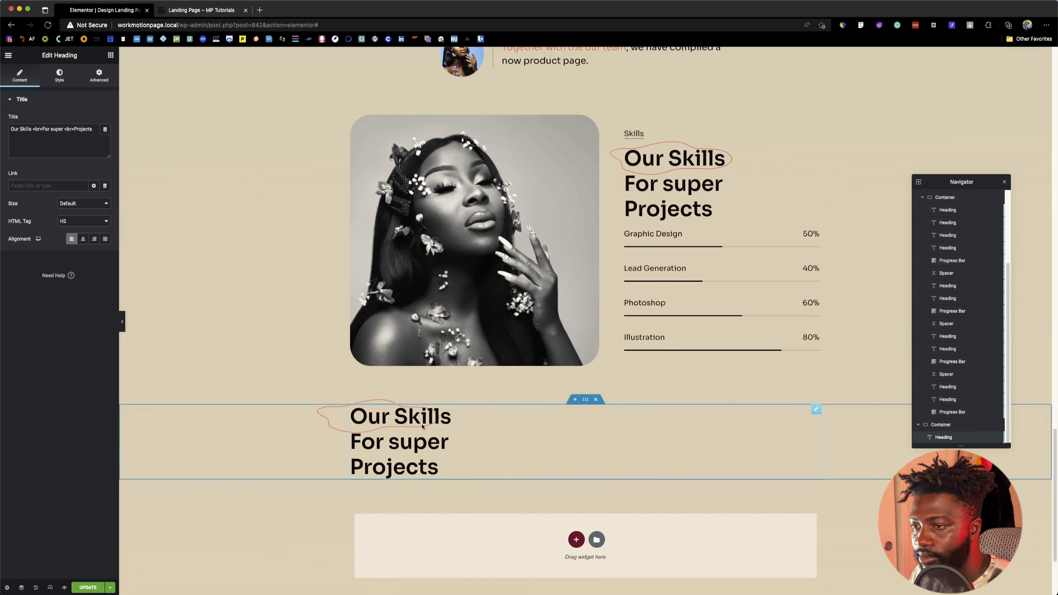
Step: Copy the "Browse our latest template" heading text from the reference page and return to the Elementor editor
{"action": "left_click", "coordinate": [222, 10]}
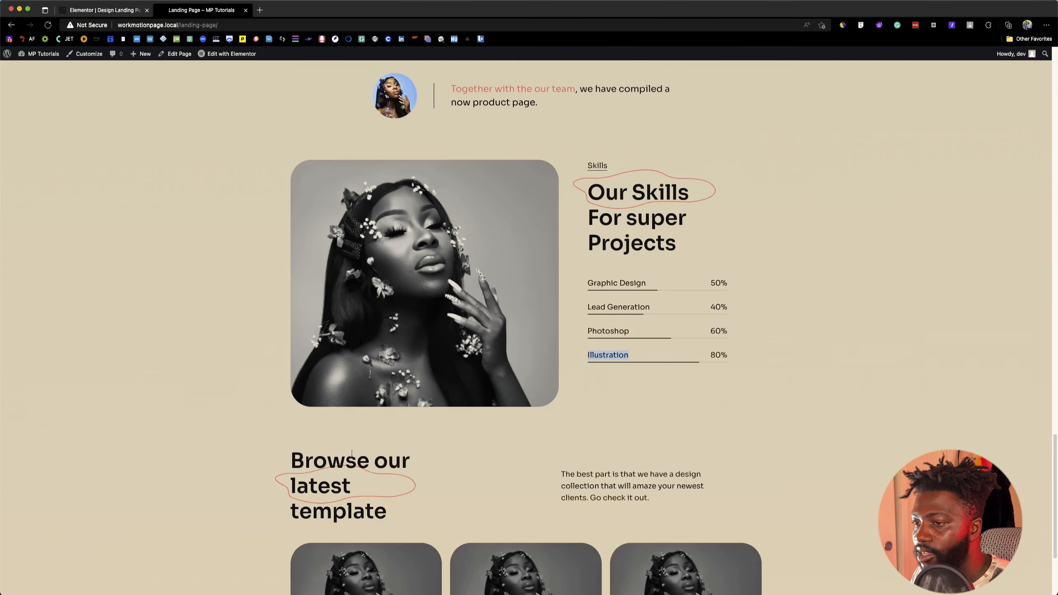
{"action": "left_click_drag", "start_coordinate": [294, 456], "coordinate": [394, 513]}
{"action": "key", "text": "super+c"}
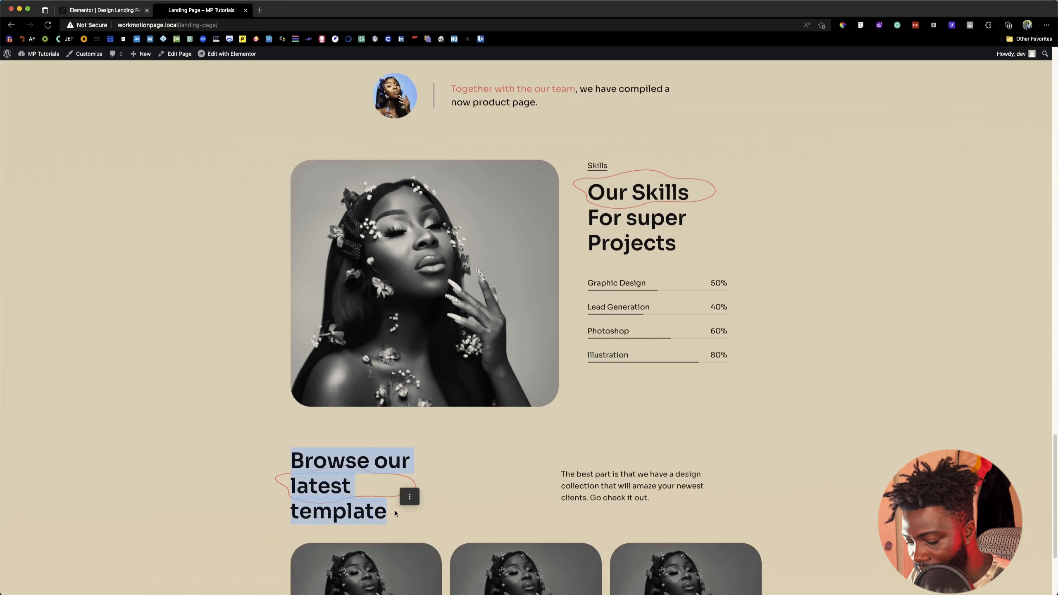
{"action": "left_click", "coordinate": [129, 13]}
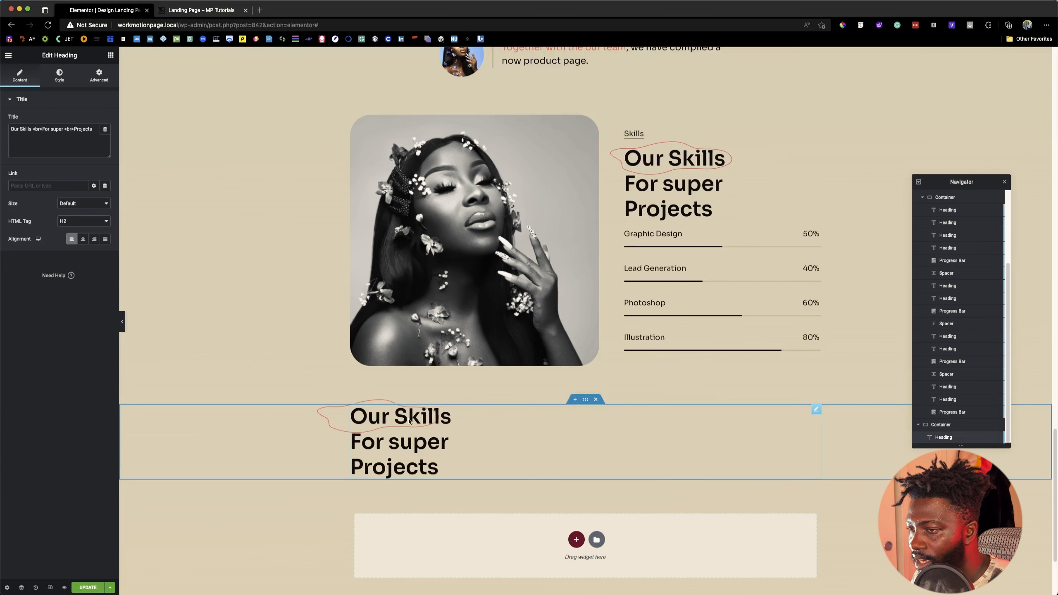
Step: Duplicate the pasted heading as a second heading titled "Browse our latest template" with its style reset
{"action": "right_click", "coordinate": [391, 446]}
{"action": "left_click", "coordinate": [430, 464]}
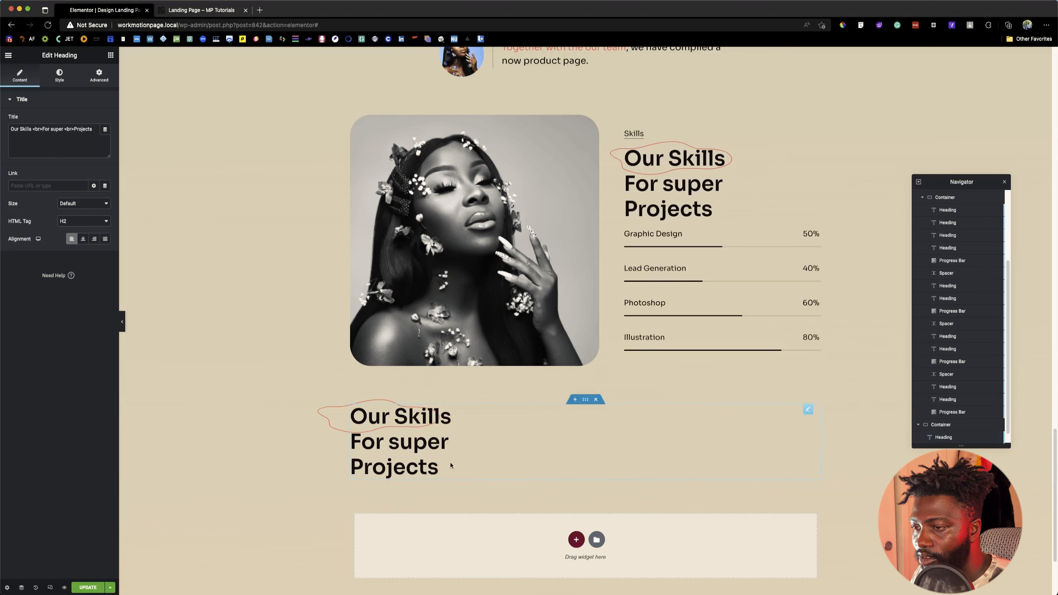
{"action": "triple_click", "coordinate": [41, 141]}
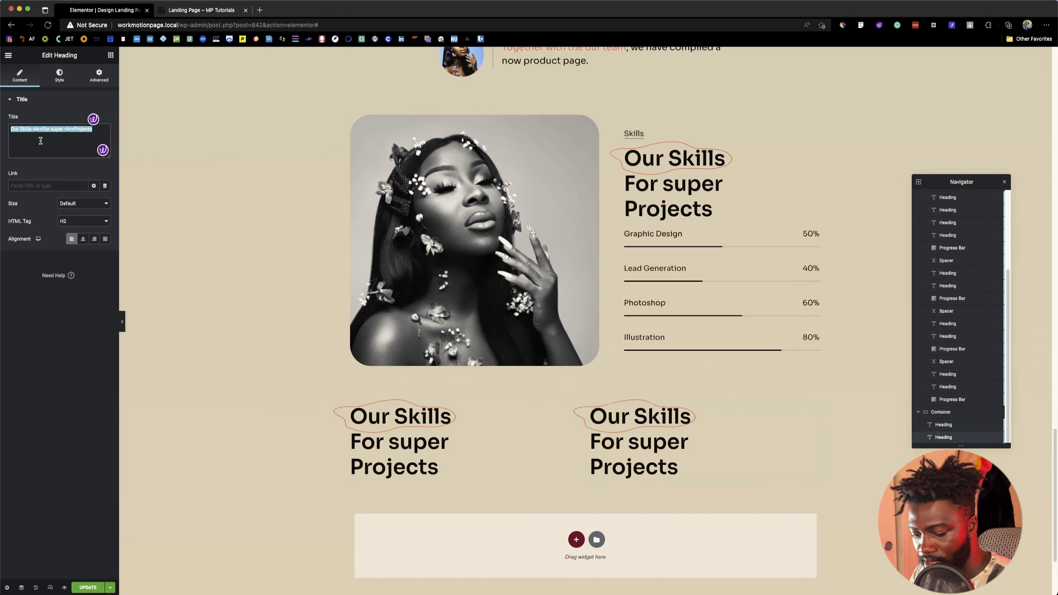
{"action": "key", "text": "super+v"}
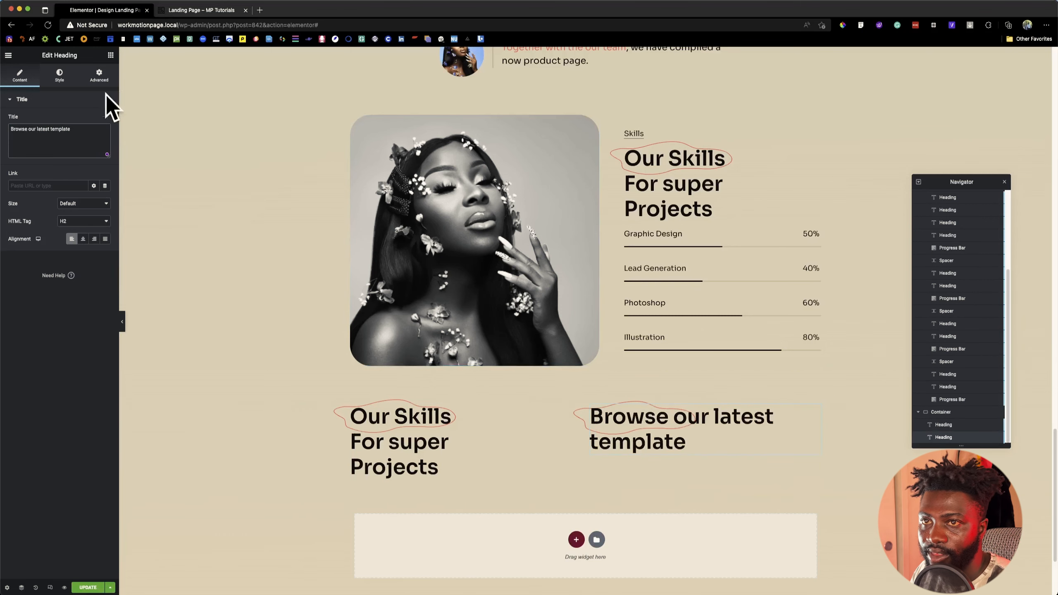
{"action": "right_click", "coordinate": [641, 426]}
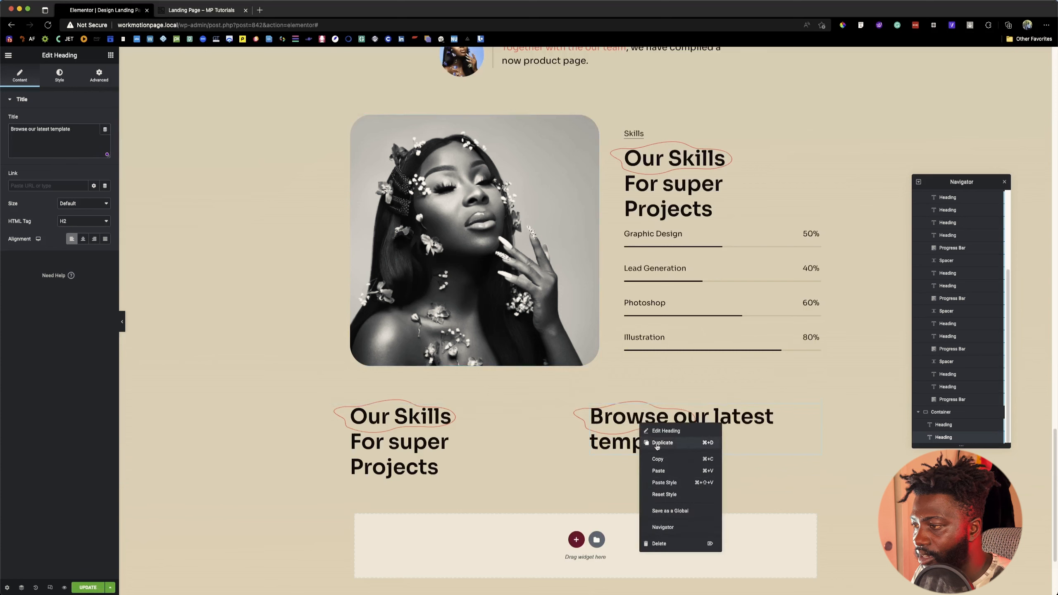
{"action": "left_click", "coordinate": [674, 485]}
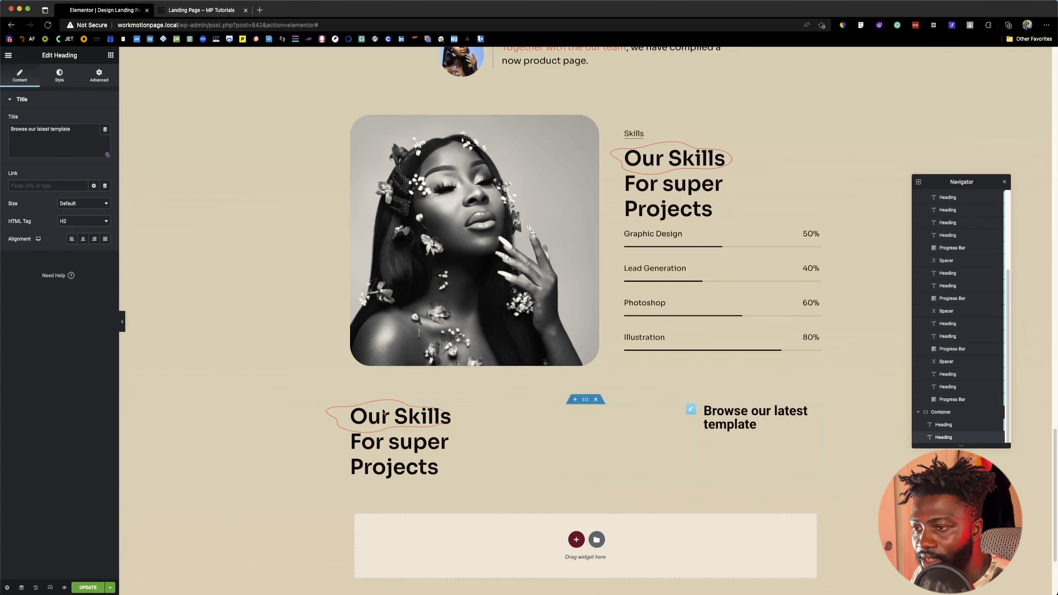
Step: Compare with the reference page and replace the first heading's title in the new container with "Browse our latest template"
{"action": "key", "text": "ctrl+Tab"}
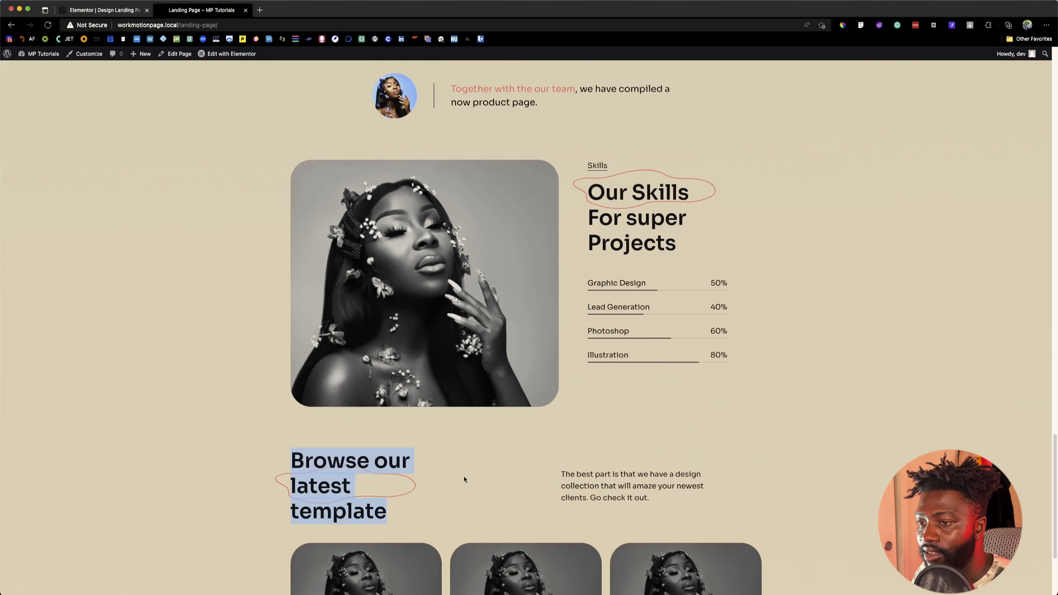
{"action": "key", "text": "ctrl+Tab"}
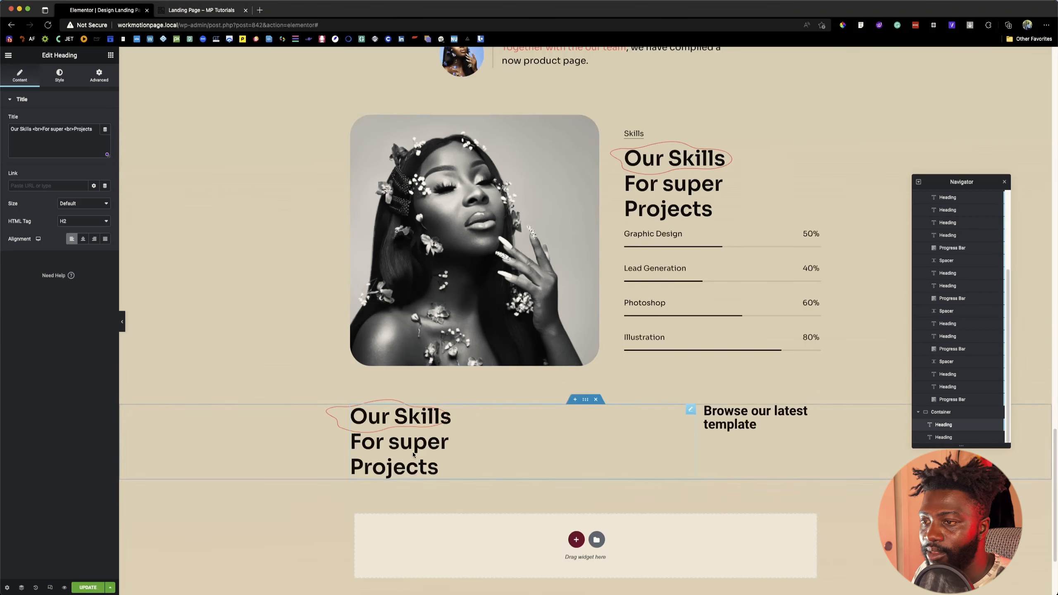
{"action": "left_click", "coordinate": [43, 144]}
{"action": "key", "text": "ctrl+a"}
{"action": "type", "text": "Browse our latest template"}
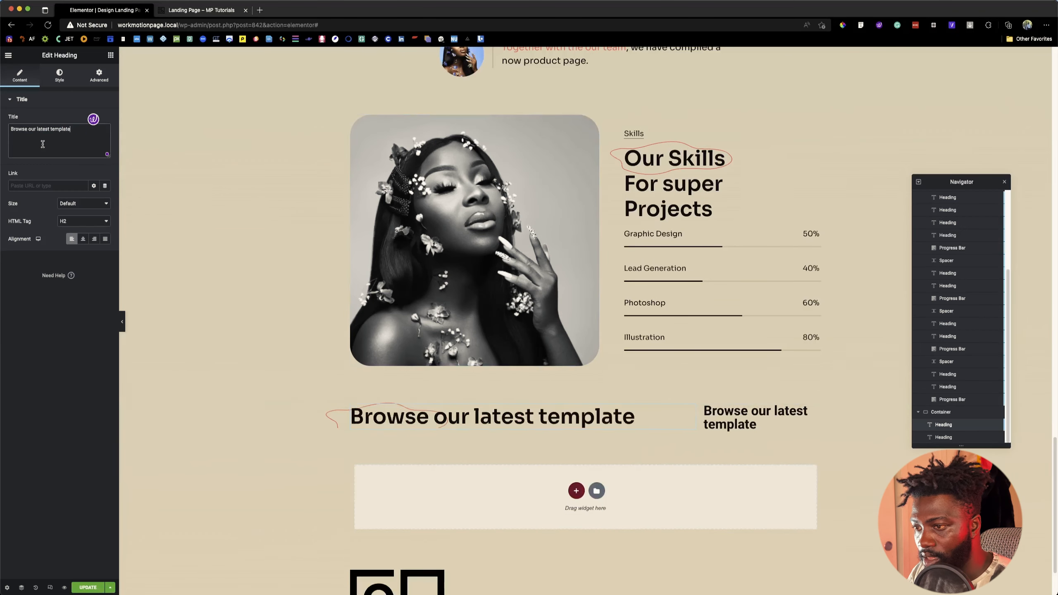
Step: Compare with the reference page and break the first heading onto a second line after "Browse our"
{"action": "left_click", "coordinate": [201, 12]}
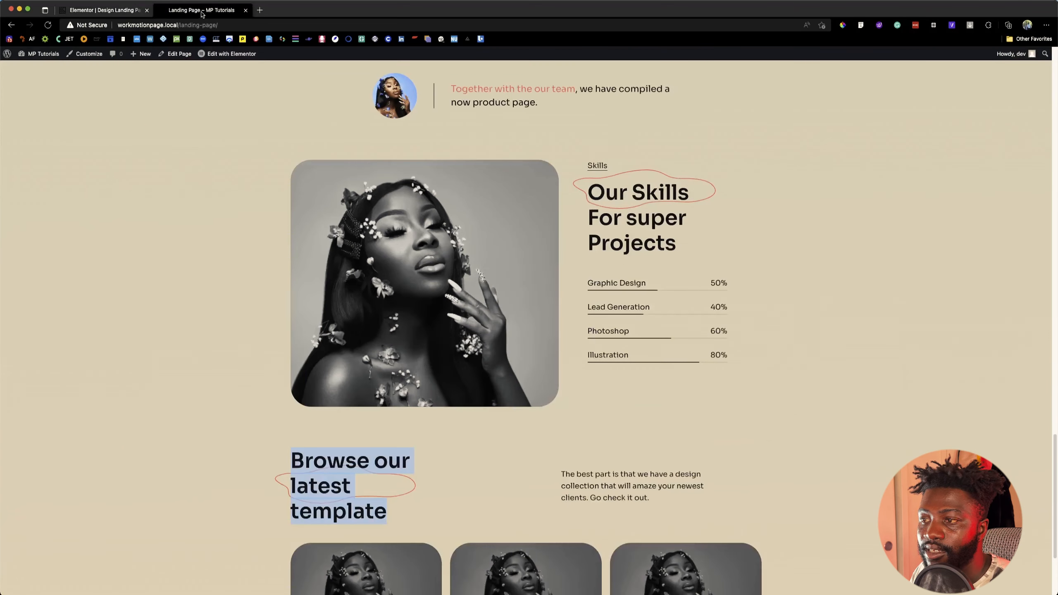
{"action": "left_click", "coordinate": [113, 14]}
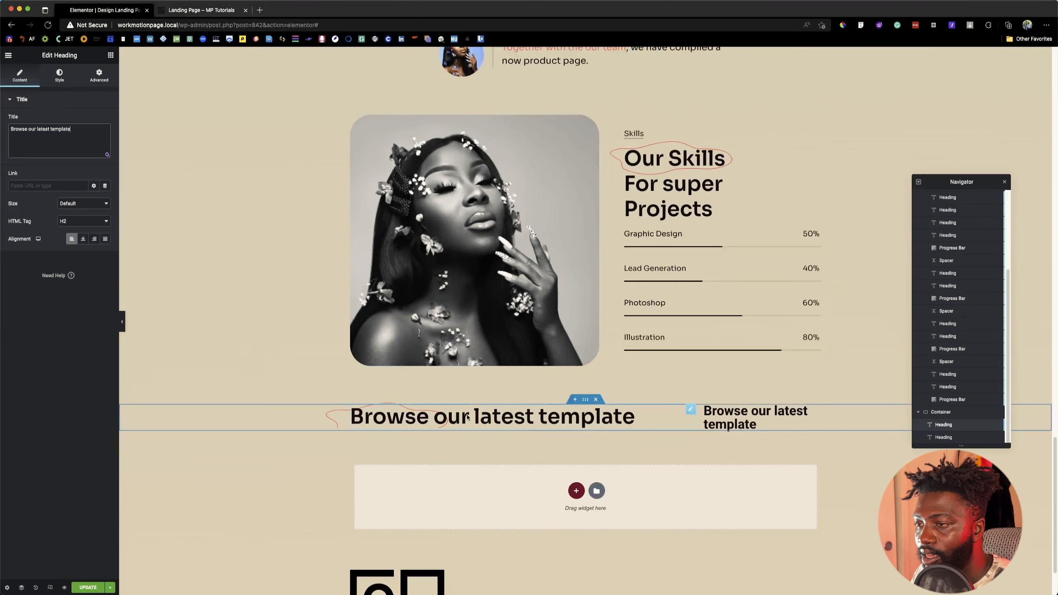
{"action": "left_click", "coordinate": [473, 416]}
{"action": "key", "text": "shift+Return"}
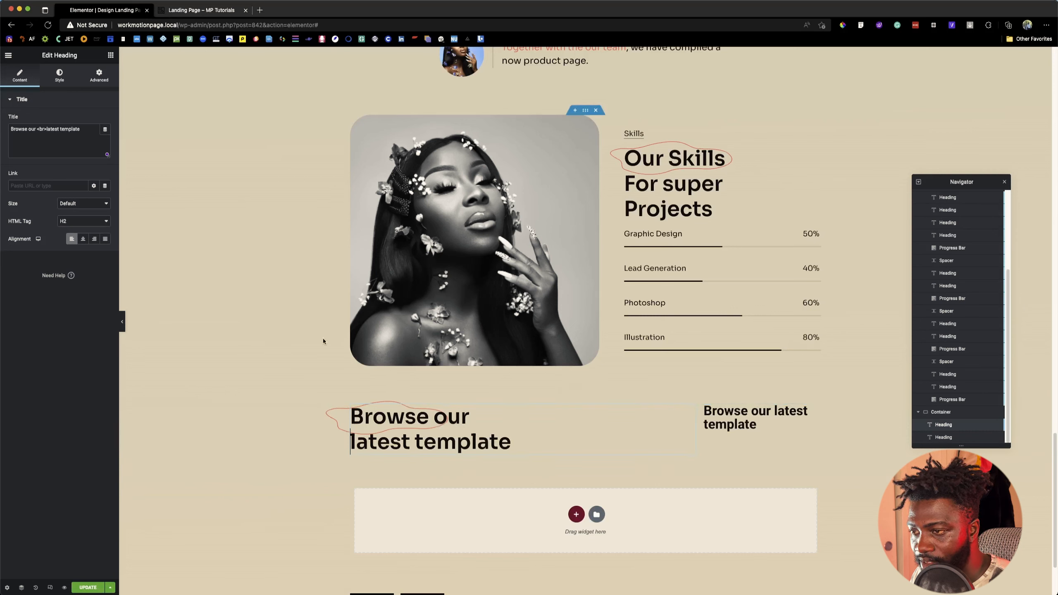
Step: Set the top offset of the red squiggle behind the "Browse our latest template" heading to -13 in its PoopArt position settings
{"action": "left_click", "coordinate": [98, 75]}
{"action": "scroll", "coordinate": [65, 437], "scroll_direction": "down", "scroll_amount": 5}
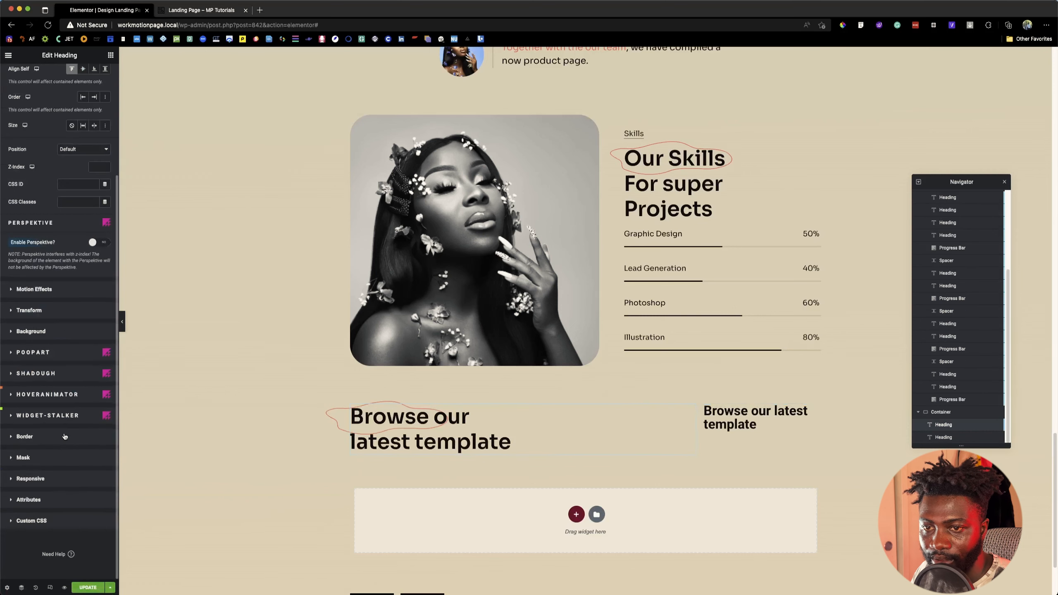
{"action": "left_click", "coordinate": [53, 358]}
{"action": "scroll", "coordinate": [83, 271], "scroll_direction": "down", "scroll_amount": 4}
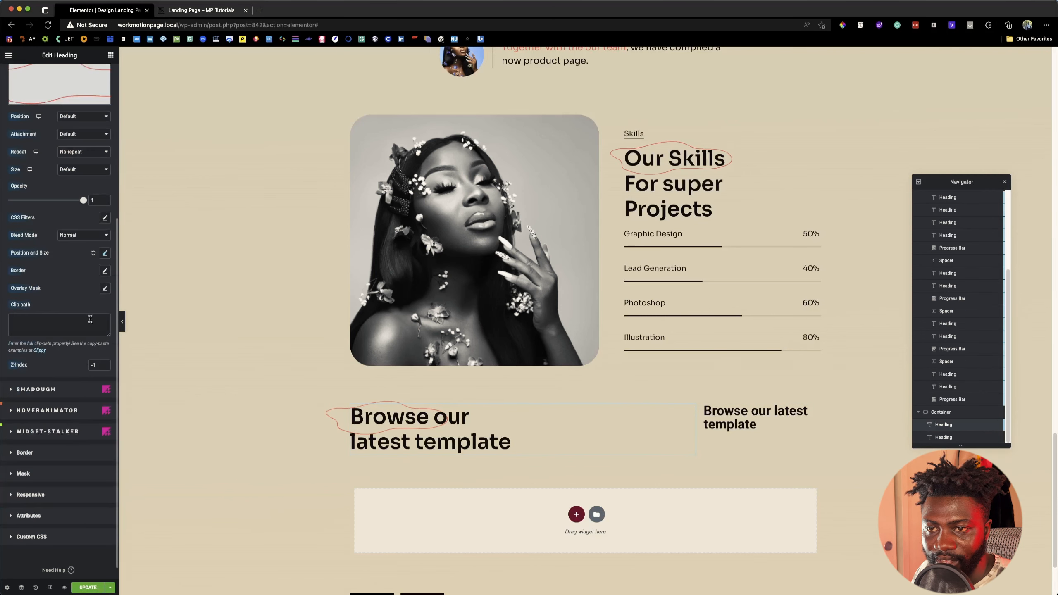
{"action": "left_click", "coordinate": [104, 253]}
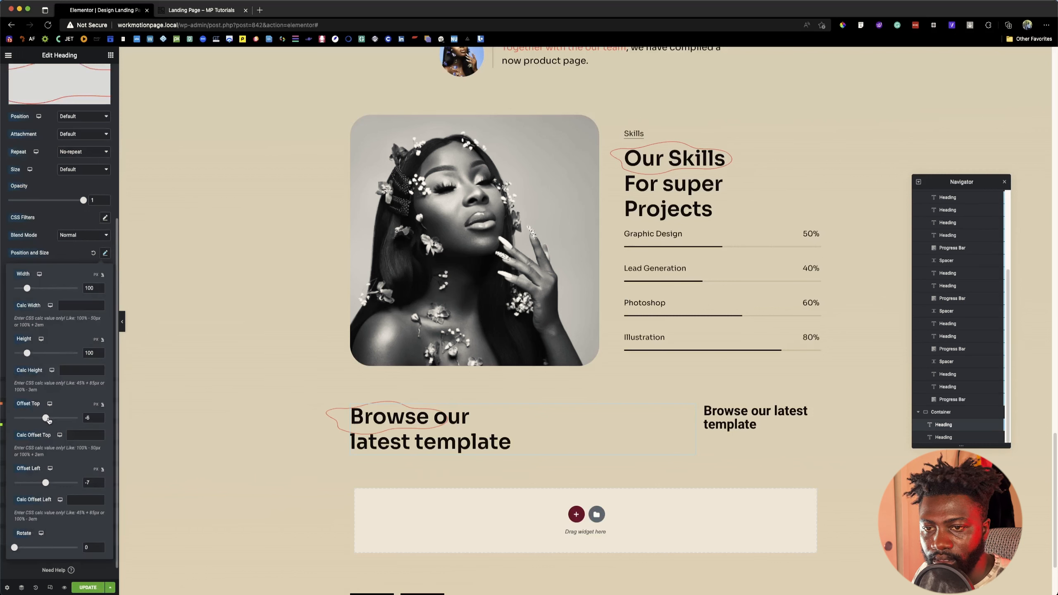
{"action": "left_click_drag", "start_coordinate": [46, 419], "coordinate": [46, 418]}
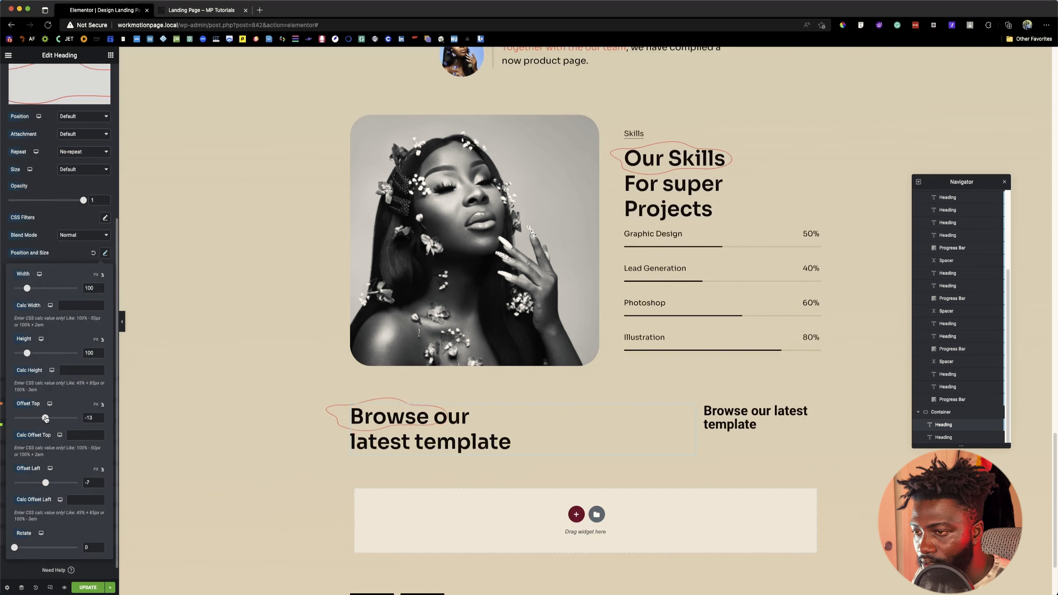
Step: Set the red squiggle's left offset to -4 so it sits behind "Browse our"
{"action": "left_click_drag", "start_coordinate": [46, 483], "coordinate": [47, 483]}
{"action": "left_click", "coordinate": [89, 483]}
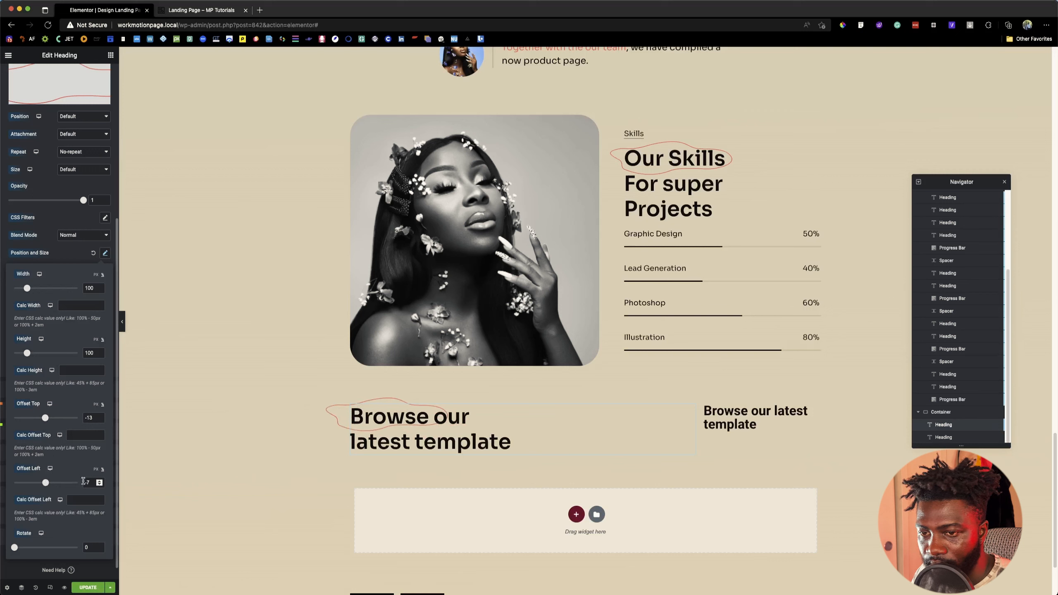
{"action": "key", "text": "BackSpace"}
{"action": "type", "text": "4"}
{"action": "key", "text": "Up"}
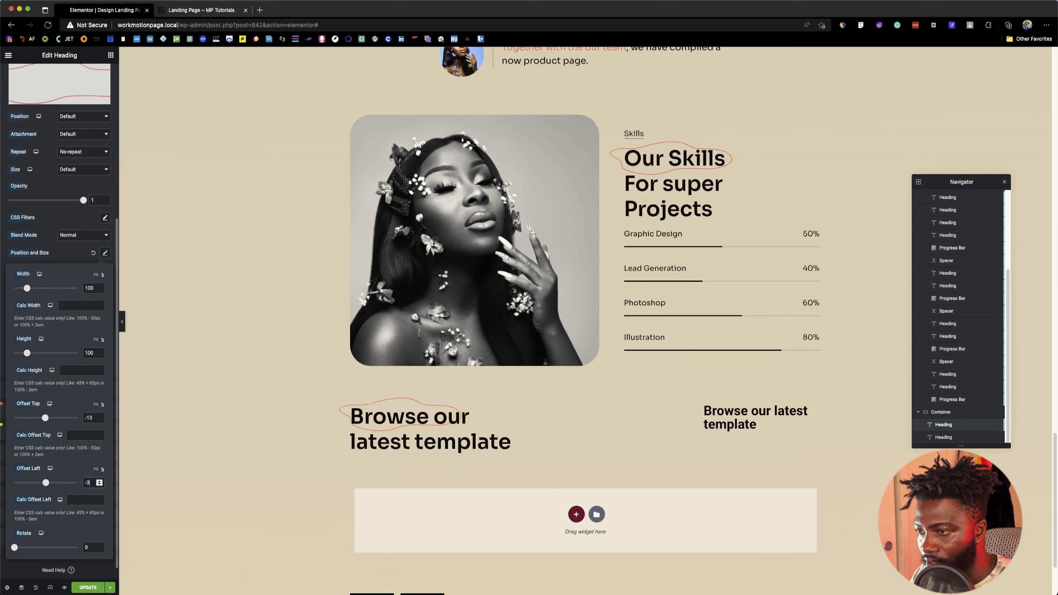
{"action": "key", "text": "Down"}
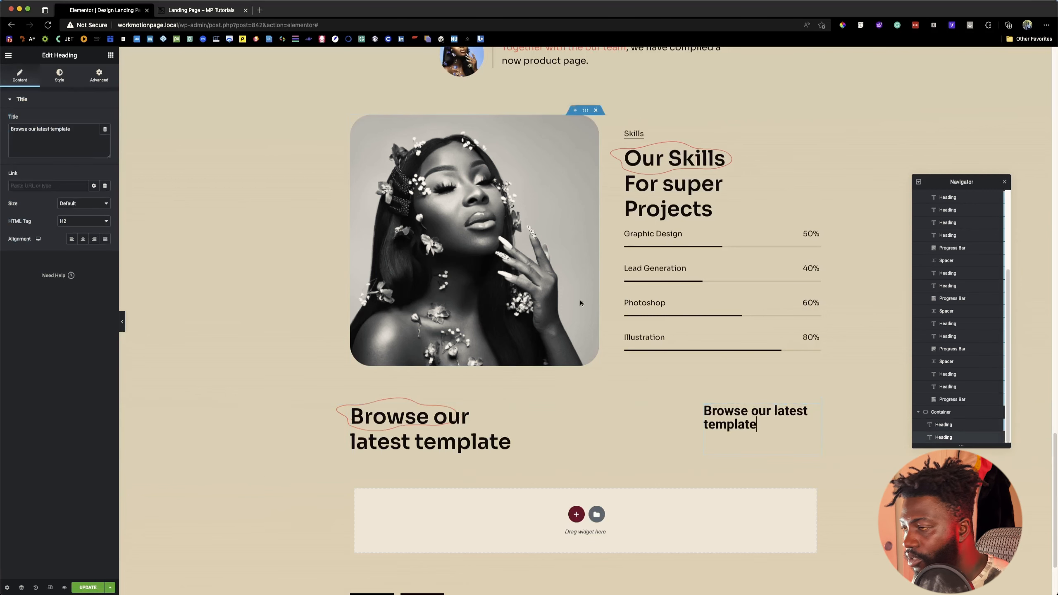
Step: Replace the second heading's title with "The best part is that we have a design collection that will amaze your newest clients. Go check it out." copied from the reference page
{"action": "left_click", "coordinate": [181, 11]}
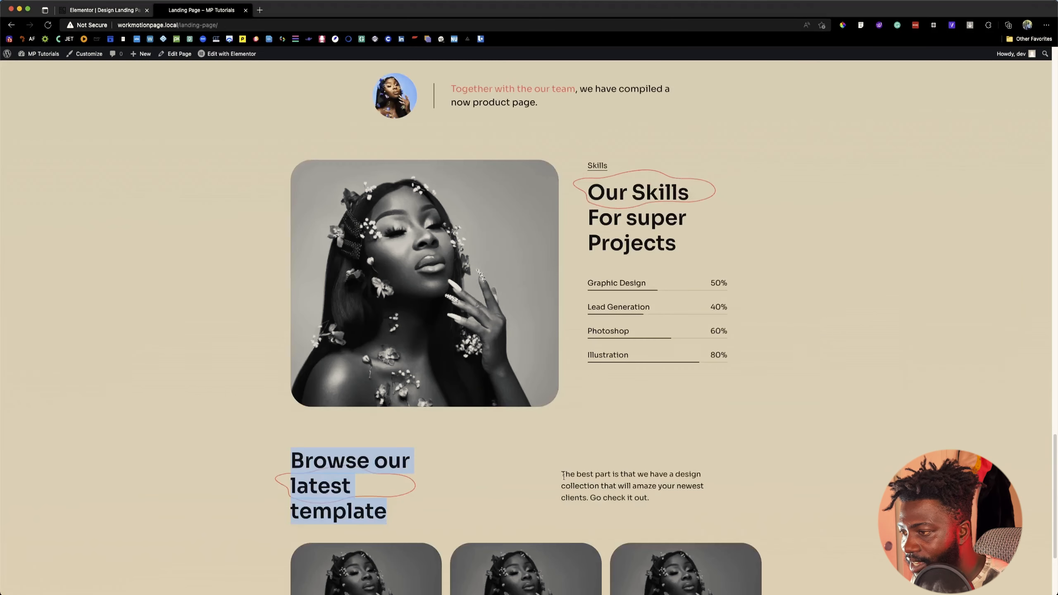
{"action": "left_click_drag", "start_coordinate": [564, 476], "coordinate": [653, 498]}
{"action": "key", "text": "super+c"}
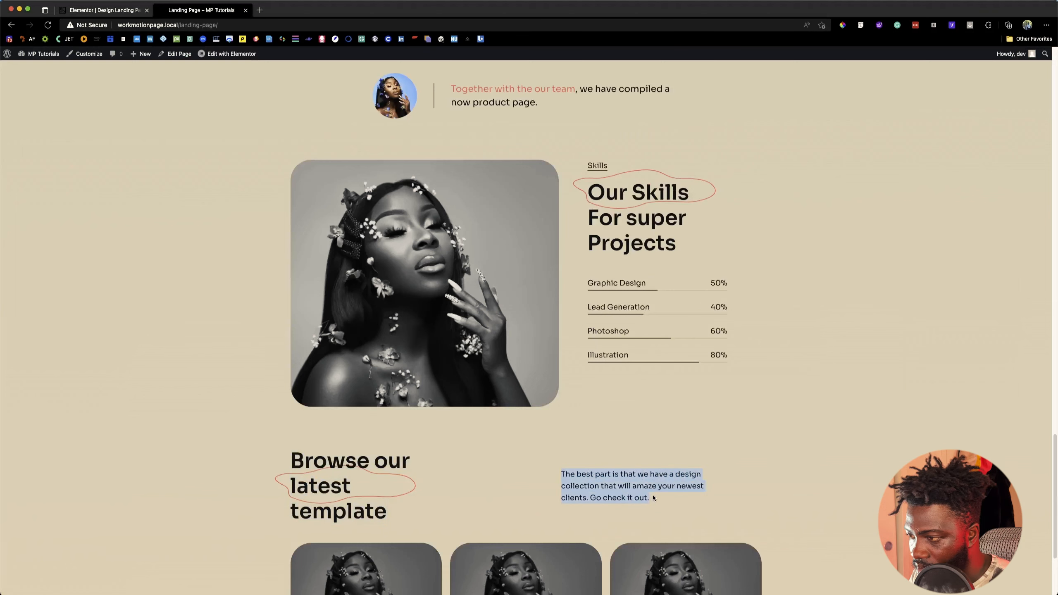
{"action": "left_click", "coordinate": [97, 9]}
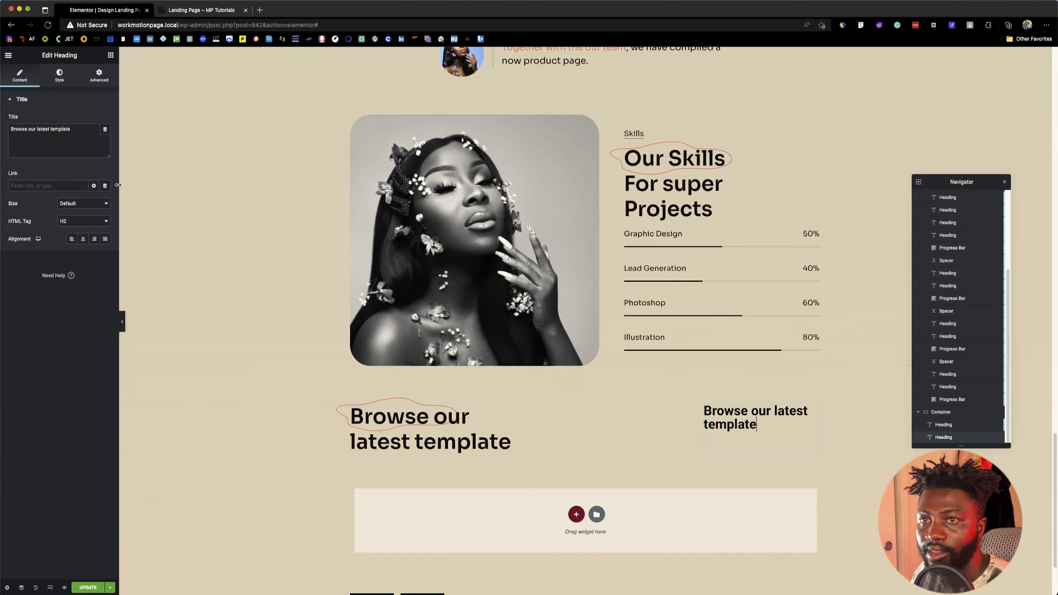
{"action": "double_click", "coordinate": [75, 151]}
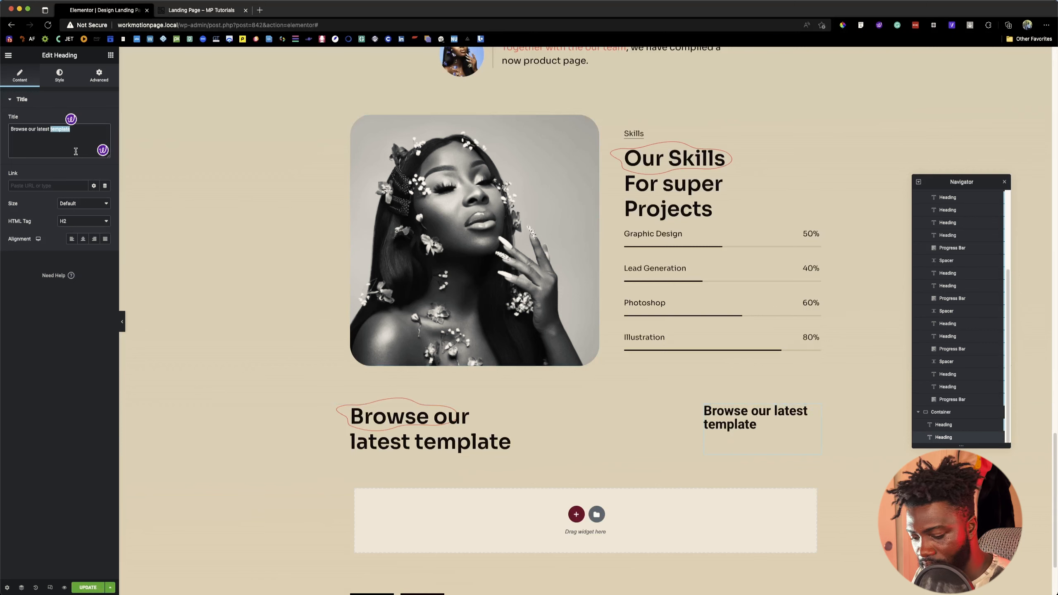
{"action": "key", "text": "super+a"}
{"action": "key", "text": "super+v"}
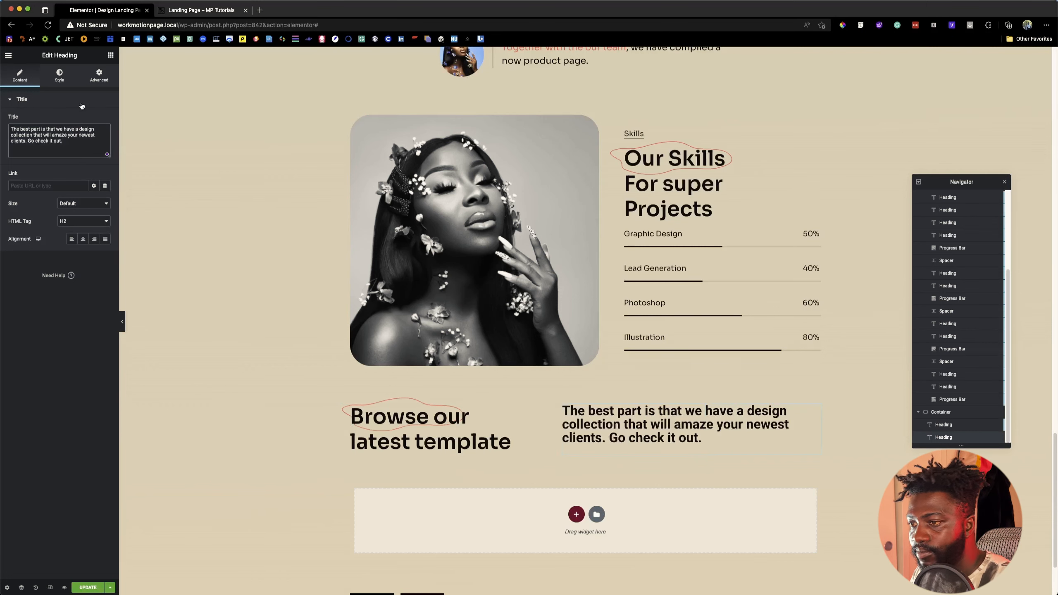
Step: Check the description's font on the reference page and apply the saved Sora text style to the second heading
{"action": "left_click", "coordinate": [205, 10]}
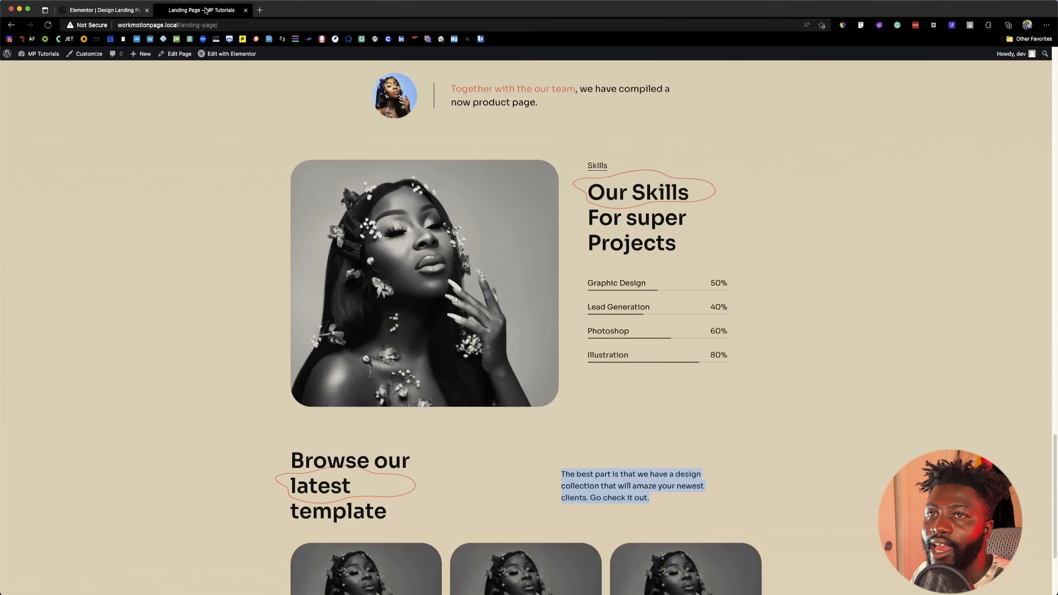
{"action": "left_click", "coordinate": [860, 25]}
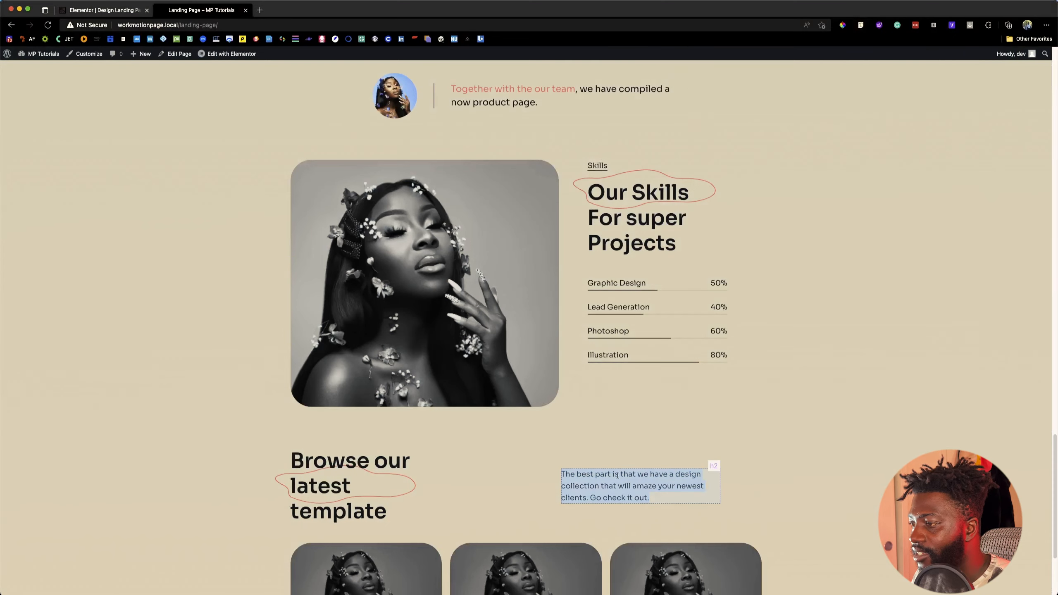
{"action": "left_click", "coordinate": [619, 475]}
{"action": "left_click", "coordinate": [107, 11]}
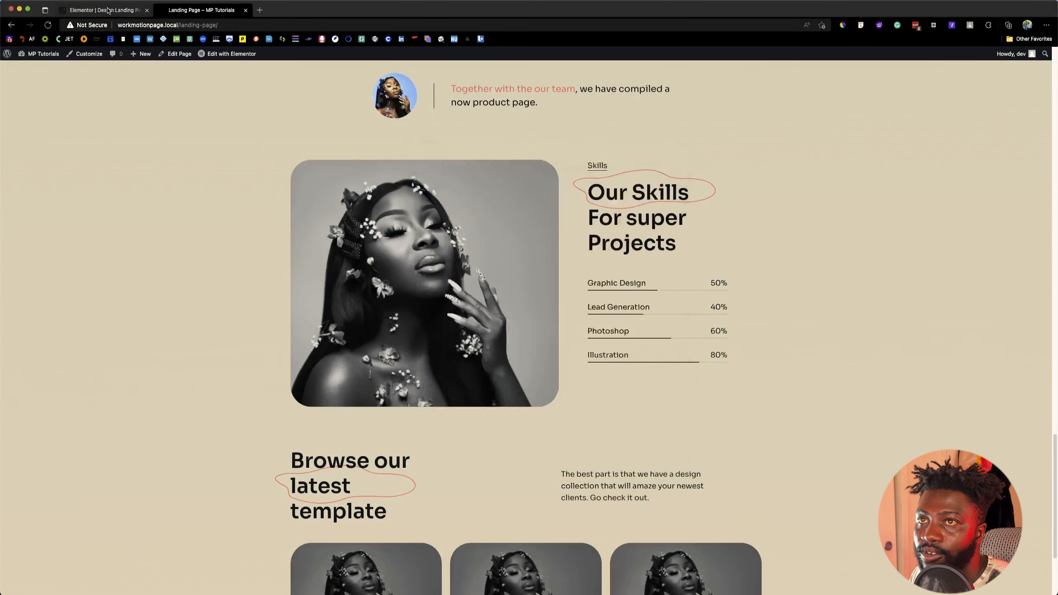
{"action": "left_click", "coordinate": [58, 74]}
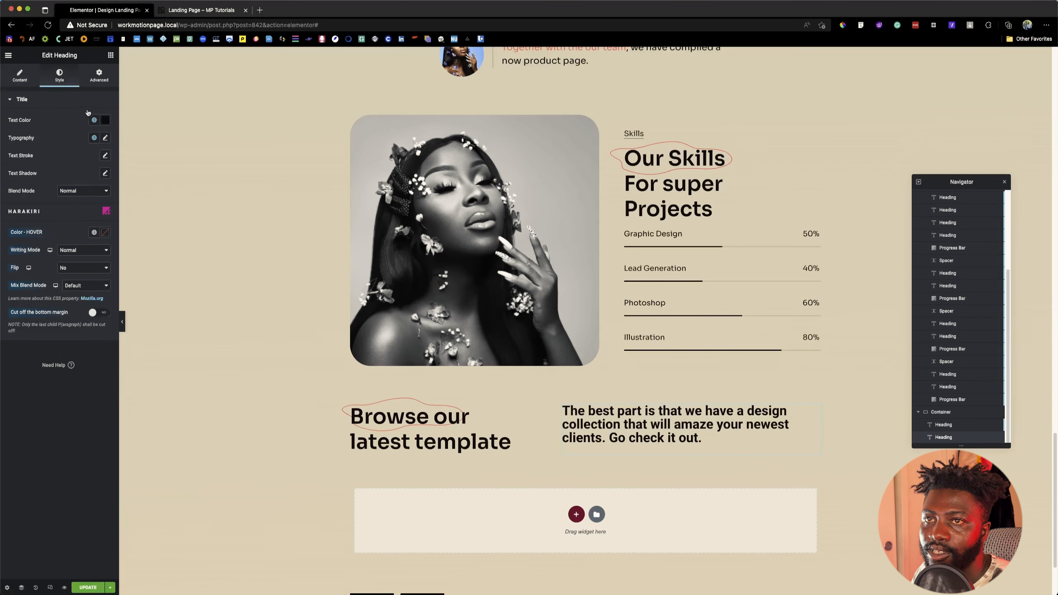
{"action": "left_click", "coordinate": [98, 140]}
{"action": "left_click", "coordinate": [88, 163]}
{"action": "left_click", "coordinate": [104, 139]}
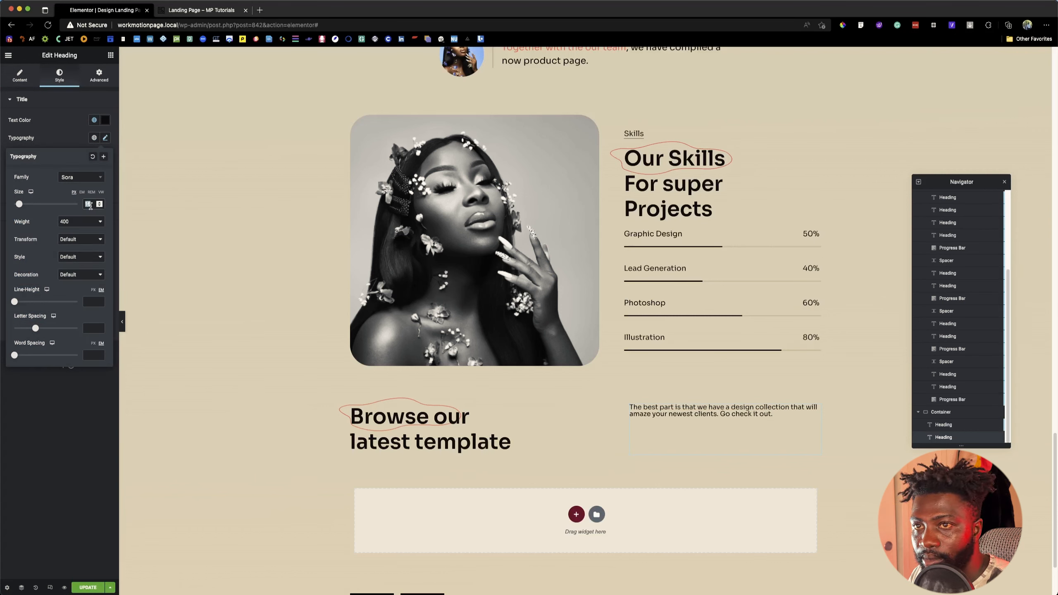
Step: Give the description heading 18 px text with a 28 px line height and center its self-alignment
{"action": "type", "text": "18"}
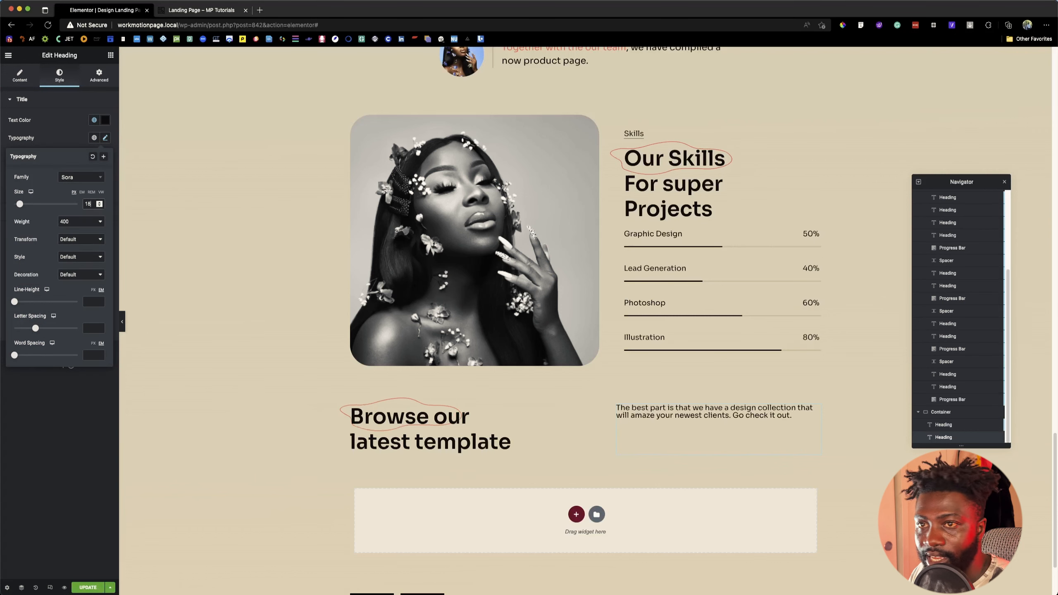
{"action": "left_click", "coordinate": [94, 289]}
{"action": "left_click", "coordinate": [92, 301]}
{"action": "type", "text": "28"}
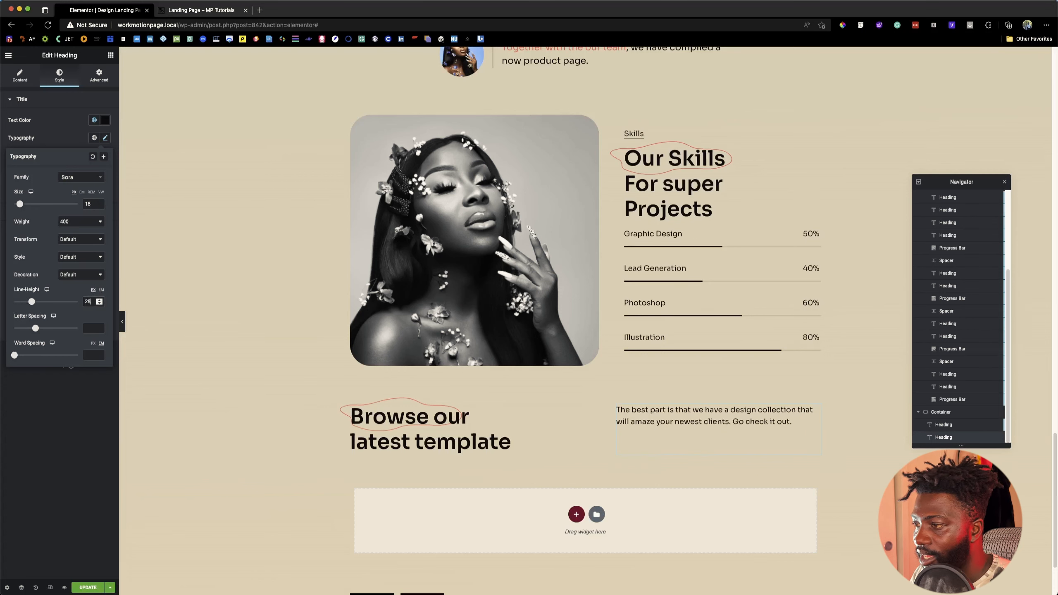
{"action": "left_click", "coordinate": [99, 75]}
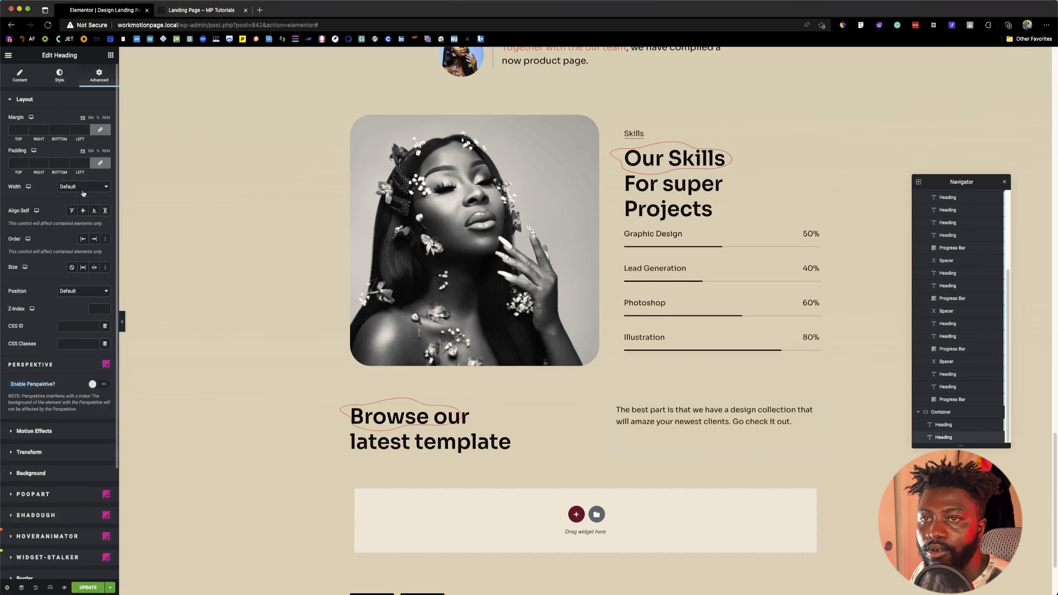
{"action": "left_click", "coordinate": [83, 210]}
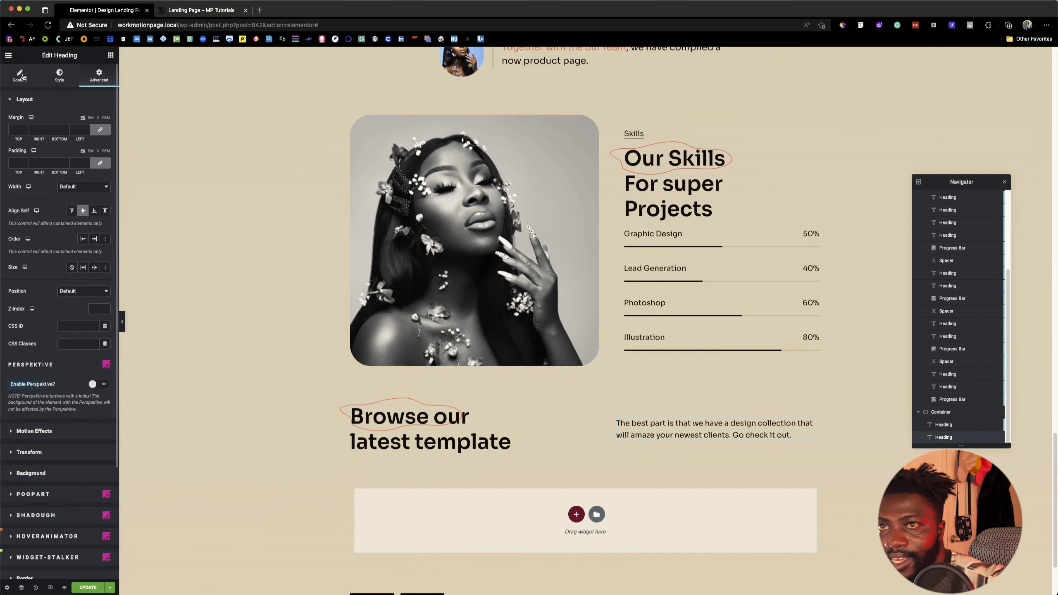
Step: Add an empty container after the description heading and set the section container to full-width content with a width of 1160 px
{"action": "left_click", "coordinate": [110, 56]}
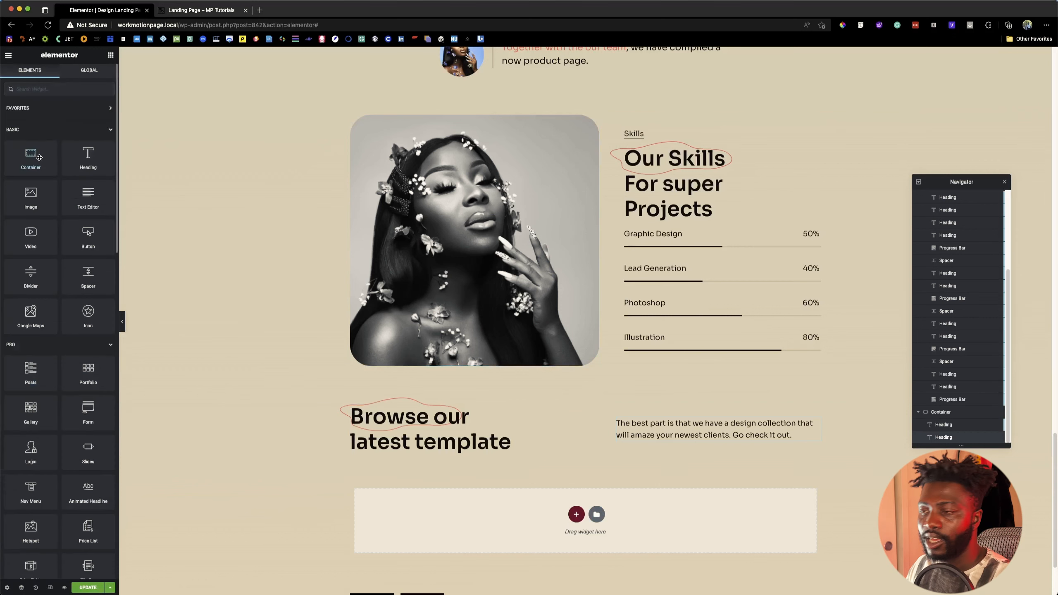
{"action": "left_click_drag", "start_coordinate": [39, 157], "coordinate": [769, 444]}
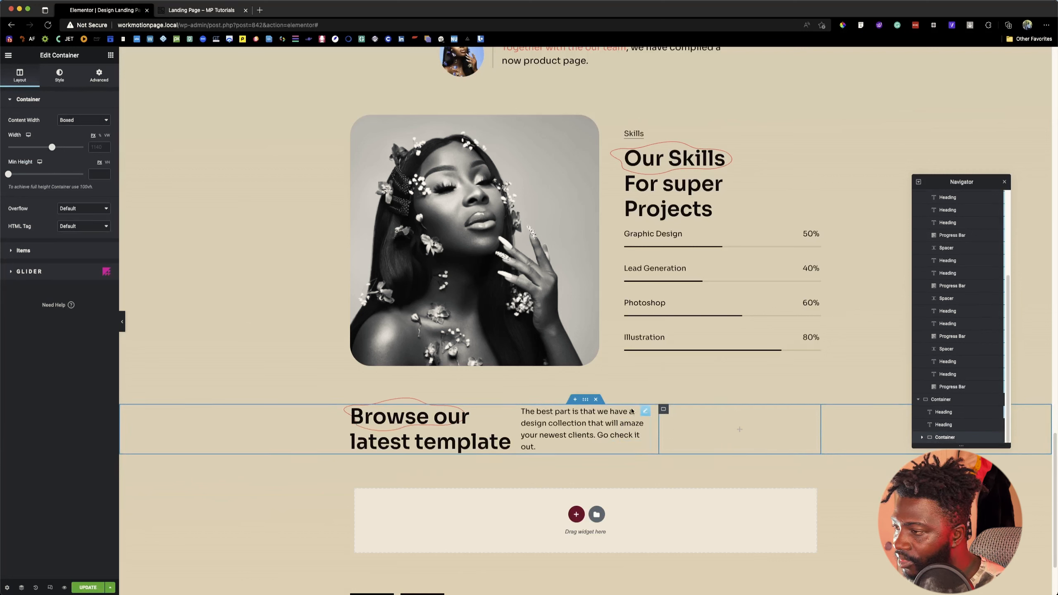
{"action": "left_click", "coordinate": [586, 399]}
{"action": "left_click", "coordinate": [19, 75]}
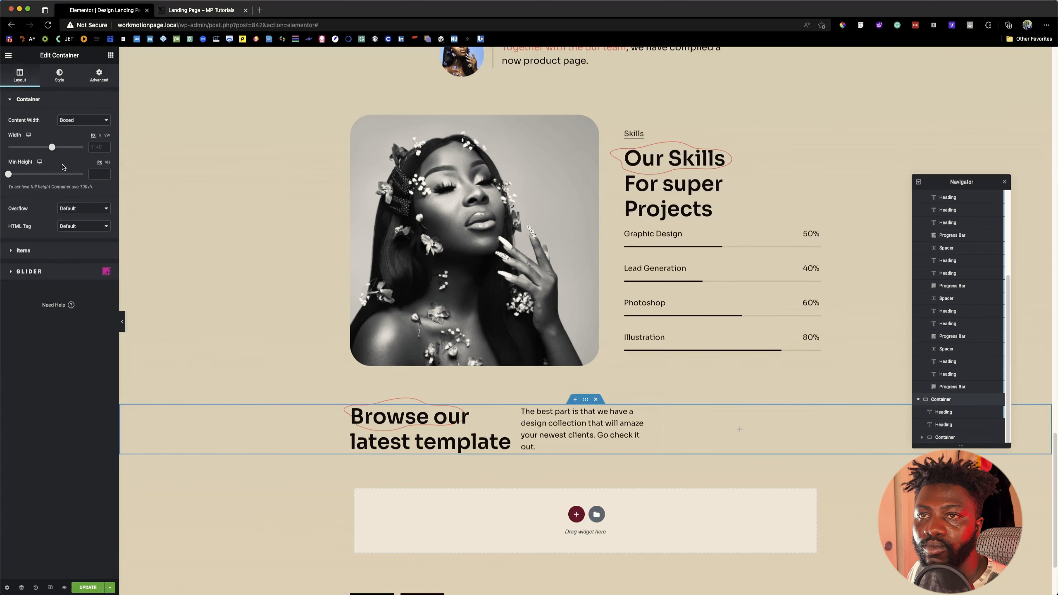
{"action": "left_click", "coordinate": [81, 120]}
{"action": "left_click", "coordinate": [78, 133]}
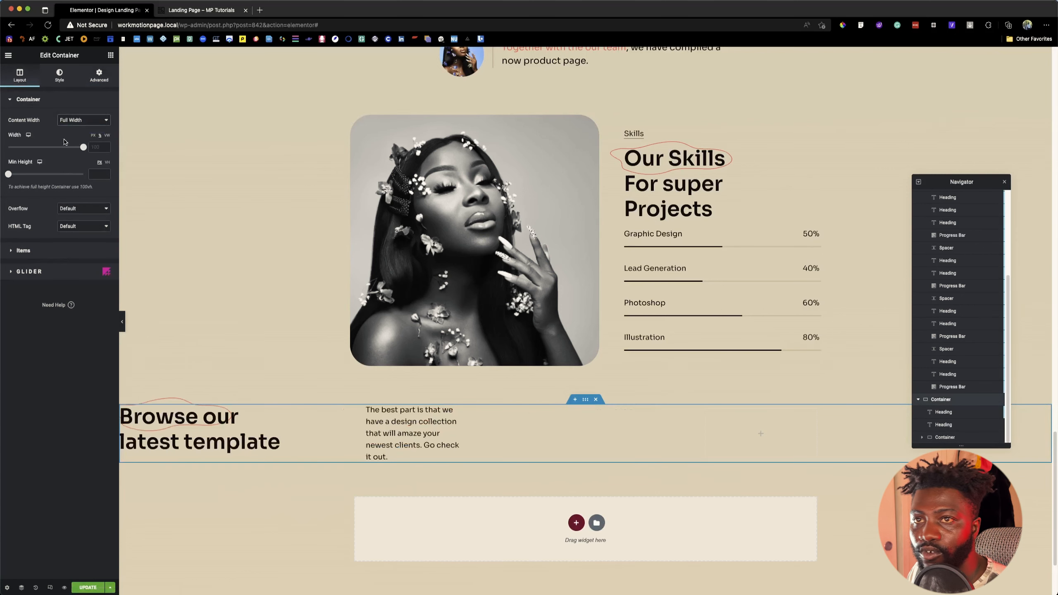
{"action": "left_click", "coordinate": [93, 135]}
{"action": "left_click", "coordinate": [99, 148]}
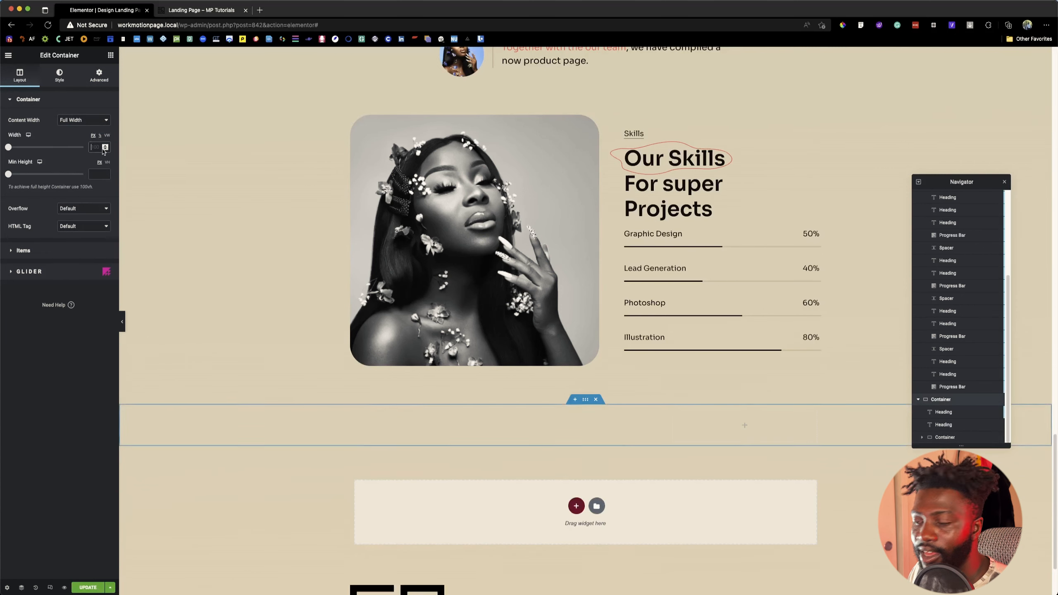
{"action": "type", "text": "1160"}
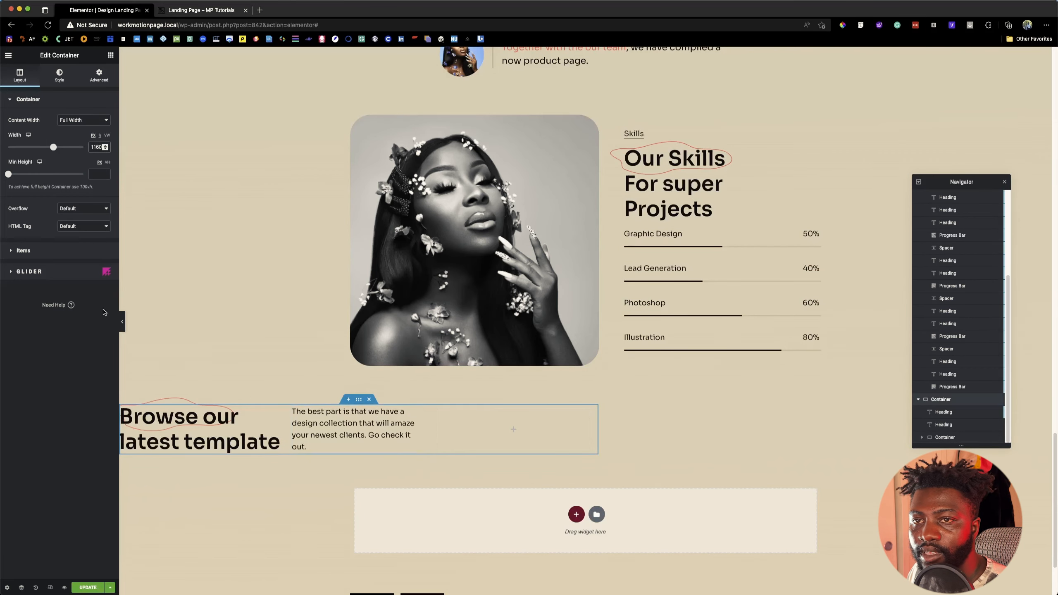
Step: Set the section container's item justification to center after checking its advanced layout settings
{"action": "left_click", "coordinate": [41, 254]}
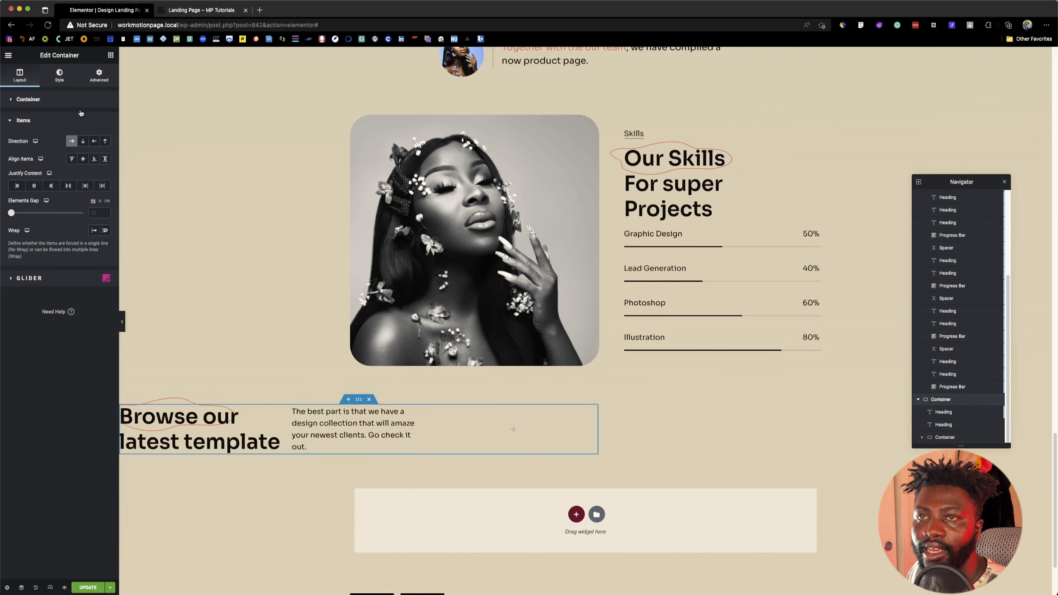
{"action": "left_click", "coordinate": [104, 82]}
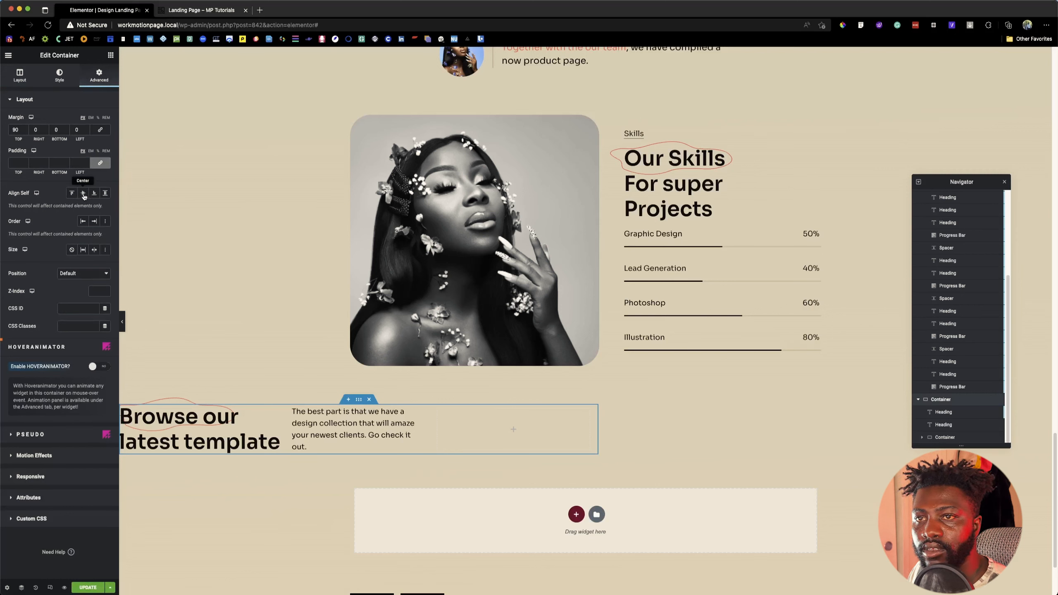
{"action": "left_click", "coordinate": [26, 81]}
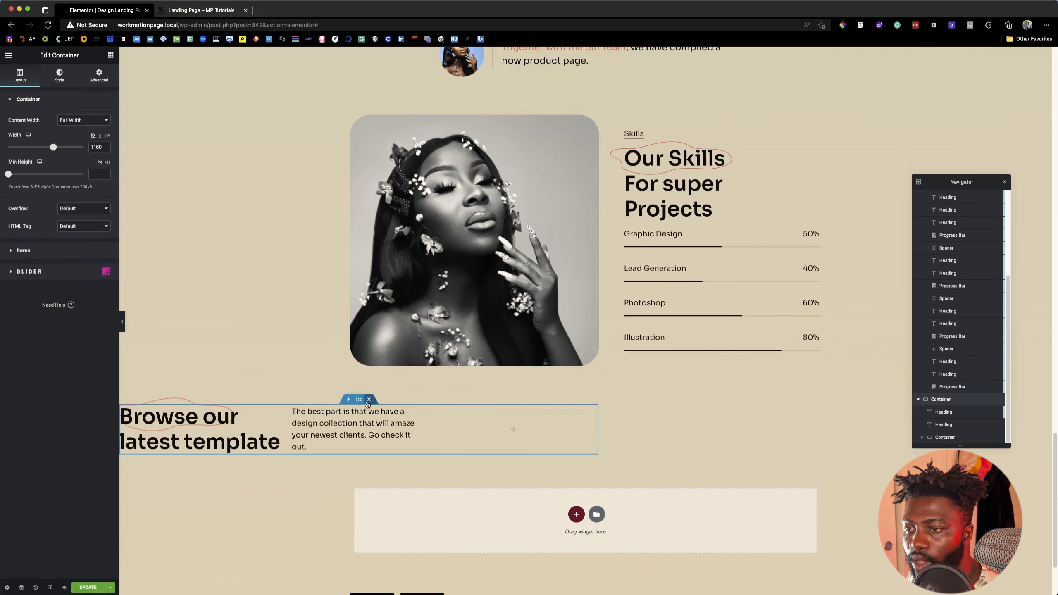
{"action": "left_click", "coordinate": [39, 251]}
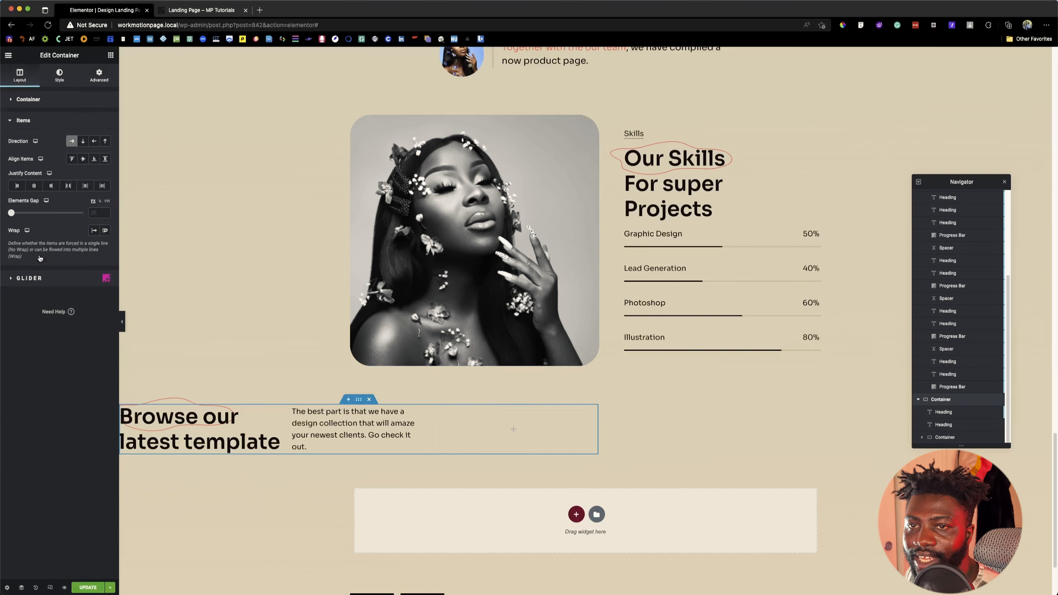
{"action": "left_click", "coordinate": [32, 188]}
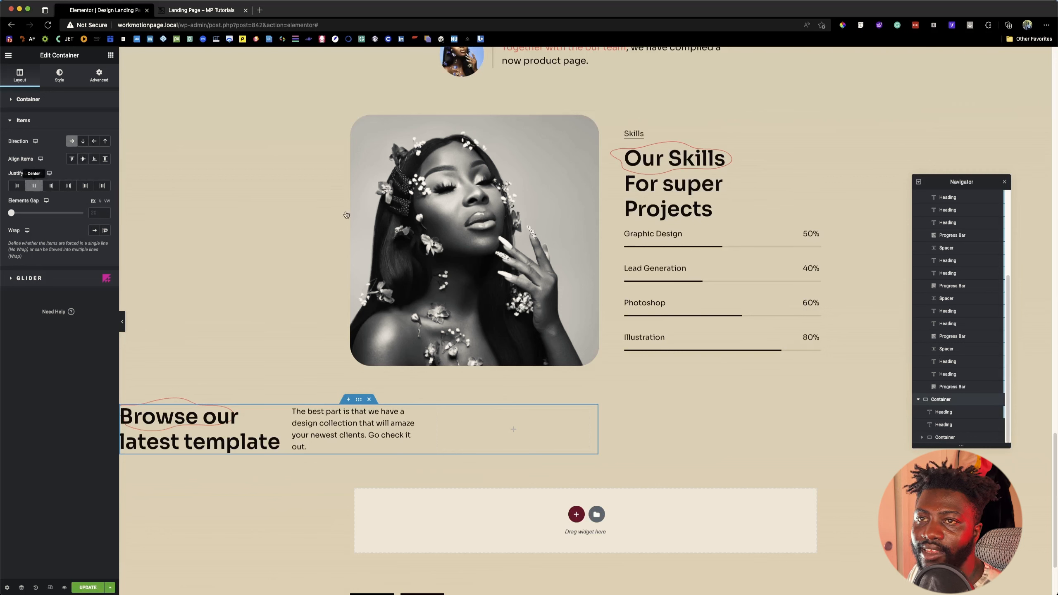
Step: Set the "Browse our latest template" section container's width to 100%
{"action": "left_click", "coordinate": [52, 99]}
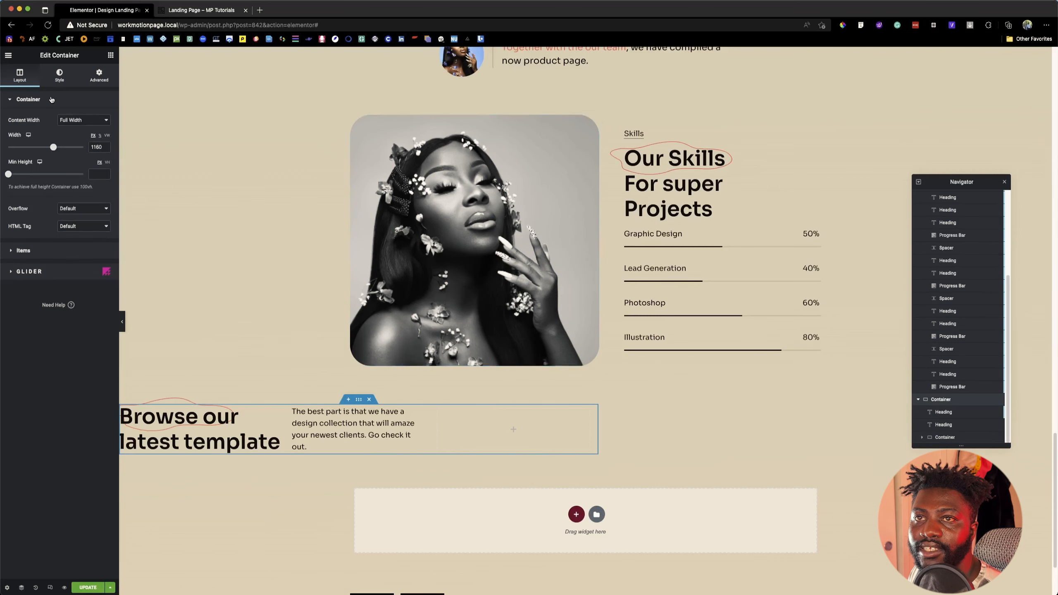
{"action": "left_click", "coordinate": [100, 136]}
{"action": "left_click", "coordinate": [96, 147]}
{"action": "type", "text": "100"}
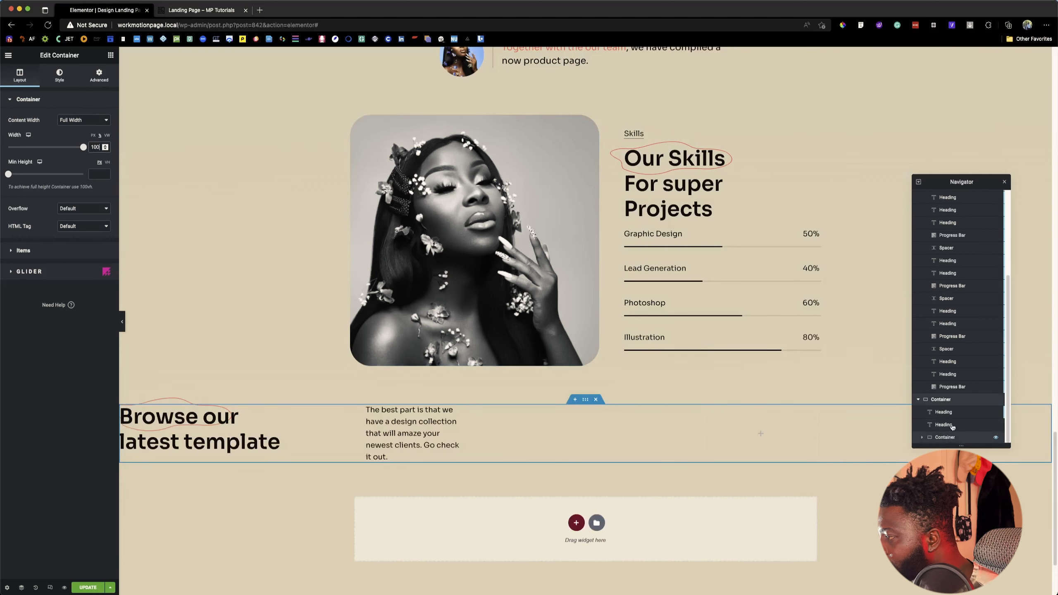
Step: Make the empty container the first item in the section and move the title and description headings into it
{"action": "left_click_drag", "start_coordinate": [951, 435], "coordinate": [954, 418]}
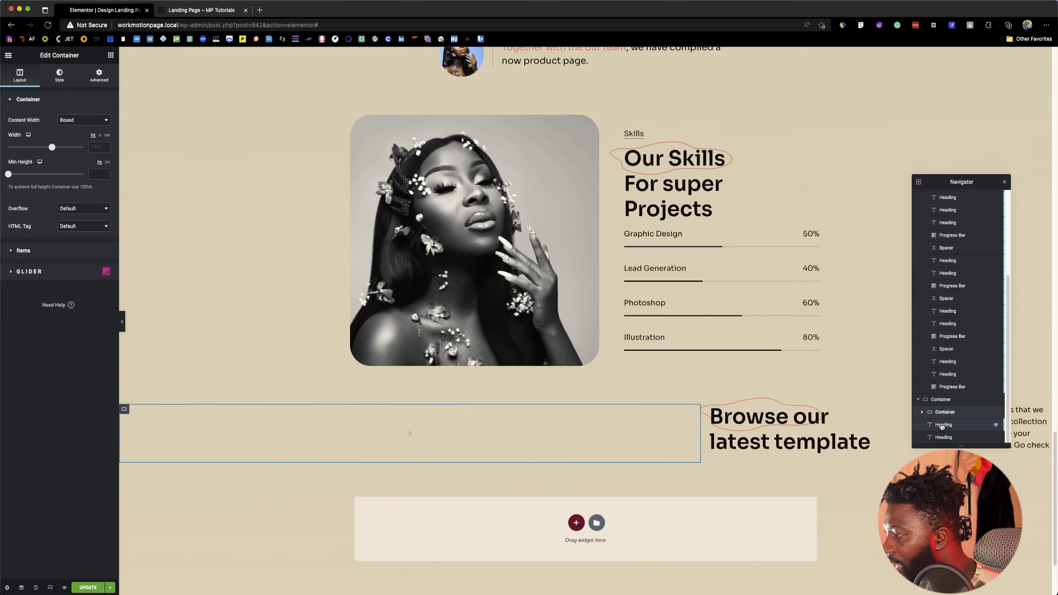
{"action": "left_click", "coordinate": [760, 426]}
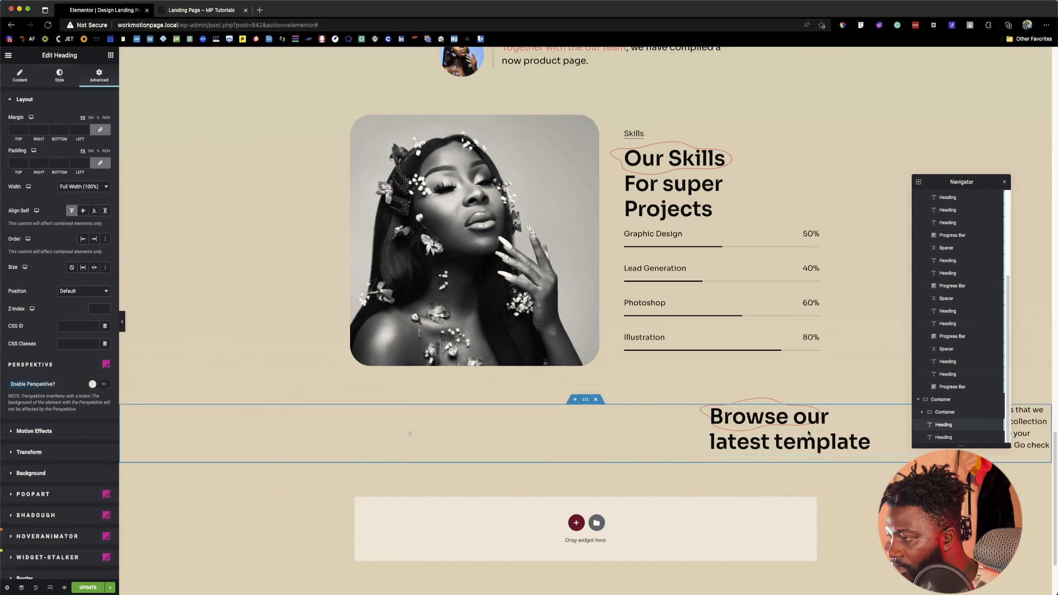
{"action": "left_click_drag", "start_coordinate": [783, 437], "coordinate": [429, 426]}
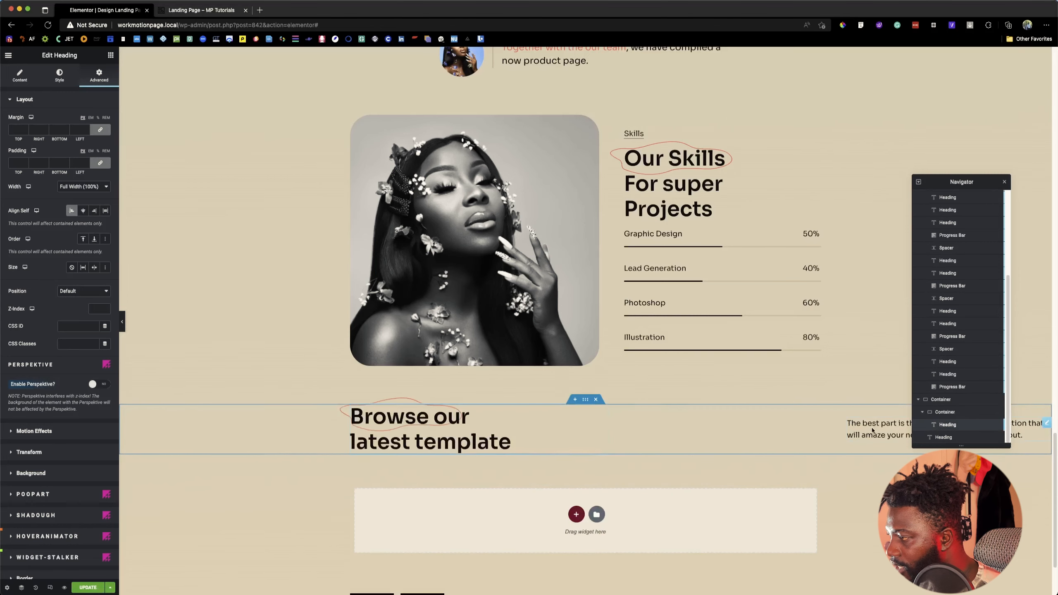
{"action": "left_click_drag", "start_coordinate": [871, 429], "coordinate": [604, 435]}
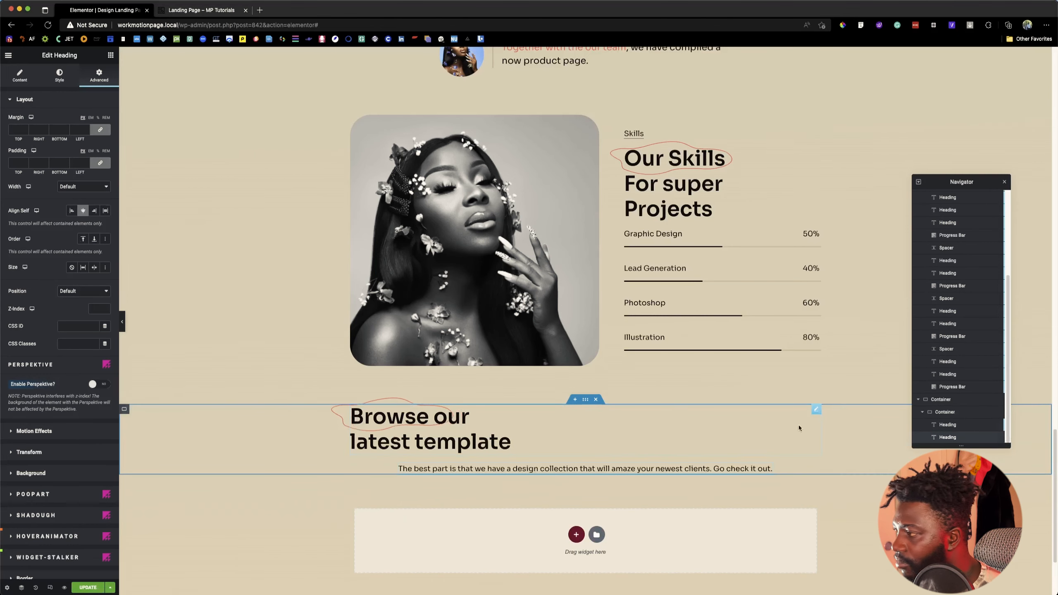
Step: Arrange the items of the nested container that holds the two headings in a row
{"action": "left_click", "coordinate": [680, 415]}
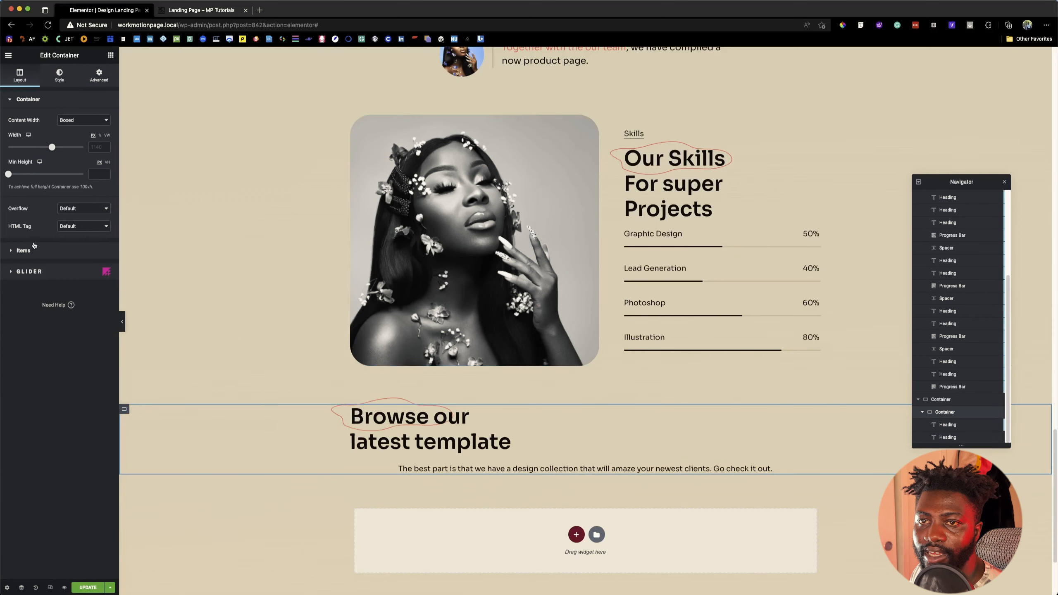
{"action": "left_click", "coordinate": [35, 245]}
{"action": "left_click", "coordinate": [71, 142]}
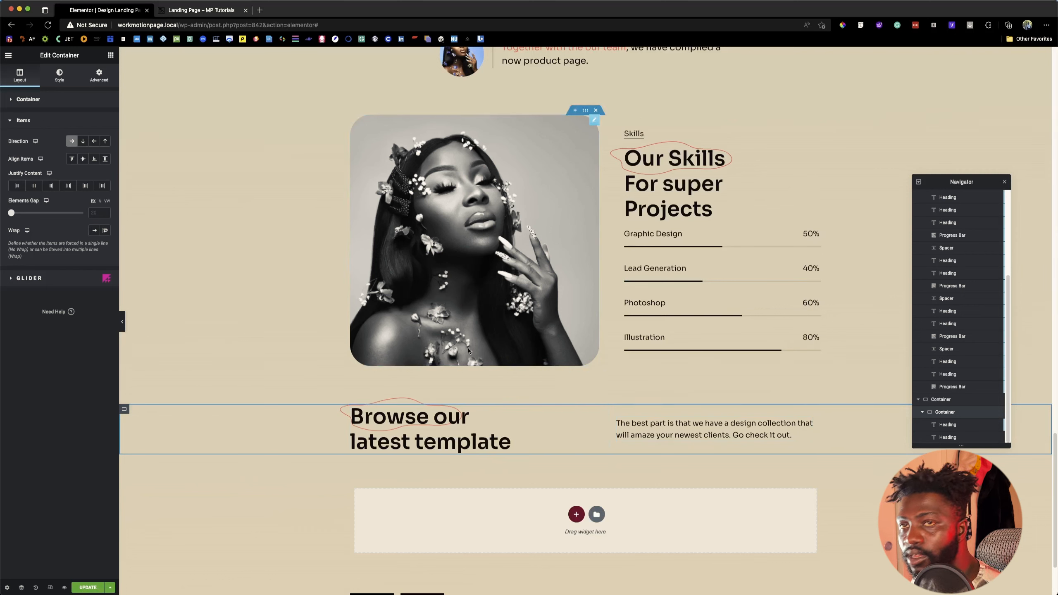
Step: Set the outer section container's item direction to column
{"action": "left_click", "coordinate": [99, 75]}
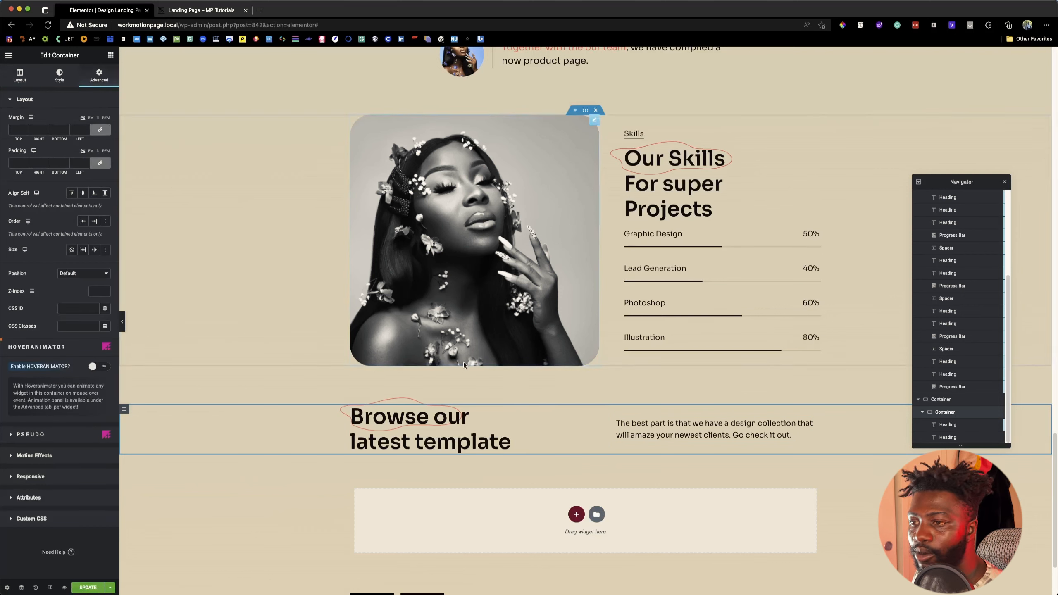
{"action": "left_click", "coordinate": [945, 399]}
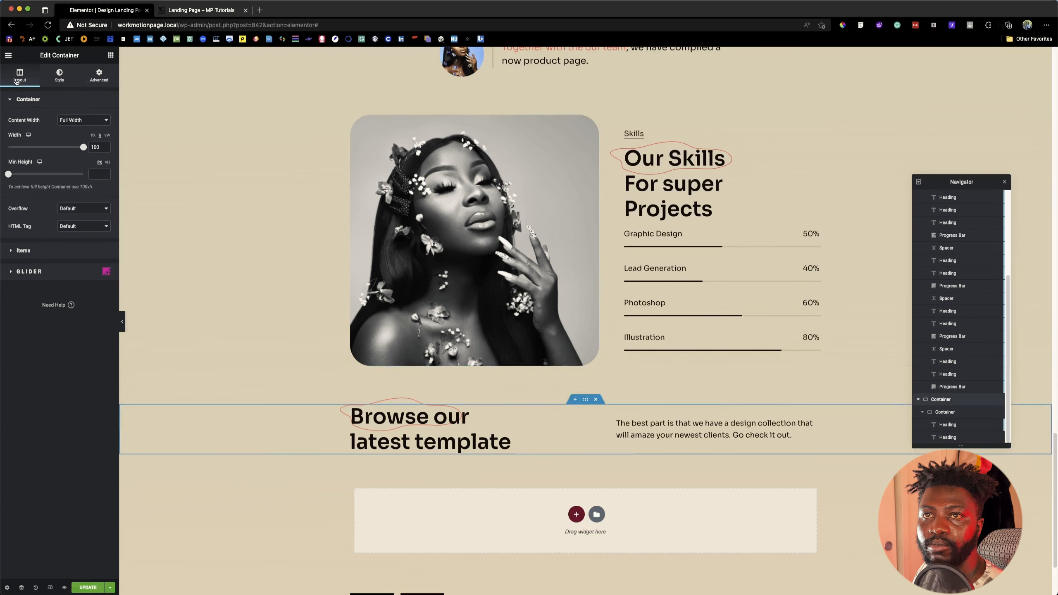
{"action": "left_click", "coordinate": [19, 250]}
{"action": "left_click", "coordinate": [82, 141]}
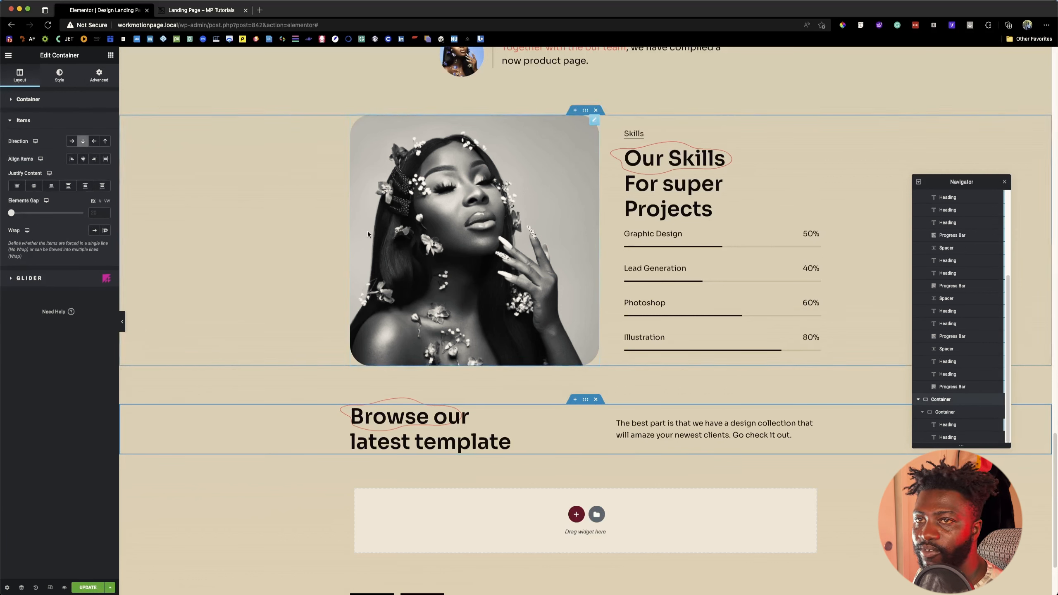
Step: Try to add an empty container to the section after the heading row
{"action": "left_click", "coordinate": [102, 83]}
{"action": "left_click", "coordinate": [110, 55]}
{"action": "left_click_drag", "start_coordinate": [34, 156], "coordinate": [860, 437]}
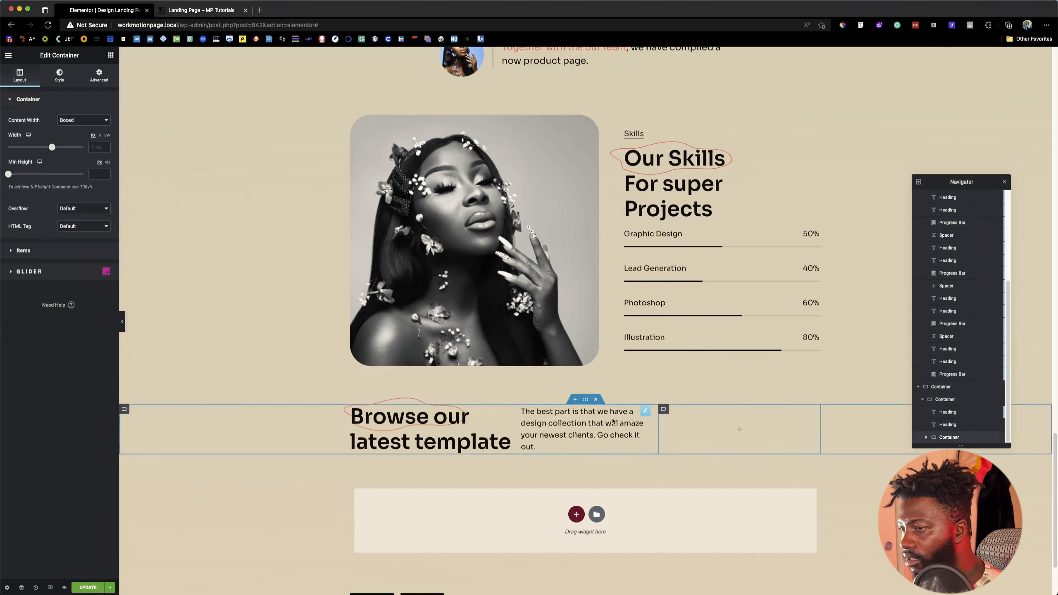
Step: Give the container holding the headings full-width content, a width of 1160 px and centered self-alignment
{"action": "left_click", "coordinate": [953, 399]}
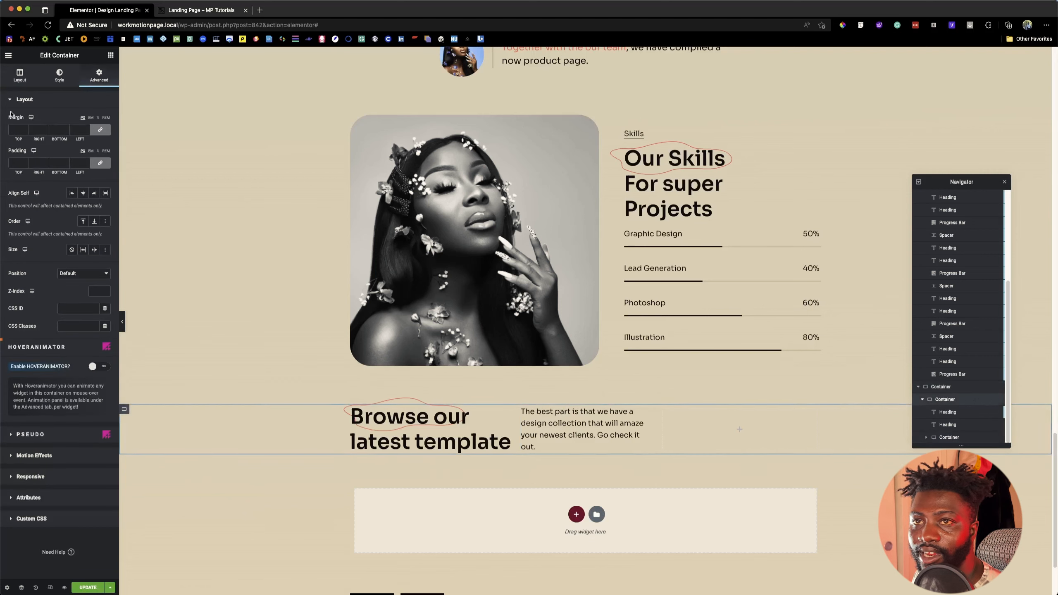
{"action": "left_click", "coordinate": [31, 79]}
{"action": "left_click", "coordinate": [69, 122]}
{"action": "left_click", "coordinate": [73, 129]}
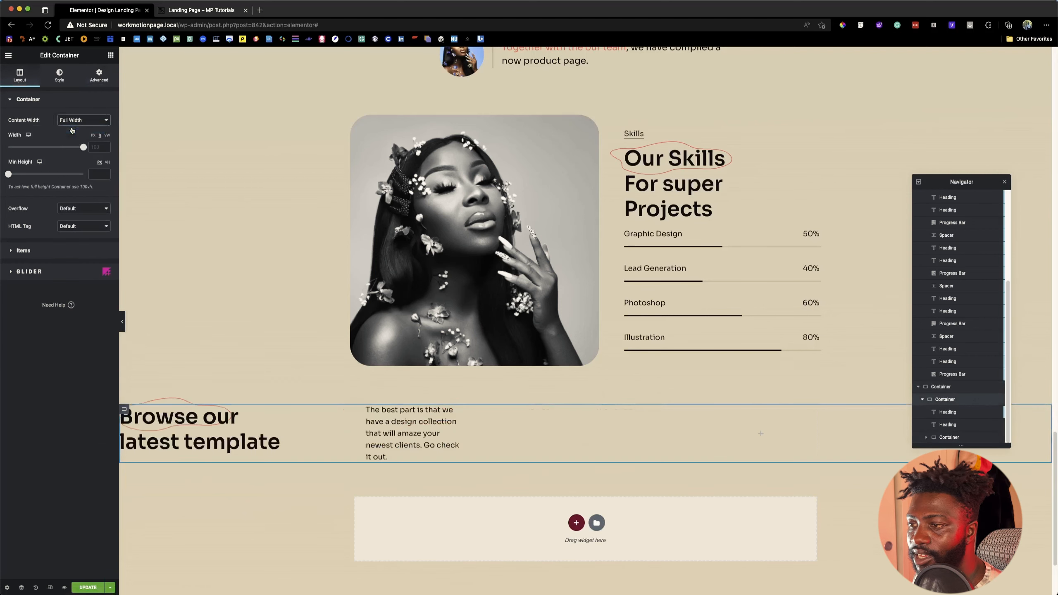
{"action": "left_click", "coordinate": [95, 147]}
{"action": "type", "text": "116"}
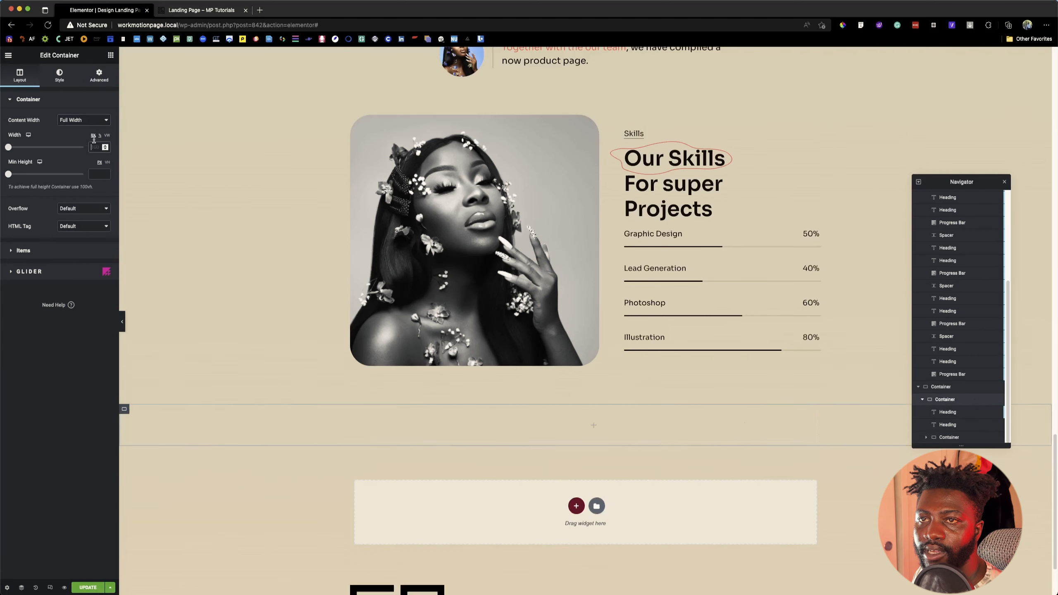
{"action": "type", "text": "0"}
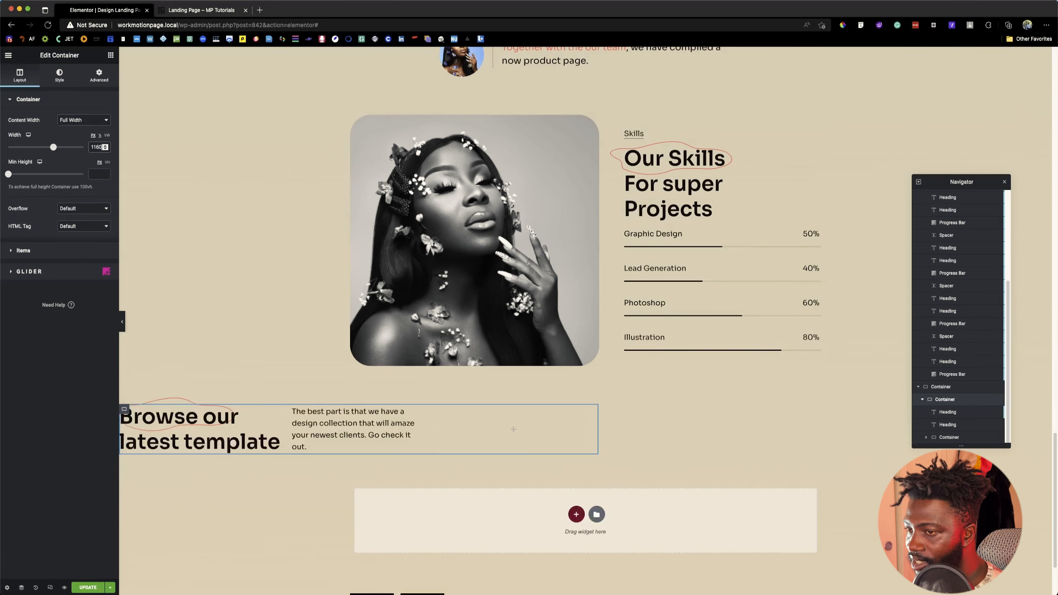
{"action": "left_click", "coordinate": [99, 75]}
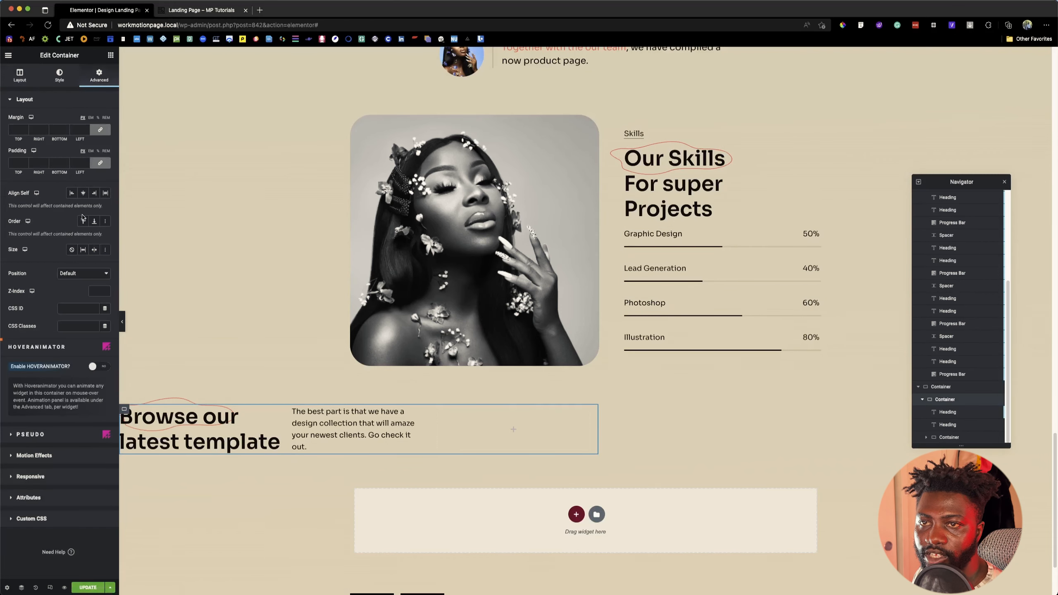
{"action": "left_click", "coordinate": [86, 193]}
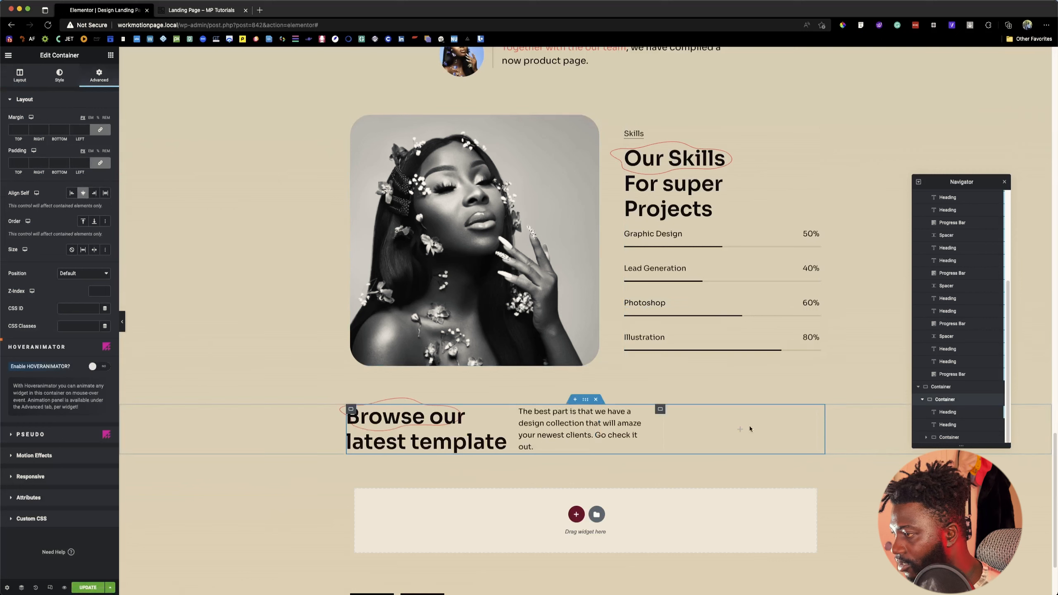
Step: Delete the misplaced empty container beside the description heading
{"action": "left_click", "coordinate": [945, 438]}
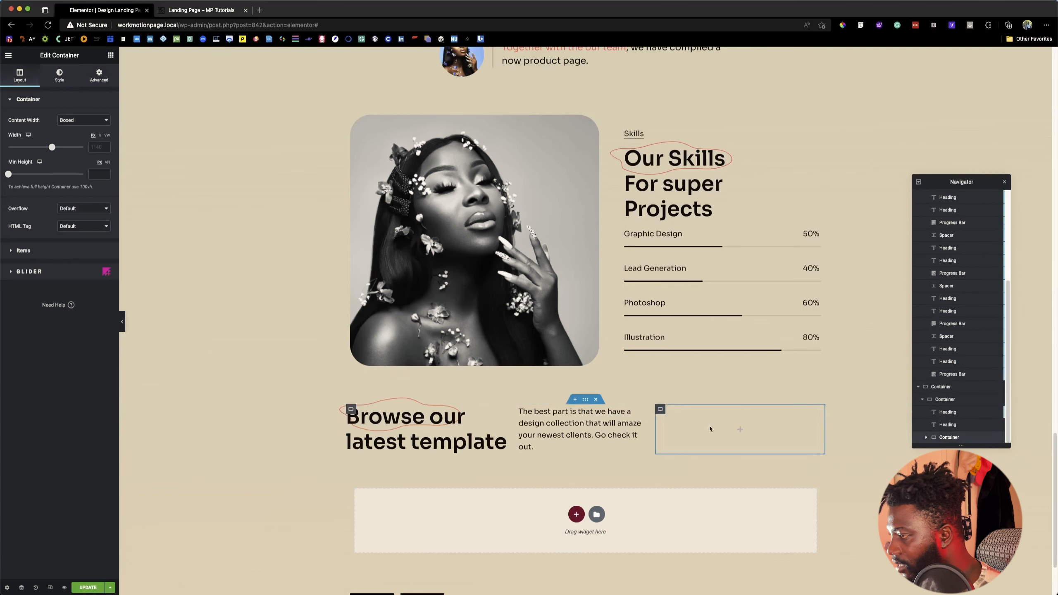
{"action": "left_click_drag", "start_coordinate": [661, 411], "coordinate": [812, 426]}
{"action": "left_click_drag", "start_coordinate": [661, 410], "coordinate": [739, 417]}
{"action": "right_click", "coordinate": [660, 411]}
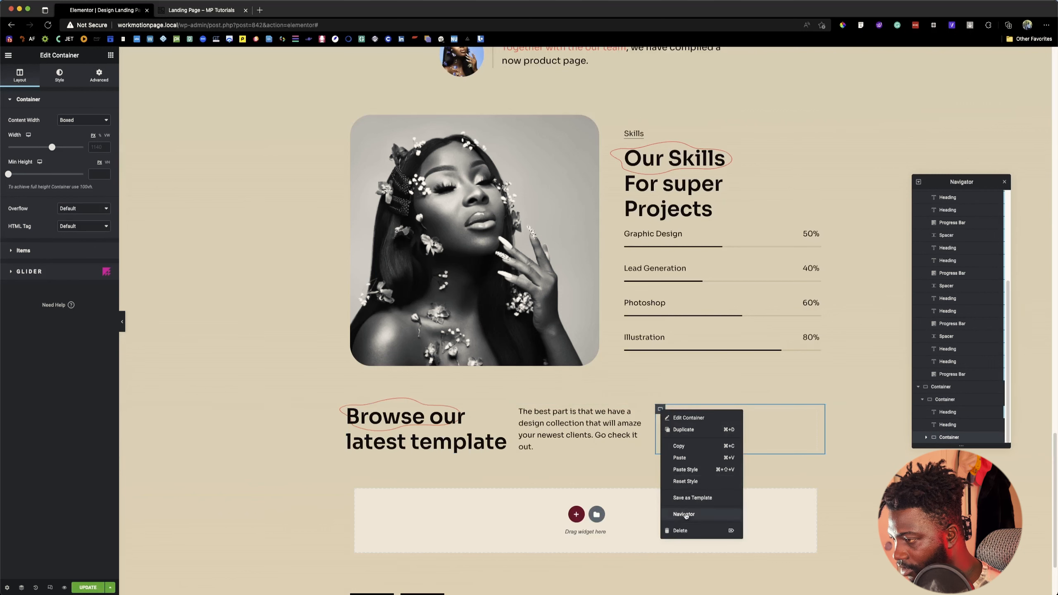
{"action": "left_click", "coordinate": [684, 529]}
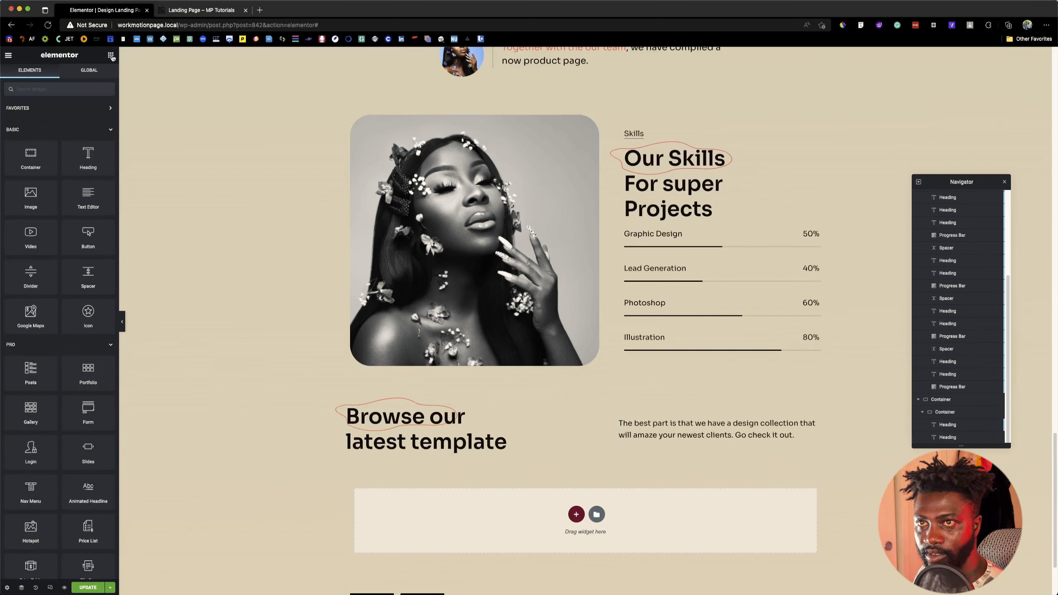
Step: Add an empty container below the heading row, inside the section container, and select it
{"action": "left_click", "coordinate": [110, 56]}
{"action": "left_click_drag", "start_coordinate": [38, 163], "coordinate": [824, 436]}
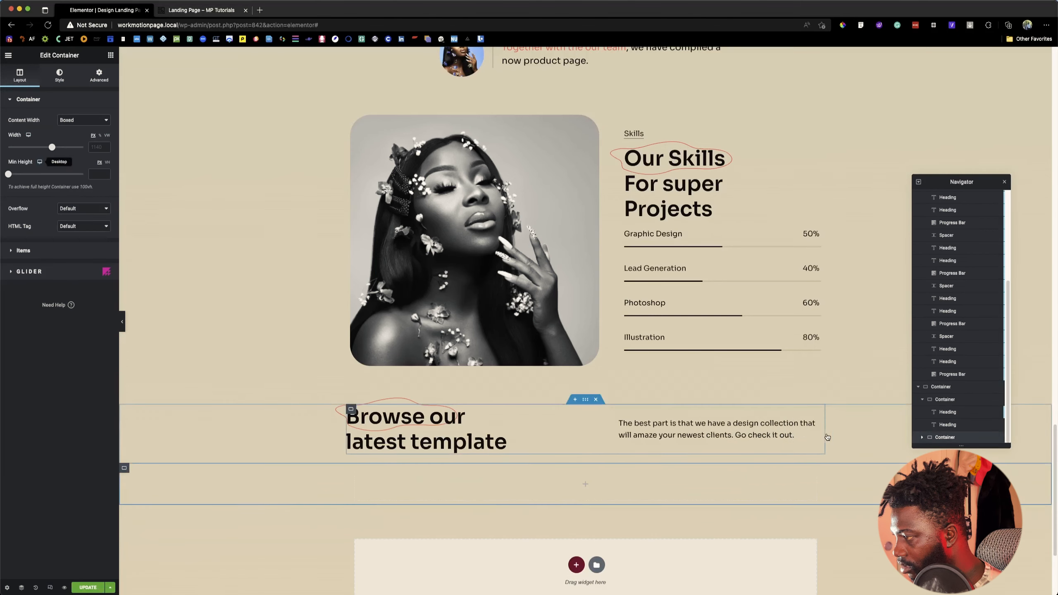
{"action": "left_click", "coordinate": [921, 401]}
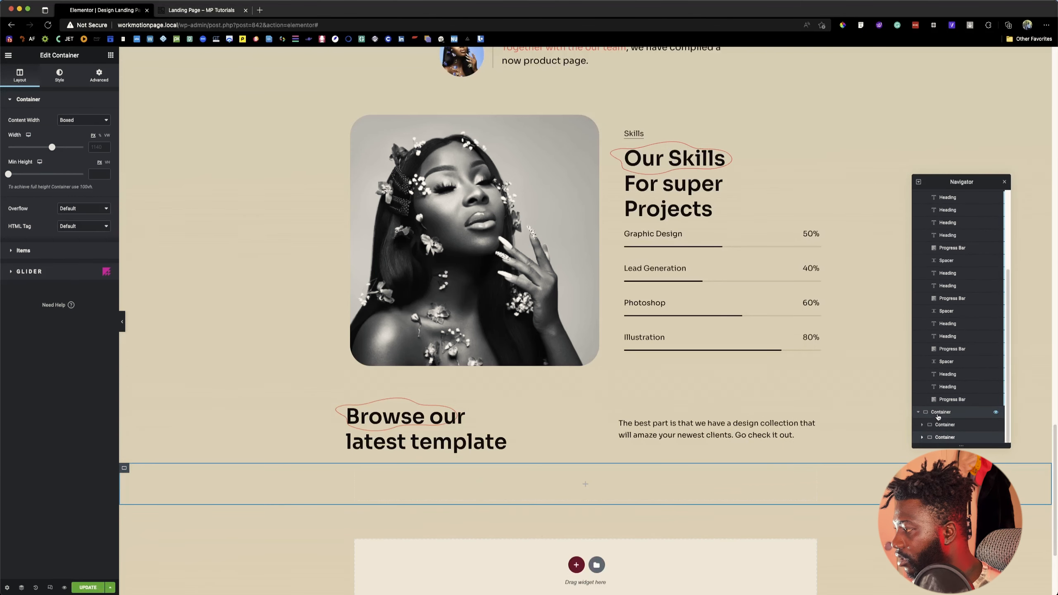
{"action": "left_click", "coordinate": [940, 427]}
{"action": "left_click", "coordinate": [942, 436]}
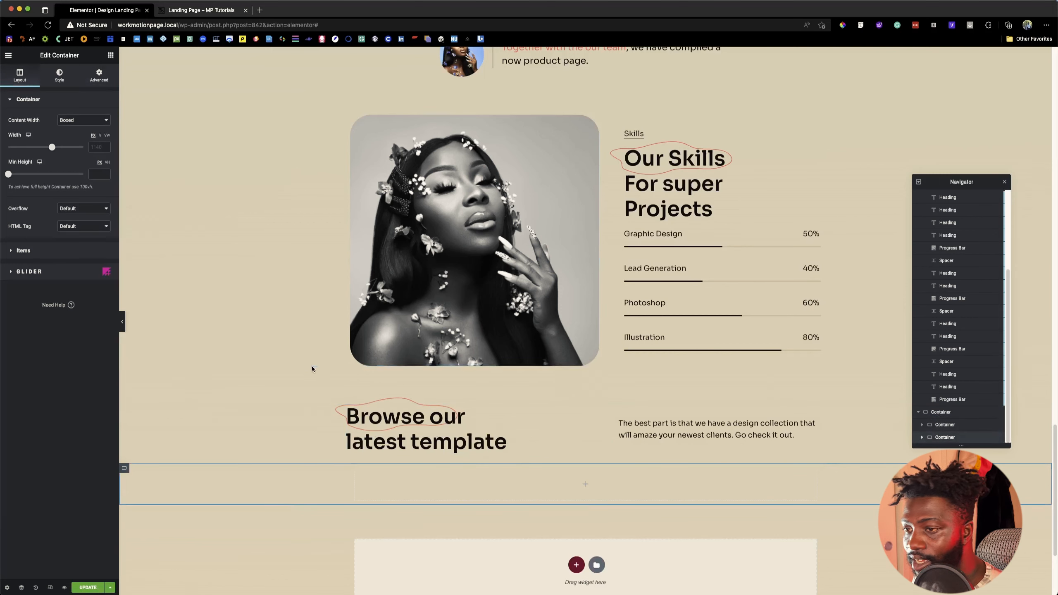
Step: Check the template cards on the reference page and give the new container full-width content with a width of 1160 px
{"action": "left_click", "coordinate": [201, 10]}
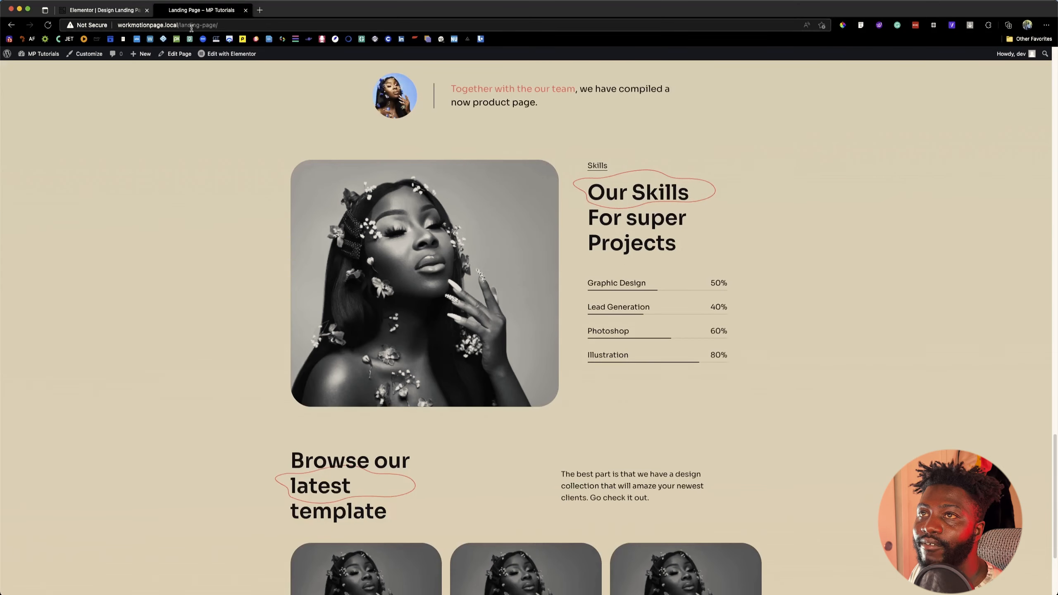
{"action": "scroll", "coordinate": [384, 435], "scroll_direction": "down", "scroll_amount": 3}
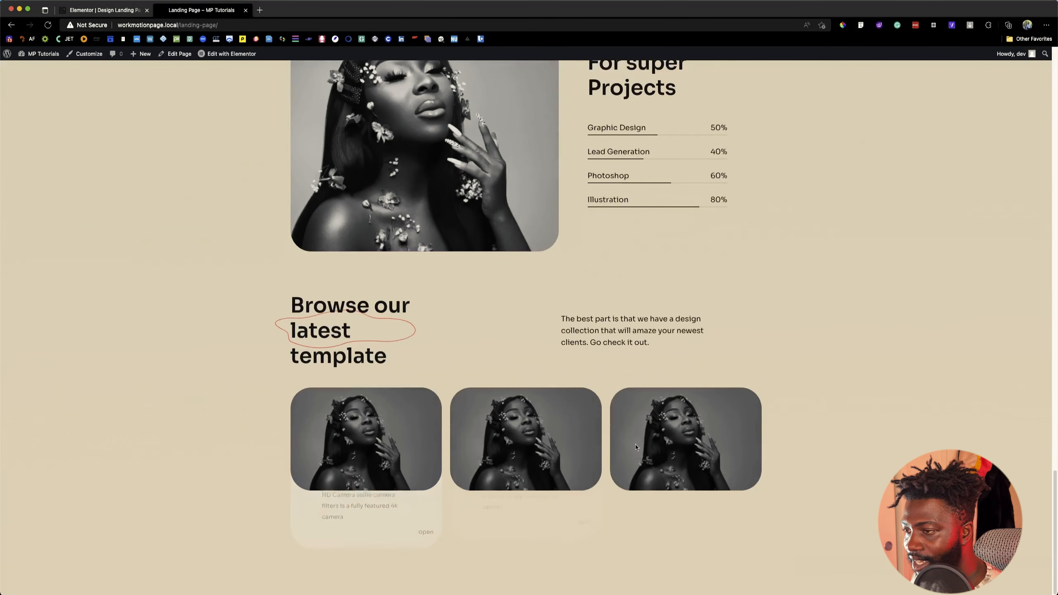
{"action": "mouse_move", "coordinate": [519, 467]}
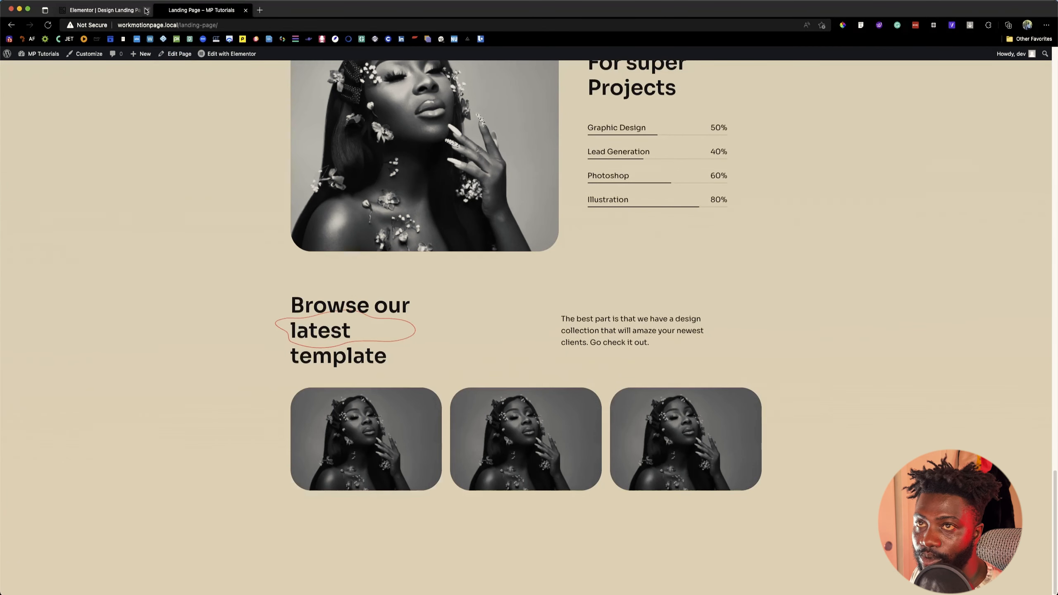
{"action": "left_click", "coordinate": [104, 10]}
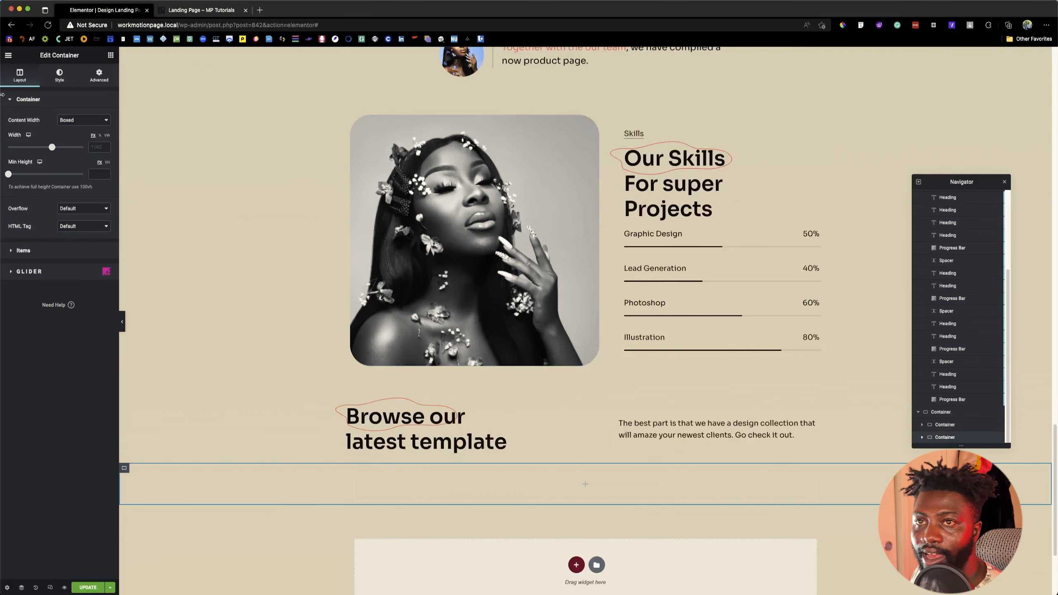
{"action": "left_click", "coordinate": [64, 120]}
{"action": "left_click", "coordinate": [72, 130]}
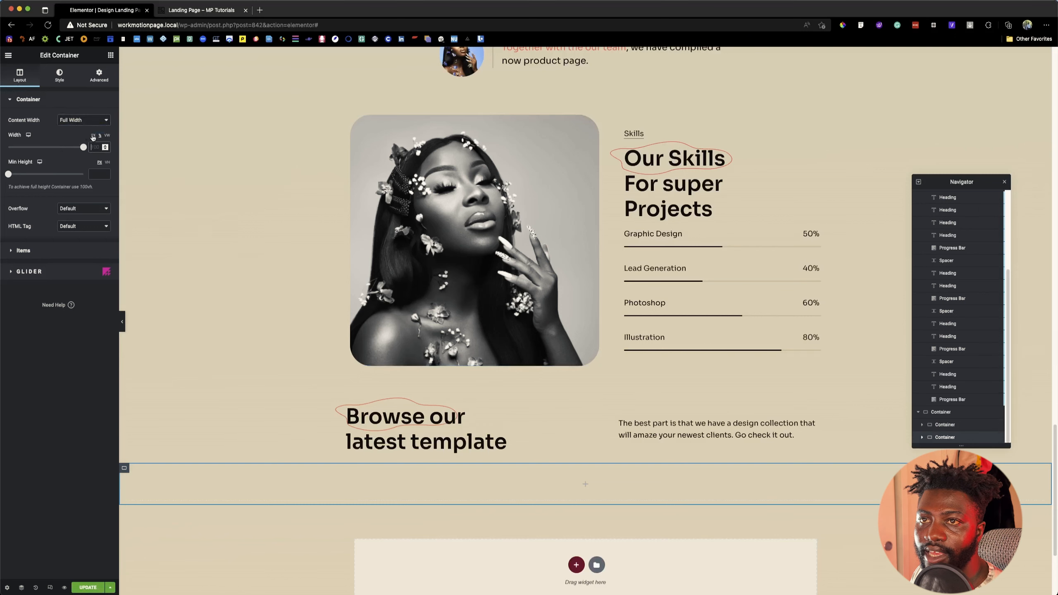
{"action": "left_click", "coordinate": [93, 135]}
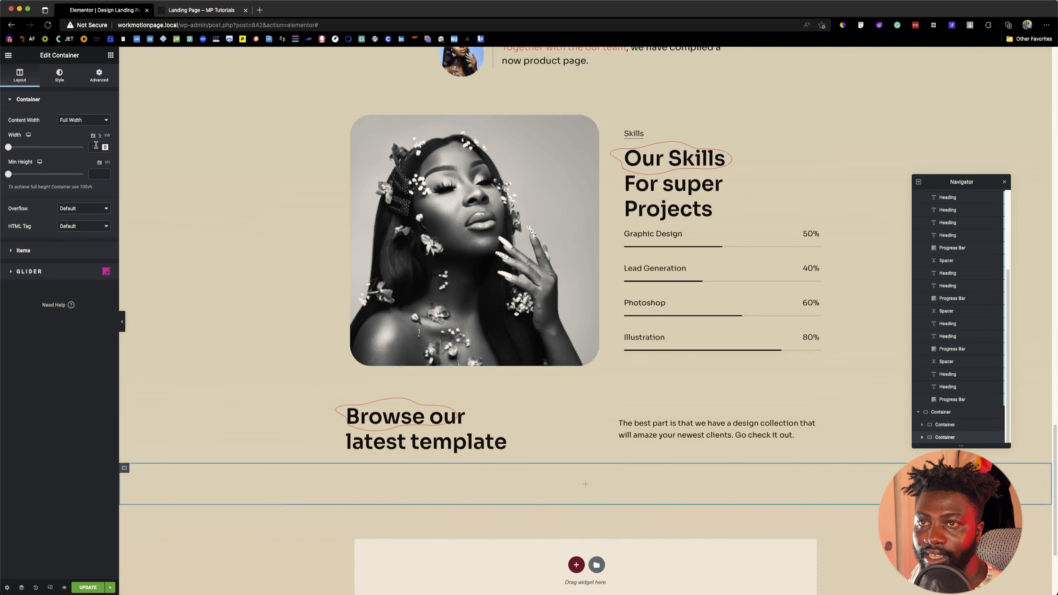
{"action": "type", "text": "1160"}
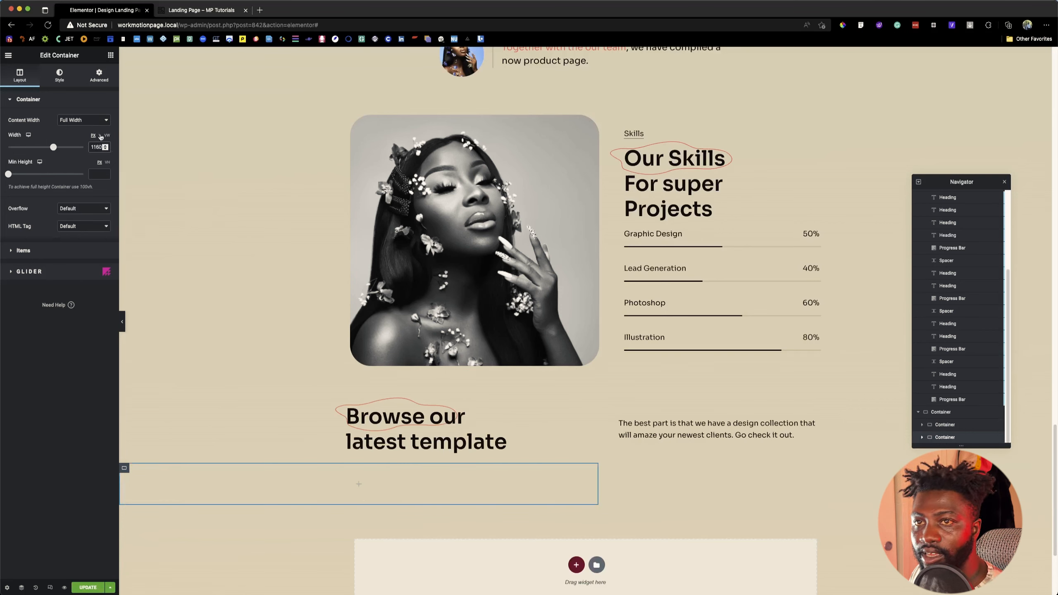
Step: Set the outer section container's item alignment to center
{"action": "left_click", "coordinate": [99, 75]}
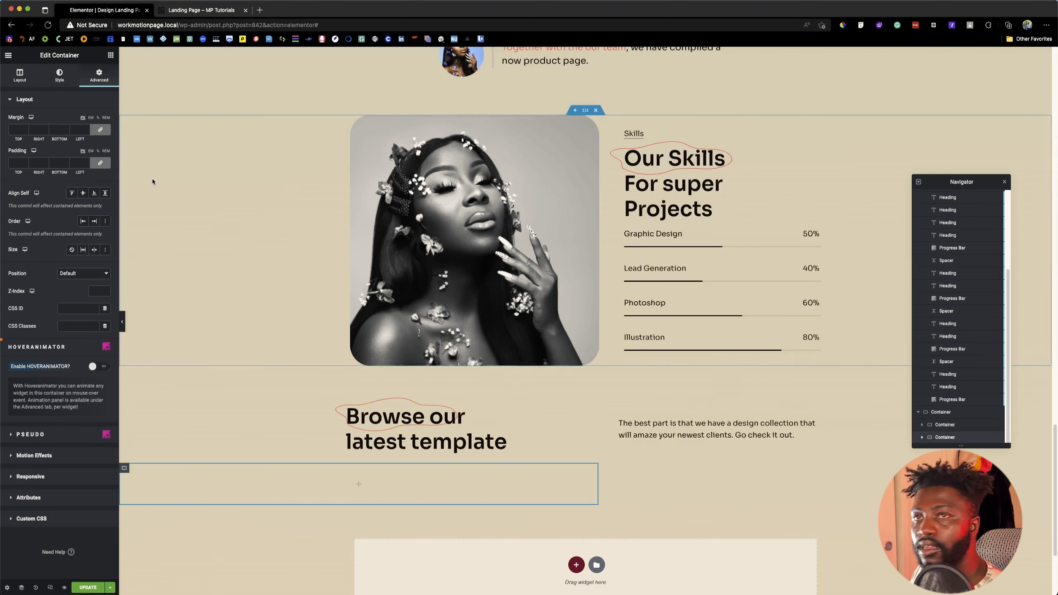
{"action": "left_click", "coordinate": [19, 75]}
{"action": "left_click", "coordinate": [24, 249]}
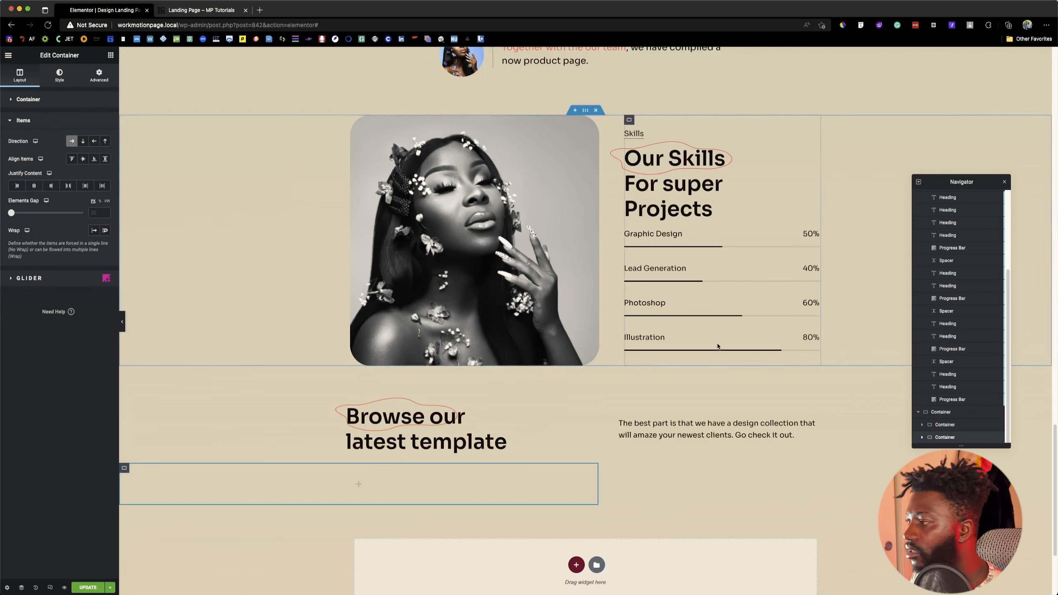
{"action": "left_click", "coordinate": [940, 412]}
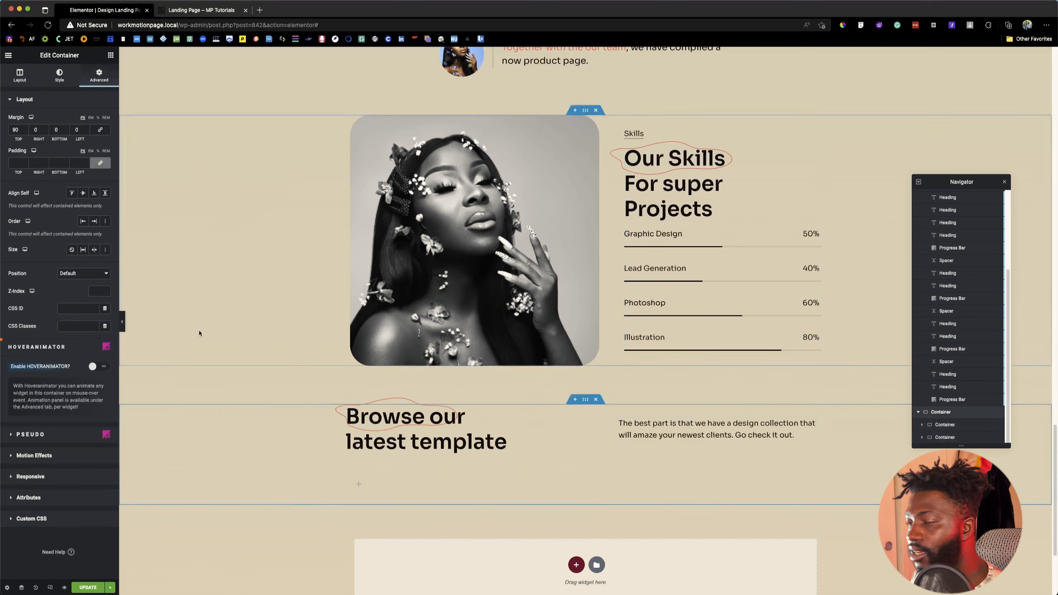
{"action": "left_click", "coordinate": [19, 75]}
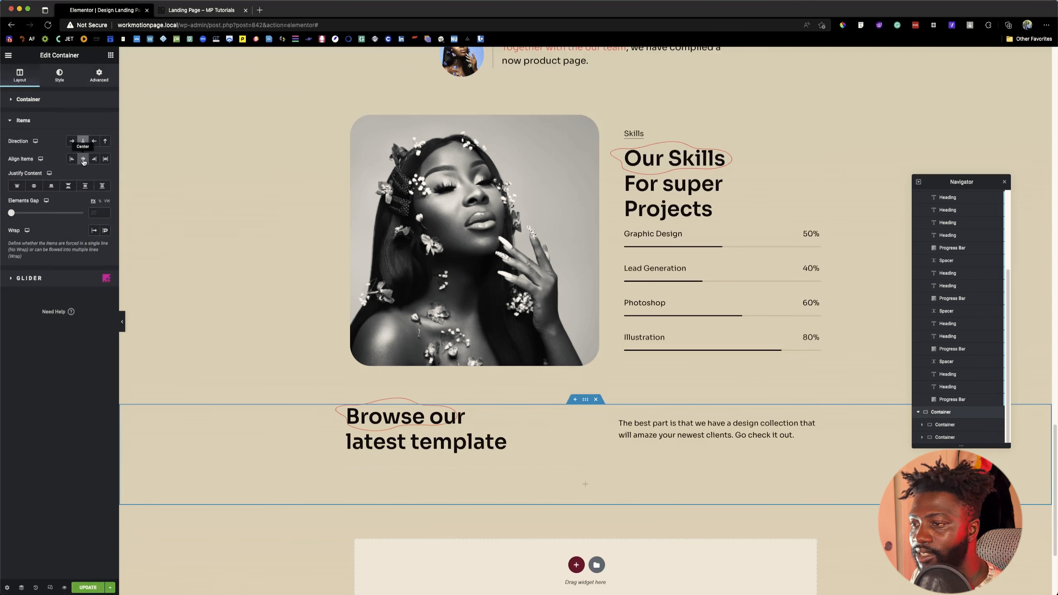
Step: Check the cards on the reference page, add a container inside the empty row below the heading, and duplicate it twice for three columns
{"action": "left_click", "coordinate": [583, 485]}
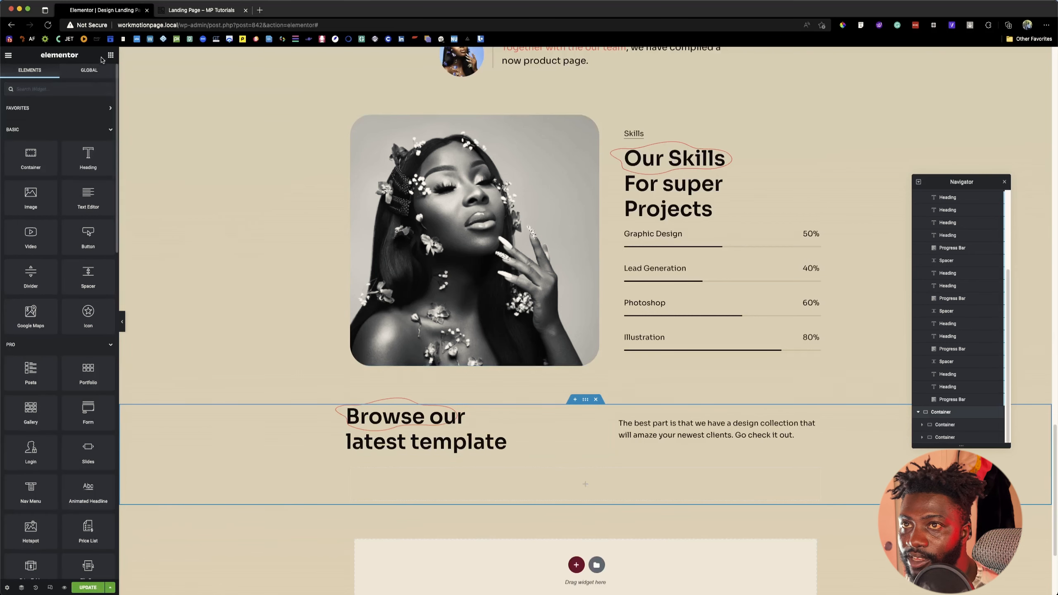
{"action": "left_click", "coordinate": [192, 11]}
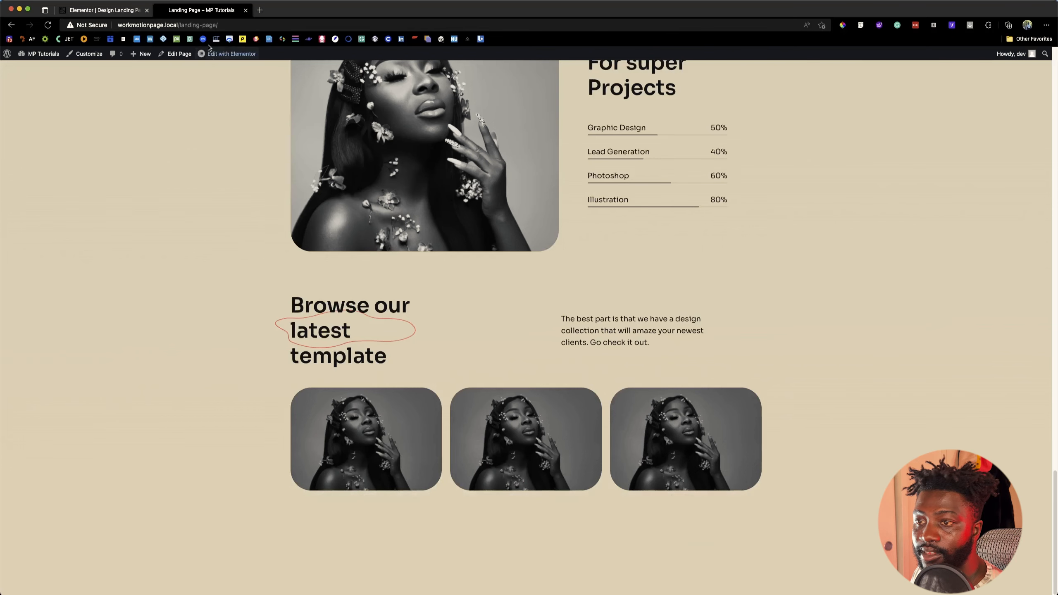
{"action": "left_click", "coordinate": [104, 10]}
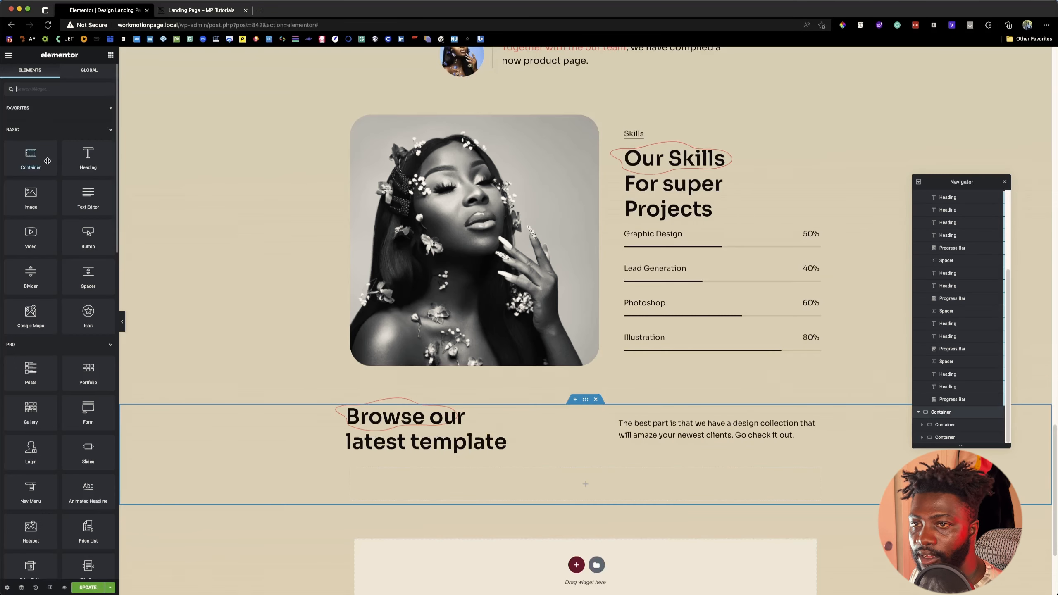
{"action": "left_click_drag", "start_coordinate": [37, 154], "coordinate": [430, 481]}
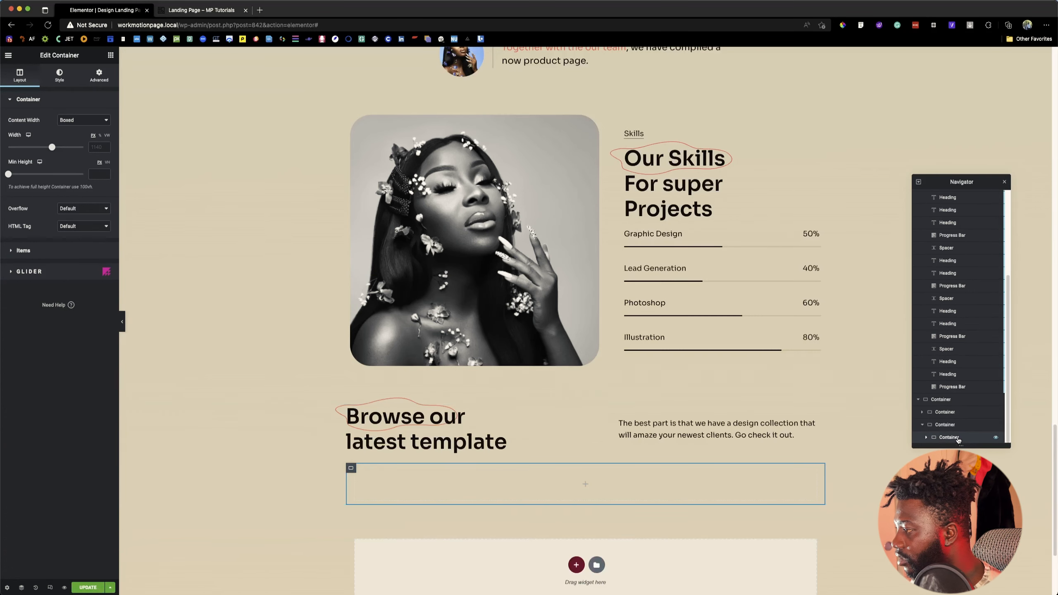
{"action": "right_click", "coordinate": [957, 440]}
{"action": "left_click", "coordinate": [983, 457]}
{"action": "right_click", "coordinate": [945, 439]}
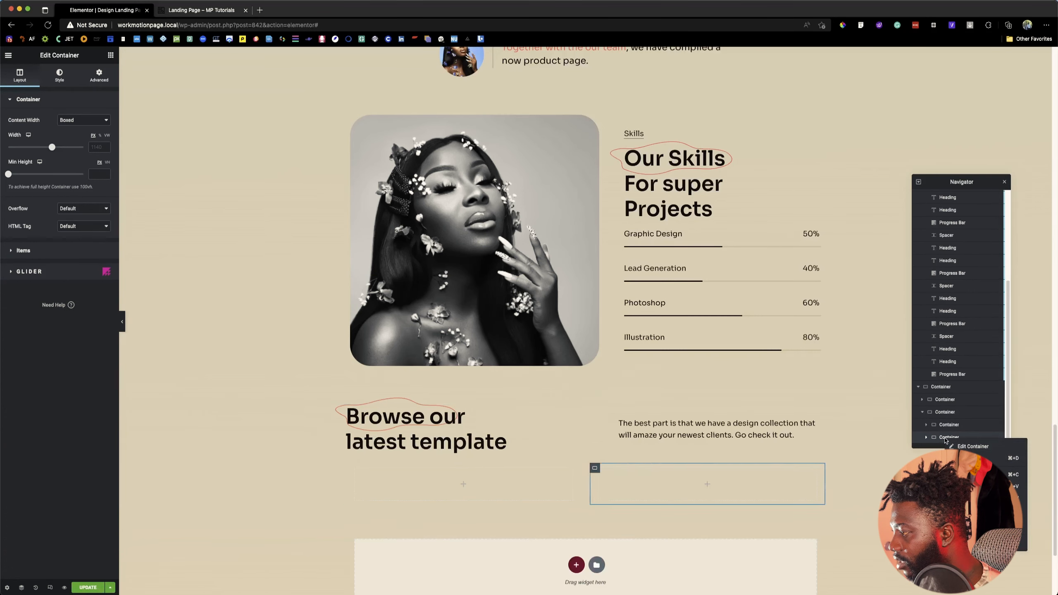
{"action": "left_click", "coordinate": [982, 458]}
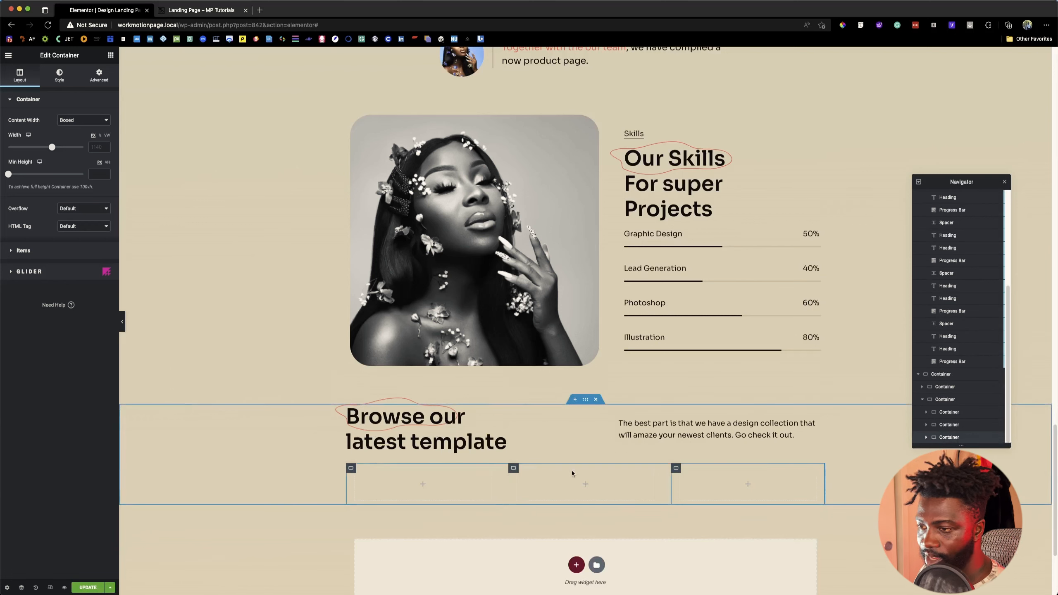
Step: Set the elements gap of the first card container to 0
{"action": "left_click", "coordinate": [414, 486]}
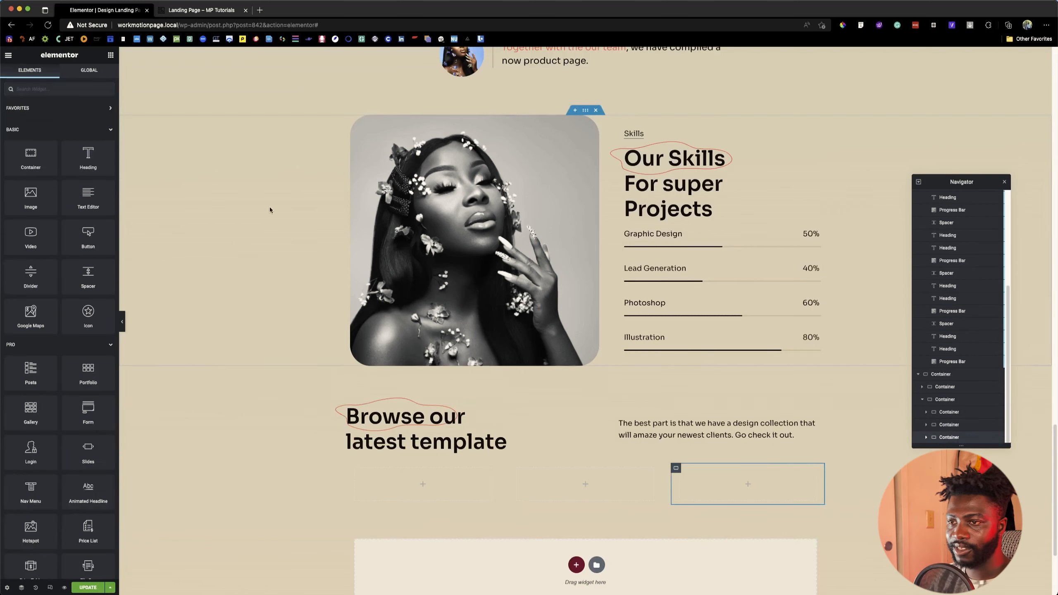
{"action": "left_click", "coordinate": [351, 468]}
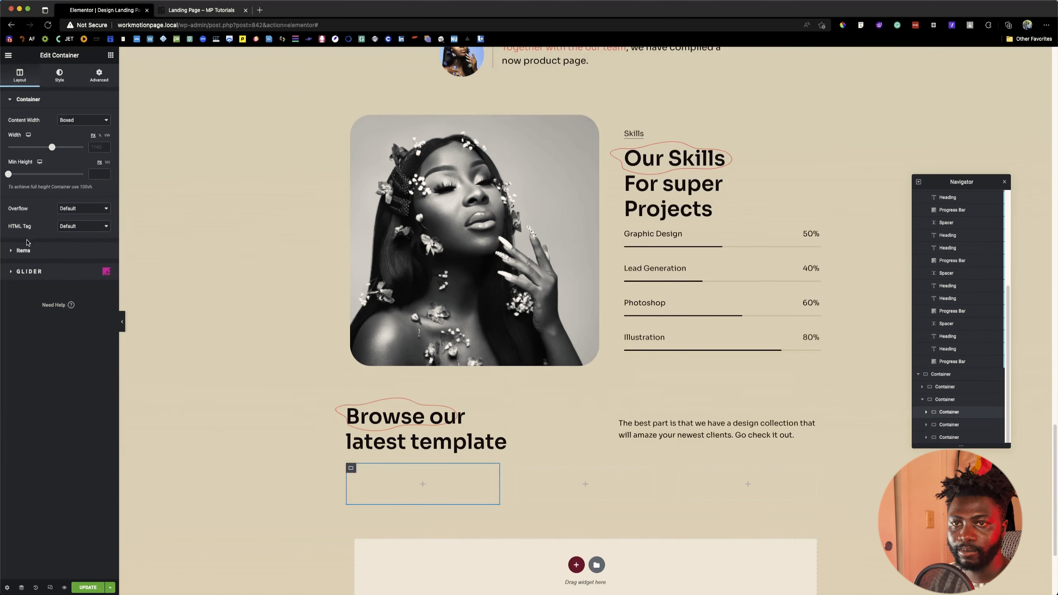
{"action": "left_click", "coordinate": [24, 249]}
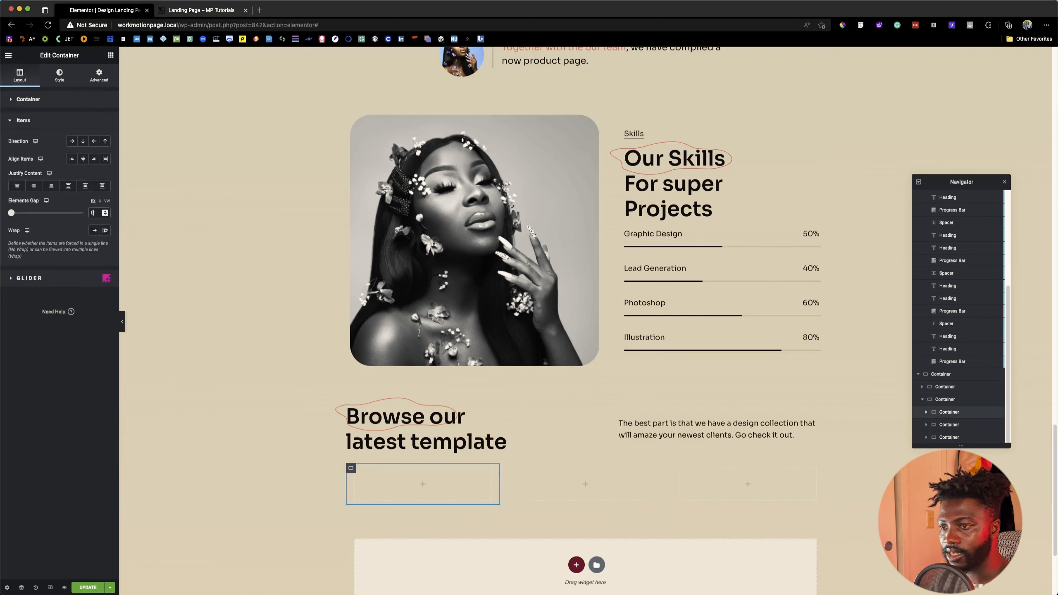
Step: Add an Image widget to the first card container and place an empty container directly below the image
{"action": "left_click", "coordinate": [109, 55]}
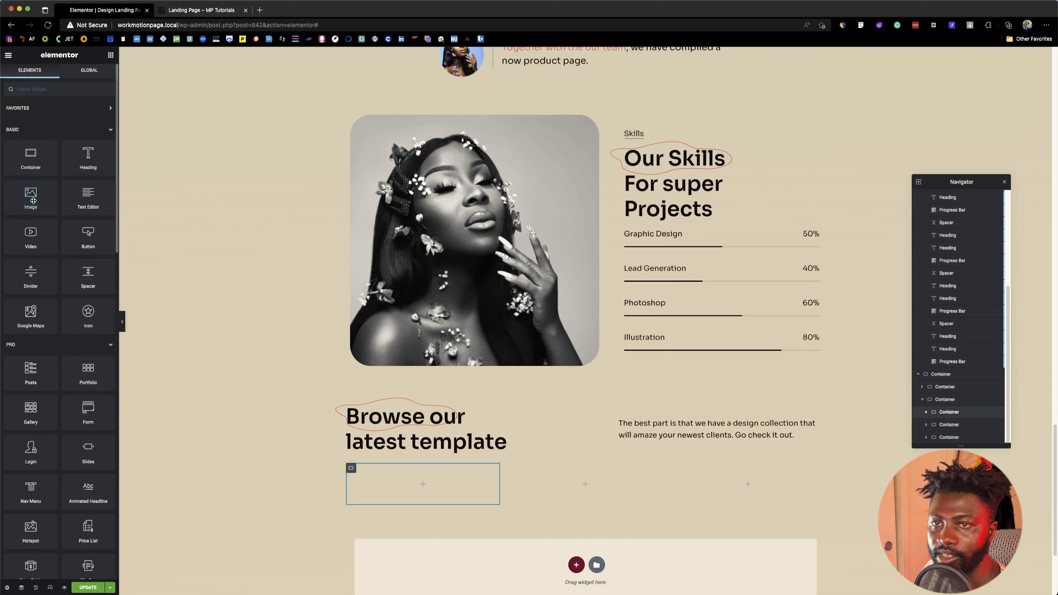
{"action": "left_click_drag", "start_coordinate": [34, 201], "coordinate": [420, 490]}
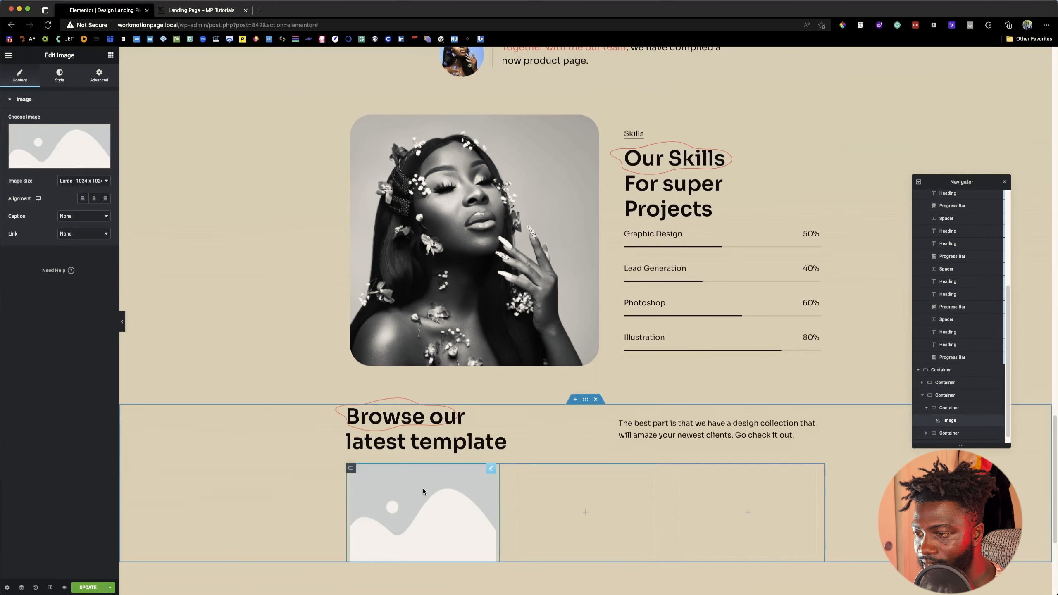
{"action": "left_click", "coordinate": [111, 55]}
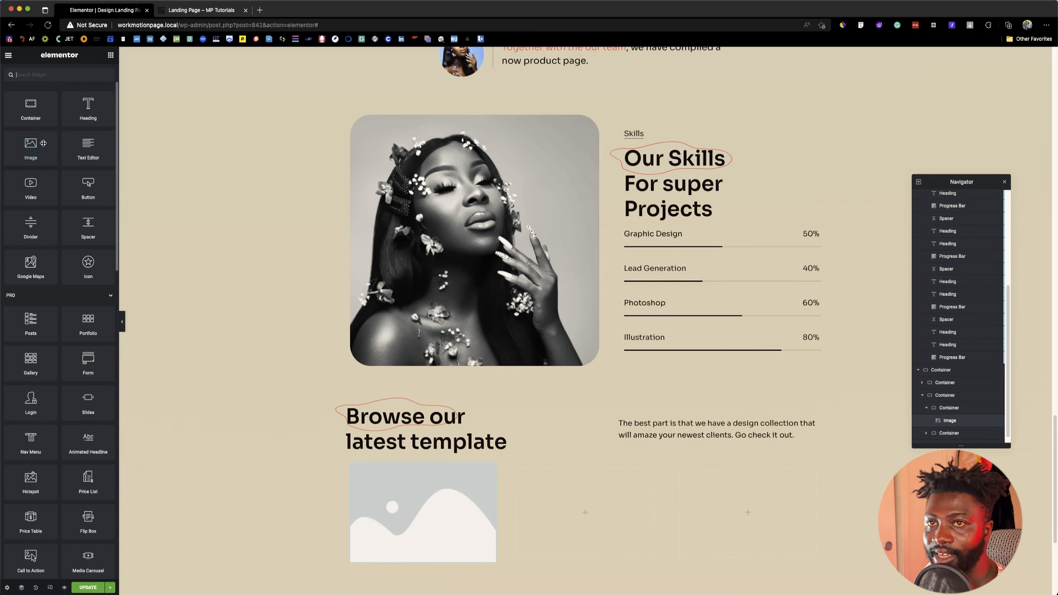
{"action": "left_click_drag", "start_coordinate": [34, 115], "coordinate": [420, 519]}
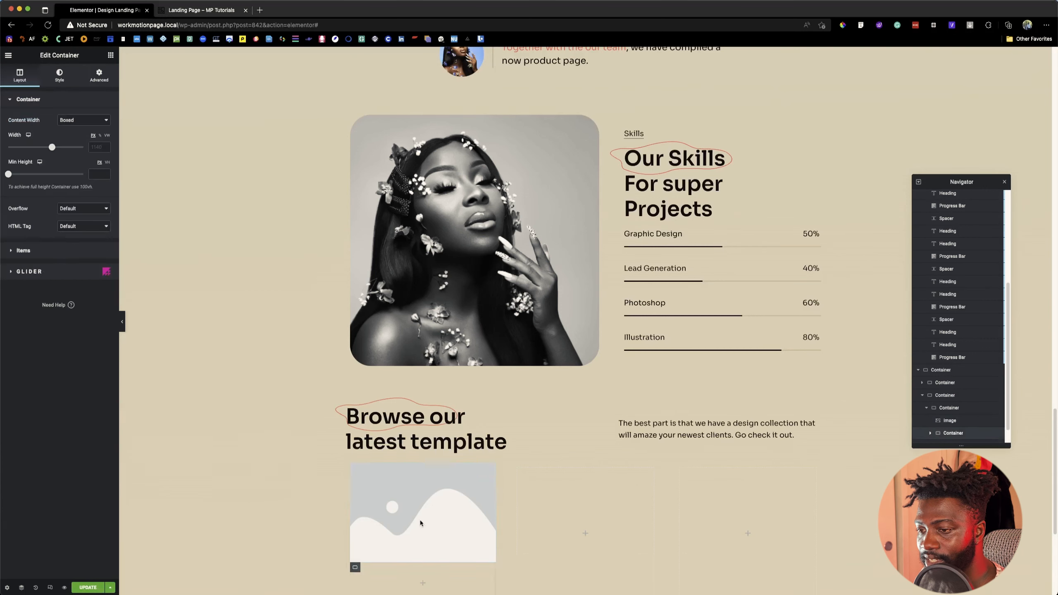
{"action": "scroll", "coordinate": [419, 503], "scroll_direction": "down", "scroll_amount": 5}
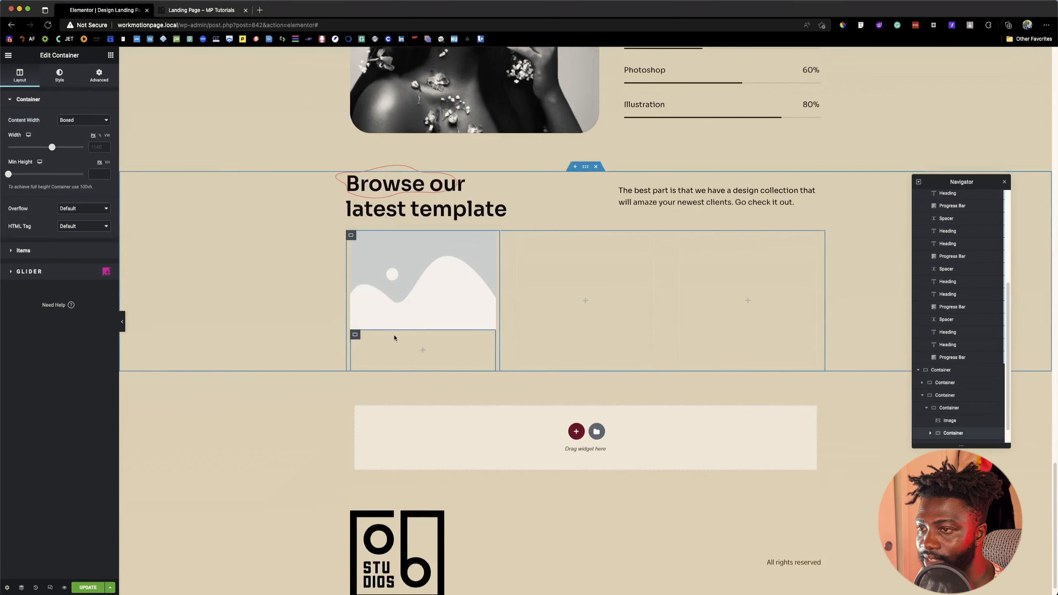
Step: Insert the blue-background portrait from the media library into the card's image and set its image size to Full
{"action": "left_click", "coordinate": [406, 280]}
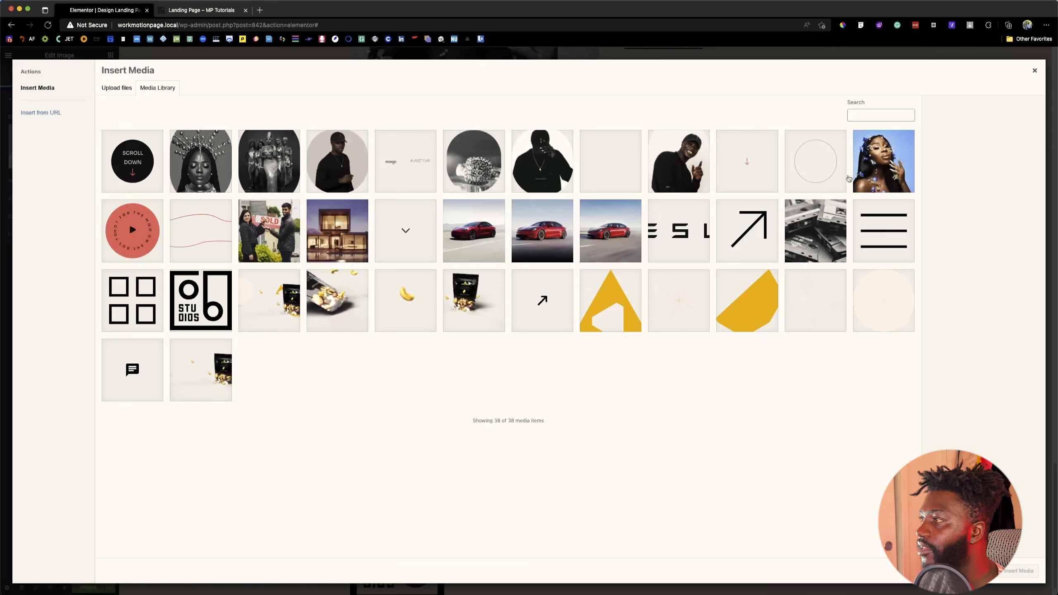
{"action": "left_click", "coordinate": [854, 178]}
{"action": "left_click", "coordinate": [1016, 571]}
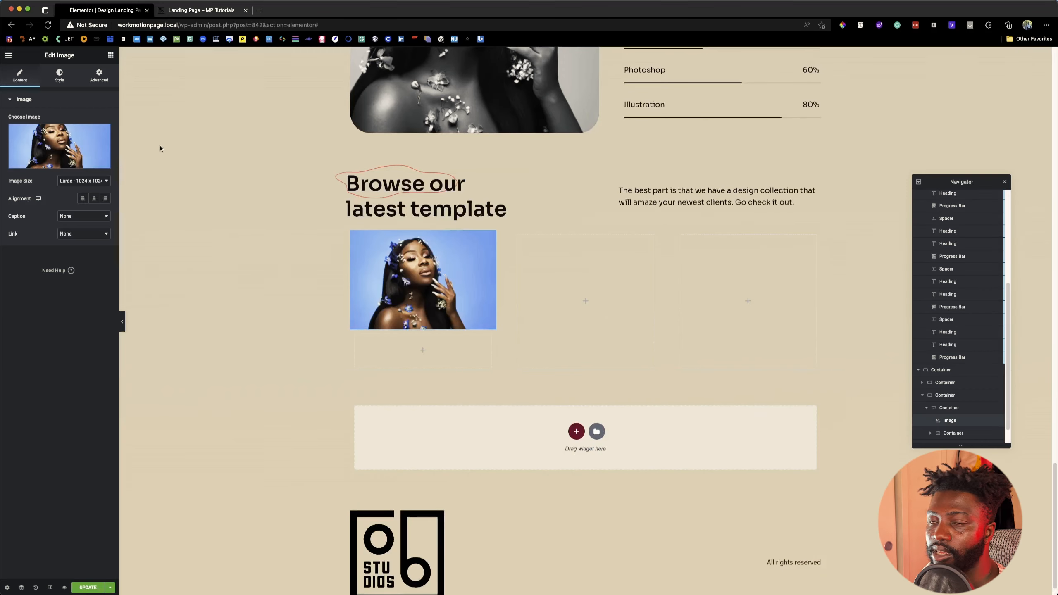
{"action": "left_click", "coordinate": [71, 183]}
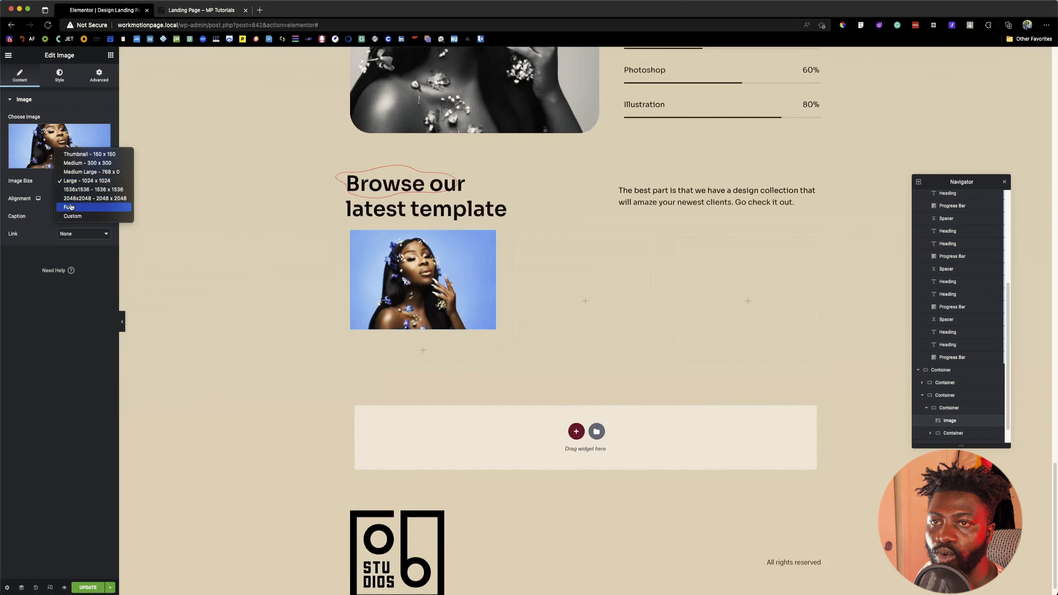
{"action": "left_click", "coordinate": [72, 209]}
Step: Inspect the middle feature card image in the Figma design and set the Elementor card image to 444 px wide and 320 px high
{"action": "left_click", "coordinate": [60, 76]}
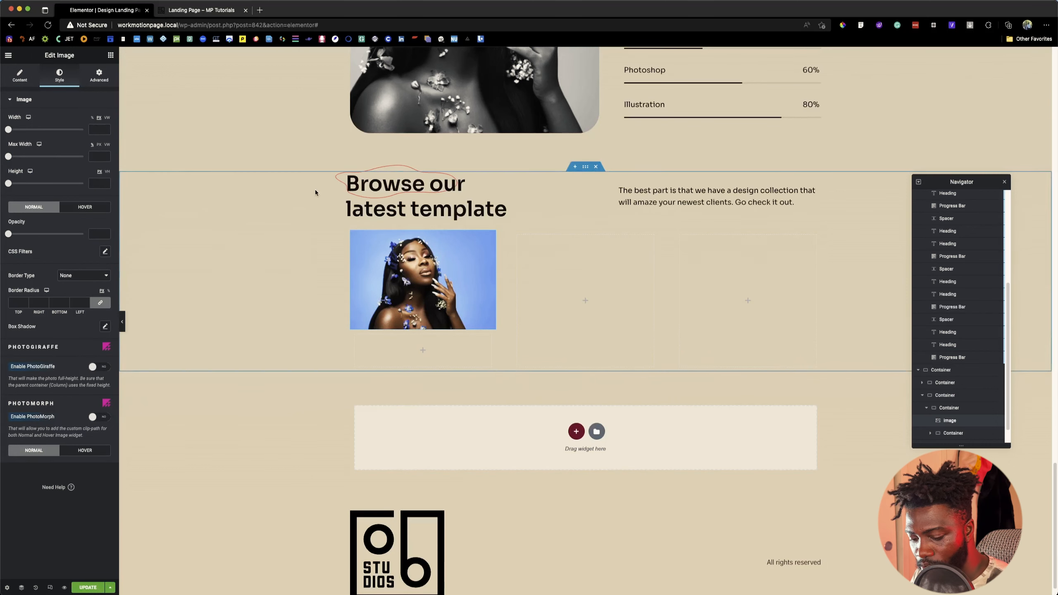
{"action": "key", "text": "super+Tab"}
{"action": "scroll", "coordinate": [495, 325], "scroll_direction": "down", "scroll_amount": 3}
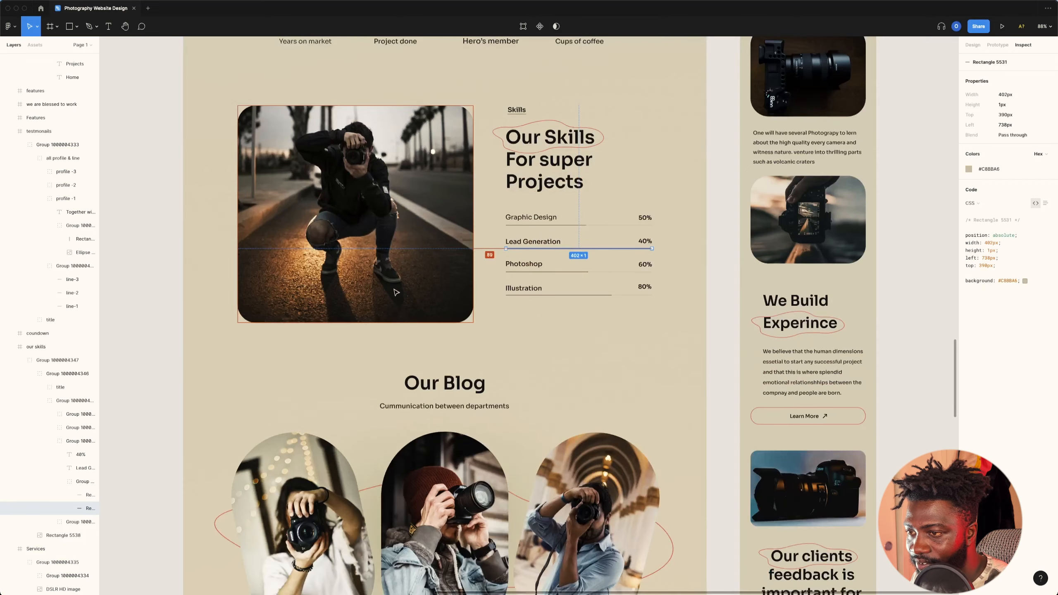
{"action": "scroll", "coordinate": [416, 299], "scroll_direction": "up", "scroll_amount": 10}
{"action": "scroll", "coordinate": [395, 292], "scroll_direction": "up", "scroll_amount": 10}
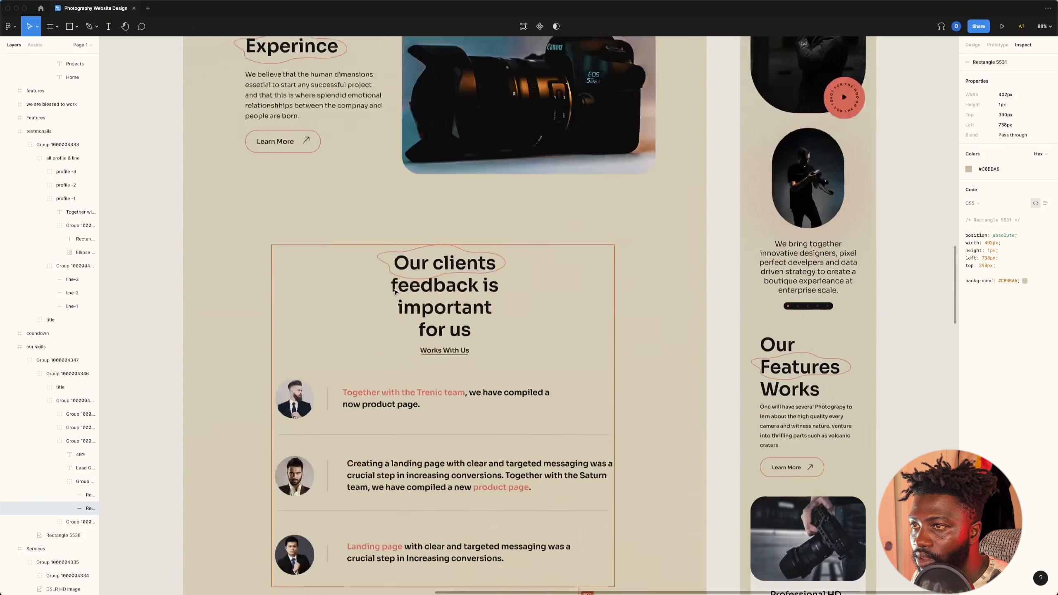
{"action": "left_click", "coordinate": [474, 146]}
{"action": "double_click", "coordinate": [473, 146]}
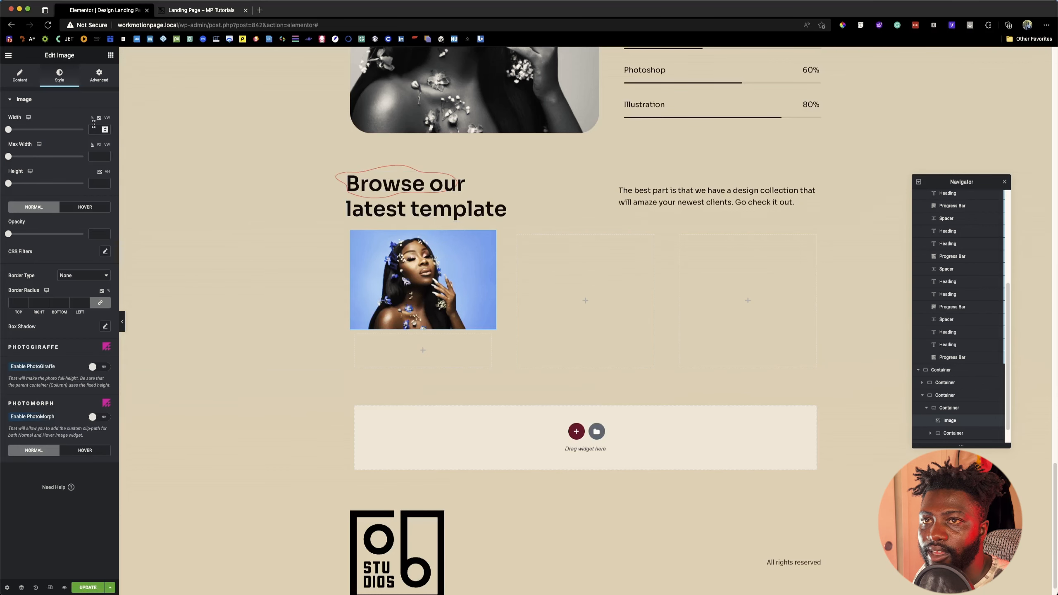
{"action": "left_click", "coordinate": [94, 130]}
{"action": "type", "text": "444"}
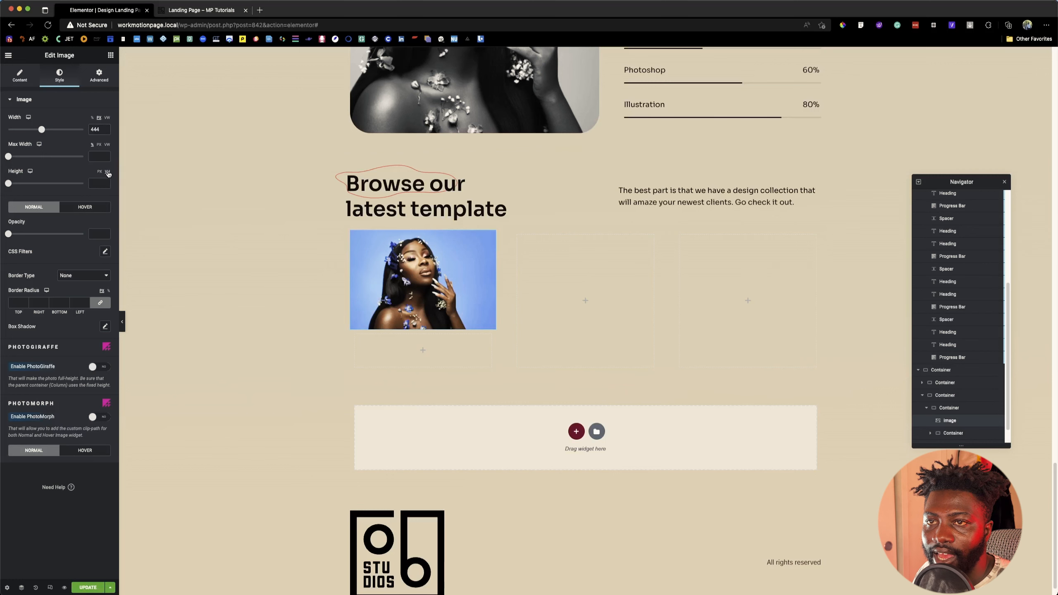
{"action": "left_click", "coordinate": [98, 183]}
{"action": "type", "text": "32"}
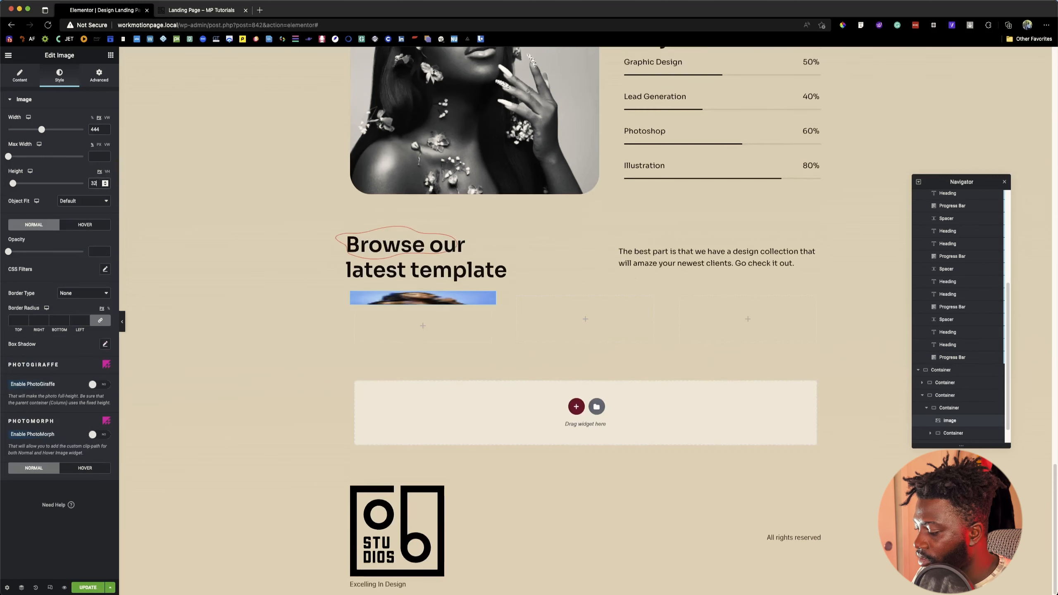
{"action": "type", "text": "0"}
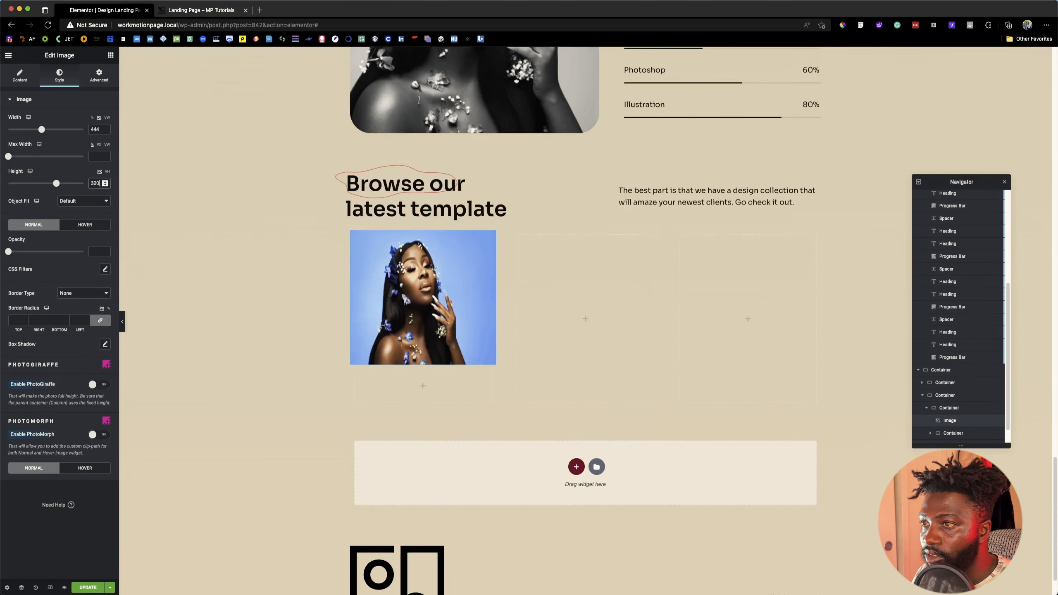
Step: Set the card image's object fit to Cover and, after checking the Figma image's corners, its border radius to 50 px
{"action": "left_click", "coordinate": [81, 202]}
{"action": "left_click", "coordinate": [81, 221]}
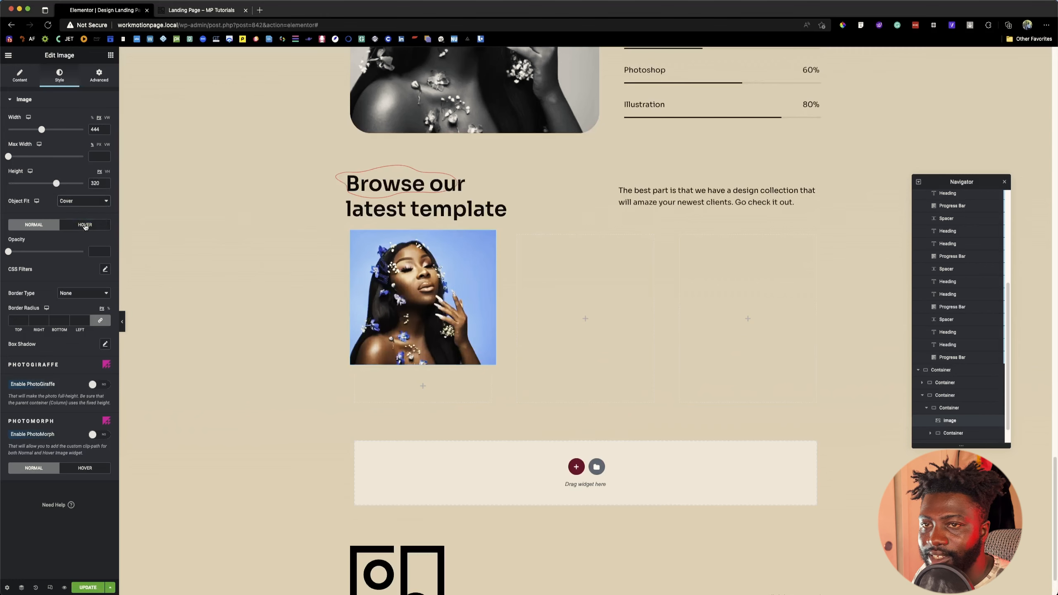
{"action": "key", "text": "super+Tab"}
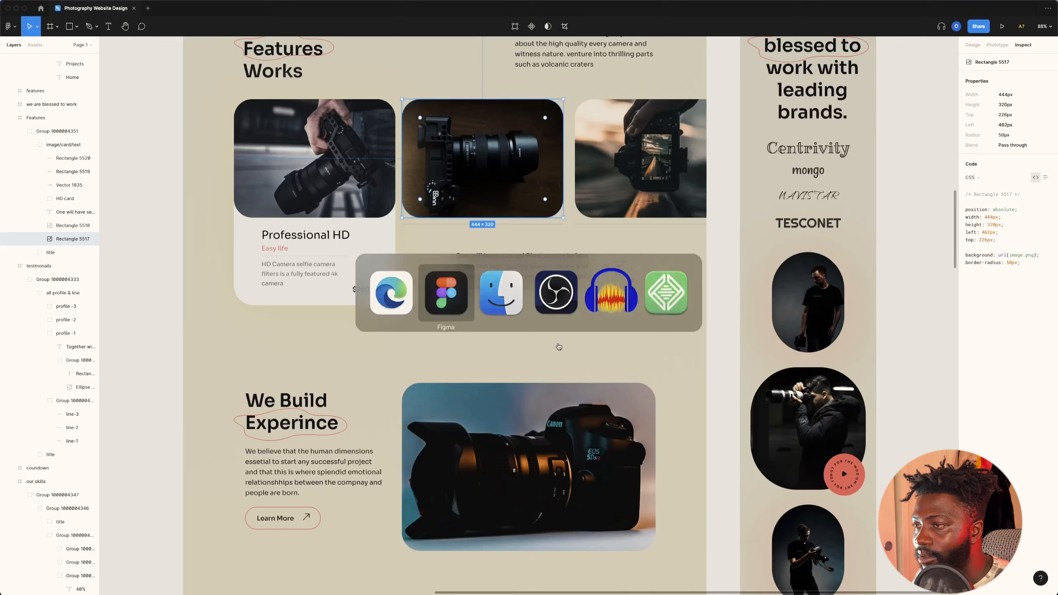
{"action": "key", "text": "super+Tab"}
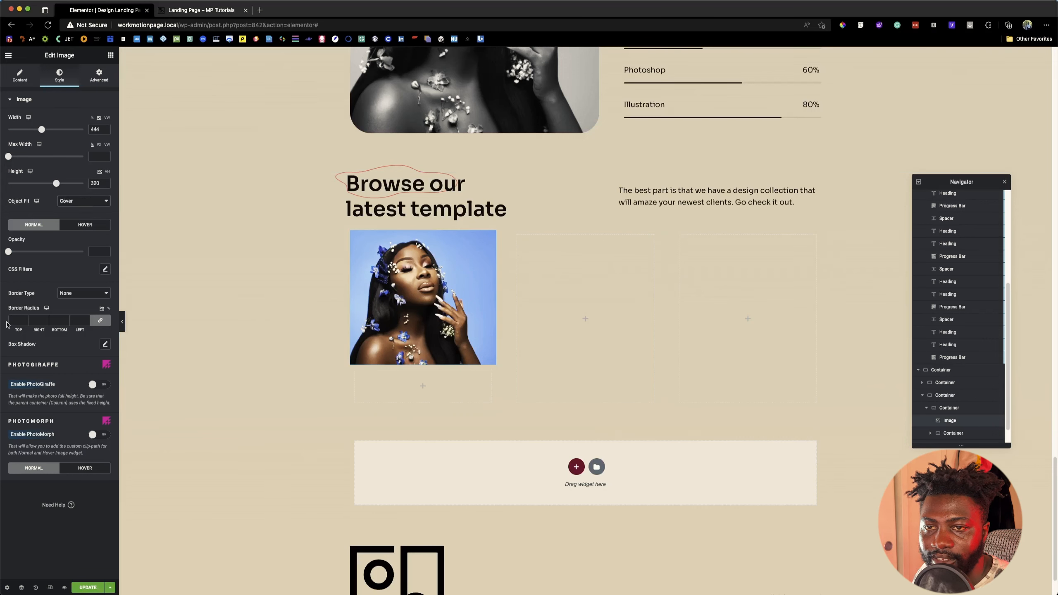
{"action": "left_click", "coordinate": [26, 321]}
{"action": "type", "text": "50"}
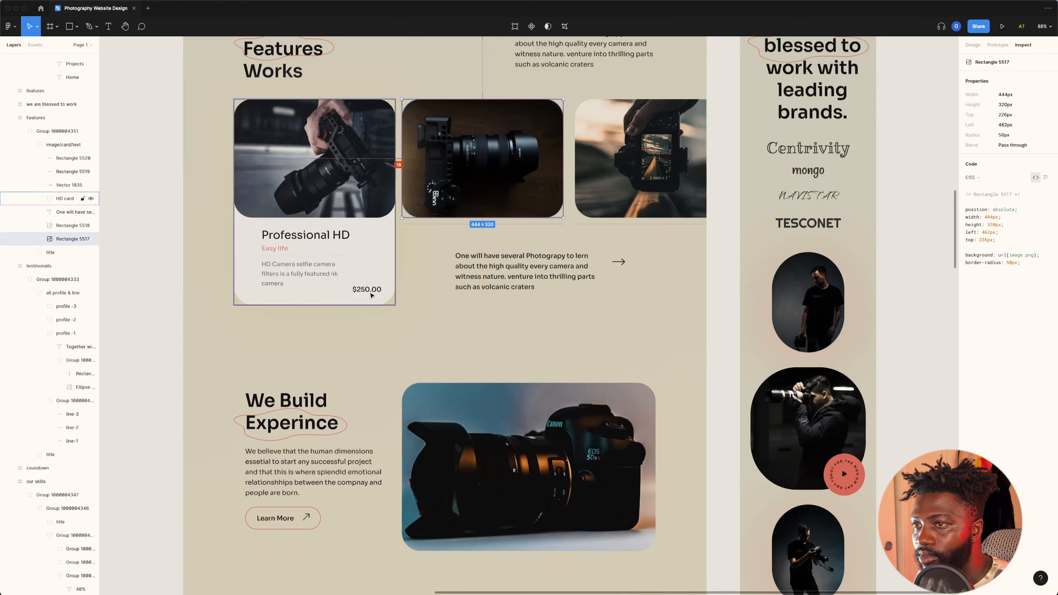
Step: Inspect the "Professional HD" card background in Figma and set the first Elementor card container's minimum height to 556 px
{"action": "left_click", "coordinate": [373, 263]}
{"action": "double_click", "coordinate": [373, 263]}
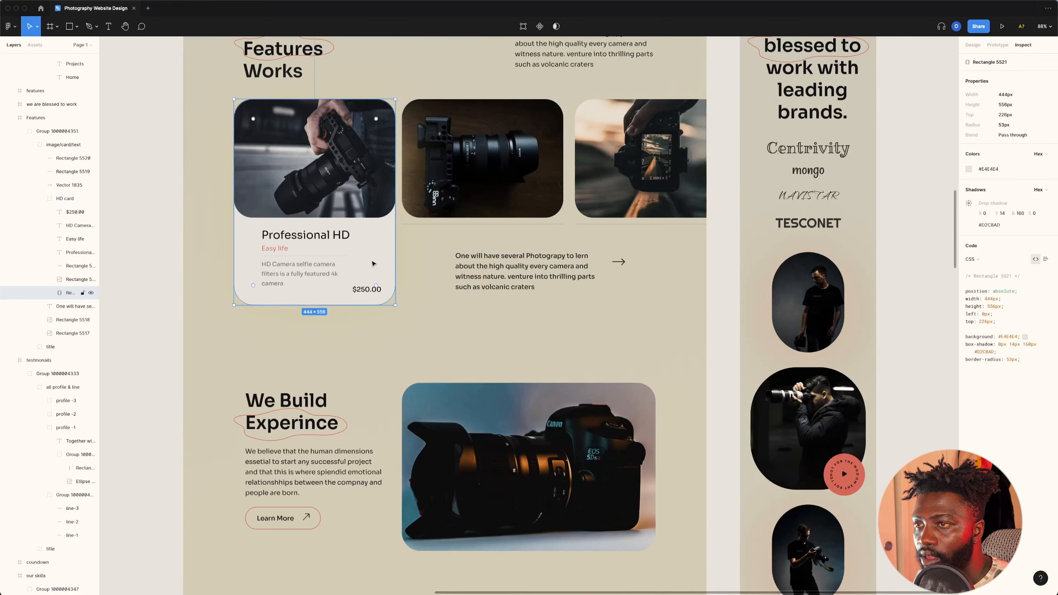
{"action": "key", "text": "alt"}
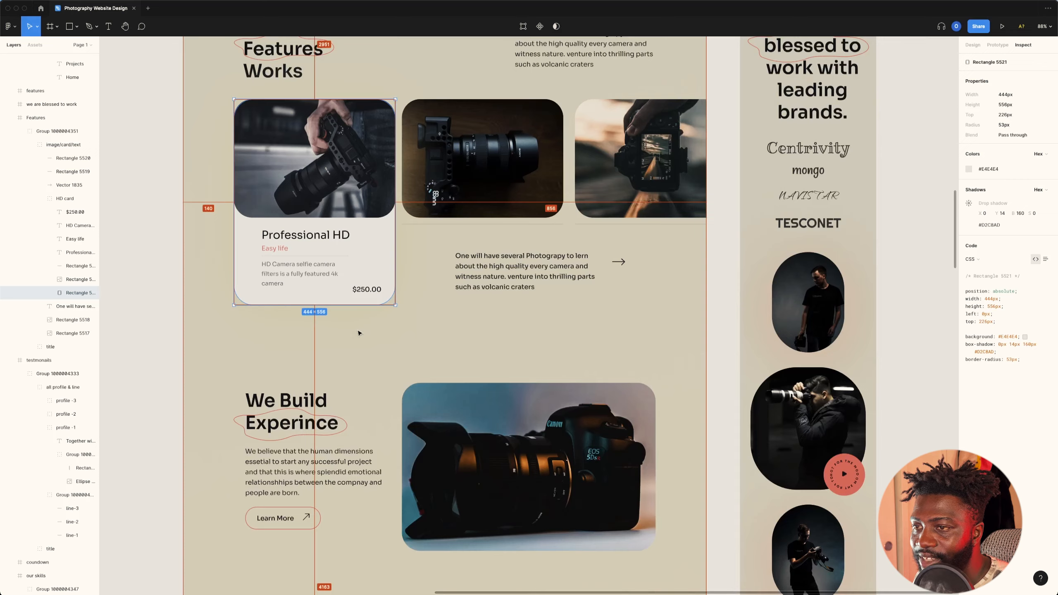
{"action": "key", "text": "super+Tab"}
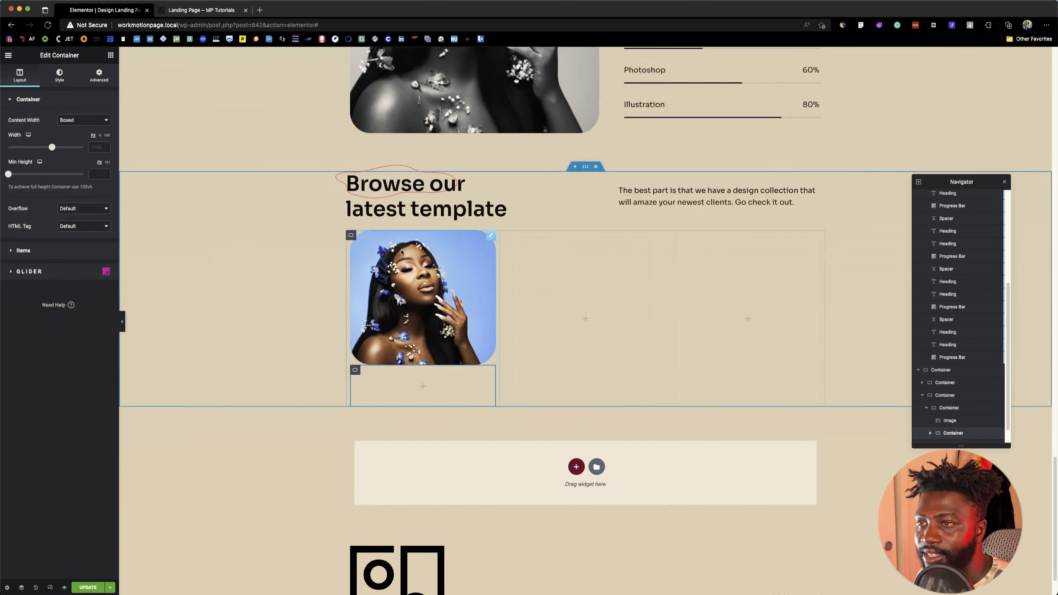
{"action": "left_click", "coordinate": [351, 236]}
{"action": "left_click", "coordinate": [17, 250]}
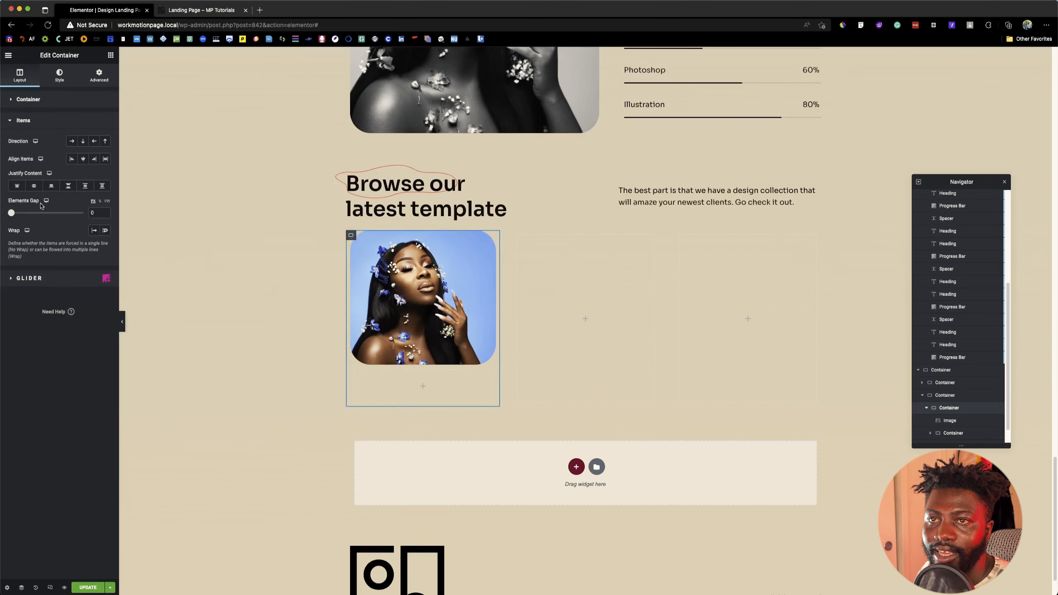
{"action": "left_click", "coordinate": [37, 99]}
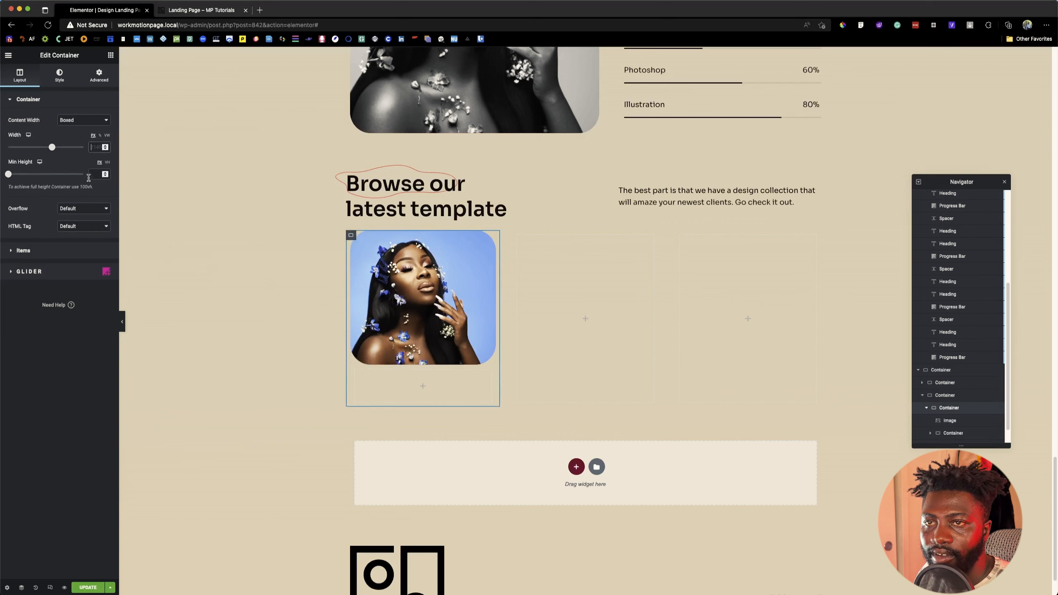
{"action": "key", "text": "super+Tab"}
{"action": "key", "text": "super+Tab"}
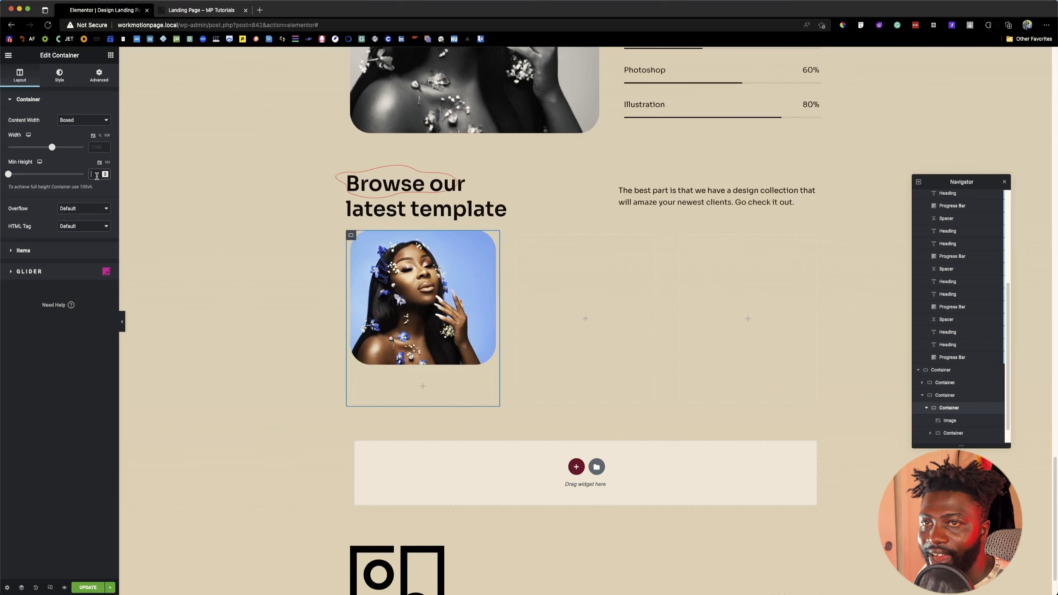
{"action": "type", "text": "556"}
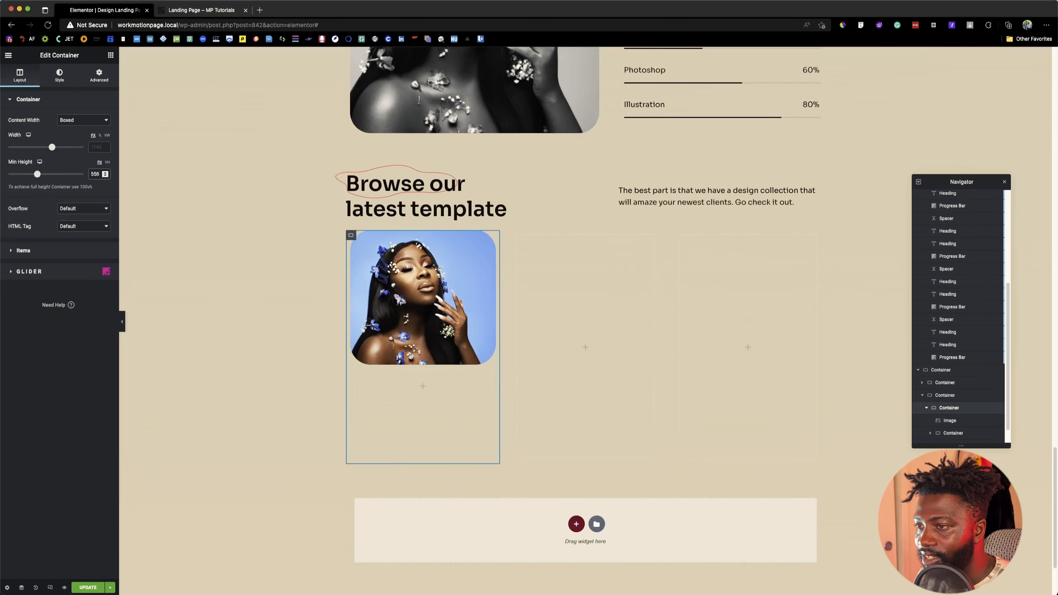
Step: Set the minimum height of the inner container below the card's portrait image to 556 px
{"action": "left_click", "coordinate": [354, 369]}
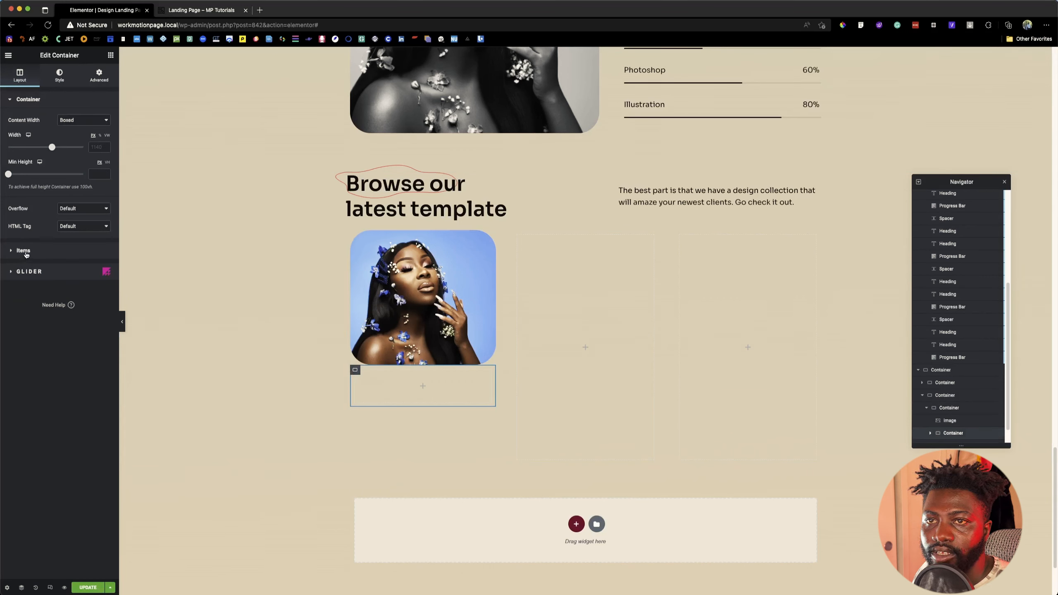
{"action": "left_click", "coordinate": [96, 175]}
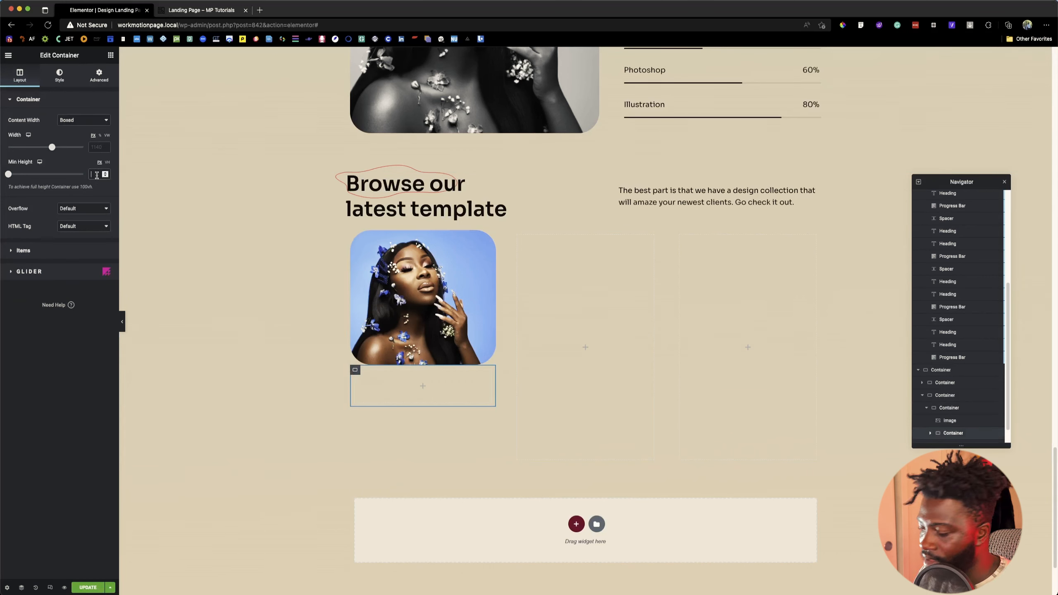
{"action": "type", "text": "556"}
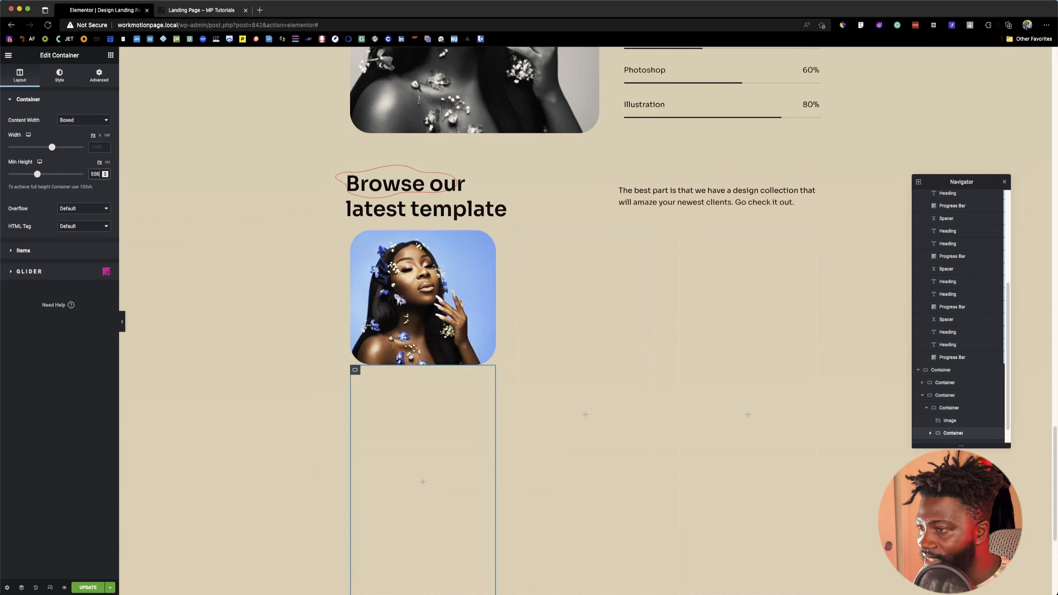
{"action": "scroll", "coordinate": [418, 482], "scroll_direction": "down", "scroll_amount": 3}
{"action": "scroll", "coordinate": [393, 454], "scroll_direction": "up", "scroll_amount": 3}
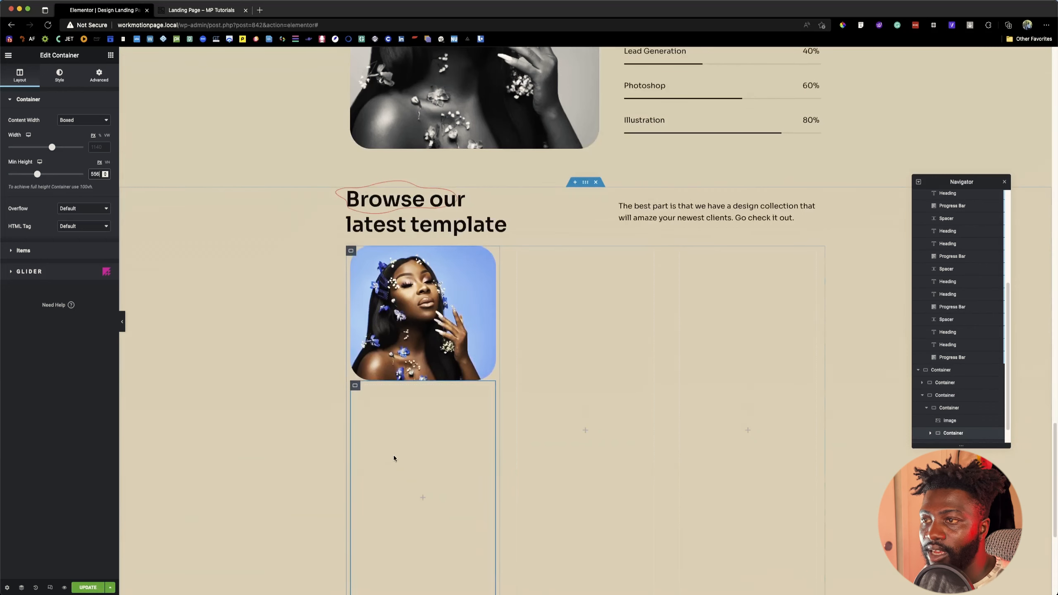
Step: Unlink the inner container's margins and pull it up over the portrait with a top margin of -200 px
{"action": "left_click", "coordinate": [355, 386]}
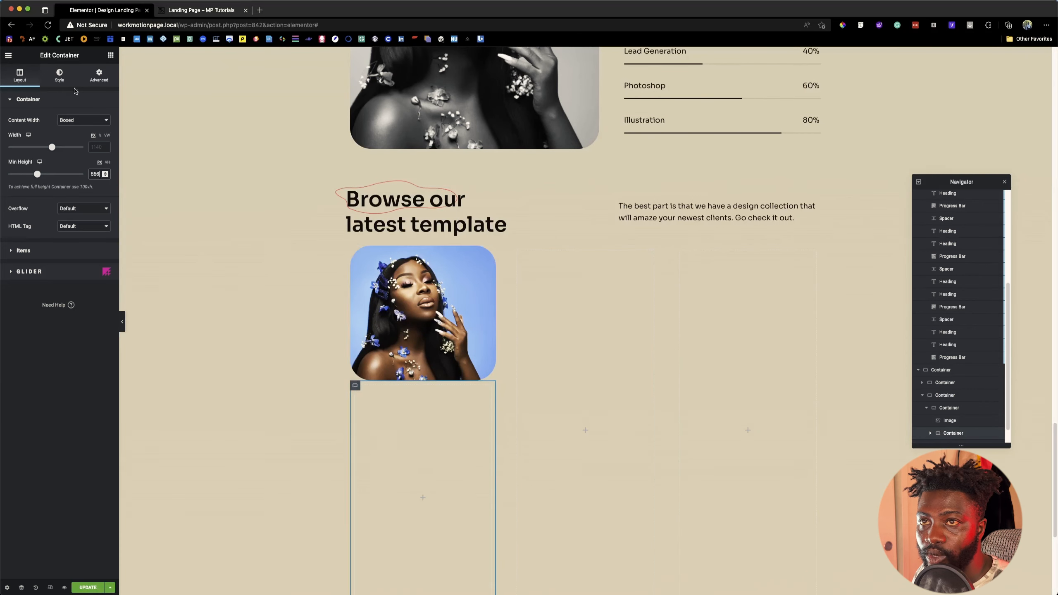
{"action": "left_click", "coordinate": [99, 75]}
{"action": "left_click", "coordinate": [100, 129]}
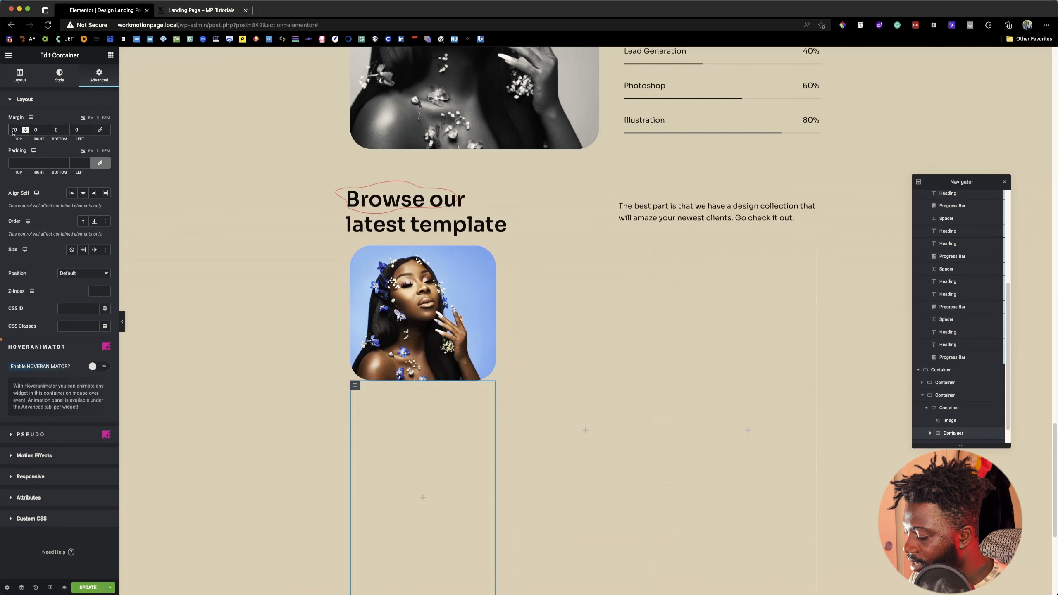
{"action": "left_click", "coordinate": [13, 130]}
{"action": "type", "text": "200"}
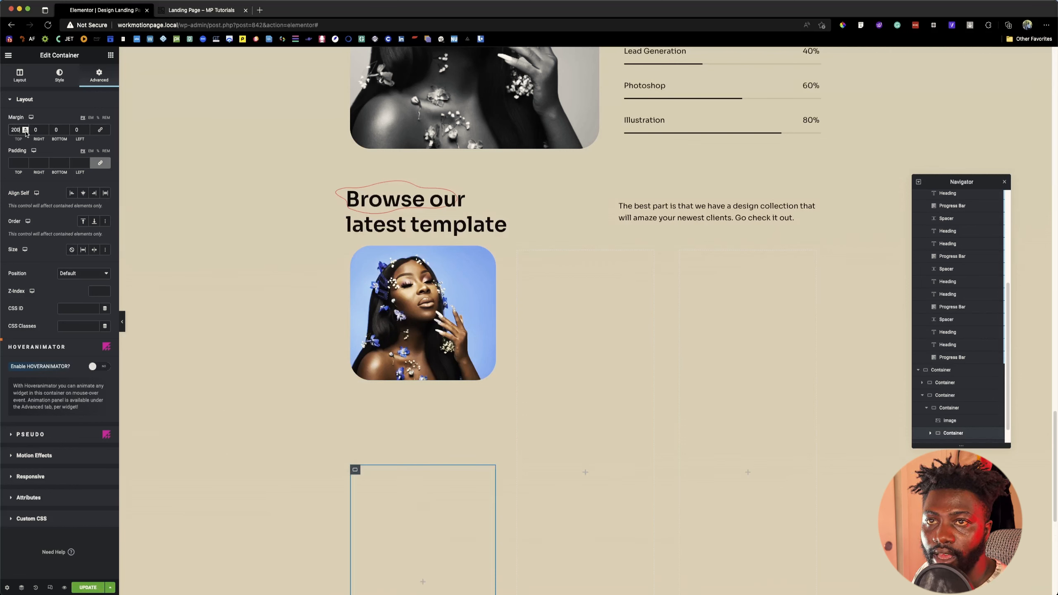
{"action": "left_click", "coordinate": [12, 130]}
{"action": "type", "text": "-"}
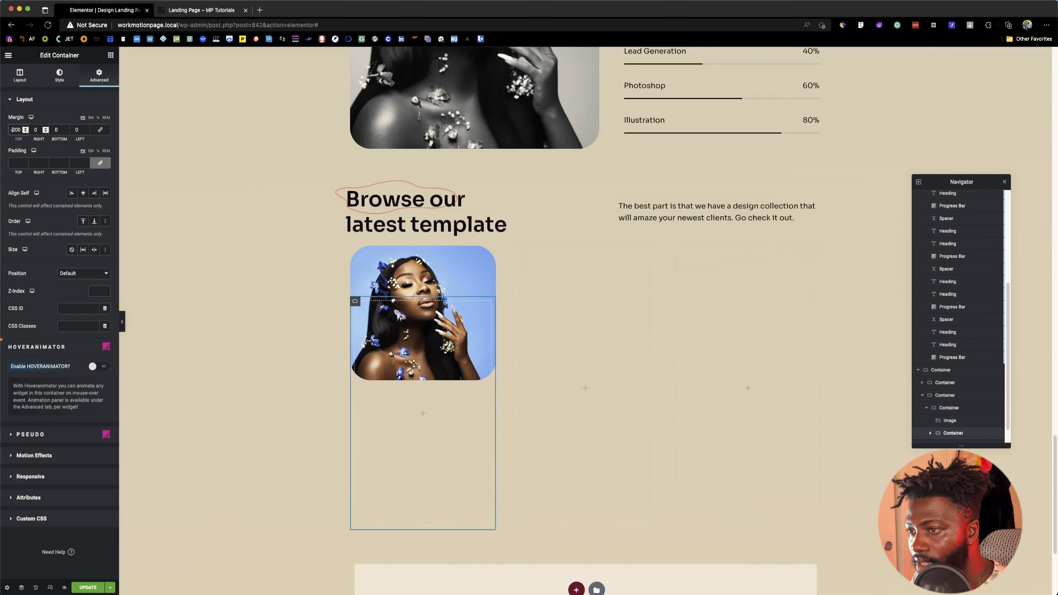
Step: Fine-tune the inner container's top margin to -278 px so that it starts near the portrait's upper edge
{"action": "key", "text": "Down"}
{"action": "key", "text": "Down"}
{"action": "key", "text": "Down"}
{"action": "key", "text": "Down"}
{"action": "key", "text": "Down"}
{"action": "key", "text": "Down"}
{"action": "key", "text": "Down"}
{"action": "key", "text": "Down"}
{"action": "key", "text": "Down"}
{"action": "key", "text": "Down"}
{"action": "key", "text": "Down"}
{"action": "key", "text": "Down"}
{"action": "key", "text": "Down"}
{"action": "key", "text": "Down"}
{"action": "key", "text": "Down"}
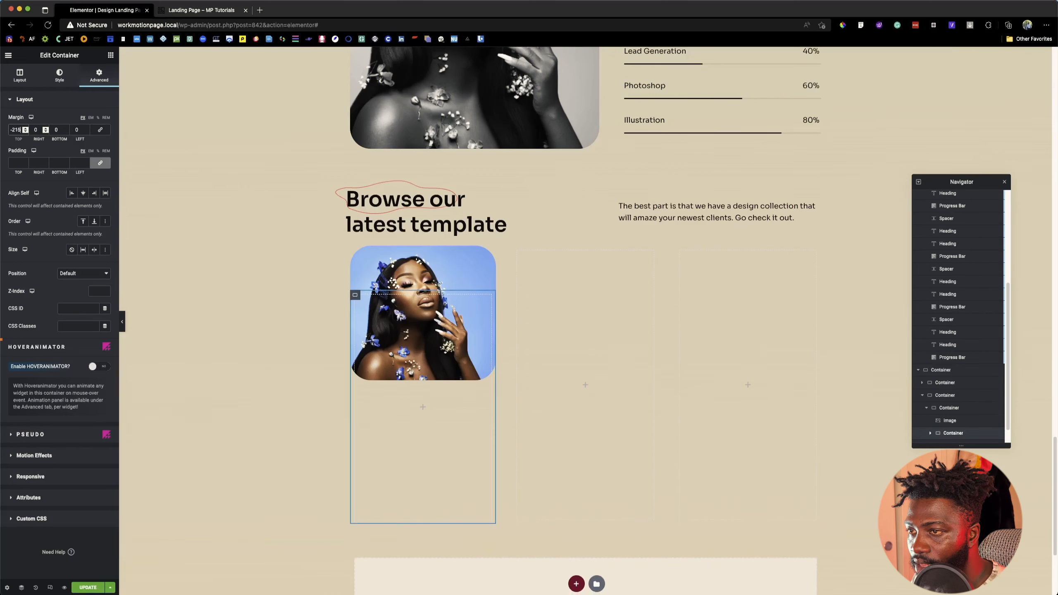
{"action": "key", "text": "Down"}
{"action": "key", "text": "Down"}
{"action": "key", "text": "Down"}
{"action": "key", "text": "Down"}
{"action": "key", "text": "Down"}
{"action": "key", "text": "Down"}
{"action": "key", "text": "Down"}
{"action": "key", "text": "Down"}
{"action": "key", "text": "Down"}
{"action": "key", "text": "Down"}
{"action": "key", "text": "Down"}
{"action": "key", "text": "Down"}
{"action": "key", "text": "Down"}
{"action": "key", "text": "Down"}
{"action": "key", "text": "Down"}
{"action": "key", "text": "Down"}
{"action": "key", "text": "Down"}
{"action": "key", "text": "Down"}
{"action": "key", "text": "Down"}
{"action": "key", "text": "Down"}
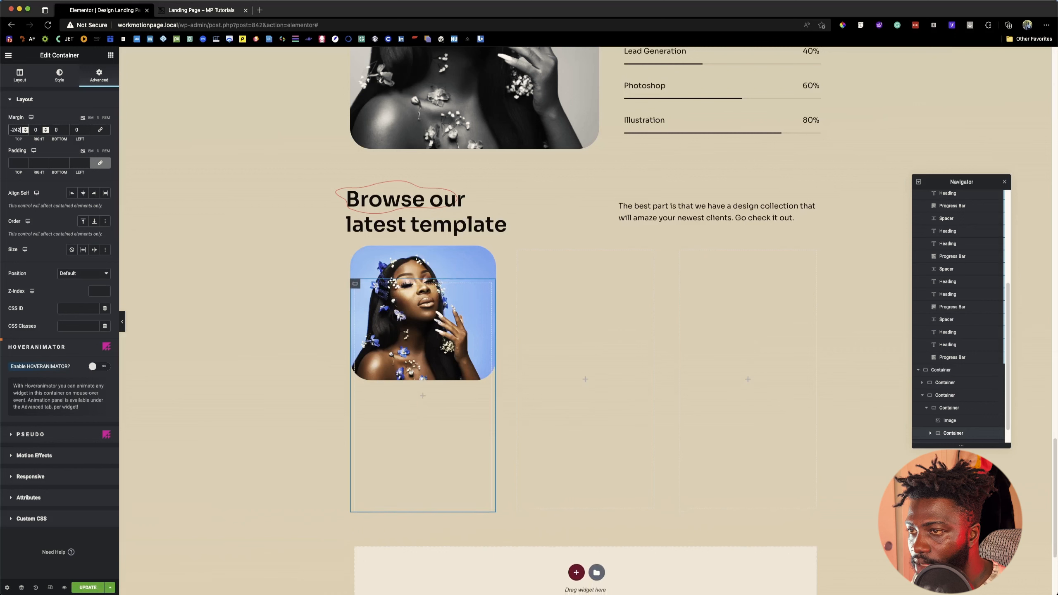
{"action": "key", "text": "Down"}
{"action": "key", "text": "Down"}
{"action": "key", "text": "Down"}
{"action": "key", "text": "Down"}
{"action": "key", "text": "Down"}
{"action": "key", "text": "Down"}
{"action": "key", "text": "Down"}
{"action": "key", "text": "Down"}
{"action": "key", "text": "Down"}
{"action": "key", "text": "Down"}
{"action": "key", "text": "Down"}
{"action": "key", "text": "Down"}
{"action": "key", "text": "Down"}
{"action": "key", "text": "Down"}
{"action": "key", "text": "Down"}
{"action": "key", "text": "Down"}
{"action": "key", "text": "Down"}
{"action": "key", "text": "Down"}
{"action": "key", "text": "Down"}
{"action": "key", "text": "Down"}
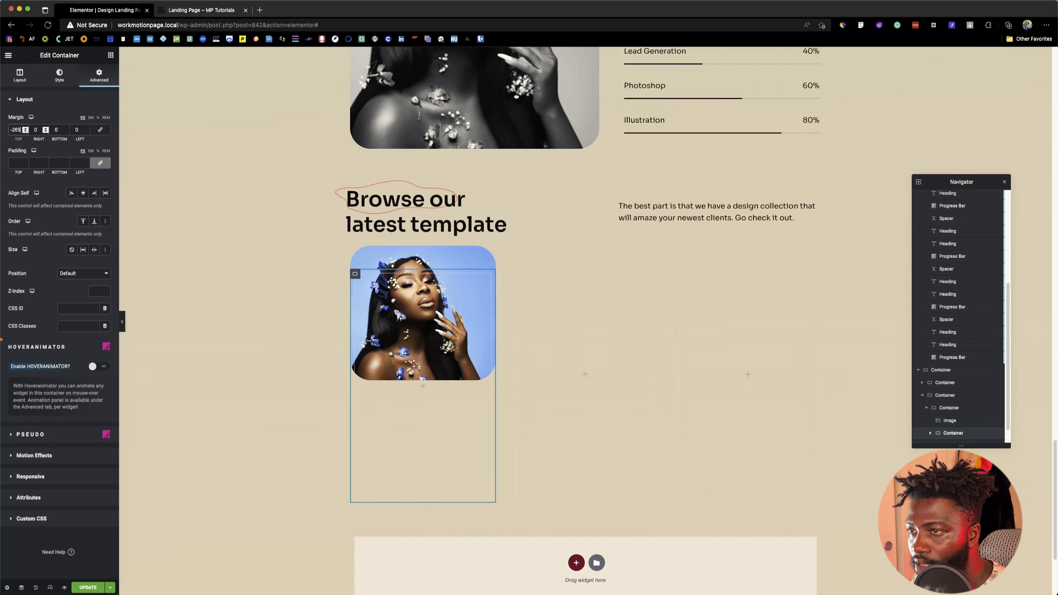
{"action": "key", "text": "Down"}
{"action": "key", "text": "Down"}
{"action": "key", "text": "Down"}
{"action": "key", "text": "Down"}
{"action": "key", "text": "Down"}
{"action": "key", "text": "Down"}
{"action": "key", "text": "Down"}
{"action": "key", "text": "Down"}
{"action": "key", "text": "Down"}
{"action": "key", "text": "Down"}
{"action": "key", "text": "Down"}
{"action": "key", "text": "Down"}
{"action": "key", "text": "Down"}
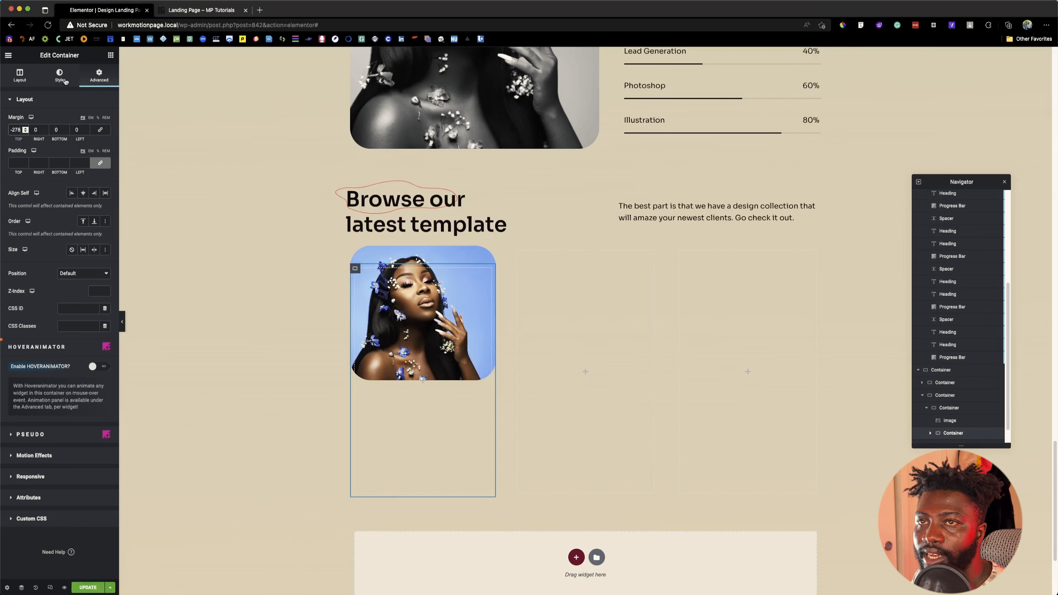
Step: Unlink the inner container's padding values and set the top padding to 278 px to match the negative margin
{"action": "left_click", "coordinate": [100, 162]}
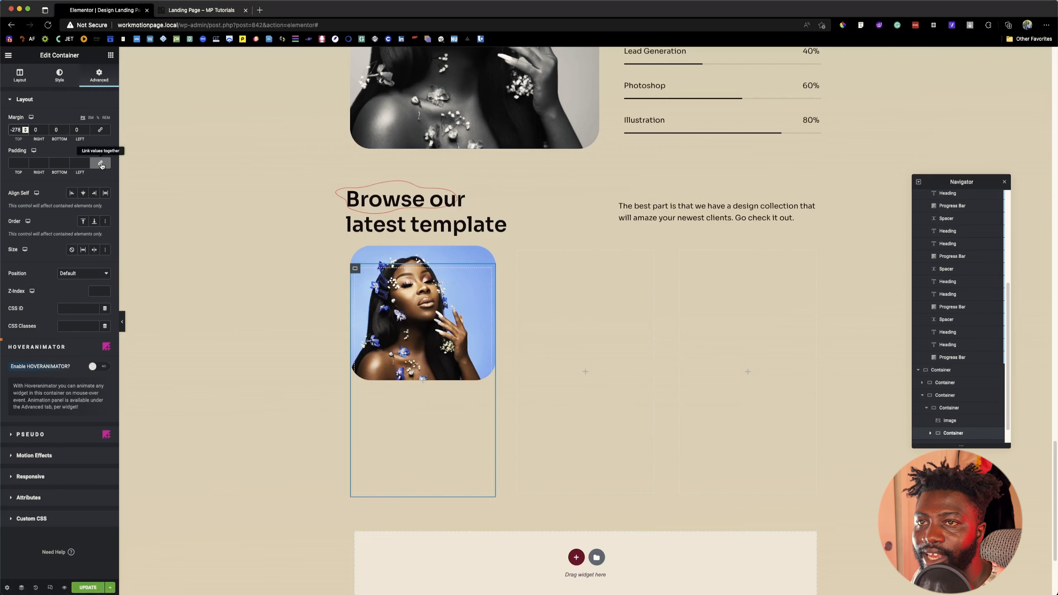
{"action": "double_click", "coordinate": [16, 130]}
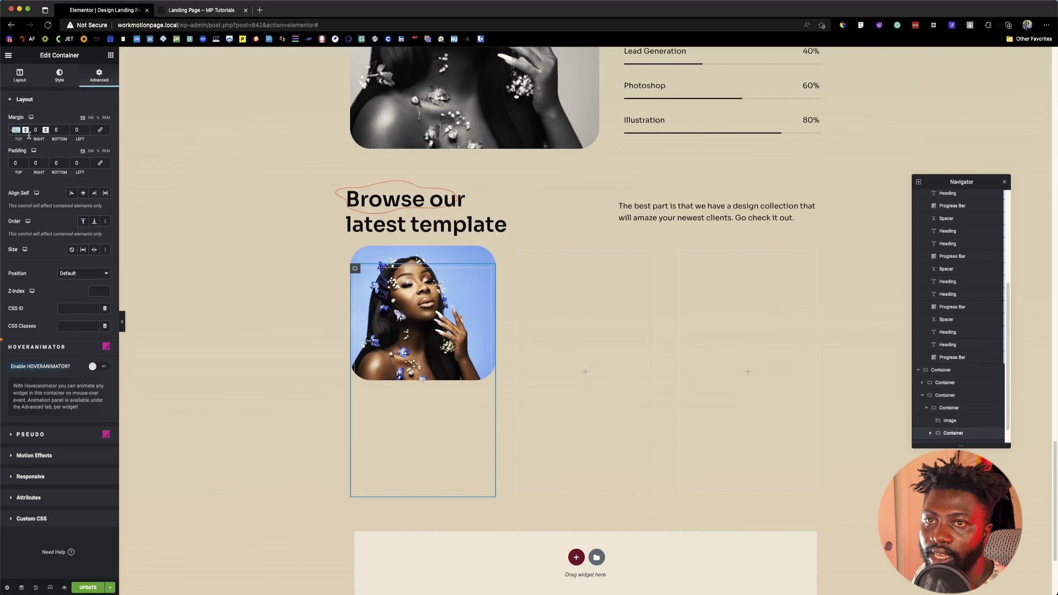
{"action": "double_click", "coordinate": [15, 162]}
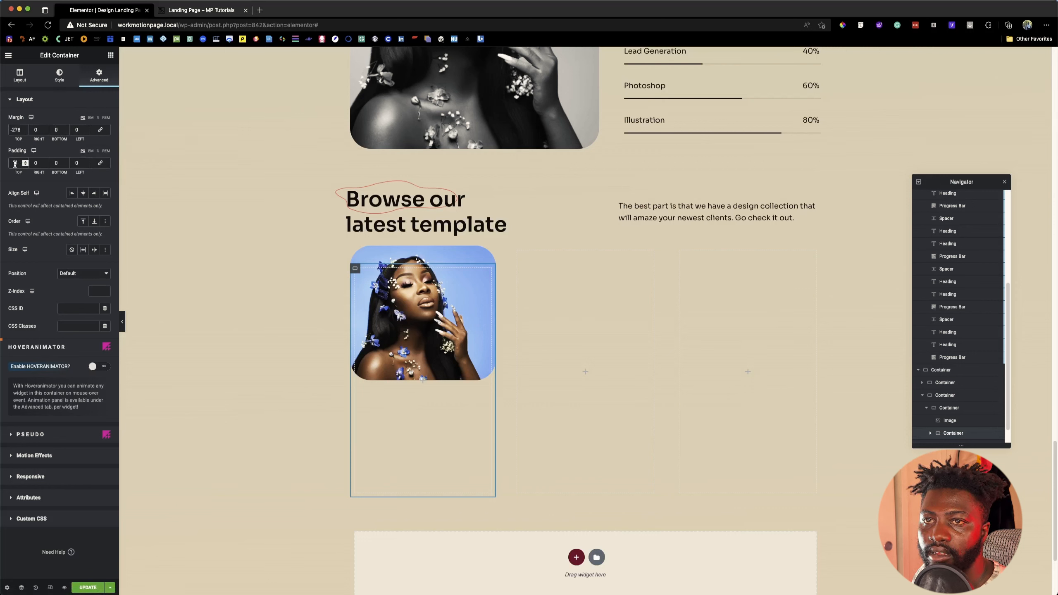
{"action": "type", "text": "278"}
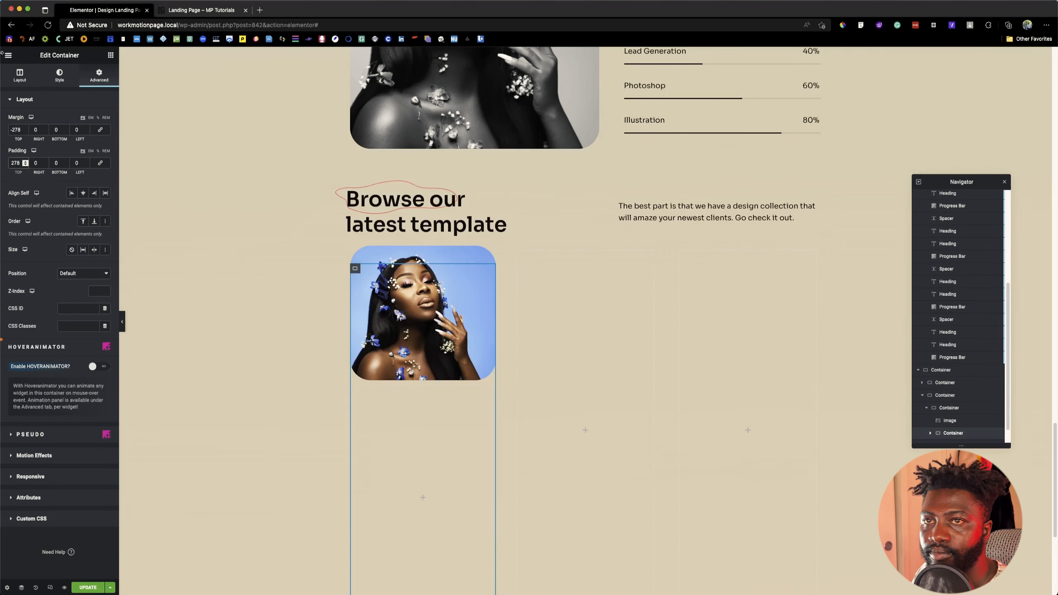
Step: Reduce the inner container's minimum height to 240 px
{"action": "scroll", "coordinate": [388, 339], "scroll_direction": "down", "scroll_amount": 5}
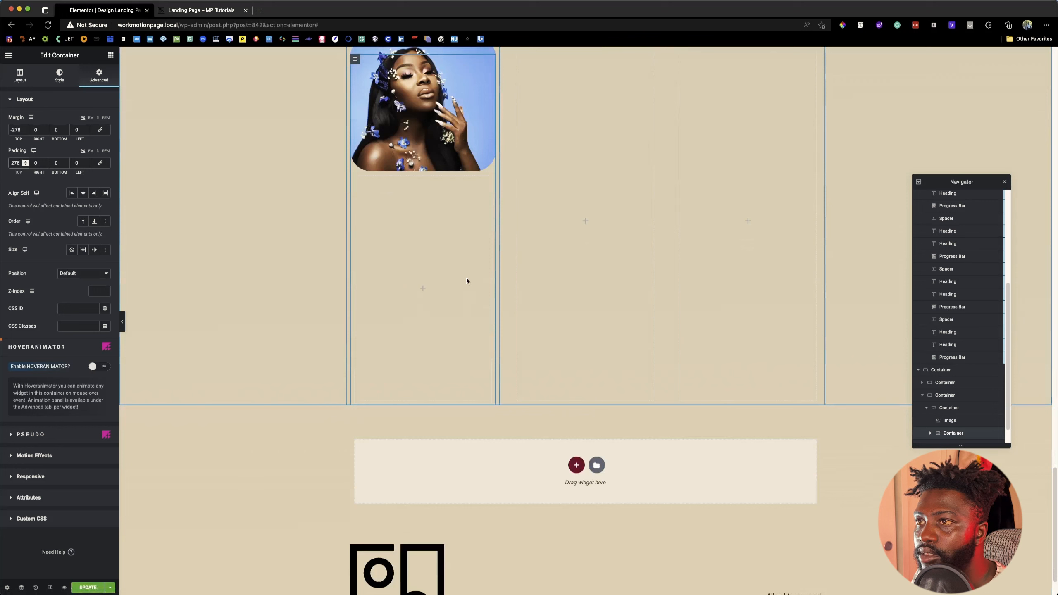
{"action": "left_click", "coordinate": [19, 76]}
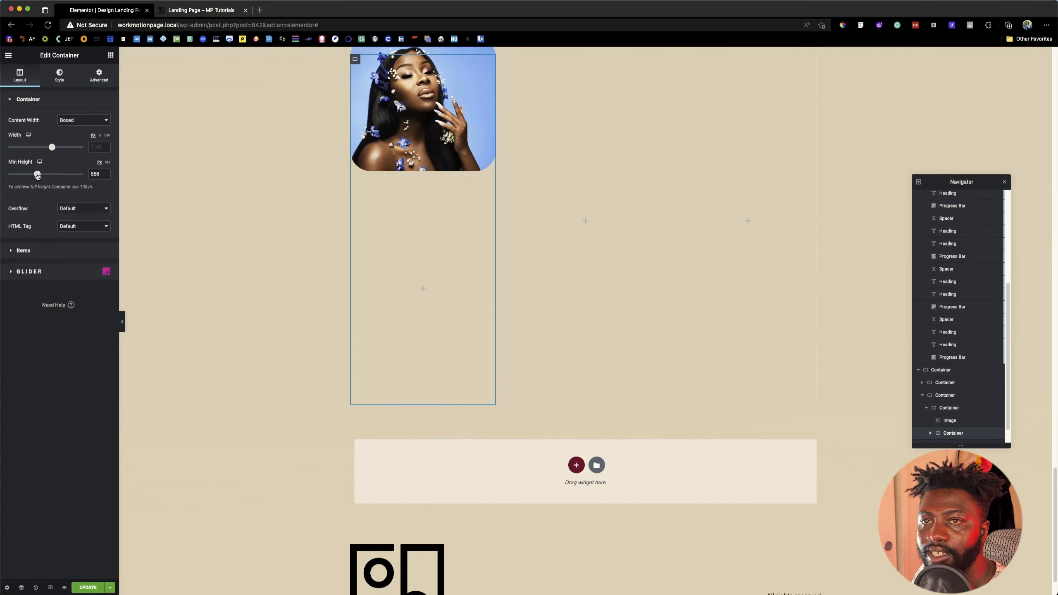
{"action": "left_click_drag", "start_coordinate": [38, 175], "coordinate": [21, 176]}
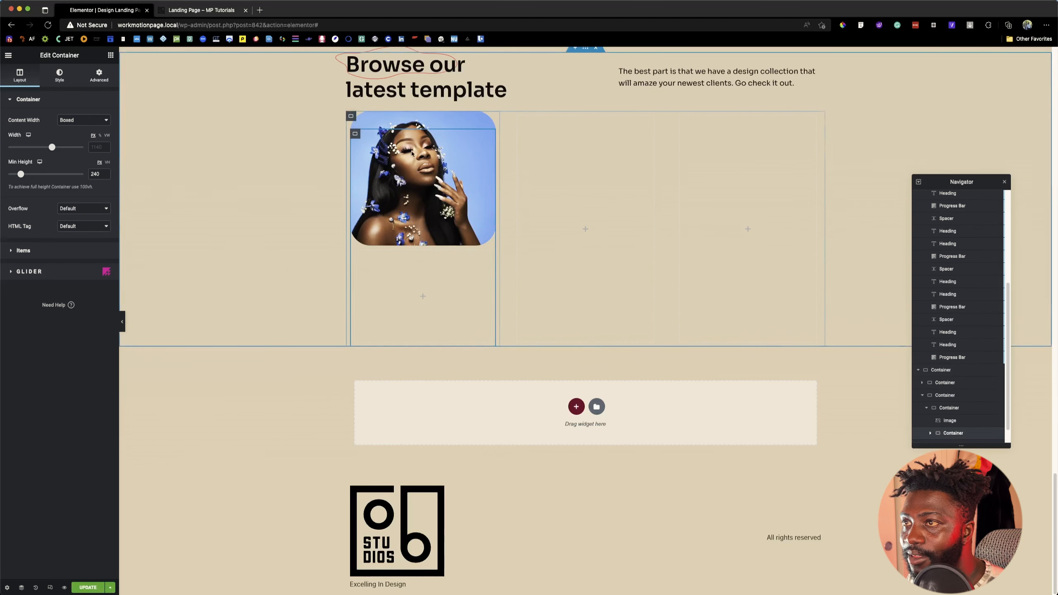
{"action": "left_click", "coordinate": [351, 121]}
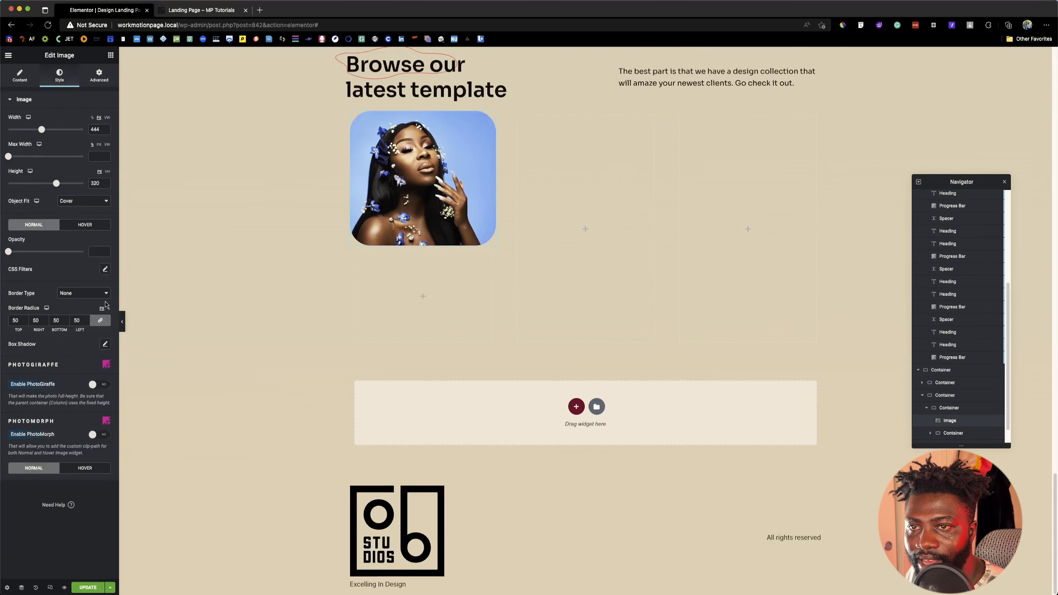
{"action": "left_click", "coordinate": [100, 84]}
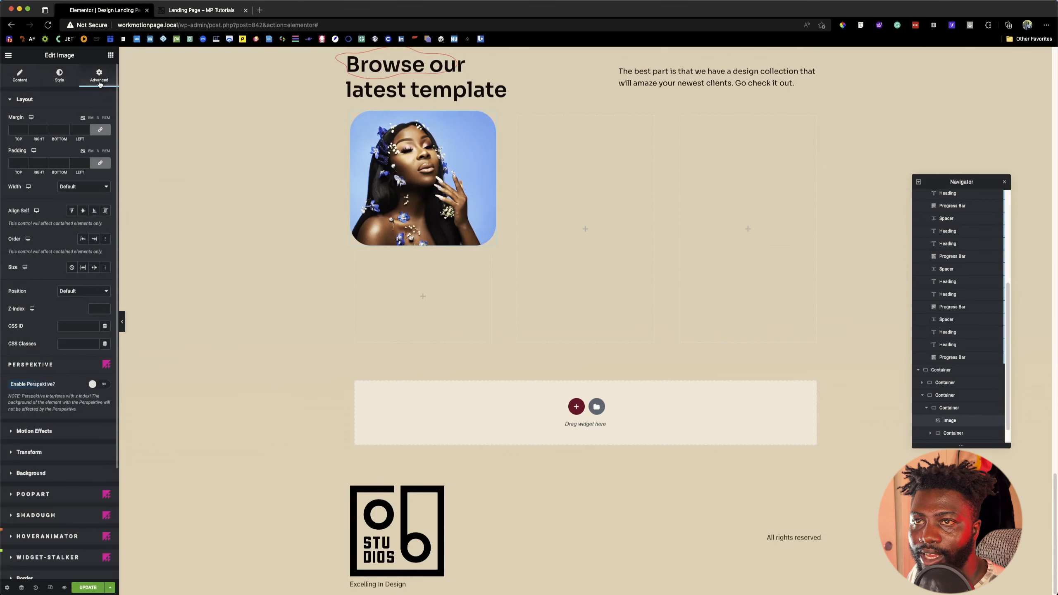
{"action": "scroll", "coordinate": [100, 308], "scroll_direction": "down", "scroll_amount": 1}
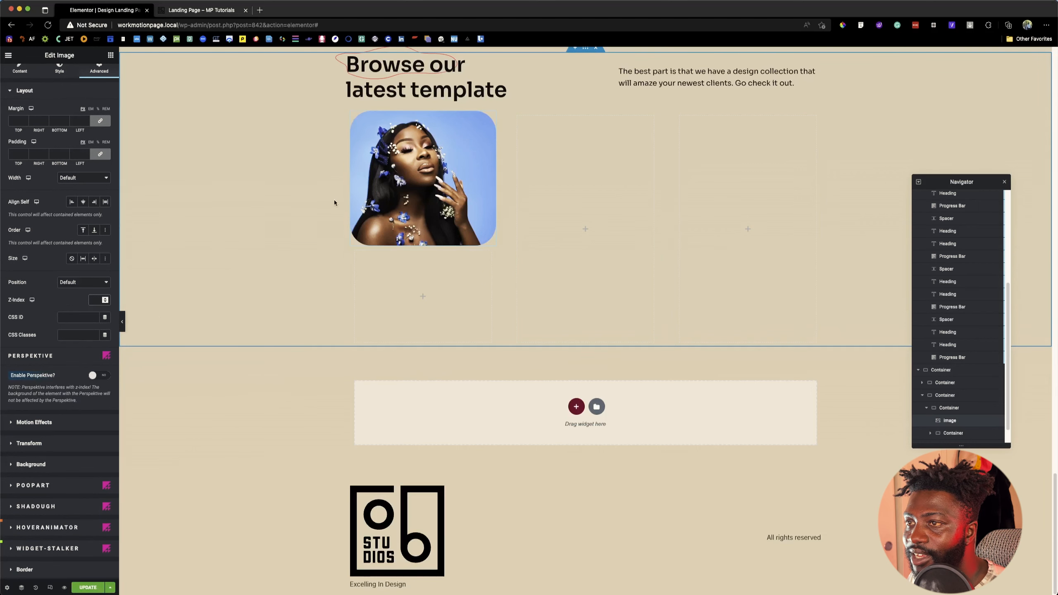
{"action": "left_click", "coordinate": [395, 285]}
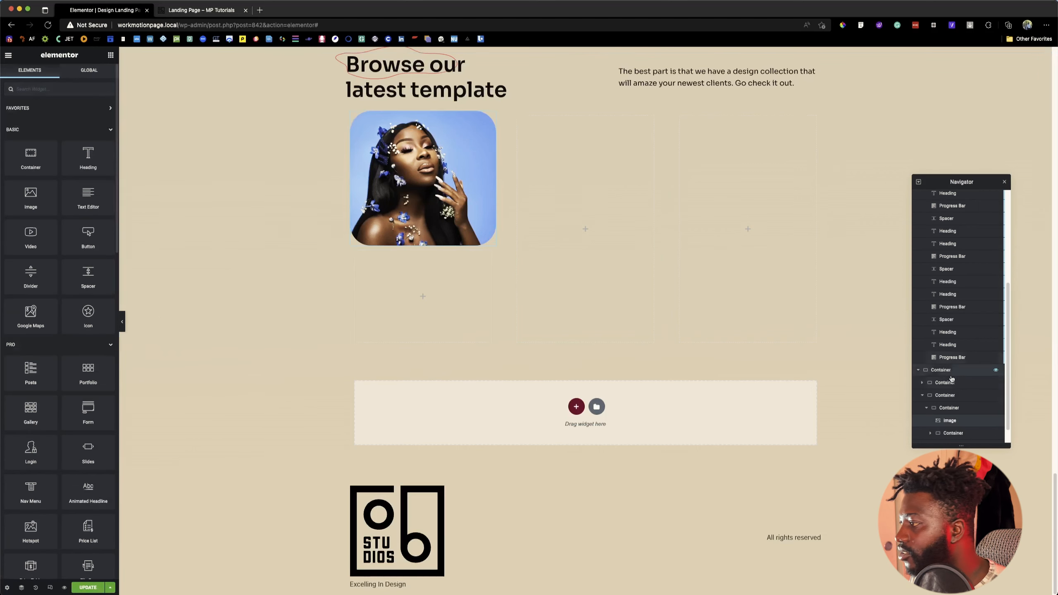
Step: Give the inner container a classic background in the global White color
{"action": "left_click", "coordinate": [956, 408]}
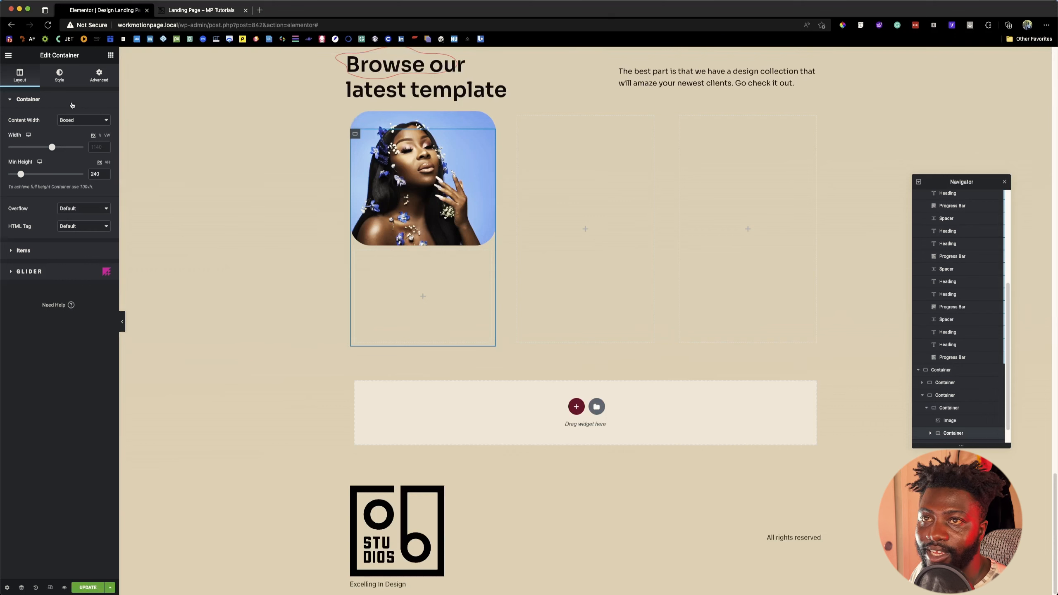
{"action": "left_click", "coordinate": [59, 76]}
{"action": "left_click", "coordinate": [72, 137]}
{"action": "left_click", "coordinate": [95, 156]}
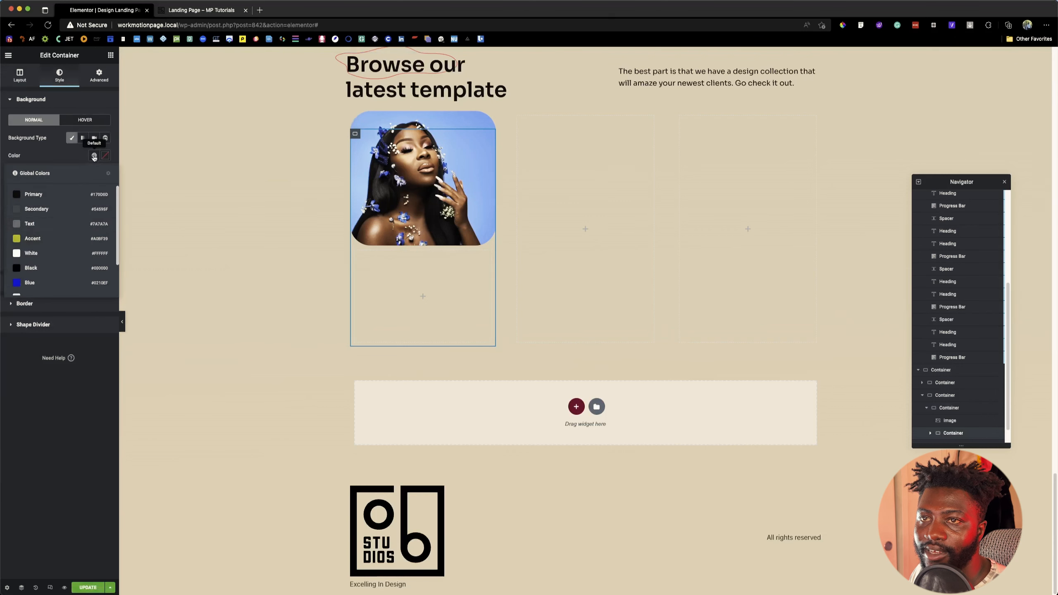
{"action": "left_click", "coordinate": [27, 252]}
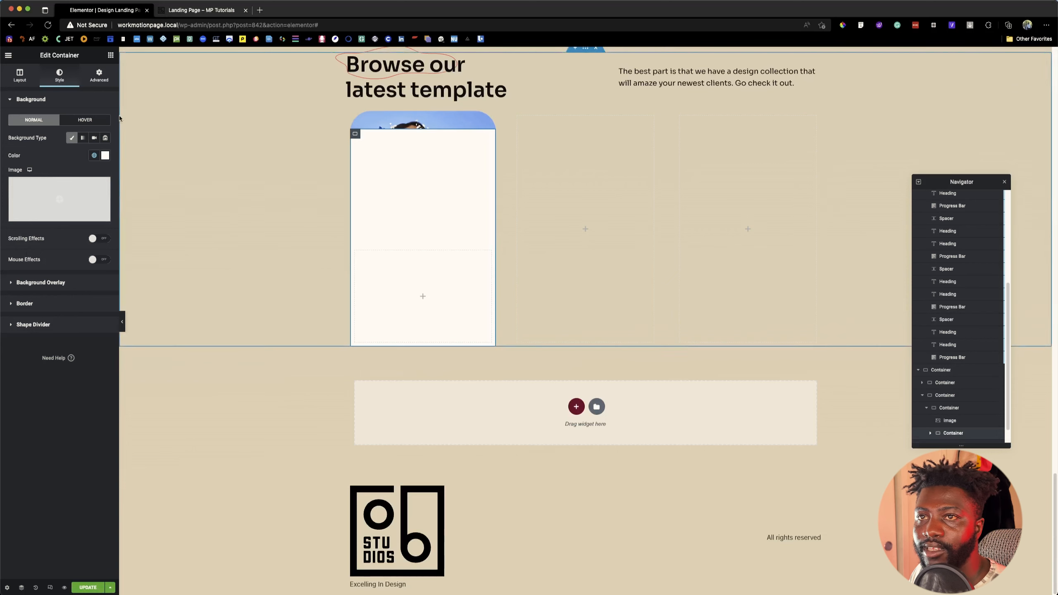
Step: Set the portrait image's z-index to 5 to bring it in front of the white container
{"action": "left_click", "coordinate": [99, 76]}
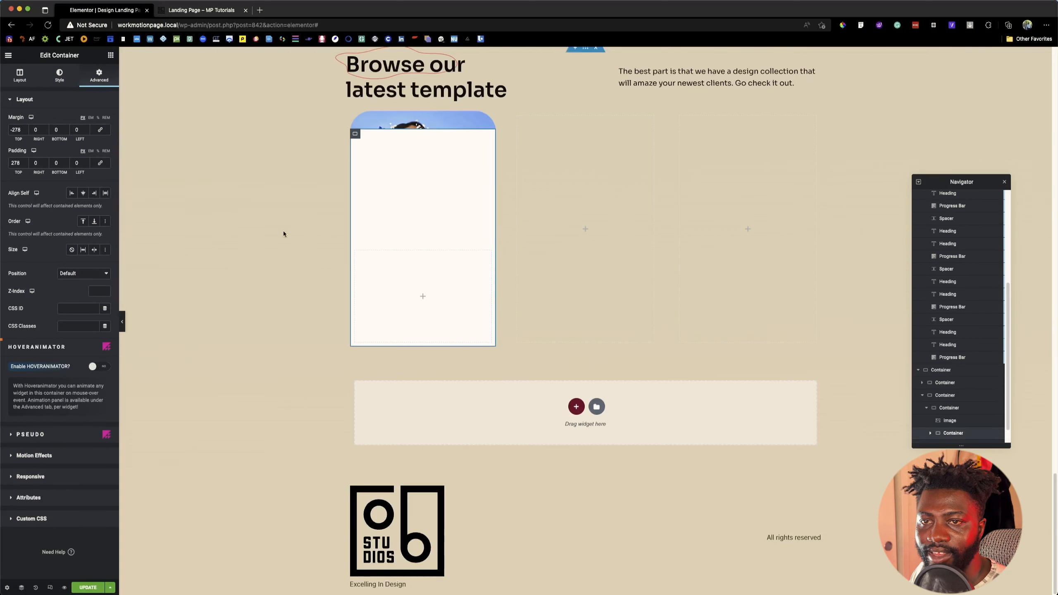
{"action": "left_click", "coordinate": [946, 419]}
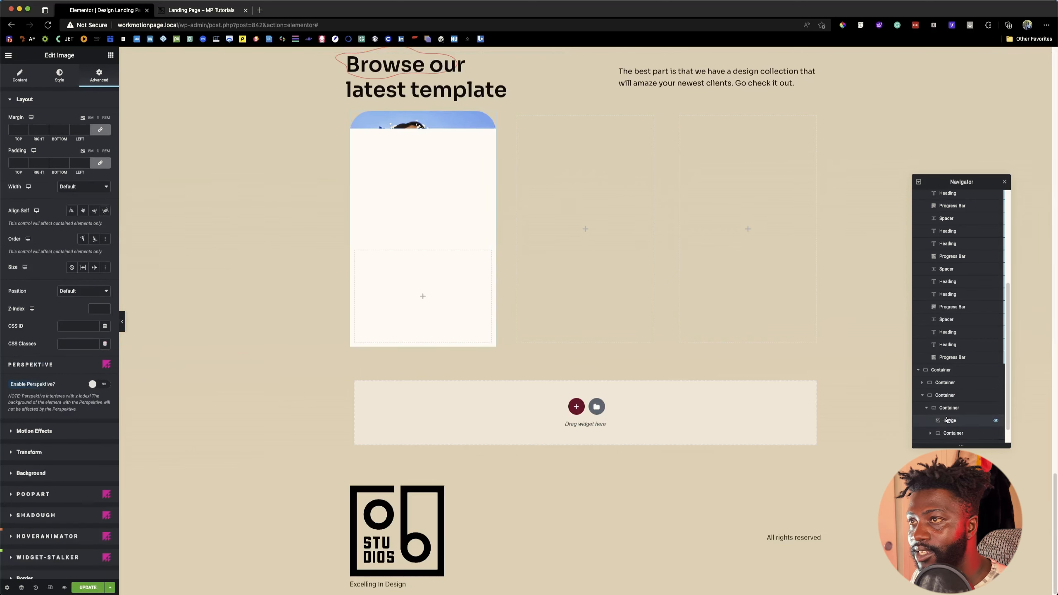
{"action": "left_click", "coordinate": [93, 312]}
{"action": "type", "text": "5"}
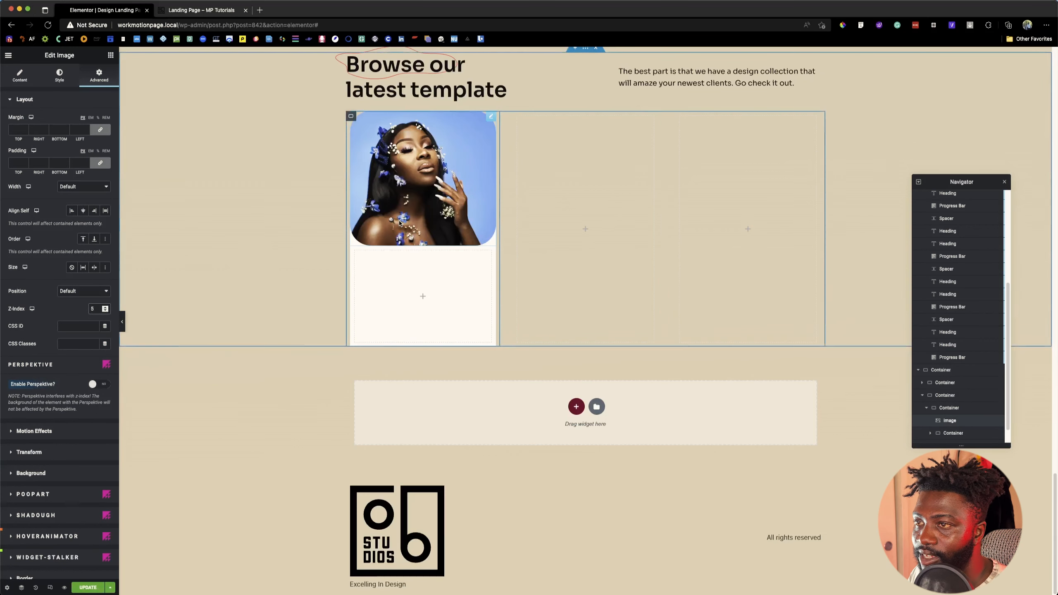
Step: Review the "Professional HD" card's text on the reference page and add a Heading widget to the white container below the portrait
{"action": "left_click", "coordinate": [183, 13]}
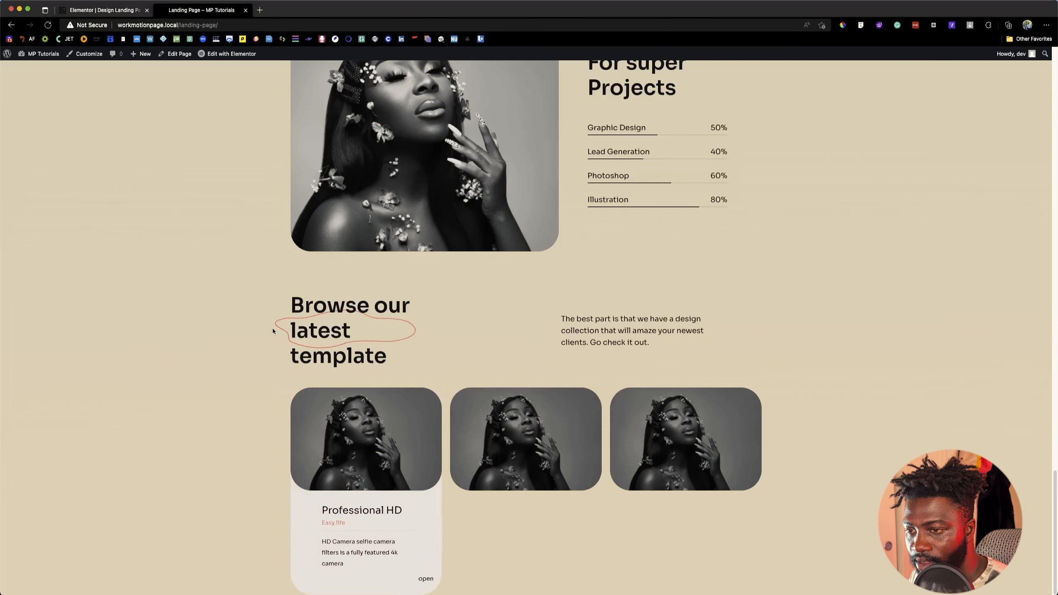
{"action": "left_click", "coordinate": [100, 12]}
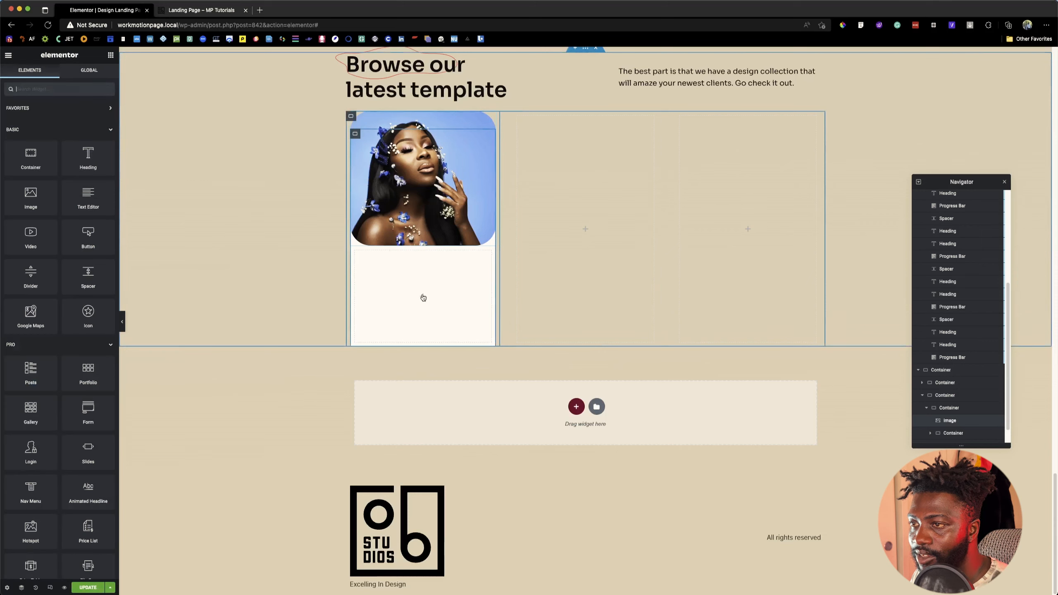
{"action": "left_click", "coordinate": [189, 10]}
{"action": "mouse_move", "coordinate": [391, 413]}
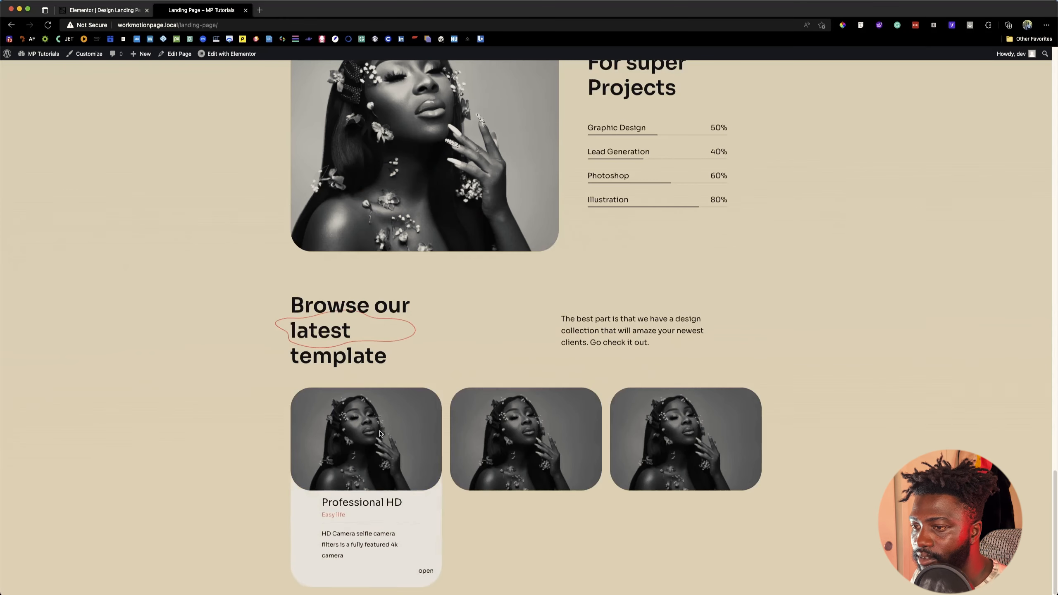
{"action": "left_click_drag", "start_coordinate": [322, 511], "coordinate": [431, 578]}
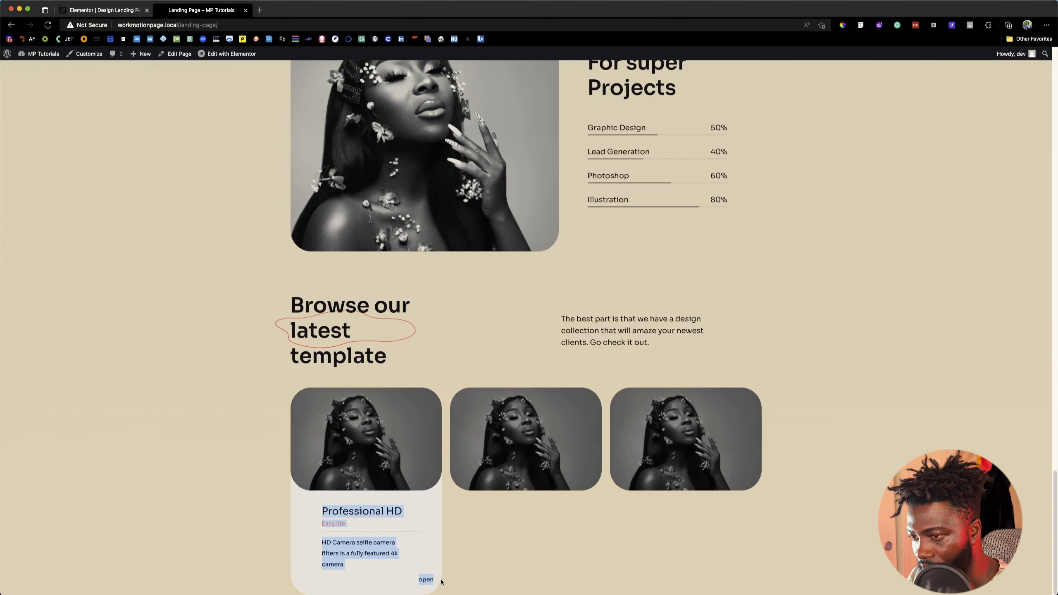
{"action": "left_click", "coordinate": [91, 7]}
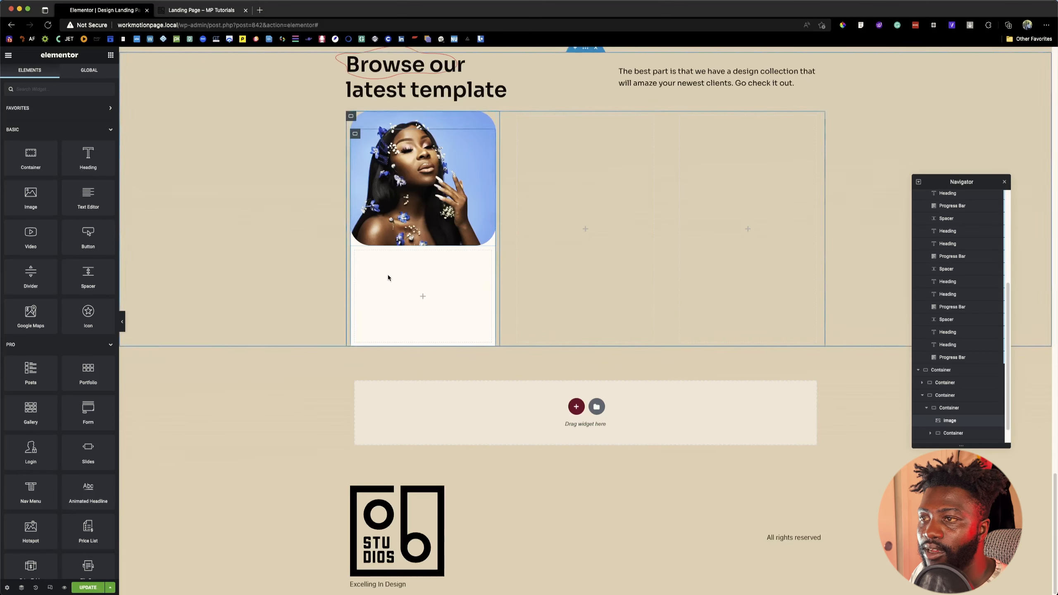
{"action": "left_click_drag", "start_coordinate": [93, 161], "coordinate": [379, 285]}
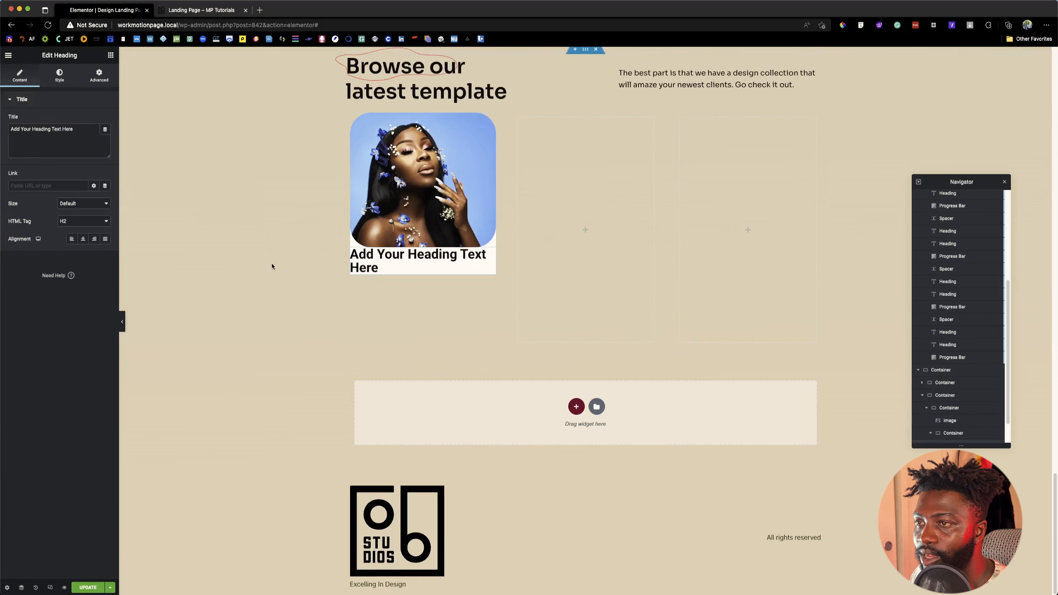
Step: Duplicate the placeholder heading in the white container until it holds four headings, checking the card layout on the reference page
{"action": "right_click", "coordinate": [365, 263]}
{"action": "left_click", "coordinate": [387, 279]}
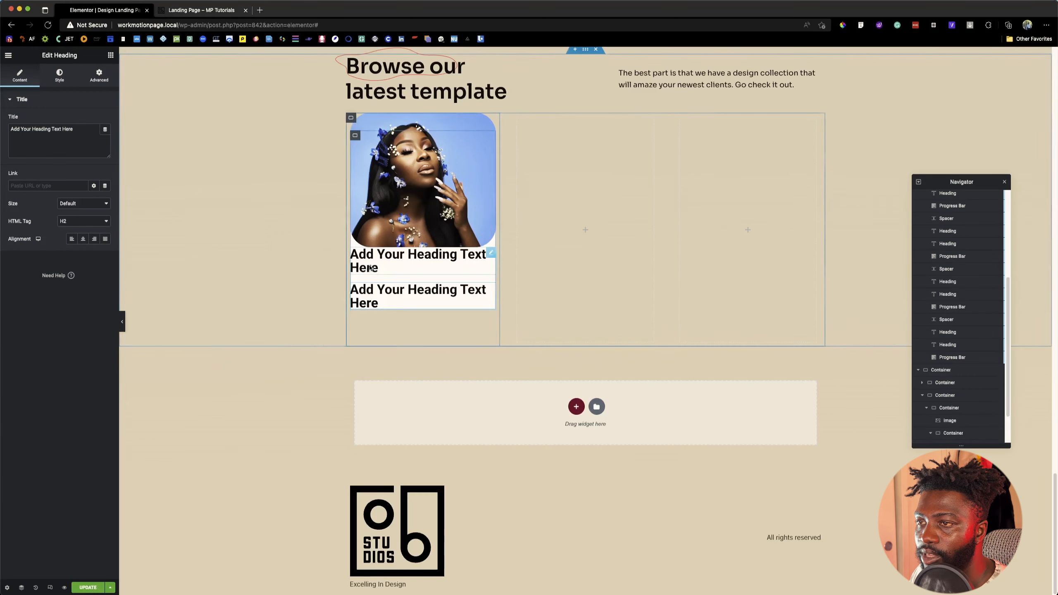
{"action": "right_click", "coordinate": [365, 260]}
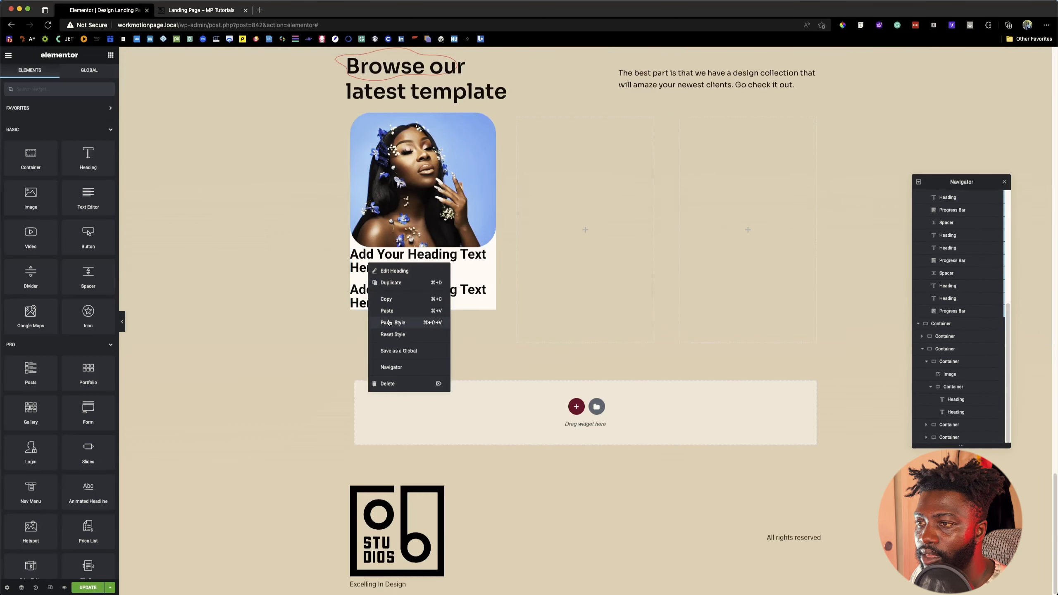
{"action": "left_click", "coordinate": [396, 284]}
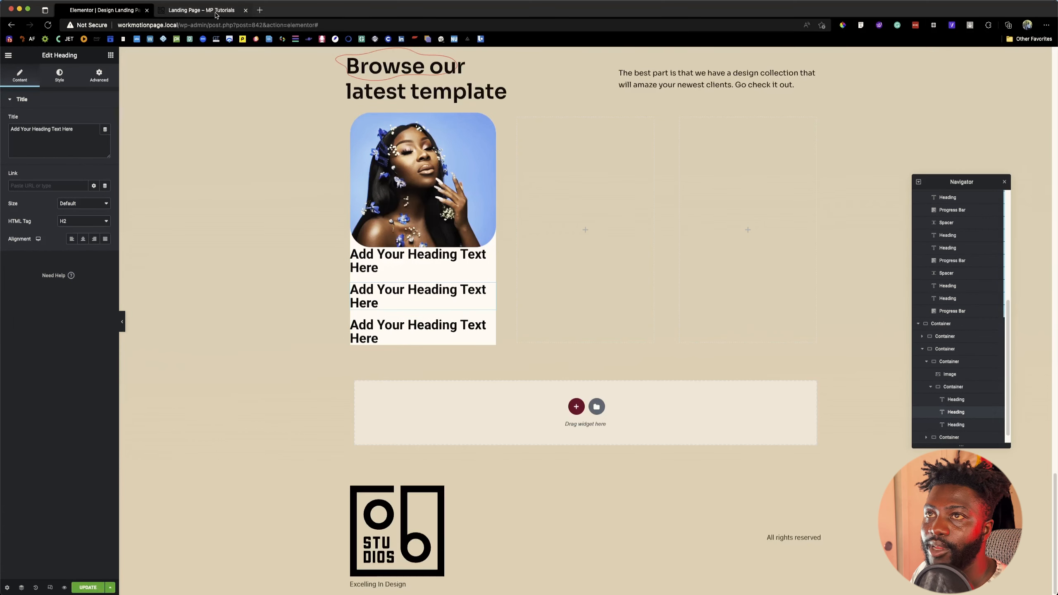
{"action": "left_click", "coordinate": [201, 10]}
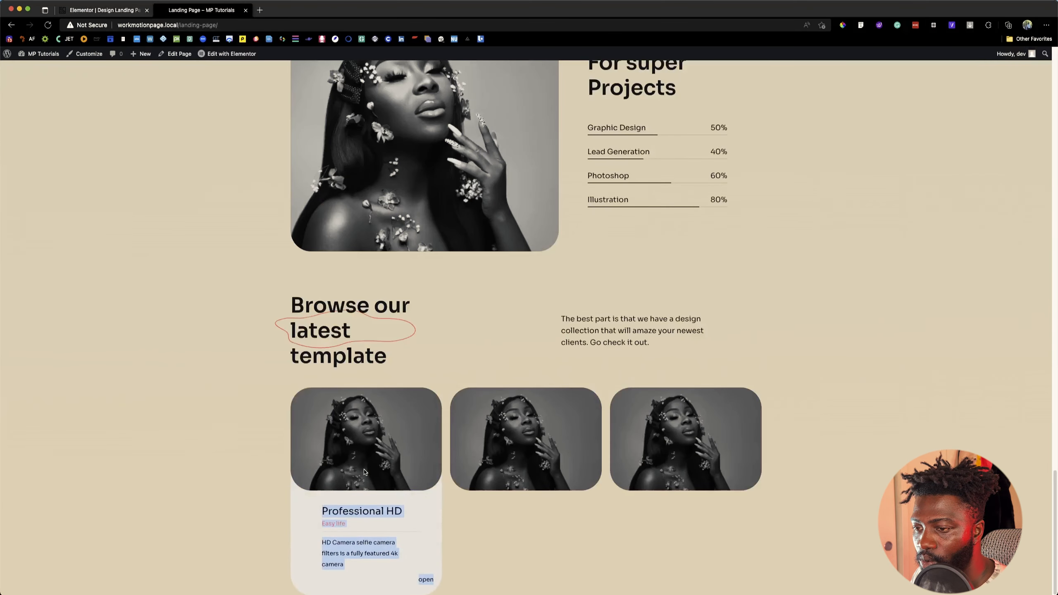
{"action": "left_click", "coordinate": [105, 10]}
{"action": "right_click", "coordinate": [381, 329]}
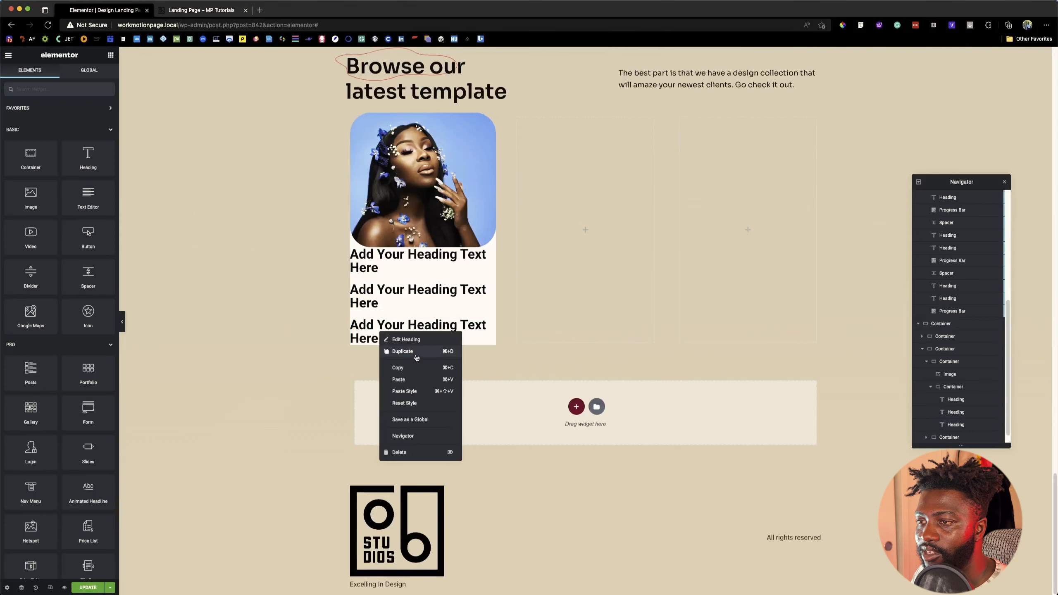
{"action": "left_click", "coordinate": [417, 355]}
Step: Replace the first heading's text below the portrait with "Professional HD"
{"action": "left_click", "coordinate": [387, 219]}
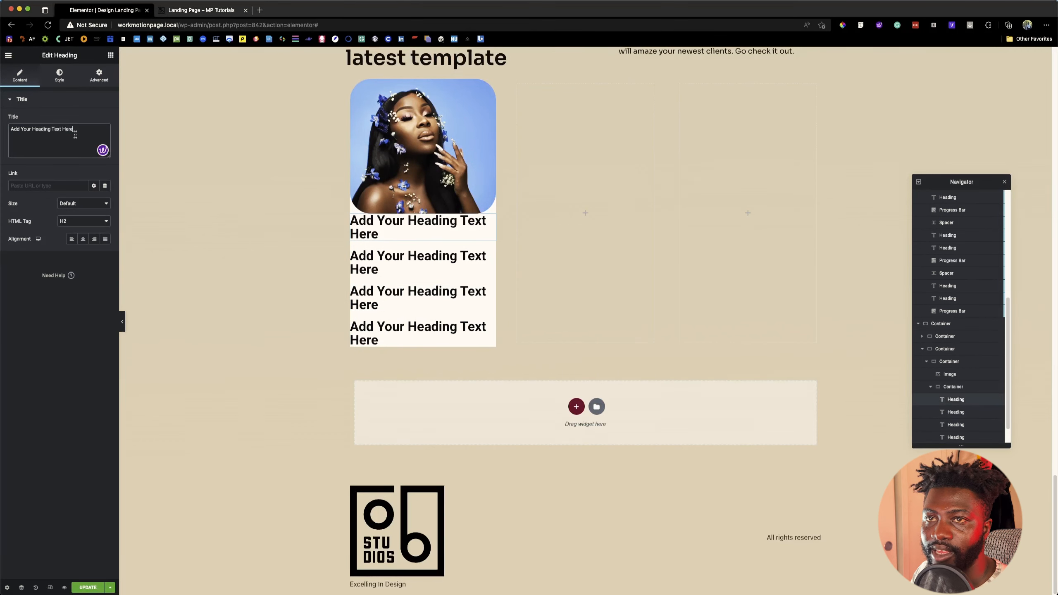
{"action": "triple_click", "coordinate": [75, 134]}
{"action": "type", "text": "Professional HD Easy life HD Camera selfie camera filters is a fully featured 4k camera open"}
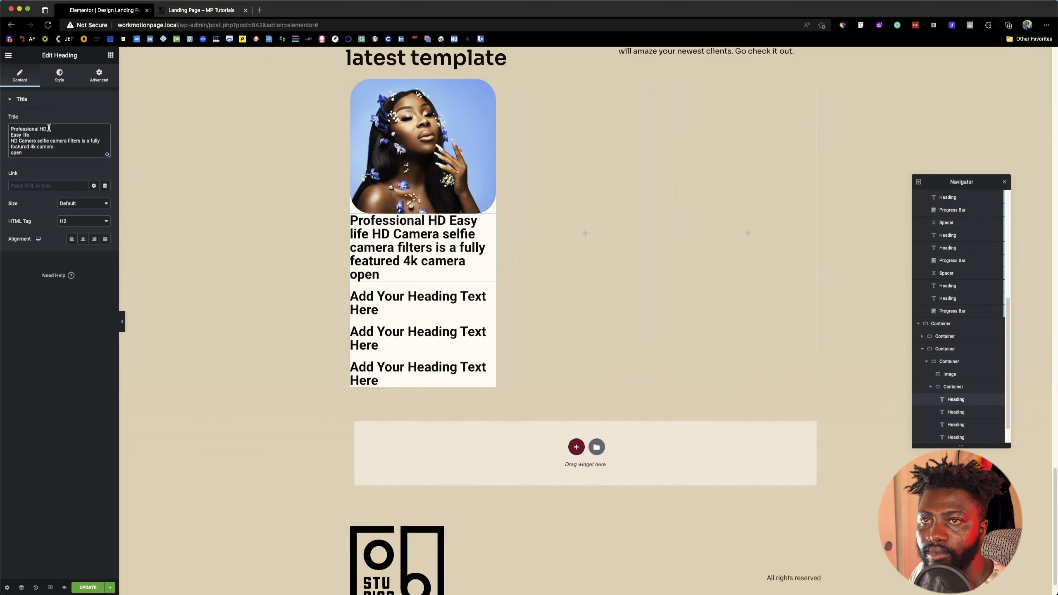
{"action": "left_click_drag", "start_coordinate": [48, 128], "coordinate": [65, 166]}
{"action": "key", "text": "super+c"}
{"action": "key", "text": "BackSpace"}
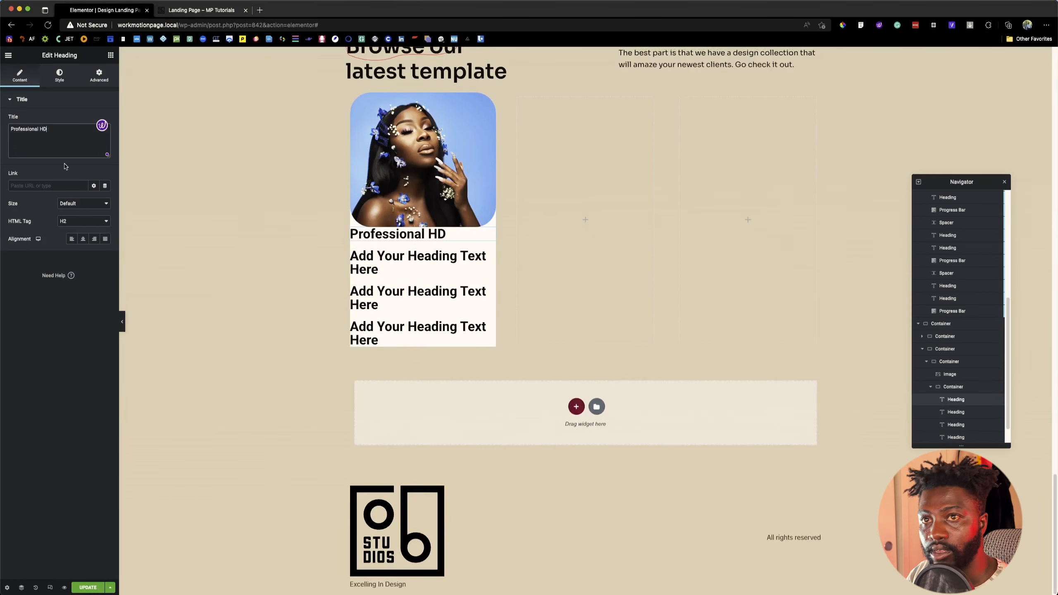
Step: Replace the second heading's text with "Easy life", keeping only that line of the pasted card copy
{"action": "left_click", "coordinate": [420, 262]}
{"action": "triple_click", "coordinate": [28, 145]}
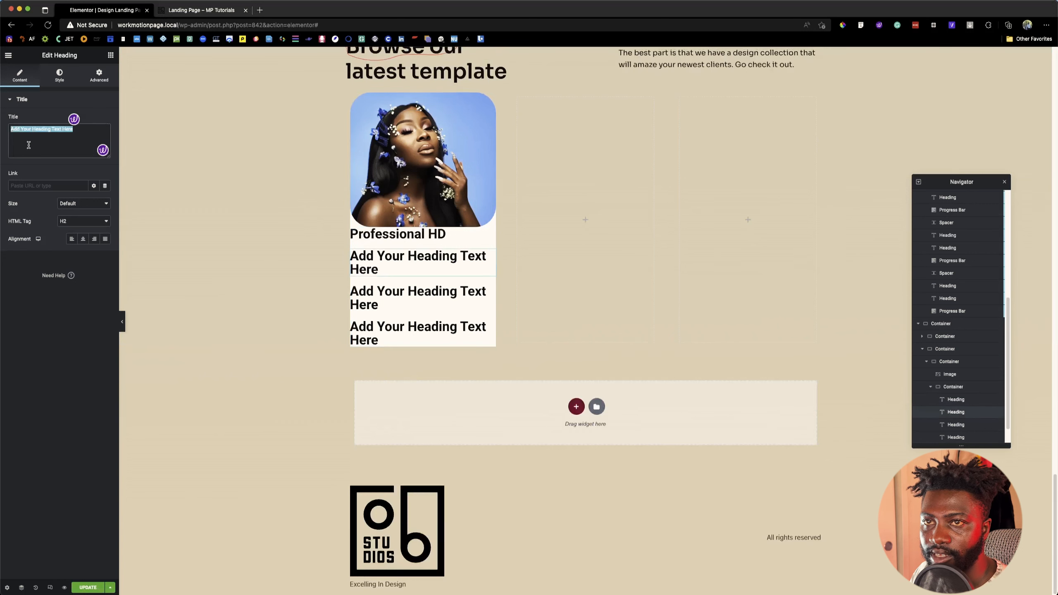
{"action": "key", "text": "super+v"}
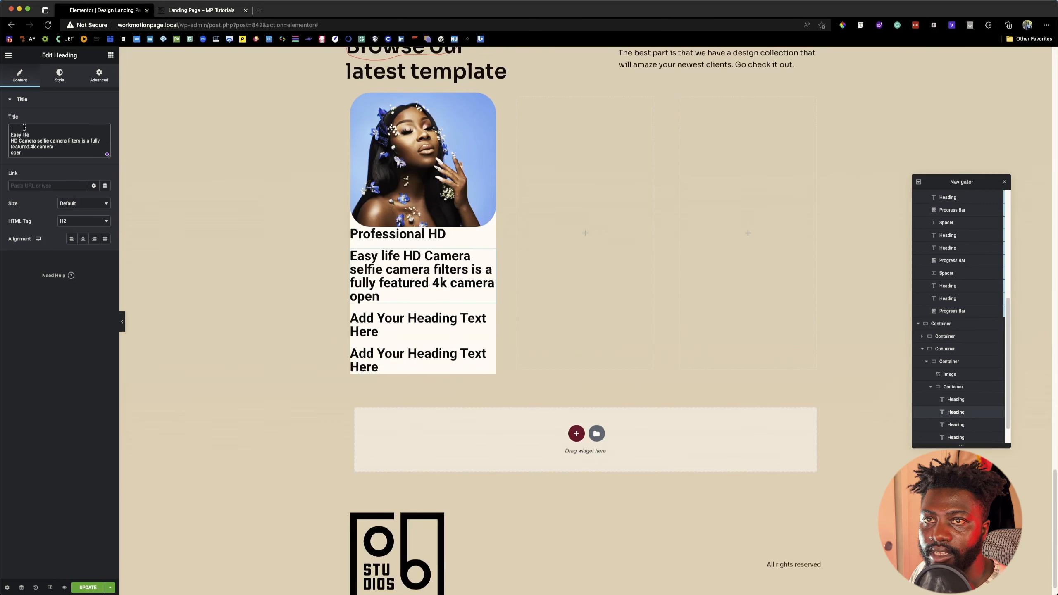
{"action": "key", "text": "BackSpace"}
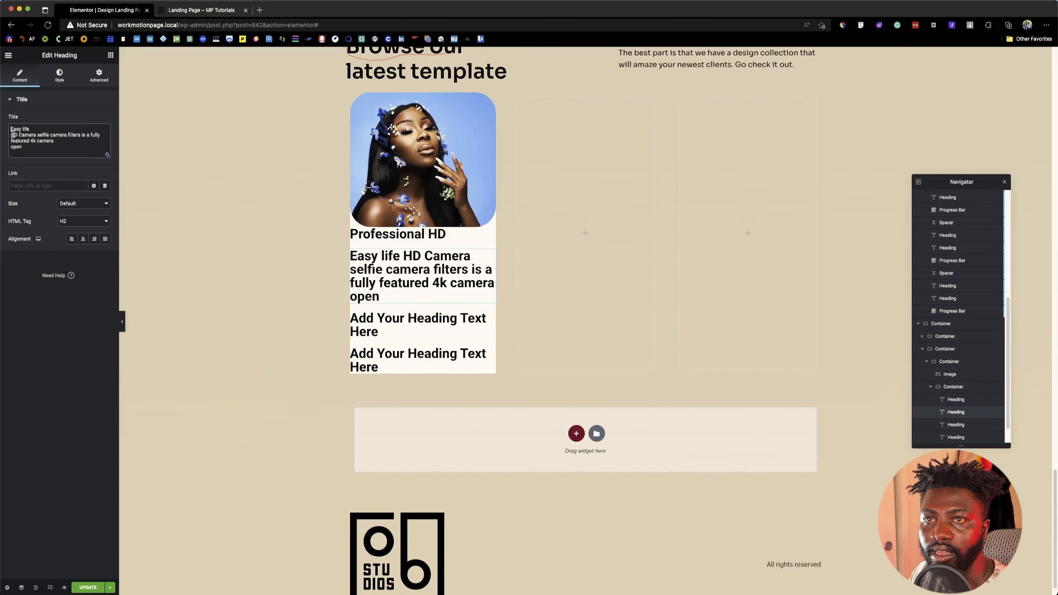
{"action": "left_click_drag", "start_coordinate": [11, 134], "coordinate": [32, 157]}
{"action": "key", "text": "super+c"}
{"action": "left_click", "coordinate": [23, 141]}
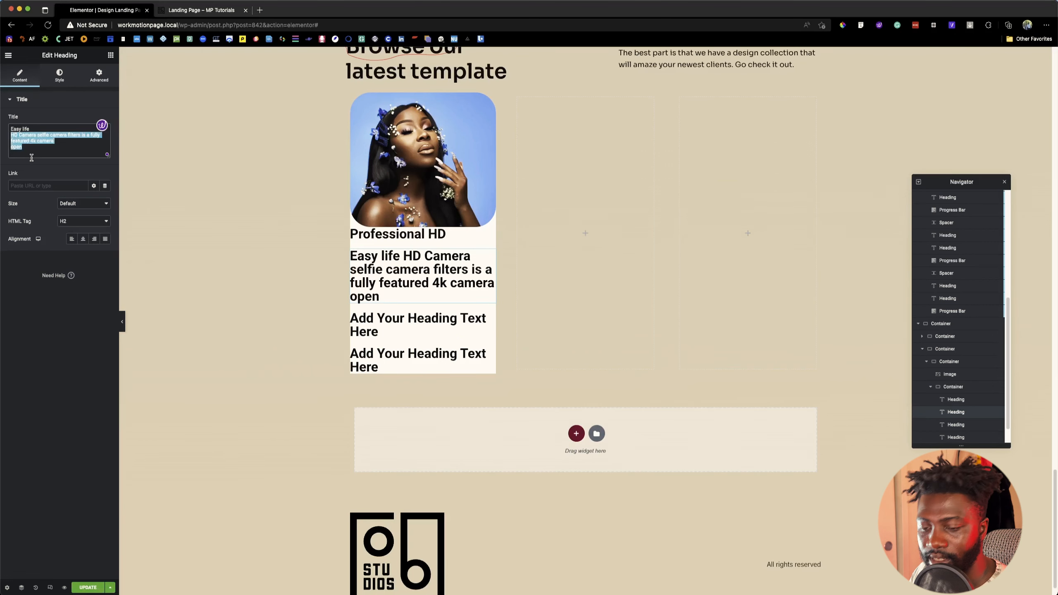
{"action": "key", "text": "BackSpace"}
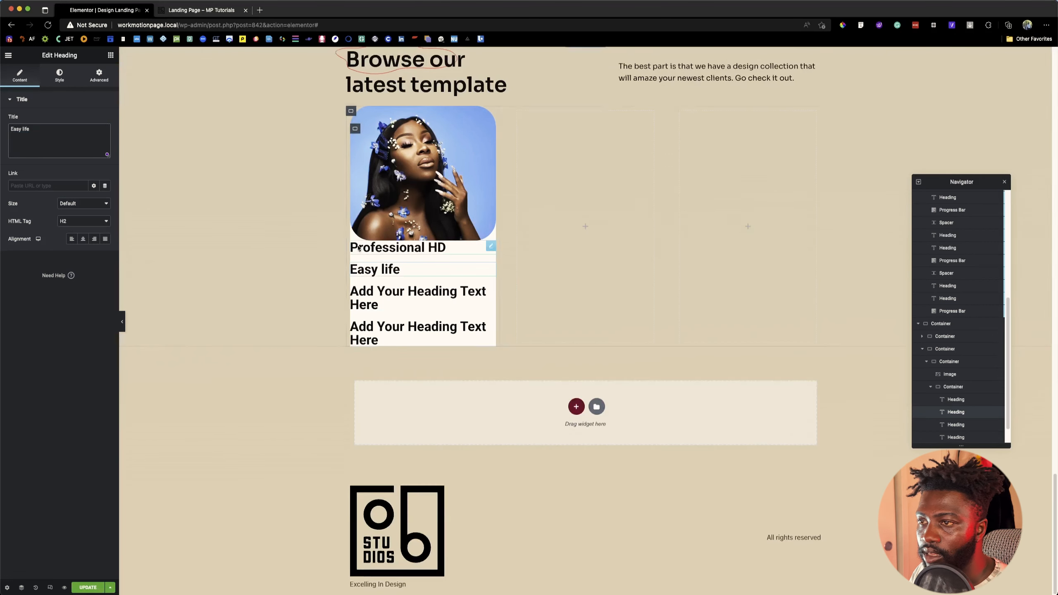
Step: Replace the third heading's text with "HD Camera selfie camera filters is a fully featured 4k camera"
{"action": "left_click", "coordinate": [416, 296]}
{"action": "triple_click", "coordinate": [71, 149]}
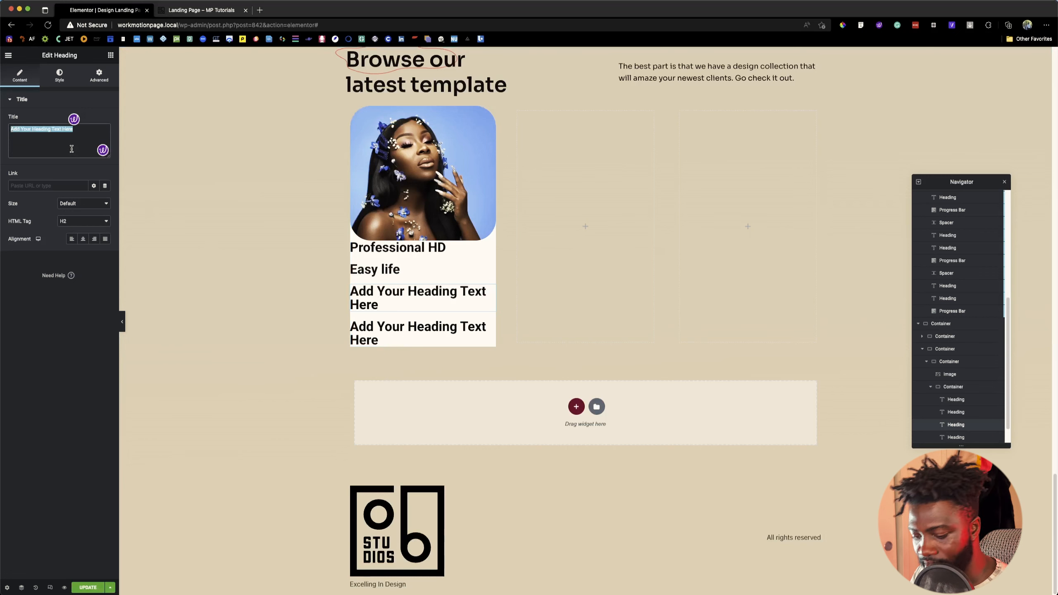
{"action": "key", "text": "super+v"}
{"action": "left_click_drag", "start_coordinate": [33, 141], "coordinate": [7, 142]}
{"action": "key", "text": "super+c"}
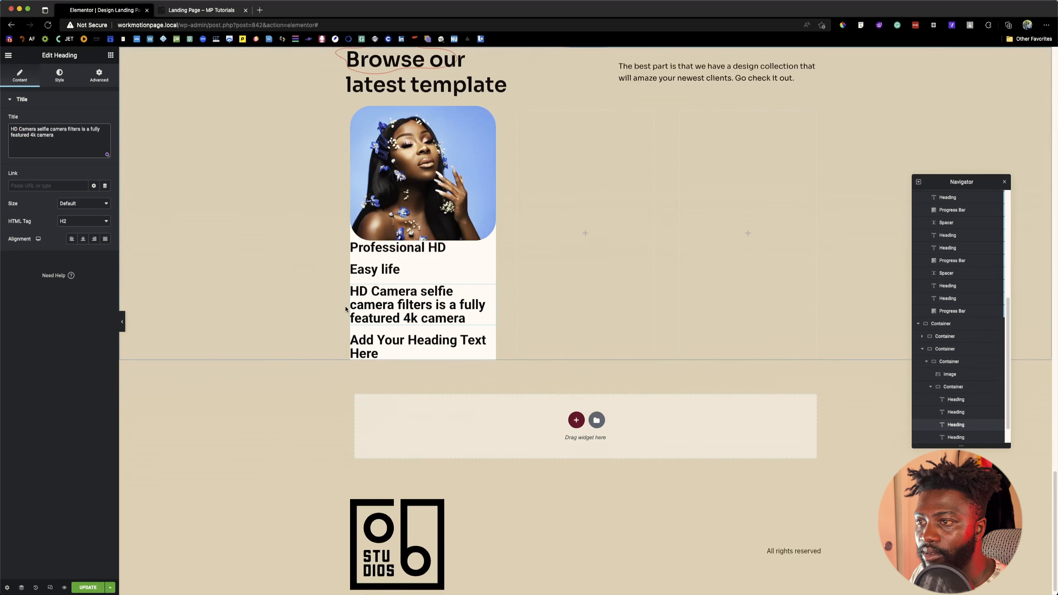
Step: Replace the fourth heading's text with "open"
{"action": "left_click", "coordinate": [393, 353]}
{"action": "left_click", "coordinate": [38, 153]}
{"action": "key", "text": "super+a"}
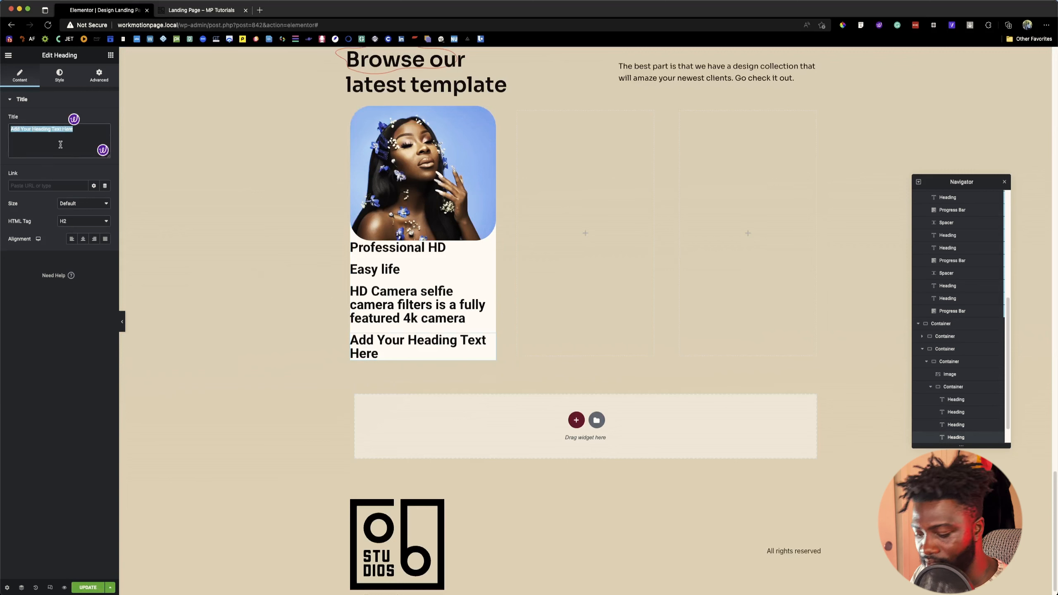
{"action": "key", "text": "super+v"}
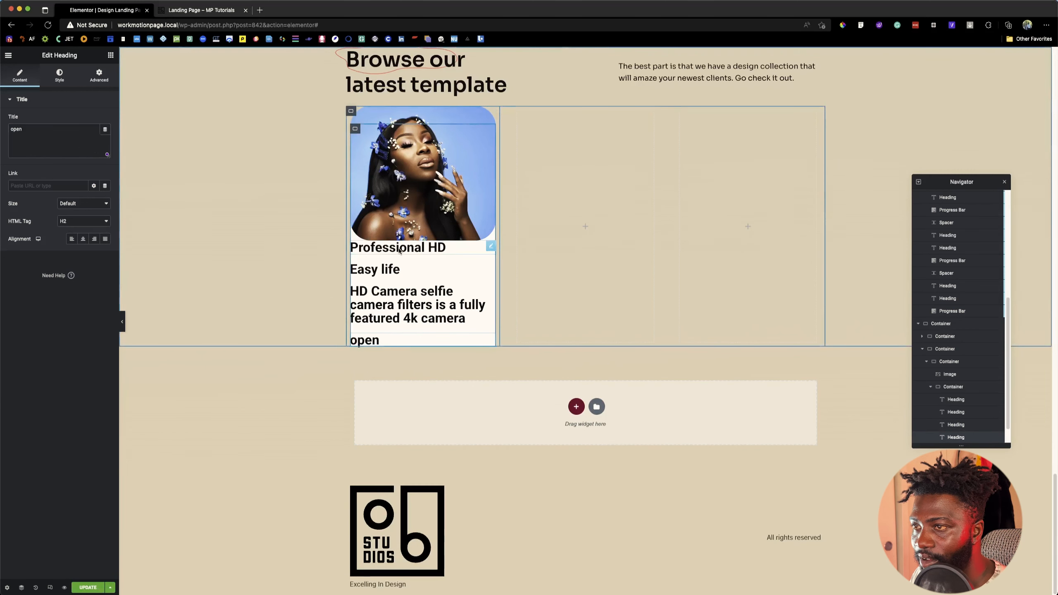
Step: Set the white container's left and right padding to 20 px
{"action": "left_click", "coordinate": [982, 399]}
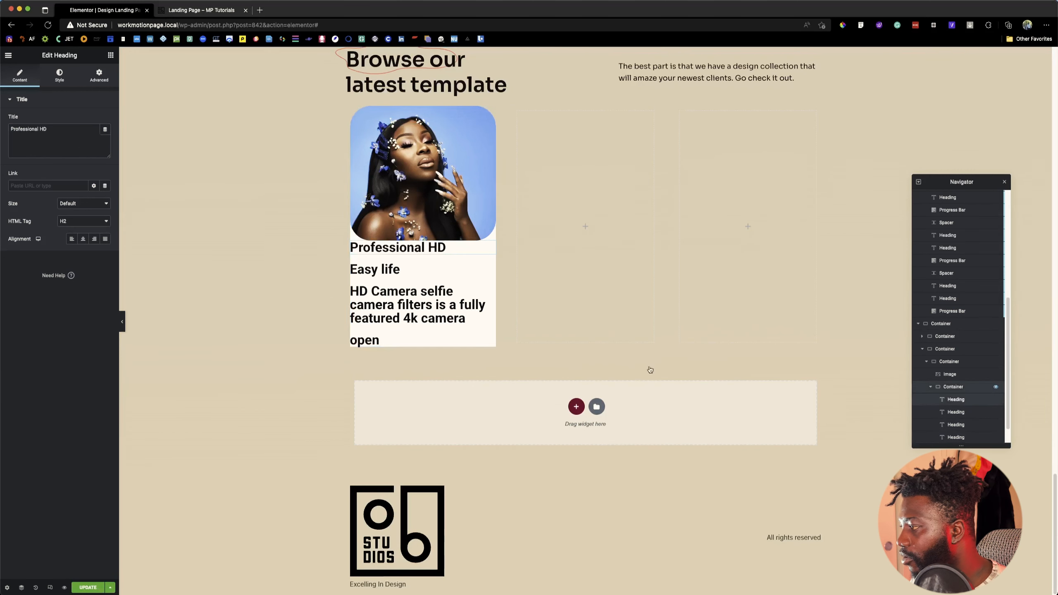
{"action": "left_click", "coordinate": [953, 386]}
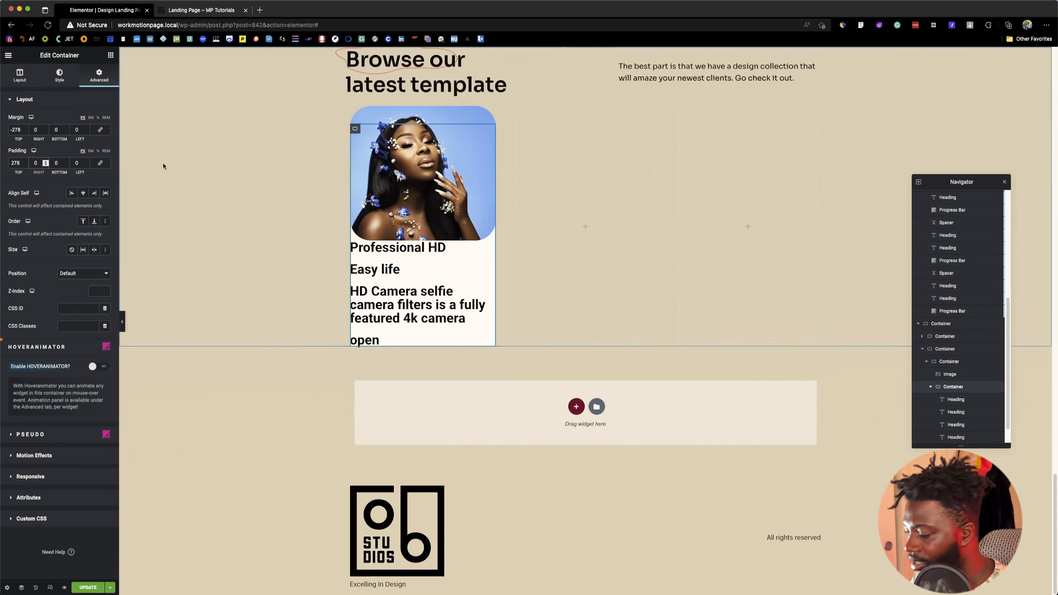
{"action": "left_click", "coordinate": [77, 162]}
{"action": "type", "text": "20"}
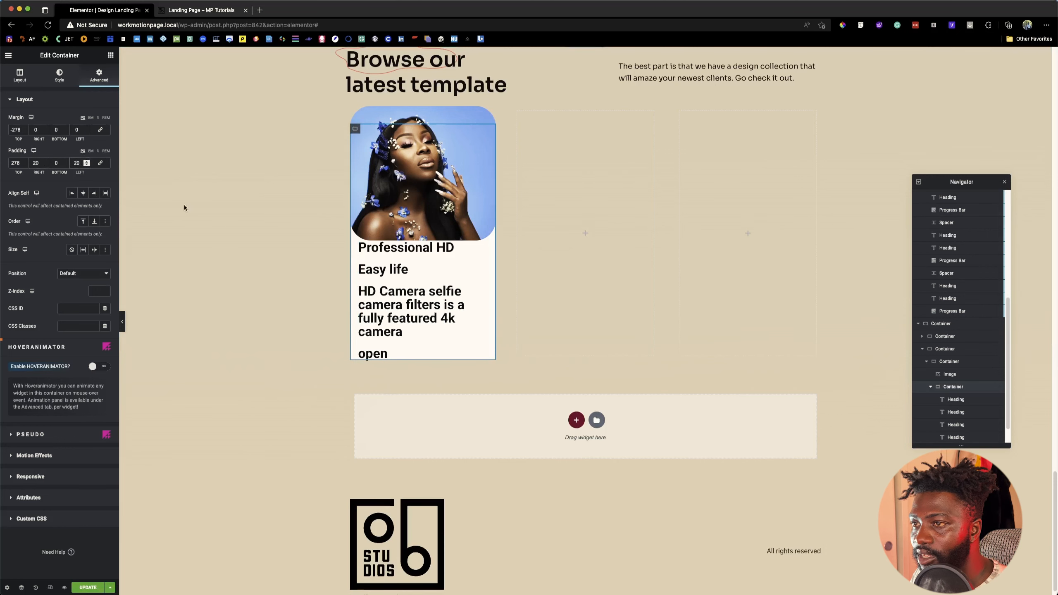
Step: Inspect the font properties of the first template card's title on the reference page, with the "Professional HD" heading selected for editing
{"action": "left_click", "coordinate": [459, 248]}
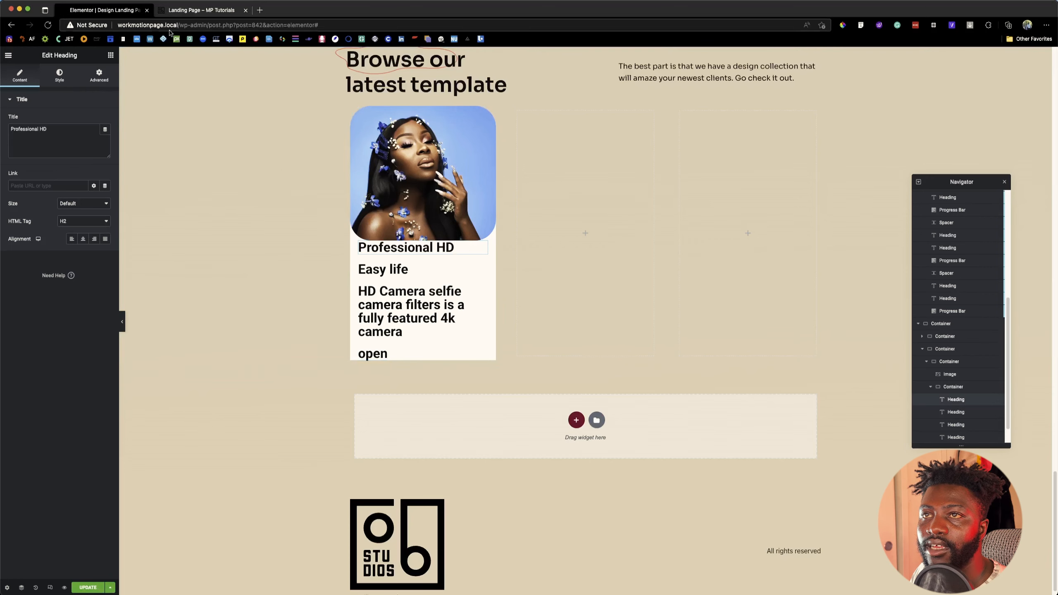
{"action": "key", "text": "ctrl+Tab"}
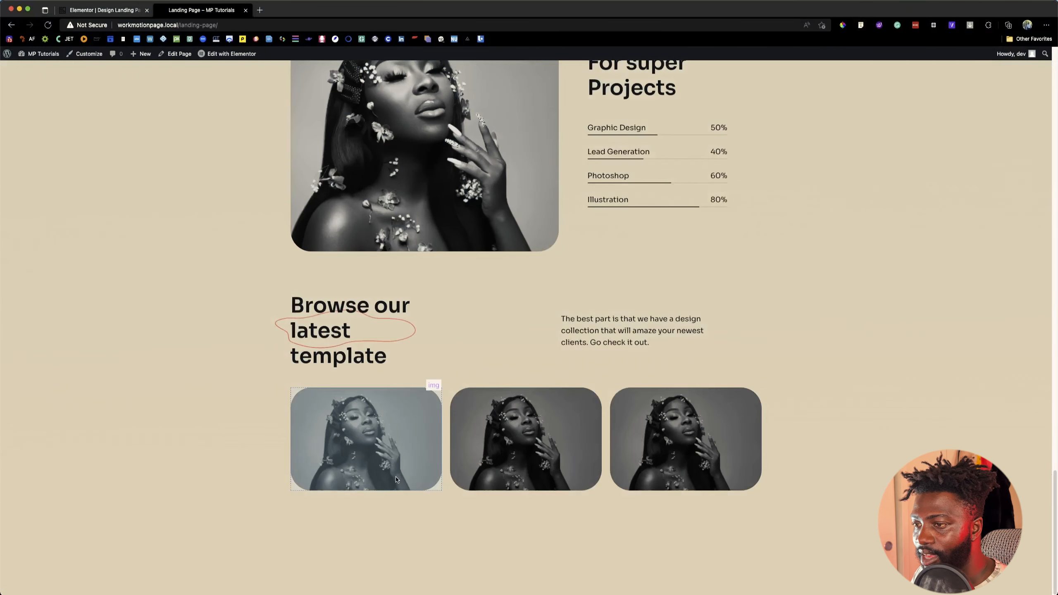
{"action": "mouse_move", "coordinate": [437, 482]}
{"action": "left_click", "coordinate": [362, 529]}
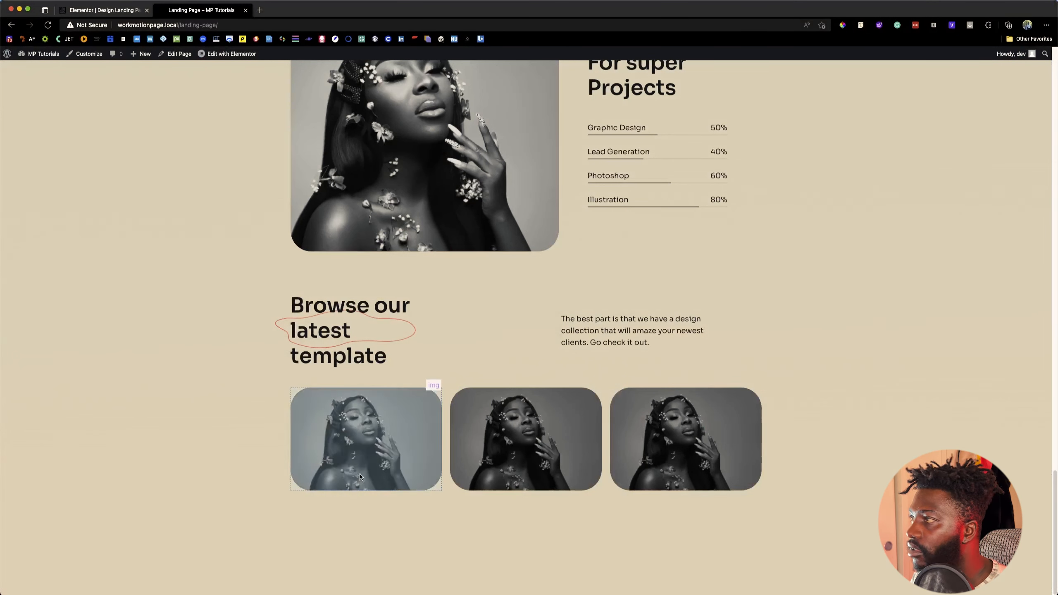
{"action": "mouse_move", "coordinate": [346, 500]}
{"action": "left_click", "coordinate": [345, 513]}
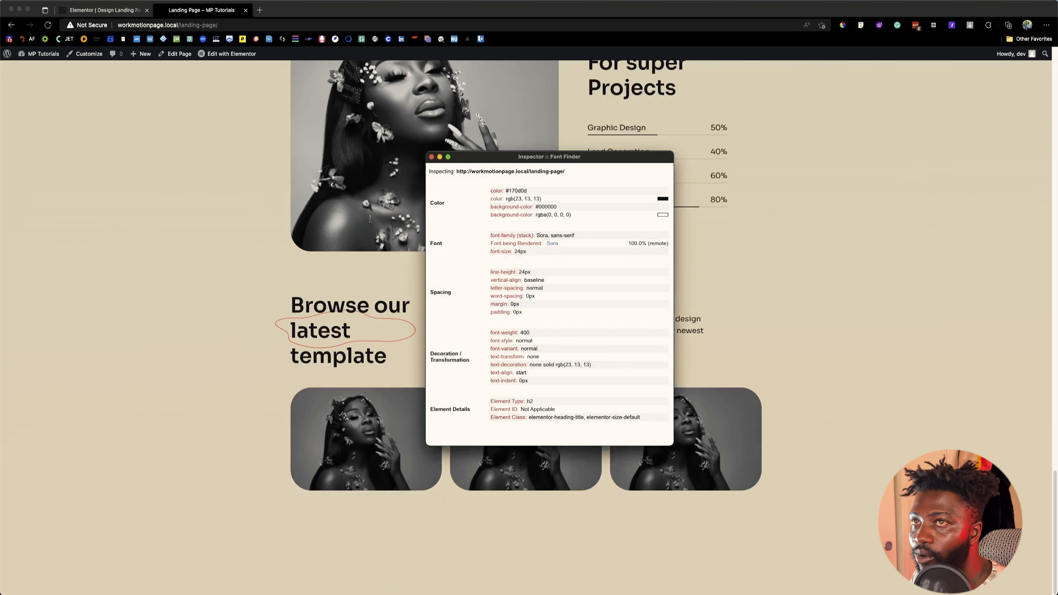
{"action": "left_click", "coordinate": [115, 12]}
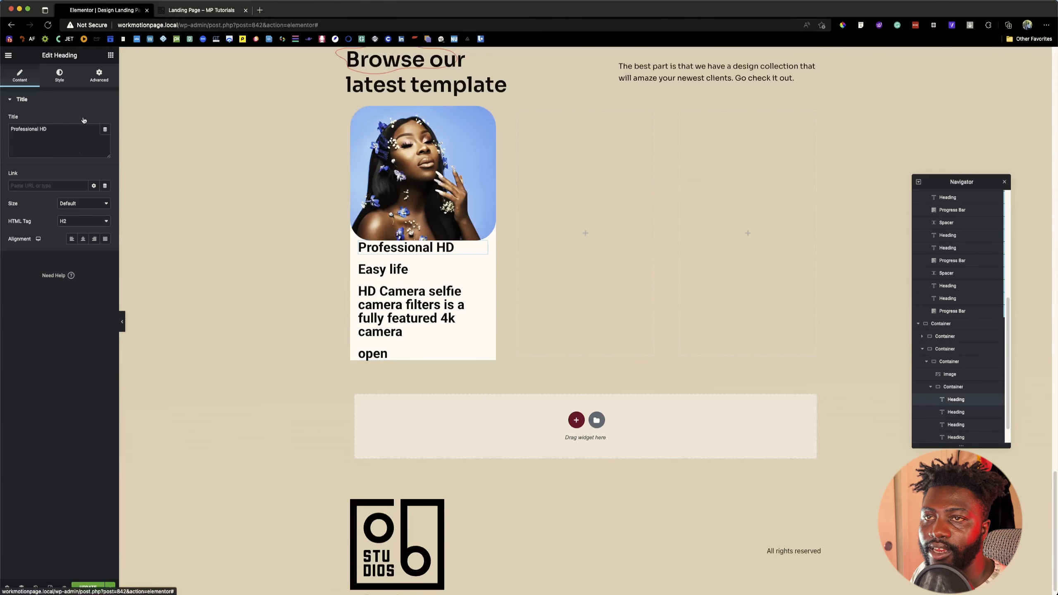
Step: Apply the global Sora font to the "Professional HD" heading and set its size to 24 px
{"action": "left_click", "coordinate": [60, 76]}
{"action": "left_click", "coordinate": [94, 137]}
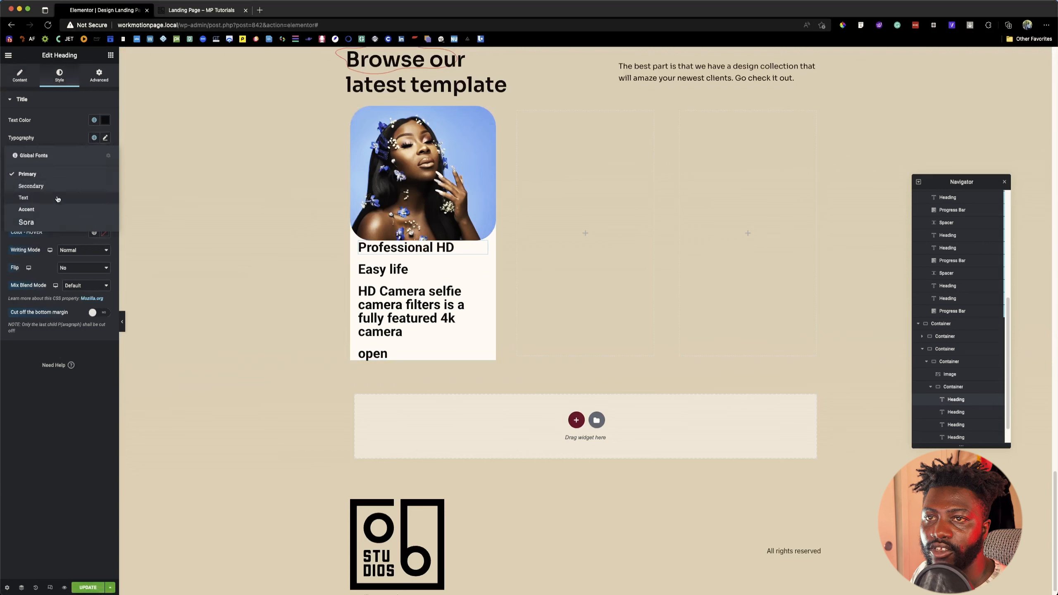
{"action": "left_click", "coordinate": [37, 223]}
{"action": "left_click", "coordinate": [105, 138]}
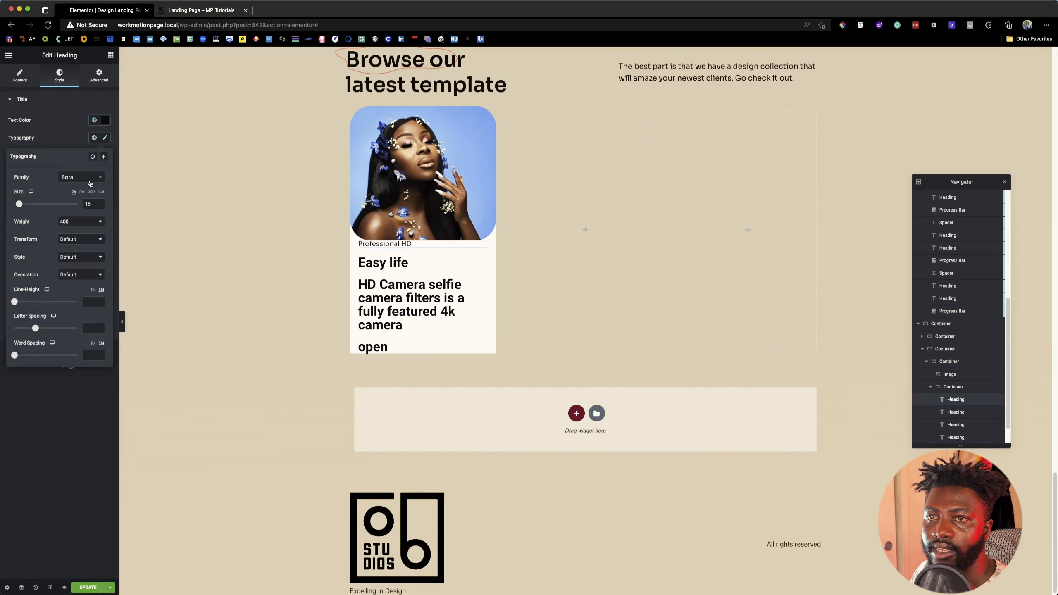
{"action": "double_click", "coordinate": [88, 203]}
{"action": "type", "text": "24"}
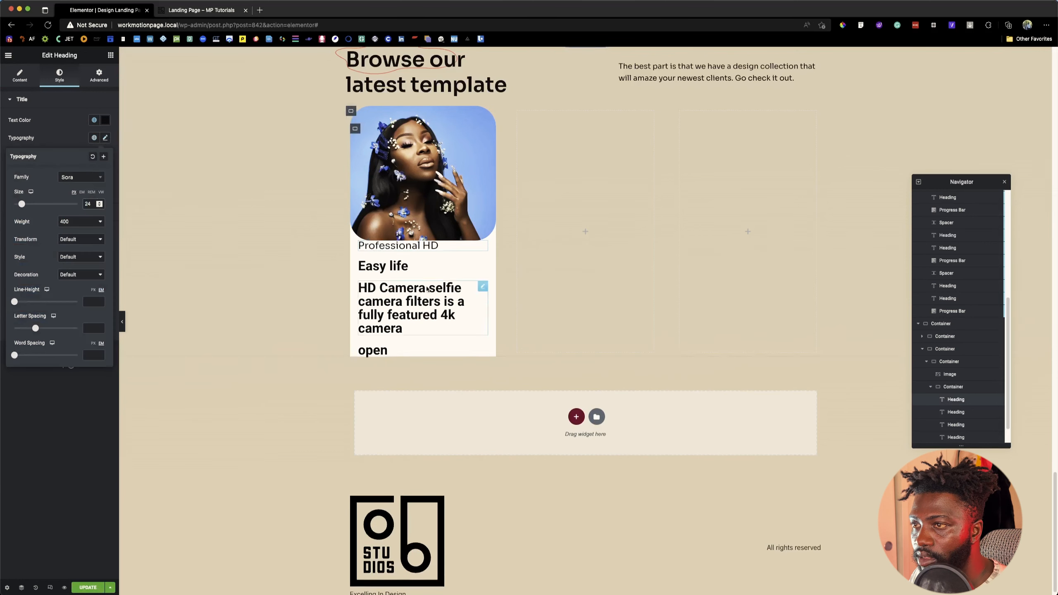
Step: Apply the global Sora font and the global red text color to the "Easy life" heading
{"action": "left_click", "coordinate": [379, 267]}
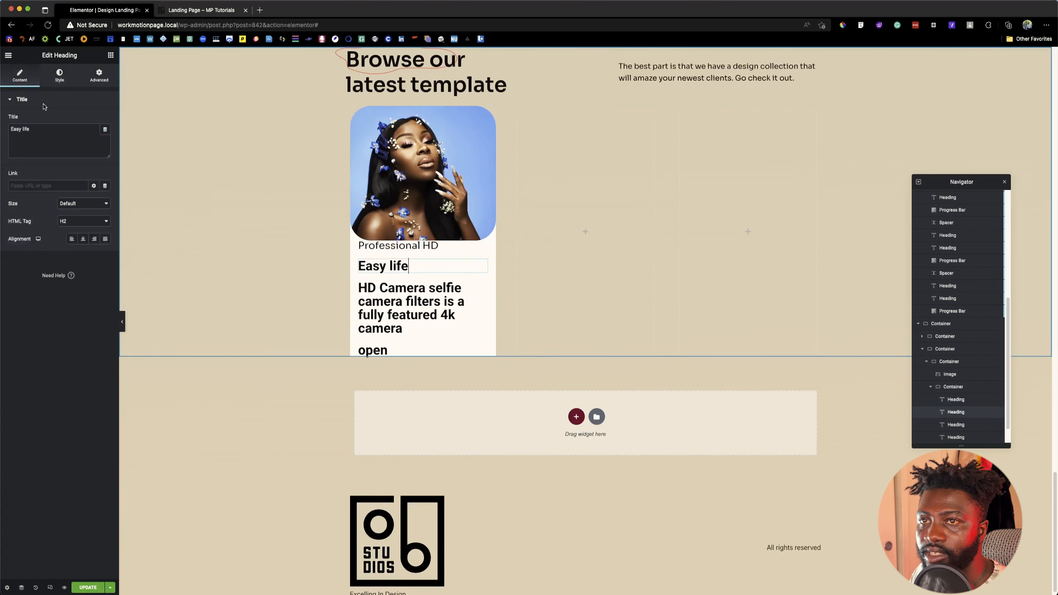
{"action": "left_click", "coordinate": [59, 77]}
{"action": "left_click", "coordinate": [94, 138]}
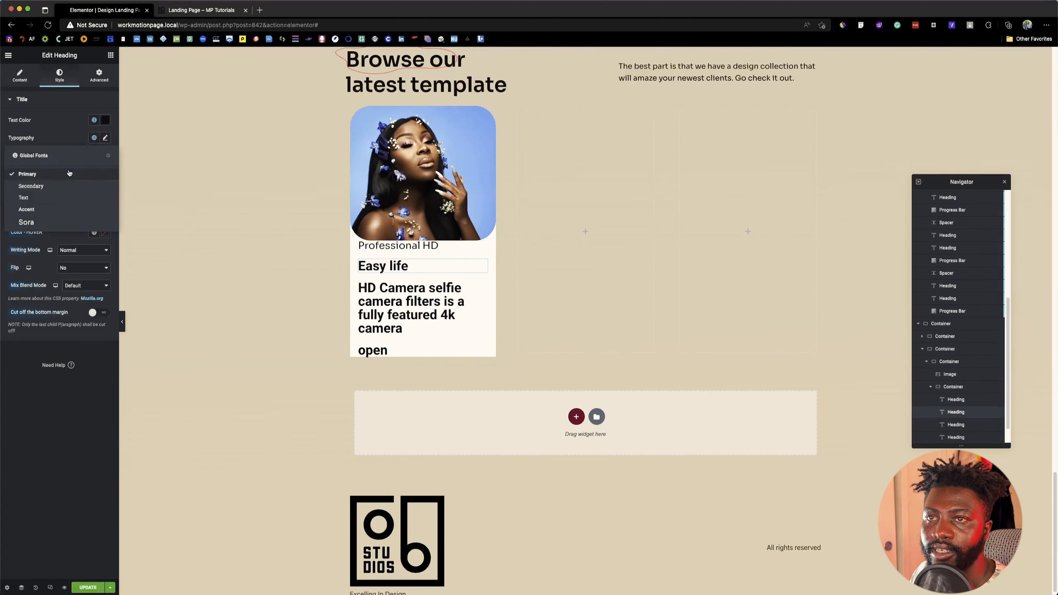
{"action": "left_click", "coordinate": [31, 215]}
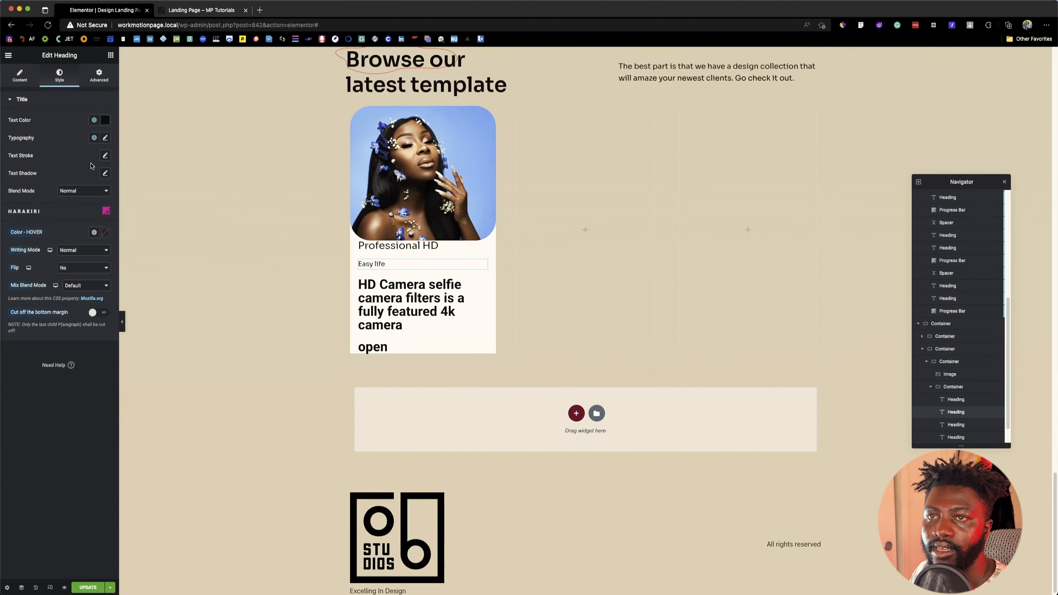
{"action": "left_click", "coordinate": [94, 120]}
{"action": "left_click", "coordinate": [63, 247]}
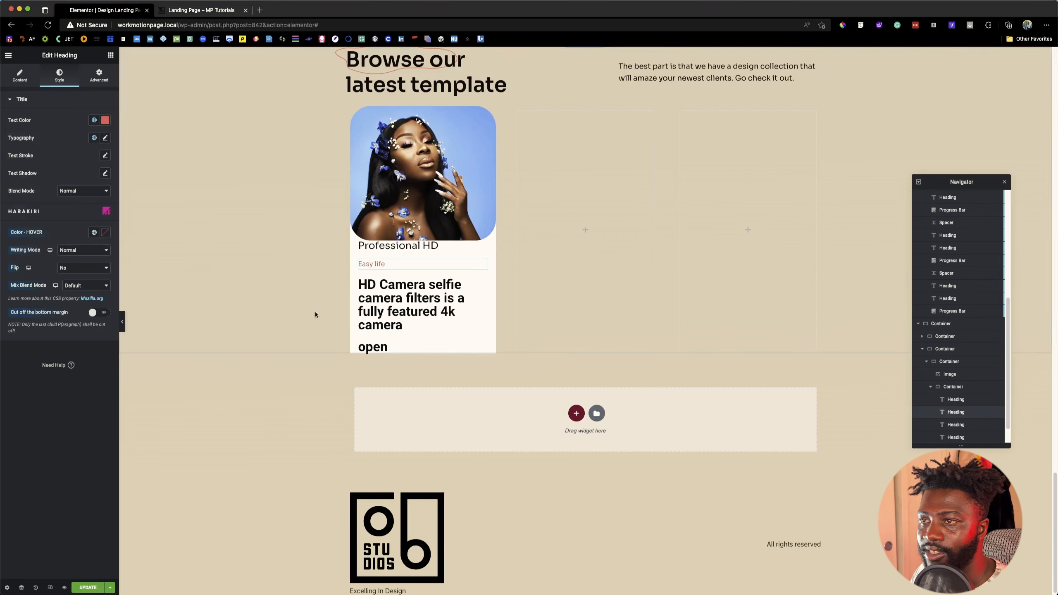
Step: Apply the global Sora font to the "HD Camera selfie camera filters is a fully featured 4k camera" heading and open its typography settings
{"action": "left_click", "coordinate": [372, 297]}
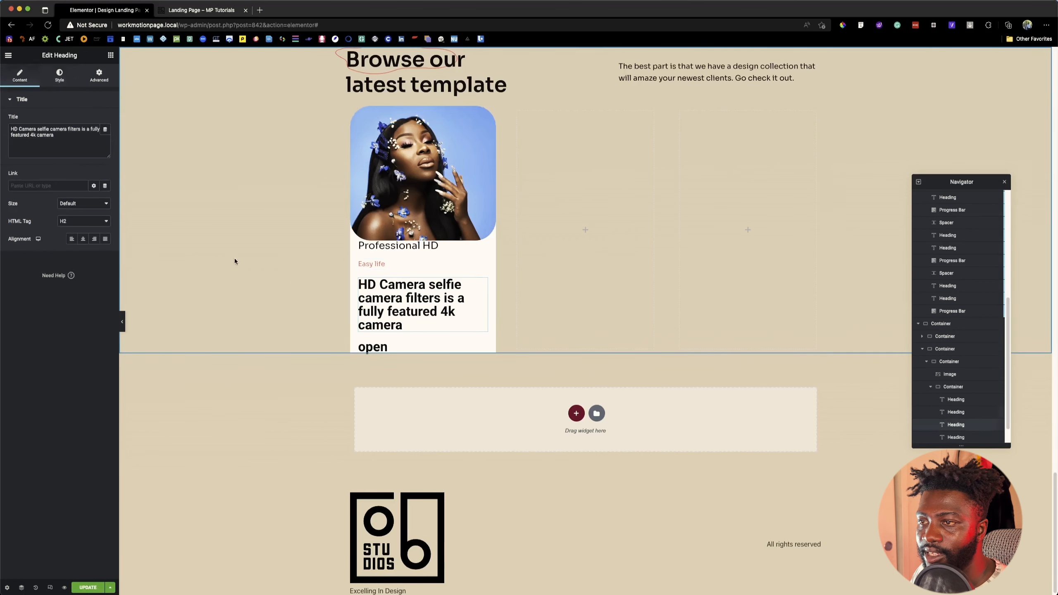
{"action": "left_click", "coordinate": [59, 75]}
{"action": "left_click", "coordinate": [94, 137]}
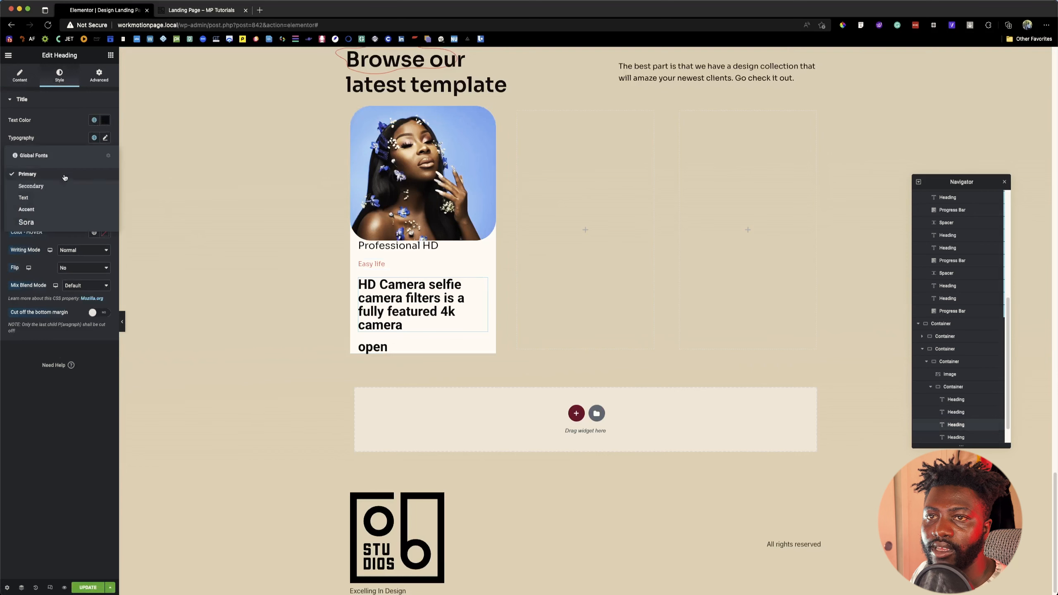
{"action": "left_click", "coordinate": [52, 204]}
{"action": "left_click", "coordinate": [105, 138]}
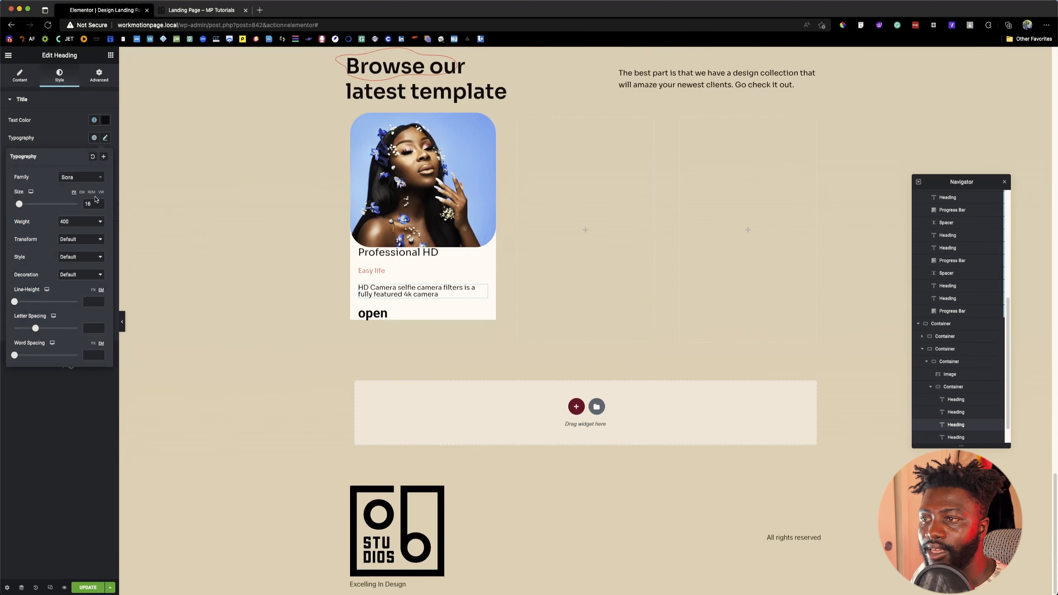
Step: Inspect the font properties of the first template card's description on the reference page
{"action": "left_click", "coordinate": [190, 11]}
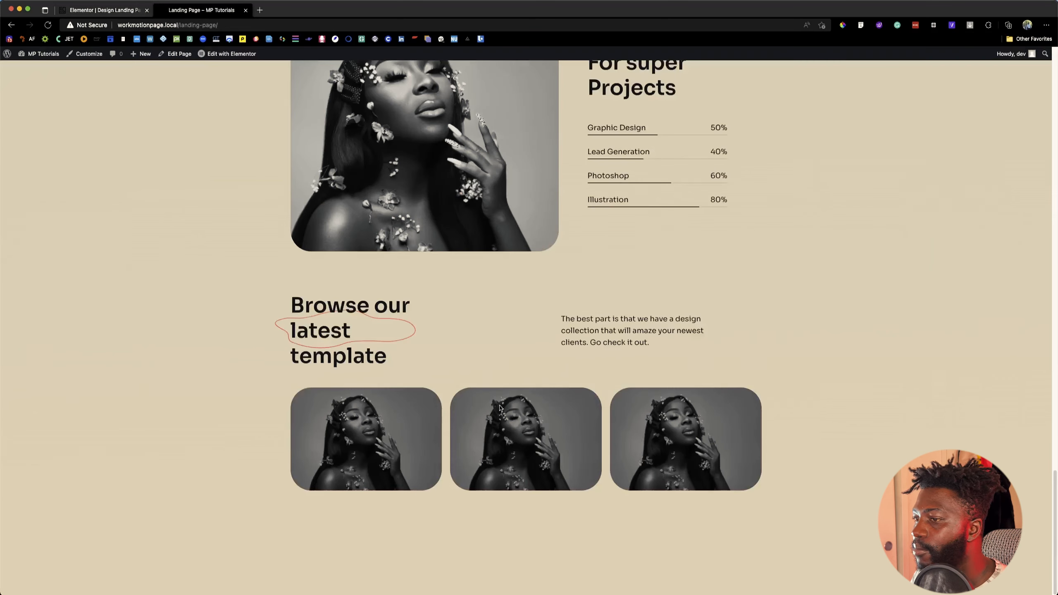
{"action": "left_click", "coordinate": [861, 27]}
{"action": "mouse_move", "coordinate": [330, 467]}
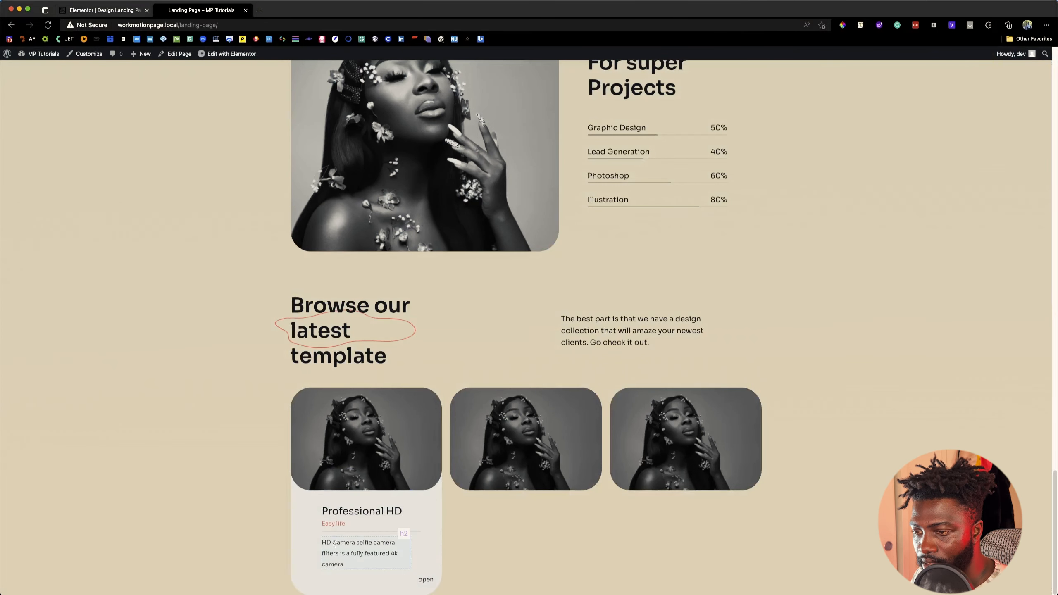
{"action": "left_click", "coordinate": [333, 544]}
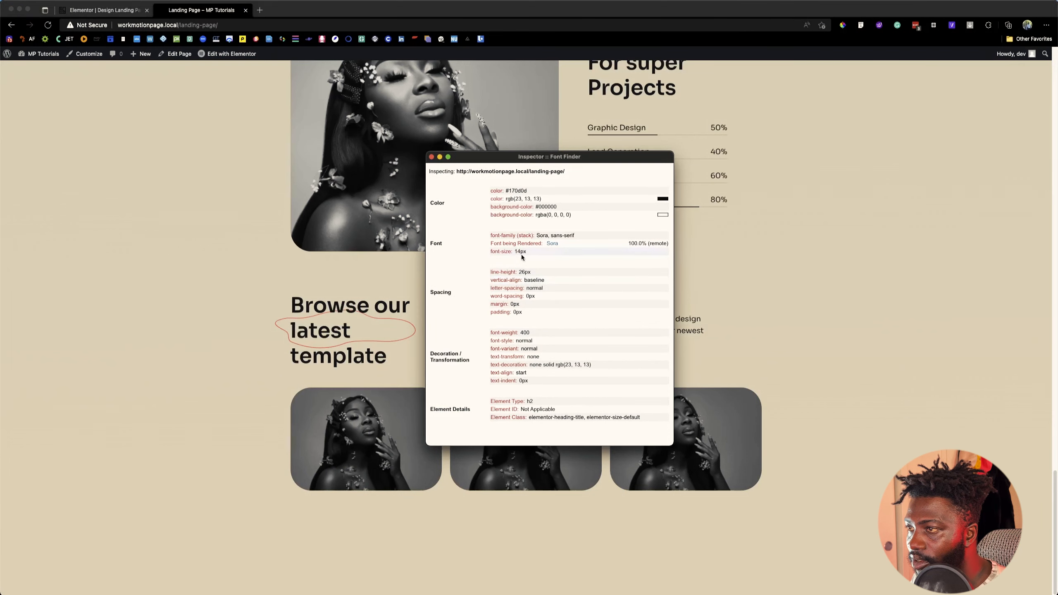
Step: Set the card description heading's font size to 14 px and line height to 26 px, and save the page
{"action": "left_click", "coordinate": [118, 10]}
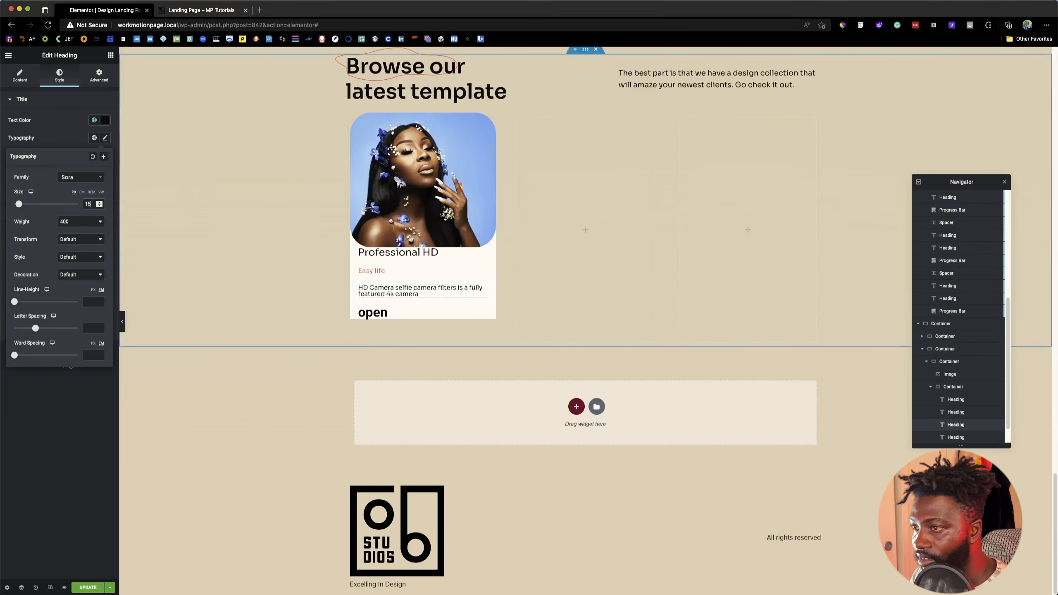
{"action": "key", "text": "Down"}
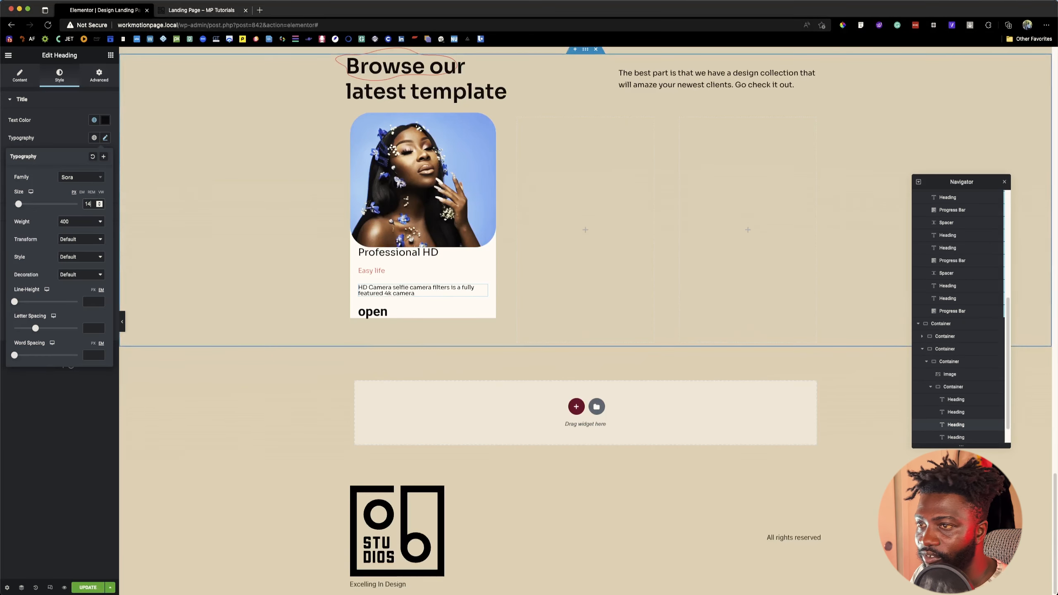
{"action": "left_click", "coordinate": [94, 291]}
{"action": "type", "text": "26"}
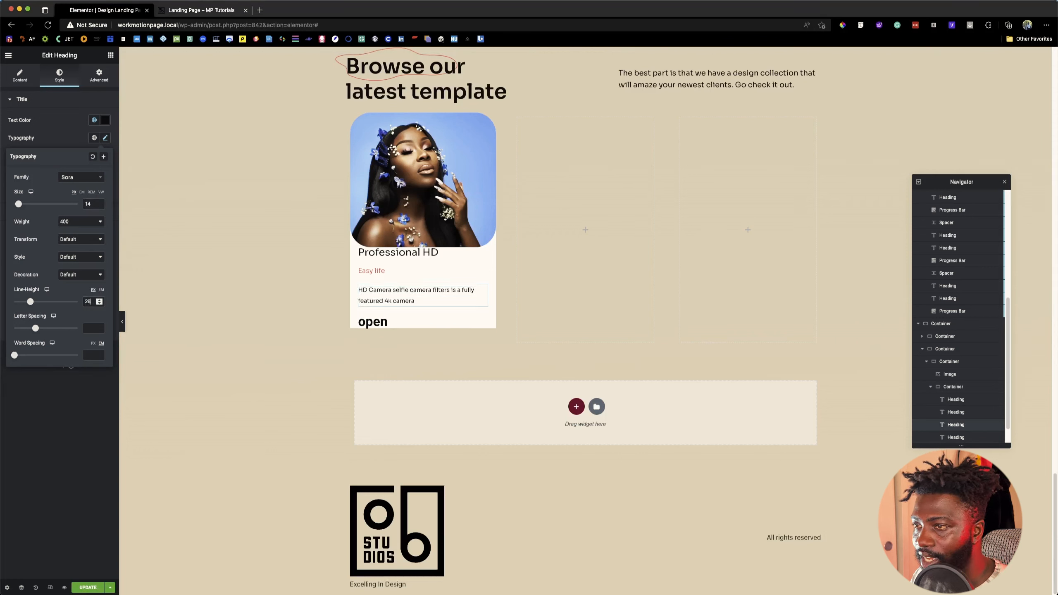
{"action": "key", "text": "super+s"}
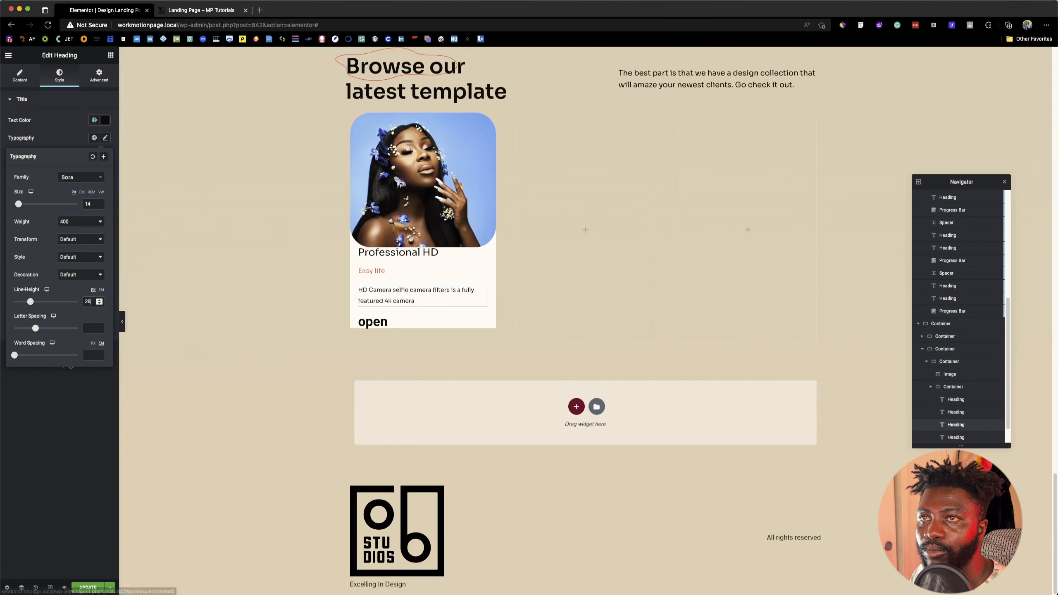
Step: Match the reference card by breaking the description into three lines, after "HD Camera selfie camera" and after "4k"
{"action": "left_click", "coordinate": [204, 11]}
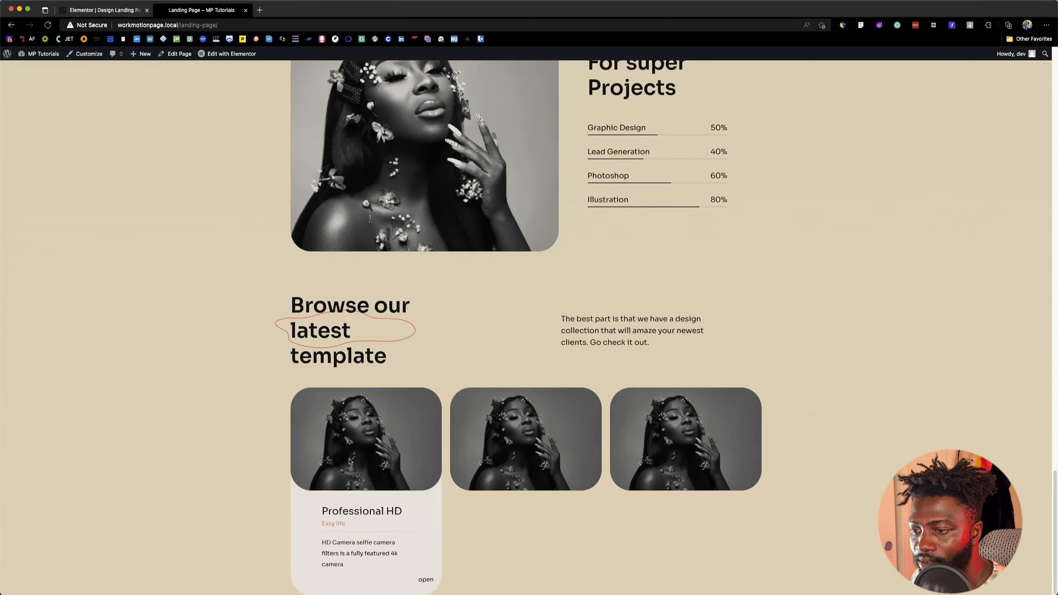
{"action": "left_click", "coordinate": [115, 1]}
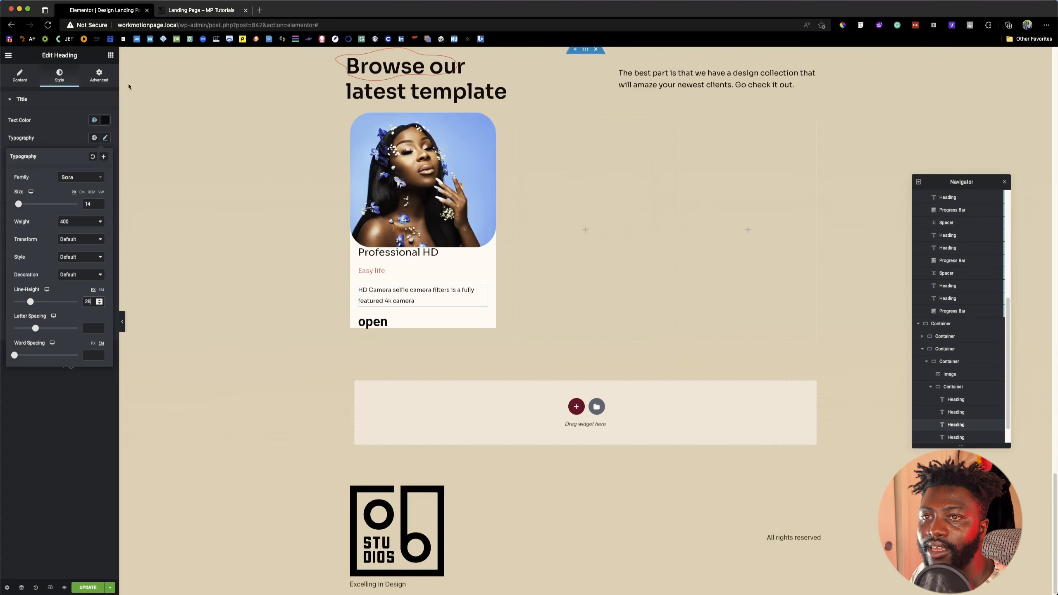
{"action": "left_click", "coordinate": [431, 291]}
{"action": "key", "text": "Return"}
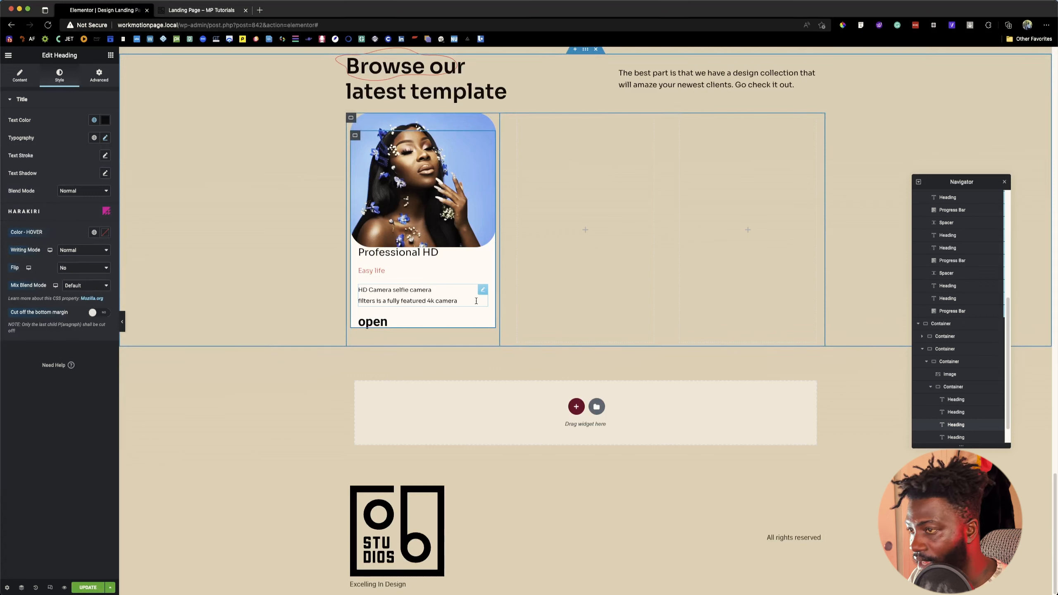
{"action": "key", "text": "Return"}
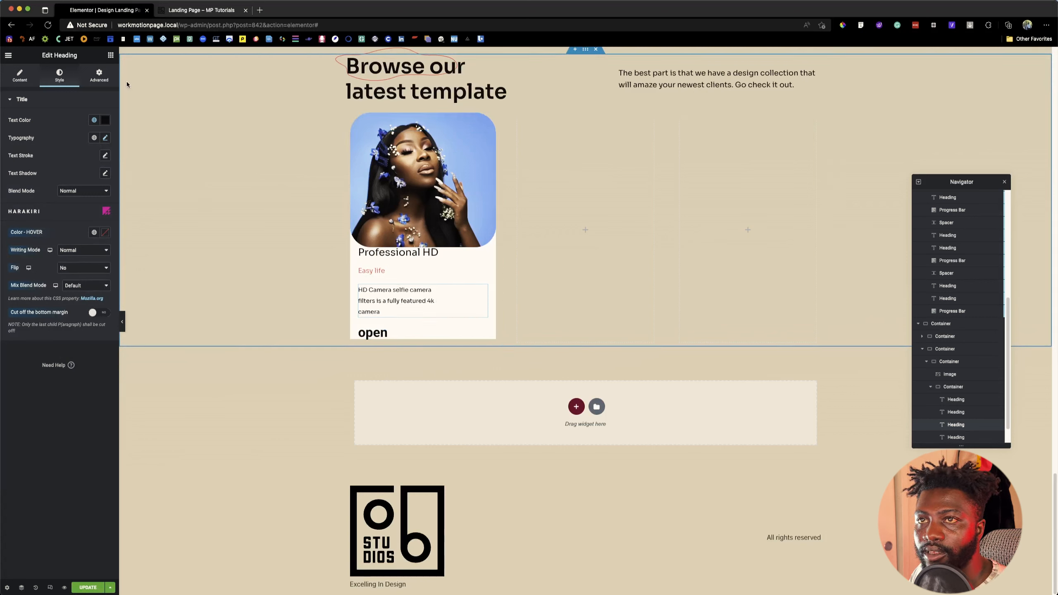
Step: Apply the global Sora font at 12 px to the "open" heading and align it to the end of its container
{"action": "left_click", "coordinate": [111, 56]}
{"action": "left_click", "coordinate": [377, 333]}
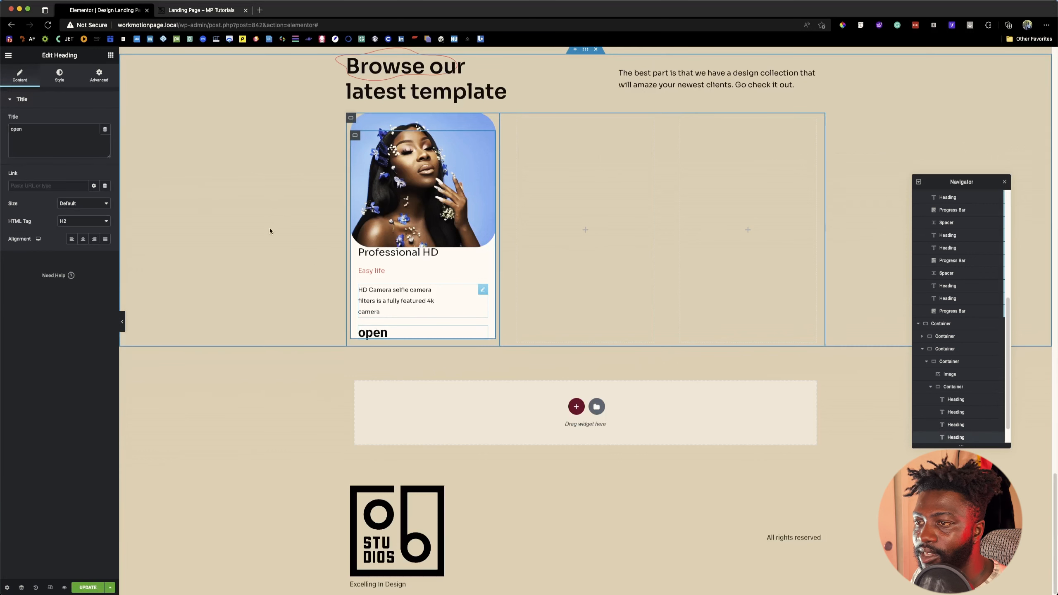
{"action": "left_click", "coordinate": [59, 75]}
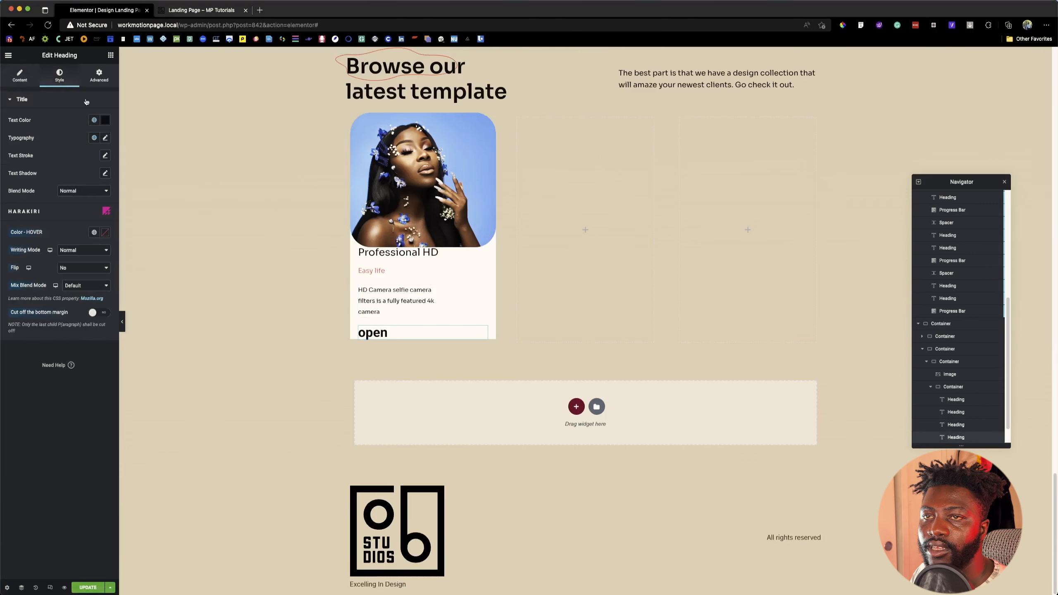
{"action": "left_click", "coordinate": [94, 137]}
{"action": "left_click", "coordinate": [61, 213]}
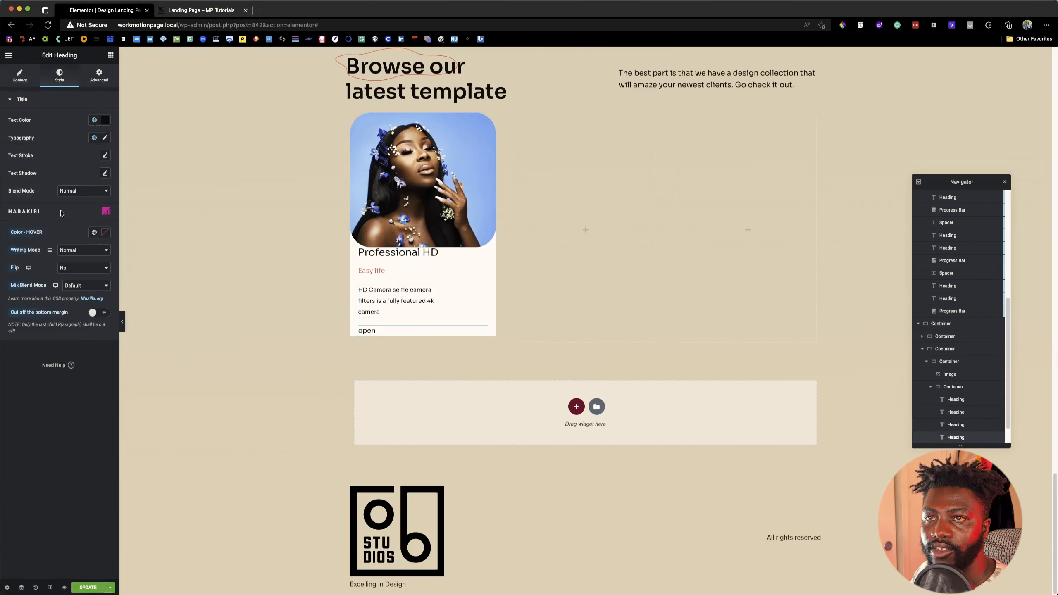
{"action": "left_click", "coordinate": [105, 138]}
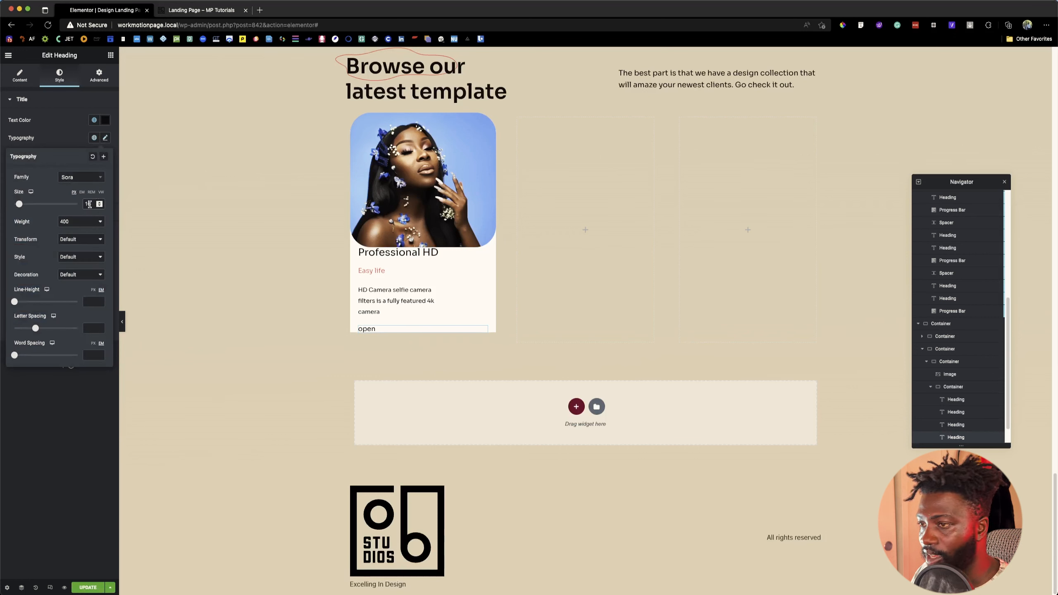
{"action": "key", "text": "Down"}
{"action": "key", "text": "Down"}
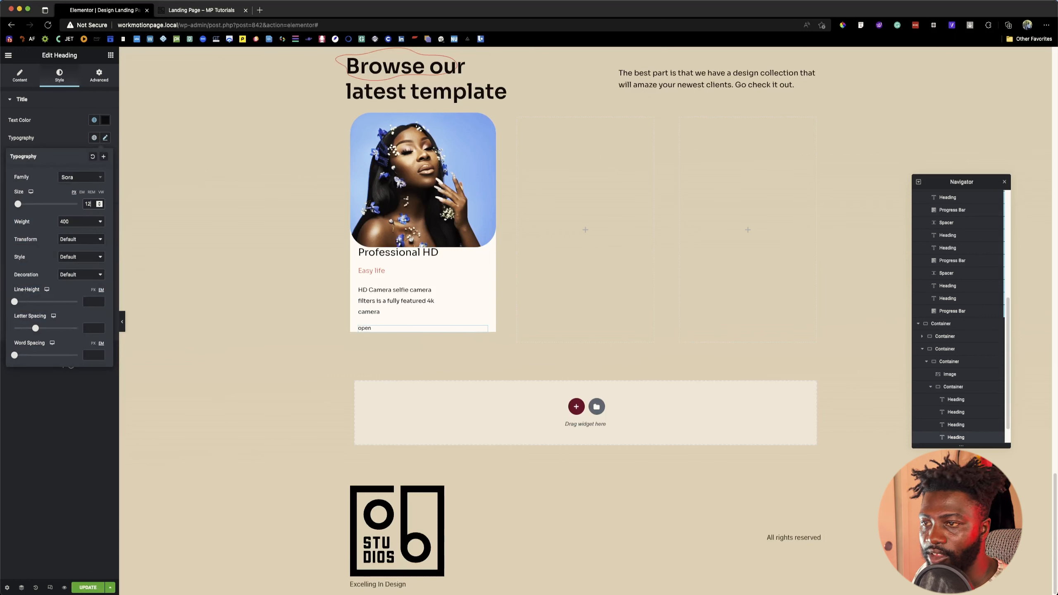
{"action": "left_click", "coordinate": [97, 81]}
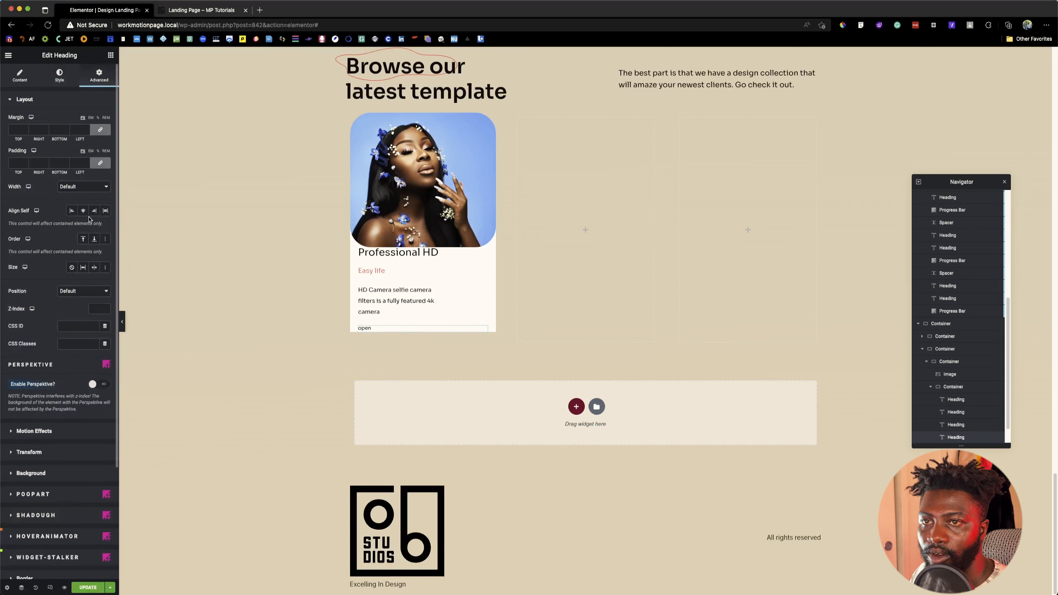
{"action": "left_click", "coordinate": [94, 211]}
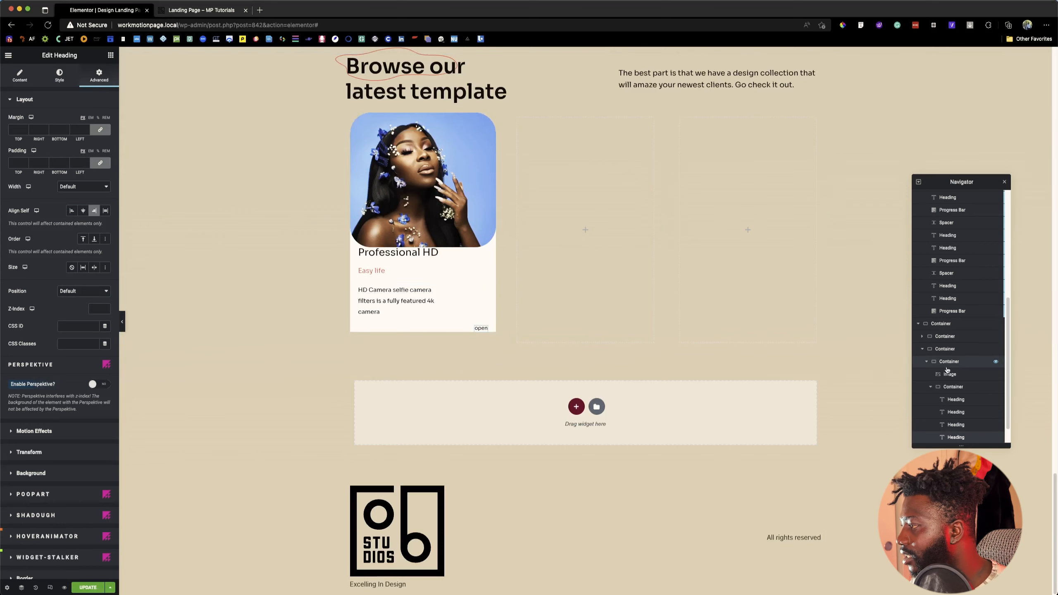
Step: Set the bottom padding of the white container holding the card's text to 30 px
{"action": "left_click", "coordinate": [953, 387]}
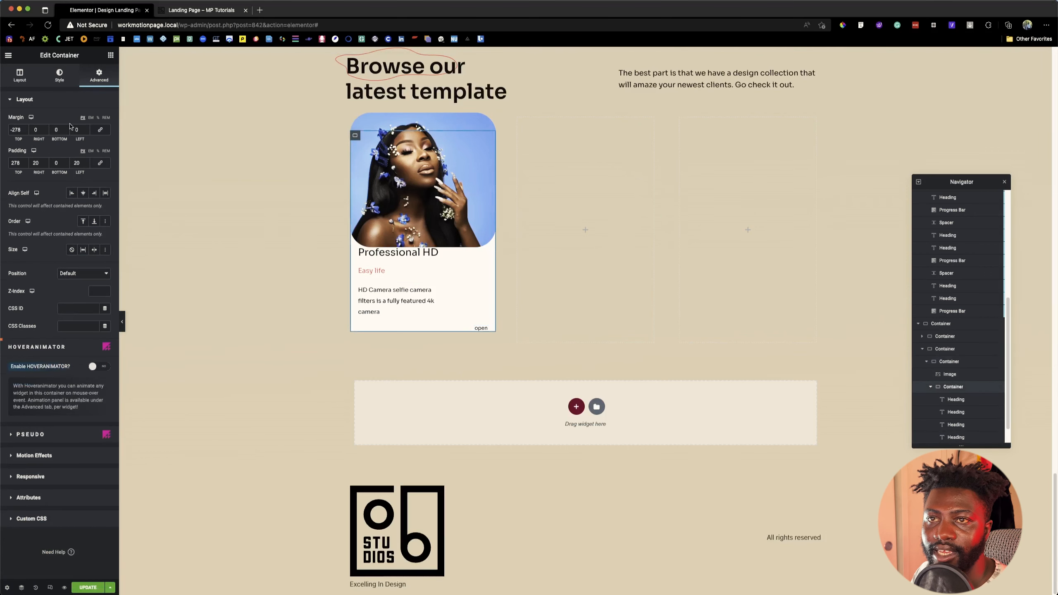
{"action": "left_click", "coordinate": [55, 163]}
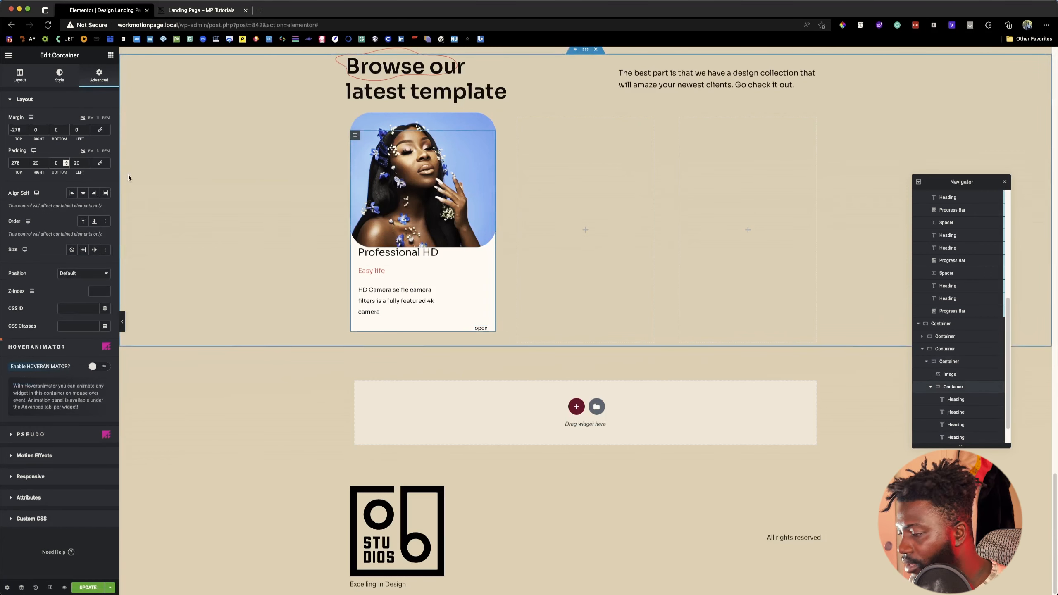
{"action": "type", "text": "3"}
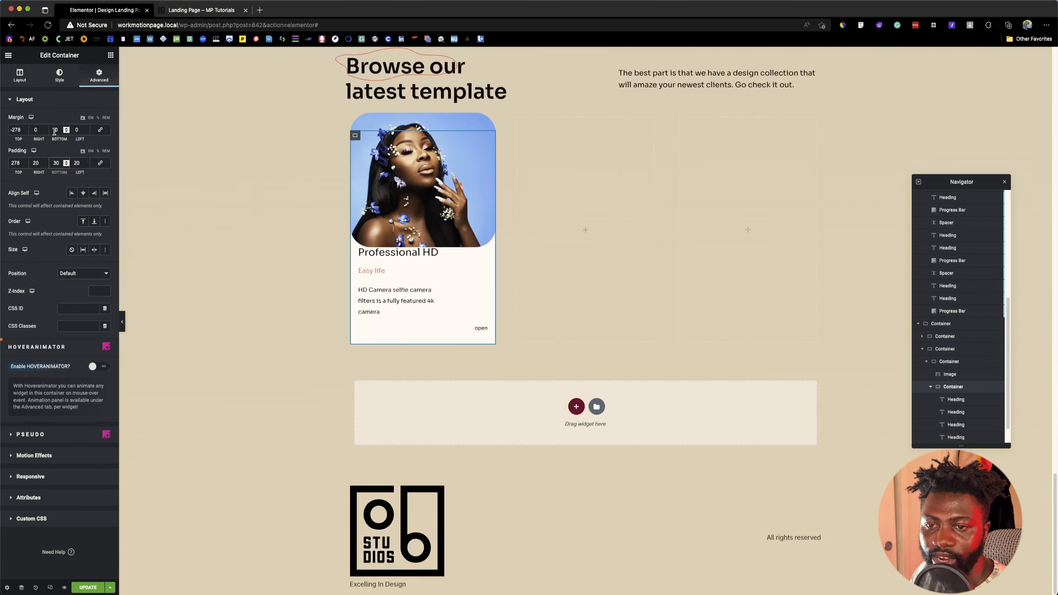
Step: Open the white container's border settings
{"action": "left_click", "coordinate": [59, 75]}
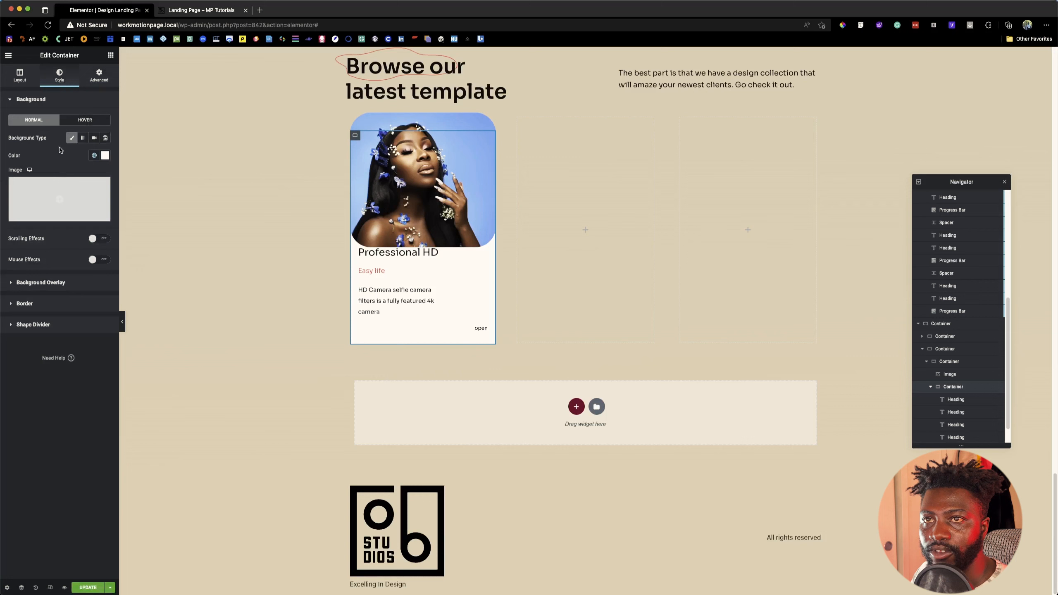
{"action": "left_click", "coordinate": [37, 304]}
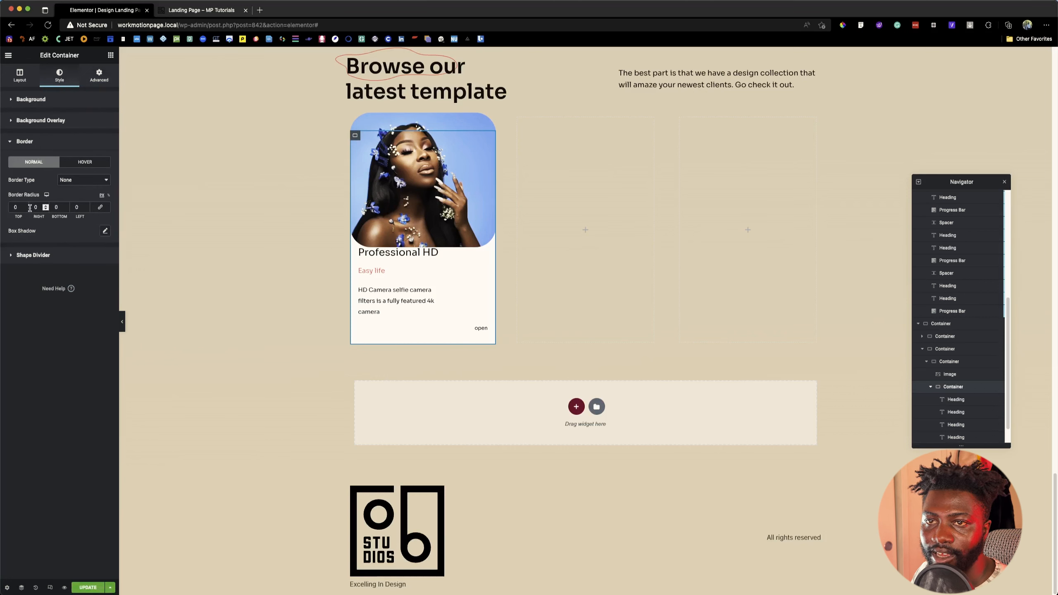
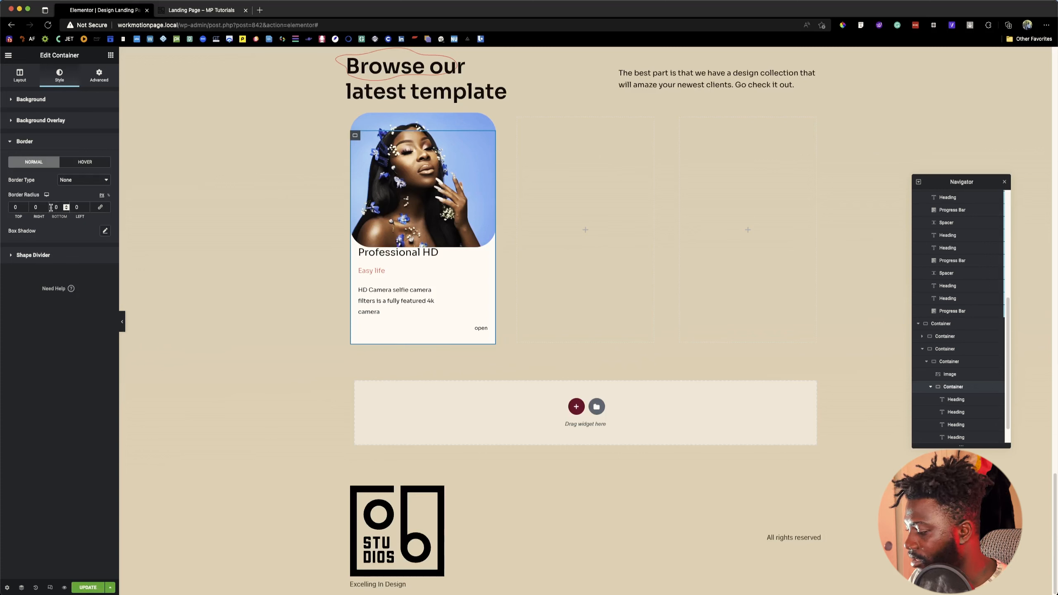
Step: Set the card text container's bottom and left border radius to 53, checking the card's radius in the Figma design
{"action": "left_click", "coordinate": [76, 207]}
{"action": "type", "text": "50"}
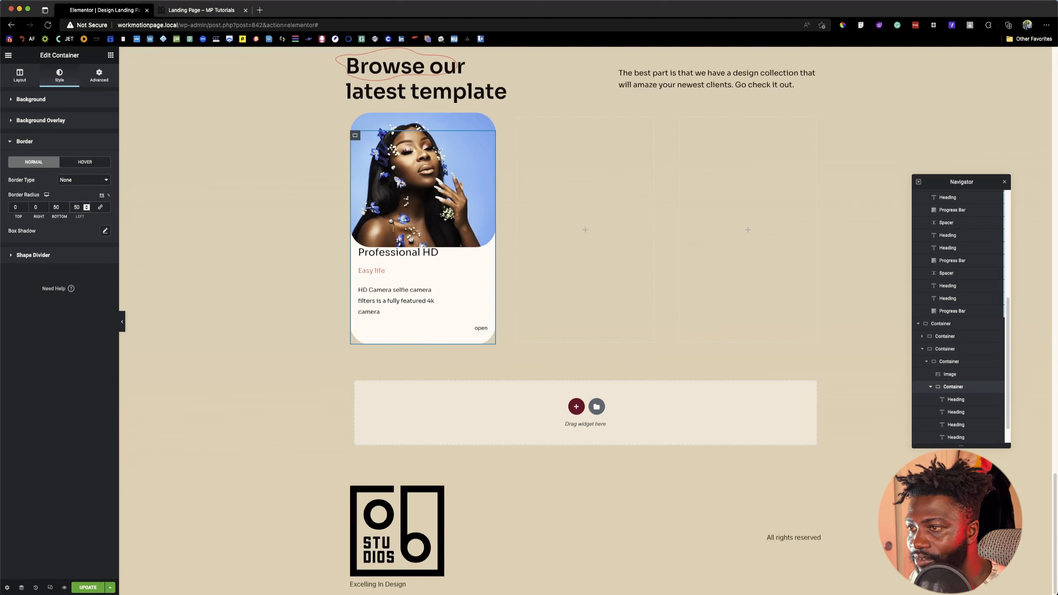
{"action": "key", "text": "super+Tab"}
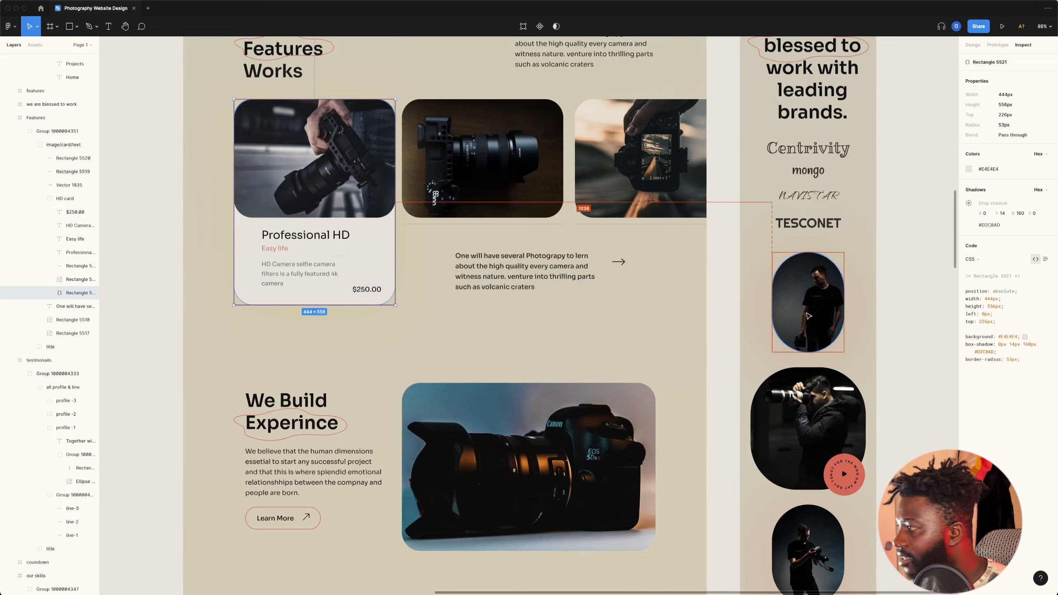
{"action": "key", "text": "super+Tab"}
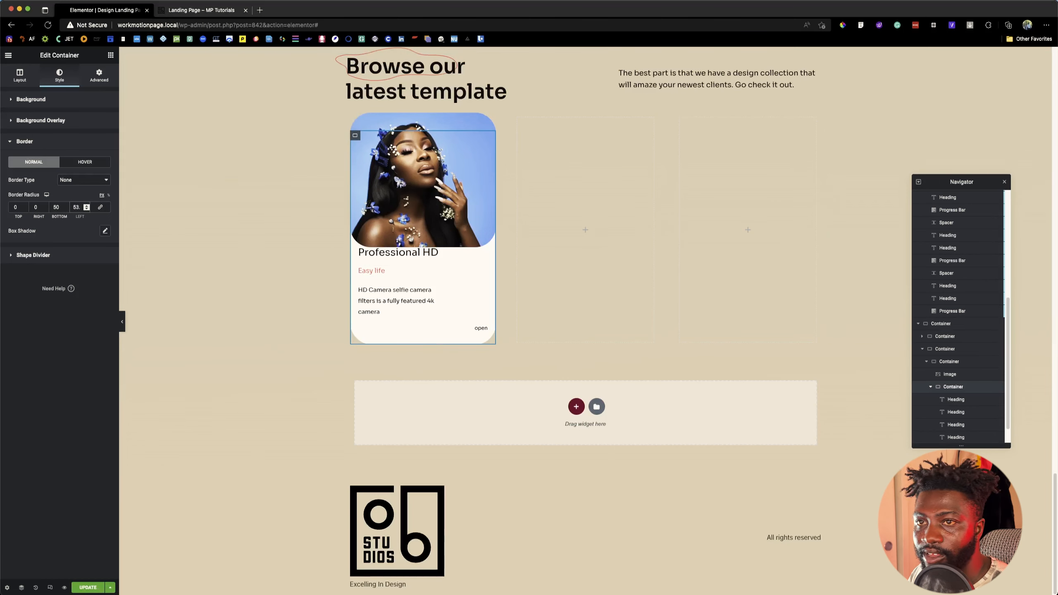
{"action": "double_click", "coordinate": [54, 207]}
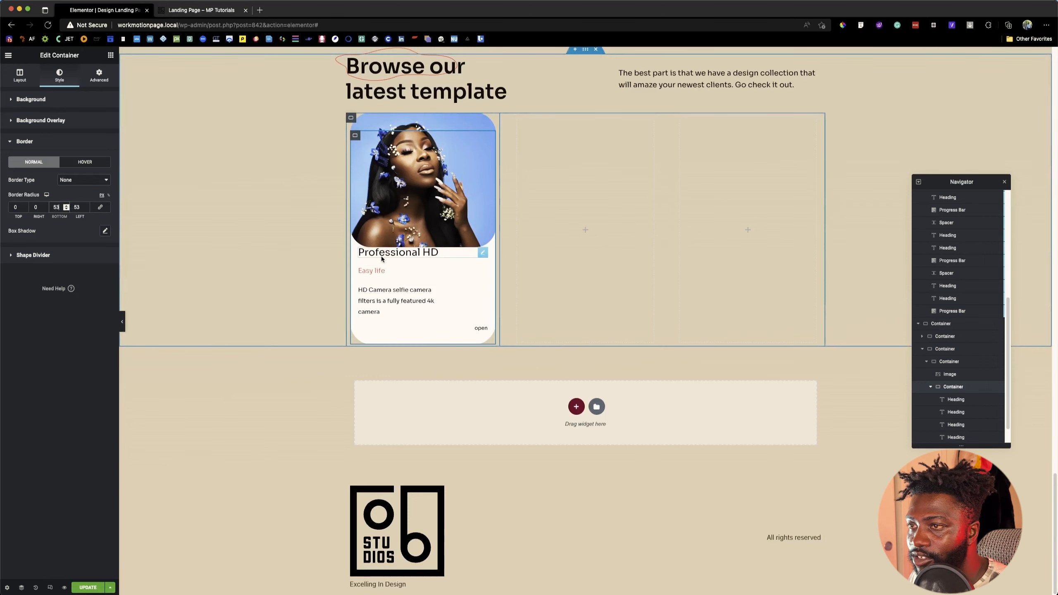
Step: Copy the card colour #E4E4E4 from the Figma design and apply it as the text container's background colour
{"action": "key", "text": "super+Tab"}
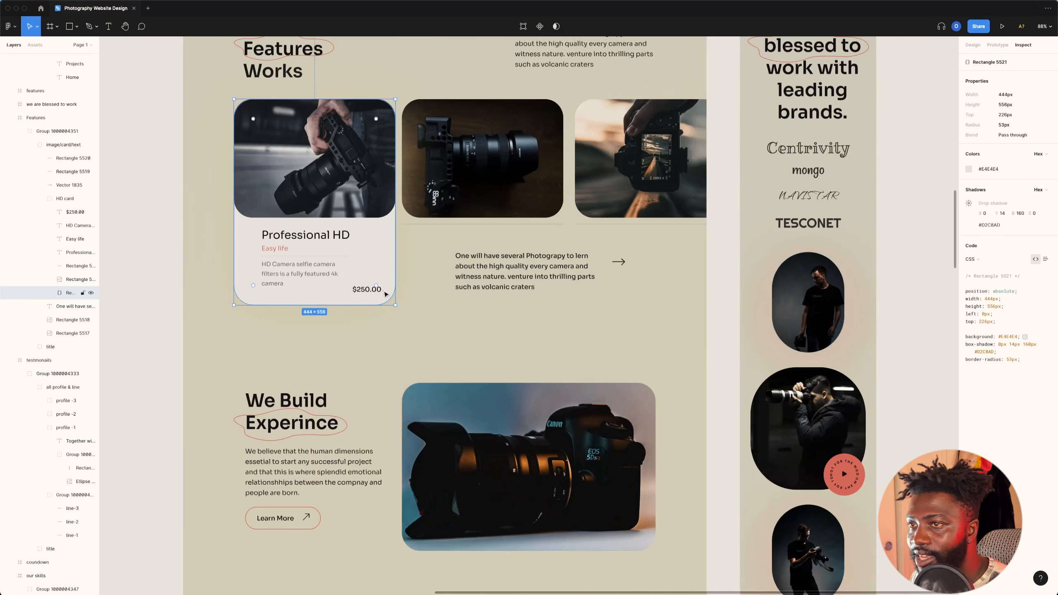
{"action": "double_click", "coordinate": [1004, 337]}
{"action": "key", "text": "super+c"}
{"action": "key", "text": "super+Tab"}
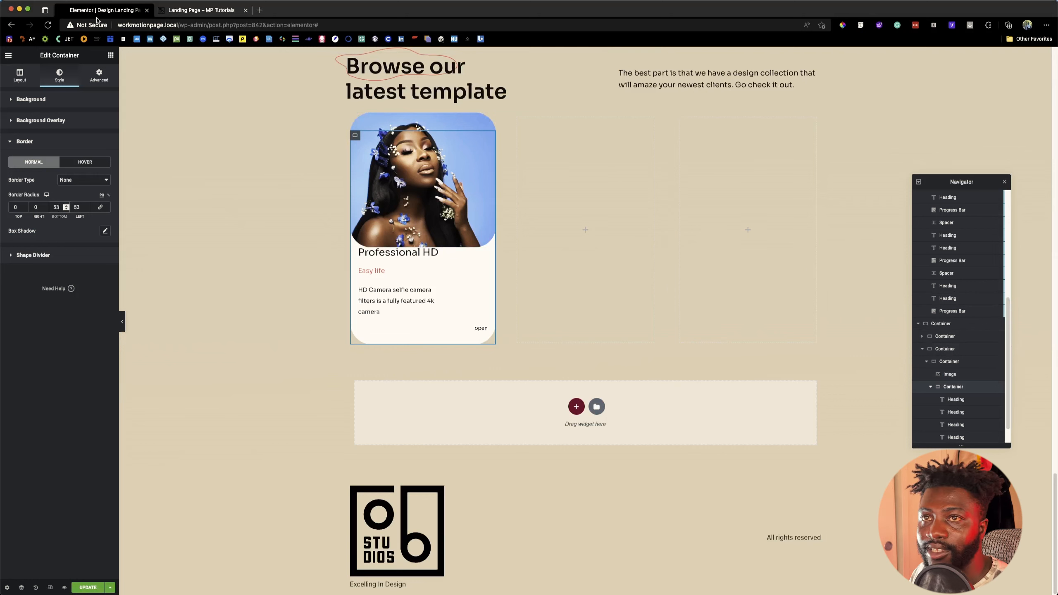
{"action": "left_click", "coordinate": [100, 99]}
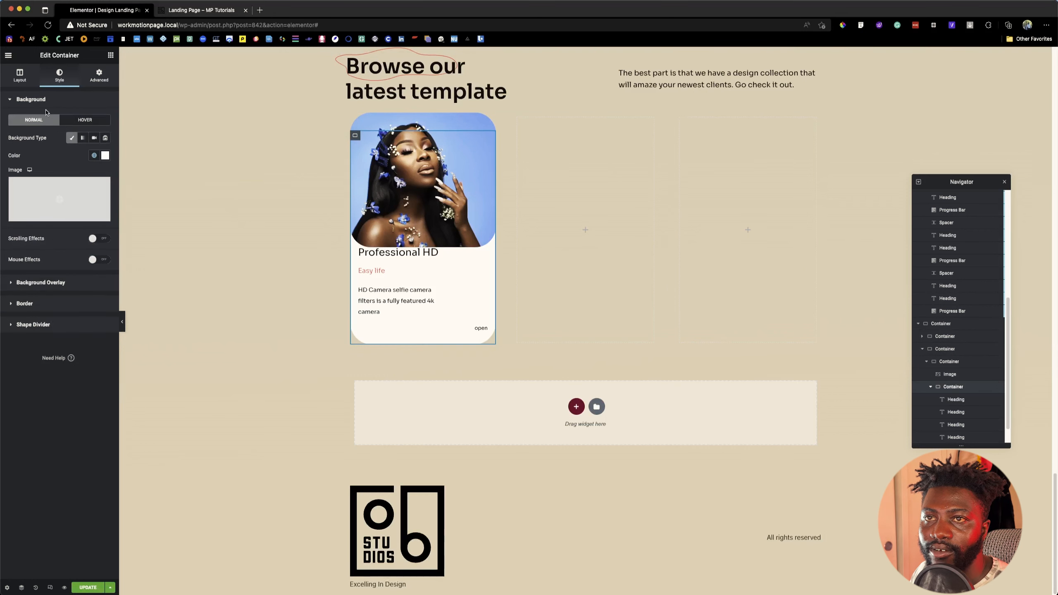
{"action": "left_click", "coordinate": [105, 155]}
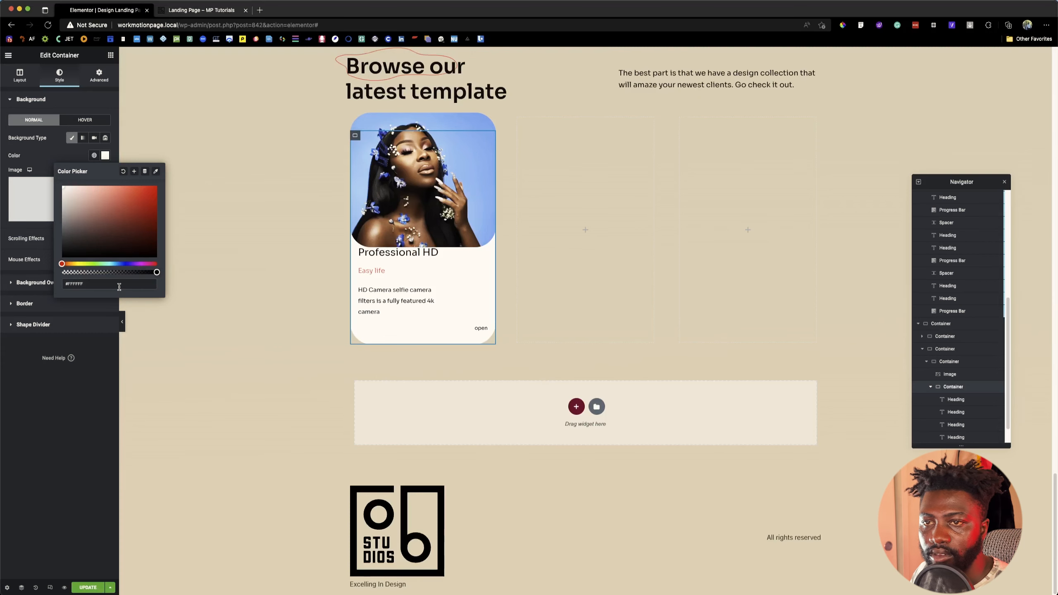
{"action": "triple_click", "coordinate": [119, 287]}
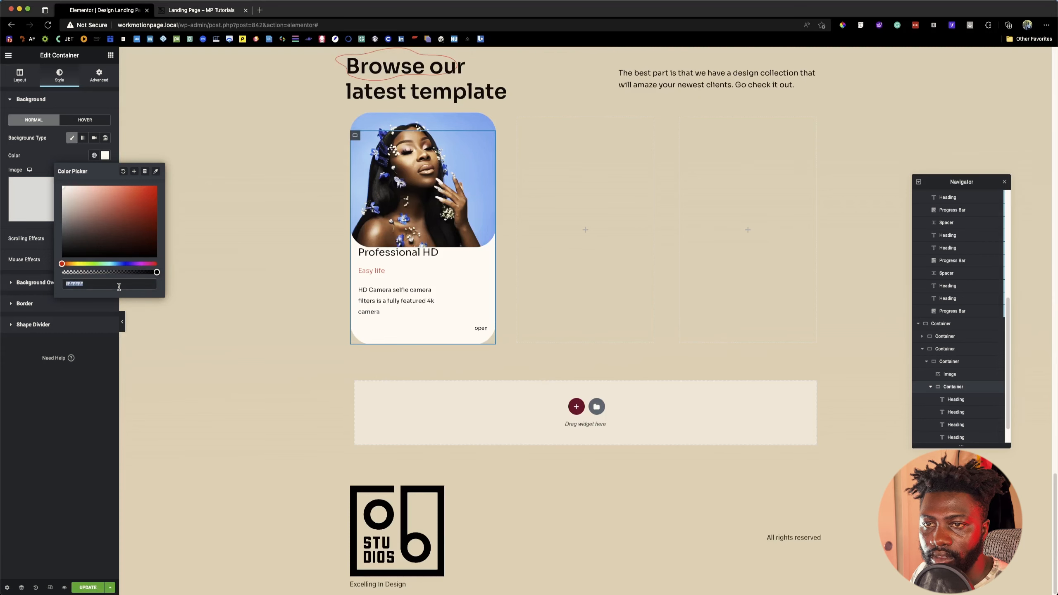
{"action": "key", "text": "super+v"}
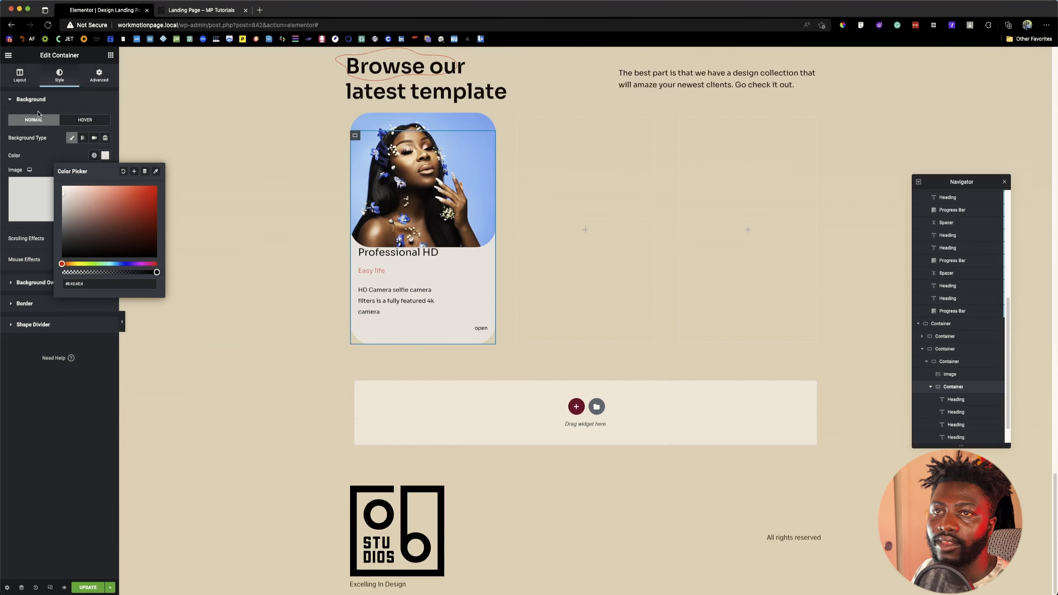
{"action": "left_click", "coordinate": [87, 128]}
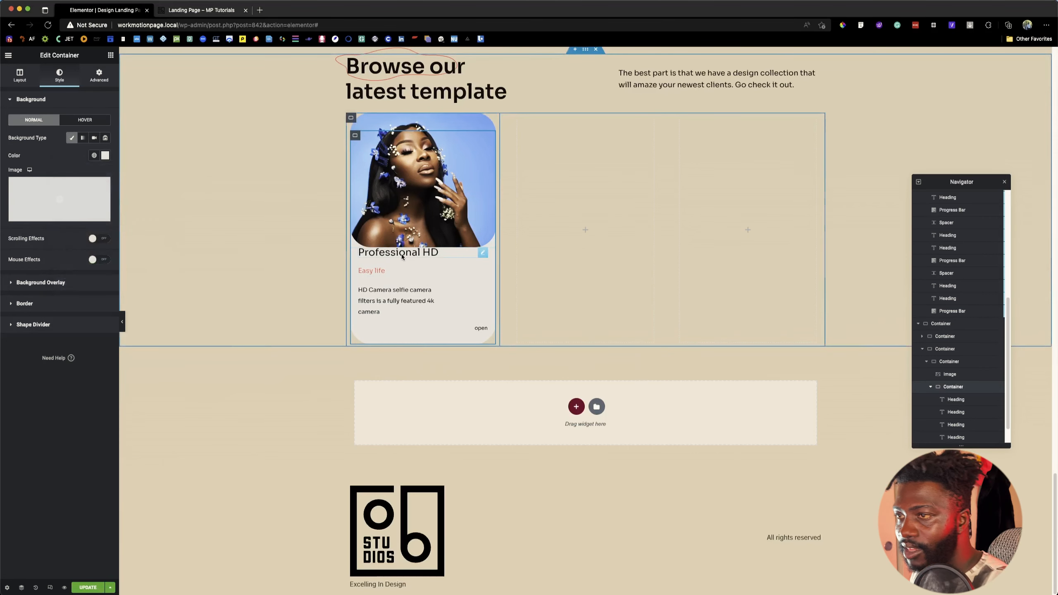
Step: Measure the card heading's side spacing in Figma, and set the text container's padding to 76 left and 125 right
{"action": "key", "text": "super+Tab"}
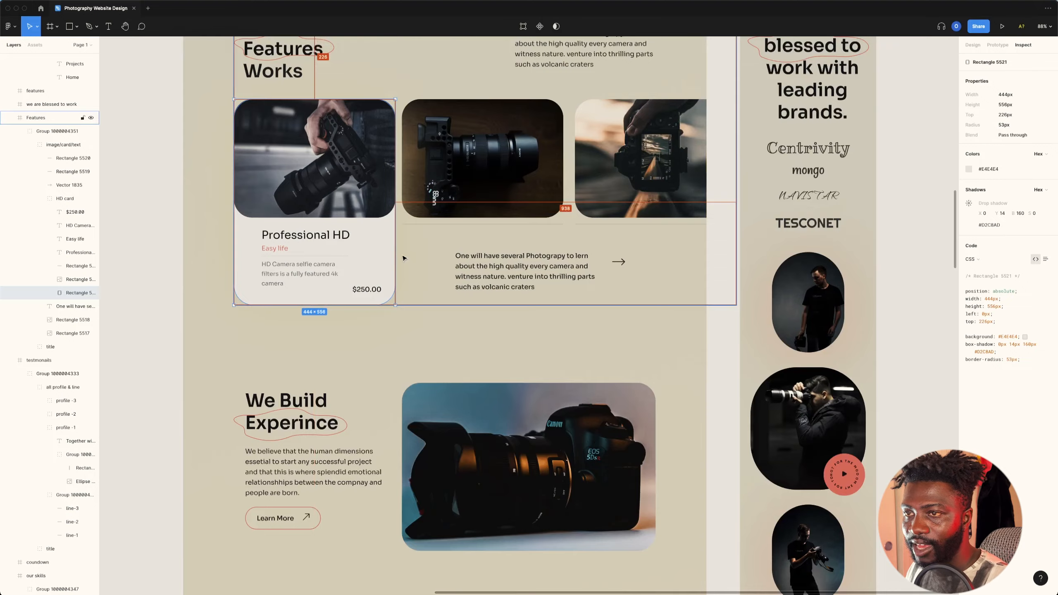
{"action": "key", "text": "super+Tab"}
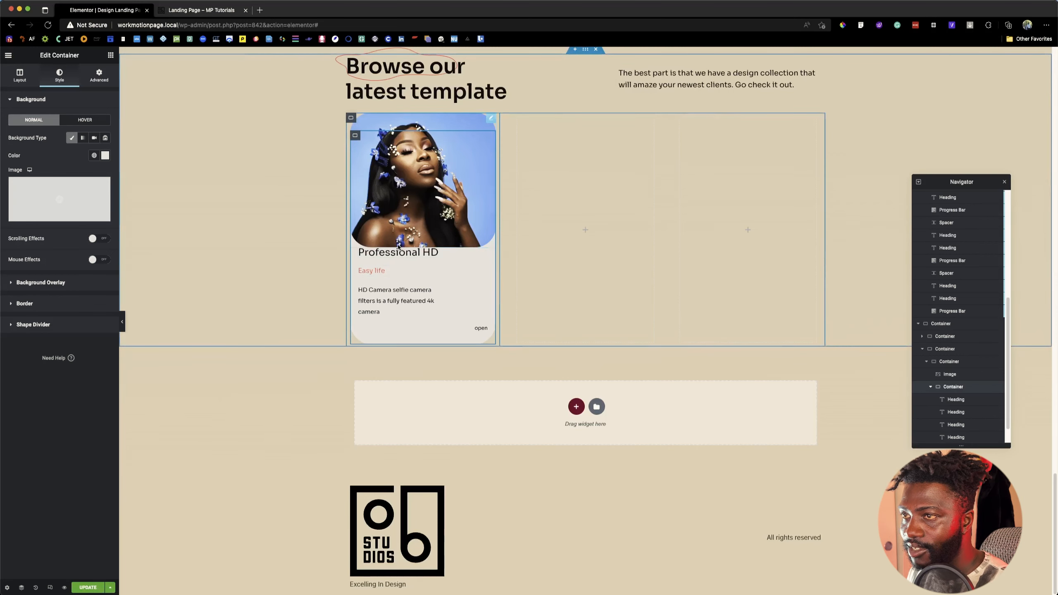
{"action": "left_click", "coordinate": [100, 77]}
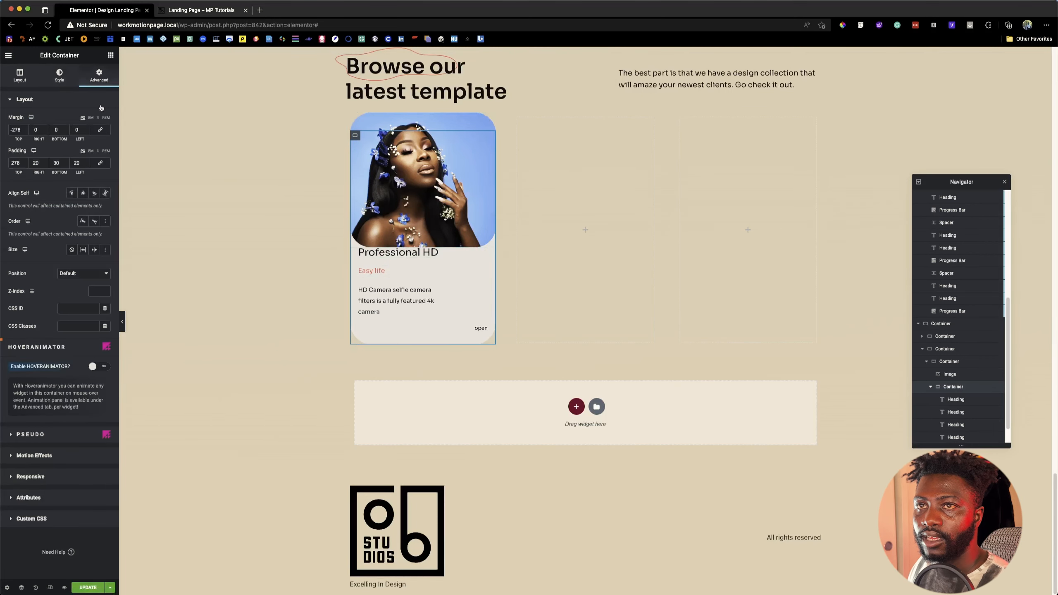
{"action": "key", "text": "super+Tab"}
{"action": "key", "text": "alt"}
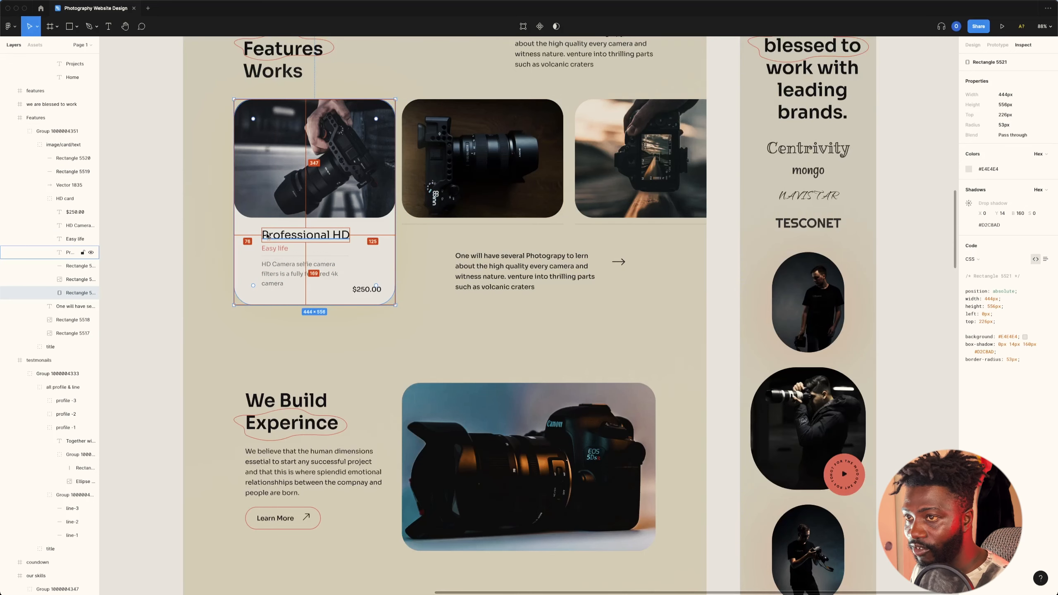
{"action": "key", "text": "super+Tab"}
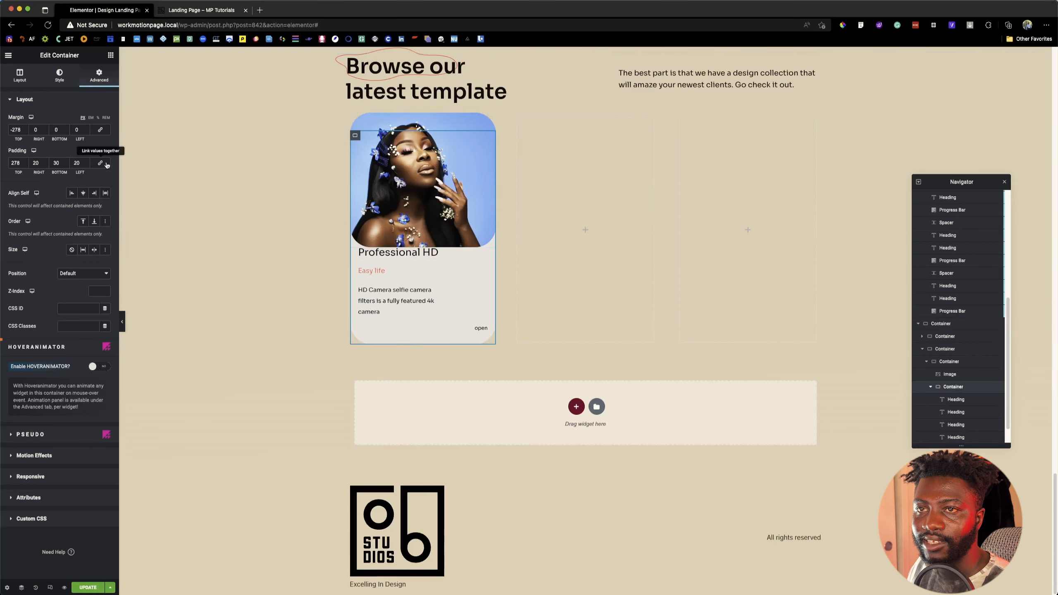
{"action": "double_click", "coordinate": [76, 163]}
{"action": "type", "text": "78"}
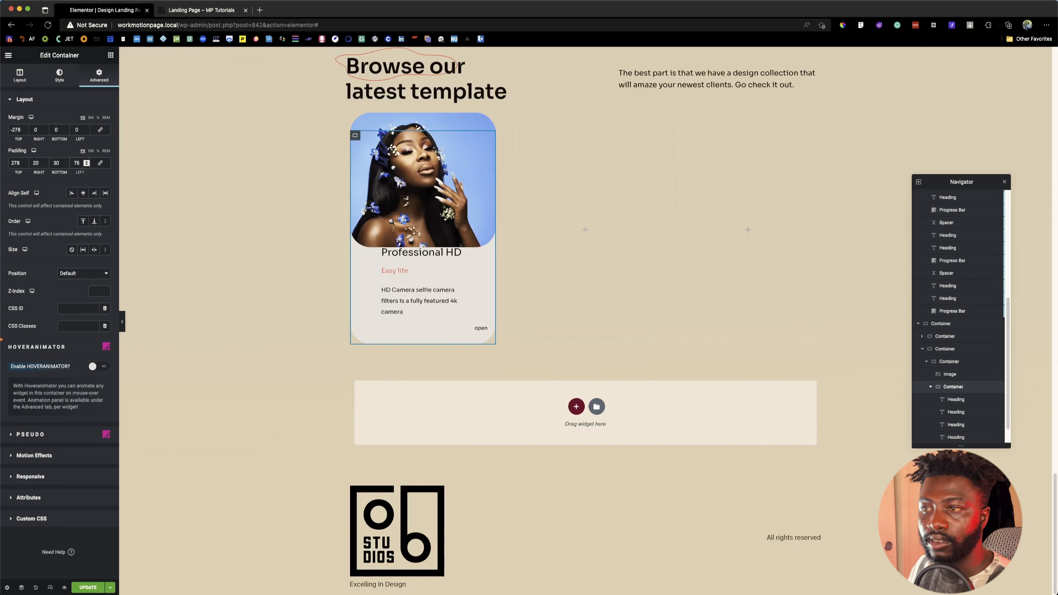
{"action": "type", "text": "125"}
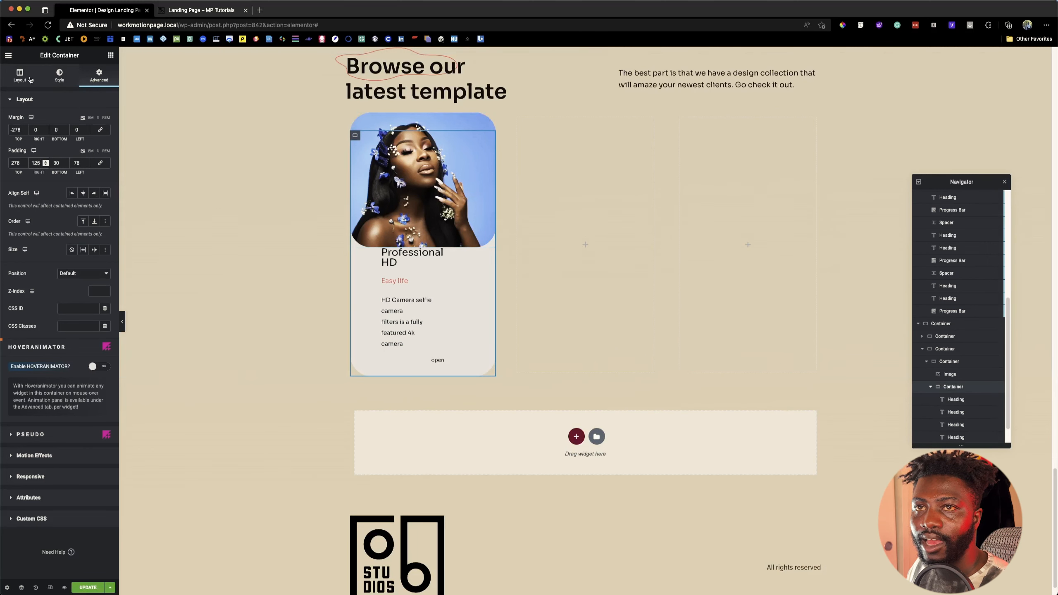
Step: Check the card's dimensions in Figma, and set the text container's content width to Full Width at 444 px
{"action": "left_click", "coordinate": [24, 77]}
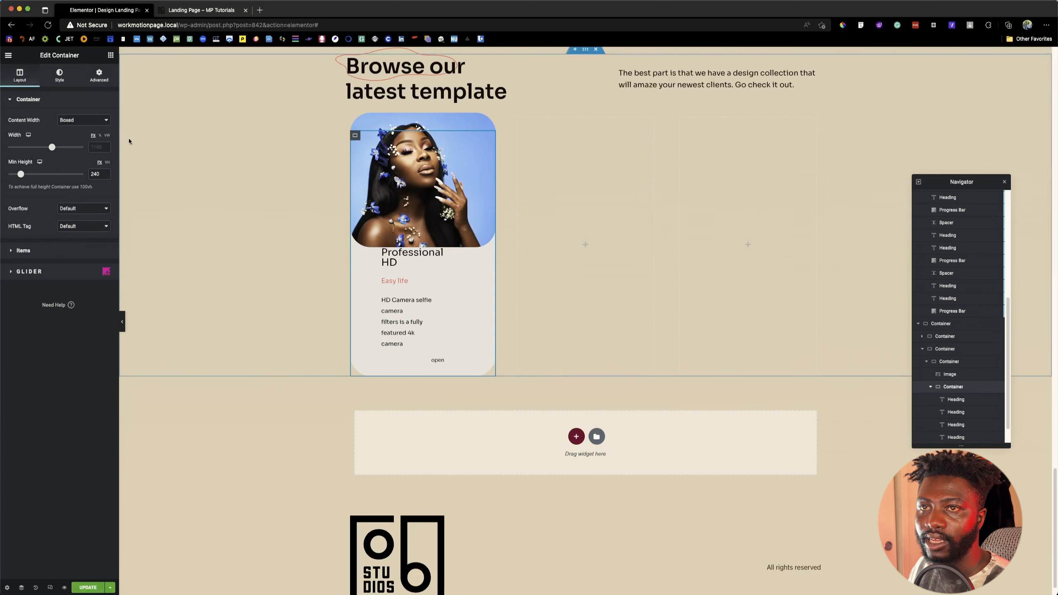
{"action": "key", "text": "super+Tab"}
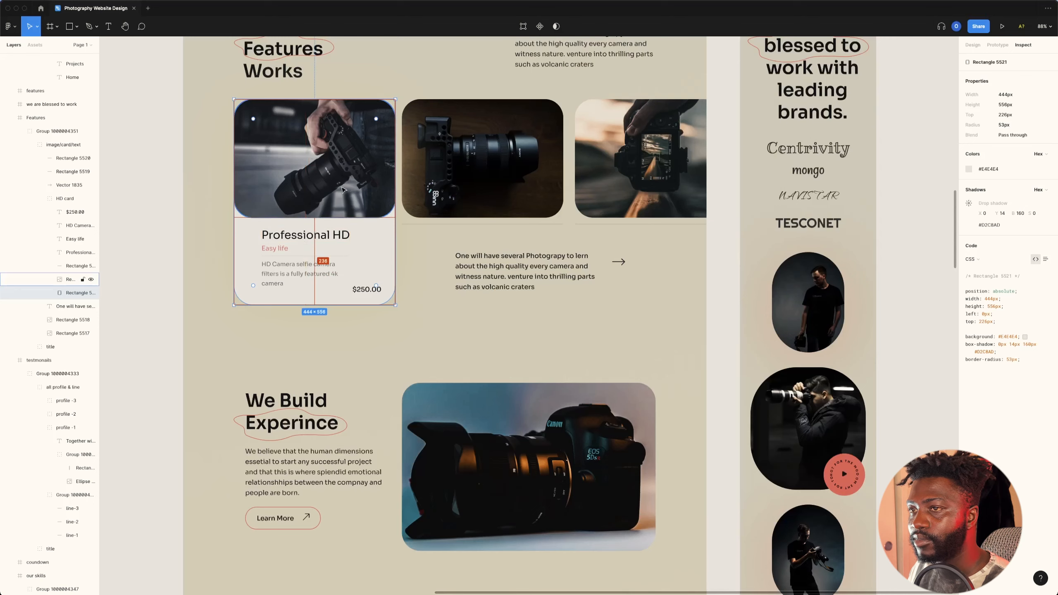
{"action": "left_click", "coordinate": [385, 117]}
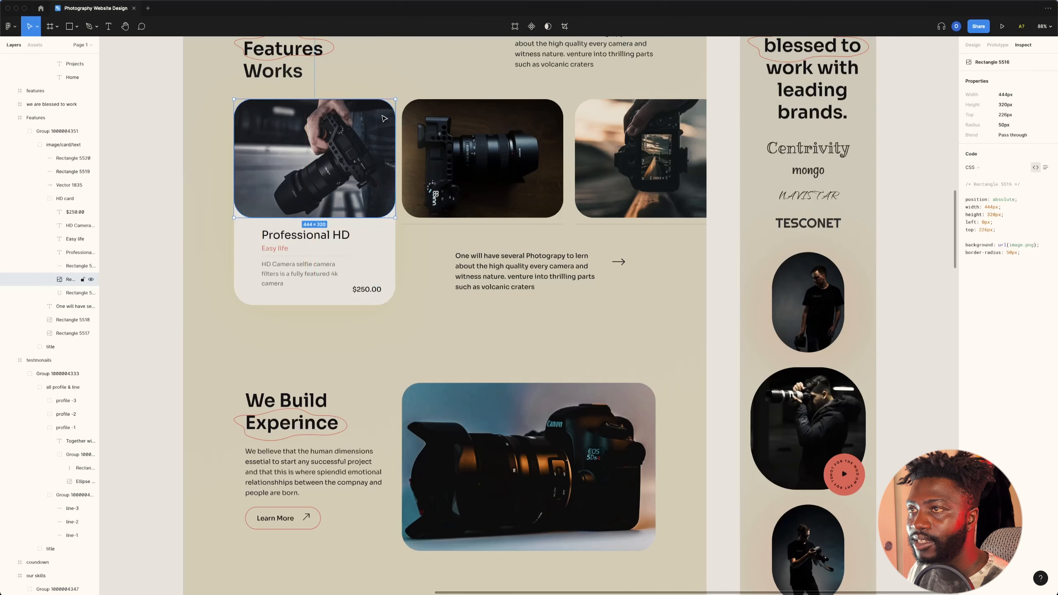
{"action": "left_click", "coordinate": [243, 277]}
{"action": "key", "text": "super+Tab"}
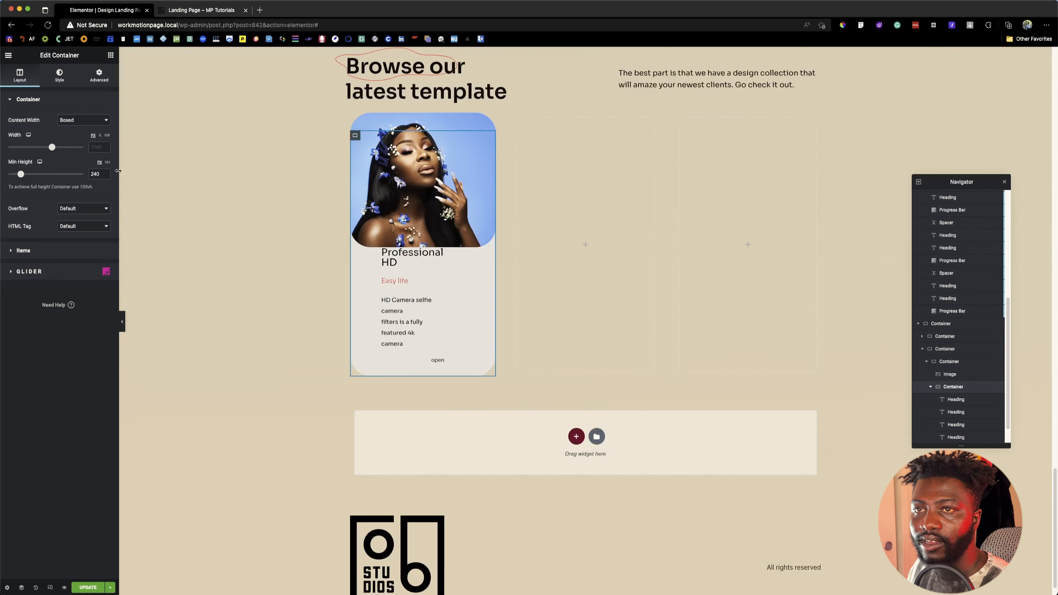
{"action": "left_click", "coordinate": [83, 120]}
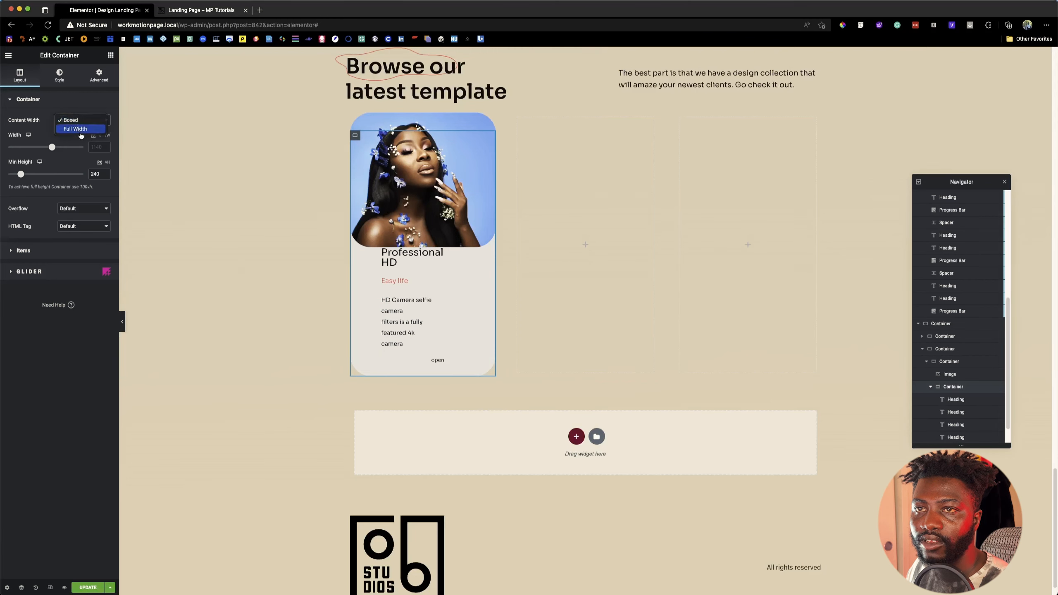
{"action": "left_click", "coordinate": [77, 129]}
{"action": "left_click", "coordinate": [93, 135]}
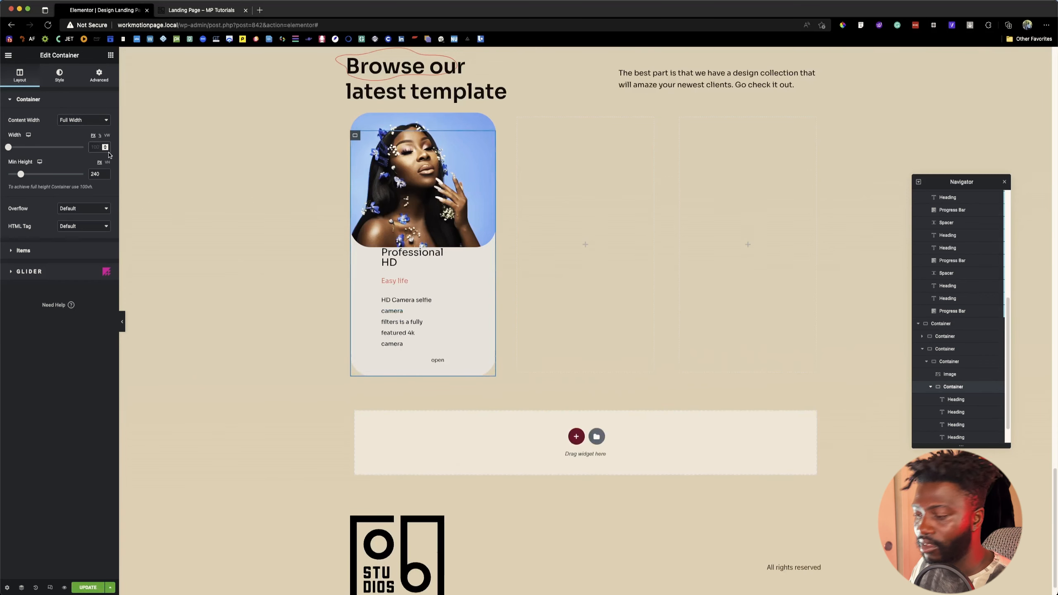
{"action": "type", "text": "444"}
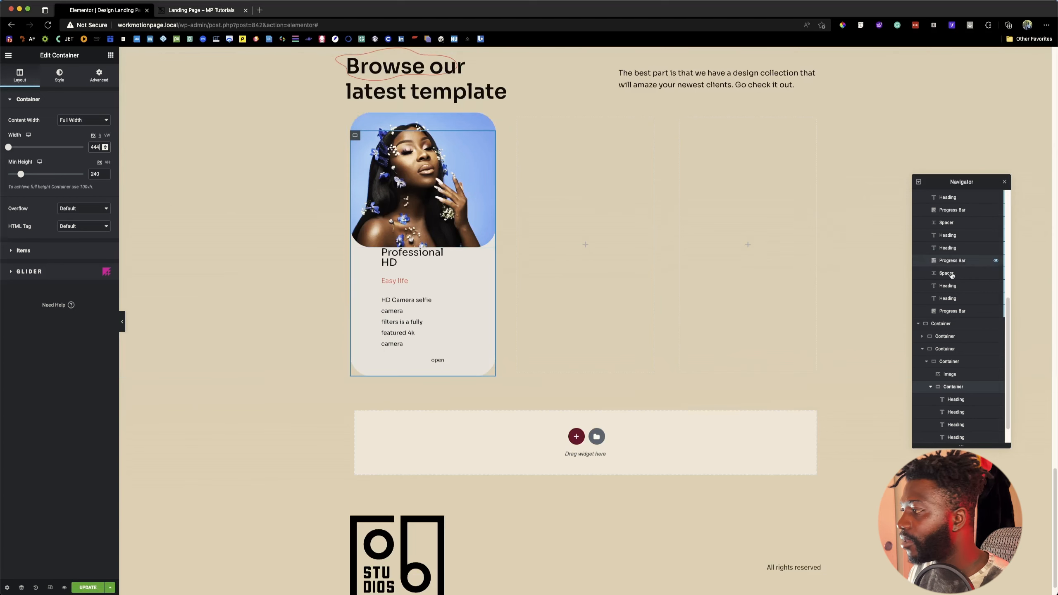
Step: Widen the parent container that holds the three card columns to about 1359 px
{"action": "left_click", "coordinate": [948, 361]}
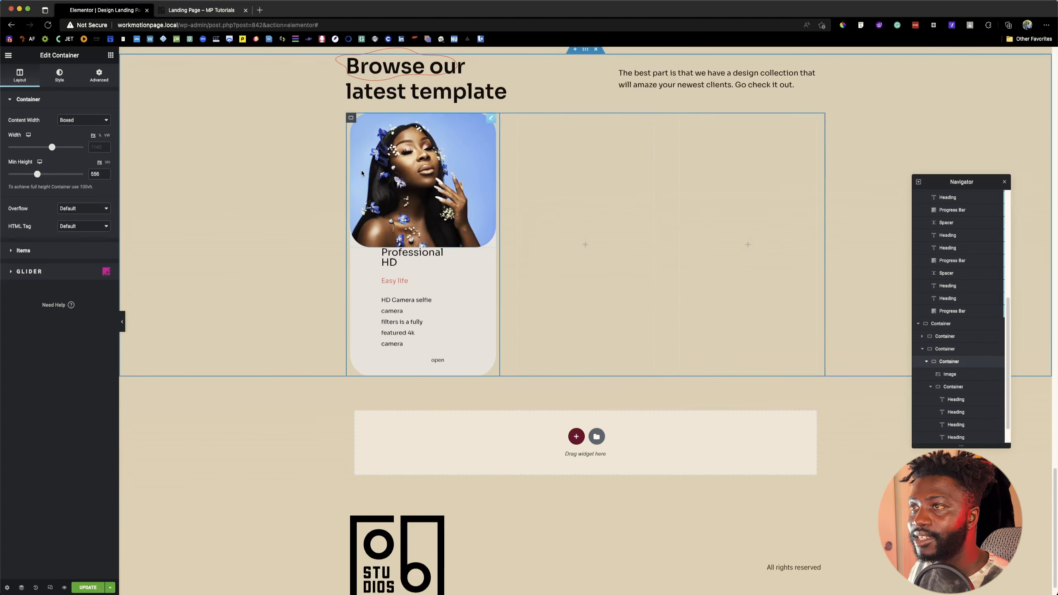
{"action": "left_click", "coordinate": [938, 350]}
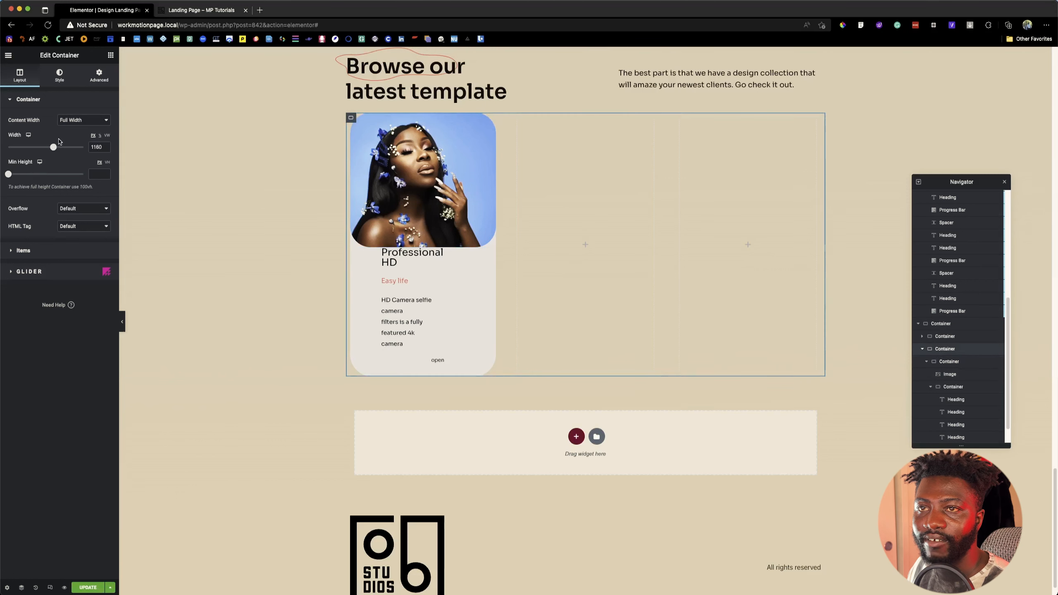
{"action": "left_click_drag", "start_coordinate": [54, 147], "coordinate": [68, 148]}
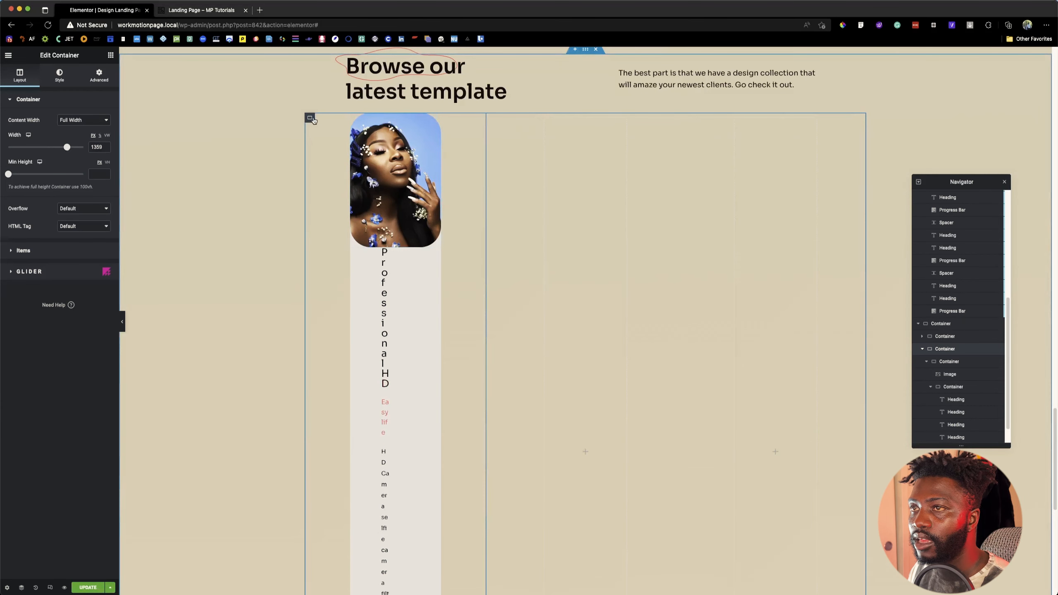
Step: Set the content width of the first card's outer container, which holds the image and text container, to Full Width
{"action": "left_click", "coordinate": [380, 137]}
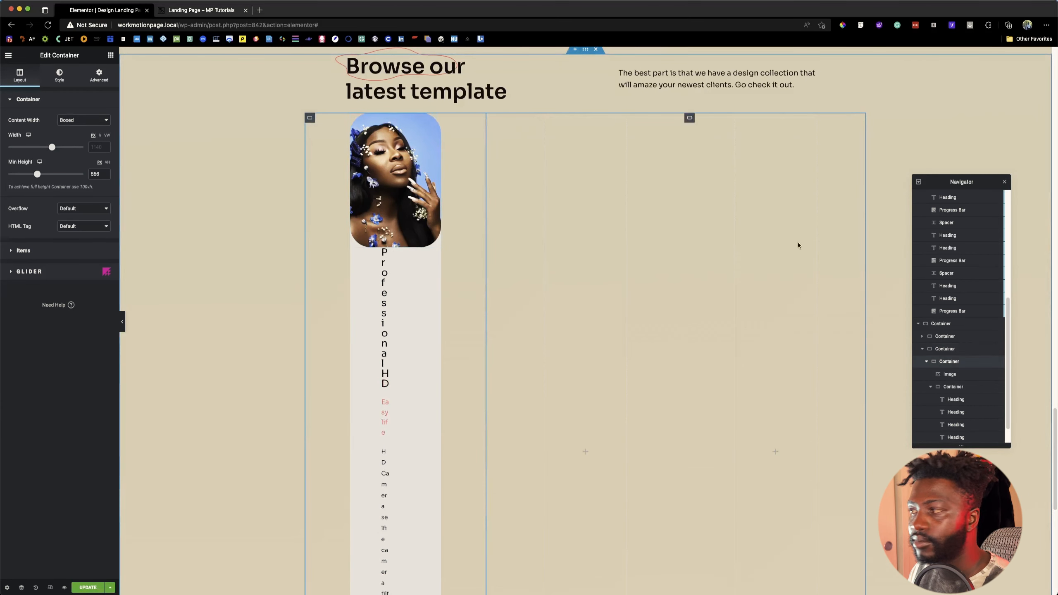
{"action": "left_click", "coordinate": [953, 375]}
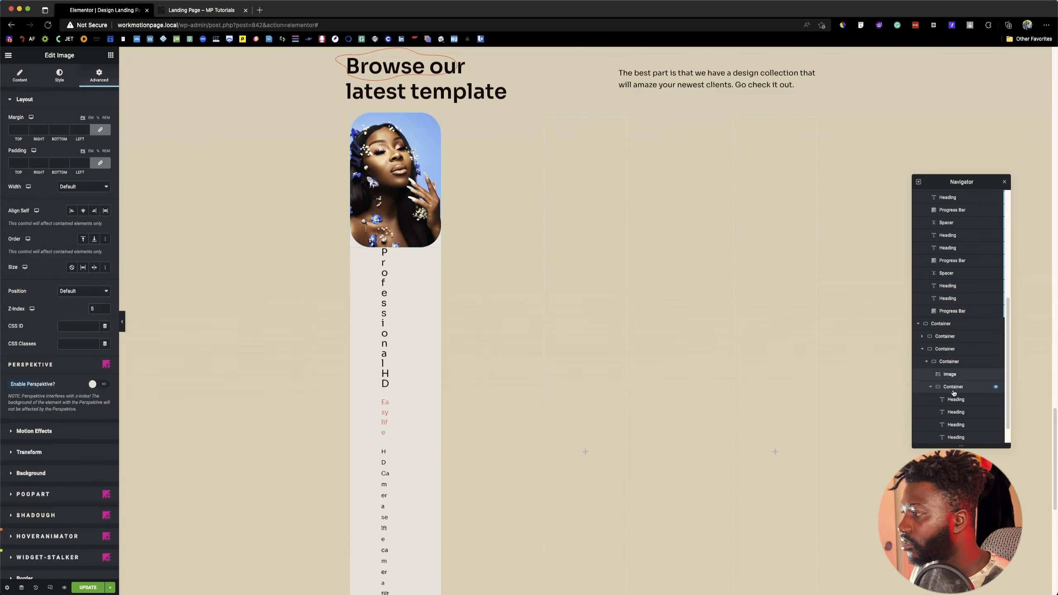
{"action": "left_click", "coordinate": [955, 387]}
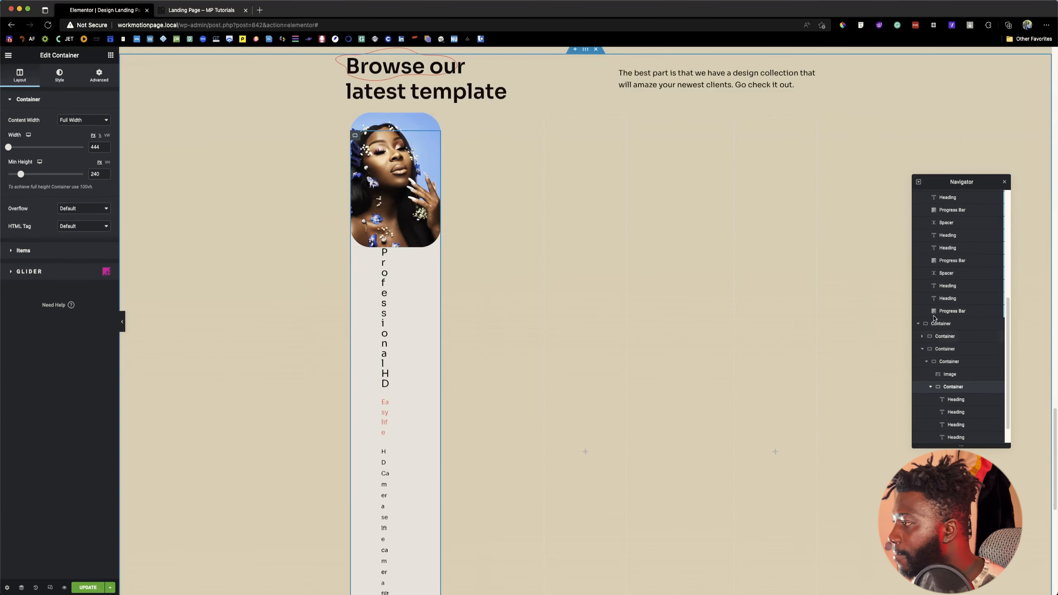
{"action": "left_click", "coordinate": [948, 362]}
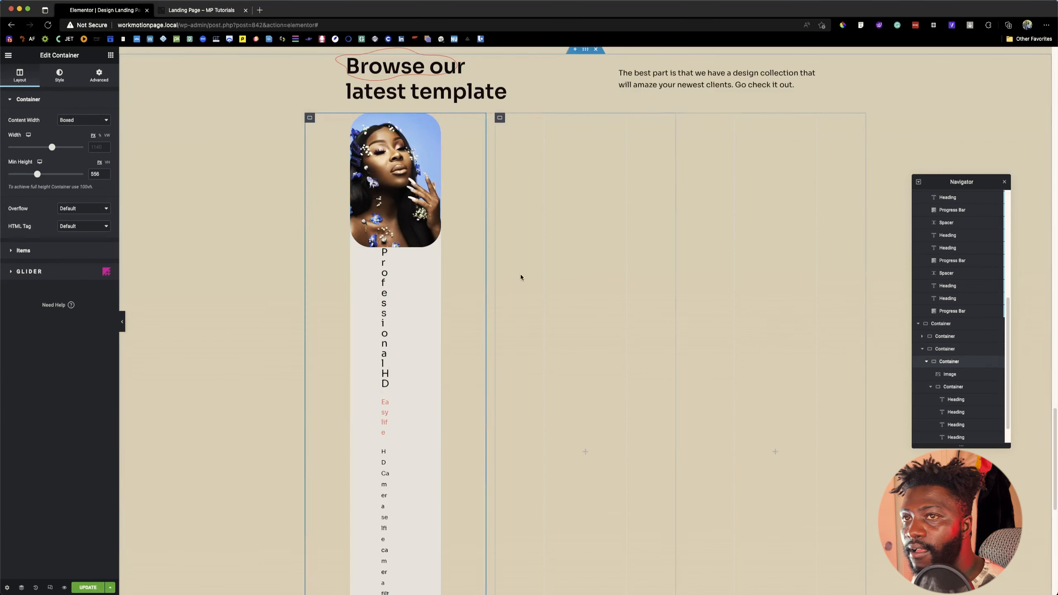
{"action": "left_click", "coordinate": [83, 120]}
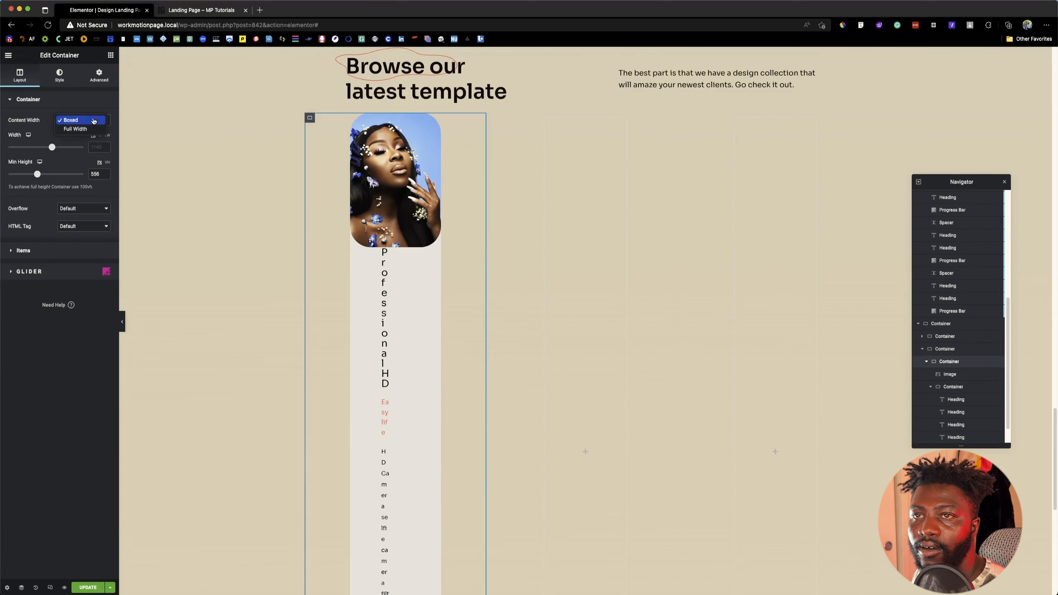
{"action": "left_click", "coordinate": [78, 129]}
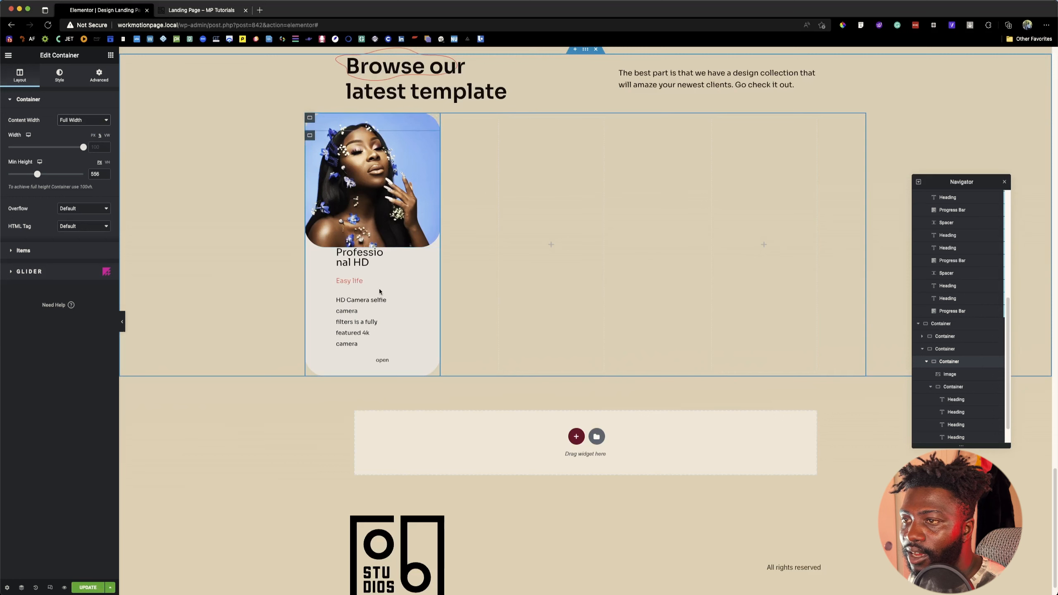
Step: Set the content width of the two empty column containers beside the first card to Full Width
{"action": "left_click", "coordinate": [372, 261]}
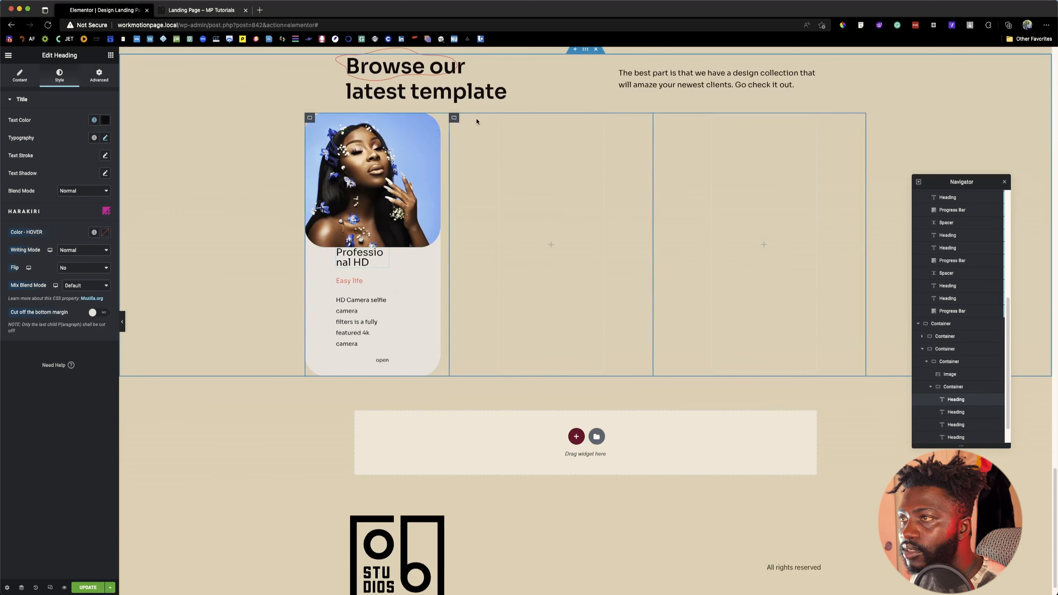
{"action": "left_click", "coordinate": [453, 120]}
{"action": "left_click", "coordinate": [86, 120]}
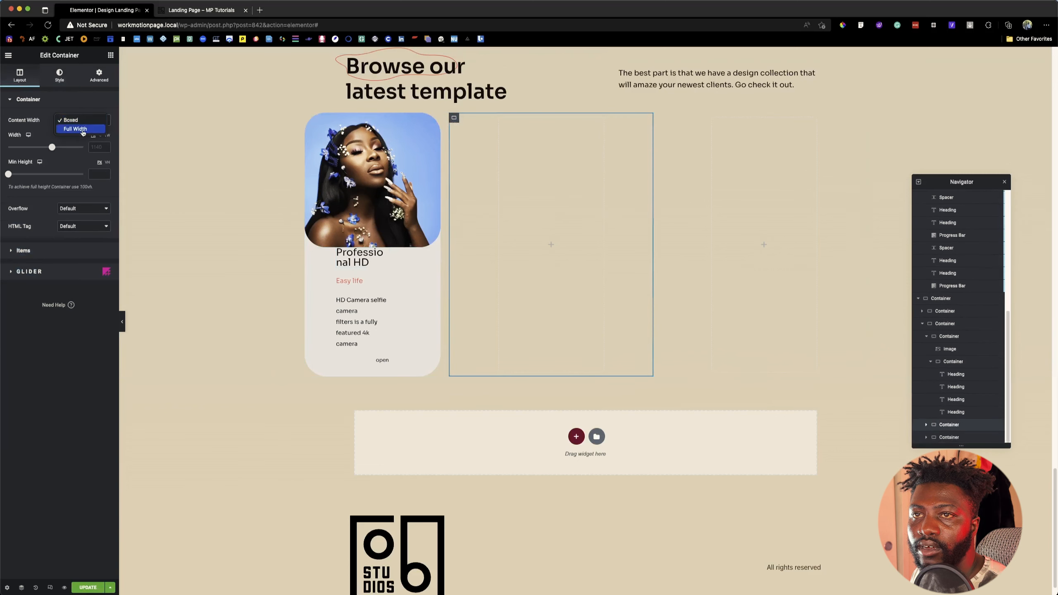
{"action": "left_click", "coordinate": [83, 132]}
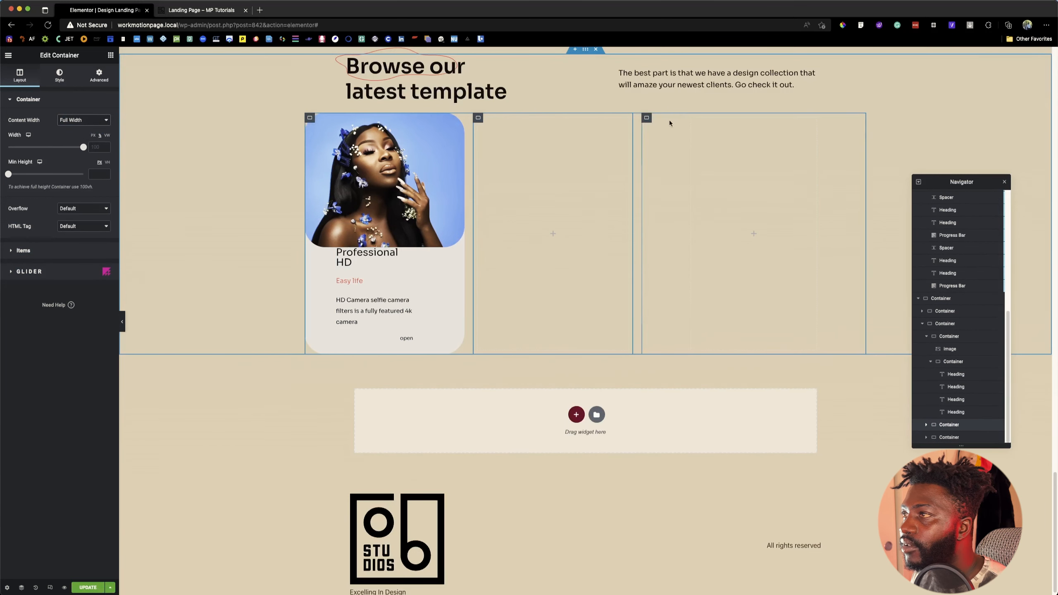
{"action": "left_click", "coordinate": [290, 134]}
{"action": "left_click", "coordinate": [95, 120]}
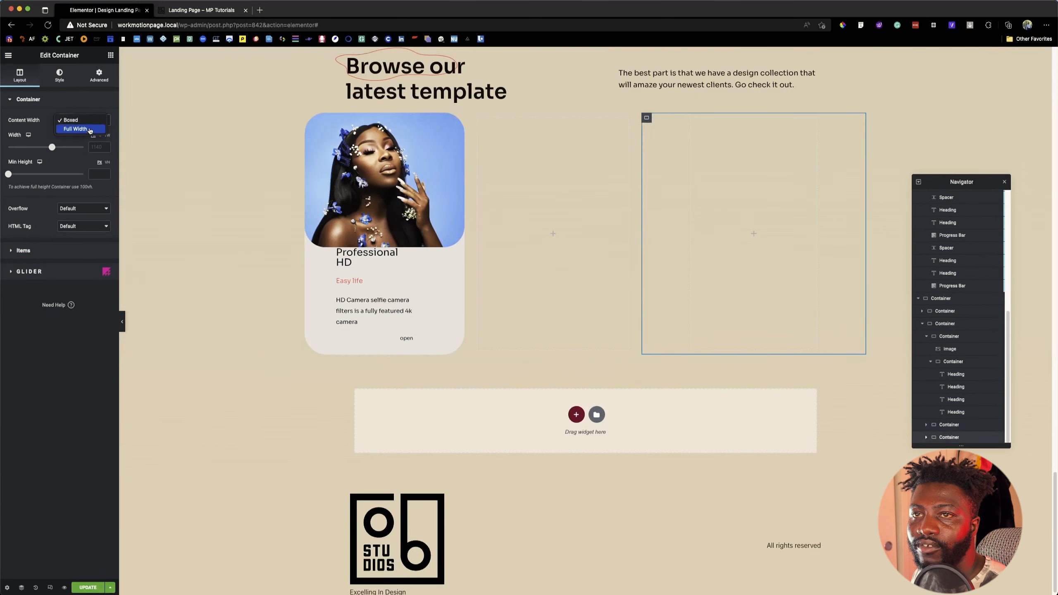
{"action": "left_click", "coordinate": [90, 131]}
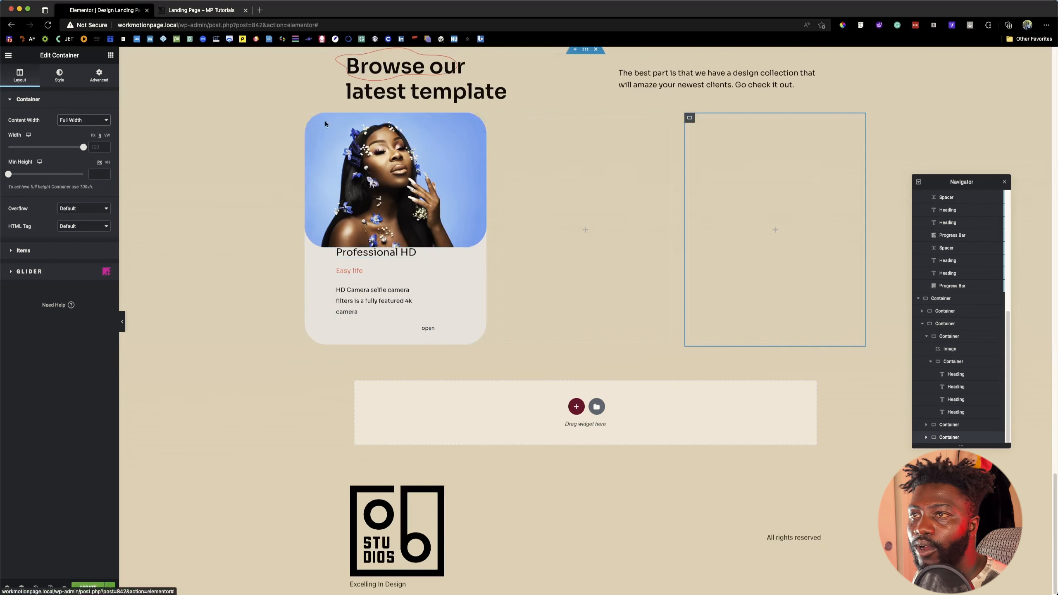
Step: Set the top padding of the first card's text container to 320 px, and update the page
{"action": "left_click", "coordinate": [926, 336]}
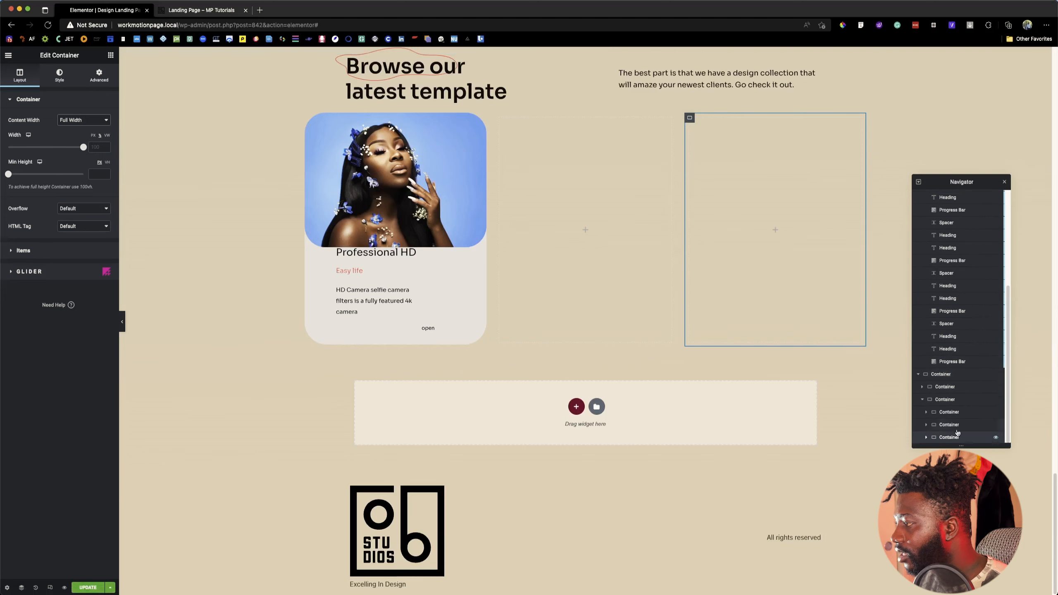
{"action": "left_click", "coordinate": [950, 412]}
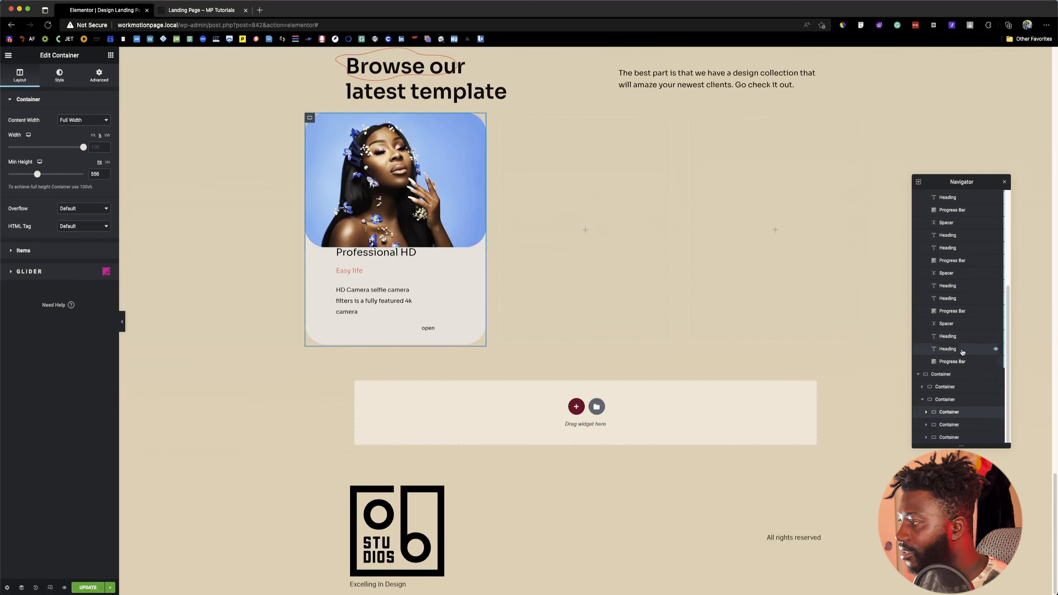
{"action": "left_click", "coordinate": [925, 411]}
{"action": "scroll", "coordinate": [931, 416], "scroll_direction": "down", "scroll_amount": 2}
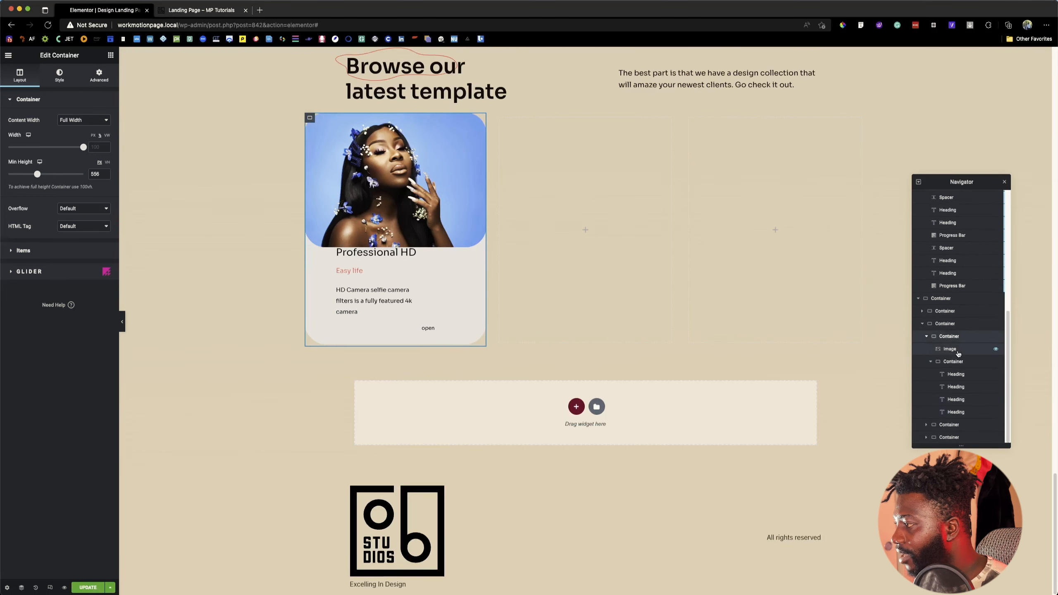
{"action": "left_click", "coordinate": [930, 362]}
{"action": "left_click", "coordinate": [956, 411]}
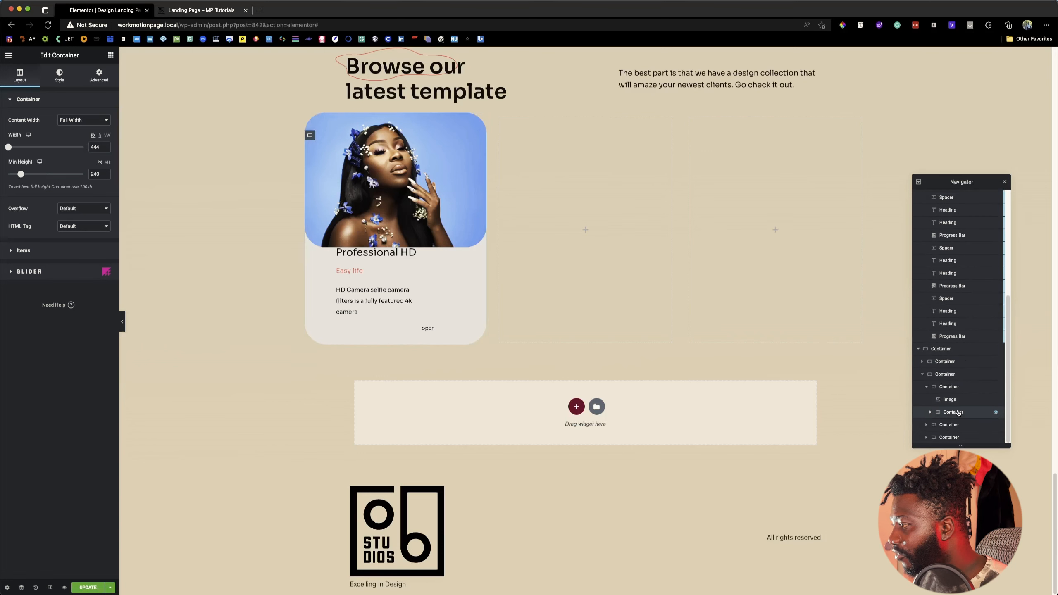
{"action": "left_click", "coordinate": [91, 80]}
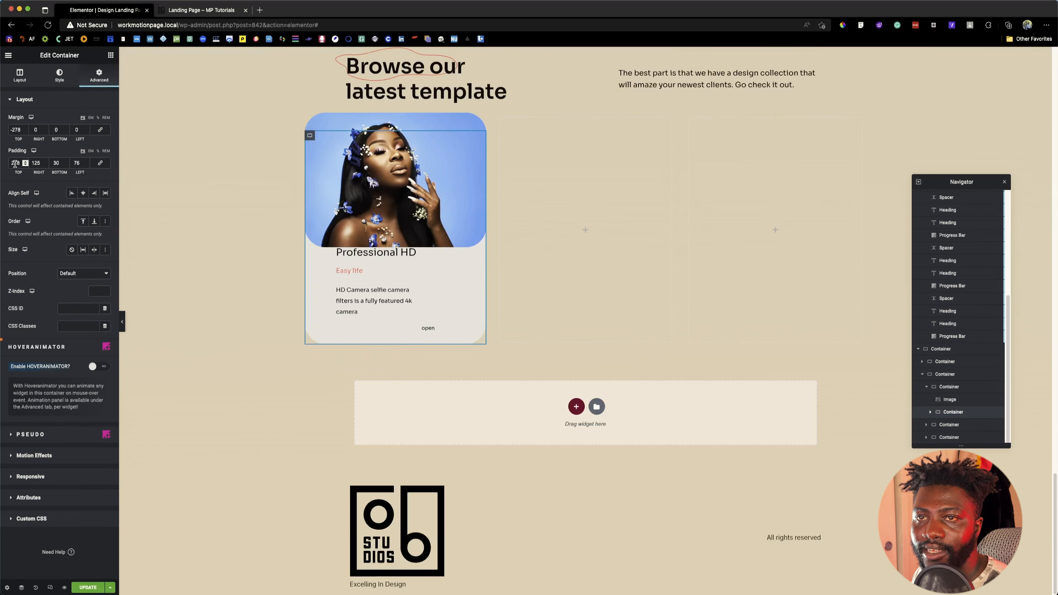
{"action": "double_click", "coordinate": [15, 163]}
{"action": "type", "text": "30"}
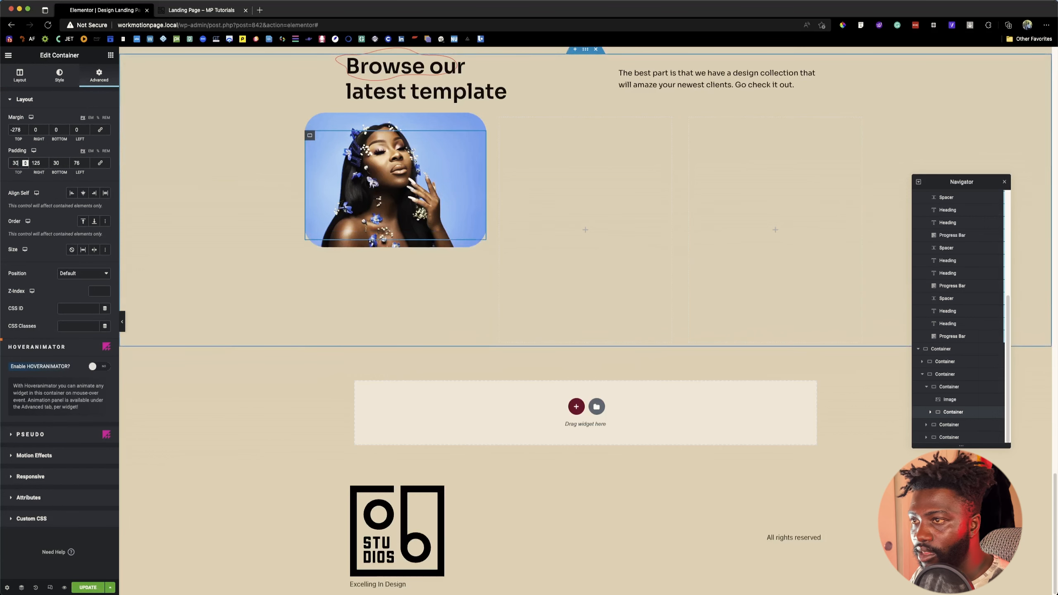
{"action": "type", "text": "0"}
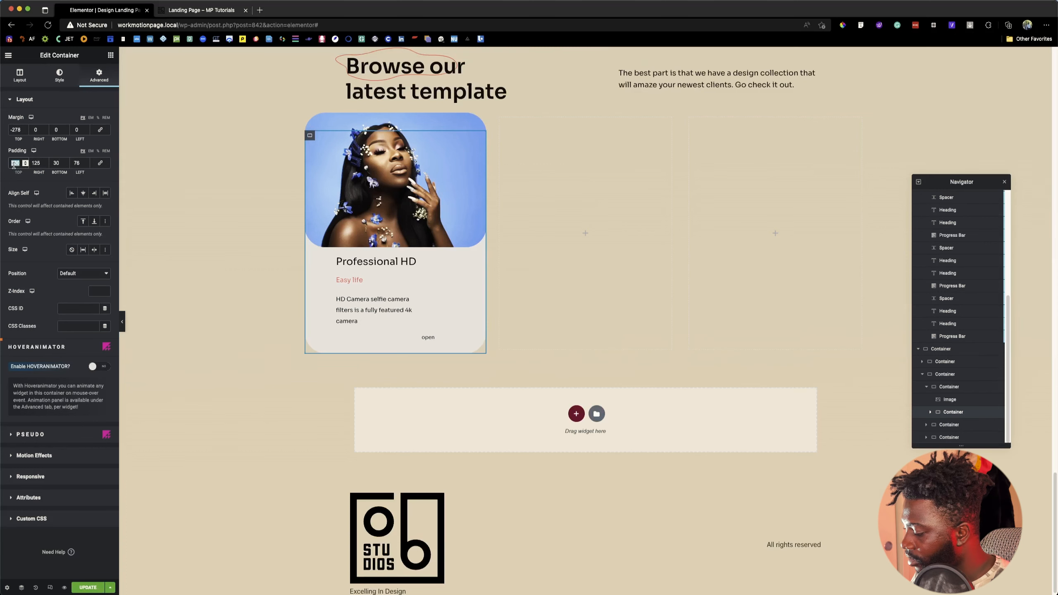
{"action": "type", "text": "320"}
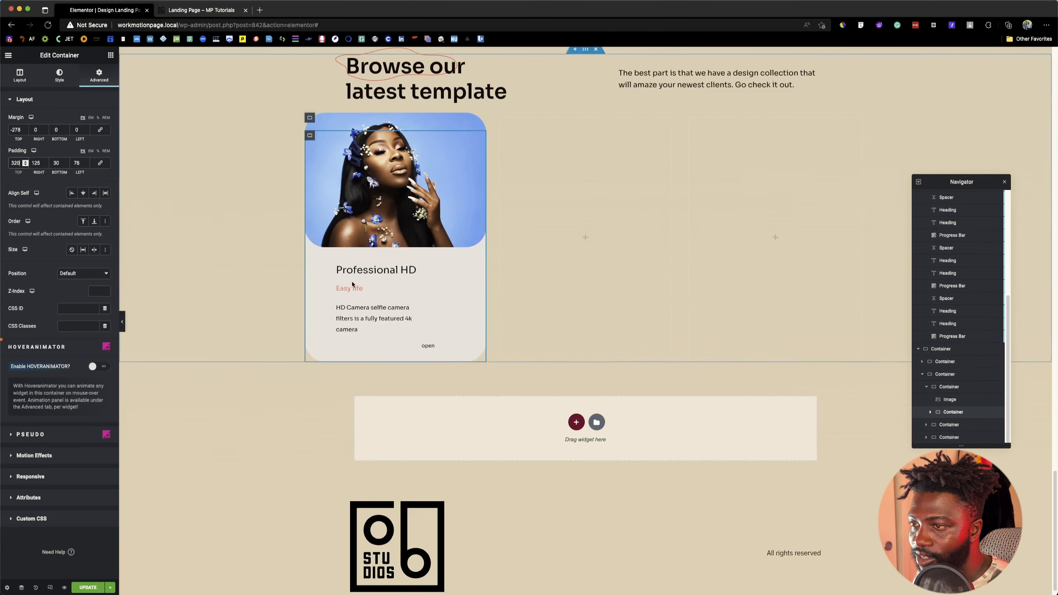
{"action": "double_click", "coordinate": [54, 163]}
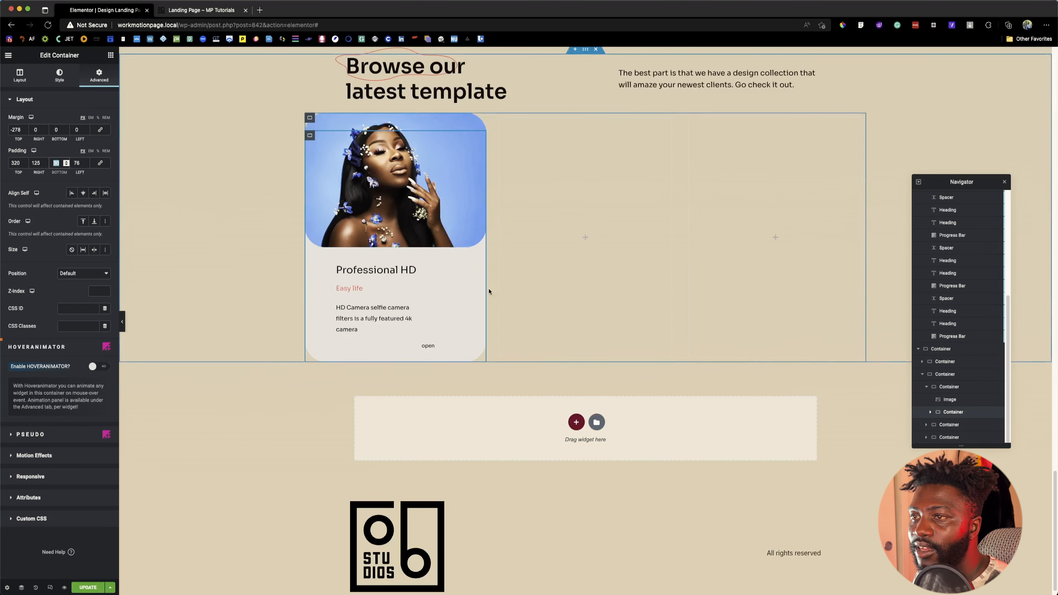
{"action": "left_click", "coordinate": [88, 587]}
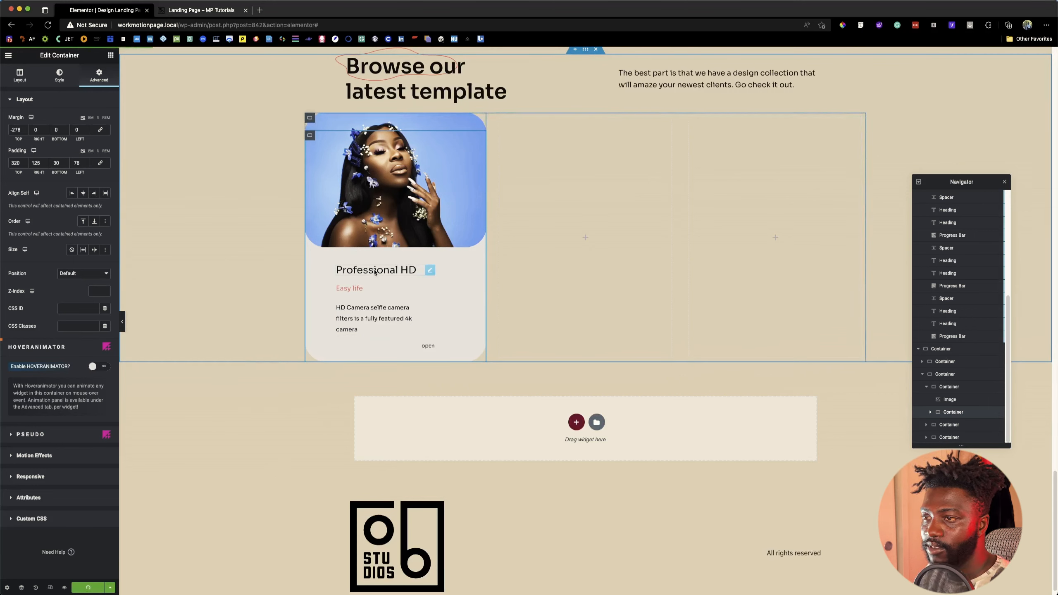
Step: Check the card section on the live landing page, and return to the Elementor editor
{"action": "left_click", "coordinate": [429, 349]}
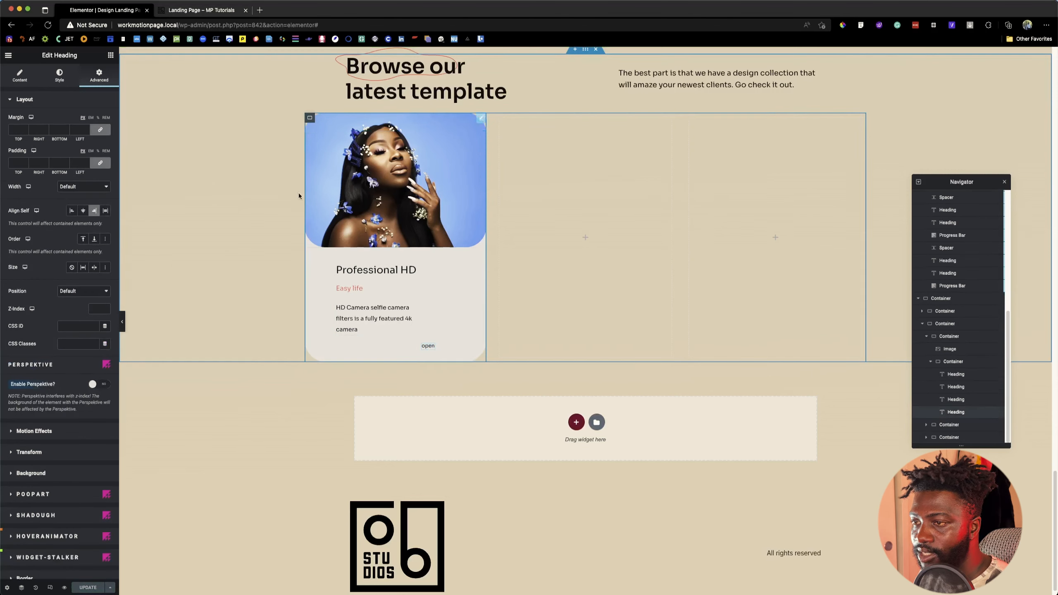
{"action": "left_click", "coordinate": [185, 13]}
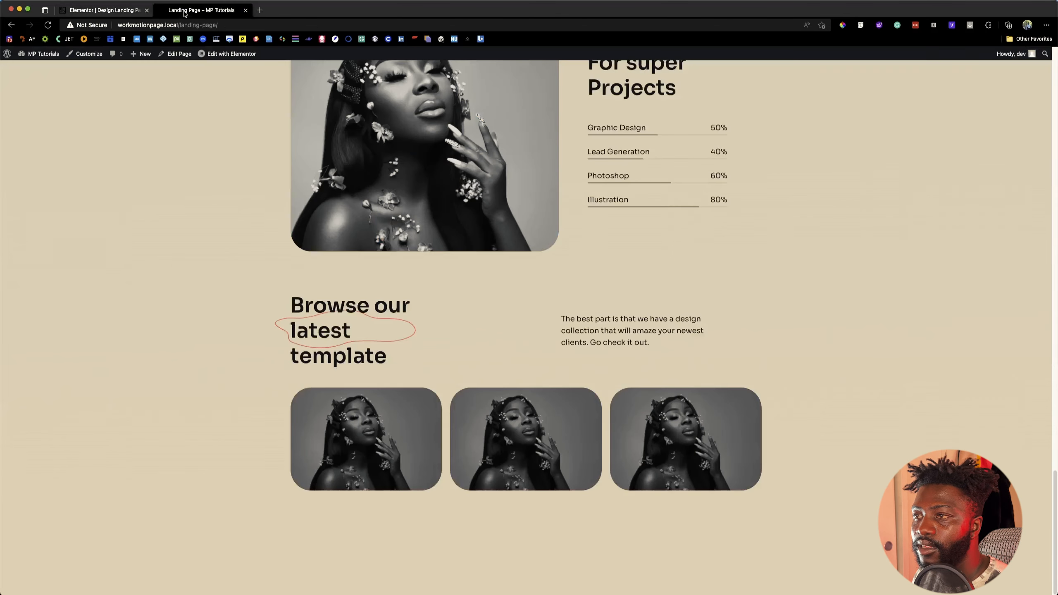
{"action": "left_click", "coordinate": [106, 10]}
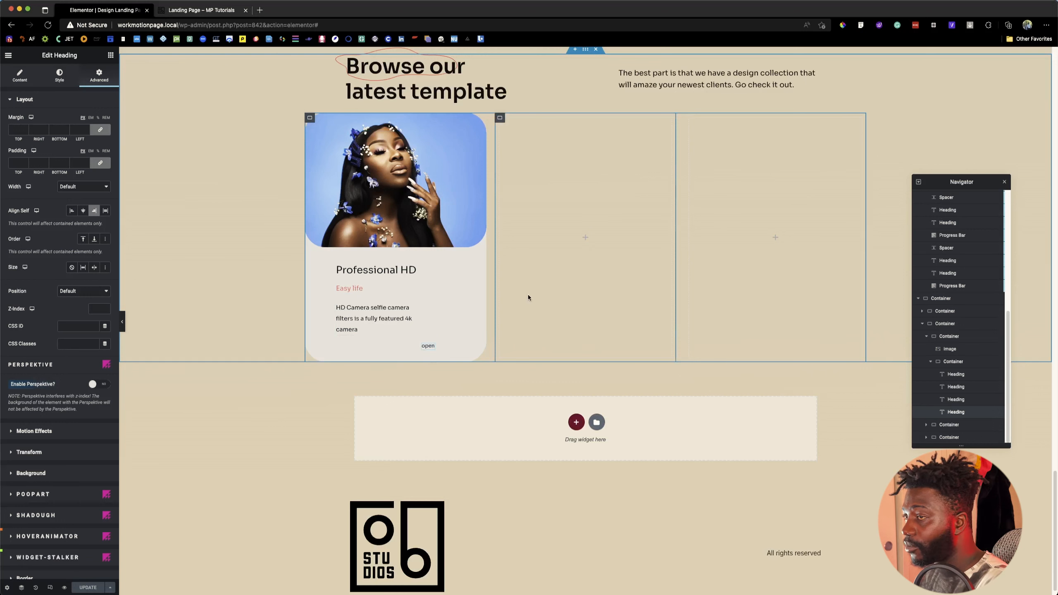
Step: Duplicate the finished first card twice to make a row of three identical cards
{"action": "right_click", "coordinate": [313, 120]}
{"action": "left_click", "coordinate": [331, 138]}
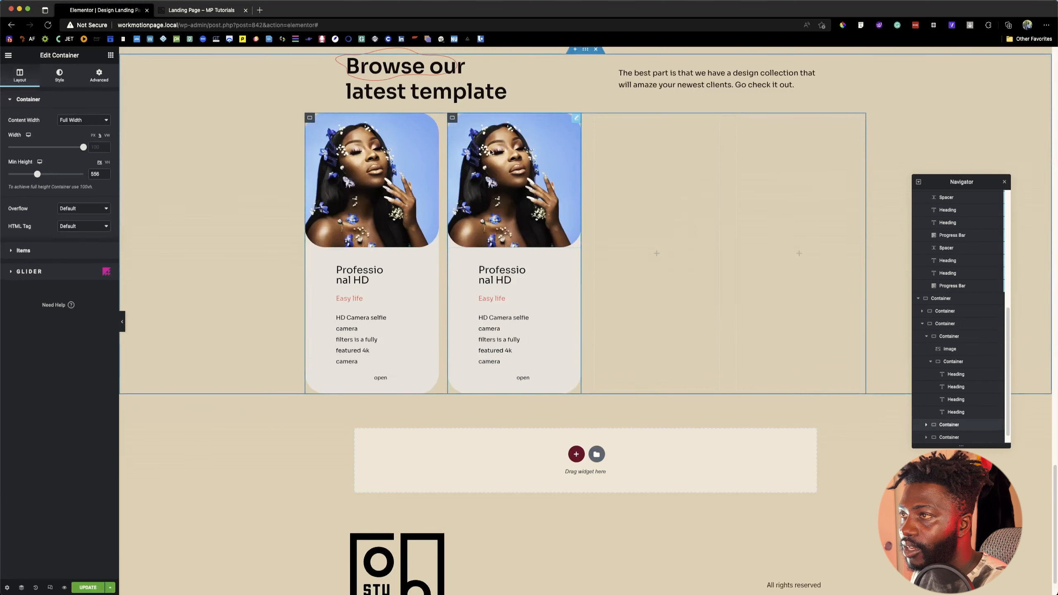
{"action": "right_click", "coordinate": [454, 120]}
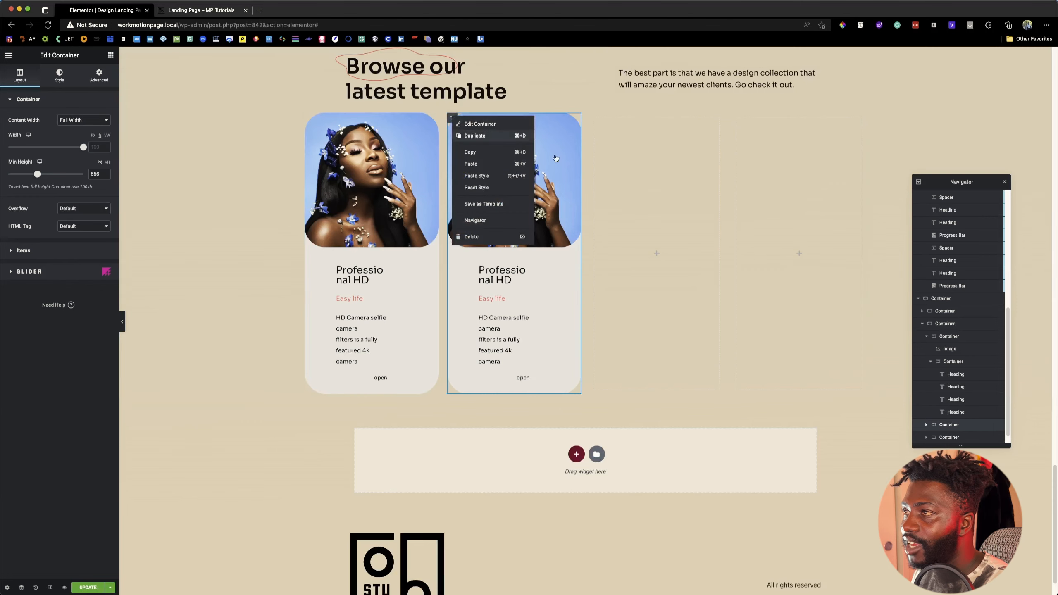
Step: Delete the two leftover empty containers beside the three cards, and update the page
{"action": "right_click", "coordinate": [652, 120]}
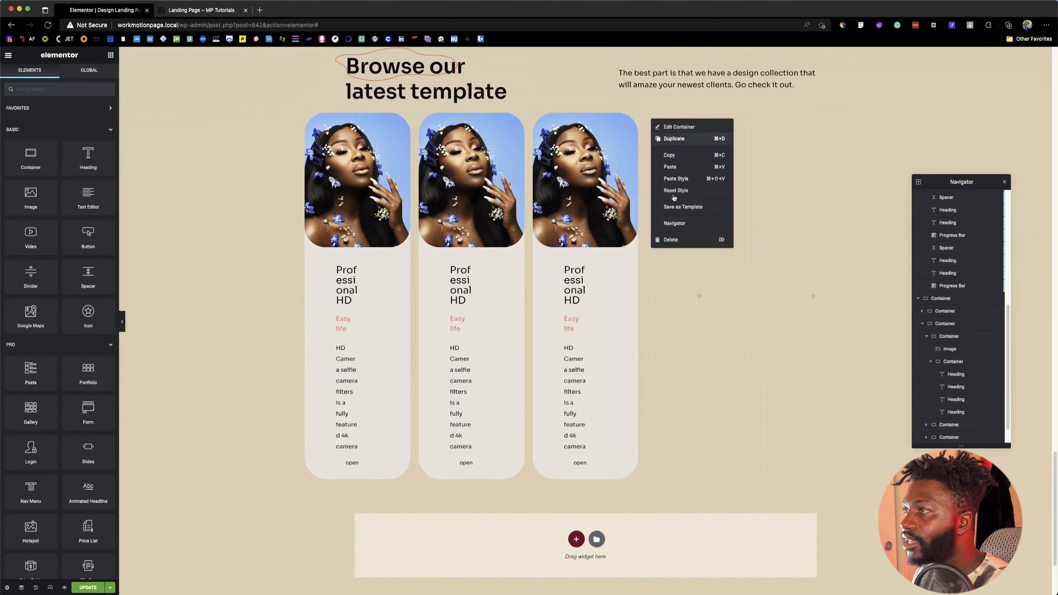
{"action": "left_click", "coordinate": [678, 240]}
{"action": "right_click", "coordinate": [739, 119]}
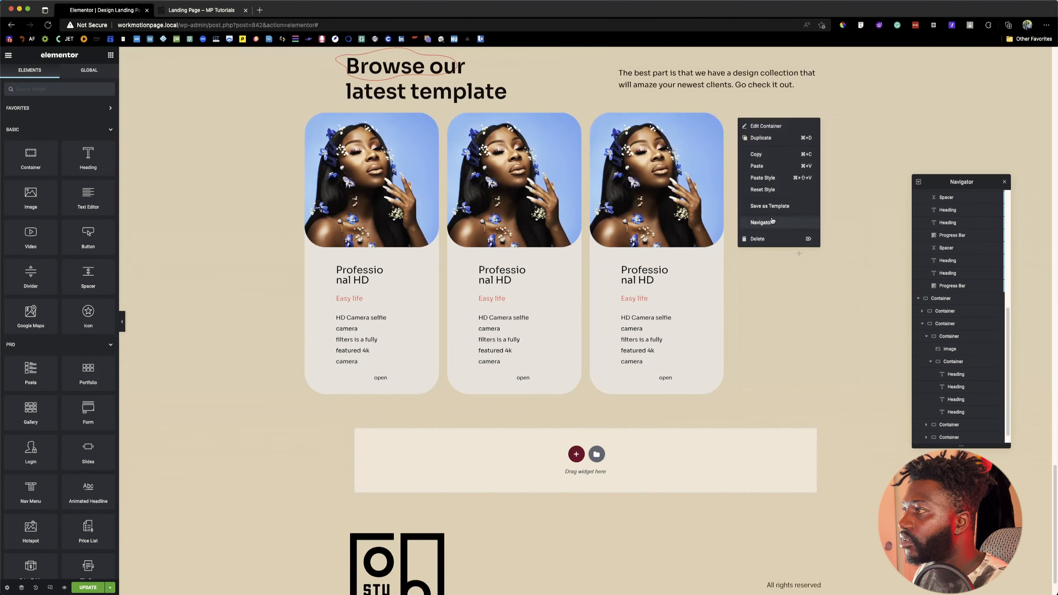
{"action": "left_click", "coordinate": [758, 239]}
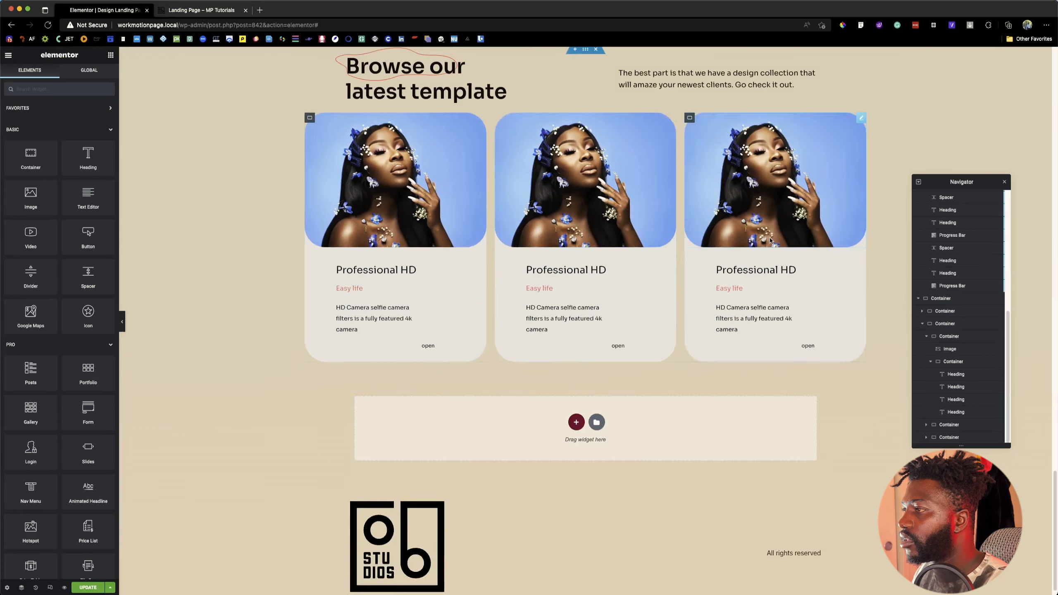
{"action": "left_click", "coordinate": [90, 586]}
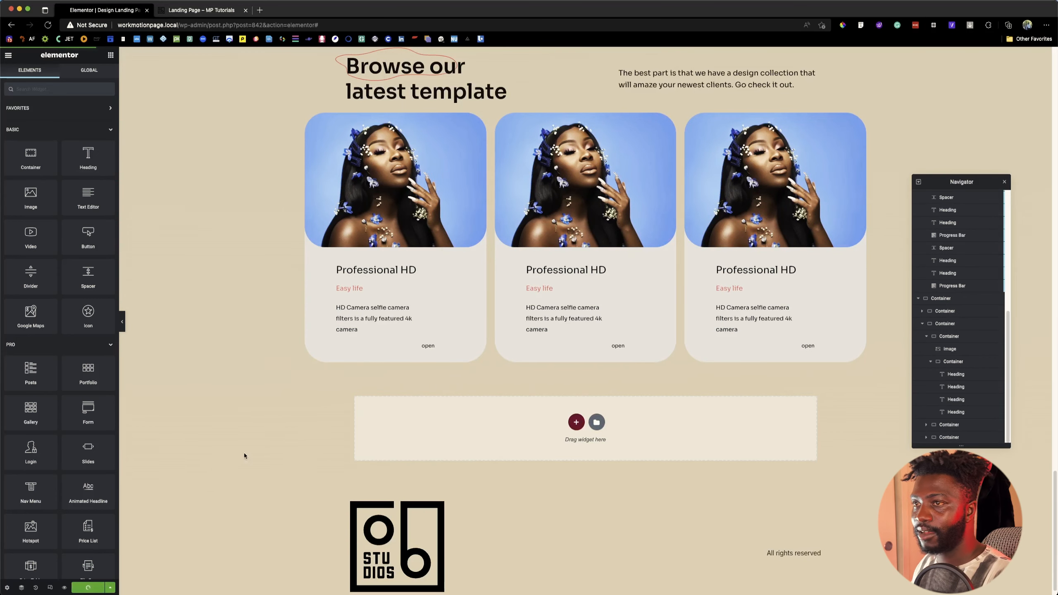
Step: Give the container holding the "Browse our latest template" heading and intro text a bottom margin of 50 px, and update the page
{"action": "scroll", "coordinate": [458, 250], "scroll_direction": "up", "scroll_amount": 2}
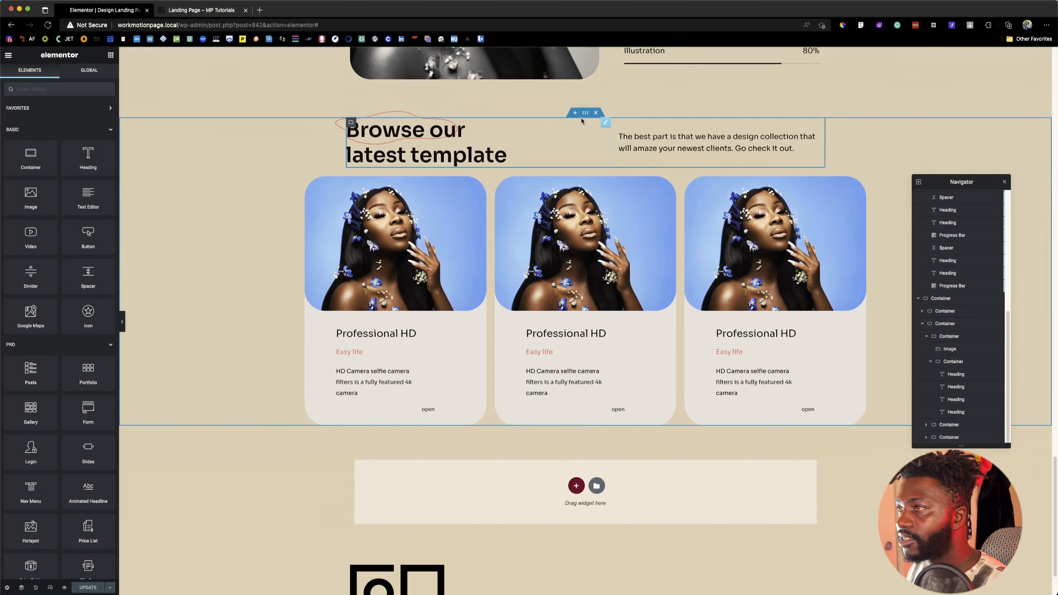
{"action": "left_click", "coordinate": [351, 122]}
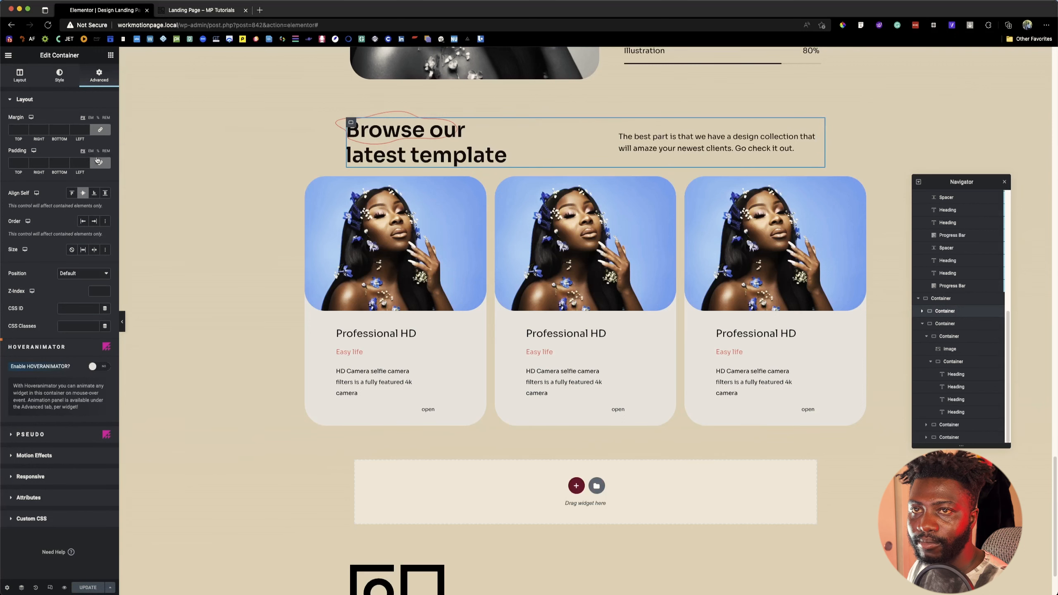
{"action": "left_click", "coordinate": [100, 130]}
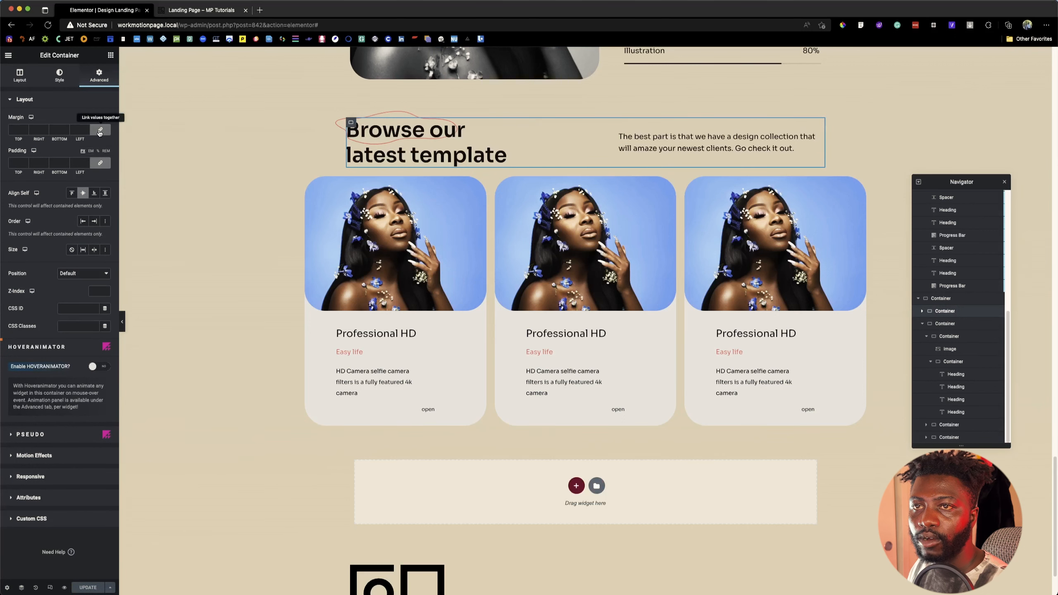
{"action": "left_click", "coordinate": [52, 130]}
{"action": "type", "text": "5"}
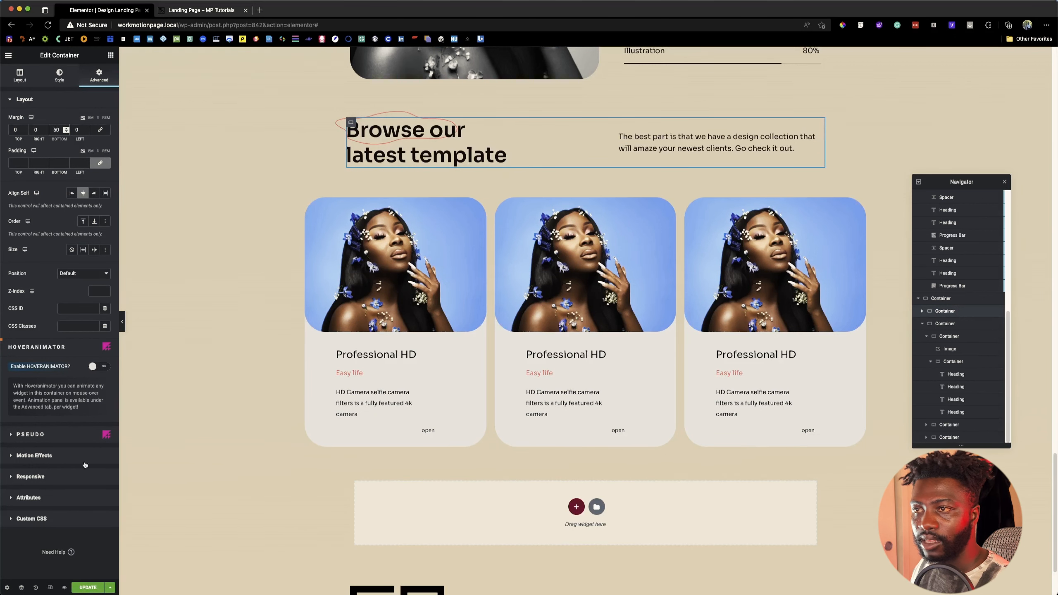
{"action": "left_click", "coordinate": [85, 587]}
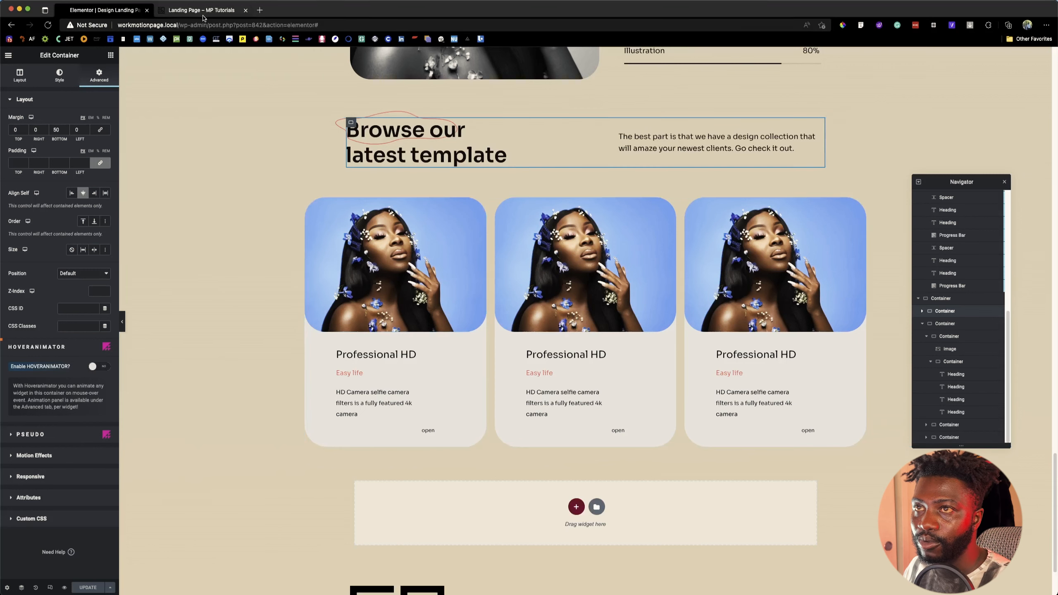
Step: Check the hover reveal of the three cards on the live landing page, and review the sections above them in the editor
{"action": "key", "text": "ctrl+Tab"}
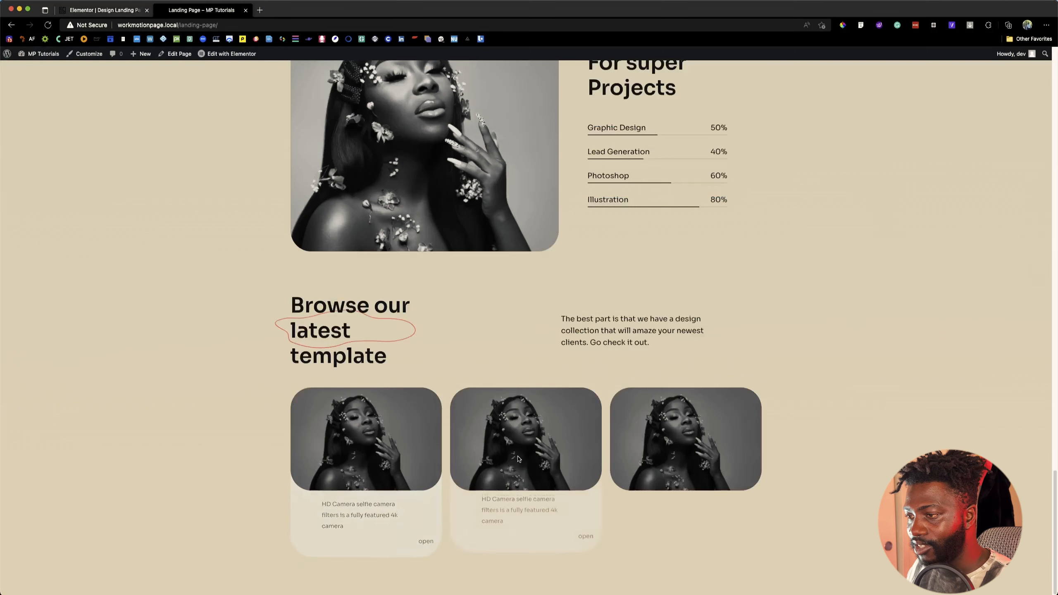
{"action": "mouse_move", "coordinate": [649, 460]}
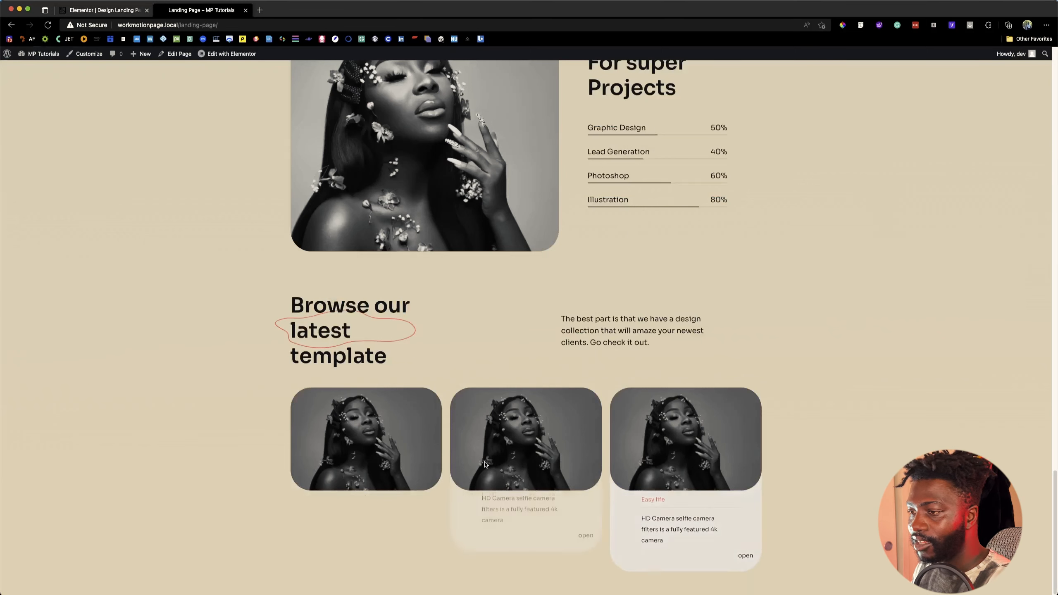
{"action": "mouse_move", "coordinate": [376, 466]}
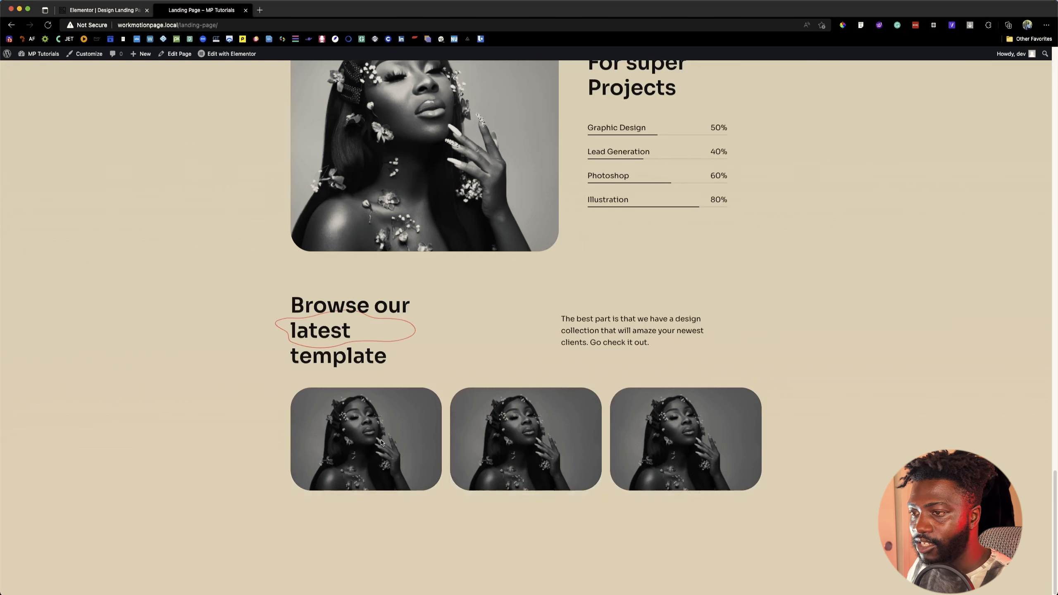
{"action": "left_click", "coordinate": [107, 10]}
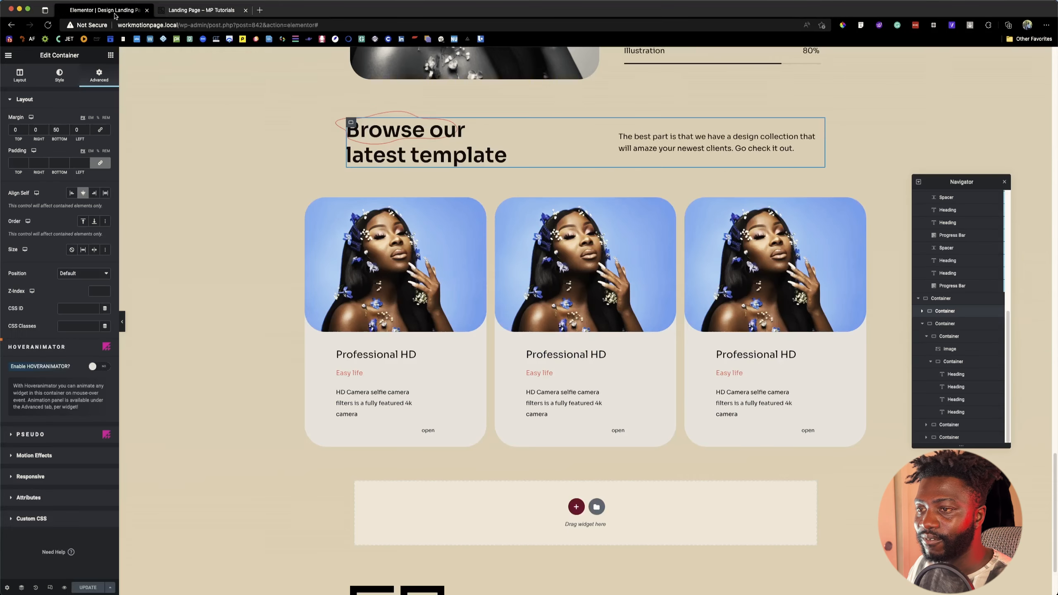
{"action": "scroll", "coordinate": [510, 333], "scroll_direction": "up", "scroll_amount": 10}
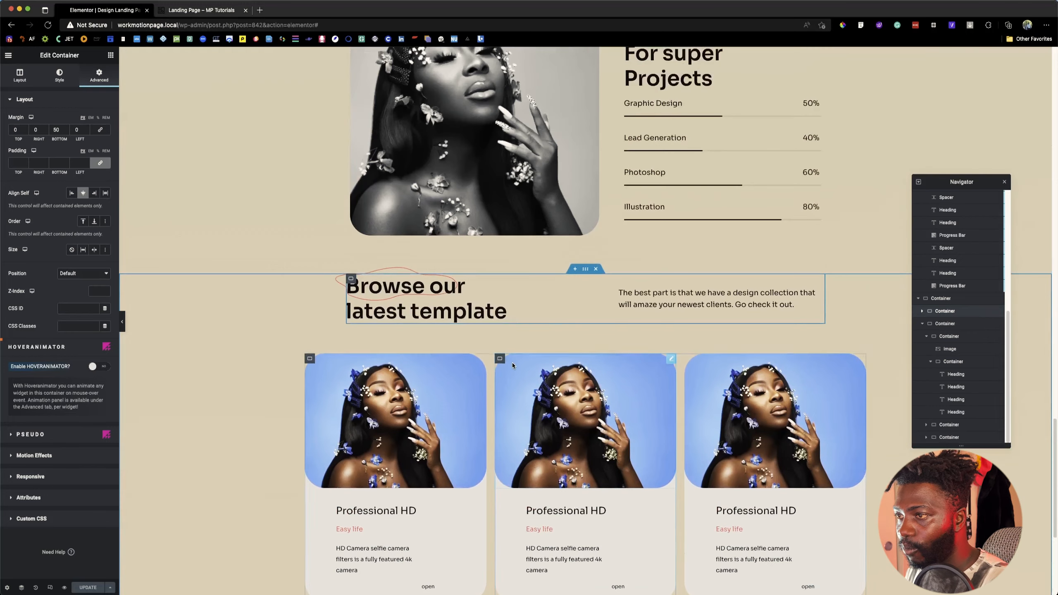
{"action": "scroll", "coordinate": [512, 365], "scroll_direction": "up", "scroll_amount": 15}
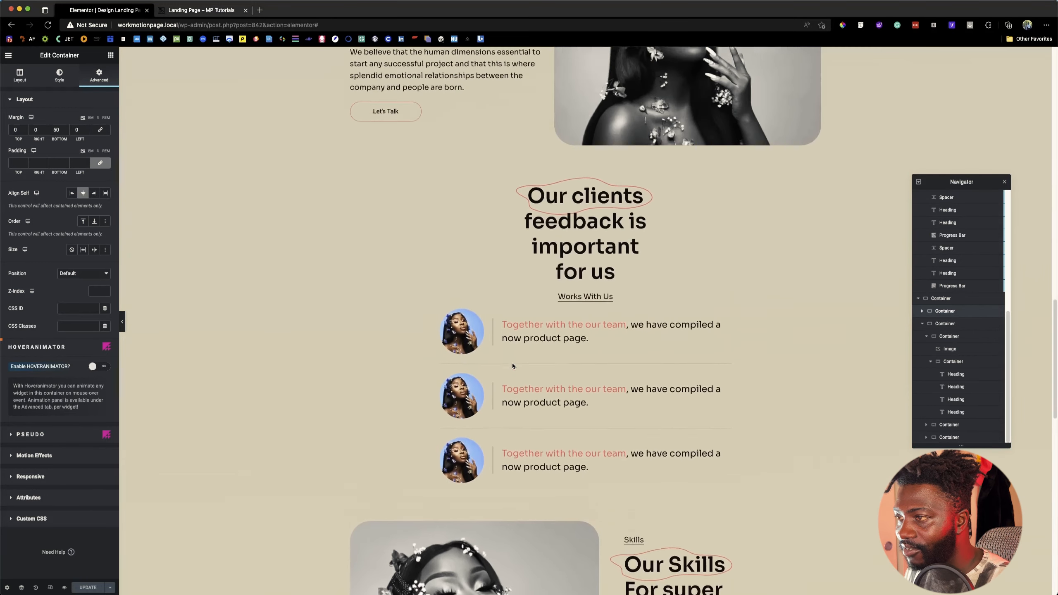
Step: Give the section container holding the "We are privileged to work with leading brands" heading a top margin of 90 px
{"action": "left_click", "coordinate": [512, 362]}
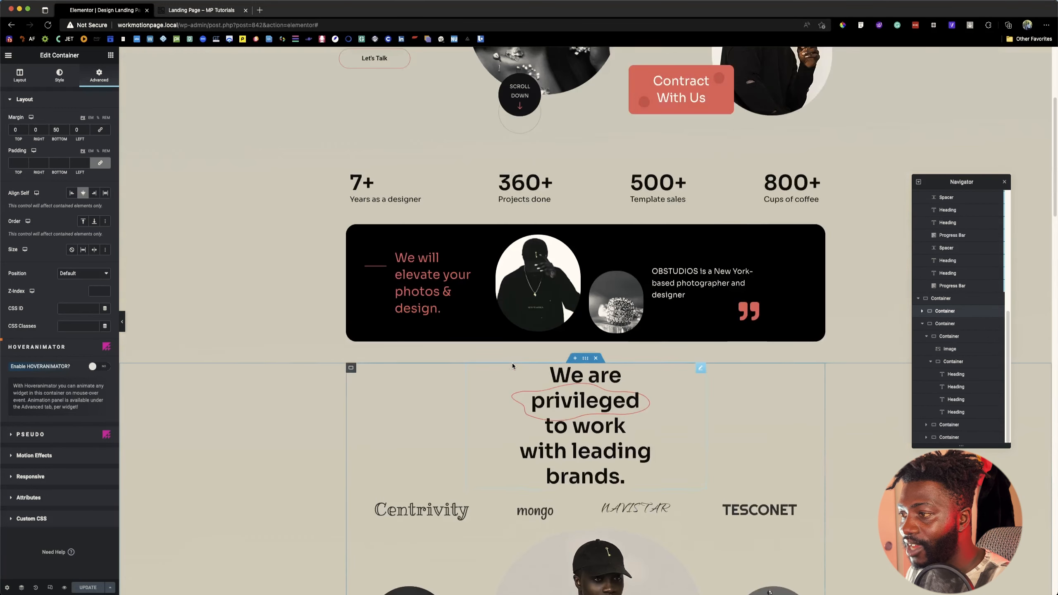
{"action": "left_click", "coordinate": [99, 75]}
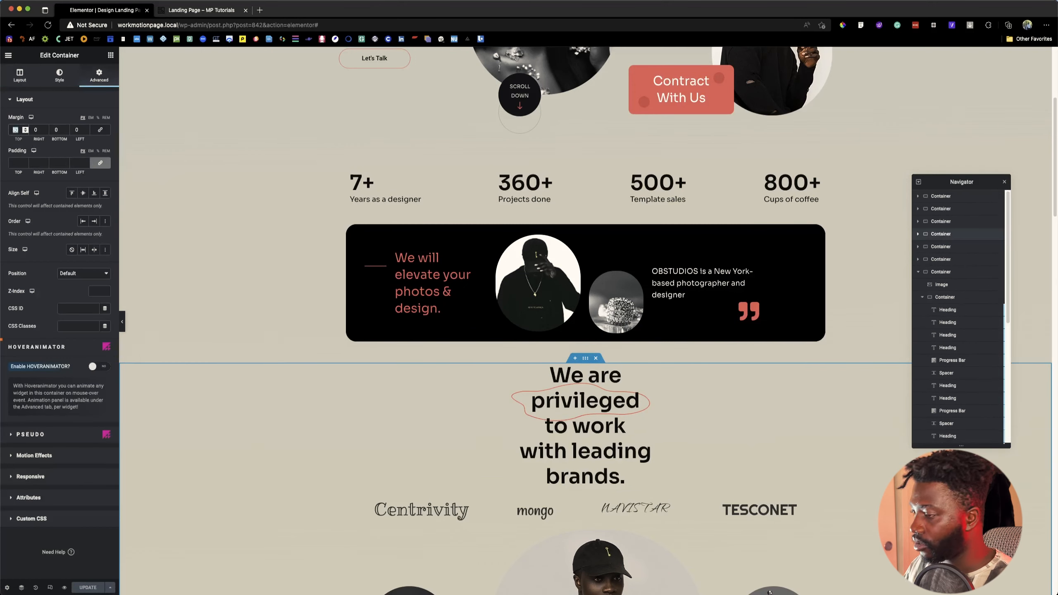
{"action": "type", "text": "90"}
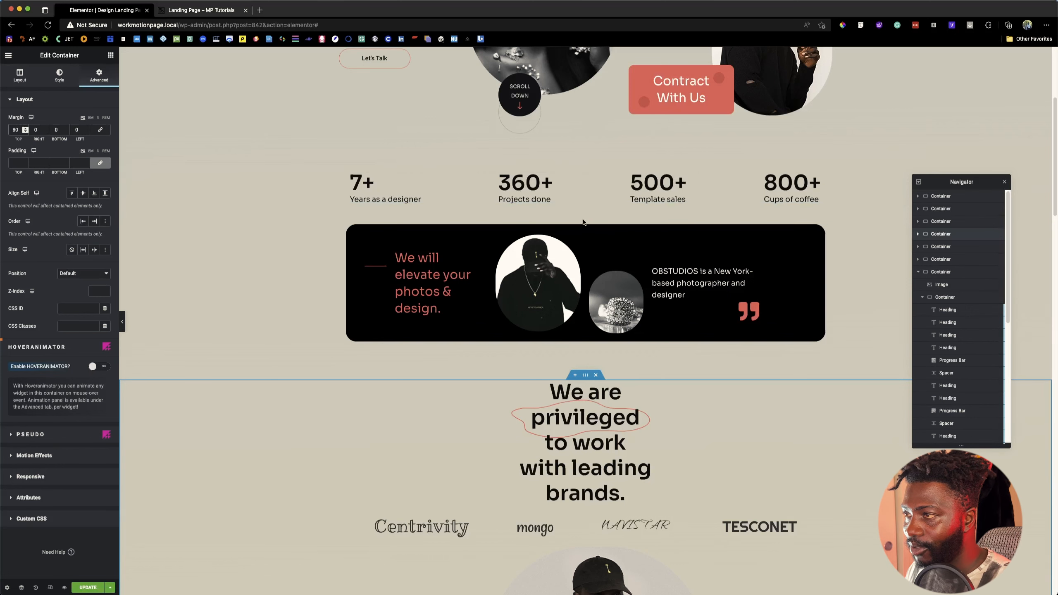
Step: Set a top margin of 90 px on the container of the black "We will elevate your photos & design" banner
{"action": "left_click", "coordinate": [585, 220]}
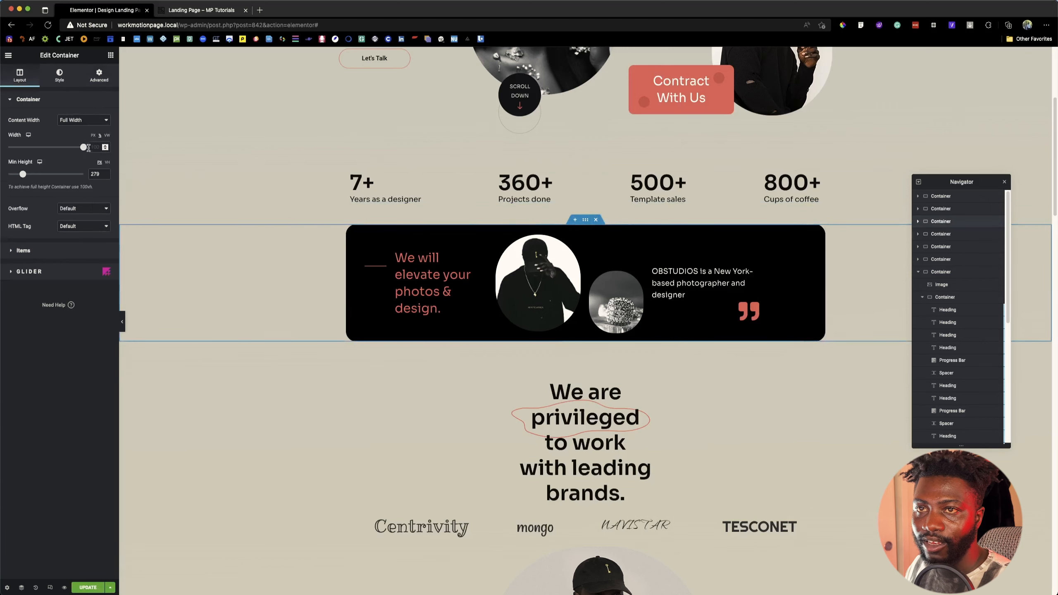
{"action": "left_click", "coordinate": [100, 74]}
{"action": "type", "text": "90"}
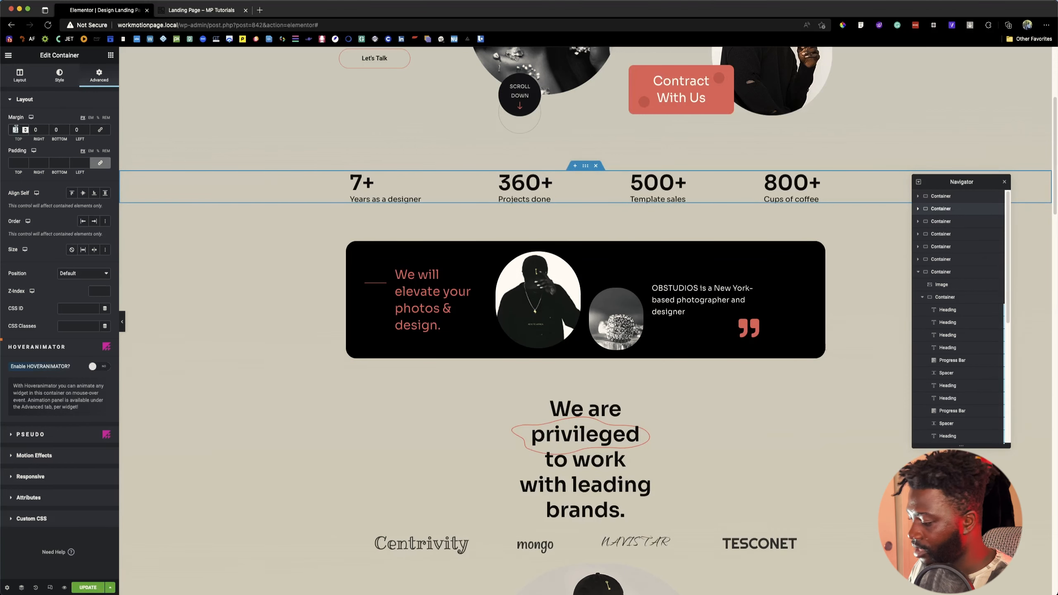
{"action": "type", "text": "90"}
Step: Give the container with the statistics row (years, projects, template sales, coffee) a top margin of 90 px, and update the page
{"action": "scroll", "coordinate": [556, 336], "scroll_direction": "down", "scroll_amount": 5}
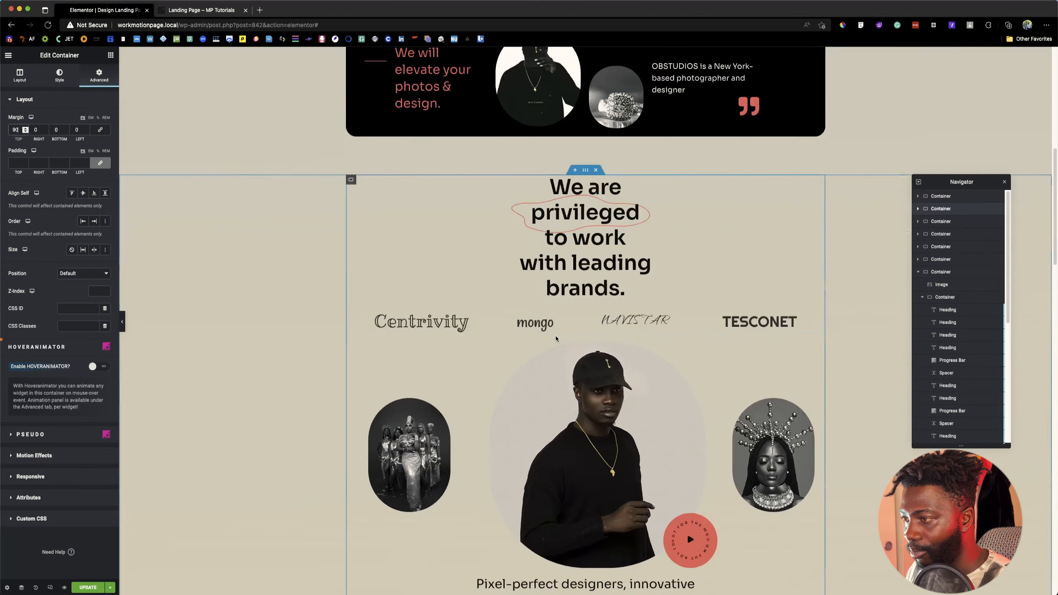
{"action": "scroll", "coordinate": [555, 336], "scroll_direction": "down", "scroll_amount": 10}
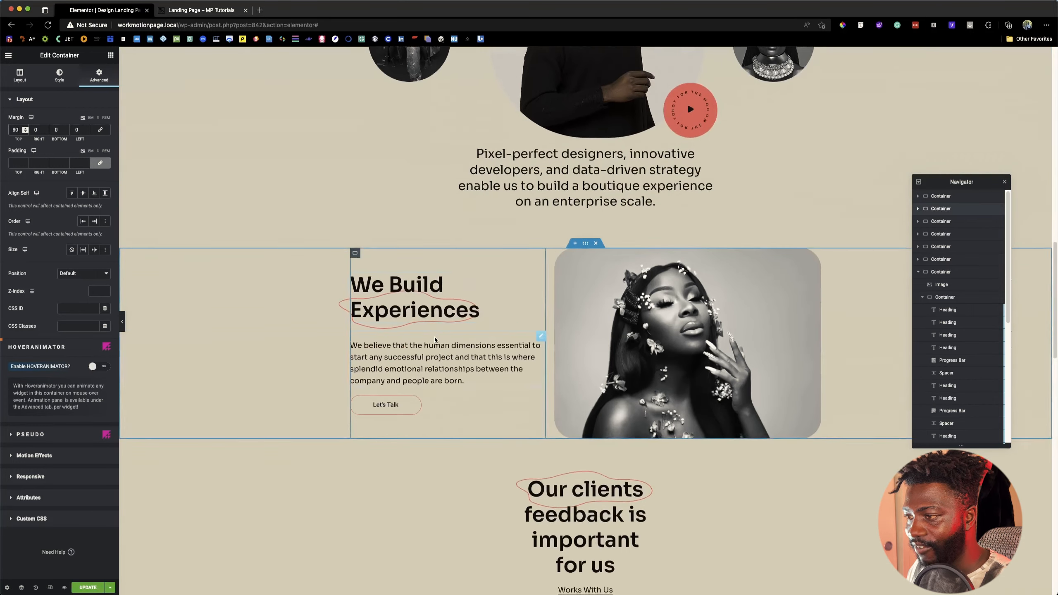
{"action": "scroll", "coordinate": [435, 339], "scroll_direction": "down", "scroll_amount": 5}
{"action": "scroll", "coordinate": [443, 350], "scroll_direction": "down", "scroll_amount": 3}
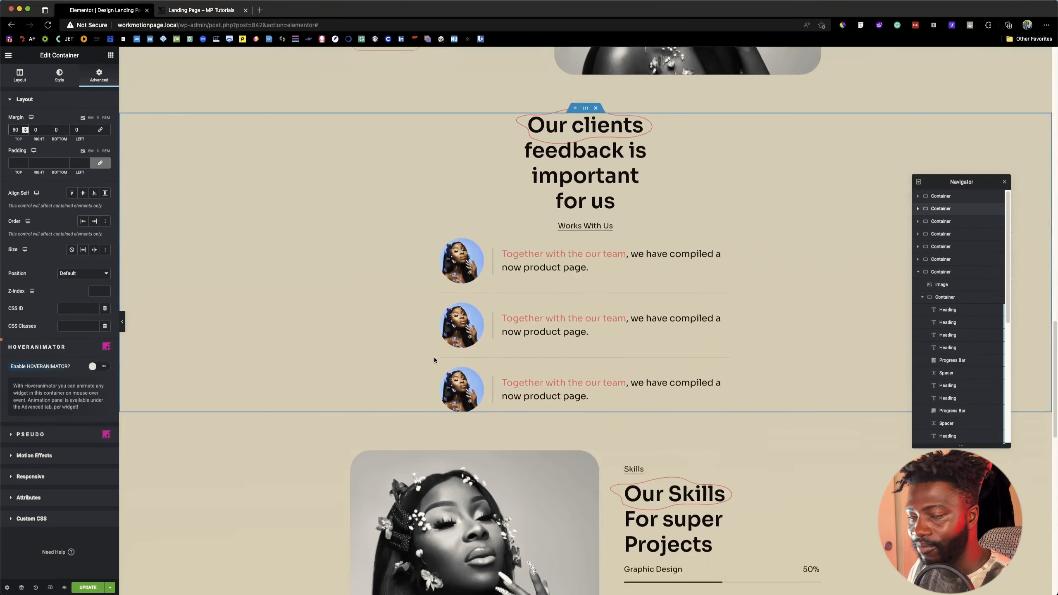
{"action": "scroll", "coordinate": [558, 335], "scroll_direction": "up", "scroll_amount": 6}
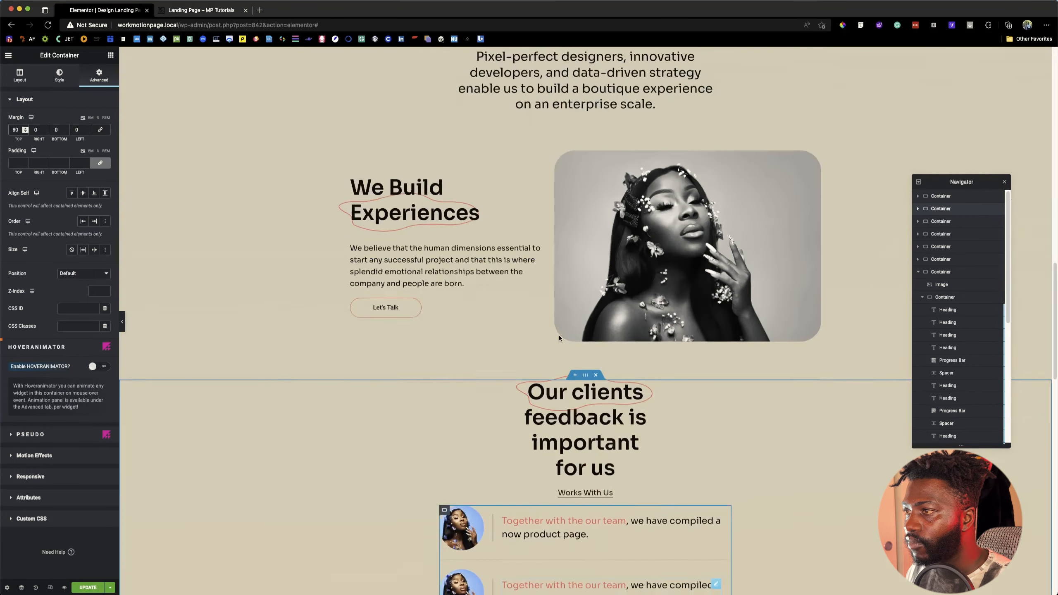
{"action": "scroll", "coordinate": [559, 335], "scroll_direction": "up", "scroll_amount": 3}
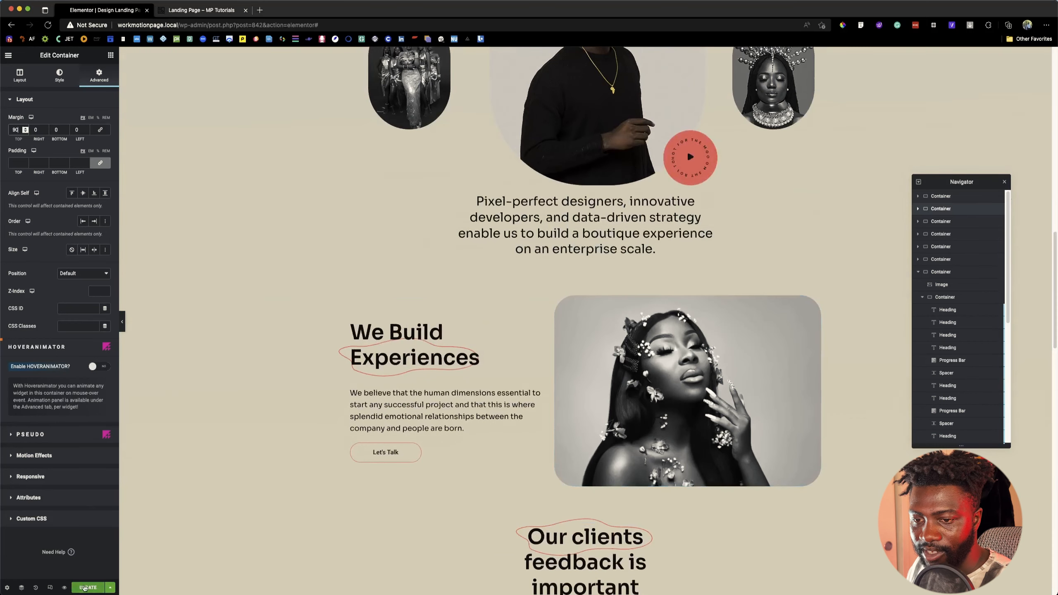
{"action": "left_click", "coordinate": [84, 587]}
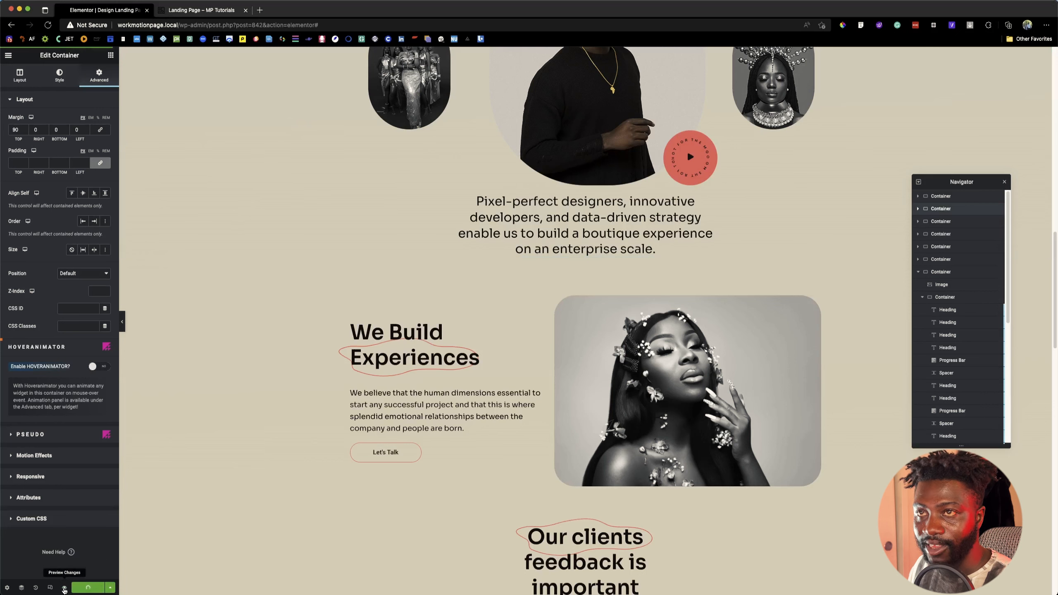
Step: Preview the landing page and examine the spacing between its sections from the hero down to the template cards and footer
{"action": "left_click", "coordinate": [64, 587]}
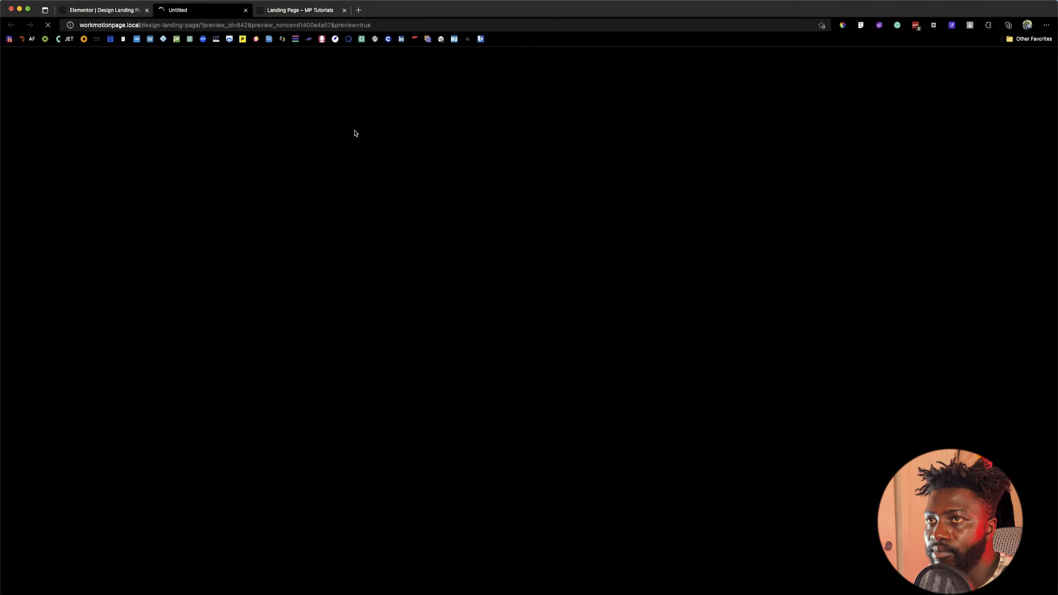
{"action": "left_click", "coordinate": [112, 10]}
{"action": "left_click", "coordinate": [190, 11]}
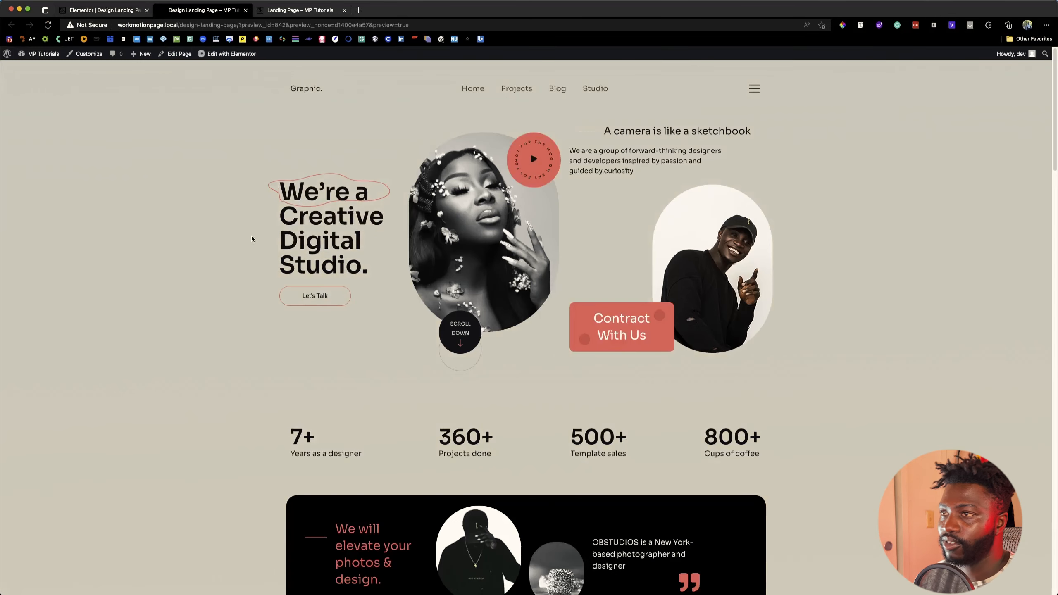
{"action": "scroll", "coordinate": [205, 279], "scroll_direction": "down", "scroll_amount": 3}
{"action": "scroll", "coordinate": [206, 279], "scroll_direction": "up", "scroll_amount": 3}
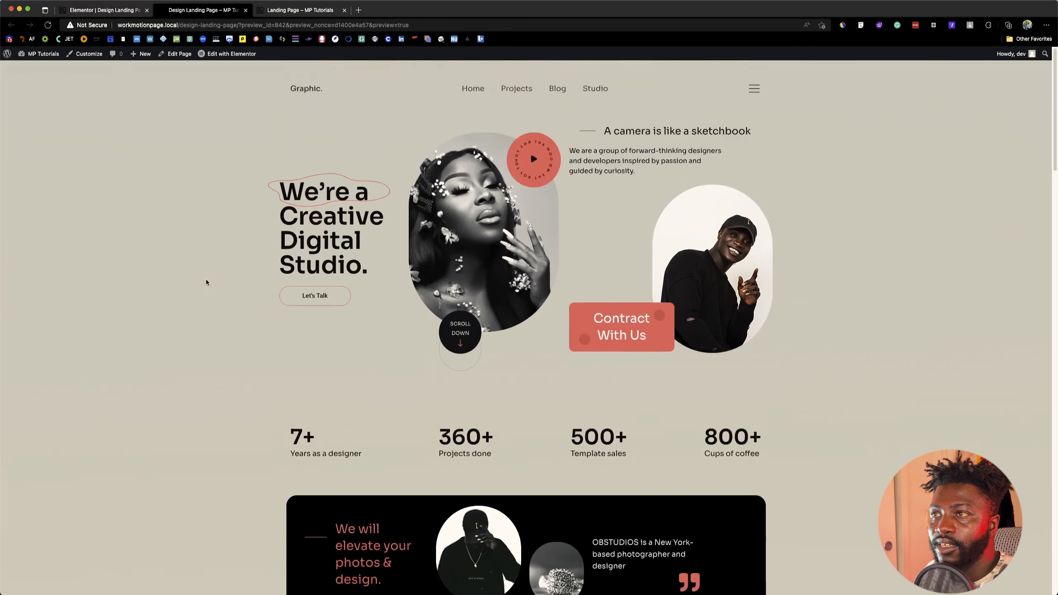
{"action": "scroll", "coordinate": [206, 283], "scroll_direction": "down", "scroll_amount": 10}
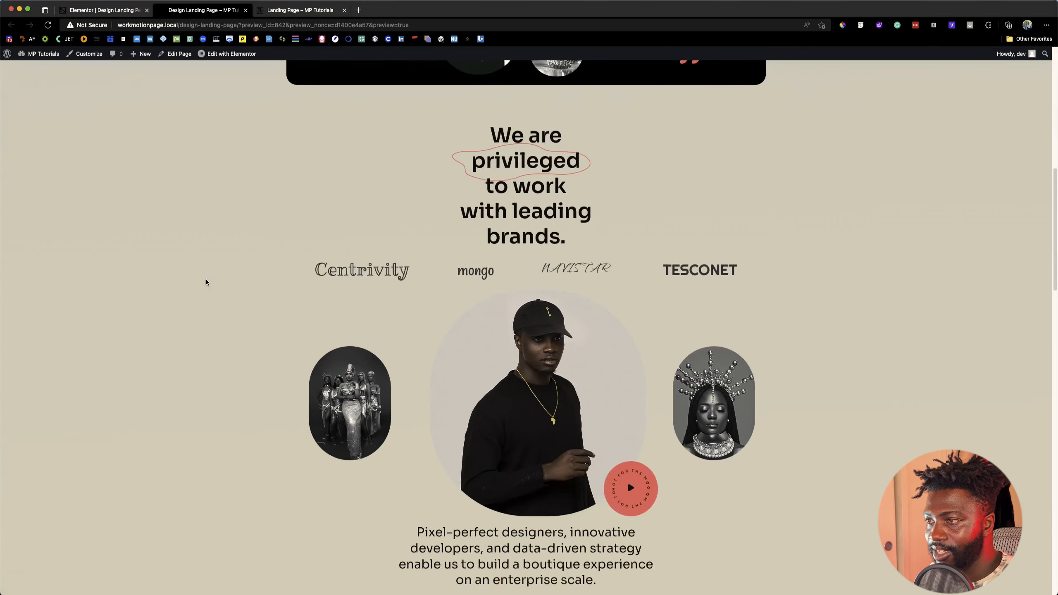
{"action": "scroll", "coordinate": [206, 282], "scroll_direction": "down", "scroll_amount": 10}
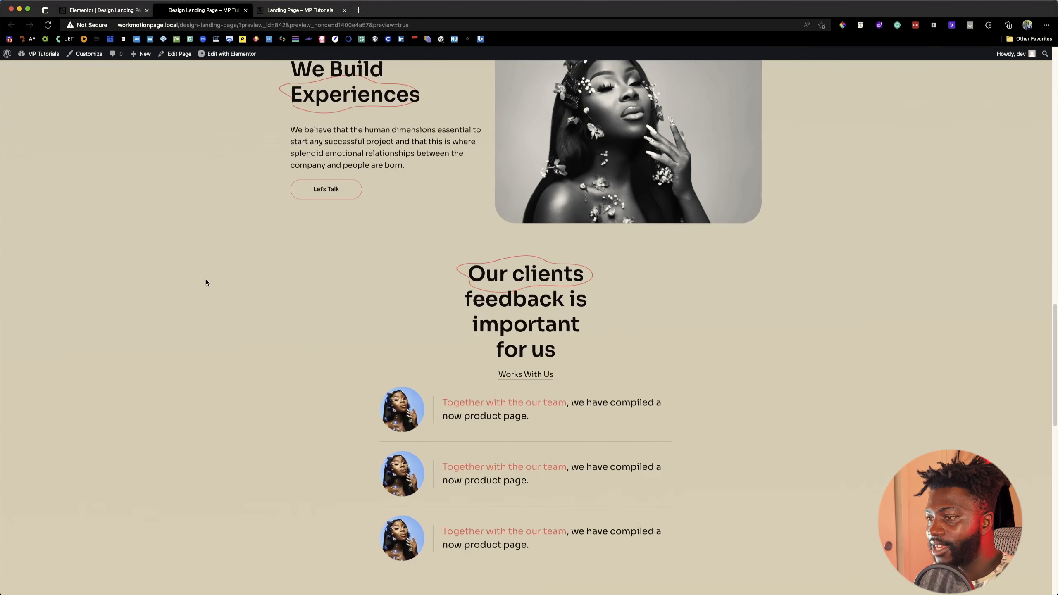
{"action": "scroll", "coordinate": [206, 282], "scroll_direction": "down", "scroll_amount": 10}
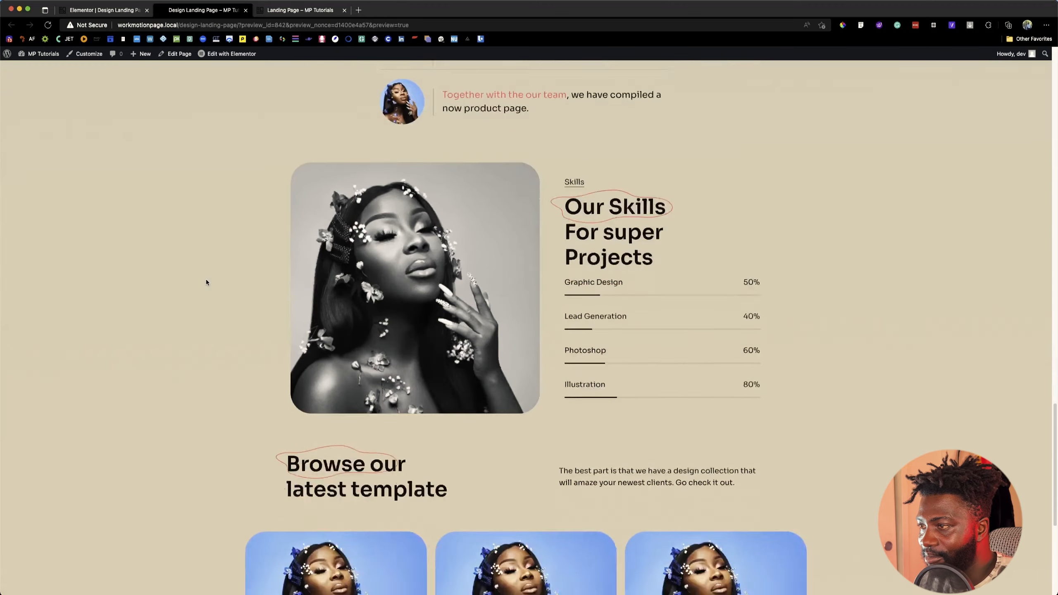
{"action": "scroll", "coordinate": [451, 265], "scroll_direction": "up", "scroll_amount": 3}
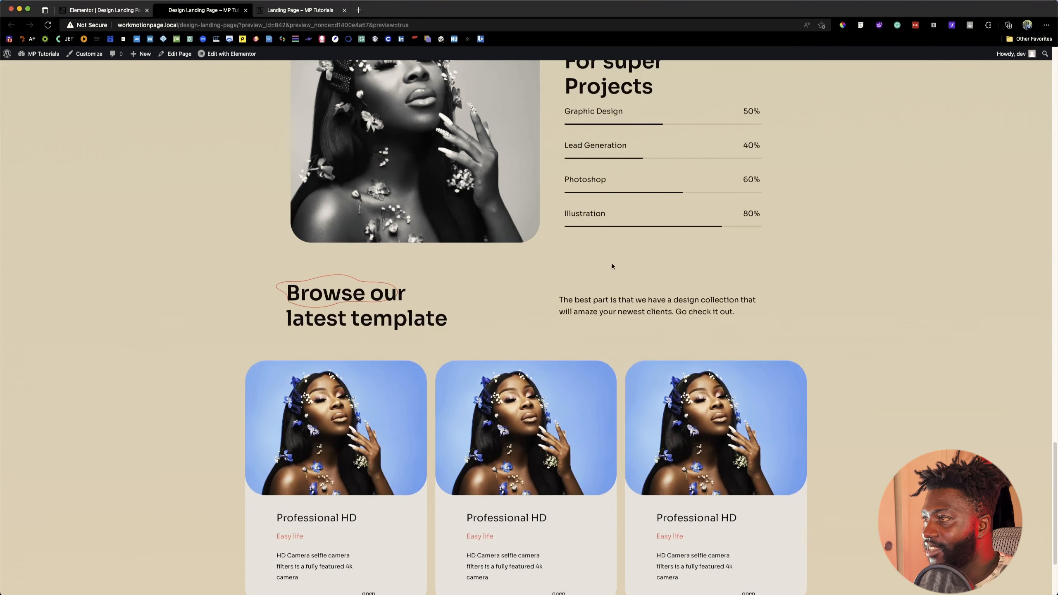
{"action": "scroll", "coordinate": [611, 265], "scroll_direction": "up", "scroll_amount": 9}
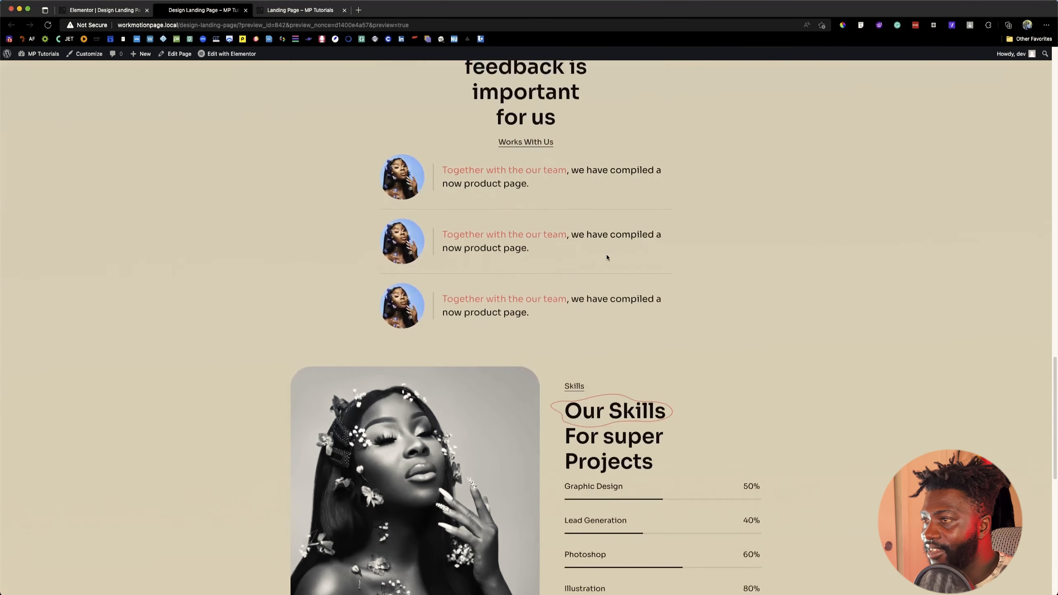
{"action": "scroll", "coordinate": [606, 255], "scroll_direction": "up", "scroll_amount": 10}
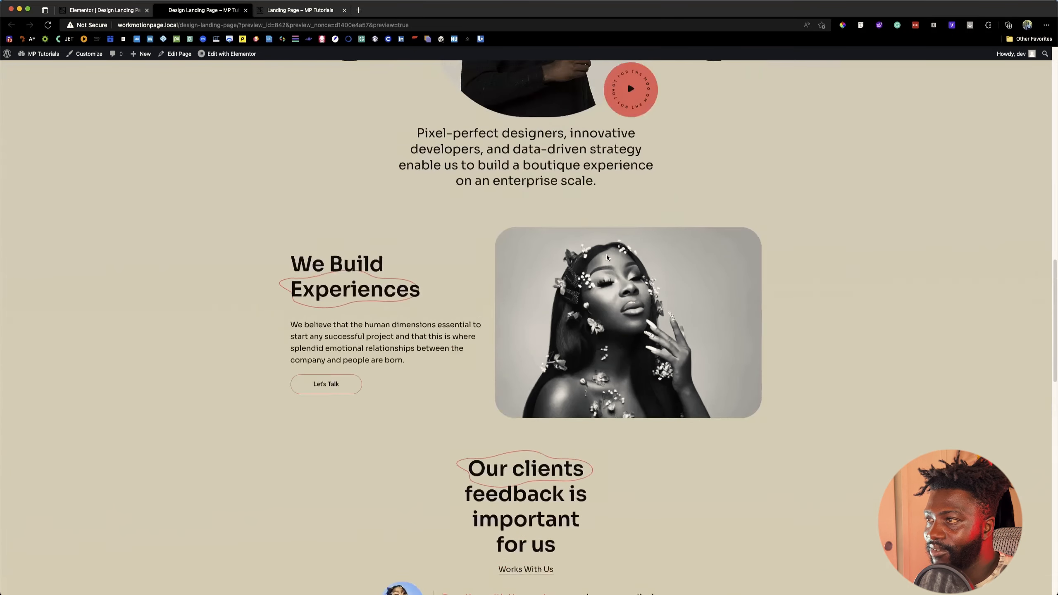
{"action": "scroll", "coordinate": [606, 256], "scroll_direction": "up", "scroll_amount": 15}
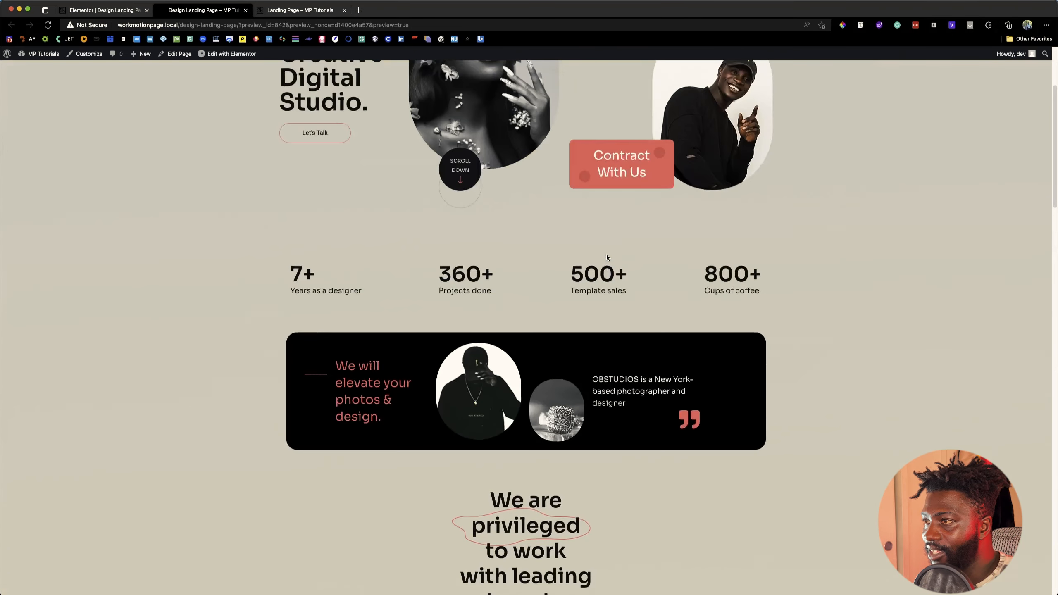
{"action": "scroll", "coordinate": [606, 257], "scroll_direction": "up", "scroll_amount": 4}
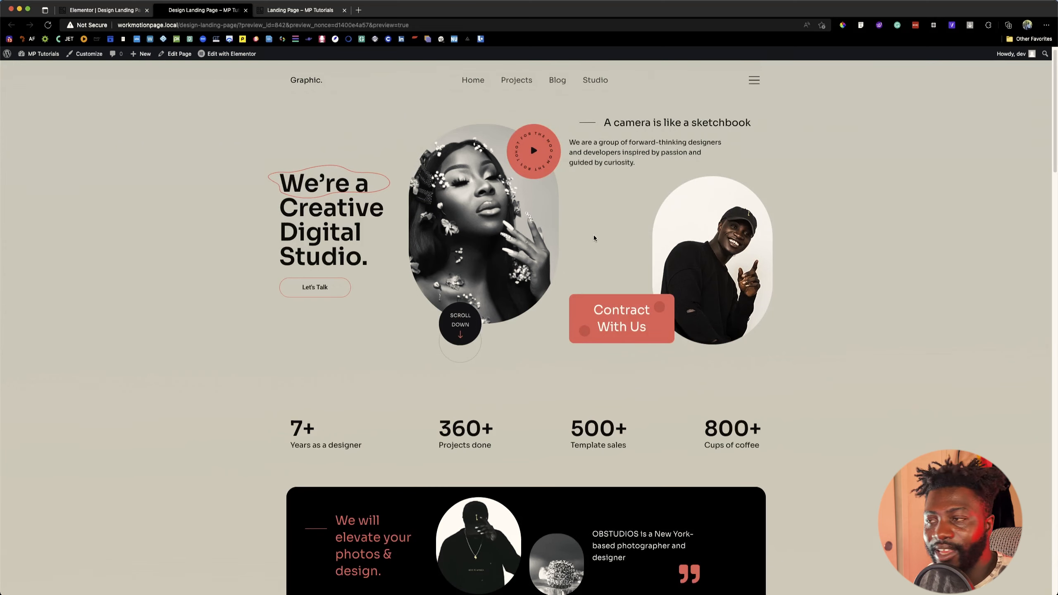
{"action": "scroll", "coordinate": [592, 237], "scroll_direction": "down", "scroll_amount": 15}
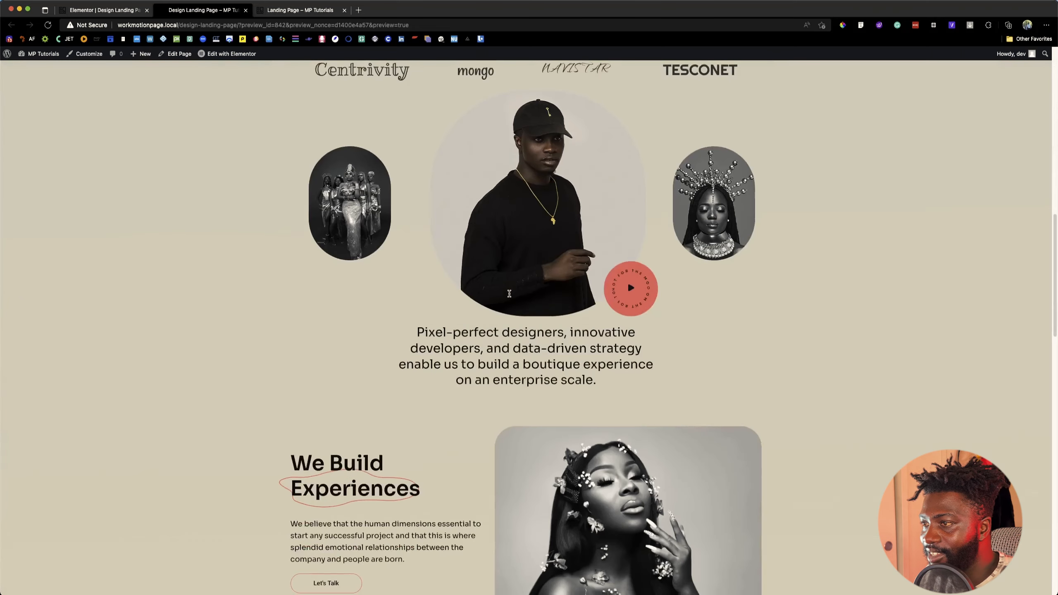
{"action": "scroll", "coordinate": [509, 293], "scroll_direction": "down", "scroll_amount": 15}
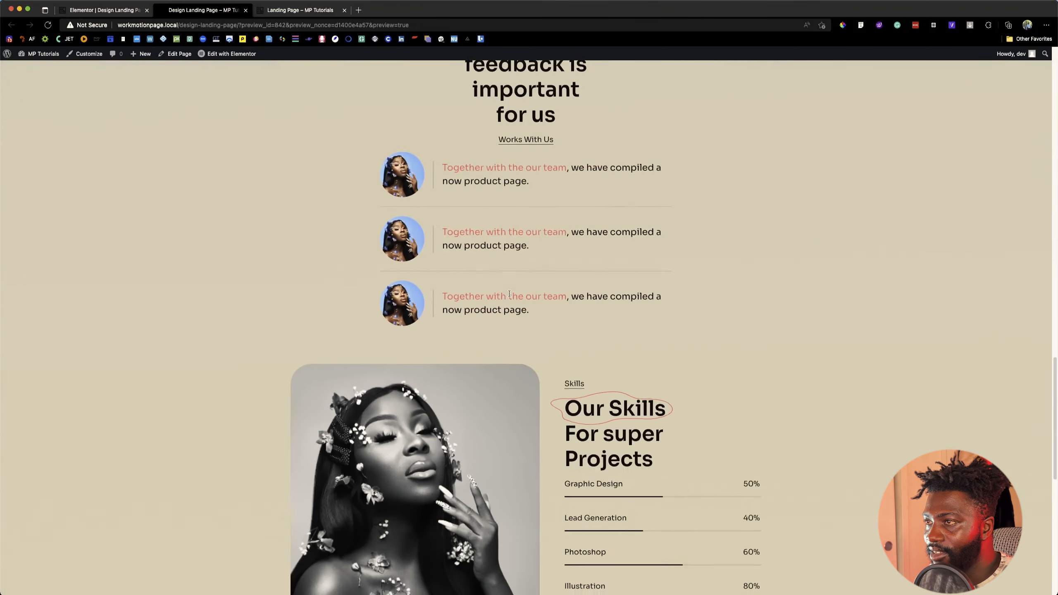
{"action": "scroll", "coordinate": [509, 293], "scroll_direction": "down", "scroll_amount": 12}
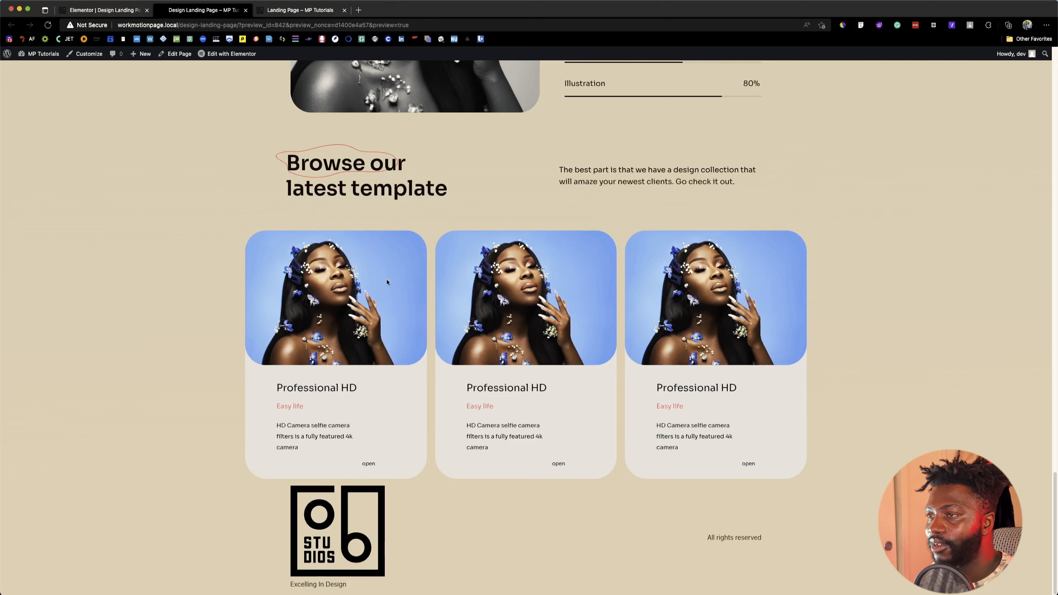
Step: Switch to Figma and examine the Photography Website Design layout from the hero to the client feedback, selecting the Features frame
{"action": "key", "text": "super+Tab"}
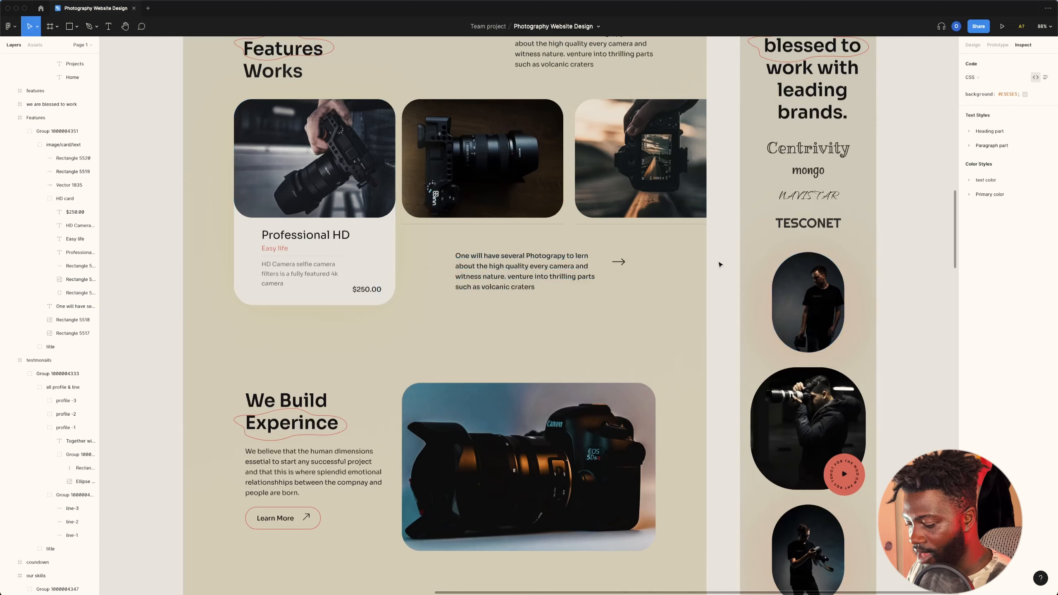
{"action": "key", "text": "shift+0"}
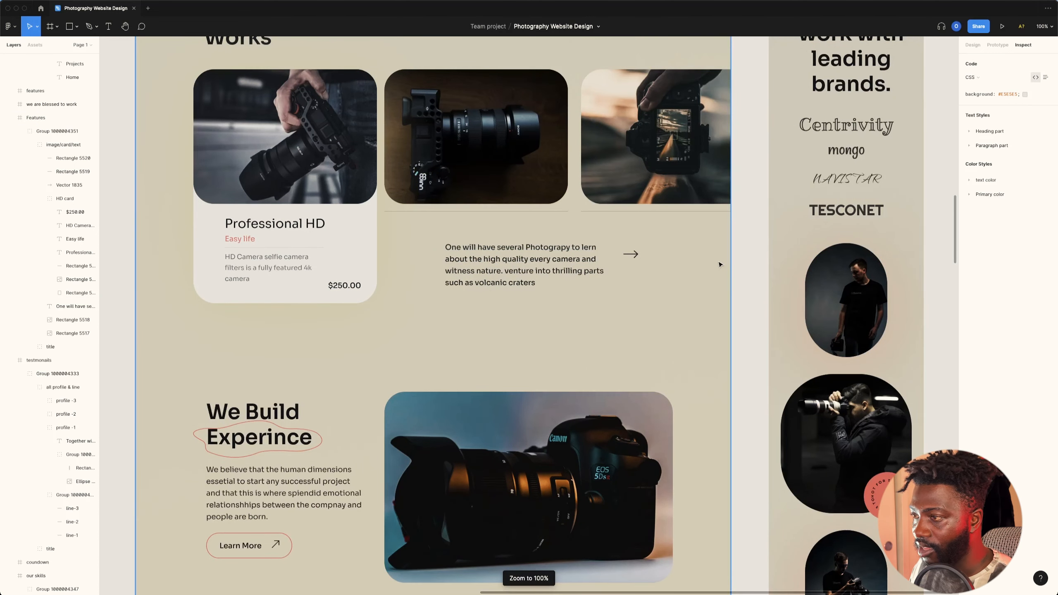
{"action": "scroll", "coordinate": [721, 264], "scroll_direction": "down", "scroll_amount": 10}
{"action": "scroll", "coordinate": [763, 282], "scroll_direction": "up", "scroll_amount": 1}
{"action": "scroll", "coordinate": [884, 169], "scroll_direction": "up", "scroll_amount": 1}
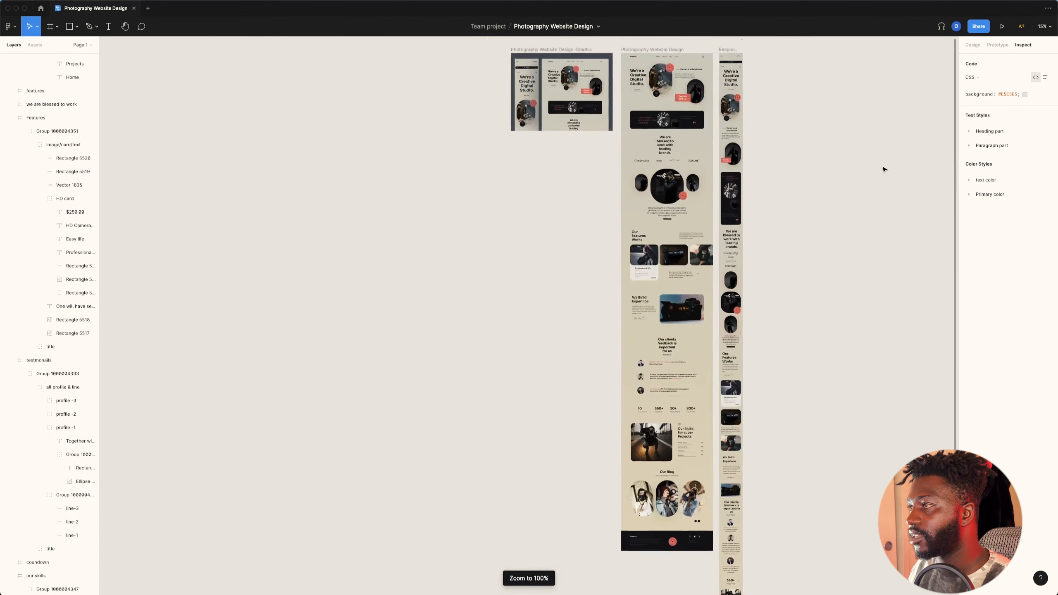
{"action": "scroll", "coordinate": [884, 169], "scroll_direction": "up", "scroll_amount": 2}
{"action": "scroll", "coordinate": [819, 149], "scroll_direction": "right", "scroll_amount": 1}
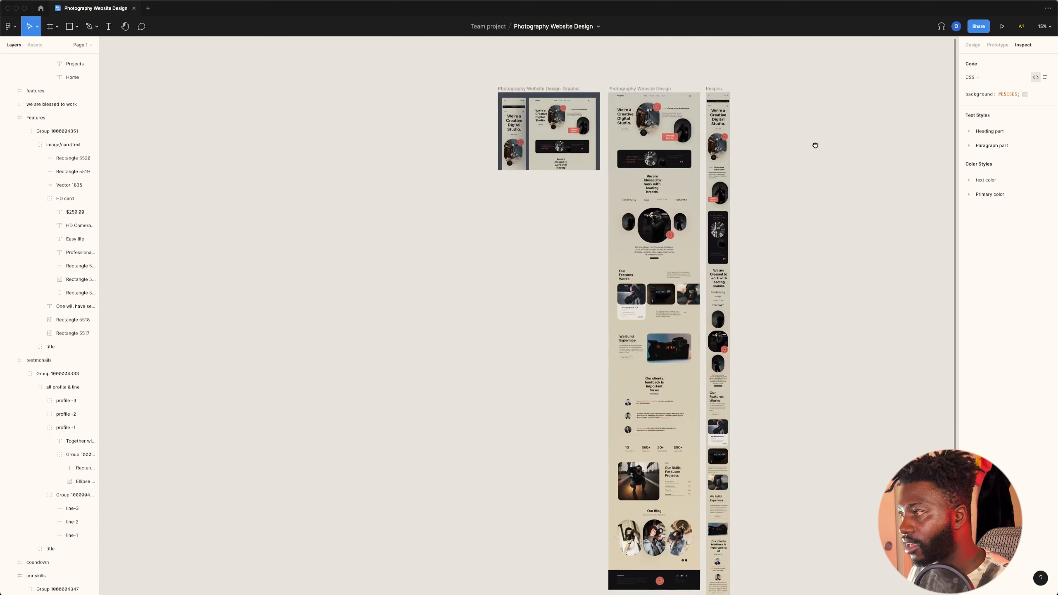
{"action": "left_click_drag", "start_coordinate": [814, 145], "coordinate": [668, 133]}
{"action": "scroll", "coordinate": [593, 105], "scroll_direction": "up", "scroll_amount": 2}
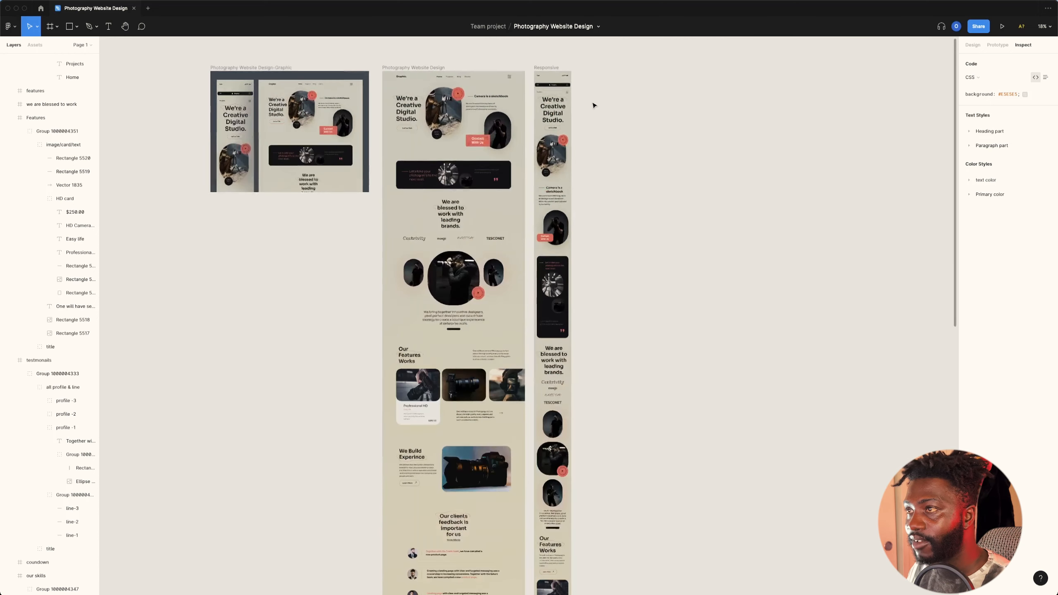
{"action": "scroll", "coordinate": [493, 94], "scroll_direction": "up", "scroll_amount": 5}
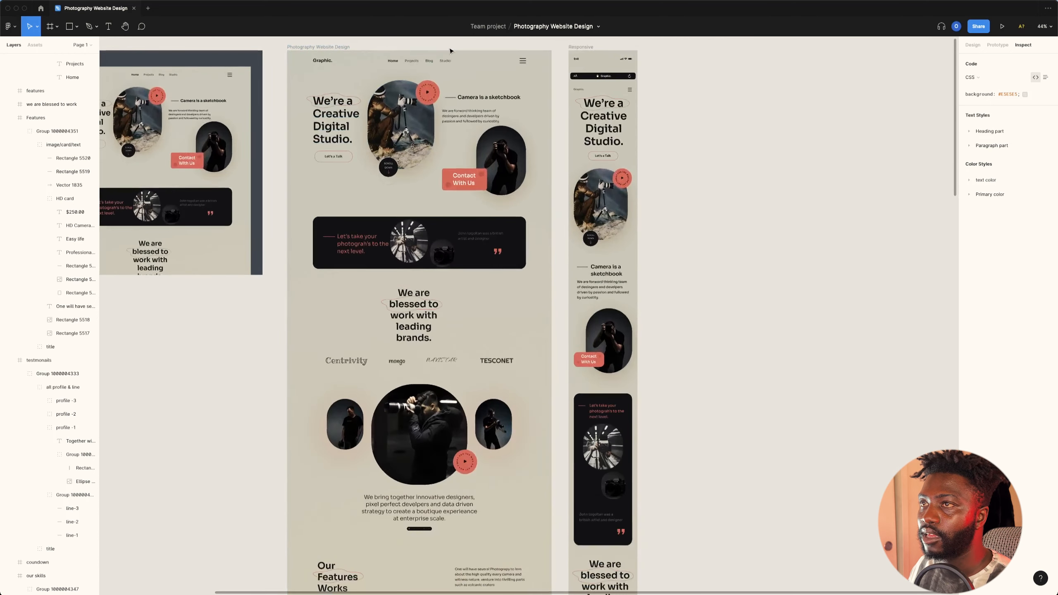
{"action": "scroll", "coordinate": [416, 66], "scroll_direction": "up", "scroll_amount": 2}
{"action": "scroll", "coordinate": [416, 96], "scroll_direction": "down", "scroll_amount": 15}
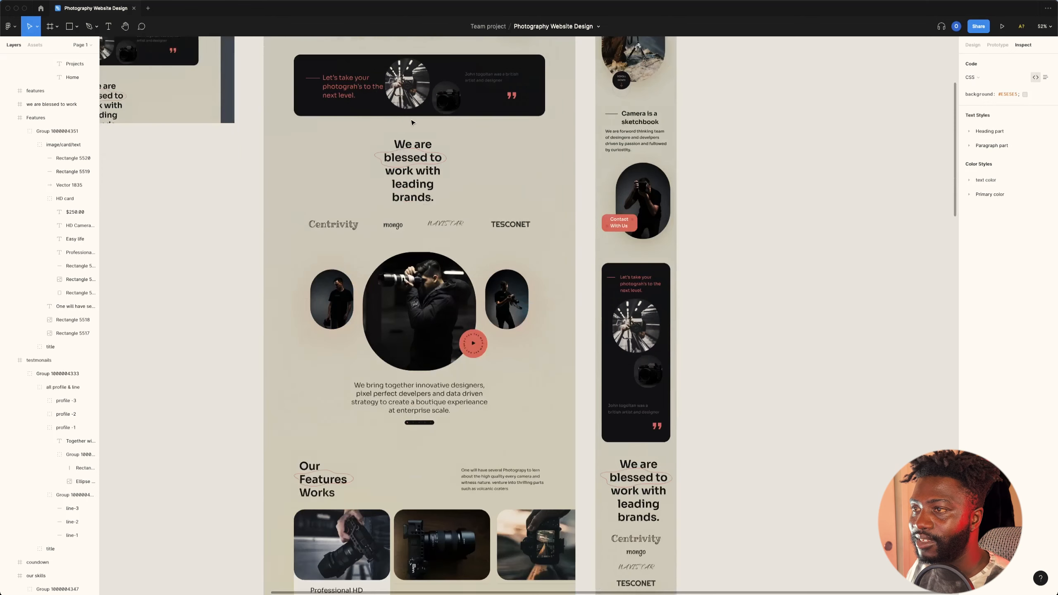
{"action": "scroll", "coordinate": [412, 128], "scroll_direction": "down", "scroll_amount": 1}
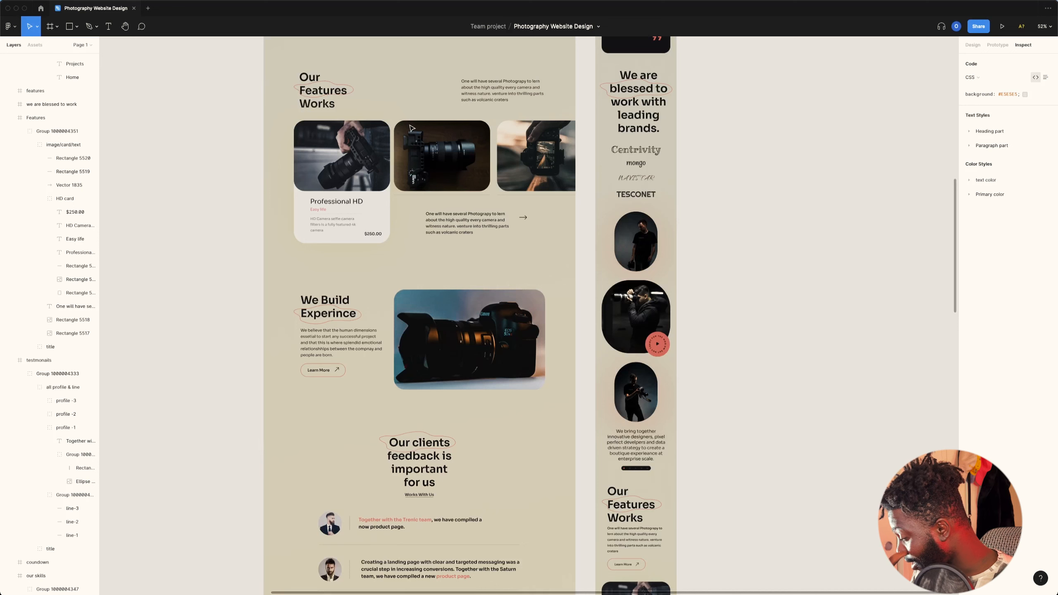
{"action": "scroll", "coordinate": [371, 235], "scroll_direction": "down", "scroll_amount": 3}
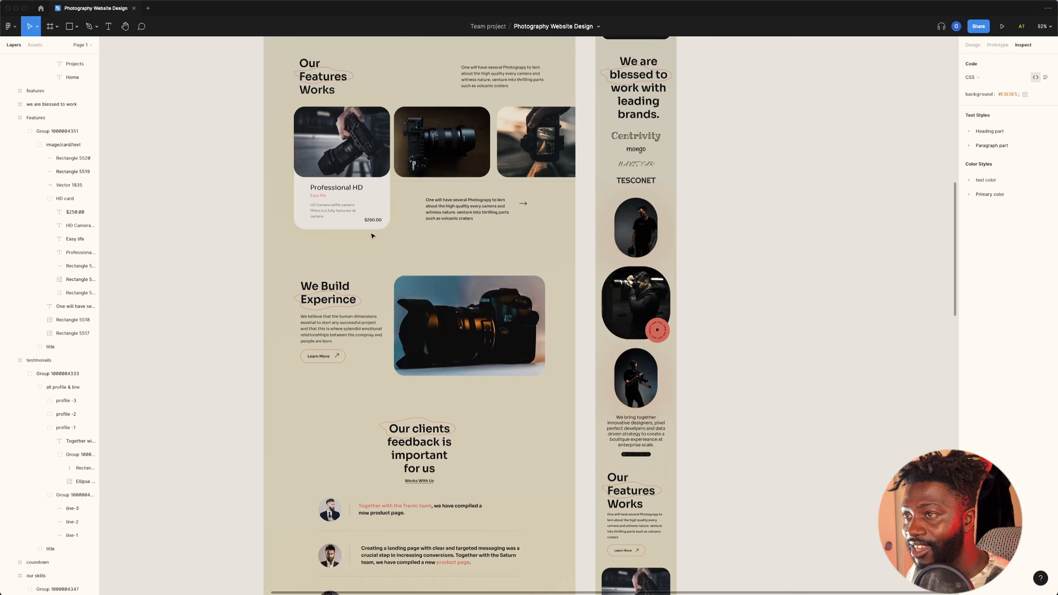
{"action": "double_click", "coordinate": [442, 168]}
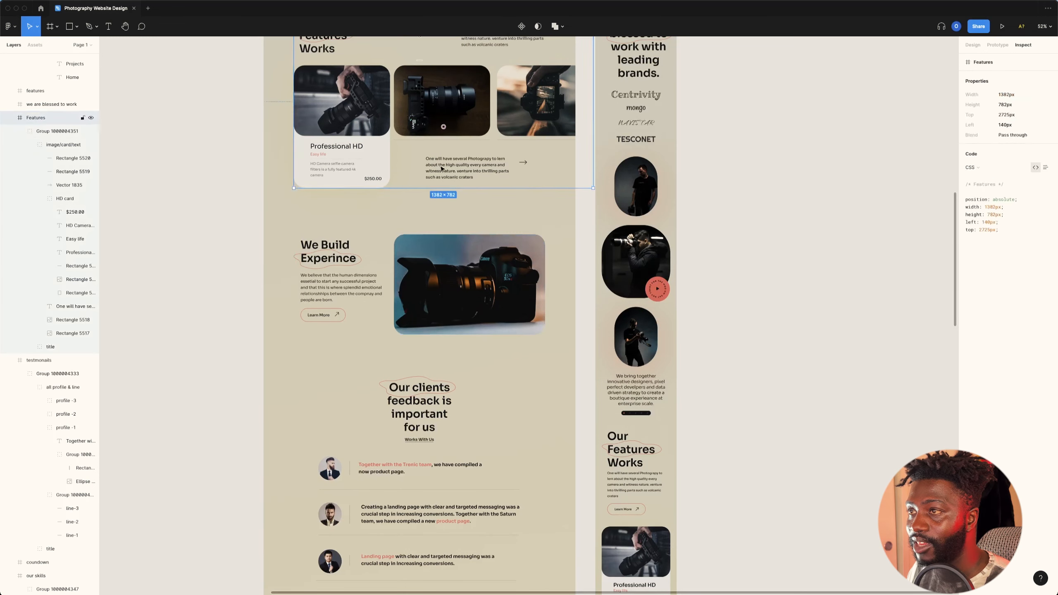
Step: Deselect the Features frame and examine the spacing between the Photography Website Design sections, from the features down to the footer and back up to the hero
{"action": "double_click", "coordinate": [441, 168]}
{"action": "left_click", "coordinate": [413, 216]}
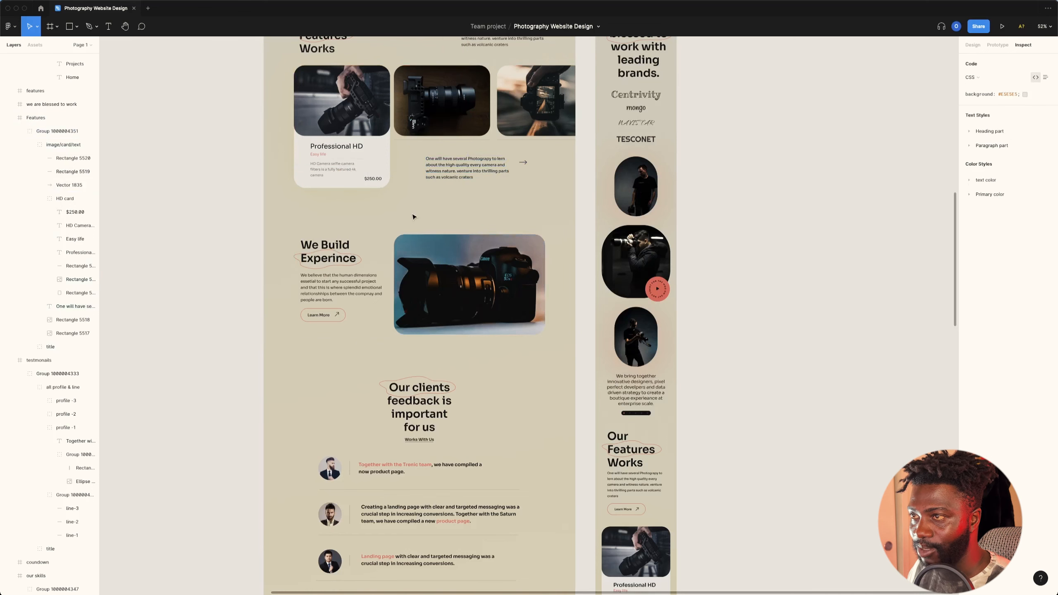
{"action": "scroll", "coordinate": [414, 171], "scroll_direction": "up", "scroll_amount": 3}
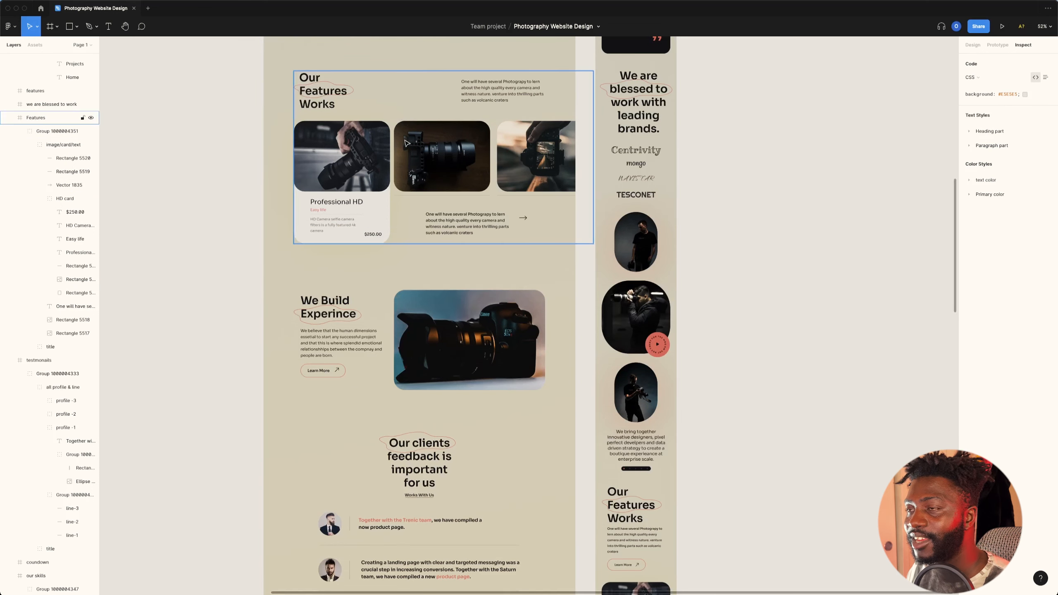
{"action": "scroll", "coordinate": [407, 143], "scroll_direction": "up", "scroll_amount": 8}
{"action": "scroll", "coordinate": [408, 167], "scroll_direction": "down", "scroll_amount": 3}
{"action": "scroll", "coordinate": [413, 238], "scroll_direction": "up", "scroll_amount": 6}
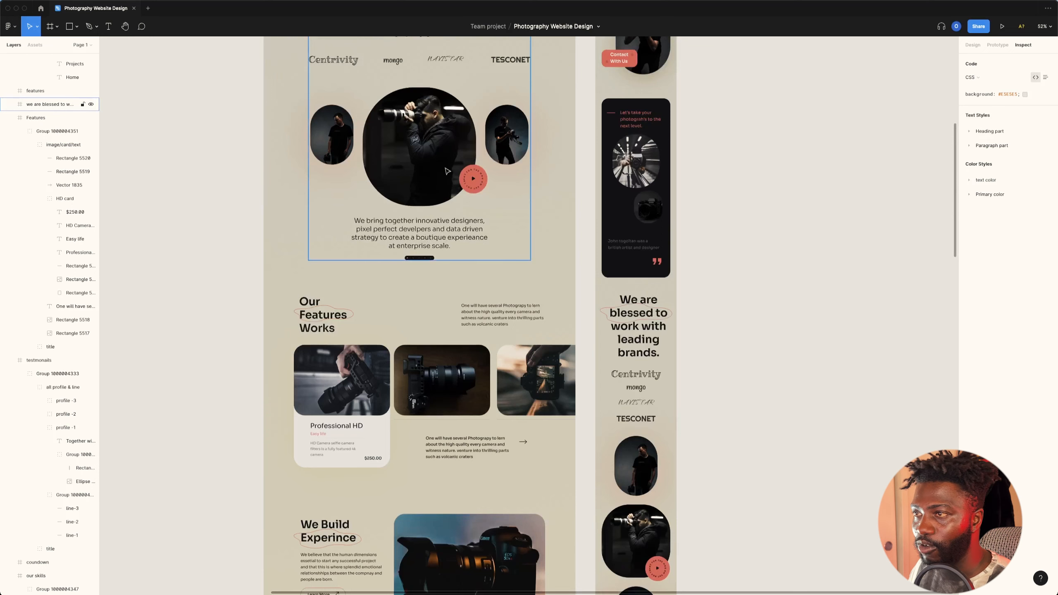
{"action": "scroll", "coordinate": [416, 209], "scroll_direction": "down", "scroll_amount": 5}
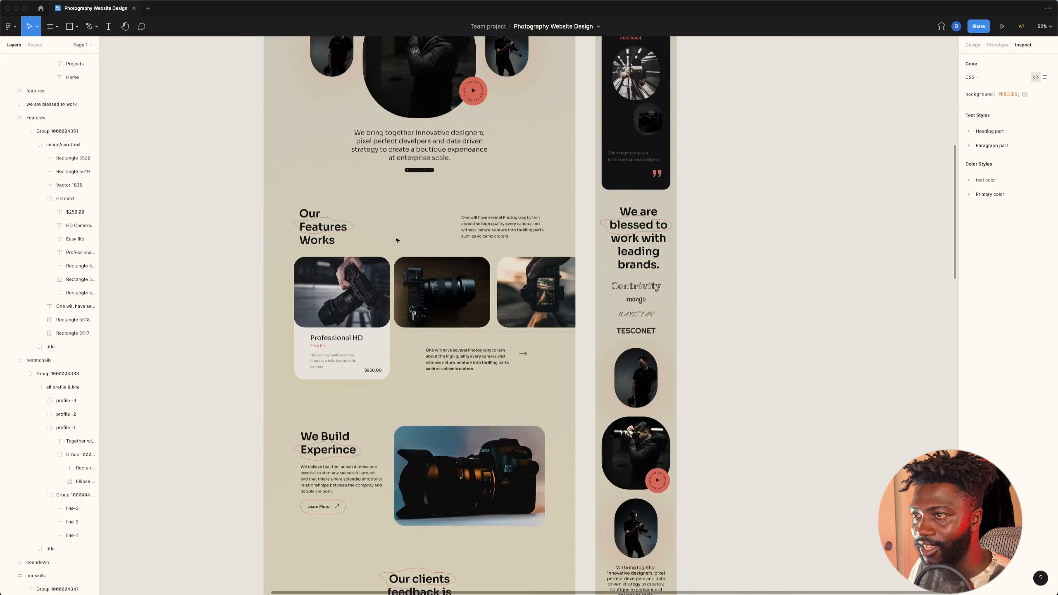
{"action": "scroll", "coordinate": [396, 241], "scroll_direction": "down", "scroll_amount": 15}
{"action": "scroll", "coordinate": [468, 282], "scroll_direction": "down", "scroll_amount": 6}
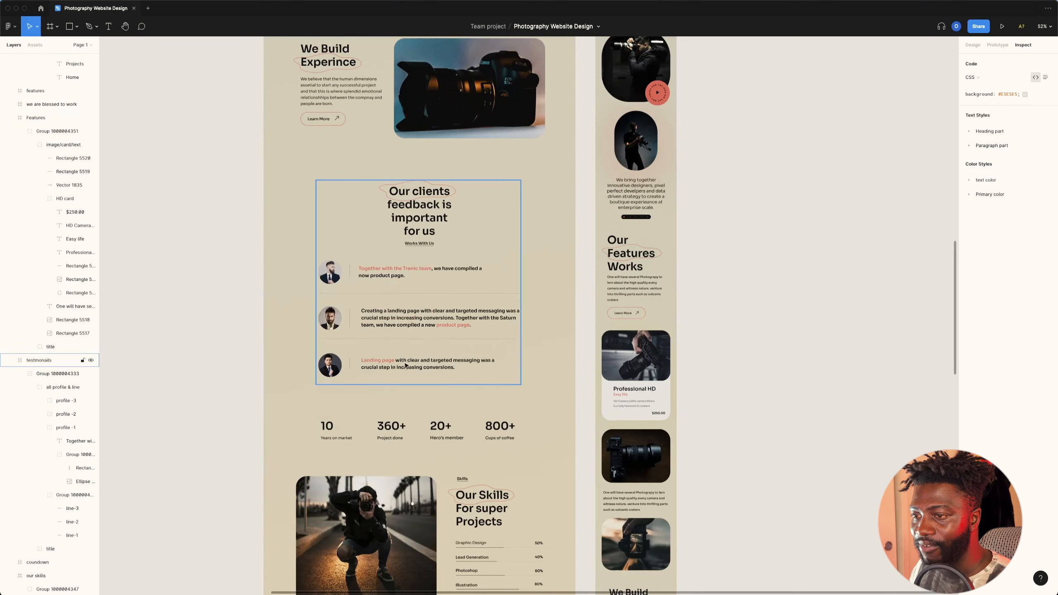
{"action": "scroll", "coordinate": [406, 366], "scroll_direction": "down", "scroll_amount": 19}
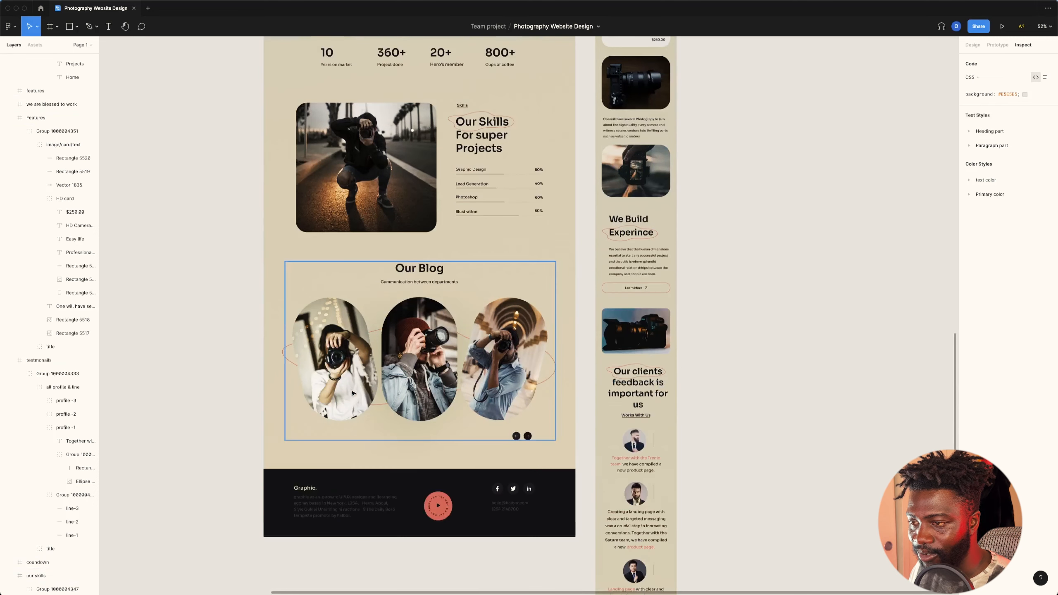
{"action": "scroll", "coordinate": [447, 335], "scroll_direction": "up", "scroll_amount": 15}
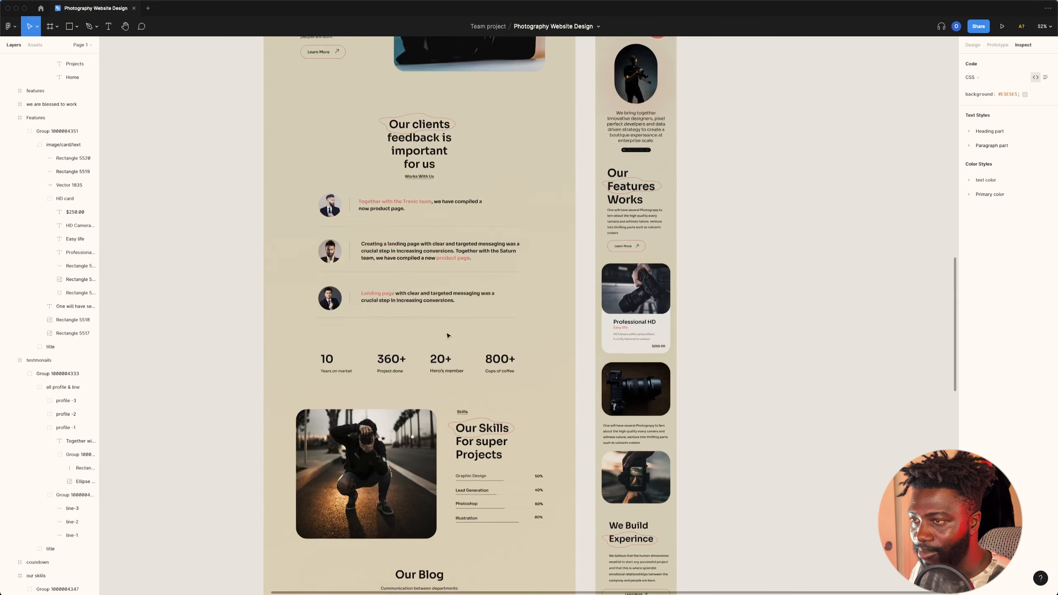
{"action": "scroll", "coordinate": [447, 335], "scroll_direction": "up", "scroll_amount": 20}
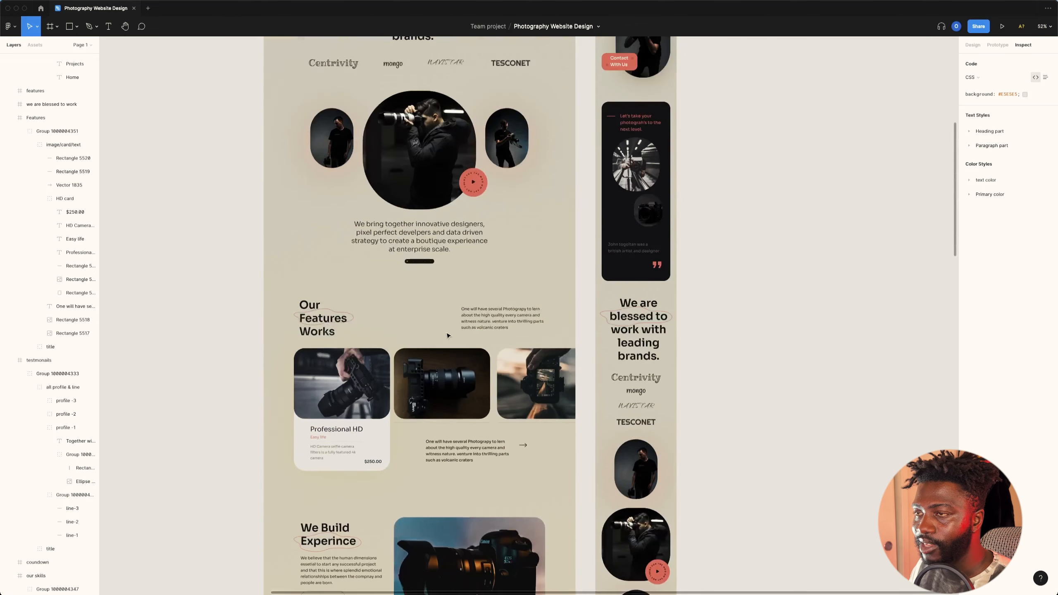
{"action": "scroll", "coordinate": [448, 335], "scroll_direction": "up", "scroll_amount": 3}
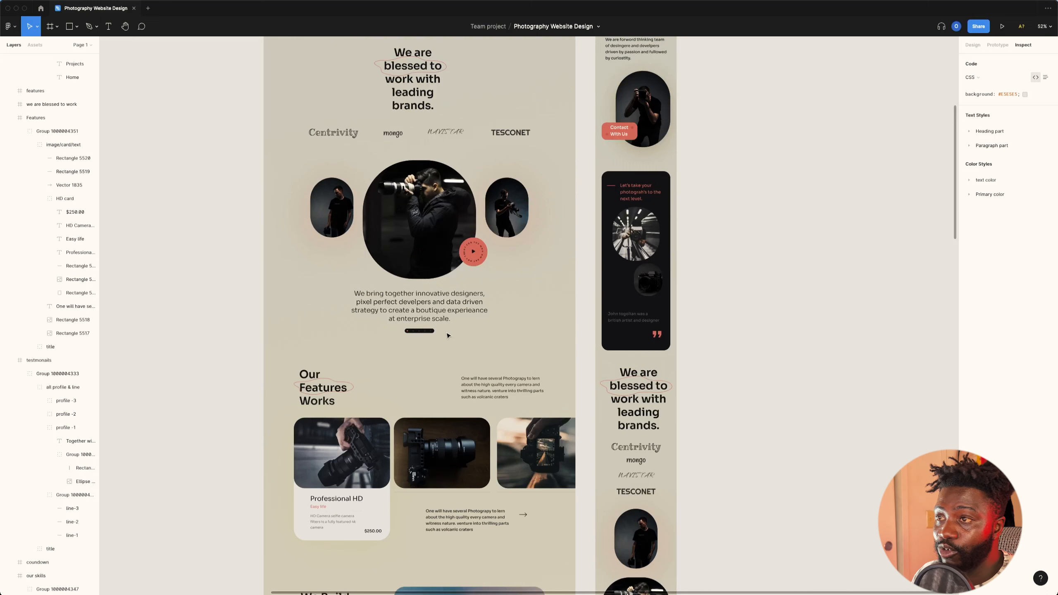
{"action": "scroll", "coordinate": [448, 335], "scroll_direction": "up", "scroll_amount": 2}
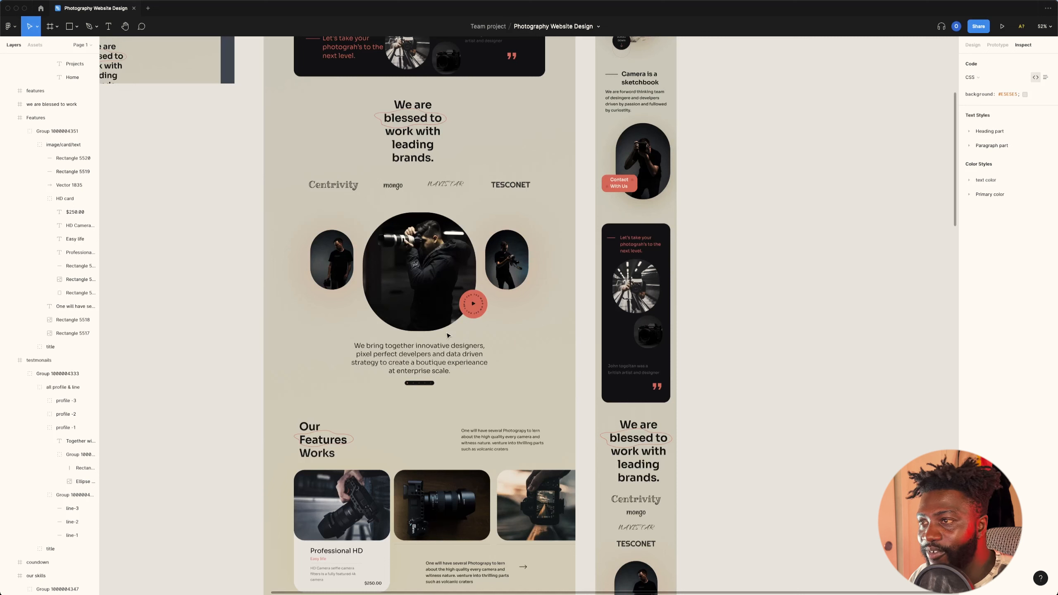
{"action": "scroll", "coordinate": [448, 335], "scroll_direction": "up", "scroll_amount": 6}
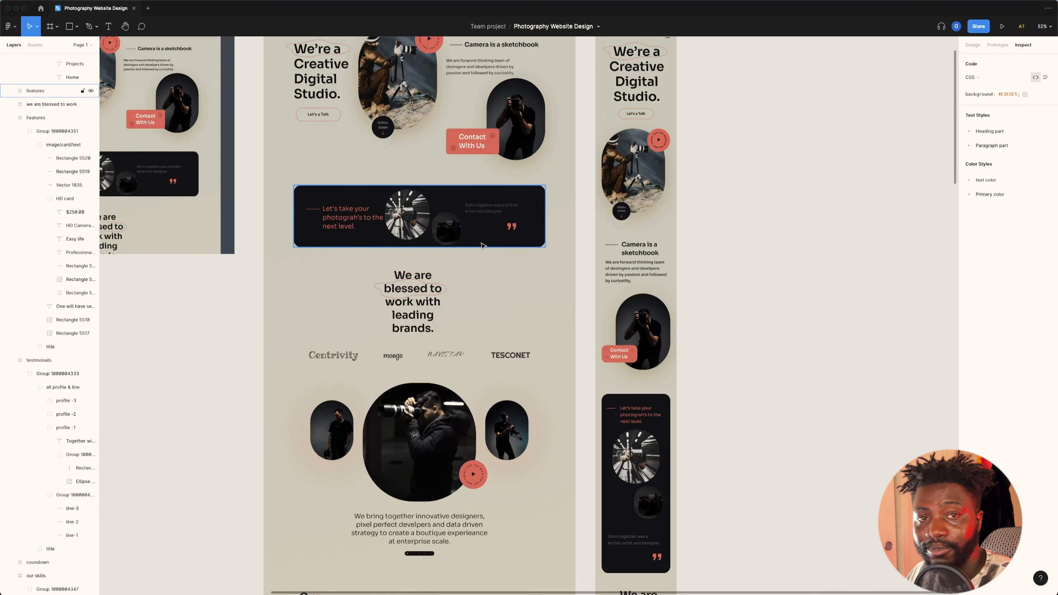
{"action": "scroll", "coordinate": [481, 246], "scroll_direction": "up", "scroll_amount": 5}
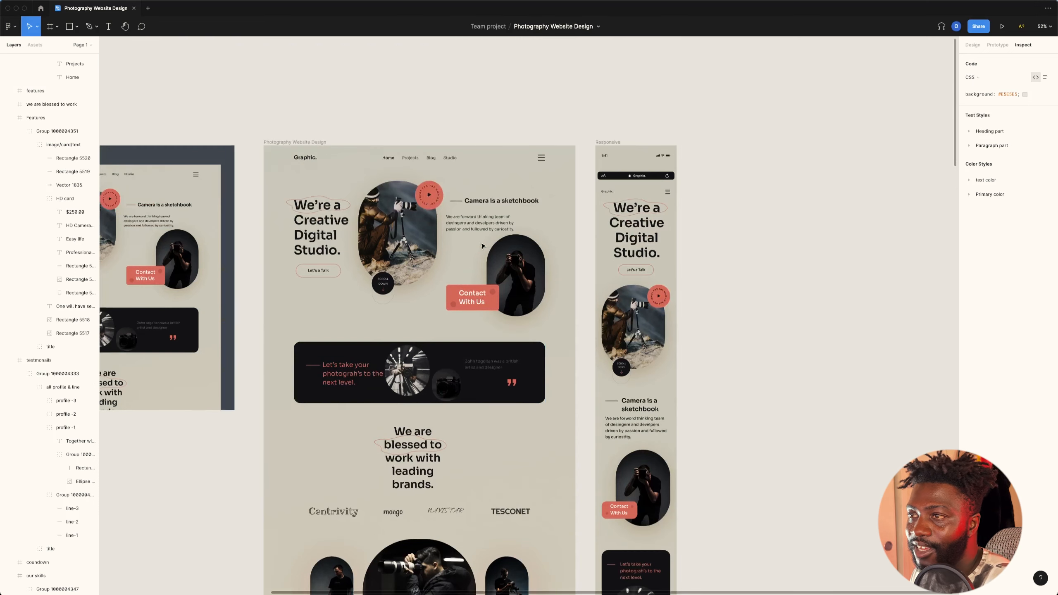